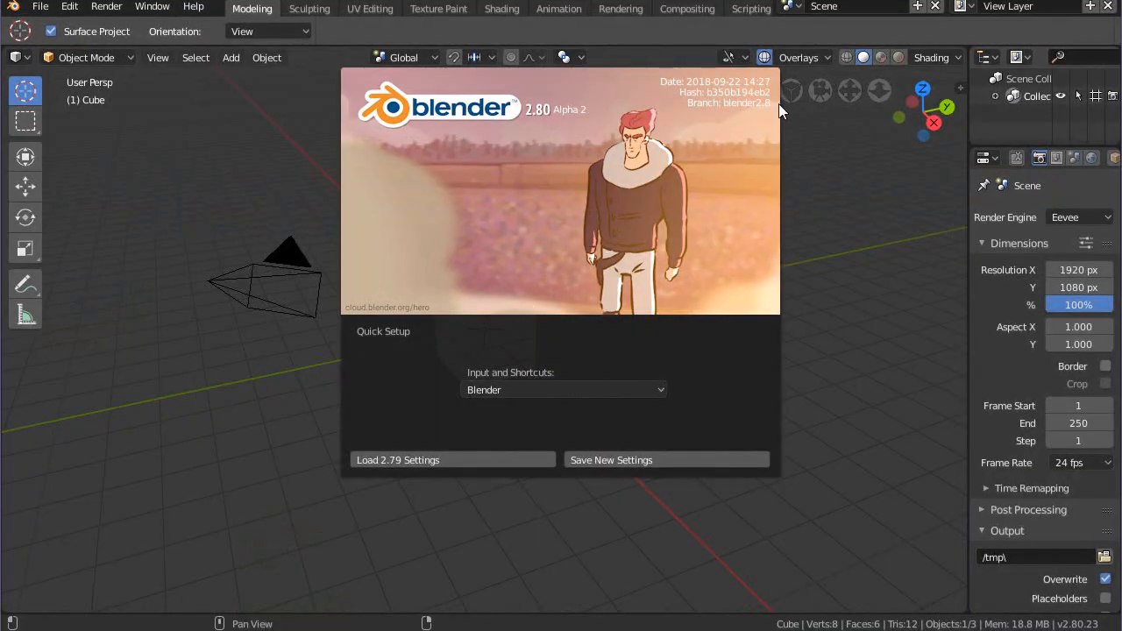
- Dismiss the splash screen and open the file 2_8Test_09-13-18.blend with its saved interface
click(915, 388)
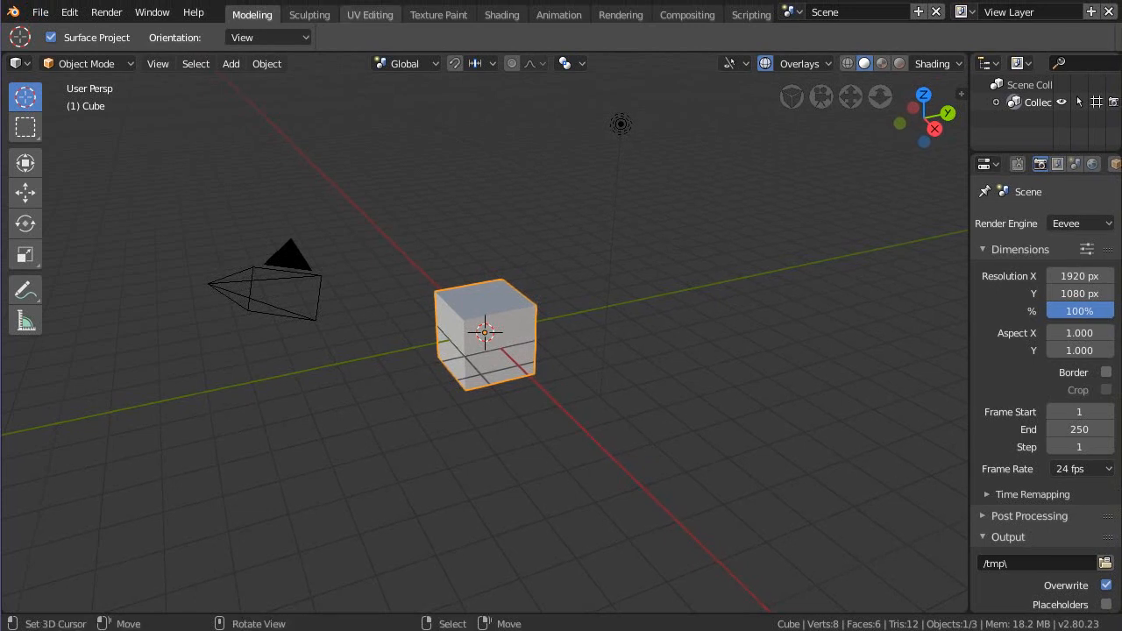
click(44, 13)
click(60, 52)
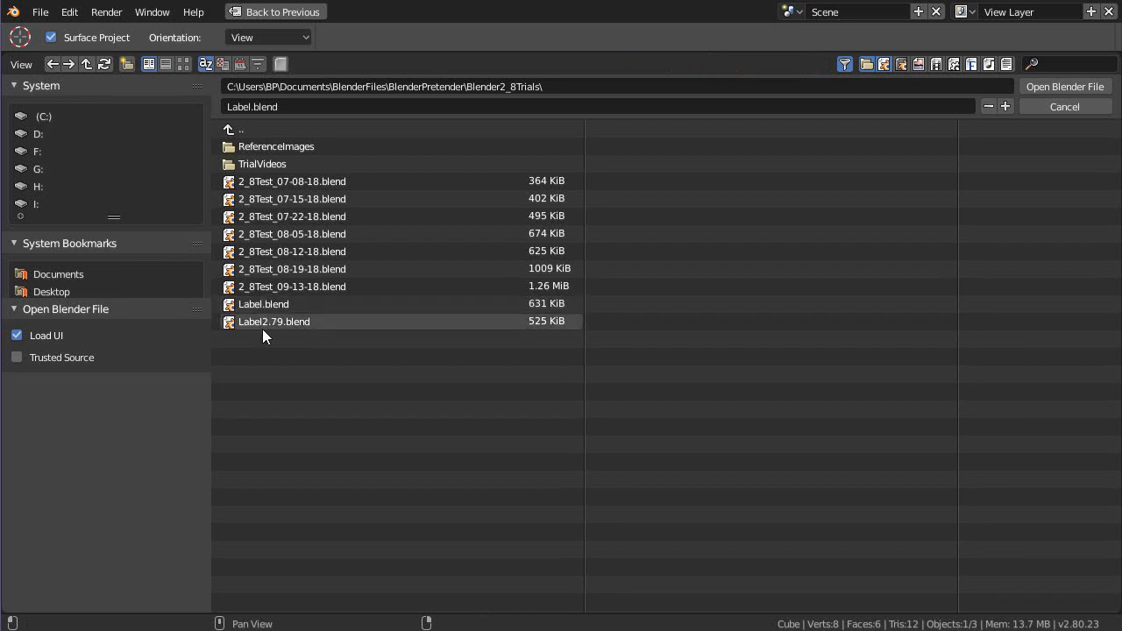
click(311, 289)
click(1064, 86)
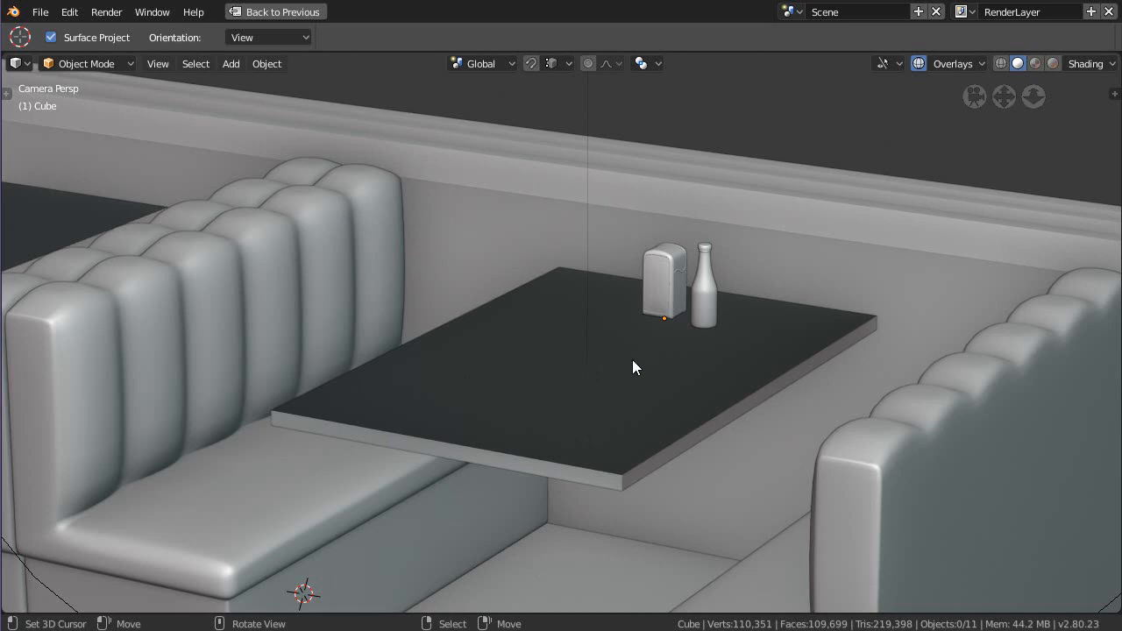
- Leave the camera view, select the bottle on the table, and restore the full layout from the maximized 3D view
key(KP_0)
click(624, 312)
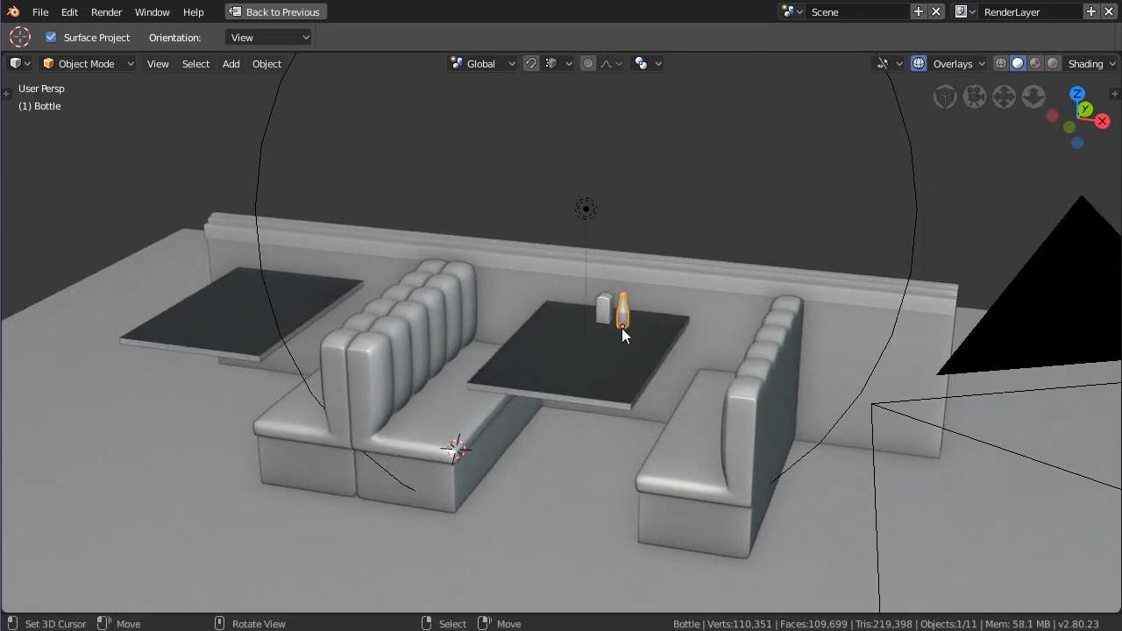
key(KP_Decimal)
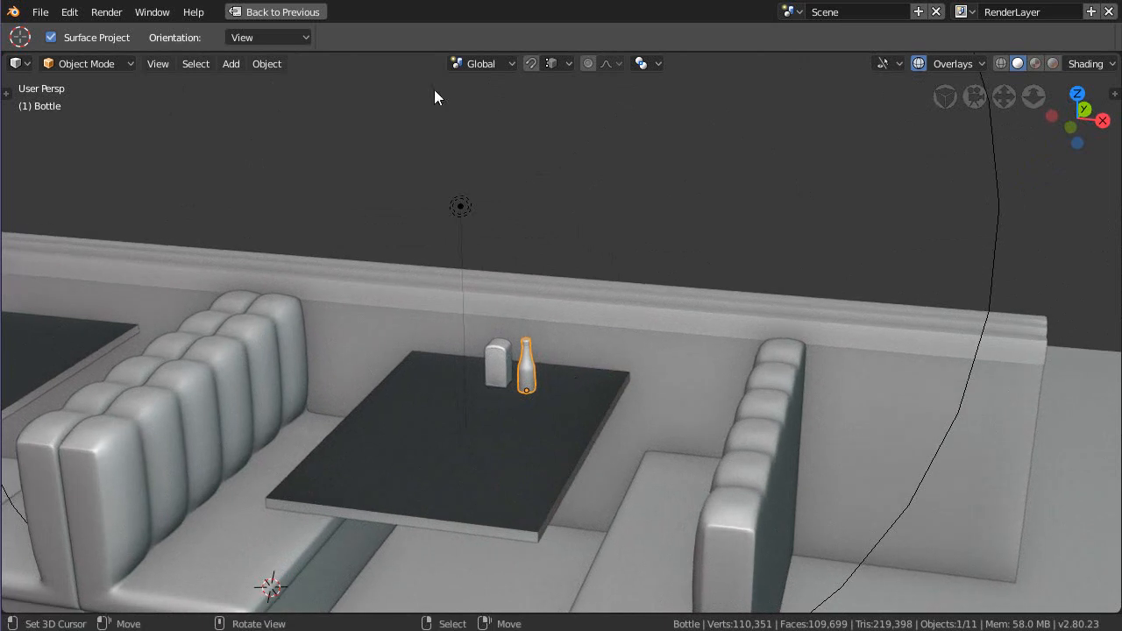
click(272, 12)
click(257, 11)
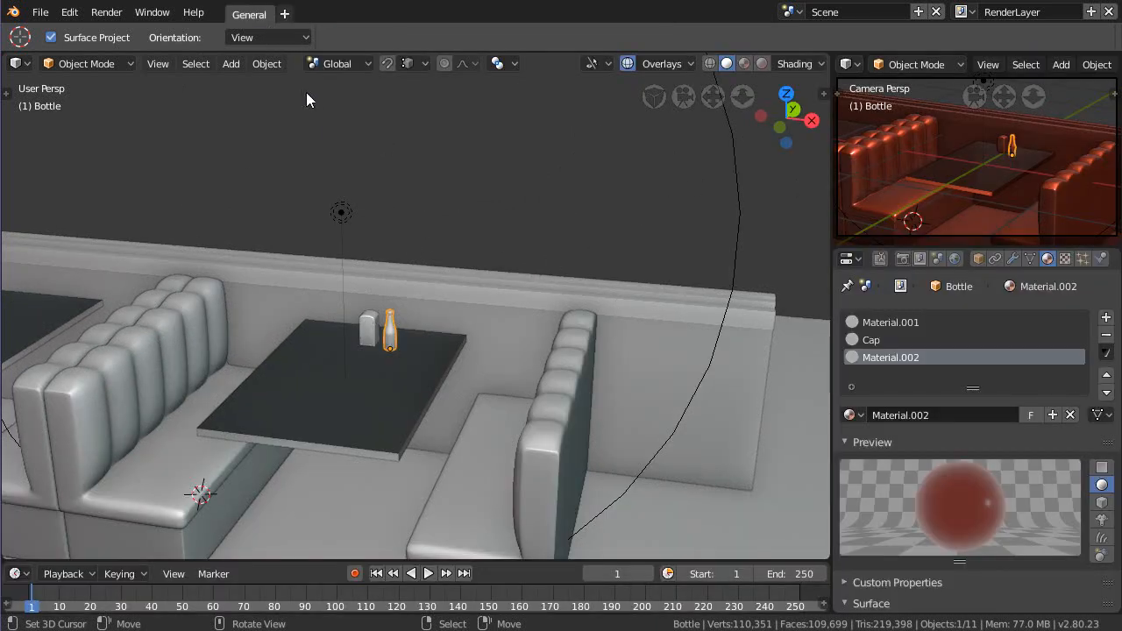
- Start a new file from the General template
click(39, 14)
mouse_move(61, 33)
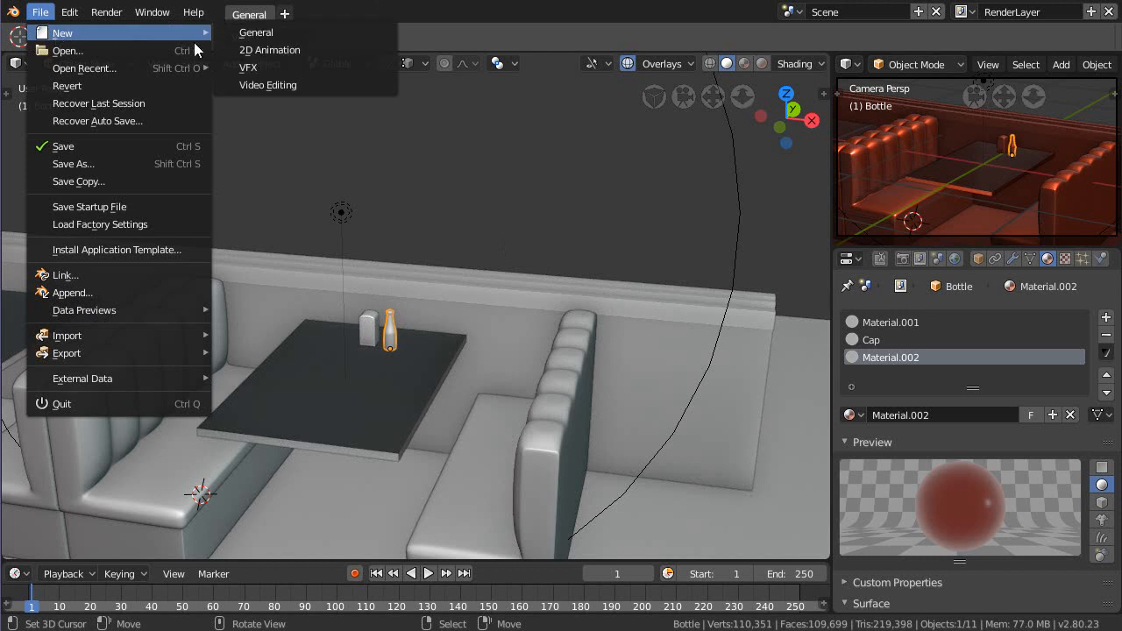
click(256, 33)
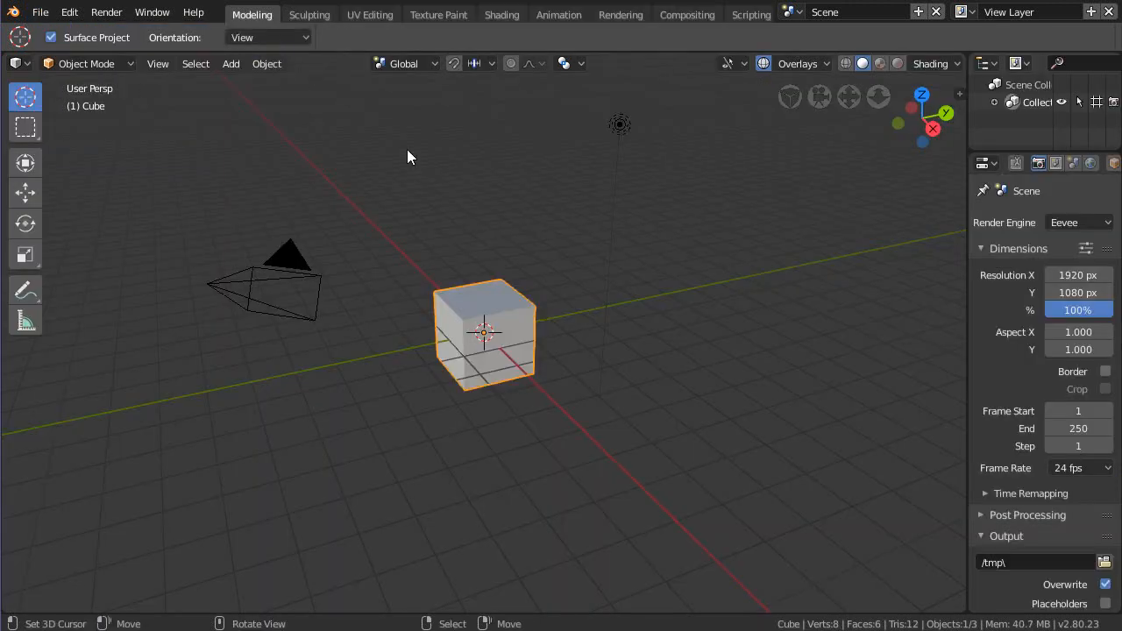
click(41, 12)
mouse_move(62, 33)
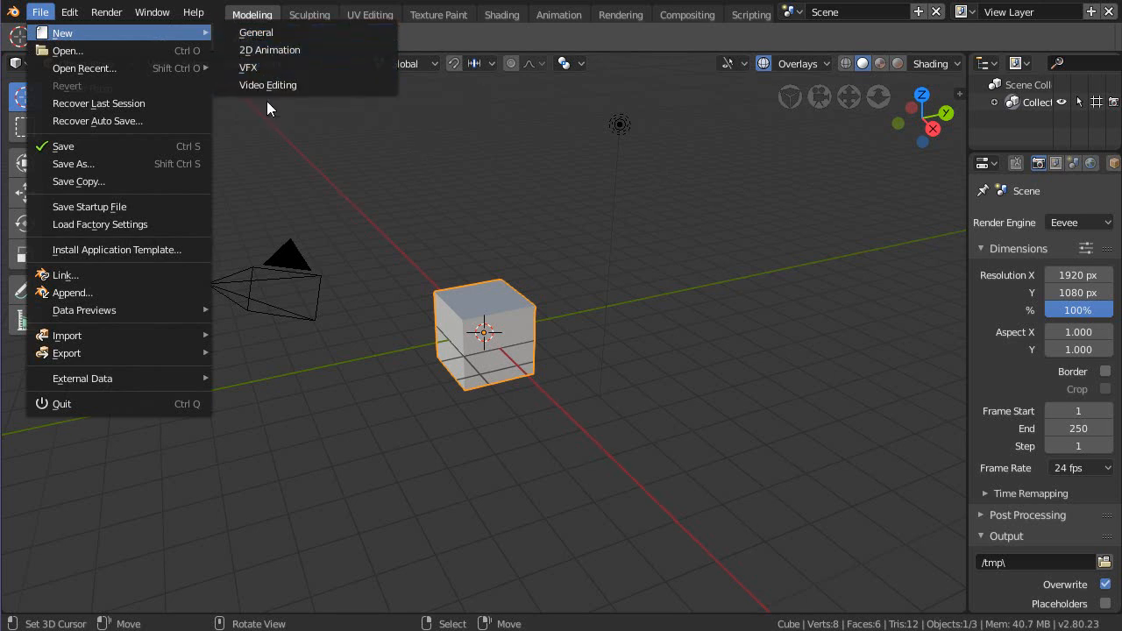
click(258, 33)
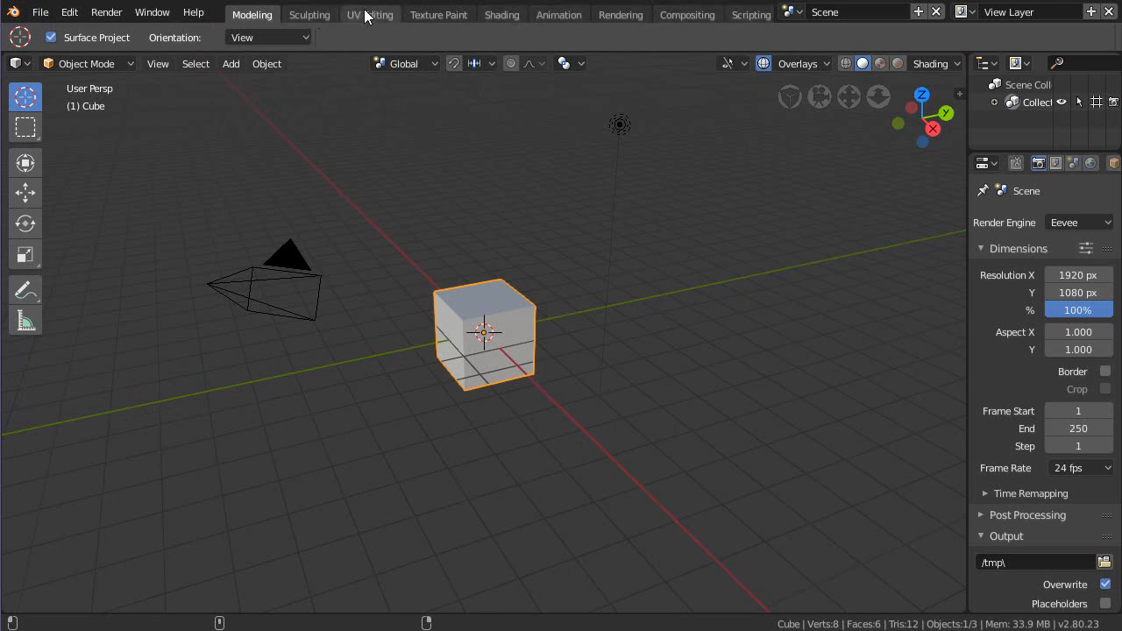
- Look through the Animation, Shading and Texture Paint workspaces, and return to the Modeling workspace
click(550, 15)
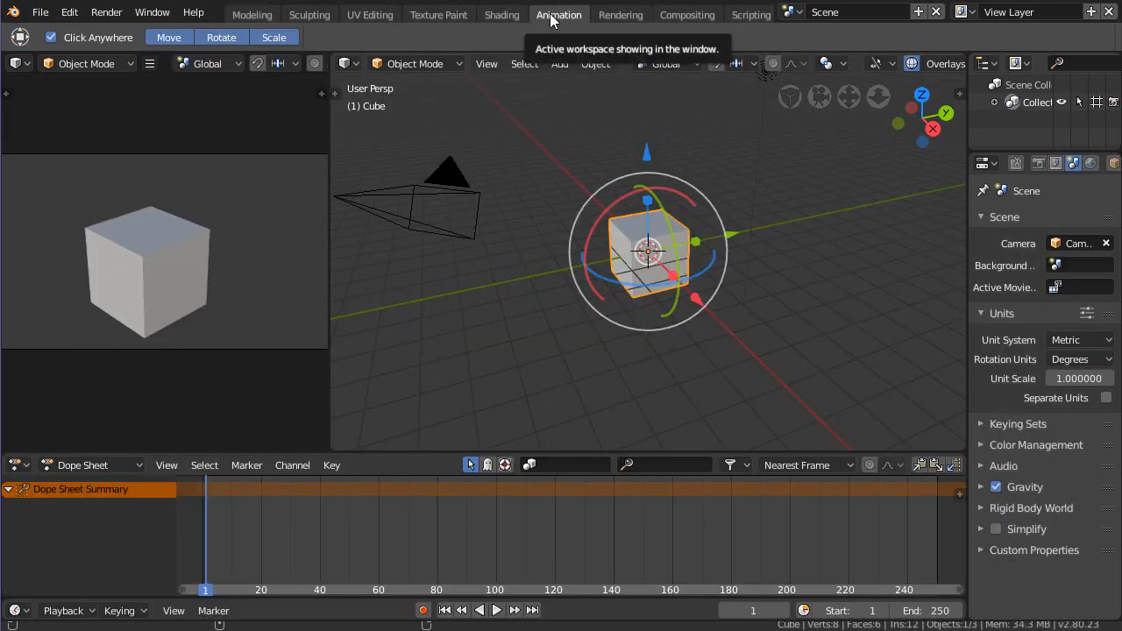
key(ctrl+Page_Up)
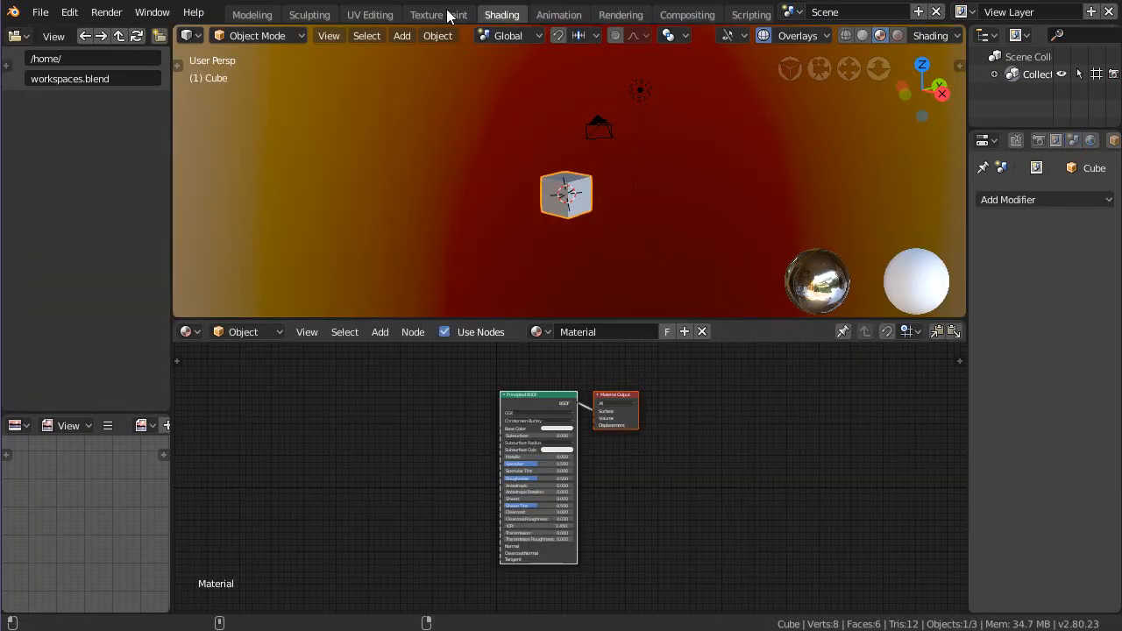
key(ctrl+Page_Up)
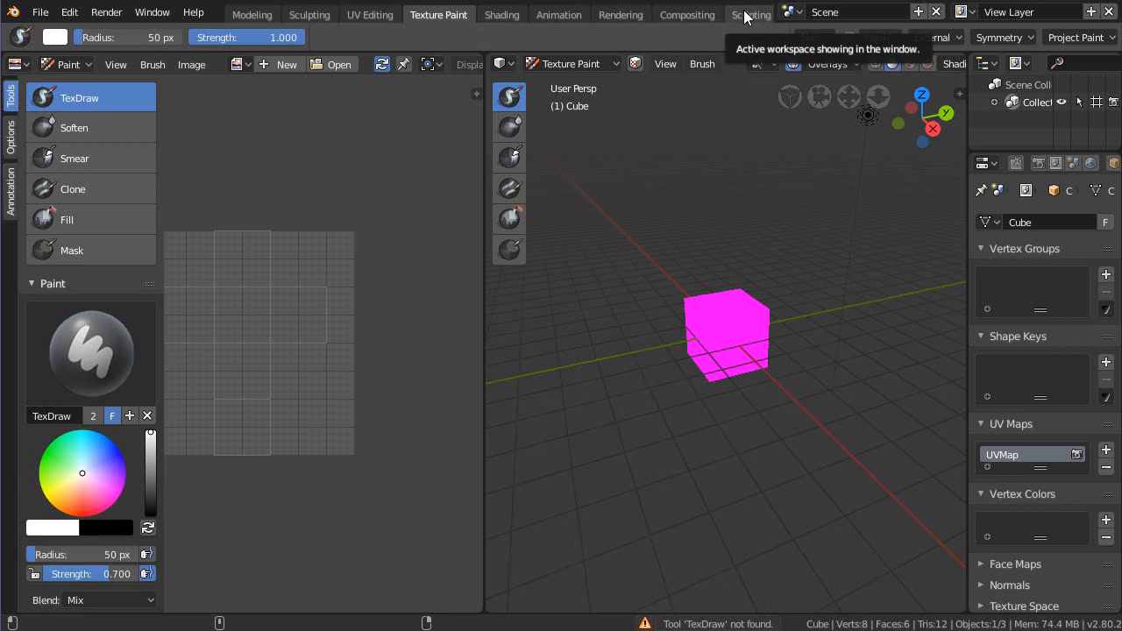
scroll(747, 15, down, 1)
scroll(536, 13, up, 1)
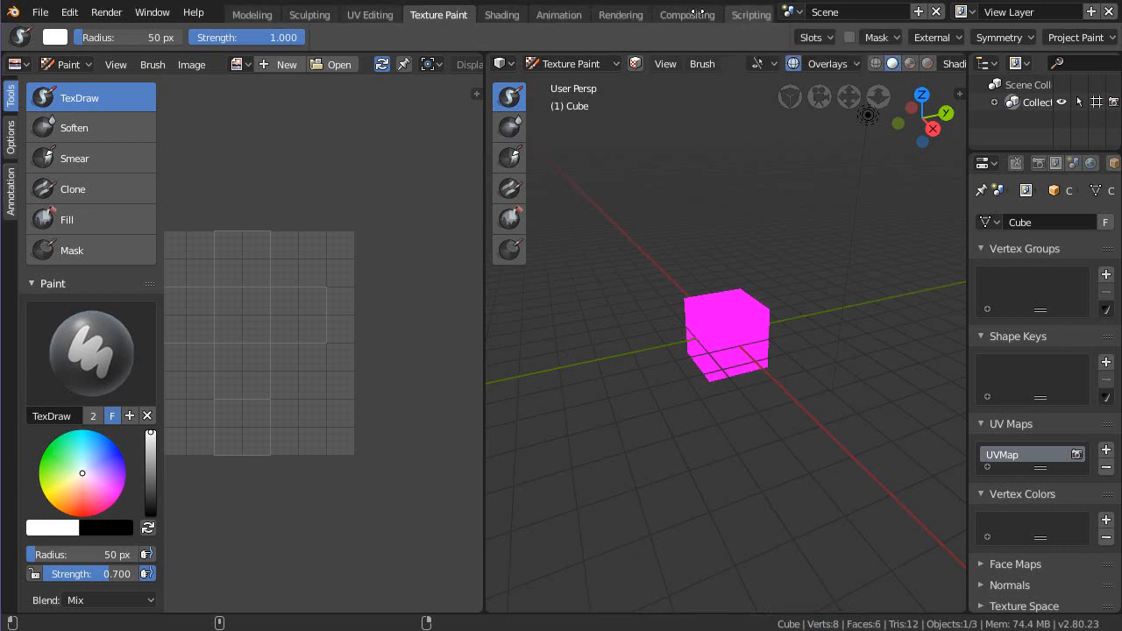
click(252, 15)
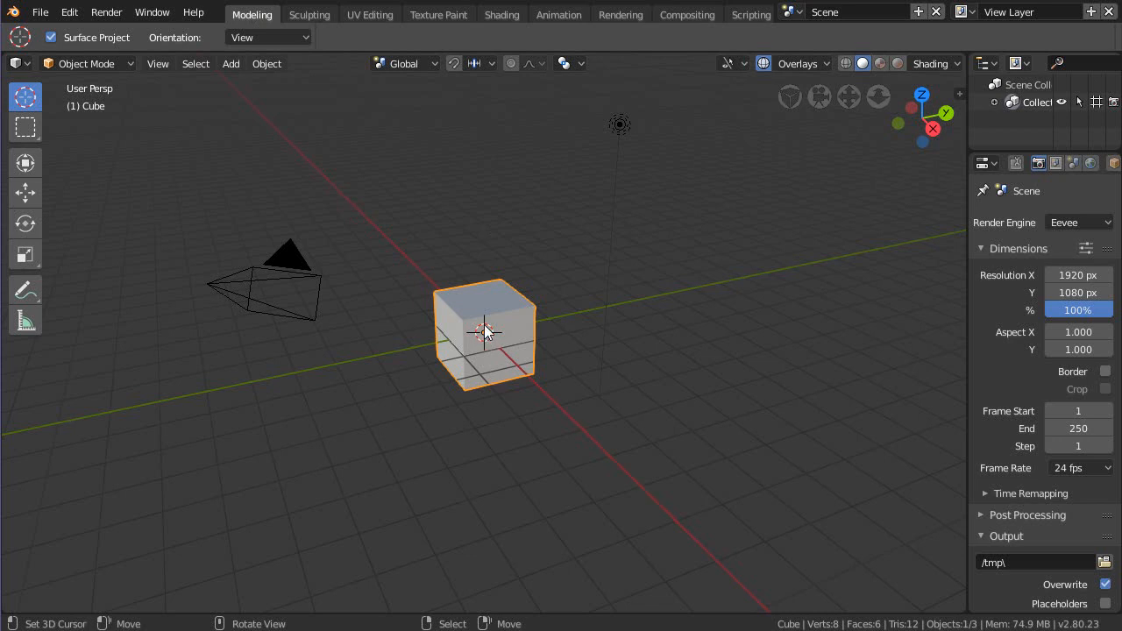
- Switch to the other open Blender window running version 2.79
click(42, 14)
mouse_move(62, 33)
key(alt+Tab)
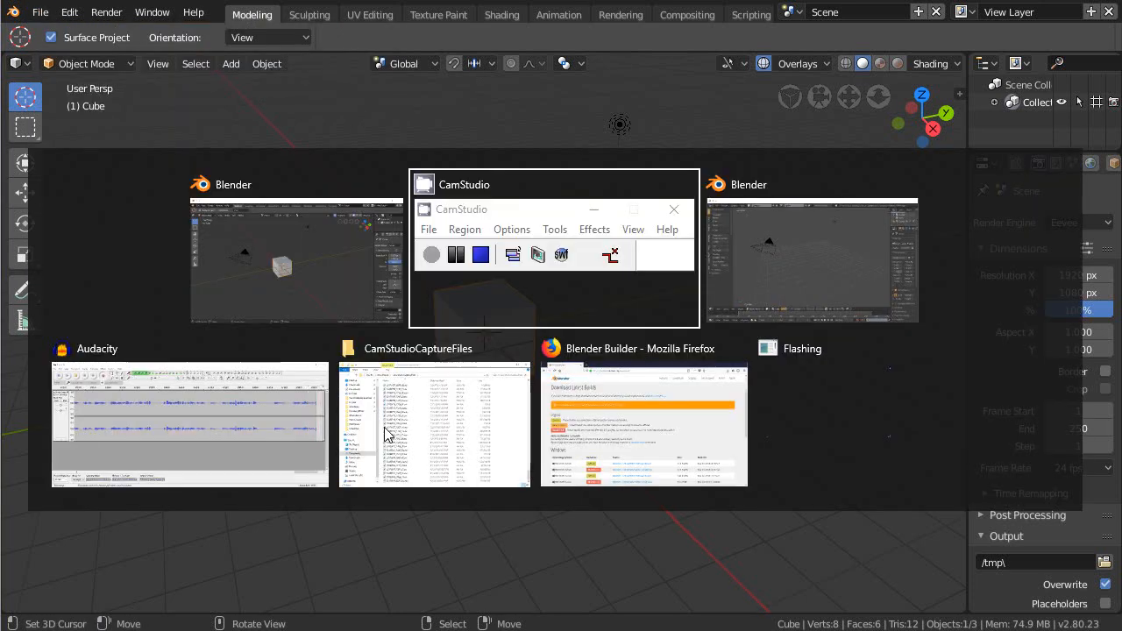
key(alt+Tab)
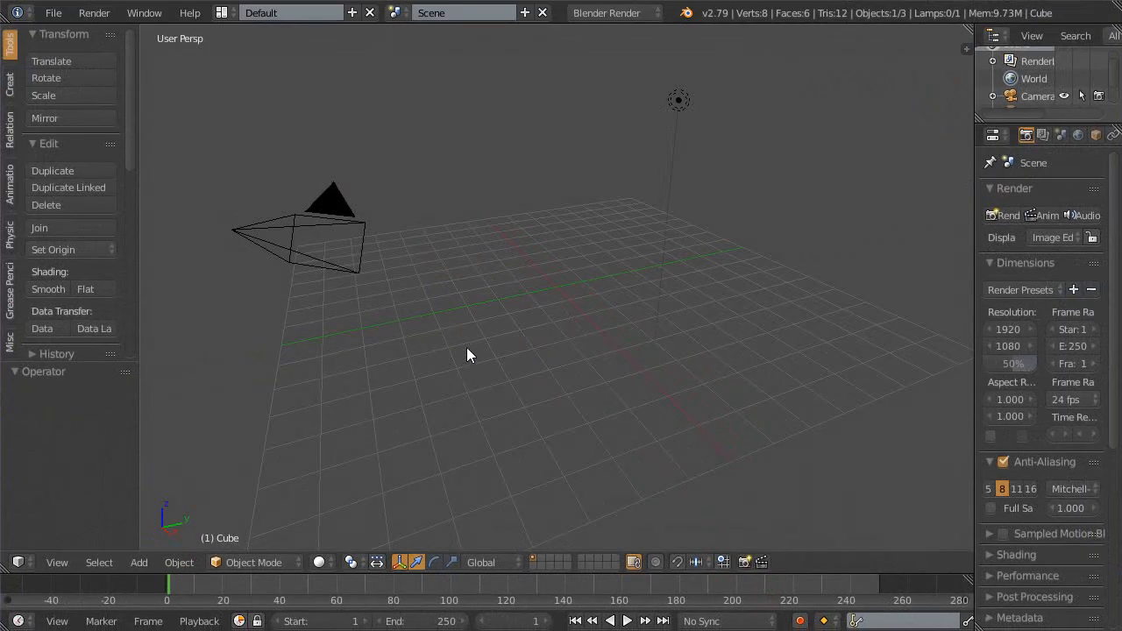
- Save the 2.79 scene over Label2.79.blend in the Blender2_8Trials folder, reached through the BlenderPretender bookmark
click(53, 12)
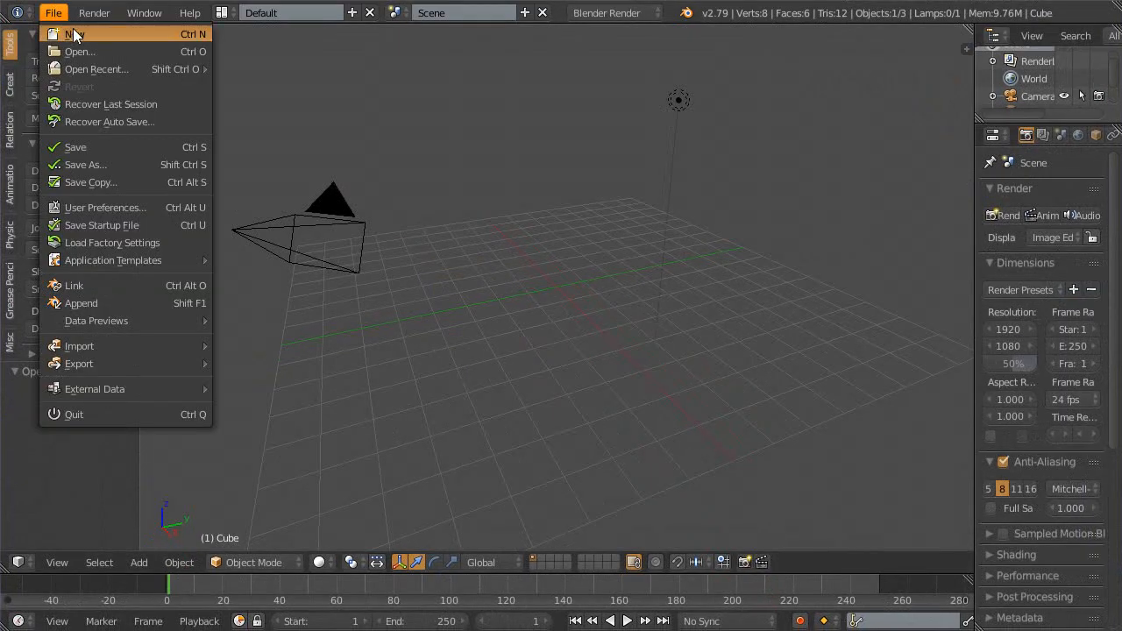
click(92, 164)
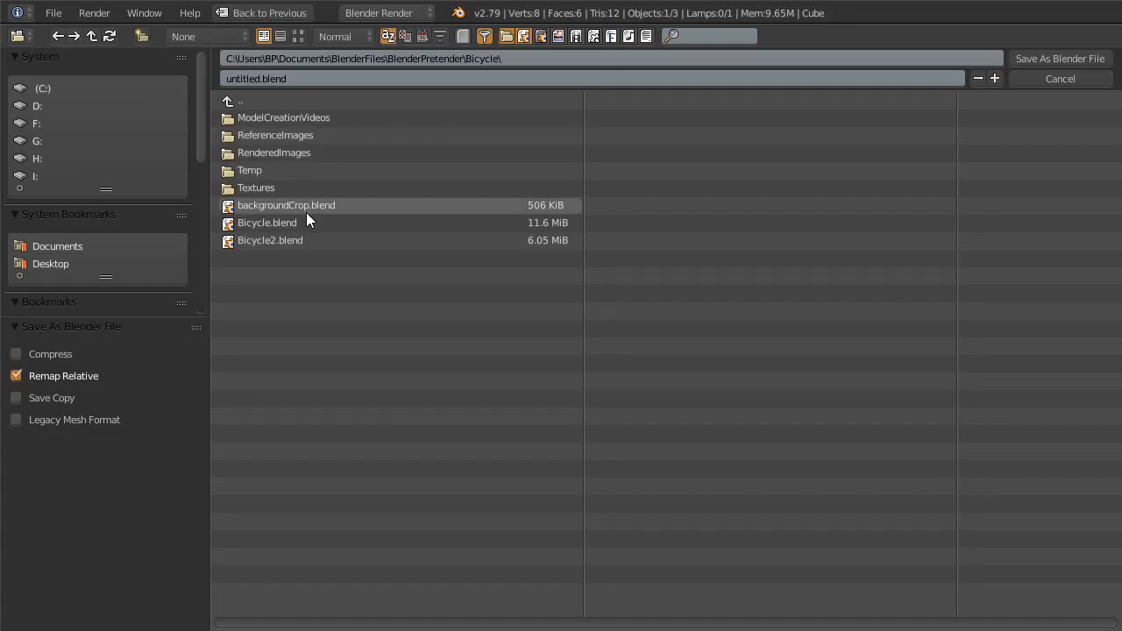
click(99, 304)
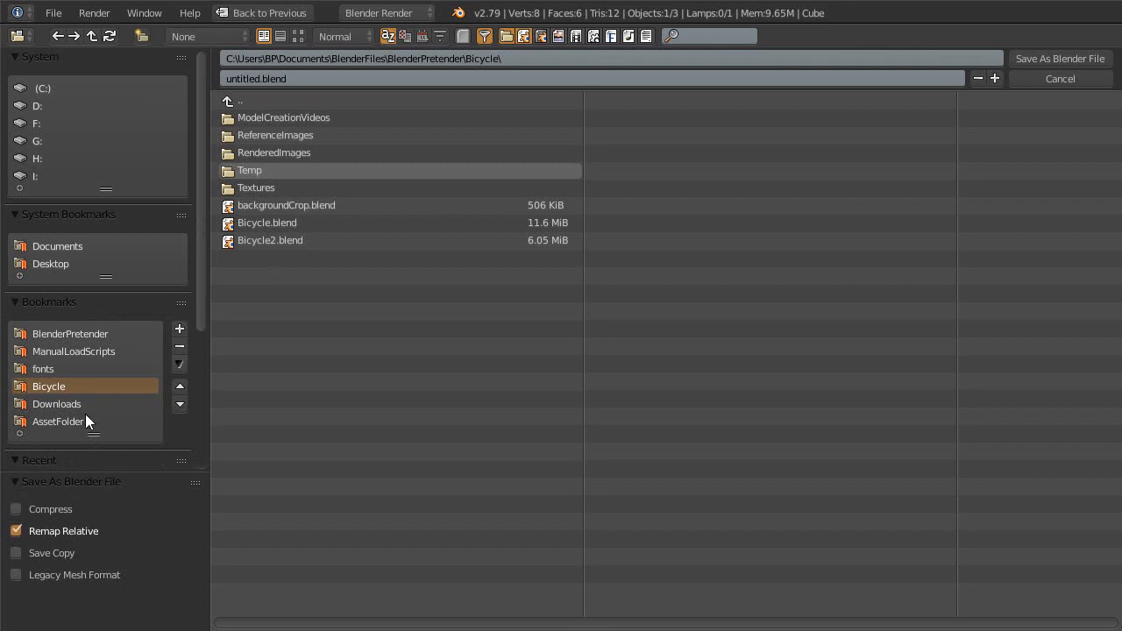
click(86, 332)
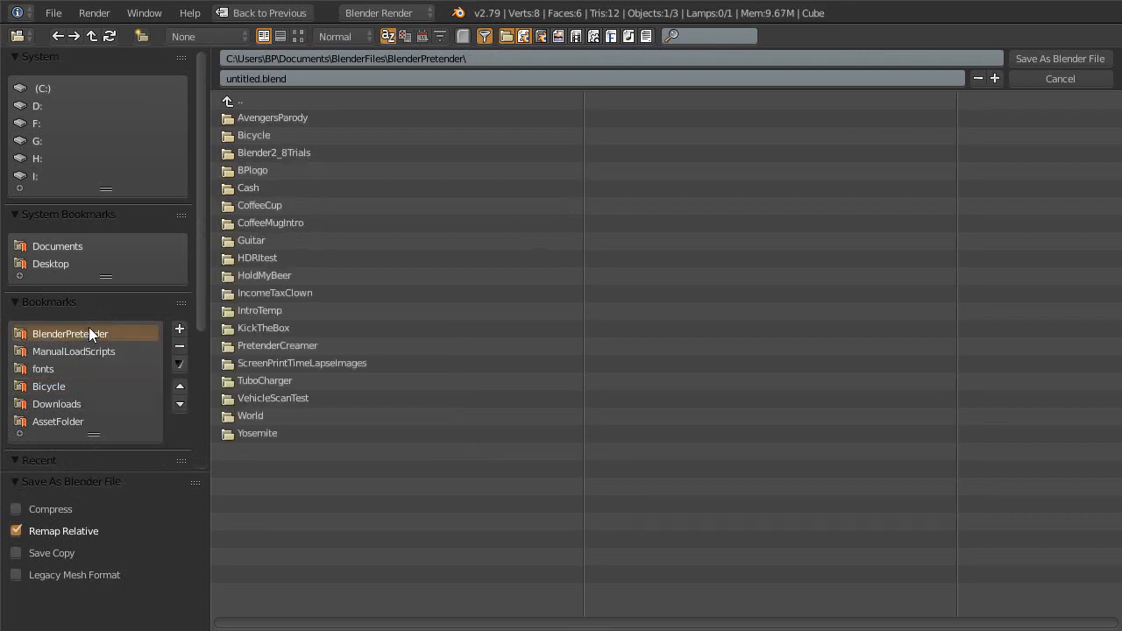
click(263, 154)
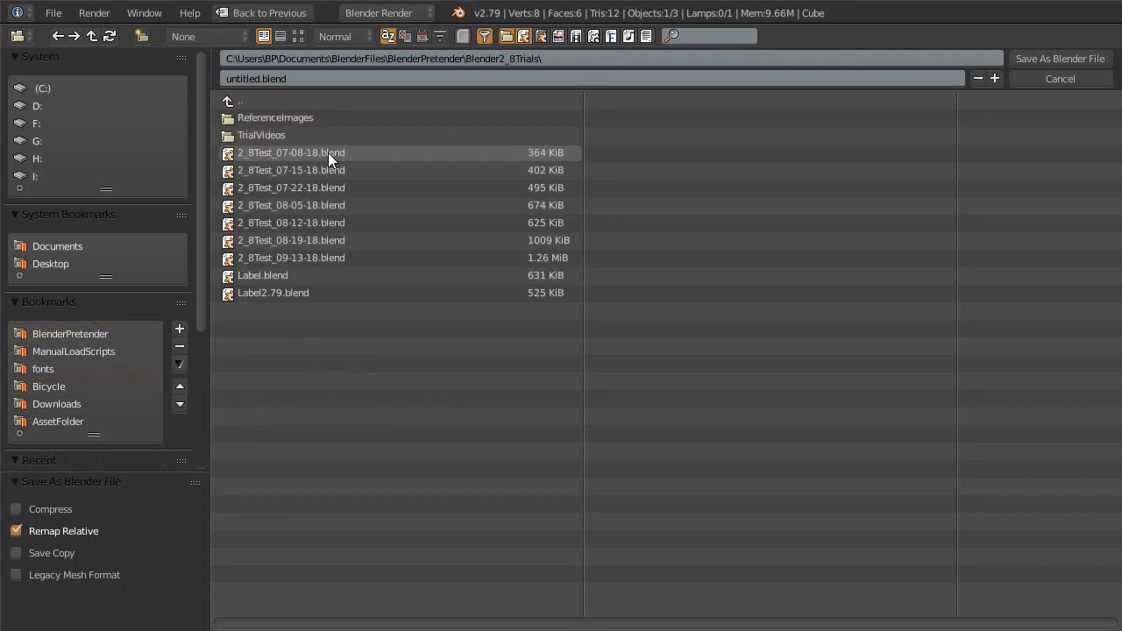
click(266, 292)
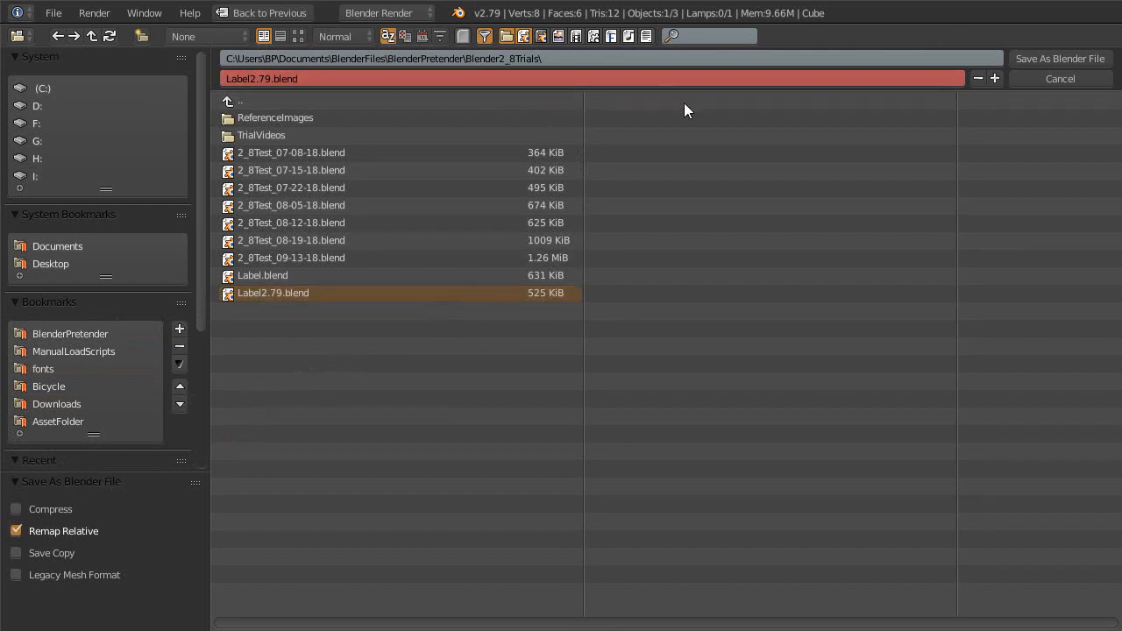
click(1057, 57)
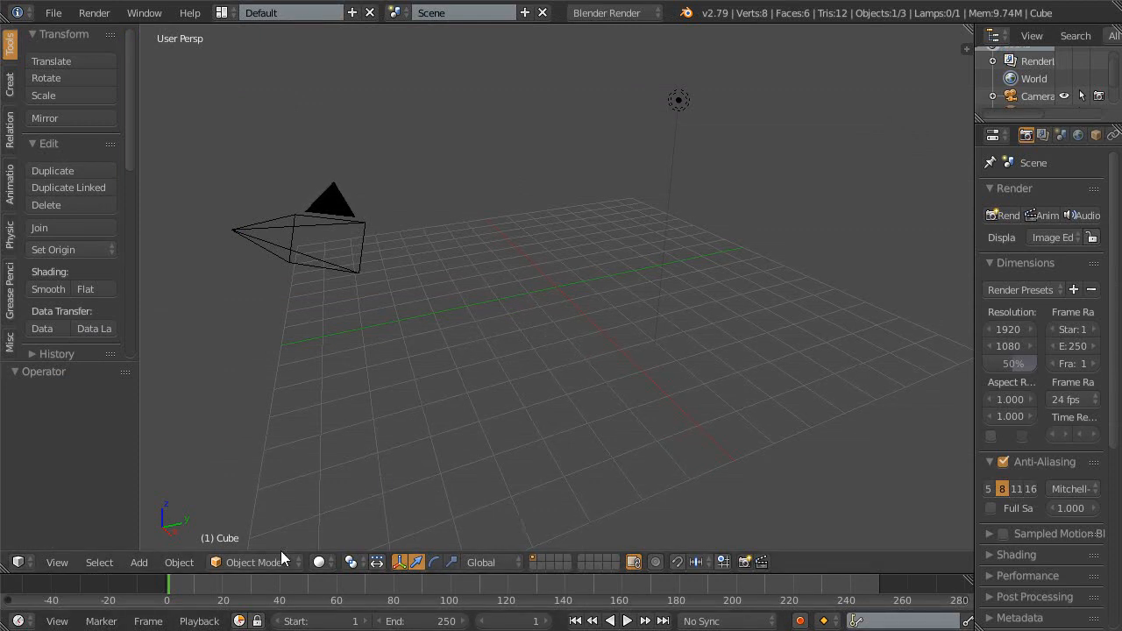
- Switch back to the Blender 2.80 window and delete the default cube
key(alt+Tab)
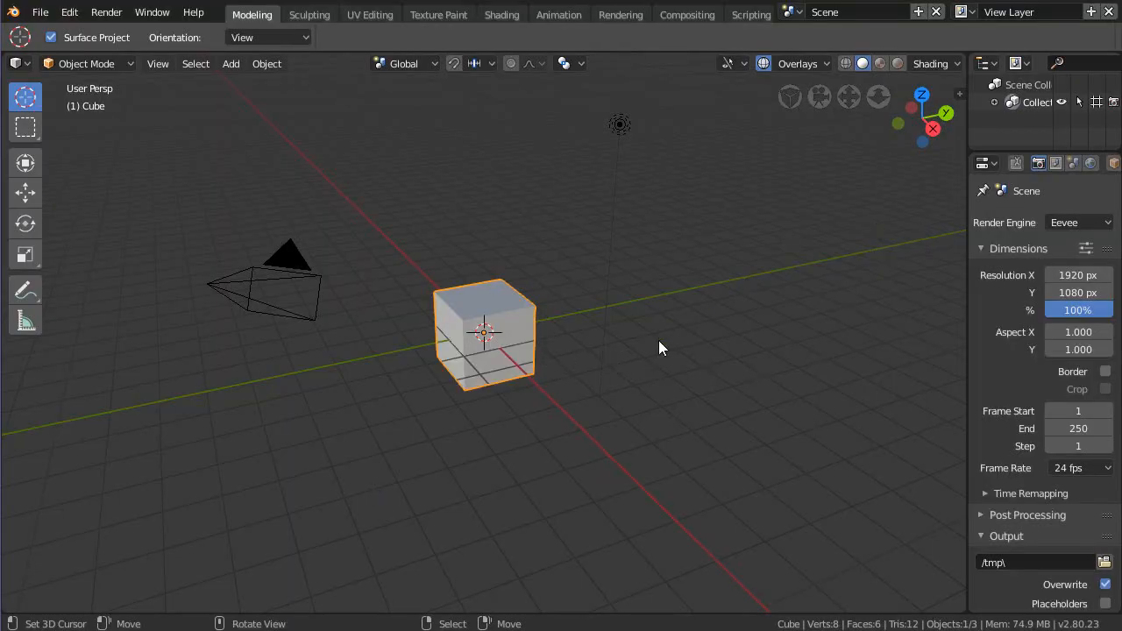
key(x)
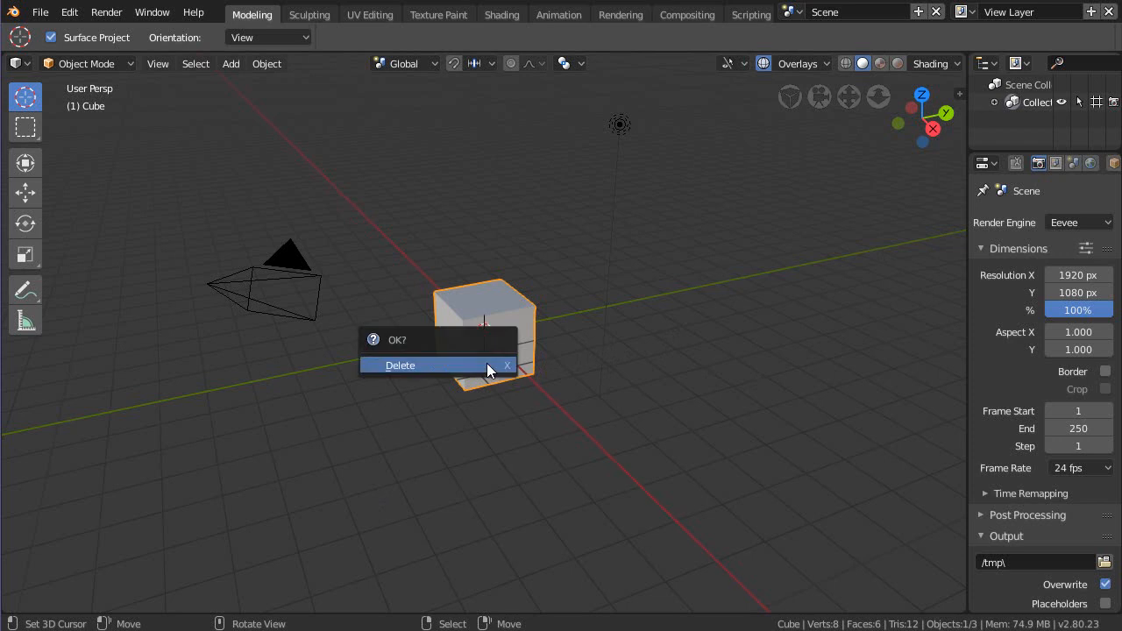
click(488, 366)
- Add a text object at the world origin and collapse its Add Text options
scroll(491, 393, up, 4)
shift+middle_drag(497, 340, 494, 368)
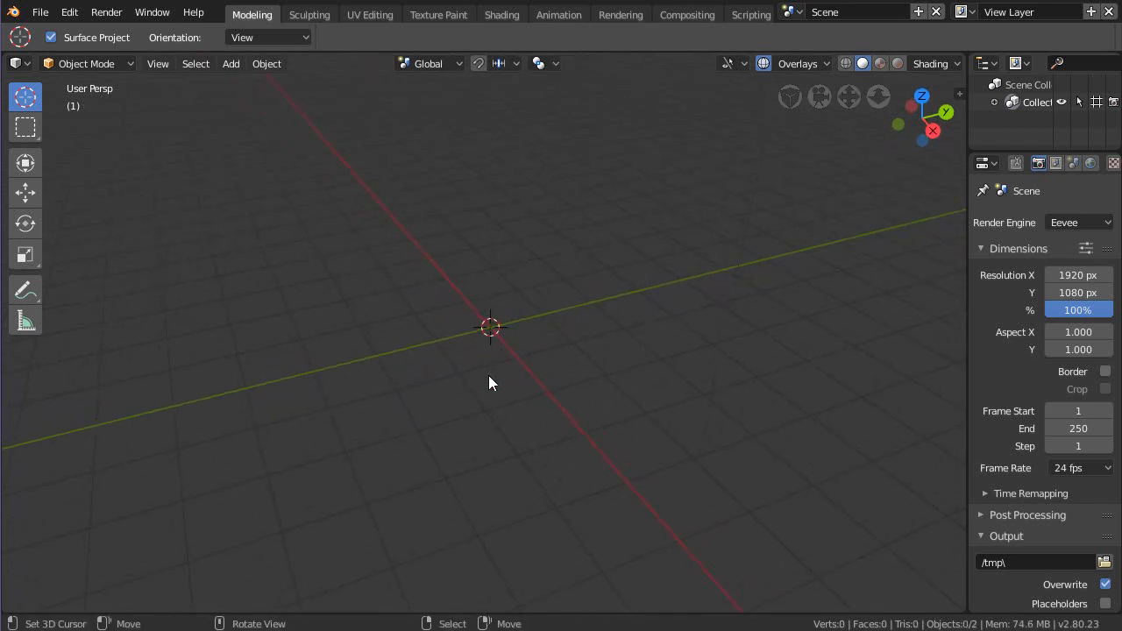
key(shift+a)
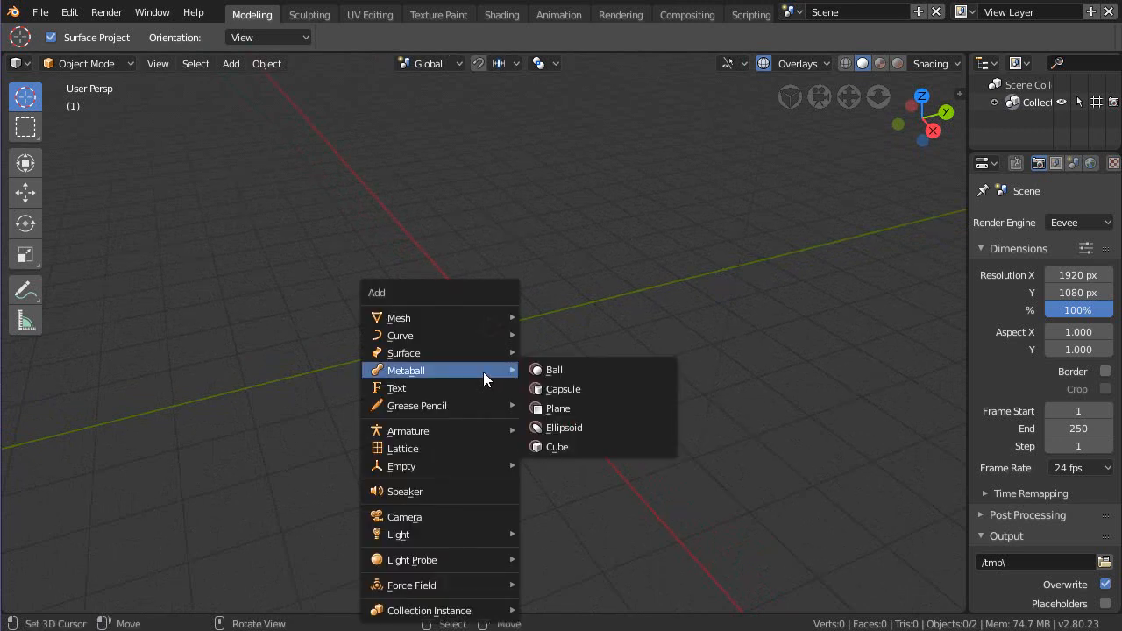
click(470, 385)
middle_drag(500, 381, 536, 397)
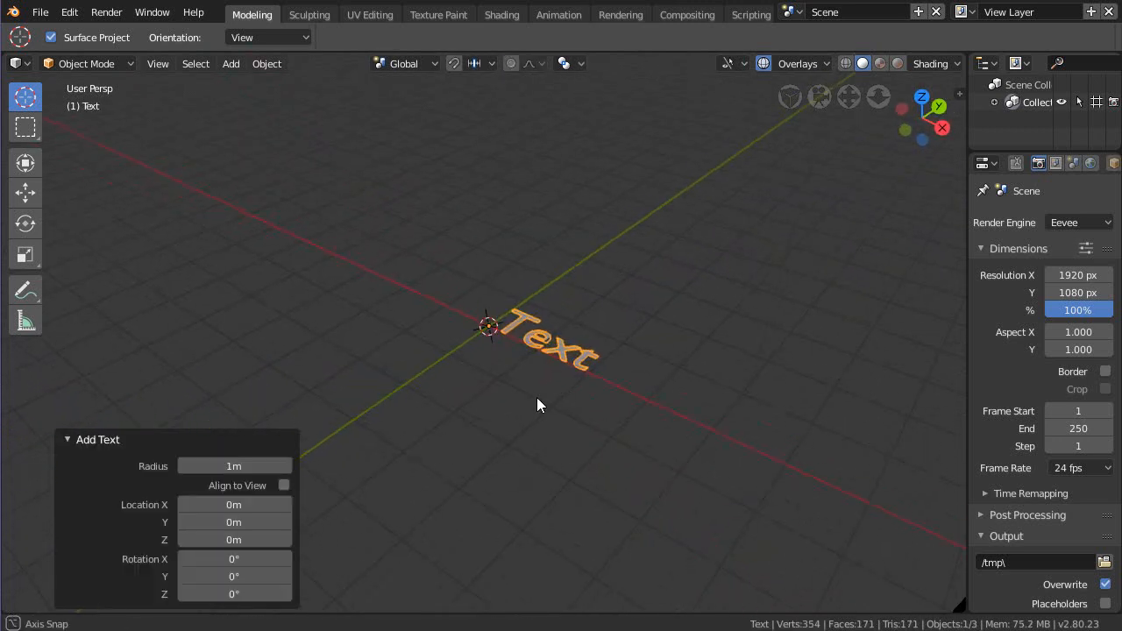
click(118, 439)
middle_drag(279, 412, 447, 340)
shift+middle_drag(584, 318, 541, 344)
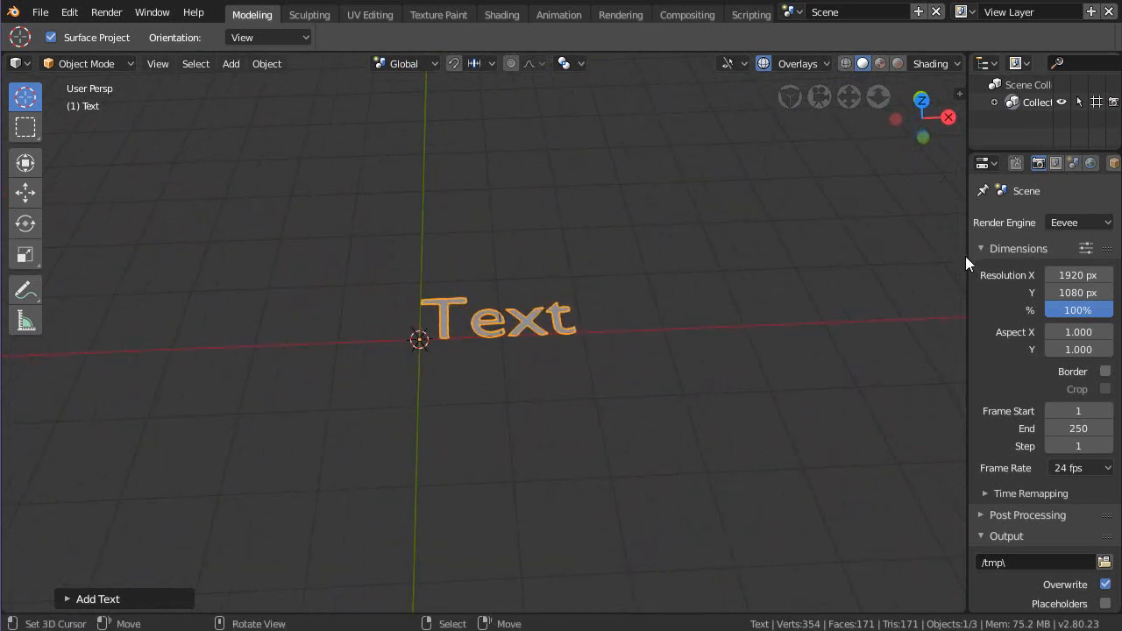
- Widen the properties editor and display the text object's data settings, including the Geometry, Bevel and Font sections
drag(967, 266, 874, 313)
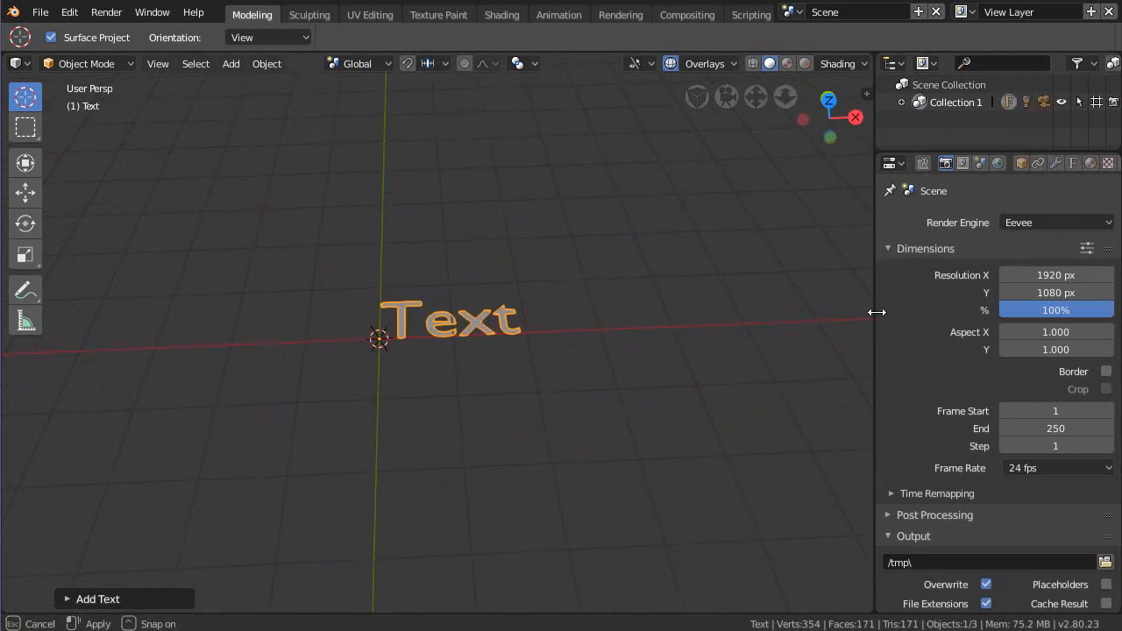
click(1072, 164)
scroll(1022, 388, down, 3)
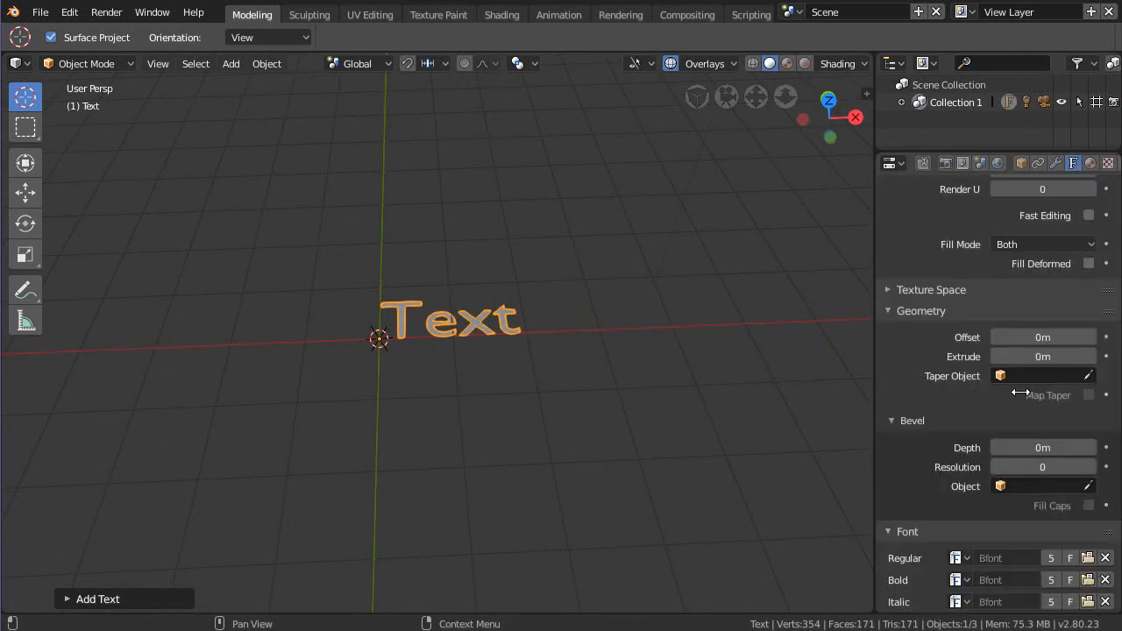
scroll(1020, 392, up, 2)
scroll(1020, 392, up, 1)
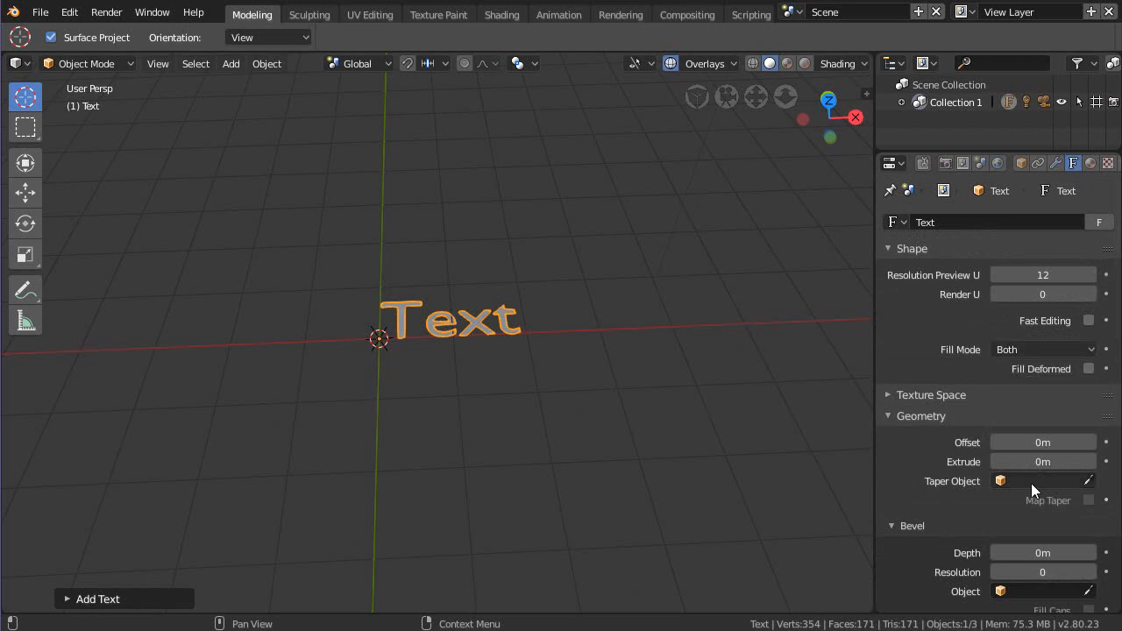
scroll(1033, 433, down, 2)
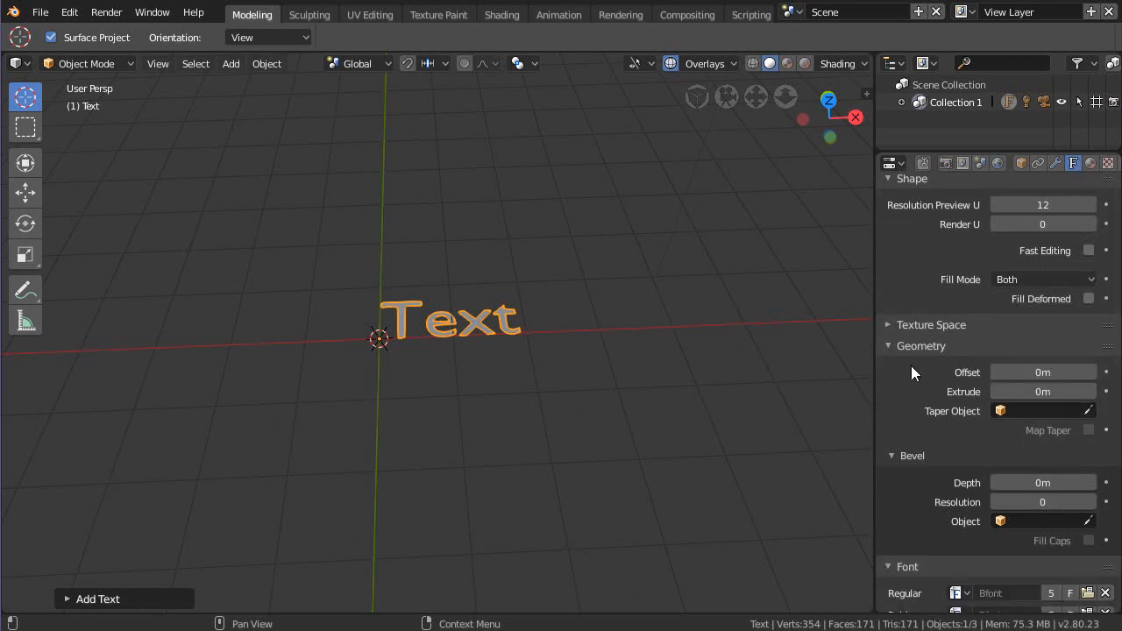
scroll(979, 415, down, 2)
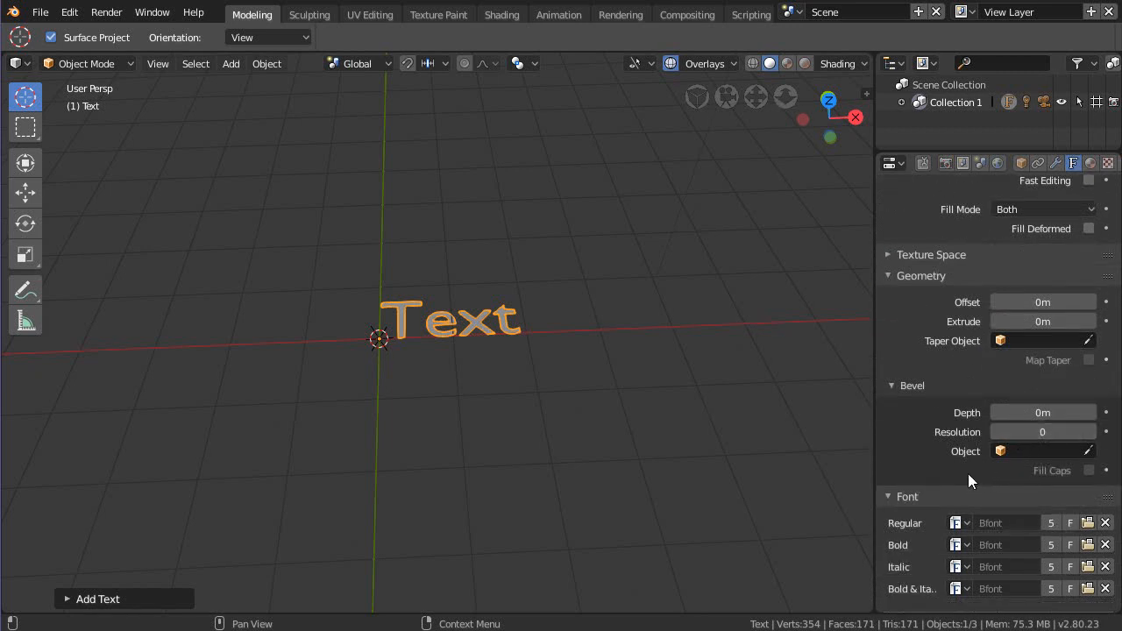
- Review the text object's Shape, Geometry, Bevel, Font, Transform and Paragraph settings, and display its modifier settings
scroll(970, 343, up, 2)
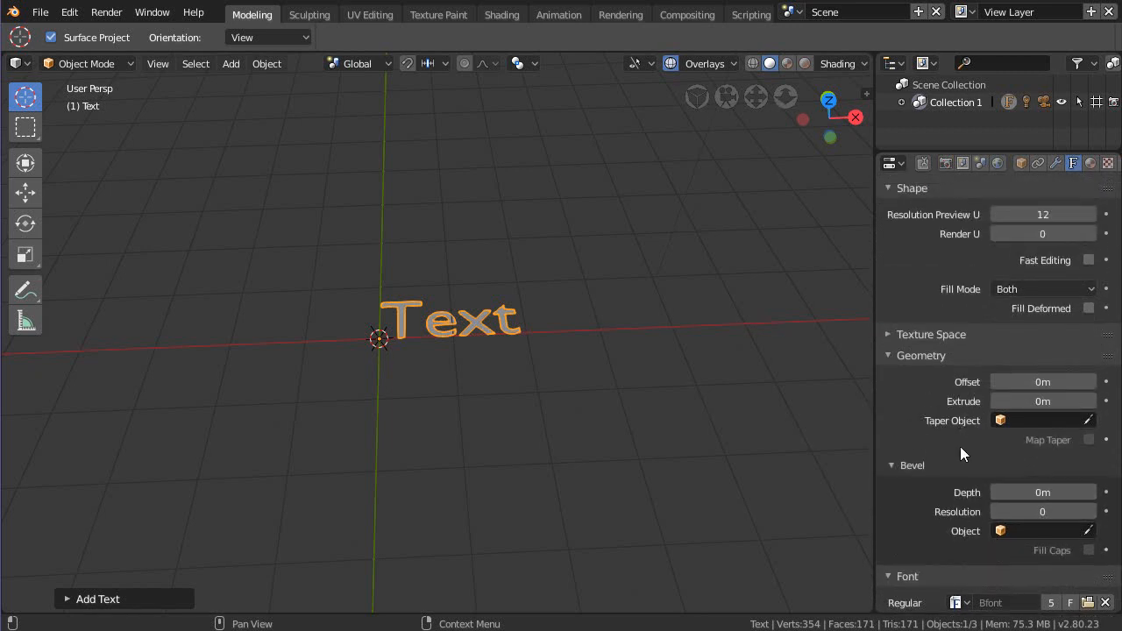
middle_drag(959, 446, 935, 300)
scroll(947, 371, down, 4)
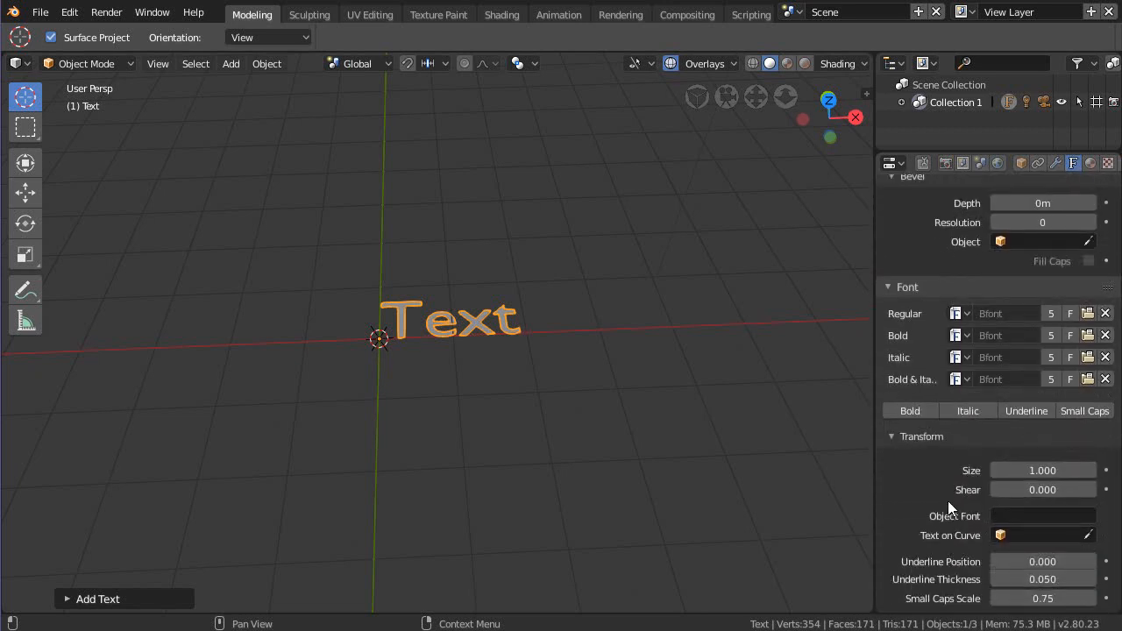
middle_drag(948, 501, 935, 404)
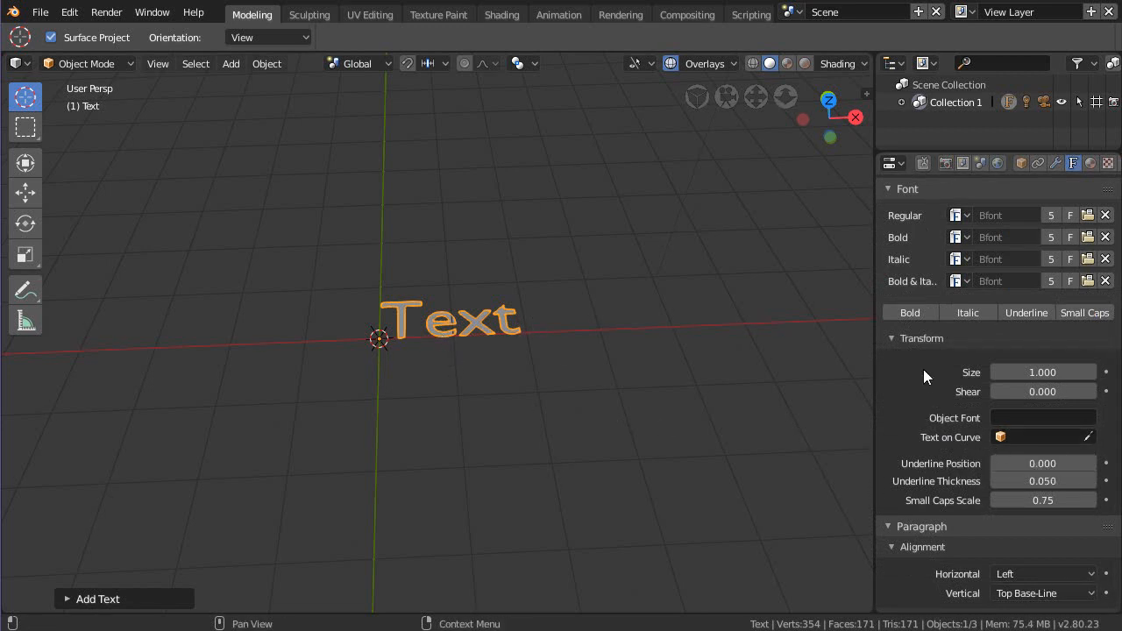
scroll(923, 368, up, 5)
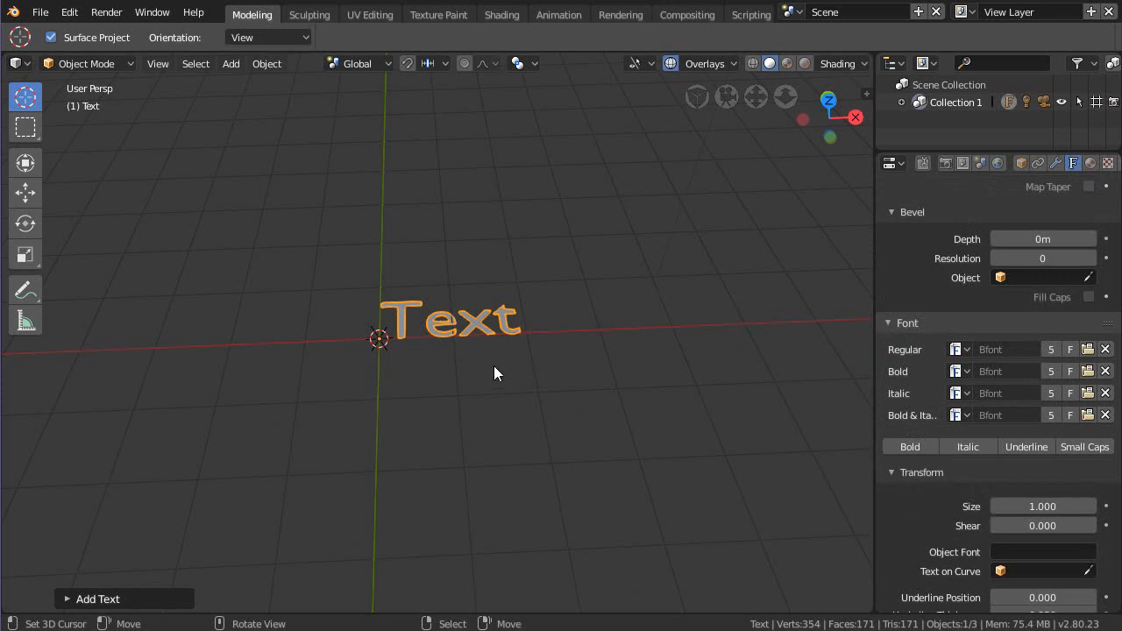
click(1055, 164)
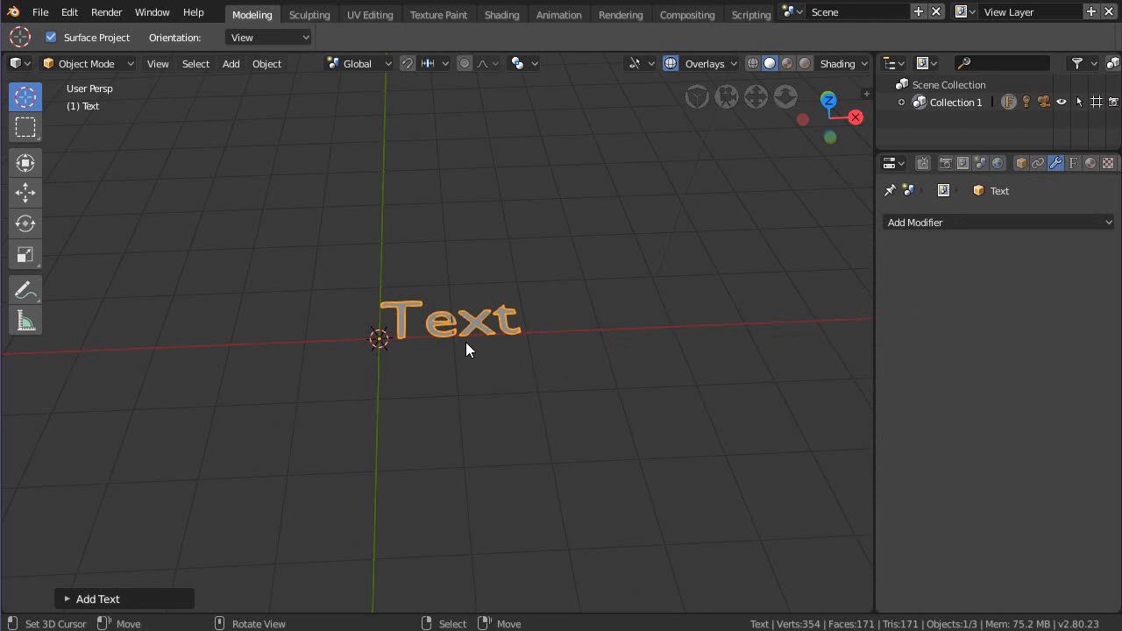
- Add a Bezier curve at the world origin
key(shift+a)
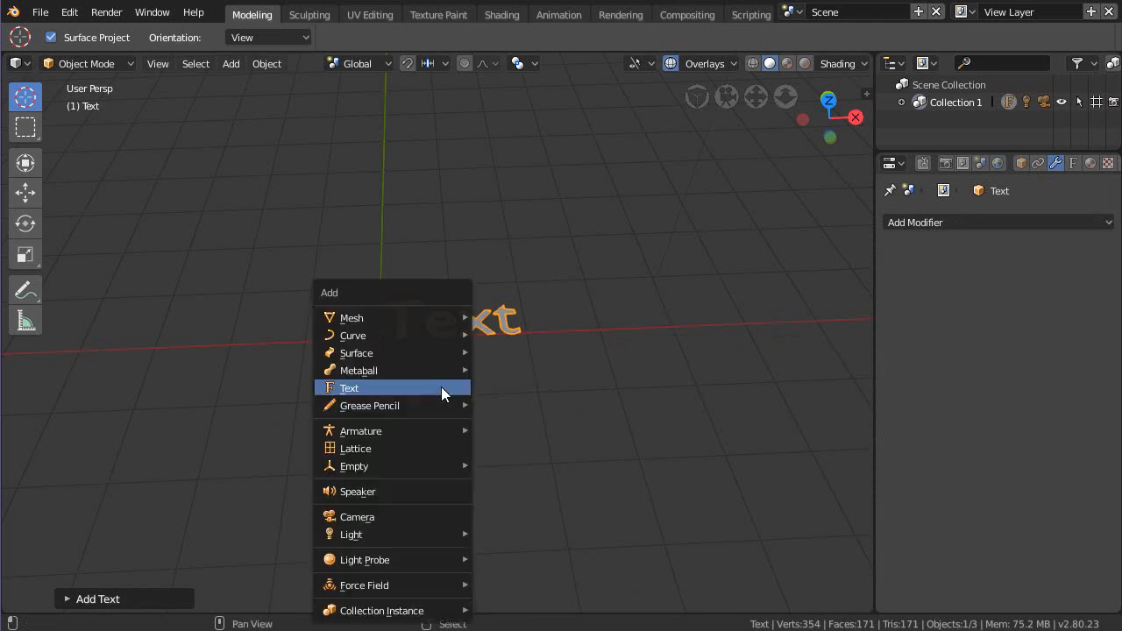
mouse_move(403, 336)
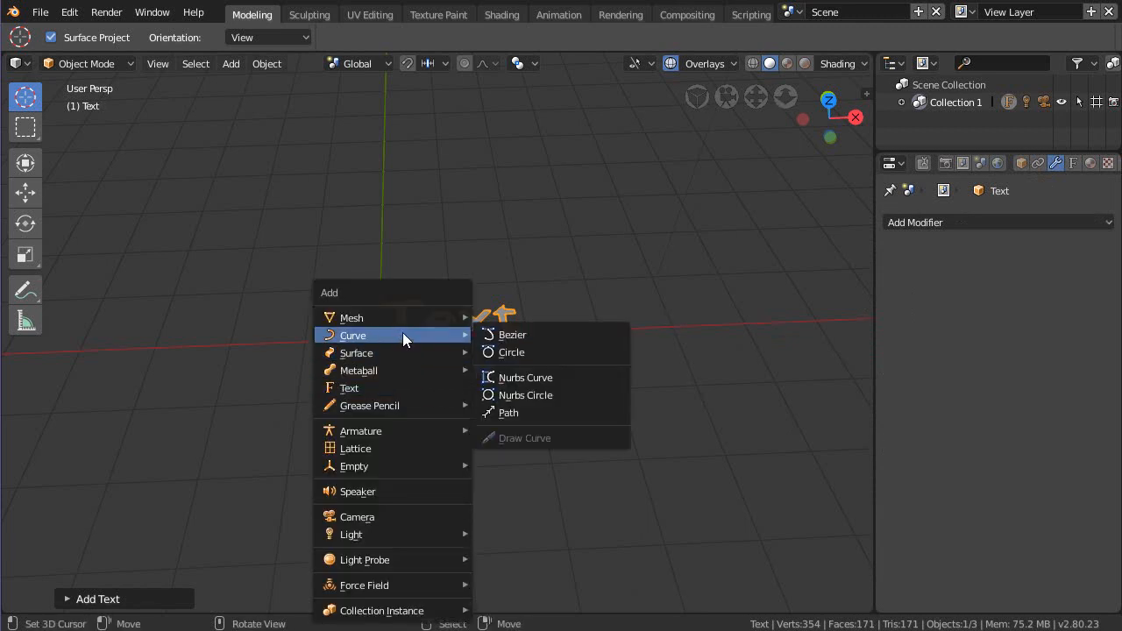
click(517, 330)
- In Edit Mode, move all of the Bezier curve's points along X clear of the text, and return to Object Mode
key(Tab)
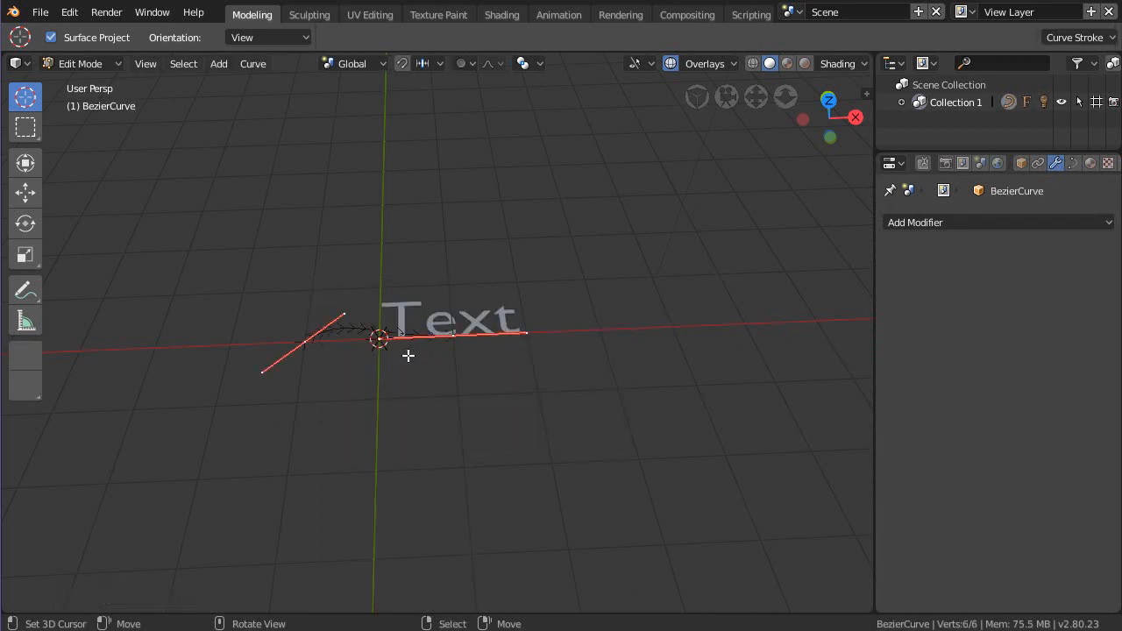
key(g)
key(x)
click(232, 434)
scroll(432, 393, down, 1)
mouse_move(432, 393)
middle_down()
mouse_move(505, 383)
mouse_move(471, 394)
mouse_move(473, 408)
mouse_move(420, 403)
middle_up()
key(Tab)
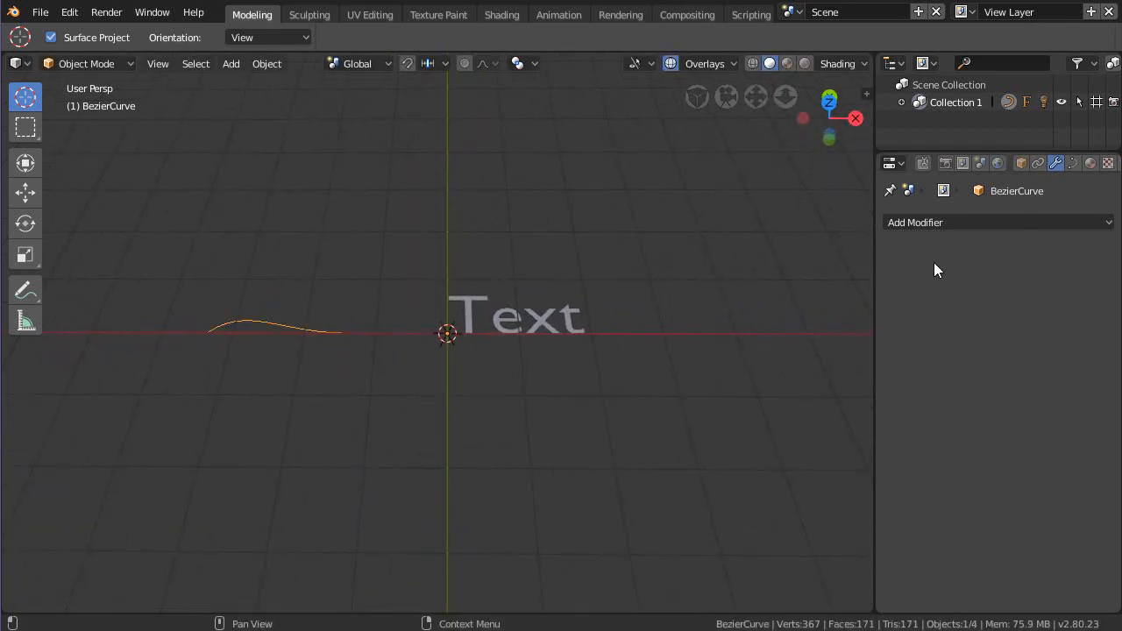
- Add a Mirror modifier to the Bezier curve, with the X, Y and Z axes and Clipping enabled
click(1016, 223)
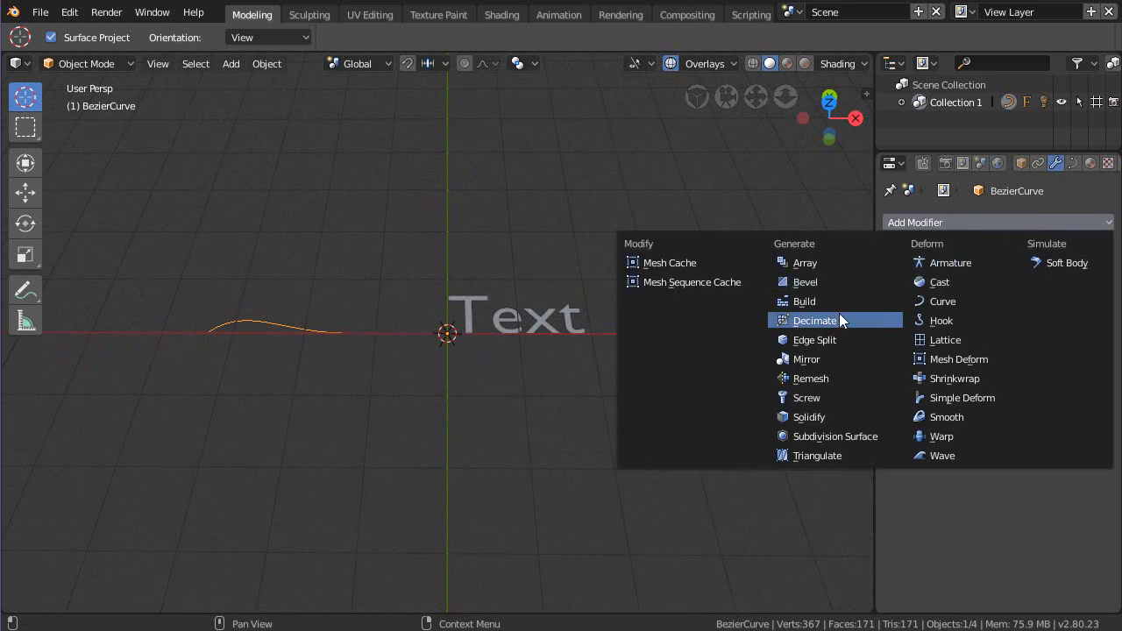
click(814, 358)
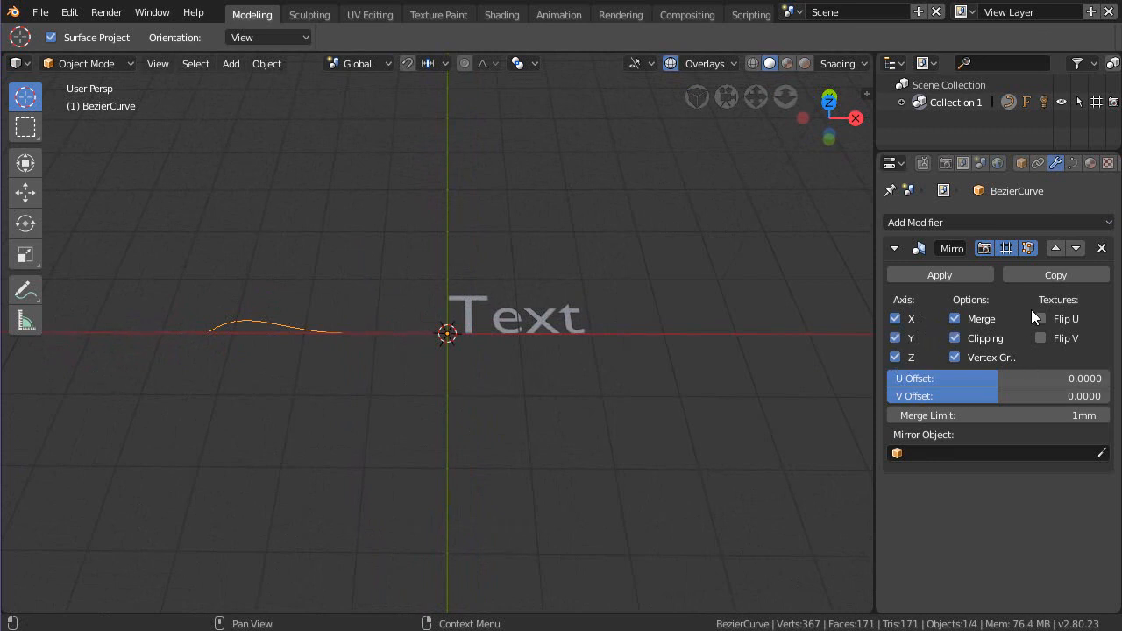
middle_drag(421, 434, 530, 391)
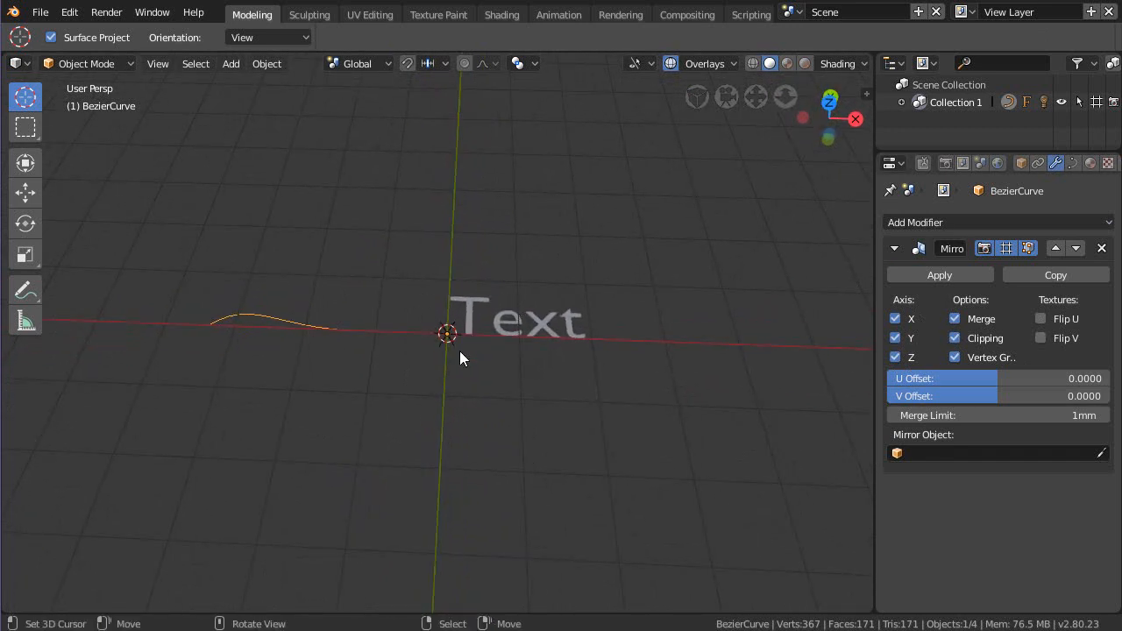
- Start a new file from the General template and load the factory settings
click(41, 12)
mouse_move(63, 35)
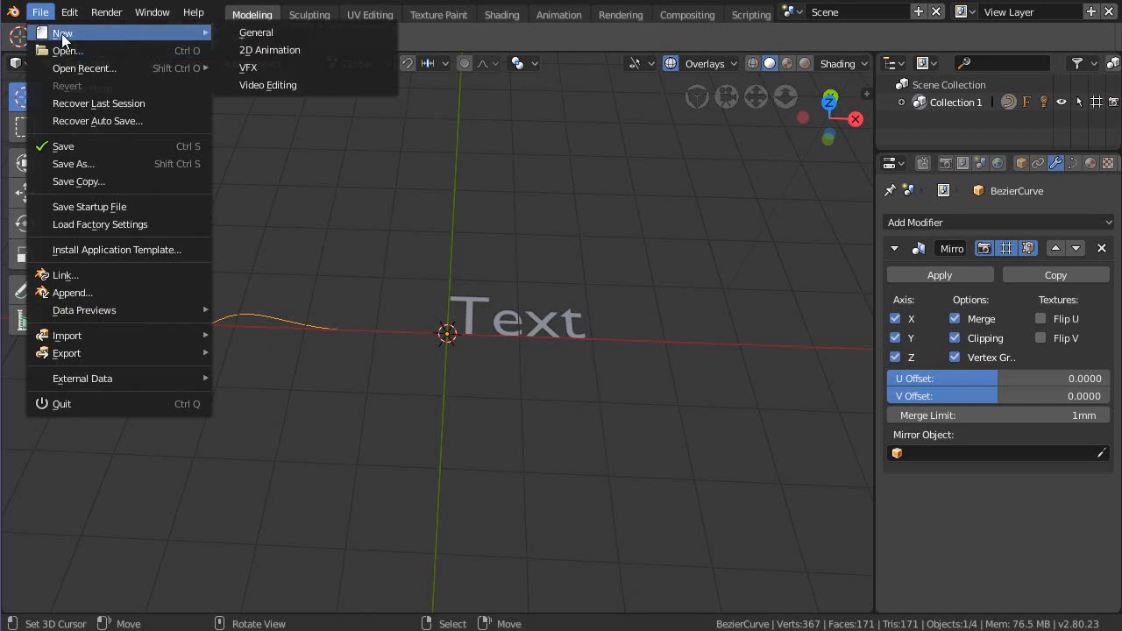
click(256, 34)
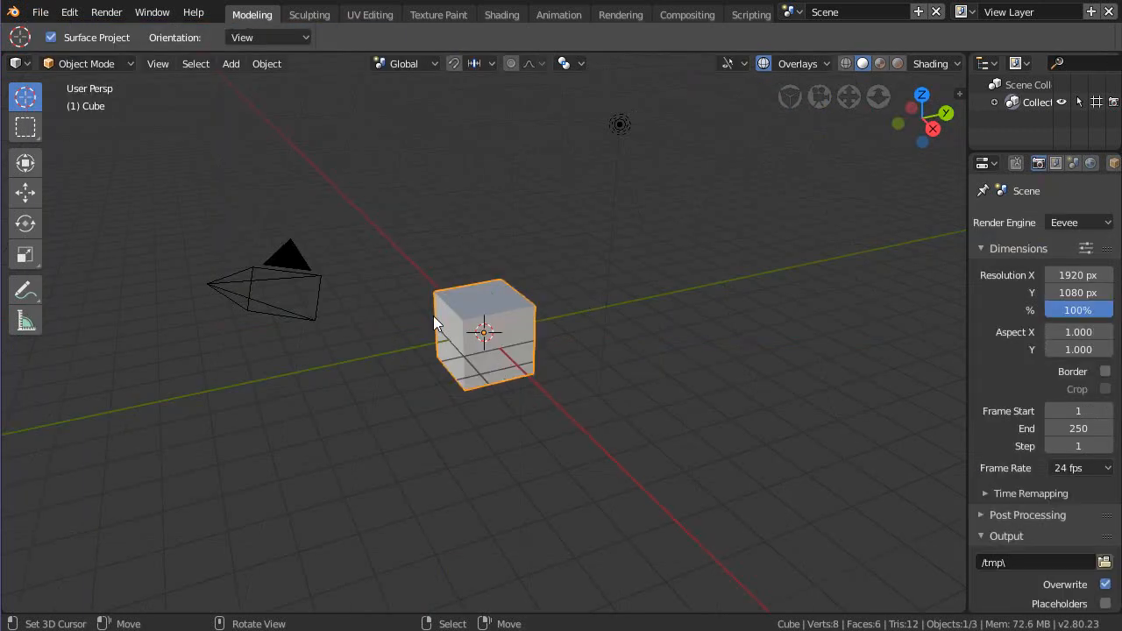
scroll(431, 312, up, 1)
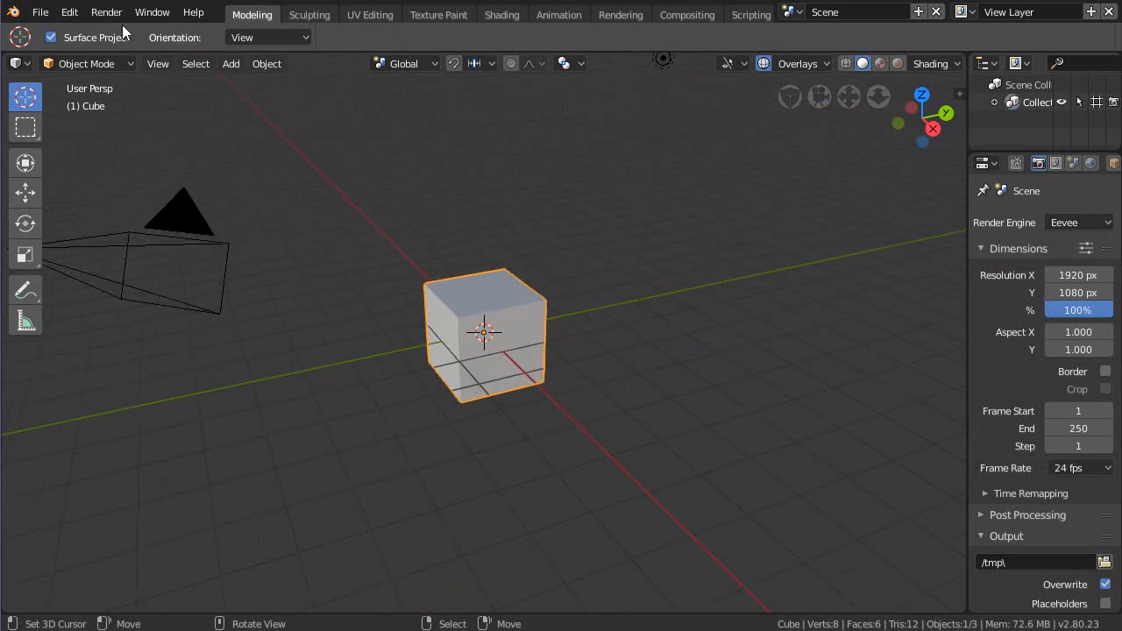
click(38, 10)
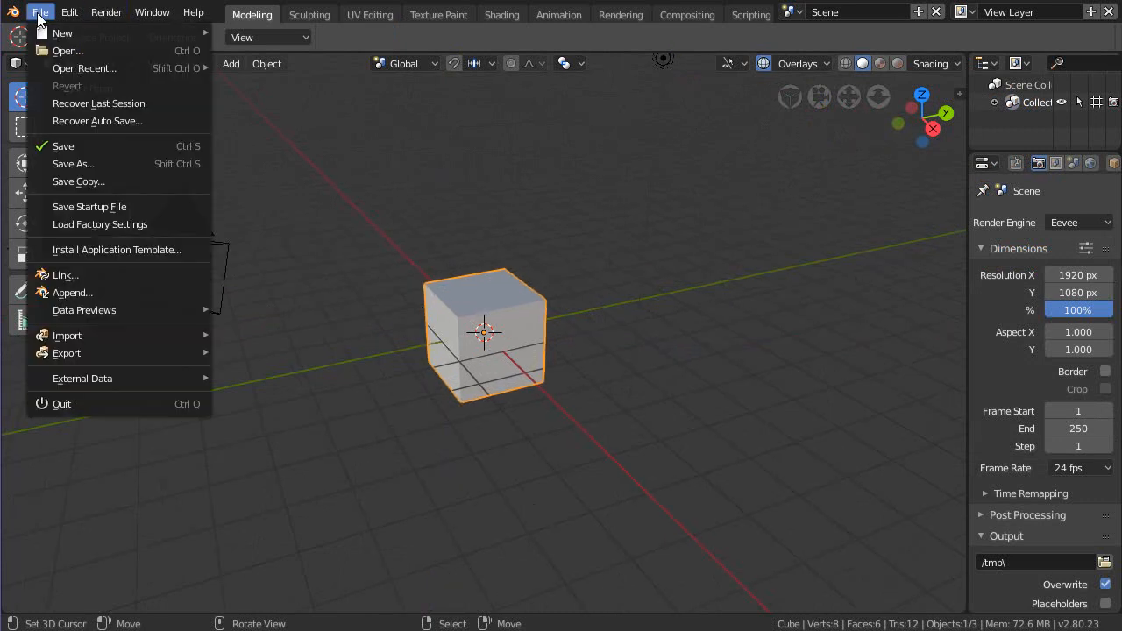
click(91, 225)
click(123, 227)
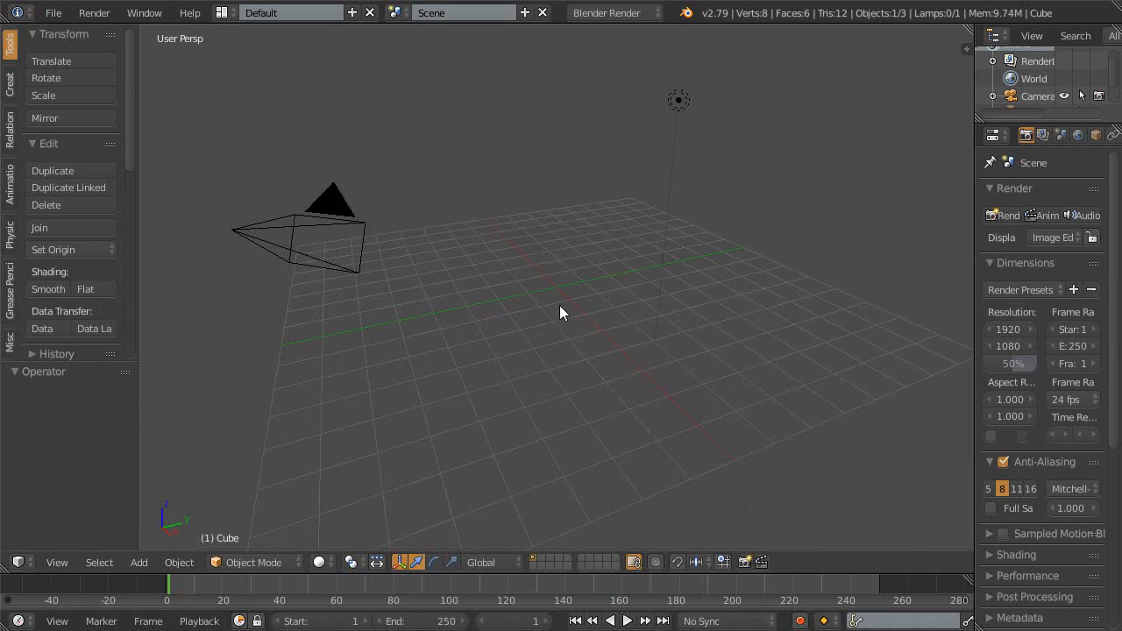
- Switch to the Blender 2.79 window and delete the default cube located away from the grid
scroll(559, 311, down, 10)
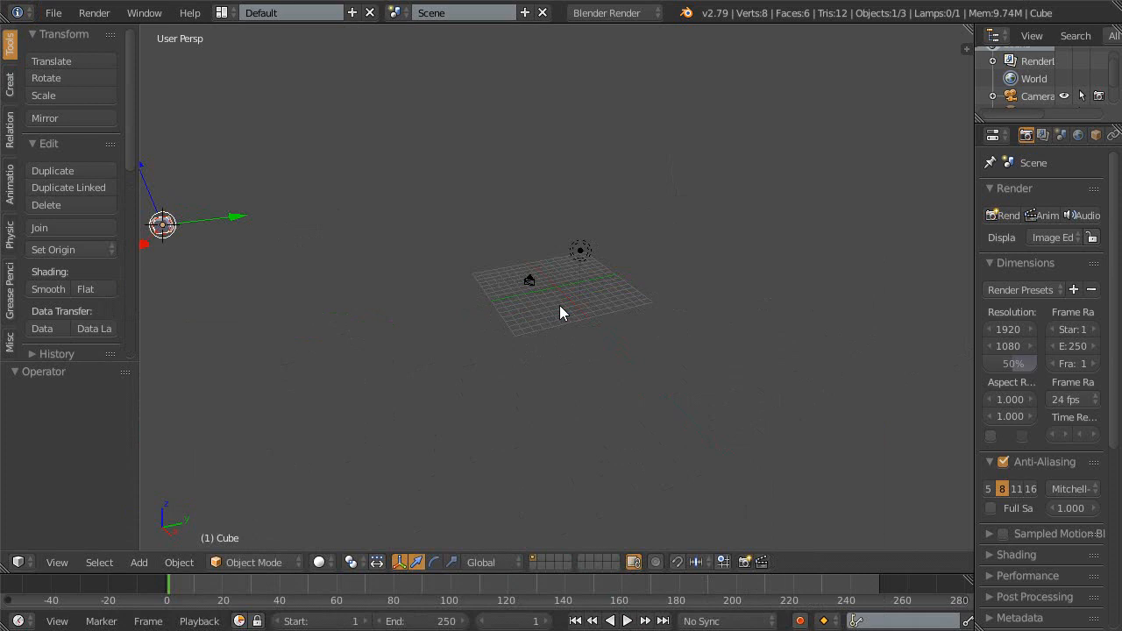
middle_drag(412, 277, 387, 279)
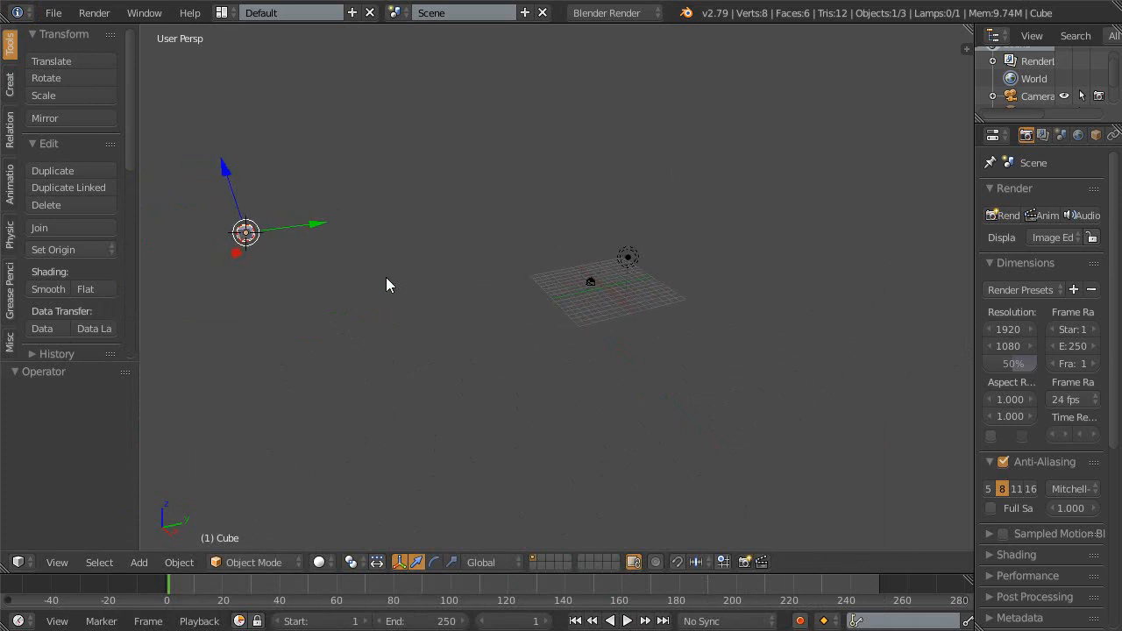
middle_drag(269, 249, 439, 254)
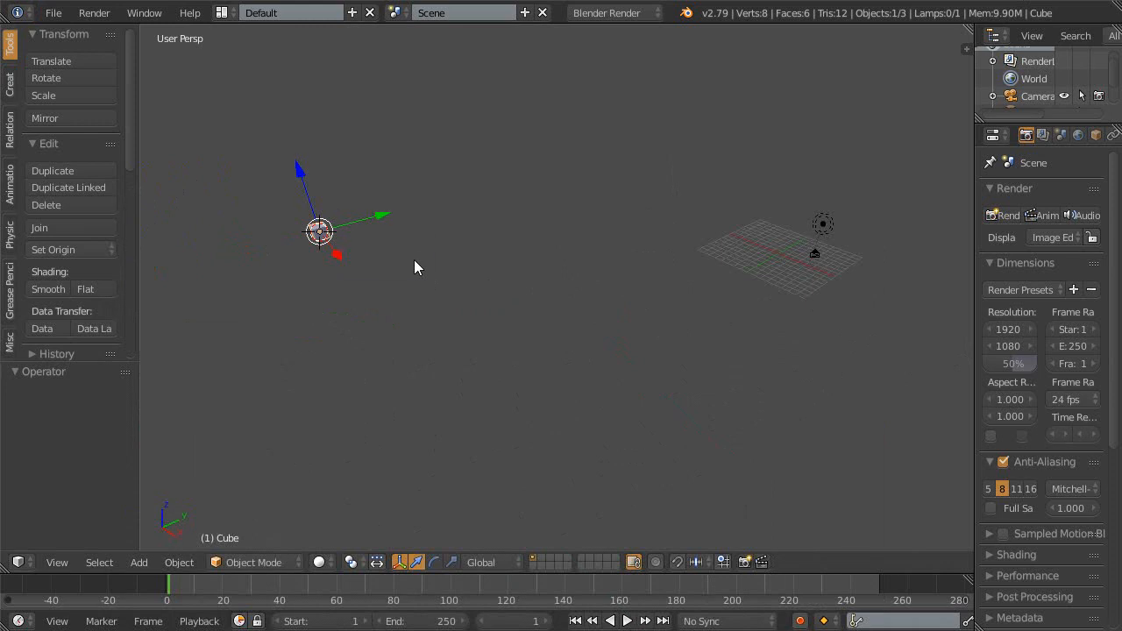
key(x)
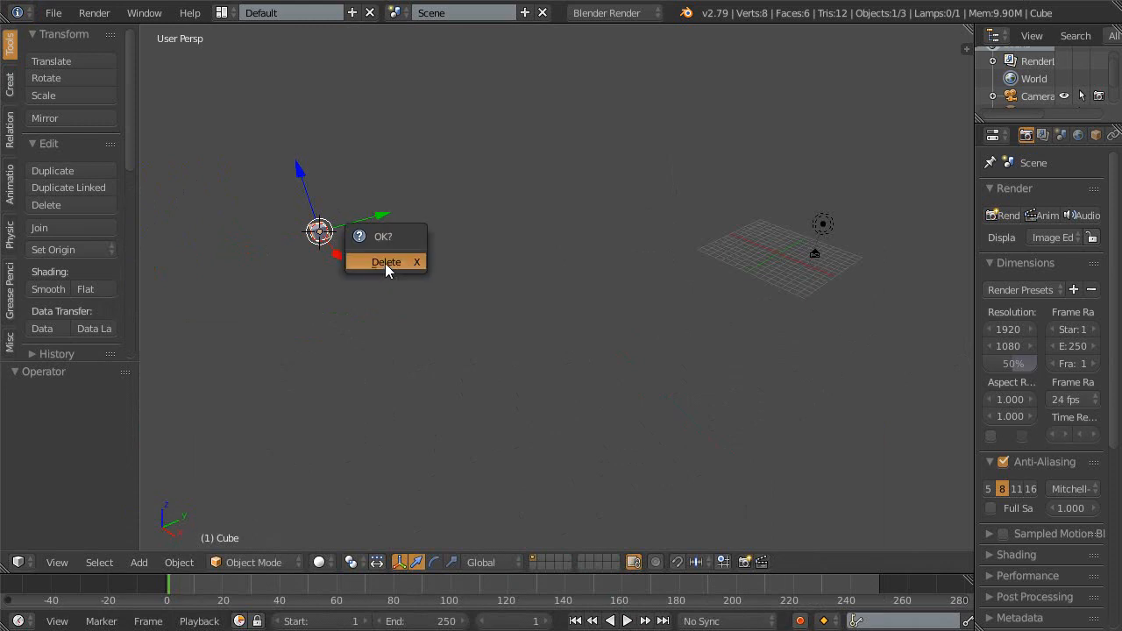
click(385, 263)
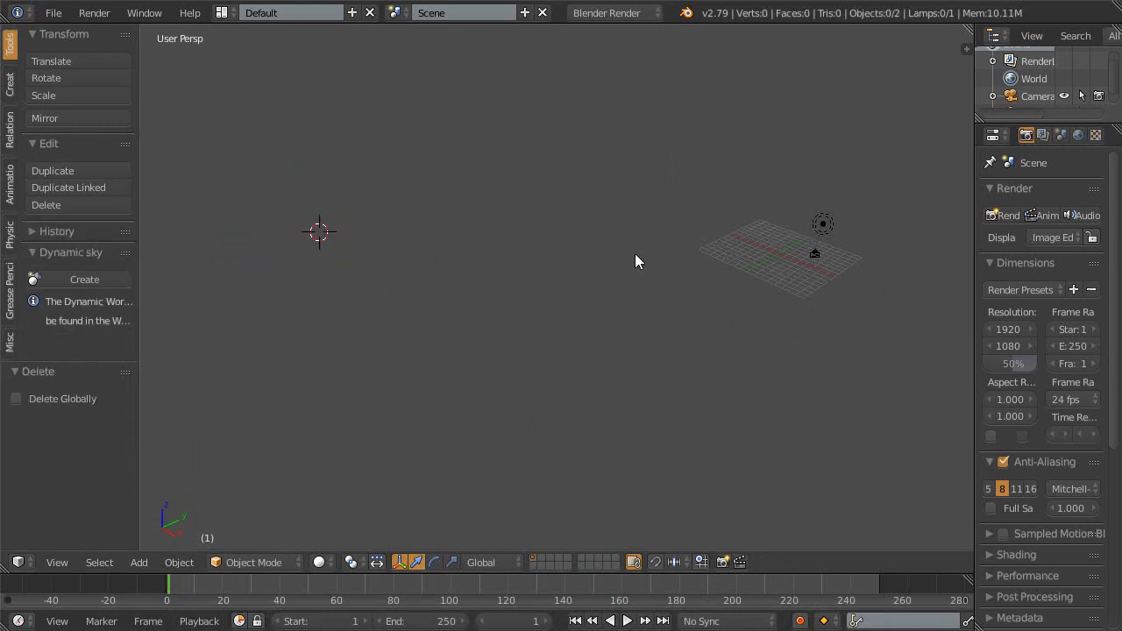
- Save the scene over the existing Label2.79.blend file
middle_drag(680, 275, 431, 232)
scroll(423, 267, up, 4)
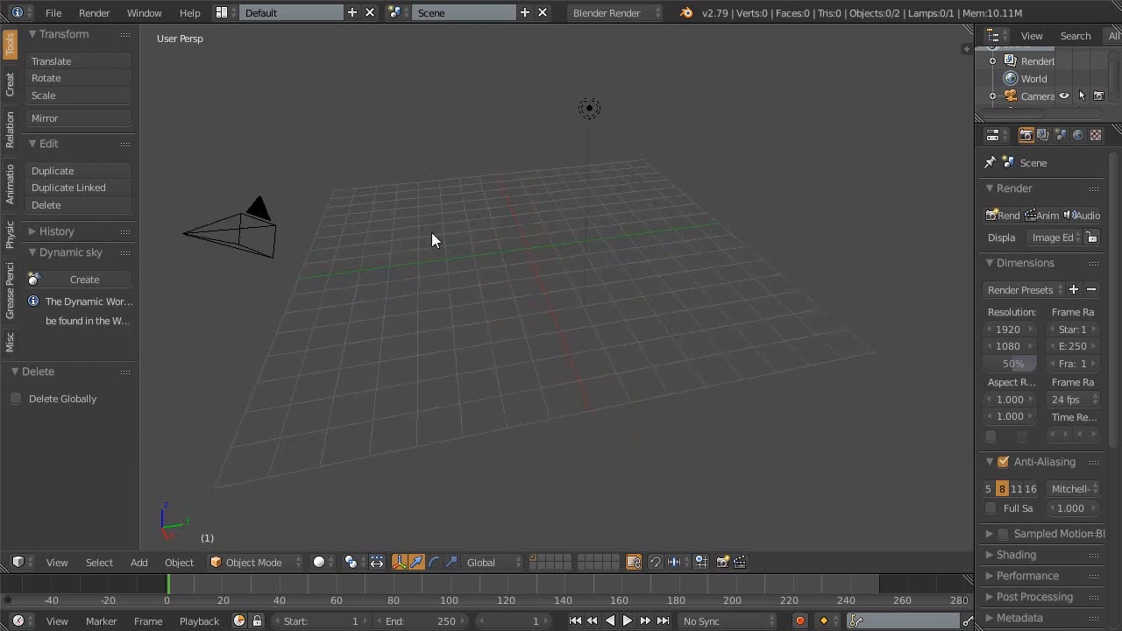
middle_drag(465, 279, 483, 318)
scroll(488, 313, up, 4)
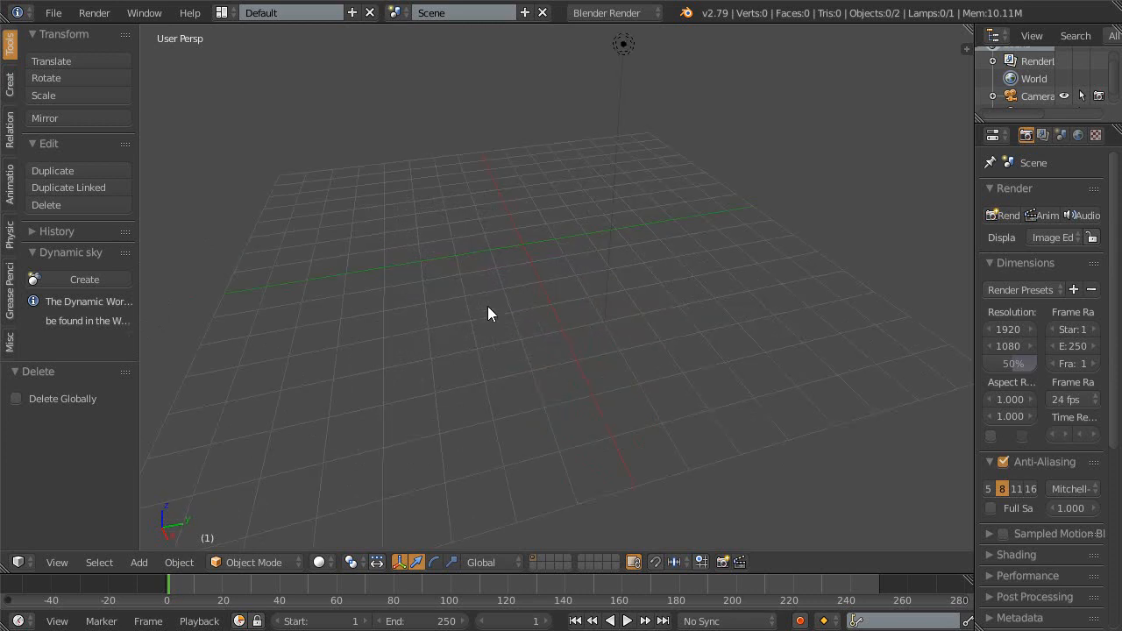
key(ctrl+s)
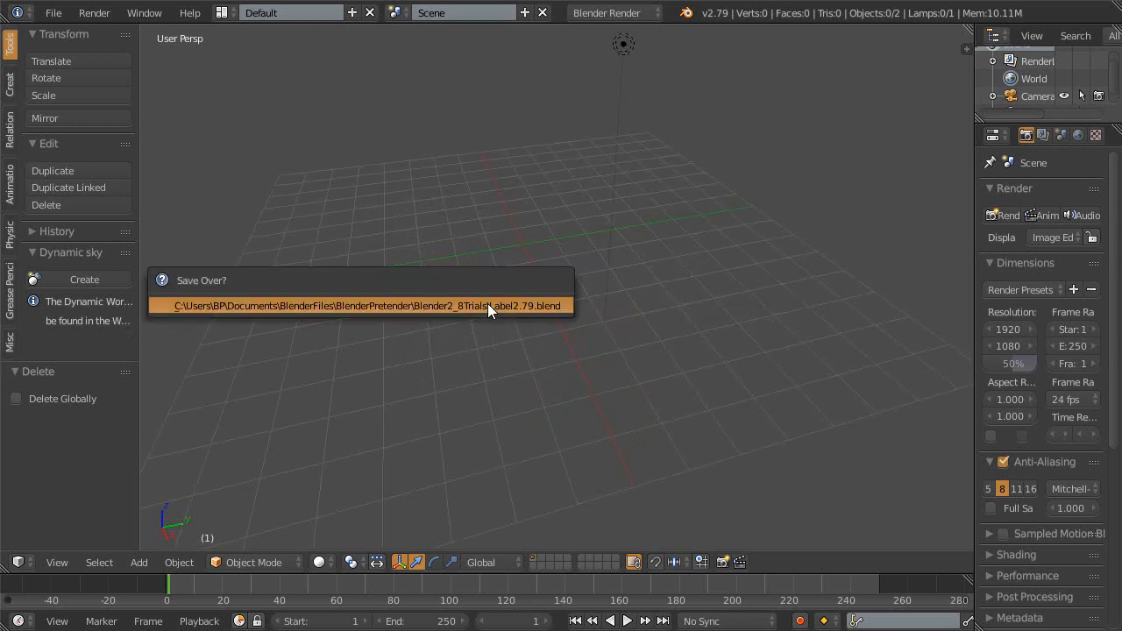
click(487, 304)
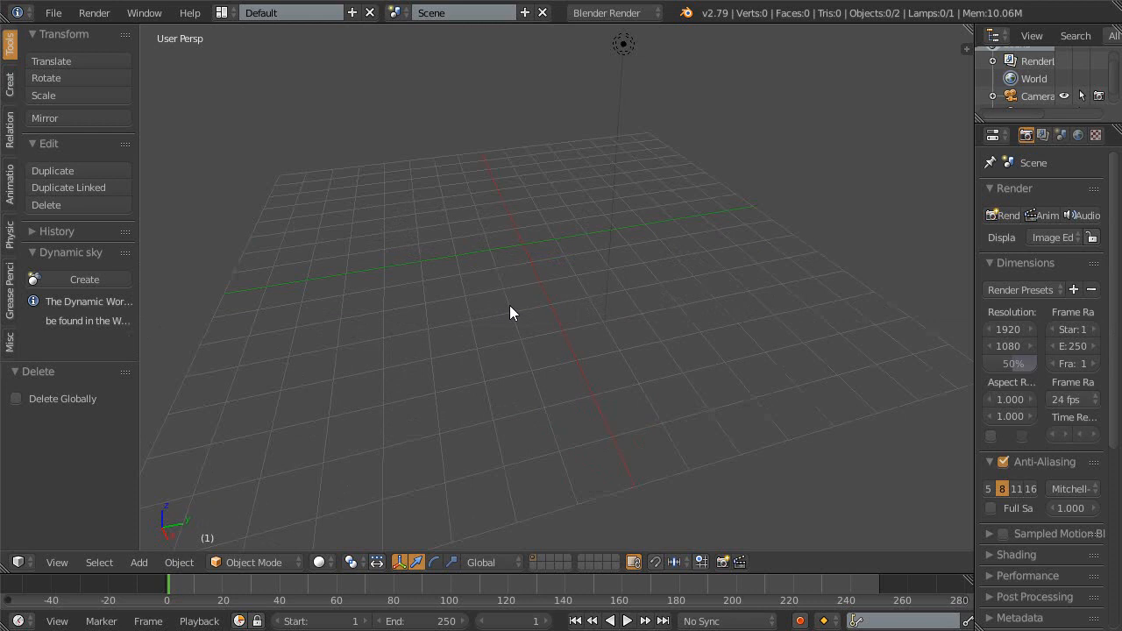
- Split the 3D viewport side by side and switch the narrower area to the UV/Image Editor
drag(9, 572, 410, 474)
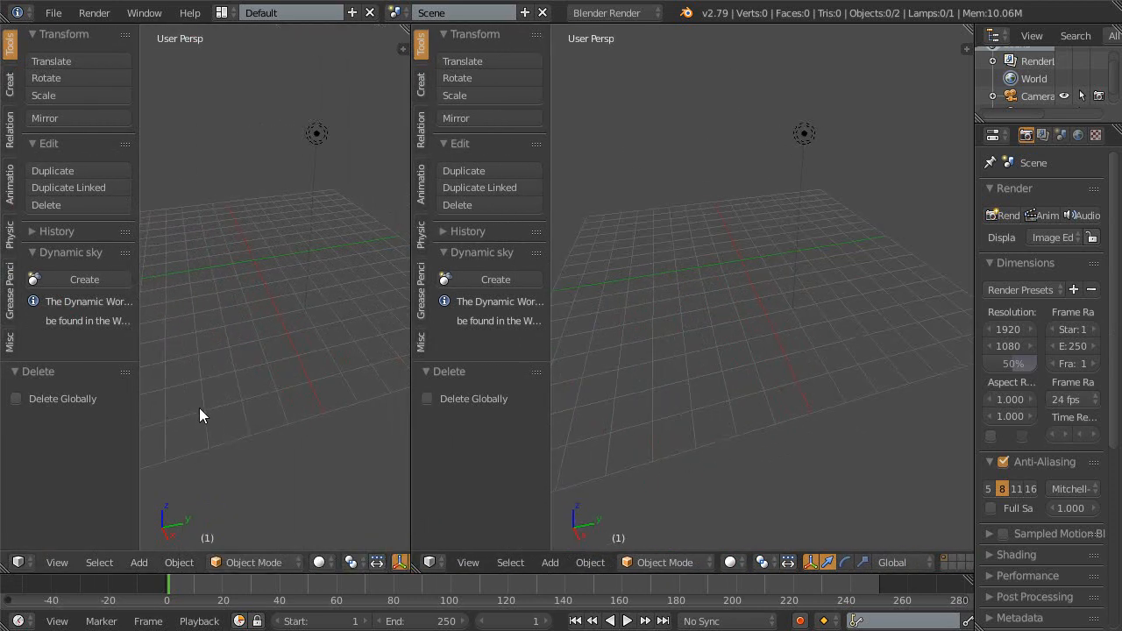
key(shift+F10)
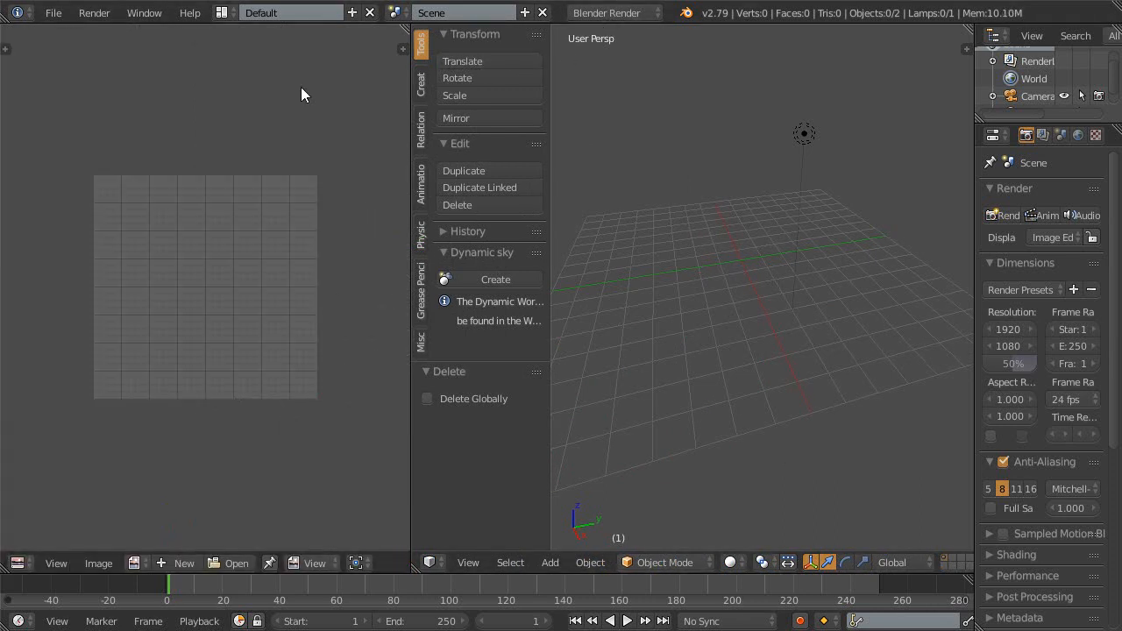
middle_drag(649, 184, 643, 215)
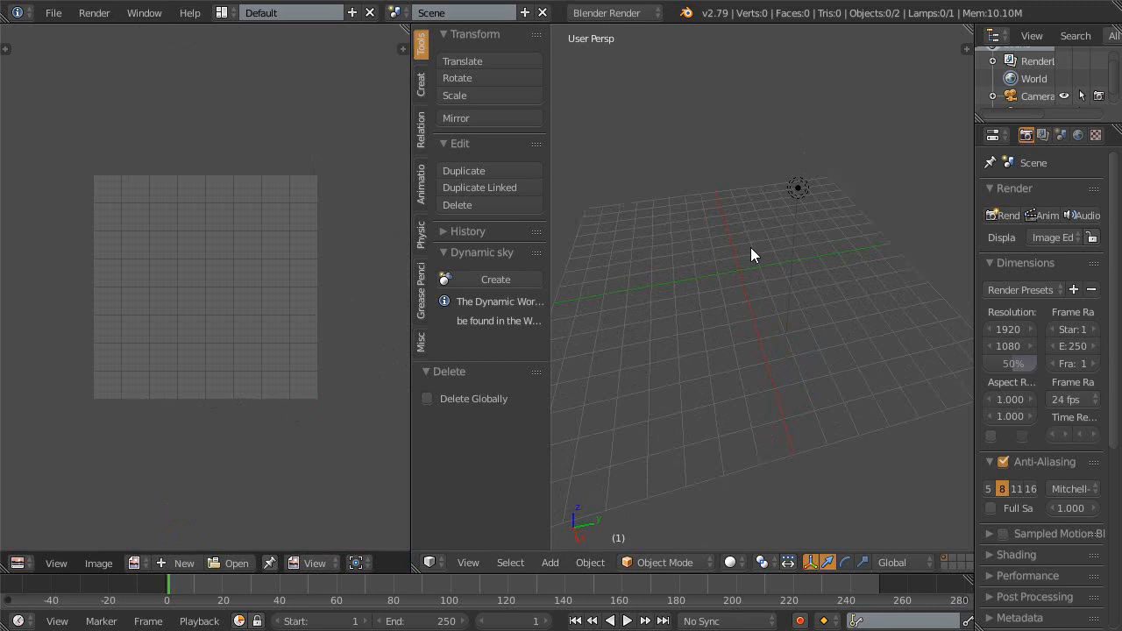
- Show the 3D viewport's properties region, start the Screencast Keys display and collapse its settings
key(n)
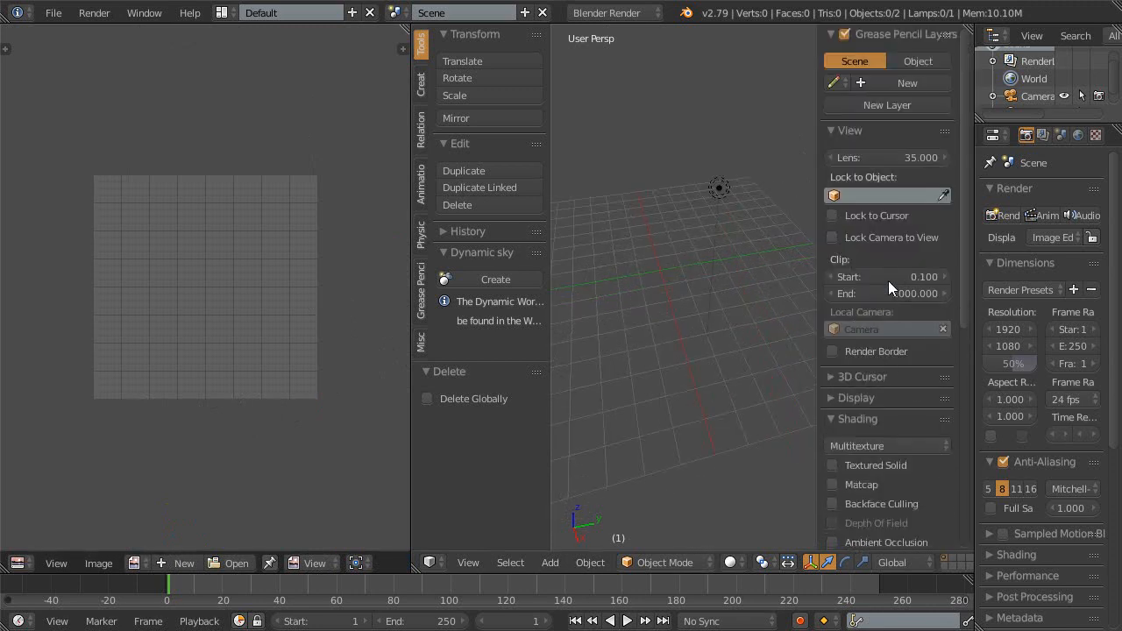
click(882, 376)
scroll(882, 386, down, 10)
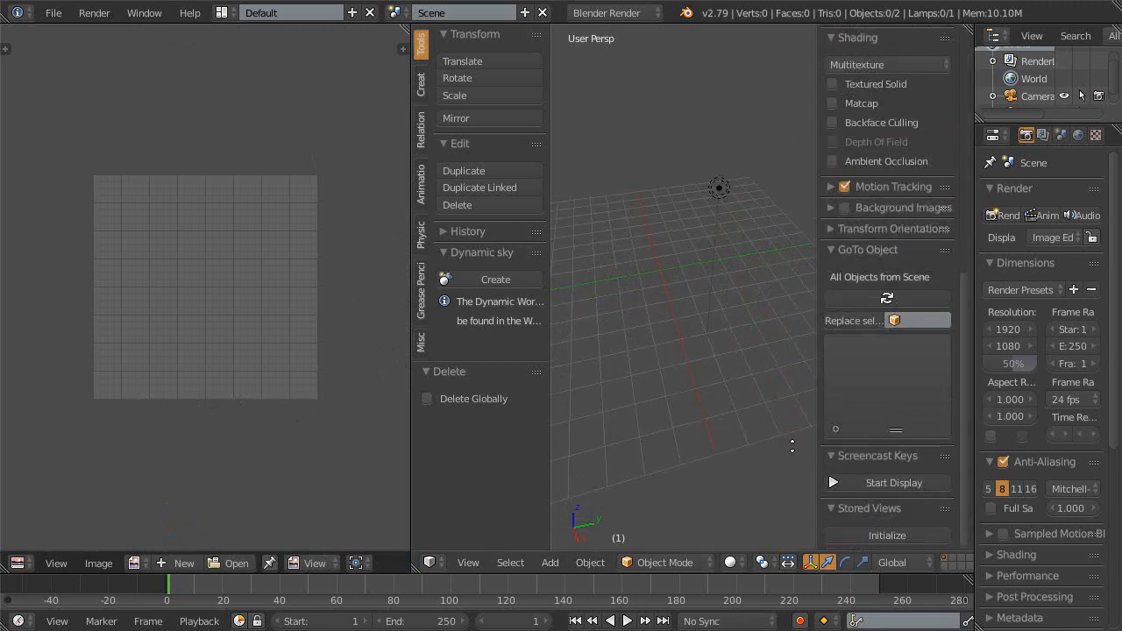
click(878, 481)
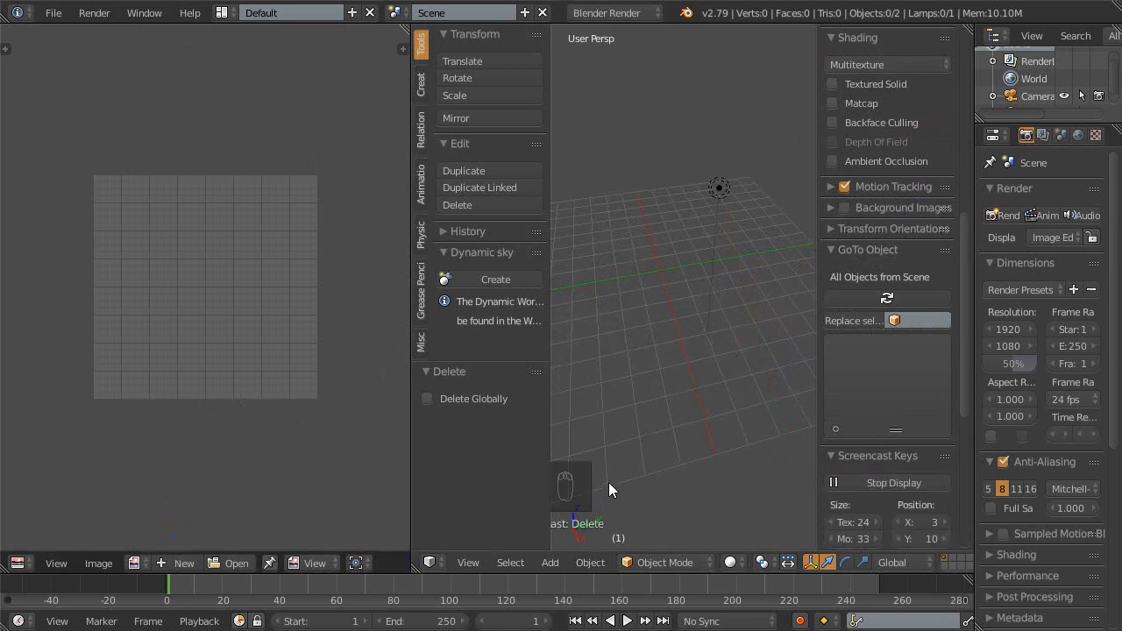
click(855, 455)
middle_drag(629, 413, 628, 417)
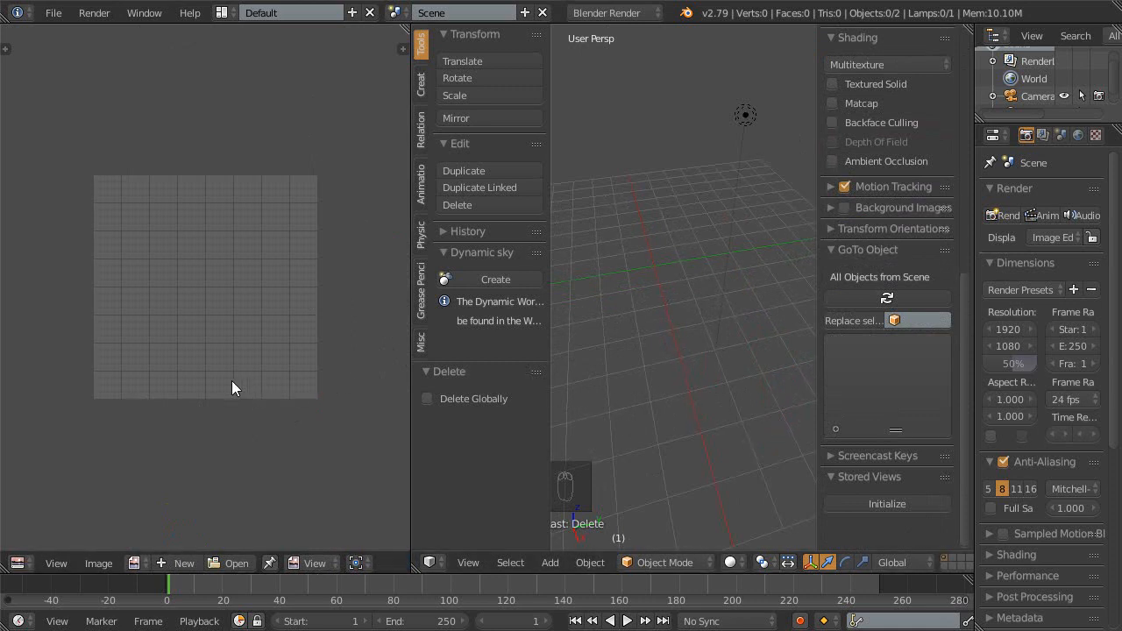
- Open ketchupBottle.png from the Blender2_8Trials ReferenceImages folder in the image editor and frame the bottle's front label
click(231, 563)
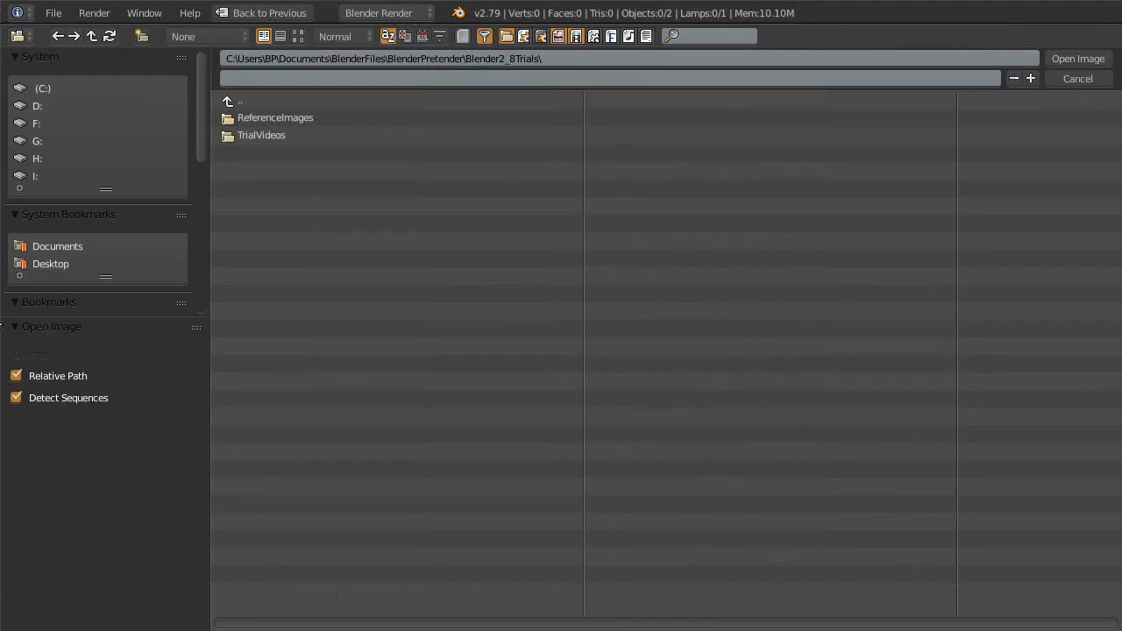
click(53, 308)
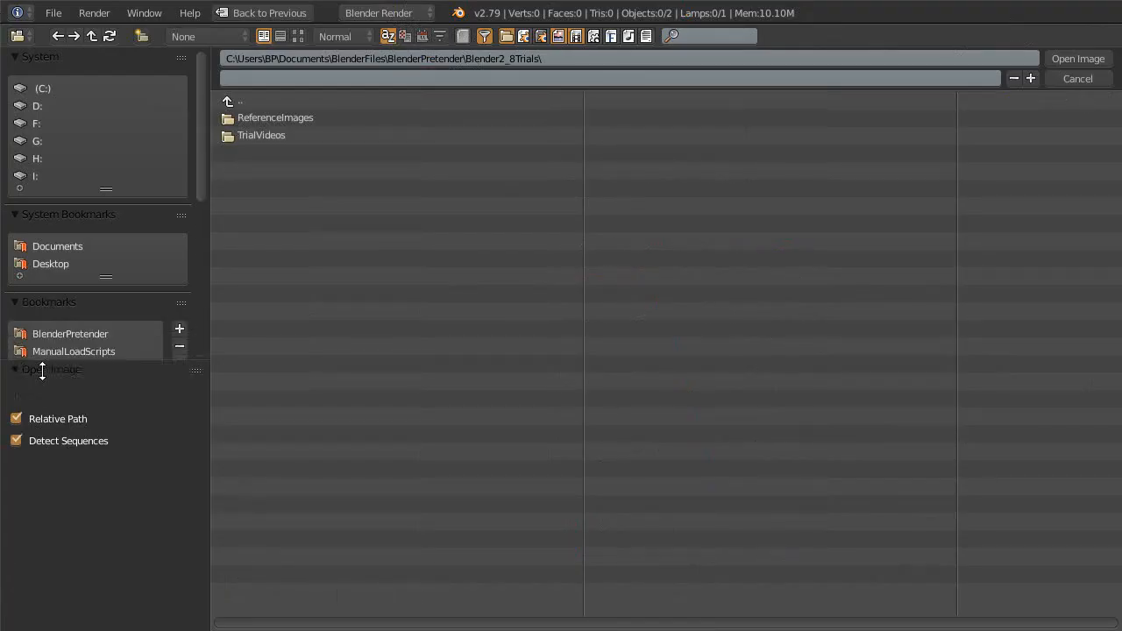
click(62, 336)
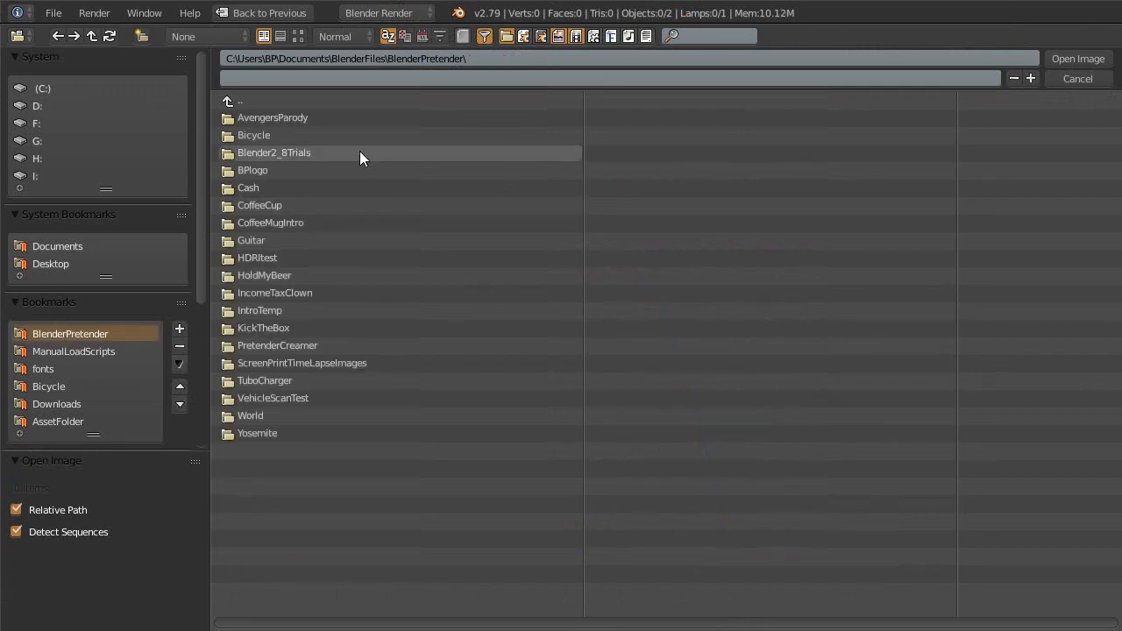
click(281, 155)
click(272, 122)
click(295, 124)
click(1102, 62)
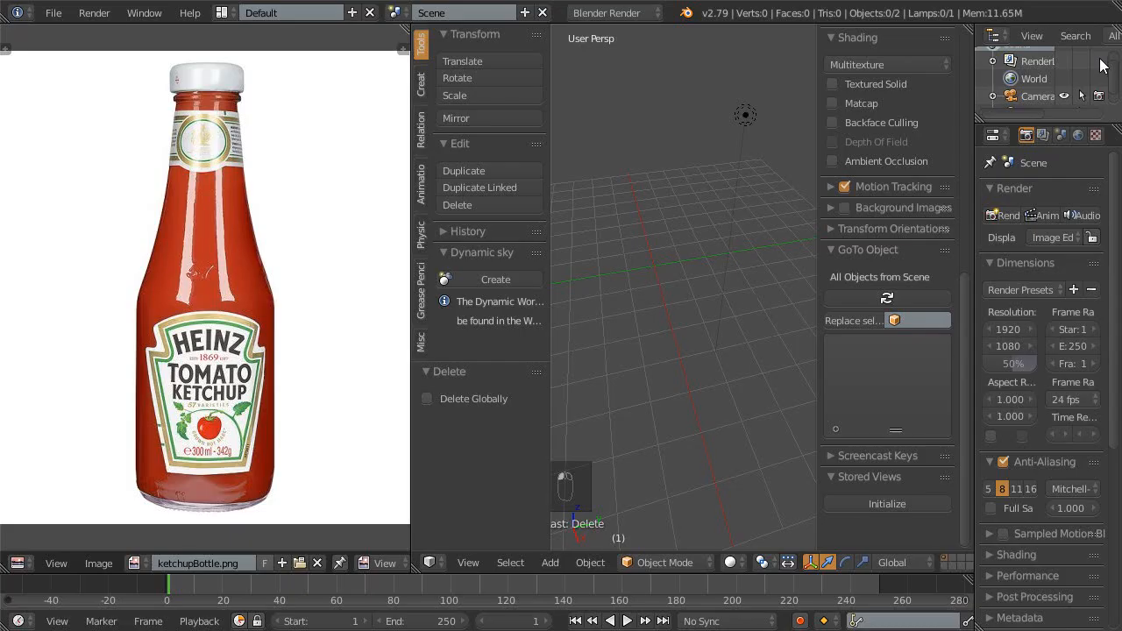
scroll(263, 334, up, 1)
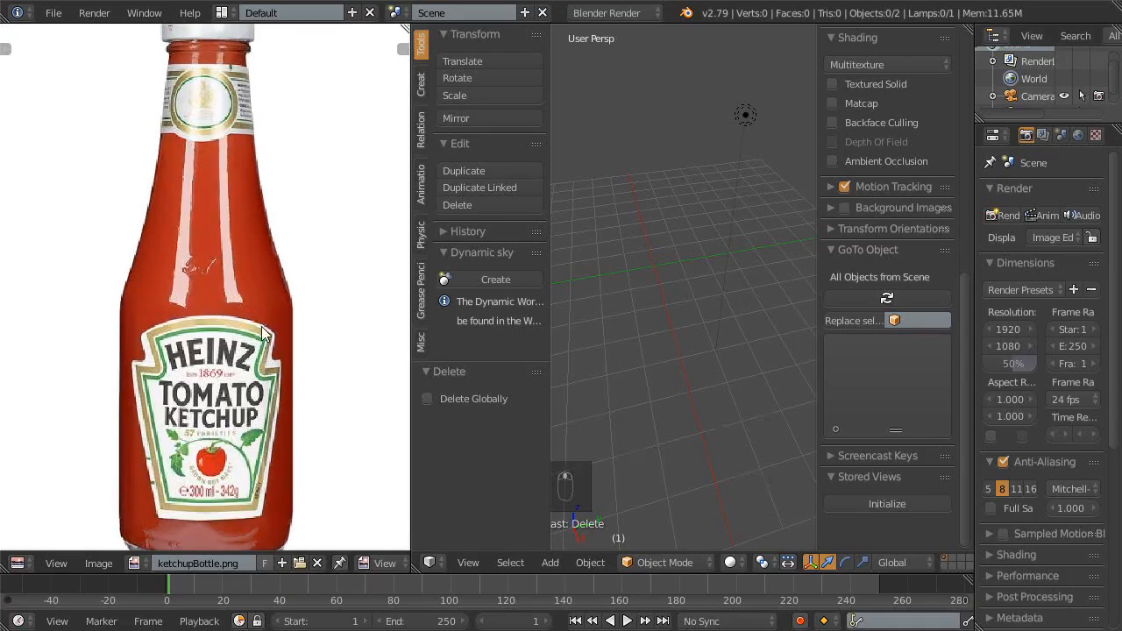
scroll(263, 334, up, 2)
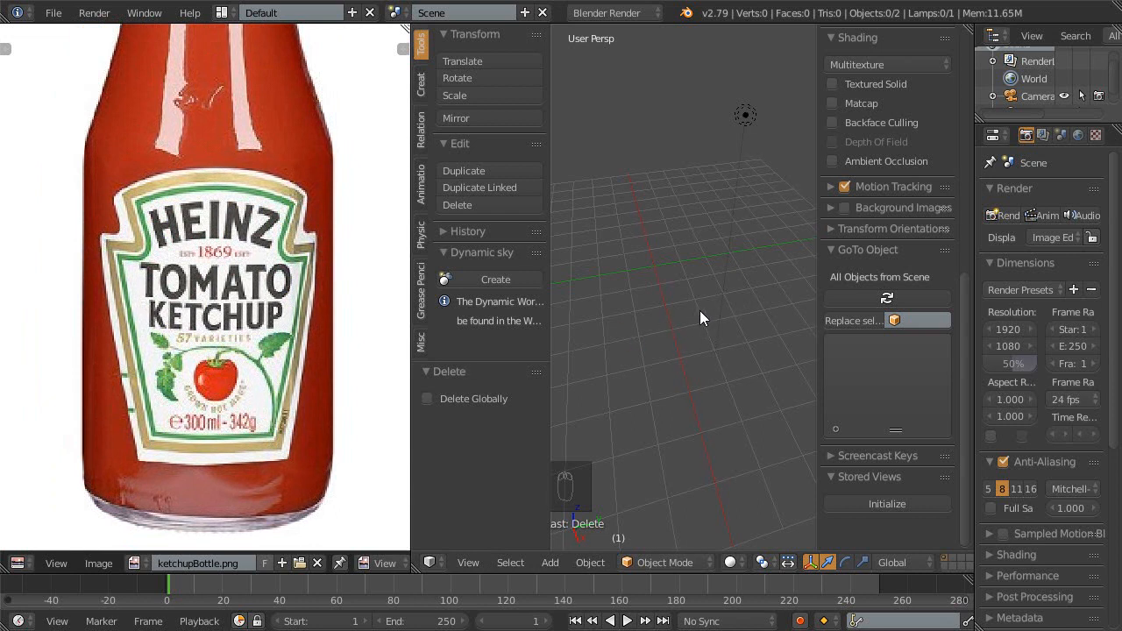
- Reset the 3D cursor to the world origin and delete the lamp
scroll(653, 282, up, 3)
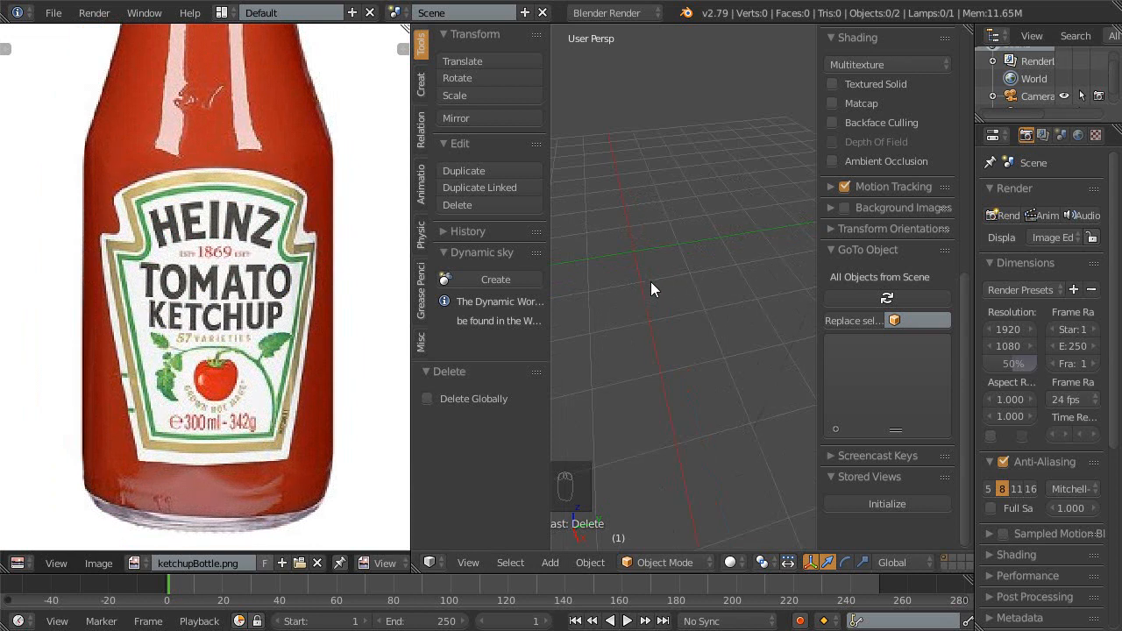
middle_drag(647, 279, 669, 308)
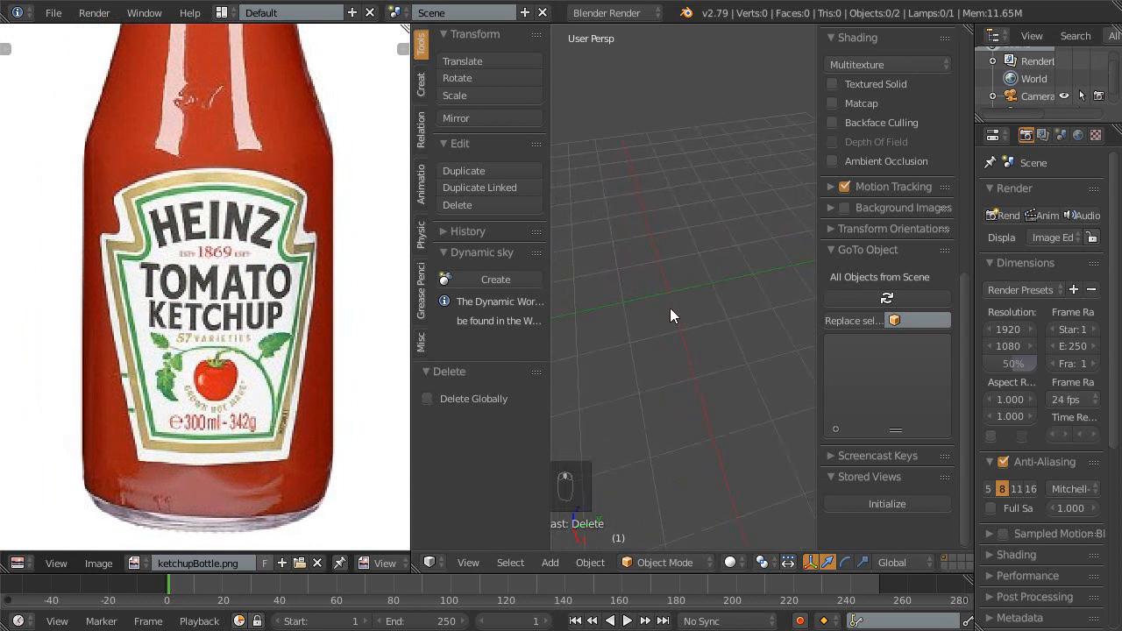
key(shift+c)
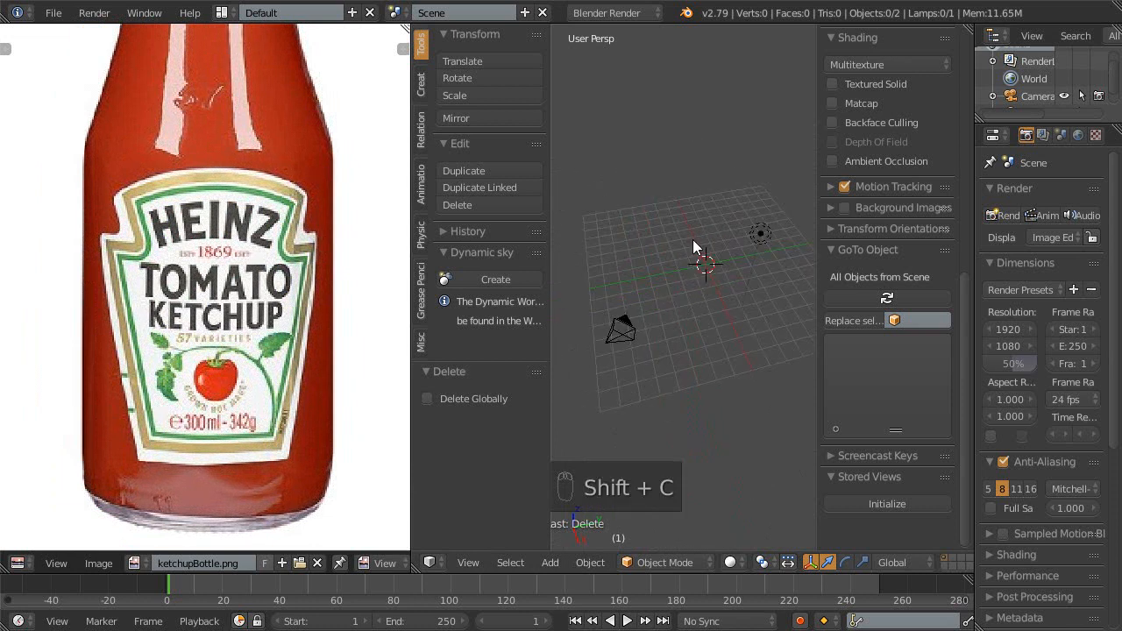
scroll(702, 298, up, 2)
right_click(788, 214)
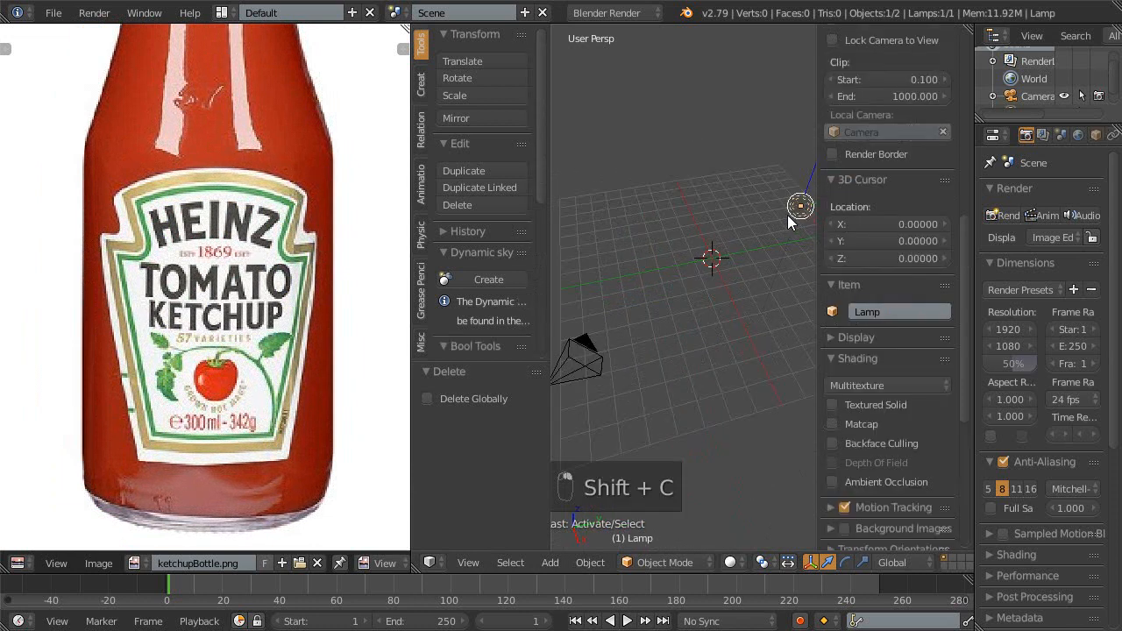
key(Escape)
key(x)
click(775, 220)
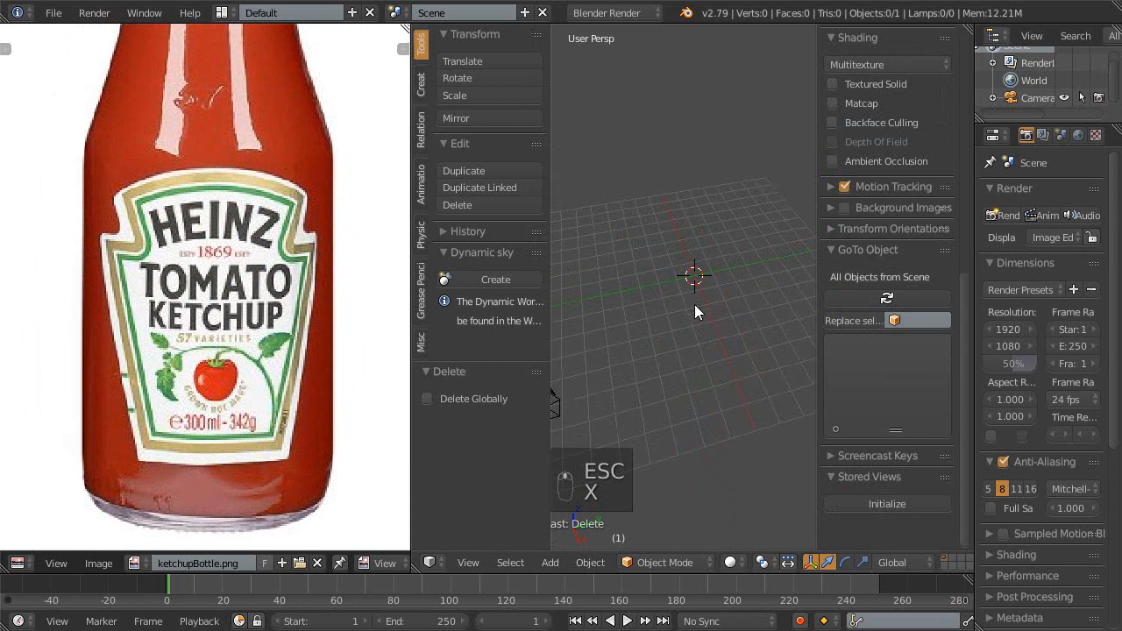
- Select the camera, maximize the 3D viewport and clear the camera's location, rotation and scale
middle_drag(680, 305, 601, 345)
right_click(598, 343)
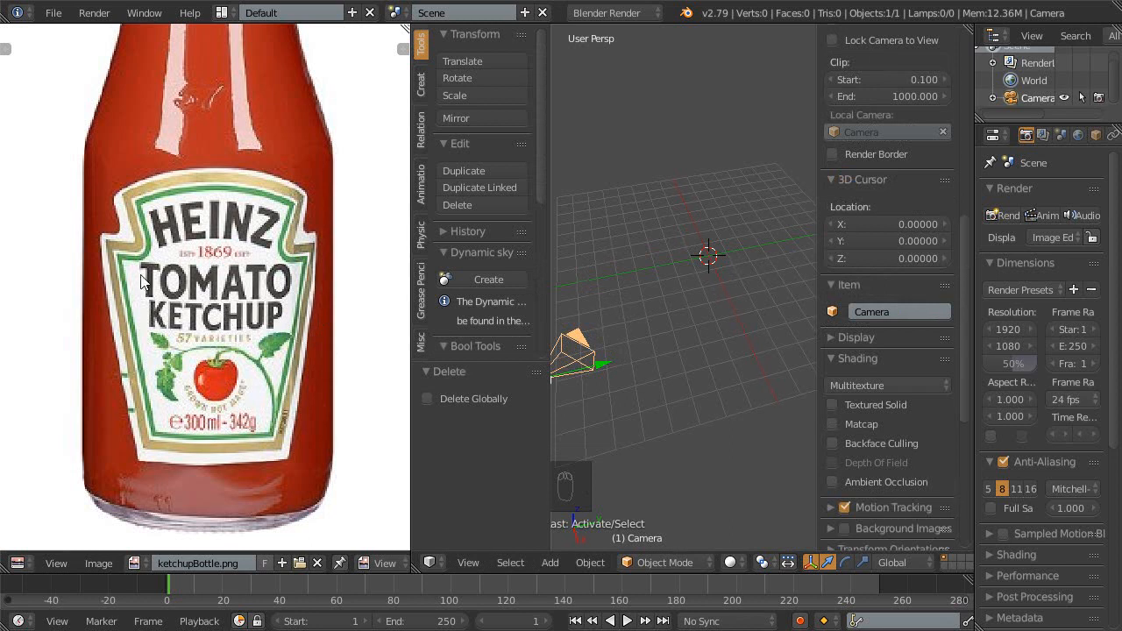
ctrl+middle_drag(246, 400, 264, 352)
key(shift+space)
ctrl+middle_drag(506, 304, 490, 363)
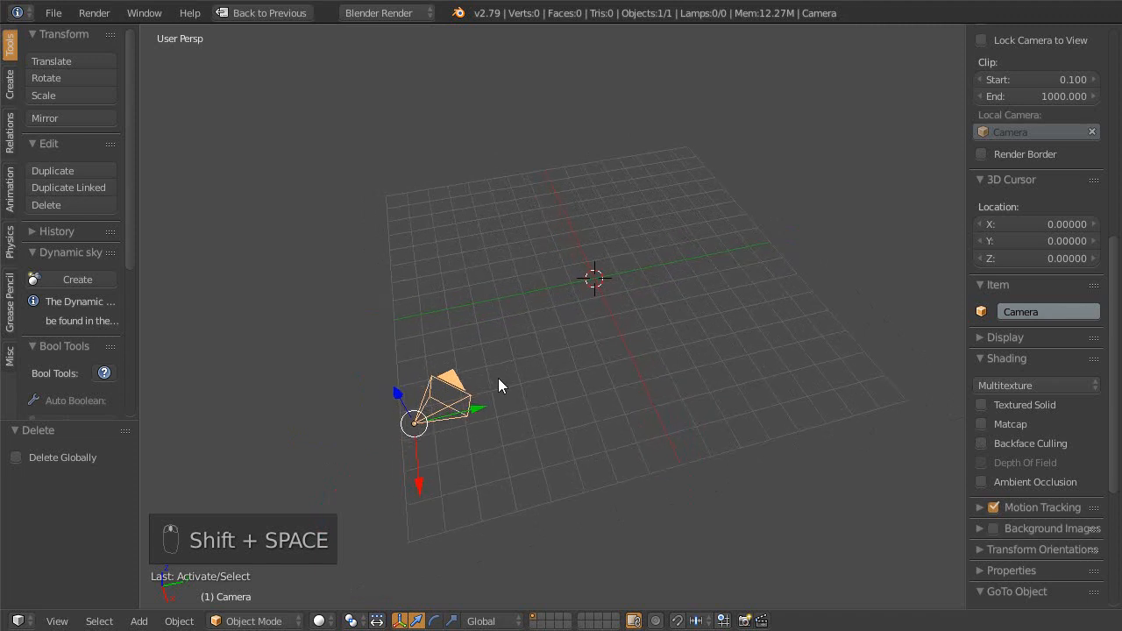
key(alt+g)
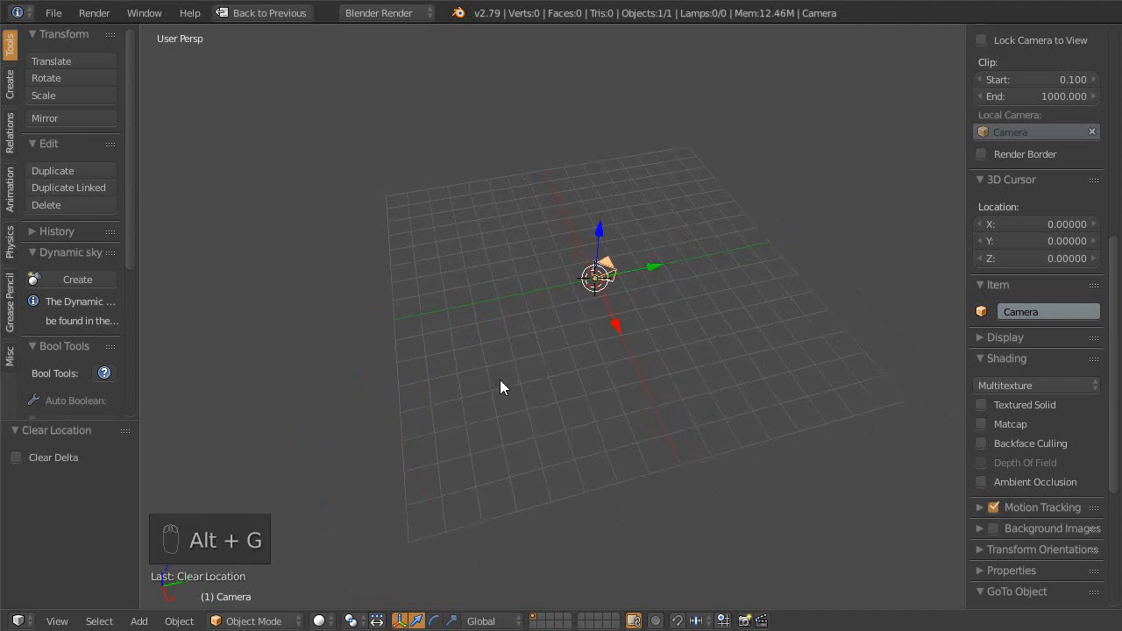
key(alt+r)
key(alt+s)
- Move the camera 10 units up along the Z axis
middle_drag(541, 388, 538, 332)
key(g)
key(z)
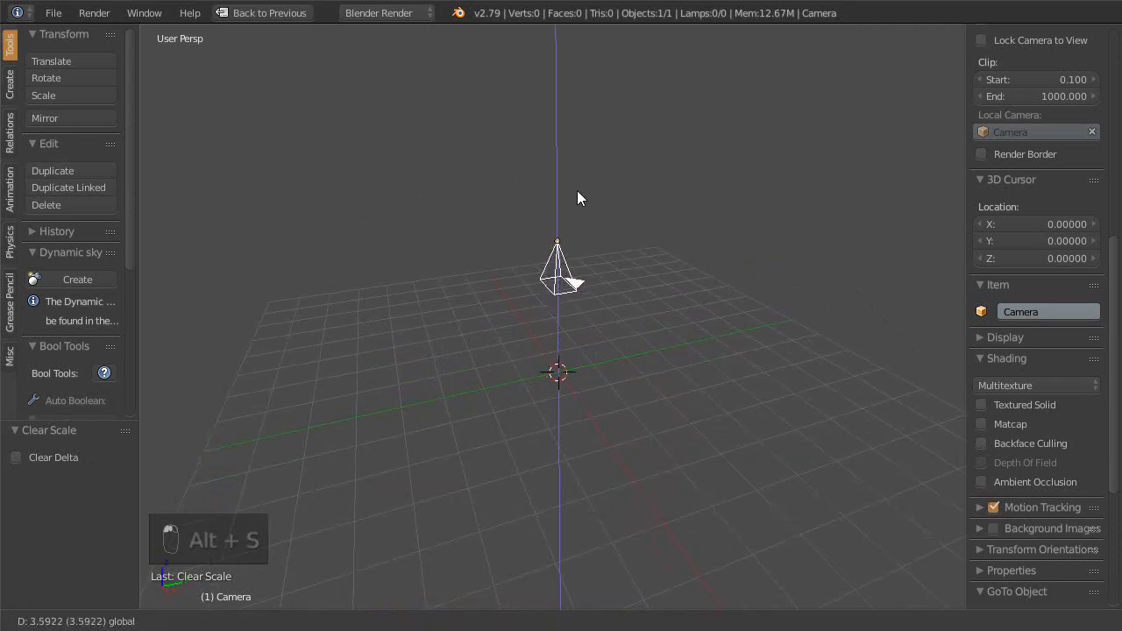
text(10)
key(Return)
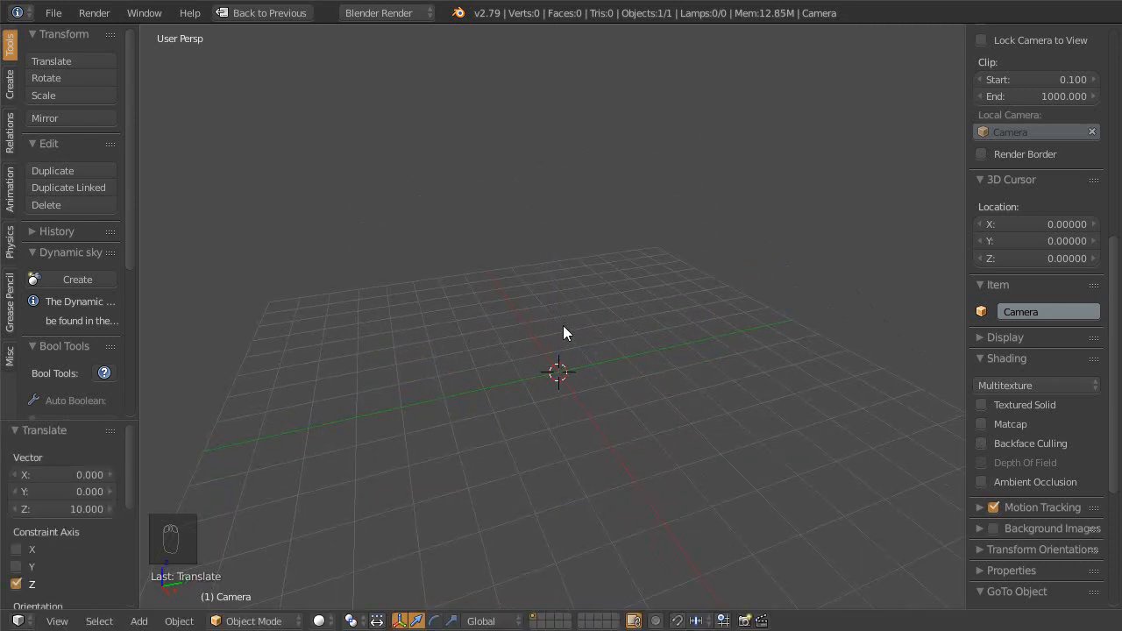
shift+middle_drag(557, 376, 532, 430)
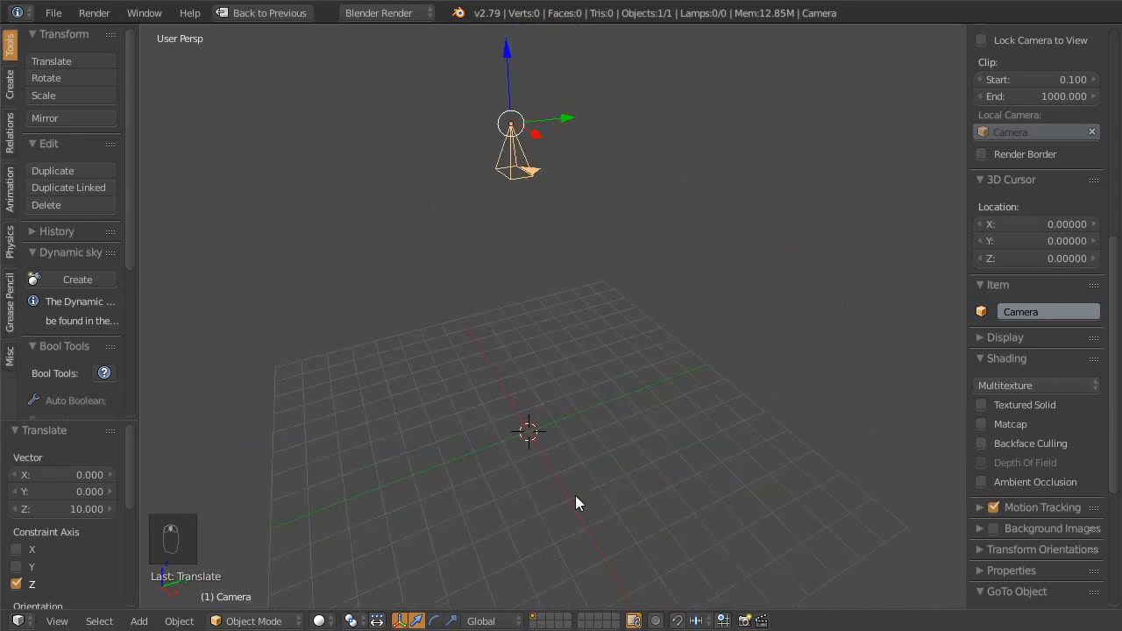
- Restore the split layout, widen the properties area and make the camera orthographic with an orthographic scale of 10
key(shift+space)
drag(974, 236, 920, 241)
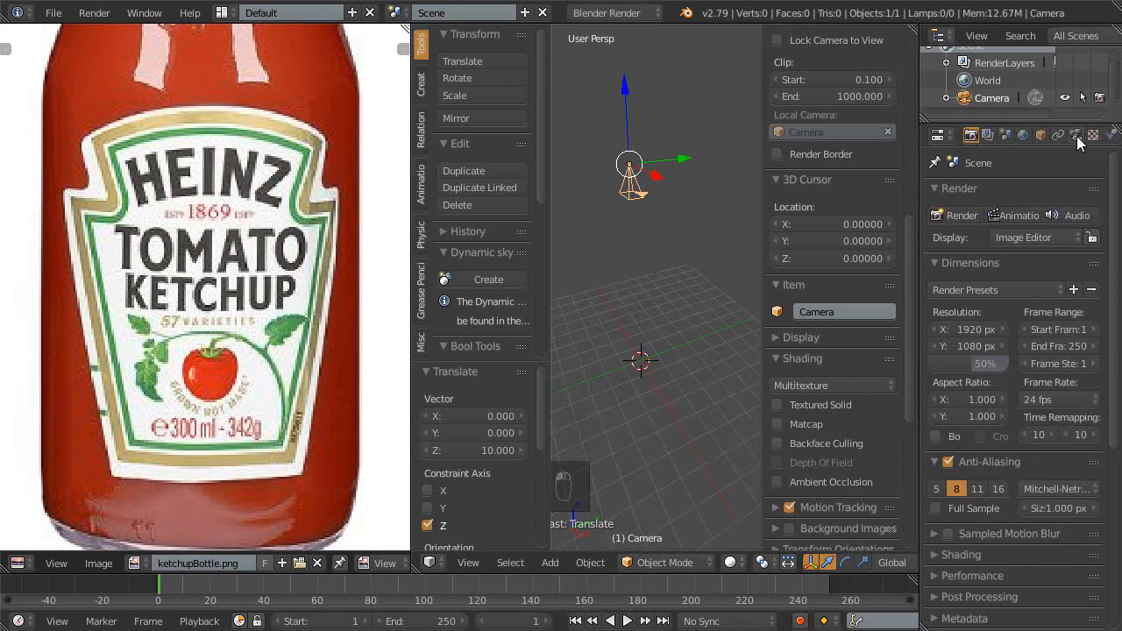
click(1076, 134)
click(1013, 248)
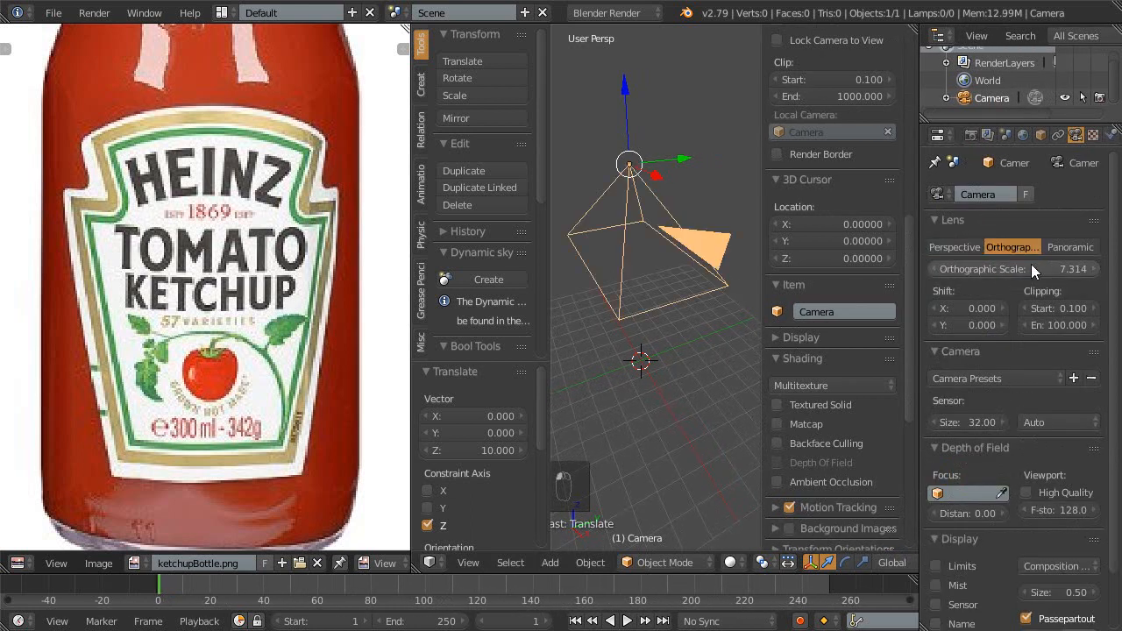
click(1031, 265)
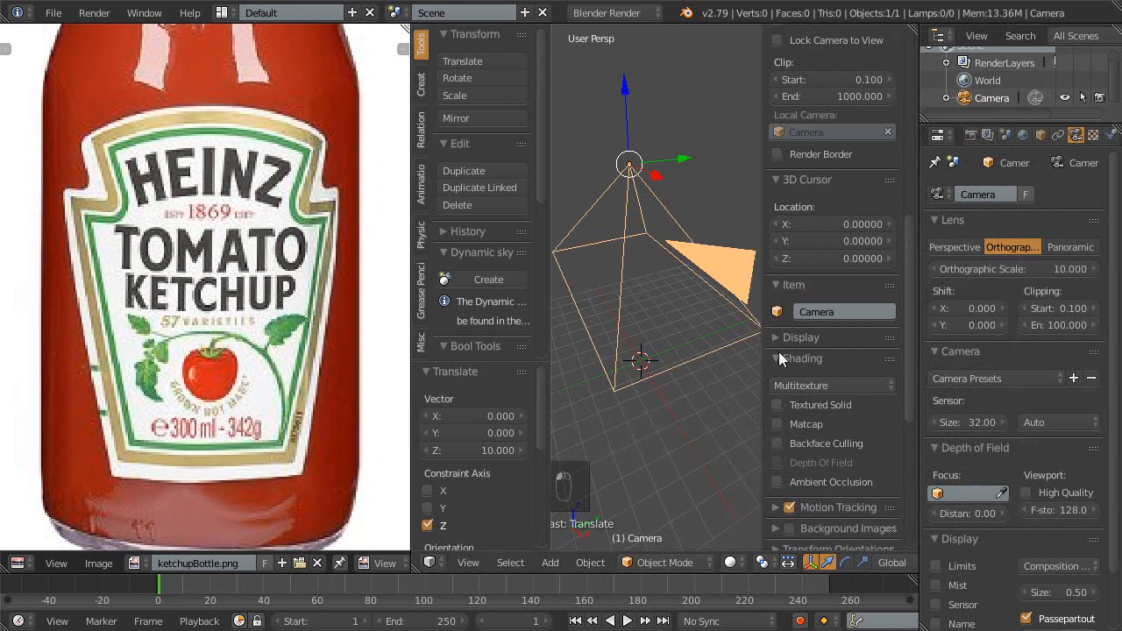
- Maximize the 3D viewport and look through the camera to examine its frame
key(shift+space)
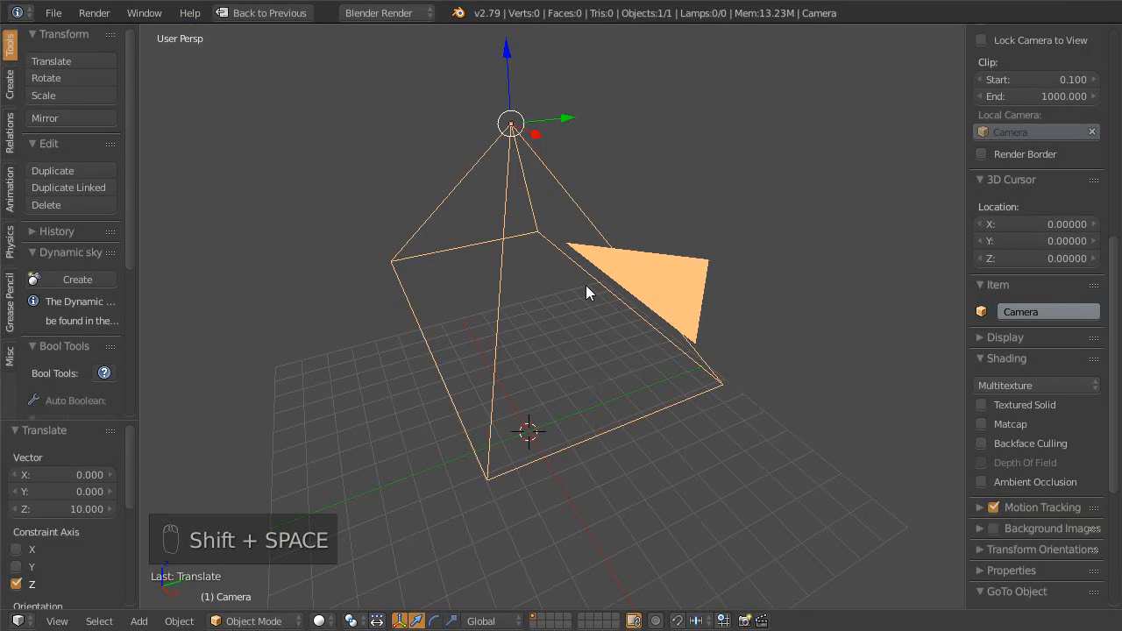
key(KP_0)
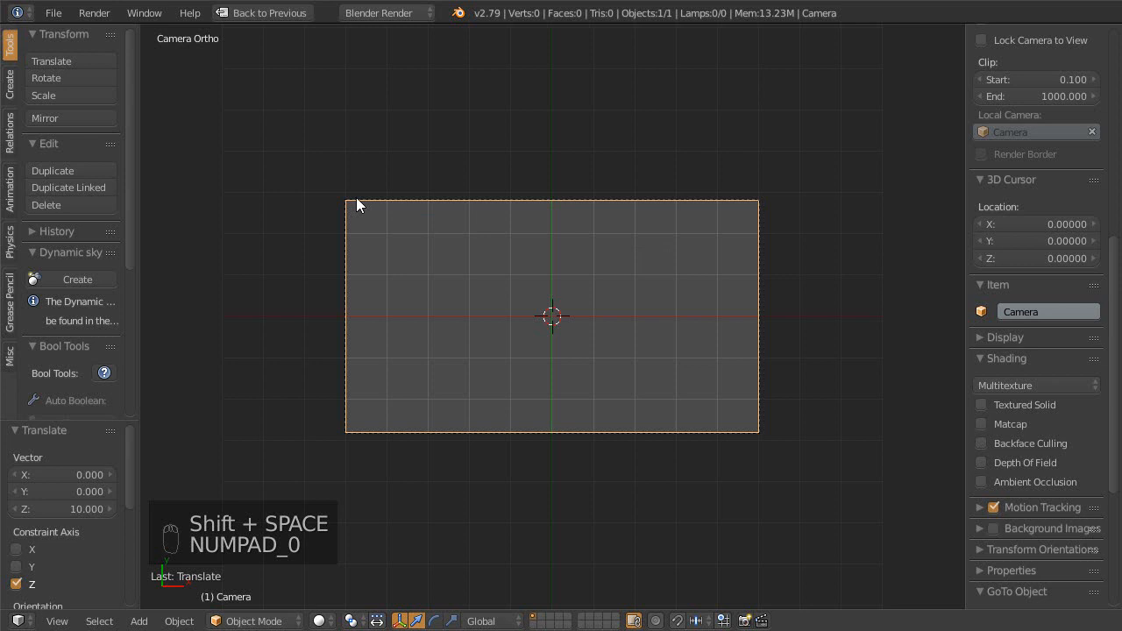
scroll(629, 419, up, 2)
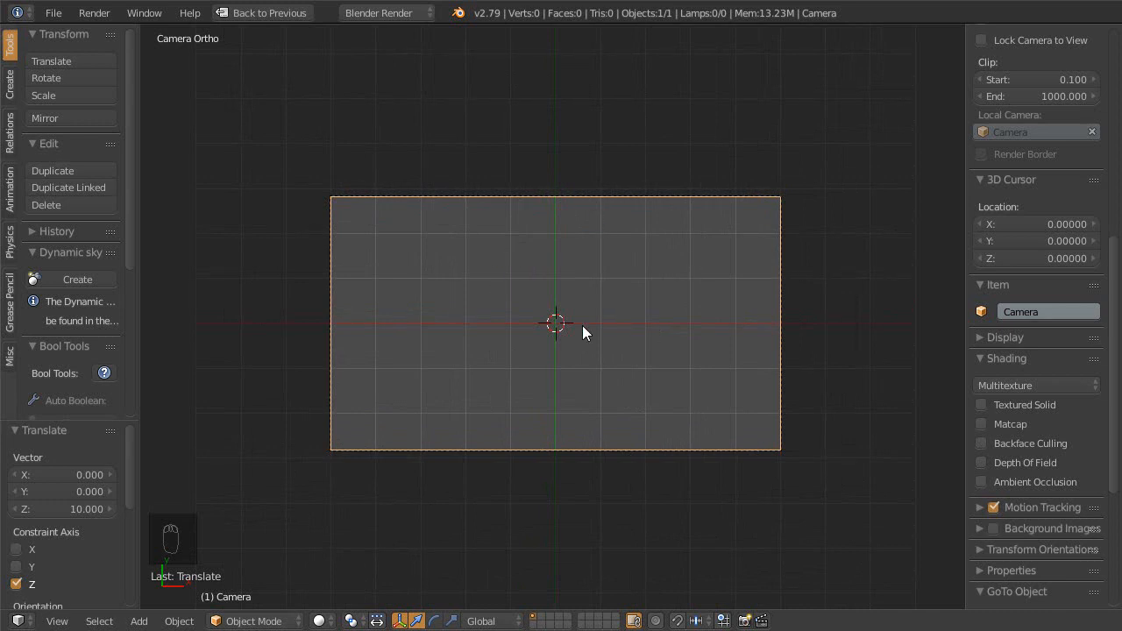
scroll(652, 311, down, 1)
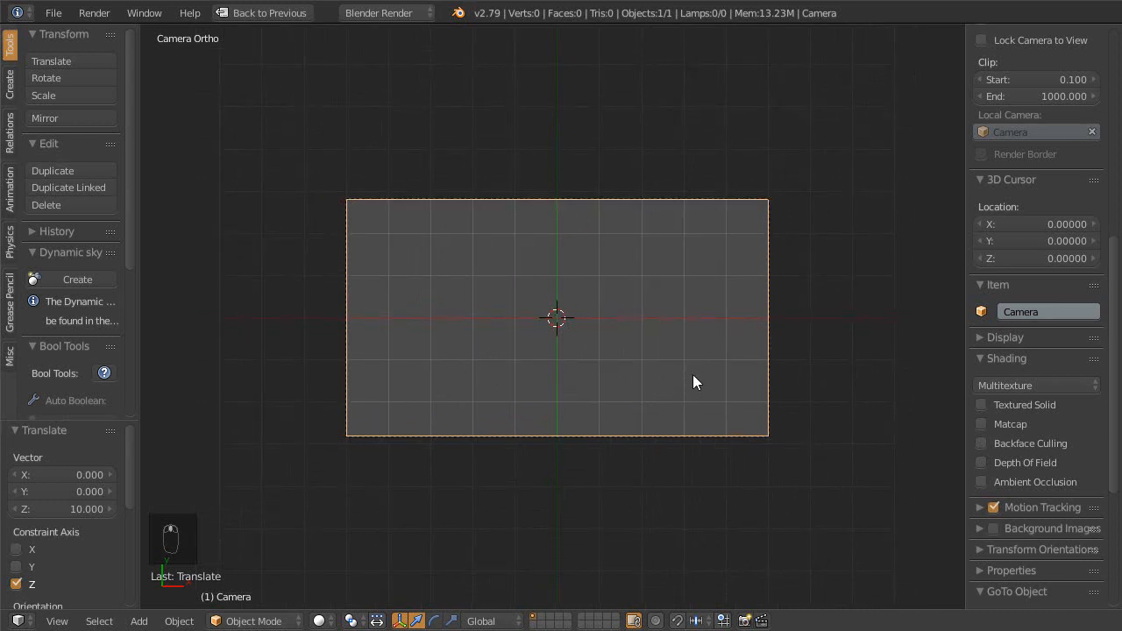
- Set the render resolution to 100% with a Y size of 1920 px for a square camera frame
key(shift+space)
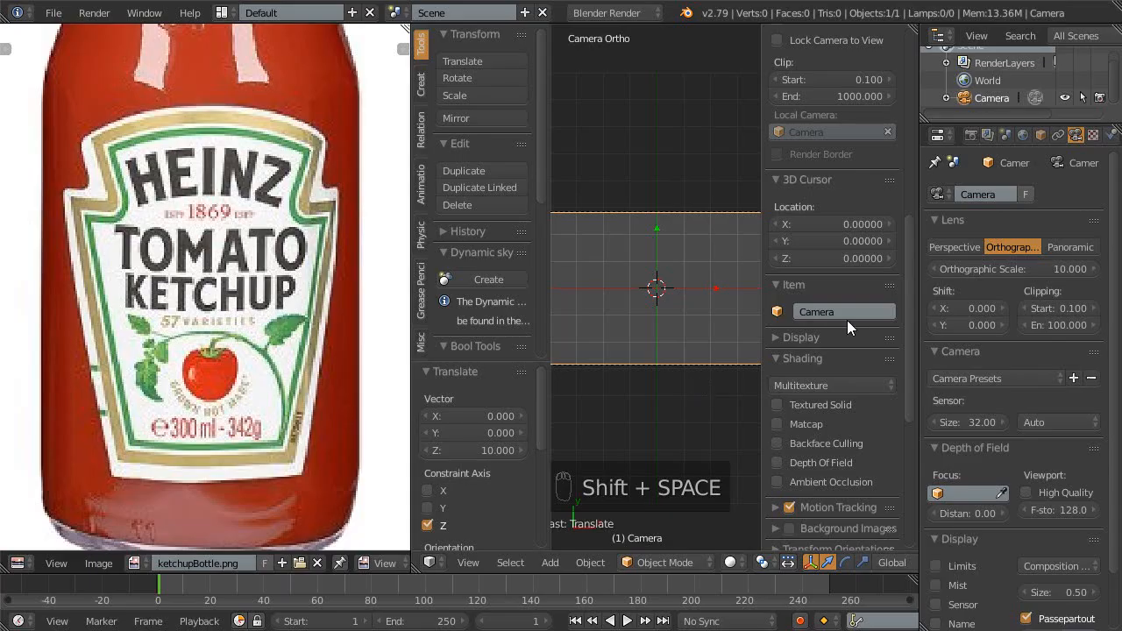
click(970, 135)
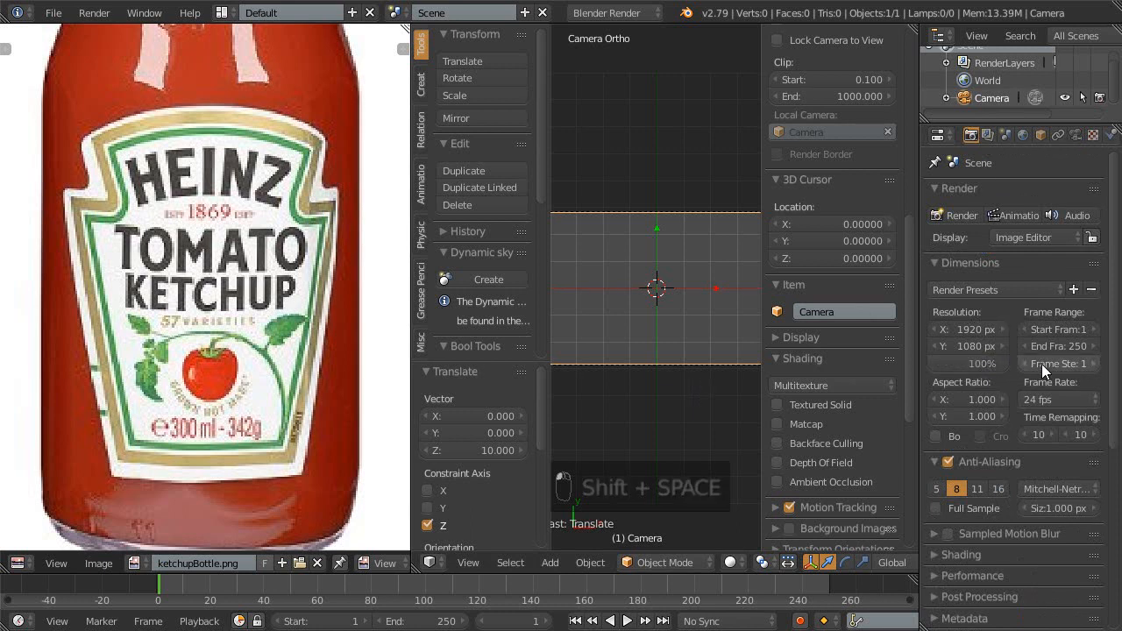
click(966, 347)
text(19)
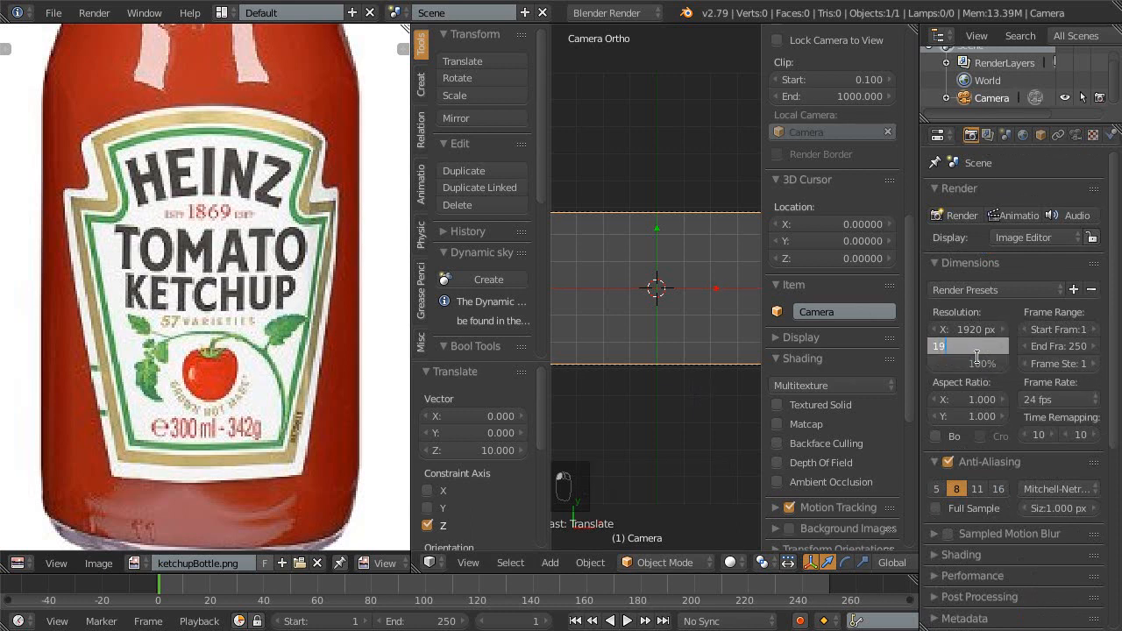
text(20)
key(Return)
key(shift+space)
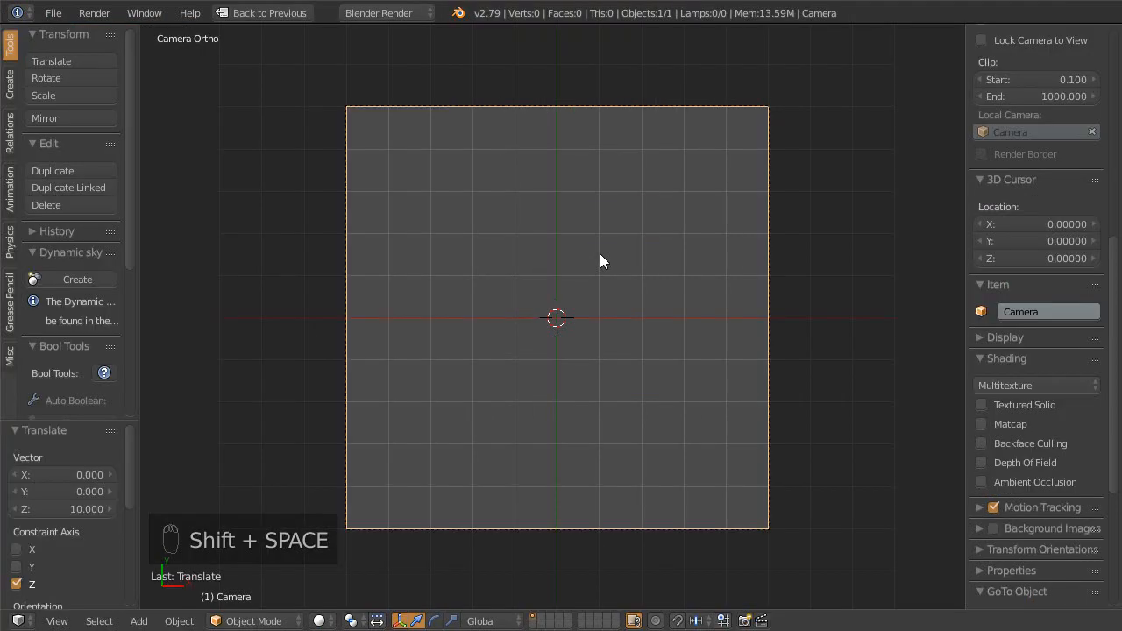
- Leave the camera view, select the camera and move it to layer 10
ctrl+middle_drag(591, 303, 622, 303)
key(shift+c)
right_click(633, 308)
key(Escape)
middle_drag(628, 393, 574, 346)
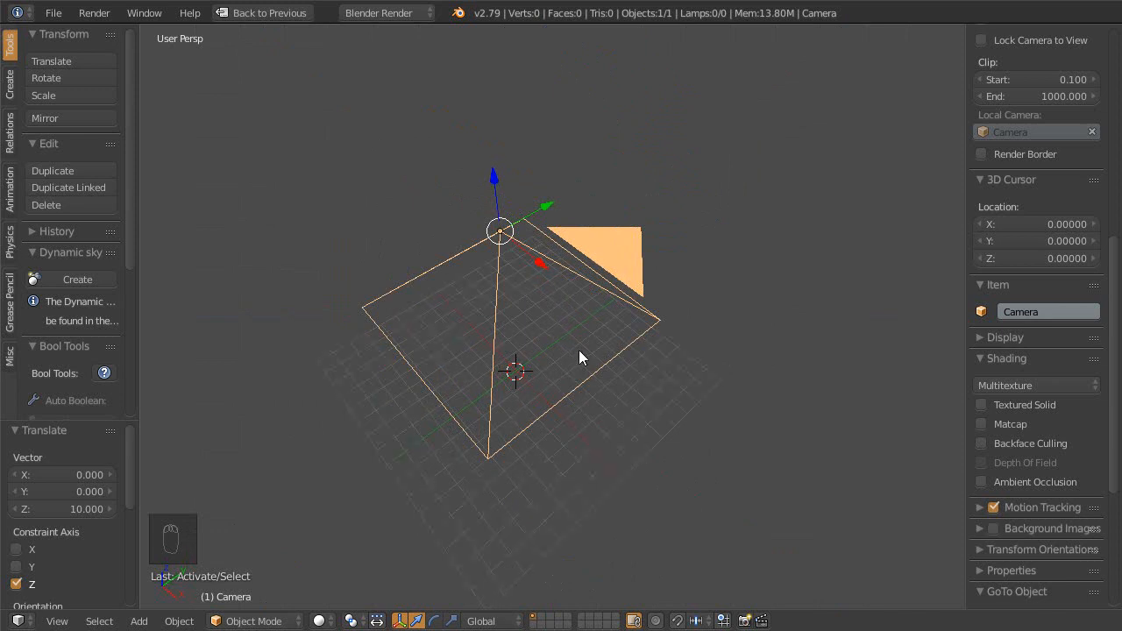
middle_drag(576, 390, 519, 340)
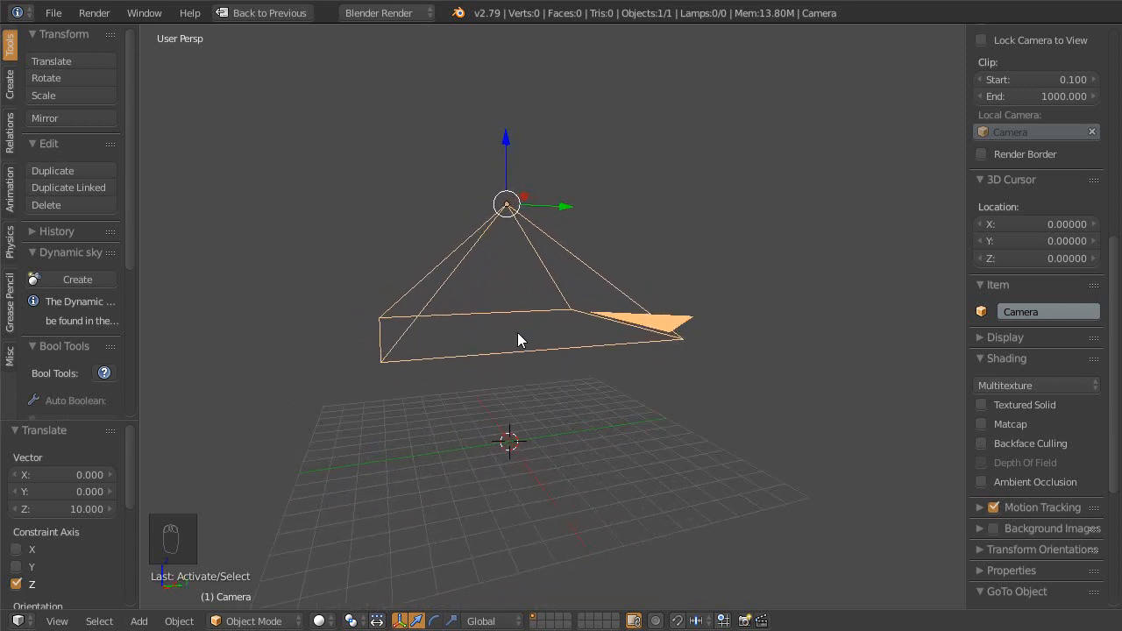
key(m)
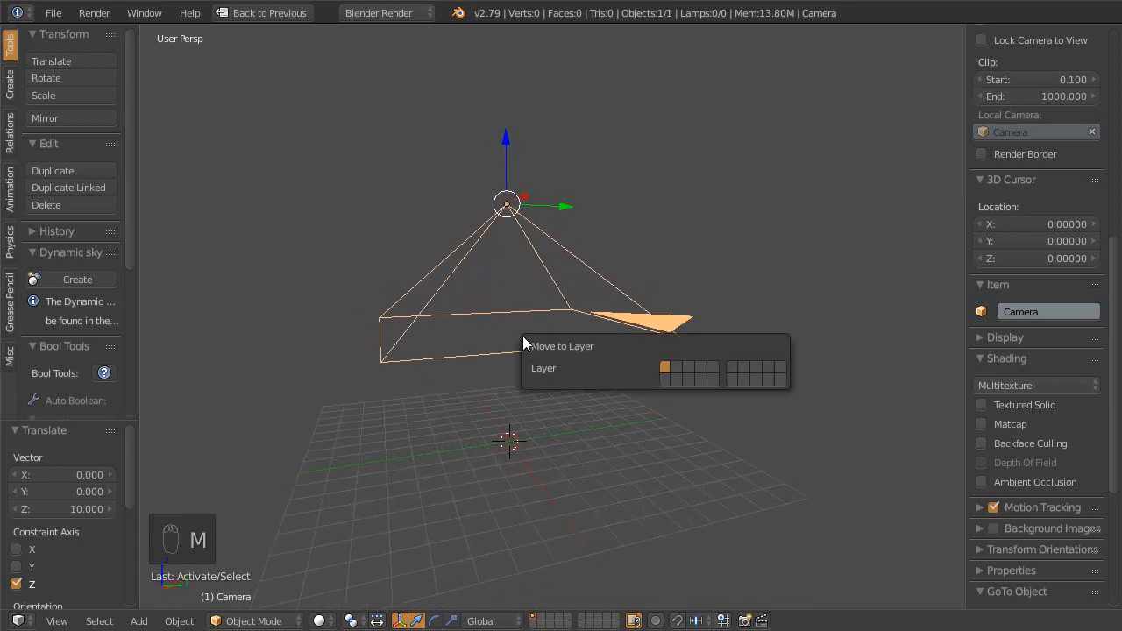
key(0)
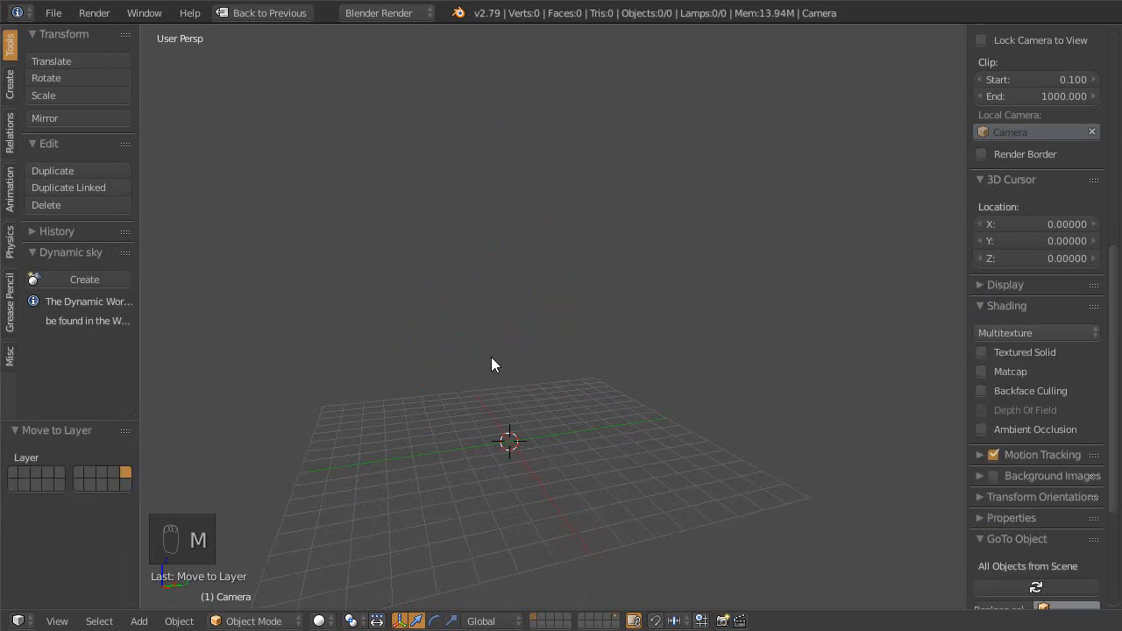
- Check the empty scene through the camera, and switch the viewport to the top orthographic view
key(KP_0)
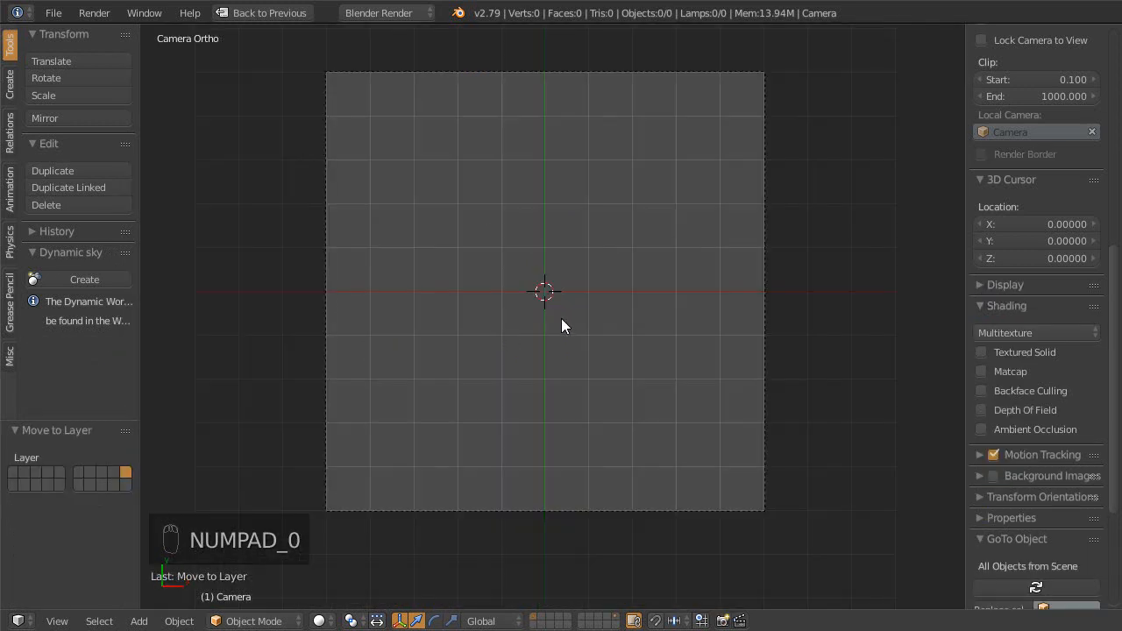
key(KP_0)
key(KP_7)
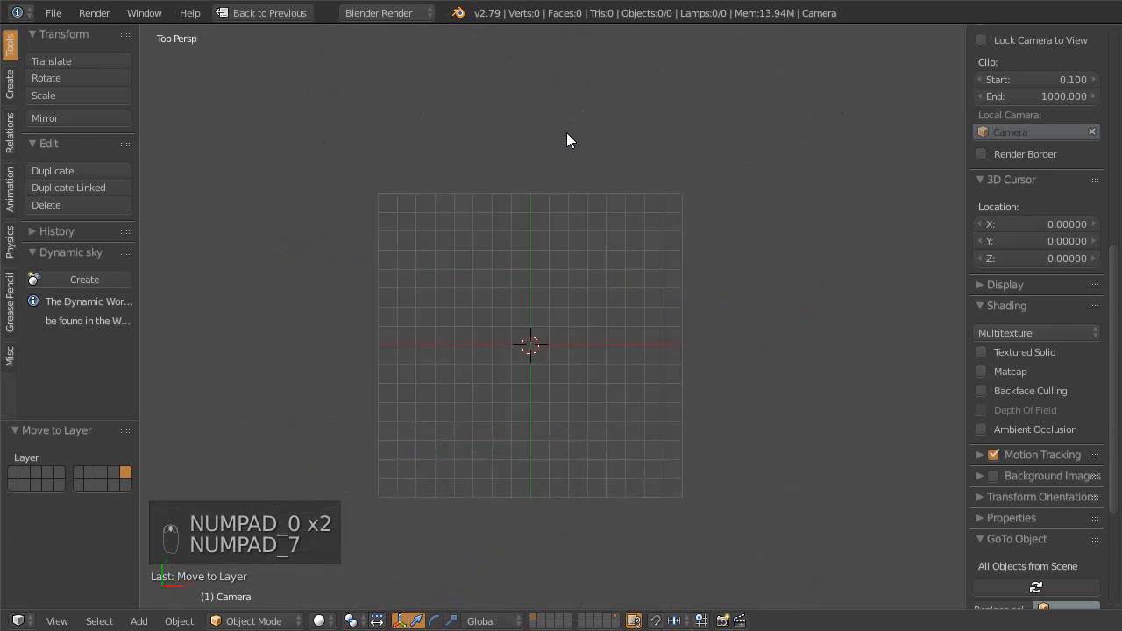
key(KP_5)
shift+middle_drag(559, 327, 577, 287)
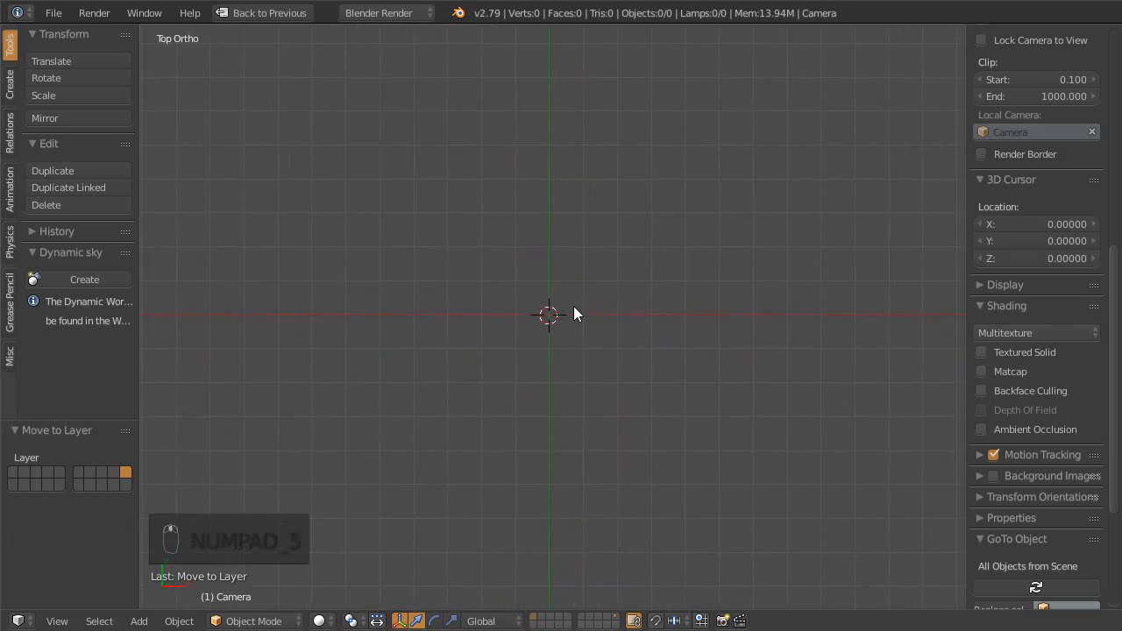
- Add a Bezier curve at the origin, and open it for editing in the top orthographic view
key(shift+a)
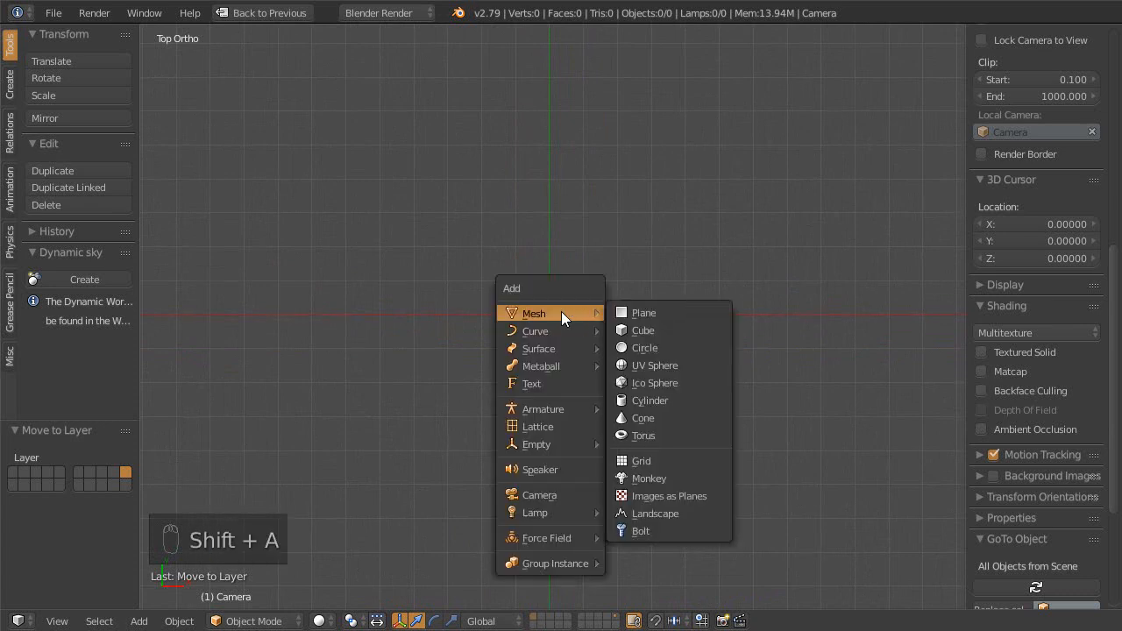
mouse_move(546, 330)
click(666, 330)
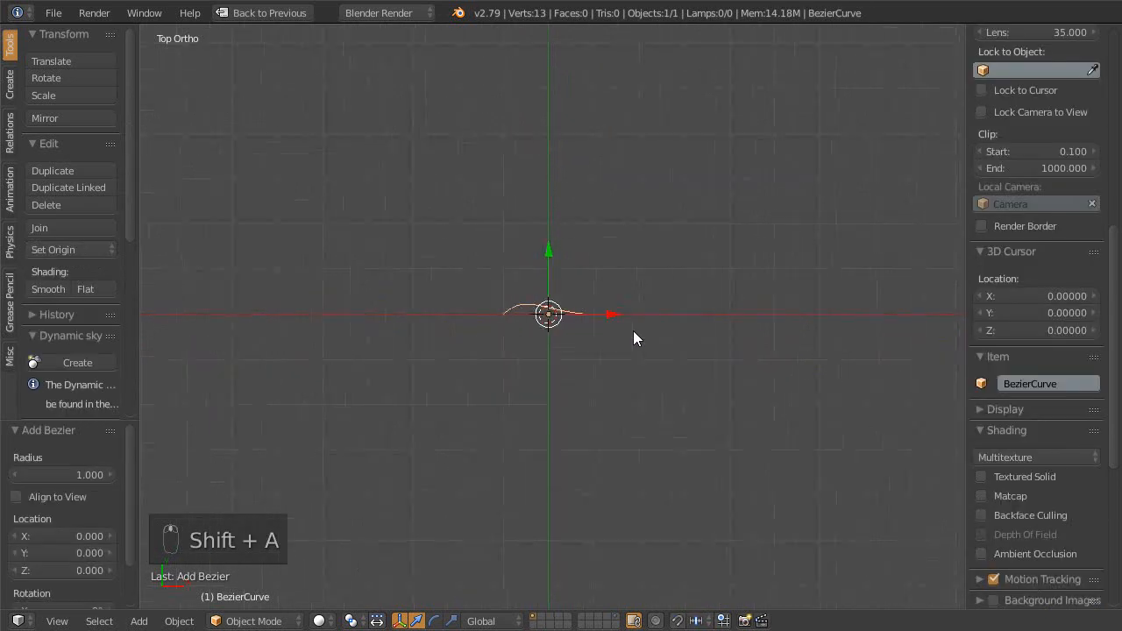
key(Tab)
middle_drag(621, 348, 595, 353)
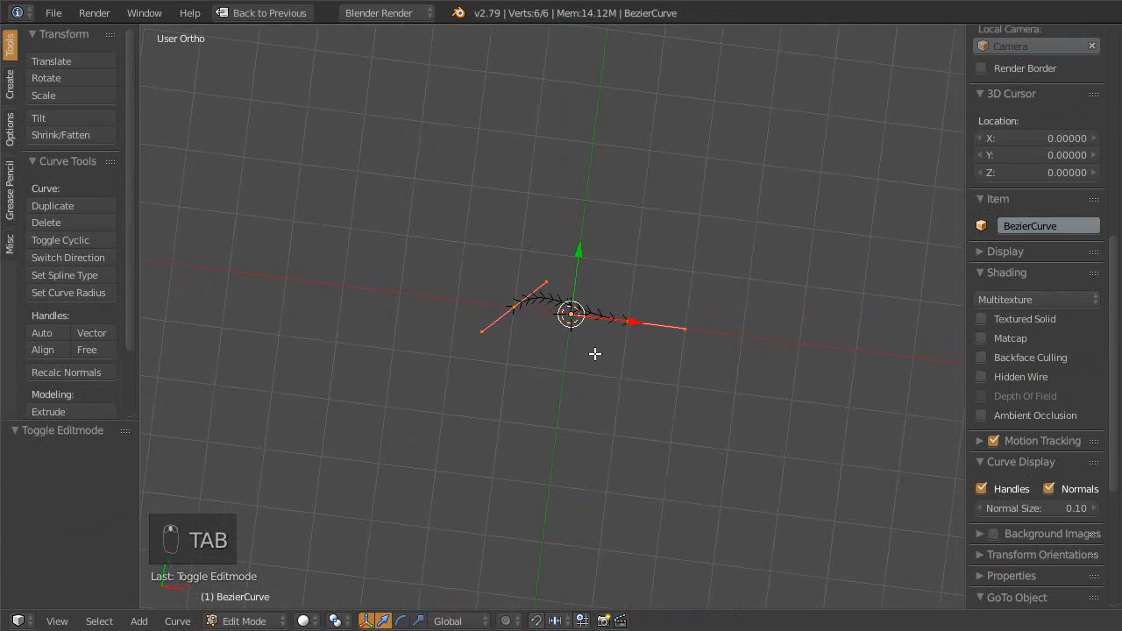
key(KP_7)
key(a)
key(a)
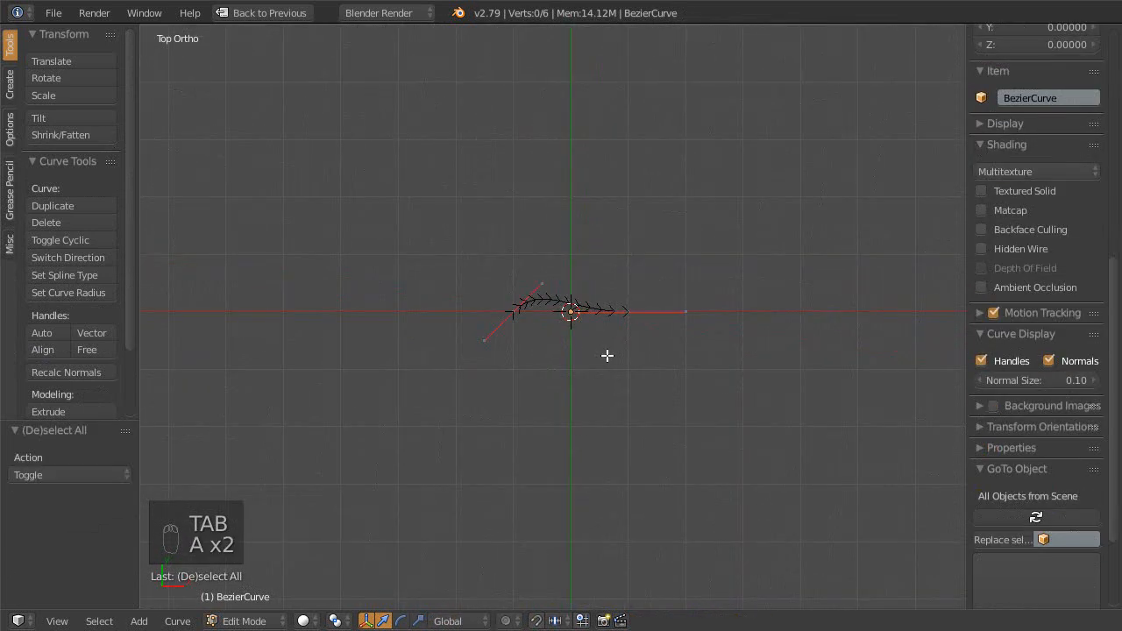
- Move the curve's original points outside the camera frame, about 8.8 in X and -2.7 in Y, and look through the camera
scroll(552, 307, down, 2)
shift+middle_drag(553, 309, 512, 297)
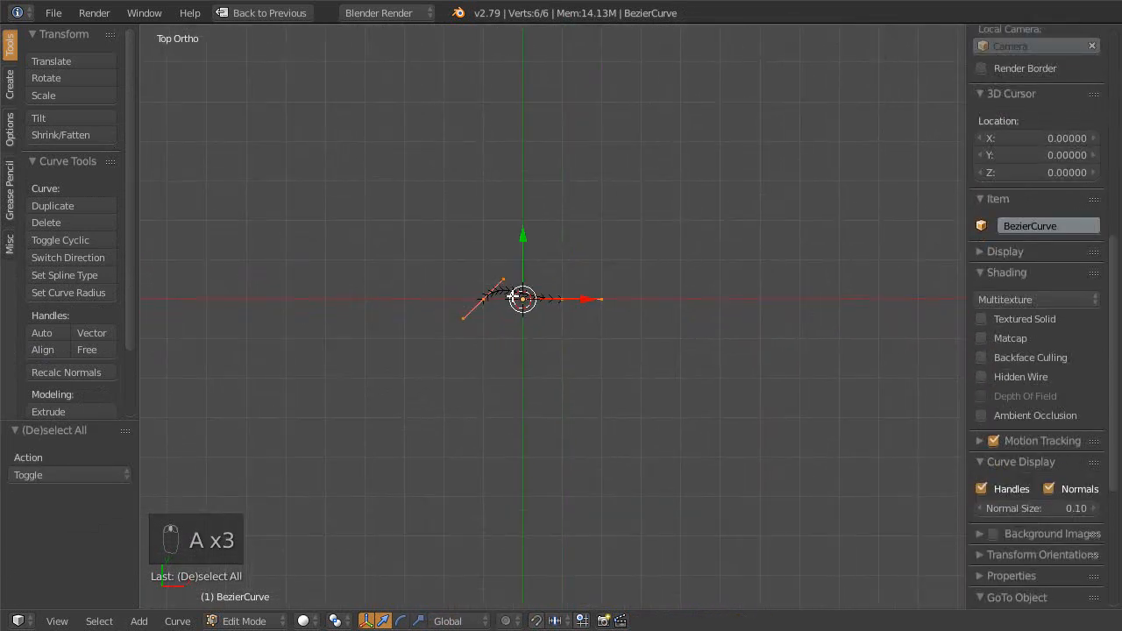
key(g)
click(853, 399)
ctrl+middle_drag(627, 401, 587, 331)
key(KP_0)
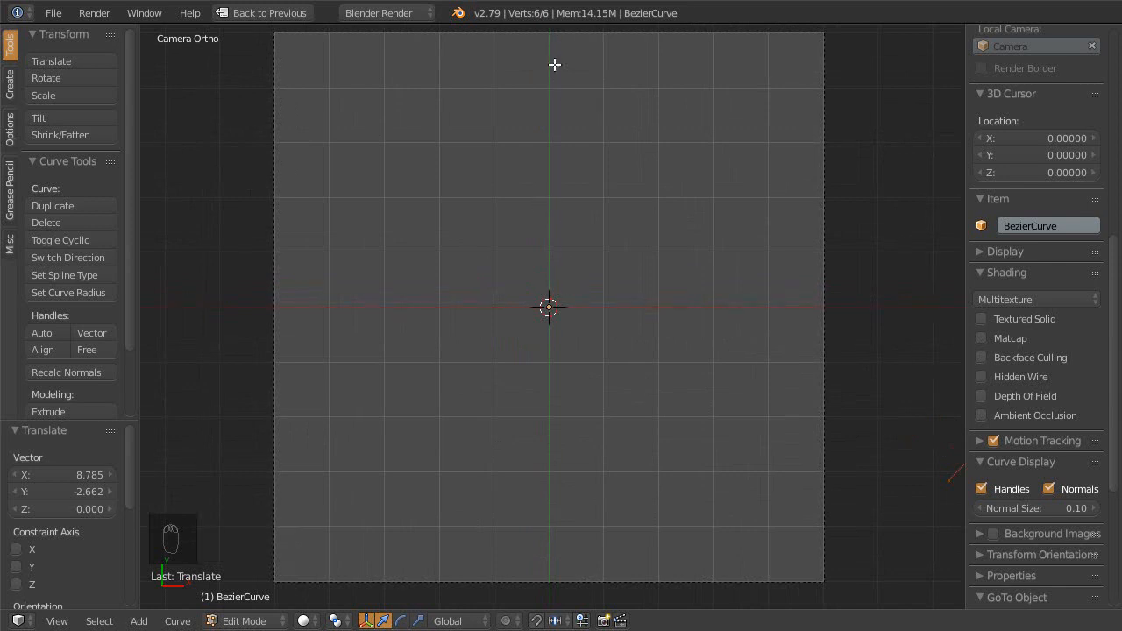
- Draw the left half of the label outline freehand from top centre to bottom centre, about 7.6 units tall, following the bottle reference
key(shift+space)
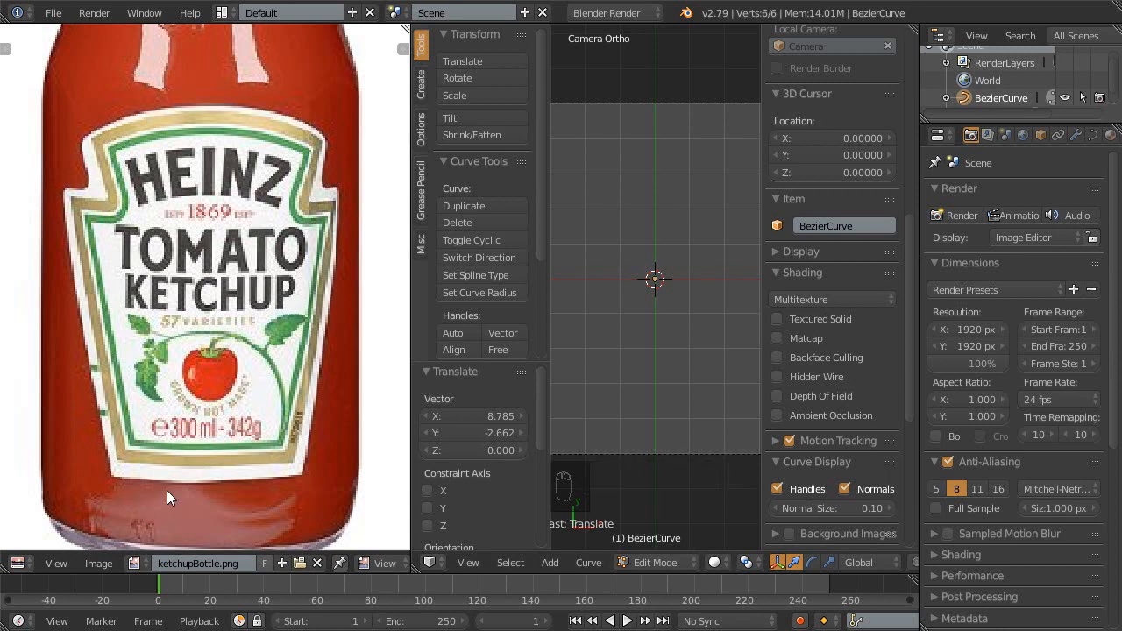
key(shift+space)
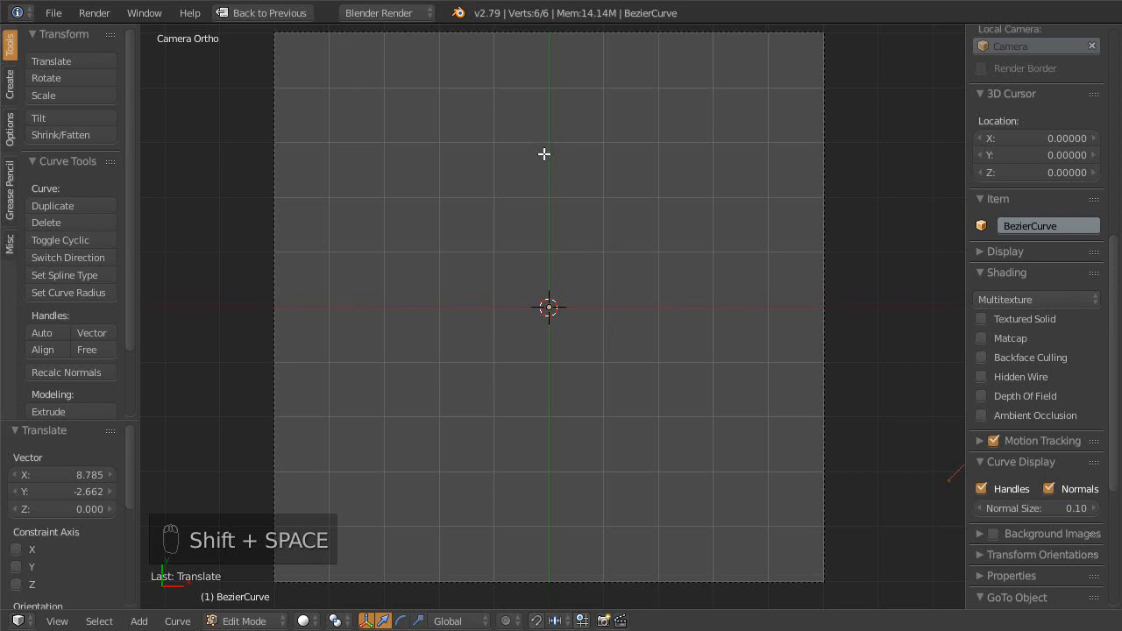
mouse_move(550, 88)
mouse_down()
mouse_move(485, 91)
mouse_move(441, 108)
mouse_move(418, 128)
mouse_move(420, 167)
mouse_move(388, 174)
mouse_move(367, 211)
mouse_move(392, 321)
mouse_move(408, 491)
mouse_move(555, 503)
mouse_up()
shift+middle_drag(621, 358, 581, 352)
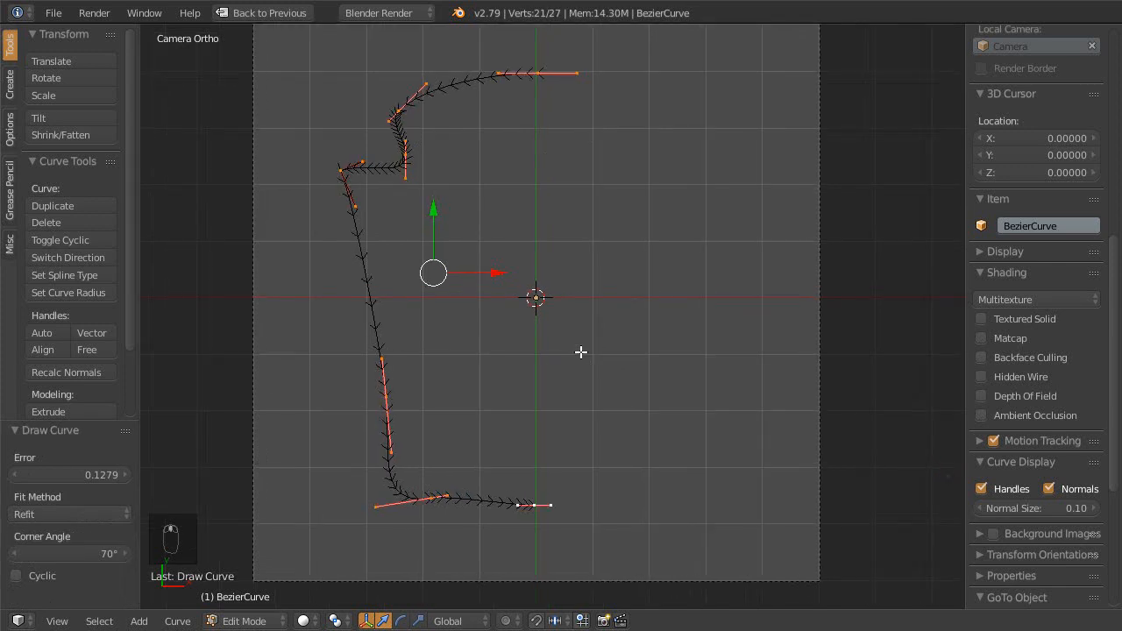
- Delete the extra control point on the slanted side just above the outline's lower-left corner
shift+middle_drag(543, 424, 554, 438)
right_click(442, 510)
right_click(400, 463)
right_click(398, 410)
key(Escape)
key(Escape)
key(Escape)
key(x)
click(409, 423)
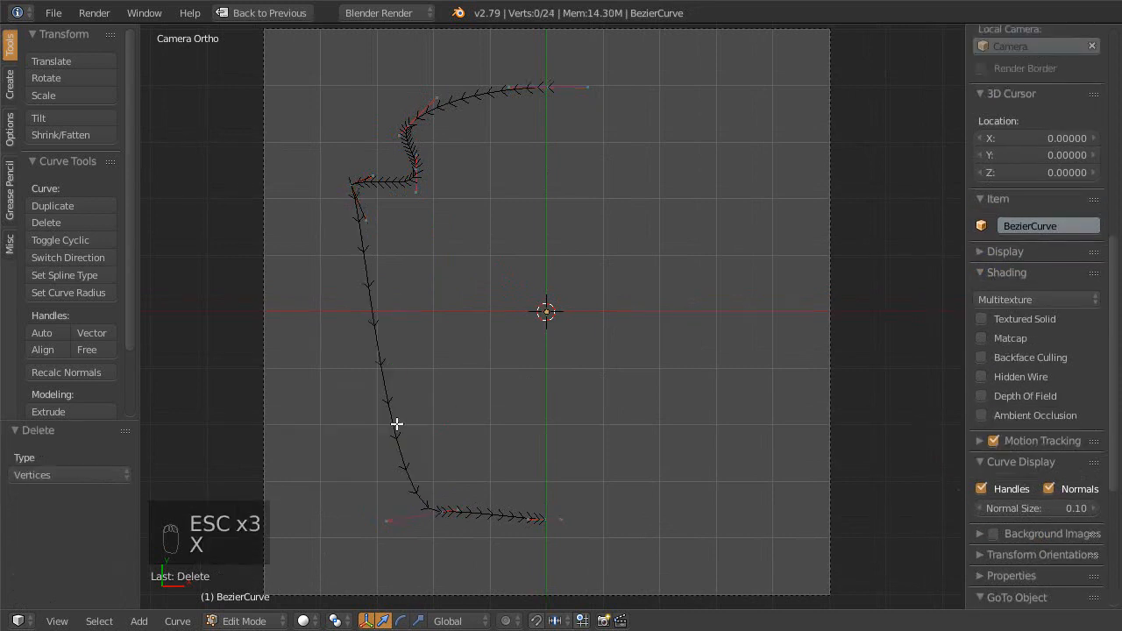
- Set the lower-left corner point's handles to Free, and move the point about 0.47 units outward along X
right_click(443, 496)
key(Escape)
key(v)
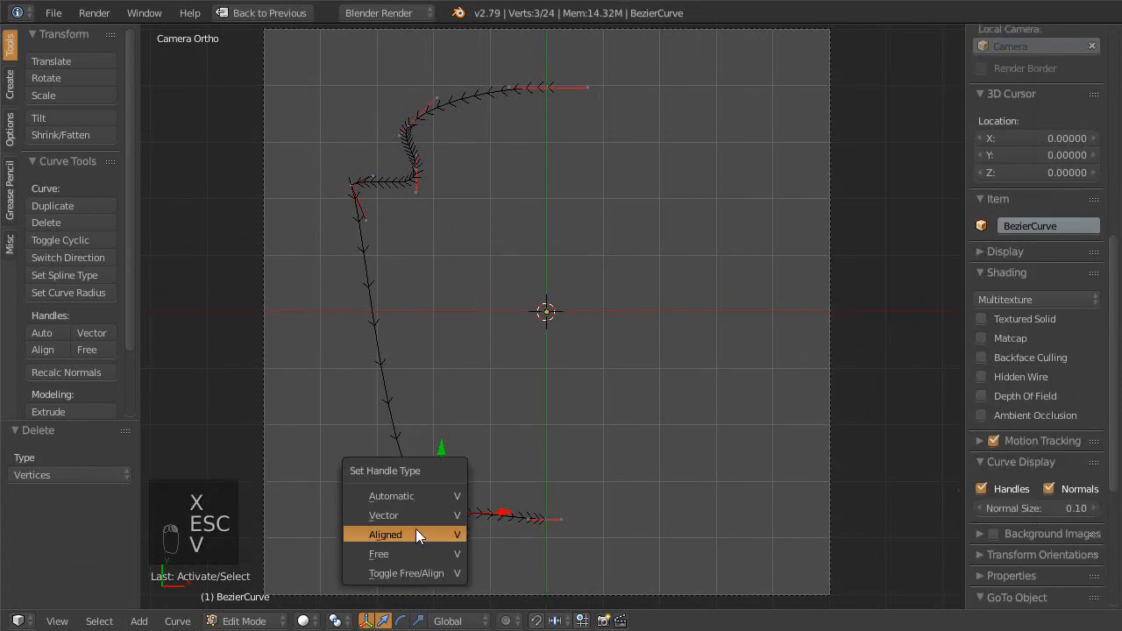
click(416, 545)
right_drag(424, 502, 415, 511)
click(415, 511)
scroll(442, 519, up, 1)
shift+middle_drag(470, 462, 476, 311)
right_drag(338, 342, 325, 278)
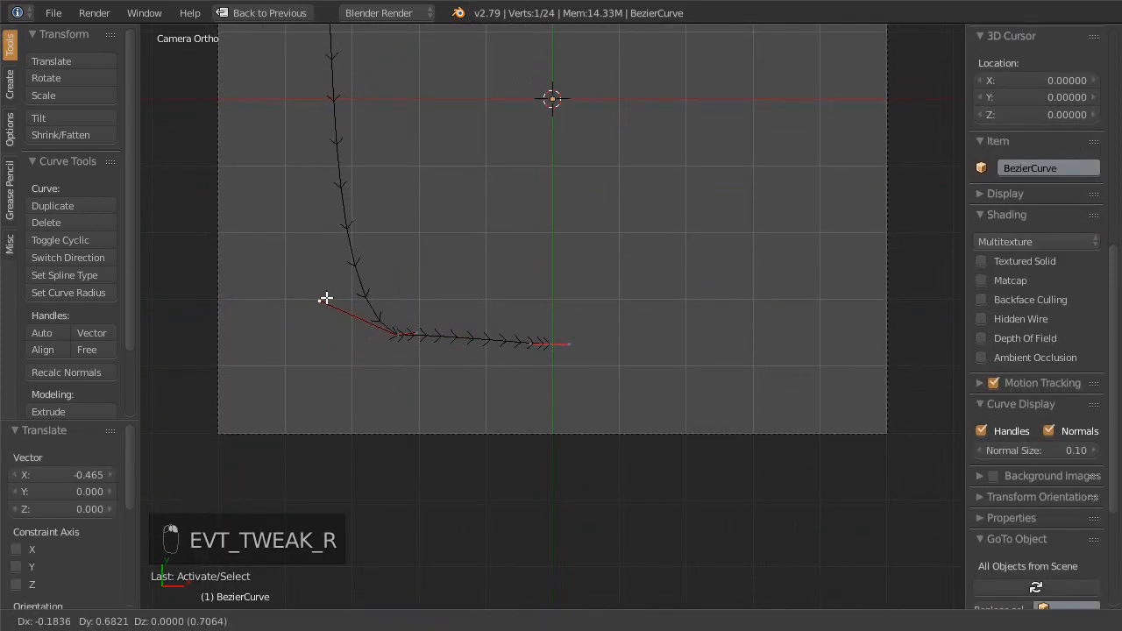
right_click(328, 297)
- Flatten the outline's bottom edge by scaling its corner point and centre end point to 0 along Y
scroll(455, 389, up, 1)
right_click(355, 332)
shift+right_click(548, 352)
key(s)
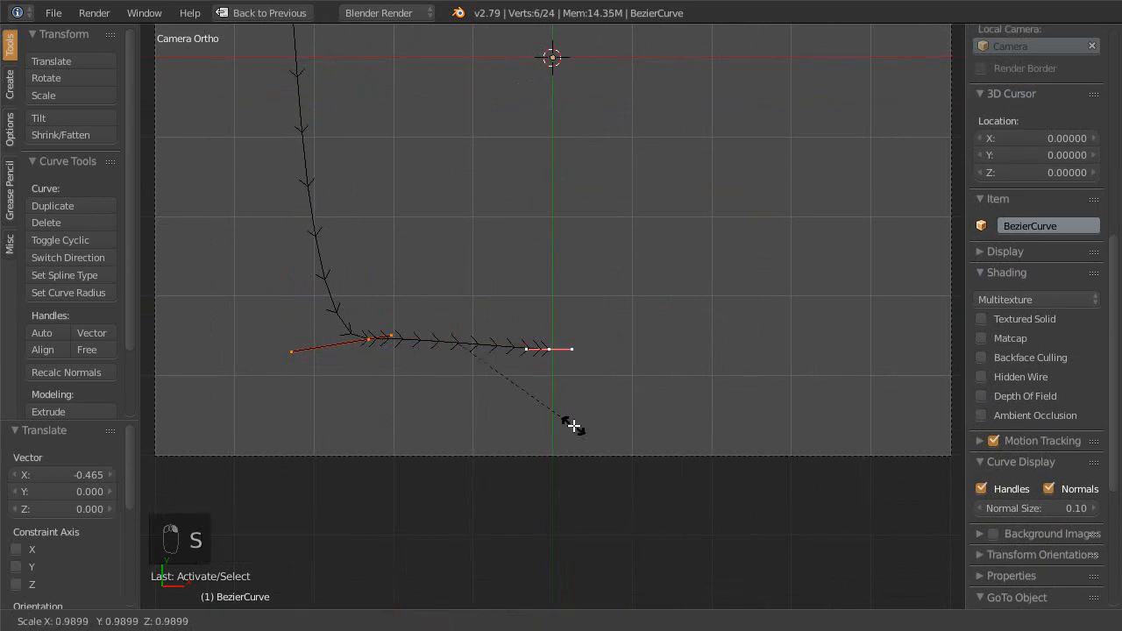
key(Escape)
key(Escape)
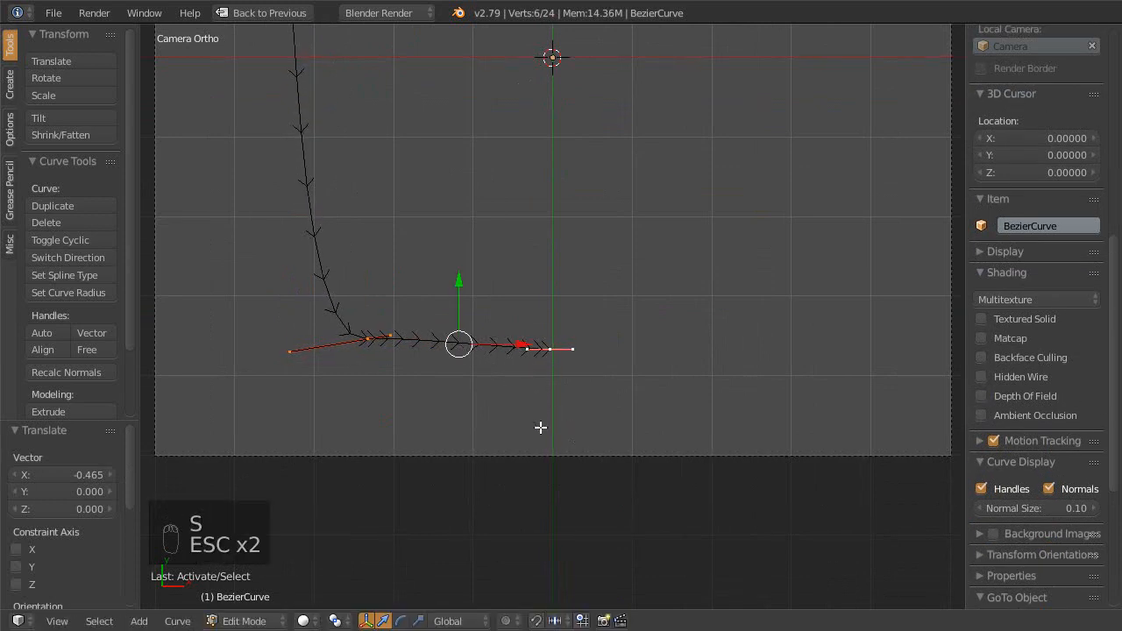
key(s)
key(s)
key(s)
text(y0)
key(Return)
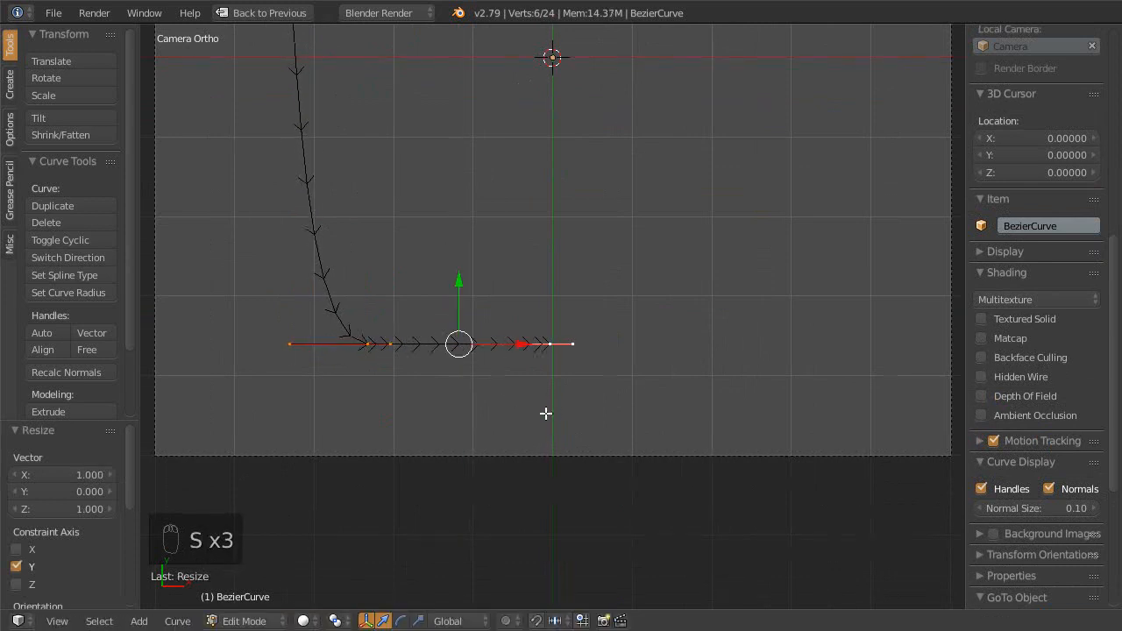
- Set the X coordinate of the bottom edge's centre end point to 0
scroll(546, 413, up, 1)
right_click(554, 353)
key(Escape)
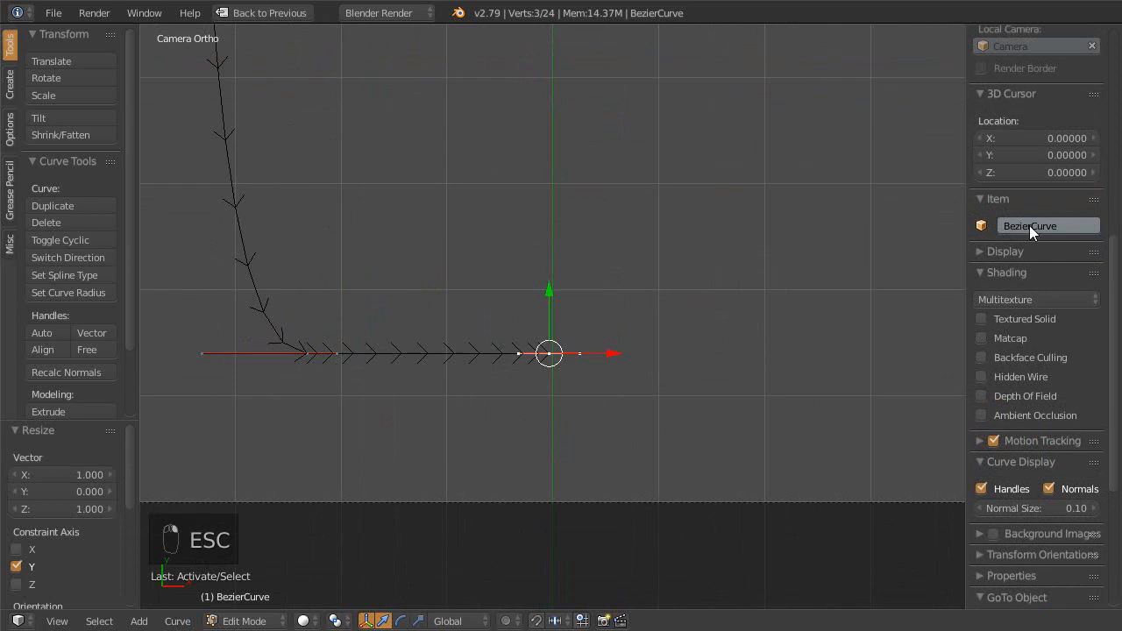
scroll(1034, 193, up, 10)
click(1039, 94)
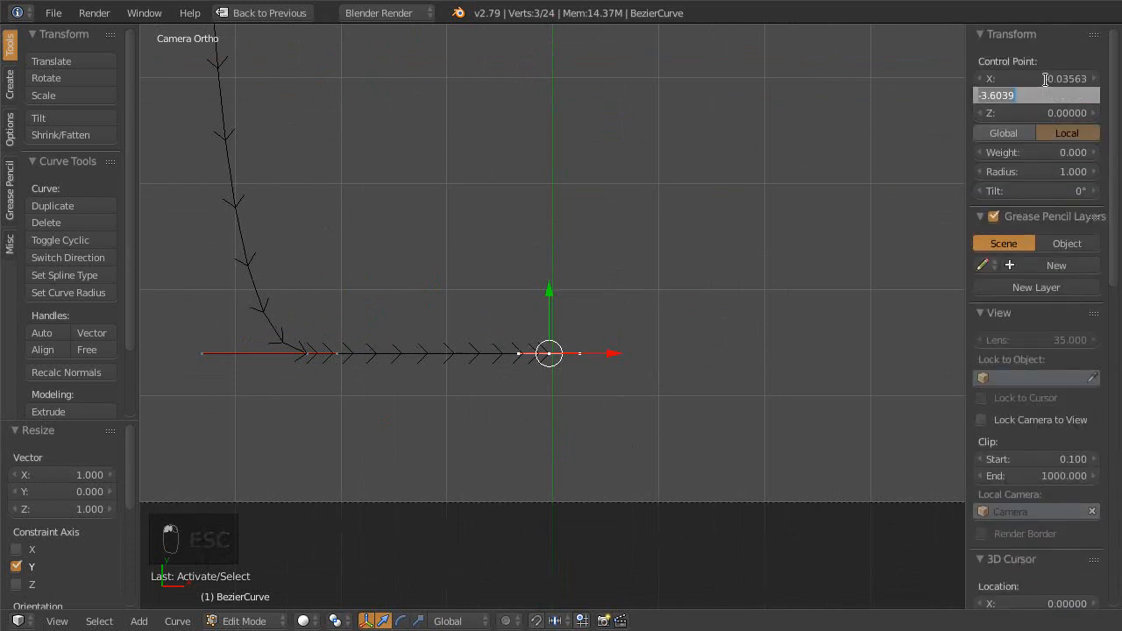
click(1049, 79)
text(0)
key(Return)
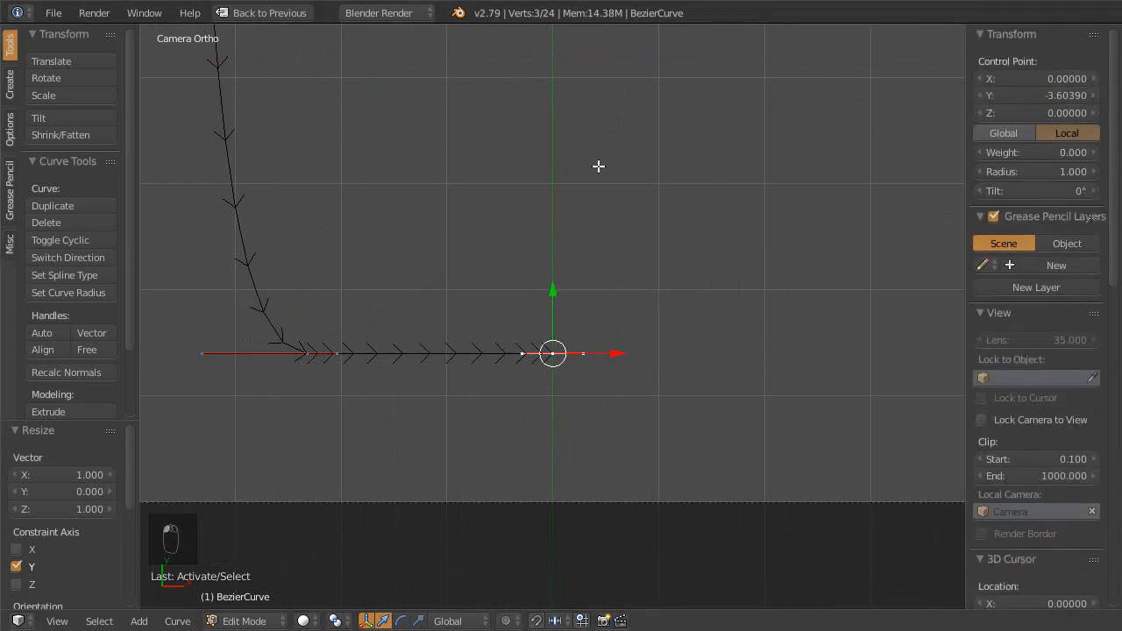
- Set the X coordinate of the outline's top centre end point to 0
scroll(570, 202, down, 3)
drag(539, 251, 551, 308)
shift+middle_drag(550, 309, 569, 441)
shift+middle_drag(565, 206, 535, 291)
scroll(535, 291, up, 3)
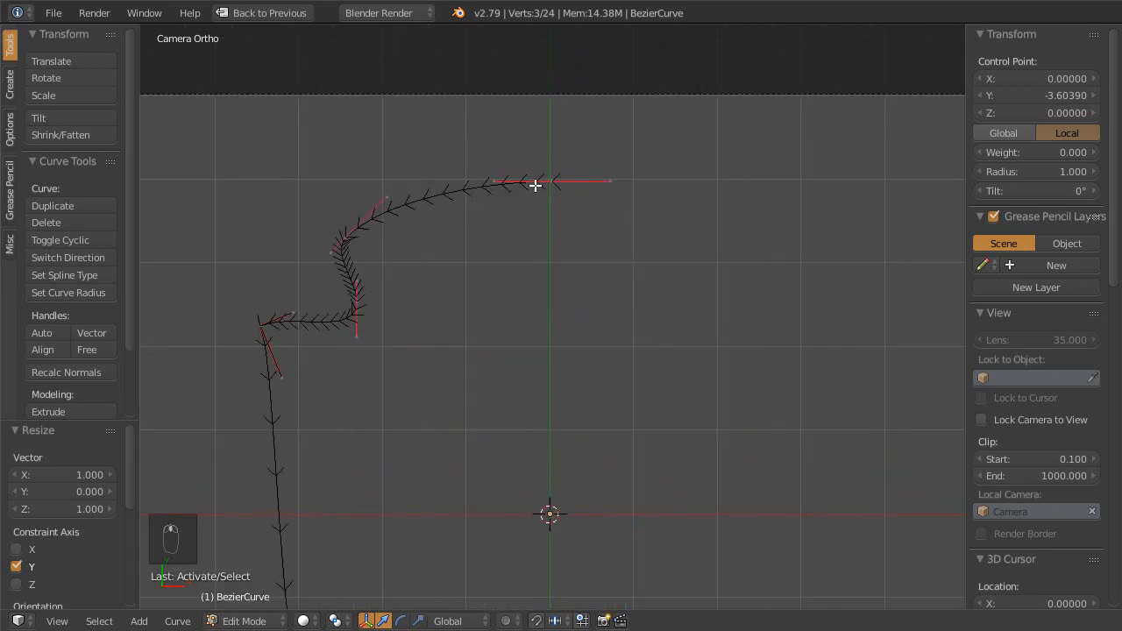
key(Escape)
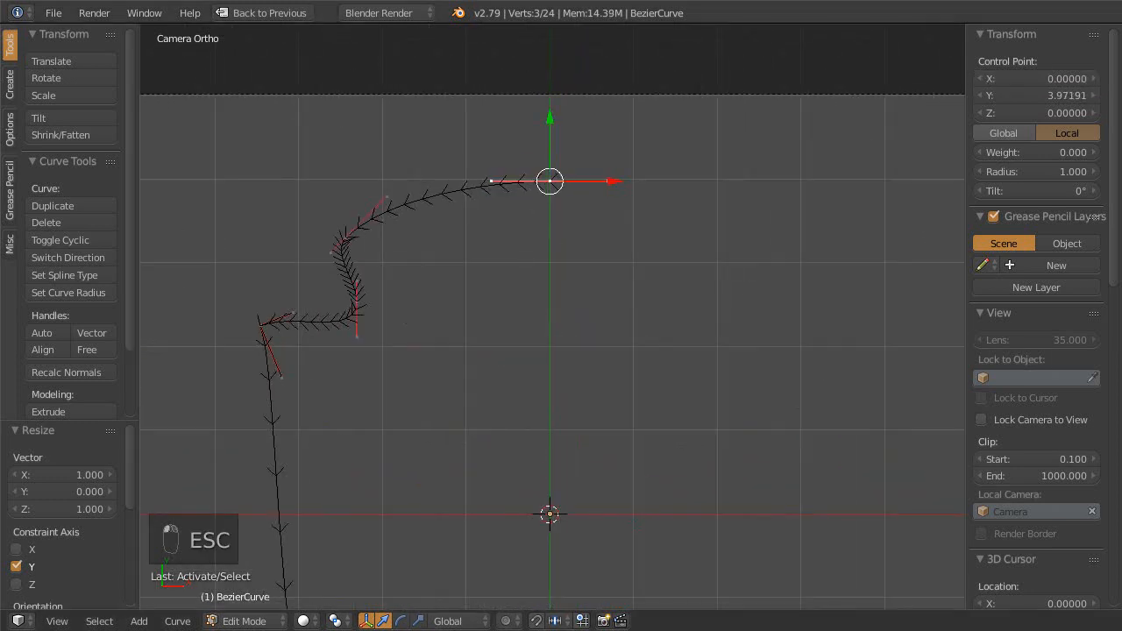
- Hide the curve normals so the outline is shown with its handles only
shift+middle_drag(467, 321, 658, 229)
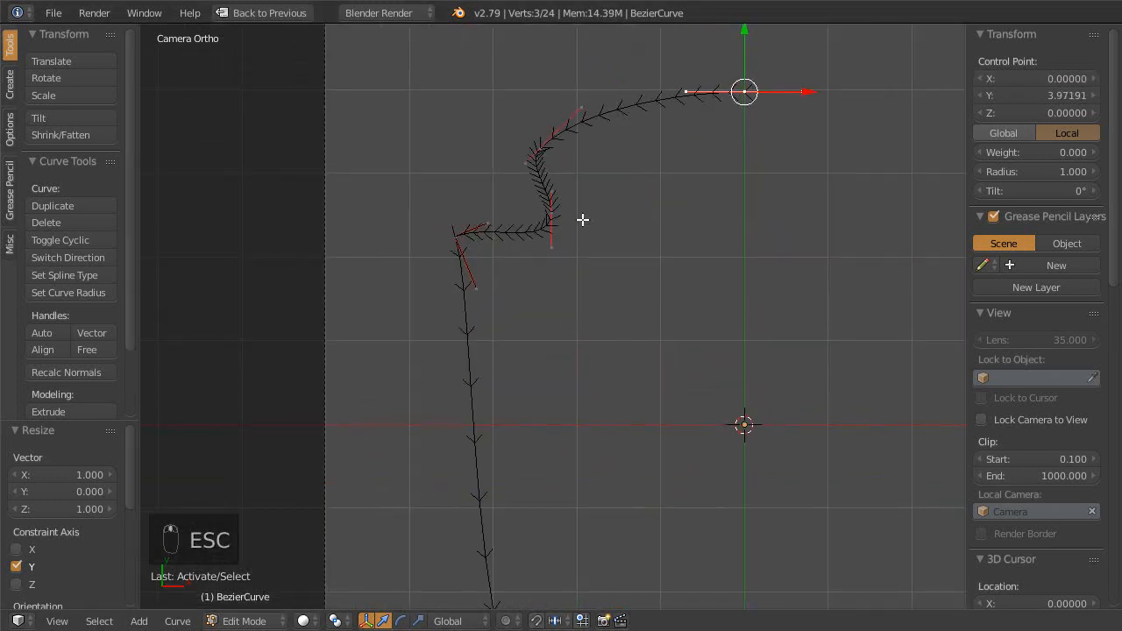
scroll(587, 250, up, 2)
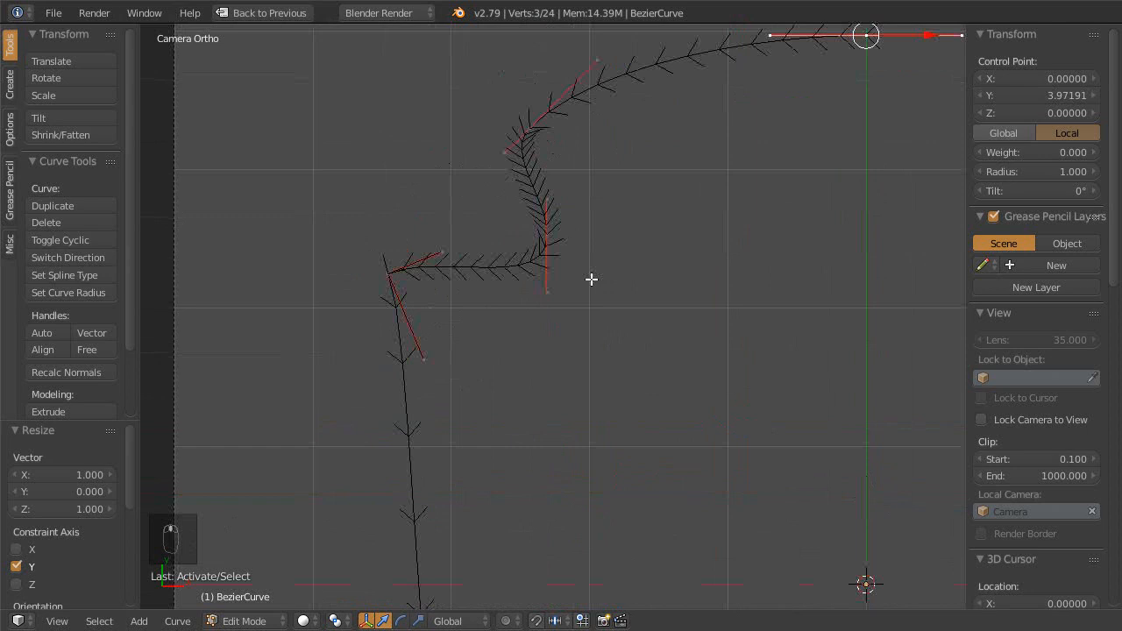
scroll(538, 173, down, 3)
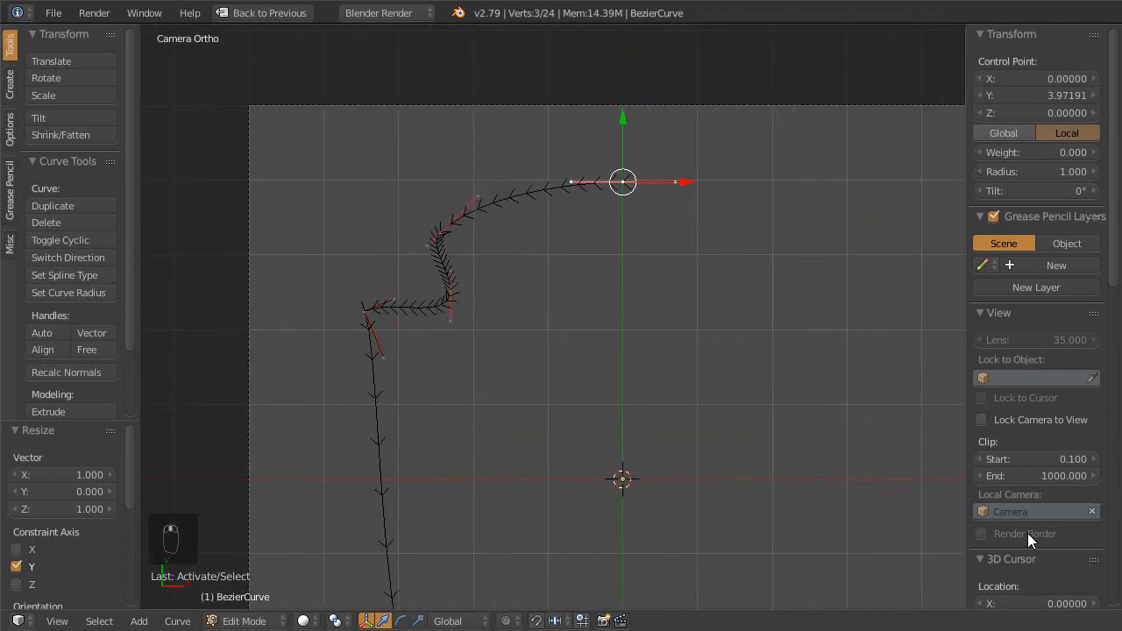
scroll(1012, 235, down, 15)
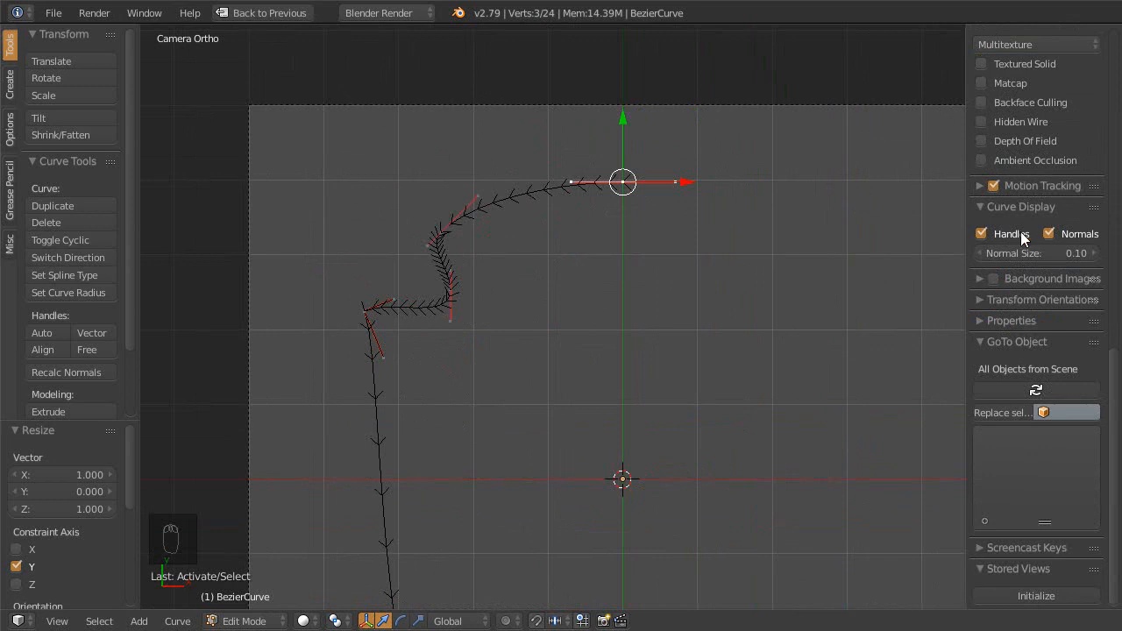
click(1049, 234)
scroll(619, 328, up, 1)
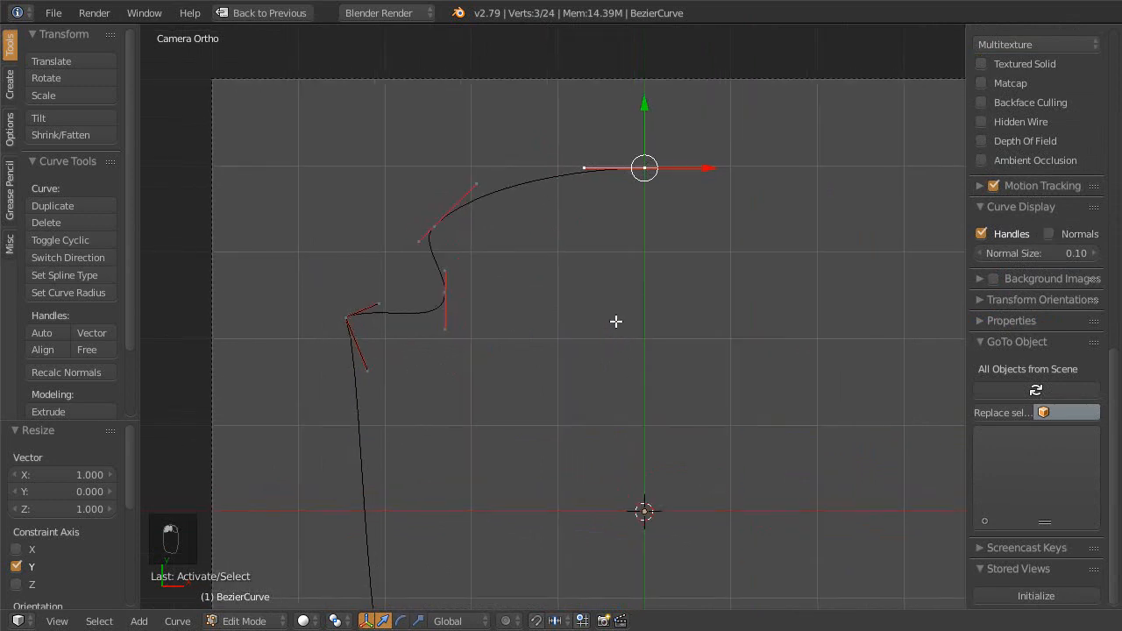
shift+middle_drag(616, 321, 637, 341)
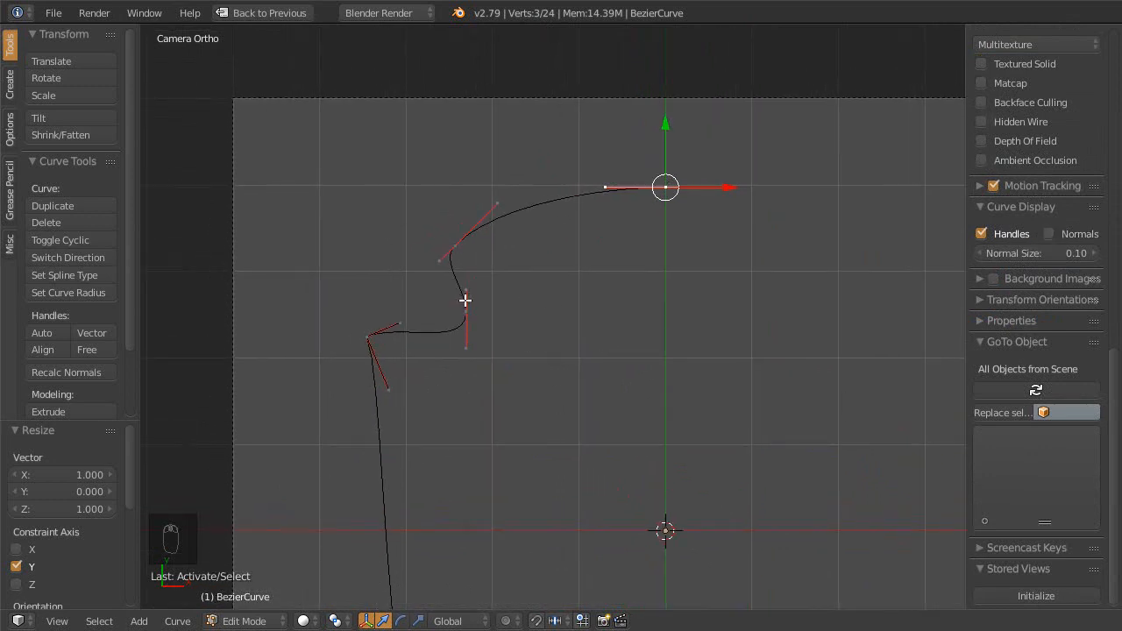
- Straighten the outline's slanted left side by moving the facing handles of its upper and lower corner points into line
right_click(377, 351)
scroll(395, 366, down, 3)
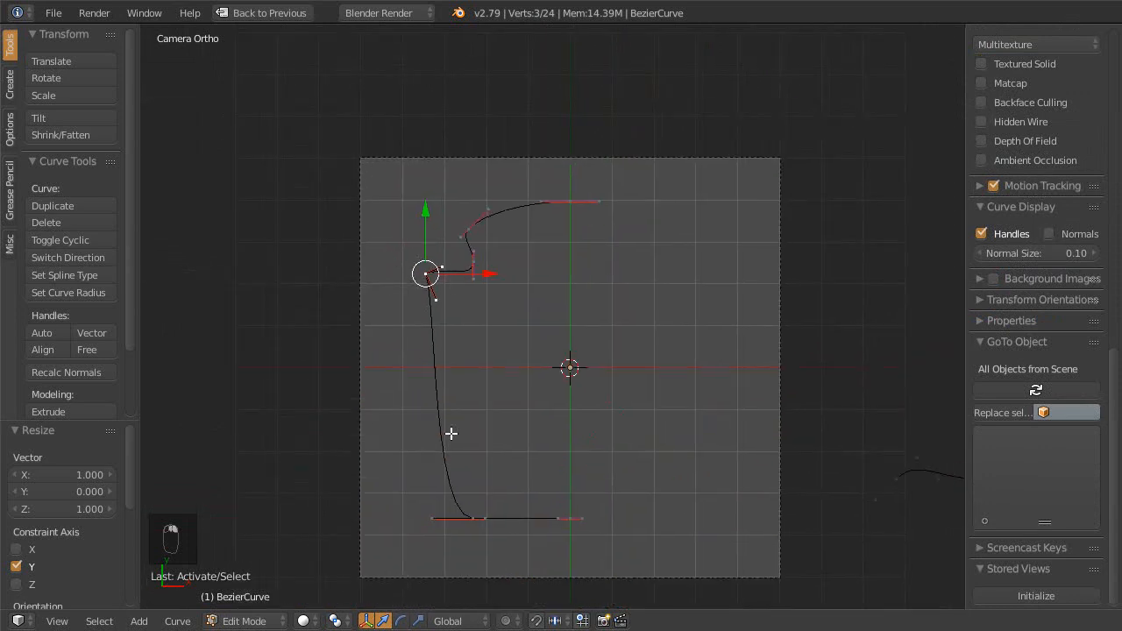
right_drag(440, 298, 440, 340)
right_drag(433, 518, 455, 428)
scroll(482, 473, up, 2)
right_drag(448, 279, 456, 298)
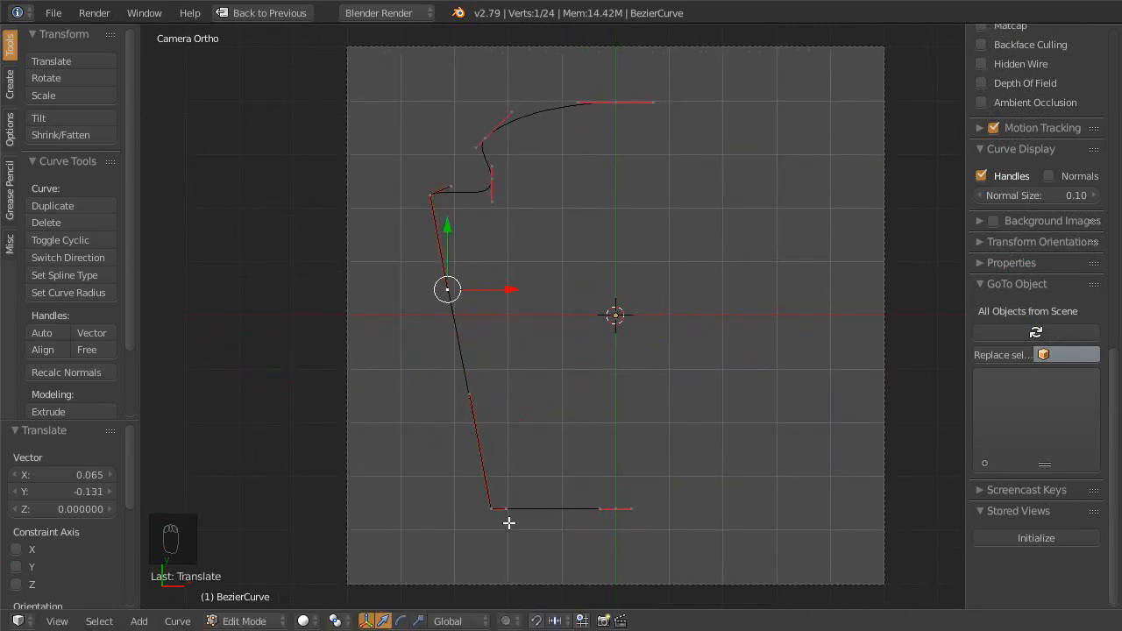
- Compare the half outline with the bottle label reference, and view the slanted side's upper corner from the top
scroll(495, 499, up, 1)
shift+middle_drag(483, 395, 478, 409)
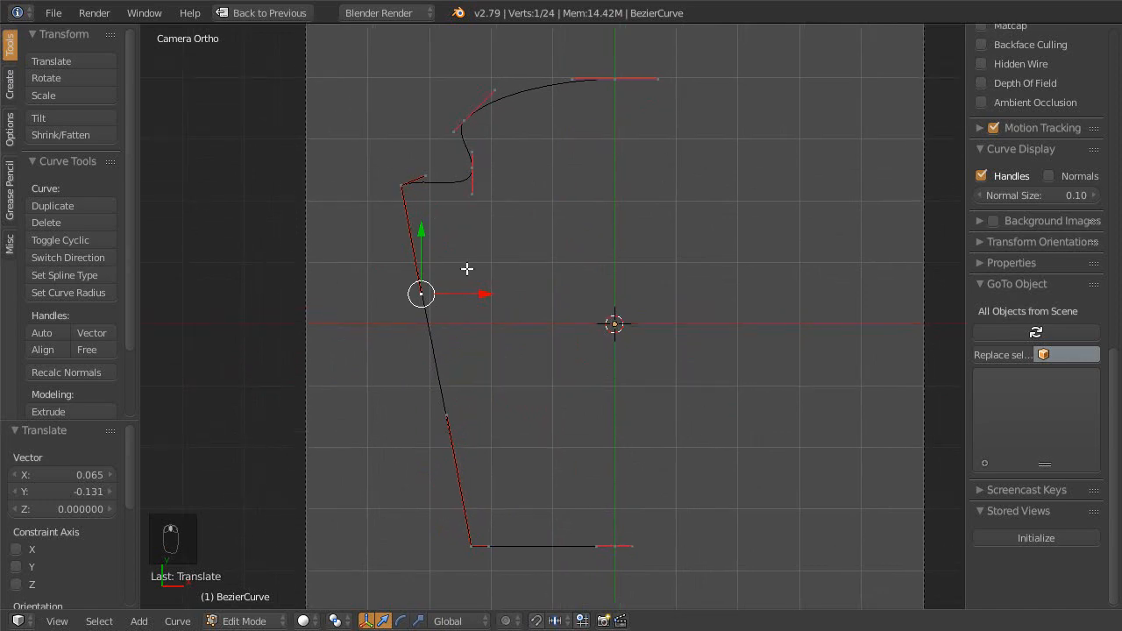
key(shift+space)
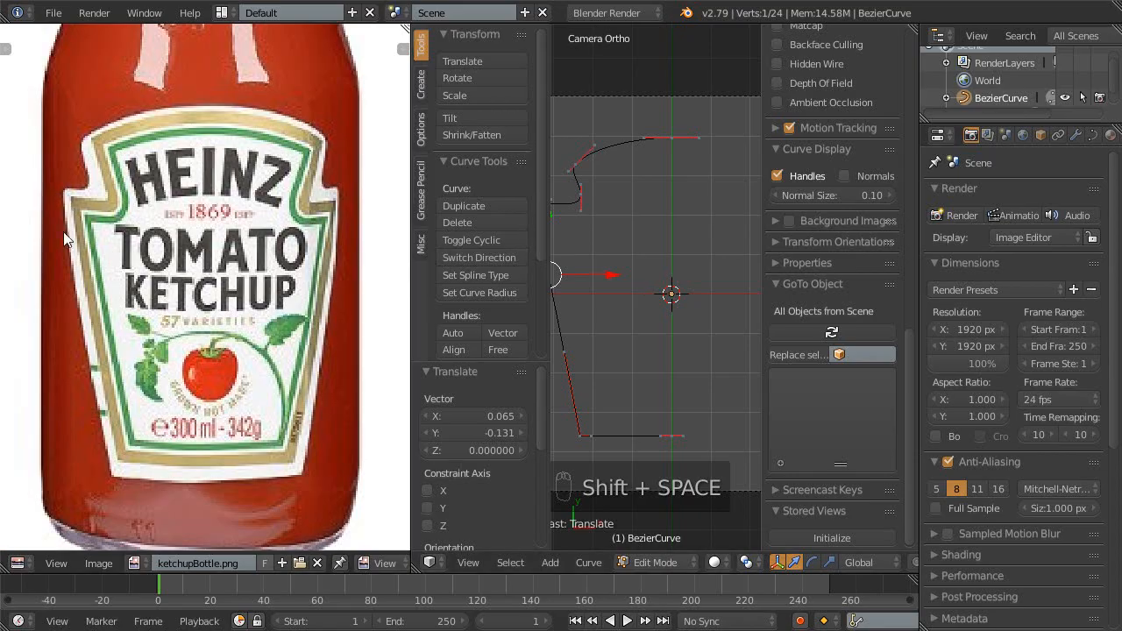
key(shift+space)
middle_drag(488, 285, 546, 281)
key(KP_Decimal)
key(KP_7)
shift+middle_drag(537, 187, 521, 293)
- Set the handles of the control point at the slanted side's upper corner to Aligned
right_click(510, 298)
key(g)
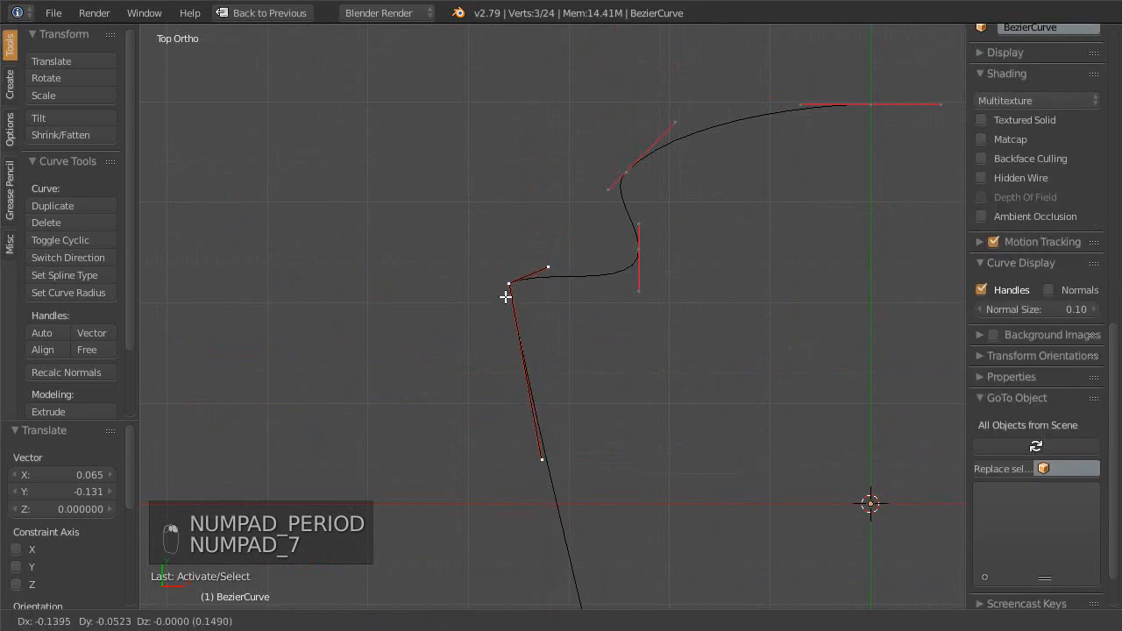
key(Escape)
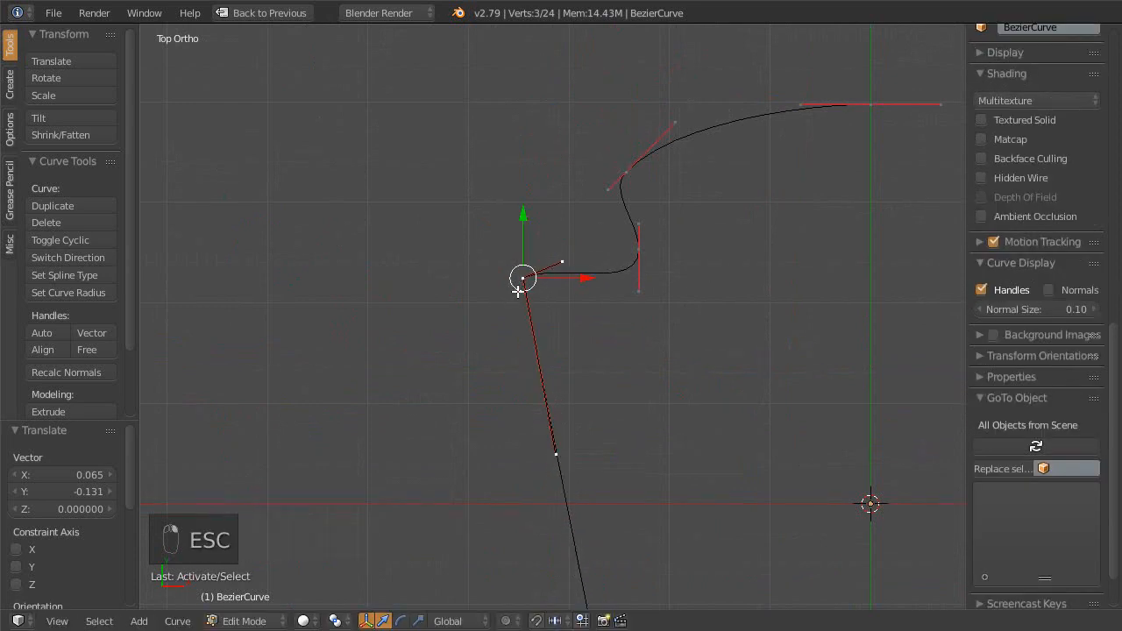
key(v)
click(518, 300)
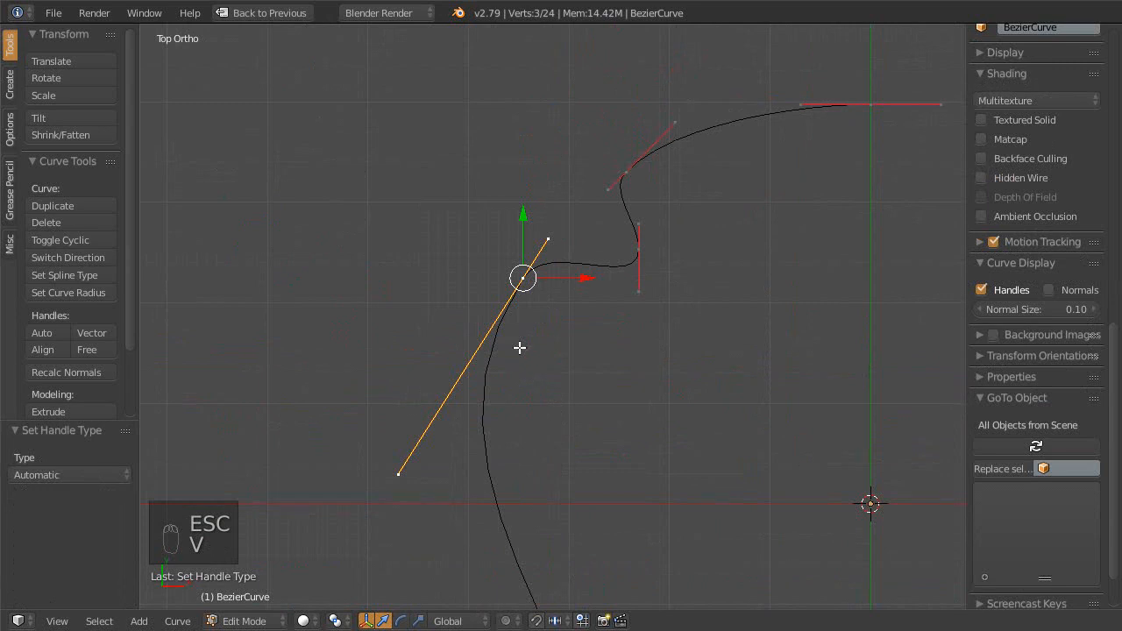
key(v)
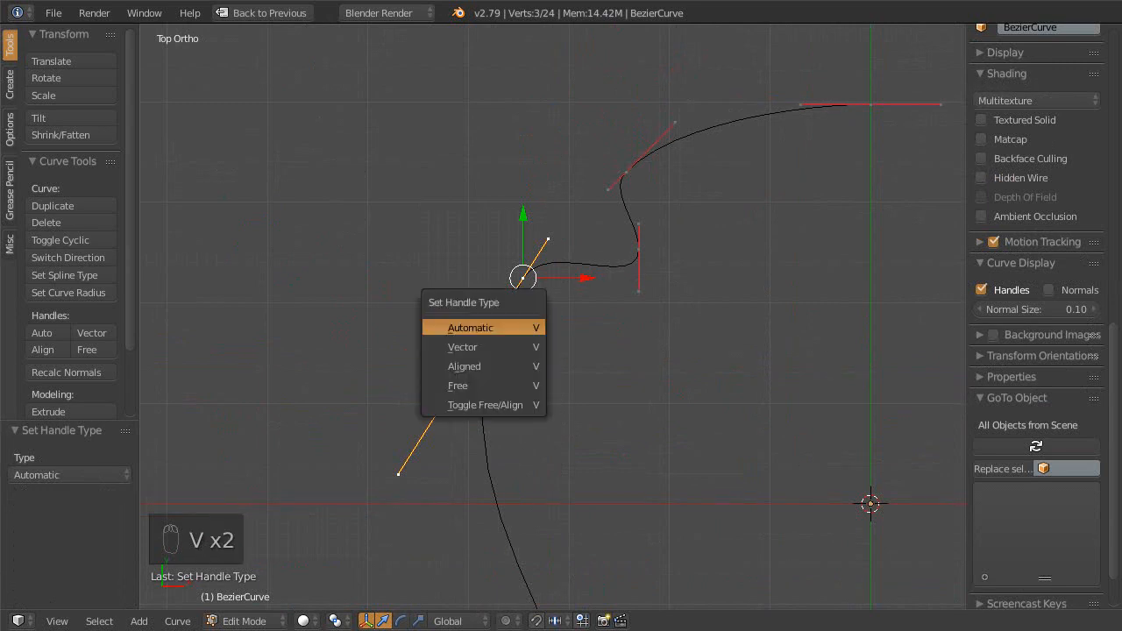
click(493, 365)
- Shorten the upper corner's lower handle to round it slightly, and extend the bottom corner's handle up along the slanted side
right_drag(389, 506, 500, 310)
shift+middle_drag(577, 319, 440, 140)
right_drag(451, 456, 506, 293)
key(Home)
right_click(496, 295)
ctrl+middle_drag(495, 321, 469, 366)
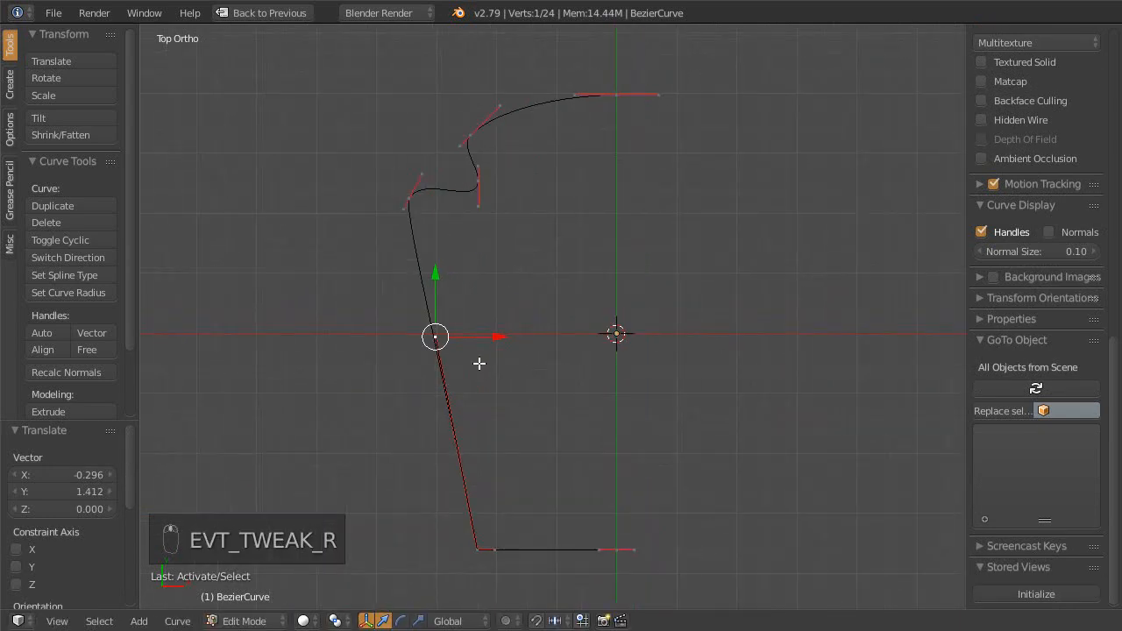
- Return to Object Mode and set the label curve's shape to 2D with fill mode Both
key(shift+space)
key(Tab)
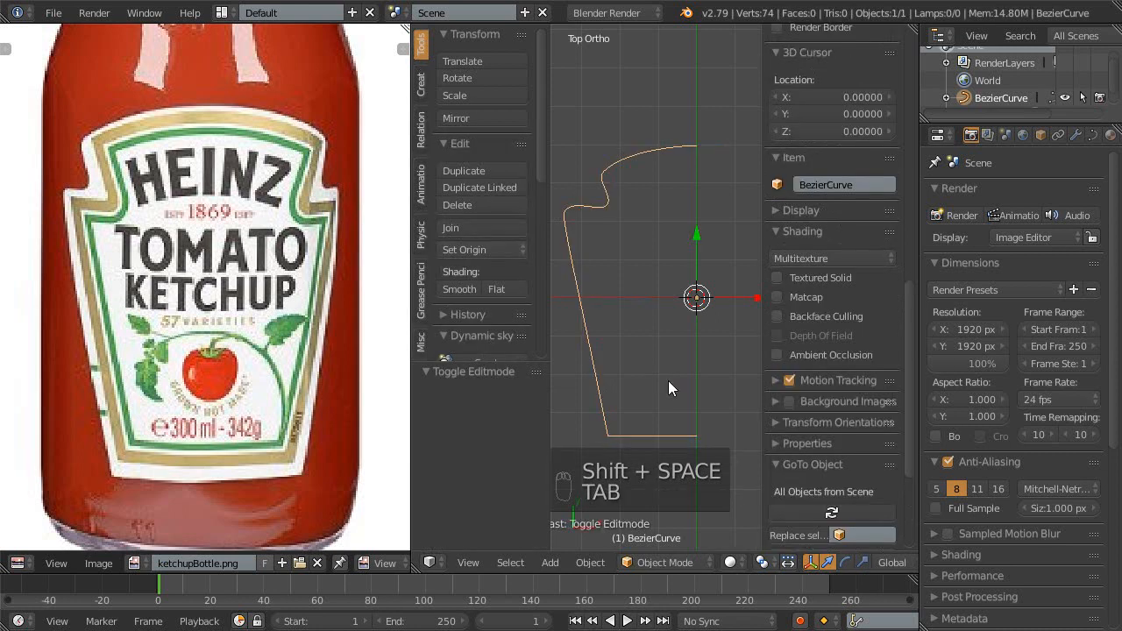
click(1091, 135)
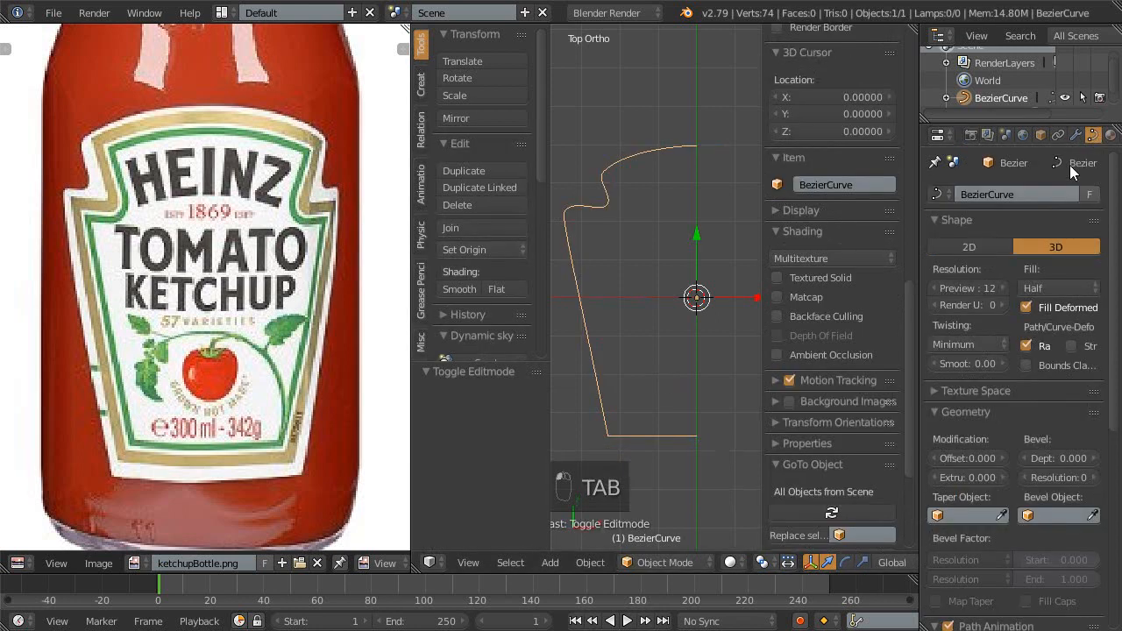
click(985, 247)
click(1041, 288)
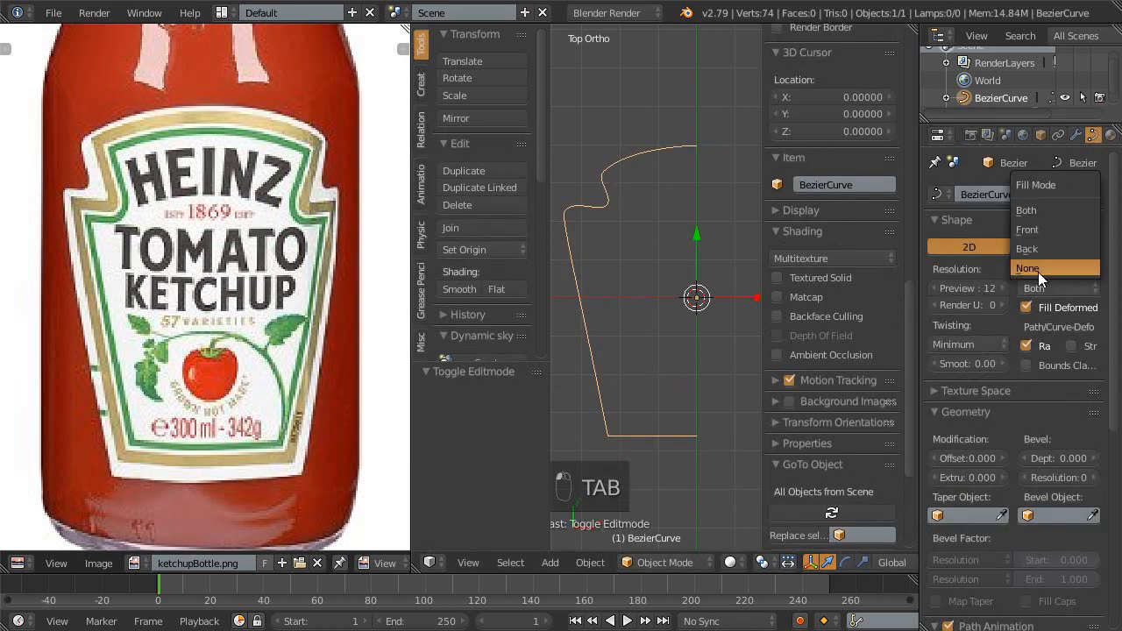
click(1041, 210)
key(shift+space)
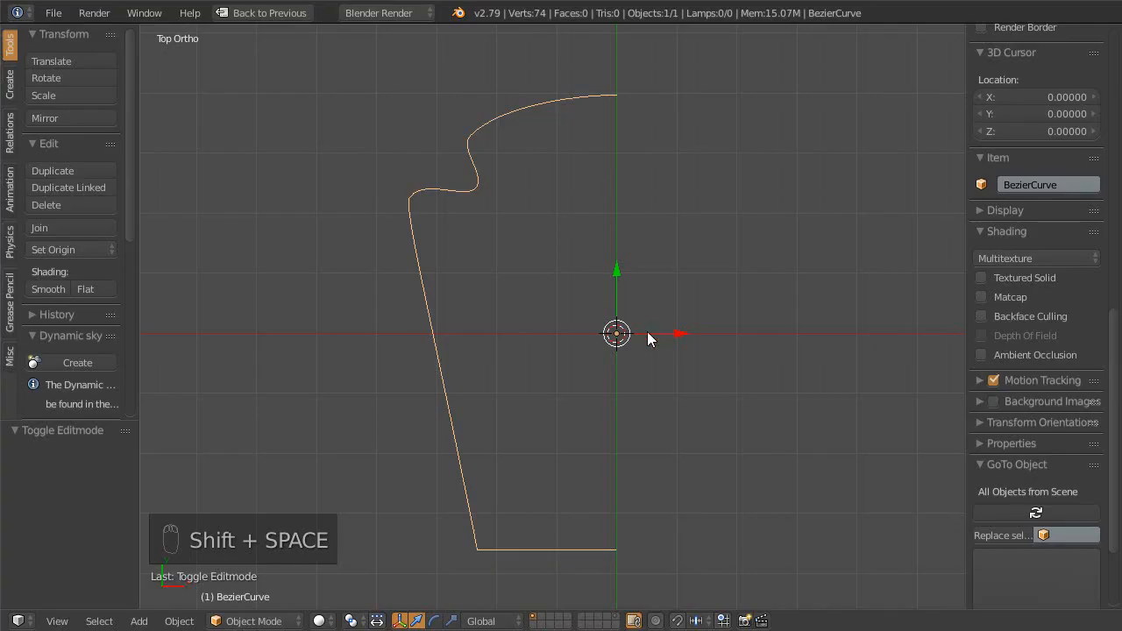
shift+middle_drag(503, 345, 489, 349)
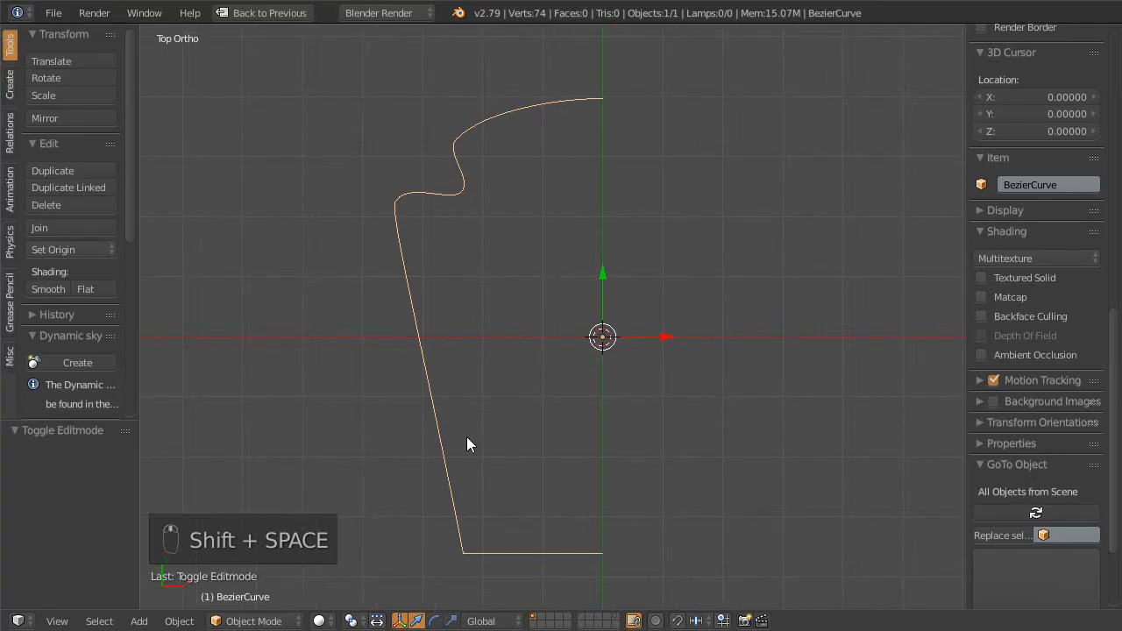
- Add a Mirror modifier on the X axis to the half outline and view the mirrored label through the camera
key(shift+space)
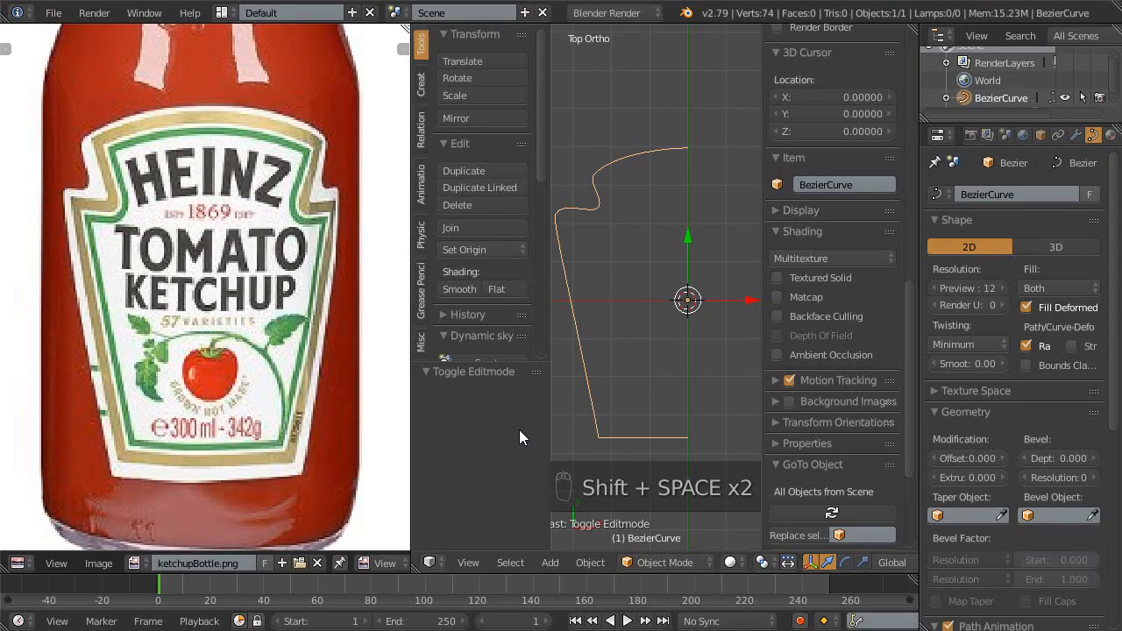
click(1074, 135)
click(1021, 195)
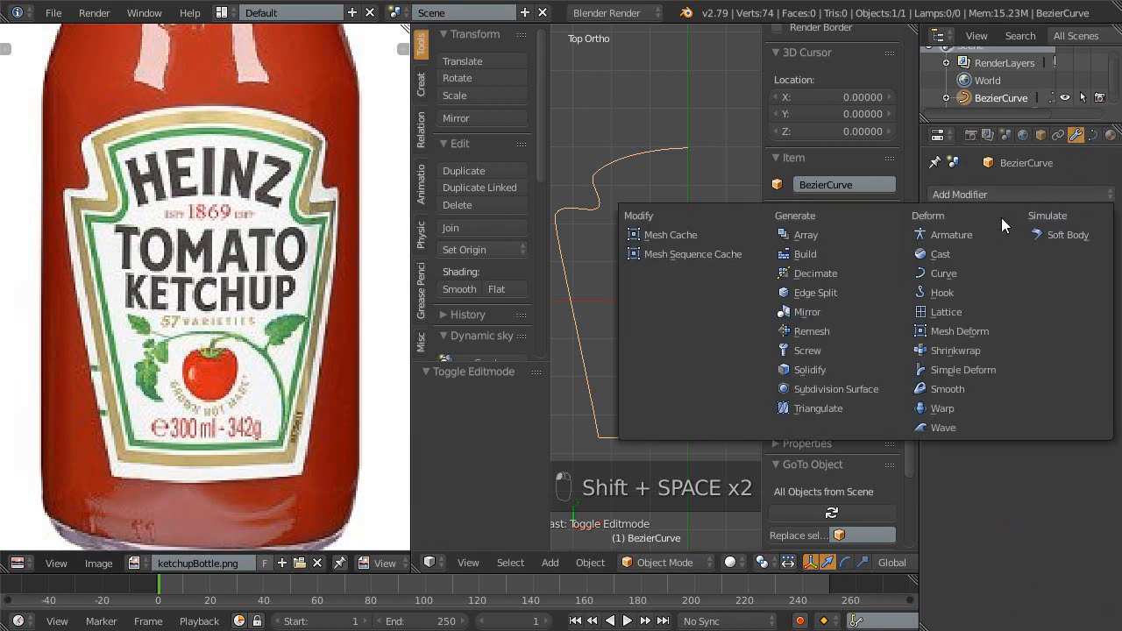
click(823, 311)
key(shift+space)
scroll(590, 337, down, 3)
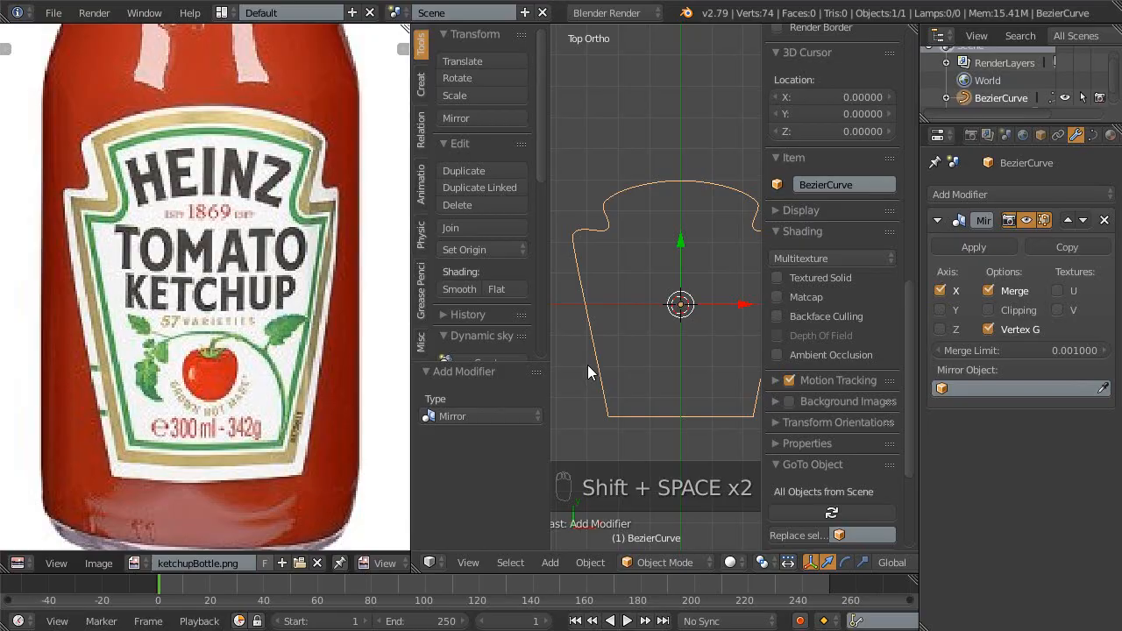
key(shift+space)
key(KP_0)
ctrl+middle_drag(601, 257, 578, 301)
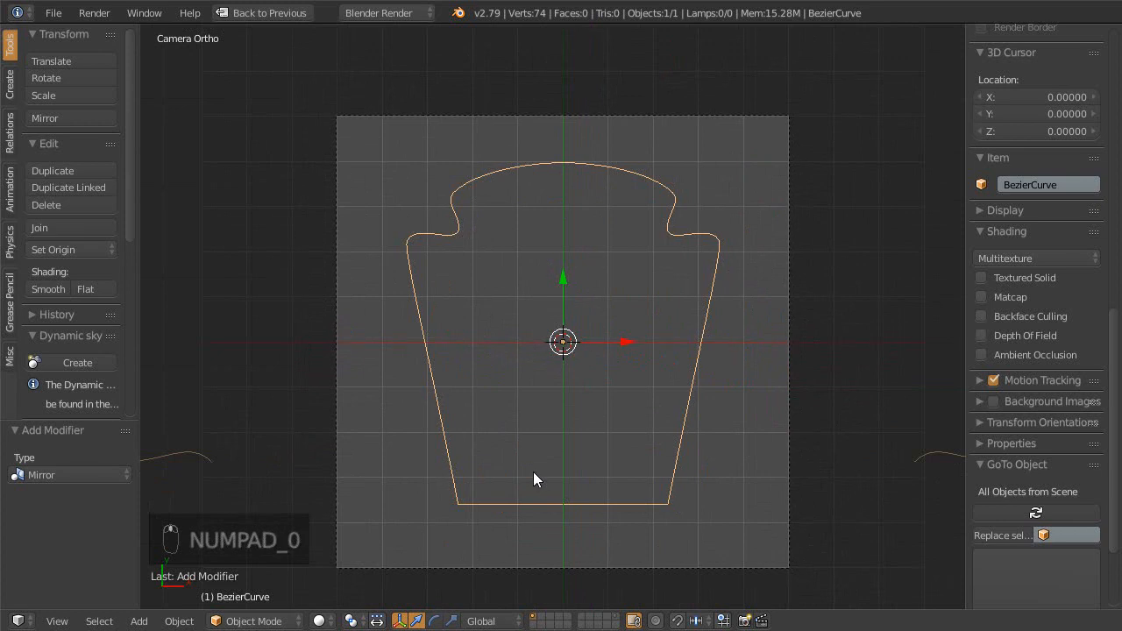
- Narrow the label by selecting the half outline's side control points and moving them about 0.44 inward along X
key(Tab)
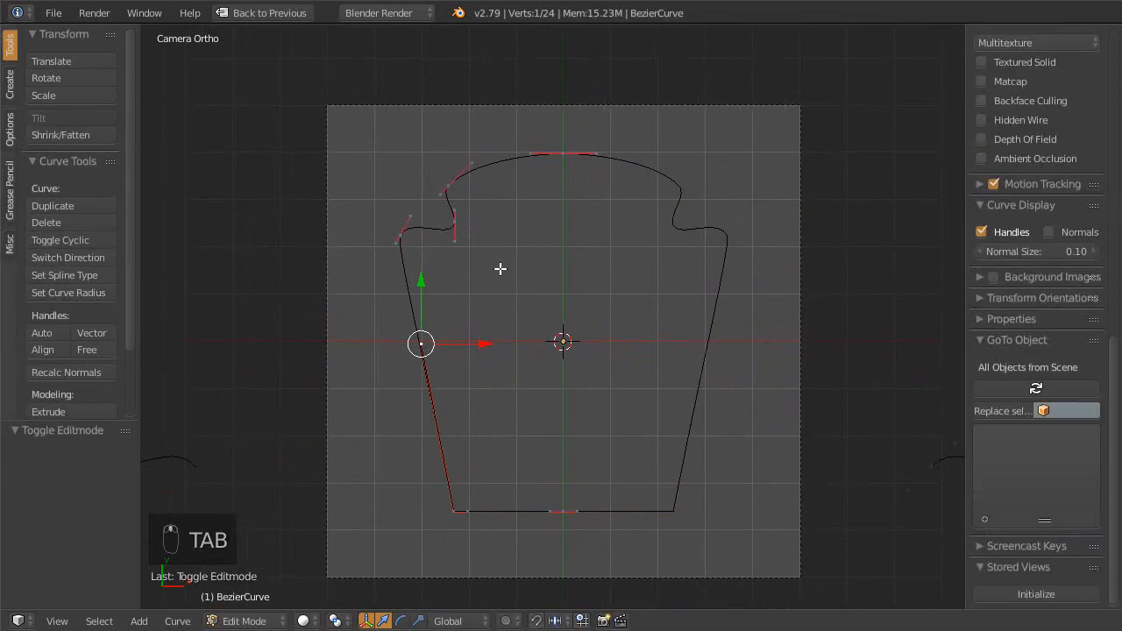
key(a)
key(a)
key(a)
key(a)
key(a)
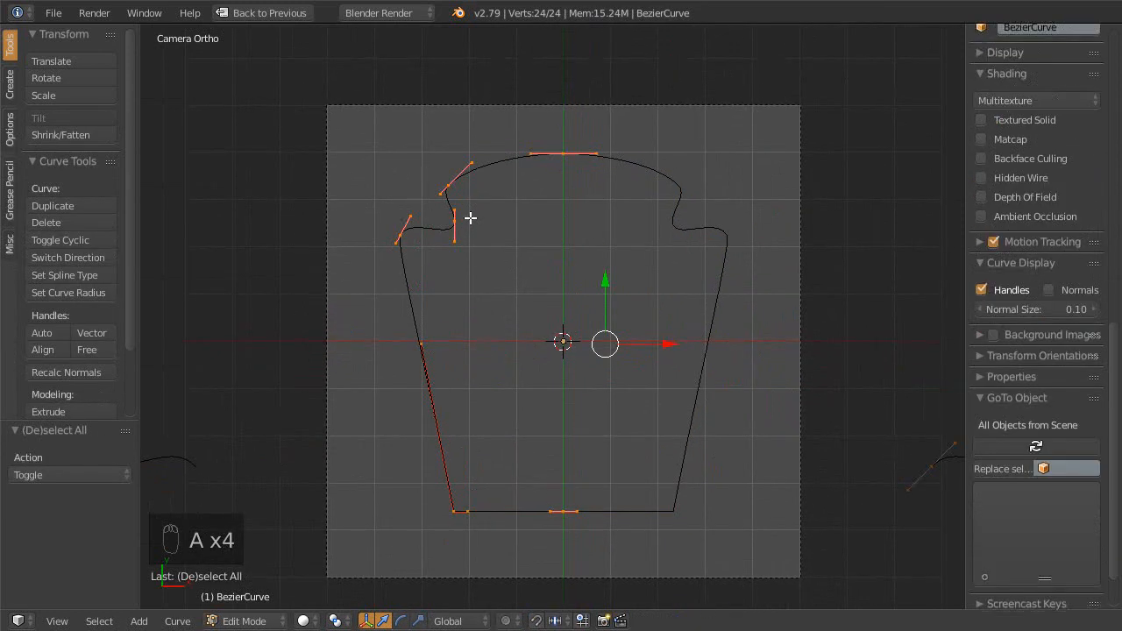
key(c)
scroll(445, 190, down, 4)
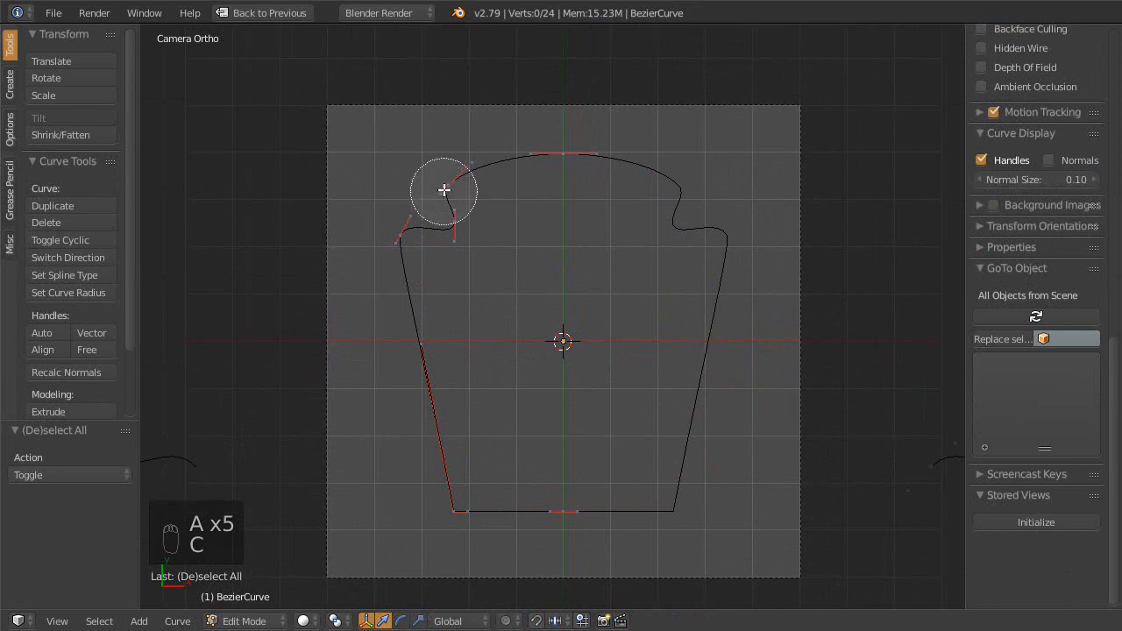
click(441, 205)
drag(454, 438, 485, 366)
right_click(487, 355)
drag(500, 286, 521, 291)
scroll(503, 298, up, 4)
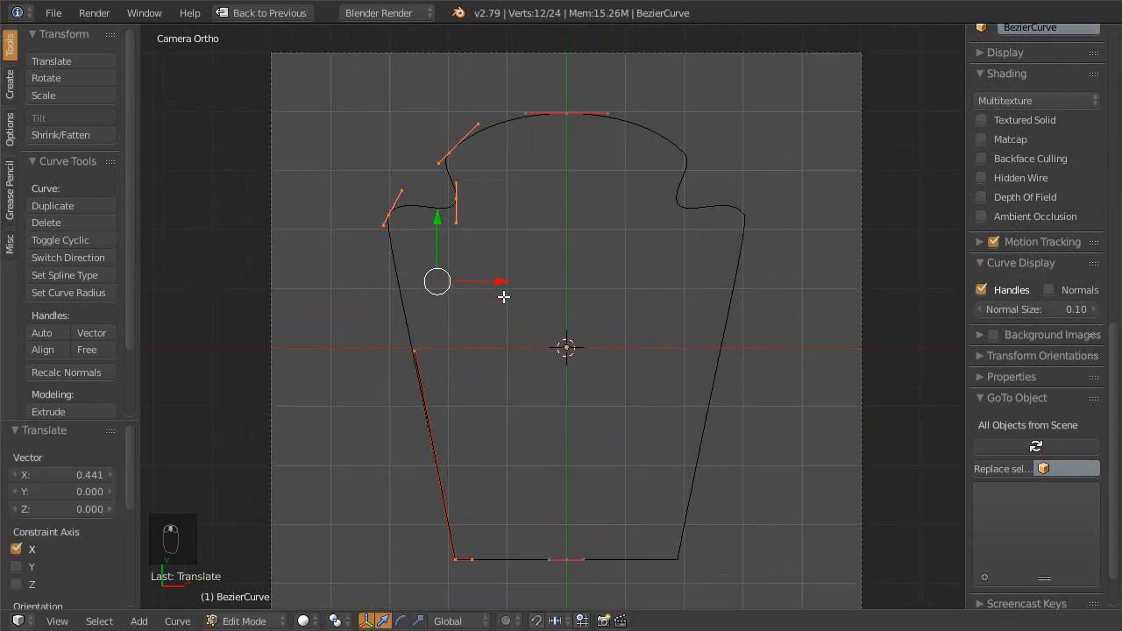
- Following the bottle reference, lengthen the lower handle of the point above the notch, then move the notch point and the point above it outward
shift+middle_drag(502, 229, 521, 231)
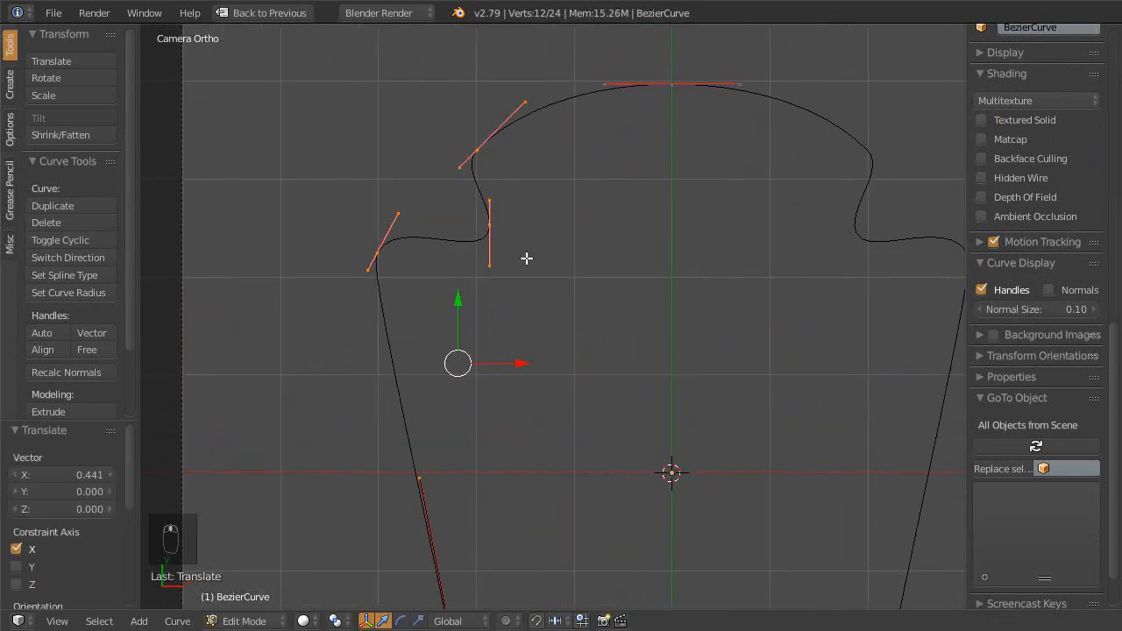
key(shift+space)
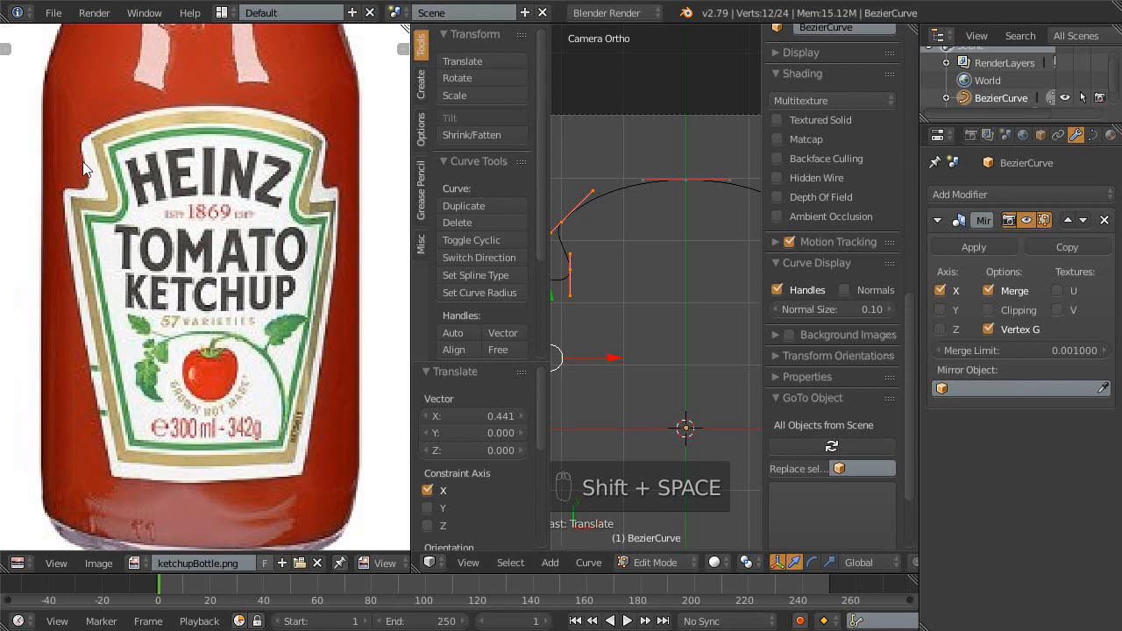
key(shift+space)
scroll(548, 246, up, 1)
shift+scroll(508, 306, up, 2)
right_click(484, 302)
key(g)
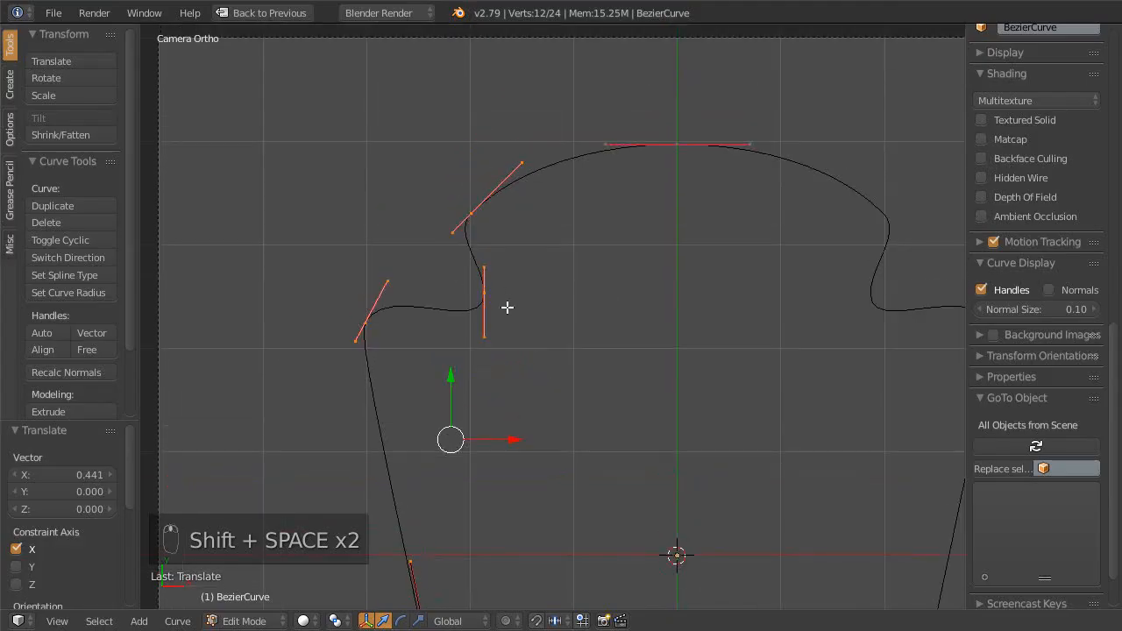
right_click(471, 297)
right_drag(453, 233, 436, 252)
right_drag(471, 296, 464, 303)
right_click(456, 226)
right_drag(456, 226, 459, 216)
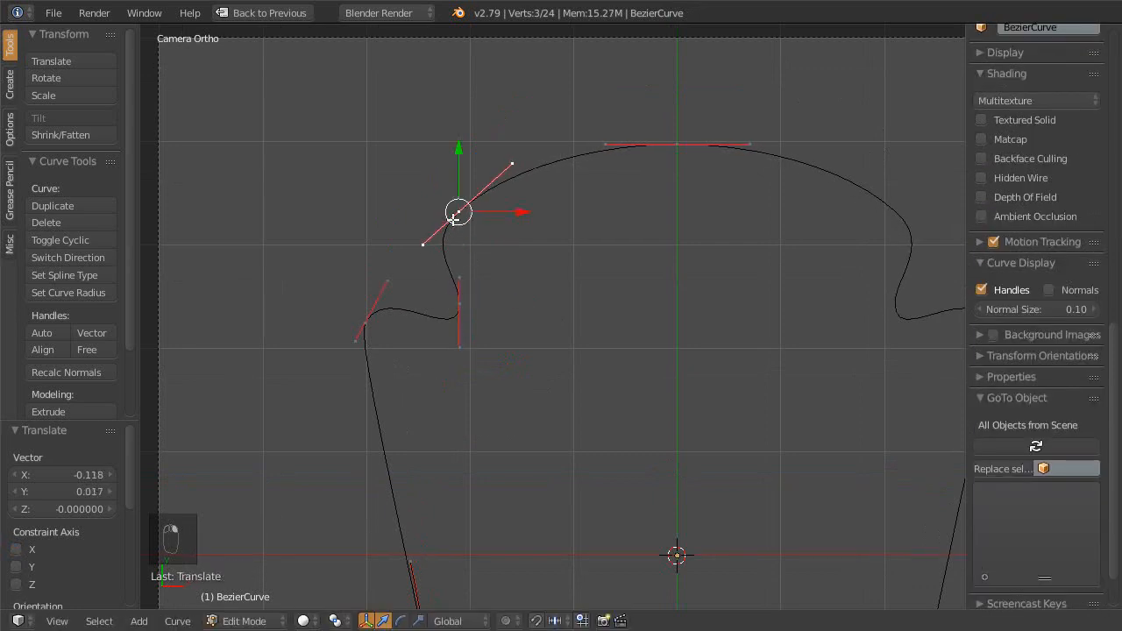
- Extend the bottom corner's upper handle further up along the slanted side, and check the outline in the camera frame
scroll(526, 325, down, 4)
scroll(507, 315, up, 1)
shift+scroll(468, 345, down, 1)
right_drag(466, 343, 461, 331)
scroll(486, 385, up, 2)
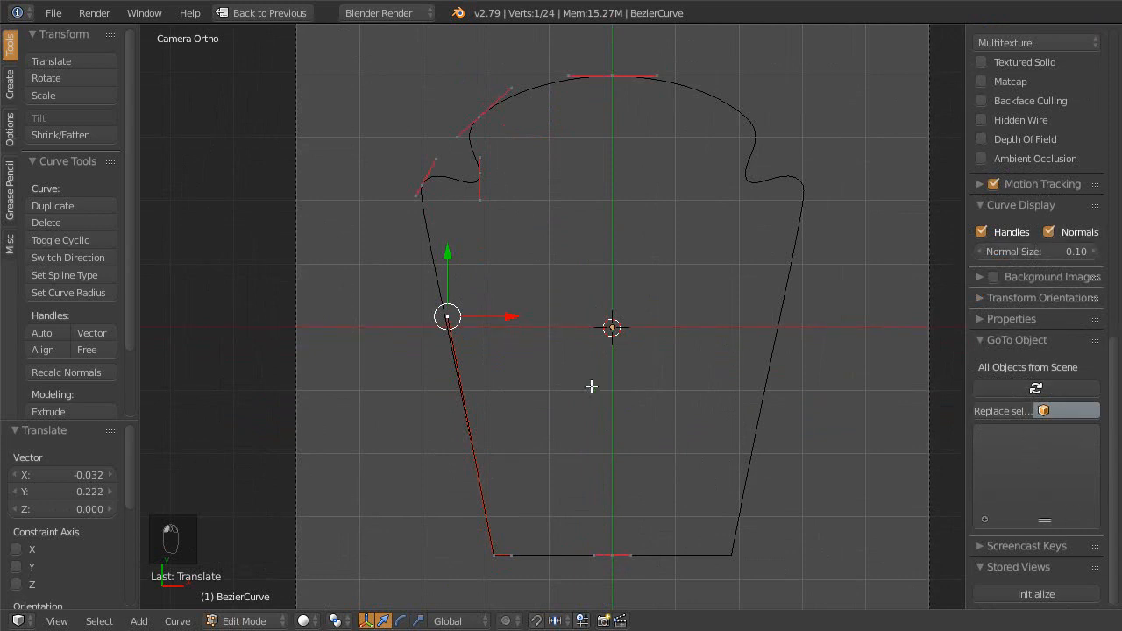
scroll(593, 429, up, 1)
shift+middle_drag(595, 390, 618, 357)
key(Tab)
key(Tab)
shift+middle_drag(618, 356, 616, 365)
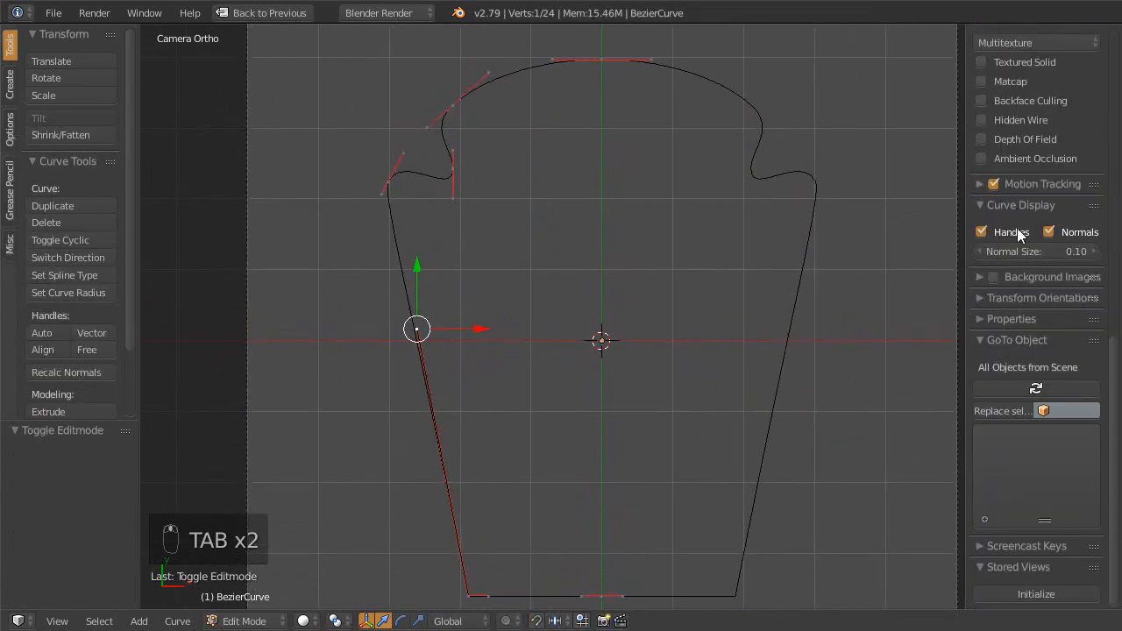
- Try toggling the curve's handle and normal display and reducing the normal size to 0.01, then restore these settings
click(1049, 231)
click(982, 232)
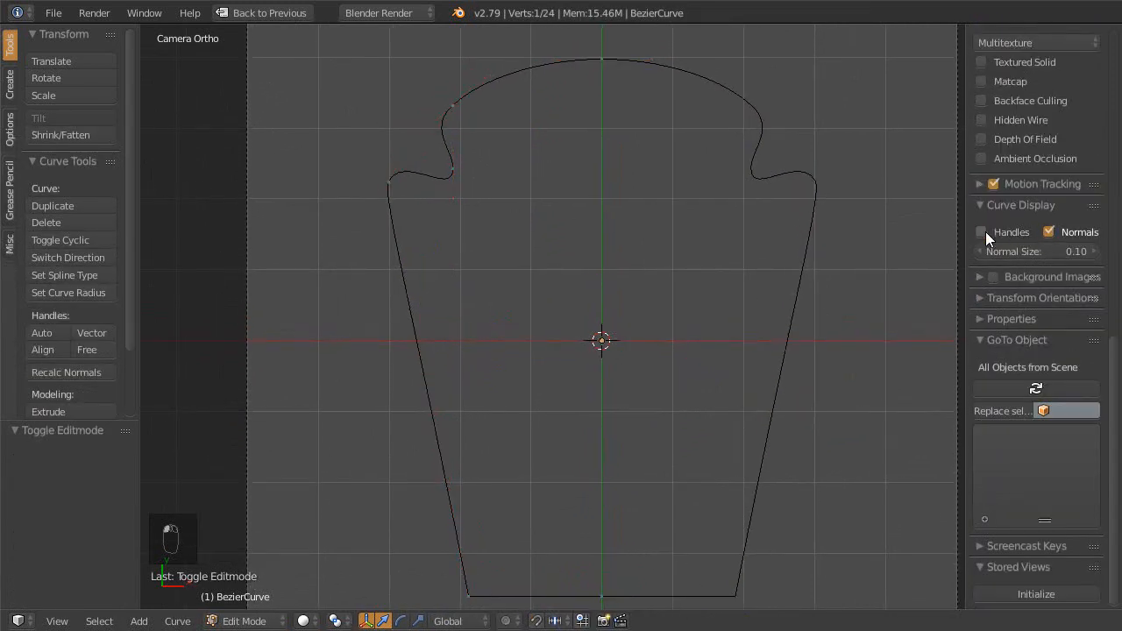
click(982, 231)
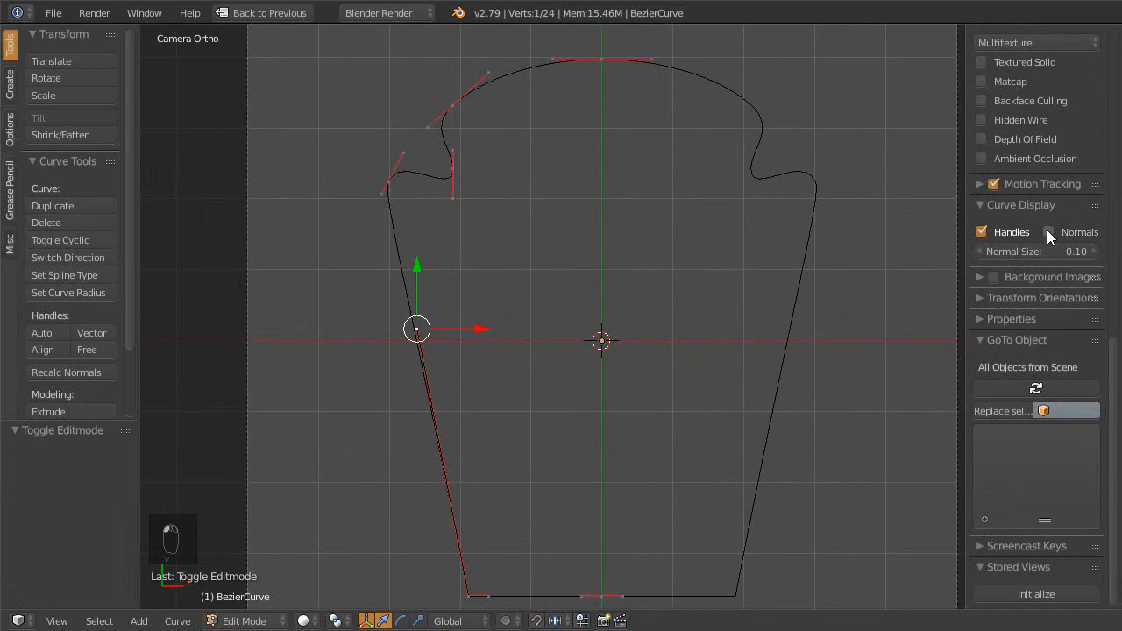
ctrl+middle_drag(678, 306, 659, 320)
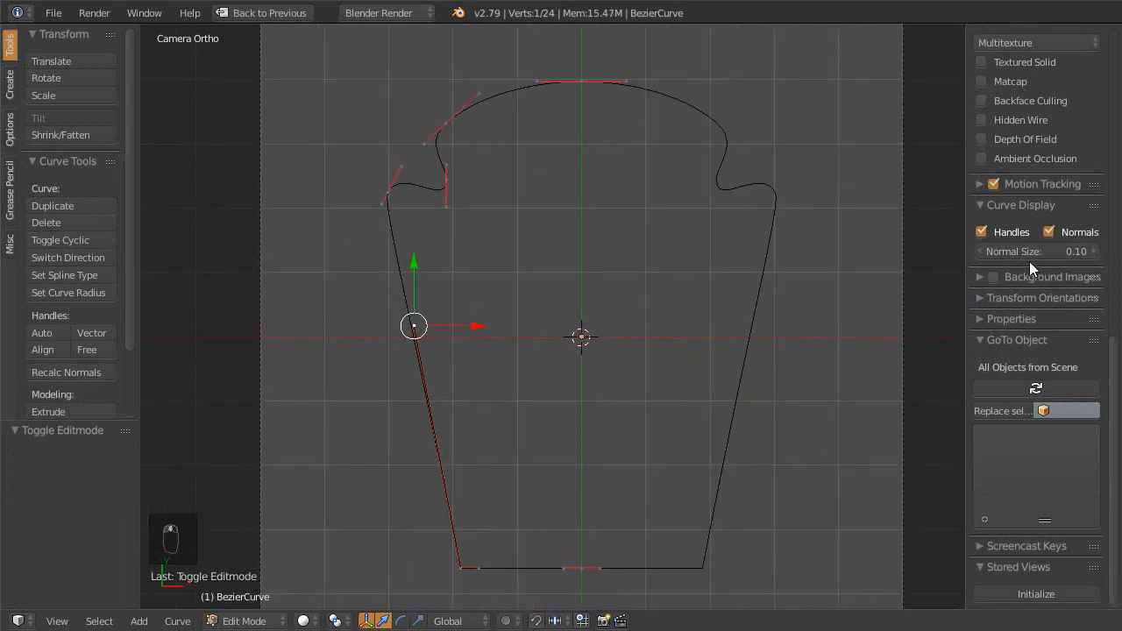
click(1048, 231)
drag(1024, 251, 991, 258)
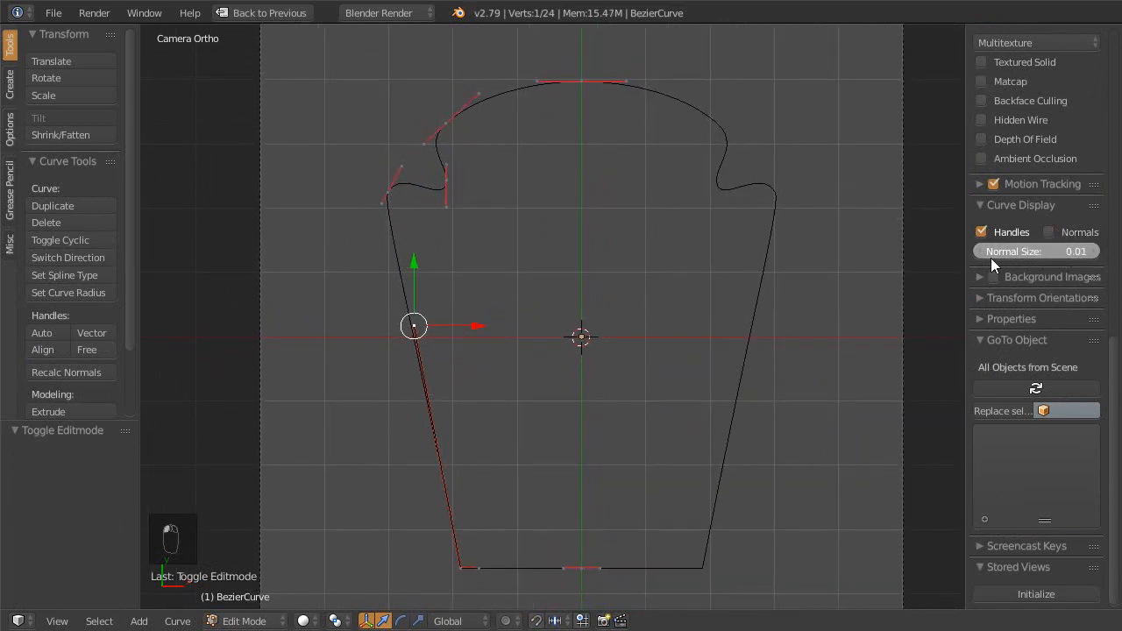
right_click(1083, 256)
- Select all control points and examine the mirrored outline in Object Mode against the camera frame
key(a)
key(a)
key(a)
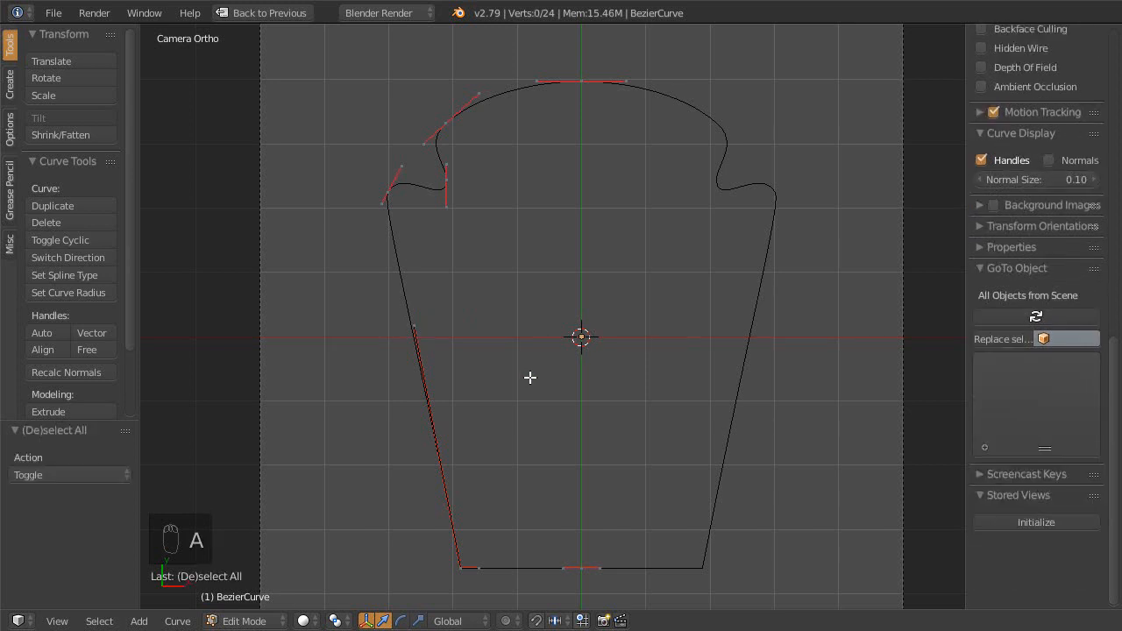
scroll(510, 361, down, 1)
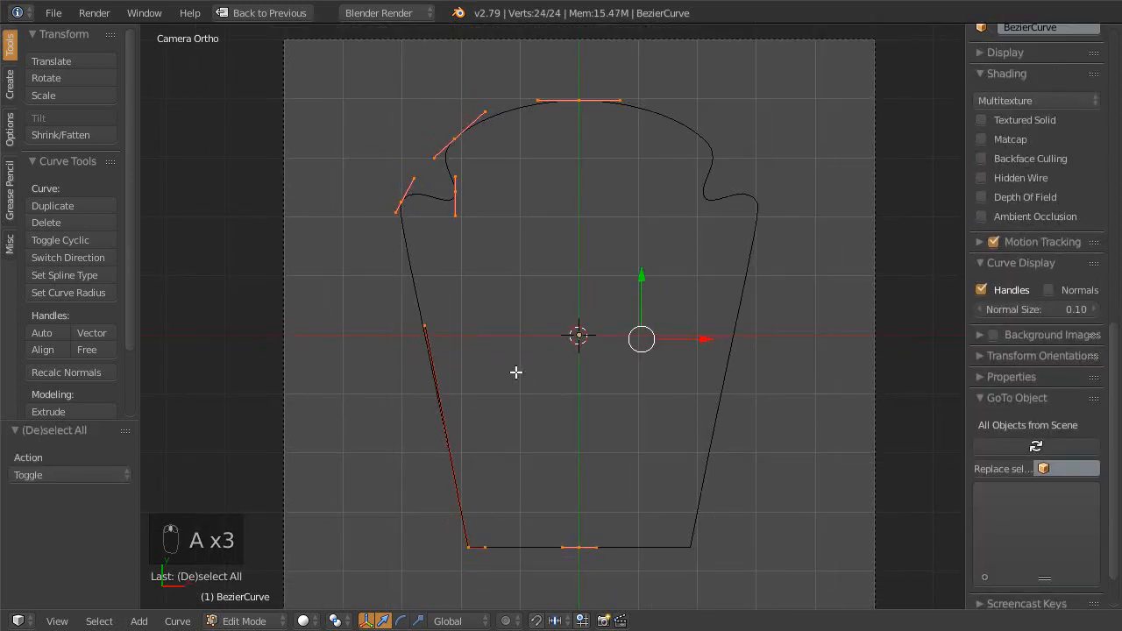
key(Tab)
scroll(508, 382, down, 2)
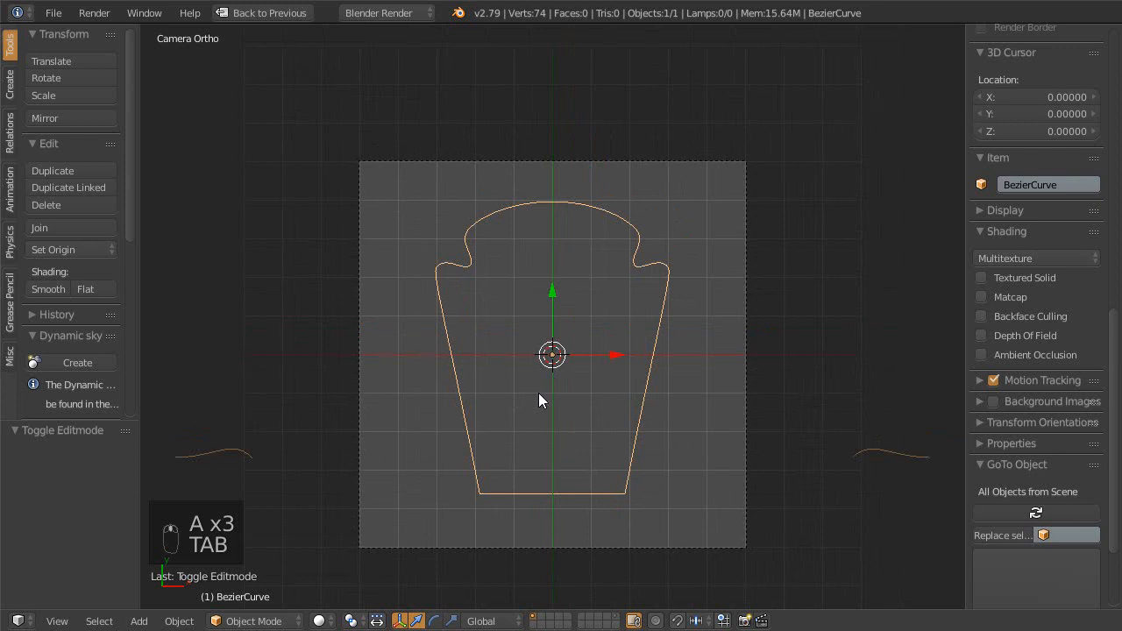
key(Tab)
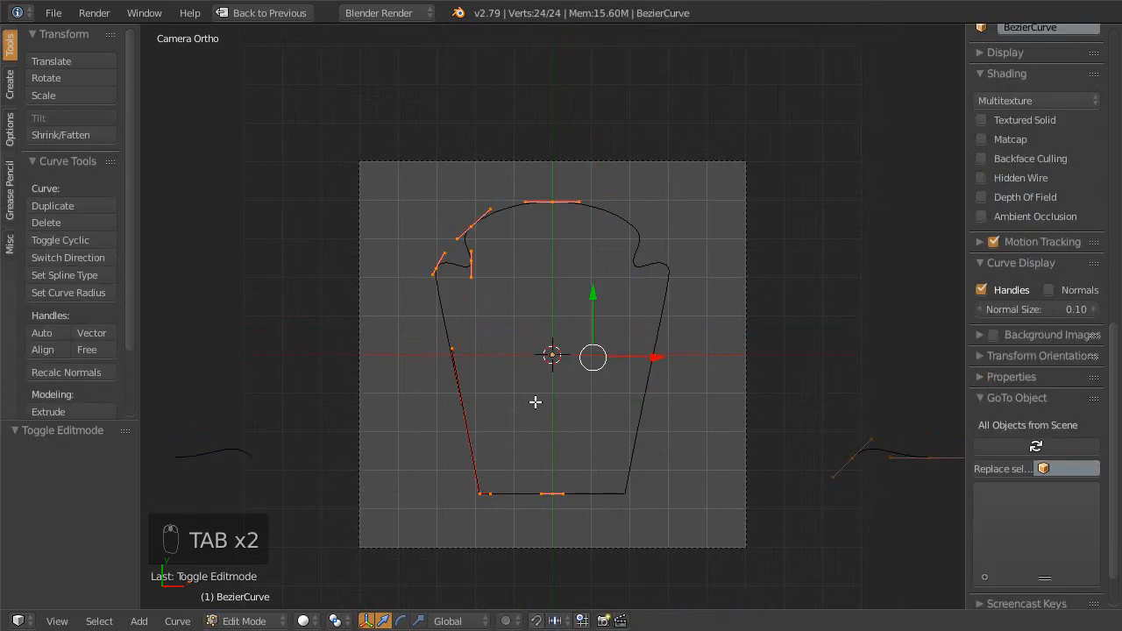
scroll(598, 360, up, 2)
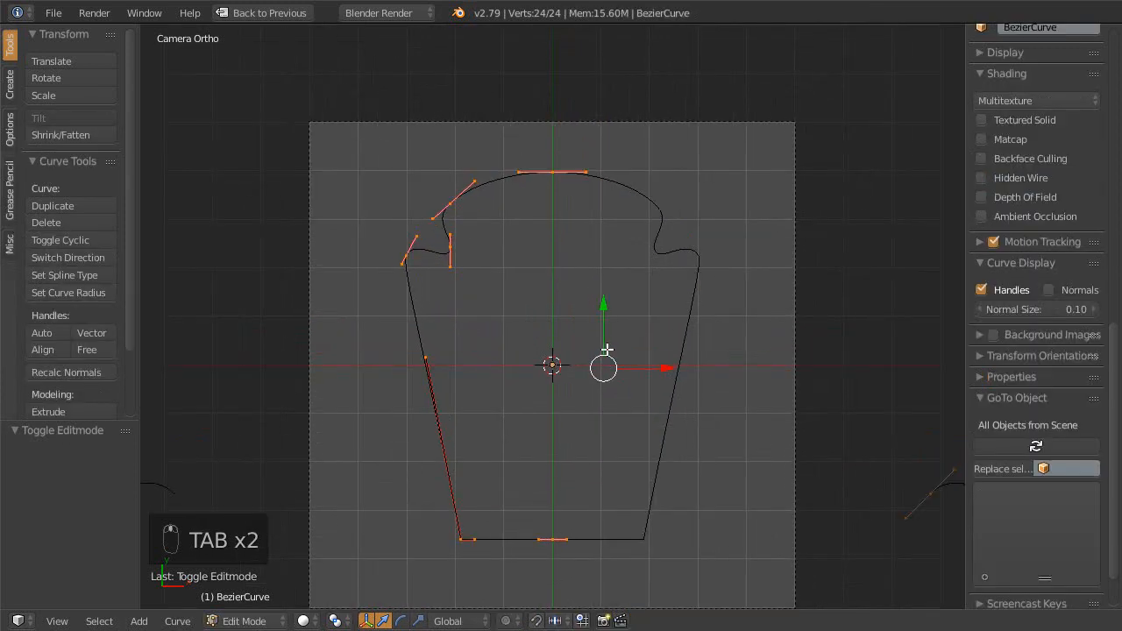
- Remove the Mirror modifier from the label curve
key(shift+space)
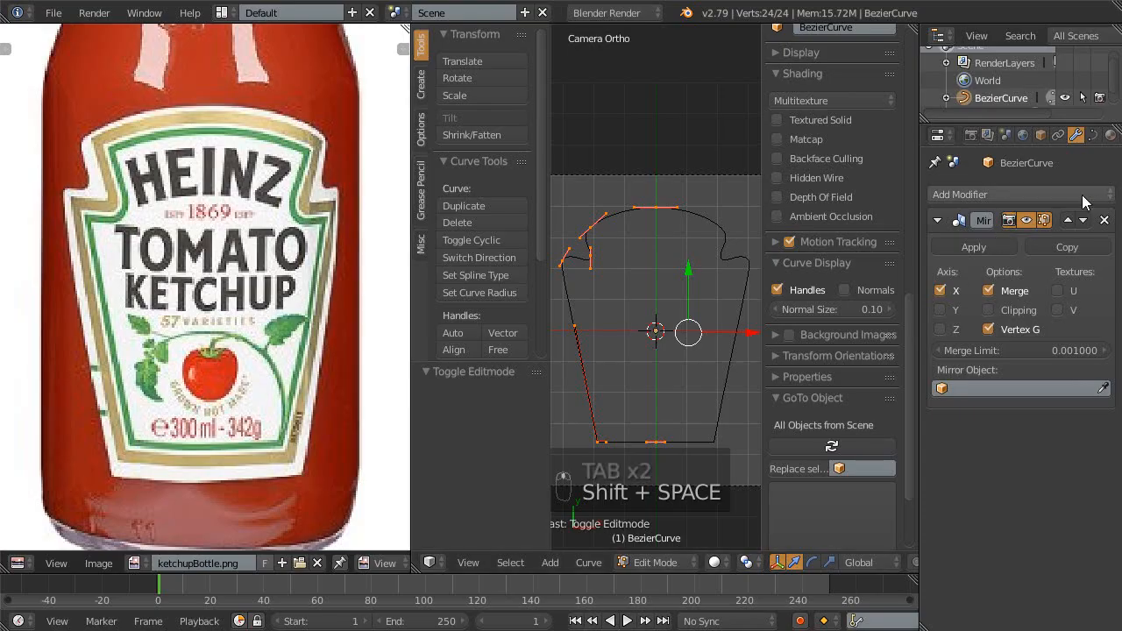
click(1103, 220)
key(shift+space)
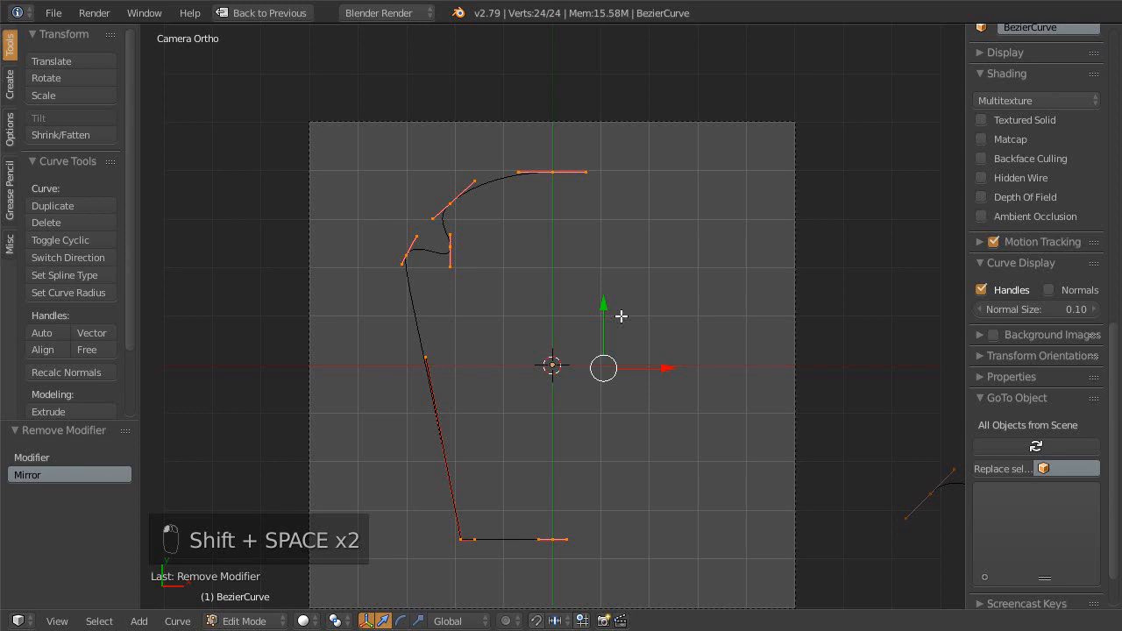
scroll(582, 331, up, 1)
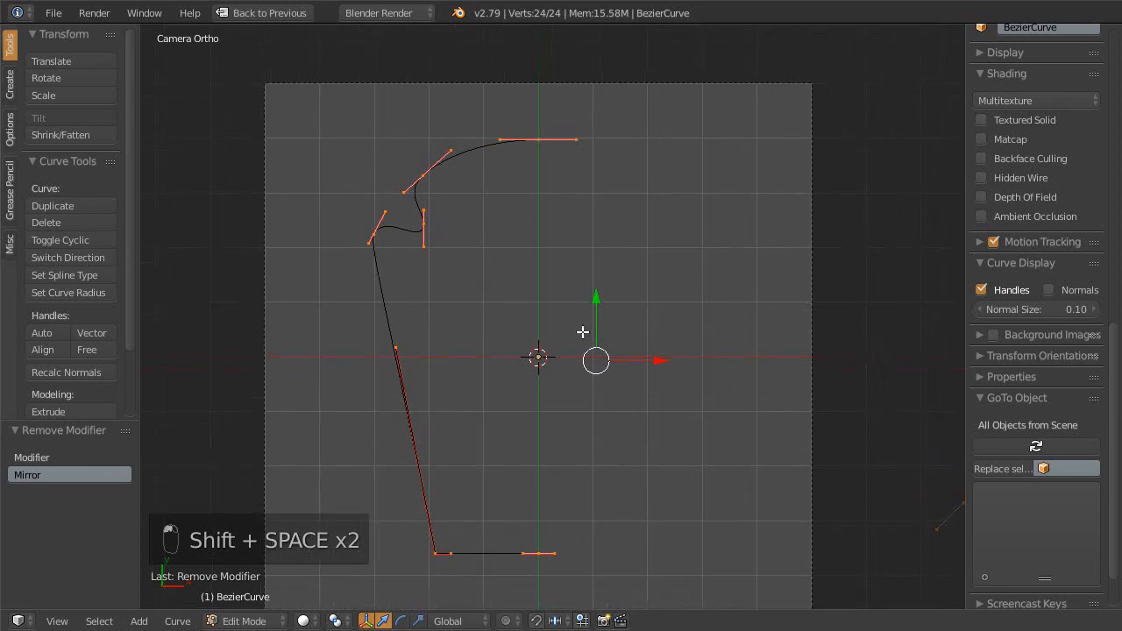
- Reselect all control points of the half outline and turn on the display of curve normals
click(1049, 290)
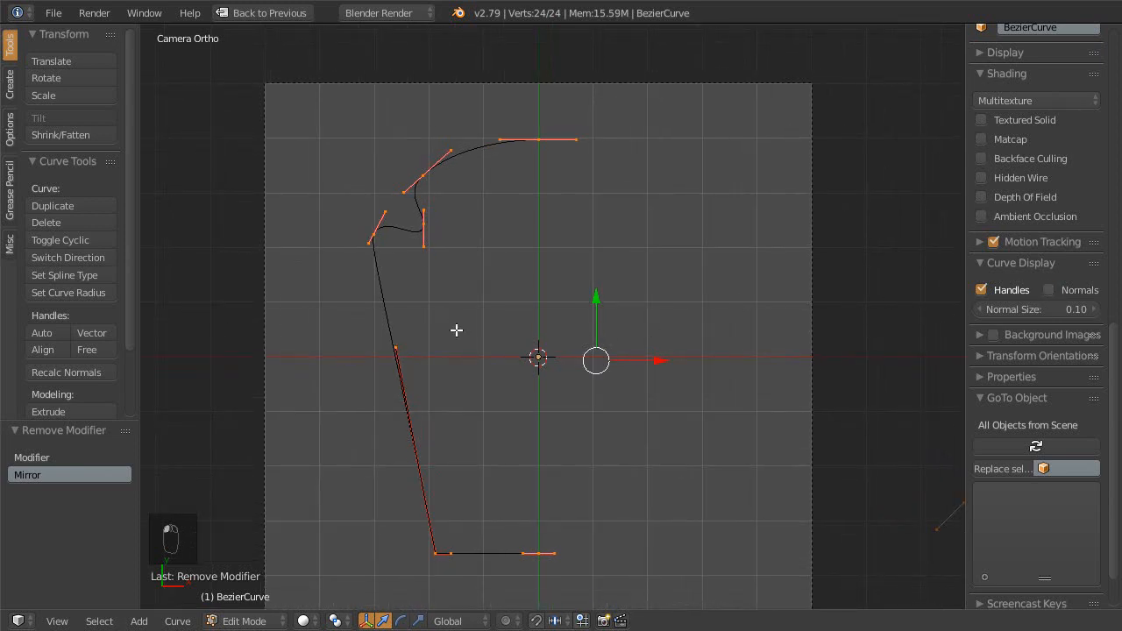
key(a)
key(a)
click(1049, 289)
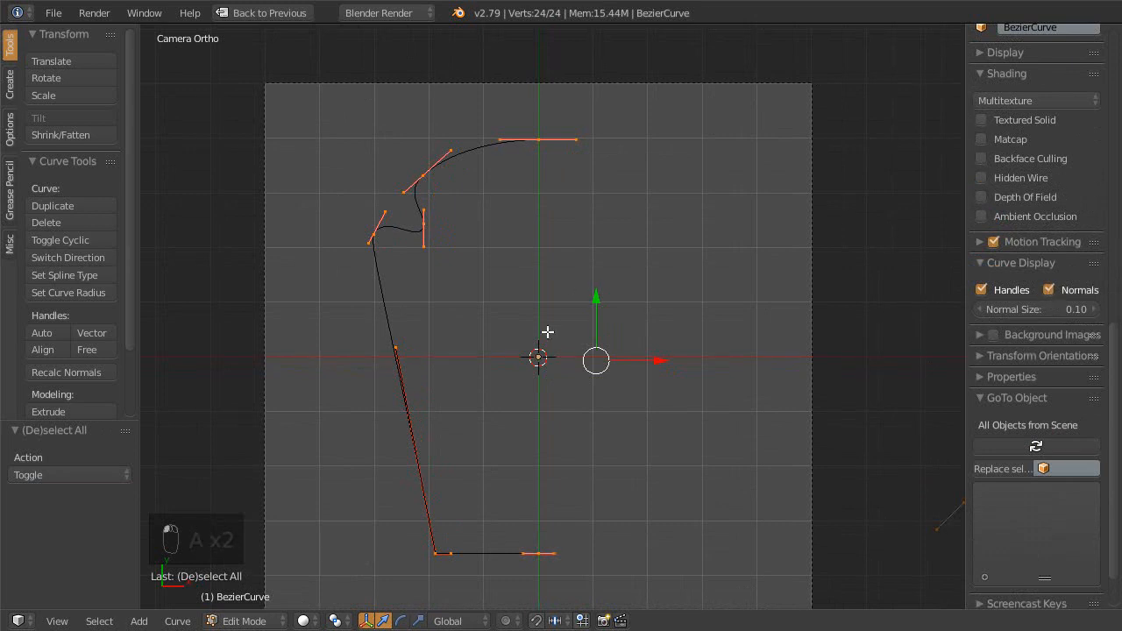
scroll(546, 332, up, 1)
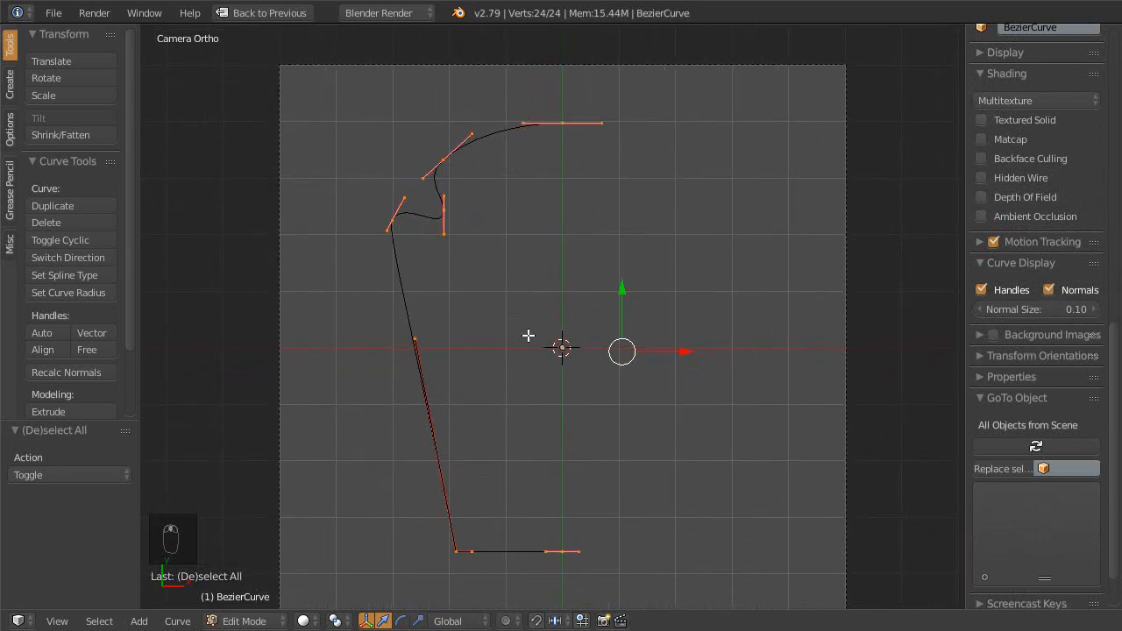
scroll(517, 340, up, 2)
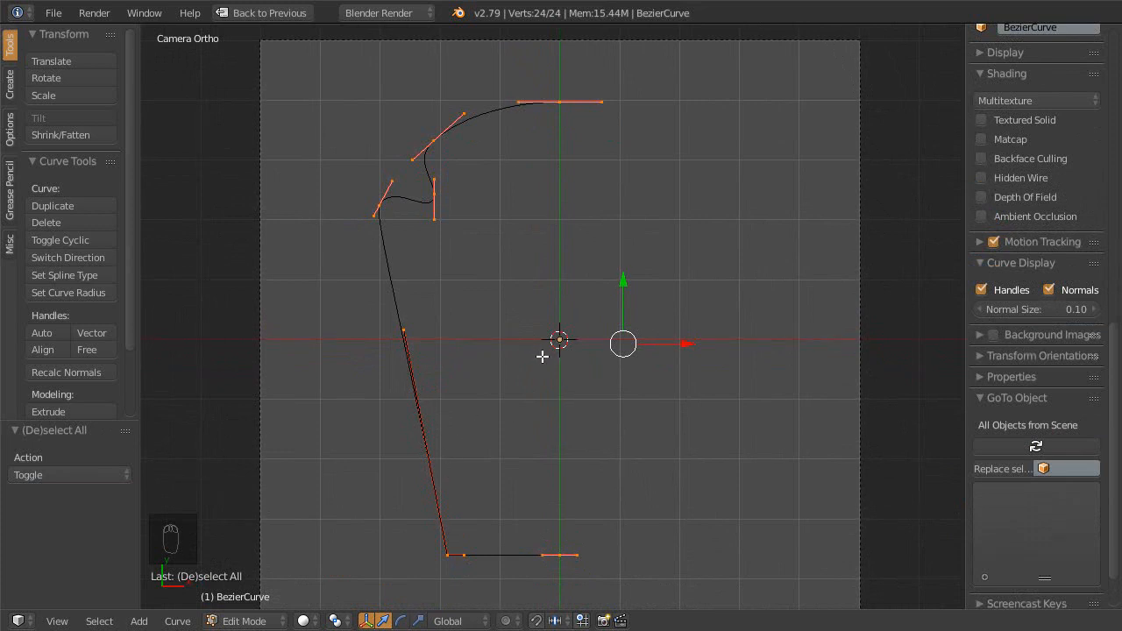
- Switch the label curve's shape to 3D so that the normals are drawn along the half outline
key(shift+space)
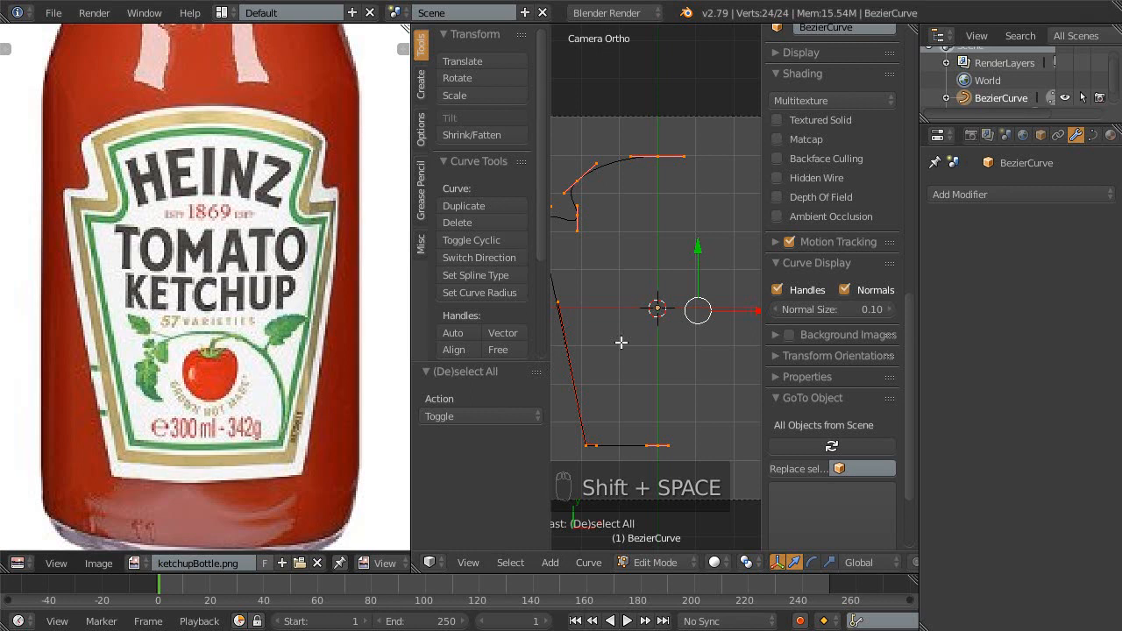
click(1093, 134)
click(1048, 243)
key(shift+space)
shift+middle_drag(520, 363, 558, 352)
ctrl+middle_drag(540, 376, 540, 360)
shift+middle_drag(521, 372, 537, 349)
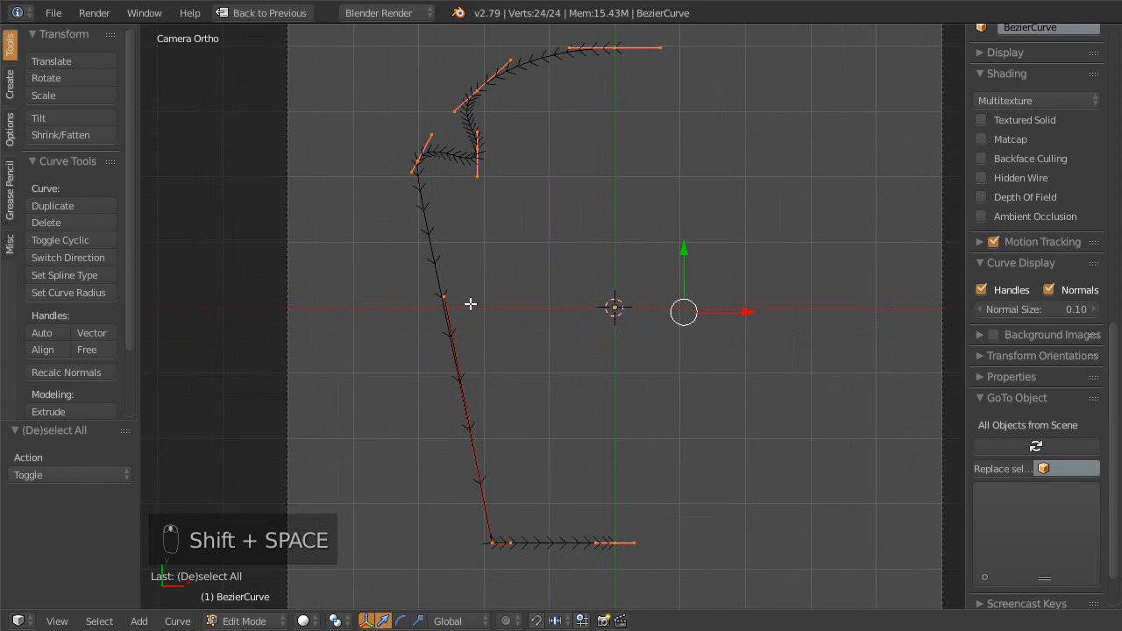
- Examine the direction and spacing of the normals along the half outline and review the 3D curve's shape settings
shift+middle_drag(483, 300, 458, 306)
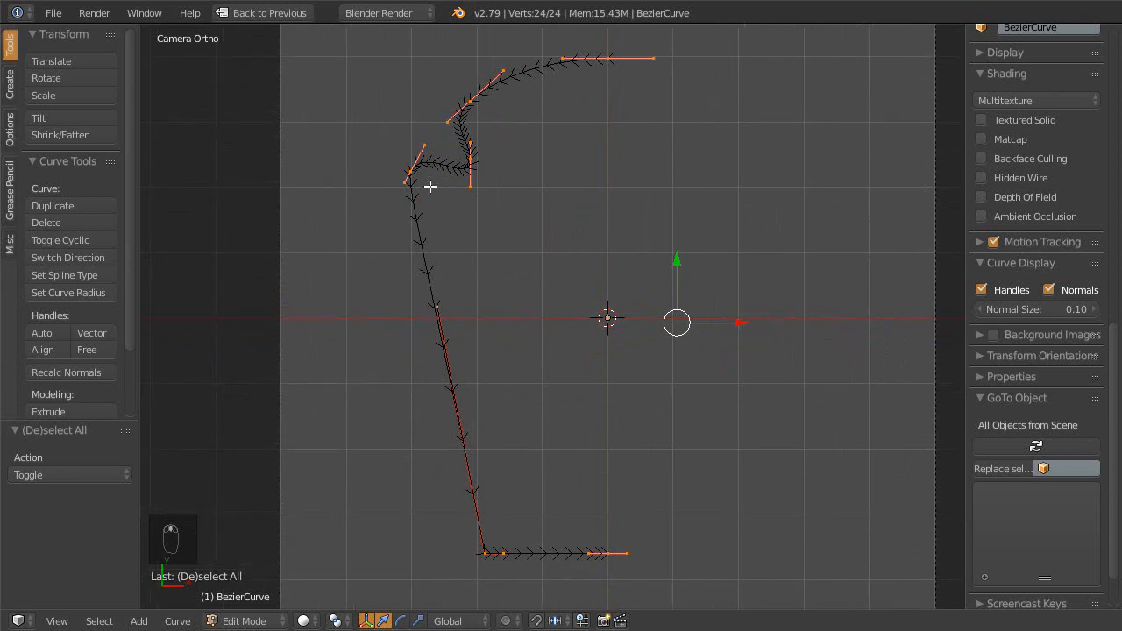
shift+middle_drag(487, 256, 465, 280)
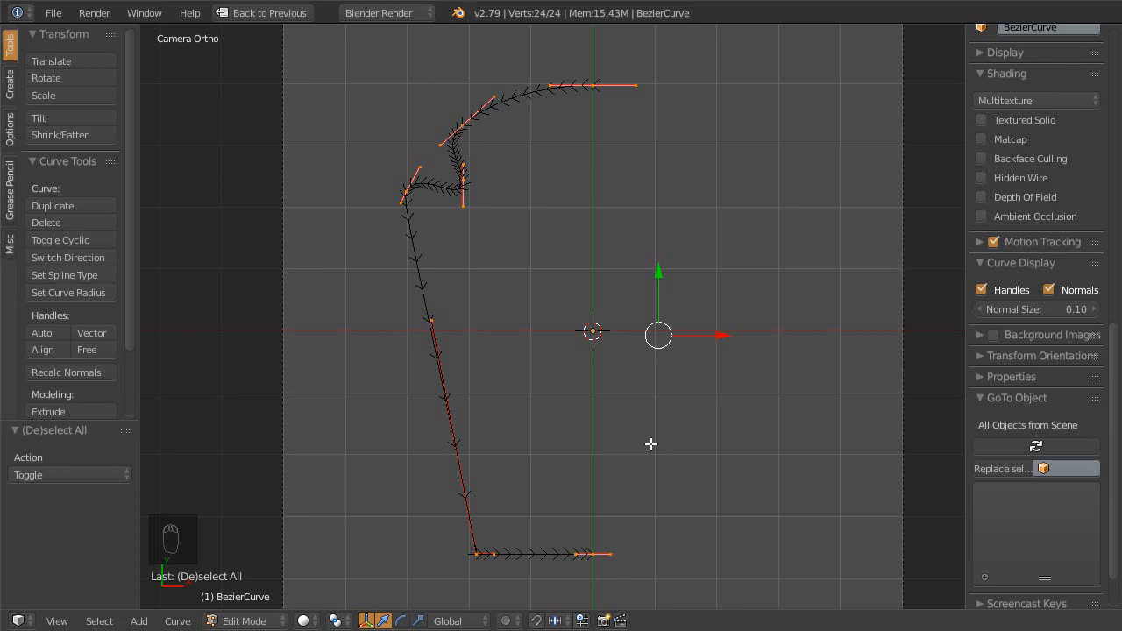
key(shift+space)
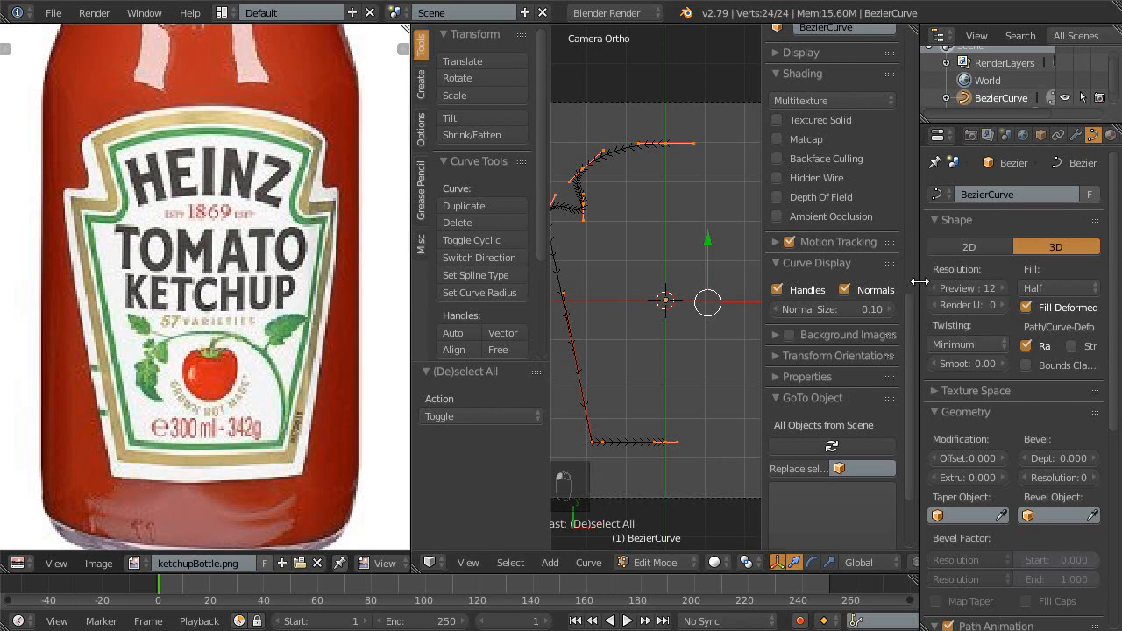
mouse_move(958, 284)
mouse_down()
mouse_move(1031, 297)
mouse_move(985, 304)
mouse_move(956, 284)
mouse_up()
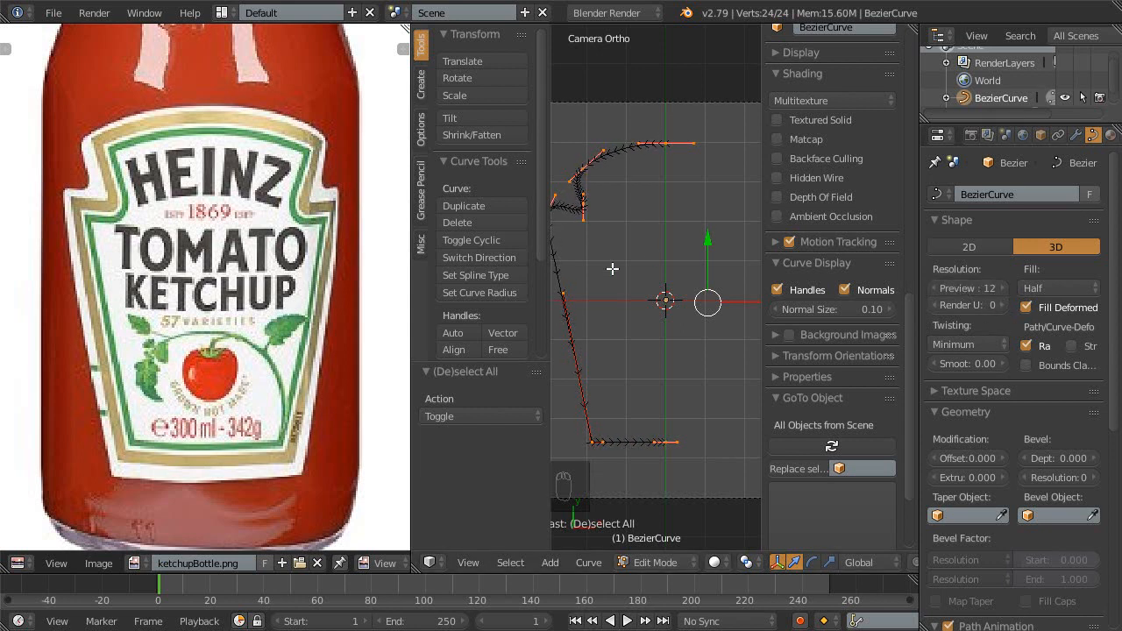
key(shift+space)
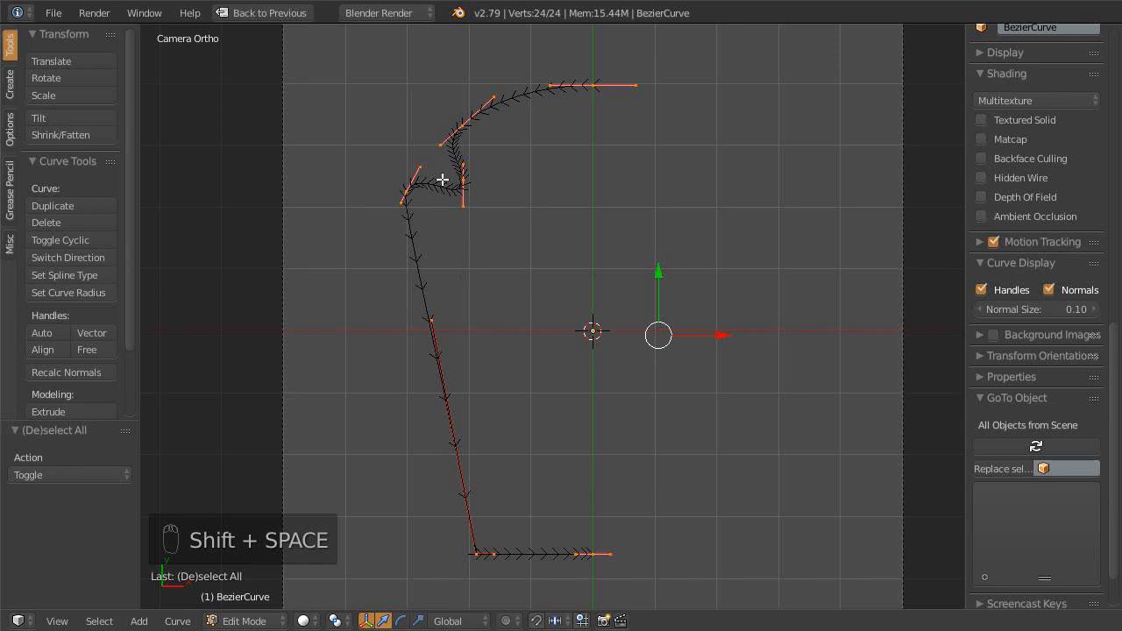
shift+middle_drag(517, 156, 559, 175)
ctrl+middle_drag(586, 249, 581, 230)
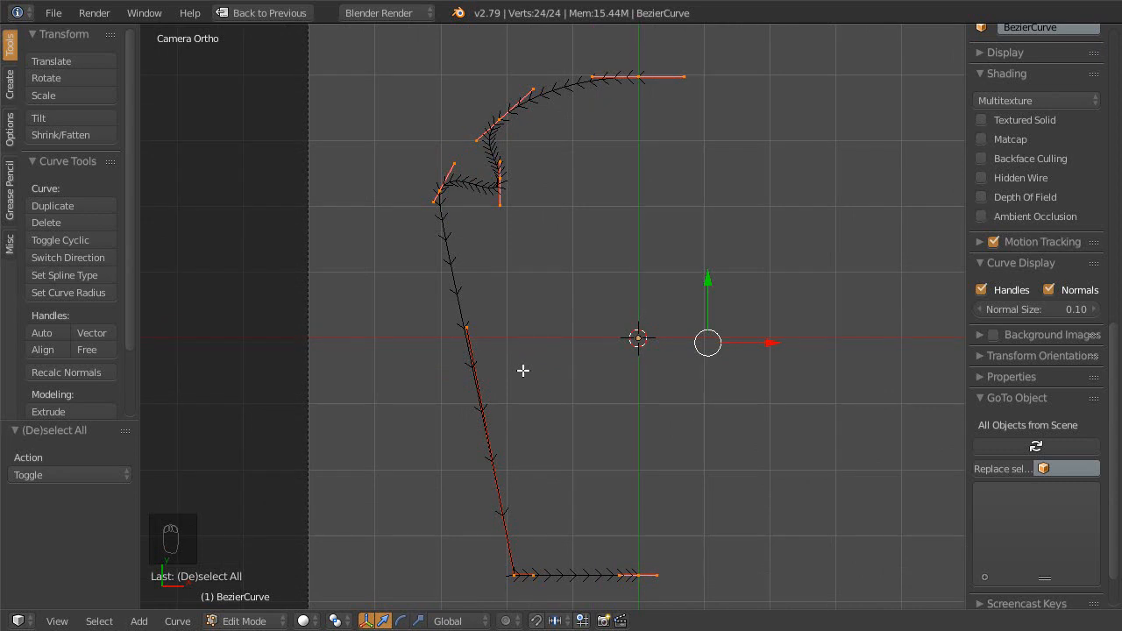
shift+middle_drag(547, 377, 501, 346)
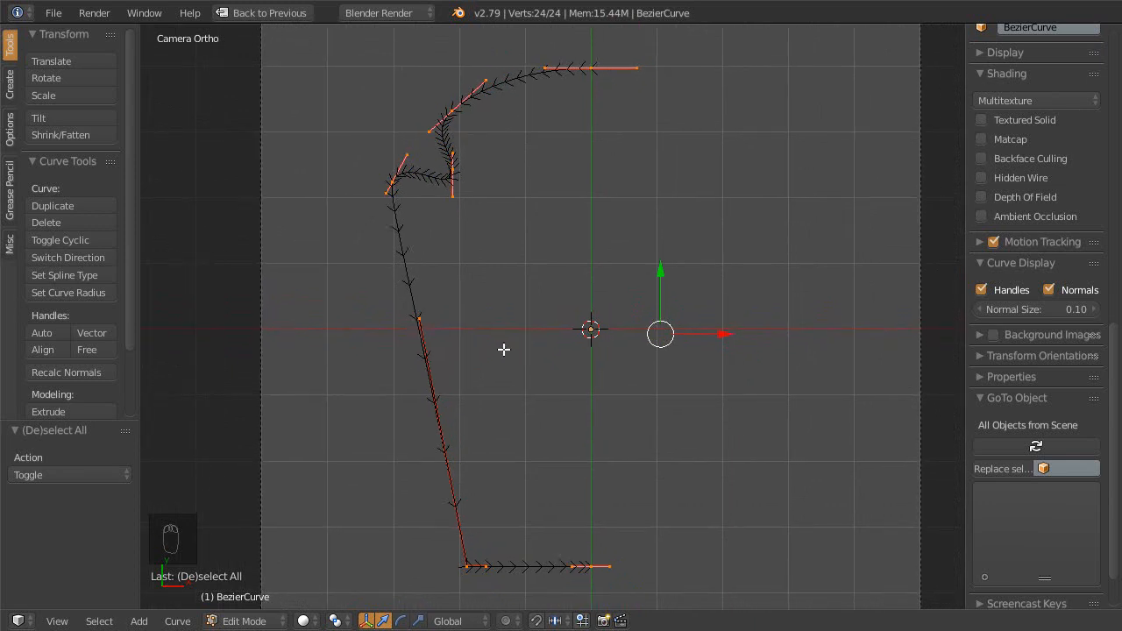
shift+middle_drag(506, 340, 504, 341)
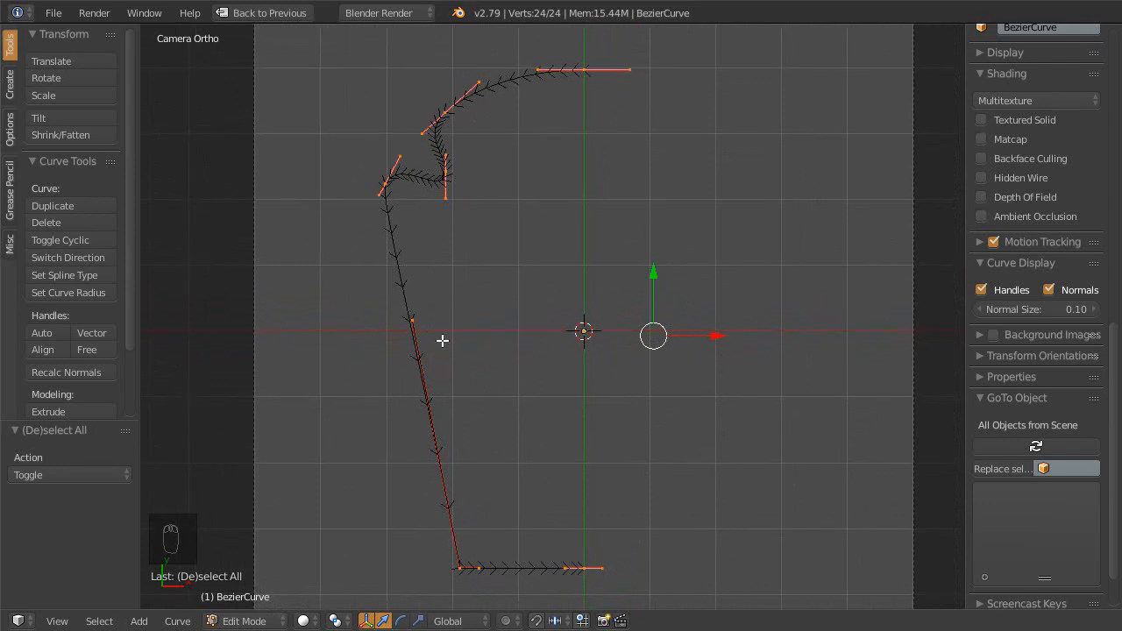
scroll(482, 364, down, 2)
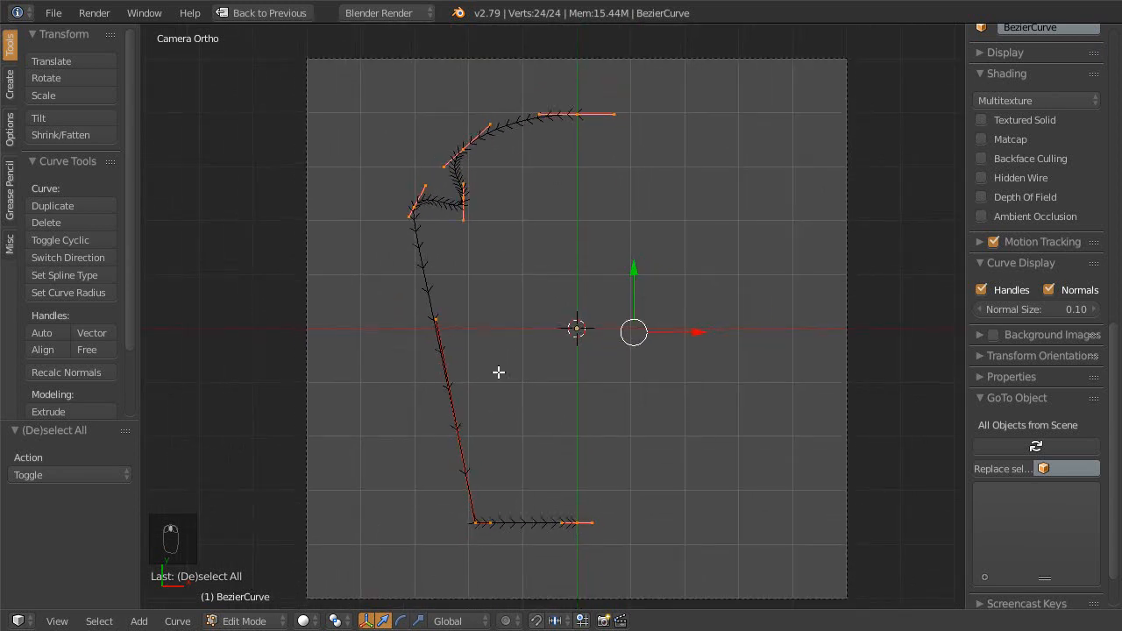
- Return to Object Mode and add a Mirror modifier on the X axis with Clipping to the half outline
key(Tab)
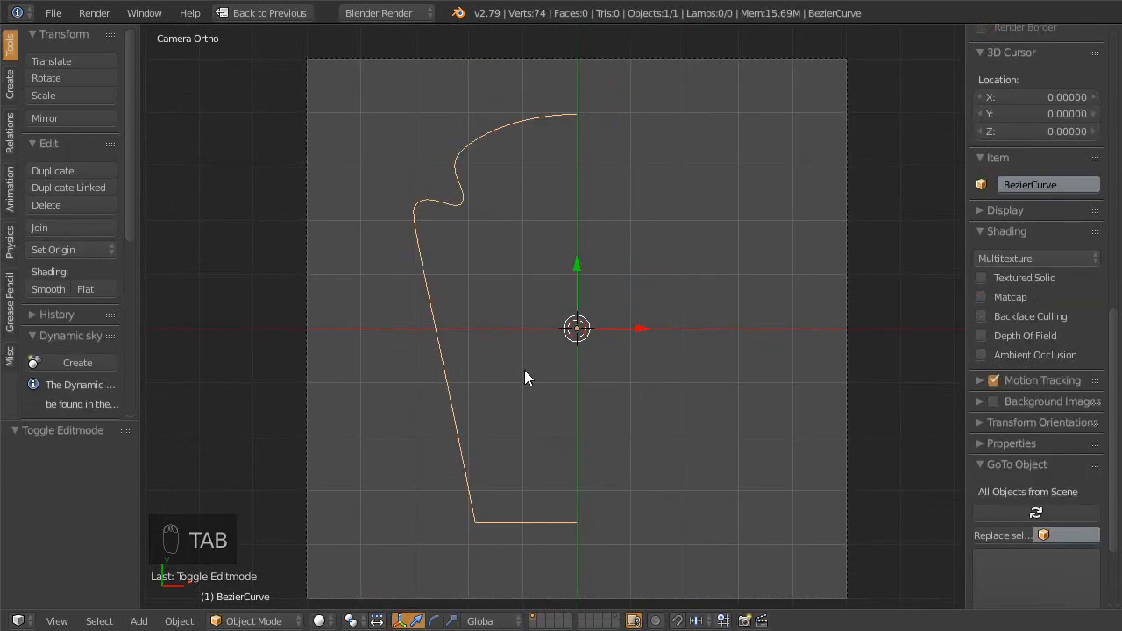
key(shift+space)
click(1075, 135)
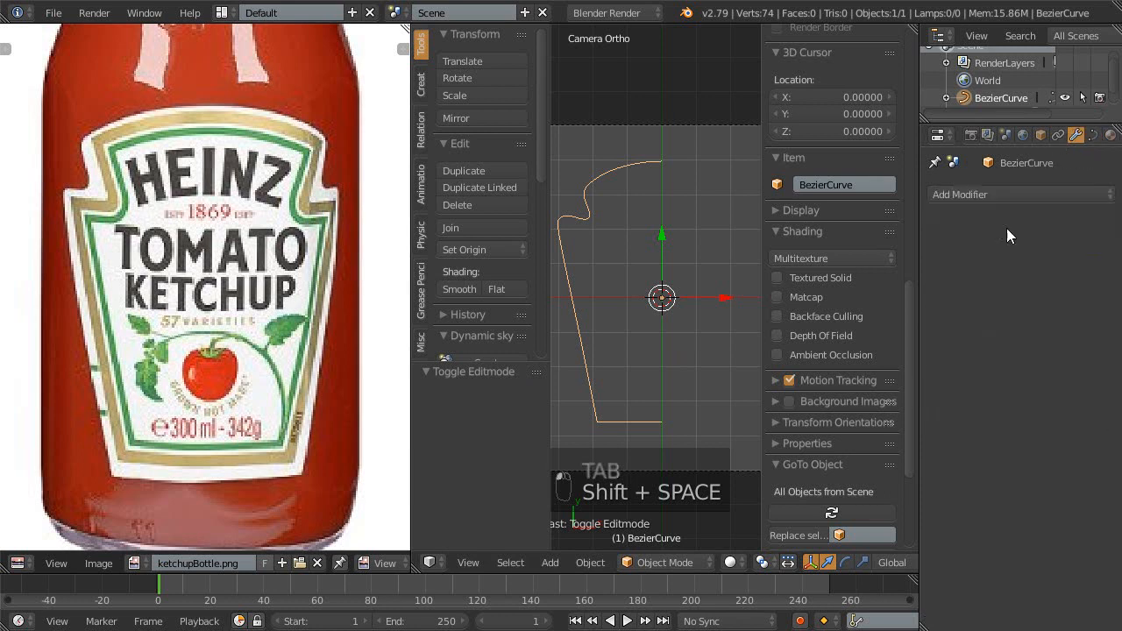
click(1004, 194)
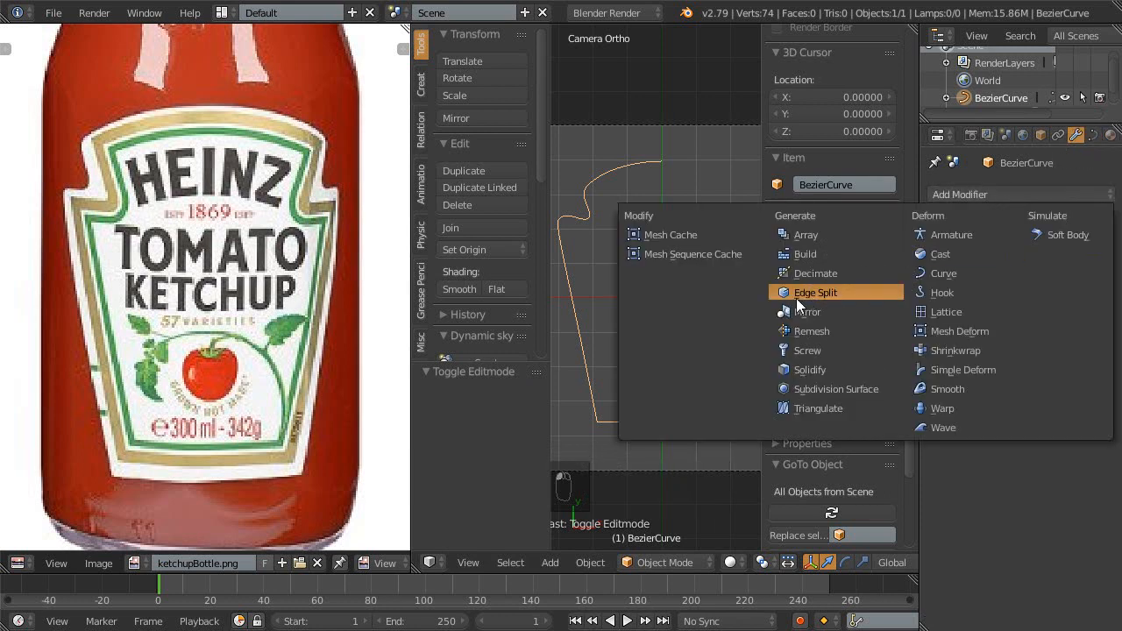
click(845, 312)
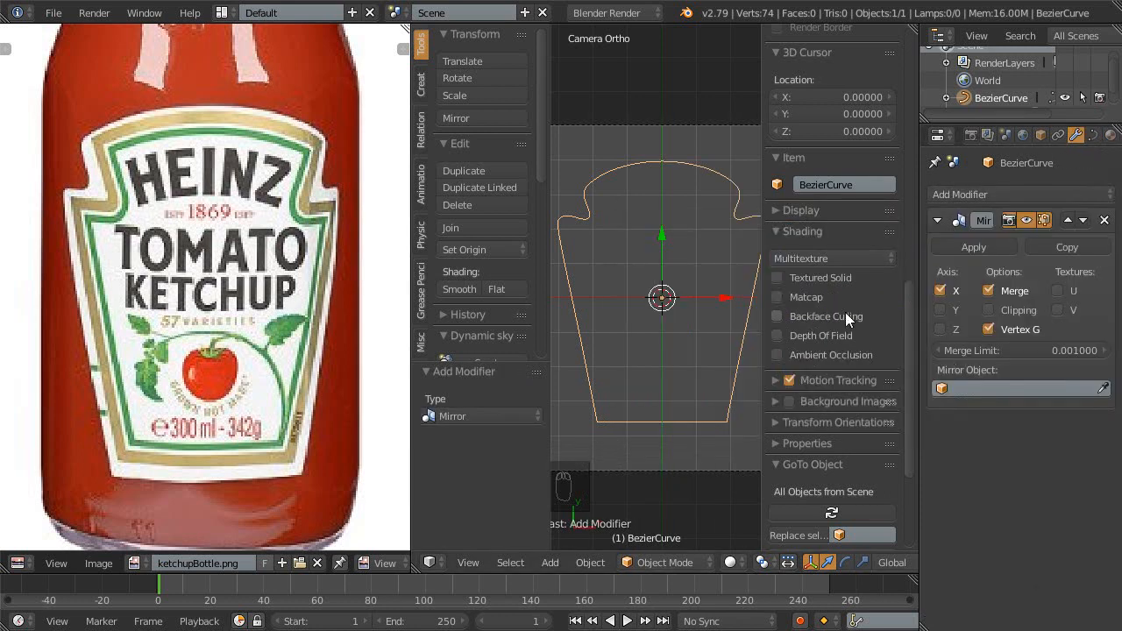
click(988, 309)
key(shift+space)
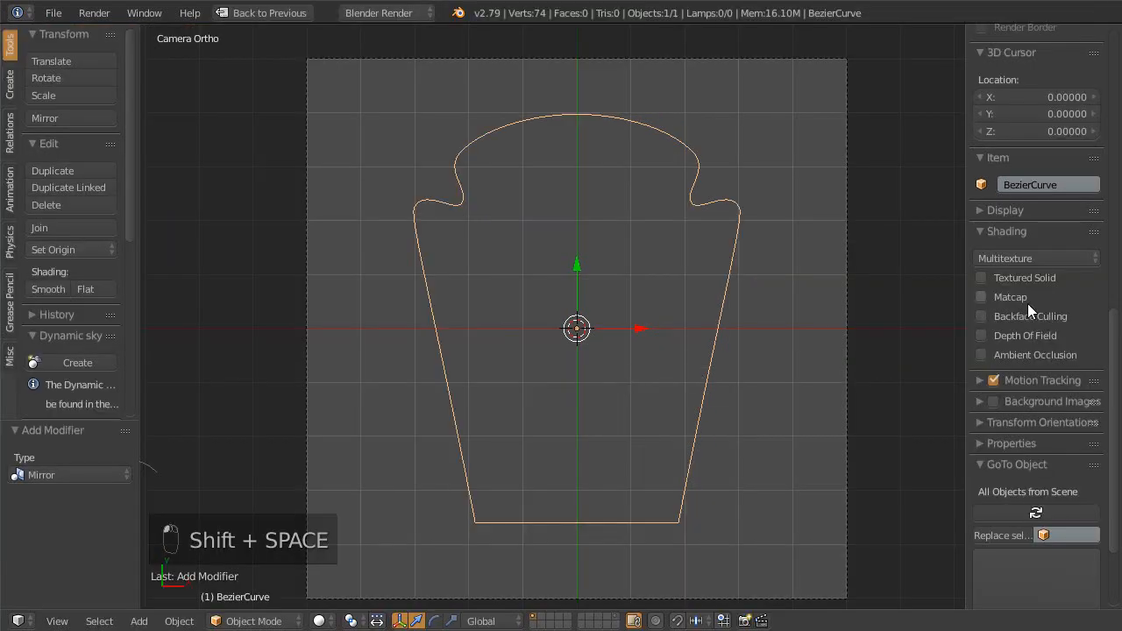
- Set the label curve's shape back to 2D
key(shift+space)
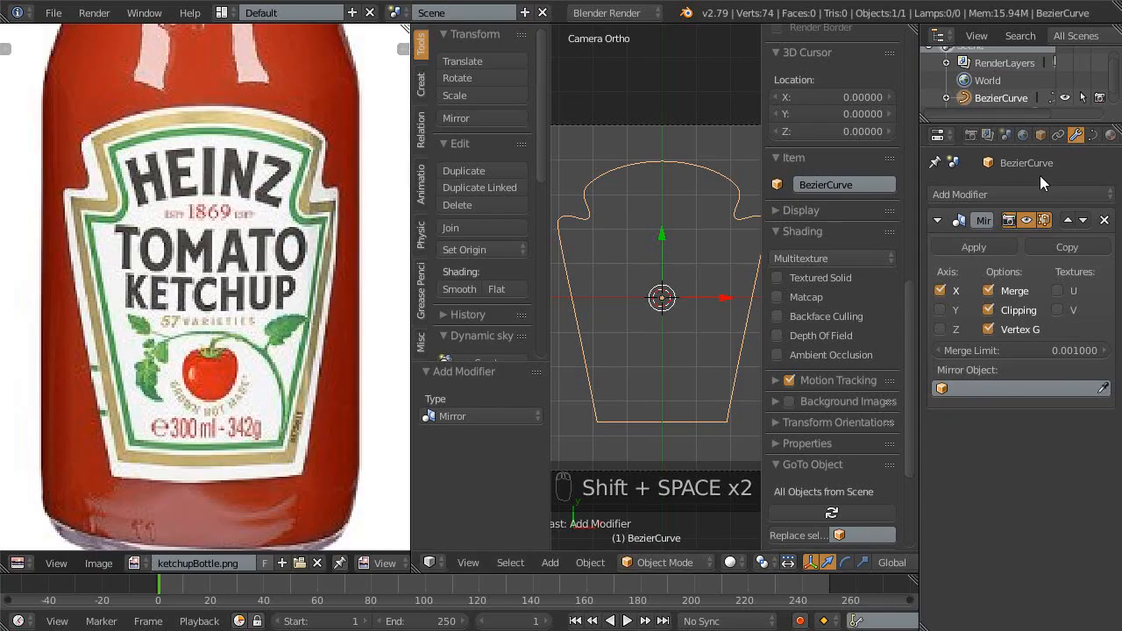
click(1091, 137)
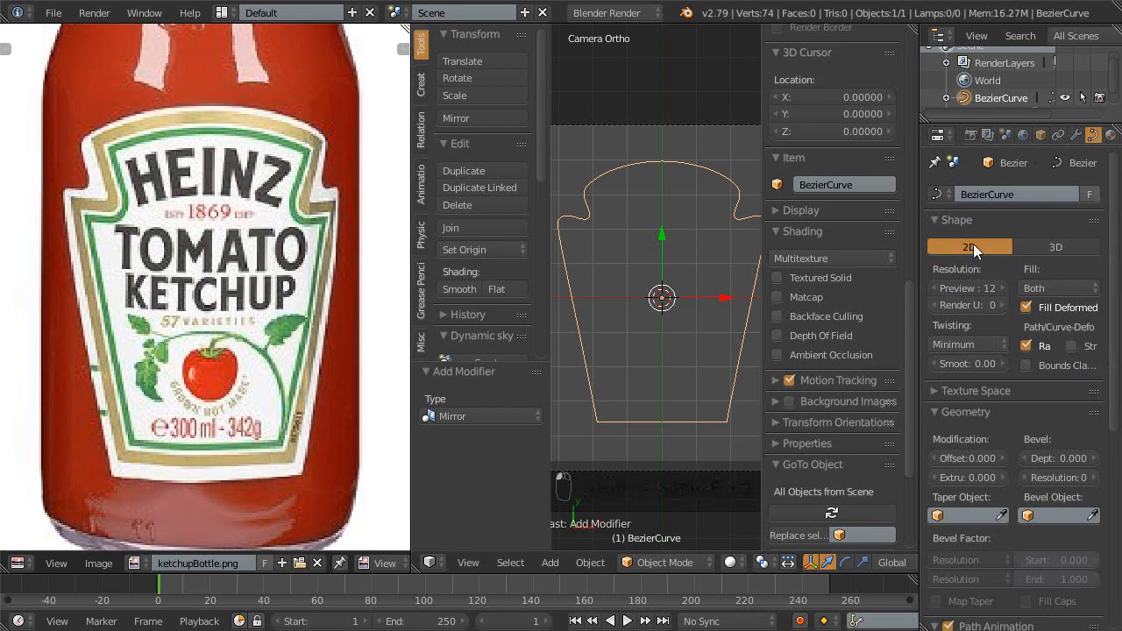
key(shift+space)
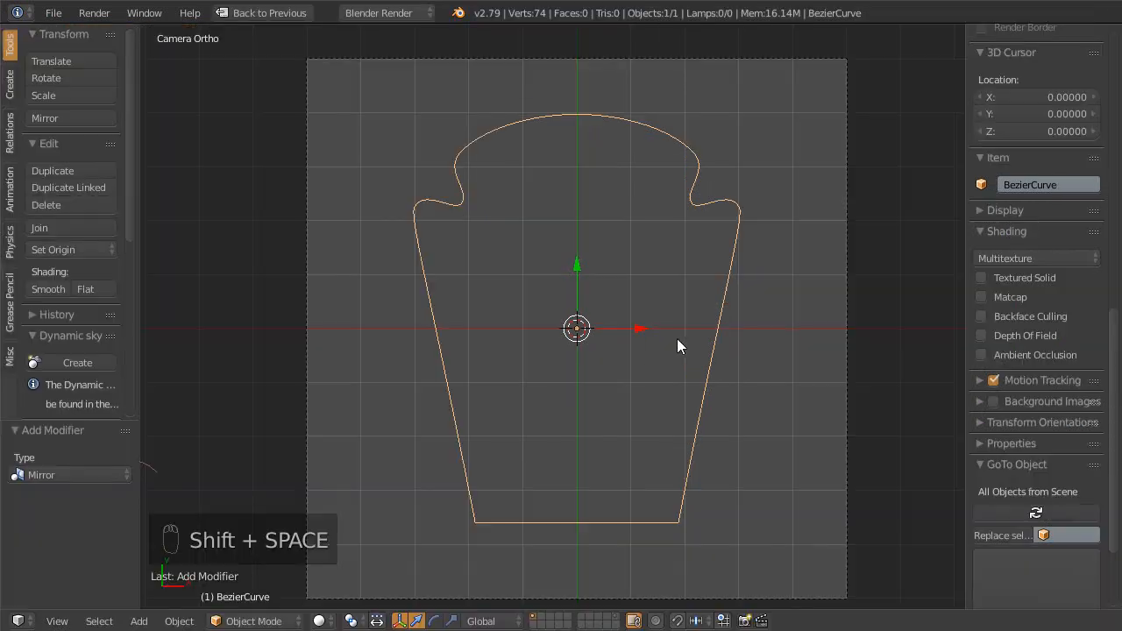
- Preview the mirrored outline in rendered shading and examine its unfilled shape and the stray segments outside the camera frame
shift+middle_drag(566, 265, 515, 285)
key(shift+z)
key(shift+z)
right_click(638, 219)
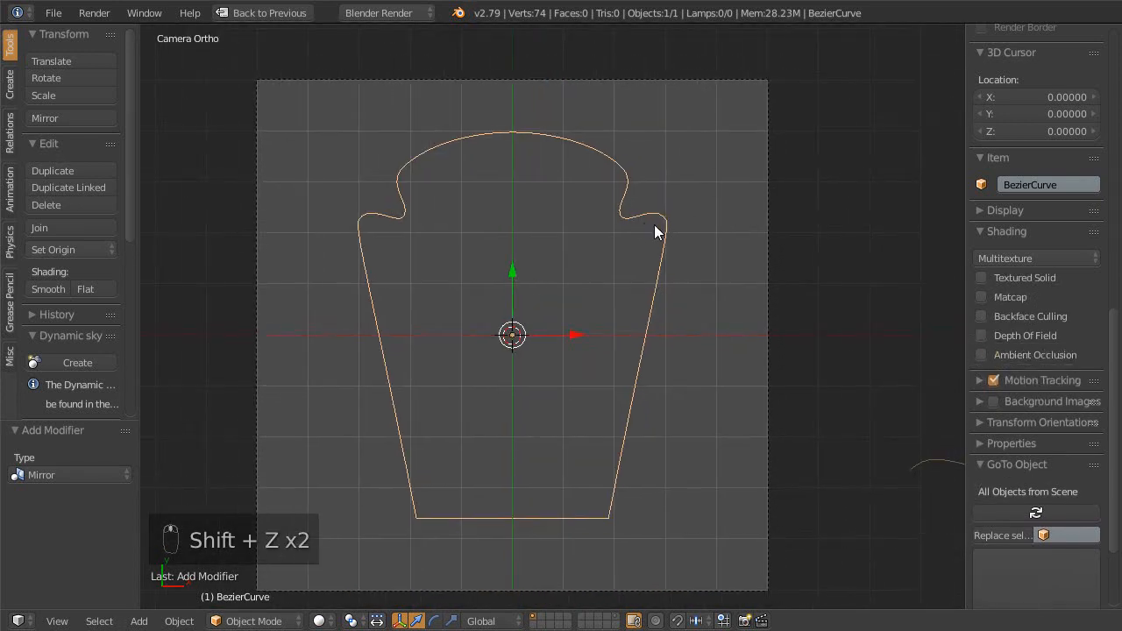
ctrl+middle_drag(585, 298, 580, 286)
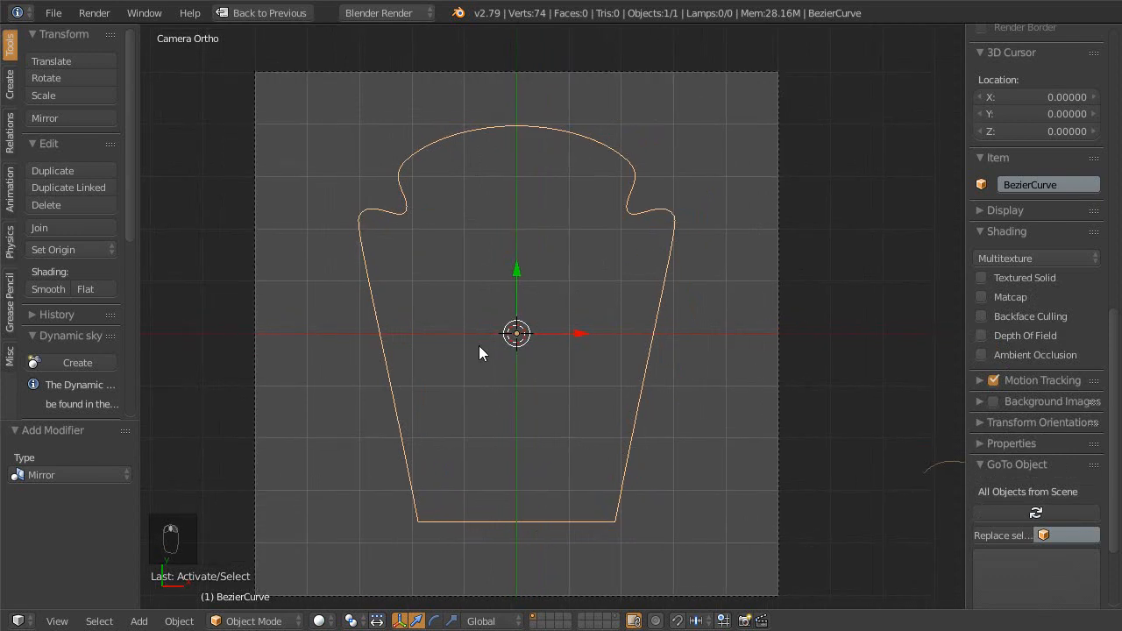
shift+middle_drag(480, 347, 494, 344)
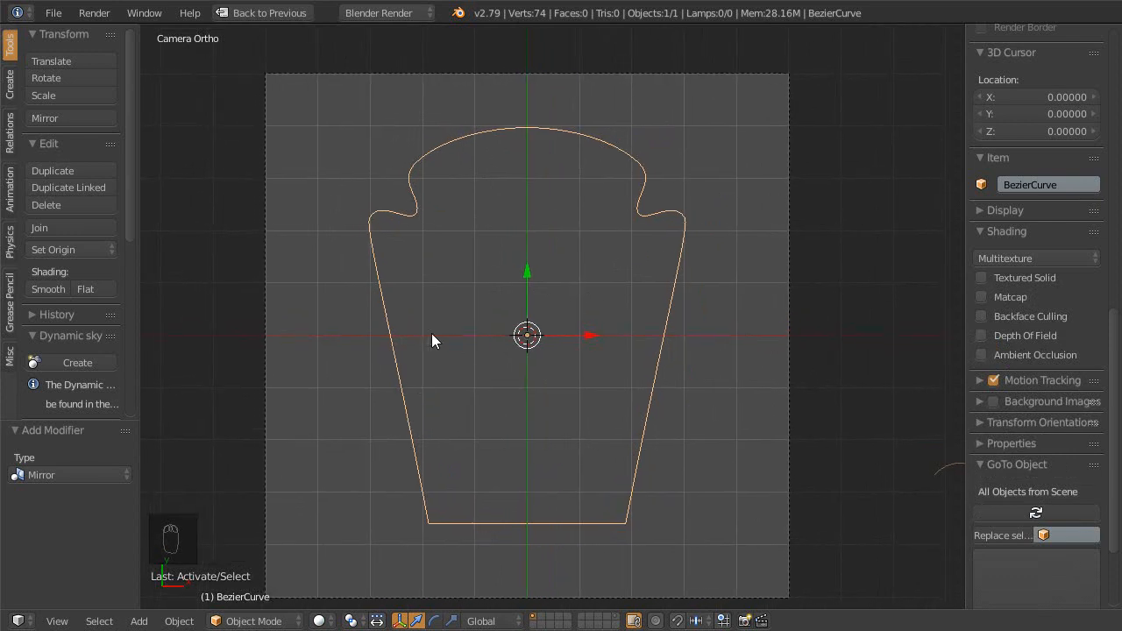
ctrl+middle_drag(498, 318, 494, 327)
shift+middle_drag(488, 322, 479, 262)
ctrl+middle_drag(478, 321, 495, 383)
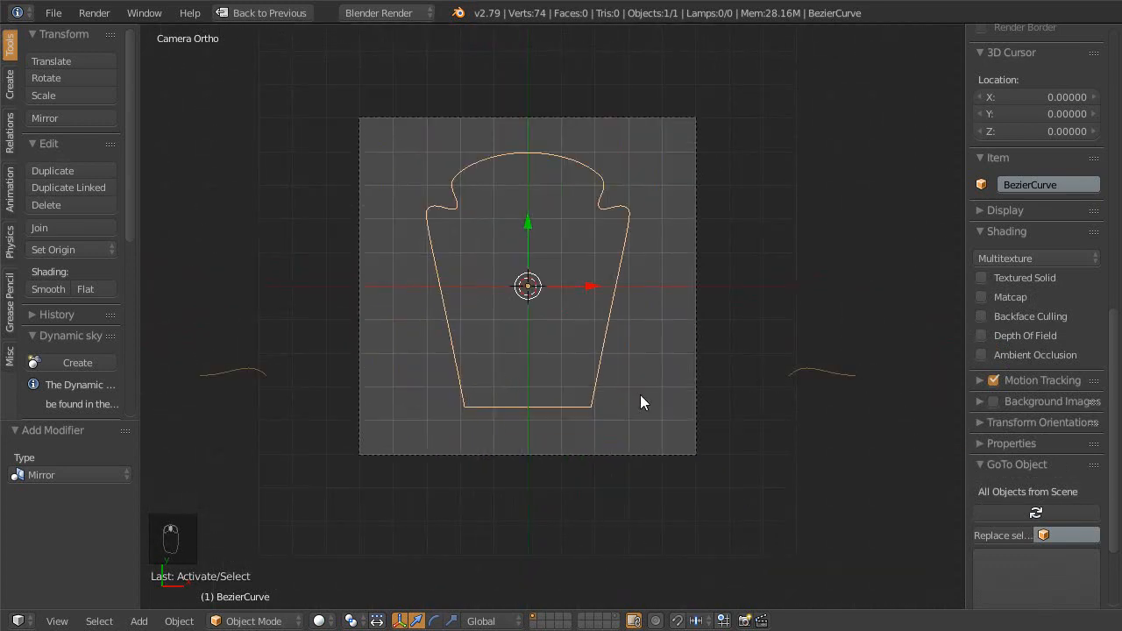
- Separate the stray two-point segment outside the camera frame from the label curve into its own object
key(Tab)
right_click(795, 371)
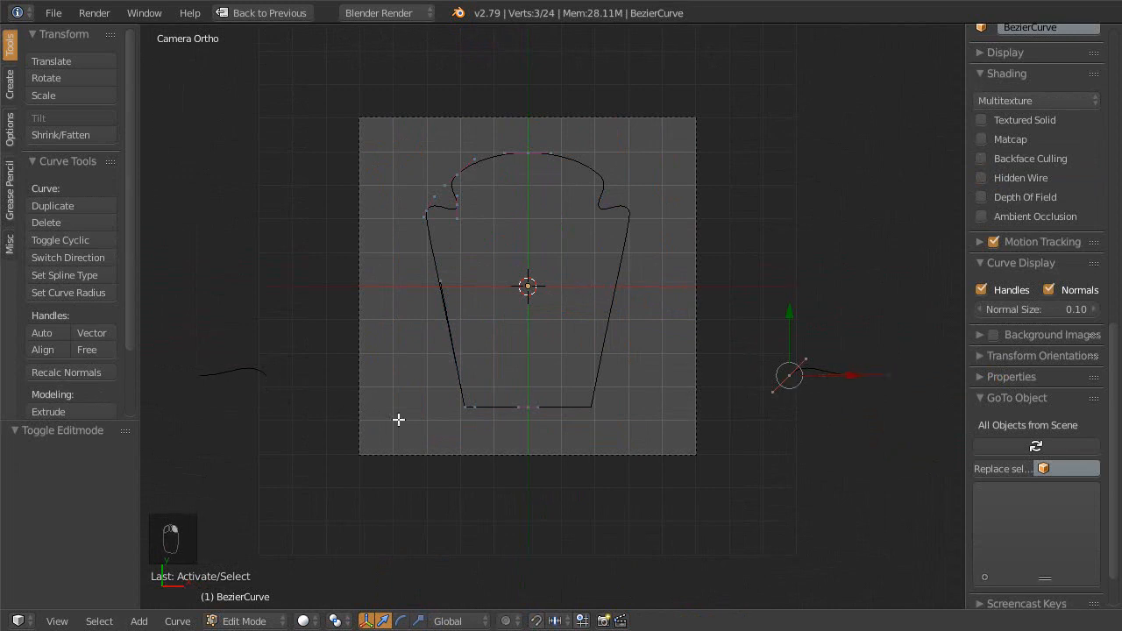
shift+right_click(827, 379)
key(p)
click(808, 401)
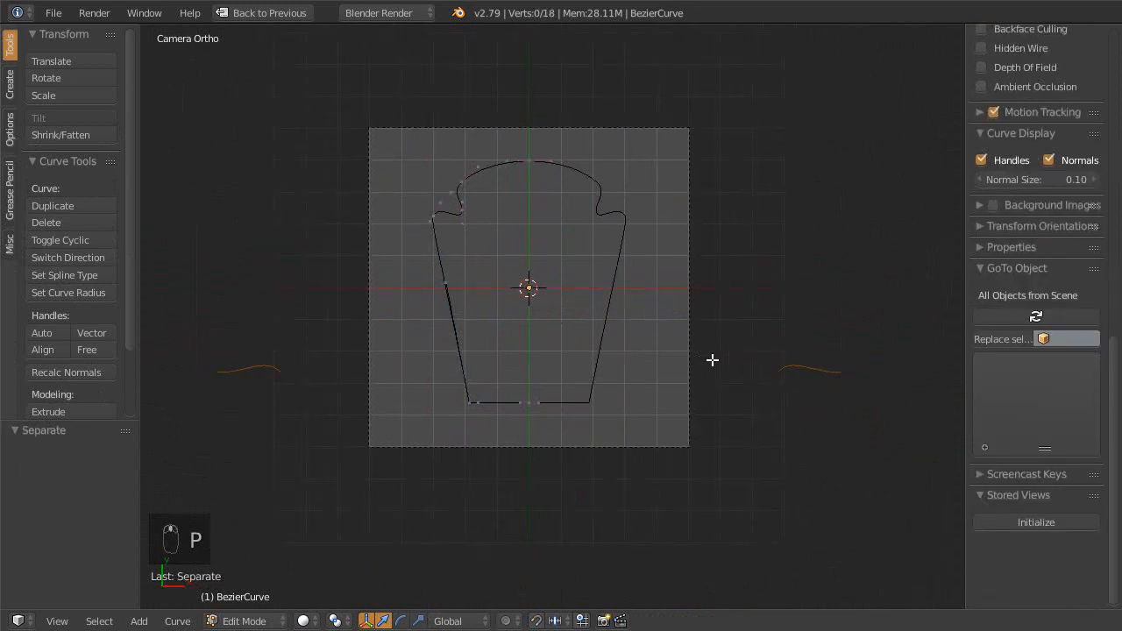
- Close the half outline by making a segment between its top-centre and bottom-centre control points
key(Home)
scroll(684, 359, up, 4)
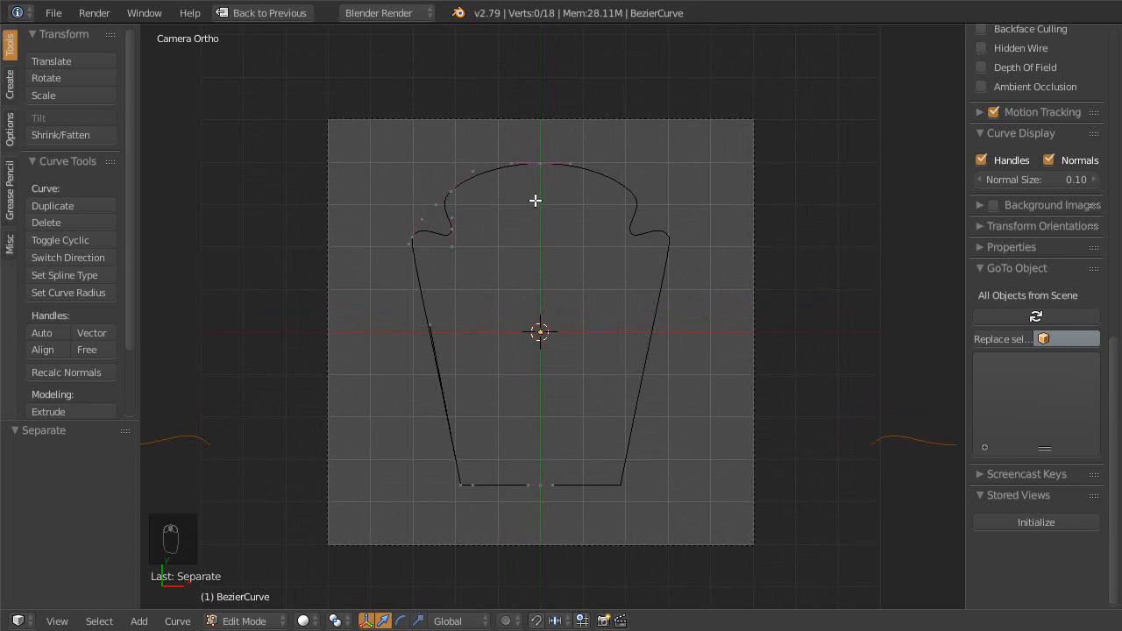
right_click(539, 165)
shift+right_click(540, 485)
key(f)
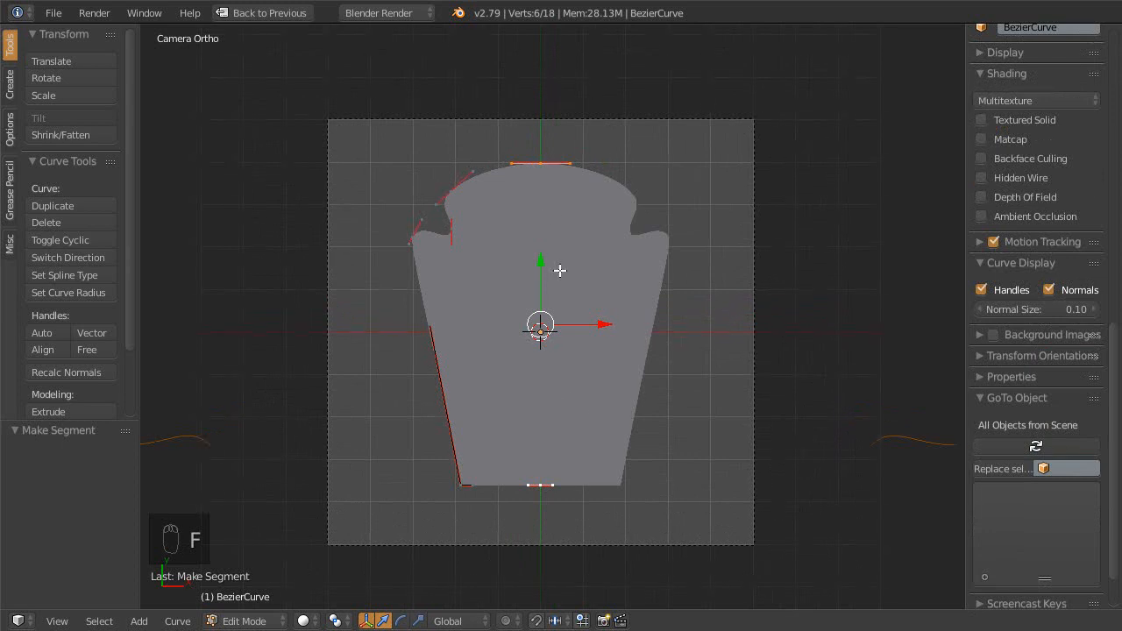
ctrl+middle_drag(560, 270, 562, 259)
shift+middle_drag(556, 441, 554, 459)
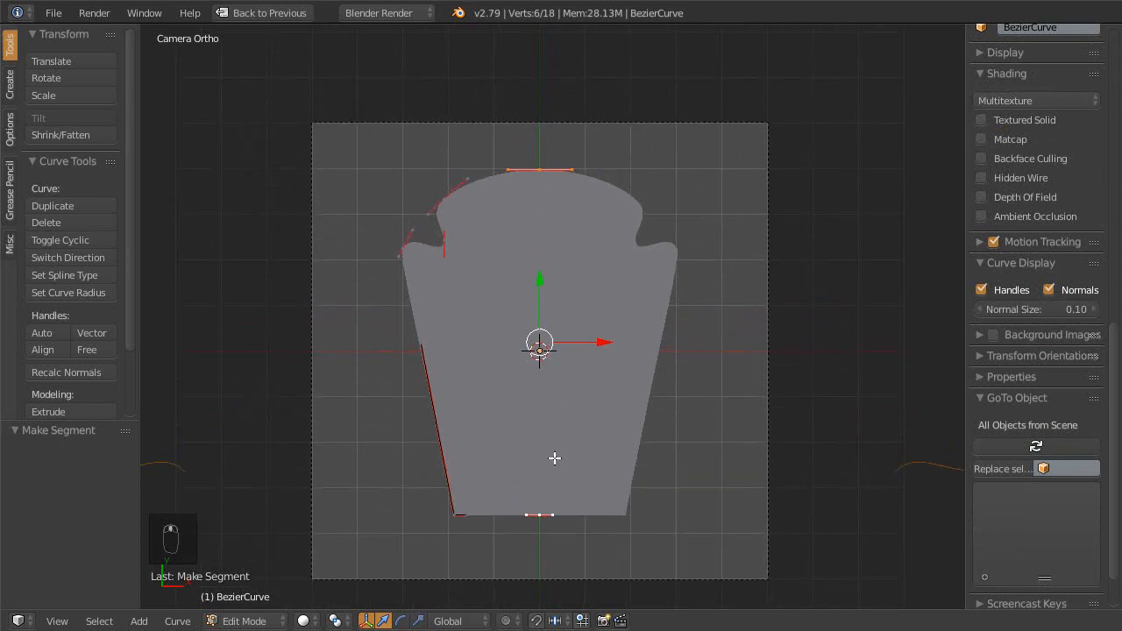
scroll(536, 320, up, 2)
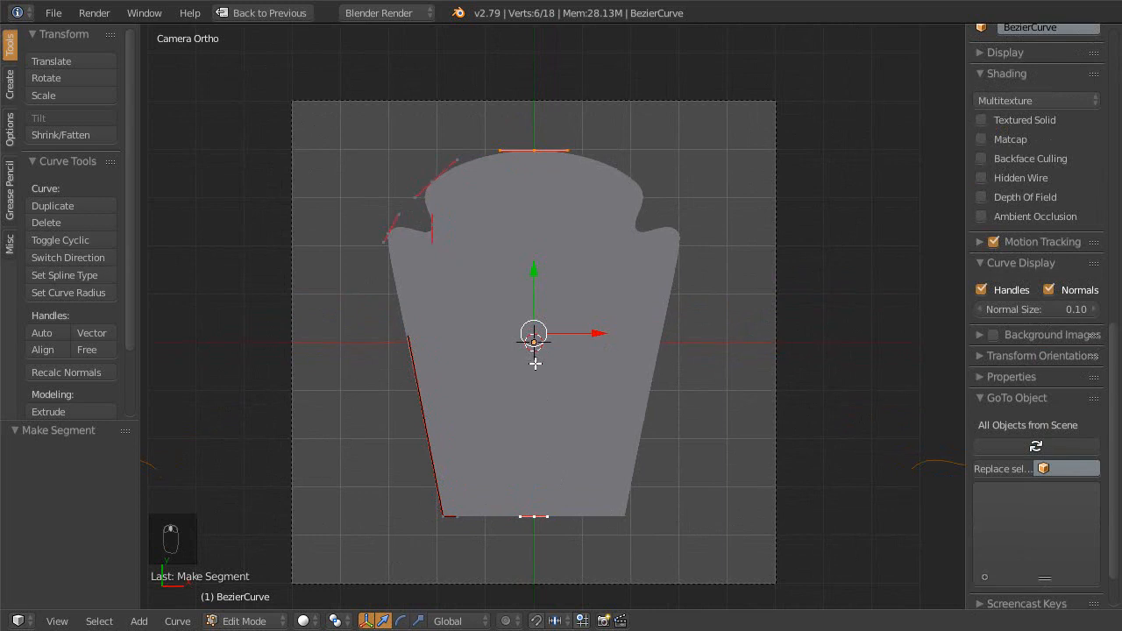
- Save the file with the closed label curve, return to Object Mode and save again
key(ctrl+s)
click(541, 376)
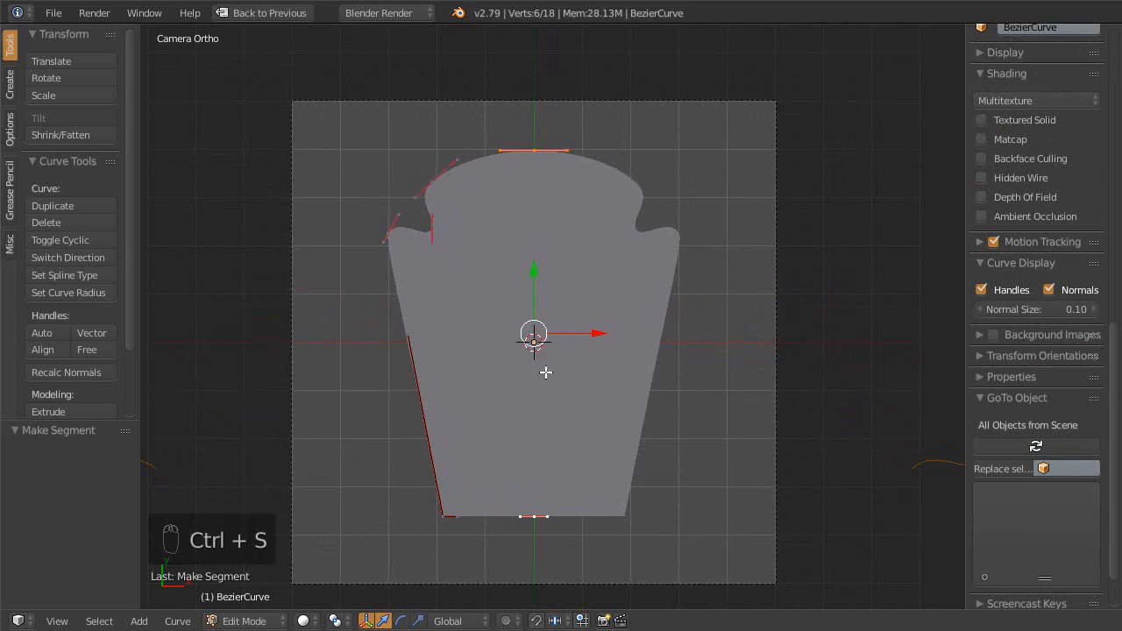
key(shift+space)
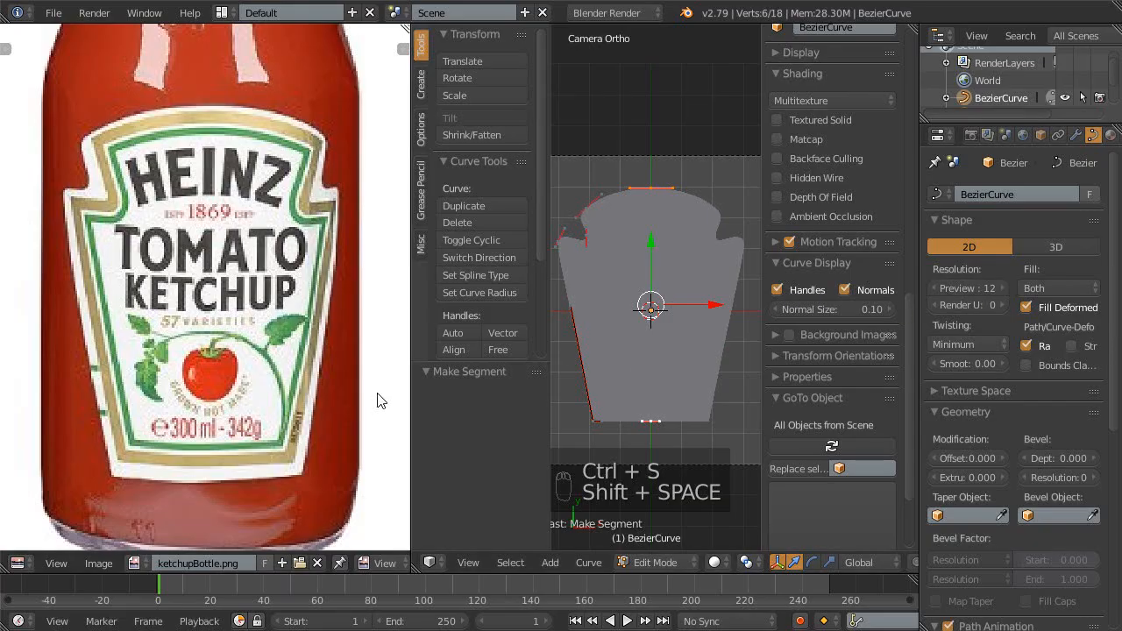
key(Tab)
scroll(645, 294, up, 2)
key(ctrl+s)
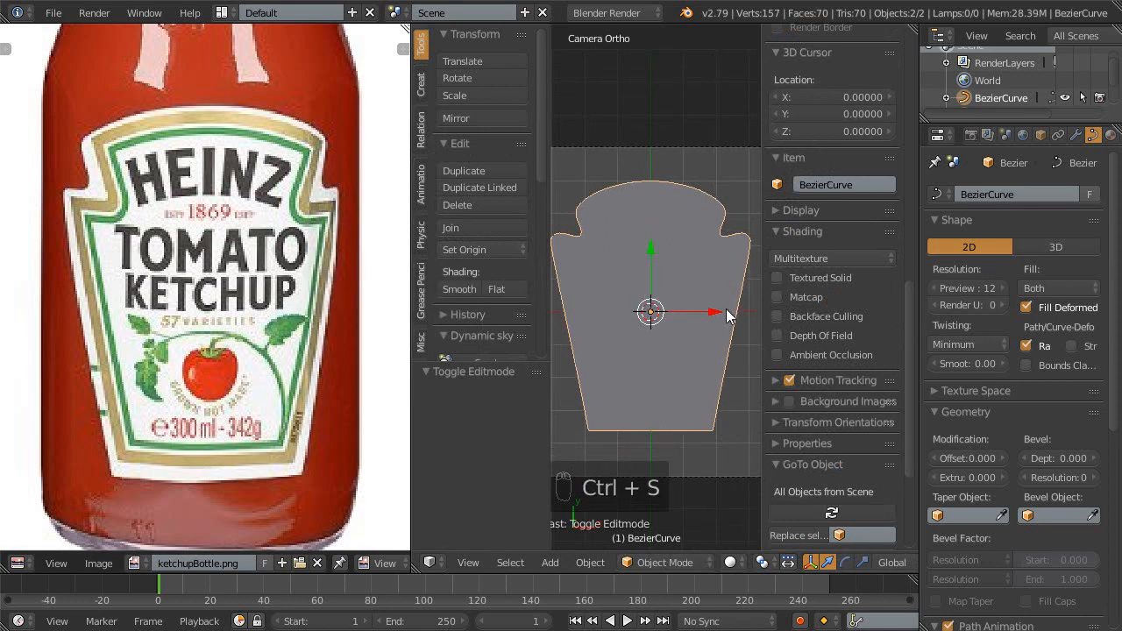
- Try to apply the label curve's Mirror modifier and view the filled label in the camera frame
click(1074, 134)
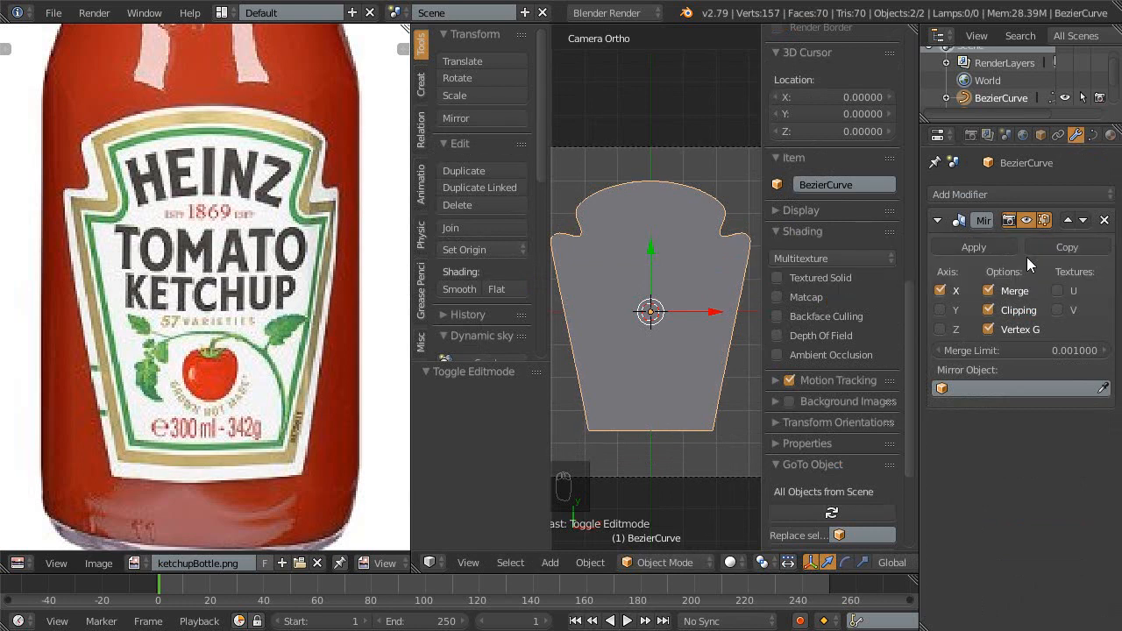
click(971, 246)
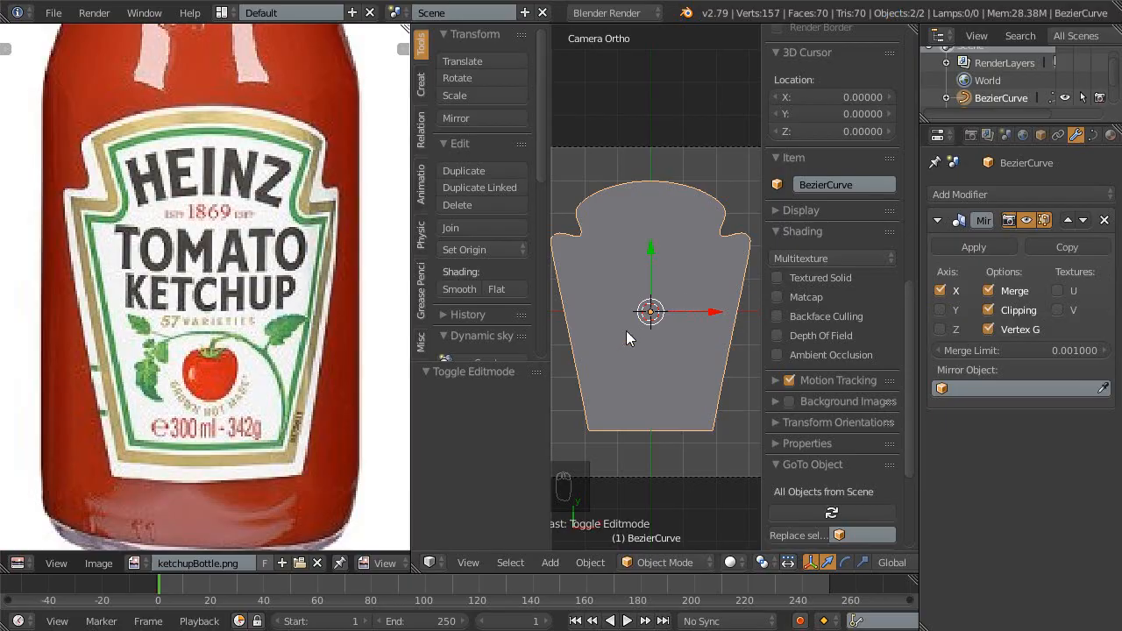
key(shift+space)
key(Home)
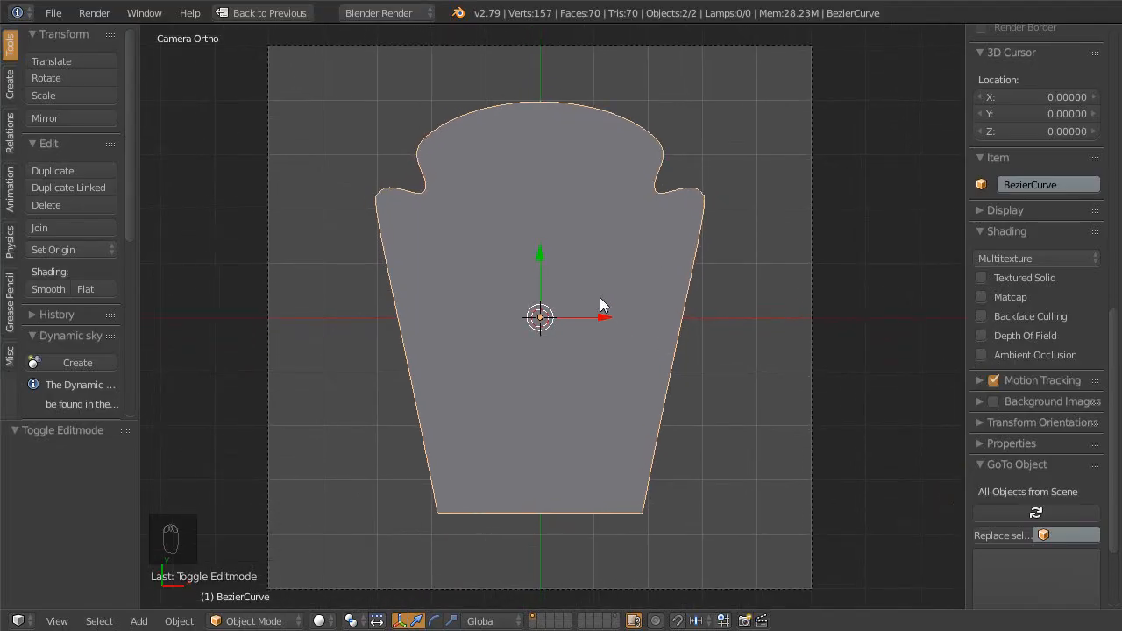
shift+middle_drag(569, 265, 570, 271)
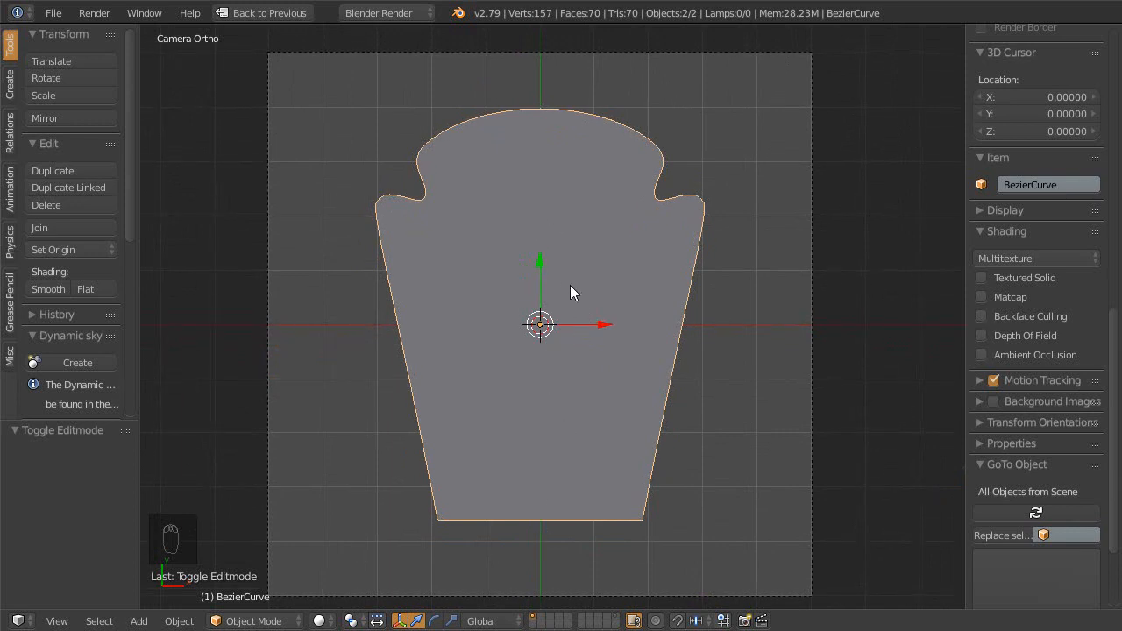
key(shift+space)
key(shift+space)
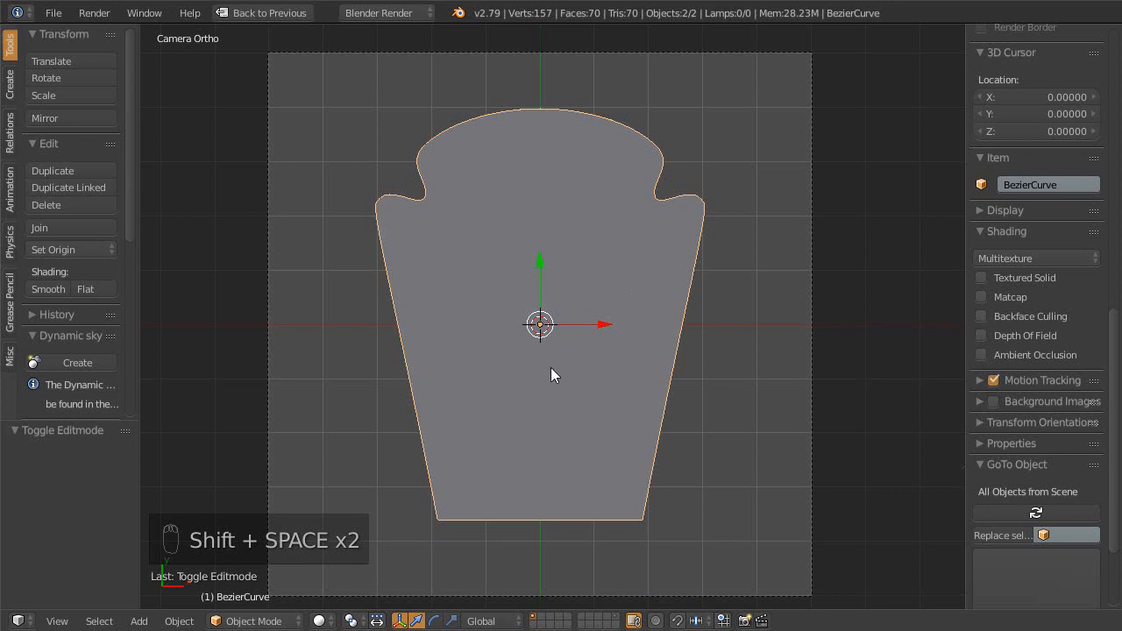
- Rename the filled label curve inside the camera frame as LabelBackground
scroll(614, 342, down, 3)
right_click(812, 408)
shift+middle_drag(783, 421, 776, 417)
right_click(553, 219)
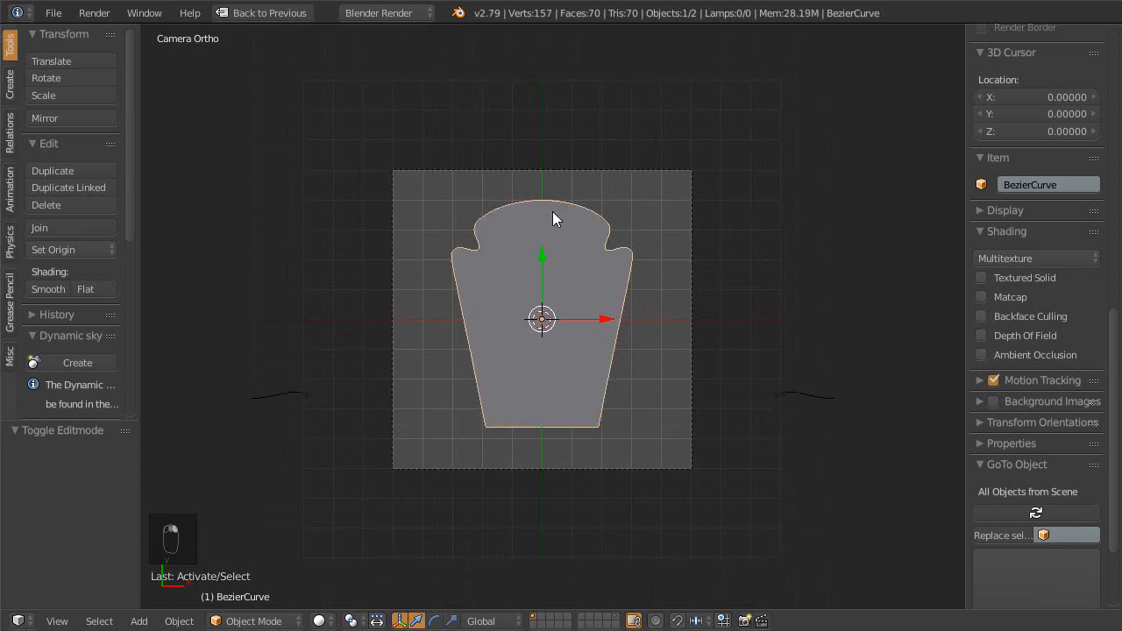
right_click(775, 378)
right_click(582, 225)
click(1012, 186)
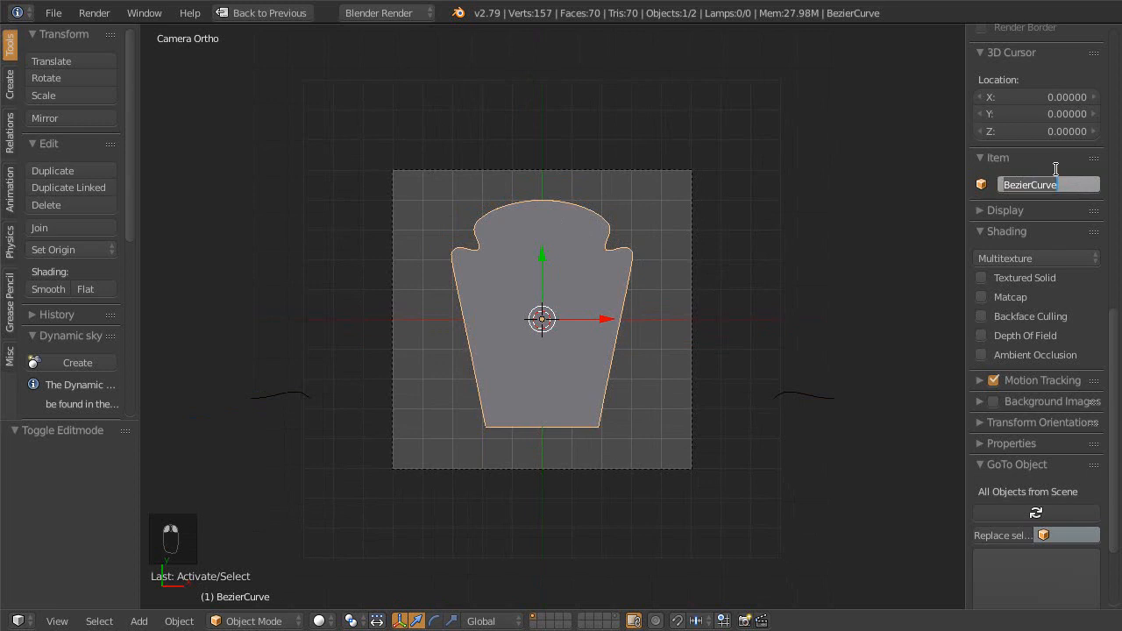
text(LabelBackgraou)
text(nd)
key(Return)
scroll(486, 315, up, 2)
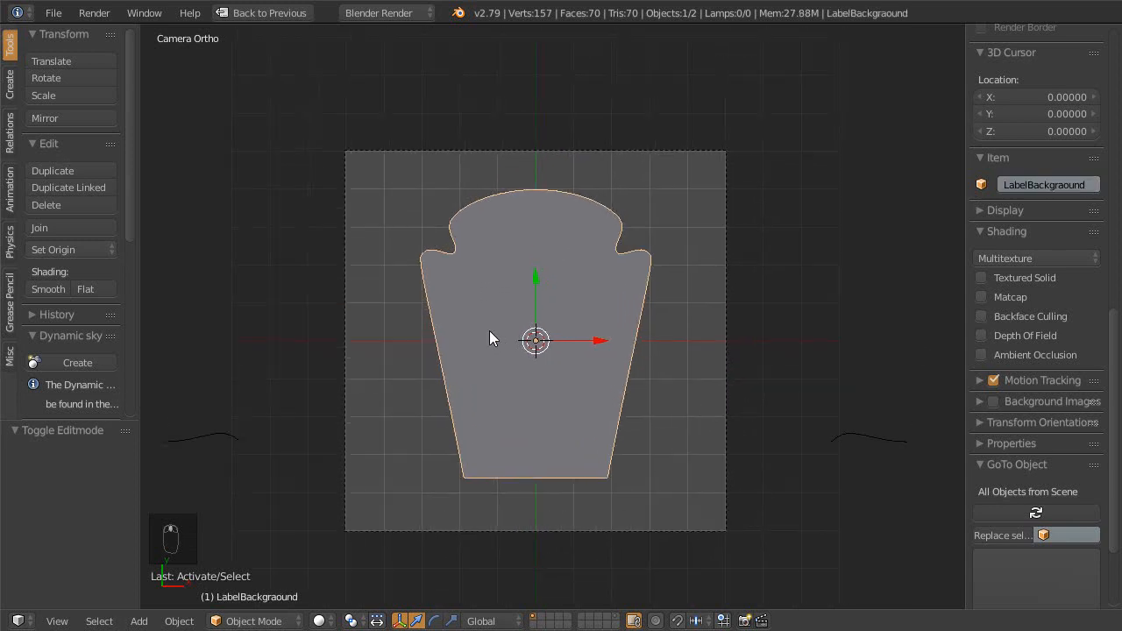
click(1050, 186)
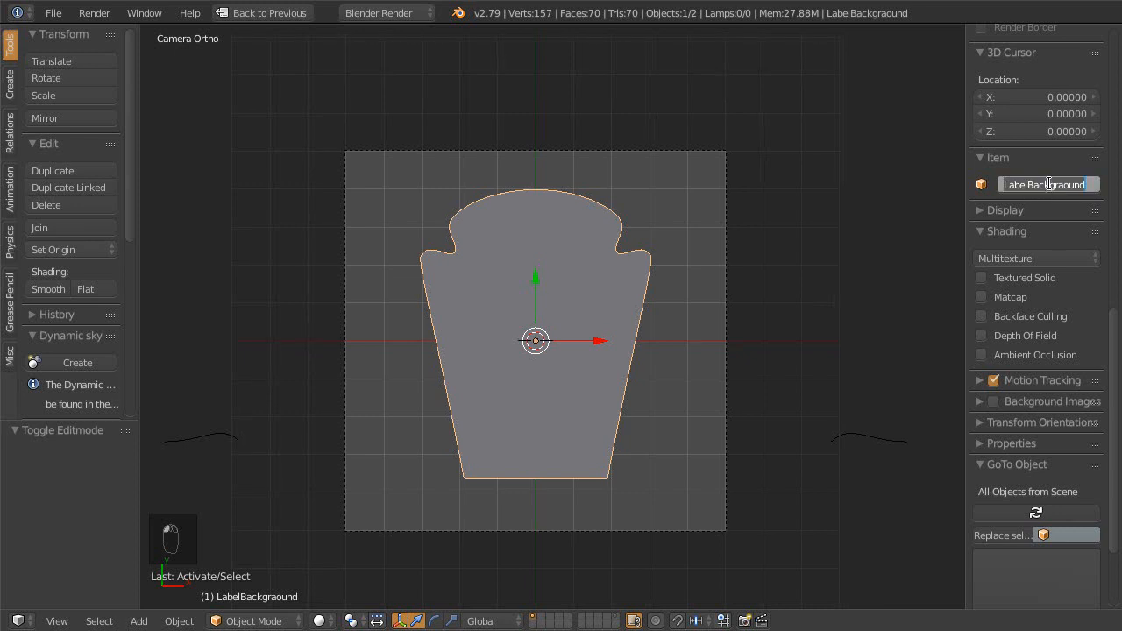
click(1062, 189)
key(BackSpace)
key(Return)
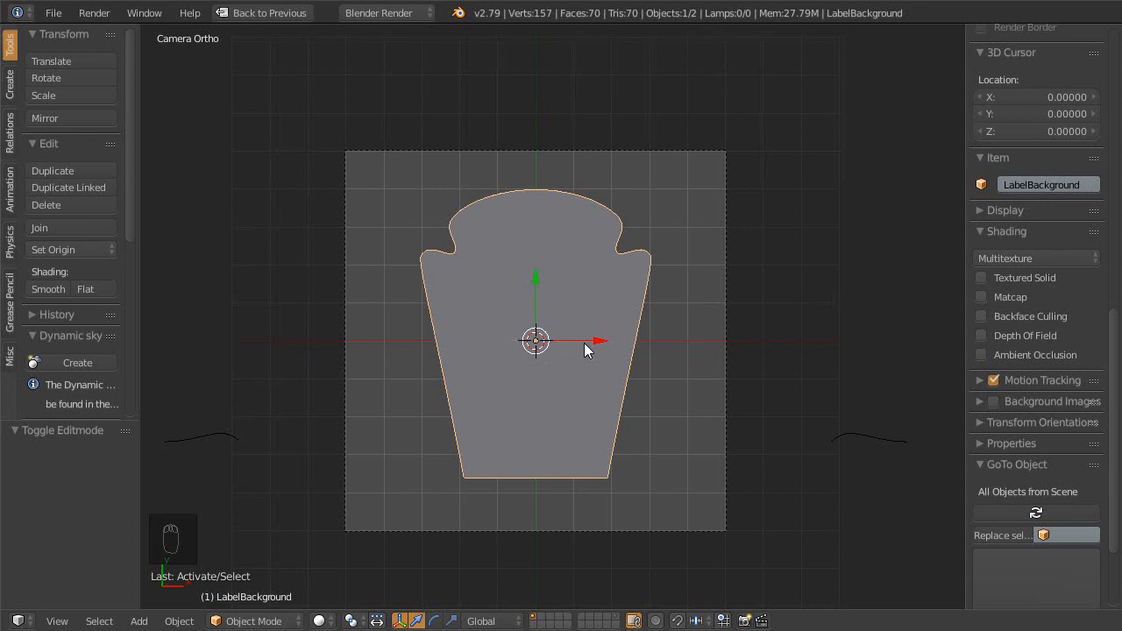
- Move LabelBackground by -10 along the global Z axis and check it in the camera view
scroll(583, 340, up, 1)
scroll(571, 342, up, 1)
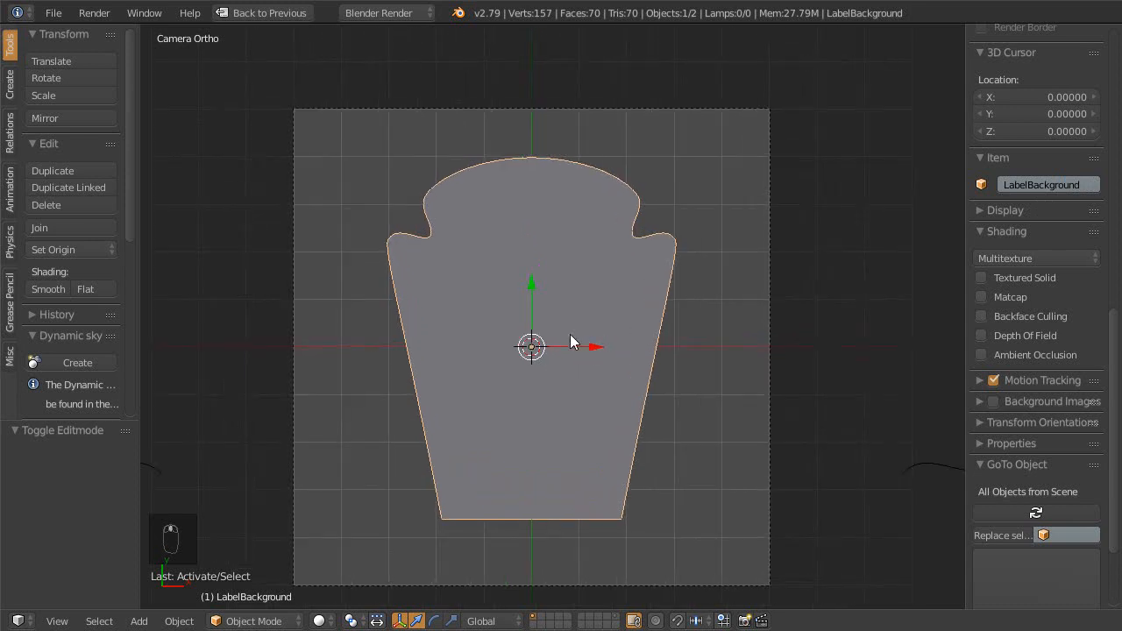
middle_drag(551, 416, 608, 302)
key(g)
key(z)
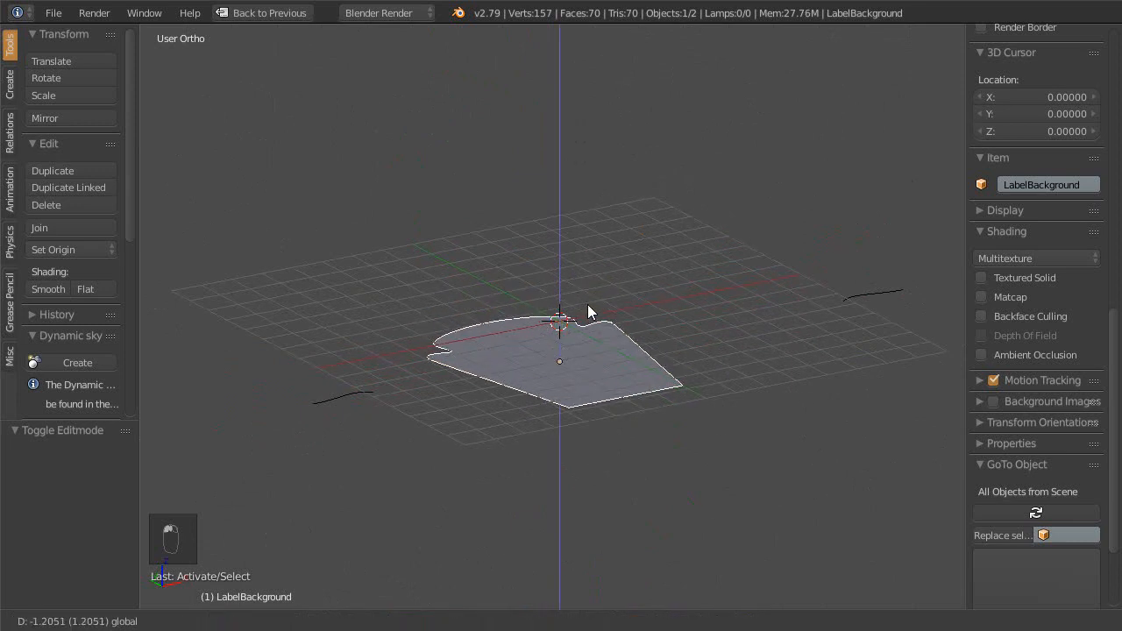
text(-10)
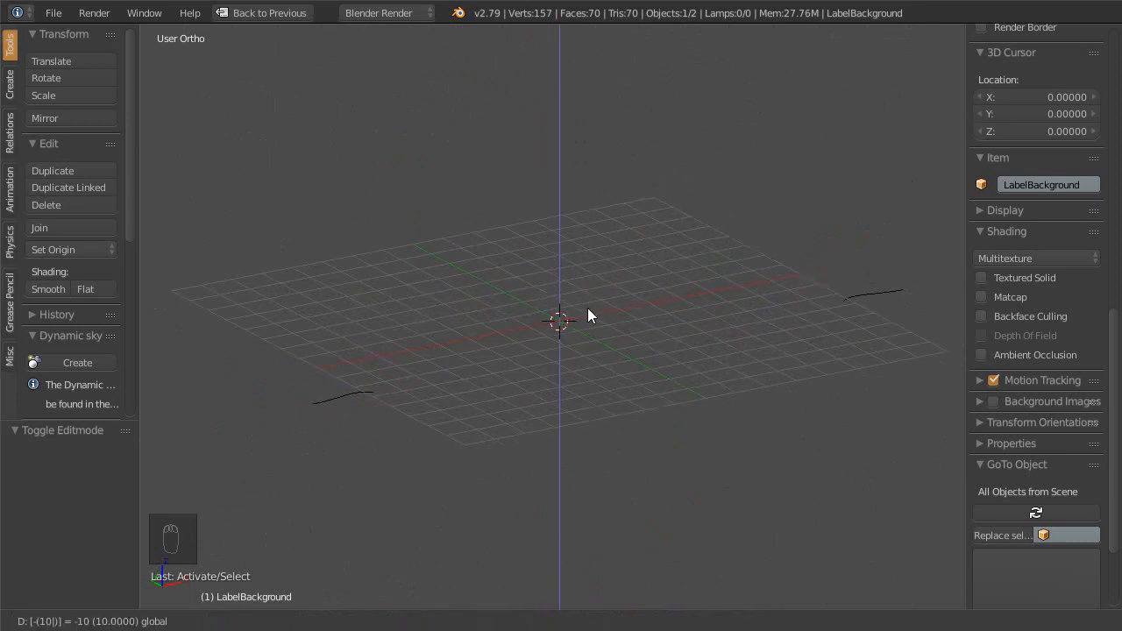
key(Return)
key(KP_0)
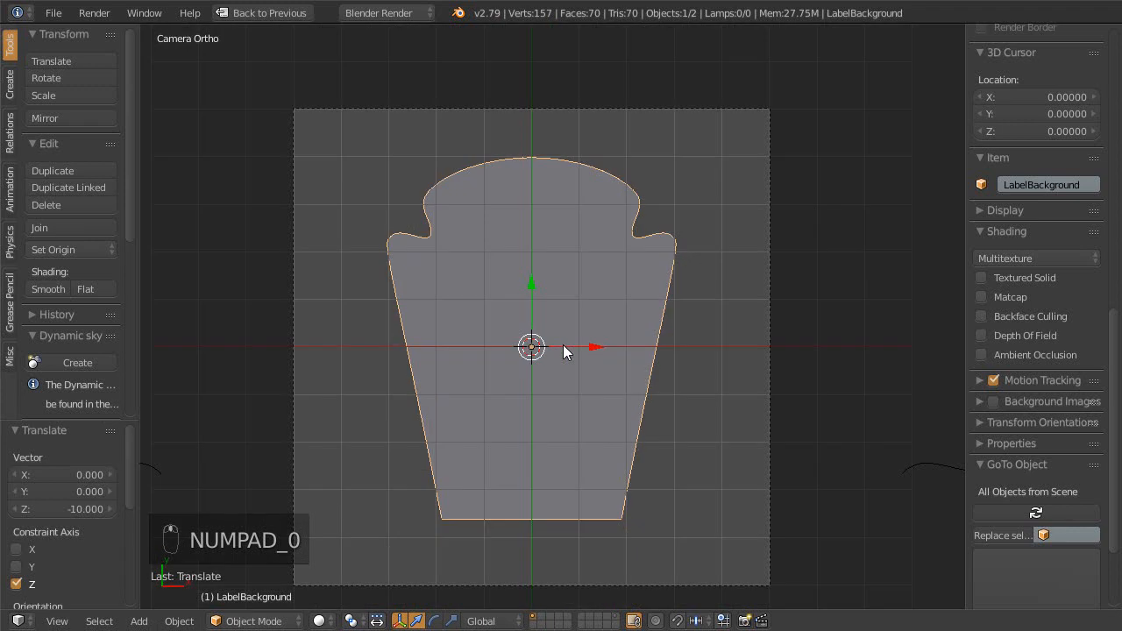
- Duplicate LabelBackground and place the copy 5 units higher along the global Z axis
key(KP_0)
mouse_move(554, 360)
shift+middle_down()
mouse_move(538, 226)
mouse_move(547, 347)
shift+middle_up()
shift+middle_drag(548, 417, 567, 443)
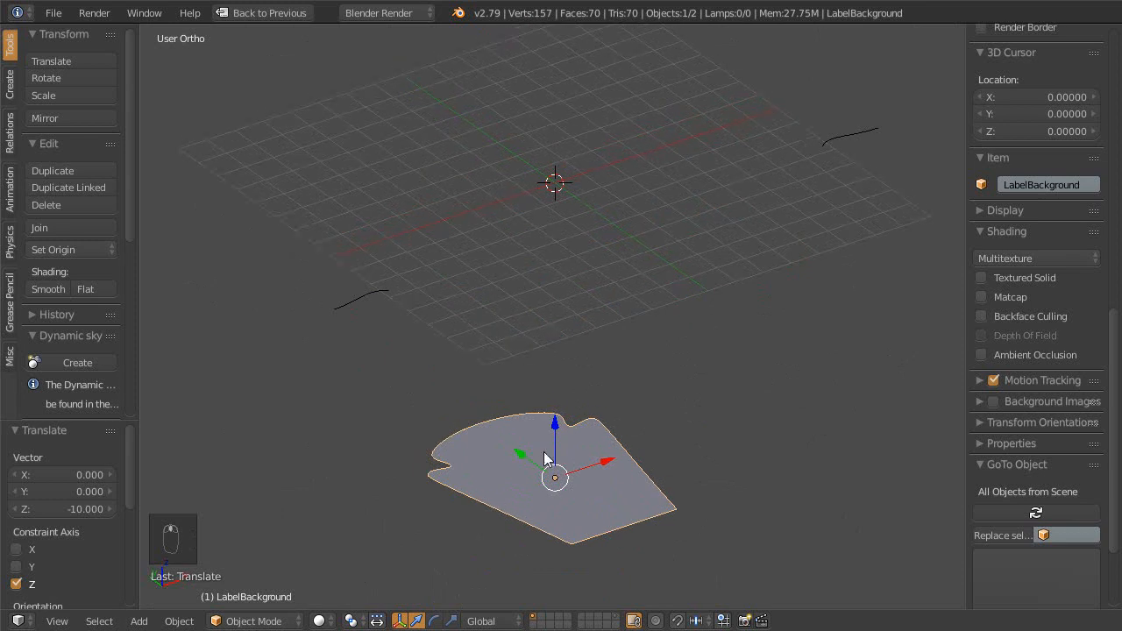
key(shift+d)
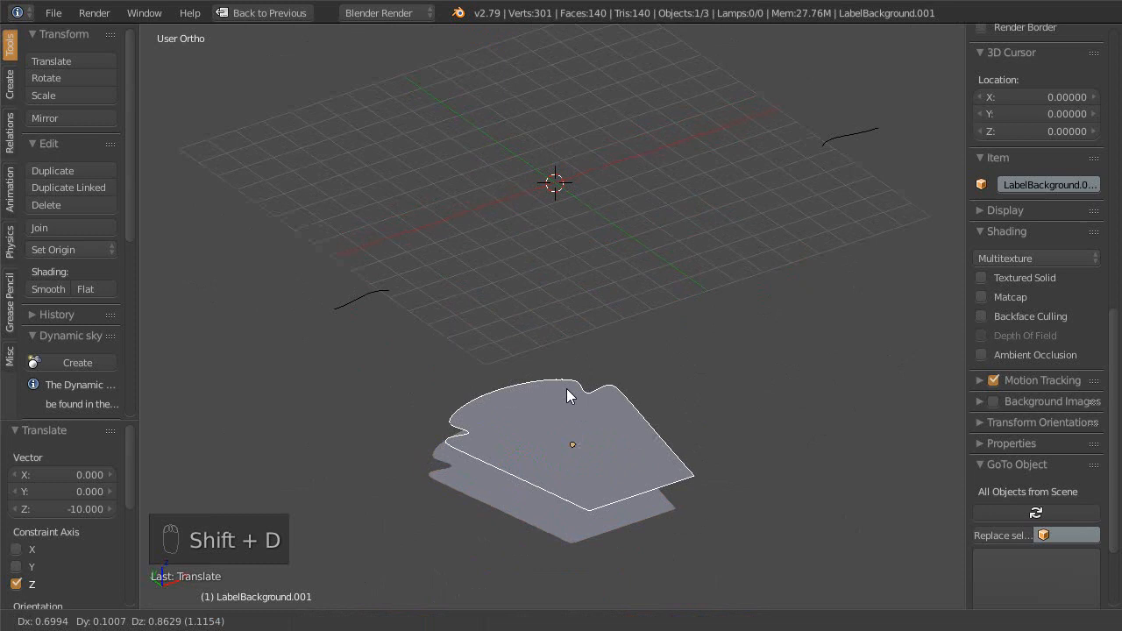
key(z)
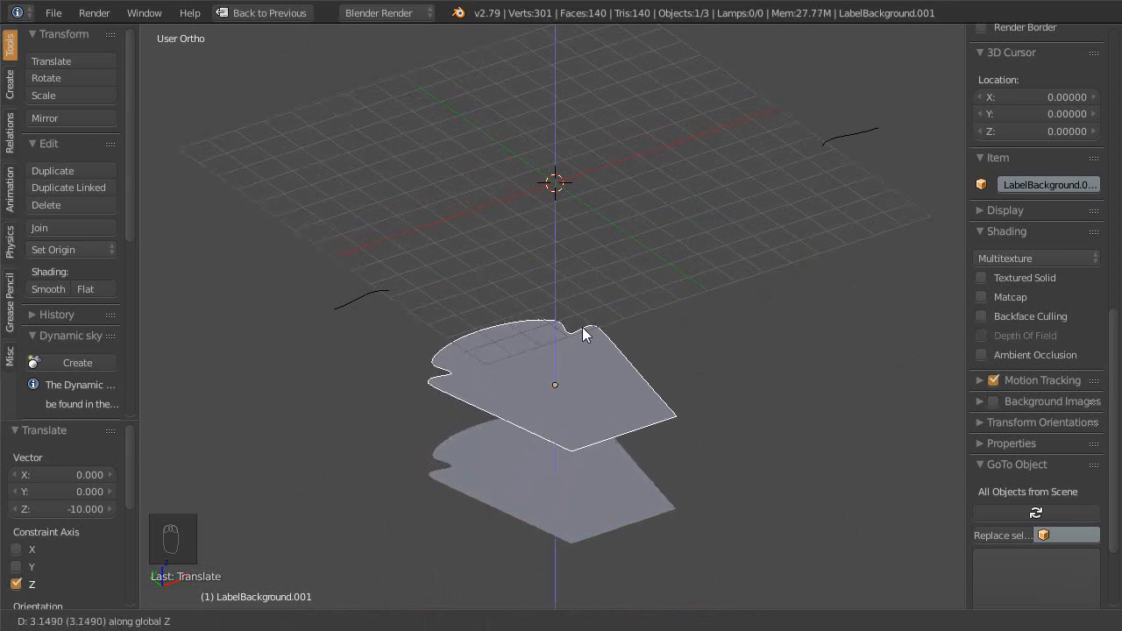
key(5)
key(Return)
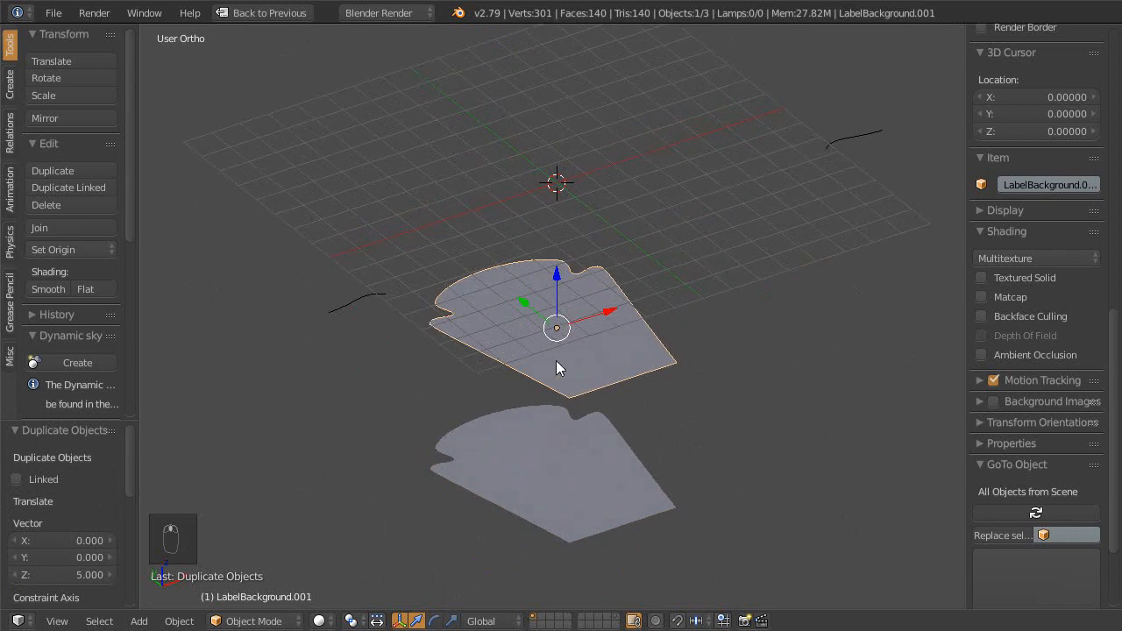
- Open the duplicated label for editing in top view and compare it with the ketchup bottle reference image
key(KP_7)
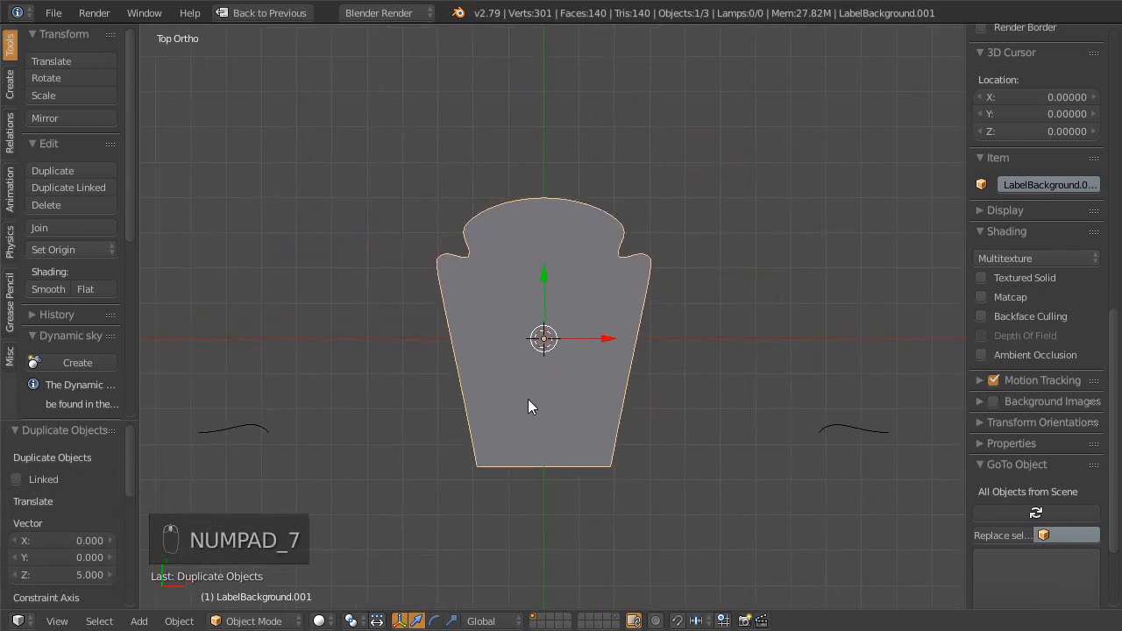
key(Tab)
shift+middle_drag(537, 424, 589, 427)
shift+middle_drag(563, 388, 559, 351)
shift+middle_drag(552, 337, 558, 318)
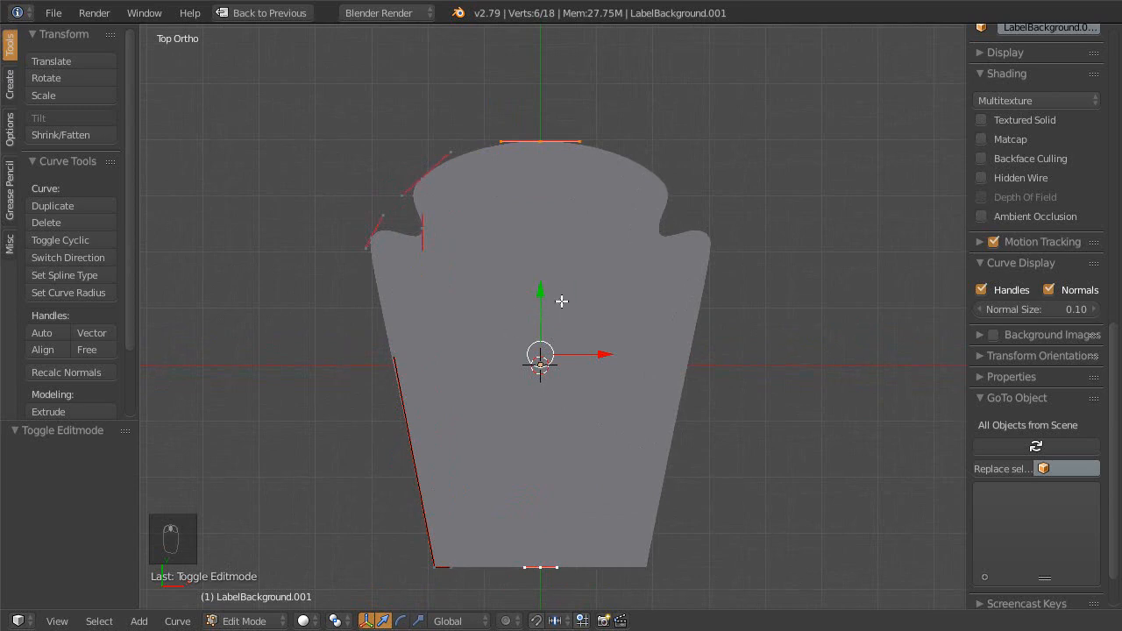
key(shift+space)
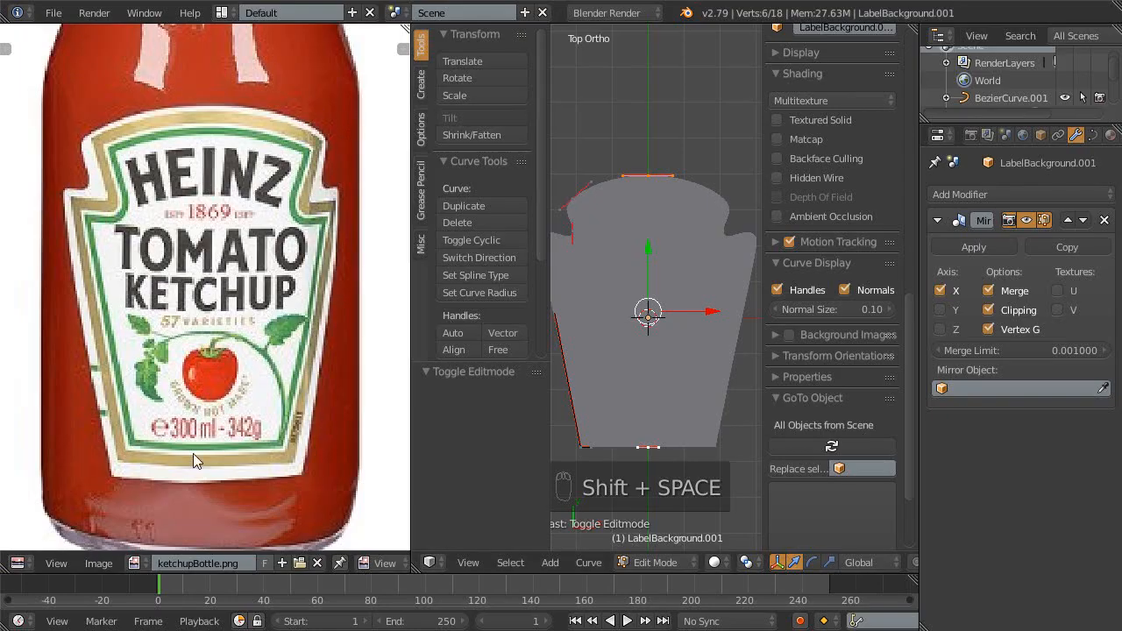
key(shift+space)
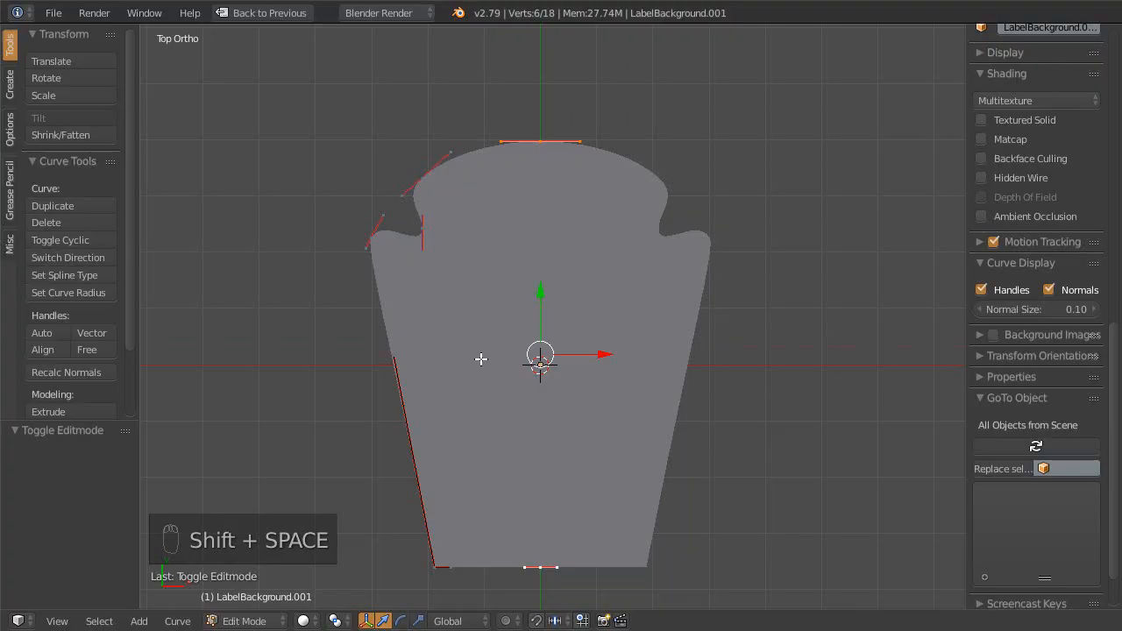
shift+middle_drag(482, 359, 483, 340)
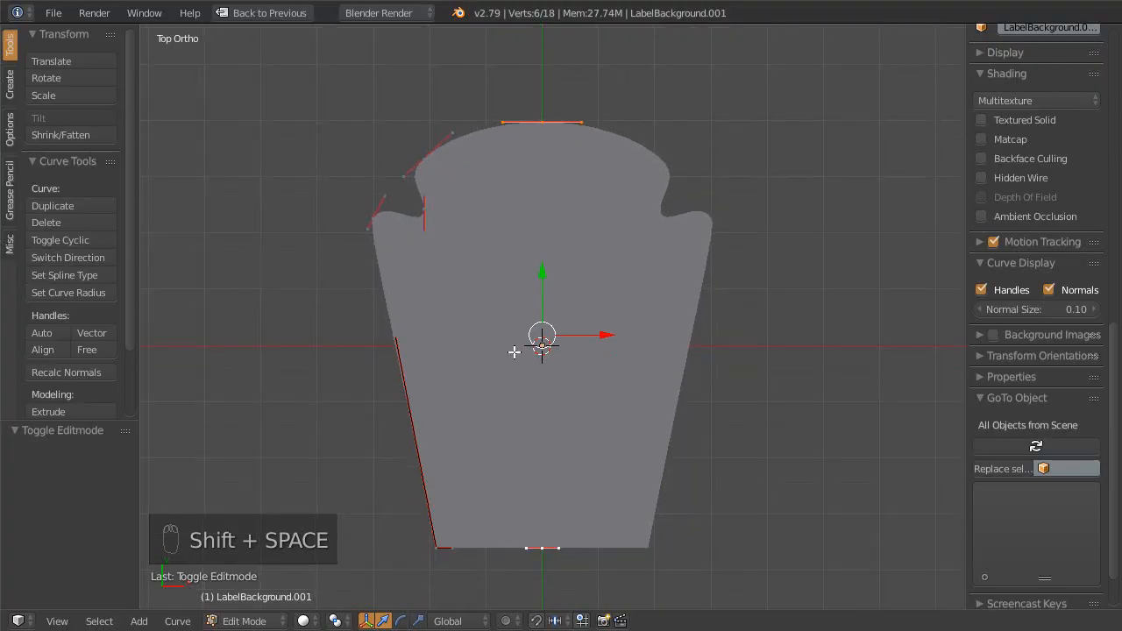
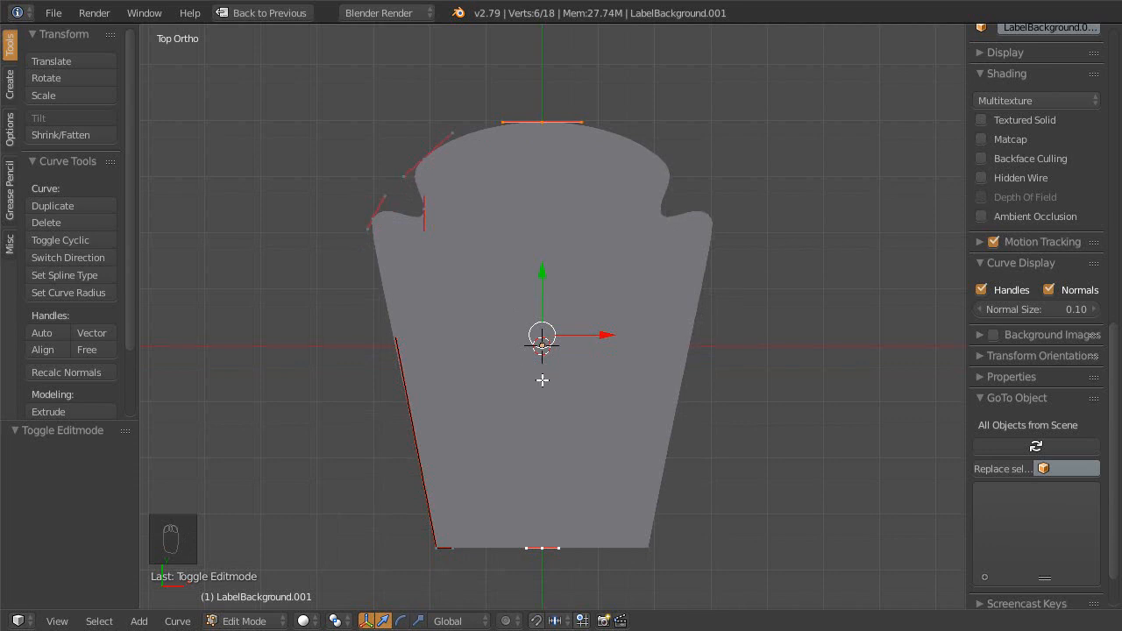
- Select all control points of the duplicated label and scale them to 0.917
key(s)
right_click(645, 389)
key(a)
key(a)
key(a)
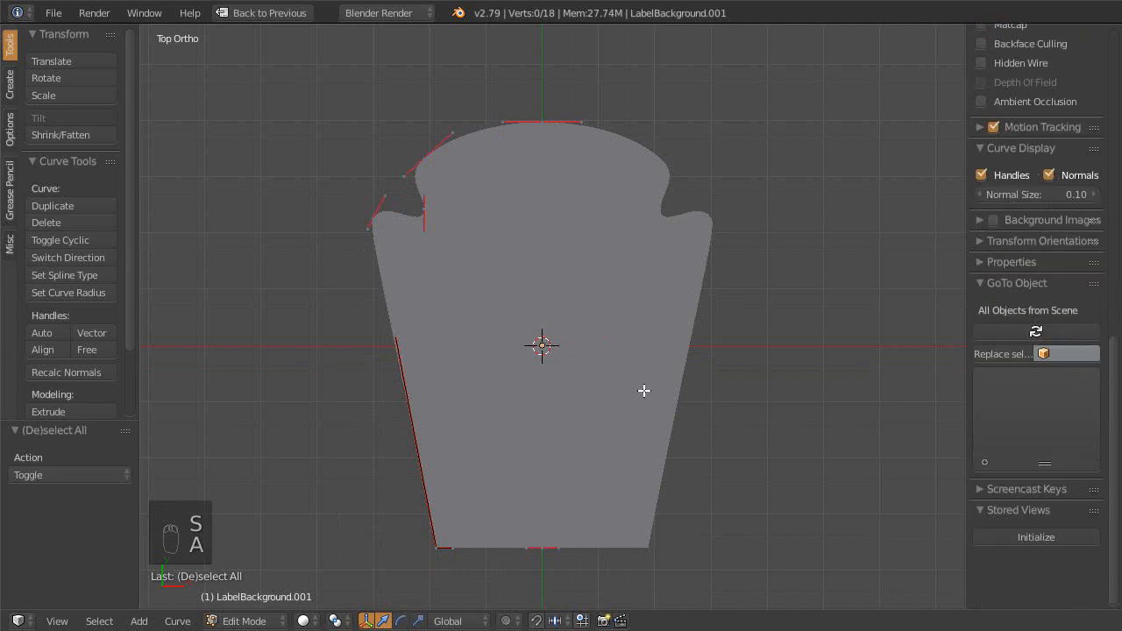
key(s)
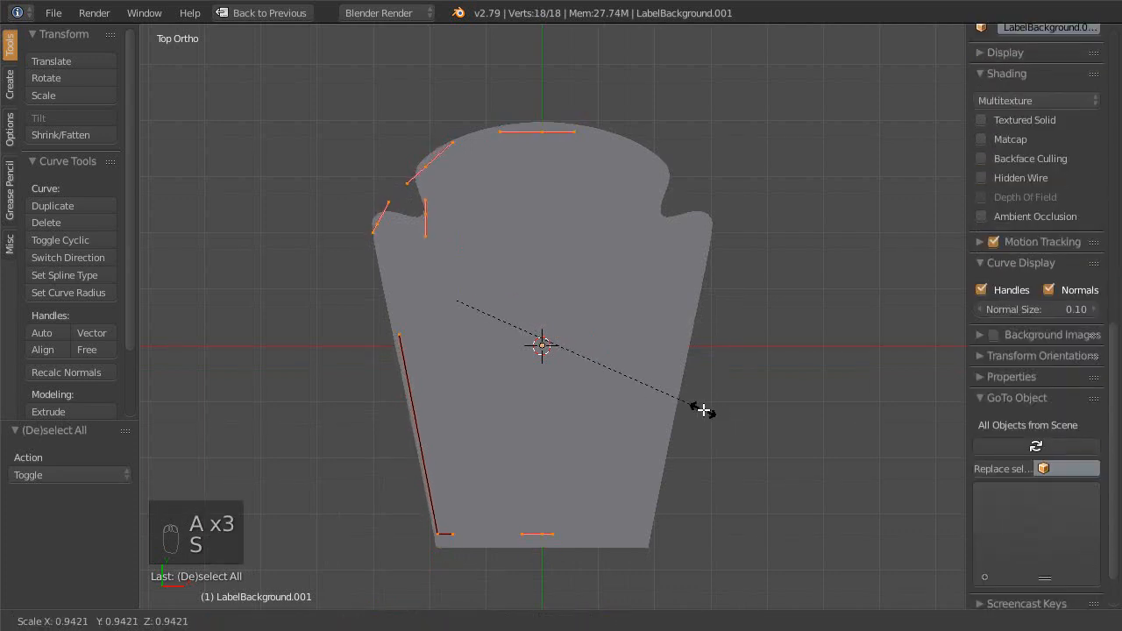
click(694, 407)
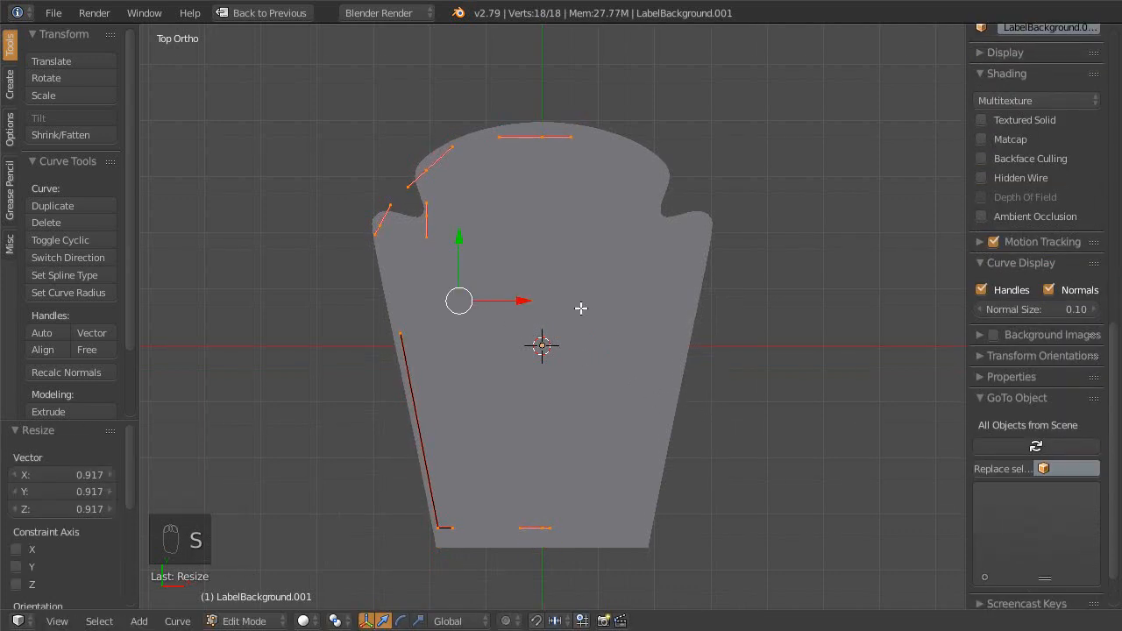
shift+middle_drag(563, 333, 561, 345)
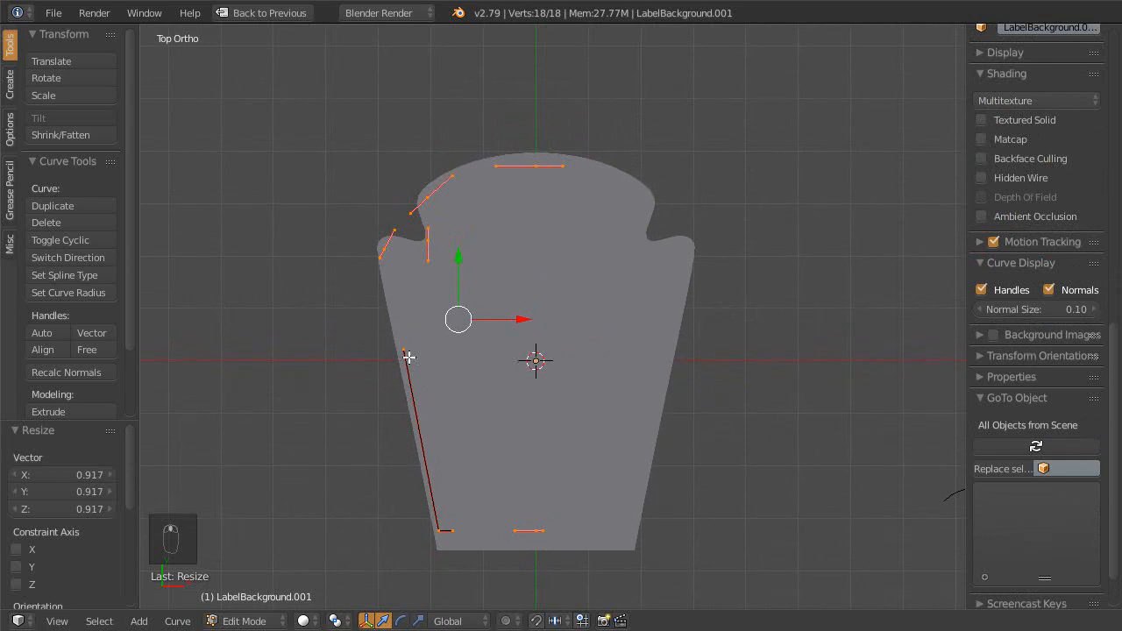
- Replace the reference image view with a Node Editor and change the render engine to Cycles Render
key(shift+space)
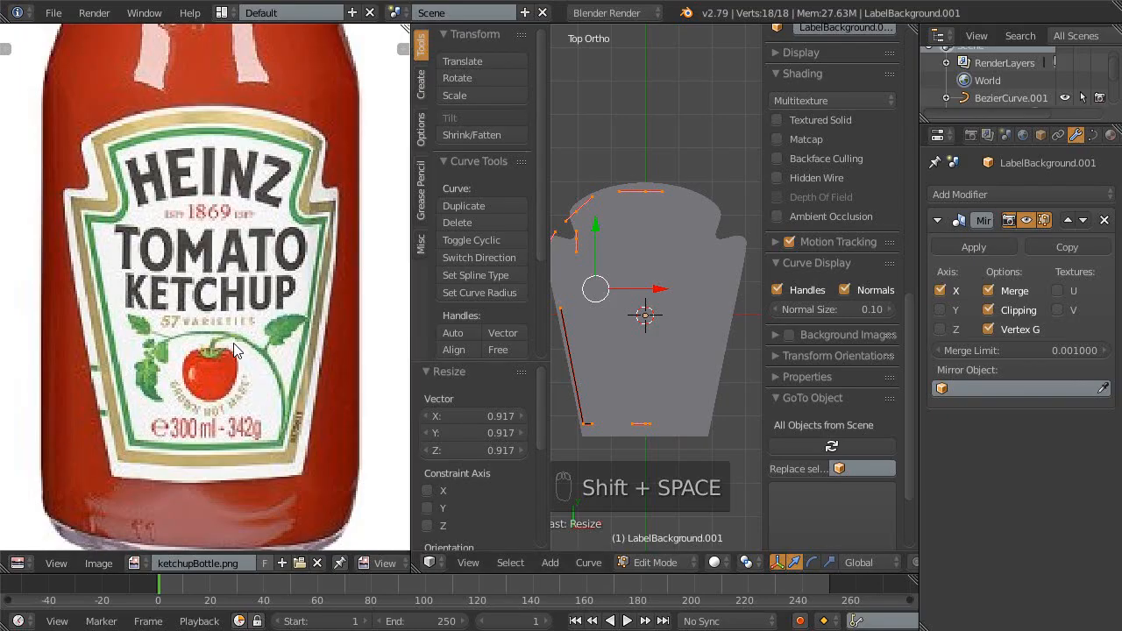
key(shift+F3)
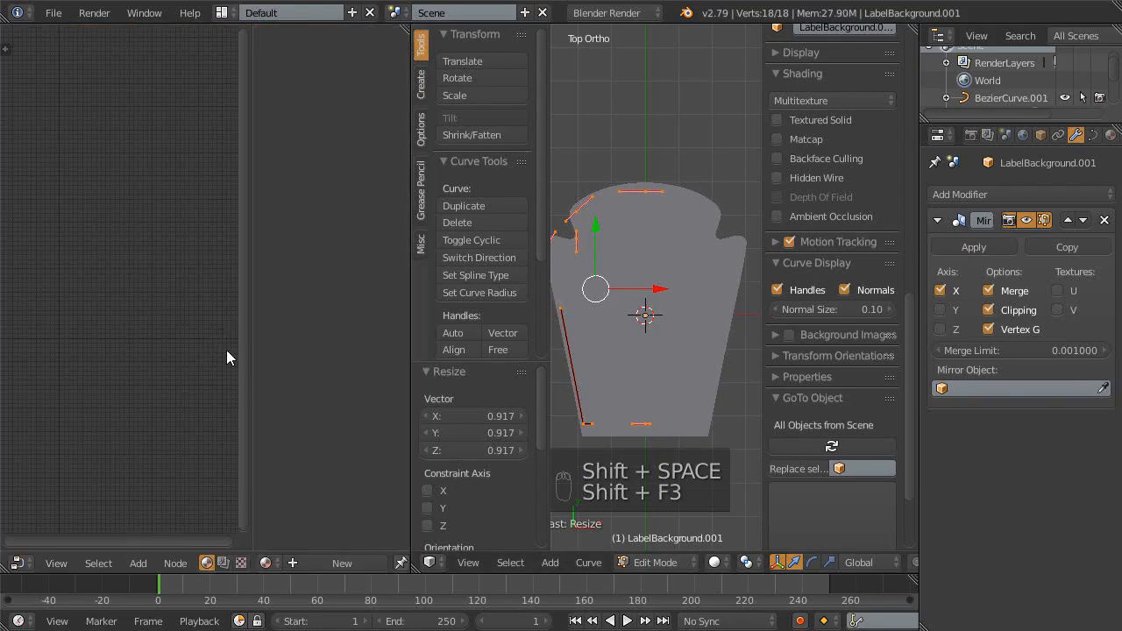
click(616, 13)
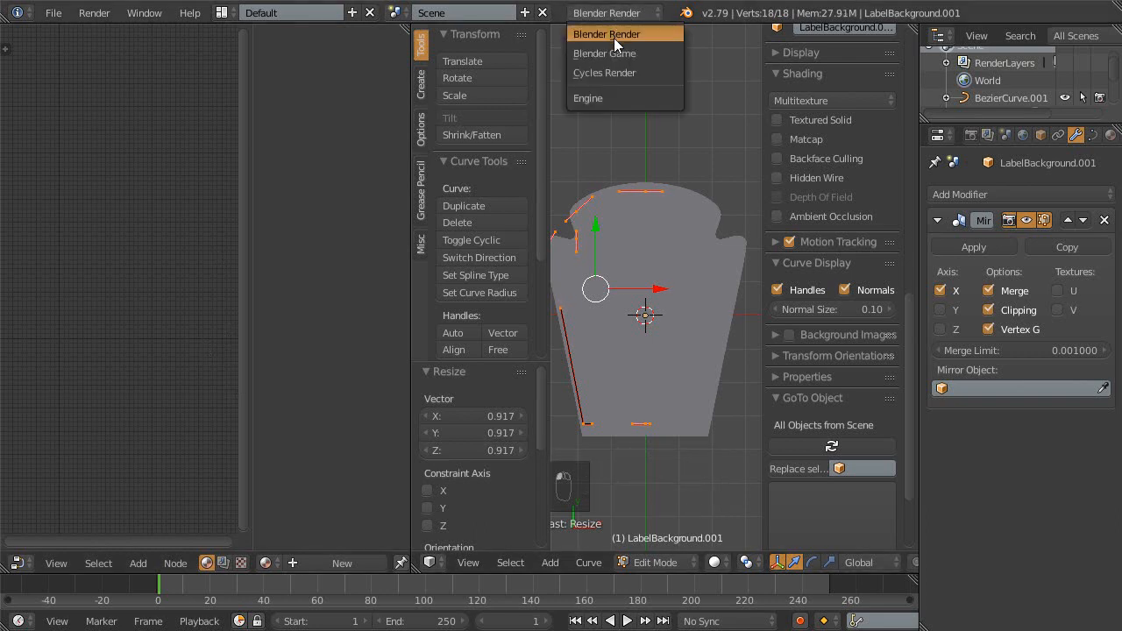
click(607, 72)
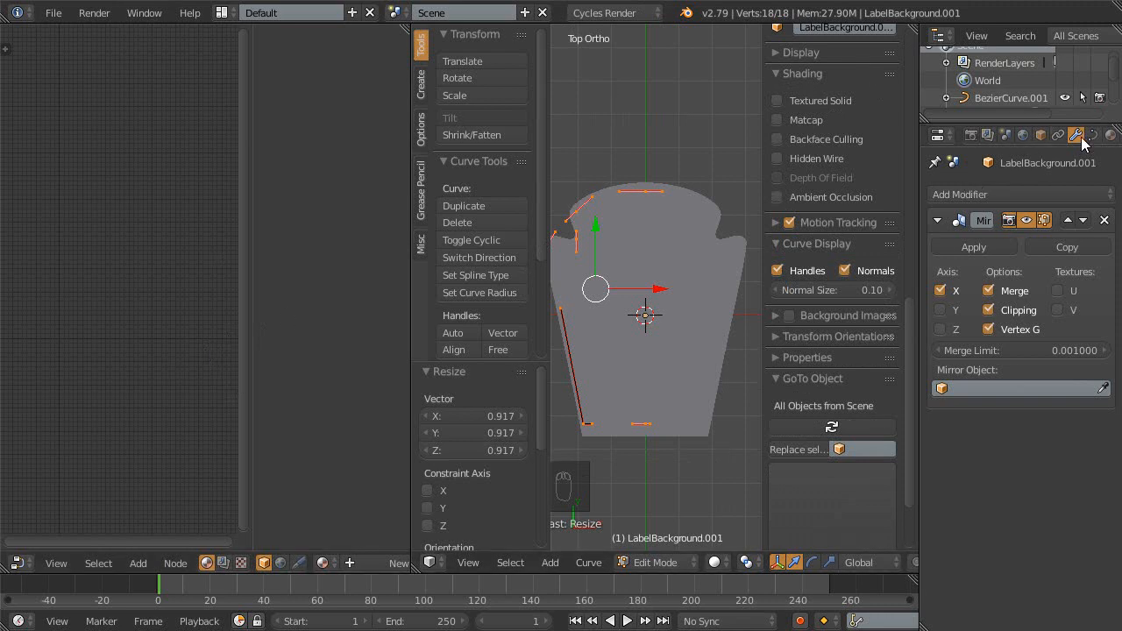
- Return to Object Mode and give the larger LabelBackground object a material slot with a new material
key(Tab)
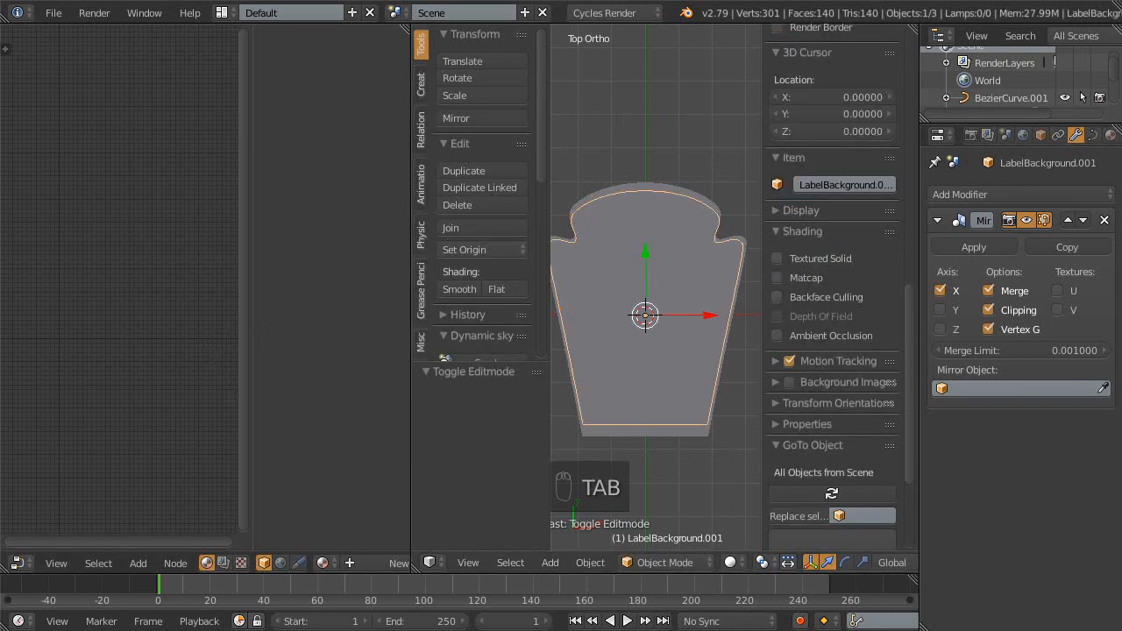
right_click(656, 186)
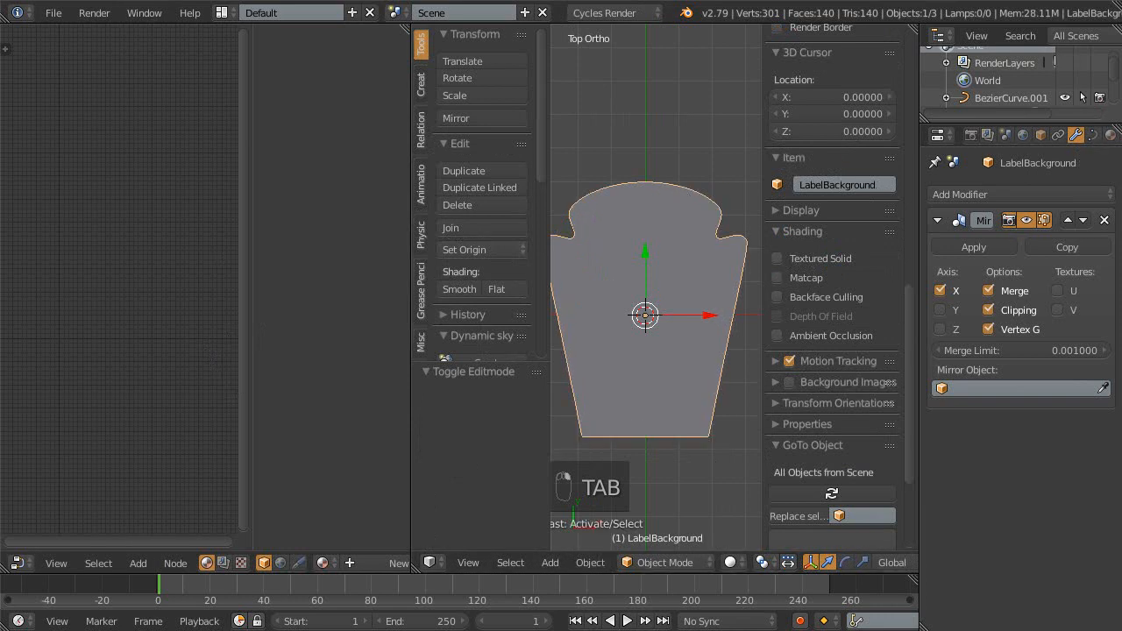
click(1110, 134)
click(1105, 195)
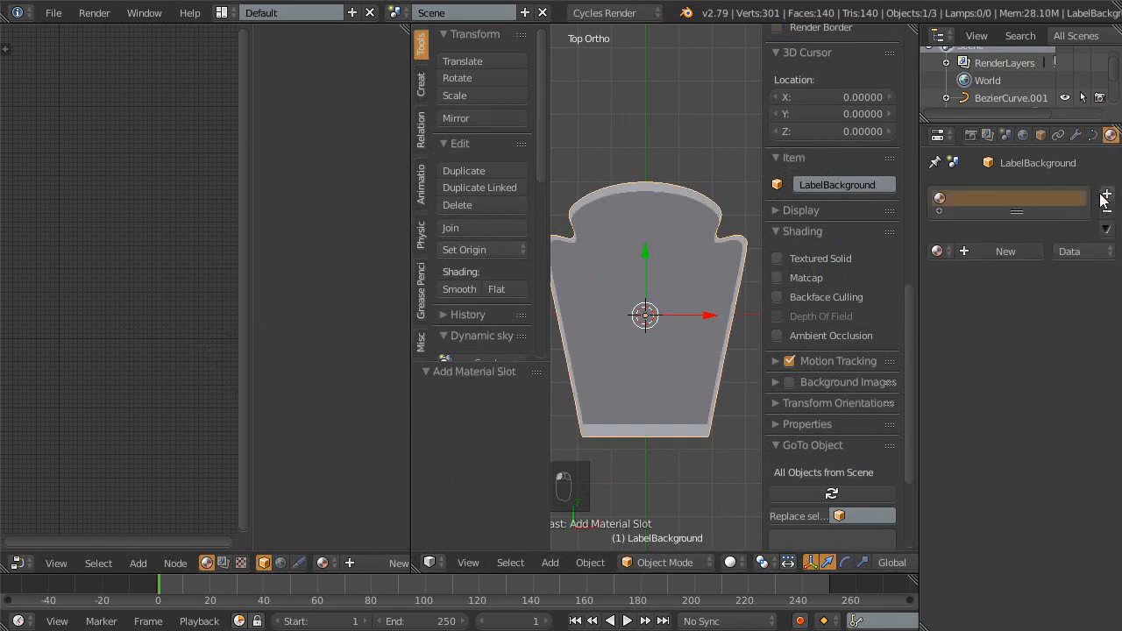
click(987, 248)
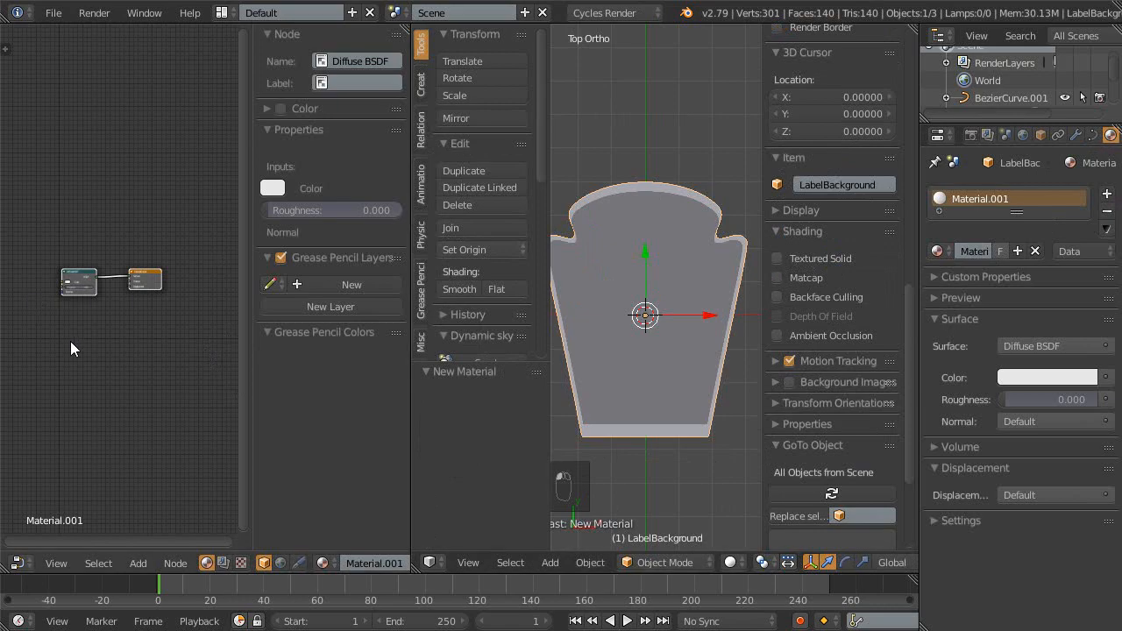
- Switch the Diffuse BSDF node of the LabelBackground material to an Emission shader in the enlarged node editor
key(ctrl+space)
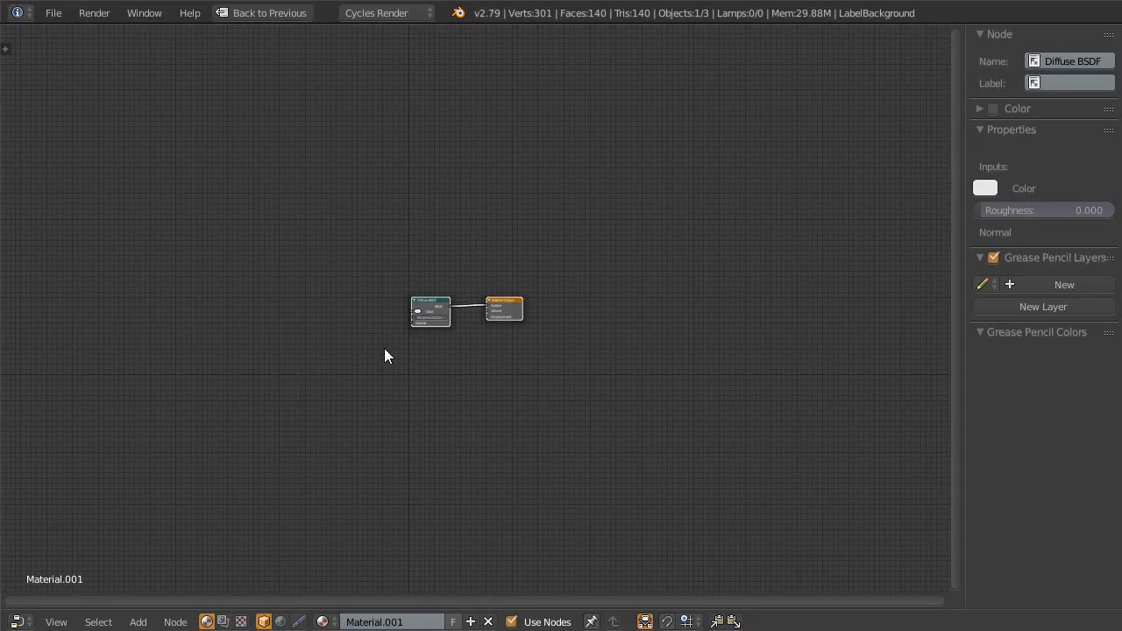
key(Home)
click(303, 248)
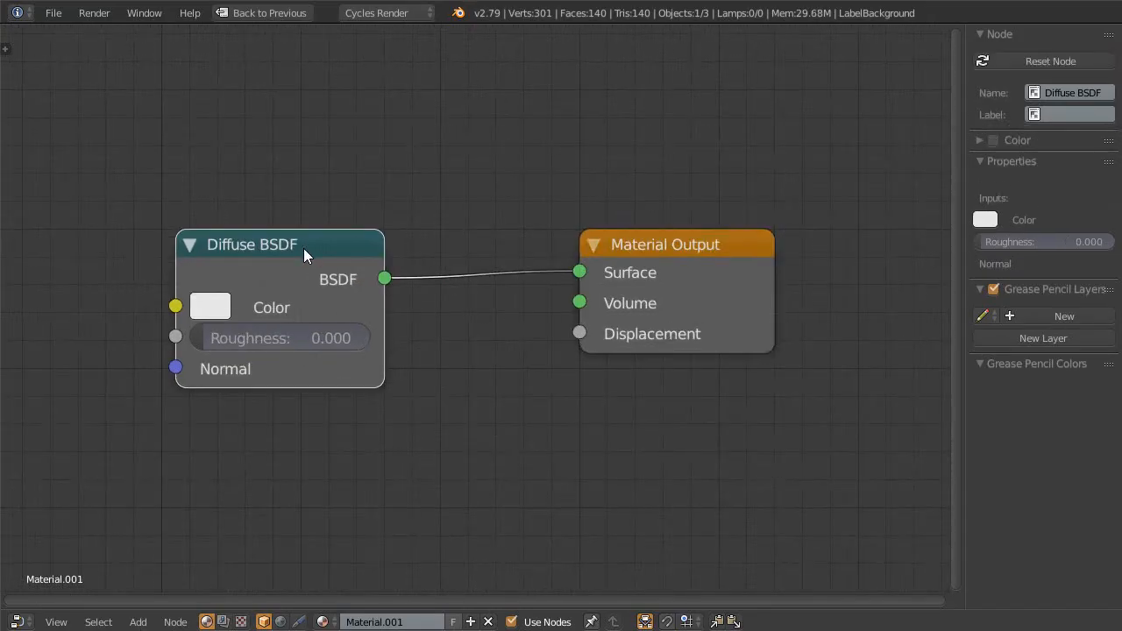
scroll(309, 263, down, 1)
key(shift+s)
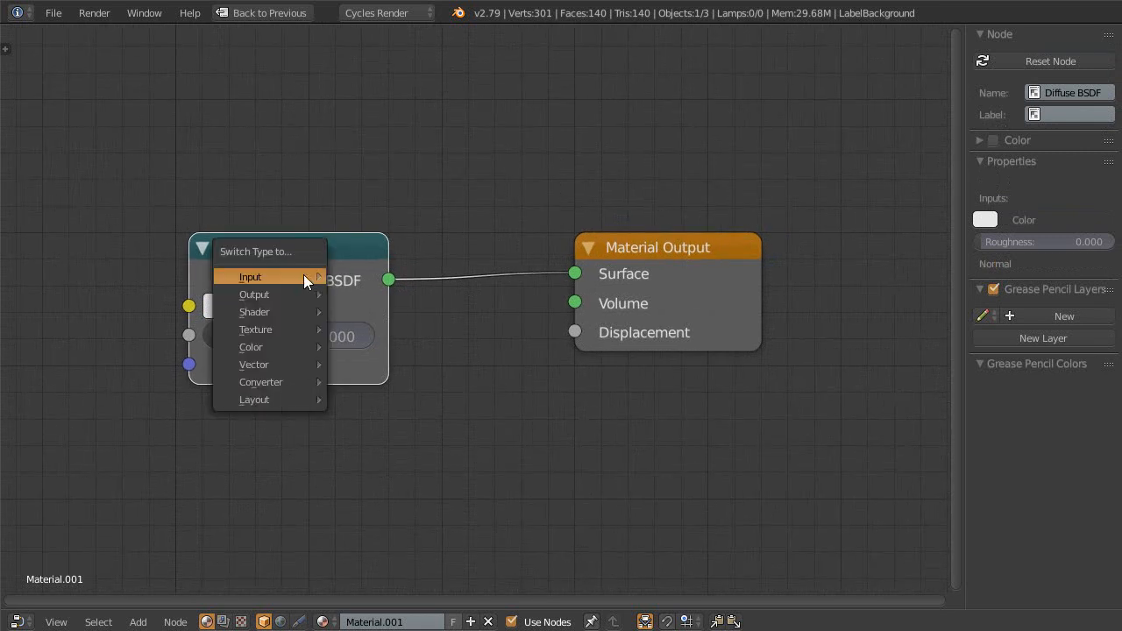
mouse_move(298, 277)
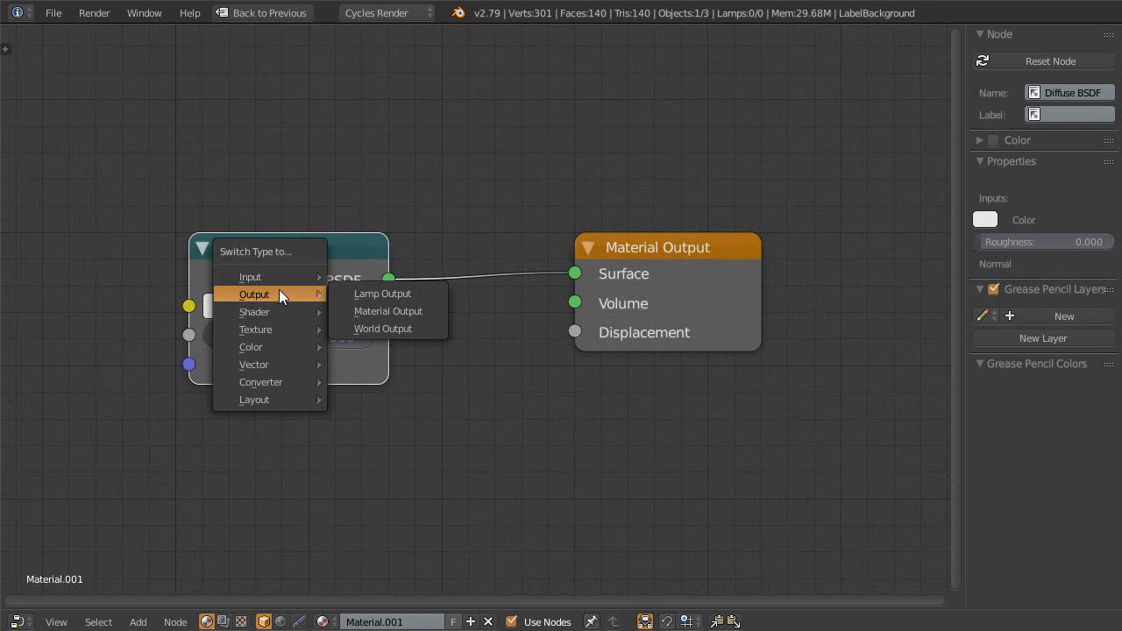
mouse_move(279, 312)
click(384, 398)
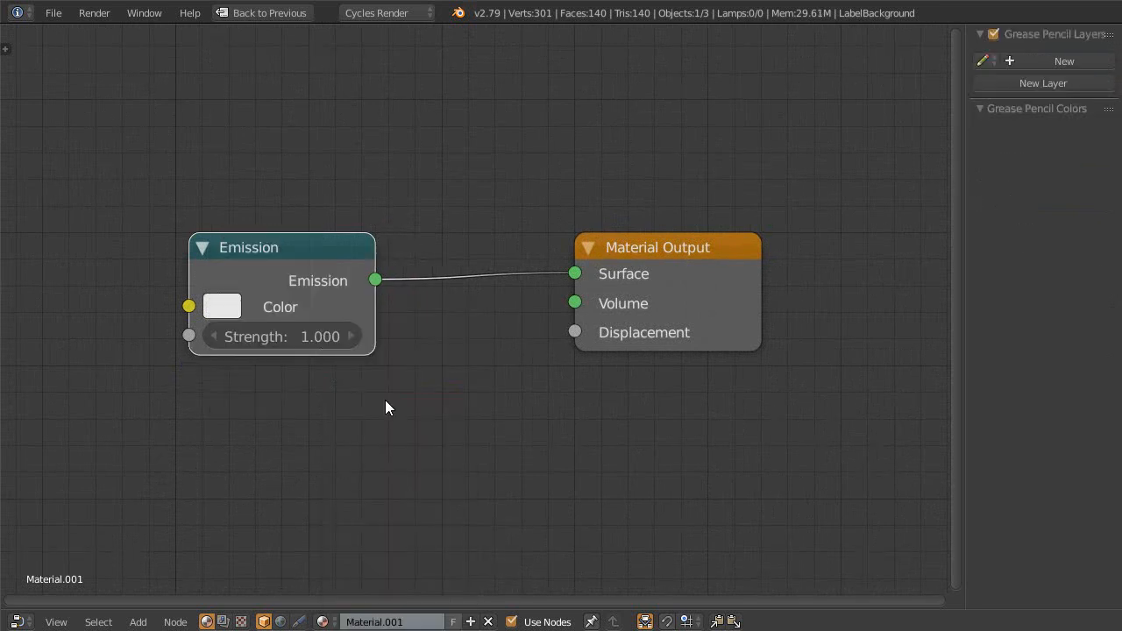
- Set the Emission node's color to pure white
scroll(395, 315, down, 3)
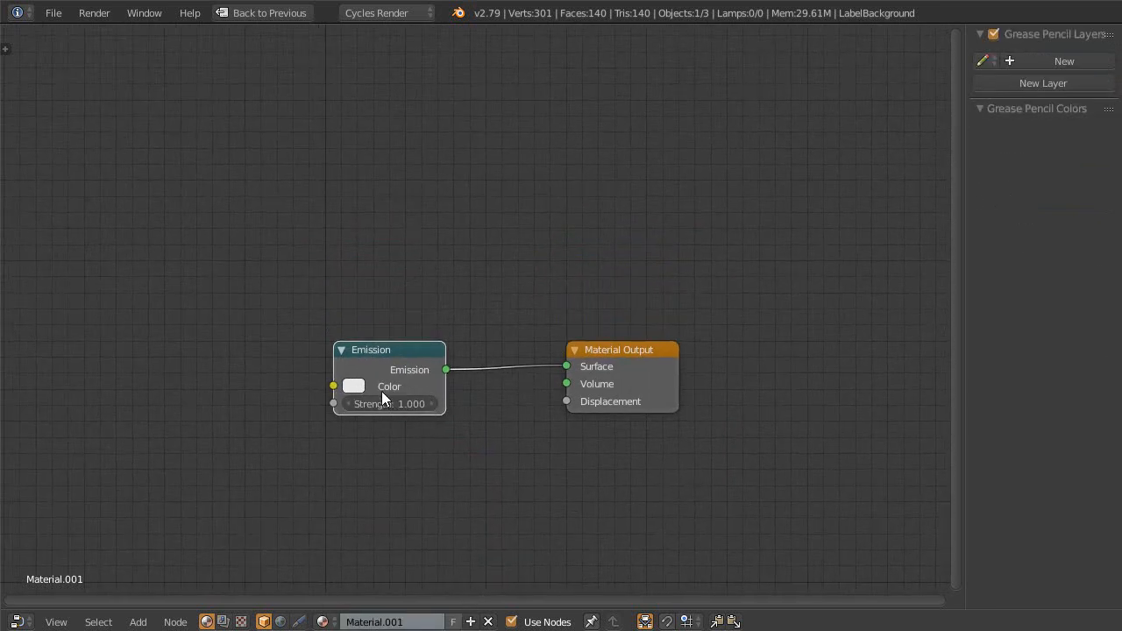
click(355, 386)
click(481, 160)
- Add a Light Path input node and place it above the Emission node
key(shift+a)
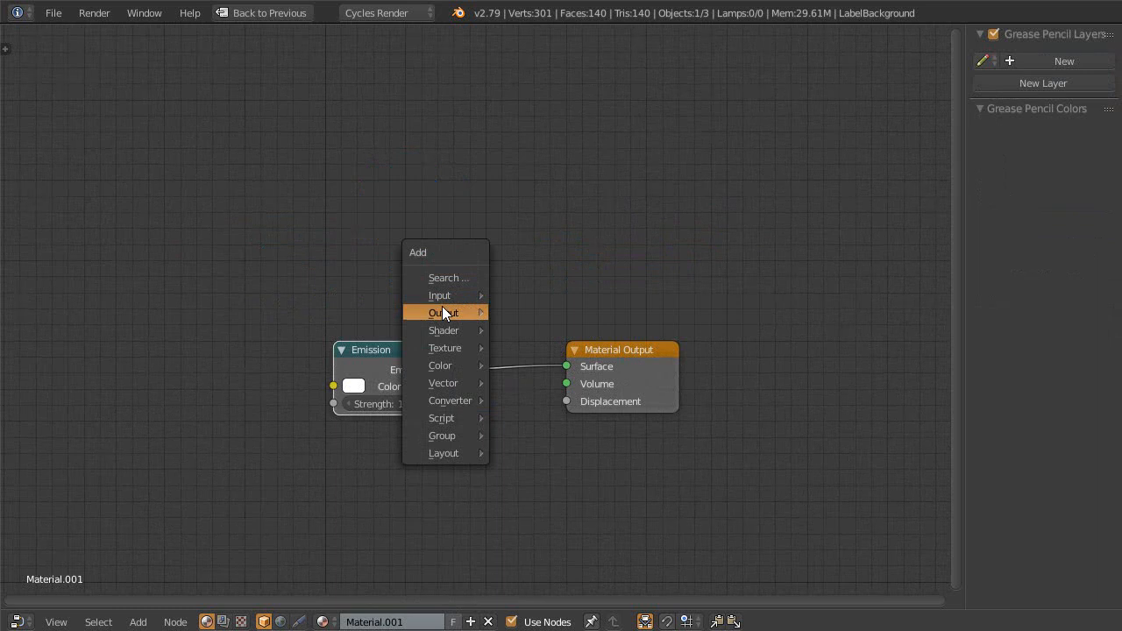
mouse_move(442, 295)
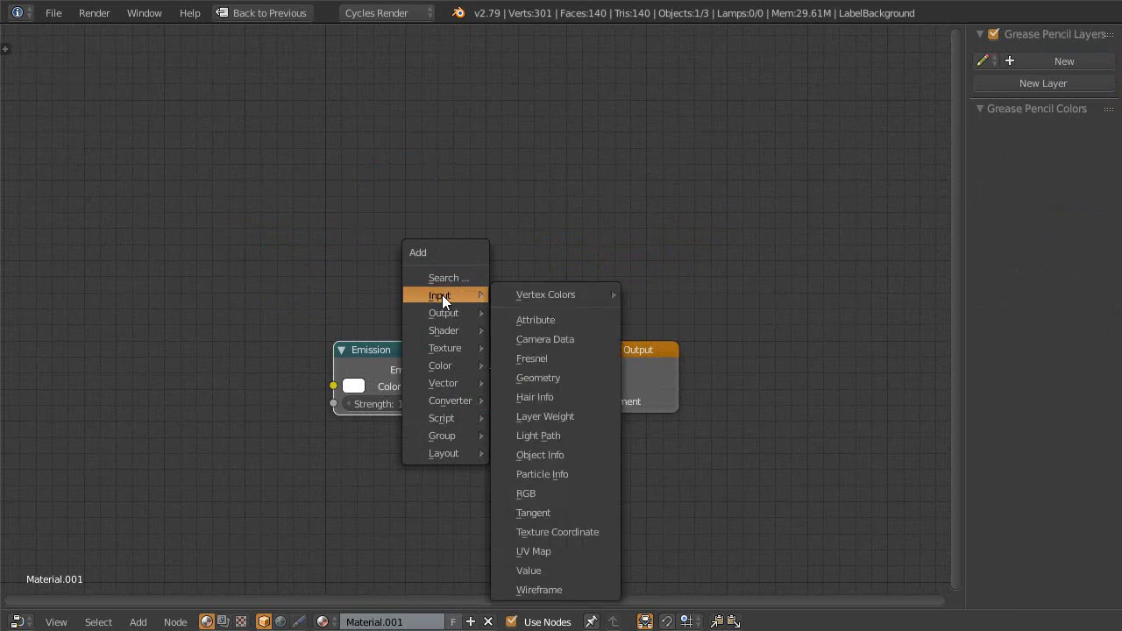
click(542, 436)
click(323, 60)
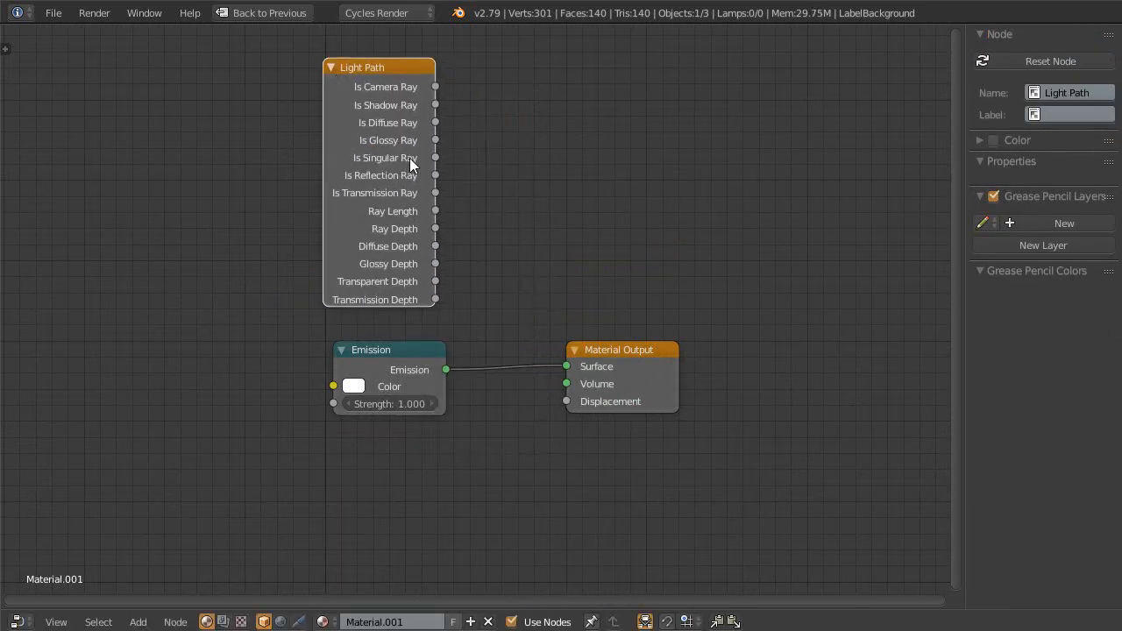
- Insert a Mix Shader node on the link between the Emission node and the Material Output
key(shift+a)
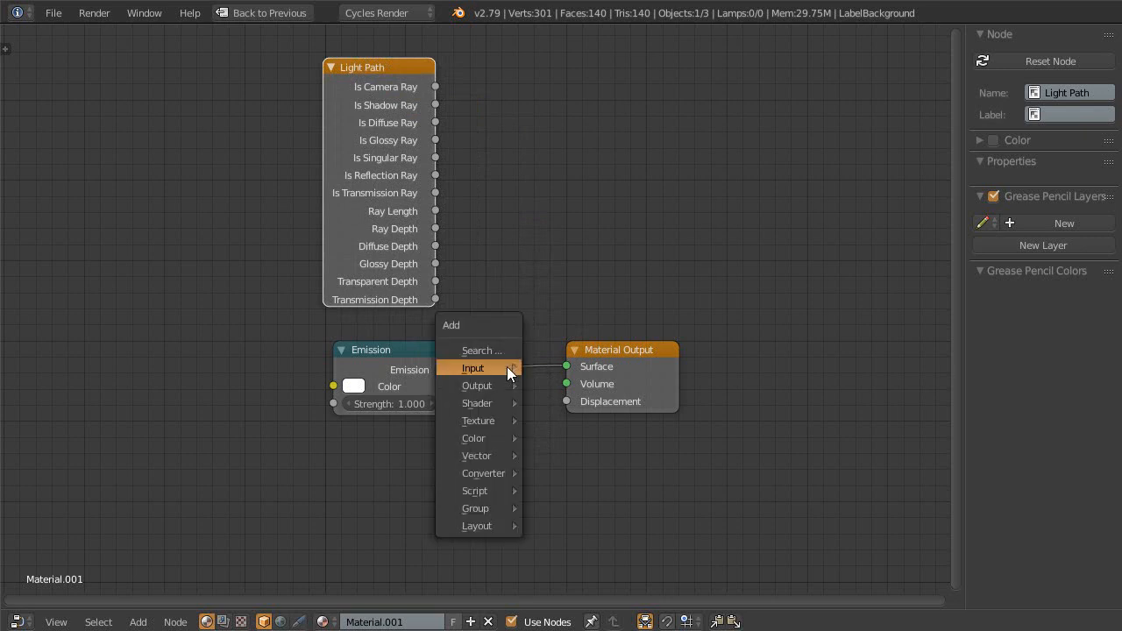
mouse_move(507, 368)
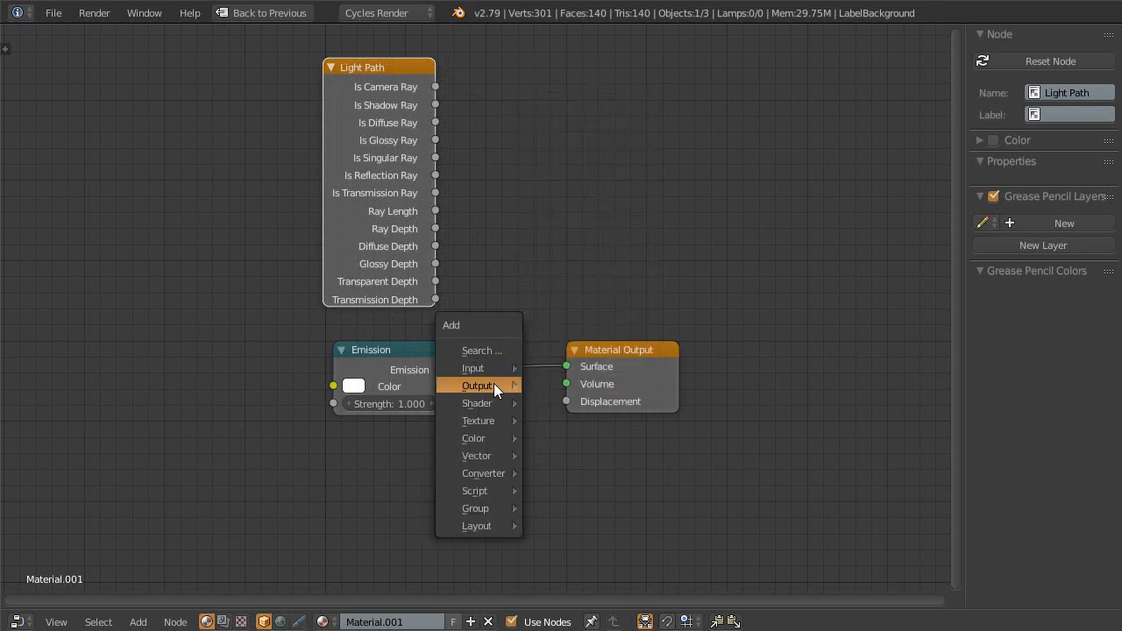
mouse_move(498, 404)
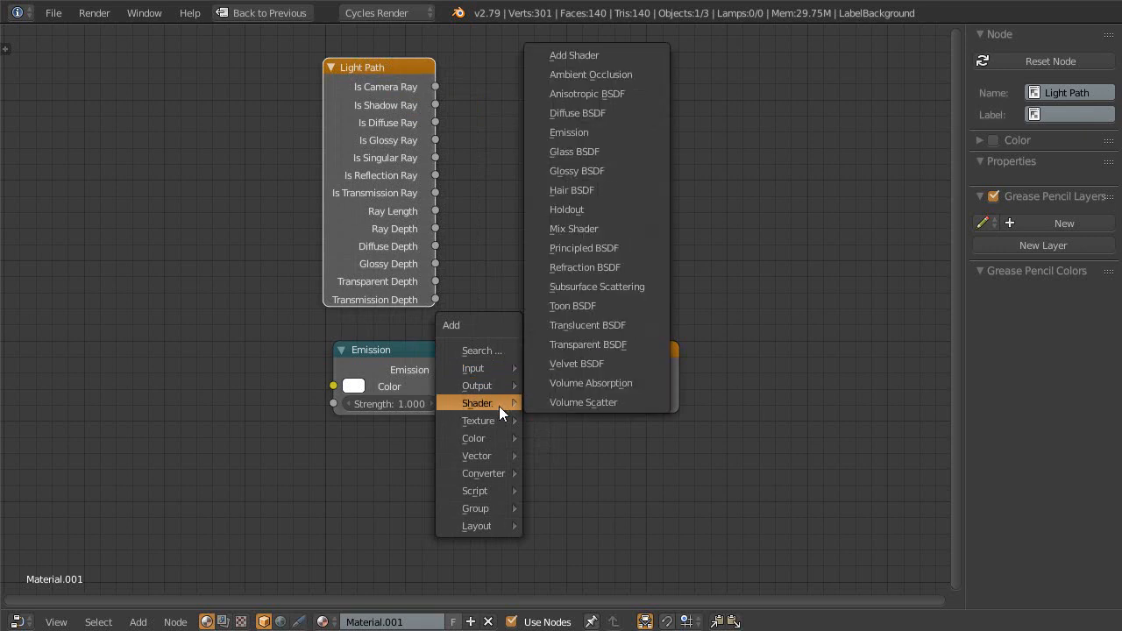
click(575, 227)
click(454, 328)
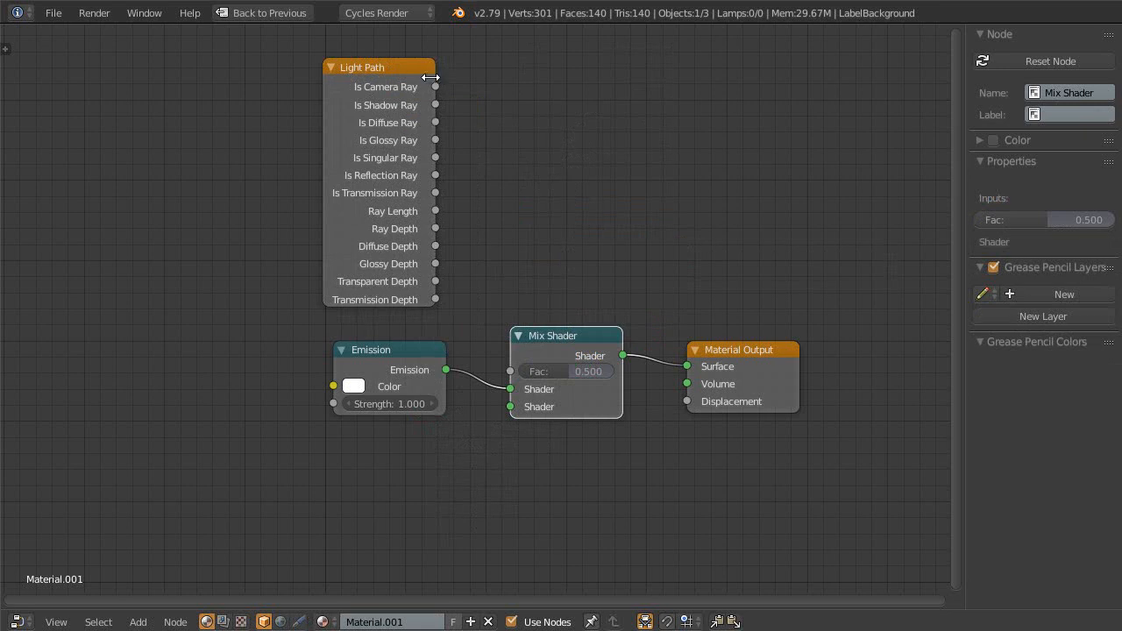
- Link Is Camera Ray to the Mix Shader's Fac, reroute Emission to its second Shader input and place the Emission node lower
drag(435, 87, 509, 371)
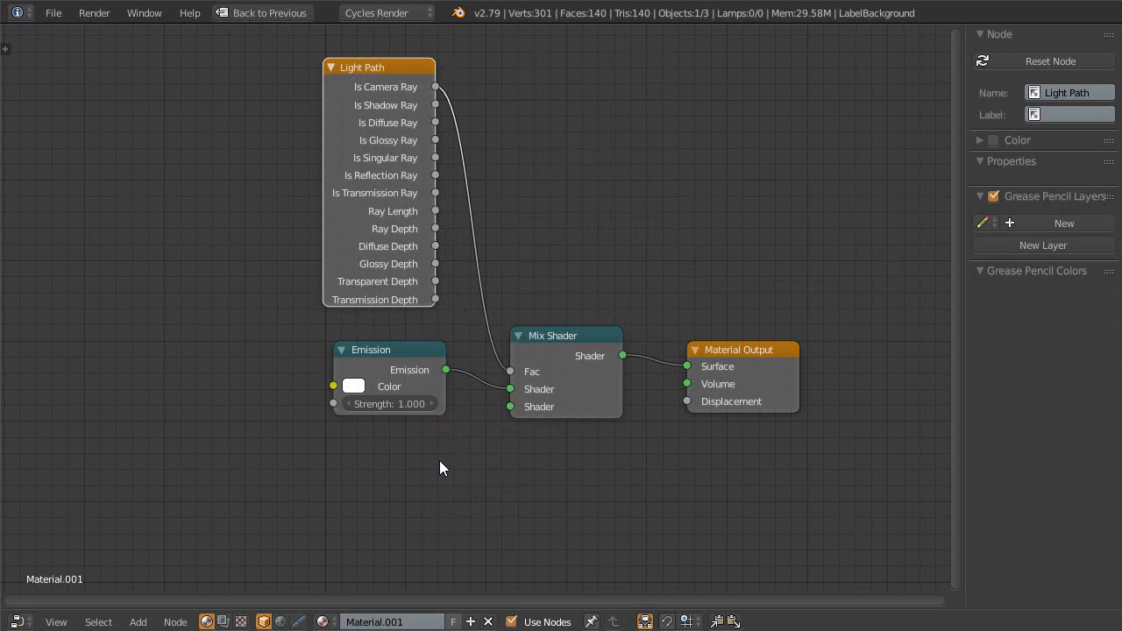
drag(508, 390, 509, 407)
drag(376, 348, 355, 457)
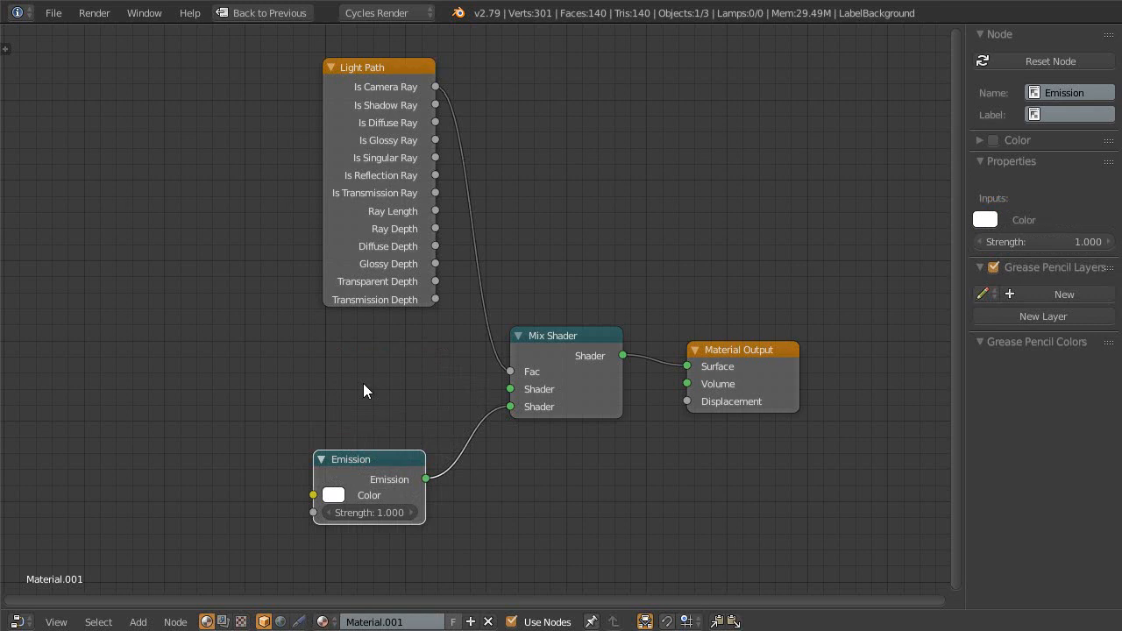
- Add a Transparent BSDF node above the Emission node and link it to the Mix Shader's first Shader input
key(shift+a)
mouse_move(363, 383)
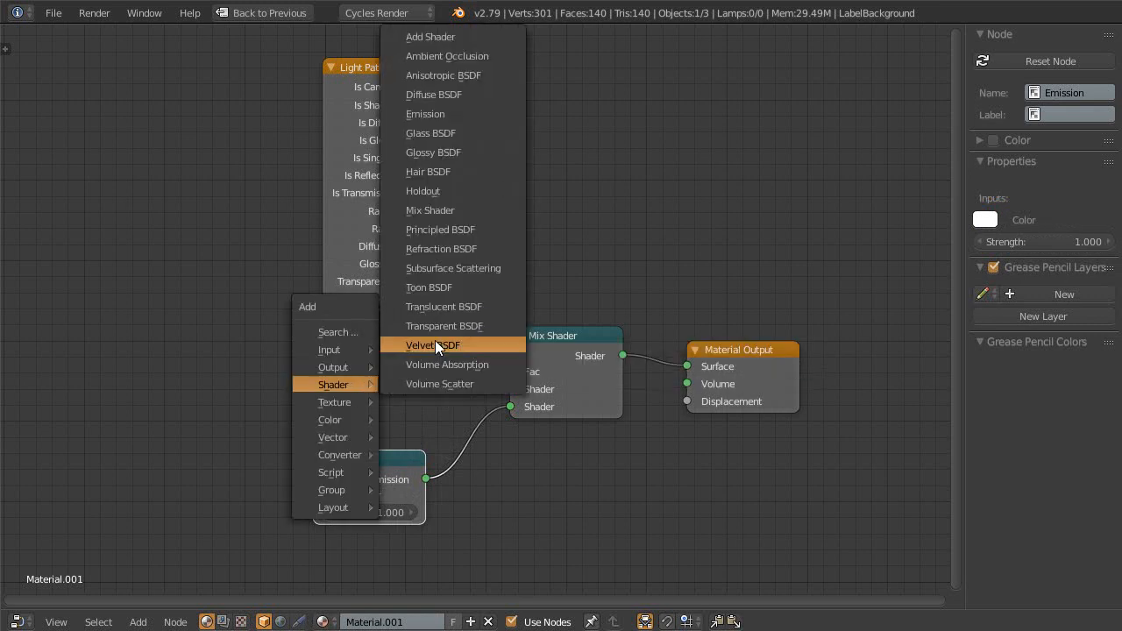
click(464, 331)
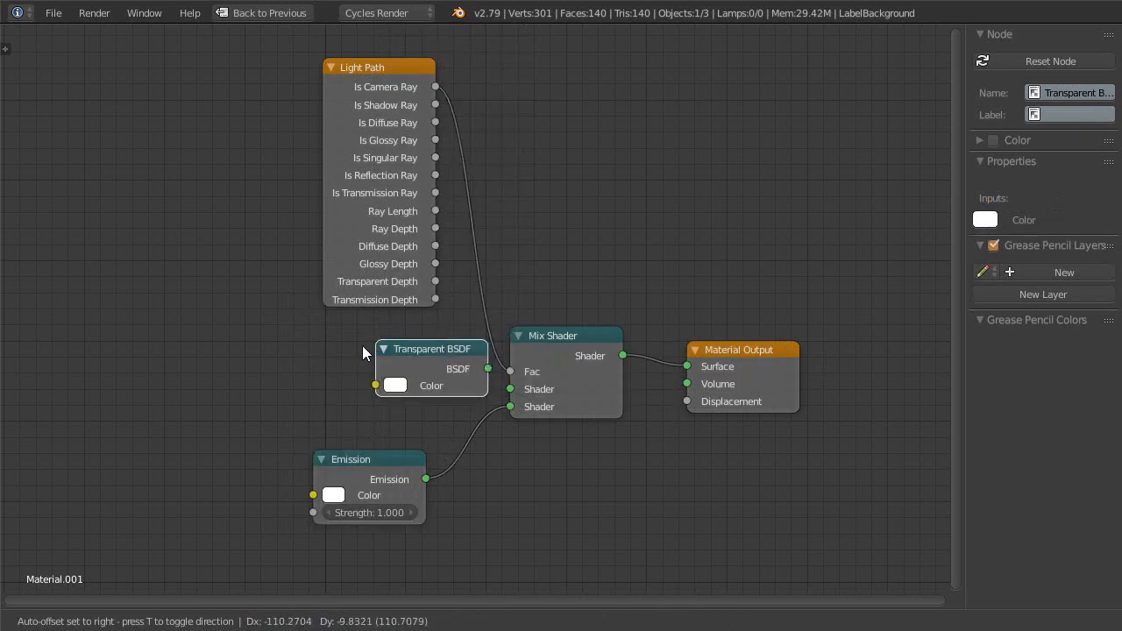
click(322, 353)
scroll(442, 423, up, 2)
middle_drag(442, 422, 415, 333)
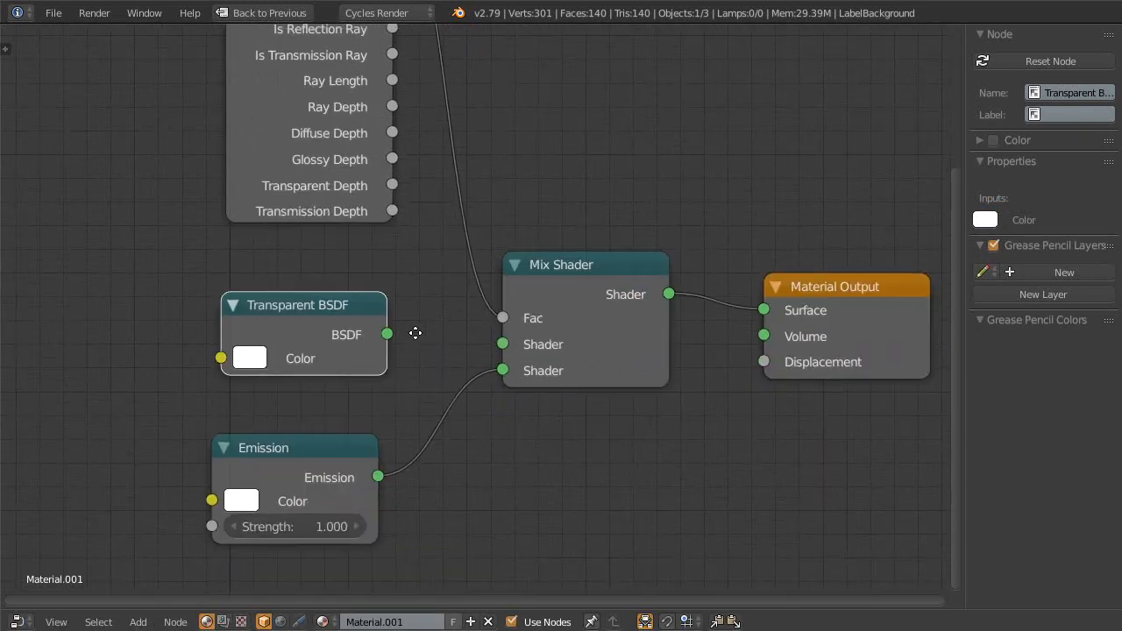
drag(386, 333, 502, 343)
- Preview the white emission material in Rendered shading in the enlarged 3D view and return to Solid shading
scroll(422, 296, down, 1)
middle_drag(421, 297, 294, 313)
key(shift+space)
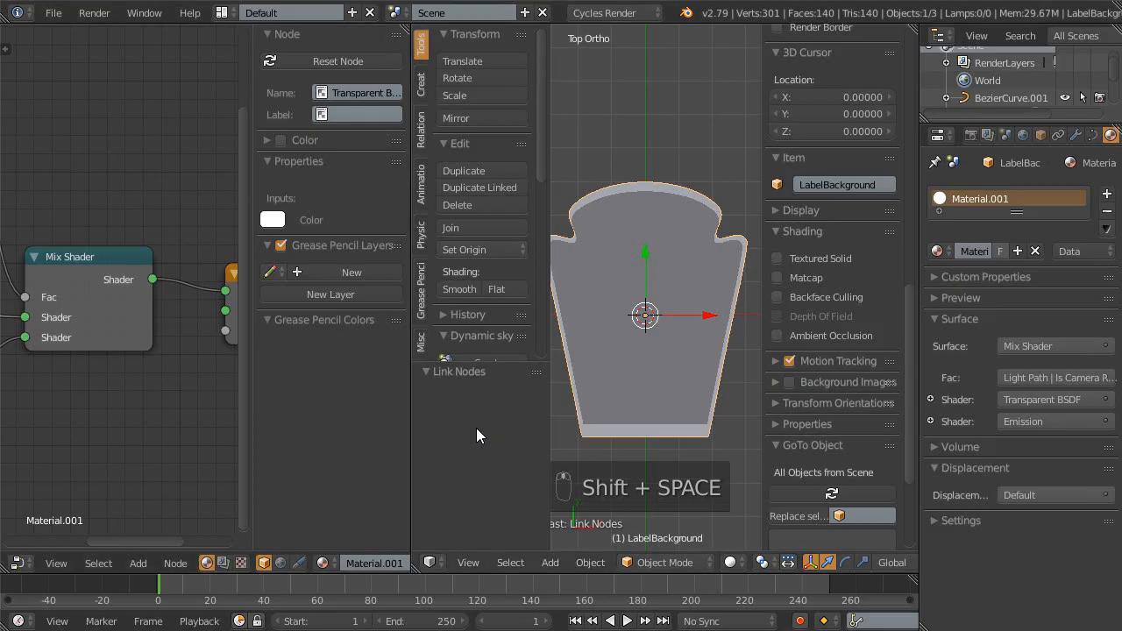
key(shift+z)
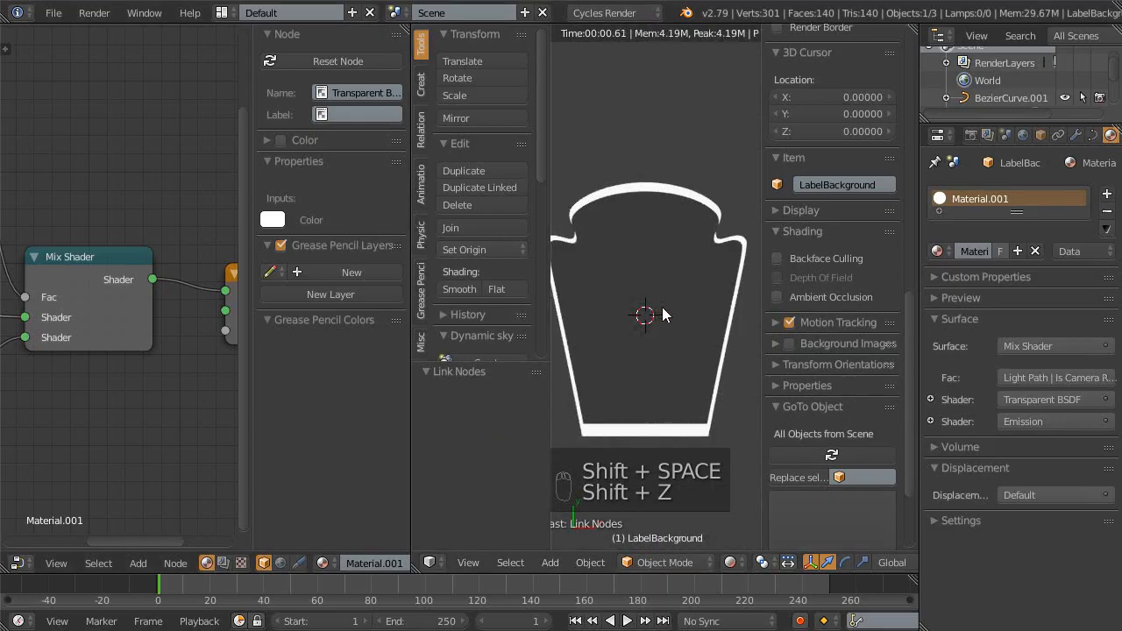
key(shift+space)
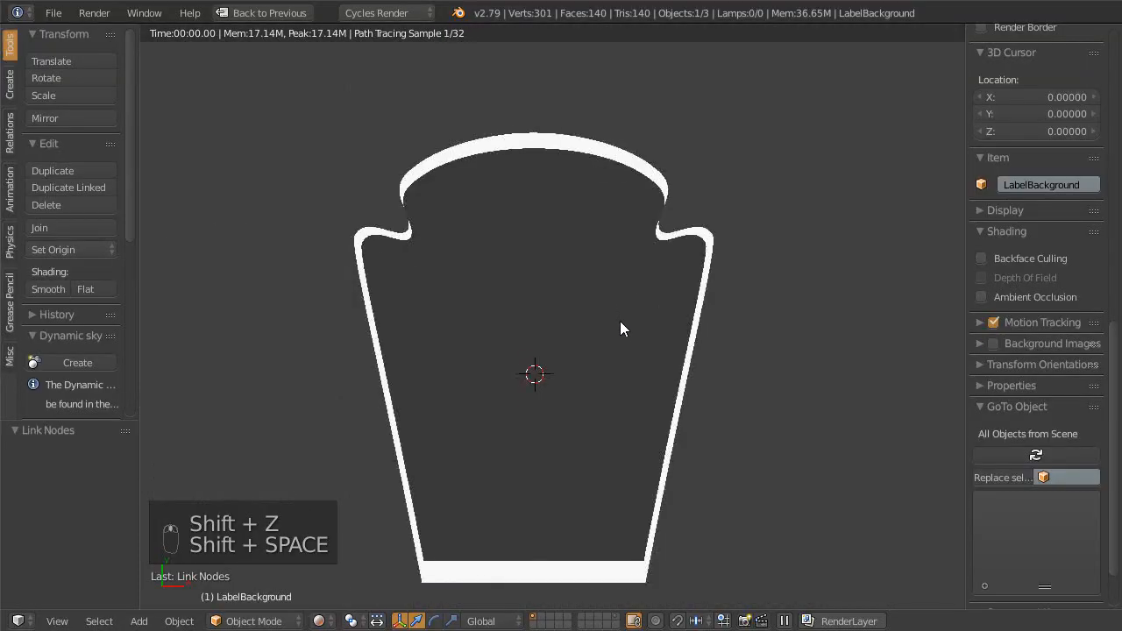
middle_drag(603, 328, 578, 336)
middle_drag(548, 298, 489, 328)
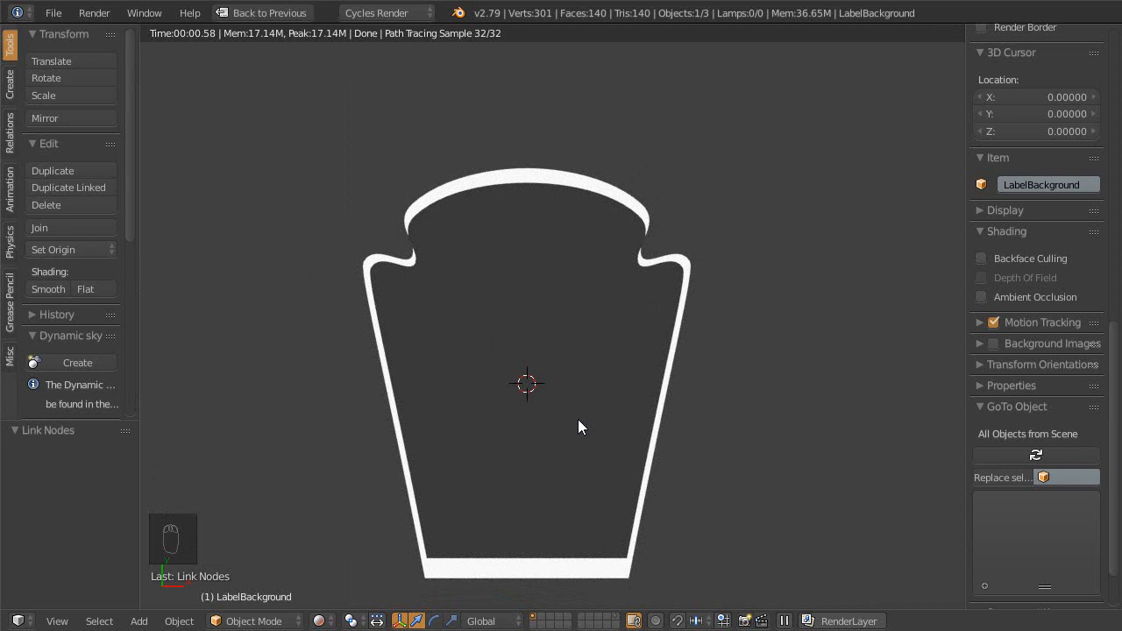
middle_drag(578, 419, 569, 414)
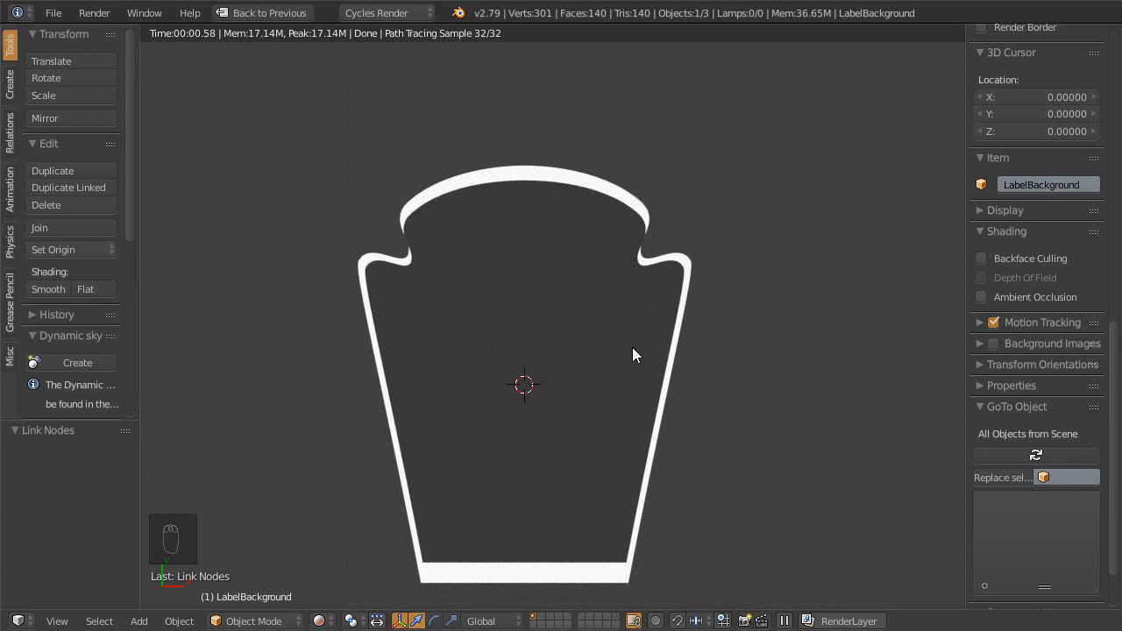
key(shift+z)
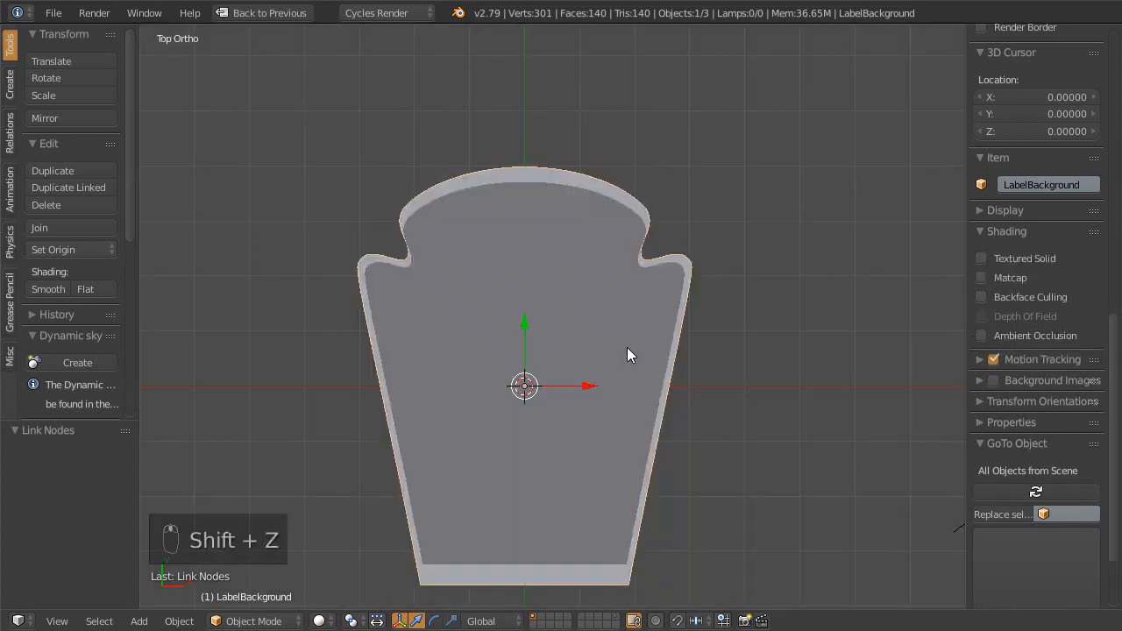
- Give the smaller LabelBackground.001 shape a material slot with Material.001 and rename that material White
right_click(610, 223)
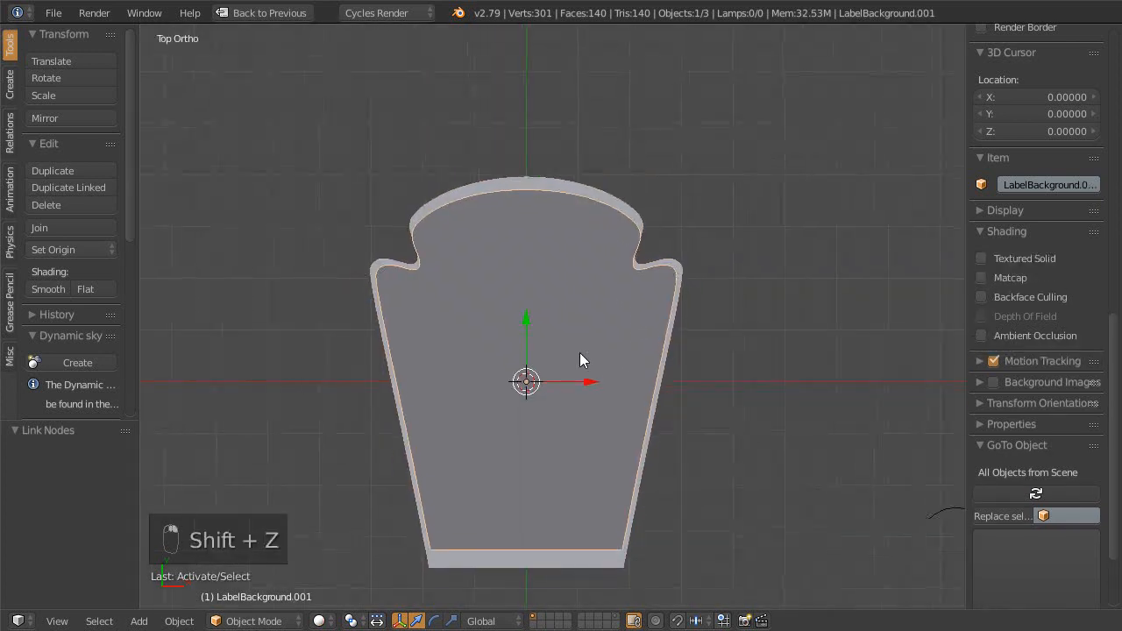
key(shift+space)
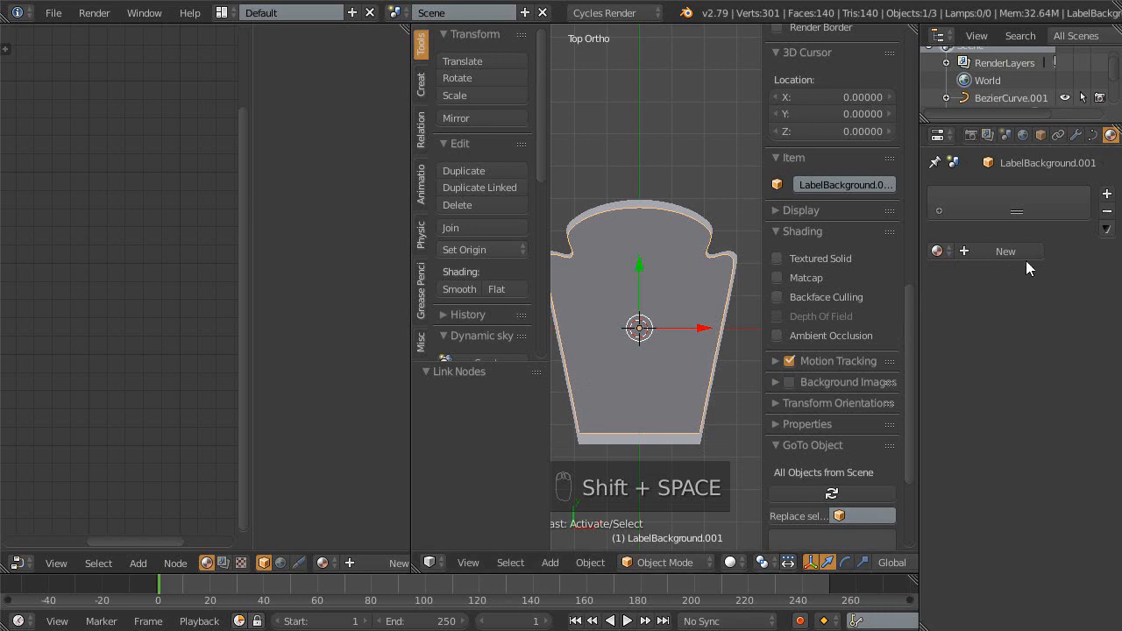
click(1107, 194)
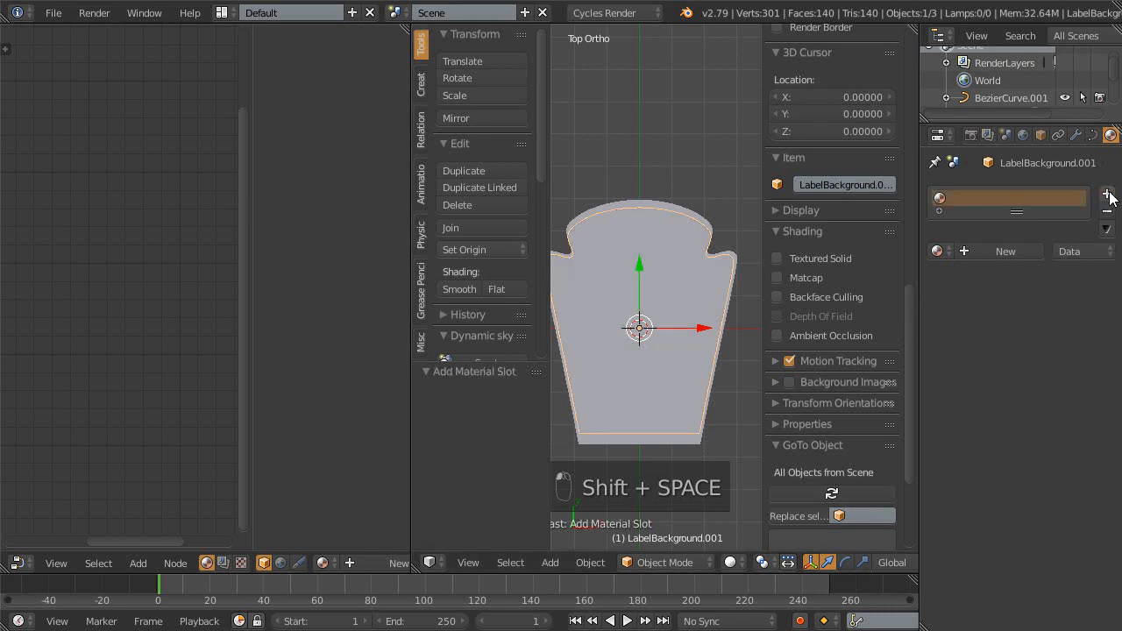
click(937, 253)
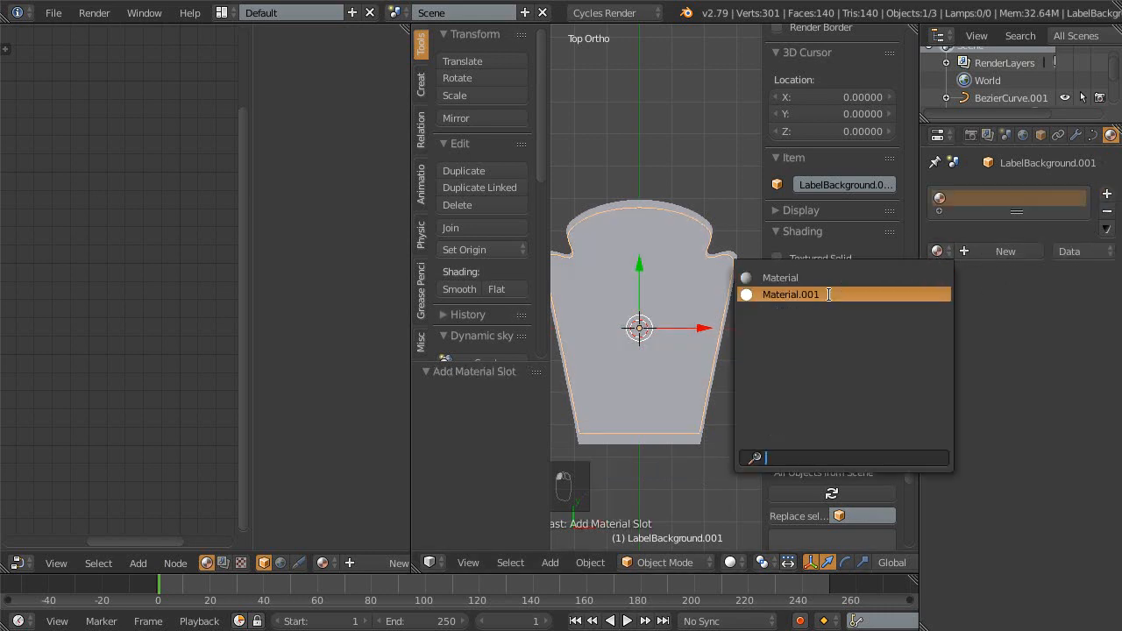
click(790, 294)
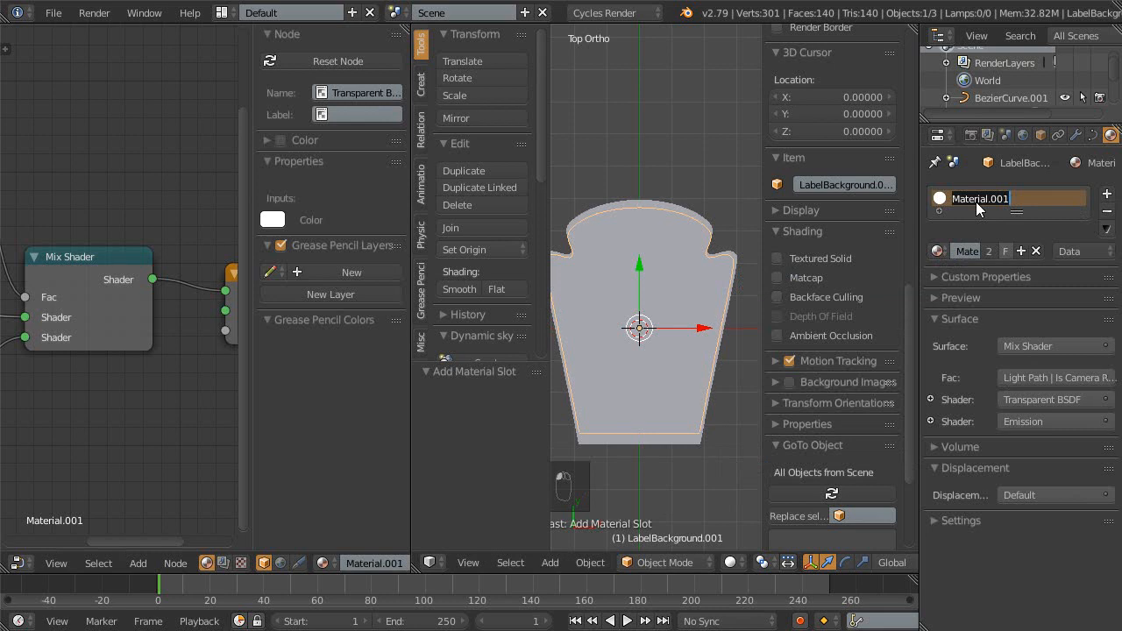
text(te)
key(Return)
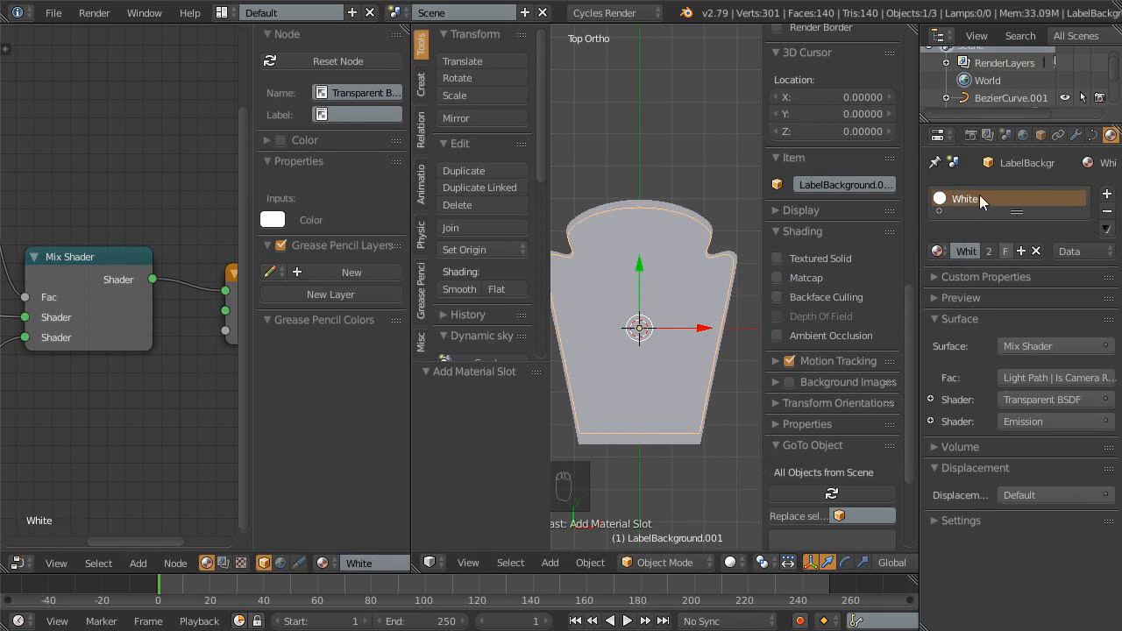
- Make an independent copy of the White material for the smaller label and name it Gold
click(1021, 251)
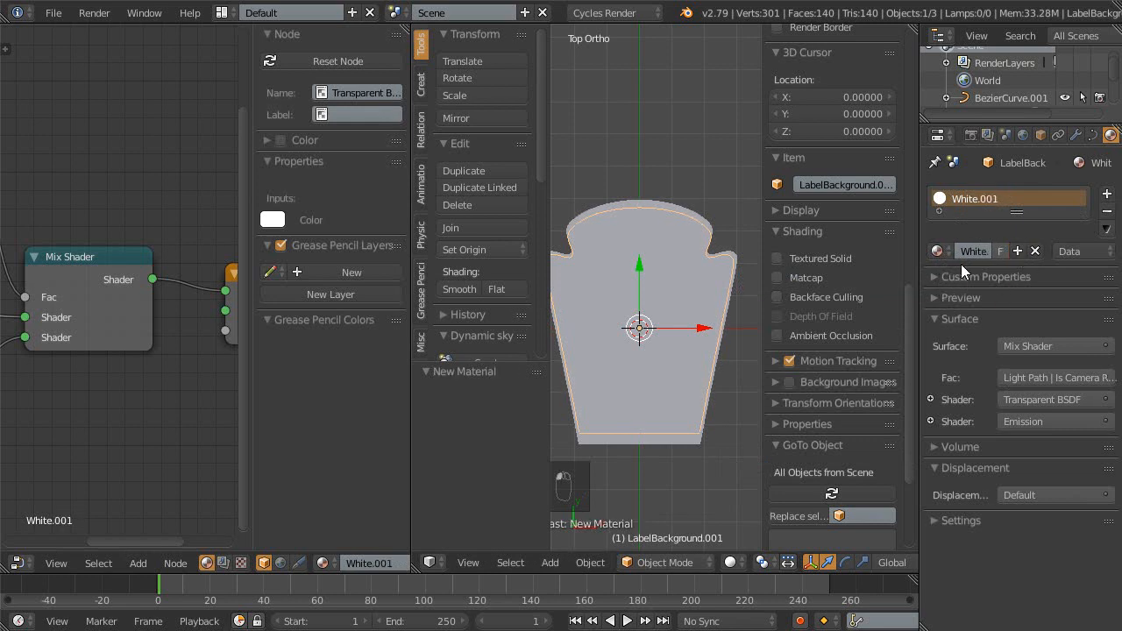
double_click(1001, 199)
text(Gold)
key(Return)
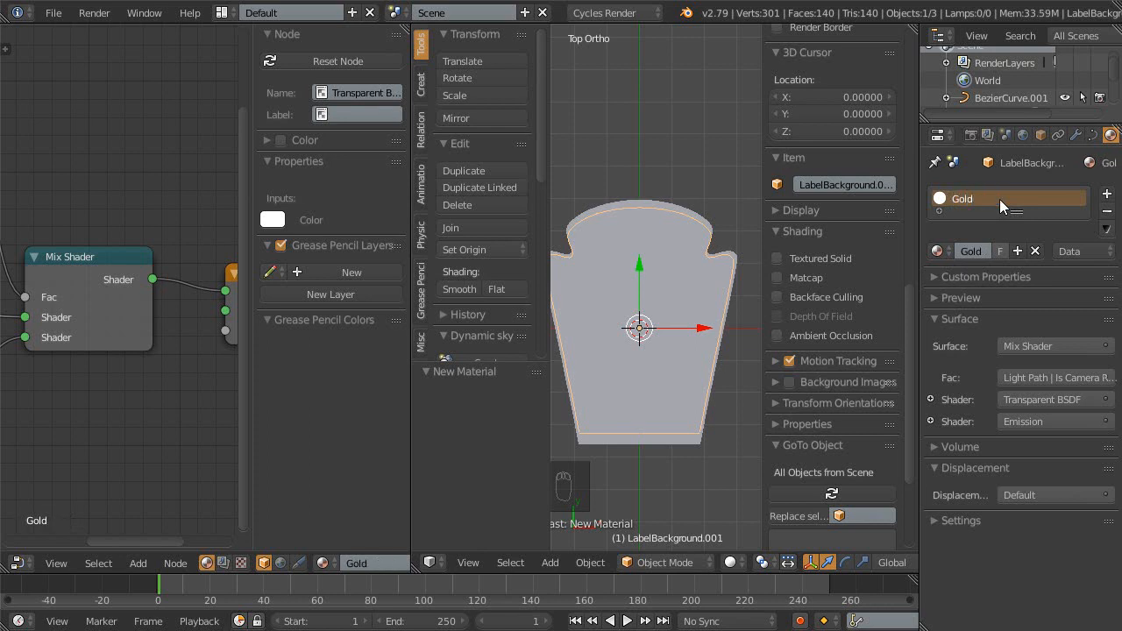
- Set the Gold material's Emission colour to a golden orange with RGB 1.000, 0.451, 0.028
key(ctrl+space)
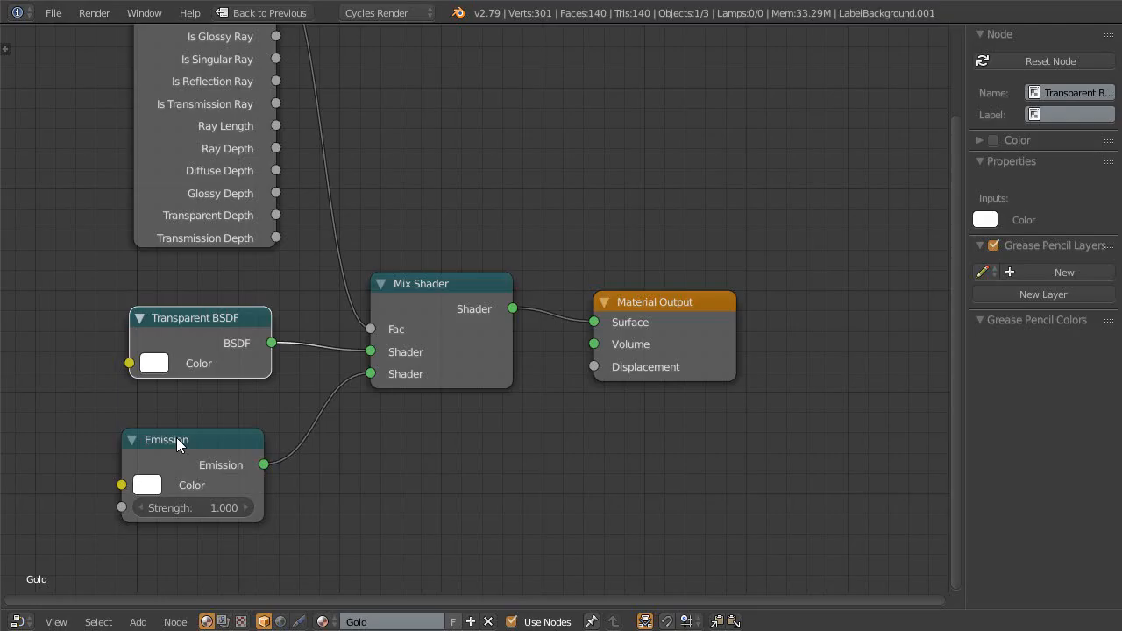
middle_drag(148, 388, 221, 395)
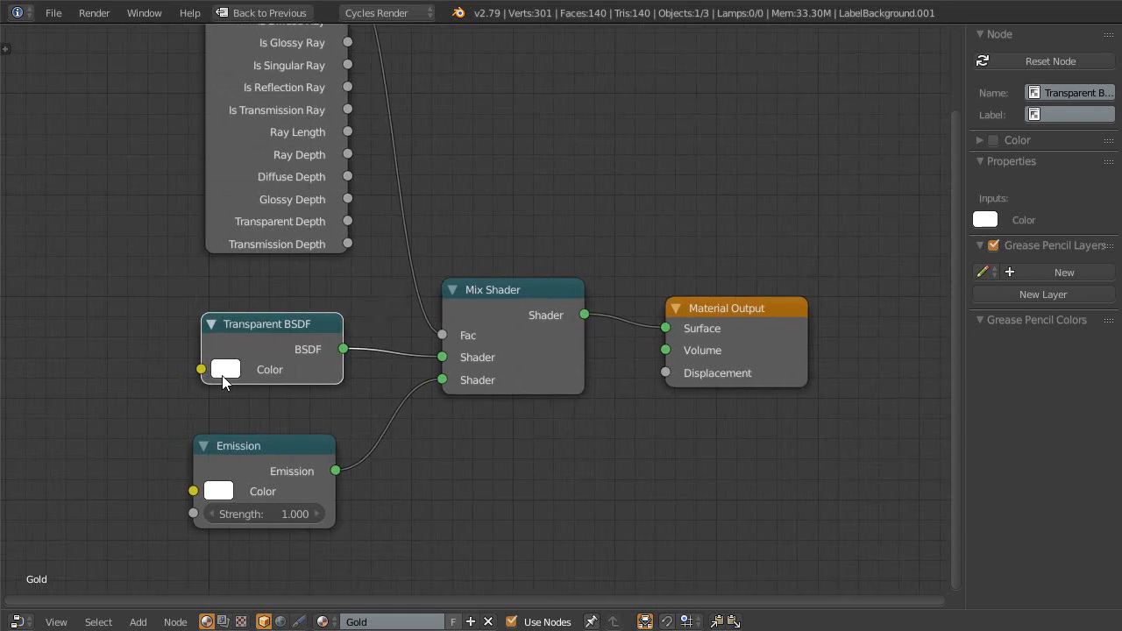
click(221, 494)
click(223, 369)
click(219, 491)
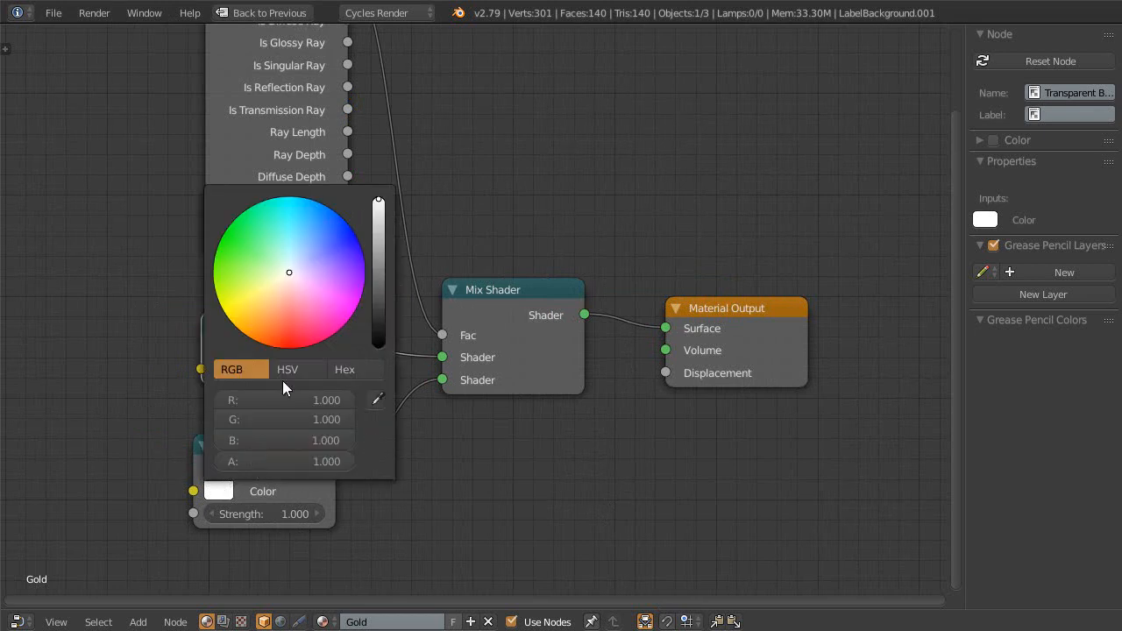
drag(254, 313, 251, 321)
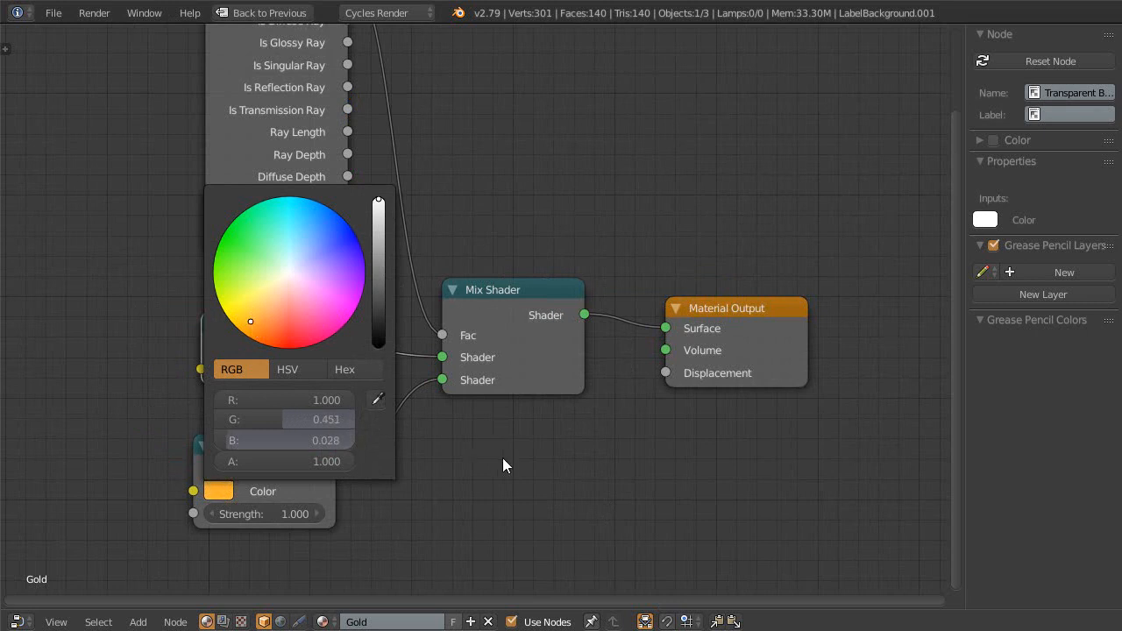
key(shift+space)
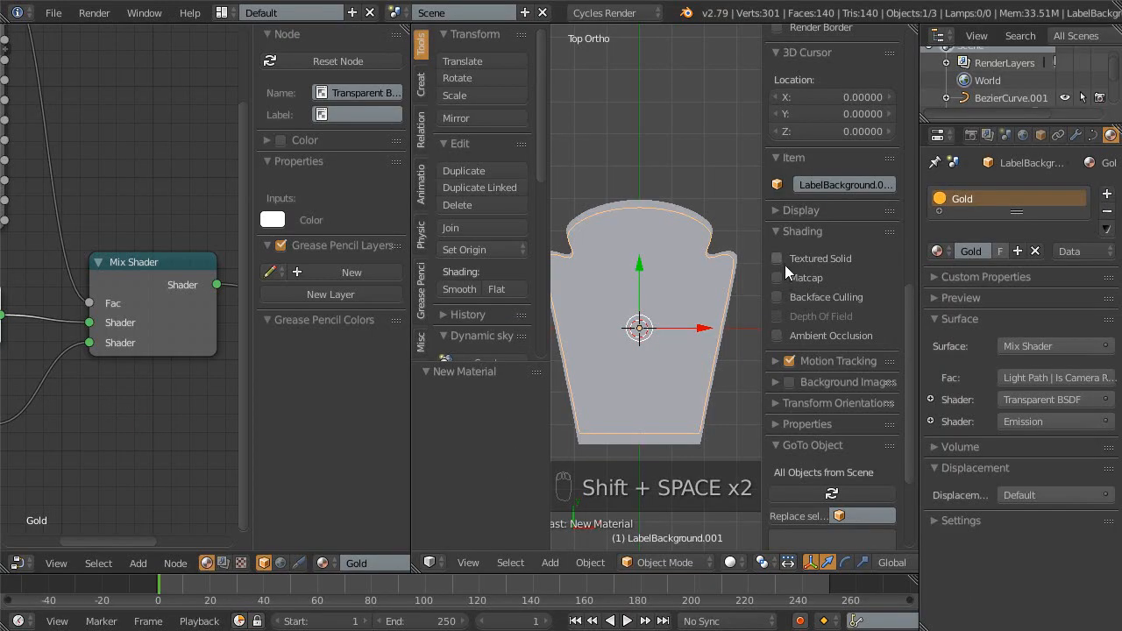
- Preview the gold label on the white one in Rendered shading, then return to Solid shading and save the file
key(shift+z)
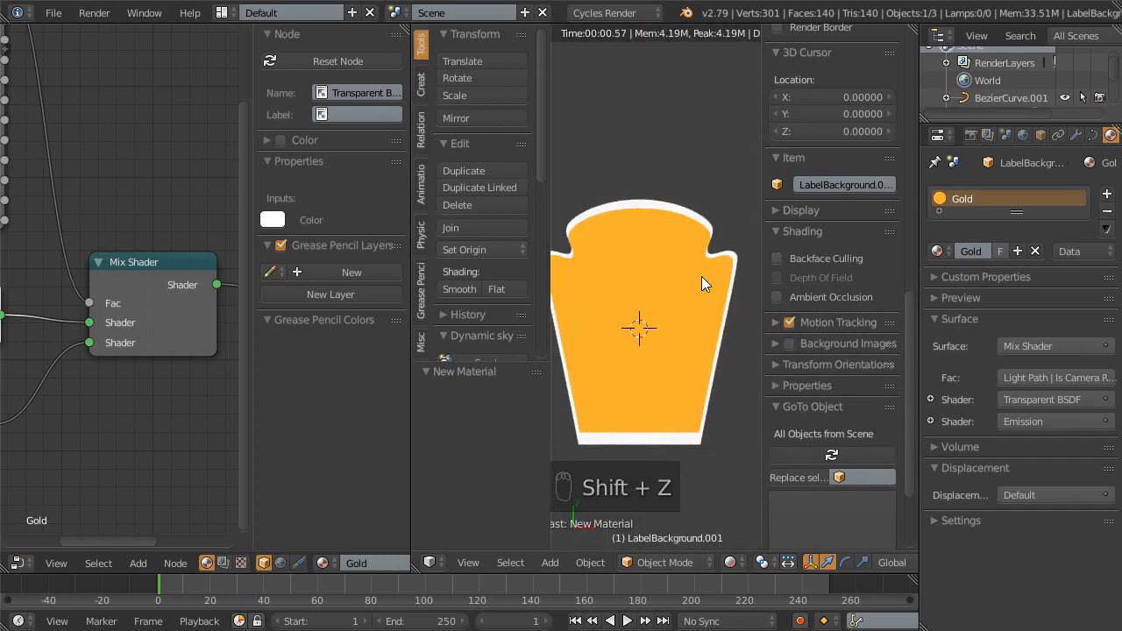
key(shift+z)
key(shift+z)
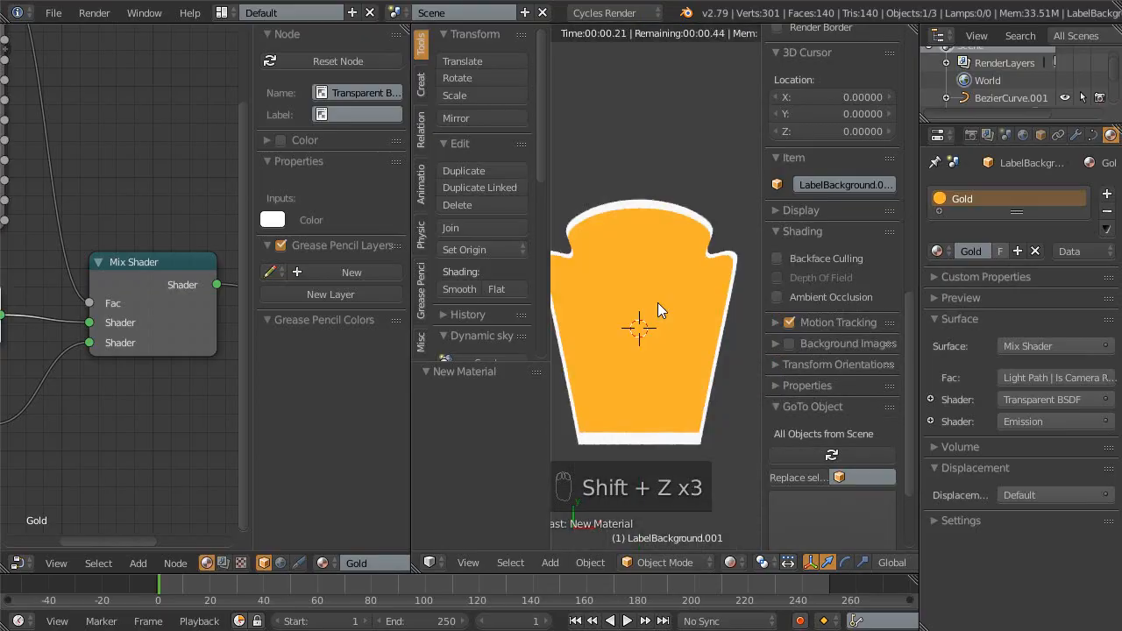
key(shift+space)
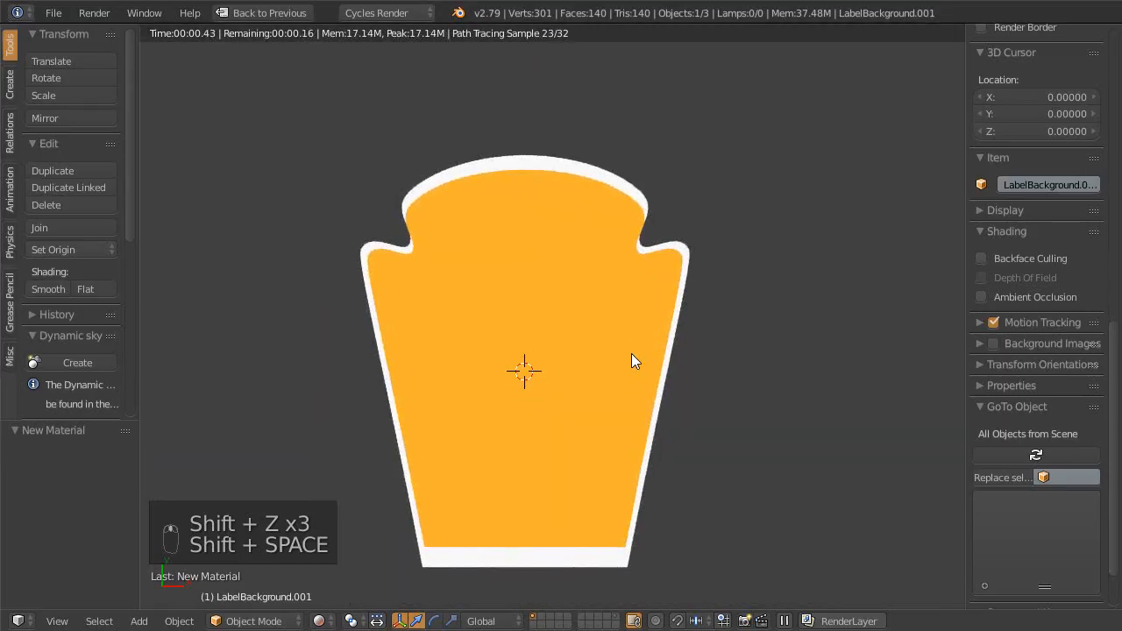
key(shift+z)
key(ctrl+s)
click(611, 348)
- Enter Edit Mode on the smaller LabelBackground.001 curve and display the view in Material shading
shift+middle_drag(610, 346, 599, 306)
key(Tab)
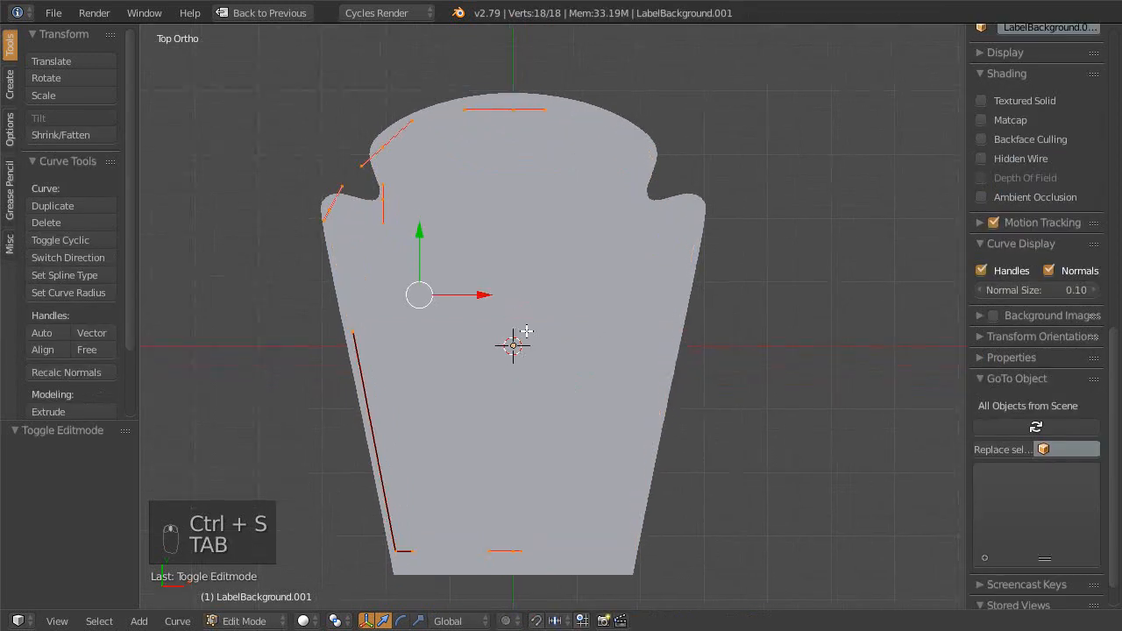
shift+middle_drag(517, 316, 543, 334)
scroll(542, 334, up, 1)
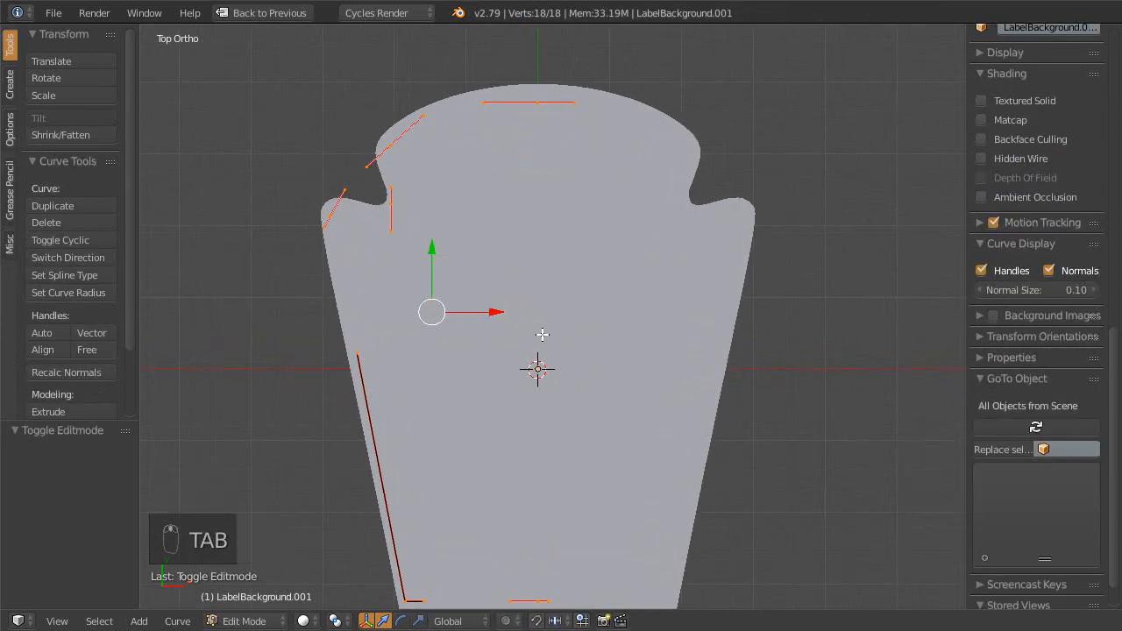
key(alt+z)
key(Escape)
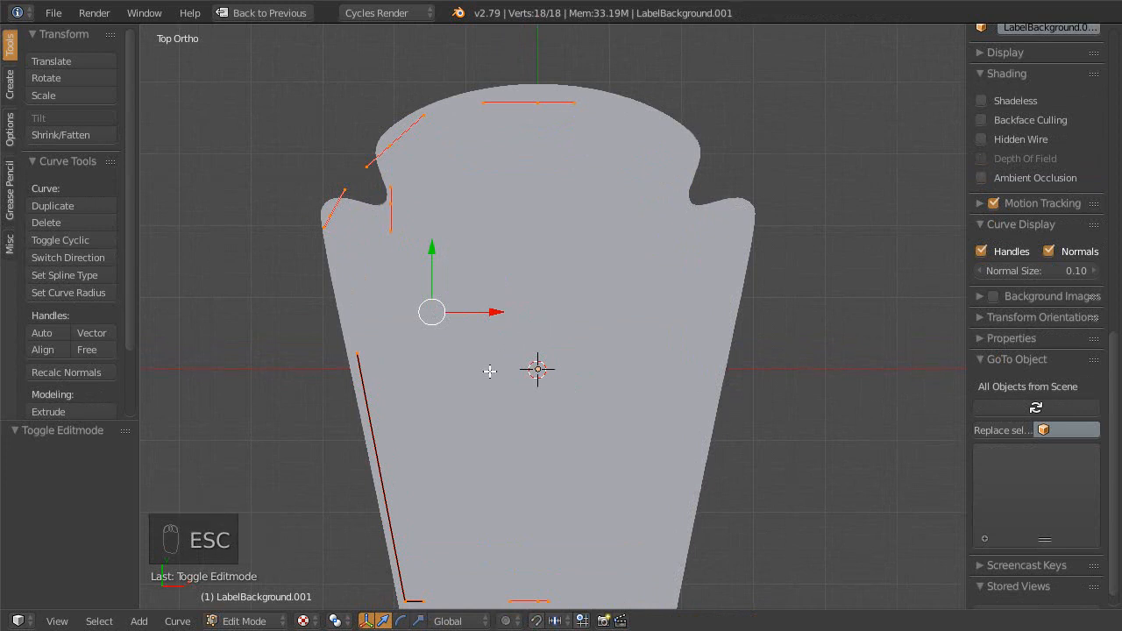
click(303, 621)
click(337, 523)
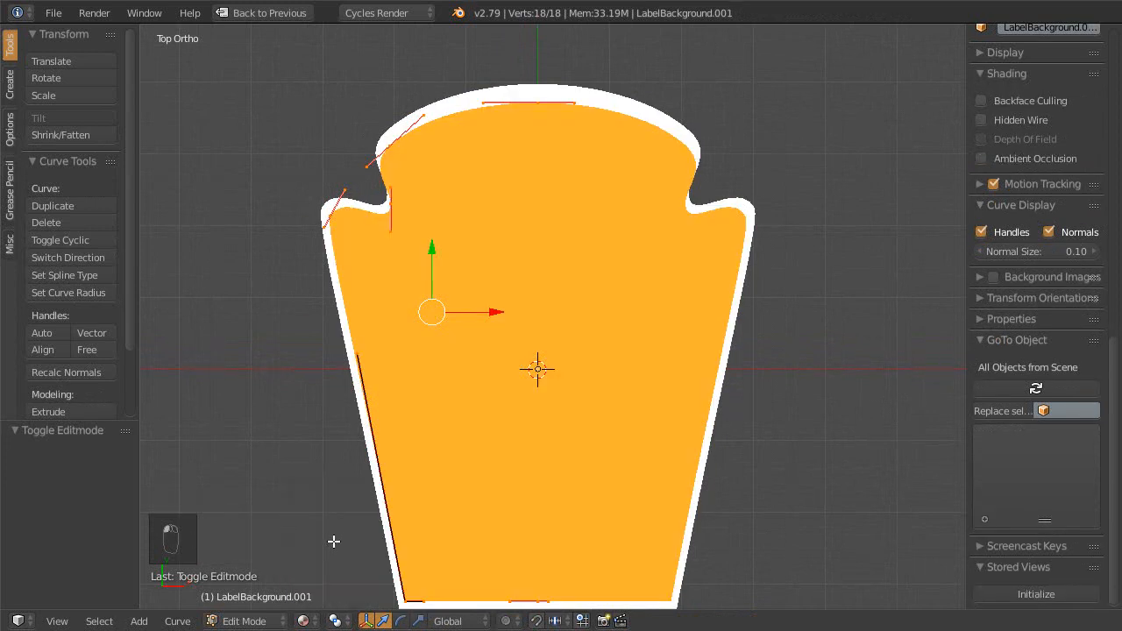
- Select the gold curve's arc, notch, shoulder and lower corner points on its left half, leaving out the top and bottom centre points
shift+middle_drag(469, 312, 483, 286)
right_click(415, 122)
shift+right_click(423, 179)
shift+right_click(373, 194)
mouse_move(409, 271)
shift+middle_down()
mouse_move(404, 245)
mouse_move(405, 263)
shift+middle_up()
shift+right_click(420, 549)
shift+middle_drag(471, 417, 425, 354)
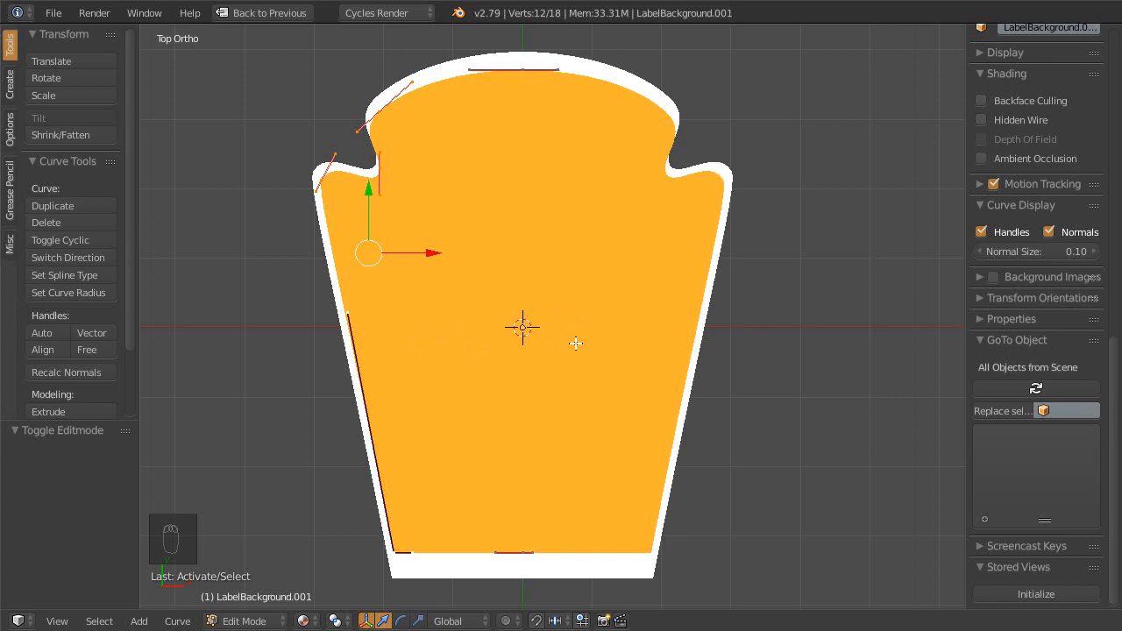
key(s)
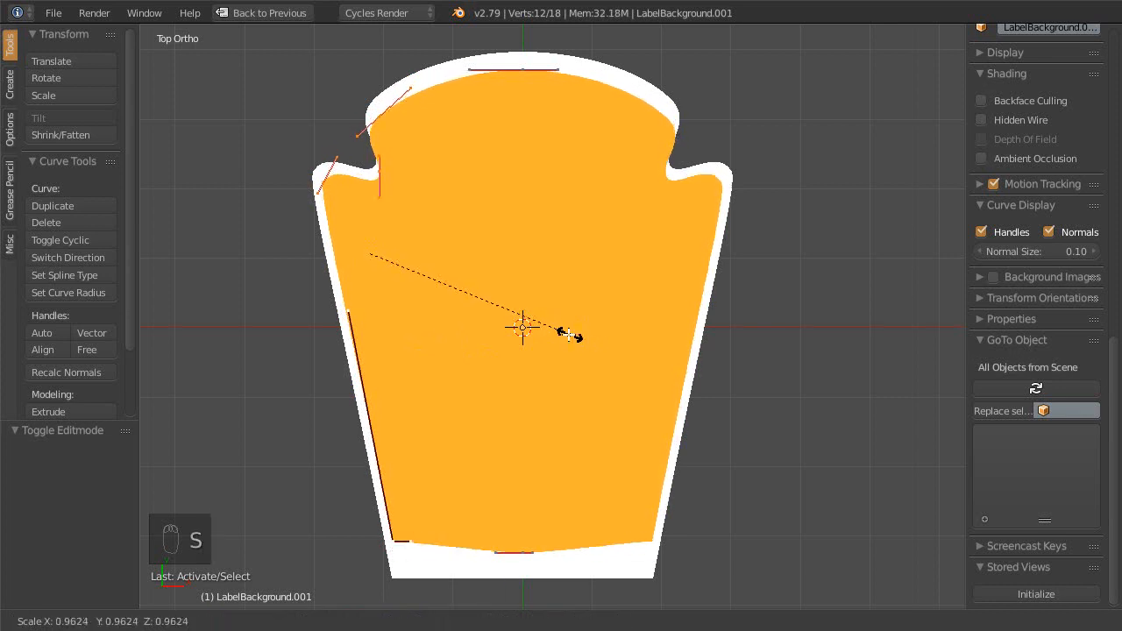
right_click(567, 336)
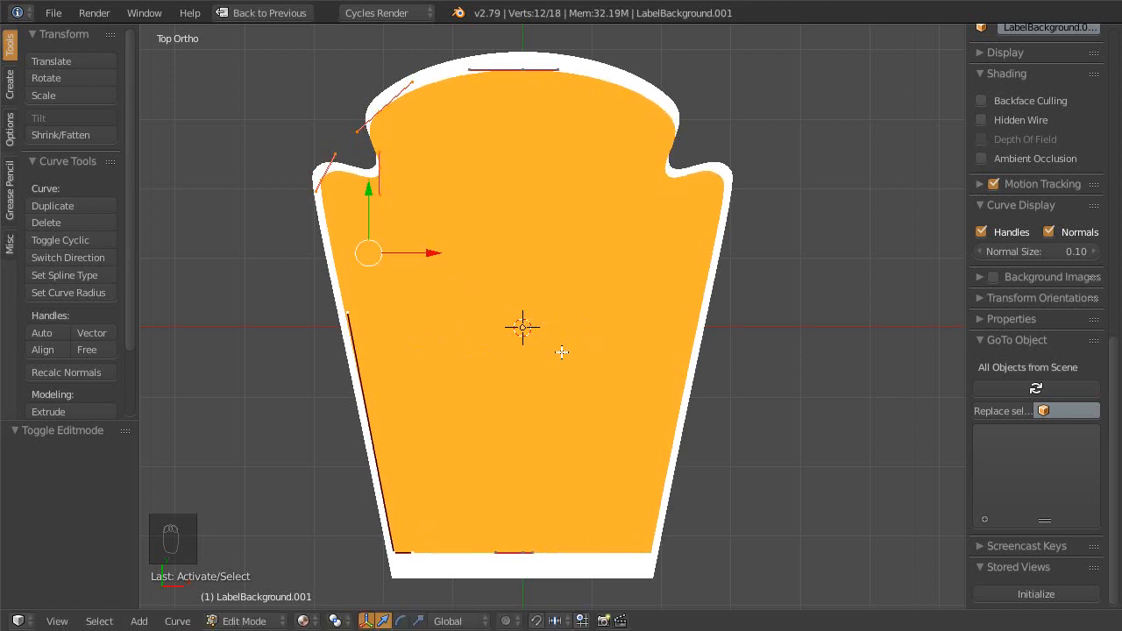
key(s)
key(x)
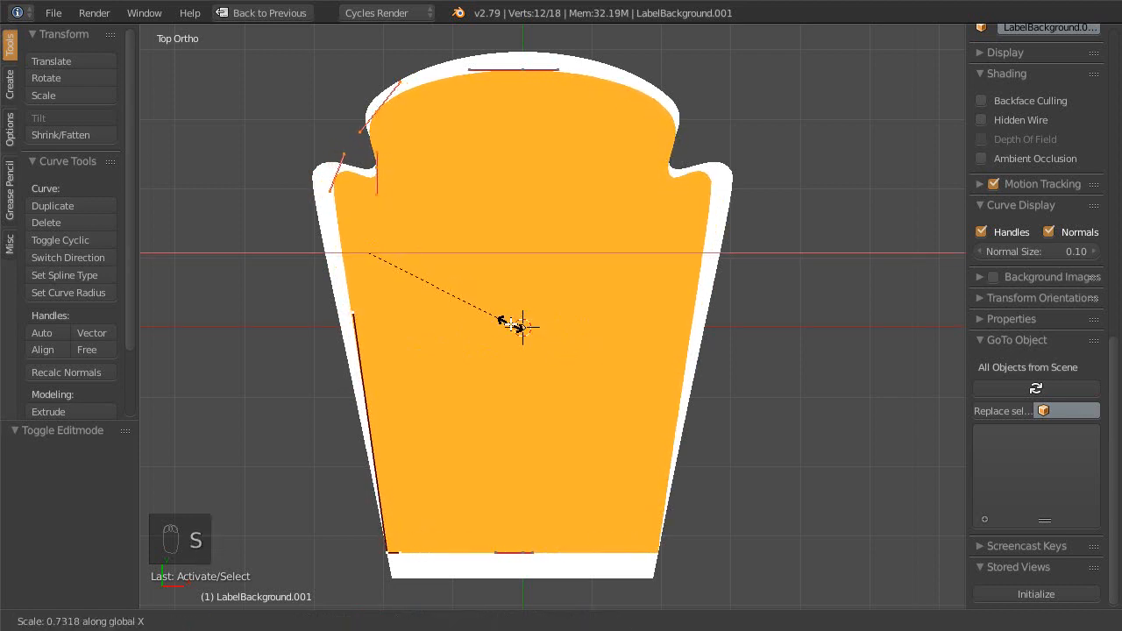
right_click(551, 335)
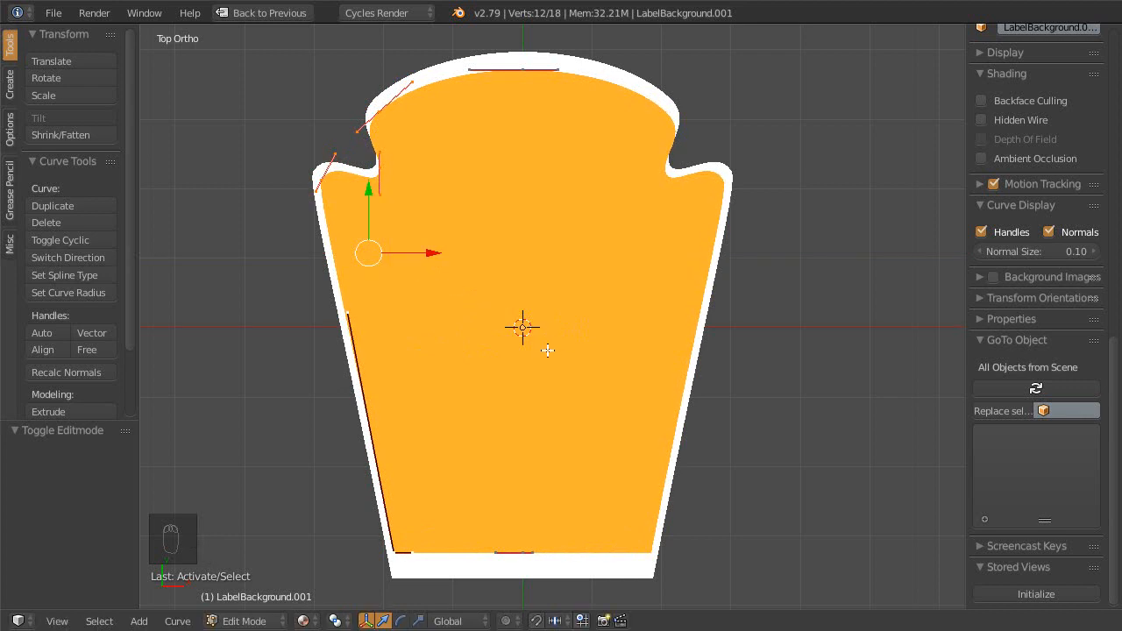
key(shift+c)
key(KP_Decimal)
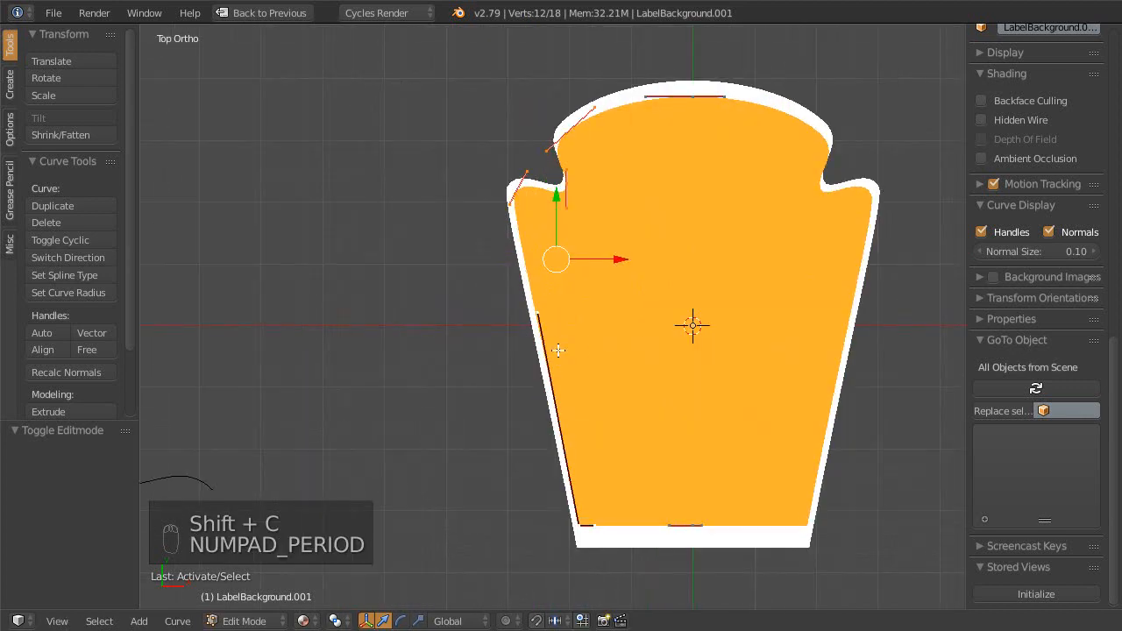
shift+middle_drag(621, 350, 526, 355)
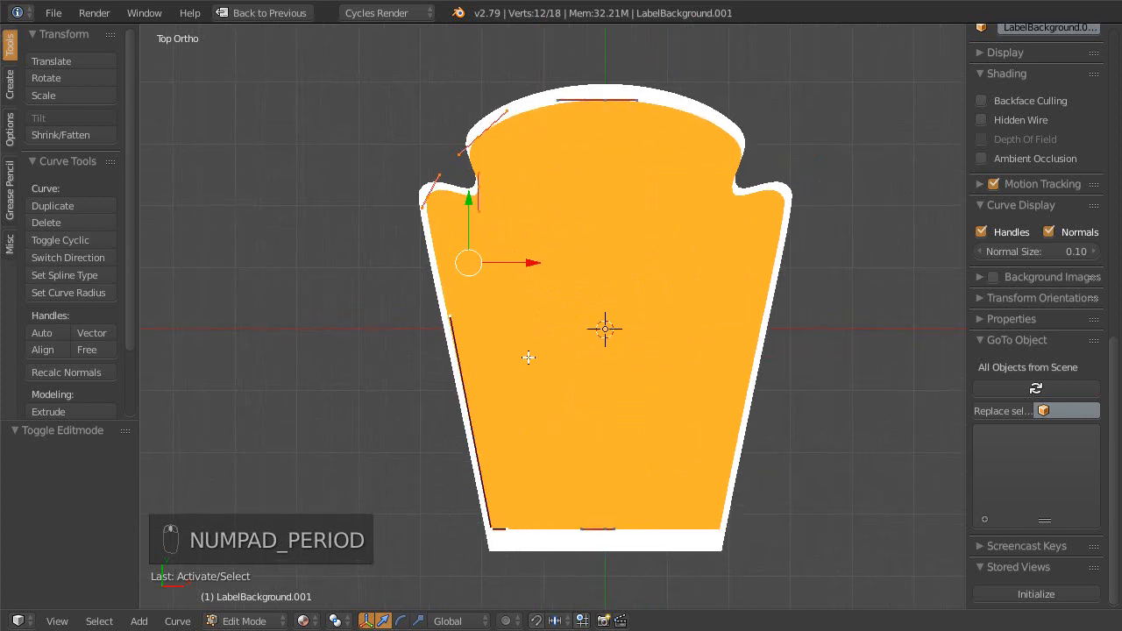
key(s)
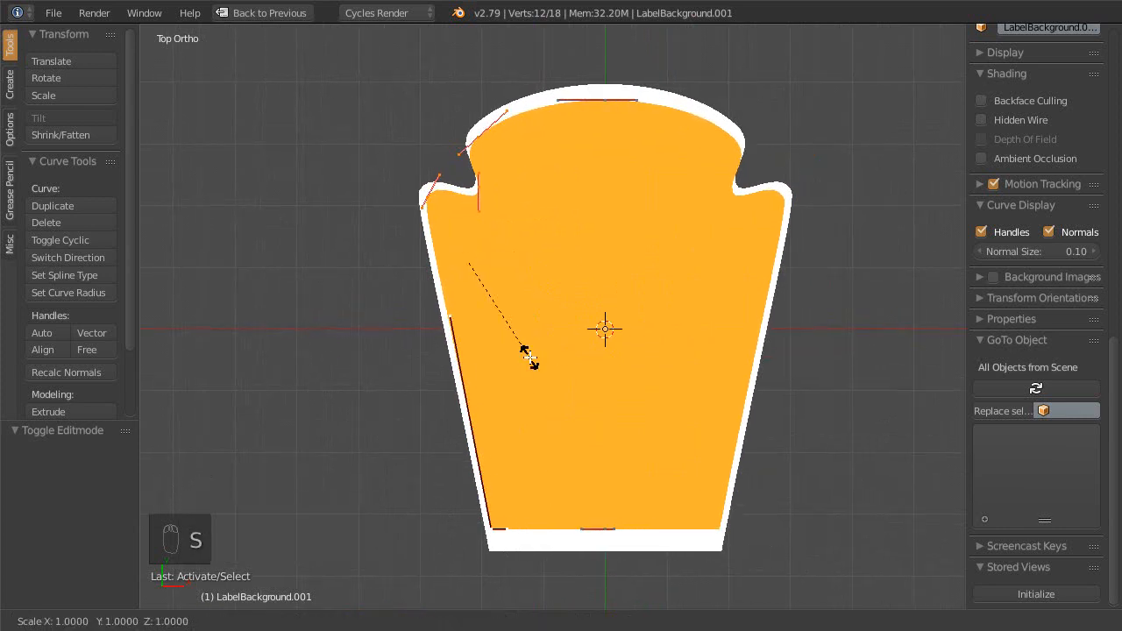
right_click(529, 356)
key(Escape)
key(Escape)
- Use the 3D cursor as pivot point and scale the selected gold outline points along X by about 0.951
key(period)
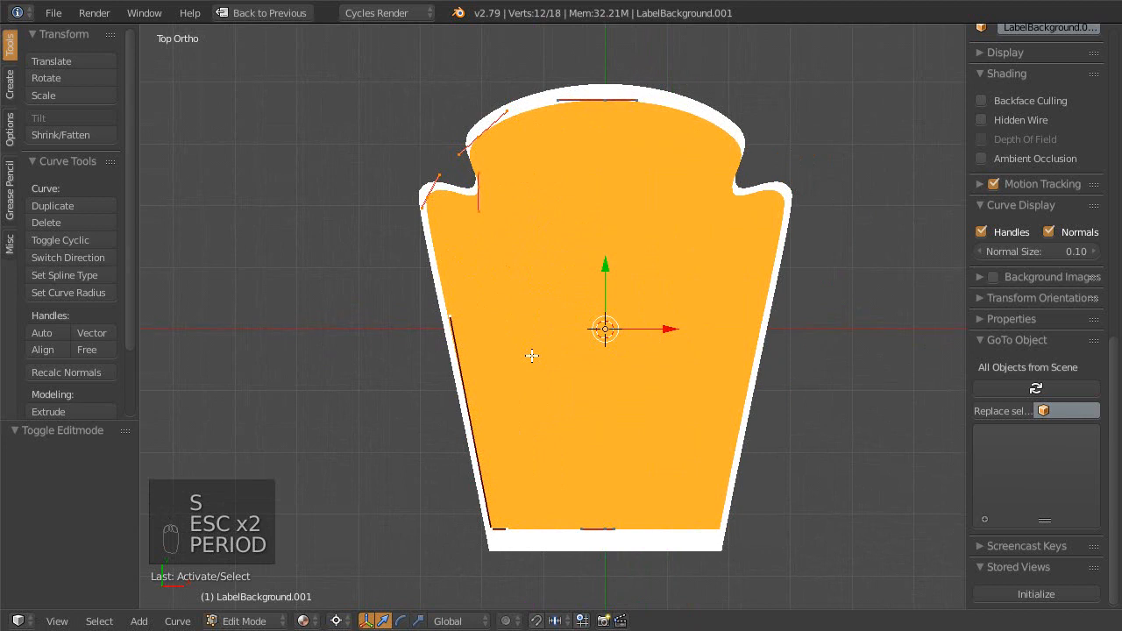
key(s)
key(x)
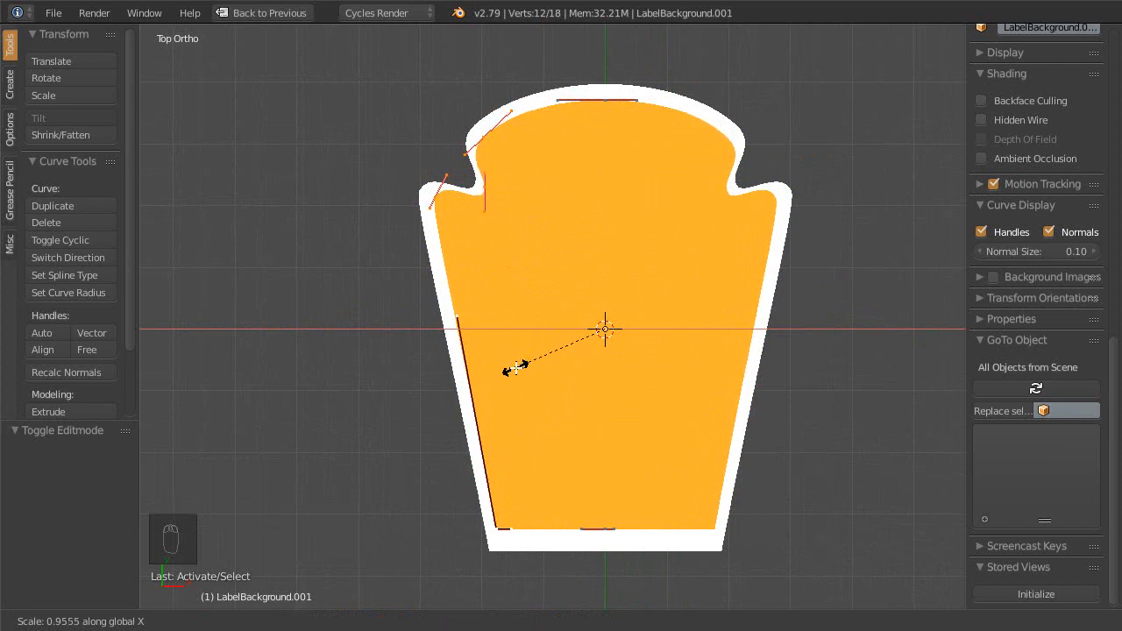
click(517, 367)
- Move the gold outline's left arc point and notch point inward along X by about 0.027
shift+middle_drag(533, 320, 546, 366)
ctrl+middle_drag(544, 347, 528, 329)
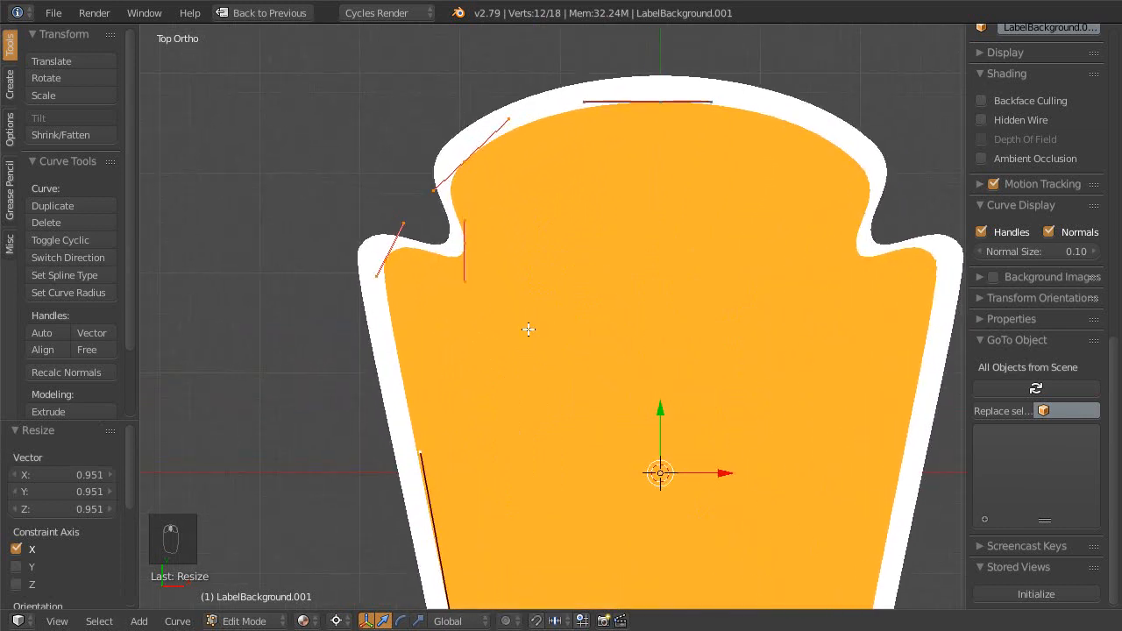
scroll(529, 329, up, 1)
right_click(471, 141)
shift+right_click(478, 238)
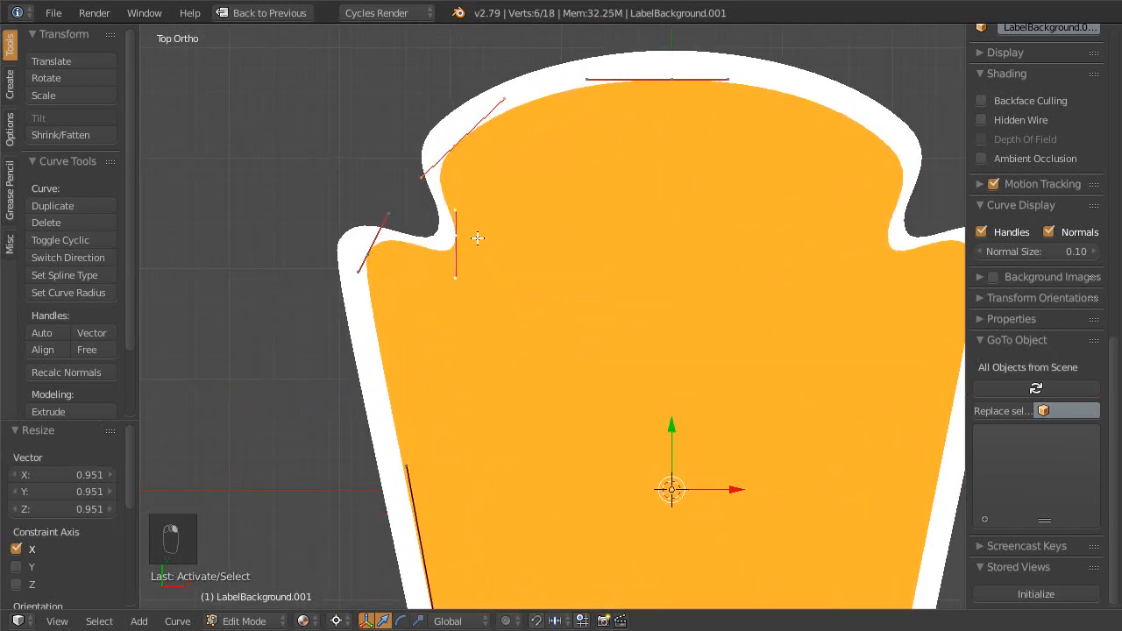
key(g)
key(x)
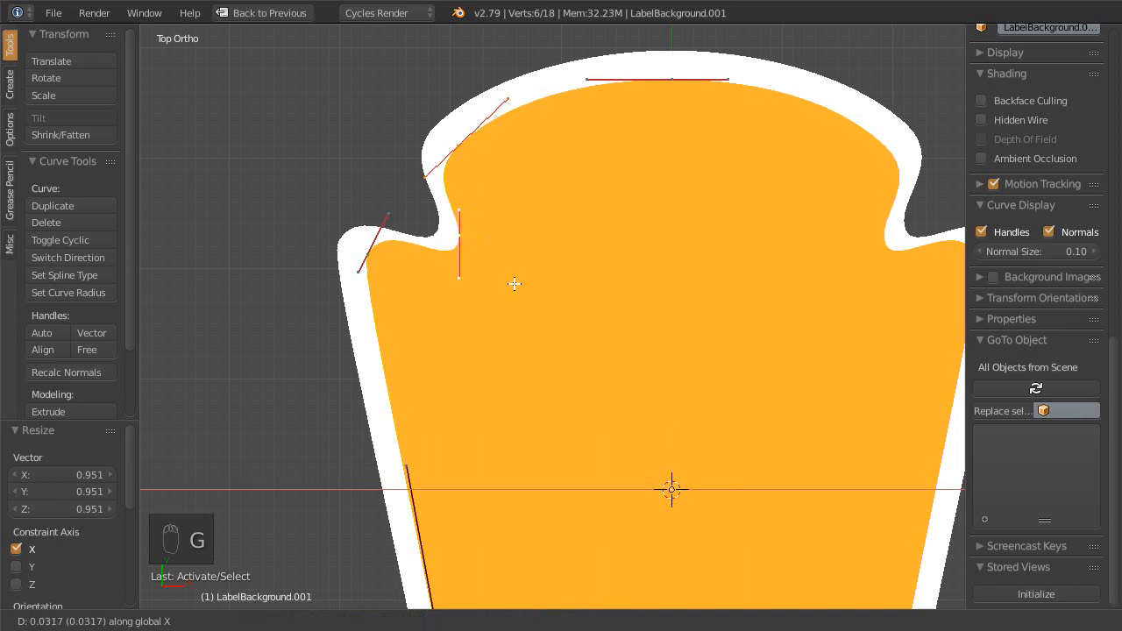
click(506, 292)
- Replace the node editor with the image editor showing the ketchupBottle.png reference, then enlarge the 3D view again
key(shift+space)
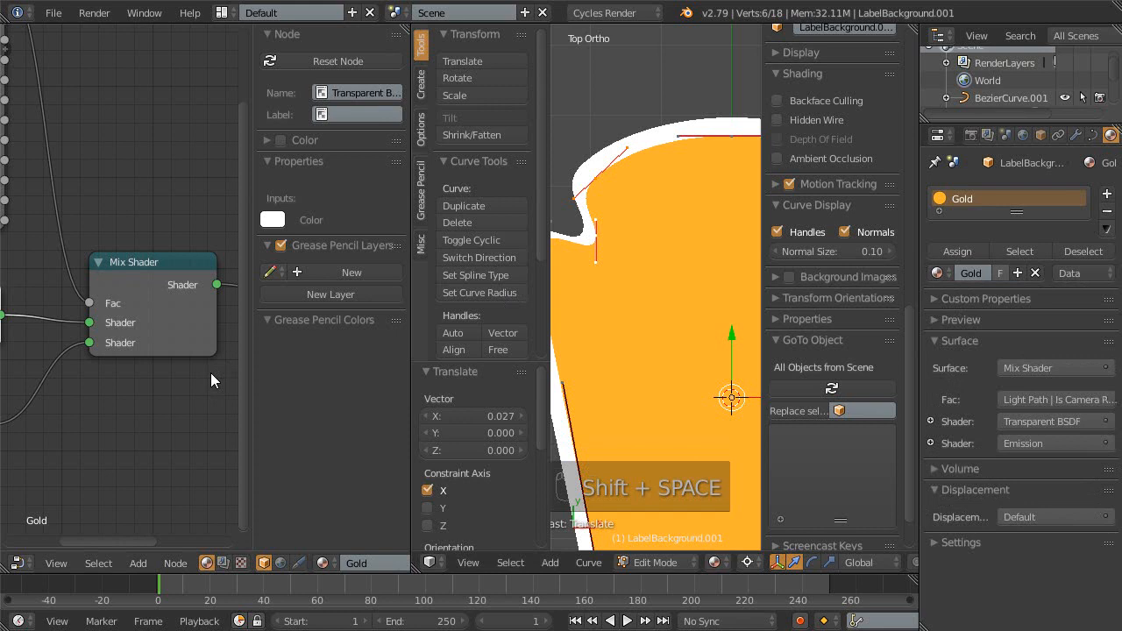
key(shift+F10)
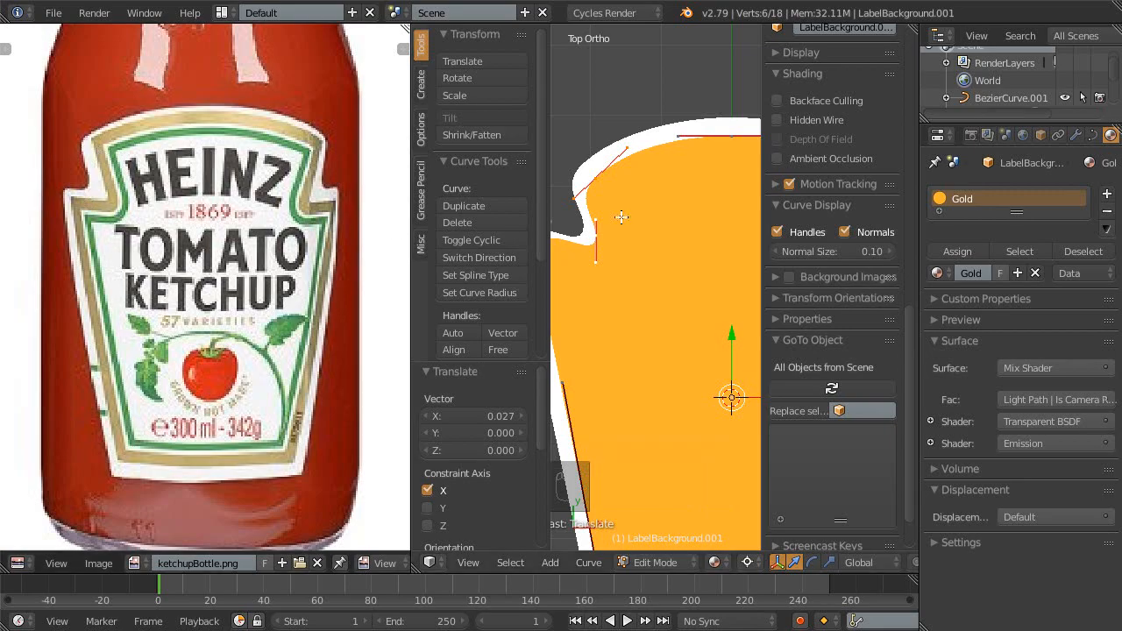
key(shift+space)
- Set the handle type of the gold outline's left arc and notch points to Free
scroll(541, 291, up, 1)
right_click(455, 233)
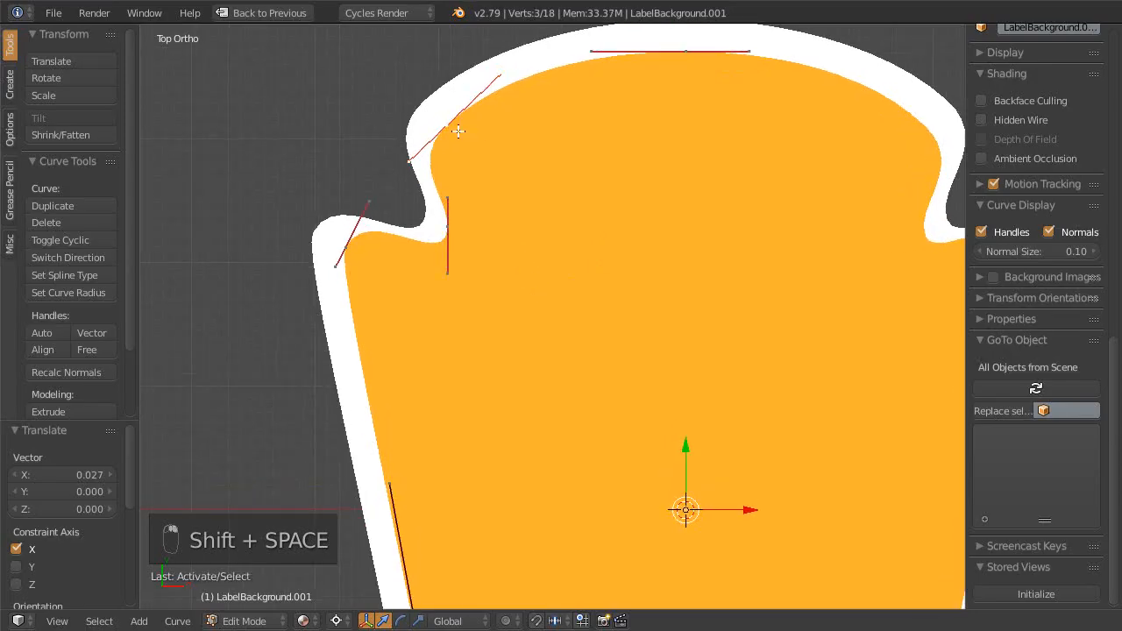
key(Escape)
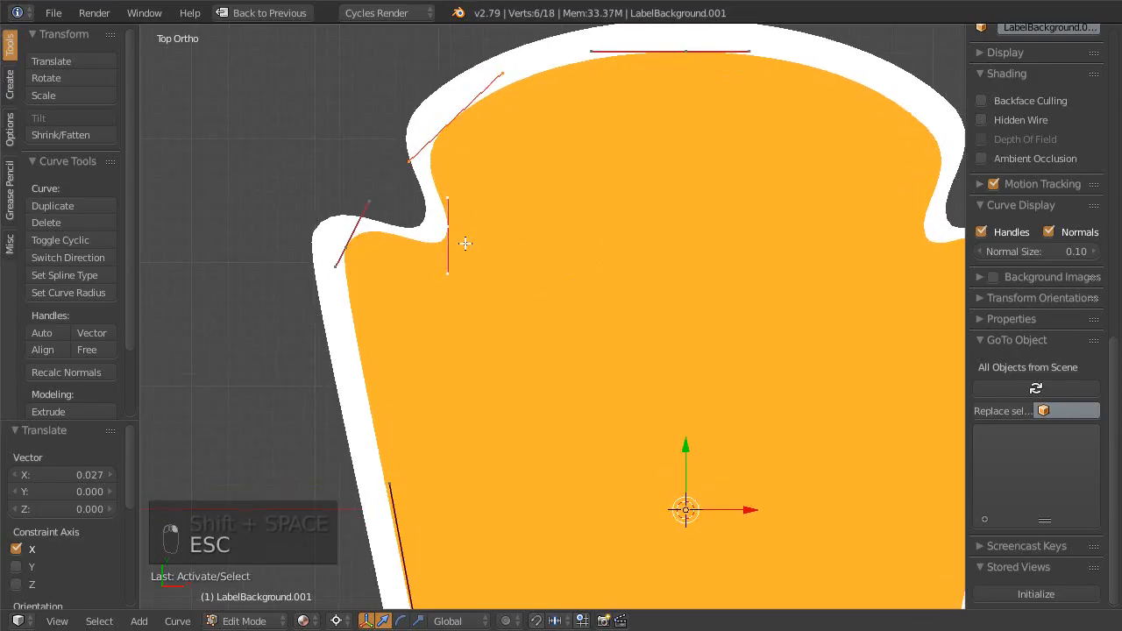
key(v)
click(464, 268)
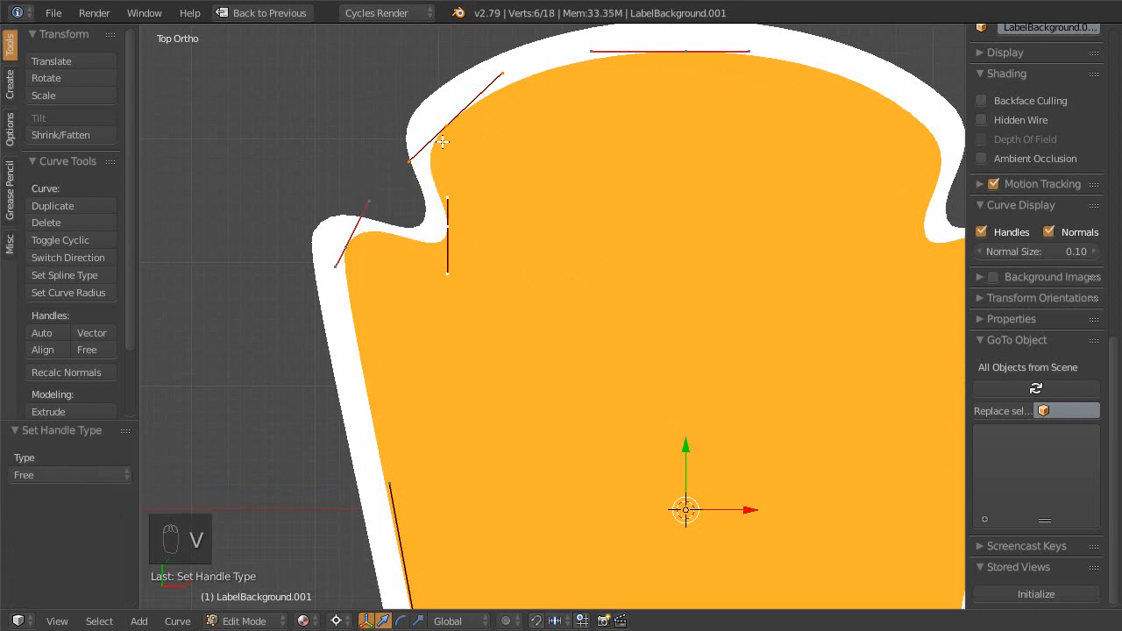
- Reposition the left arc and notch points and their handles to form sharp corners like the gold border in the bottle reference
right_drag(408, 161, 422, 134)
mouse_move(427, 156)
right_down()
mouse_move(447, 157)
mouse_move(427, 134)
mouse_move(442, 167)
right_up()
mouse_move(448, 227)
right_down()
mouse_move(460, 254)
mouse_move(457, 240)
right_up()
right_drag(458, 285, 453, 209)
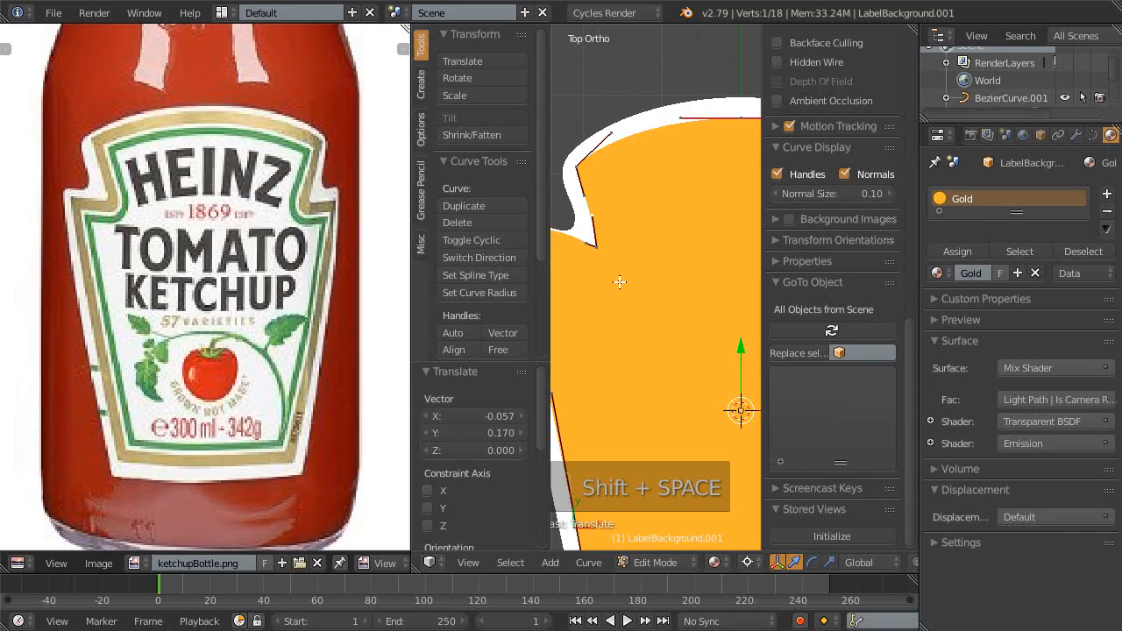
key(shift+space)
right_drag(489, 261, 473, 268)
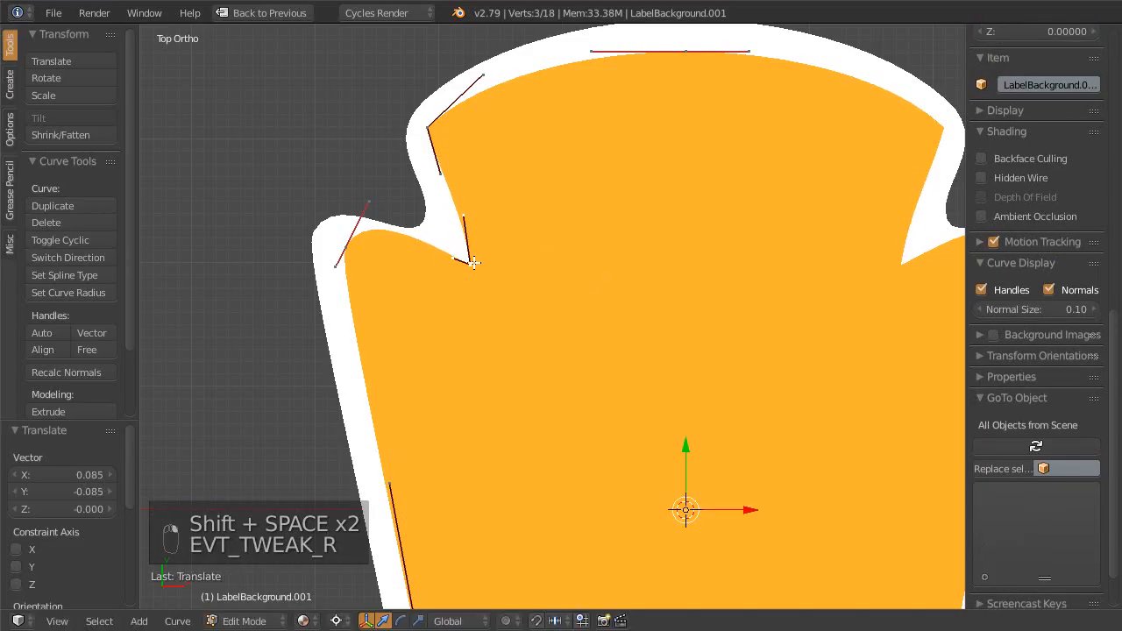
key(shift+space)
key(shift+space)
- Set the left shoulder point's handles to Free and adjust the facing shoulder and notch handles to straighten the edge between them
right_click(377, 268)
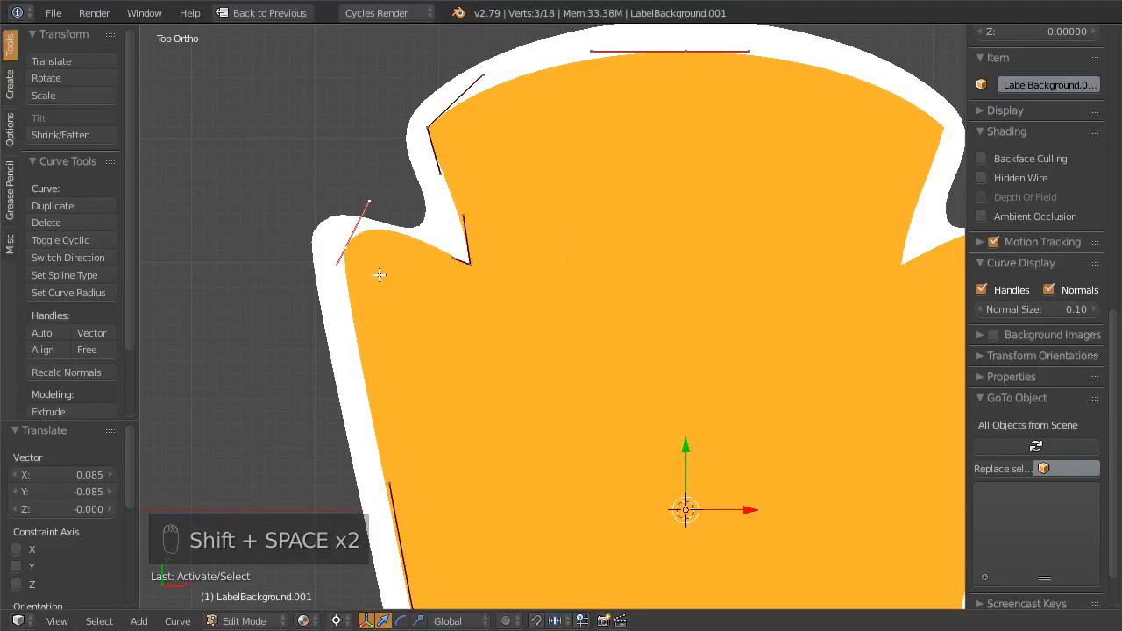
key(v)
click(379, 277)
right_drag(356, 202, 379, 251)
right_drag(450, 266, 436, 265)
- Create a custom transform orientation from the gold outline's left shoulder and notch points, and show the orientation settings
scroll(412, 269, up, 1)
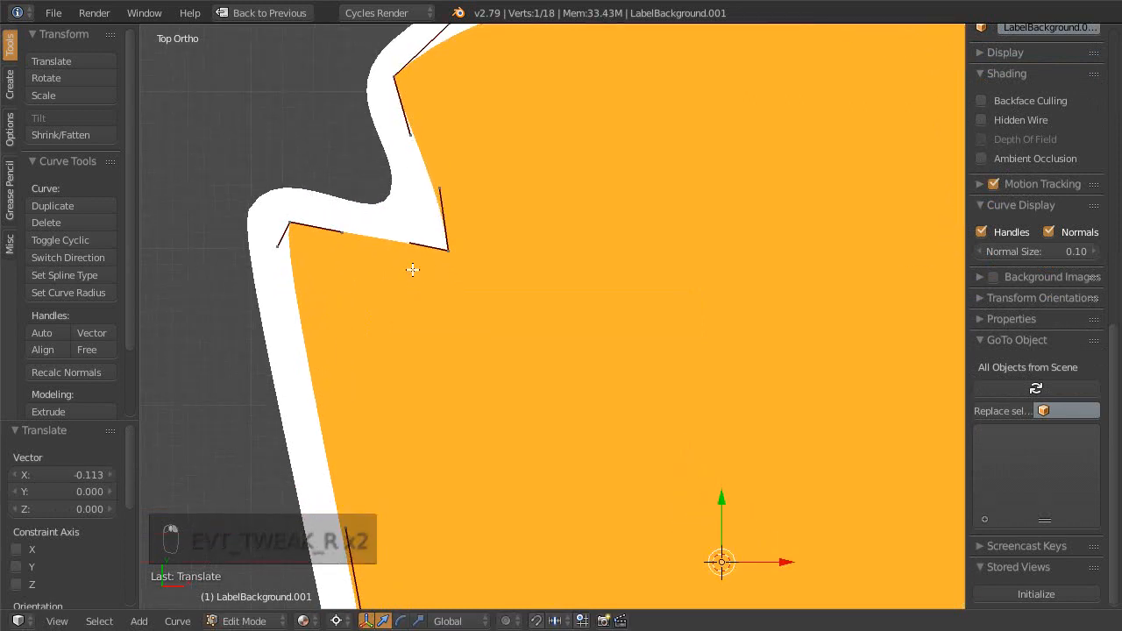
shift+middle_drag(413, 269, 506, 304)
scroll(509, 303, up, 2)
right_click(323, 243)
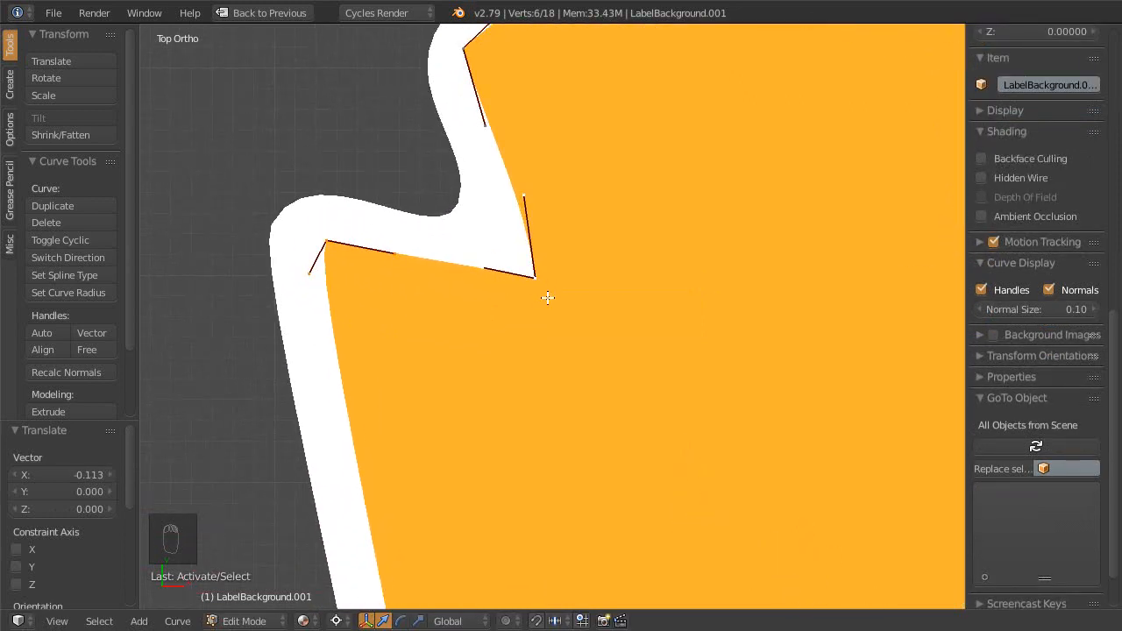
key(ctrl+alt+space)
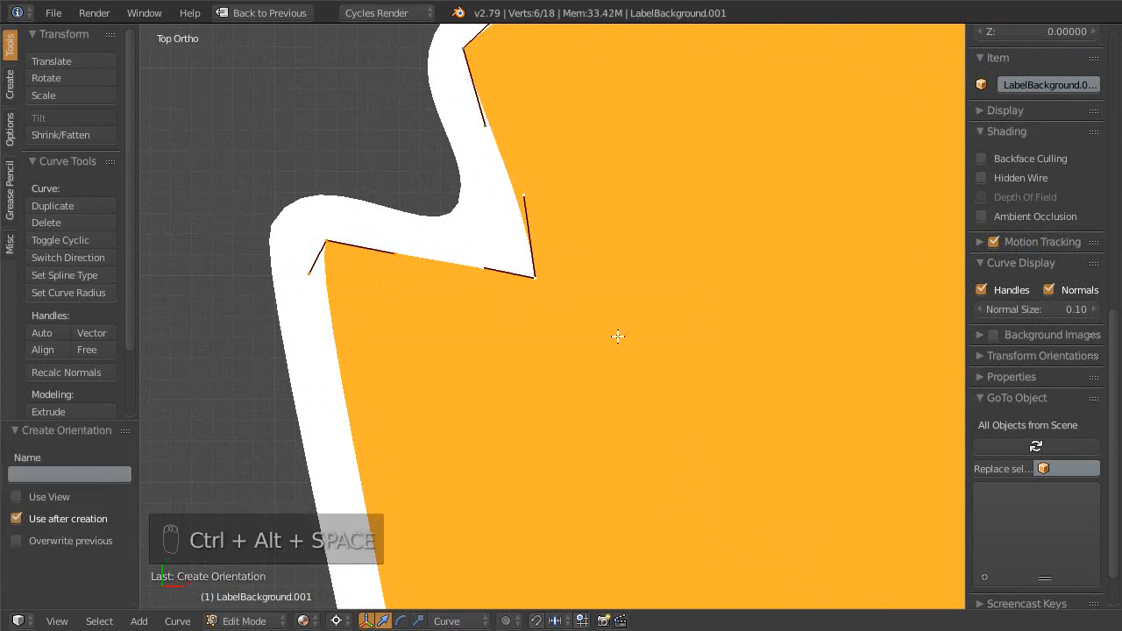
scroll(1008, 226, down, 3)
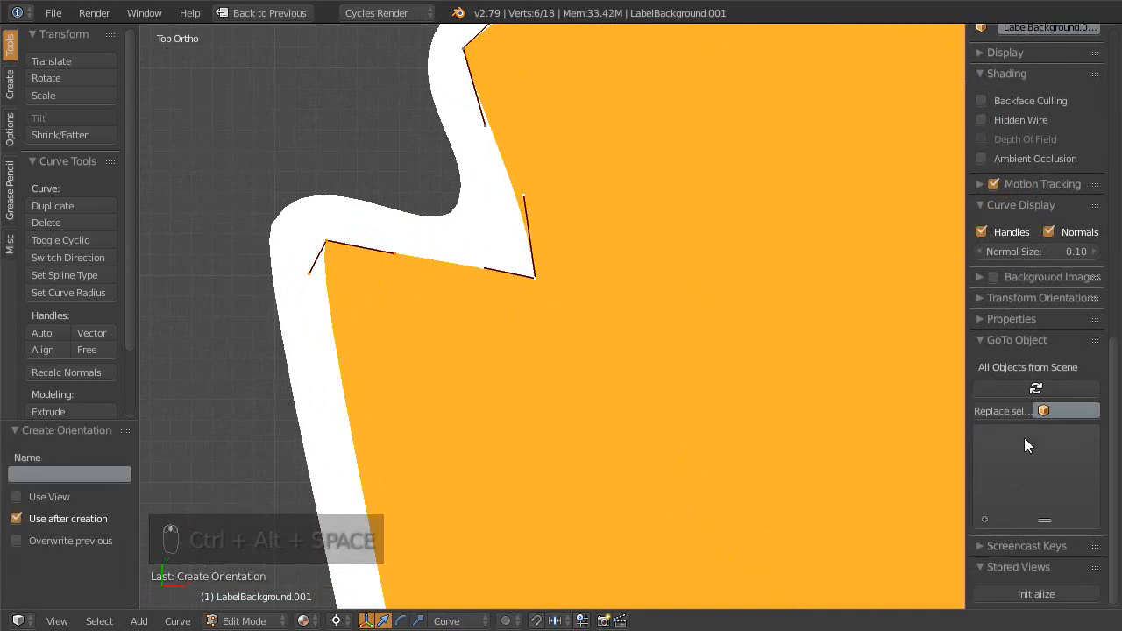
click(1019, 305)
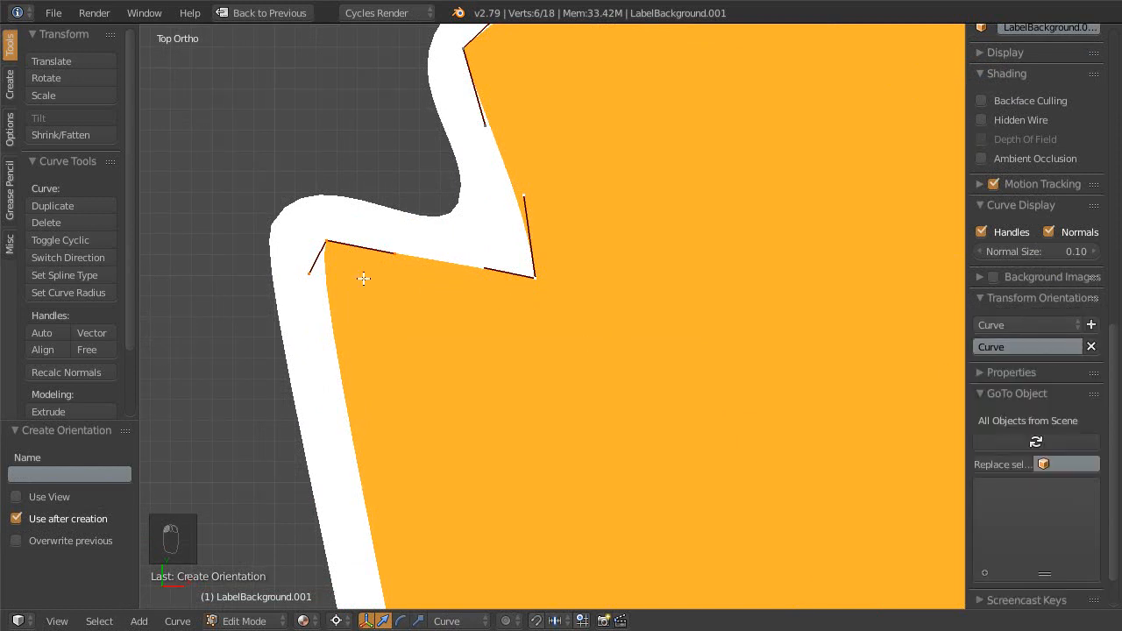
click(232, 255)
middle_drag(290, 357, 353, 357)
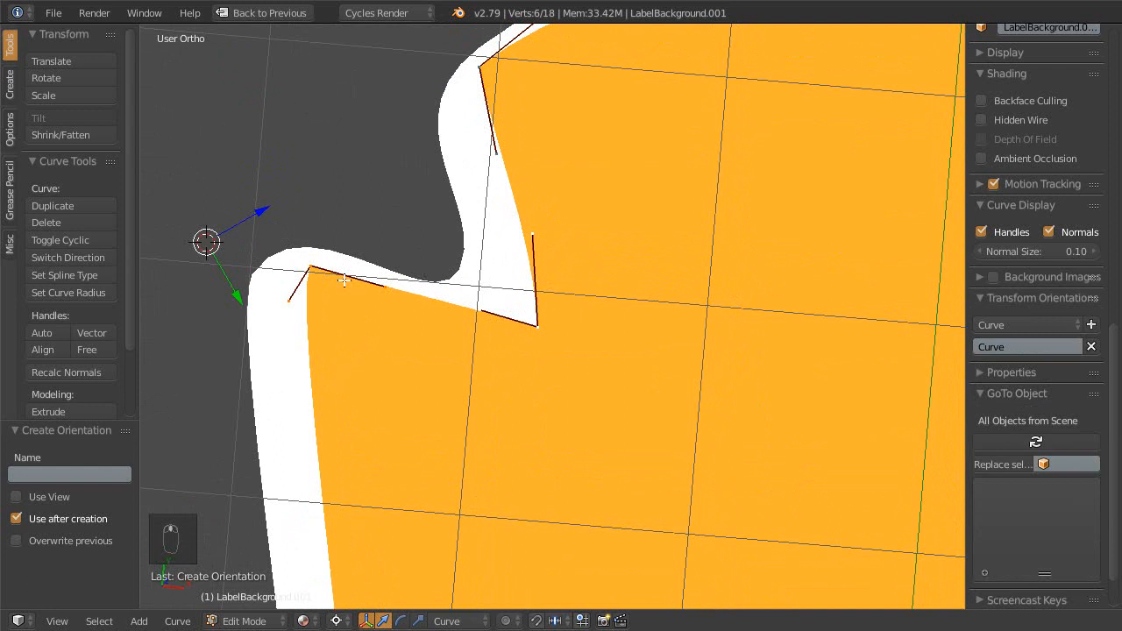
key(KP_7)
mouse_move(506, 359)
ctrl+middle_down()
mouse_move(495, 352)
mouse_move(518, 344)
ctrl+middle_up()
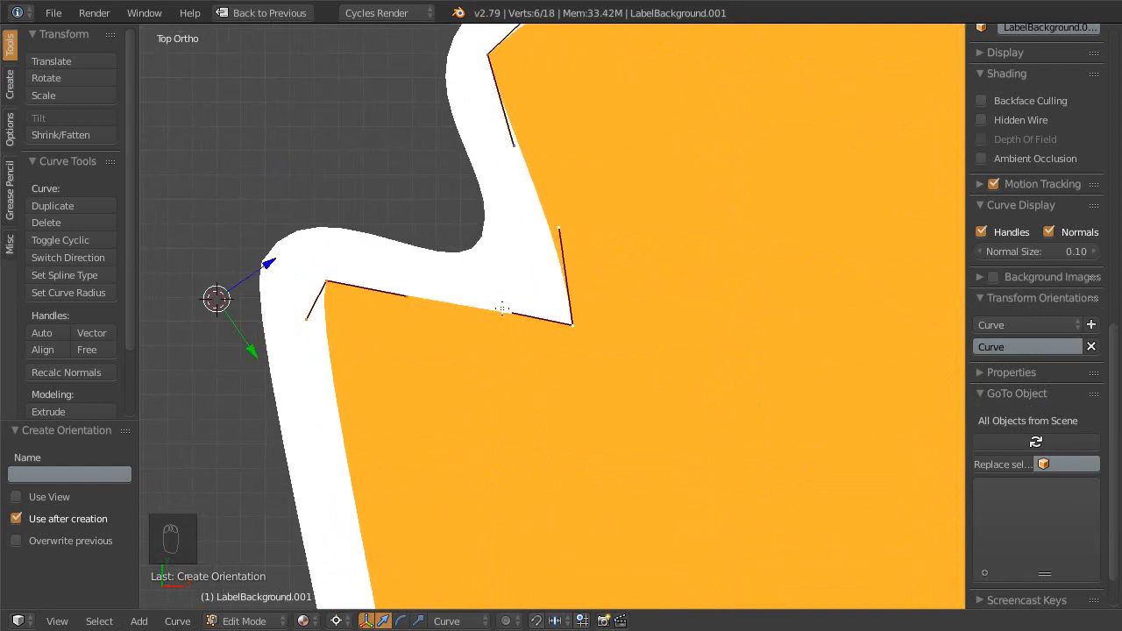
- Move the notch point's handle facing the left shoulder by -0.050 along X to lengthen it
right_click(510, 313)
key(g)
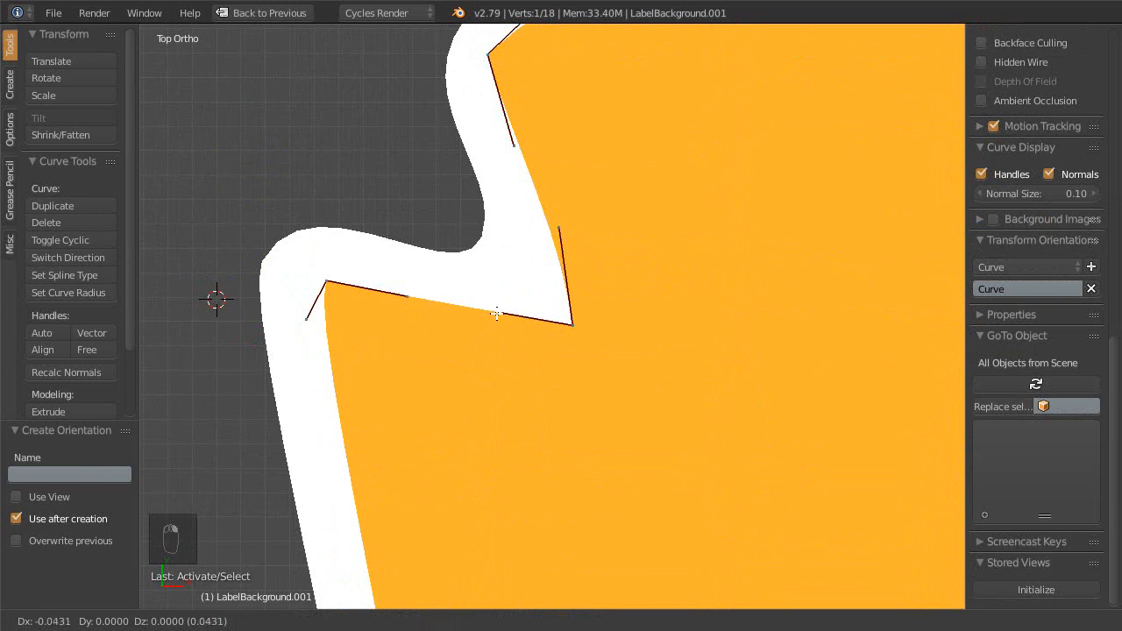
click(495, 313)
scroll(463, 324, up, 1)
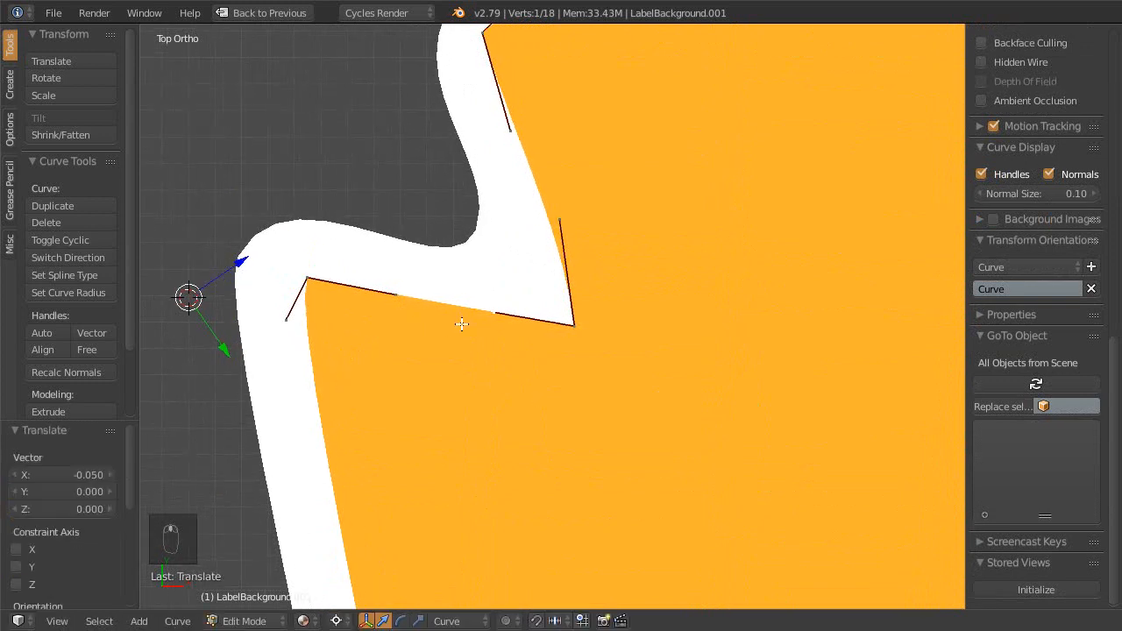
right_click(579, 350)
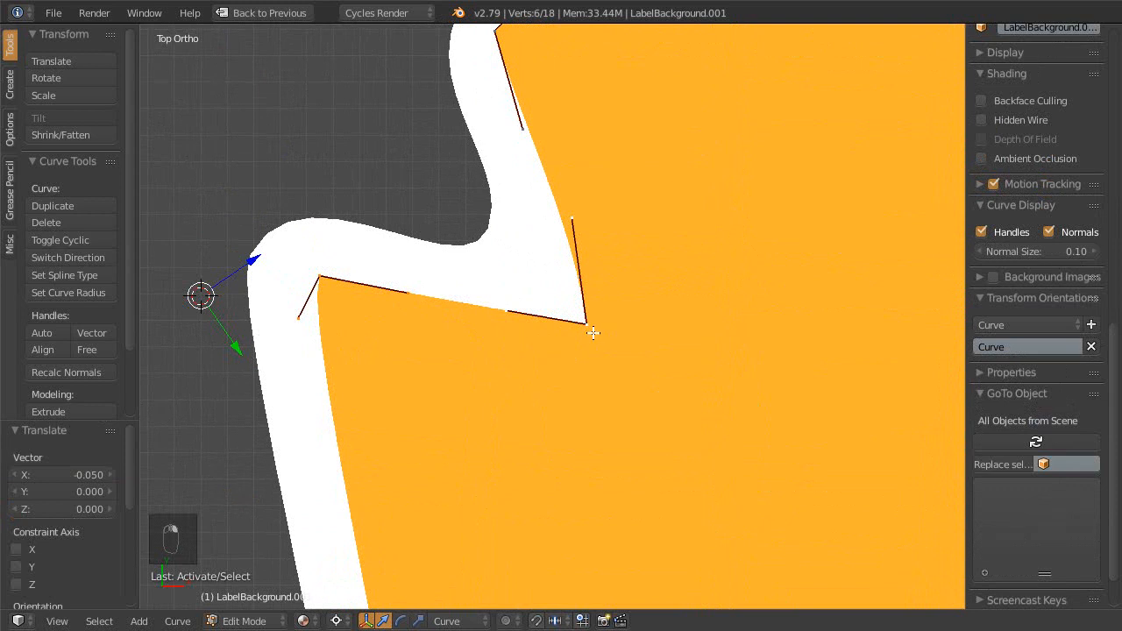
scroll(486, 357, down, 1)
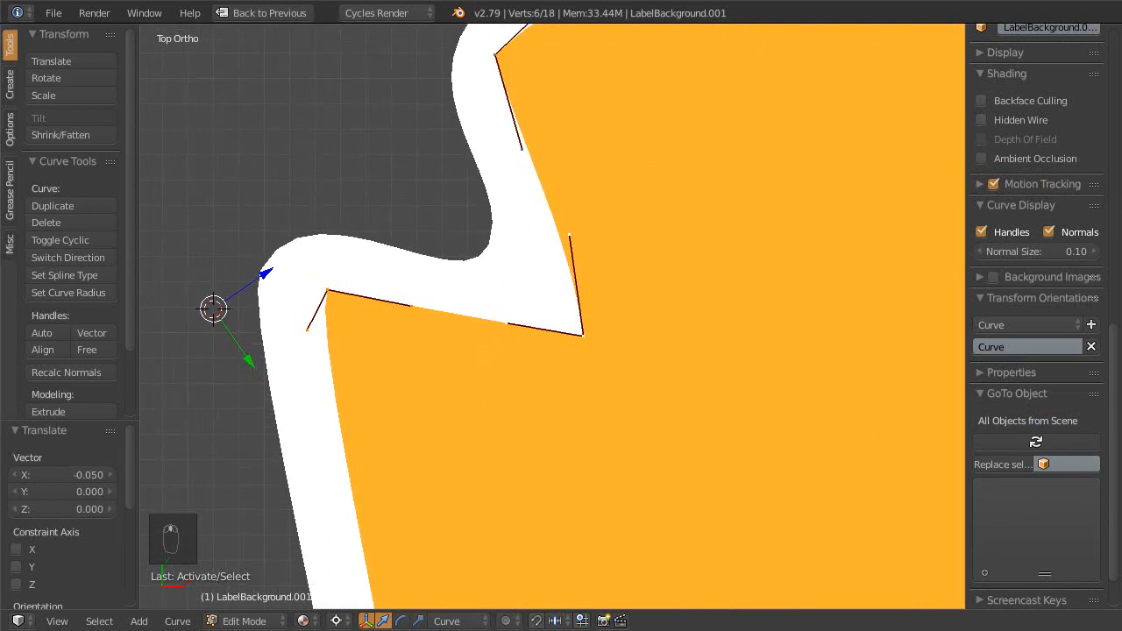
- Leave curve editing, add a plane at X -3.148, Y 2.705 beside the label's left notch, and switch to wireframe display
key(Tab)
scroll(466, 366, down, 1)
click(271, 176)
key(Escape)
key(shift+a)
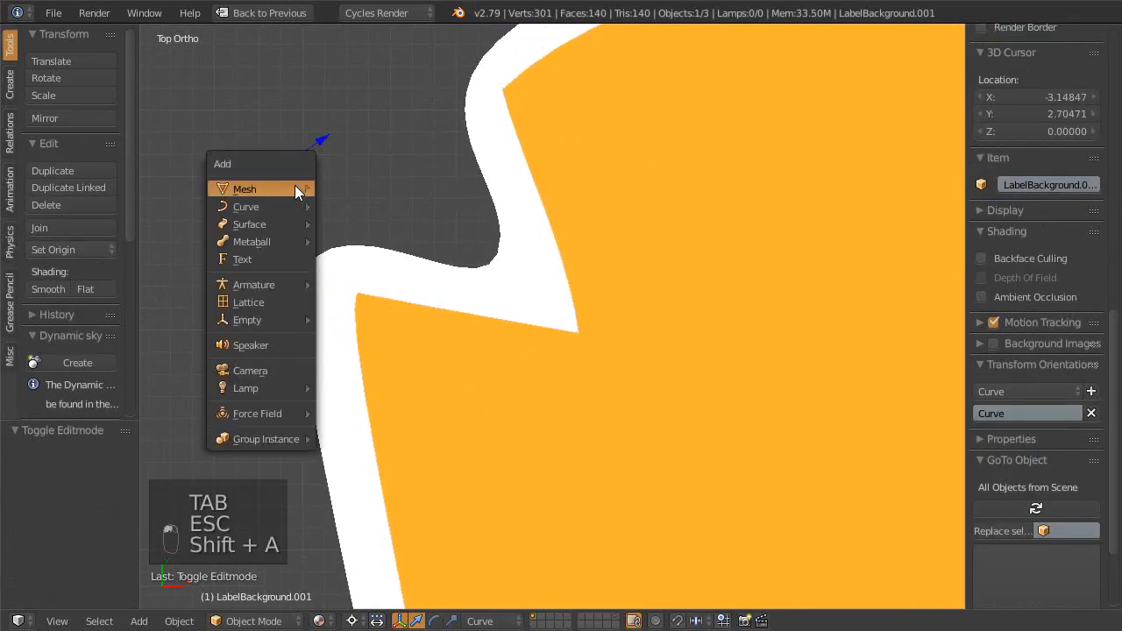
mouse_move(280, 187)
click(354, 189)
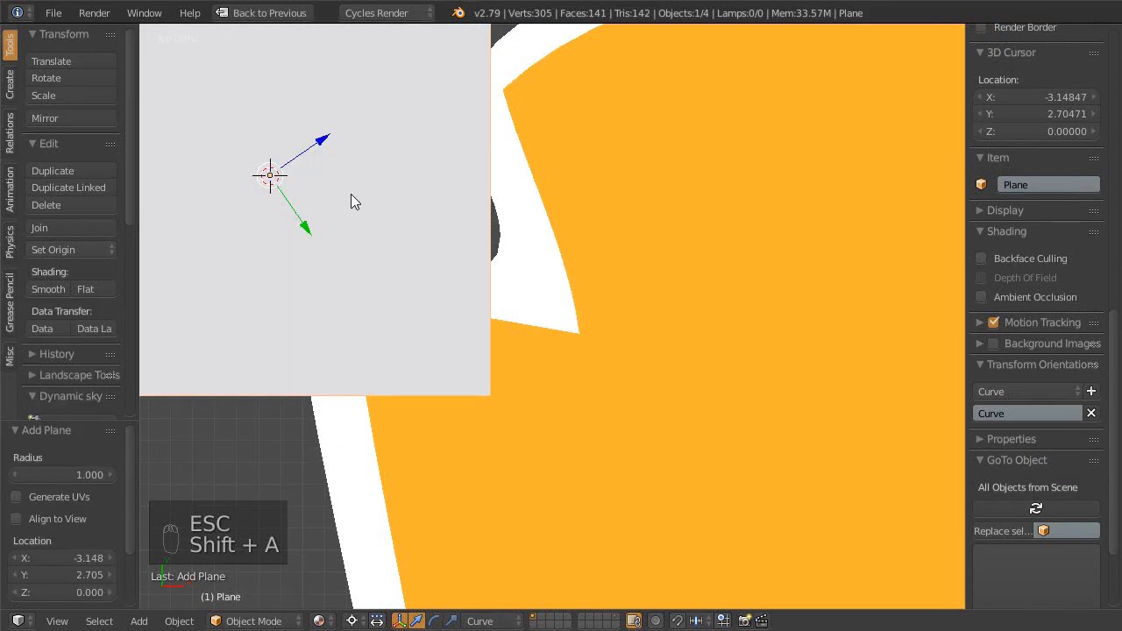
scroll(350, 194, down, 2)
key(z)
scroll(380, 269, up, 1)
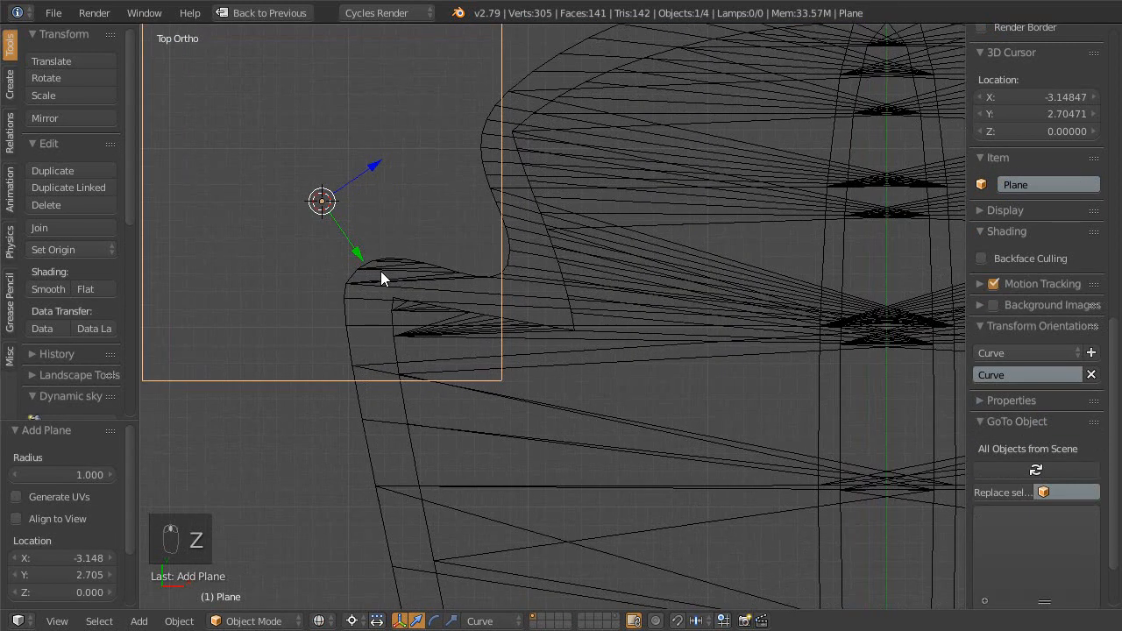
- Set the snap element to Vertex and snap the plane's lower-right vertex onto the gold outline's left notch corner
key(Tab)
right_drag(486, 365, 561, 336)
scroll(545, 368, up, 1)
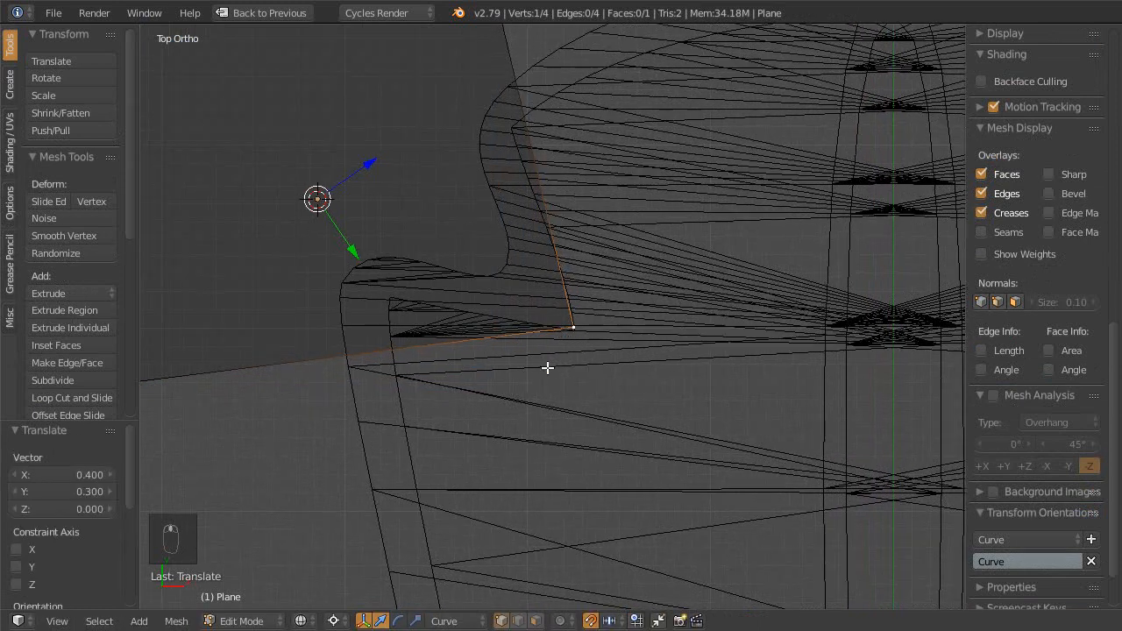
click(611, 621)
click(641, 581)
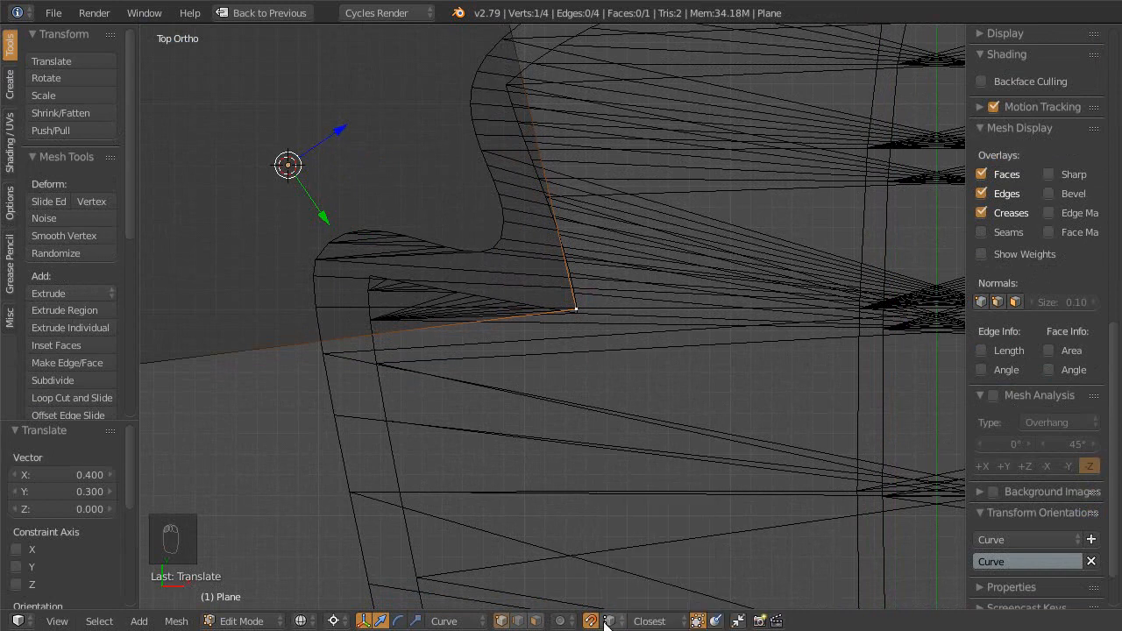
right_click(575, 291)
key(g)
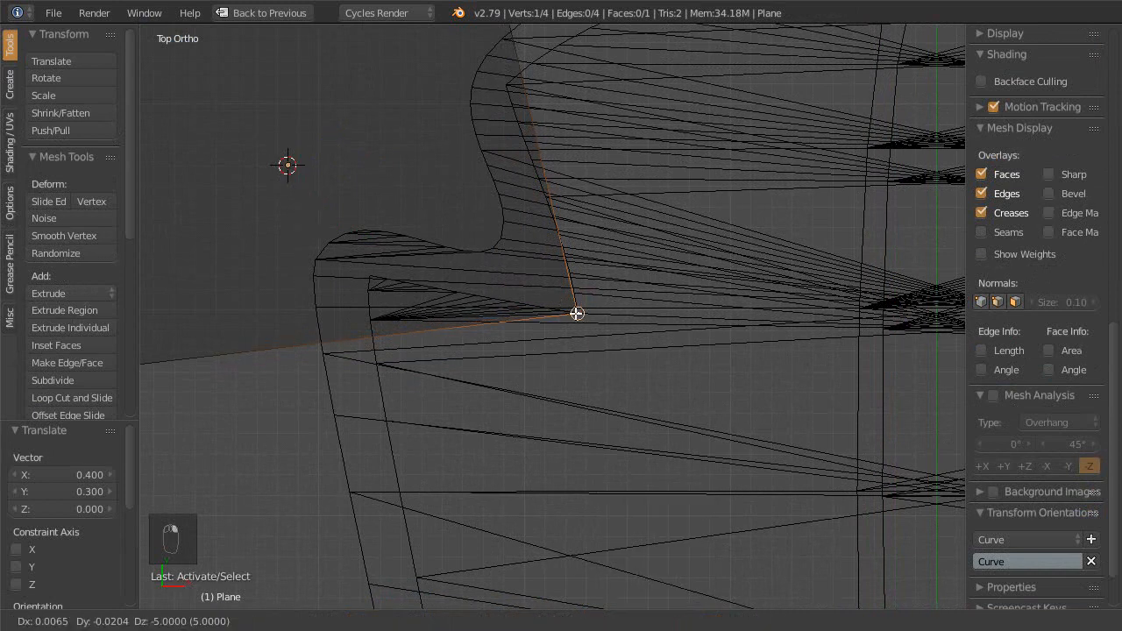
click(577, 313)
- Snap the plane's lower-left vertex onto the gold outline's left shoulder corner
scroll(386, 327, down, 4)
right_click(376, 345)
key(g)
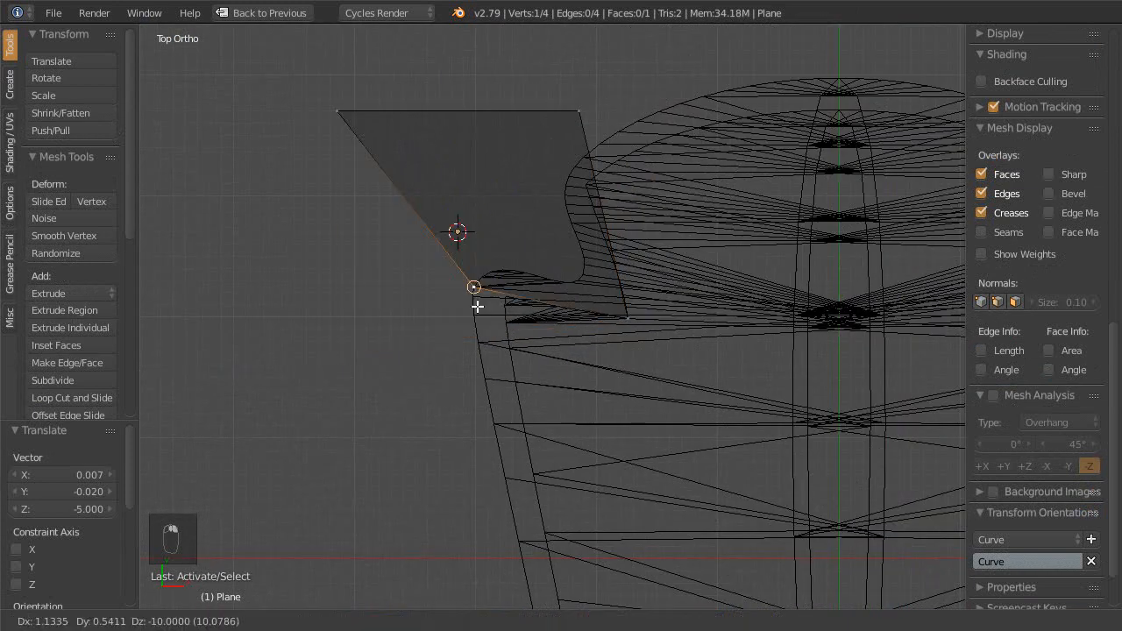
click(474, 289)
scroll(581, 318, up, 3)
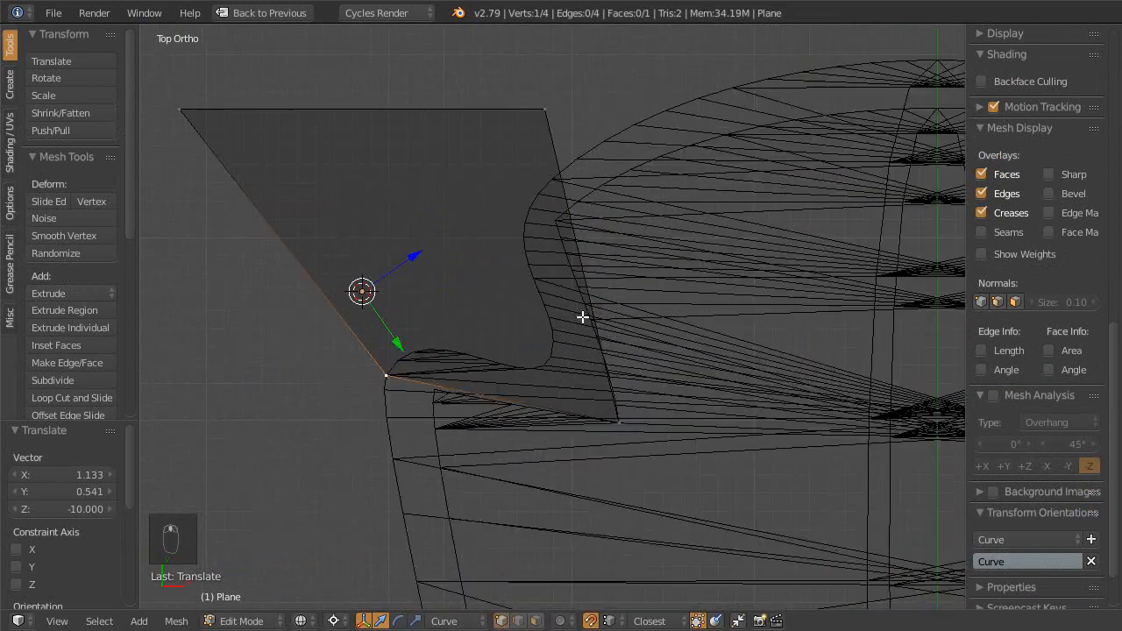
shift+middle_drag(395, 241, 392, 262)
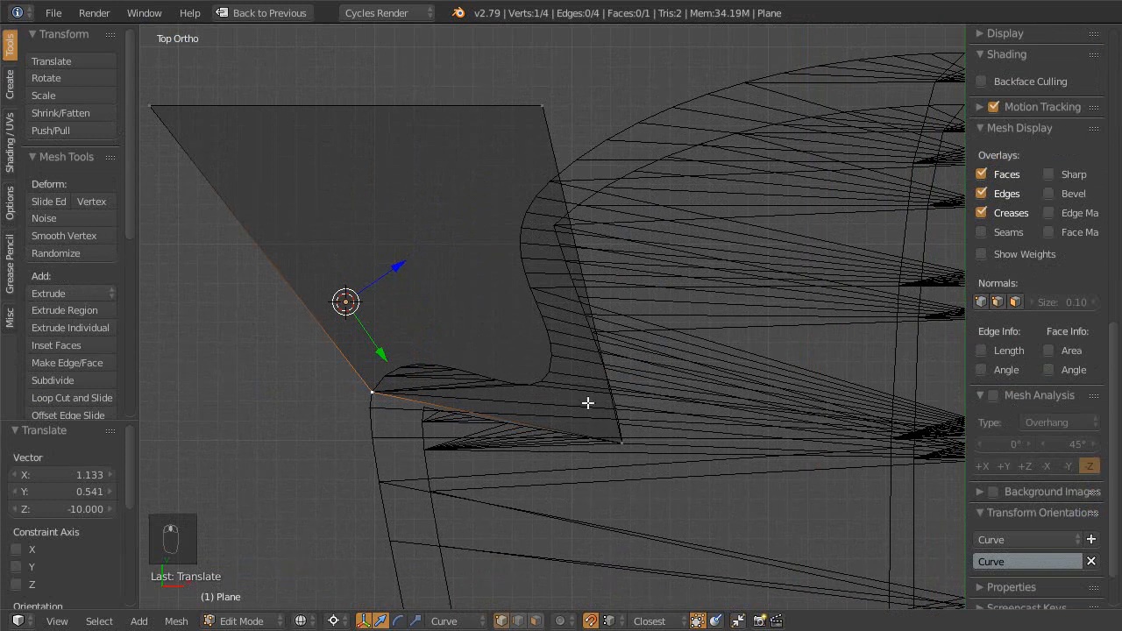
shift+middle_drag(587, 402, 555, 393)
right_click(363, 383)
key(g)
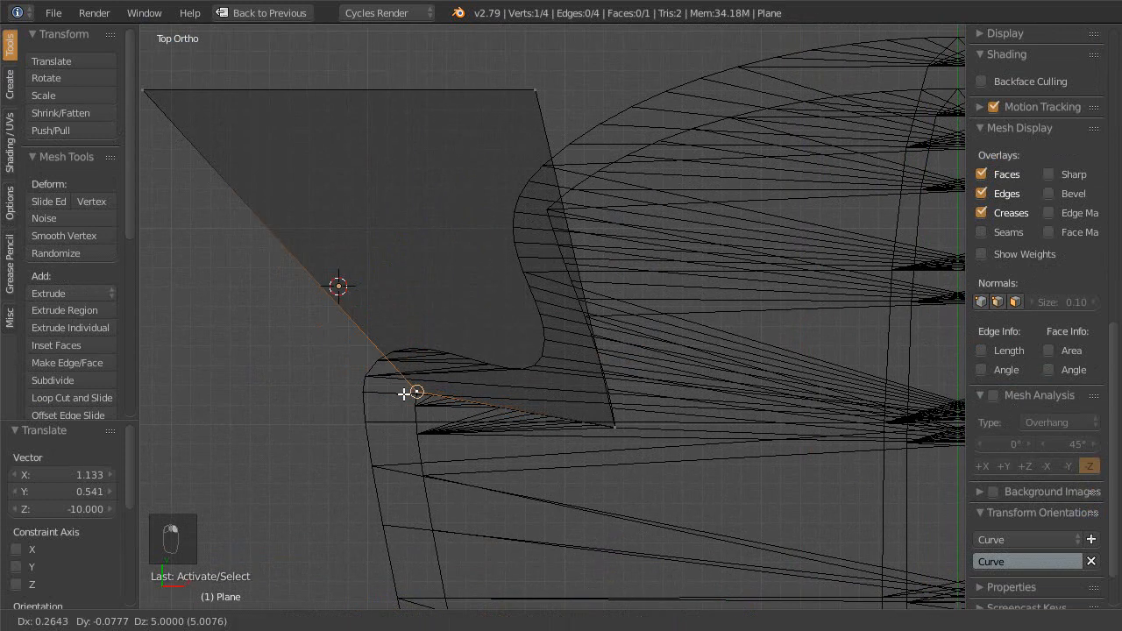
click(416, 392)
- Delete the Curve transform orientation and create a new one from the plane's lower edge between the shoulder and notch
shift+middle_drag(492, 427, 457, 404)
ctrl+middle_drag(441, 435, 430, 413)
right_click(359, 386)
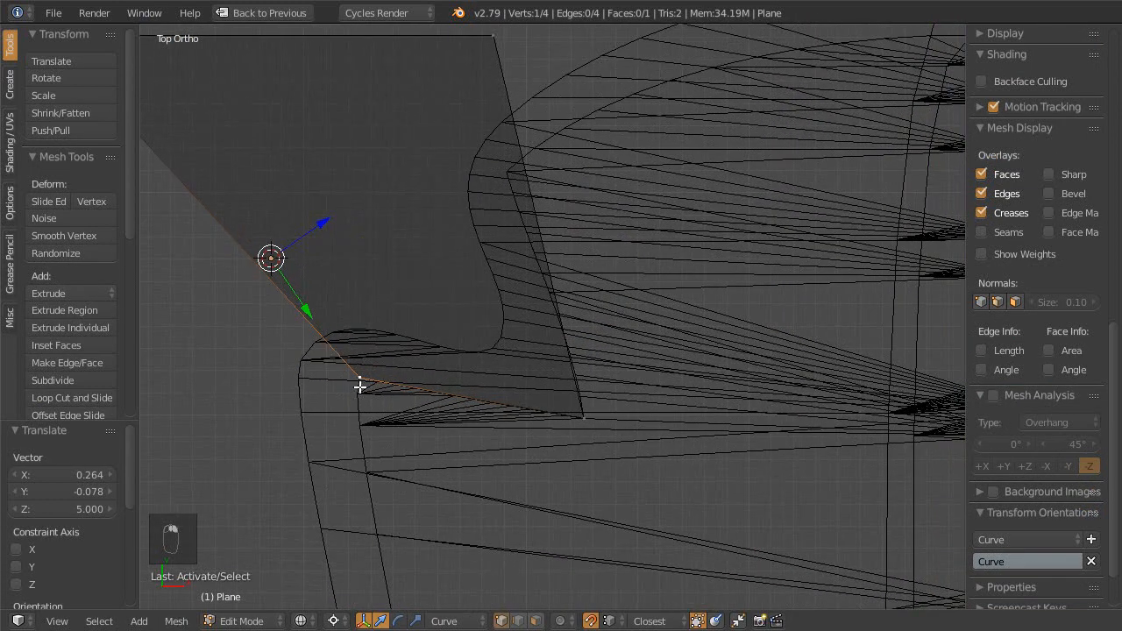
shift+right_click(581, 424)
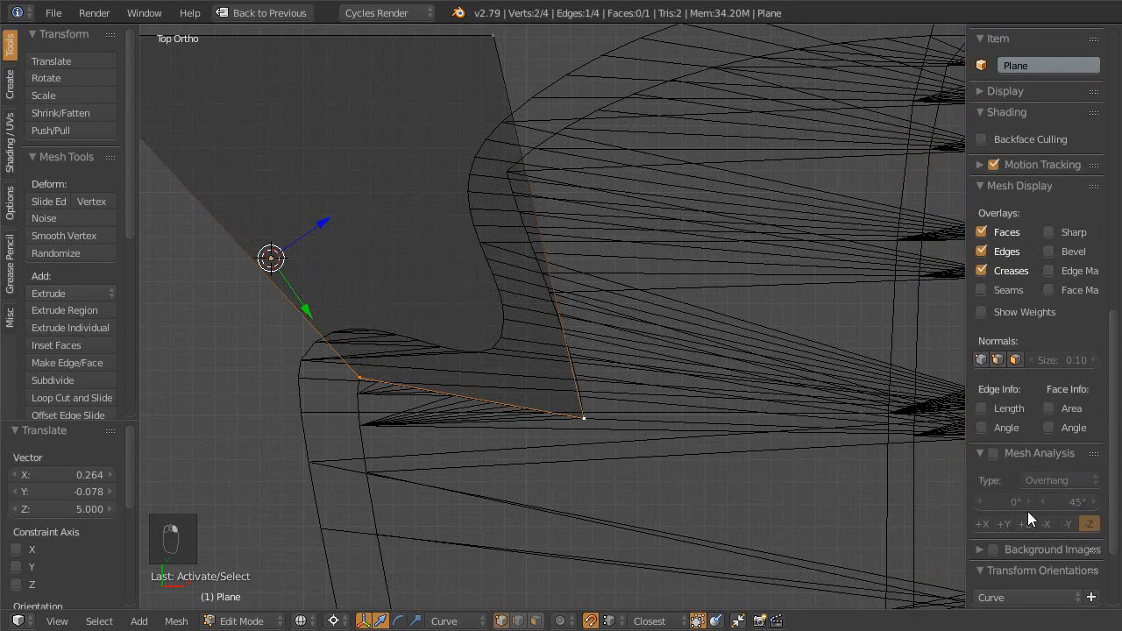
scroll(1027, 511, down, 3)
click(1091, 499)
key(ctrl+alt+space)
ctrl+middle_drag(498, 405, 486, 382)
shift+middle_drag(480, 374, 519, 390)
shift+middle_drag(363, 287, 411, 322)
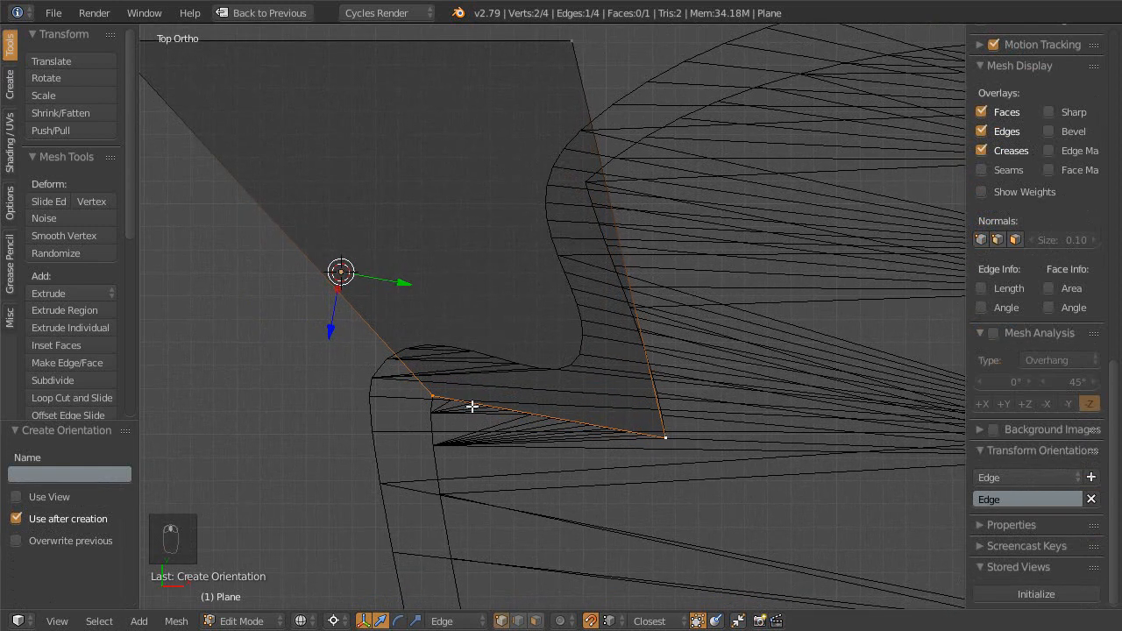
- Switch to editing the gold label curve and select its left shoulder and notch points
key(Tab)
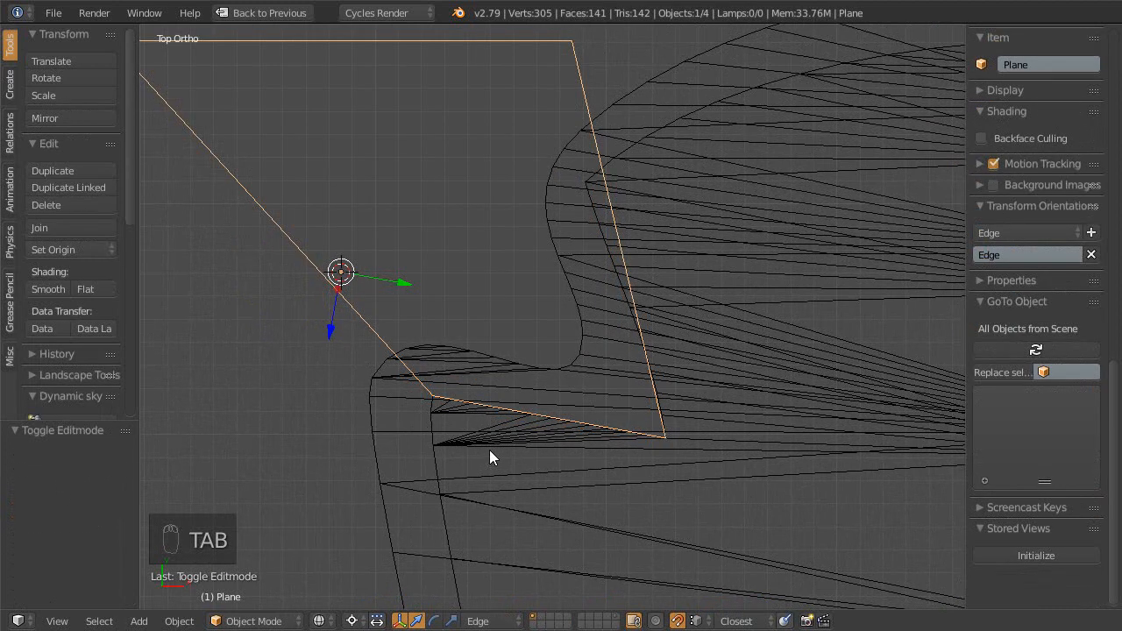
right_click(440, 458)
key(Tab)
ctrl+middle_drag(476, 408, 450, 411)
shift+middle_drag(451, 410, 428, 388)
right_click(422, 374)
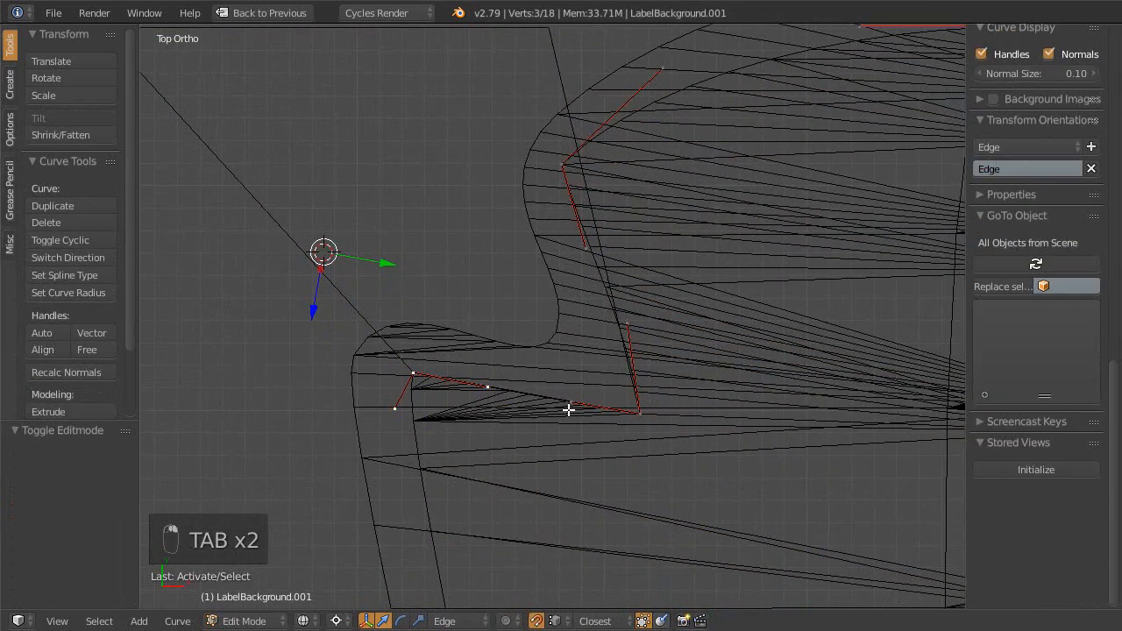
shift+right_click(642, 417)
scroll(612, 453, up, 1)
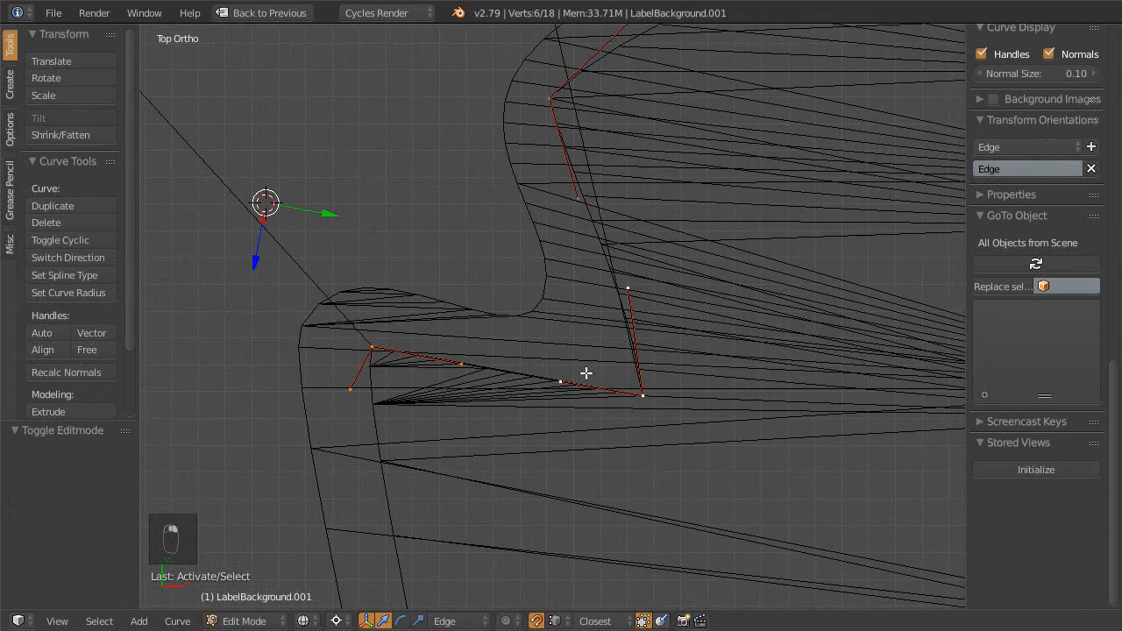
scroll(540, 370, up, 1)
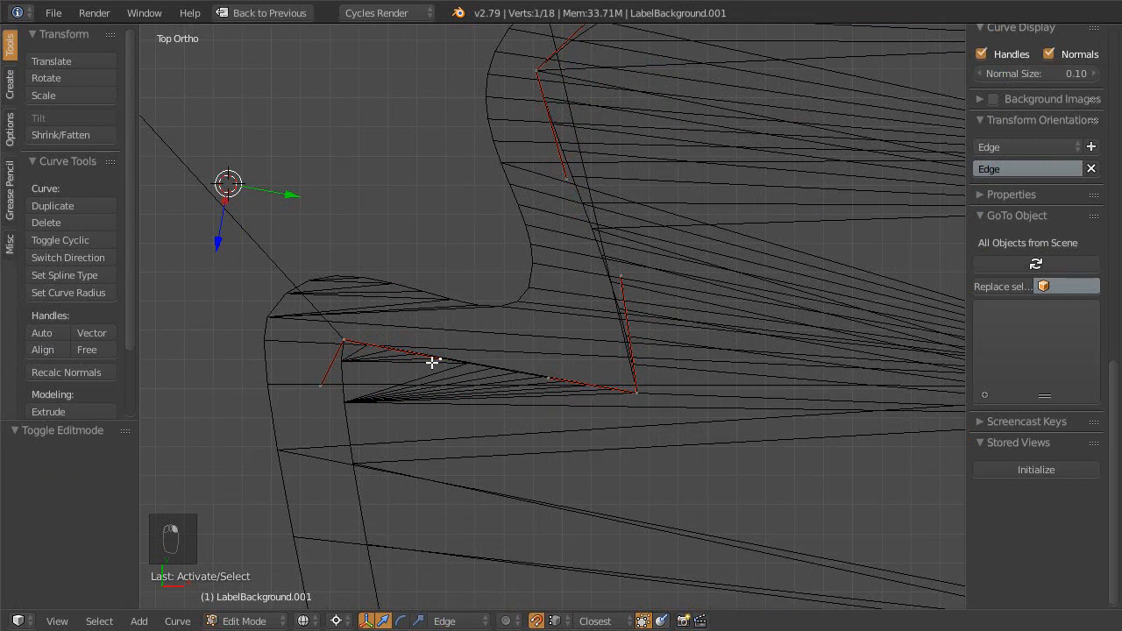
right_click(438, 359)
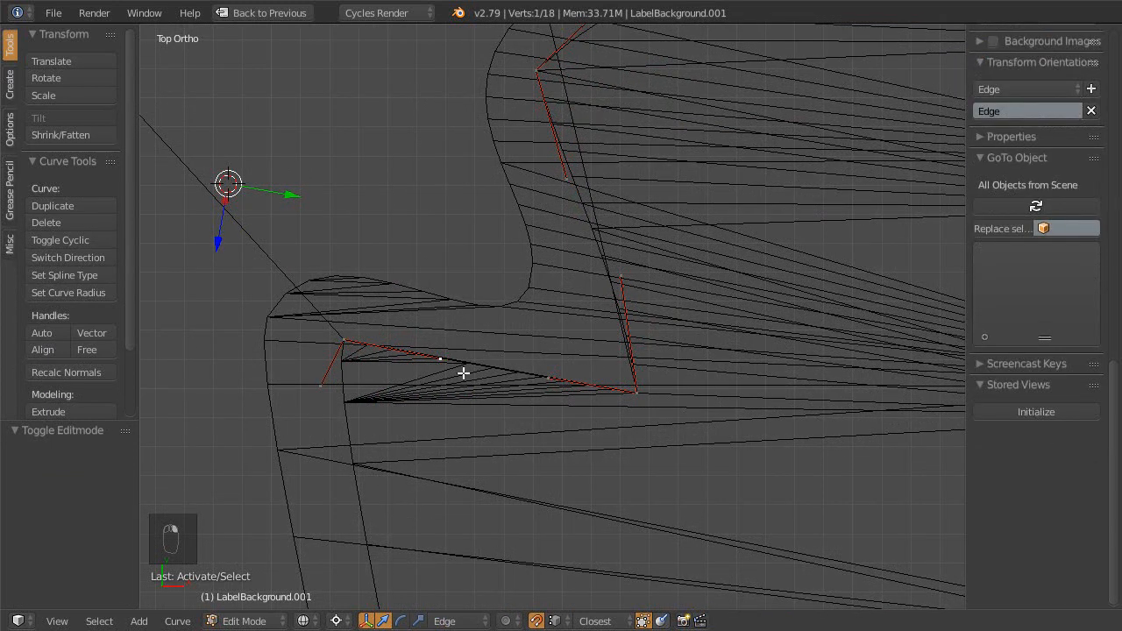
key(s)
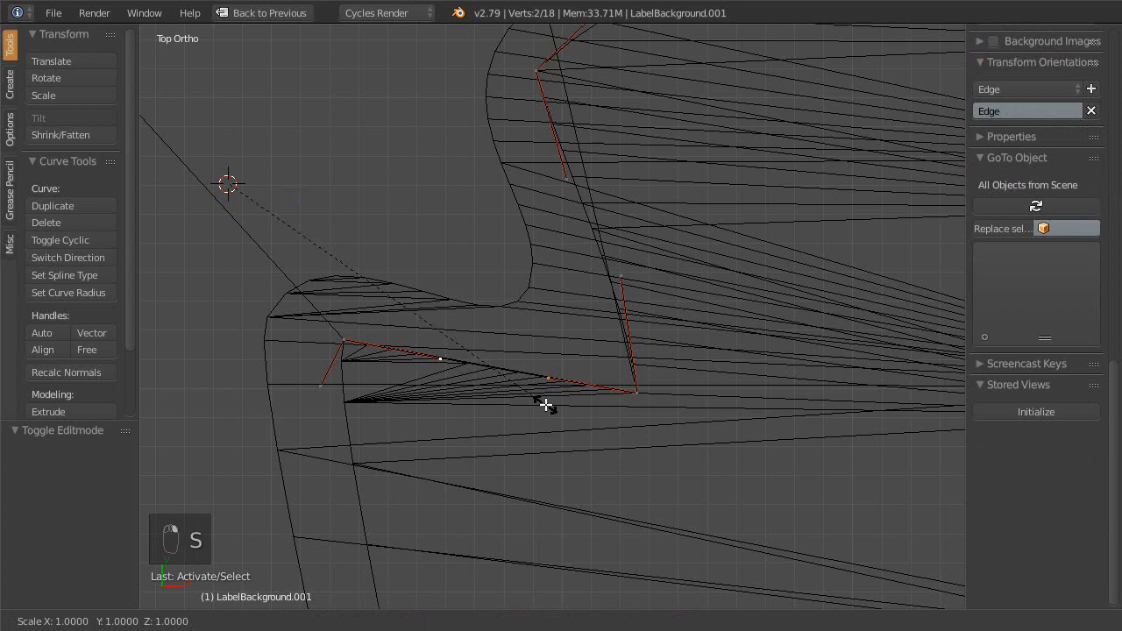
key(y)
key(y)
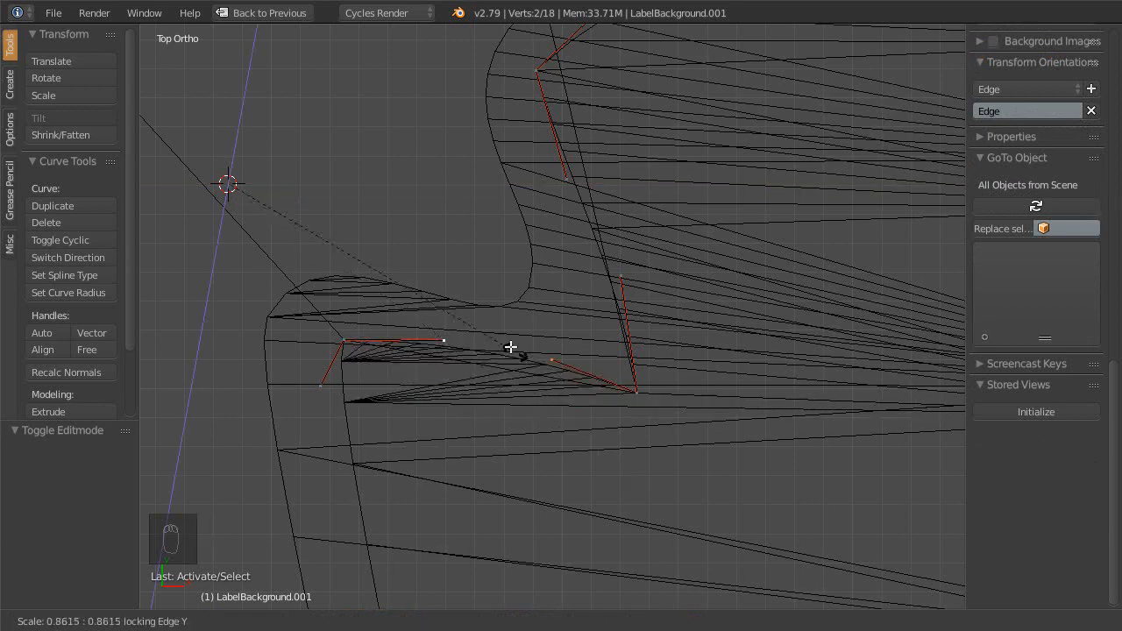
right_click(540, 396)
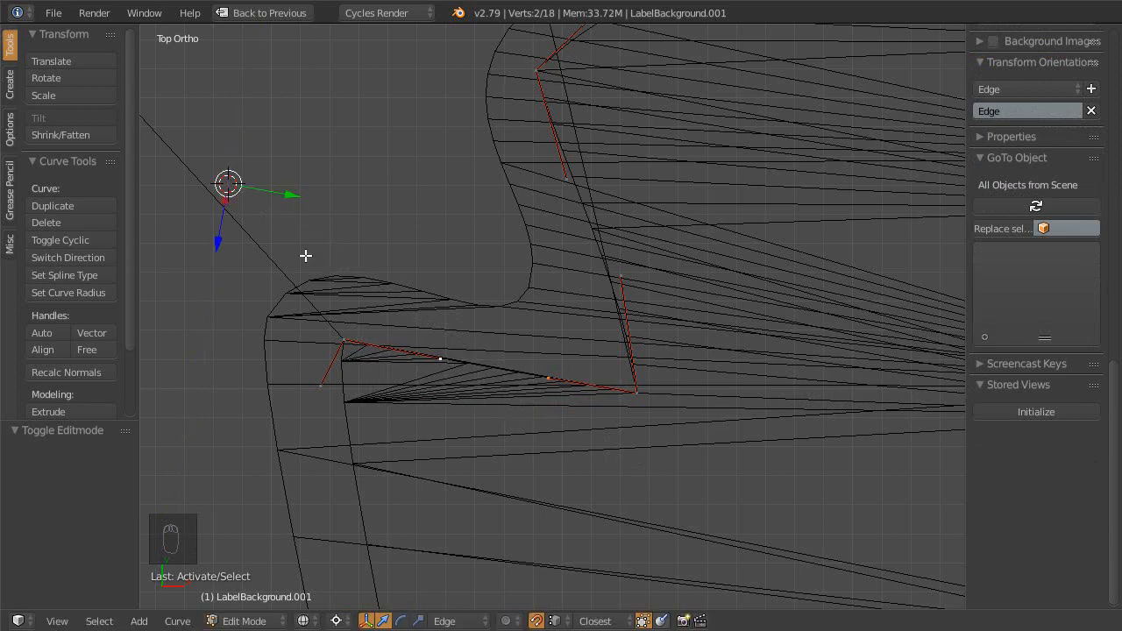
key(Escape)
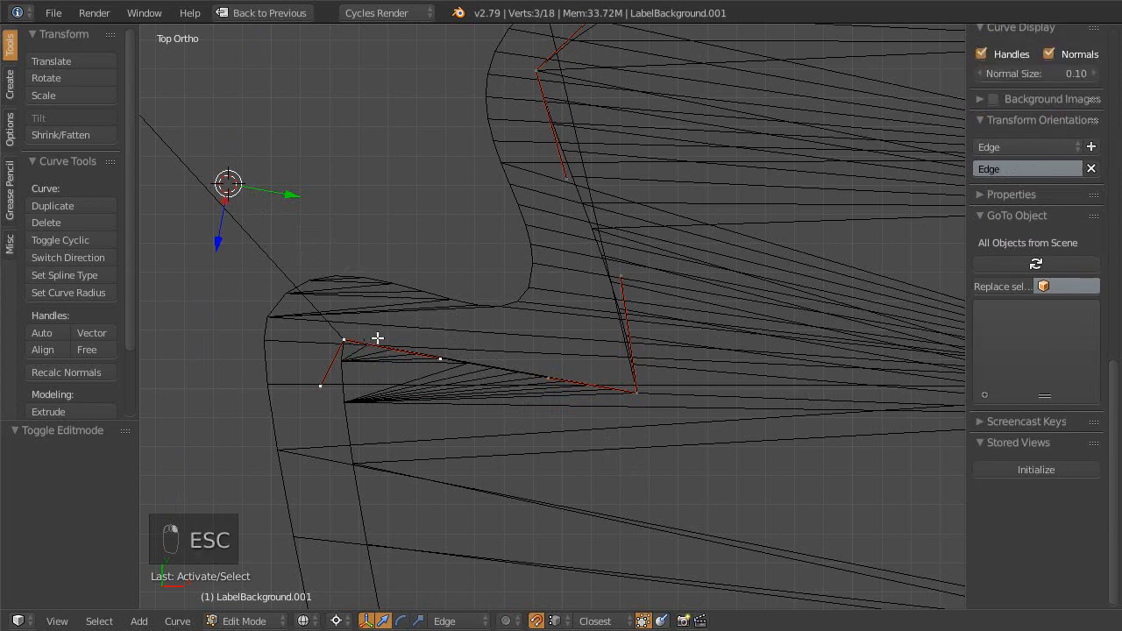
- Snap the 3D cursor to the left shoulder point and scale the two shoulder-to-notch handles to 0, excluding the Edge orientation's Y axis
key(shift+s)
click(317, 423)
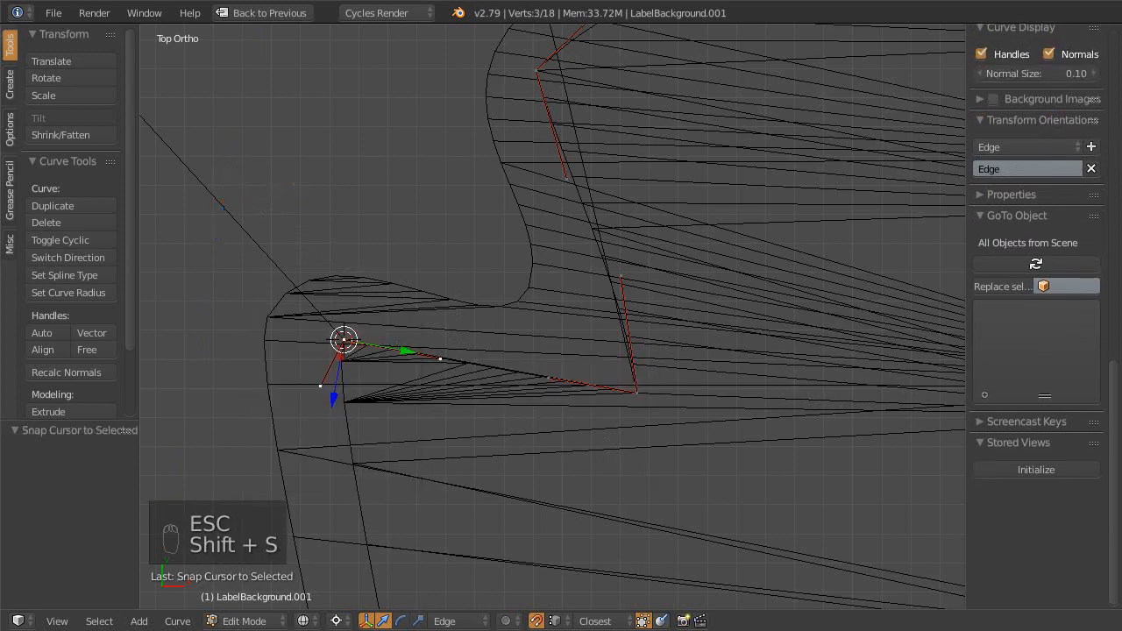
right_click(591, 400)
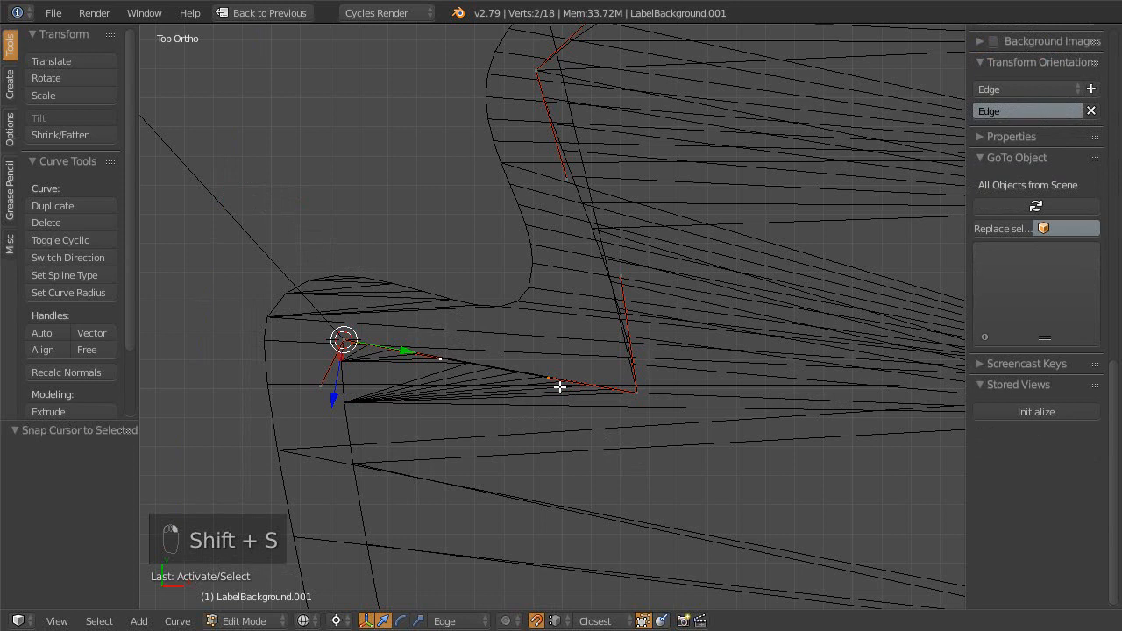
key(s)
key(shift+y)
key(shift+y)
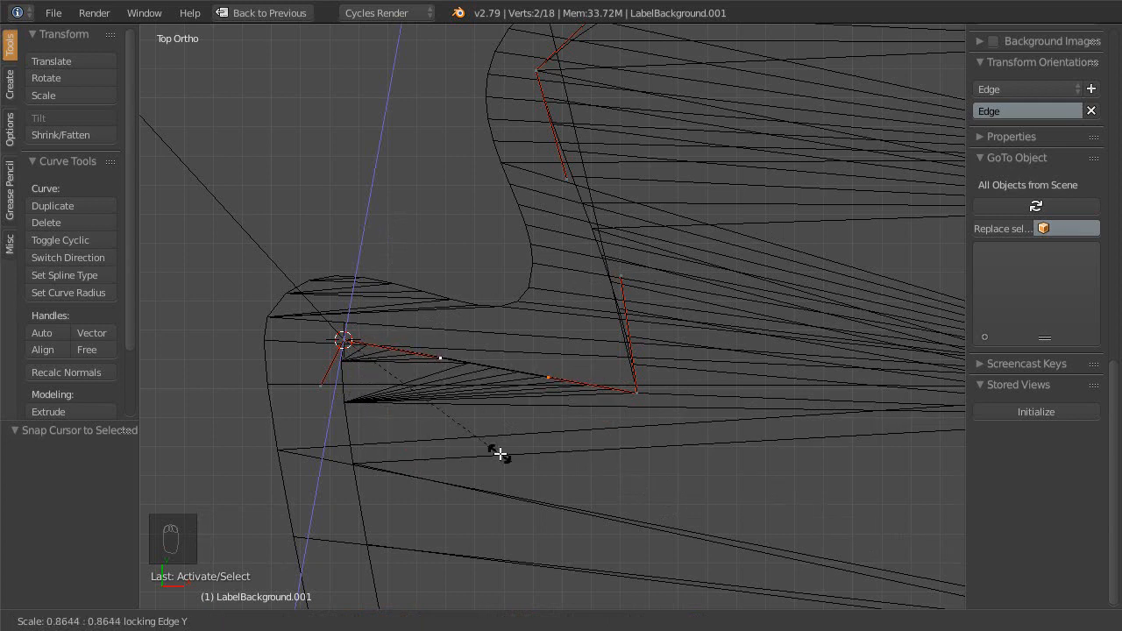
key(0)
key(Return)
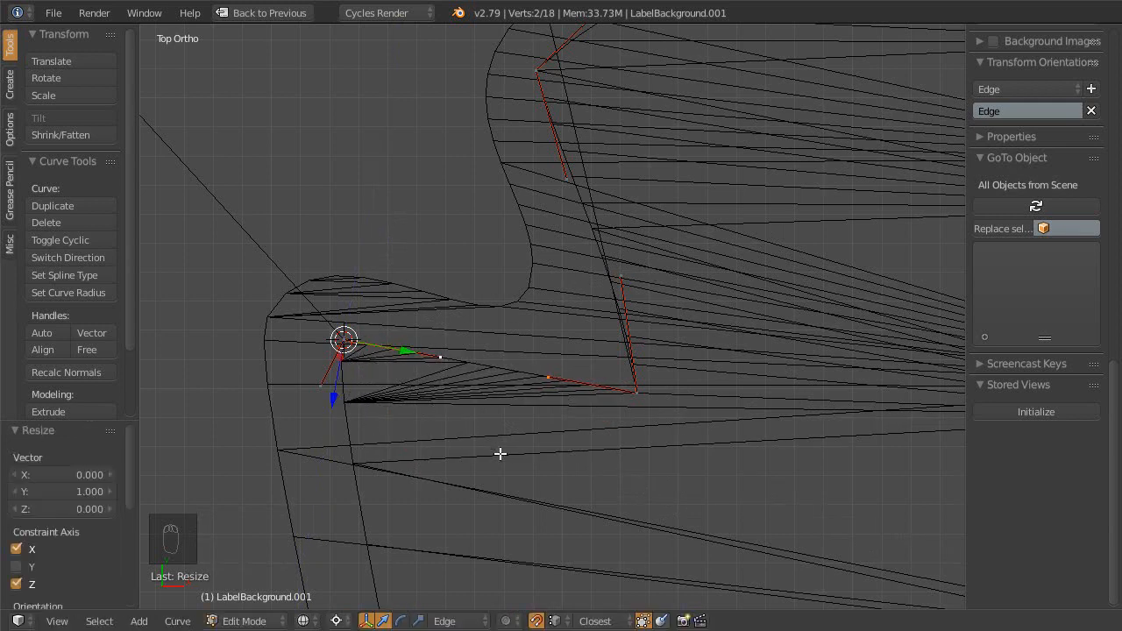
- Leave curve editing and check the straightened shoulder-to-notch edge in rendered shading
scroll(505, 420, up, 2)
scroll(522, 407, up, 1)
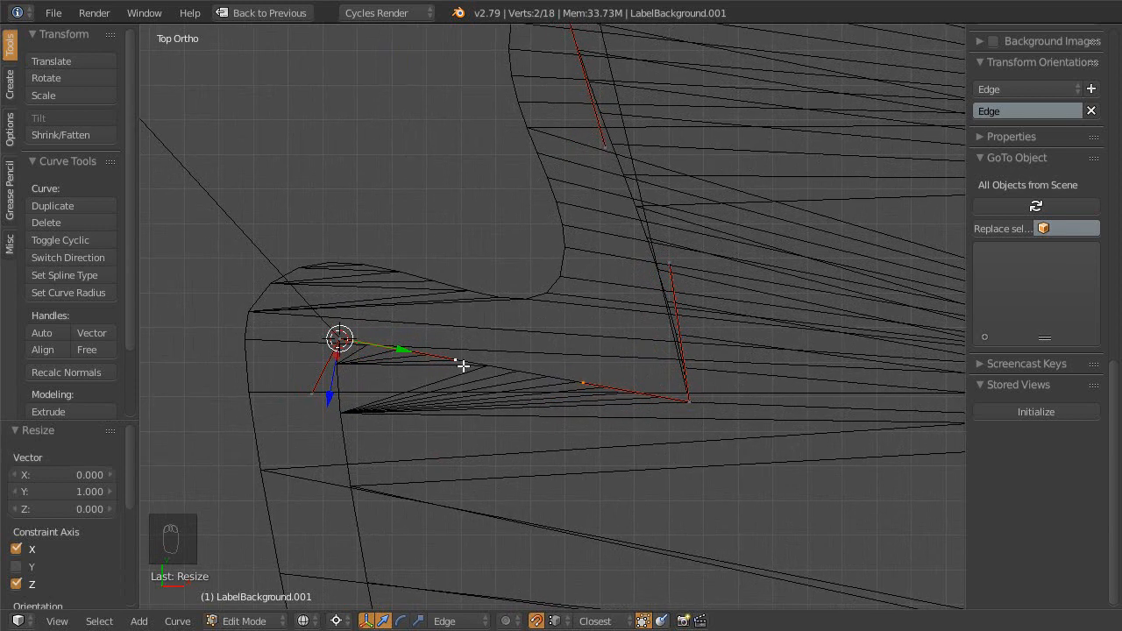
key(Tab)
scroll(482, 344, down, 1)
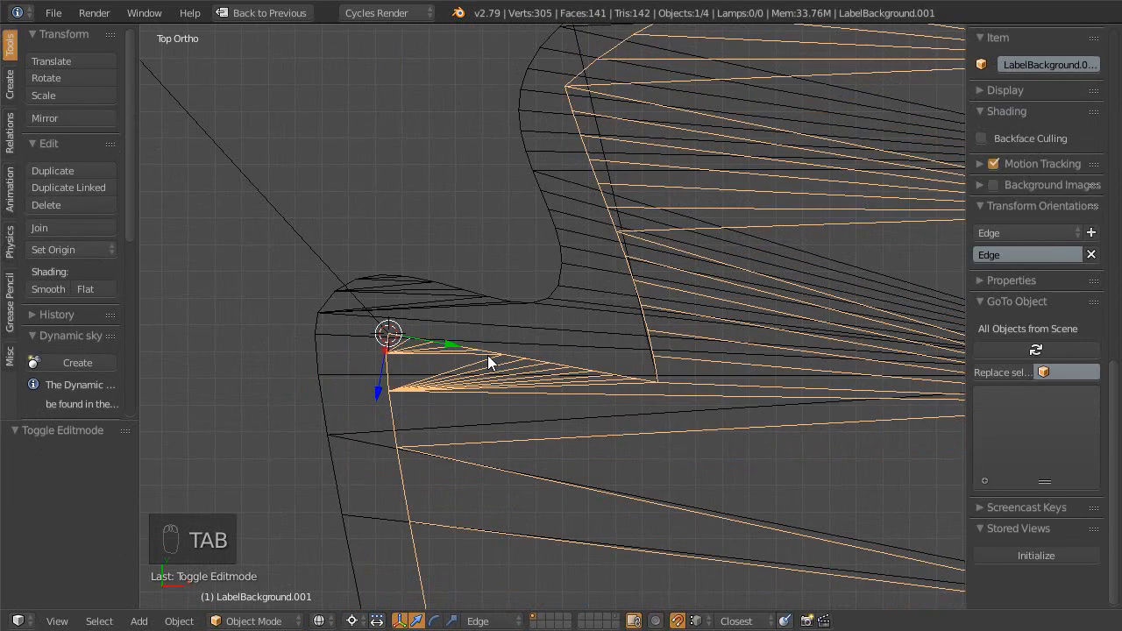
key(shift+z)
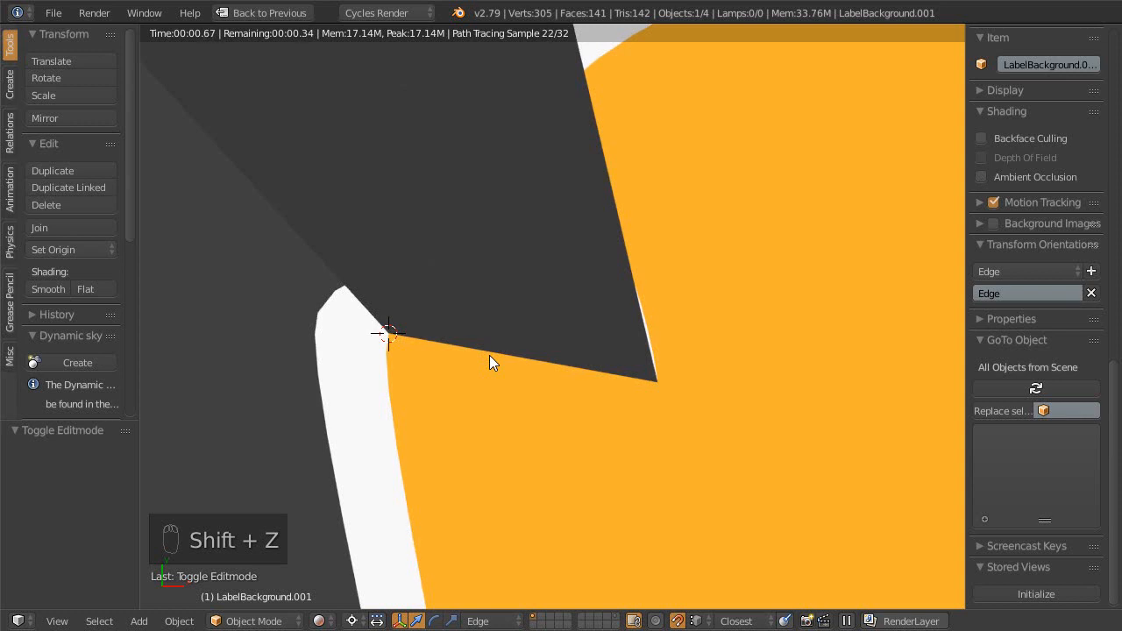
key(shift+z)
key(alt+z)
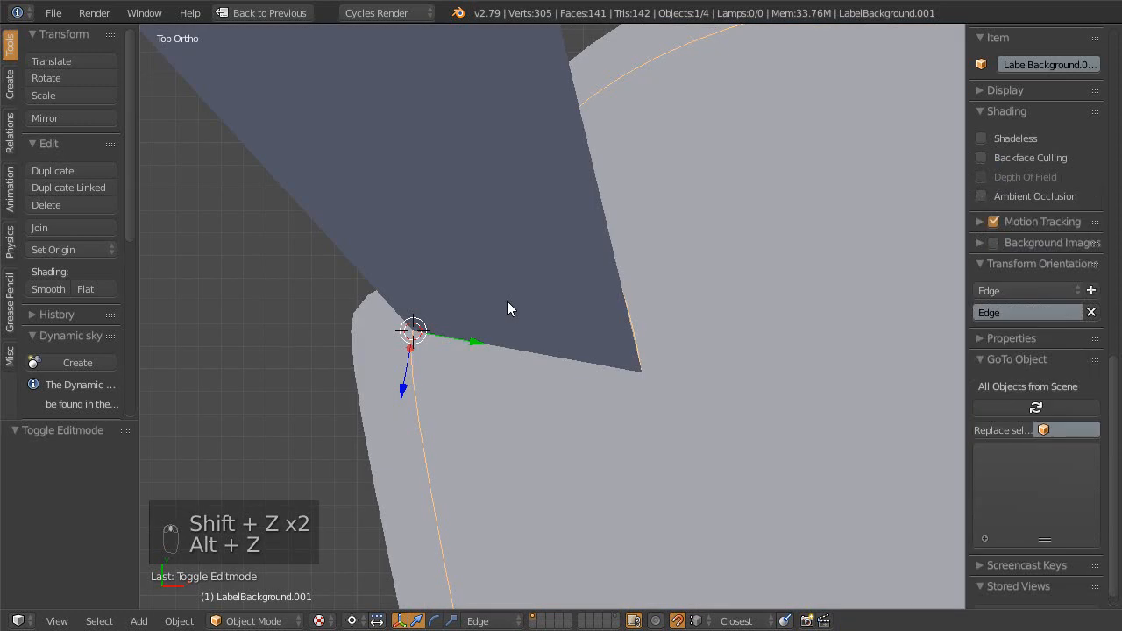
shift+middle_drag(526, 314, 501, 308)
key(z)
key(z)
key(z)
scroll(508, 316, down, 3)
scroll(478, 327, up, 2)
scroll(478, 326, down, 1)
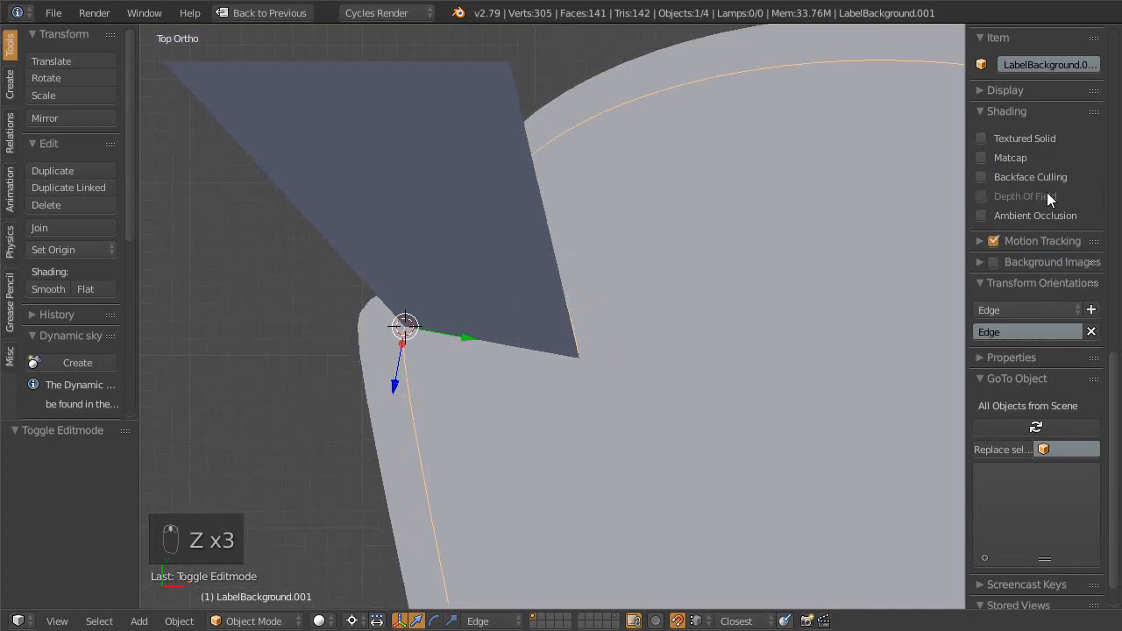
scroll(1048, 199, up, 5)
scroll(1048, 199, down, 3)
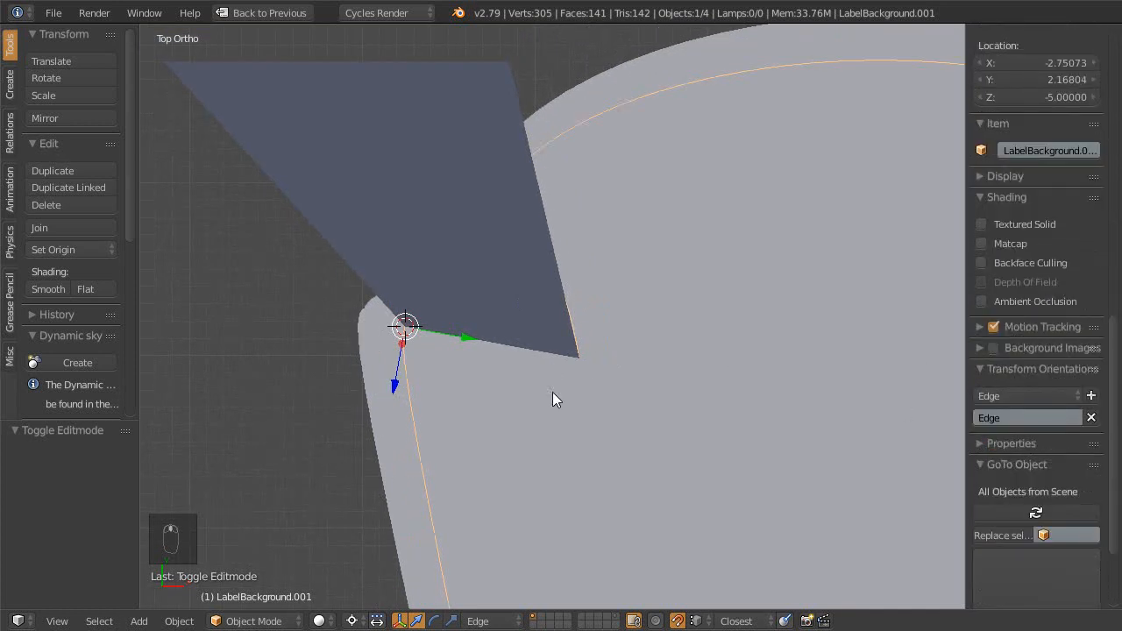
- Set the viewport shading to Material to show the label's colours
shift+middle_drag(552, 400, 503, 401)
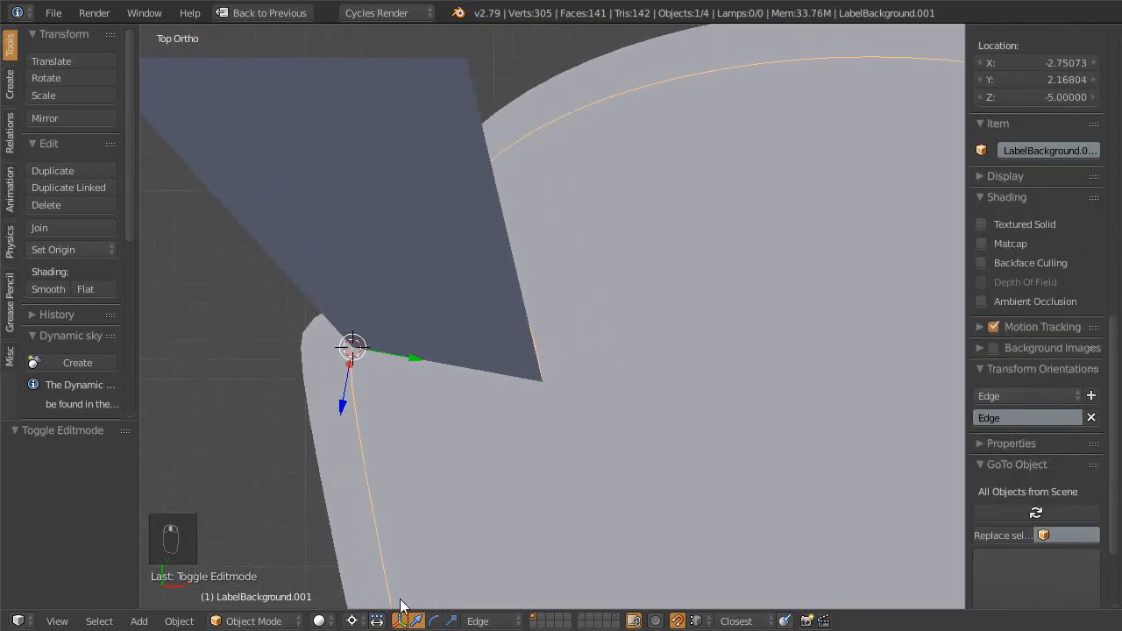
click(319, 620)
click(361, 523)
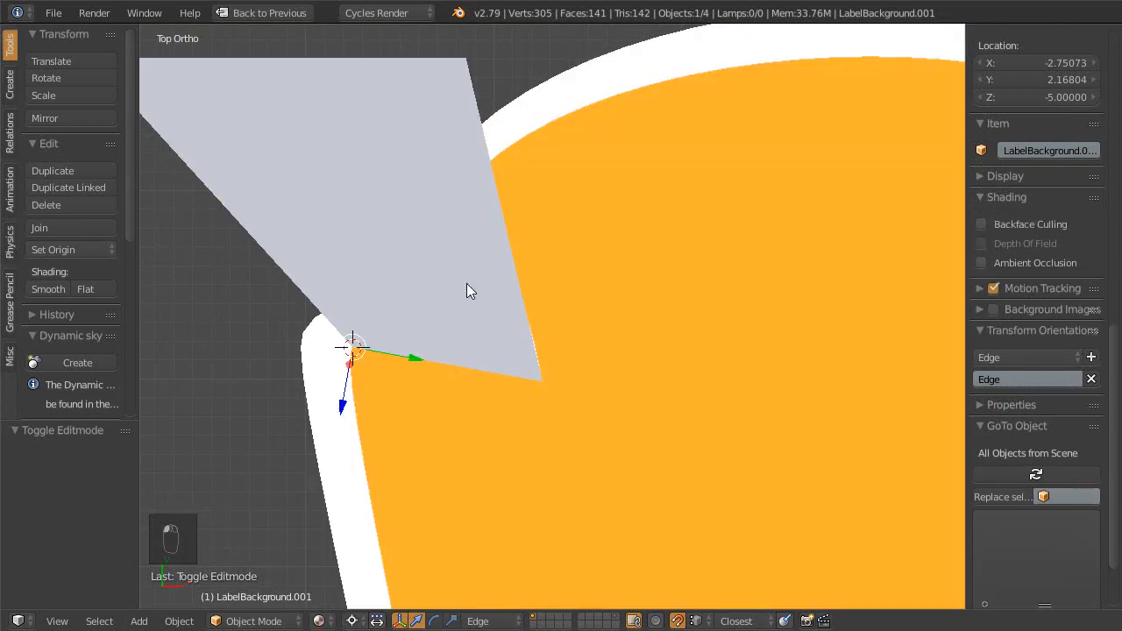
- Select the gold label curve and switch to editing its points
right_click(377, 448)
right_click(375, 444)
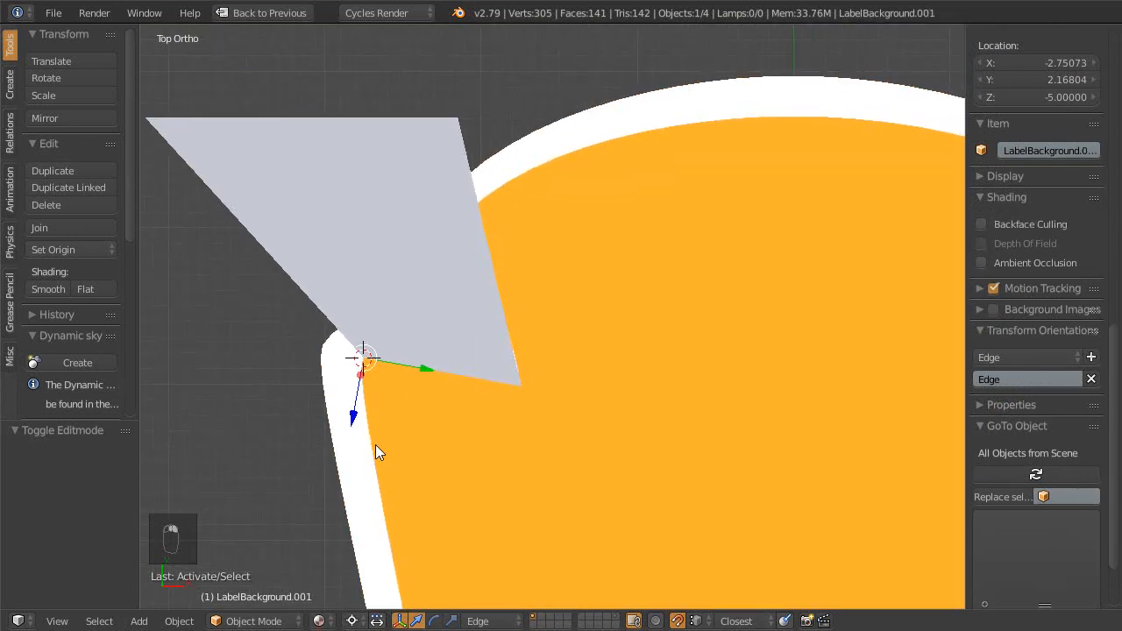
key(Tab)
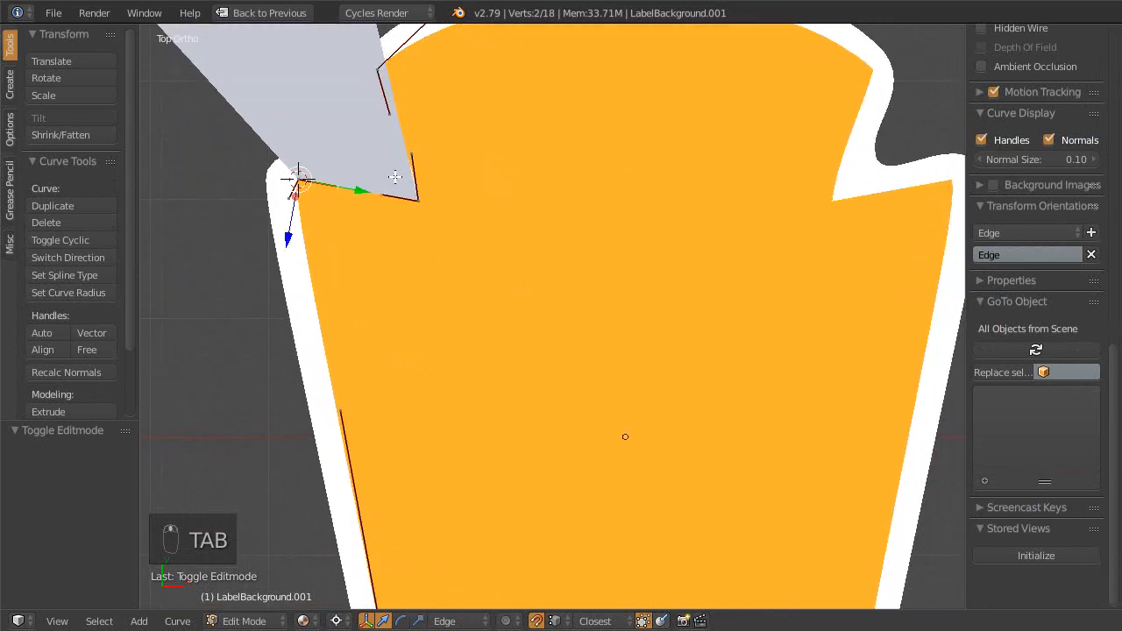
- Delete the grey helper plane covering the label's upper-left shoulder
scroll(487, 335, up, 2)
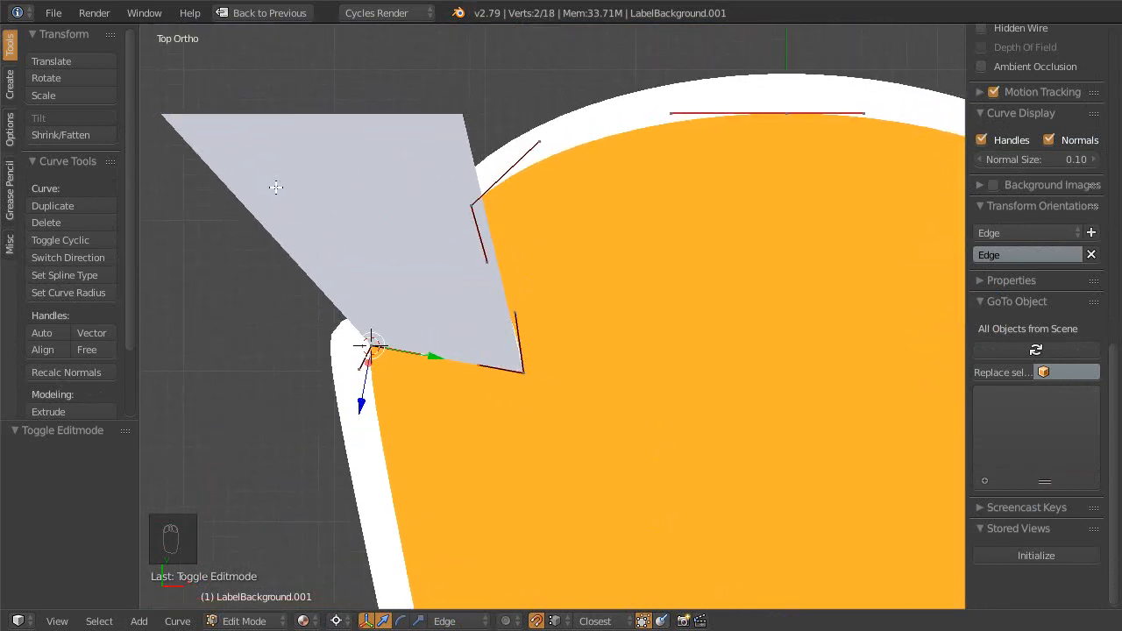
key(Tab)
right_click(289, 120)
key(Escape)
key(Escape)
key(Escape)
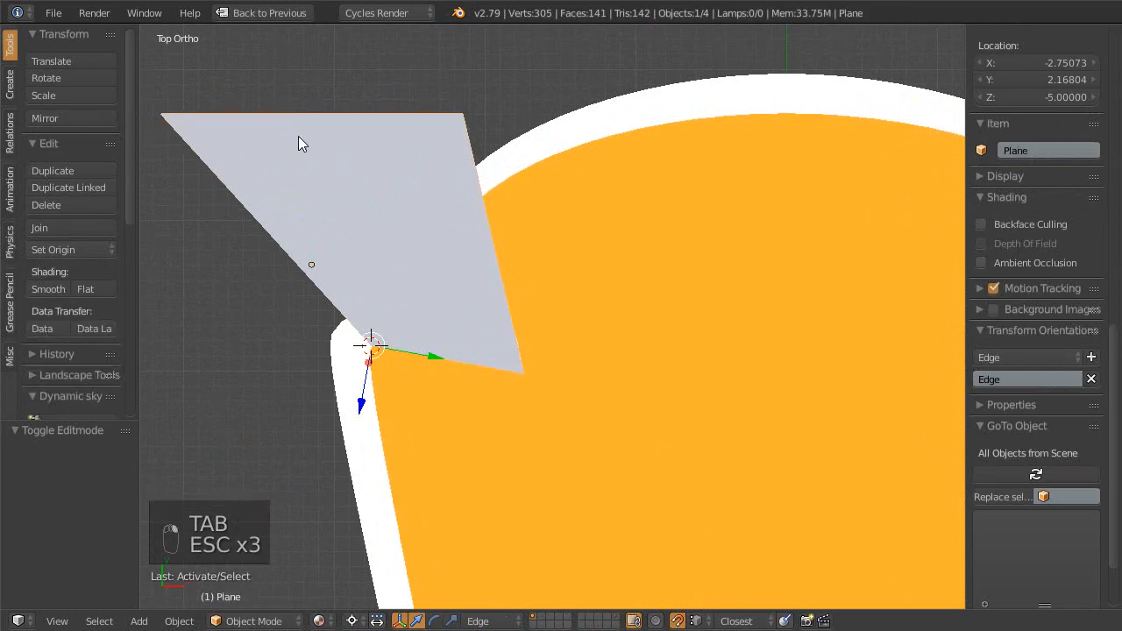
key(x)
click(297, 189)
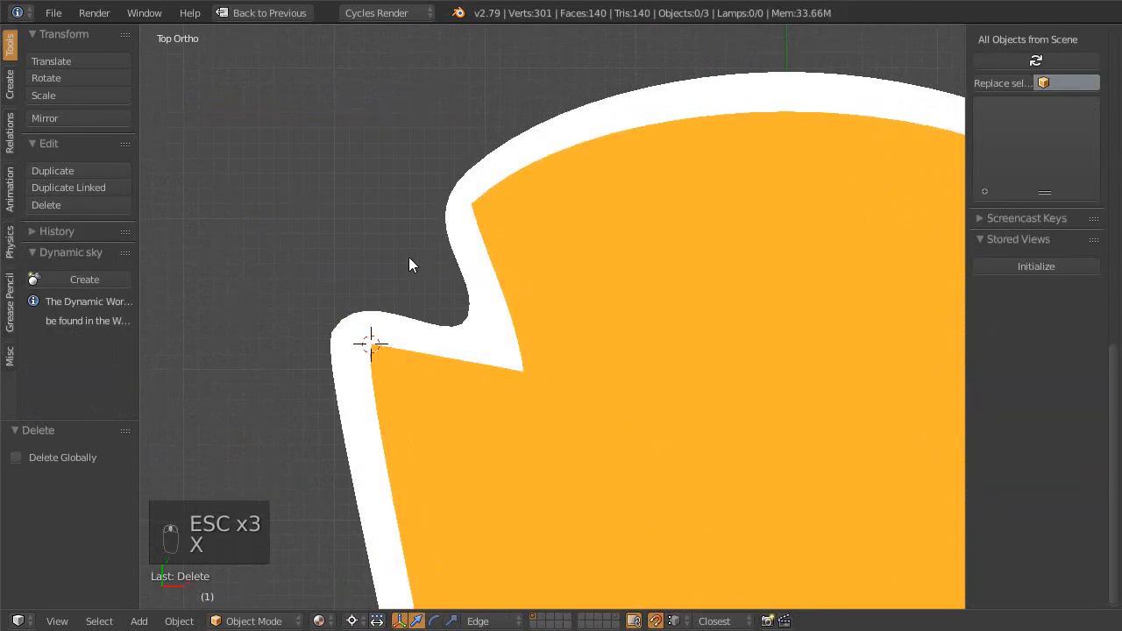
- Move the upper handle of the gold curve's left notch corner about -0.040 in X and -0.020 in Y
right_click(408, 244)
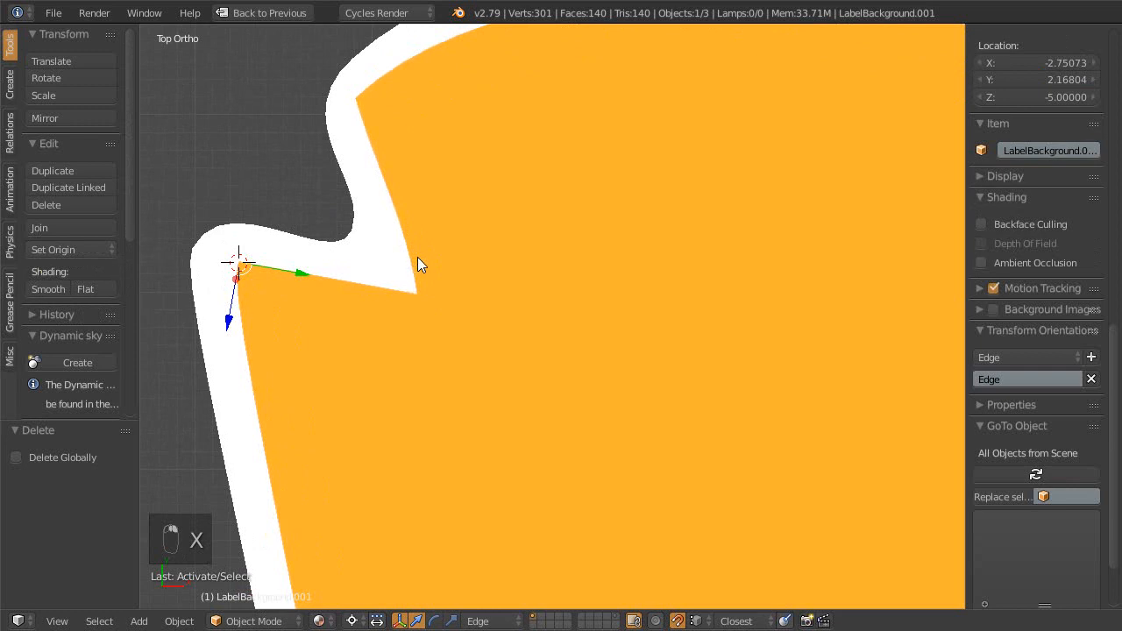
key(Tab)
right_drag(408, 222, 399, 235)
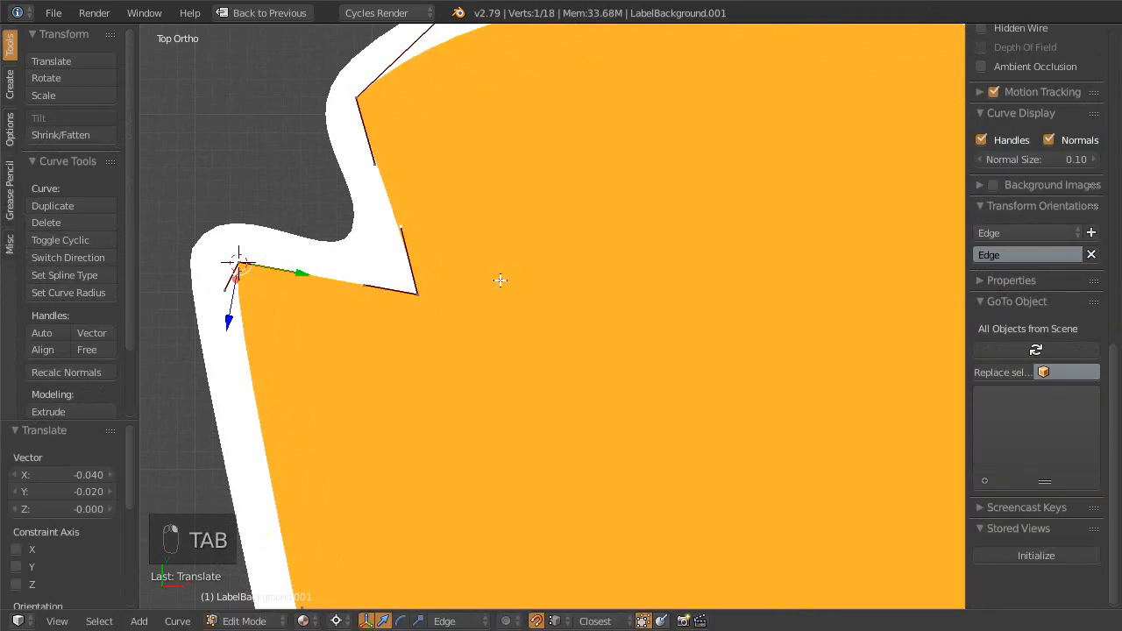
- Compare the gold shape with the ketchup bottle reference and adjust its left notch and shoulder points and handles to flatten the shoulder edge
key(shift+space)
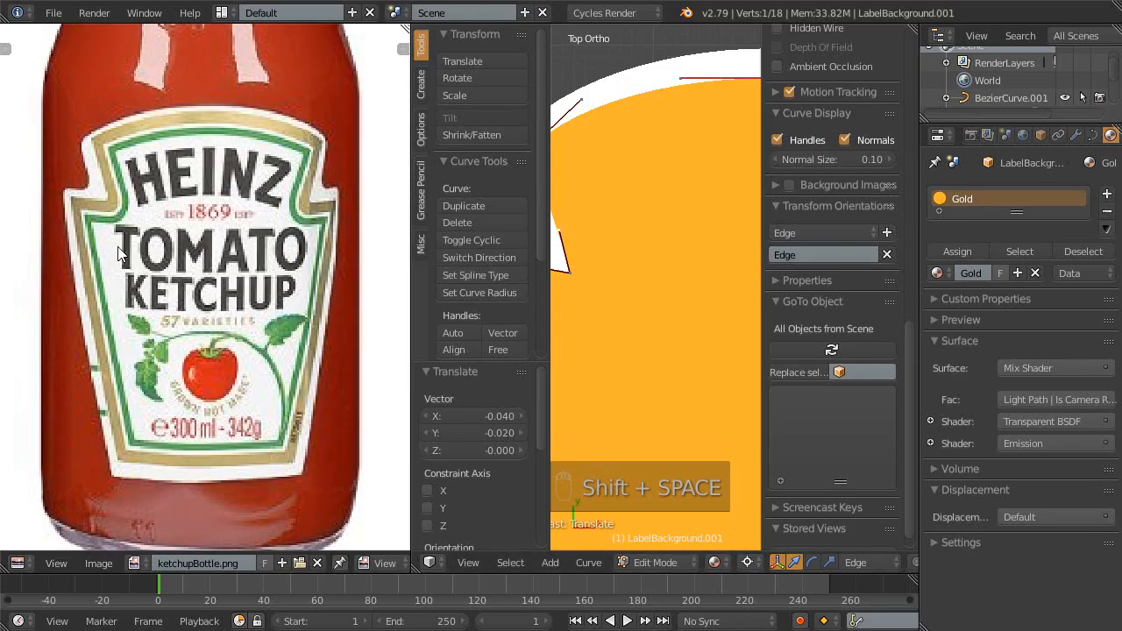
key(shift+space)
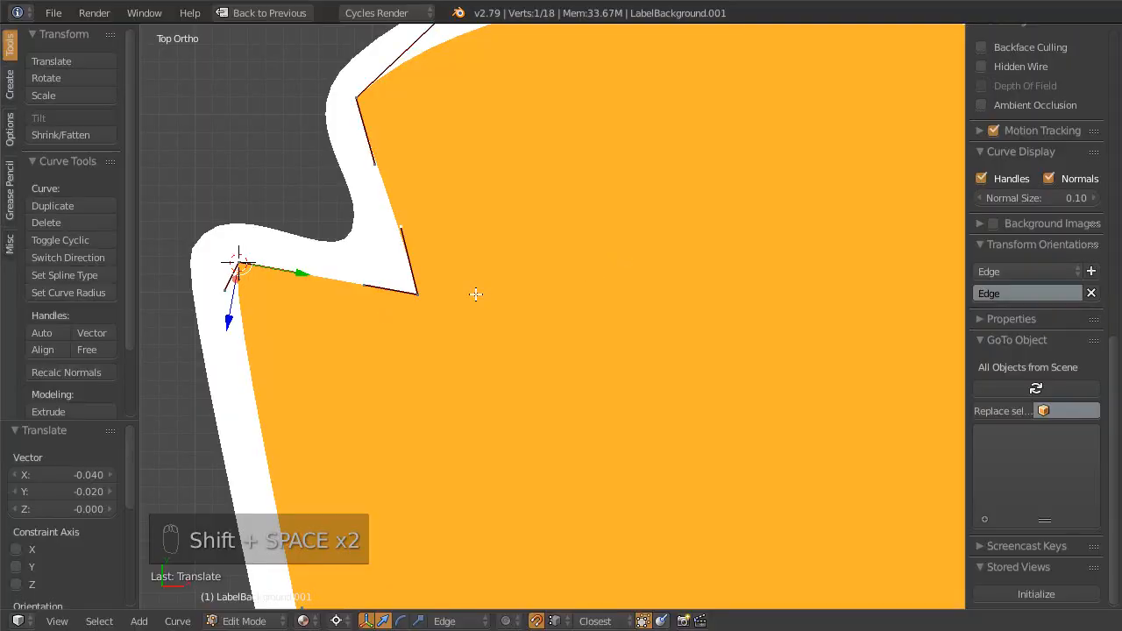
key(shift+space)
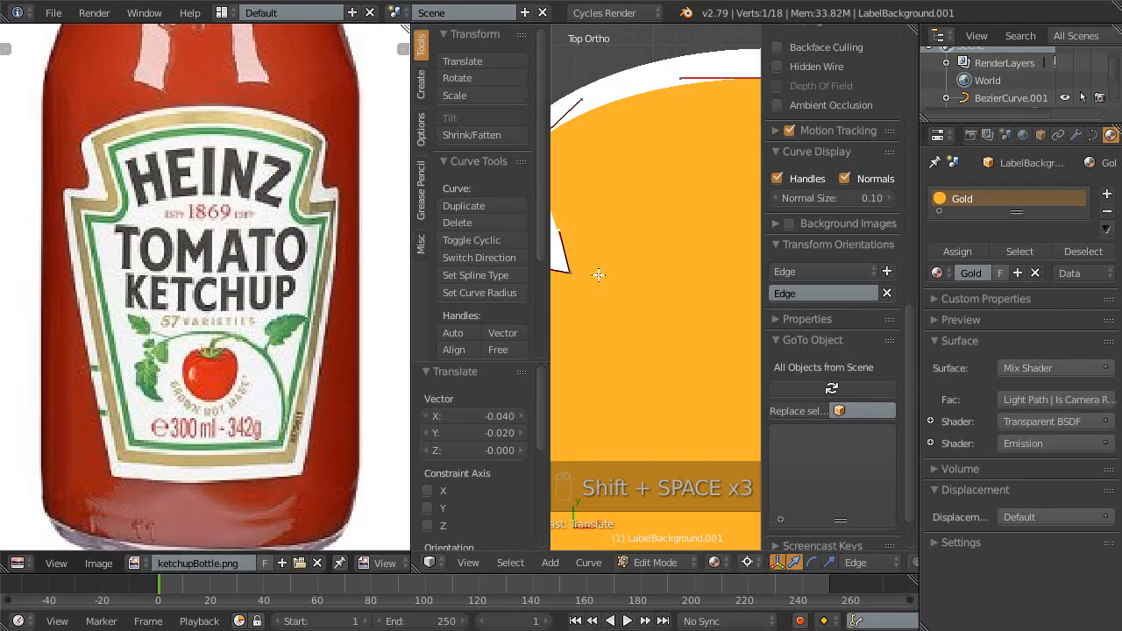
shift+middle_drag(607, 298, 661, 290)
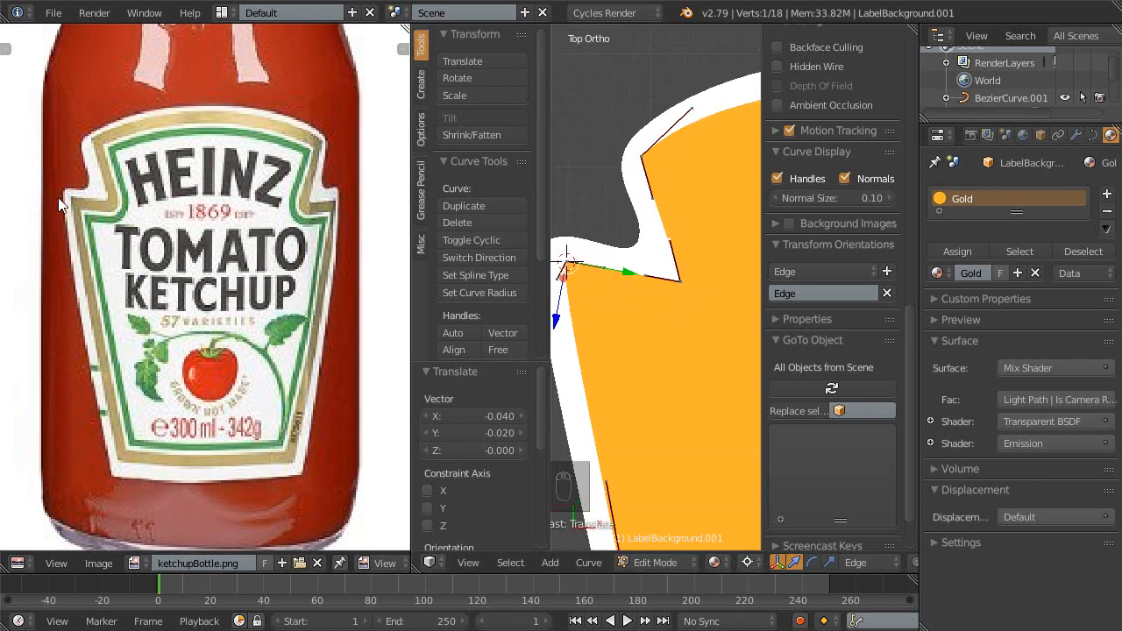
shift+middle_drag(675, 328, 635, 318)
key(shift+space)
scroll(574, 333, up, 2)
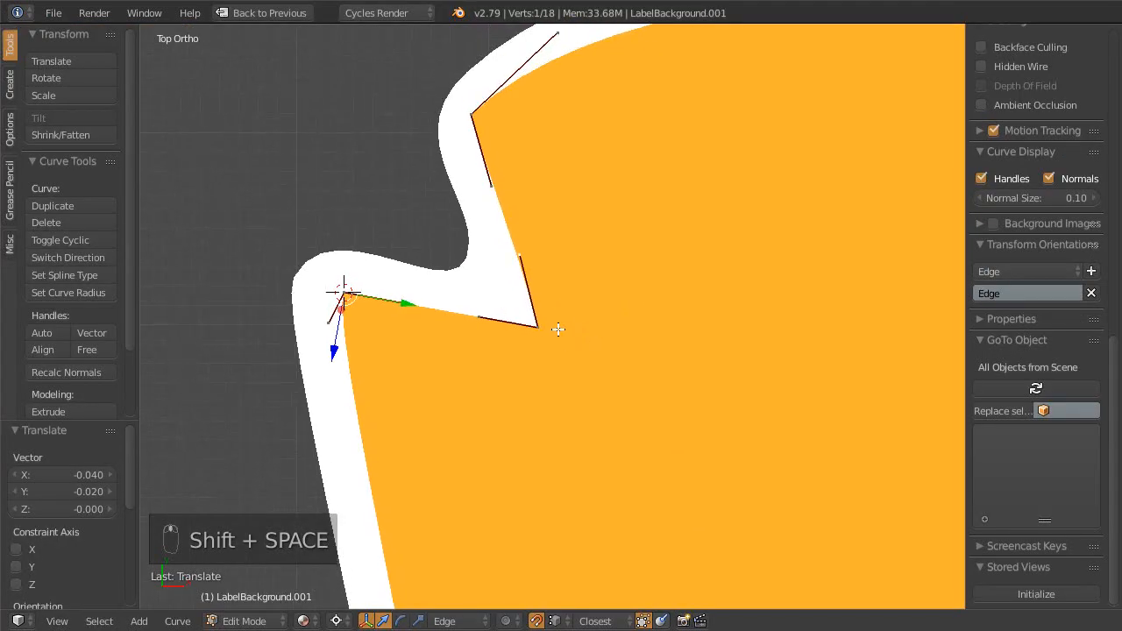
right_drag(529, 313, 449, 317)
right_drag(359, 311, 363, 307)
right_drag(278, 295, 276, 304)
right_drag(370, 324, 442, 318)
scroll(447, 322, down, 2)
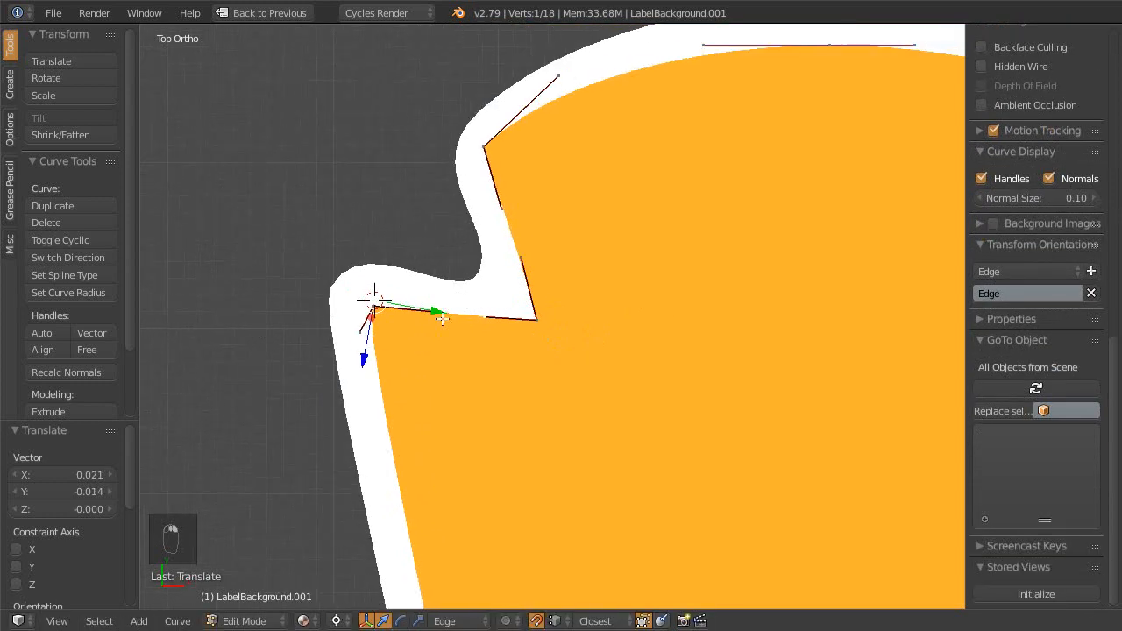
- Straighten the gold shape's upper left side by moving the shoulder's lower handle about 0.151 in X and -0.219 in Y, and save the file
key(Tab)
key(Tab)
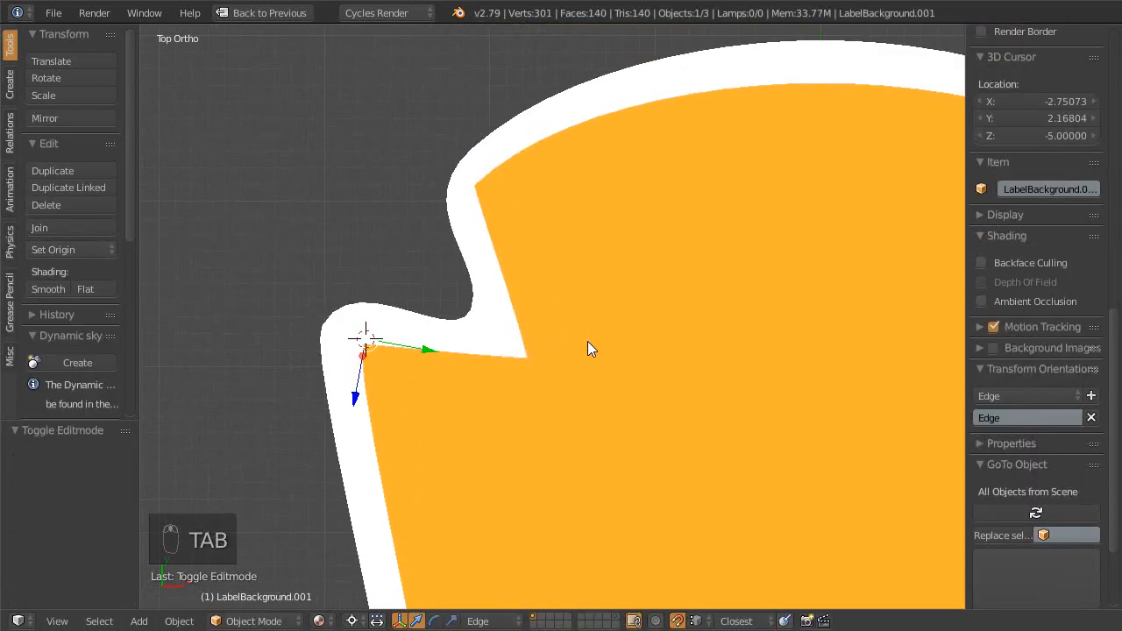
scroll(488, 380, down, 1)
shift+middle_drag(489, 403, 422, 231)
right_drag(335, 133, 331, 179)
scroll(395, 204, down, 3)
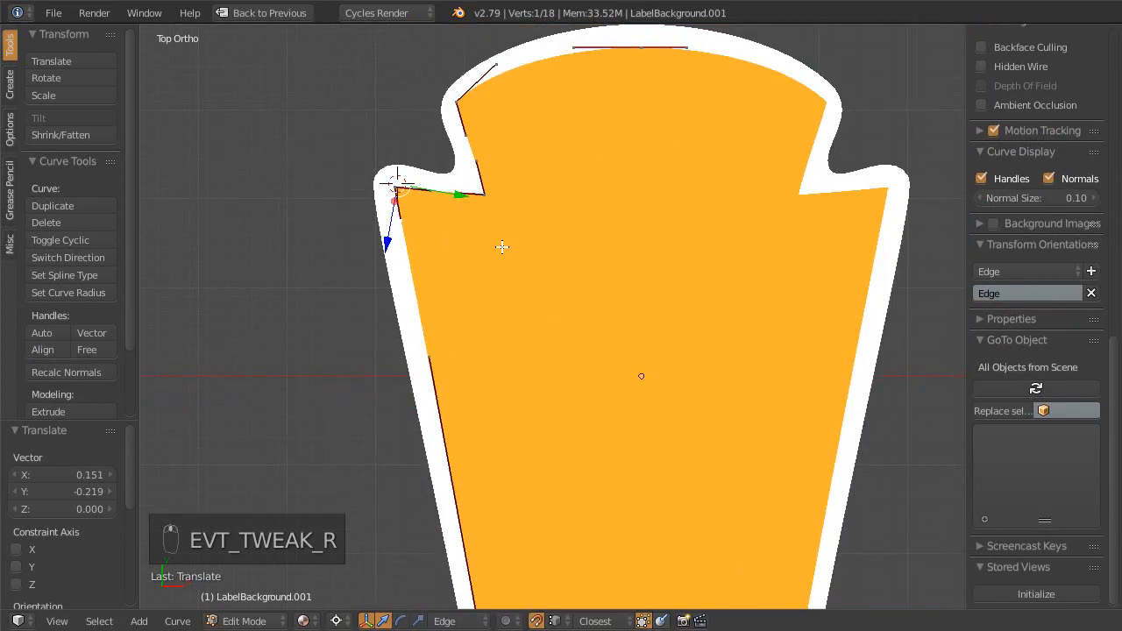
shift+middle_drag(563, 277, 600, 275)
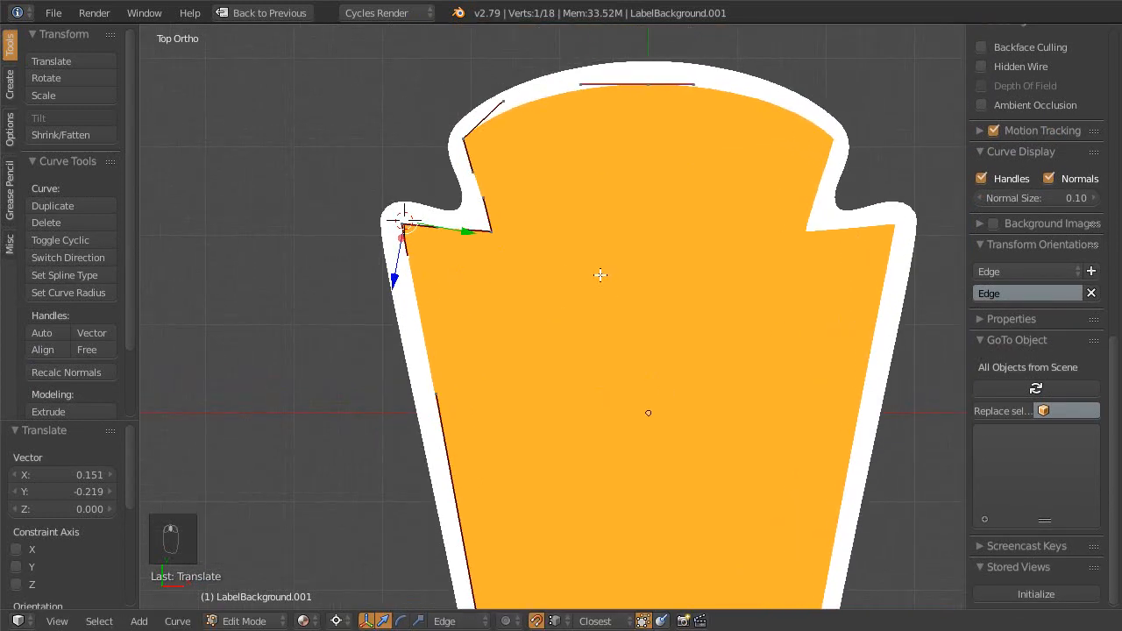
key(Tab)
scroll(579, 327, down, 3)
shift+middle_drag(579, 327, 554, 285)
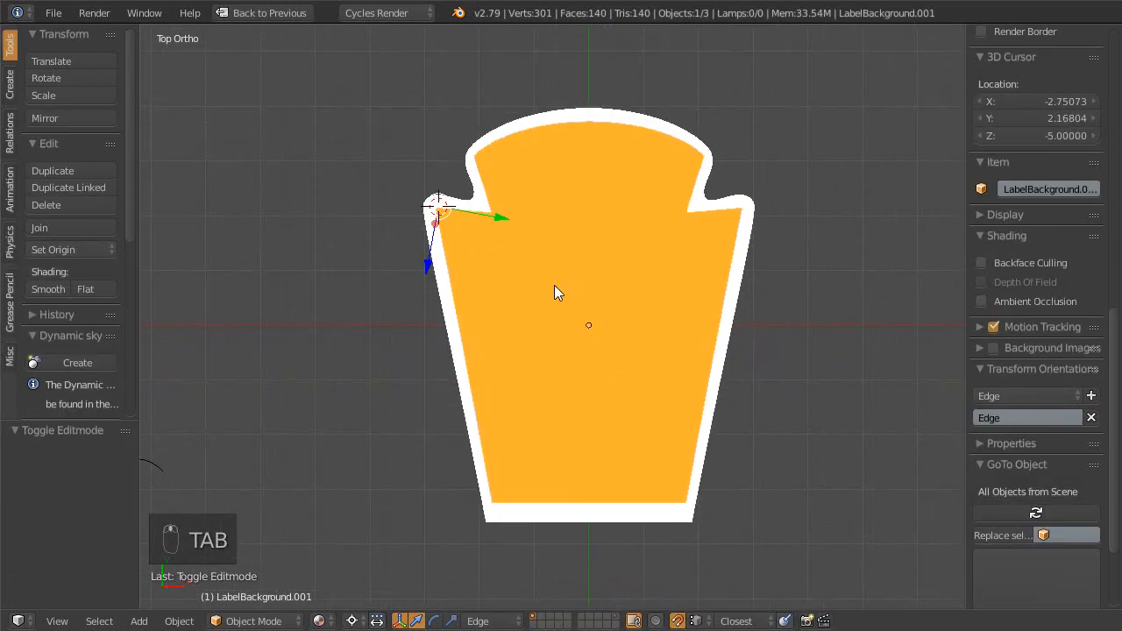
key(ctrl+s)
click(557, 287)
- Move the gold curve's bottom-left corner point with its handles about 0.115 along X
key(shift+b)
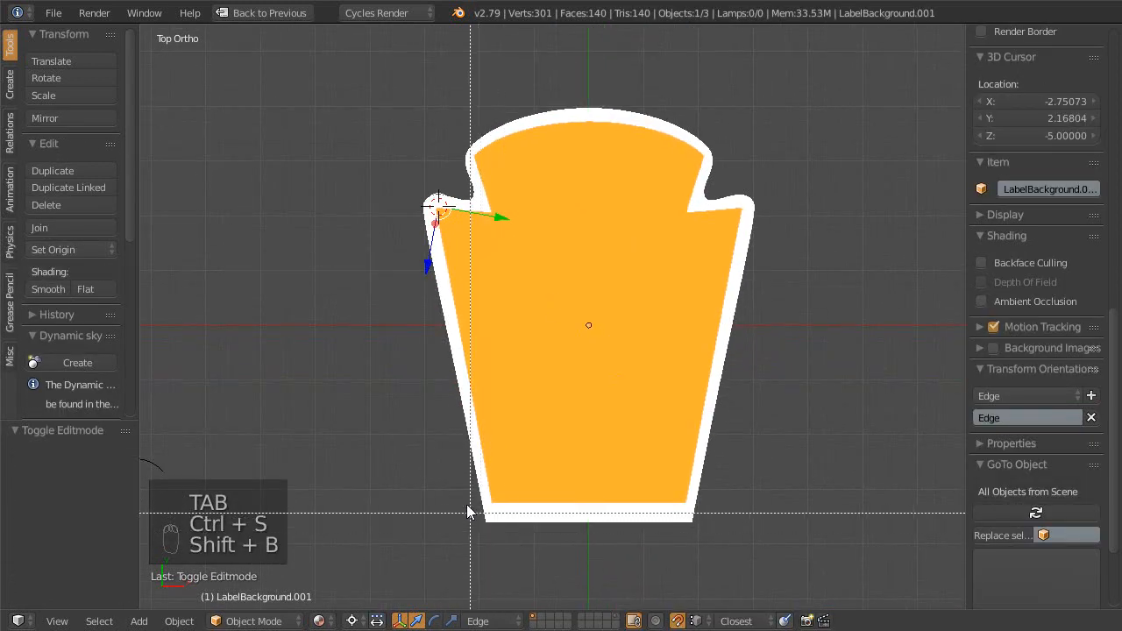
drag(470, 513, 527, 528)
key(Escape)
right_click(530, 309)
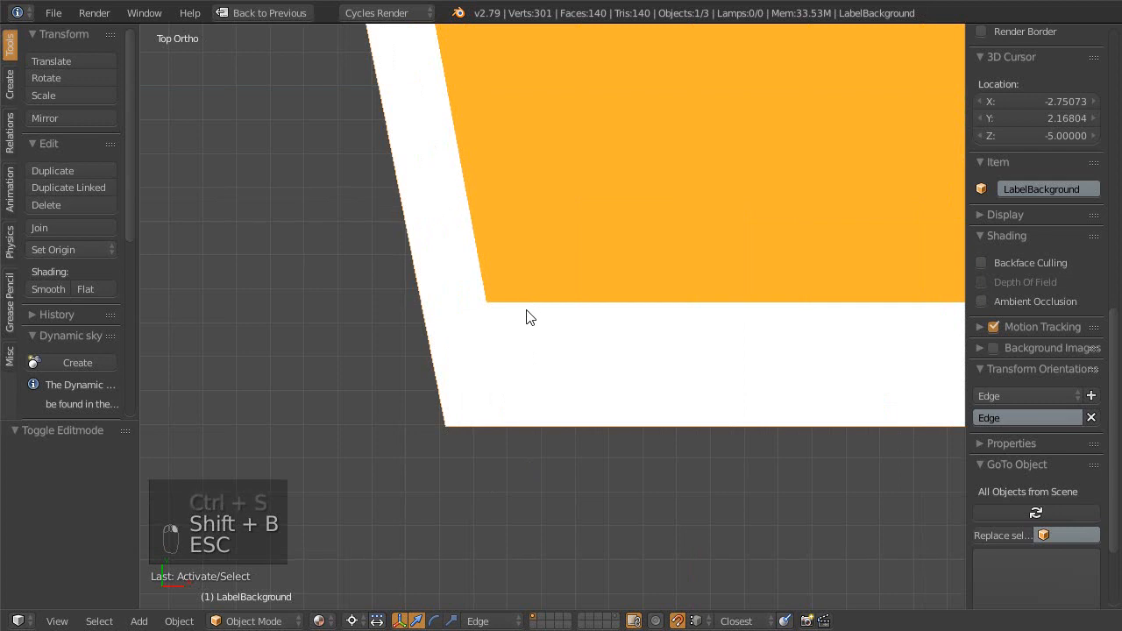
key(Escape)
right_click(535, 314)
key(Escape)
key(Tab)
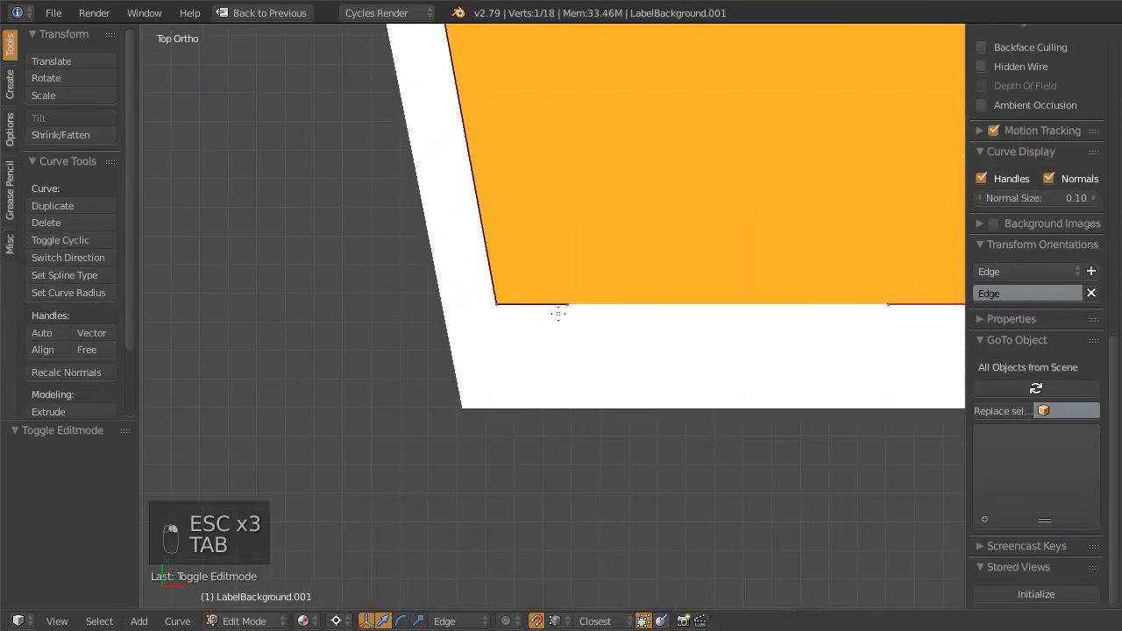
shift+middle_drag(555, 310, 449, 426)
right_click(449, 426)
ctrl+middle_drag(488, 300, 500, 377)
shift+middle_drag(499, 378, 398, 483)
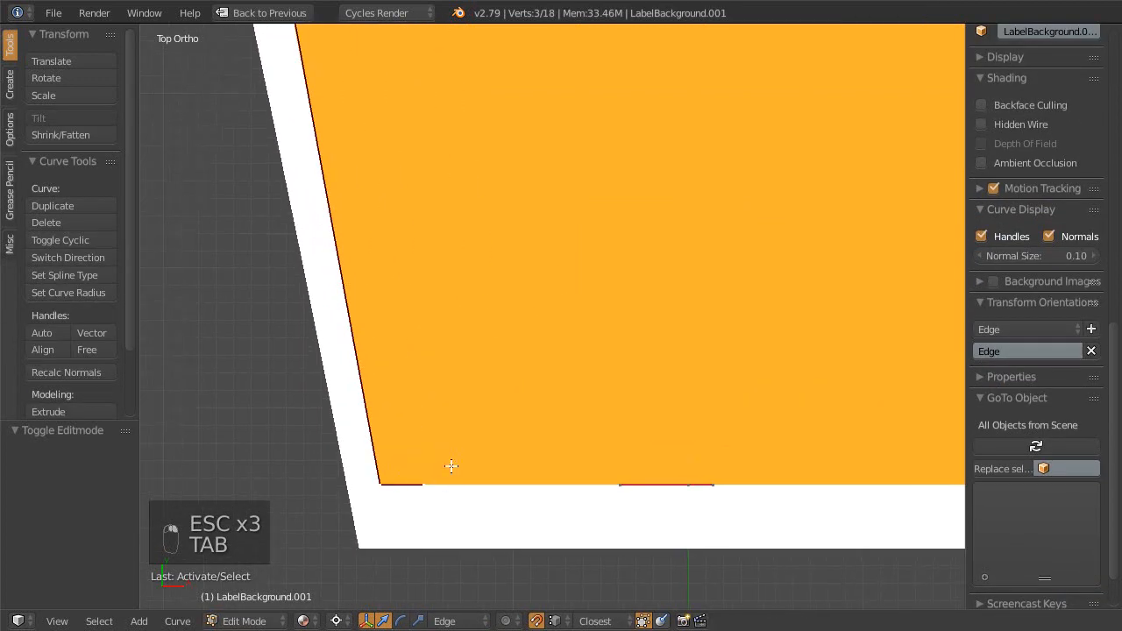
ctrl+middle_drag(446, 403, 418, 530)
key(g)
key(x)
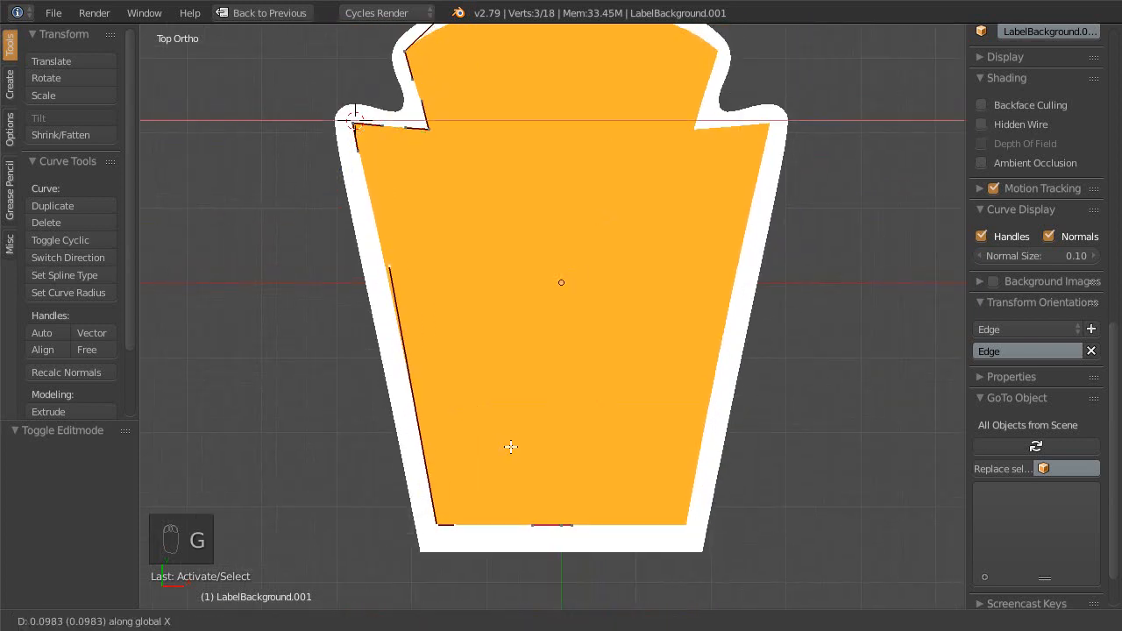
click(524, 448)
- Move the upper handle of the gold curve's bottom-left corner about -0.049 in X and -0.025 in Y, and save the file
shift+middle_drag(518, 431, 549, 466)
right_click(451, 337)
key(g)
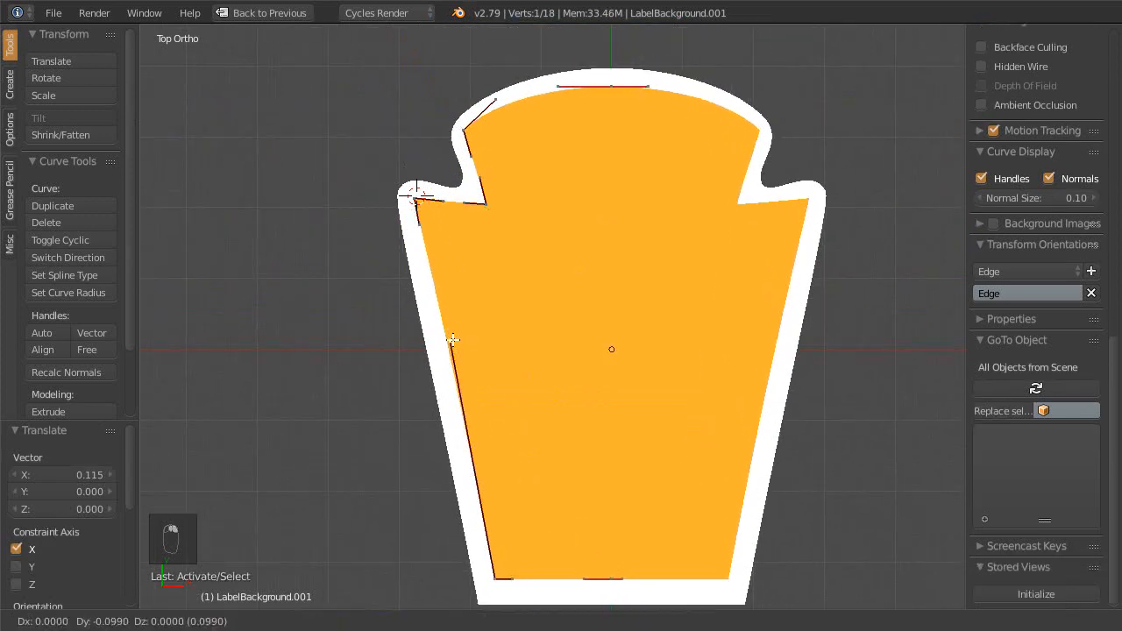
click(451, 340)
shift+middle_drag(507, 375, 468, 363)
key(ctrl+s)
click(467, 363)
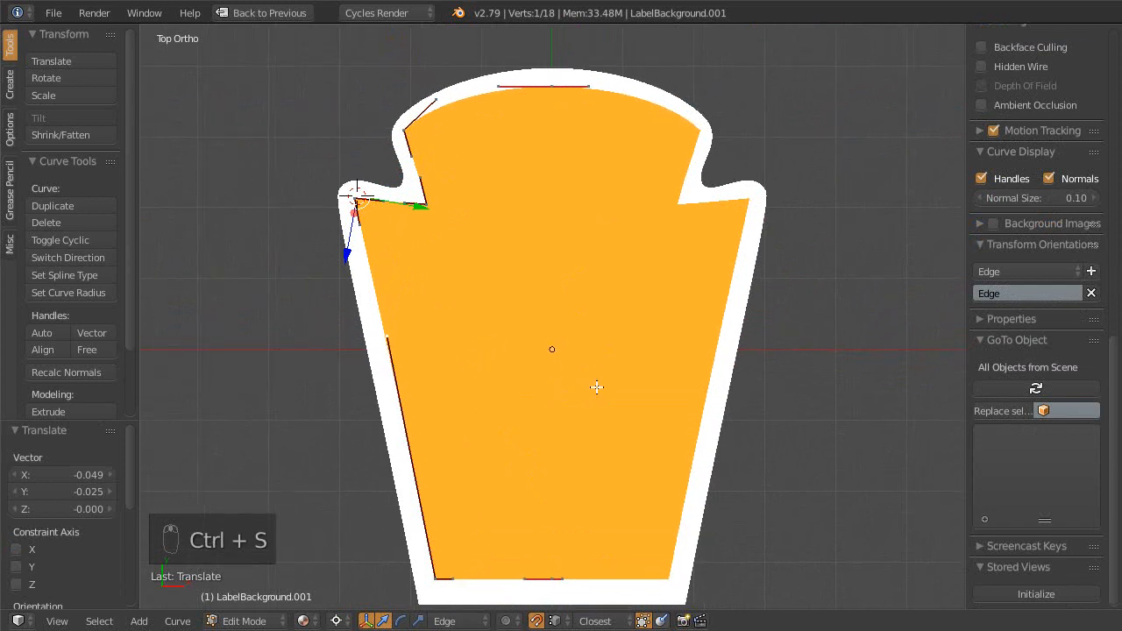
- Duplicate all points of the gold curve in place and separate the copy into its own object
scroll(589, 356, down, 1)
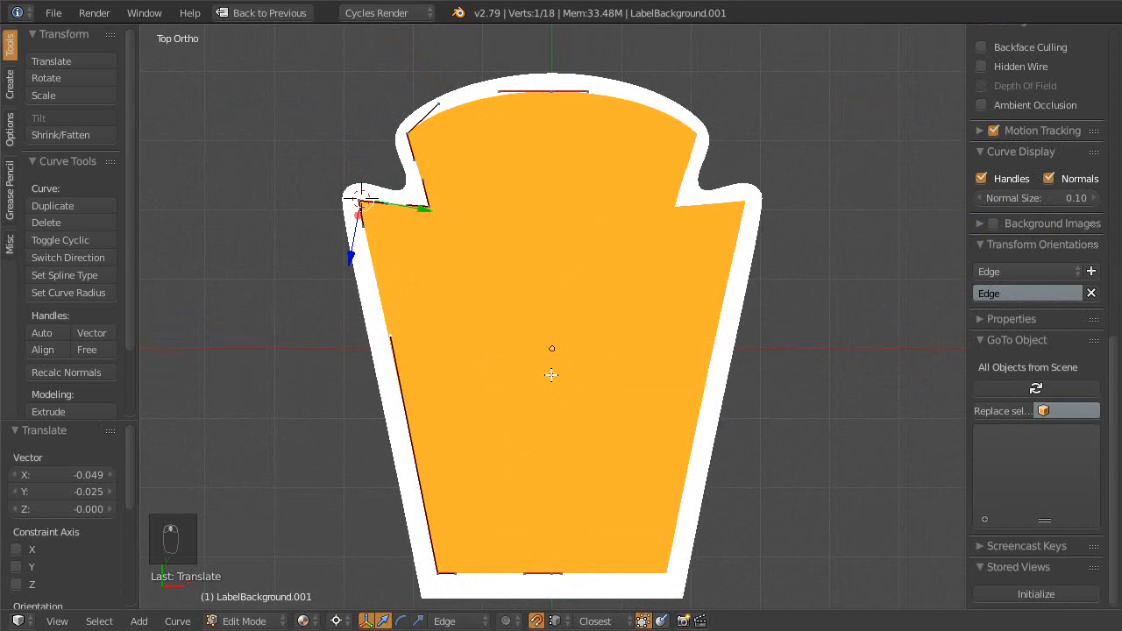
key(a)
key(a)
key(a)
shift+middle_drag(538, 339, 498, 315)
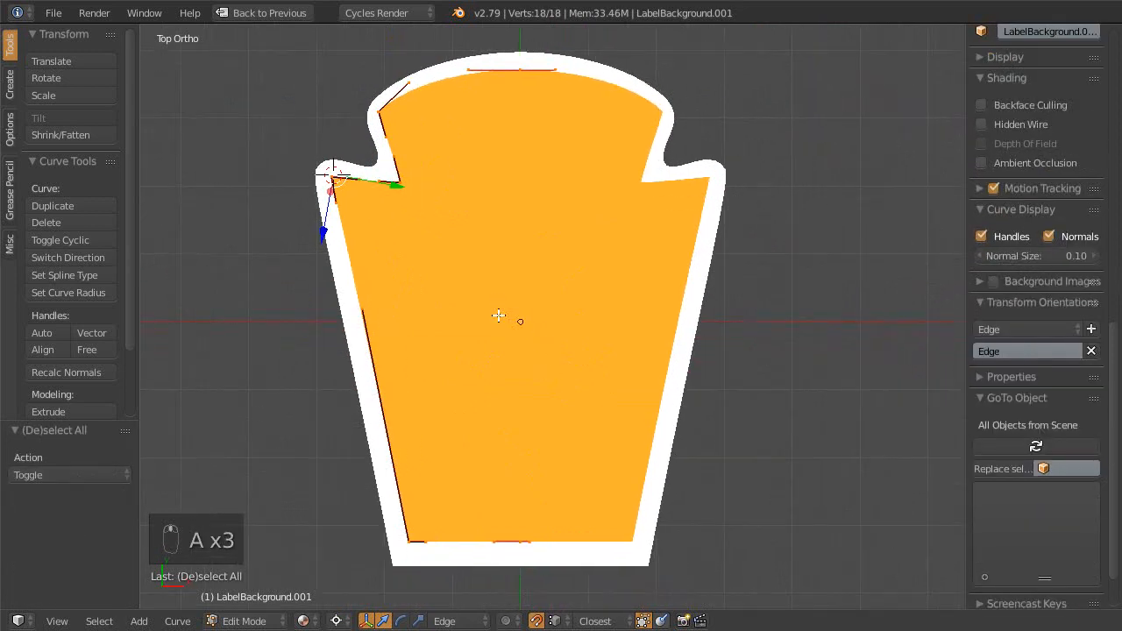
key(a)
key(a)
scroll(493, 338, down, 1)
shift+middle_drag(492, 337, 492, 352)
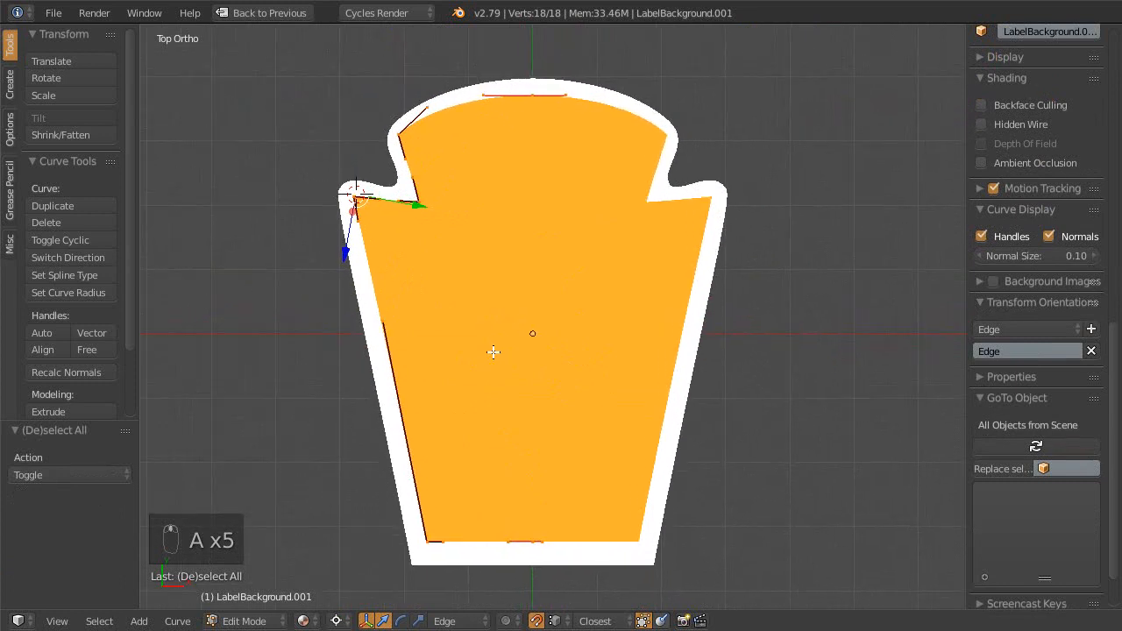
key(shift+d)
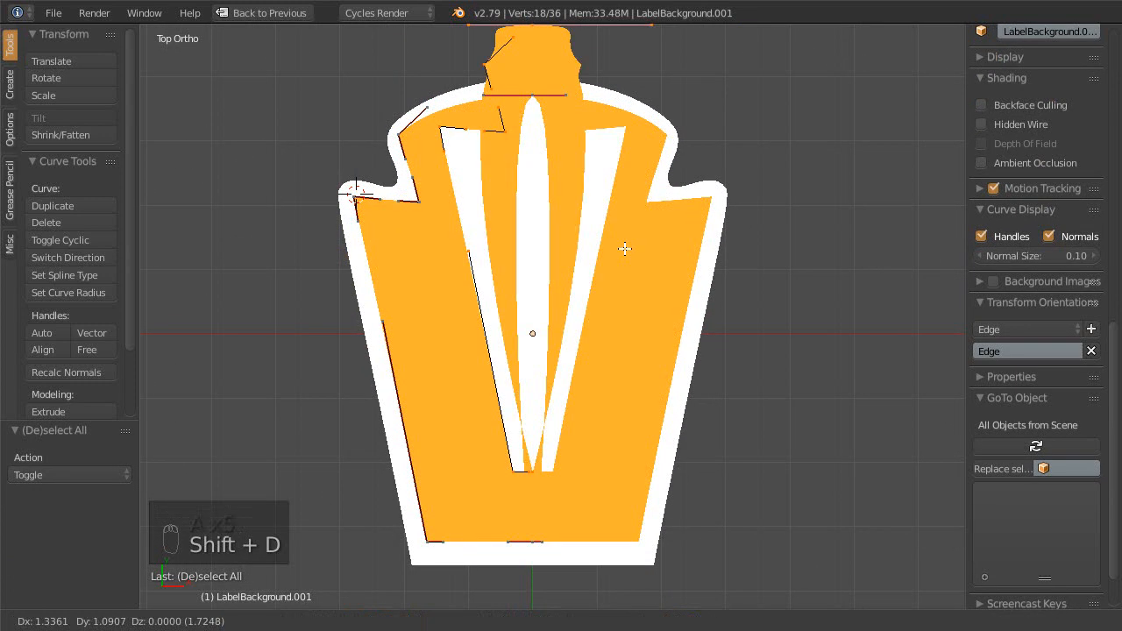
right_click(644, 252)
key(p)
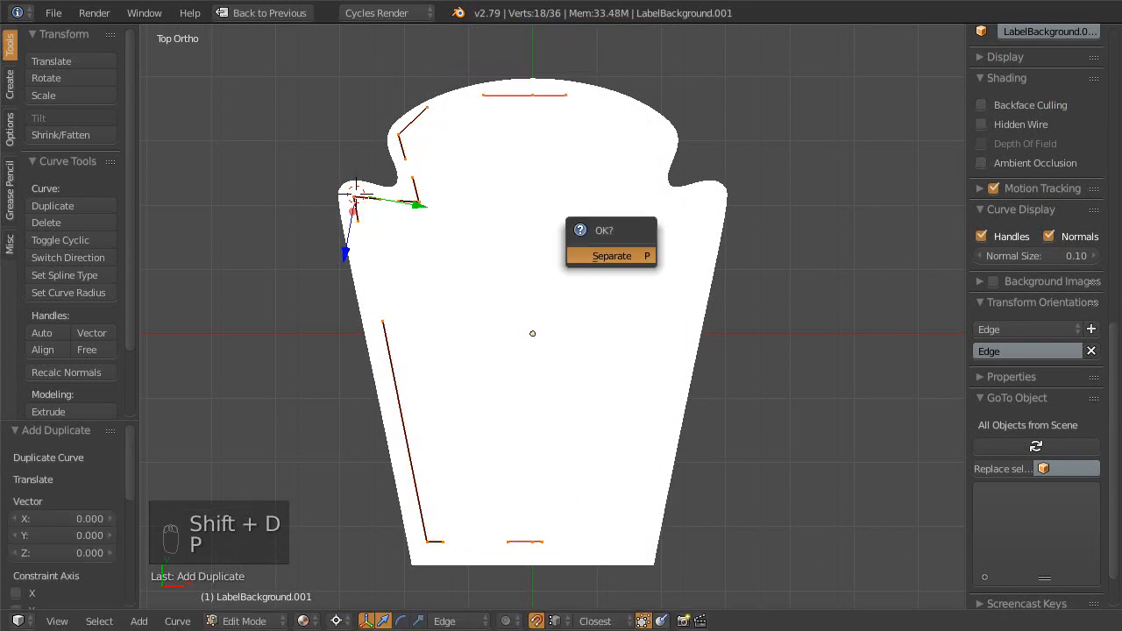
click(639, 254)
shift+middle_drag(480, 394, 493, 396)
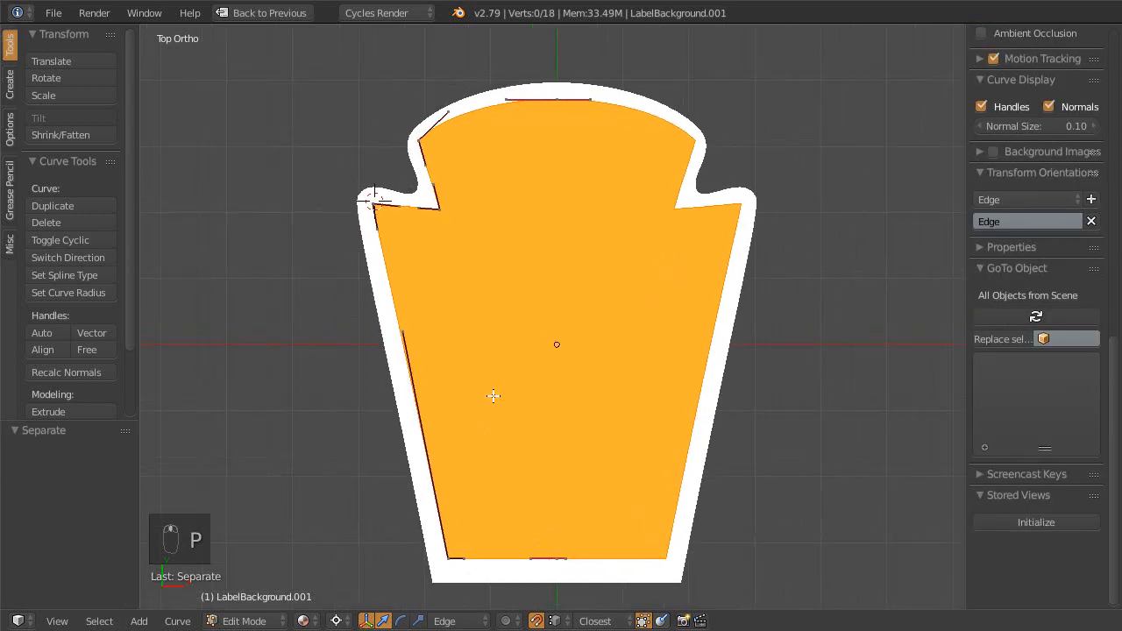
- Select the separated copy LabelBackground.002 in Object Mode and switch the viewport to wireframe
key(Tab)
right_click(430, 442)
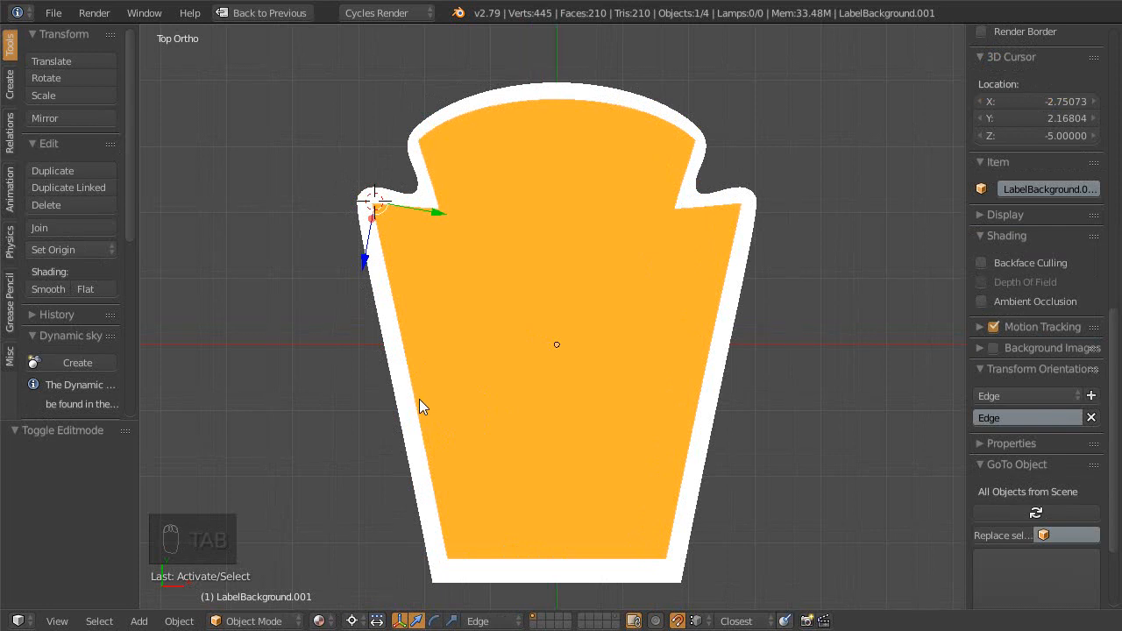
key(z)
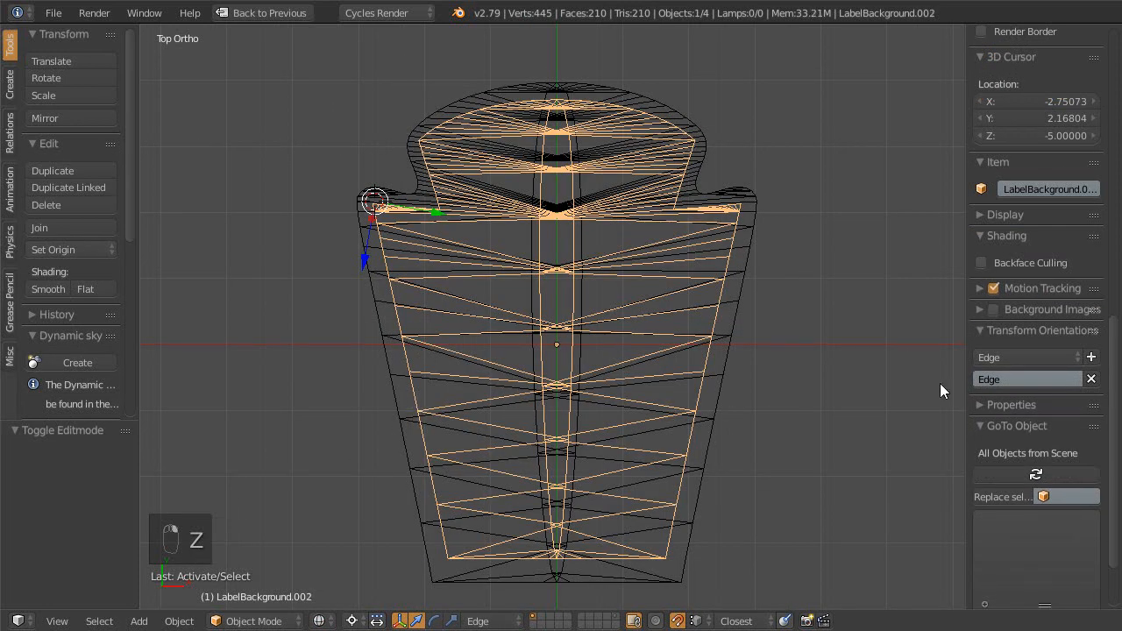
scroll(1035, 368, up, 4)
click(971, 282)
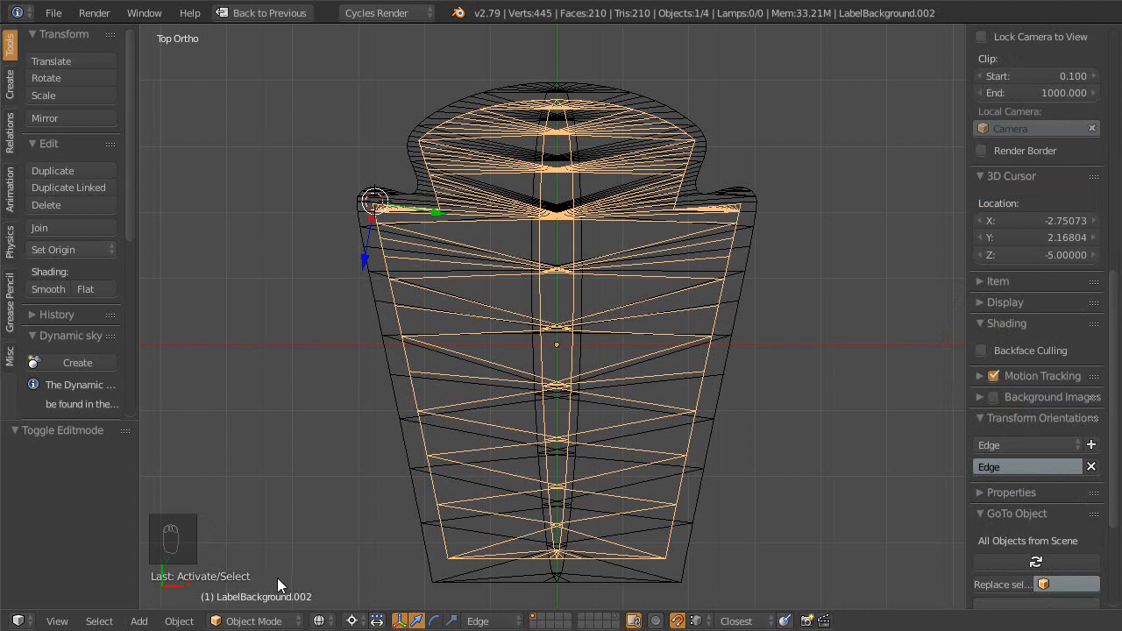
click(978, 281)
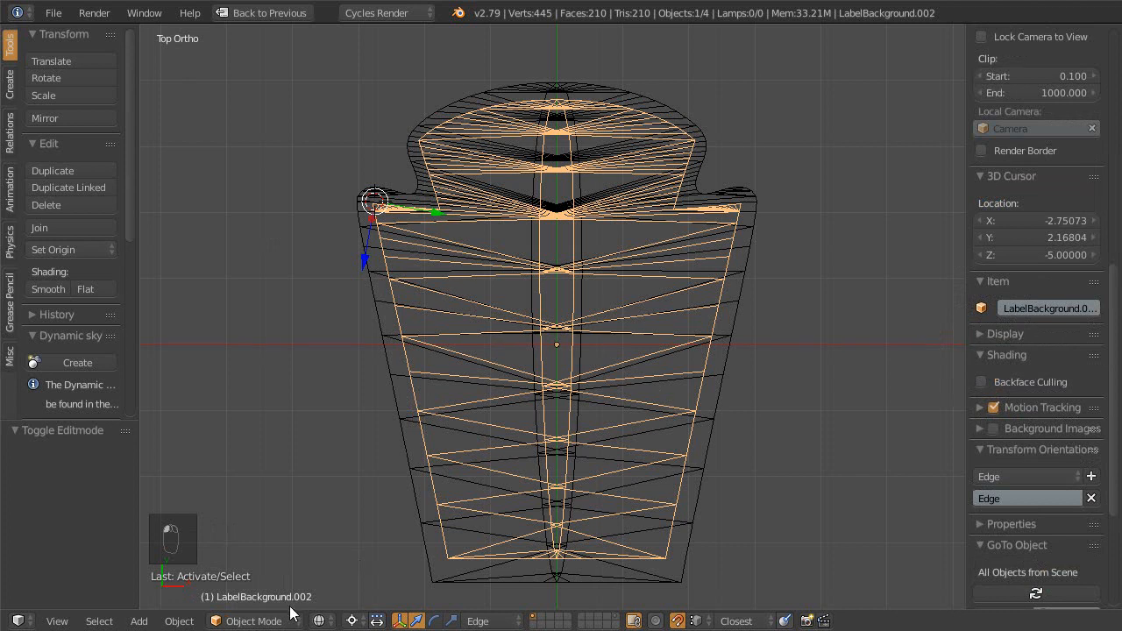
- Switch between the overlapping curves LabelBackground.001 and LabelBackground.002 with the overlapping-object selection list, ending on LabelBackground.002
right_click(433, 494)
ctrl+middle_drag(305, 491, 319, 481)
shift+middle_drag(319, 470, 345, 379)
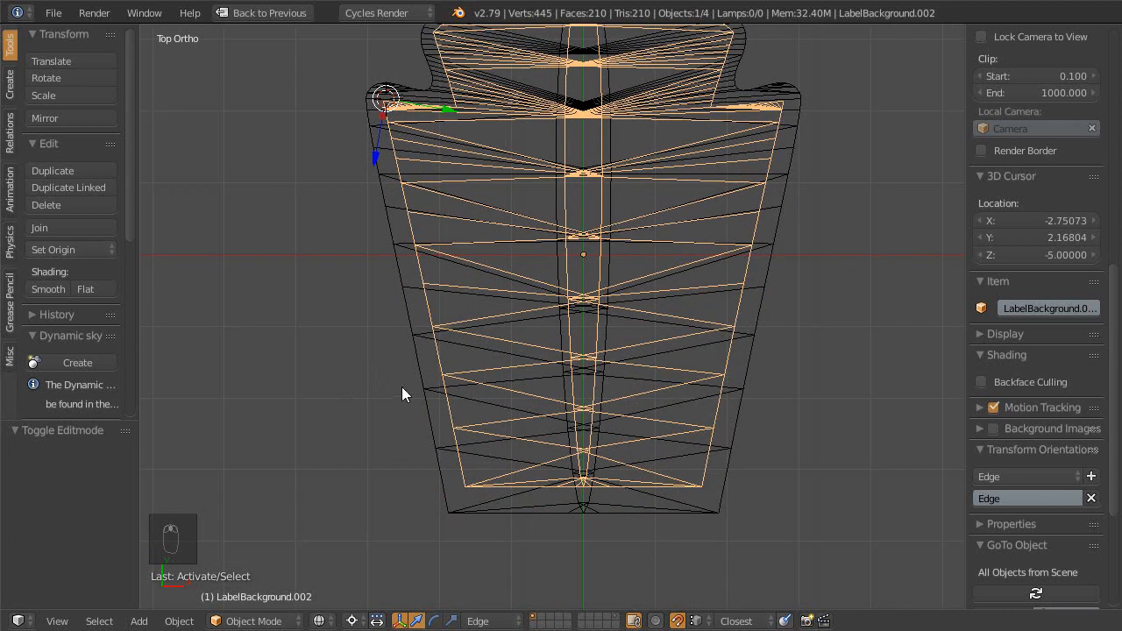
alt+right_click(433, 359)
click(431, 374)
ctrl+middle_drag(429, 386, 424, 397)
alt+right_click(438, 381)
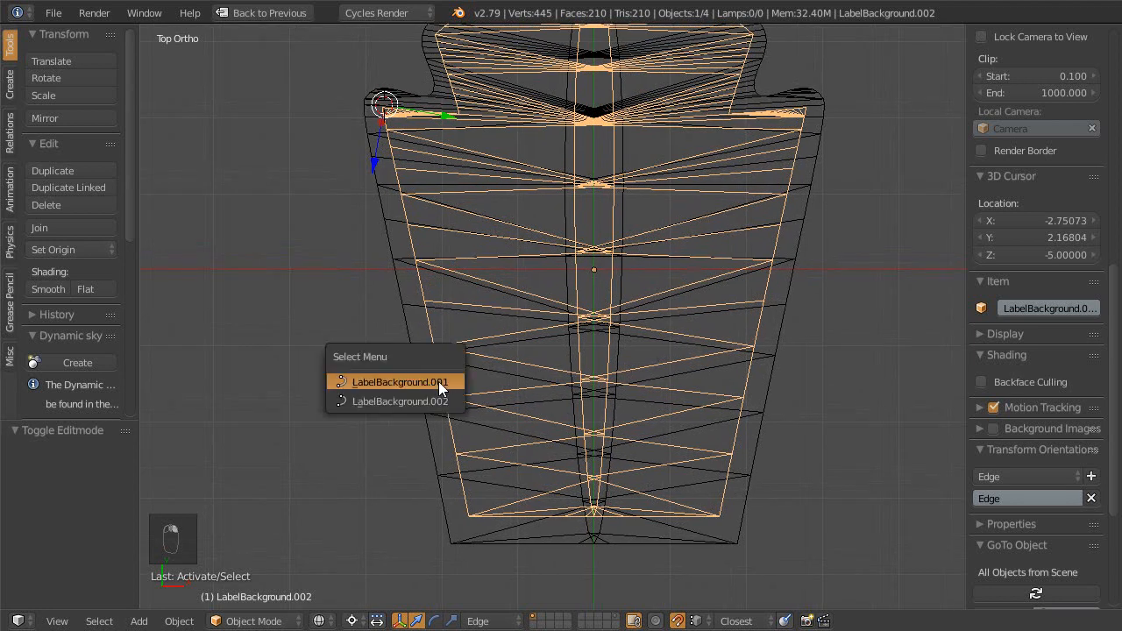
click(437, 381)
alt+right_click(437, 381)
click(435, 381)
shift+middle_drag(414, 392, 422, 420)
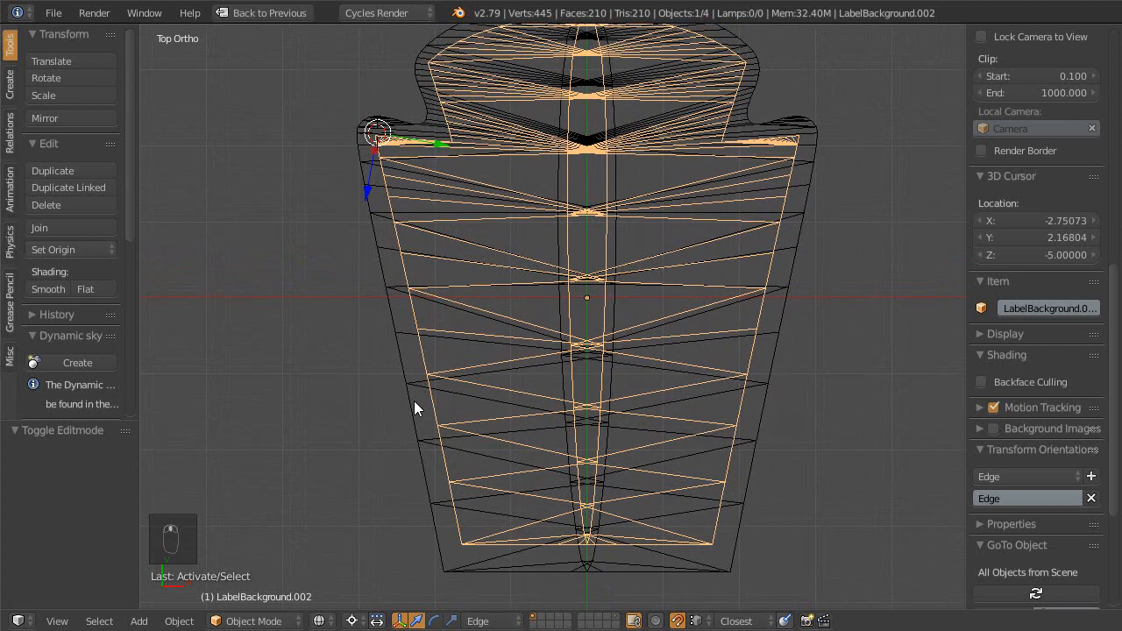
- Select LabelBackground.002 from the overlapping gold curves and rename it GoldRibbon
right_click(414, 411)
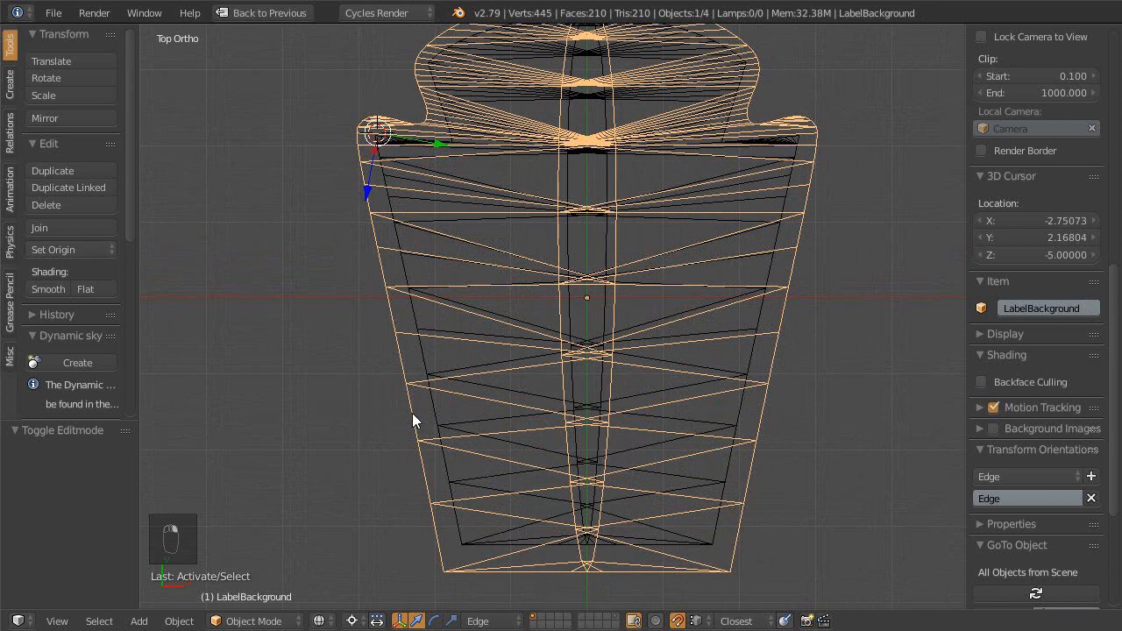
alt+right_click(426, 412)
click(433, 406)
alt+right_click(433, 409)
click(428, 407)
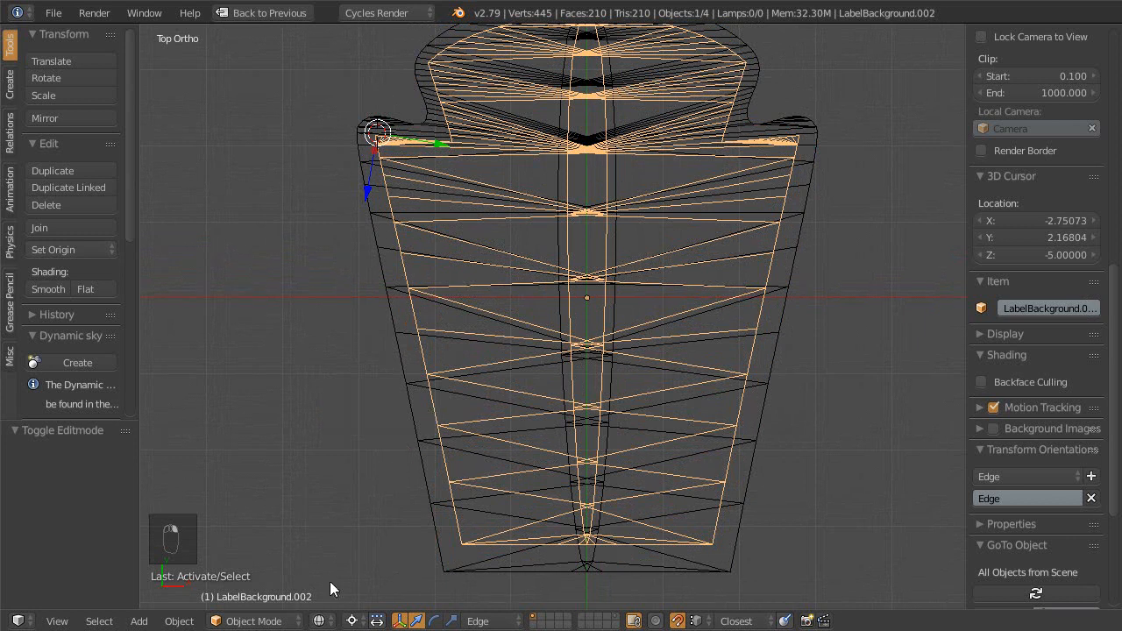
right_click(434, 407)
ctrl+middle_drag(435, 406, 419, 425)
shift+middle_drag(405, 346, 377, 341)
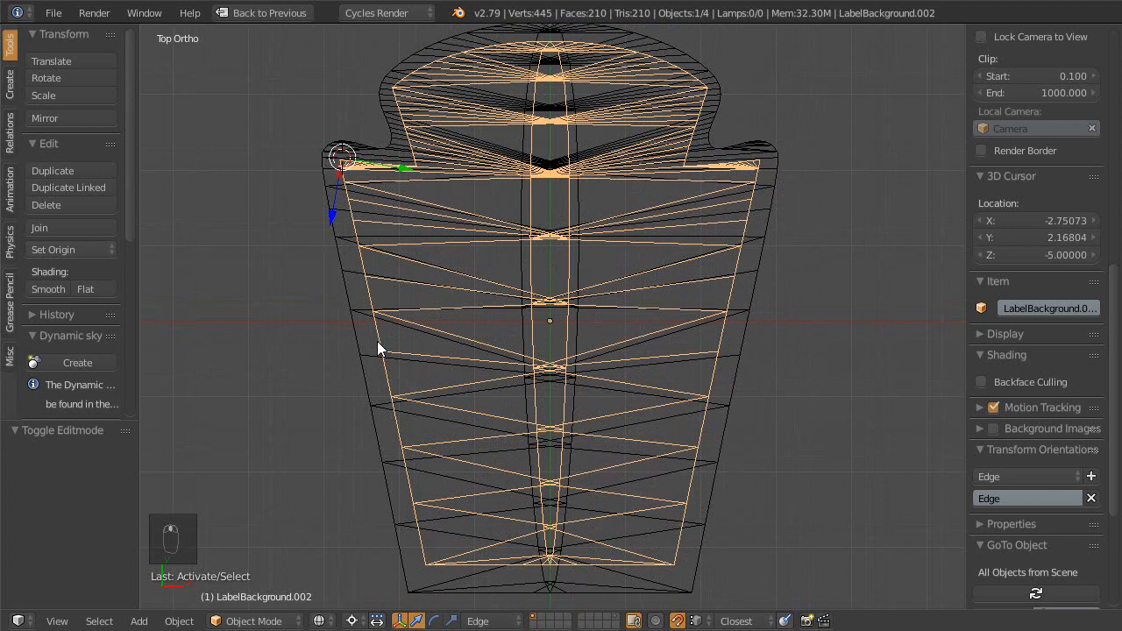
shift+middle_drag(391, 417, 407, 412)
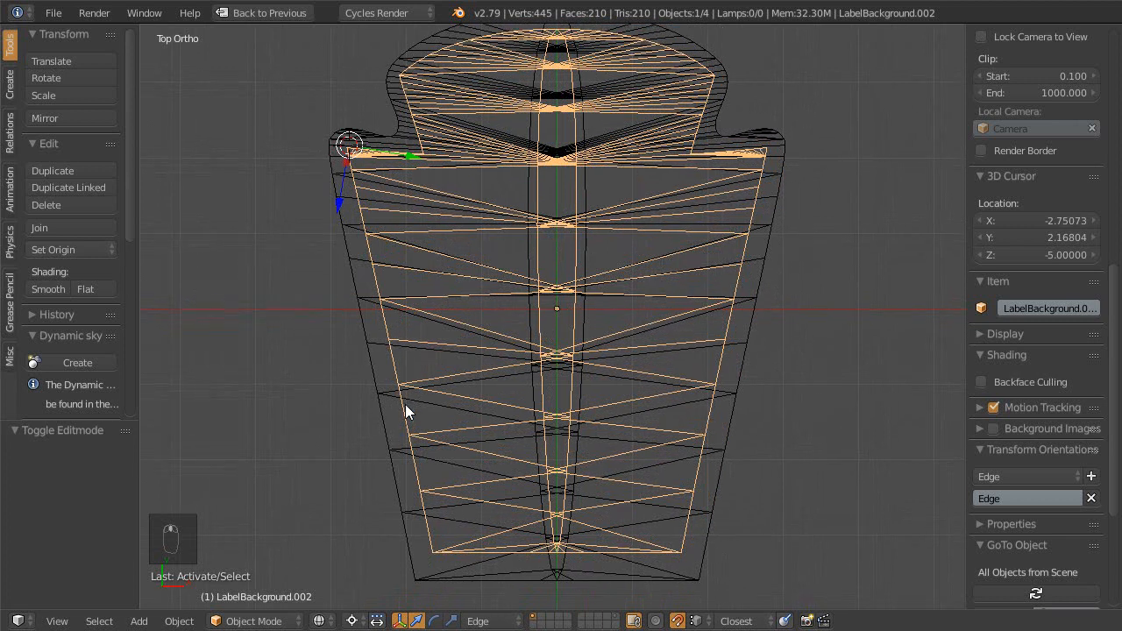
click(1055, 308)
text(Gold)
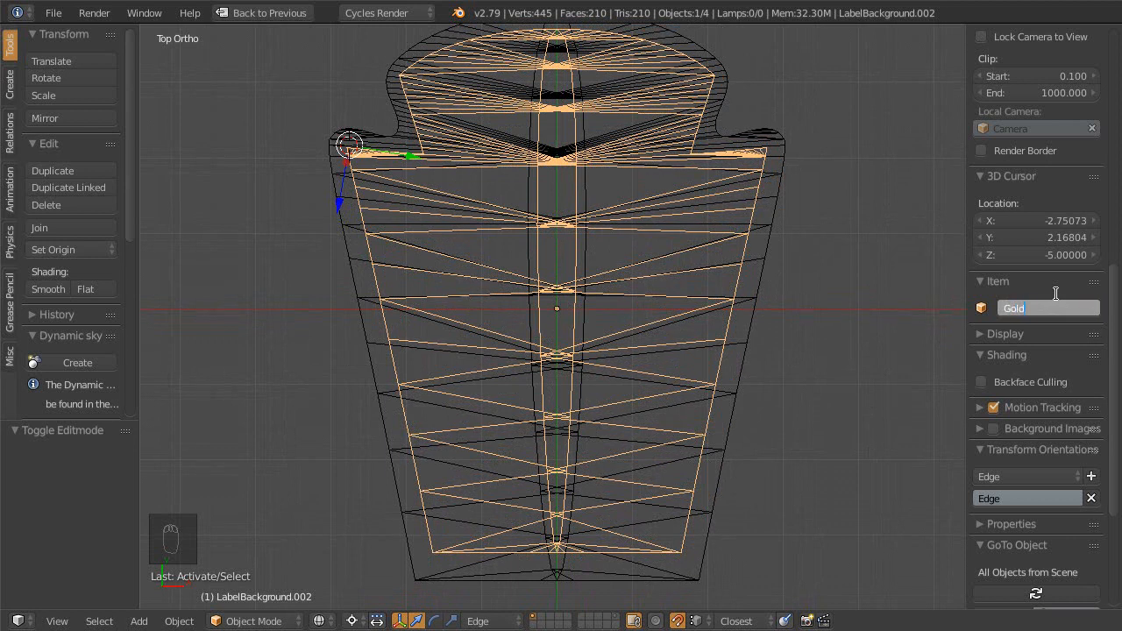
text(Ribbon)
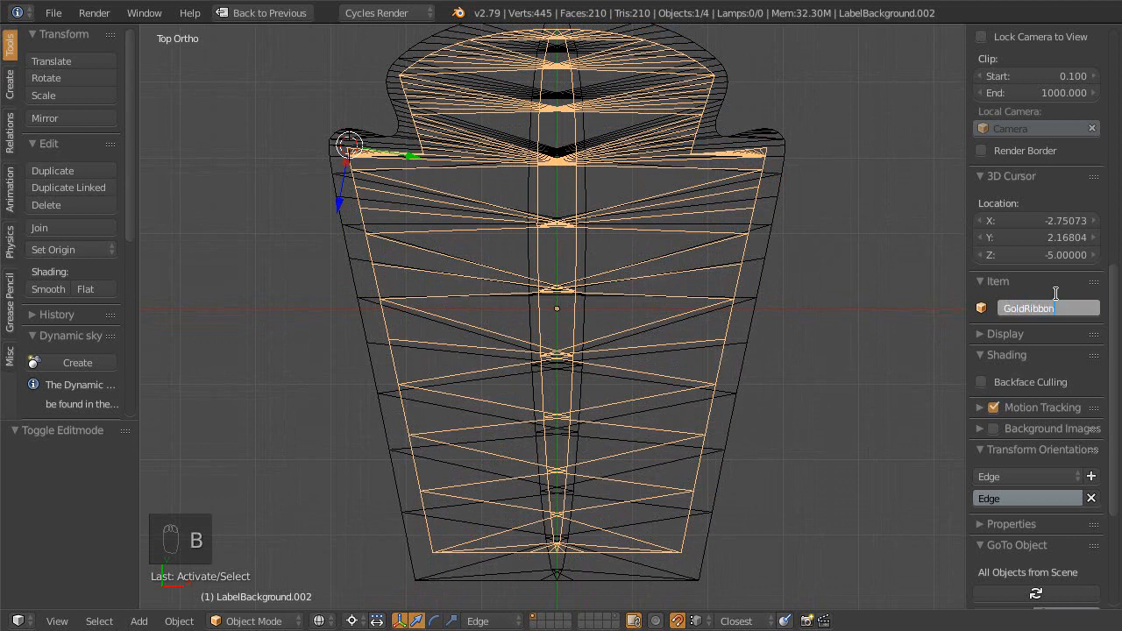
key(Return)
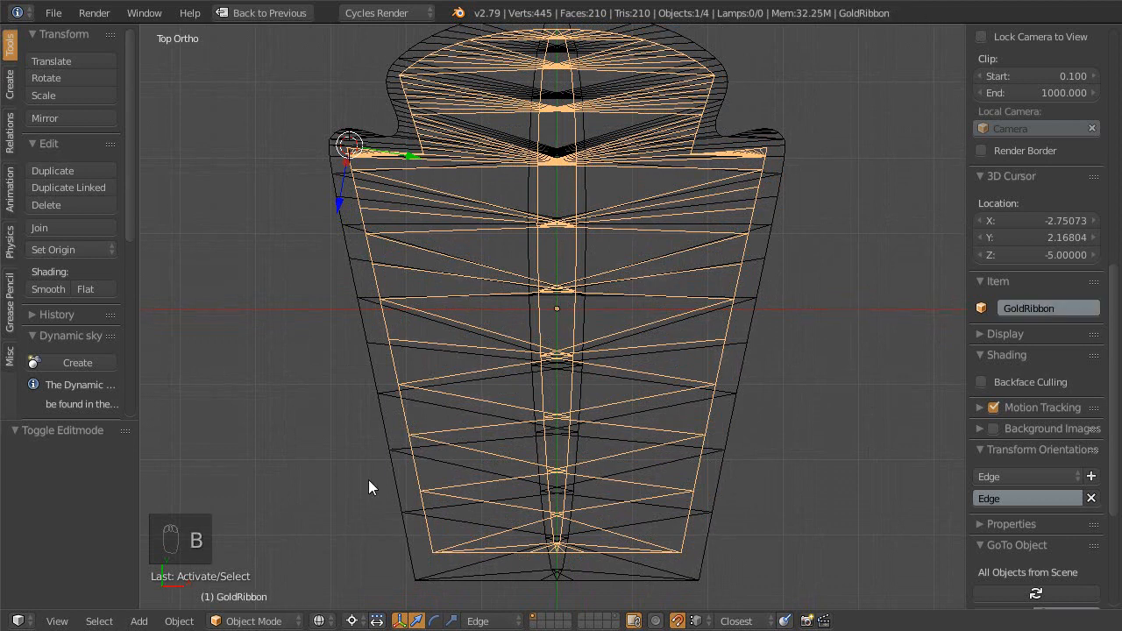
- Open LabelBackground.001 in Edit Mode, select all of its points, and reset the 3D cursor to the world origin
right_click(400, 431)
shift+middle_drag(415, 431, 434, 432)
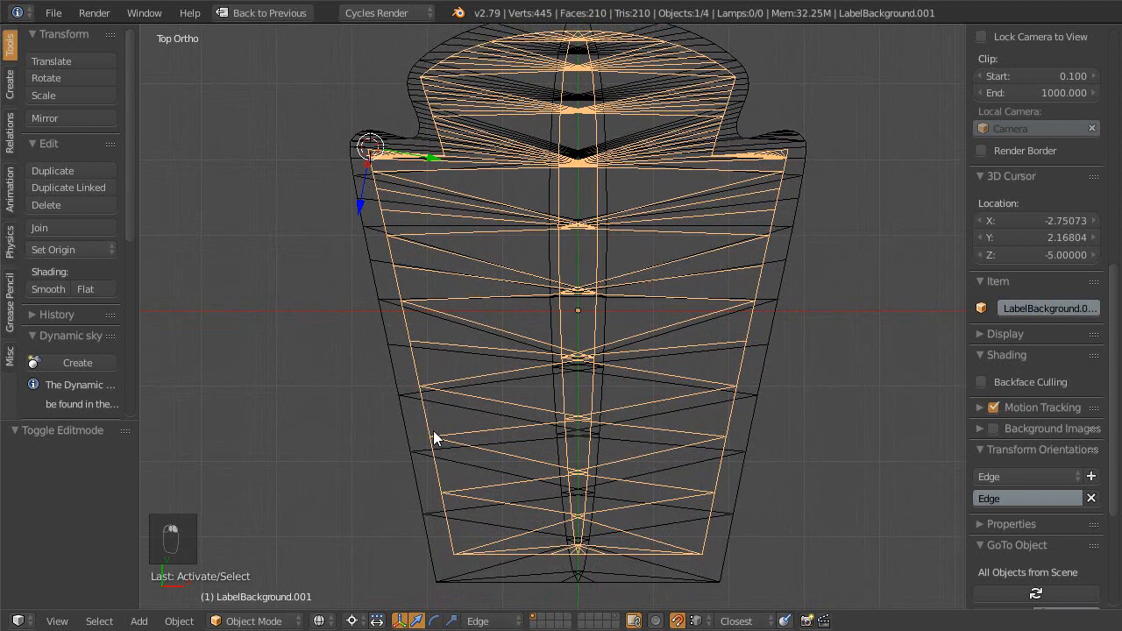
key(Tab)
ctrl+middle_drag(475, 377, 445, 397)
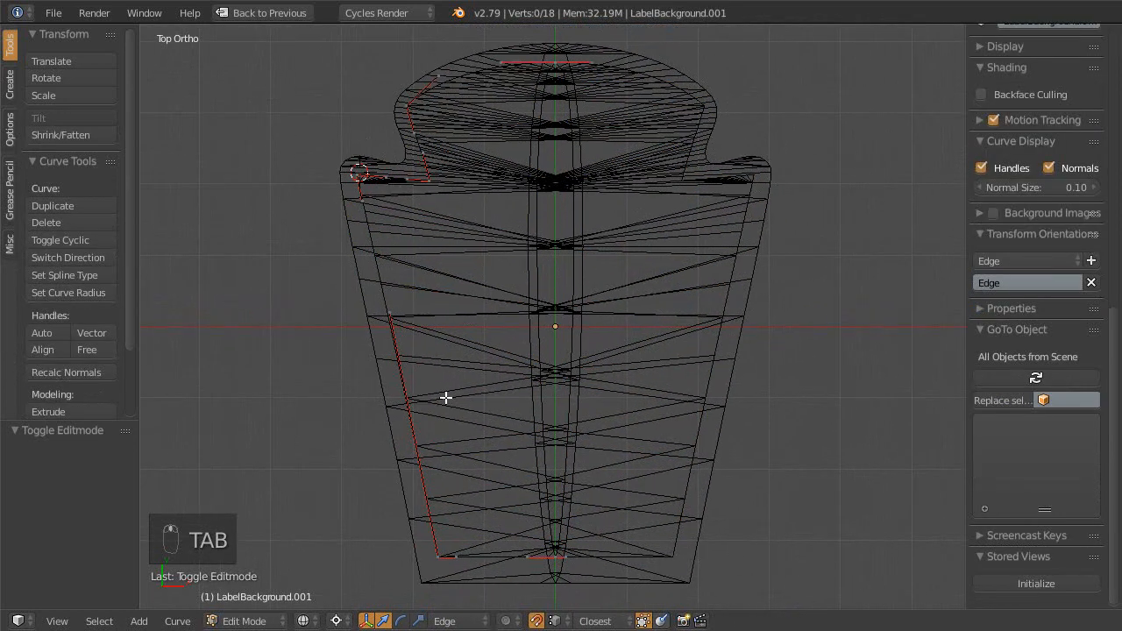
key(a)
key(a)
key(a)
key(a)
key(a)
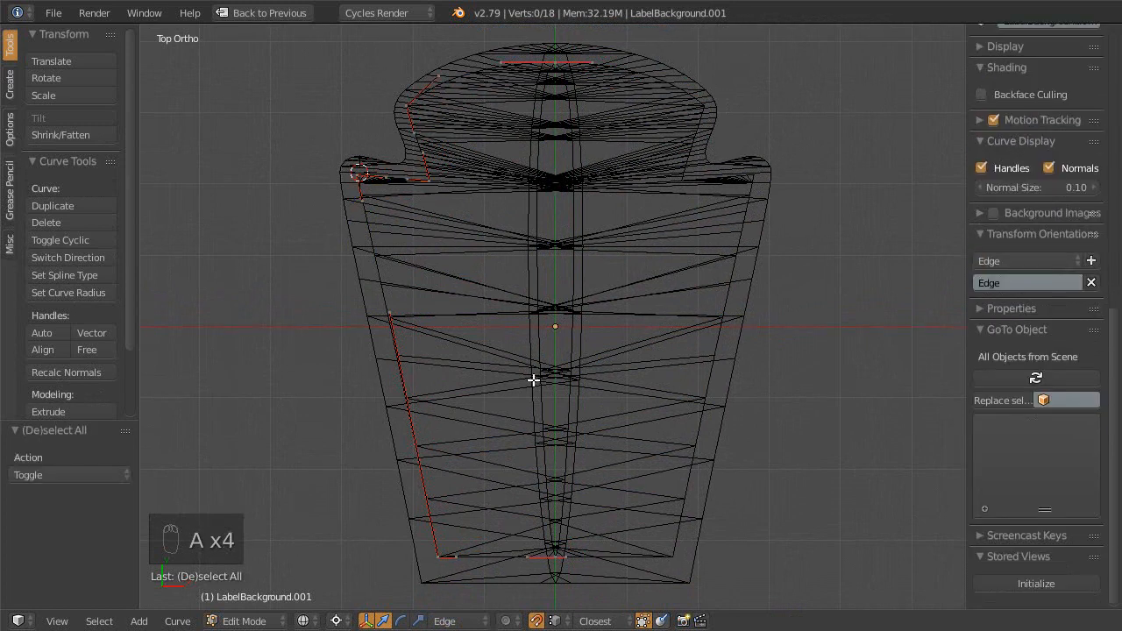
key(shift+c)
ctrl+middle_drag(554, 430, 586, 278)
scroll(586, 277, up, 1)
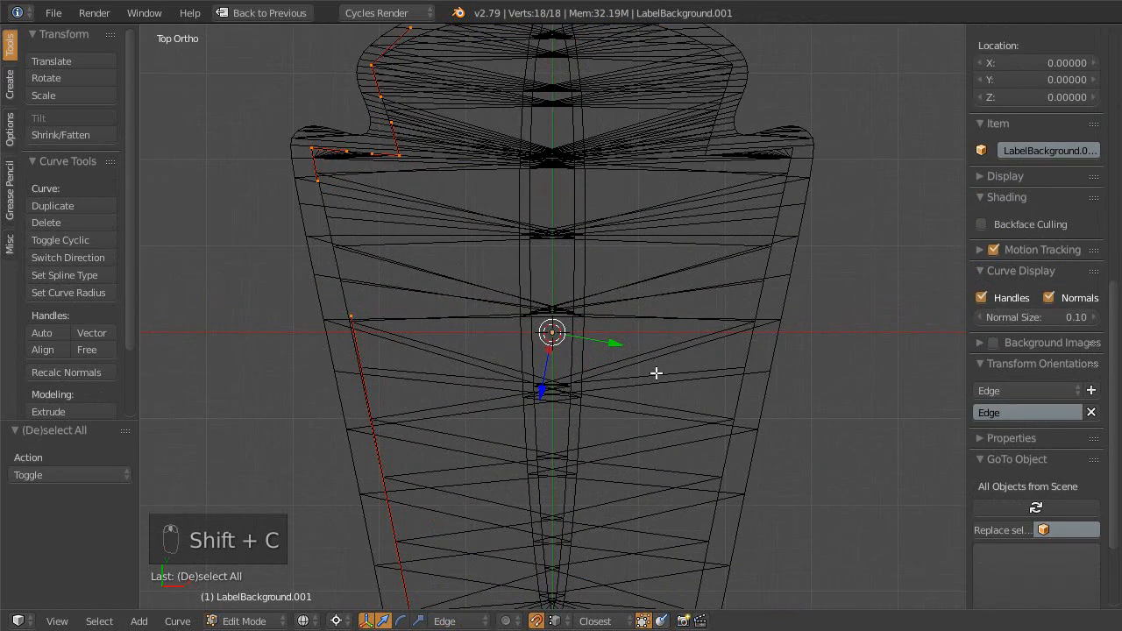
- Set the pivot to the 3D cursor and scale all points of LabelBackground.001 uniformly to about 0.885
key(period)
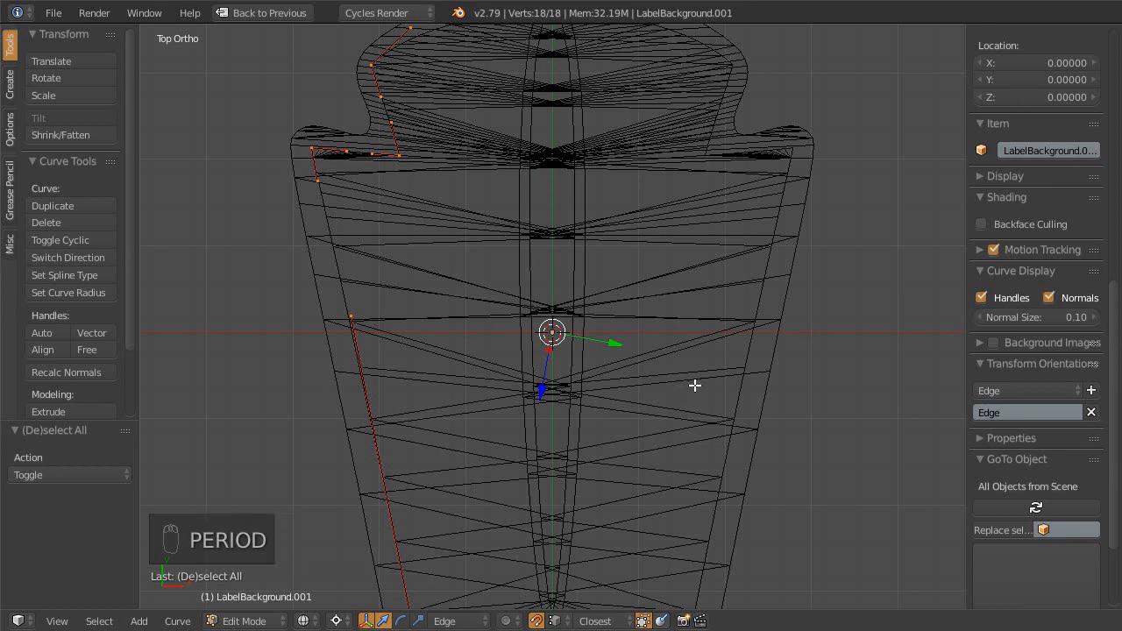
key(s)
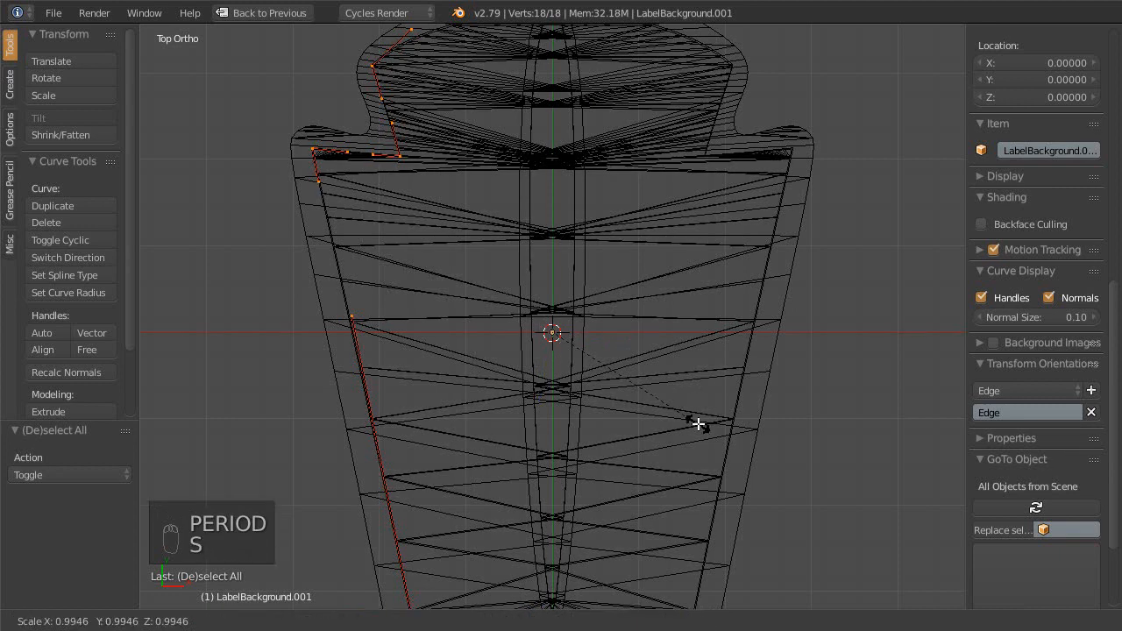
right_click(698, 422)
key(s)
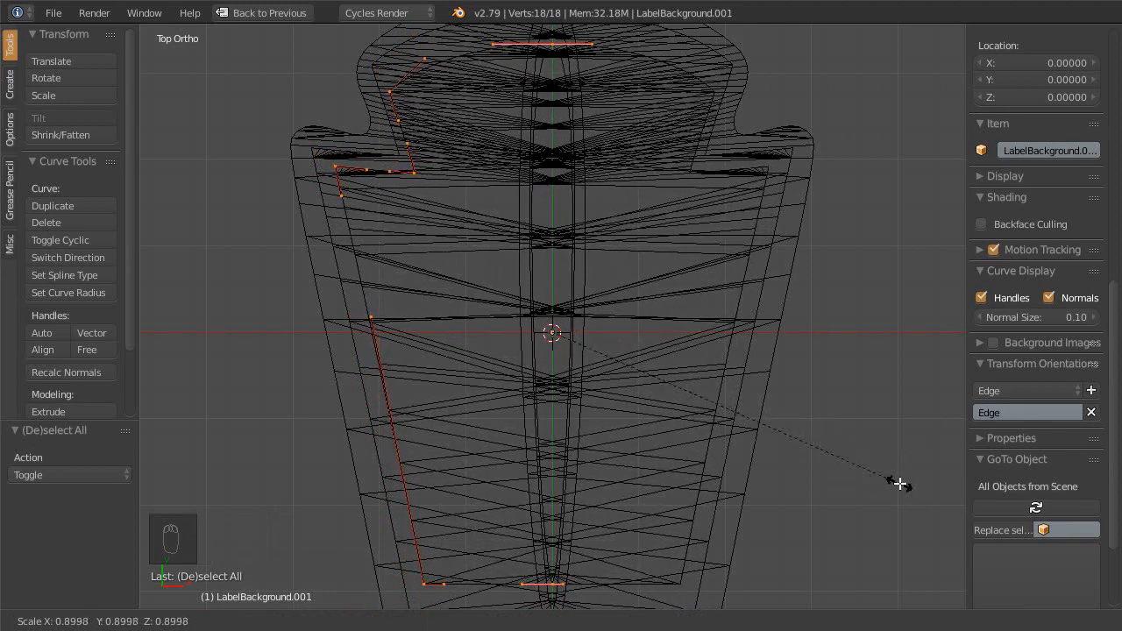
click(837, 456)
scroll(535, 383, down, 1)
shift+middle_drag(535, 383, 556, 350)
key(s)
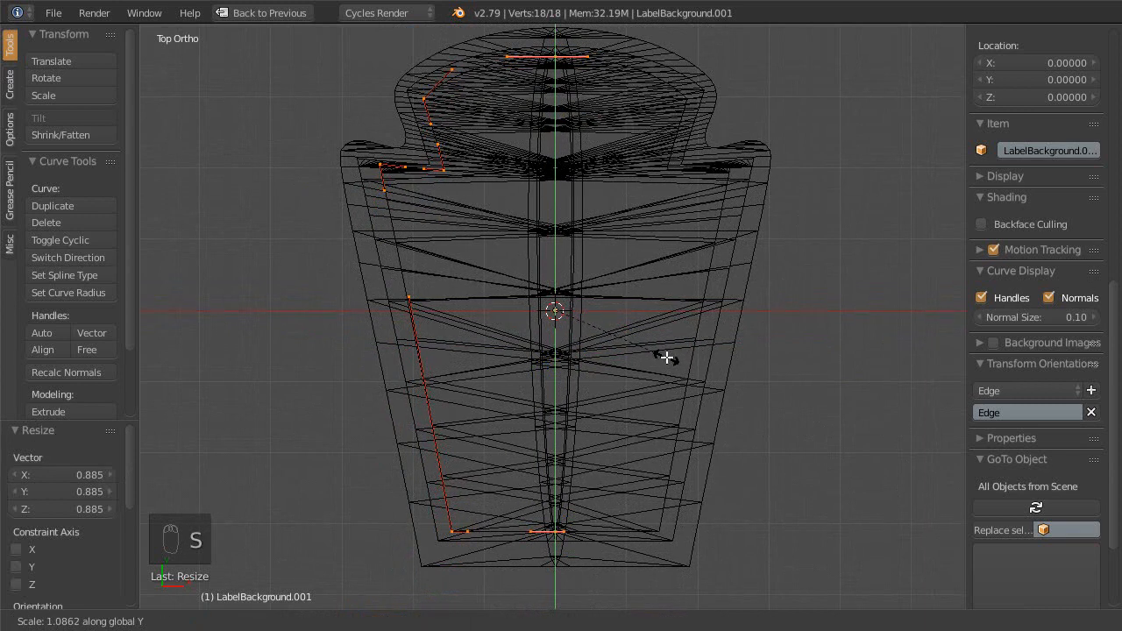
right_click(666, 358)
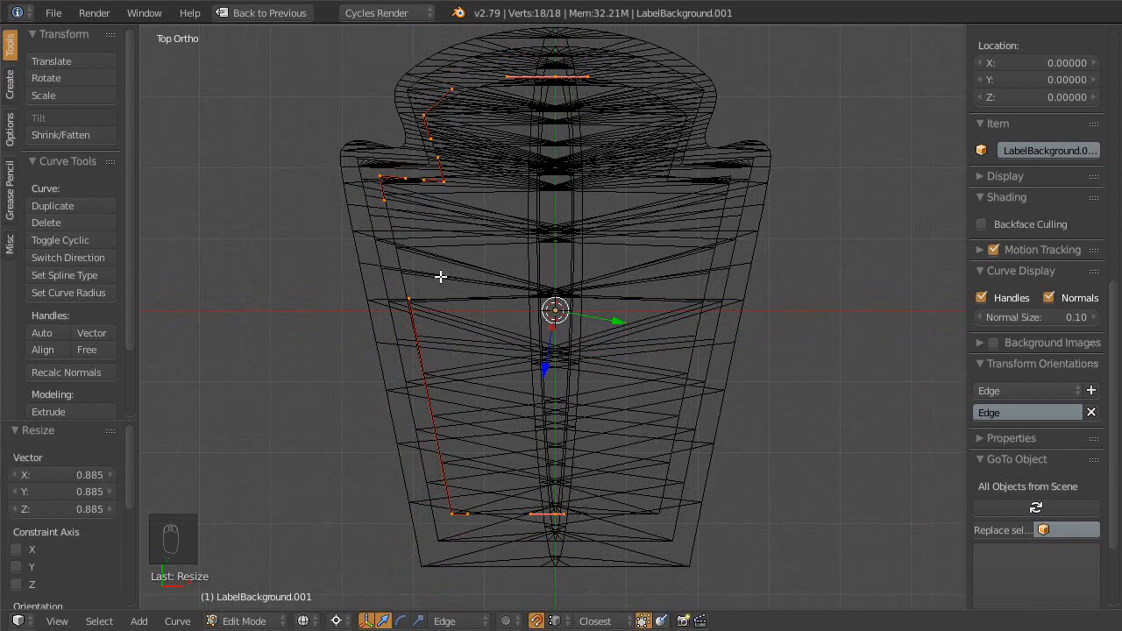
- Deselect the shoulder and notch corner points and scale the remaining curve points to about 1.079 along Y
key(c)
mouse_move(394, 220)
middle_down()
mouse_move(435, 214)
mouse_move(435, 203)
middle_up()
right_click(433, 210)
key(s)
key(y)
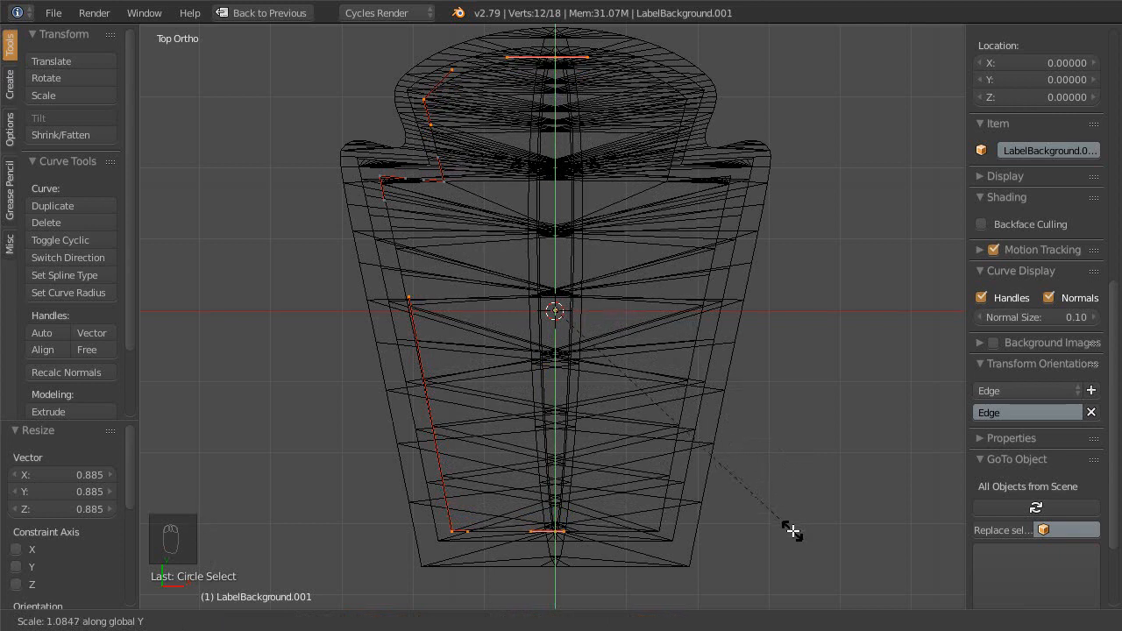
click(791, 508)
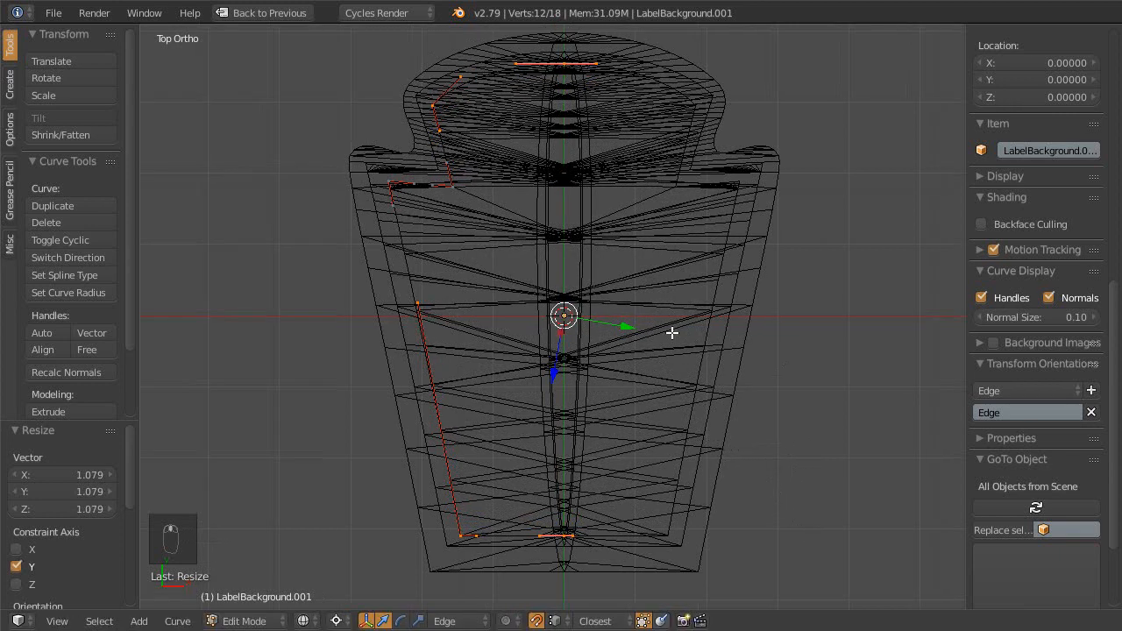
- Preview the label in Material shading and examine the gap between the inner curve's points and the gold outline
click(334, 621)
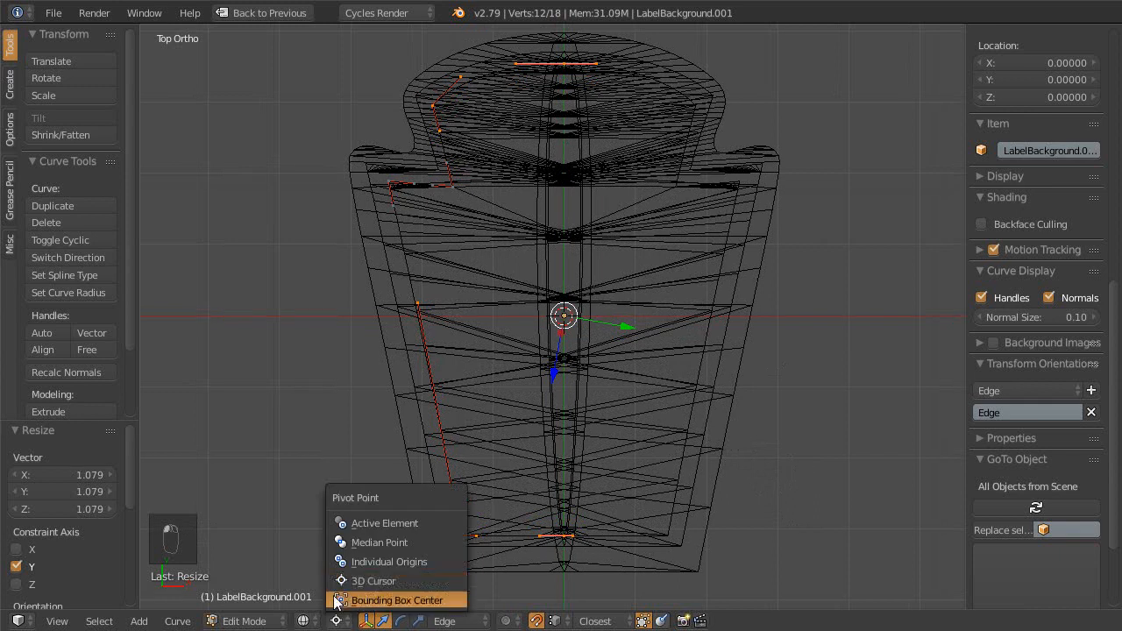
click(303, 622)
click(363, 523)
scroll(513, 206, up, 5)
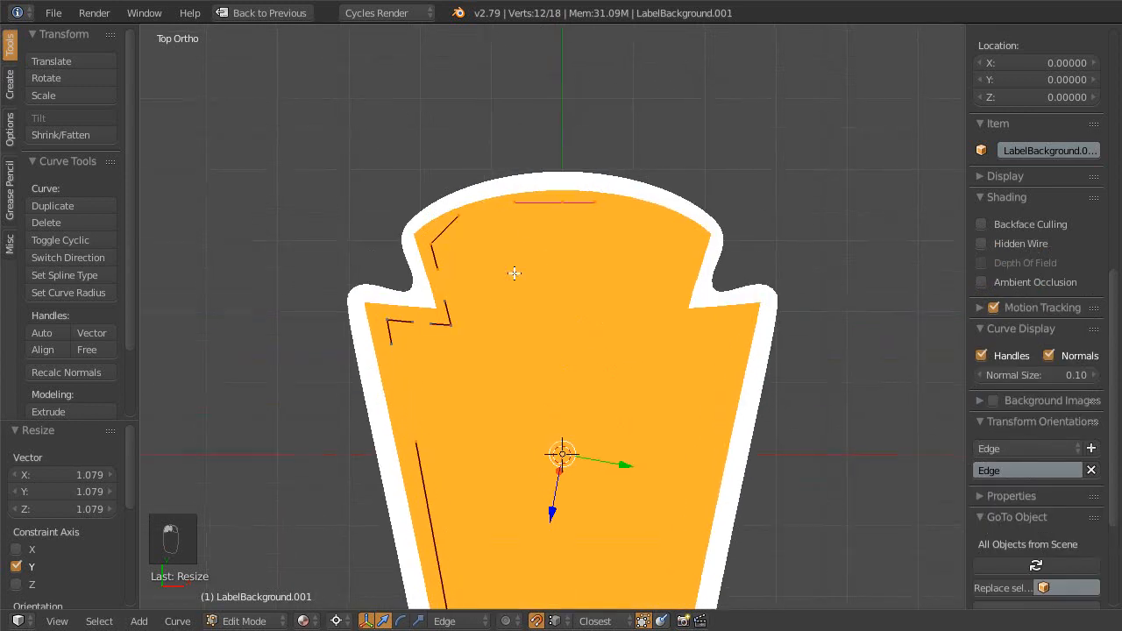
ctrl+middle_drag(549, 172, 547, 169)
shift+middle_drag(539, 176, 544, 190)
- In wireframe, move the inner curve's dome corner about -0.028 in X and 0.081 in Y, and the notch corner 0.055 and 0.019
right_click(346, 231)
scroll(368, 233, down, 1)
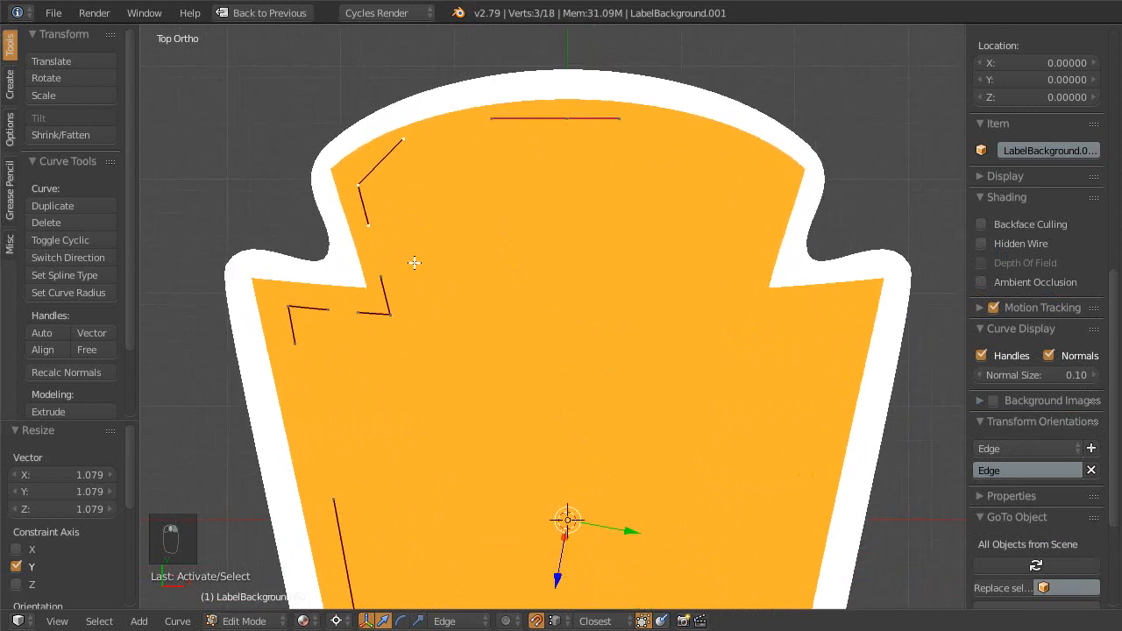
key(z)
shift+middle_drag(406, 251, 437, 313)
ctrl+middle_drag(437, 313, 419, 254)
shift+middle_drag(419, 254, 536, 338)
right_drag(436, 299, 417, 278)
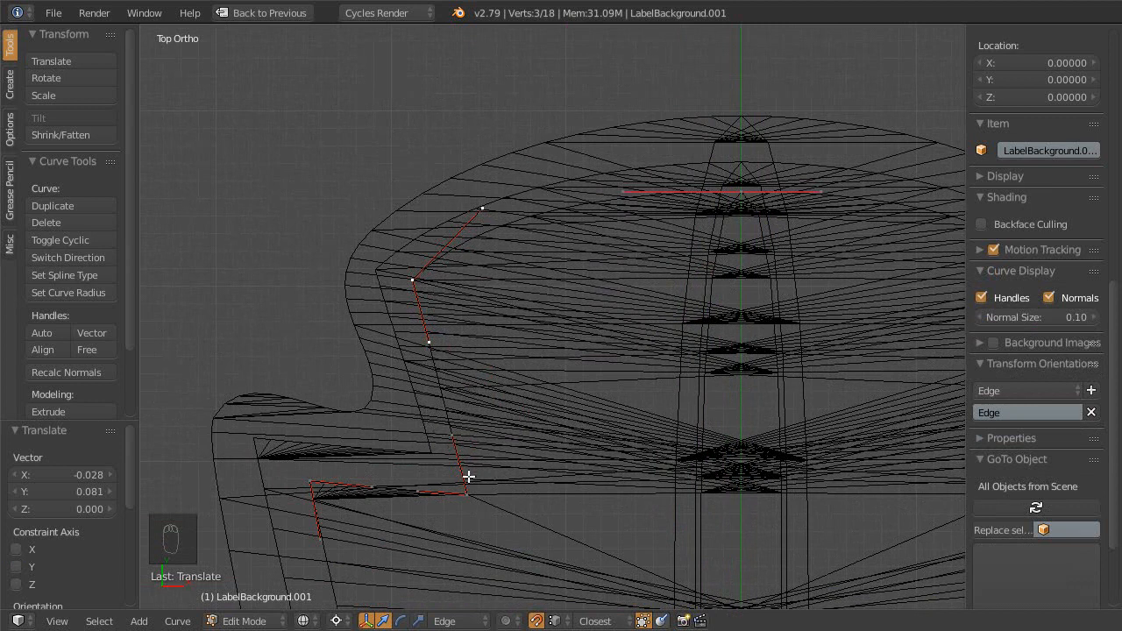
right_drag(465, 490, 466, 493)
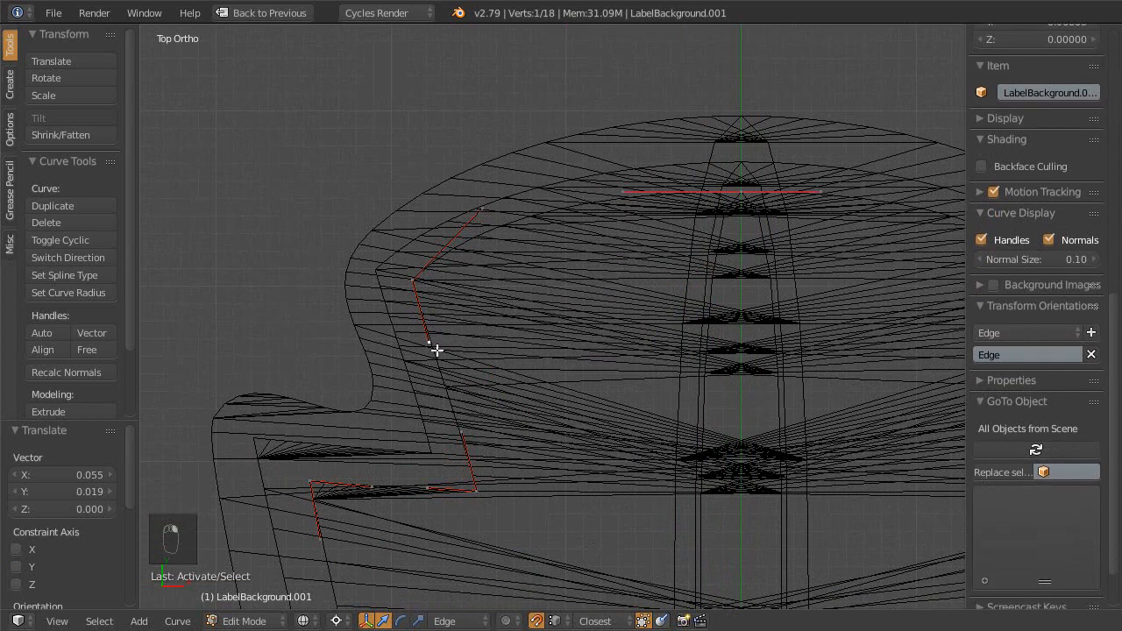
- Move the dome corner's lower handle about 0.010 in X and Y, and its upper handle about 0.018 in X and -0.065 in Y
right_drag(438, 347, 433, 343)
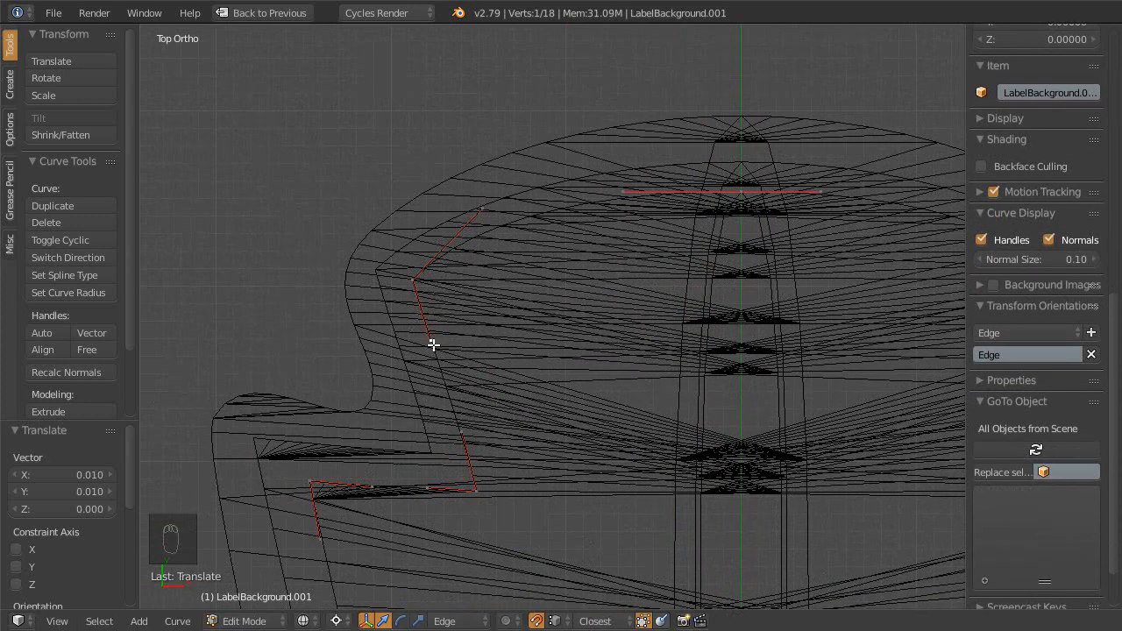
shift+middle_drag(447, 315, 446, 386)
right_drag(473, 283, 483, 316)
- Select the inner curve's bottom corner and bottom centre points and move them about 0.058 along Y
scroll(482, 336, down, 2)
shift+middle_drag(474, 428, 436, 226)
shift+middle_drag(586, 400, 524, 203)
ctrl+middle_drag(518, 421, 515, 380)
right_click(424, 489)
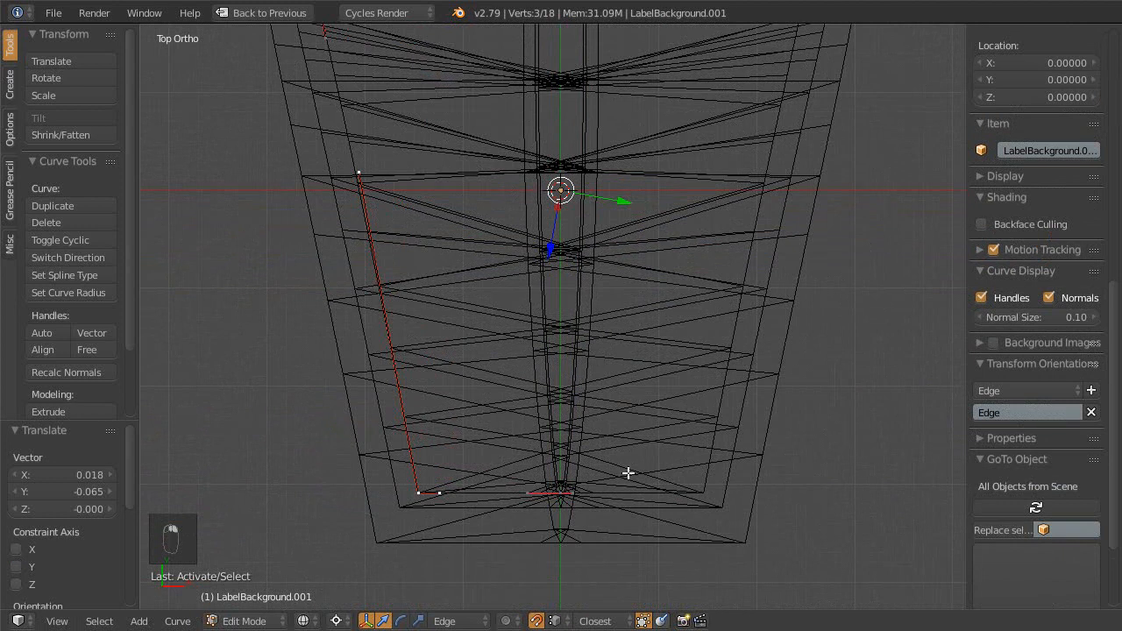
shift+right_click(558, 485)
ctrl+middle_drag(566, 442, 571, 428)
shift+middle_drag(573, 428, 588, 404)
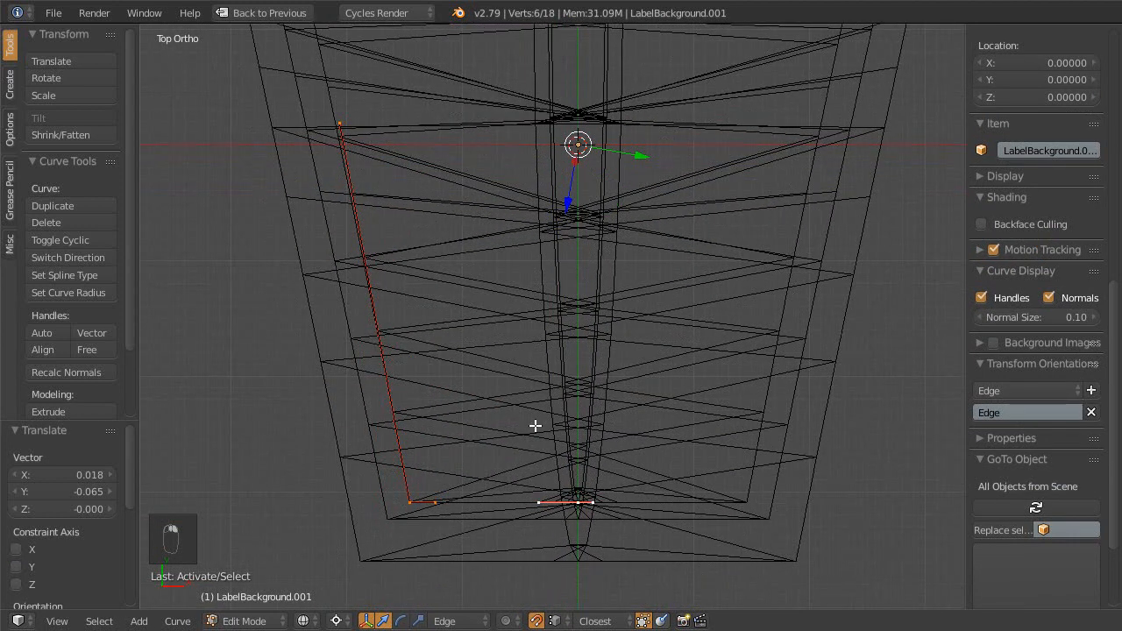
key(g)
key(y)
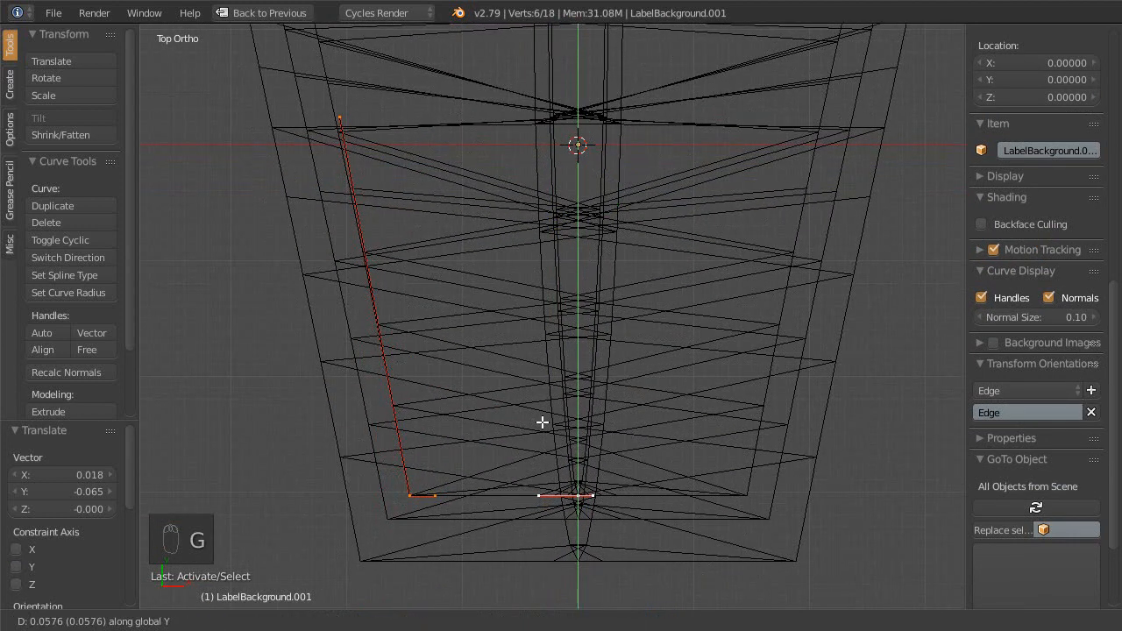
click(543, 421)
- Save the file, overwriting the existing version
shift+middle_drag(511, 376, 501, 436)
shift+middle_drag(486, 345, 462, 439)
shift+middle_drag(459, 426, 456, 424)
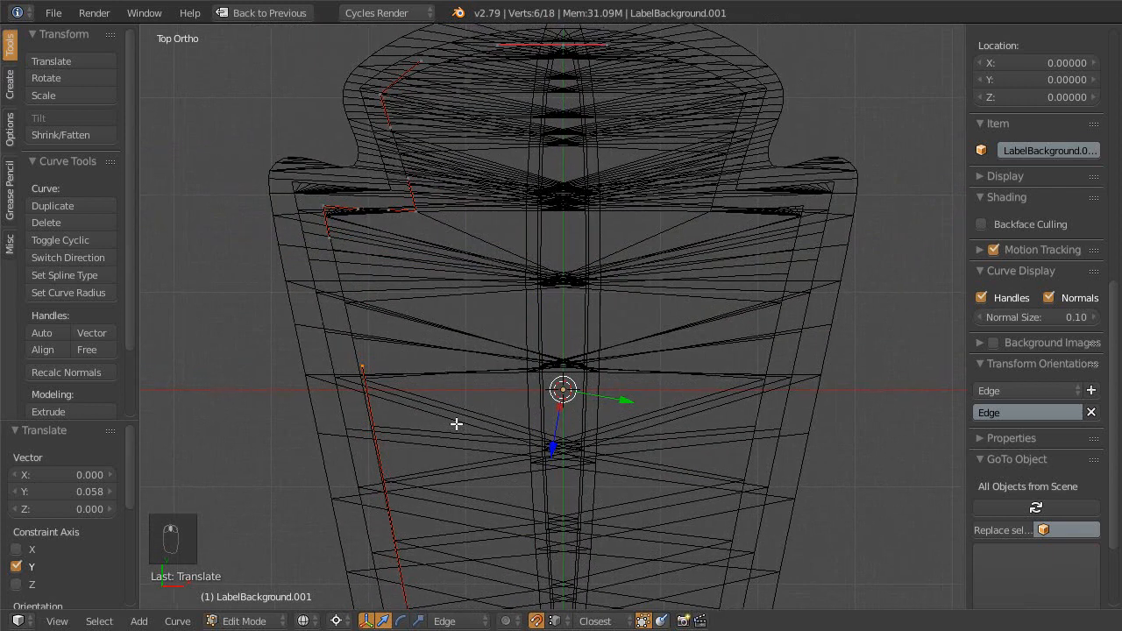
key(ctrl+s)
click(470, 422)
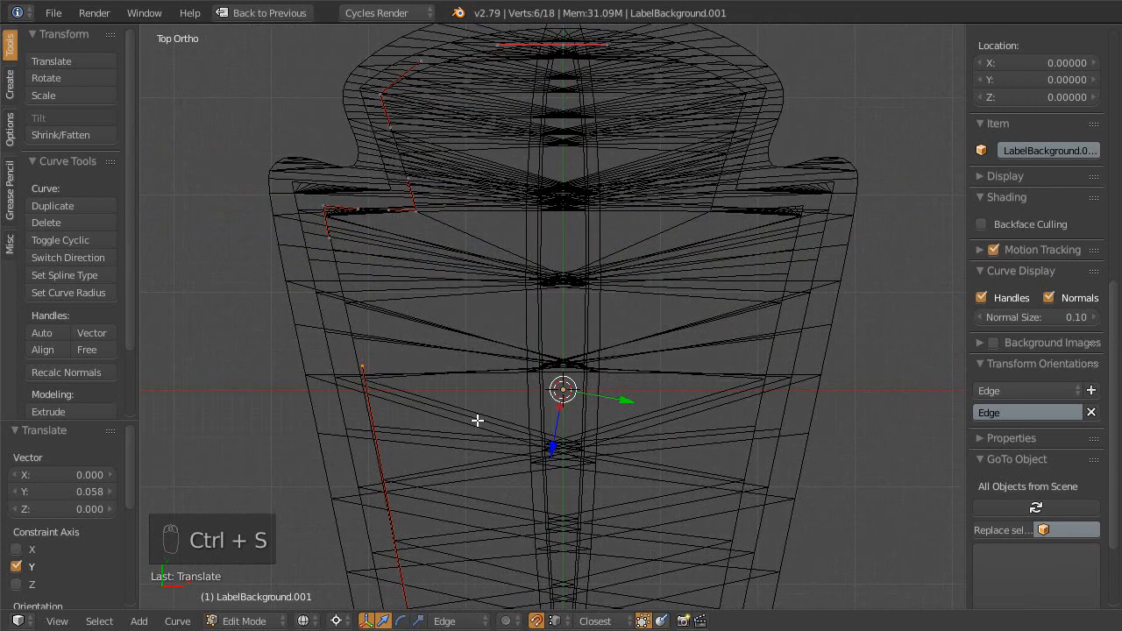
- Return to Object Mode and join LabelBackground.001 into GoldRibbon to form a hollow gold border
scroll(474, 421, down, 1)
key(Tab)
scroll(474, 426, down, 1)
shift+middle_drag(473, 446, 509, 410)
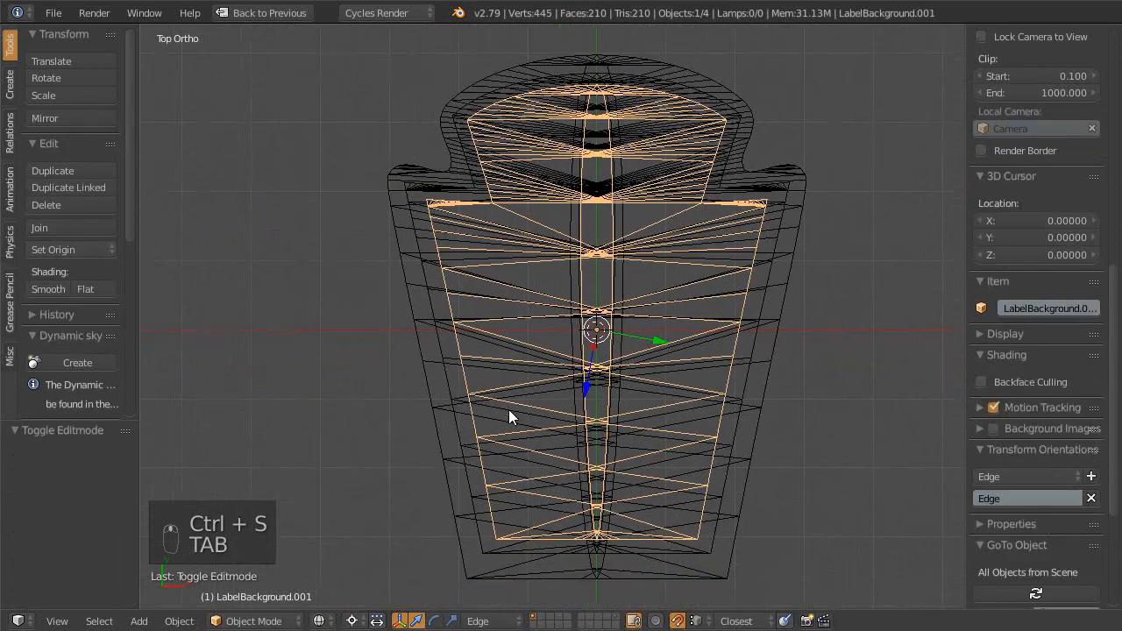
shift+right_click(458, 431)
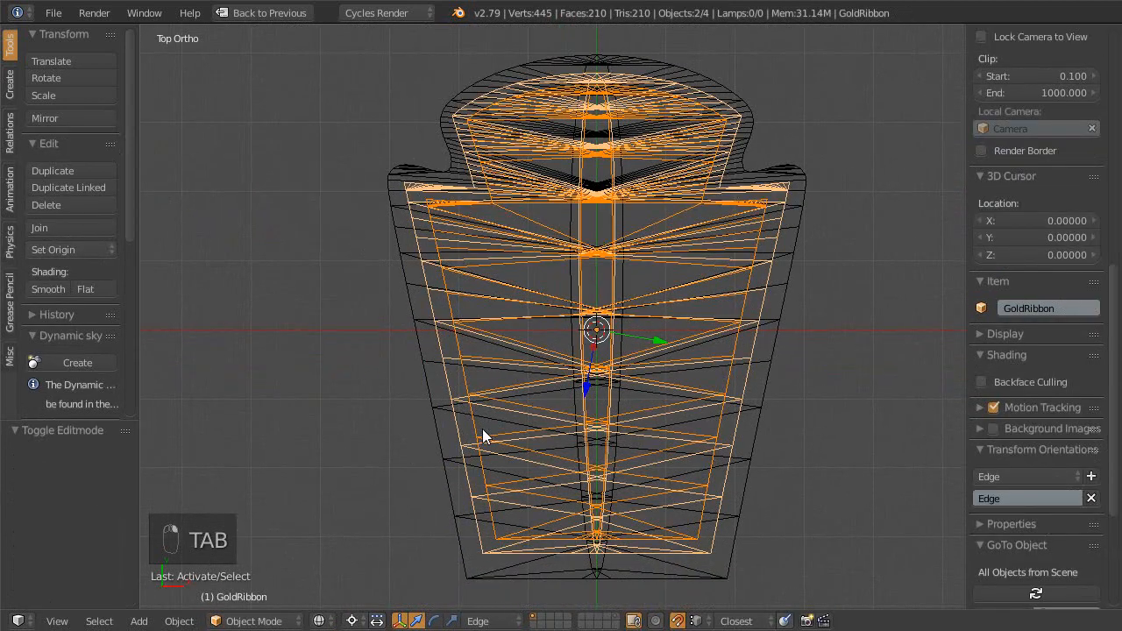
key(ctrl+j)
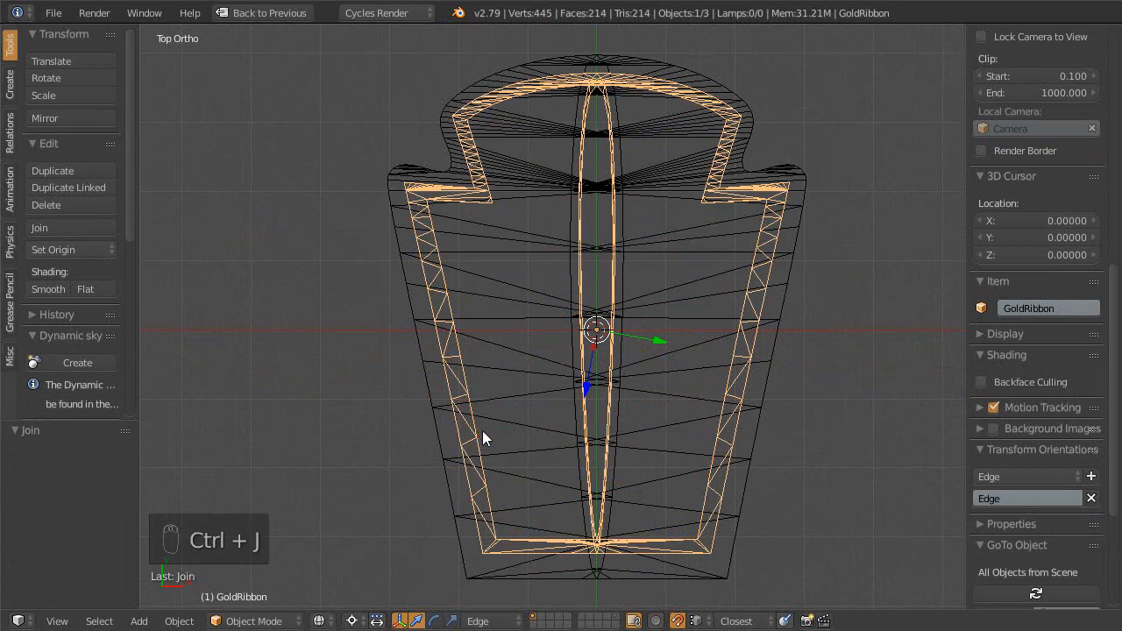
- Switch the viewport to Material shading and view the whole joined gold border on the white label
scroll(513, 411, up, 1)
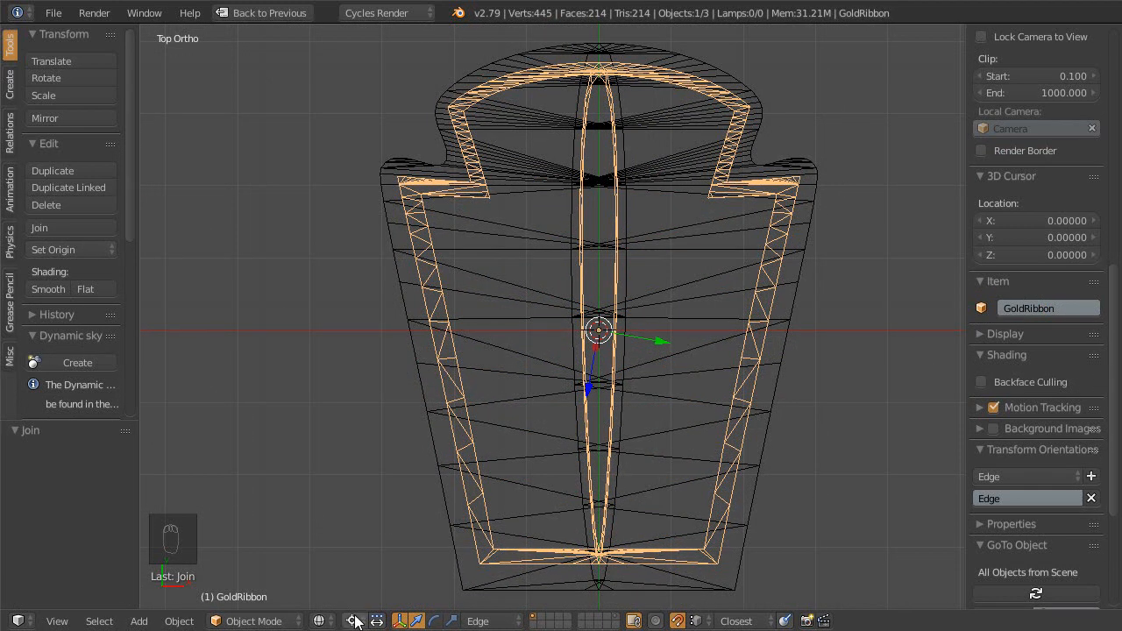
click(320, 621)
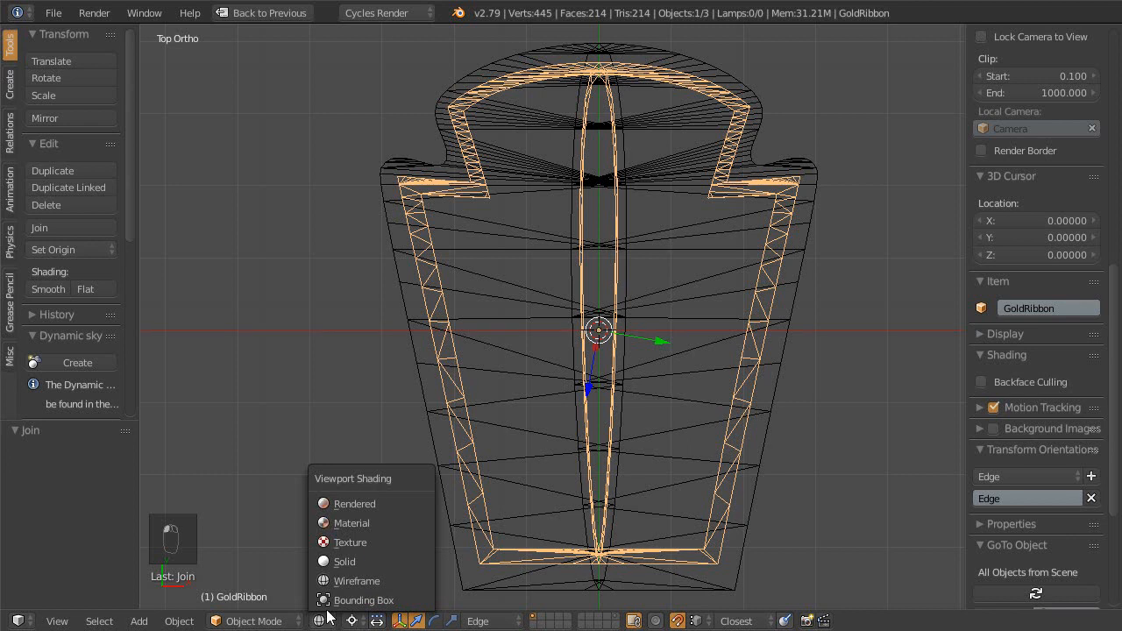
click(363, 521)
ctrl+middle_drag(557, 306, 542, 324)
shift+middle_drag(541, 324, 523, 328)
ctrl+middle_drag(594, 300, 497, 342)
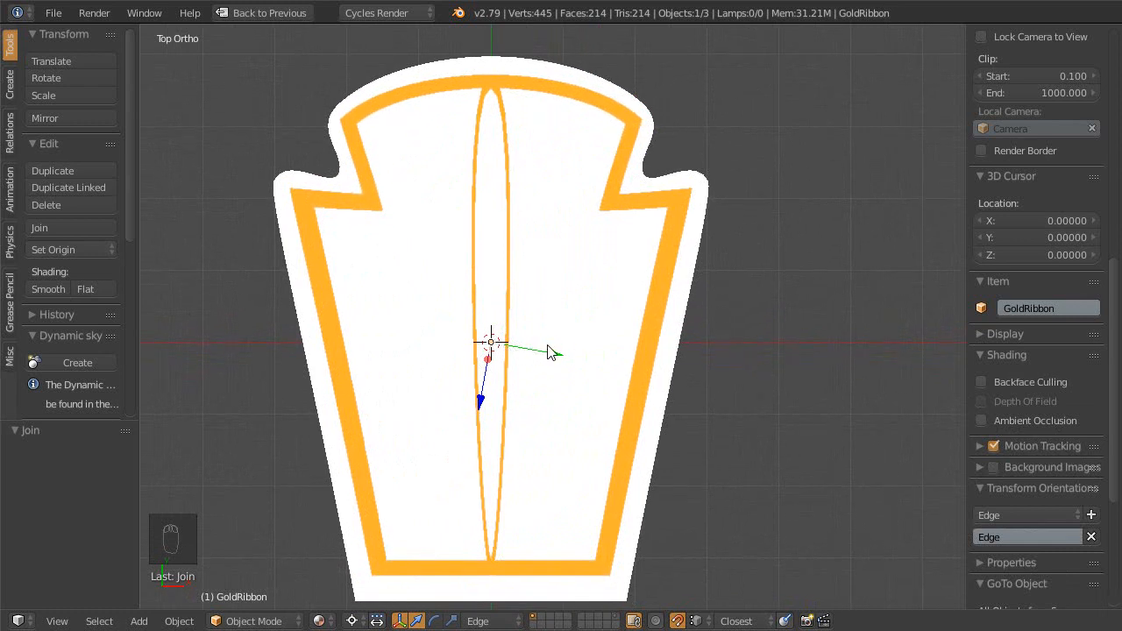
- Try to apply the Mirror modifier on GoldRibbon and remove it from the modifier stack
key(shift+space)
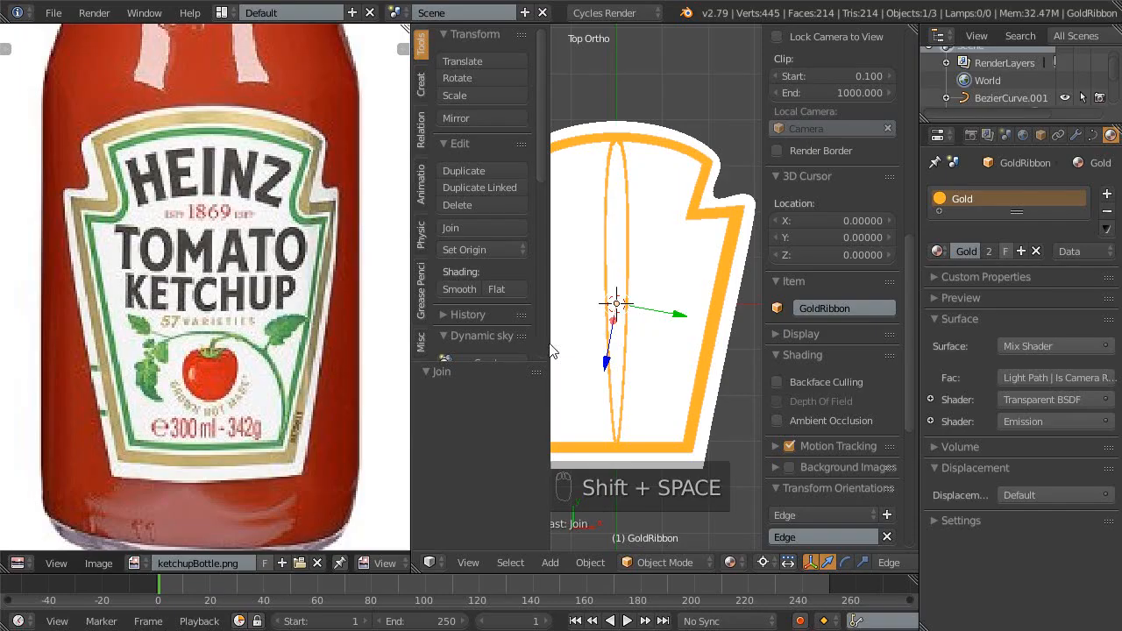
click(1076, 134)
click(975, 247)
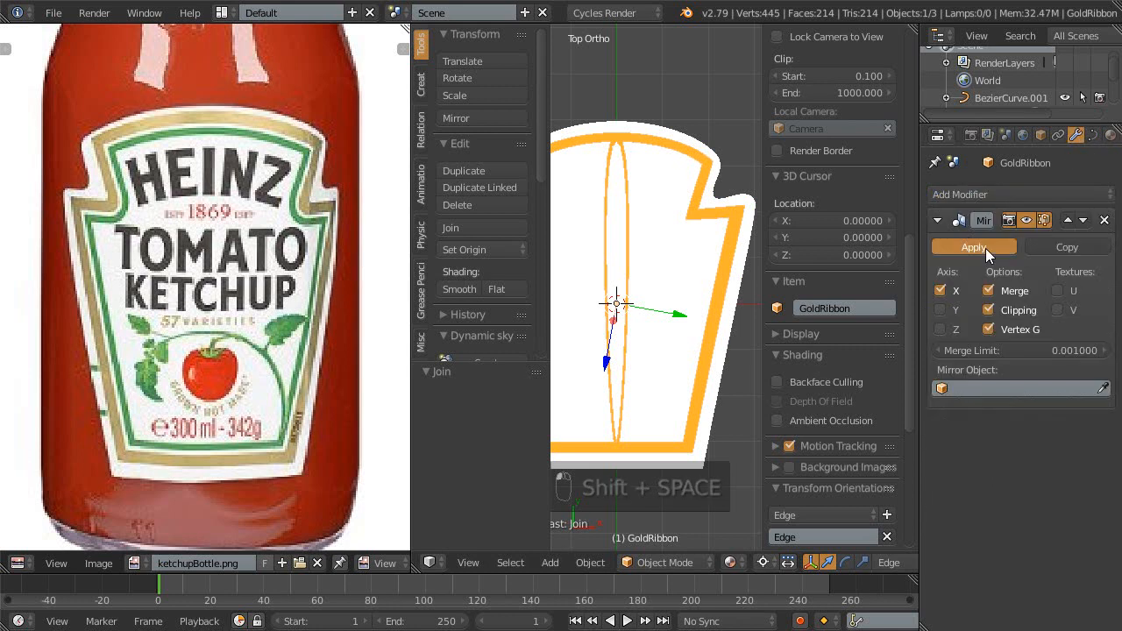
click(1105, 220)
key(shift+space)
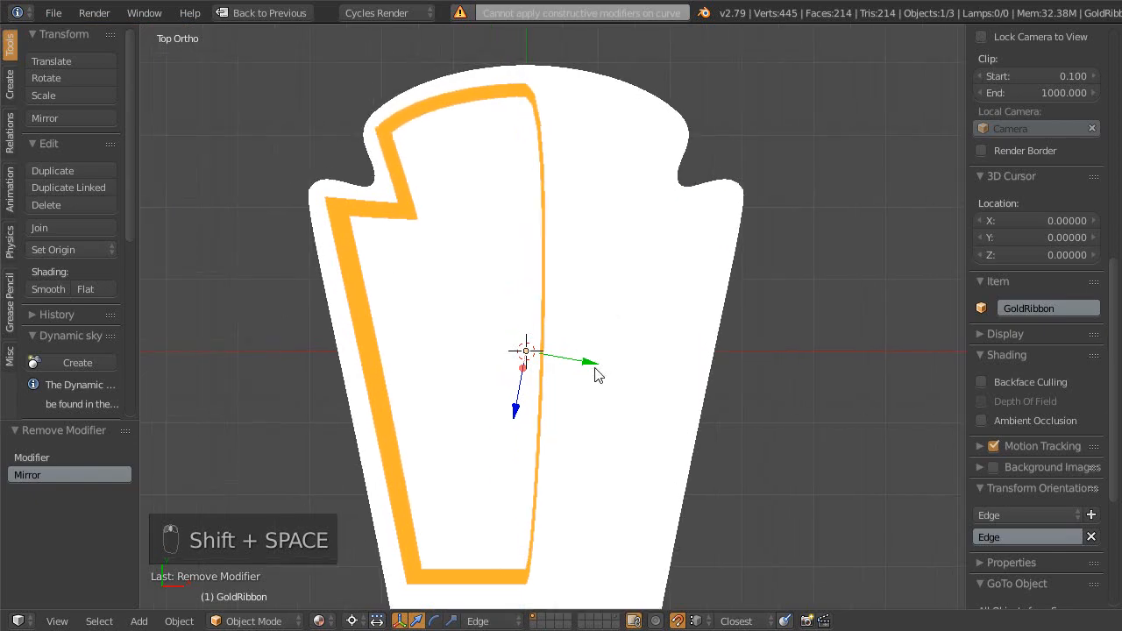
- In Edit Mode, select the inner curve's top and bottom centre points and delete the segment connecting them
ctrl+middle_drag(594, 368, 587, 369)
shift+middle_drag(587, 370, 607, 354)
key(Tab)
ctrl+middle_drag(565, 283, 565, 294)
shift+middle_drag(563, 289, 593, 304)
right_click(576, 91)
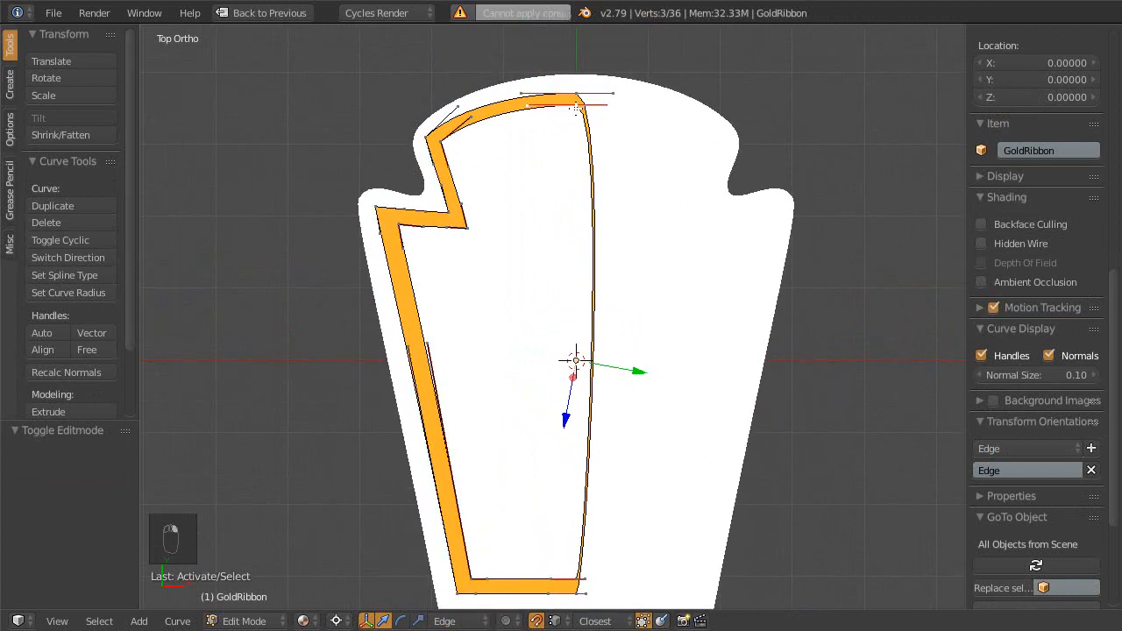
scroll(1062, 293, up, 12)
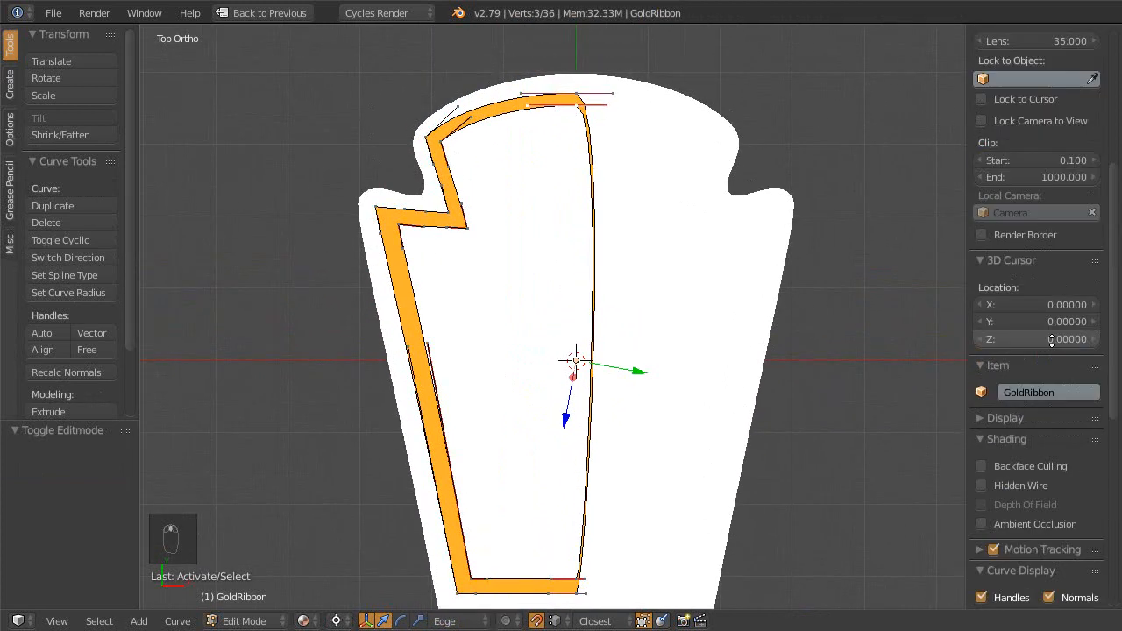
middle_drag(638, 431, 634, 381)
key(KP_7)
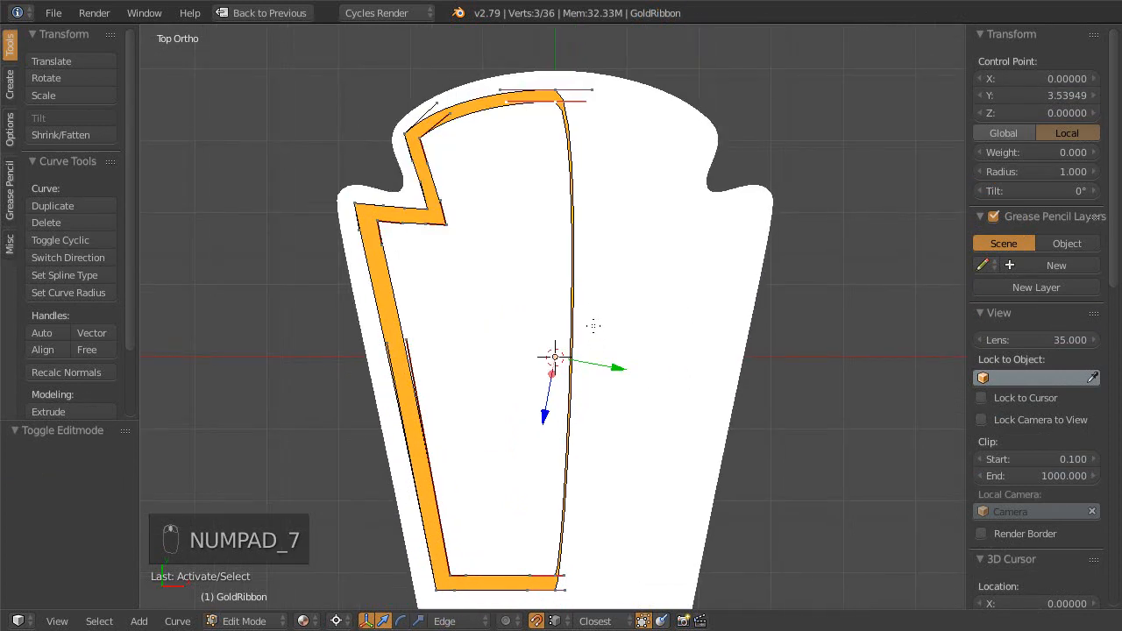
shift+right_click(552, 576)
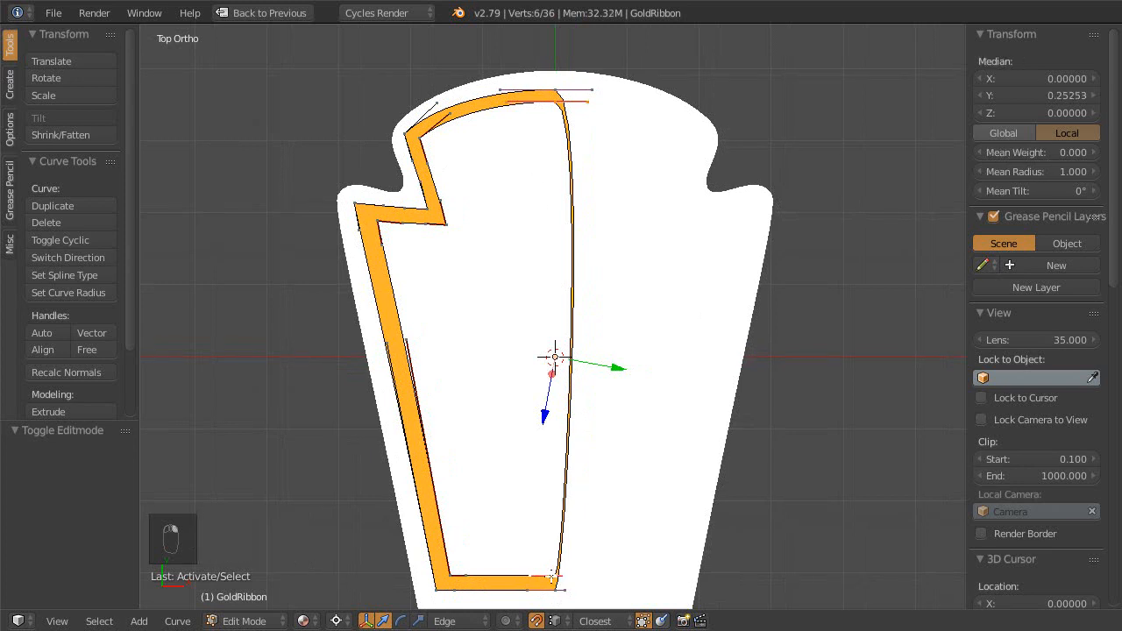
right_click(552, 114)
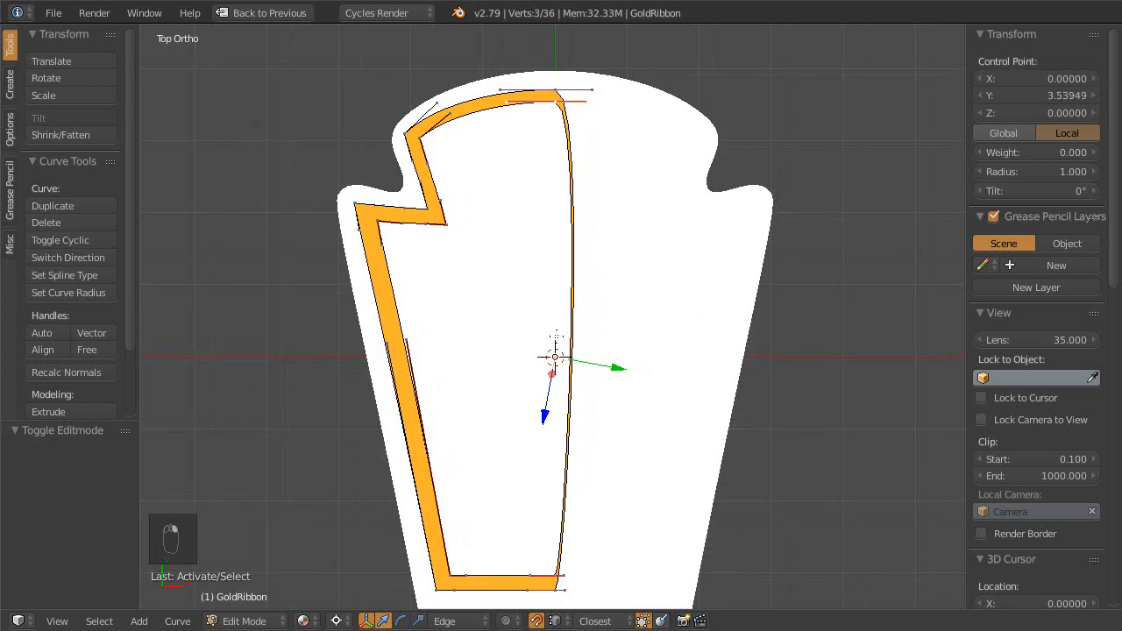
shift+right_click(549, 576)
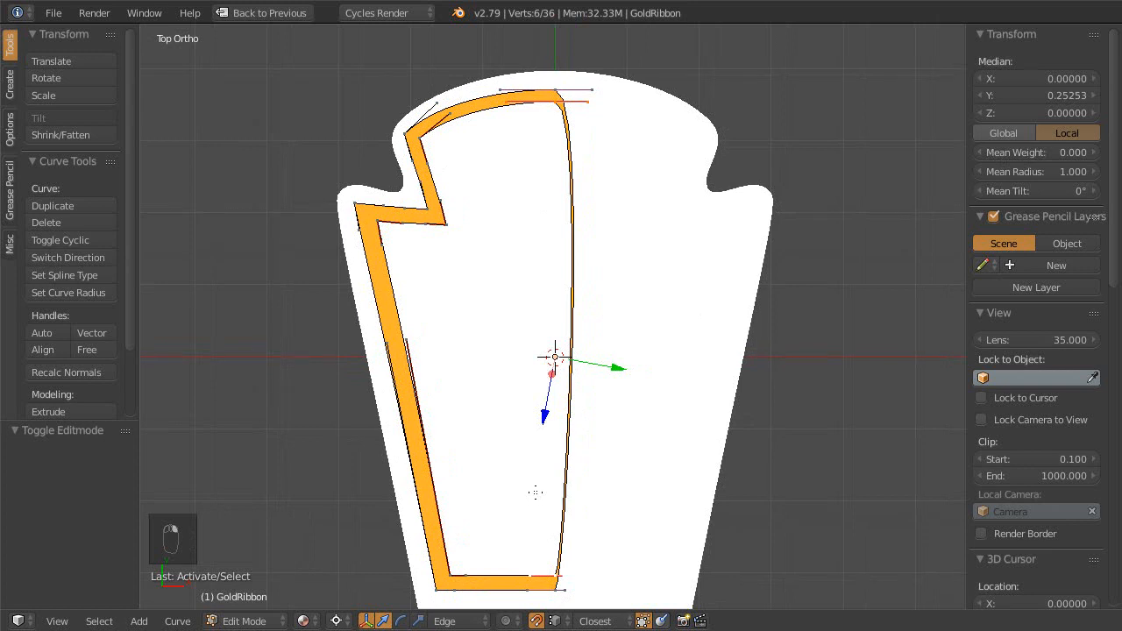
key(x)
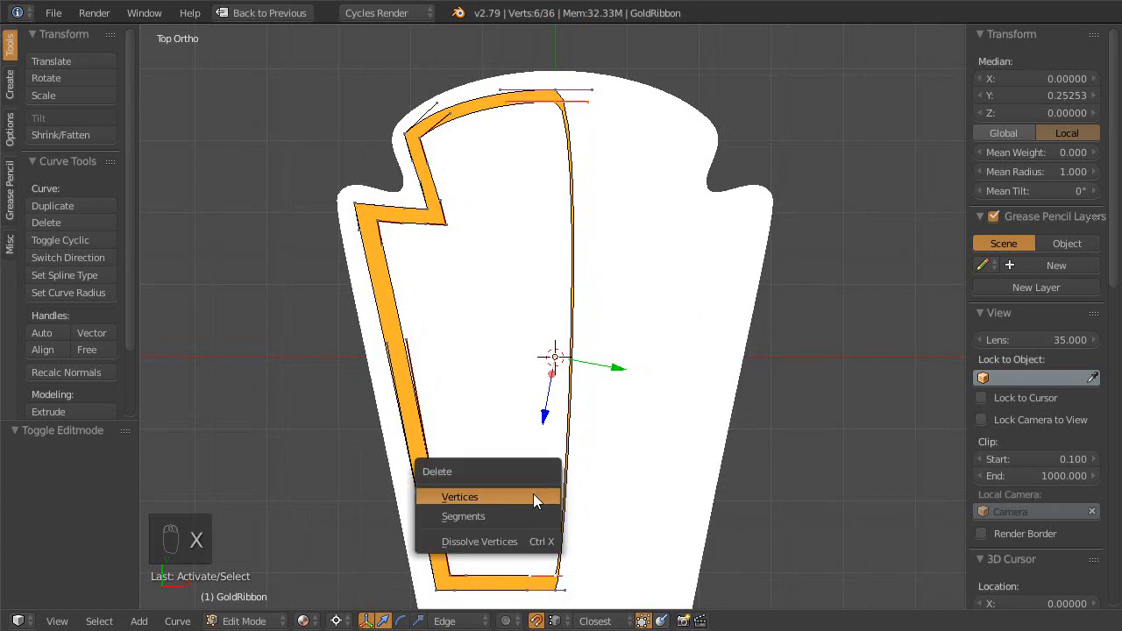
click(504, 506)
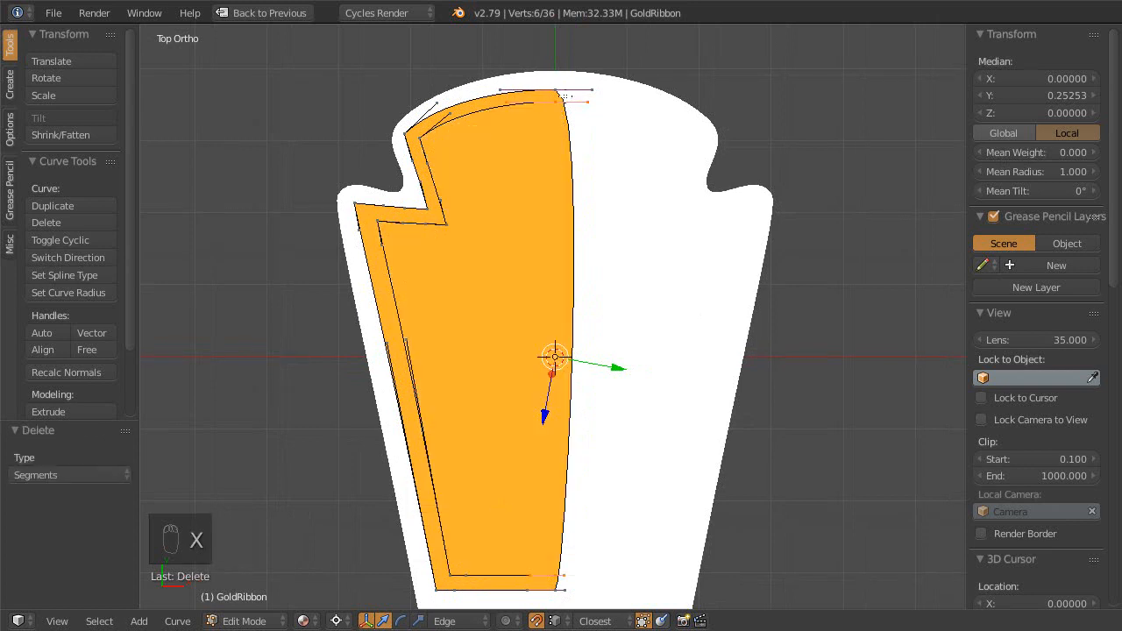
- Select the outer curve's top and bottom centre points and delete the segment between them
right_click(565, 94)
shift+right_click(554, 588)
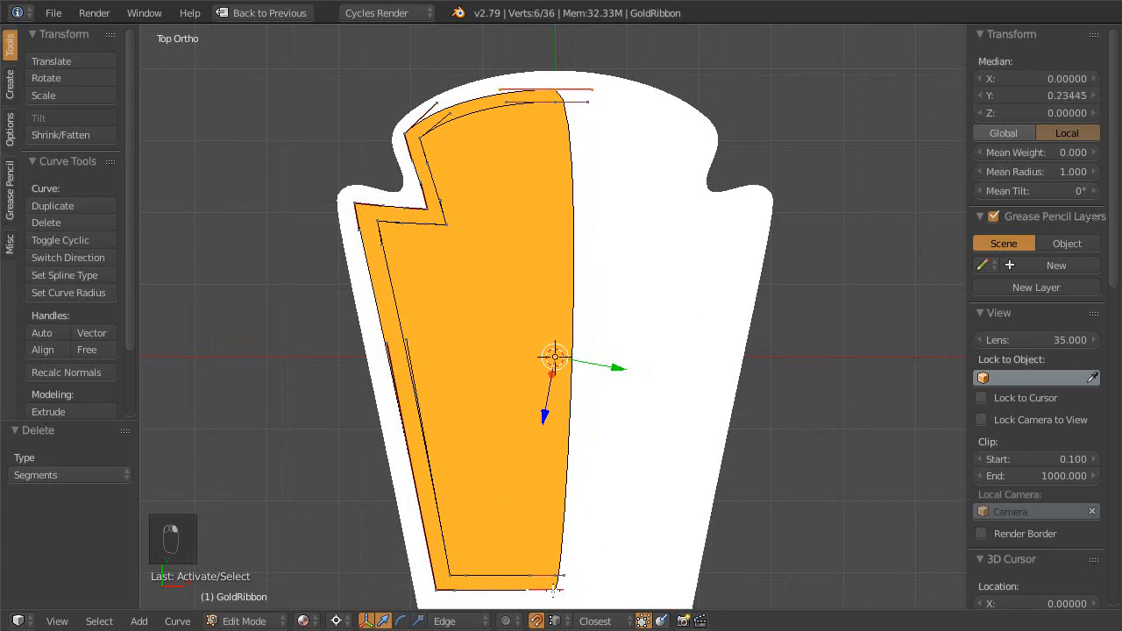
key(x)
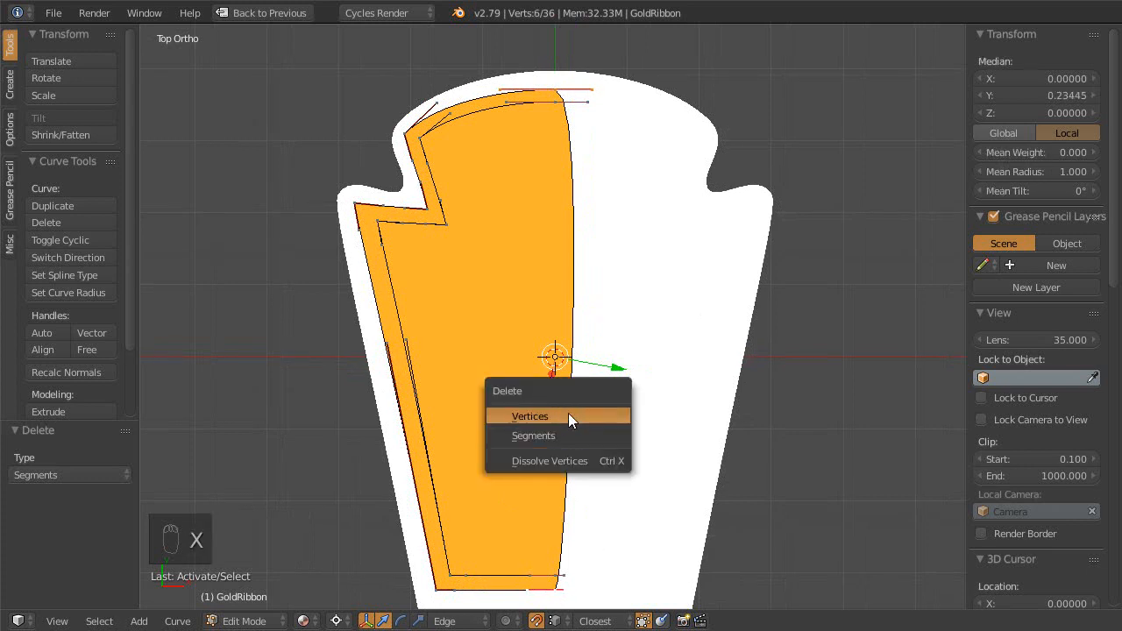
click(566, 434)
scroll(578, 322, down, 1)
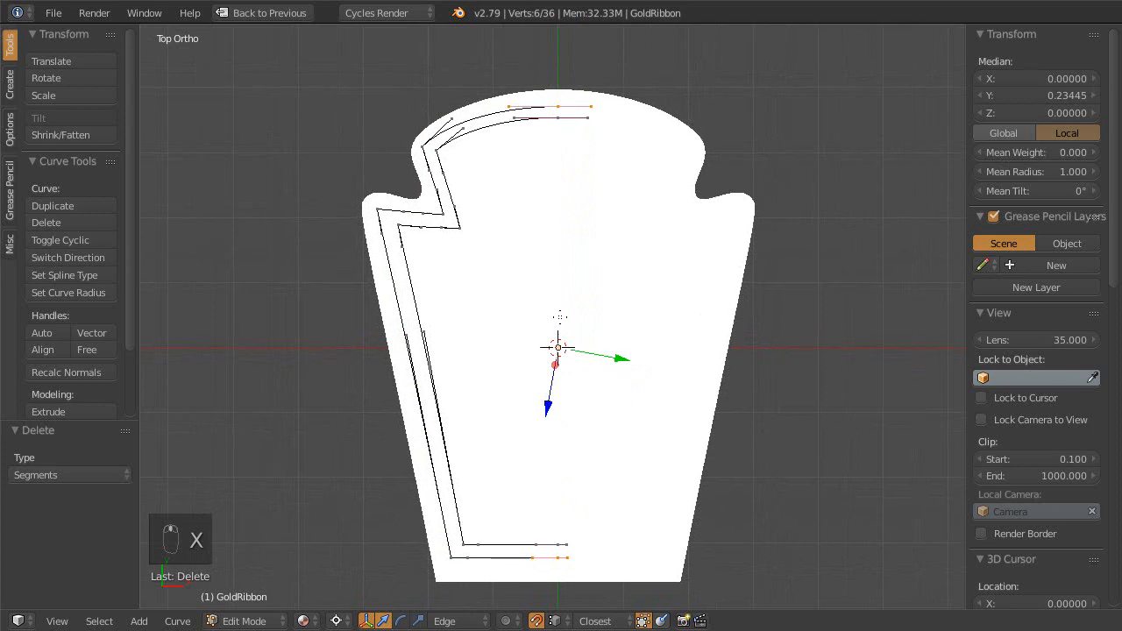
- Delete the custom Edge transform orientation so the transforms use Global
scroll(999, 464, down, 12)
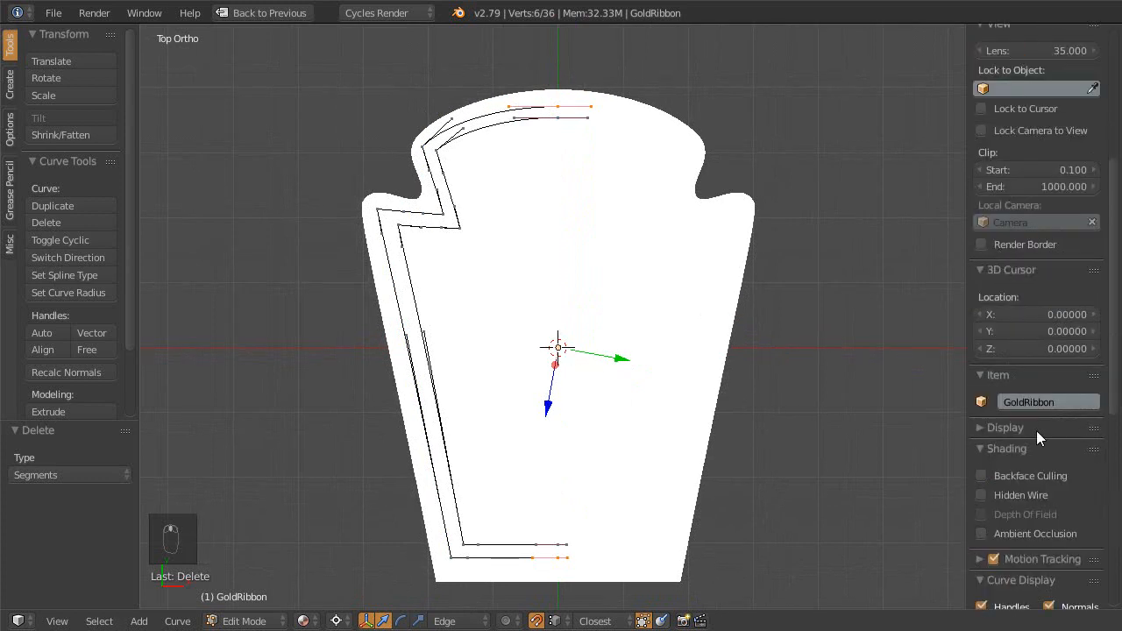
scroll(1060, 530, down, 4)
click(1091, 447)
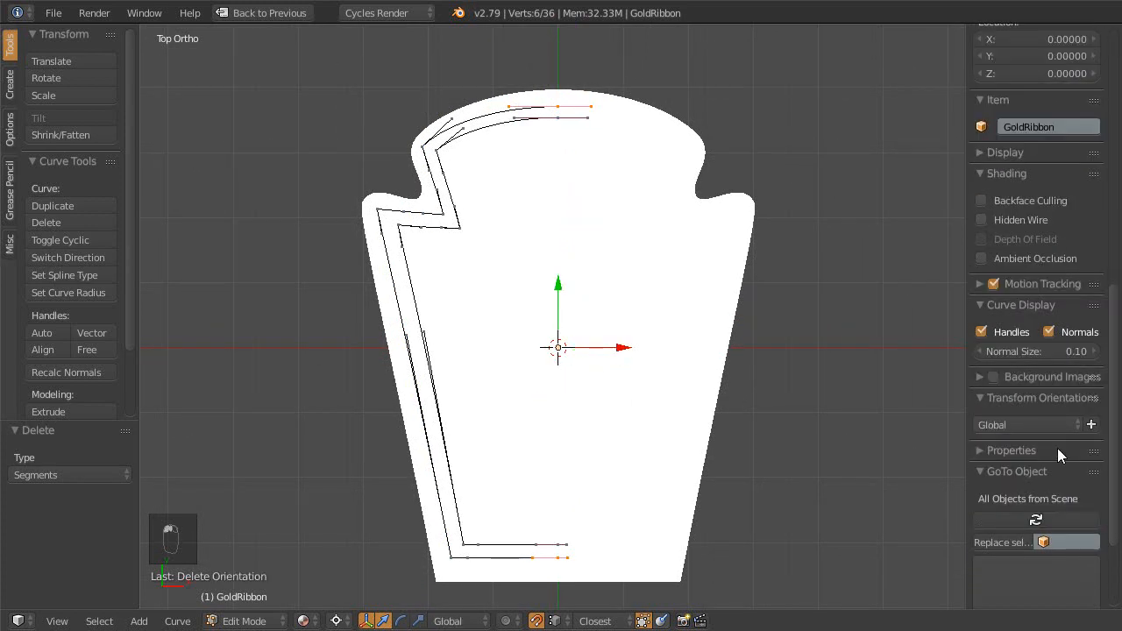
click(1043, 424)
- Circle-select the left-side points of both outlines, excluding the centre points, and duplicate them in place
ctrl+middle_drag(606, 373, 600, 363)
shift+middle_drag(597, 357, 593, 404)
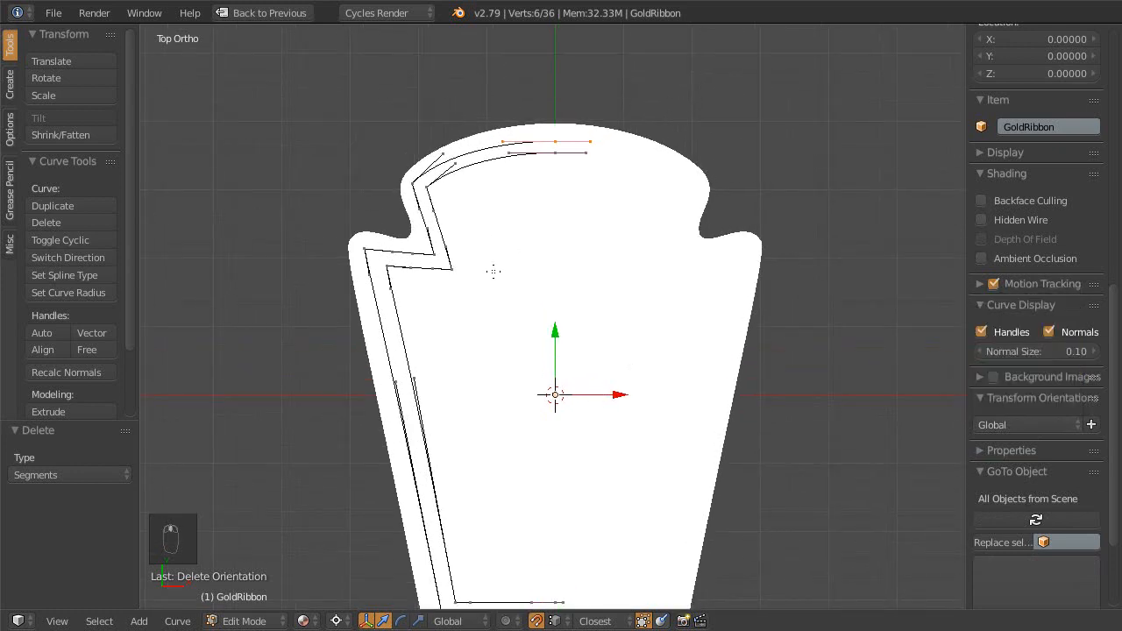
shift+middle_drag(492, 272, 482, 232)
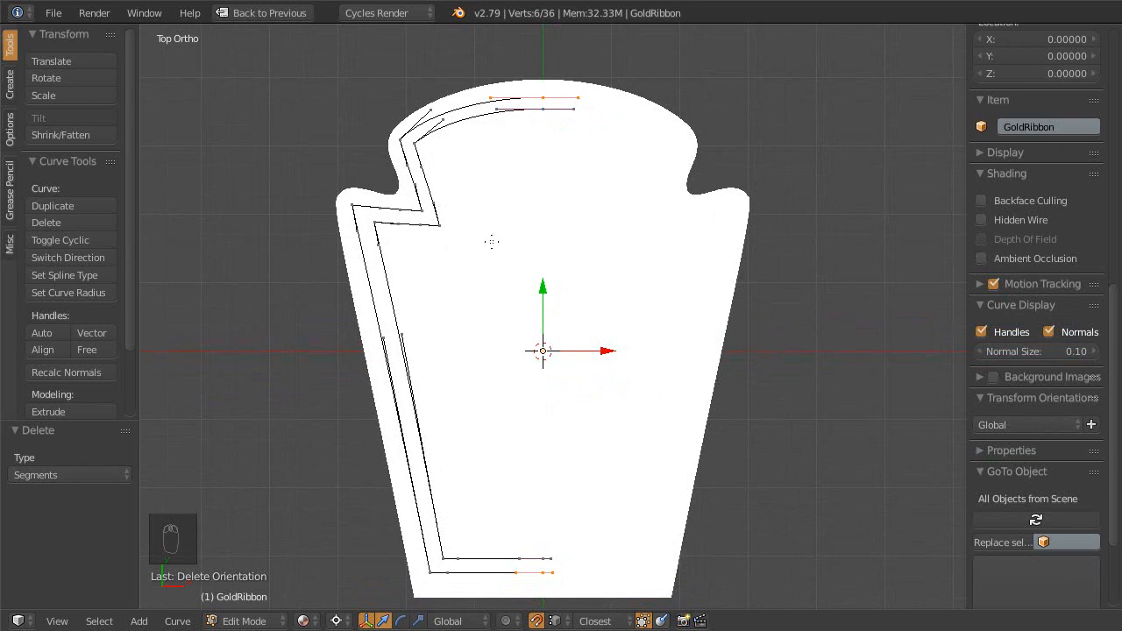
scroll(497, 222, down, 2)
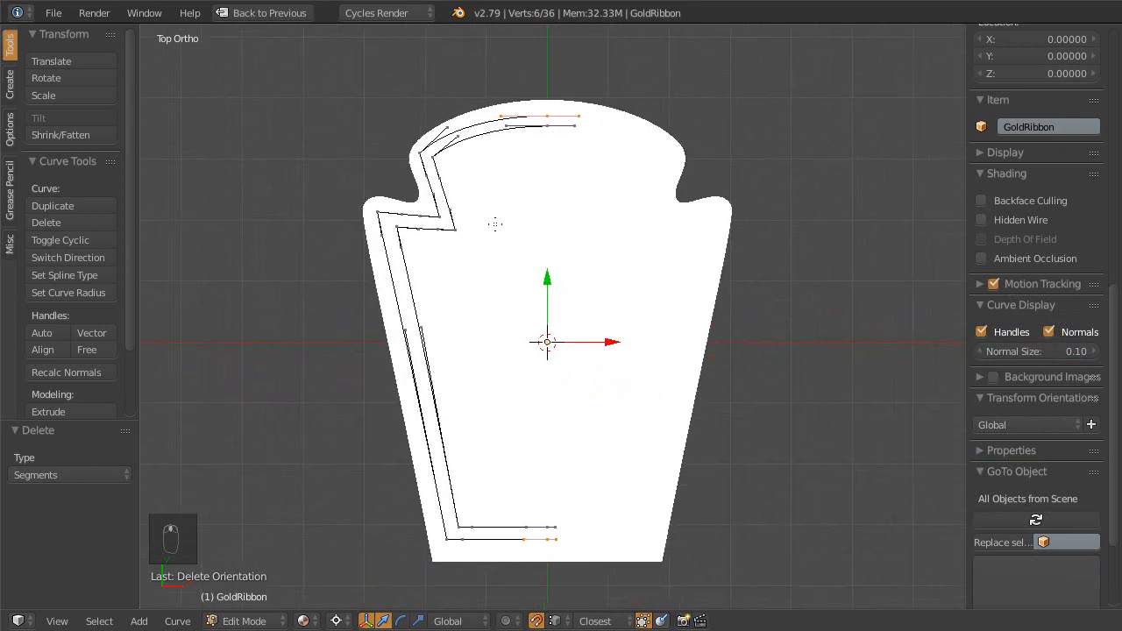
key(a)
key(a)
key(a)
key(a)
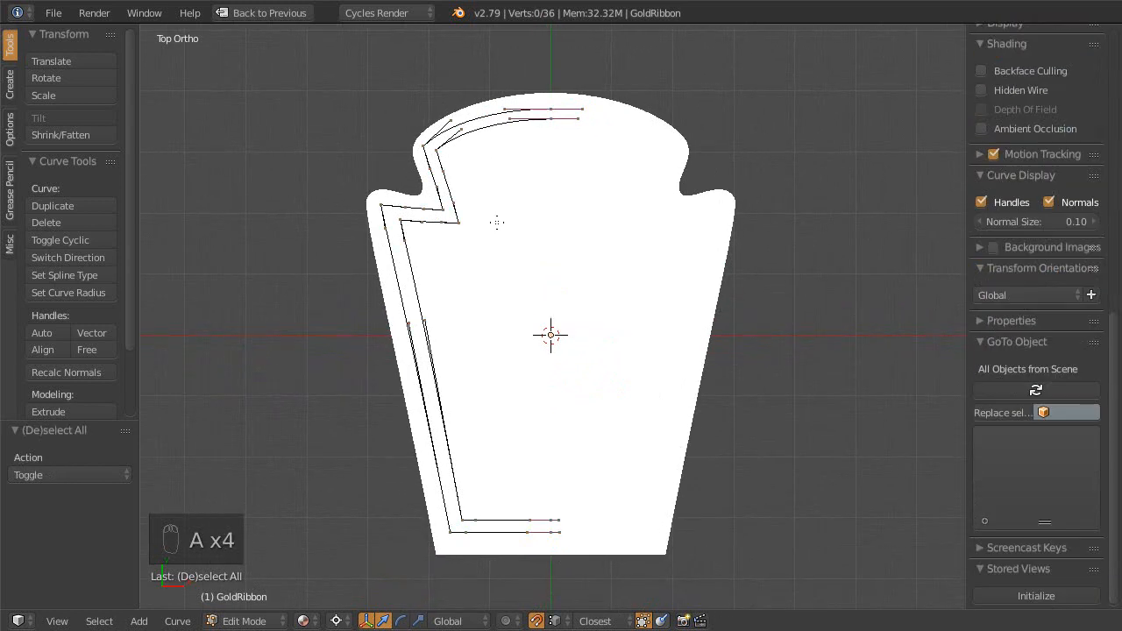
key(c)
mouse_move(450, 163)
mouse_down()
mouse_move(430, 131)
mouse_move(438, 188)
mouse_move(401, 248)
mouse_move(458, 531)
mouse_up()
right_click(531, 535)
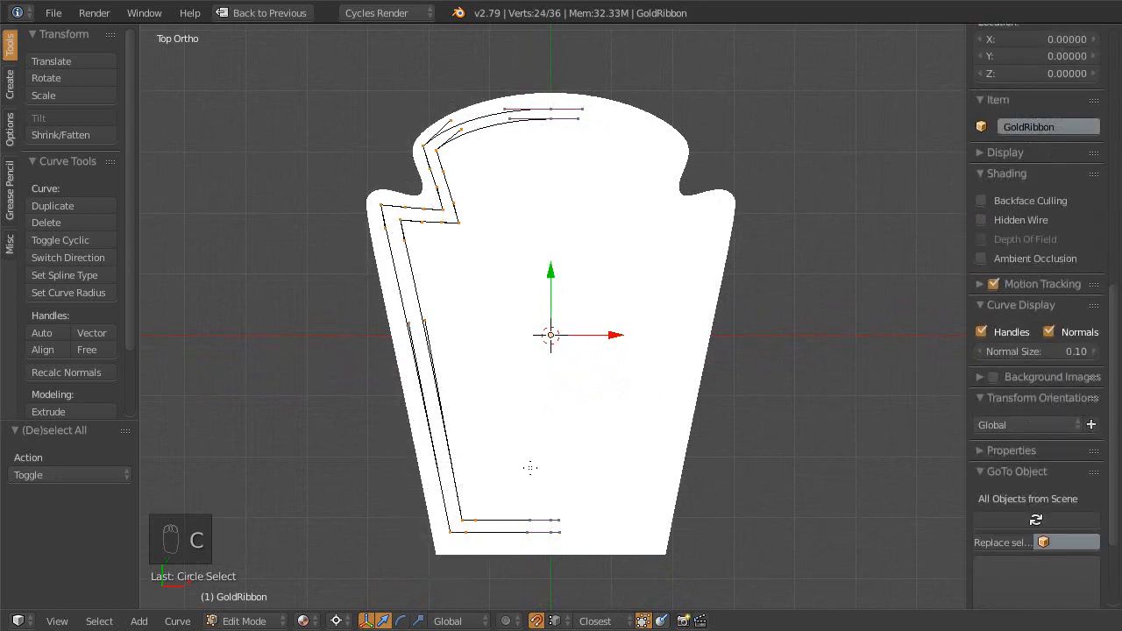
shift+middle_drag(540, 226, 516, 211)
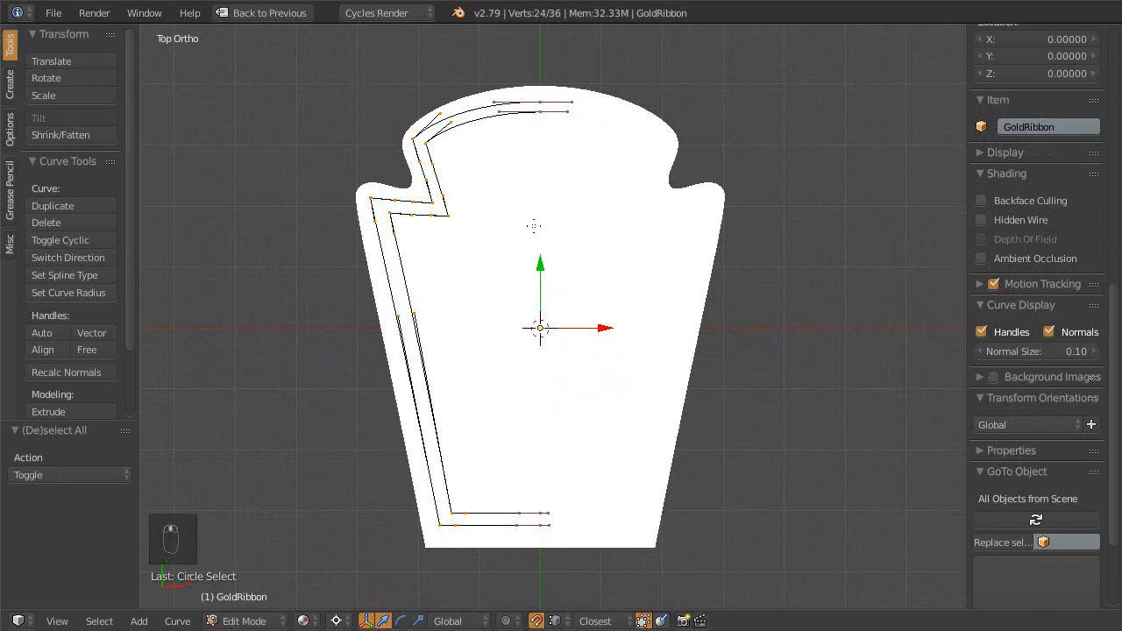
key(shift+d)
right_click(439, 255)
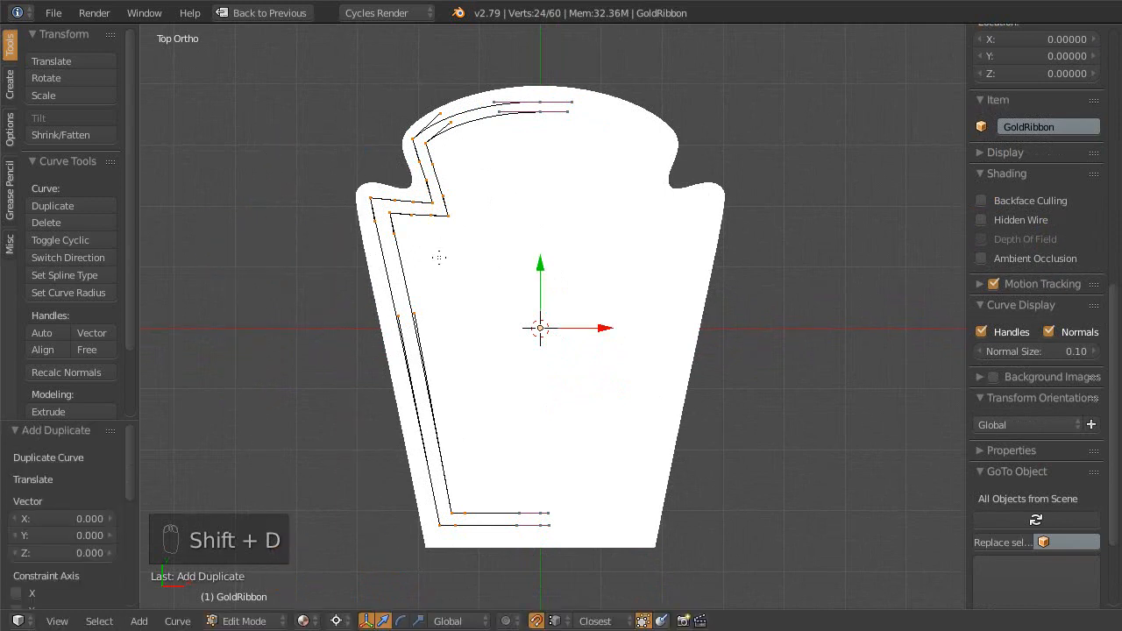
- Mirror the duplicated points along the global X axis
key(ctrl+m)
key(x)
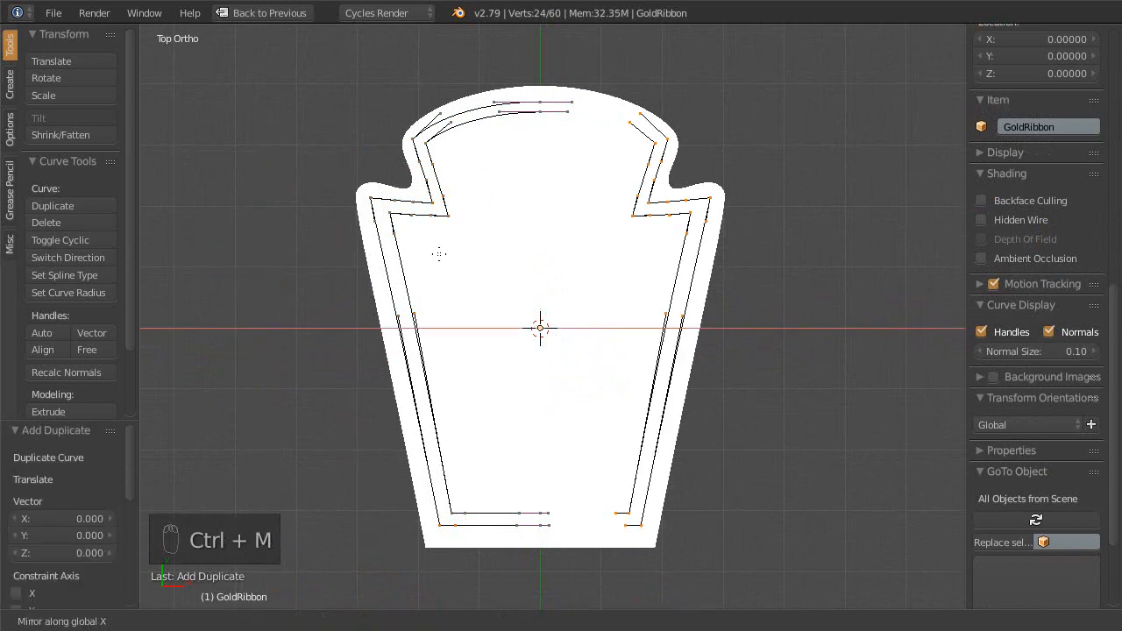
click(507, 234)
- Connect the top centre point to the mirrored top corner with a segment on both the outer and inner curves
scroll(491, 262, up, 4)
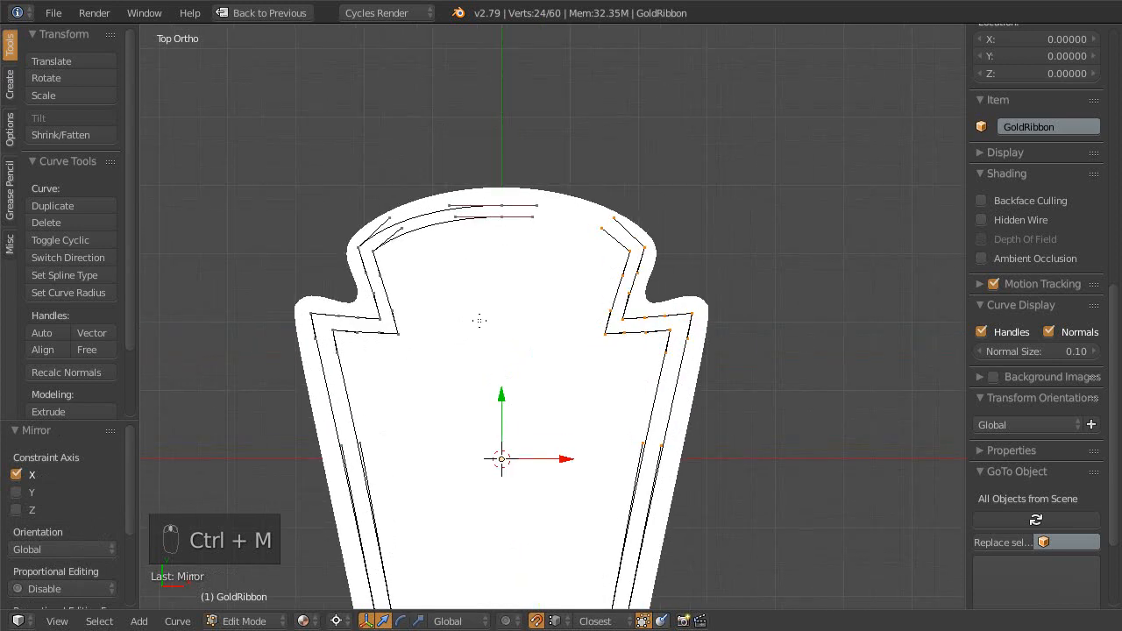
right_click(458, 111)
shift+right_click(725, 182)
key(f)
right_click(466, 137)
shift+right_click(695, 197)
key(f)
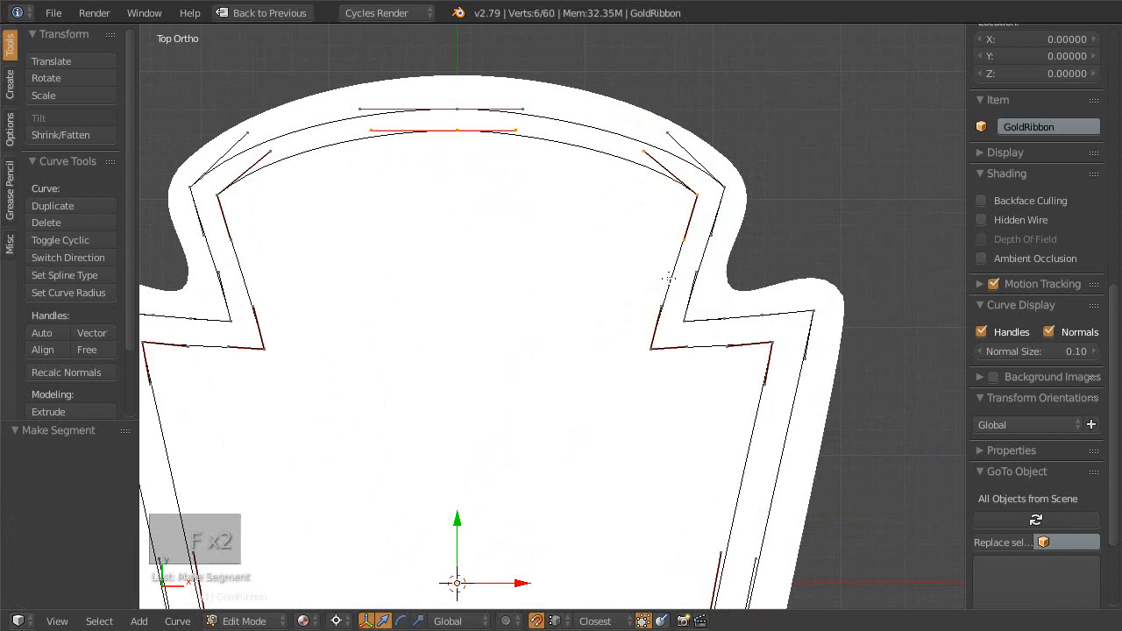
- Close both curves along the bottom edge by joining each bottom centre point to the open end of its mirrored half
shift+scroll(589, 263, down, 10)
right_click(491, 400)
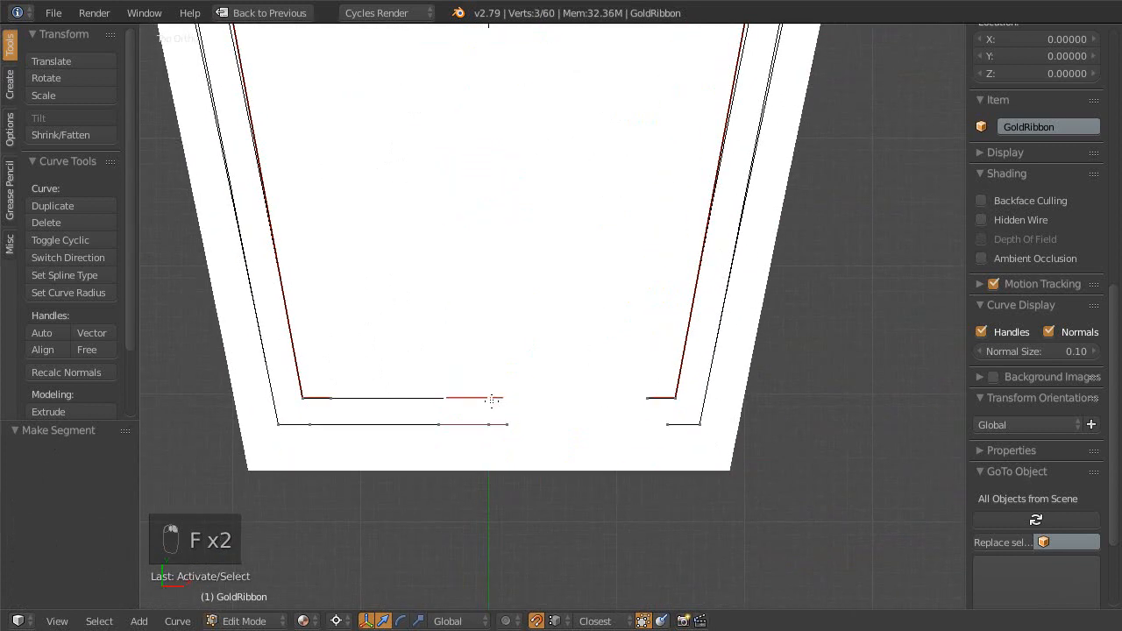
shift+right_click(671, 399)
key(f)
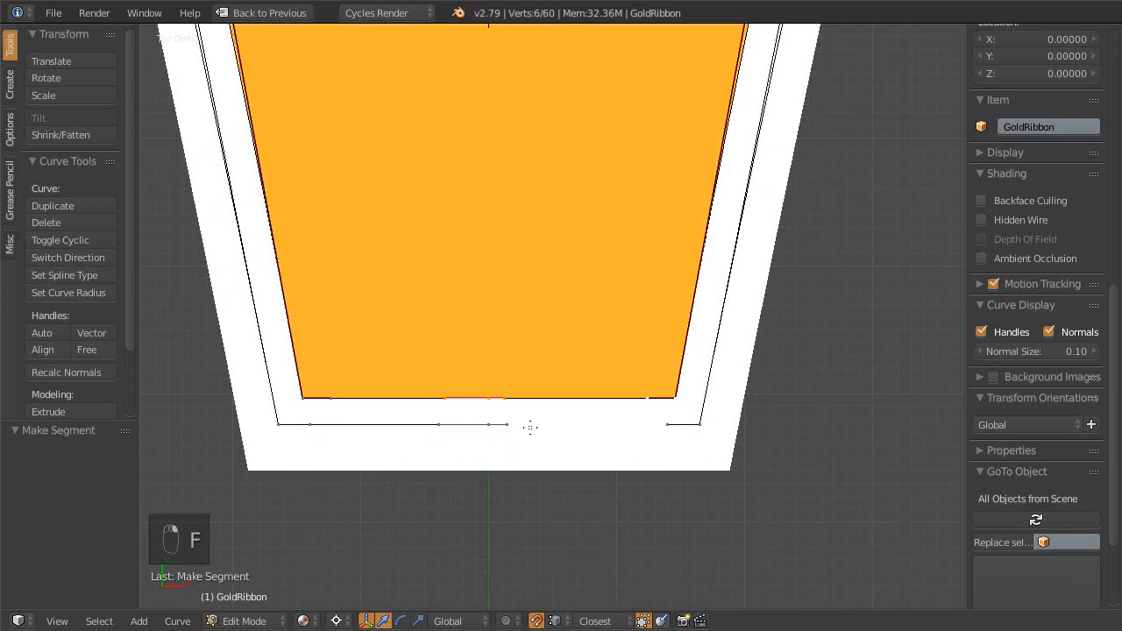
right_click(493, 424)
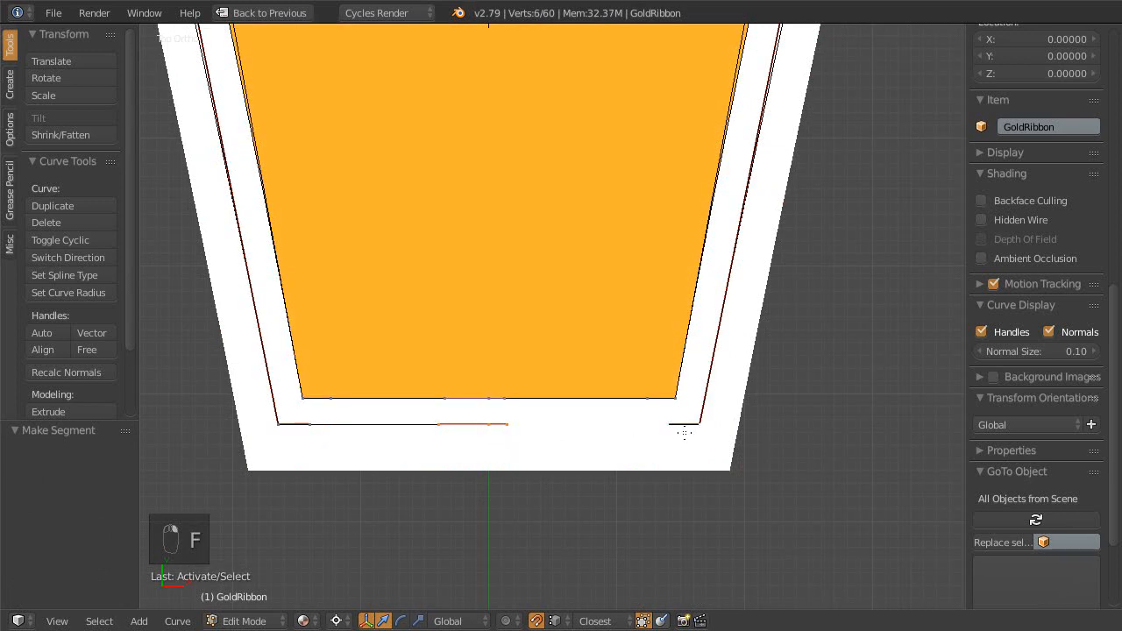
key(f)
scroll(561, 371, down, 5)
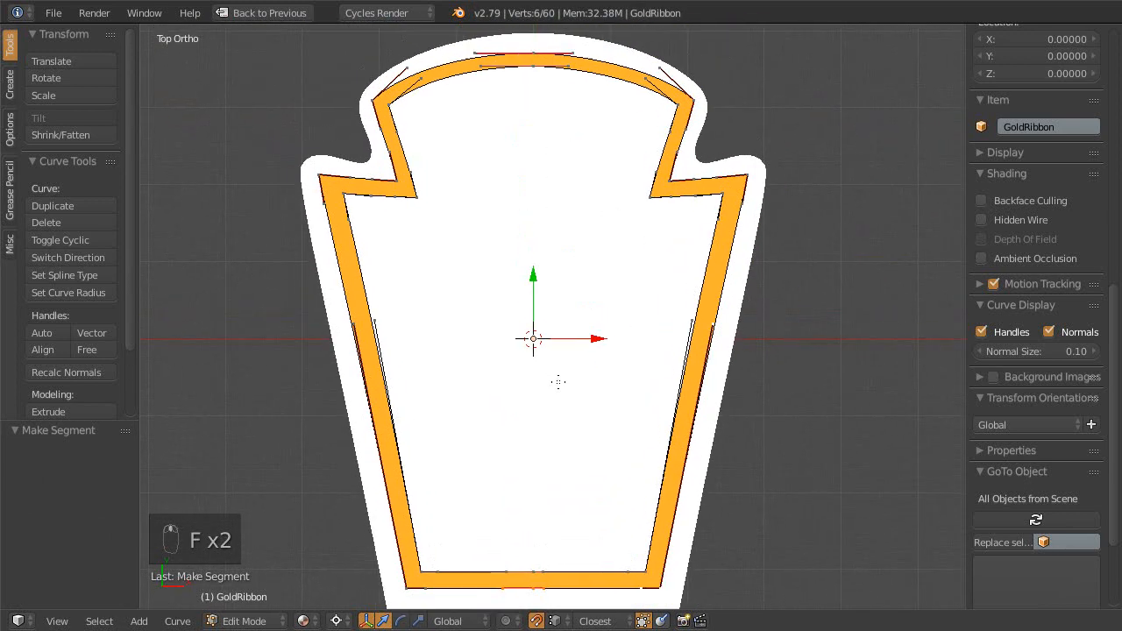
- Return to Object Mode and save the file, overwriting the existing version
key(Tab)
scroll(518, 325, down, 1)
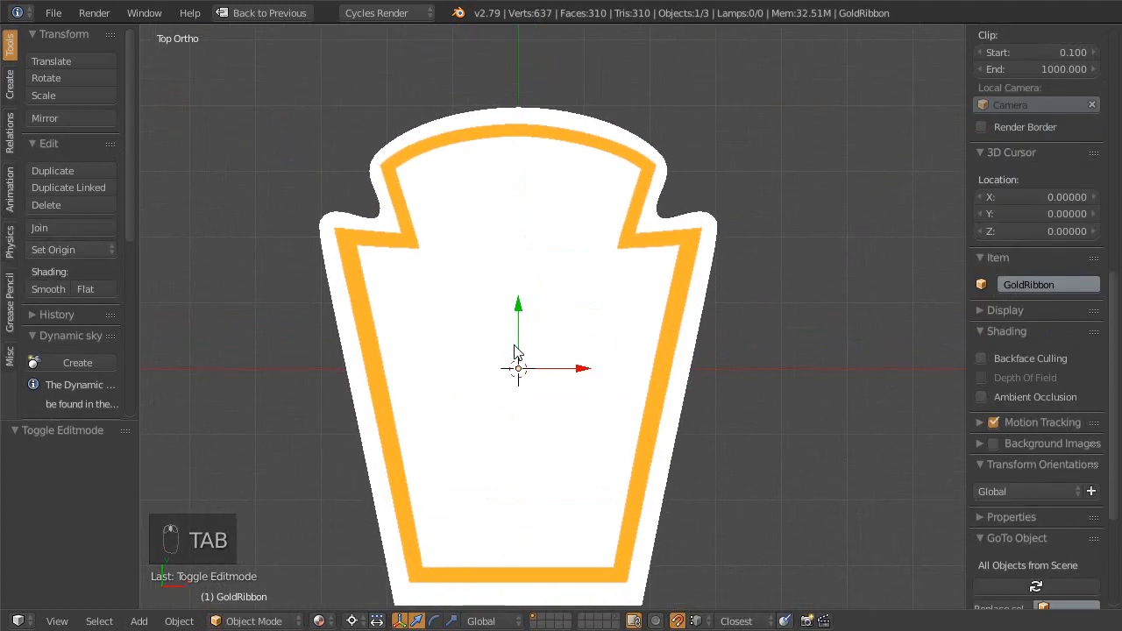
key(ctrl+s)
click(515, 341)
- Move the inner curve's top centre point and both of its top corner points about 0.019 down along the global Y axis
shift+middle_drag(515, 341, 531, 279)
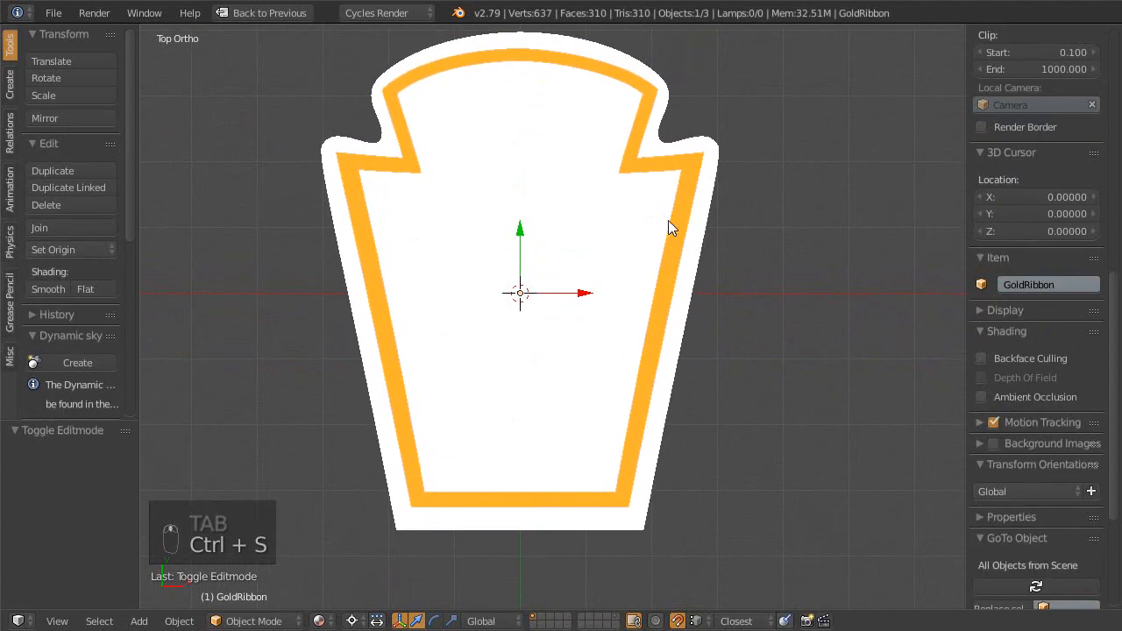
shift+middle_drag(405, 240, 416, 274)
ctrl+middle_drag(480, 311, 536, 297)
shift+middle_drag(538, 175, 536, 306)
ctrl+middle_drag(537, 314, 538, 343)
ctrl+middle_drag(538, 343, 533, 313)
shift+middle_drag(534, 313, 529, 322)
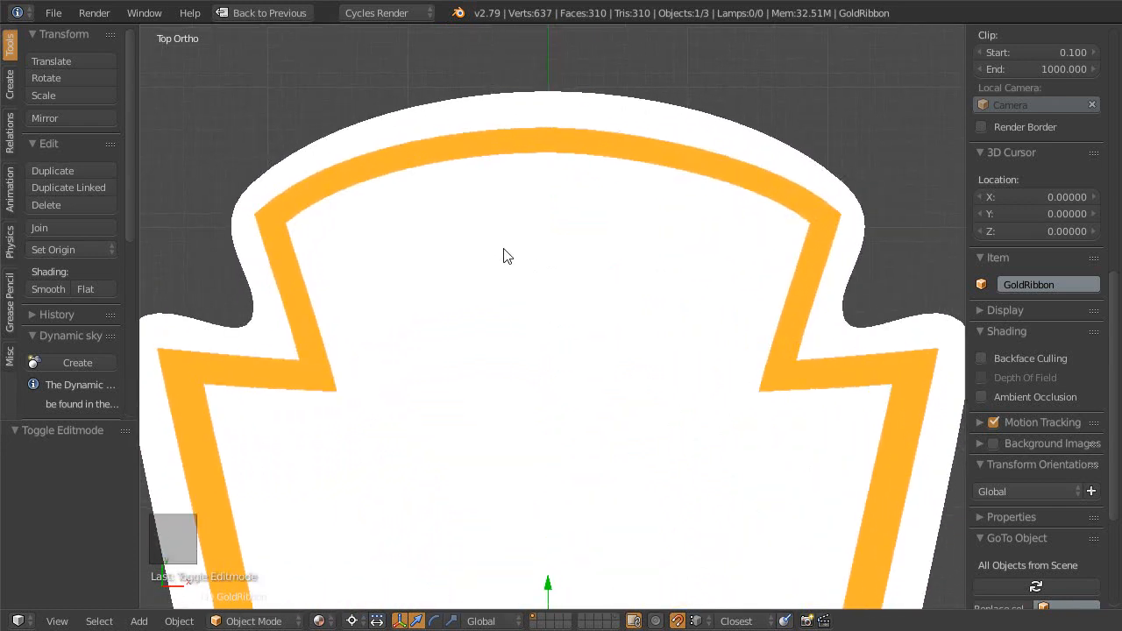
key(Tab)
right_click(302, 229)
shift+right_click(551, 156)
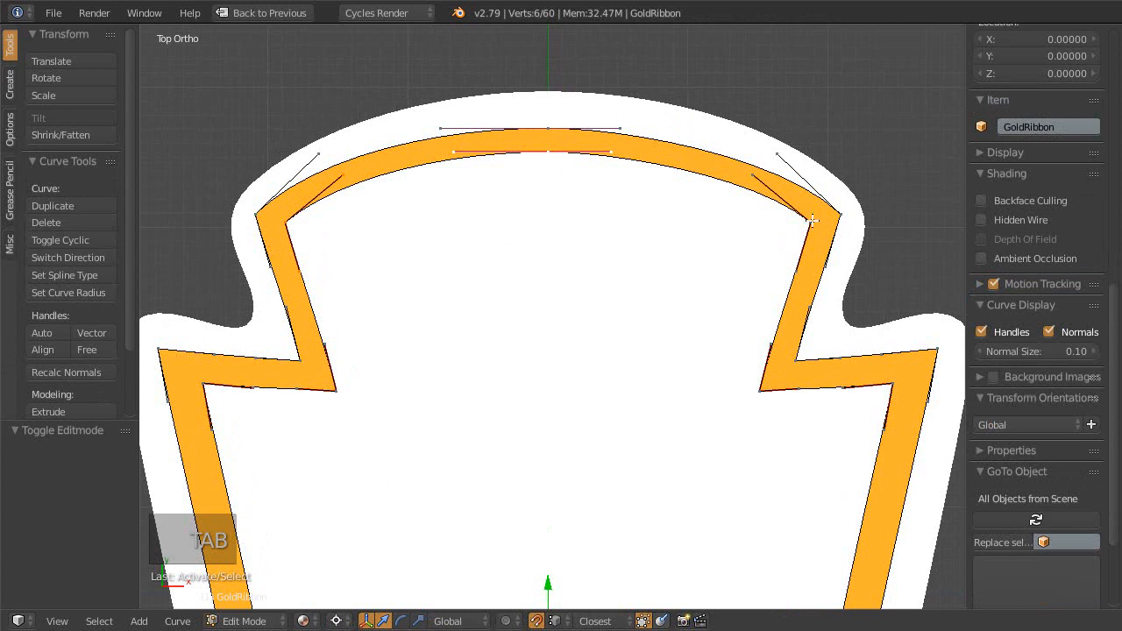
key(g)
key(y)
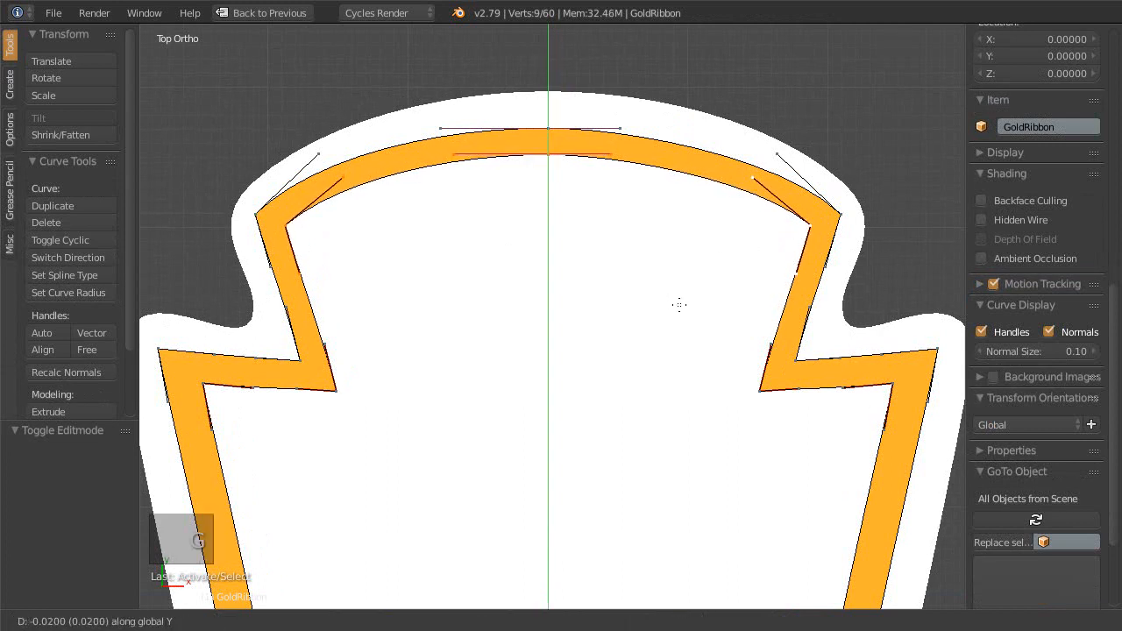
click(679, 304)
- Scale the inner curve's two top corner points to about 0.988 around their common midpoint
right_click(799, 230)
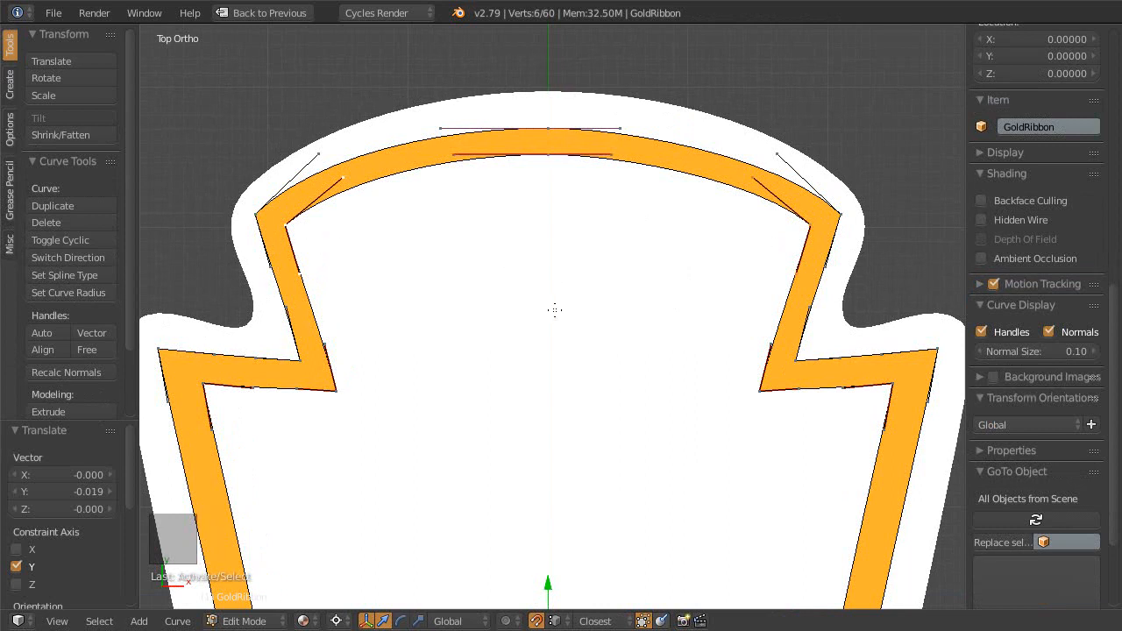
key(ctrl+comma)
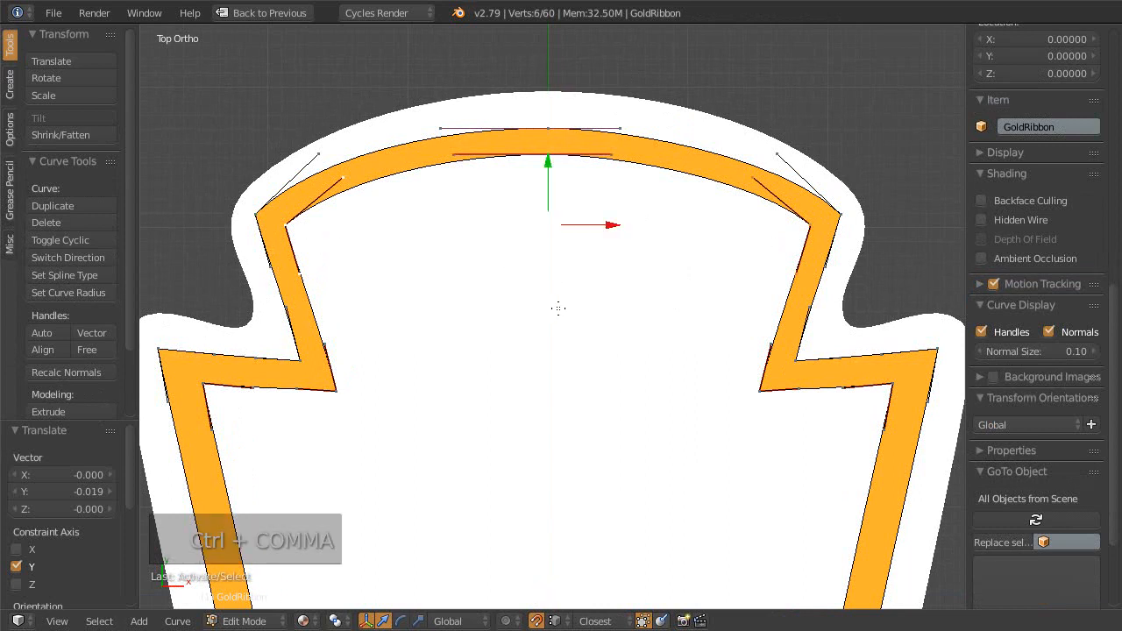
key(s)
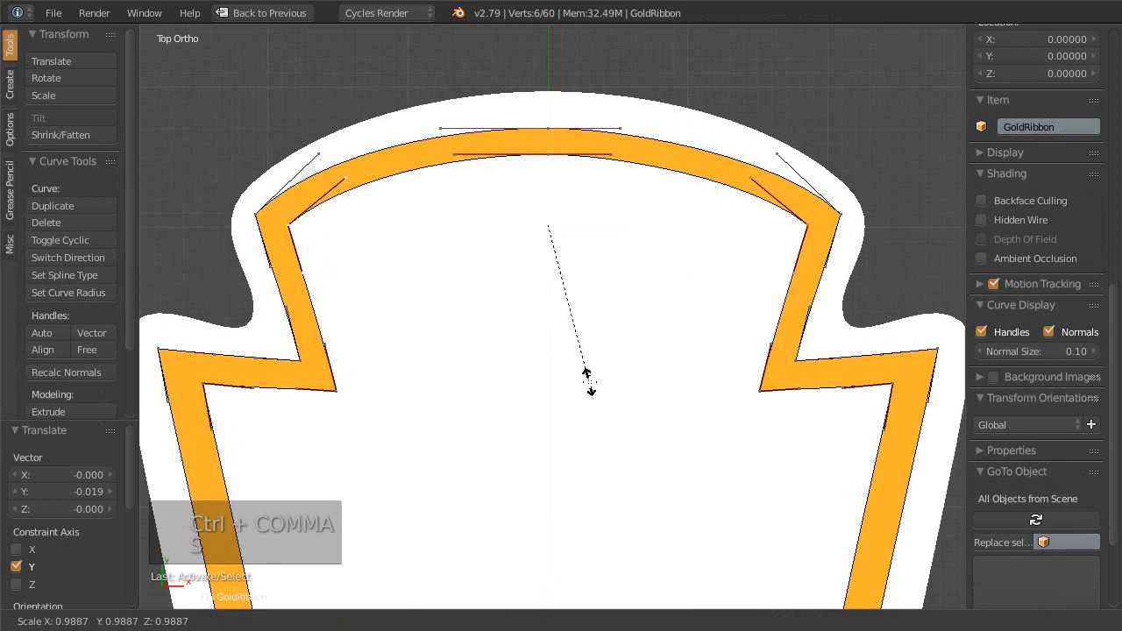
click(588, 383)
- Fine-tune the spacing between the inner curve's left and right top corner points with a very slight scale
ctrl+middle_drag(521, 250, 513, 331)
shift+middle_drag(528, 354, 482, 96)
ctrl+middle_drag(485, 144, 480, 169)
shift+middle_drag(480, 170, 484, 232)
shift+middle_drag(481, 279, 528, 283)
right_click(264, 185)
shift+right_click(757, 183)
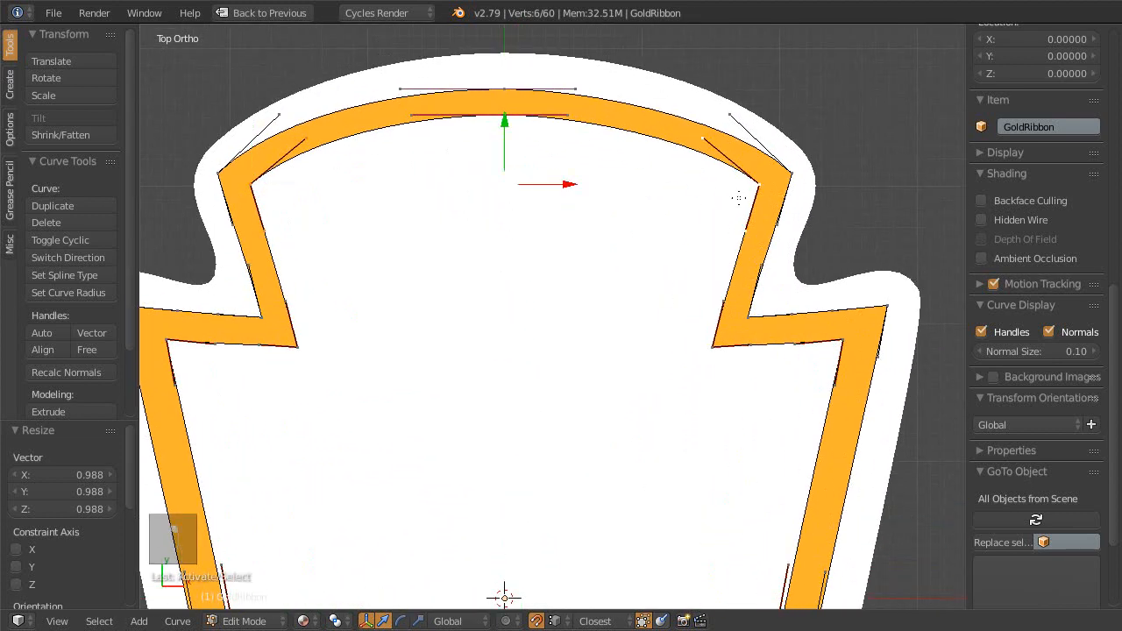
key(s)
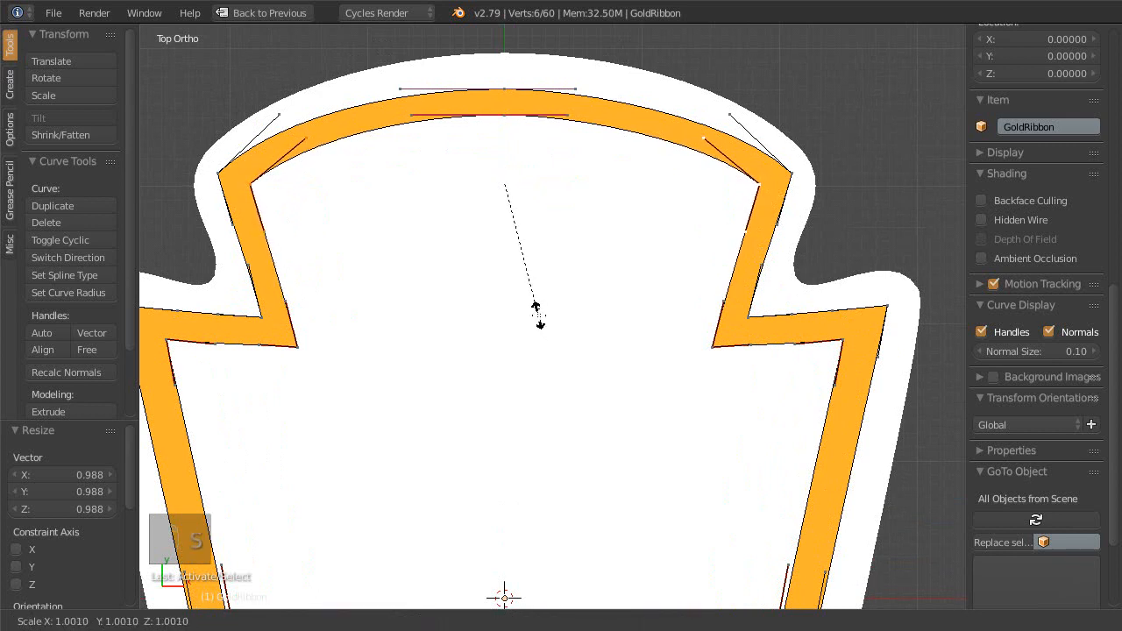
click(533, 307)
scroll(526, 307, down, 1)
right_click(316, 227)
right_click(720, 230)
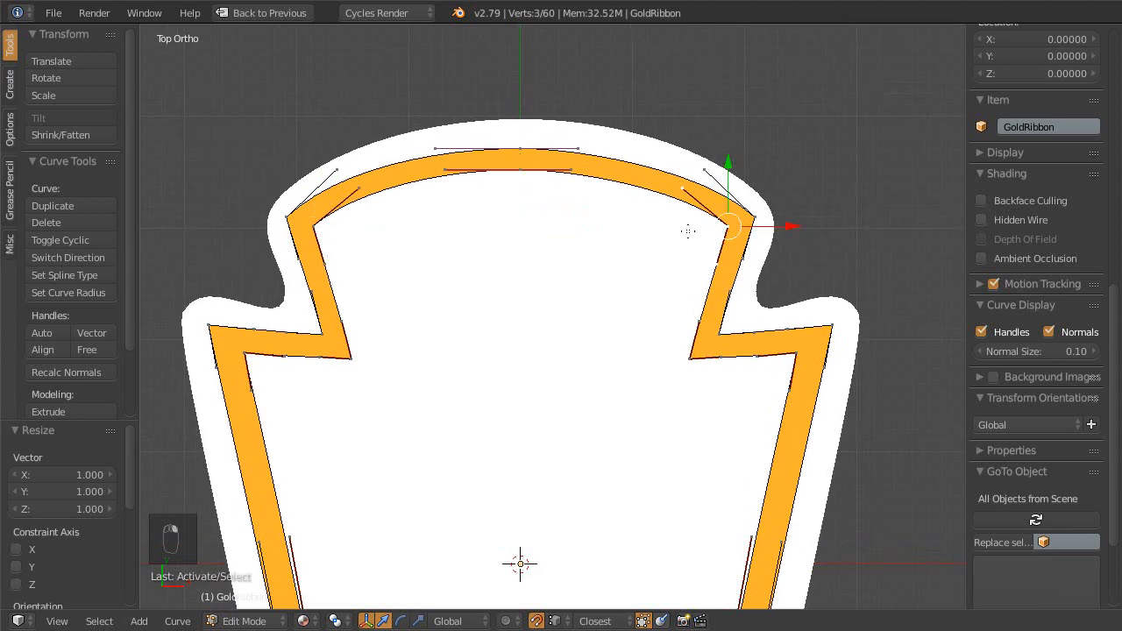
right_drag(680, 190, 682, 197)
key(Escape)
key(Escape)
key(Escape)
shift+middle_drag(626, 238, 634, 252)
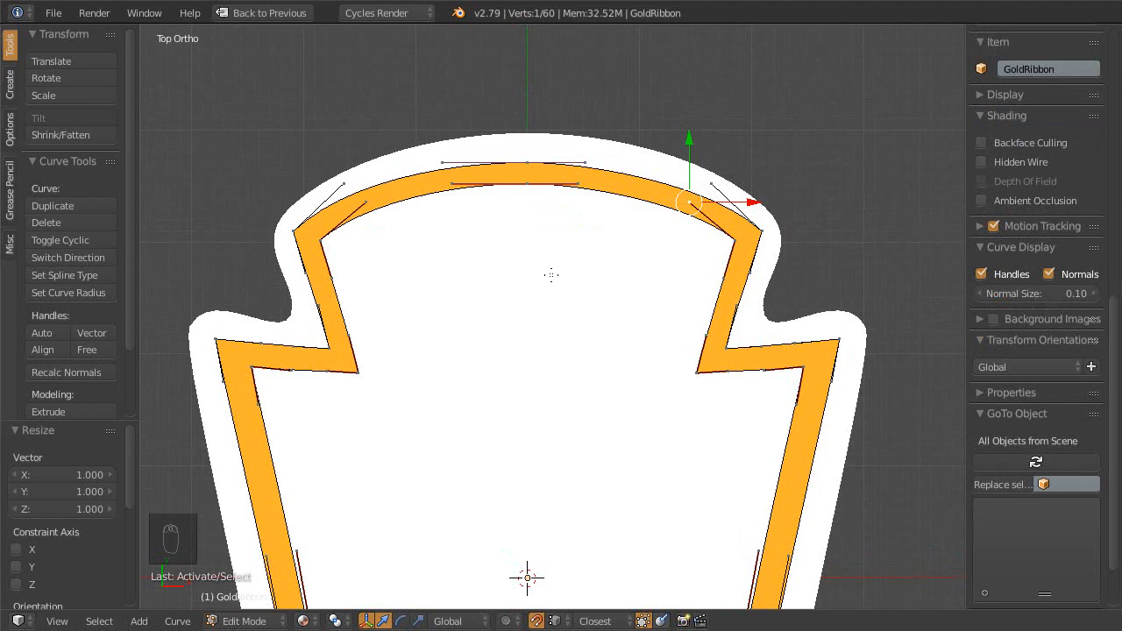
scroll(545, 272, up, 1)
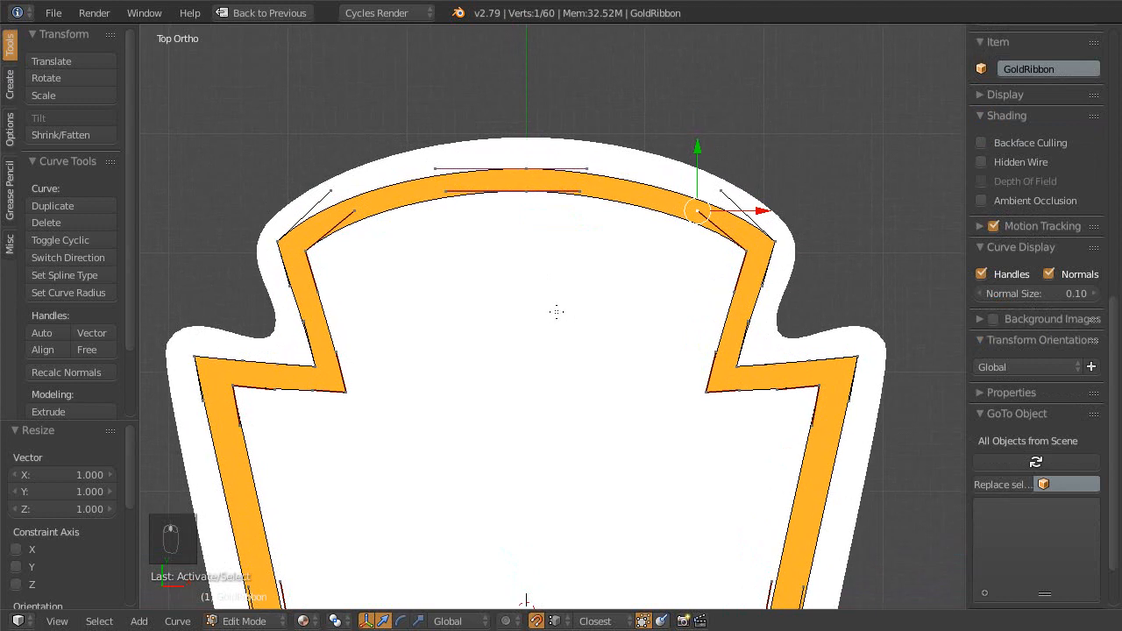
shift+right_click(355, 212)
right_click(694, 211)
shift+right_click(364, 207)
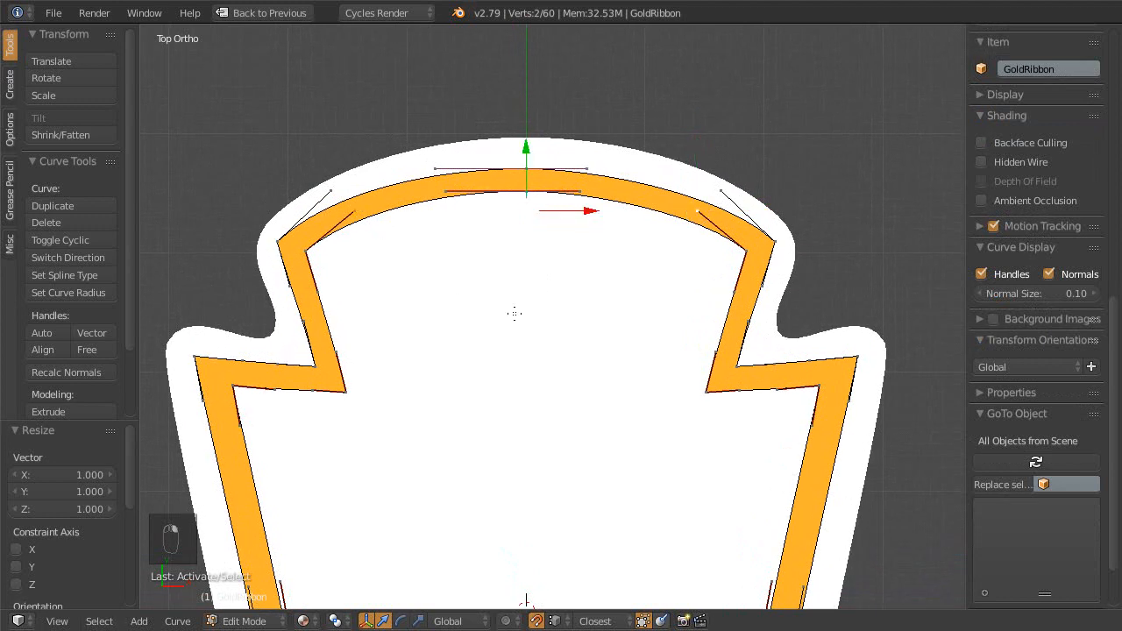
key(s)
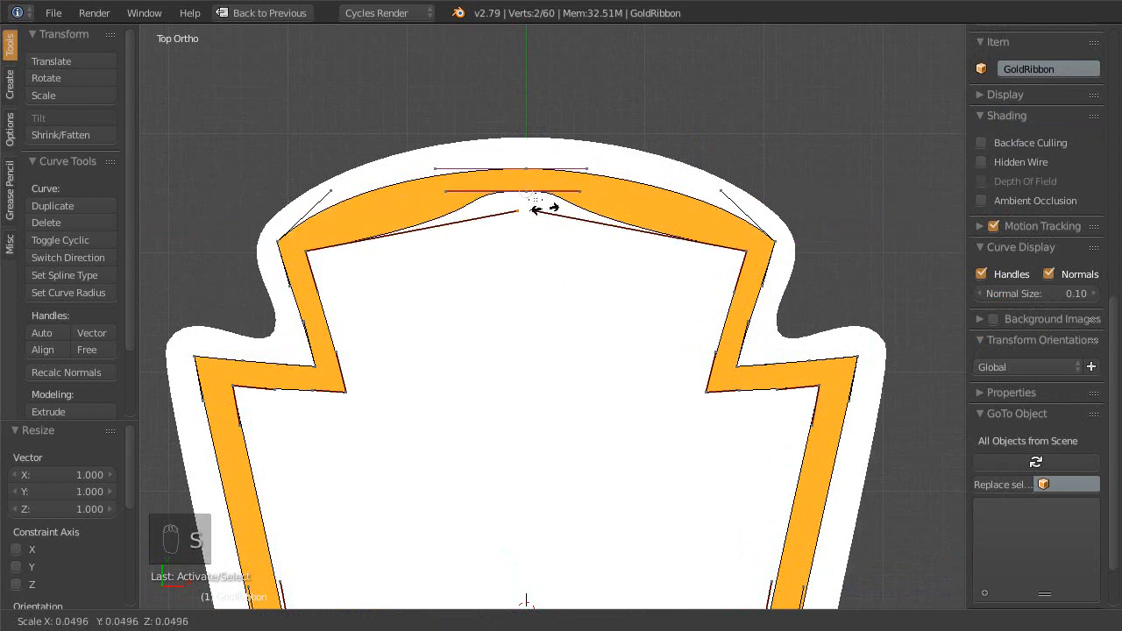
click(531, 364)
shift+middle_drag(524, 291, 518, 253)
key(g)
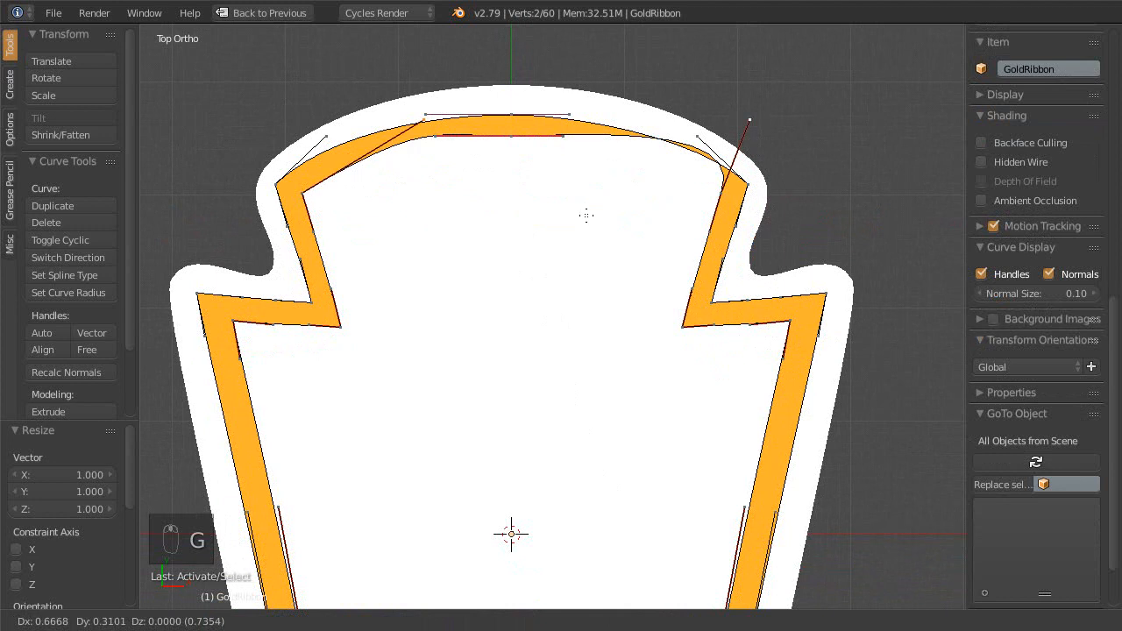
click(486, 290)
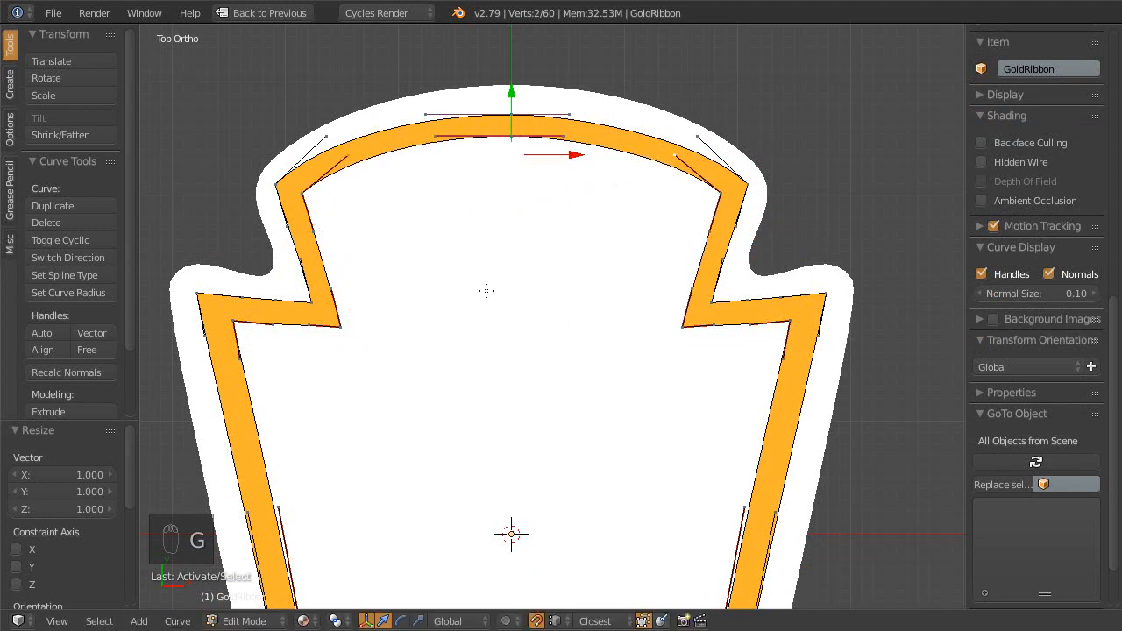
- Leave Edit Mode and save the file over the existing version
shift+middle_drag(516, 301, 522, 369)
key(Tab)
shift+middle_drag(522, 369, 513, 265)
key(ctrl+s)
click(533, 255)
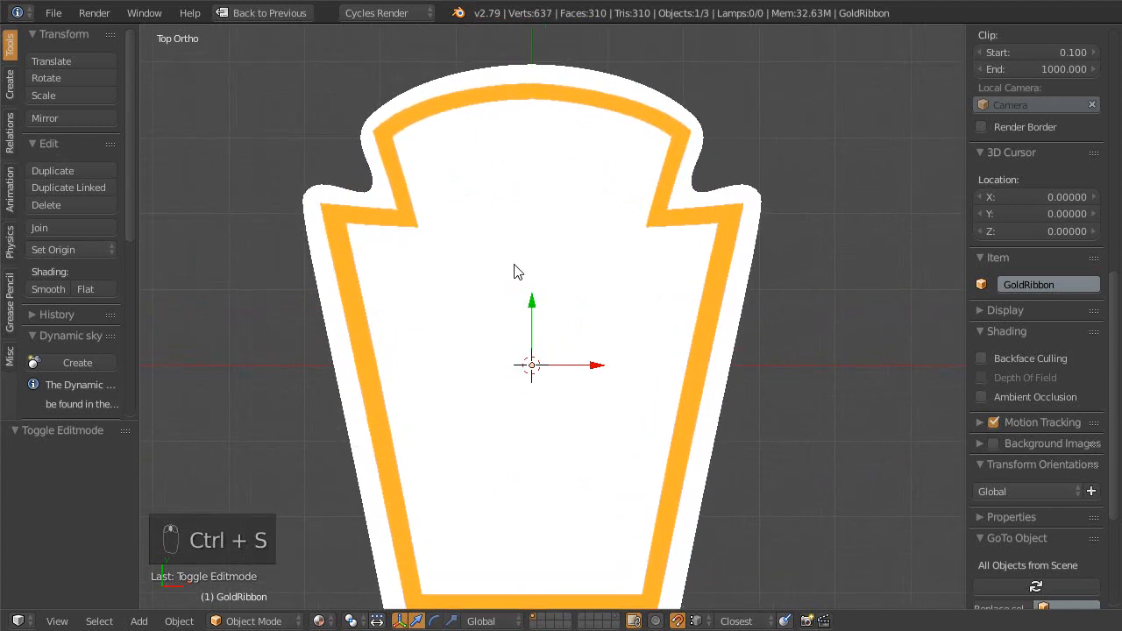
- Compare the gold ribbon's shape with the label in the ketchup bottle reference image
scroll(495, 276, down, 4)
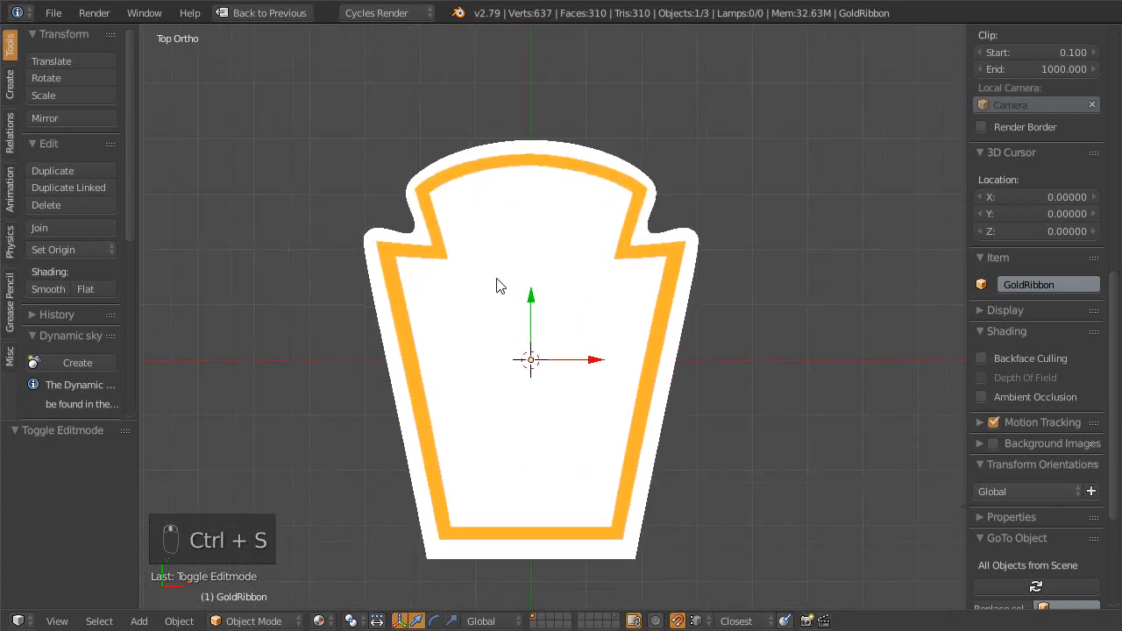
key(shift+space)
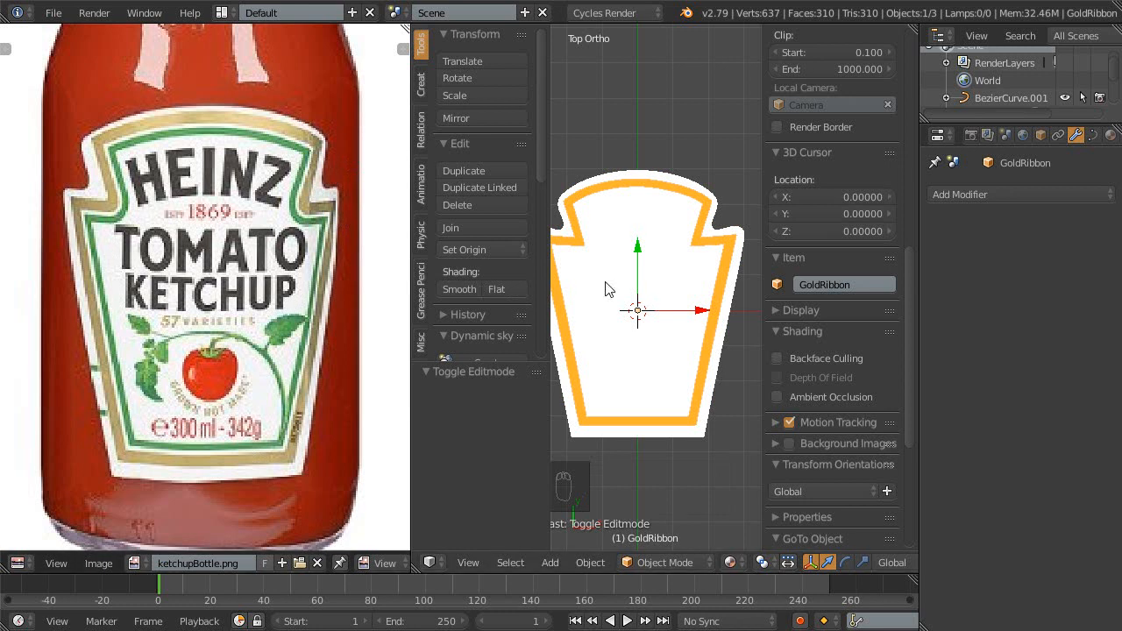
key(shift+space)
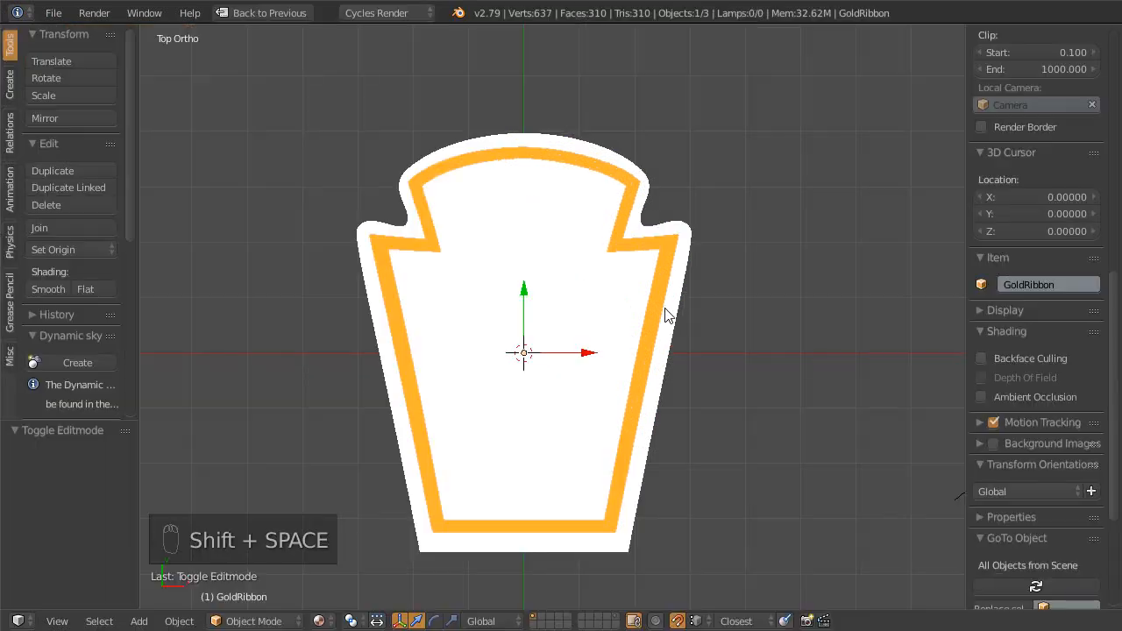
ctrl+middle_drag(648, 343, 644, 320)
shift+middle_drag(644, 318, 681, 309)
- Display the model in wireframe and duplicate the gold ribbon in place
right_click(711, 274)
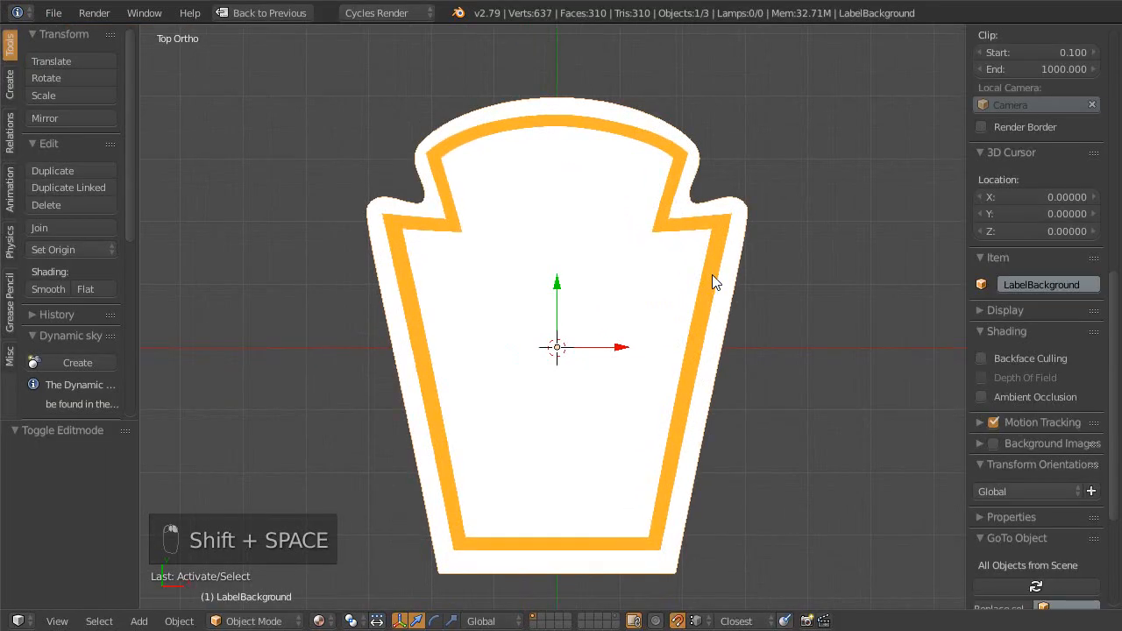
key(Escape)
right_click(713, 316)
scroll(692, 346, up, 1)
scroll(690, 349, up, 1)
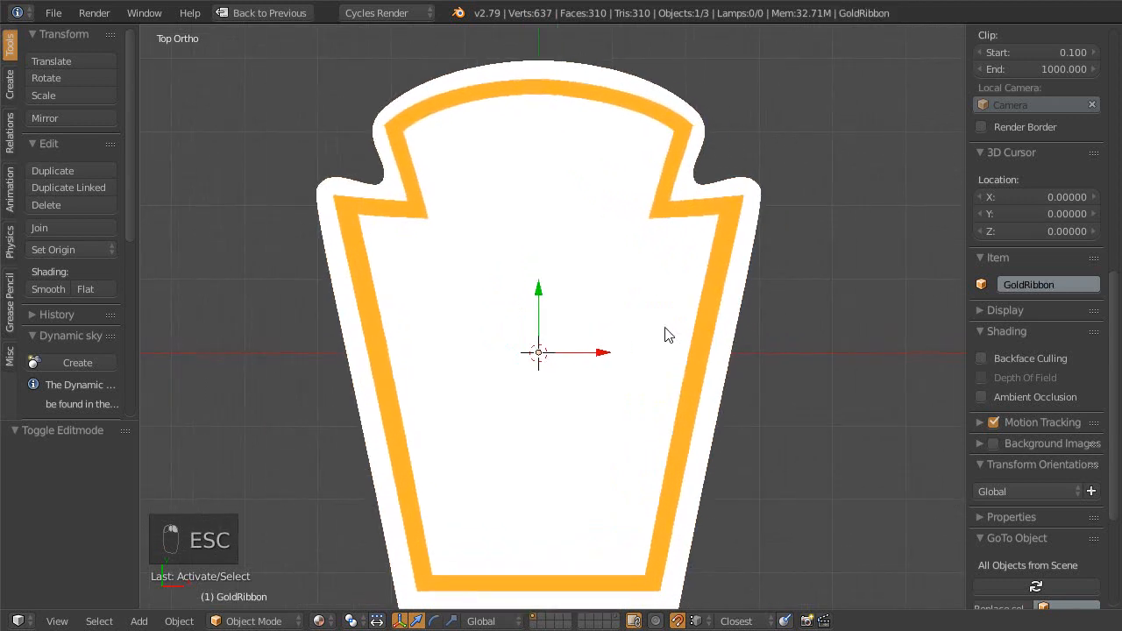
right_click(709, 311)
right_click(708, 315)
key(Escape)
key(z)
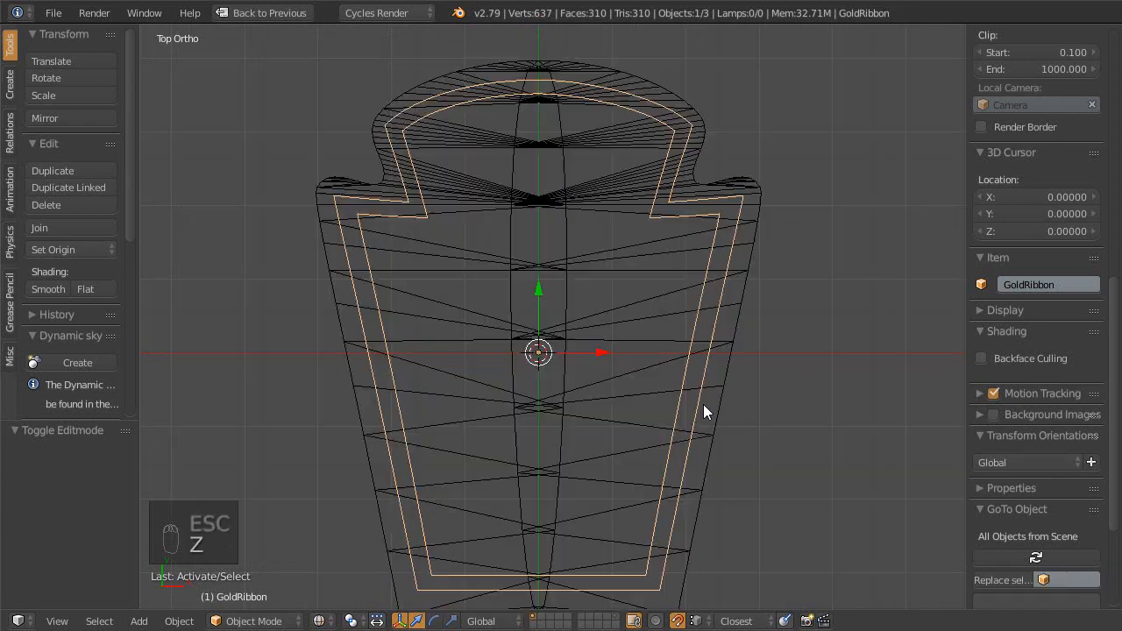
key(shift+d)
right_click(773, 336)
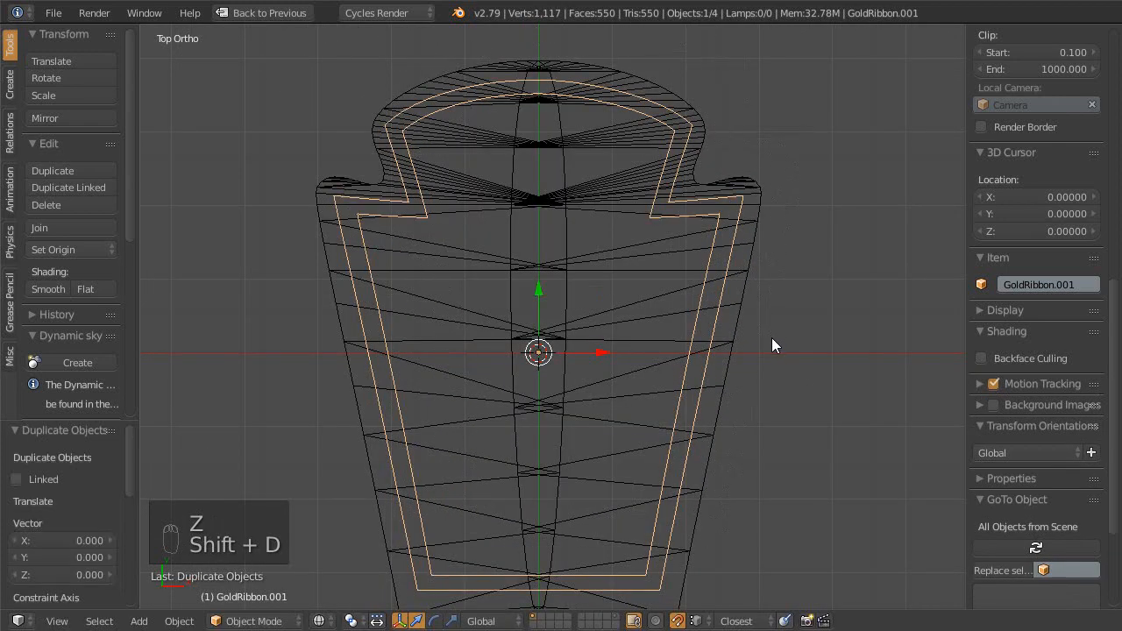
scroll(713, 347, down, 1)
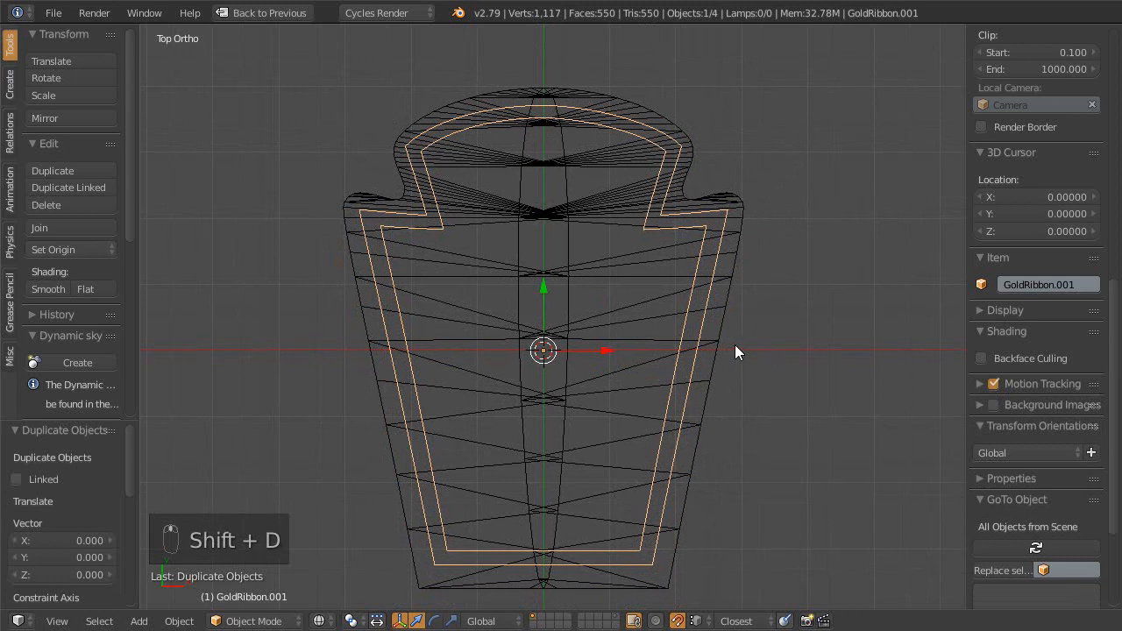
key(s)
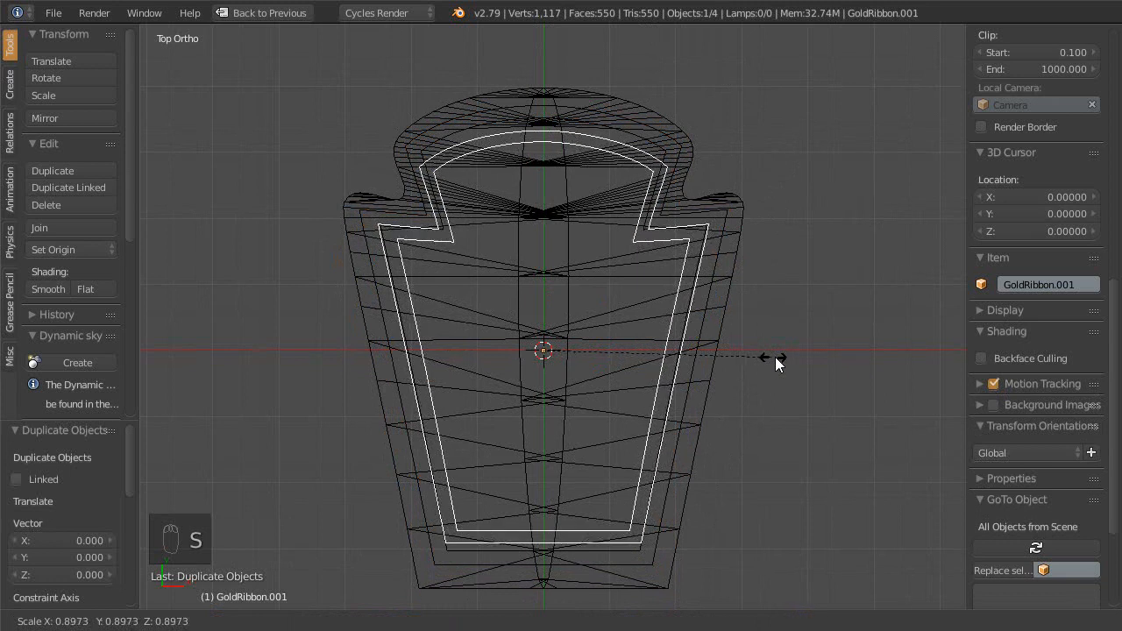
right_click(680, 381)
- Rename the duplicated ribbon object to GreenRibbon
scroll(668, 383, up, 1)
shift+middle_drag(648, 383, 663, 401)
click(1078, 281)
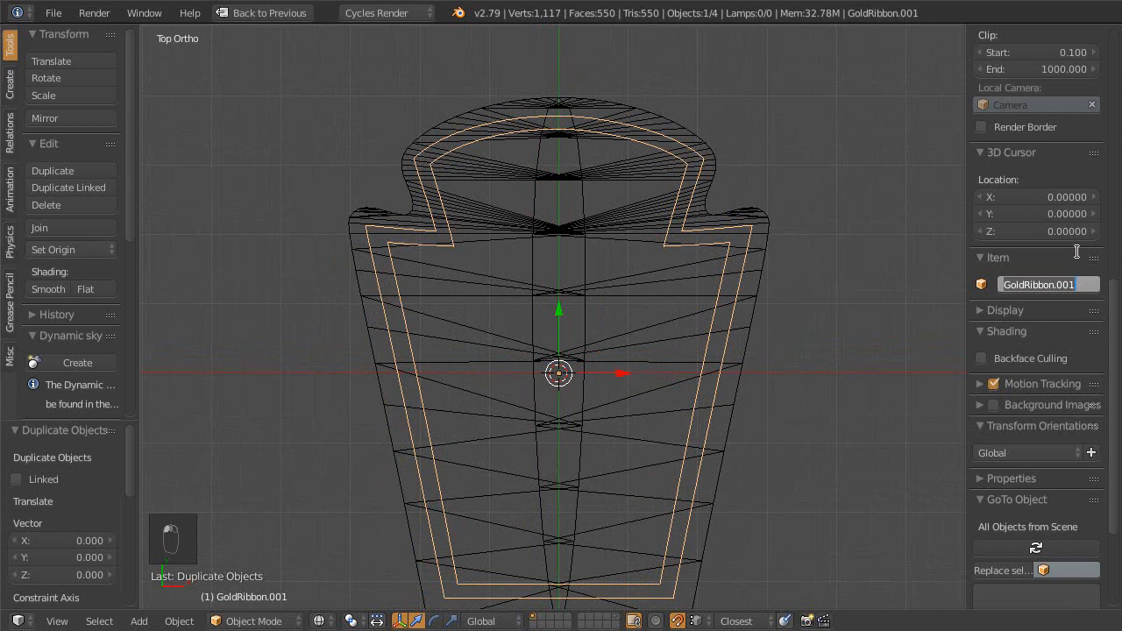
key(End)
key(BackSpace)
key(BackSpace)
key(BackSpace)
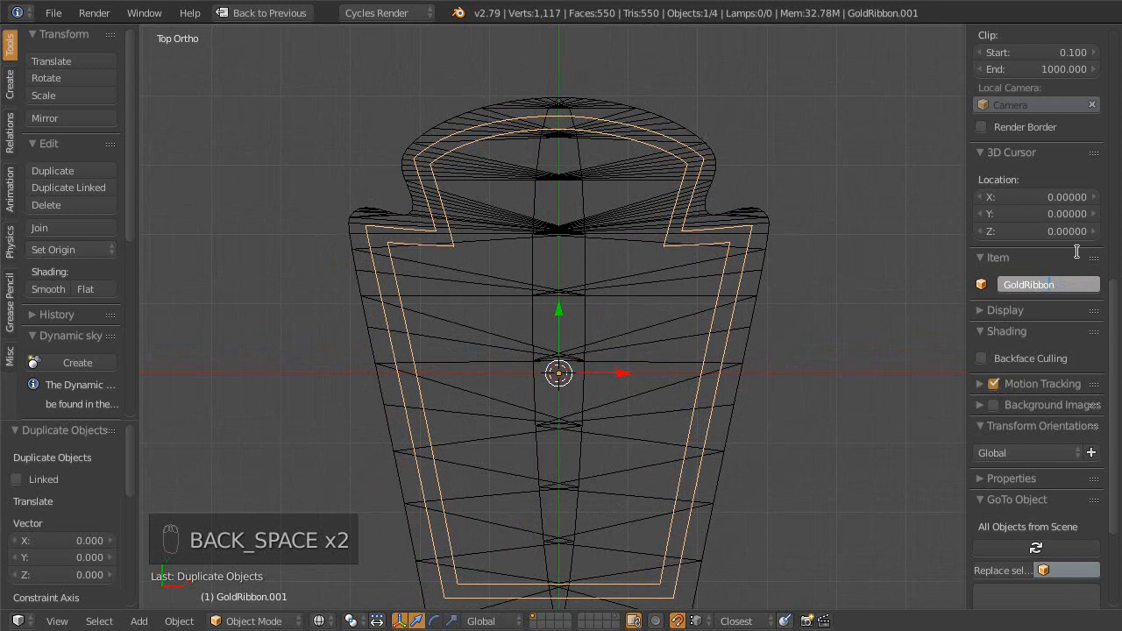
key(Left)
key(Left)
key(Left)
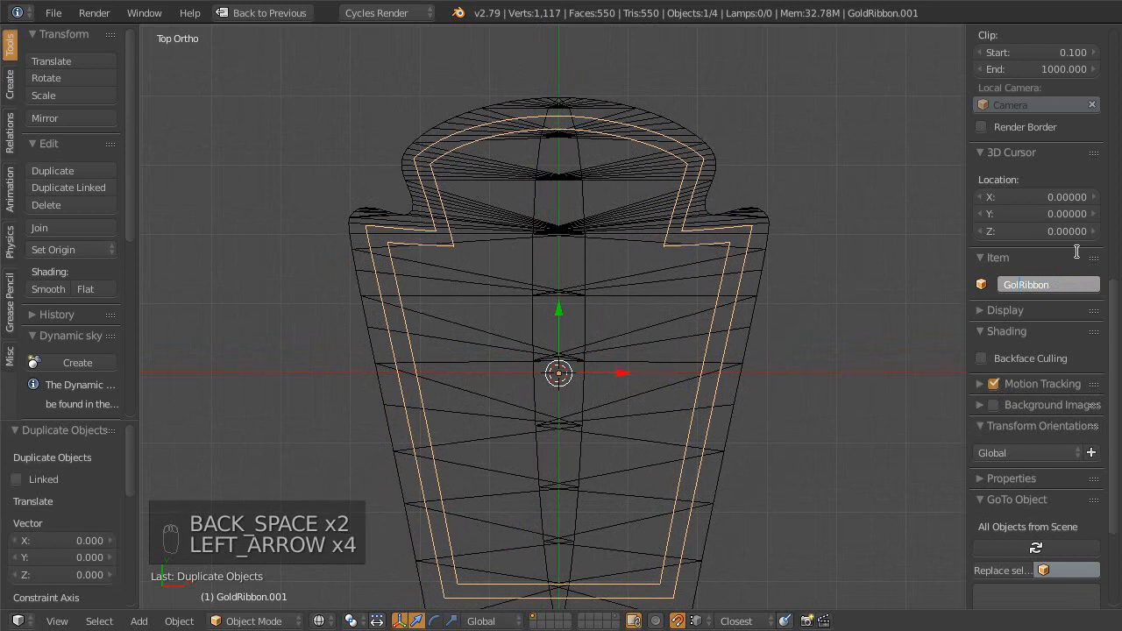
key(BackSpace)
key(BackSpace)
key(BackSpace)
text(Green)
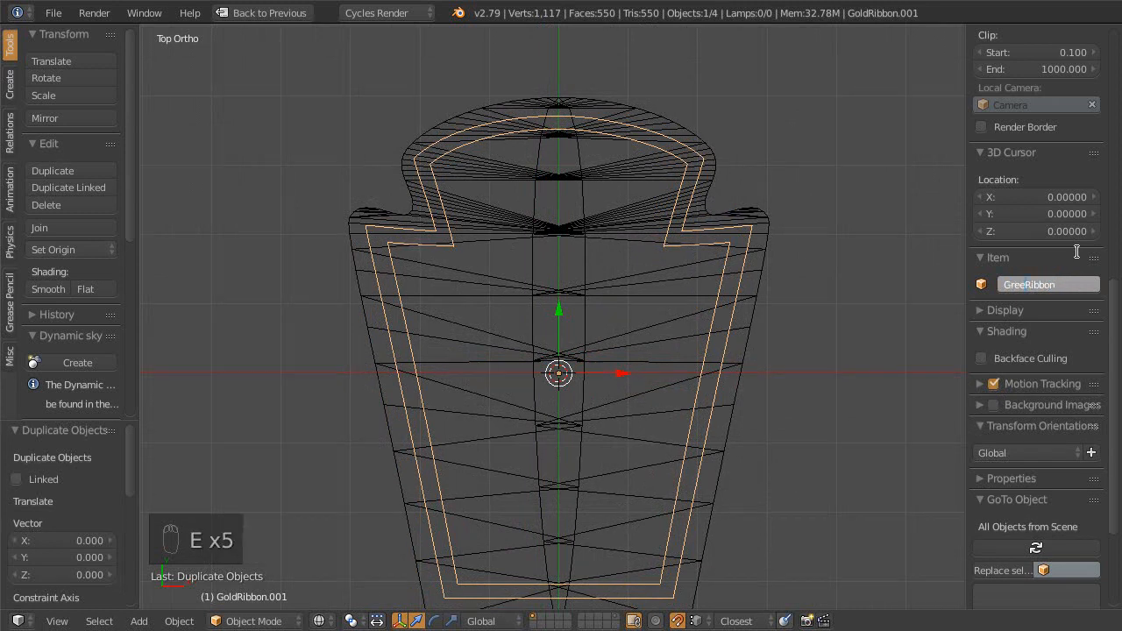
key(Return)
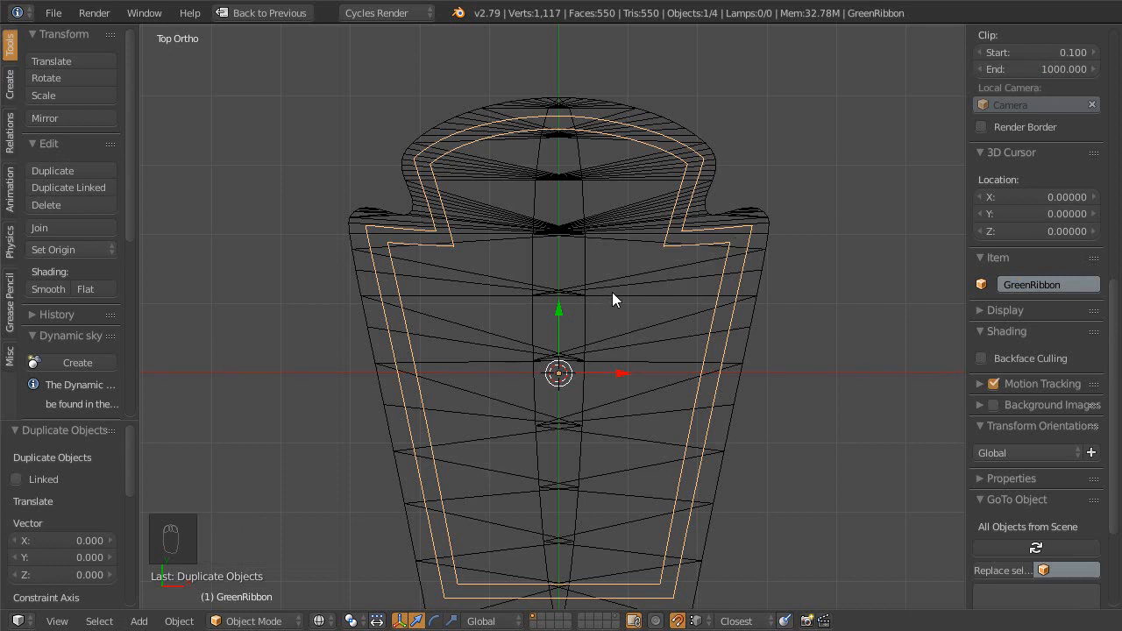
- Delete all vertices of the outer outline of GreenRibbon, keeping only its inner outline
key(Tab)
mouse_move(598, 265)
ctrl+middle_down()
mouse_move(637, 291)
mouse_move(592, 266)
ctrl+middle_up()
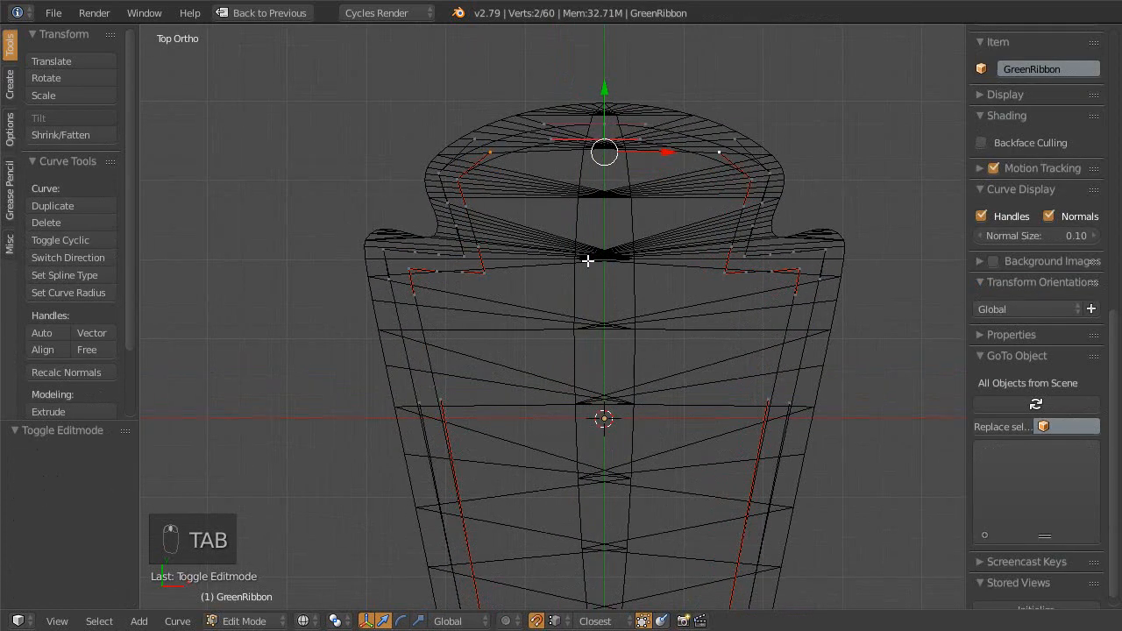
right_click(594, 124)
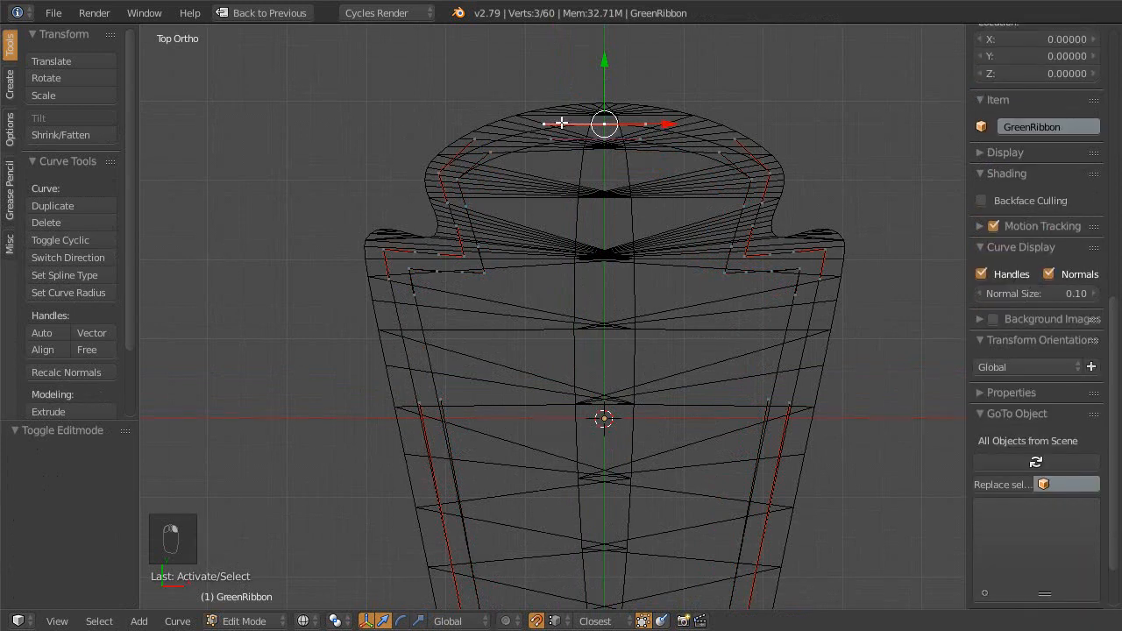
key(ctrl+l)
shift+scroll(555, 158, down, 2)
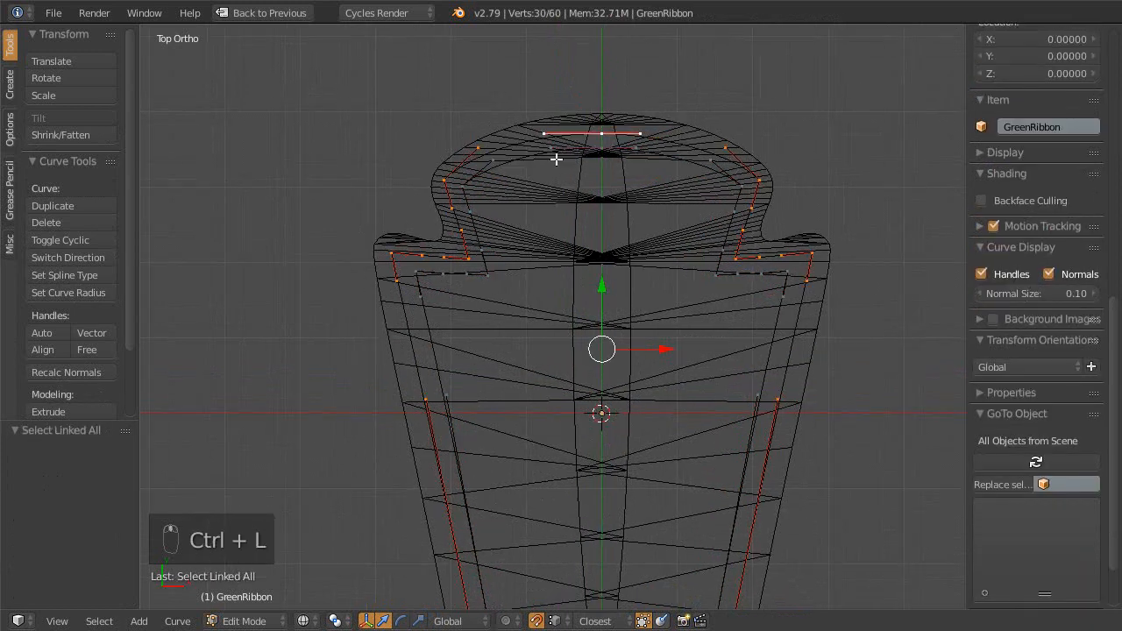
key(x)
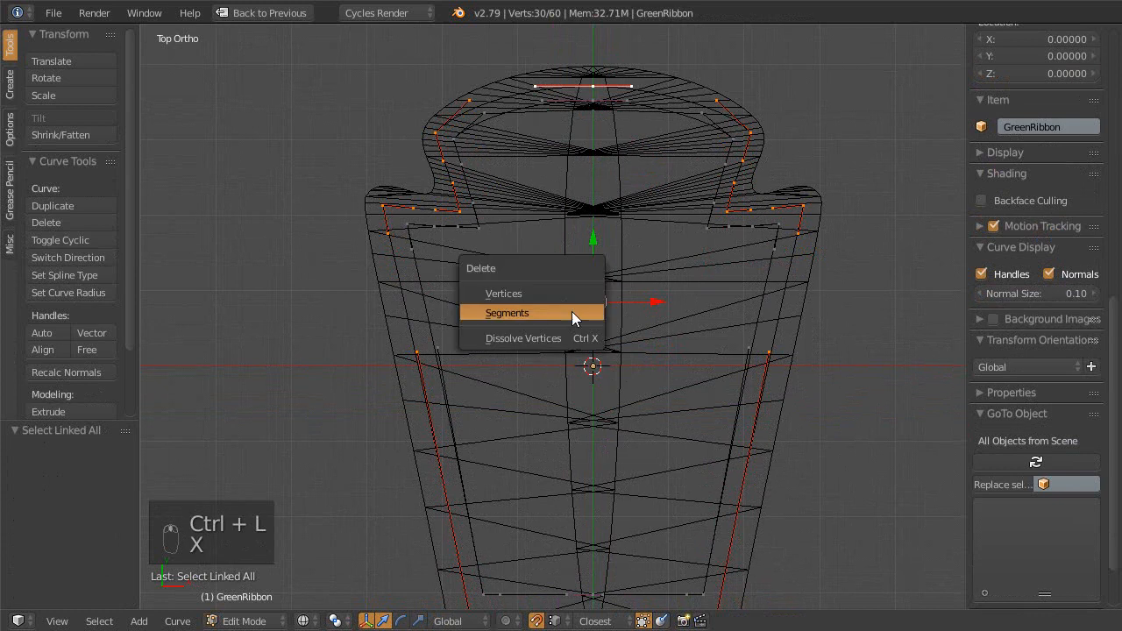
click(553, 293)
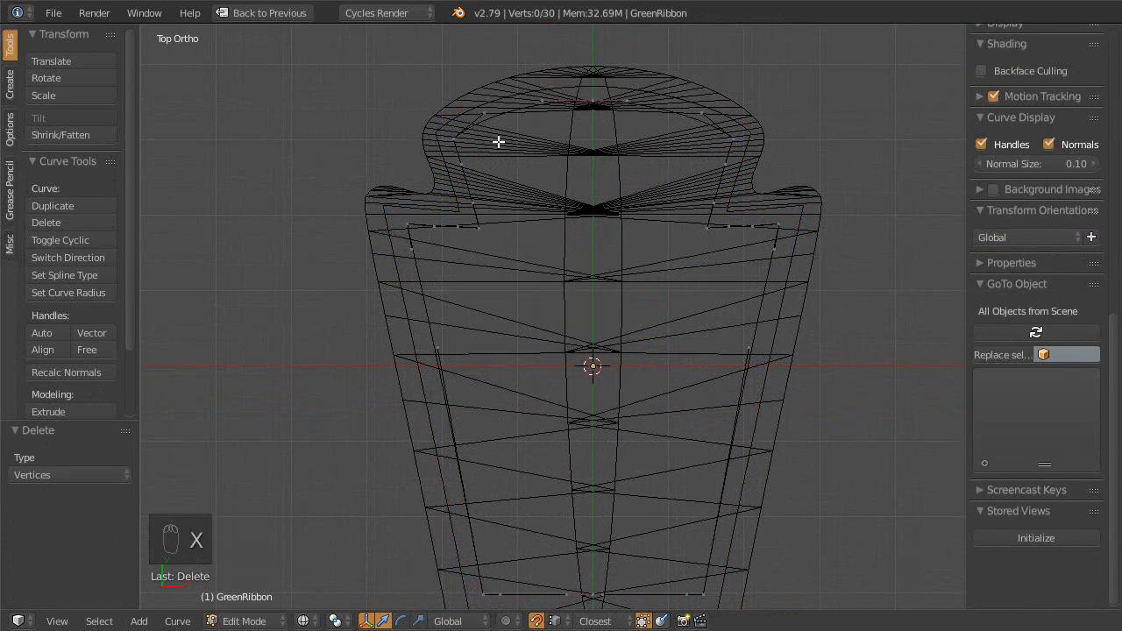
right_click(733, 134)
shift+scroll(708, 187, down, 1)
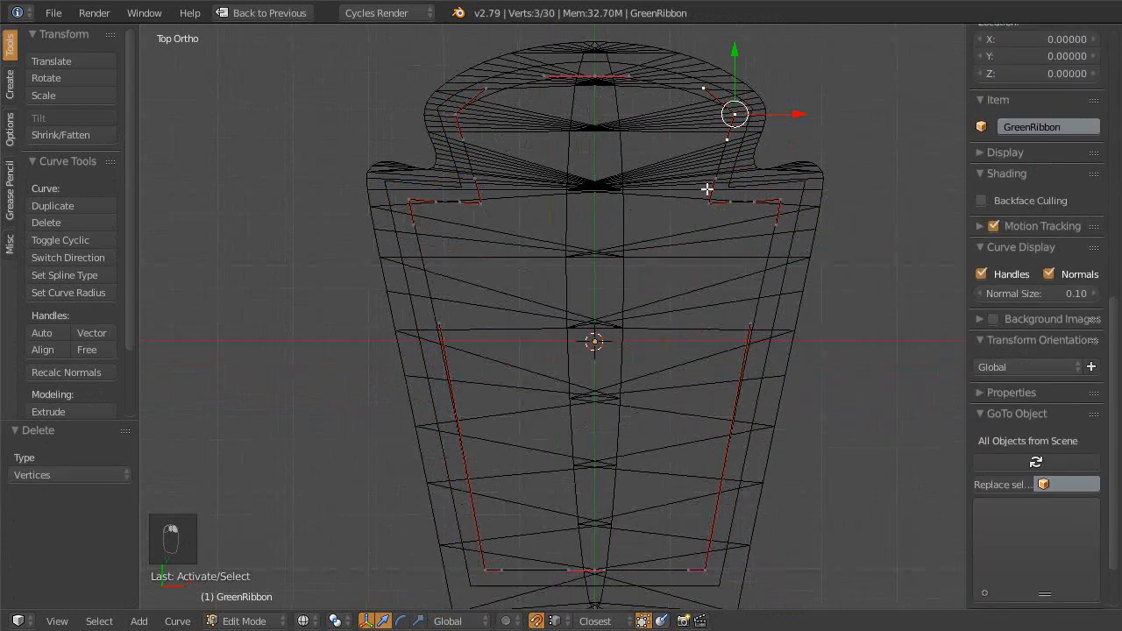
scroll(657, 153, down, 2)
shift+middle_drag(638, 407, 609, 441)
ctrl+right_click(583, 459)
ctrl+middle_drag(598, 338, 592, 325)
shift+middle_drag(592, 325, 573, 264)
right_click(602, 118)
ctrl+right_click(569, 517)
shift+middle_drag(570, 486, 539, 508)
middle_drag(535, 405, 532, 366)
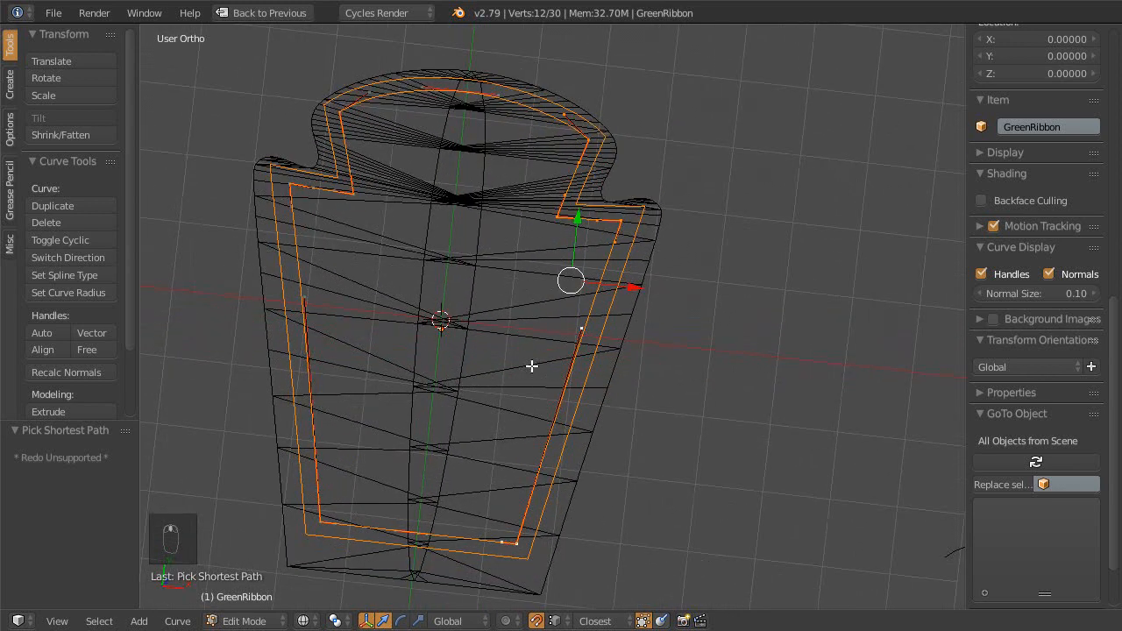
key(a)
- Delete the four corner points on the right half of GreenRibbon's outline and leave Edit Mode
right_click(583, 141)
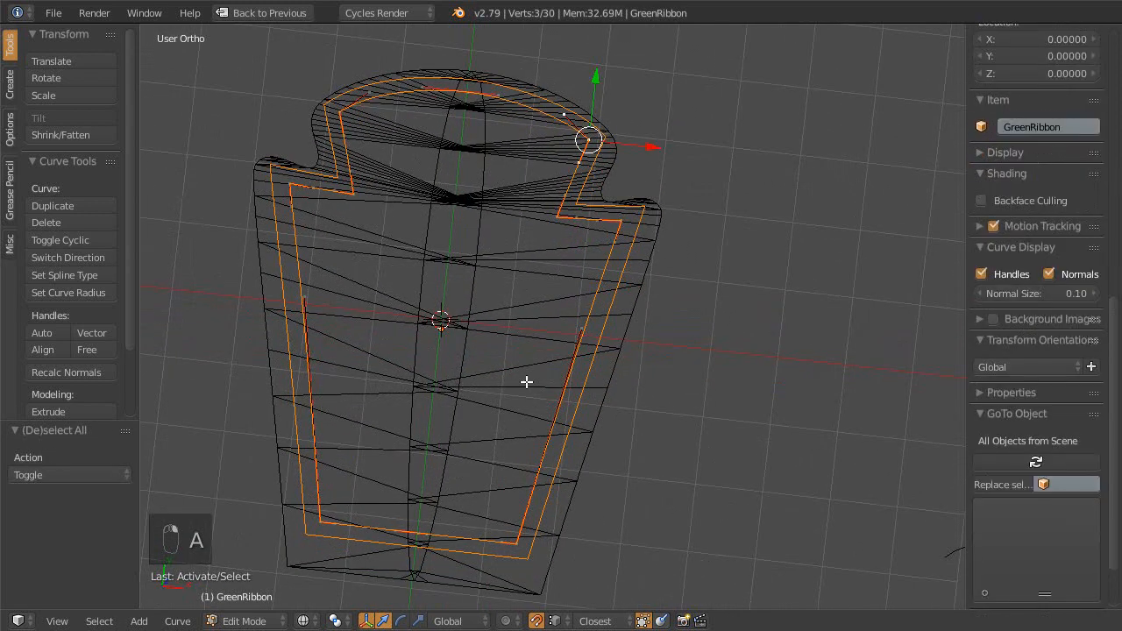
ctrl+right_click(511, 531)
middle_drag(508, 466, 543, 476)
key(x)
click(503, 426)
key(Tab)
right_click(665, 248)
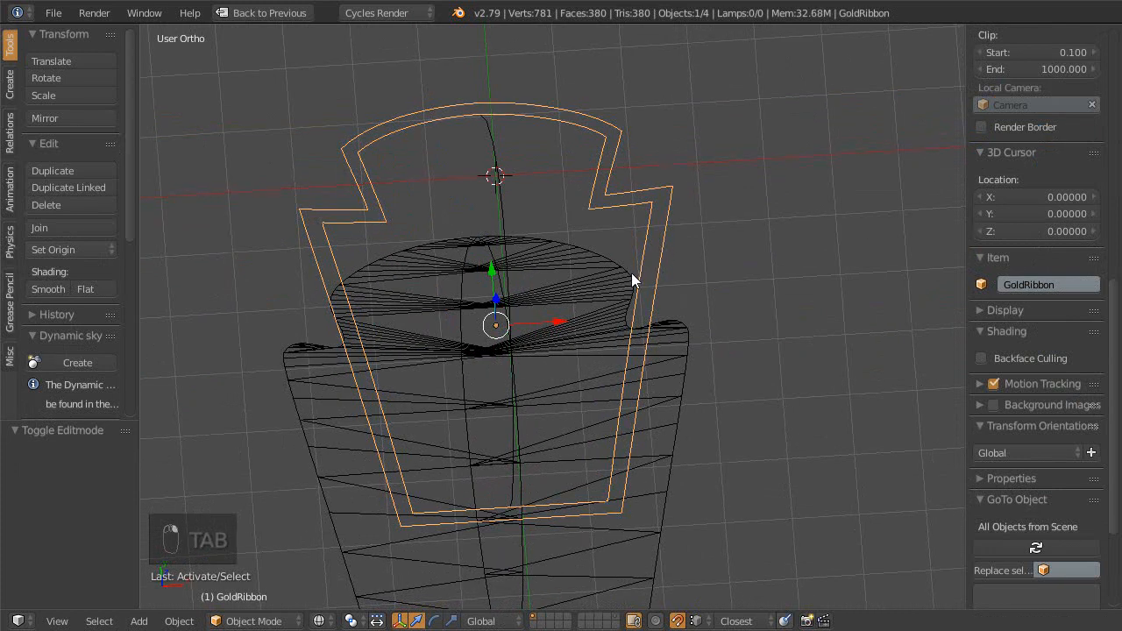
key(Tab)
middle_drag(631, 278, 601, 313)
key(Tab)
right_click(667, 290)
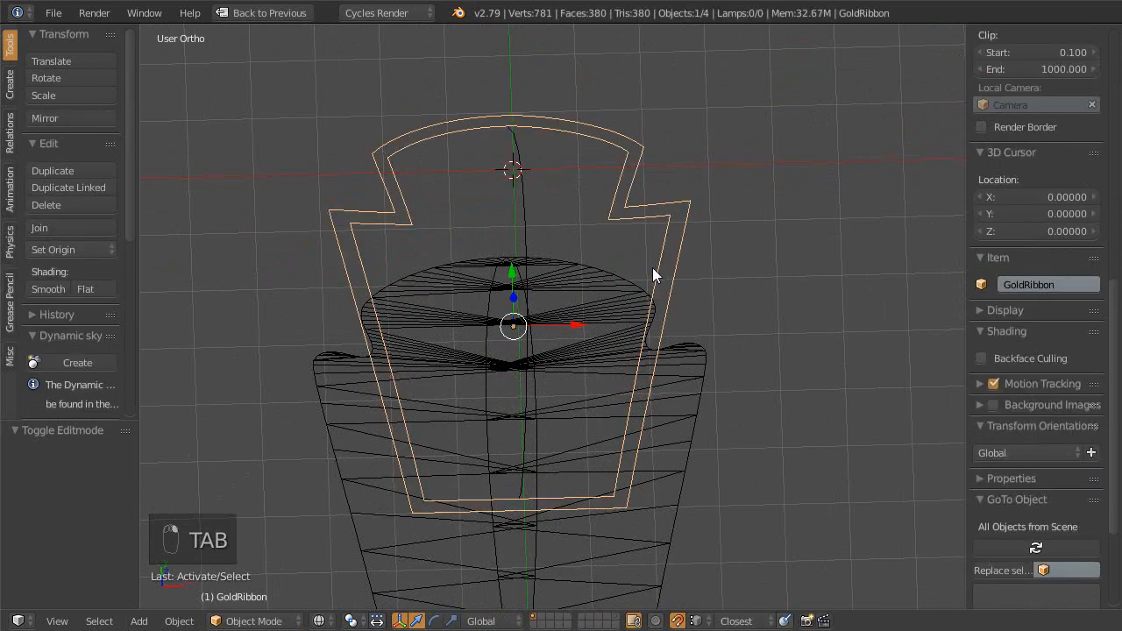
right_click(401, 221)
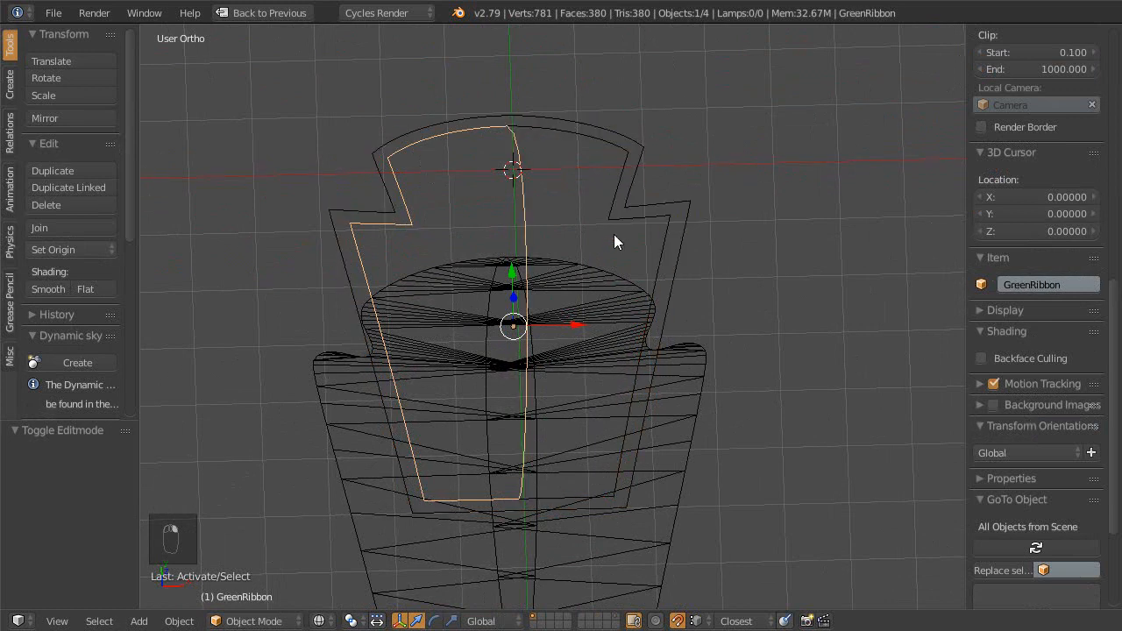
key(Escape)
right_click(633, 215)
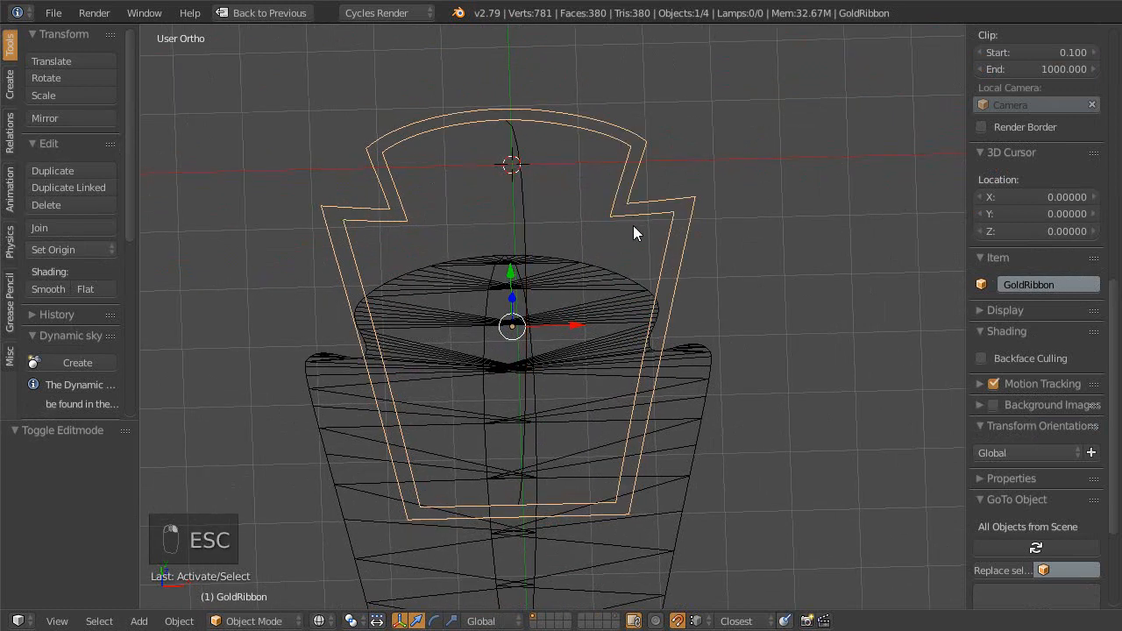
- Hide the LabelBackground object and frame the gold ribbon in the top orthographic view
right_click(704, 408)
key(Escape)
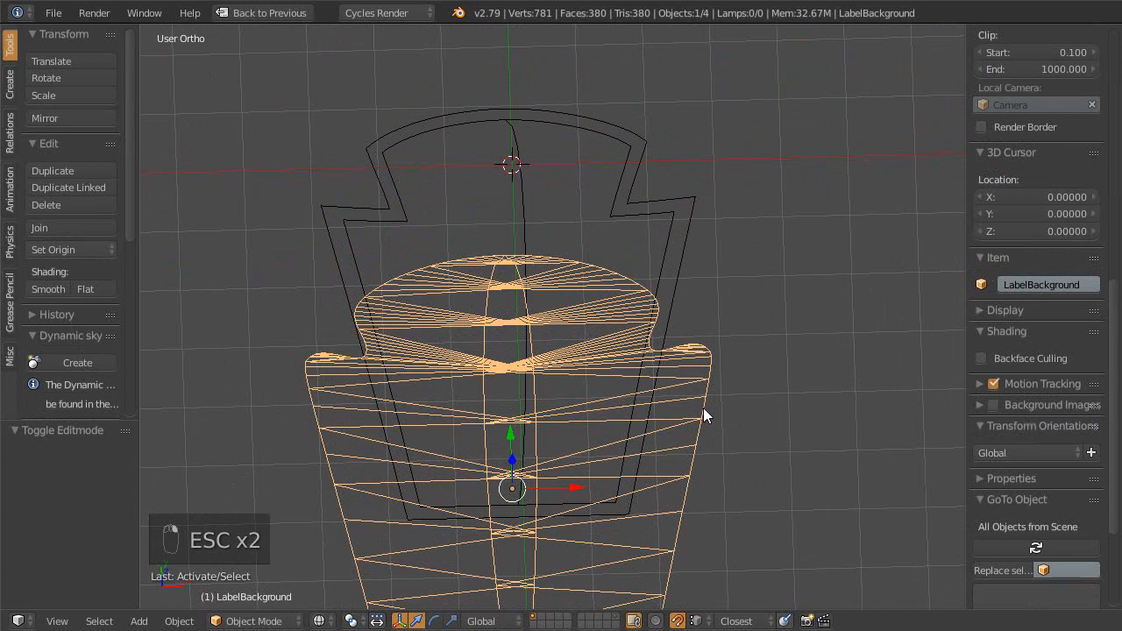
key(h)
right_click(647, 322)
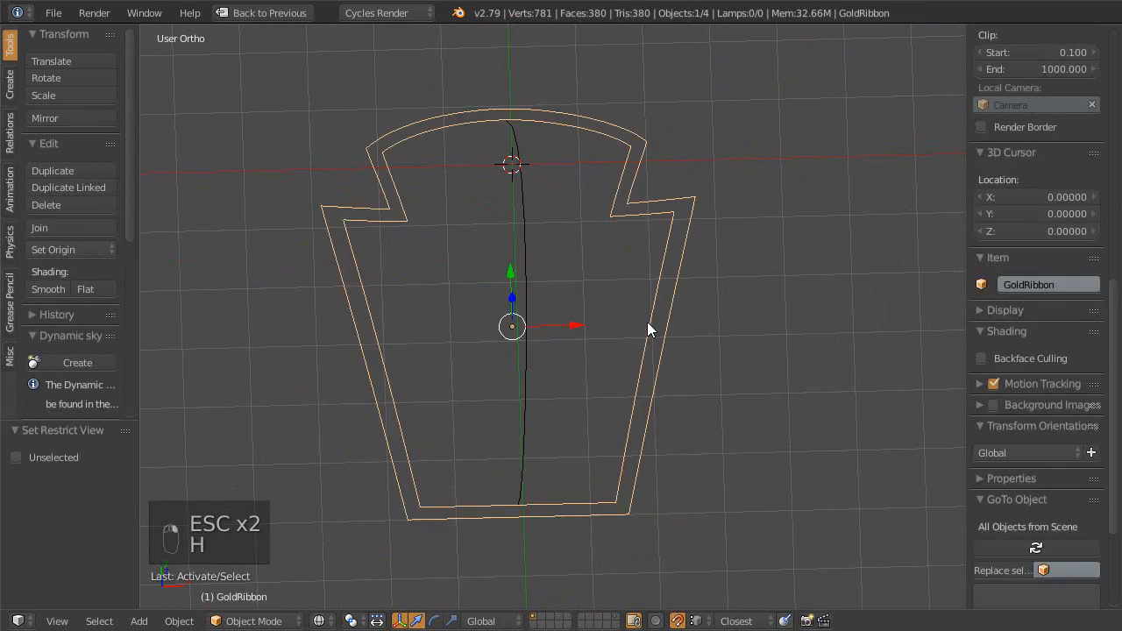
key(KP_Decimal)
key(KP_7)
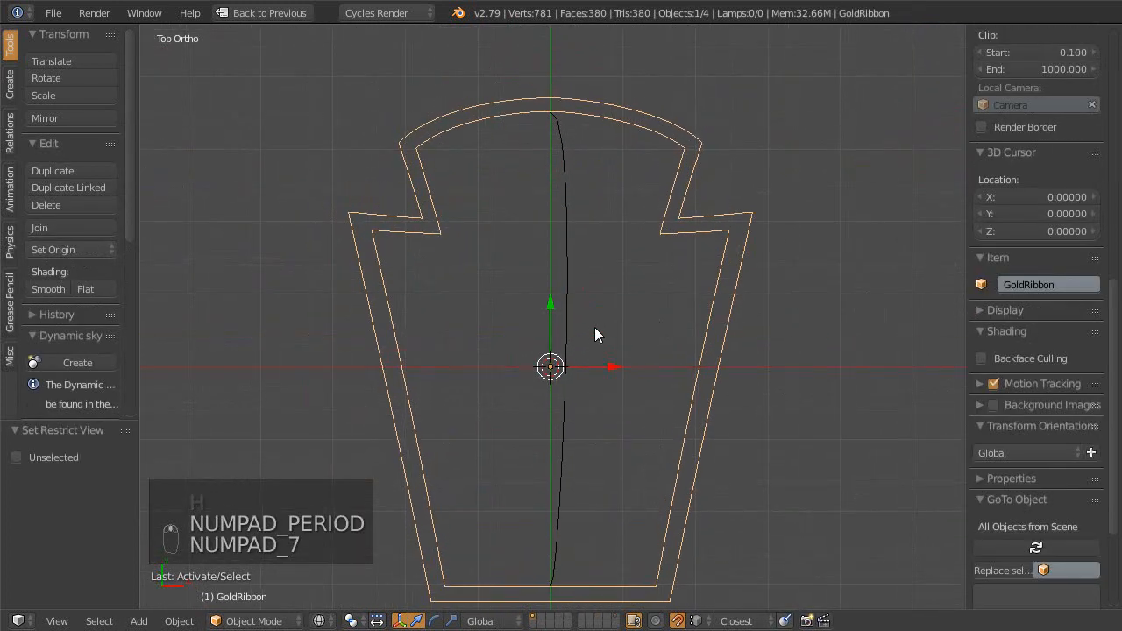
key(Tab)
shift+middle_drag(587, 317, 563, 307)
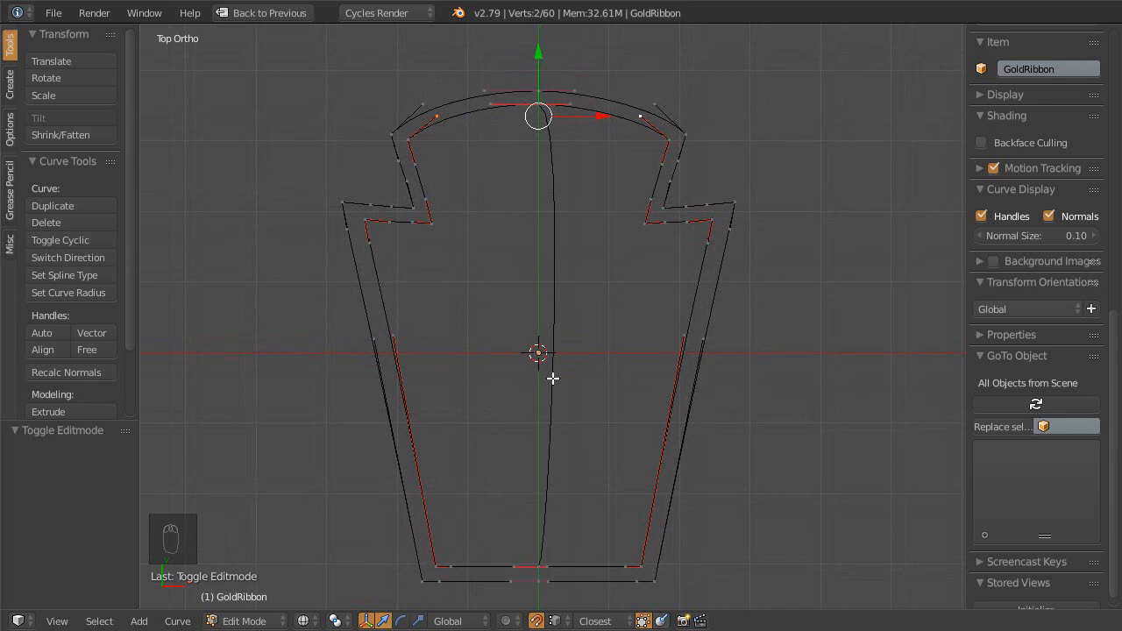
key(Tab)
- Move the four left corner points of GreenRibbon inward by 0.168 along X
right_click(547, 383)
key(Tab)
ctrl+middle_drag(551, 387, 545, 340)
shift+middle_drag(545, 340, 548, 347)
shift+middle_drag(510, 237, 505, 205)
right_click(419, 106)
shift+right_click(424, 190)
shift+right_click(359, 187)
shift+right_click(432, 540)
shift+middle_drag(474, 422, 474, 472)
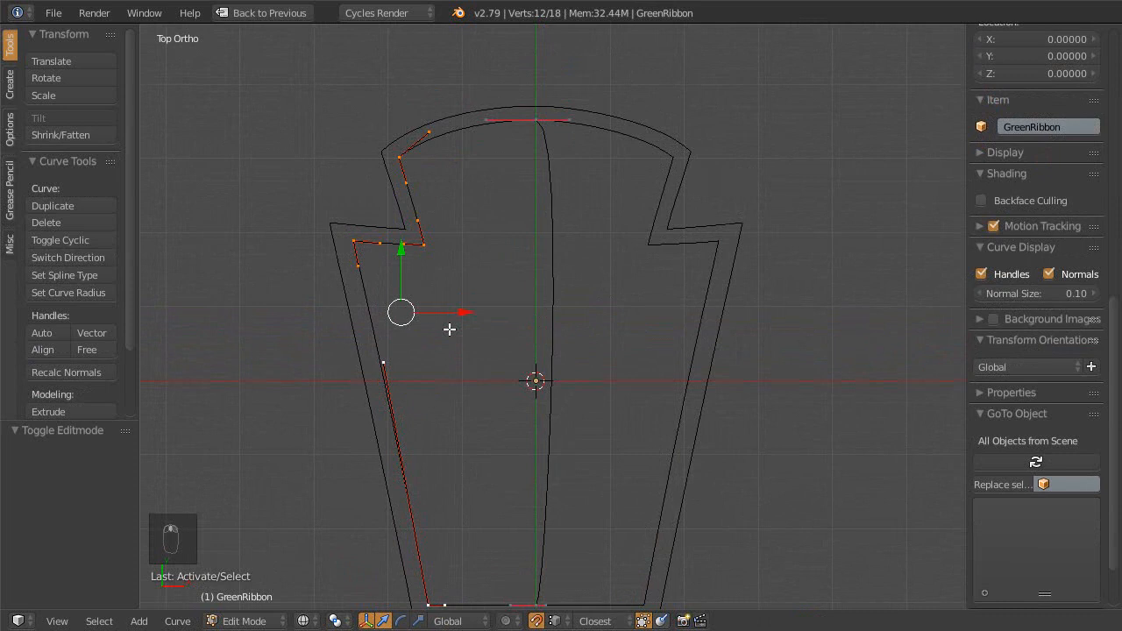
drag(461, 313, 478, 321)
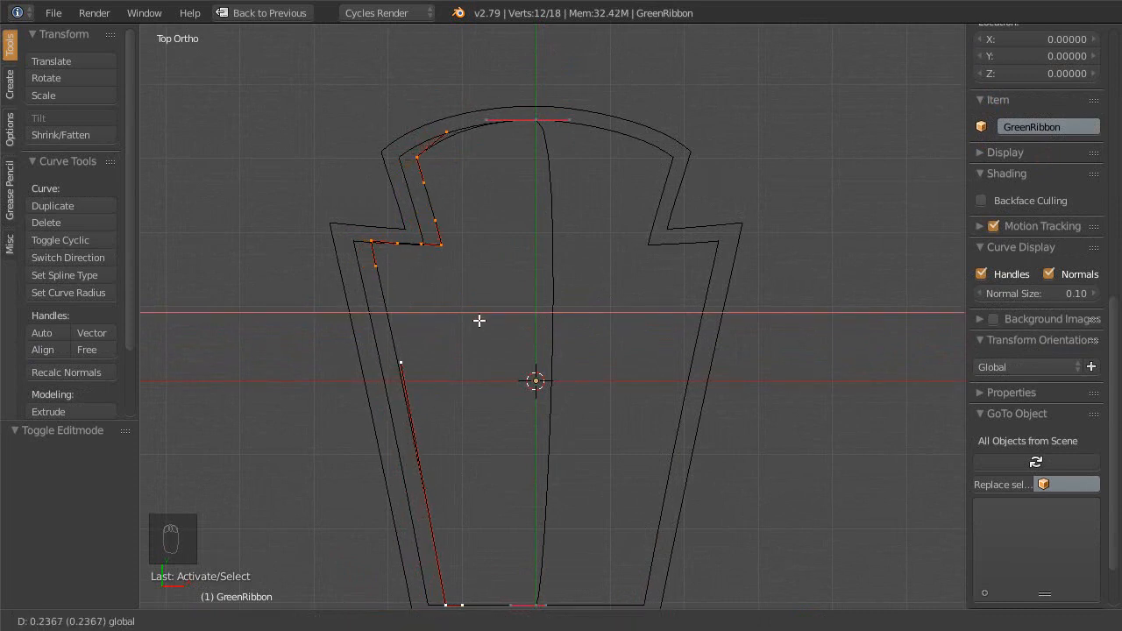
drag(478, 321, 461, 321)
- Check the bottle label reference and set the handles of GoldRibbon's left notch point on the inner outline to Aligned
key(shift+space)
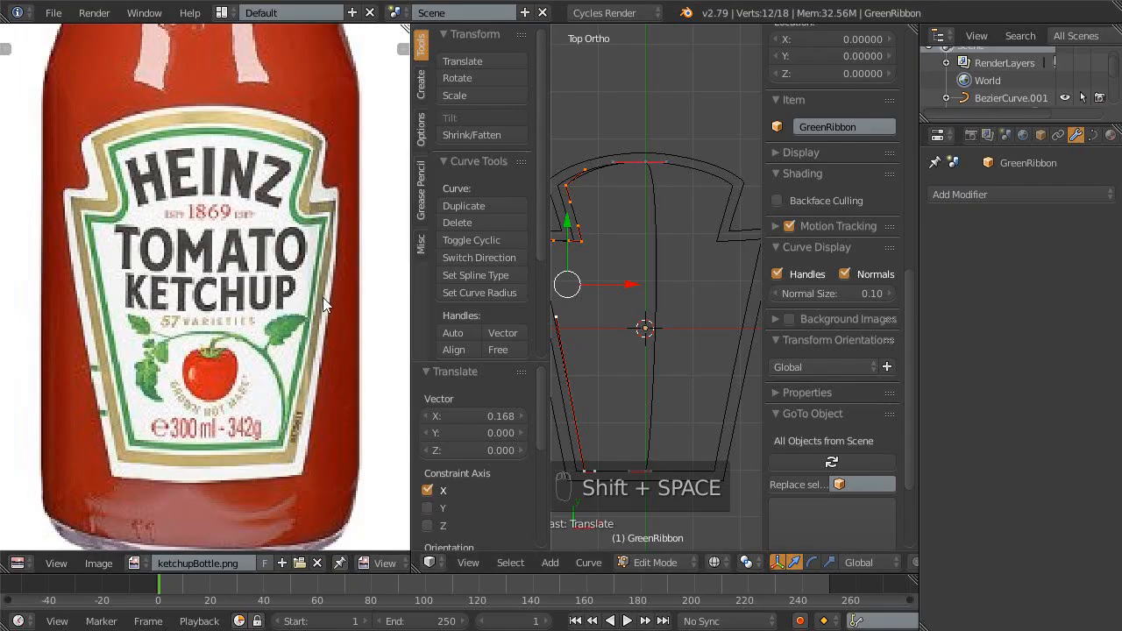
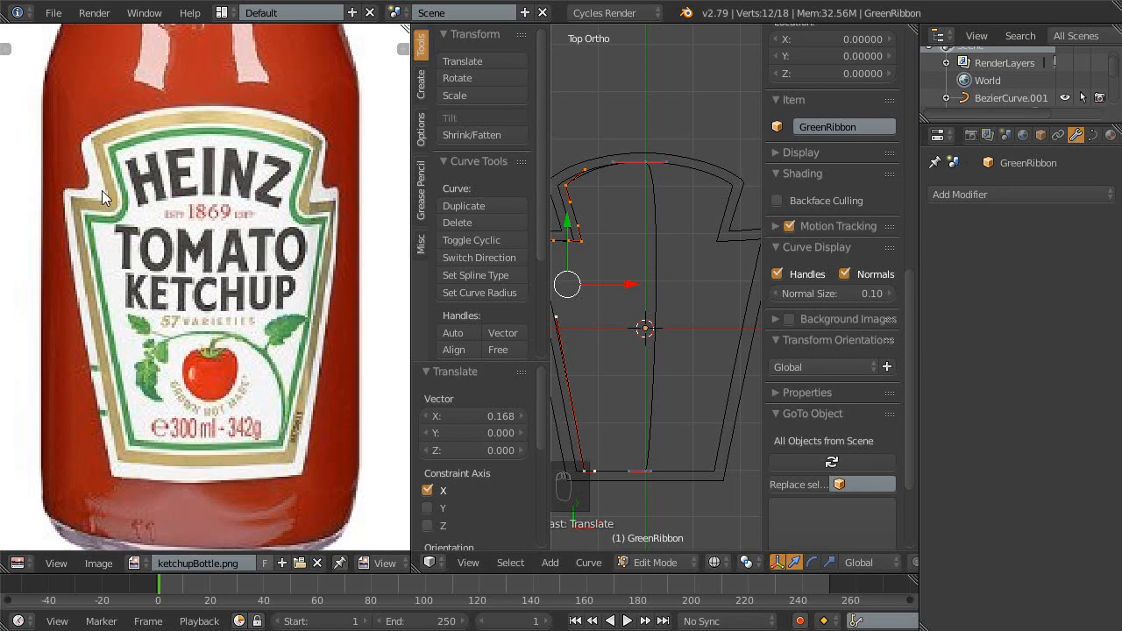
key(shift+space)
ctrl+middle_drag(526, 372, 503, 346)
shift+middle_drag(503, 346, 592, 372)
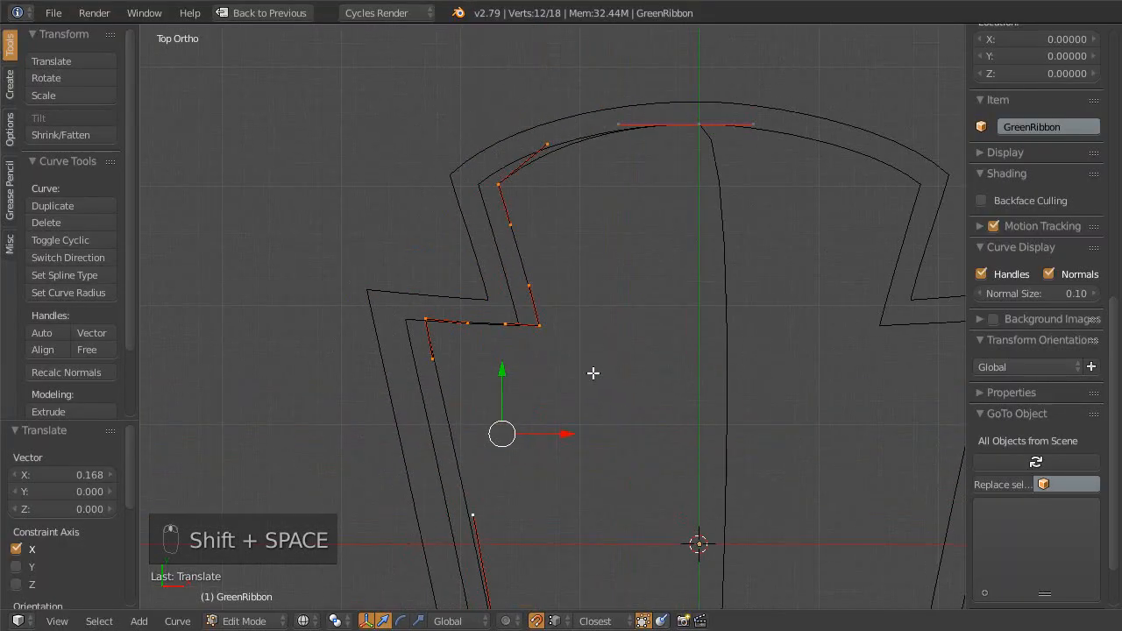
key(Tab)
right_click(516, 307)
key(Tab)
right_click(520, 326)
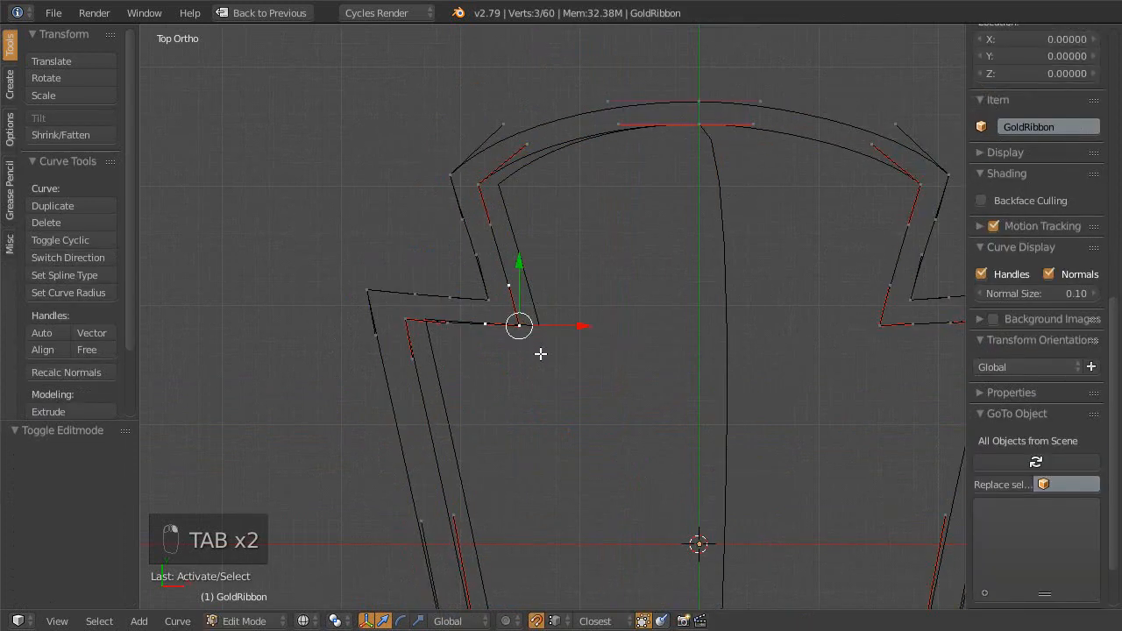
key(v)
click(526, 405)
scroll(530, 383, up, 3)
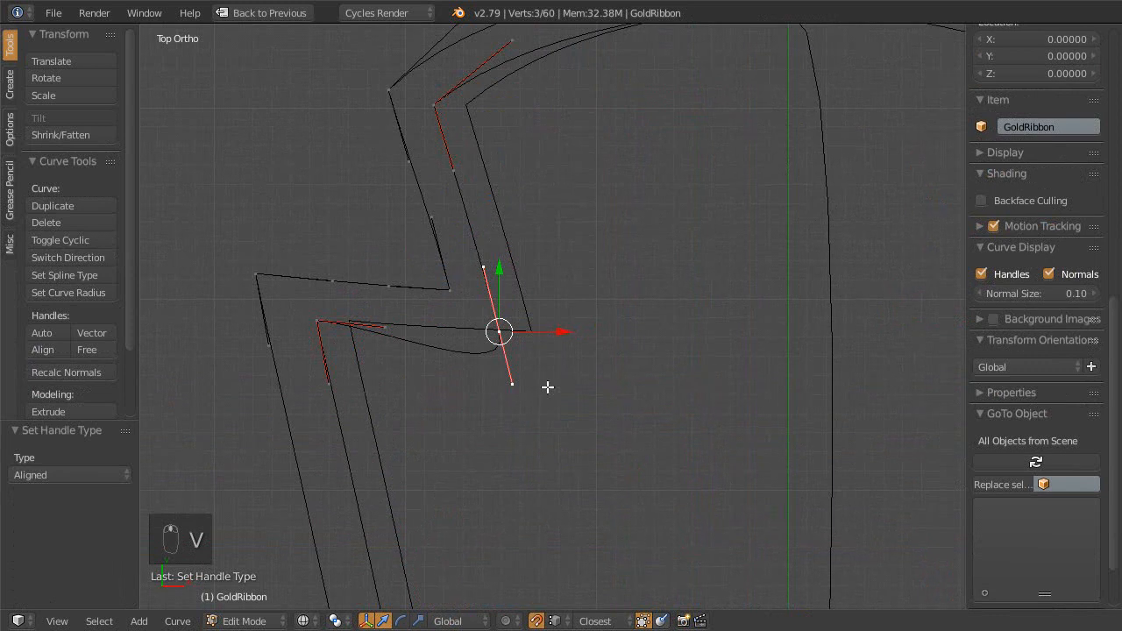
- Round the inner outline's left notch corner by rotating its handles 49.5° and scaling them to 0.590, then leave Edit Mode
key(r)
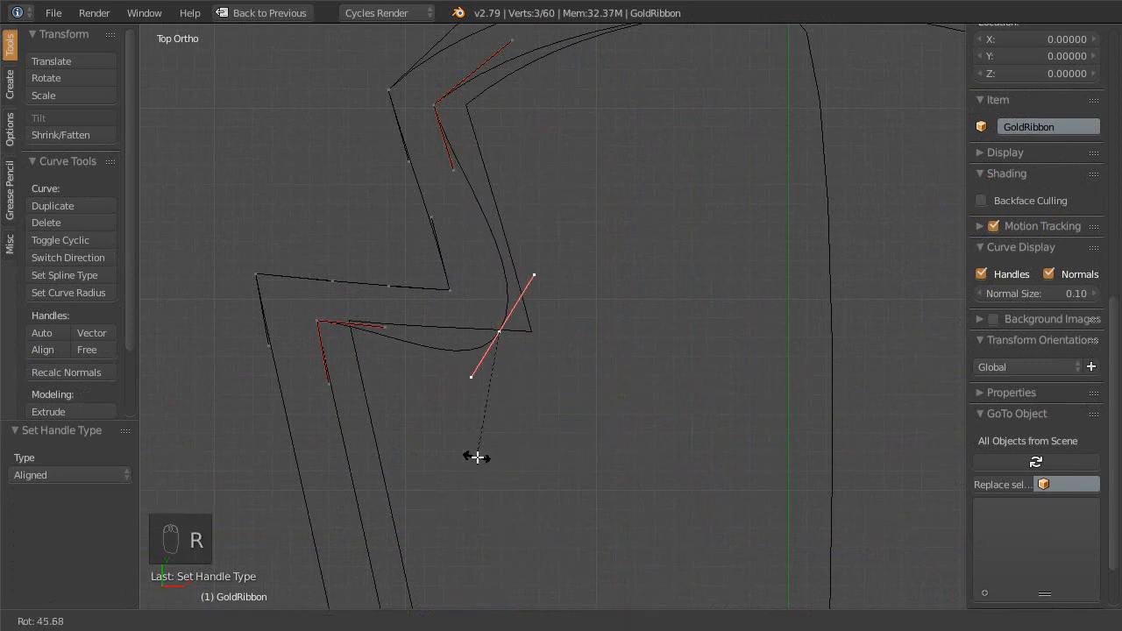
click(470, 447)
key(s)
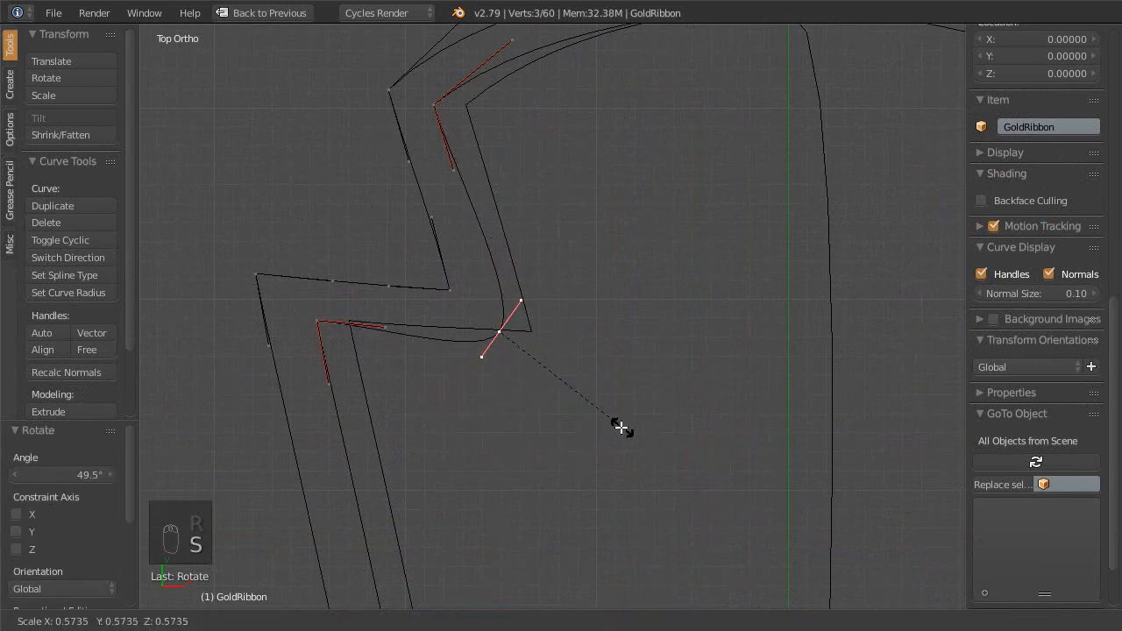
click(589, 431)
scroll(578, 401, up, 1)
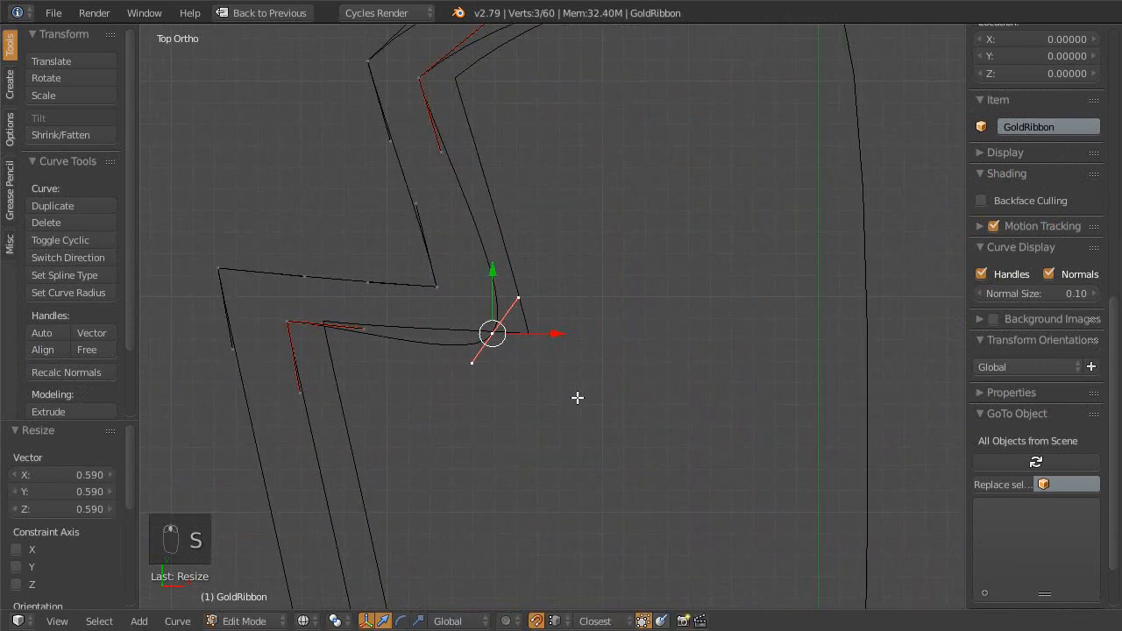
scroll(532, 342, down, 2)
key(Tab)
scroll(552, 319, down, 4)
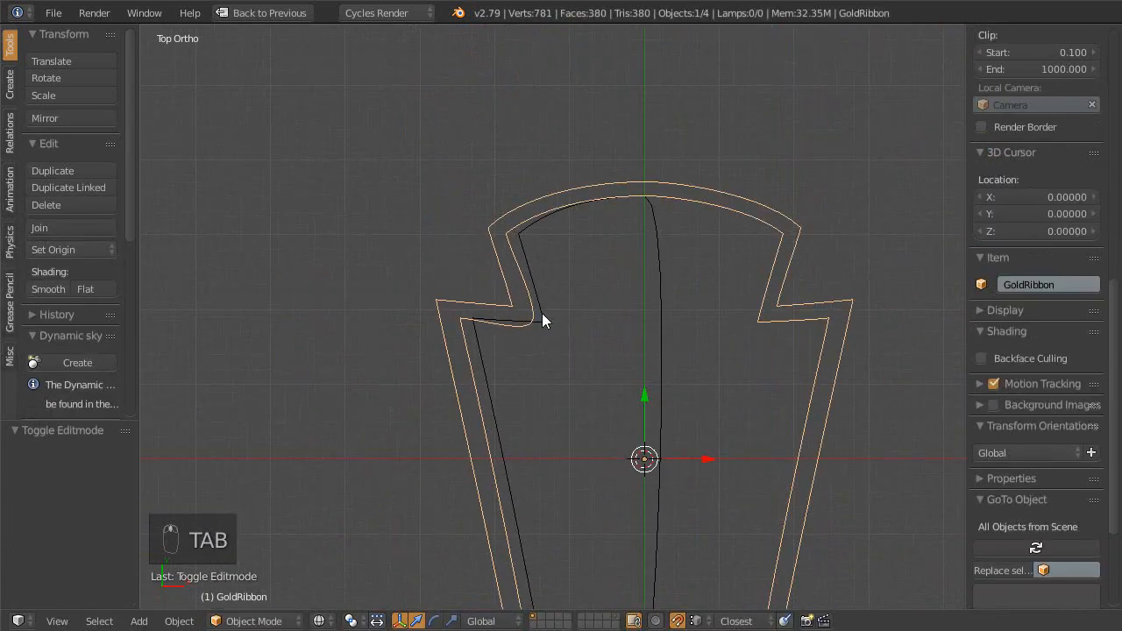
- Compare the gold ribbon's rounded inner notch with the label in the ketchup bottle reference image
scroll(493, 318, up, 1)
shift+middle_drag(493, 317, 529, 361)
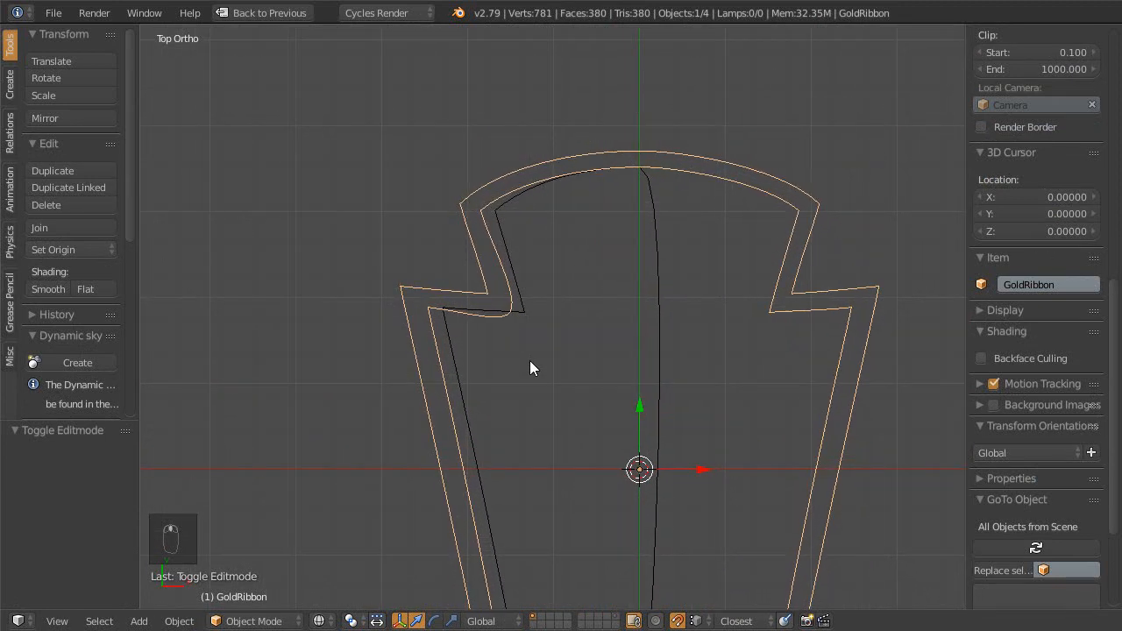
key(shift+space)
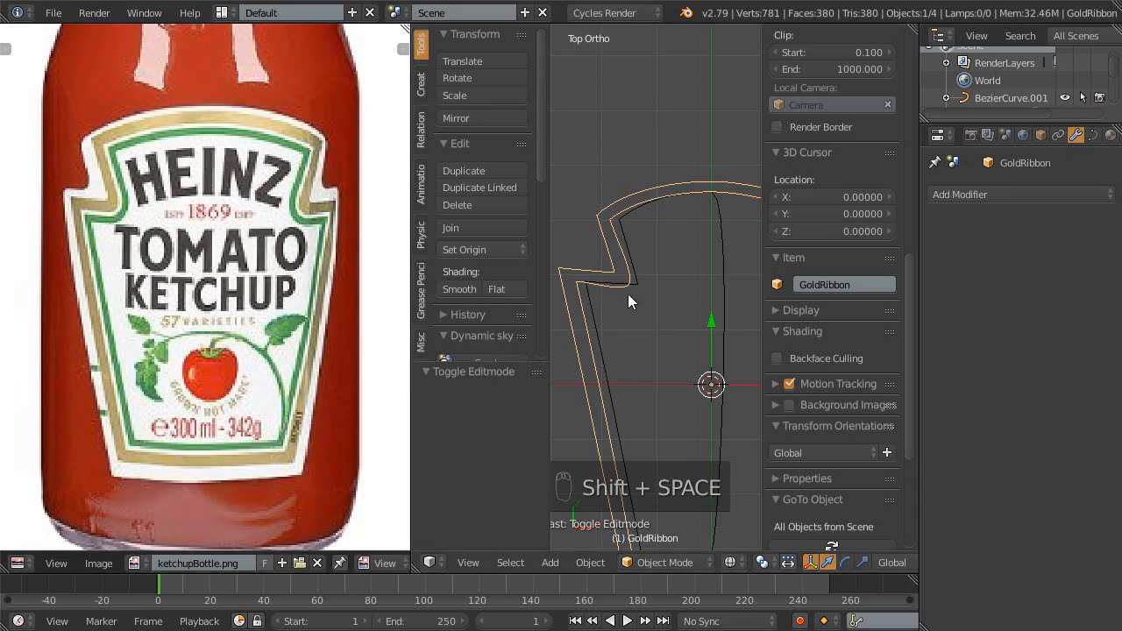
key(shift+space)
scroll(579, 308, up, 1)
shift+middle_drag(545, 316, 580, 328)
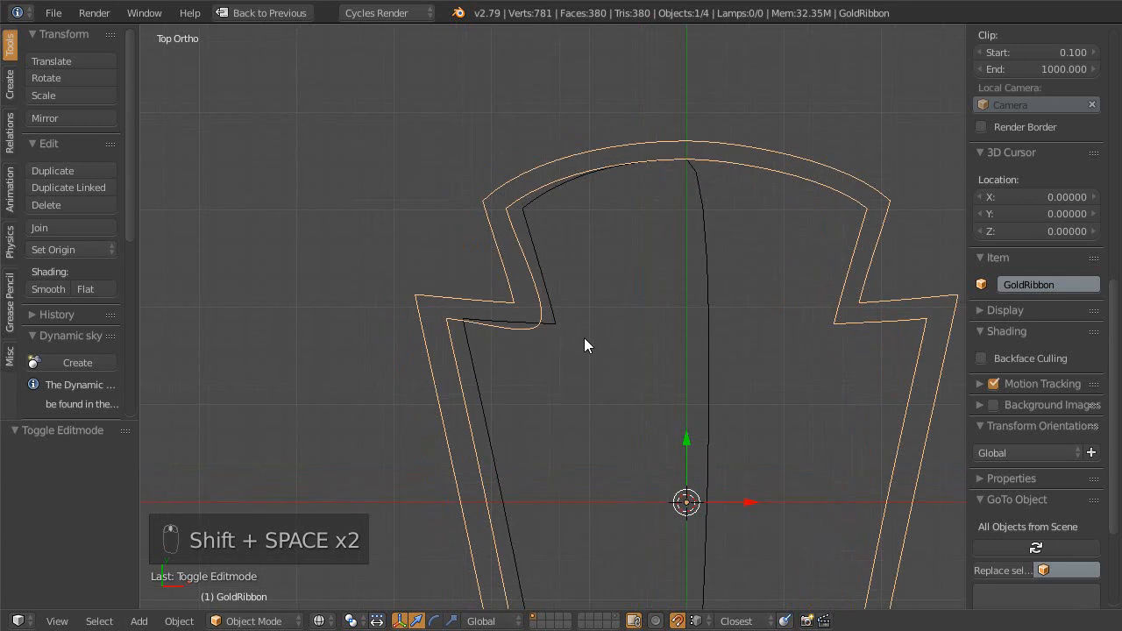
scroll(527, 334, up, 3)
shift+middle_drag(592, 309, 590, 316)
- Set the handles of GoldRibbon's left notch point on the outer outline to Aligned
key(Tab)
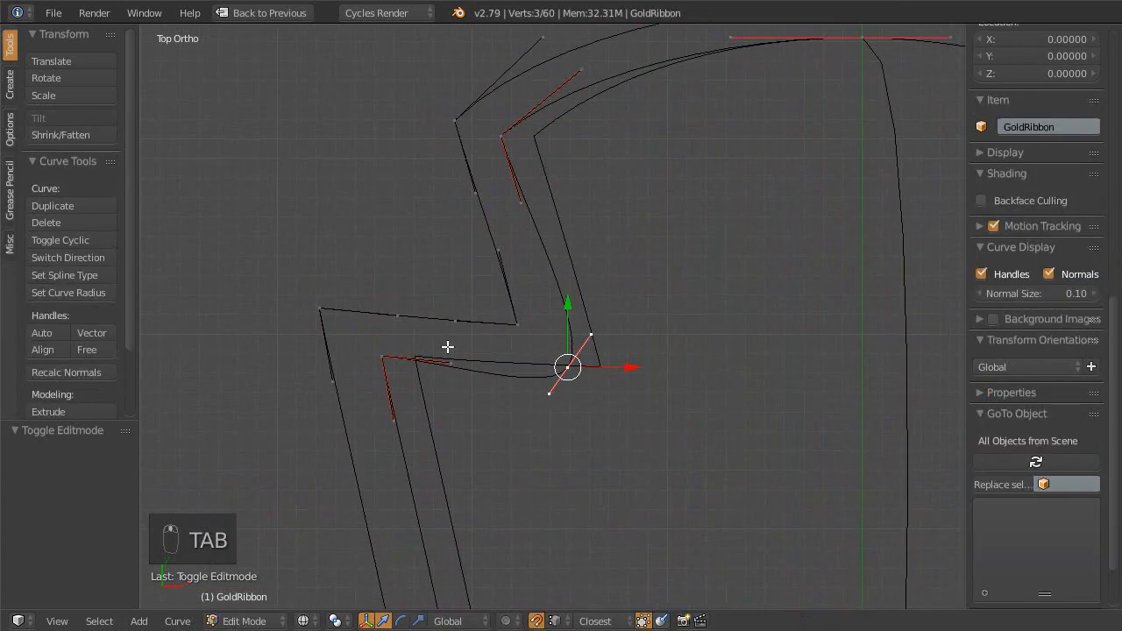
key(Escape)
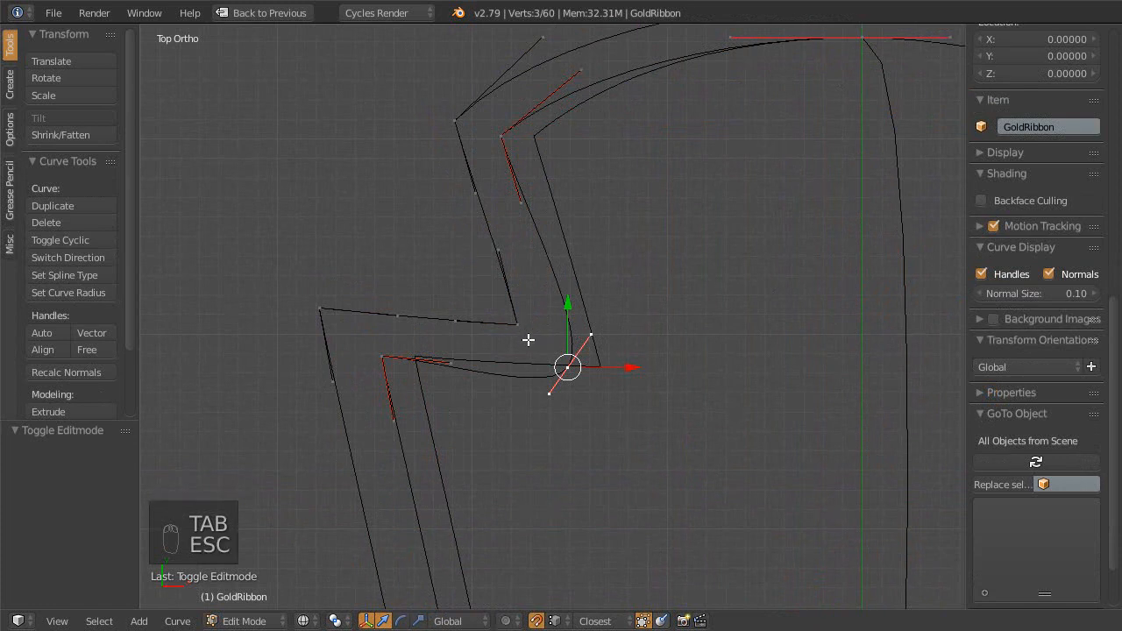
right_click(526, 334)
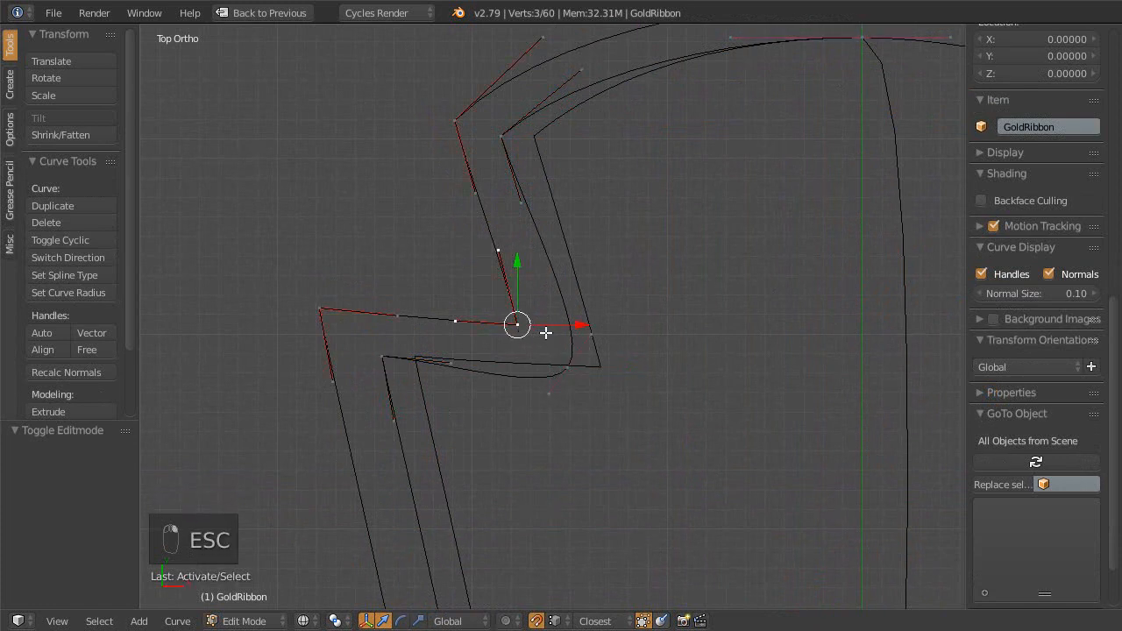
key(v)
click(541, 336)
- Round GoldRibbon's left notch corner on the outer outline by rotating its handles 56.9°, scaling them to 0.497 and moving them X 0.033, Y -0.035
key(r)
right_click(596, 385)
key(r)
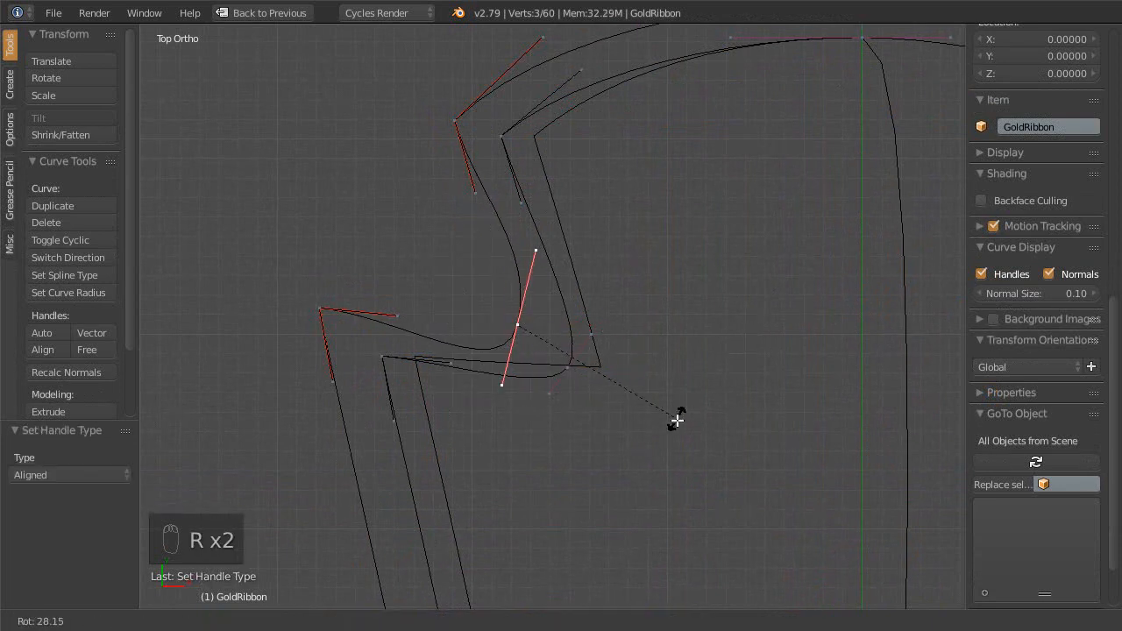
click(600, 473)
key(s)
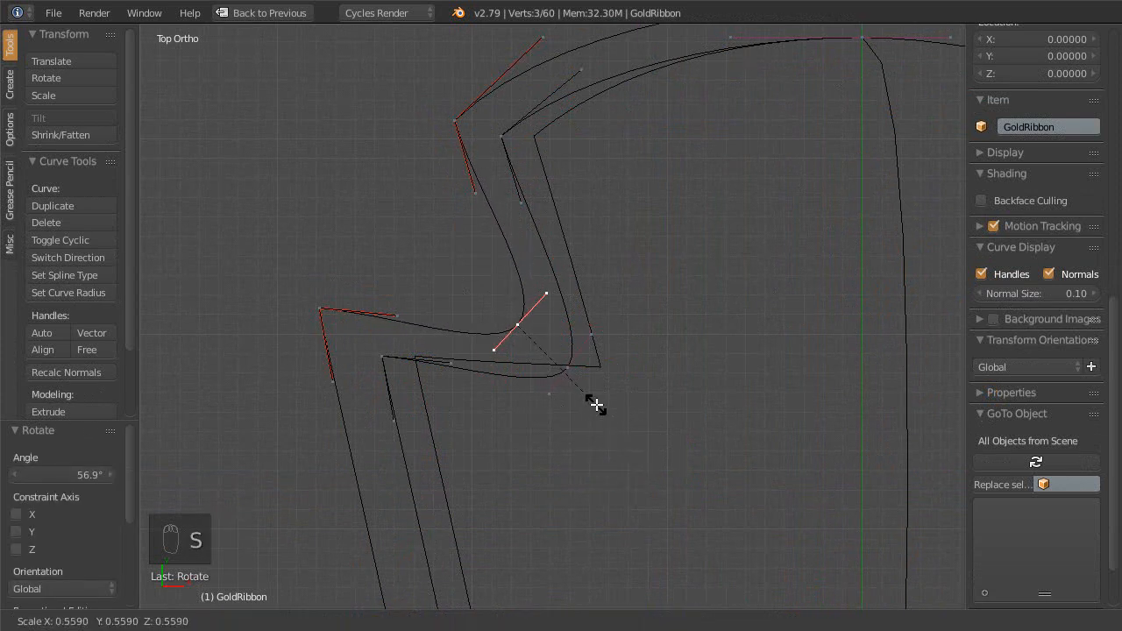
click(594, 394)
key(g)
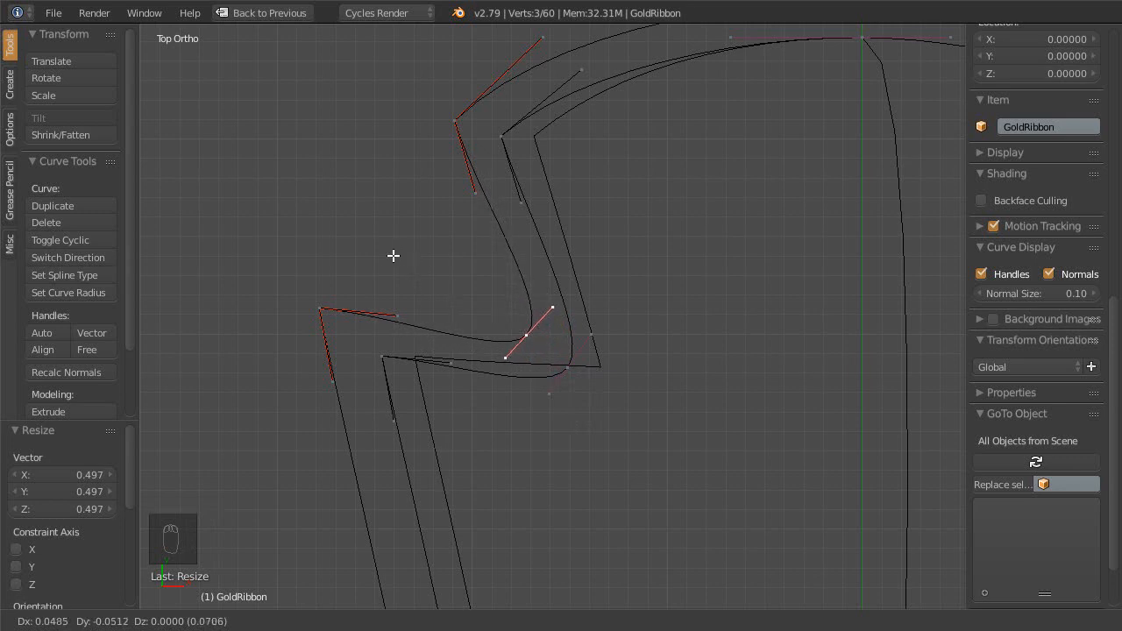
click(365, 223)
- Move the inner outline's left notch point by X -0.106, Y 0.043 and rotate its handles 14.9°
right_click(569, 363)
key(Escape)
key(g)
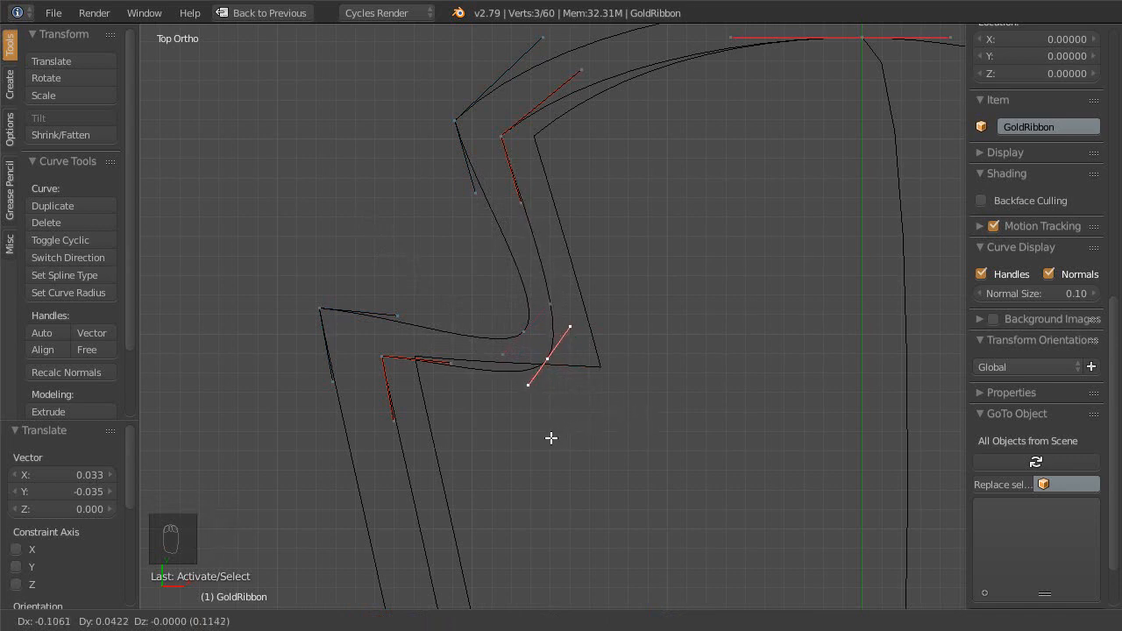
click(550, 437)
key(r)
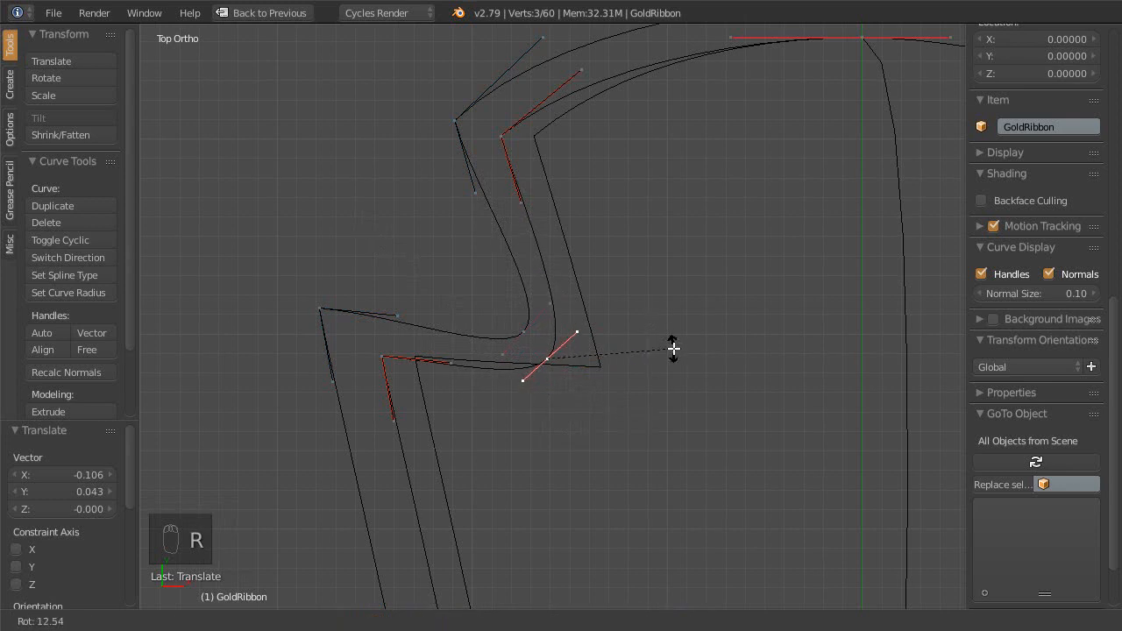
click(675, 361)
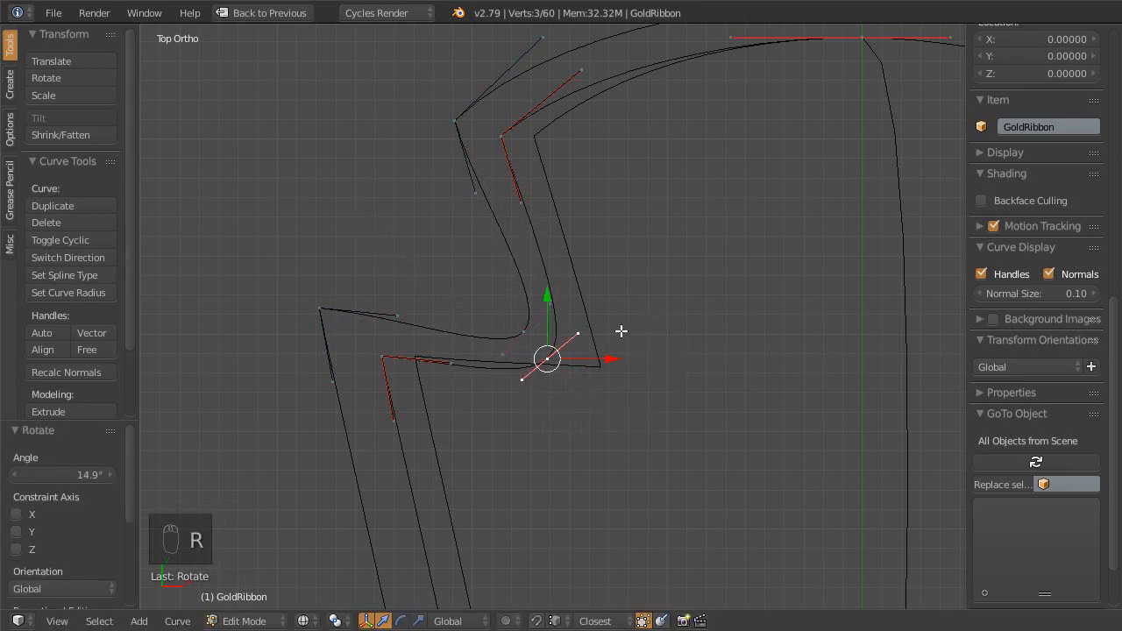
- Scale the upper handle of the inner outline's left notch point to 1.282, move it X 0.043, Y 0.057, and leave Edit Mode
right_click(577, 333)
key(Escape)
key(s)
key(s)
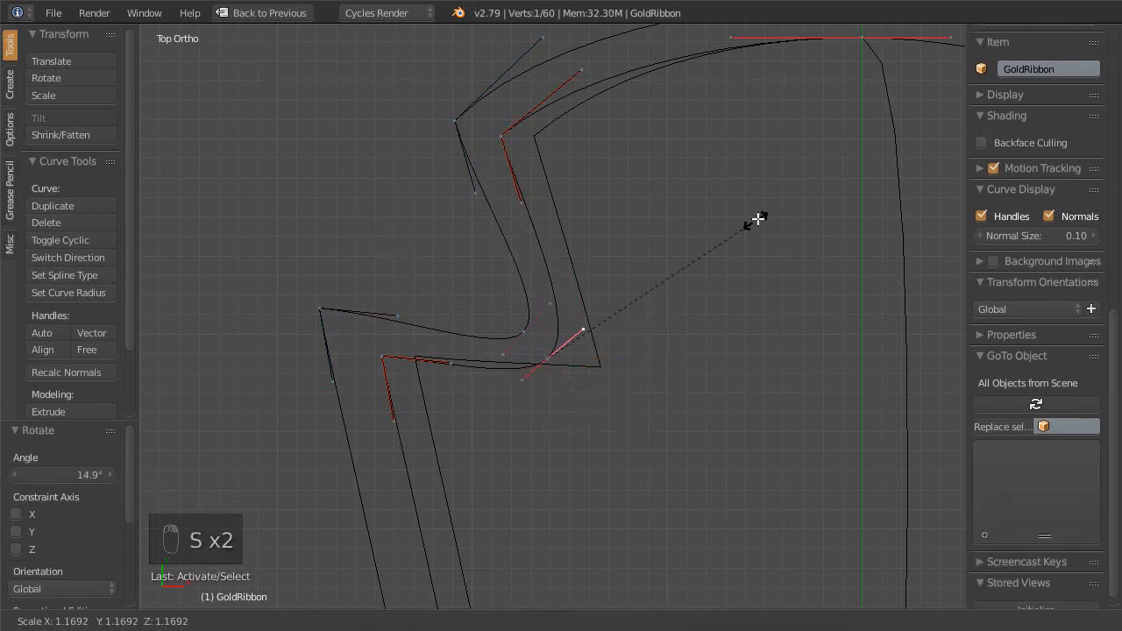
click(832, 112)
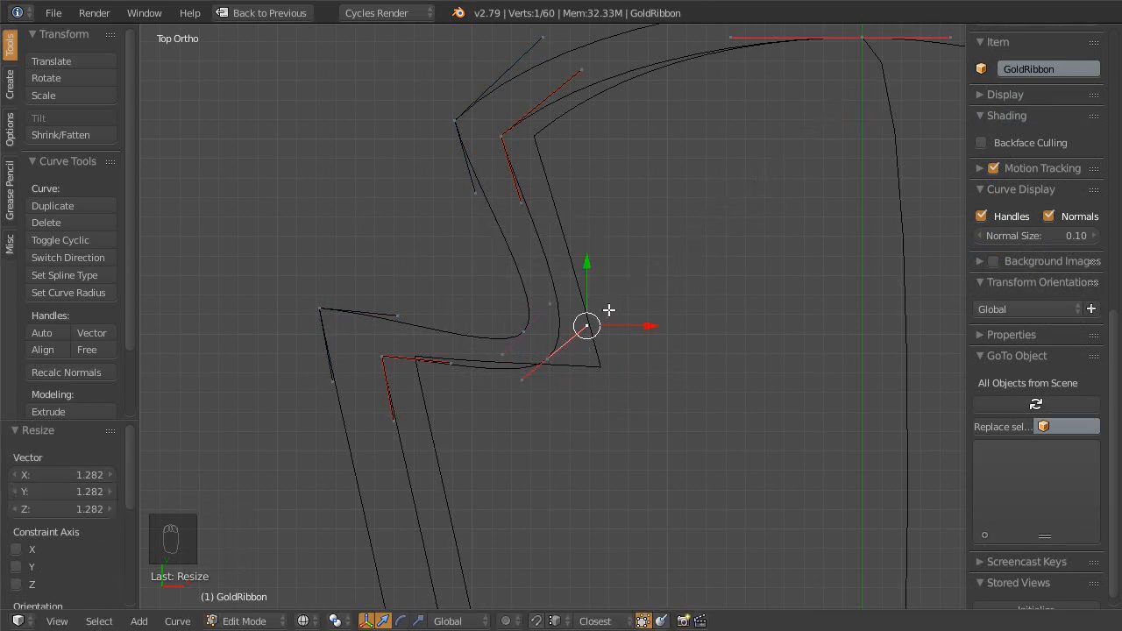
key(g)
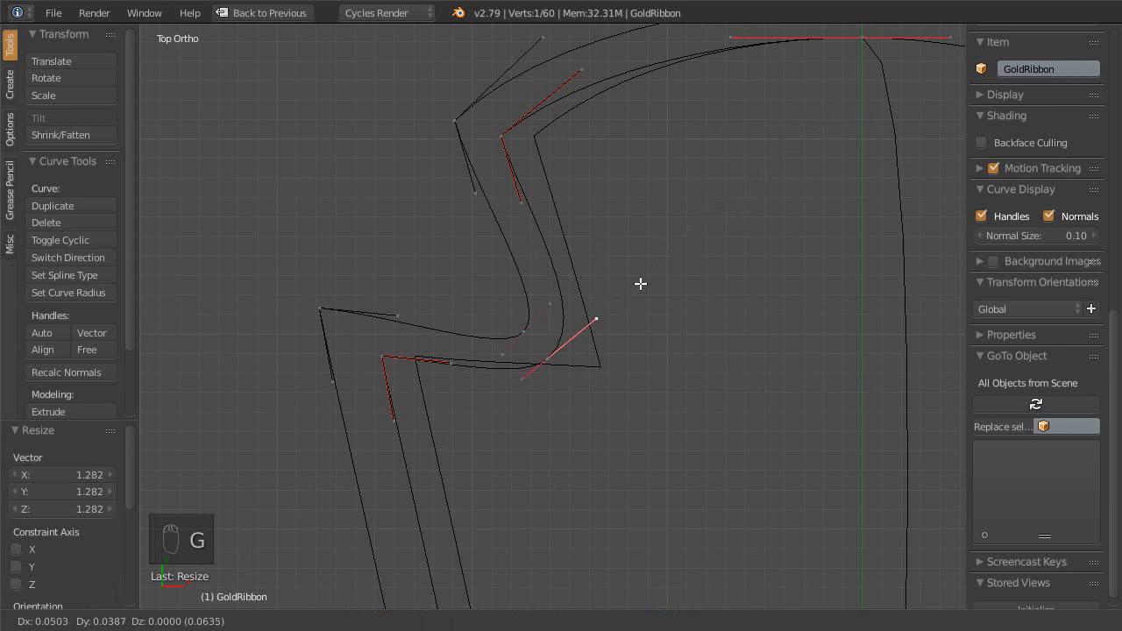
click(625, 249)
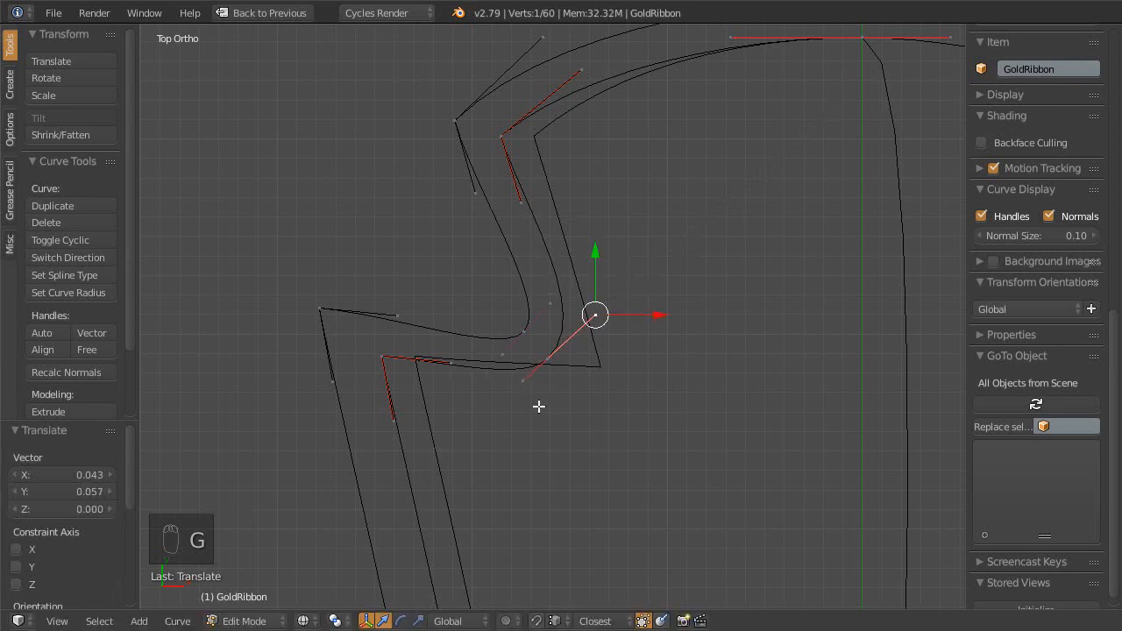
right_click(548, 359)
right_drag(547, 359, 545, 367)
key(Tab)
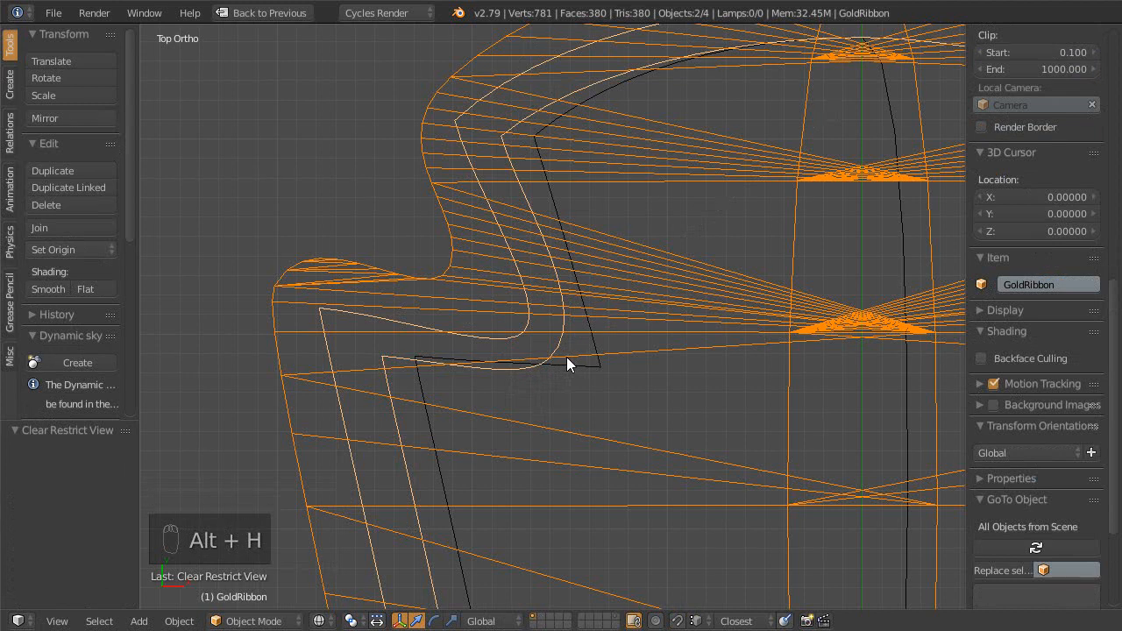
- Preview the label with all objects shown in rendered shading and save the blend file
key(shift+z)
middle_drag(562, 372, 521, 249)
key(ctrl+s)
click(580, 428)
key(shift+z)
- Delete the GreenRibbon object
right_click(535, 281)
scroll(487, 264, down, 5)
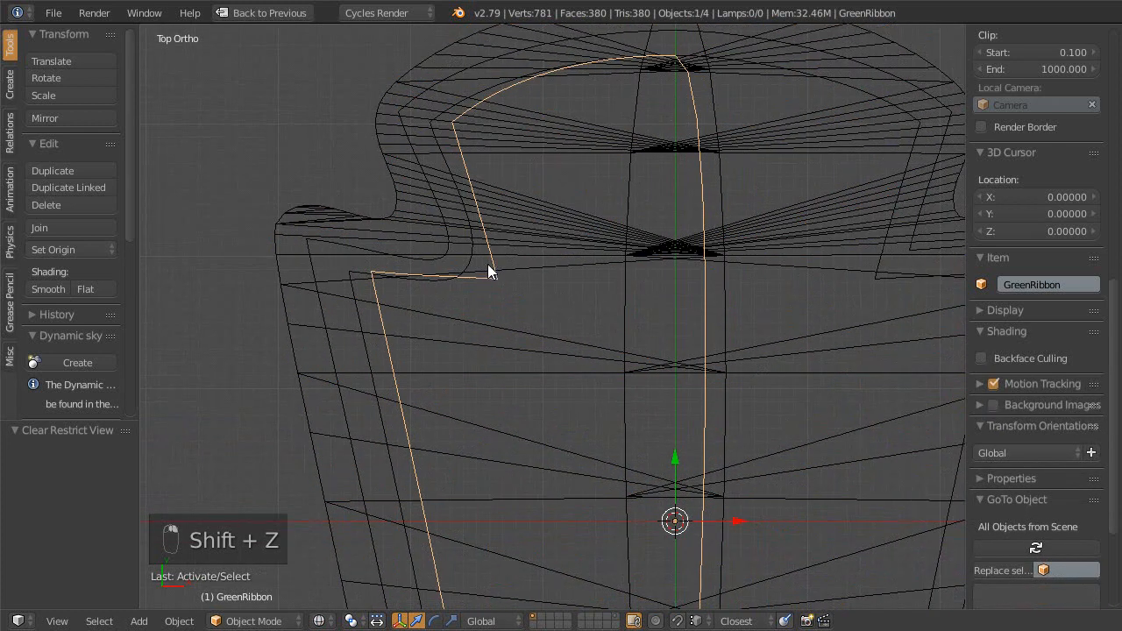
shift+middle_drag(505, 297, 505, 343)
key(x)
click(522, 299)
right_click(519, 363)
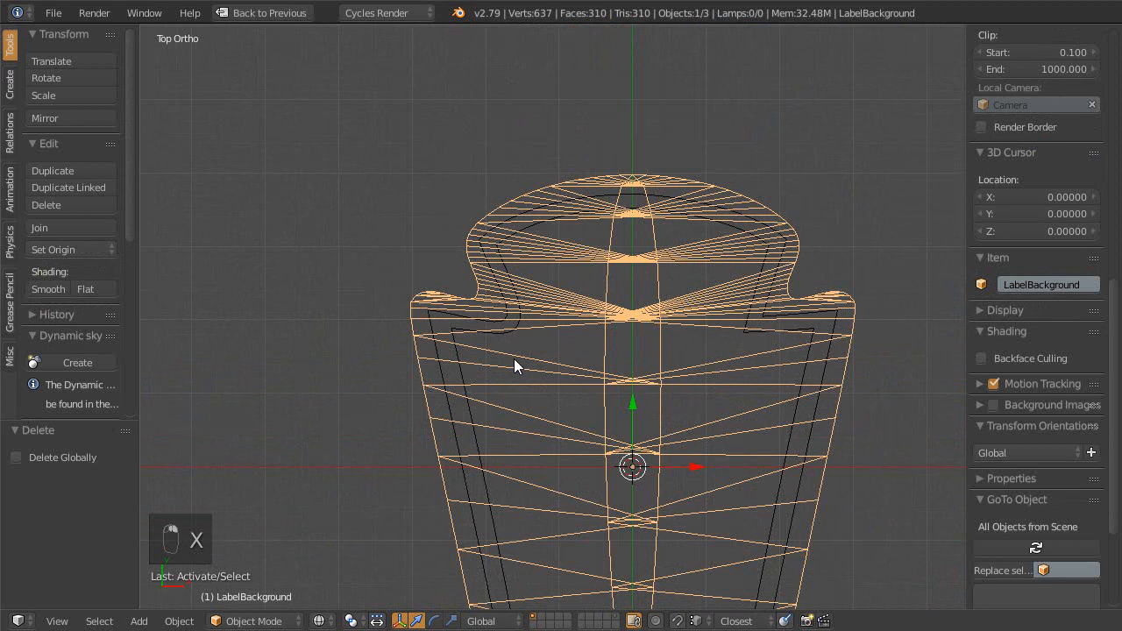
key(Escape)
key(Escape)
key(Escape)
key(Tab)
scroll(536, 359, up, 2)
scroll(536, 359, up, 1)
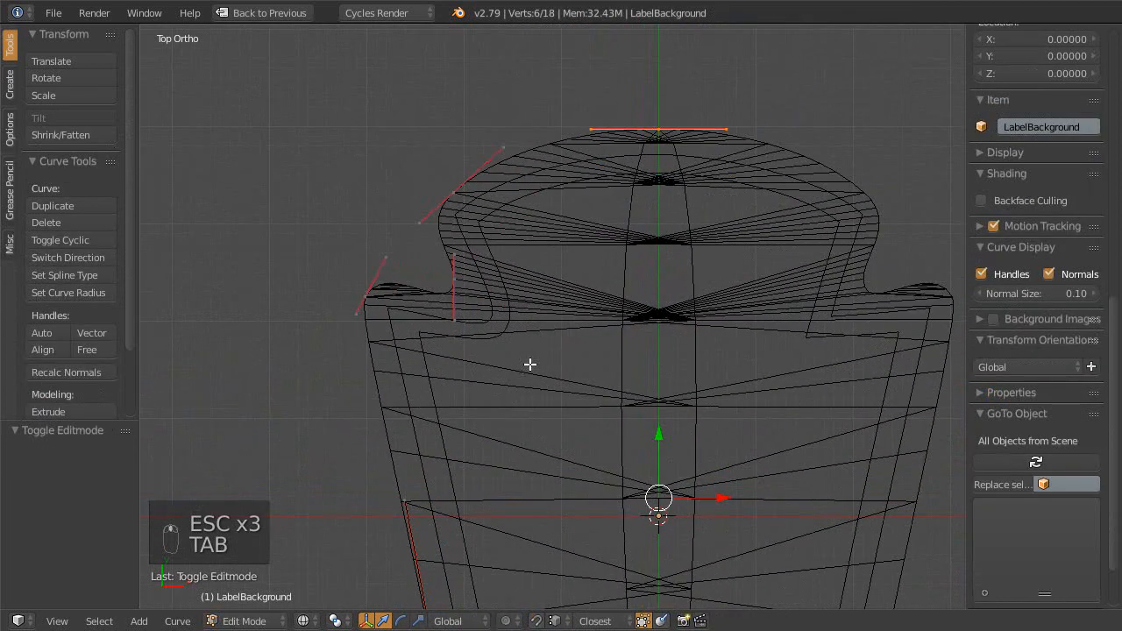
key(Tab)
right_click(500, 343)
key(Tab)
scroll(516, 382, up, 1)
shift+middle_drag(530, 336, 460, 315)
right_click(482, 285)
key(Escape)
key(Tab)
- Hide the LabelBackground object and open GoldRibbon in Edit Mode
right_click(500, 272)
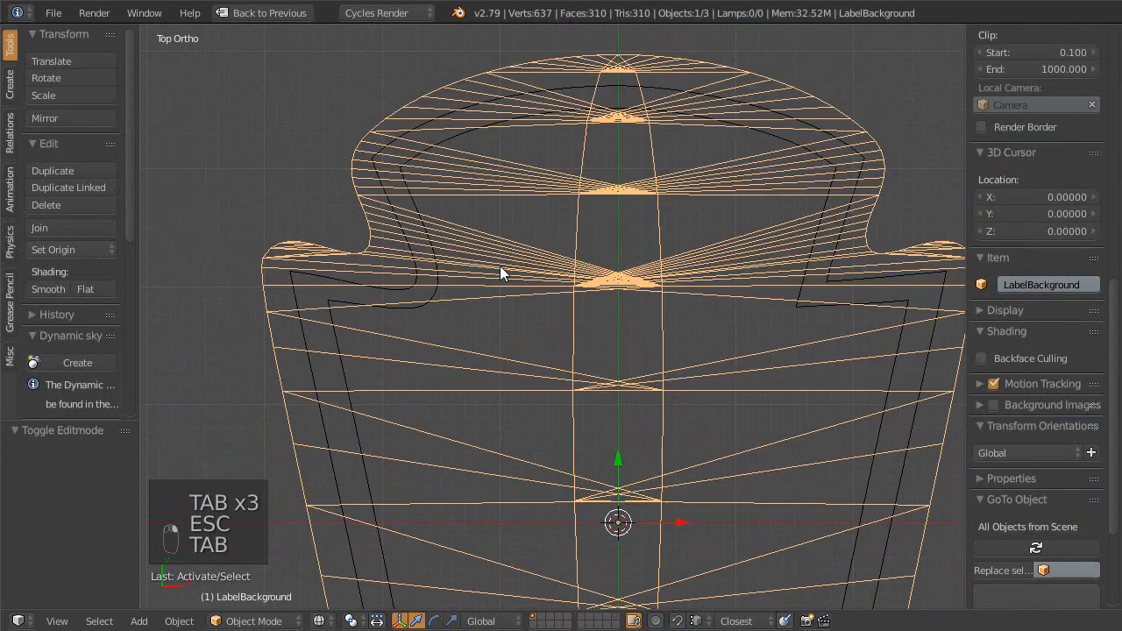
key(h)
right_click(446, 293)
key(Escape)
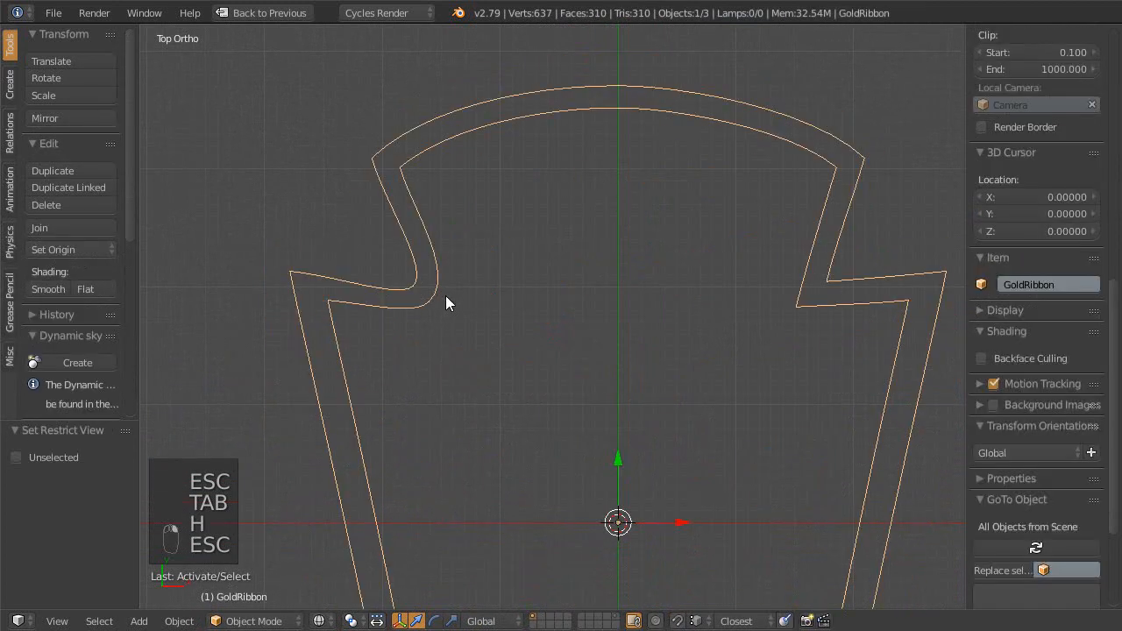
key(Tab)
- Scale the lower handle of the outer outline's left notch point to 0.909
ctrl+middle_drag(467, 293, 533, 289)
shift+middle_drag(534, 289, 723, 249)
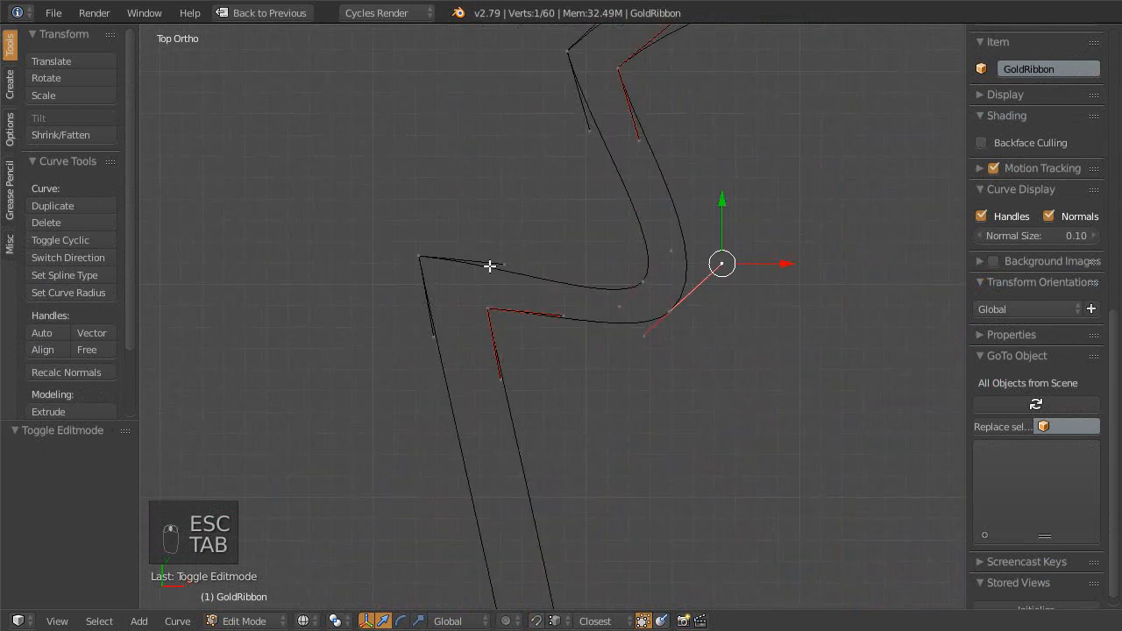
right_click(618, 306)
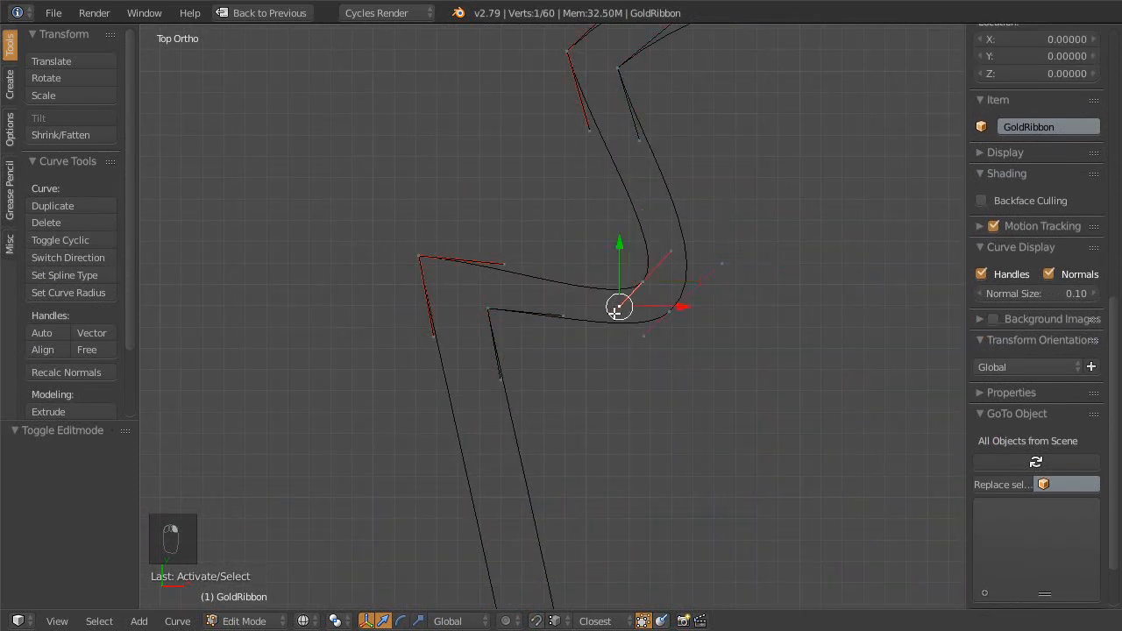
key(s)
click(556, 503)
scroll(560, 322, down, 1)
scroll(561, 322, down, 5)
shift+middle_drag(403, 298, 465, 254)
scroll(465, 228, down, 2)
shift+middle_drag(463, 196, 482, 229)
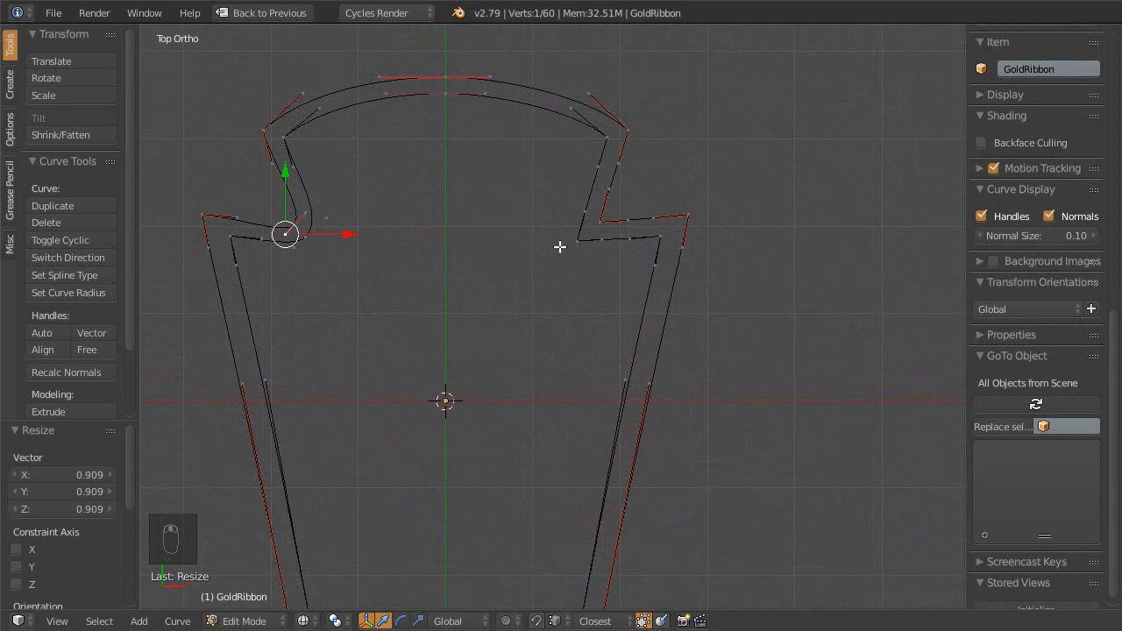
scroll(547, 243, down, 1)
shift+middle_drag(613, 155, 616, 218)
right_click(627, 207)
shift+right_click(634, 199)
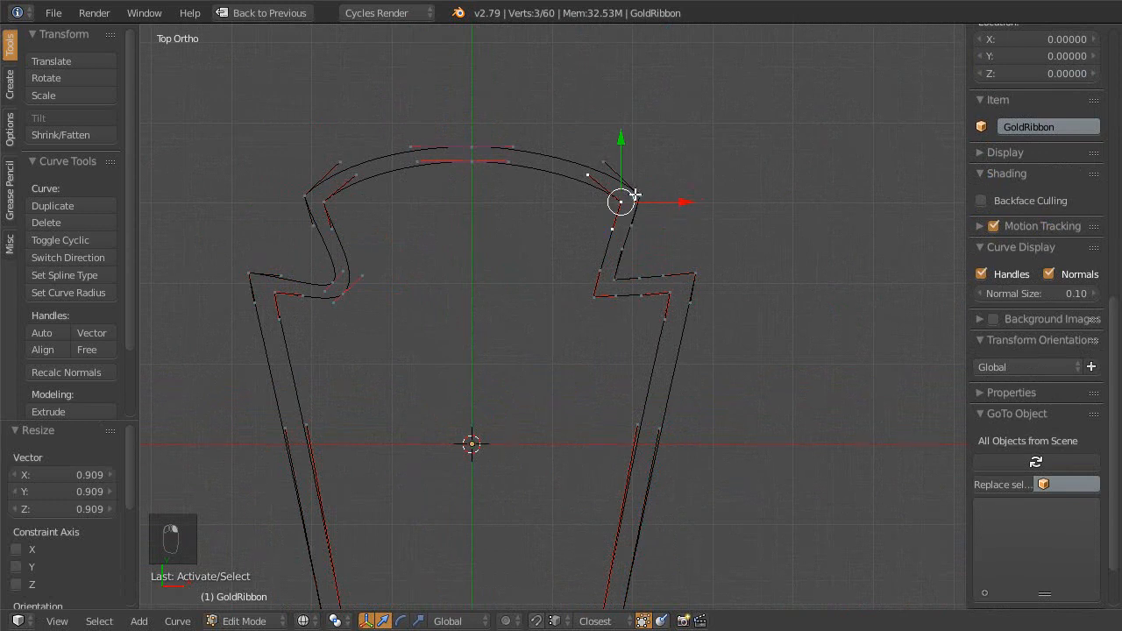
shift+right_click(594, 295)
shift+right_click(606, 283)
shift+right_click(692, 276)
shift+right_click(671, 292)
scroll(591, 348, down, 1)
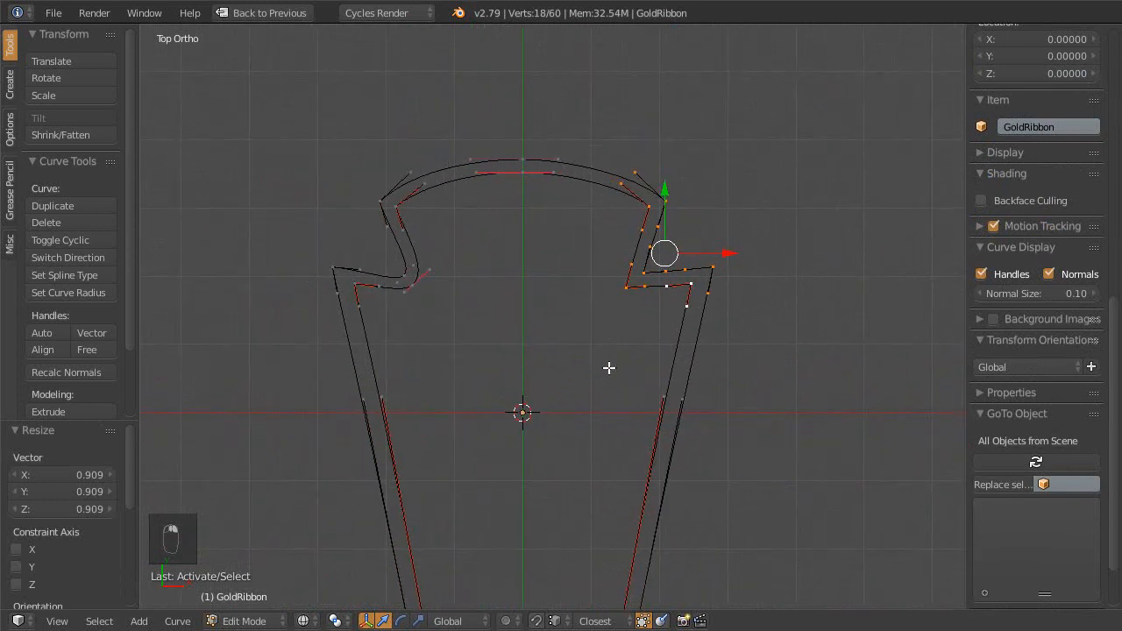
scroll(629, 371, down, 2)
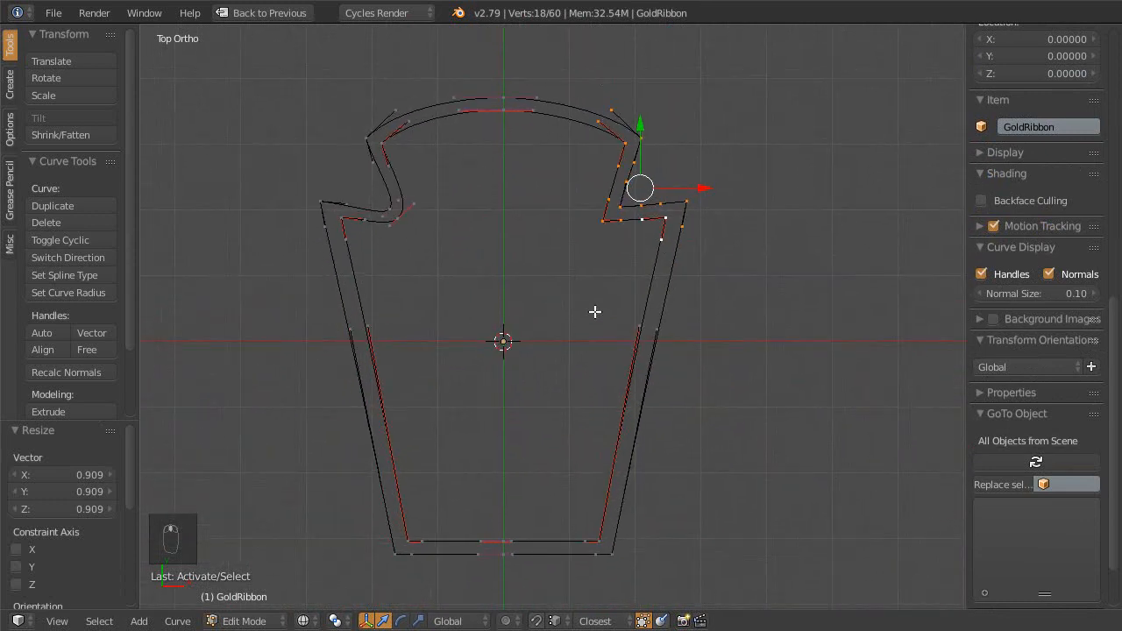
key(a)
key(a)
key(a)
key(a)
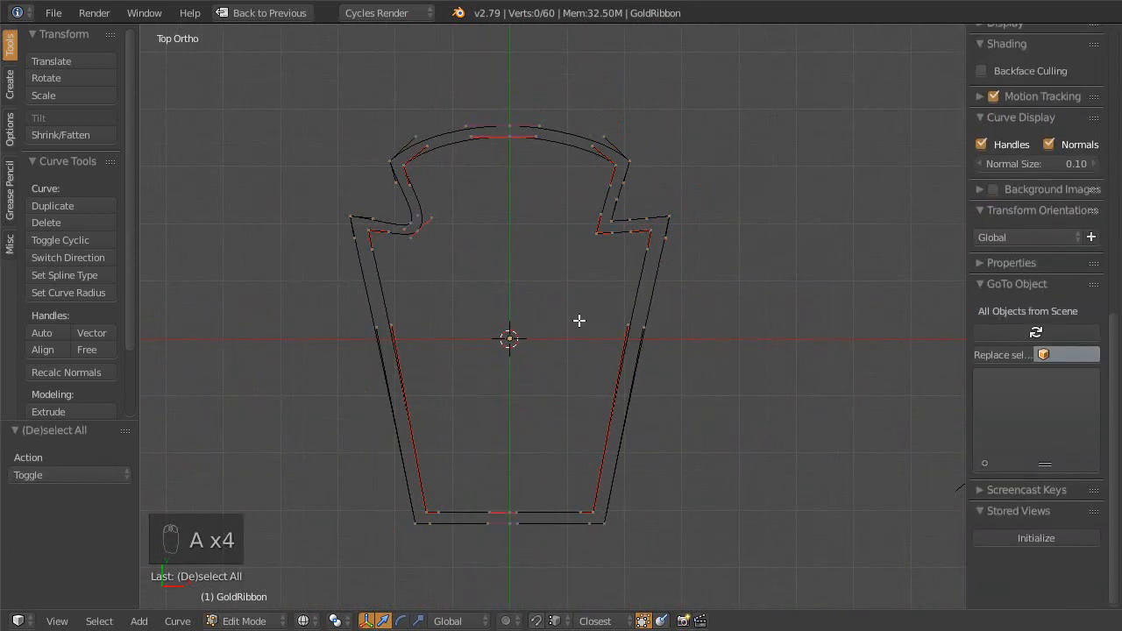
- Delete the vertices on the right side of both GoldRibbon outlines, keeping the points on the centre line
key(c)
mouse_move(596, 216)
mouse_down()
mouse_move(617, 164)
mouse_move(633, 251)
mouse_move(613, 501)
mouse_move(611, 483)
mouse_up()
right_click(618, 467)
key(x)
click(619, 459)
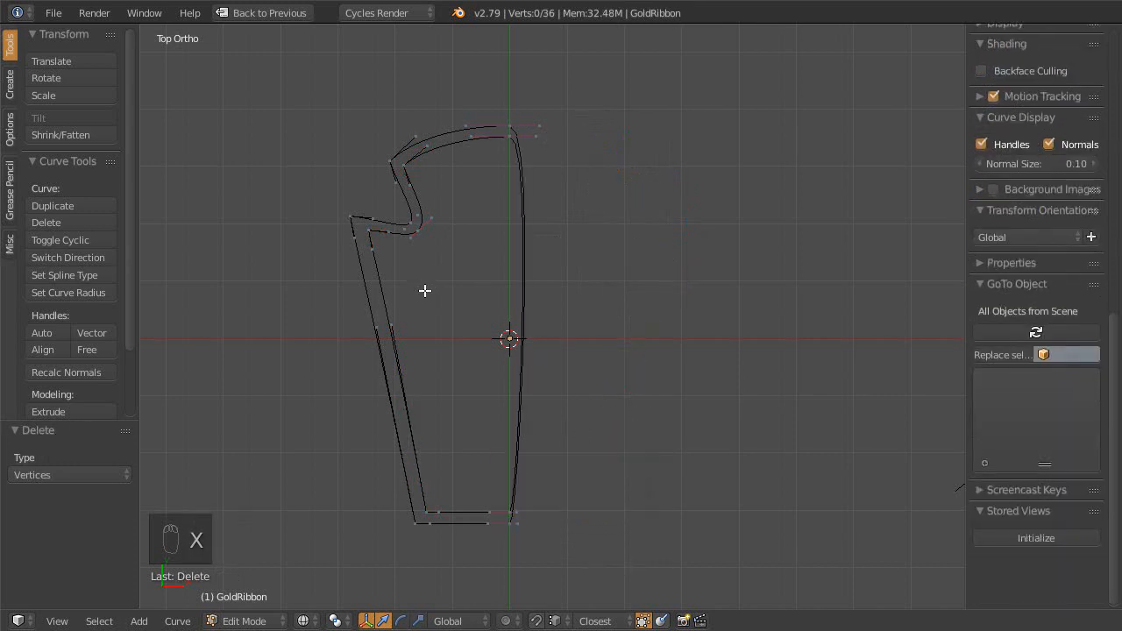
- Duplicate all left-side points of both GoldRibbon outlines in place, leaving out the centre-line points
key(c)
mouse_move(424, 240)
mouse_down()
mouse_move(388, 196)
mouse_move(388, 138)
mouse_move(352, 230)
mouse_up()
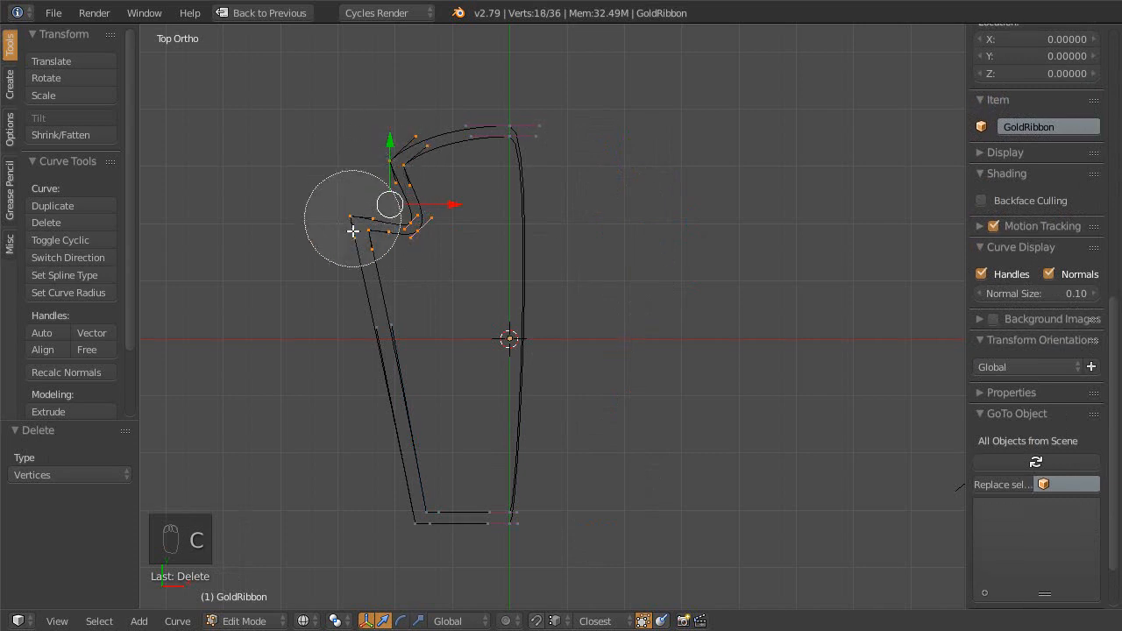
click(400, 518)
right_click(390, 219)
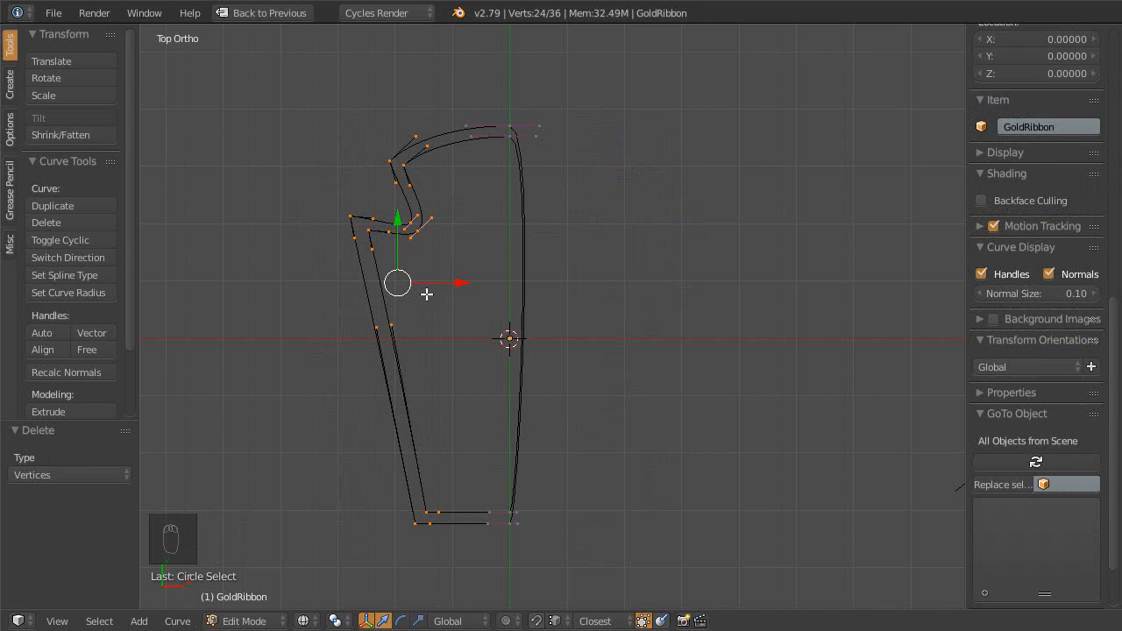
key(shift+d)
right_click(356, 288)
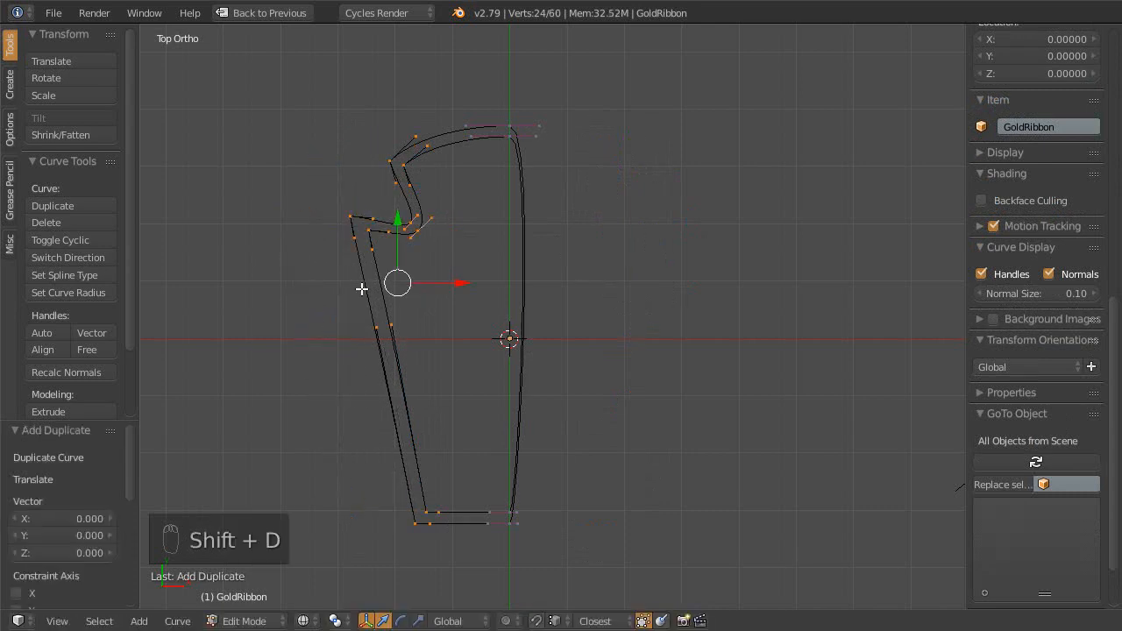
key(ctrl+m)
key(x)
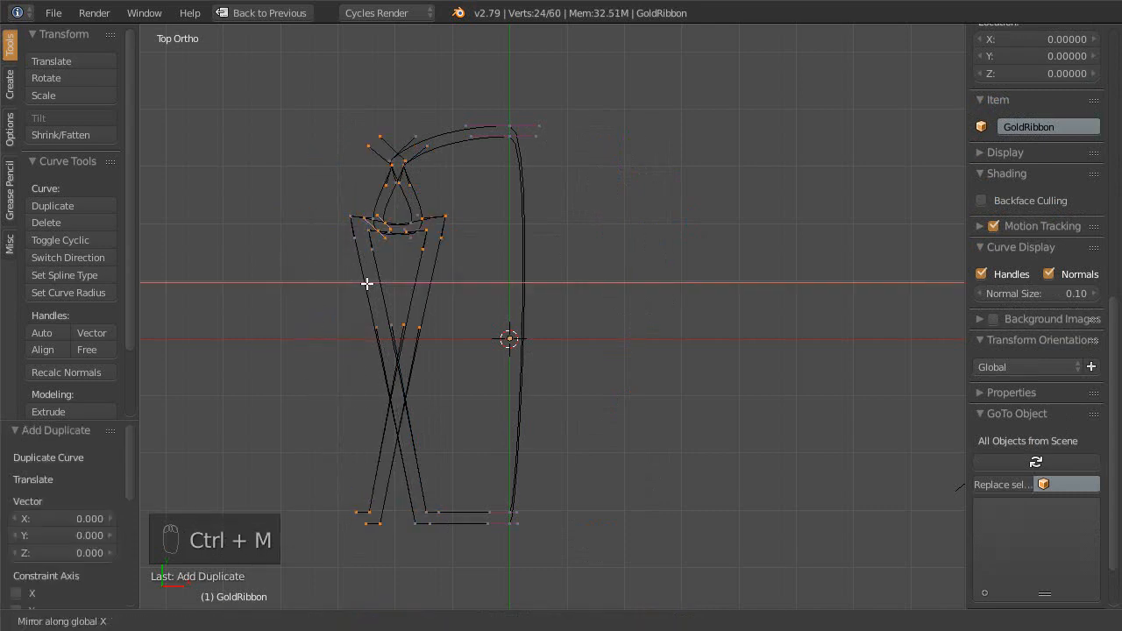
right_click(366, 283)
- Set the pivot point to the 3D cursor and mirror the duplicated points along global X
key(period)
scroll(436, 385, up, 1)
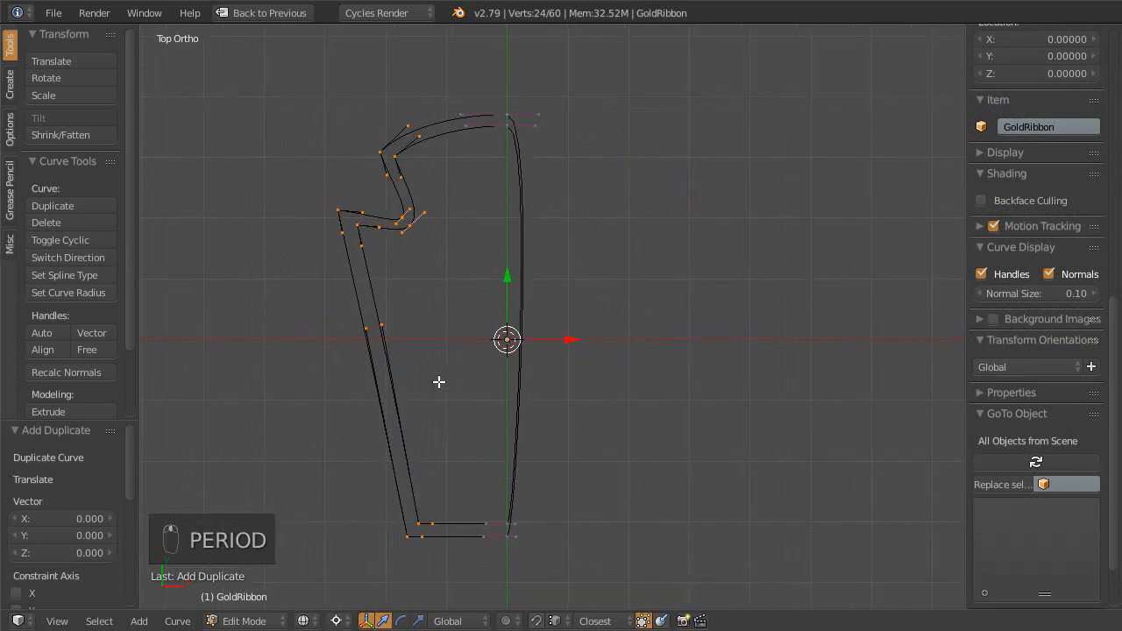
scroll(1017, 302, up, 5)
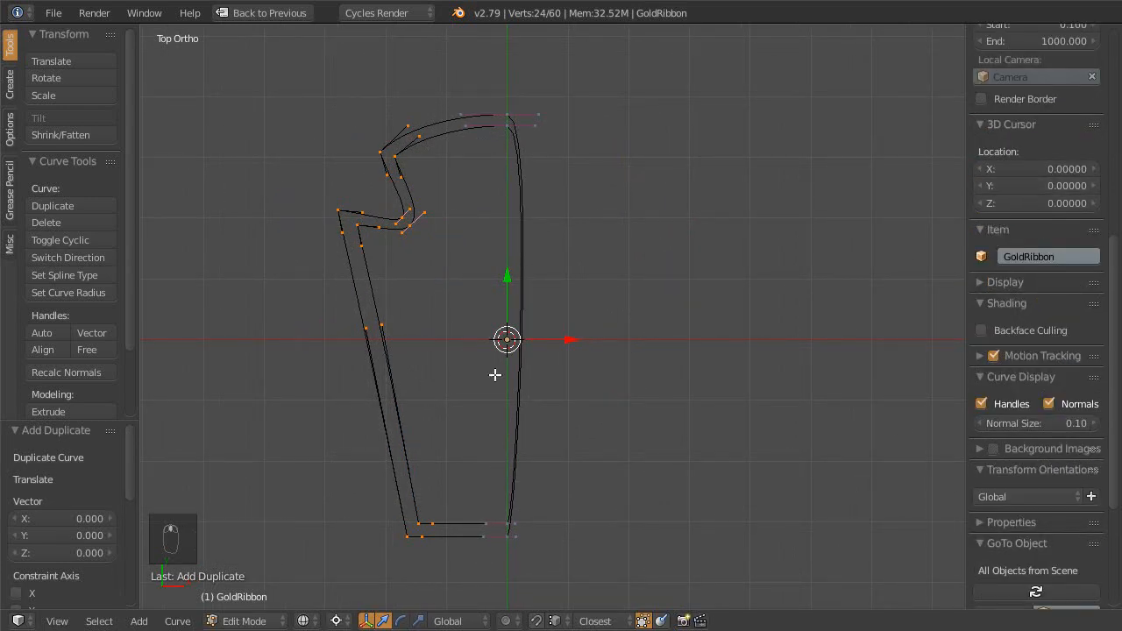
key(ctrl+m)
key(x)
key(Return)
- Delete the segments that directly join the top and bottom centre points of both GoldRibbon outlines
scroll(471, 368, up, 3)
shift+middle_drag(502, 385, 502, 361)
right_click(508, 224)
shift+right_click(516, 186)
shift+middle_drag(511, 584, 537, 421)
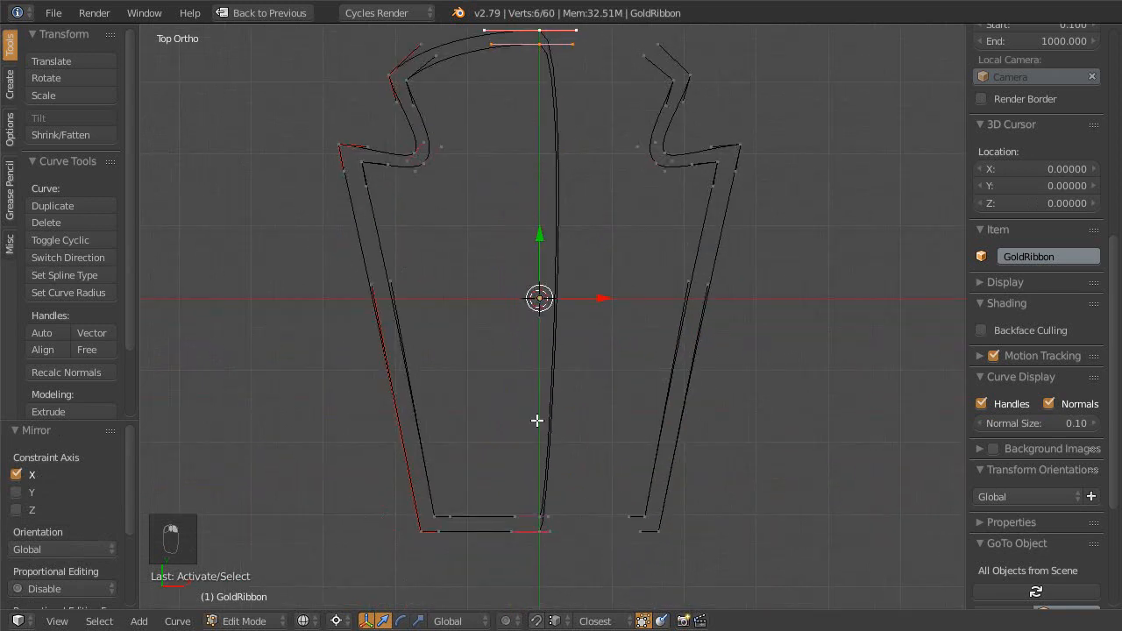
shift+right_click(556, 530)
key(x)
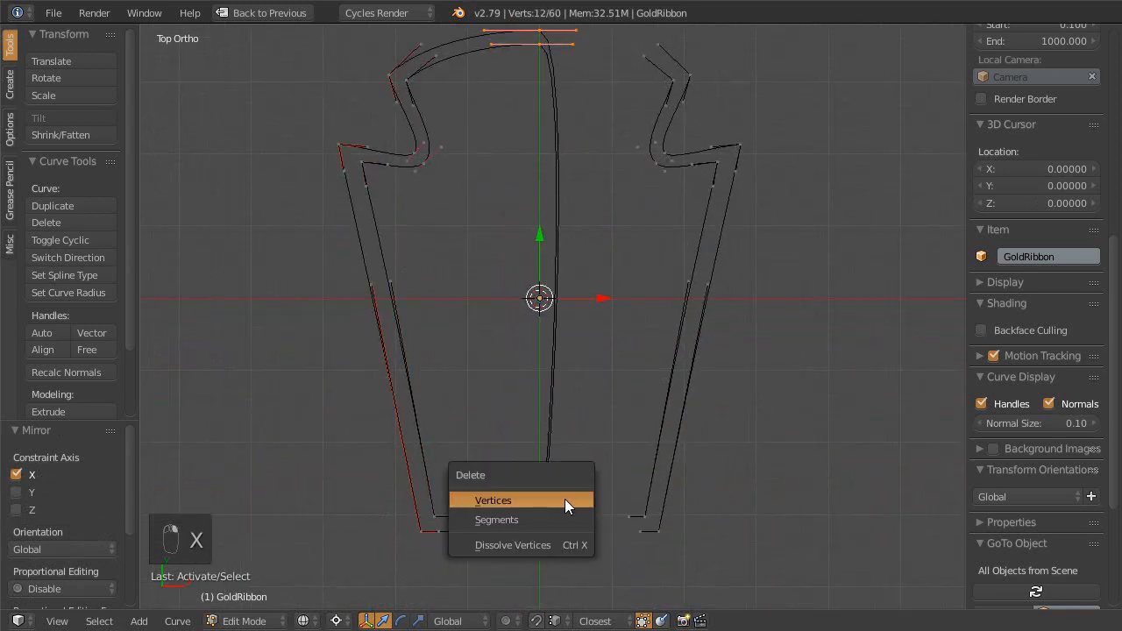
click(519, 517)
- Connect the top centre point of each GoldRibbon outline to its mirrored upper-right corner point with a new segment
shift+middle_drag(573, 90, 514, 218)
right_click(481, 151)
shift+right_click(634, 196)
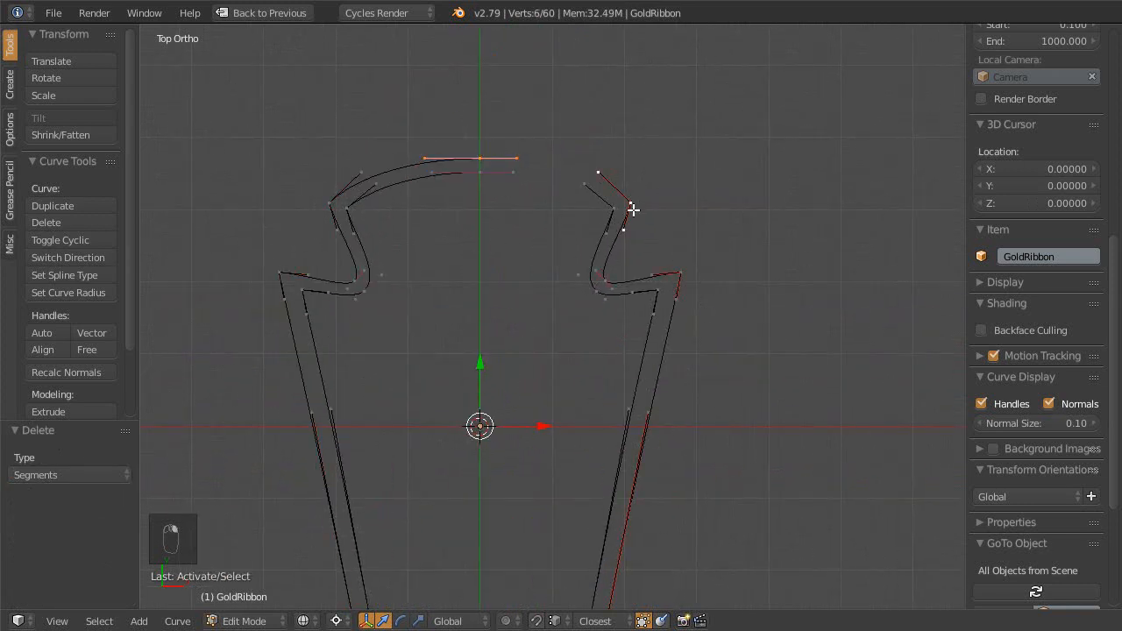
key(f)
right_click(480, 180)
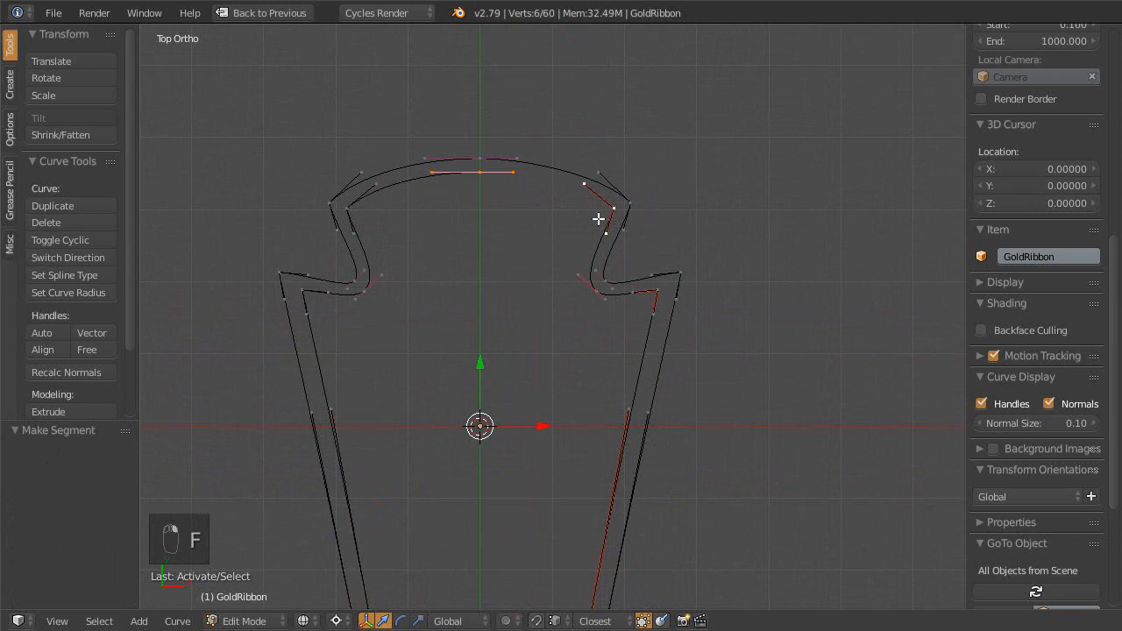
key(f)
shift+middle_drag(556, 292, 549, 98)
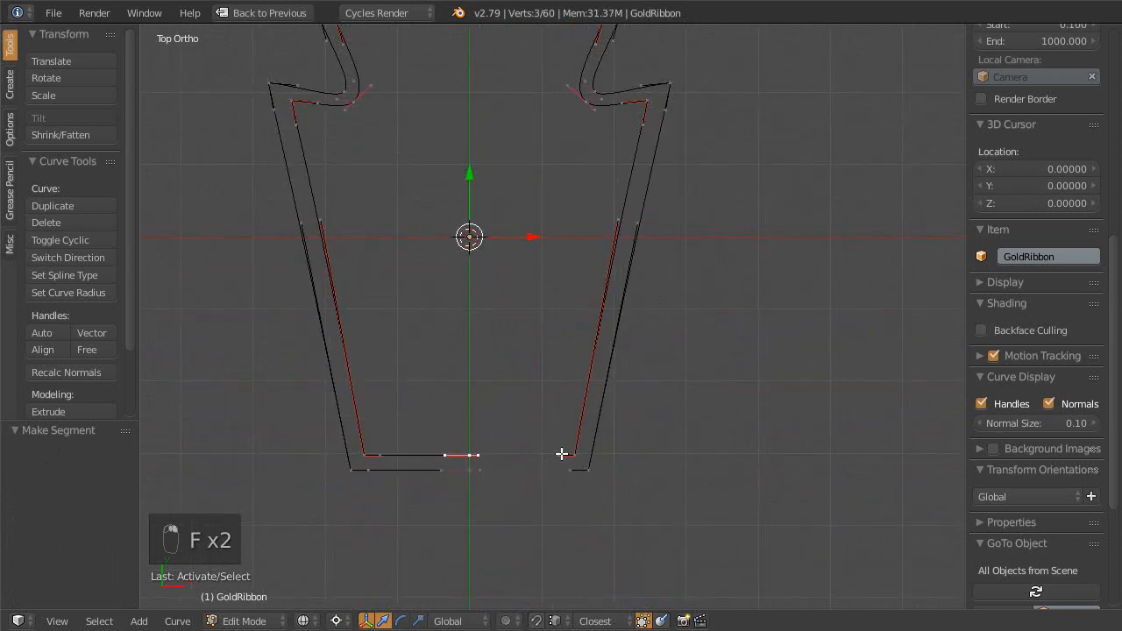
- Connect the bottom centre point of each GoldRibbon outline to its mirrored lower-right corner point with a new segment
right_click(473, 478)
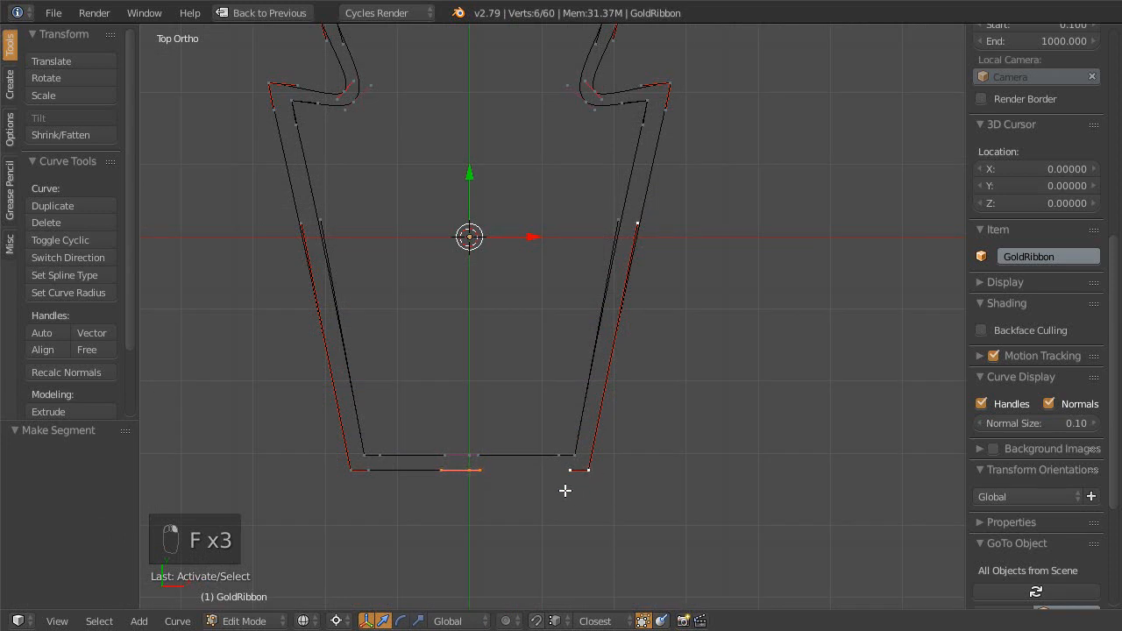
scroll(502, 213, down, 2)
shift+middle_drag(494, 213, 555, 491)
scroll(559, 426, up, 1)
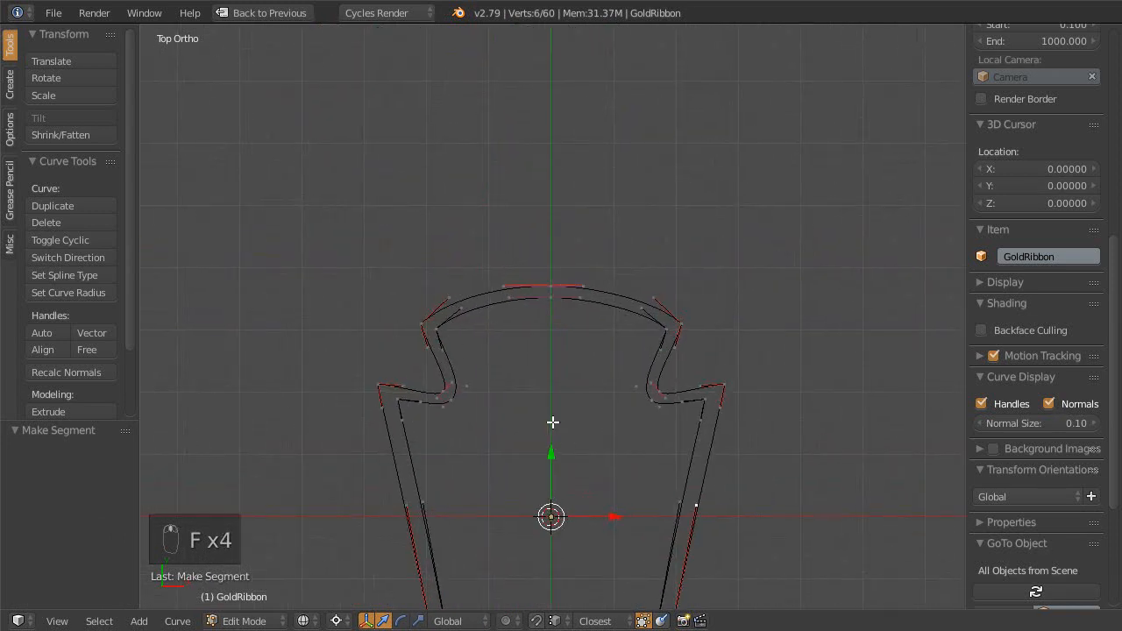
shift+middle_drag(554, 423, 553, 355)
- Leave edit mode and unhide the white label base, checking the gold ribbon against it and the bottle reference in rendered shading
key(shift+z)
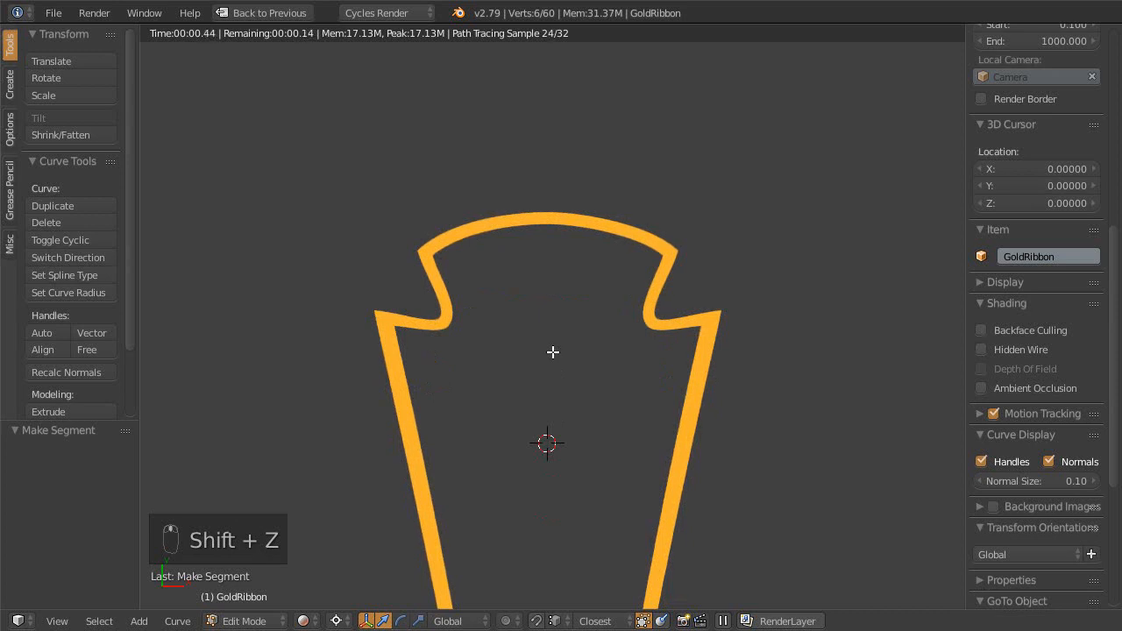
key(Tab)
key(alt+h)
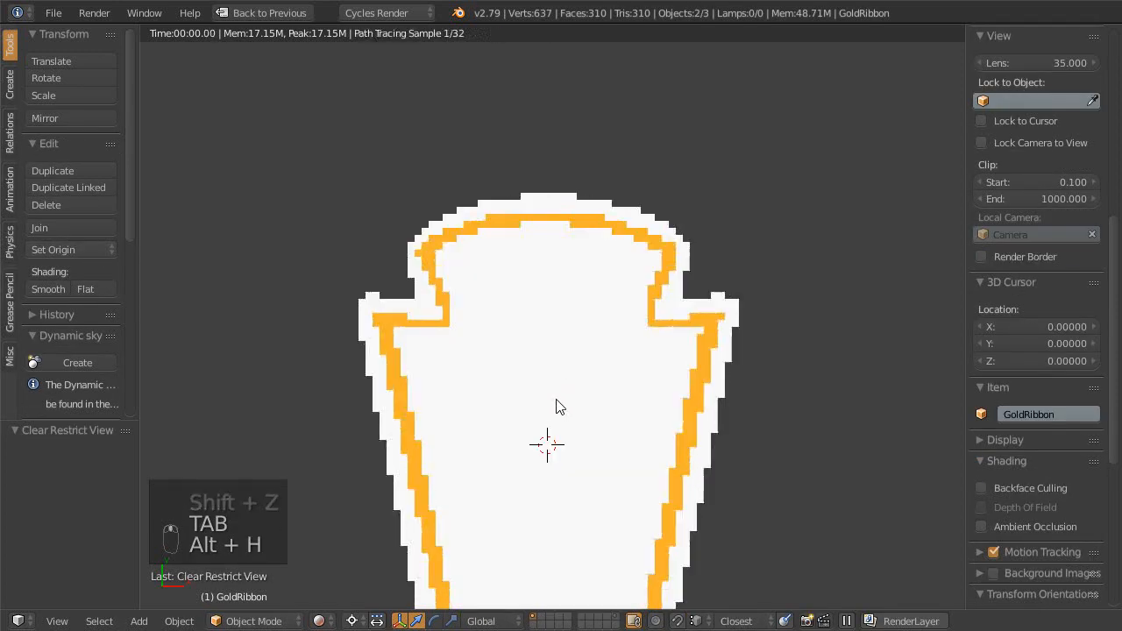
scroll(561, 361, up, 1)
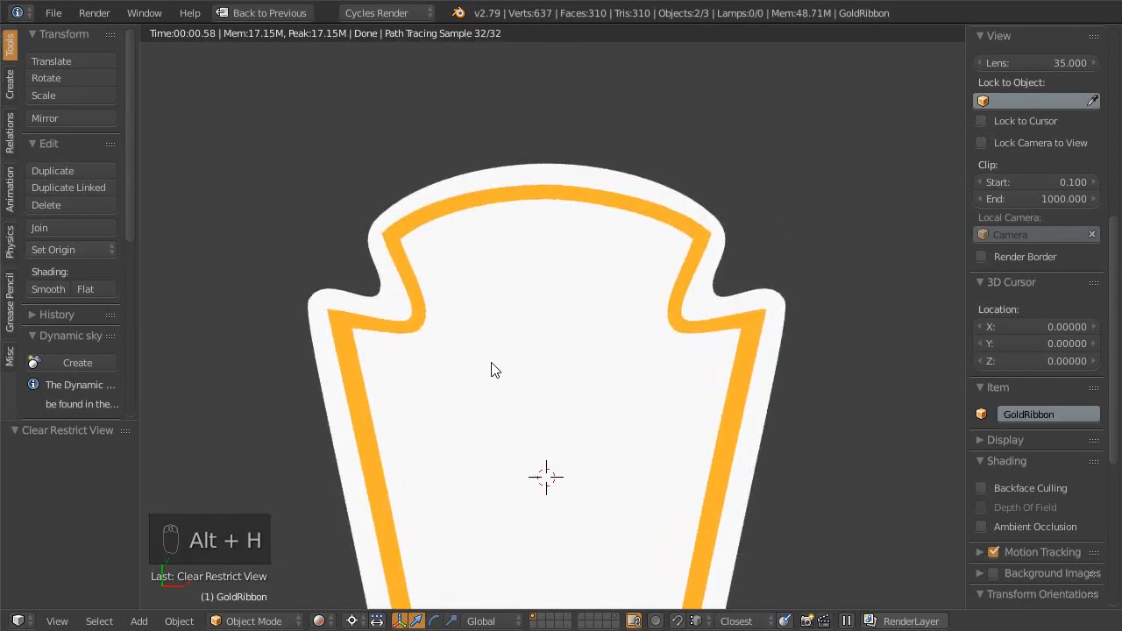
key(shift+space)
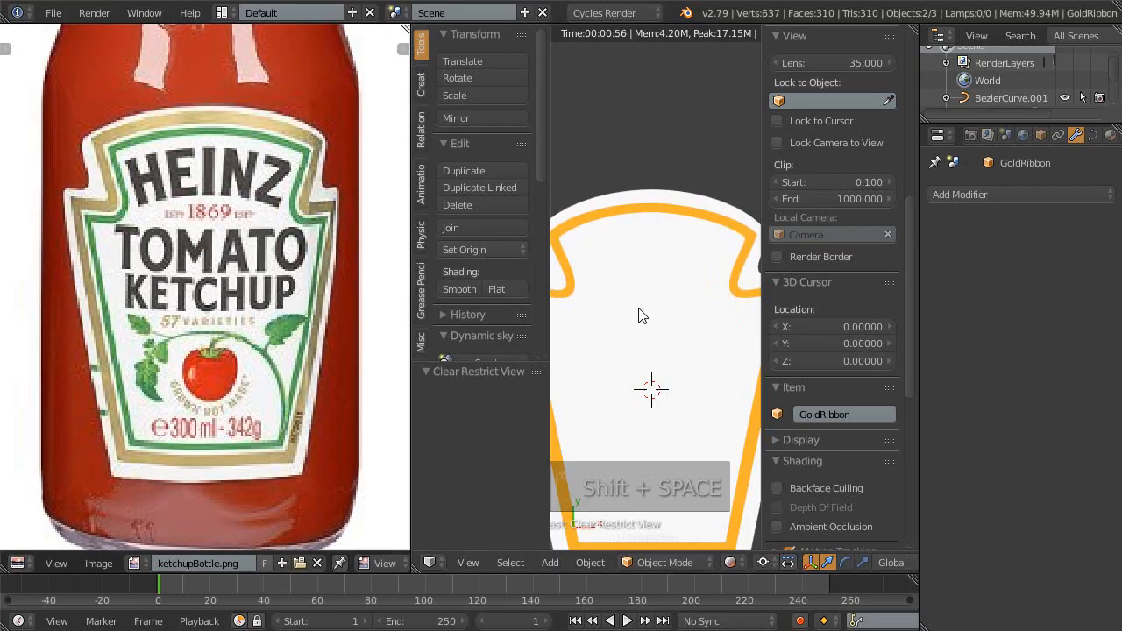
key(shift+space)
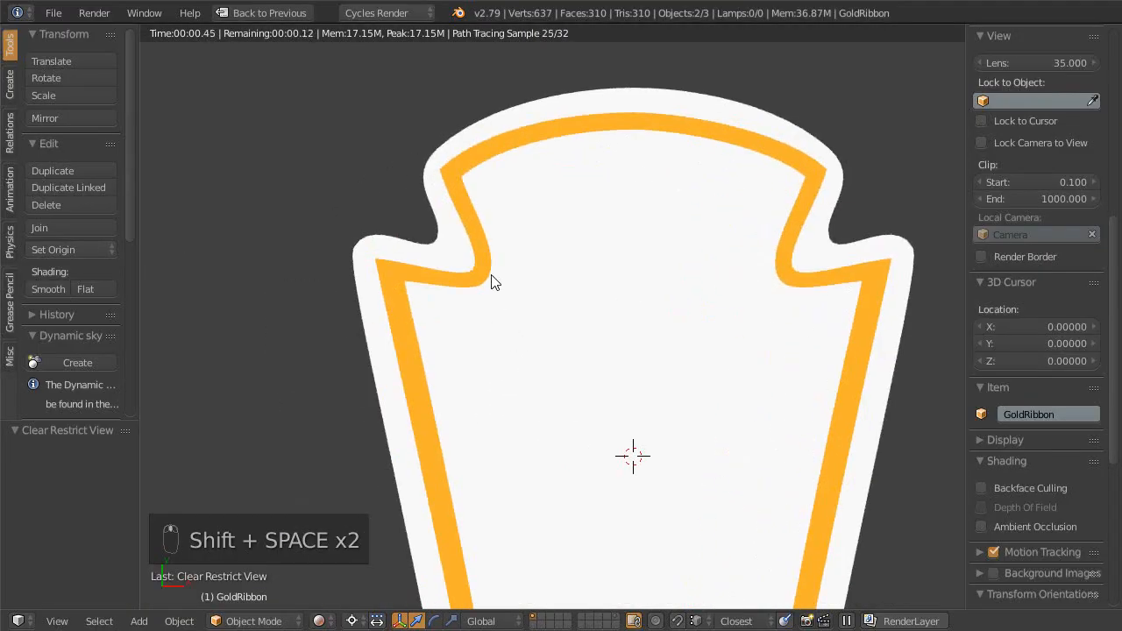
scroll(528, 295, down, 4)
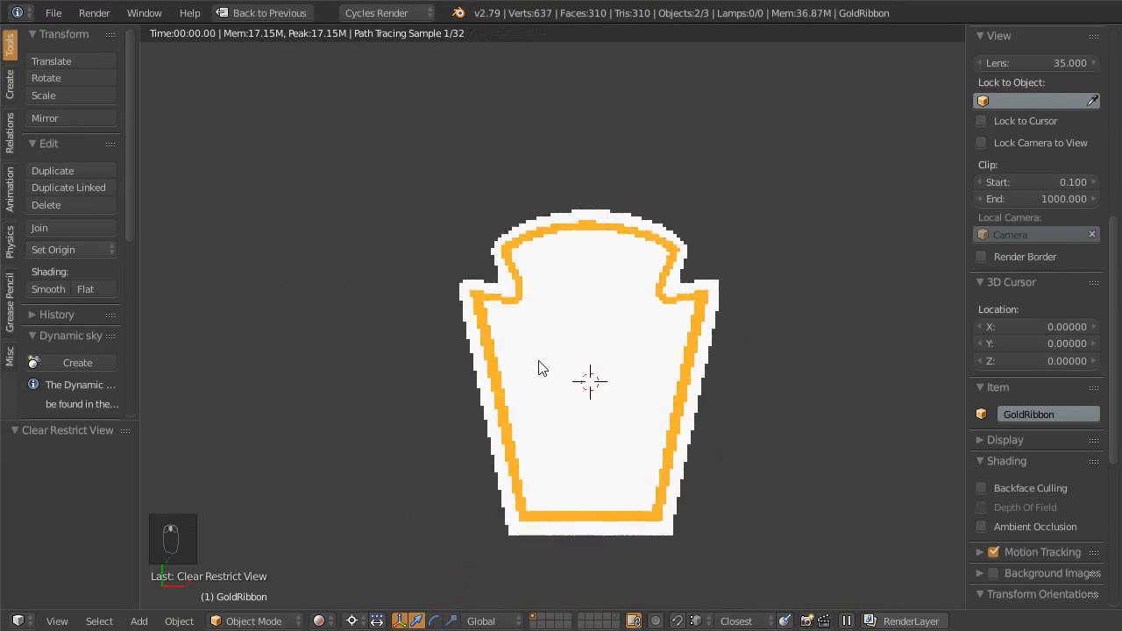
scroll(553, 272, up, 3)
- Resume editing GoldRibbon with the viewport shading set to Material
key(Tab)
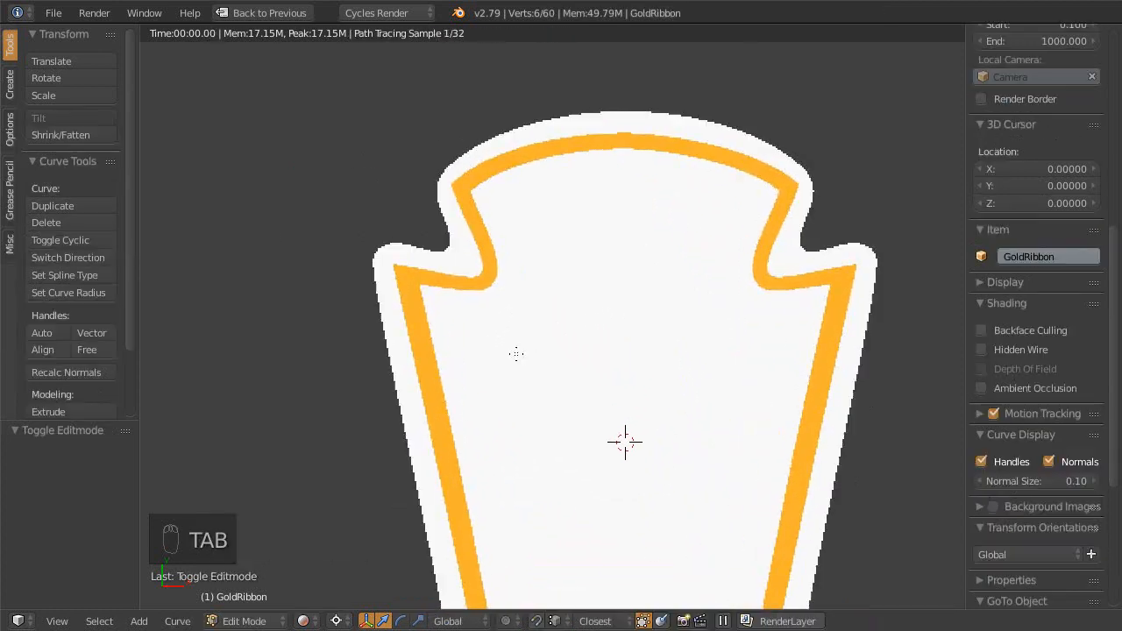
scroll(527, 342, up, 3)
key(z)
scroll(524, 314, up, 3)
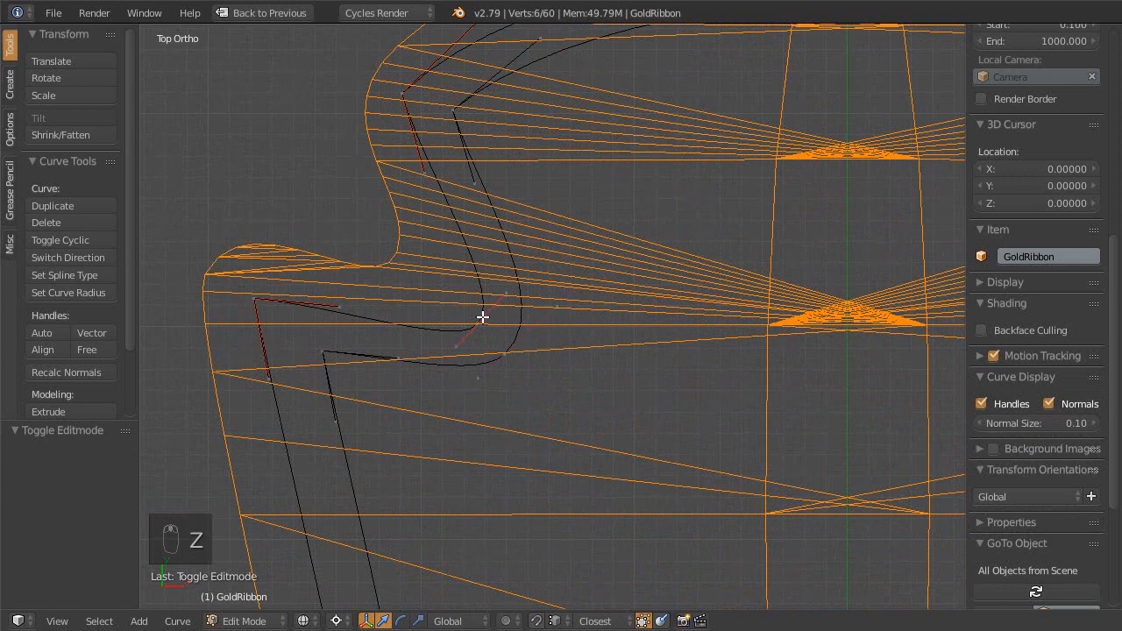
click(303, 620)
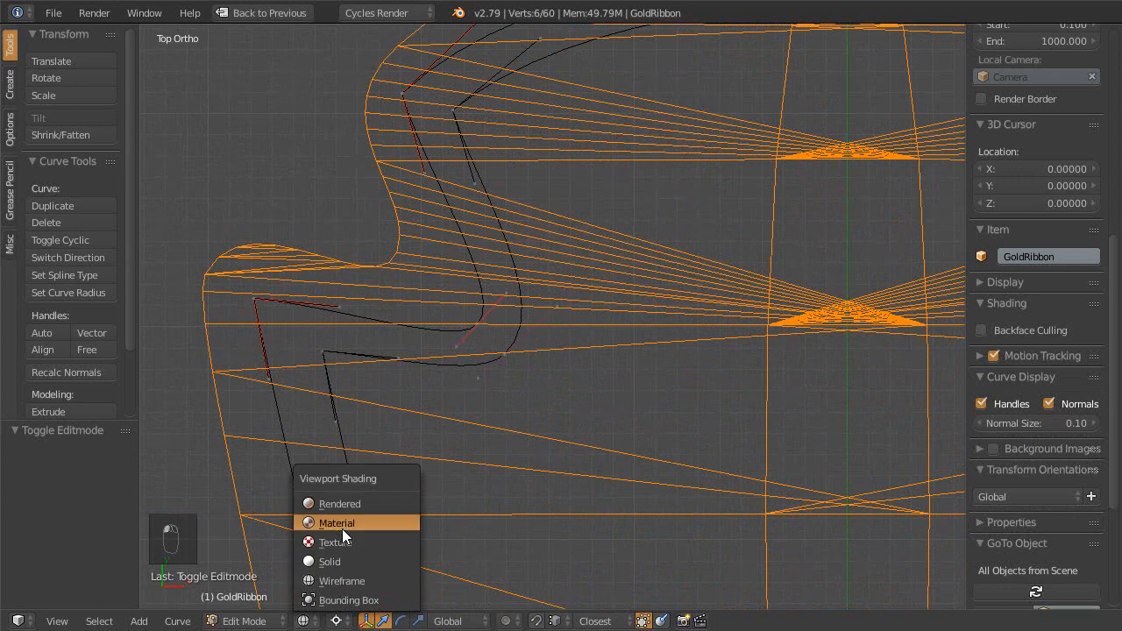
click(345, 524)
scroll(489, 341, up, 1)
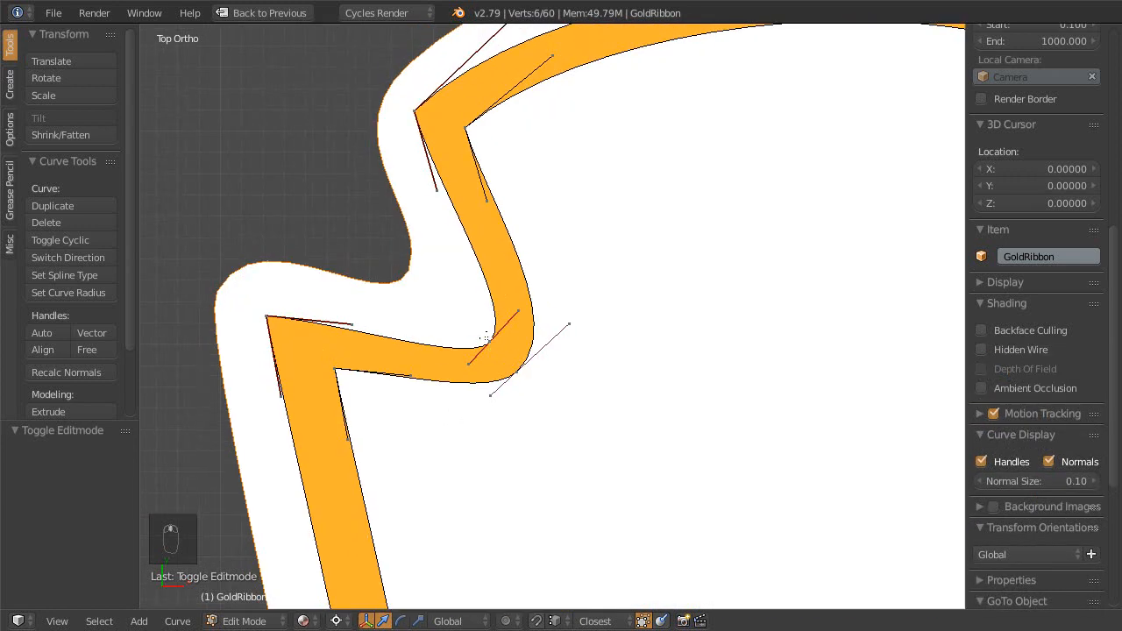
- Move the outer outline's point in the left notch by about -0.048 on X and 0.063 on Y
right_click(484, 337)
key(g)
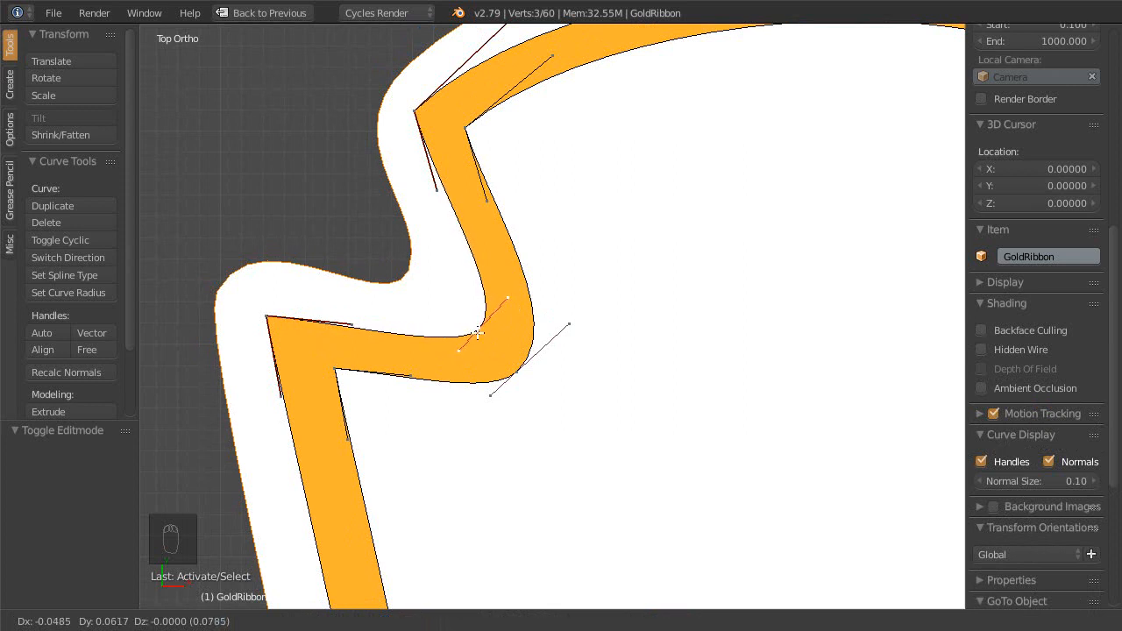
click(477, 333)
key(s)
right_click(560, 310)
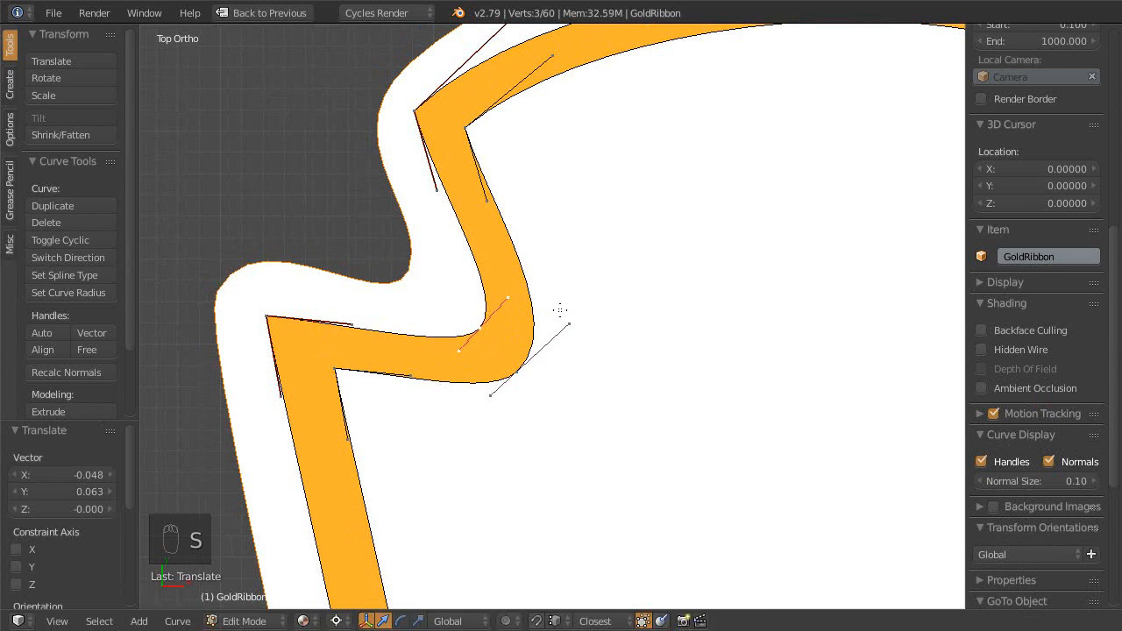
- With the pivot at the median point, scale the notch point's handles to about 0.914 and nudge it about 0.002 X and -0.009 Y
key(ctrl+comma)
key(s)
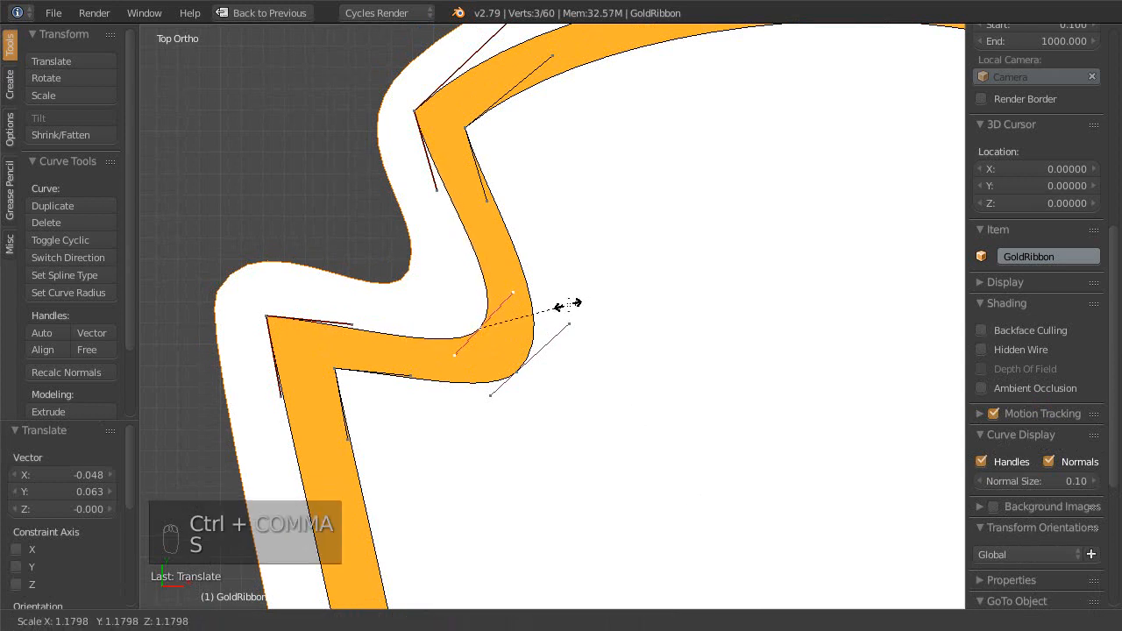
right_click(555, 309)
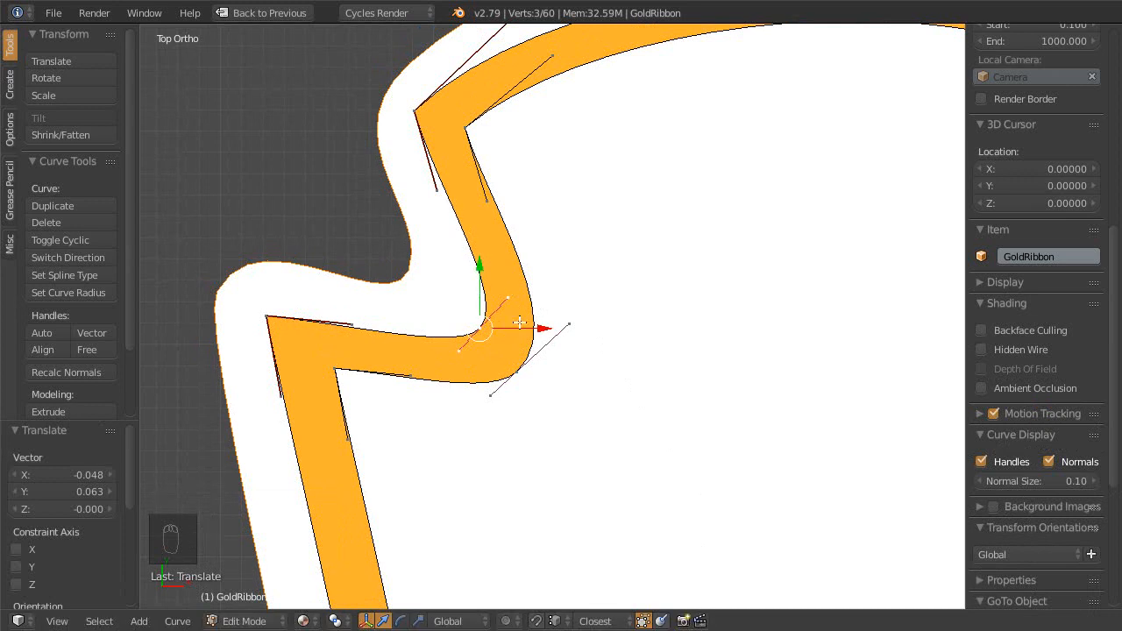
key(s)
click(605, 304)
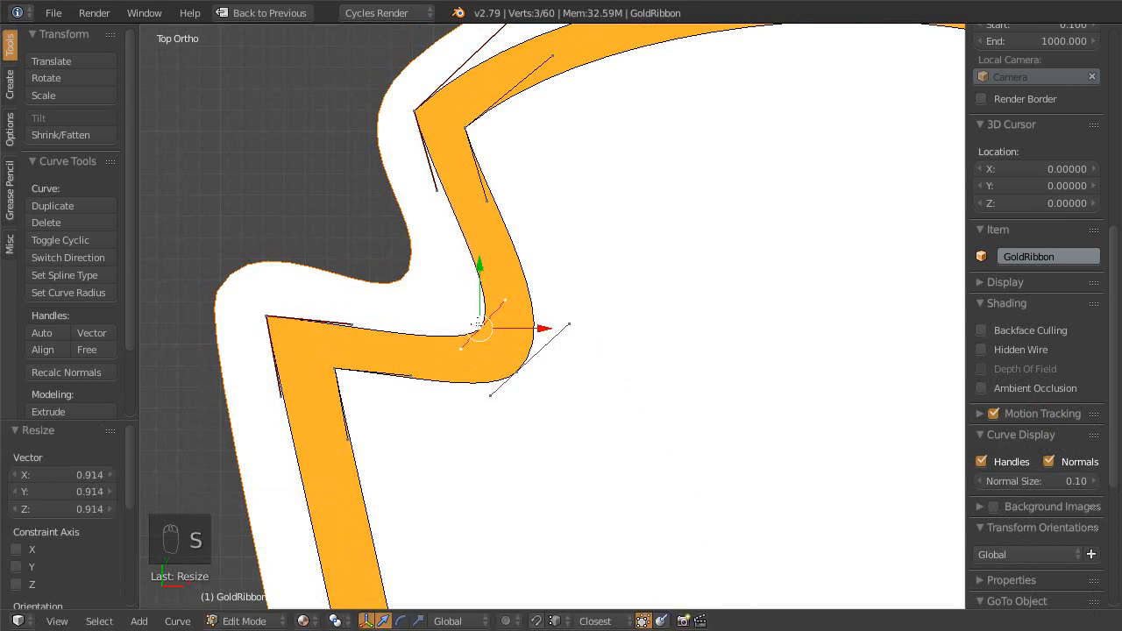
key(g)
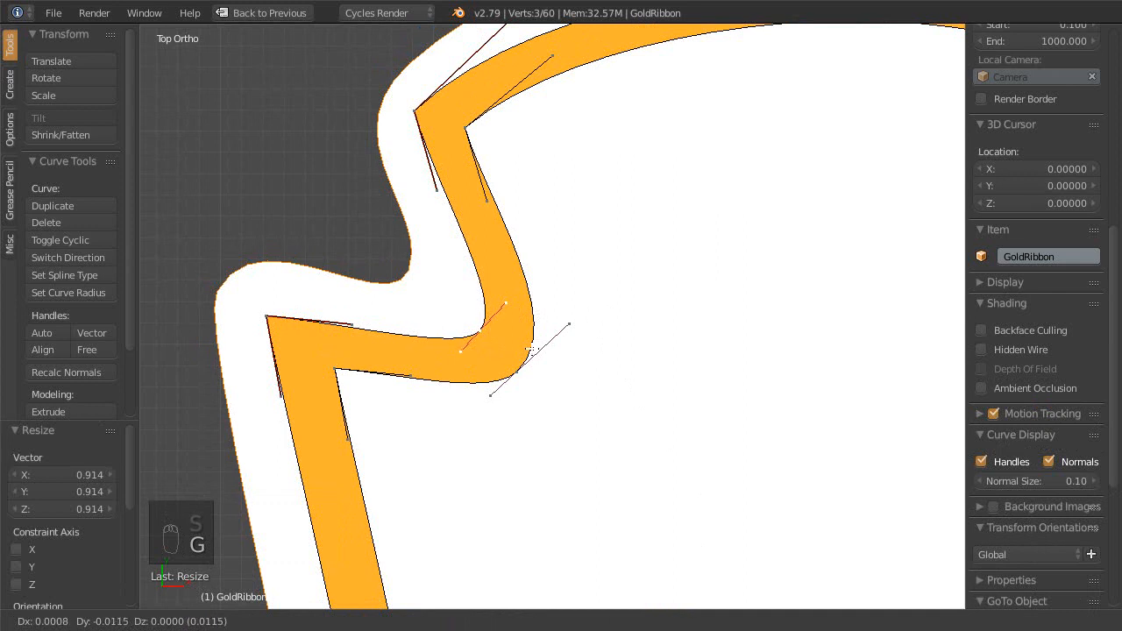
click(531, 341)
scroll(535, 342, down, 5)
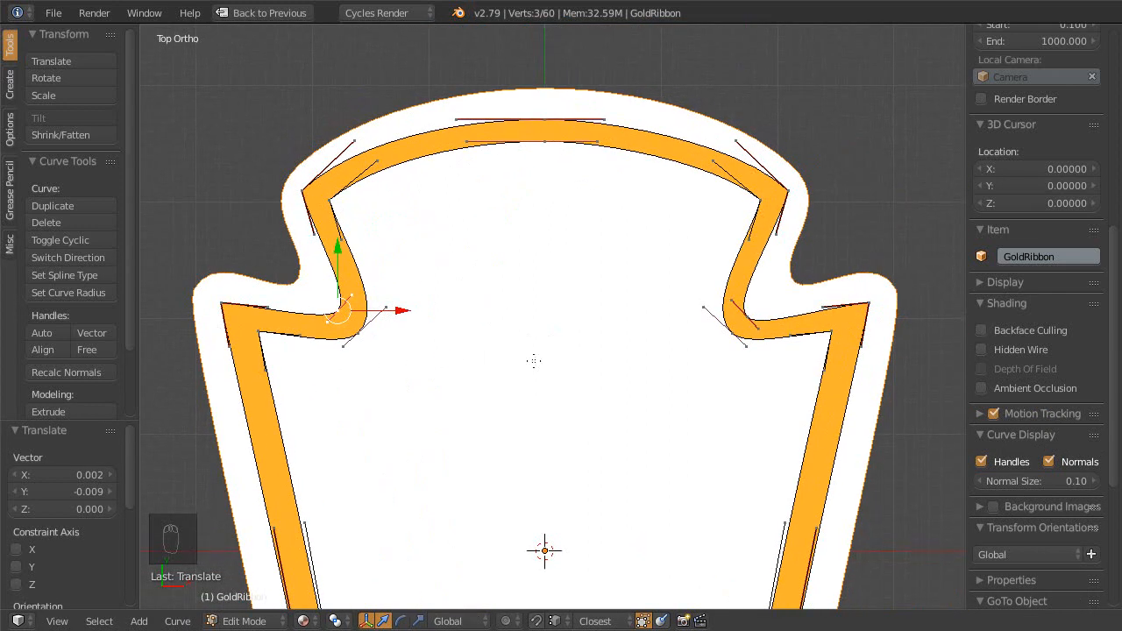
- Move the outer GoldRibbon outline's upper-left corner point by about -0.022 on X and -0.006 on Y
key(Tab)
scroll(534, 381, down, 4)
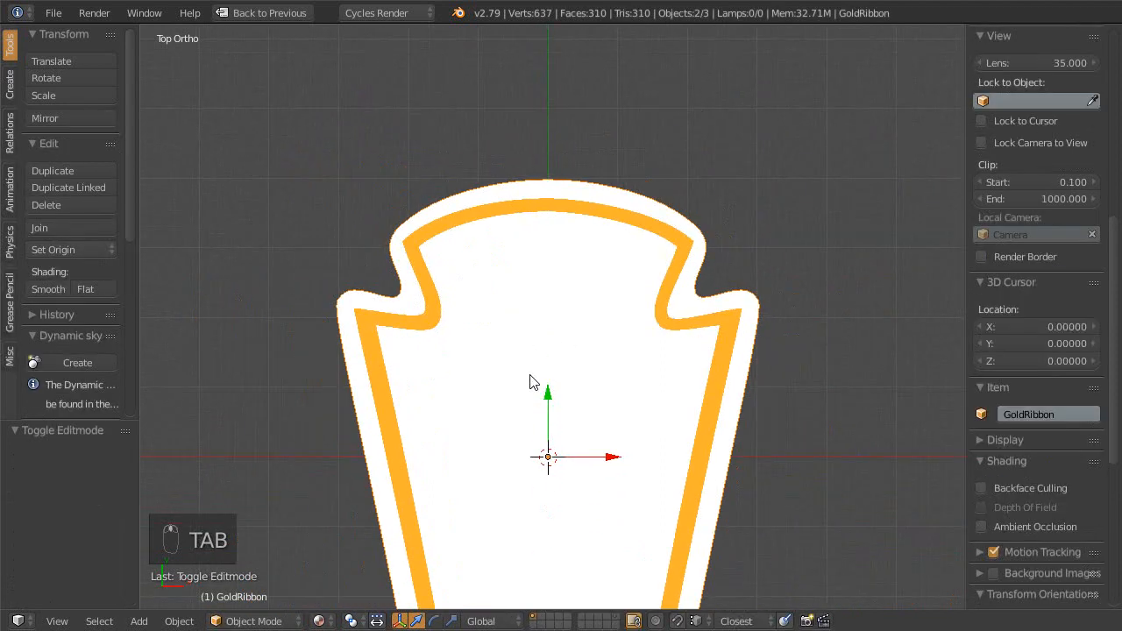
scroll(541, 473, up, 2)
ctrl+middle_drag(537, 363, 500, 305)
shift+middle_drag(493, 306, 616, 366)
ctrl+middle_drag(614, 388, 591, 345)
key(Tab)
shift+middle_drag(524, 363, 528, 320)
right_drag(464, 302, 413, 293)
right_drag(381, 208, 366, 204)
click(366, 206)
- Move the outer outline's top centre point up about 0.018 along global Y and inspect the ribbon in object mode
ctrl+middle_drag(644, 181, 542, 257)
right_click(563, 247)
key(Escape)
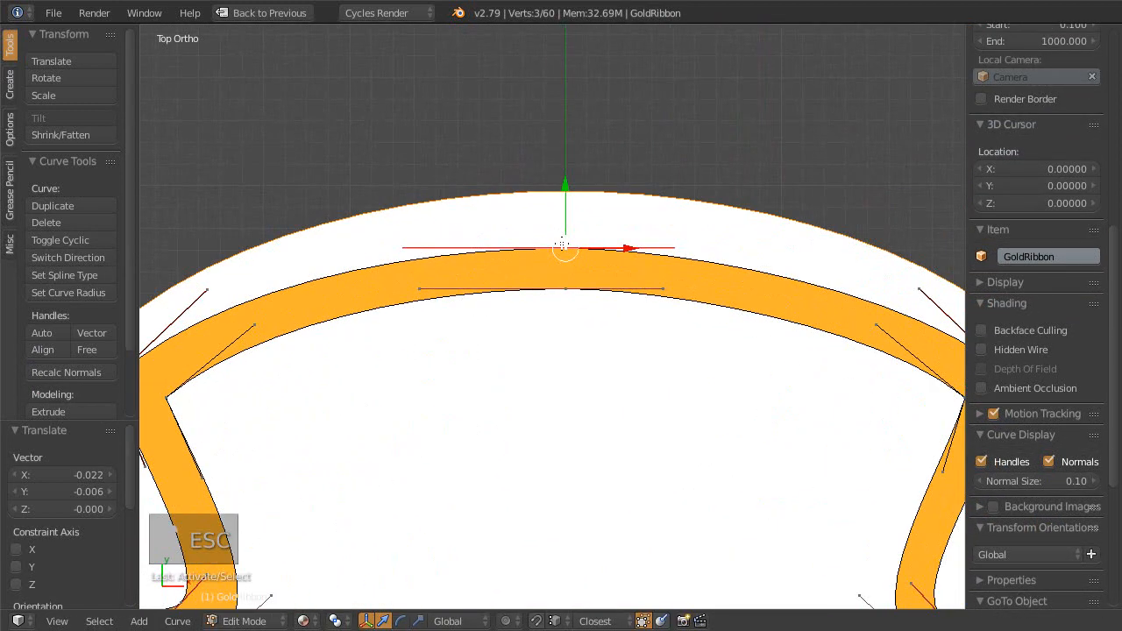
key(g)
key(y)
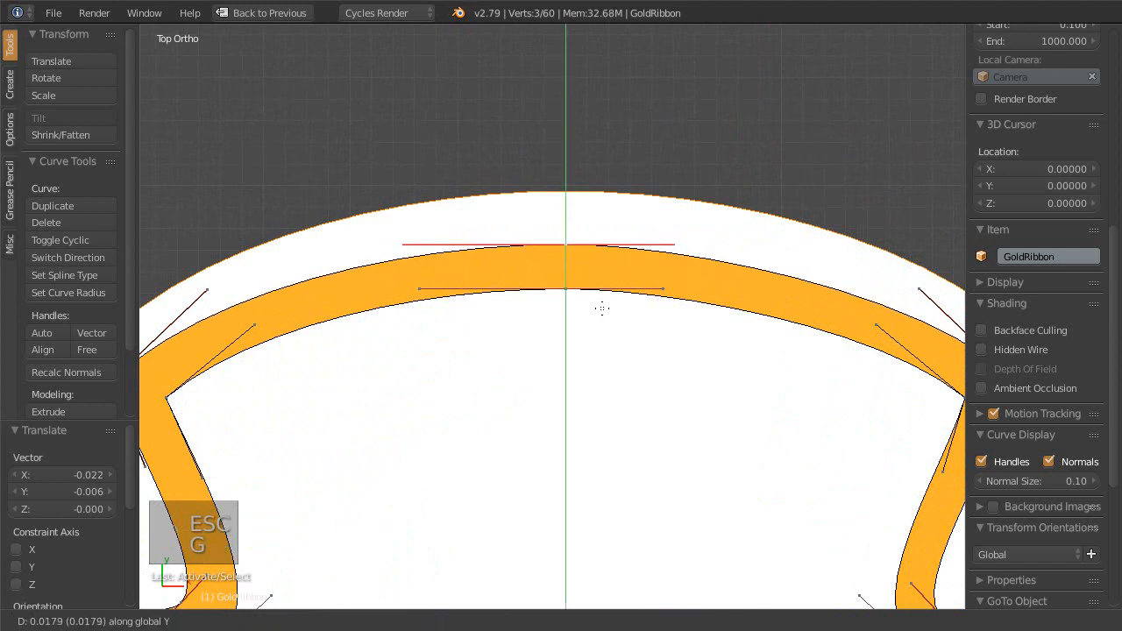
click(602, 308)
scroll(602, 307, down, 3)
key(Tab)
ctrl+middle_drag(556, 274, 560, 354)
shift+middle_drag(560, 354, 572, 115)
shift+middle_drag(550, 196, 546, 291)
shift+middle_drag(542, 251, 554, 273)
shift+middle_drag(523, 288, 505, 302)
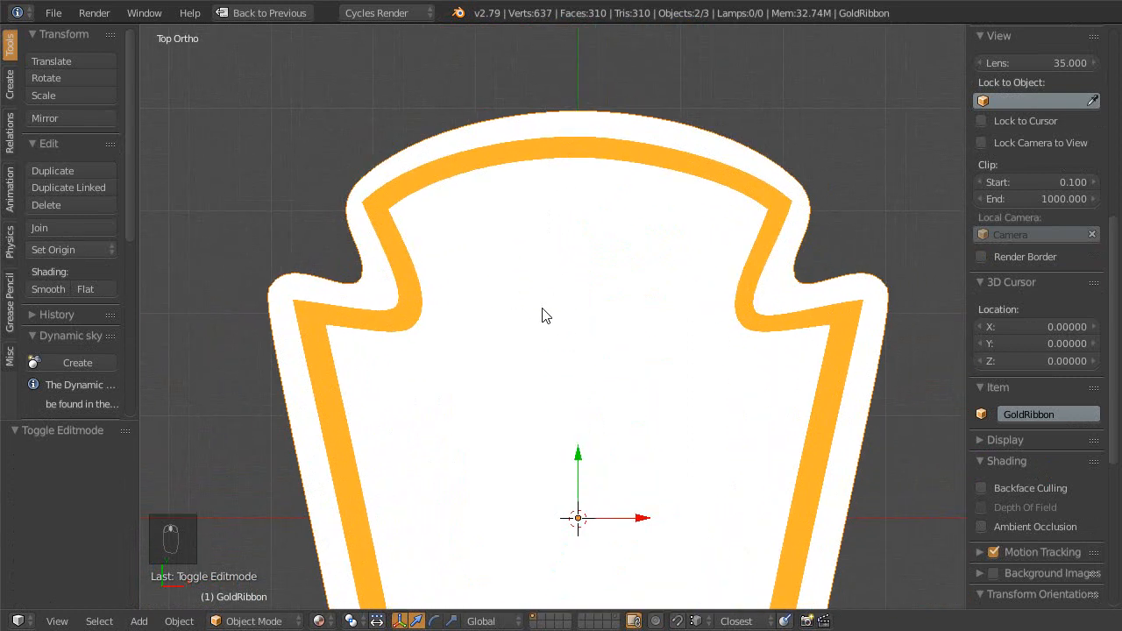
- Select all the right-side points of both GoldRibbon outlines, leaving out the centre-line points, and delete these vertices
key(Tab)
scroll(541, 316, down, 4)
shift+middle_drag(587, 318, 534, 260)
scroll(534, 260, up, 1)
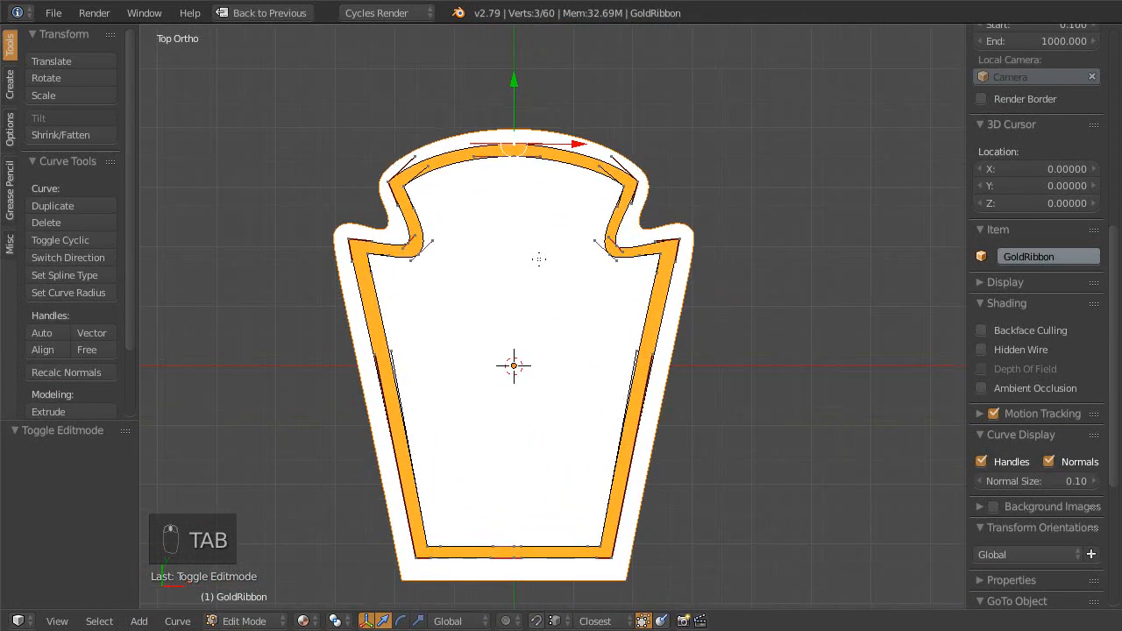
scroll(538, 259, up, 1)
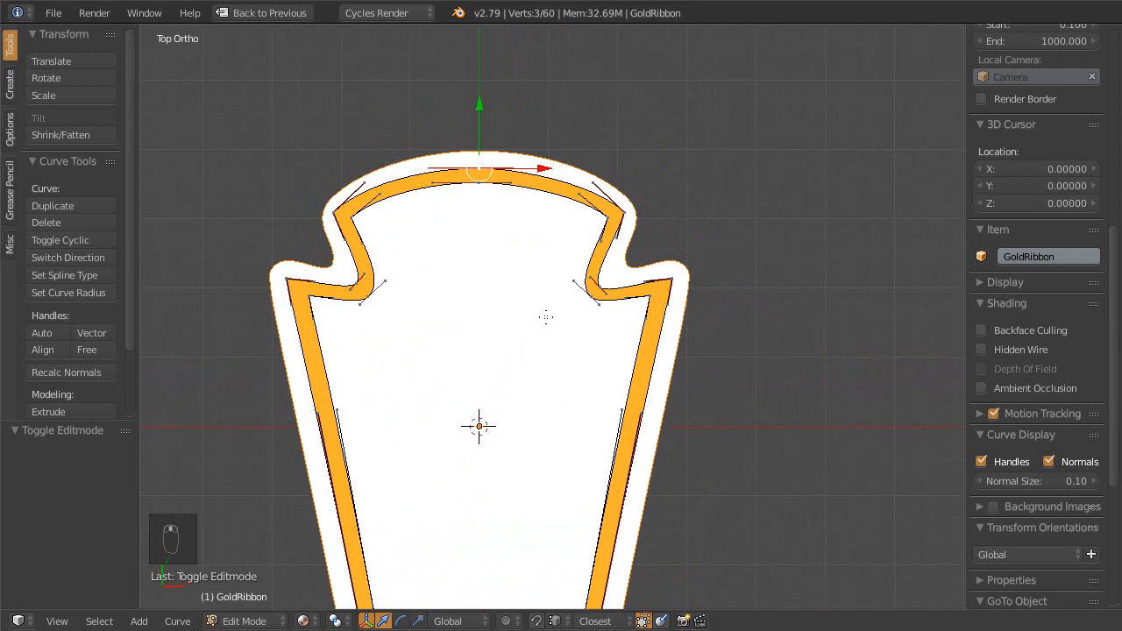
key(a)
key(a)
key(a)
key(a)
scroll(544, 324, down, 1)
shift+middle_drag(543, 326, 522, 243)
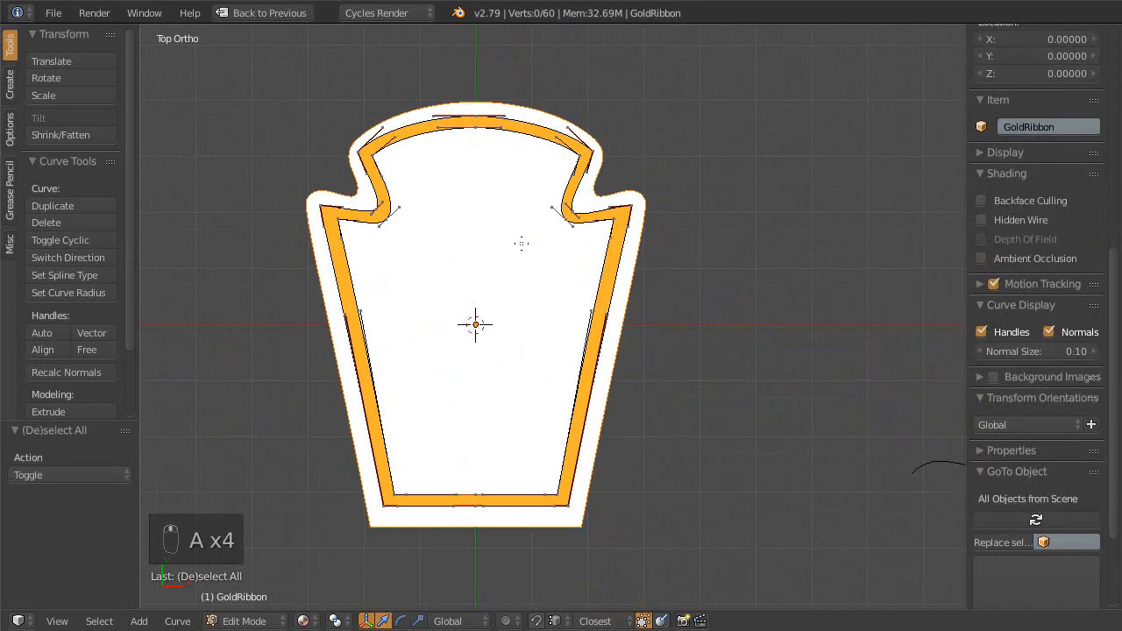
mouse_move(519, 480)
ctrl+mouse_down()
mouse_move(718, 318)
mouse_move(573, 85)
mouse_move(561, 92)
ctrl+mouse_up()
scroll(611, 266, up, 1)
shift+middle_drag(611, 266, 616, 243)
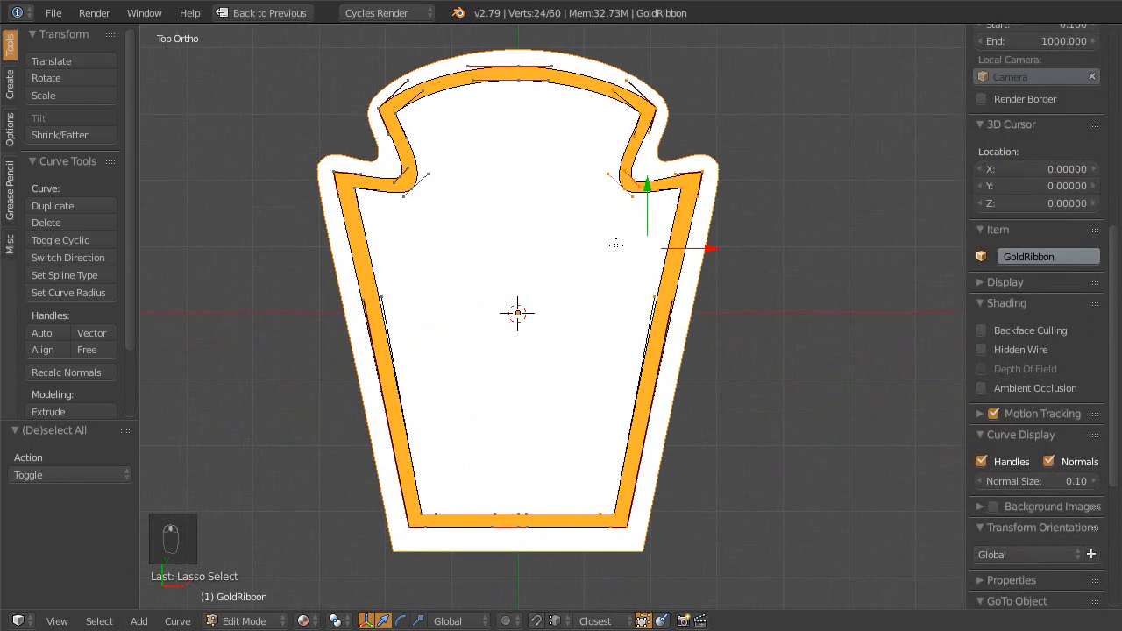
key(x)
click(587, 231)
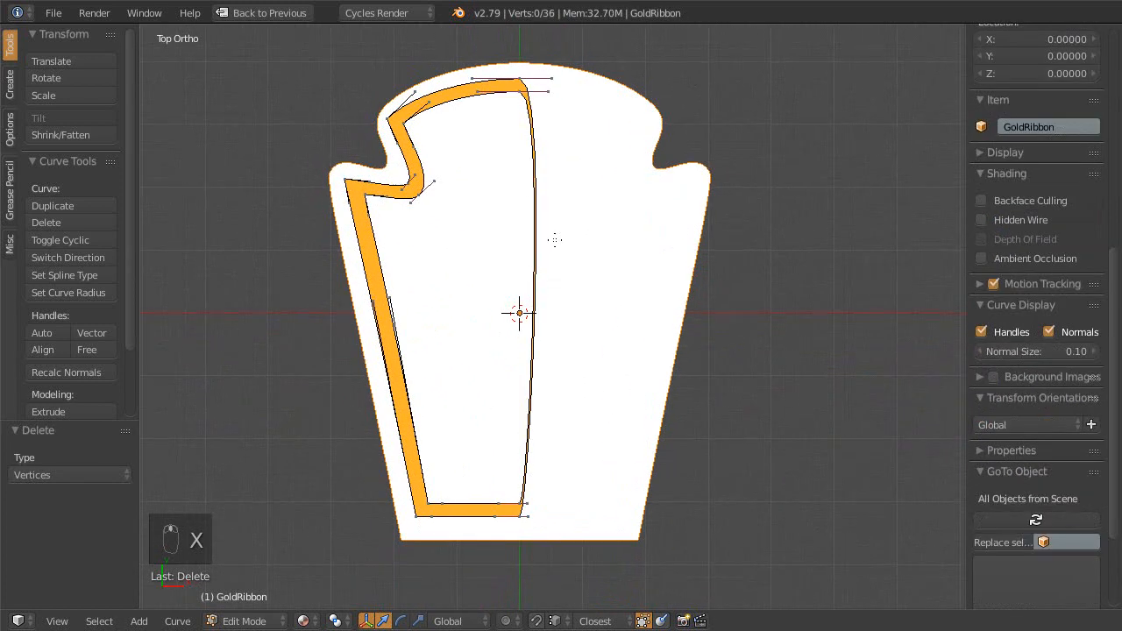
- Select the top and bottom centre points of both GoldRibbon outlines and delete the segments directly joining them
mouse_move(504, 41)
ctrl+mouse_down()
mouse_move(504, 548)
mouse_move(594, 403)
mouse_move(574, 247)
ctrl+mouse_up()
ctrl+drag(561, 92, 575, 128)
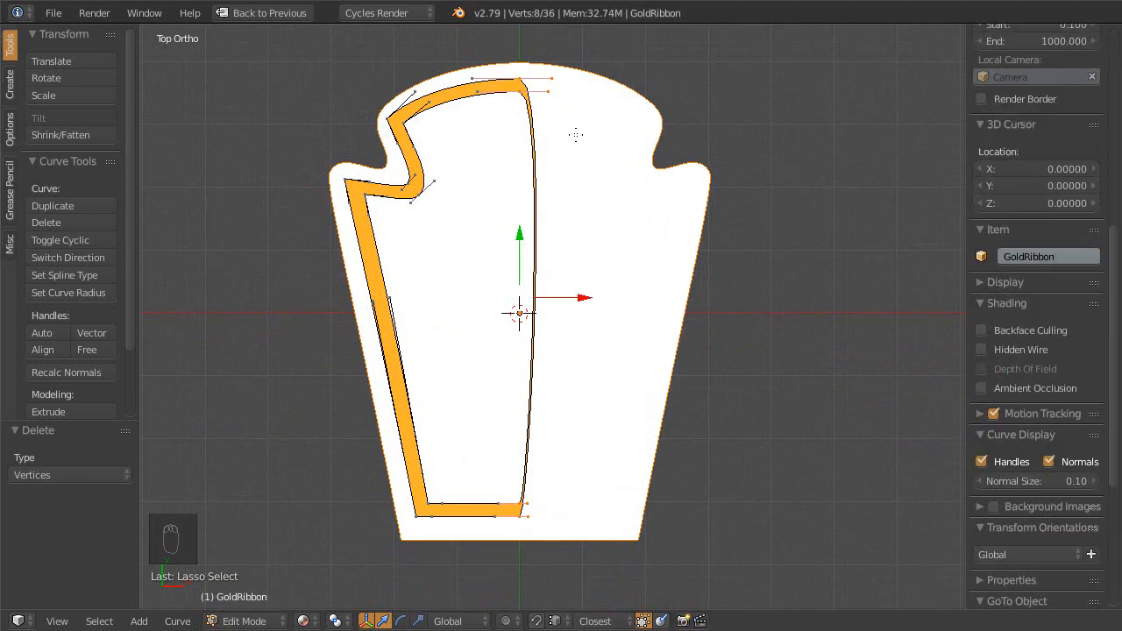
key(x)
click(522, 152)
shift+middle_drag(488, 218, 511, 221)
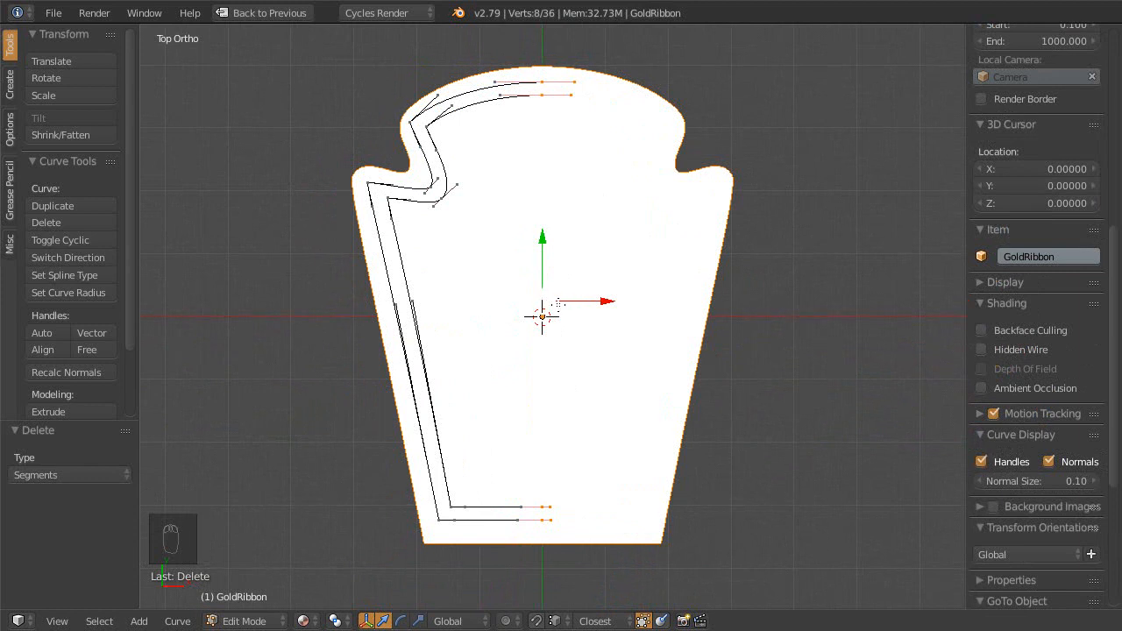
- Set the pivot point to the 3D cursor and reset the cursor to the world origin
key(period)
key(shift+c)
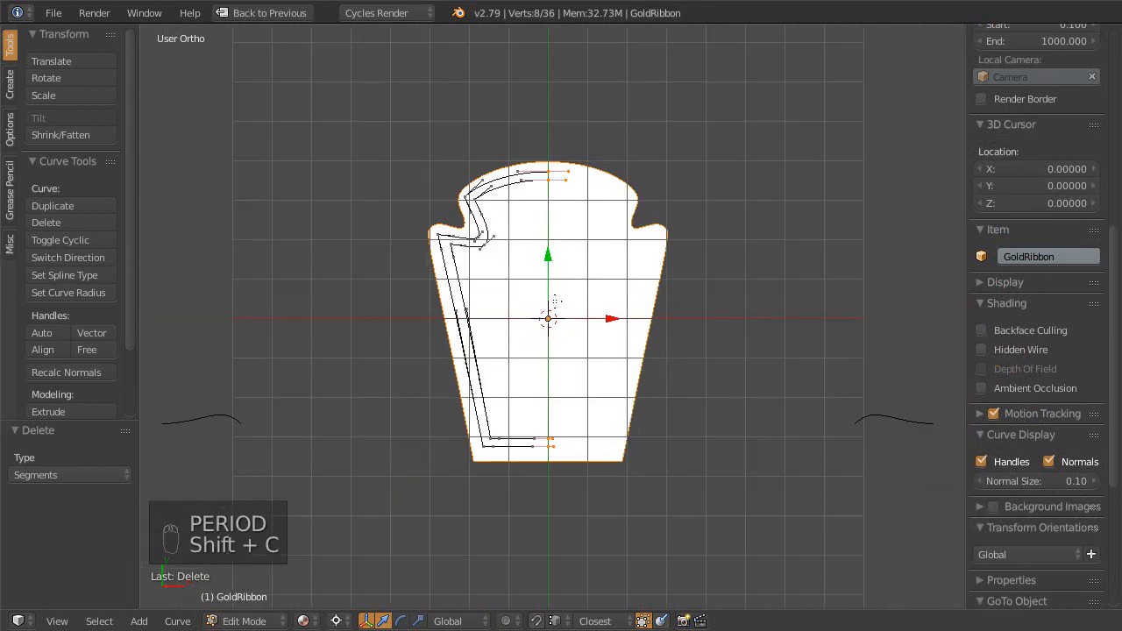
key(KP_Decimal)
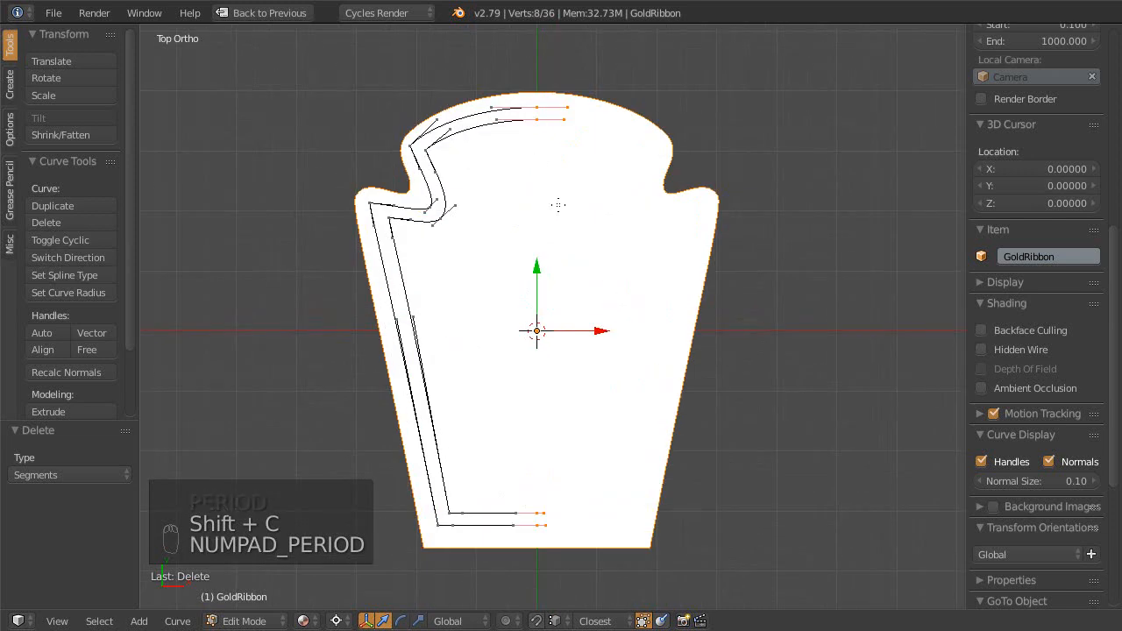
- Duplicate all remaining GoldRibbon points in place and mirror the copies along global X
key(a)
key(a)
key(a)
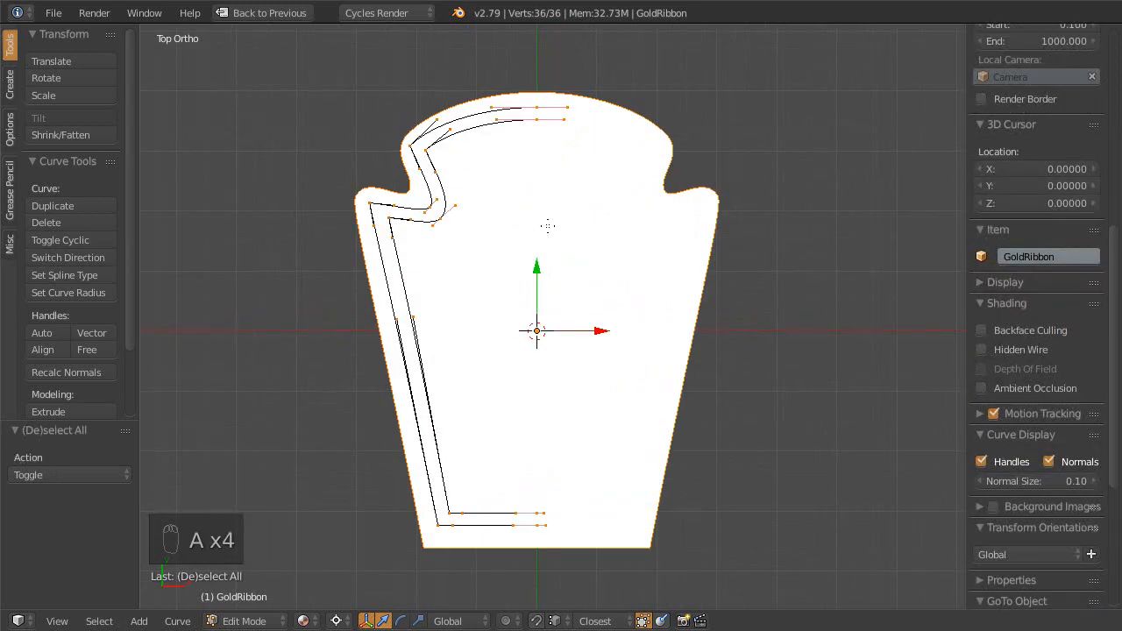
key(shift+d)
right_click(571, 203)
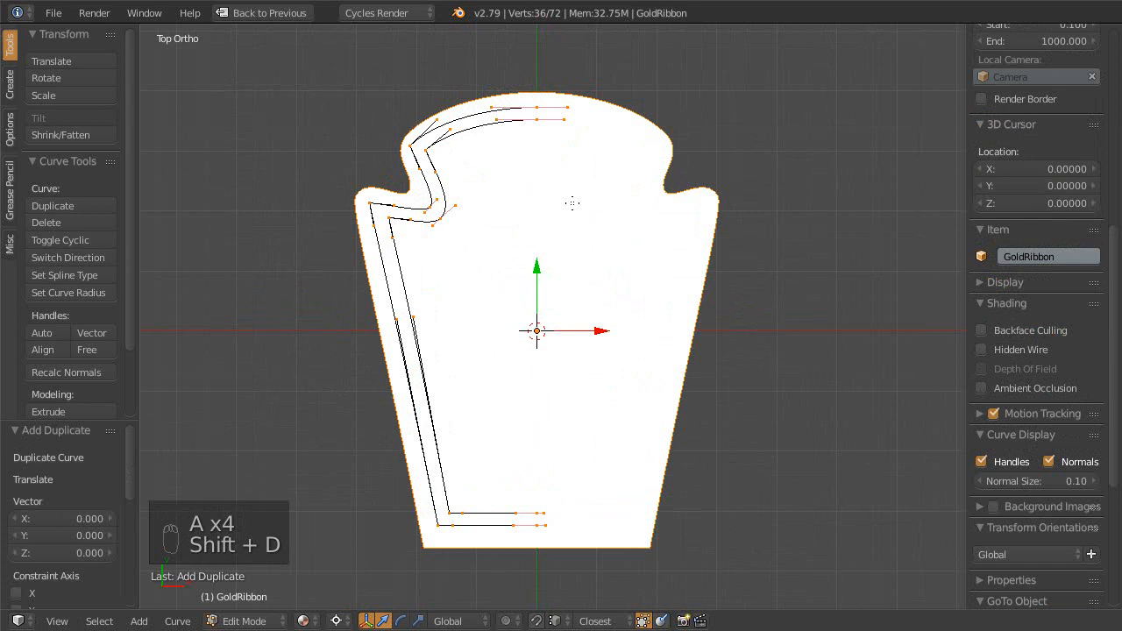
key(ctrl+m)
key(x)
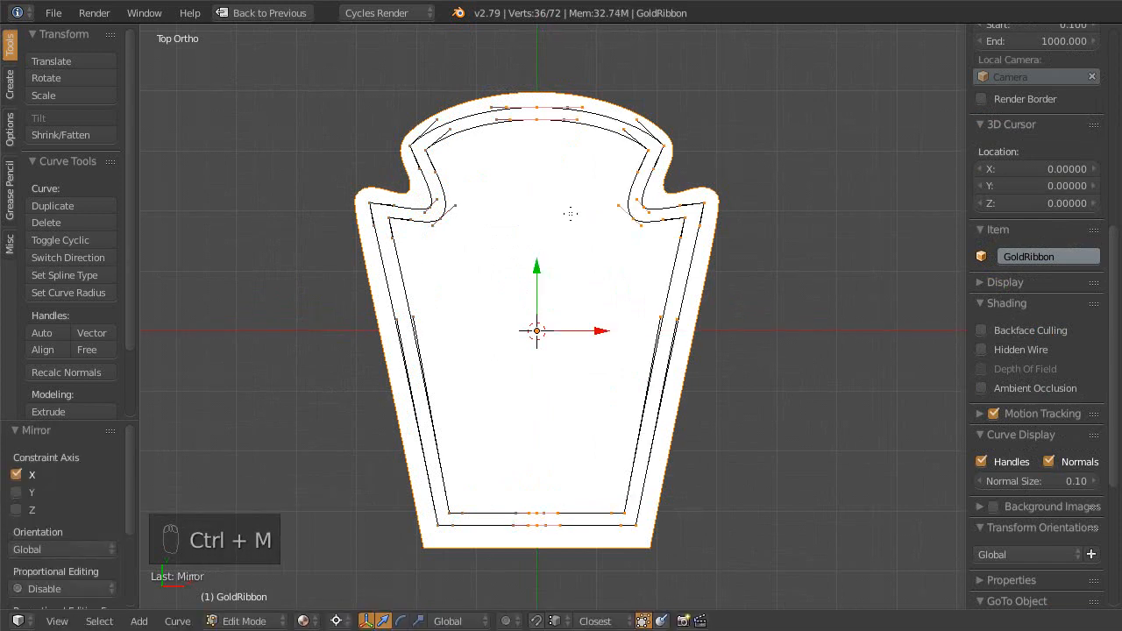
- Undo the last mirroring and duplication, and select only the left-side GoldRibbon points, leaving out the centre-line points
key(ctrl+z)
key(ctrl+z)
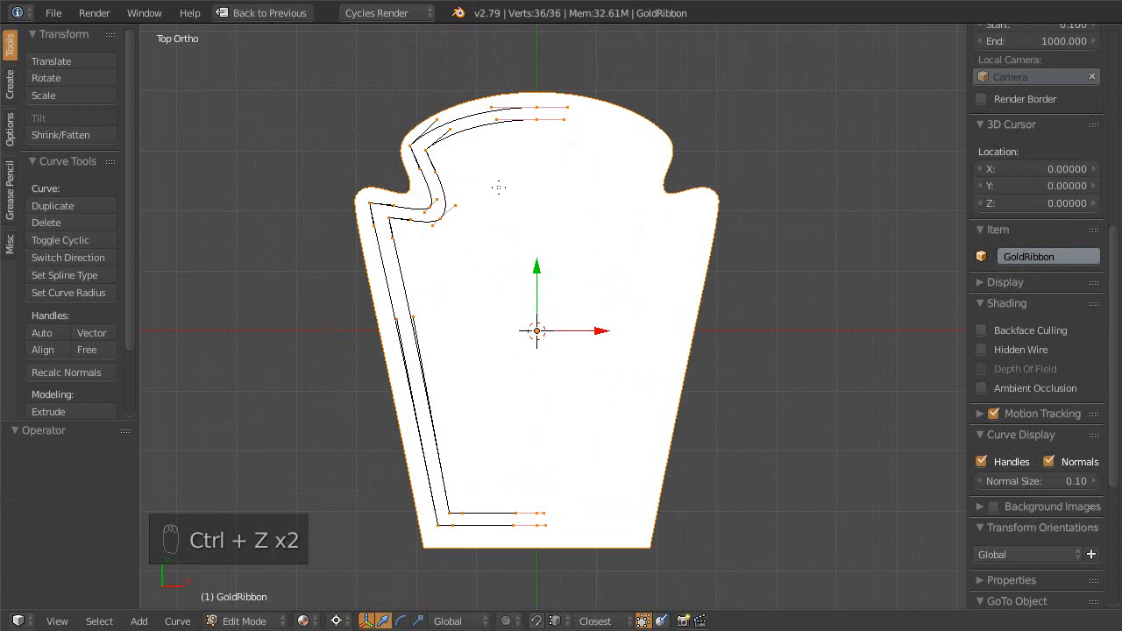
right_drag(437, 154, 502, 168)
right_click(503, 168)
key(Escape)
key(Escape)
key(Escape)
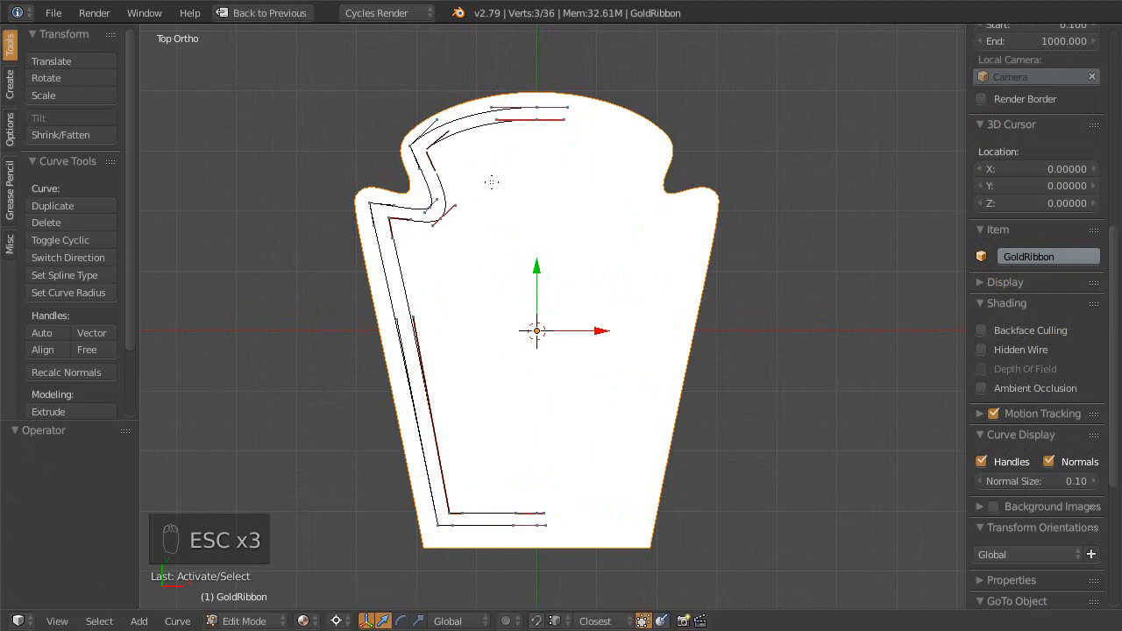
mouse_move(403, 80)
ctrl+mouse_down()
mouse_move(360, 518)
mouse_move(444, 553)
mouse_move(476, 175)
mouse_move(479, 241)
ctrl+mouse_up()
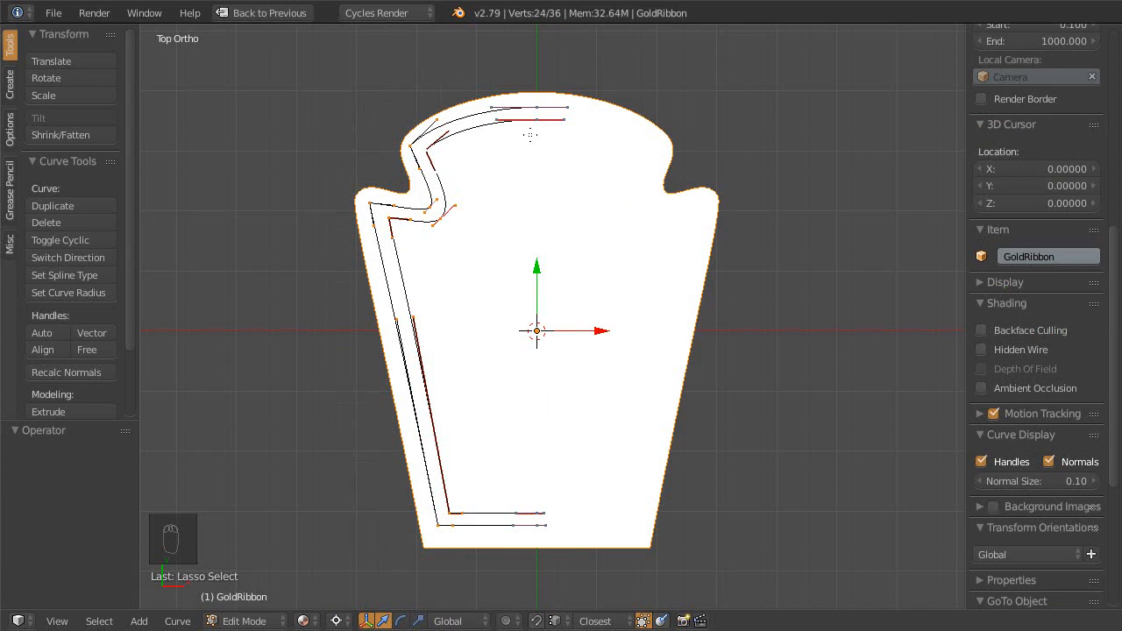
- Duplicate the selected left-side GoldRibbon points in place and mirror the copies along X
key(shift+d)
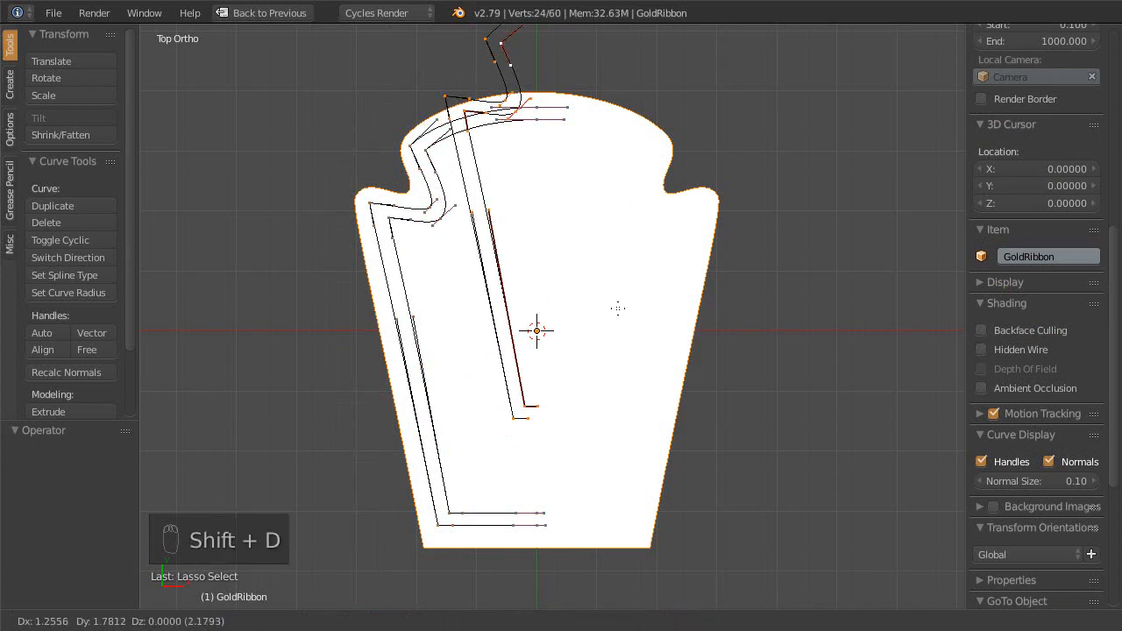
right_click(614, 313)
key(ctrl+m)
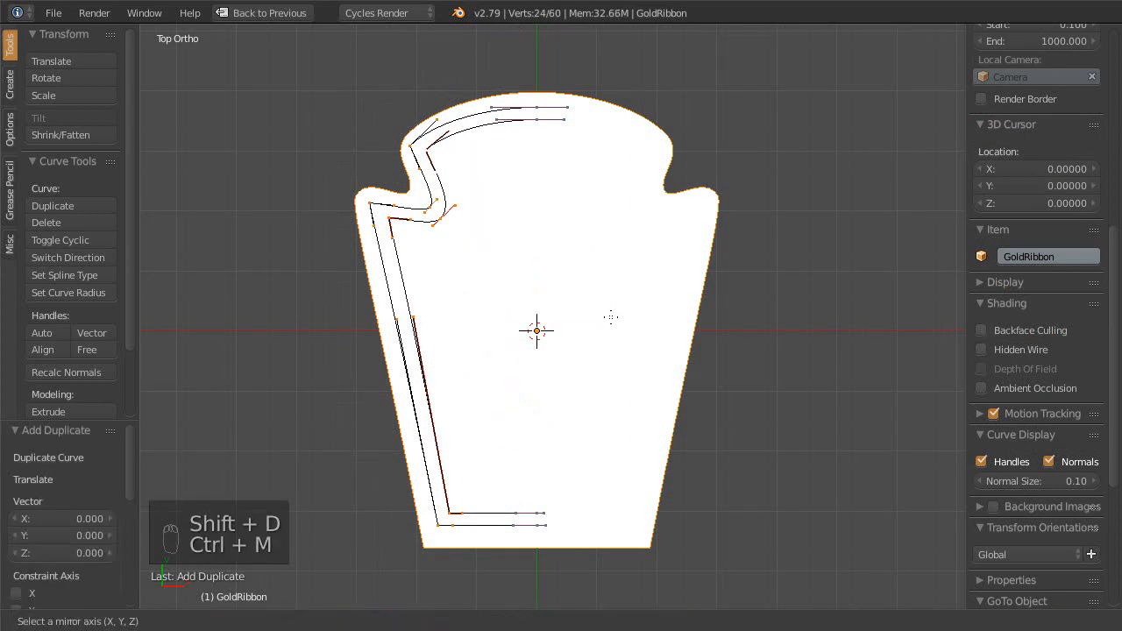
key(x)
- Join the mirrored halves of the inner and outer GoldRibbon outlines with segments at the top and bottom, closing both outlines
right_click(623, 123)
shift+right_click(660, 143)
key(f)
right_click(545, 128)
shift+right_click(644, 150)
key(f)
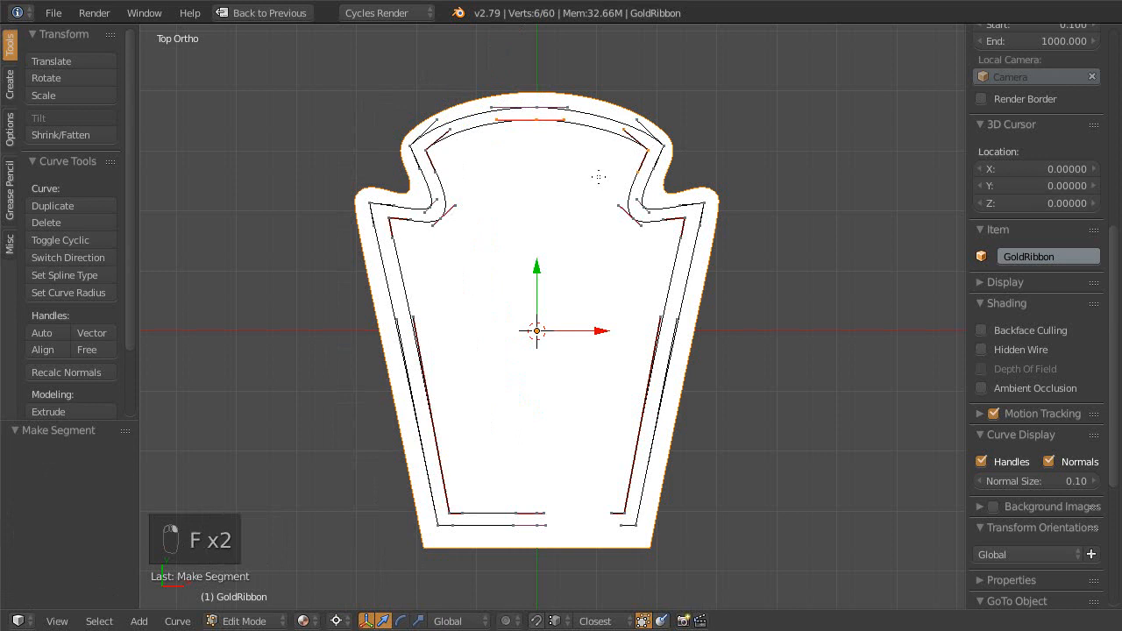
right_click(547, 505)
key(f)
right_click(540, 524)
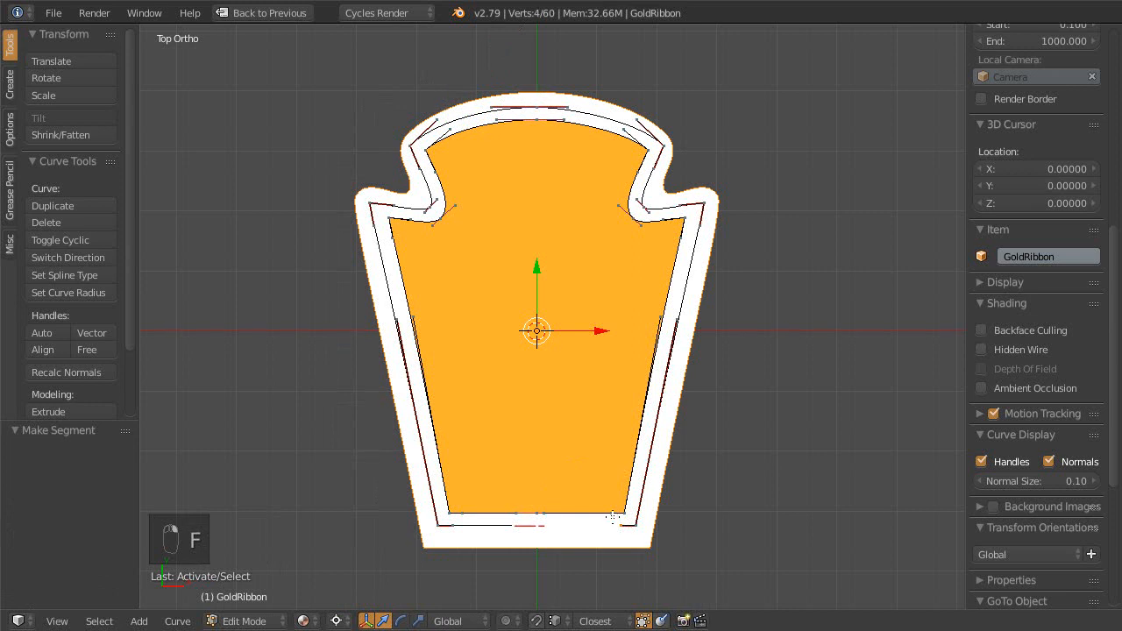
key(f)
scroll(559, 280, down, 1)
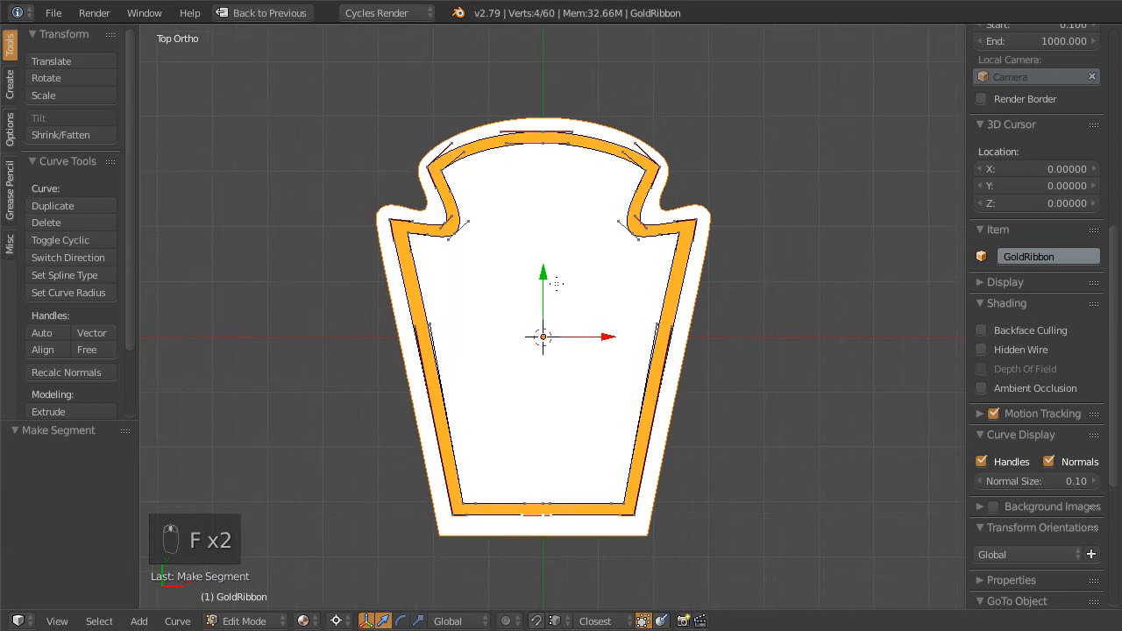
- Leave edit mode on the GoldRibbon and save the file
key(ctrl+s)
click(557, 291)
shift+middle_drag(536, 289, 542, 327)
key(Tab)
mouse_move(543, 329)
shift+middle_down()
mouse_move(551, 338)
mouse_move(562, 330)
shift+middle_up()
shift+middle_drag(479, 274, 570, 281)
shift+middle_drag(557, 288, 520, 284)
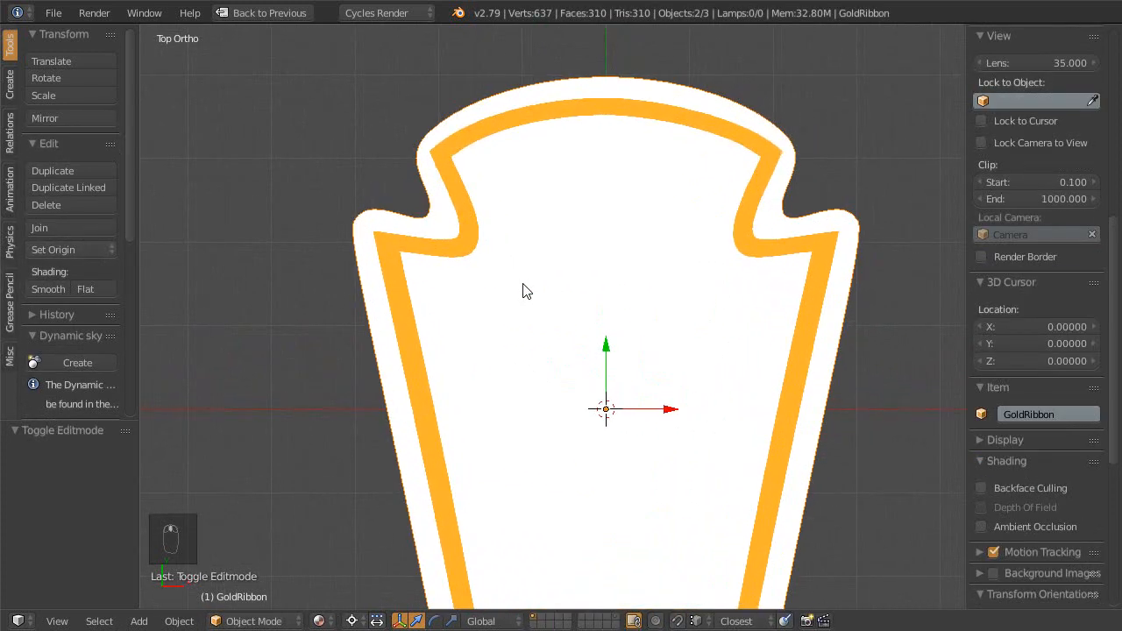
key(ctrl+s)
- Switch the viewport to wireframe, select the GoldRibbon object and duplicate it in place
right_click(462, 255)
key(Escape)
key(Escape)
key(Escape)
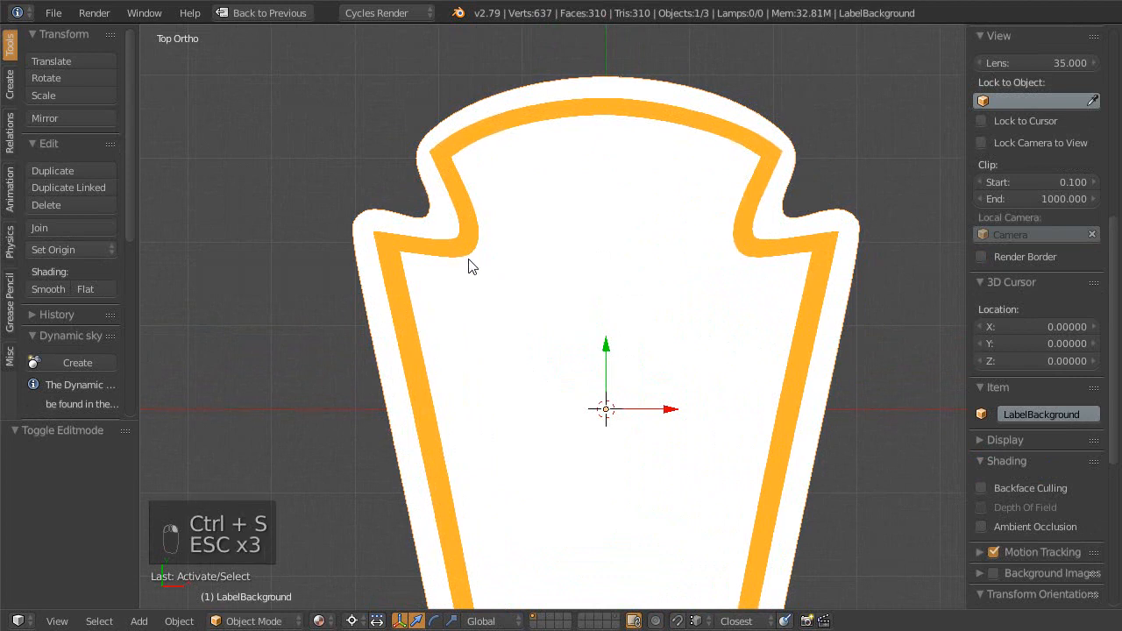
key(z)
right_click(465, 260)
key(Escape)
key(Escape)
key(Escape)
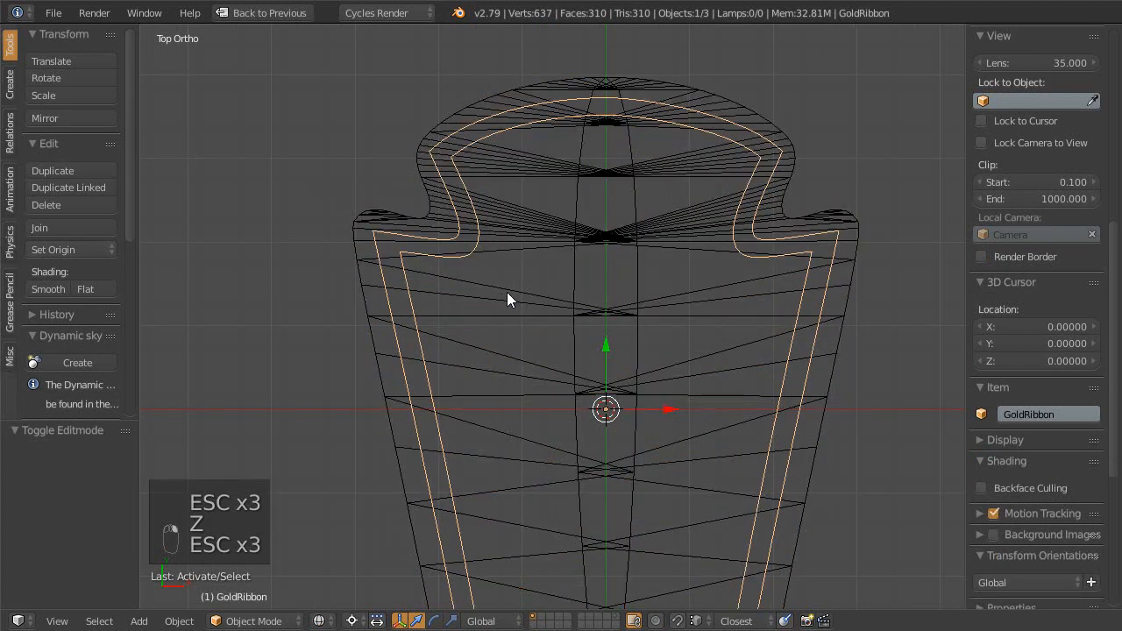
key(shift+d)
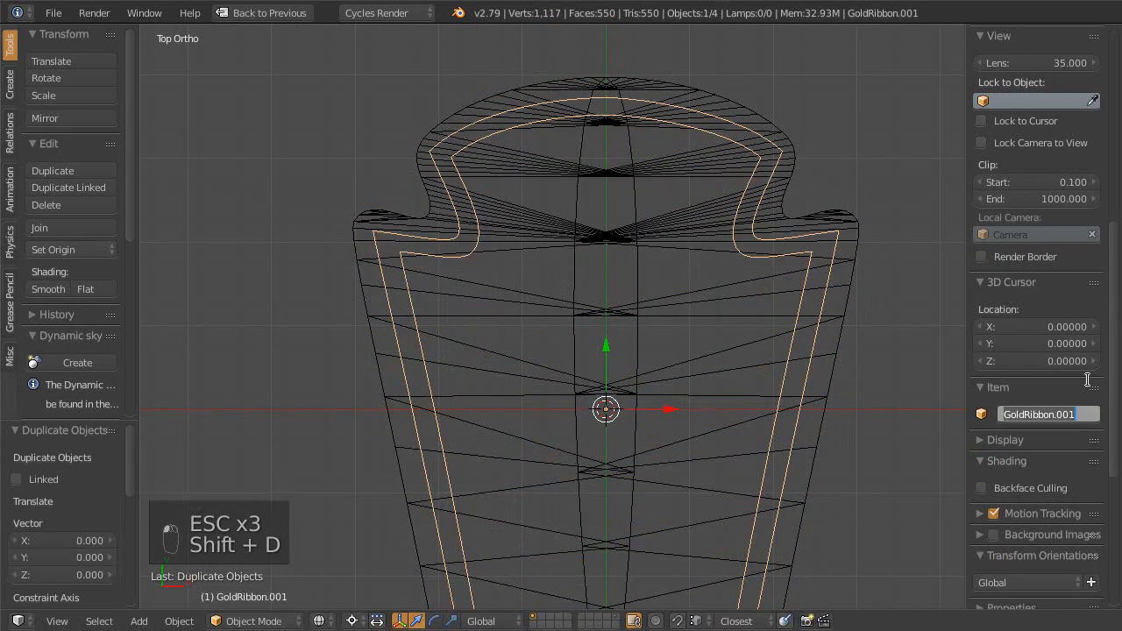
- Rename the duplicated ribbon object as GreenRibbon
double_click(1086, 414)
key(BackSpace)
key(BackSpace)
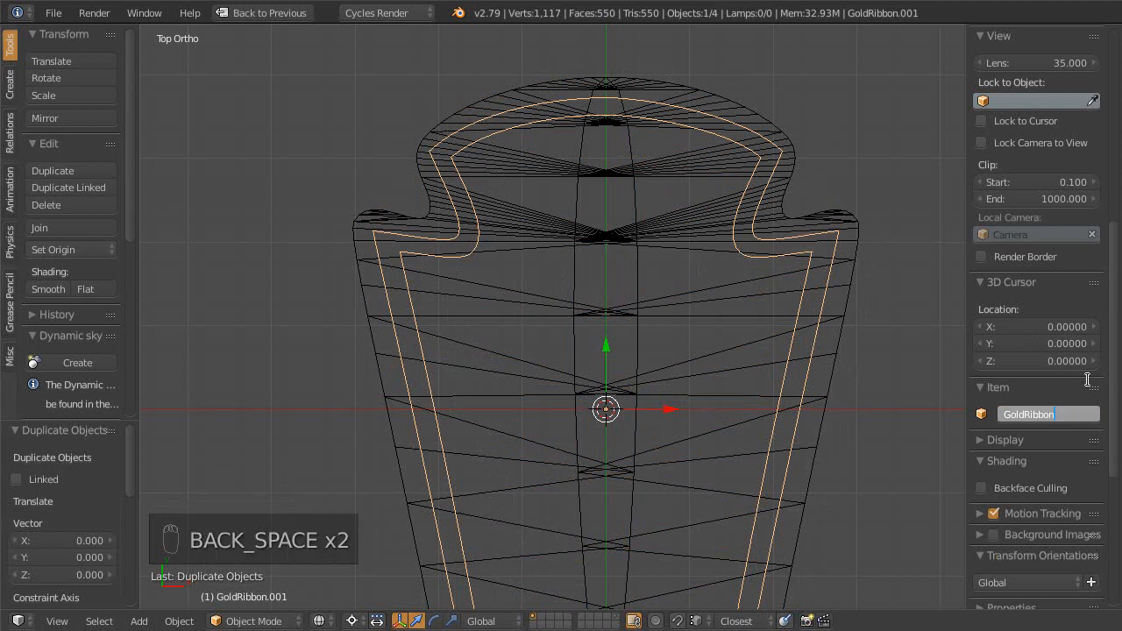
key(Left)
key(Left)
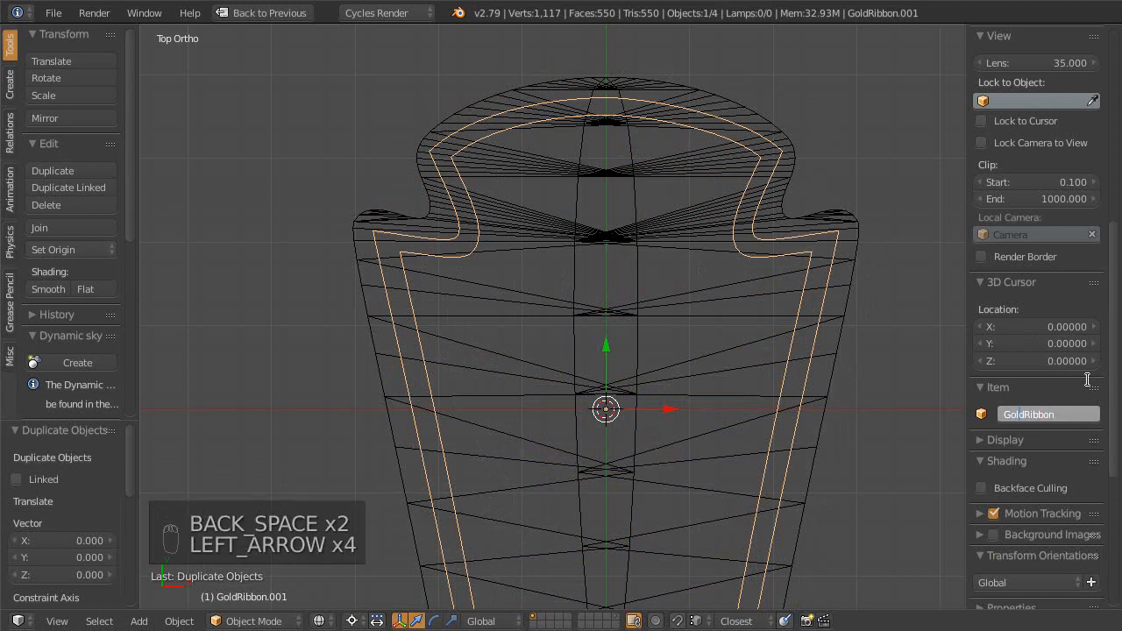
key(BackSpace)
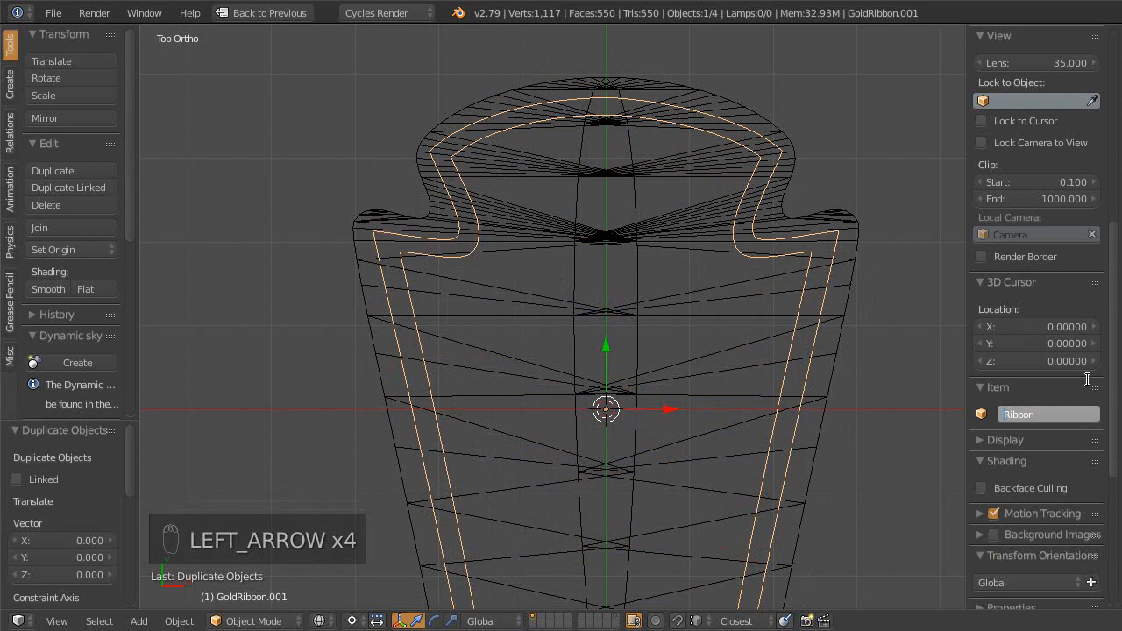
text(reen)
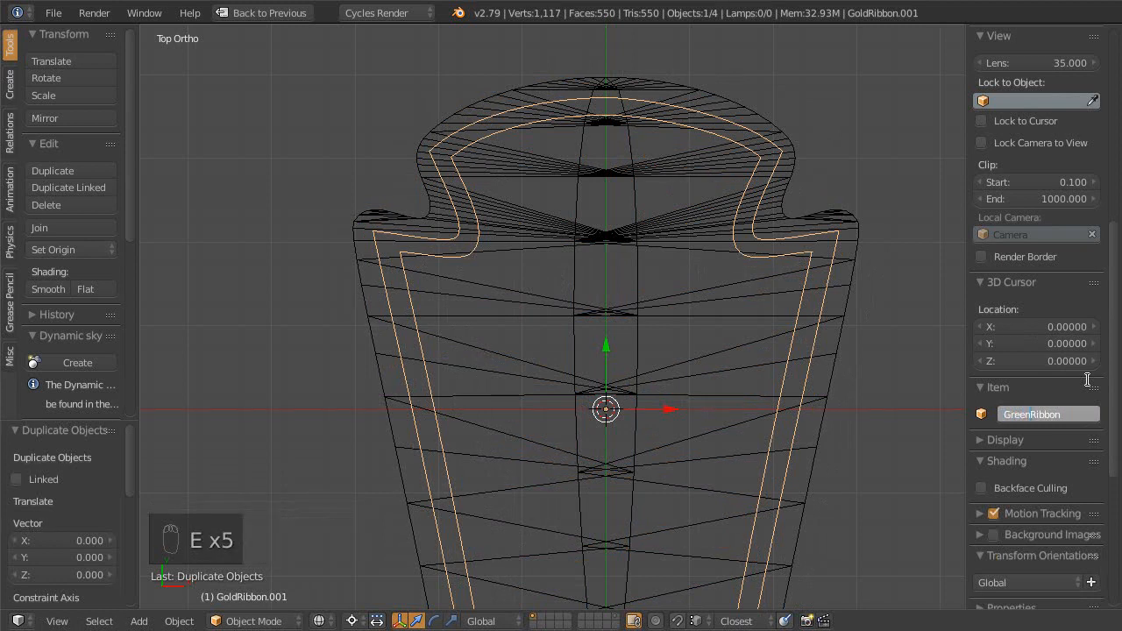
key(Return)
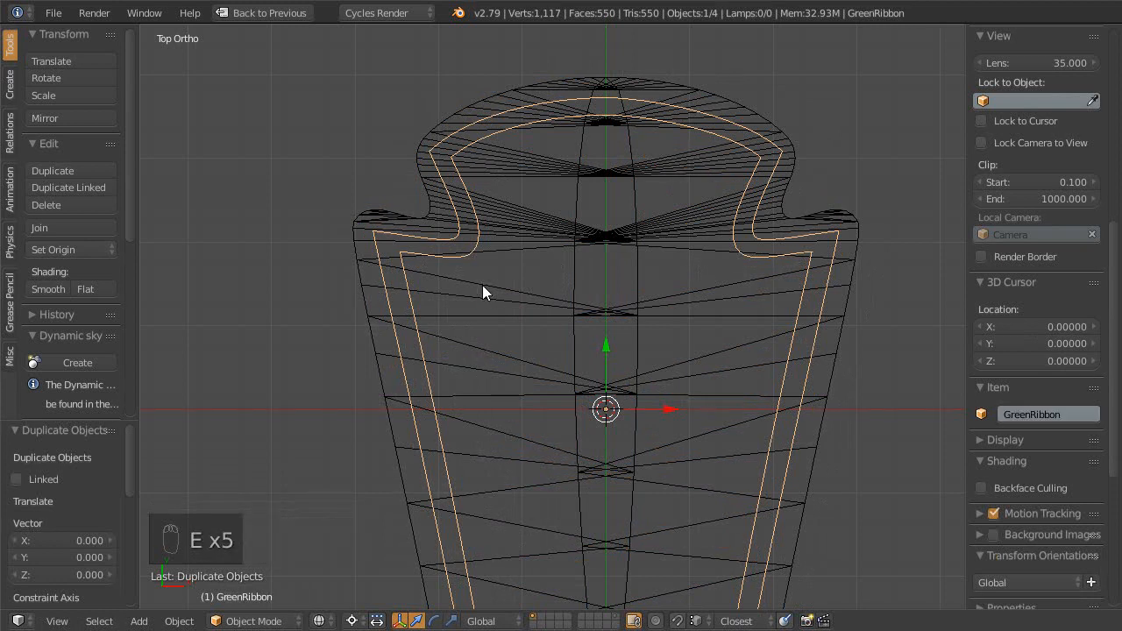
- In edit mode, select all right-side points of both GreenRibbon outlines except the centre-line points and delete these vertices
key(Tab)
scroll(539, 211, down, 2)
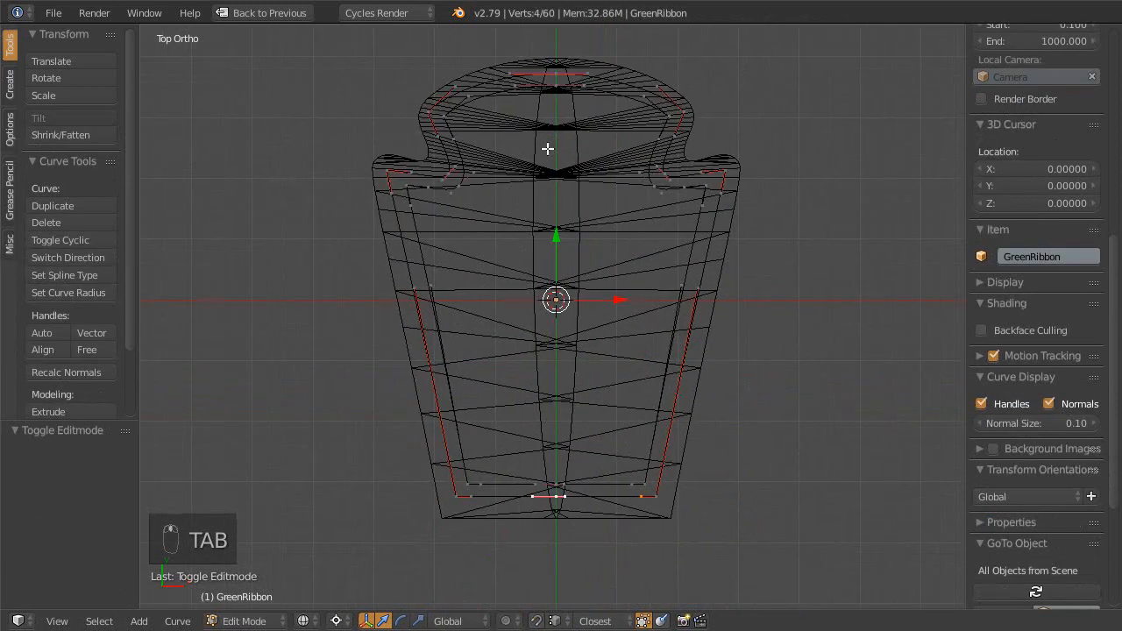
shift+middle_drag(534, 149, 531, 164)
mouse_move(628, 85)
ctrl+mouse_down()
mouse_move(588, 405)
mouse_move(641, 518)
mouse_move(676, 518)
mouse_move(673, 527)
ctrl+mouse_up()
key(a)
key(a)
key(a)
key(a)
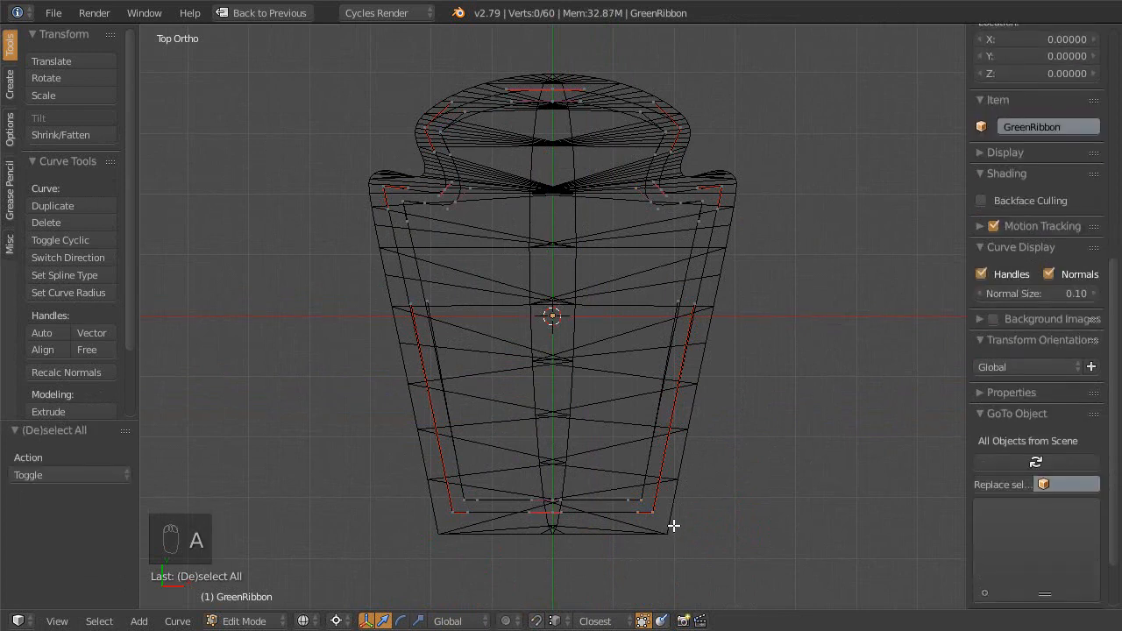
mouse_move(633, 63)
ctrl+mouse_down()
mouse_move(619, 501)
mouse_move(691, 333)
mouse_move(692, 228)
ctrl+mouse_up()
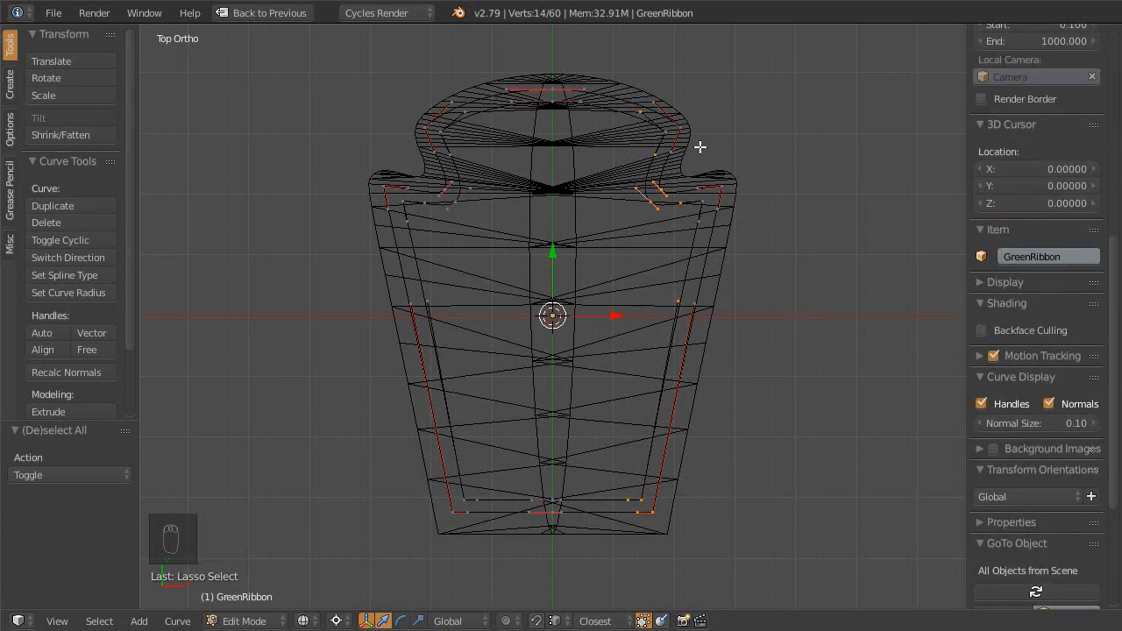
mouse_move(656, 78)
ctrl+mouse_down()
mouse_move(608, 218)
mouse_move(821, 120)
mouse_move(801, 139)
ctrl+mouse_up()
key(x)
click(668, 201)
shift+middle_drag(644, 234, 696, 248)
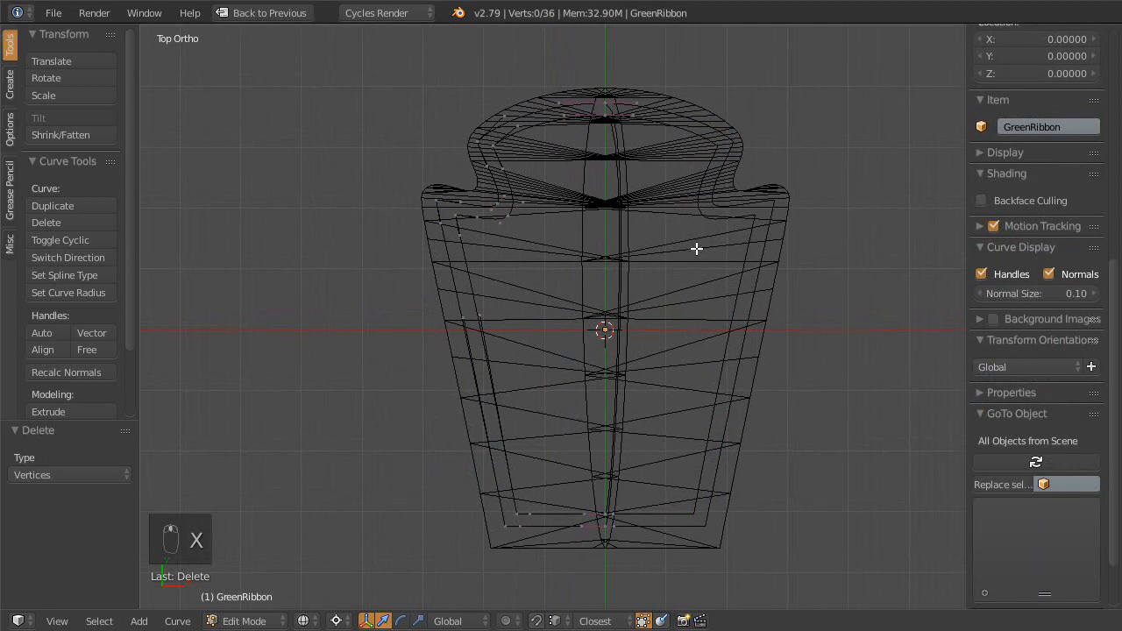
- Select the top and bottom centre points of both GreenRibbon outlines, delete the segments directly joining them, and save the file
mouse_move(591, 76)
ctrl+mouse_down()
mouse_move(596, 508)
mouse_move(681, 271)
mouse_move(653, 86)
ctrl+mouse_up()
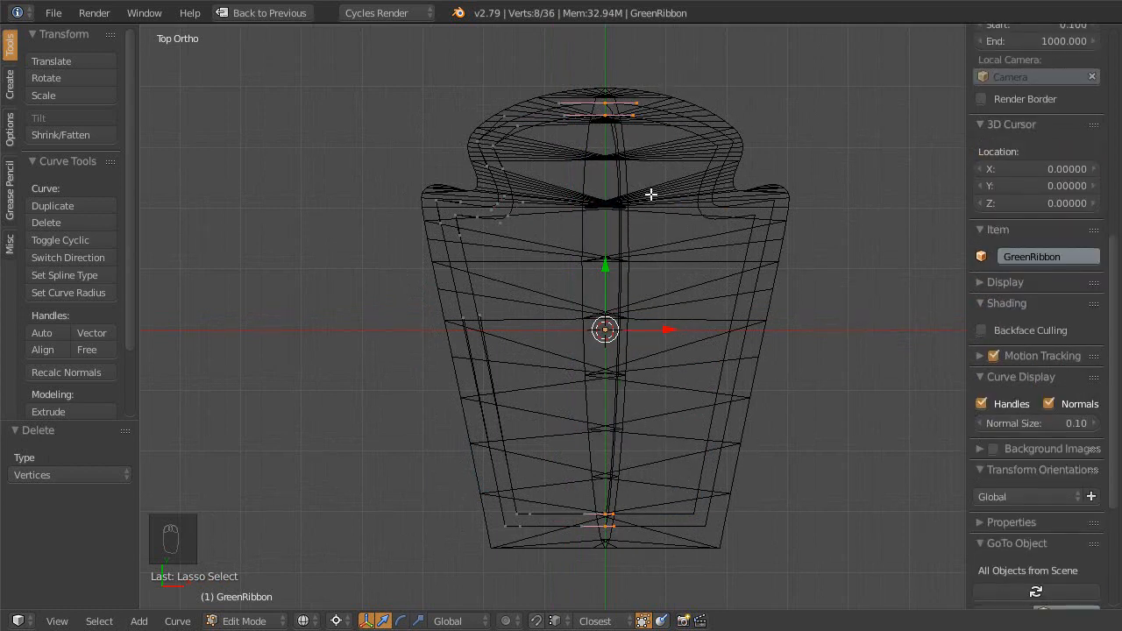
shift+middle_drag(651, 192, 658, 190)
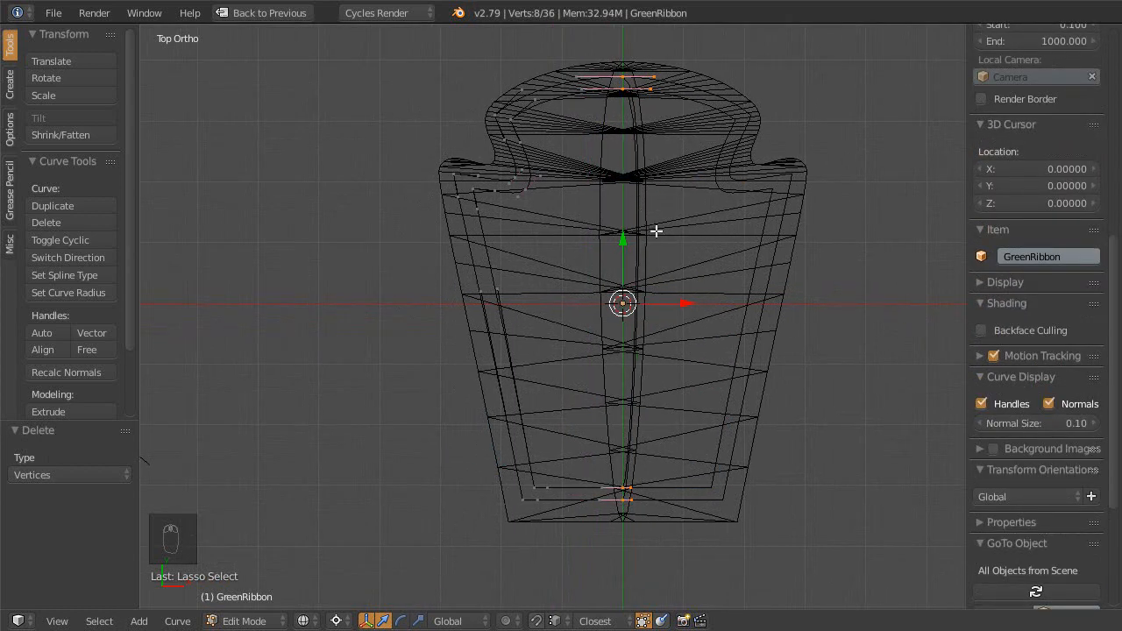
key(x)
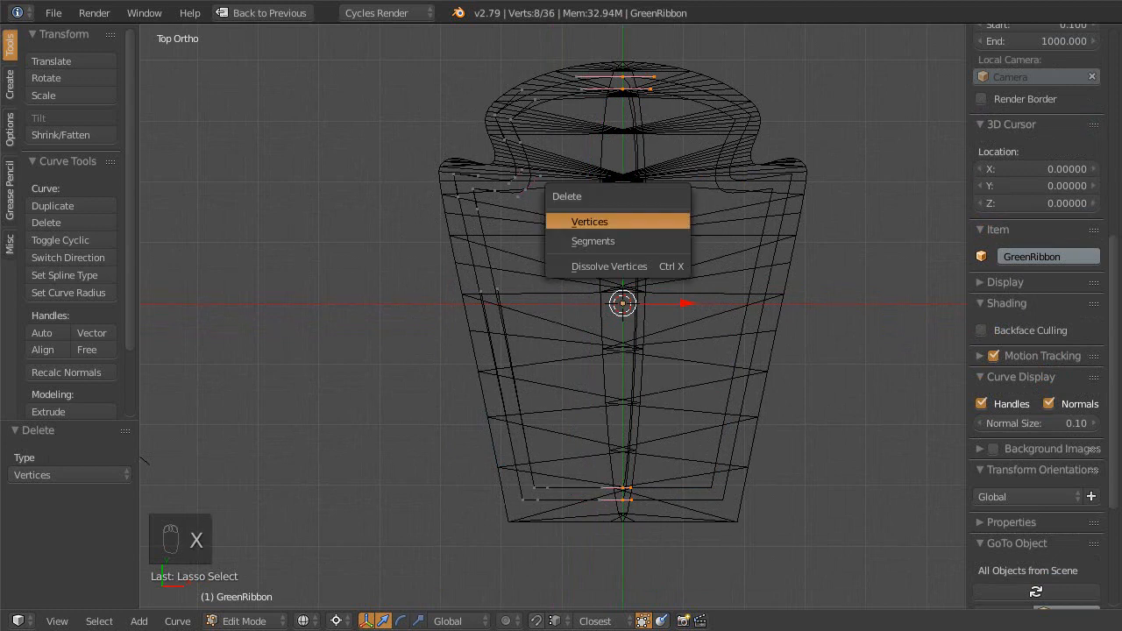
click(631, 240)
shift+middle_drag(639, 233, 607, 279)
shift+middle_drag(607, 279, 598, 321)
key(ctrl+s)
shift+middle_drag(606, 259, 631, 312)
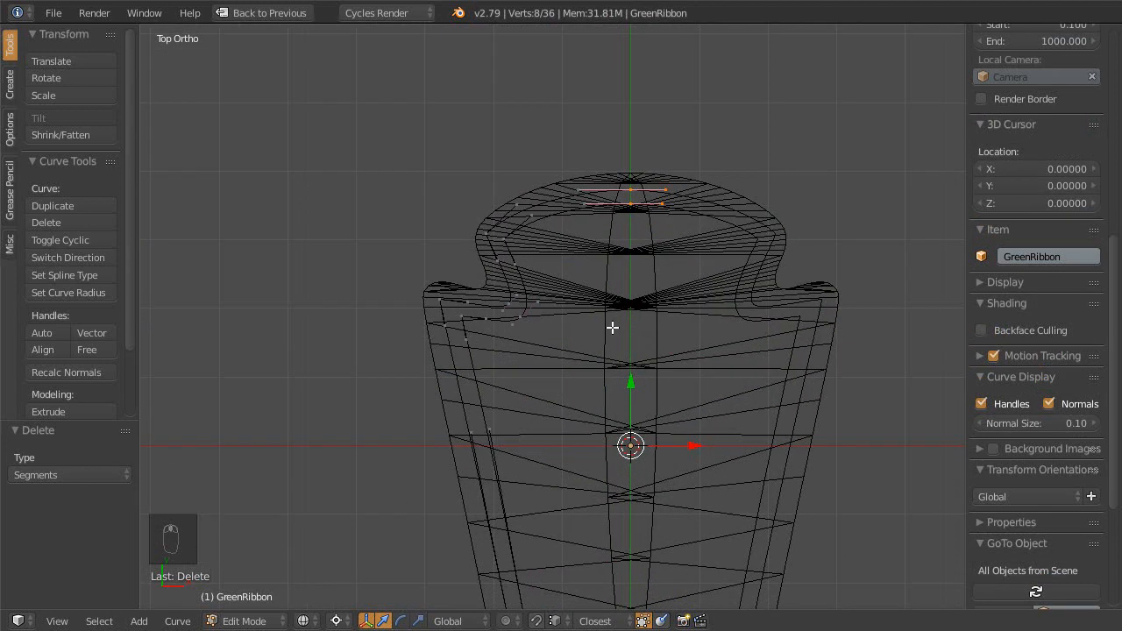
- Set the pivot point to the 3D cursor and scale all GreenRibbon points along X by about 0.802
key(period)
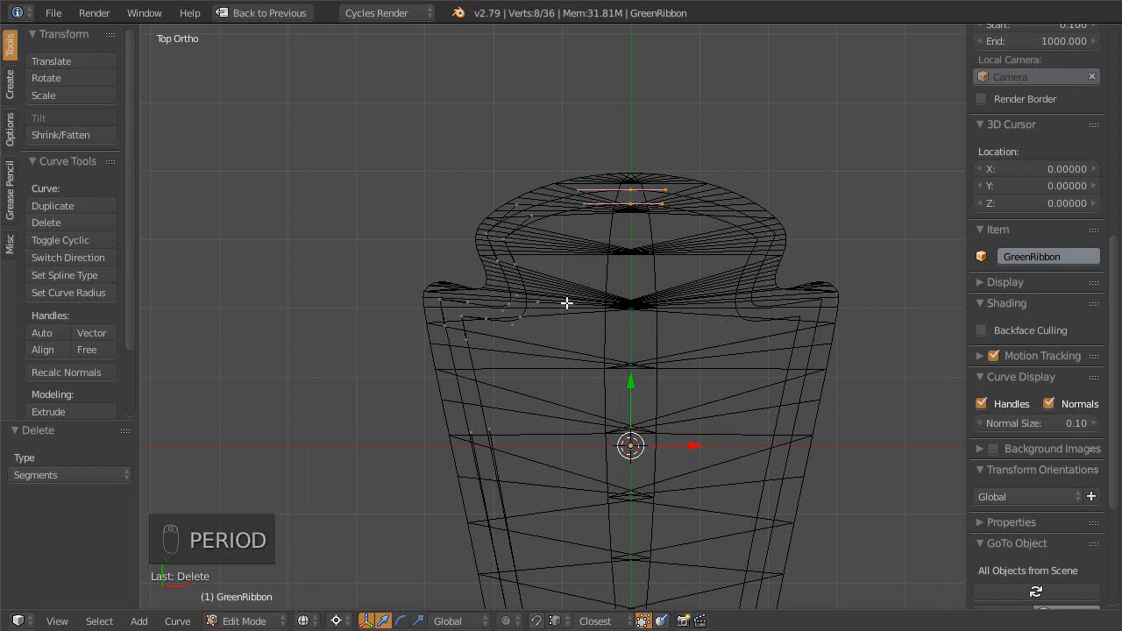
key(s)
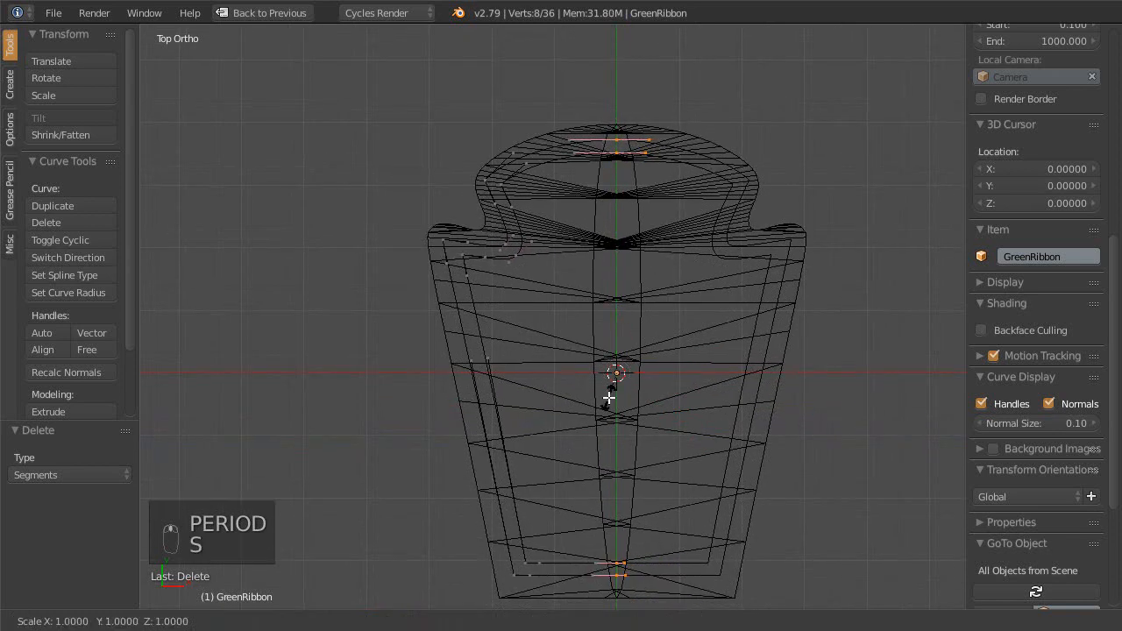
key(x)
right_click(637, 404)
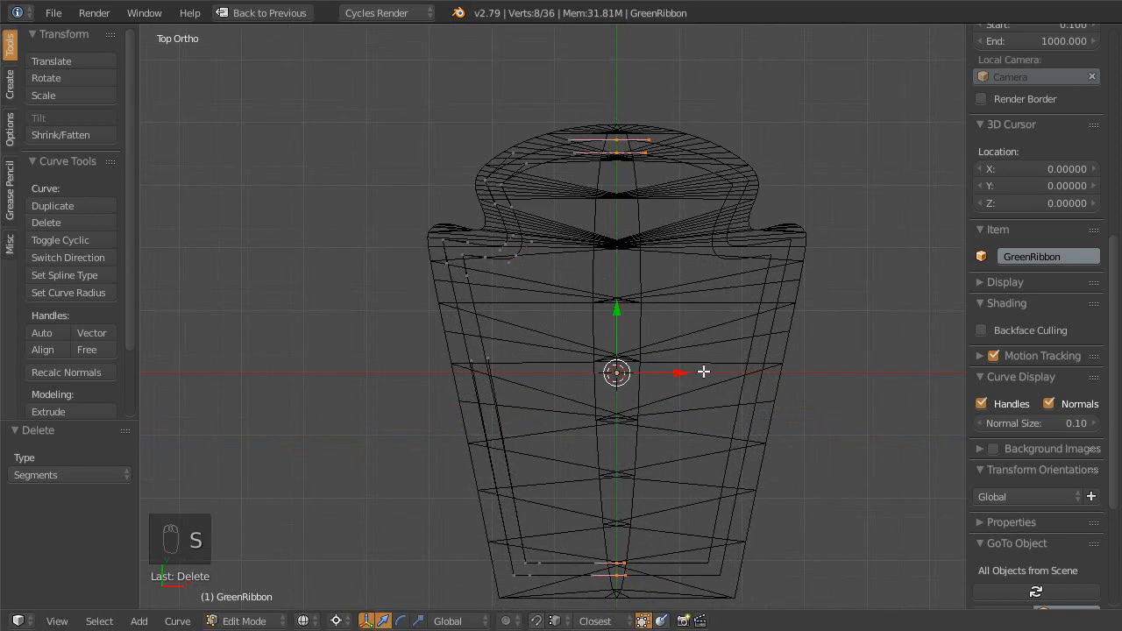
key(a)
key(a)
key(a)
key(s)
key(x)
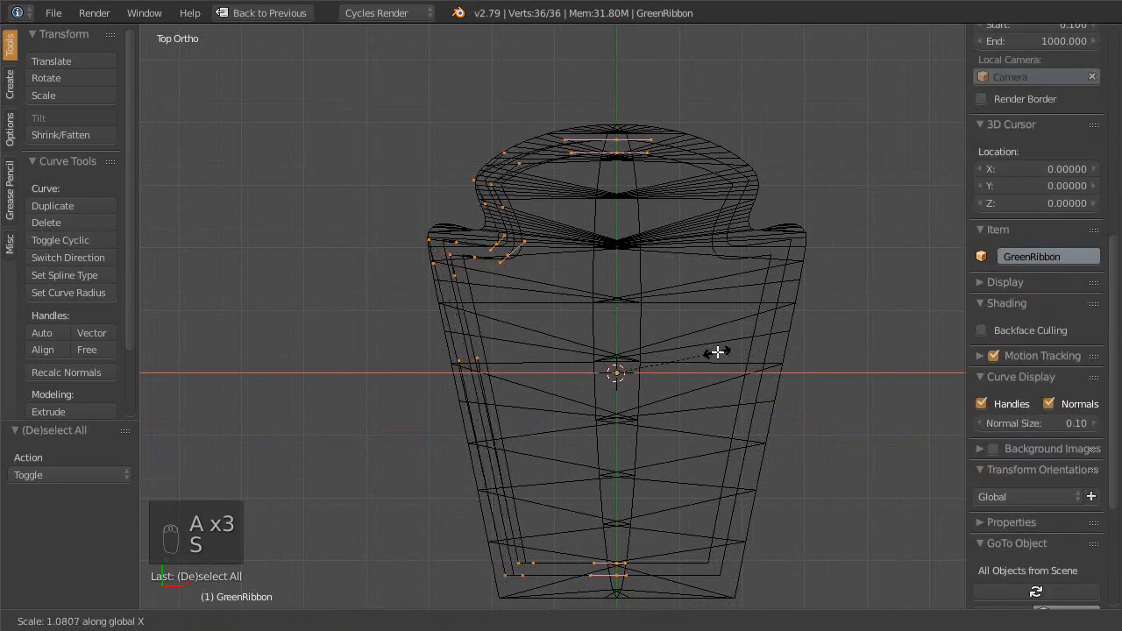
click(696, 350)
key(s)
key(x)
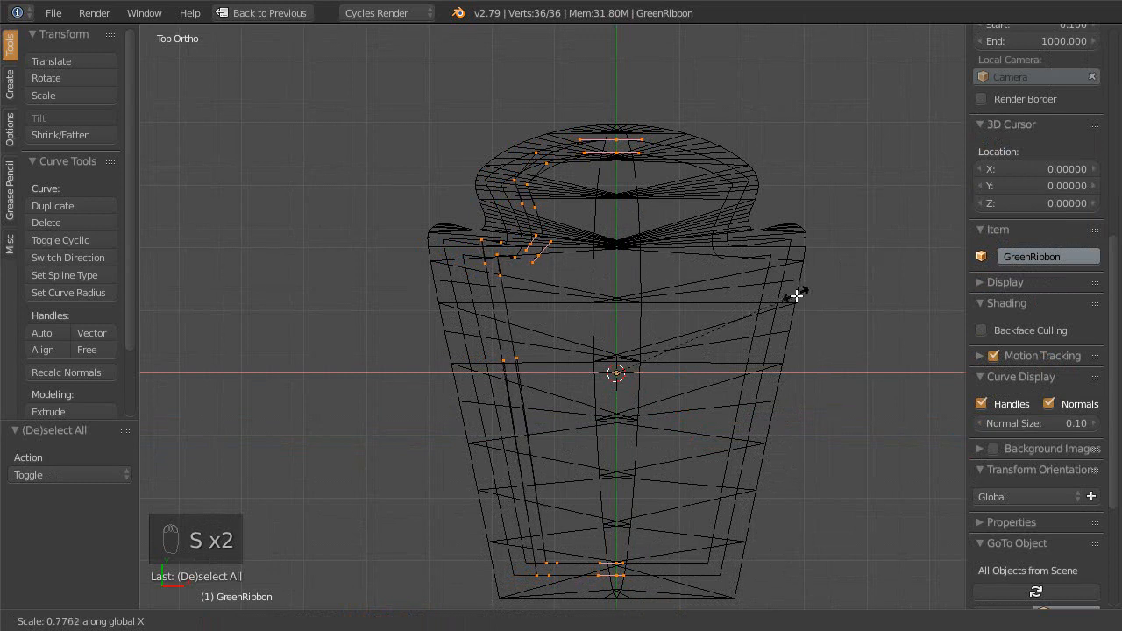
click(860, 277)
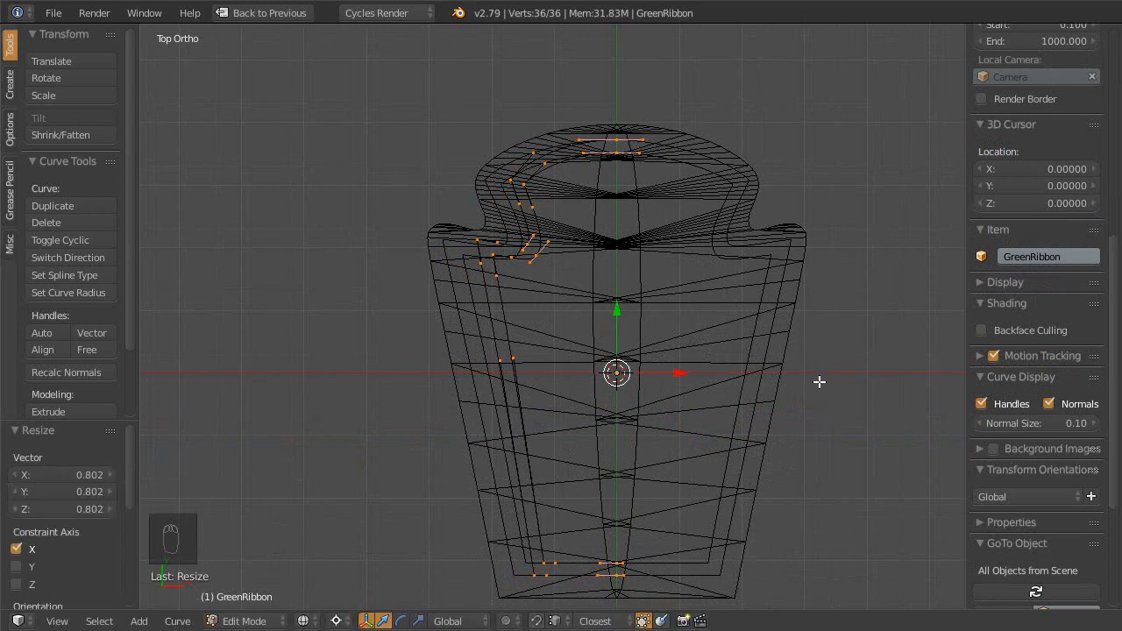
- Scale all GreenRibbon points along Y by about 0.897
key(s)
key(y)
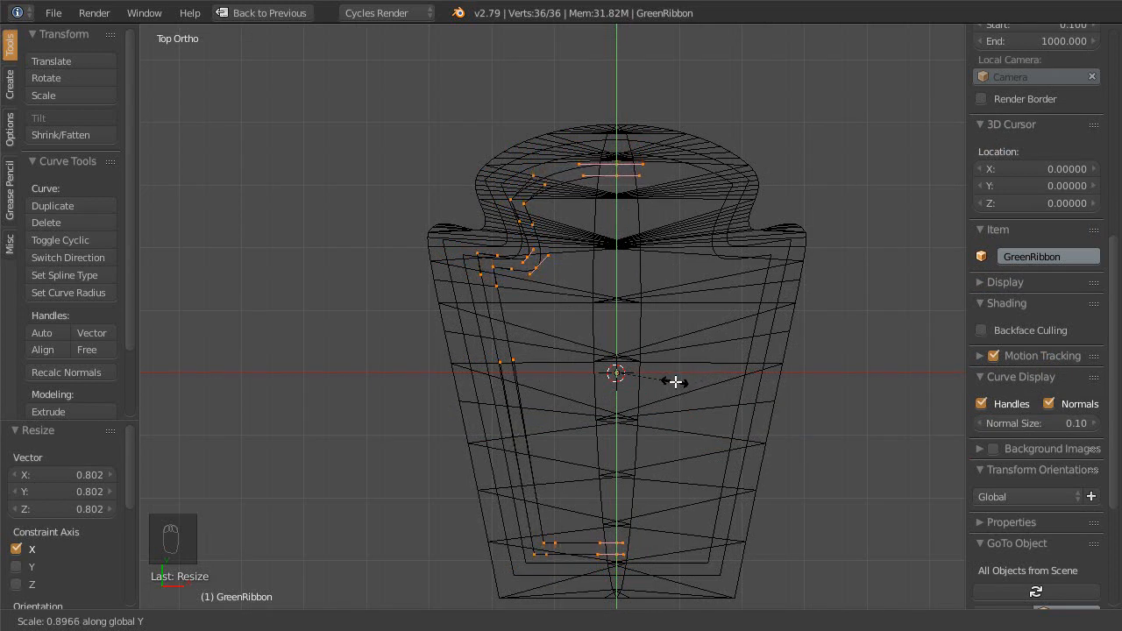
click(673, 382)
- Select the left shoulder corner and rounded inner-corner points of both GreenRibbon outlines and move them about -0.212 along Y
scroll(666, 412, up, 5)
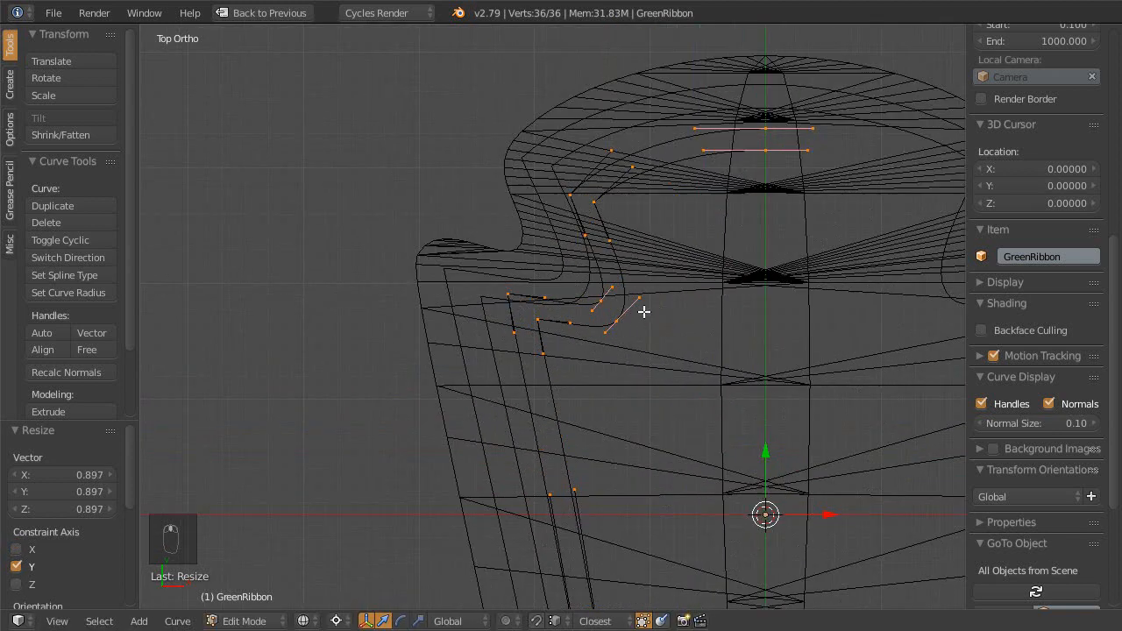
shift+middle_drag(609, 240, 607, 242)
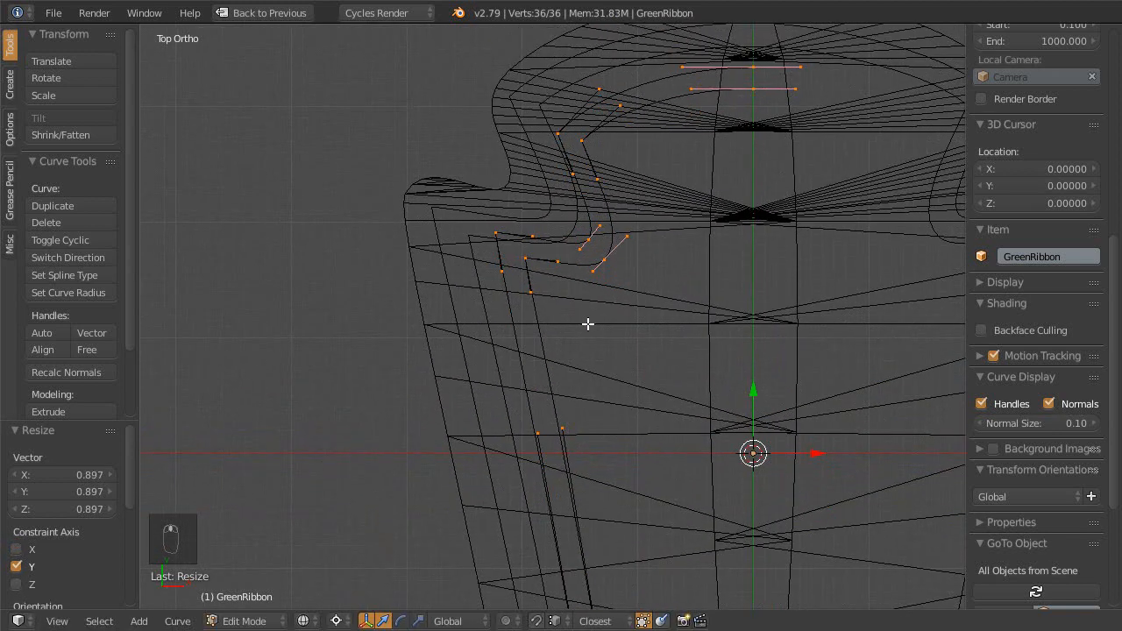
key(a)
key(a)
key(a)
key(a)
right_click(519, 254)
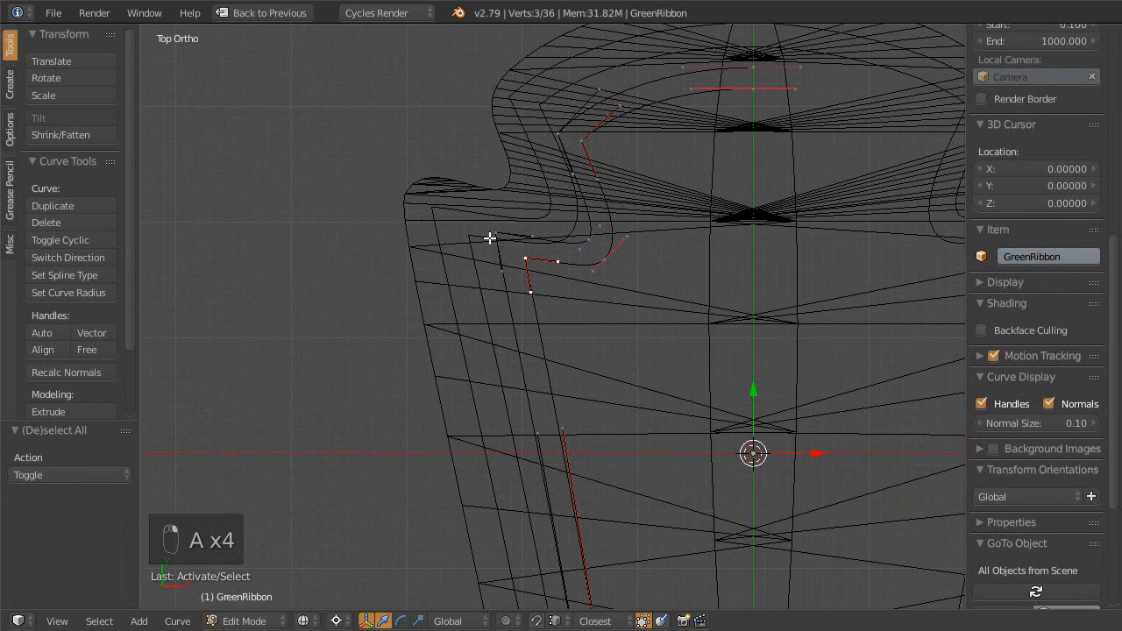
shift+middle_drag(563, 278, 571, 304)
shift+right_click(574, 309)
scroll(561, 333, down, 1)
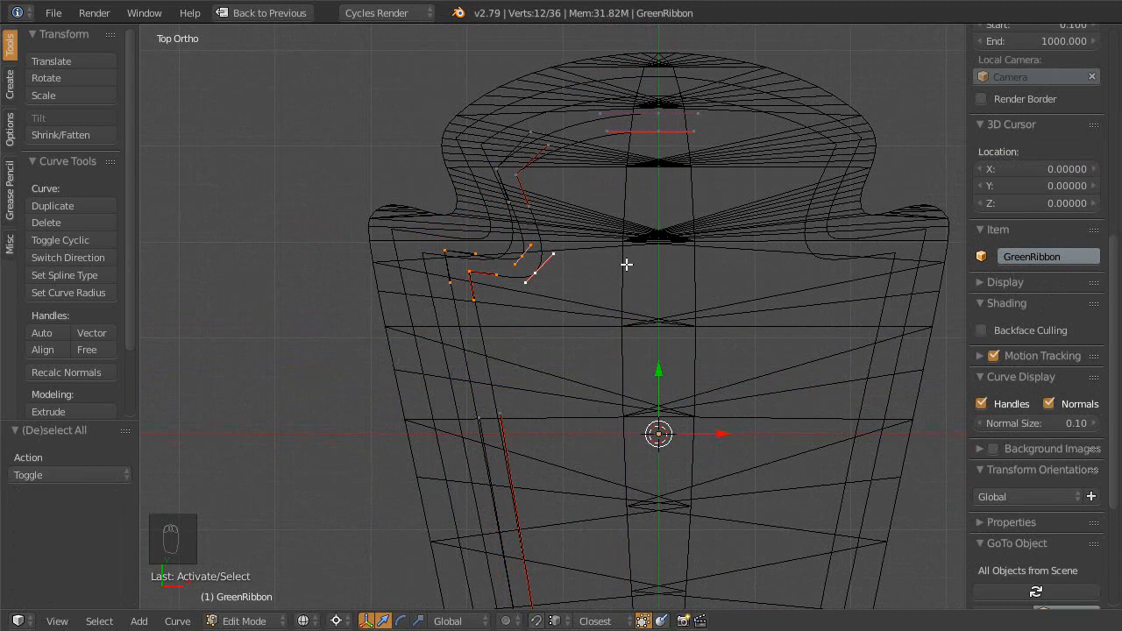
key(g)
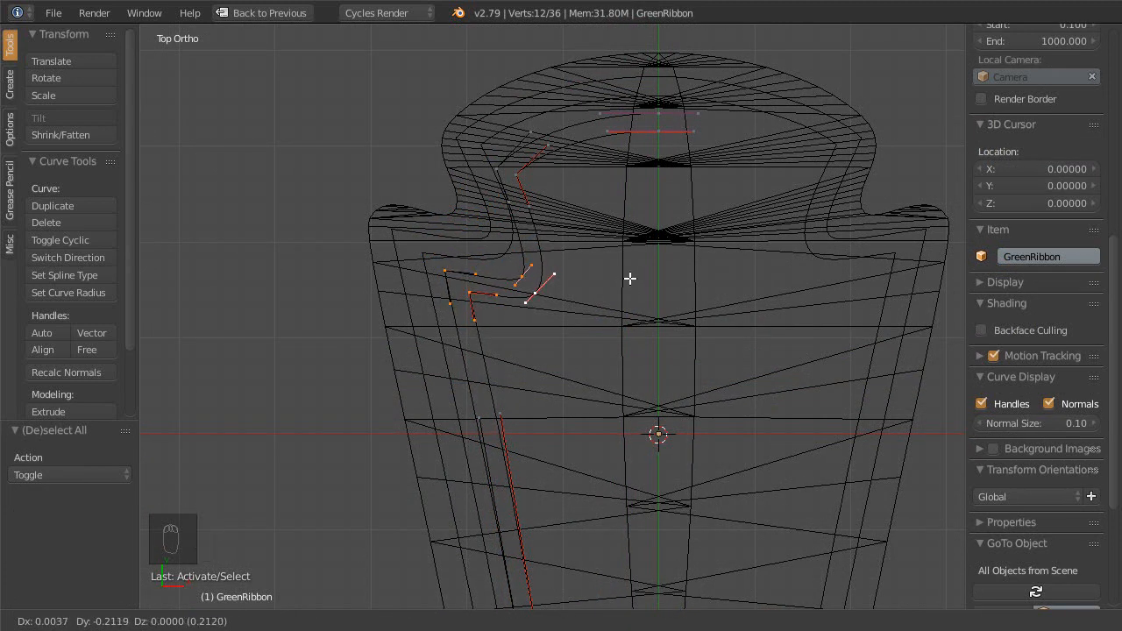
click(632, 280)
- Select the left neck points of both GreenRibbon outlines and move them about 0.032 in X and 0.183 in Y
scroll(614, 350, up, 5)
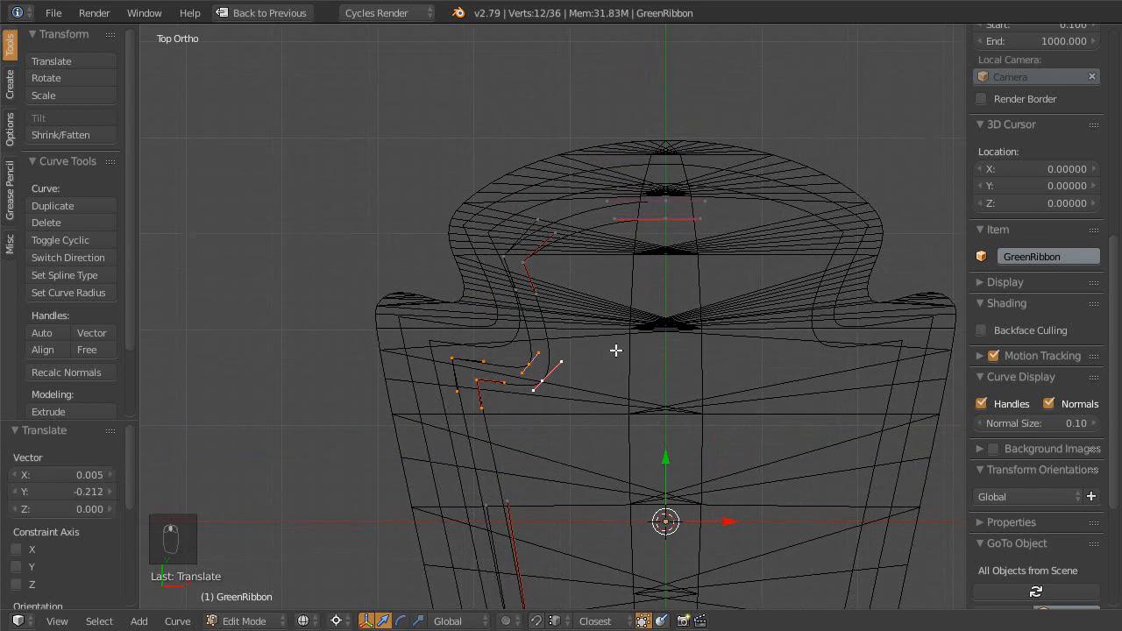
right_click(488, 284)
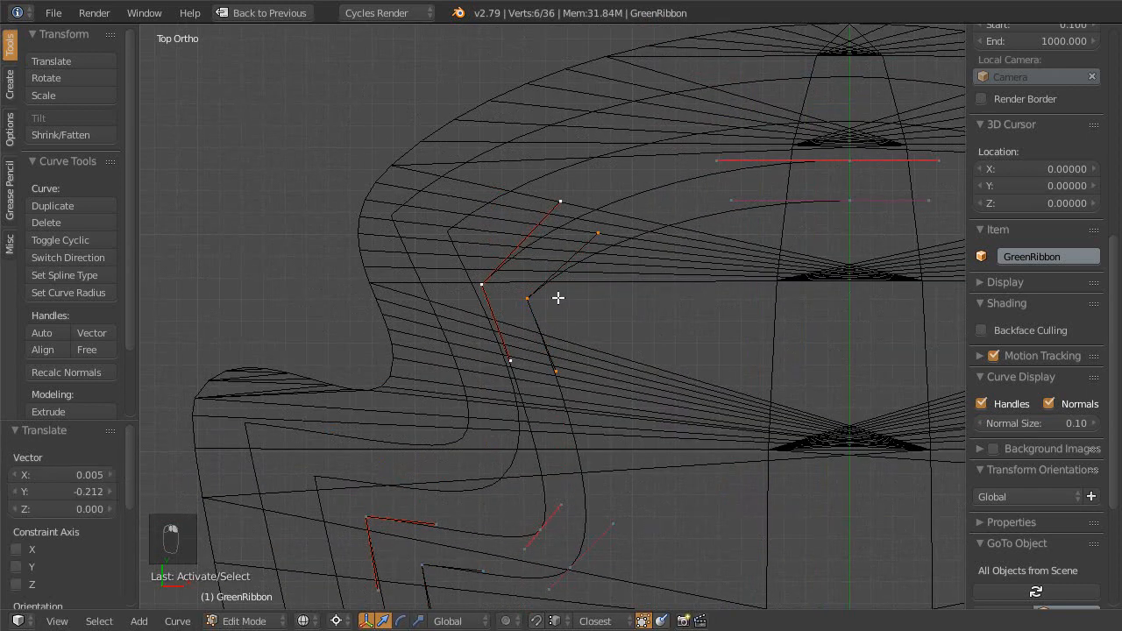
key(g)
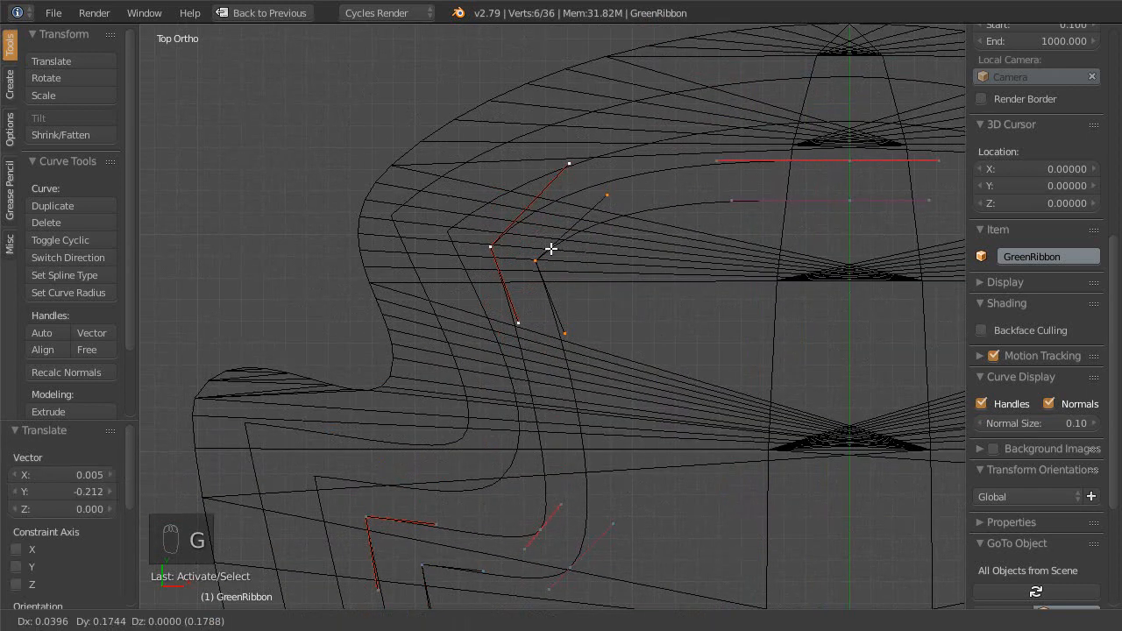
click(531, 233)
- Keep the left neck points of both outlines selected and set the pivot point to Individual Origins
ctrl+middle_drag(567, 327, 570, 302)
shift+middle_drag(568, 294, 570, 304)
right_click(528, 254)
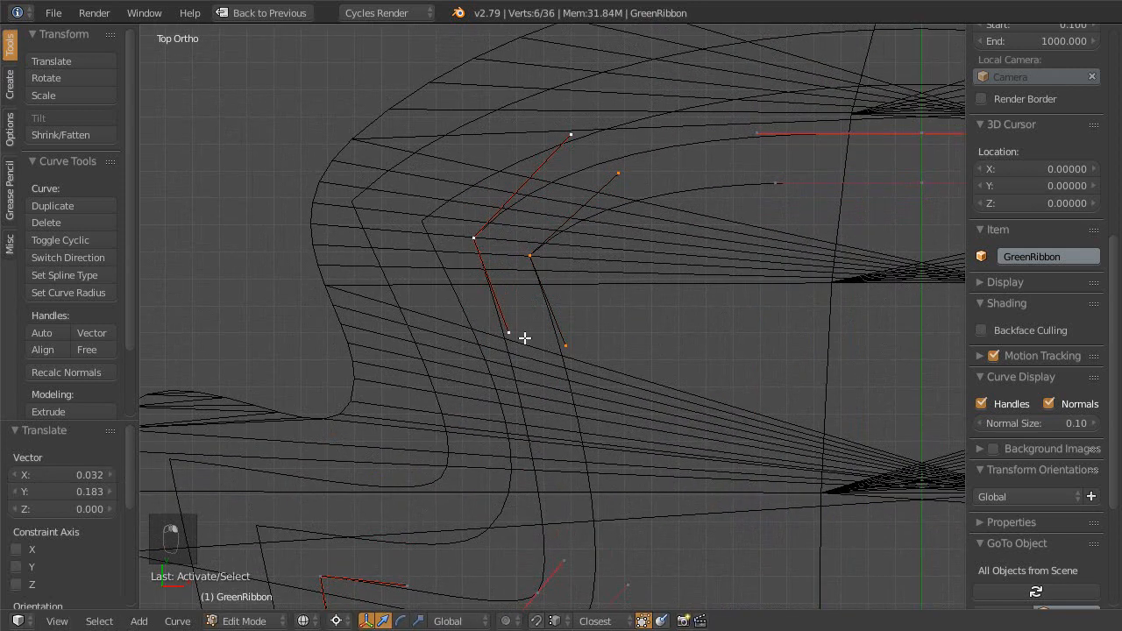
shift+middle_drag(619, 442, 537, 430)
shift+middle_drag(538, 430, 538, 340)
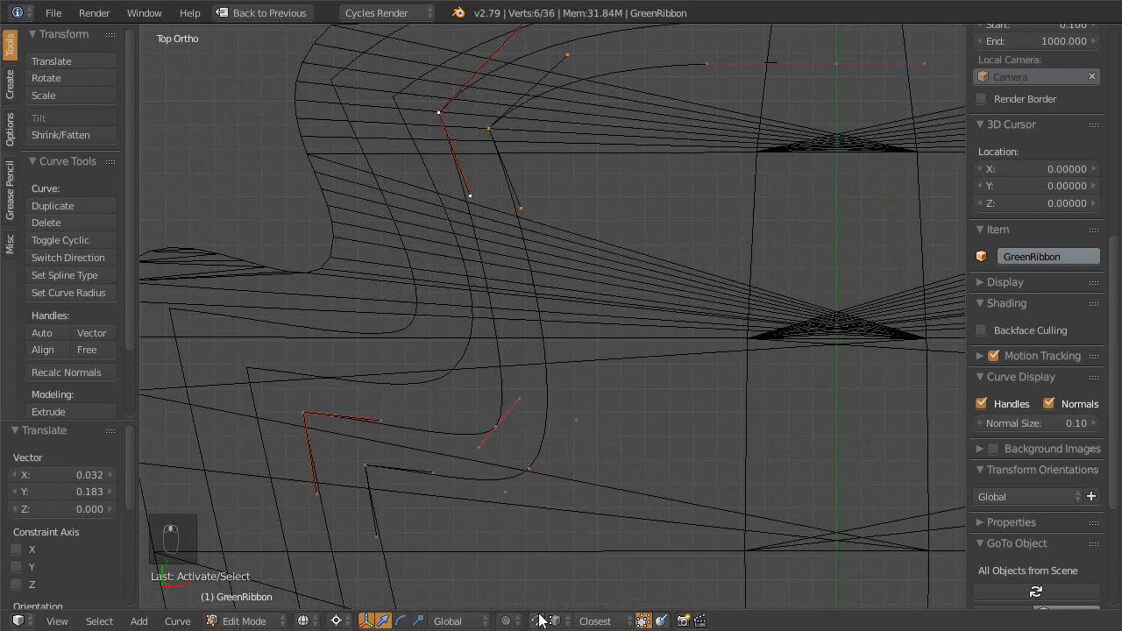
click(340, 619)
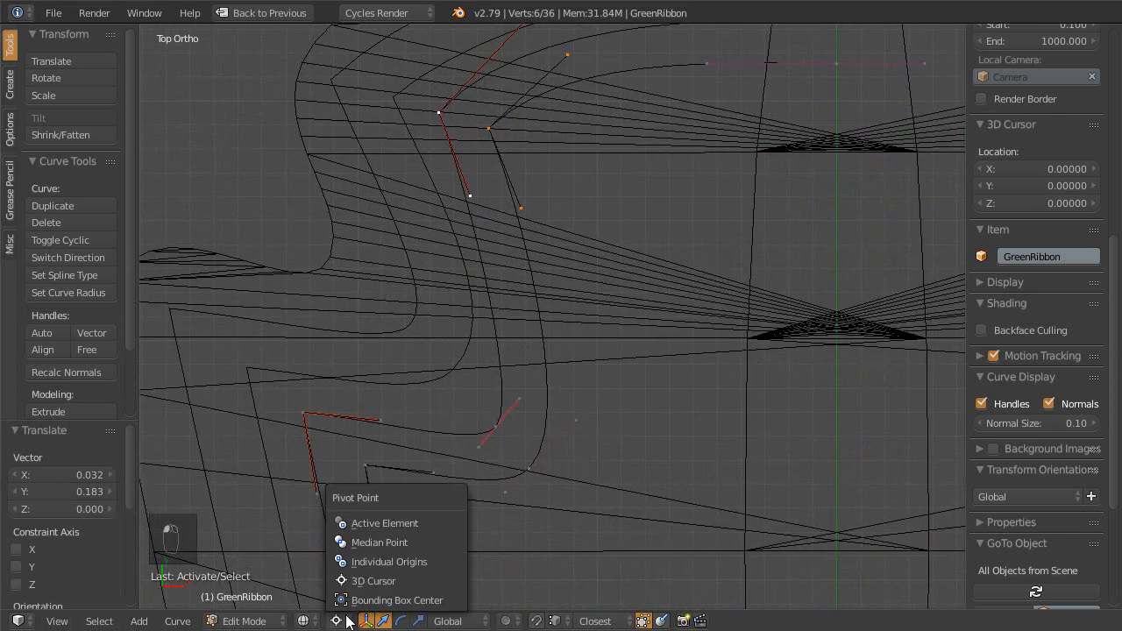
click(399, 566)
shift+middle_drag(566, 301, 542, 355)
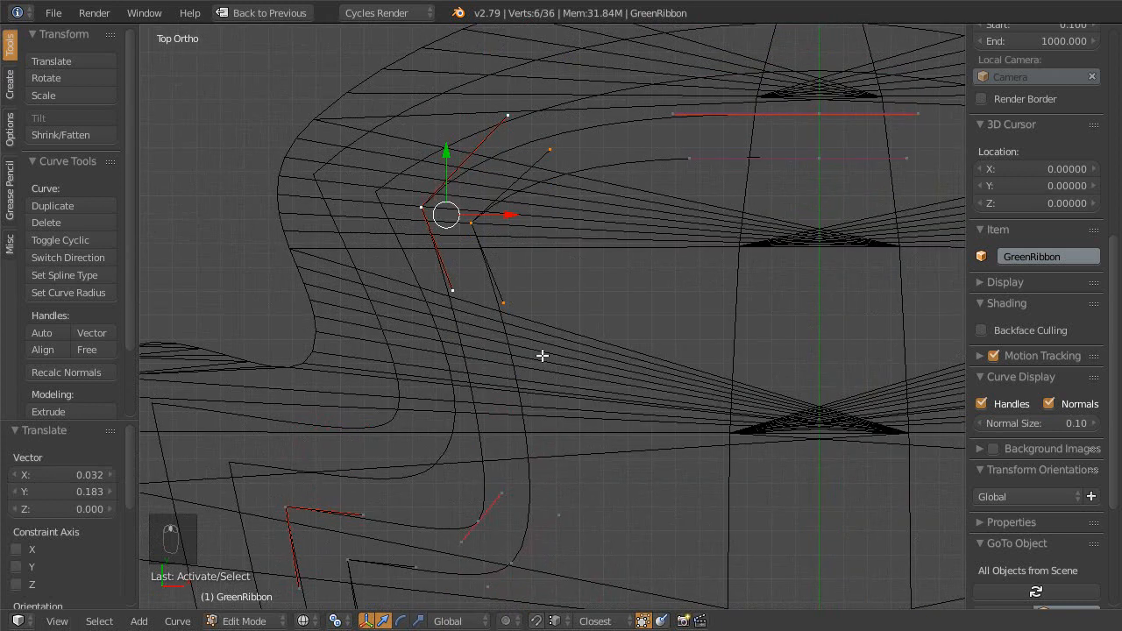
key(r)
right_click(612, 368)
- Select the lower handles of both left neck points and rotate them by about -17.2°
right_click(487, 316)
shift+right_click(449, 308)
key(r)
key(r)
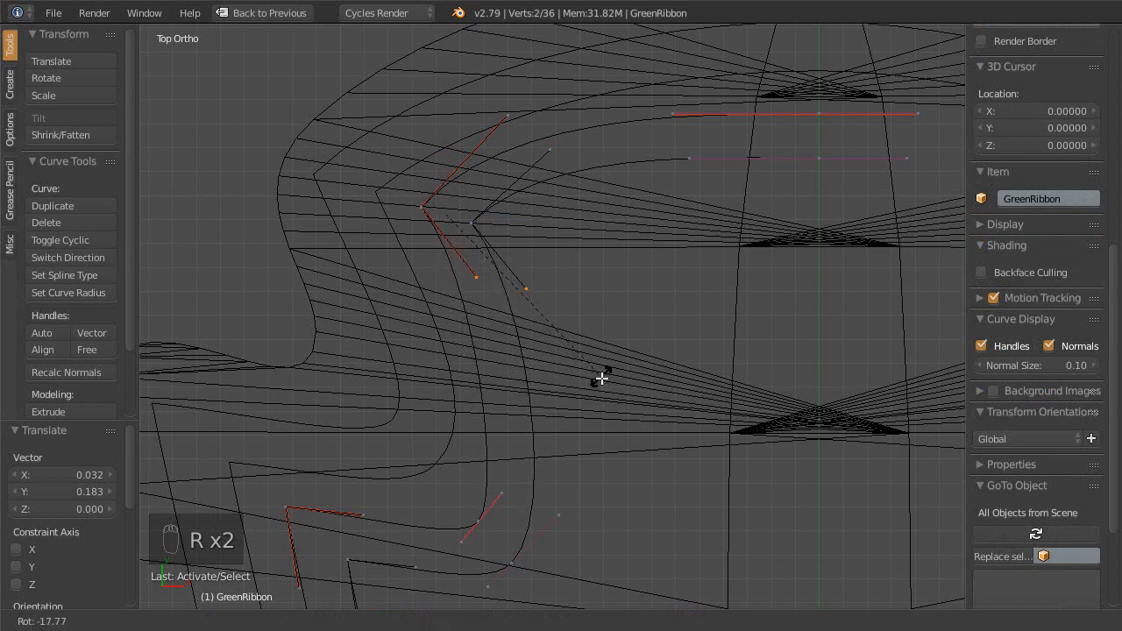
click(597, 375)
- Select the upper handles of the rounded shoulder points on both outlines and rotate them by about 2.76°
shift+scroll(525, 439, down, 1)
shift+middle_drag(526, 440, 521, 382)
right_click(511, 412)
shift+right_click(557, 427)
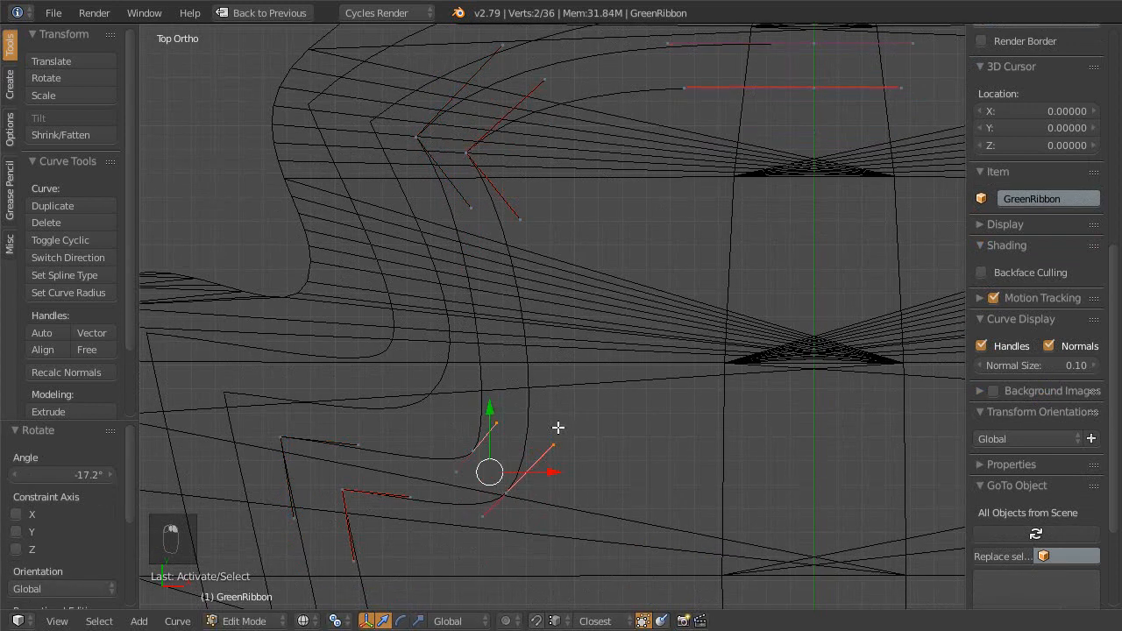
key(r)
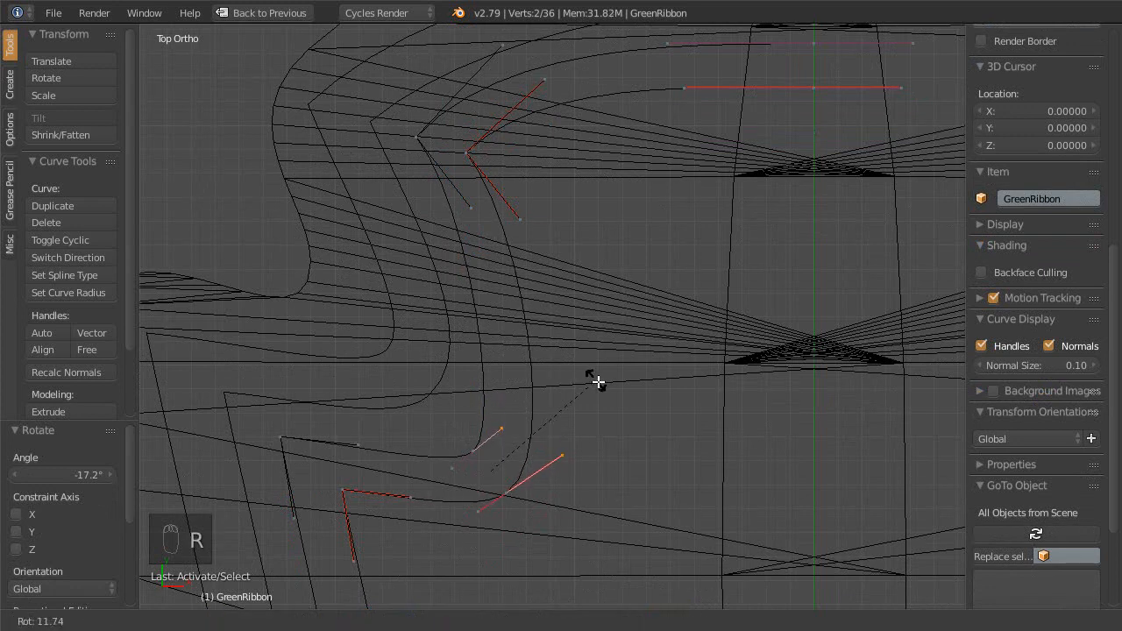
click(587, 357)
- Scale both upper shoulder handles by about 1.683, and scale the inner outline's handle alone by about 0.684
key(s)
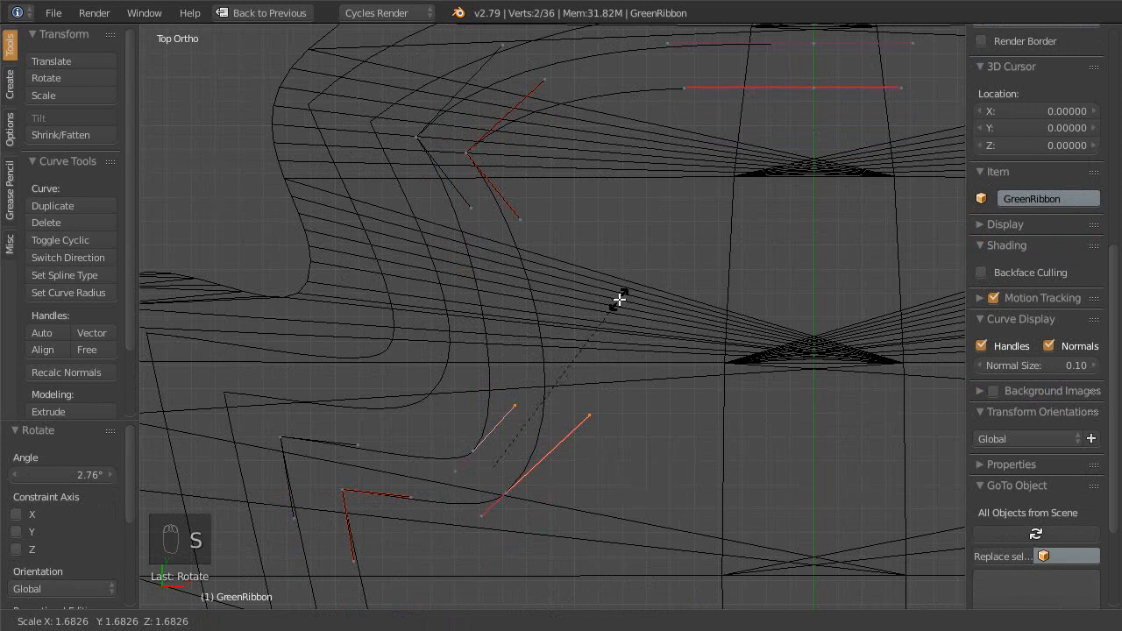
click(618, 300)
right_click(593, 414)
key(s)
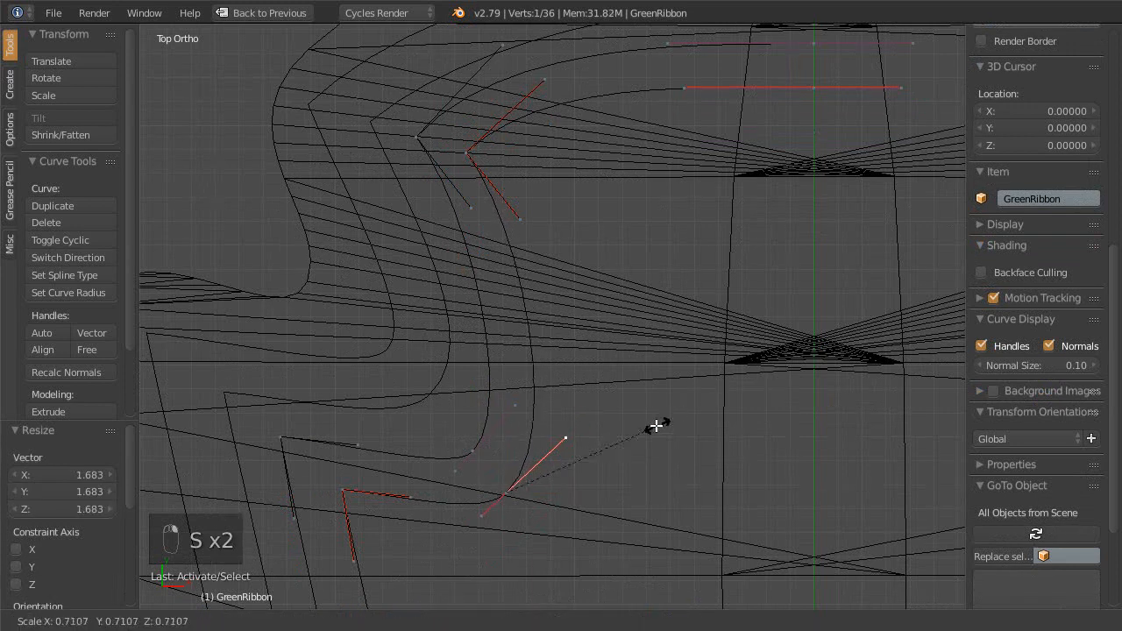
click(625, 394)
- Select the outer GreenRibbon outline's bottom-left corner point and snap the 3D cursor to it
scroll(438, 329, down, 3)
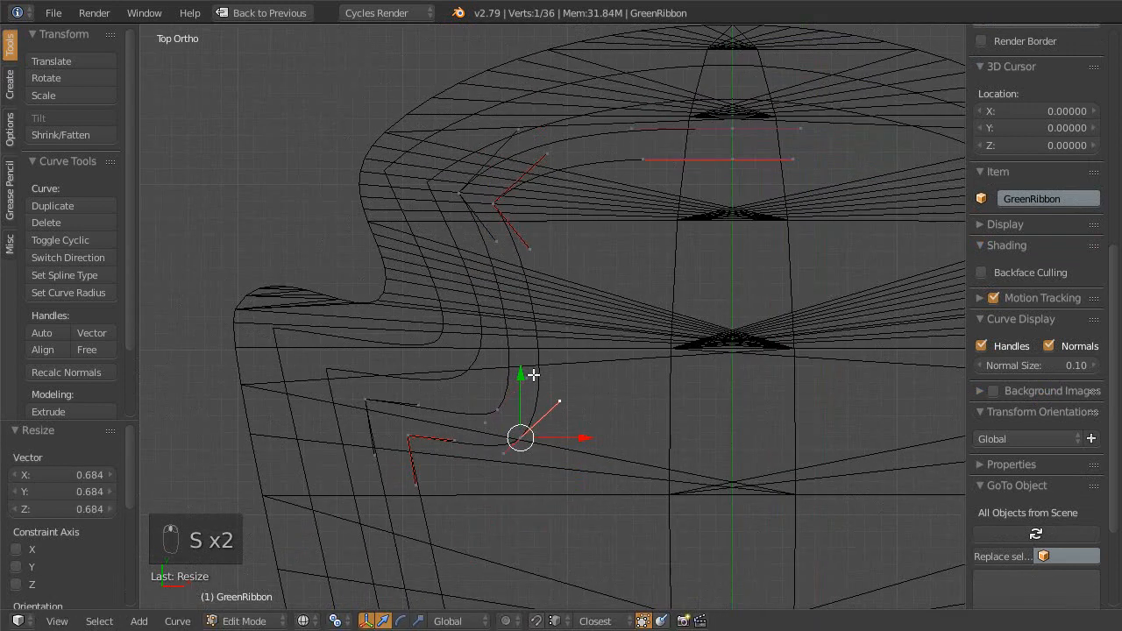
scroll(460, 333, down, 1)
shift+middle_drag(535, 425, 514, 123)
shift+middle_drag(502, 491, 493, 232)
shift+middle_drag(499, 335, 514, 487)
shift+middle_drag(497, 371, 463, 463)
scroll(404, 256, down, 2)
shift+middle_drag(480, 521, 471, 389)
scroll(454, 429, up, 1)
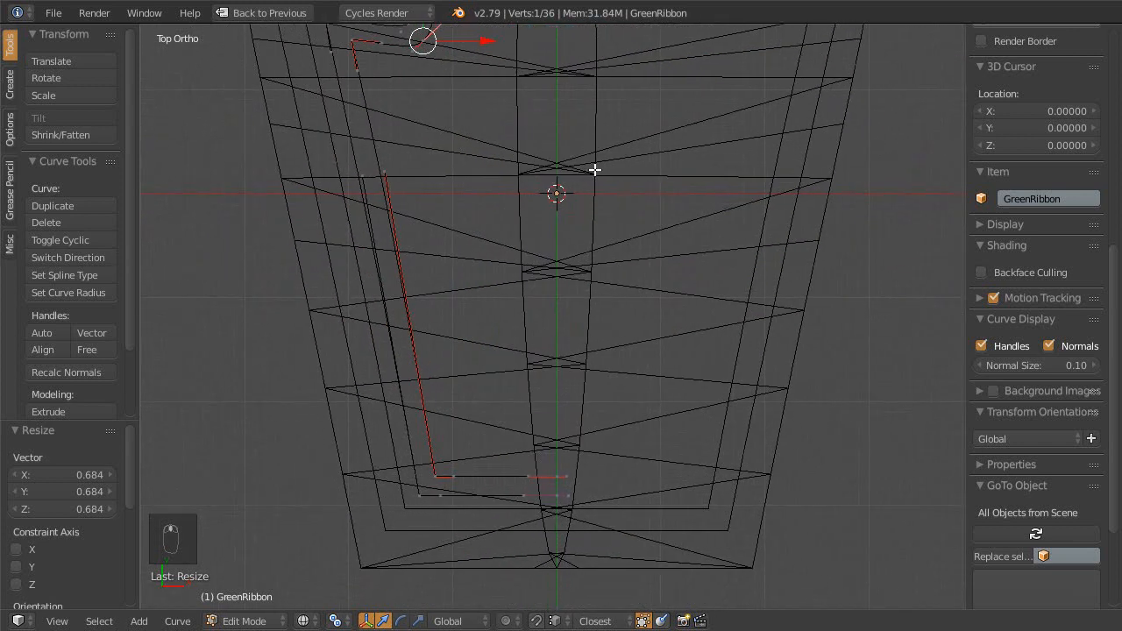
right_click(420, 493)
key(Escape)
key(shift+s)
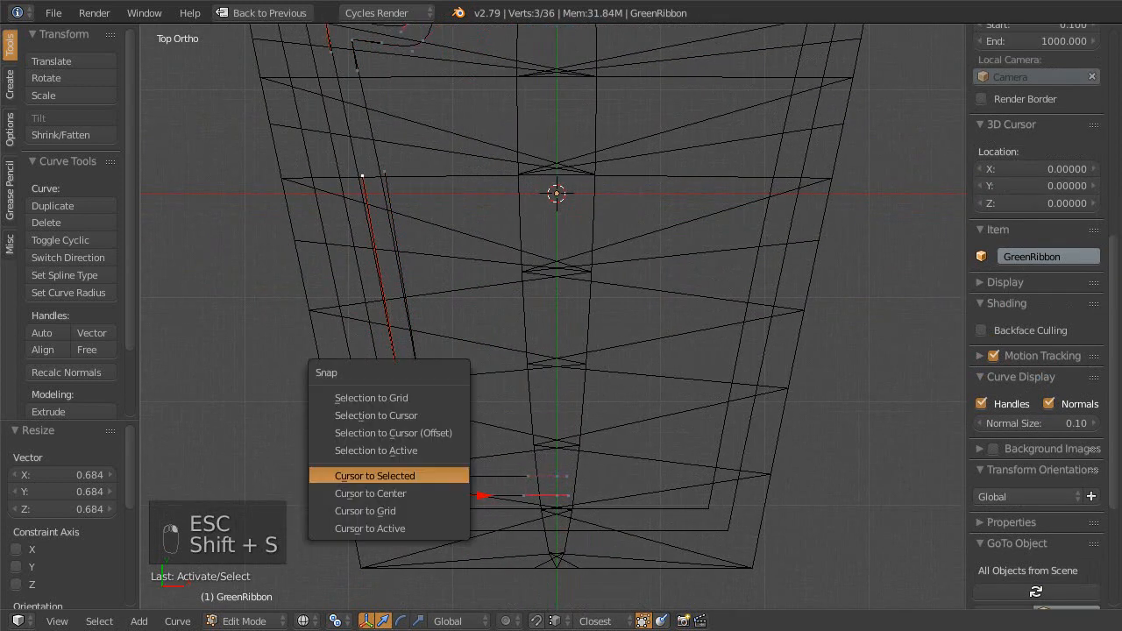
click(438, 473)
- Select the bottom-left corner points of both GreenRibbon outlines together with their handles
scroll(469, 456, up, 1)
shift+middle_drag(481, 412, 515, 342)
right_click(460, 446)
shift+right_click(418, 471)
scroll(482, 419, up, 1)
shift+middle_drag(475, 397, 509, 353)
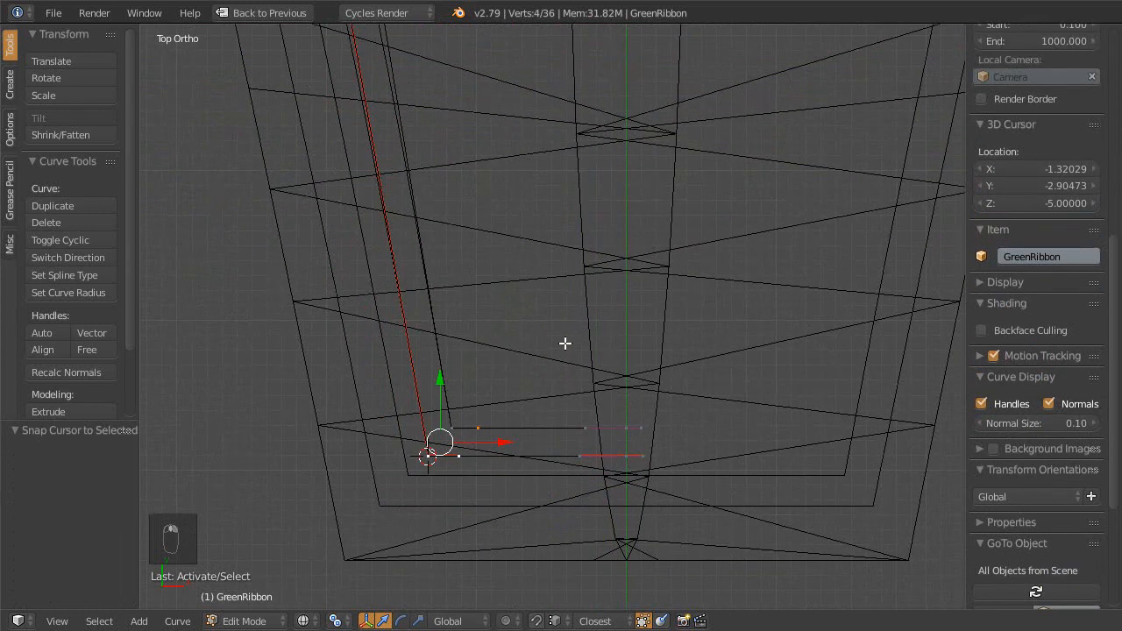
key(s)
right_click(536, 355)
scroll(487, 402, up, 1)
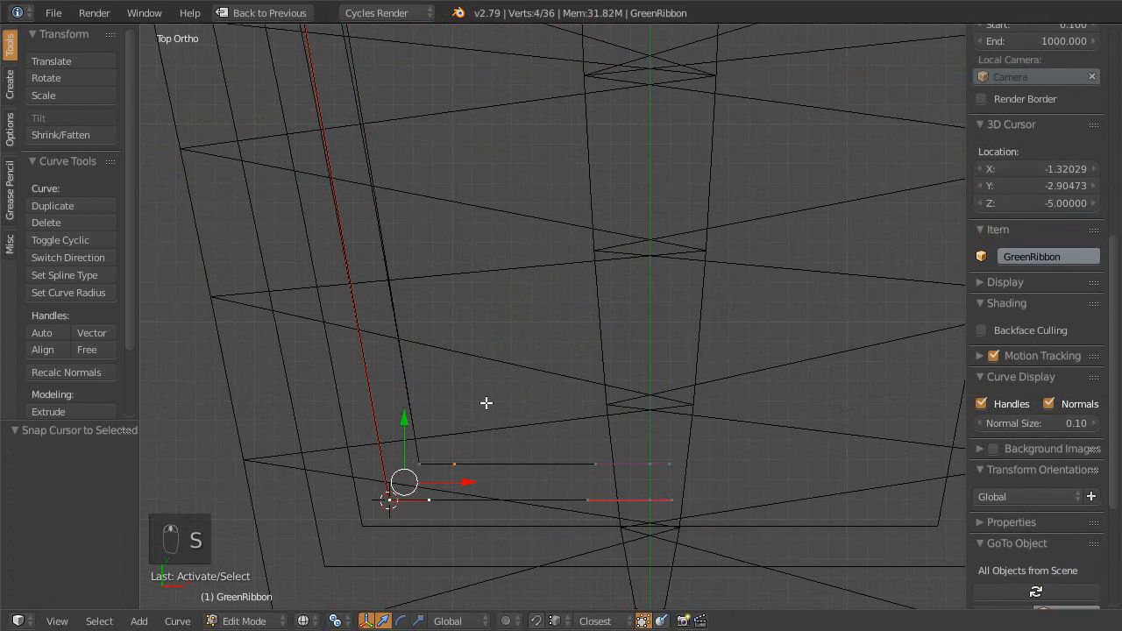
shift+right_click(454, 463)
scroll(464, 397, down, 1)
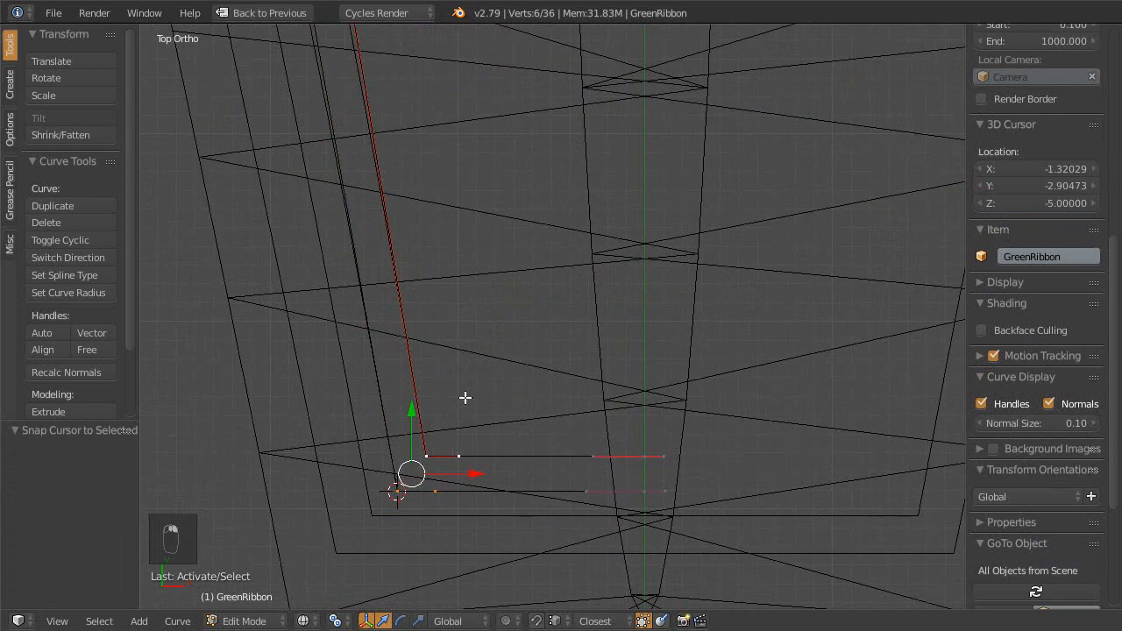
- Set the pivot point to the 3D cursor and scale the selected bottom-left corner points uniformly by 0.46
key(s)
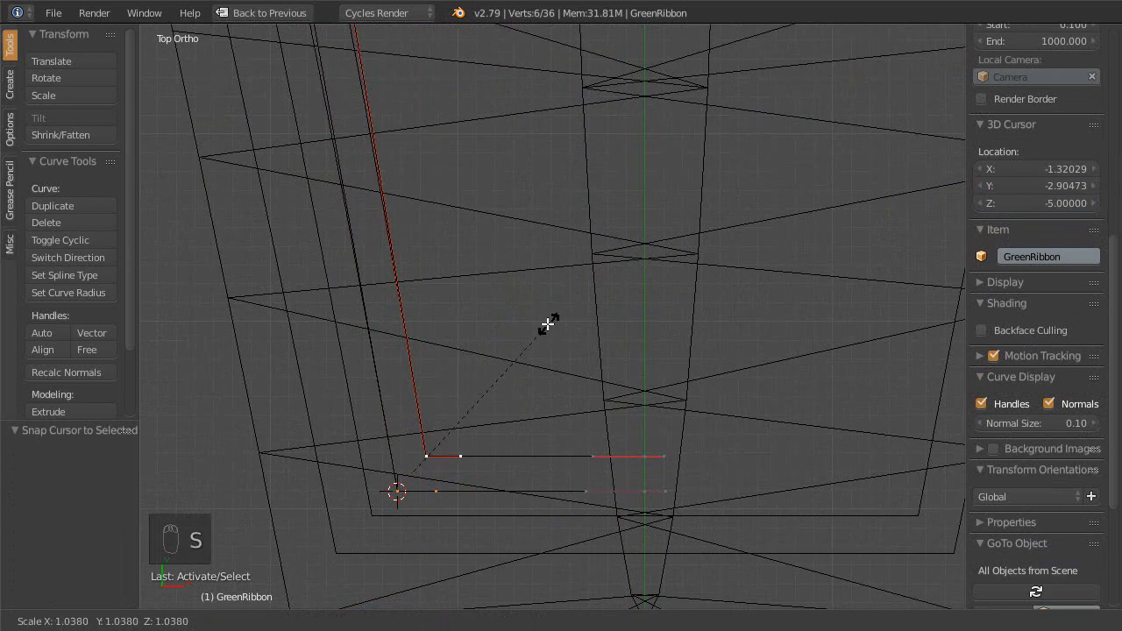
right_click(507, 336)
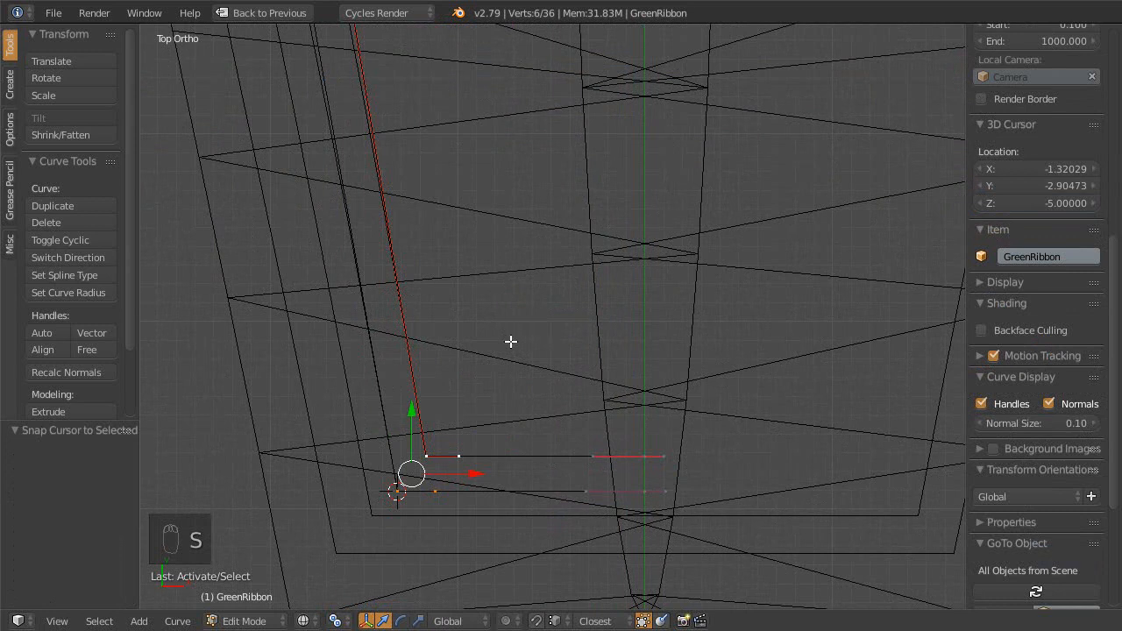
key(period)
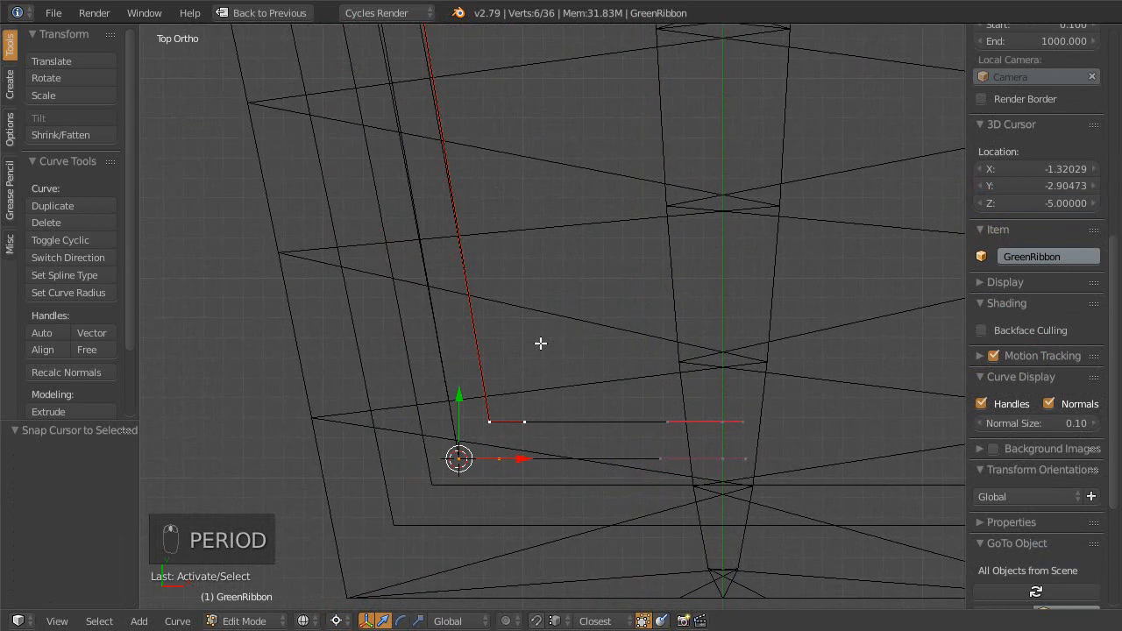
key(s)
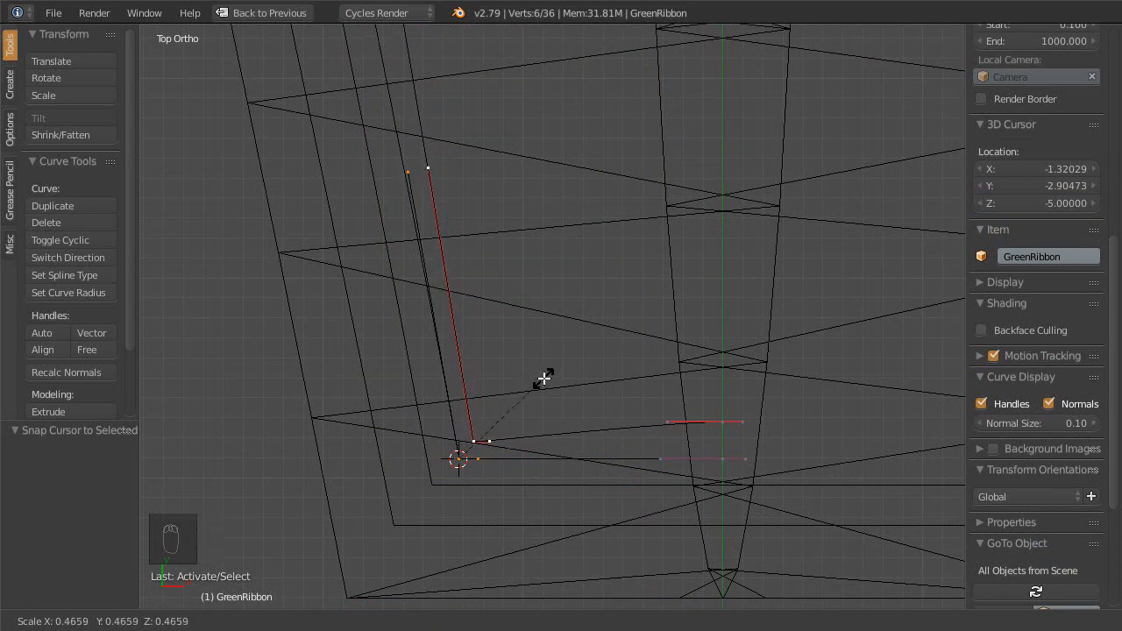
click(542, 380)
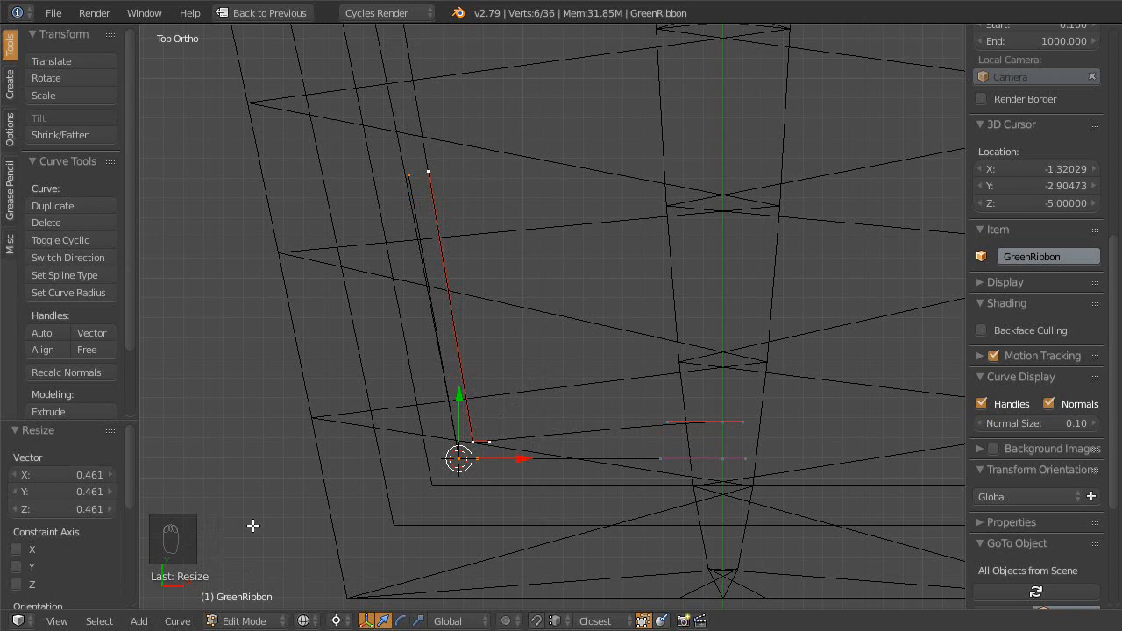
drag(88, 476, 94, 517)
text(6)
key(Return)
- Select the bottom centre points of both GreenRibbon outlines and snap the 3D cursor to the selection
ctrl+middle_drag(542, 259, 500, 398)
shift+middle_drag(488, 375, 410, 278)
right_click(566, 456)
key(Escape)
key(shift+s)
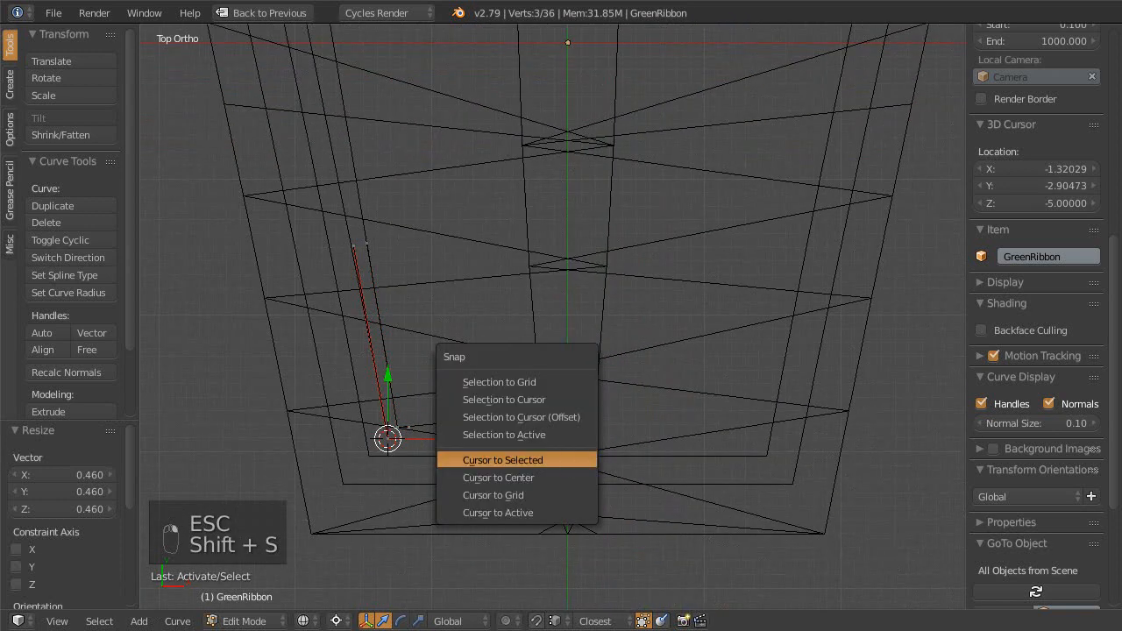
click(566, 459)
shift+right_click(563, 412)
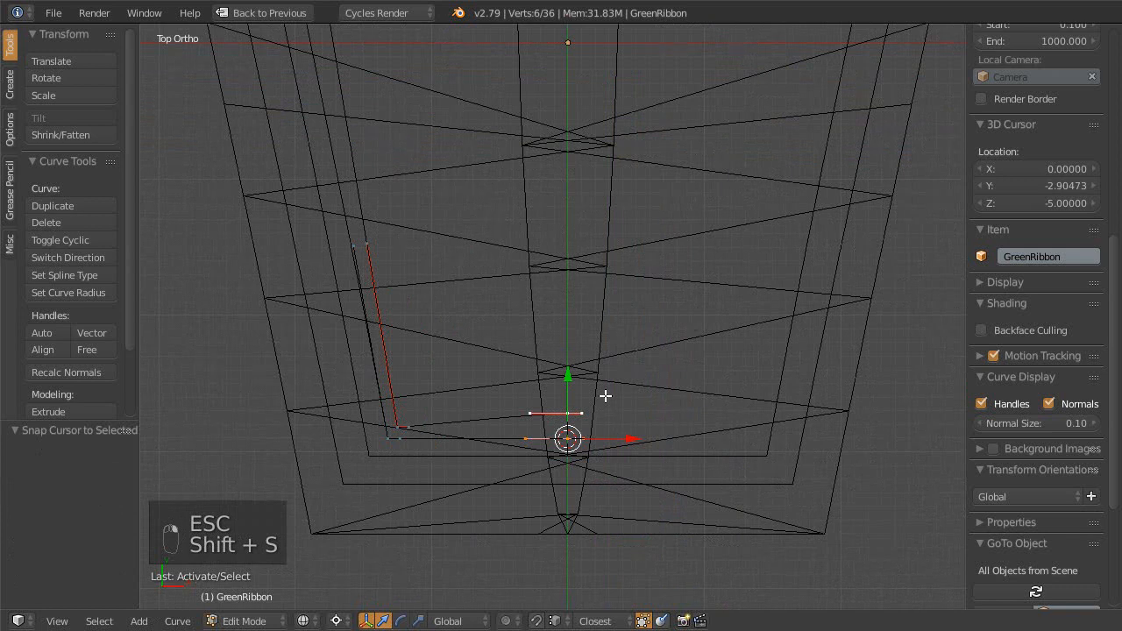
key(shift+r)
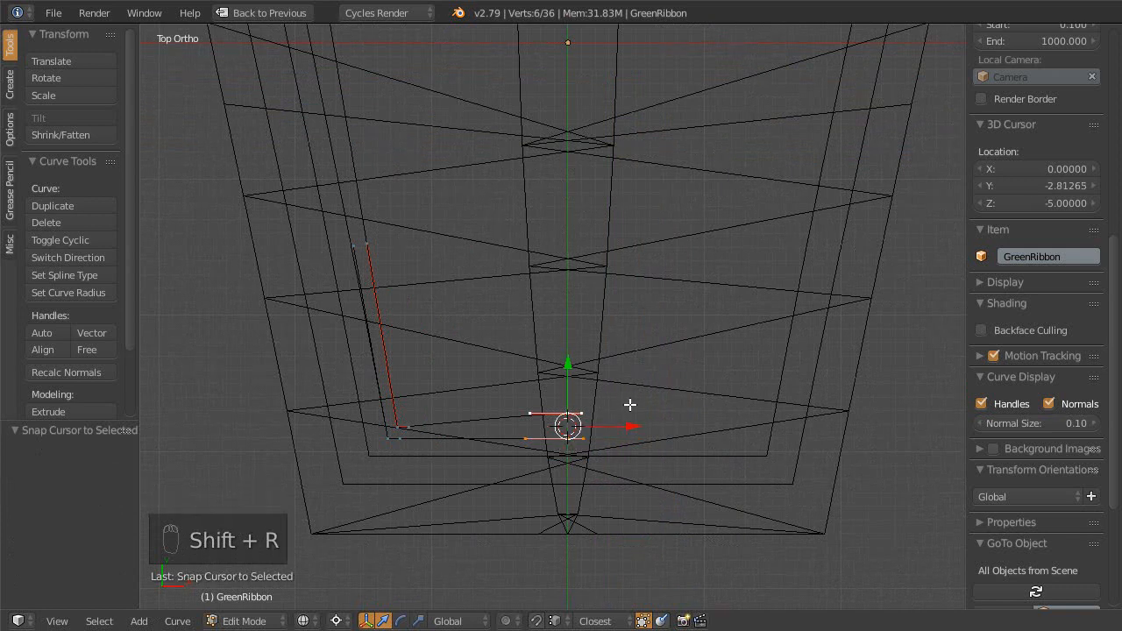
- Select the outer GreenRibbon outline's bottom centre point and snap the 3D cursor to it
scroll(631, 386, up, 3)
shift+middle_drag(633, 397, 633, 258)
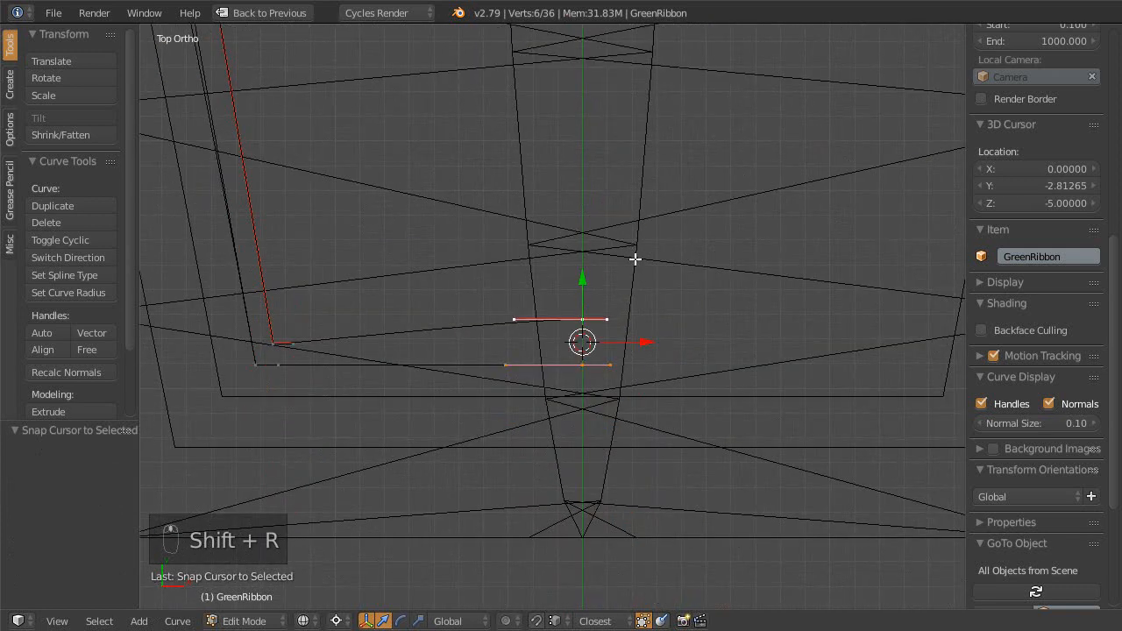
right_click(587, 366)
key(Escape)
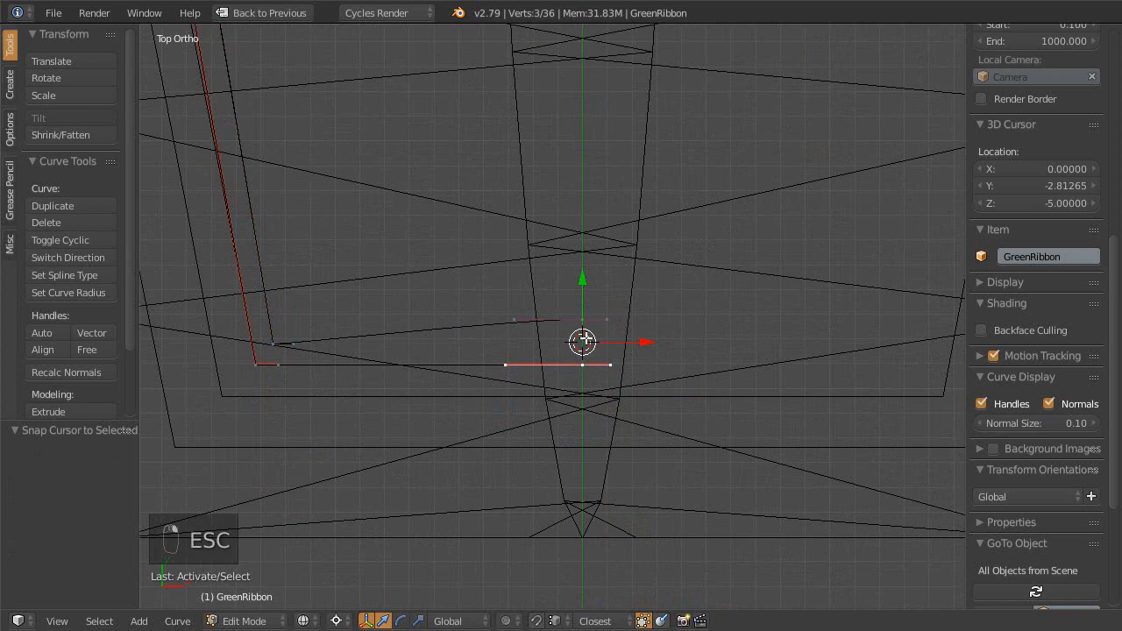
shift+middle_drag(570, 325, 584, 328)
shift+middle_drag(354, 362, 416, 357)
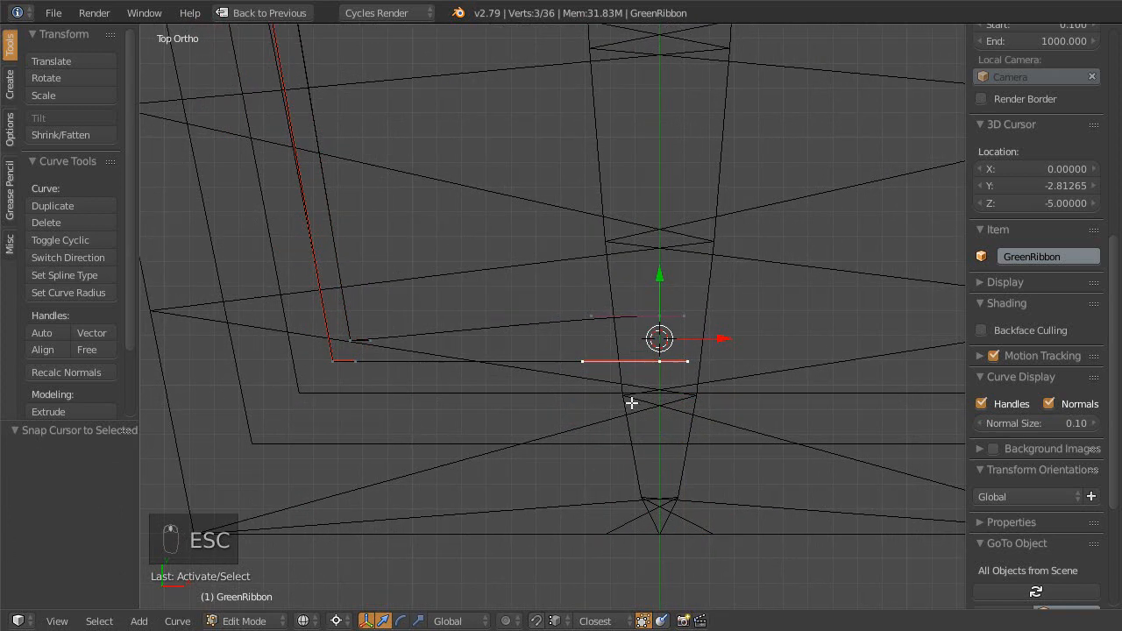
shift+right_click(665, 316)
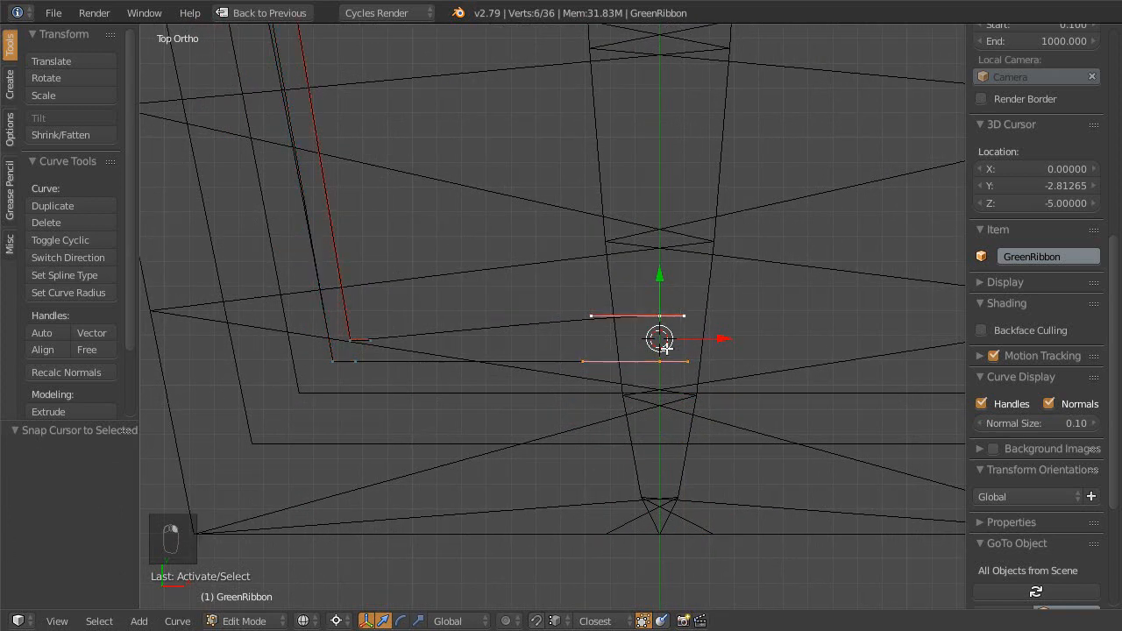
right_click(658, 370)
key(shift+s)
click(659, 371)
- Select the inner GreenRibbon outline's bottom centre point and scale it uniformly by 0.46 about the 3D cursor
scroll(646, 415, up, 1)
shift+middle_drag(630, 406, 551, 444)
right_click(590, 367)
shift+middle_drag(657, 324, 653, 251)
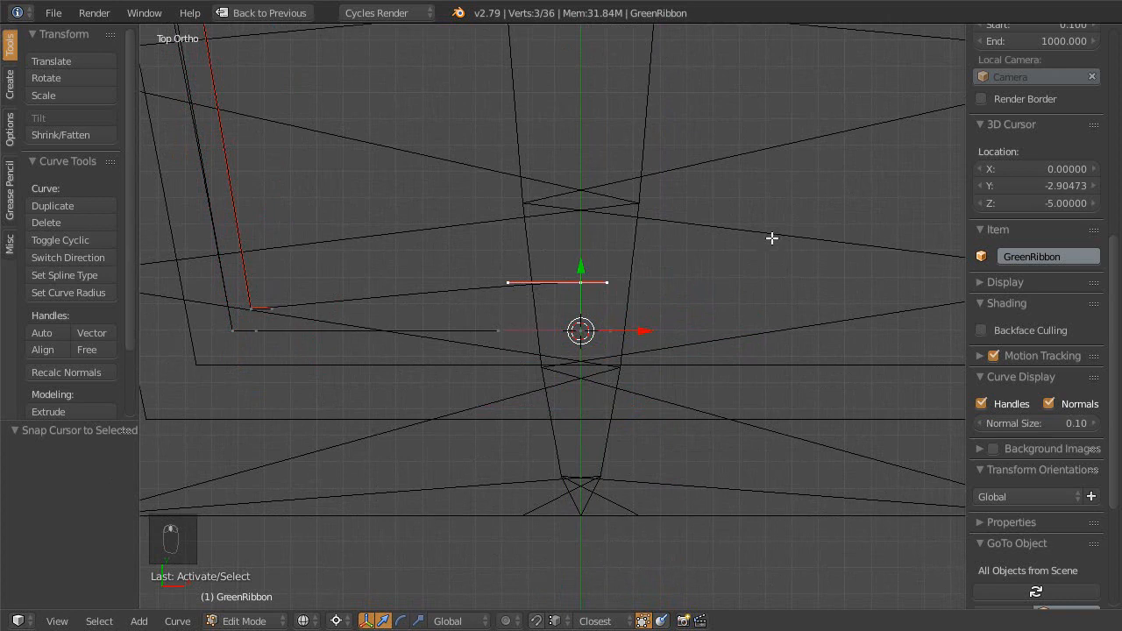
key(s)
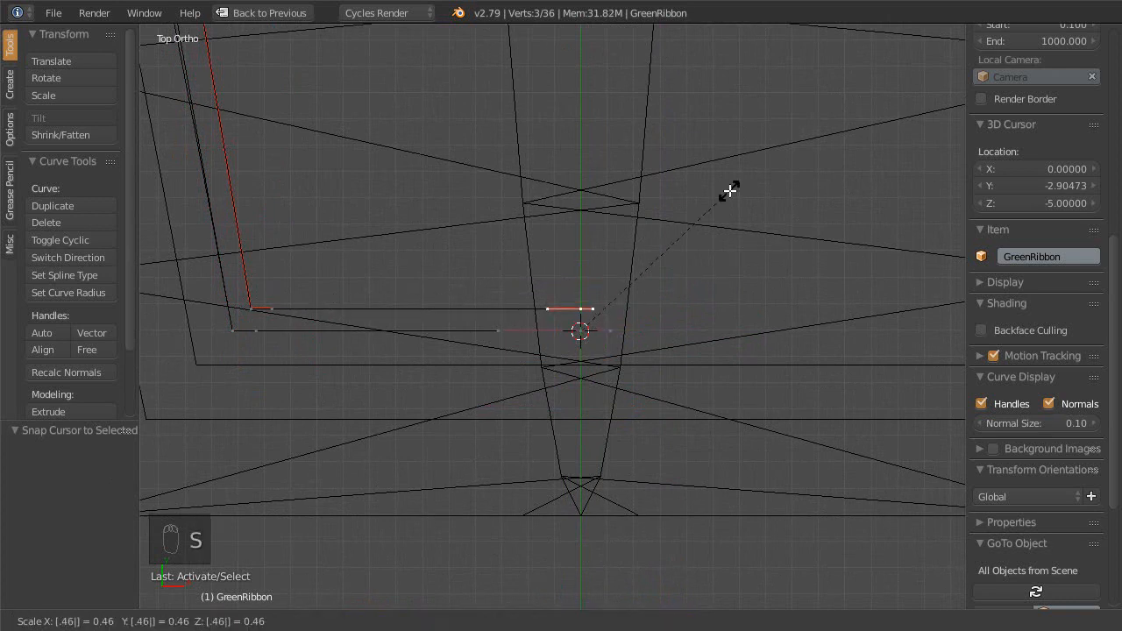
click(730, 191)
- Select the outer GreenRibbon outline's left shoulder corner, at the upper end of the long side edge, and snap the 3D cursor to it
scroll(574, 228, down, 4)
shift+middle_drag(539, 337, 582, 480)
shift+middle_drag(427, 61, 569, 468)
scroll(568, 467, up, 2)
right_click(416, 250)
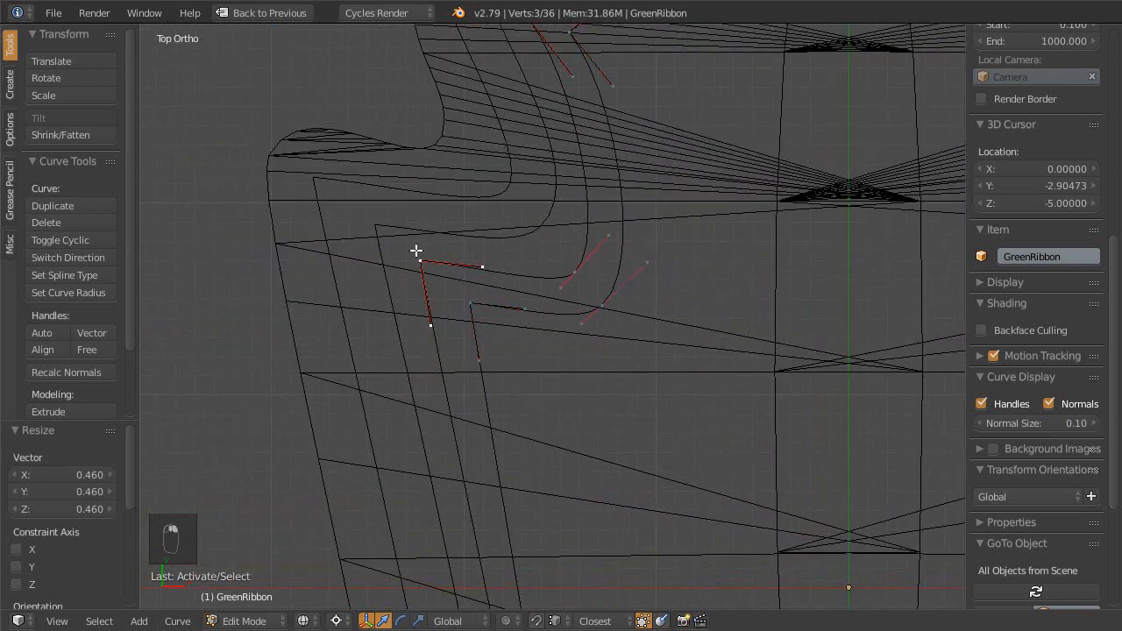
key(Escape)
scroll(461, 428, up, 1)
shift+middle_drag(454, 357, 545, 388)
key(shift+s)
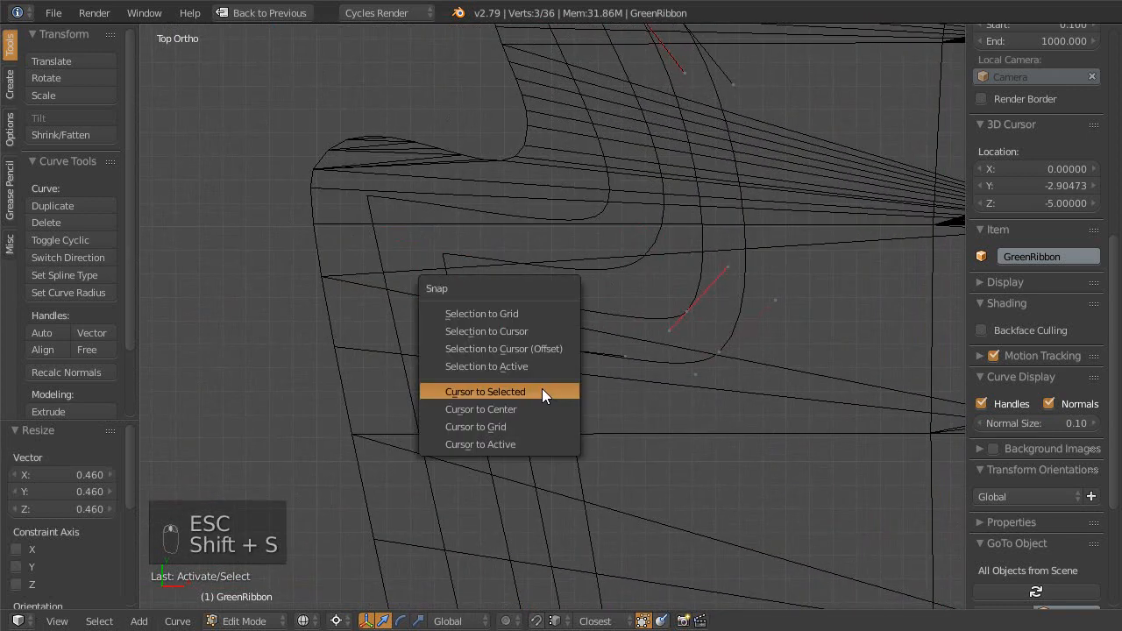
click(495, 367)
key(shift+s)
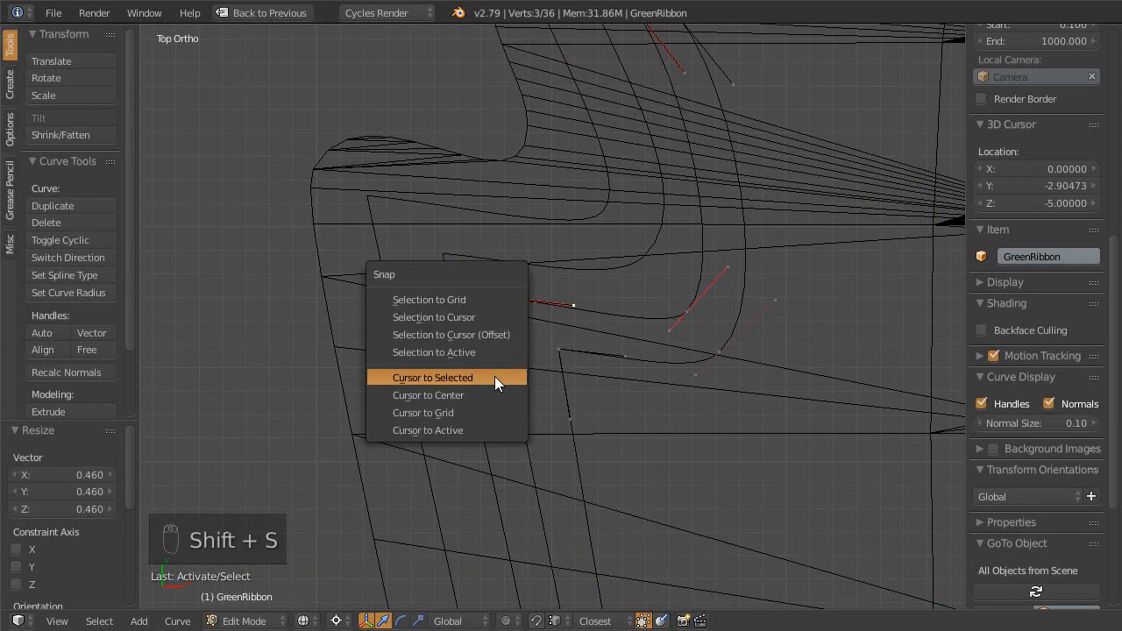
click(495, 378)
- Select the inner outline's left shoulder corner point and scale it uniformly by 0.46 about the 3D cursor
right_click(568, 359)
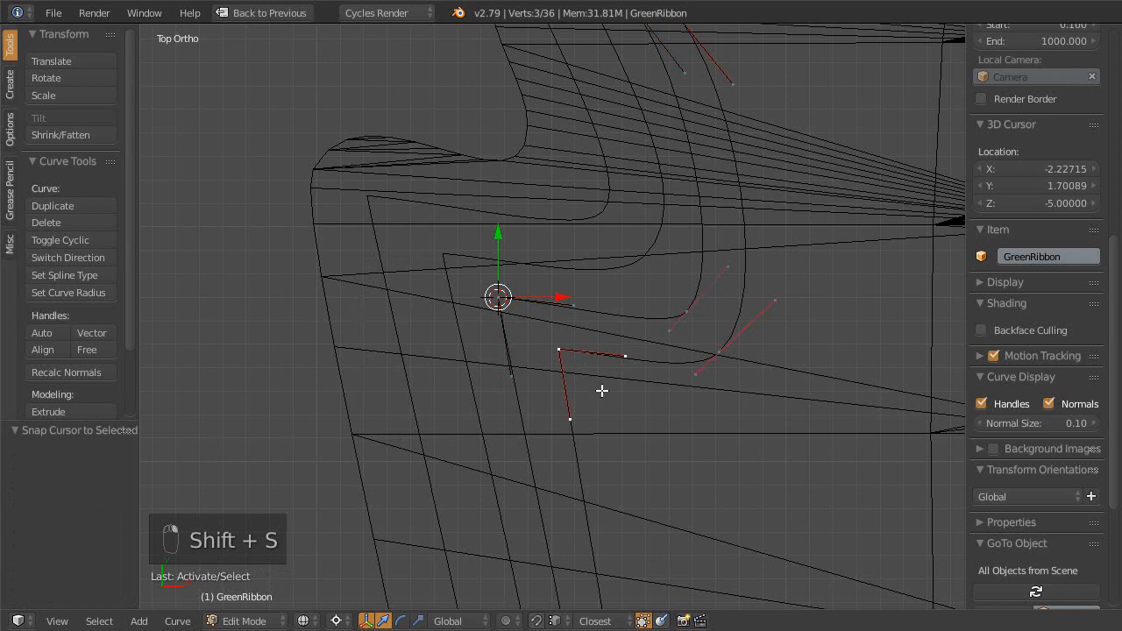
key(s)
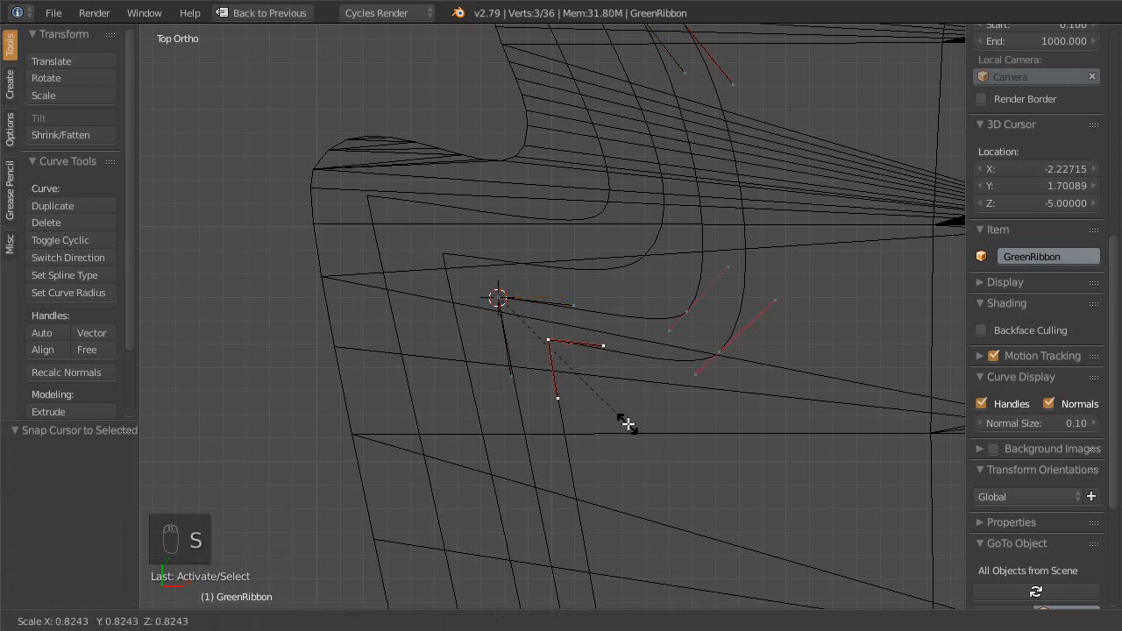
click(628, 423)
- Select the outer outline's point at the rounded bend beside the shoulder and snap the 3D cursor to it
shift+middle_drag(778, 298, 541, 398)
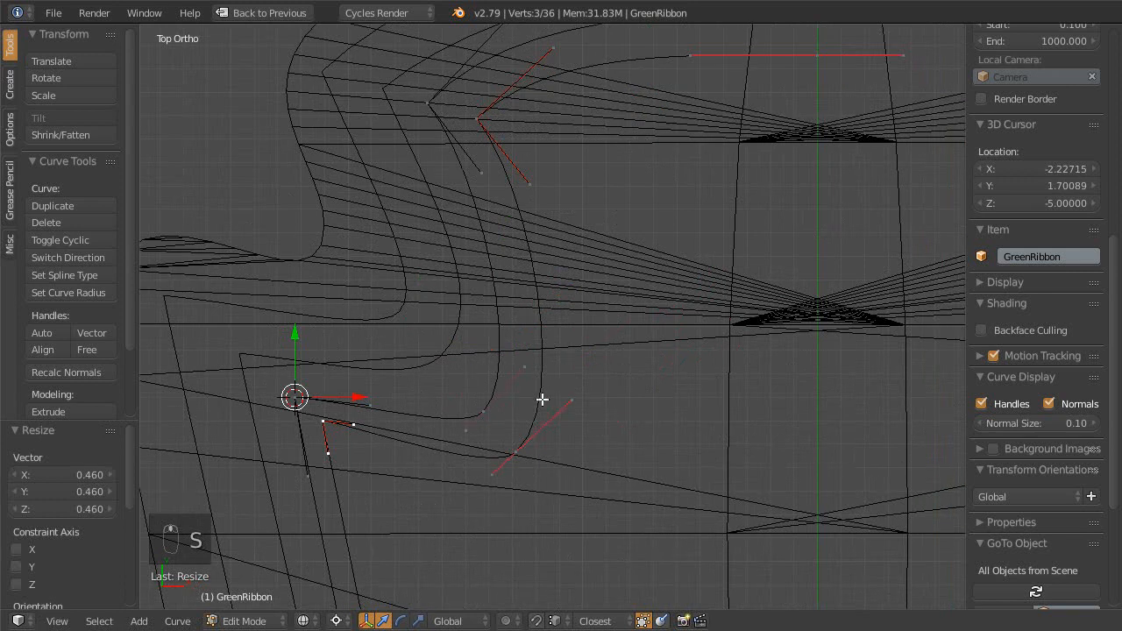
key(Escape)
right_click(498, 412)
key(Escape)
key(shift+s)
click(563, 422)
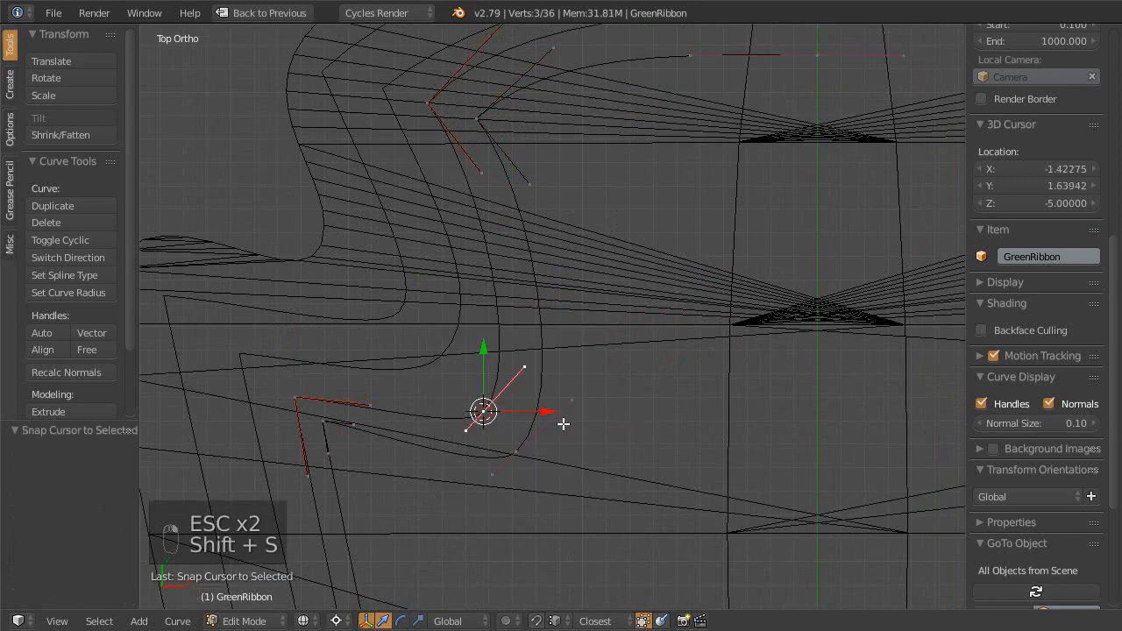
key(s)
right_click(588, 417)
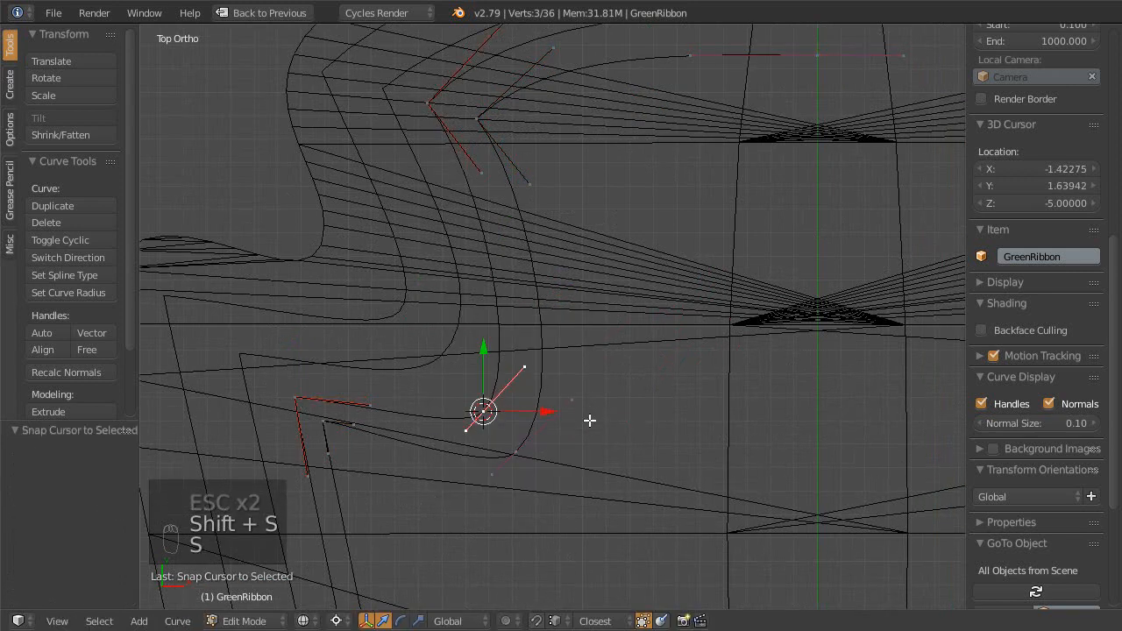
right_click(530, 453)
key(s)
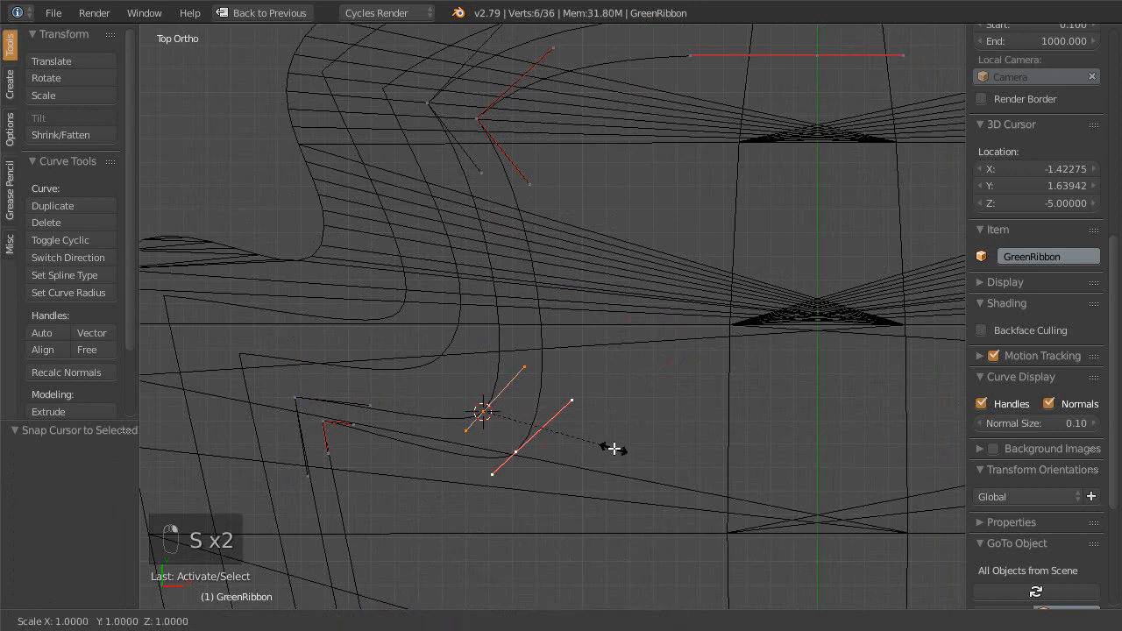
click(549, 435)
- Select only the inner outline's point at the rounded bend and scale it uniformly by 0.46 about the 3D cursor
right_click(489, 423)
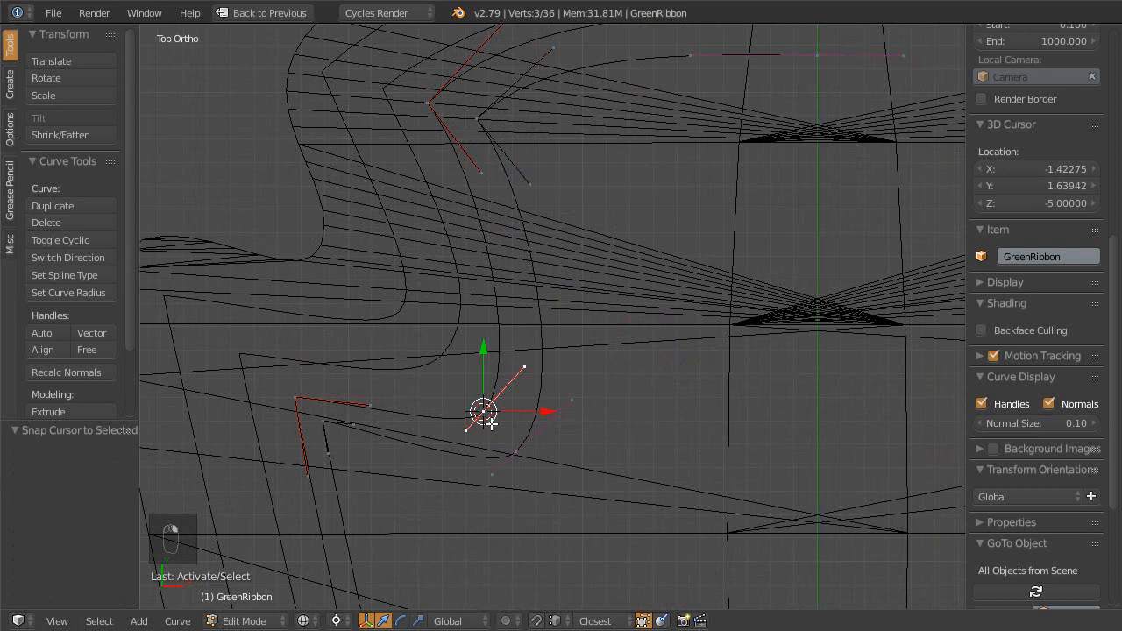
shift+right_click(517, 449)
right_click(519, 447)
key(s)
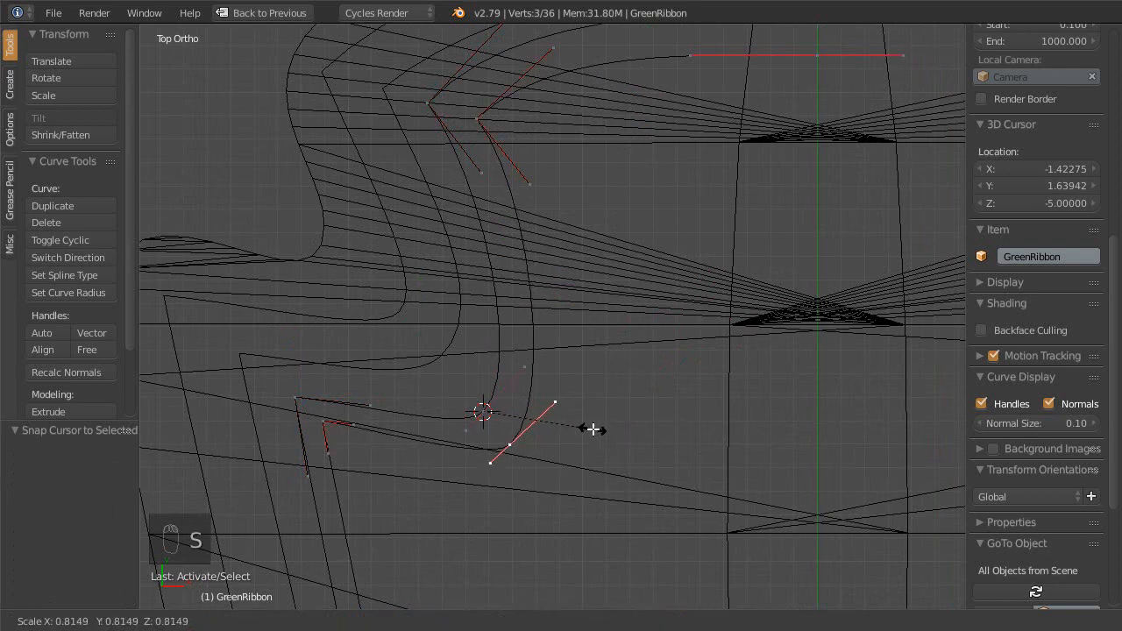
click(574, 437)
- Move the lower handle of the inner outline's bend point by -0.045 in X and -0.040 in Y
scroll(524, 502, up, 3)
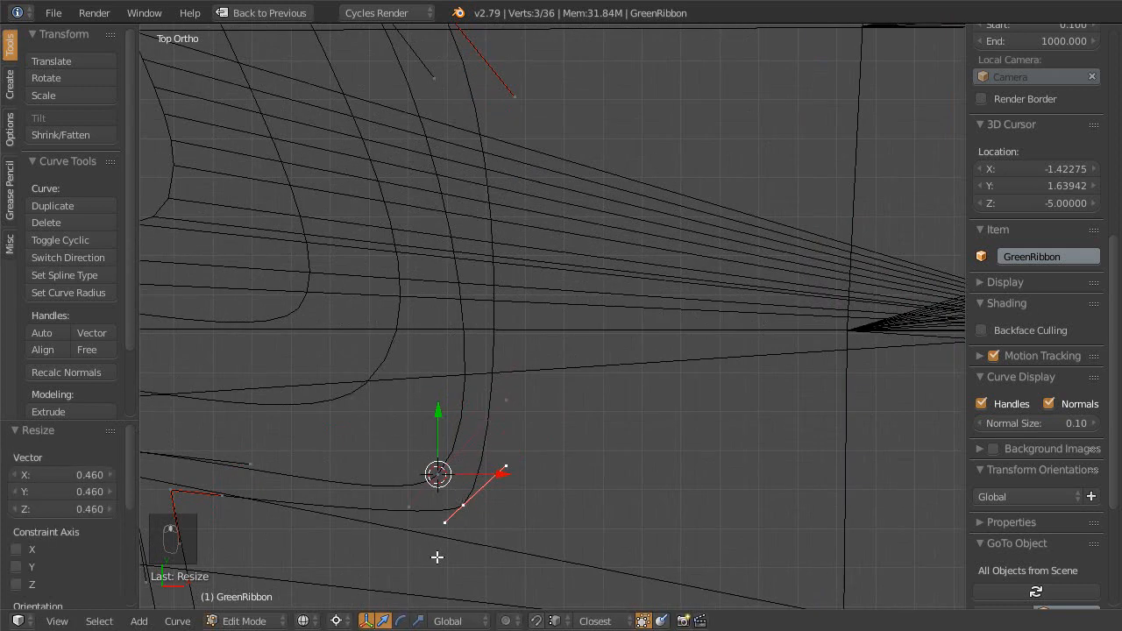
right_click(434, 539)
key(g)
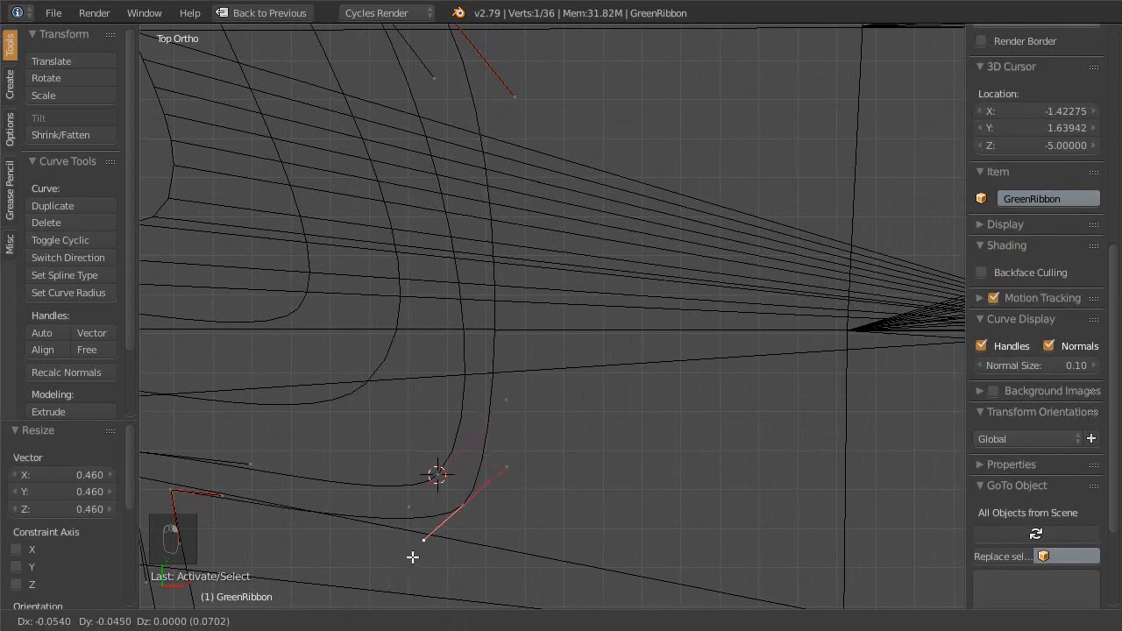
click(413, 551)
right_click(513, 394)
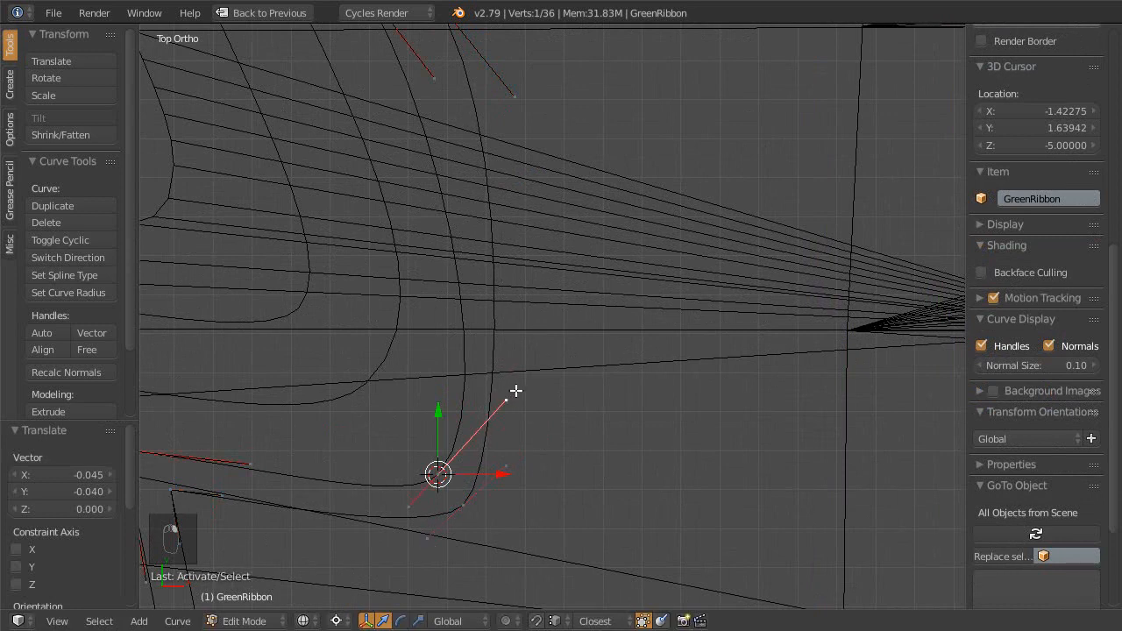
key(Escape)
key(s)
key(s)
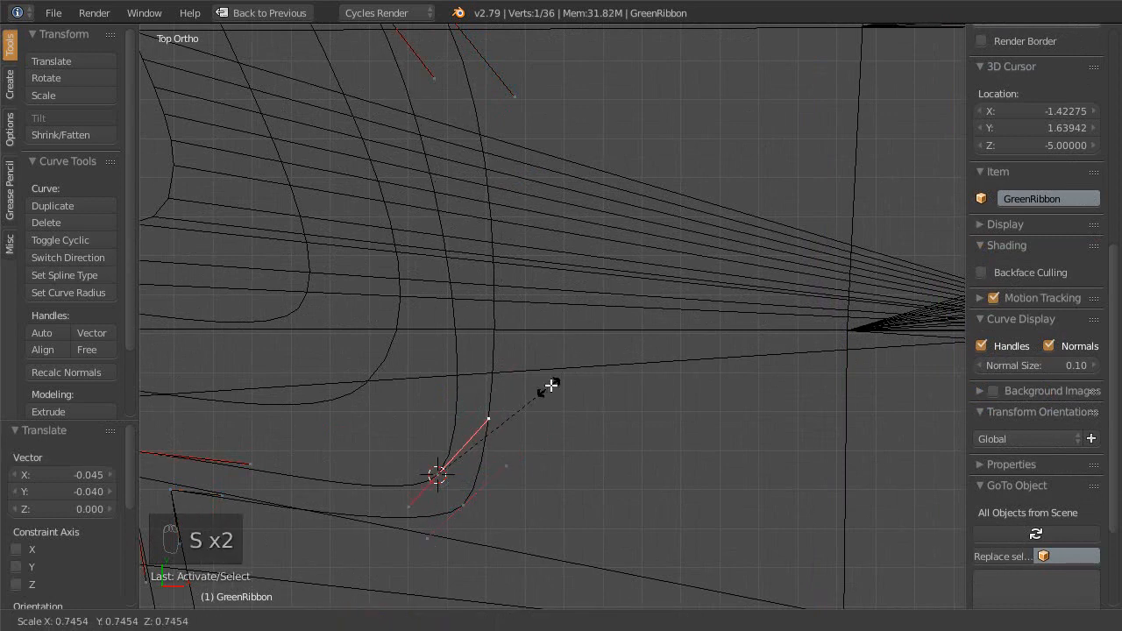
key(Escape)
- Undo the handle move and the scaling of the inner outline's bend point
key(ctrl+z)
key(ctrl+z)
key(ctrl+z)
key(ctrl+z)
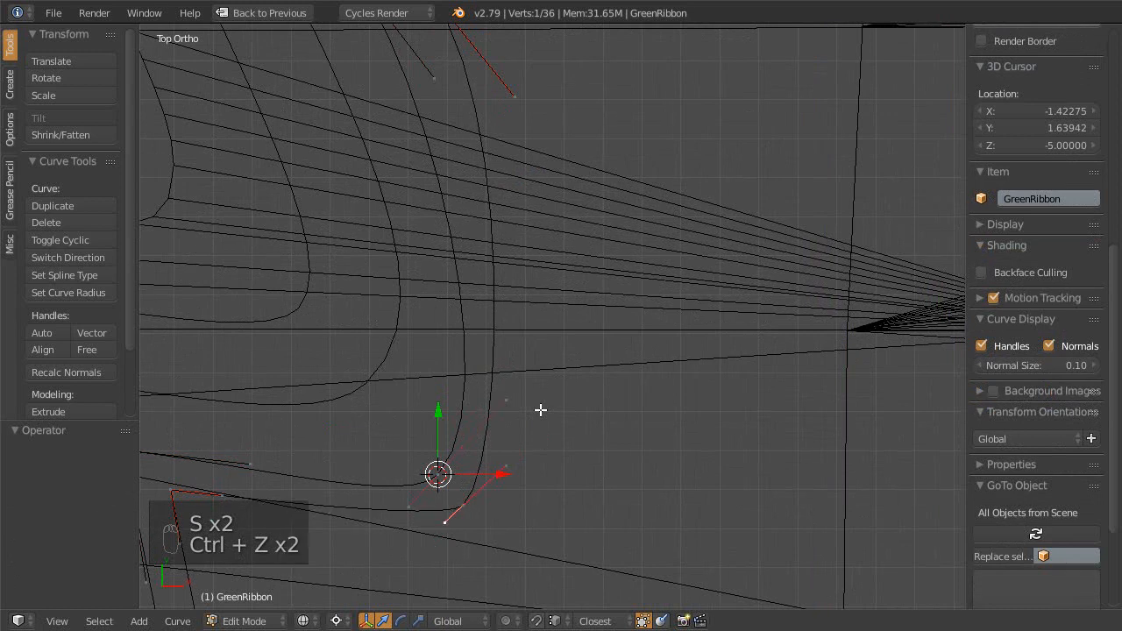
- Select the bend points of both GreenRibbon outlines and scale them together uniformly by 0.46 about the 3D cursor
scroll(442, 276, down, 1)
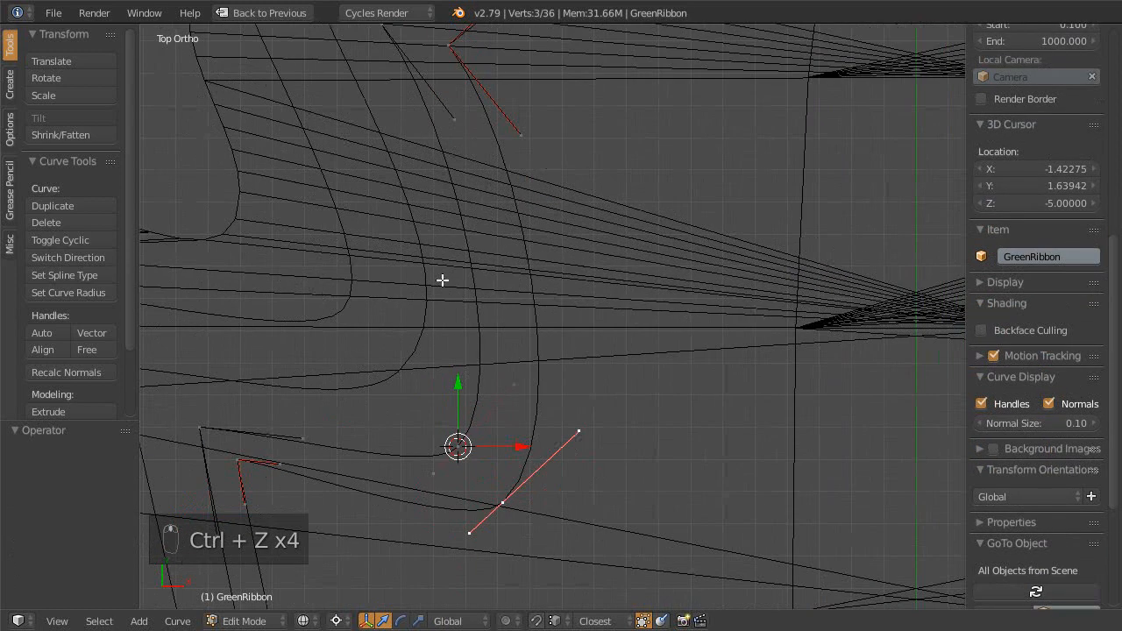
shift+middle_drag(441, 301, 502, 236)
right_click(516, 368)
shift+right_click(560, 431)
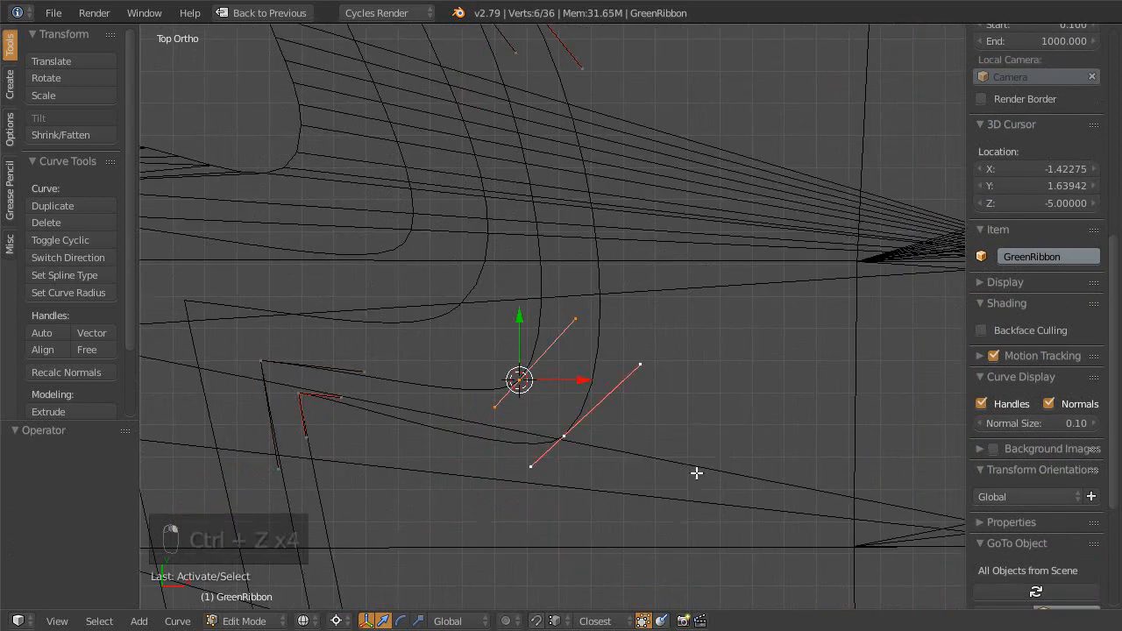
text(s.46)
click(652, 401)
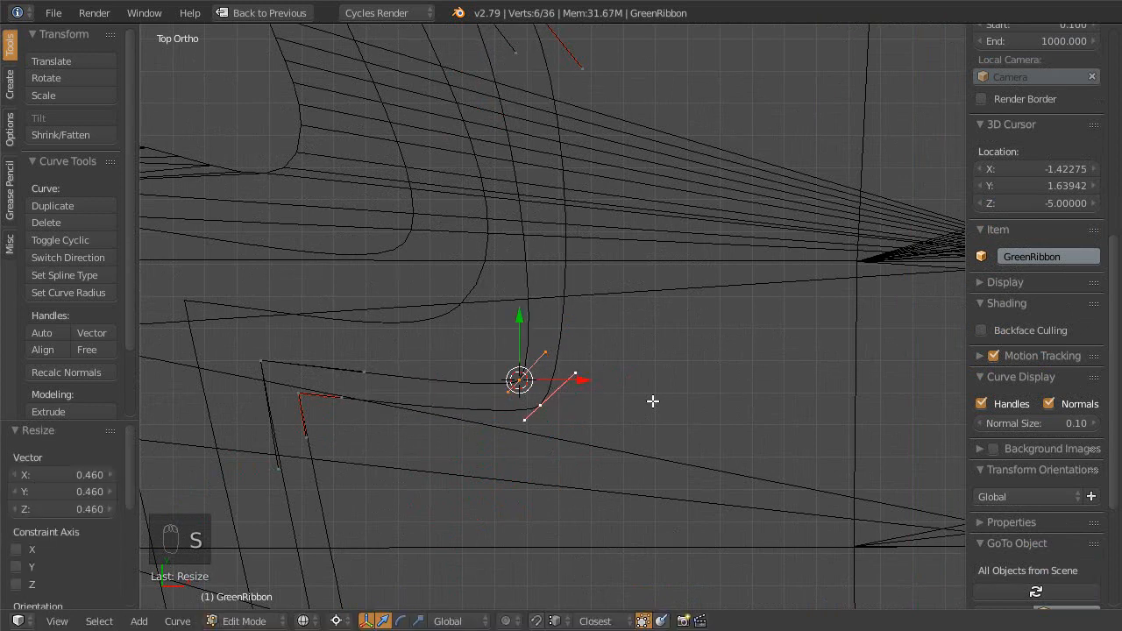
- Select the outer outline's upper-left corner point above the bend and snap the 3D cursor to it
scroll(518, 379, up, 4)
right_click(431, 320)
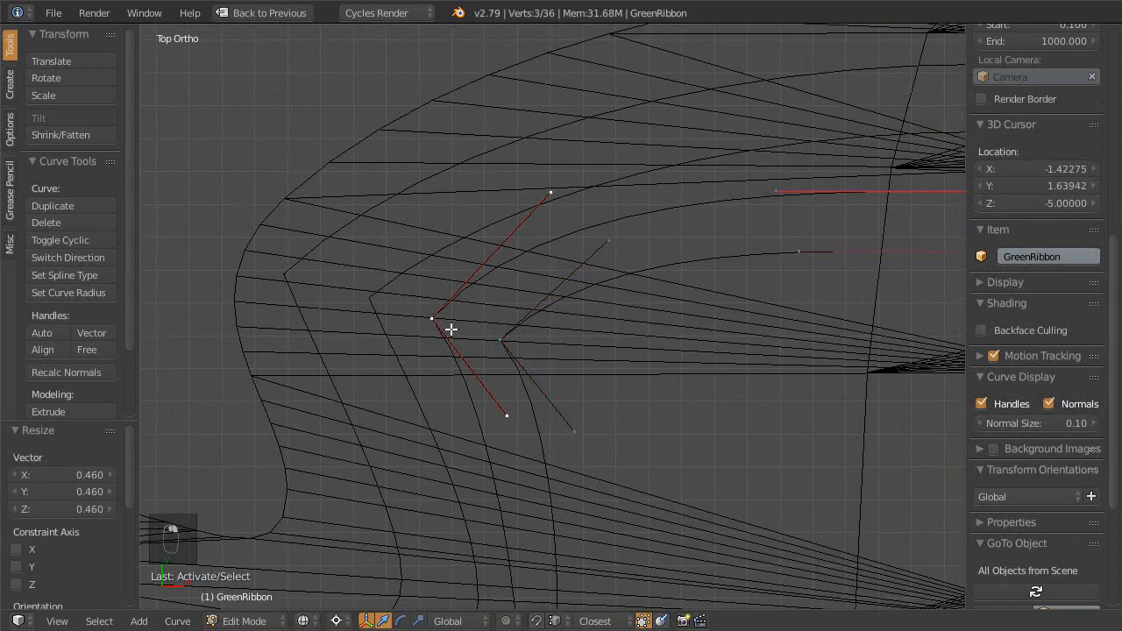
key(shift+s)
click(498, 344)
- Select the inner outline's upper-left corner point and scale it uniformly by 0.46 about the 3D cursor
right_click(504, 337)
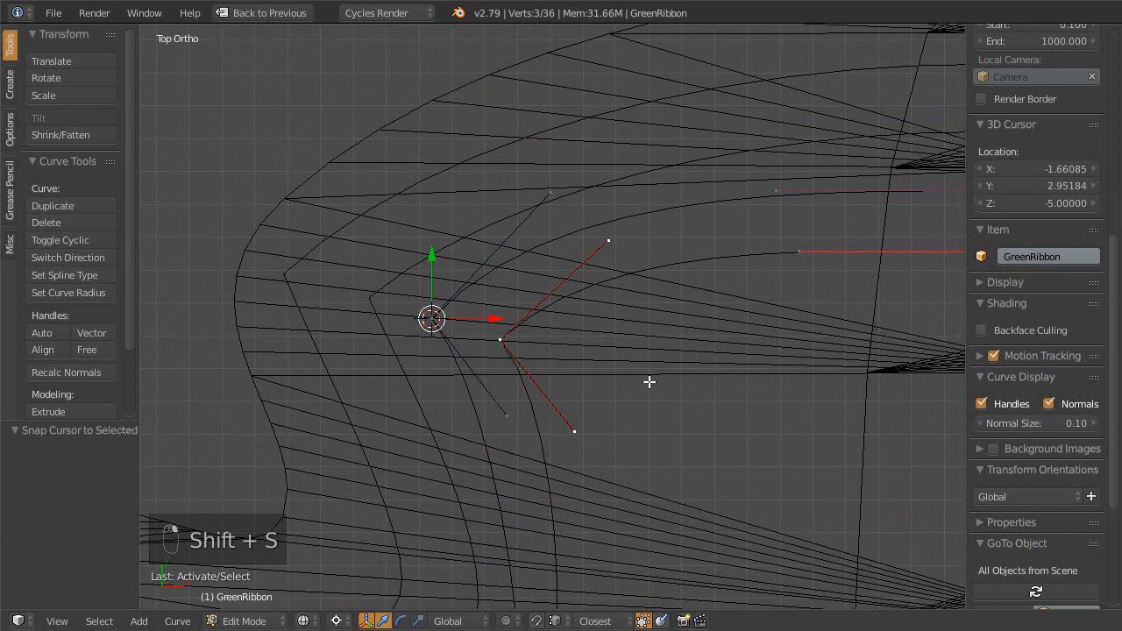
key(Escape)
key(s)
key(s)
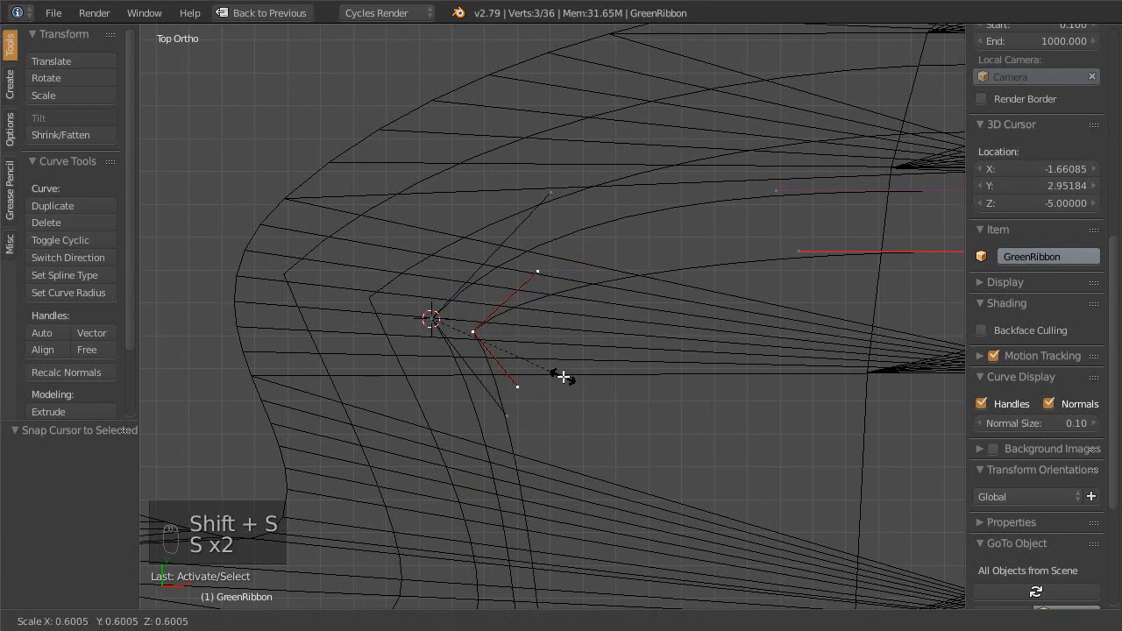
click(563, 376)
scroll(544, 414, down, 2)
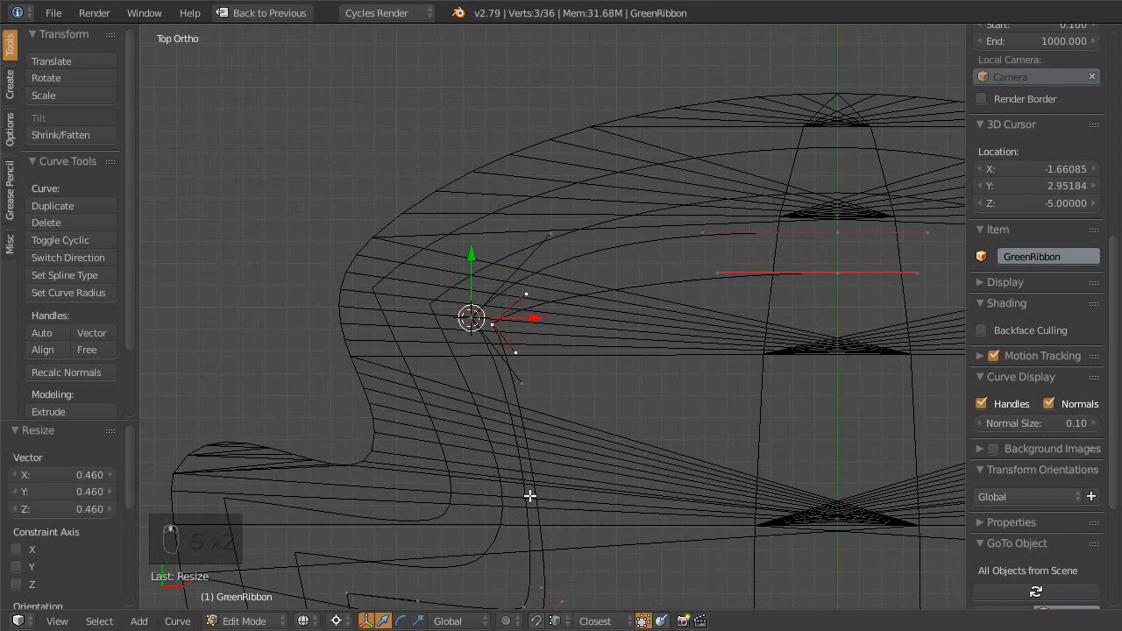
shift+middle_drag(531, 563, 490, 357)
right_click(491, 391)
key(g)
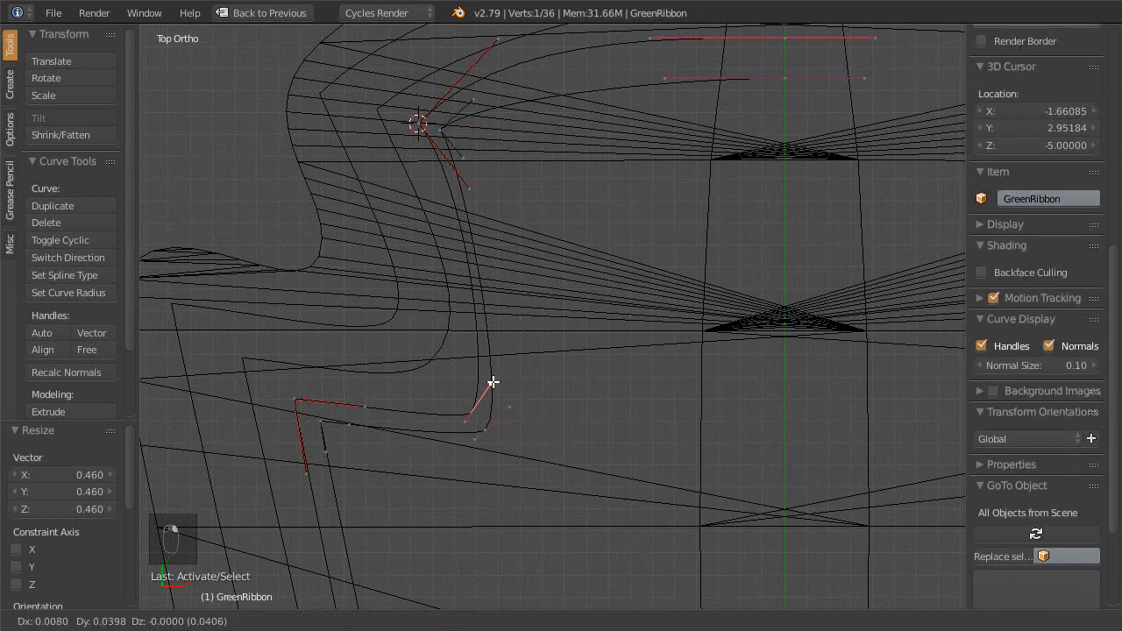
click(483, 394)
- Select the bend points of both GreenRibbon outlines and move them together by -0.044 in X and 0.058 in Y
scroll(481, 371, up, 1)
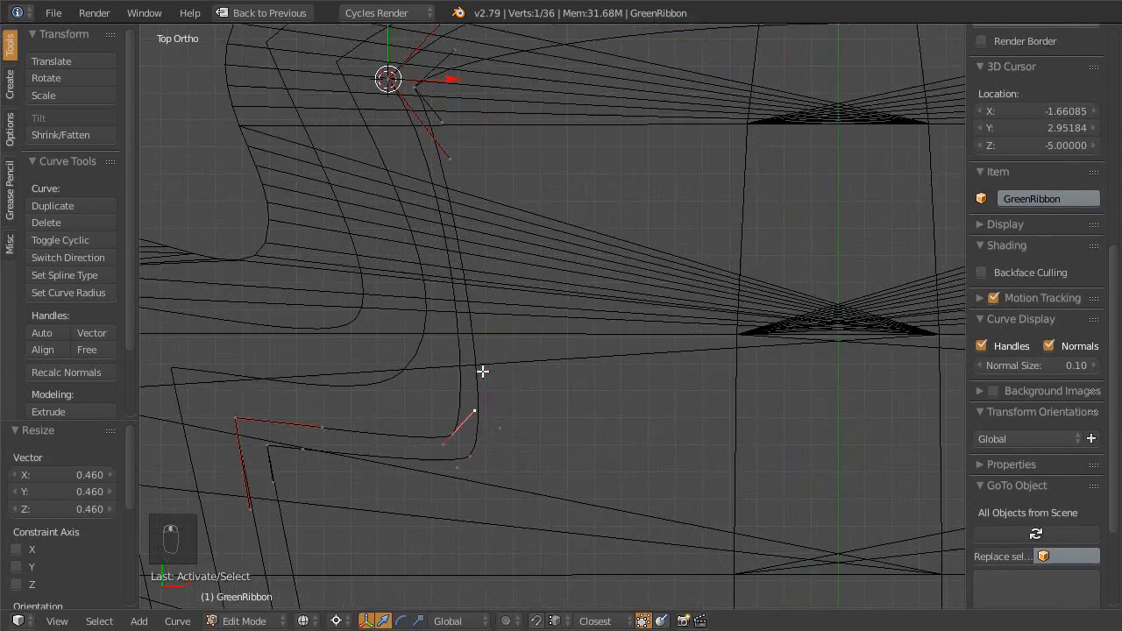
shift+middle_drag(481, 371, 582, 342)
right_click(568, 370)
key(g)
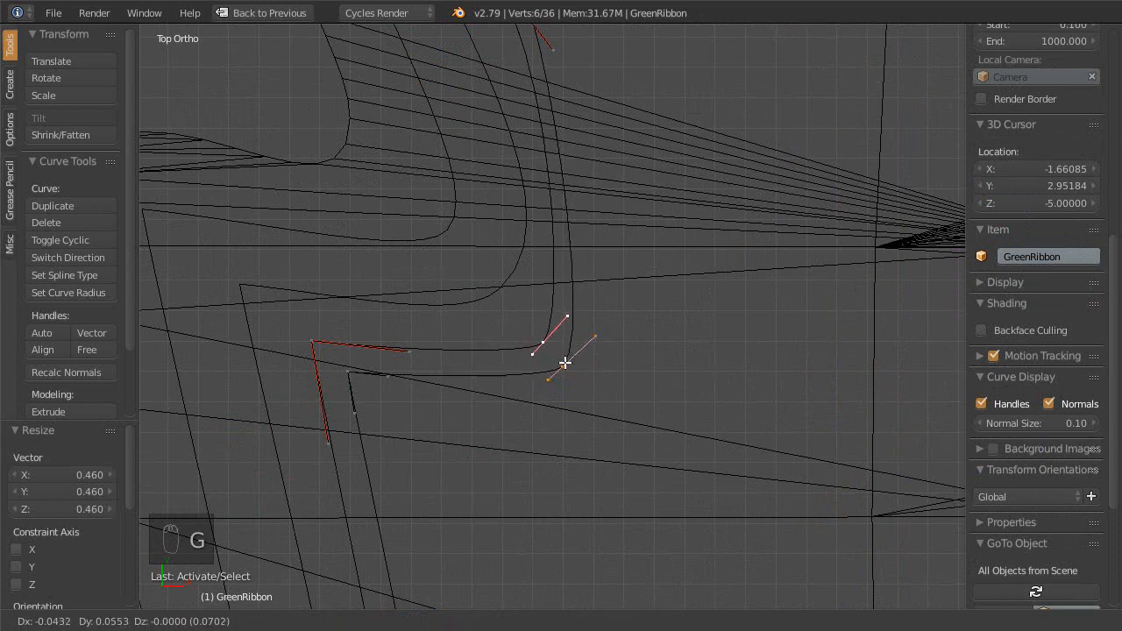
click(565, 362)
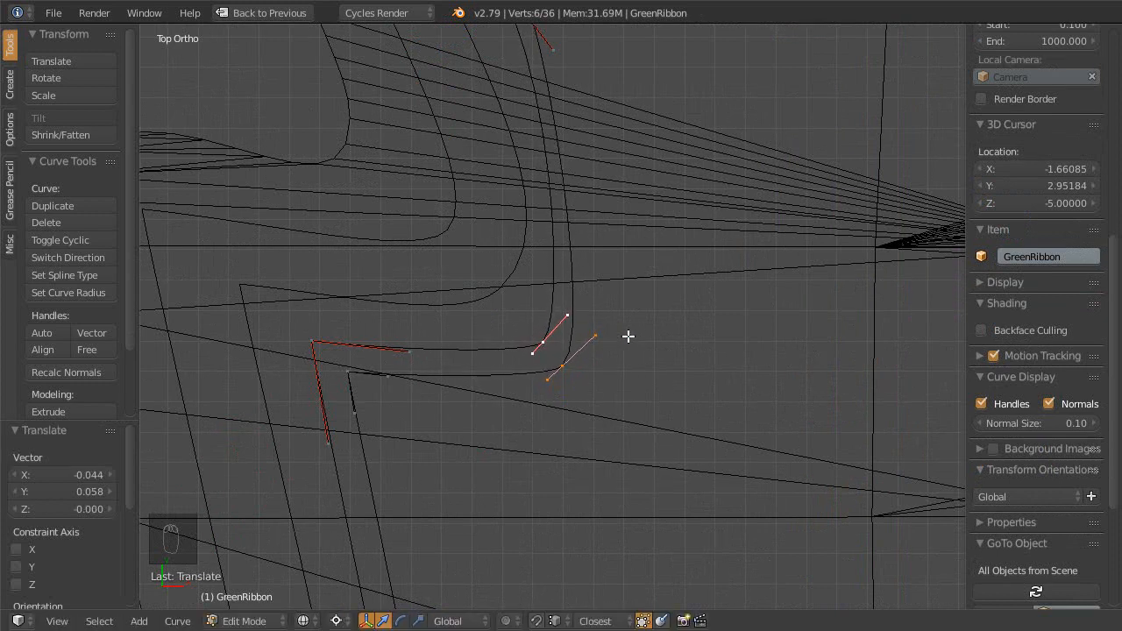
- Select the inner outline's bend point and scale its handles uniformly by 2.058 about the median point instead of the 3D cursor
scroll(628, 336, up, 3)
right_click(582, 410)
key(Escape)
key(s)
key(s)
click(662, 415)
key(ctrl+comma)
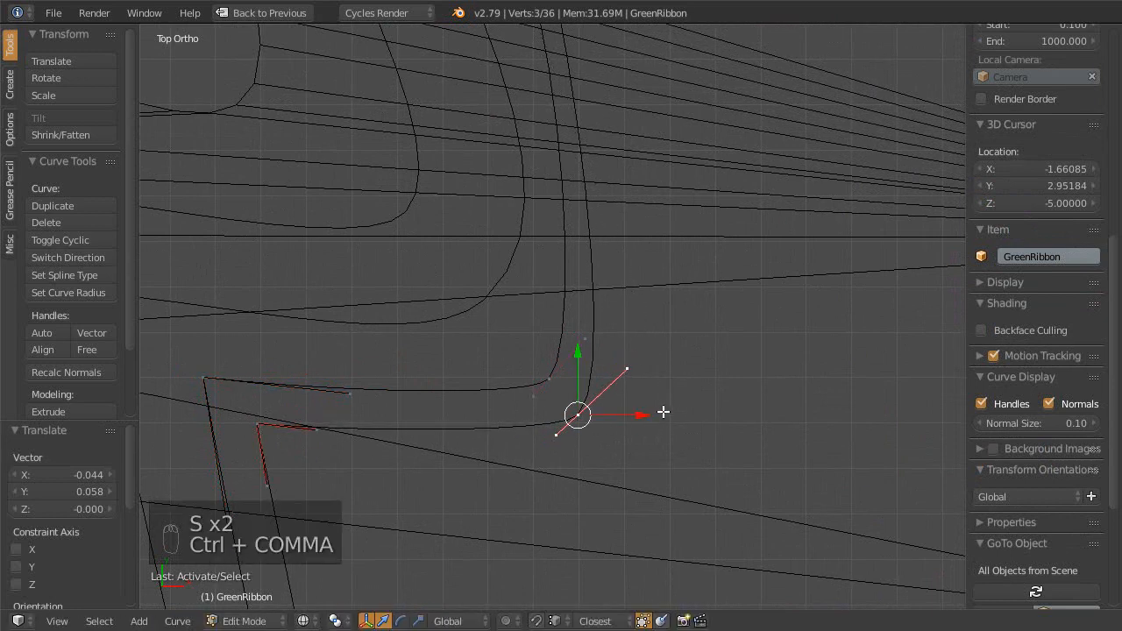
key(s)
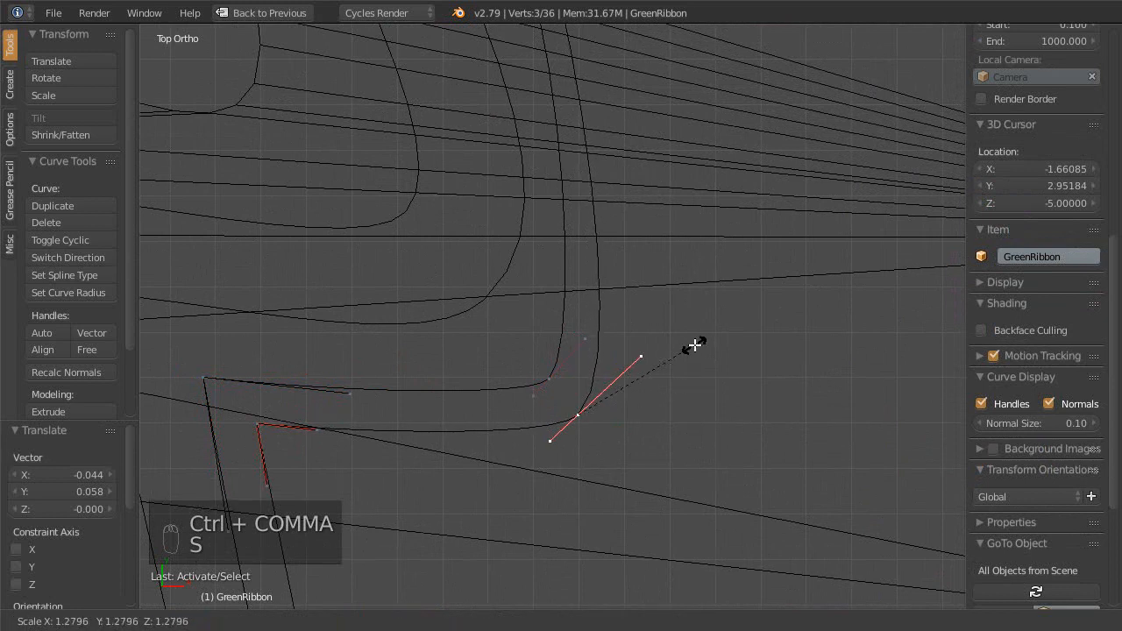
right_click(837, 370)
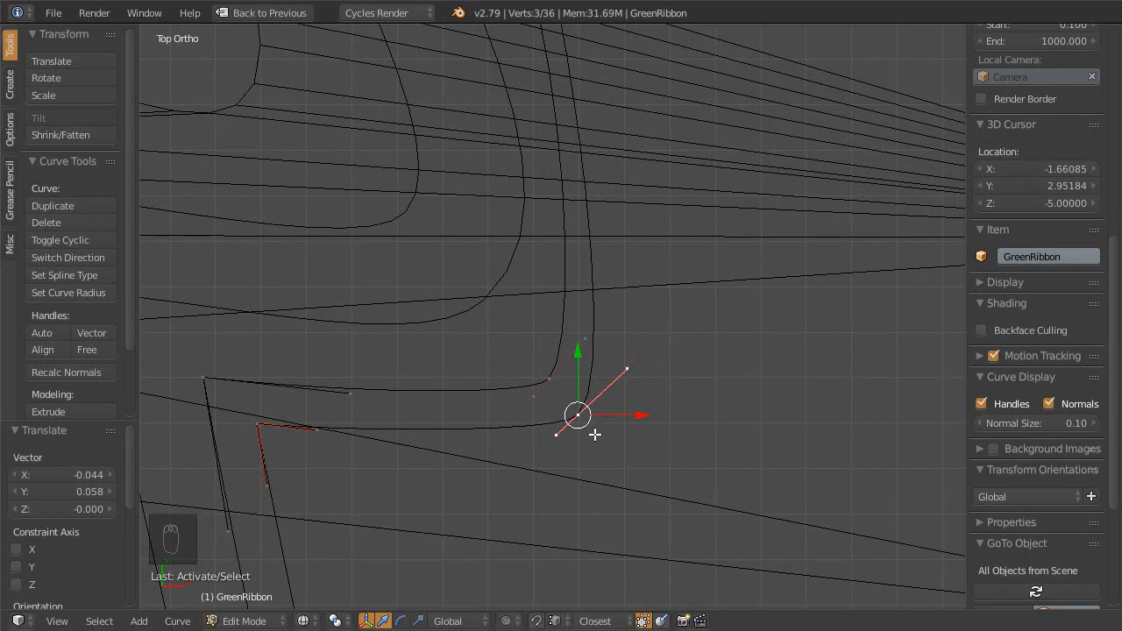
key(s)
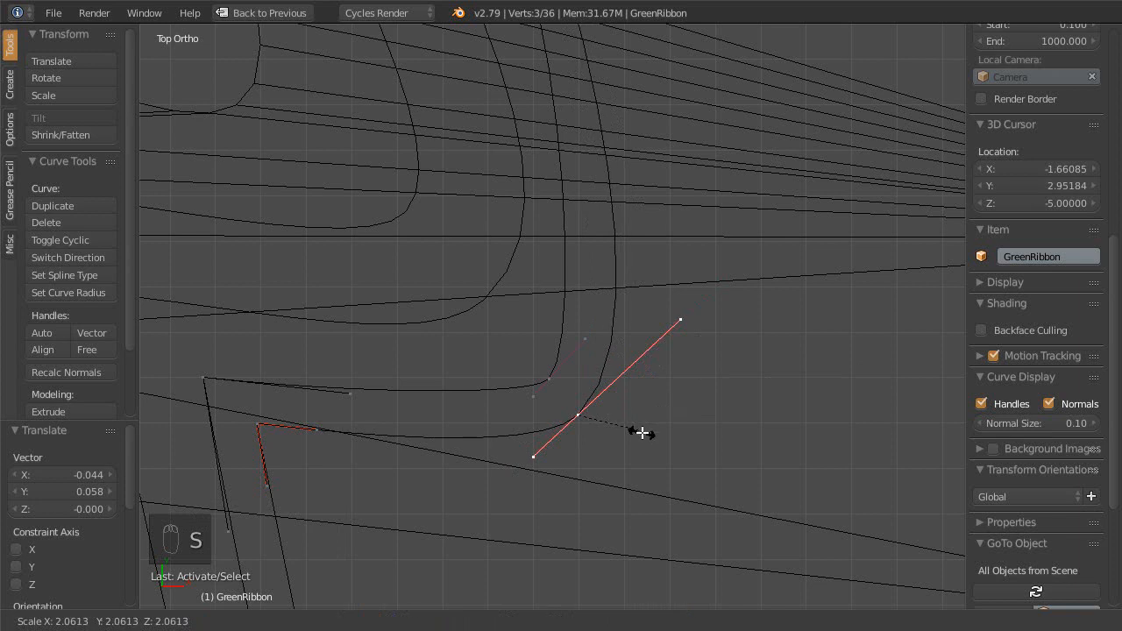
click(644, 426)
- Select the outer outline's bend point and scale its handles uniformly by about 1.6
right_click(565, 382)
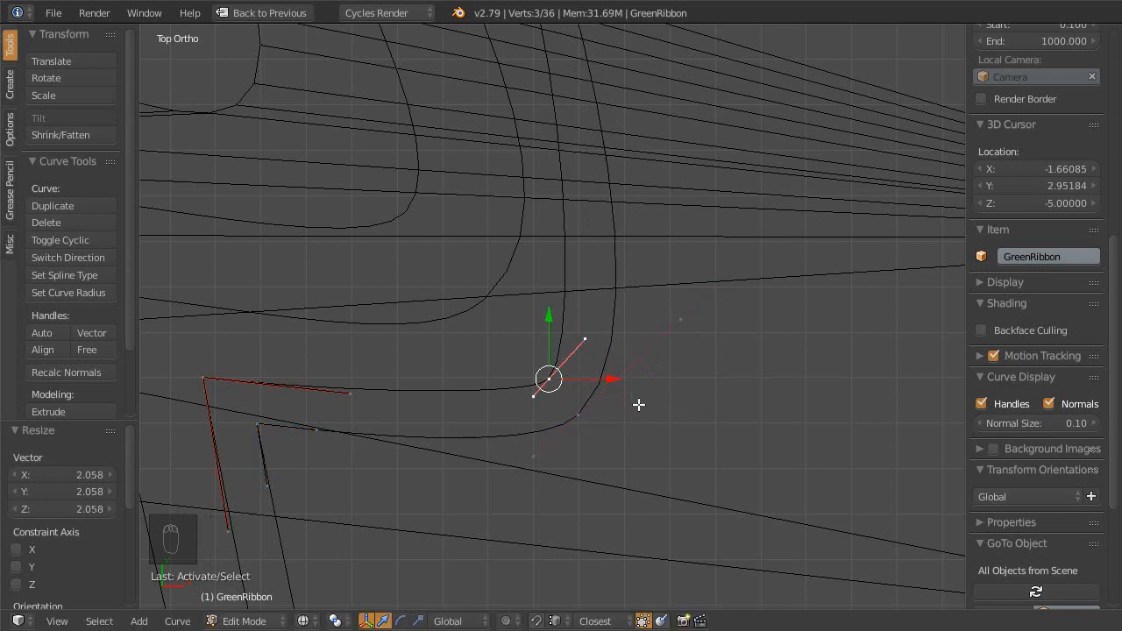
key(s)
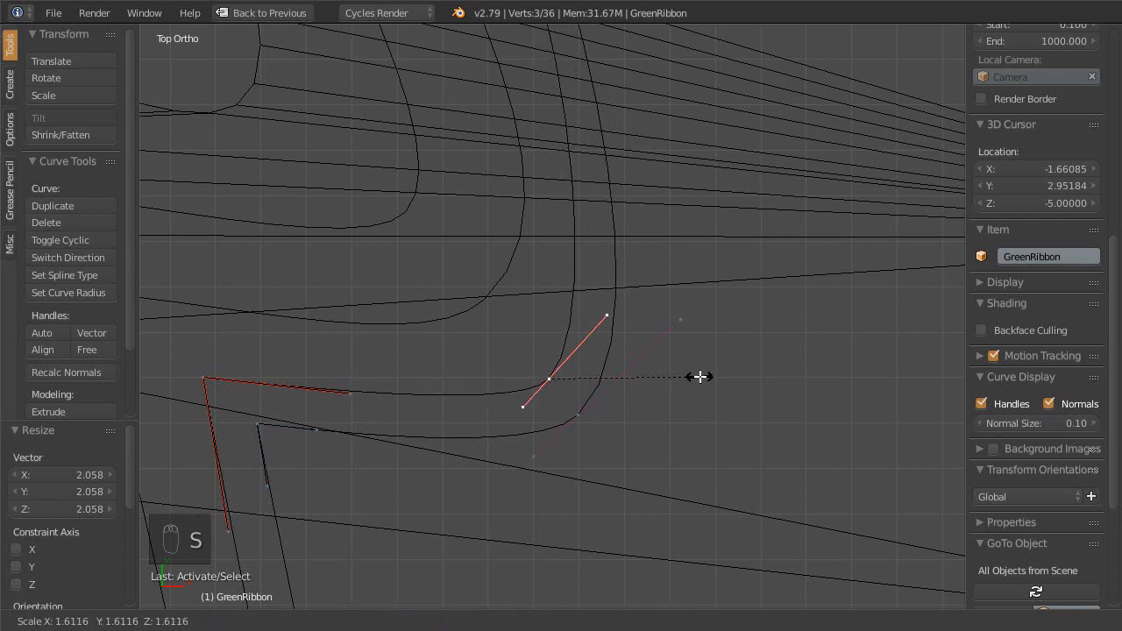
click(710, 369)
- Move the lower handle of the inner outline's upper-left corner point by 0.035 in X and -0.087 in Y
scroll(643, 220, down, 2)
shift+middle_drag(643, 228, 580, 447)
mouse_move(531, 259)
right_down()
mouse_move(520, 275)
mouse_move(540, 237)
mouse_move(533, 241)
right_up()
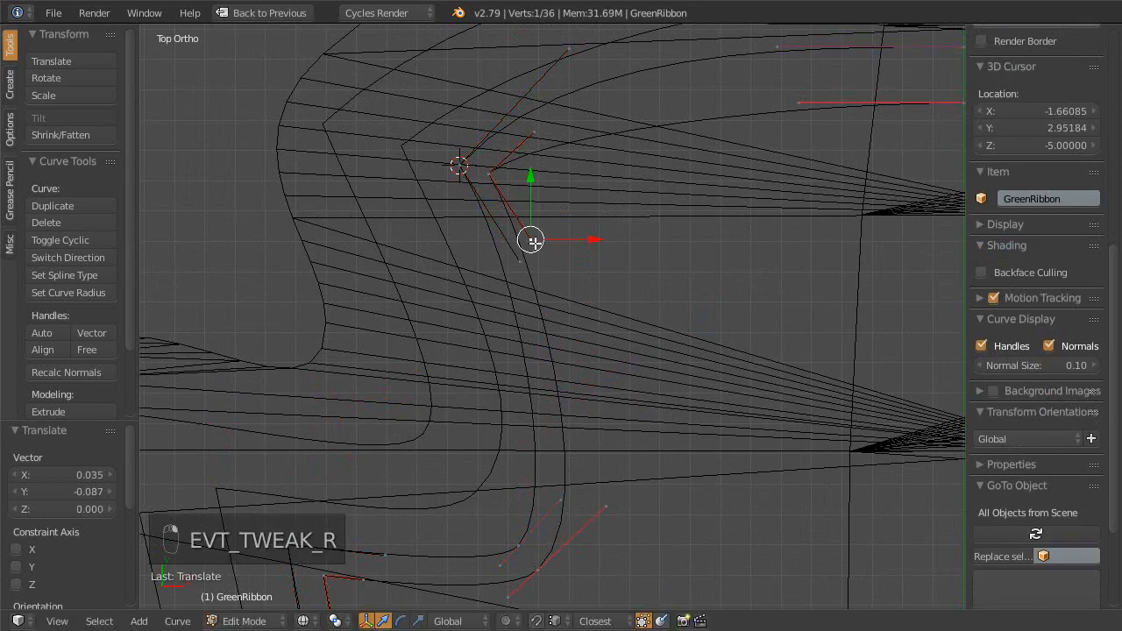
- Move the inner outline's upper bend handle by 0.023 in X and 0.046 in Y, and its bend point by -0.005 and 0.014
right_click(608, 505)
key(s)
key(s)
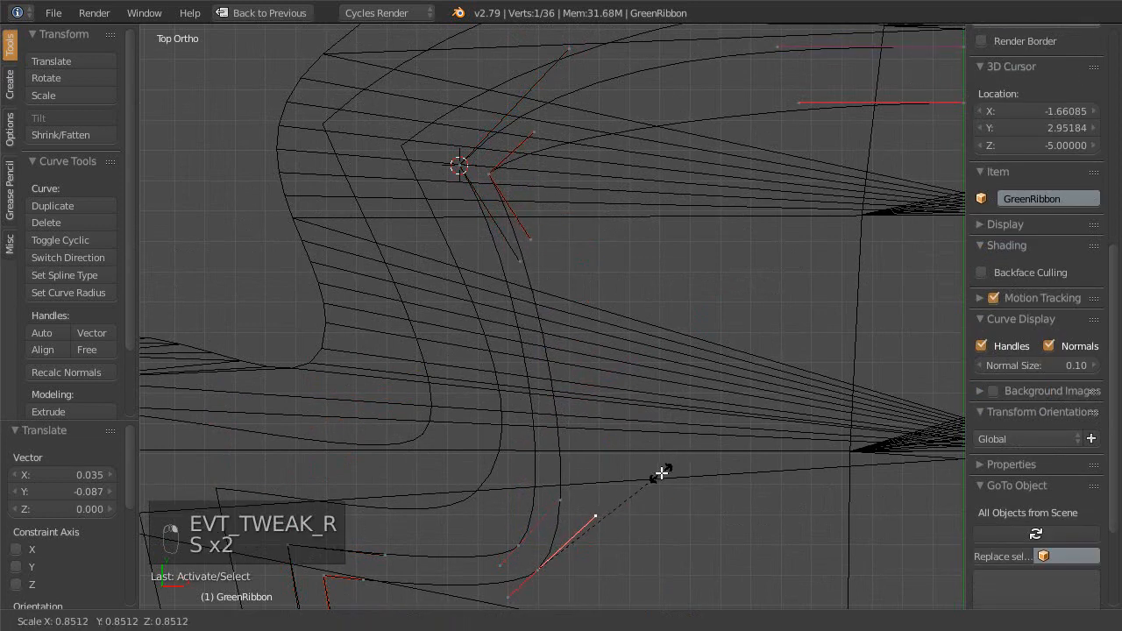
click(612, 458)
right_click(608, 494)
right_drag(609, 494, 612, 476)
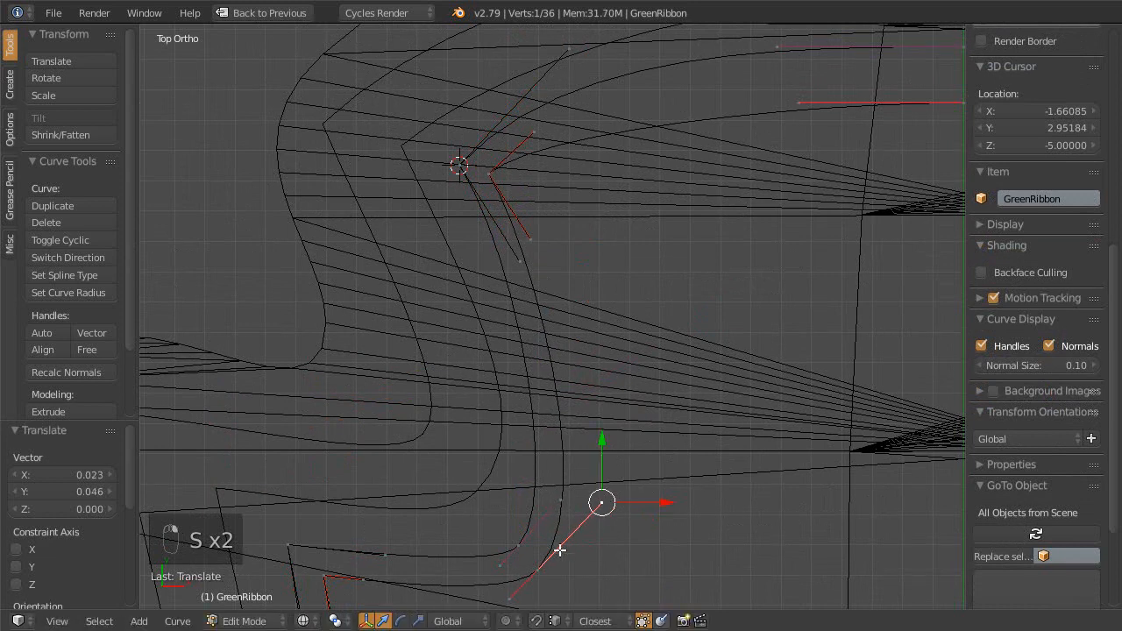
right_click(538, 566)
right_drag(538, 566, 538, 566)
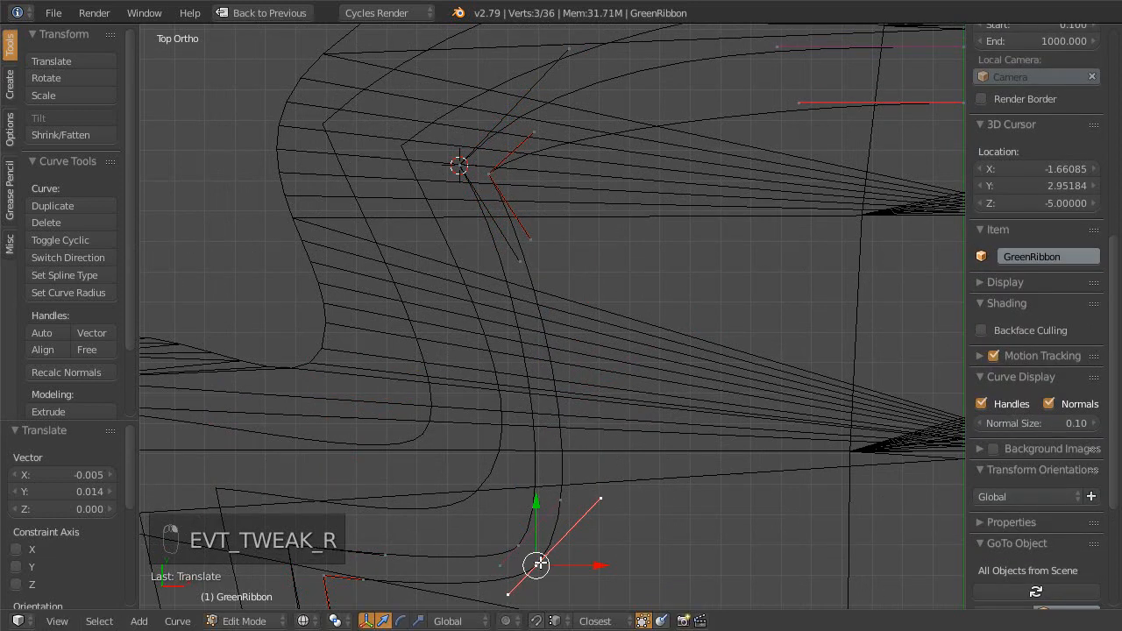
- Snap the 3D cursor to the outer outline's top centre point and select the inner outline's top centre point
shift+middle_drag(564, 269, 595, 405)
shift+middle_drag(575, 323, 404, 391)
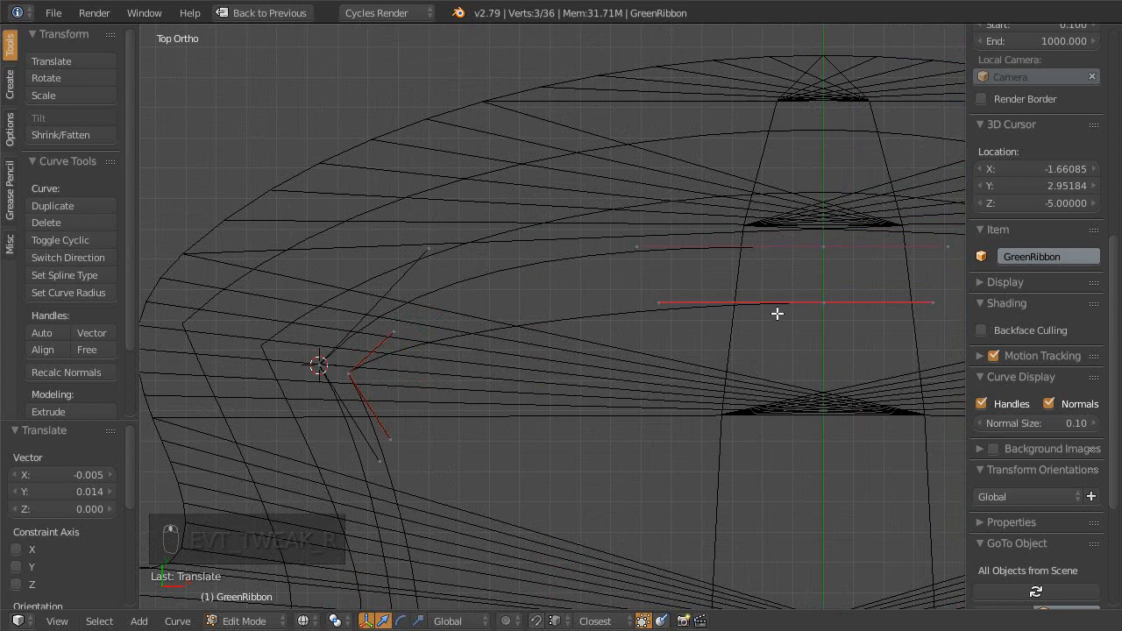
shift+middle_drag(817, 305, 620, 355)
right_click(606, 355)
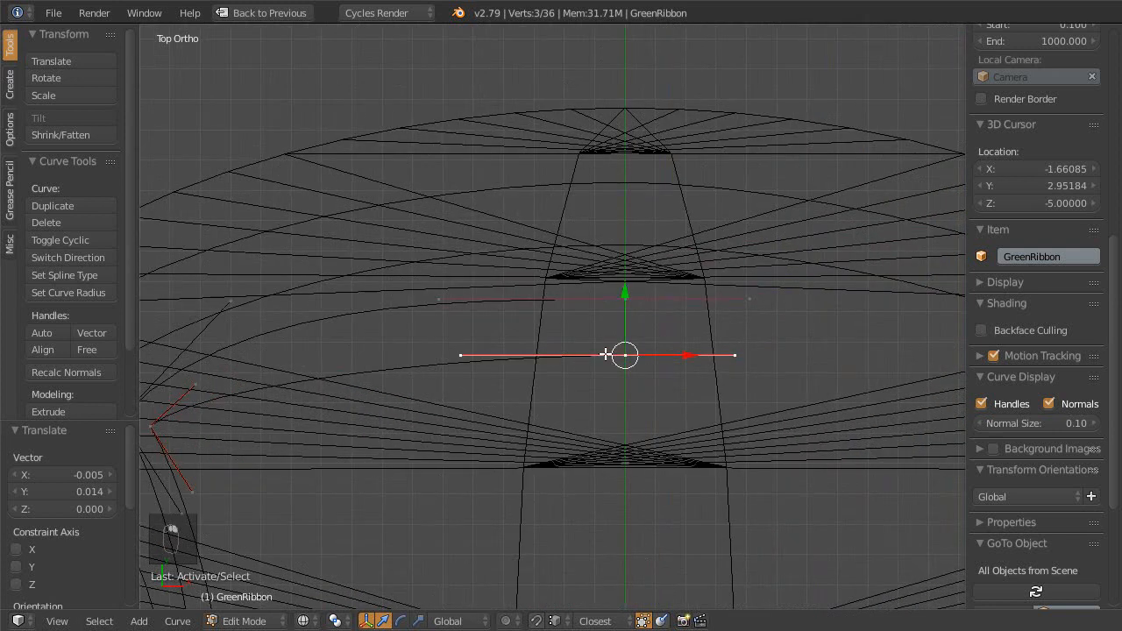
right_click(629, 278)
key(Escape)
key(shift+s)
click(676, 341)
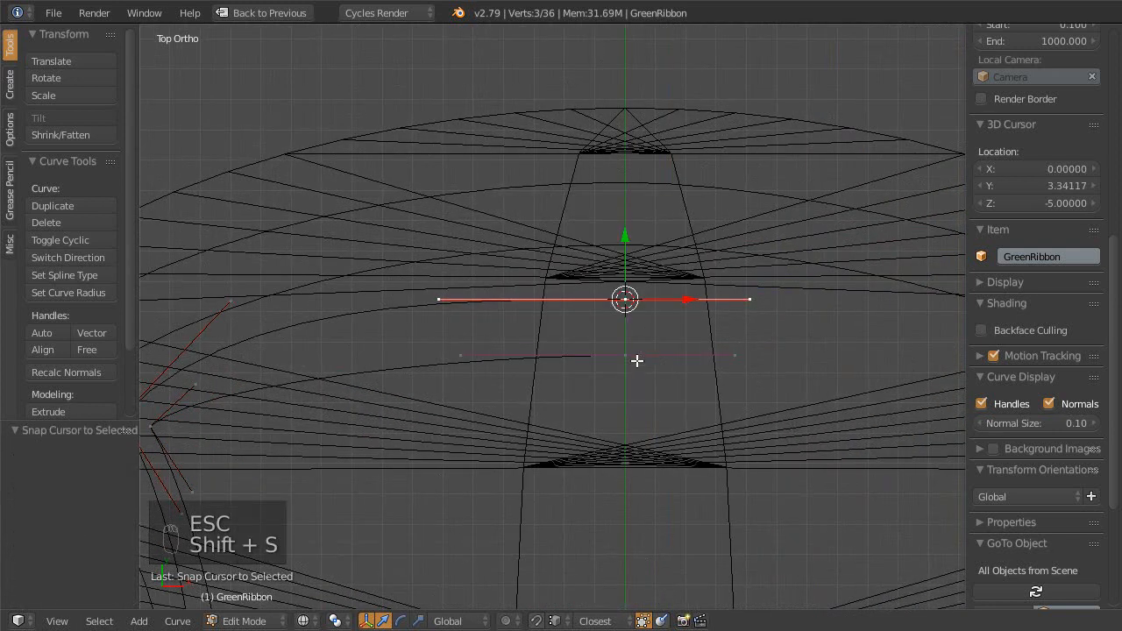
right_click(642, 364)
key(Escape)
- Try to scale the inner outline's top centre point by 0.46 about its median point
key(s)
key(s)
text(.46)
key(Return)
ctrl+middle_drag(655, 347, 468, 384)
ctrl+middle_drag(477, 403, 580, 352)
key(ctrl+z)
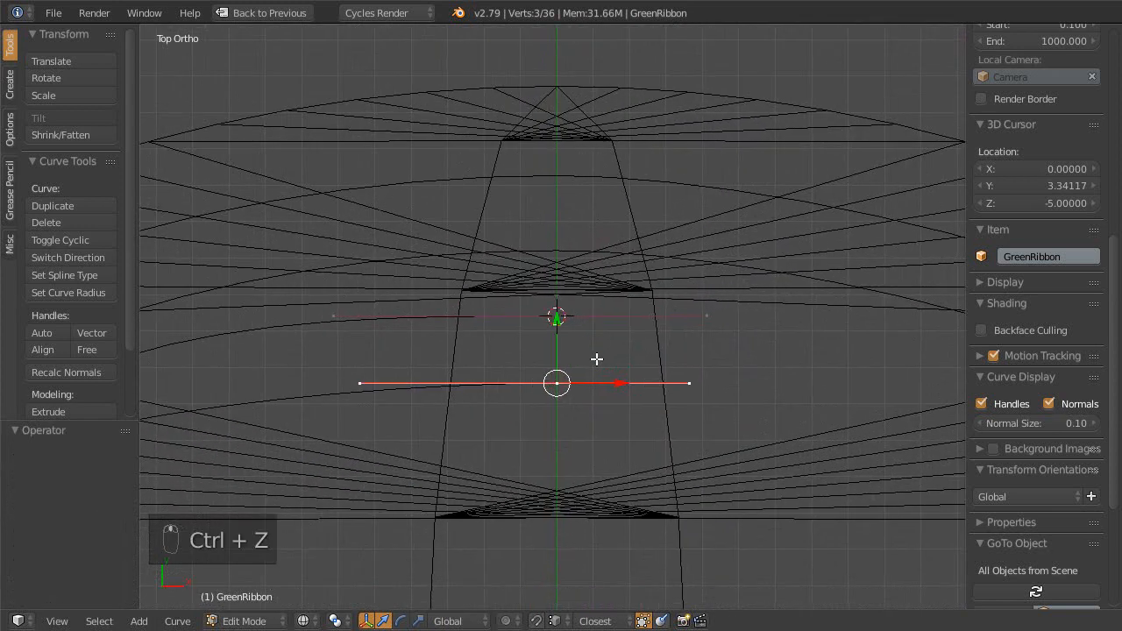
- Set the pivot to the 3D cursor and scale the inner outline's top centre point uniformly by 0.46
key(period)
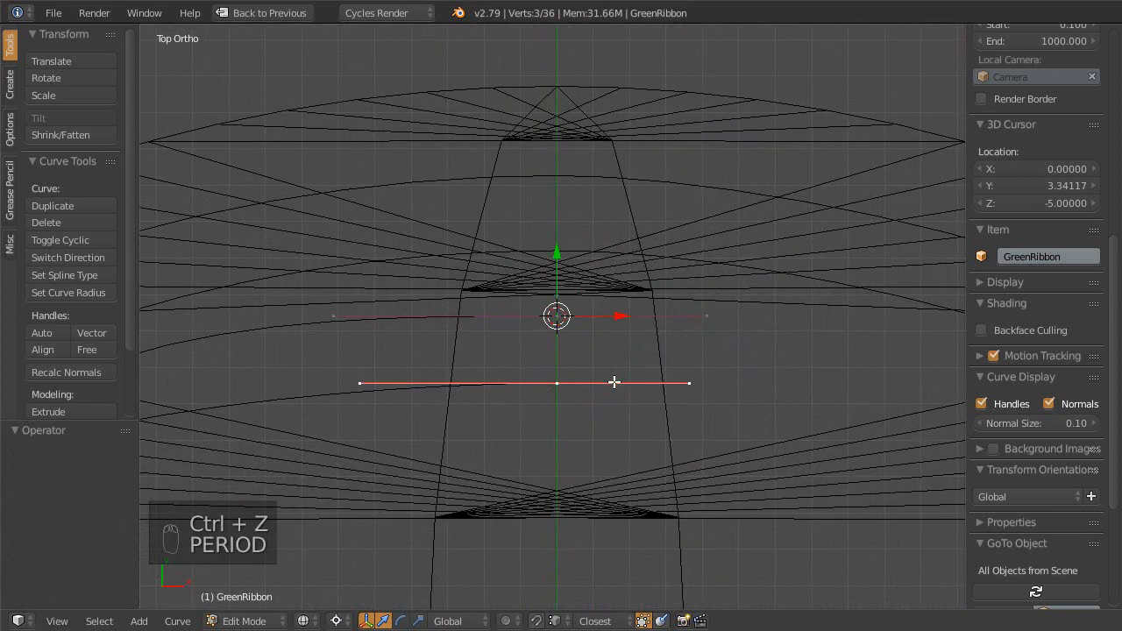
text(s)
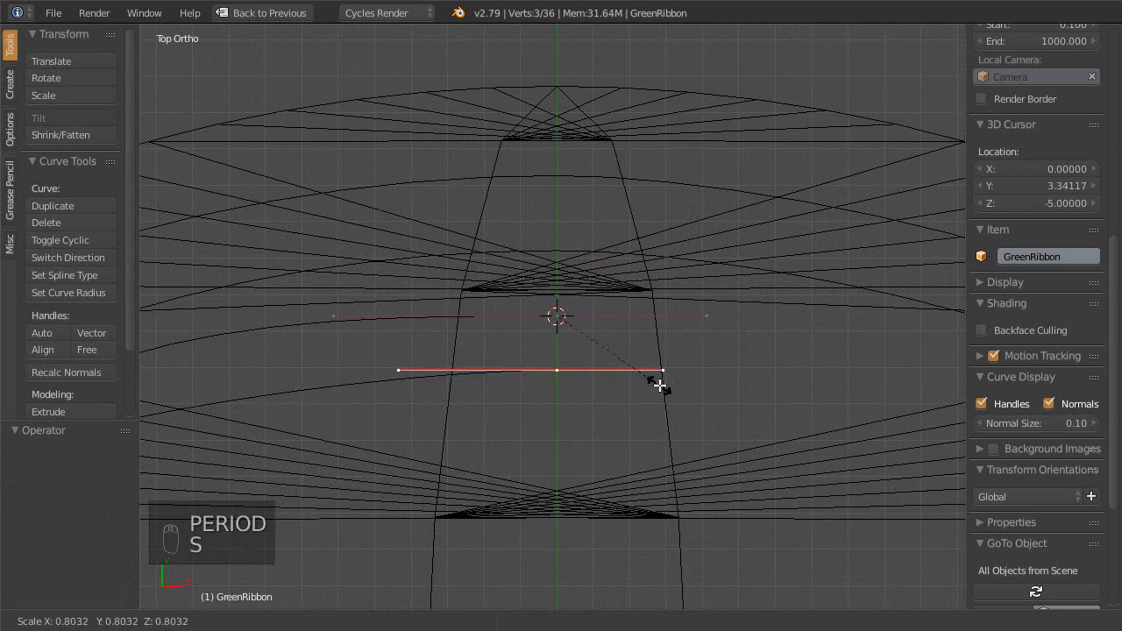
text(46)
click(659, 385)
- Move the inner outline's top centre left handle by -0.568 in X and 0.014 in Y, and the corner's upper handle by 0.136 and 0.090
ctrl+middle_drag(526, 335, 521, 348)
shift+middle_drag(521, 347, 731, 324)
right_drag(696, 316, 539, 311)
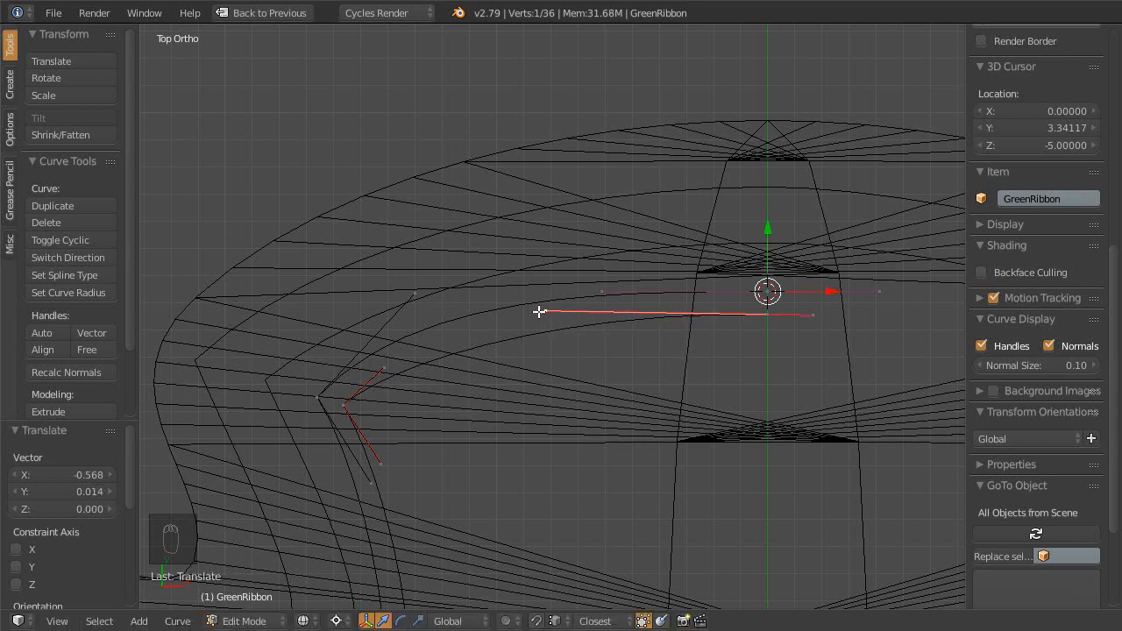
right_drag(381, 366, 416, 342)
- Examine the narrowed ribbon in shaded display and compare the whole label with the ketchup bottle reference image
mouse_move(596, 211)
middle_down()
mouse_move(573, 323)
mouse_move(555, 283)
middle_up()
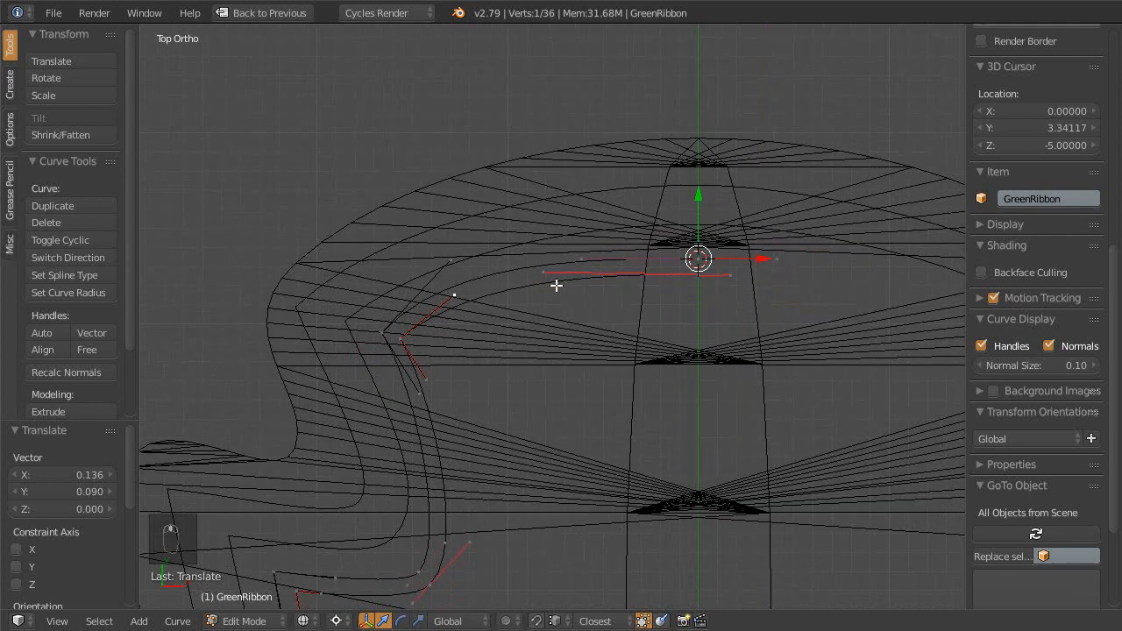
key(shift+z)
ctrl+middle_drag(570, 224, 543, 280)
shift+middle_drag(540, 342, 558, 236)
key(shift+z)
shift+middle_drag(557, 236, 570, 333)
key(KP_7)
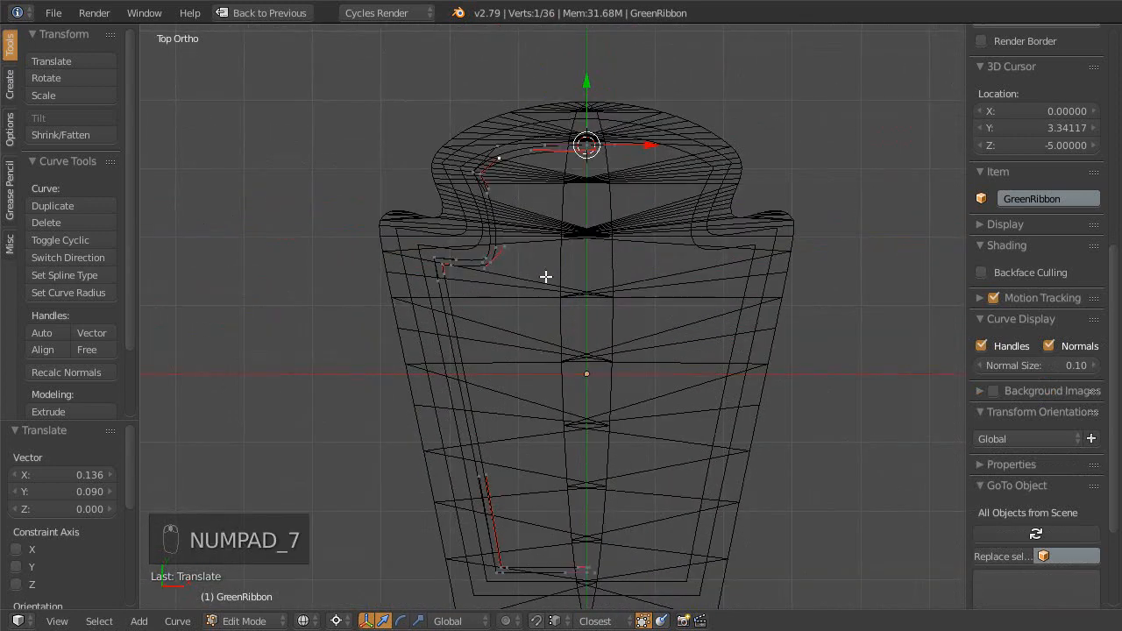
key(shift+space)
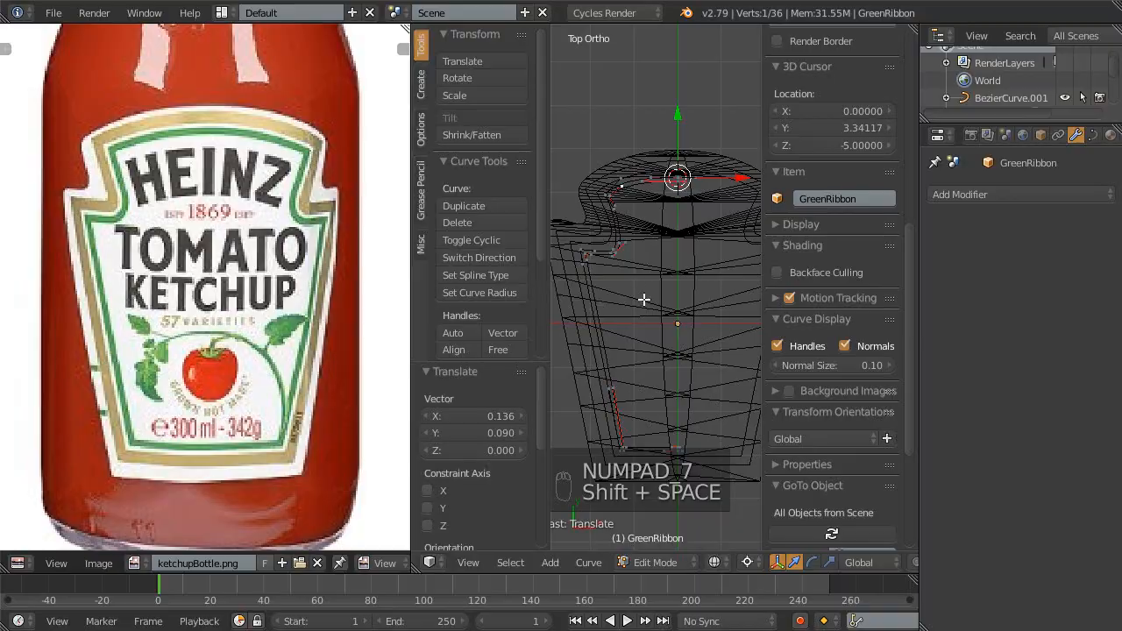
key(shift+space)
ctrl+middle_drag(588, 406, 522, 380)
- Save the Blender file over its existing version
key(ctrl+s)
click(523, 387)
shift+middle_drag(583, 281, 569, 343)
shift+middle_drag(570, 341, 575, 251)
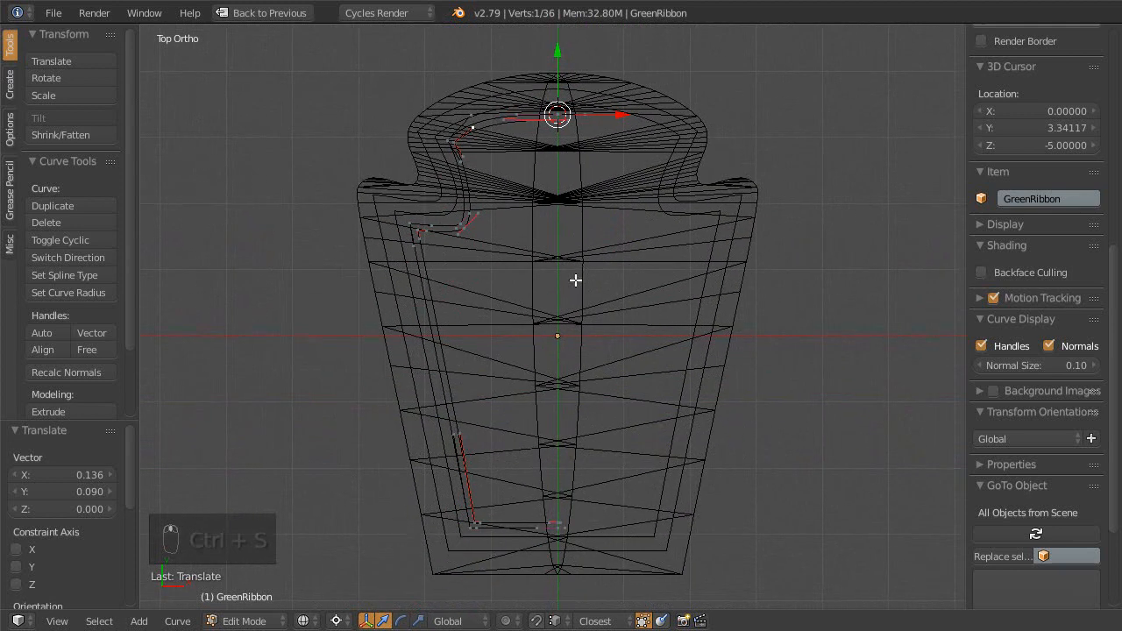
- Select all control points of both GreenRibbon outlines
key(a)
key(a)
key(a)
mouse_move(513, 78)
ctrl+mouse_down()
mouse_move(513, 143)
mouse_move(634, 118)
ctrl+mouse_up()
mouse_move(555, 440)
ctrl+mouse_down()
mouse_move(526, 513)
mouse_move(550, 533)
mouse_move(570, 493)
ctrl+mouse_up()
shift+middle_drag(552, 398, 546, 376)
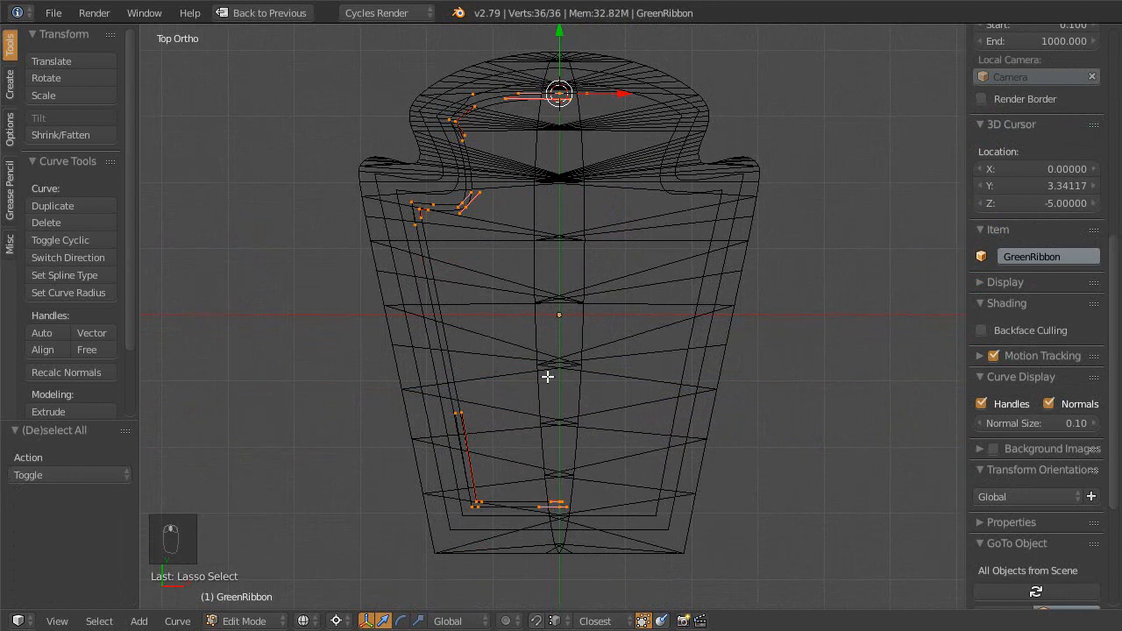
- Deselect the ribbon's top and bottom centre points, set the pivot to the 3D cursor and reset the cursor to the origin
mouse_move(538, 492)
ctrl+shift+mouse_down()
mouse_move(571, 531)
mouse_move(550, 451)
ctrl+shift+mouse_up()
mouse_move(509, 64)
ctrl+shift+mouse_down()
mouse_move(550, 123)
mouse_move(559, 74)
ctrl+shift+mouse_up()
shift+middle_drag(580, 159, 569, 161)
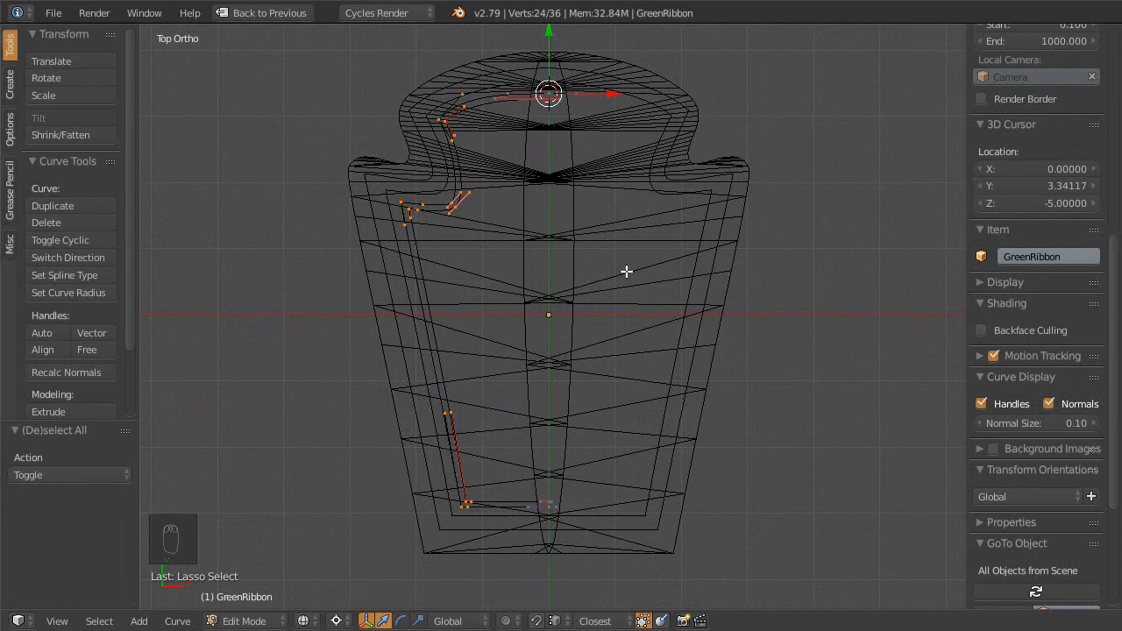
key(period)
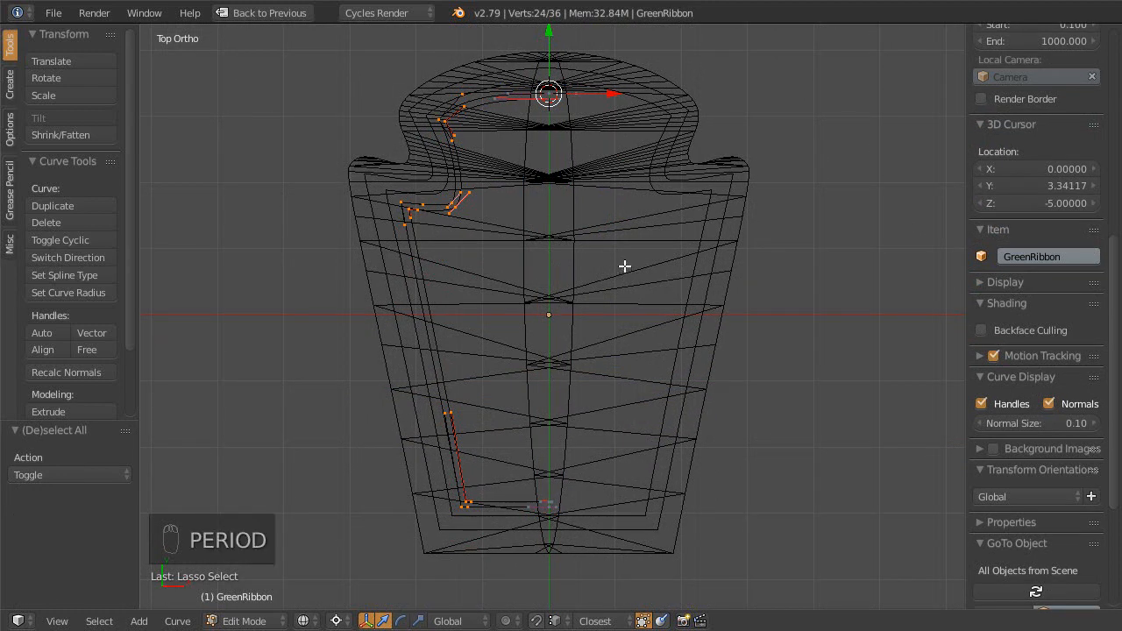
key(shift+c)
scroll(575, 372, up, 5)
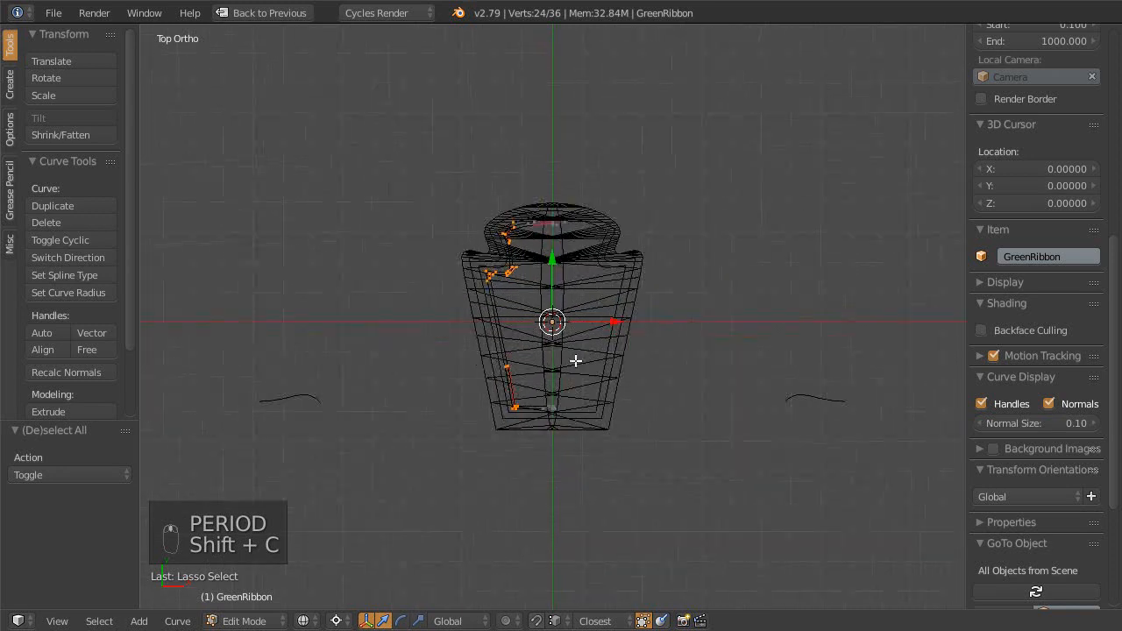
- Duplicate the selected half of the ribbon curves in place and mirror the copy along global X
shift+middle_drag(587, 289, 588, 275)
key(shift+d)
right_click(434, 289)
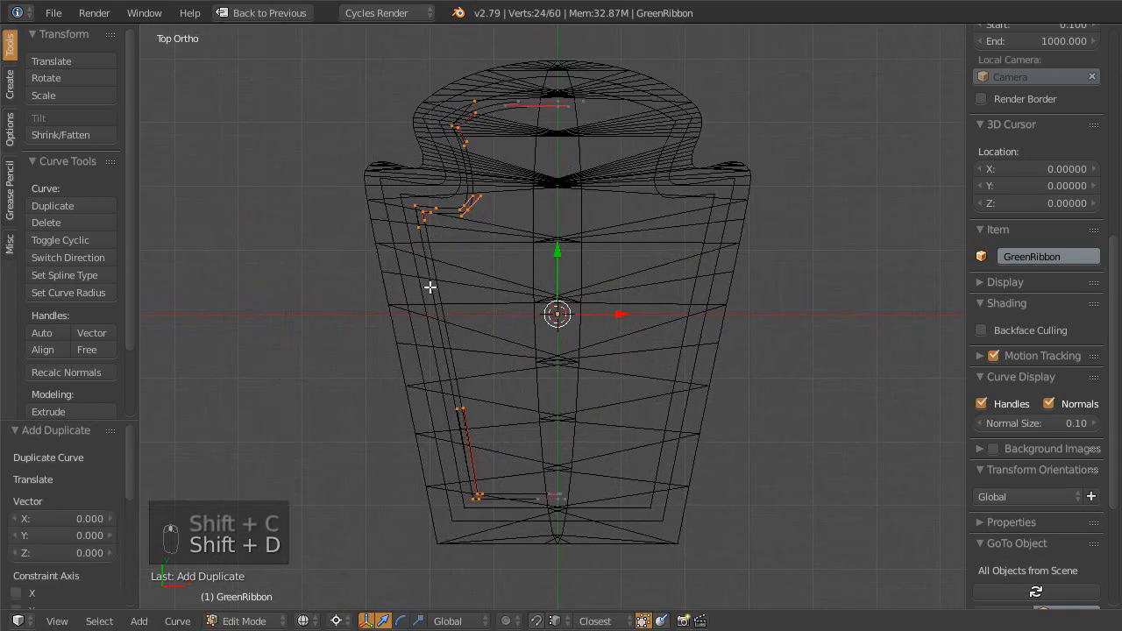
key(ctrl+m)
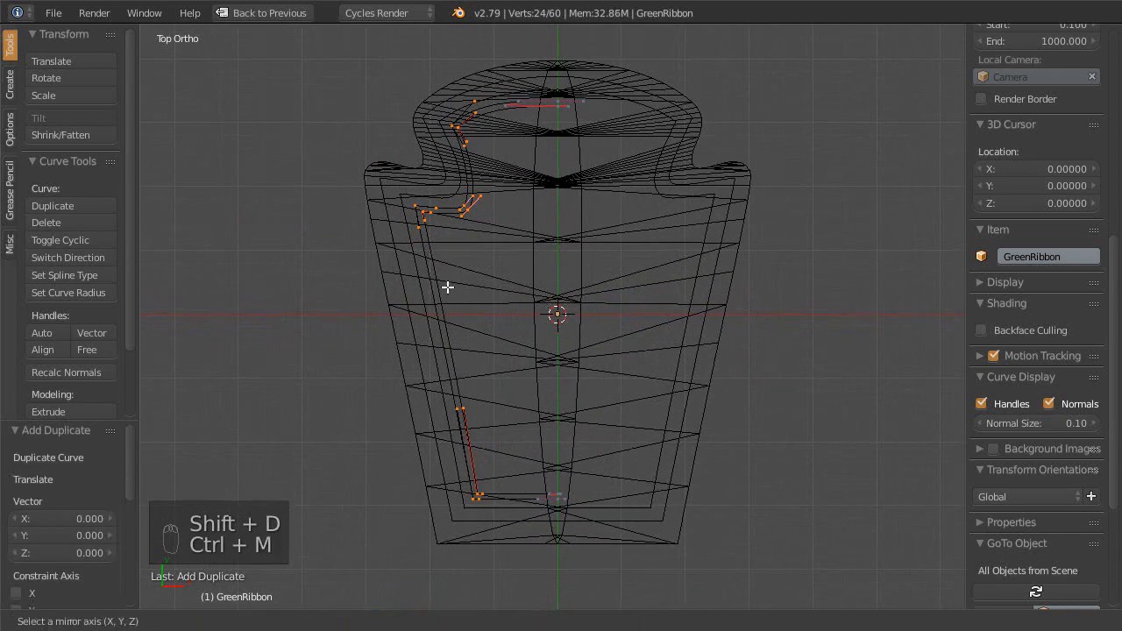
key(x)
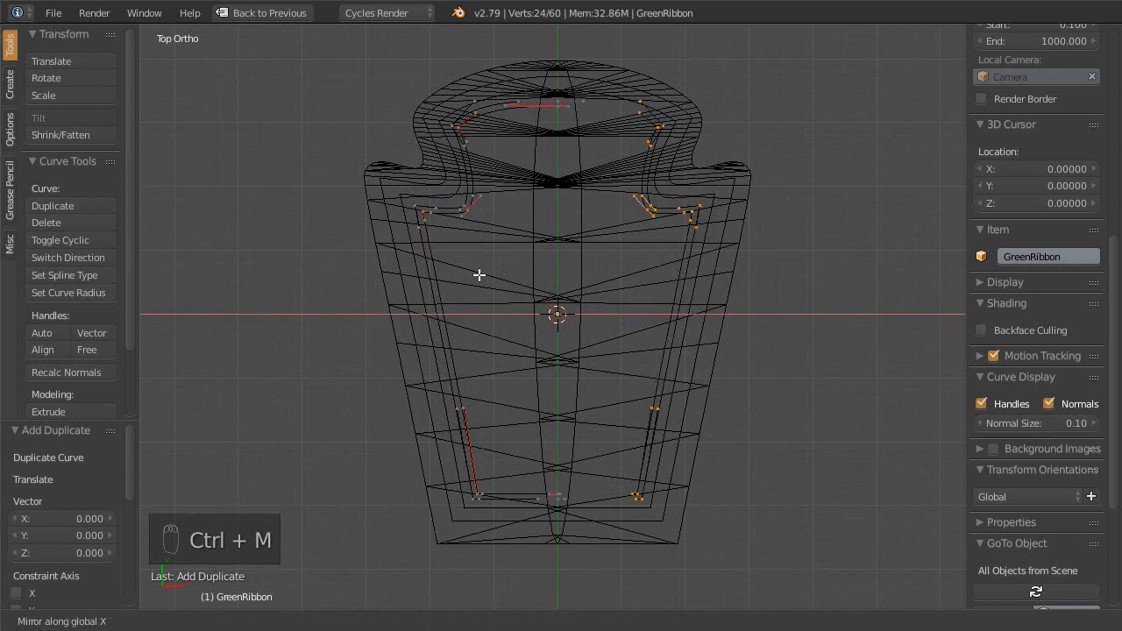
click(507, 254)
- Join the outer and inner top centre points to the mirrored half with new curve segments
shift+middle_drag(510, 254, 532, 422)
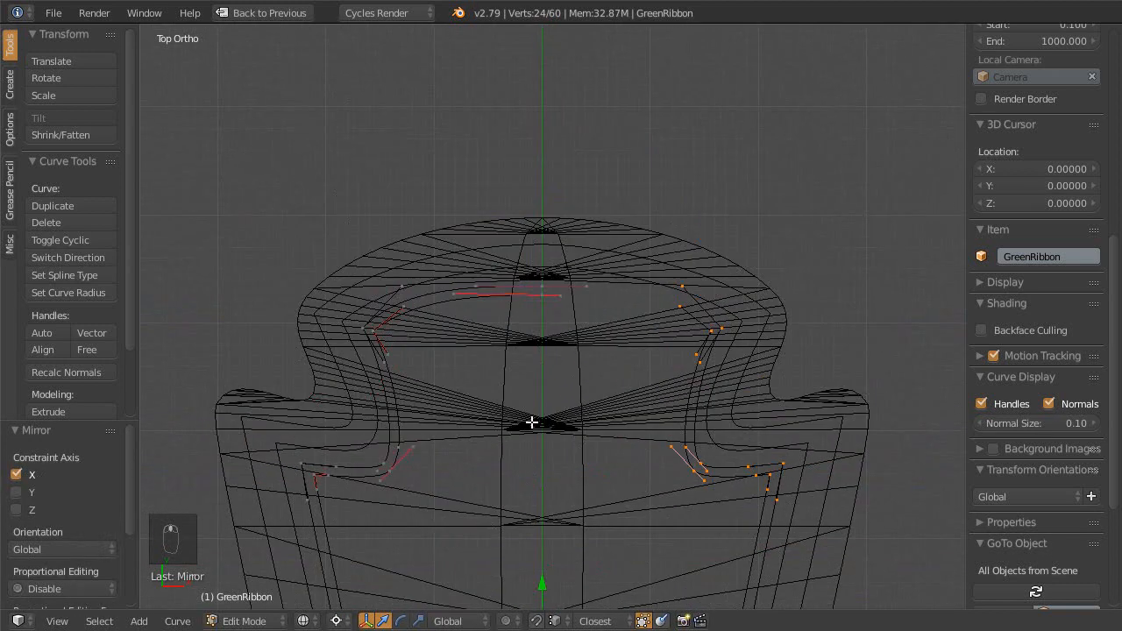
right_click(546, 264)
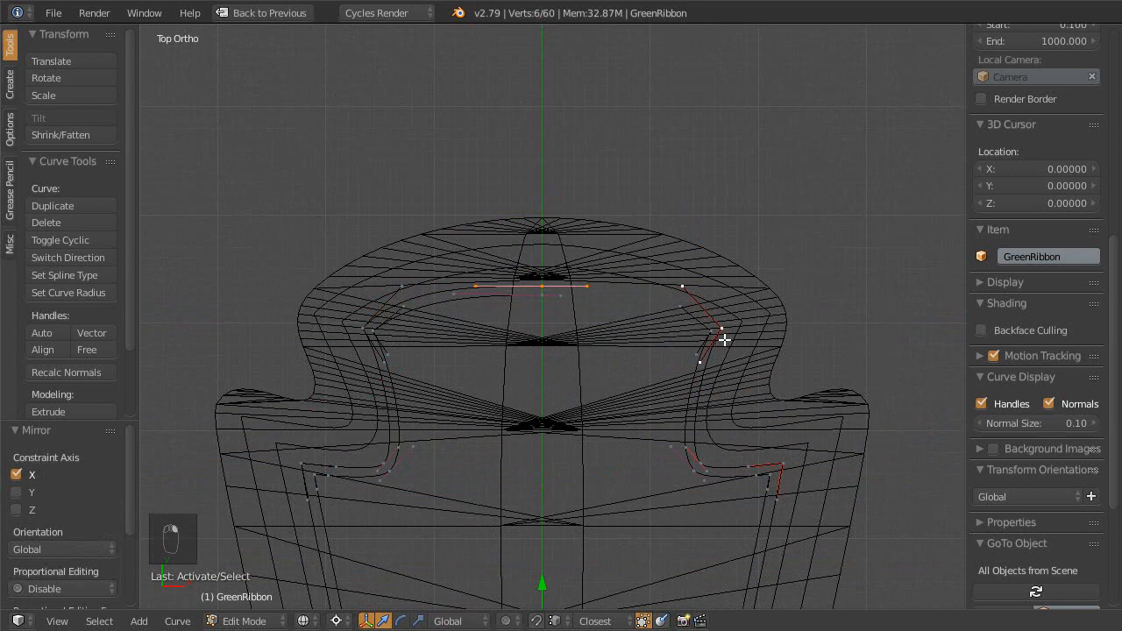
key(f)
right_click(544, 295)
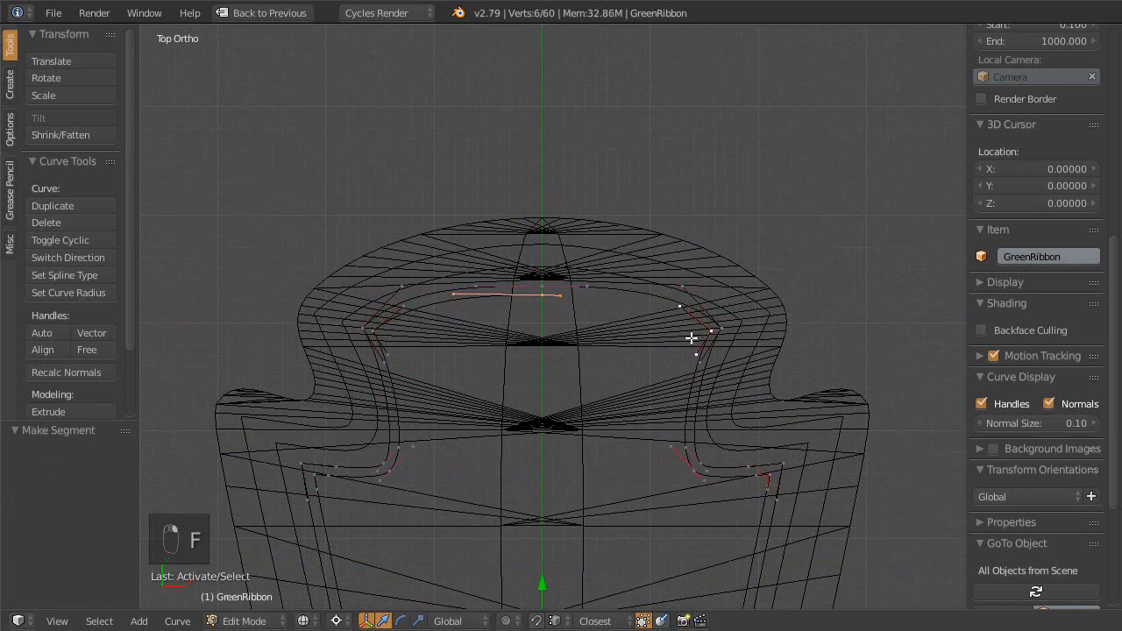
key(f)
- Extend the right handle of the inner curve's top centre point outward by about 0.67 along X, keeping it nearly level
scroll(632, 355, up, 1)
ctrl+middle_drag(561, 316, 516, 354)
right_click(481, 300)
key(Escape)
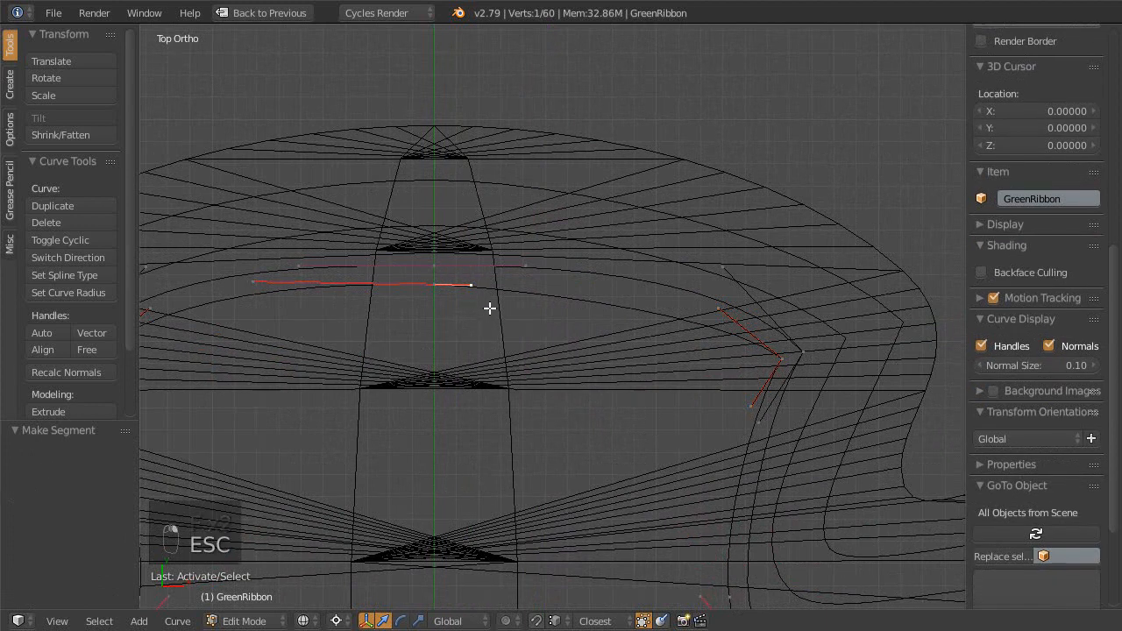
key(g)
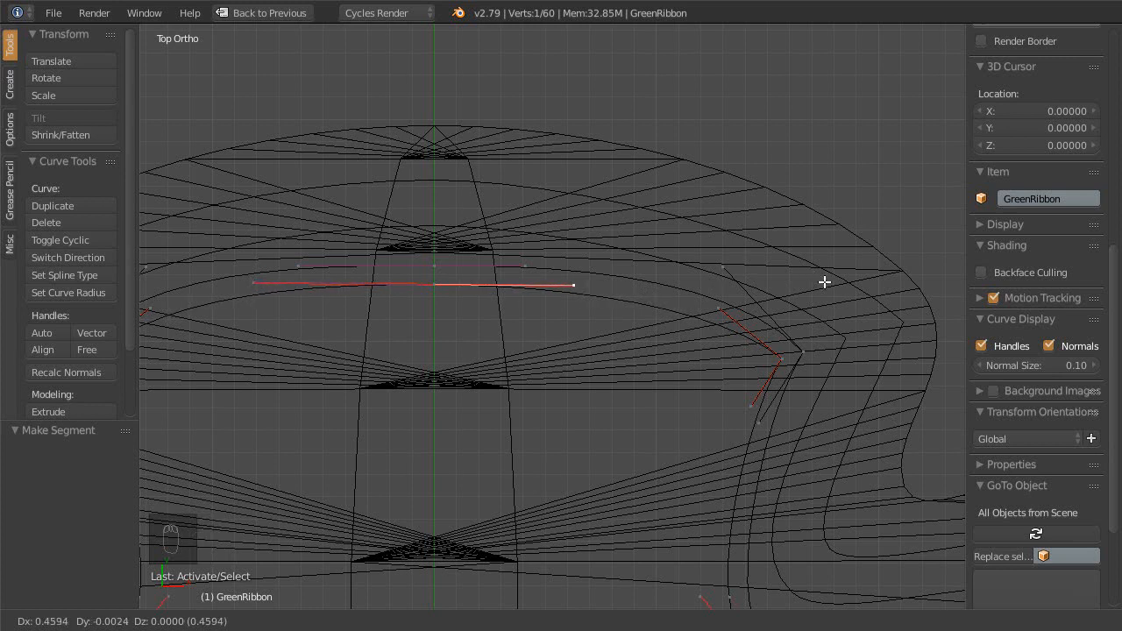
click(912, 261)
key(g)
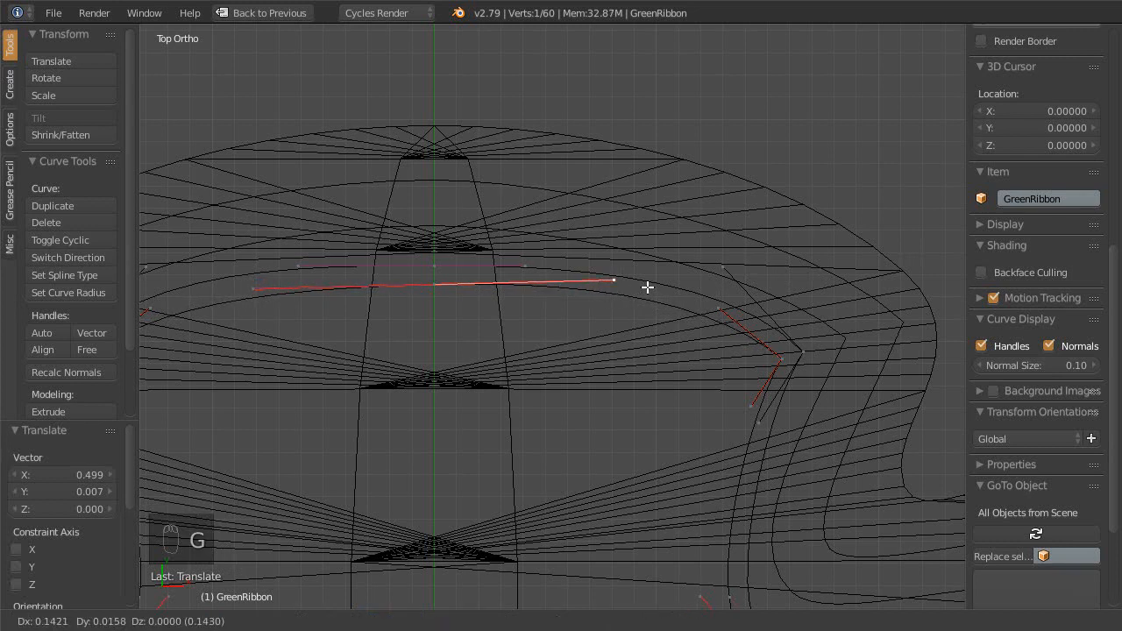
click(651, 290)
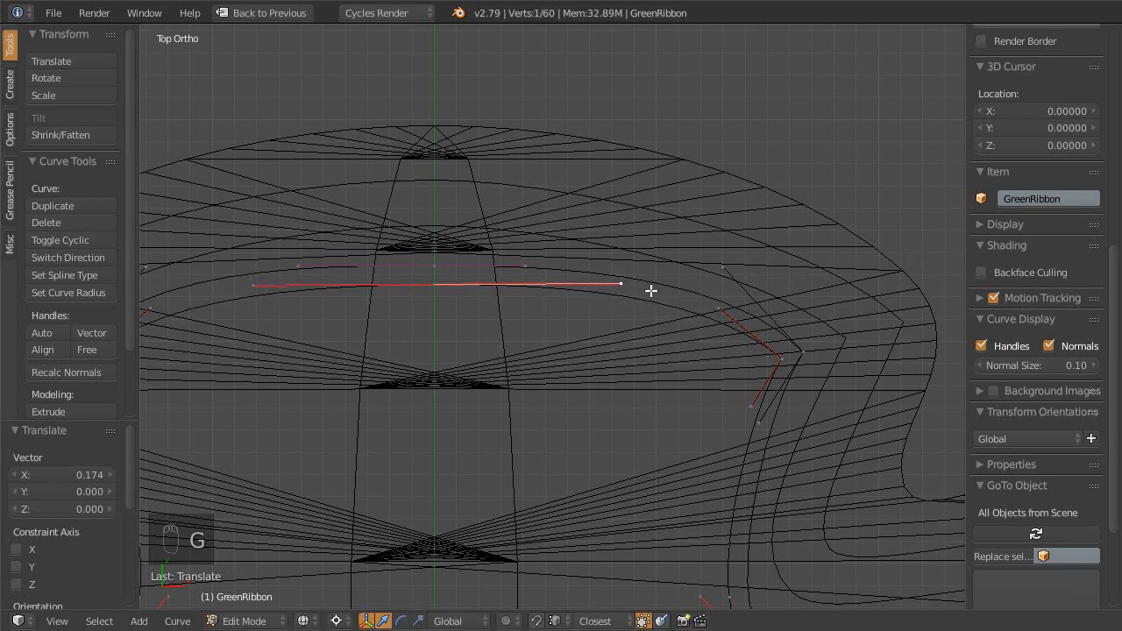
- Extend the right handle of the outer curve's top centre point about 0.23 along X and select that whole point
scroll(587, 306, up, 2)
right_drag(564, 267, 626, 268)
scroll(525, 262, down, 1)
shift+middle_drag(465, 276, 517, 266)
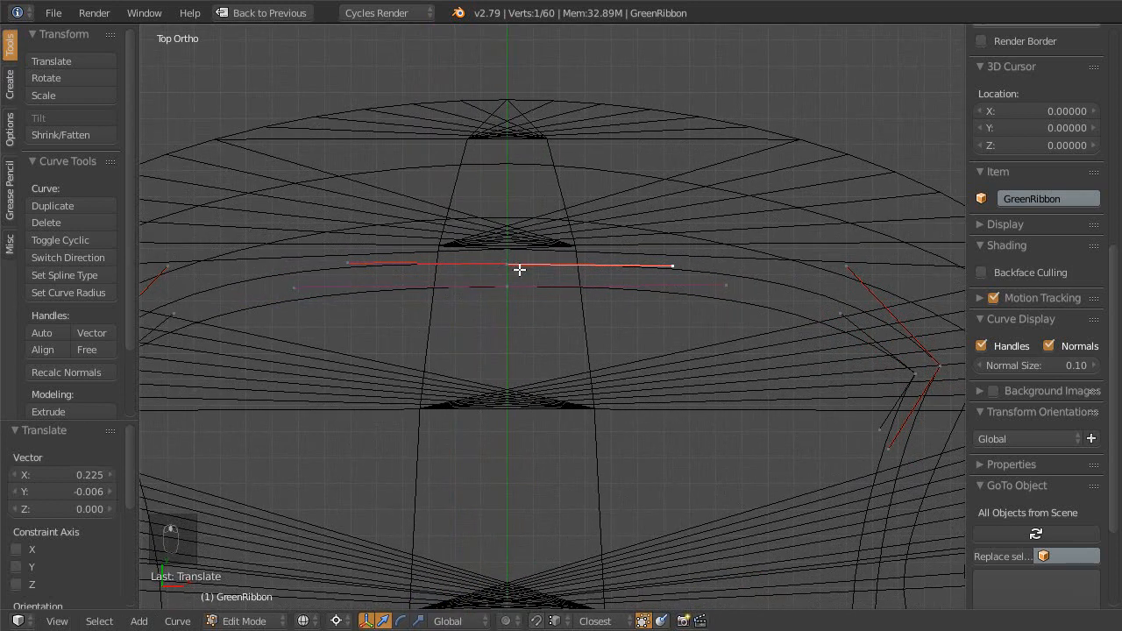
right_click(511, 264)
key(Escape)
key(s)
key(s)
key(y)
key(0)
key(Escape)
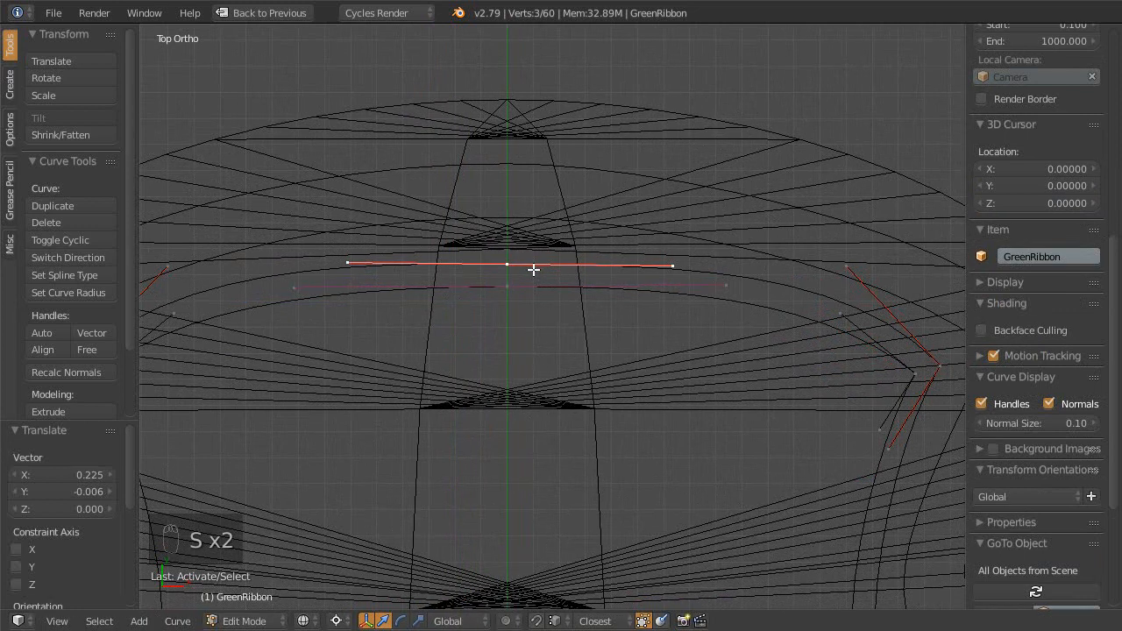
- Switch the pivot to the median point and level the handles of both top centre points by scaling to 0 along Y
key(ctrl+comma)
scroll(563, 252, up, 1)
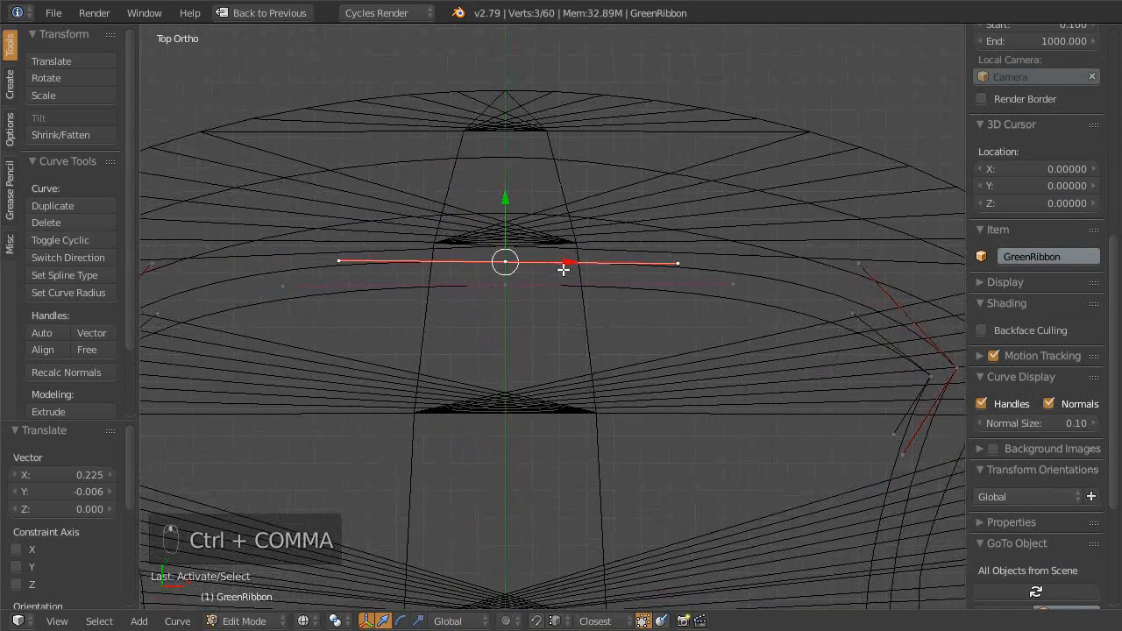
key(s)
key(y)
key(0)
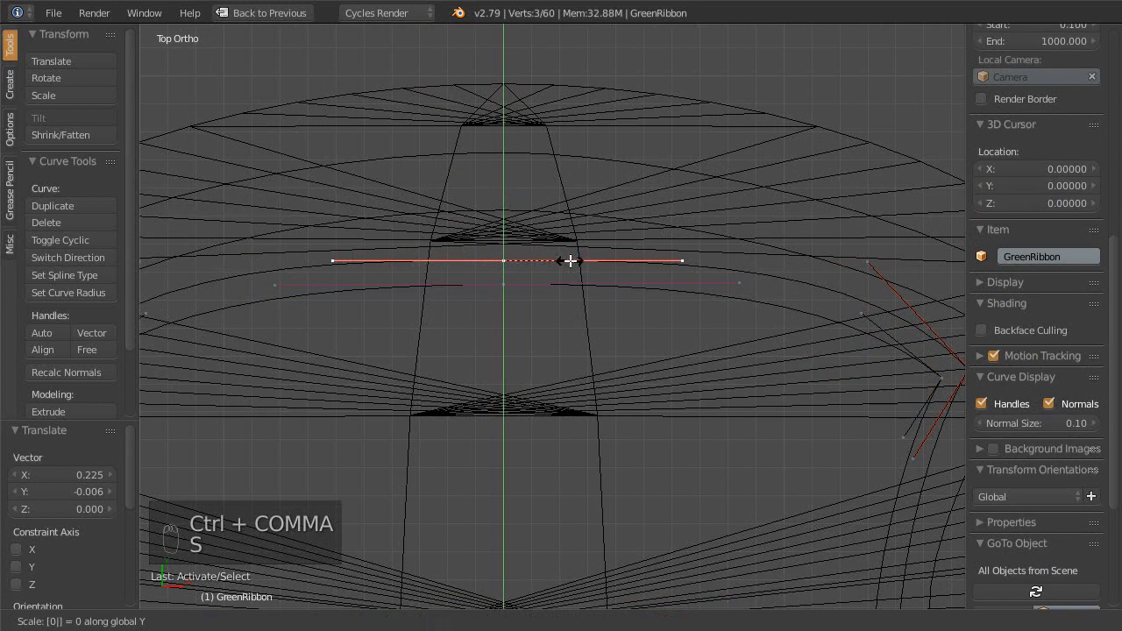
key(Return)
key(s)
key(y)
key(0)
key(Return)
- Join the inner and outer bottom centre points to the mirrored half's bottom corner points with new curve segments
ctrl+middle_drag(544, 233, 639, 298)
shift+middle_drag(680, 329, 565, 106)
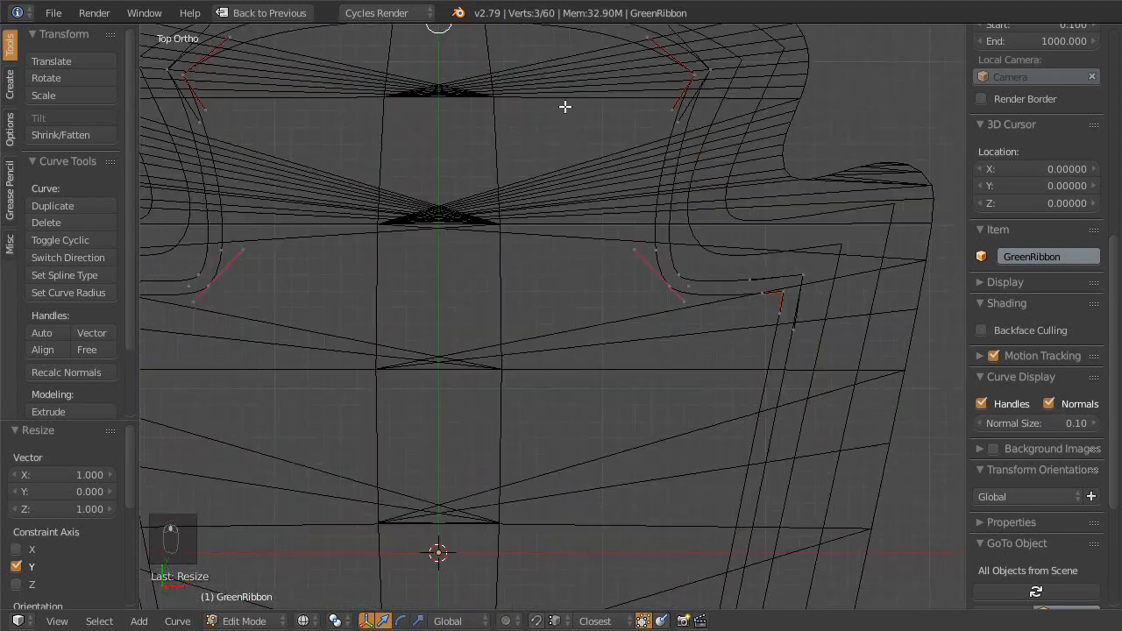
key(shift+z)
mouse_move(540, 180)
ctrl+middle_down()
mouse_move(536, 238)
mouse_move(553, 266)
mouse_move(558, 247)
mouse_move(549, 289)
mouse_move(561, 210)
mouse_move(553, 178)
ctrl+middle_up()
key(shift+z)
shift+scroll(556, 214, down, 10)
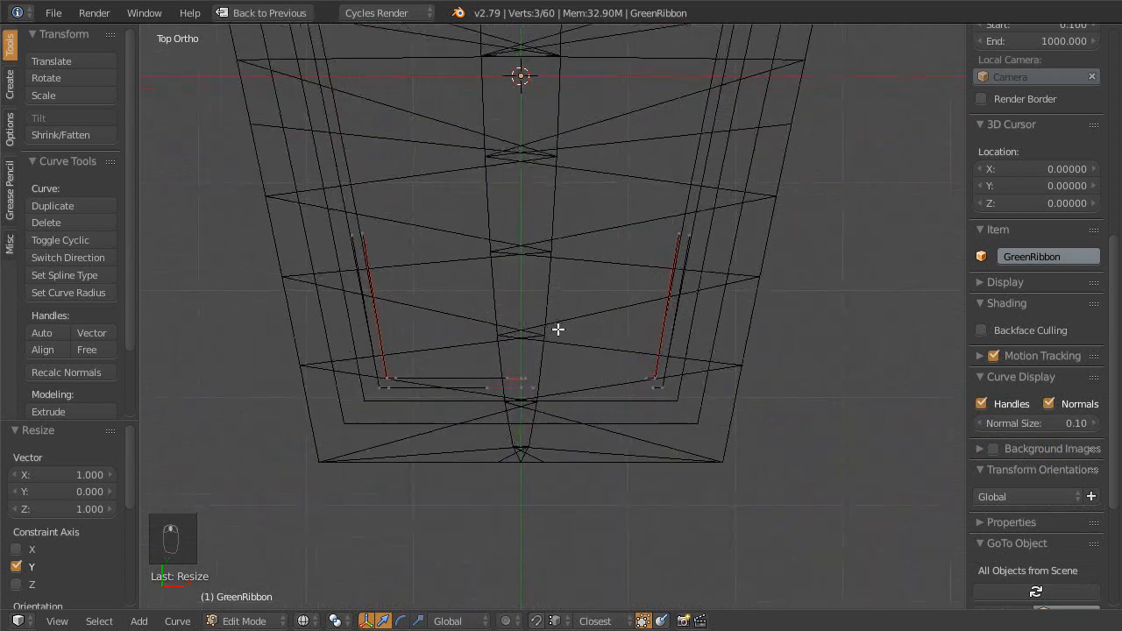
scroll(518, 403, up, 4)
right_click(480, 447)
shift+right_click(787, 453)
key(f)
right_click(479, 481)
shift+right_click(803, 487)
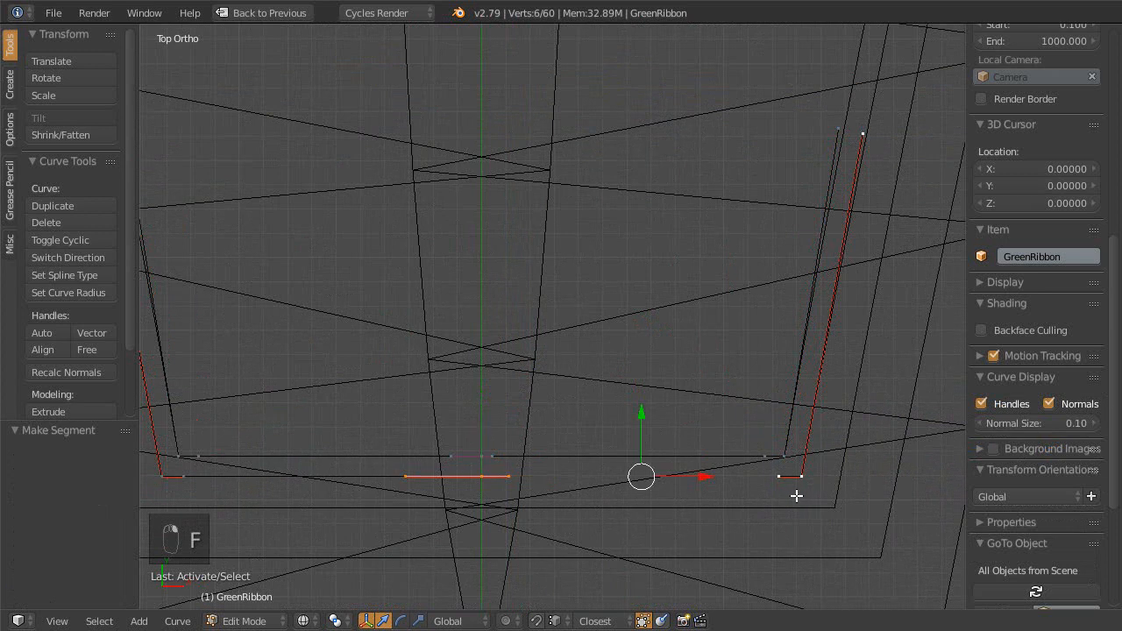
key(f)
- Check the closed ribbon outline in the rendered preview and save the file over the existing one
scroll(619, 436, down, 5)
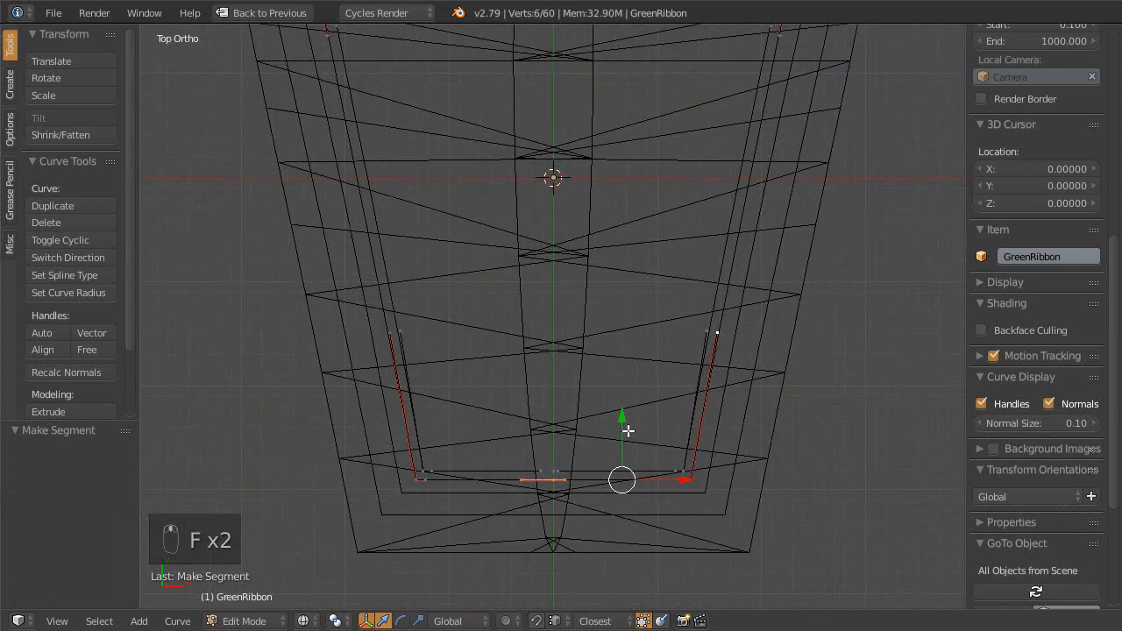
key(shift+z)
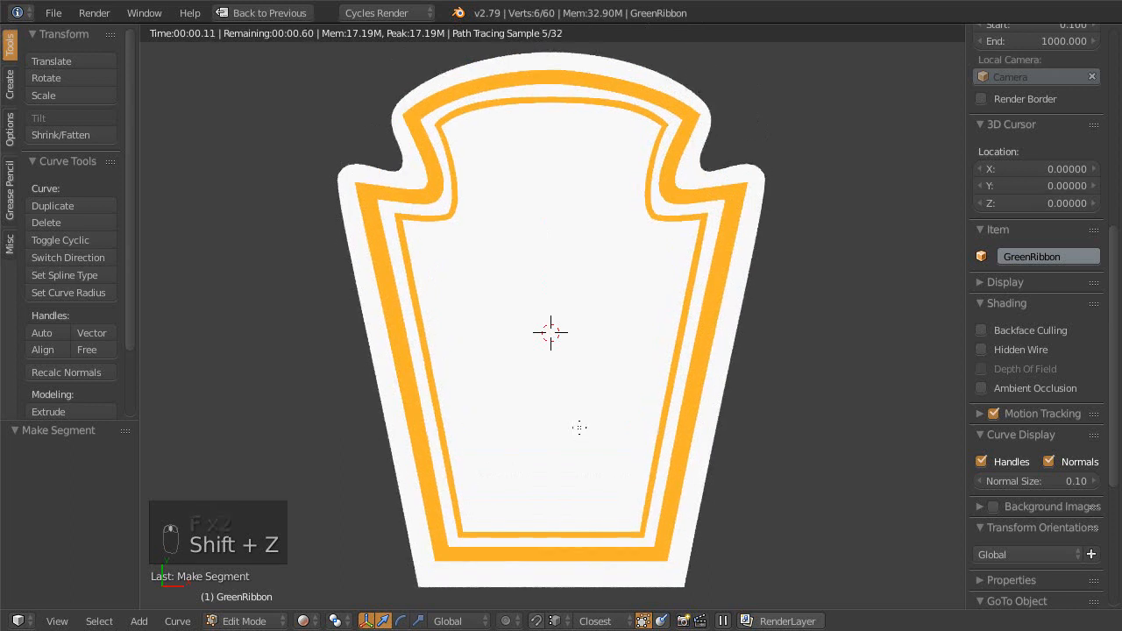
scroll(622, 338, up, 3)
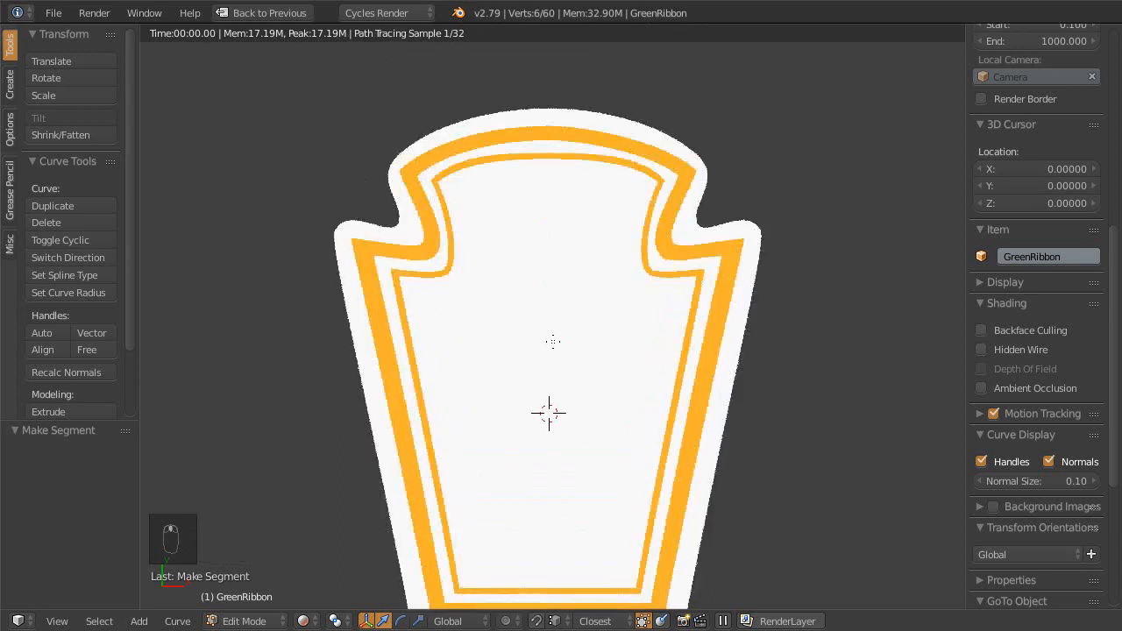
shift+middle_drag(501, 256, 526, 243)
scroll(473, 342, down, 1)
shift+middle_drag(494, 359, 501, 275)
scroll(500, 275, down, 2)
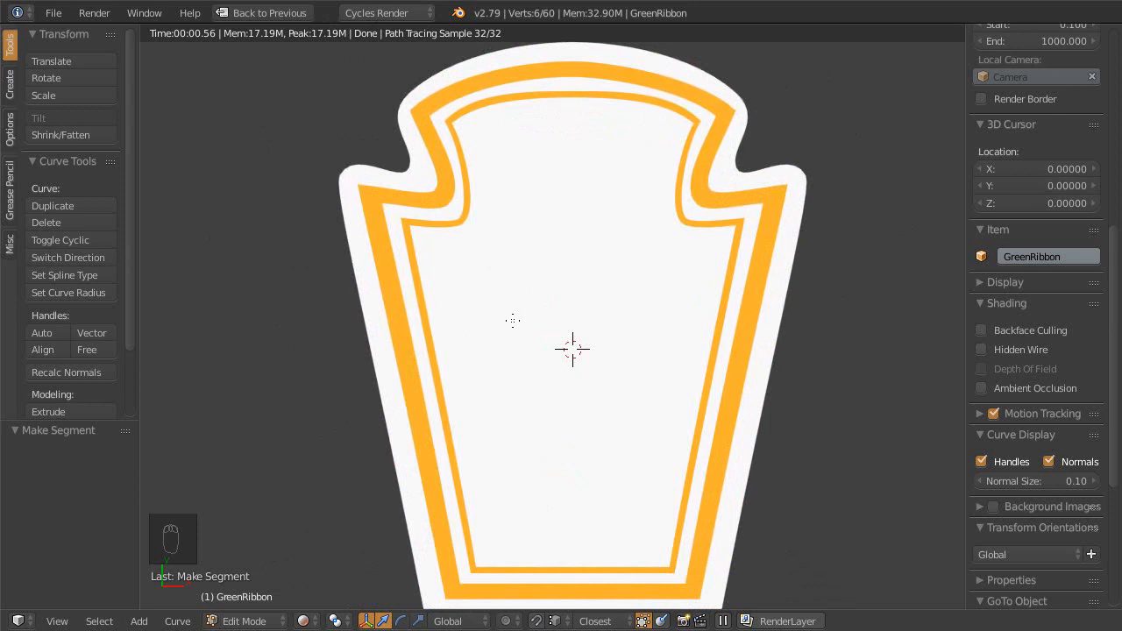
key(ctrl+s)
click(517, 311)
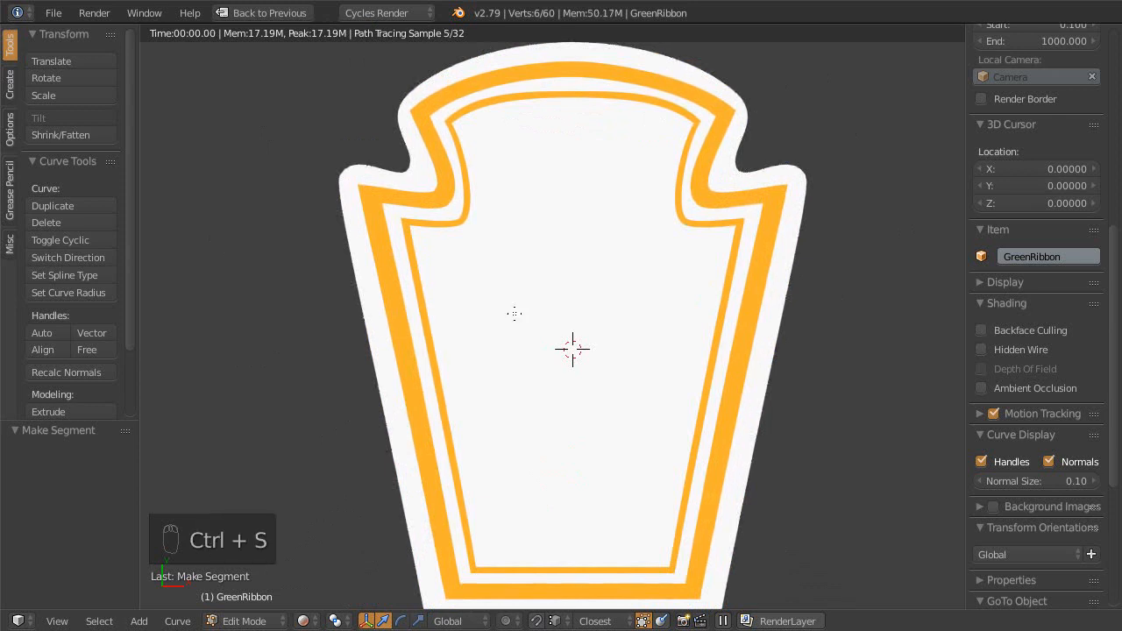
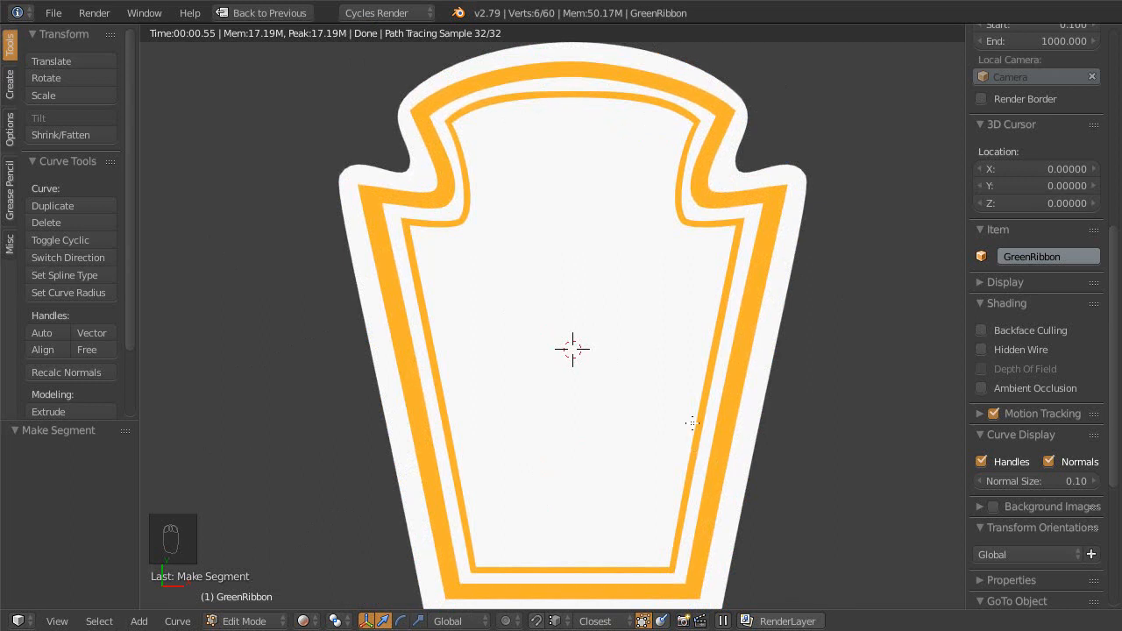
- Compare the rendered label and its inner ribbon with the ketchup bottle reference image, ending in wireframe display
click(618, 305)
key(shift+c)
key(shift+z)
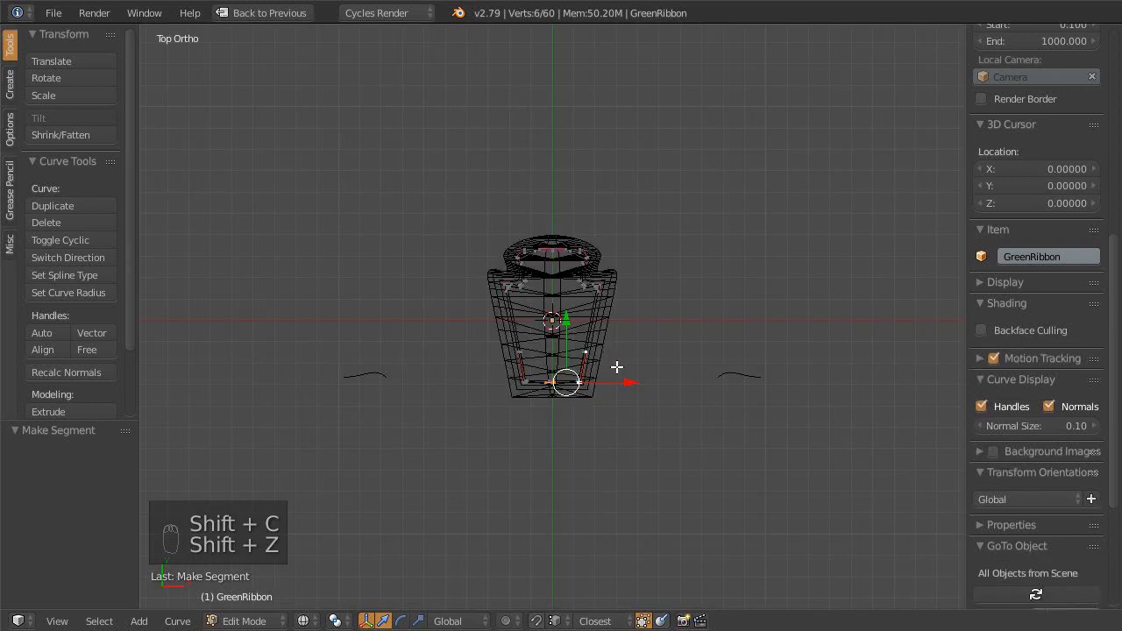
key(shift+space)
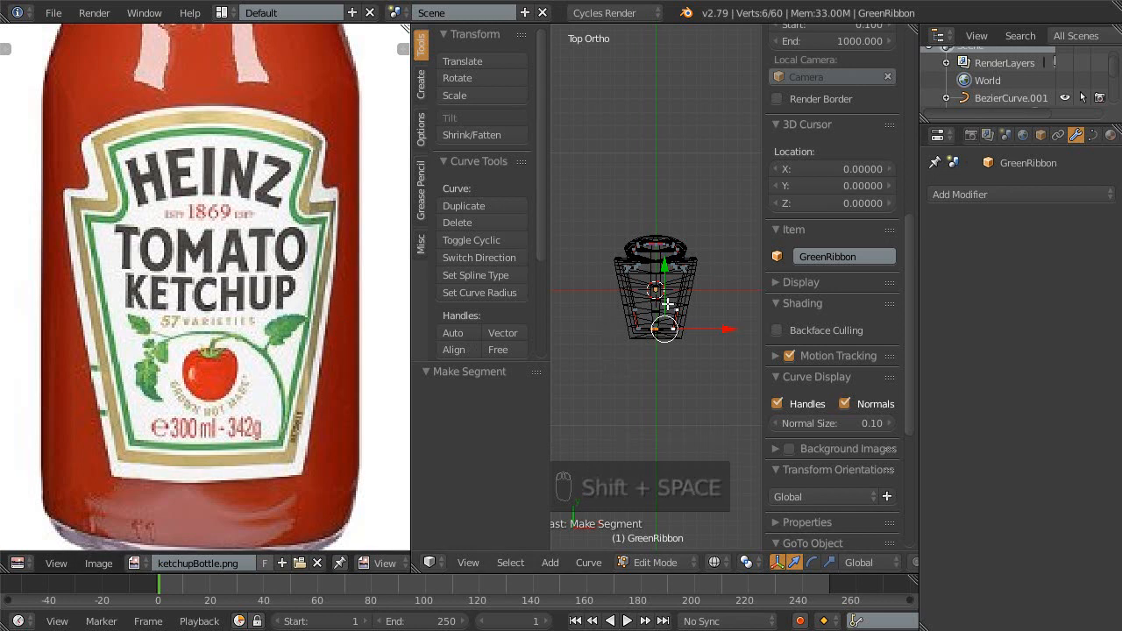
key(shift+z)
scroll(666, 324, up, 5)
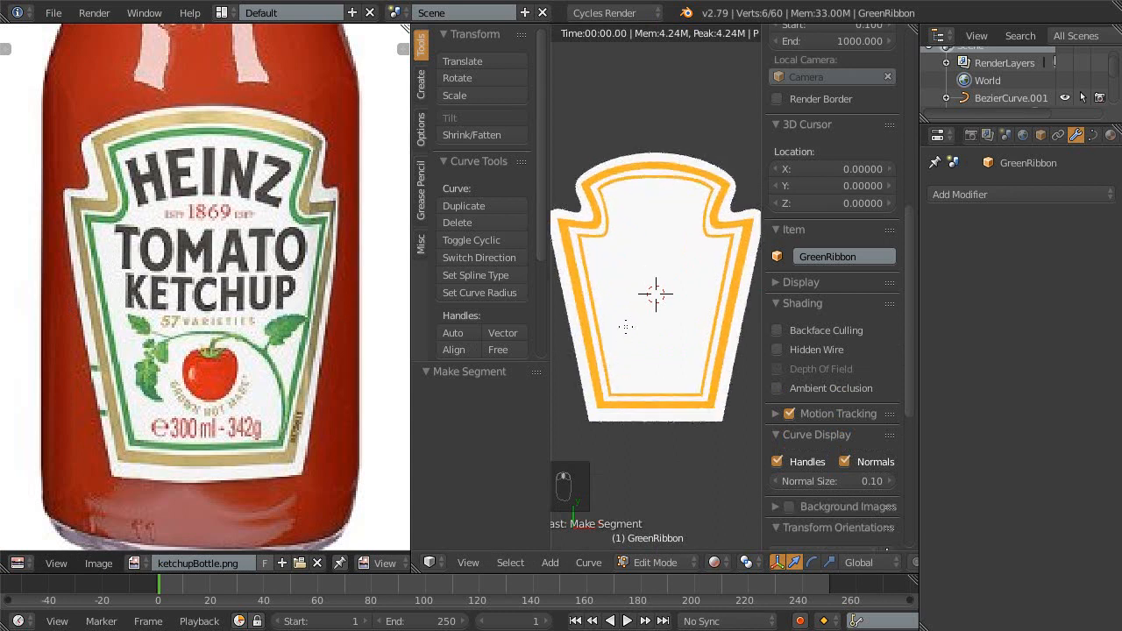
key(shift+space)
ctrl+middle_drag(601, 395, 591, 375)
shift+middle_drag(592, 376, 579, 380)
shift+middle_drag(581, 331, 503, 351)
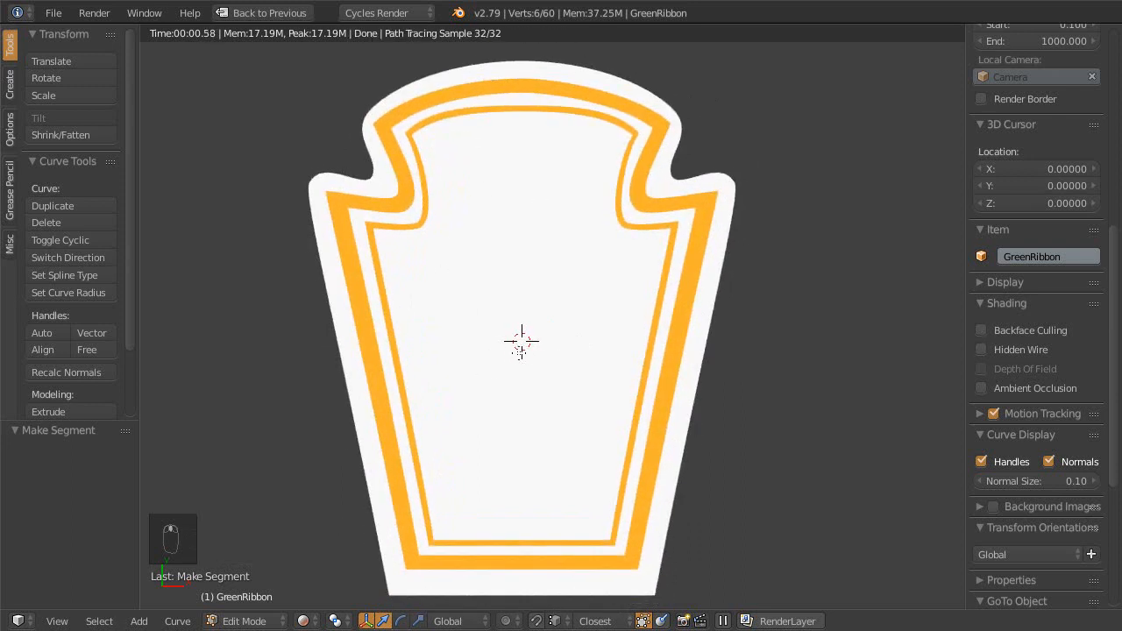
shift+middle_drag(652, 265, 651, 266)
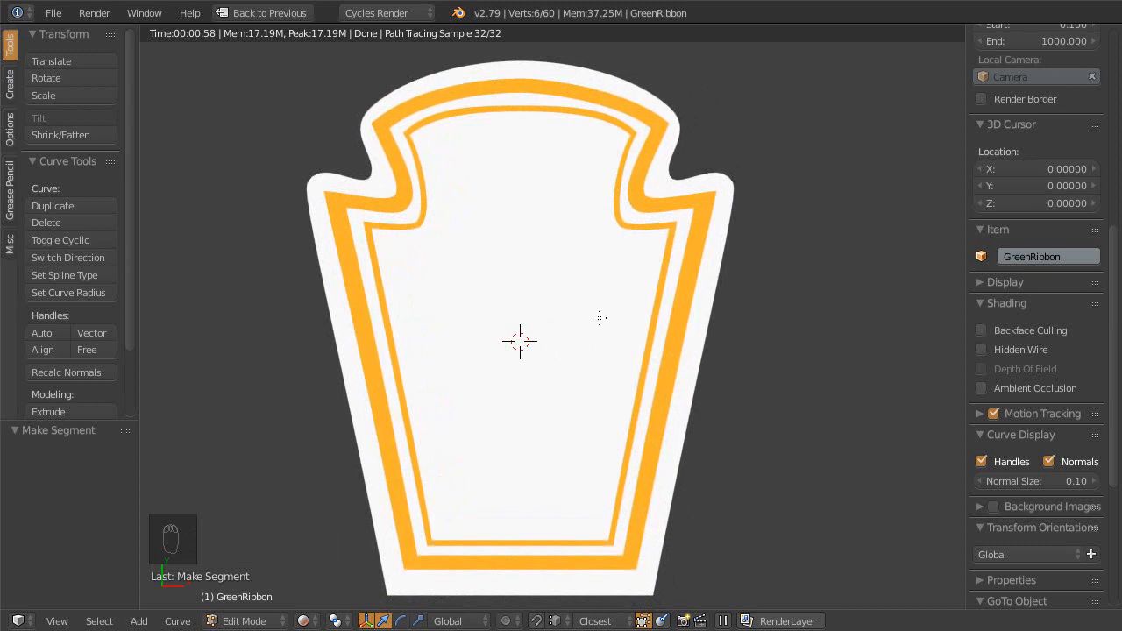
key(shift+space)
key(shift+space)
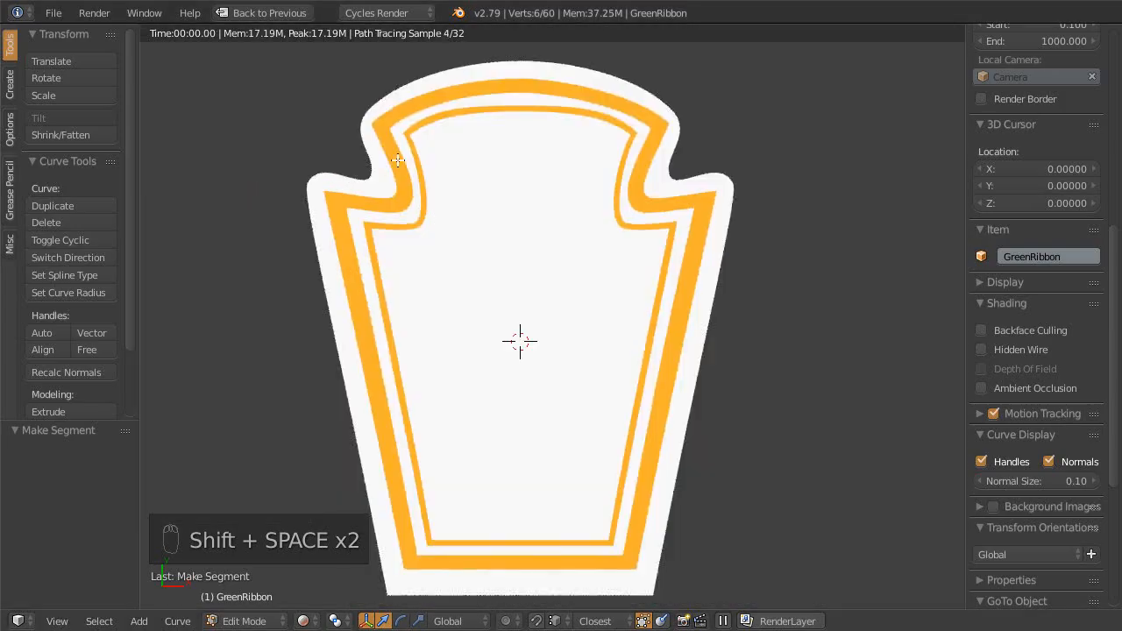
key(shift+space)
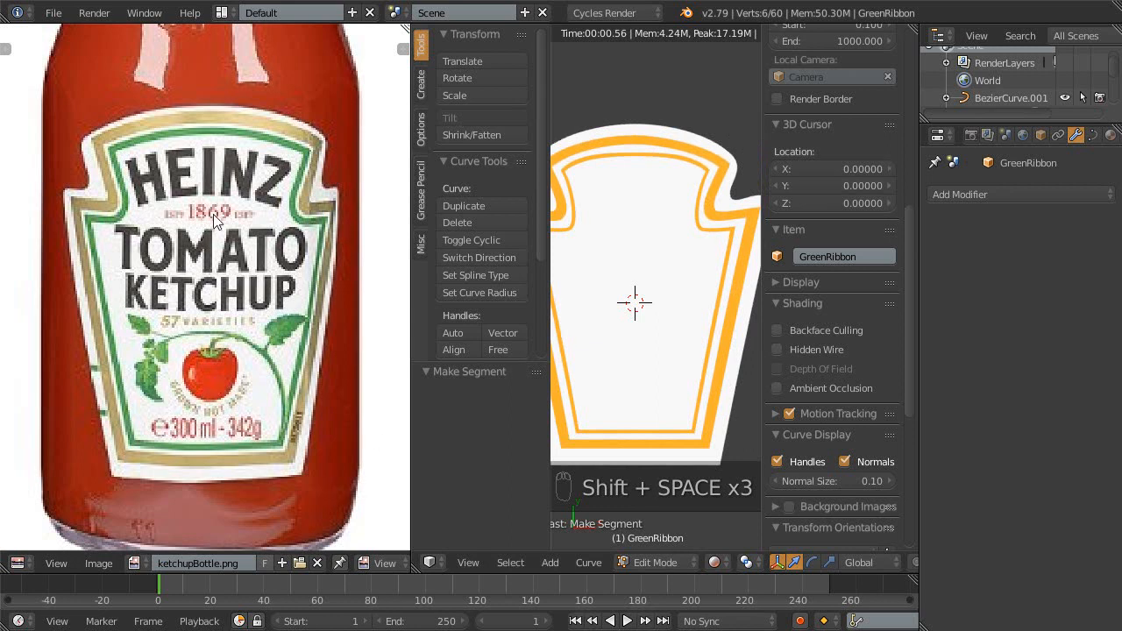
key(shift+space)
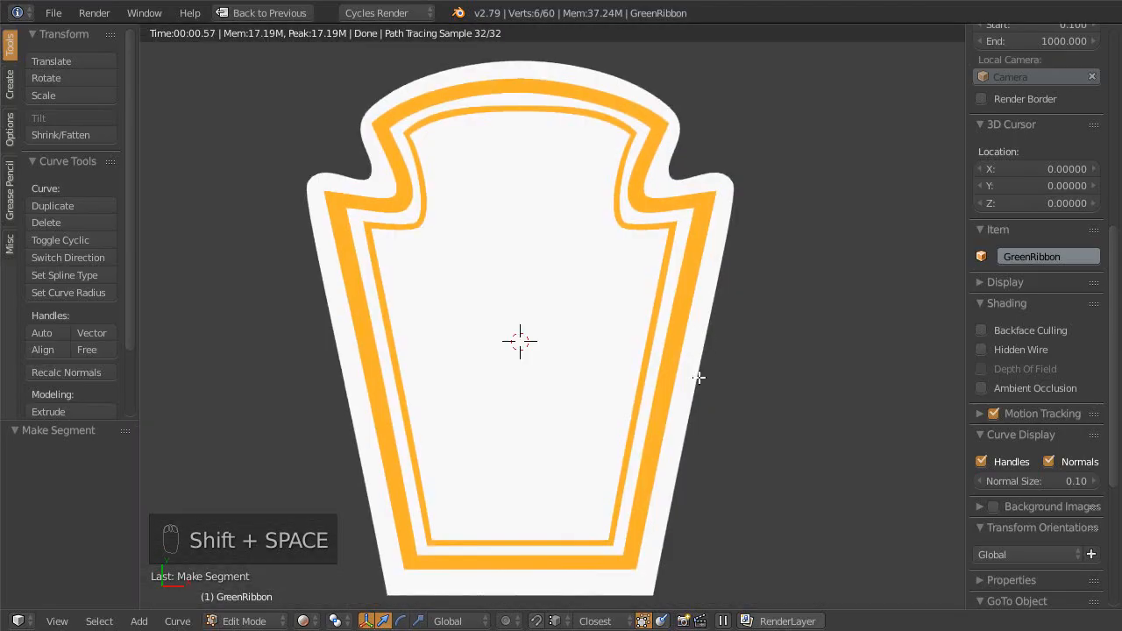
key(z)
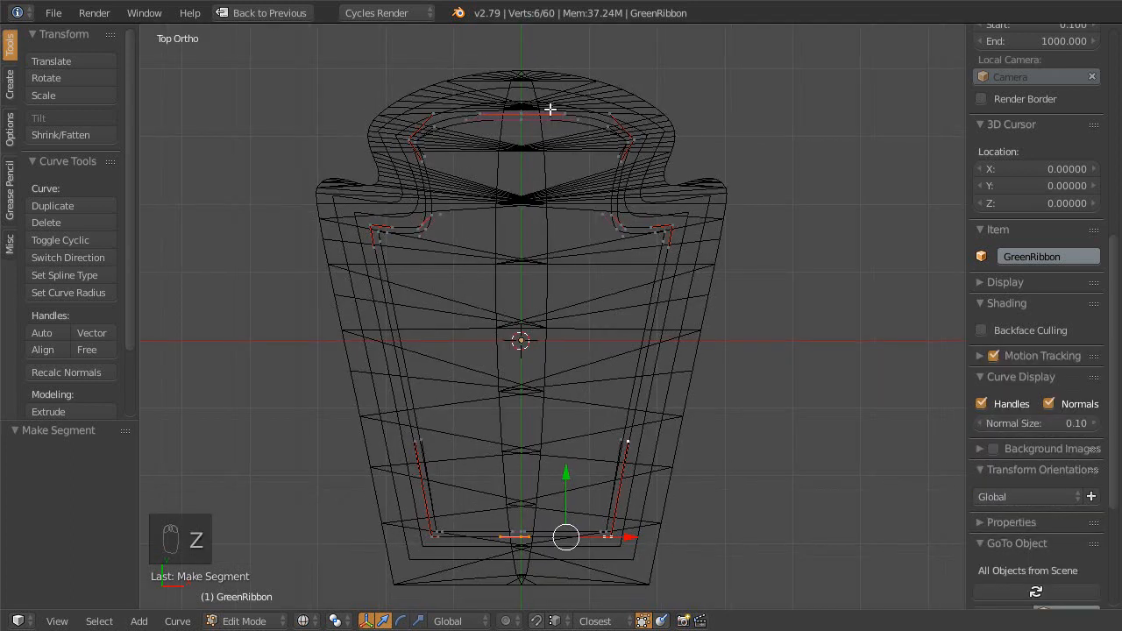
- Switch the viewport to Material shading and move both top centre points of the inner ribbon 0.053 up along Y
scroll(533, 192, up, 5)
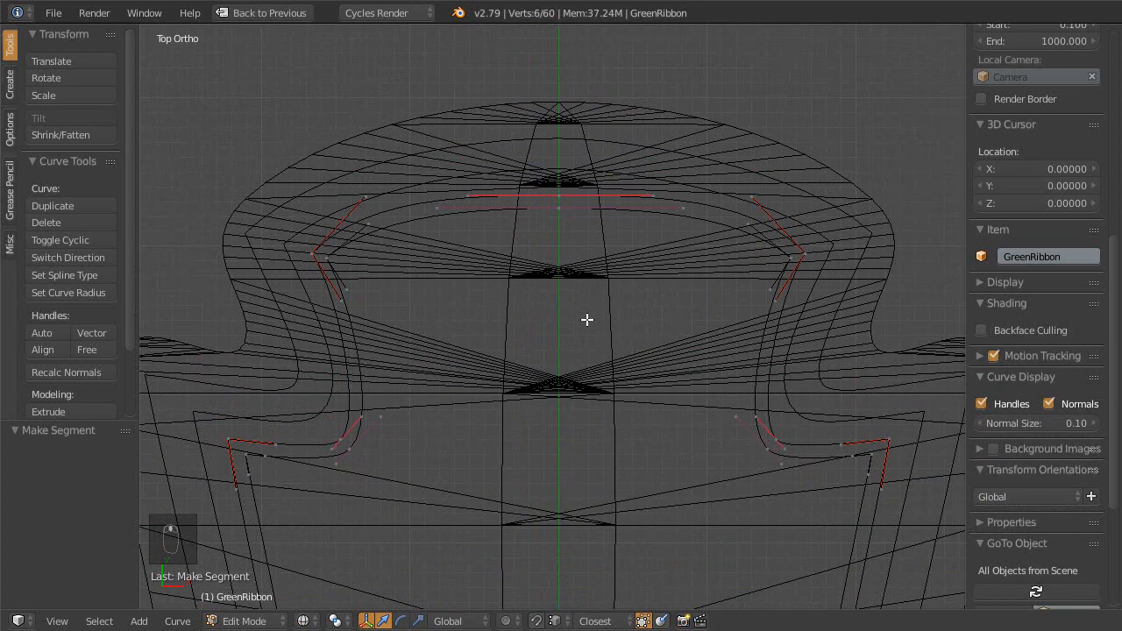
click(303, 621)
click(342, 522)
shift+middle_drag(563, 283, 568, 402)
scroll(566, 373, up, 3)
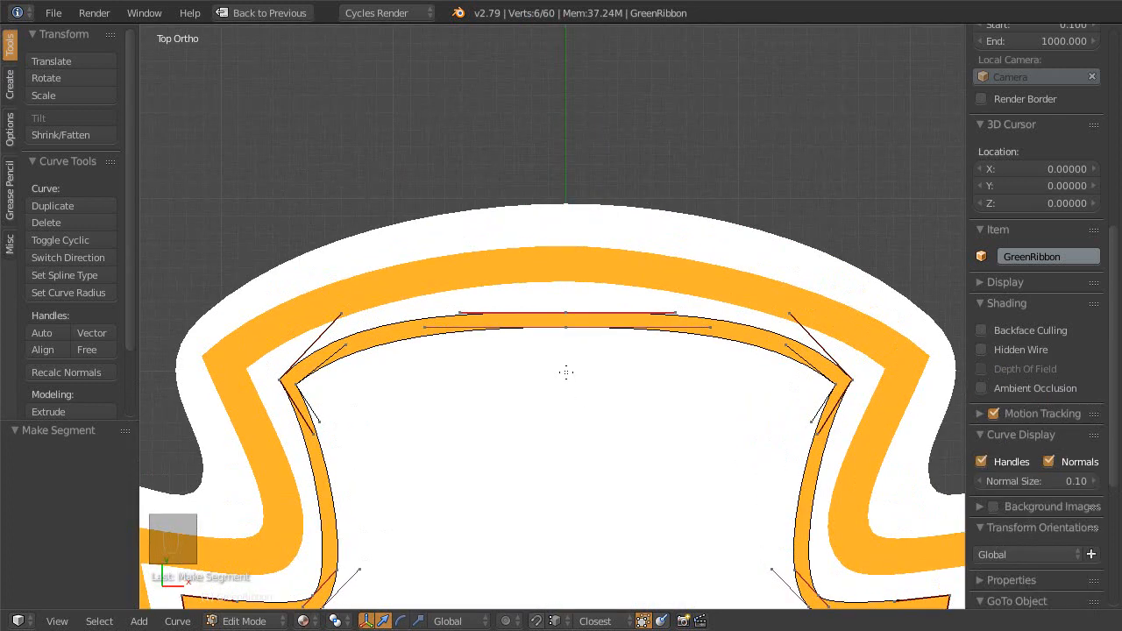
right_click(568, 315)
shift+right_click(568, 330)
shift+middle_drag(596, 326, 550, 327)
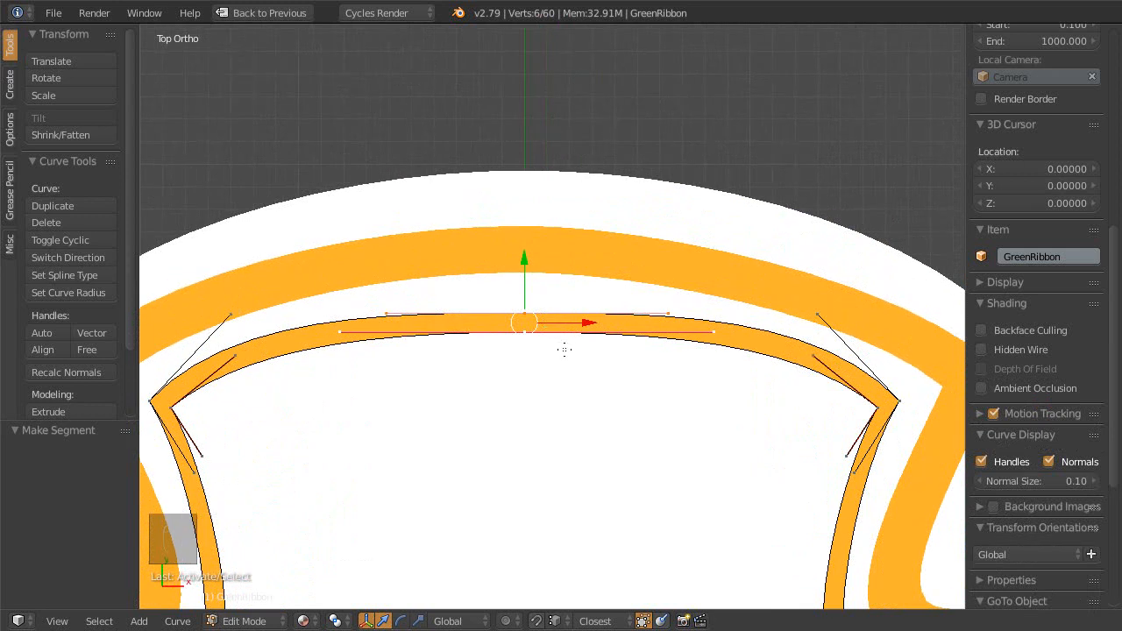
key(g)
key(y)
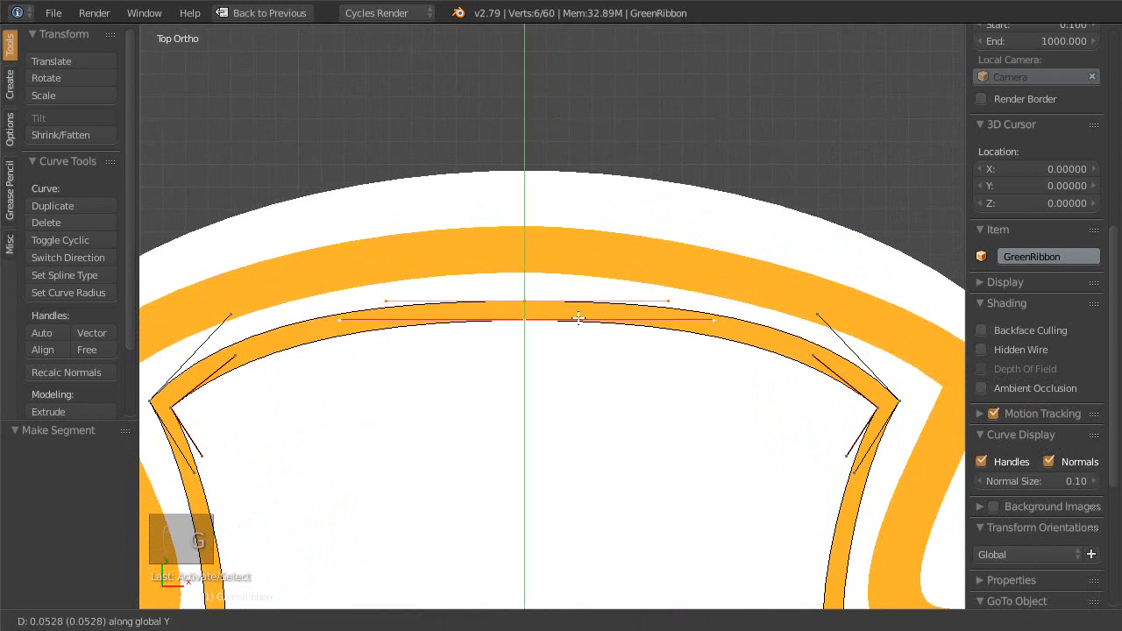
click(578, 318)
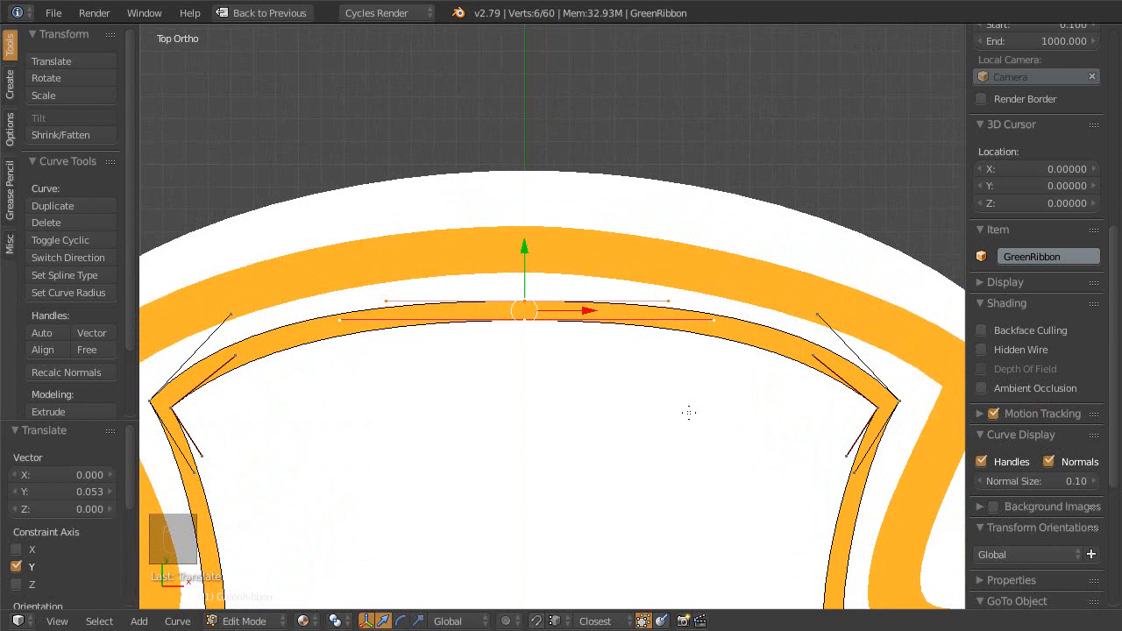
- Scale the handles of both top centre points by 0.815 and move the inner outline's centre point -0.012 along Y
key(s)
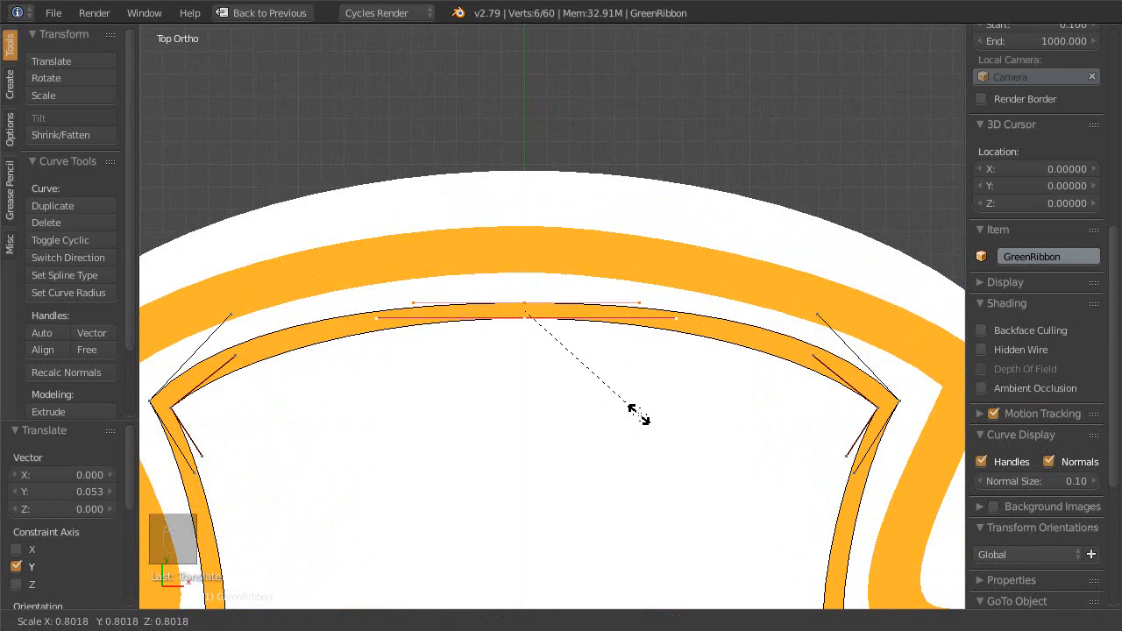
click(641, 416)
right_click(525, 323)
key(Escape)
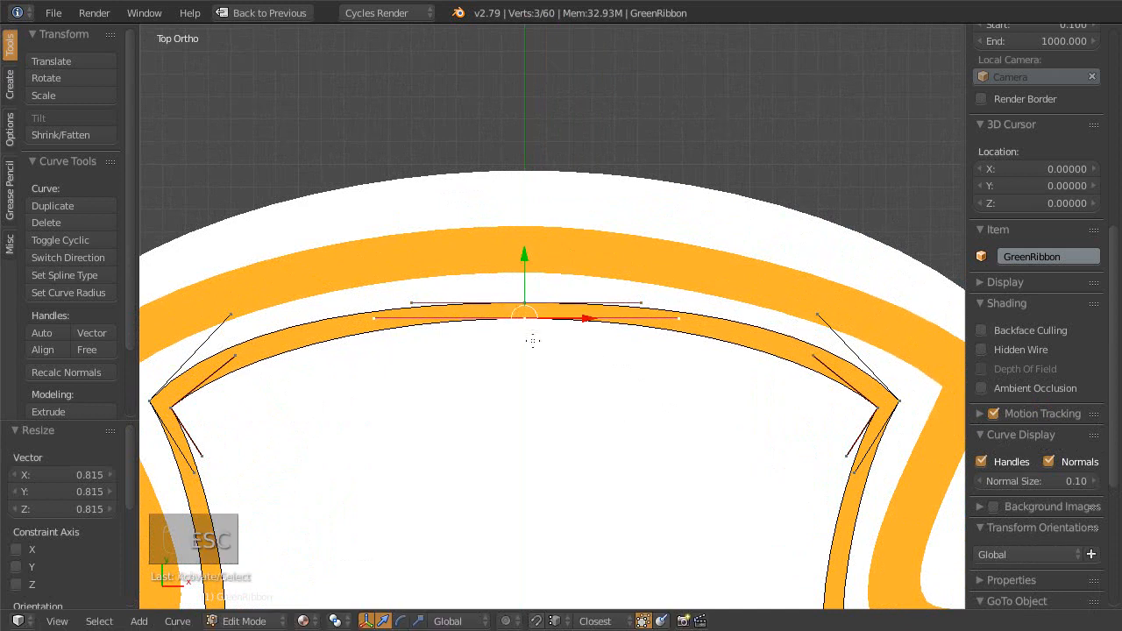
key(g)
key(y)
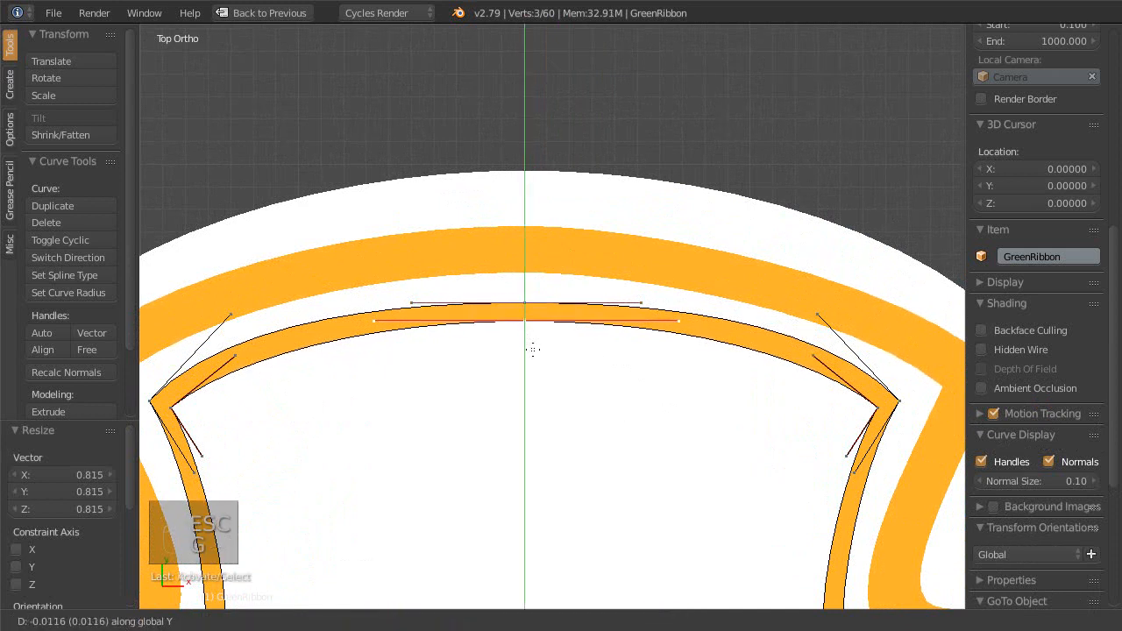
click(531, 350)
- Extend the inner outline's lower handle at the upper-left corner and shift the outer outline's left notch point -0.022 in X and 0.022 in Y
shift+middle_drag(275, 441, 531, 240)
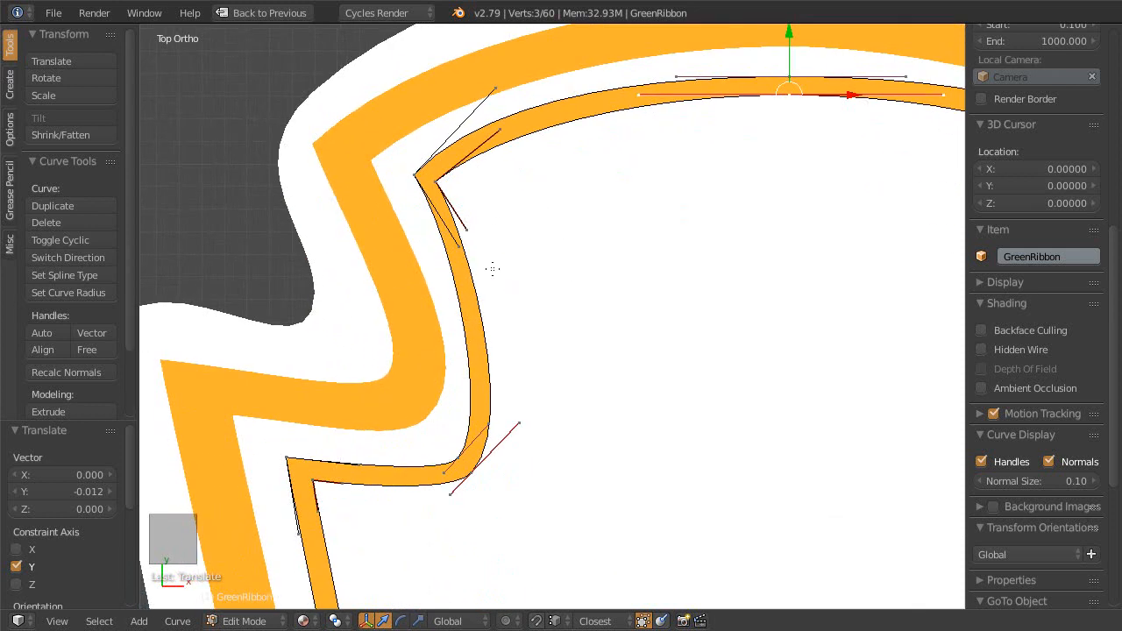
scroll(501, 268, down, 1)
mouse_move(468, 251)
right_down()
mouse_move(479, 268)
mouse_move(488, 254)
right_up()
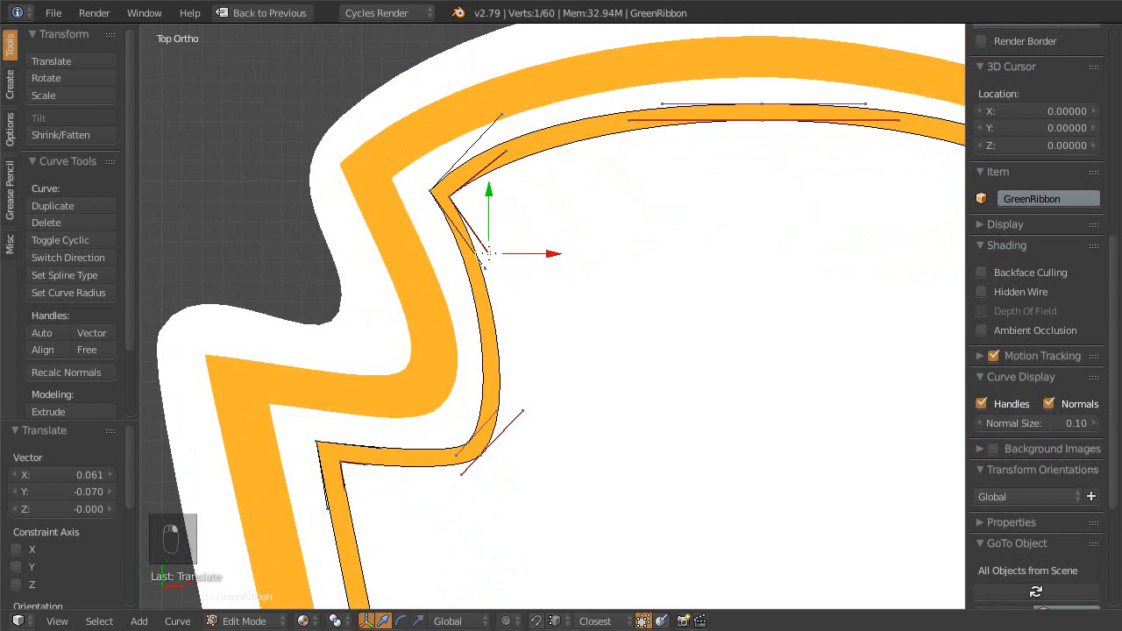
right_click(477, 437)
shift+middle_drag(477, 499, 501, 453)
scroll(522, 435, up, 1)
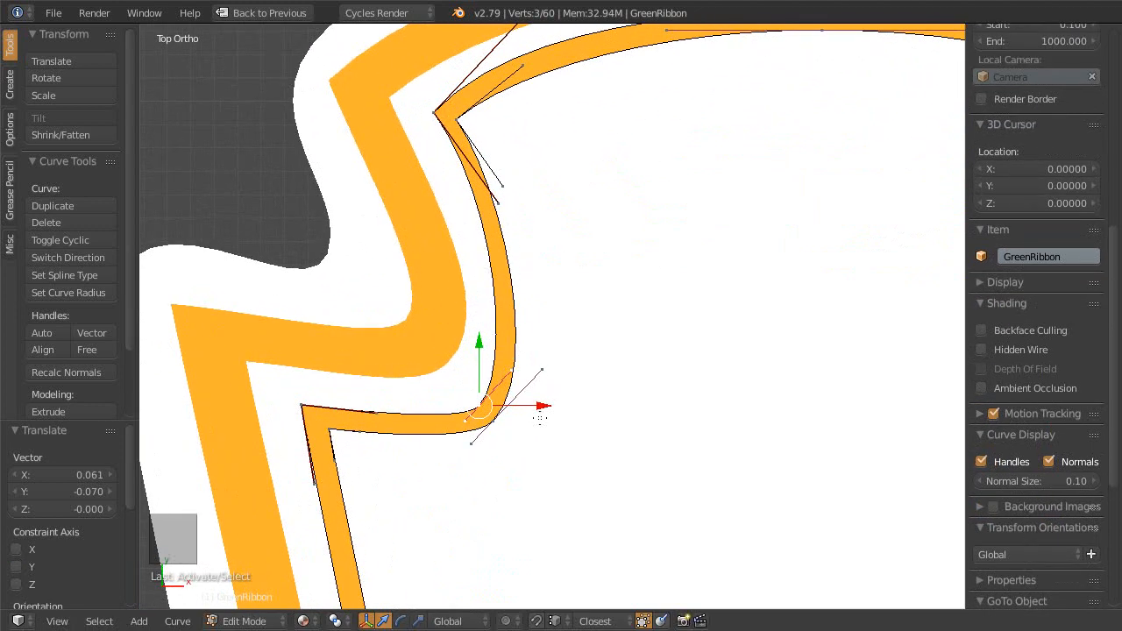
key(shift+z)
key(shift+z)
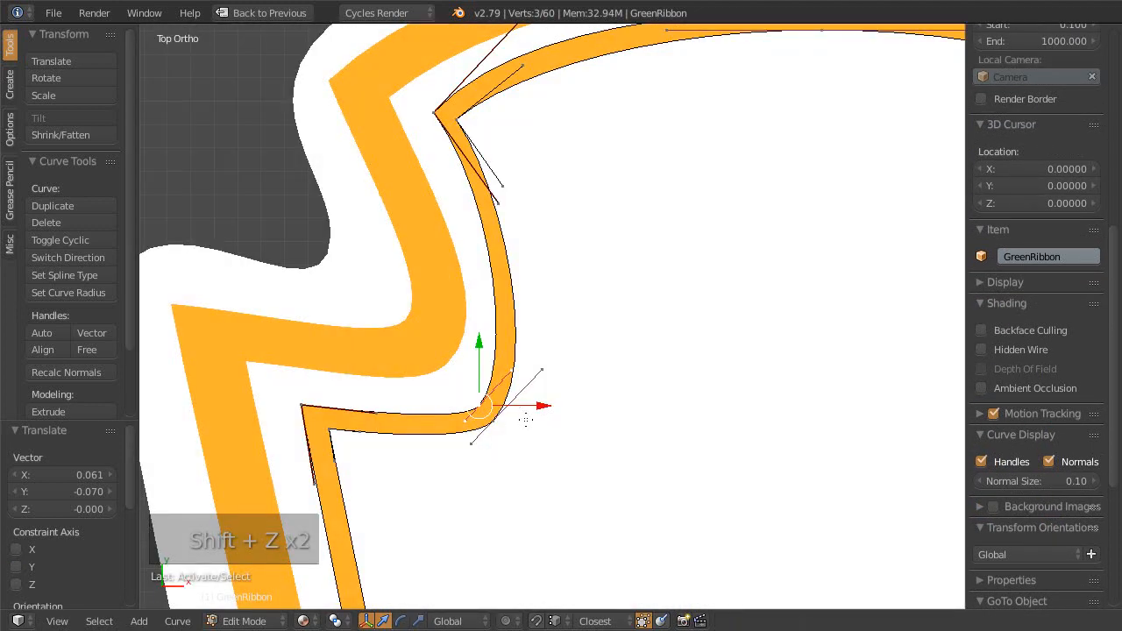
mouse_move(492, 408)
right_down()
mouse_move(481, 387)
mouse_move(480, 408)
right_up()
key(shift+z)
scroll(425, 323, down, 3)
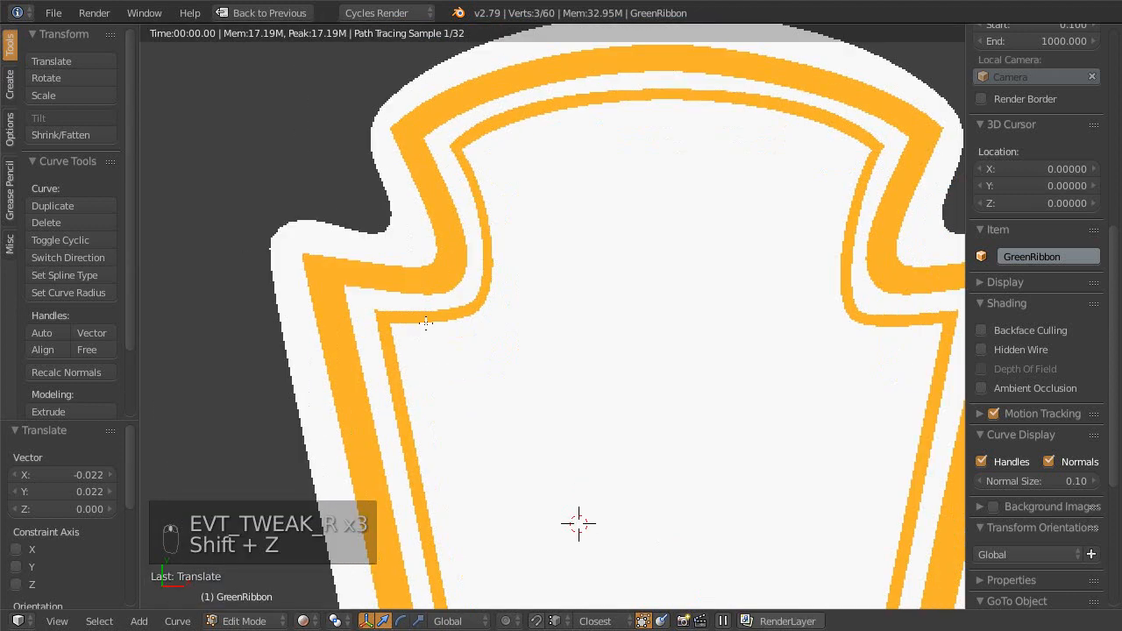
scroll(425, 322, down, 5)
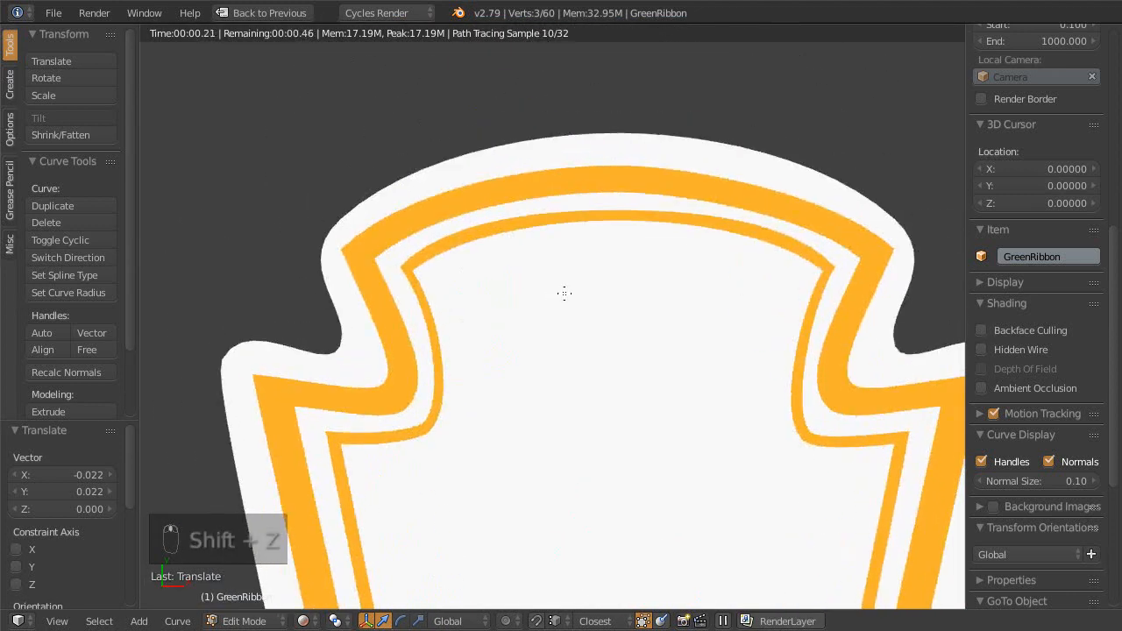
- Move the outer outline's upper handle at the upper-left corner 0.037 in X and -0.042 in Y, checking the rendered preview
scroll(564, 293, up, 2)
key(shift+z)
scroll(531, 293, up, 1)
shift+middle_drag(517, 288, 586, 383)
scroll(581, 322, up, 3)
right_drag(408, 281, 422, 295)
click(421, 296)
shift+middle_drag(514, 301, 400, 285)
key(shift+z)
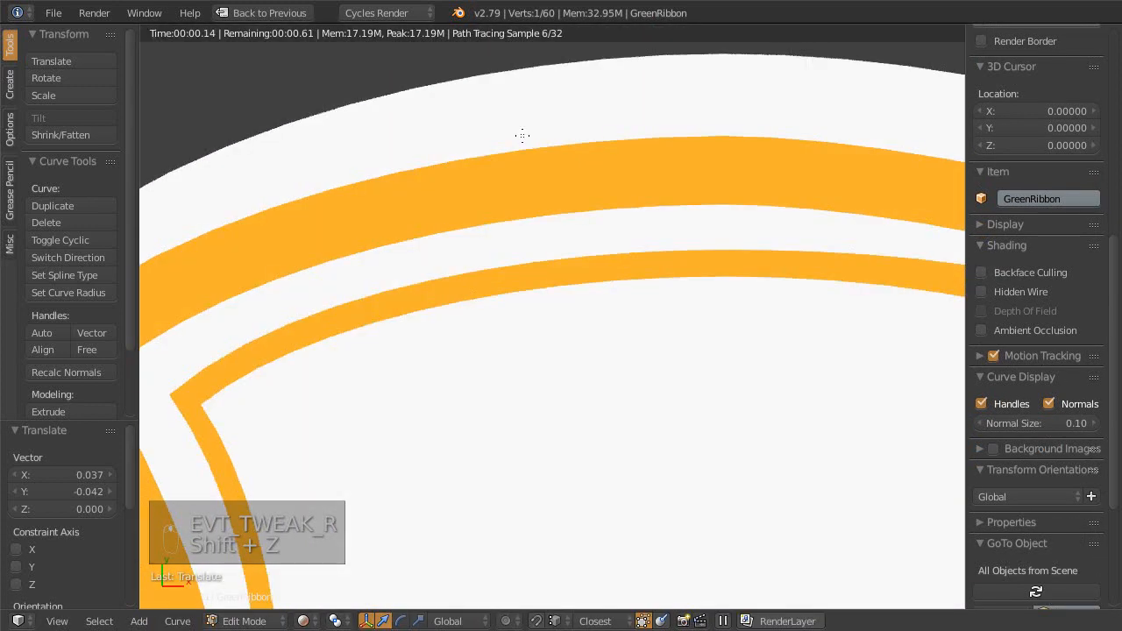
scroll(520, 366, down, 5)
shift+middle_drag(521, 366, 596, 290)
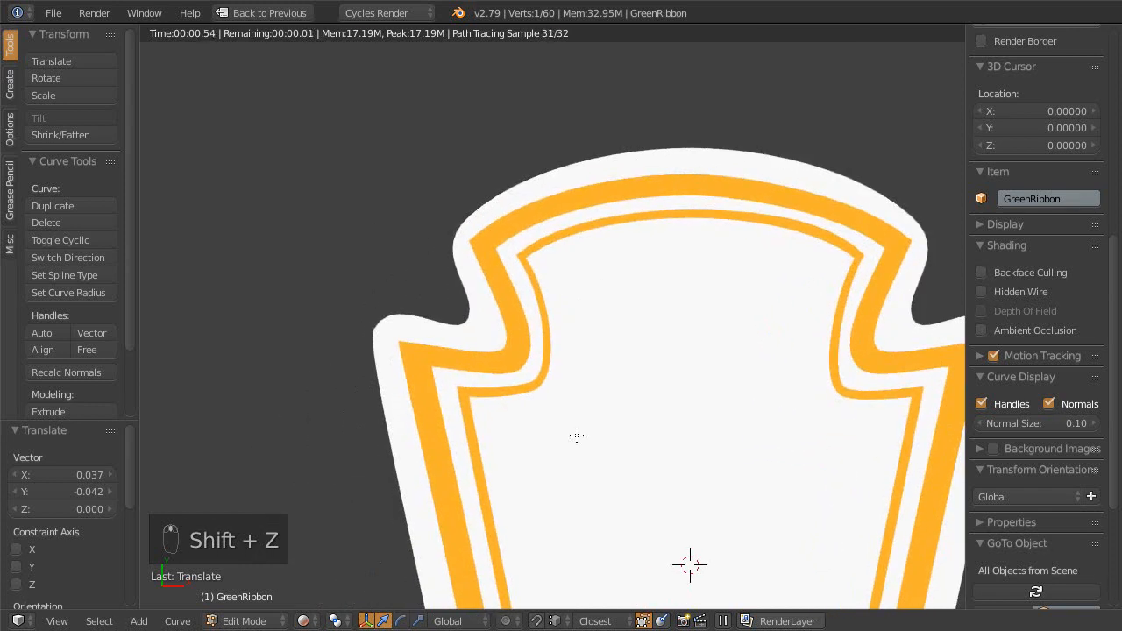
scroll(576, 435, up, 5)
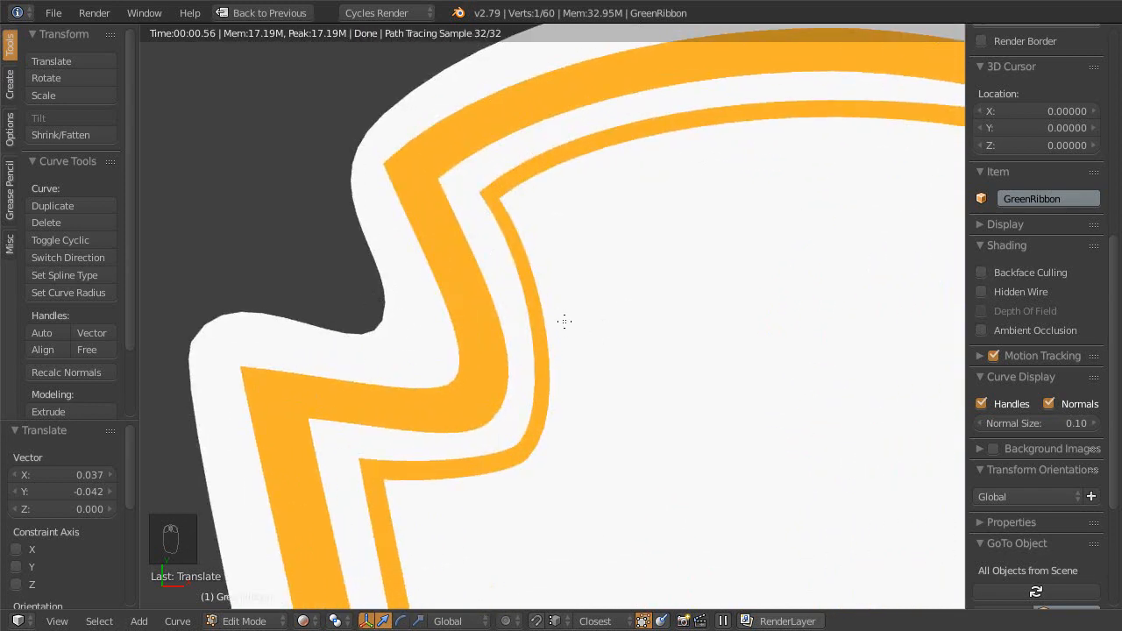
- Nudge the inner outline's upper-left corner point 0.014 in X and 0.006 in Y and select its lower handle
key(shift+z)
ctrl+middle_drag(558, 323, 555, 304)
shift+middle_drag(555, 304, 547, 365)
right_drag(496, 252, 500, 250)
click(497, 251)
key(Escape)
key(Escape)
key(Escape)
right_click(533, 312)
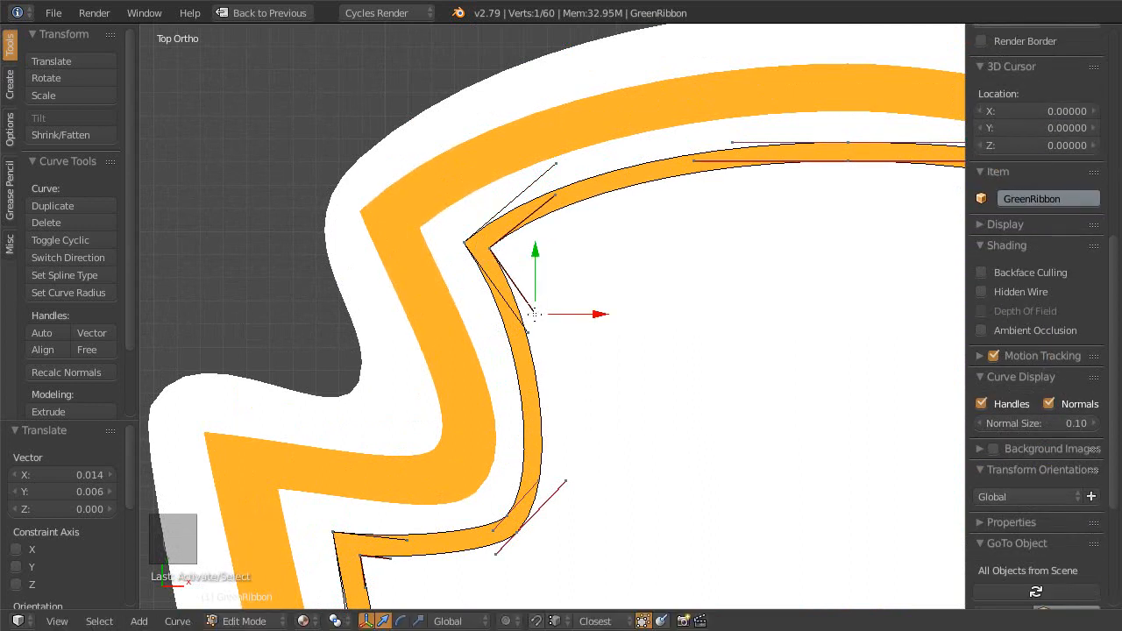
- Check the ribbon's upper-left corner in the rendered preview and save the file over the existing one
key(shift+z)
ctrl+middle_drag(551, 321, 564, 355)
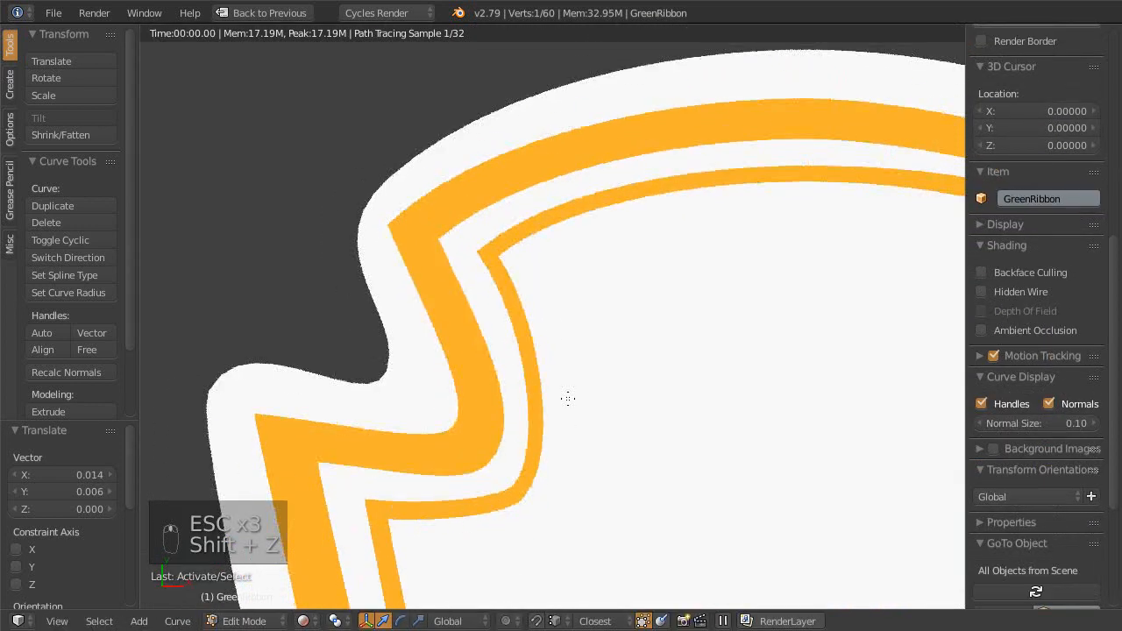
shift+middle_drag(564, 451, 571, 349)
key(shift+z)
mouse_move(584, 486)
ctrl+middle_down()
mouse_move(593, 408)
mouse_move(574, 375)
ctrl+middle_up()
key(ctrl+s)
click(575, 395)
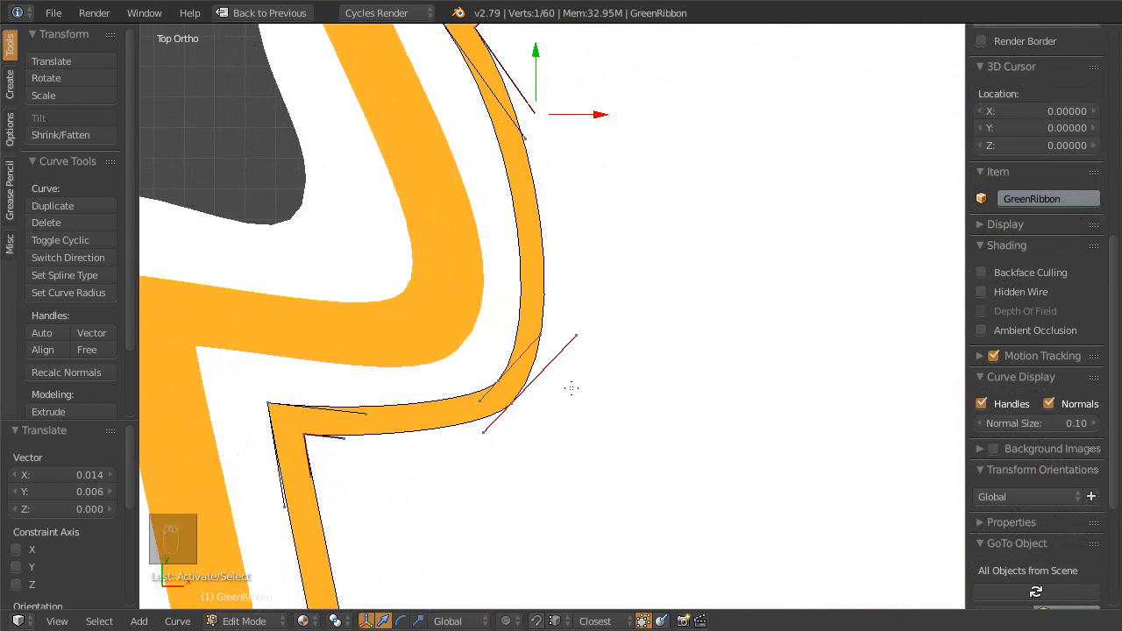
- Move the outer outline's left notch point -0.011 in X and 0.026 in Y and scale its handles by about 1.27
ctrl+middle_drag(559, 409, 558, 388)
shift+middle_drag(557, 389, 559, 418)
right_drag(497, 415, 493, 406)
key(Escape)
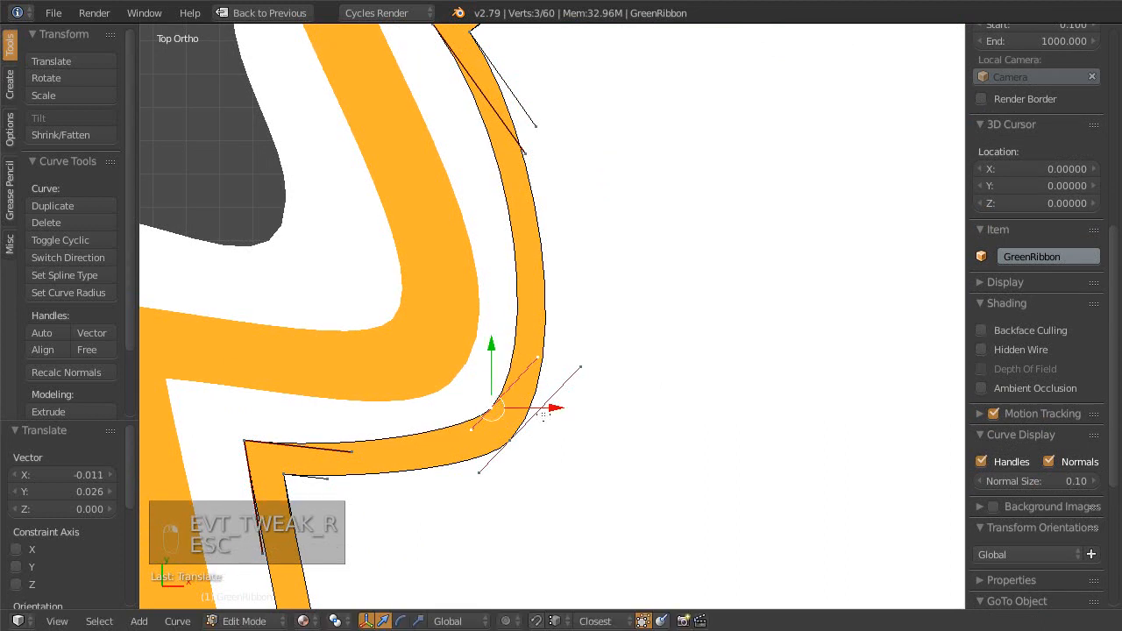
key(s)
key(s)
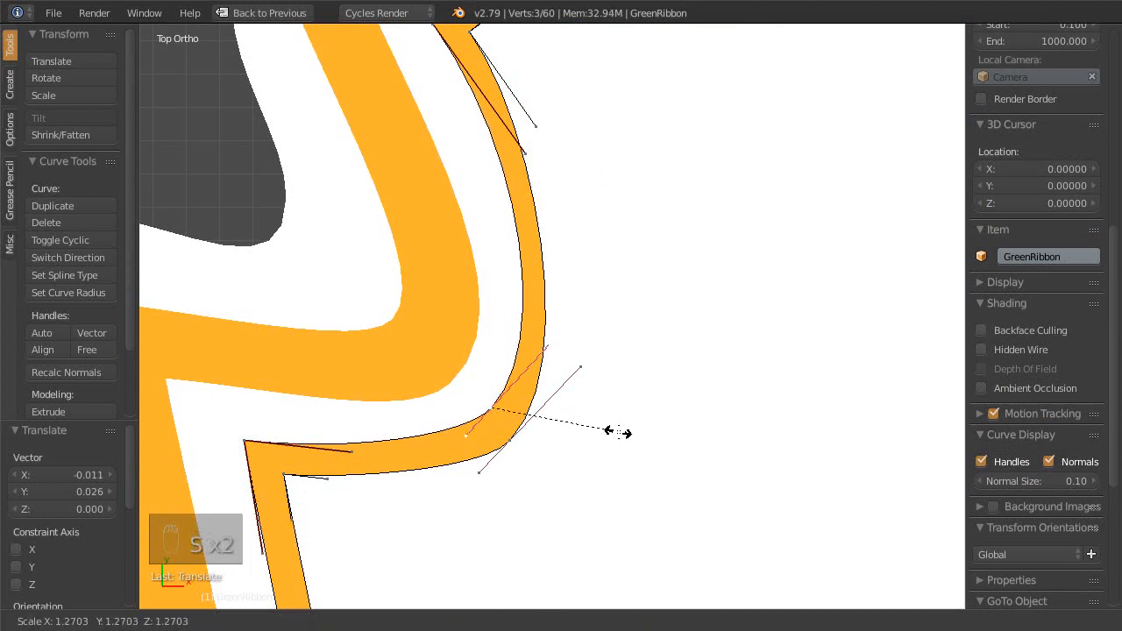
click(613, 418)
- Adjust the inner outline's left notch point and its lower handle, finishing with a shift of -0.011 along Y
shift+middle_drag(472, 415, 464, 431)
right_drag(506, 455, 502, 446)
right_drag(471, 476, 461, 485)
right_drag(497, 450, 497, 455)
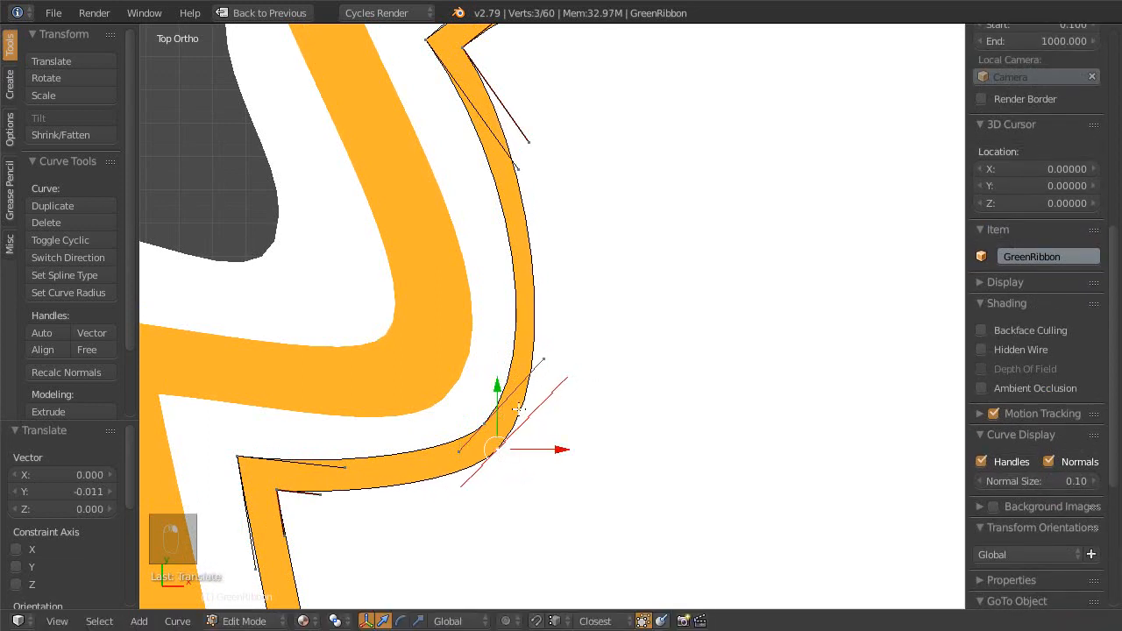
- Move the inner outline's lower corner handle by 0.032, -0.058 and the notch point's upper handle by 0.032, 0.068, checking the render
shift+middle_drag(533, 236, 498, 331)
right_drag(495, 243, 505, 261)
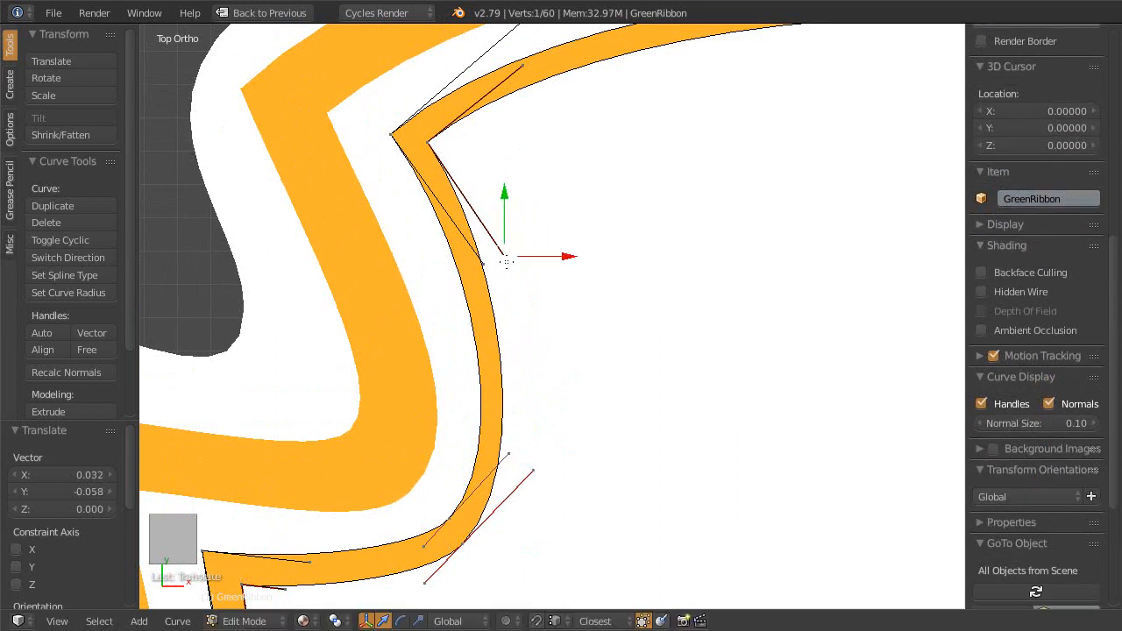
right_drag(532, 480, 542, 447)
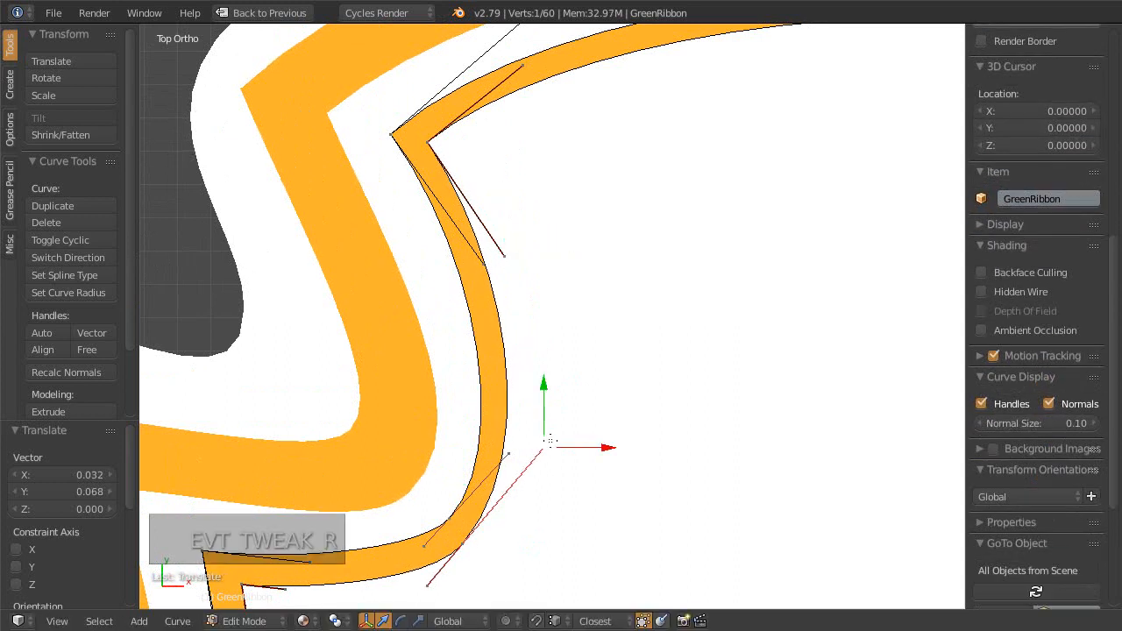
key(shift+z)
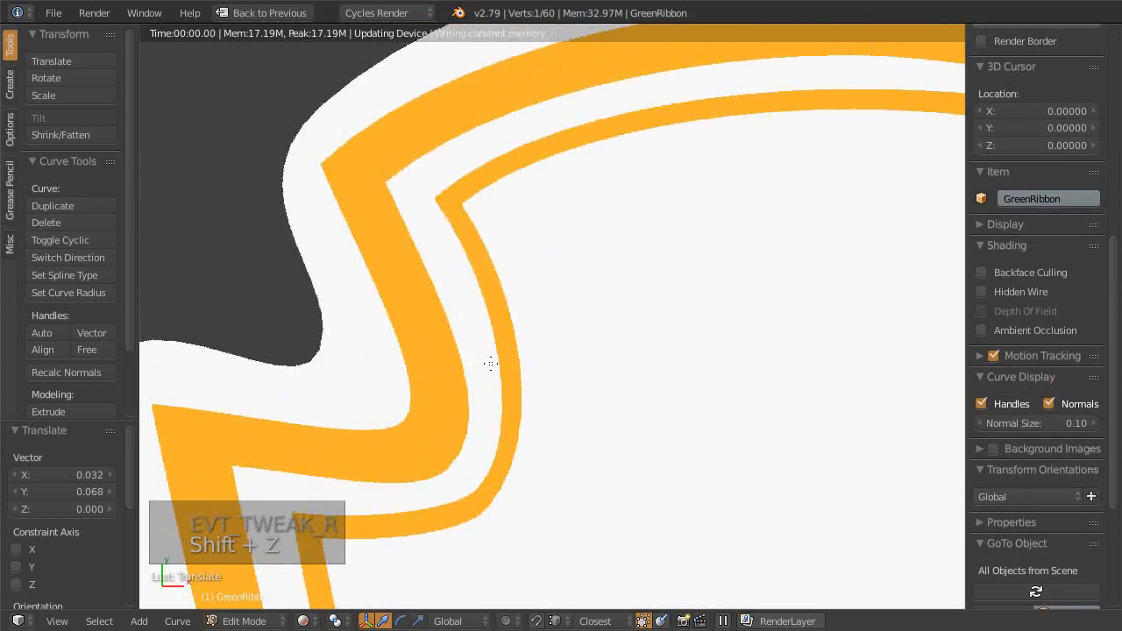
key(shift+z)
- Pull in the inner outline's lower handle at the upper-left corner and shift that corner point 0.023 in X and -0.009 in Y
scroll(482, 191, up, 2)
right_drag(496, 268, 478, 255)
right_drag(420, 132, 430, 137)
- Move the left shoulder corner's inner horizontal handle 0.018 in X and 0.005 in Y, and check the rendered preview
shift+middle_drag(510, 501, 518, 320)
shift+middle_drag(442, 439, 536, 414)
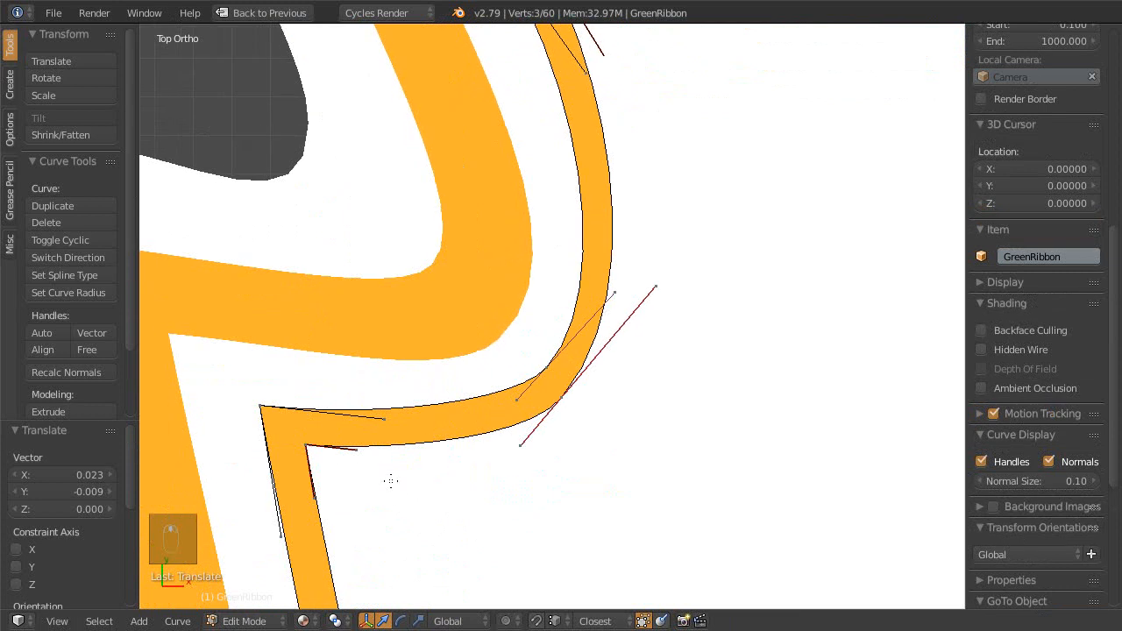
right_drag(349, 458, 362, 452)
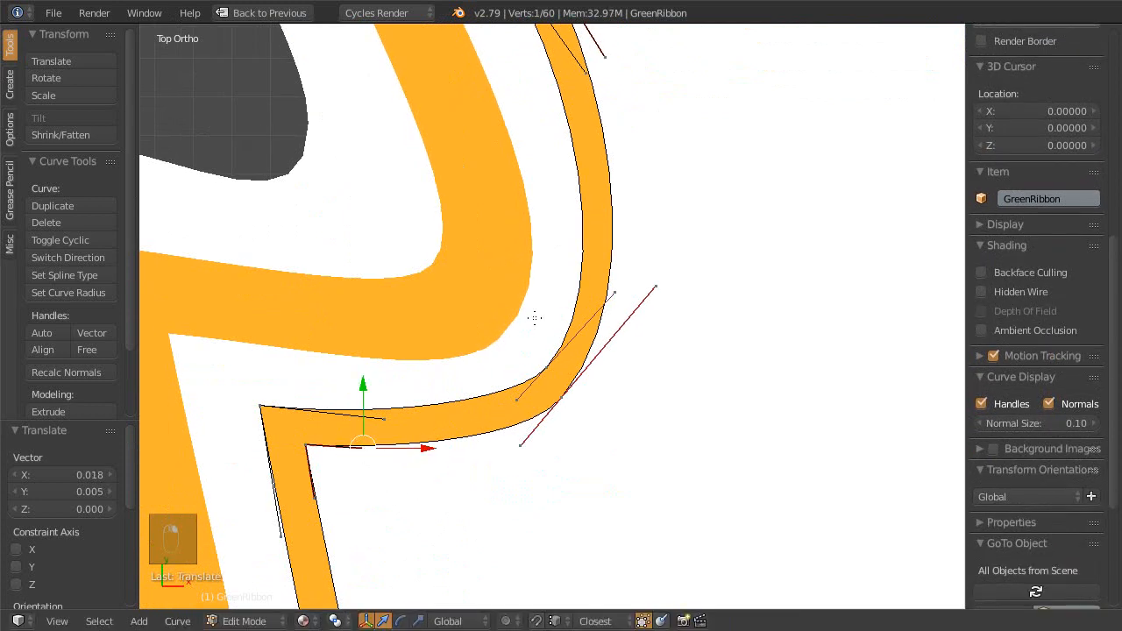
key(shift+z)
scroll(531, 386, down, 3)
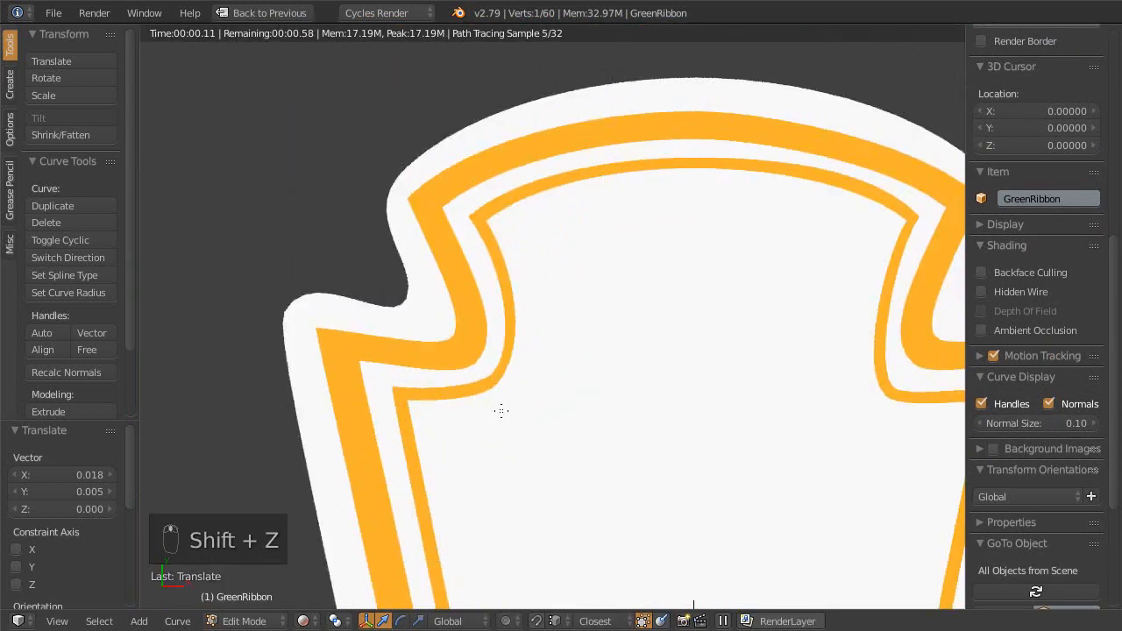
- Smooth the inner outline's left notch bend by adjusting its handles, shifting the lower handle -0.039 in X and -0.050 in Y
key(shift+z)
ctrl+middle_drag(504, 406, 531, 306)
right_drag(443, 466, 456, 460)
right_drag(516, 382, 510, 397)
right_drag(453, 451, 453, 444)
right_drag(420, 483, 410, 496)
key(shift+z)
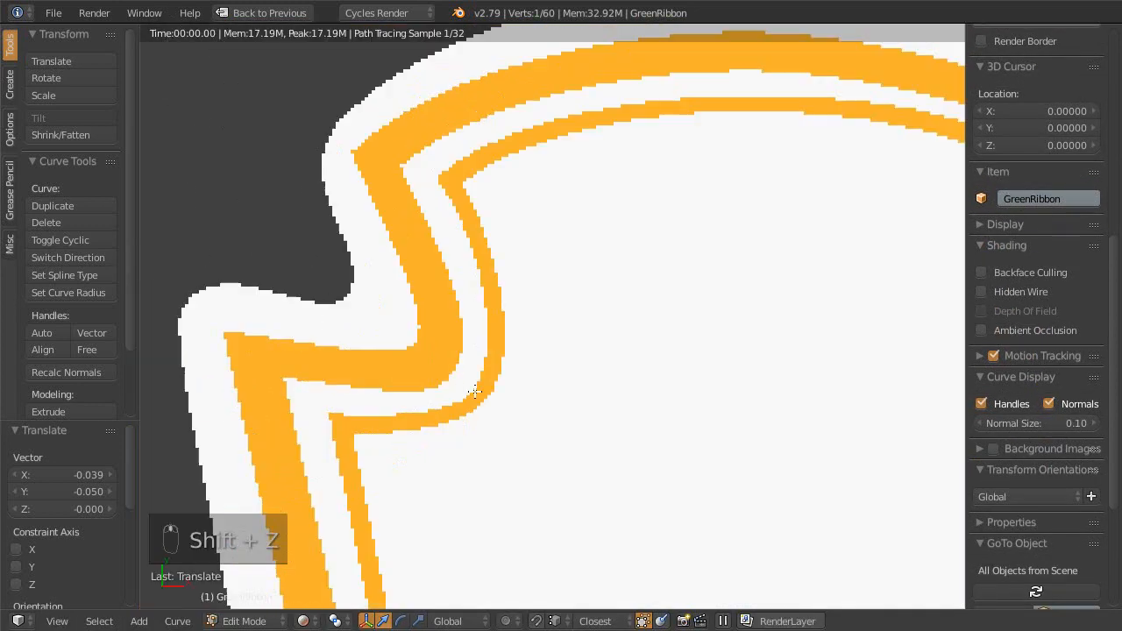
- Shift the lower handle of the outer outline's left notch point -0.031 in X and -0.021 in Y and rescale its handles
key(shift+z)
scroll(506, 351, up, 3)
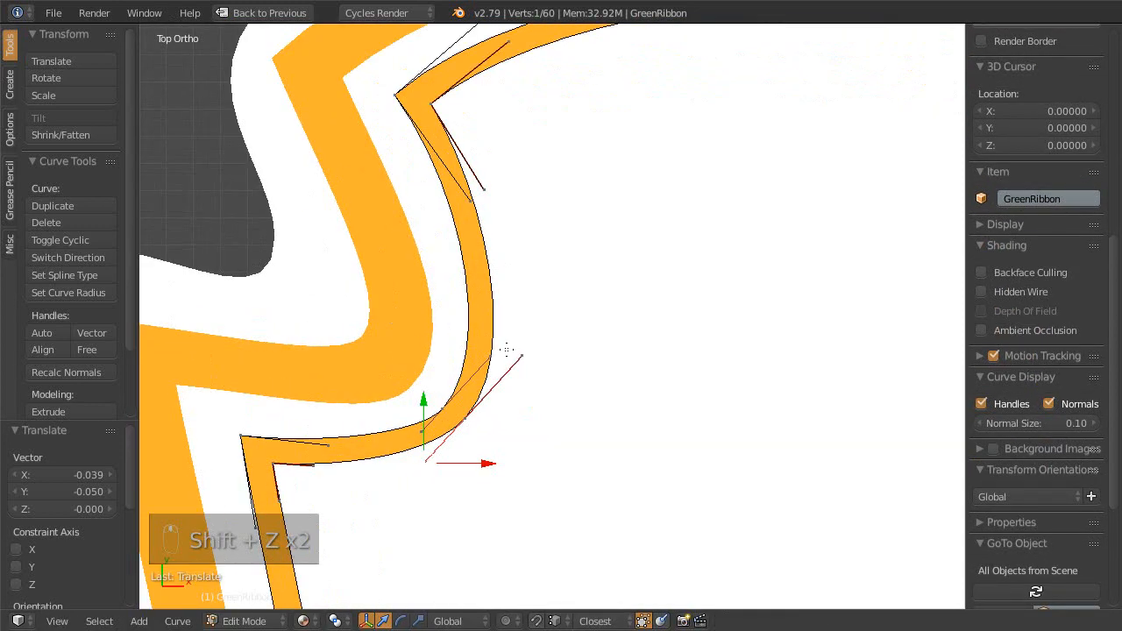
shift+middle_drag(438, 402, 510, 299)
right_drag(493, 323, 498, 315)
right_drag(477, 340, 465, 348)
shift+middle_drag(514, 275, 471, 361)
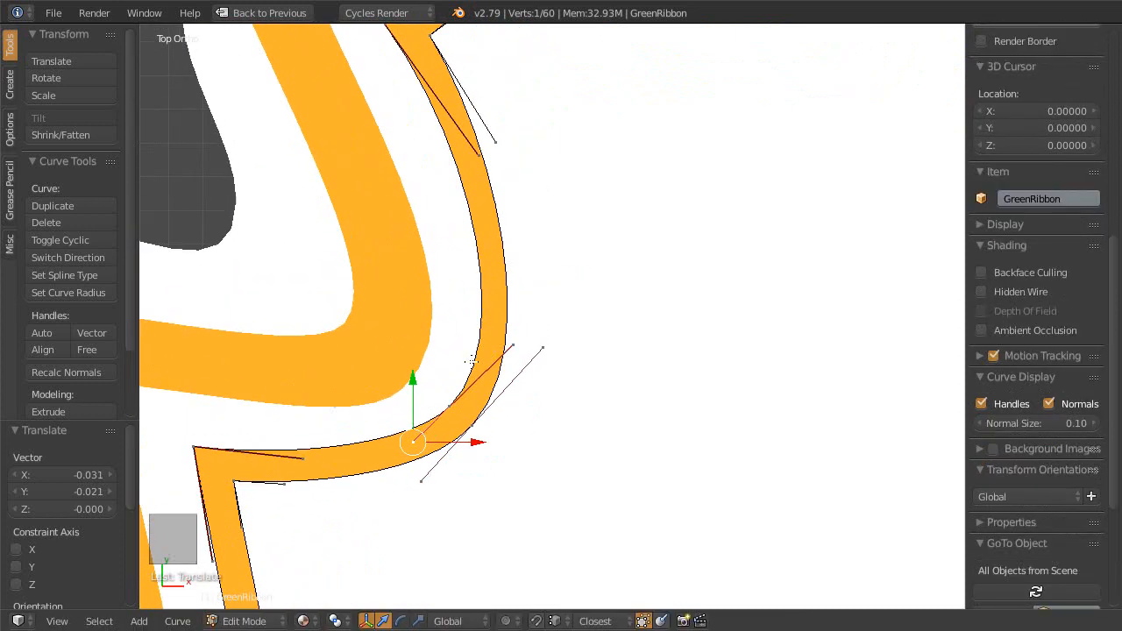
right_click(515, 345)
key(s)
click(601, 293)
- Reshape the outer outline's lower handle at the upper-left corner, nudge the outer notch point 0.010 along Y, and check the render
shift+middle_drag(483, 232, 504, 302)
right_drag(478, 221, 471, 252)
right_drag(506, 416, 503, 405)
shift+middle_drag(481, 425, 519, 359)
right_drag(488, 407, 488, 403)
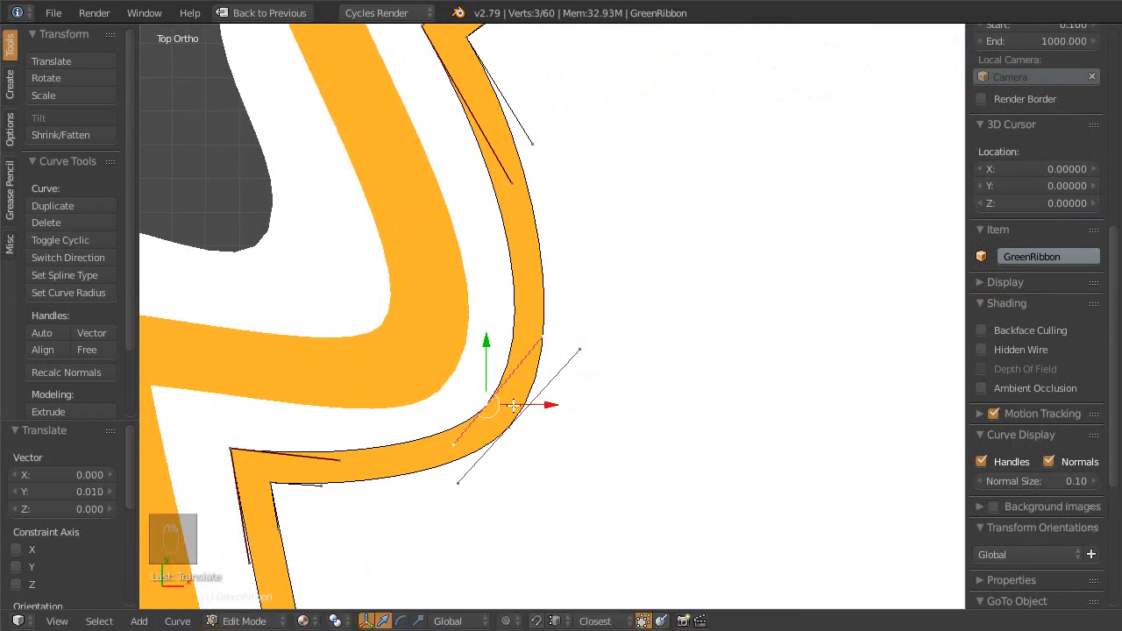
key(shift+z)
scroll(514, 405, down, 6)
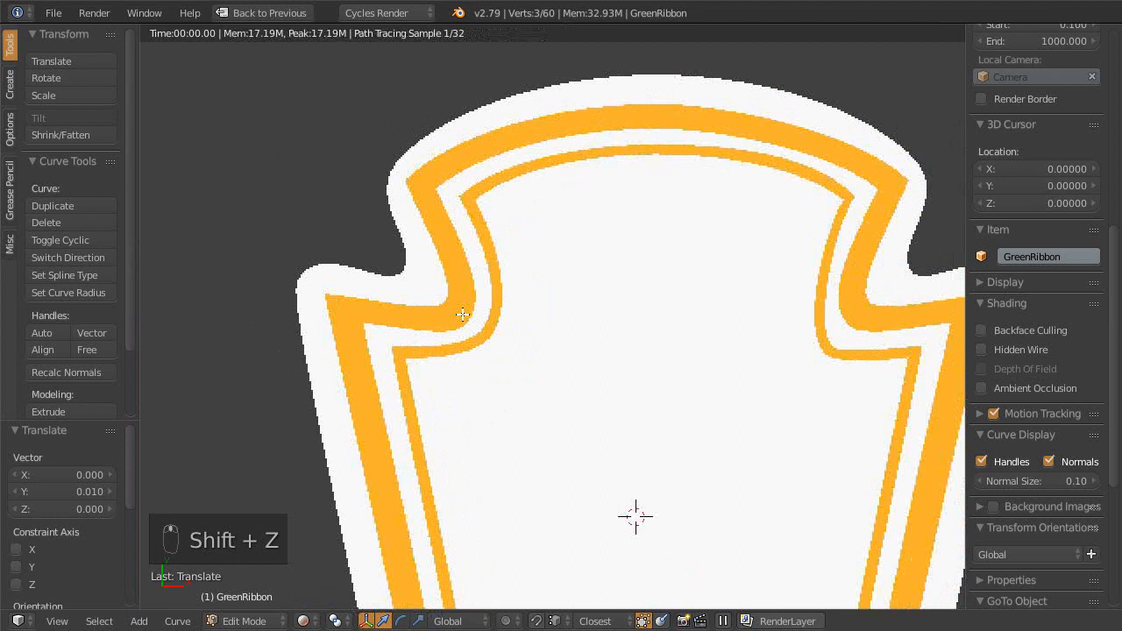
scroll(501, 293, down, 2)
mouse_move(500, 292)
shift+middle_down()
mouse_move(456, 343)
mouse_move(474, 425)
shift+middle_up()
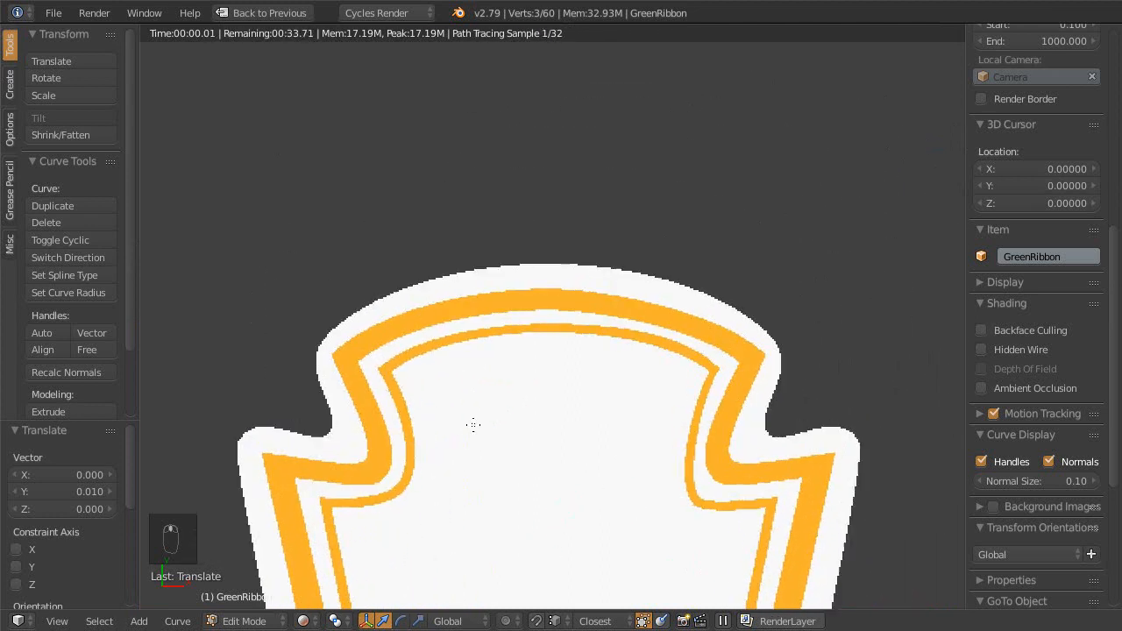
- Move the outer outline's top-centre point 0.010 in X and 0.011 in Y, and scale its handles by 1.228
scroll(501, 354, up, 3)
key(shift+z)
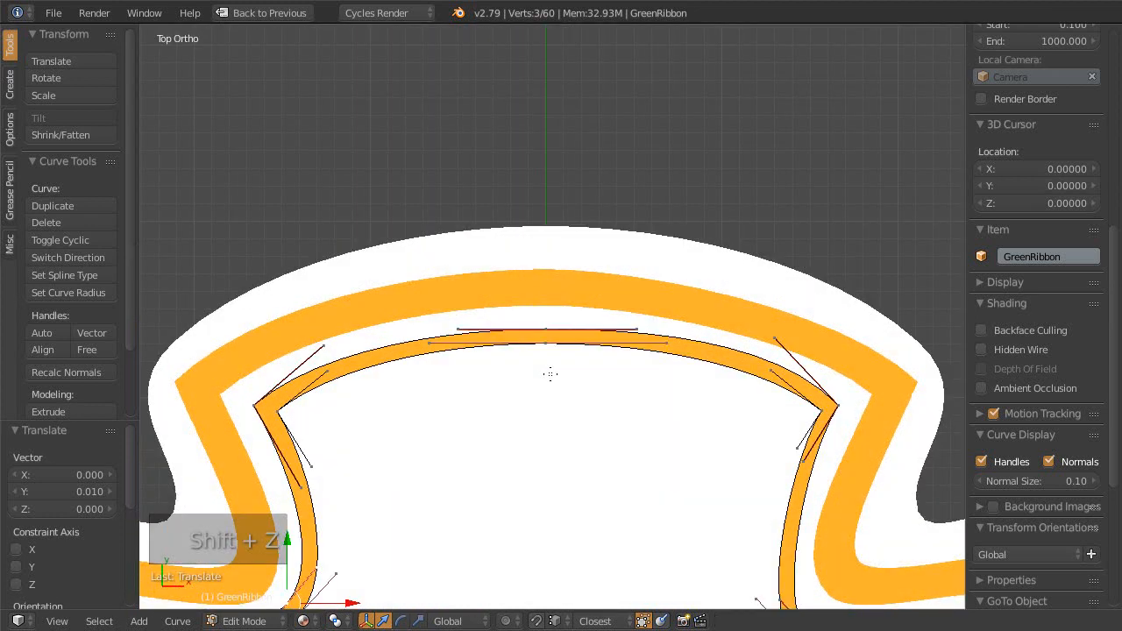
scroll(550, 373, up, 3)
right_click(538, 337)
key(g)
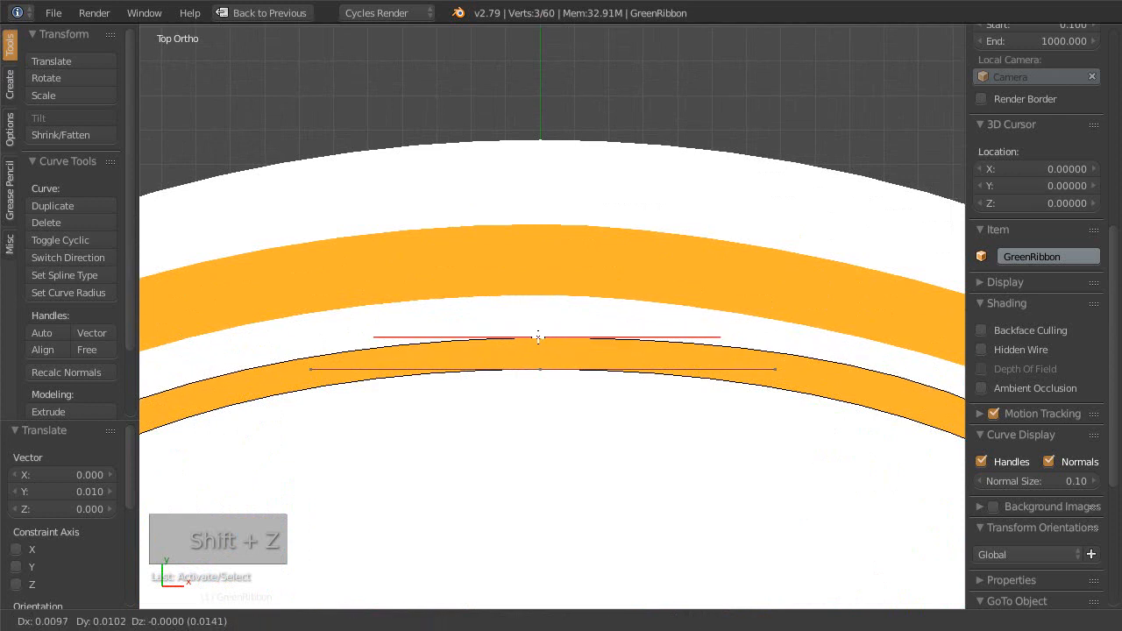
click(538, 337)
scroll(538, 412, down, 2)
scroll(601, 288, up, 2)
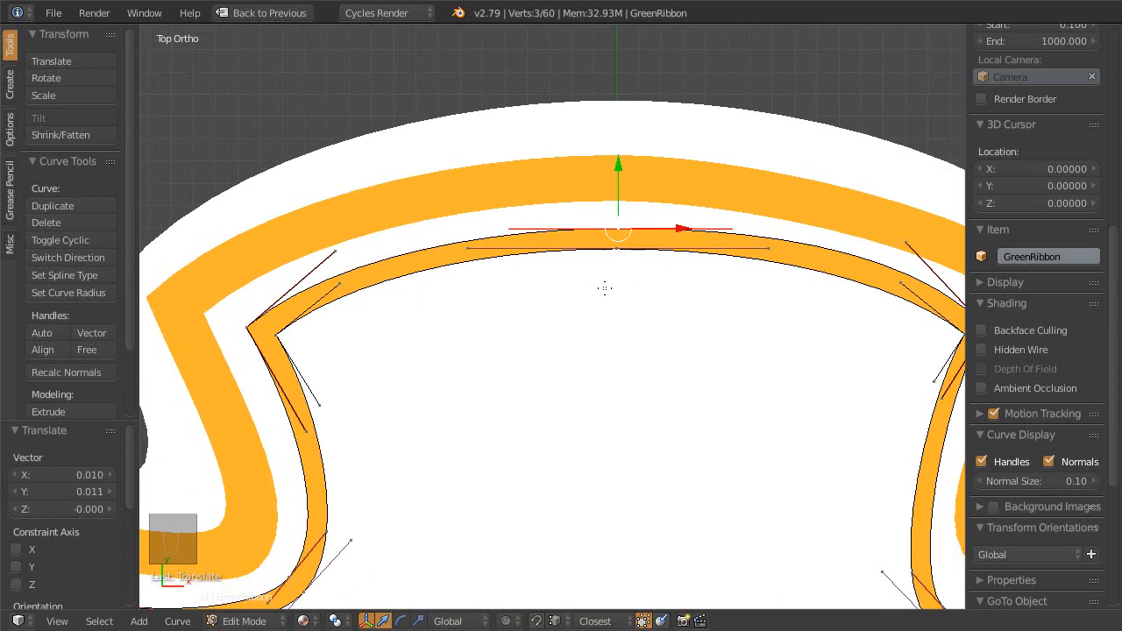
shift+middle_drag(595, 313, 585, 330)
key(s)
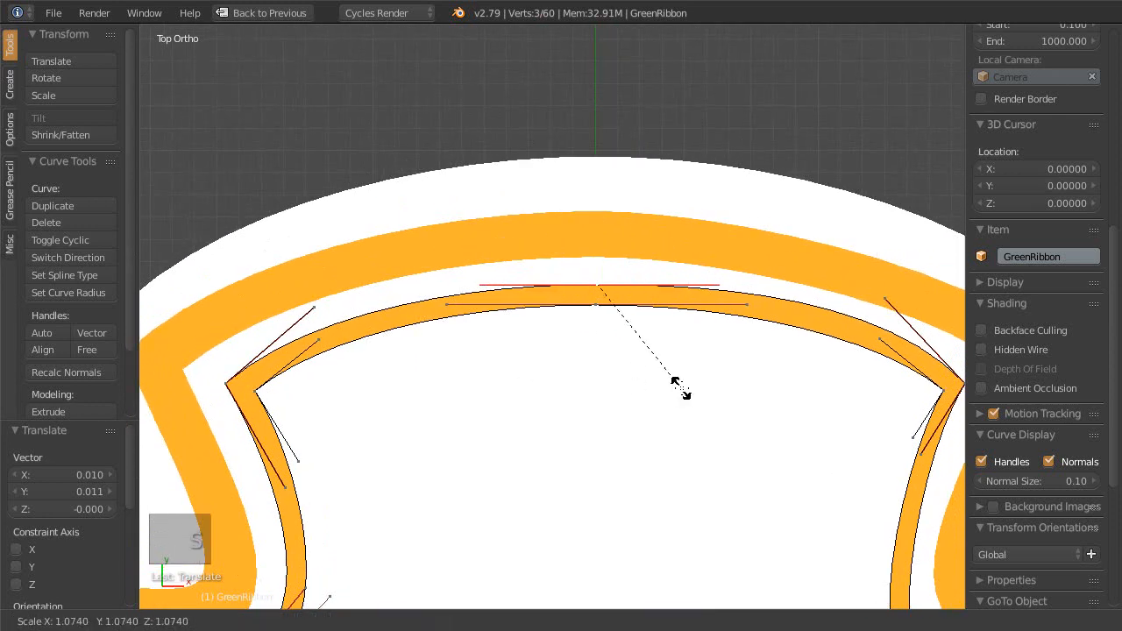
click(703, 393)
- Move the top-centre points of both outlines together -0.008 in X and 0.016 in Y, and check the whole border in the rendered preview
shift+right_click(605, 311)
key(g)
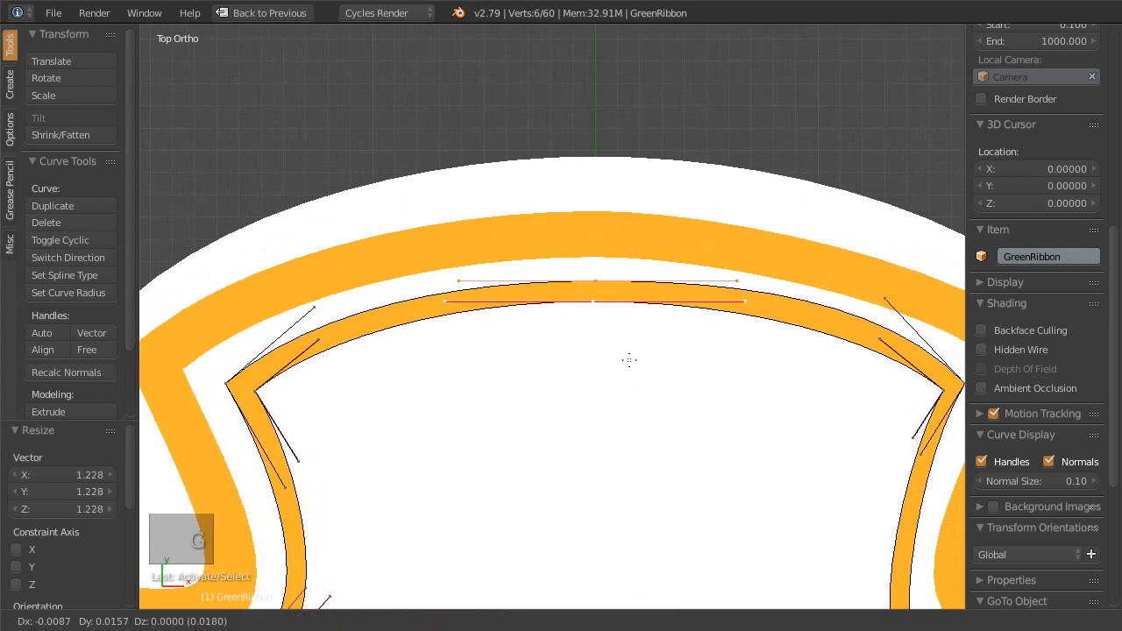
click(629, 359)
key(shift+z)
scroll(570, 333, down, 3)
scroll(568, 222, up, 1)
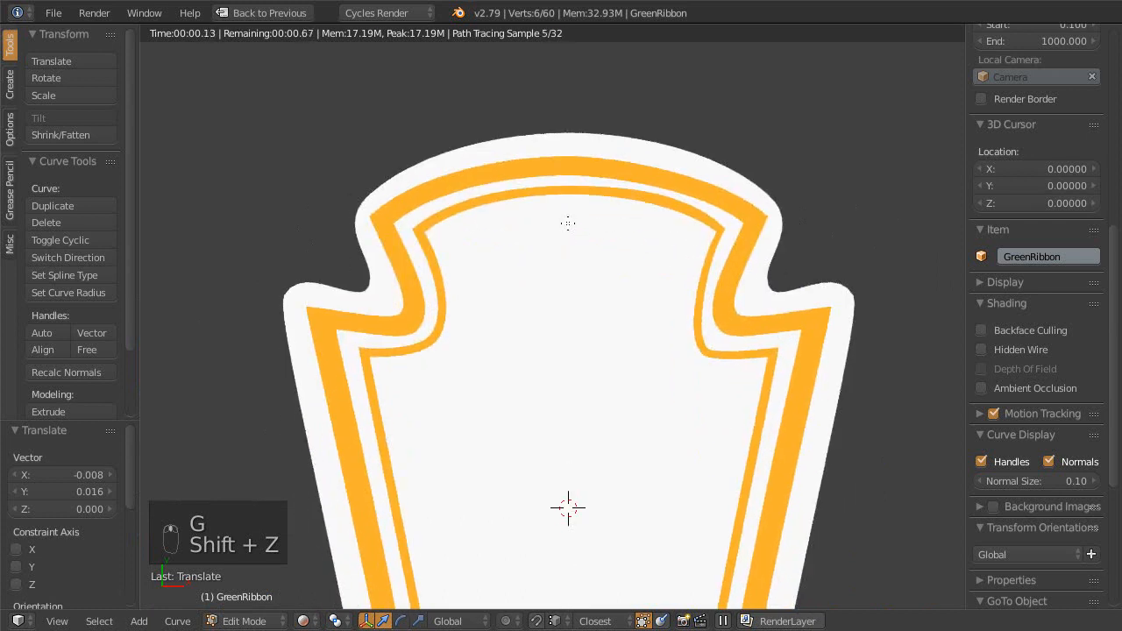
scroll(639, 224, up, 2)
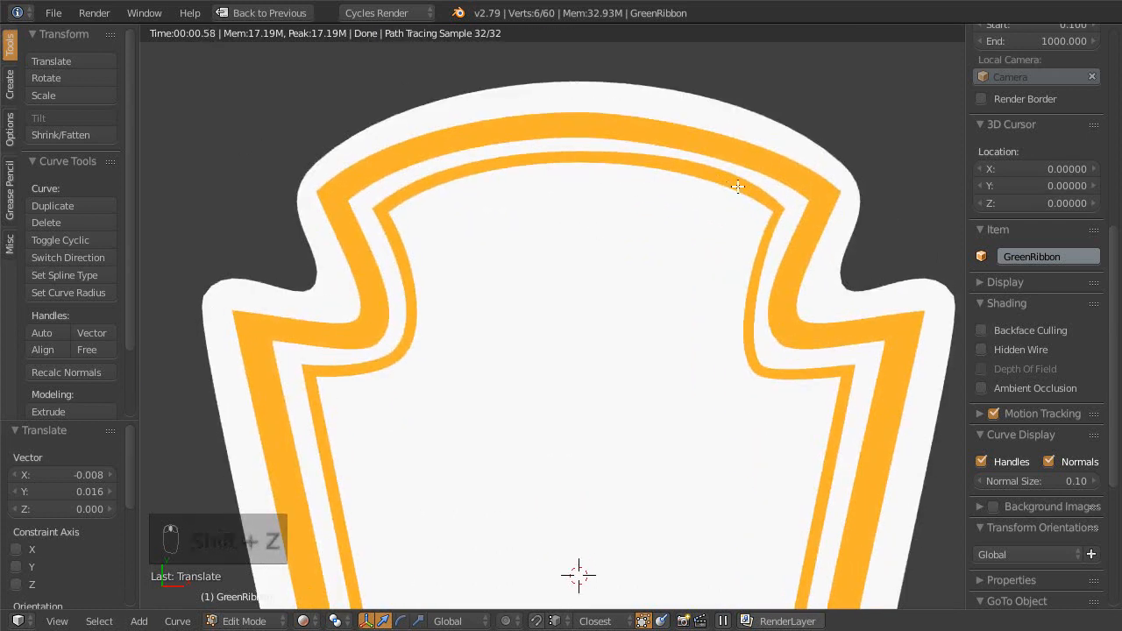
scroll(517, 280, down, 3)
shift+middle_drag(529, 504, 523, 308)
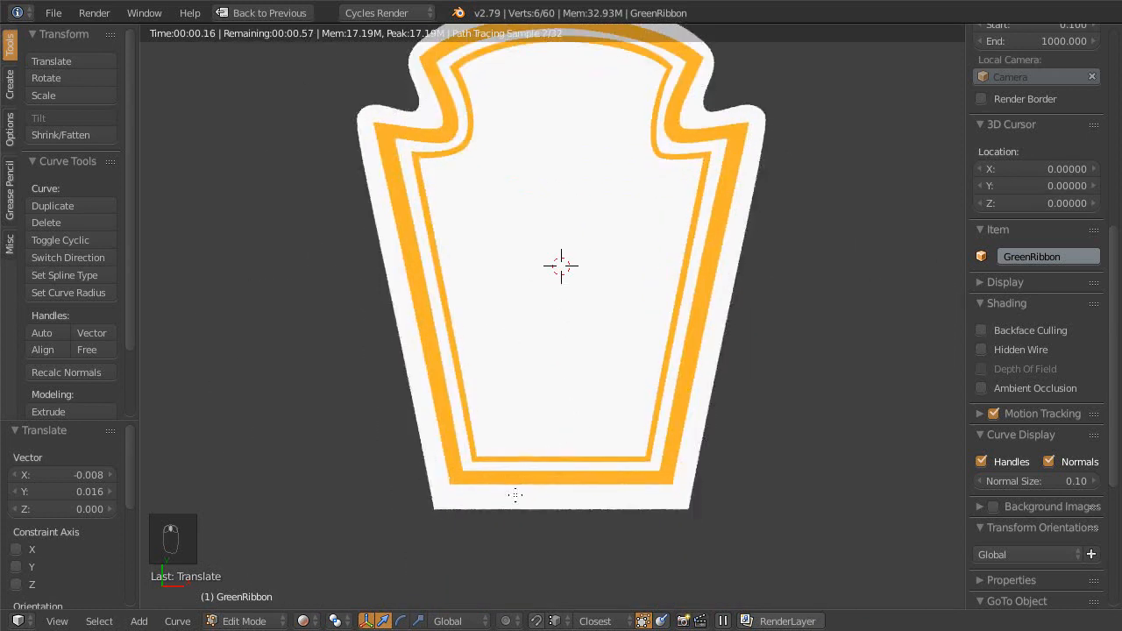
scroll(516, 491, up, 1)
shift+middle_drag(498, 394, 516, 418)
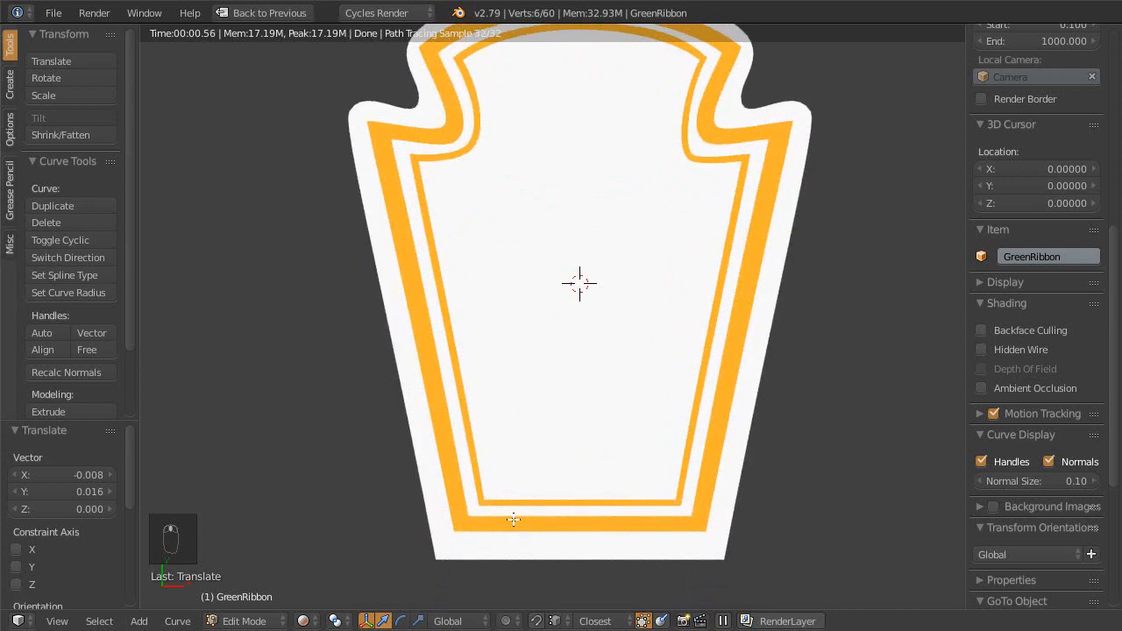
scroll(512, 520, up, 1)
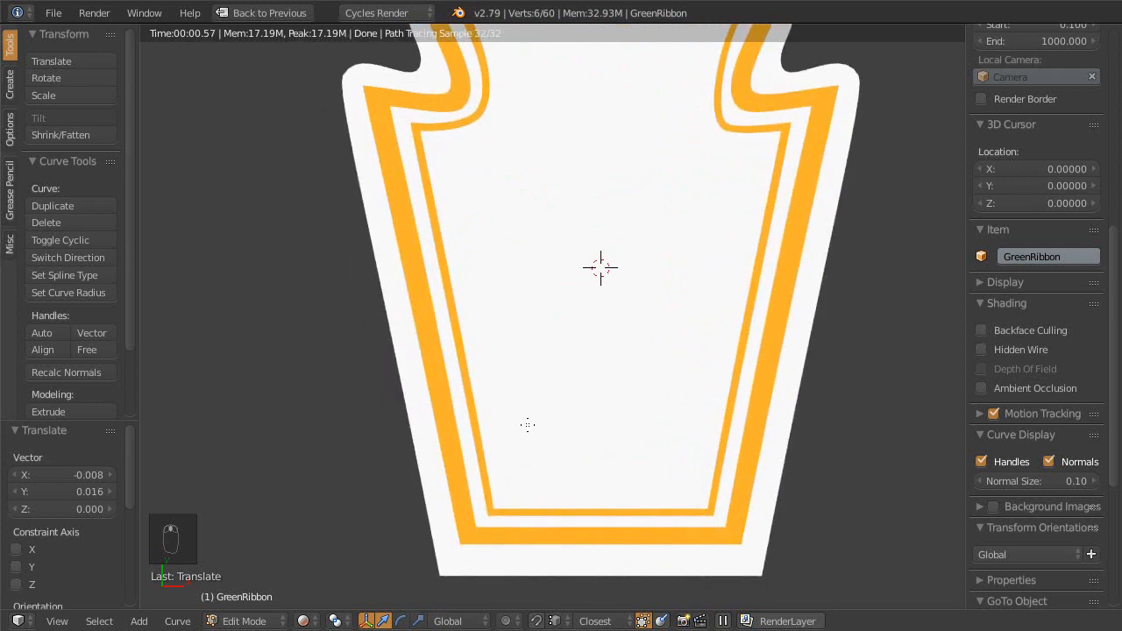
- Switch the viewport from the rendered preview to Material shading for editing the border's base
key(shift+z)
scroll(561, 394, up, 3)
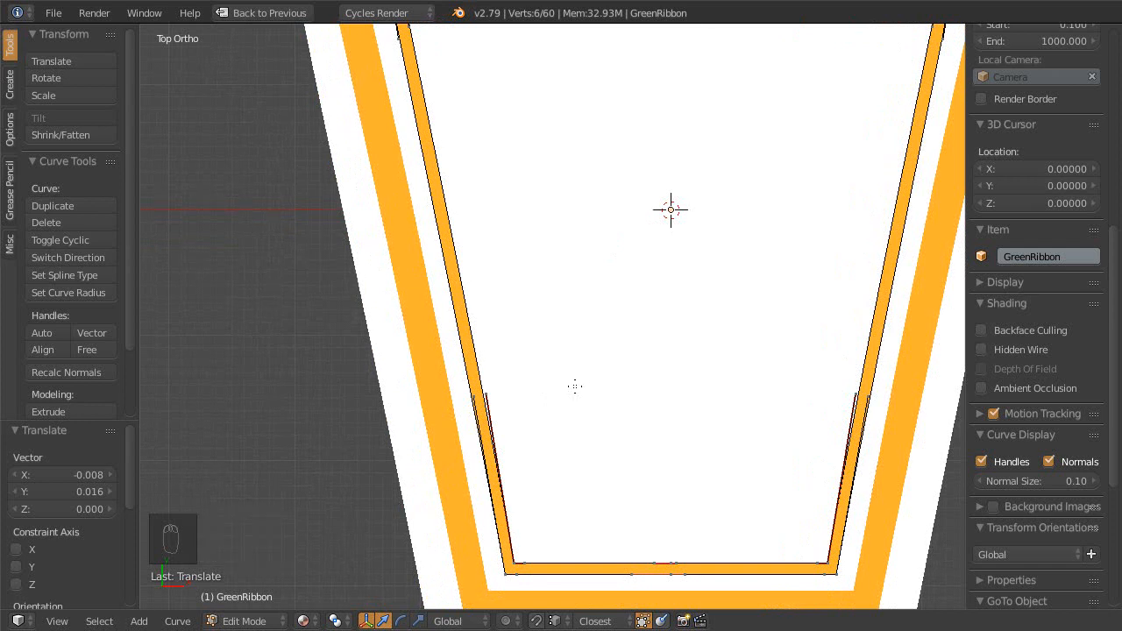
shift+middle_drag(565, 508, 593, 452)
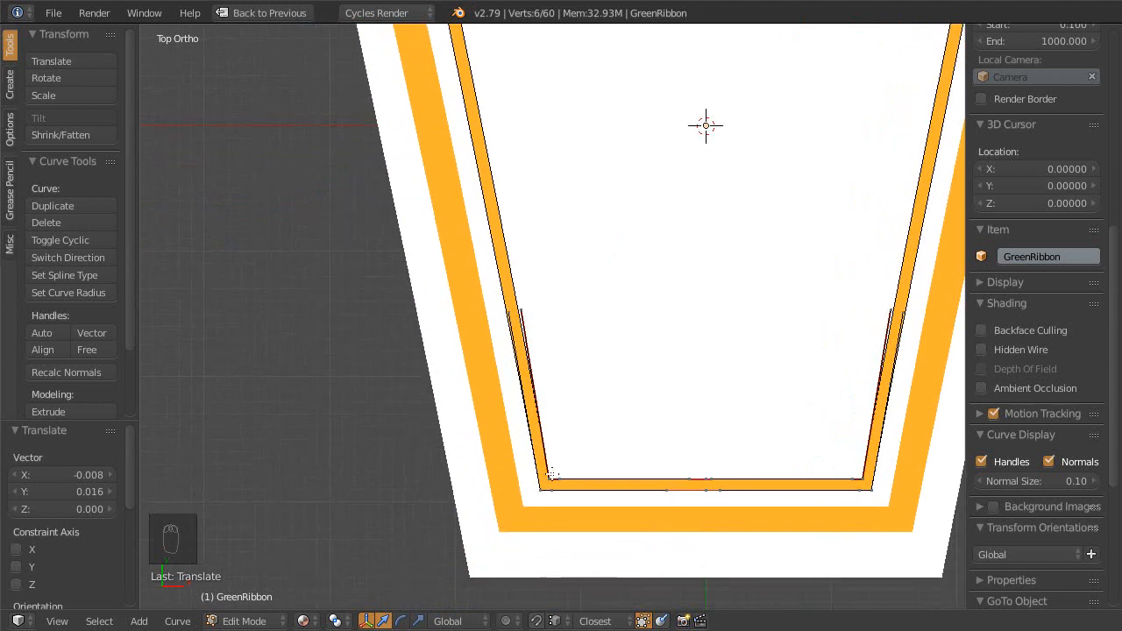
key(z)
key(z)
key(z)
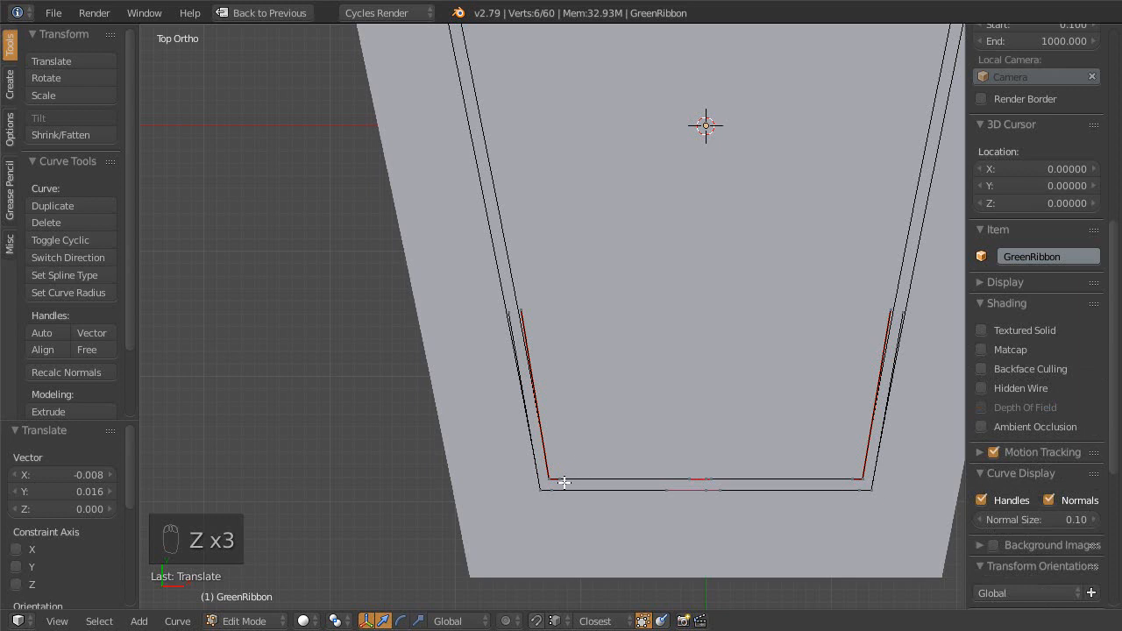
click(303, 620)
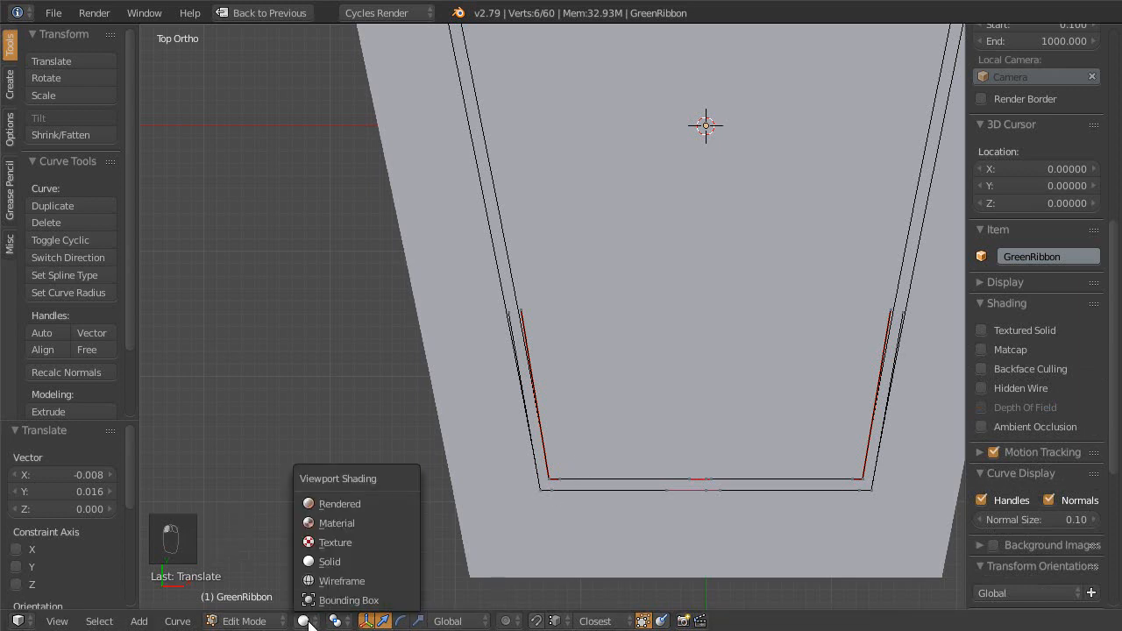
click(338, 544)
- Add both outlines' bottom-left corner points to the selection and move it -0.042 in X and -0.039 in Y
key(c)
click(533, 445)
right_click(494, 342)
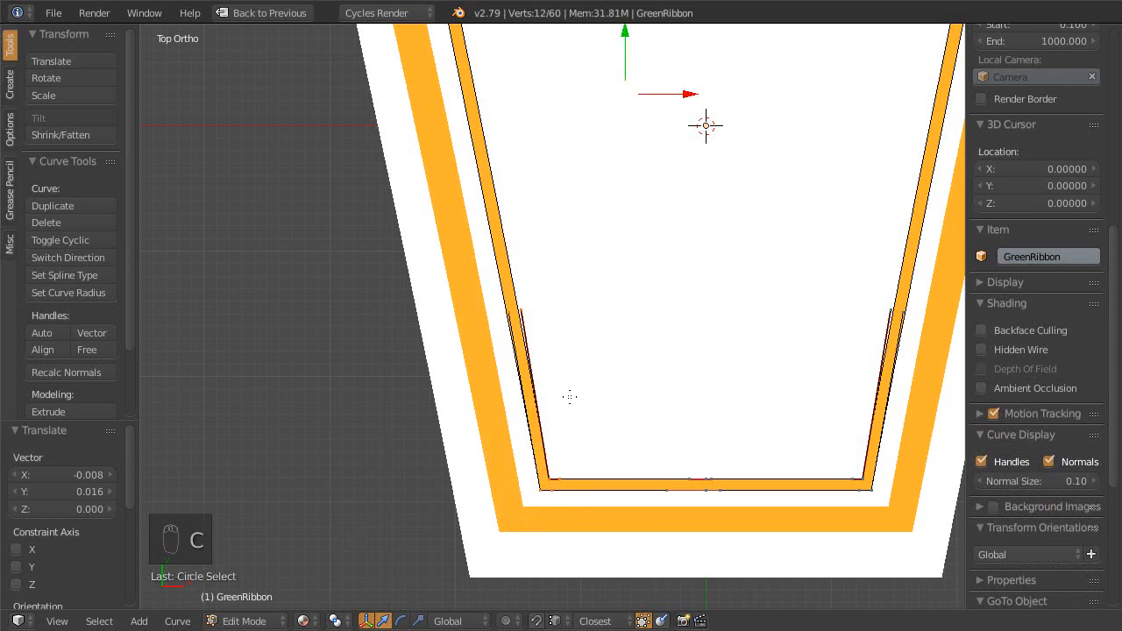
key(g)
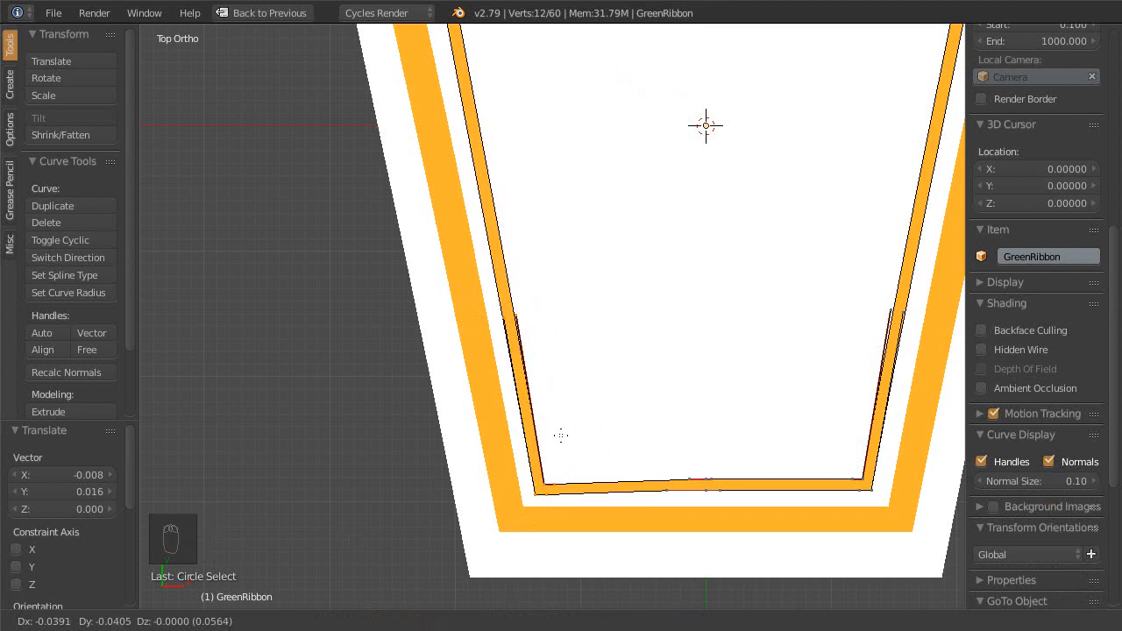
click(557, 434)
- Move both outlines' bottom-centre points -0.040 along Y to level them with the bottom-left corner
shift+middle_drag(619, 535, 573, 509)
scroll(573, 499, up, 2)
shift+middle_drag(578, 454, 558, 371)
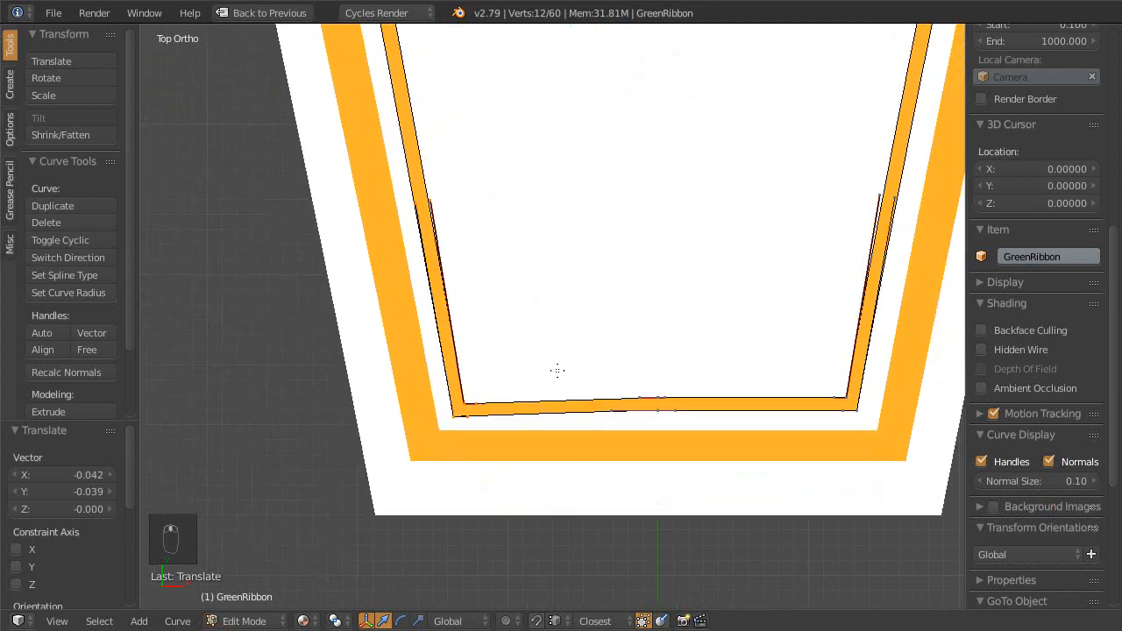
shift+middle_drag(644, 491, 573, 436)
scroll(573, 435, up, 2)
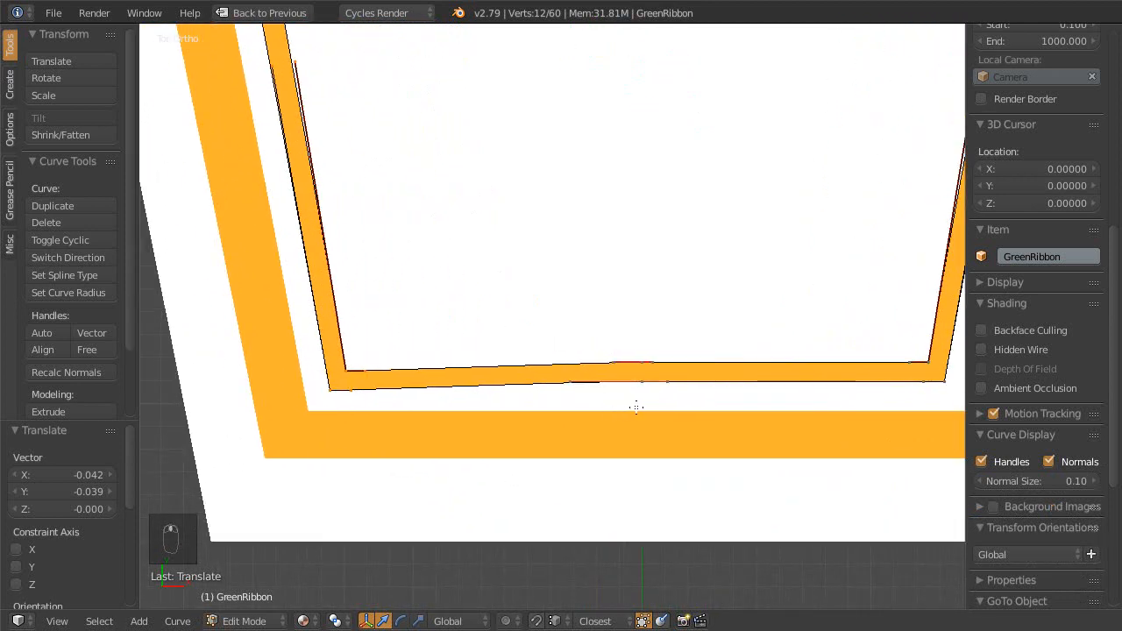
key(a)
key(c)
click(643, 374)
right_click(644, 370)
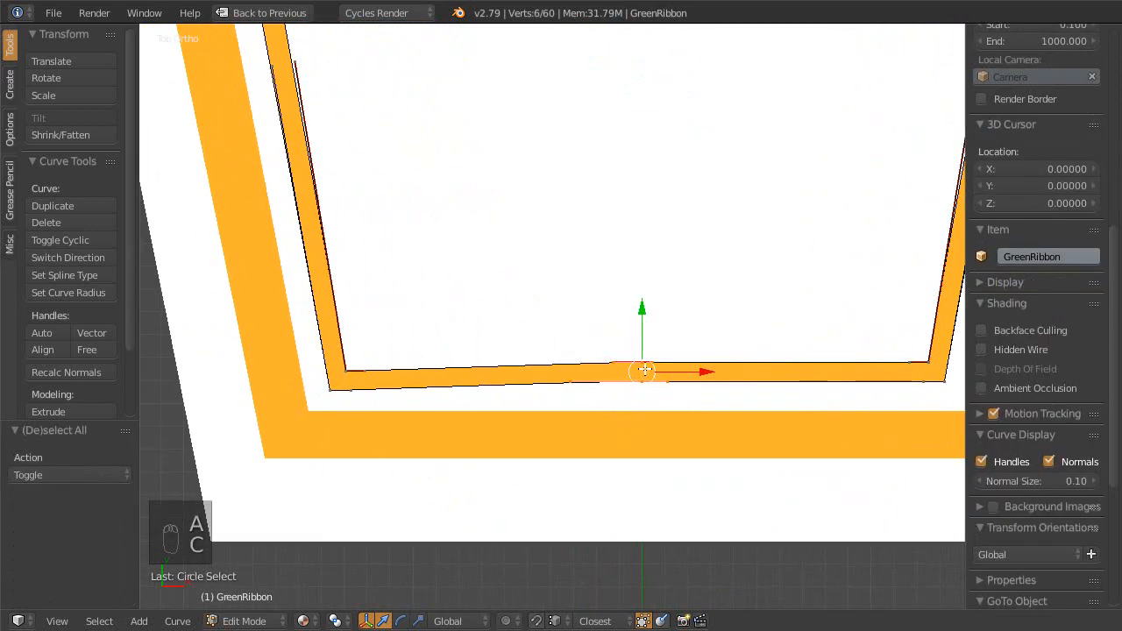
key(g)
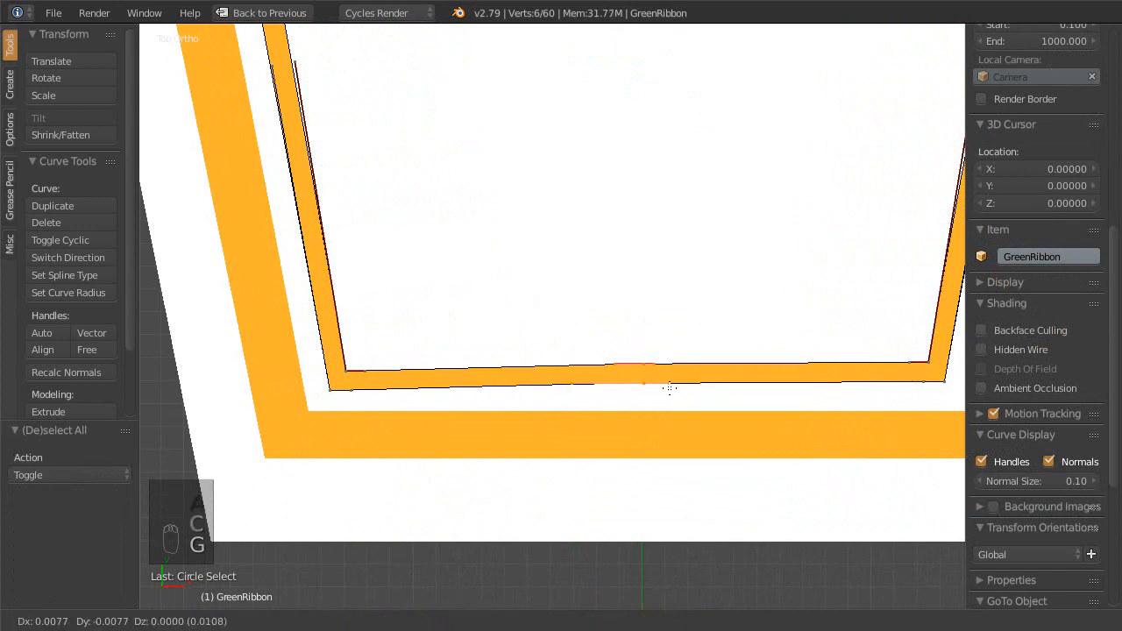
key(y)
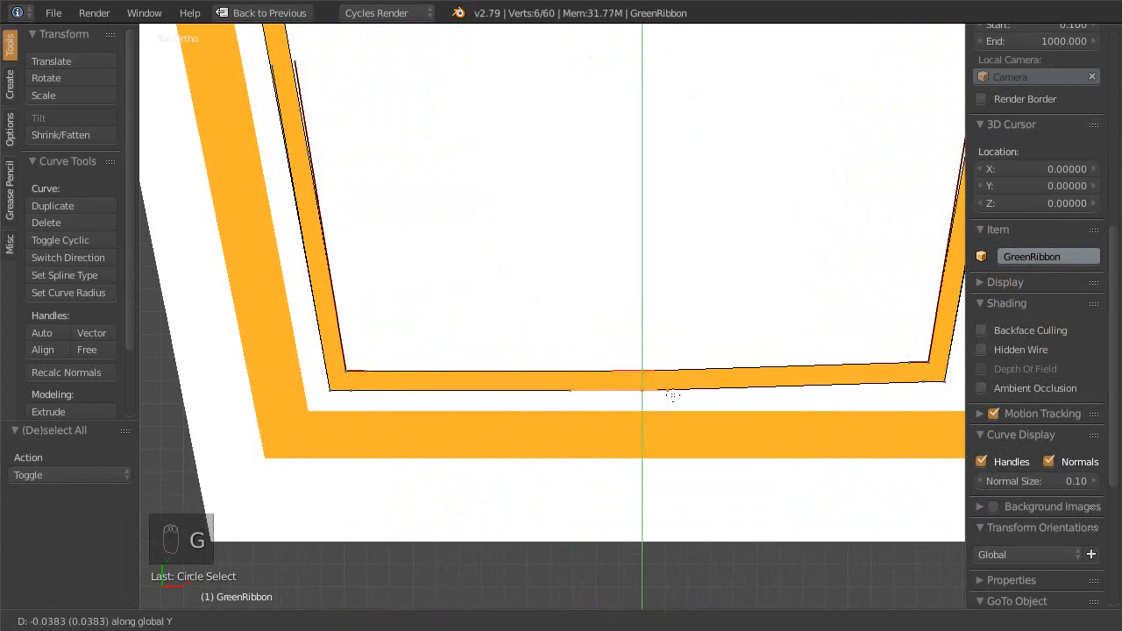
click(673, 395)
- Move both outlines' left shoulder corner points -0.074 in X and 0.044 in Y, and rotate them -1.95°
scroll(578, 351, down, 4)
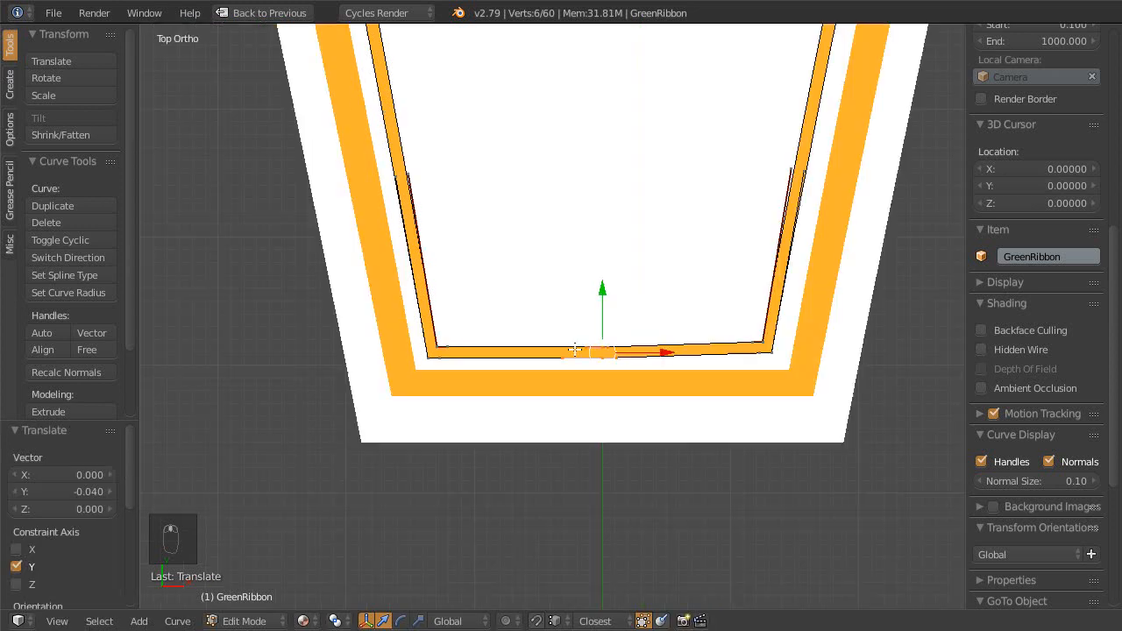
shift+middle_drag(520, 68, 553, 293)
shift+middle_drag(498, 176, 674, 370)
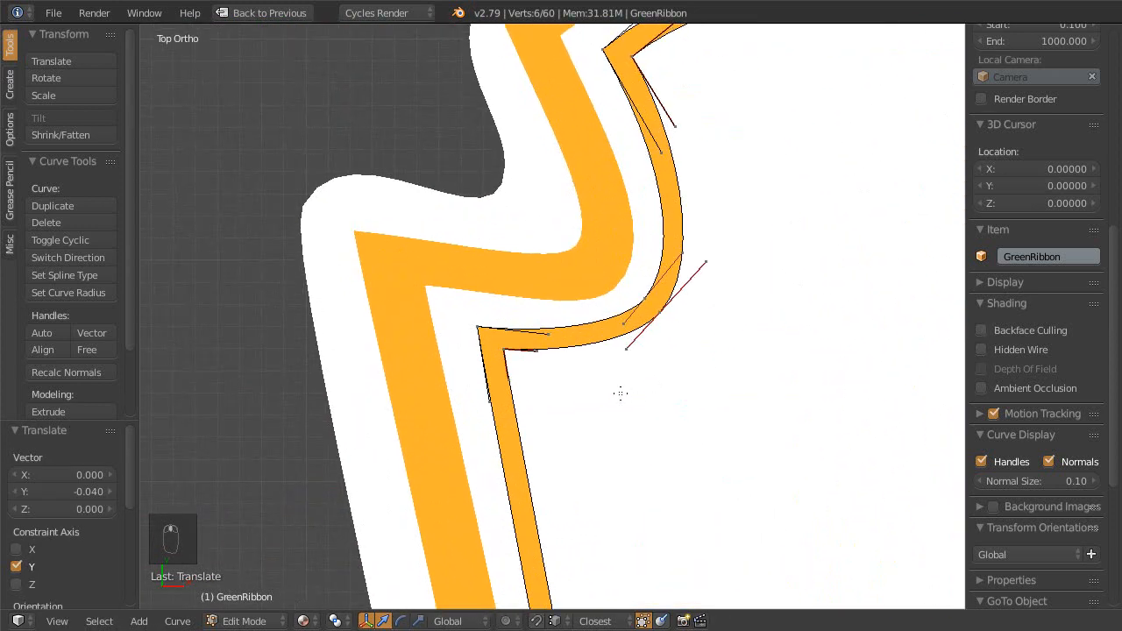
key(a)
key(c)
click(499, 368)
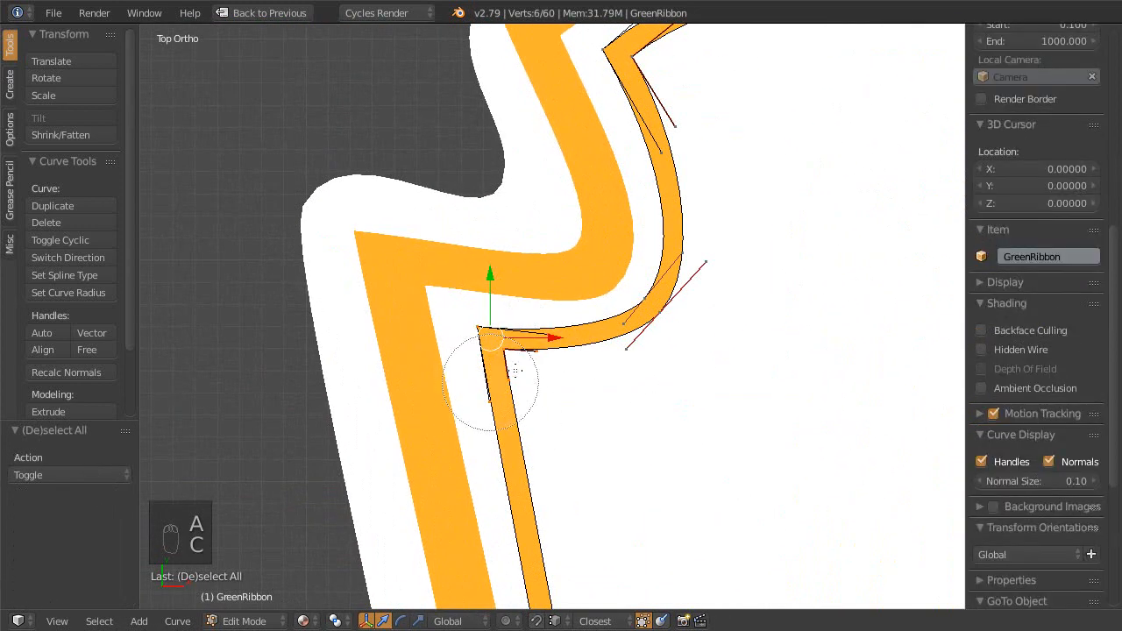
key(g)
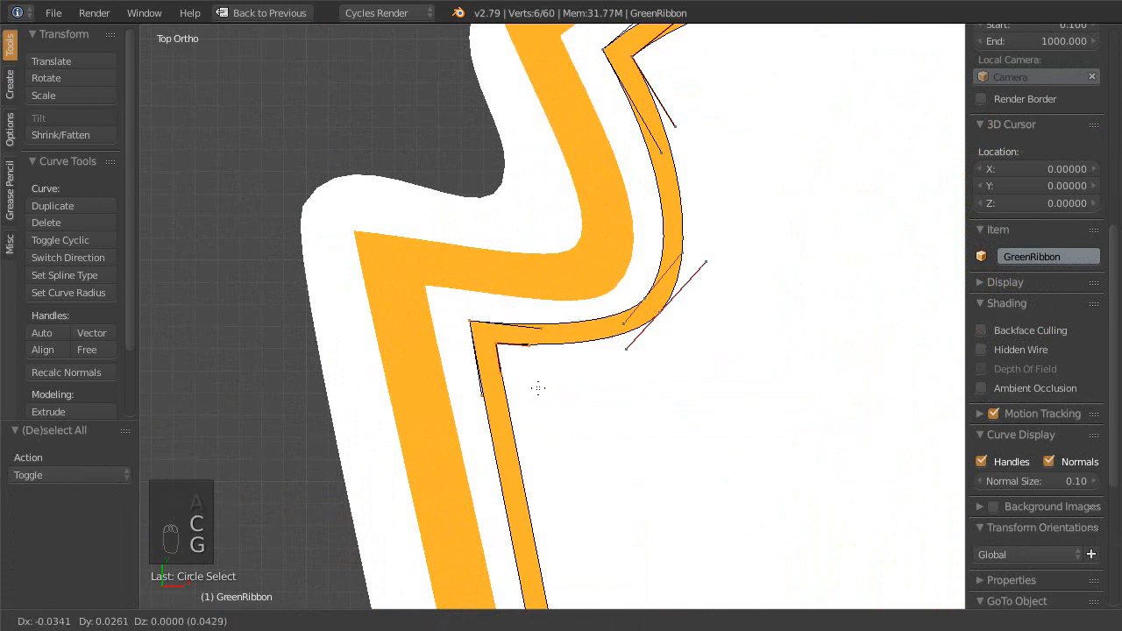
click(452, 351)
scroll(520, 348, up, 2)
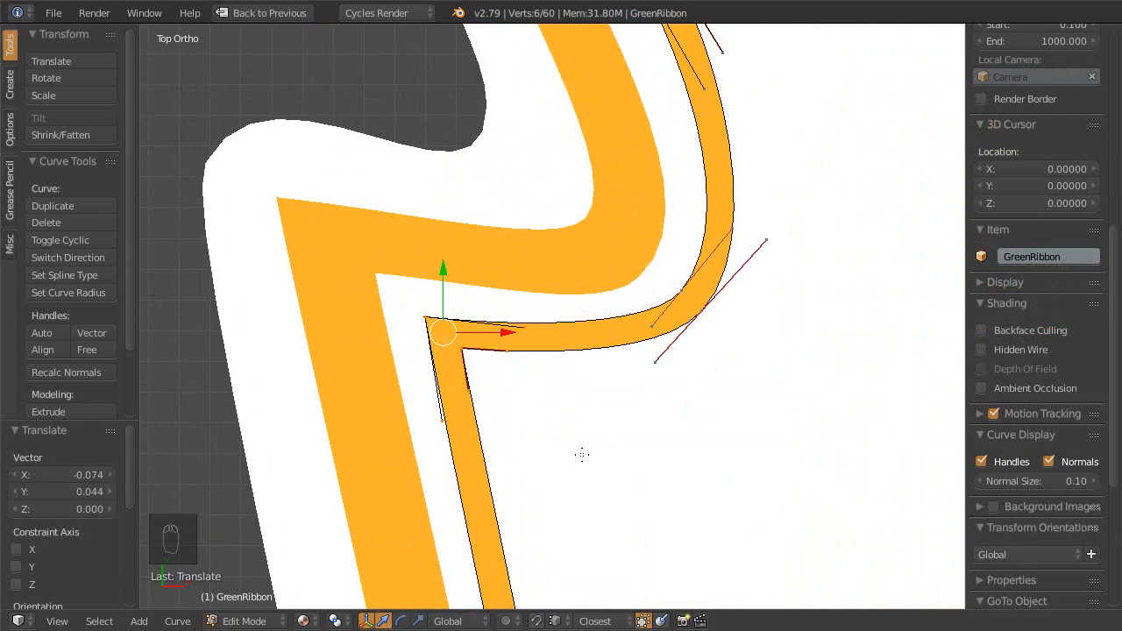
key(r)
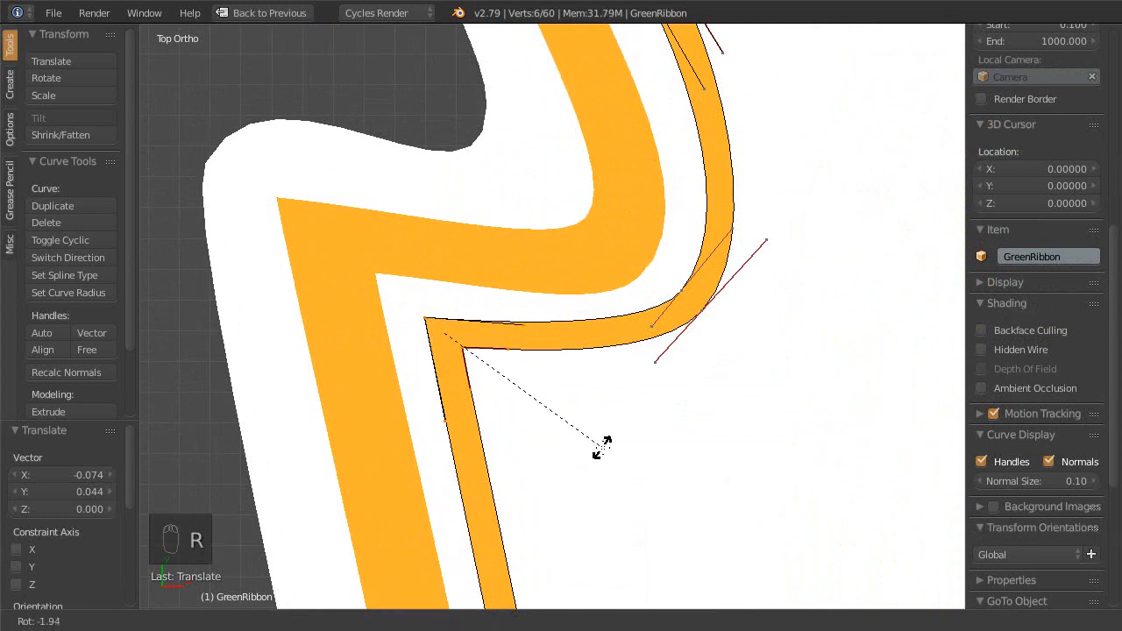
click(602, 447)
- Move the left notch bend points of the thin border -0.048 in X and -0.011 in Y
scroll(616, 426, down, 1)
shift+middle_drag(616, 426, 518, 418)
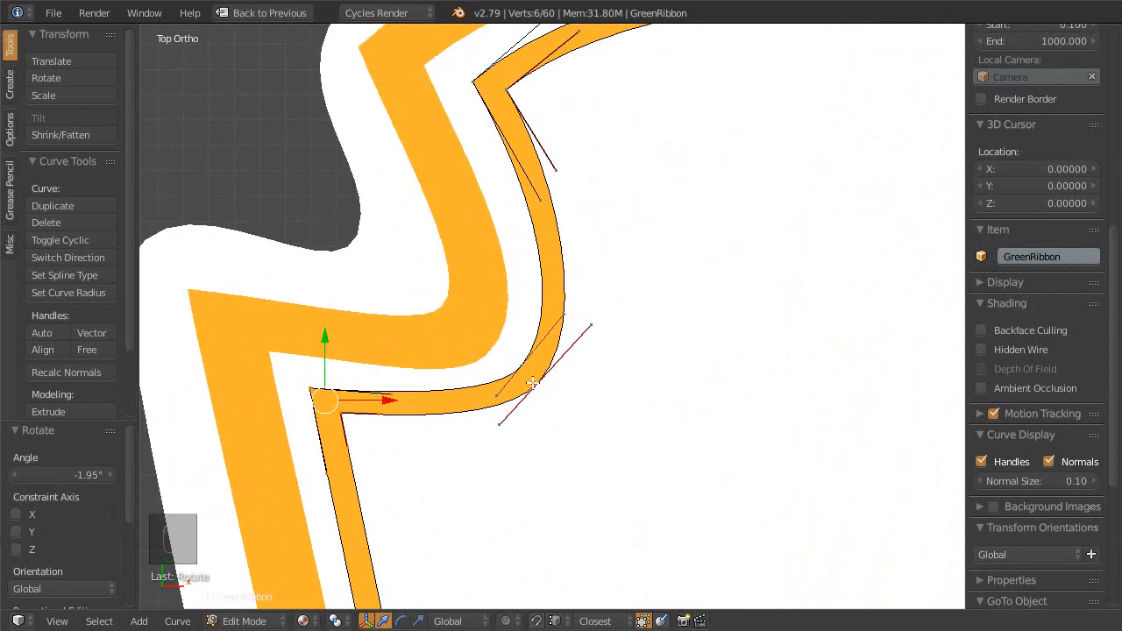
key(a)
key(c)
click(550, 375)
right_click(625, 431)
key(g)
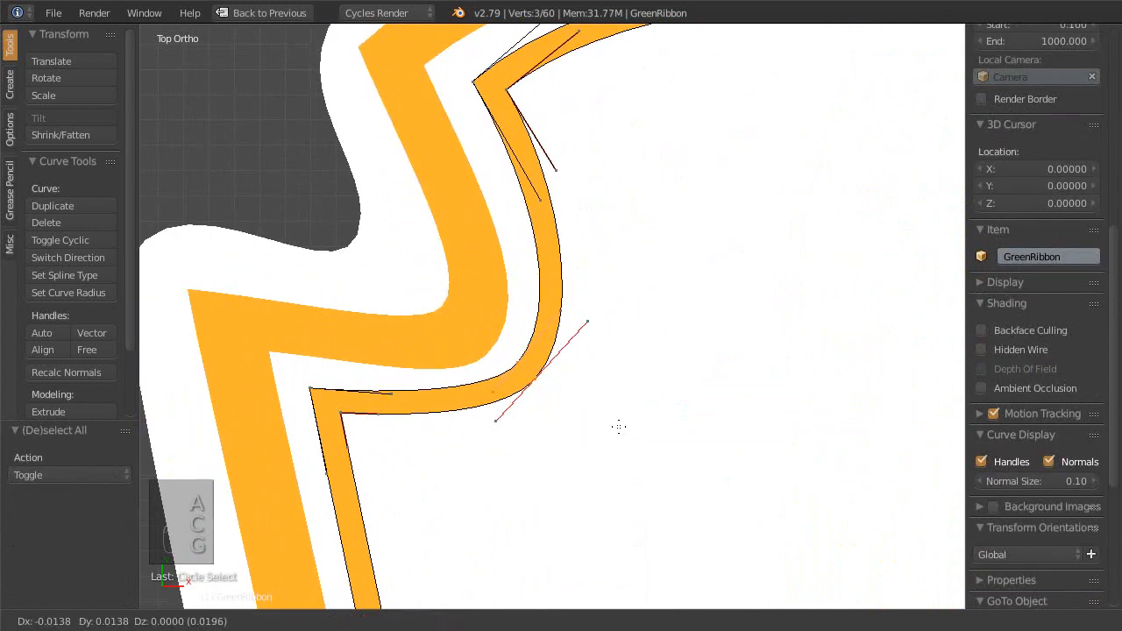
click(508, 492)
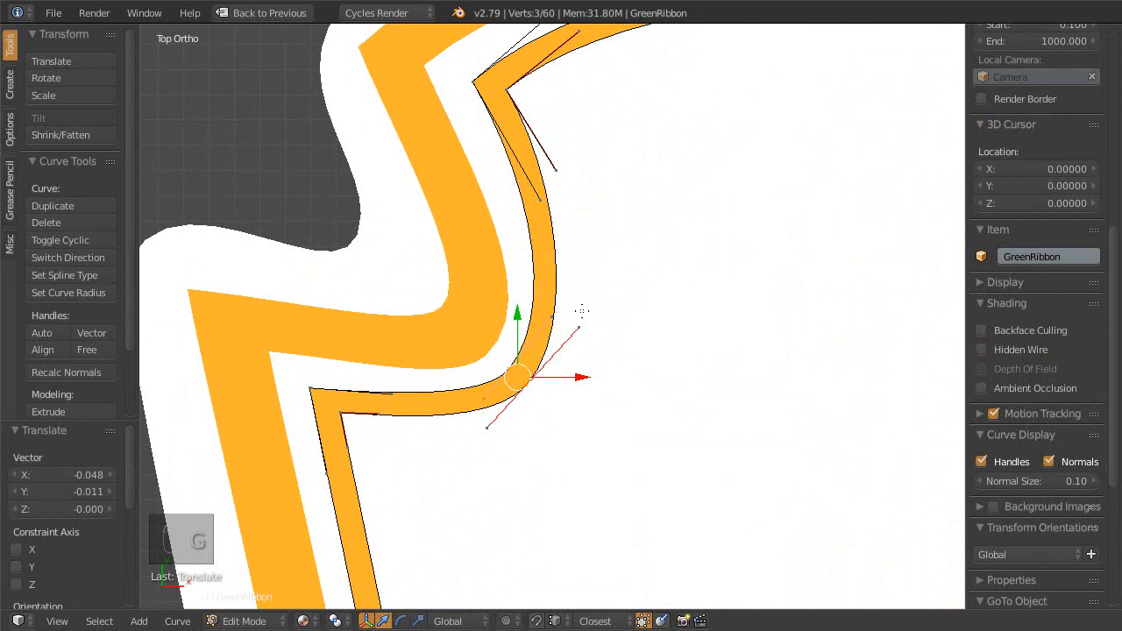
- Move both outlines' upper-left corner points with their handles -0.067 in X and 0.010 in Y
shift+middle_drag(572, 194, 568, 430)
key(a)
key(c)
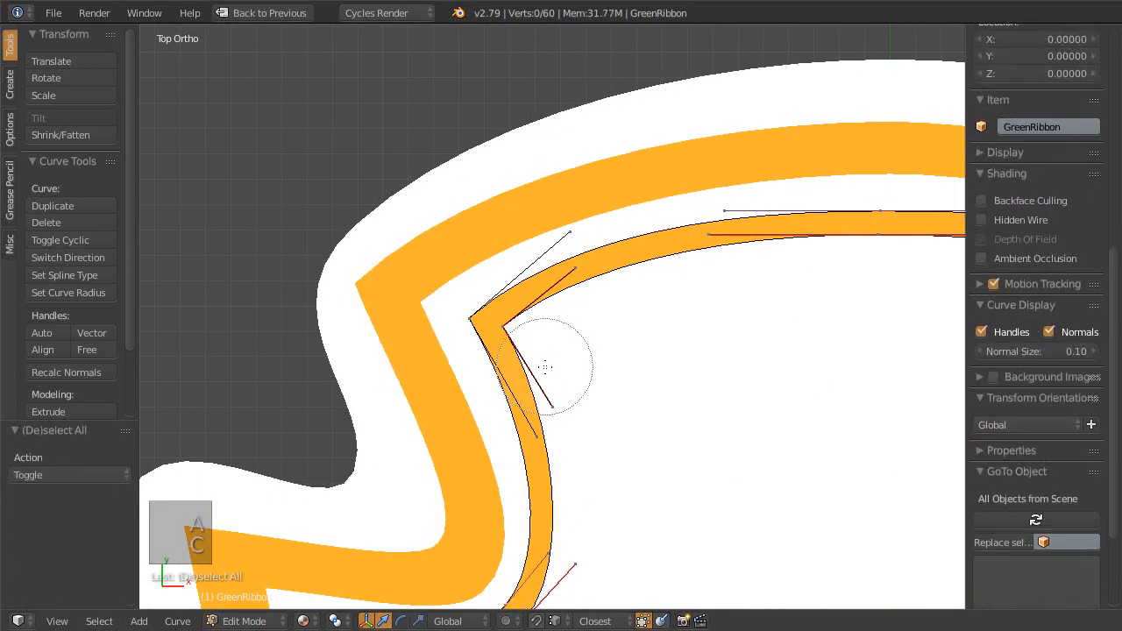
click(540, 333)
key(g)
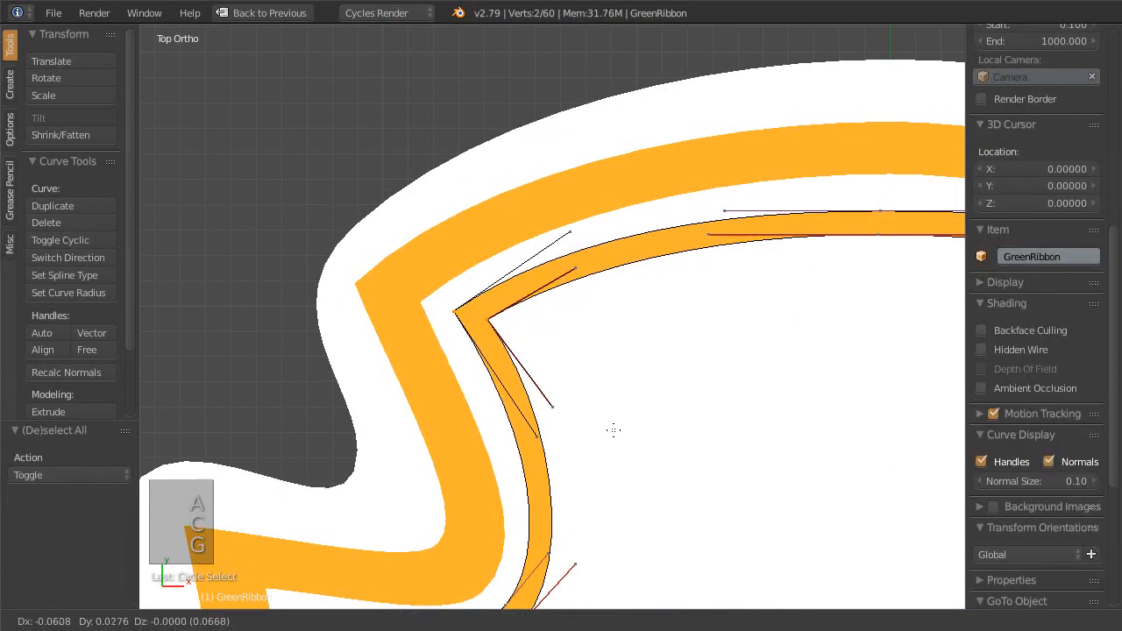
right_click(593, 446)
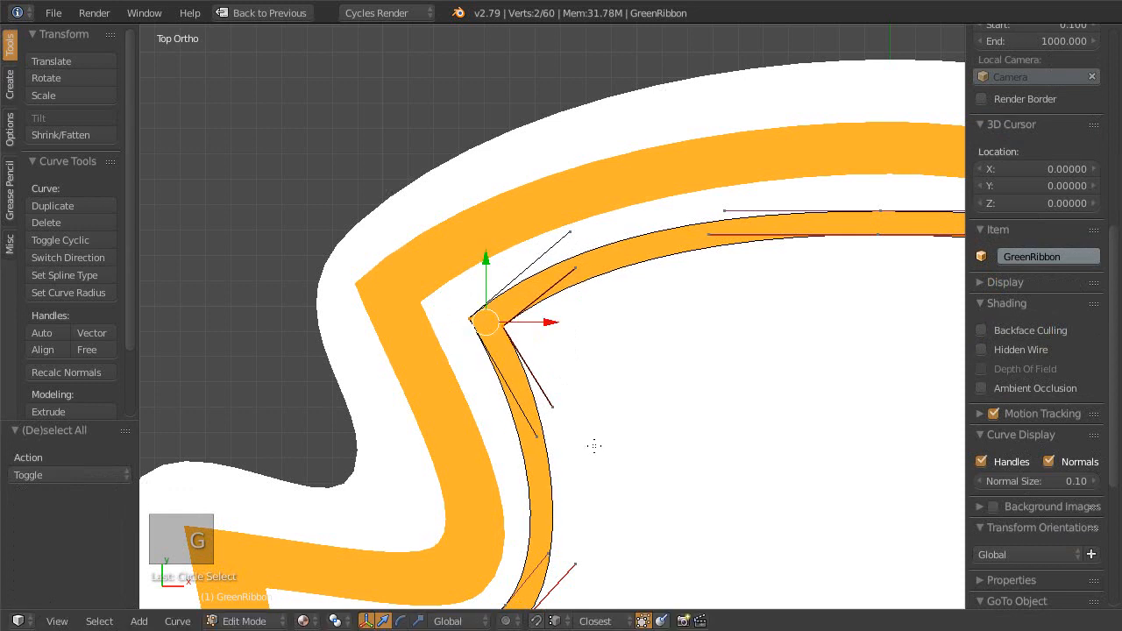
key(c)
key(g)
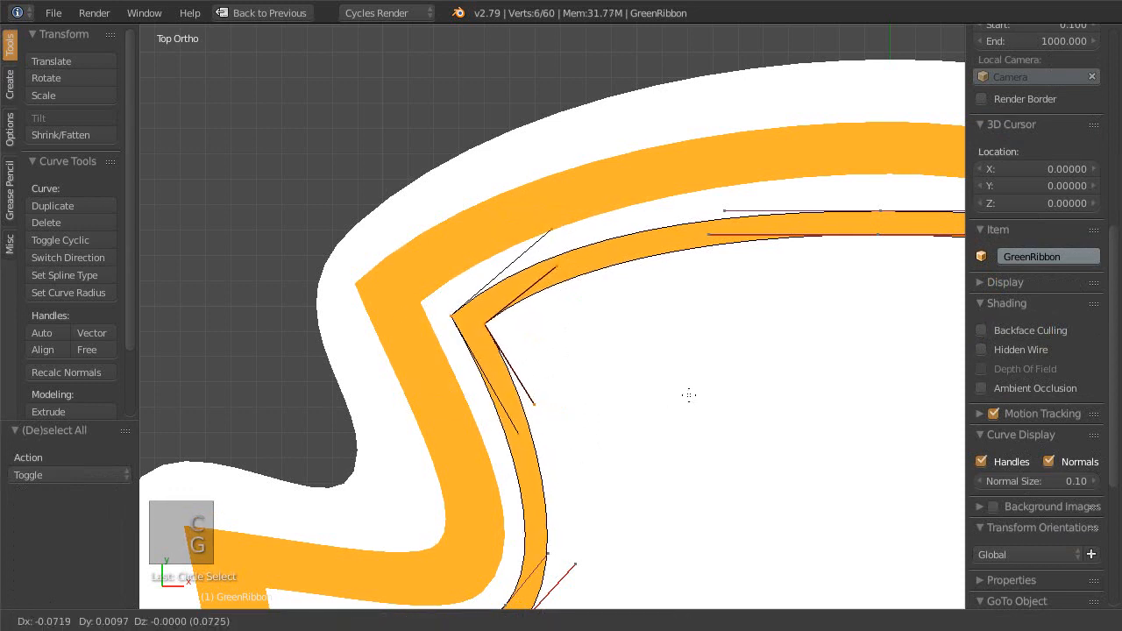
click(701, 394)
ctrl+middle_drag(701, 393, 605, 384)
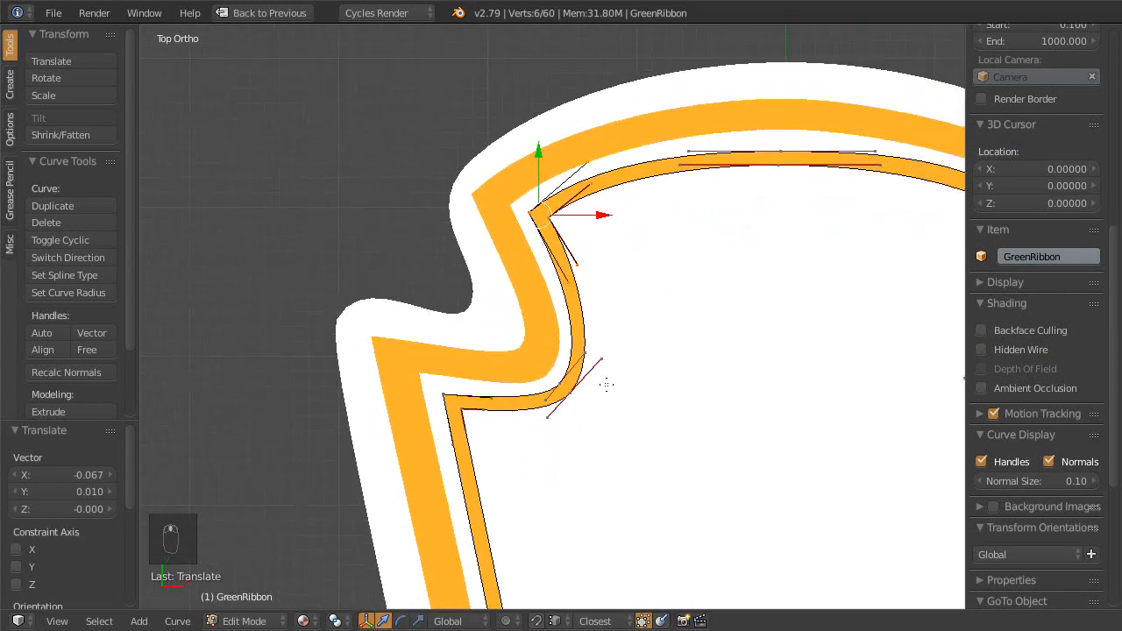
- Select the notch-side handles of both thin-border outlines' left shoulder corner points
key(shift+z)
ctrl+middle_drag(585, 294, 596, 371)
shift+middle_drag(596, 371, 587, 190)
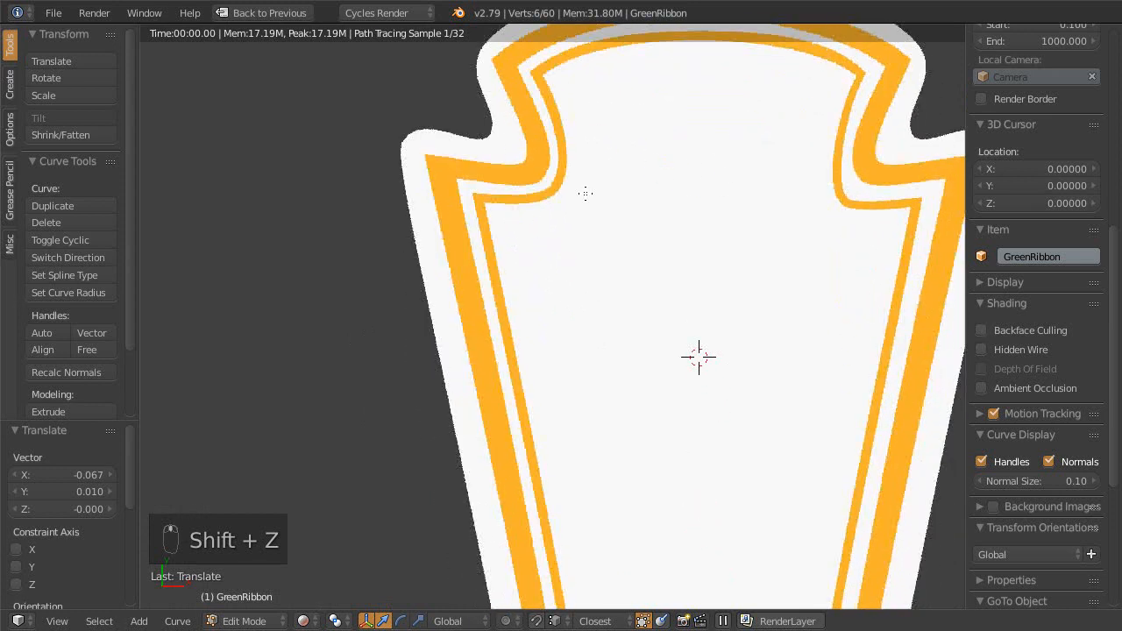
mouse_move(576, 393)
ctrl+middle_down()
mouse_move(578, 429)
mouse_move(546, 446)
mouse_move(545, 276)
mouse_move(534, 403)
mouse_move(554, 329)
mouse_move(579, 304)
mouse_move(568, 368)
mouse_move(585, 325)
ctrl+middle_up()
key(shift+z)
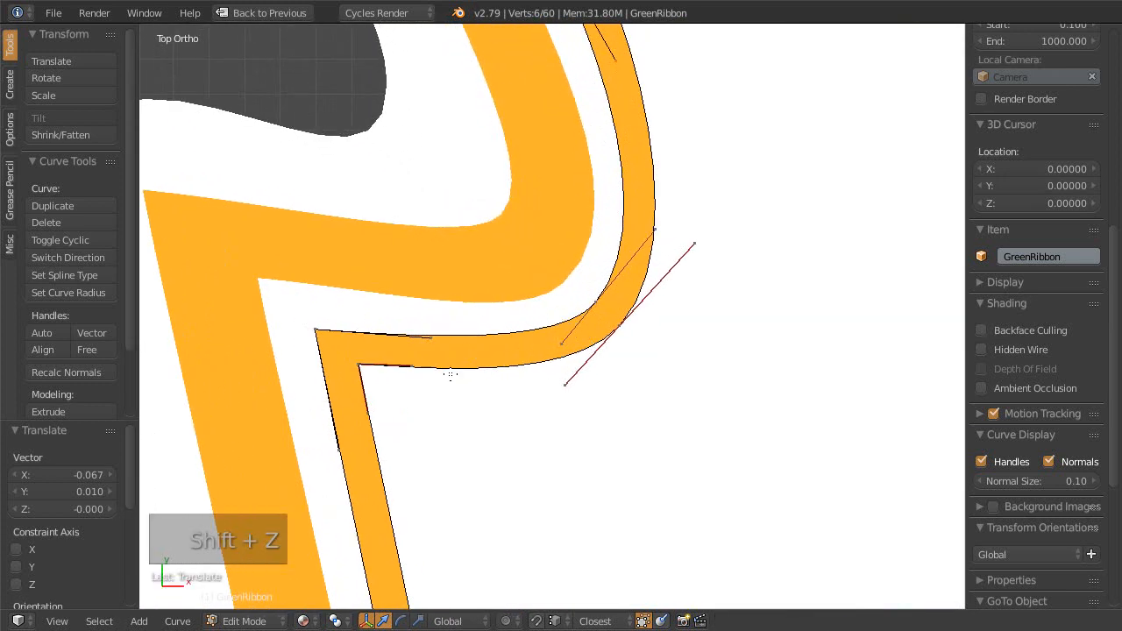
key(c)
key(Escape)
key(a)
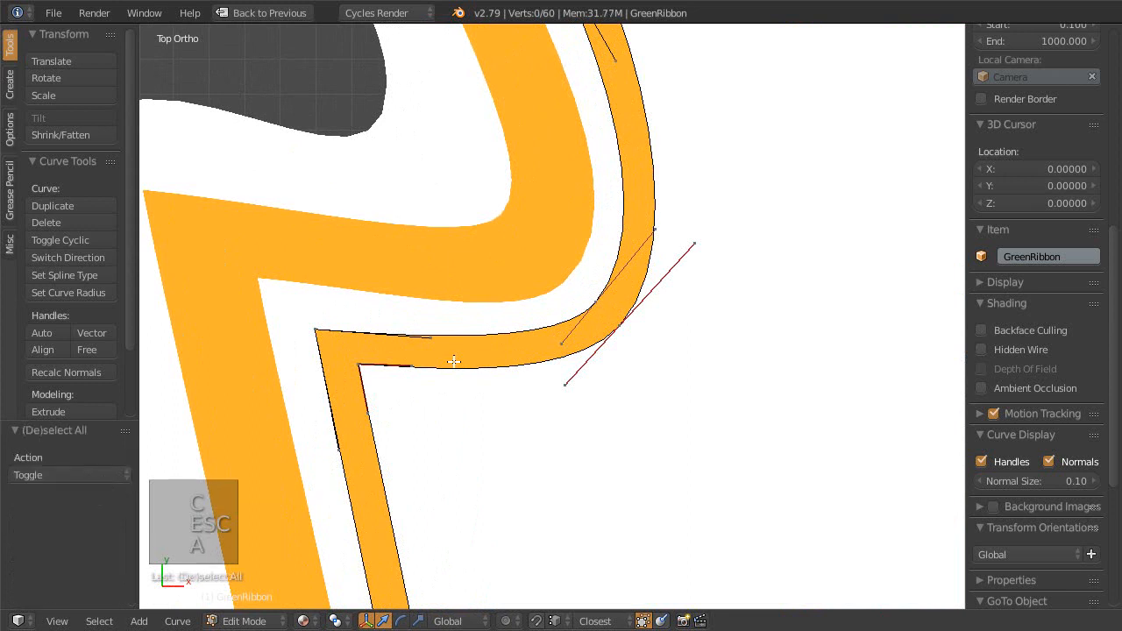
key(c)
click(439, 322)
right_click(469, 418)
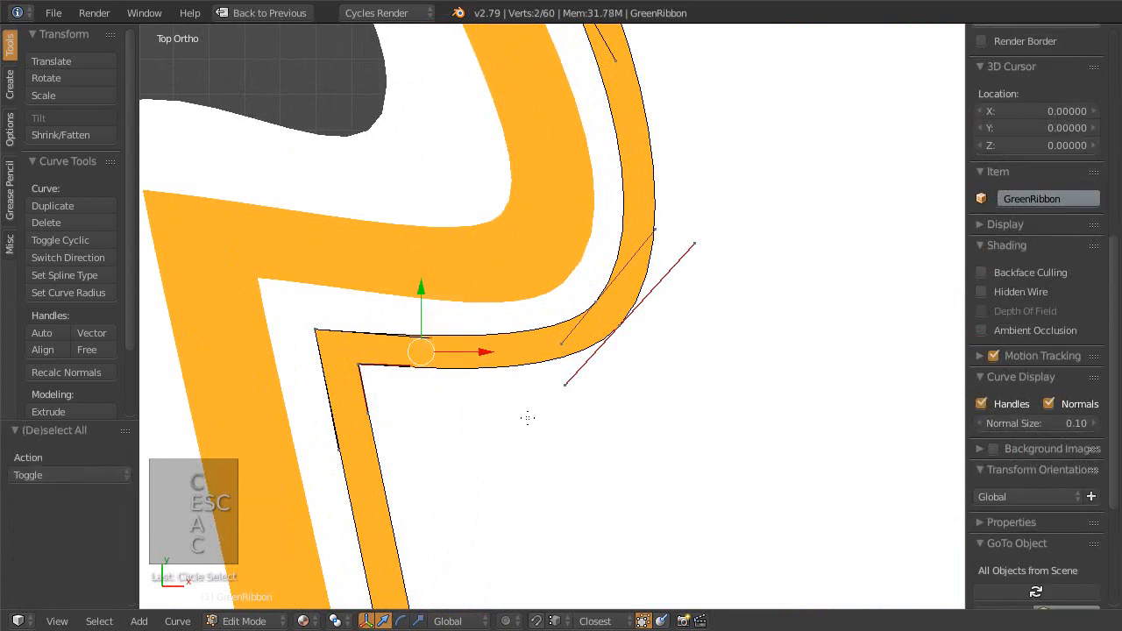
key(r)
right_click(517, 453)
ctrl+middle_drag(513, 455, 506, 432)
shift+middle_drag(502, 430, 543, 421)
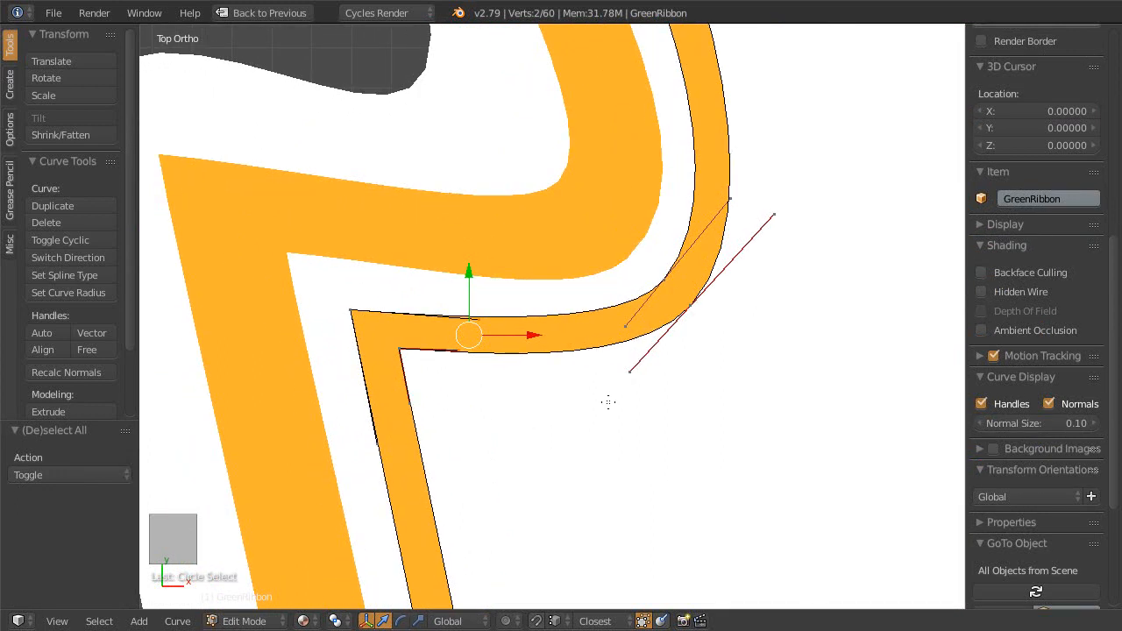
key(r)
right_click(553, 446)
shift+middle_drag(553, 446, 566, 446)
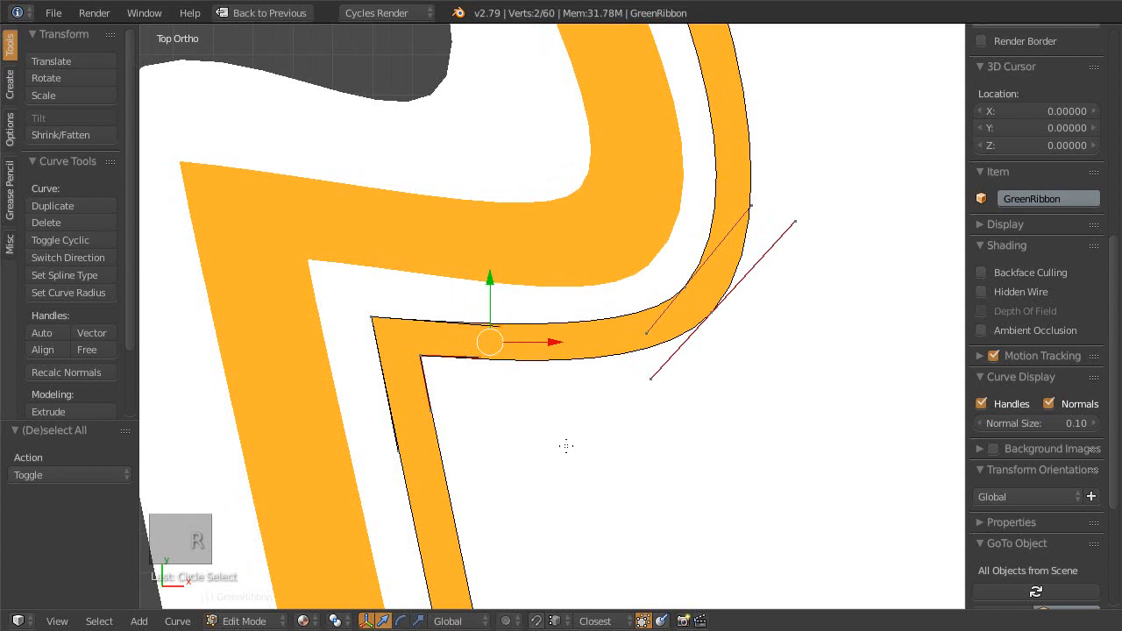
right_click(469, 326)
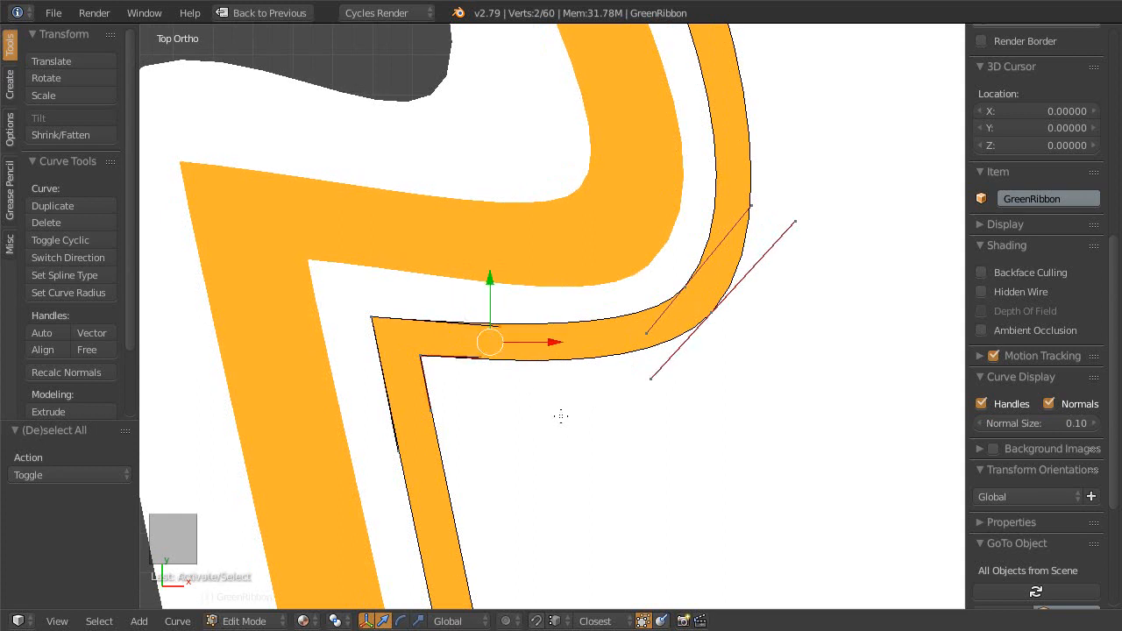
key(r)
right_click(579, 445)
- Move the two selected shoulder handles -0.003 in X and -0.031 in Y
shift+middle_drag(581, 441, 571, 400)
scroll(577, 408, up, 1)
shift+middle_drag(572, 400, 582, 399)
key(g)
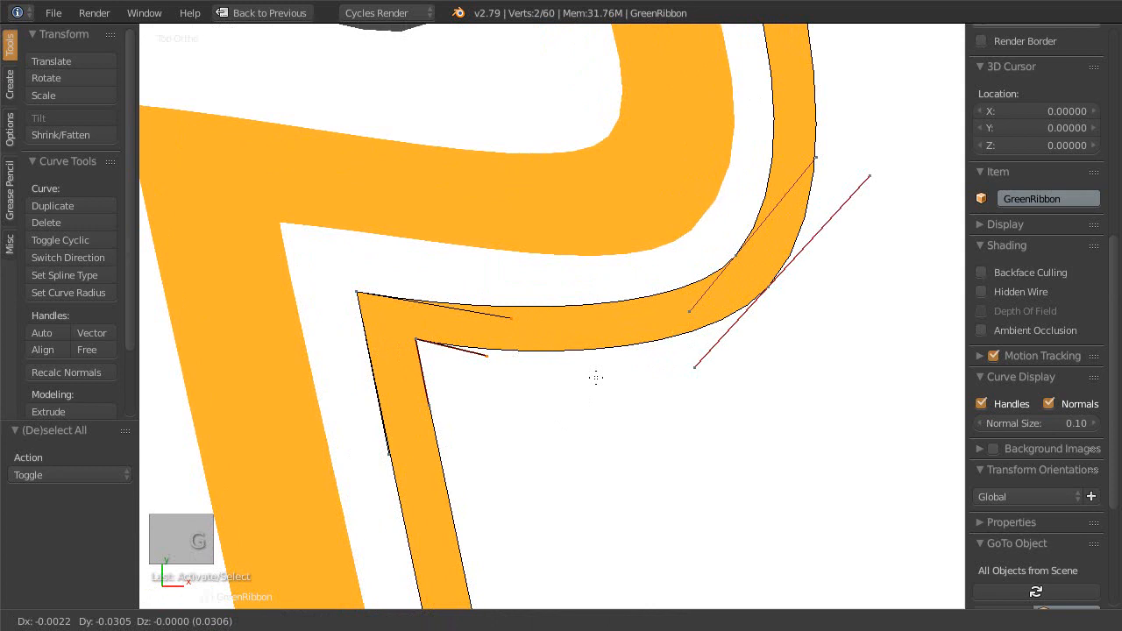
click(588, 384)
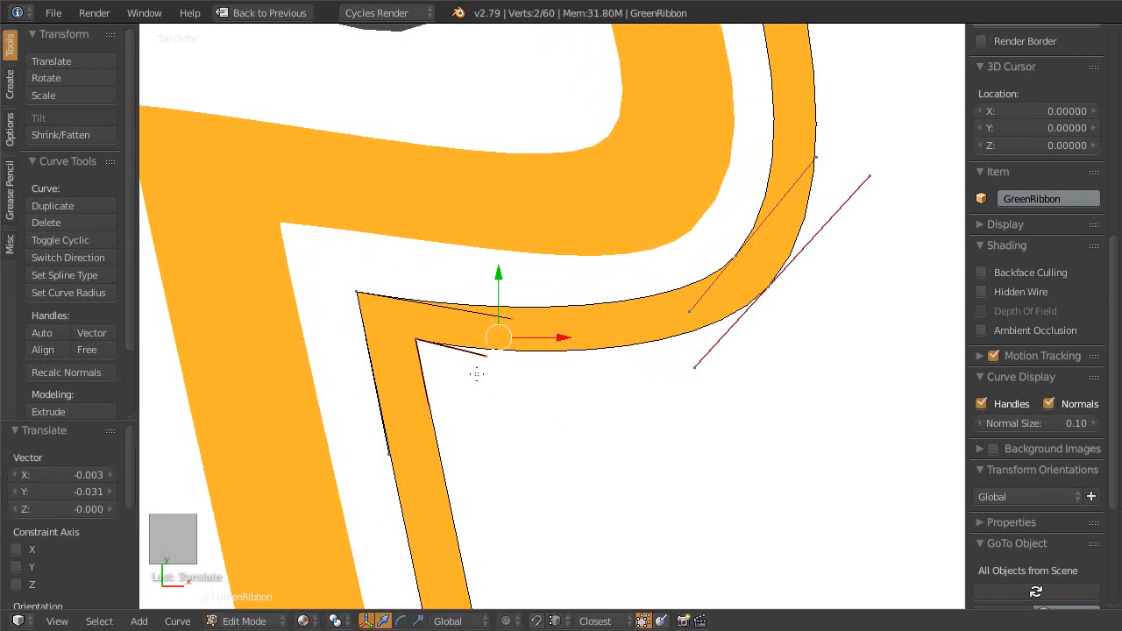
- Move both outlines' left shoulder corner points with their handles -0.012 in X and 0.011 in Y
key(c)
click(414, 372)
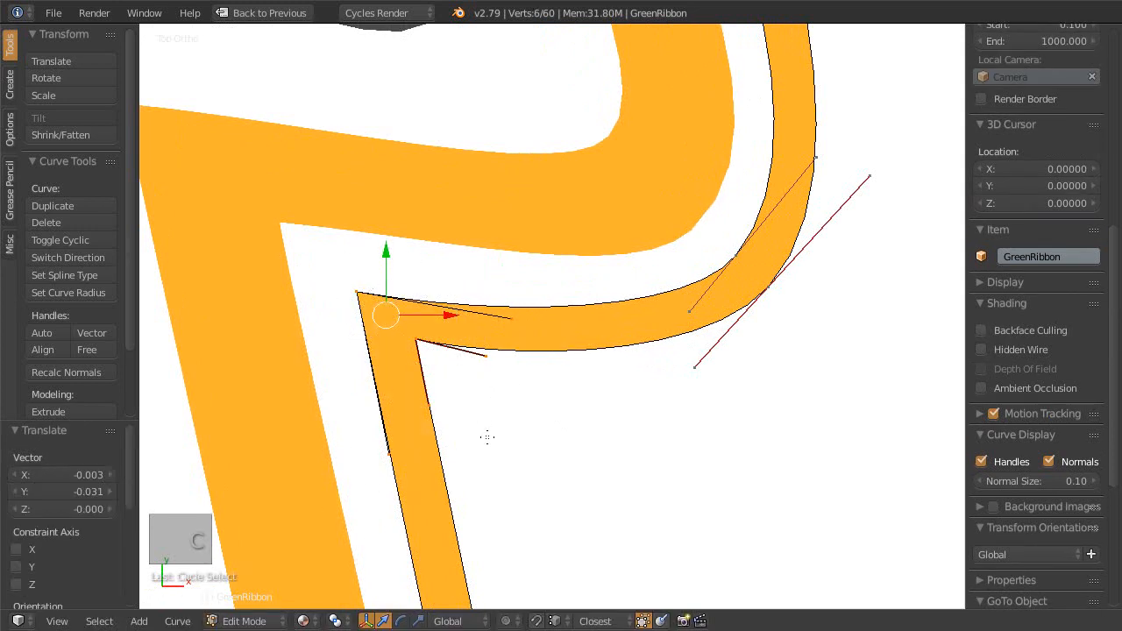
key(g)
click(627, 368)
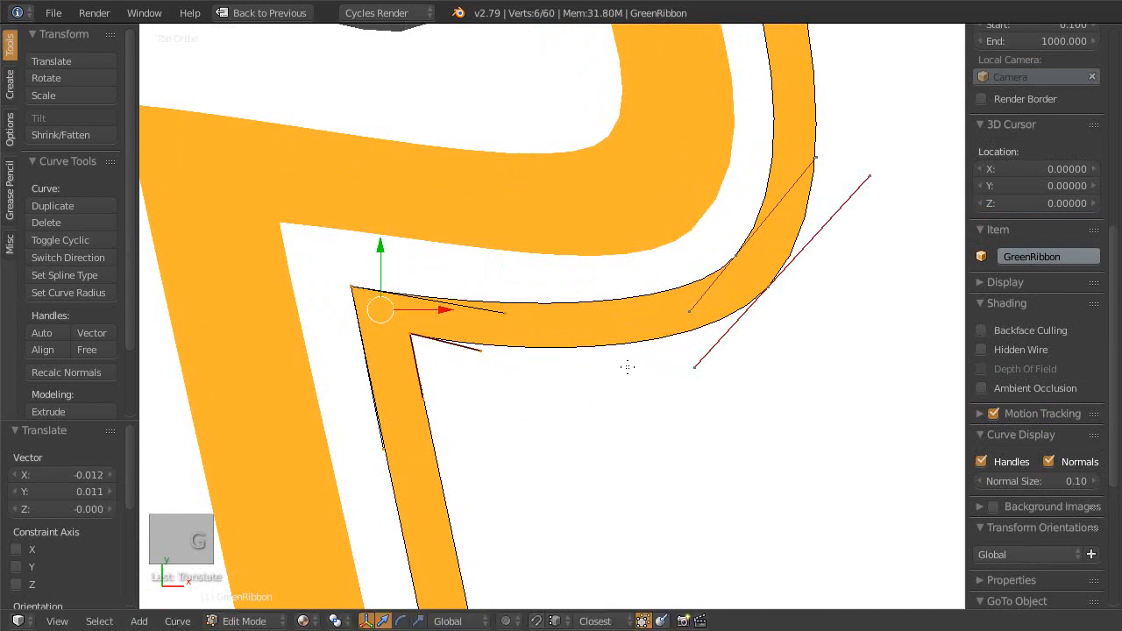
- Move the lower handles of both left notch bend points -0.016 in X and -0.028 in Y, and check the rendered preview
click(701, 312)
click(722, 380)
key(g)
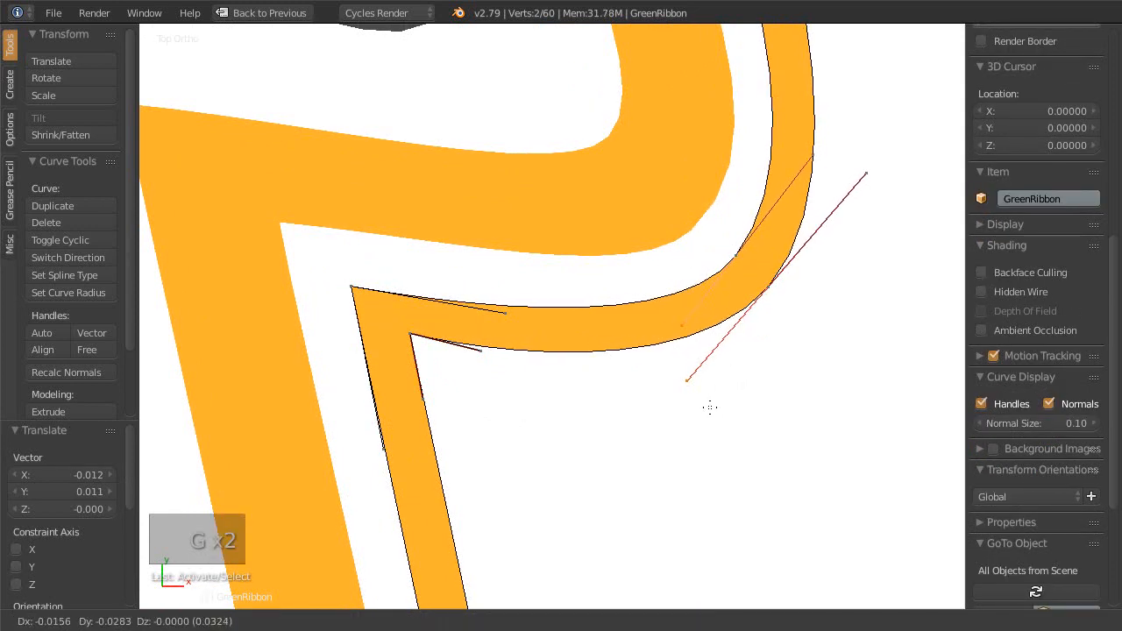
click(710, 407)
scroll(619, 370, down, 1)
key(shift+z)
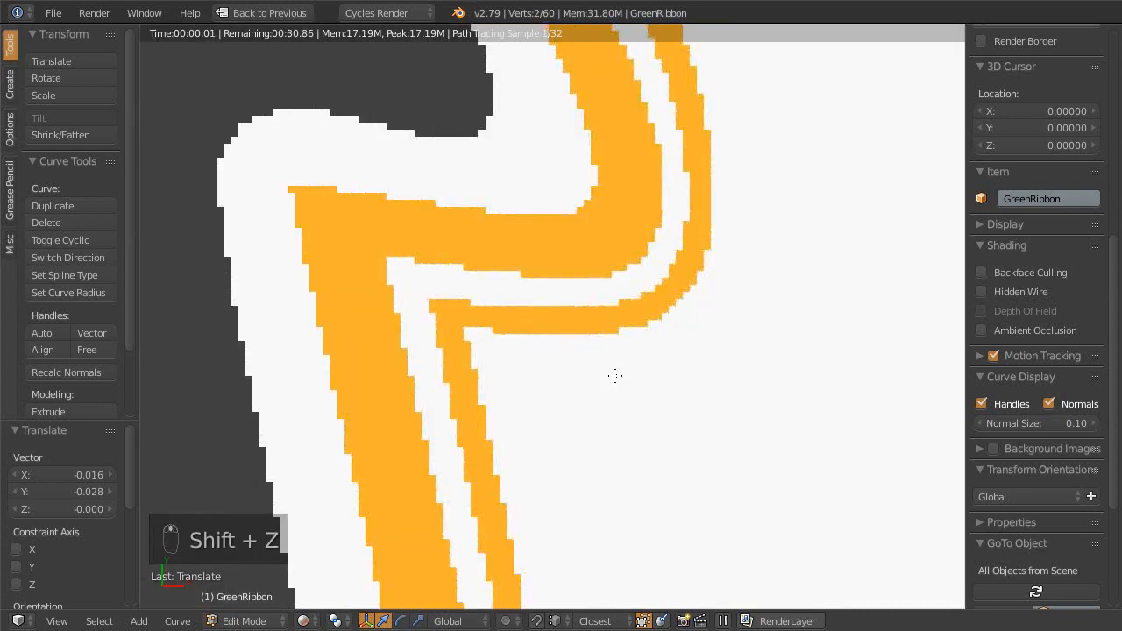
key(shift+z)
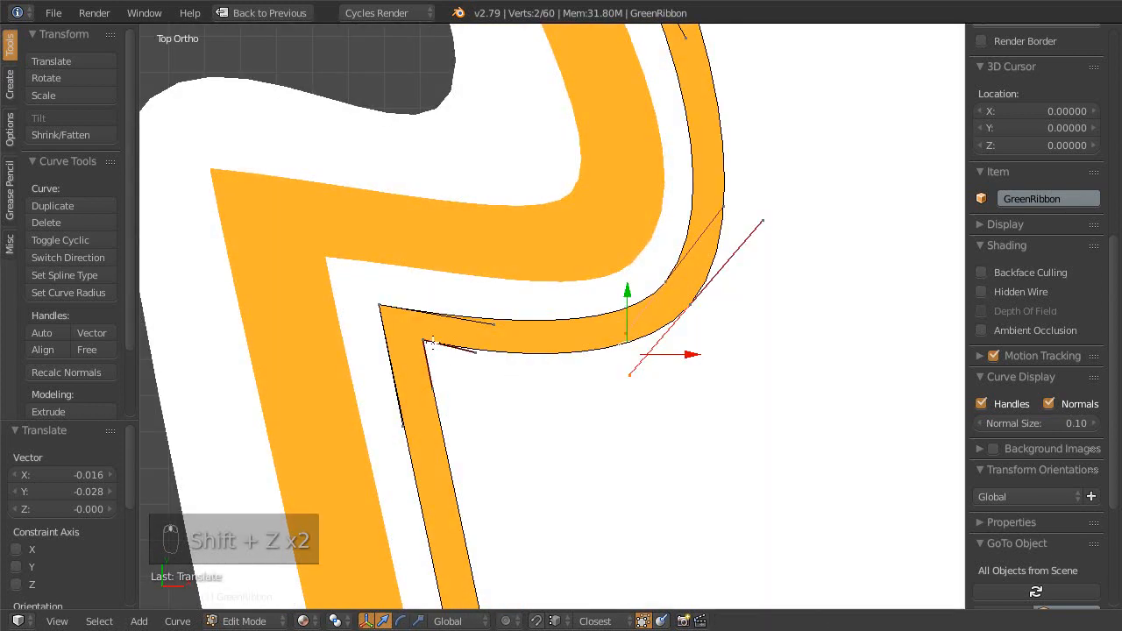
- Move the notch-side handle of the inner outline's left shoulder corner 0.019 in X and 0.005 in Y
shift+right_click(432, 342)
key(g)
right_drag(436, 351, 438, 351)
right_drag(482, 365, 486, 360)
- Move both outlines' top-centre points of the arc 0.051 along Y
scroll(647, 165, down, 3)
shift+middle_drag(647, 164, 456, 305)
scroll(455, 305, down, 2)
scroll(591, 268, up, 3)
shift+middle_drag(591, 268, 535, 399)
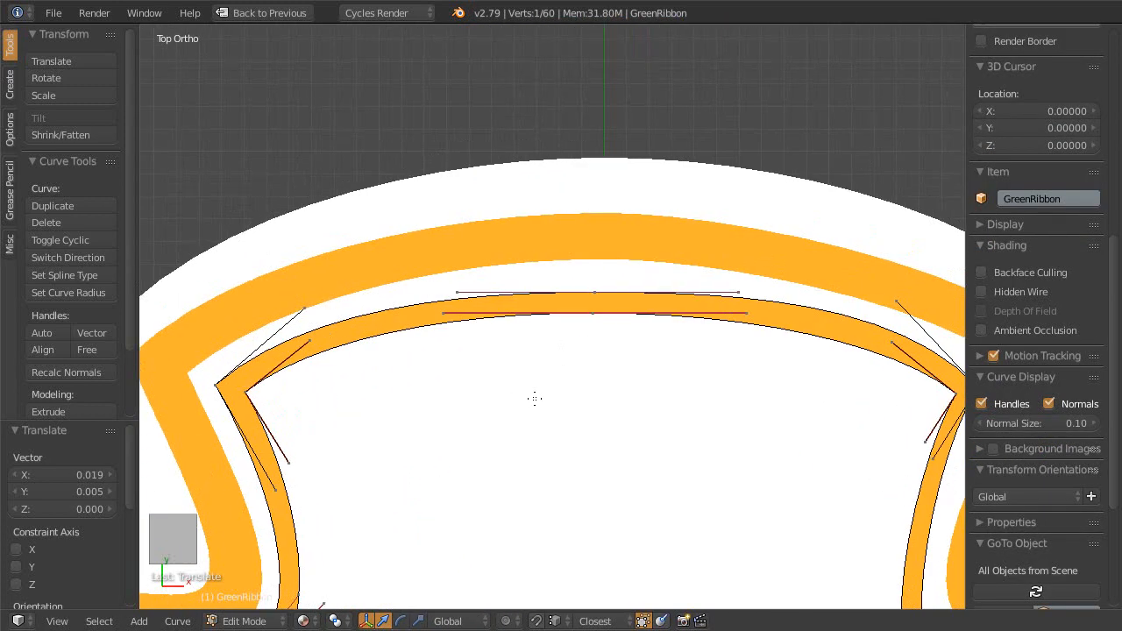
key(a)
key(c)
click(599, 345)
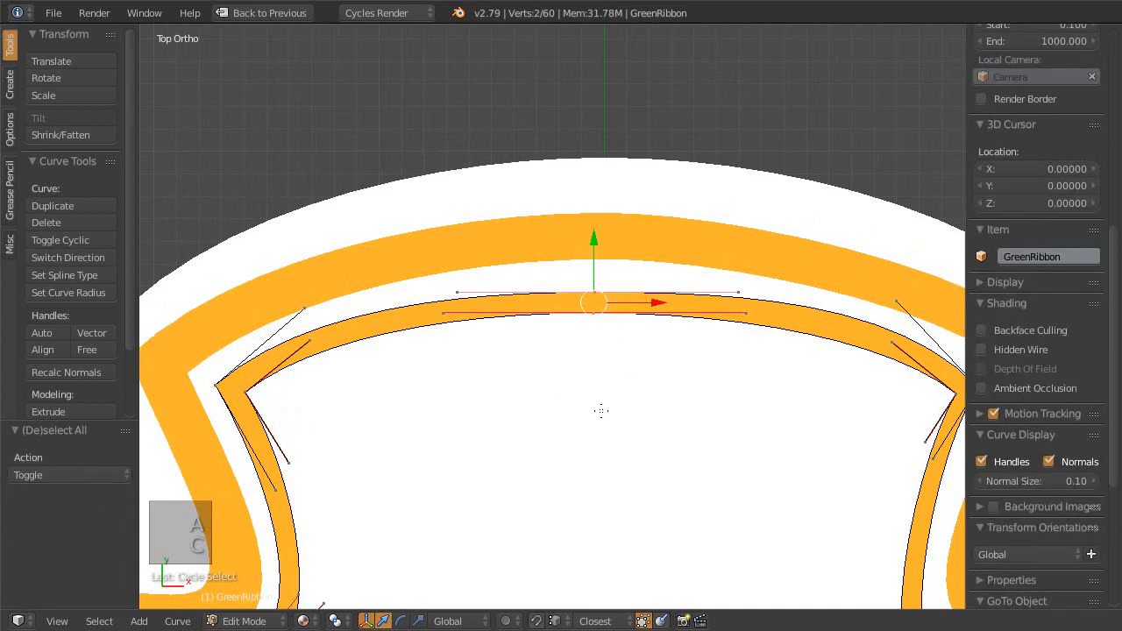
key(g)
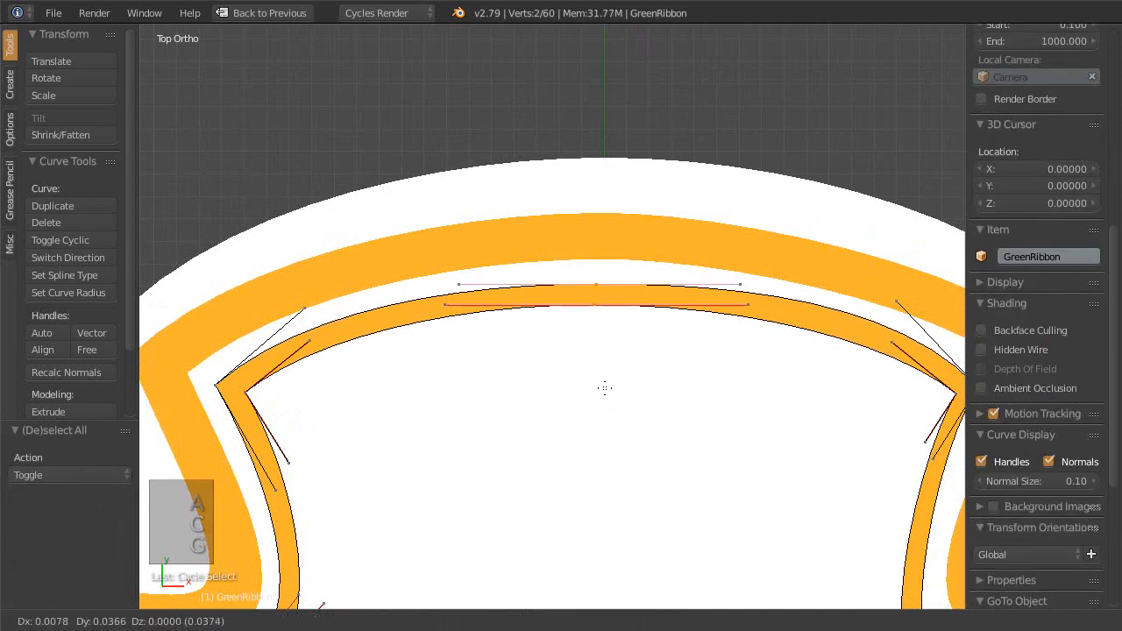
key(y)
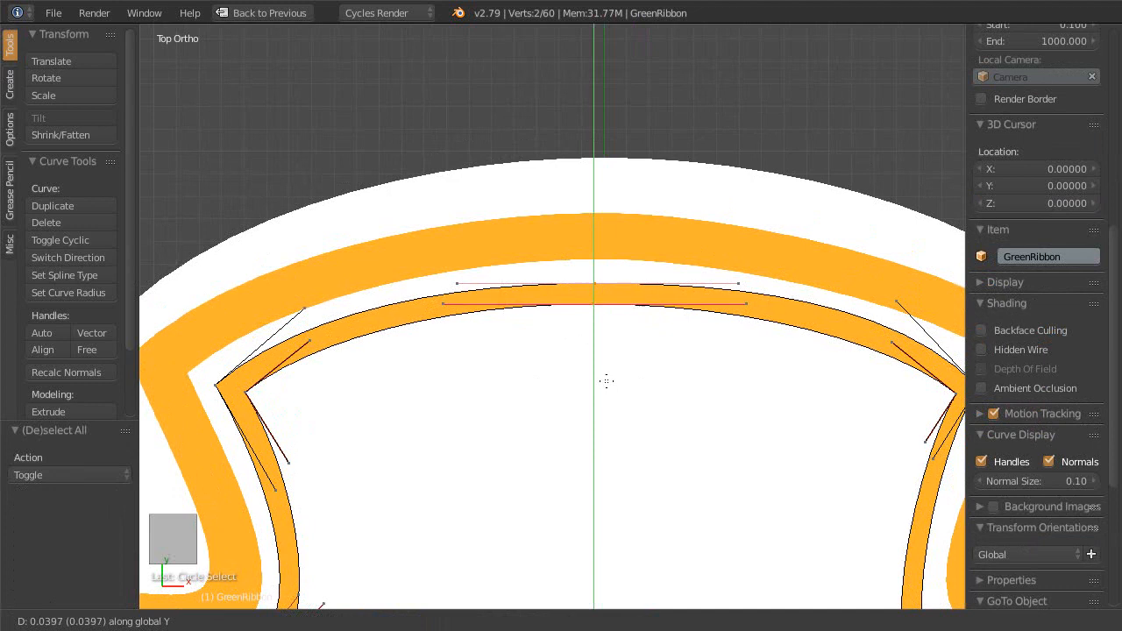
click(613, 354)
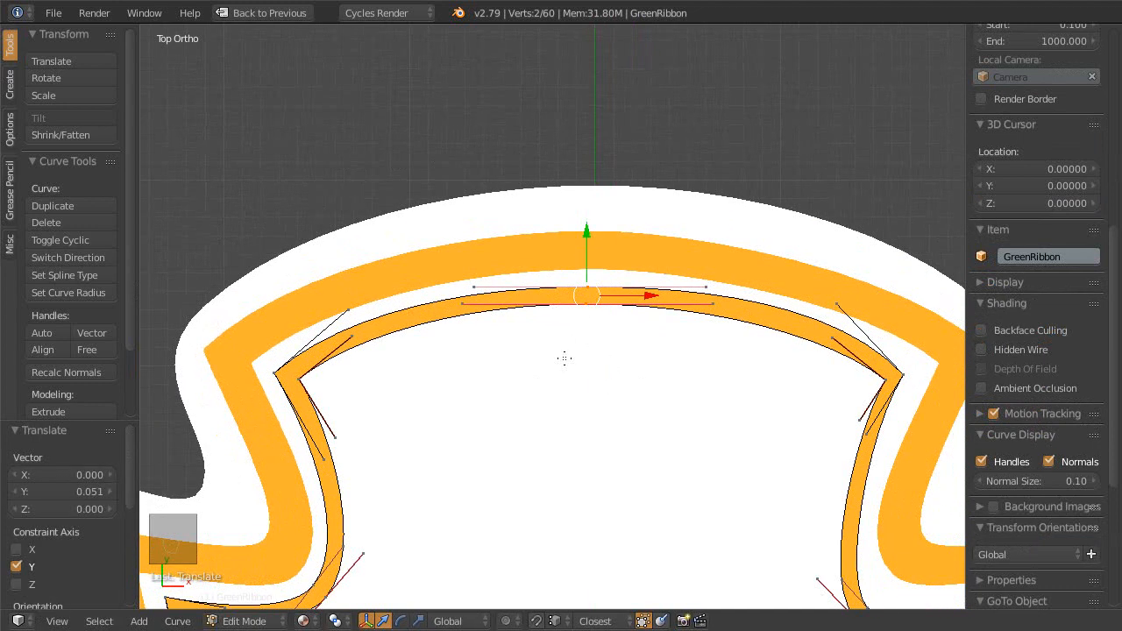
- Move the upper handles of both left notch bend points slightly in positive X and Y to round the bend
key(shift+z)
scroll(509, 295, down, 4)
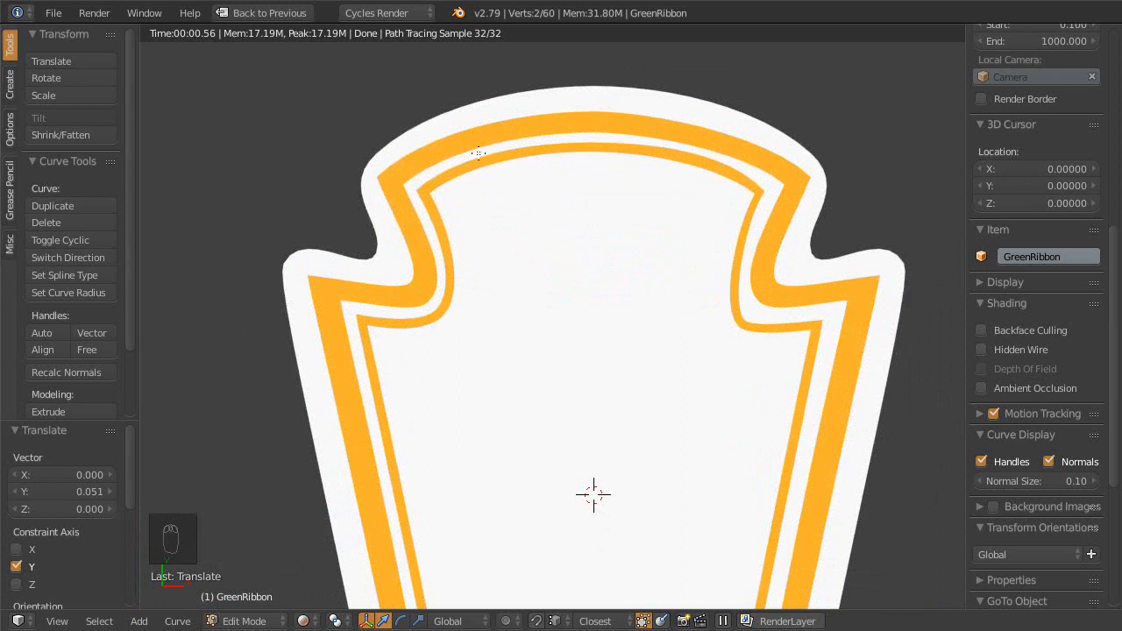
shift+middle_drag(430, 300, 510, 247)
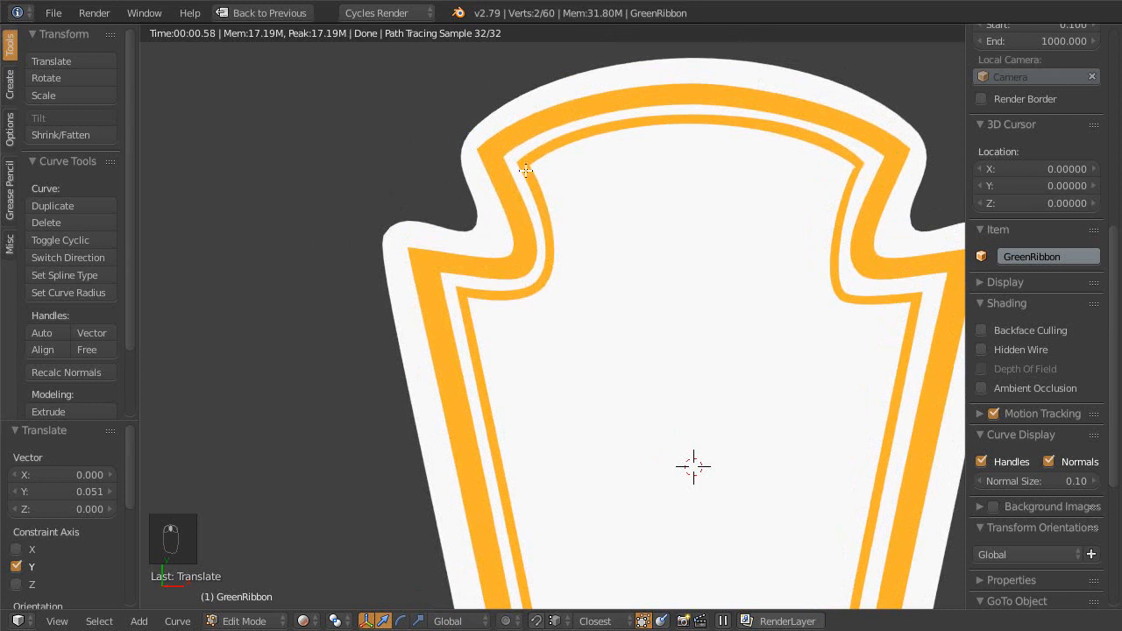
scroll(551, 254, up, 6)
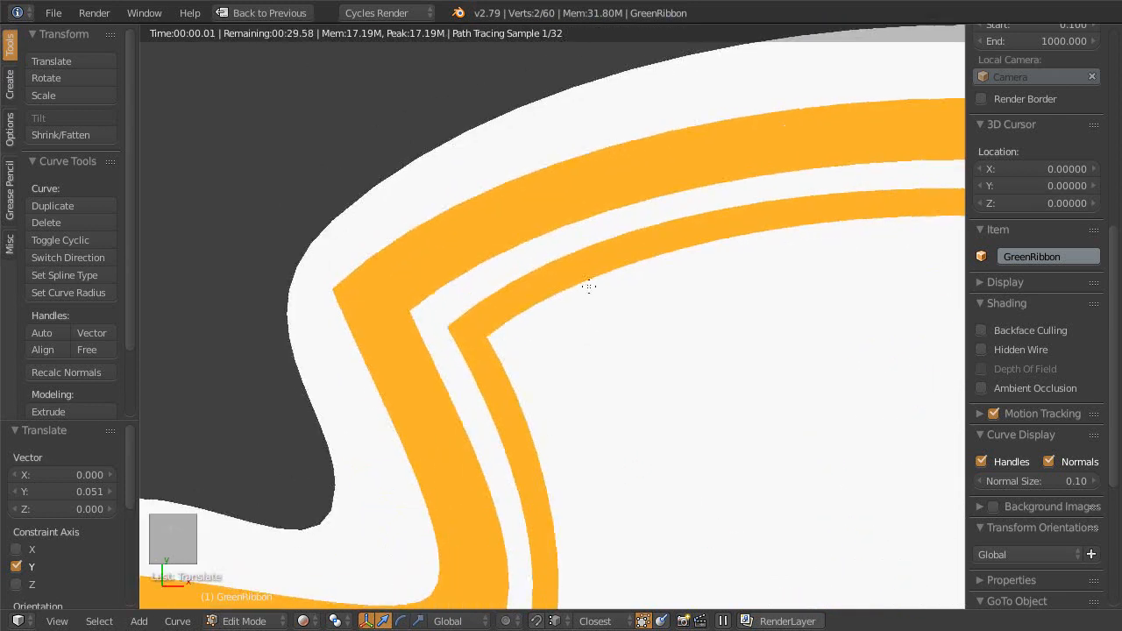
key(shift+z)
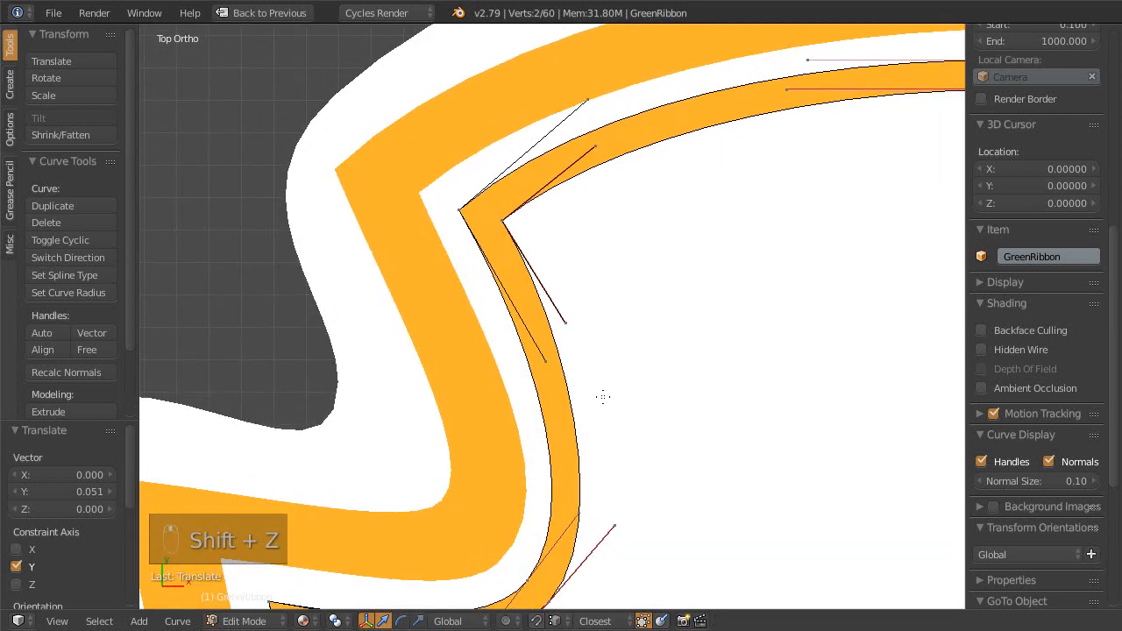
key(a)
key(a)
key(a)
key(a)
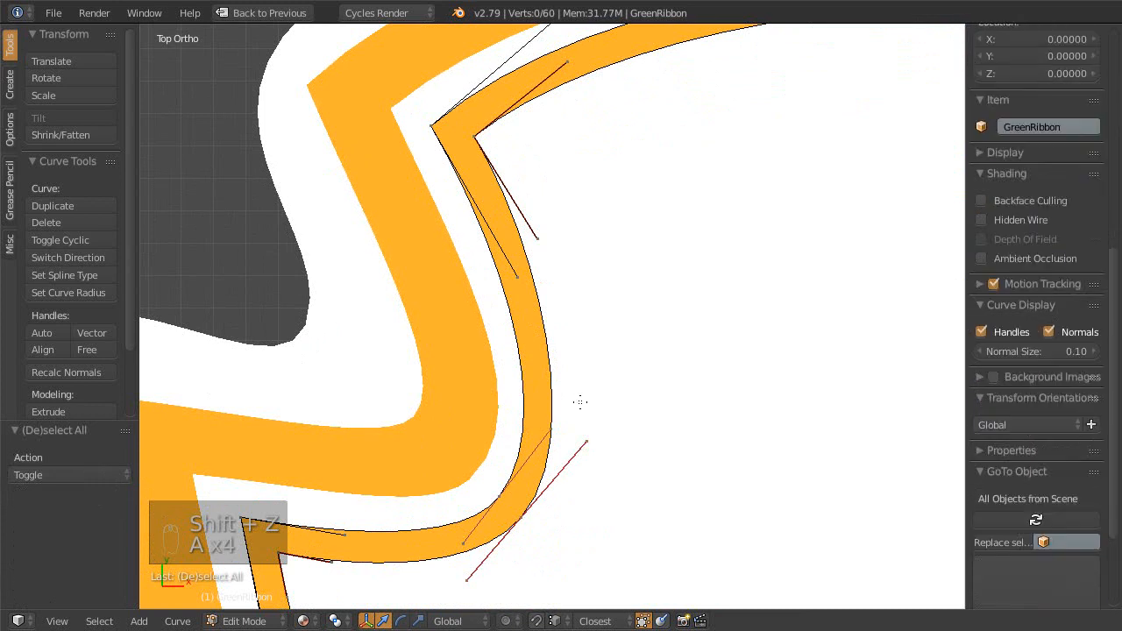
key(c)
click(589, 439)
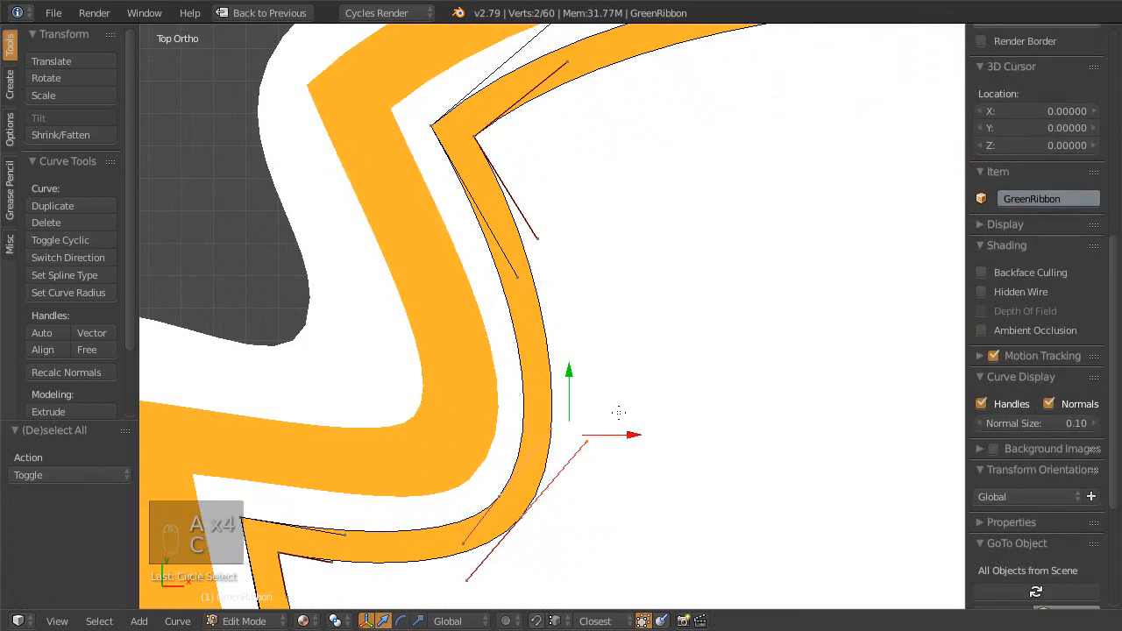
key(g)
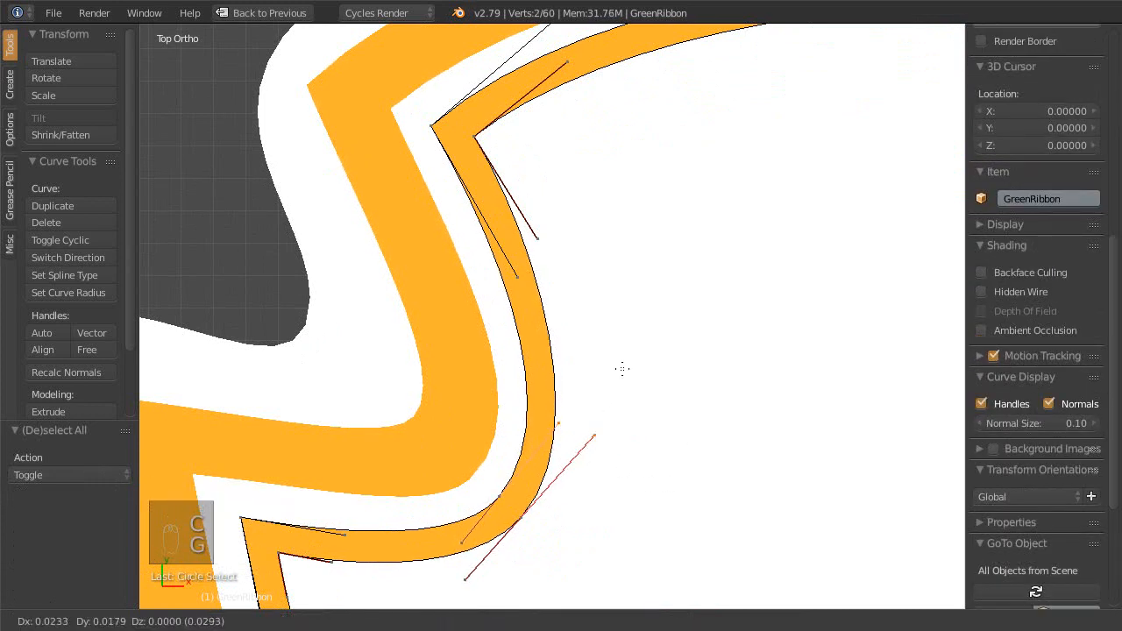
click(630, 351)
- Move both outlines' upper-left corner points -0.003 in X and 0.015 in Y
shift+middle_drag(579, 192, 608, 370)
ctrl+middle_drag(608, 370, 598, 360)
key(a)
key(c)
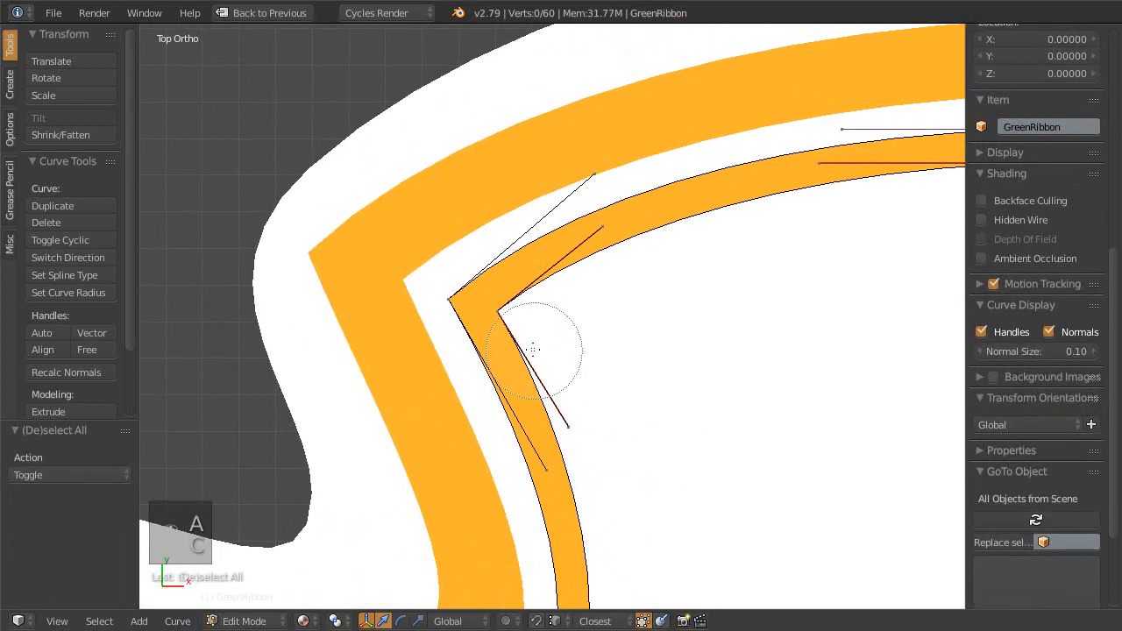
click(515, 317)
key(Escape)
key(g)
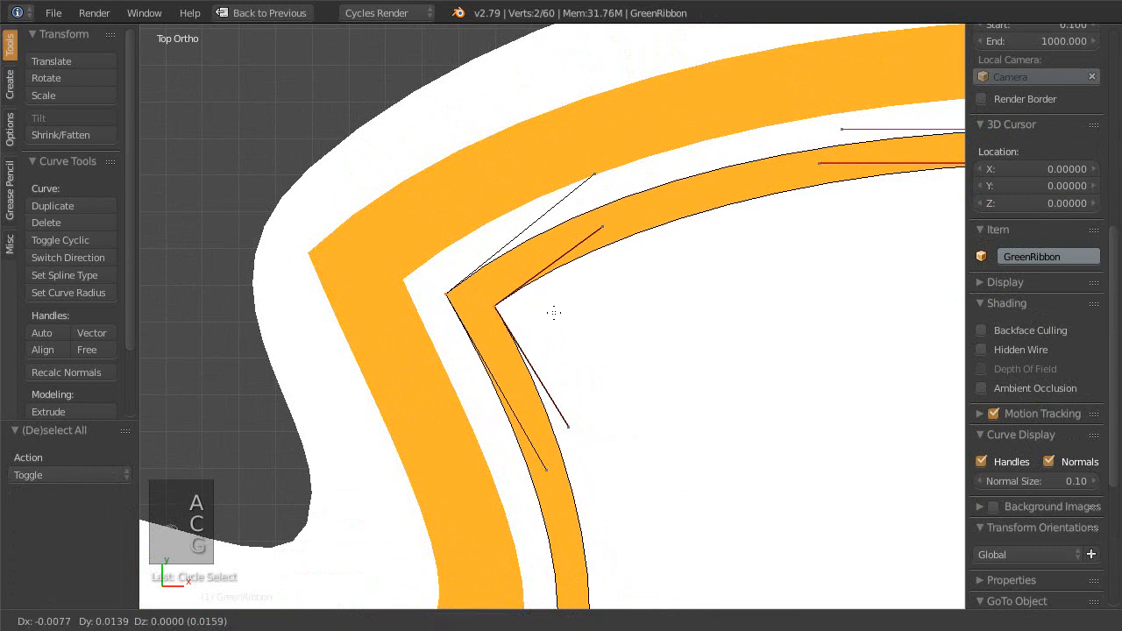
click(570, 311)
- Examine the thin border's spacing along the top arc, left notch and shoulder in the rendered preview
scroll(550, 352, down, 1)
key(shift+z)
scroll(554, 336, down, 6)
shift+middle_drag(536, 422, 539, 243)
shift+middle_drag(544, 338, 562, 396)
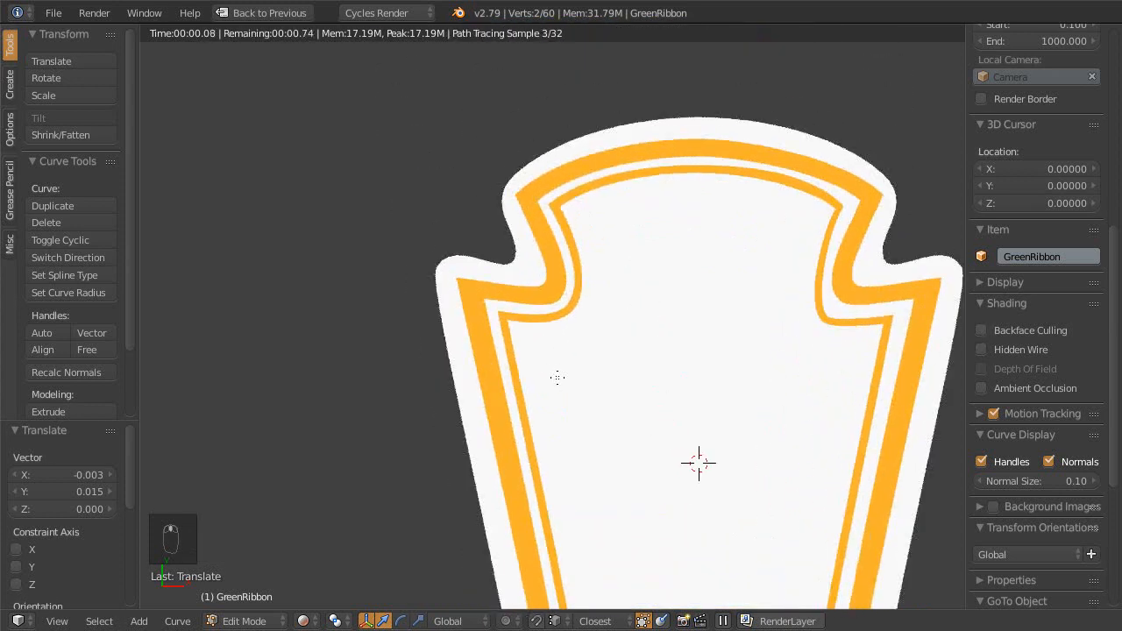
scroll(581, 286, up, 5)
shift+middle_drag(601, 296, 601, 309)
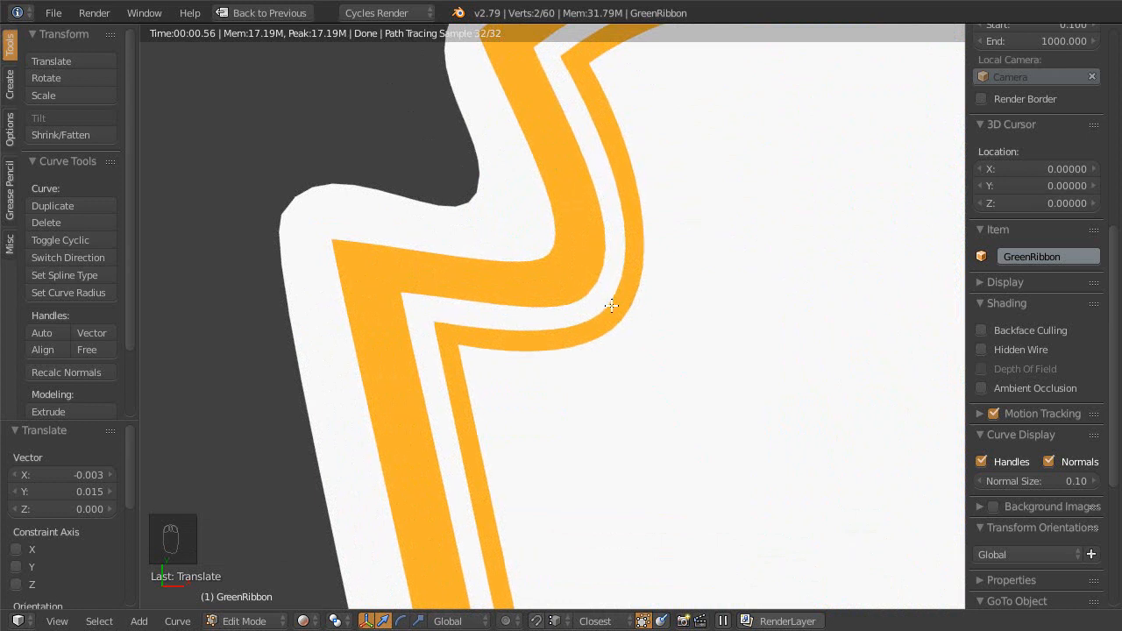
shift+middle_drag(542, 355, 616, 365)
key(shift+z)
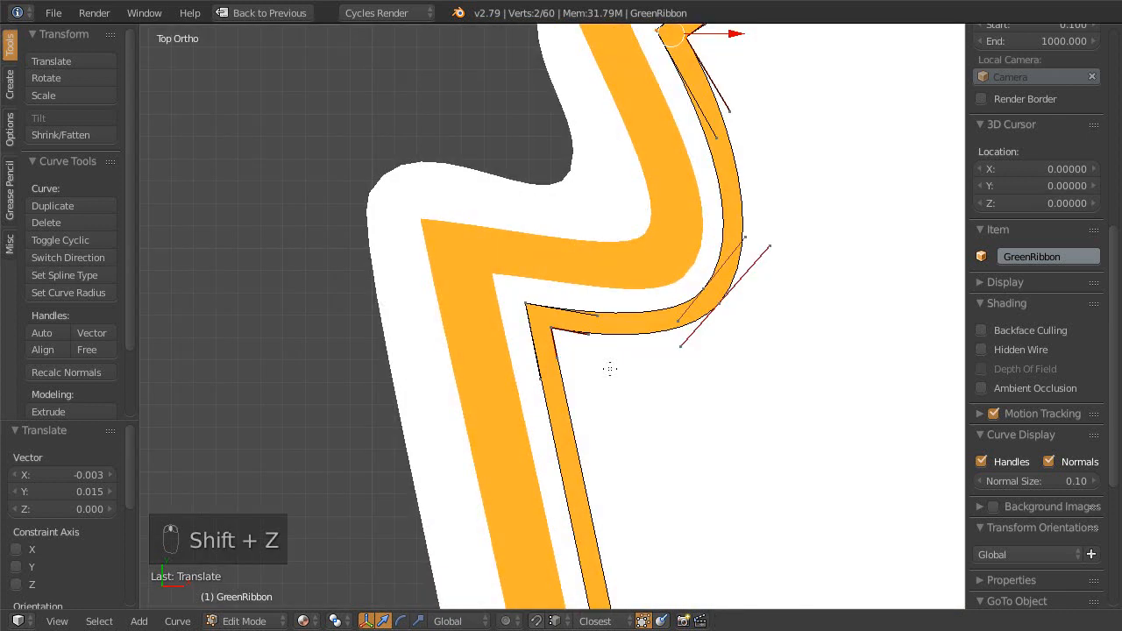
- Move both outlines' left shoulder corner points about 0.01 in Y and leave Edit Mode
scroll(555, 336, up, 1)
key(a)
key(a)
key(a)
key(a)
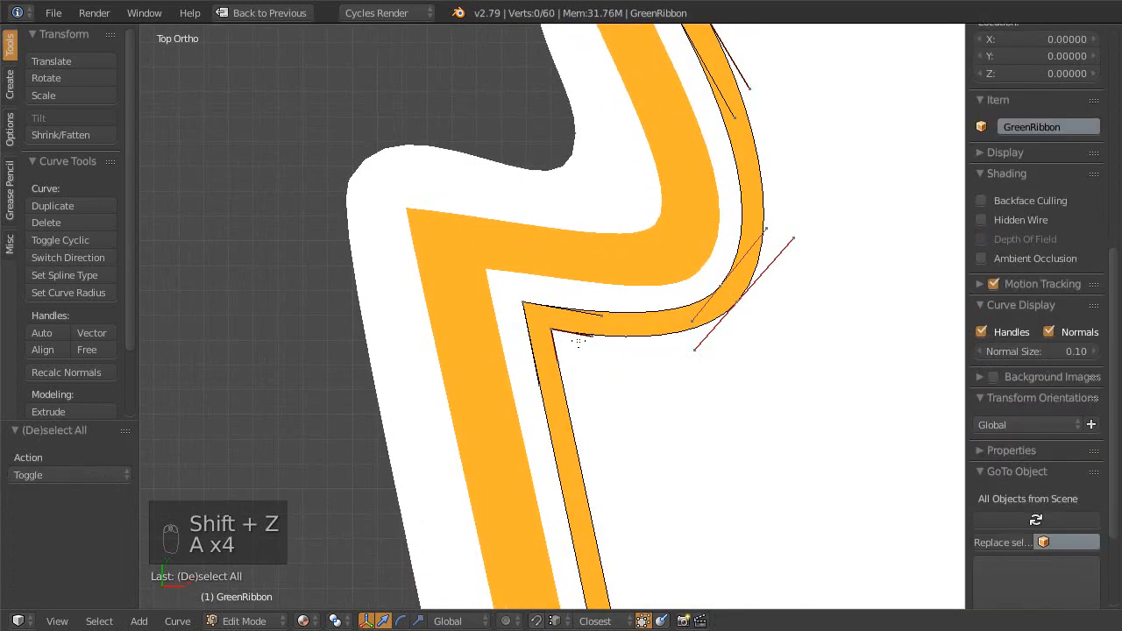
key(c)
click(563, 340)
right_click(574, 399)
key(g)
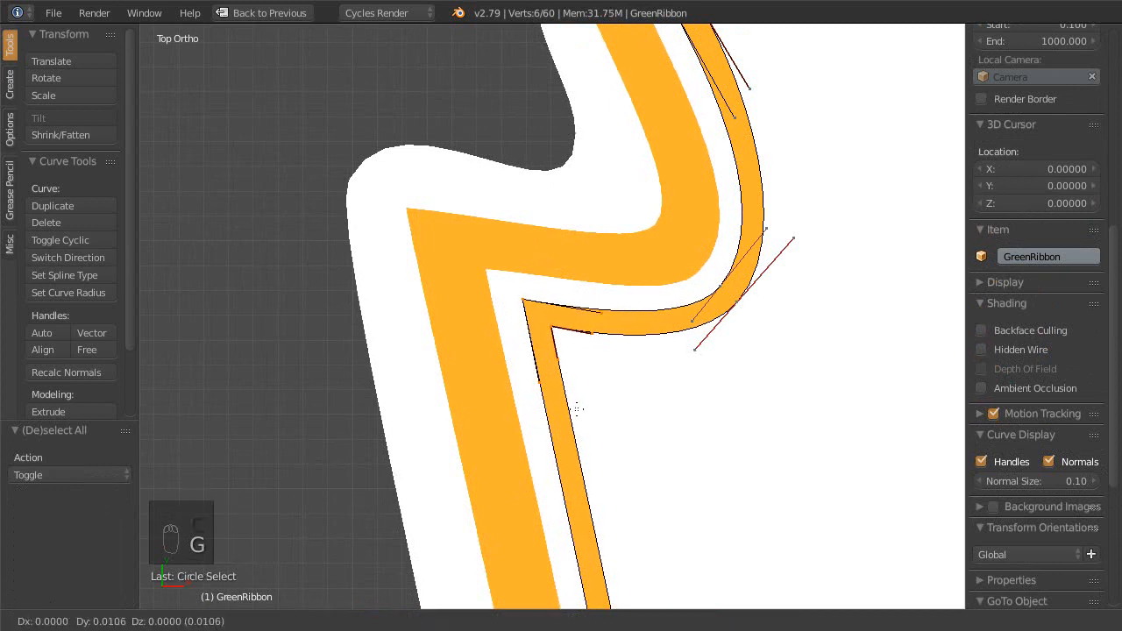
click(578, 408)
scroll(605, 255, down, 2)
key(Tab)
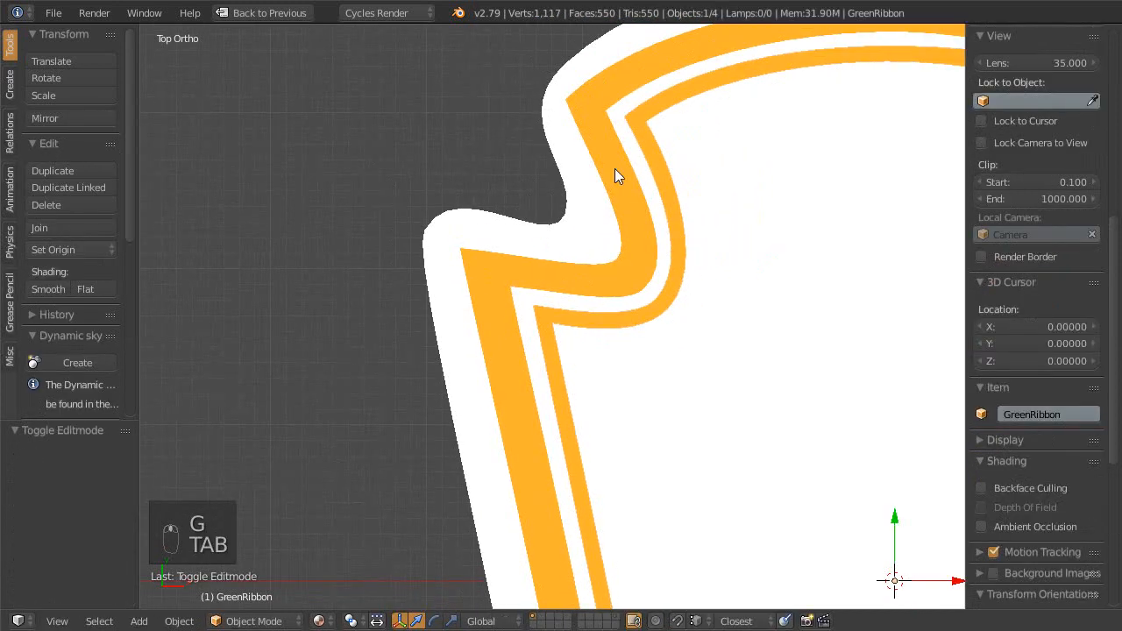
- Save the file over the existing one and restore the full layout with the bottle reference image
scroll(614, 168, down, 2)
key(ctrl+s)
click(569, 283)
mouse_move(574, 283)
shift+middle_down()
mouse_move(526, 328)
mouse_move(526, 303)
mouse_move(538, 318)
mouse_move(565, 260)
mouse_move(559, 295)
shift+middle_up()
key(shift+space)
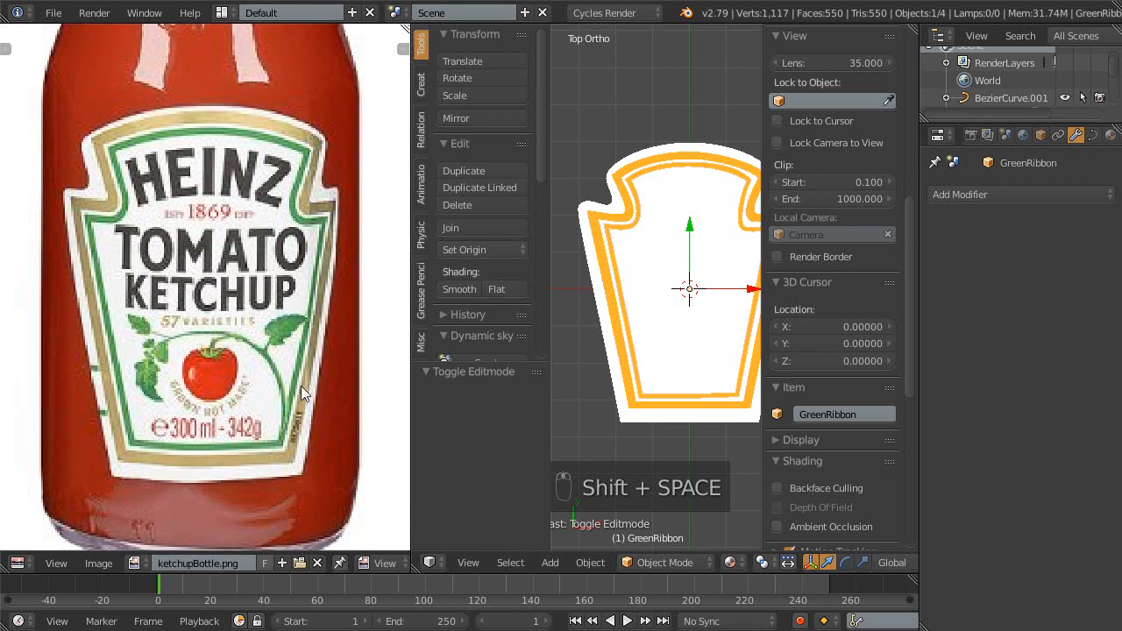
- Show the material nodes beside the label and give GreenRibbon its own copy of the Gold material
key(shift+F3)
right_click(616, 280)
right_click(615, 277)
shift+middle_drag(614, 277, 618, 295)
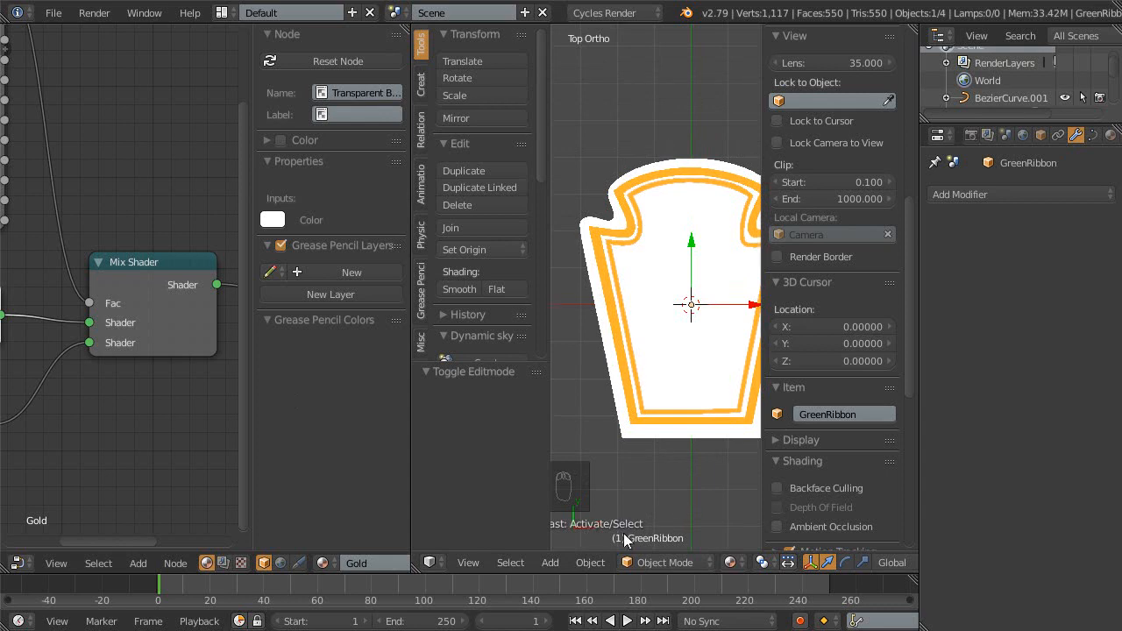
click(1110, 134)
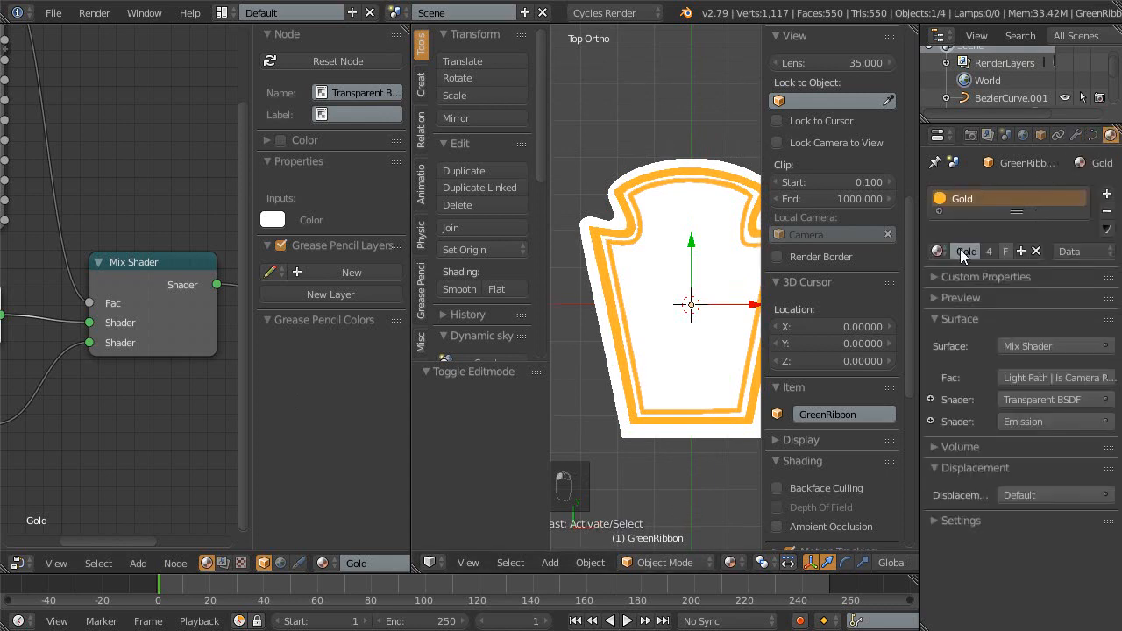
click(1023, 253)
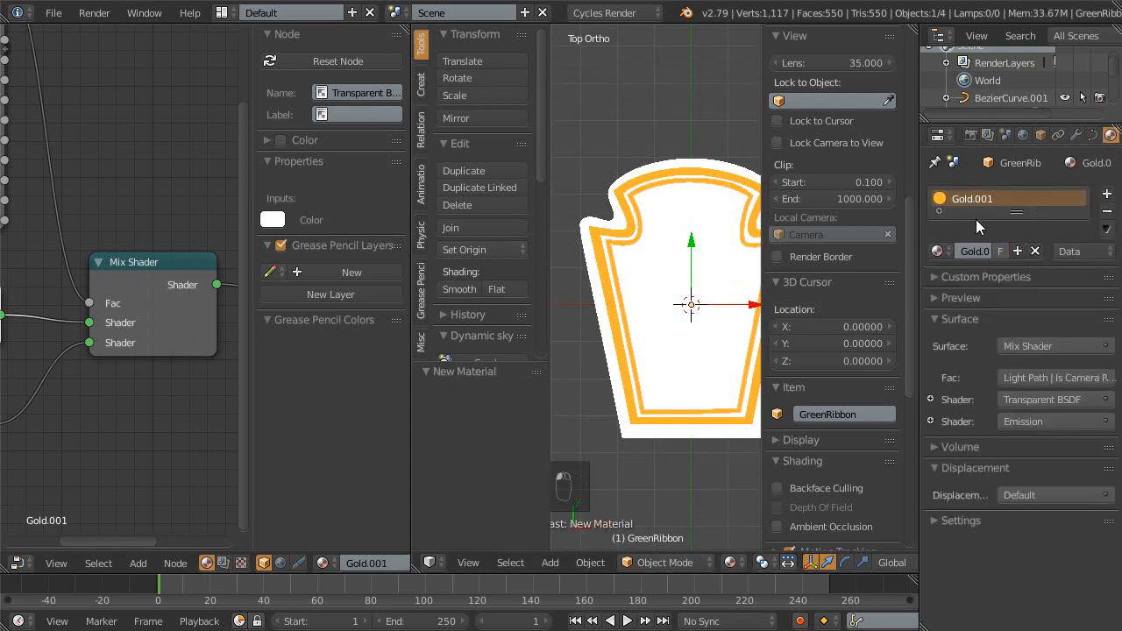
- Rename the copied material on GreenRibbon to Green
double_click(1004, 200)
double_click(996, 199)
drag(997, 199, 911, 201)
text(Gern)
key(BackSpace)
key(BackSpace)
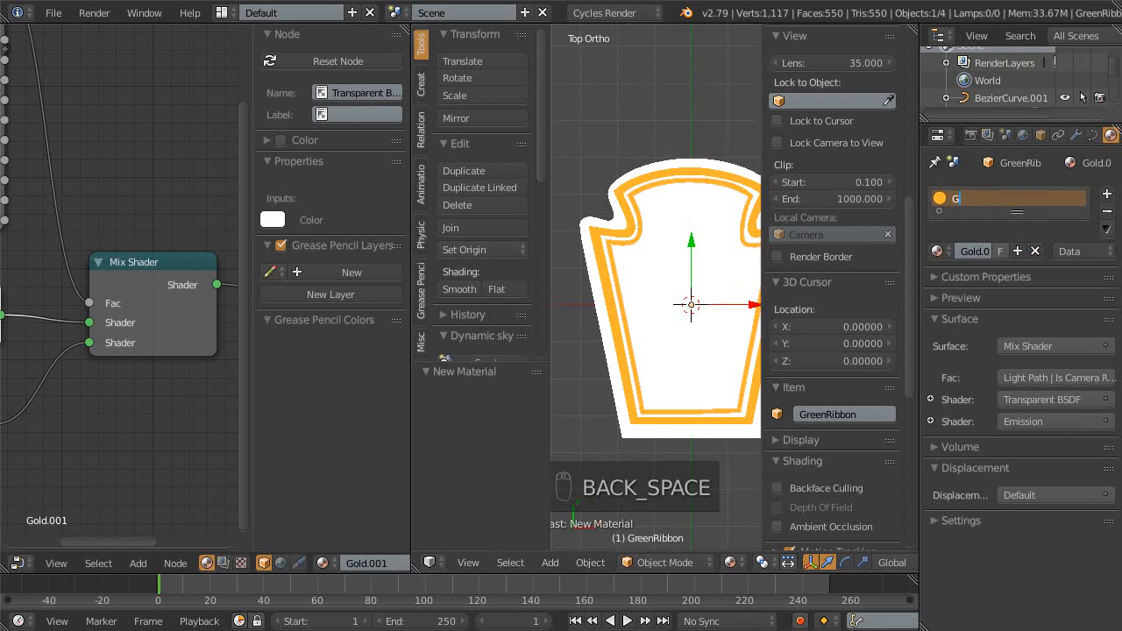
key(Return)
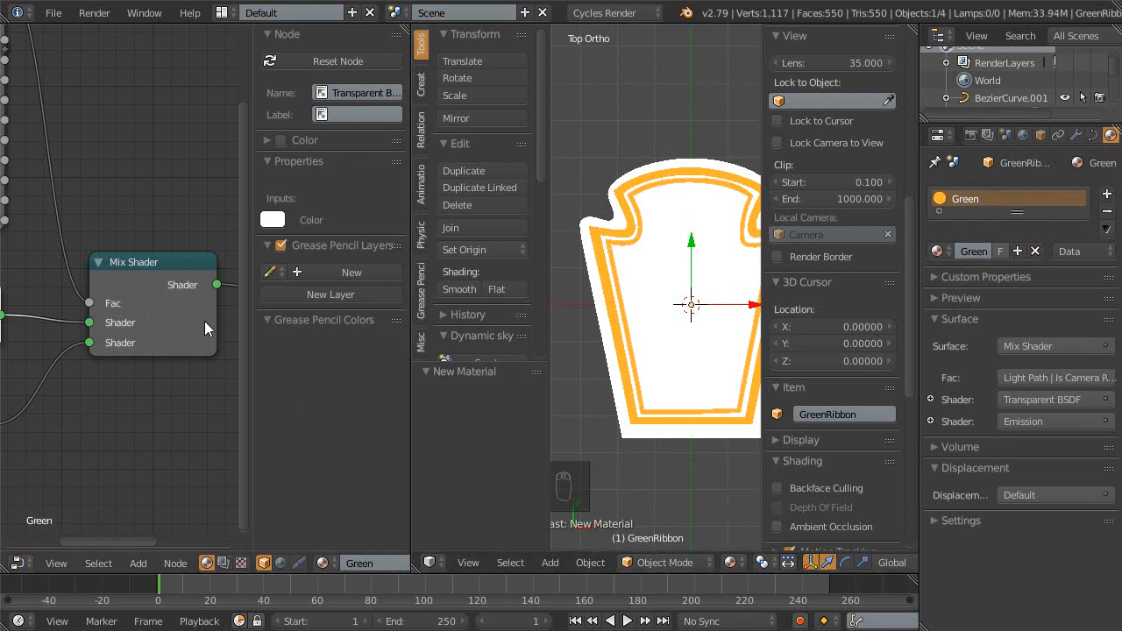
- Set the Green material's Emission color to a bright green and compare it with the bottle reference image
key(n)
key(ctrl+Up)
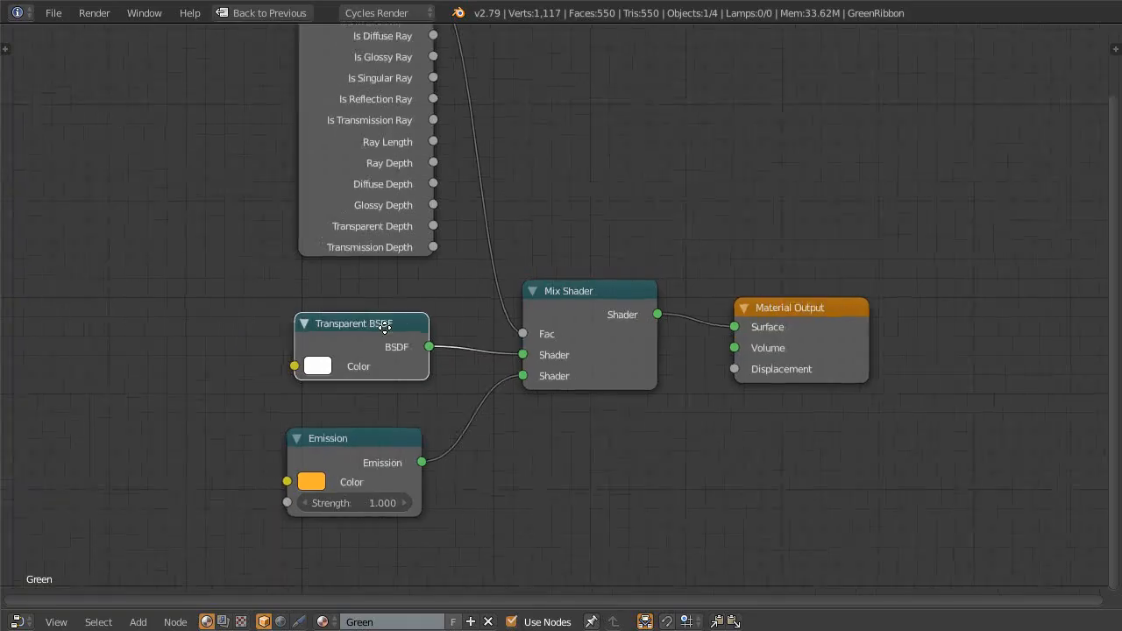
middle_drag(385, 326, 416, 230)
scroll(393, 315, down, 1)
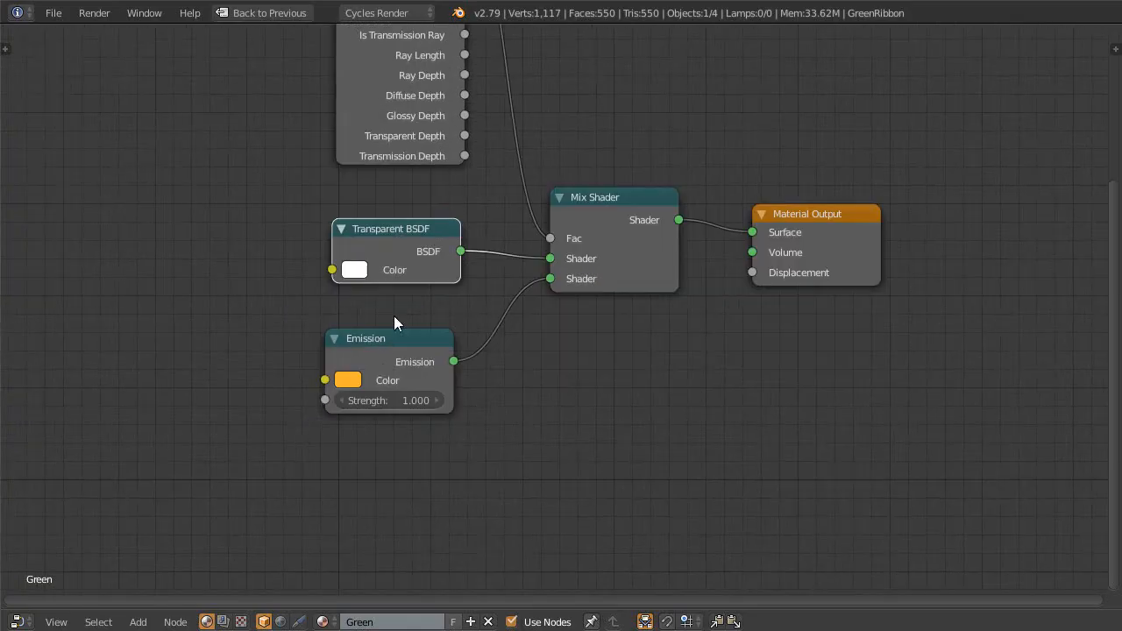
click(348, 380)
click(365, 169)
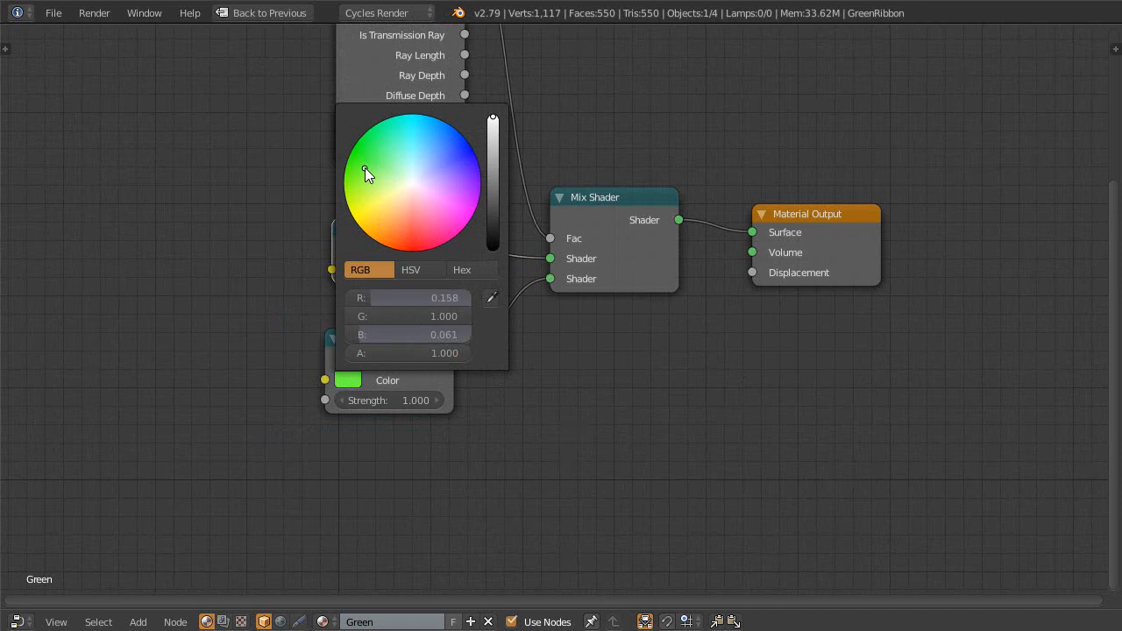
key(shift+space)
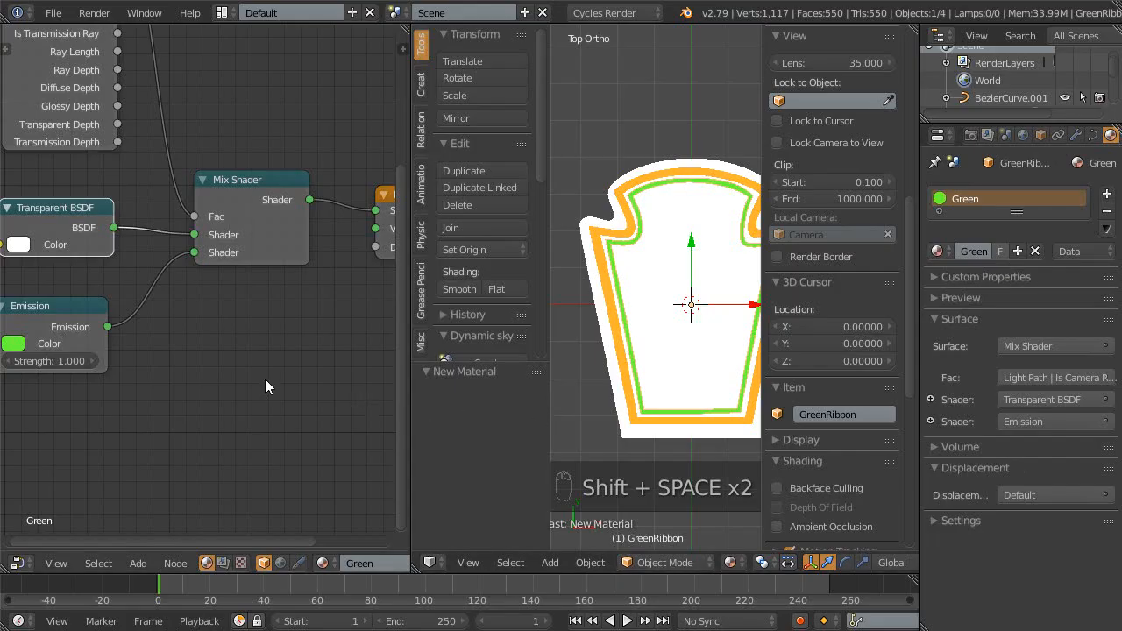
key(shift+F10)
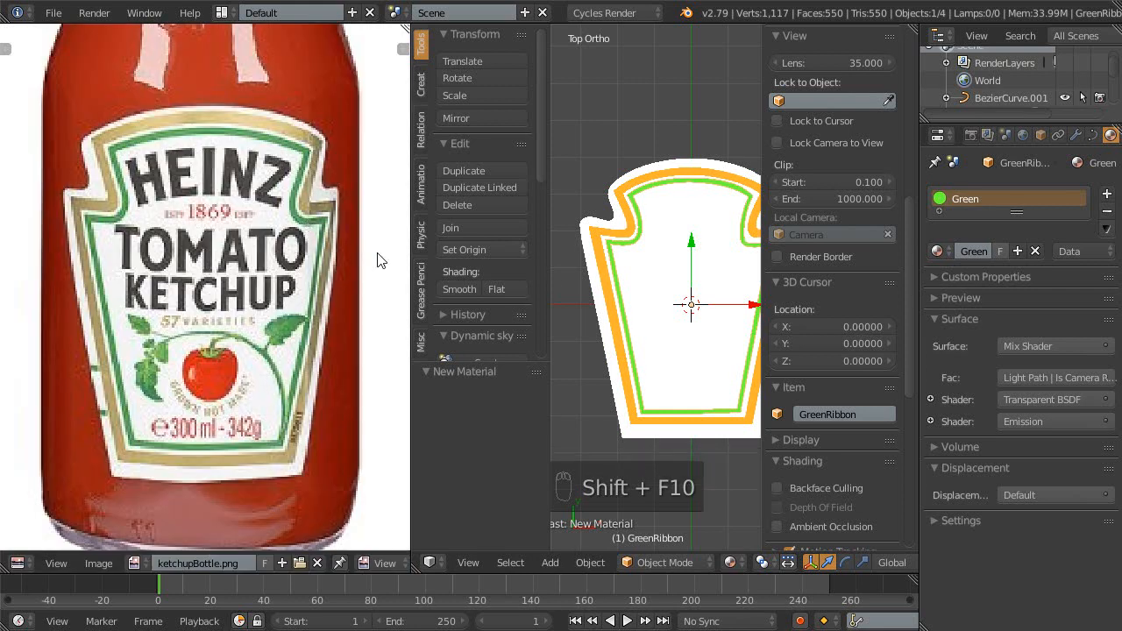
- Change the Green material's Emission color to a dark green and maximize the 3D view of the label
key(shift+F3)
middle_drag(249, 319, 284, 312)
scroll(284, 312, up, 1)
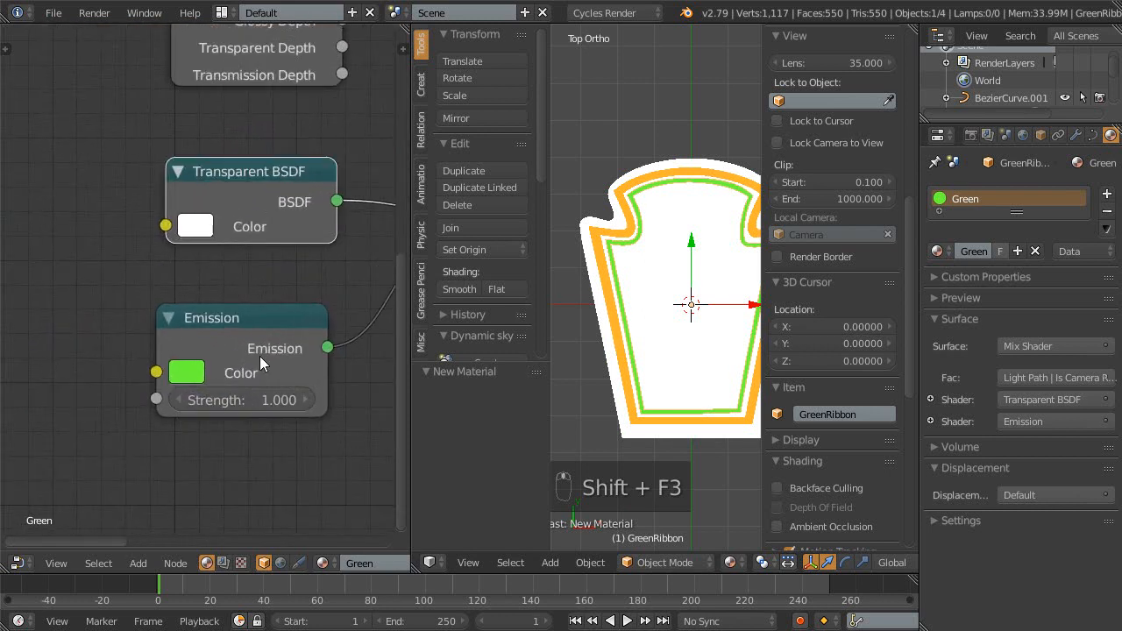
click(184, 372)
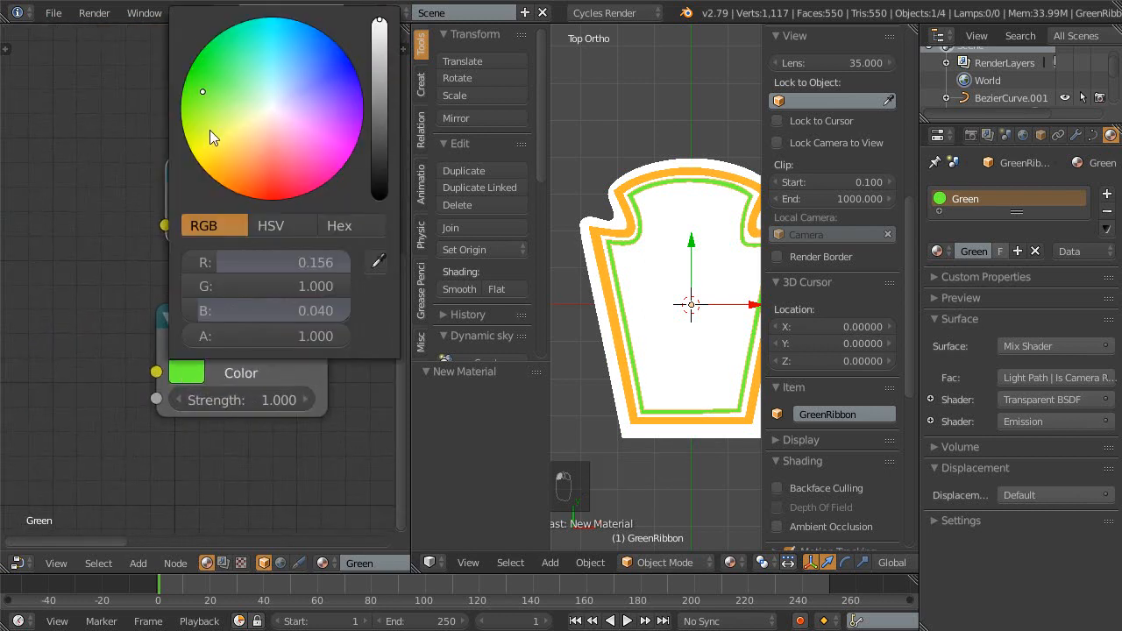
drag(200, 80, 199, 89)
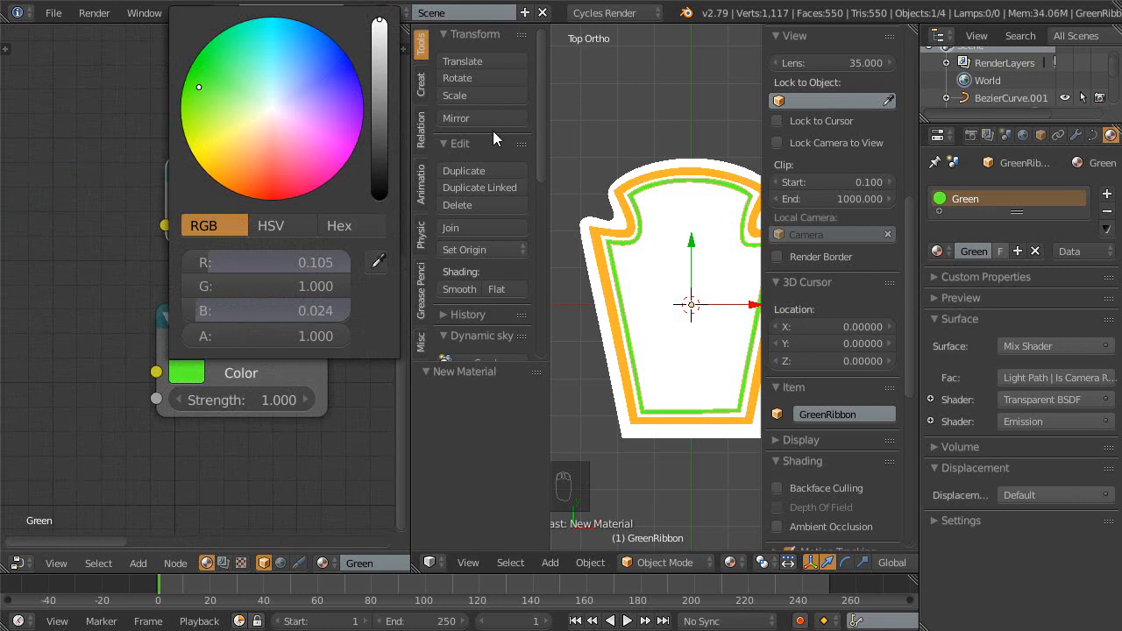
drag(383, 87, 375, 81)
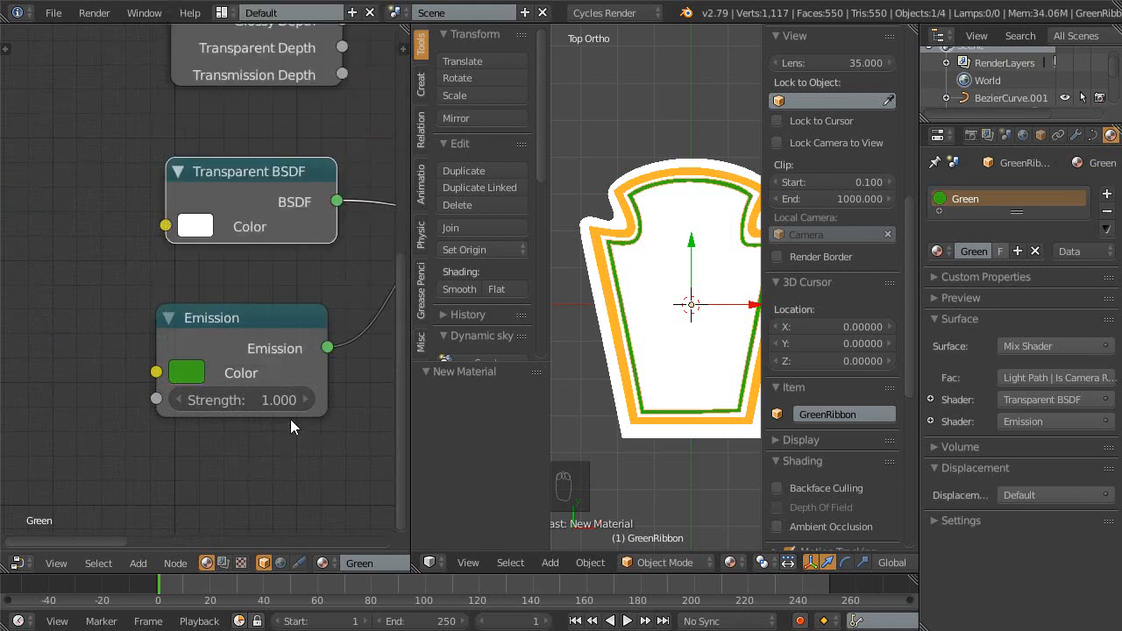
key(shift+space)
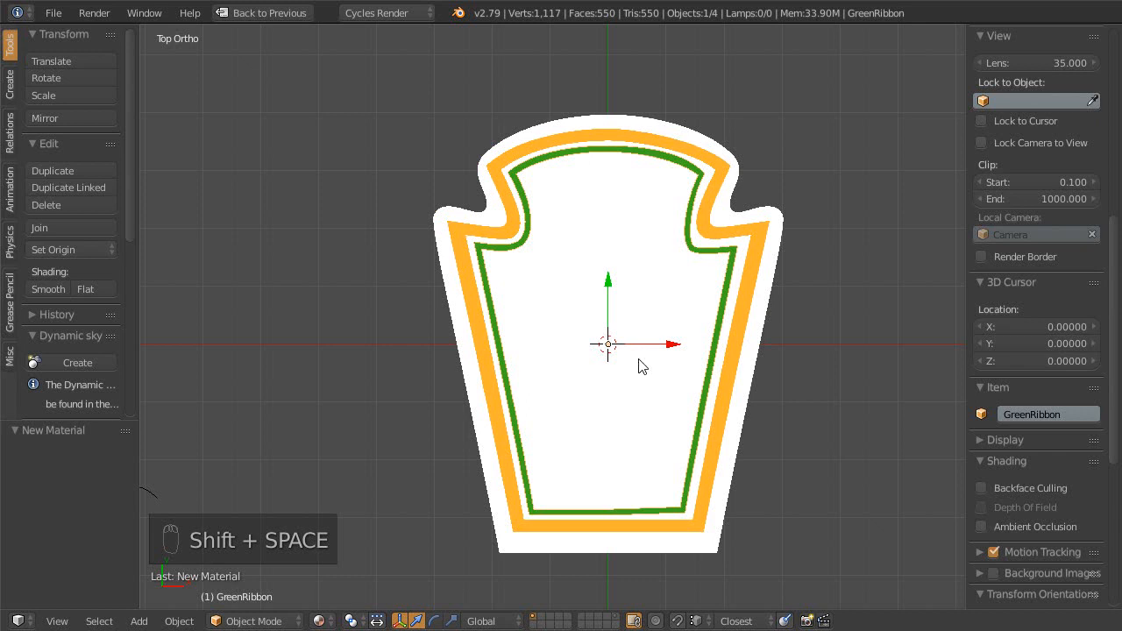
- Save the file over the existing one
key(ctrl+s)
click(640, 362)
shift+middle_drag(560, 367, 525, 334)
ctrl+middle_drag(525, 333, 498, 305)
scroll(619, 366, down, 1)
shift+middle_drag(607, 356, 605, 388)
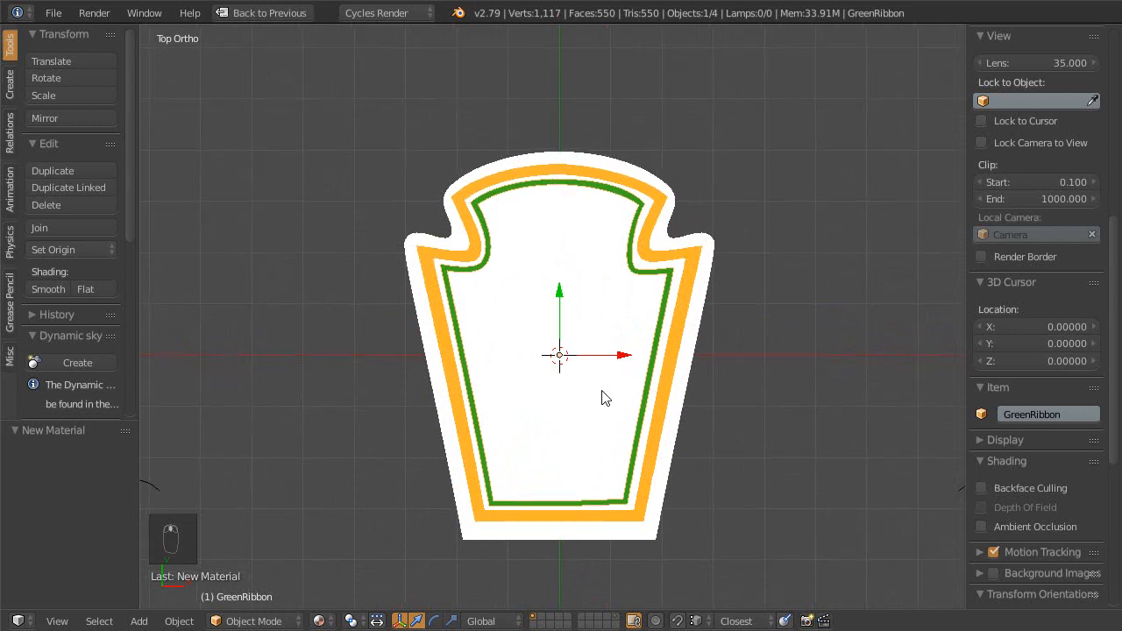
- In Edit Mode, select the right-half control points of both GreenRibbon outlines, including the top and bottom centre points
key(Tab)
scroll(605, 377, up, 1)
key(a)
key(a)
key(a)
key(a)
key(a)
ctrl+middle_drag(605, 331, 567, 284)
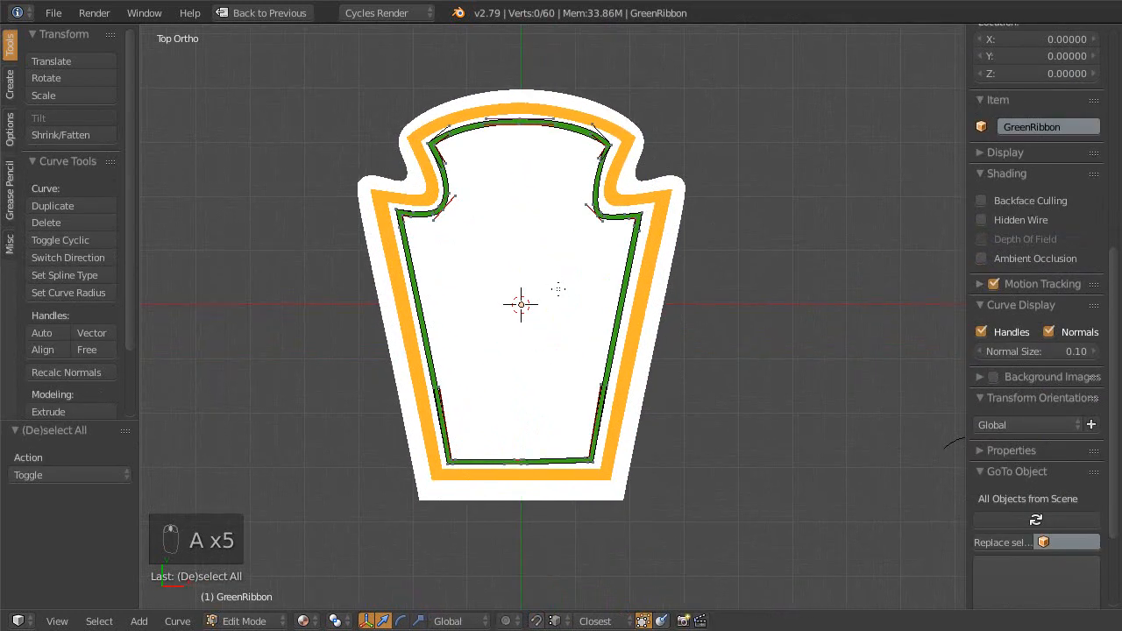
mouse_move(589, 78)
ctrl+mouse_down()
mouse_move(552, 312)
mouse_move(561, 418)
mouse_move(627, 495)
mouse_move(633, 88)
mouse_move(638, 115)
ctrl+mouse_up()
shift+middle_drag(578, 209, 578, 235)
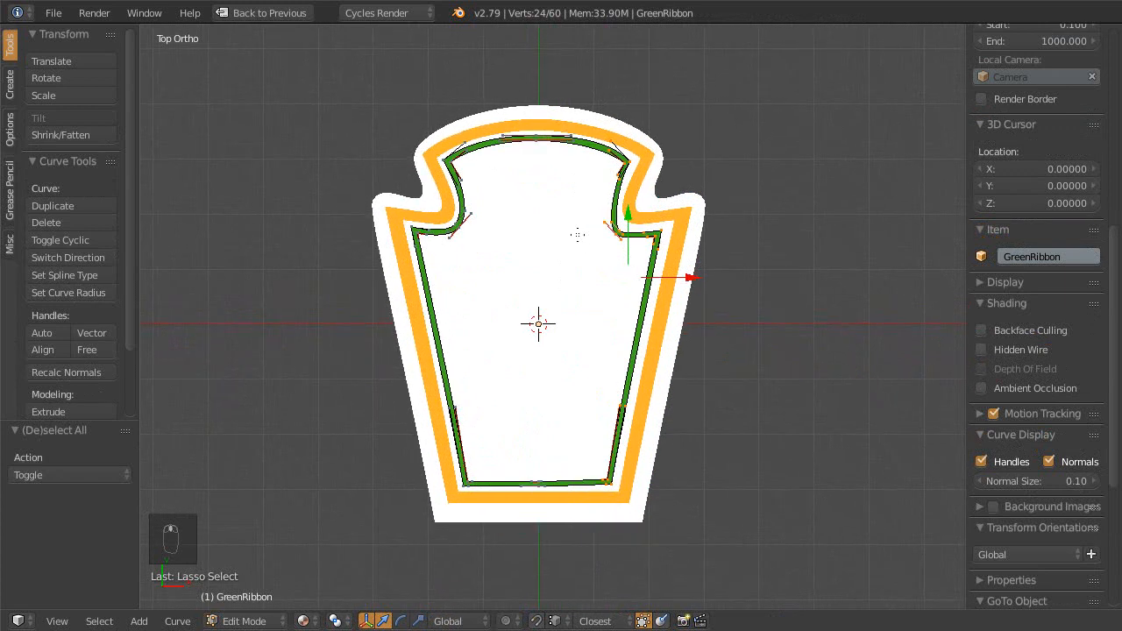
mouse_move(537, 81)
ctrl+mouse_down()
mouse_move(513, 482)
mouse_move(736, 423)
mouse_move(738, 93)
mouse_move(676, 89)
ctrl+mouse_up()
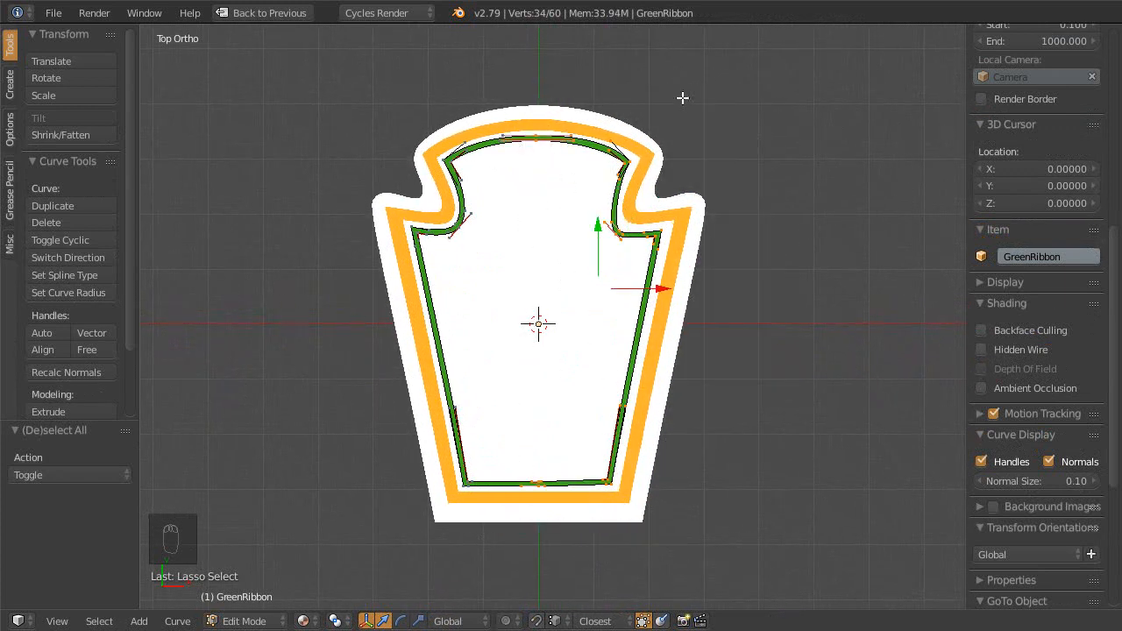
- Try to dissolve the selected right-half points of the green border
key(ctrl+x)
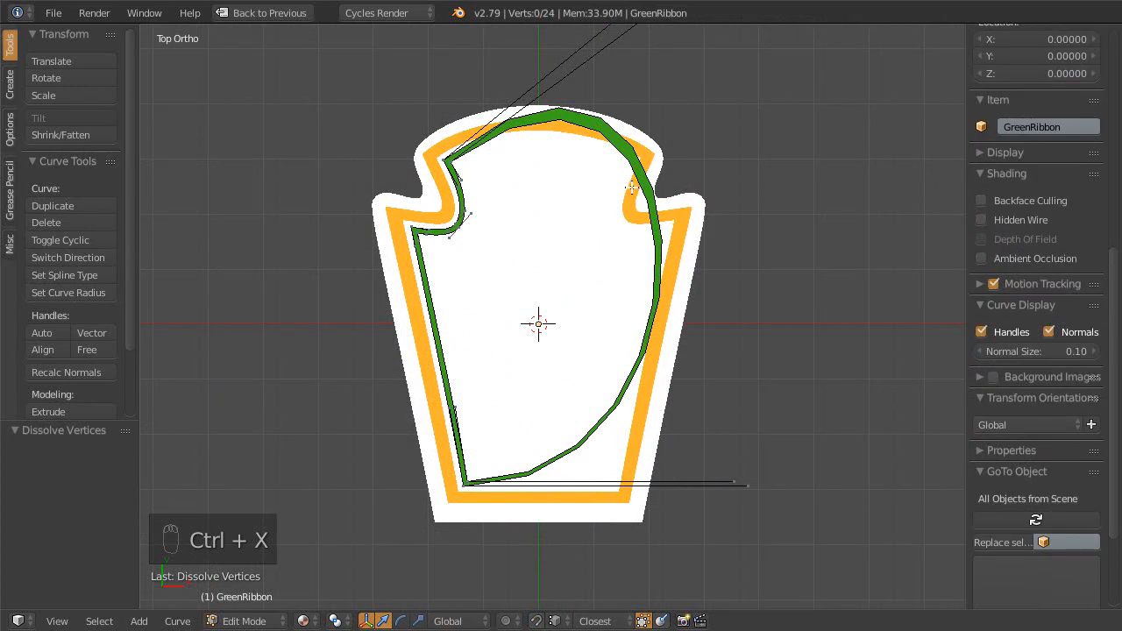
key(ctrl+z)
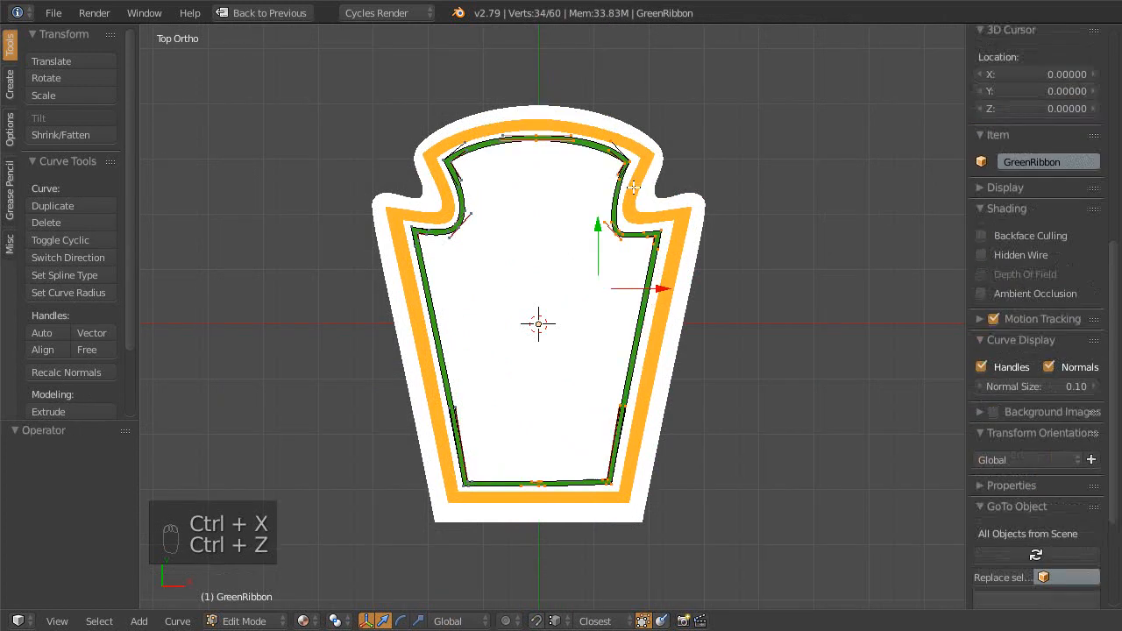
key(Escape)
key(Escape)
key(Escape)
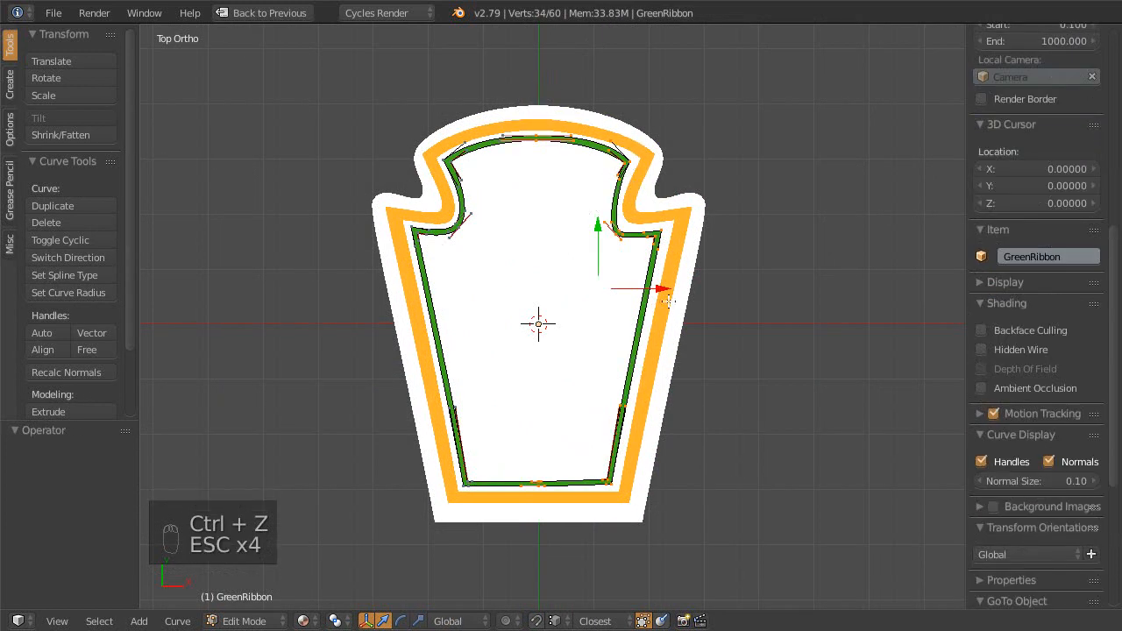
- Delete the selected segments on the right half of the green border, keeping the centre points
key(x)
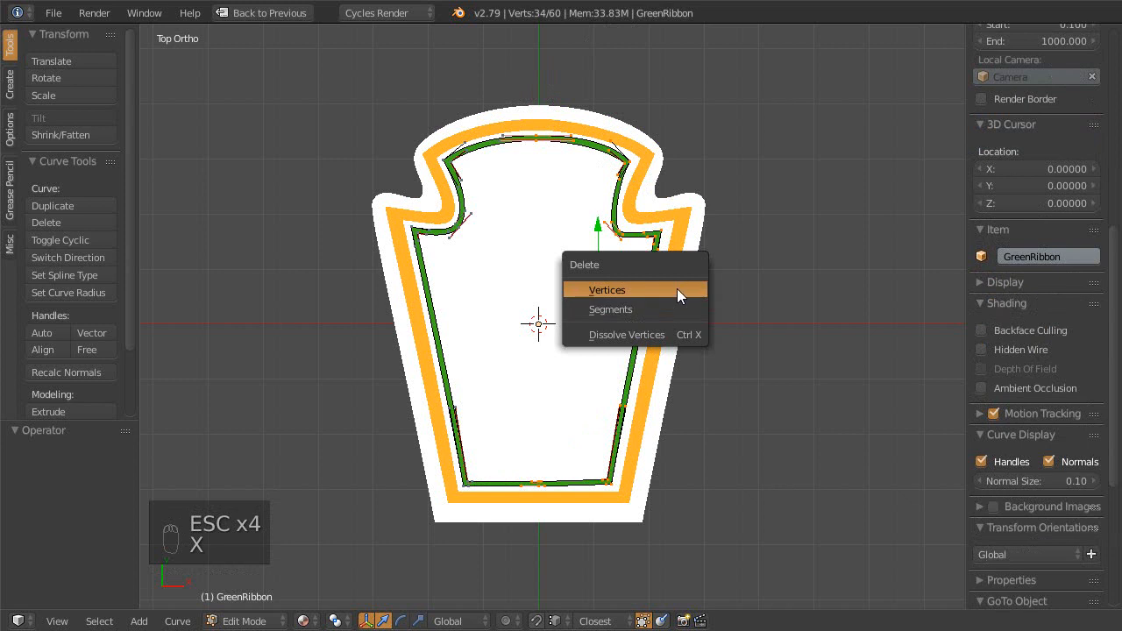
click(634, 312)
shift+middle_drag(569, 281, 555, 261)
- Select the remaining left-half points except the centre ones, and use the 3D cursor, reset to the origin, as pivot
key(a)
key(a)
key(a)
scroll(605, 272, down, 1)
key(c)
mouse_move(533, 93)
middle_down()
mouse_move(553, 421)
mouse_move(613, 435)
middle_up()
right_click(613, 434)
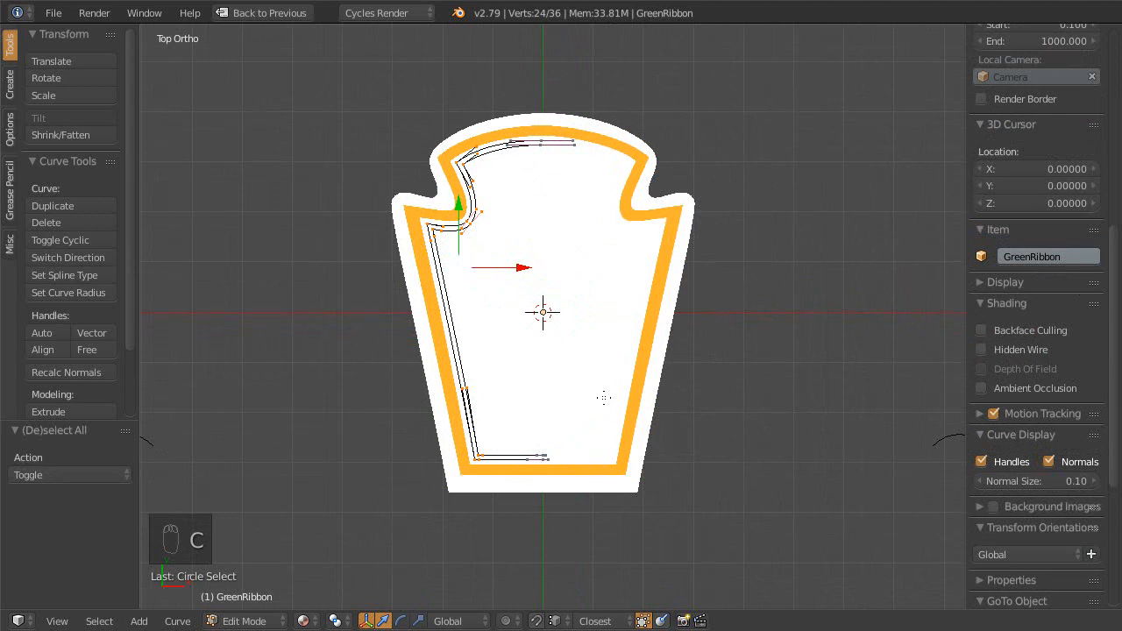
key(period)
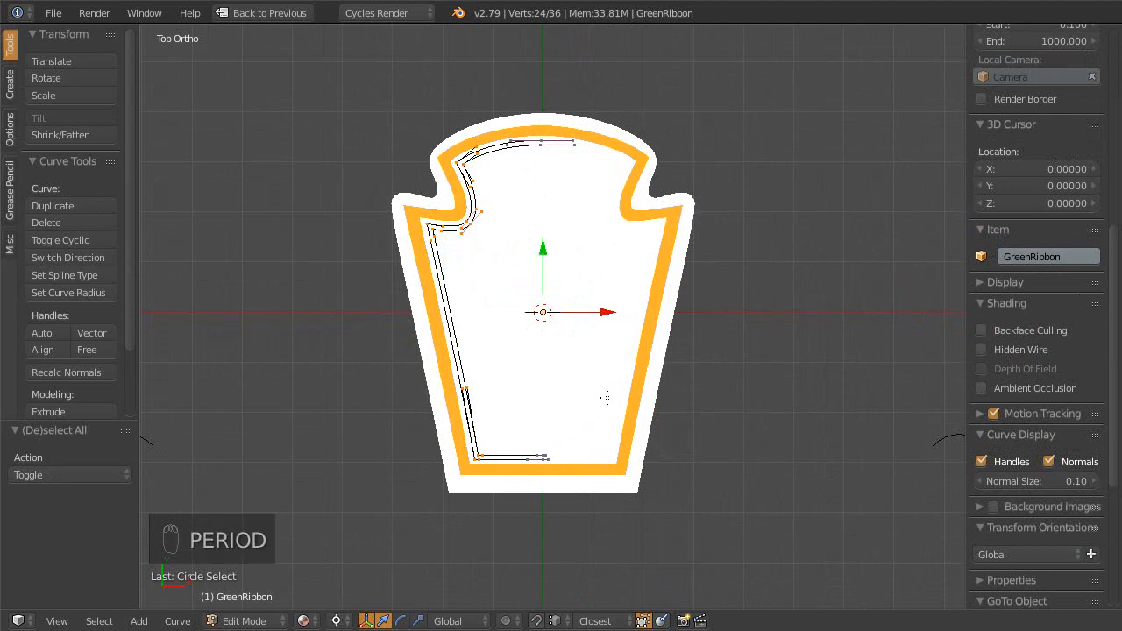
key(shift+c)
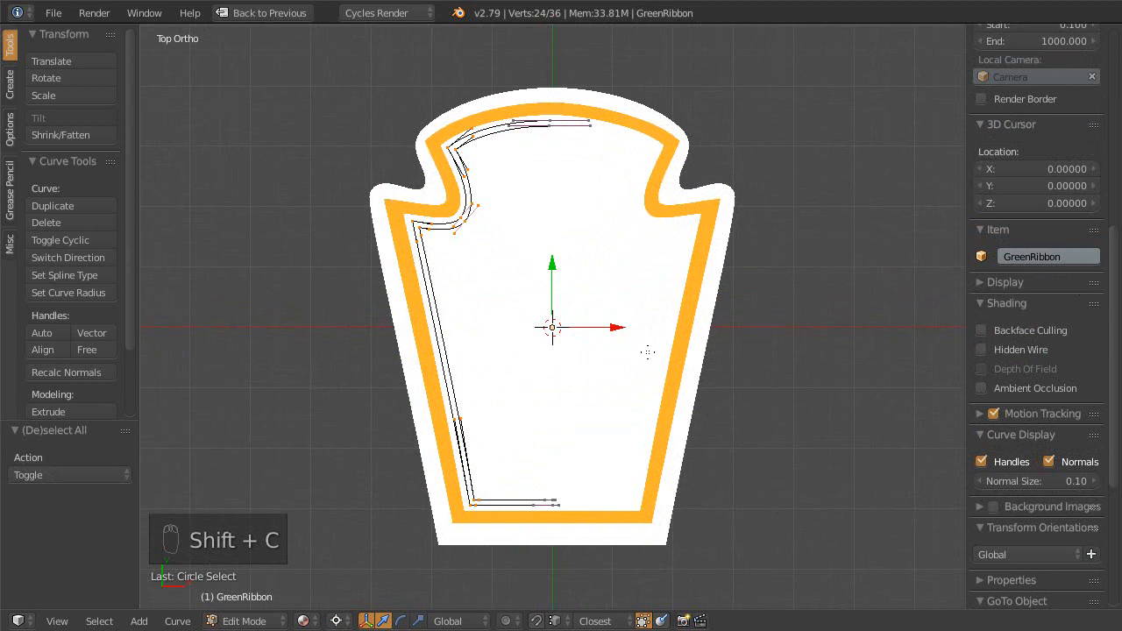
- Duplicate the selected left-half points in place and mirror the copy along the global X axis
key(shift+d)
right_click(489, 321)
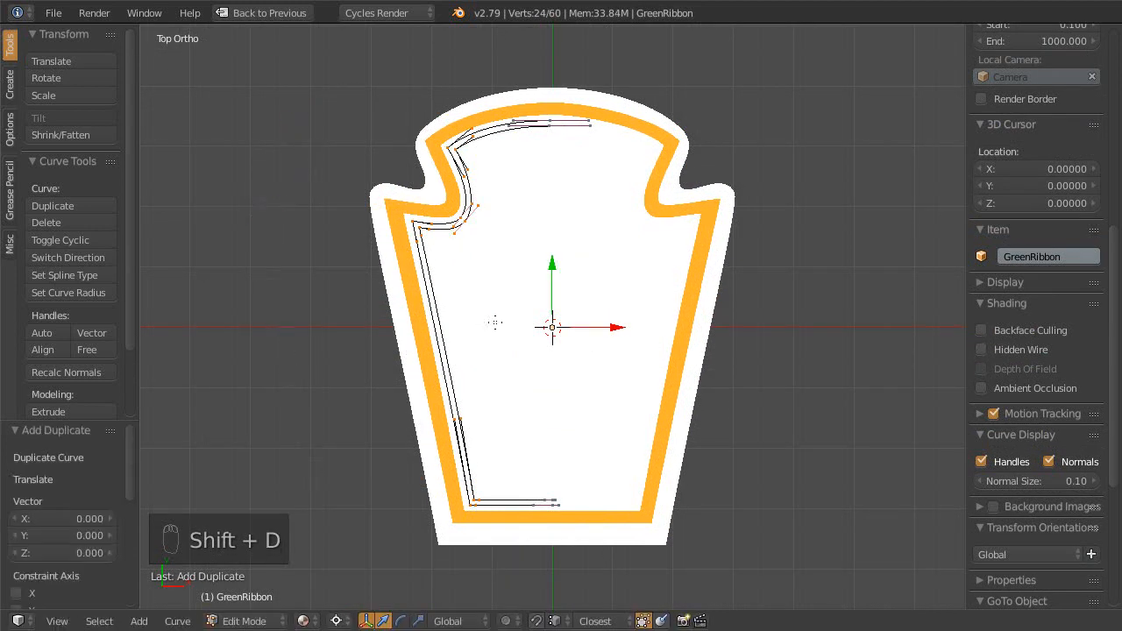
key(ctrl+m)
key(x)
click(503, 309)
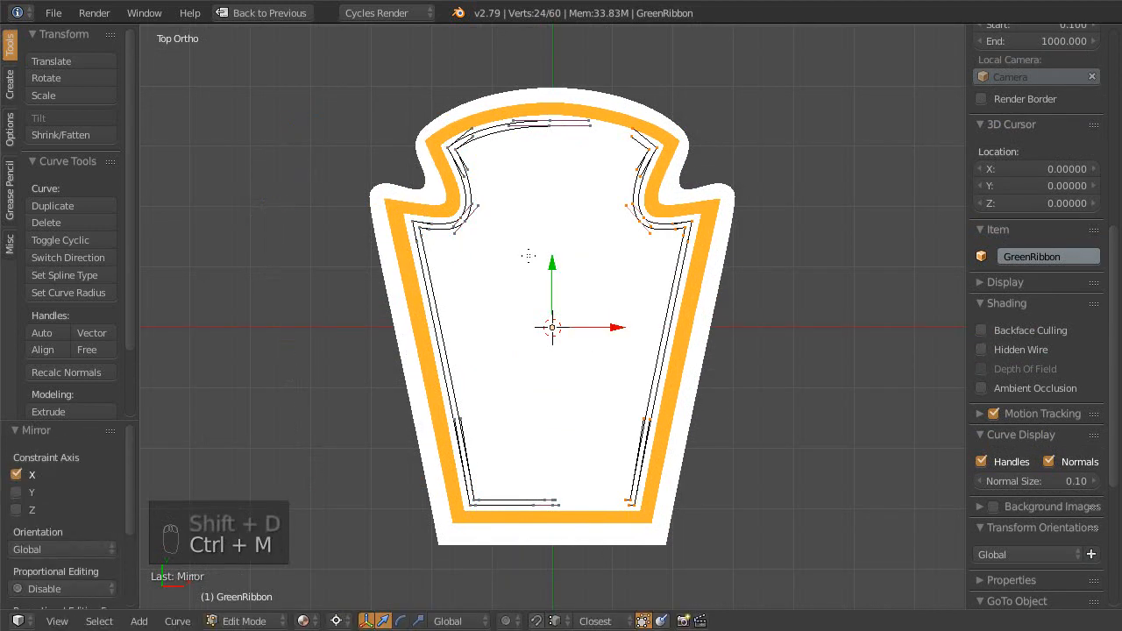
- Connect the top centre points of both outlines to their mirrored upper-right corner points with new segments
shift+middle_drag(529, 251, 510, 335)
key(shift+b)
drag(495, 156, 673, 263)
key(Escape)
right_click(302, 262)
shift+right_click(795, 390)
key(f)
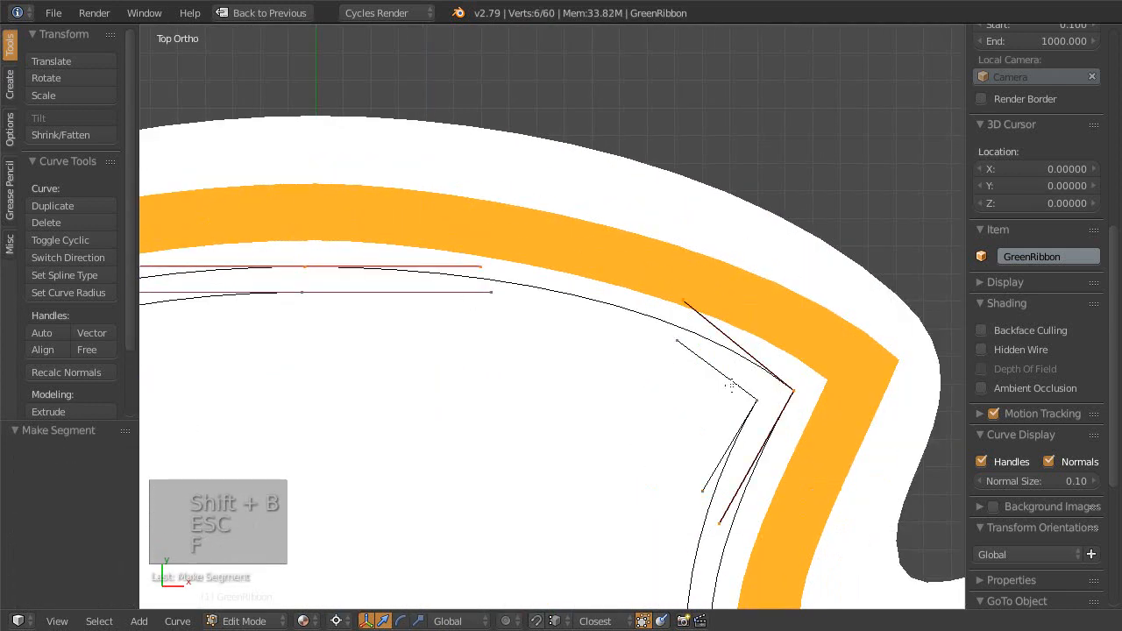
right_click(305, 294)
shift+right_click(755, 400)
key(f)
- Connect the bottom centre points of both outlines to their mirrored lower-right corner points with new segments
scroll(721, 359, down, 2)
shift+middle_drag(650, 391, 691, 219)
shift+middle_drag(643, 454, 661, 148)
scroll(654, 219, down, 4)
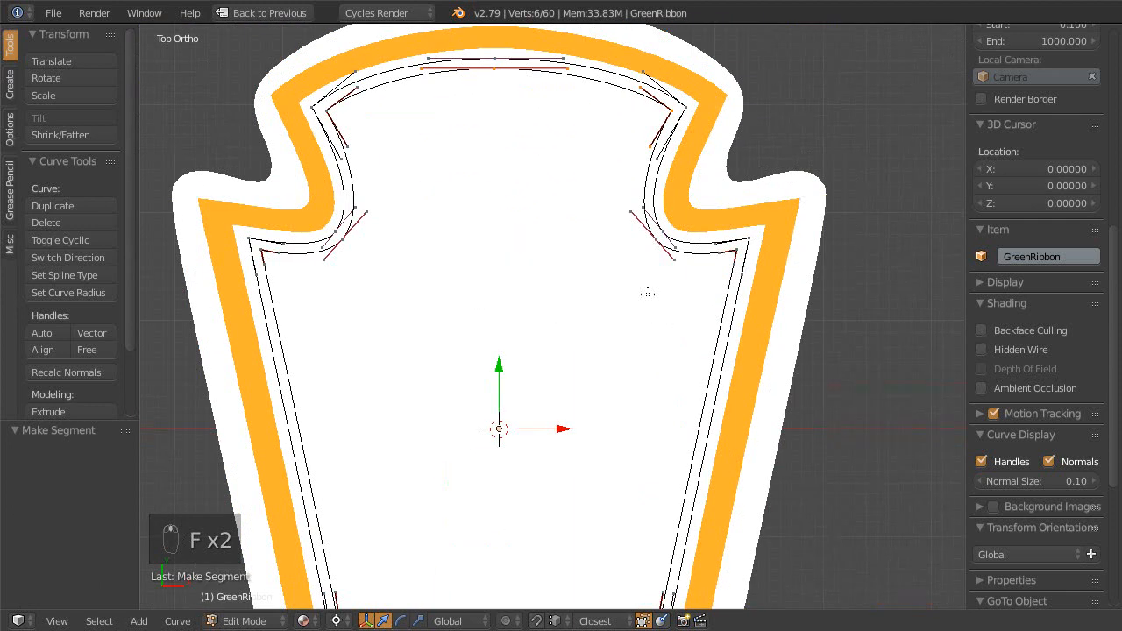
shift+middle_drag(640, 543, 695, 144)
shift+middle_drag(685, 211, 679, 202)
right_click(545, 317)
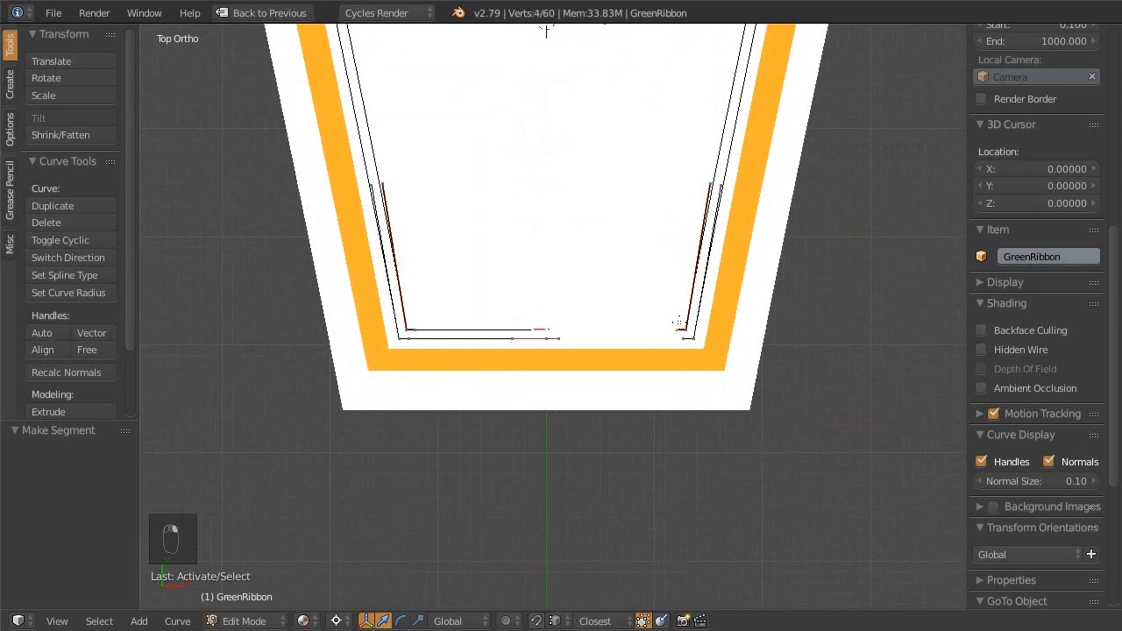
scroll(678, 322, up, 3)
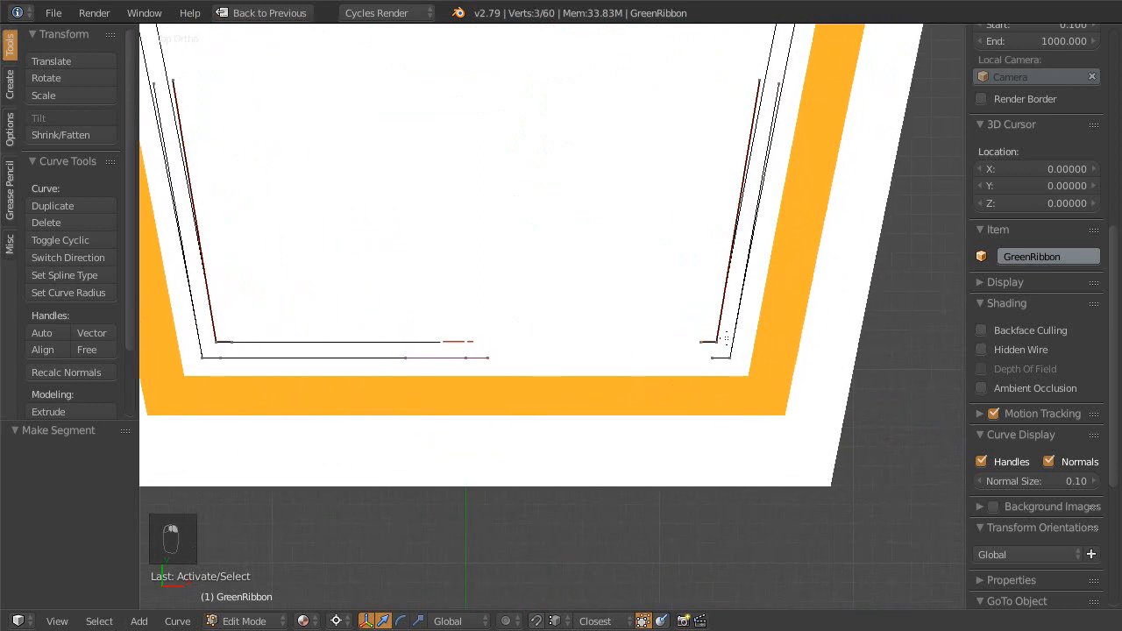
key(f)
right_click(480, 368)
key(f)
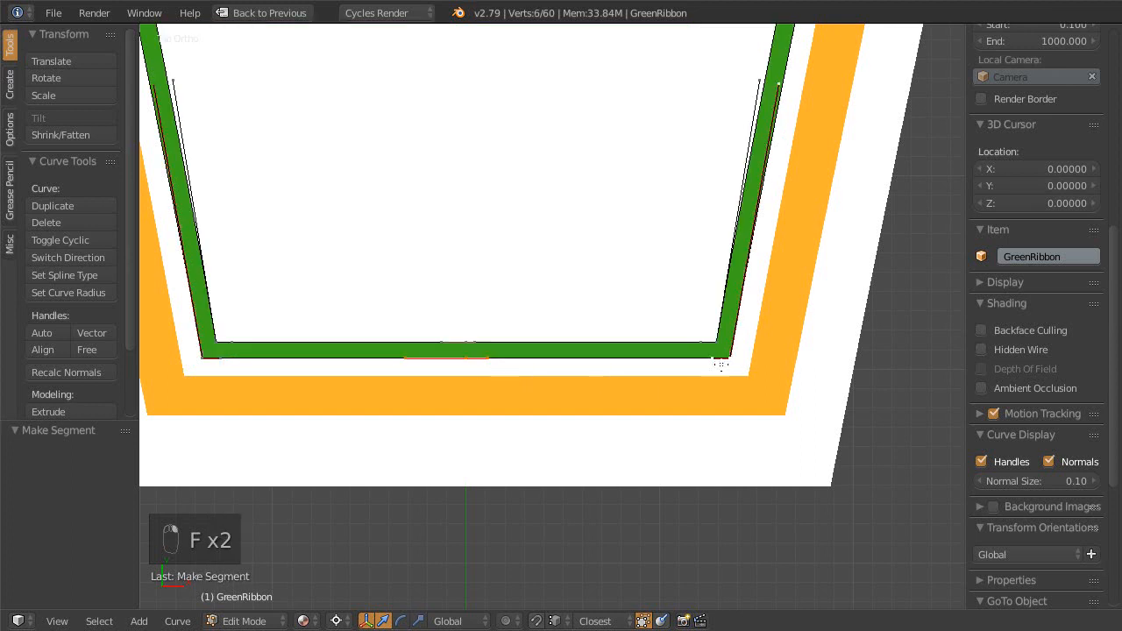
- Leave Edit Mode and save the file with the symmetrical green border
scroll(555, 226, down, 6)
key(Tab)
scroll(568, 363, down, 1)
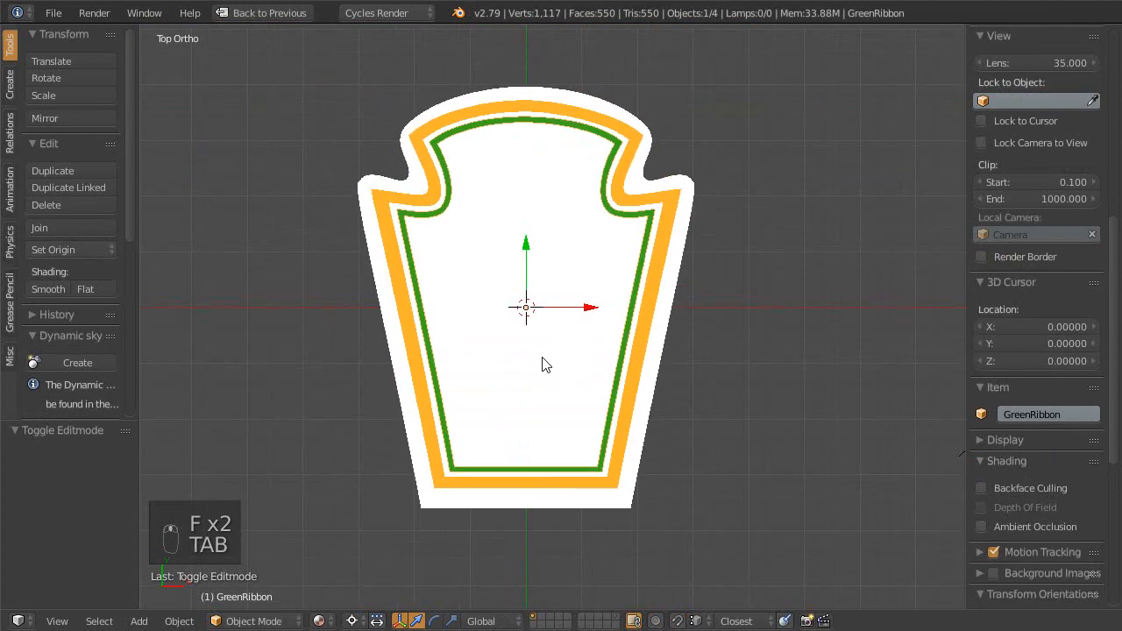
key(ctrl+s)
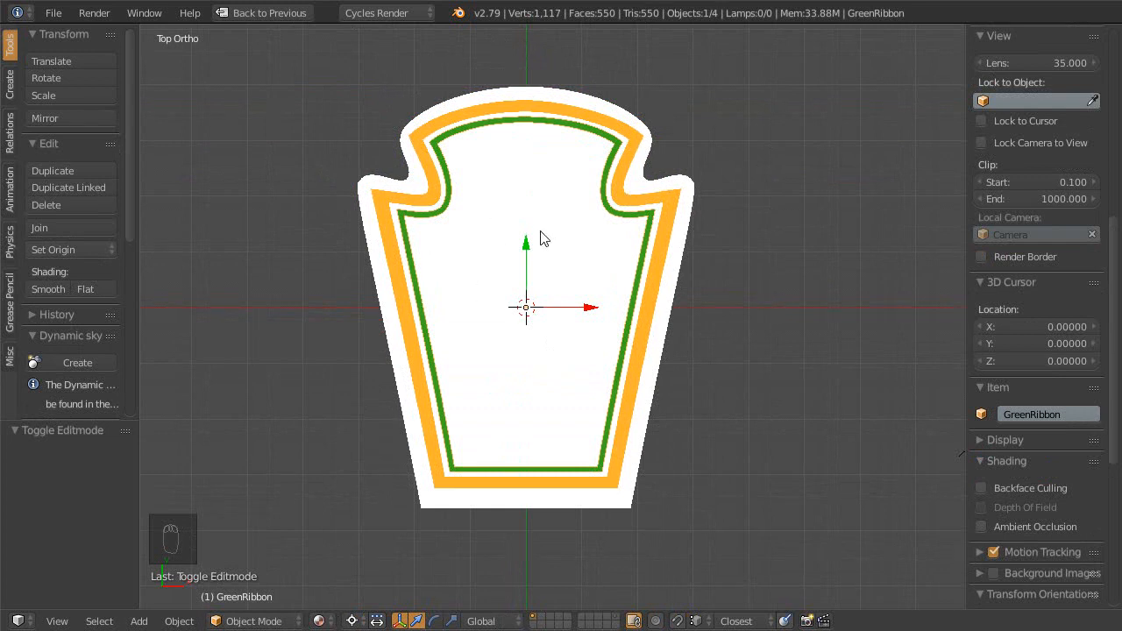
- Save the file and show the ketchupBottle.png reference image in place of the node editor beside the label view
key(ctrl+s)
scroll(556, 328, down, 1)
shift+middle_drag(555, 327, 517, 283)
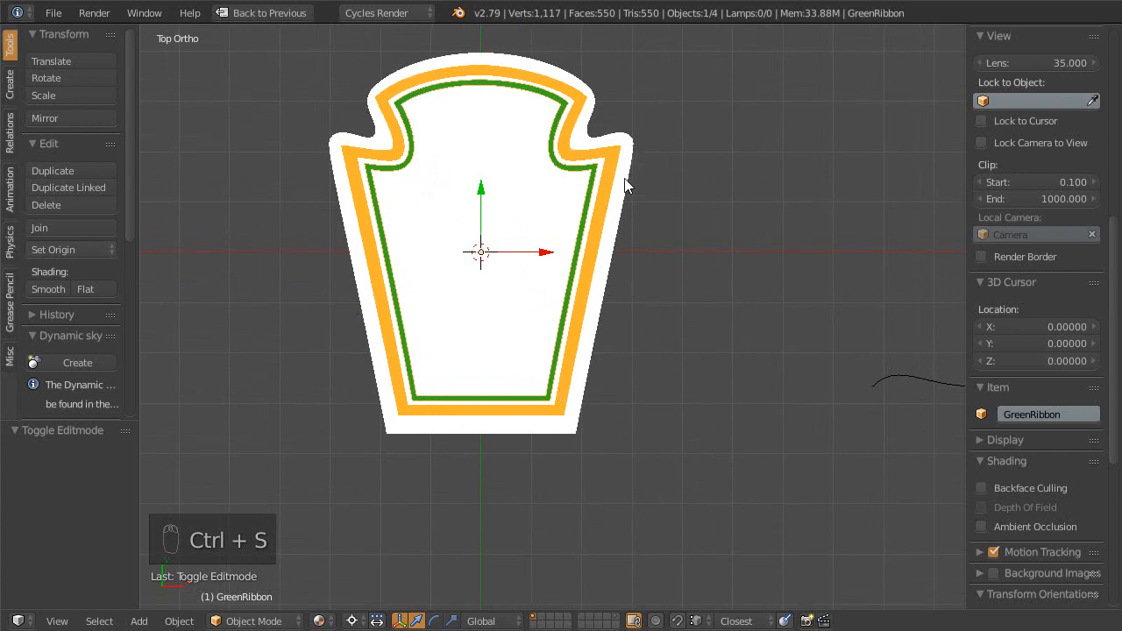
key(shift+space)
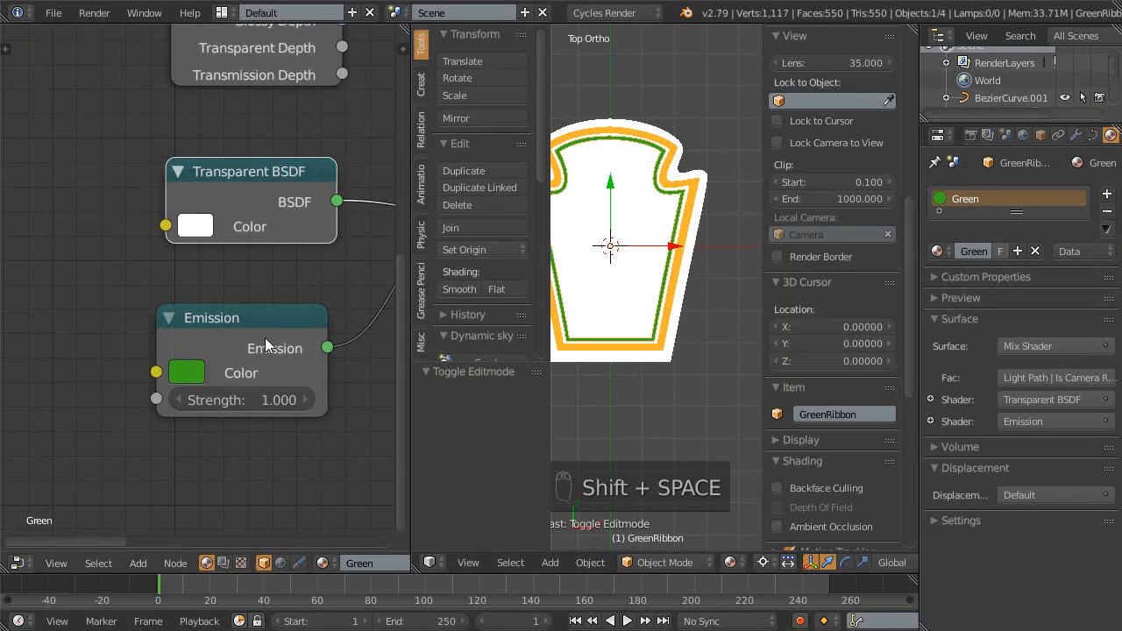
key(shift+F3)
key(Escape)
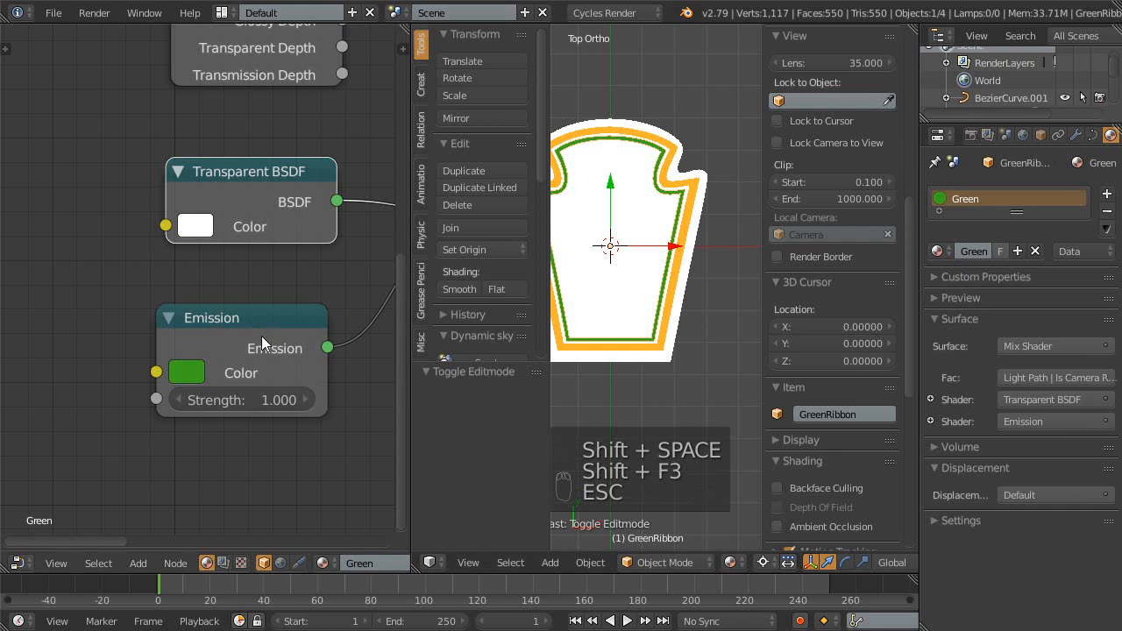
key(shift+F10)
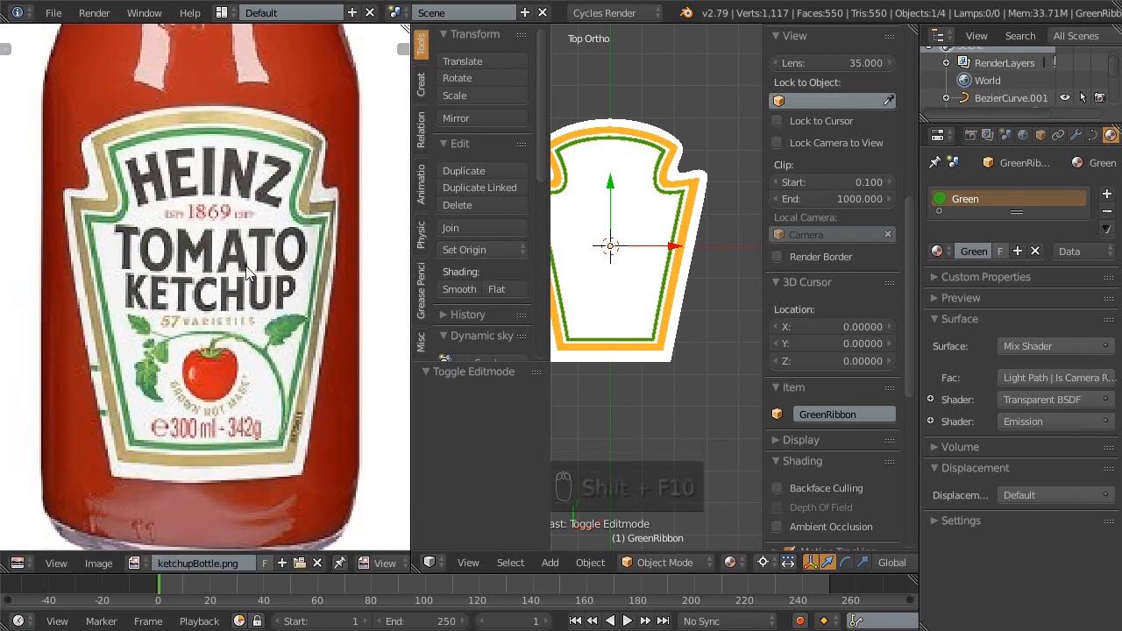
shift+middle_drag(641, 187, 668, 189)
shift+middle_drag(646, 257, 623, 276)
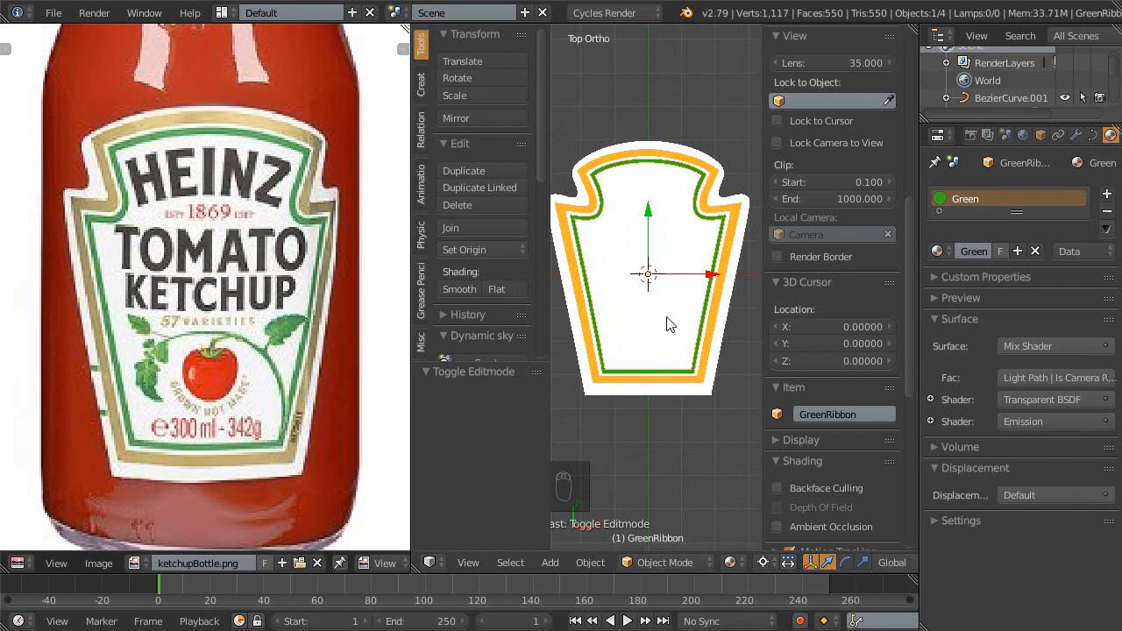
- Delete the stray Bezier curve lying beside the label and save the file
key(shift+space)
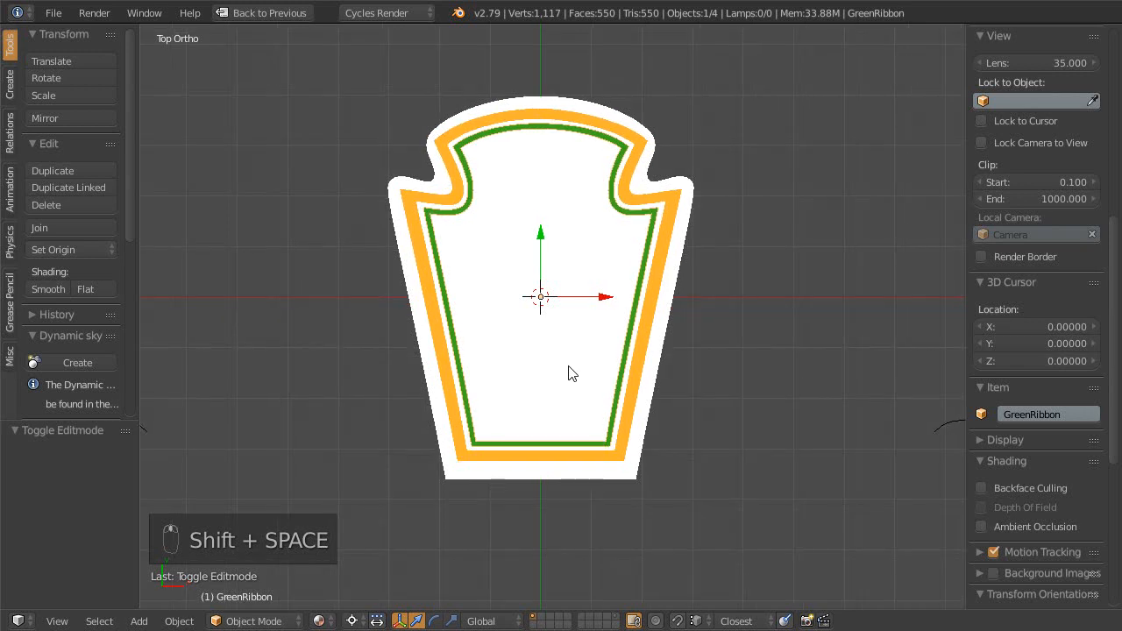
shift+middle_drag(593, 376, 486, 293)
scroll(778, 355, down, 2)
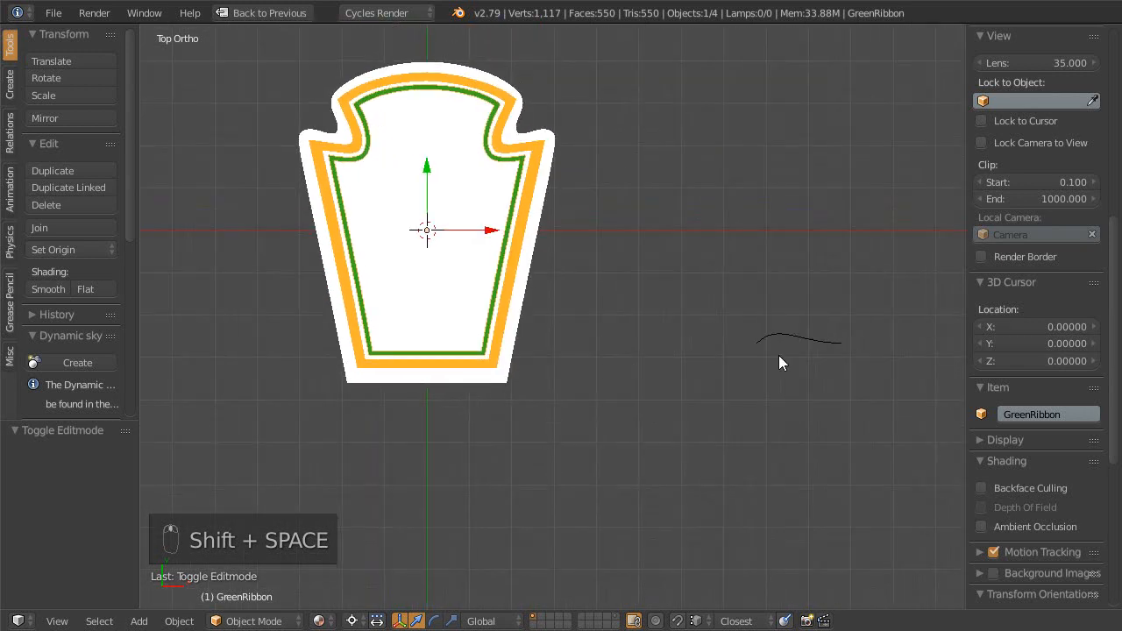
right_click(780, 343)
key(Escape)
key(x)
click(759, 352)
shift+middle_drag(555, 266, 706, 355)
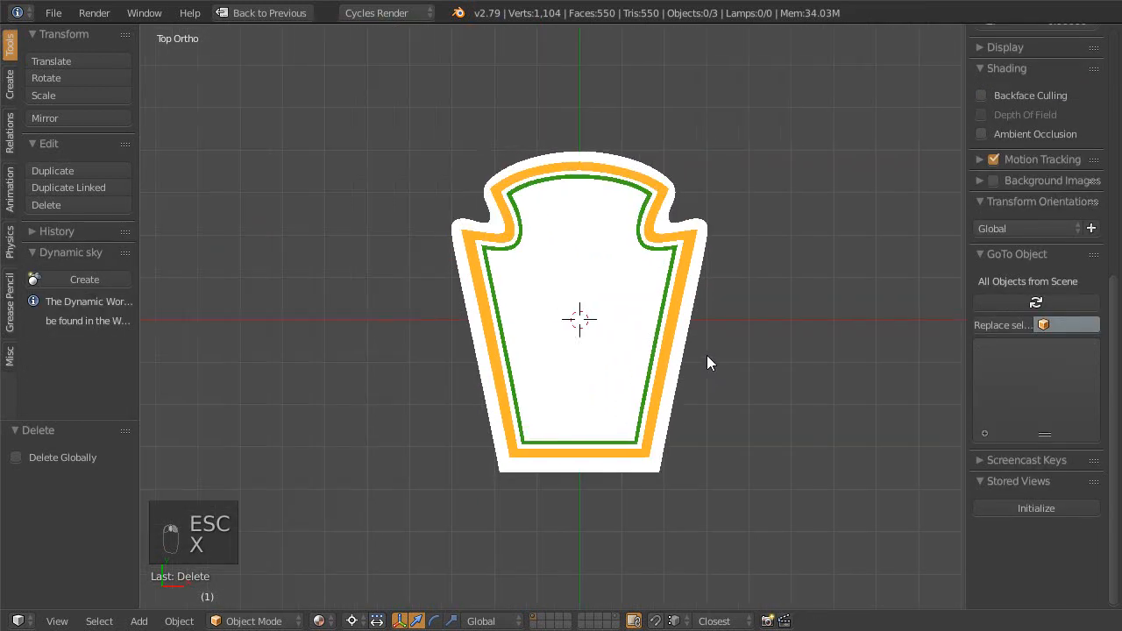
scroll(657, 330, up, 1)
shift+middle_drag(658, 328, 645, 329)
key(ctrl+s)
click(645, 332)
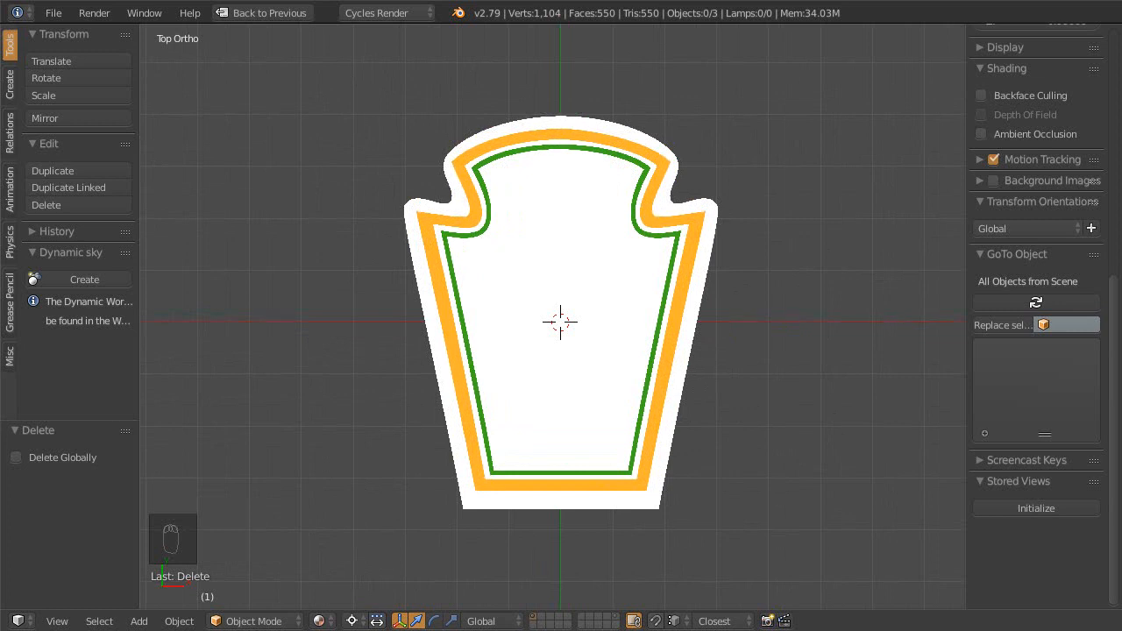
- Raise the GreenRibbon object by 1 unit along the global Z axis, above the yellow ribbon
middle_drag(557, 391, 552, 255)
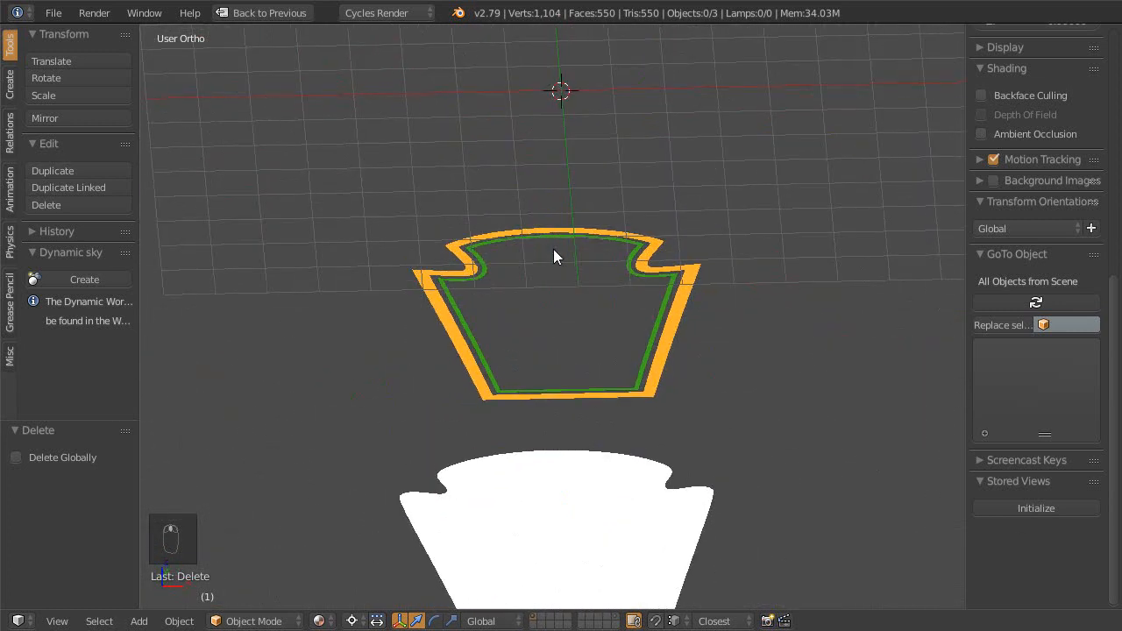
right_click(481, 279)
key(Escape)
middle_drag(490, 294, 565, 305)
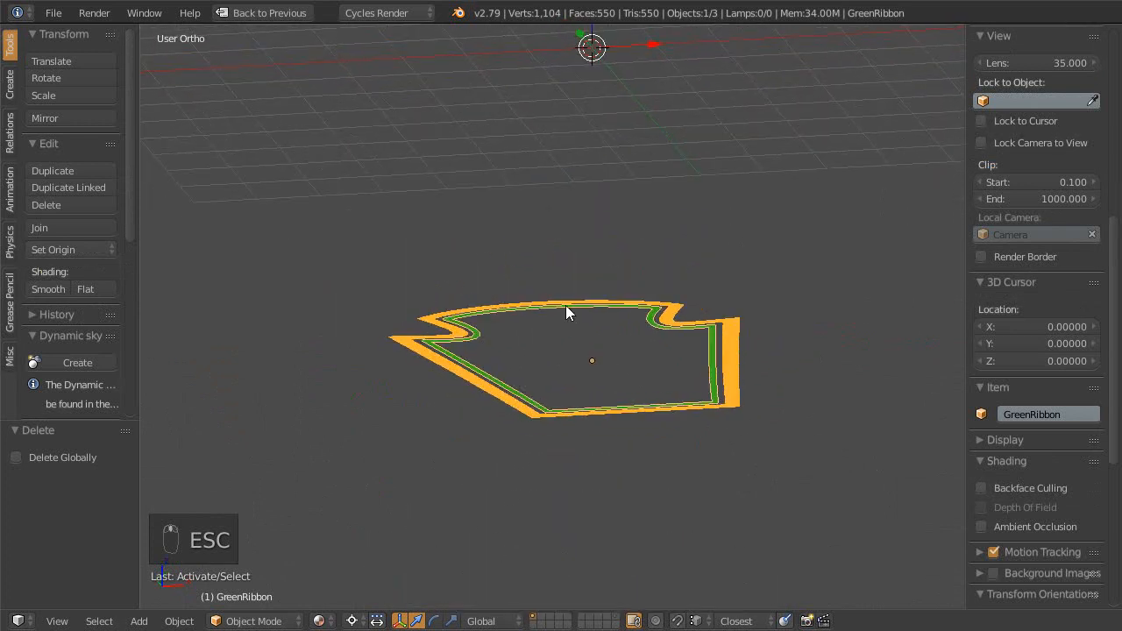
key(g)
key(z)
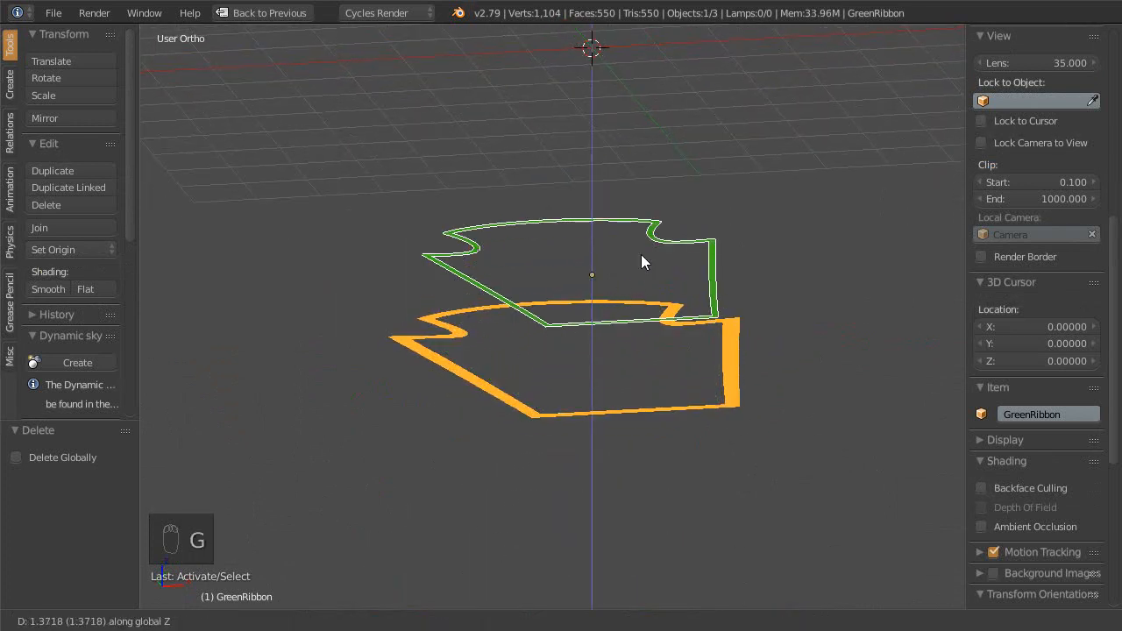
key(1)
key(Return)
middle_drag(615, 270, 588, 239)
- Examine the layered label through the camera and compare its borders with the ketchup bottle reference image
key(KP_7)
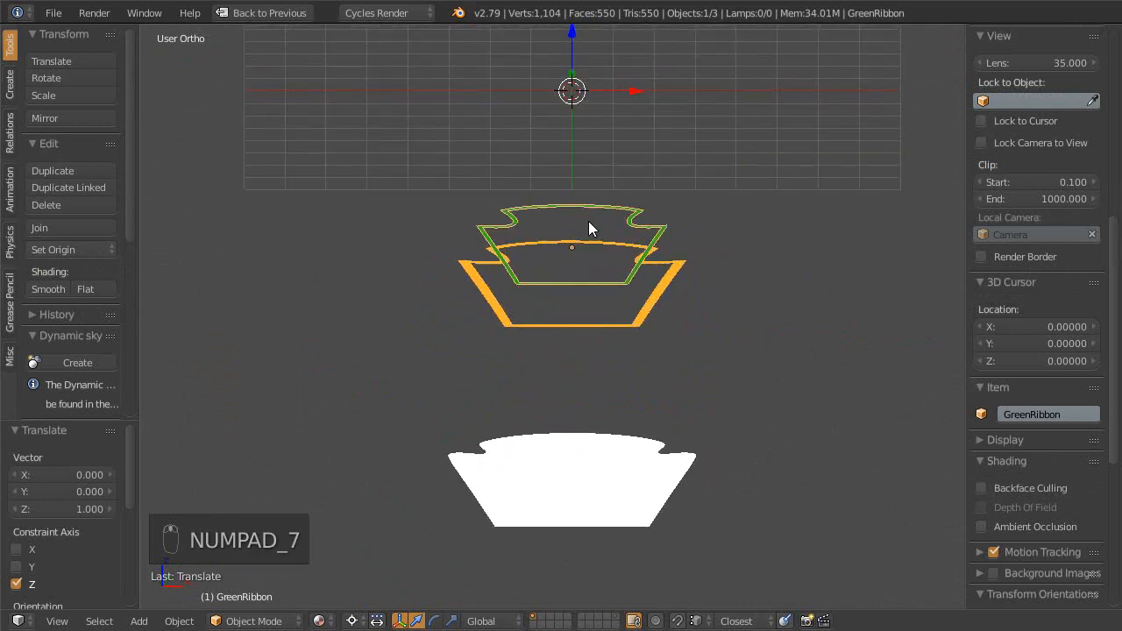
key(KP_0)
scroll(593, 378, up, 2)
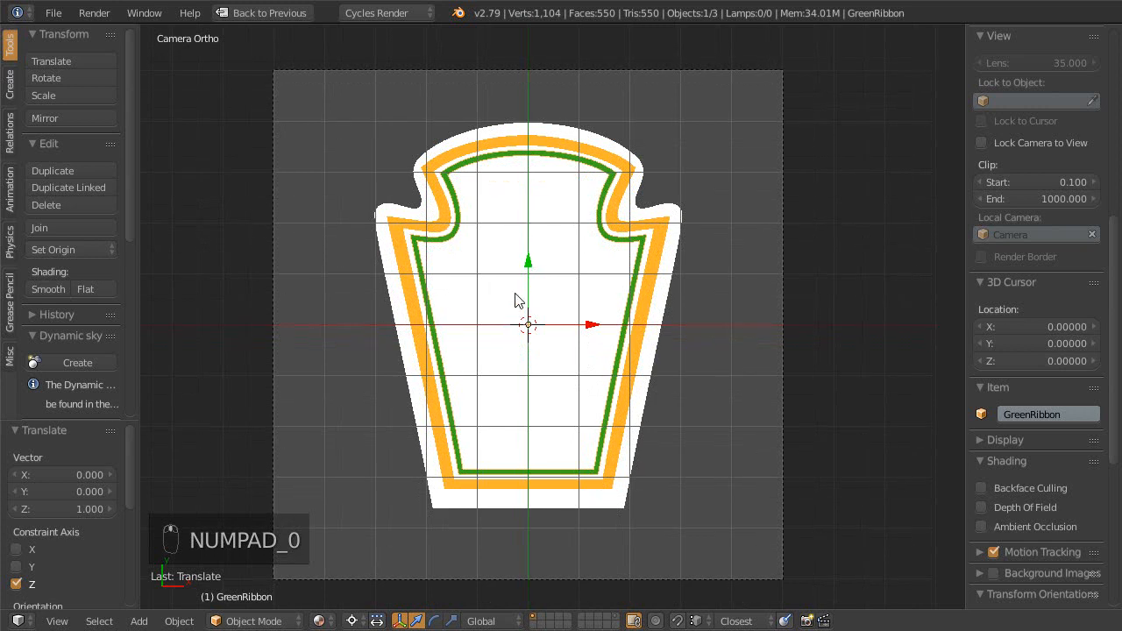
shift+middle_drag(564, 325, 563, 322)
scroll(605, 319, up, 2)
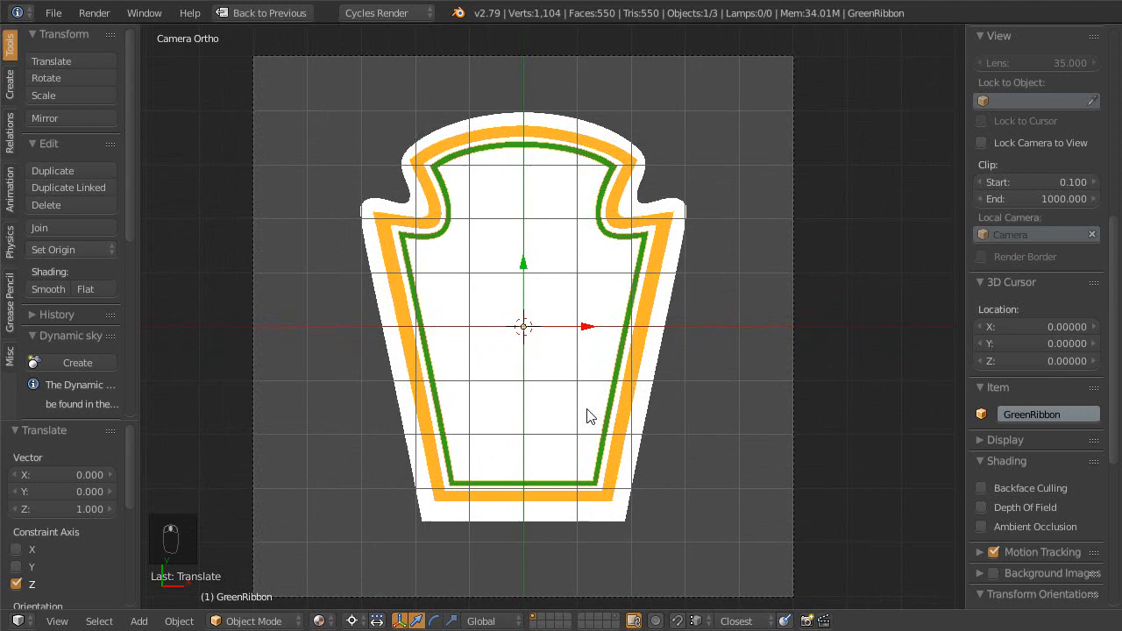
scroll(551, 313, down, 2)
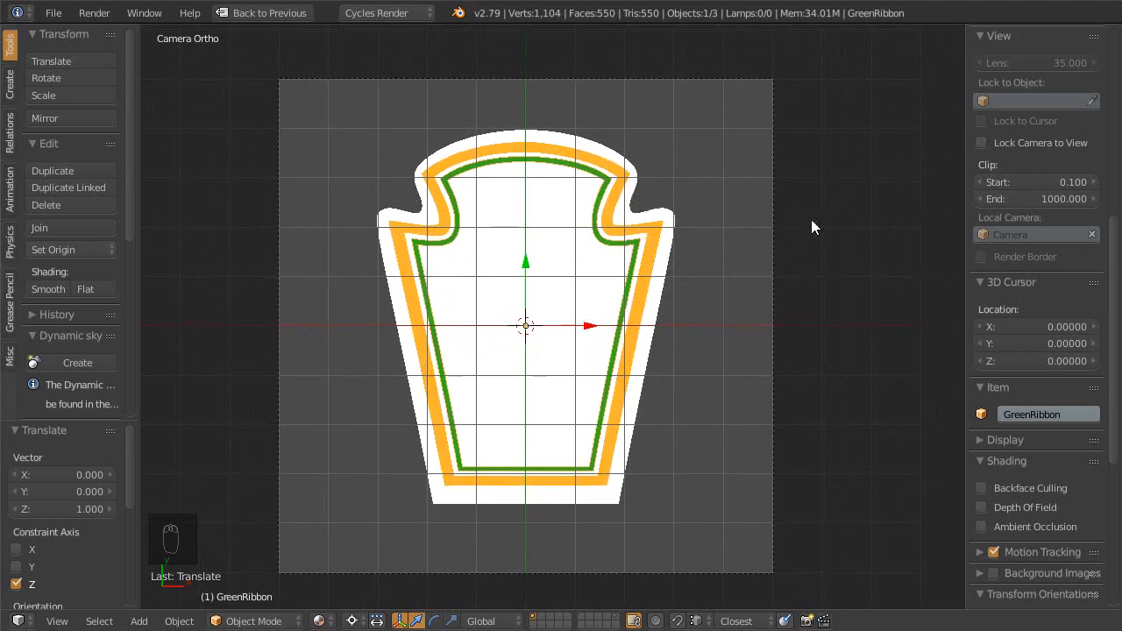
scroll(616, 376, up, 2)
key(shift+space)
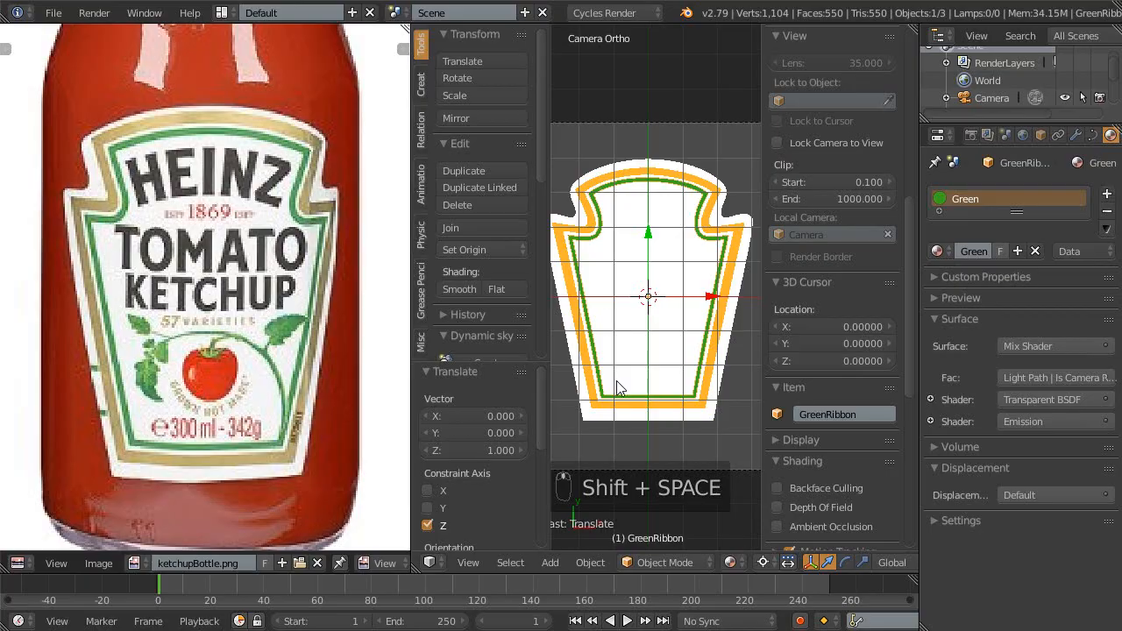
scroll(661, 363, up, 2)
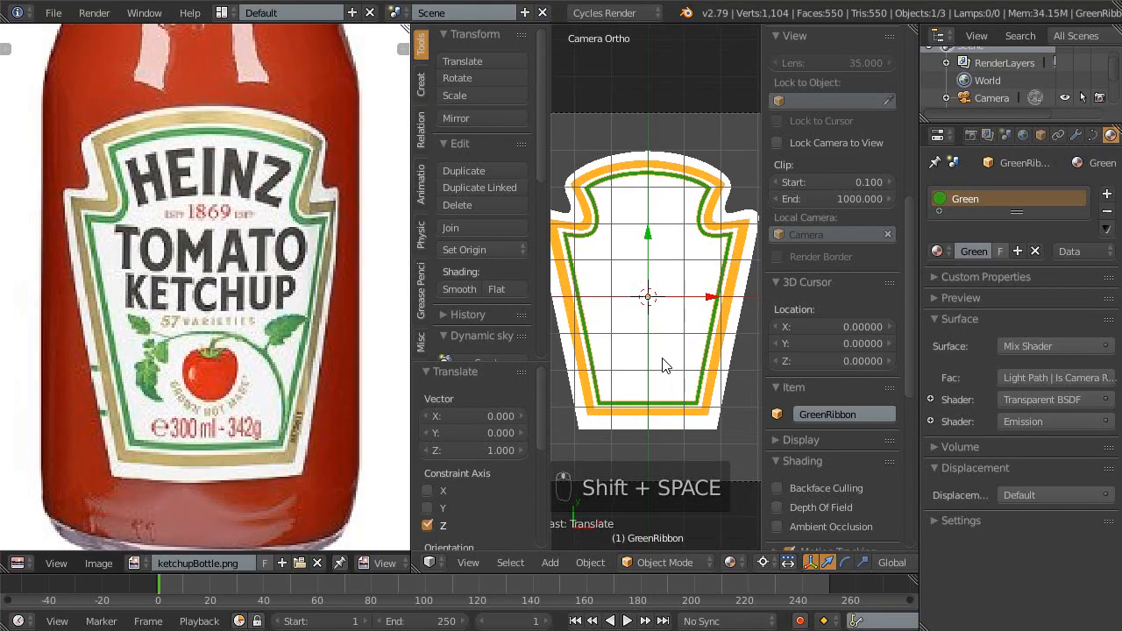
shift+middle_drag(661, 363, 638, 362)
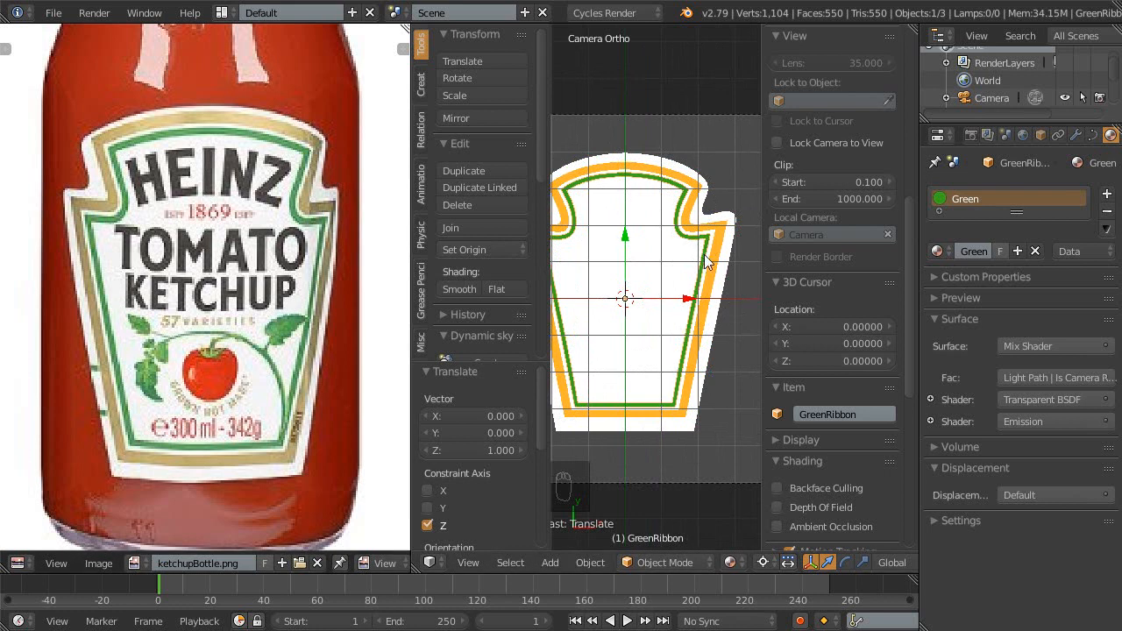
key(shift+space)
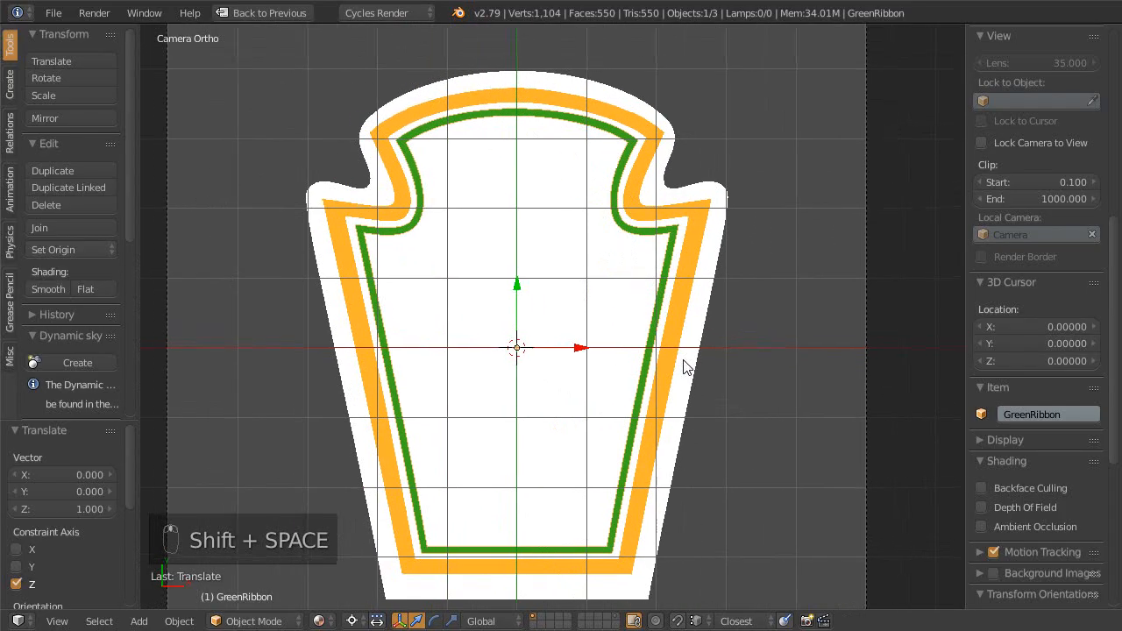
key(KP_0)
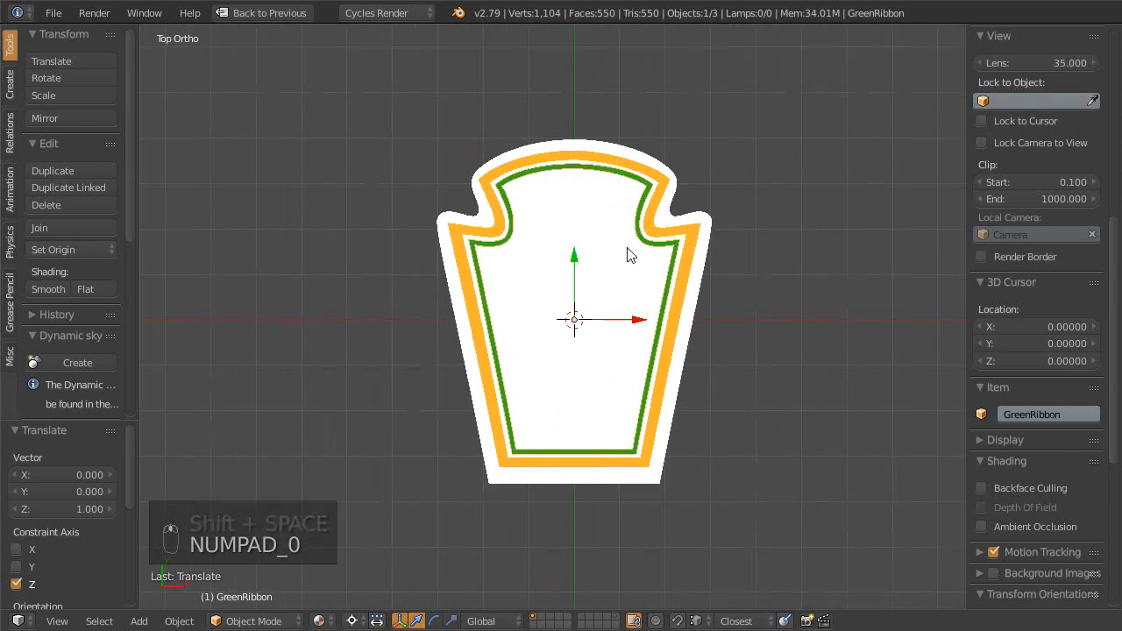
- Snap the 3D cursor to the origin of the selected GreenRibbon object
middle_drag(620, 287, 643, 232)
right_click(653, 228)
key(Escape)
key(Escape)
key(Escape)
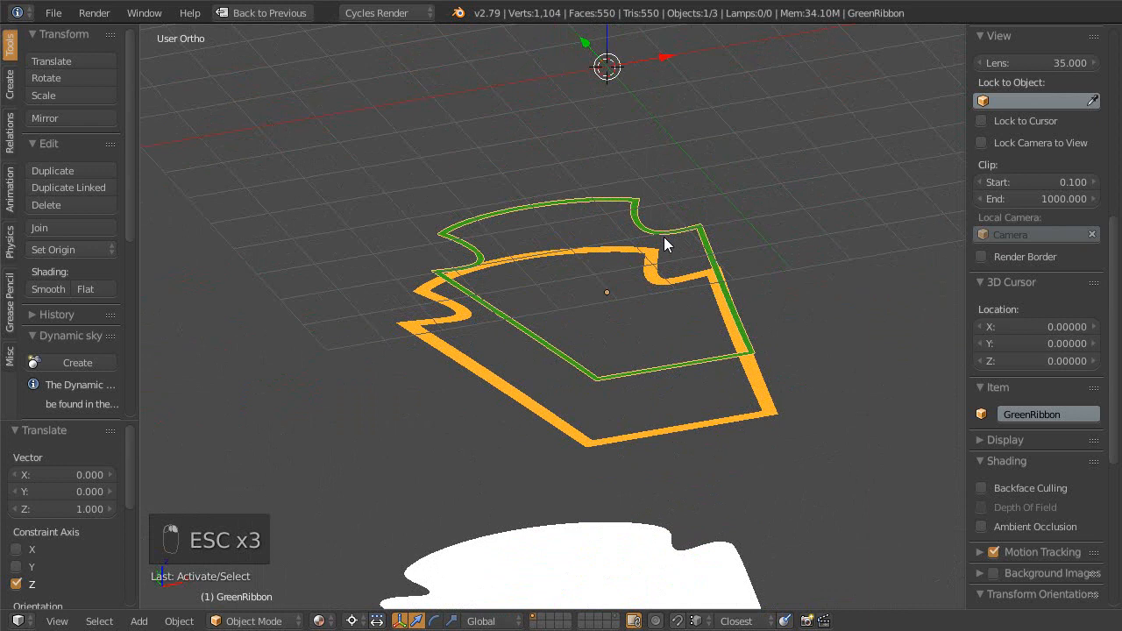
key(shift+s)
click(664, 244)
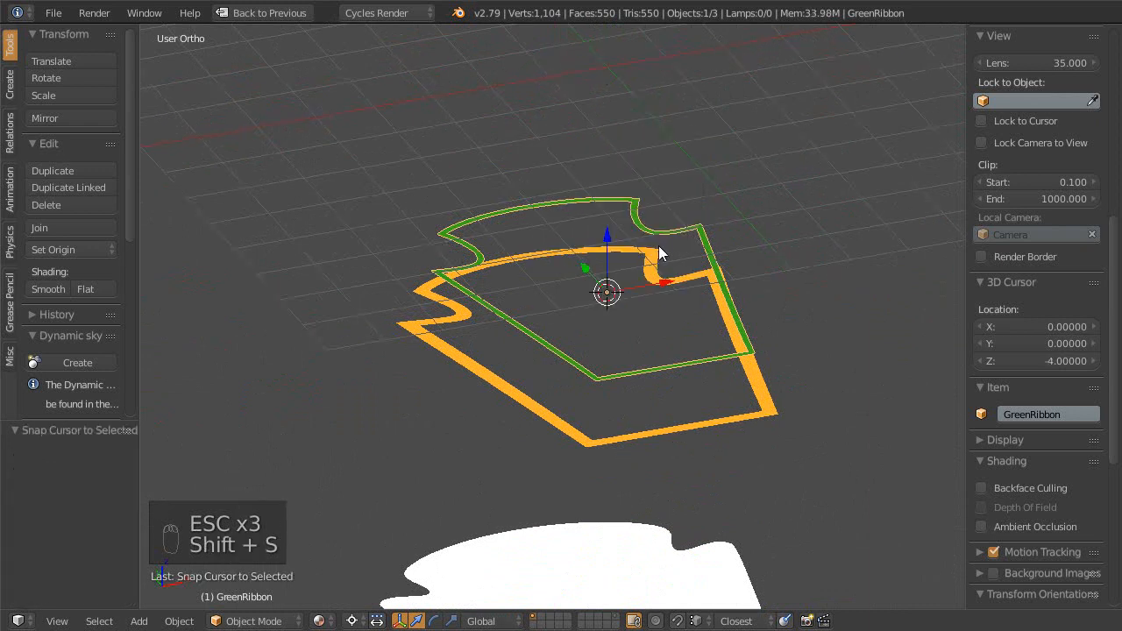
- Set the 3D cursor's Z location to -3
middle_drag(658, 245, 651, 301)
scroll(1061, 350, down, 1)
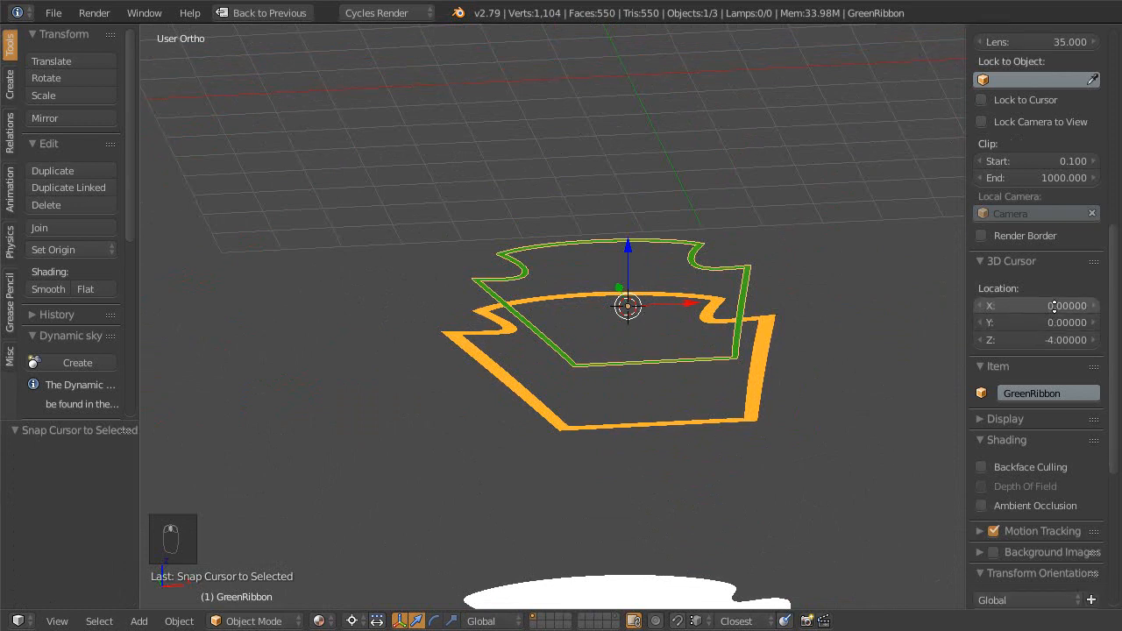
click(1054, 332)
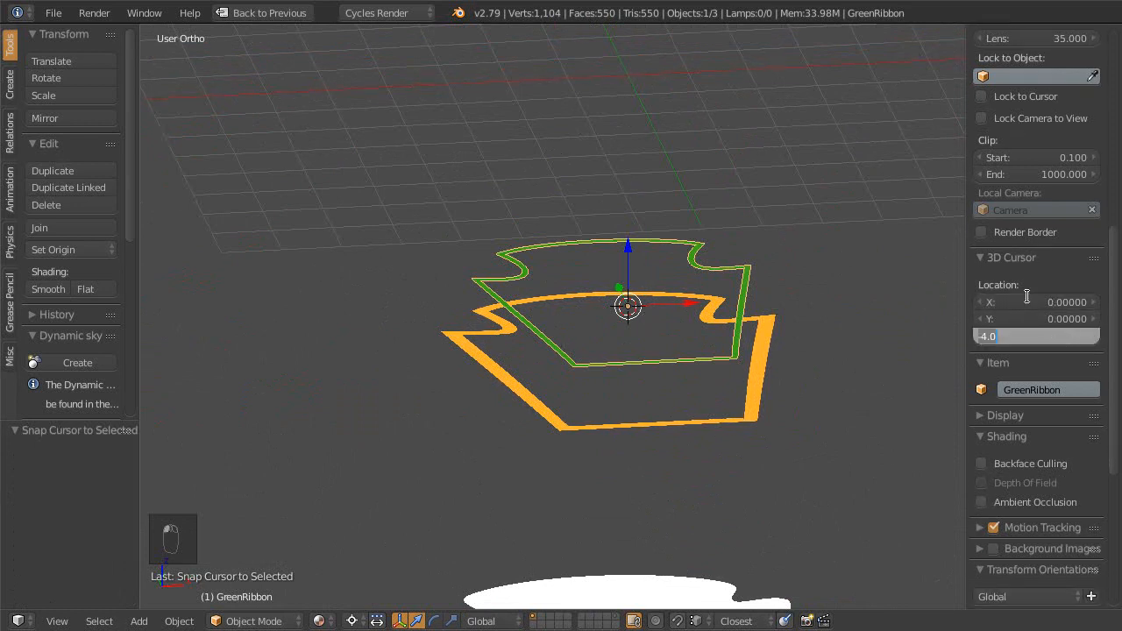
text(-3)
key(Return)
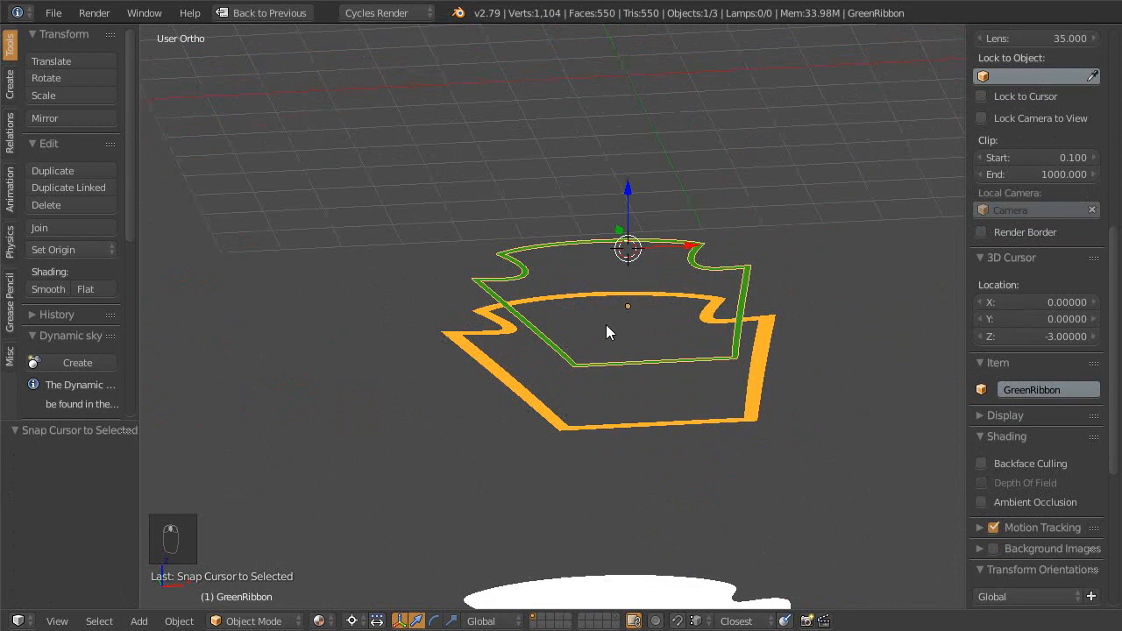
- Add a text object at the 3D cursor while viewing the label from the top
middle_drag(606, 324, 548, 356)
key(KP_7)
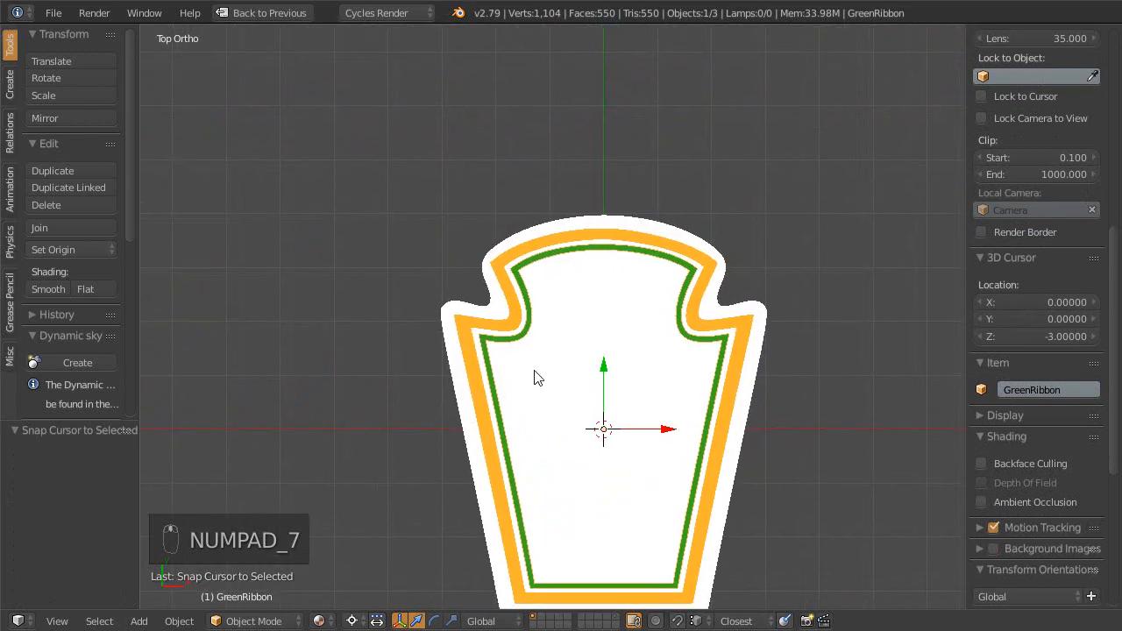
key(shift+a)
mouse_move(483, 332)
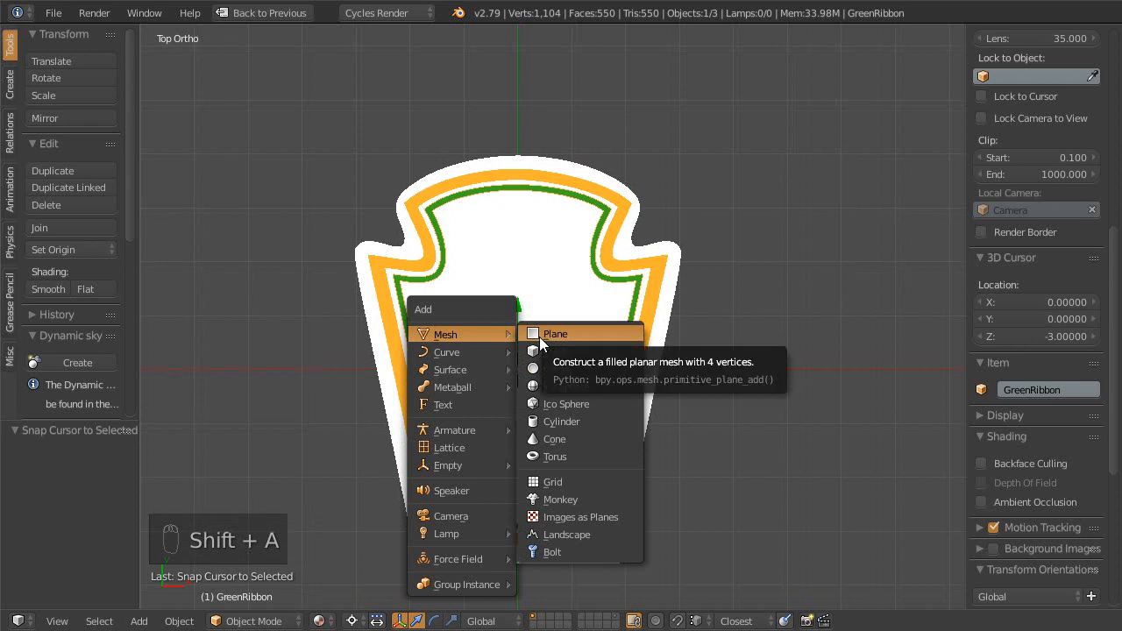
mouse_move(473, 368)
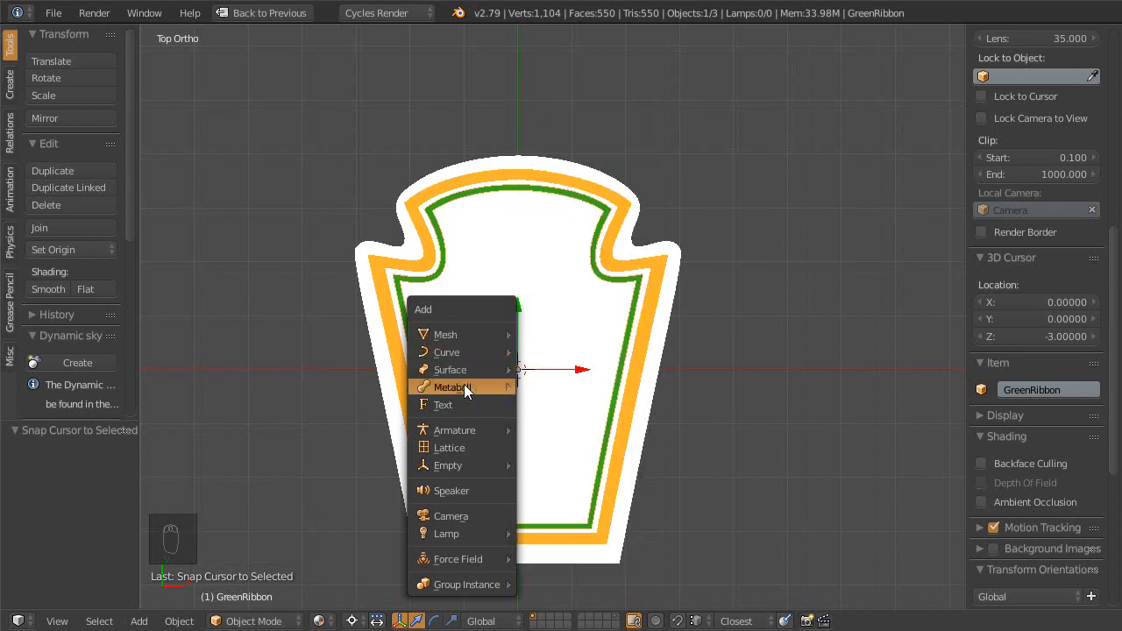
click(447, 404)
scroll(577, 377, up, 4)
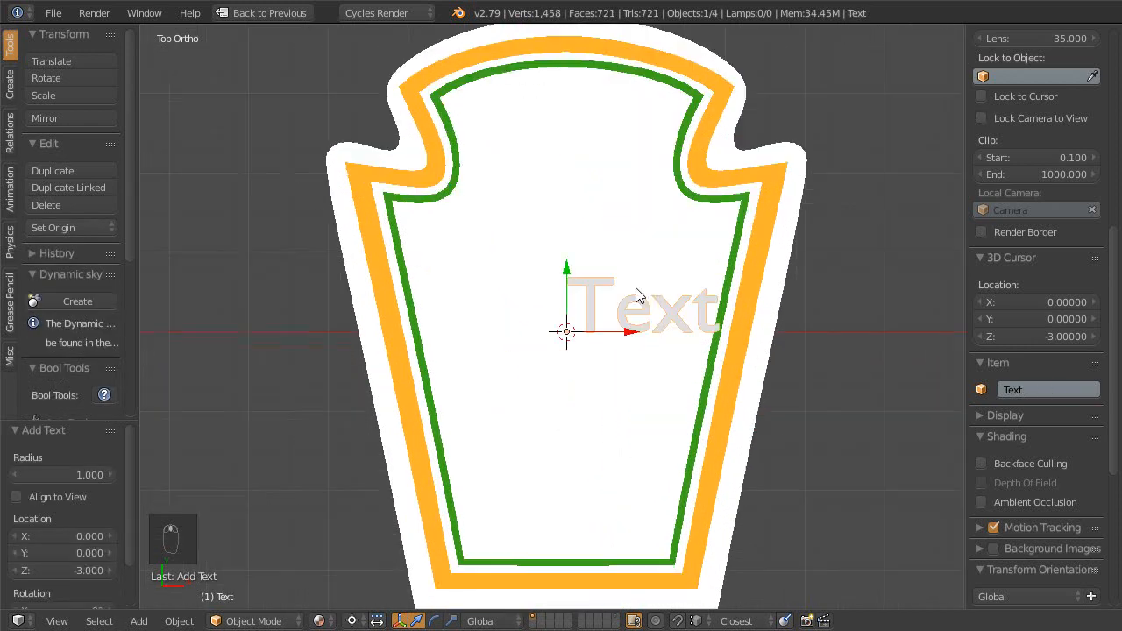
- Widen the 3D viewport beside the reference image and set the text's horizontal and vertical alignment to Center
key(shift+space)
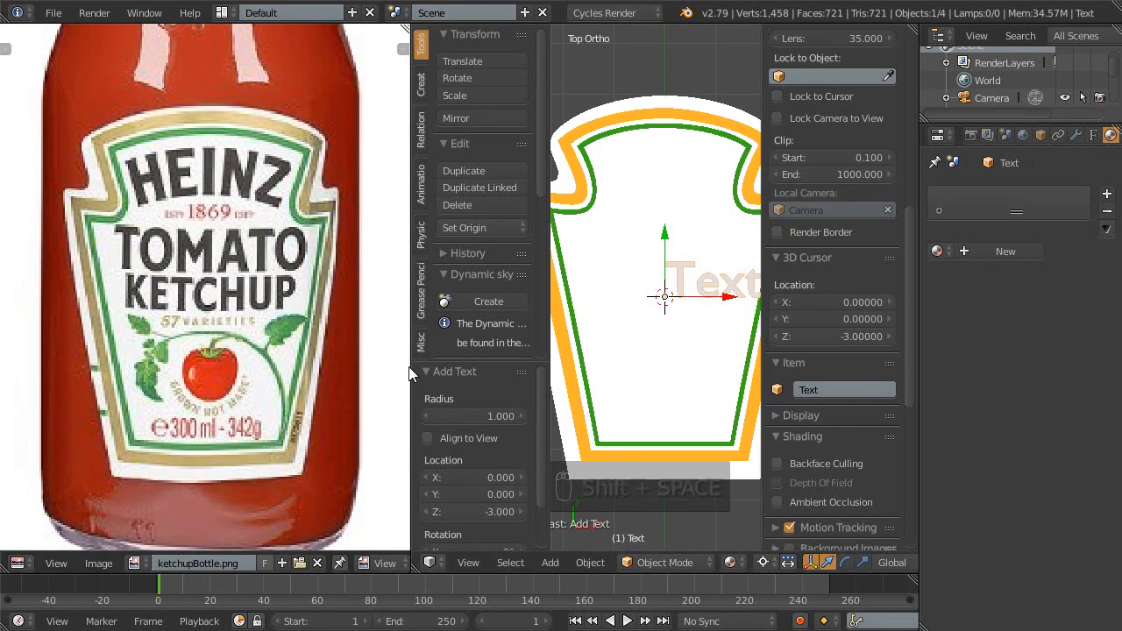
drag(410, 369, 82, 429)
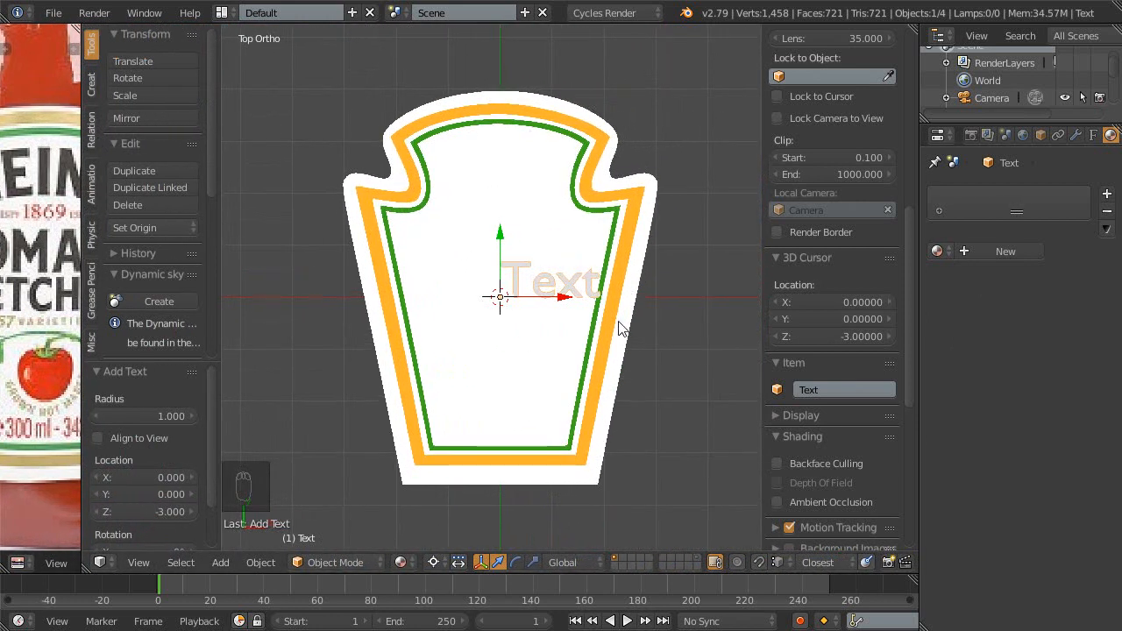
click(1094, 136)
scroll(1003, 381, down, 10)
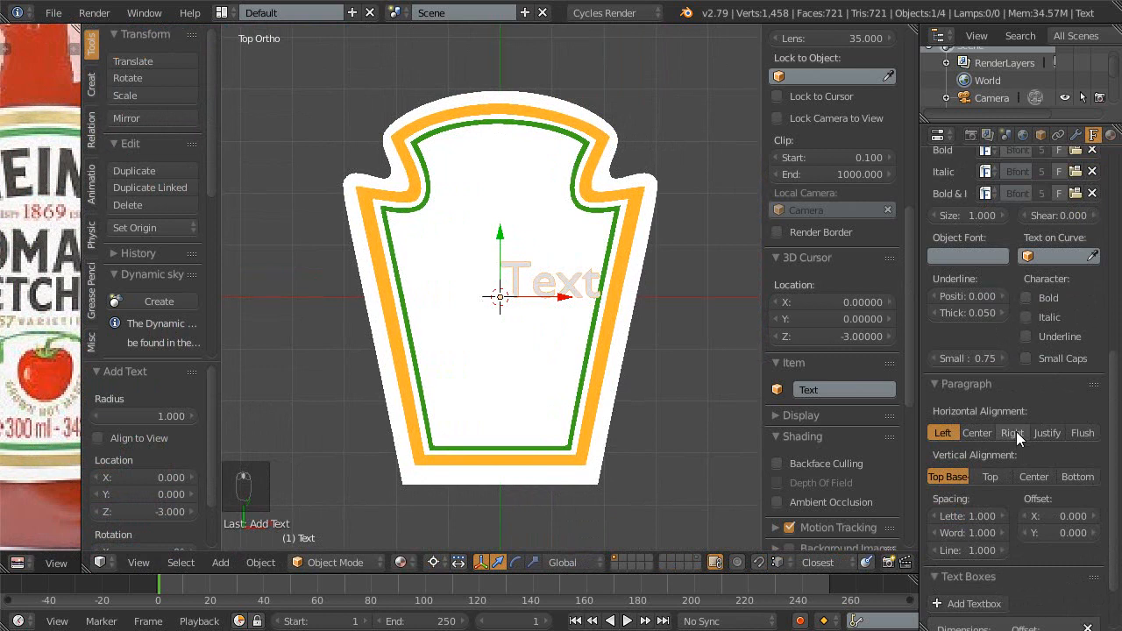
click(976, 433)
click(1032, 475)
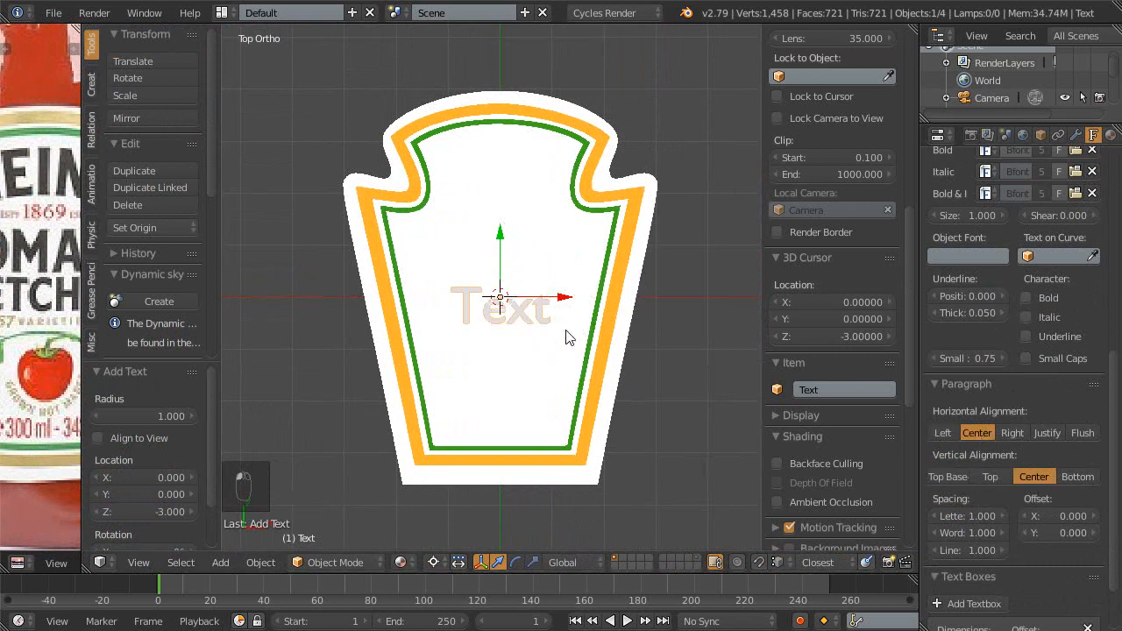
scroll(568, 316, up, 2)
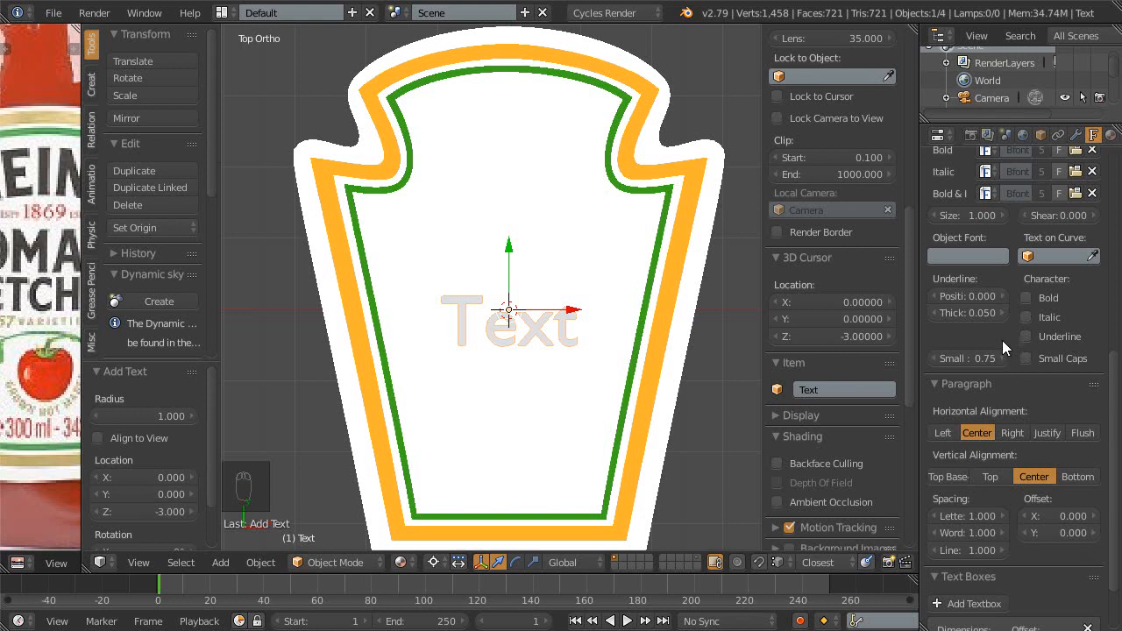
- Add a Bezier curve at the 3D cursor over the label's text
scroll(1001, 340, up, 2)
scroll(535, 350, up, 1)
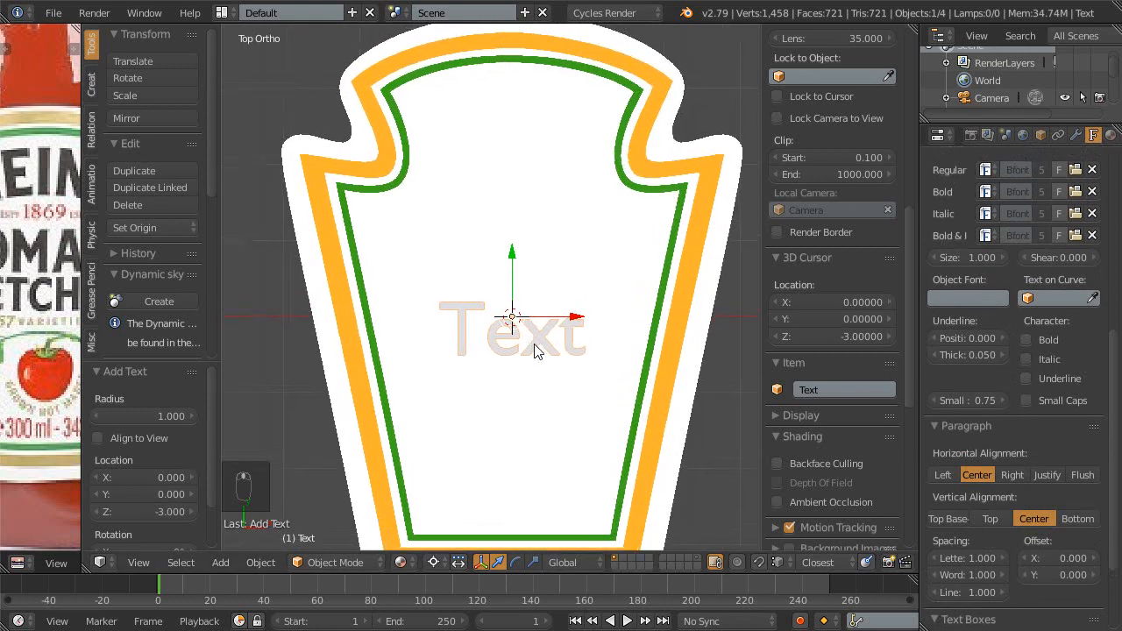
scroll(552, 368, up, 1)
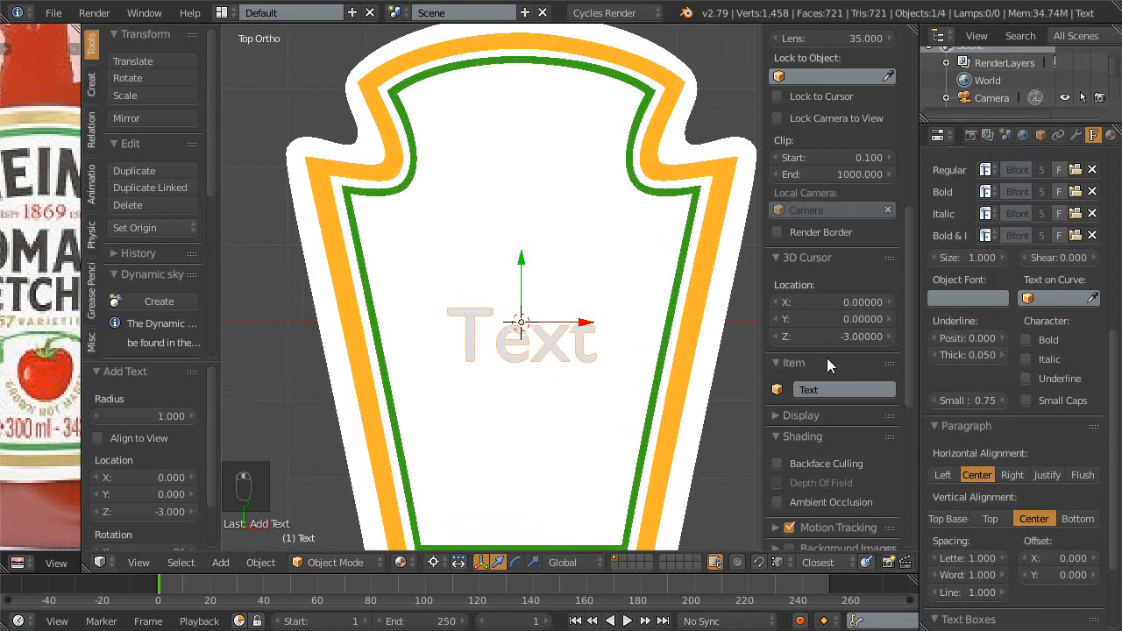
scroll(827, 358, down, 1)
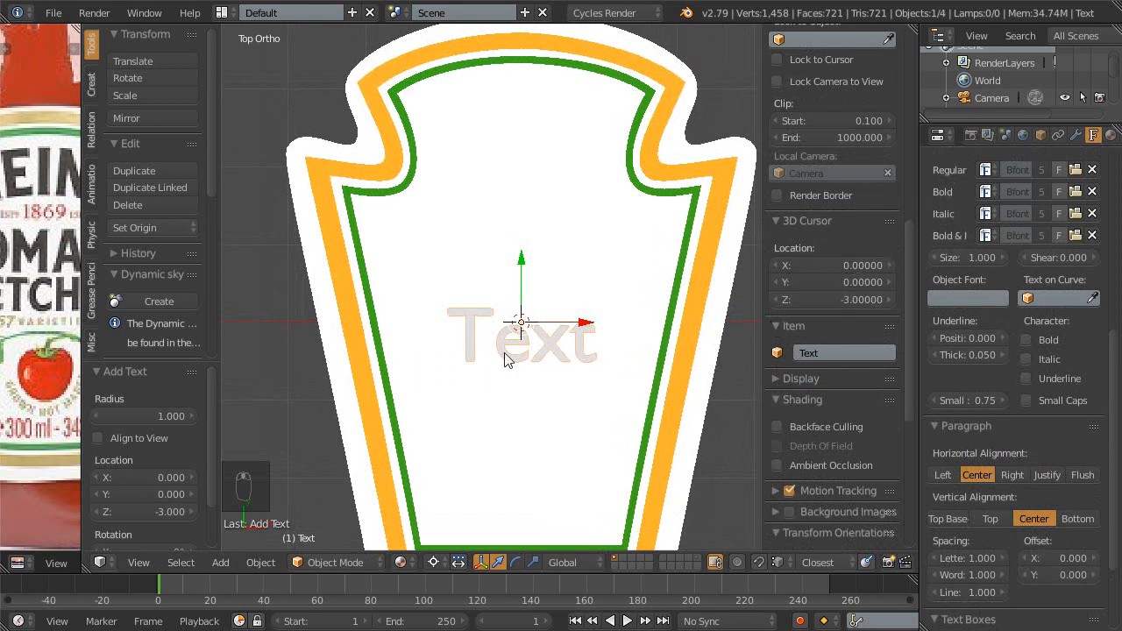
scroll(542, 358, up, 1)
shift+middle_drag(541, 351, 539, 346)
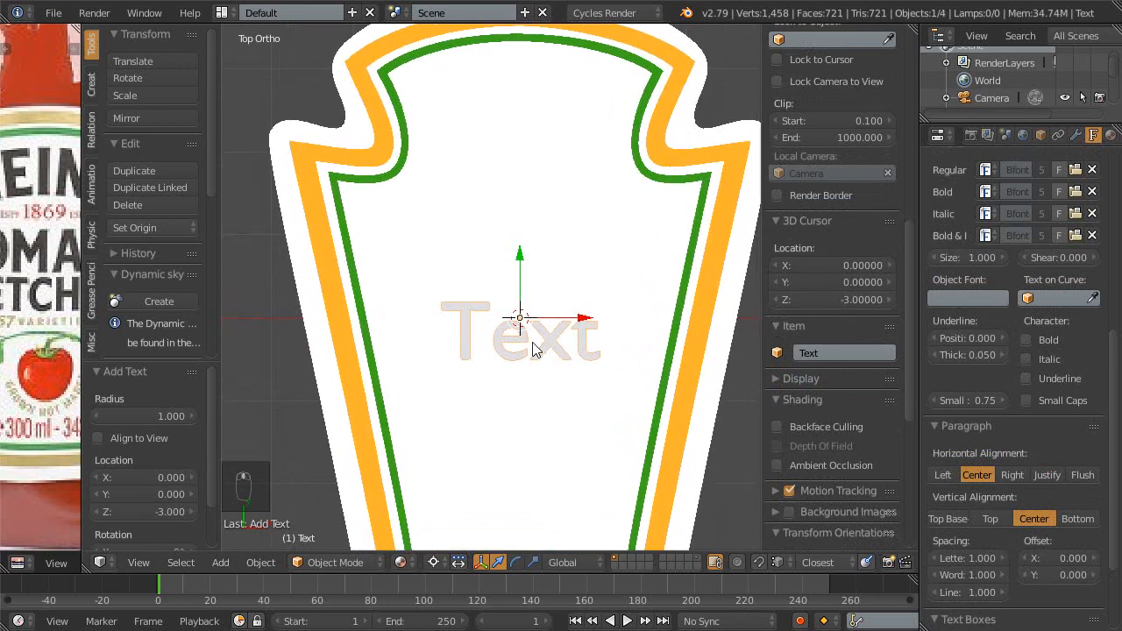
key(shift+a)
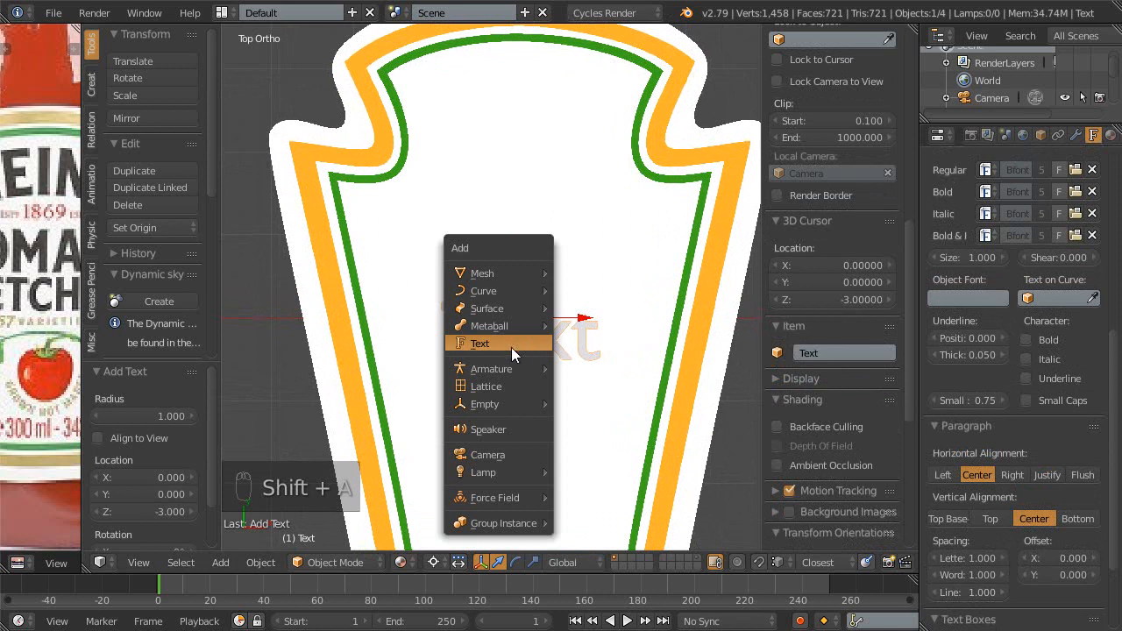
mouse_move(500, 290)
click(622, 294)
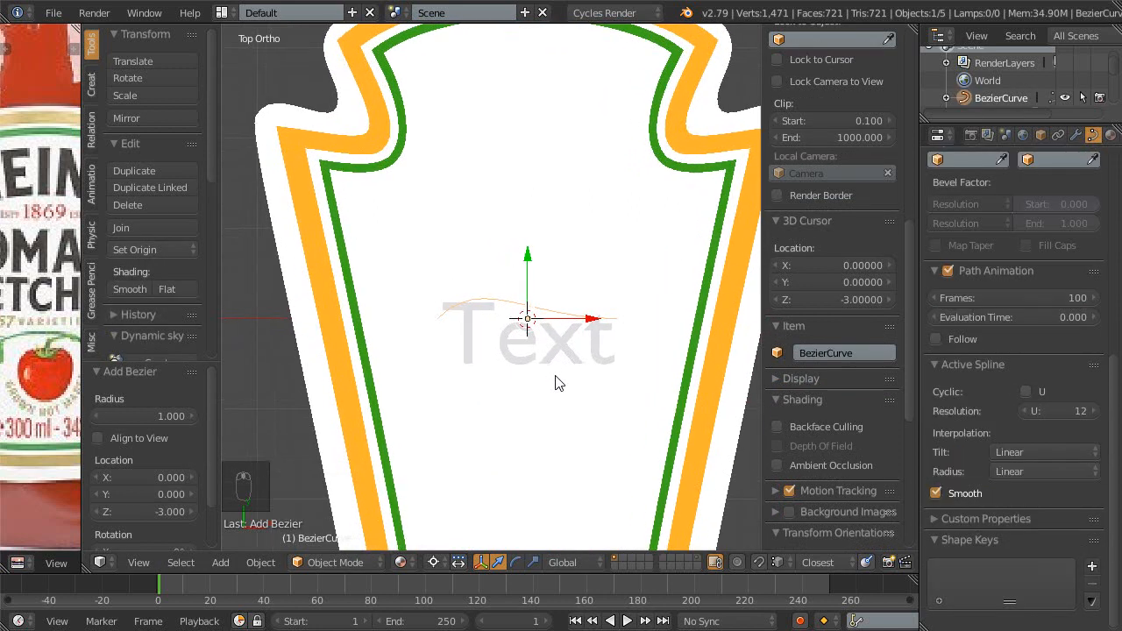
- Tilt the handles at the Bezier curve's right end so the curve forms an arch over the text
key(Tab)
scroll(558, 383, up, 3)
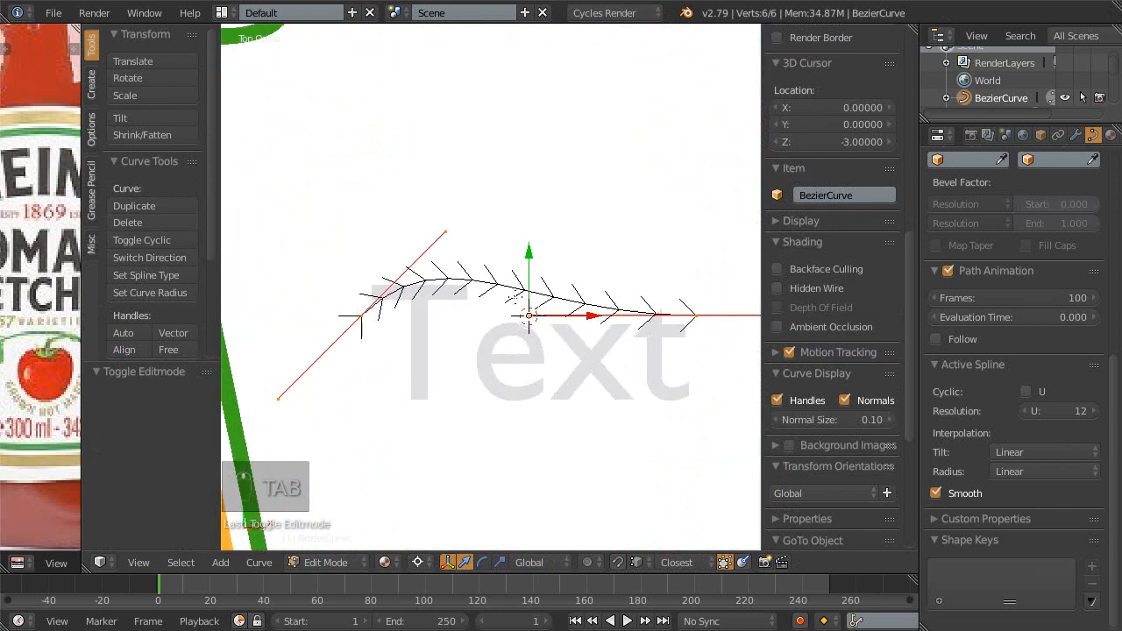
ctrl+middle_drag(515, 297, 508, 292)
shift+middle_drag(507, 291, 489, 287)
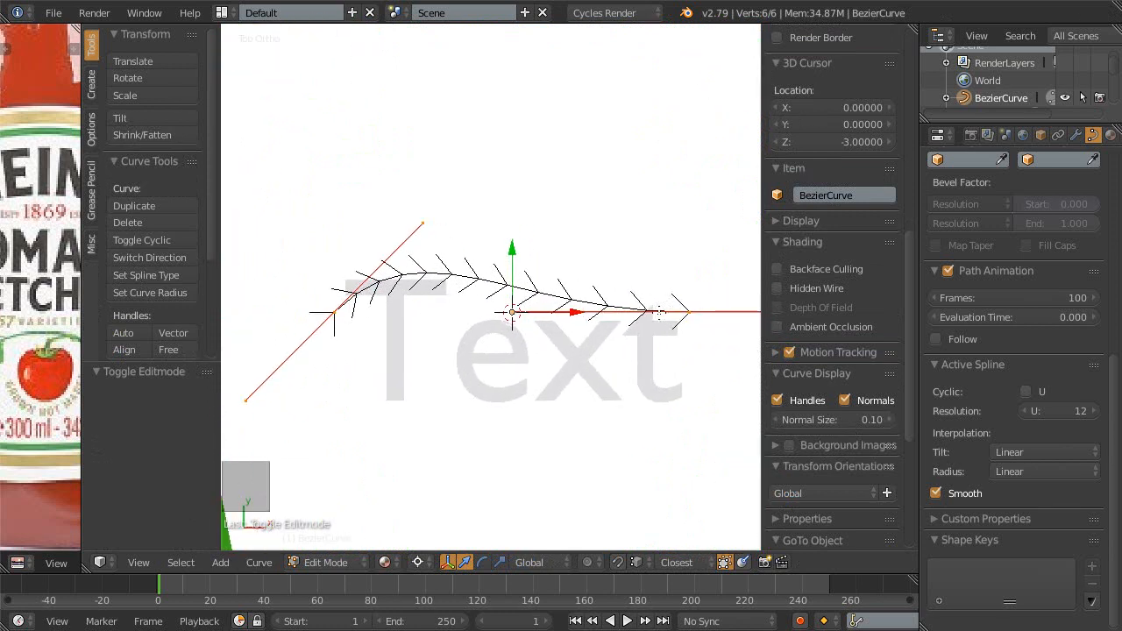
ctrl+right_click(678, 305)
shift+middle_drag(673, 333, 571, 346)
key(Escape)
shift+middle_drag(398, 335, 376, 323)
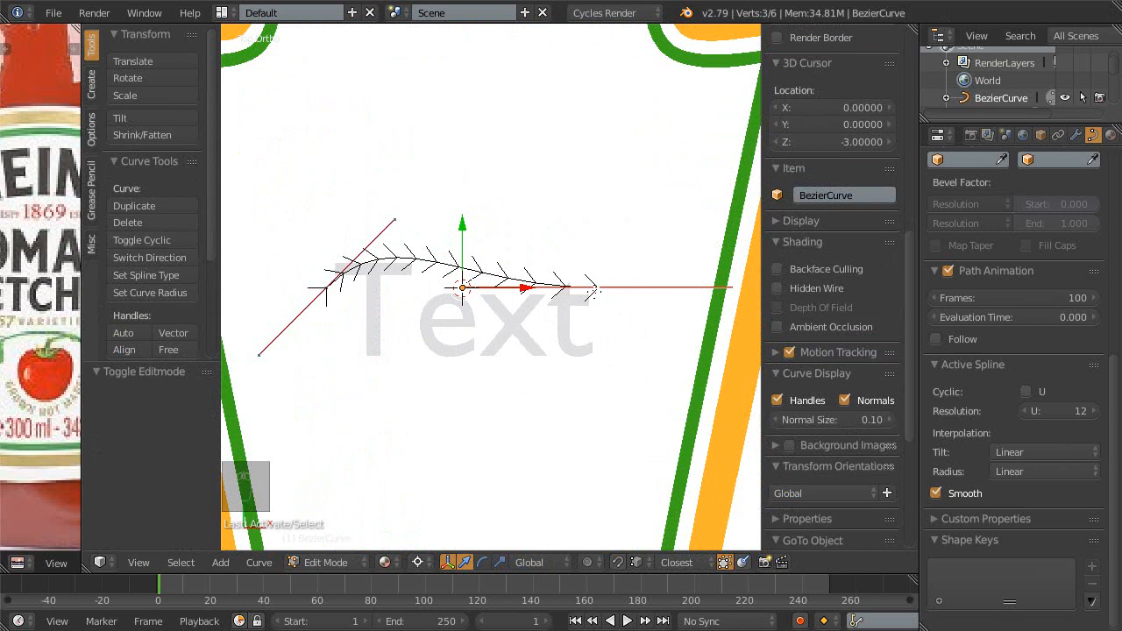
scroll(543, 283, down, 2)
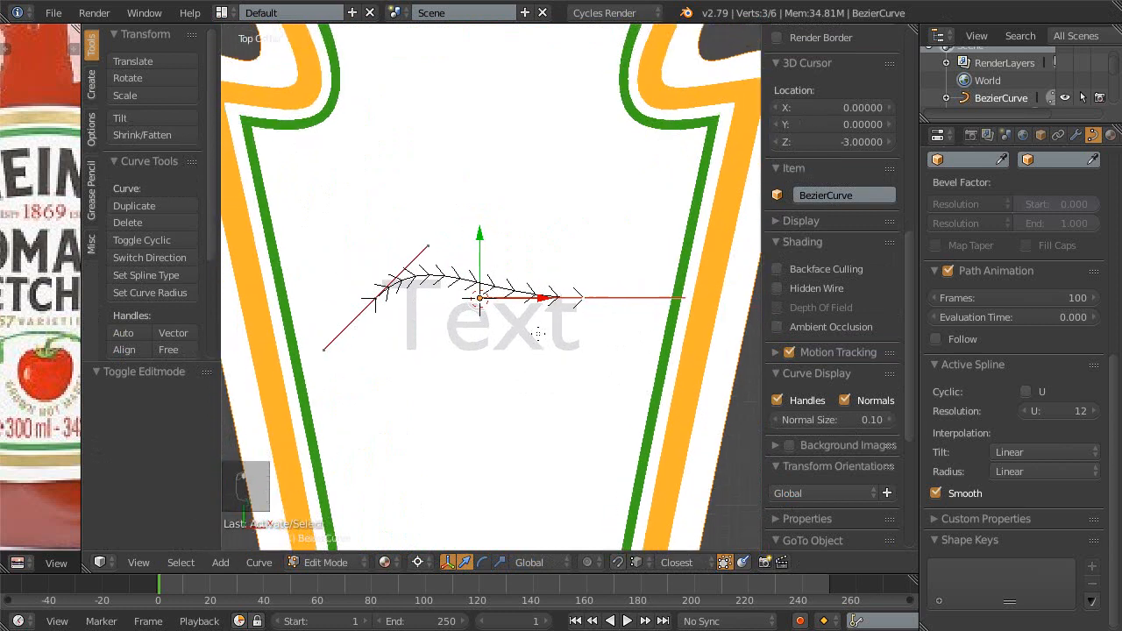
shift+middle_drag(503, 322, 514, 338)
scroll(506, 289, up, 2)
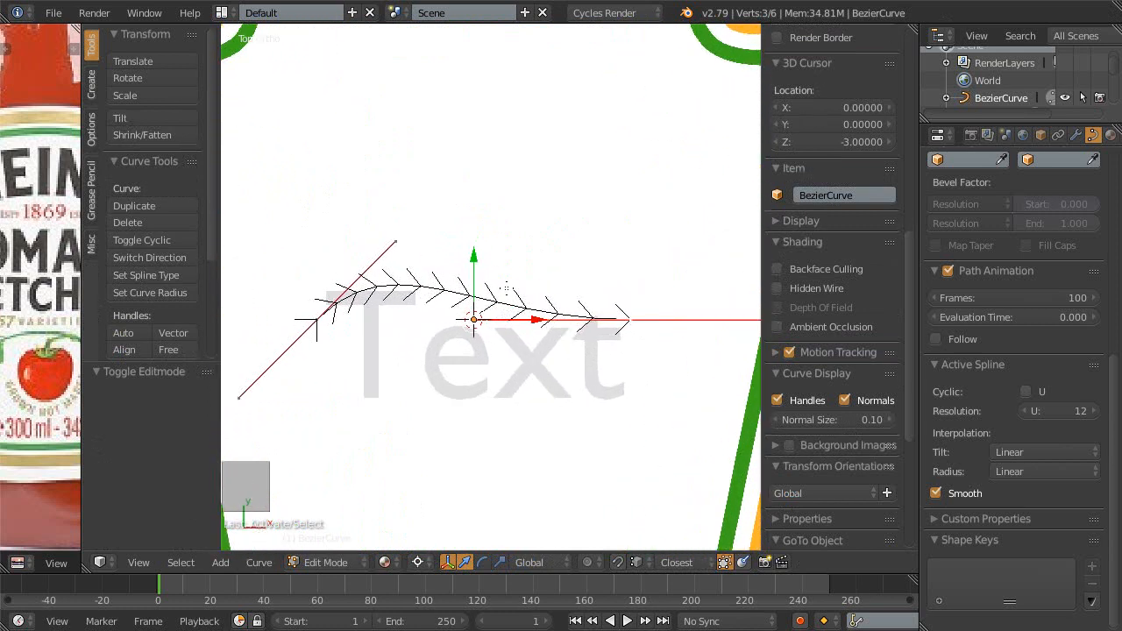
key(g)
right_click(504, 264)
right_drag(470, 315, 563, 187)
click(563, 187)
- Mirror the left handle's placement by setting the X location of the right end's upper handle to 0.5
shift+middle_drag(556, 198, 586, 227)
scroll(585, 229, up, 2)
drag(511, 312, 399, 260)
ctrl+middle_drag(533, 335, 532, 364)
shift+middle_drag(532, 364, 522, 395)
right_click(427, 292)
scroll(828, 184, up, 10)
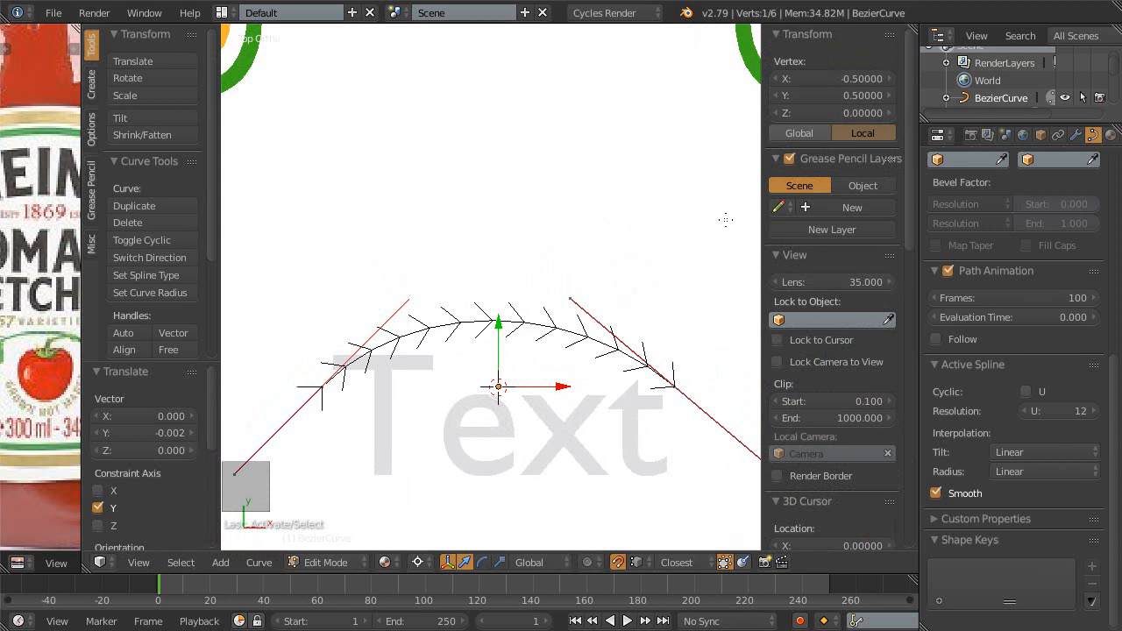
right_click(577, 290)
right_click(407, 275)
right_click(564, 282)
click(836, 78)
text(0.5)
key(Return)
scroll(536, 311, down, 2)
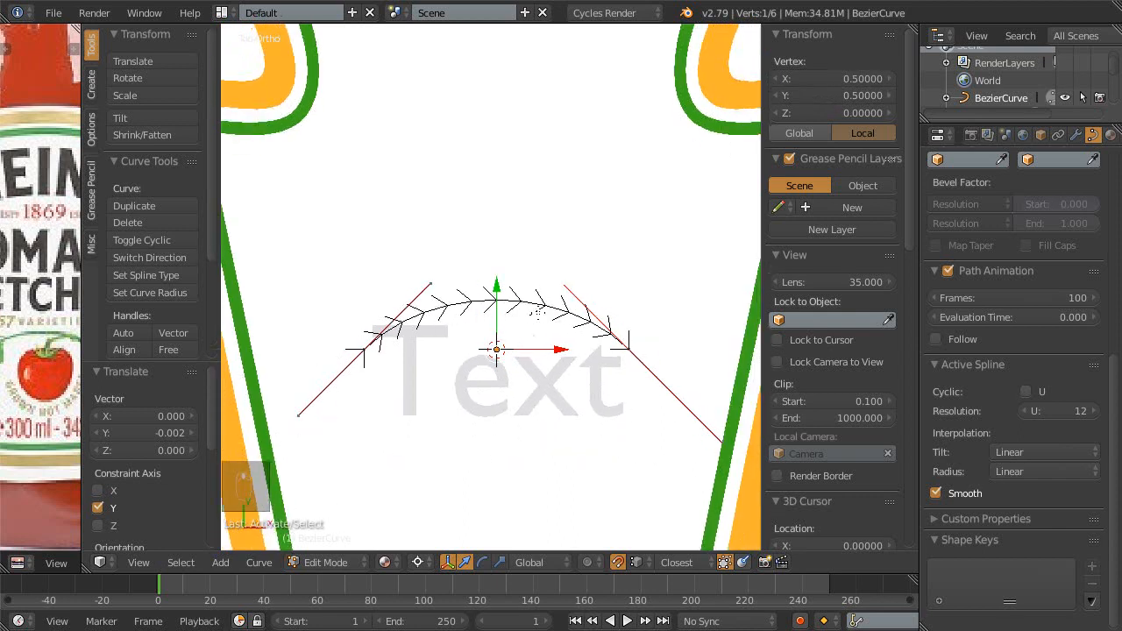
key(Tab)
scroll(508, 368, down, 3)
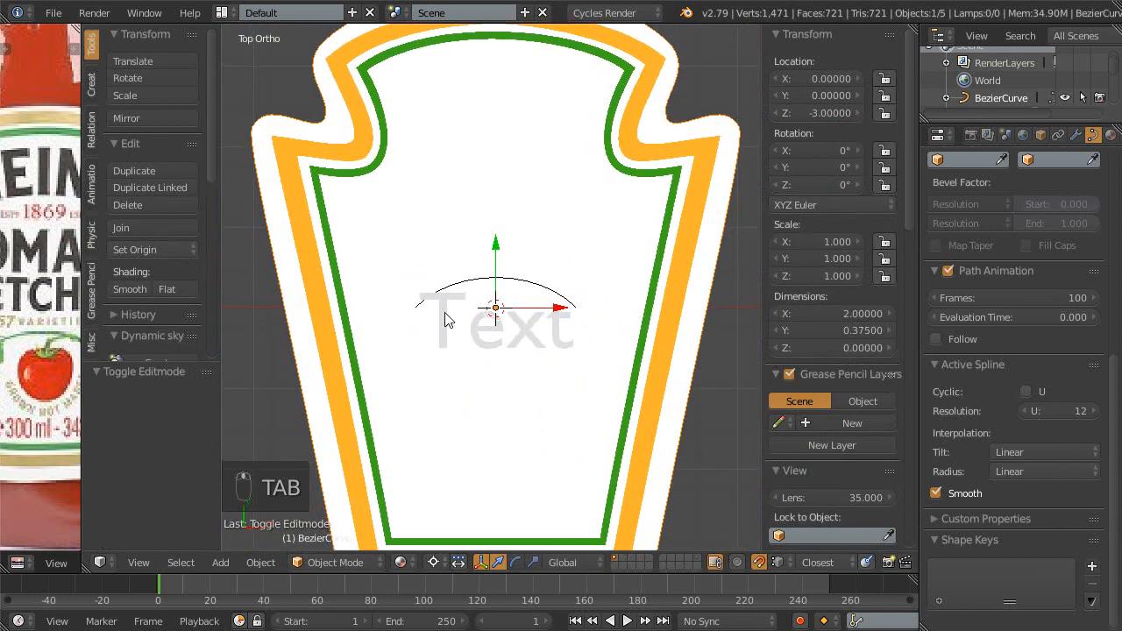
- Move all of the arch's points down about 0.386 along Y so its peak sits at the object's origin
scroll(445, 320, up, 4)
scroll(554, 344, up, 2)
key(Tab)
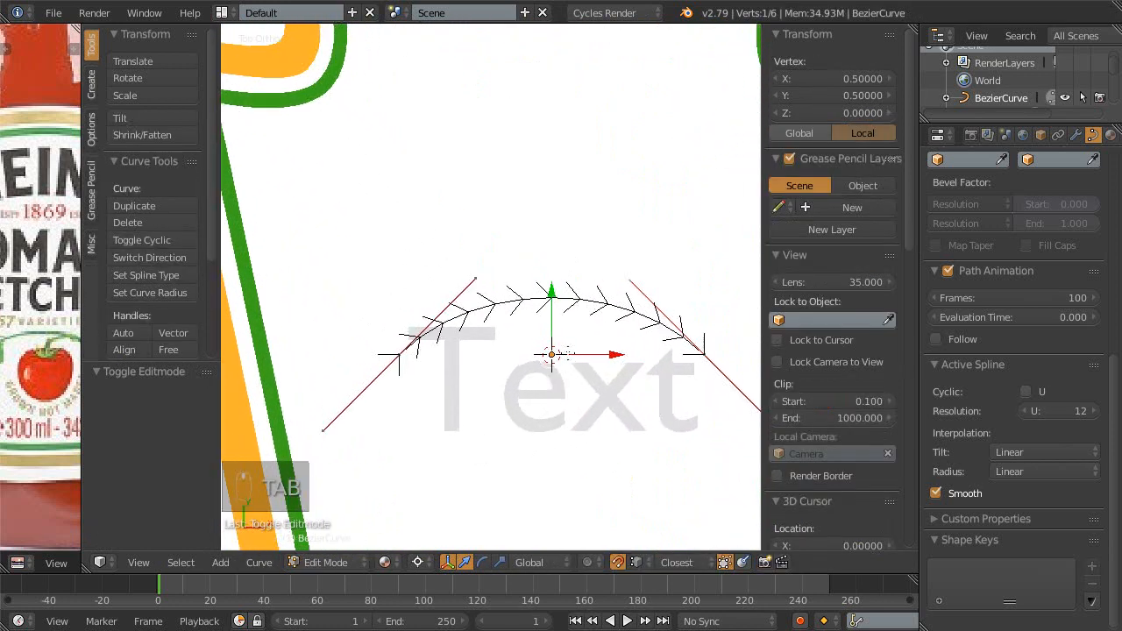
scroll(570, 337, up, 1)
key(a)
key(a)
key(a)
key(a)
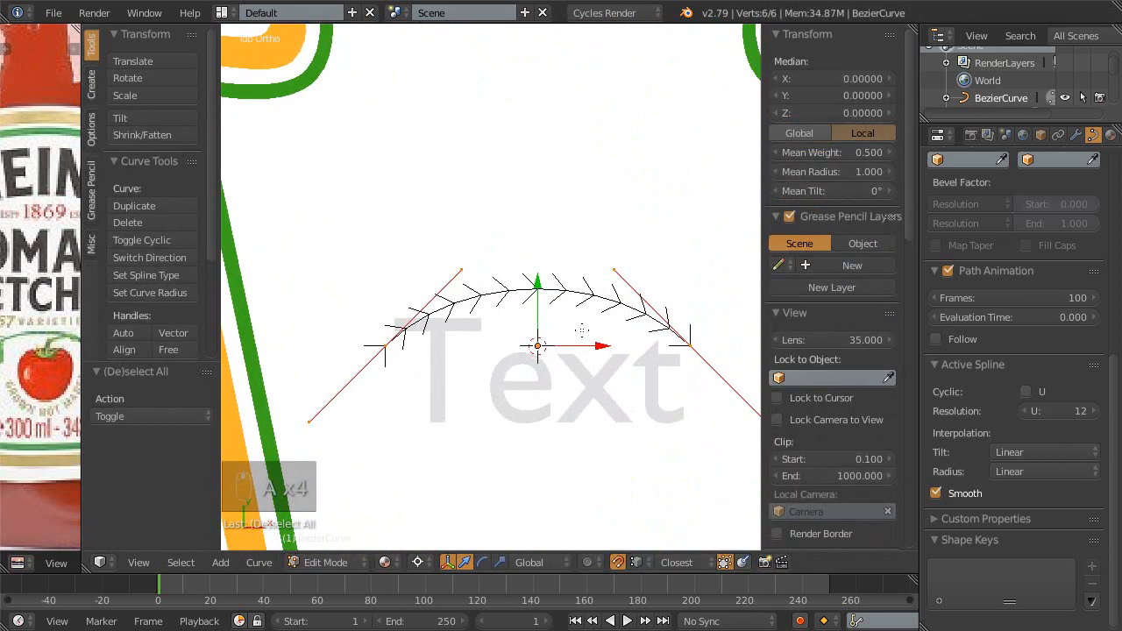
key(g)
key(y)
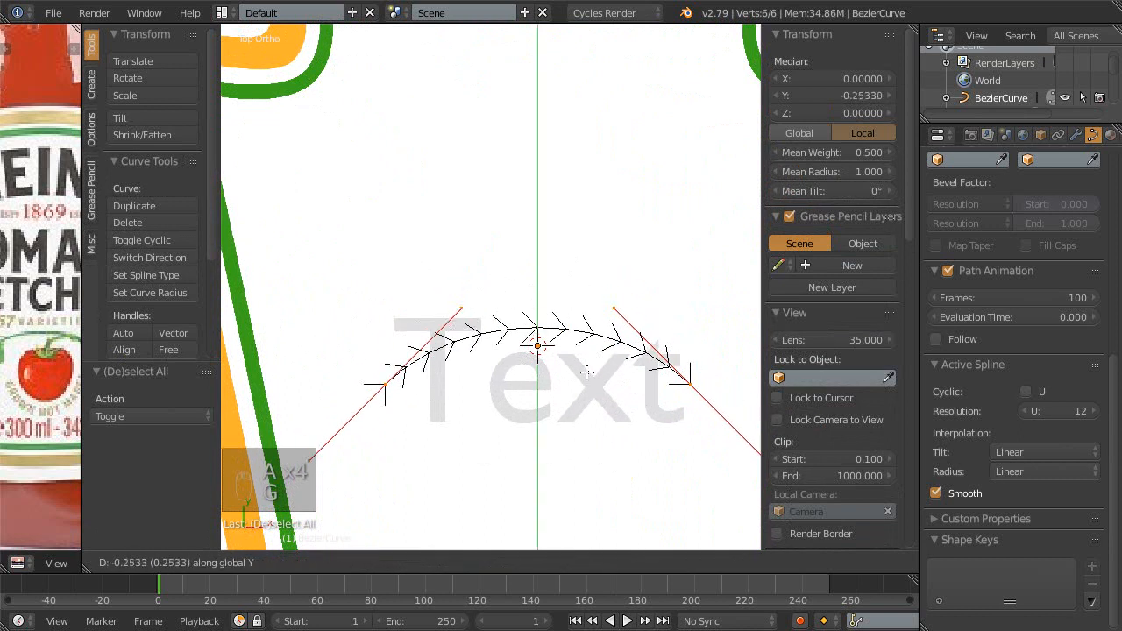
click(593, 394)
scroll(569, 393, down, 1)
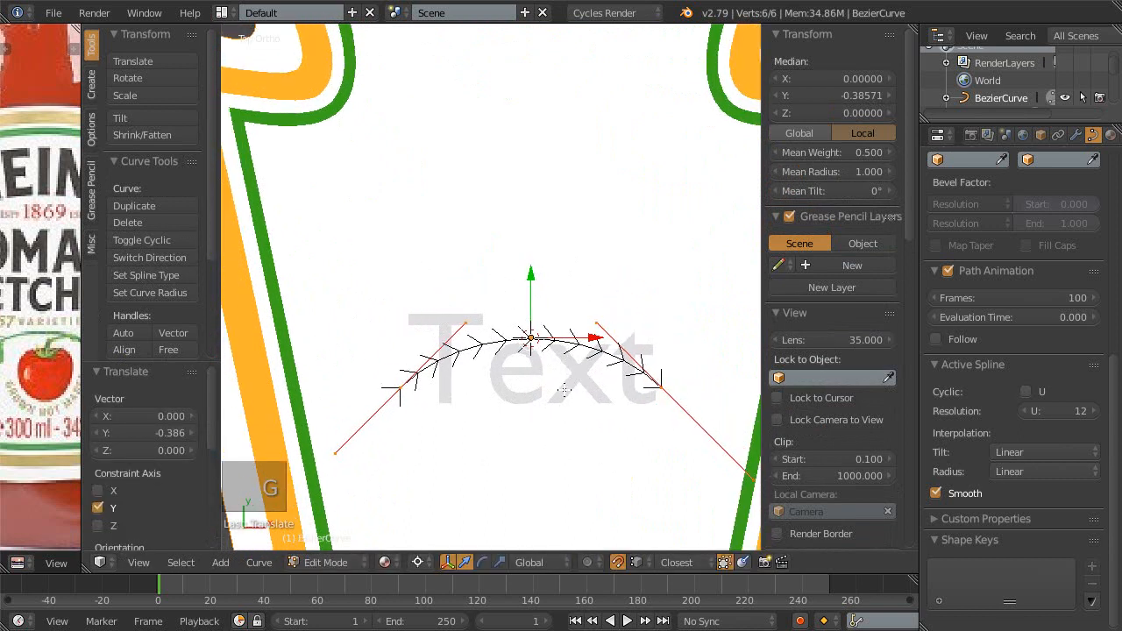
- Finish editing the curve, select the text object and open its material settings
key(Tab)
right_click(574, 386)
shift+middle_drag(576, 406, 541, 363)
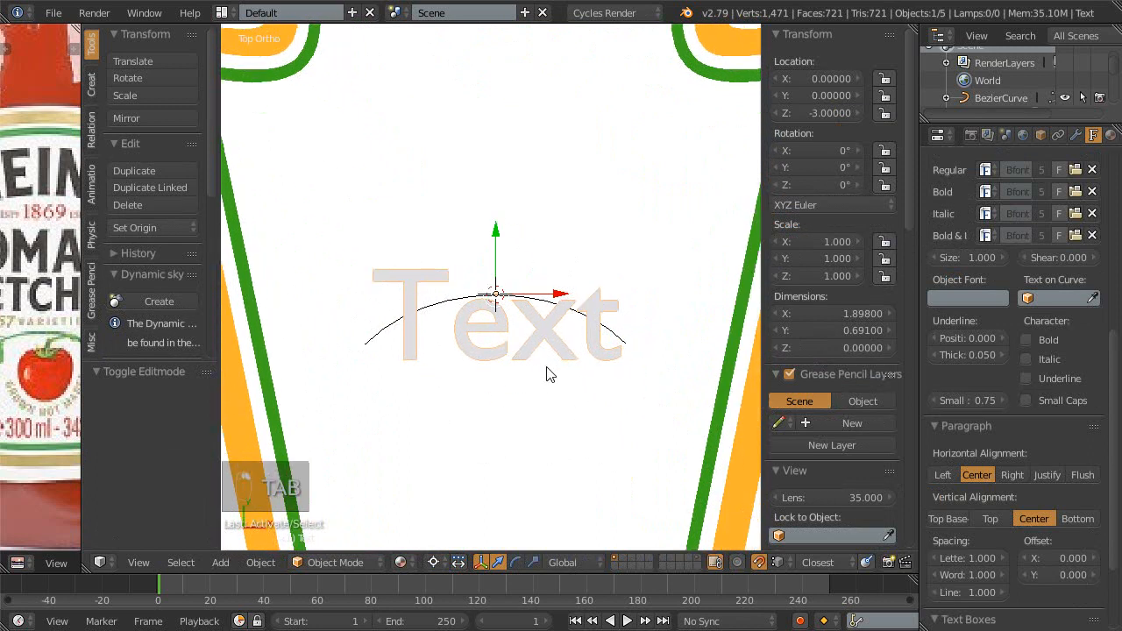
click(1109, 134)
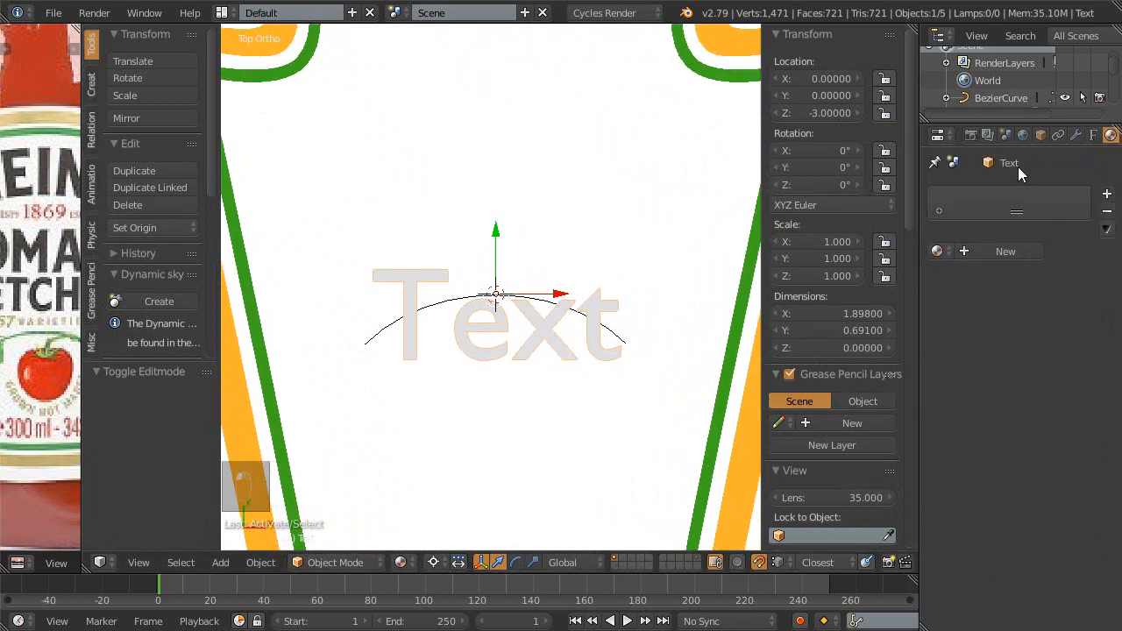
- Add a material slot with a new material named Black to the text object
click(1106, 193)
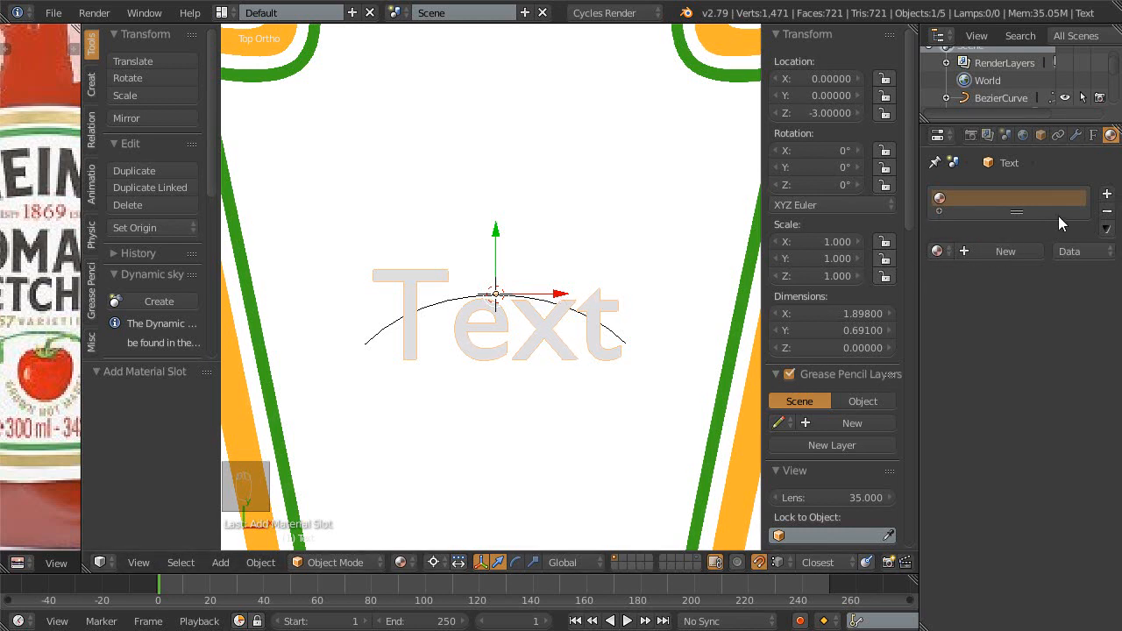
click(1007, 250)
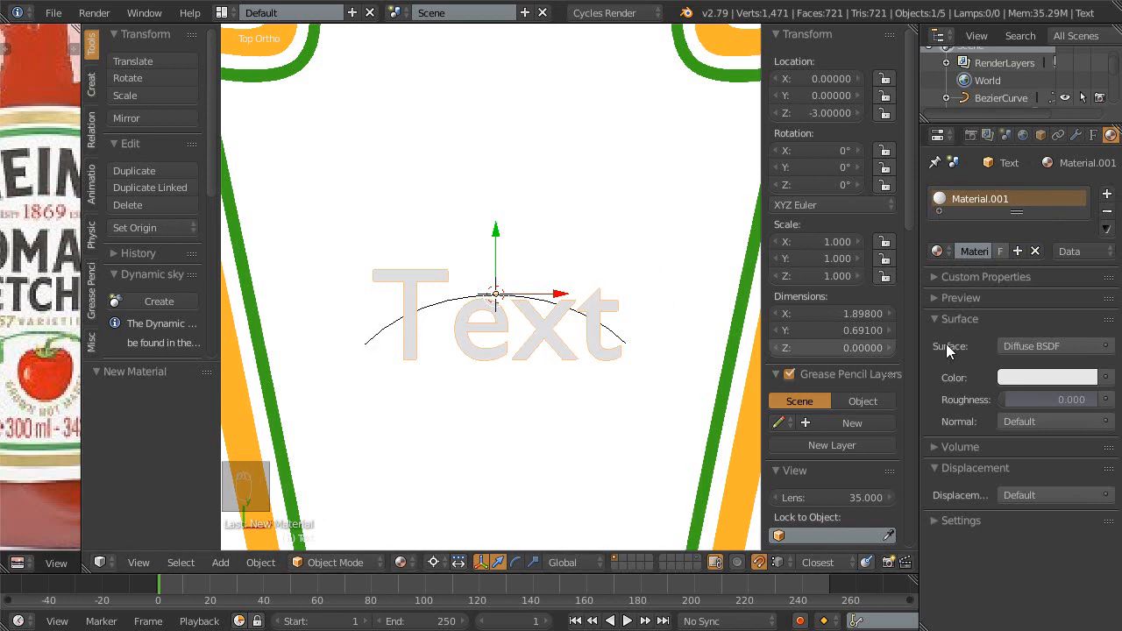
double_click(979, 202)
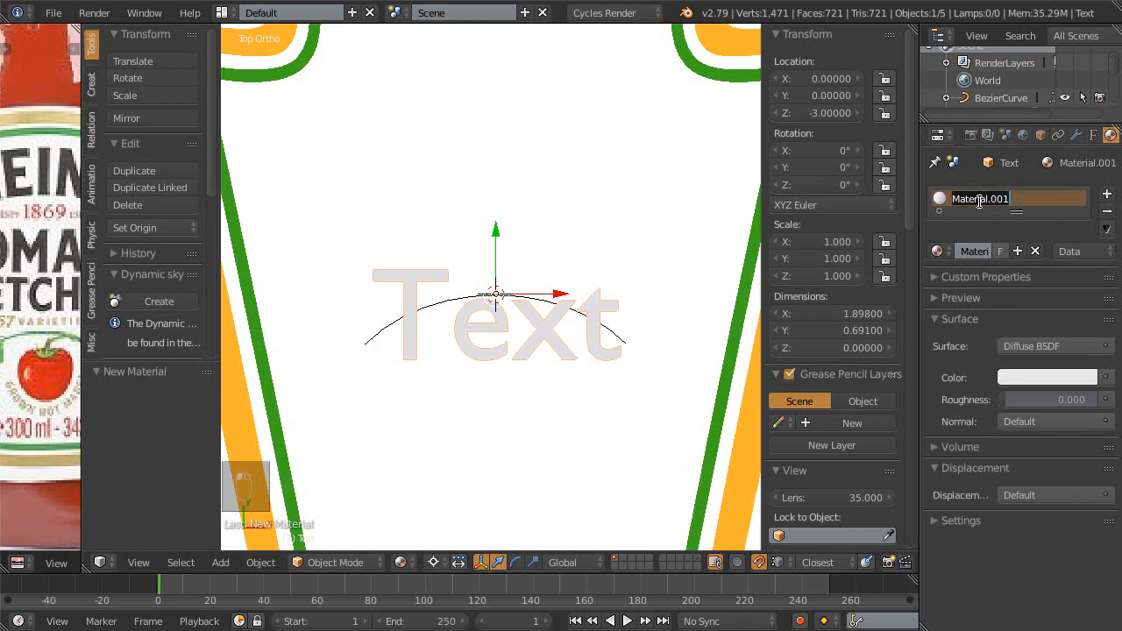
text(Bla)
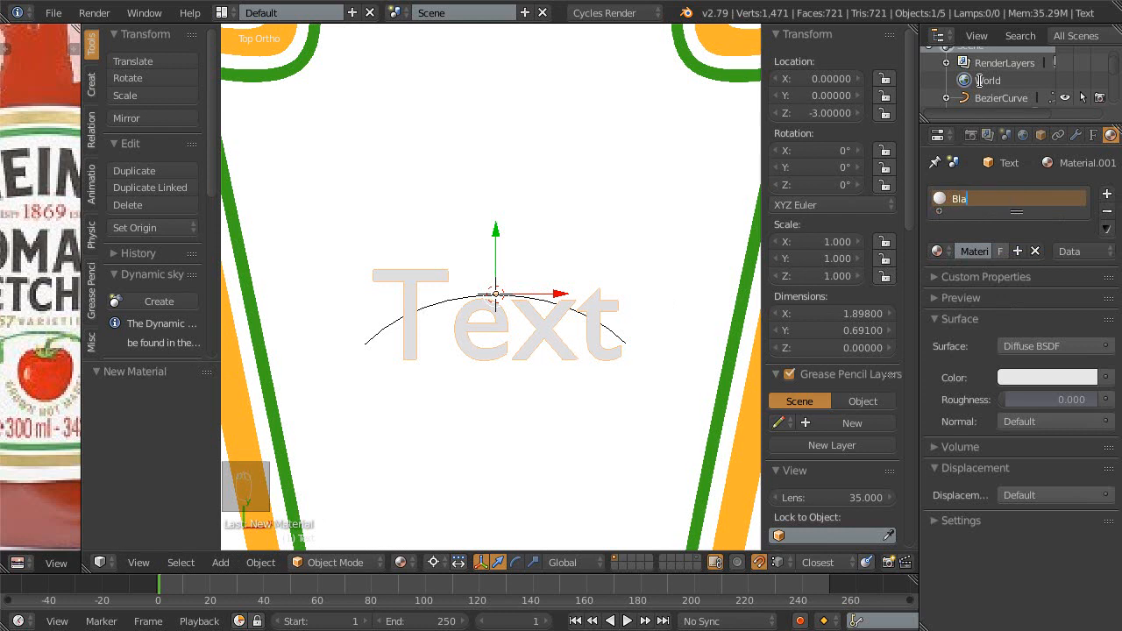
text(ck)
key(Return)
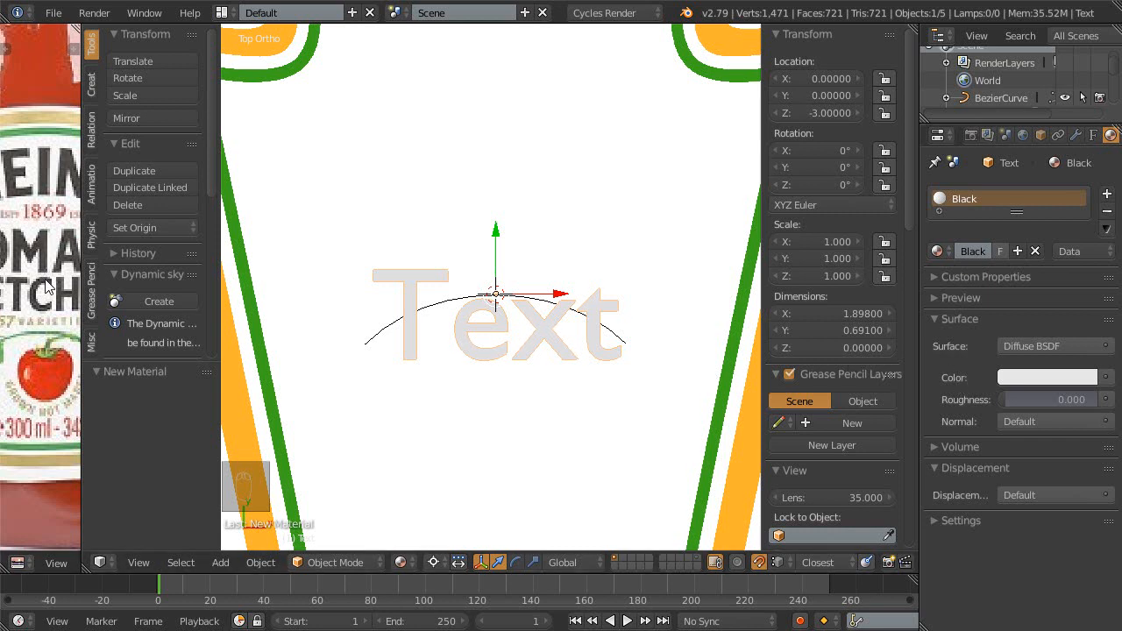
- Inspect the new Black material's nodes in a maximized node editor, and unlink the material from the text
key(shift+F3)
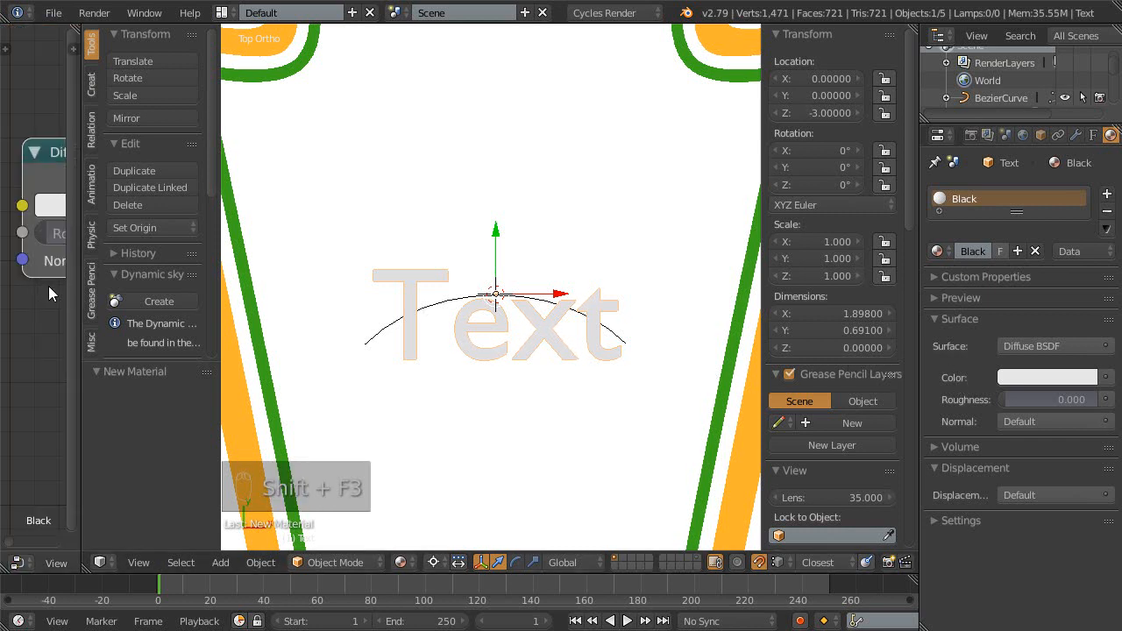
key(ctrl+Up)
ctrl+middle_drag(612, 318, 469, 344)
middle_drag(474, 346, 562, 263)
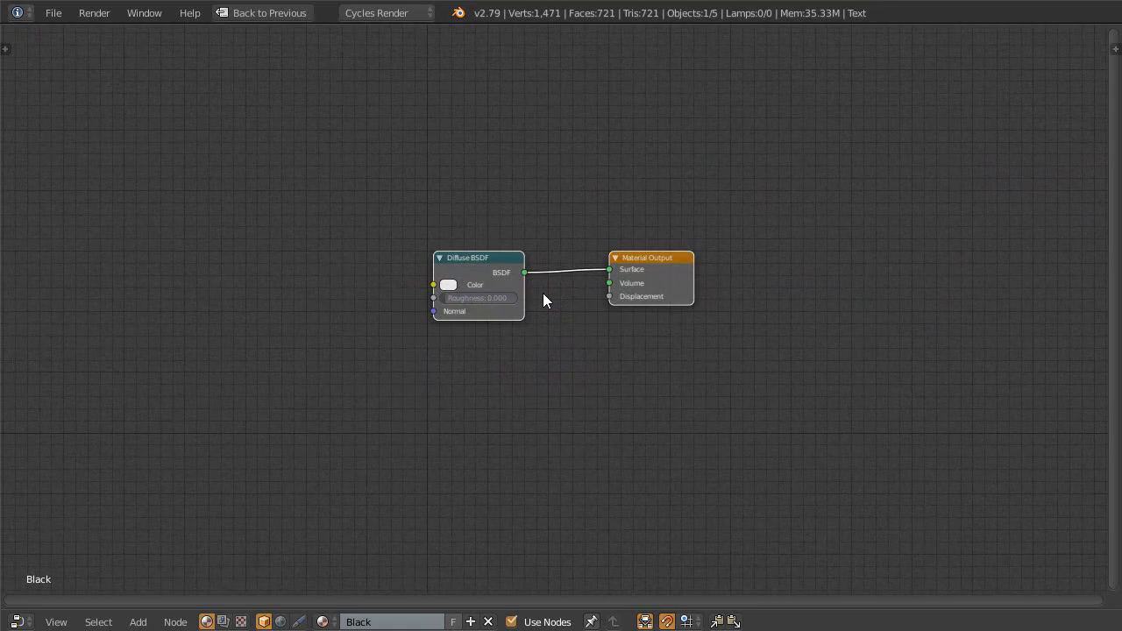
key(shift+space)
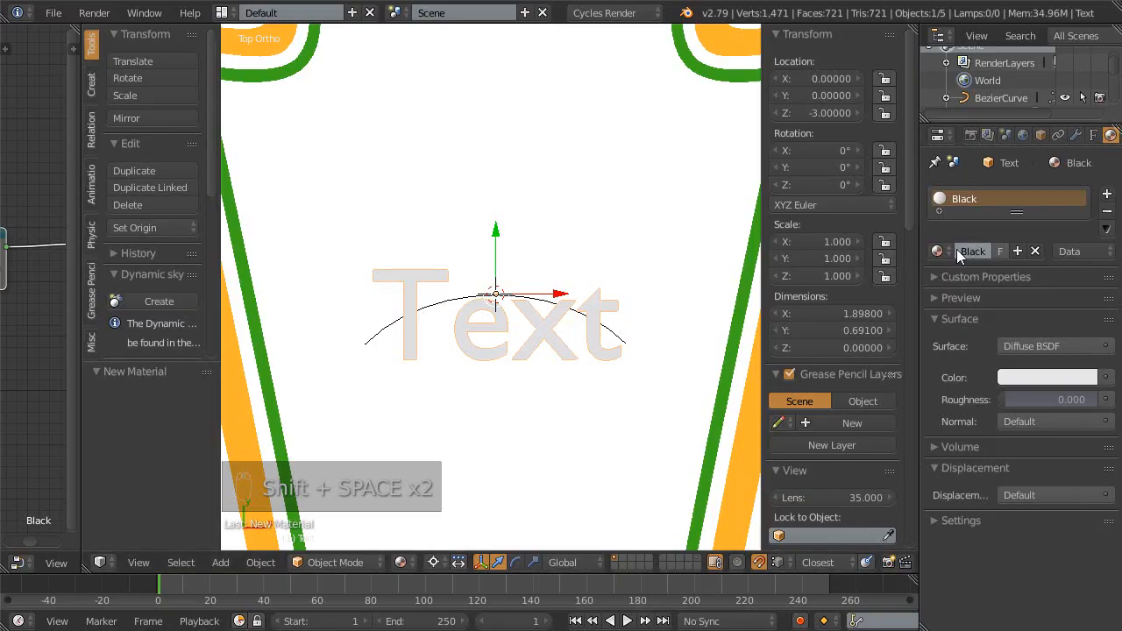
click(1035, 251)
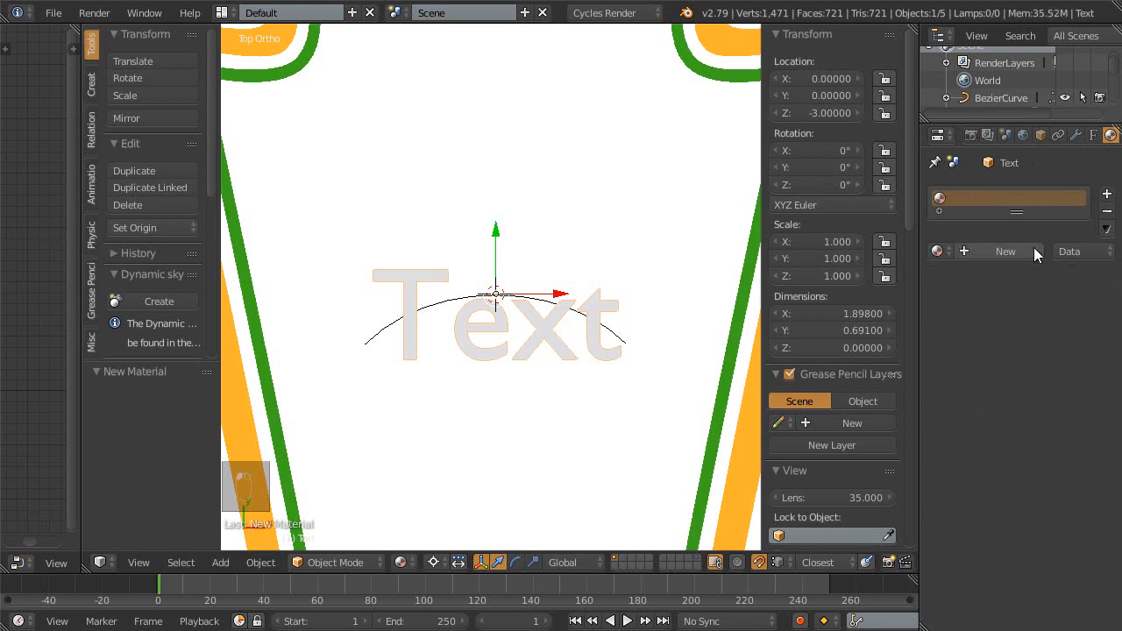
- Give the text a copy of the Green material named Black in a second slot, and remove the empty first slot
click(1106, 194)
click(936, 291)
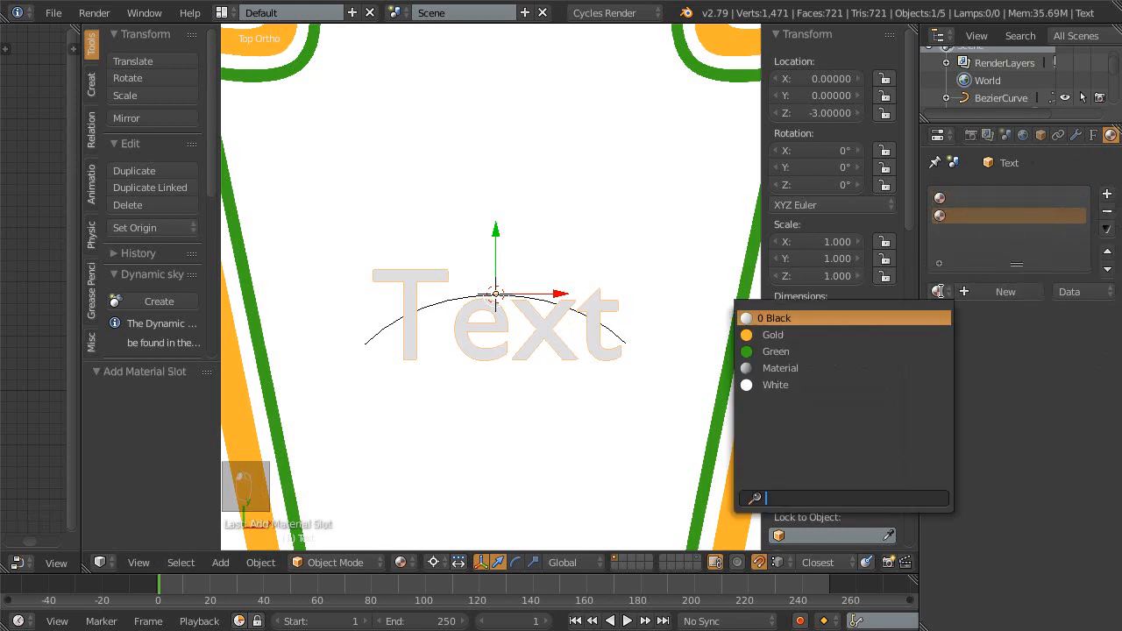
click(775, 352)
click(1025, 291)
double_click(1001, 217)
text(Black)
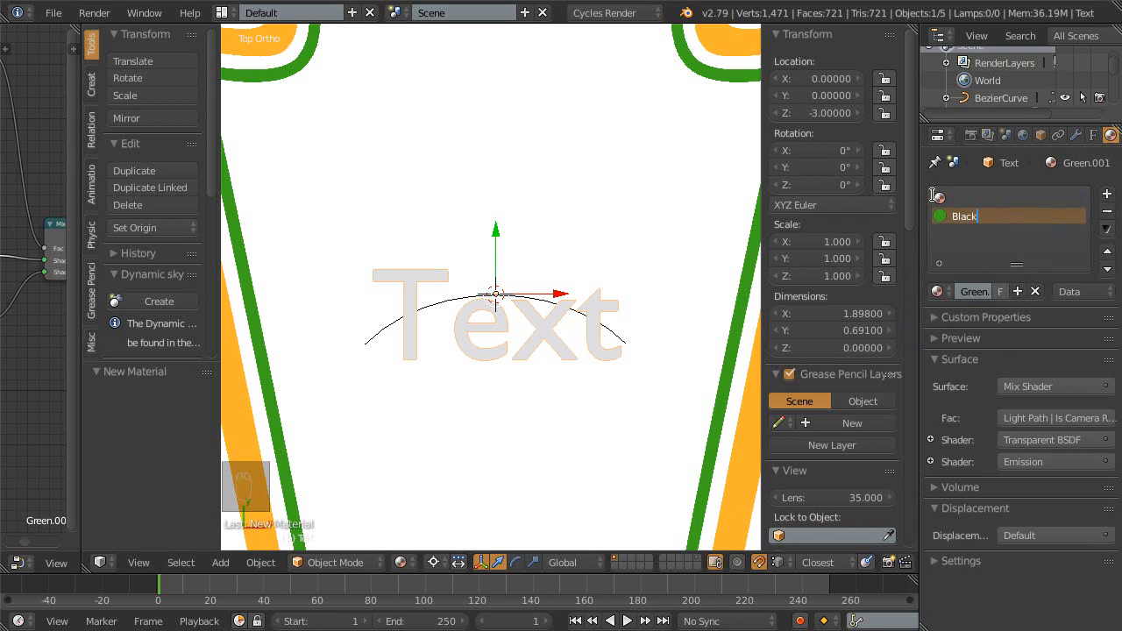
key(Return)
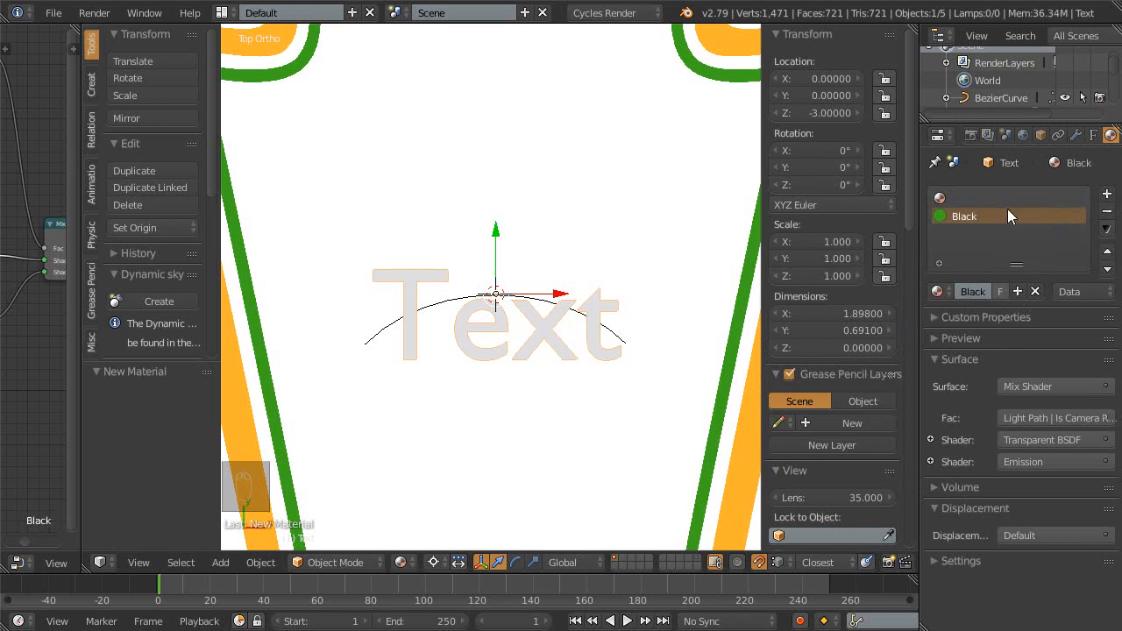
click(1010, 196)
click(1105, 211)
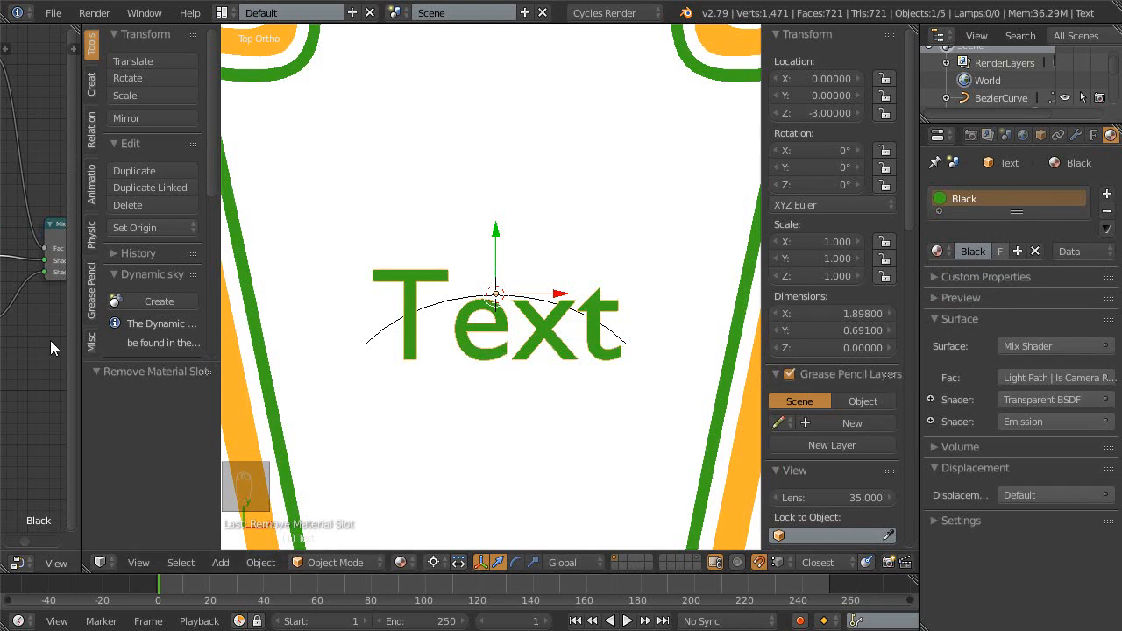
- Set the Black material's Emission color to pure black, with R, G and B at 0, in its node setup
key(ctrl+space)
middle_drag(467, 248, 415, 248)
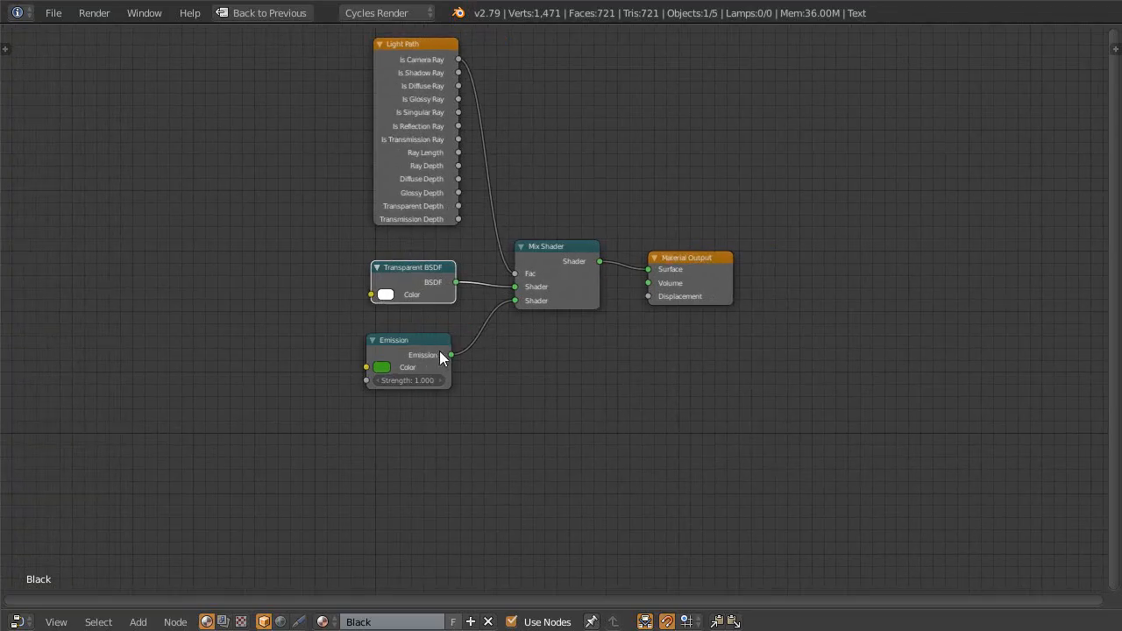
click(388, 373)
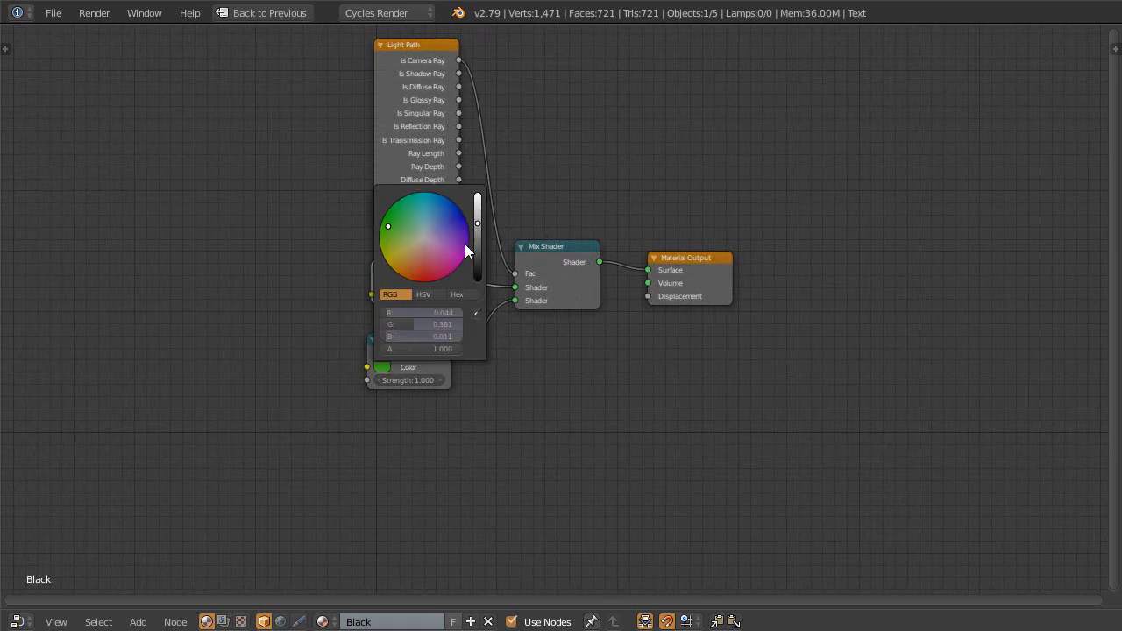
drag(478, 230, 487, 342)
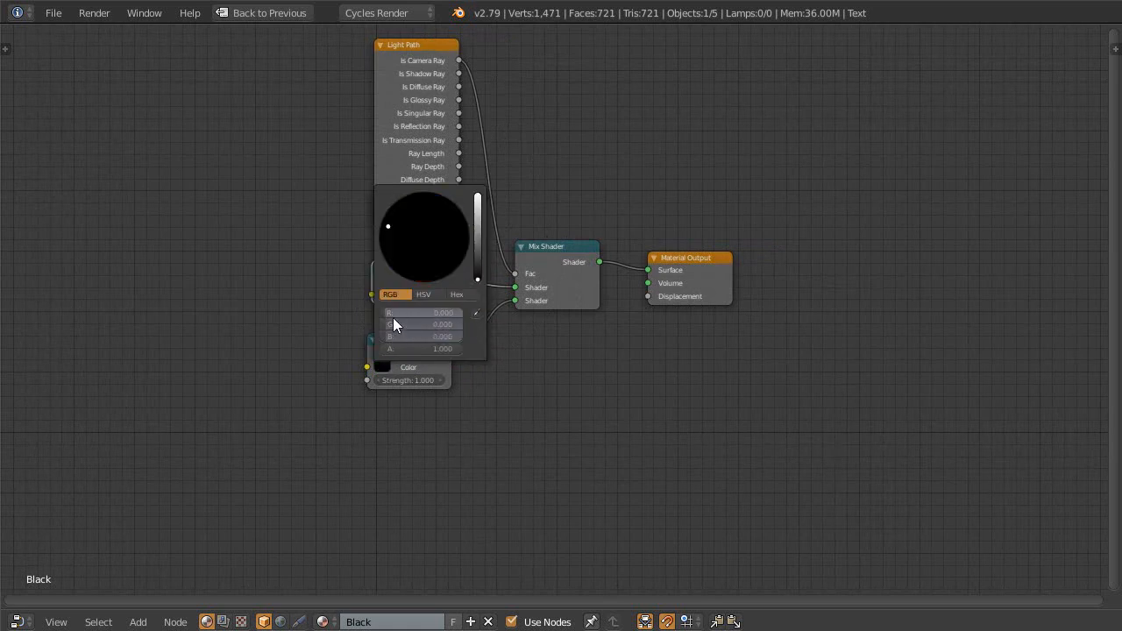
drag(394, 317, 579, 360)
drag(423, 324, 574, 367)
drag(456, 338, 455, 287)
drag(480, 220, 485, 368)
key(shift+space)
key(shift+space)
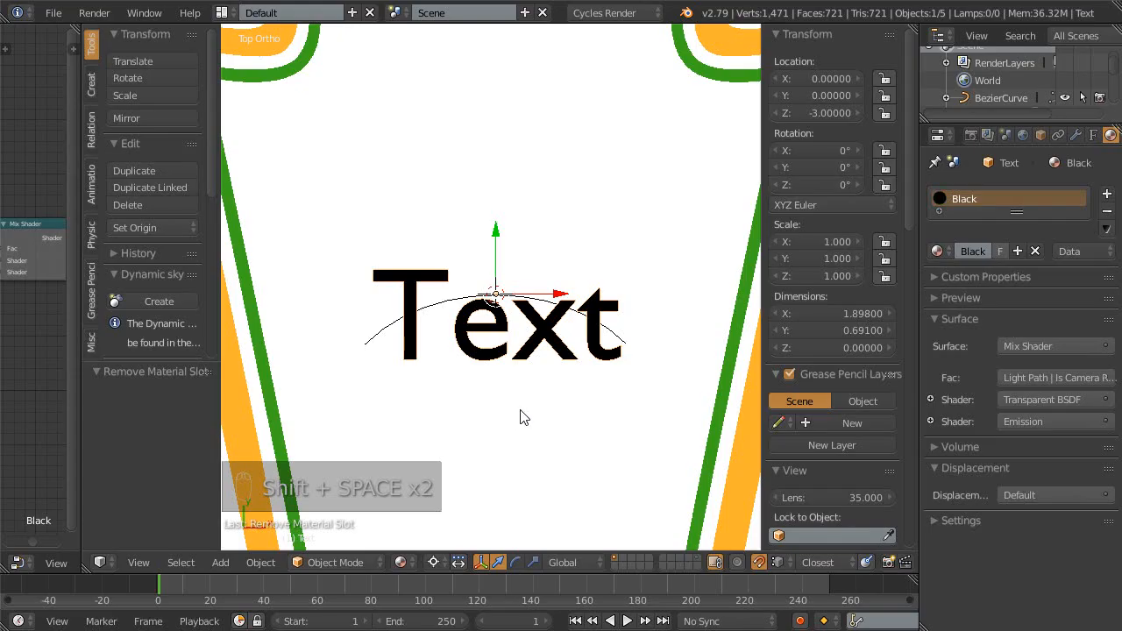
- Make the text follow the arched BezierCurve by picking it as the font's Text on Curve object
scroll(515, 291, down, 3)
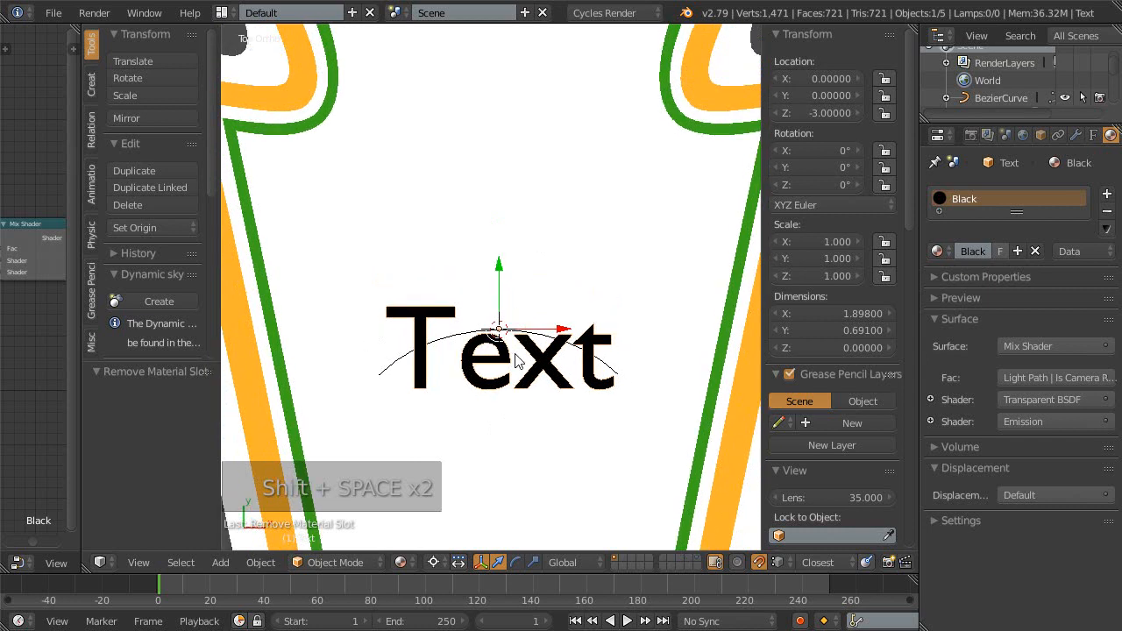
click(1092, 134)
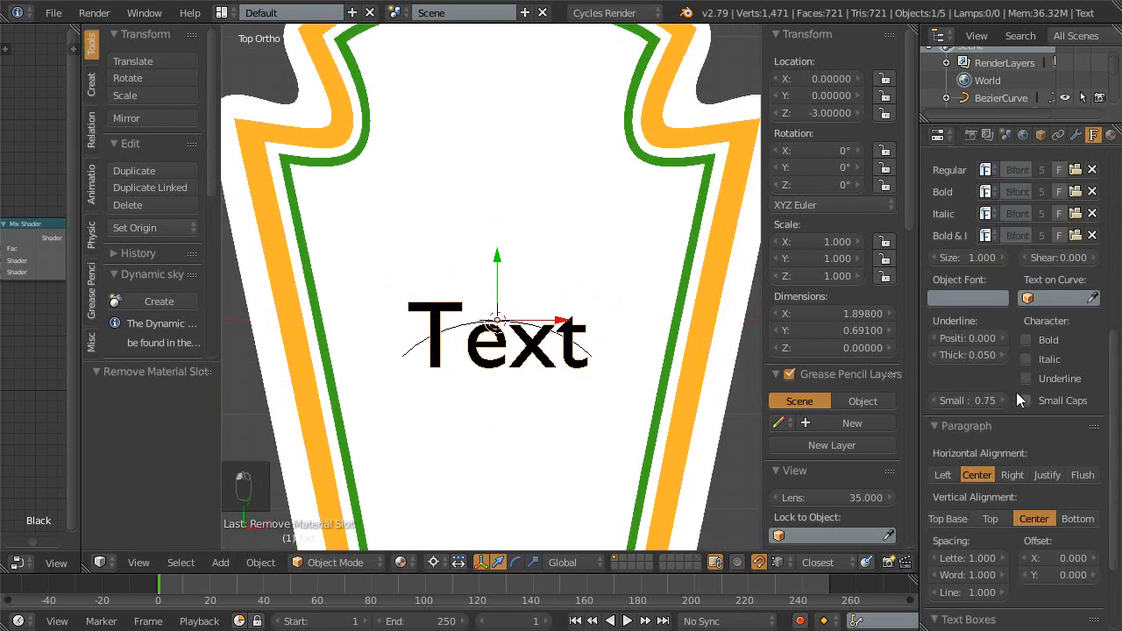
scroll(1021, 437, down, 2)
scroll(1021, 438, up, 4)
scroll(1021, 437, up, 6)
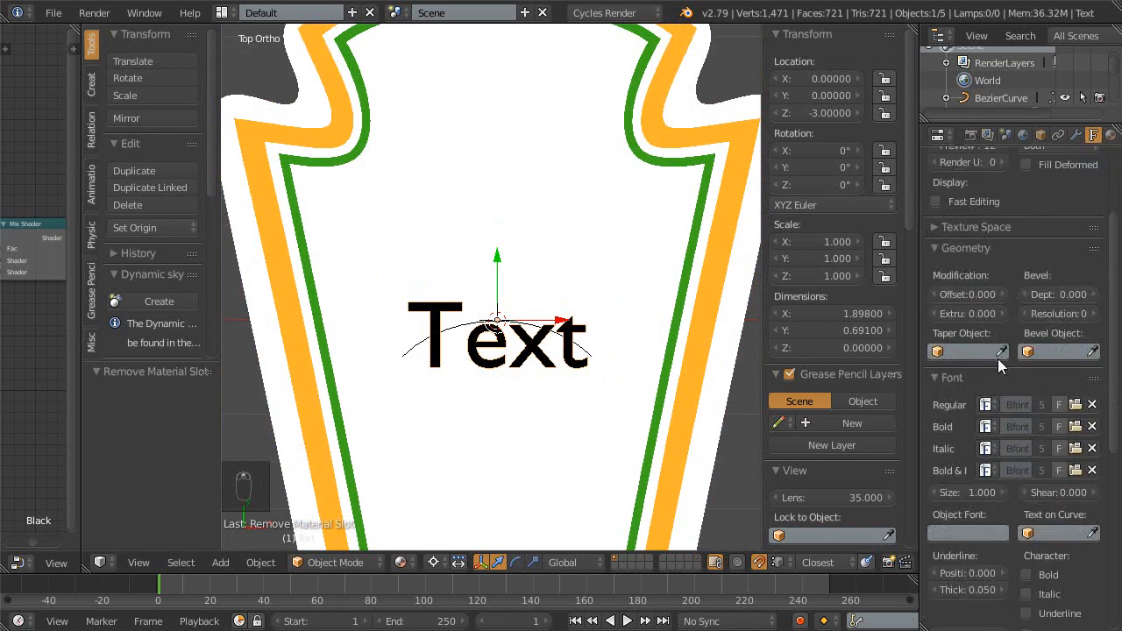
scroll(1002, 358, down, 7)
scroll(1001, 358, down, 1)
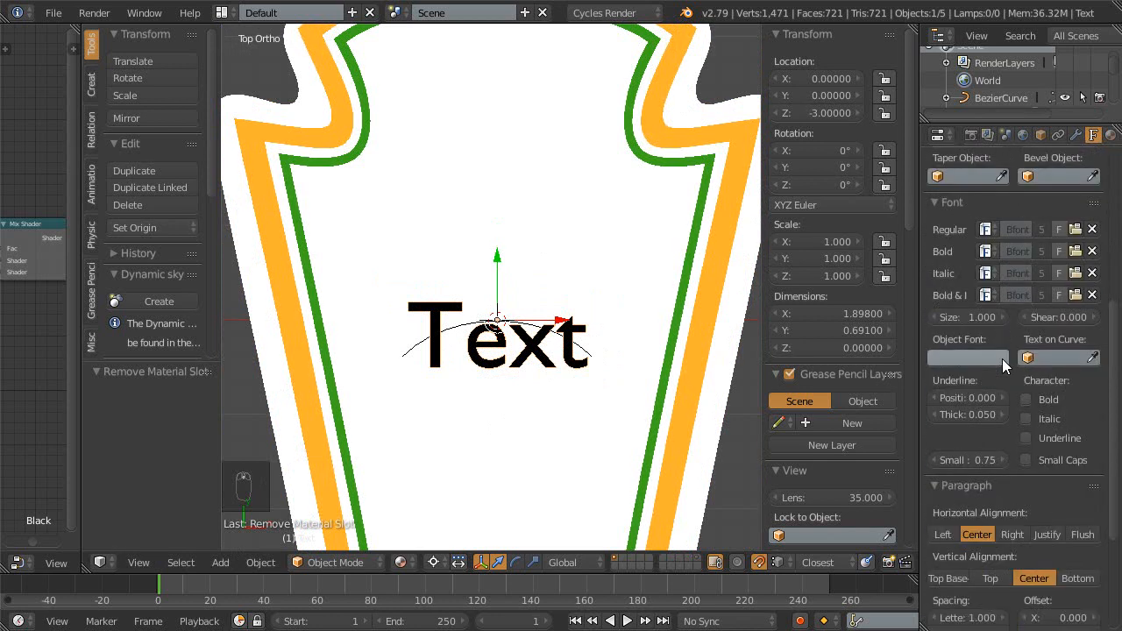
click(1092, 357)
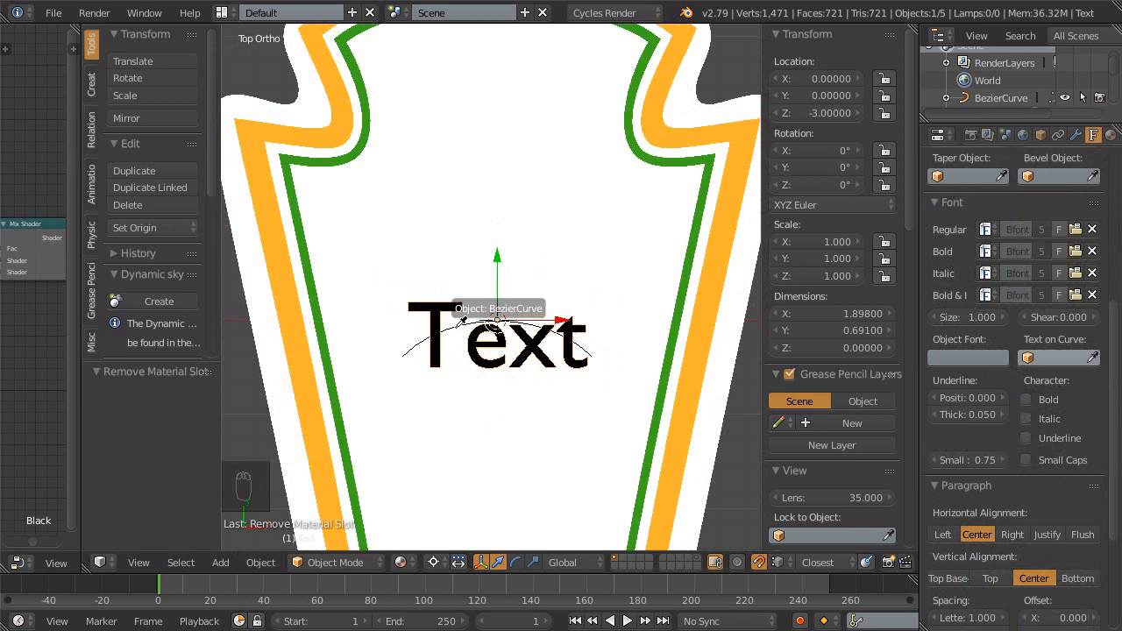
click(460, 326)
scroll(456, 340, up, 2)
scroll(455, 340, up, 1)
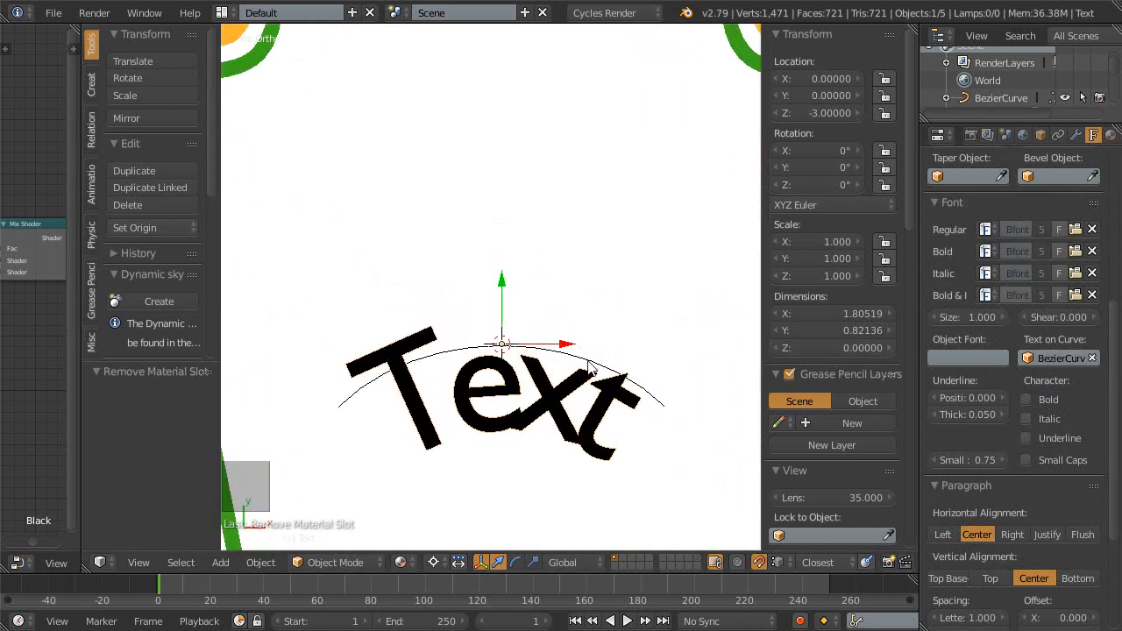
shift+middle_drag(531, 371, 535, 317)
- Inspect the arched curve's points and handles in edit mode
key(Tab)
key(Tab)
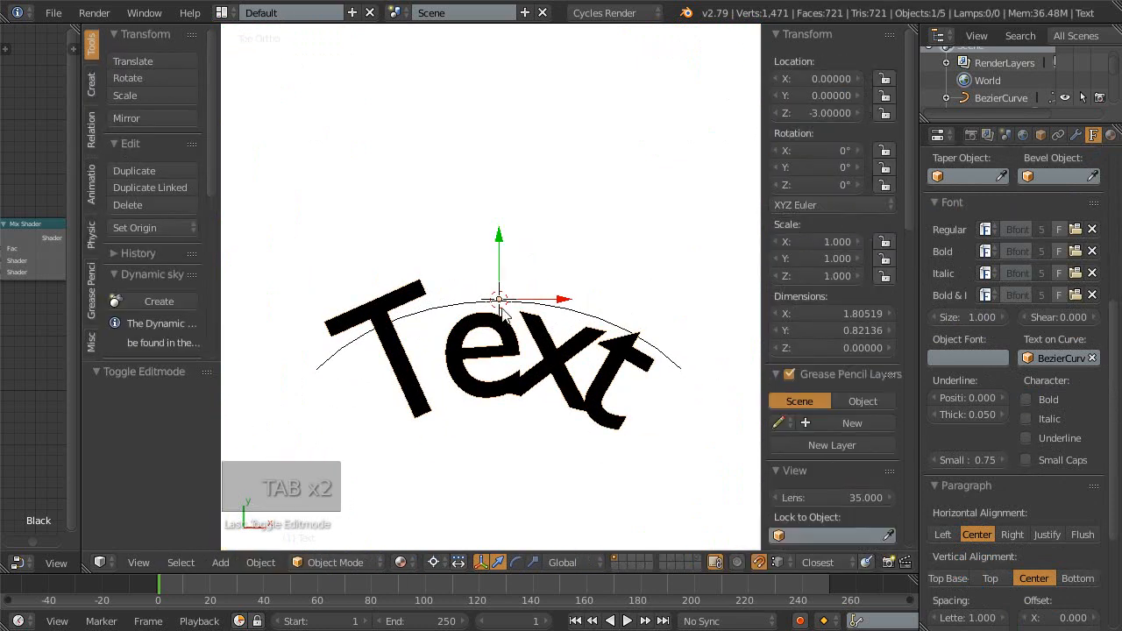
right_click(503, 308)
key(Tab)
scroll(507, 348, down, 2)
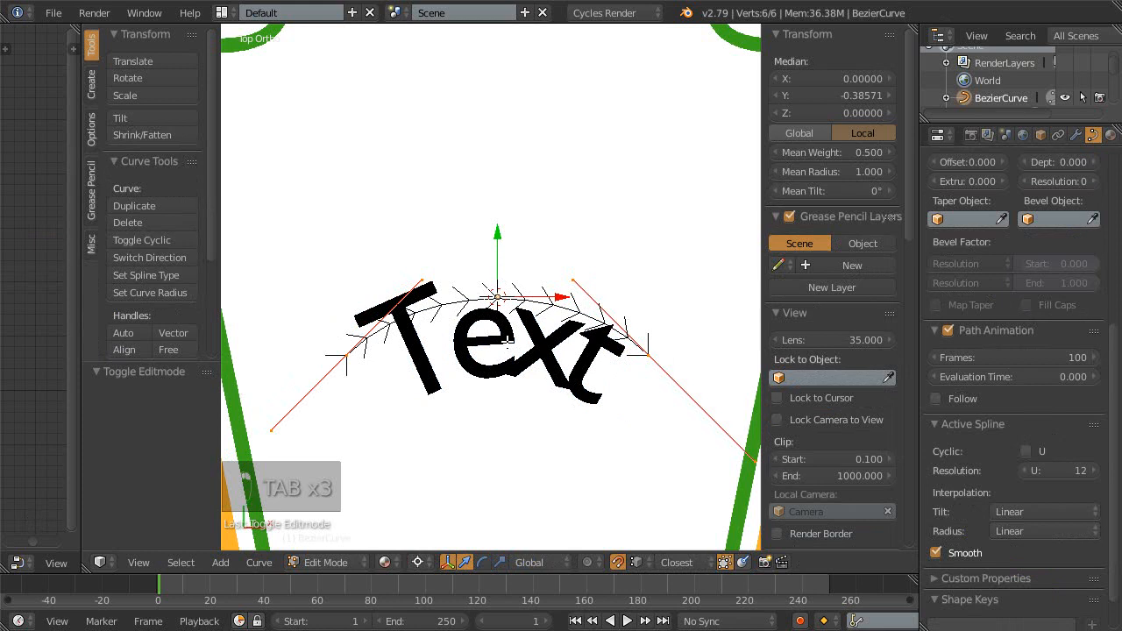
key(Tab)
- Open the text object for editing and delete all of its default characters
right_click(515, 348)
key(Tab)
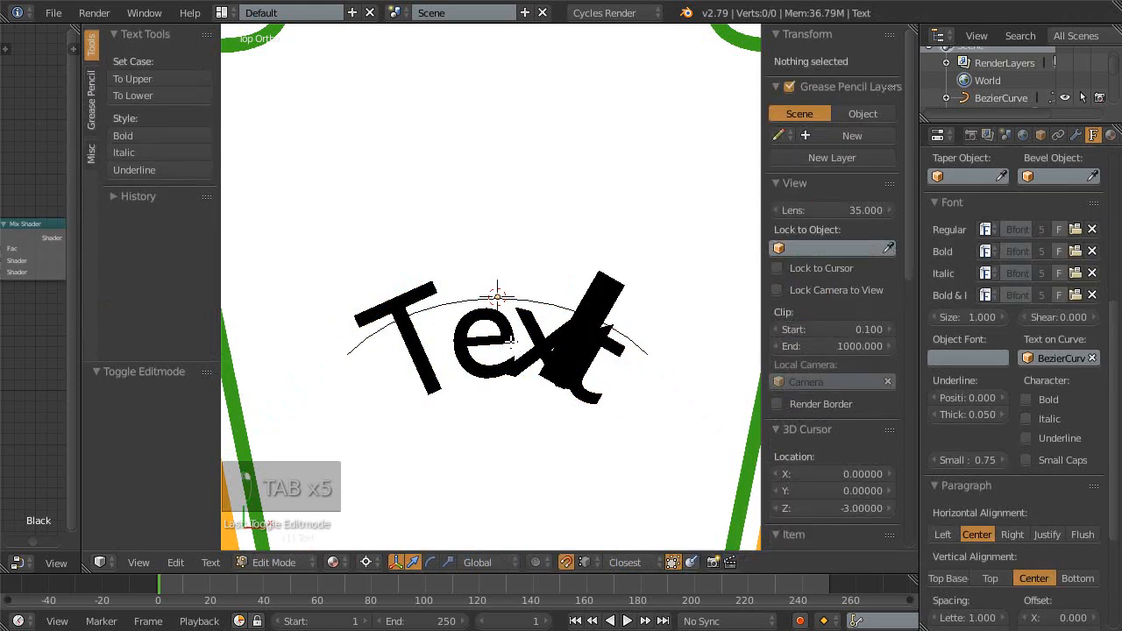
key(Right)
key(Right)
key(Right)
key(Right)
key(Right)
key(Right)
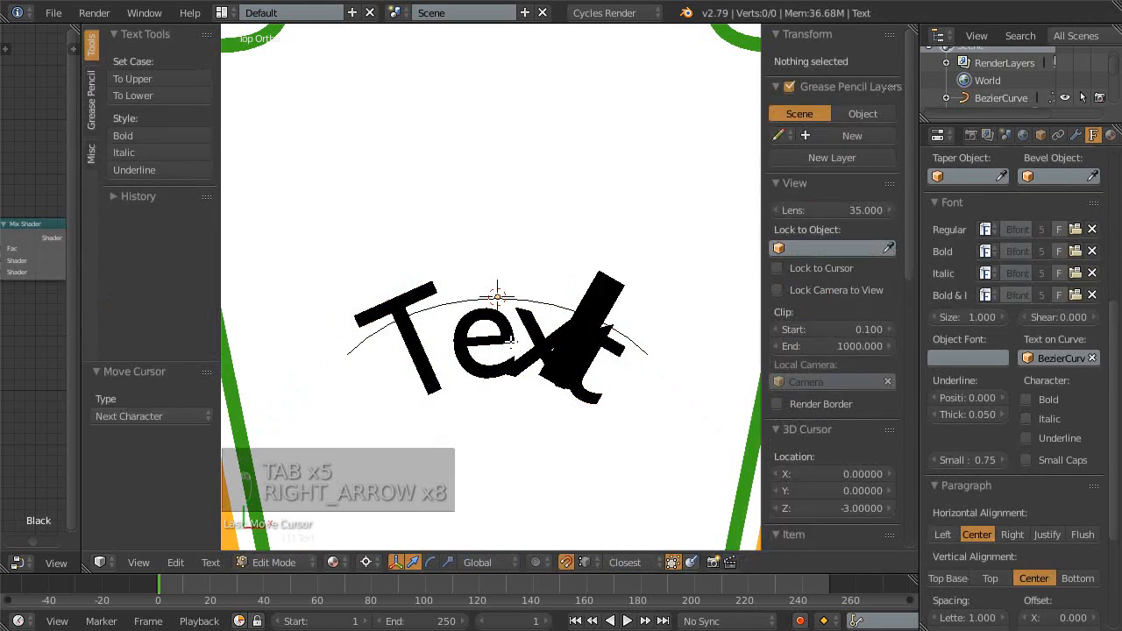
key(BackSpace)
key(BackSpace)
key(BackSpace)
key(BackSpace)
key(BackSpace)
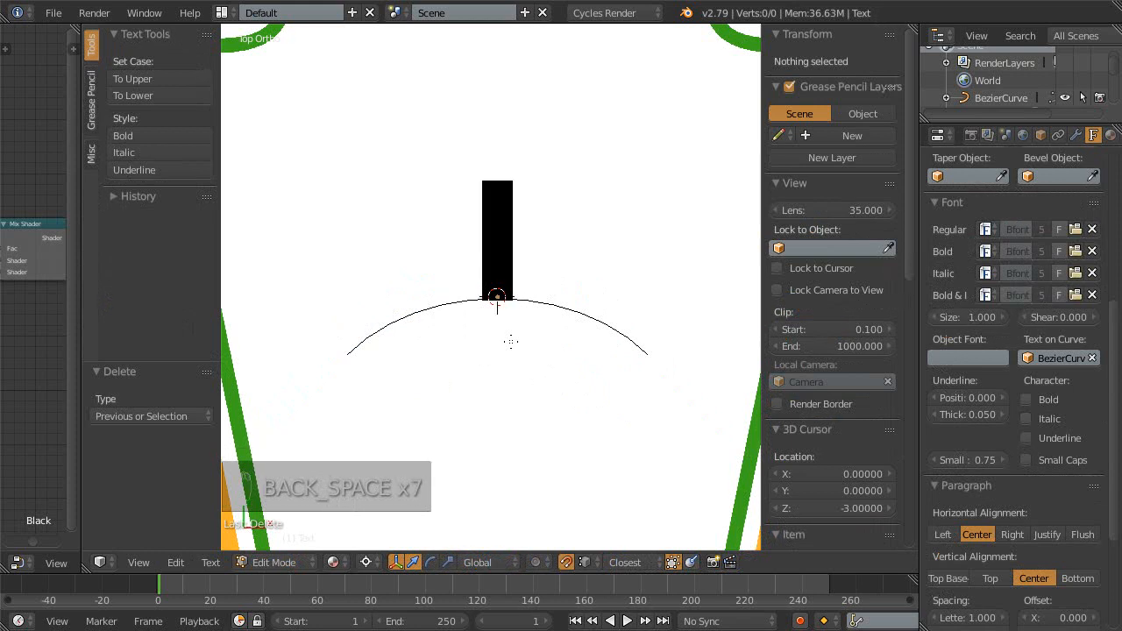
text(min)
key(BackSpace)
key(BackSpace)
key(BackSpace)
key(BackSpace)
key(BackSpace)
key(BackSpace)
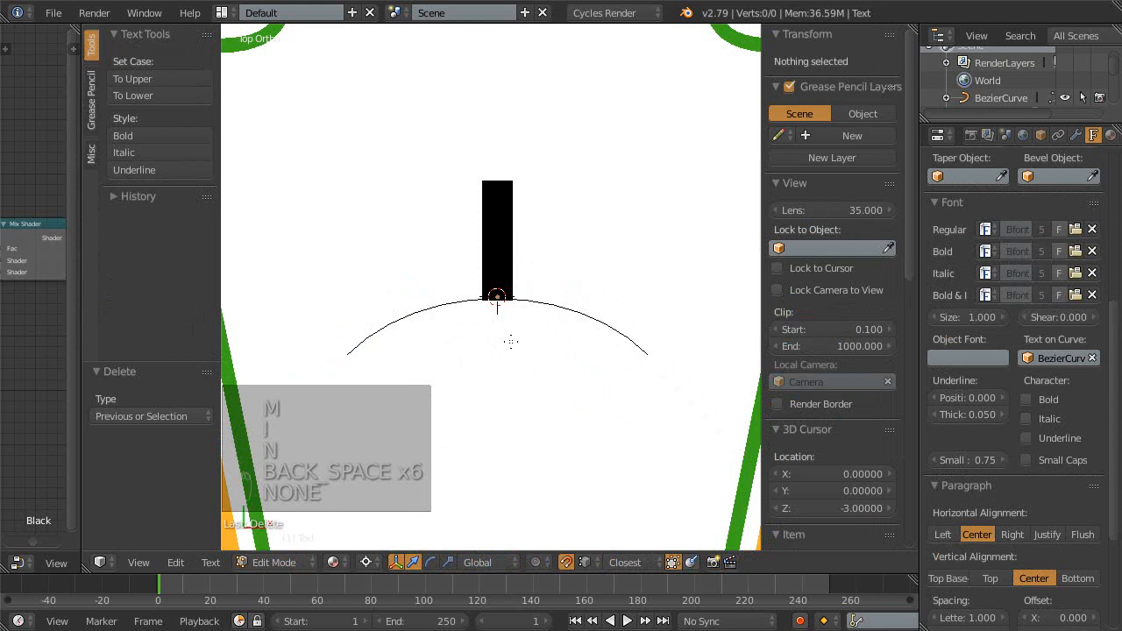
- Enter MINDZ as the curved text and scale the text object uniformly to 0.549
text(mindz)
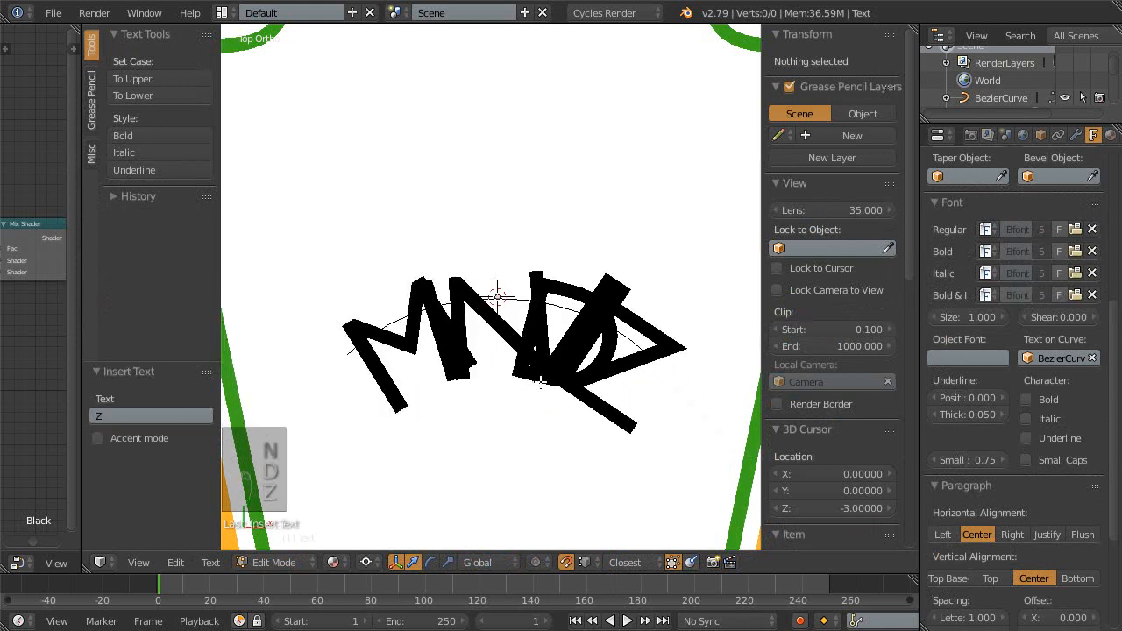
key(Tab)
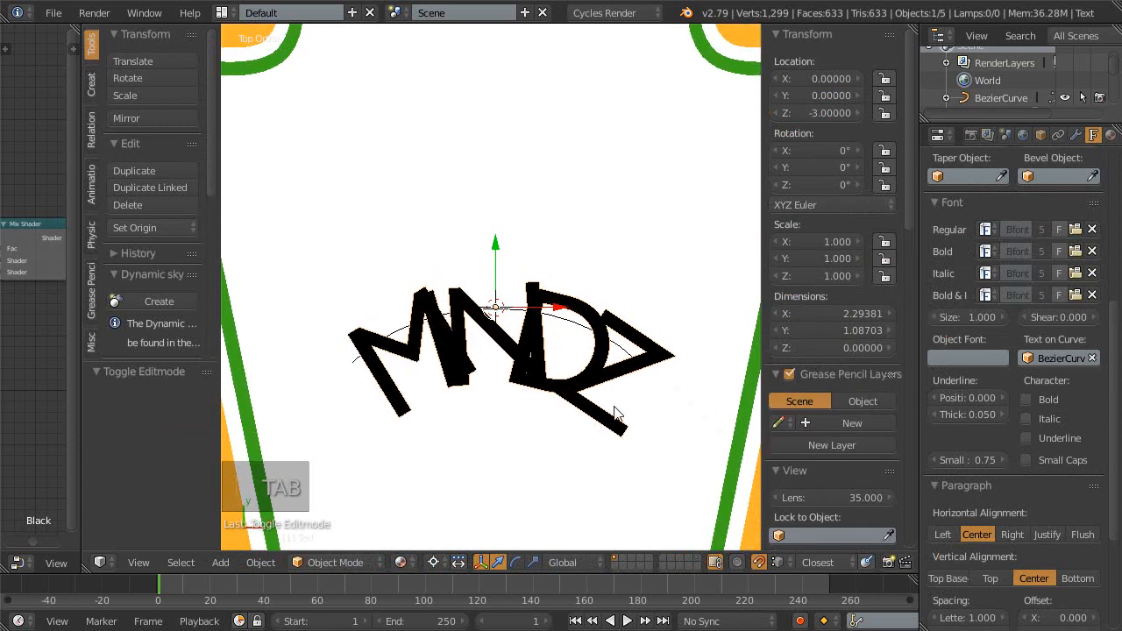
key(s)
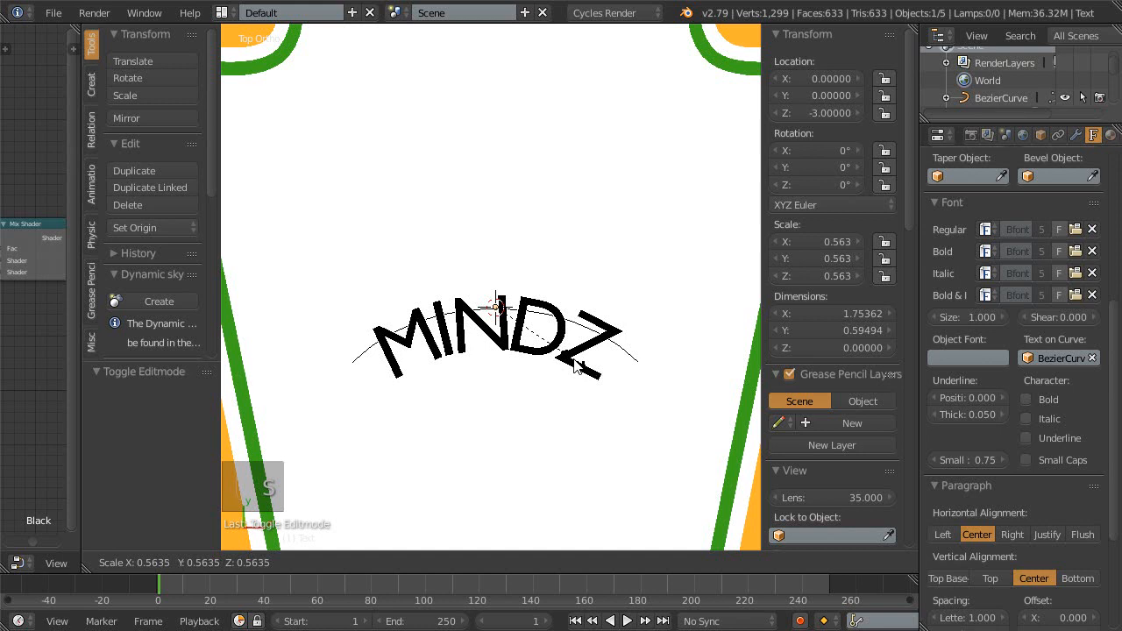
click(545, 365)
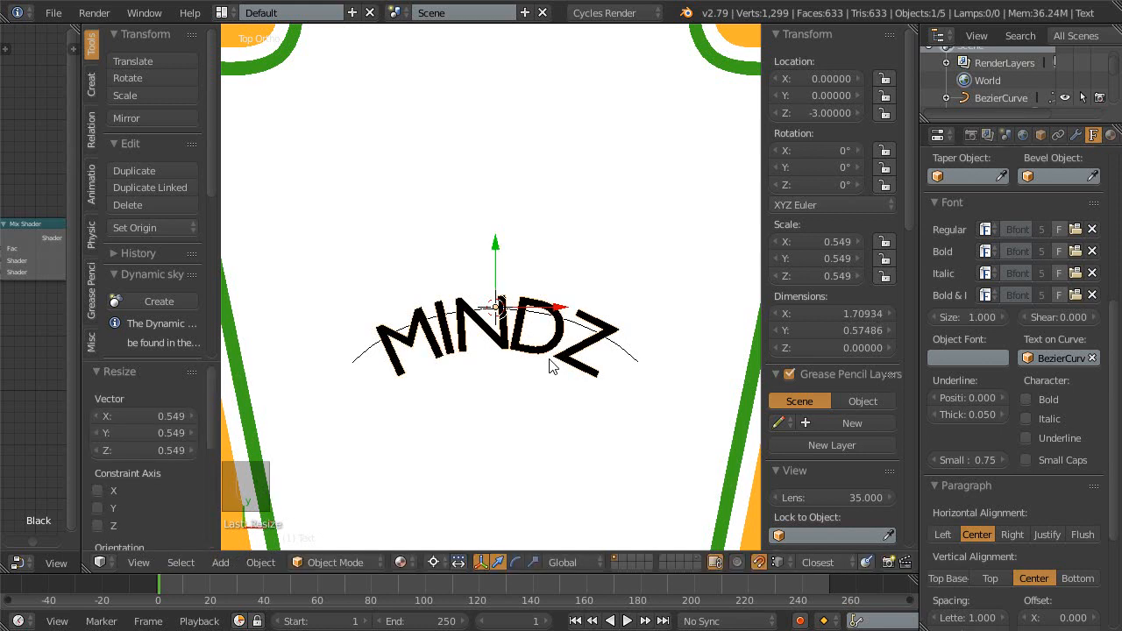
- Select the text object in a maximized 3D view and save the file over the existing one
key(shift+space)
scroll(517, 313, down, 3)
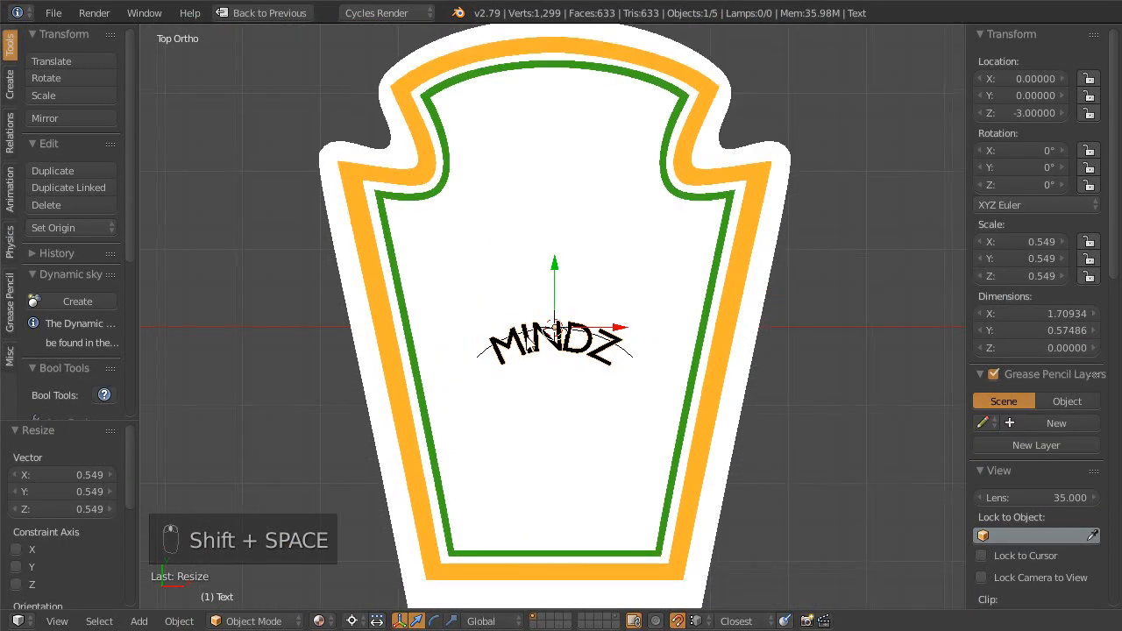
right_click(487, 407)
scroll(565, 380, up, 4)
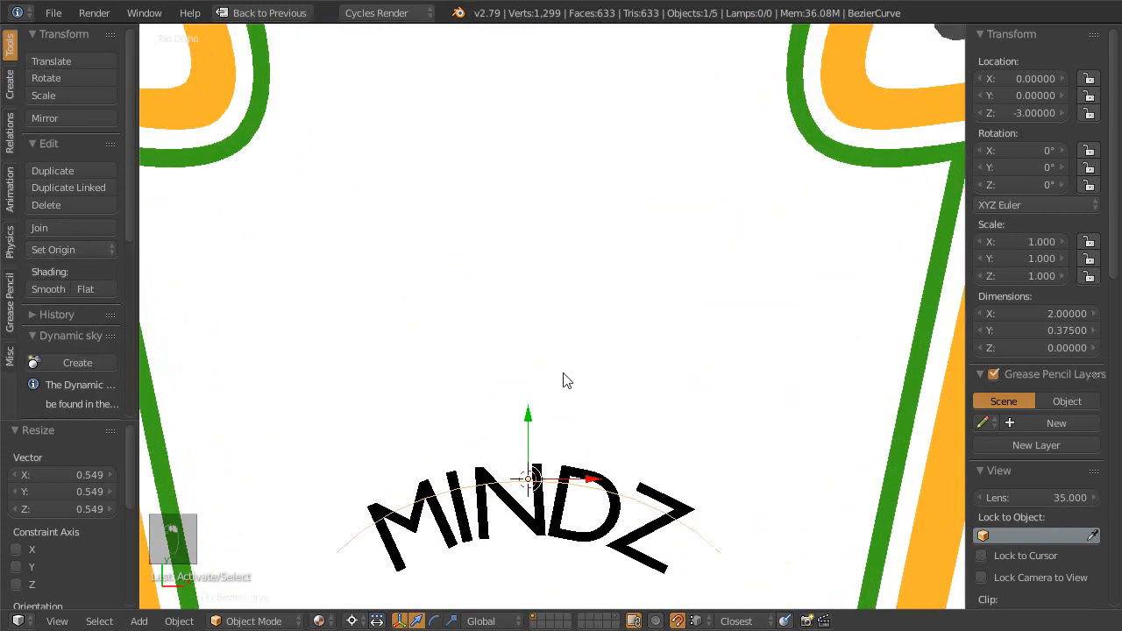
shift+middle_drag(566, 381, 646, 203)
right_click(567, 342)
mouse_move(566, 351)
shift+middle_down()
mouse_move(528, 343)
mouse_move(568, 338)
shift+middle_up()
scroll(538, 336, up, 1)
shift+middle_drag(537, 399, 522, 400)
ctrl+middle_drag(523, 407, 559, 401)
key(ctrl+s)
click(529, 388)
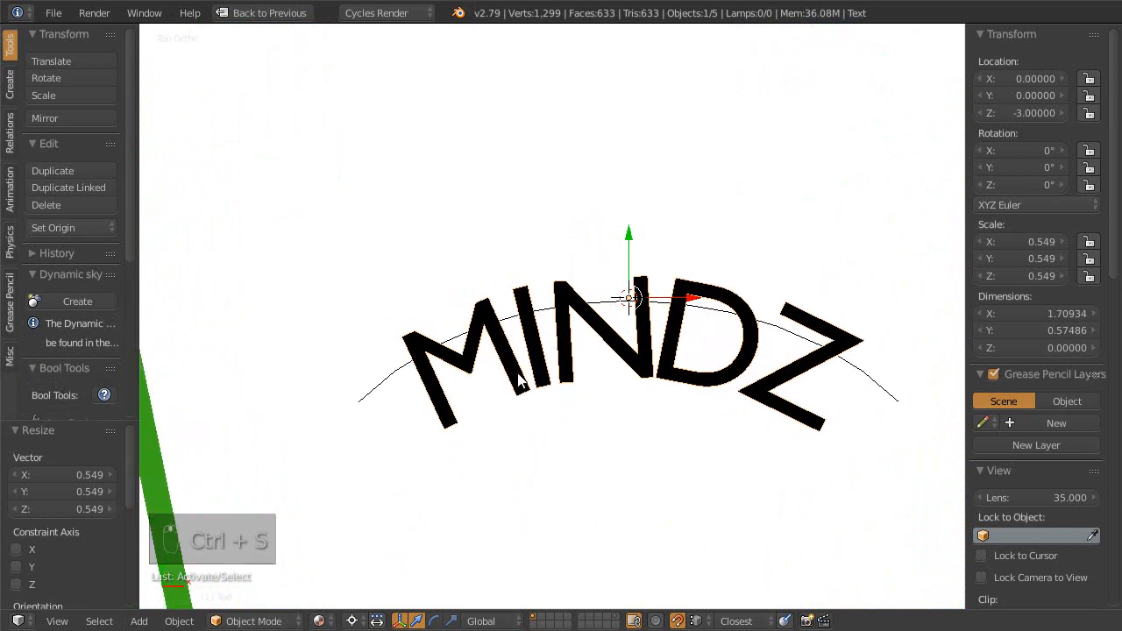
- Switch the viewport to wireframe display, select the curve along with the text, and return the selection to the text alone
right_click(519, 379)
right_click(453, 368)
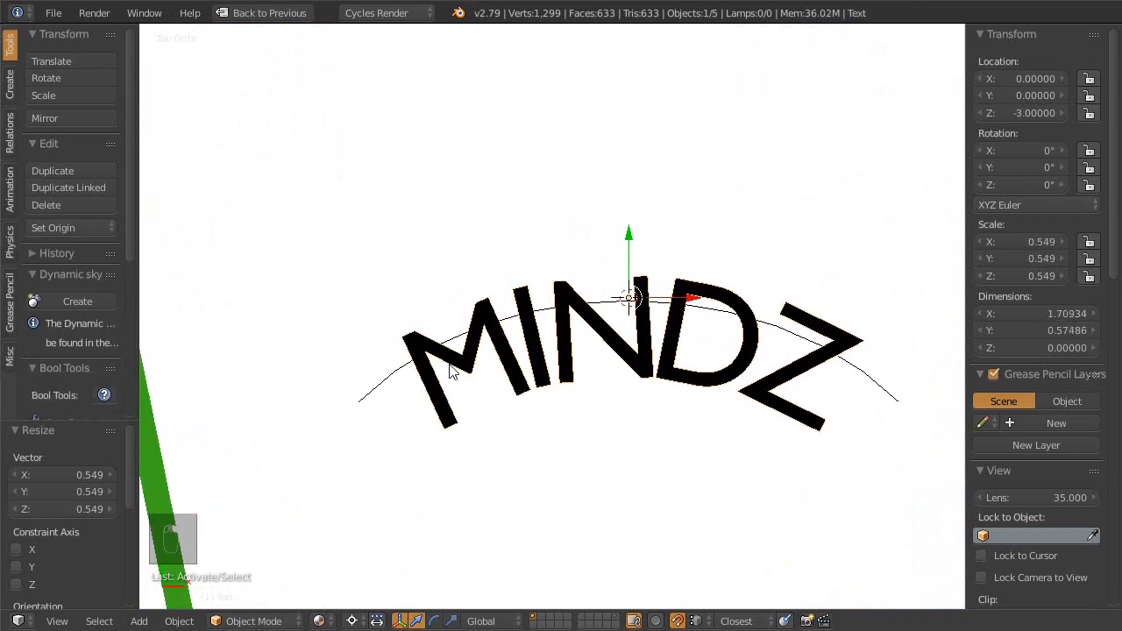
key(z)
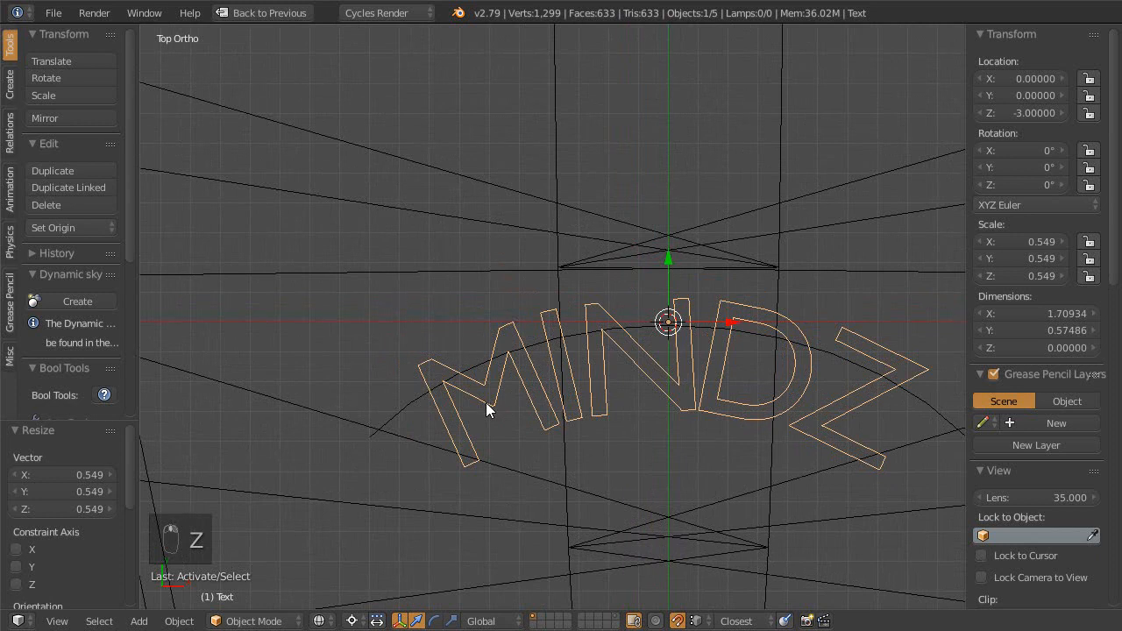
shift+right_click(414, 405)
ctrl+middle_drag(484, 404, 491, 393)
shift+middle_drag(734, 387, 597, 426)
scroll(538, 370, down, 1)
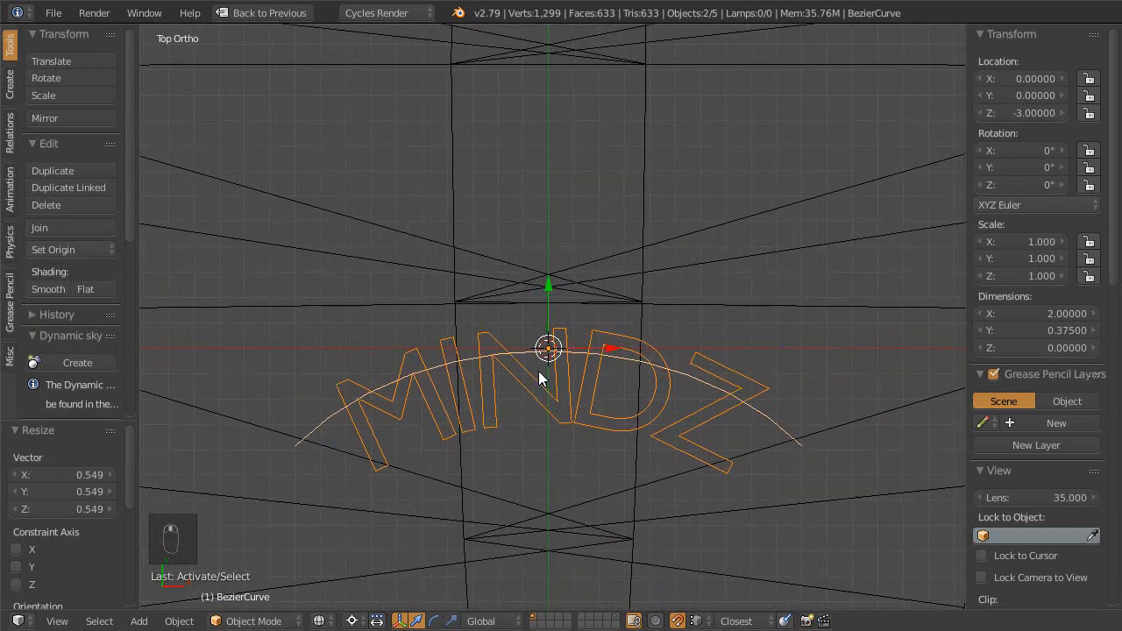
shift+middle_drag(576, 418, 573, 422)
right_click(579, 420)
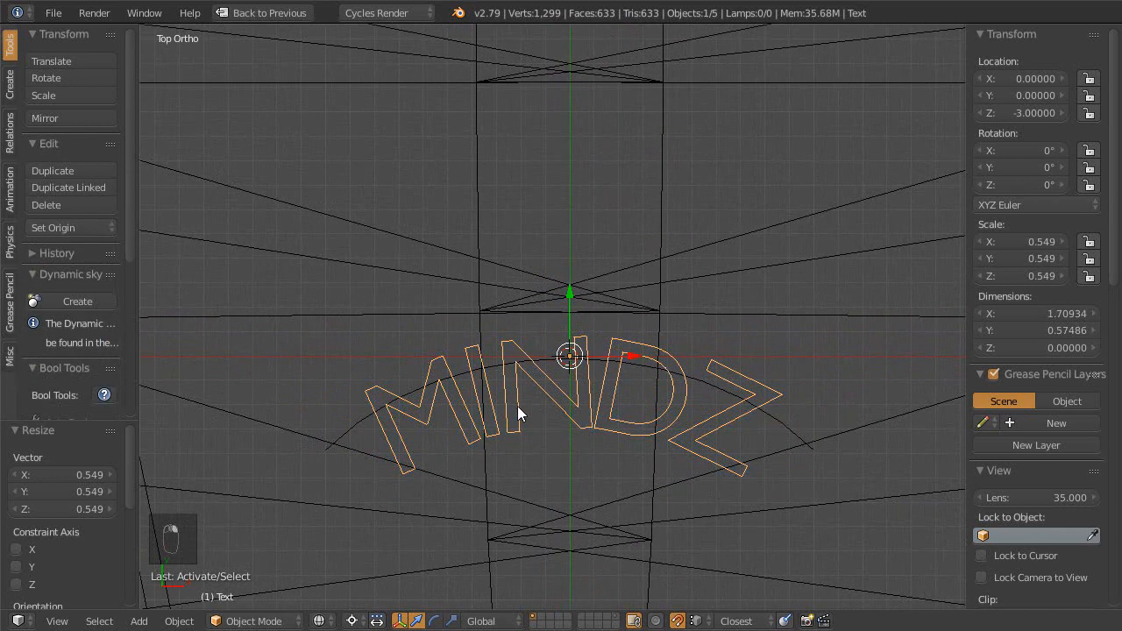
- Compare the arched curve and the MINDZ text by selecting each in turn and examining their data settings
shift+middle_drag(496, 385, 672, 276)
ctrl+middle_drag(626, 332, 452, 367)
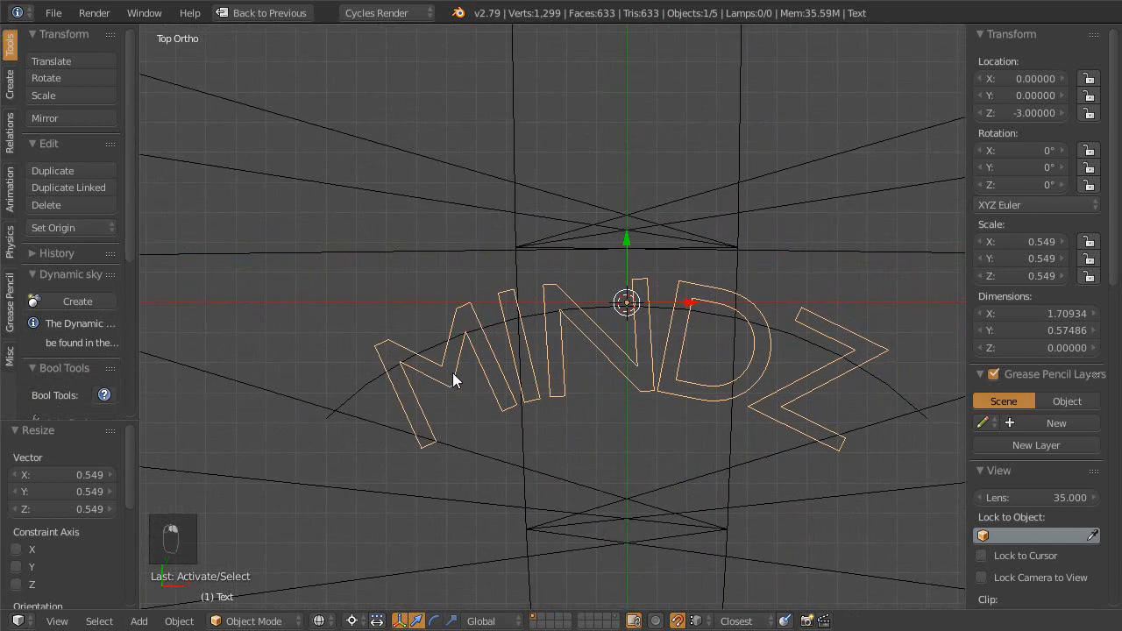
right_click(365, 384)
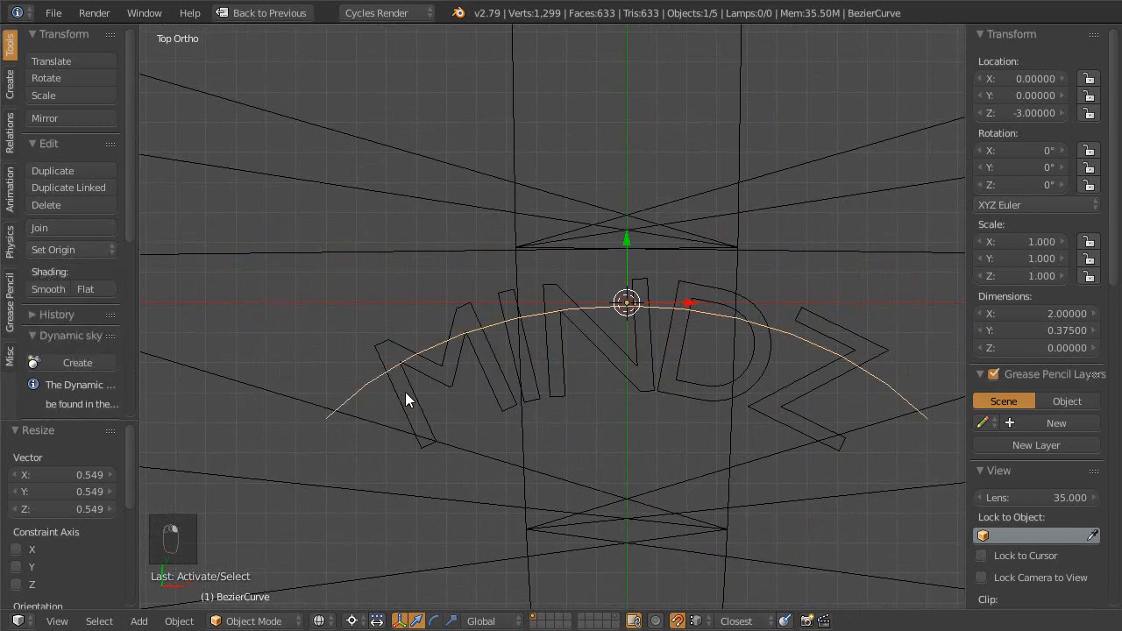
key(shift+space)
scroll(1039, 481, down, 2)
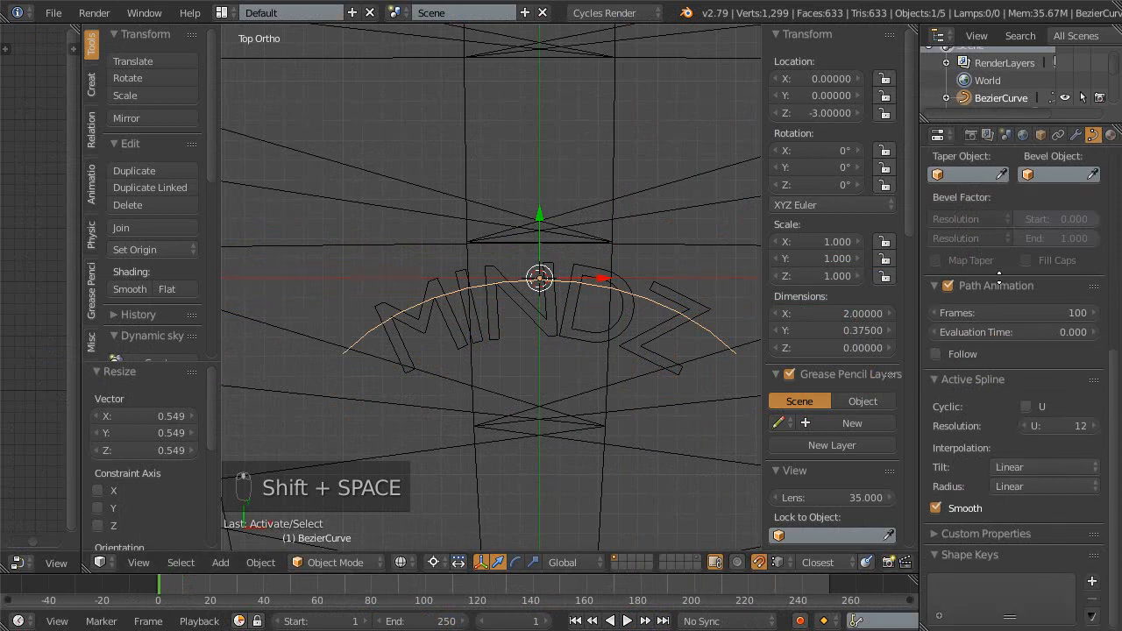
scroll(950, 278, up, 3)
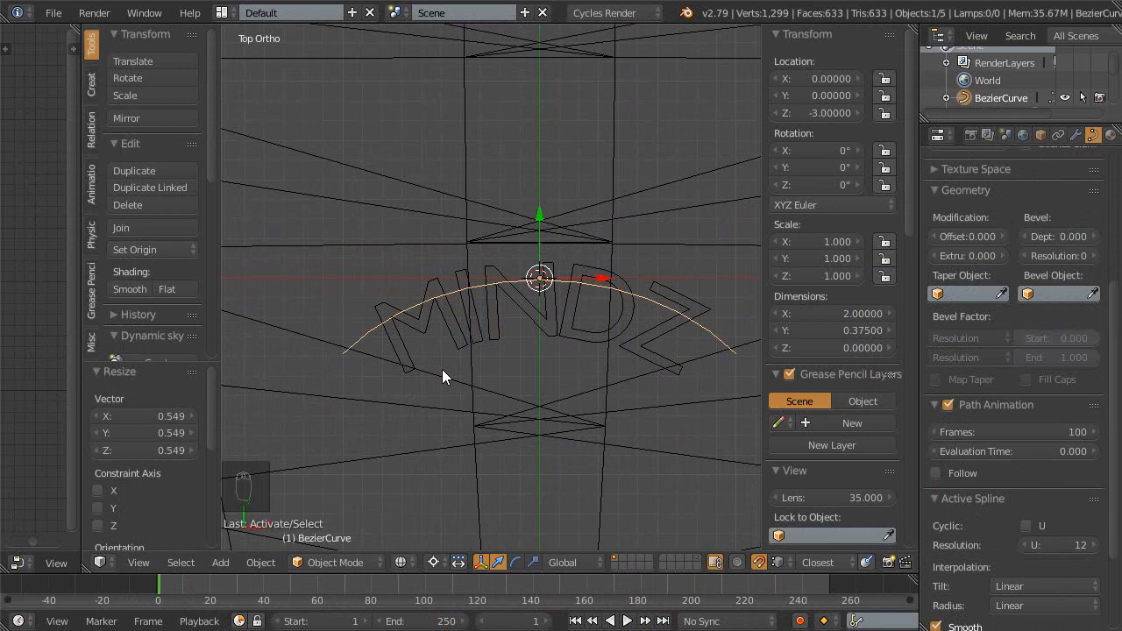
shift+middle_drag(510, 361, 484, 361)
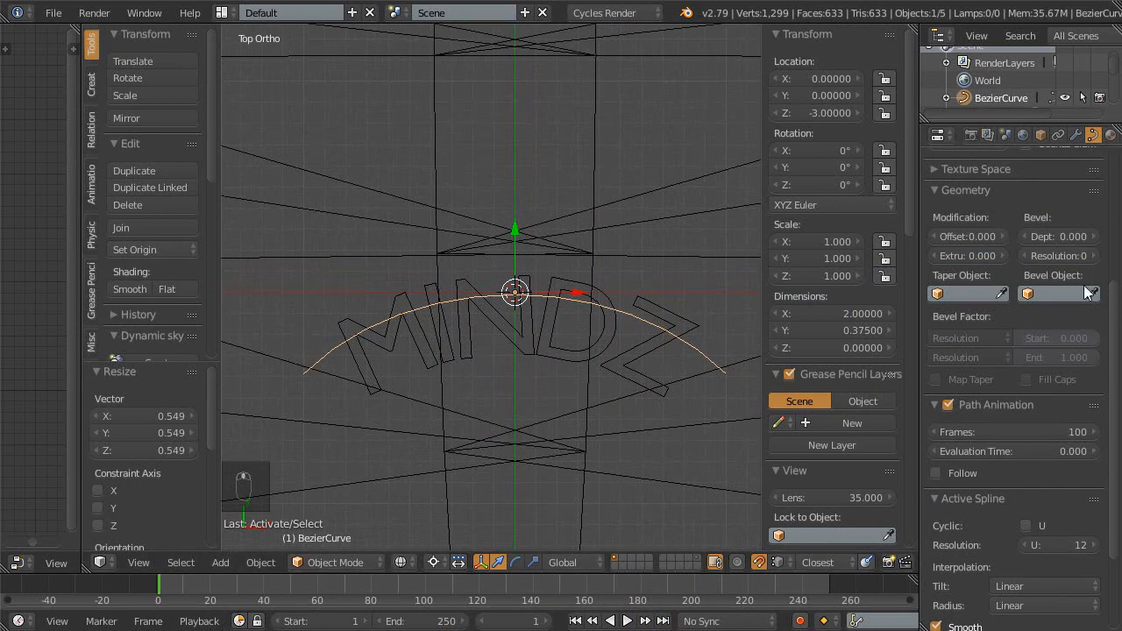
right_click(391, 346)
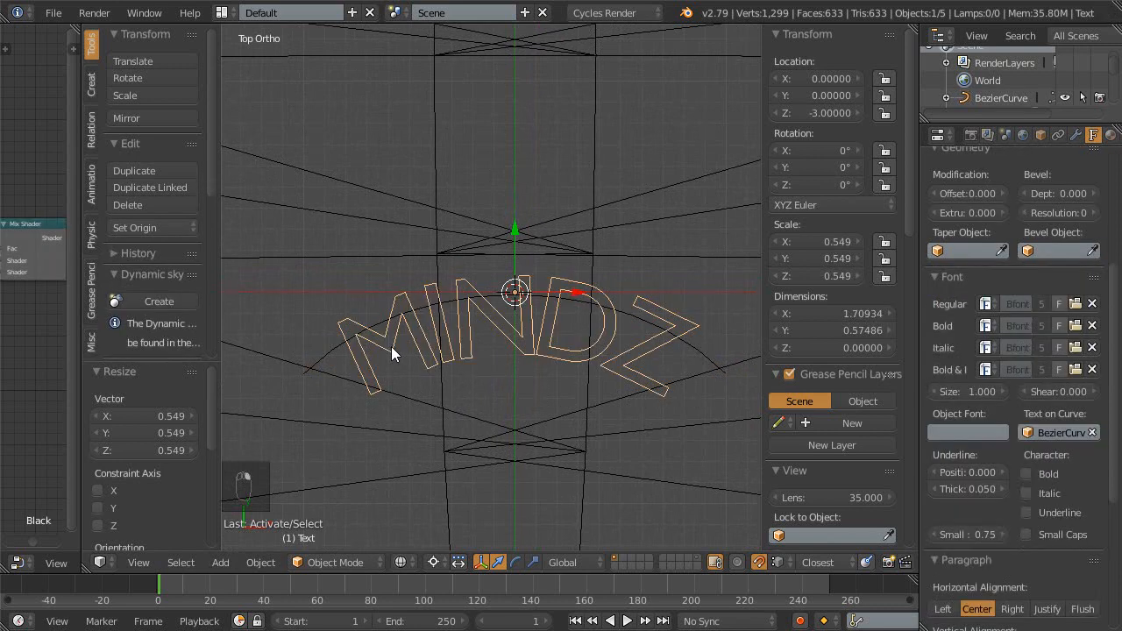
right_click(328, 352)
ctrl+middle_drag(435, 350, 436, 355)
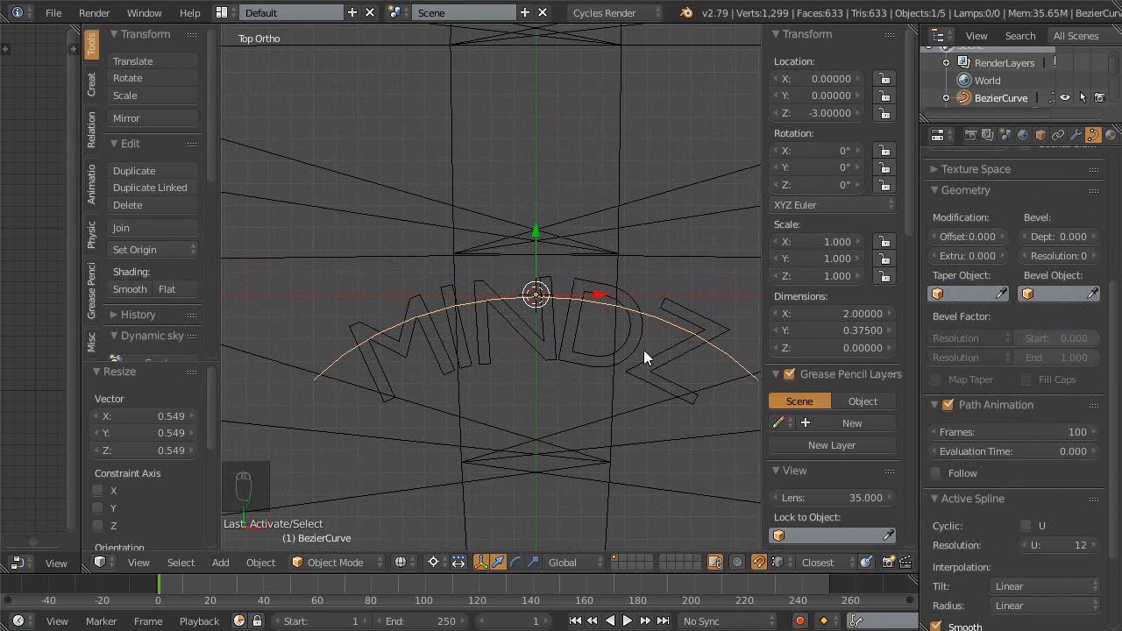
right_click(392, 348)
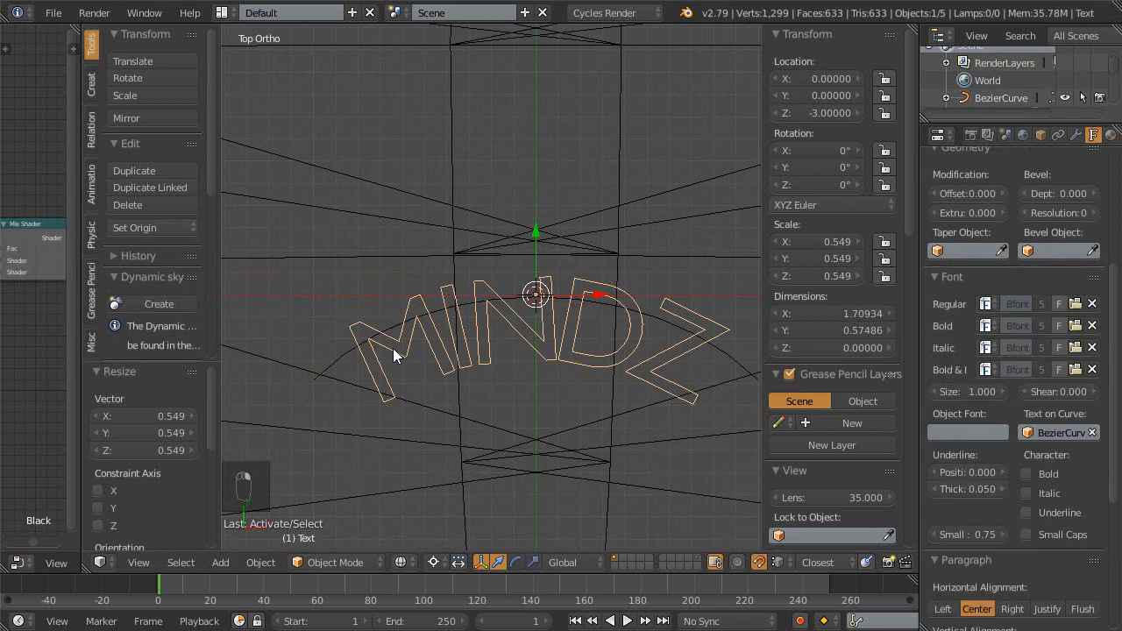
right_click(345, 356)
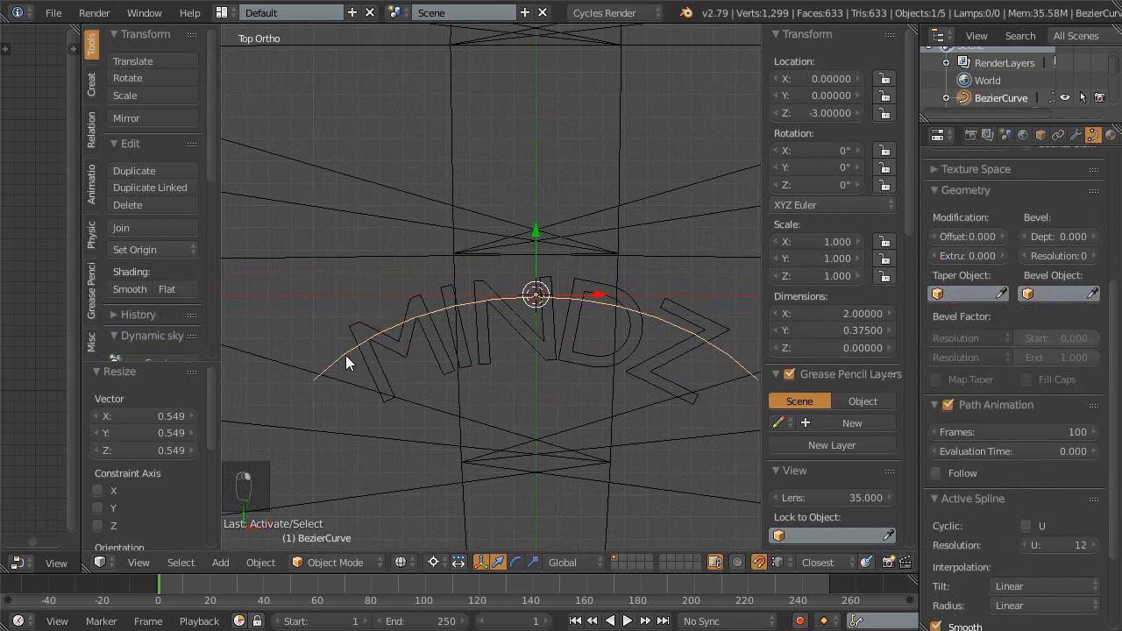
right_drag(368, 348, 344, 314)
right_click(421, 346)
right_drag(423, 345, 445, 146)
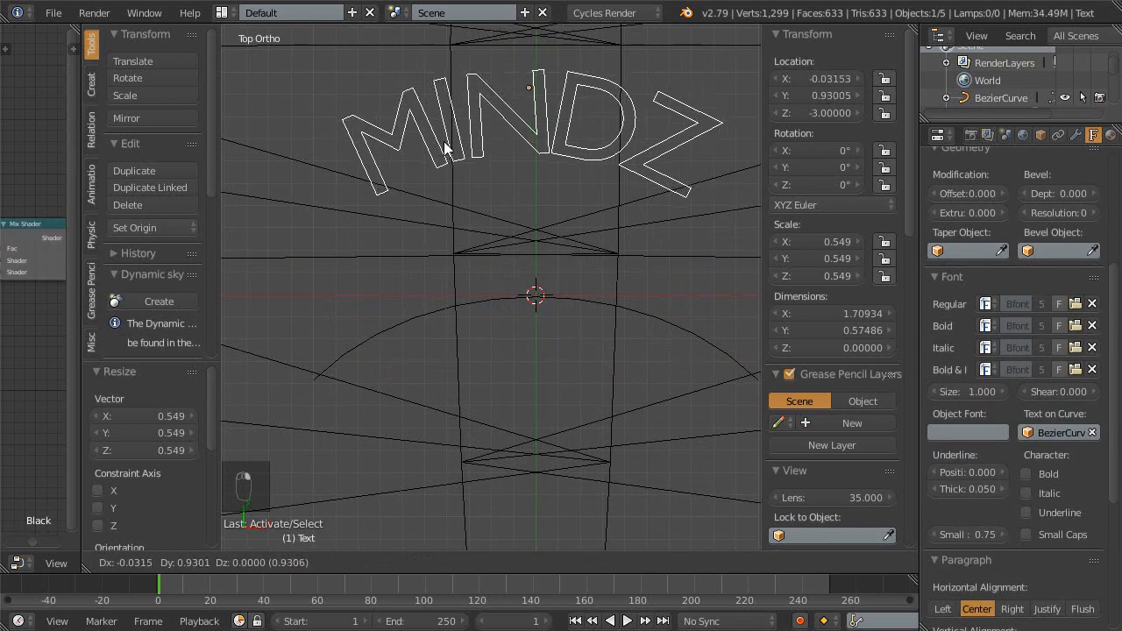
right_click(444, 150)
ctrl+middle_drag(443, 157, 405, 233)
right_drag(456, 330, 442, 141)
right_click(442, 145)
ctrl+middle_drag(449, 321, 454, 301)
shift+middle_drag(454, 302, 492, 224)
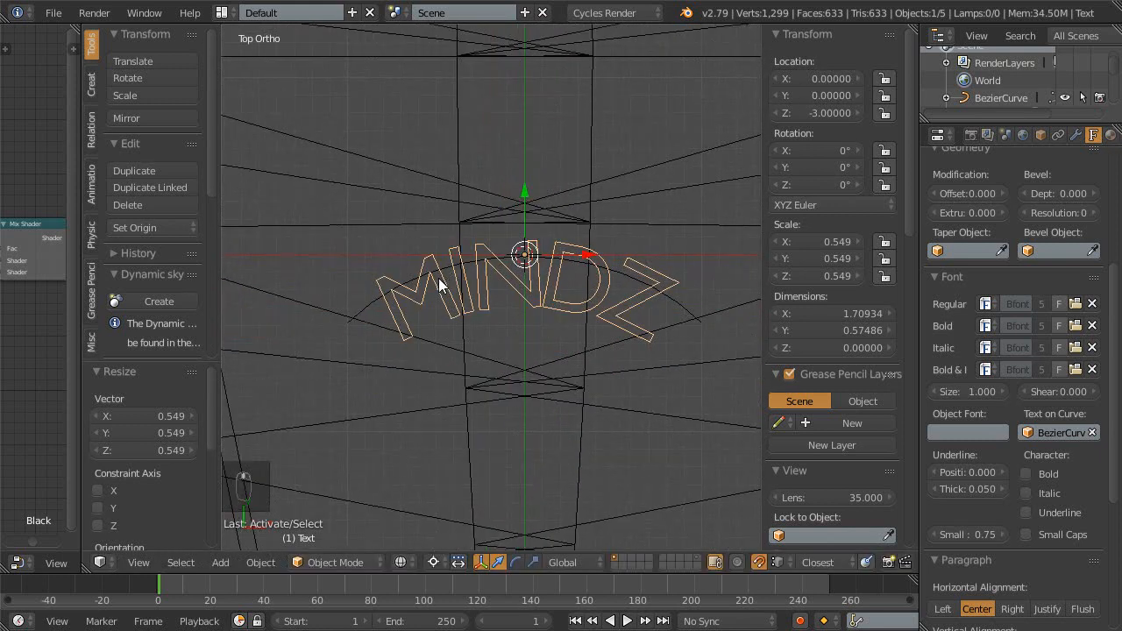
right_drag(375, 300, 364, 232)
right_click(359, 179)
- Examine how the MINDZ letters sit along the arched curve, selecting the text and the curve in turn
shift+middle_drag(371, 165, 356, 267)
ctrl+middle_drag(422, 306, 486, 254)
ctrl+middle_drag(467, 386, 466, 308)
right_click(384, 364)
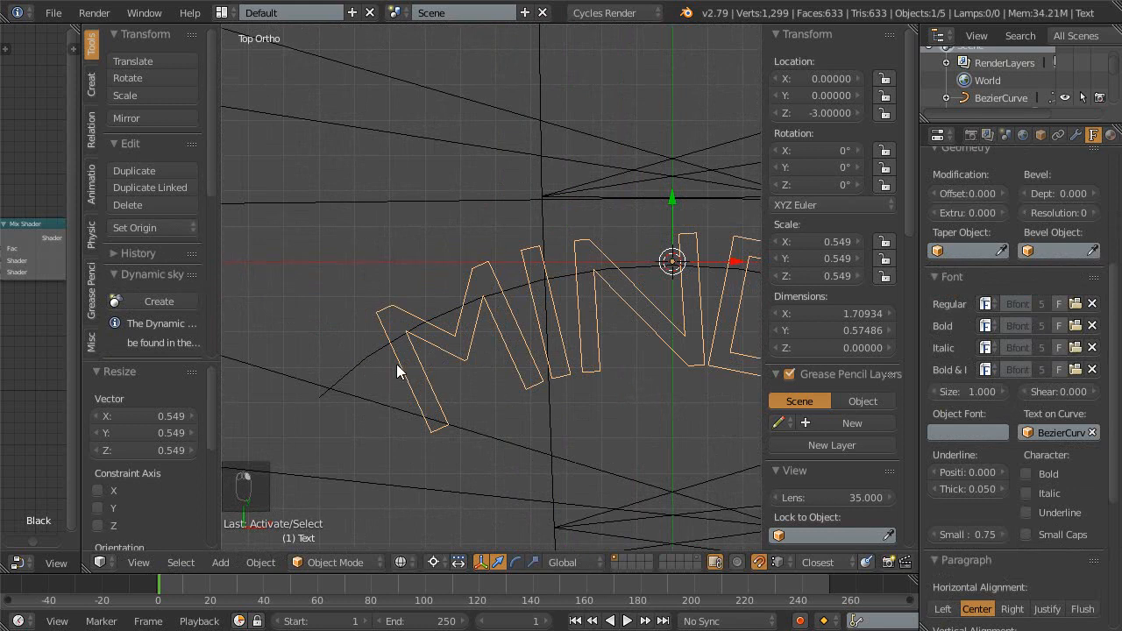
right_click(358, 374)
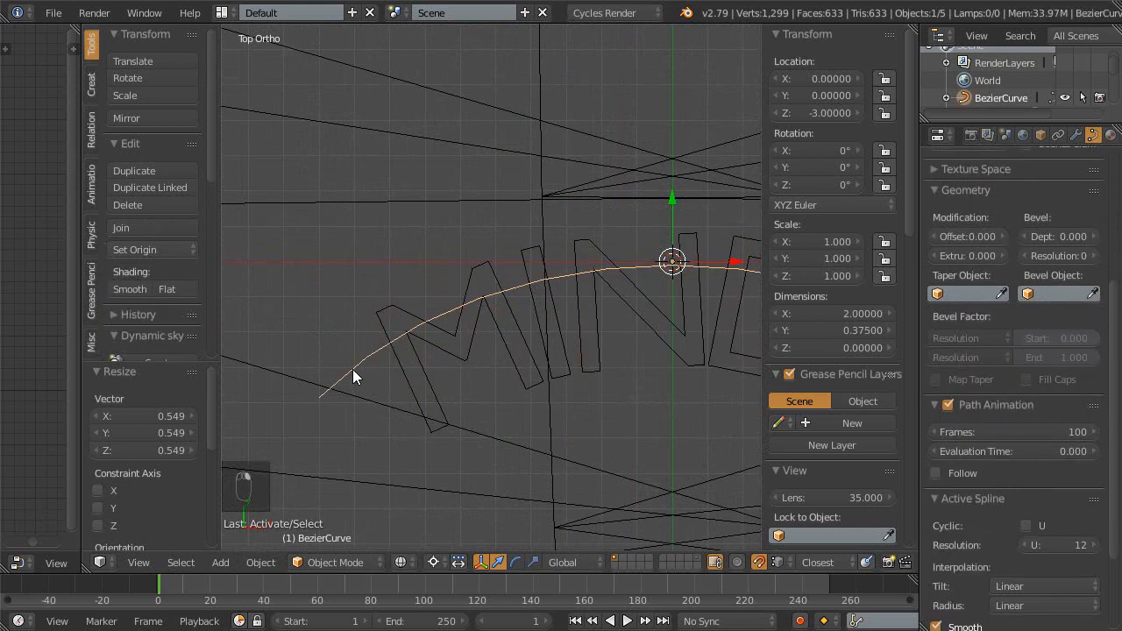
right_click(403, 367)
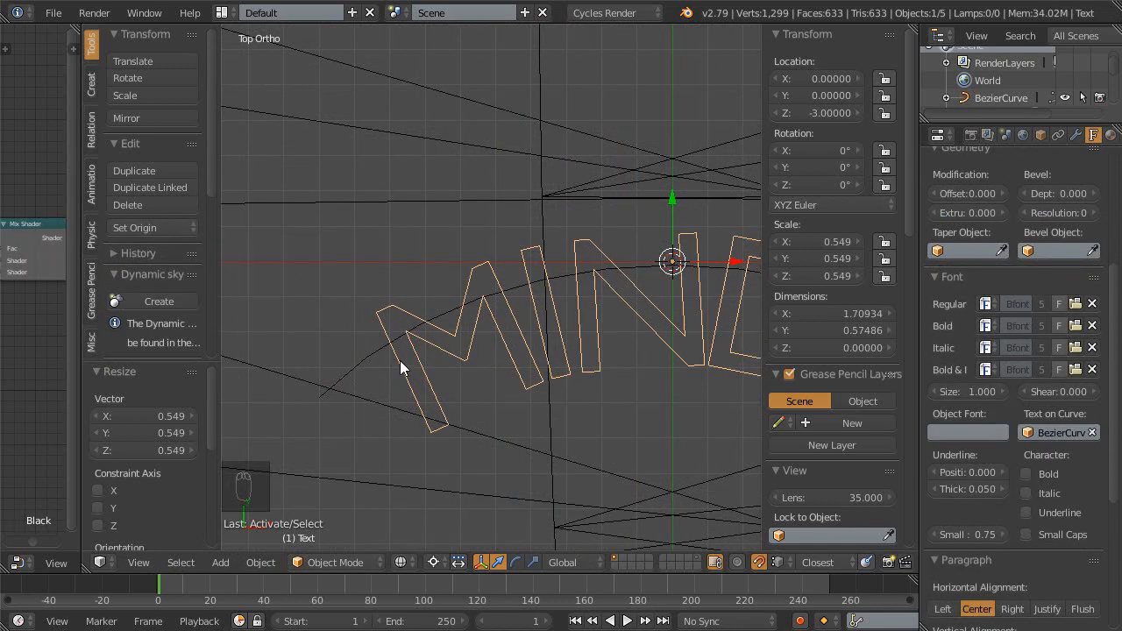
shift+middle_drag(397, 367, 321, 335)
scroll(421, 329, down, 2)
shift+middle_drag(559, 289, 478, 322)
scroll(496, 303, down, 1)
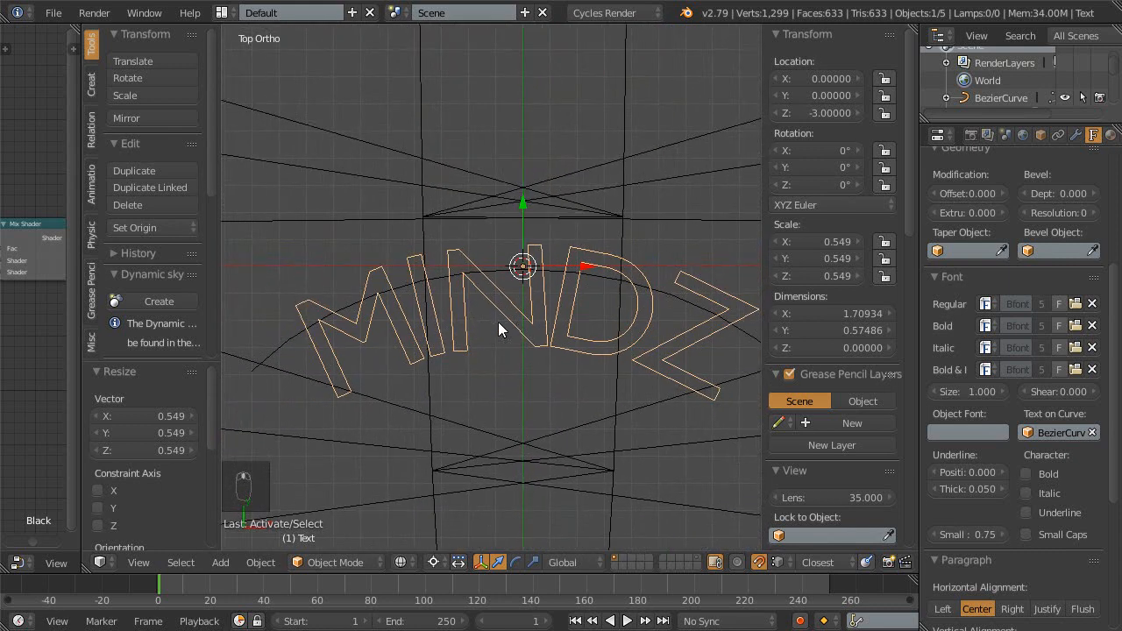
shift+middle_drag(440, 361, 459, 334)
shift+middle_drag(459, 333, 515, 319)
middle_drag(563, 356, 601, 369)
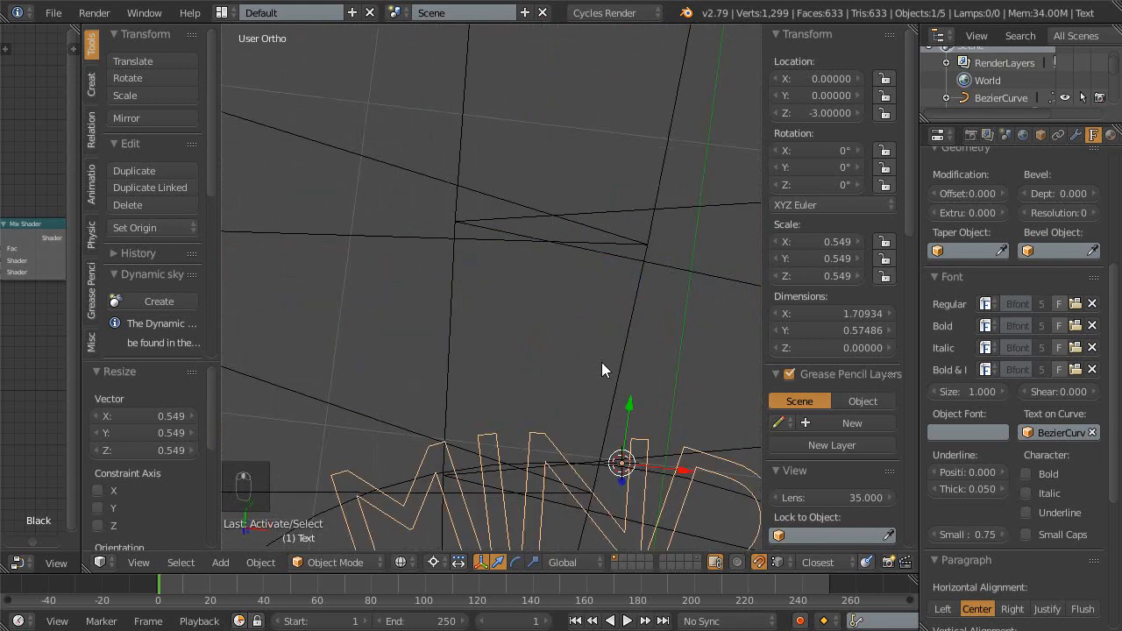
key(KP_7)
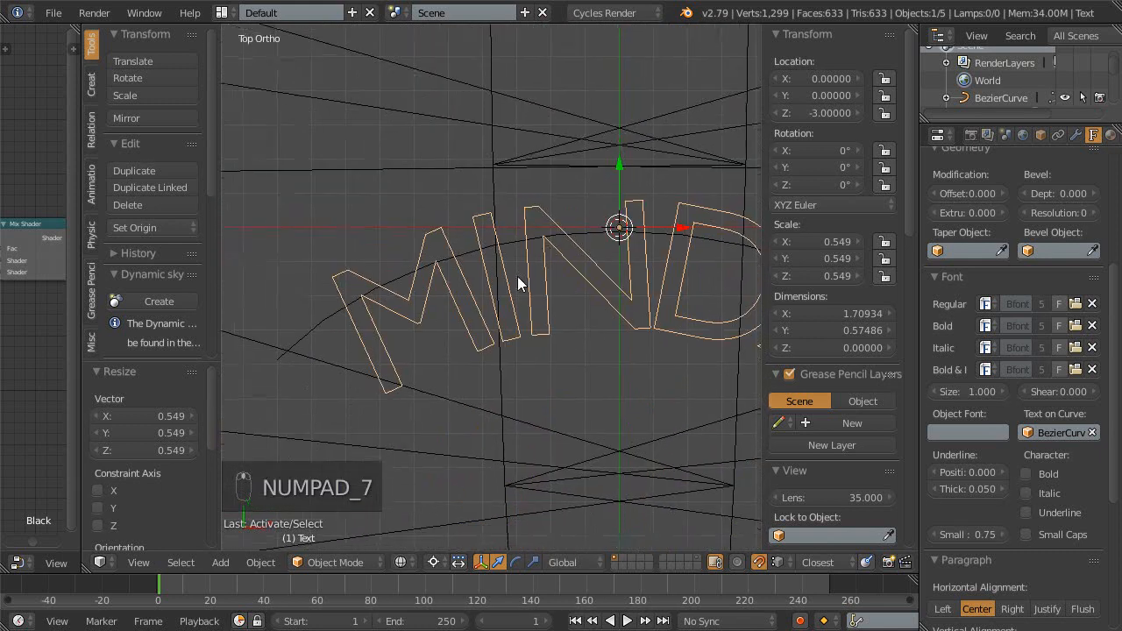
shift+middle_drag(549, 290, 550, 294)
ctrl+middle_drag(550, 293, 541, 306)
shift+middle_drag(418, 350, 445, 349)
- Select the MINDZ text and the arched curve and parent the text to the curve with the Object option
right_click(389, 324)
right_click(411, 329)
shift+right_click(385, 327)
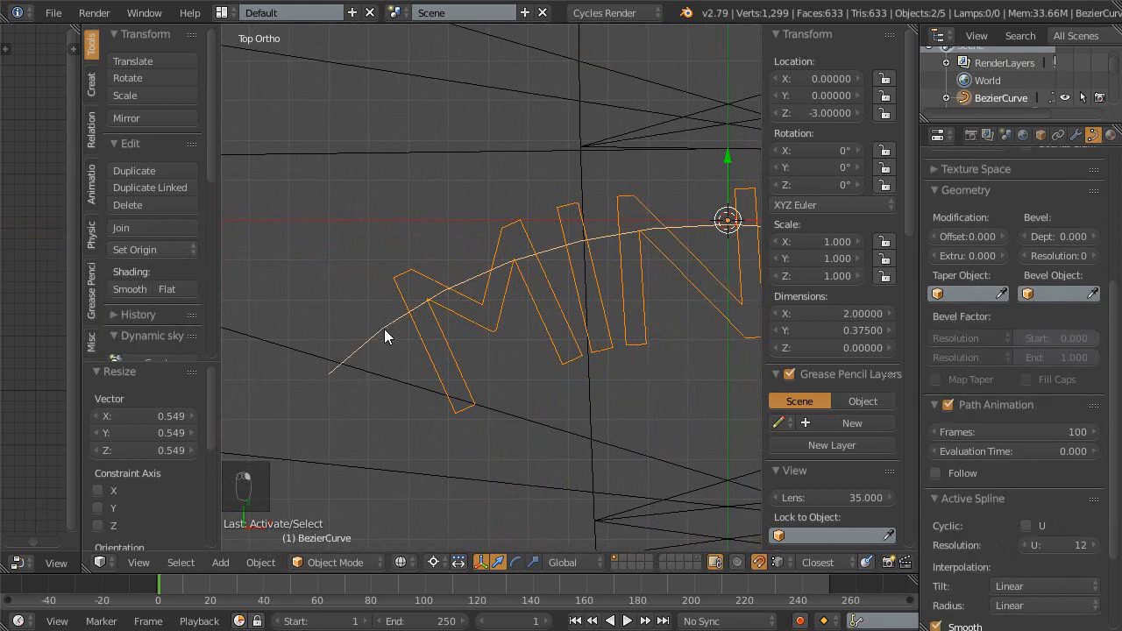
key(ctrl+p)
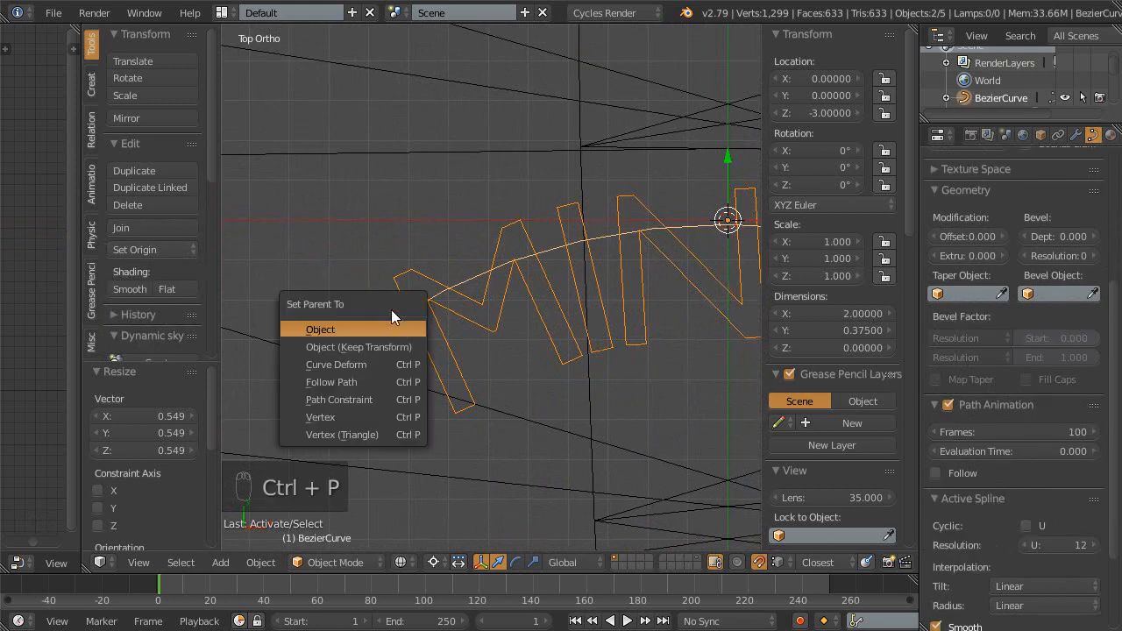
click(384, 329)
key(KP_Decimal)
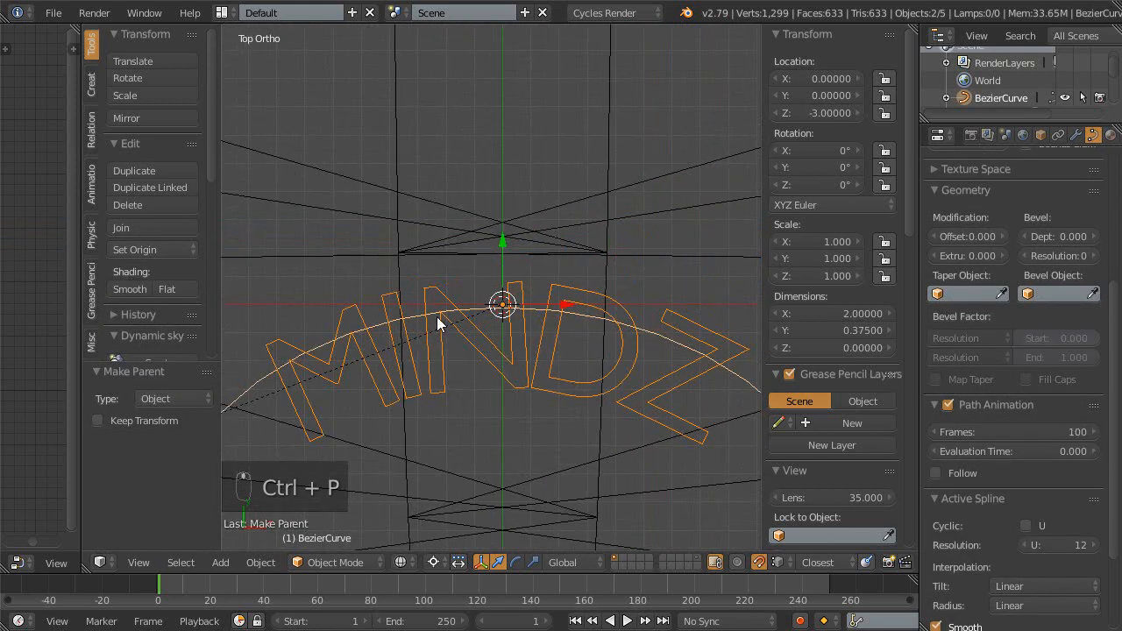
scroll(473, 314, down, 4)
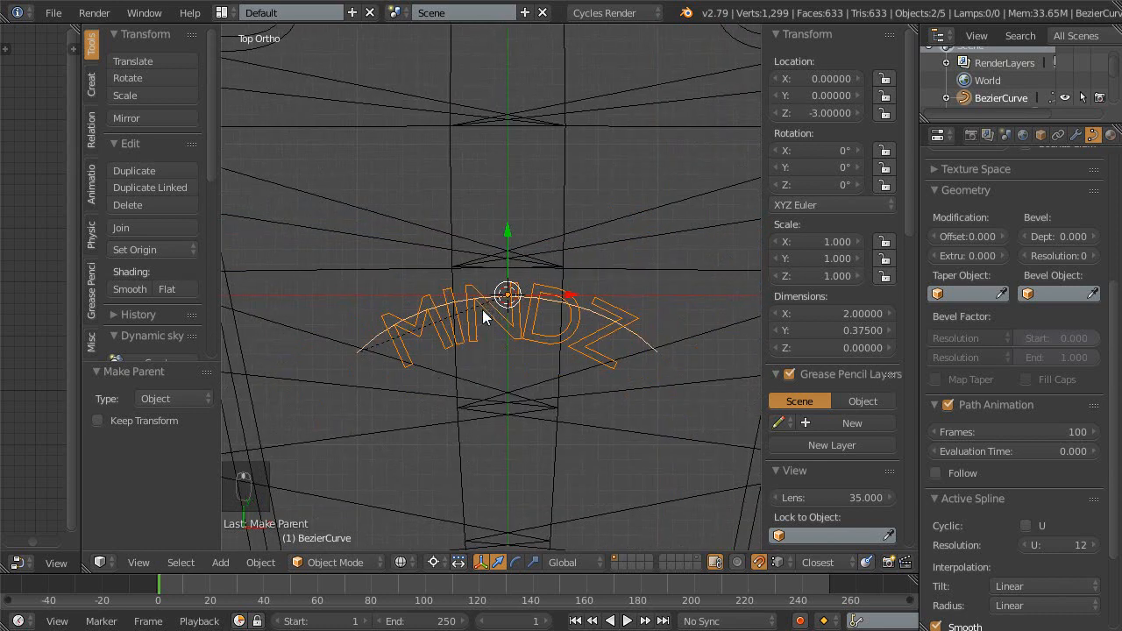
- Move the curve, carrying its parented text, up into the label's upper section at about X -0.03, Y 2.88
right_click(482, 309)
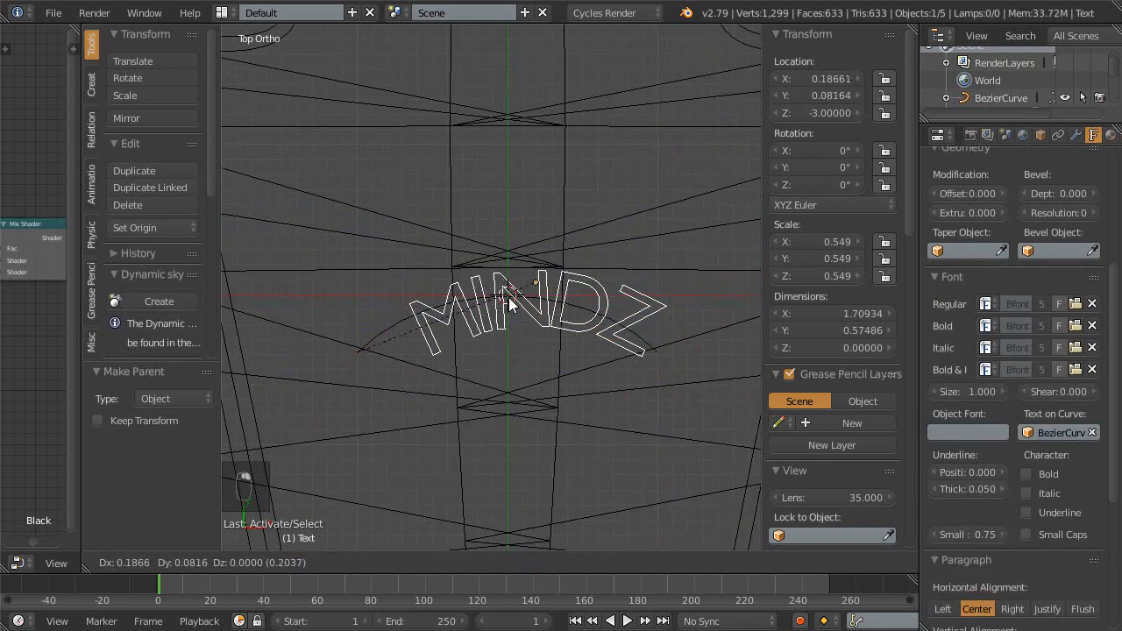
right_click(375, 337)
key(g)
click(389, 223)
shift+middle_drag(389, 218, 405, 397)
scroll(431, 327, up, 2)
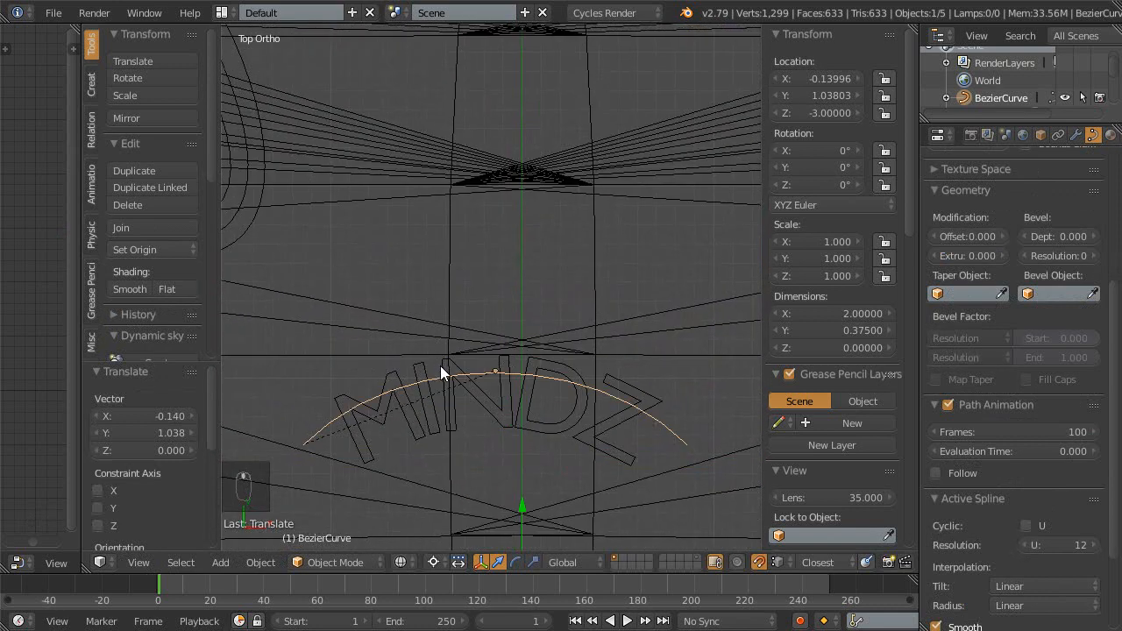
key(g)
scroll(456, 131, down, 4)
click(471, 360)
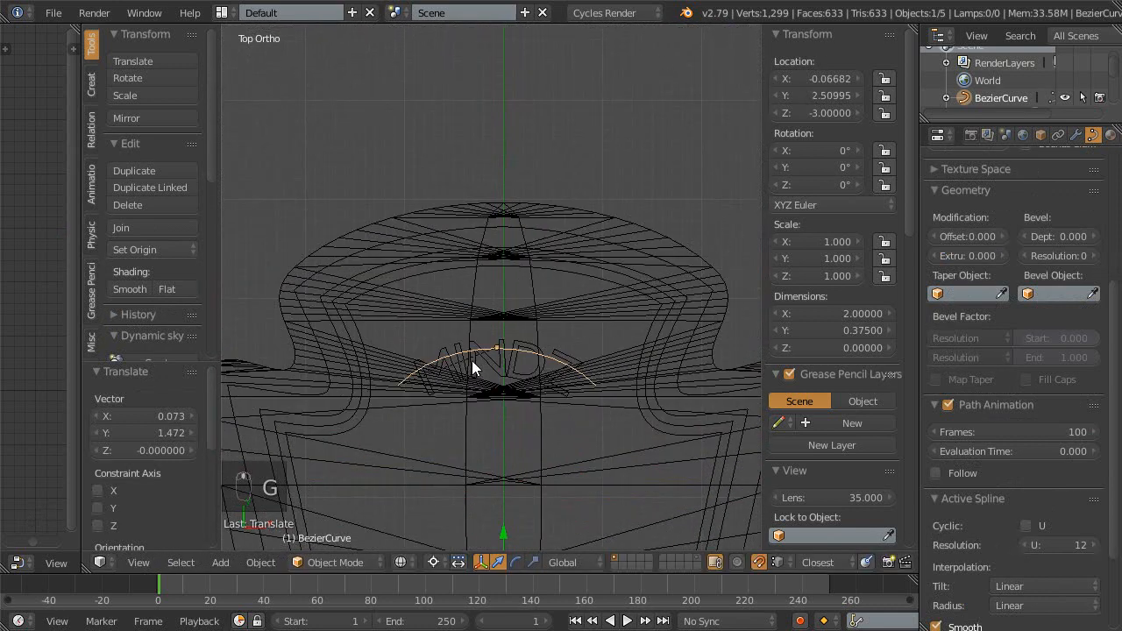
key(g)
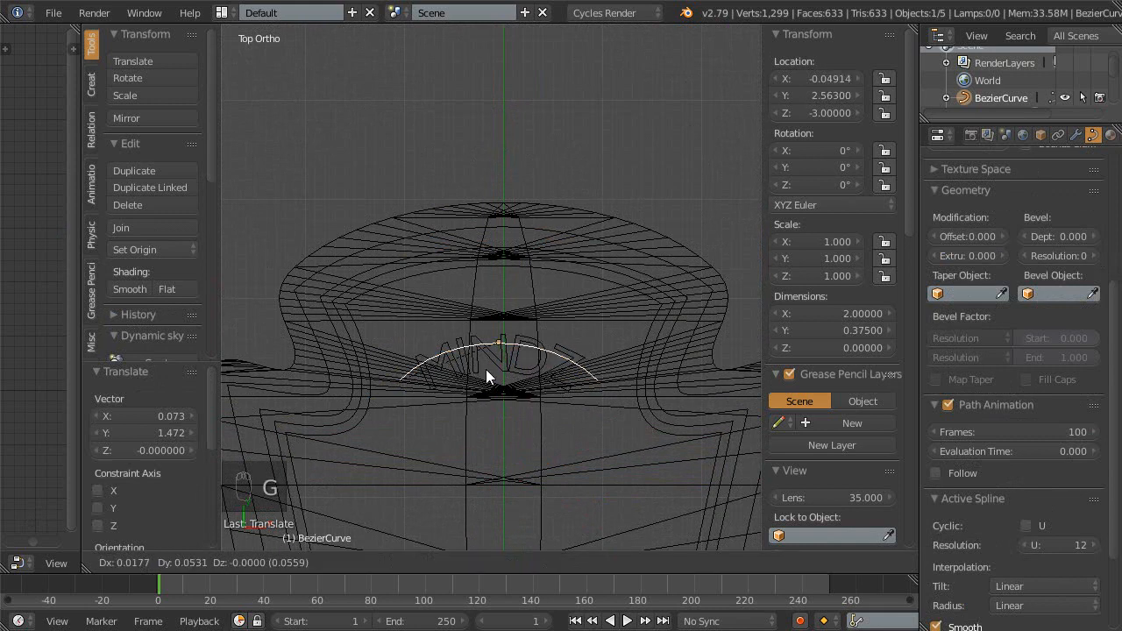
click(487, 346)
scroll(491, 355, up, 2)
shift+middle_drag(495, 362, 487, 328)
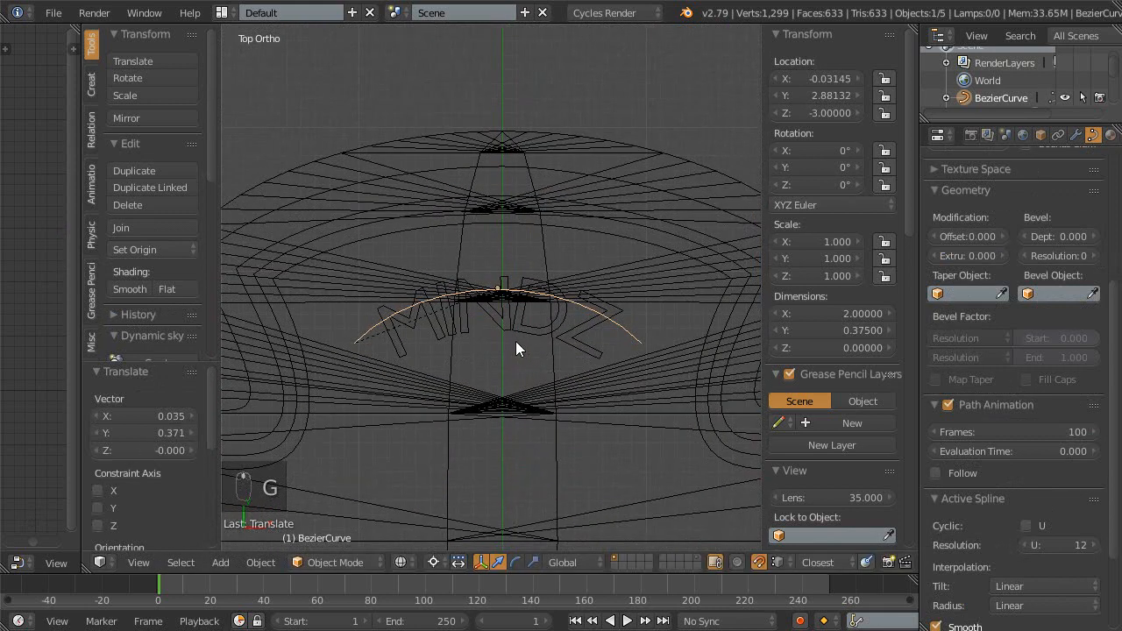
- Flatten the curve's arch by lowering the inner handles of both end points about 0.205 along Y, returning to Object Mode
key(Tab)
scroll(523, 382, up, 1)
right_click(341, 348)
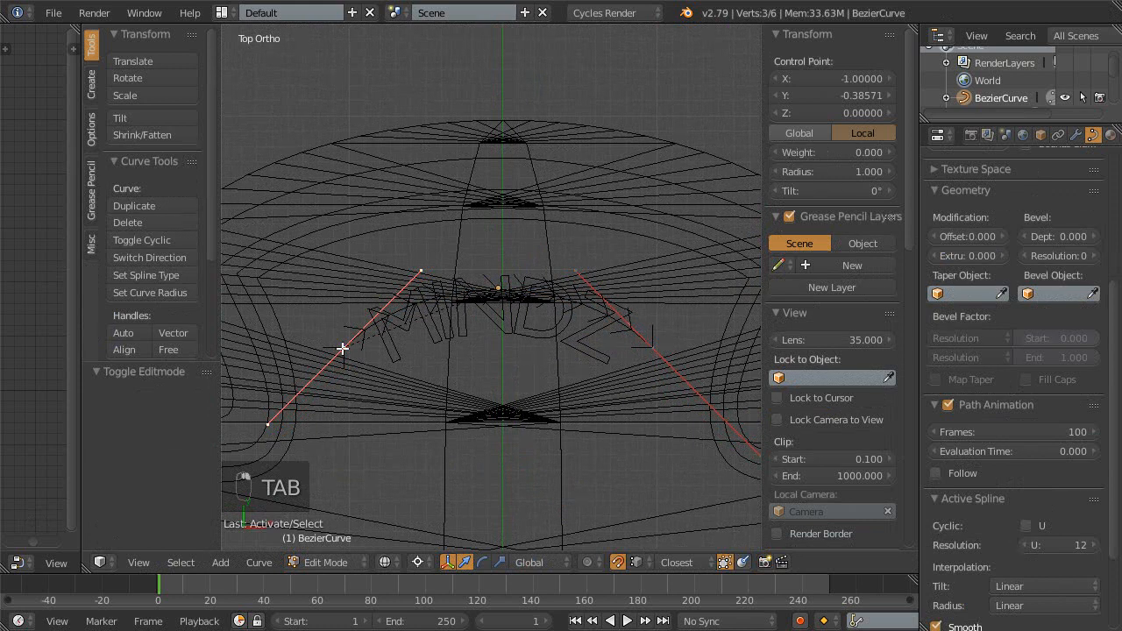
shift+right_click(650, 361)
right_click(410, 257)
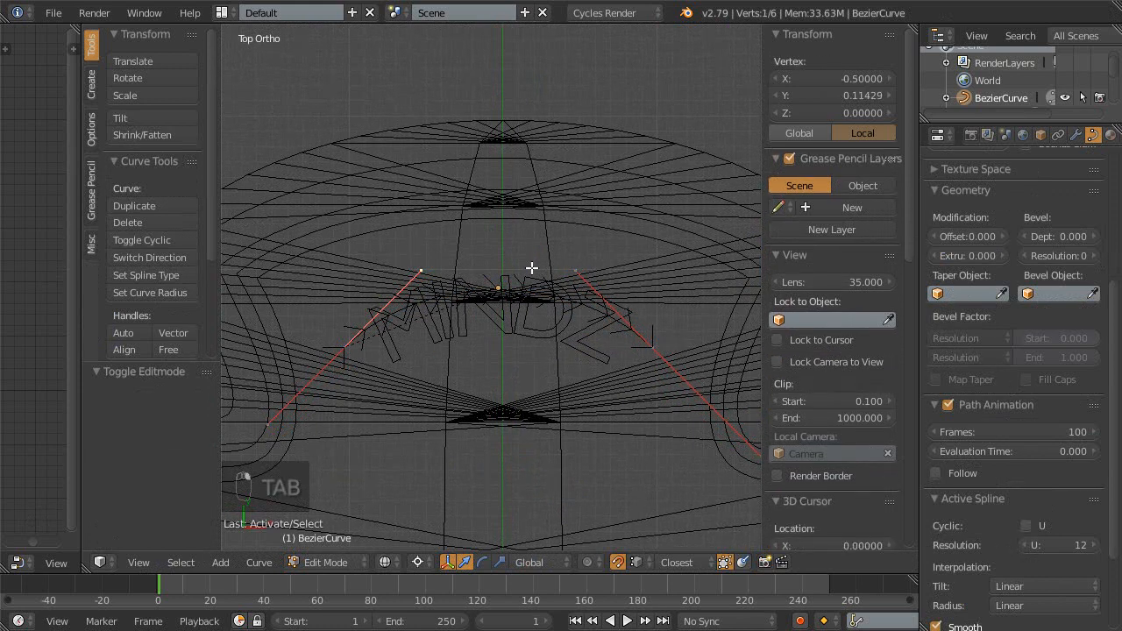
shift+right_click(591, 270)
key(g)
key(y)
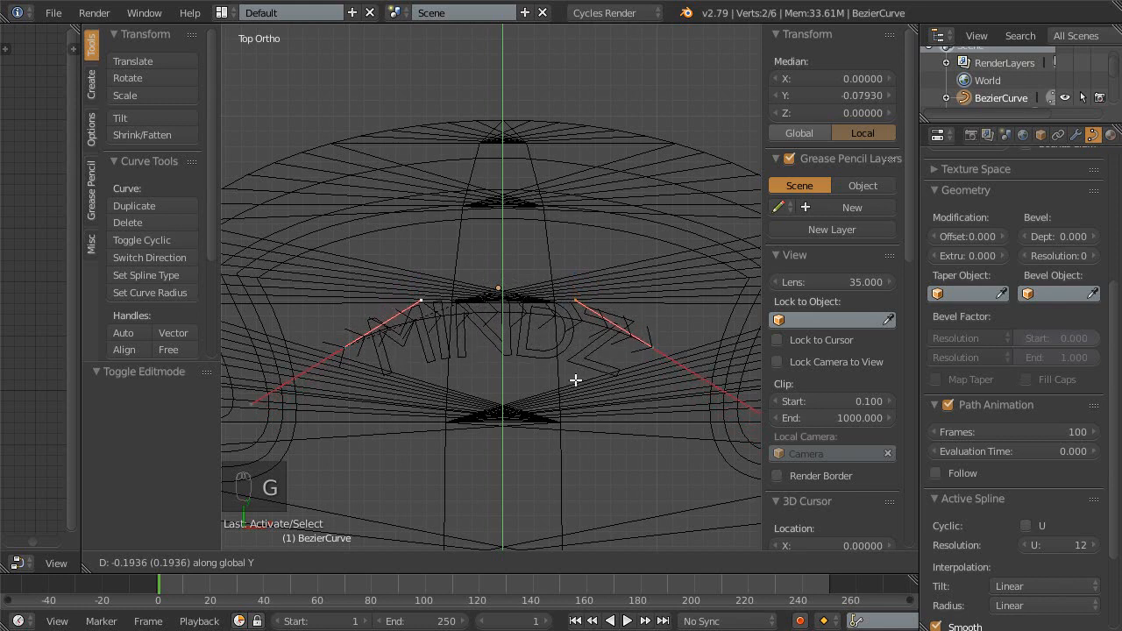
click(574, 383)
shift+middle_drag(573, 386, 570, 370)
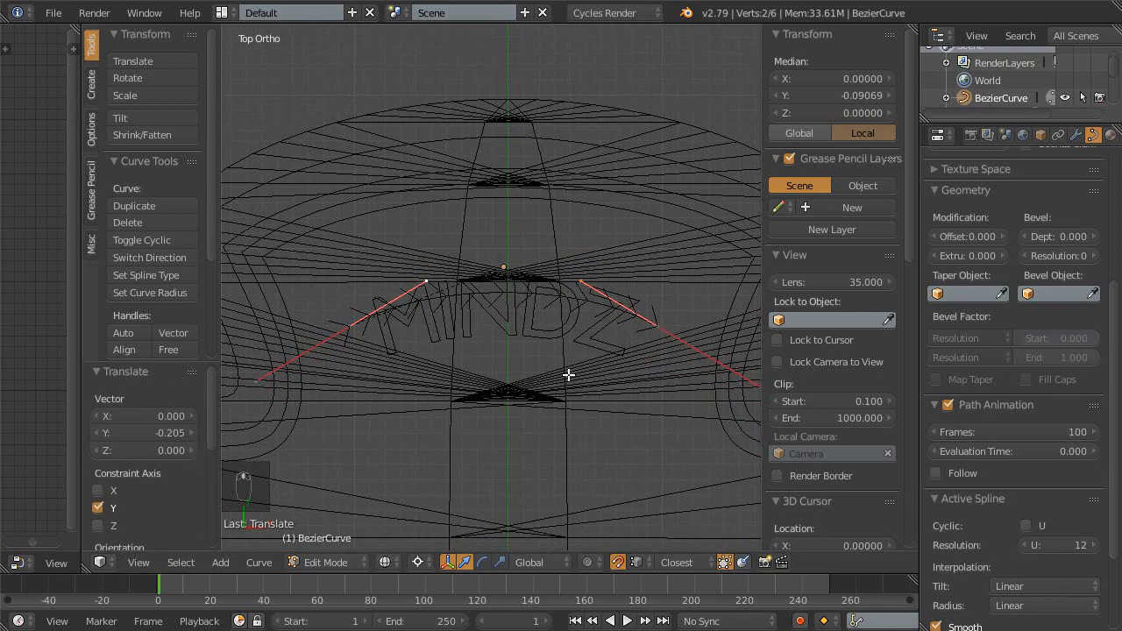
key(Tab)
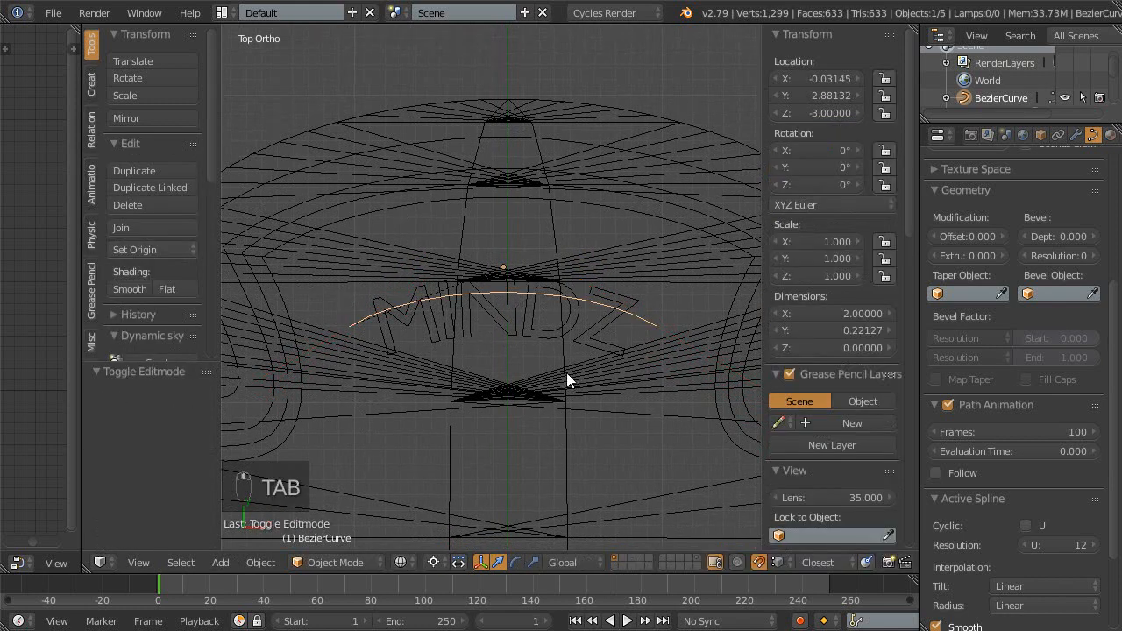
- Use the median-point pivot in a maximized 3D view and scale the curve with its text uniformly to about 1.469
key(s)
right_click(471, 372)
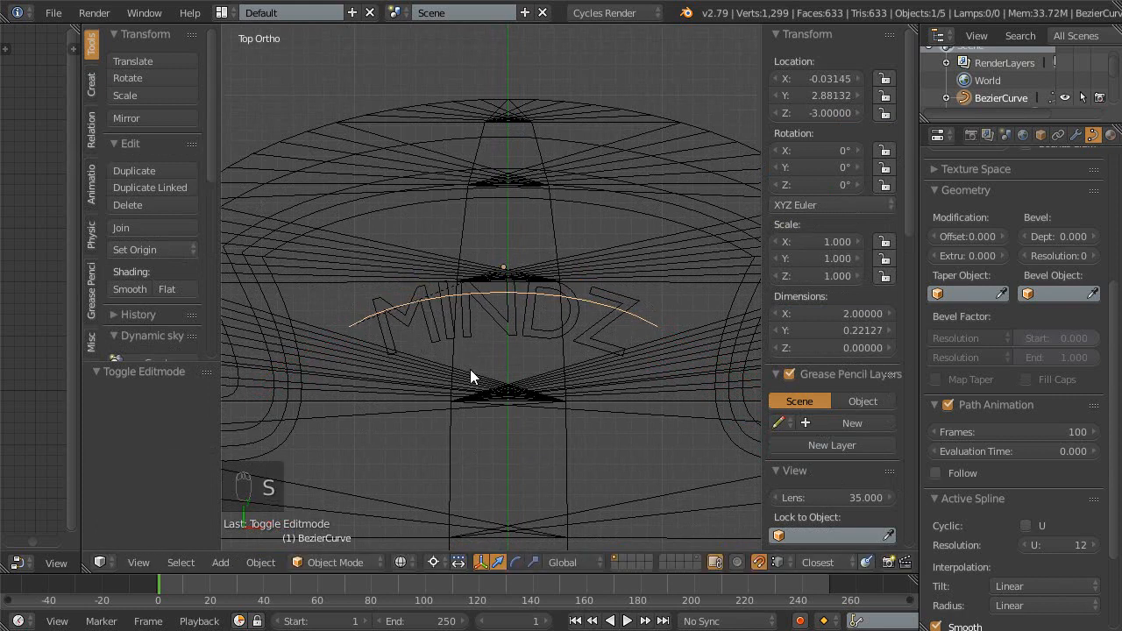
key(ctrl+comma)
key(shift+space)
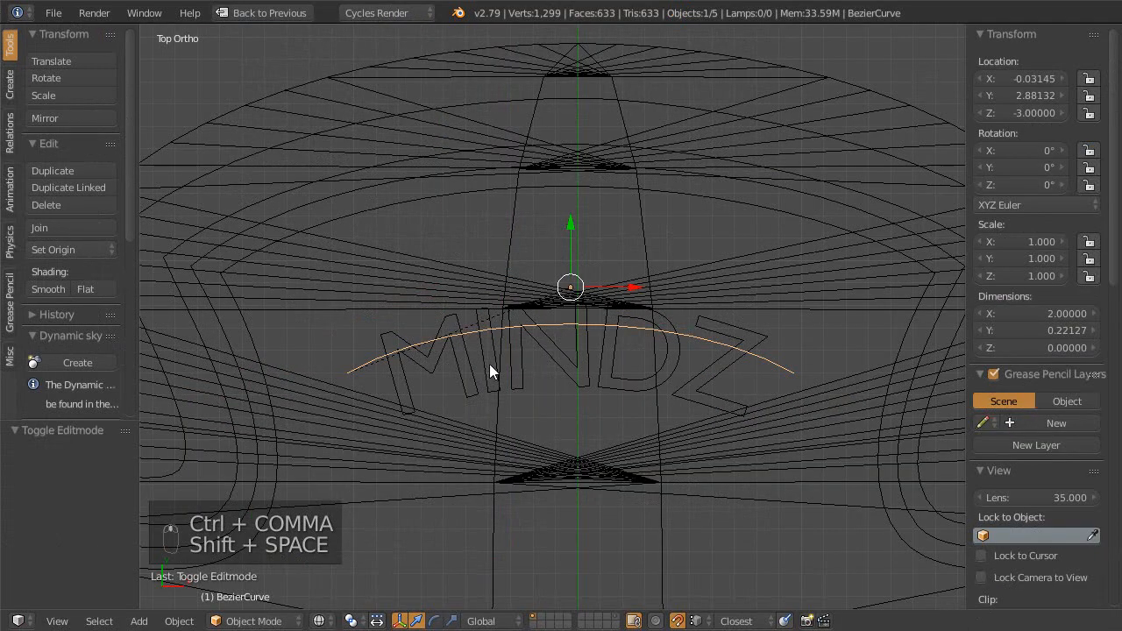
key(s)
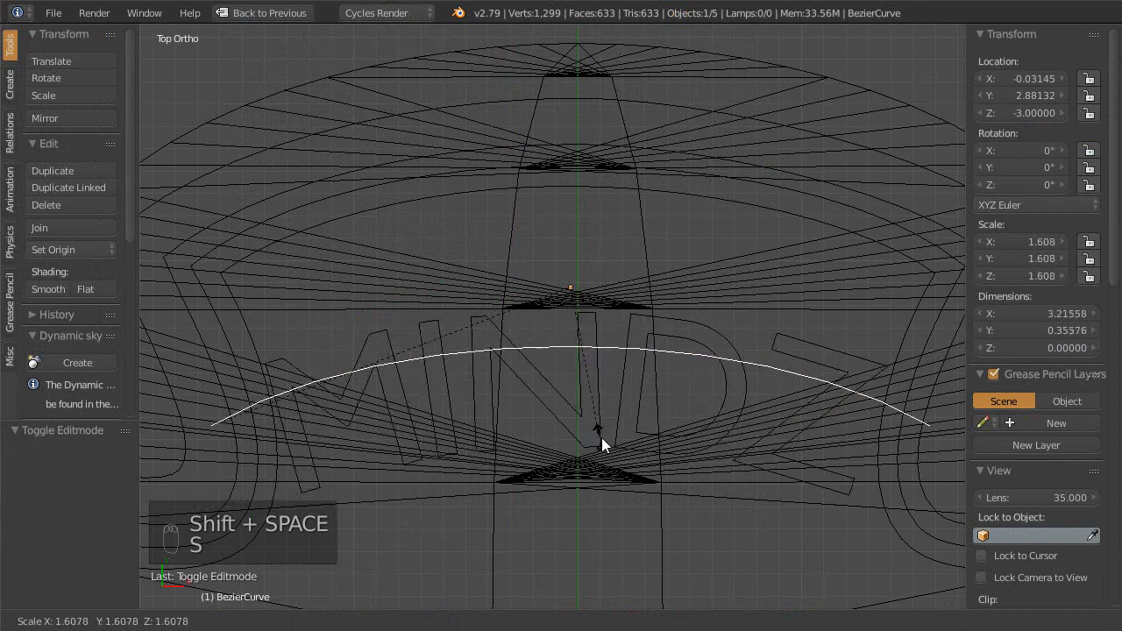
click(592, 425)
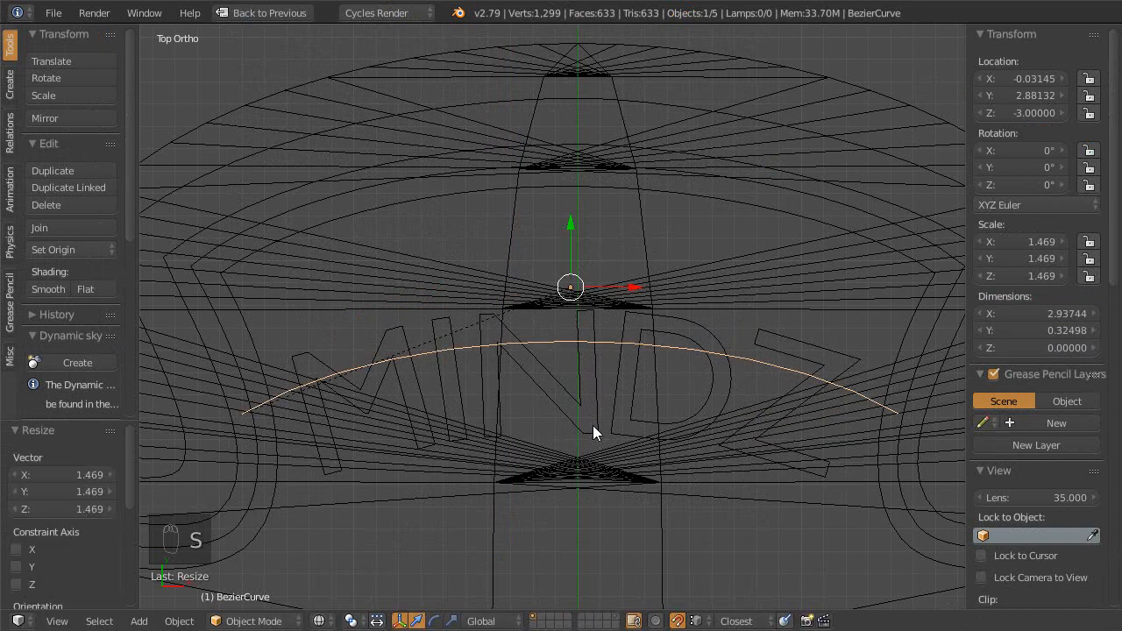
- Move the curve up to about Y 3.156 and enlarge it uniformly to a scale of about 1.555
key(g)
click(589, 347)
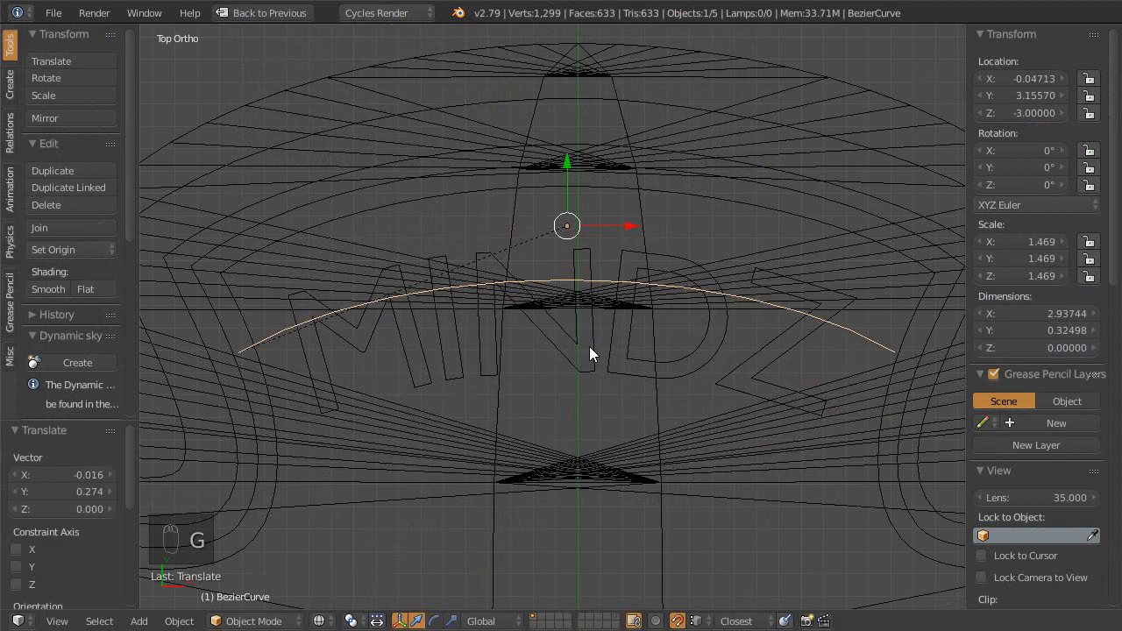
key(g)
right_click(602, 373)
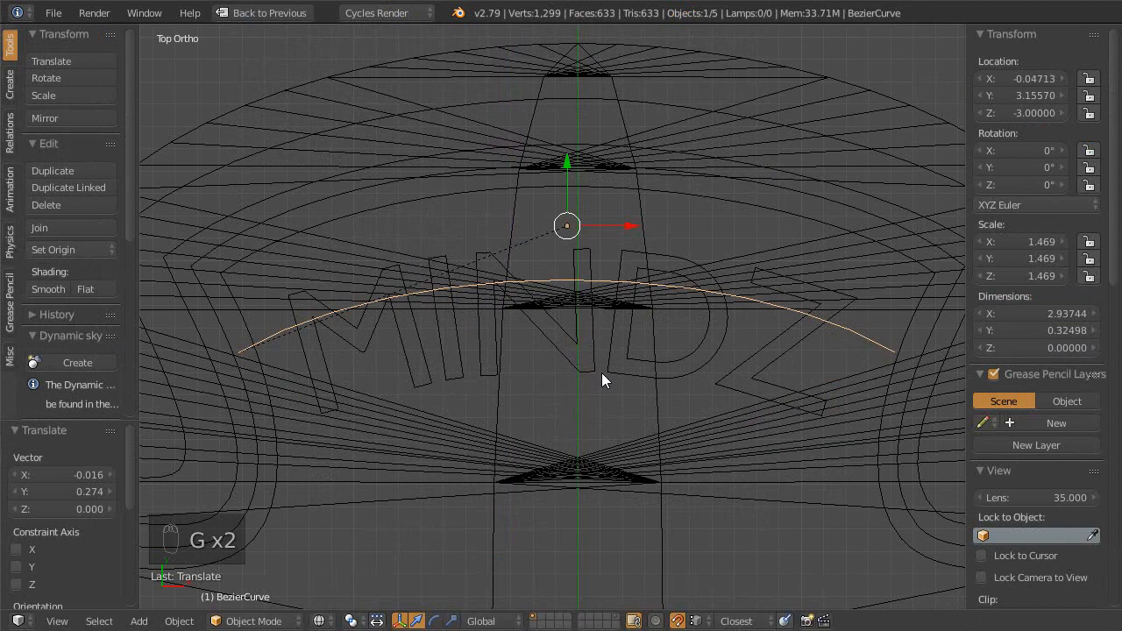
key(s)
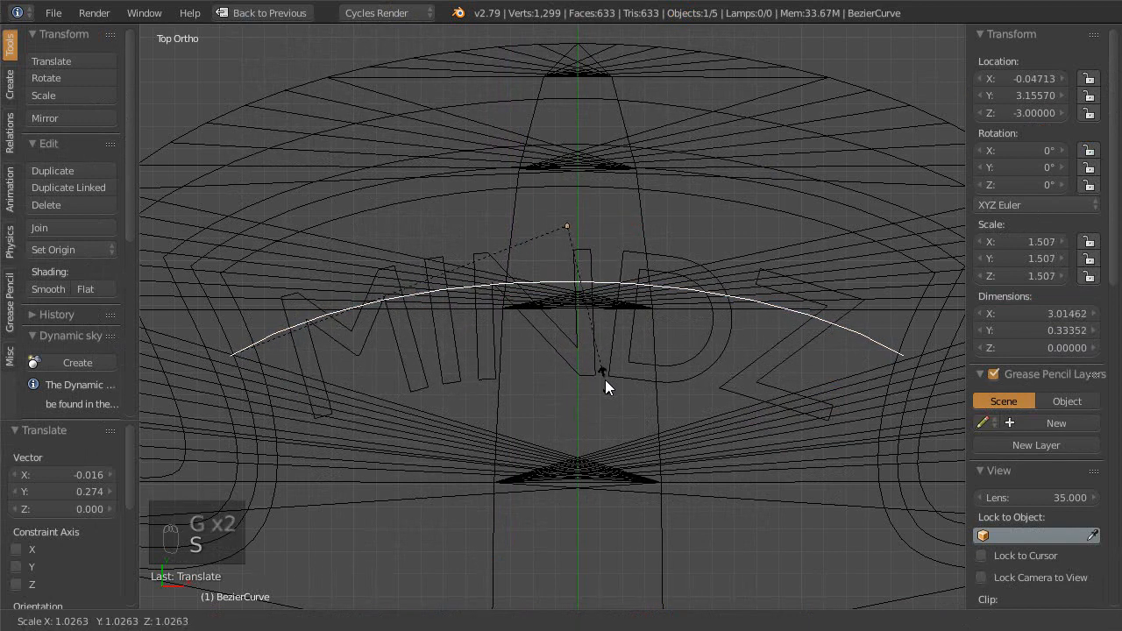
click(620, 427)
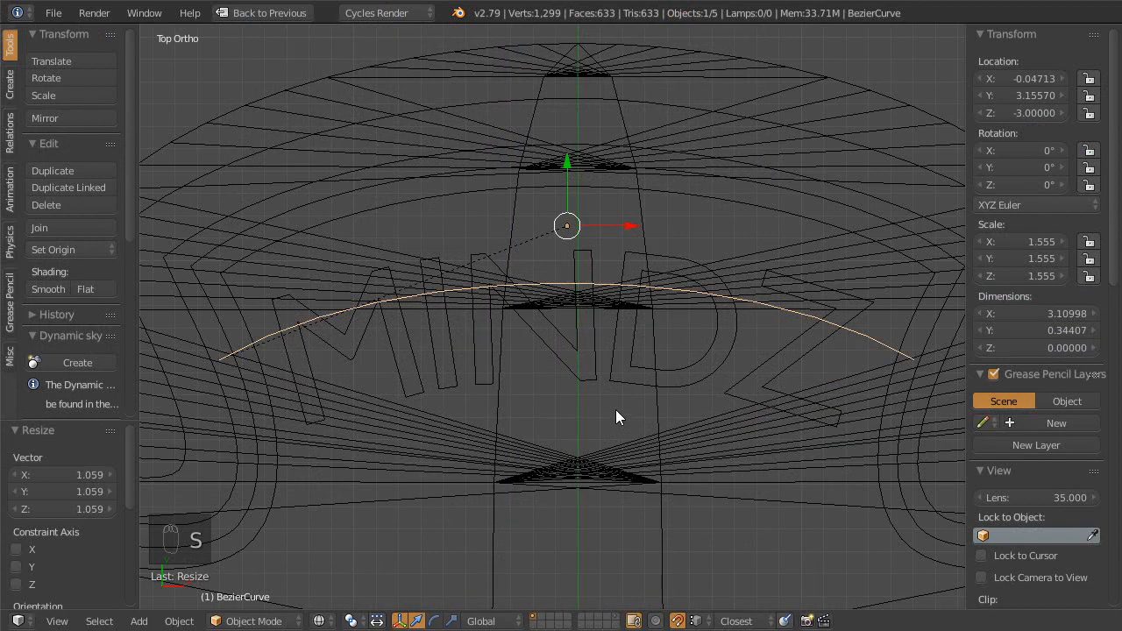
- Set the curve's X location to 0 and save the file over the existing one
click(1027, 79)
text(0)
key(Return)
scroll(517, 395, down, 2)
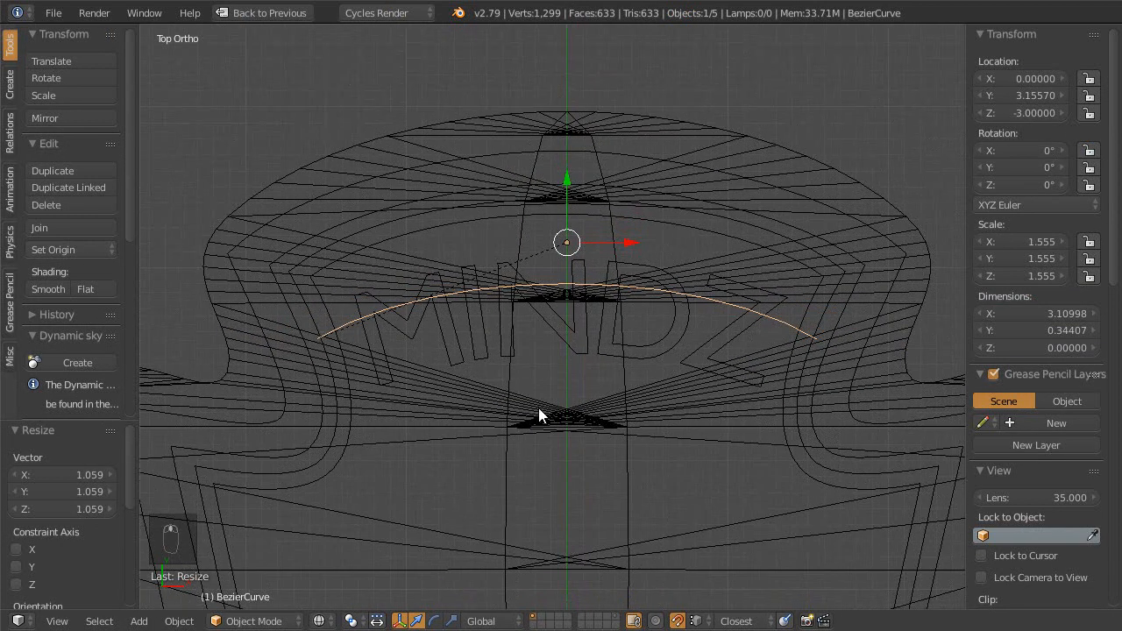
key(ctrl+s)
click(524, 404)
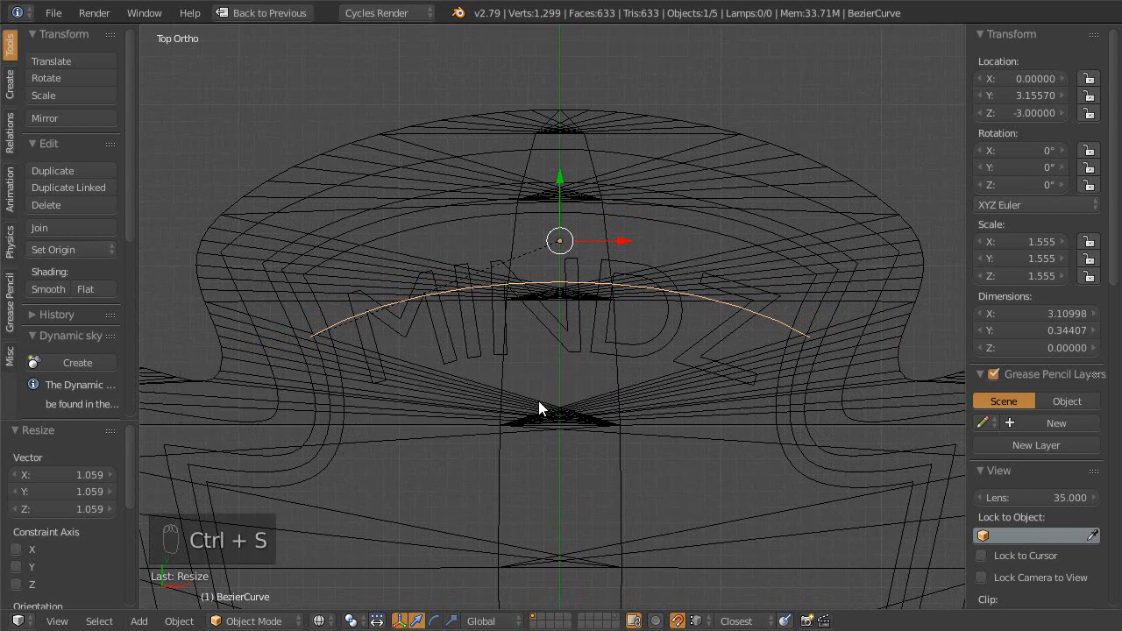
- Switch the viewport to rendered display around the arched MINDZ text and restore the multi-editor layout
key(shift+z)
mouse_move(528, 243)
ctrl+middle_down()
mouse_move(519, 266)
mouse_move(543, 330)
mouse_move(544, 276)
ctrl+middle_up()
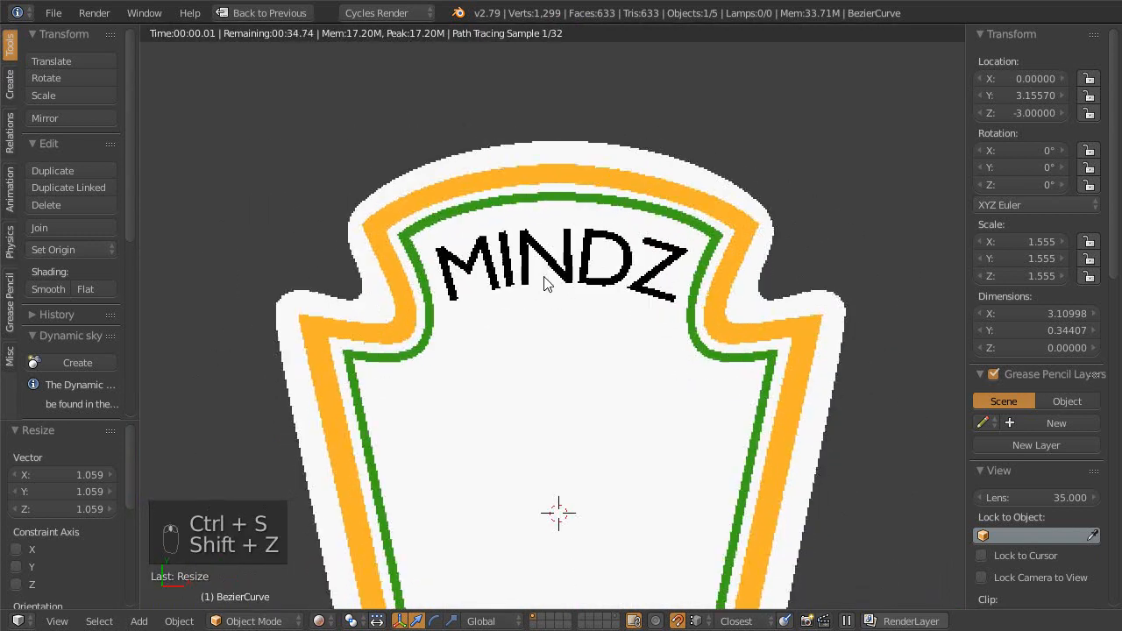
key(shift+space)
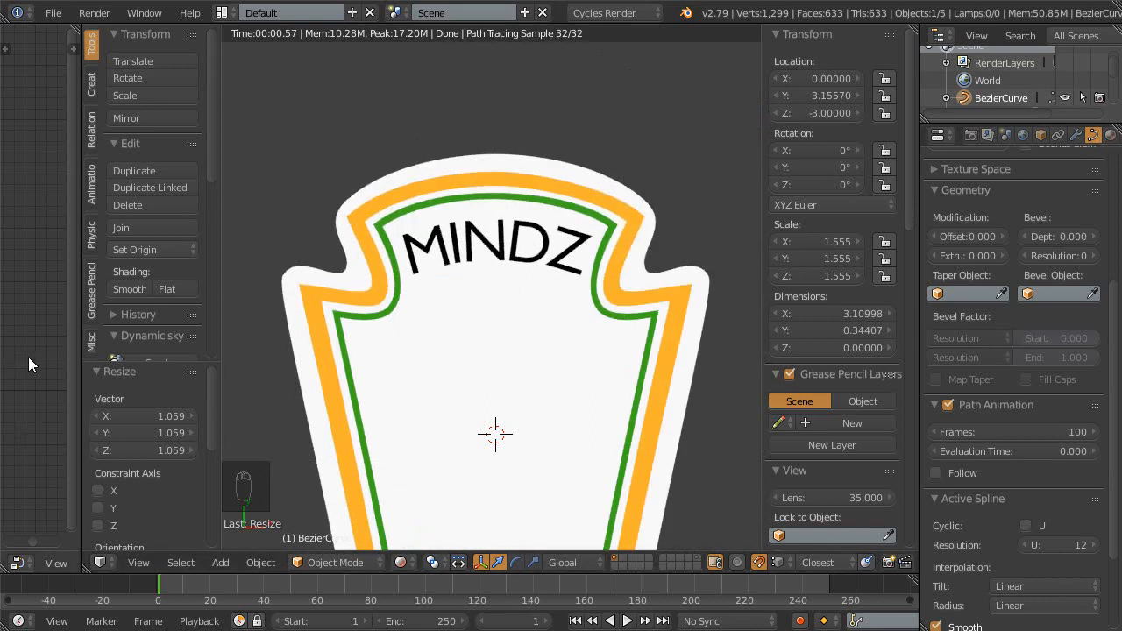
- Check the ketchup bottle reference at full size, then select the MINDZ text and bring up its font settings
key(shift+space)
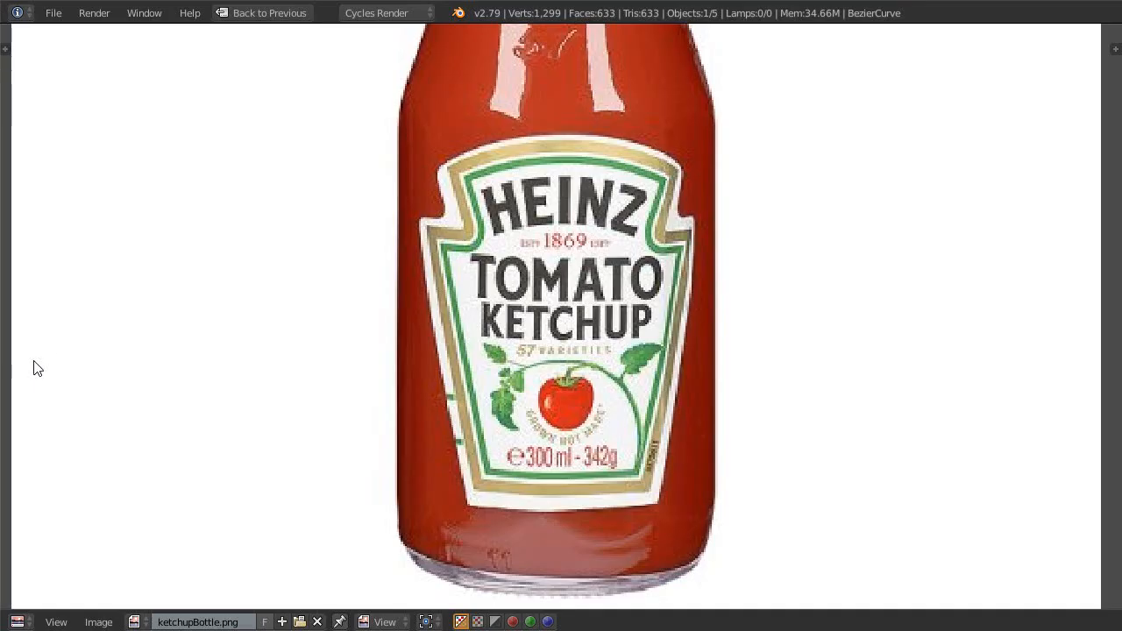
key(shift+space)
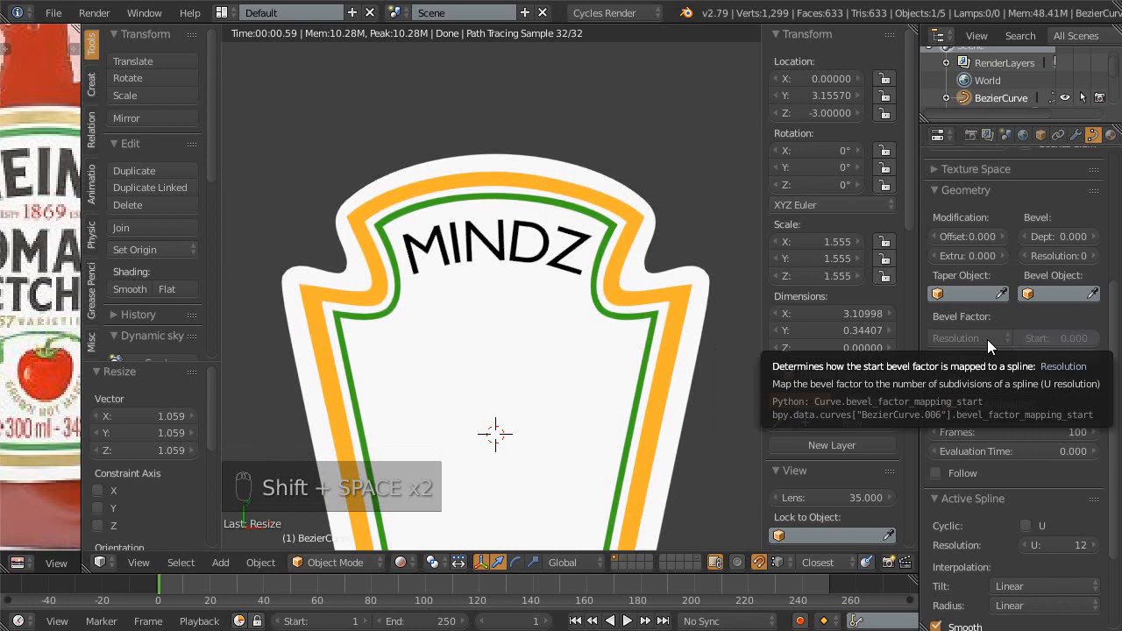
scroll(1036, 263, up, 2)
scroll(1034, 313, up, 5)
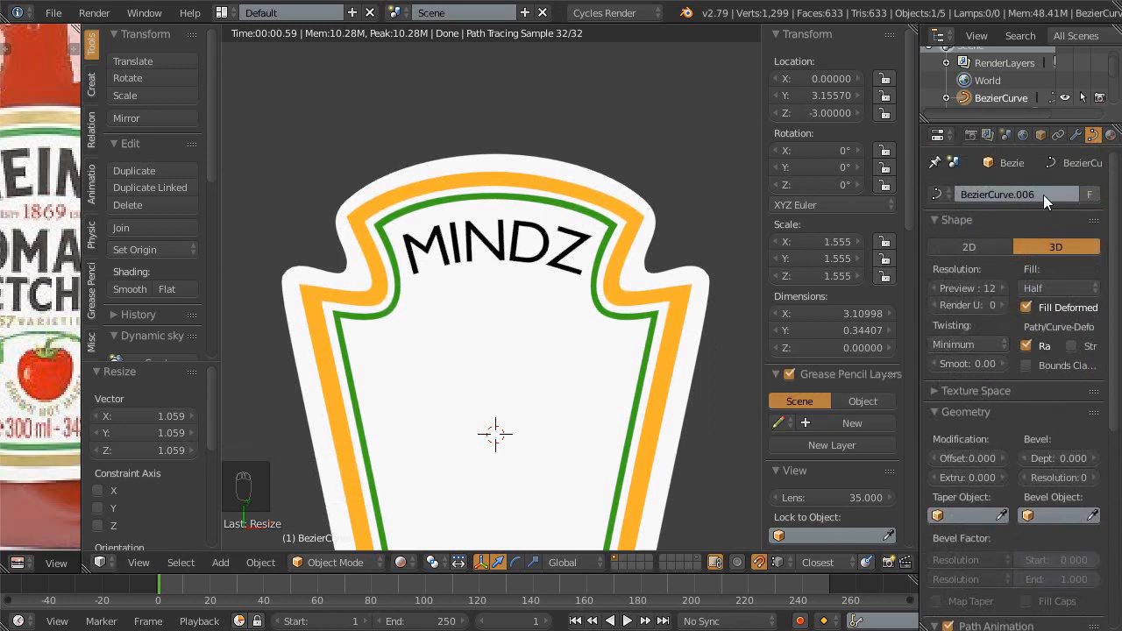
right_click(481, 250)
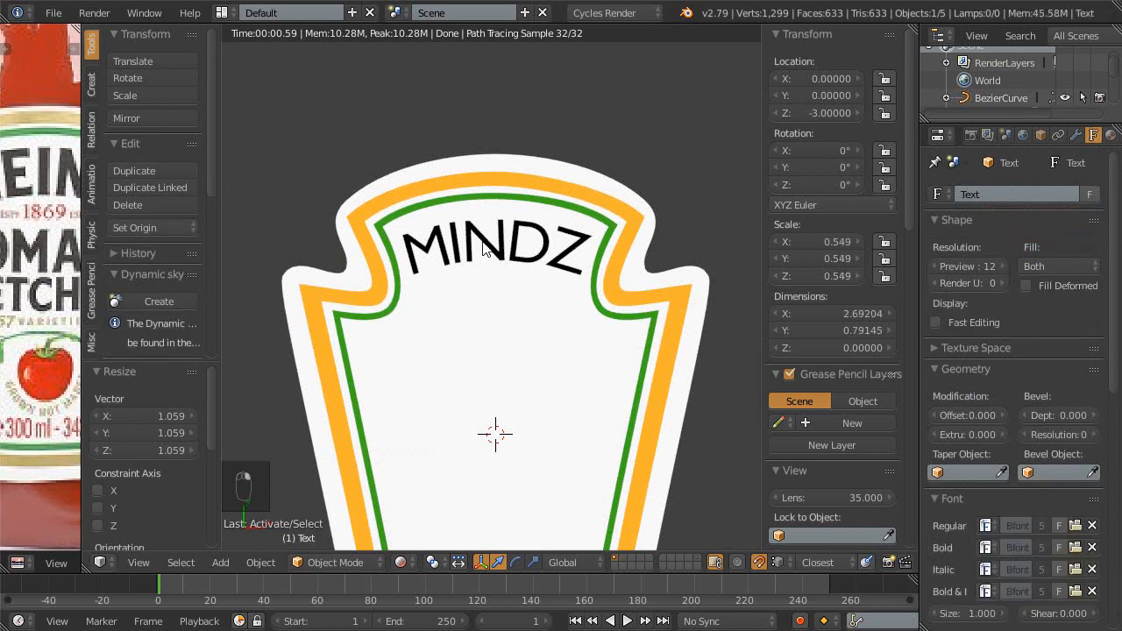
scroll(1084, 360, down, 5)
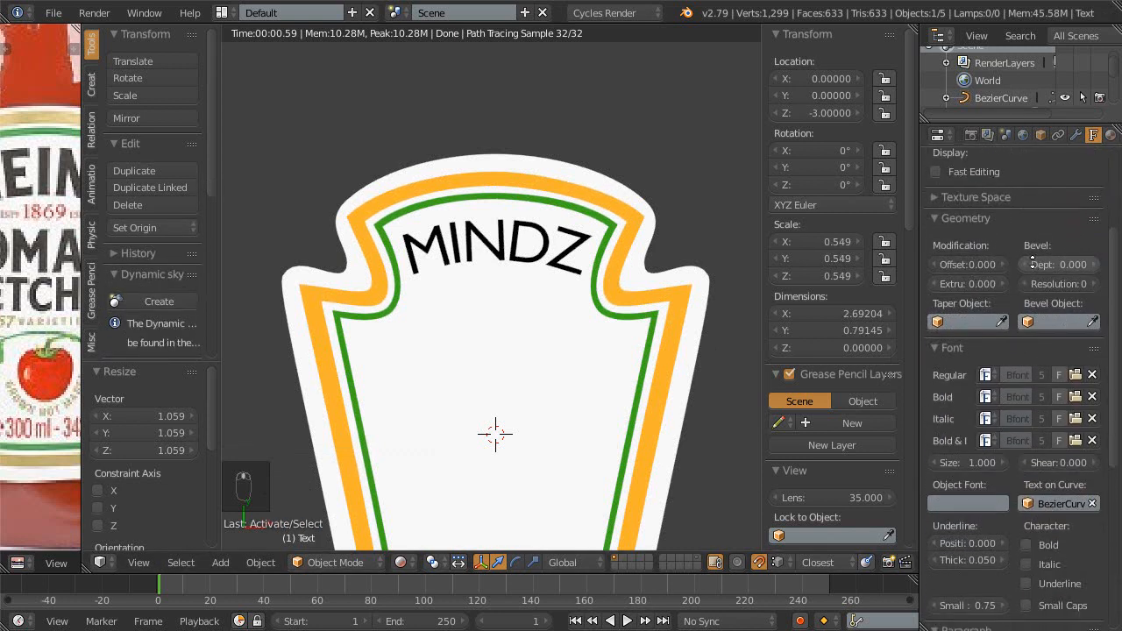
- Try 70214___.TTF from Blender's datafiles fonts folder as the MINDZ text's regular font, choosing it from the thumbnail previews
click(1075, 375)
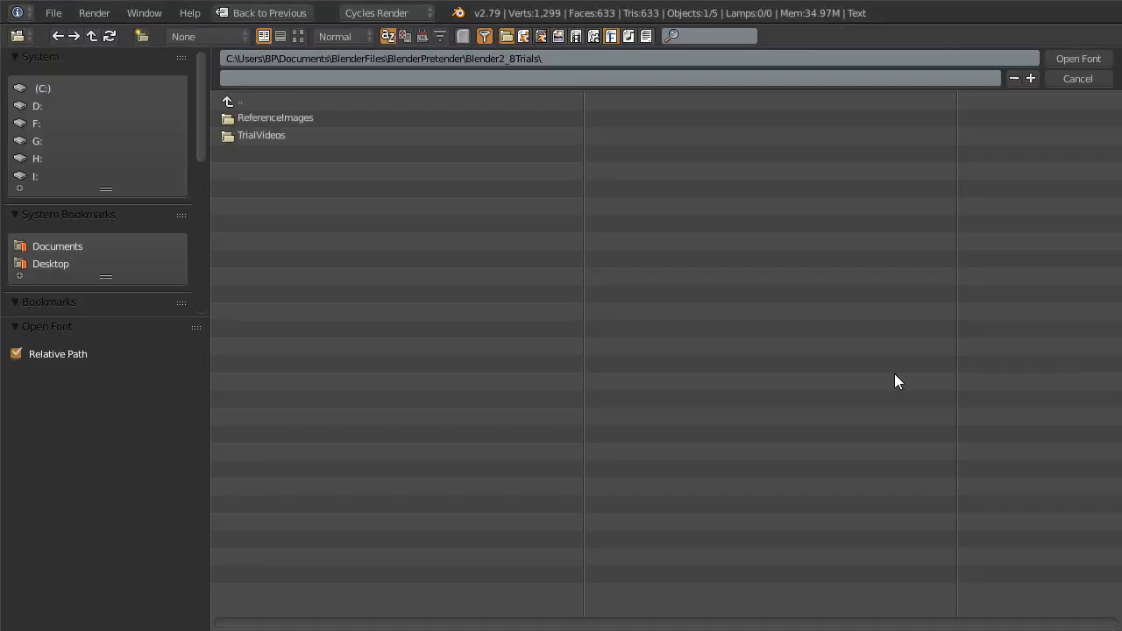
click(89, 305)
click(52, 368)
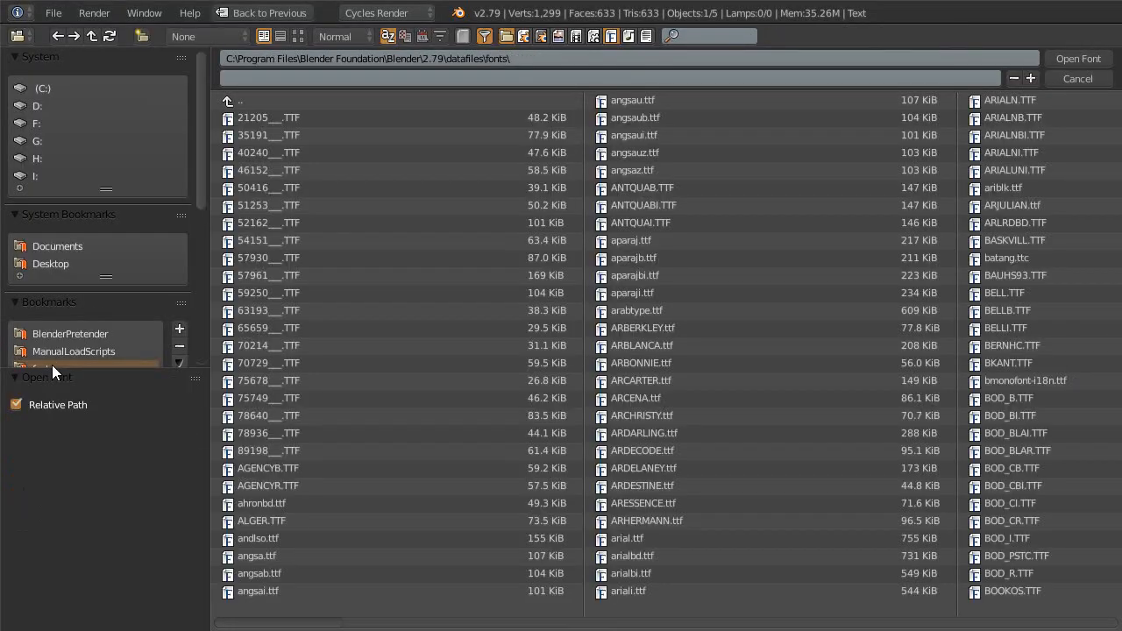
click(297, 36)
scroll(791, 344, down, 3)
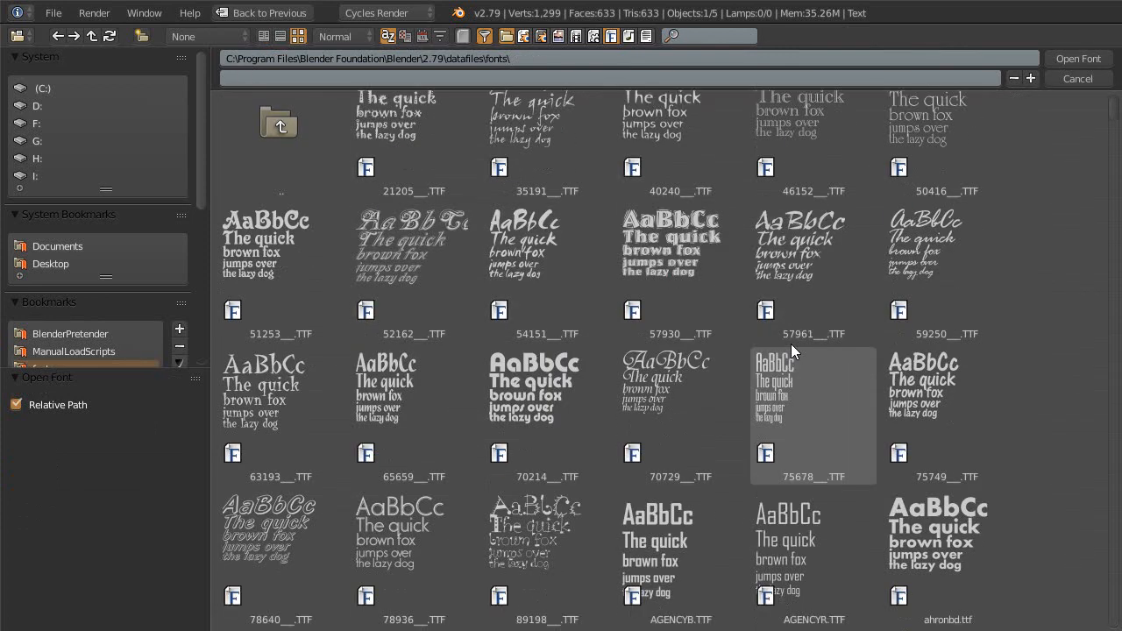
scroll(790, 351, down, 3)
click(526, 177)
click(1067, 60)
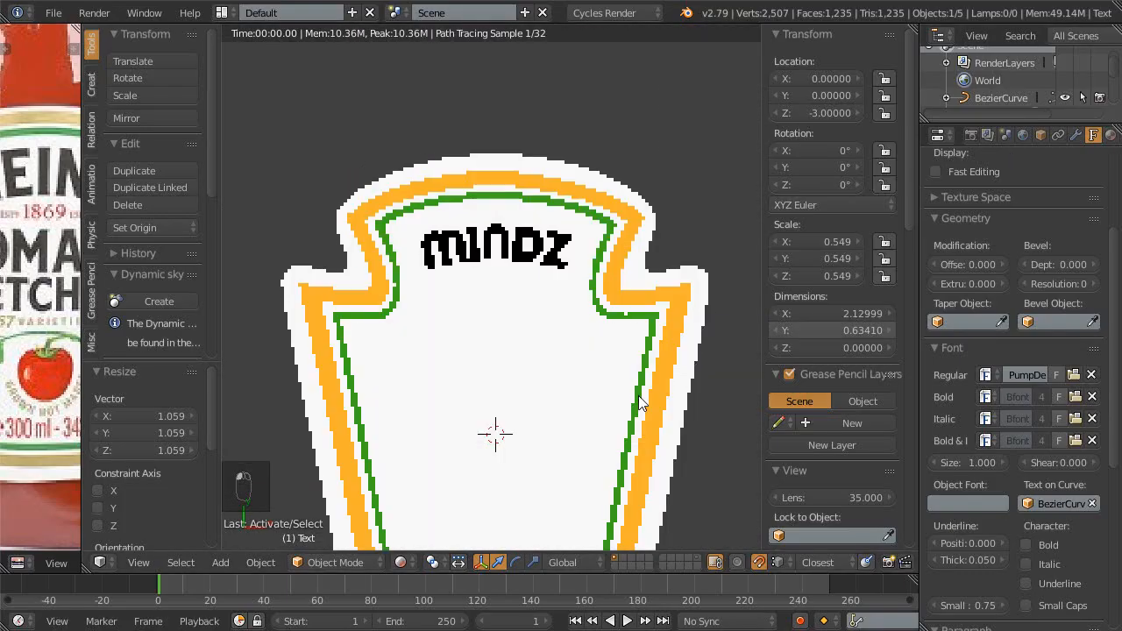
- Load ahronbd.ttf as the MINDZ text's regular font and save the file over the existing one
scroll(500, 294, up, 1)
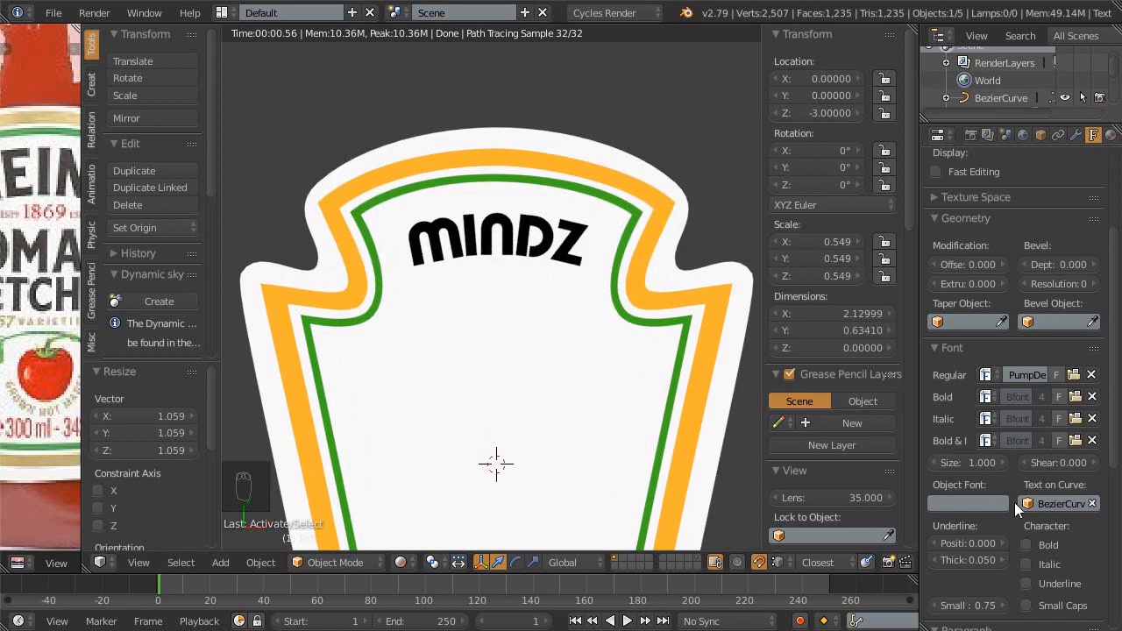
click(1074, 396)
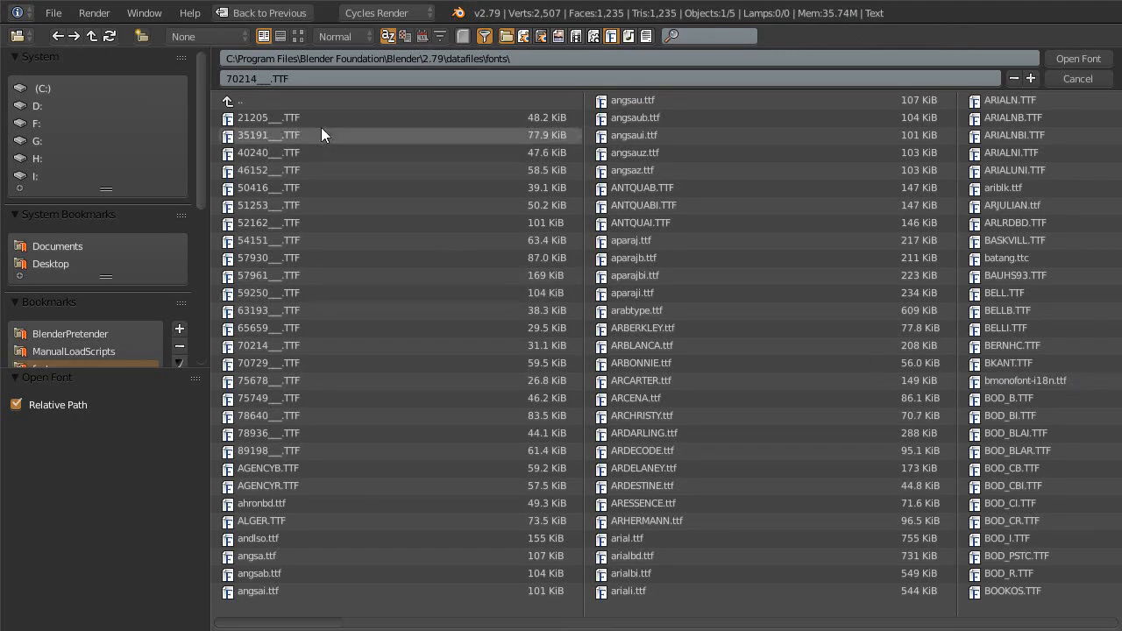
click(293, 36)
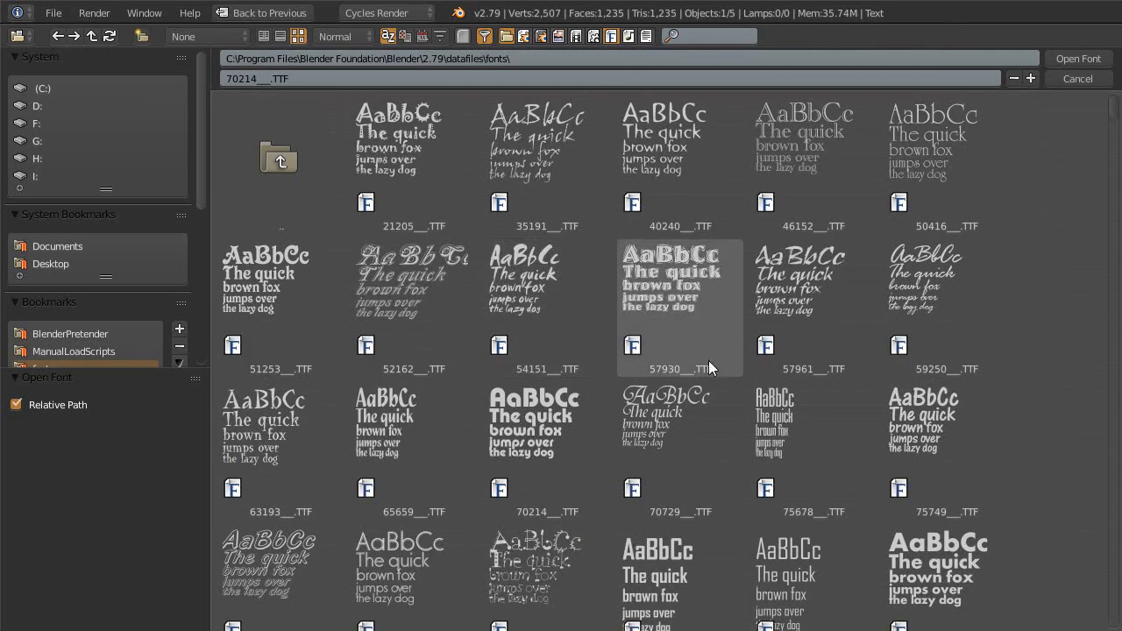
scroll(708, 360, down, 1)
click(782, 342)
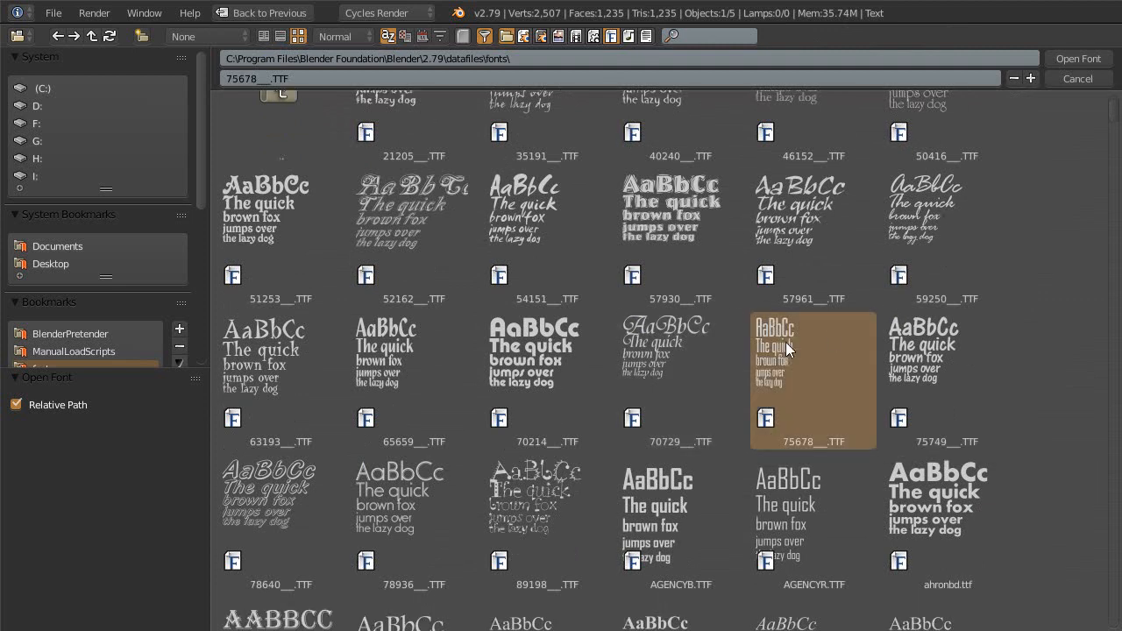
scroll(650, 411, down, 2)
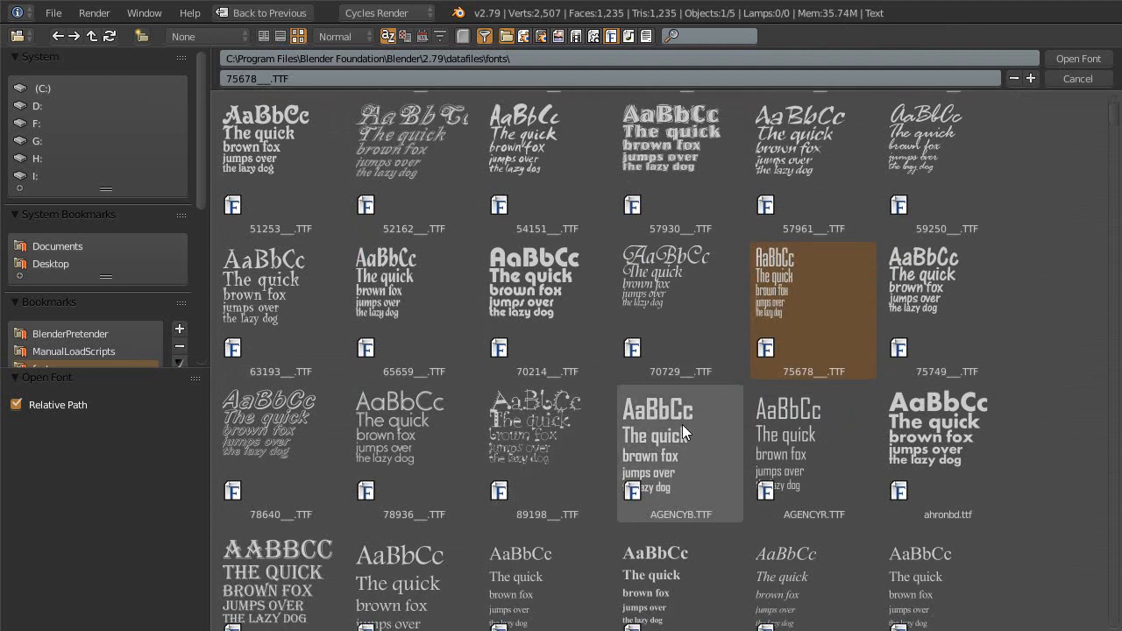
scroll(964, 414, down, 2)
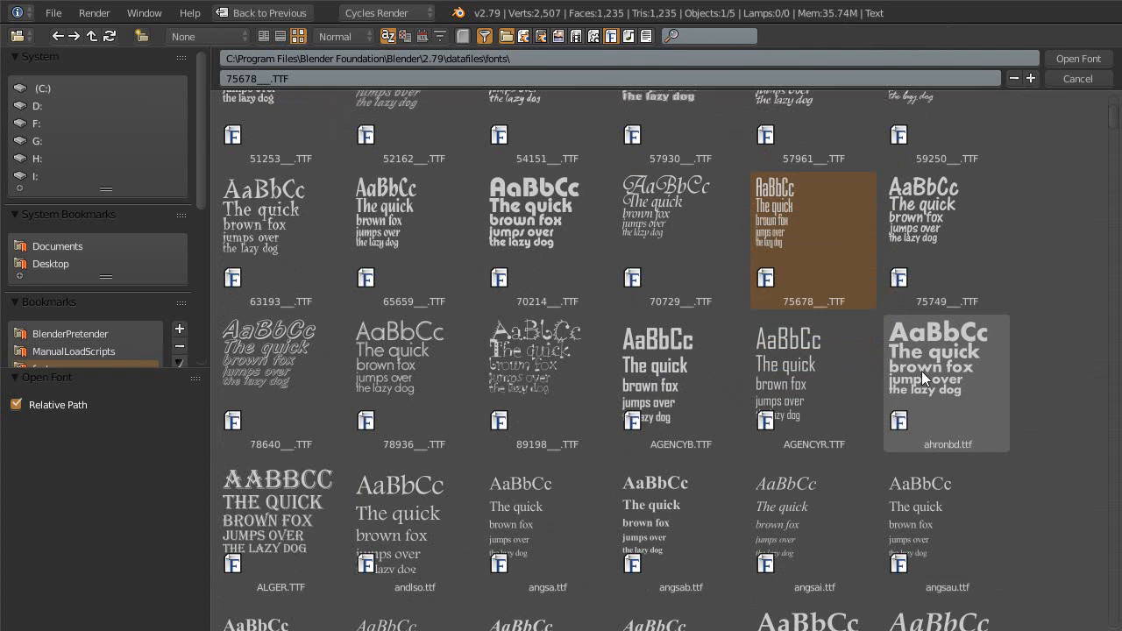
click(975, 390)
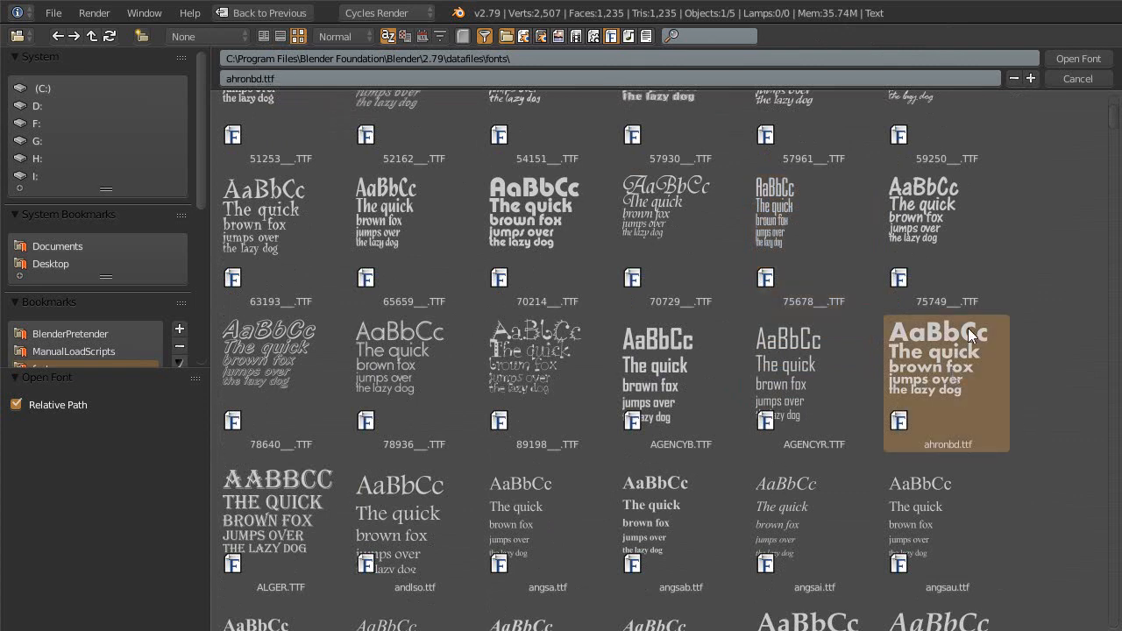
click(1080, 59)
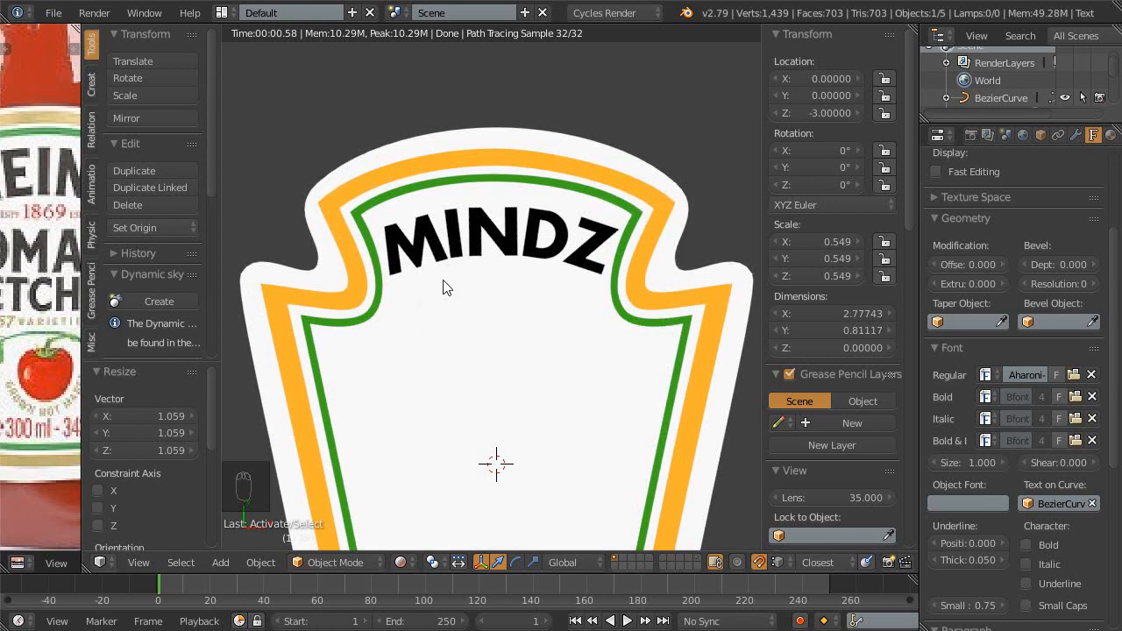
scroll(470, 289, up, 1)
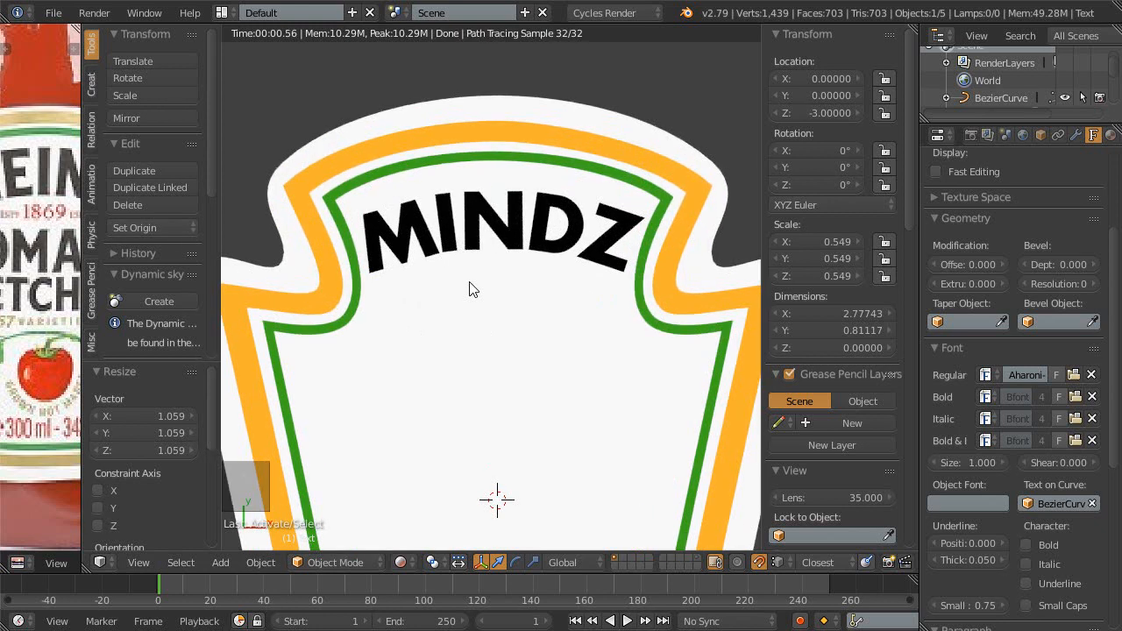
key(ctrl+s)
click(481, 276)
- Switch the viewport to wireframe display and select the arched Bezier curve beneath the MINDZ text
scroll(479, 306, down, 3)
shift+middle_drag(491, 342, 488, 282)
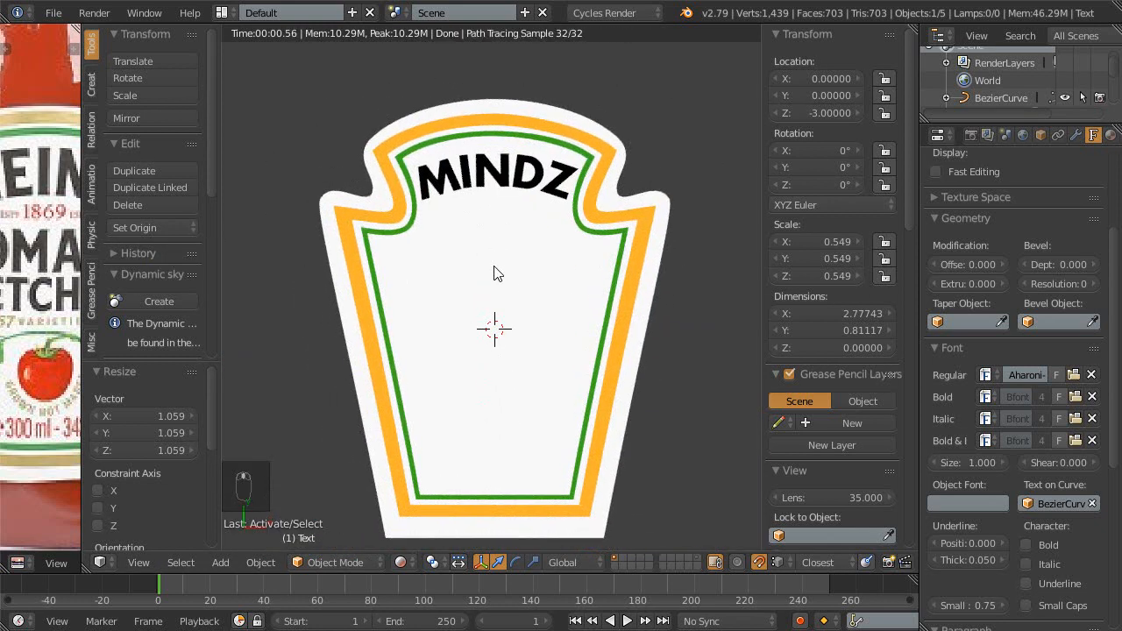
scroll(496, 271, up, 5)
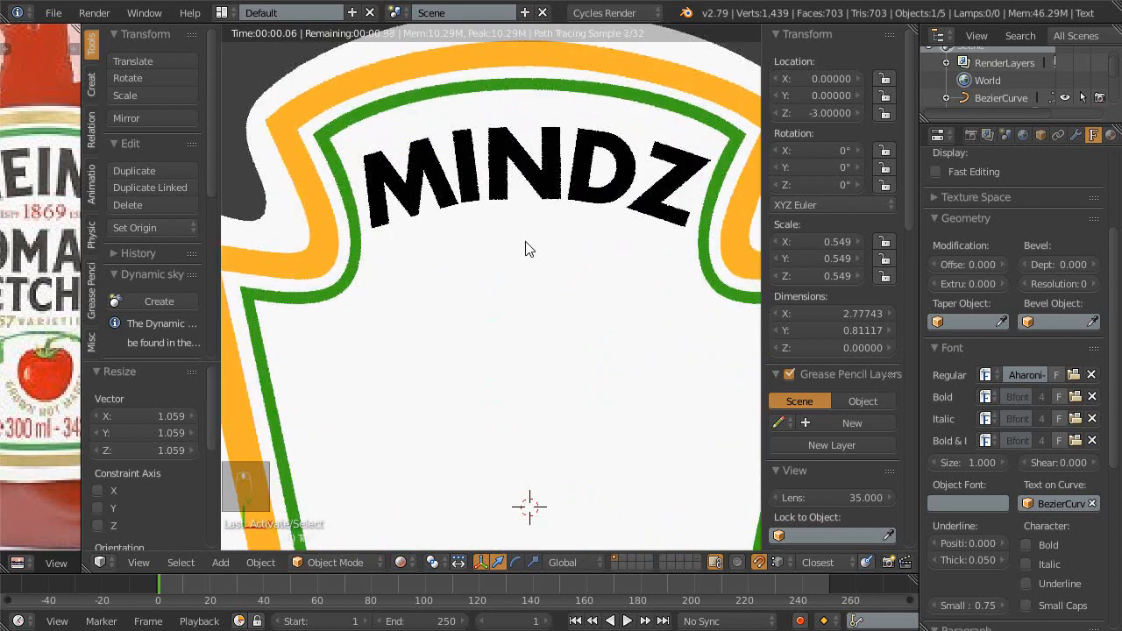
scroll(526, 263, down, 2)
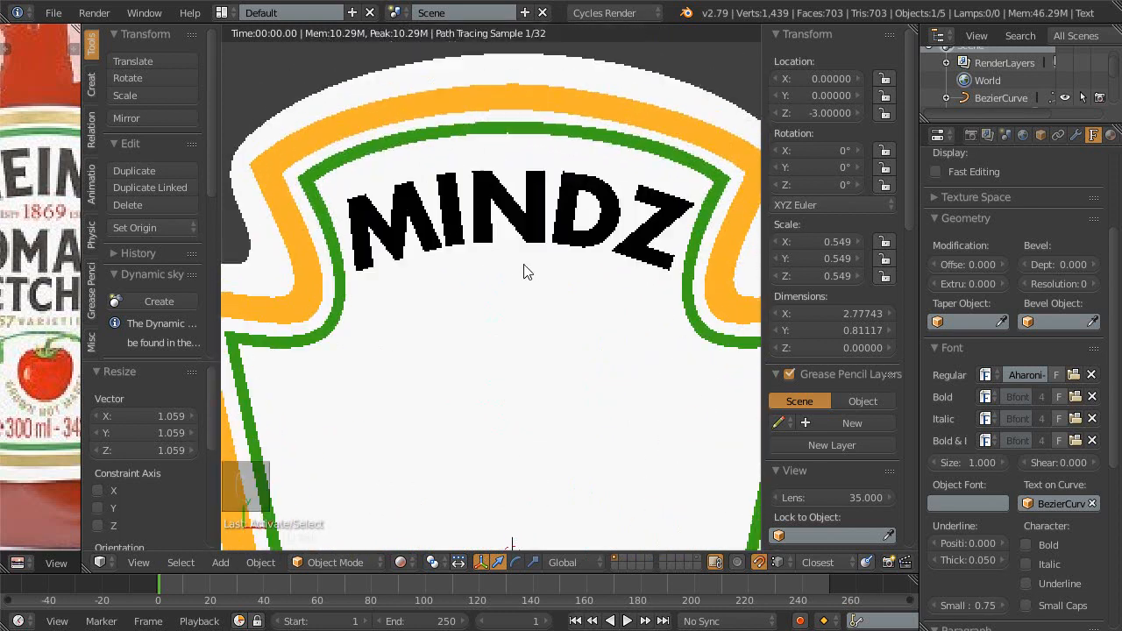
key(shift+z)
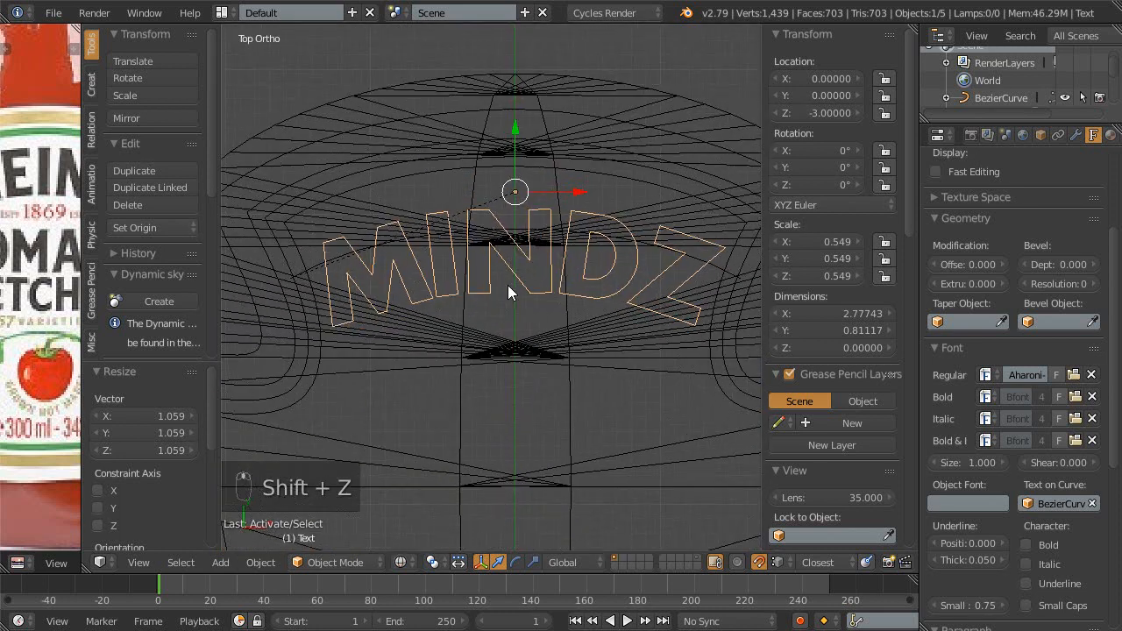
scroll(508, 292, up, 1)
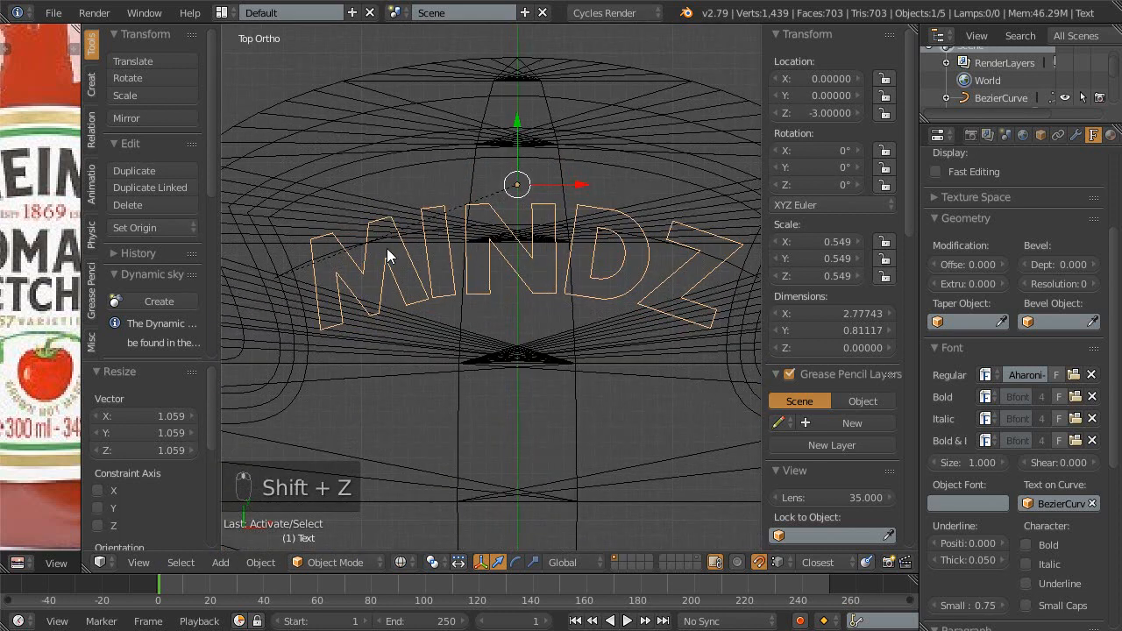
right_click(308, 262)
key(Escape)
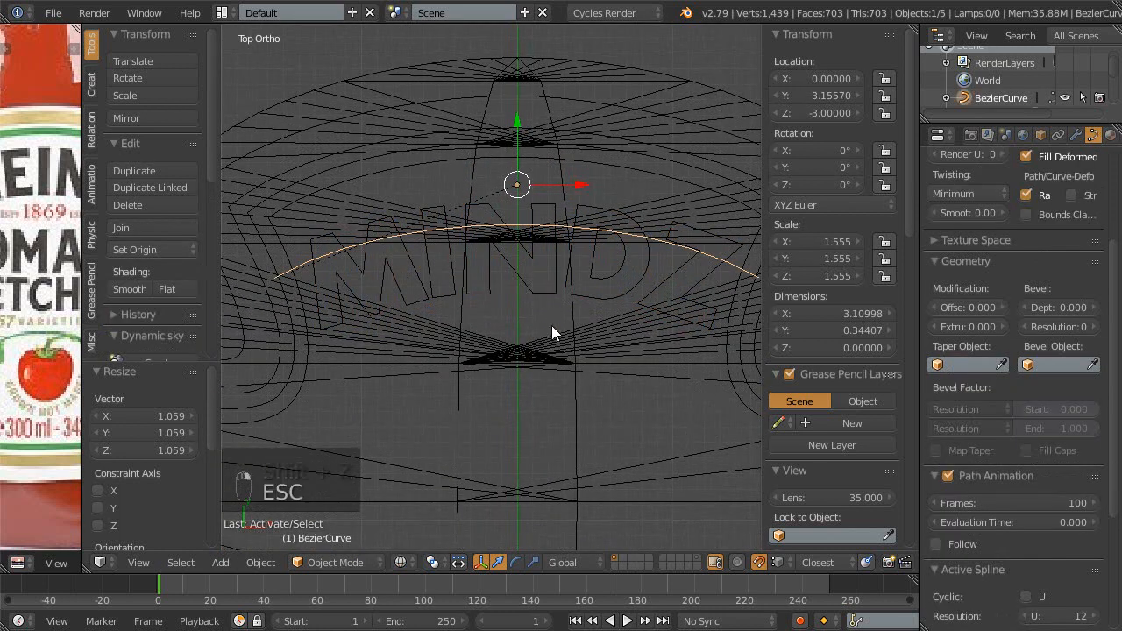
- Flatten the curve's arch by lowering its two inner handles about 0.087 along Y, with snapping turned off
key(Tab)
shift+middle_drag(492, 239, 482, 243)
right_click(401, 189)
shift+right_click(646, 191)
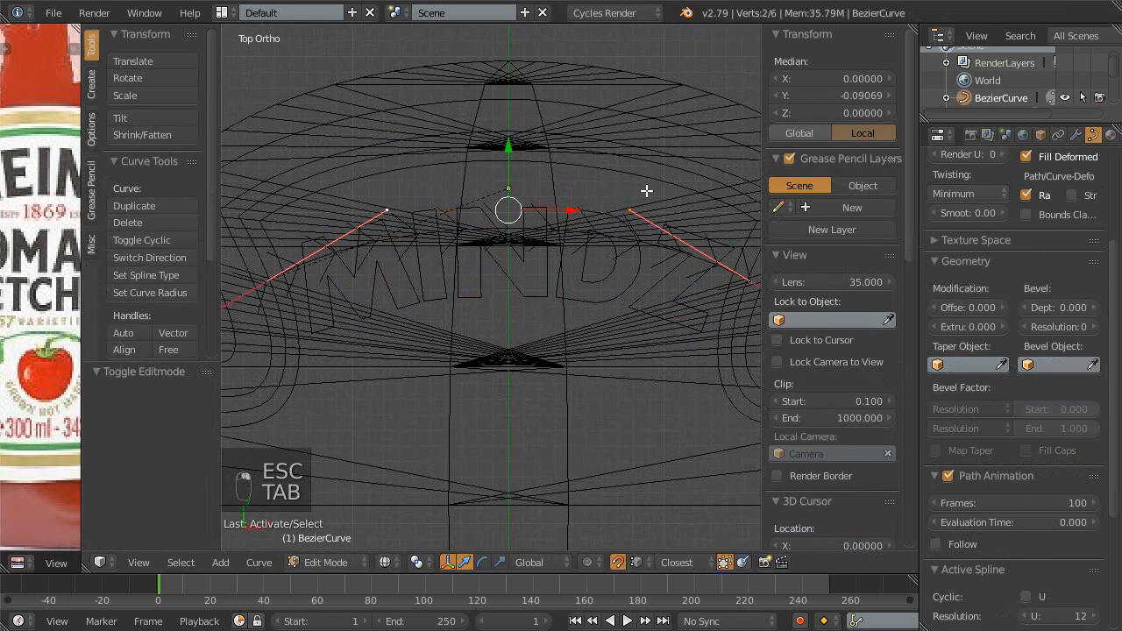
drag(509, 153, 511, 173)
right_click(511, 173)
key(shift+Tab)
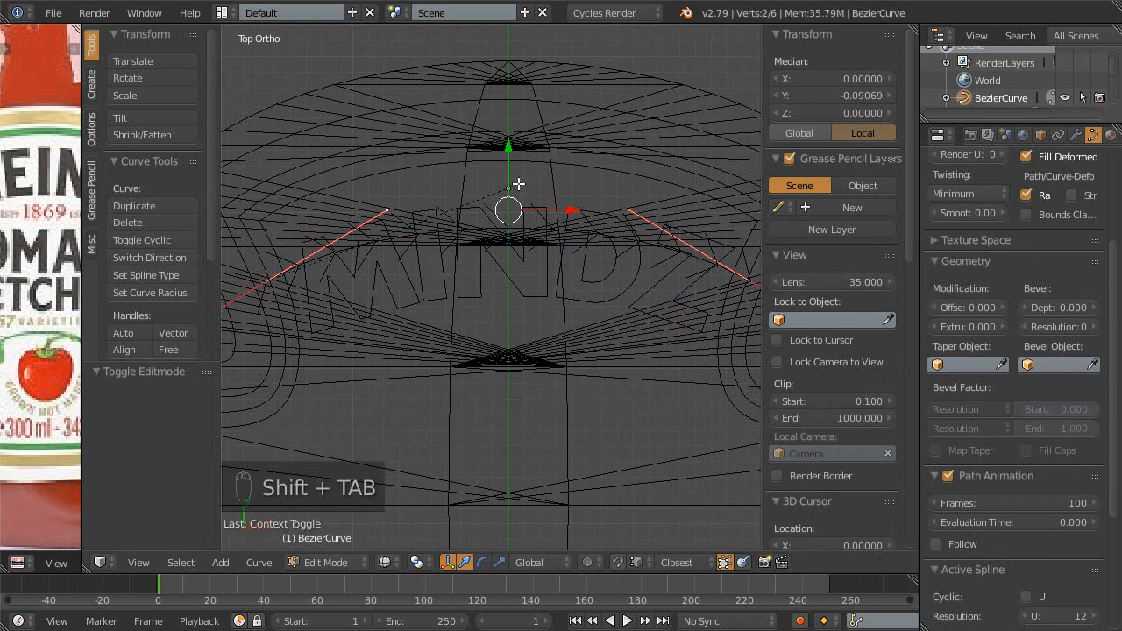
key(g)
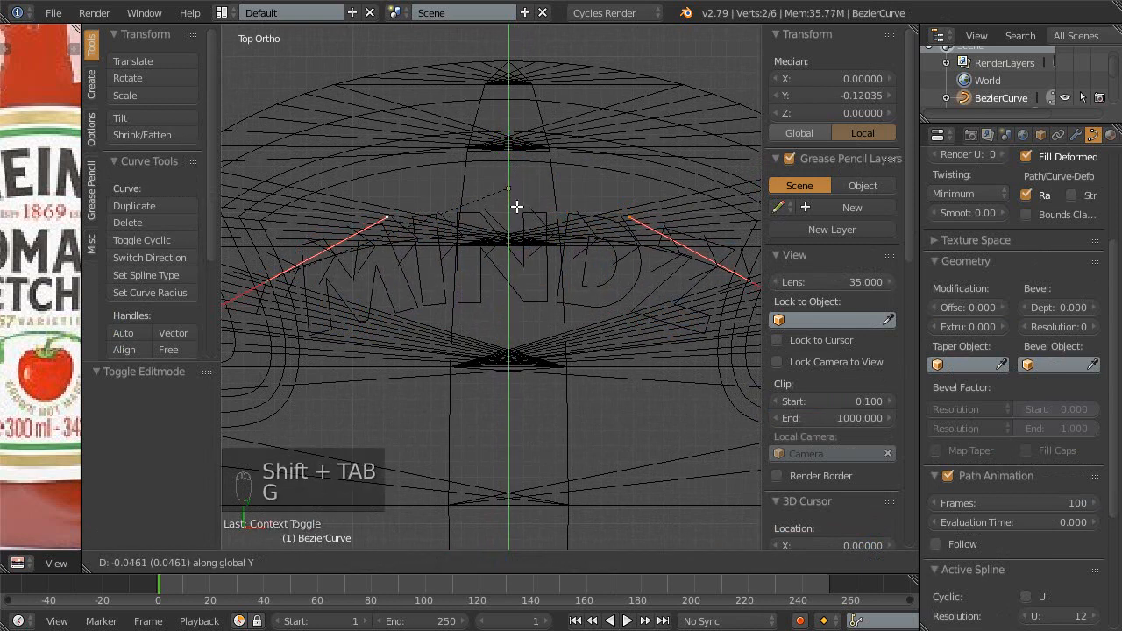
click(518, 263)
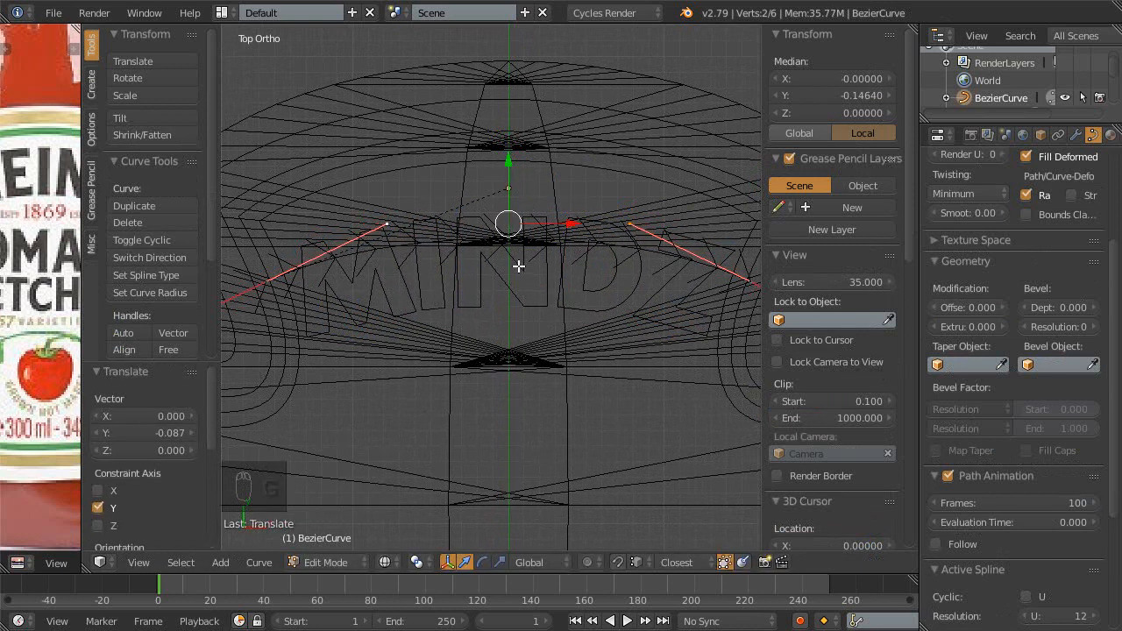
key(Tab)
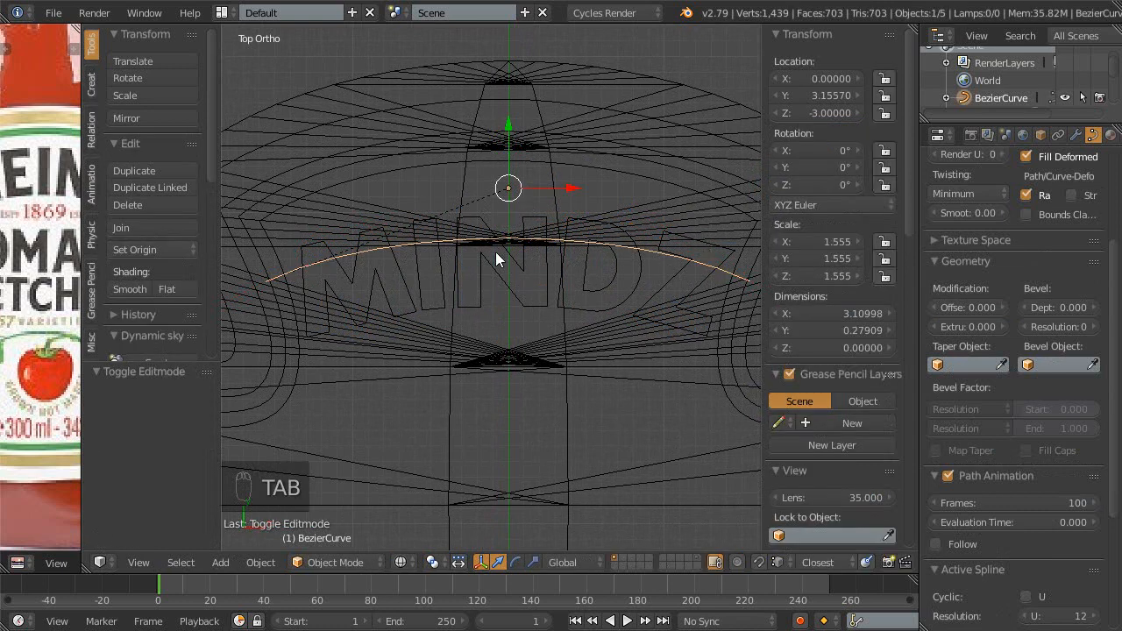
- Move the curve up along Y to about 3.284, restore rendered display and save over the existing file
key(g)
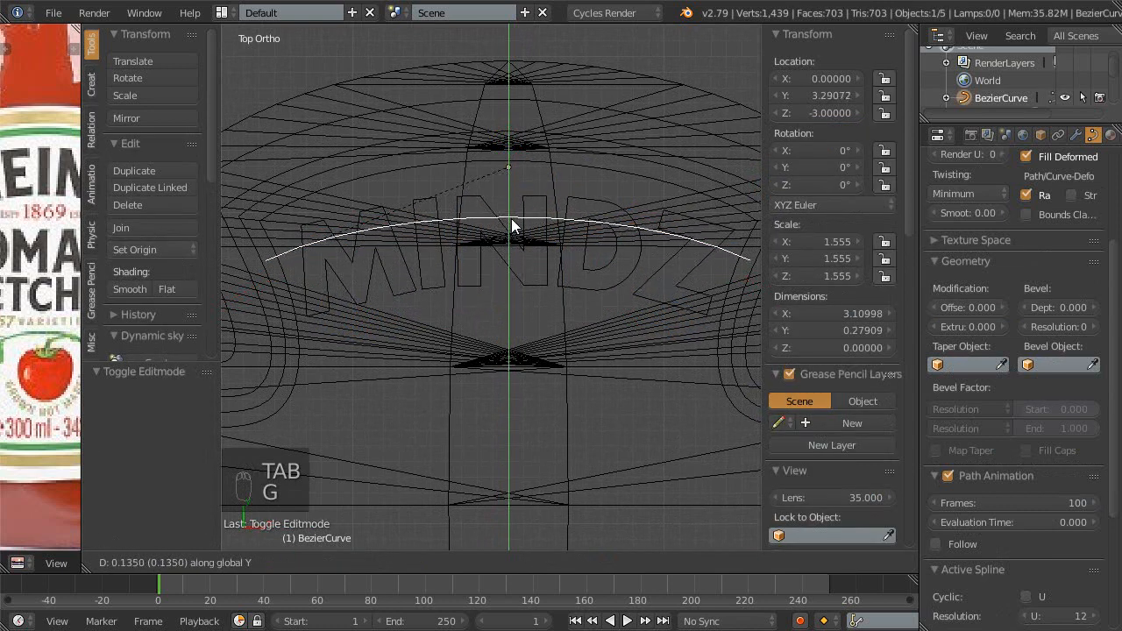
click(509, 227)
key(shift+z)
scroll(507, 241, down, 2)
shift+middle_drag(506, 289, 502, 244)
key(ctrl+s)
click(495, 232)
- Examine the rendered MINDZ text's fit within the label's green border and review the curve's transform values
key(shift+space)
key(shift+space)
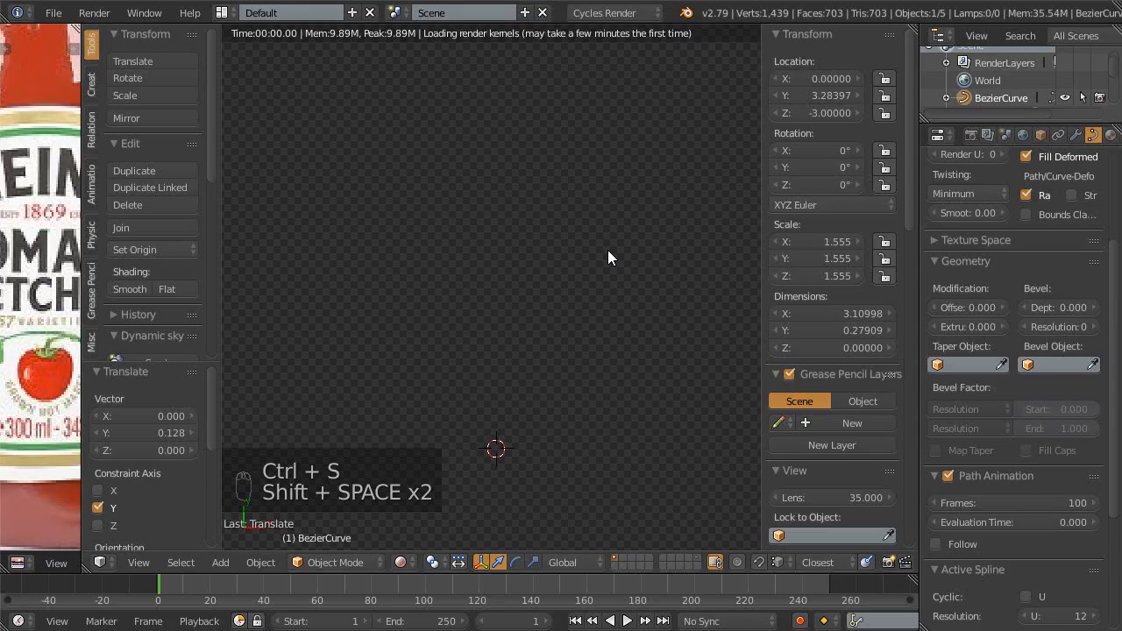
ctrl+middle_drag(540, 333, 544, 312)
shift+middle_drag(544, 312, 550, 254)
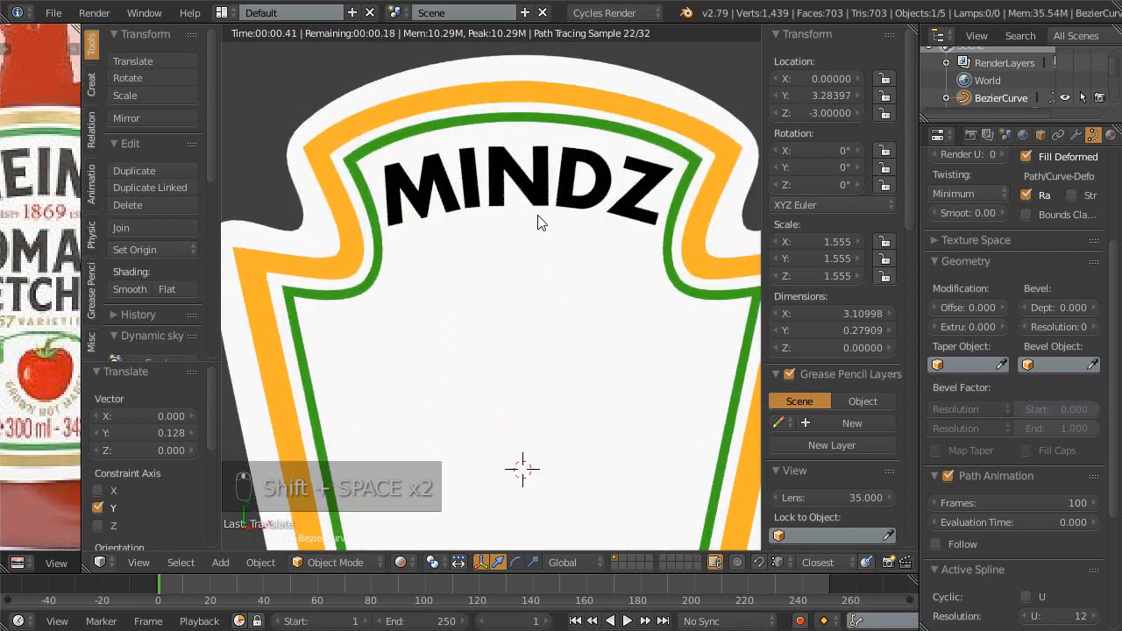
scroll(541, 255, up, 1)
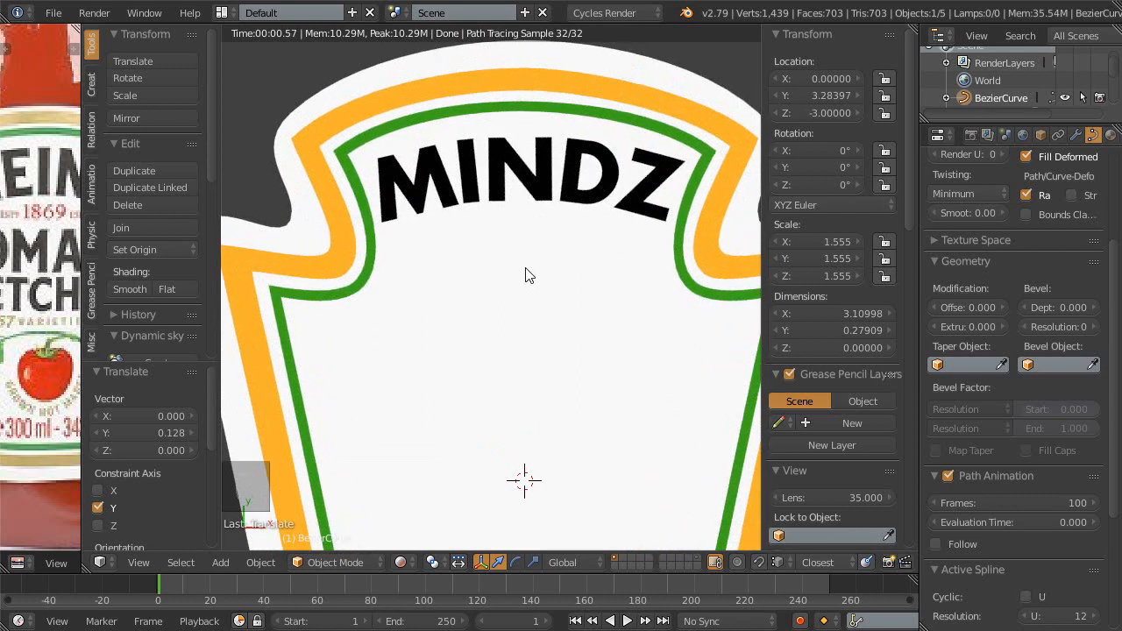
scroll(866, 213, down, 5)
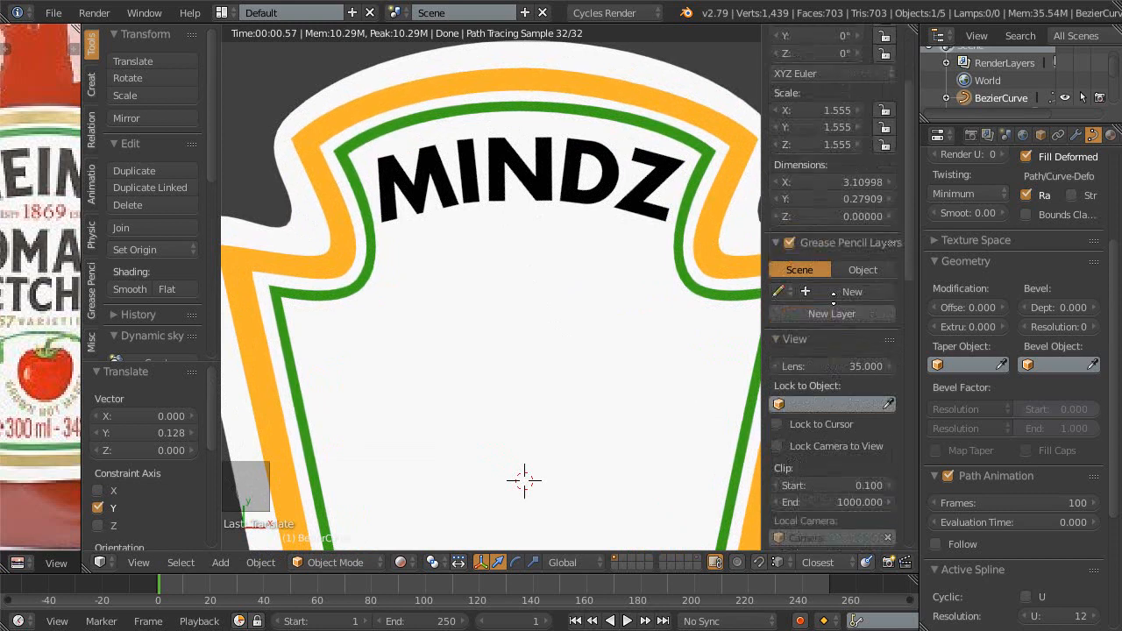
scroll(830, 279, up, 4)
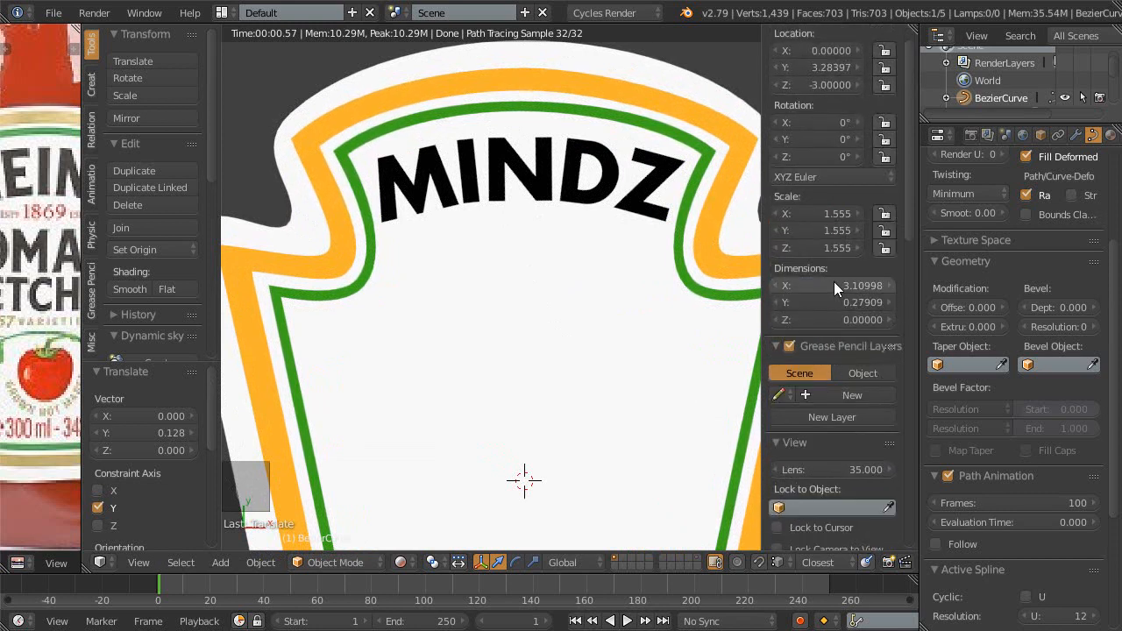
- Add a new text object at the 3D cursor, in the empty area of the label below the arched MINDZ text
scroll(823, 368, down, 10)
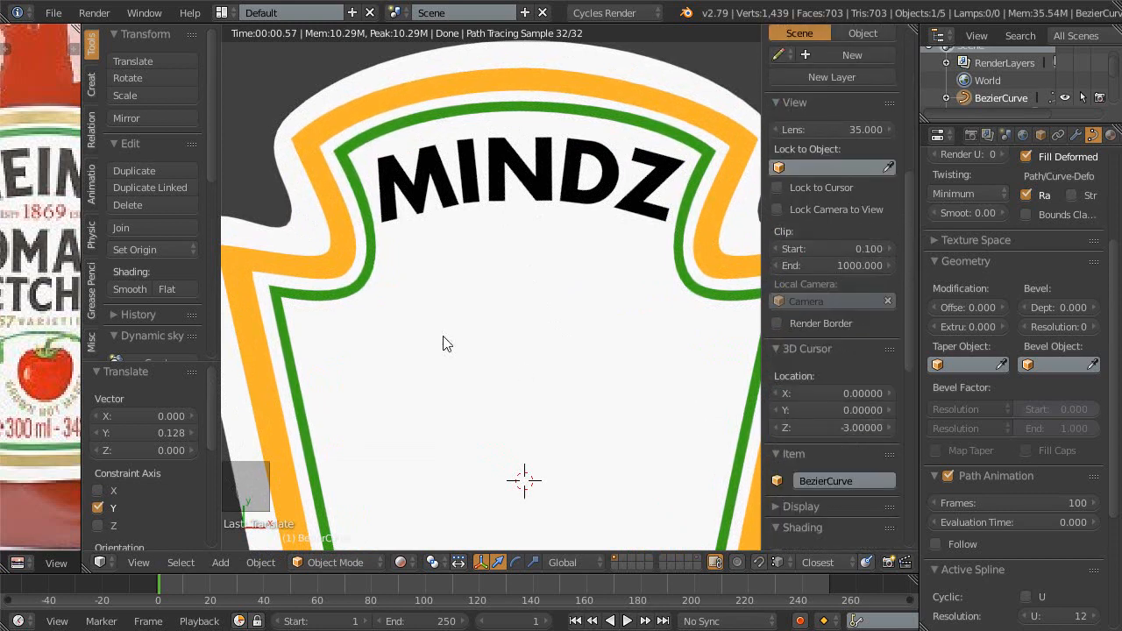
key(shift+a)
mouse_move(511, 342)
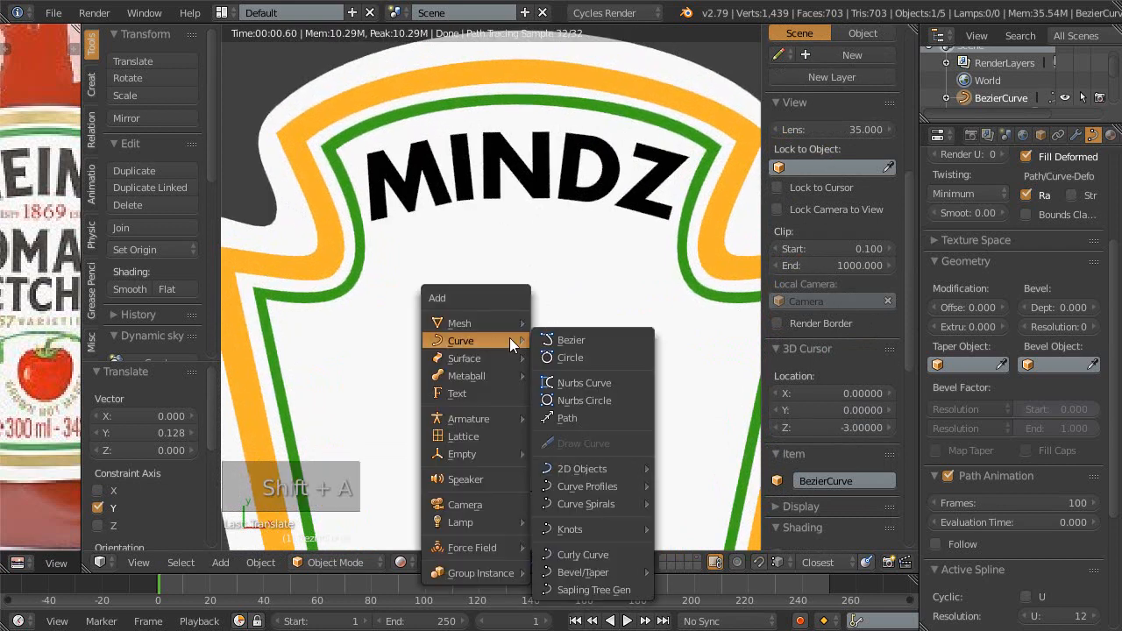
click(495, 394)
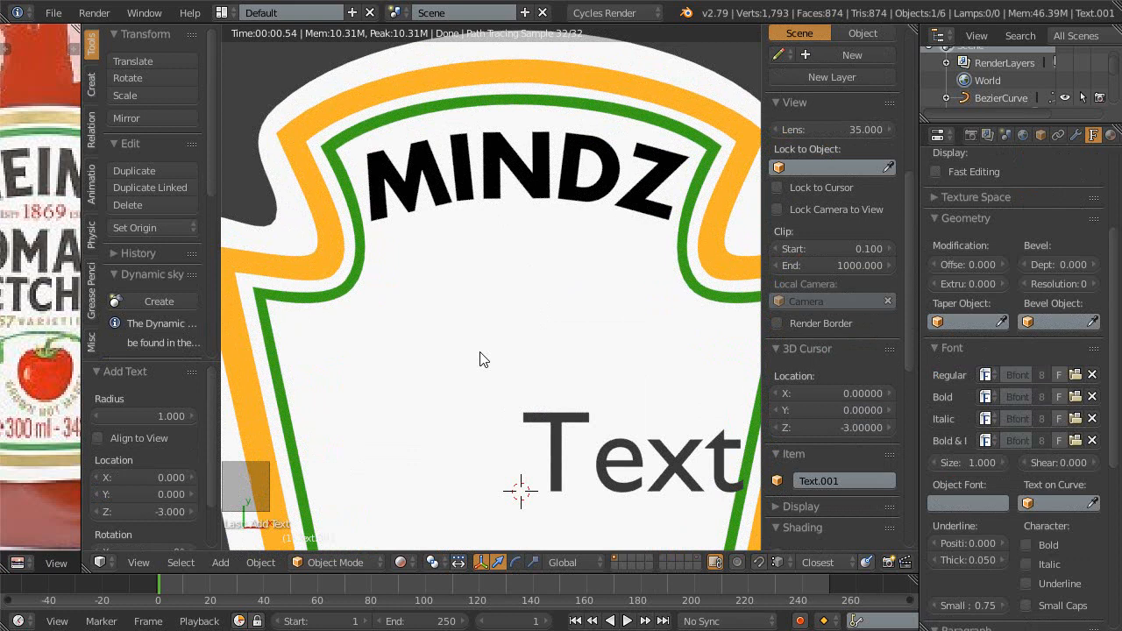
shift+middle_drag(487, 361, 476, 295)
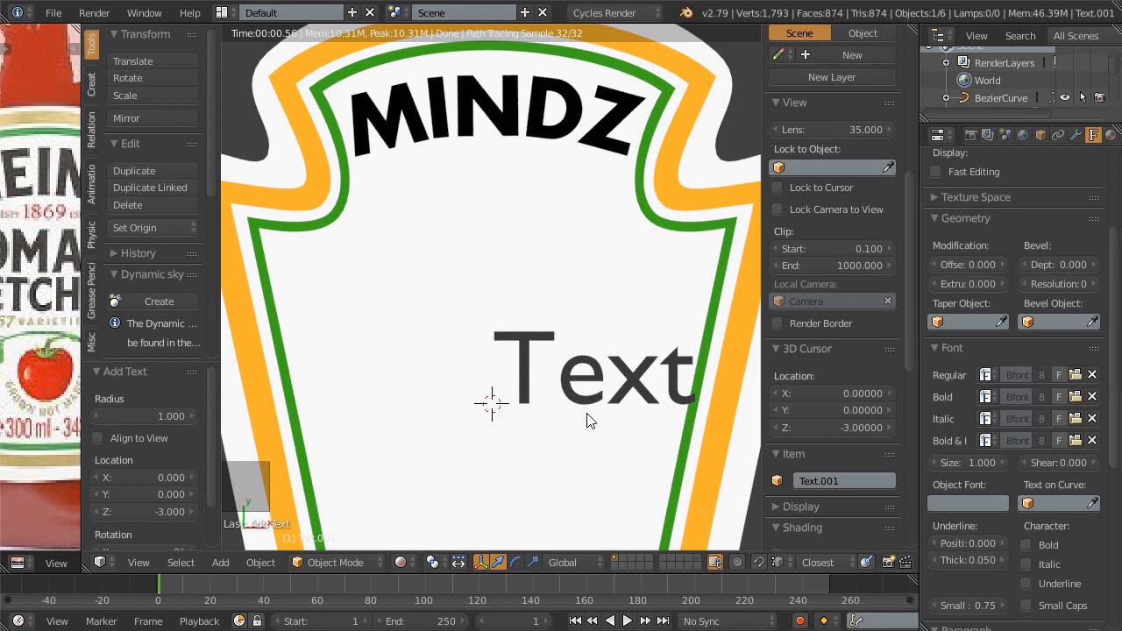
- Switch the viewport to wireframe display and open the new text object for editing
key(Tab)
key(Tab)
key(shift+z)
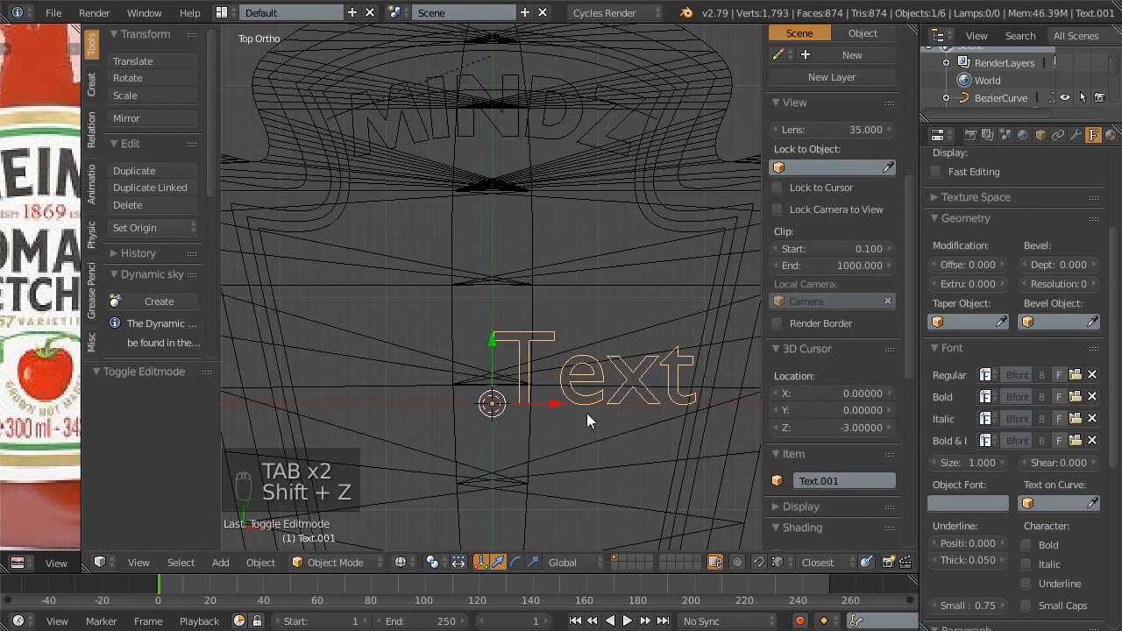
key(Tab)
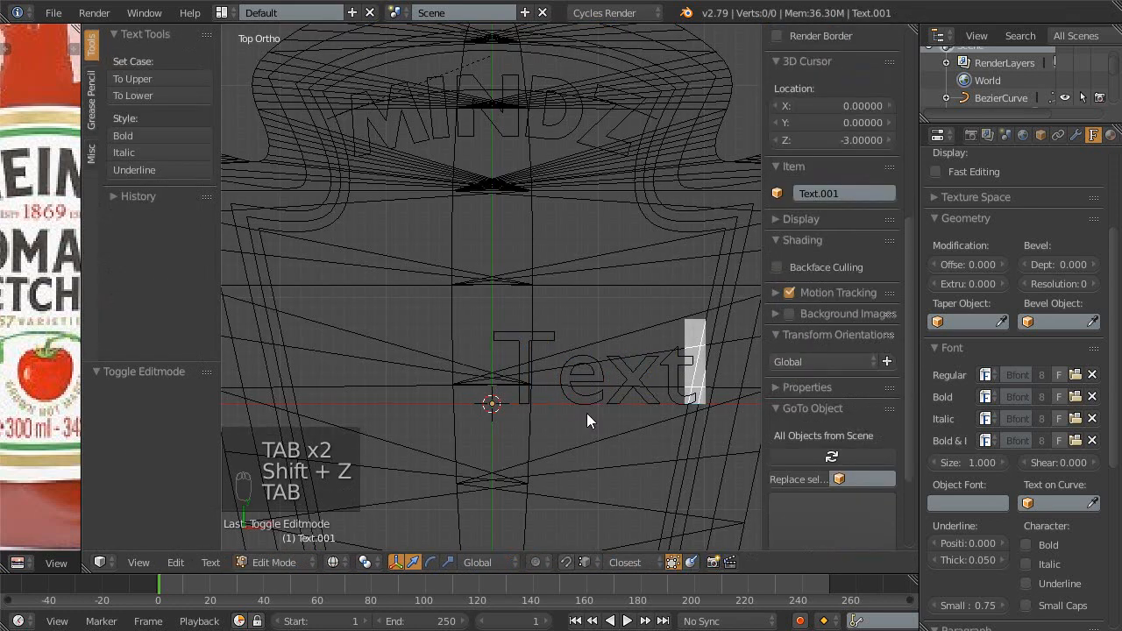
- Replace the new text object's placeholder wording with SINCE, checking the ketchup bottle reference image for the label wording
key(BackSpace)
key(BackSpace)
key(BackSpace)
key(BackSpace)
key(BackSpace)
key(BackSpace)
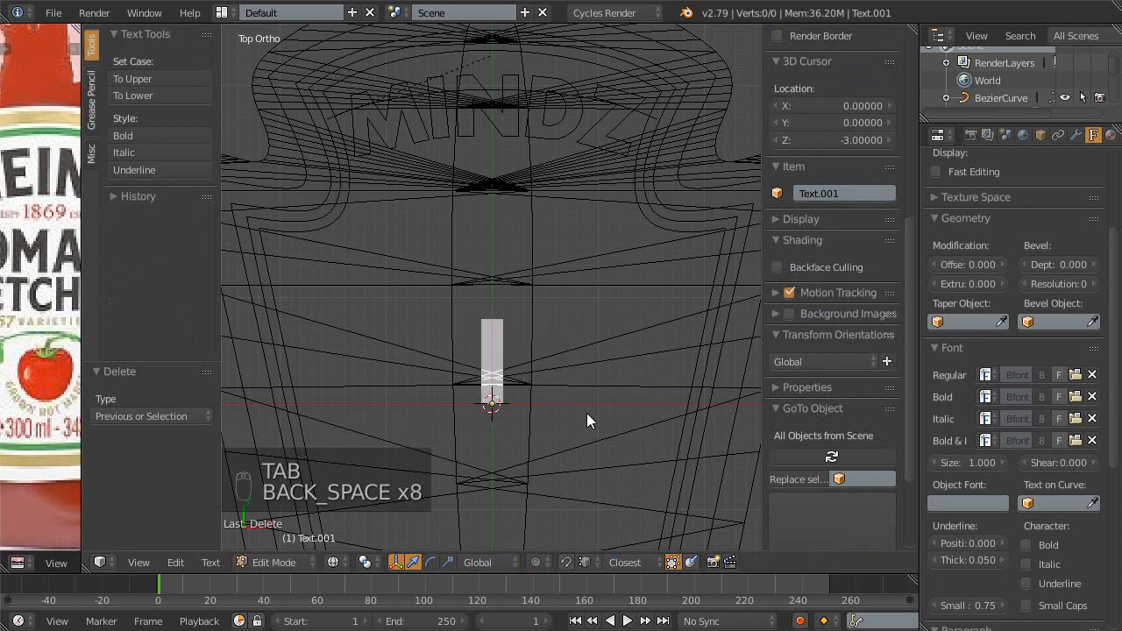
text(SINCE)
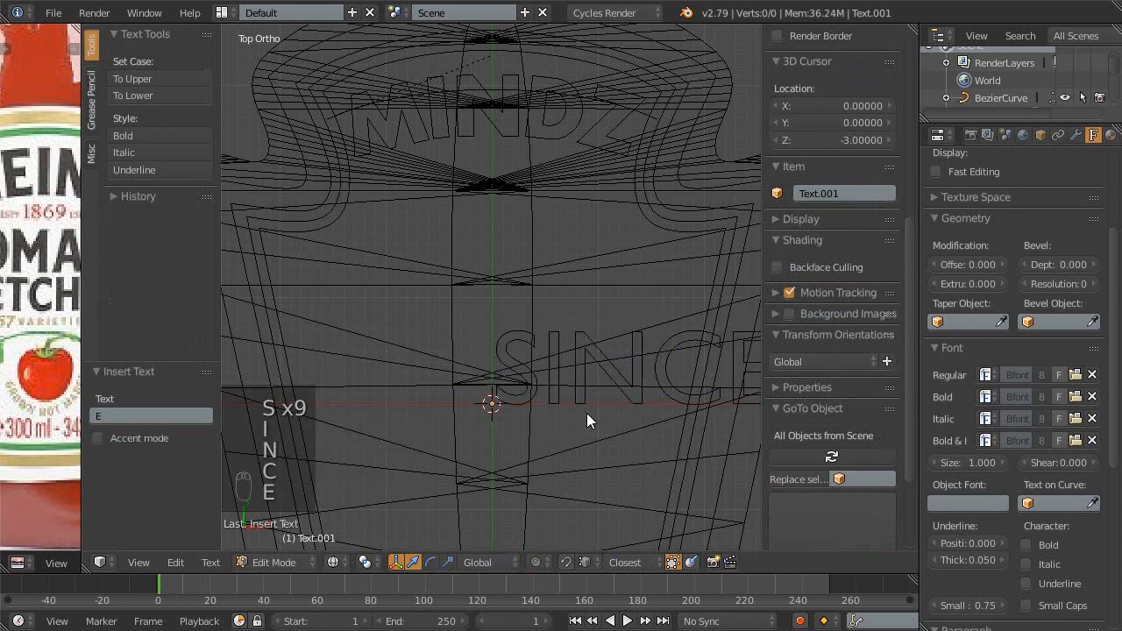
shift+middle_drag(622, 397, 561, 389)
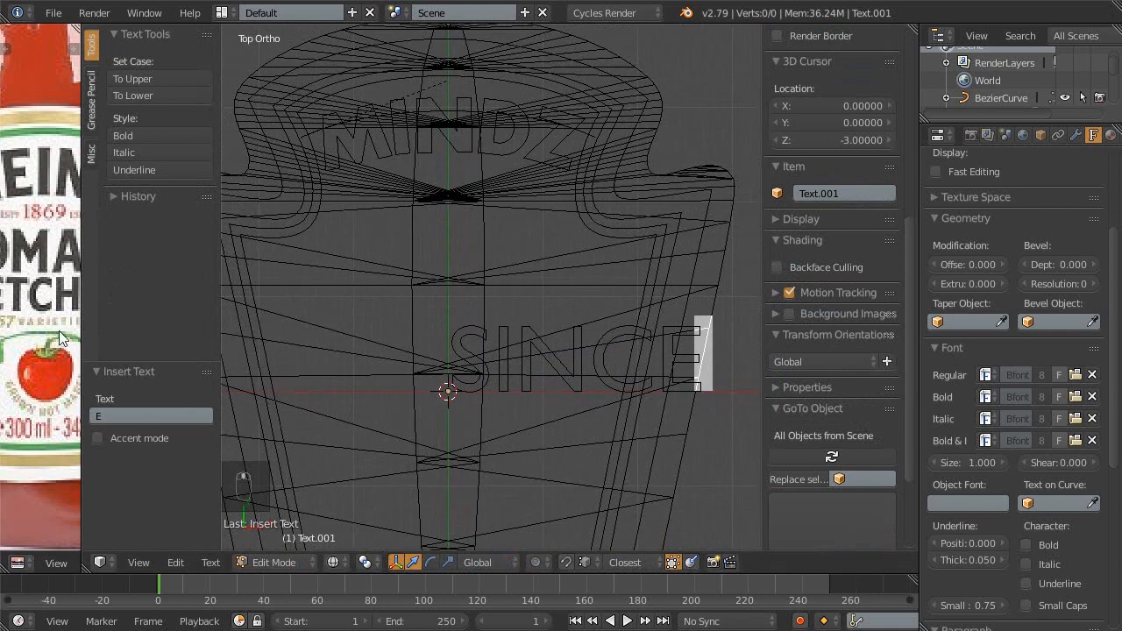
key(shift+space)
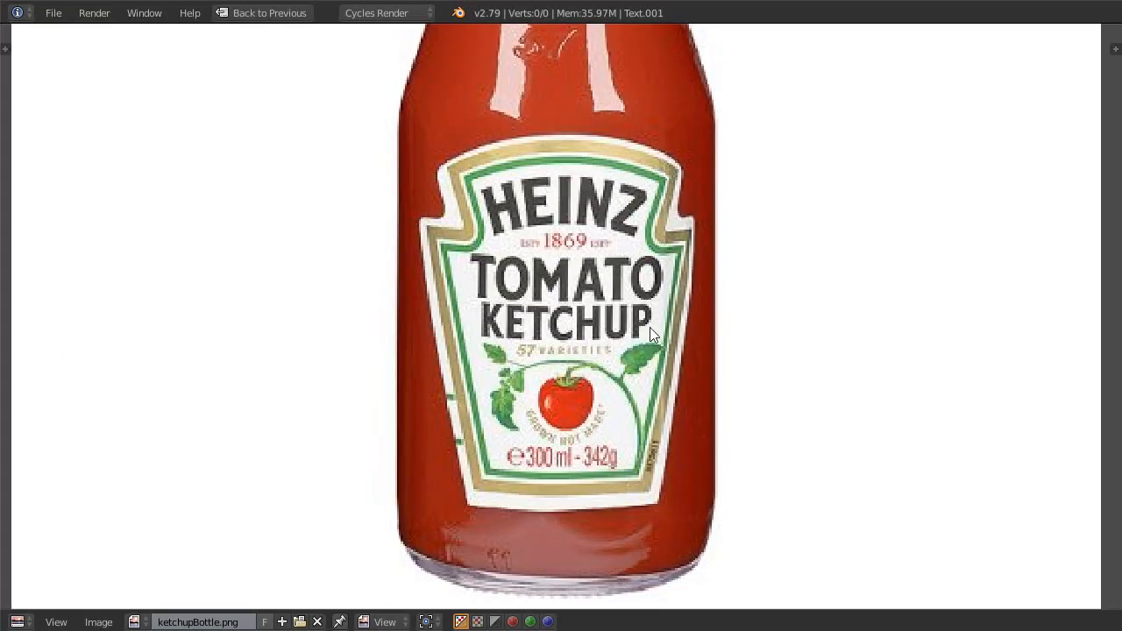
key(shift+space)
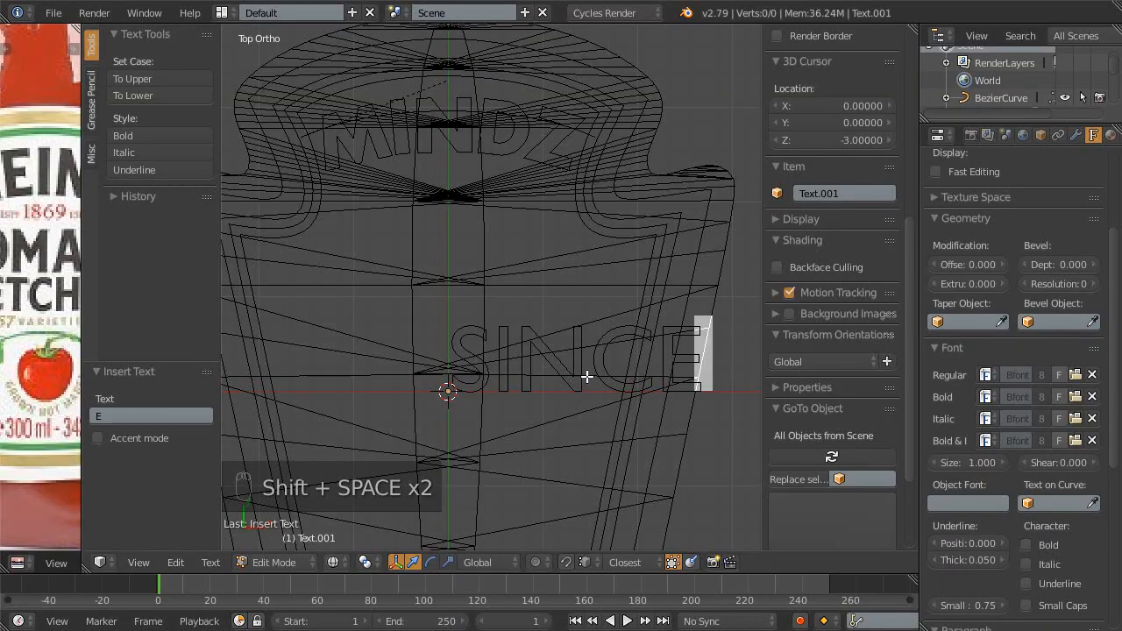
key(Tab)
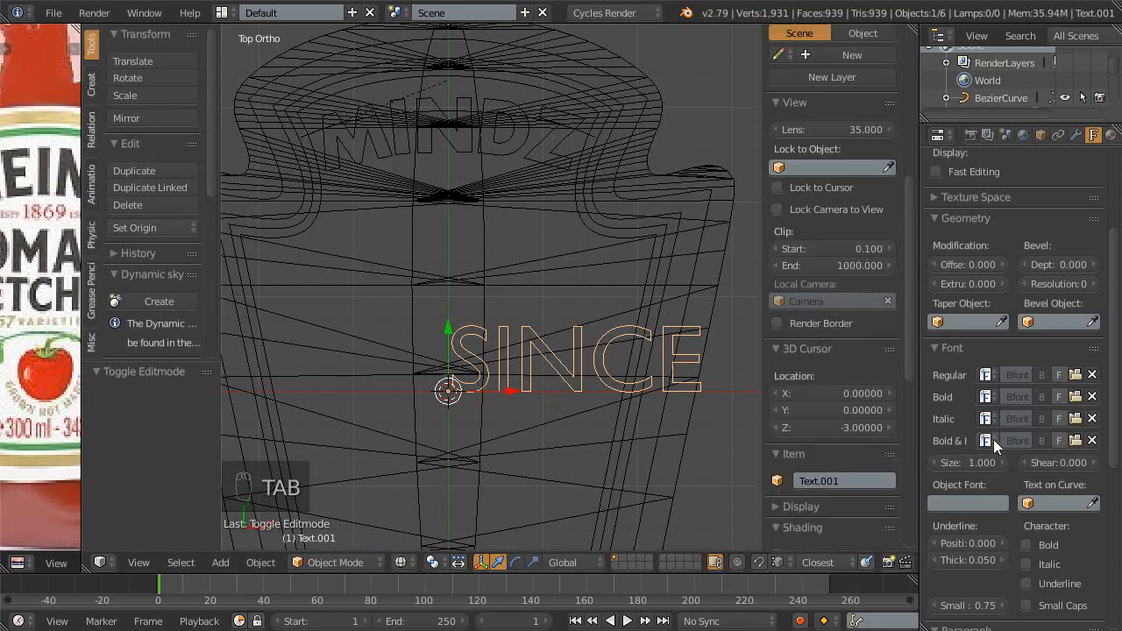
- Browse for a regular font for the SINCE text in the bookmarked fonts folder, showing the files as thumbnails
scroll(1010, 412, down, 2)
click(1074, 327)
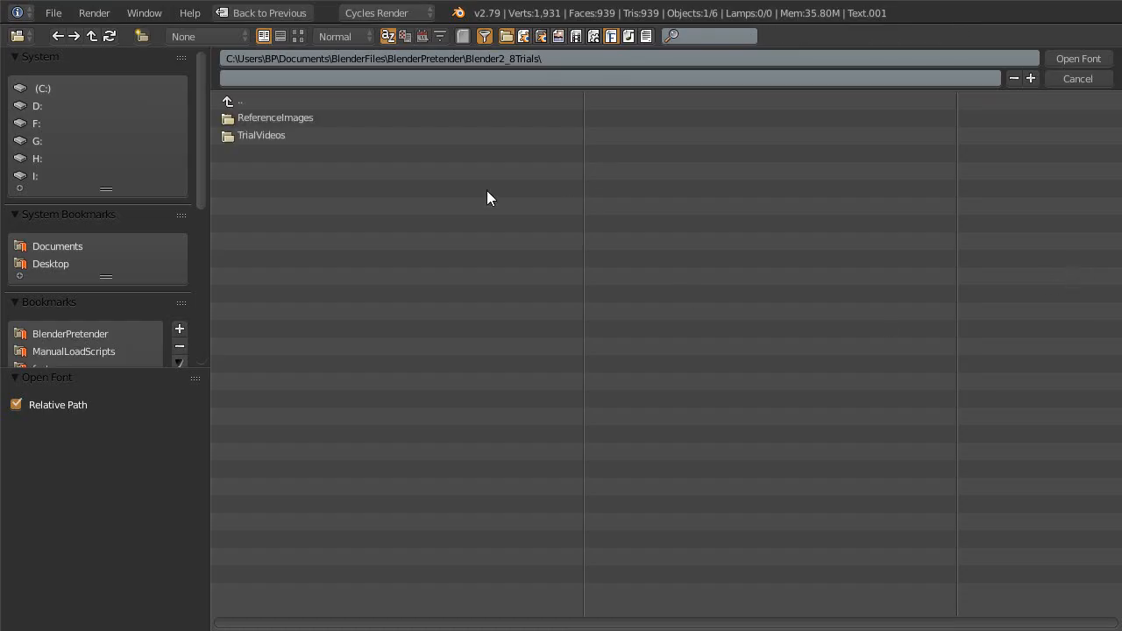
click(115, 365)
drag(113, 369, 108, 427)
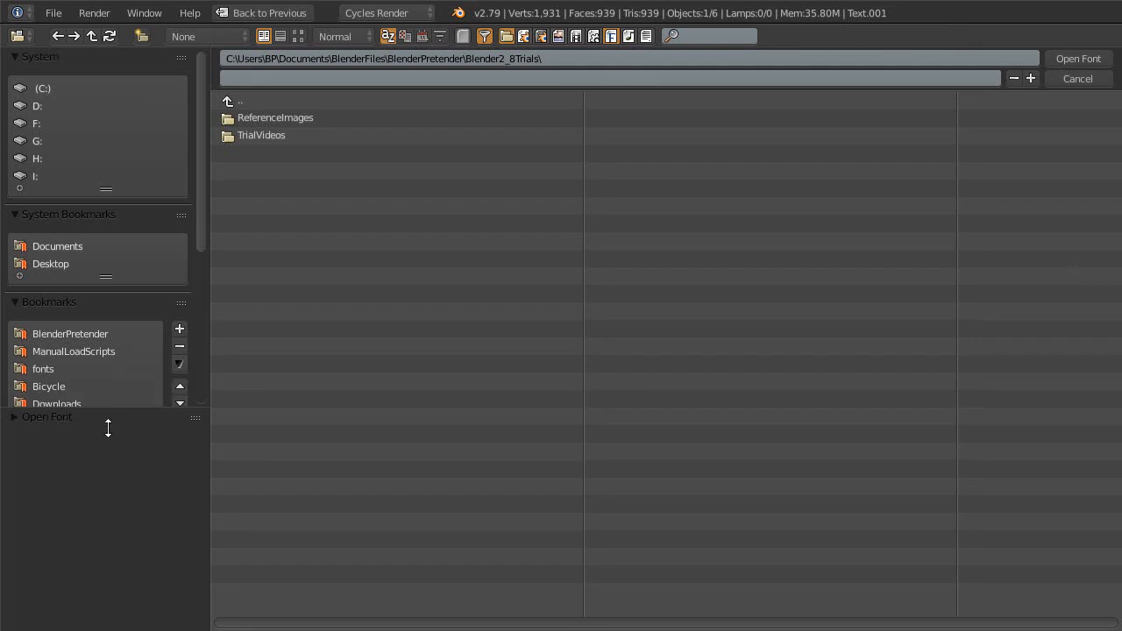
click(61, 368)
click(299, 35)
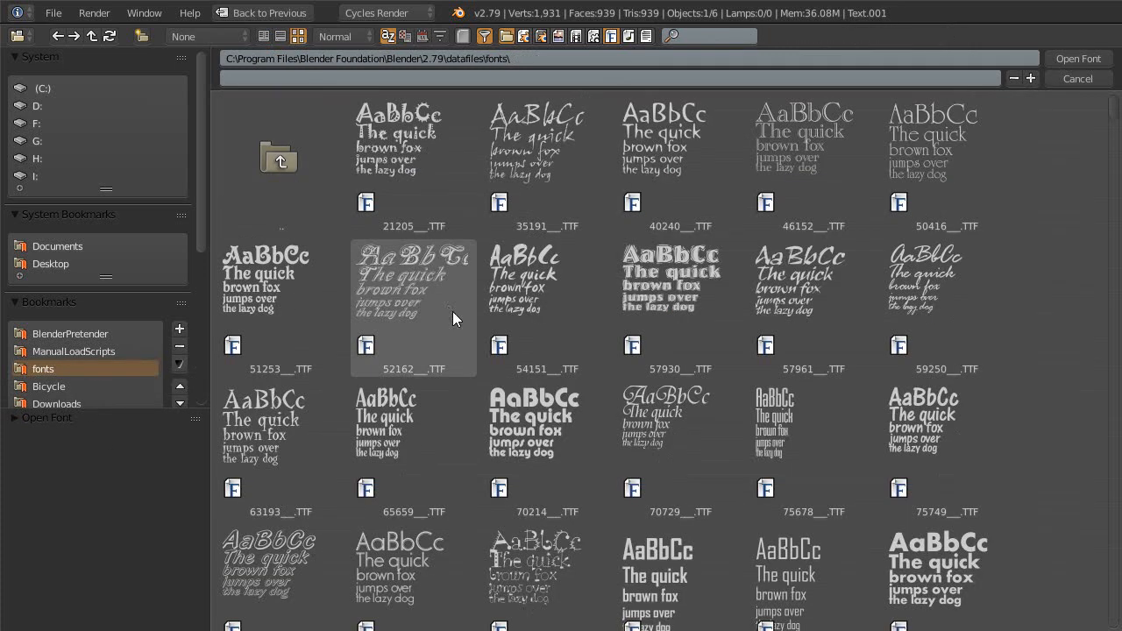
- Load aparajb.ttf as the regular font of the SINCE text
scroll(791, 411, down, 1)
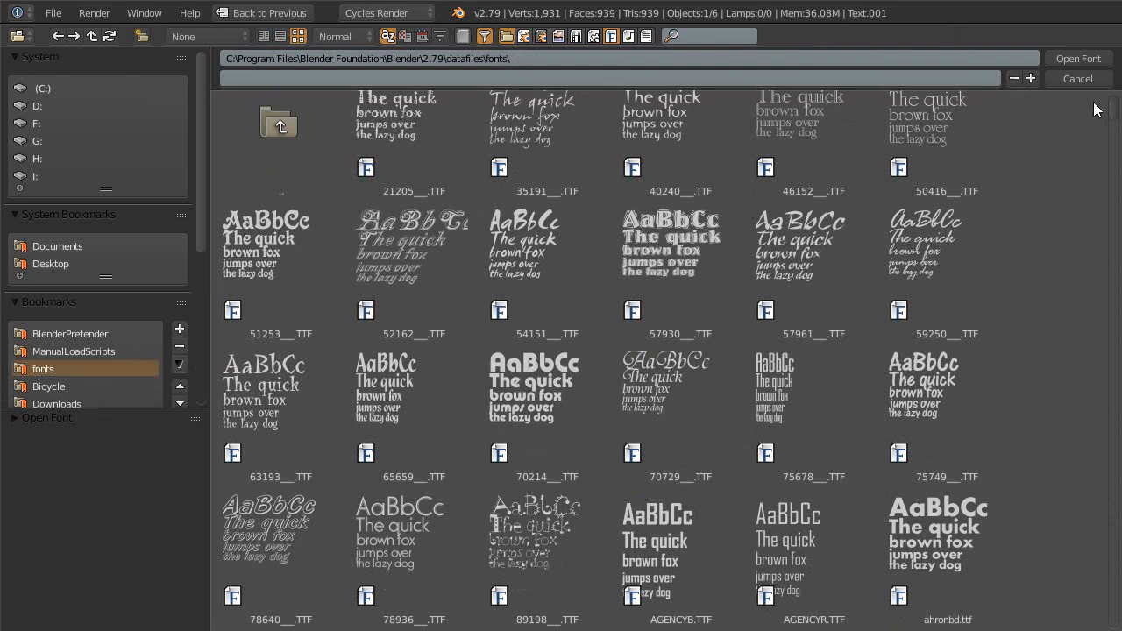
drag(1112, 107, 1115, 144)
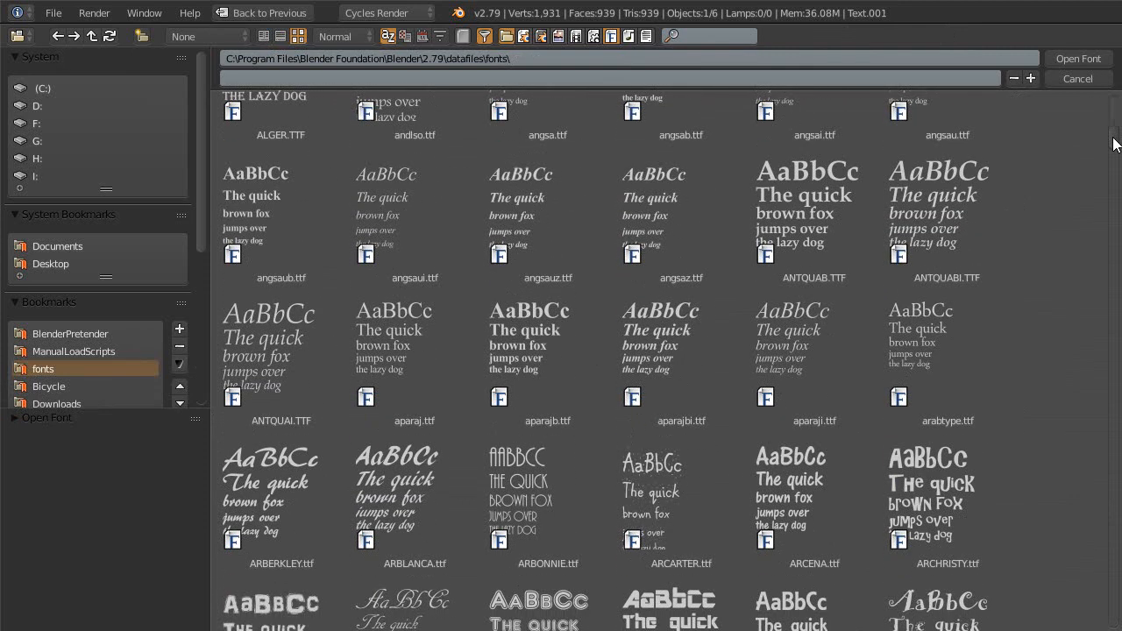
click(533, 341)
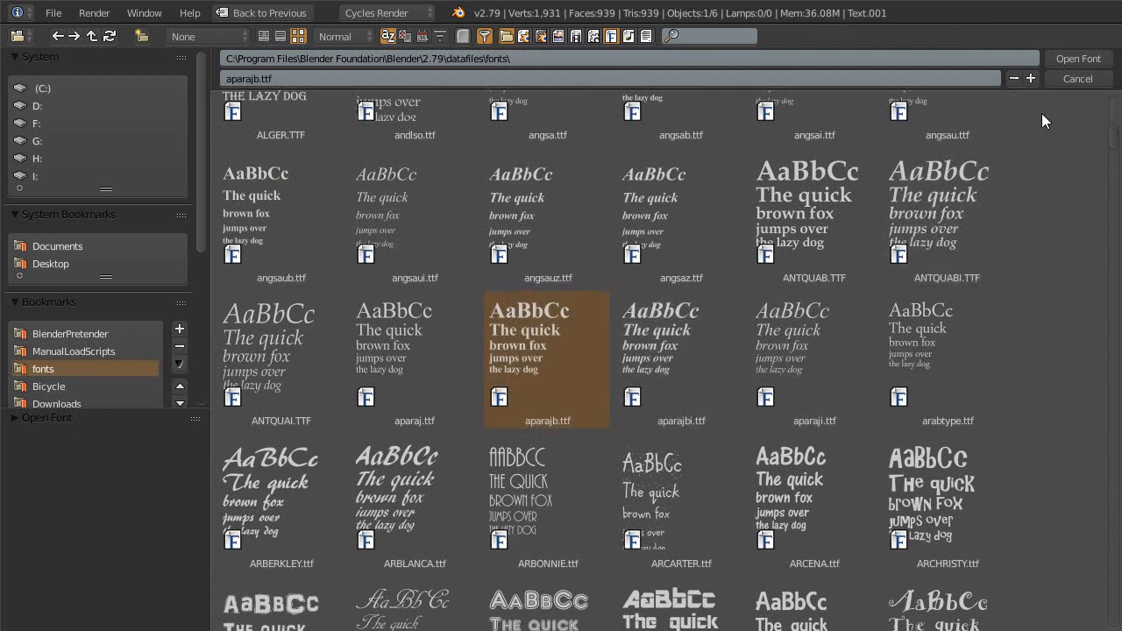
click(1069, 63)
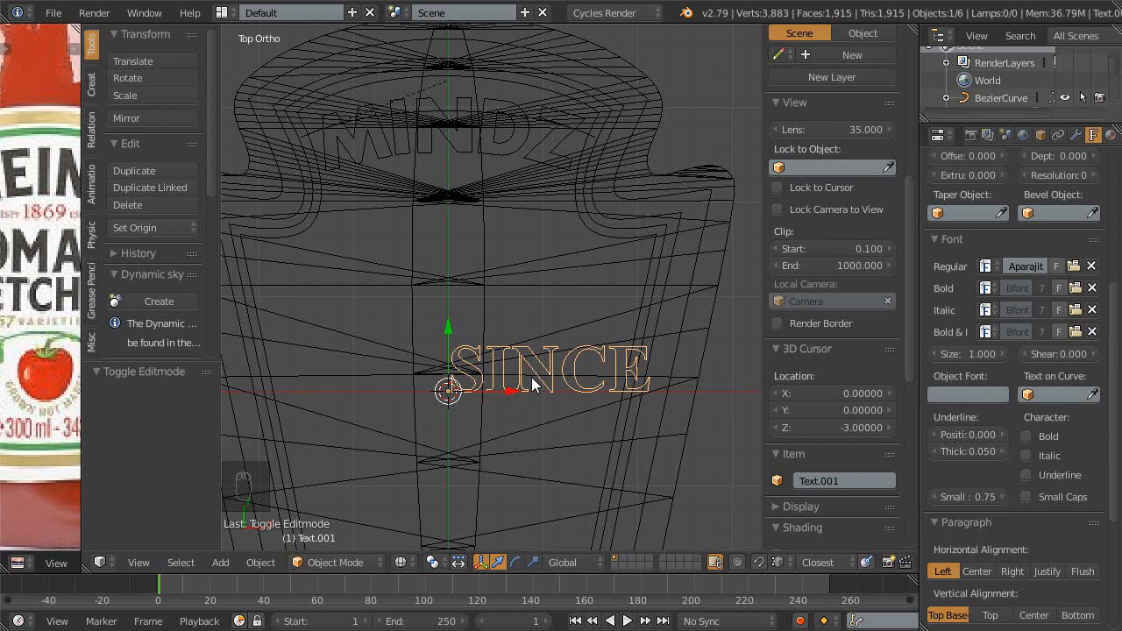
- Set both the horizontal and the vertical paragraph alignment of the SINCE text to Center
key(g)
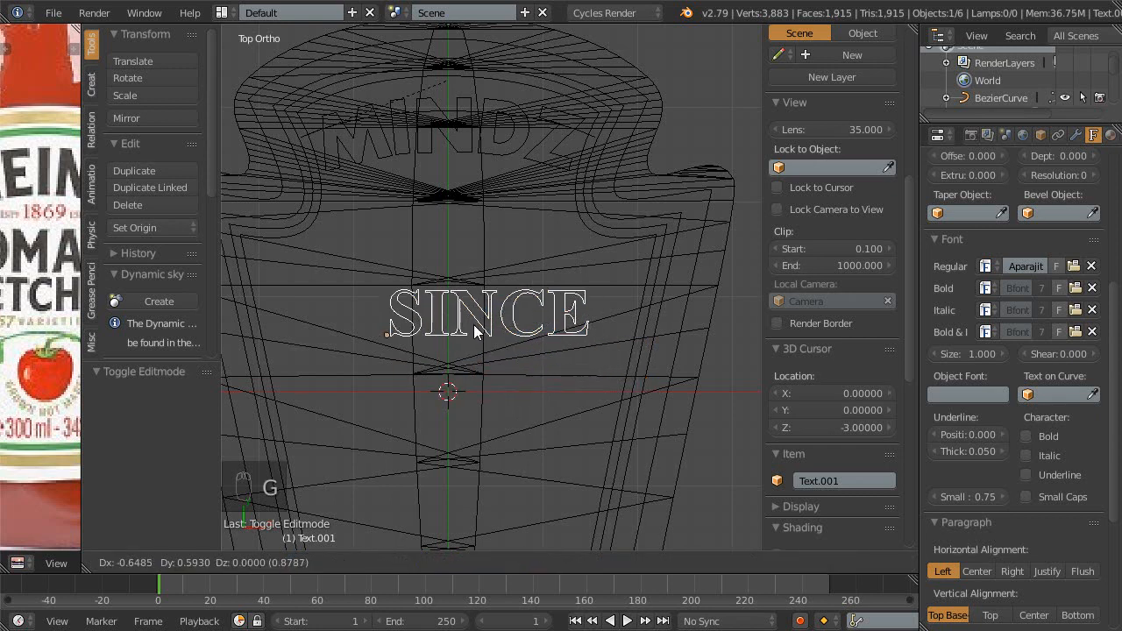
right_click(456, 329)
scroll(975, 463, down, 5)
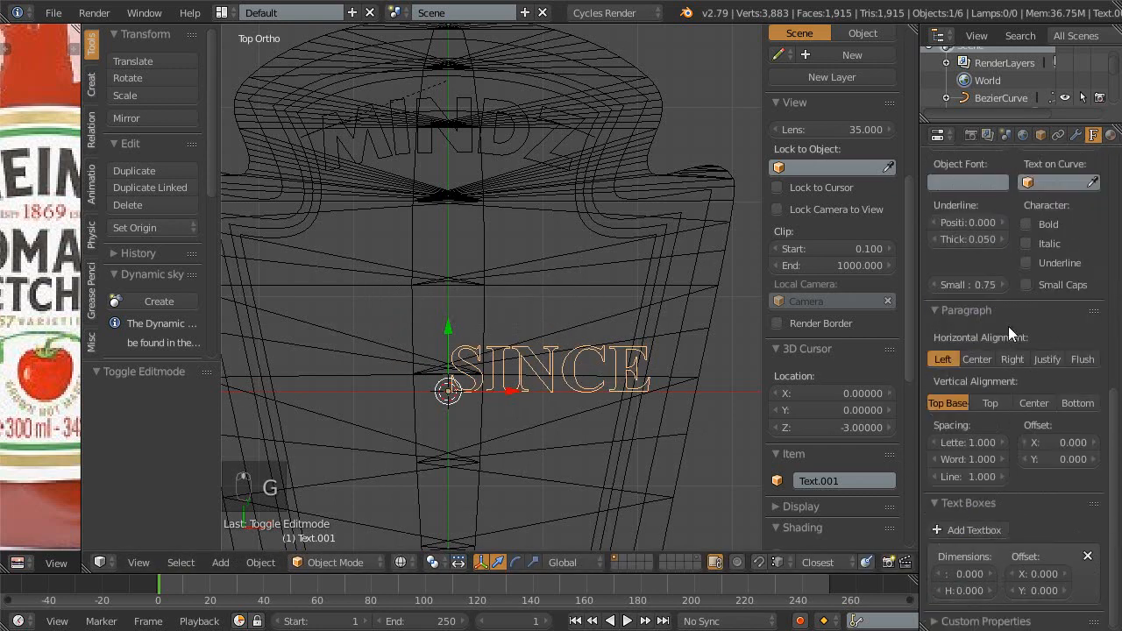
click(976, 358)
click(1033, 403)
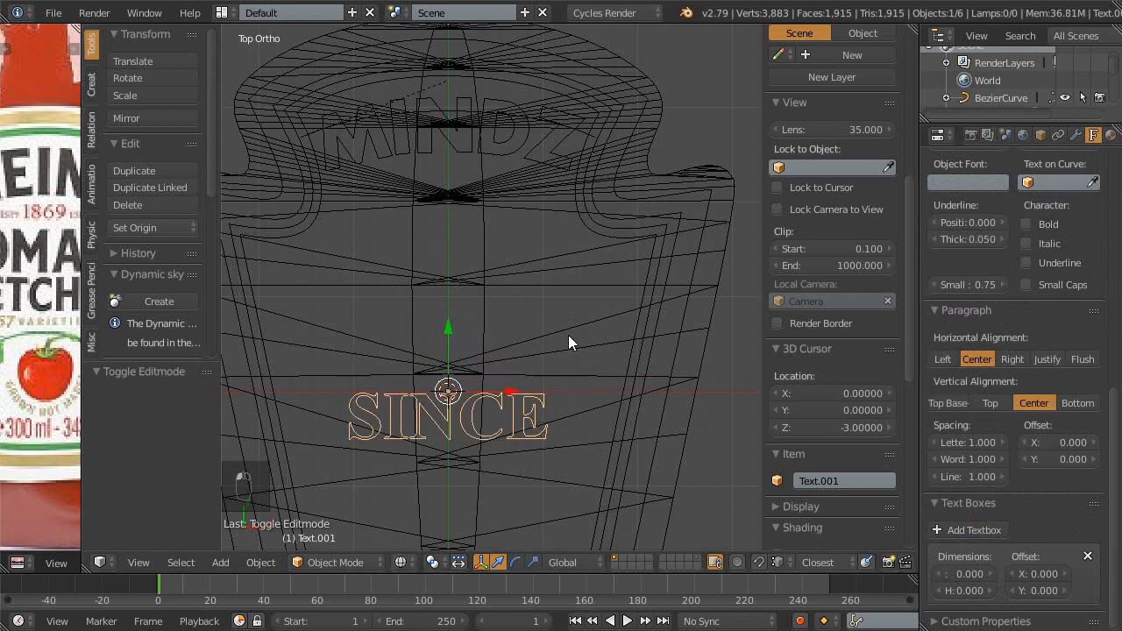
- Move SINCE about 2.08 units up along Y to just beneath MINDZ and scale it to about 0.48
ctrl+middle_drag(583, 448, 587, 413)
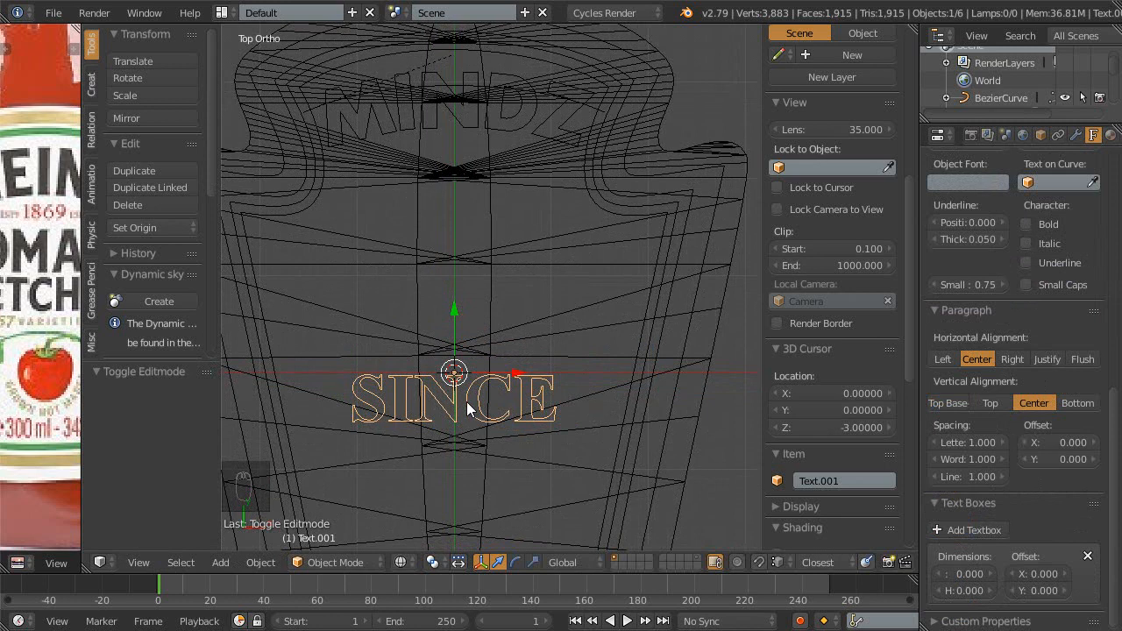
key(g)
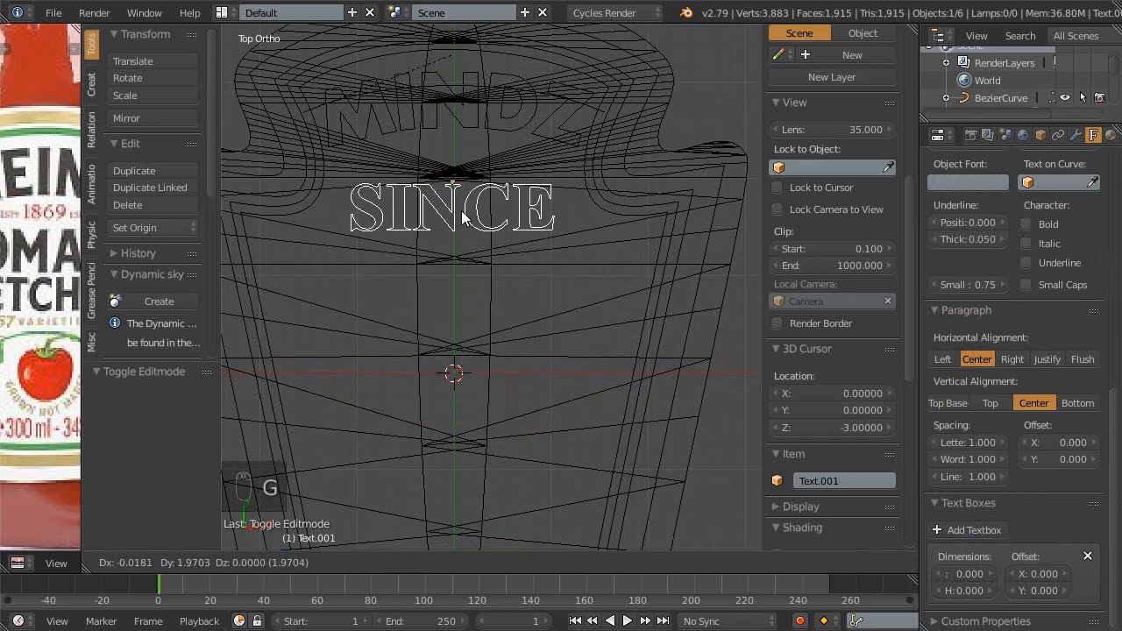
click(479, 207)
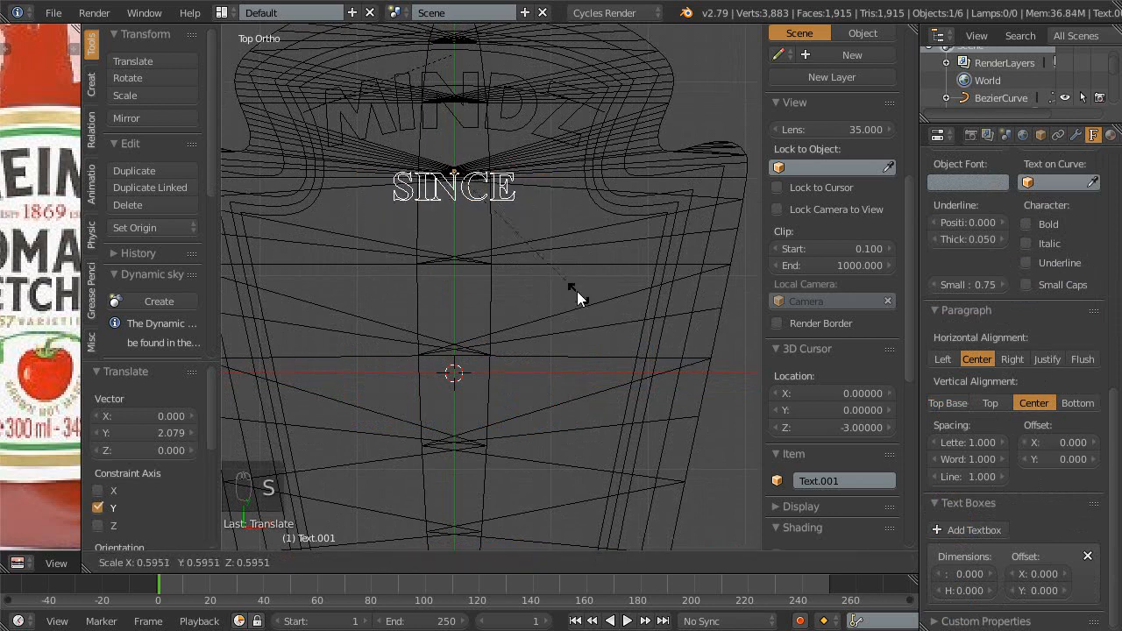
click(528, 267)
- Link the MINDZ text's material to the SINCE text and save the file over the existing one
scroll(538, 338, up, 4)
shift+middle_drag(559, 186, 564, 257)
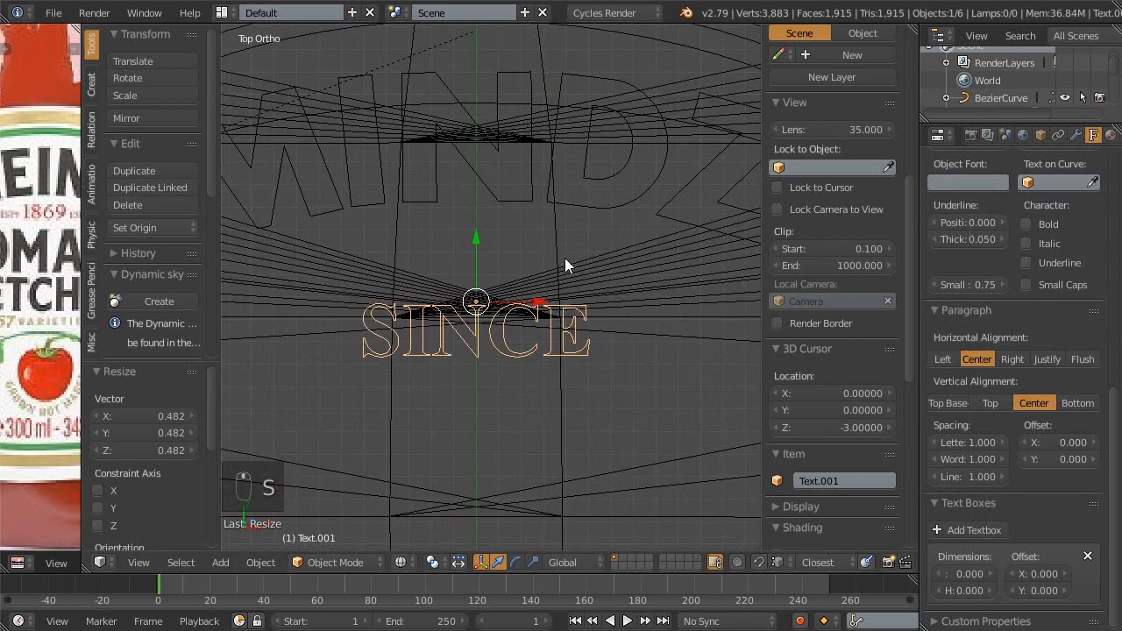
shift+right_click(587, 219)
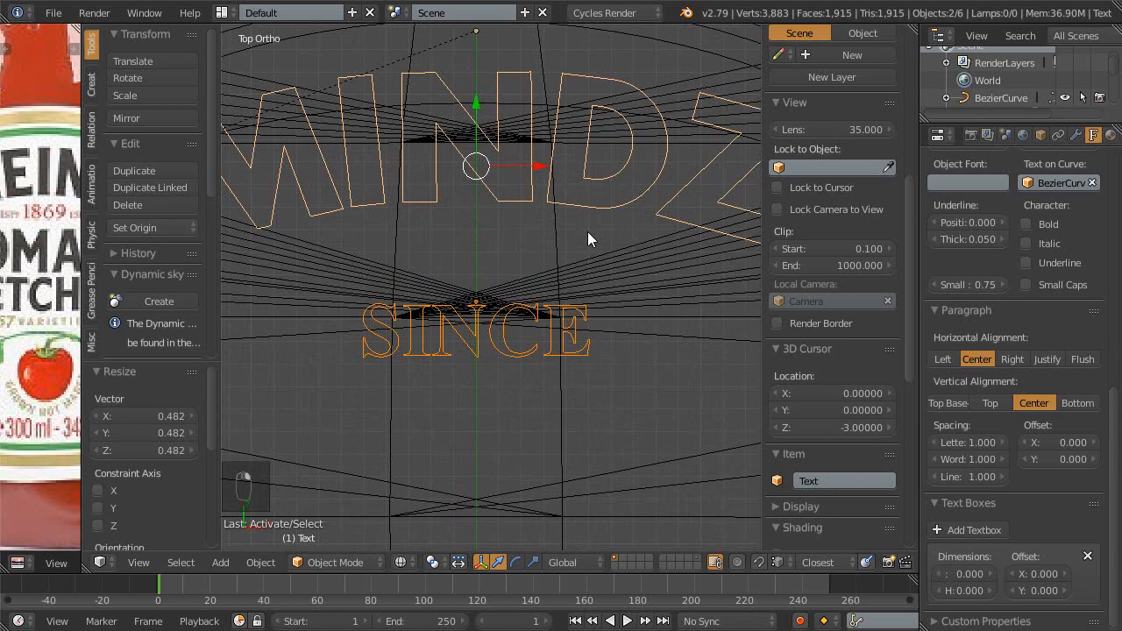
key(ctrl+l)
click(530, 267)
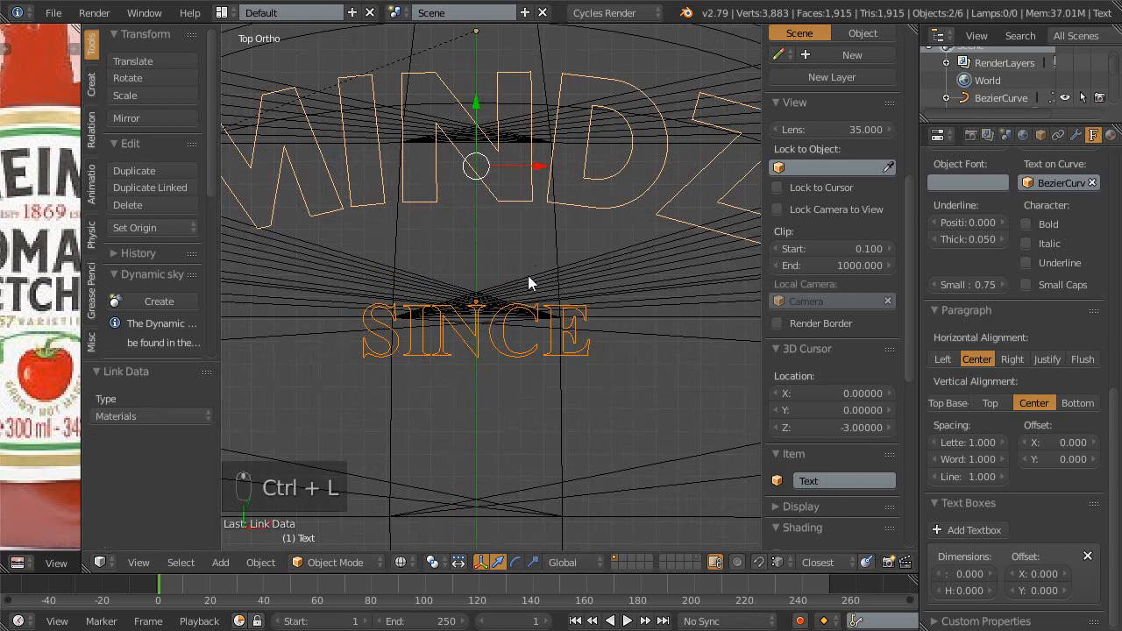
scroll(526, 303, down, 3)
key(ctrl+s)
click(523, 324)
scroll(513, 331, up, 1)
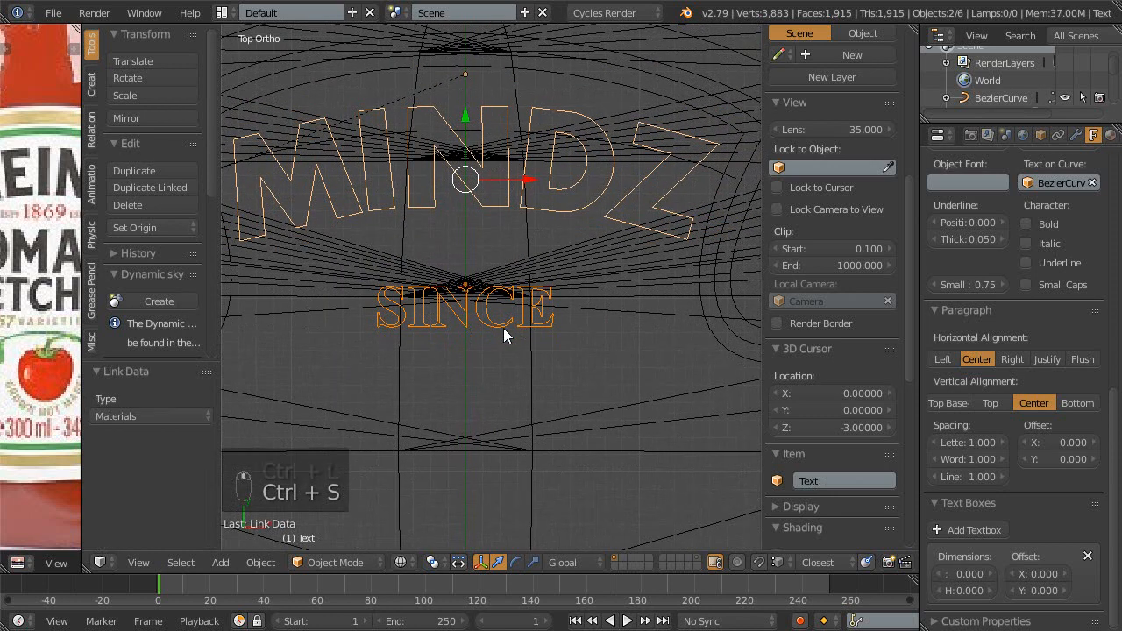
scroll(503, 333, down, 1)
scroll(482, 344, down, 2)
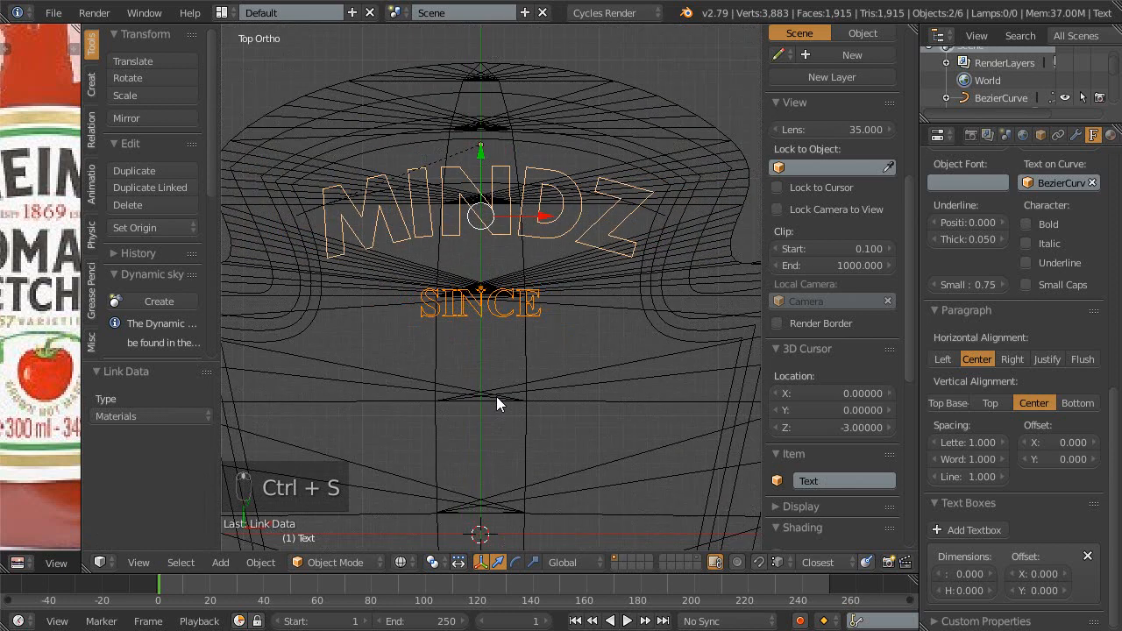
key(shift+space)
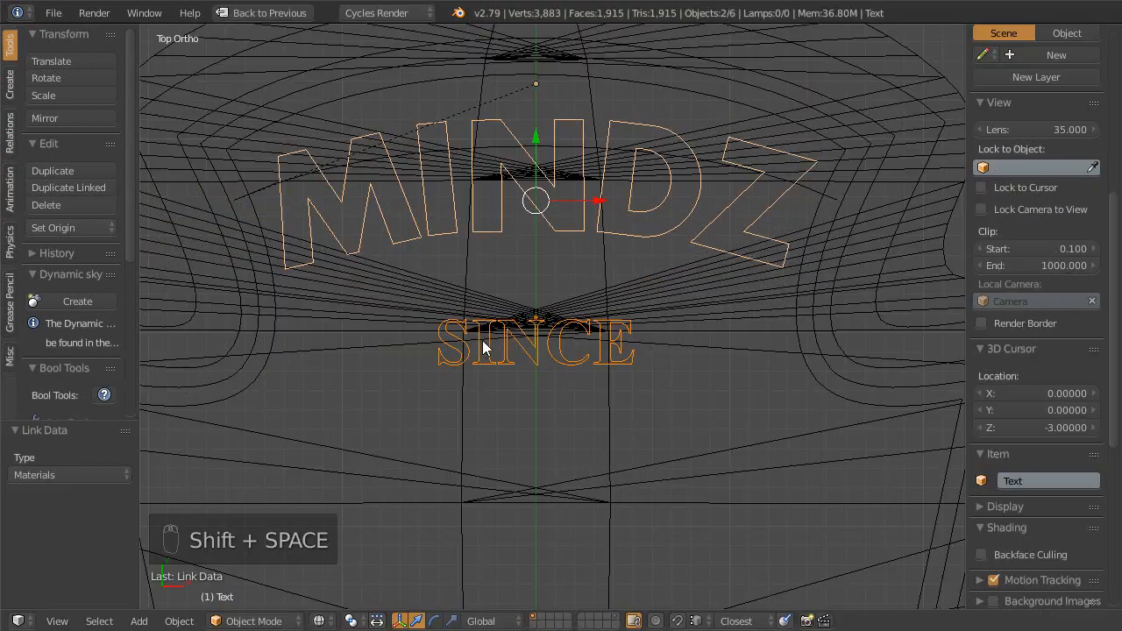
key(shift+space)
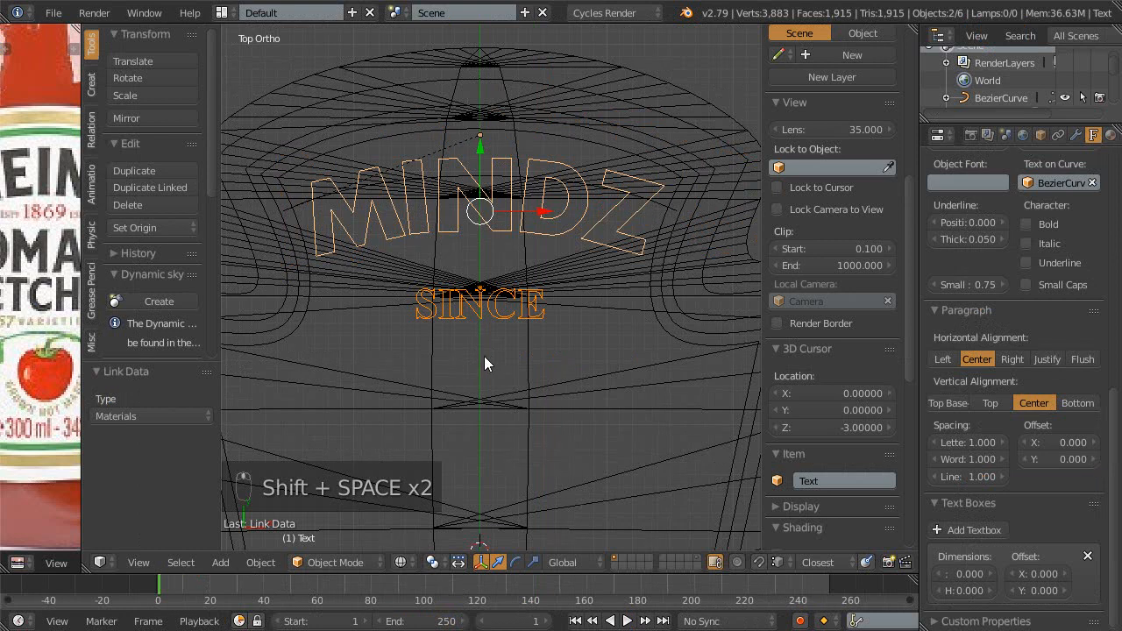
scroll(487, 365, up, 2)
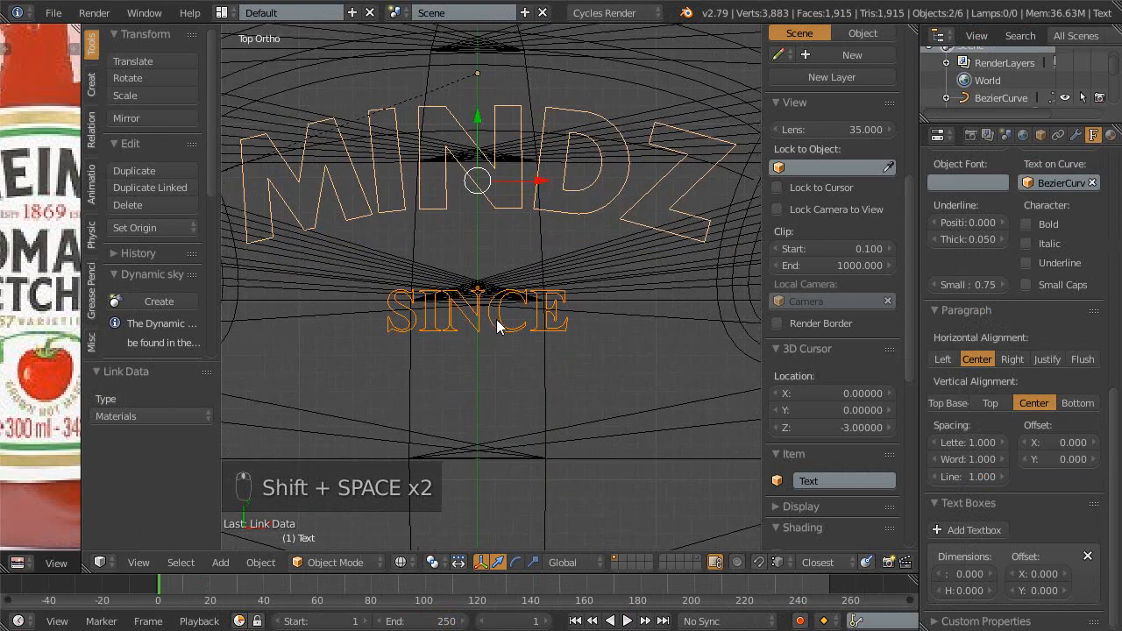
key(s)
right_click(611, 365)
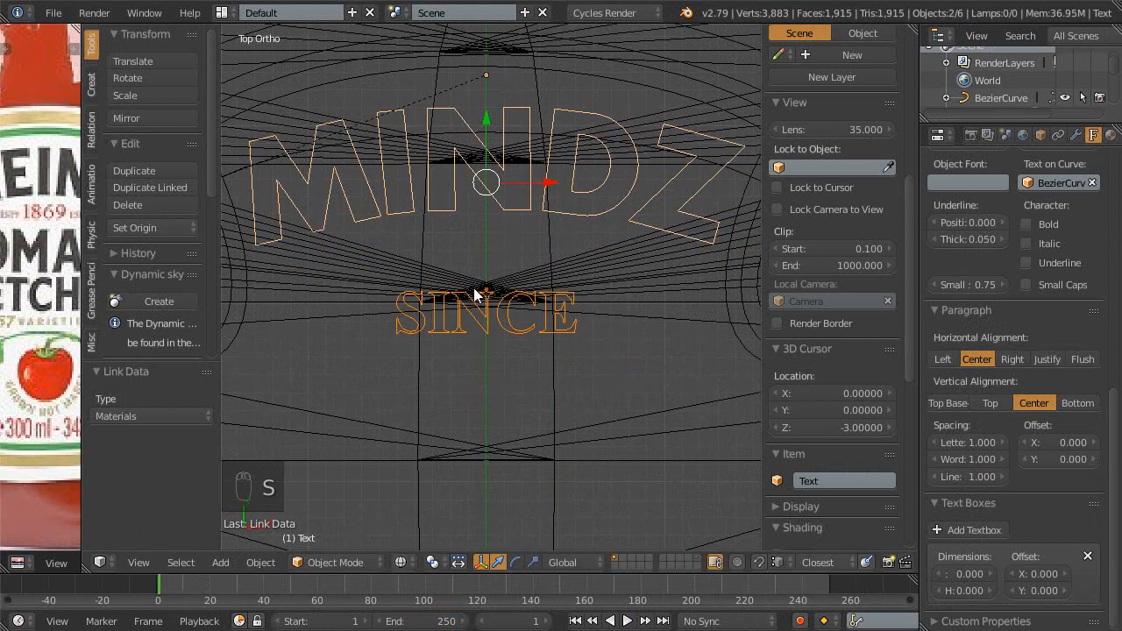
- Select only the SINCE text and scale it down uniformly by a factor of about 0.71
right_click(520, 333)
key(Escape)
key(s)
key(s)
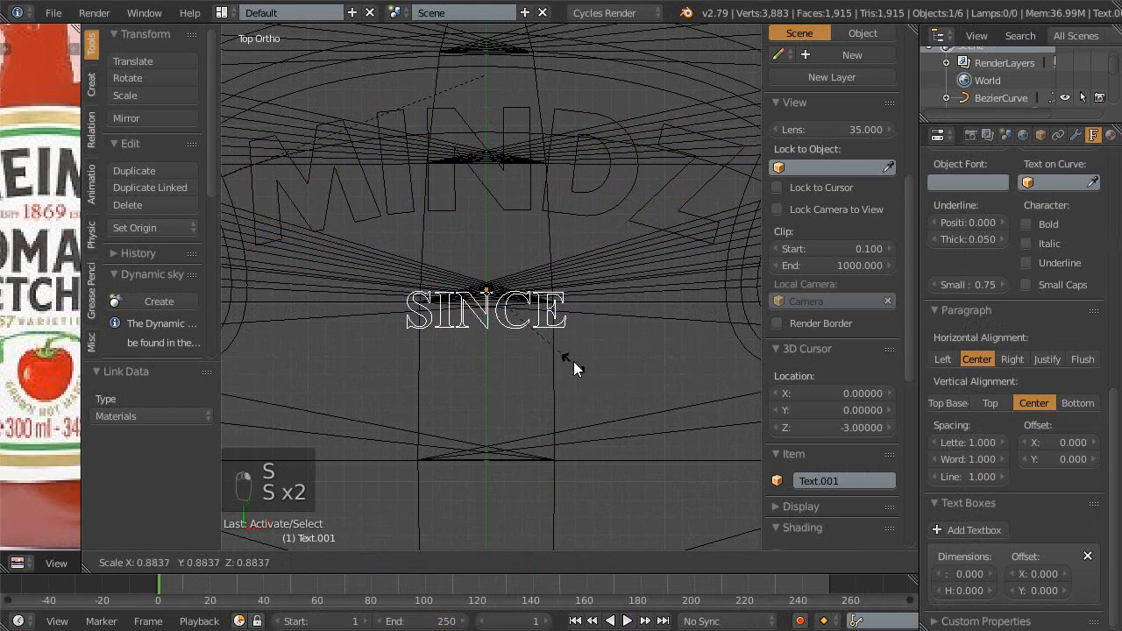
click(545, 355)
- Preview the label in rendered shading, save the file and return to the wireframe view
key(shift+z)
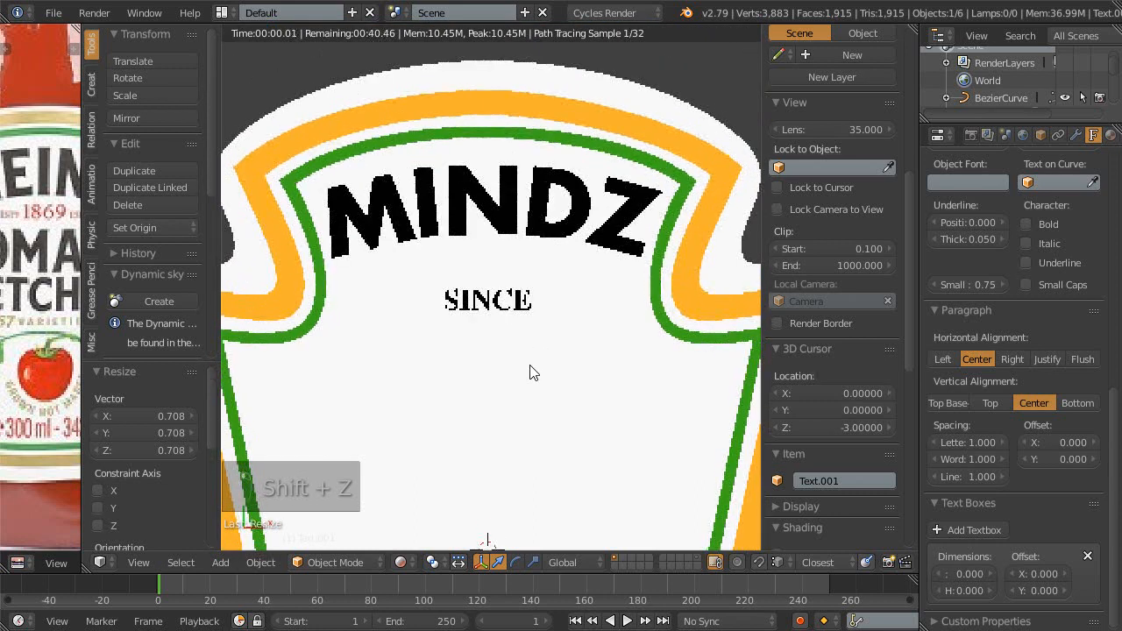
scroll(529, 385, up, 1)
scroll(489, 377, up, 2)
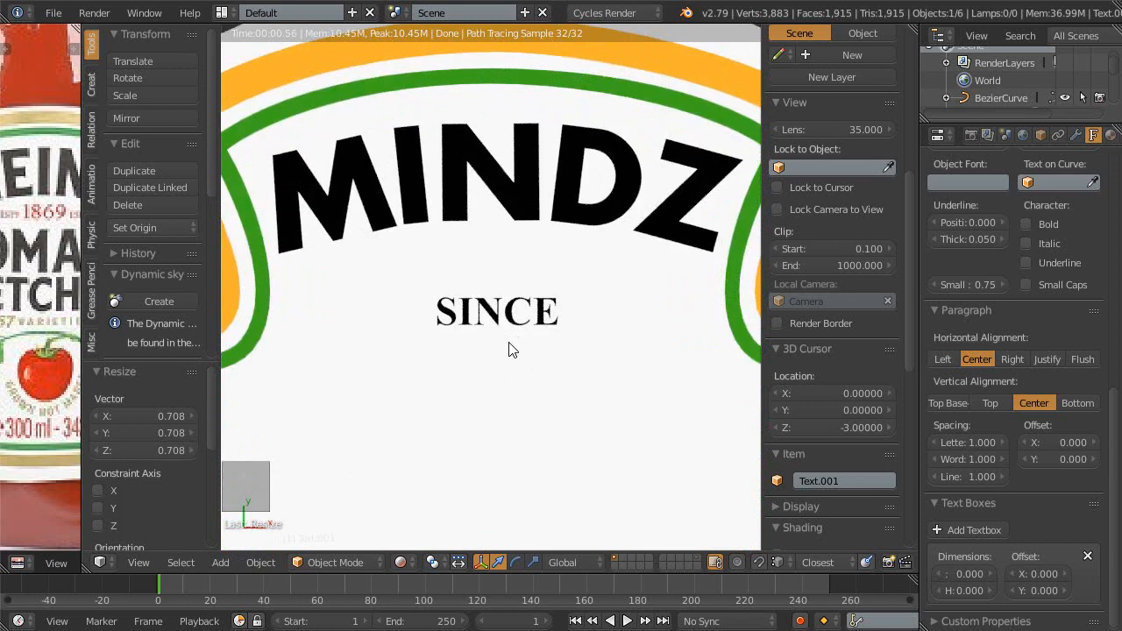
key(ctrl+s)
key(shift+z)
scroll(513, 348, up, 1)
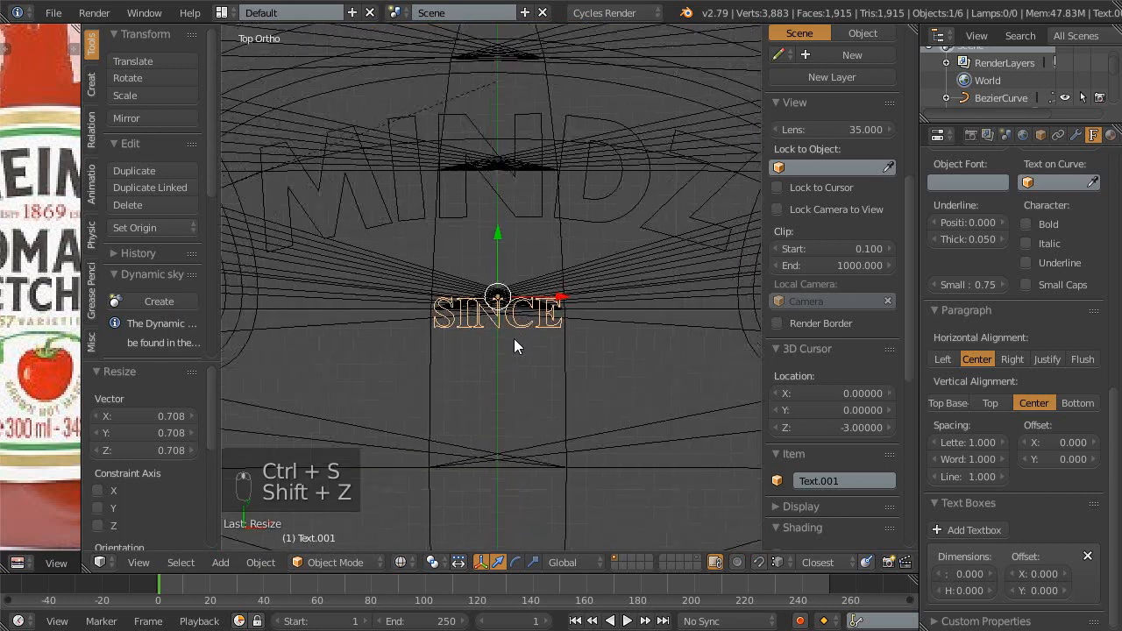
- Make the SINCE text's Black material a separate single-user copy and rename it RED
click(1110, 135)
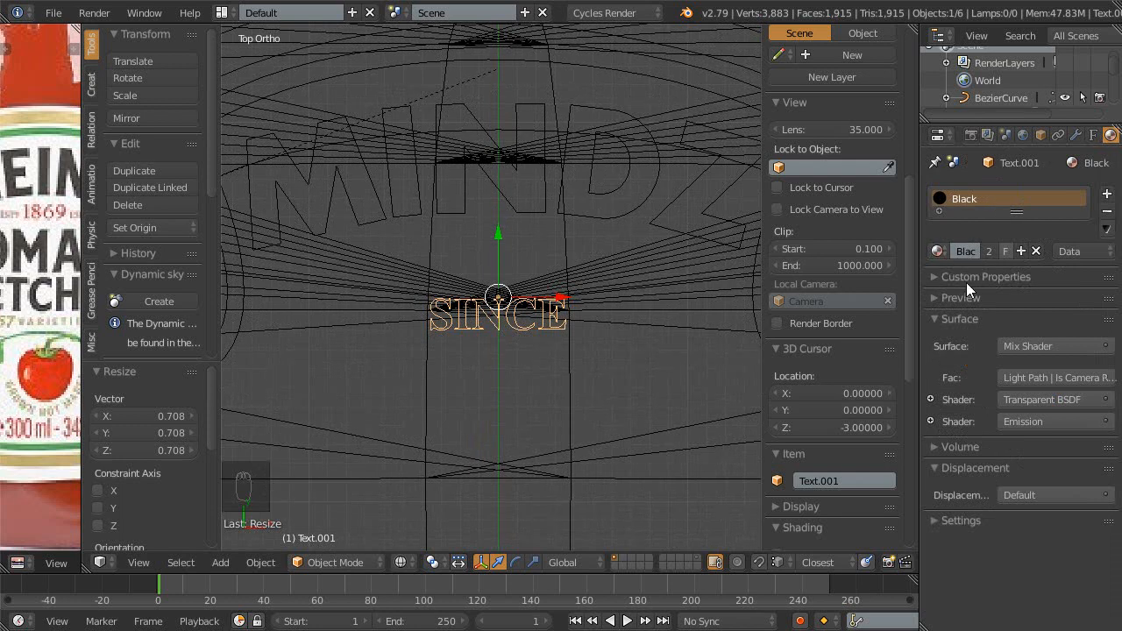
click(1021, 252)
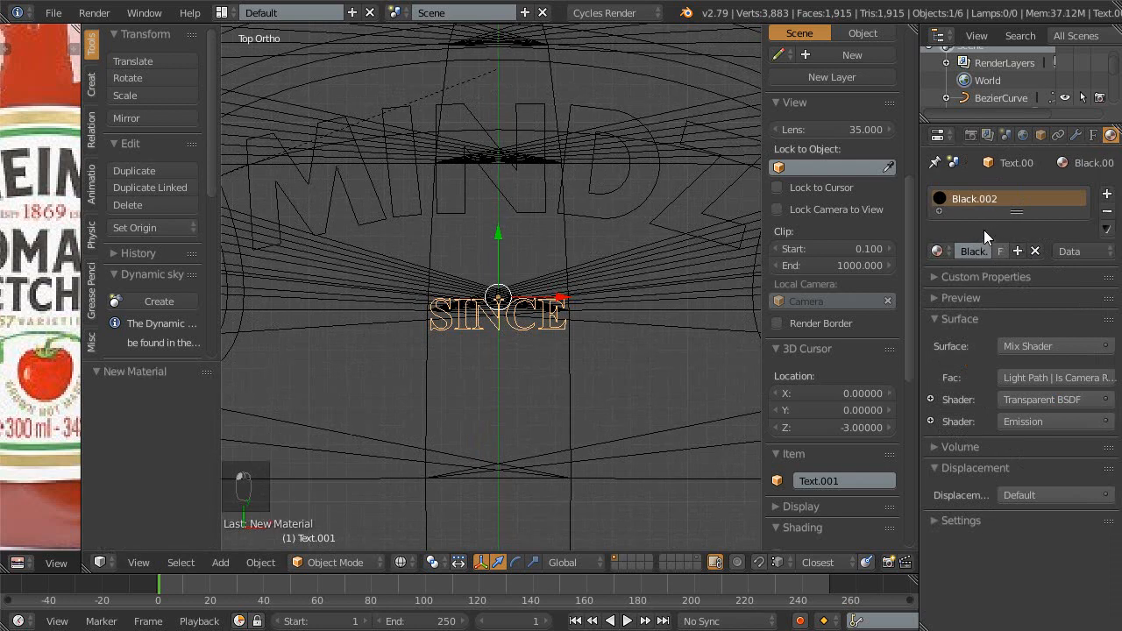
double_click(1005, 198)
key(BackSpace)
key(BackSpace)
text(reD)
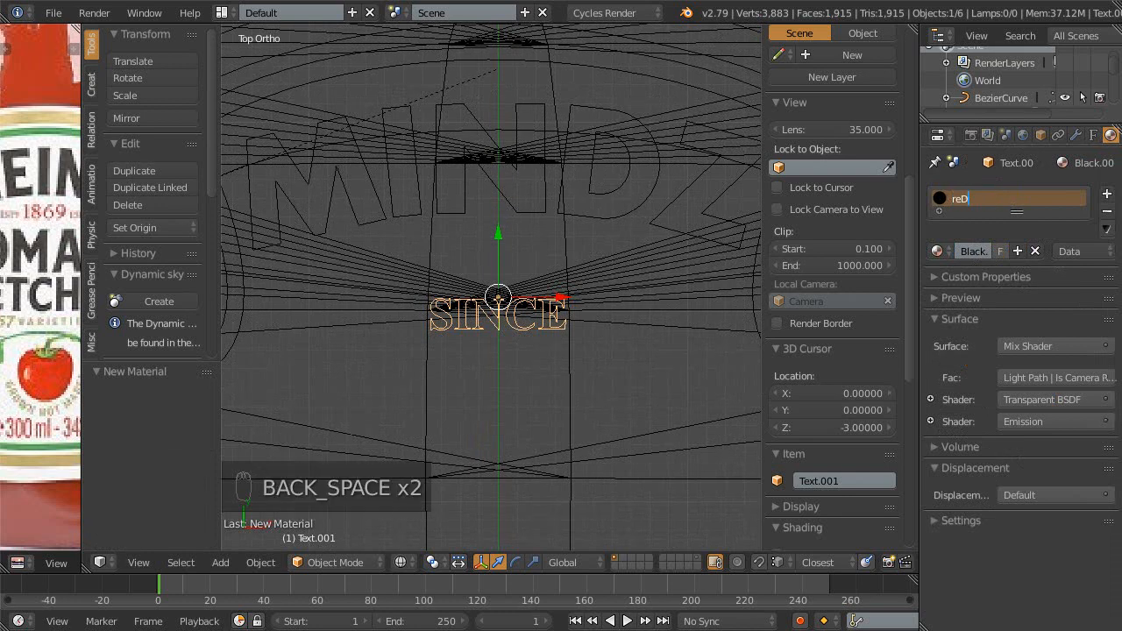
key(BackSpace)
key(BackSpace)
key(BackSpace)
text(RED)
- Set the emission colour of the RED material to a slightly darkened red
click(931, 420)
click(930, 420)
click(1036, 440)
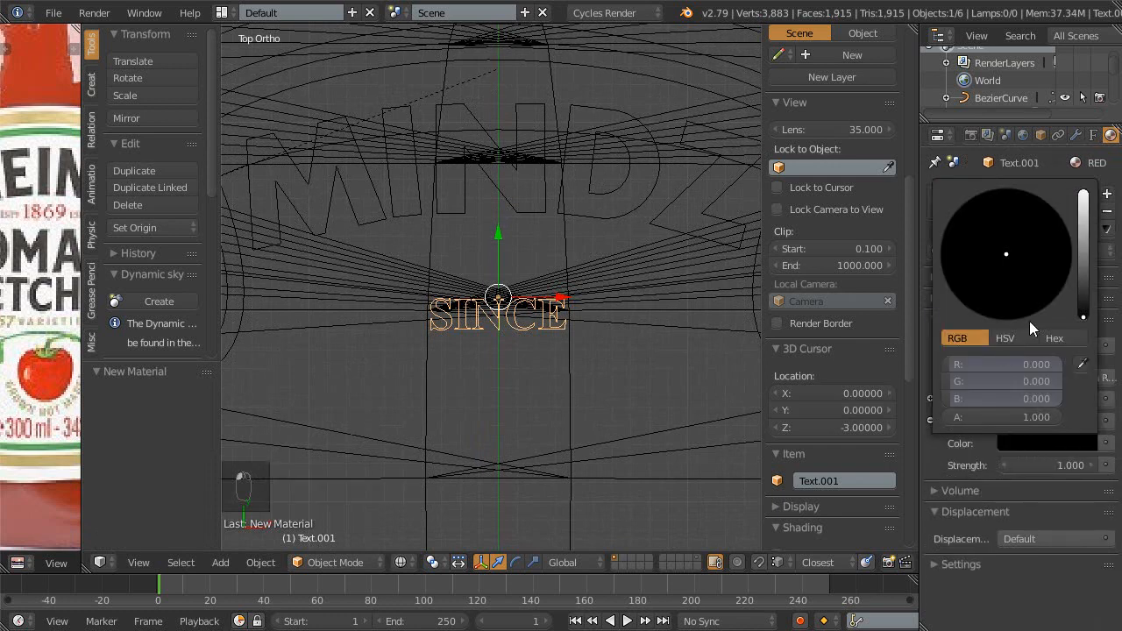
click(1030, 441)
drag(1083, 317, 1084, 216)
mouse_move(1029, 261)
mouse_down()
mouse_move(998, 309)
mouse_move(1005, 315)
mouse_move(1003, 306)
mouse_up()
click(1083, 235)
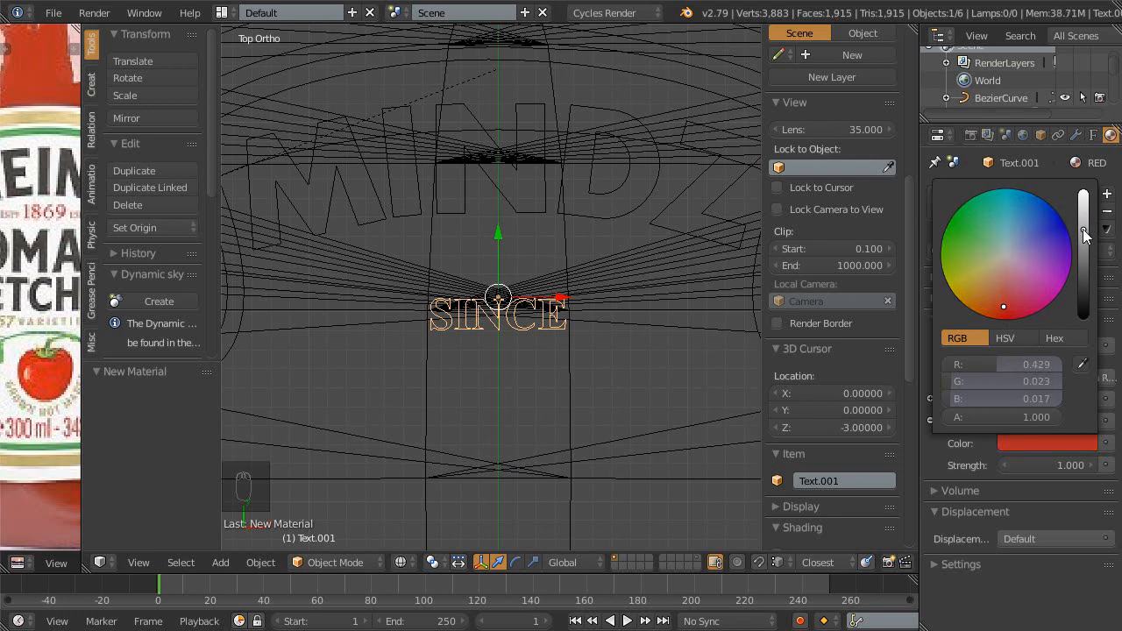
click(1084, 237)
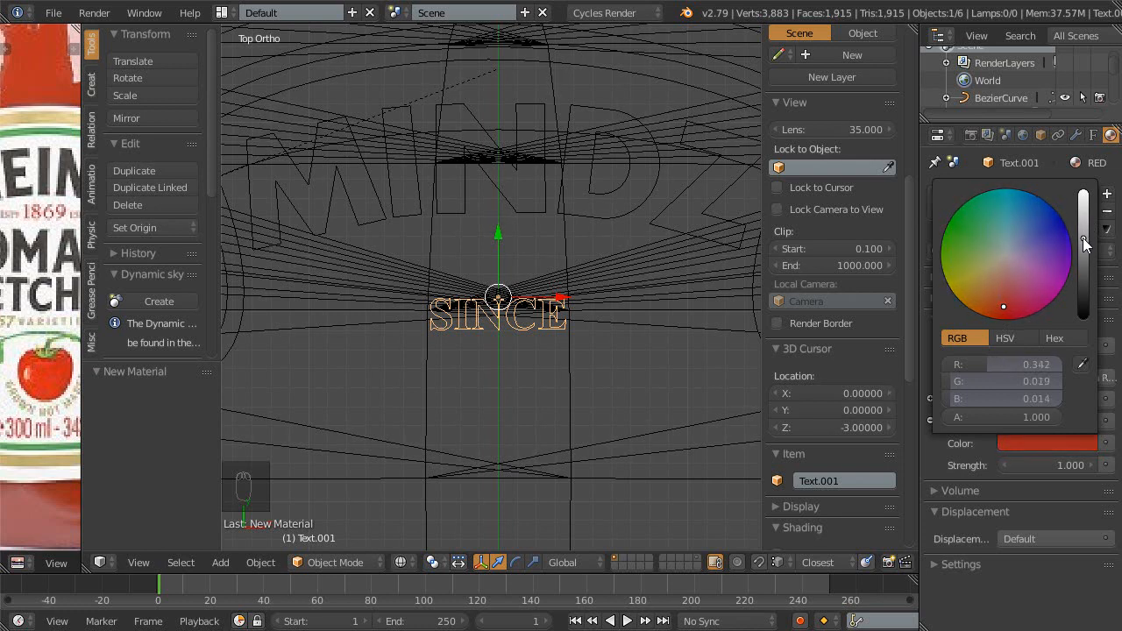
click(1015, 304)
drag(1015, 303, 1013, 303)
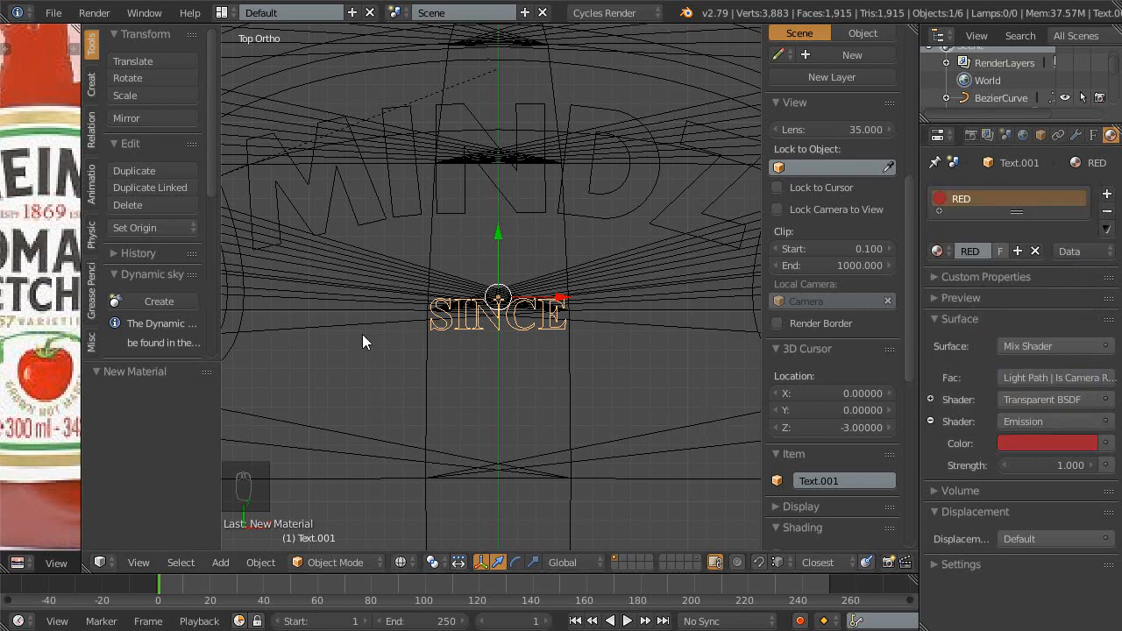
- Preview the red SINCE text in rendered shading, return to wireframe and save the file
key(shift+z)
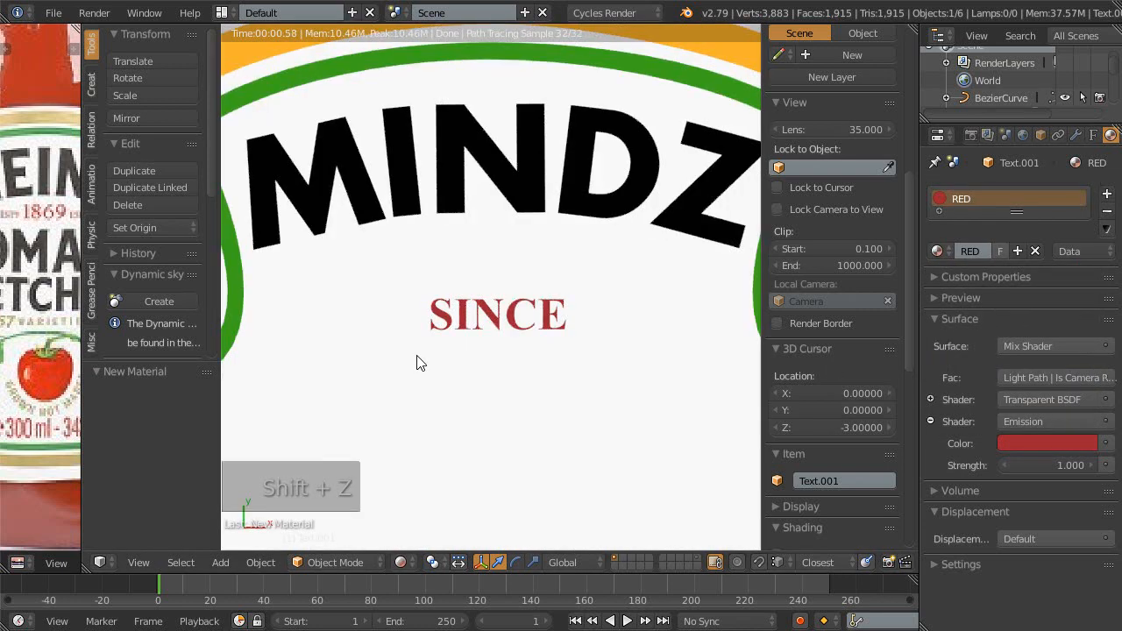
key(shift+z)
scroll(445, 321, down, 1)
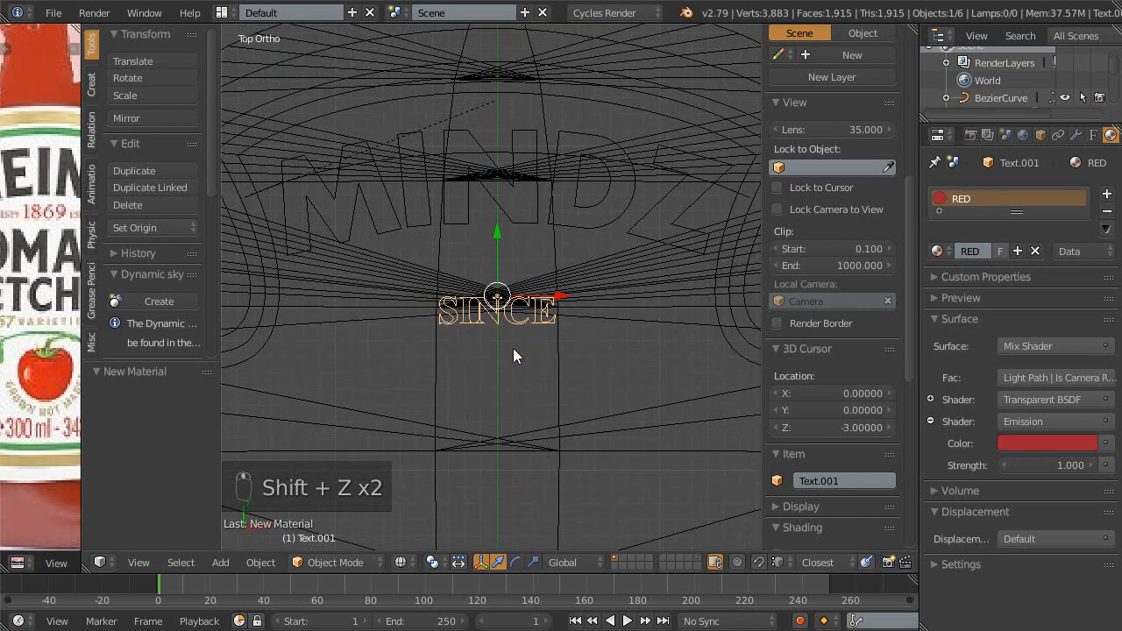
key(ctrl+s)
shift+middle_drag(523, 347, 479, 353)
scroll(446, 366, down, 1)
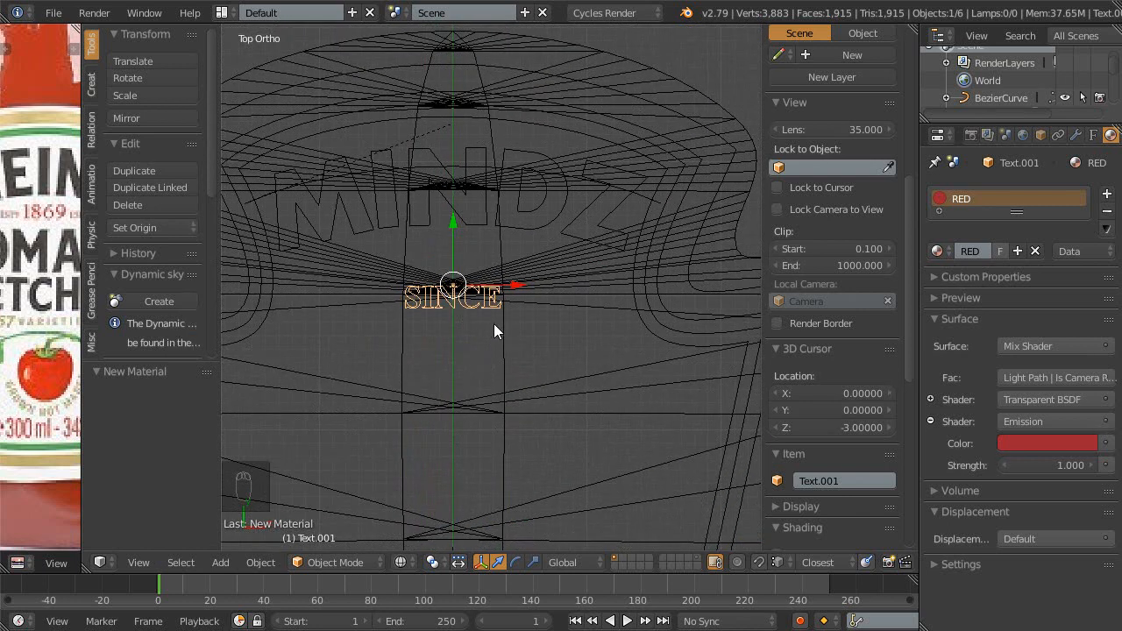
shift+middle_drag(509, 332, 517, 336)
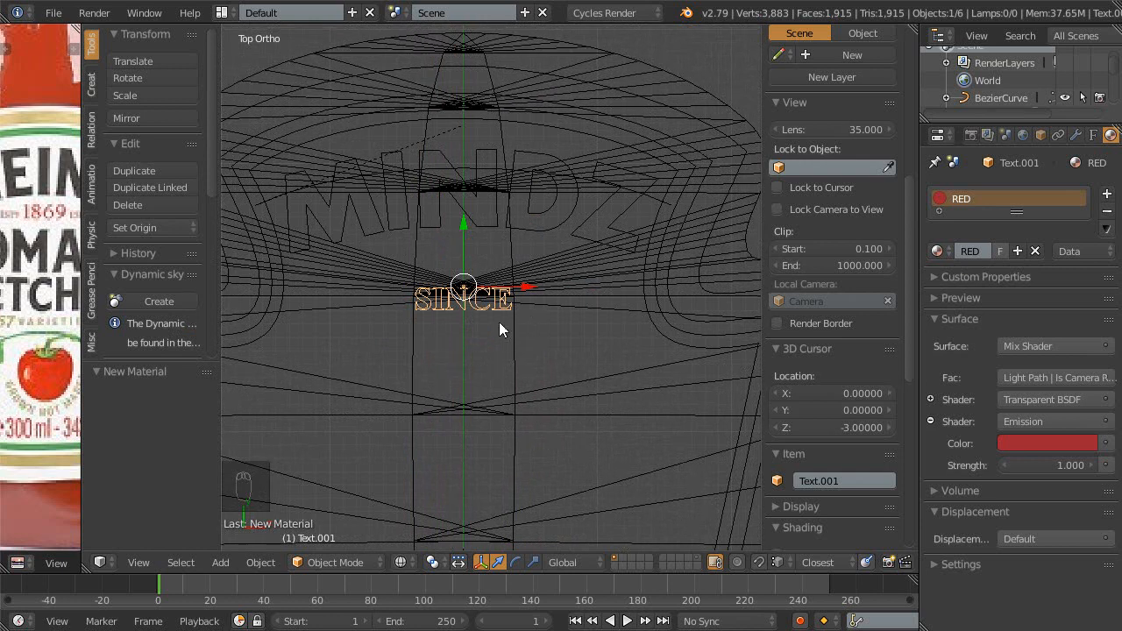
key(ctrl+s)
click(514, 339)
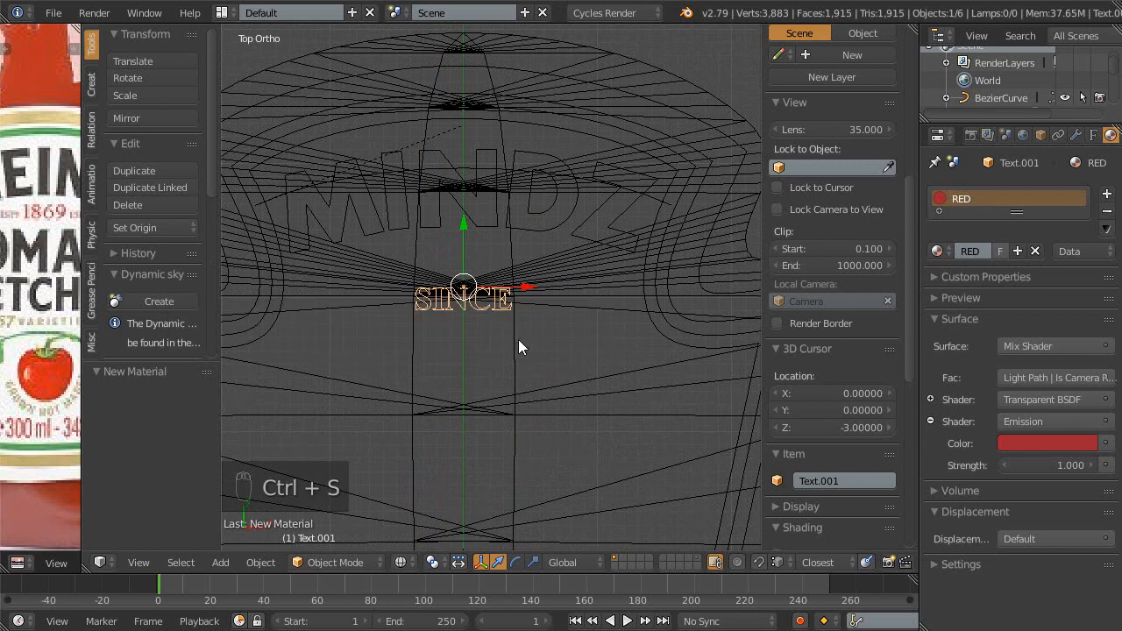
- Try adding a second line reading 1809 beneath SINCE within the same text object
shift+middle_drag(518, 353, 528, 248)
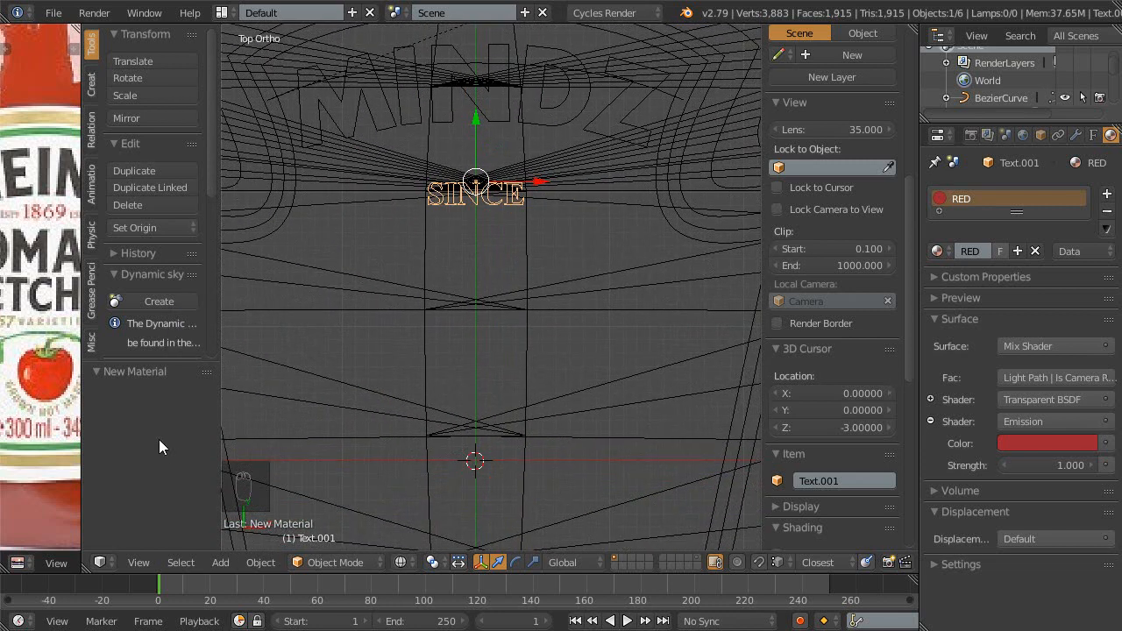
key(shift+space)
key(shift+space)
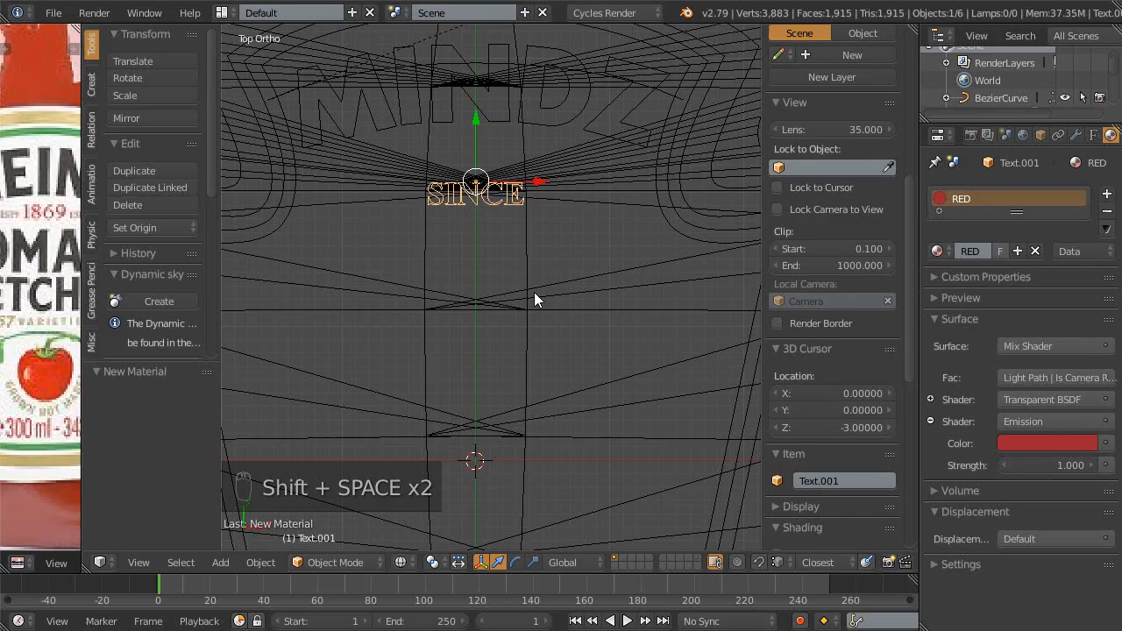
ctrl+middle_drag(498, 283, 508, 267)
shift+middle_drag(507, 274, 531, 314)
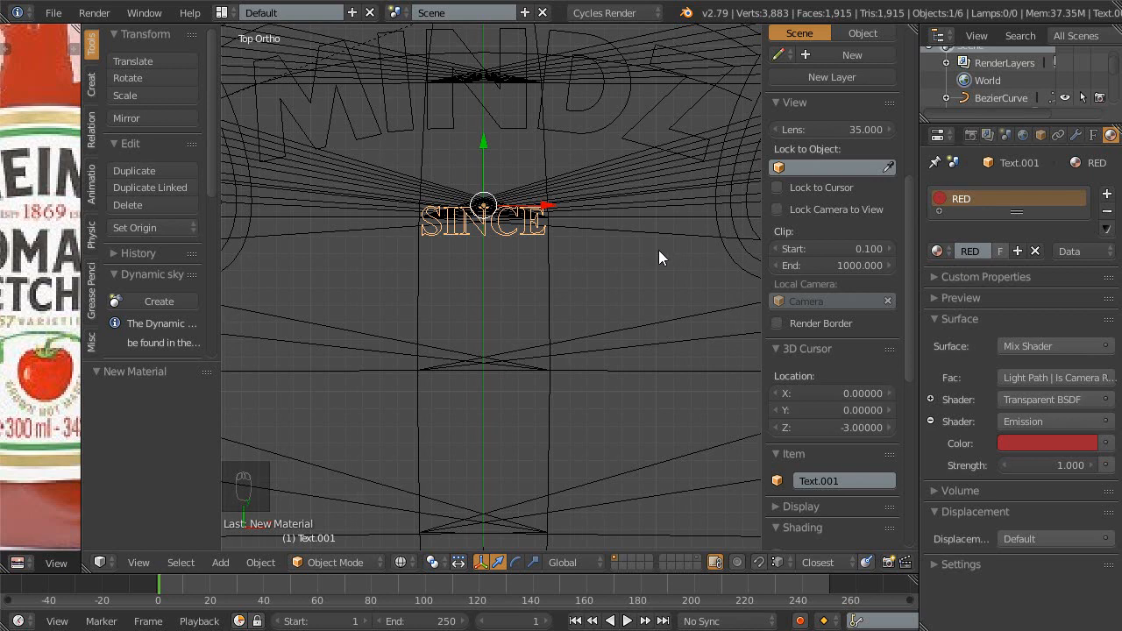
key(Tab)
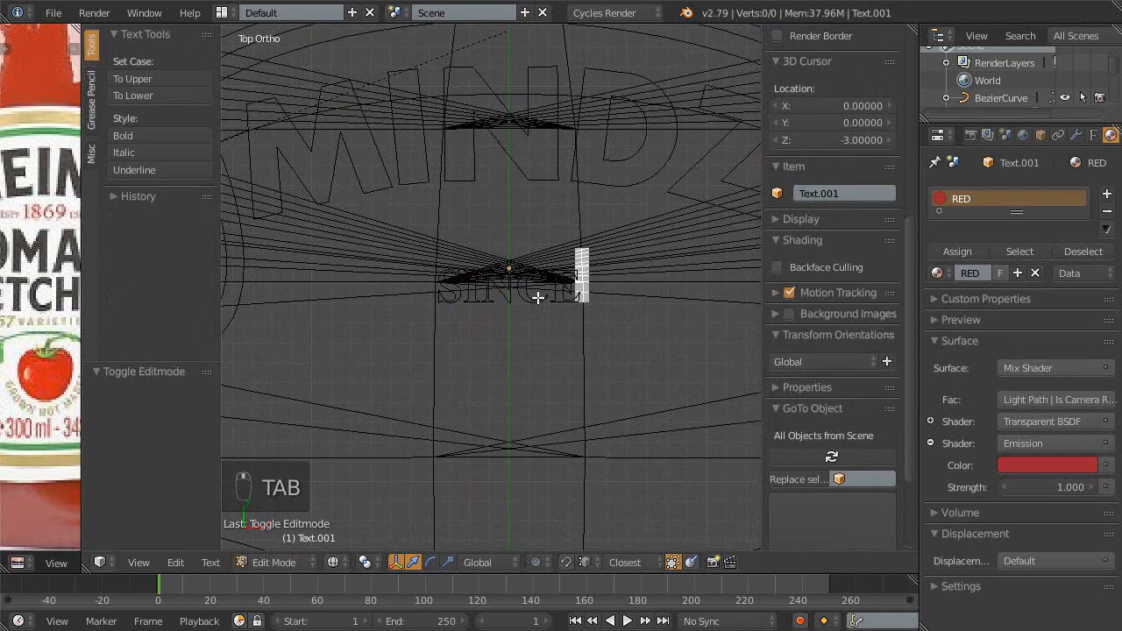
key(Return)
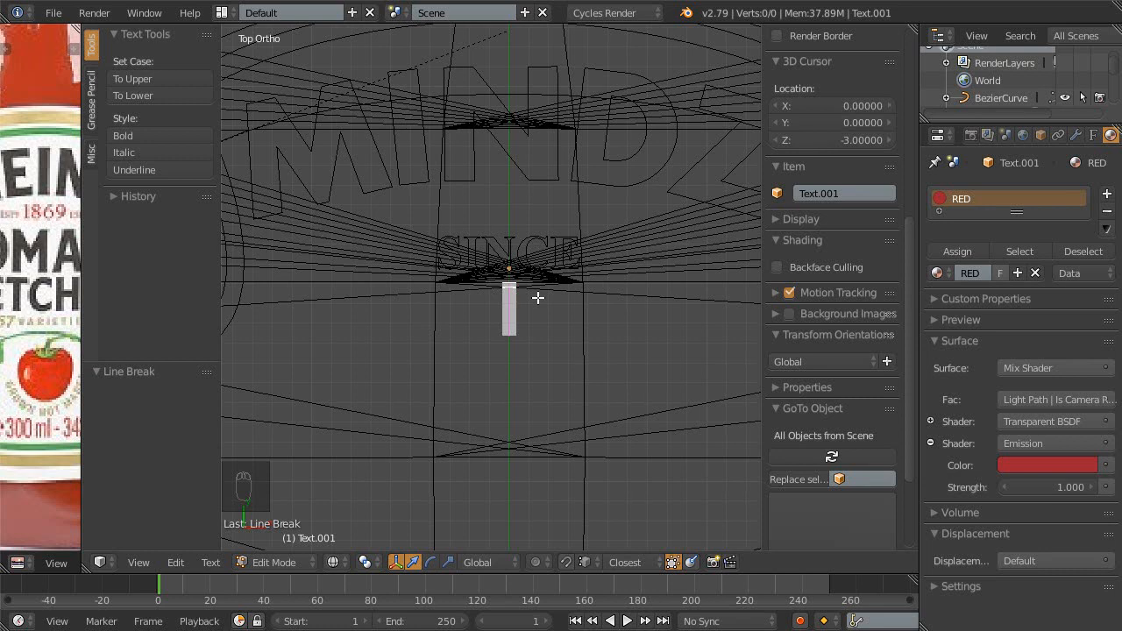
text(1309)
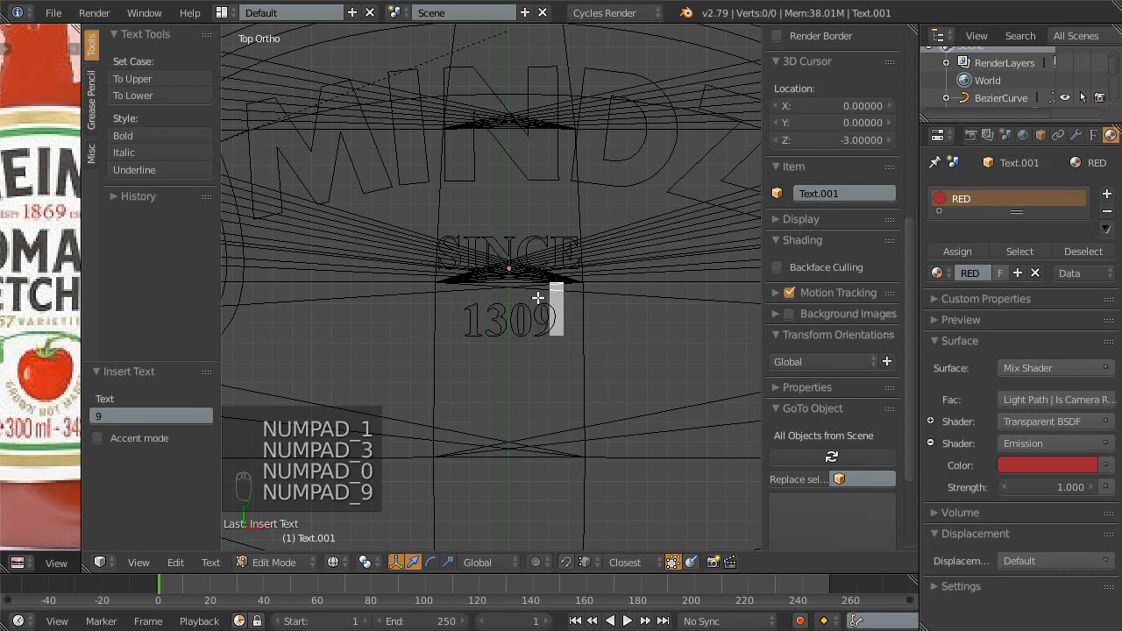
key(BackSpace)
key(BackSpace)
key(BackSpace)
key(BackSpace)
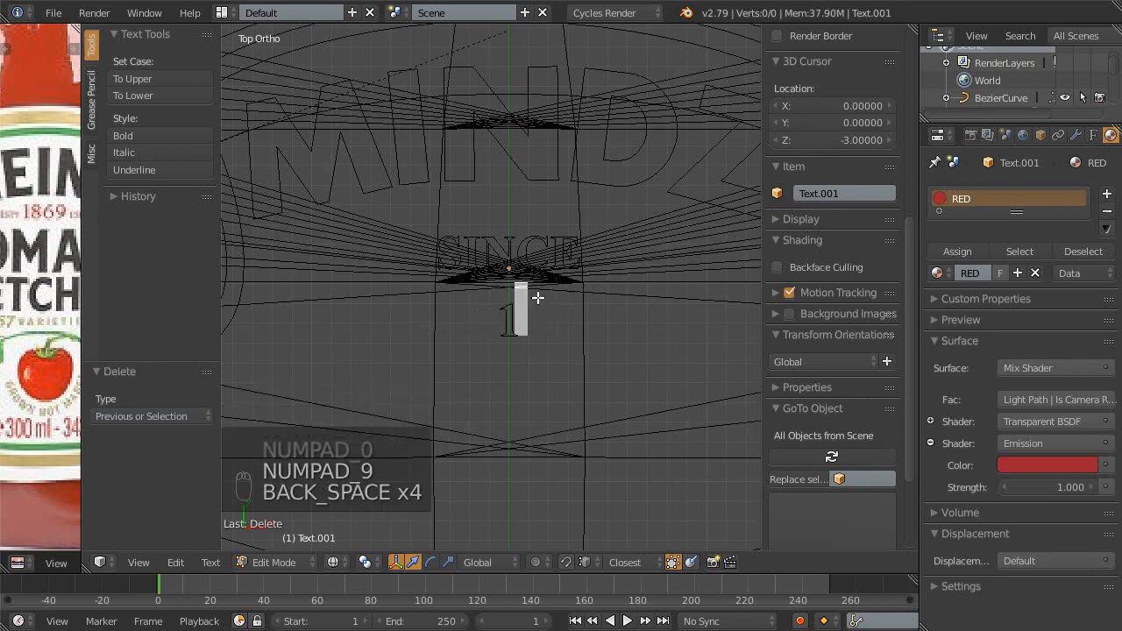
text(809)
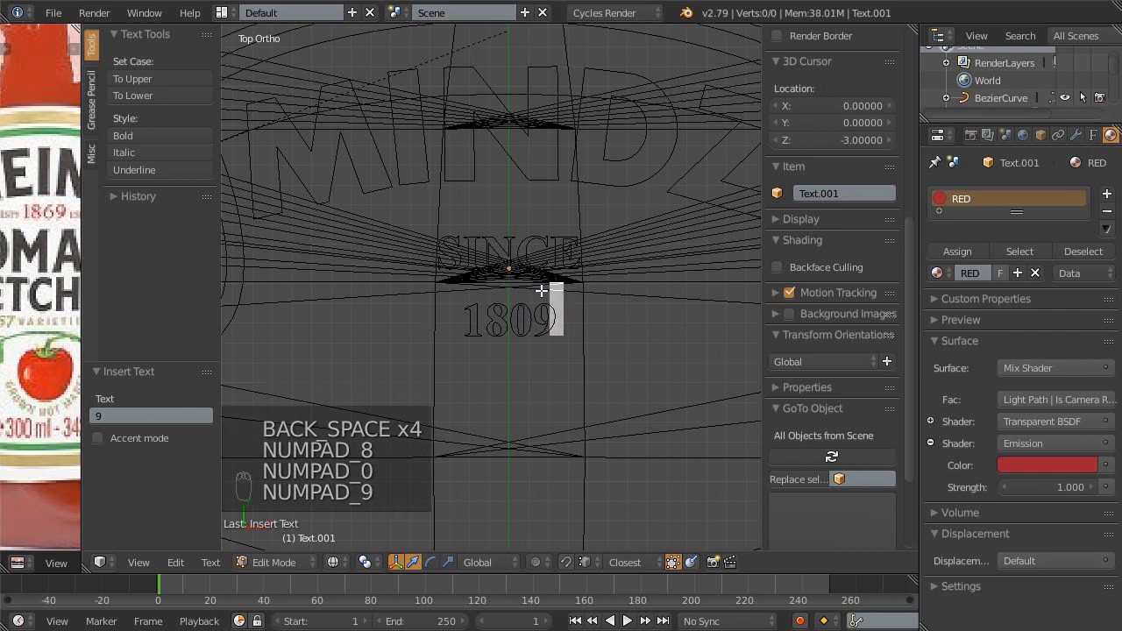
- Delete the year line from the SINCE text and leave text editing
key(BackSpace)
key(BackSpace)
key(BackSpace)
key(BackSpace)
key(BackSpace)
key(BackSpace)
key(BackSpace)
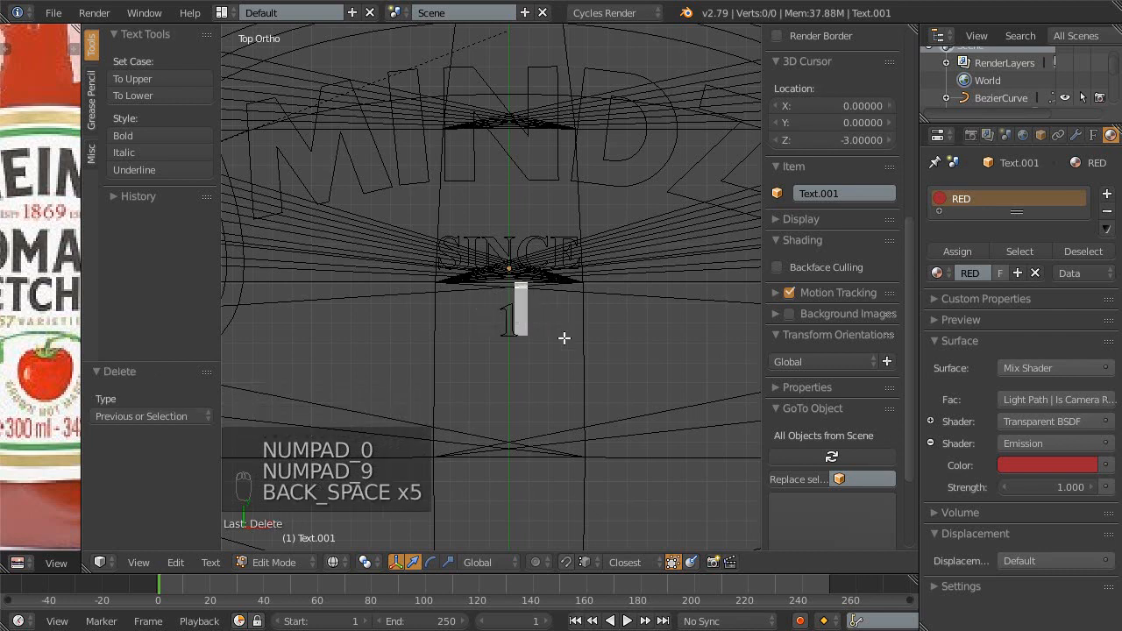
key(Tab)
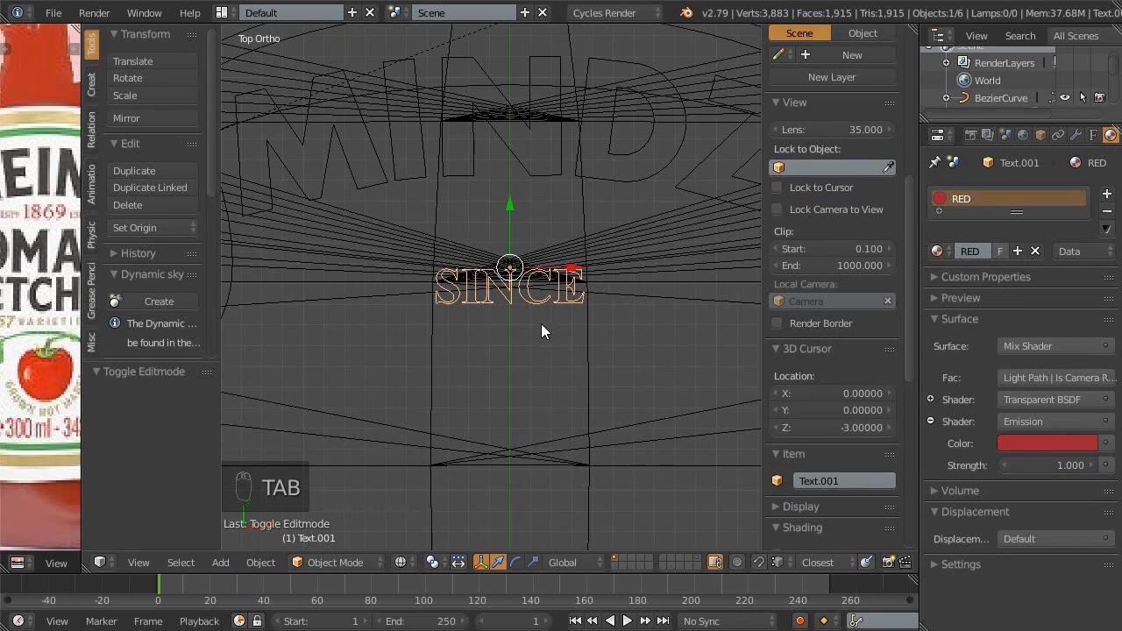
- Duplicate the SINCE text and place the copy about 0.27 units below it along Y
key(shift+d)
key(y)
click(556, 386)
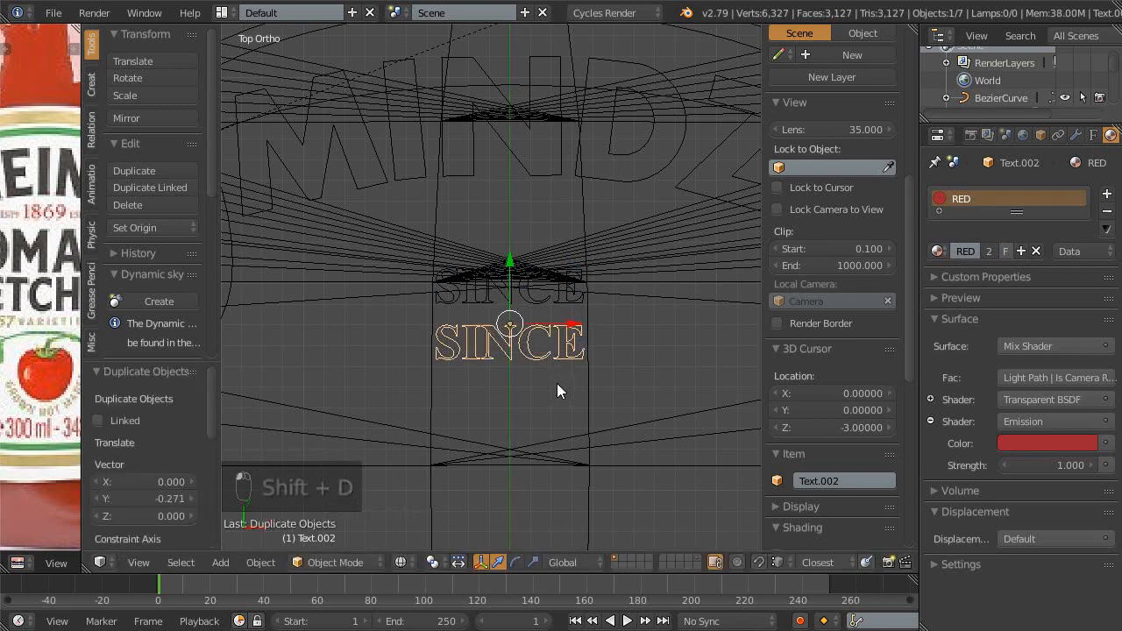
- Replace the wording of the duplicated text with 1809
key(Tab)
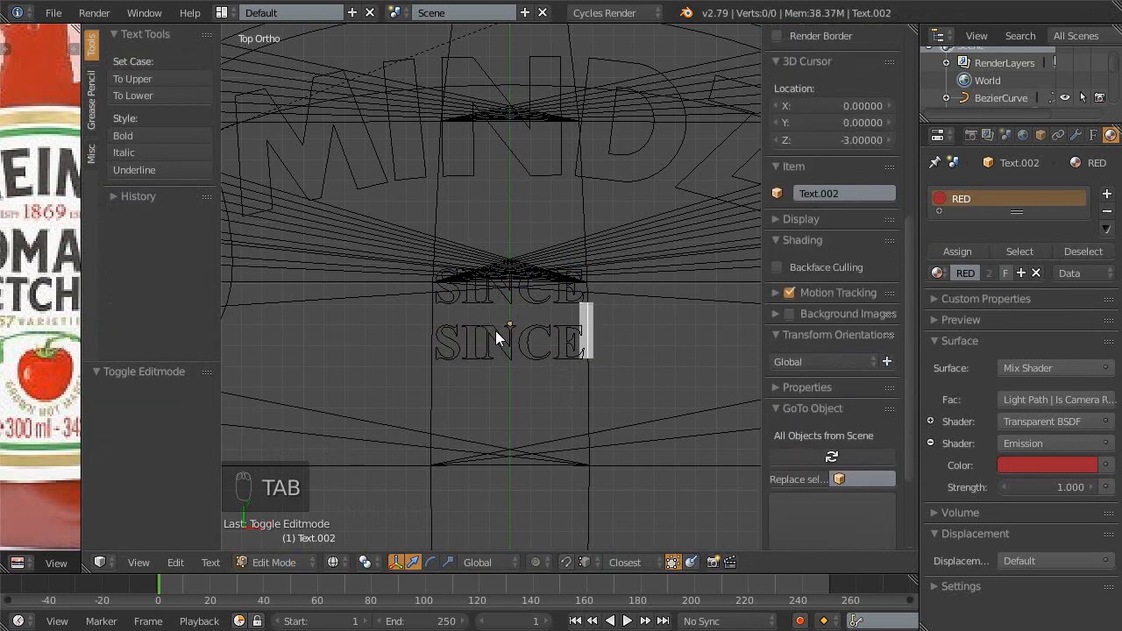
key(BackSpace)
key(BackSpace)
key(BackSpace)
key(BackSpace)
key(BackSpace)
key(BackSpace)
key(BackSpace)
key(BackSpace)
key(BackSpace)
key(BackSpace)
text(1809)
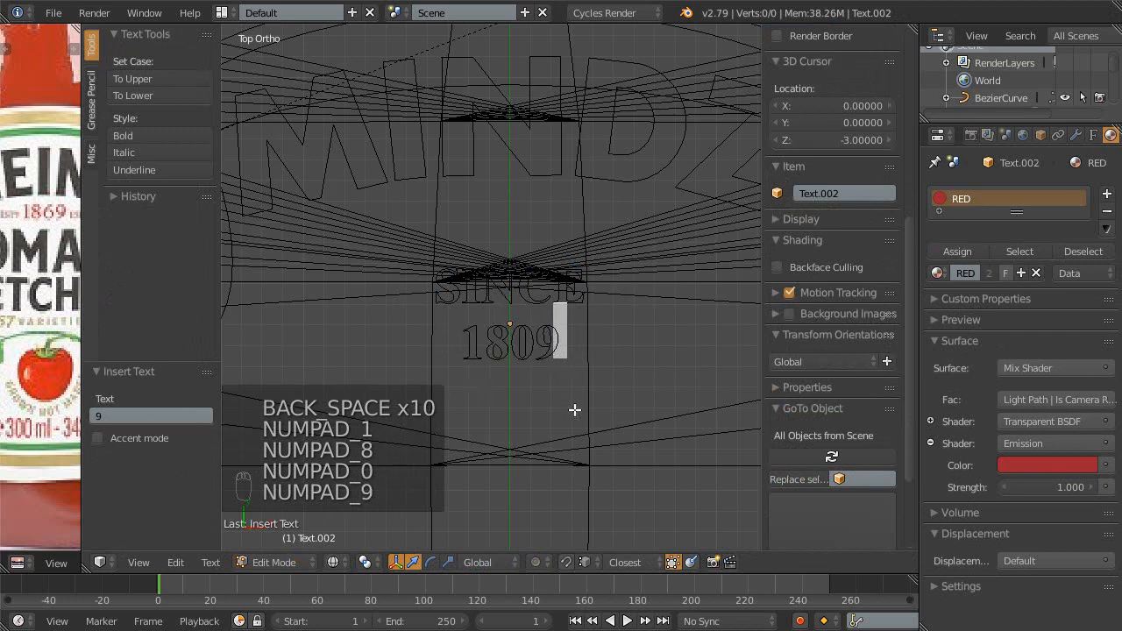
key(Tab)
- Scale the 1809 text up uniformly by a factor of about 2.39
key(s)
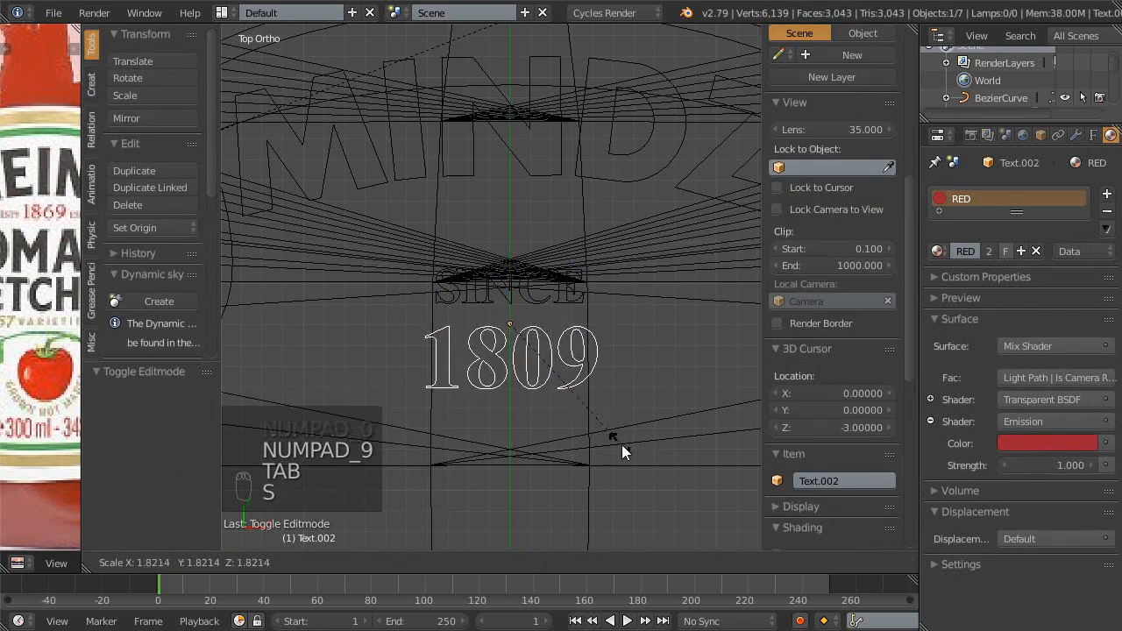
click(662, 474)
scroll(512, 316, down, 5)
scroll(513, 317, up, 1)
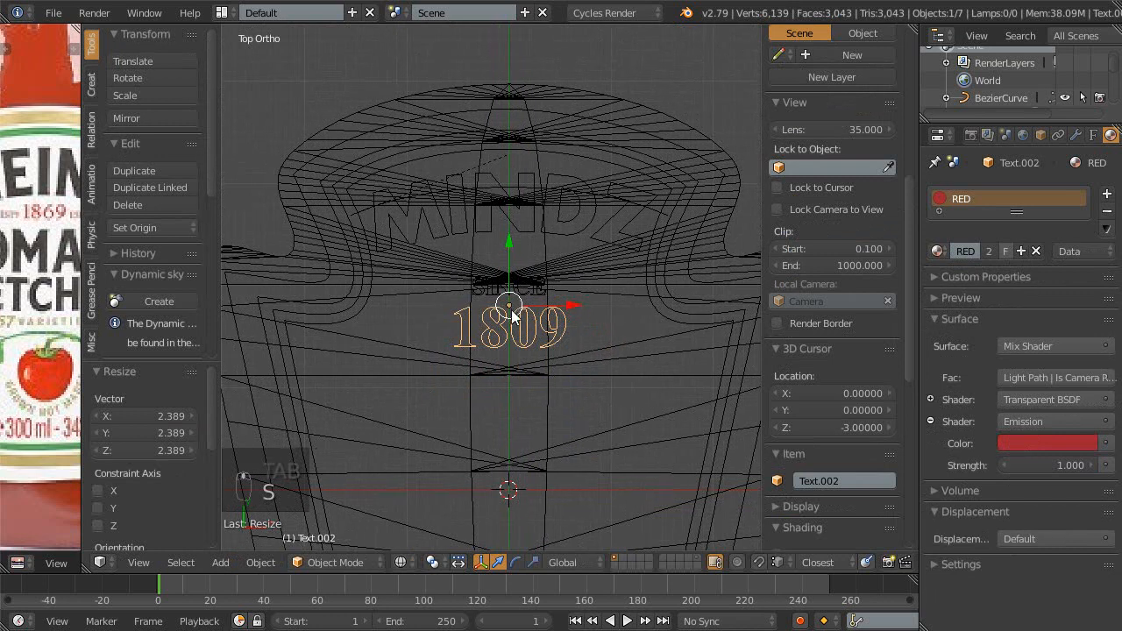
- Move the 1809 text about 0.25 units up along Y to just beneath SINCE and enlarge it by about 1.08
shift+right_click(511, 314)
scroll(505, 316, up, 1)
key(g)
key(y)
click(568, 315)
right_click(567, 324)
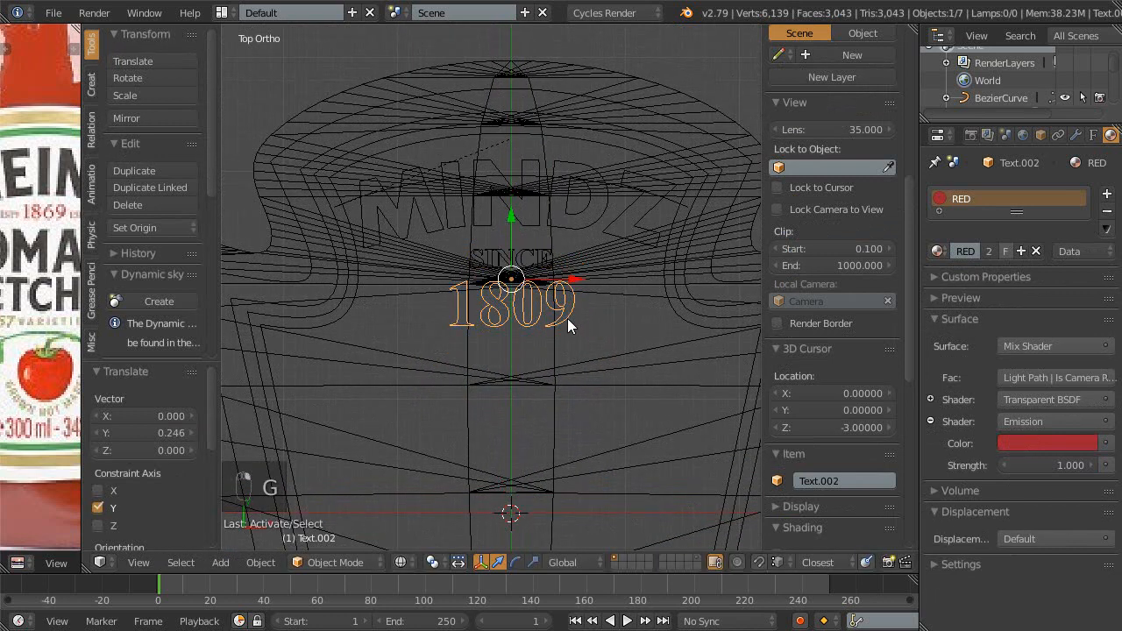
key(s)
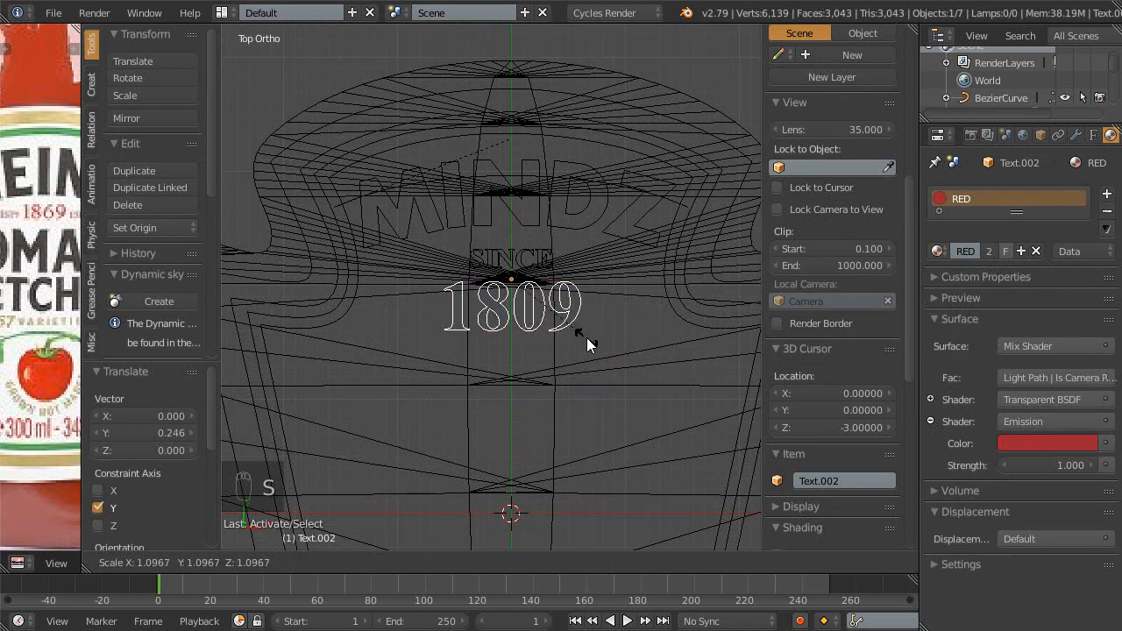
click(585, 340)
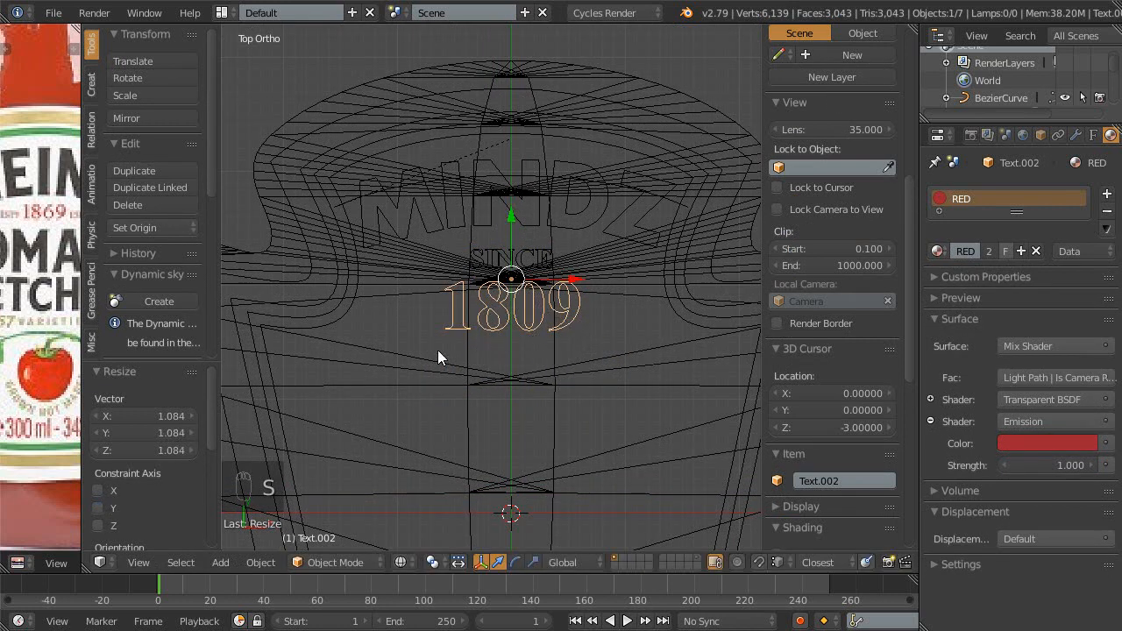
- Preview the label in rendered shading and compare the SINCE 1809 lettering with the reference image
key(shift+space)
key(shift+space)
key(shift+z)
scroll(471, 355, down, 3)
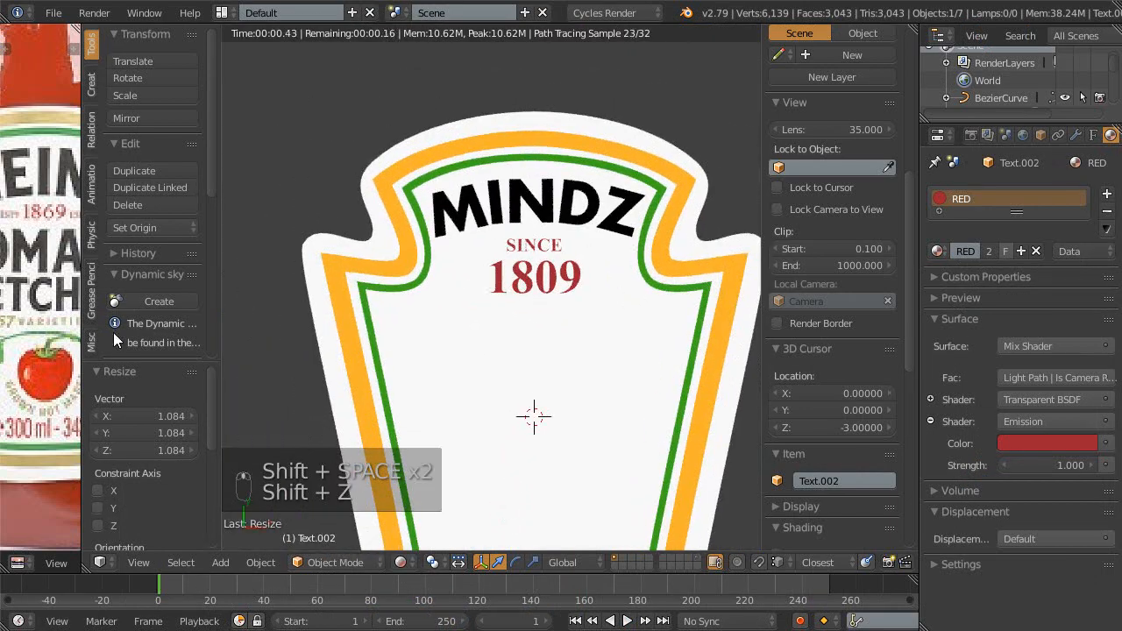
key(shift+space)
key(shift+space)
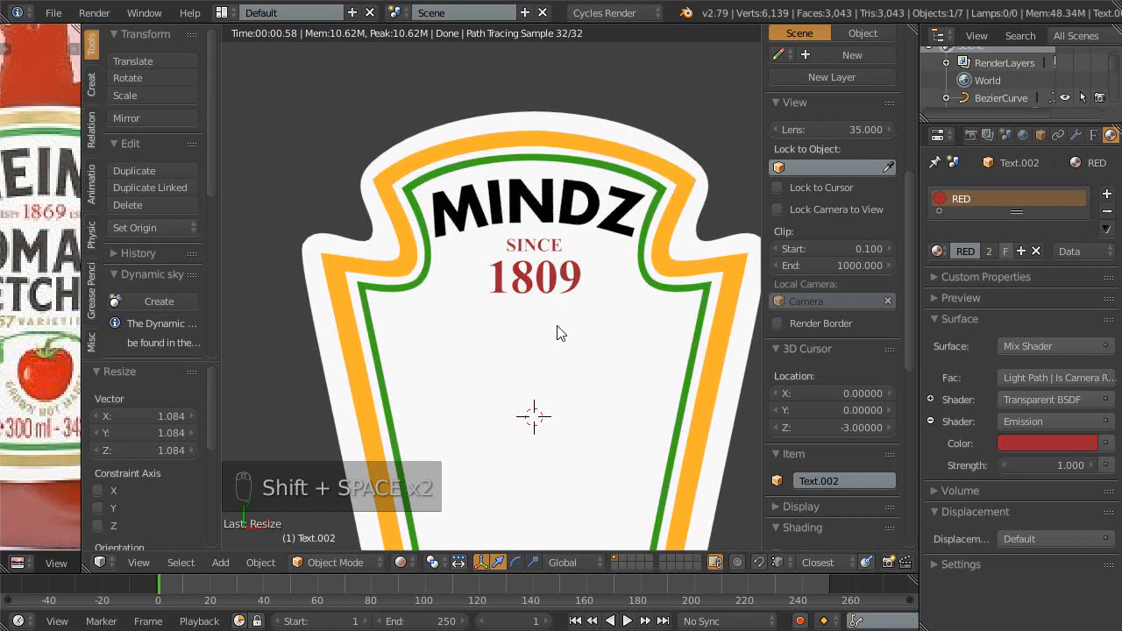
scroll(560, 333, up, 2)
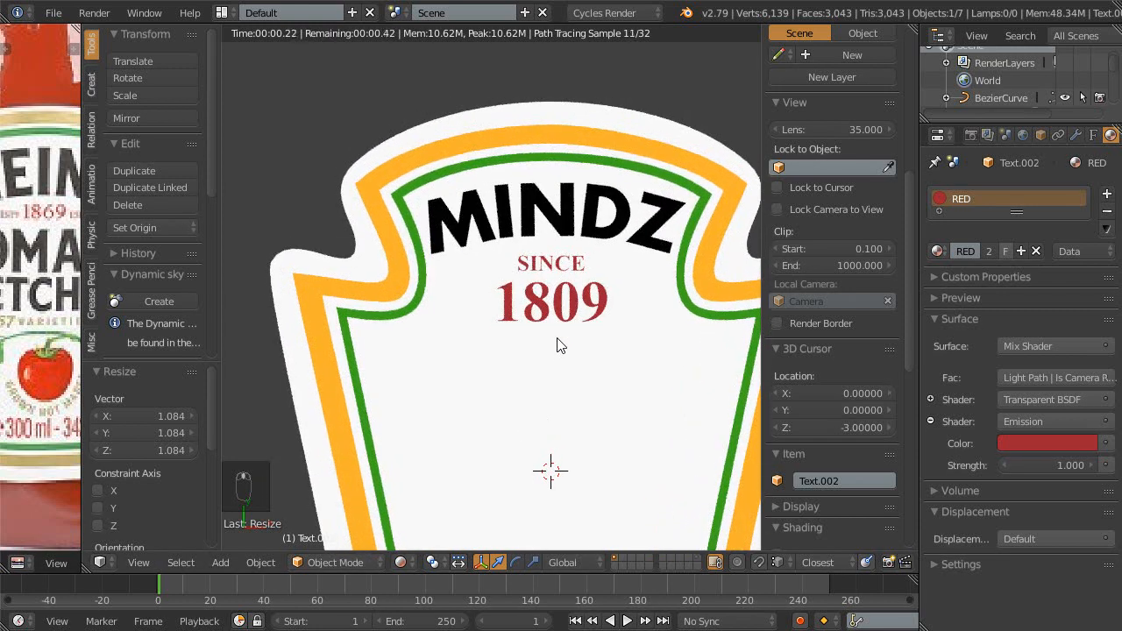
scroll(565, 340, up, 1)
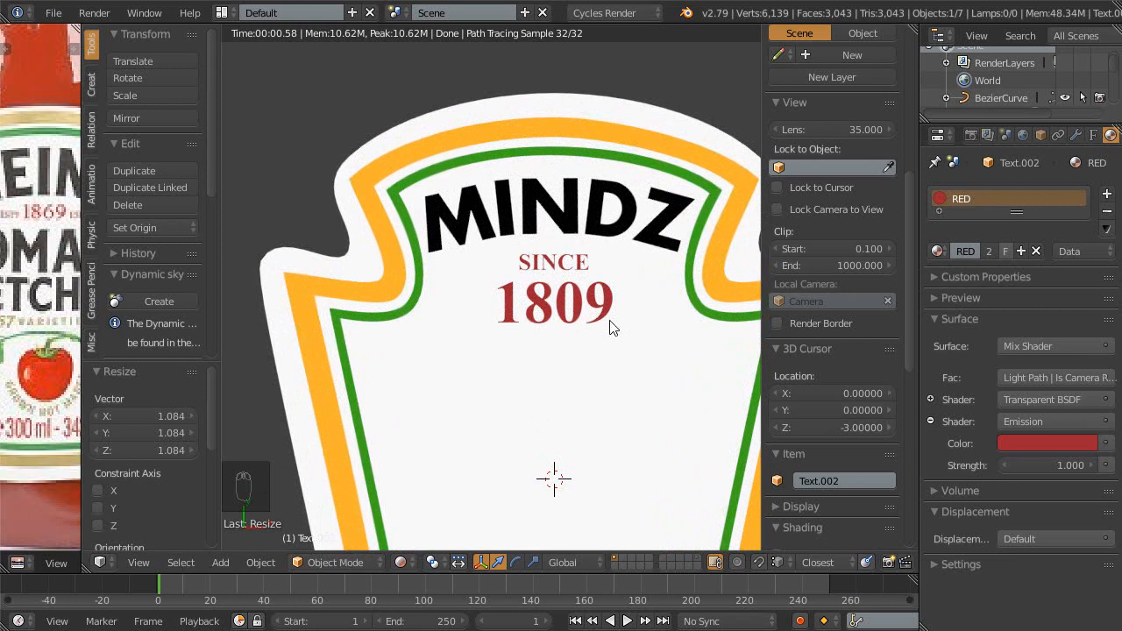
- Scale SINCE and 1809 together by about 0.905, and shrink 1809 alone by a further factor of about 0.914
key(shift+z)
right_click(570, 271)
right_click(562, 270)
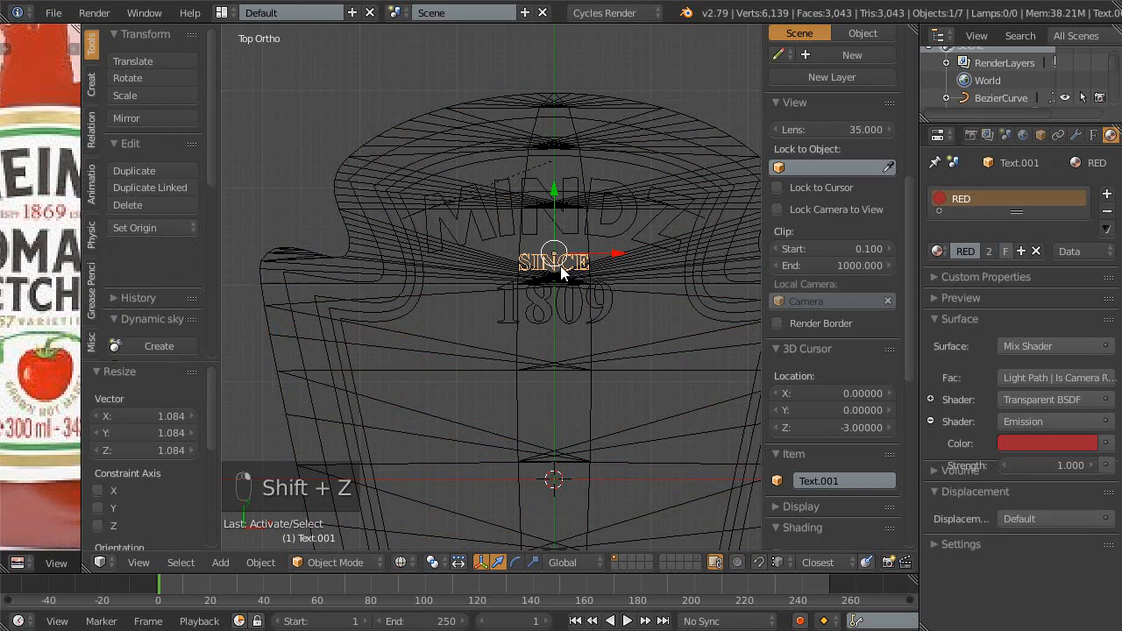
scroll(584, 347, up, 2)
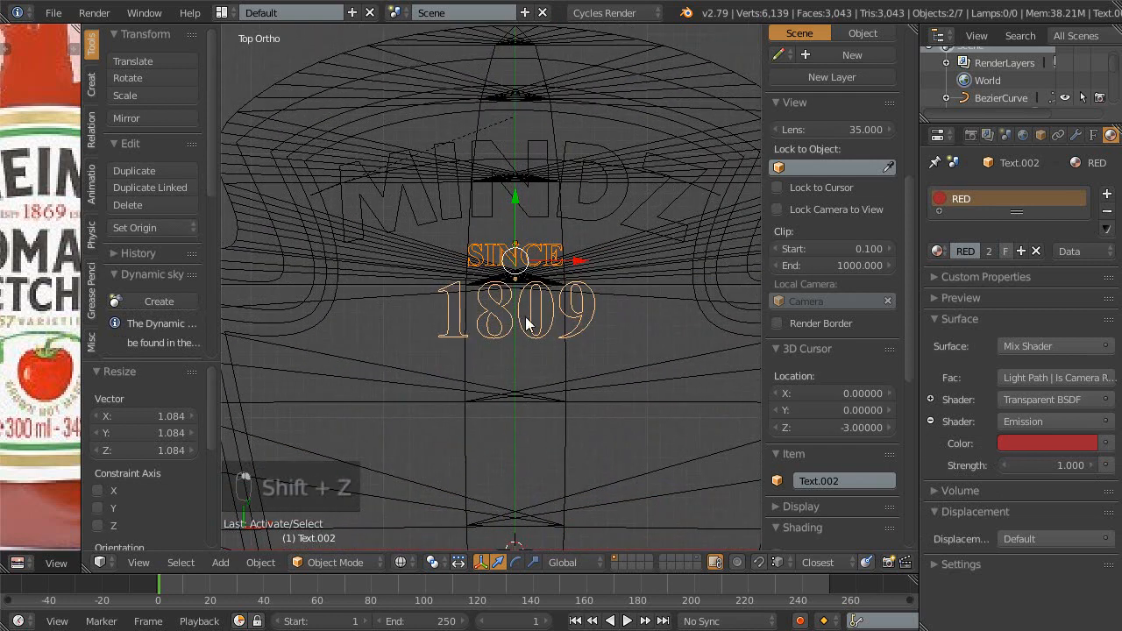
key(s)
click(633, 394)
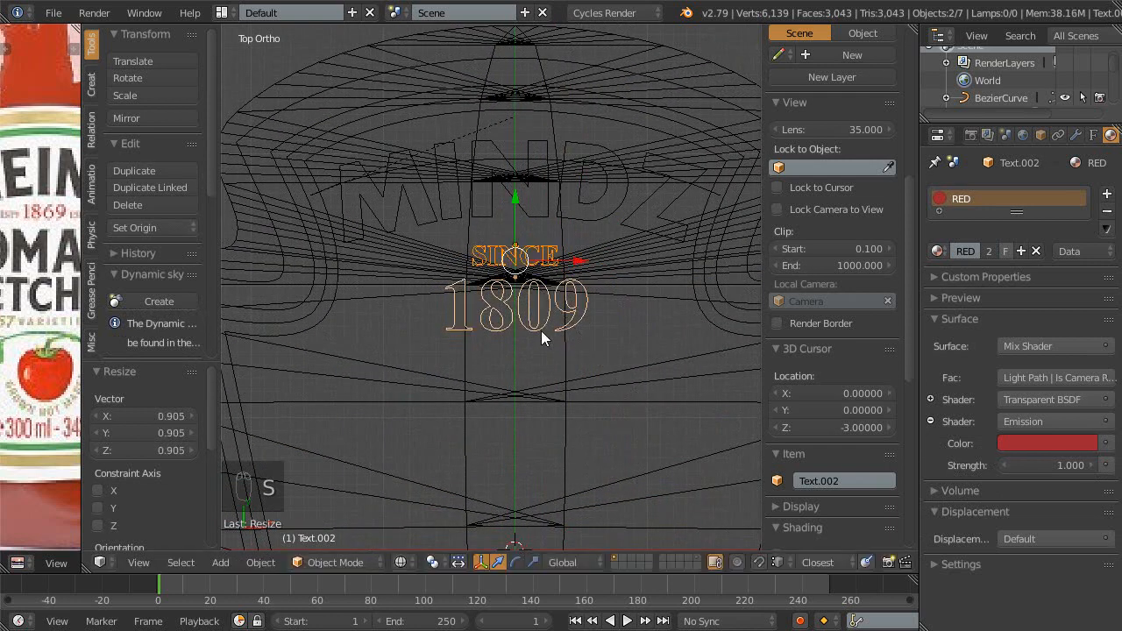
key(s)
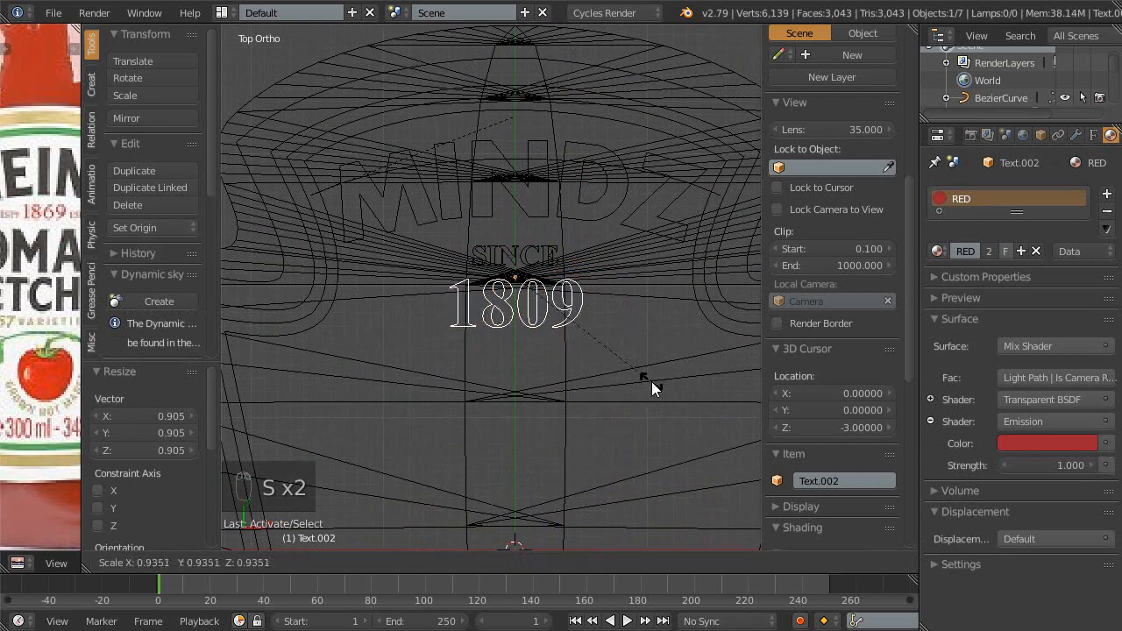
click(647, 381)
- Move the SINCE and 1809 texts together about 0.056 units up along Y, closer to MINDZ
shift+middle_drag(508, 252, 535, 271)
right_click(561, 272)
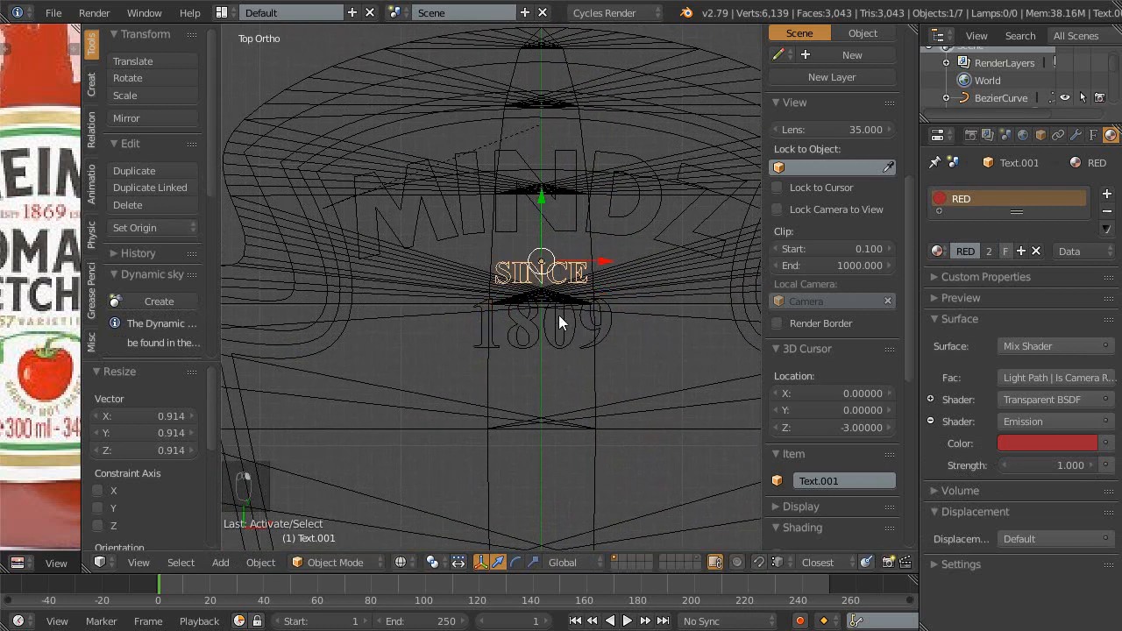
key(g)
key(y)
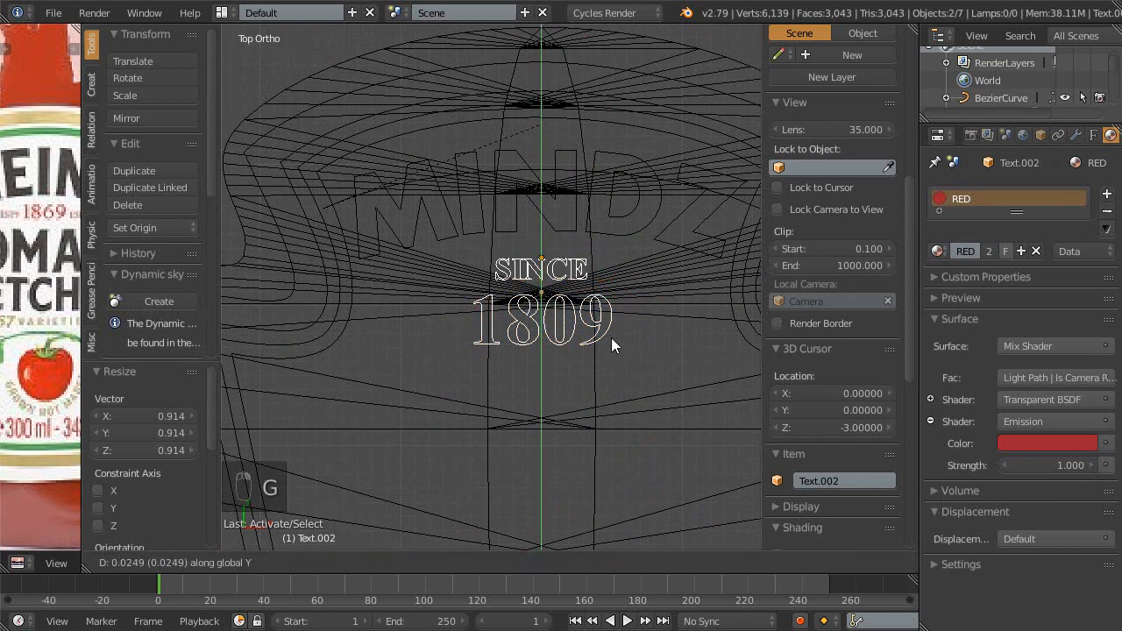
click(621, 327)
- Examine the resized SINCE 1809 lettering in rendered shading and compare its proportions with the reference bottle label
scroll(596, 342, down, 3)
key(shift+z)
scroll(520, 302, down, 3)
scroll(524, 333, up, 3)
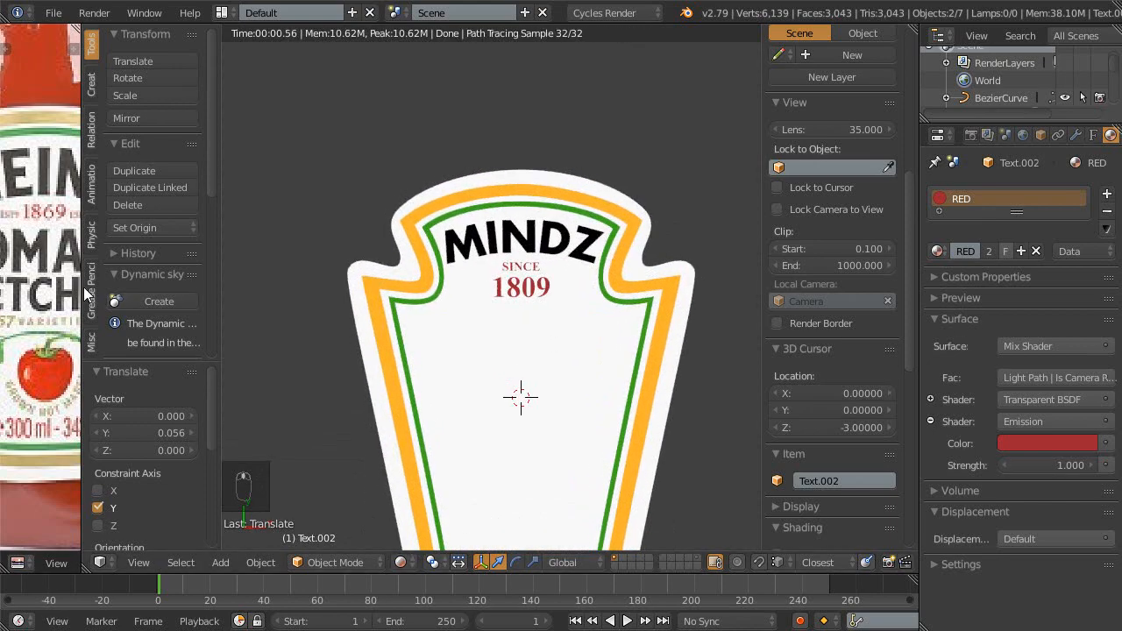
key(ctrl+space)
key(shift+space)
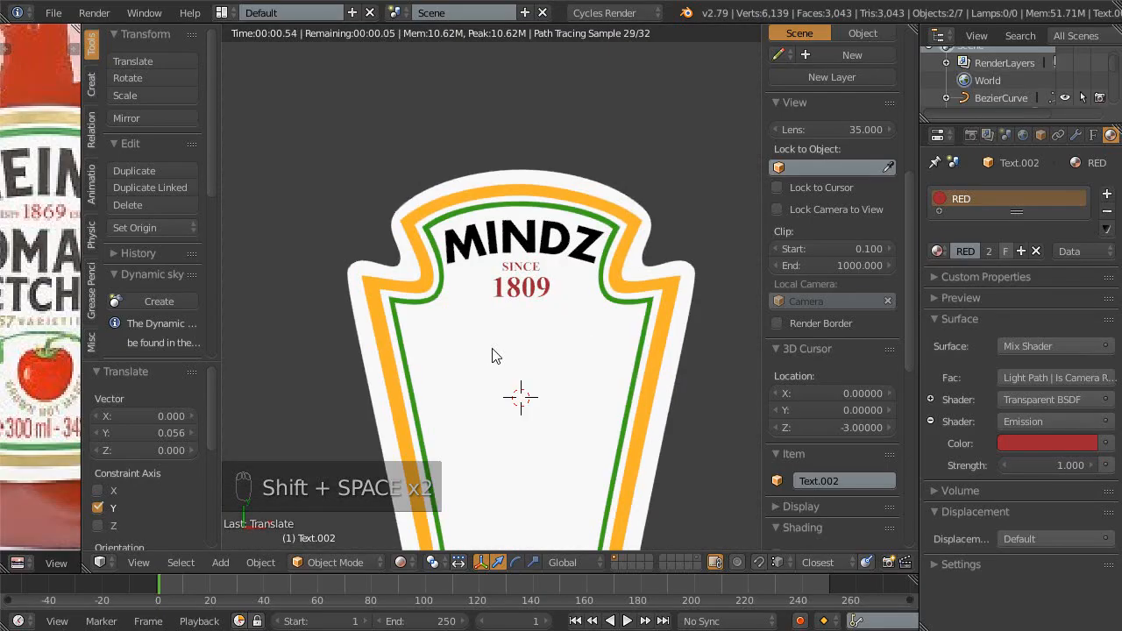
scroll(526, 354, up, 1)
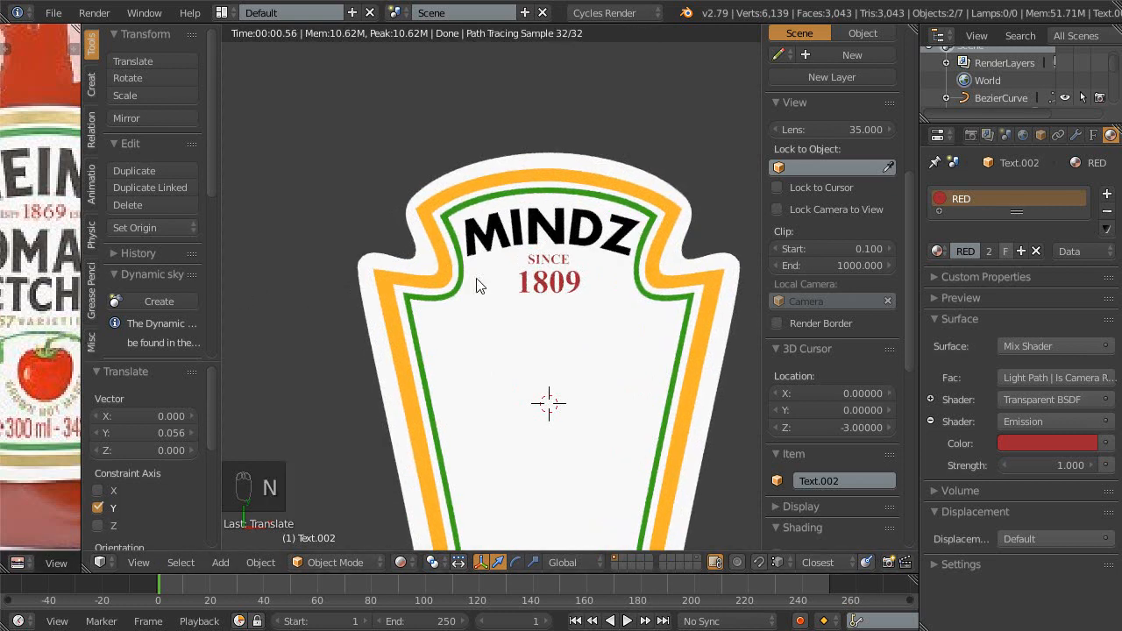
scroll(482, 288, up, 1)
scroll(533, 307, up, 1)
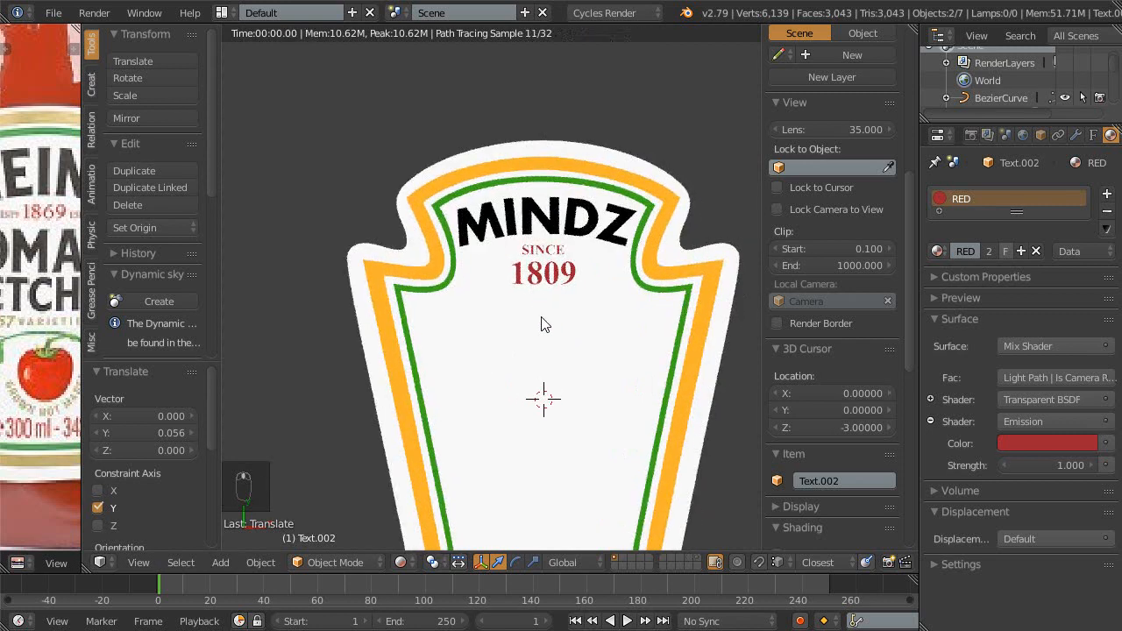
scroll(543, 322, up, 1)
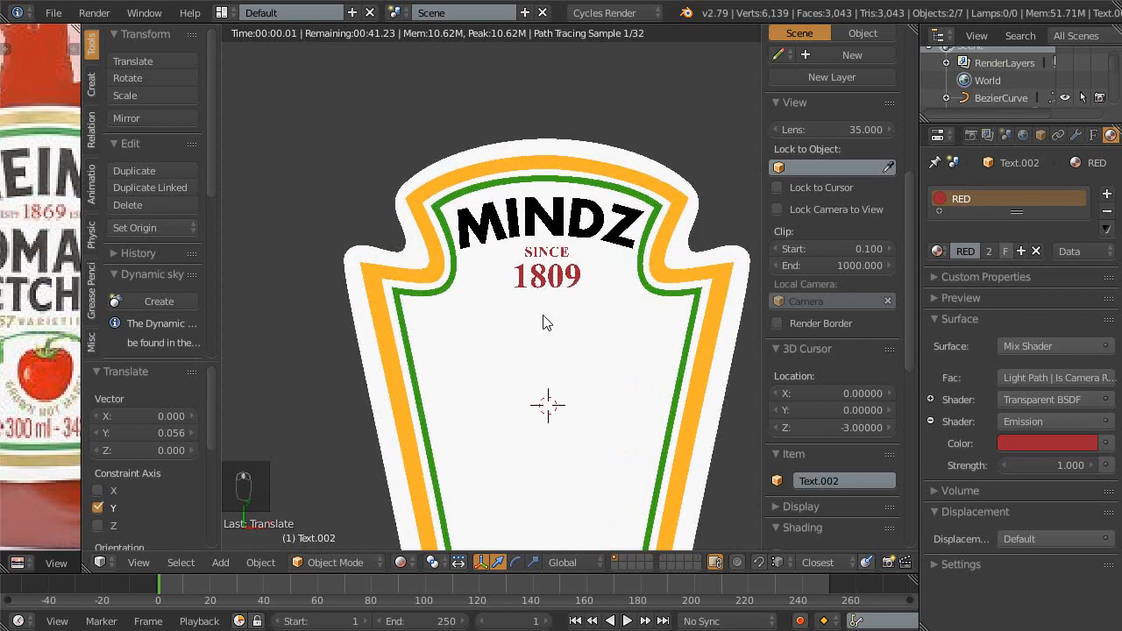
scroll(532, 328, up, 3)
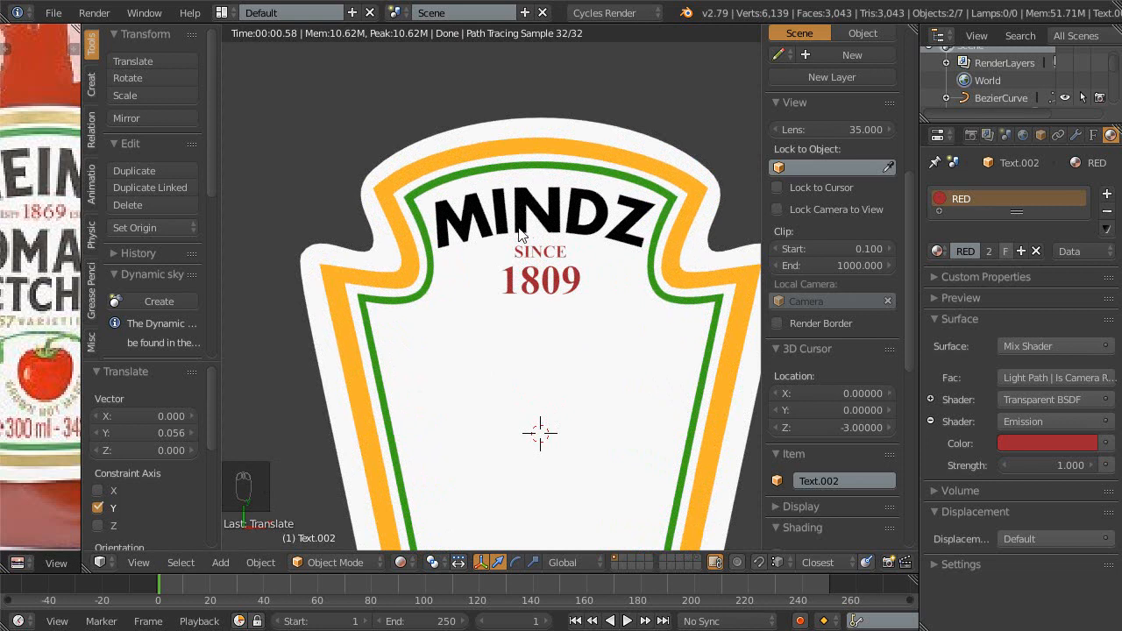
scroll(494, 238, down, 1)
shift+middle_drag(443, 278, 506, 282)
shift+middle_drag(541, 242, 491, 304)
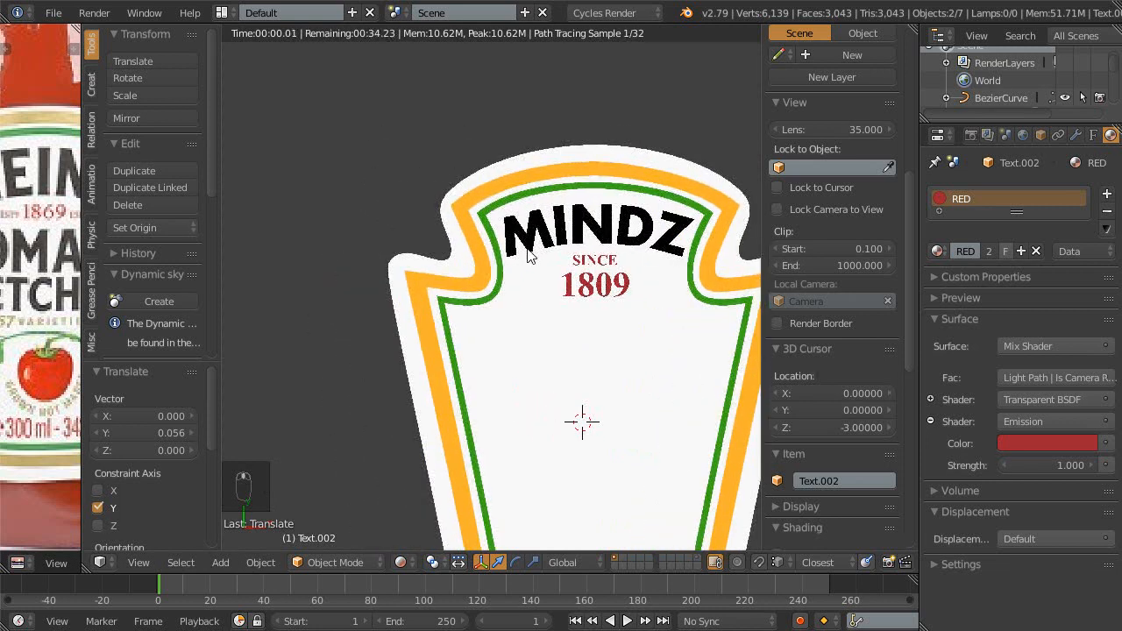
scroll(541, 301, up, 2)
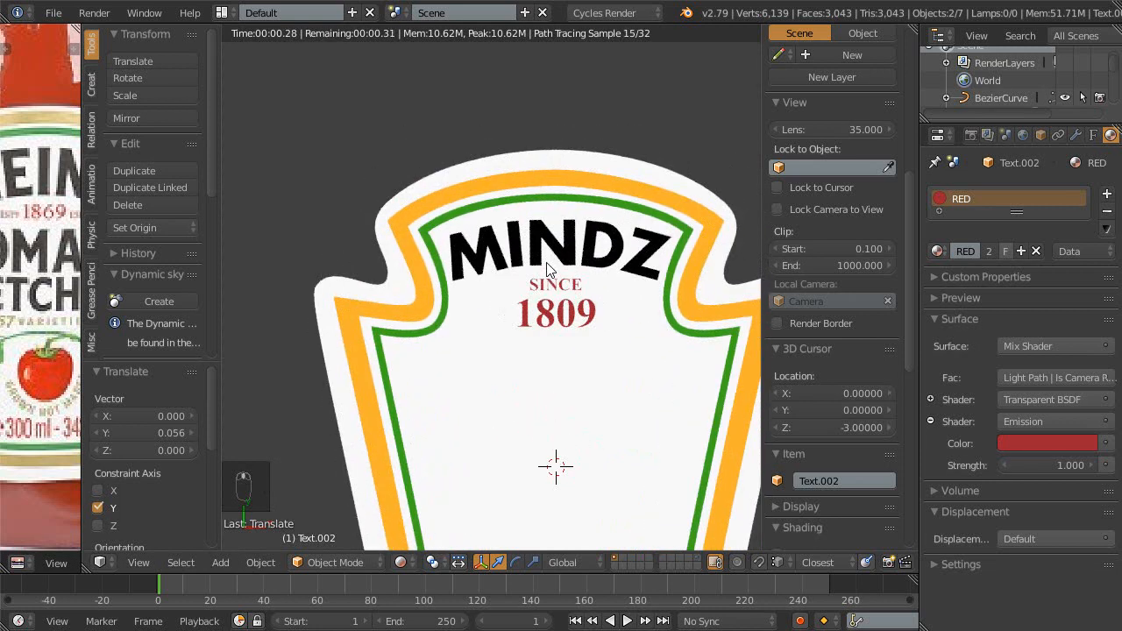
- Duplicate the black MINDZ text and place the copy about 2 units lower along Y, beneath 1809
right_click(517, 263)
key(Escape)
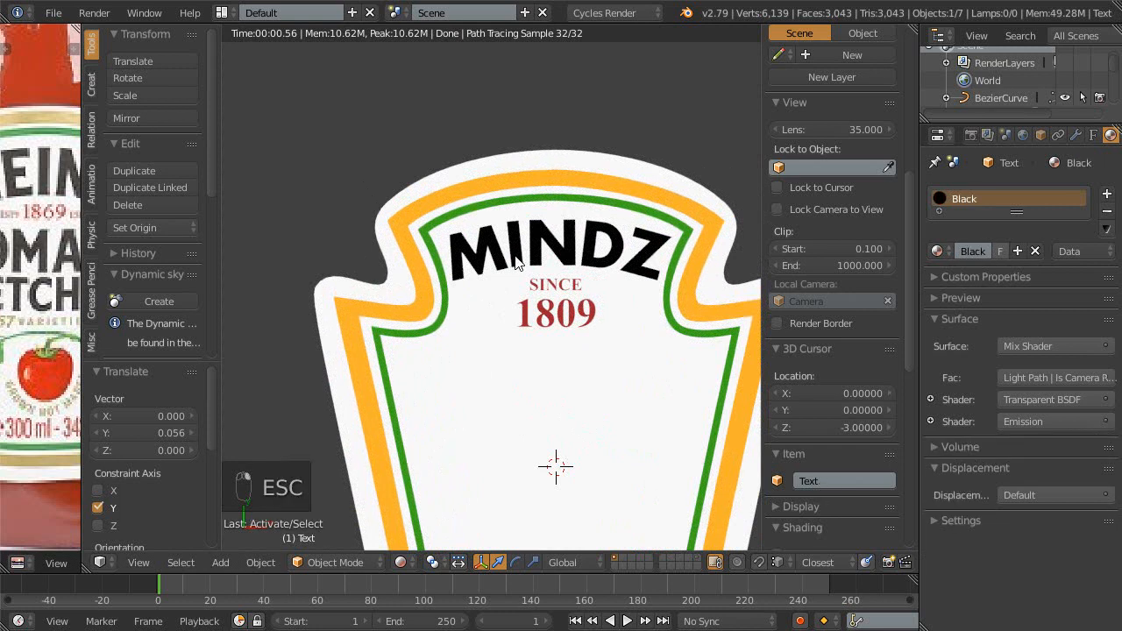
key(shift+z)
key(Escape)
key(shift+d)
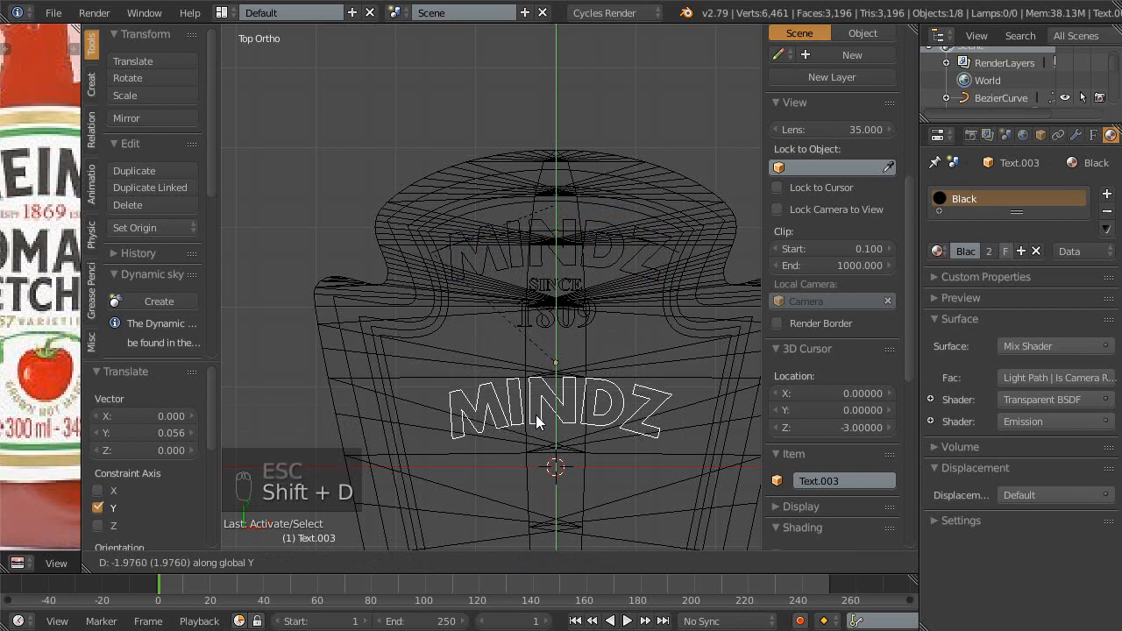
click(537, 421)
key(Escape)
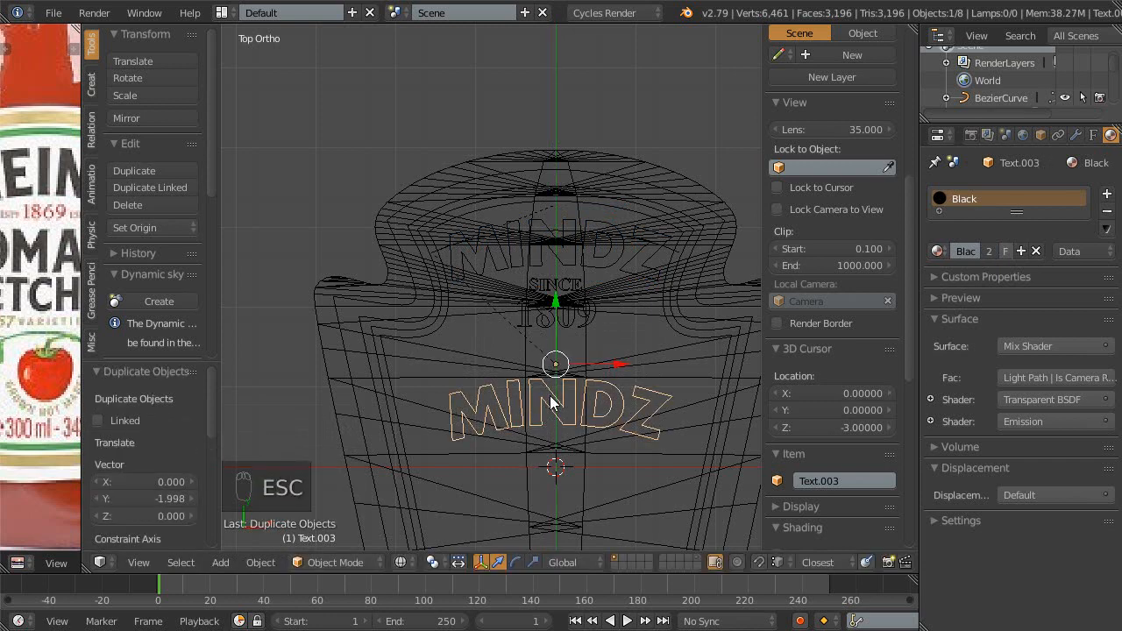
- Clear the text-on-curve object from the lower MINDZ copy so its lettering runs straight
key(ctrl+p)
click(514, 397)
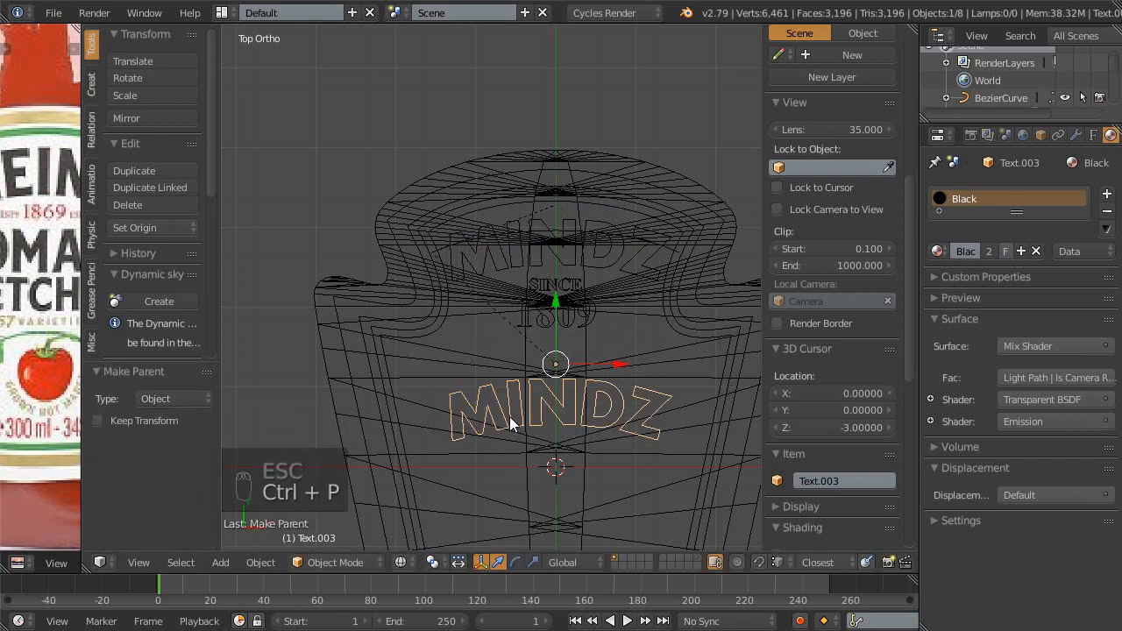
click(1094, 135)
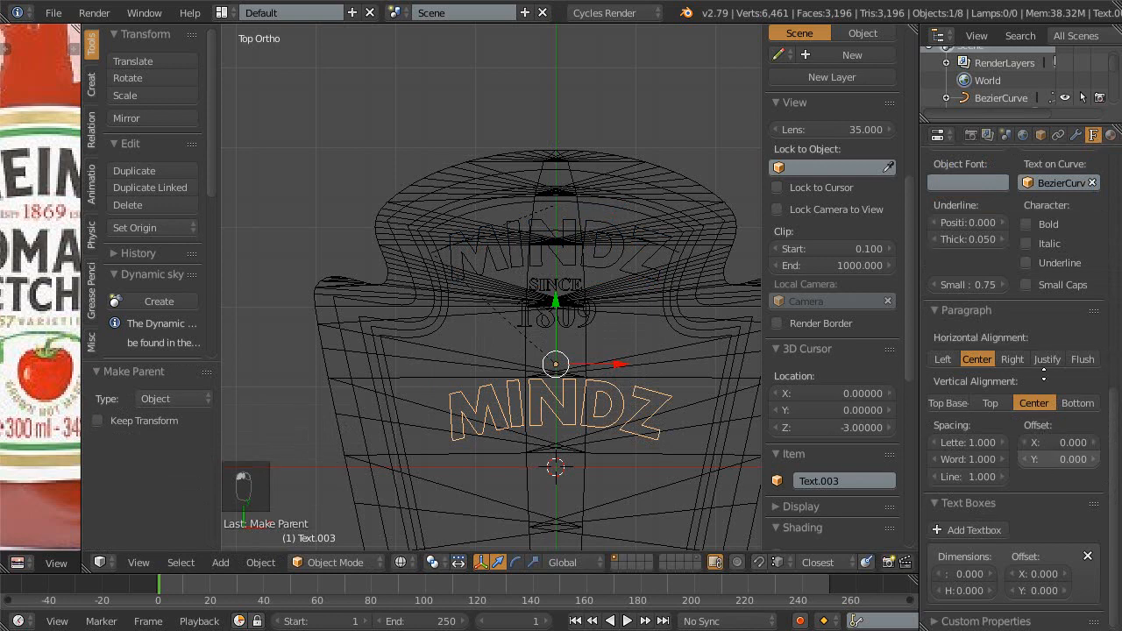
scroll(1033, 400, up, 7)
click(1092, 432)
scroll(546, 419, up, 2)
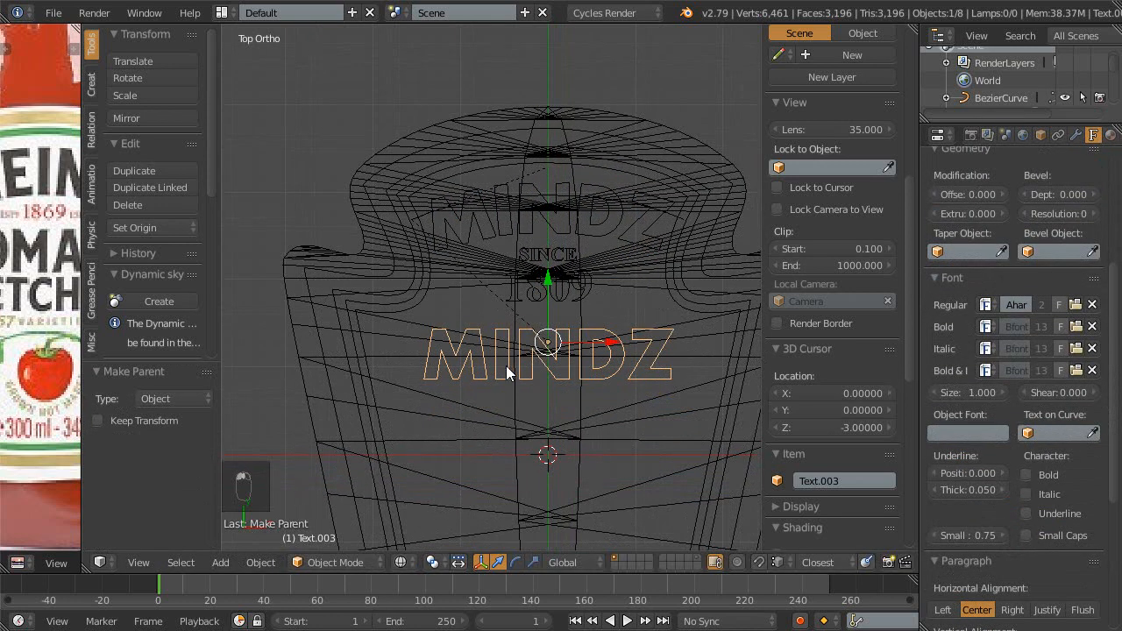
- Replace the wording of the straight MINDZ copy with VEGETABLE
key(Tab)
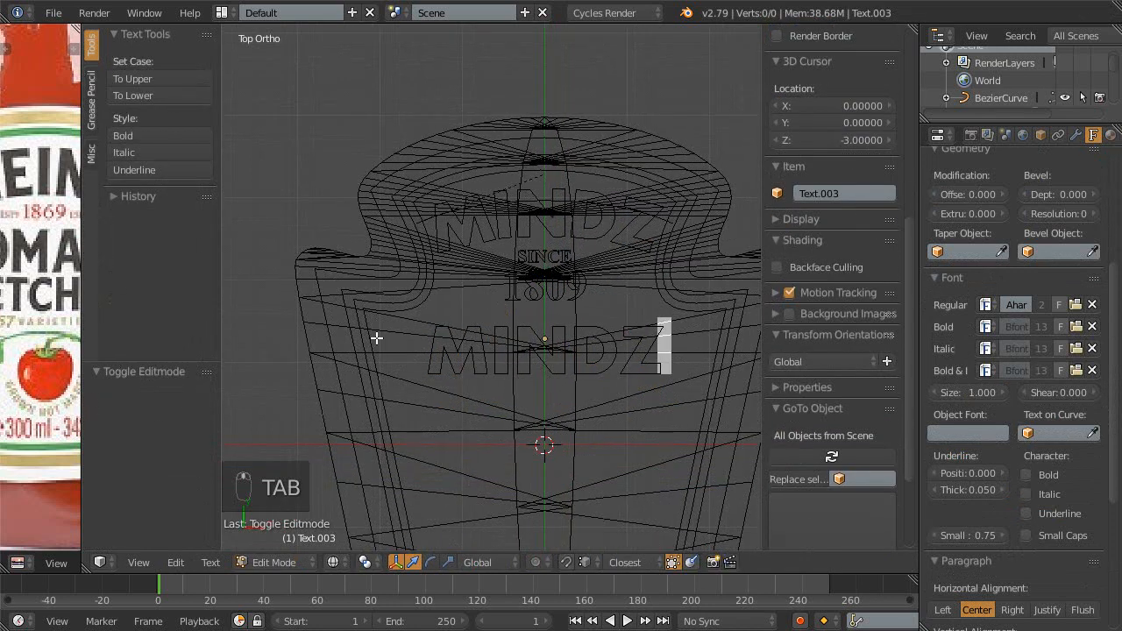
key(BackSpace)
key(BackSpace)
key(BackSpace)
key(BackSpace)
key(BackSpace)
key(BackSpace)
key(BackSpace)
key(BackSpace)
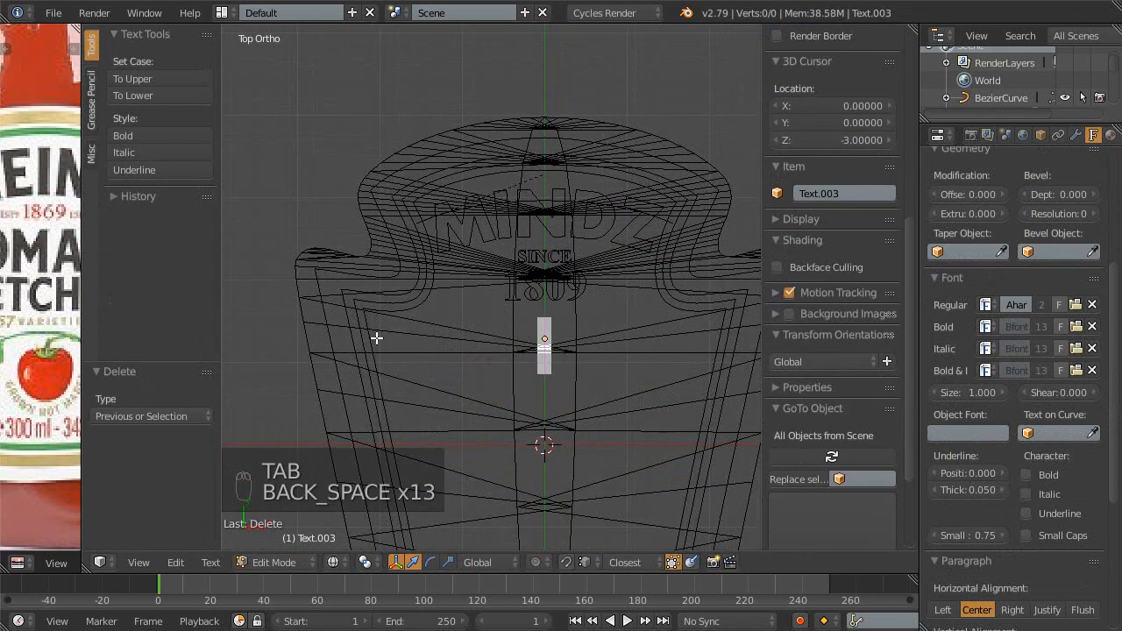
text(VEGETABEL)
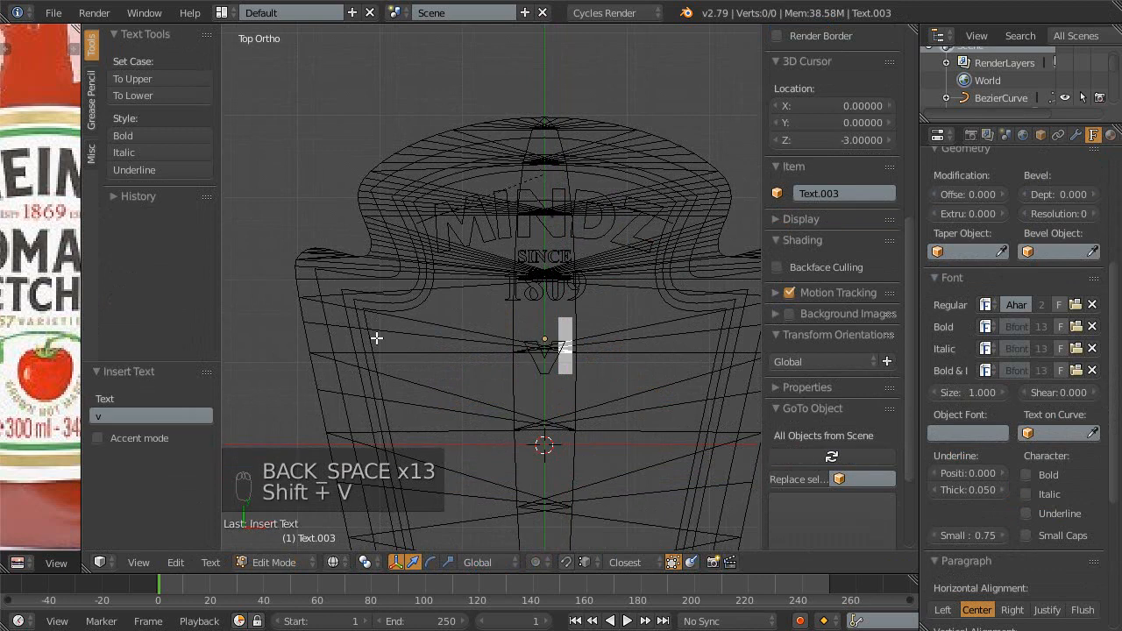
key(BackSpace)
text(VEGETABEL)
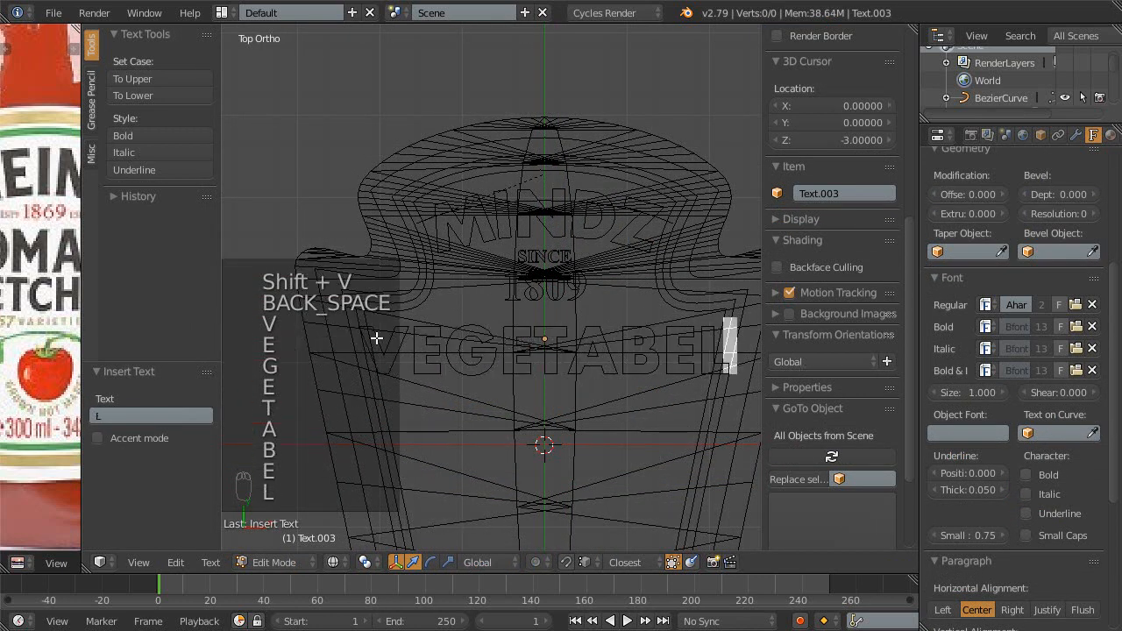
key(BackSpace)
key(BackSpace)
text(LE)
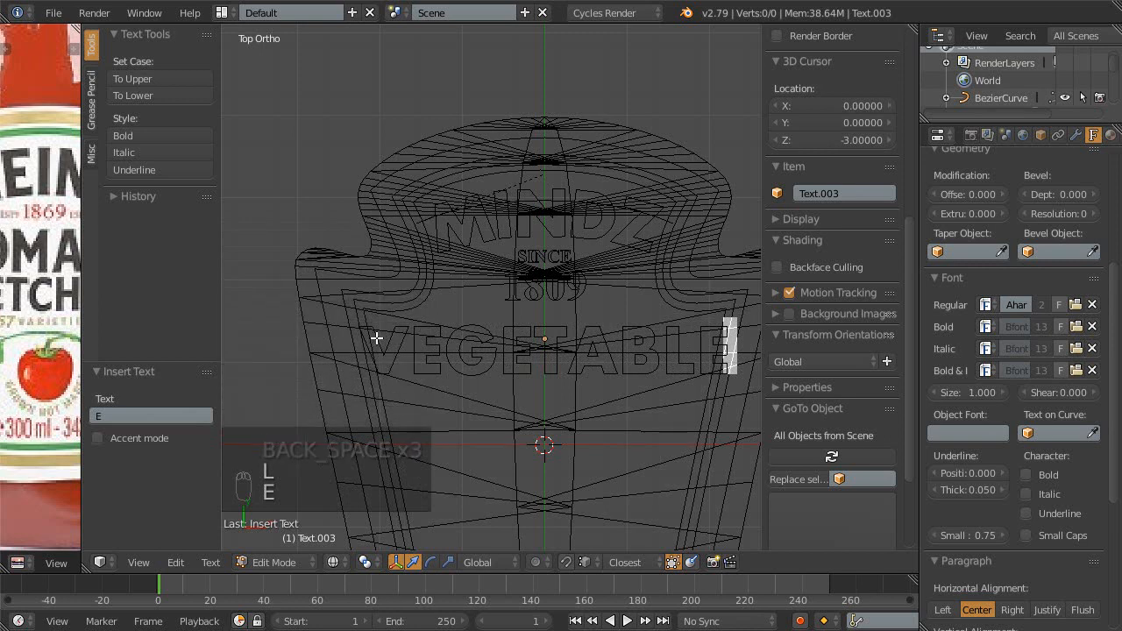
- Add a second line reading PASTE below VEGETABLE and finish editing the text
key(Return)
text(PASE)
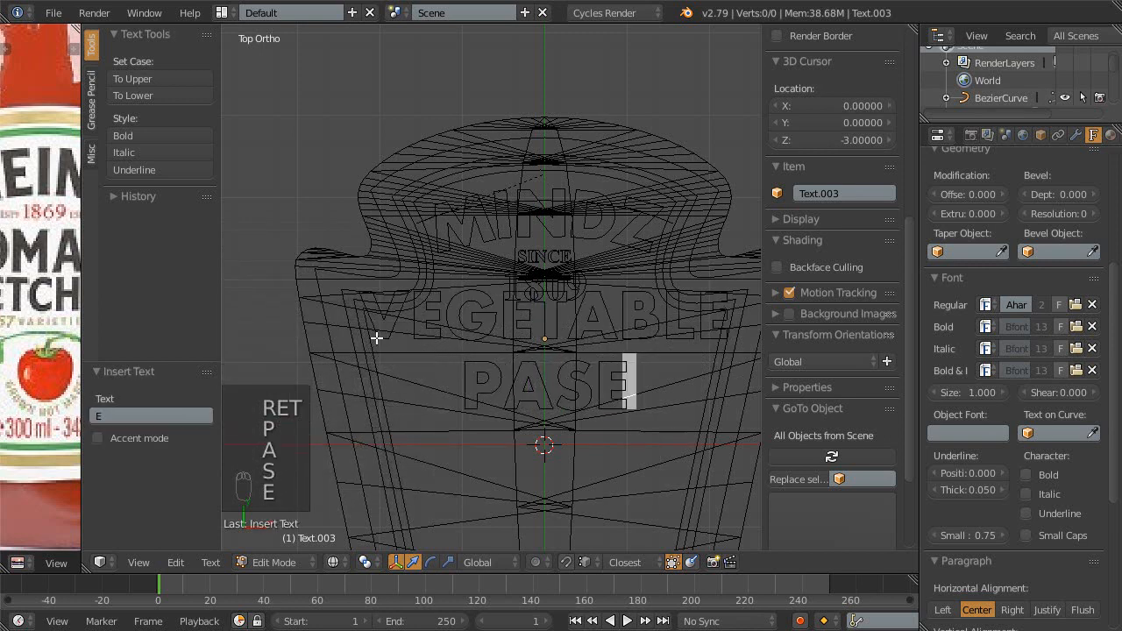
key(BackSpace)
text(TE)
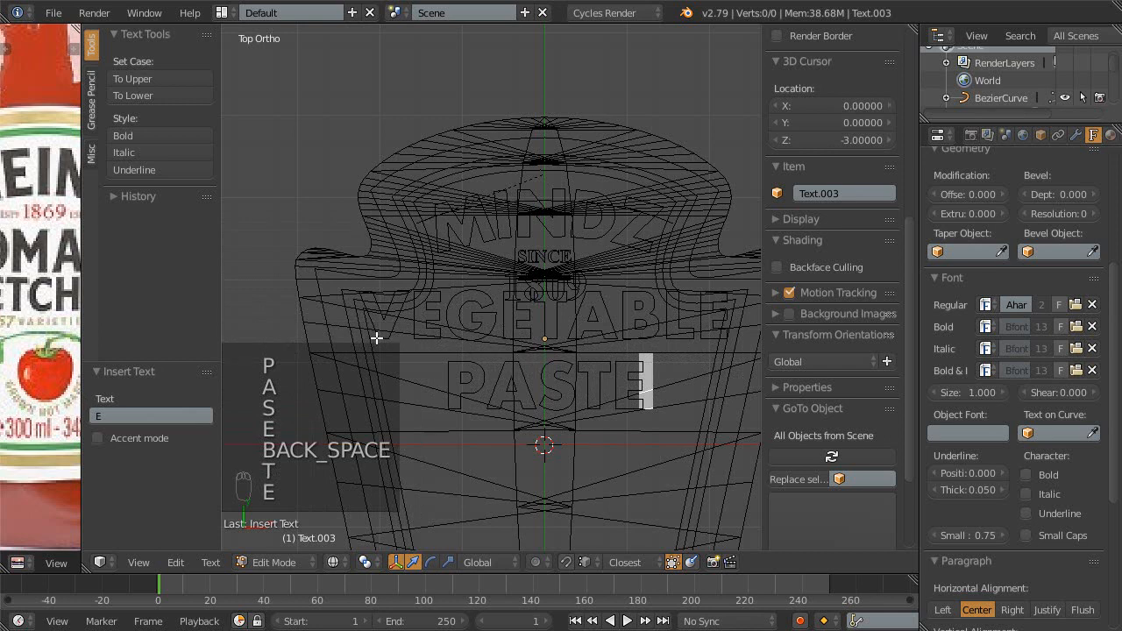
scroll(498, 397, down, 2)
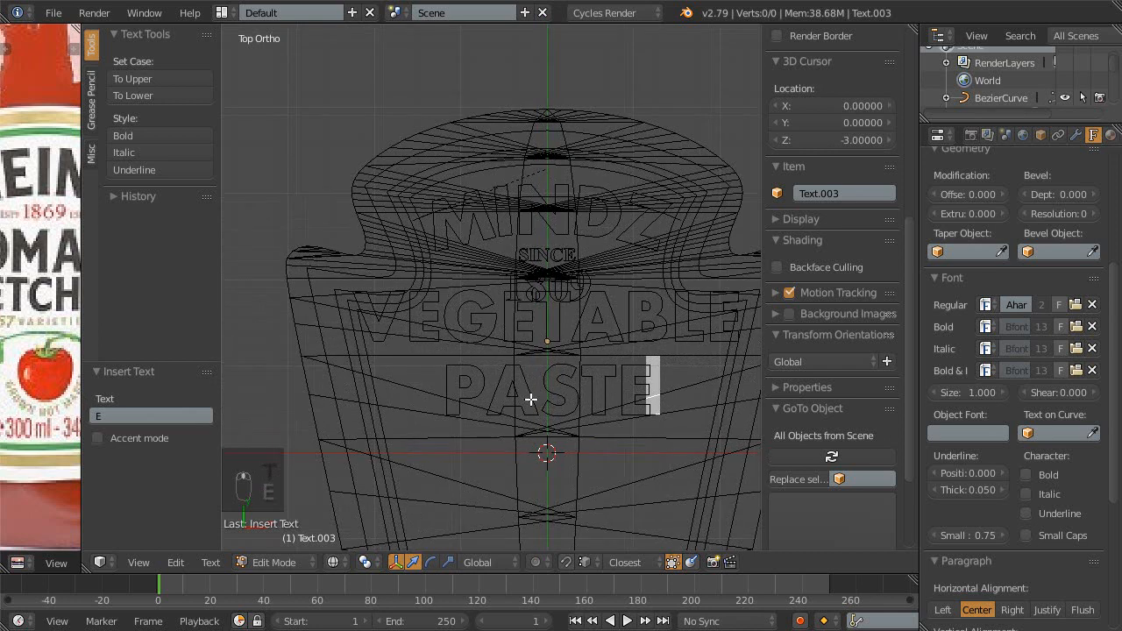
key(Tab)
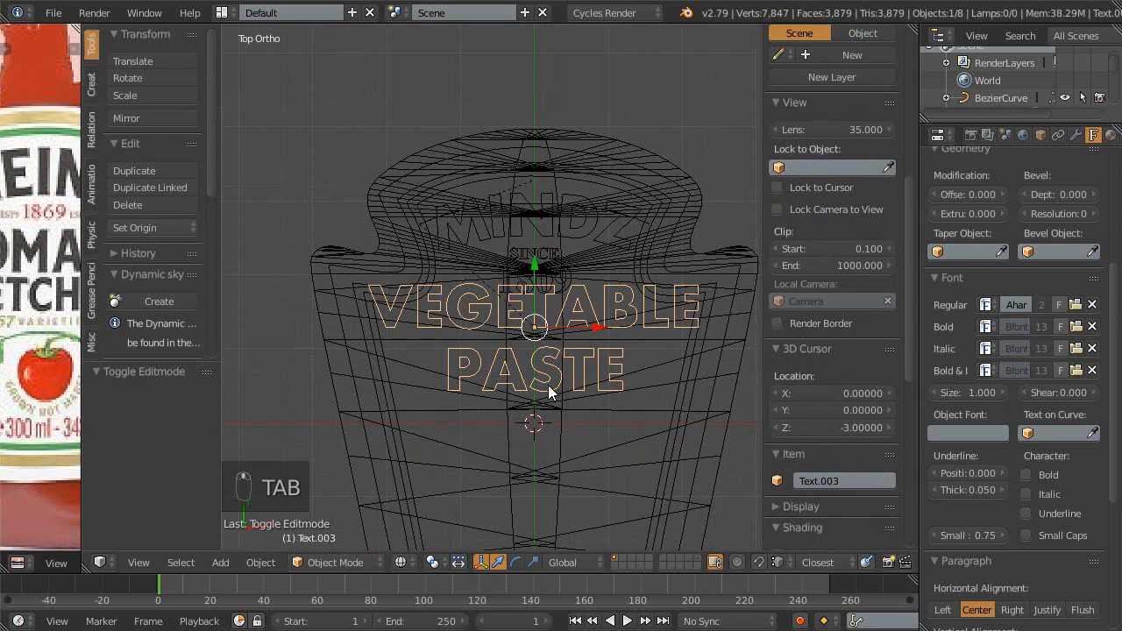
- In rendered shading, scale VEGETABLE PASTE down to 0.75 and move it about 0.28 units down along Y to clear 1809
key(shift+z)
key(s)
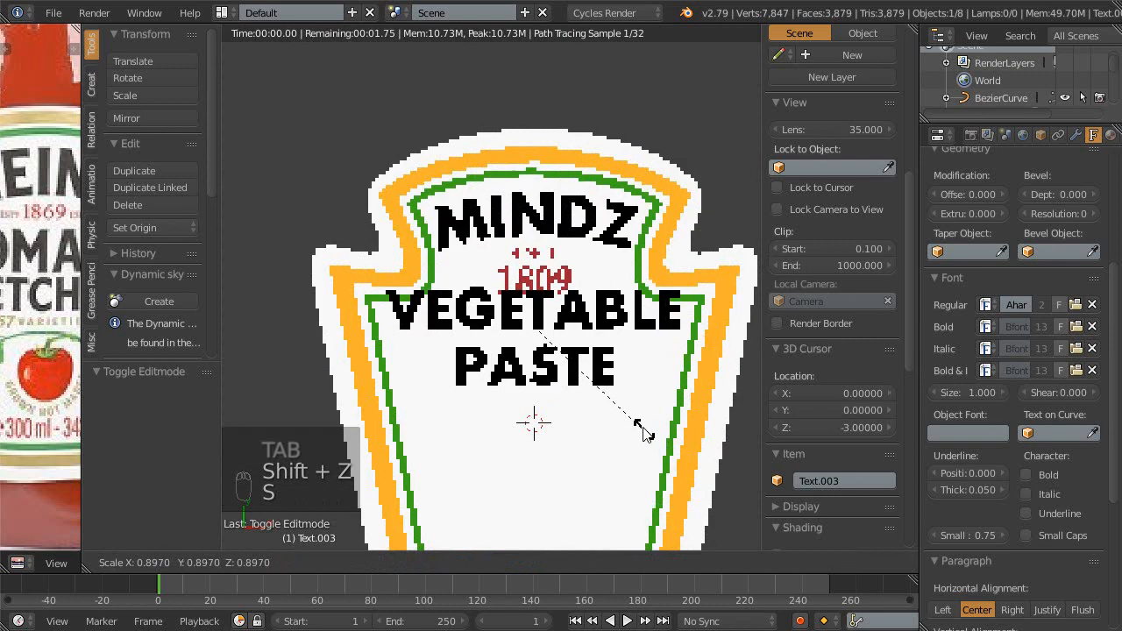
click(623, 416)
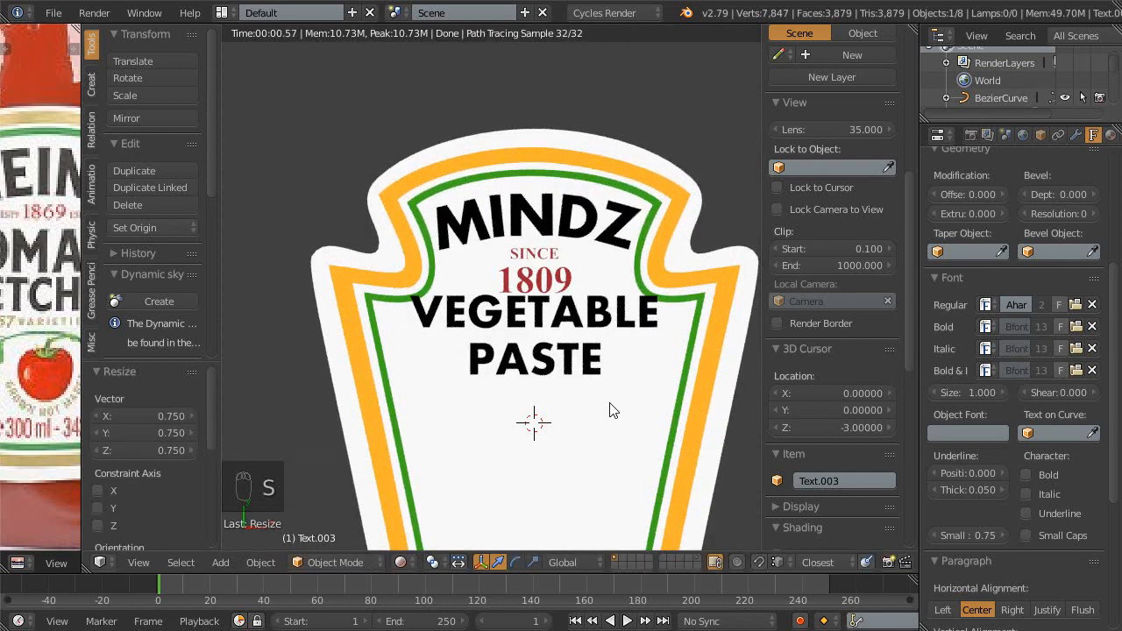
key(g)
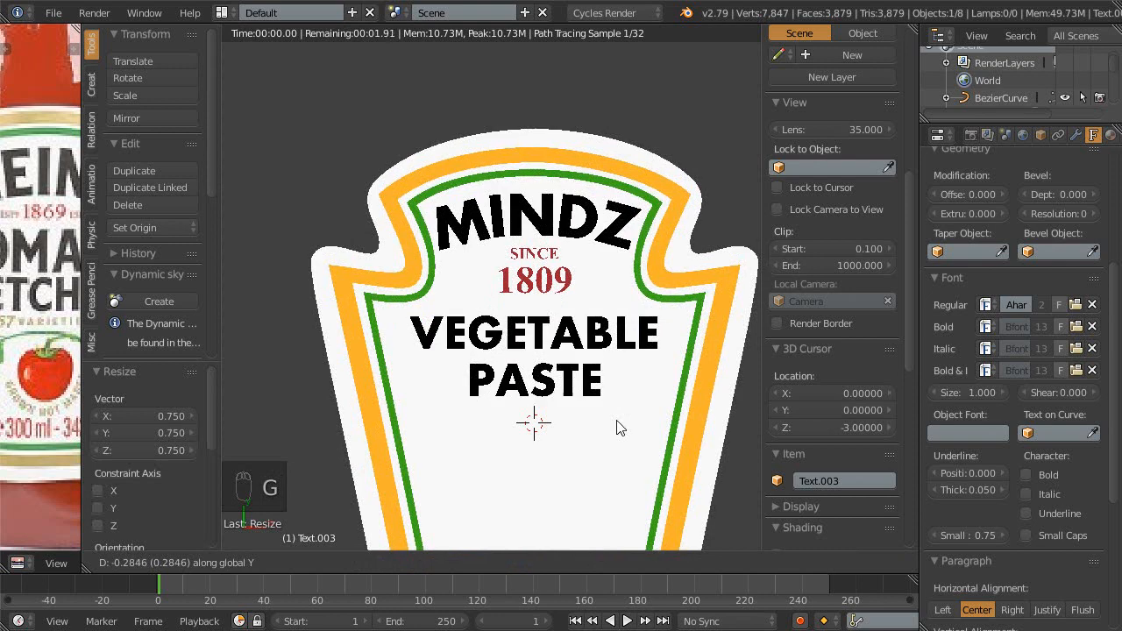
click(614, 424)
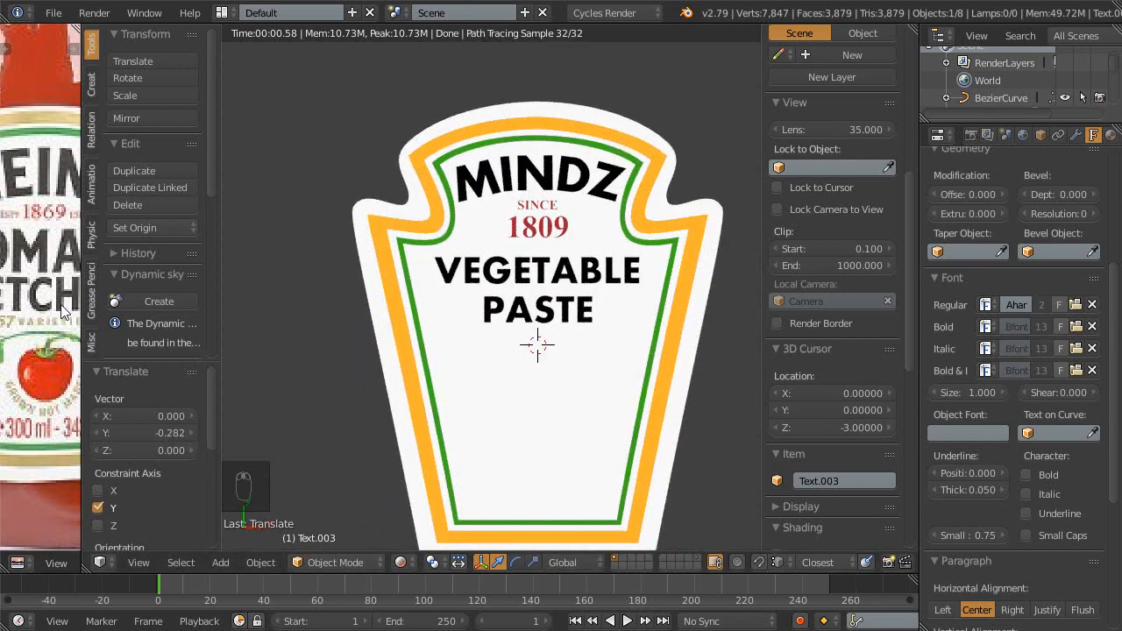
- Compare the label layout with the enlarged ketchup bottle reference image and save the file
key(ctrl+space)
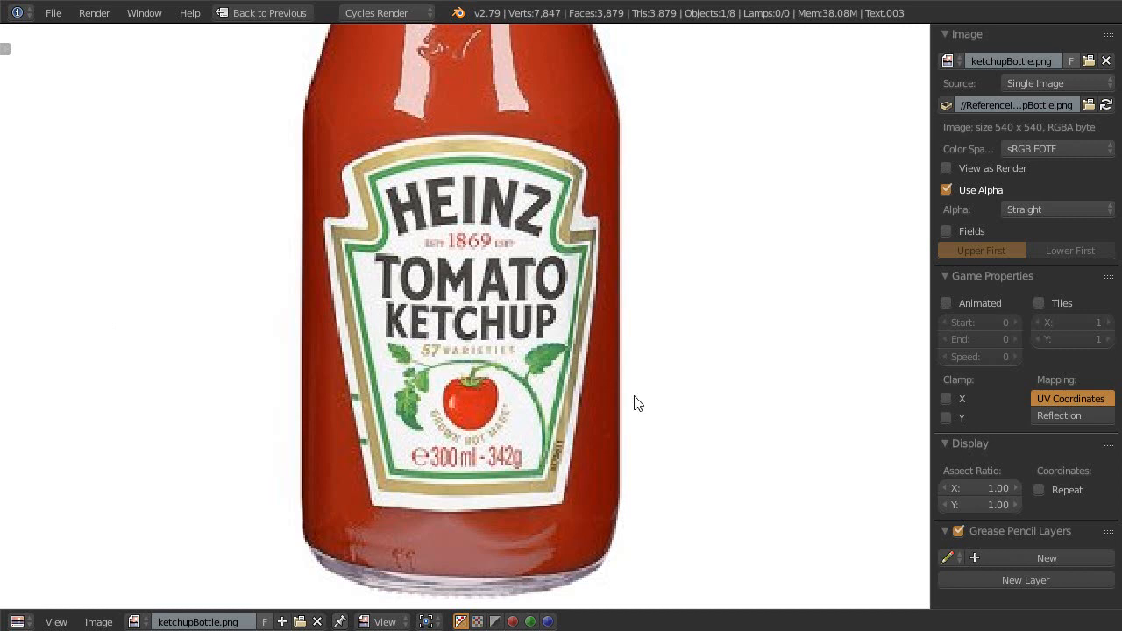
key(shift+space)
key(ctrl+s)
click(574, 400)
scroll(575, 410, up, 1)
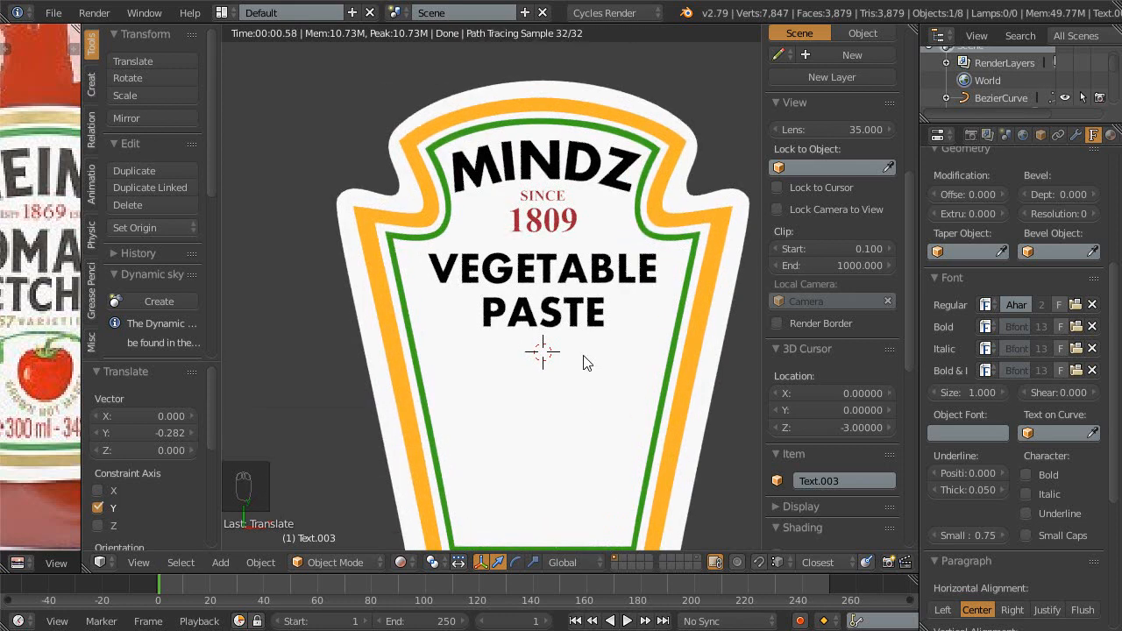
right_click(577, 330)
key(Escape)
key(Escape)
key(Escape)
key(Escape)
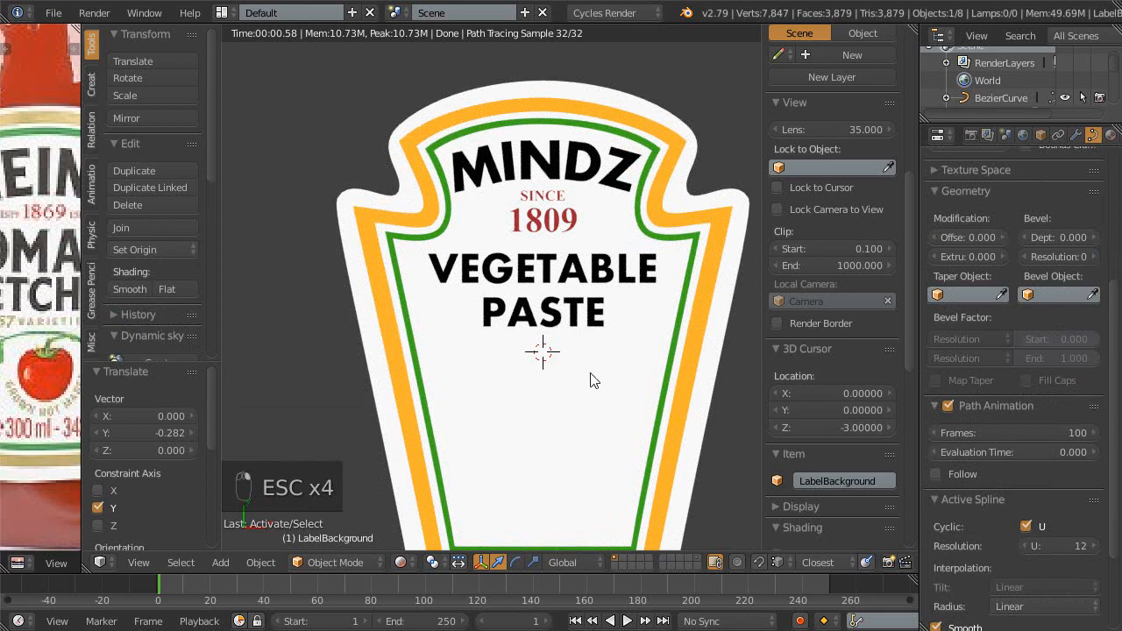
key(s)
key(Escape)
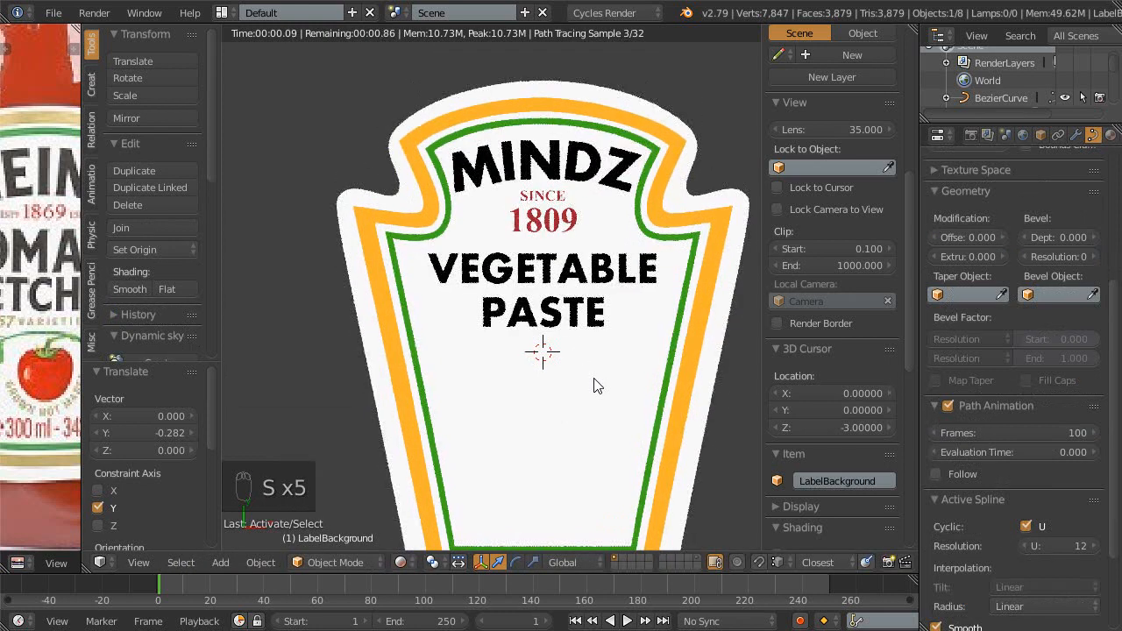
- Select VEGETABLE PASTE in wireframe, stretch it to 1.25 along Y and move it 0.154 units down along Y, then return to rendered shading
key(z)
right_click(591, 315)
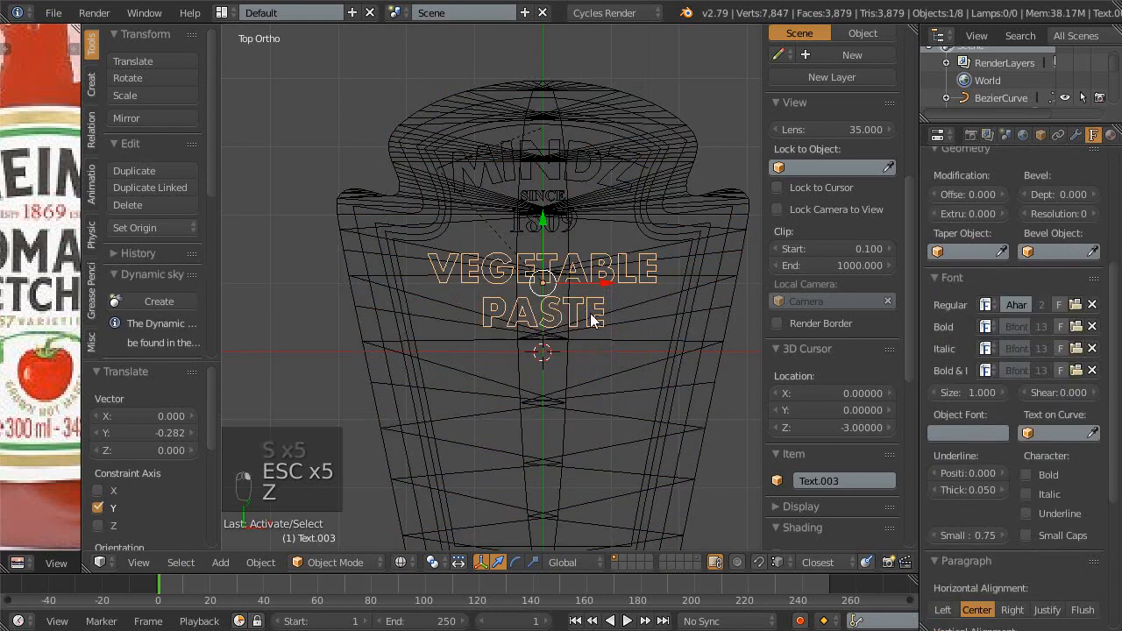
key(s)
key(s)
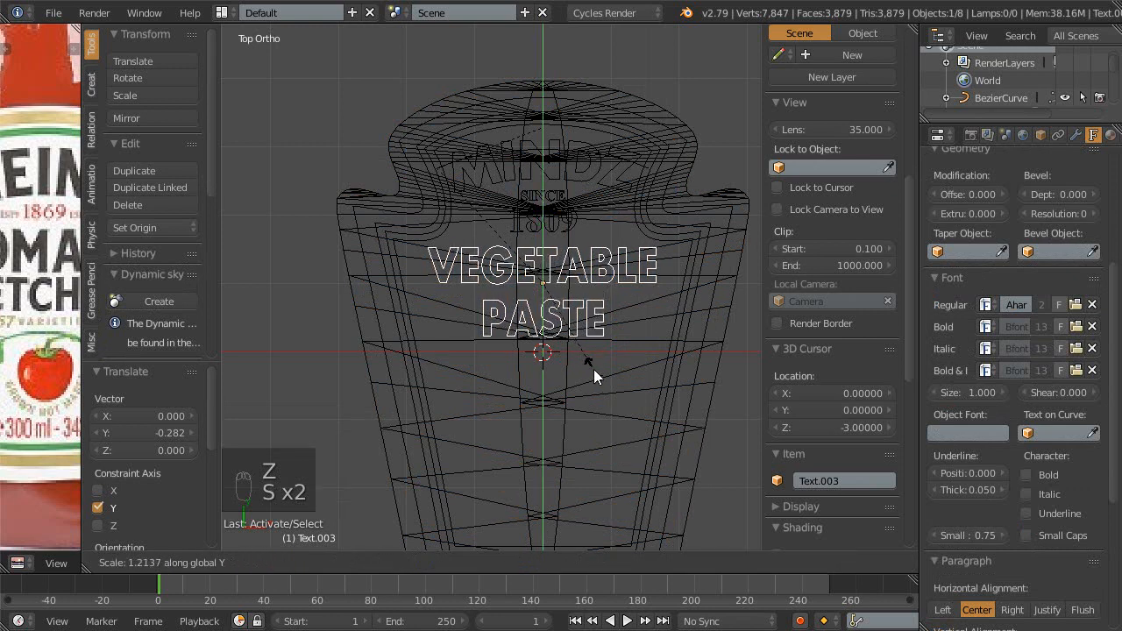
click(592, 372)
key(g)
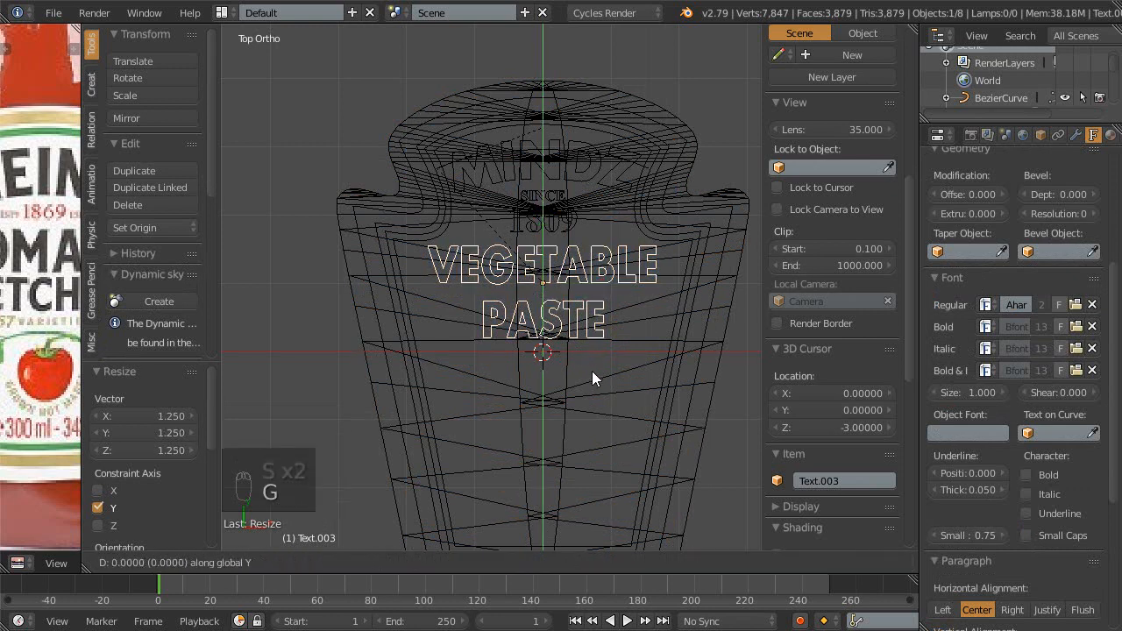
click(589, 380)
key(shift+z)
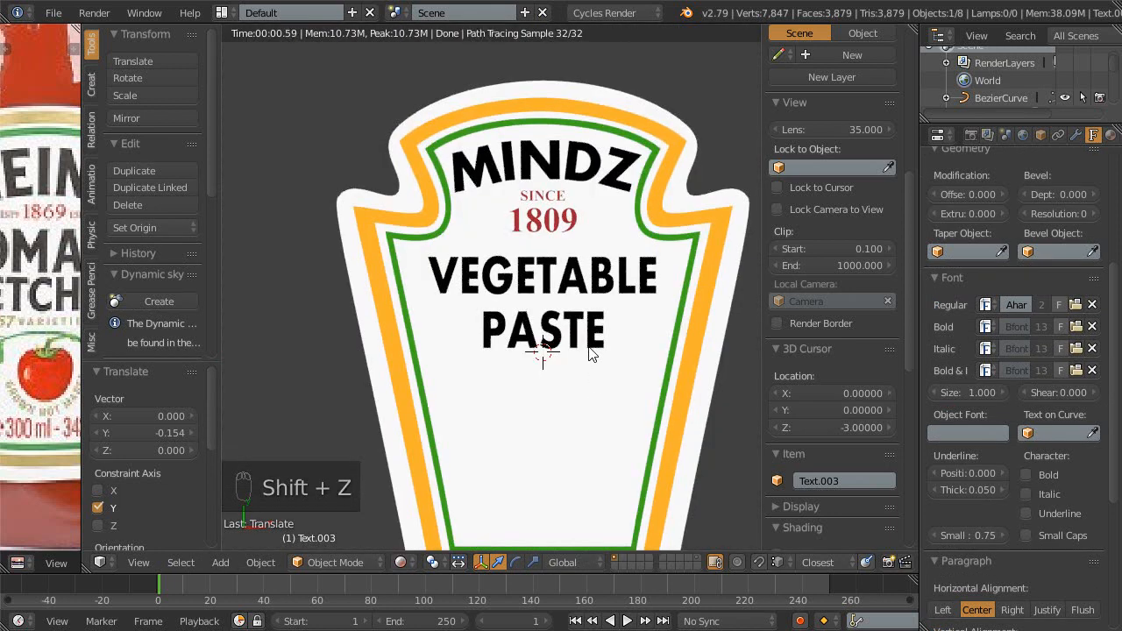
- Compare the text size with the ketchup bottle reference and scale VEGETABLE PASTE uniformly by 1.176
key(shift+space)
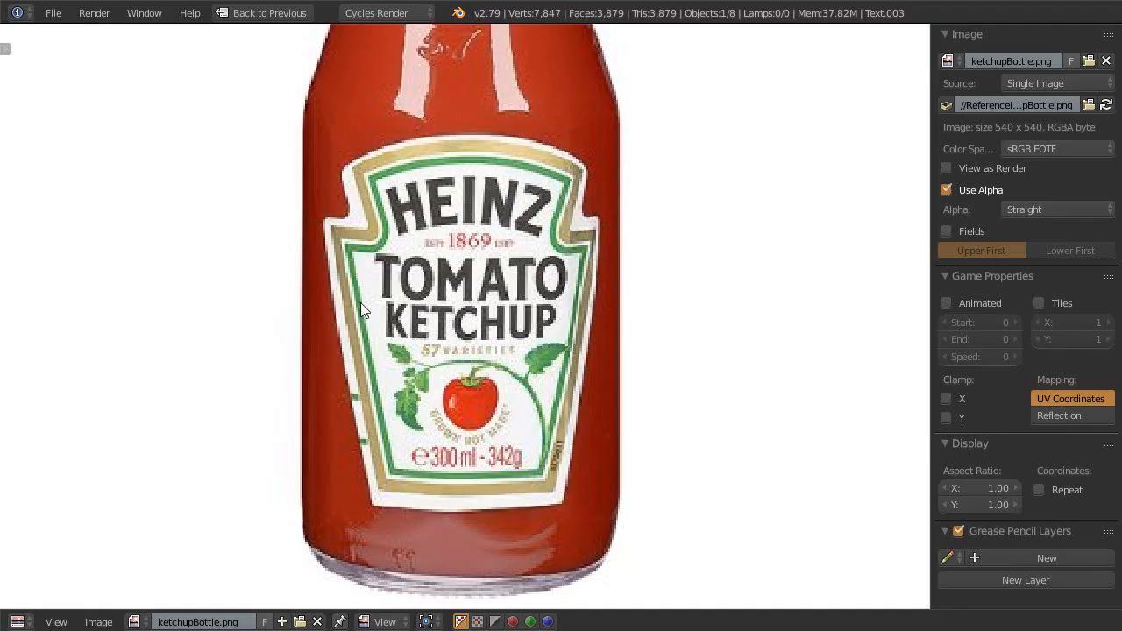
key(shift+space)
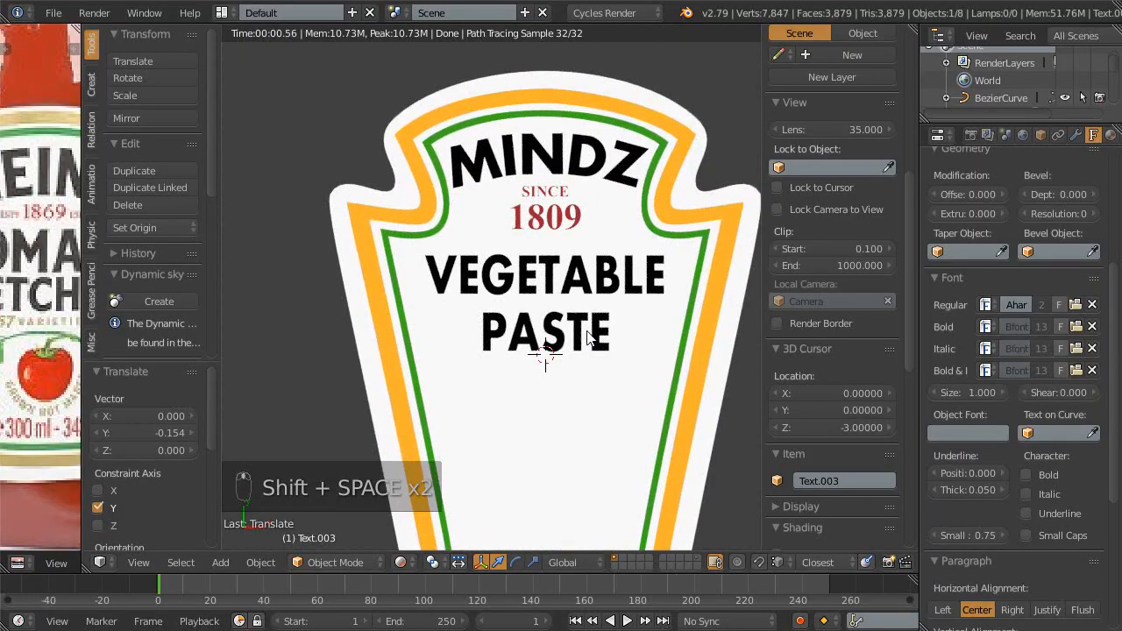
key(s)
click(603, 346)
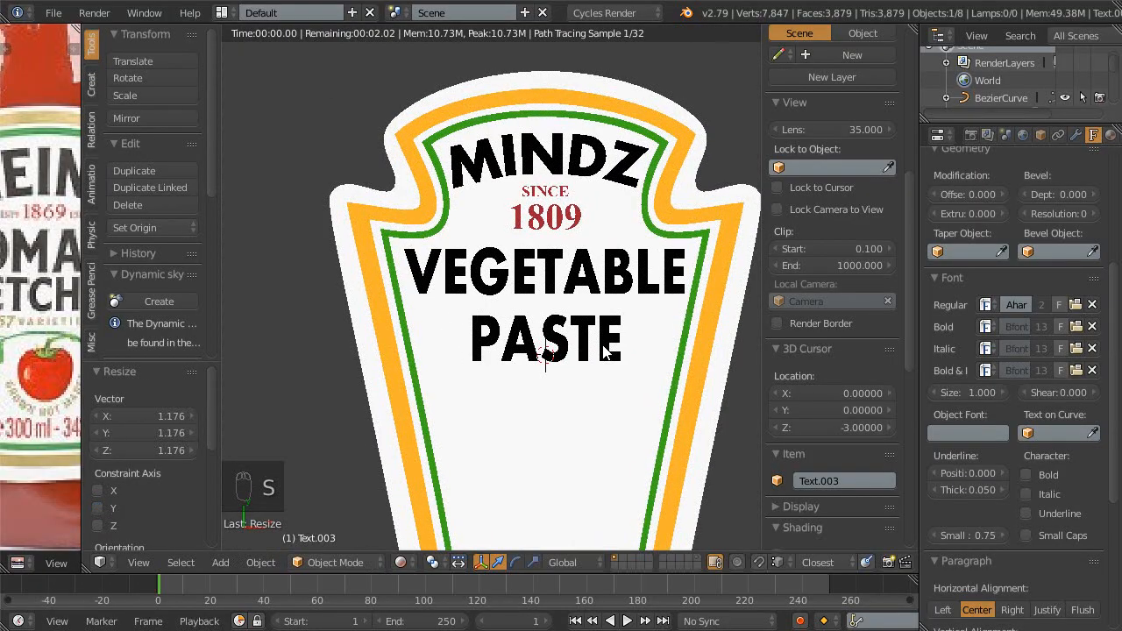
- Tighten the line spacing of the VEGETABLE PASTE text to 0.79
scroll(579, 360, down, 1)
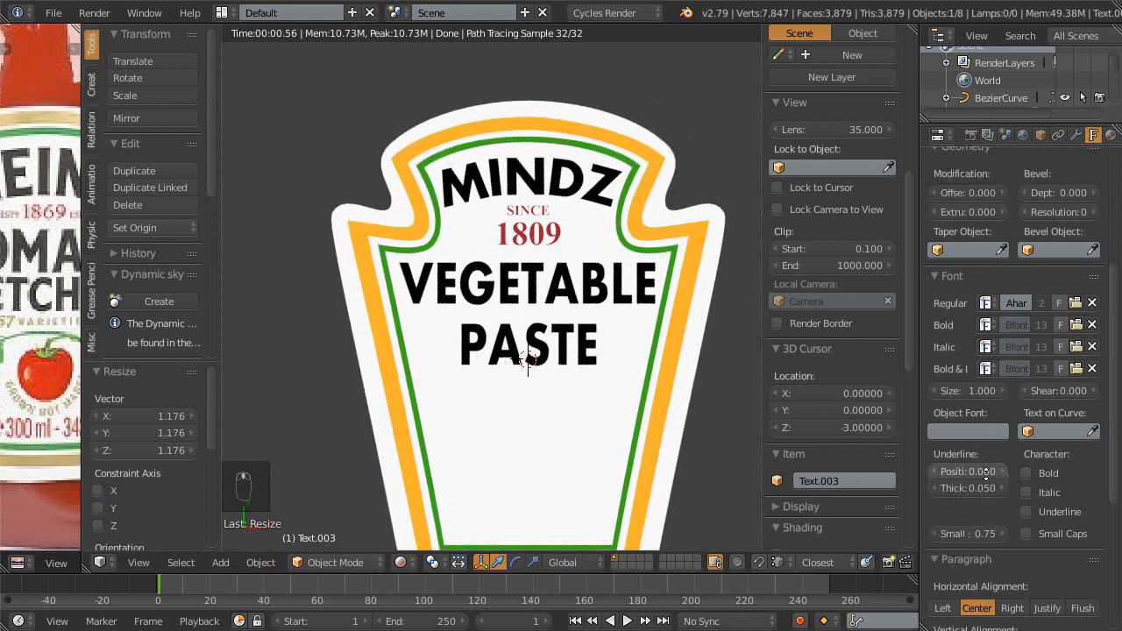
scroll(995, 510, down, 4)
scroll(992, 491, down, 2)
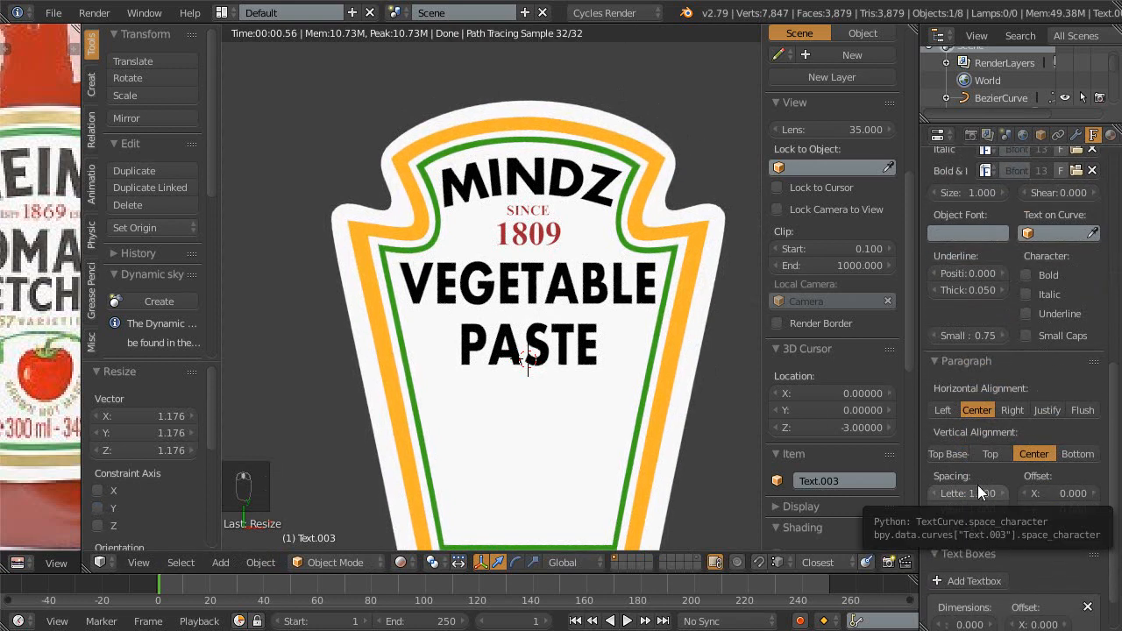
click(967, 529)
text(0.6)
key(Return)
drag(958, 531, 943, 538)
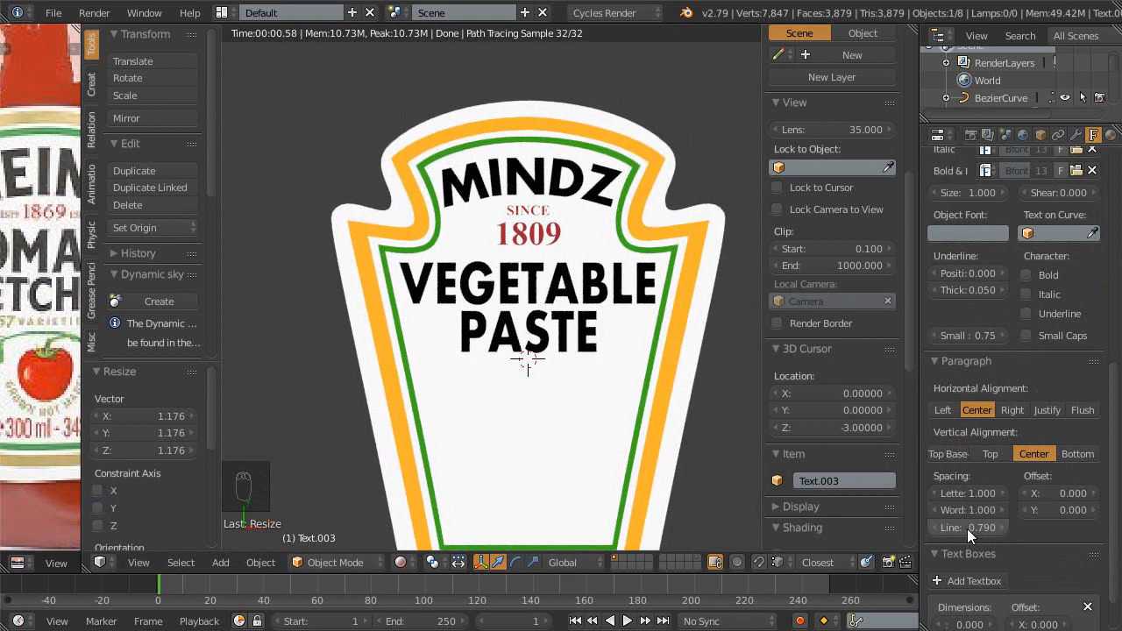
- Inspect the label in an enlarged view, compare it with the ketchup bottle reference image and save the file
key(shift+space)
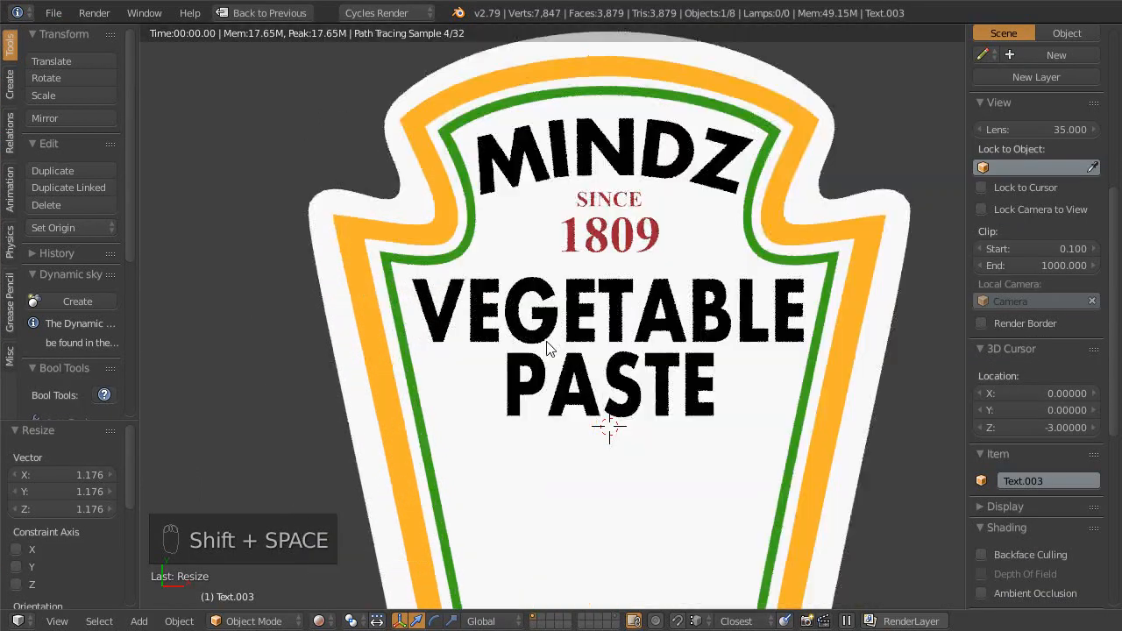
key(ctrl+s)
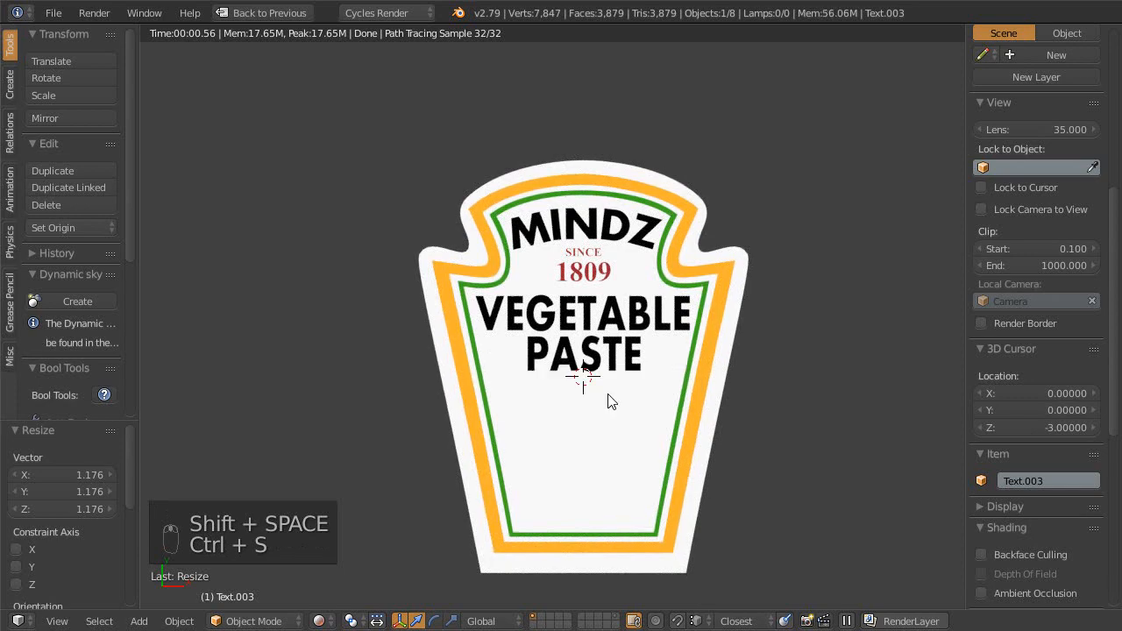
key(shift+space)
key(shift+space)
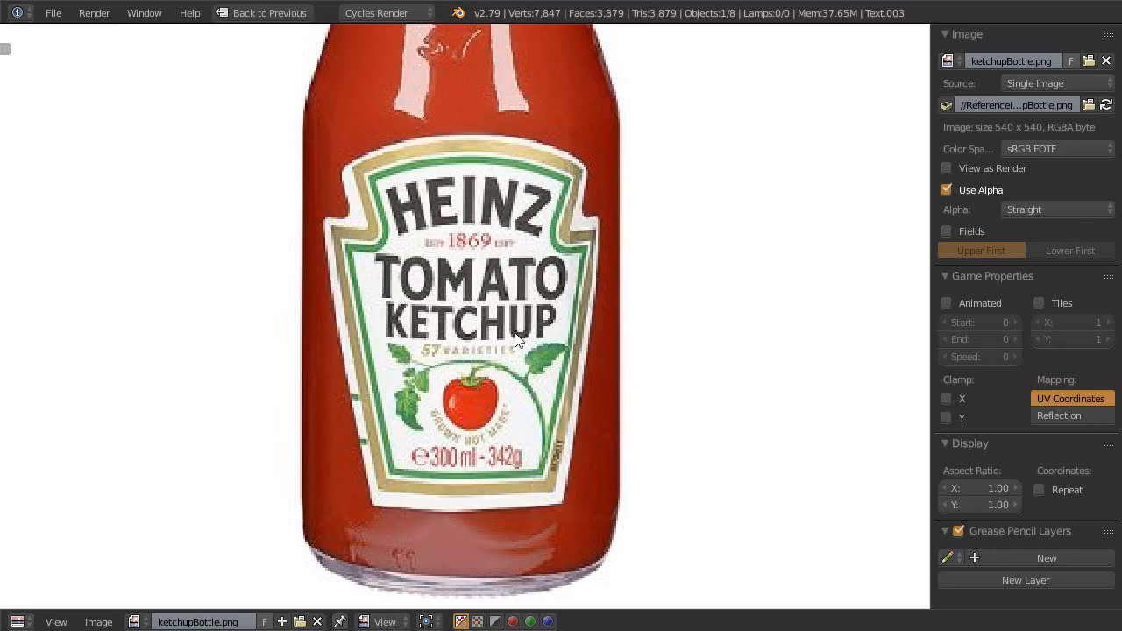
key(shift+space)
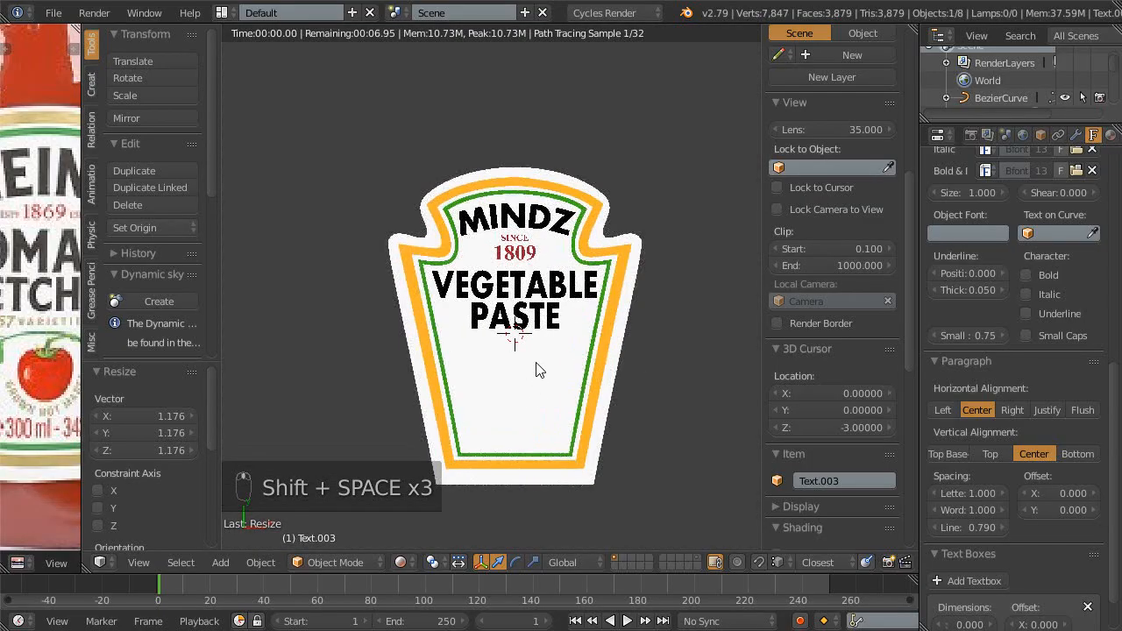
scroll(534, 391, up, 5)
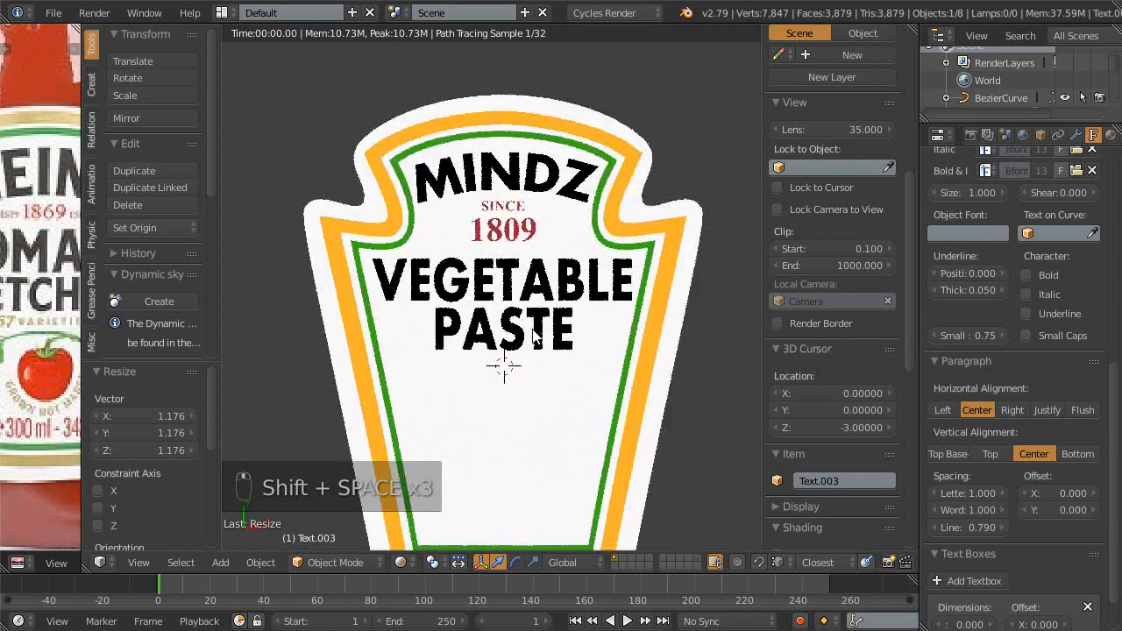
scroll(529, 351, up, 2)
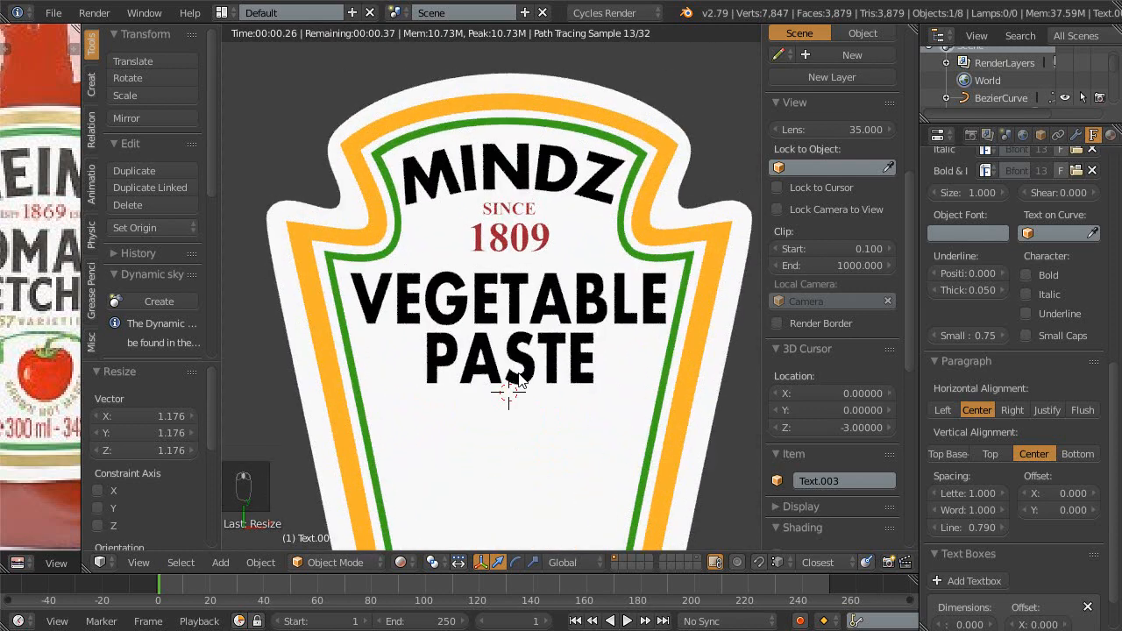
scroll(521, 386, down, 1)
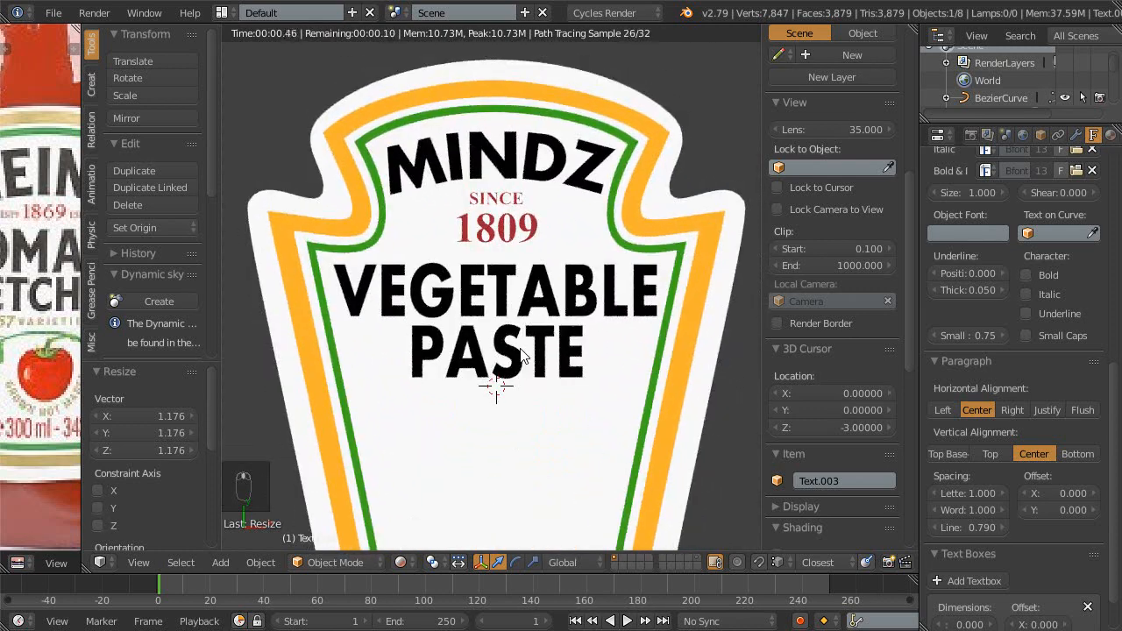
key(ctrl+s)
click(523, 348)
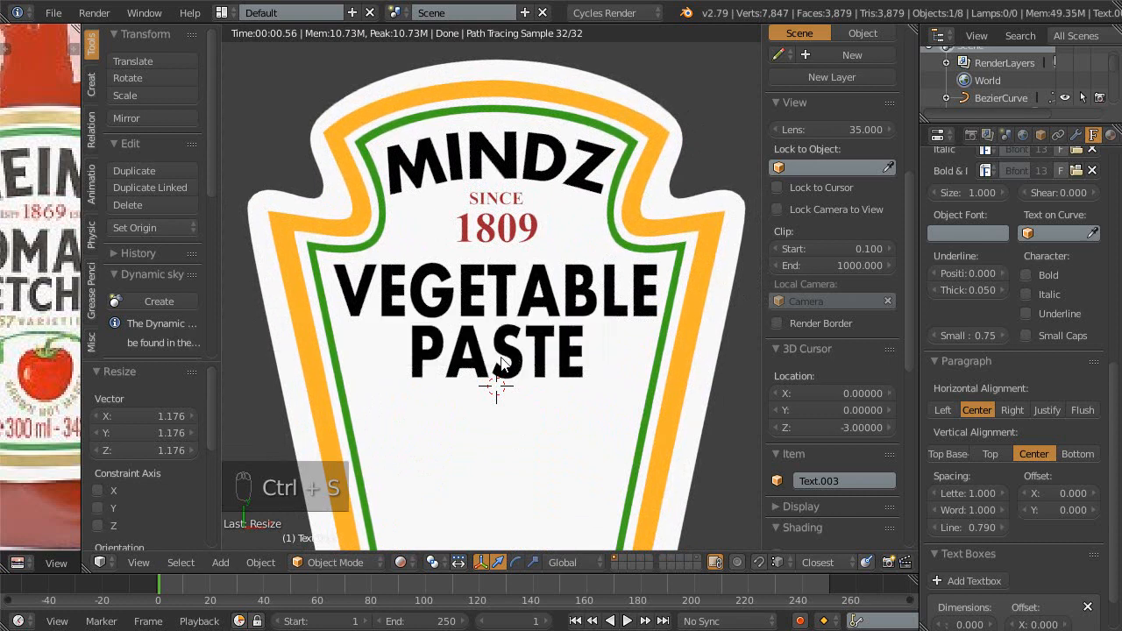
- Save the file again and study the reference for the elements needed in the empty area below the product name
scroll(493, 300, down, 4)
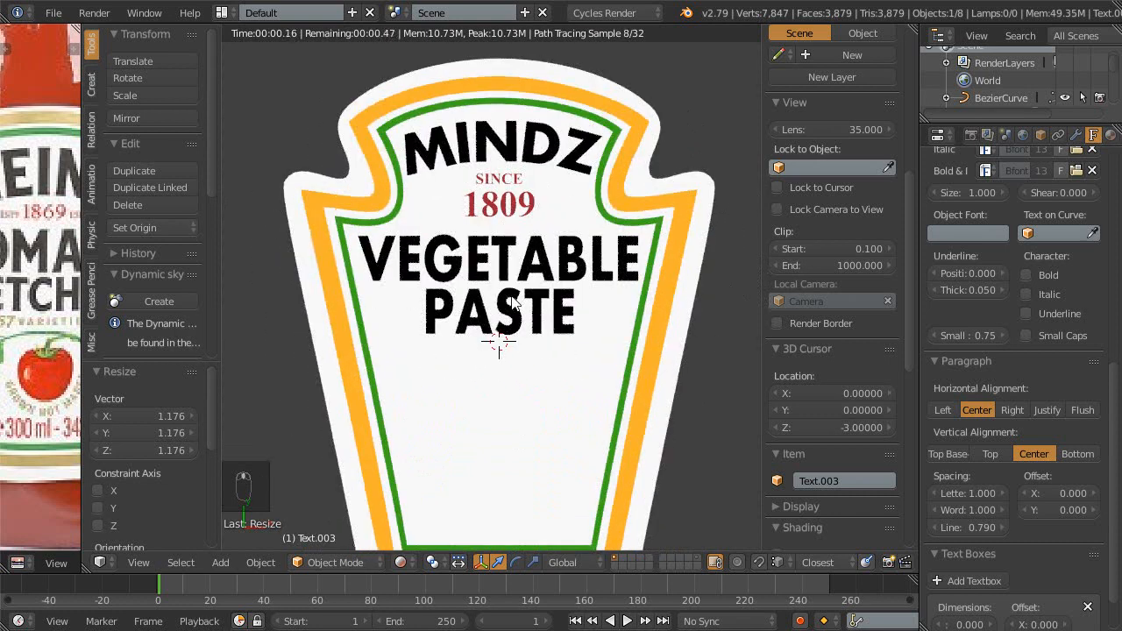
key(shift+space)
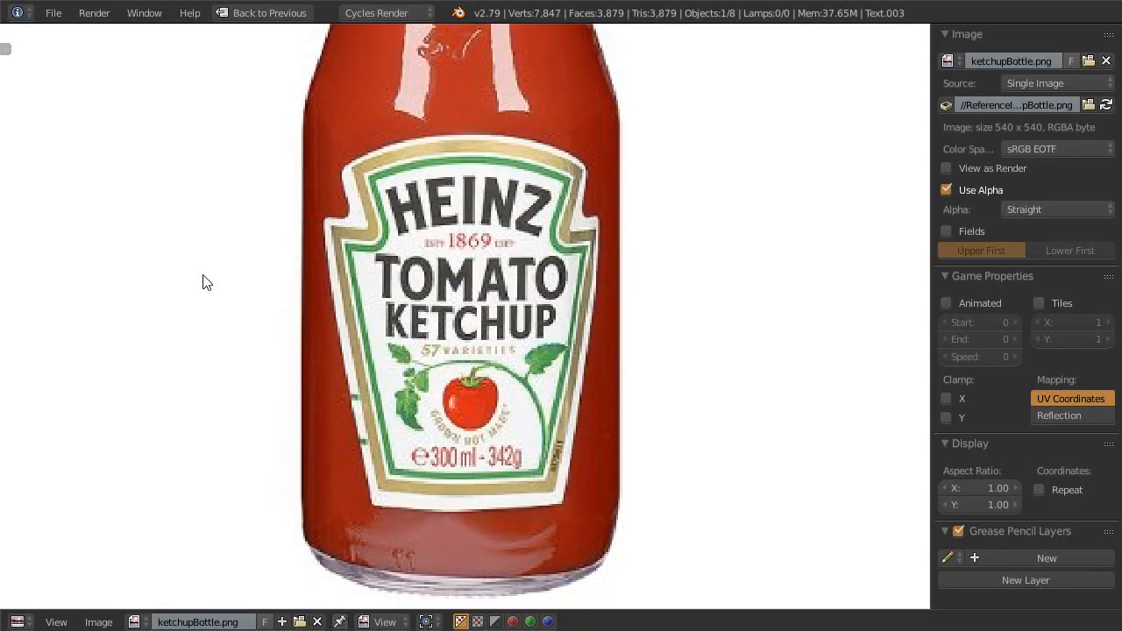
key(shift+space)
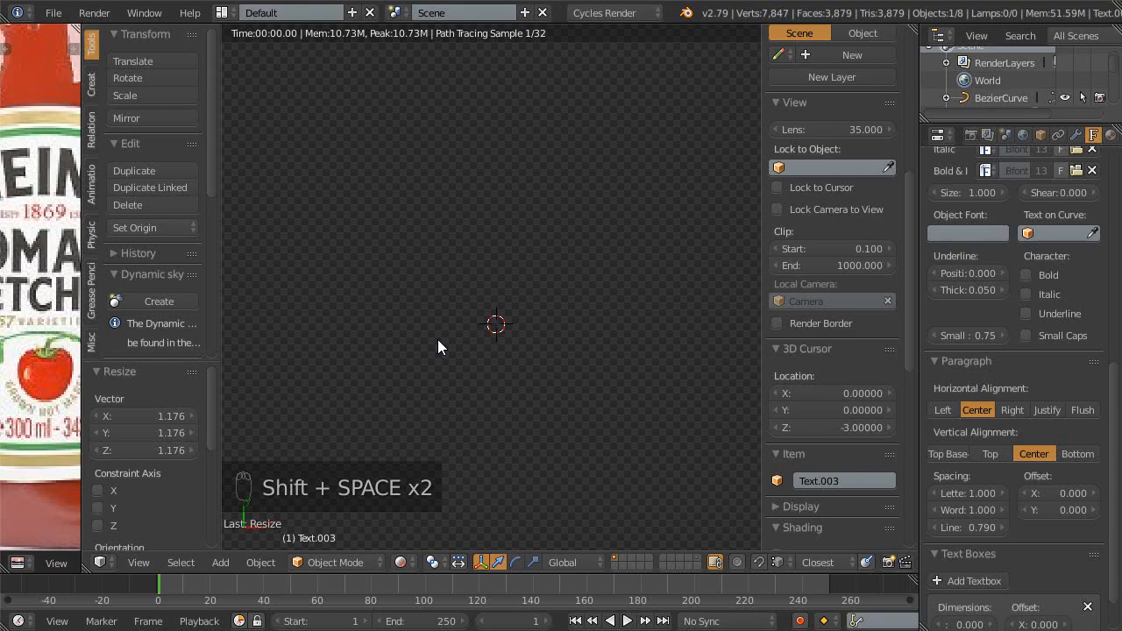
scroll(506, 378, up, 2)
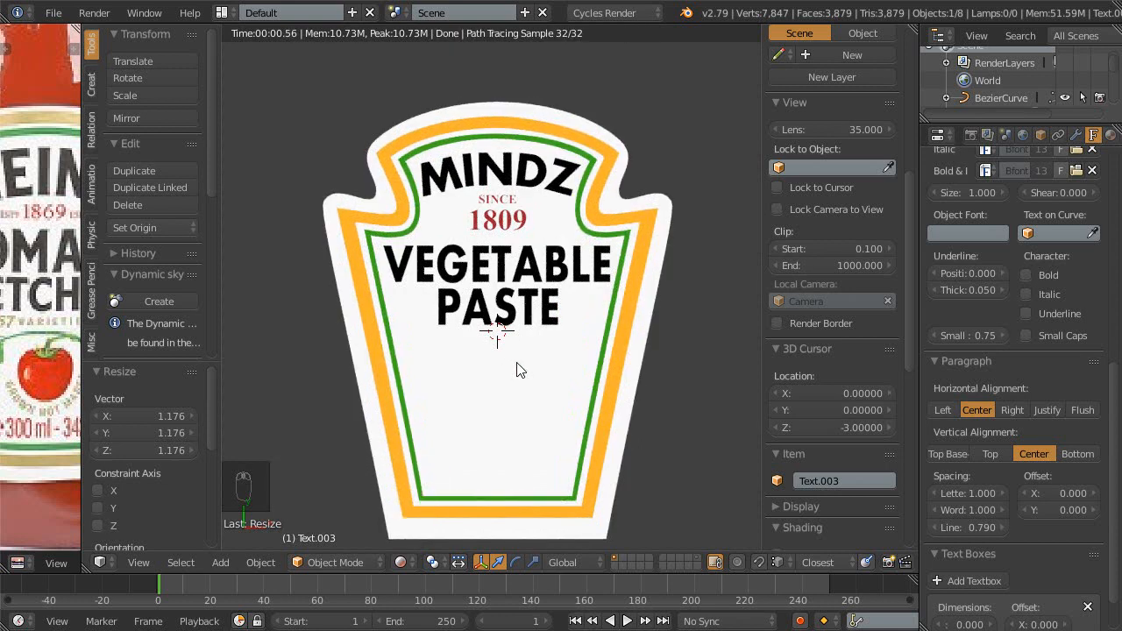
key(ctrl+s)
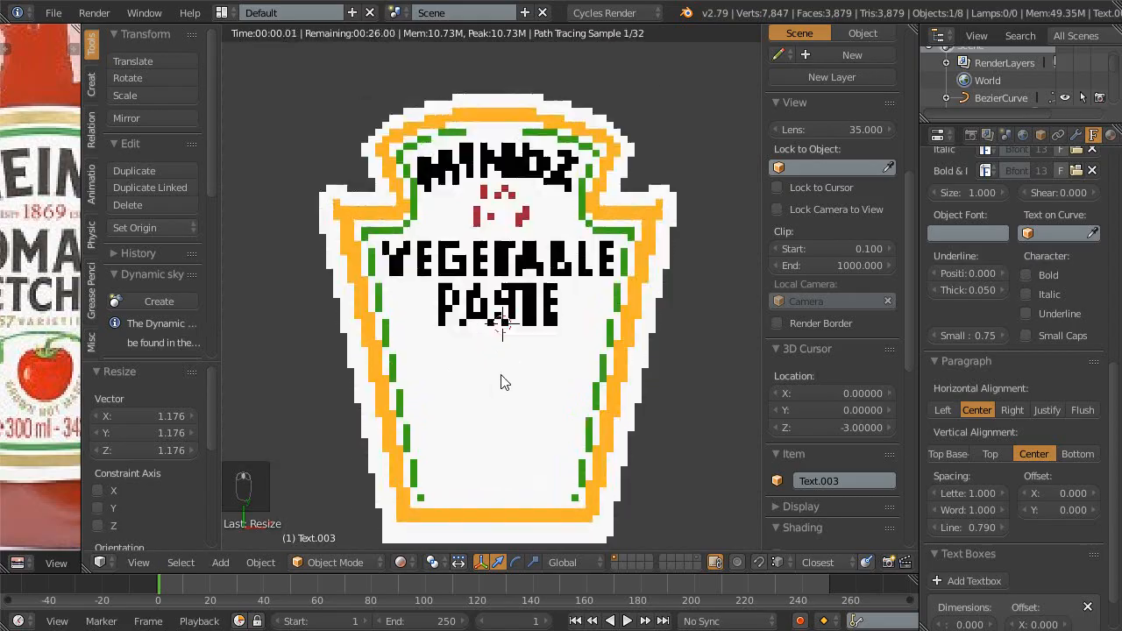
key(shift+space)
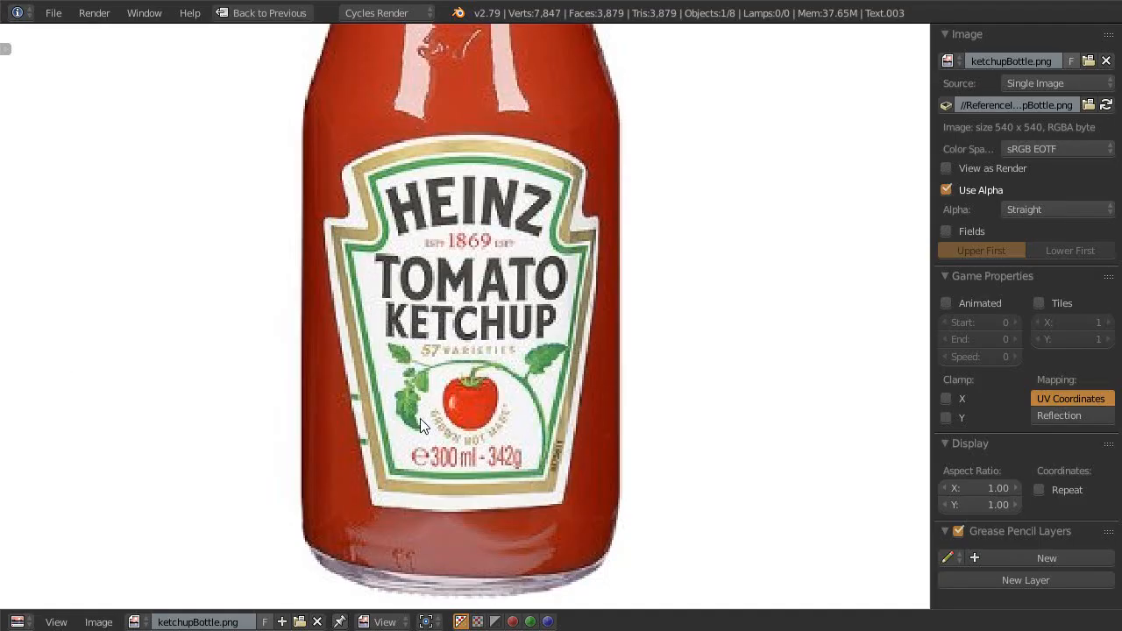
key(shift+space)
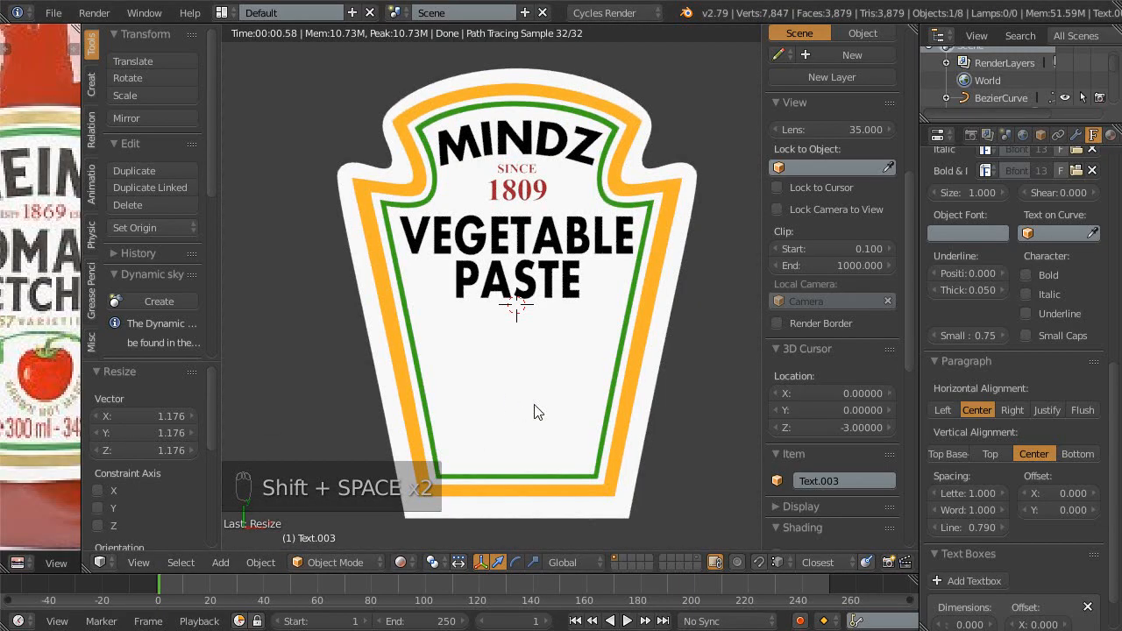
- Reset the 3D cursor to the world origin and switch the viewport from rendered to material shading
scroll(564, 321, up, 4)
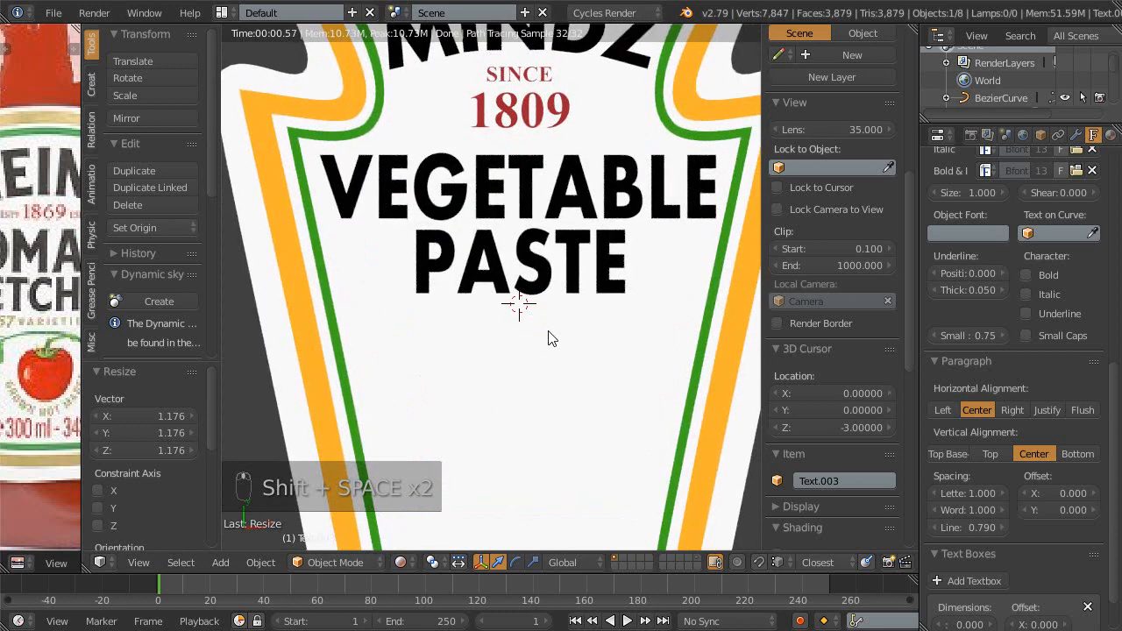
key(shift+c)
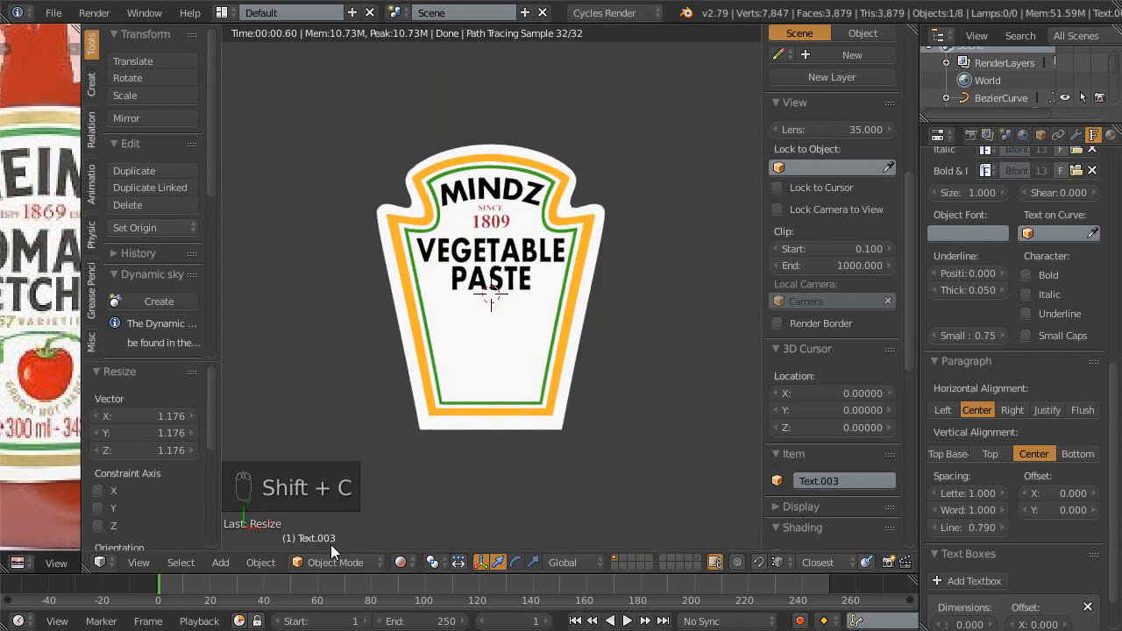
click(417, 568)
click(432, 463)
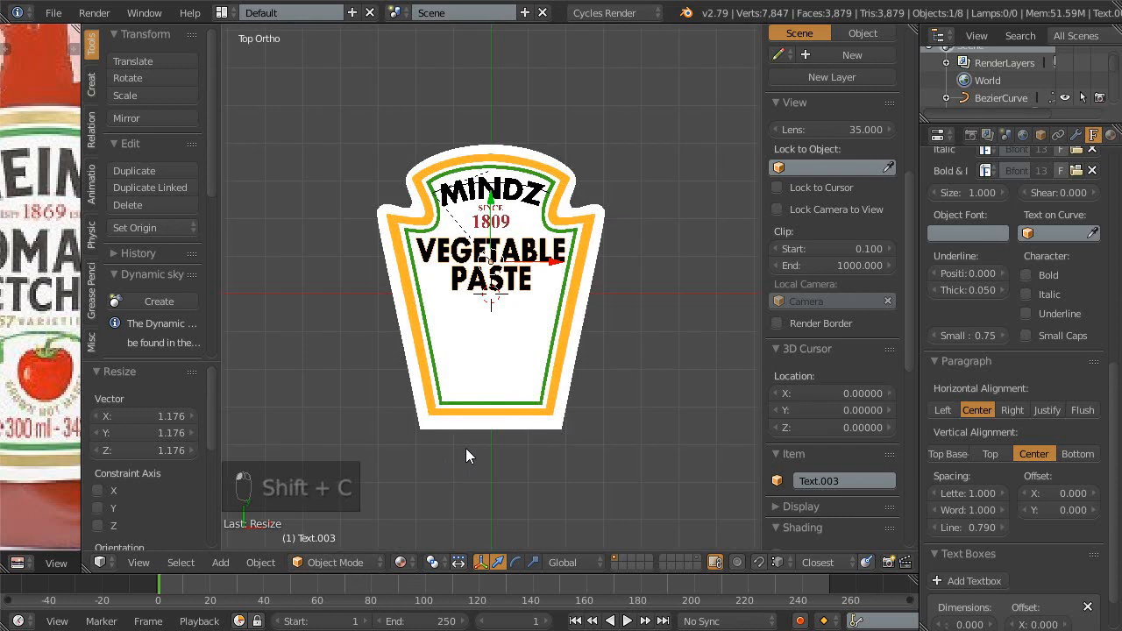
scroll(495, 340, up, 3)
scroll(493, 340, up, 2)
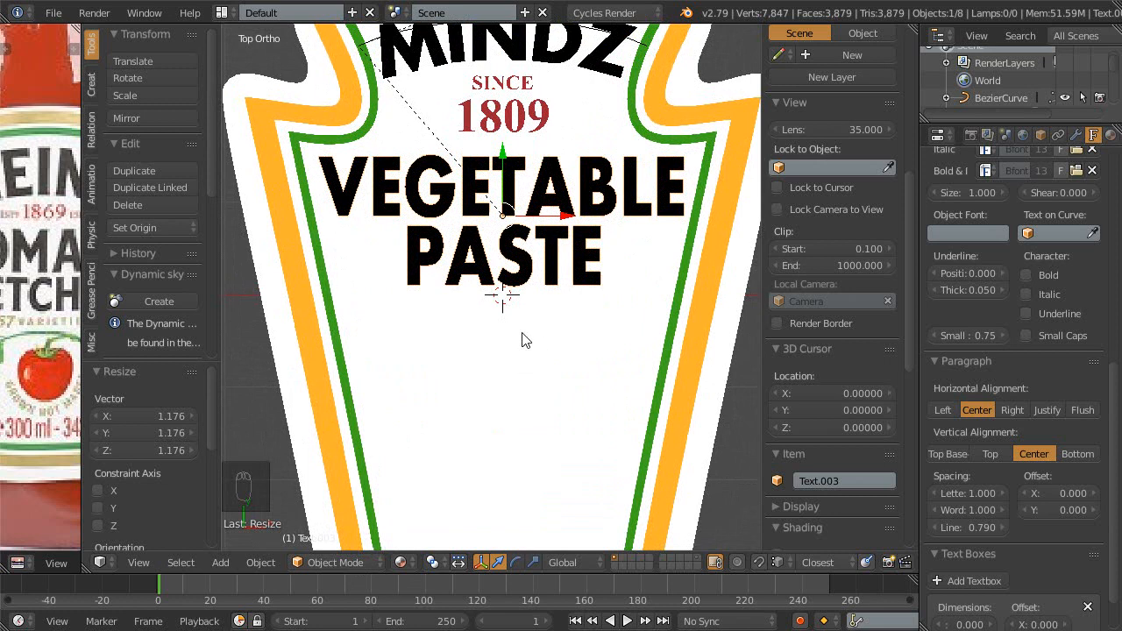
- Duplicate the red 1809 text and place the copy 2.251 units down along Y, just below PASTE
key(Escape)
right_click(514, 128)
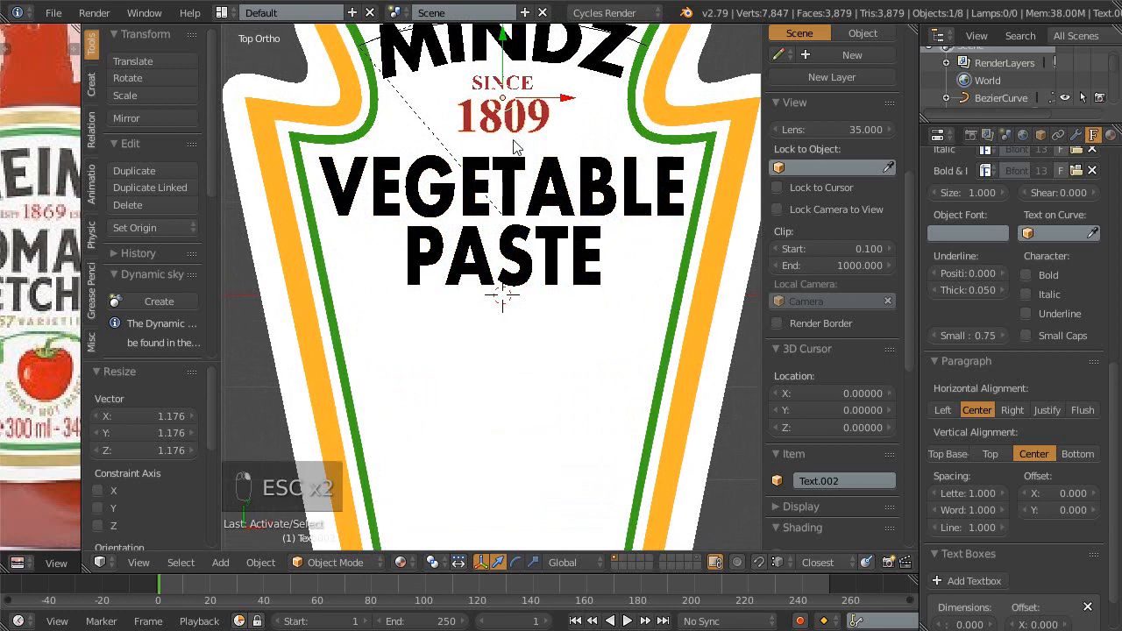
key(shift+d)
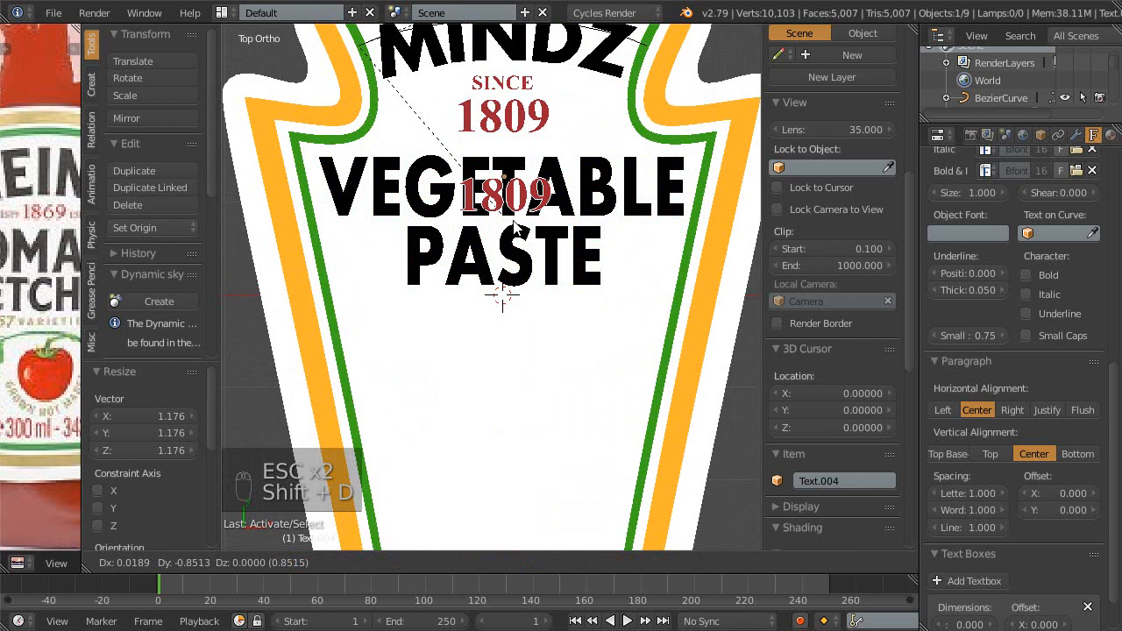
key(Escape)
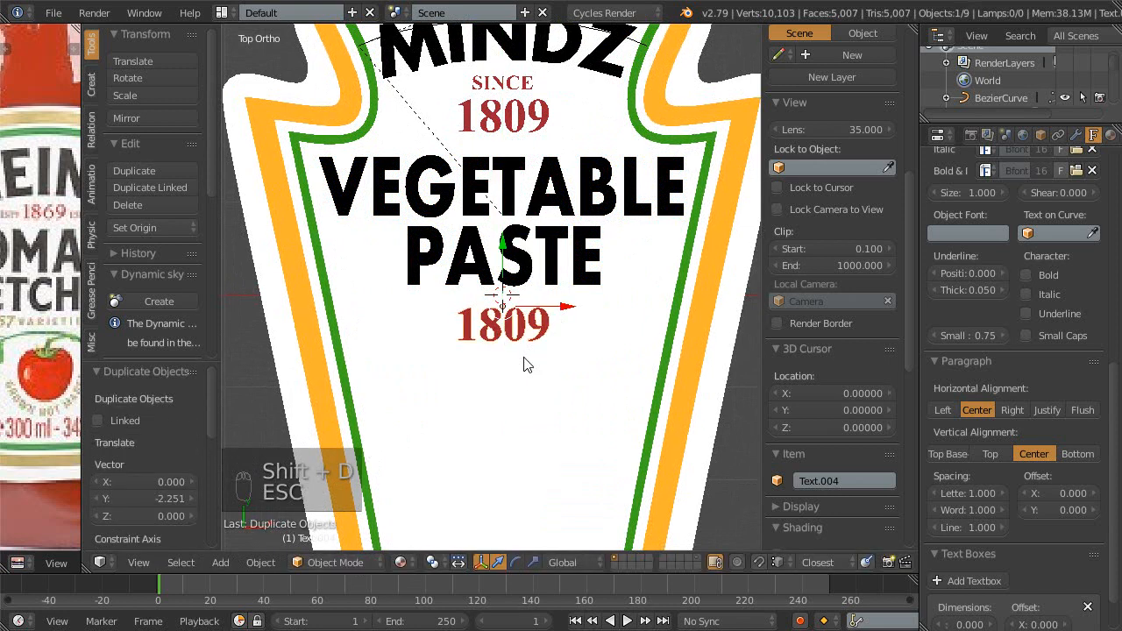
scroll(524, 355, up, 1)
shift+middle_drag(526, 337, 587, 332)
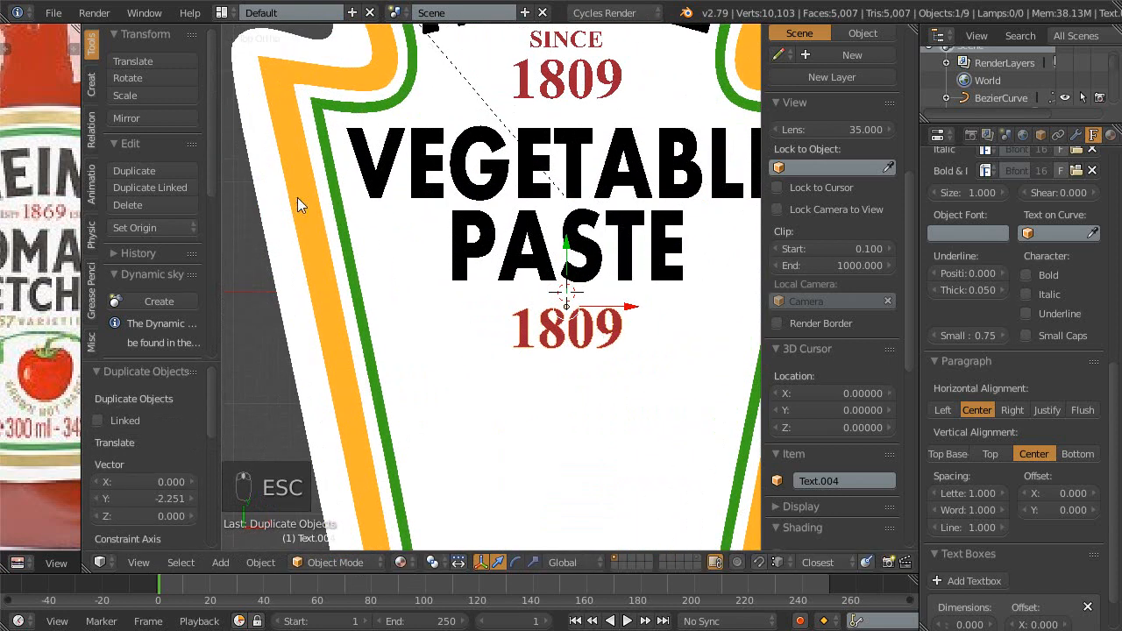
- Select the gold ribbon, switch to rendered shading and change its Gold material's Emission colour to a paler orange
scroll(498, 301, down, 1)
shift+middle_drag(498, 301, 479, 288)
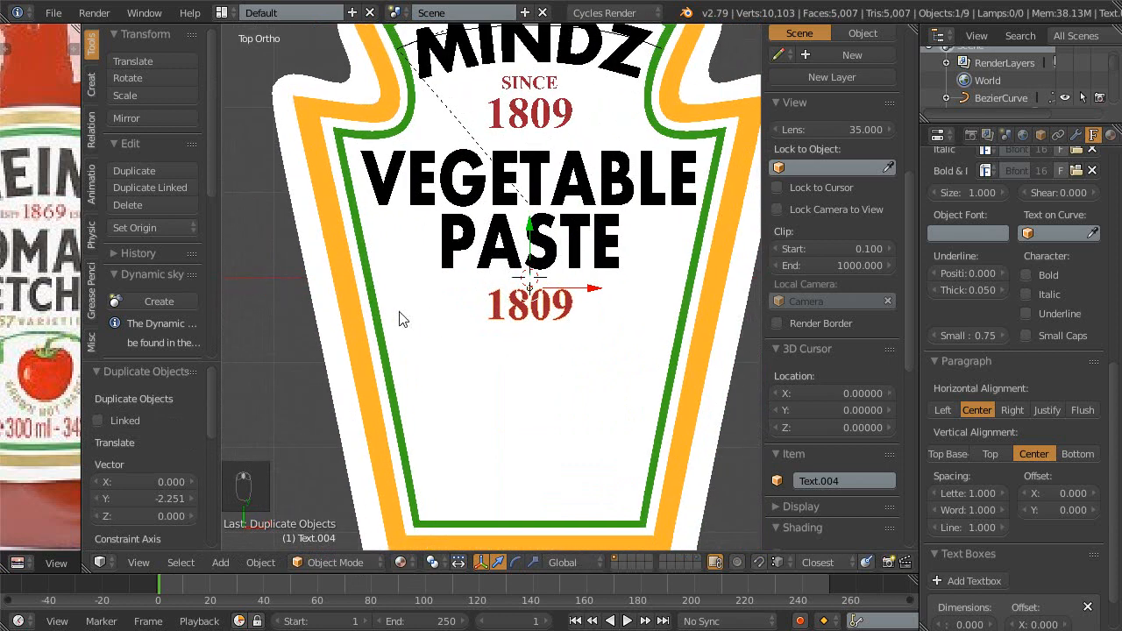
right_click(358, 346)
key(Escape)
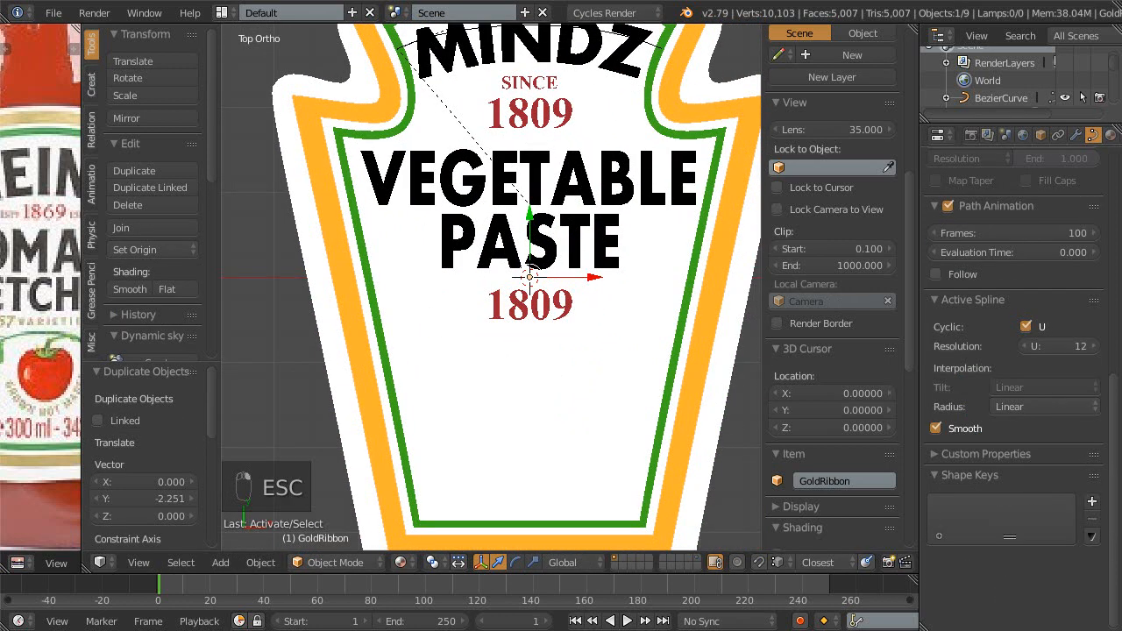
click(1110, 134)
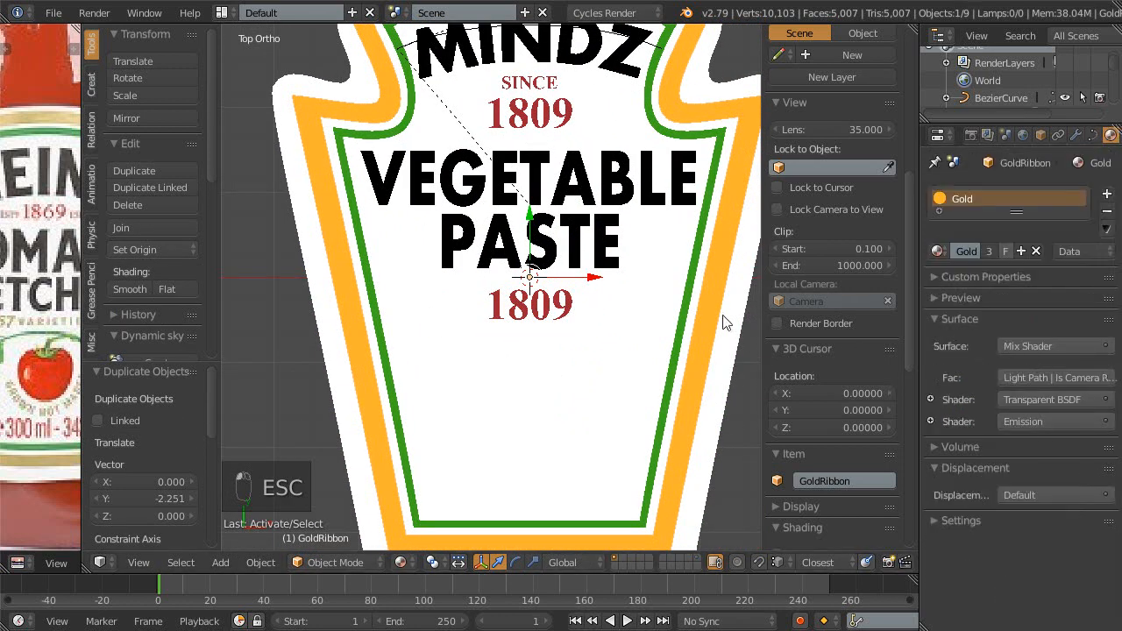
key(shift+z)
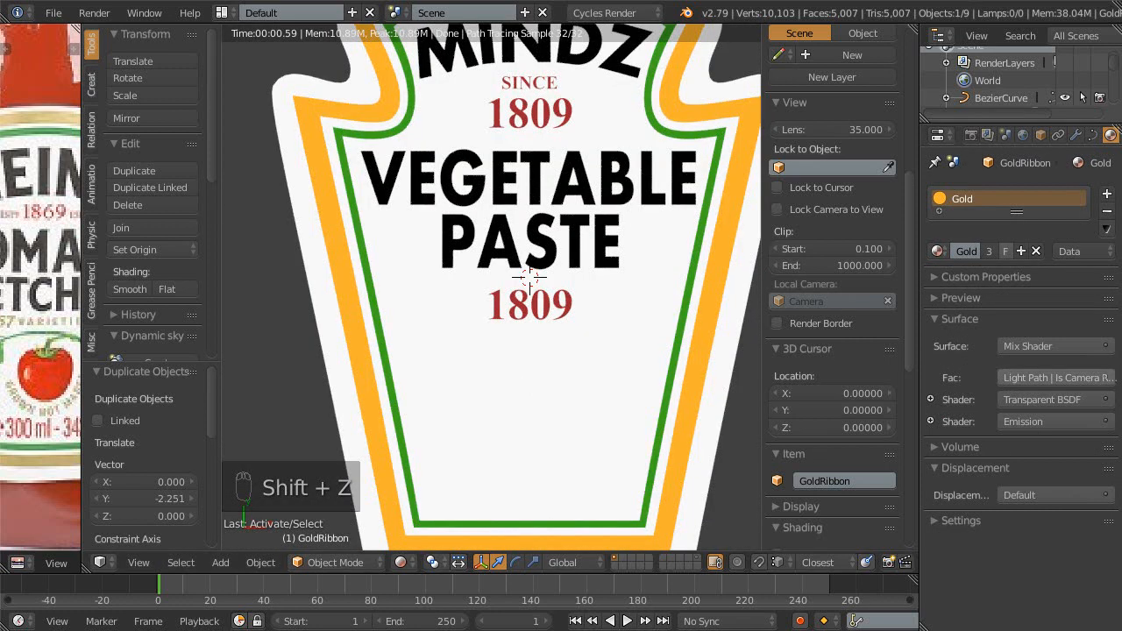
click(930, 421)
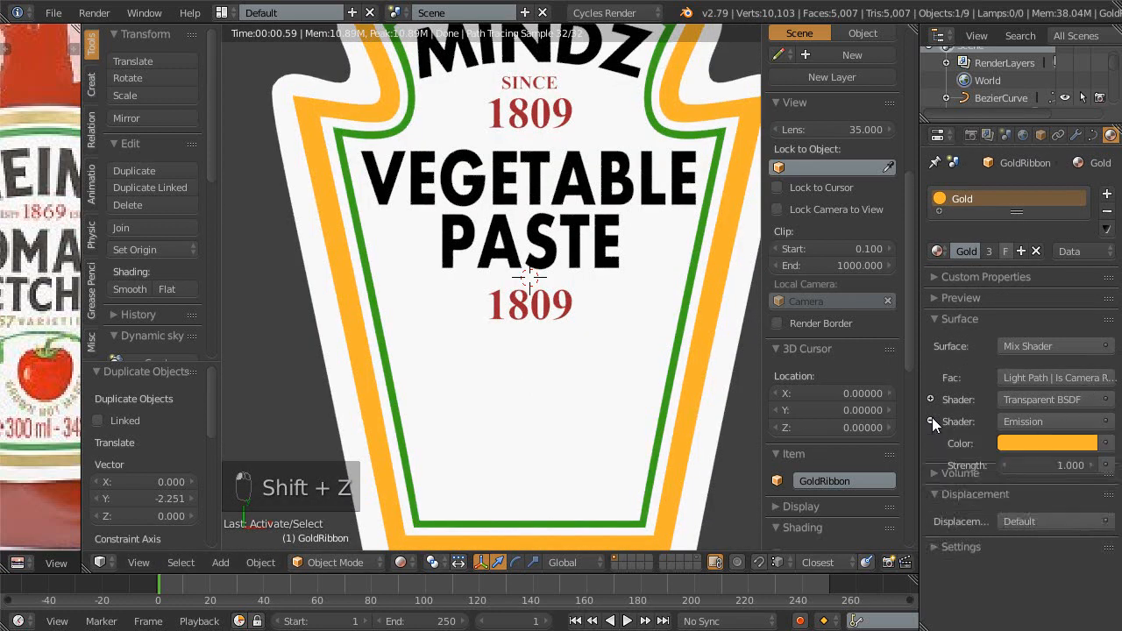
click(1025, 437)
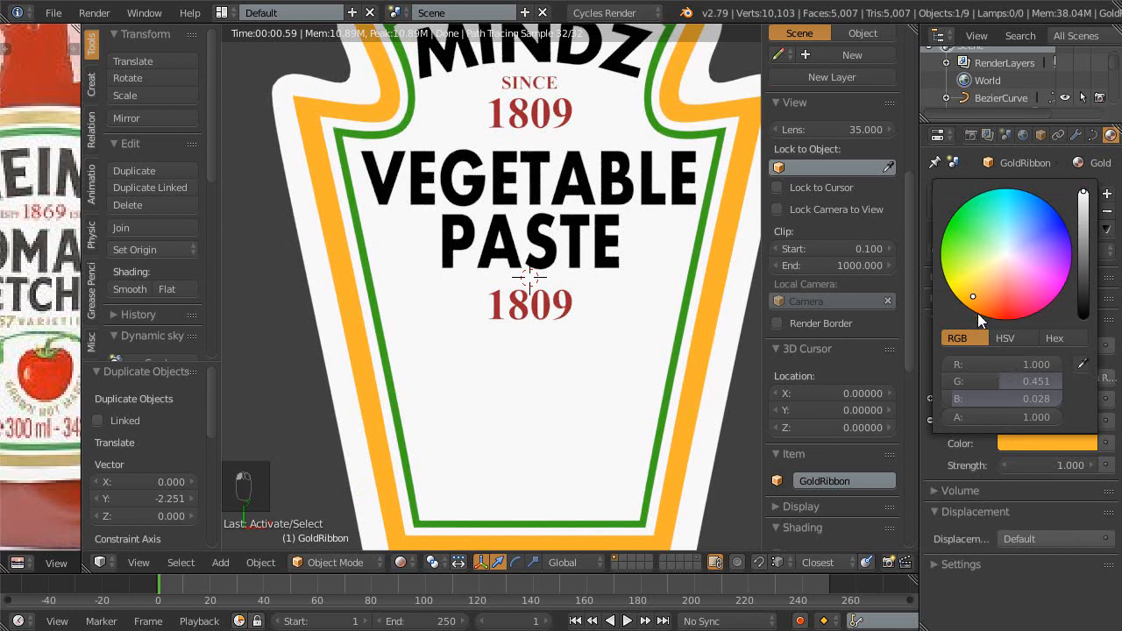
drag(976, 301, 985, 286)
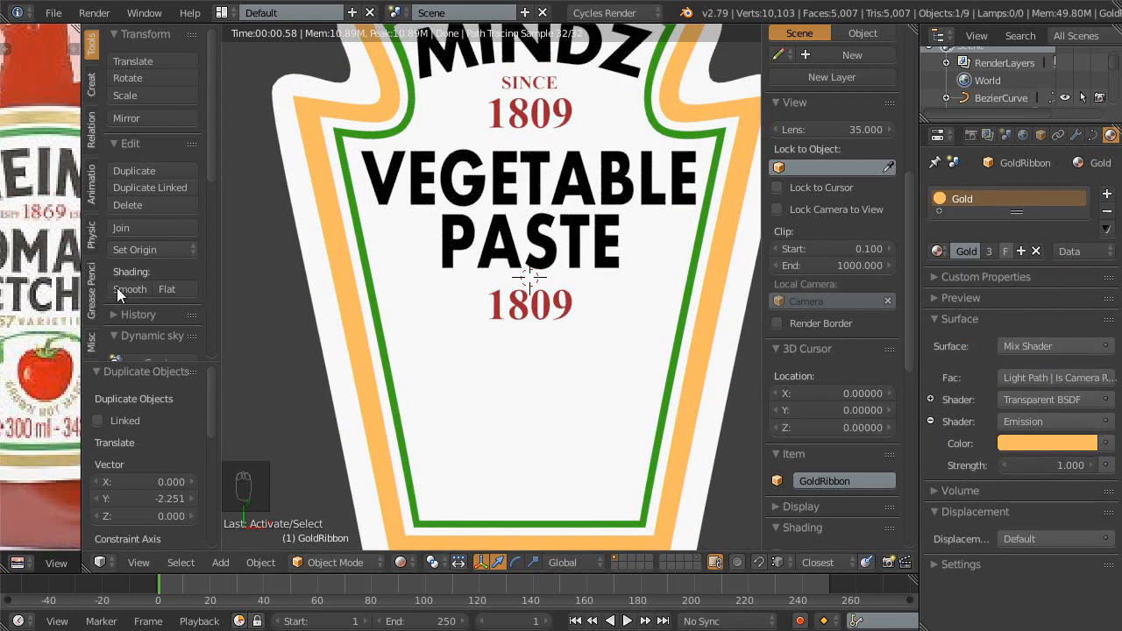
- Sample the gold band of the reference bottle label as the Gold material's Emission colour
scroll(52, 114, up, 3)
scroll(45, 493, up, 4)
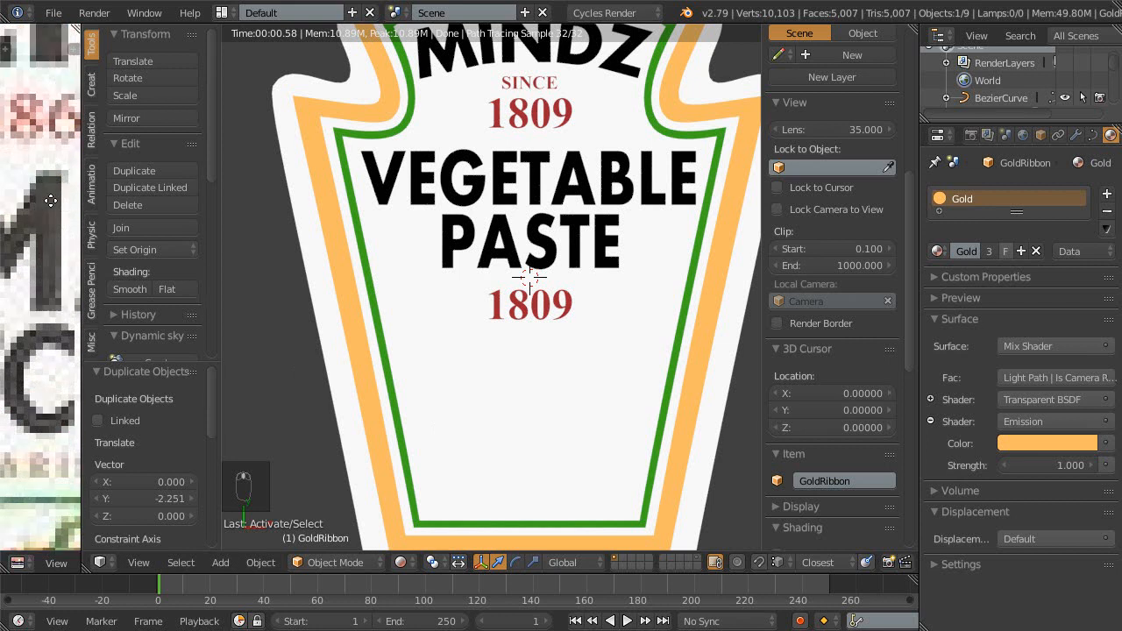
middle_drag(45, 493, 46, 515)
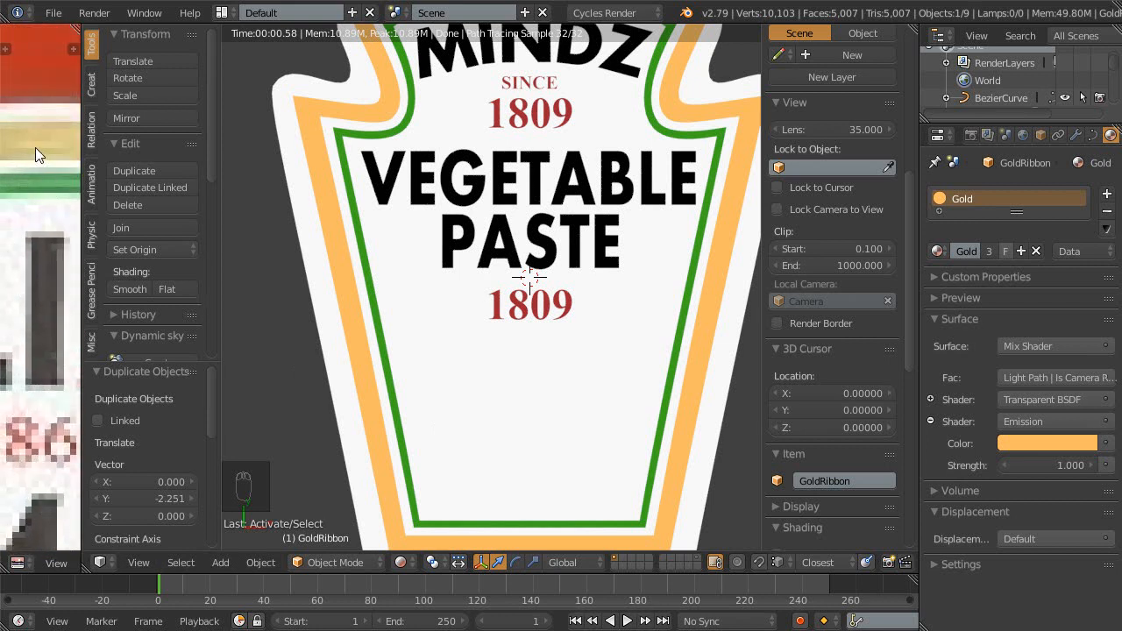
click(1044, 442)
click(1081, 364)
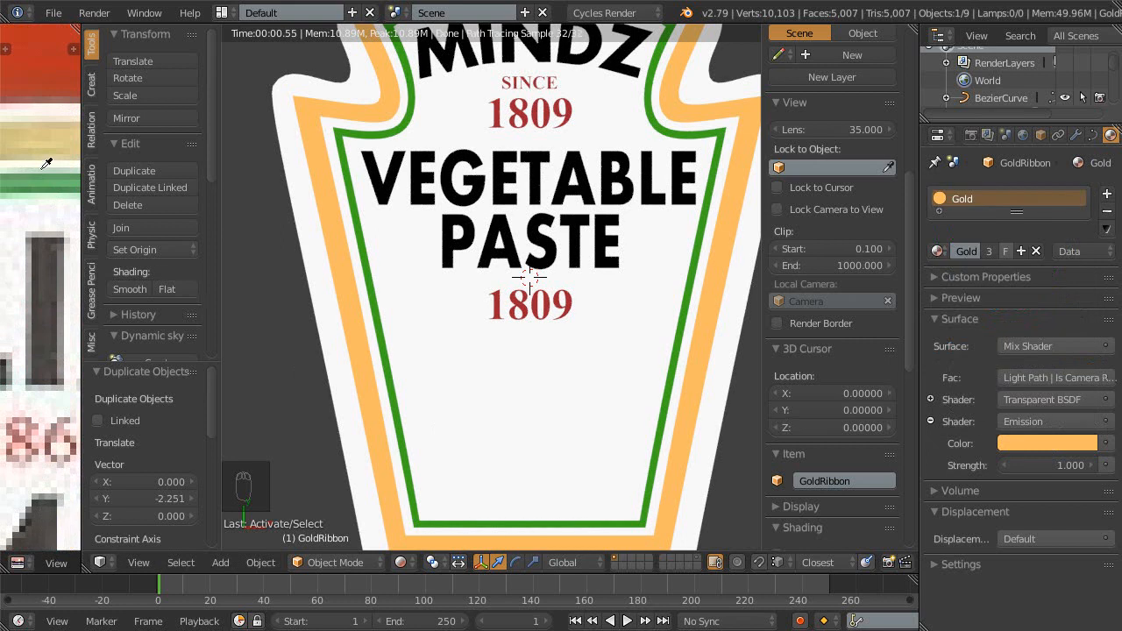
click(41, 139)
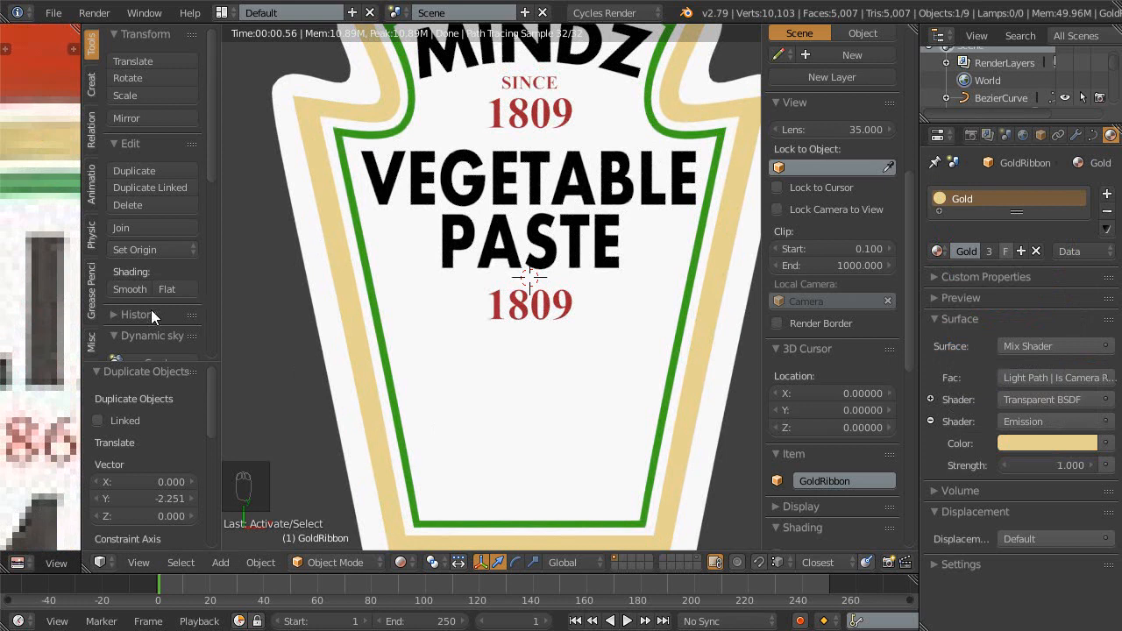
- Fine-tune the Gold Emission colour to a more saturated yellow than the sampled tone and save the file
scroll(55, 291, down, 4)
scroll(386, 281, down, 3)
scroll(404, 277, up, 3)
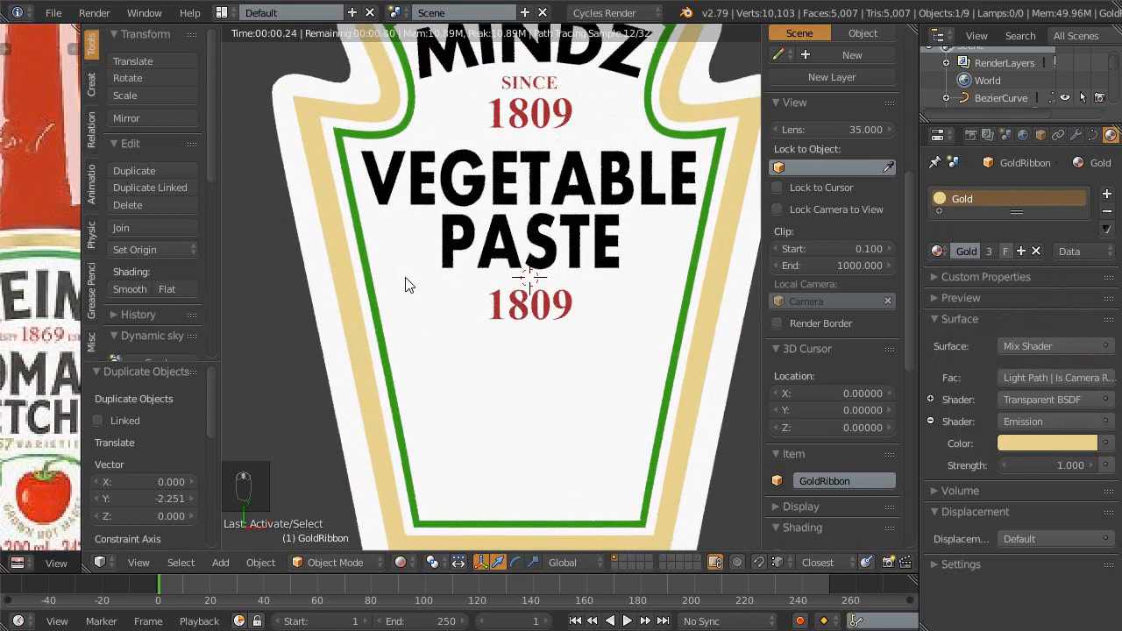
click(1047, 445)
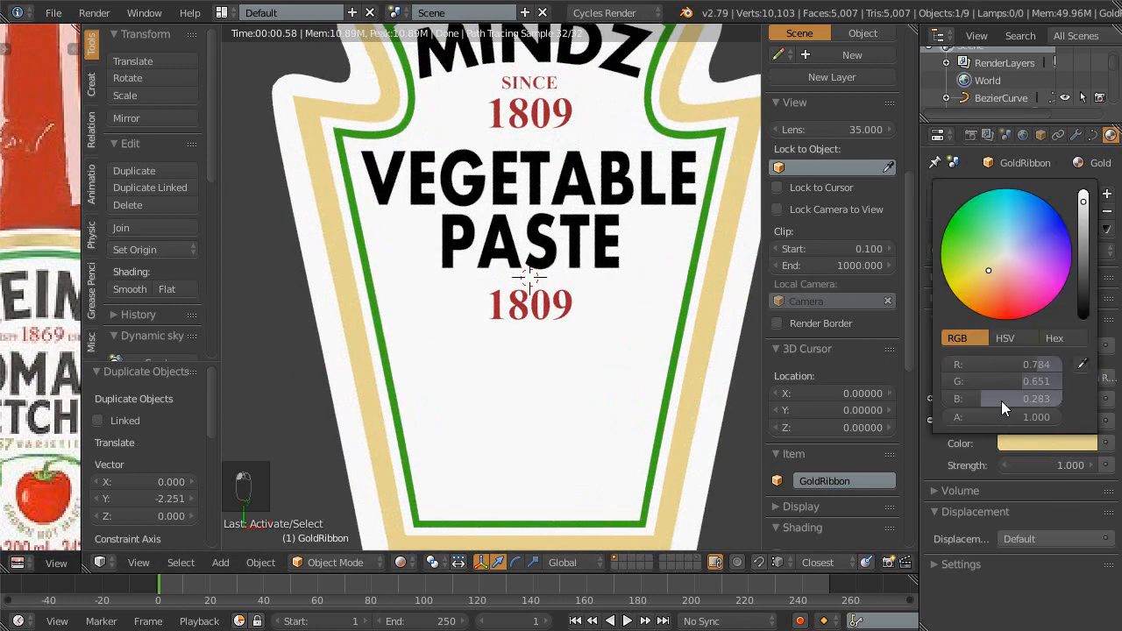
click(986, 271)
drag(985, 273, 981, 272)
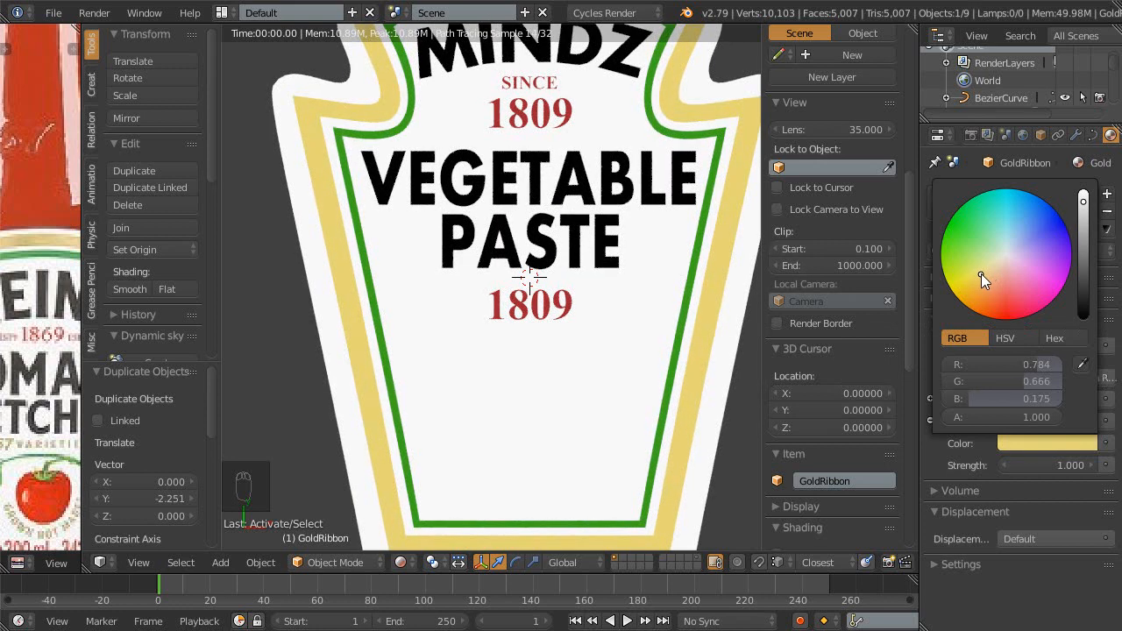
drag(981, 273, 981, 274)
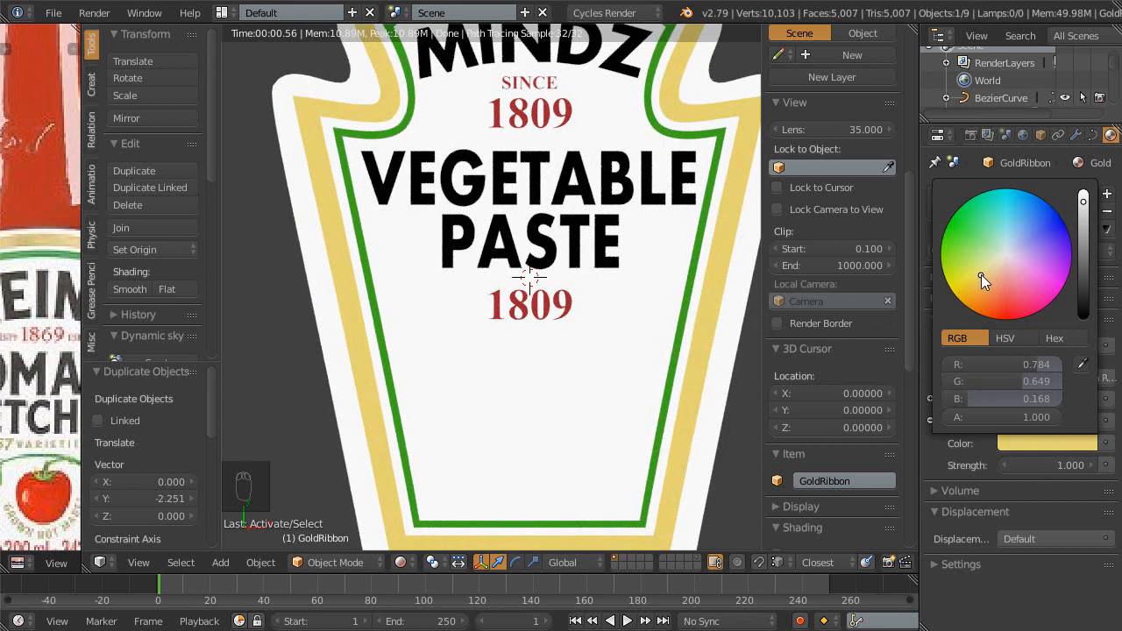
drag(980, 275, 978, 276)
drag(978, 276, 980, 276)
scroll(539, 335, down, 2)
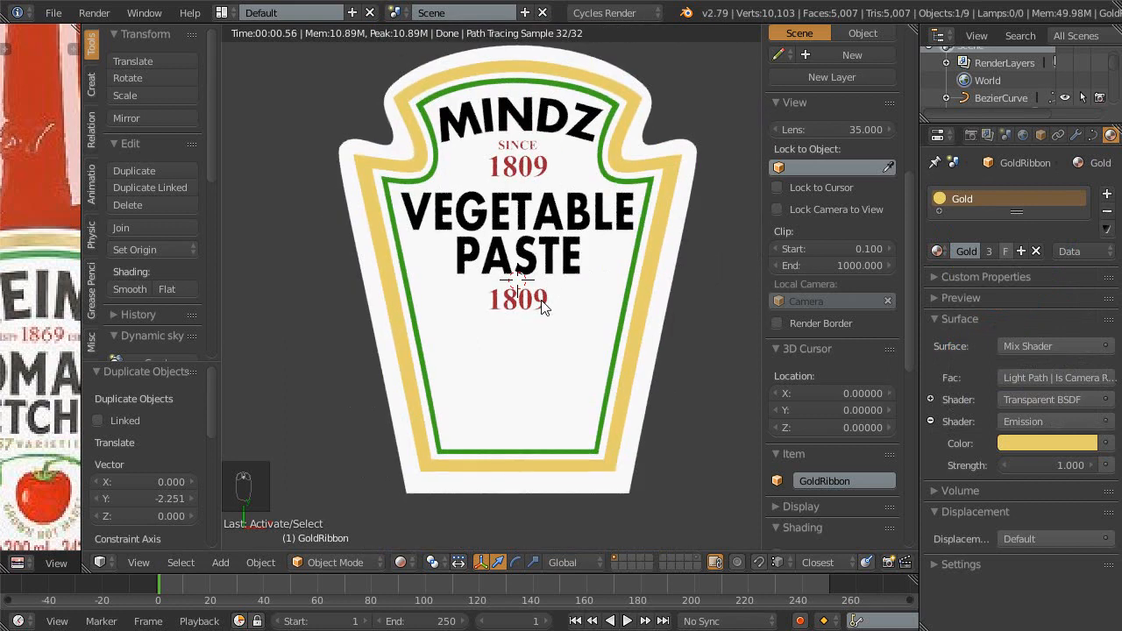
key(ctrl+s)
scroll(547, 368, up, 3)
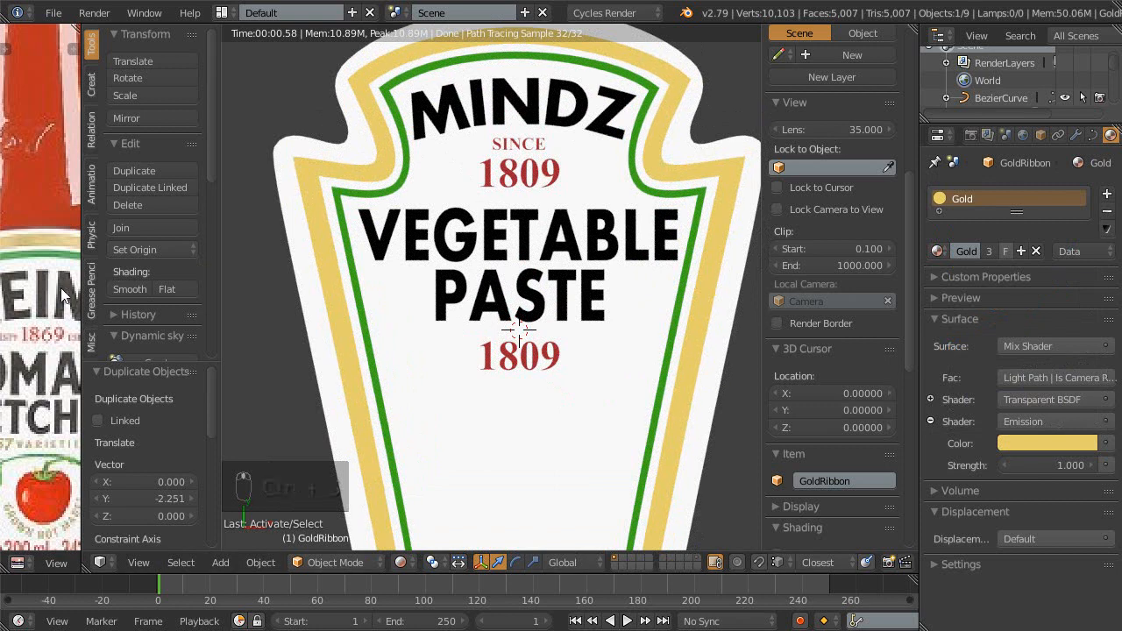
key(ctrl+s)
click(564, 293)
- Deepen the ribbon's Emission colour to a richer, slightly more orange gold and save the file
scroll(546, 363, down, 3)
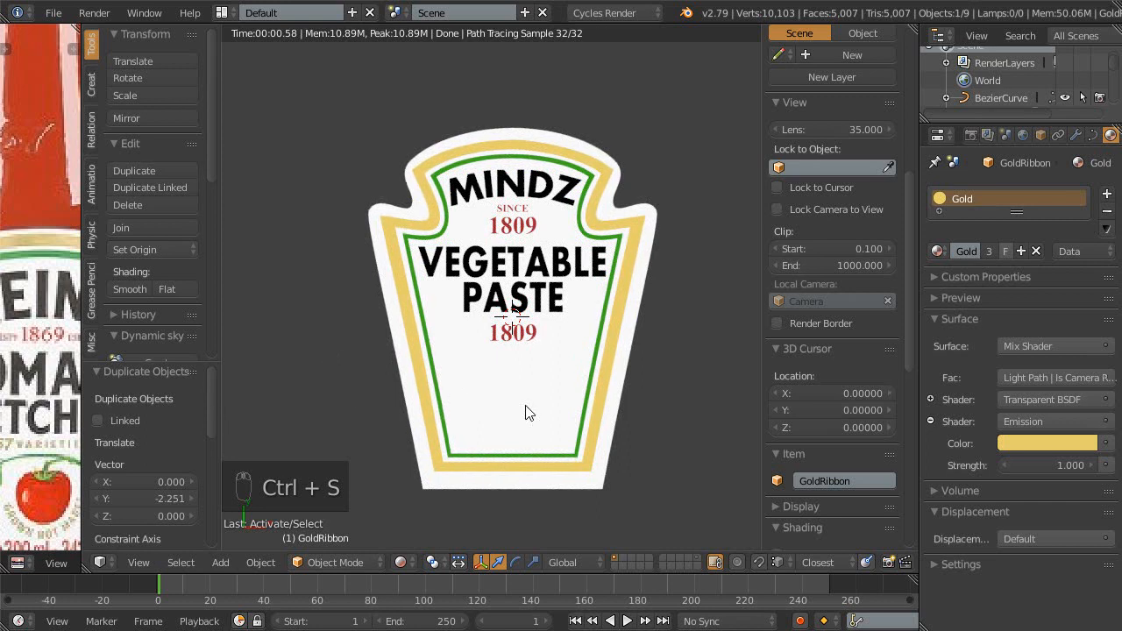
scroll(526, 410, up, 2)
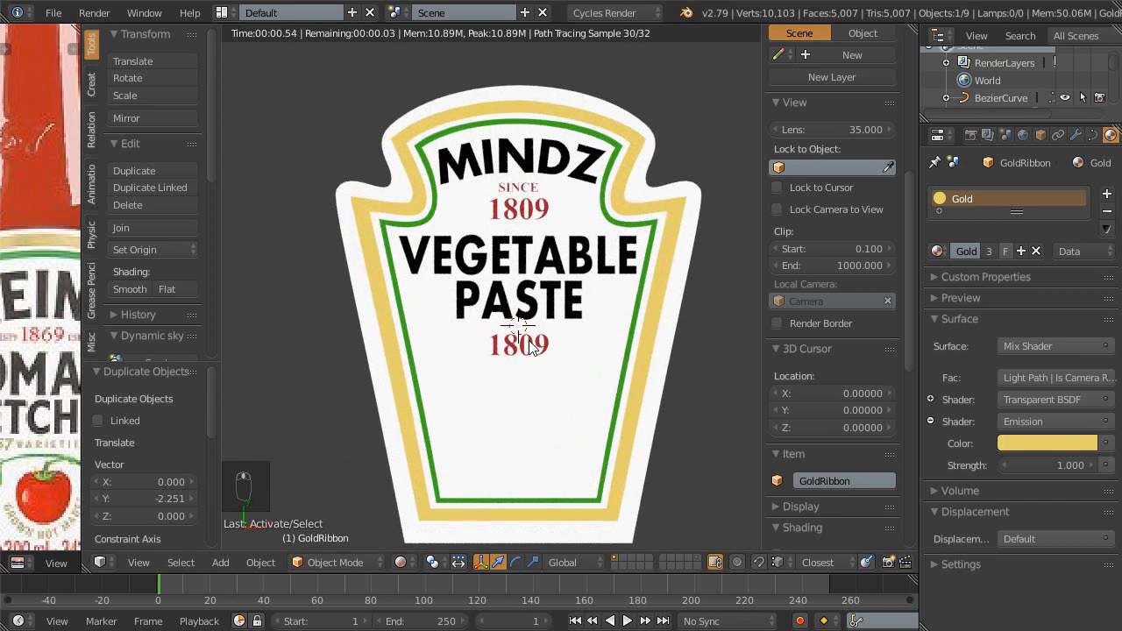
scroll(533, 383, up, 1)
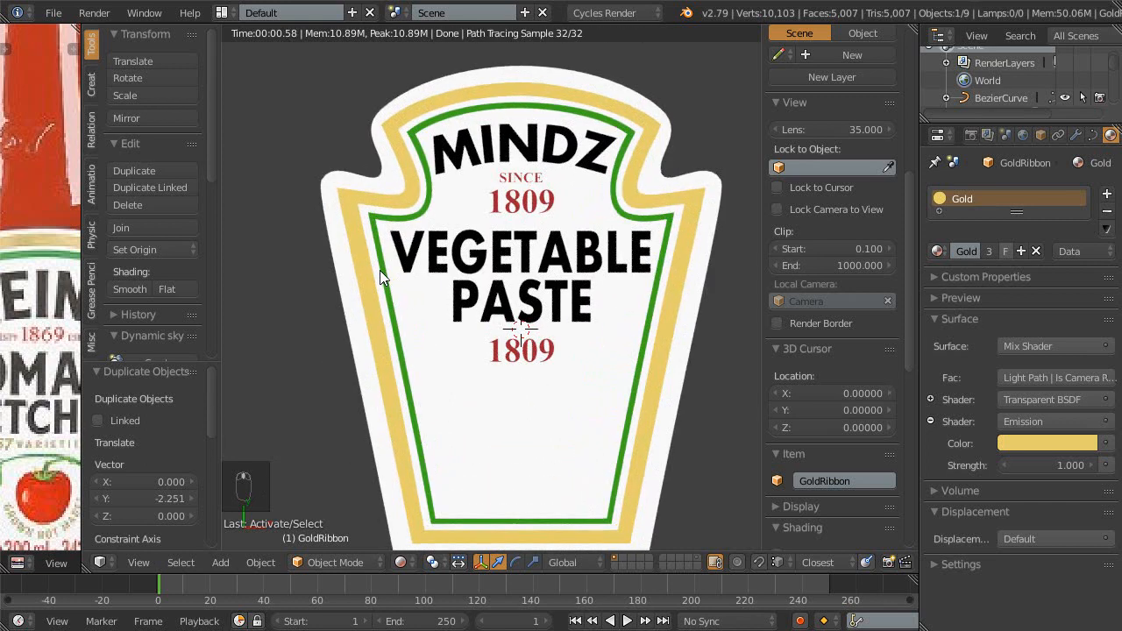
click(1021, 442)
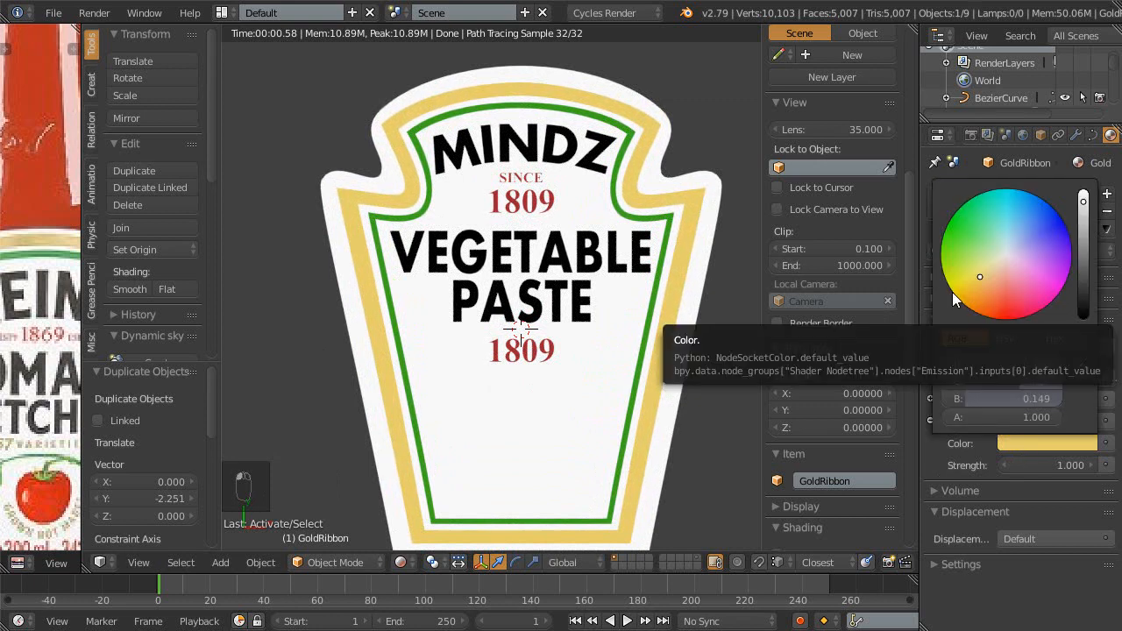
click(975, 281)
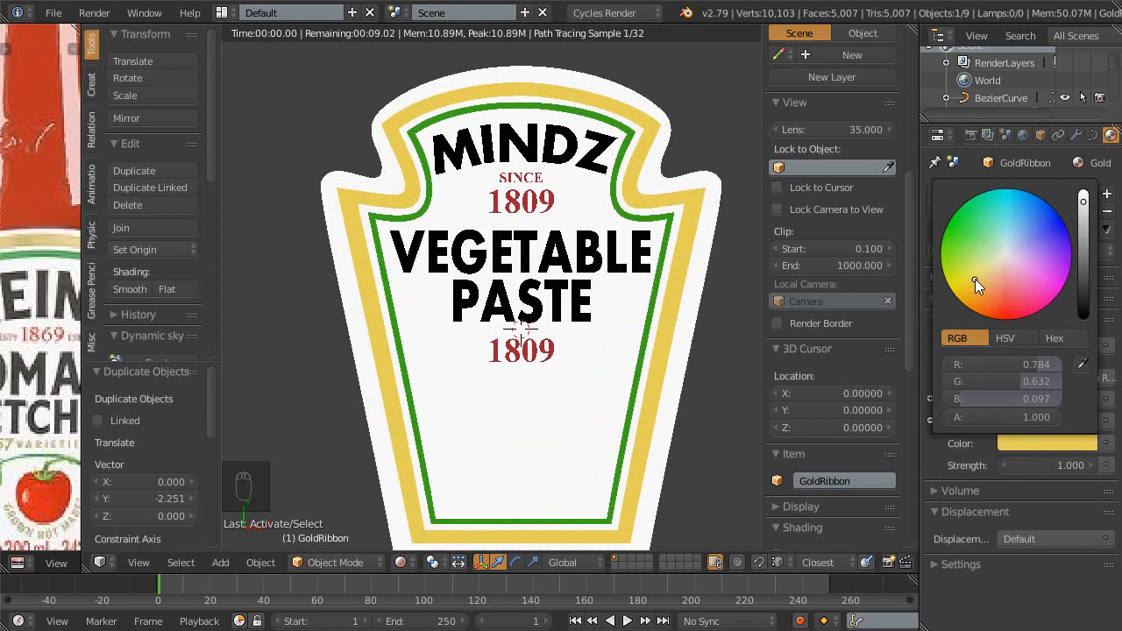
drag(974, 280, 972, 282)
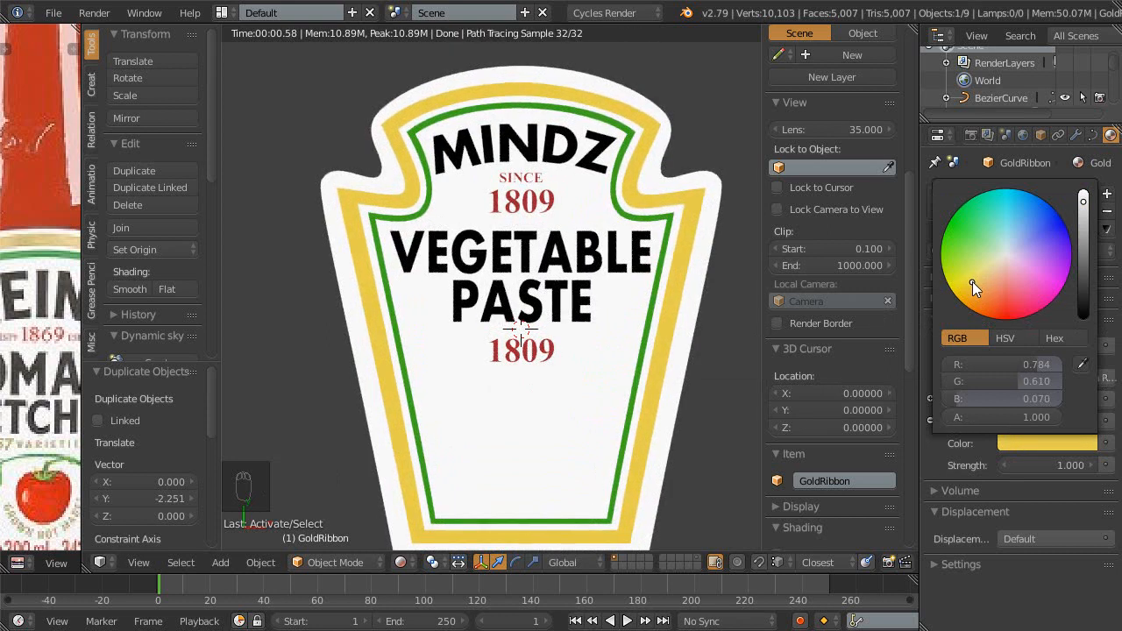
drag(972, 281, 973, 286)
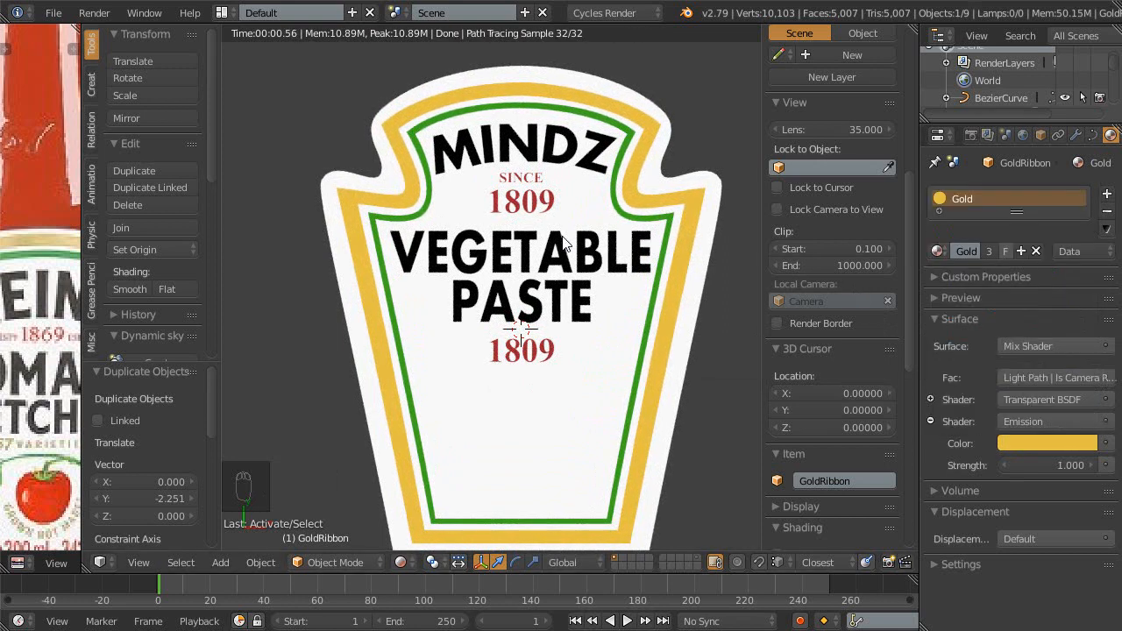
key(ctrl+s)
click(563, 172)
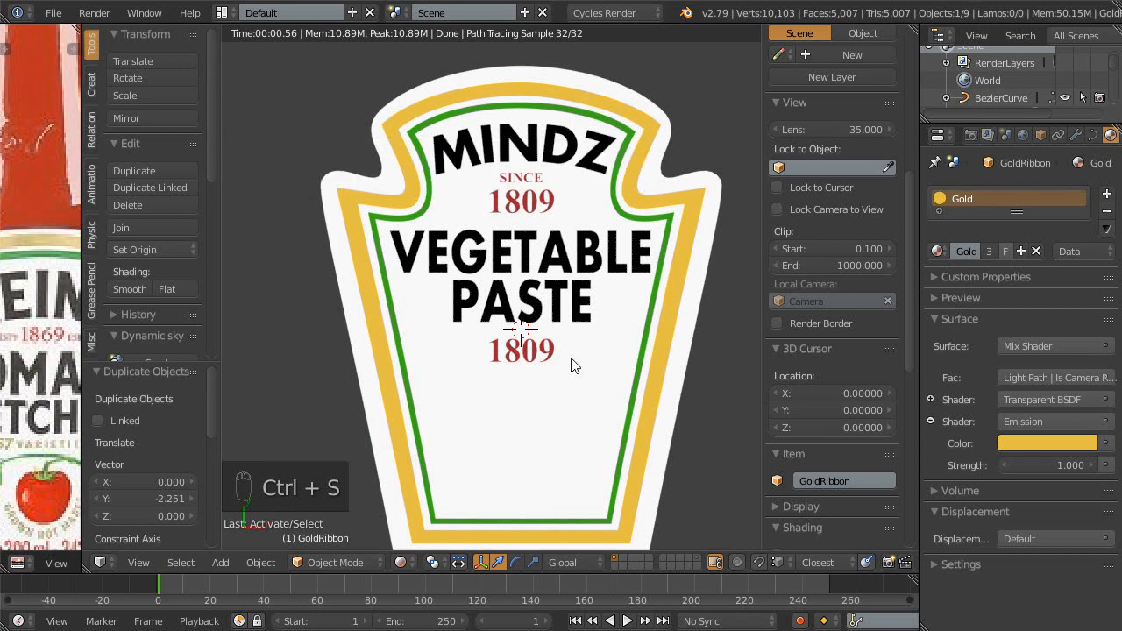
- Link the gold ribbon's material to the lower 1809 text below PASTE
scroll(570, 325, up, 1)
shift+middle_drag(569, 324, 633, 243)
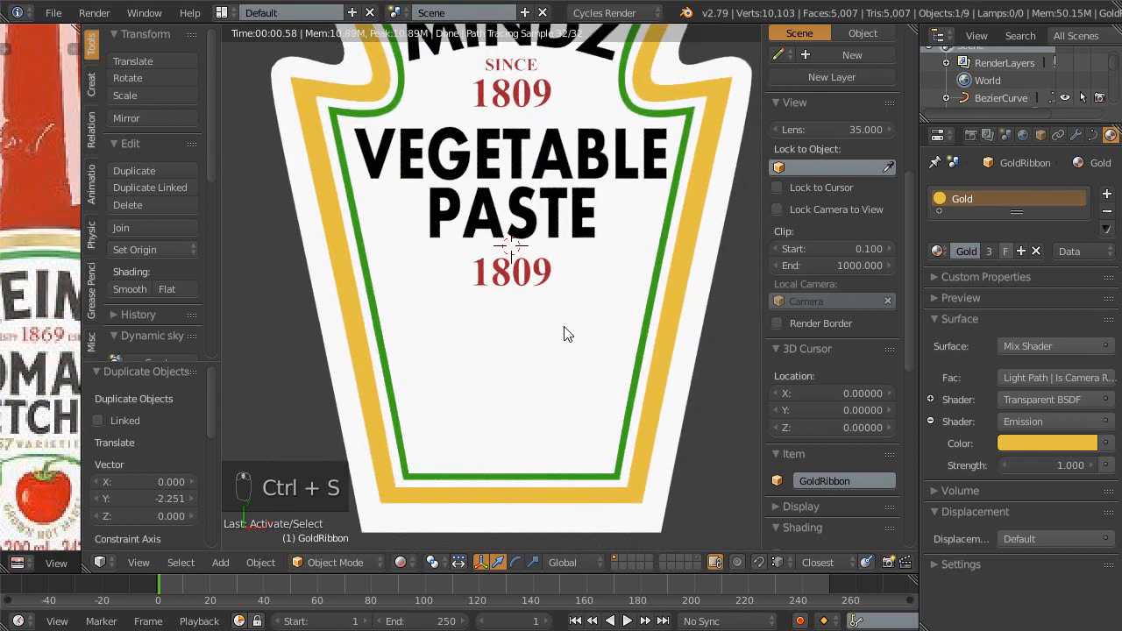
right_click(535, 287)
shift+right_click(684, 252)
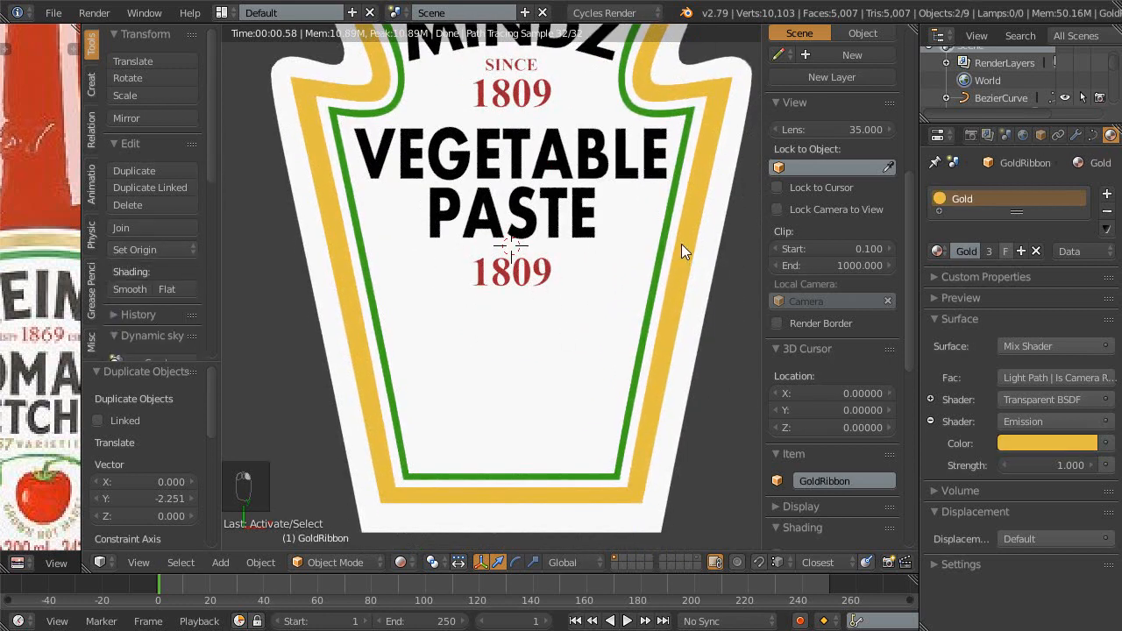
key(ctrl+l)
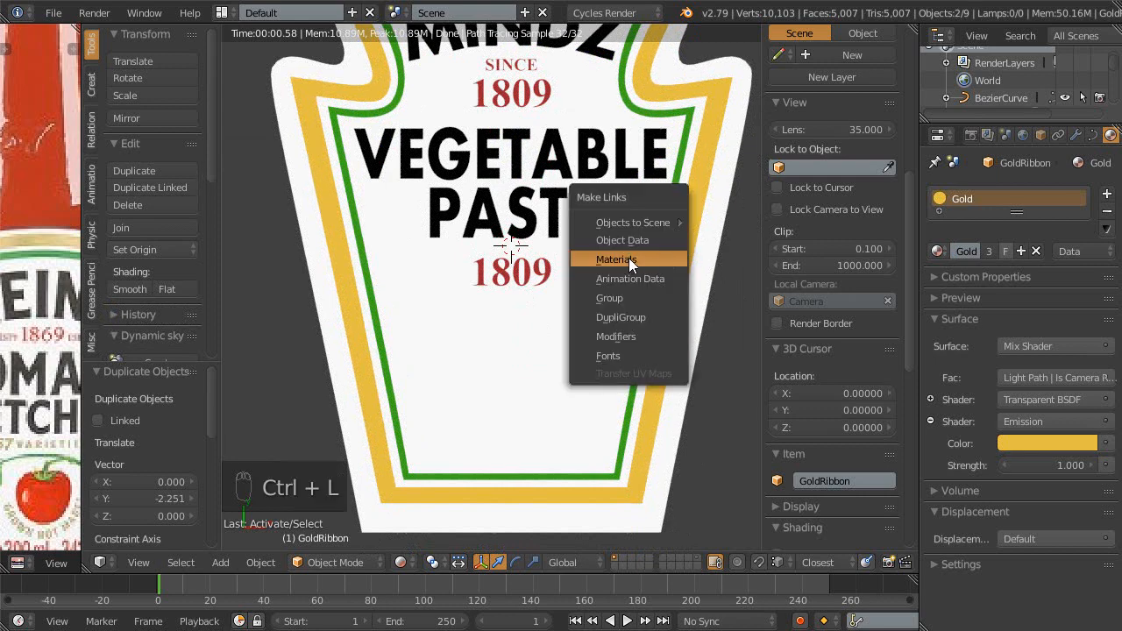
click(628, 258)
scroll(539, 339, up, 1)
key(shift+space)
key(shift+space)
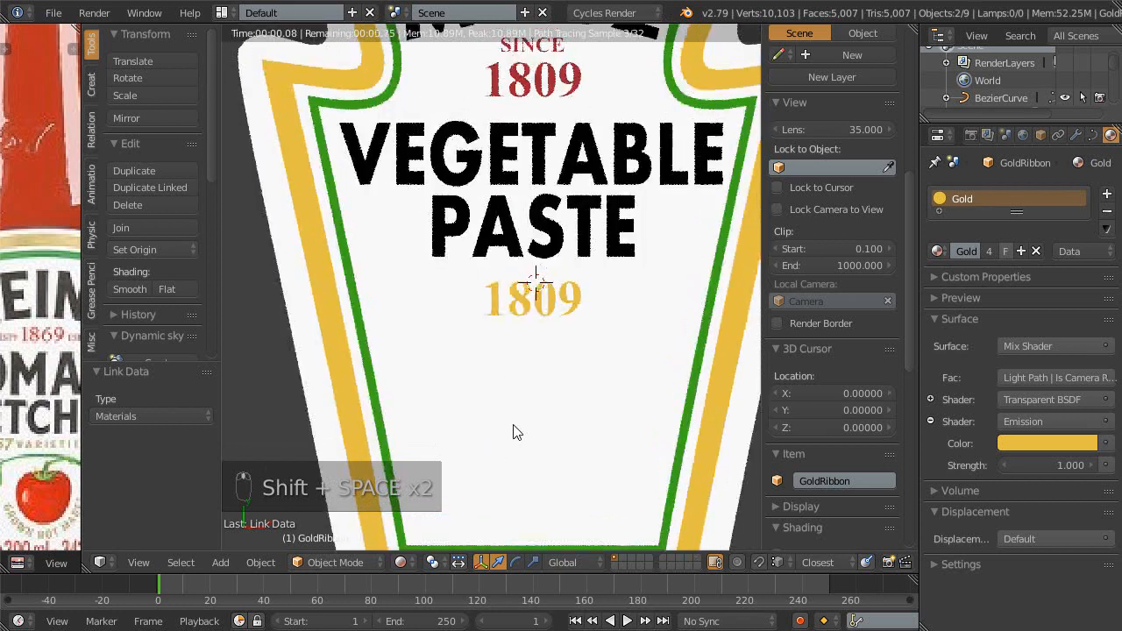
- Switch the viewport to wireframe shading and return the gold ribbon to Object Mode
scroll(524, 410, up, 1)
key(Tab)
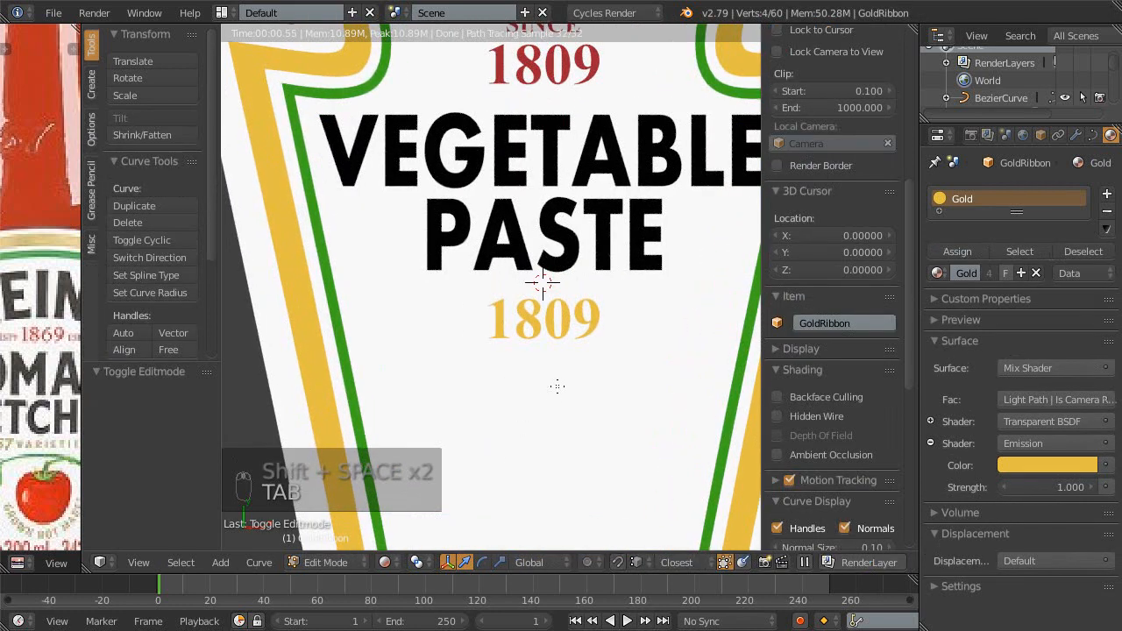
key(z)
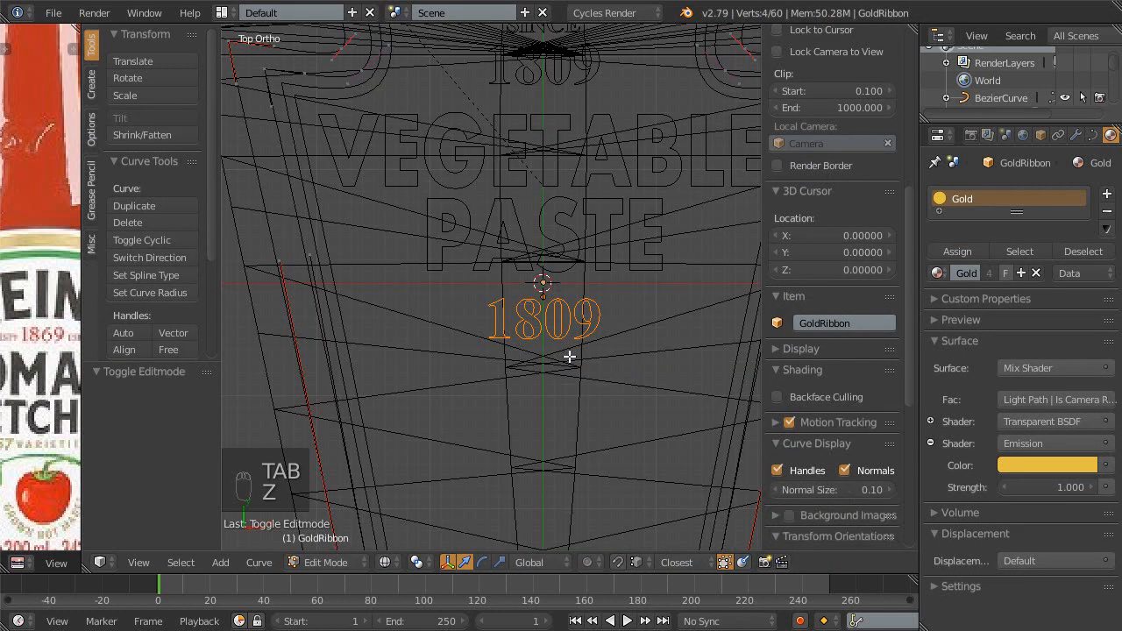
key(Tab)
key(Tab)
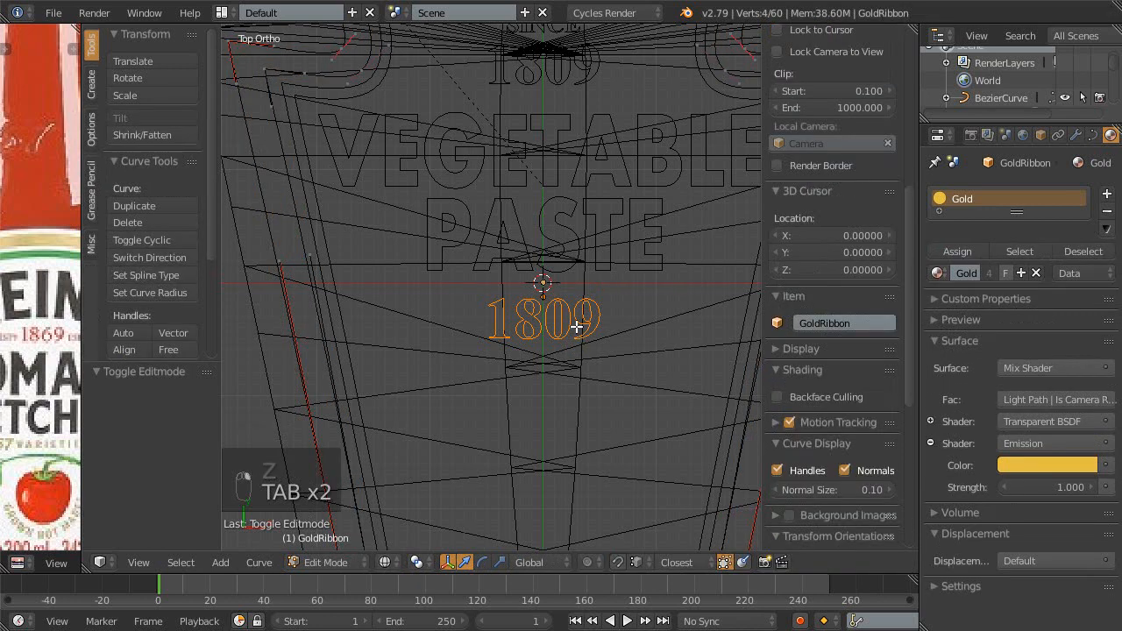
key(Escape)
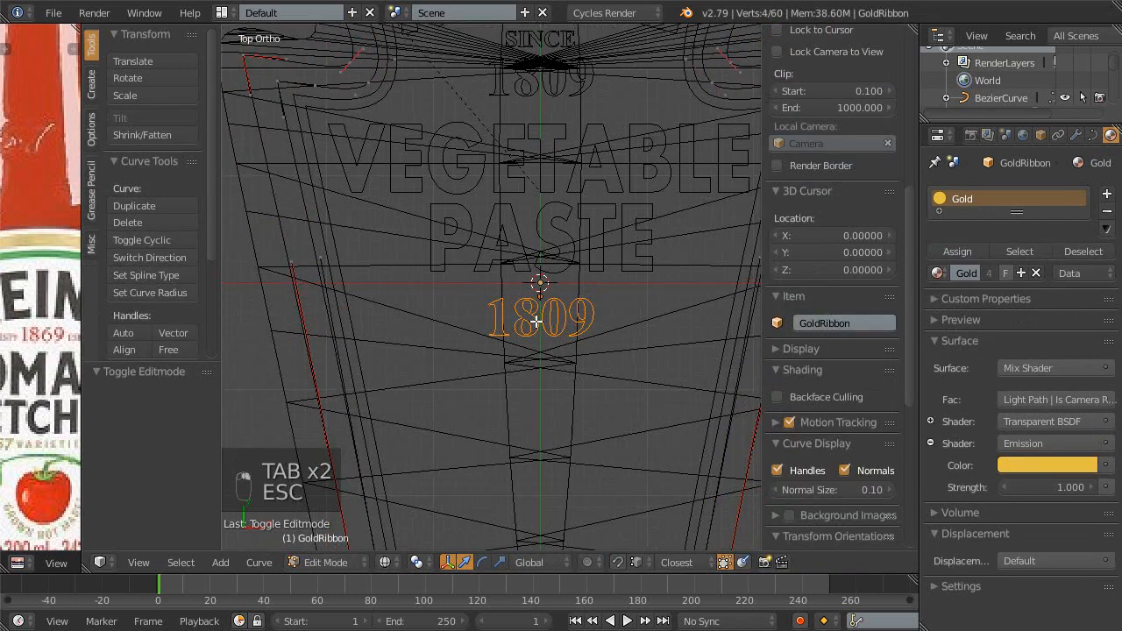
key(Tab)
- Select the lower 1809 text below PASTE and clear its characters in Edit Mode
right_click(555, 321)
key(Tab)
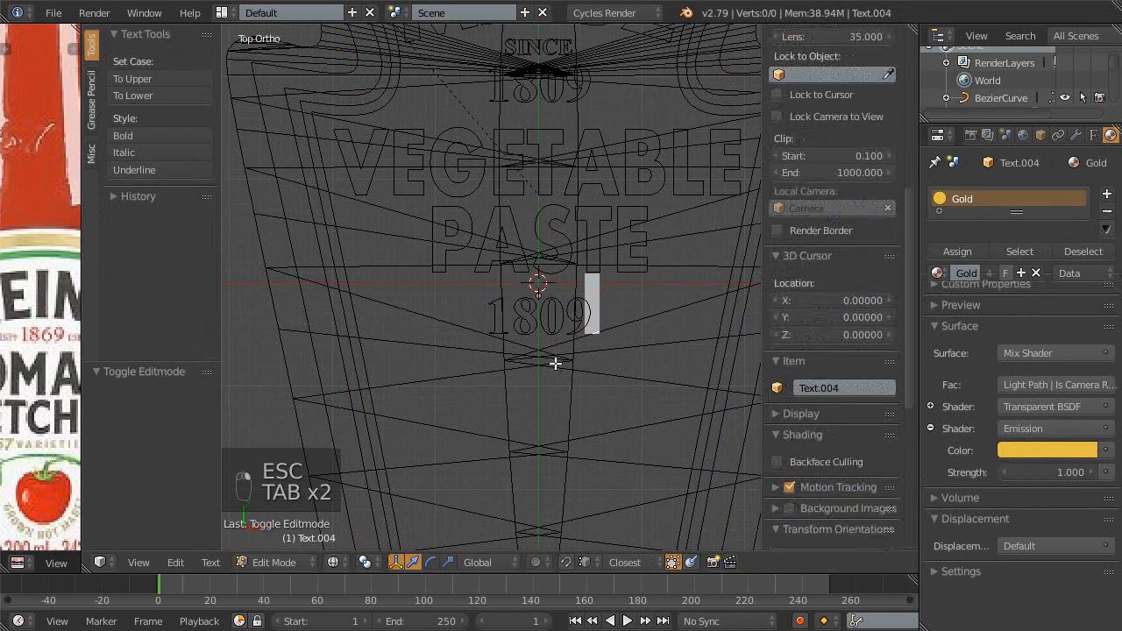
scroll(553, 363, up, 1)
key(BackSpace)
key(BackSpace)
key(BackSpace)
key(BackSpace)
key(BackSpace)
key(BackSpace)
key(BackSpace)
key(BackSpace)
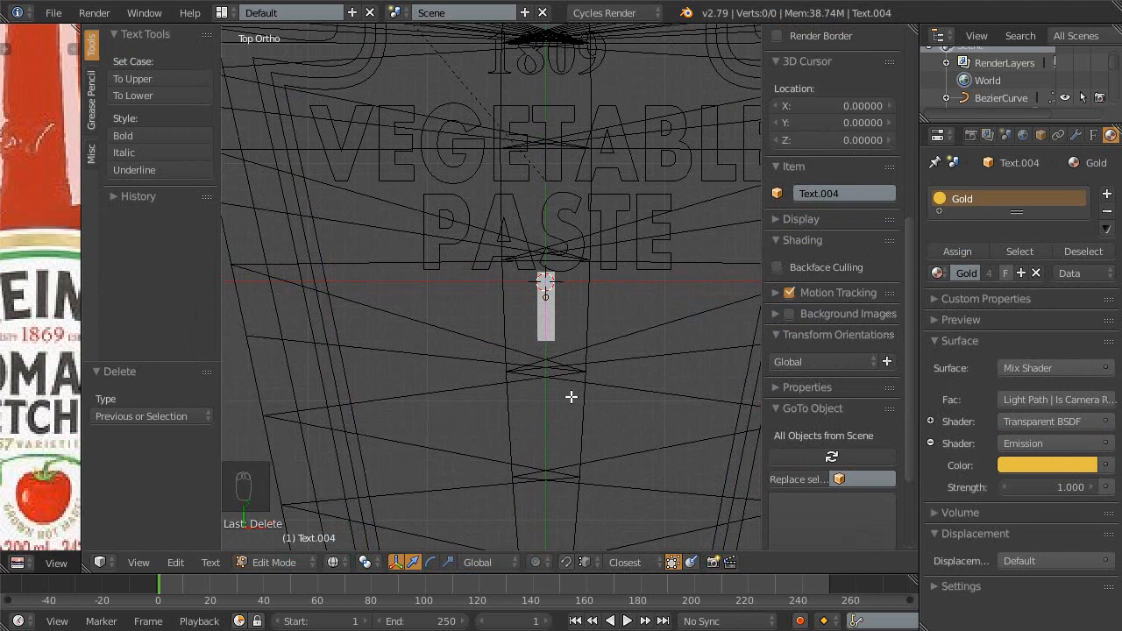
- Enter DIGITAL VARIETY as the wording below PASTE and save the file
text(DIGITAL)
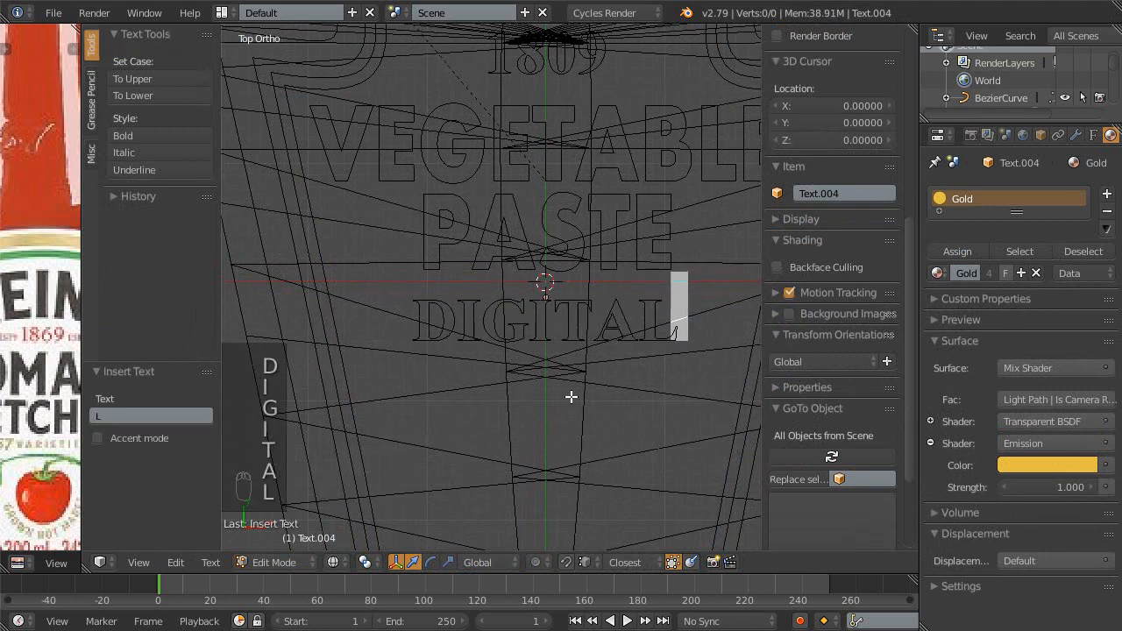
text( VA)
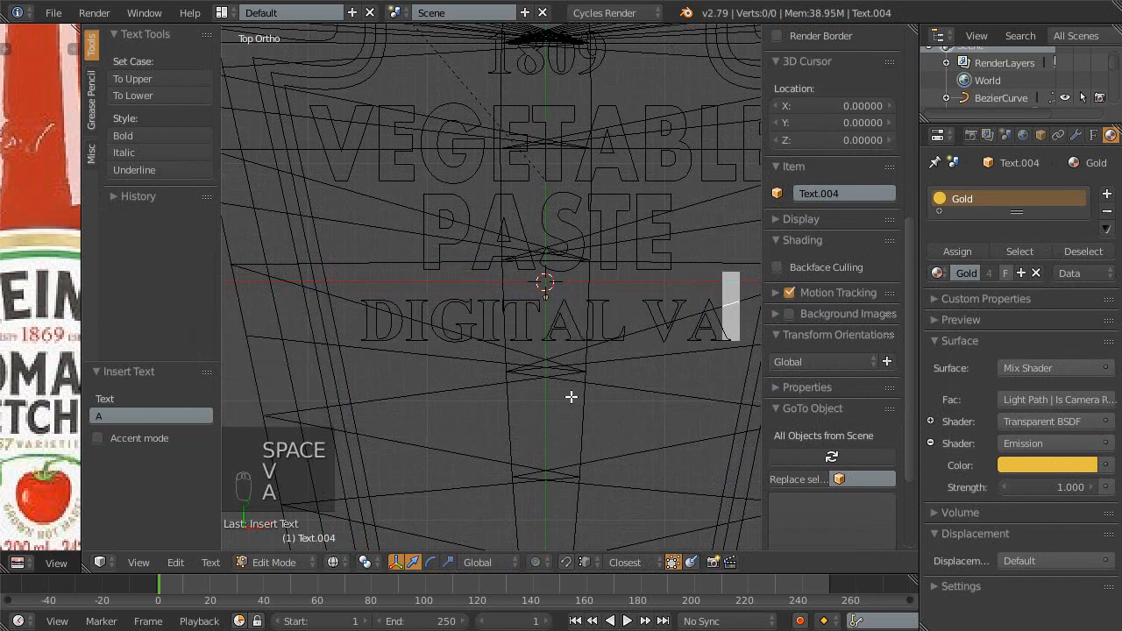
text(RIETG)
key(Insert)
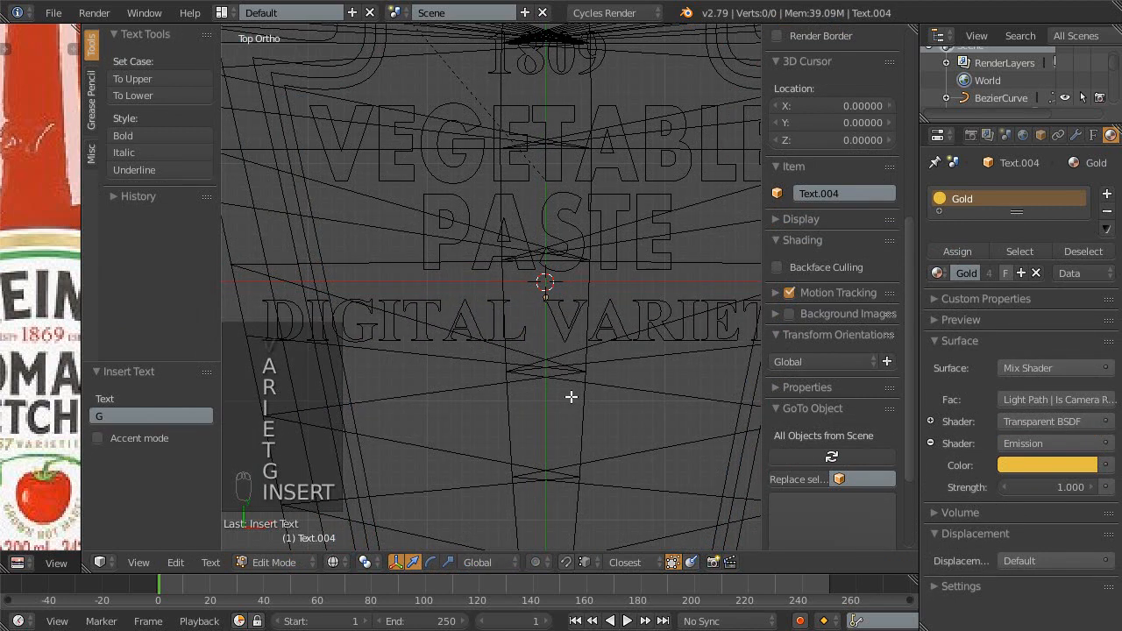
text(Y)
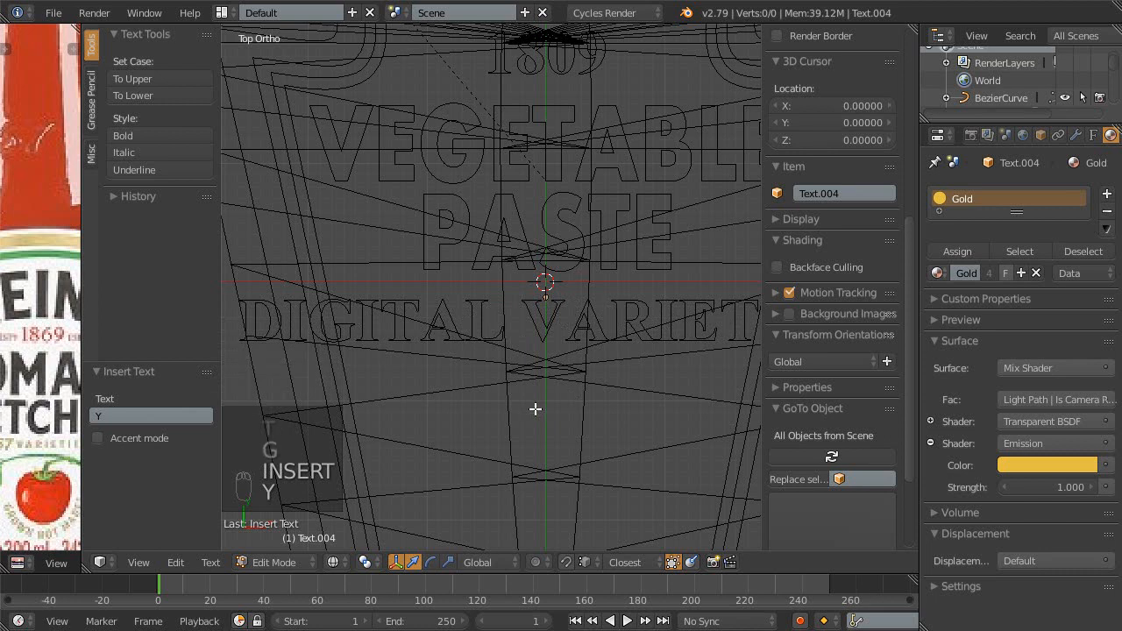
scroll(534, 408, down, 2)
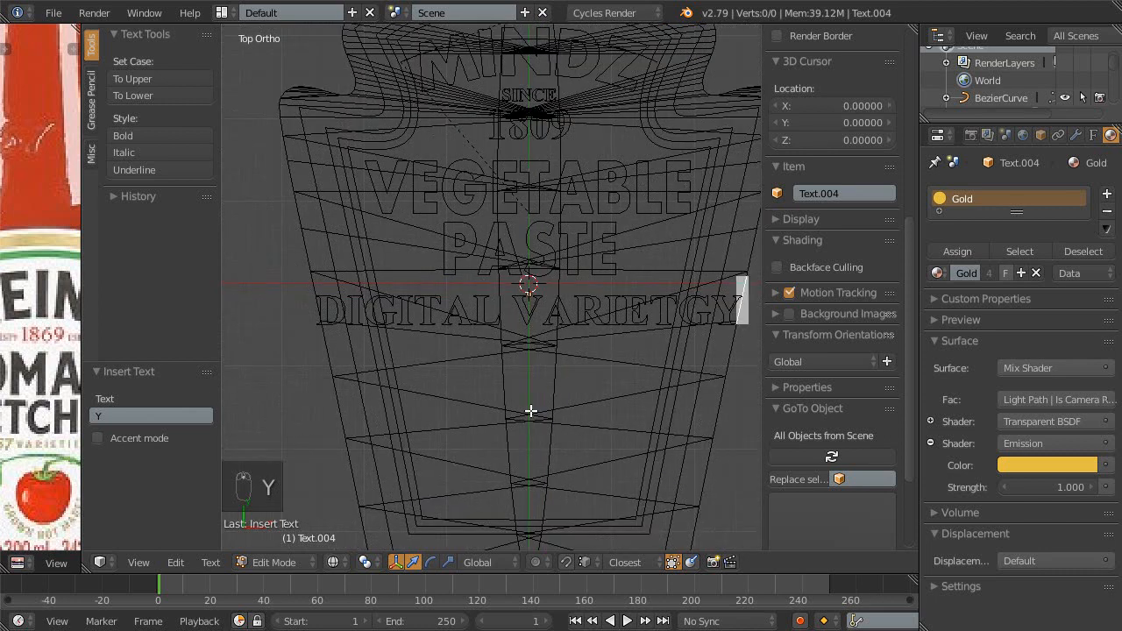
key(BackSpace)
key(BackSpace)
key(BackSpace)
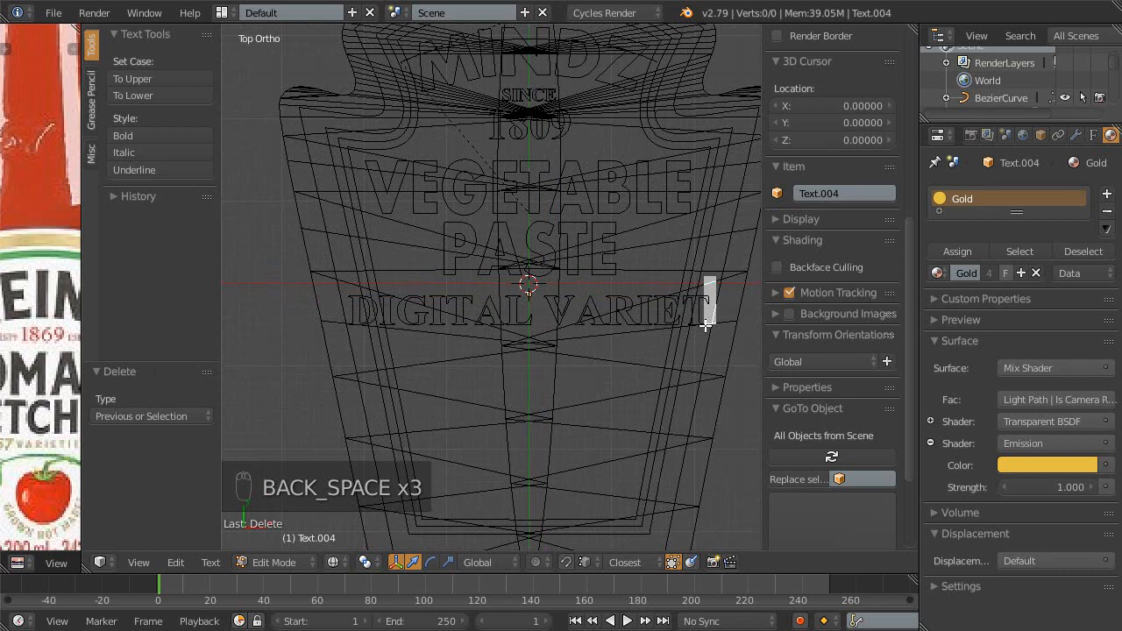
text(Y)
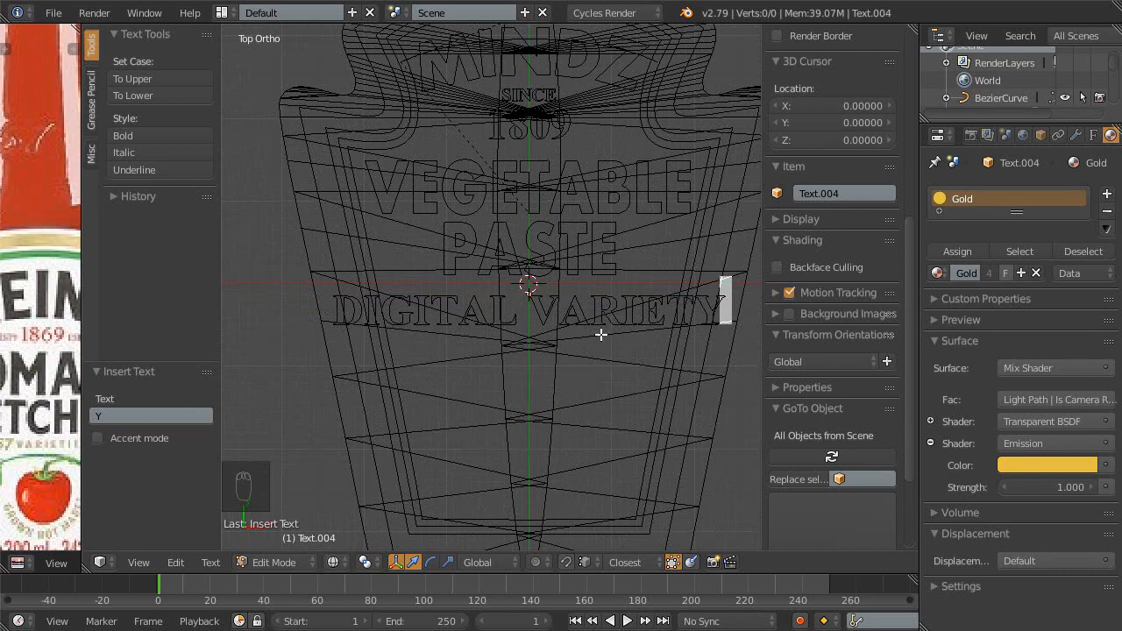
key(BackSpace)
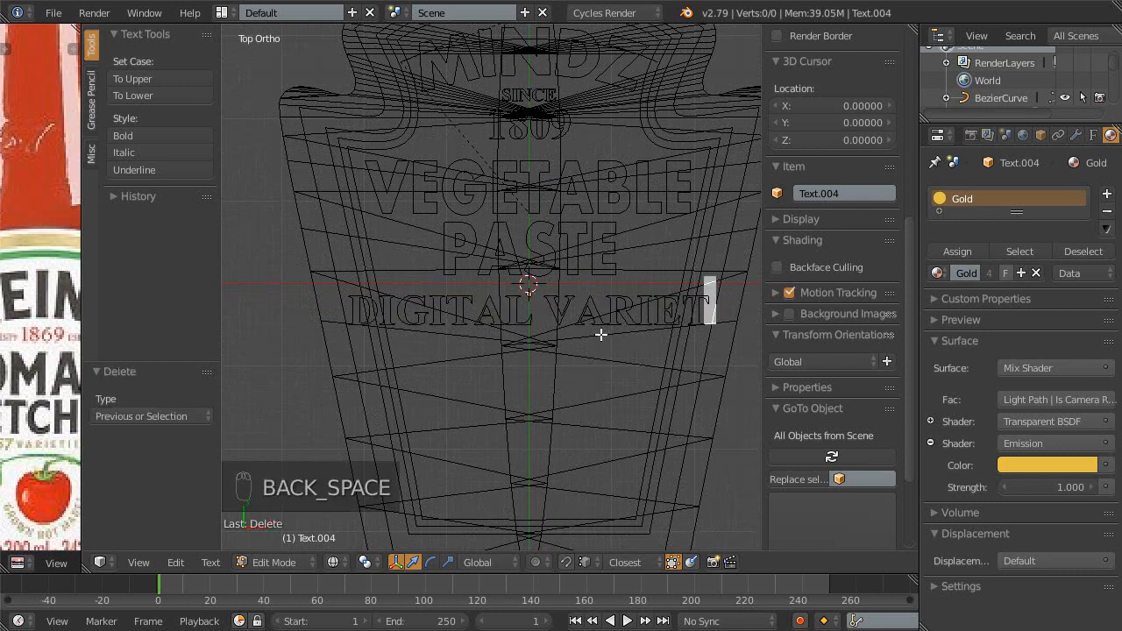
text(Y)
key(ctrl+s)
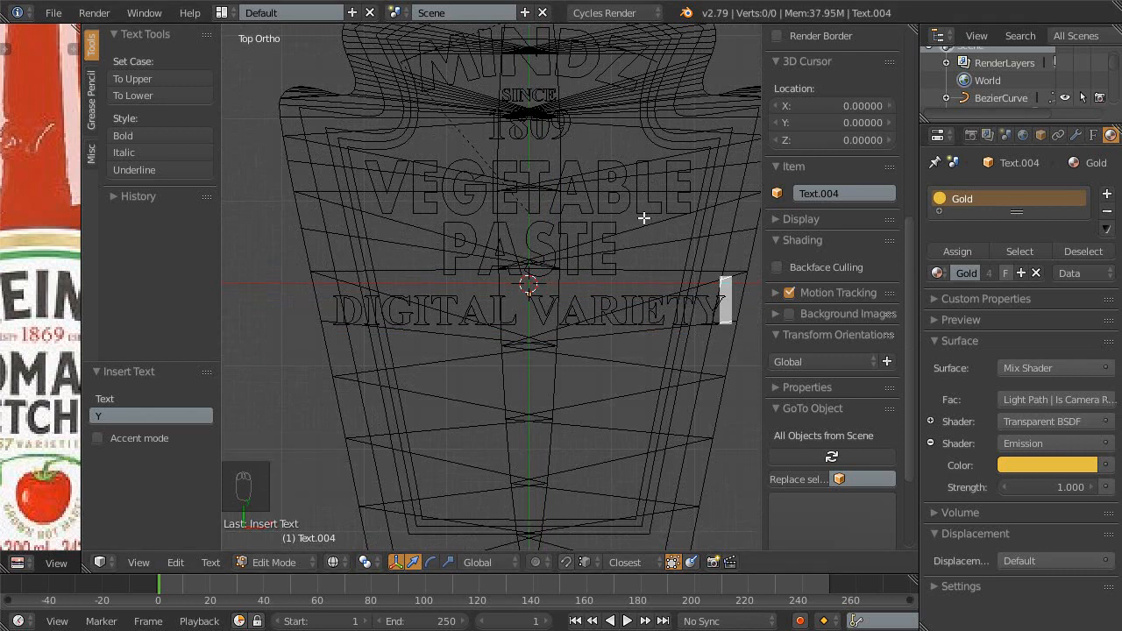
- Delete the entire DIGITAL VARIETY wording from the text object
click(646, 359)
key(BackSpace)
key(BackSpace)
key(BackSpace)
key(BackSpace)
key(BackSpace)
key(BackSpace)
key(BackSpace)
key(BackSpace)
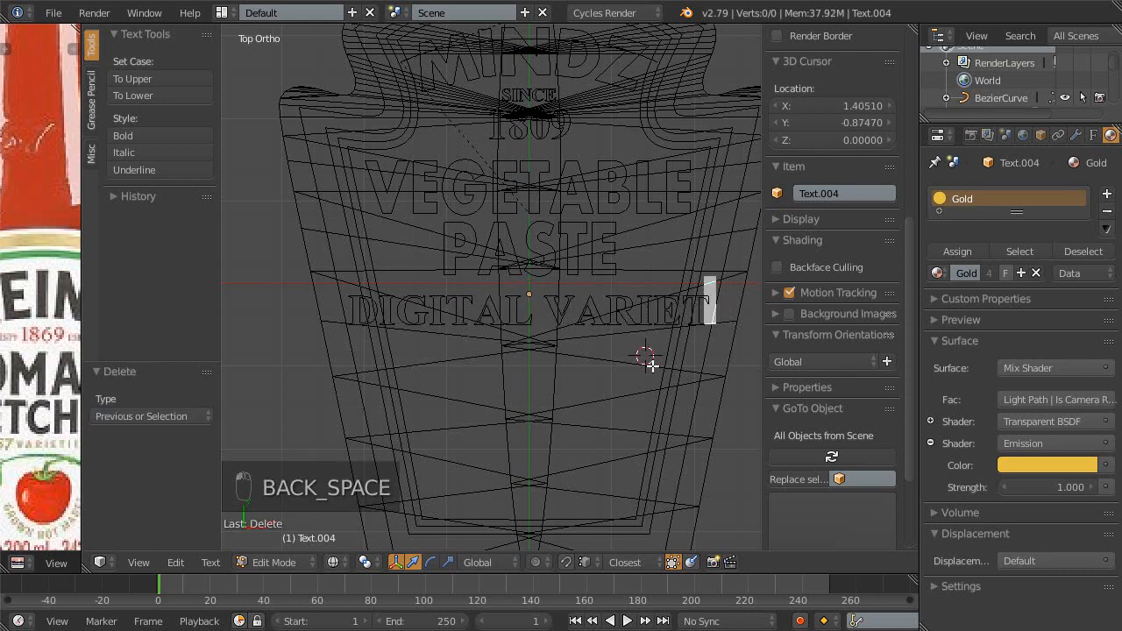
key(BackSpace)
key(BackSpace)
key(BackSpace)
key(BackSpace)
key(BackSpace)
key(BackSpace)
key(BackSpace)
key(BackSpace)
key(BackSpace)
key(BackSpace)
key(BackSpace)
key(BackSpace)
key(BackSpace)
key(BackSpace)
key(BackSpace)
key(BackSpace)
key(BackSpace)
key(BackSpace)
key(BackSpace)
key(BackSpace)
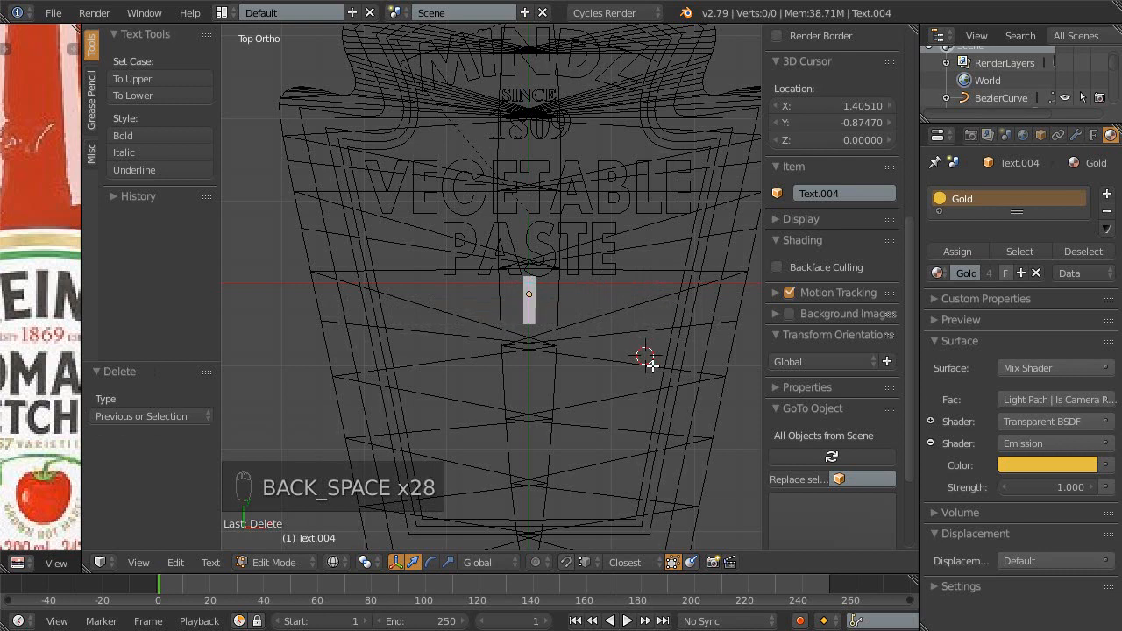
text(N)
key(BackSpace)
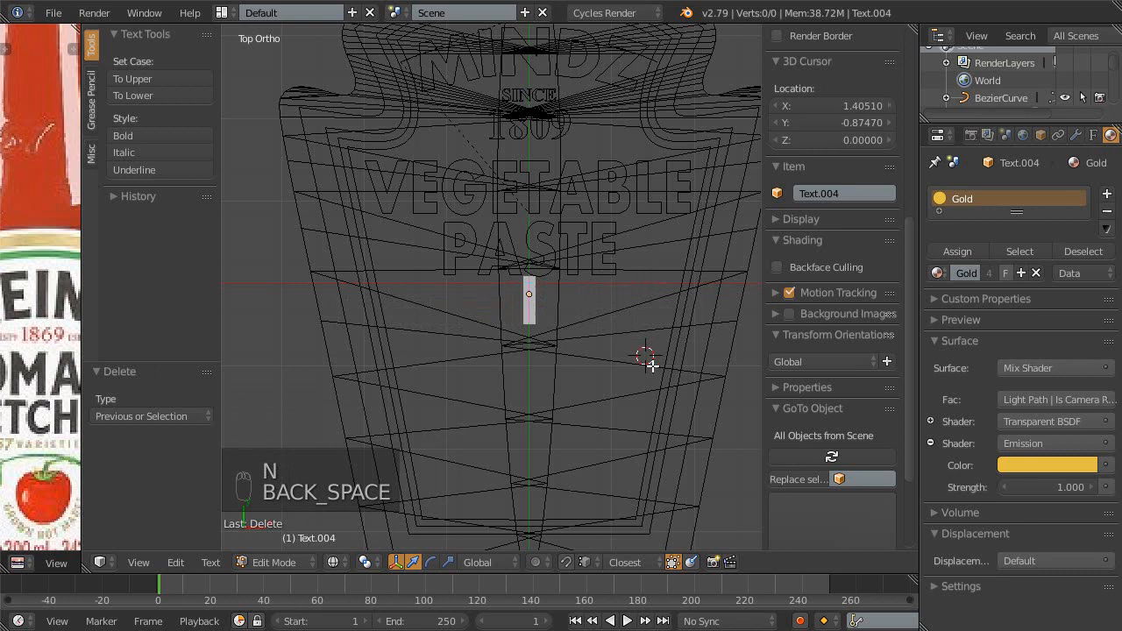
text(nn)
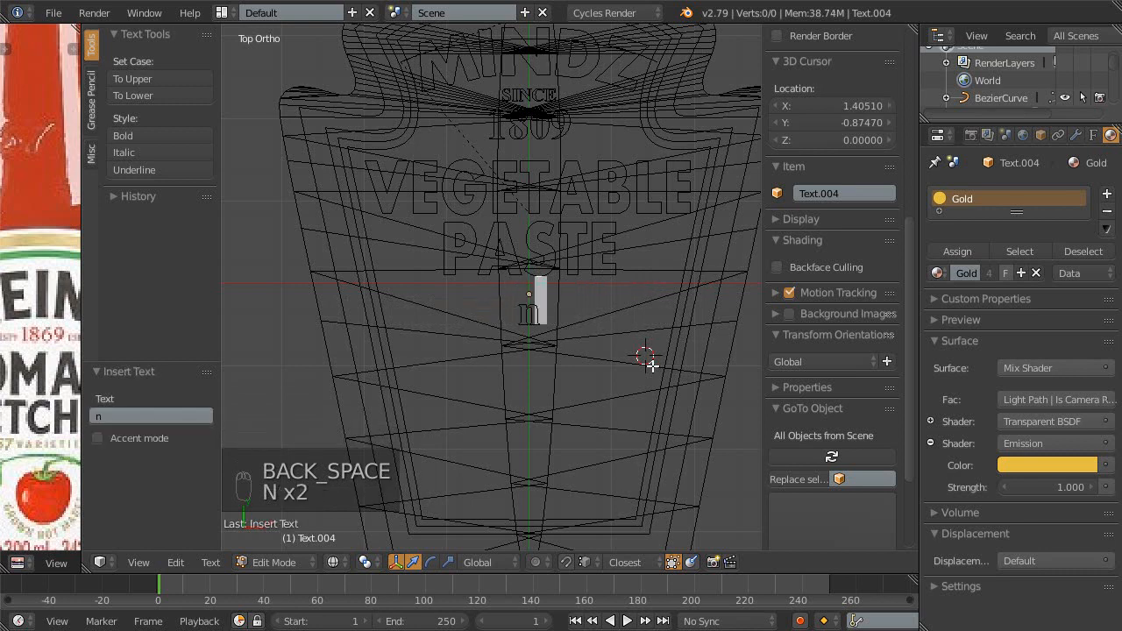
text(th)
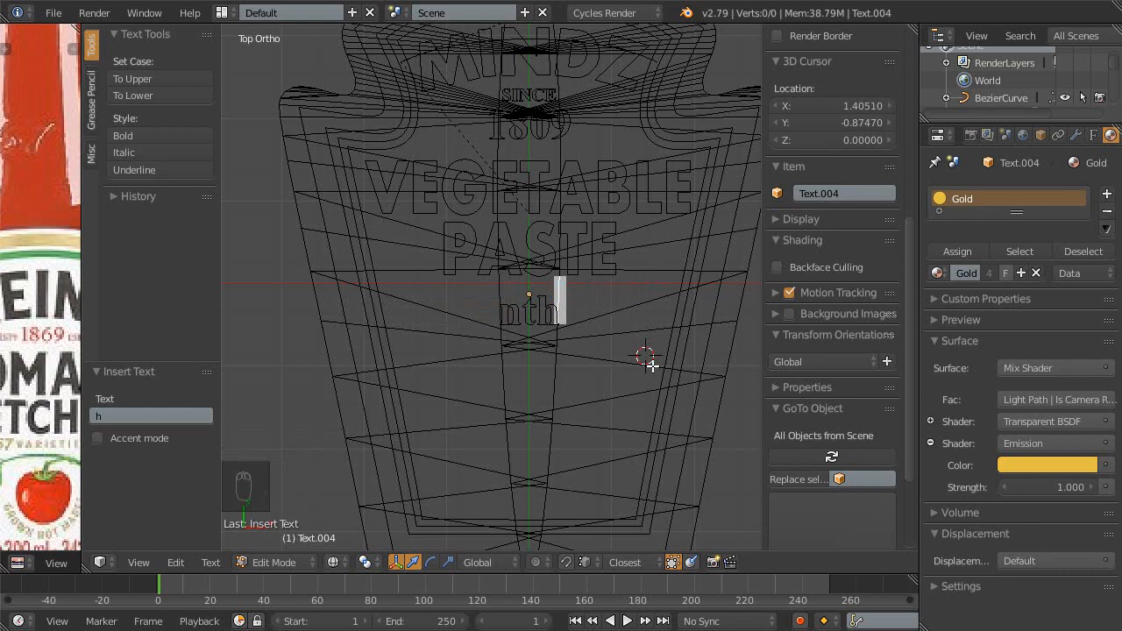
key(BackSpace)
key(BackSpace)
key(BackSpace)
key(BackSpace)
key(BackSpace)
key(BackSpace)
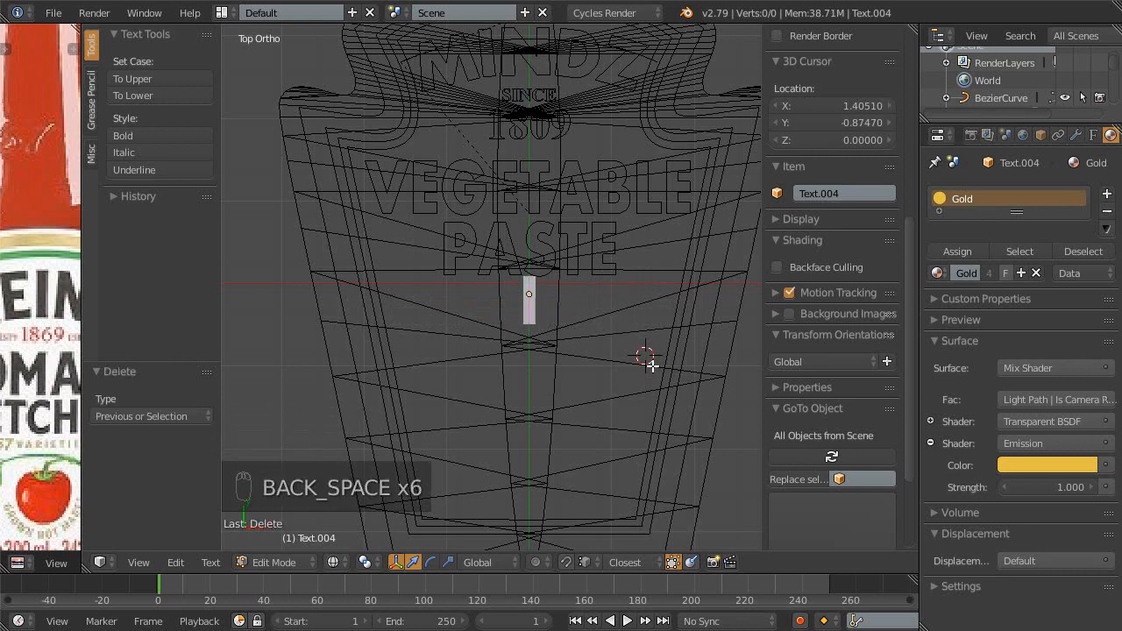
- Enter VARIETY in capitals as the text below PASTE, comparing it with the lettering on the ketchup bottle reference, and return to Object Mode
text(v)
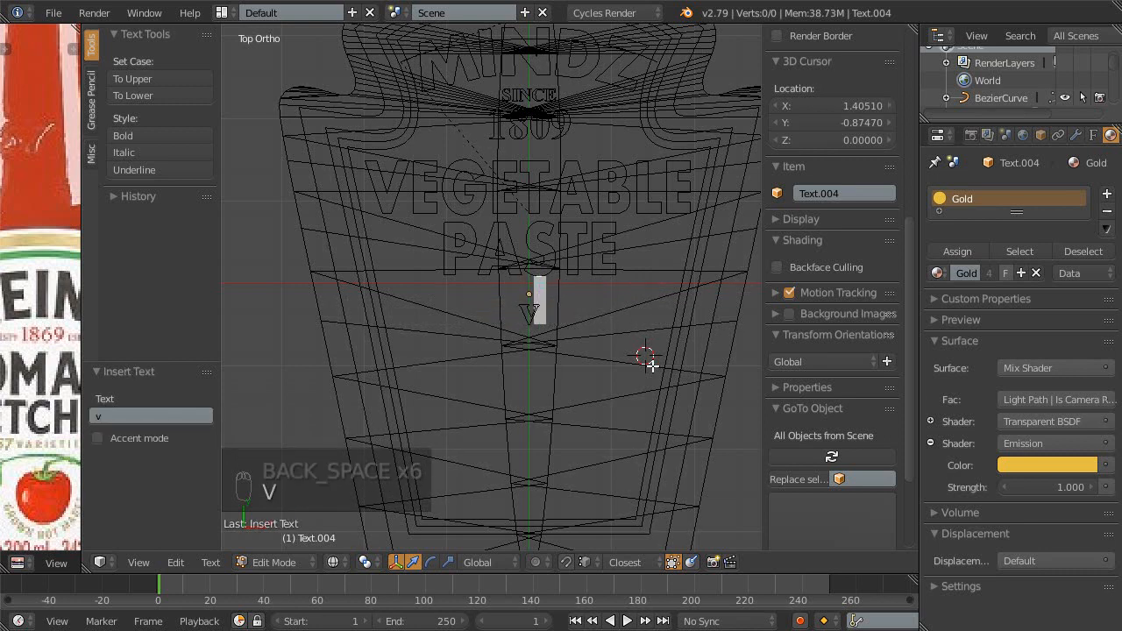
key(BackSpace)
text(V)
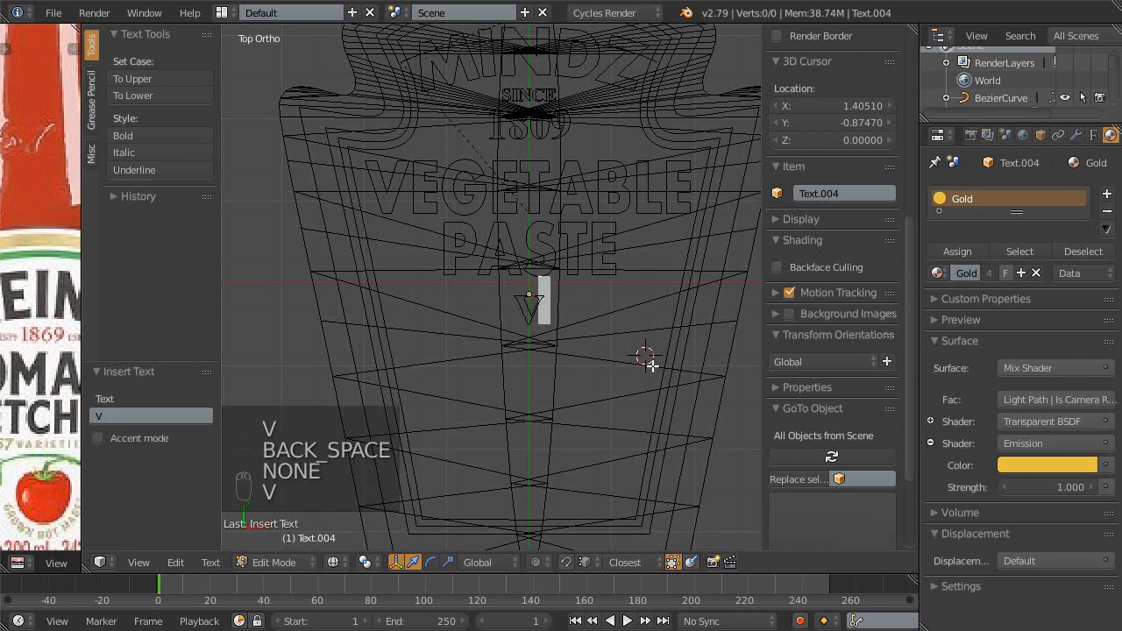
text(ARIETY)
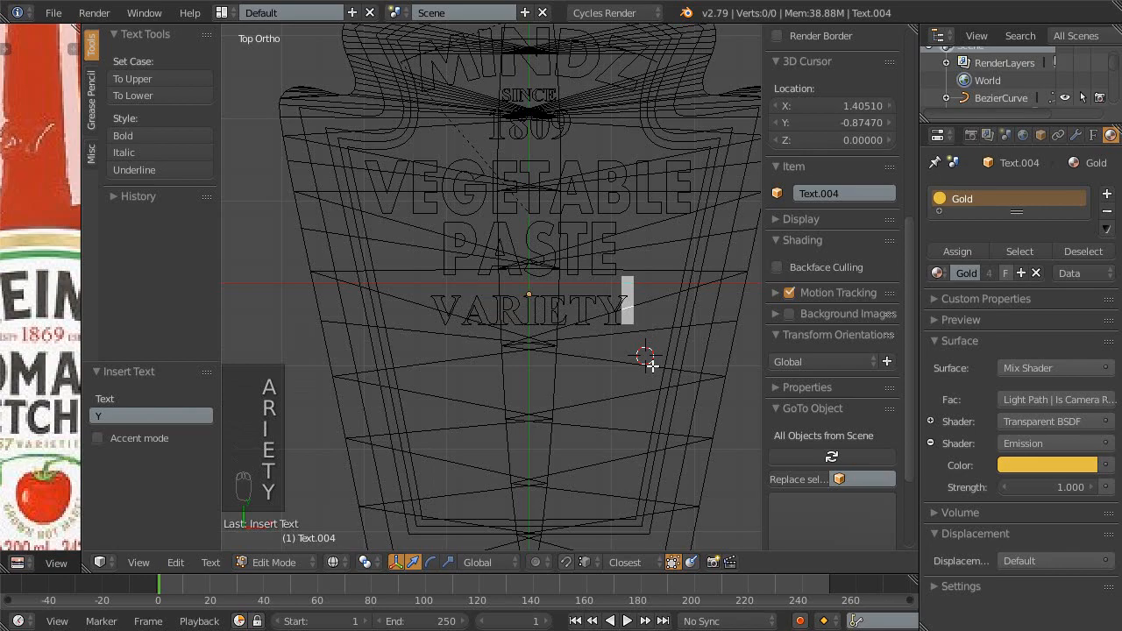
key(ctrl+Up)
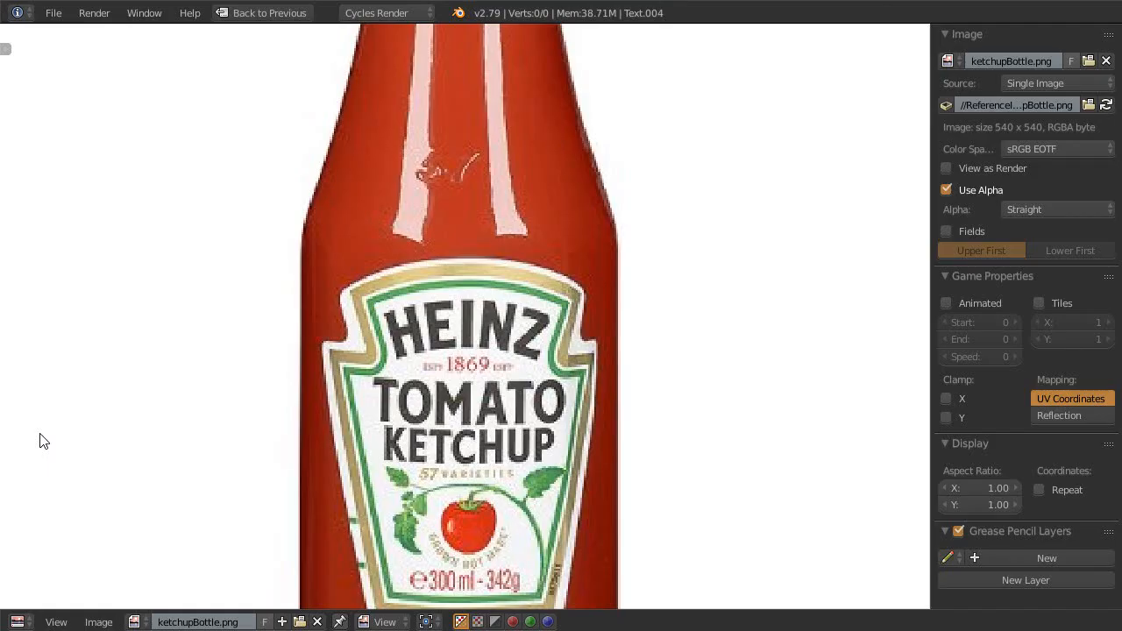
scroll(458, 440, up, 2)
scroll(473, 460, down, 2)
key(shift+space)
scroll(523, 451, up, 3)
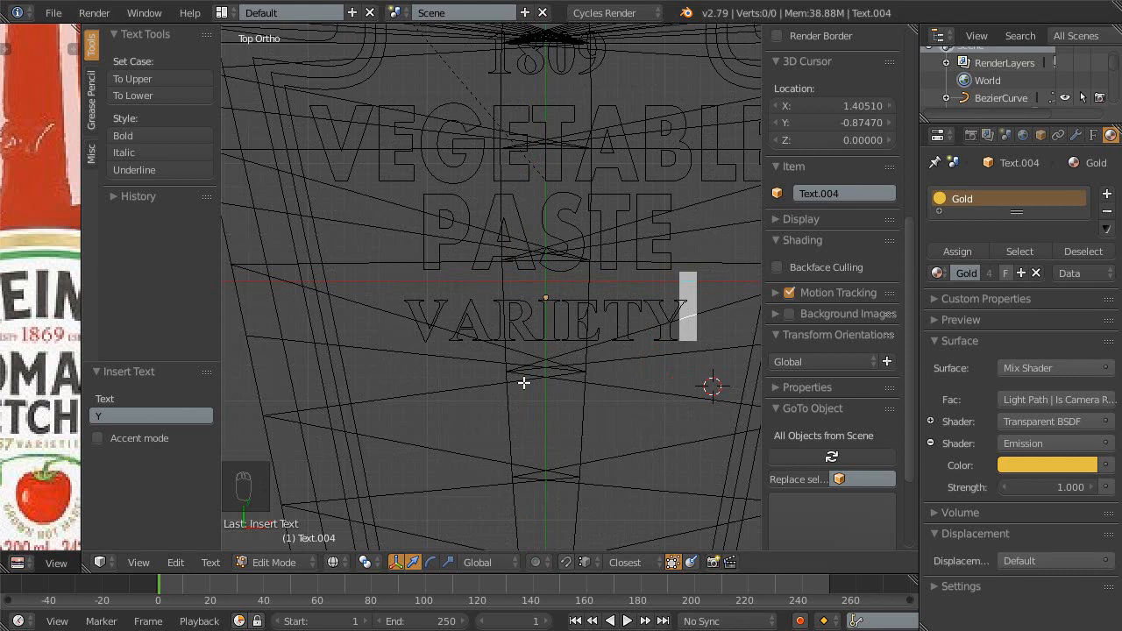
key(Tab)
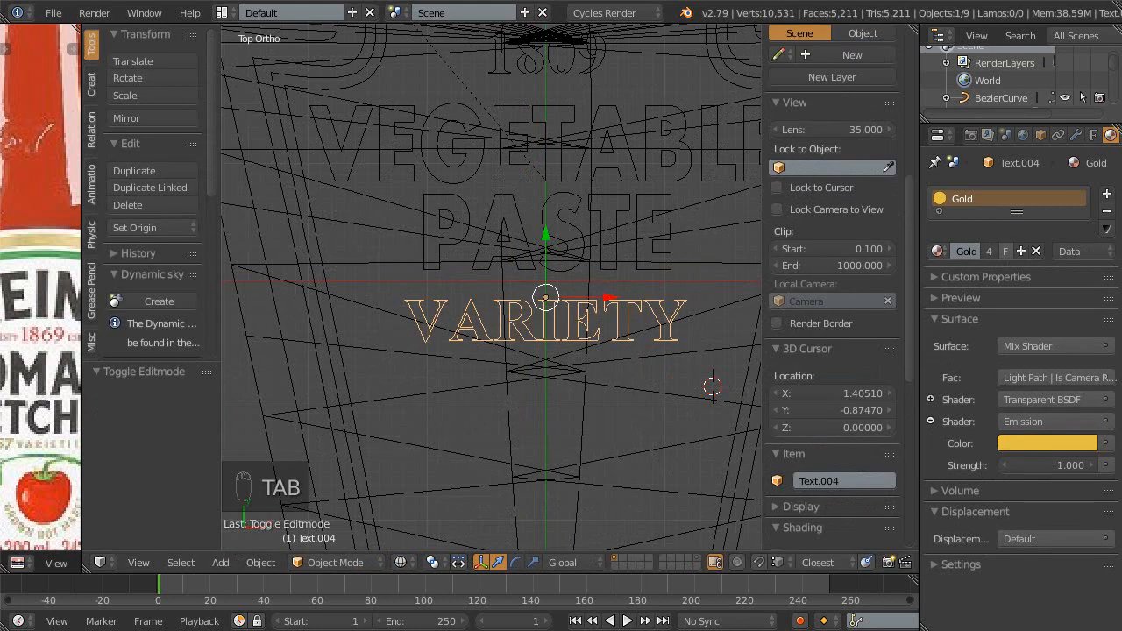
- Load andlso.ttf from the fonts folder as the regular font of the VARIETY text
scroll(523, 382, up, 2)
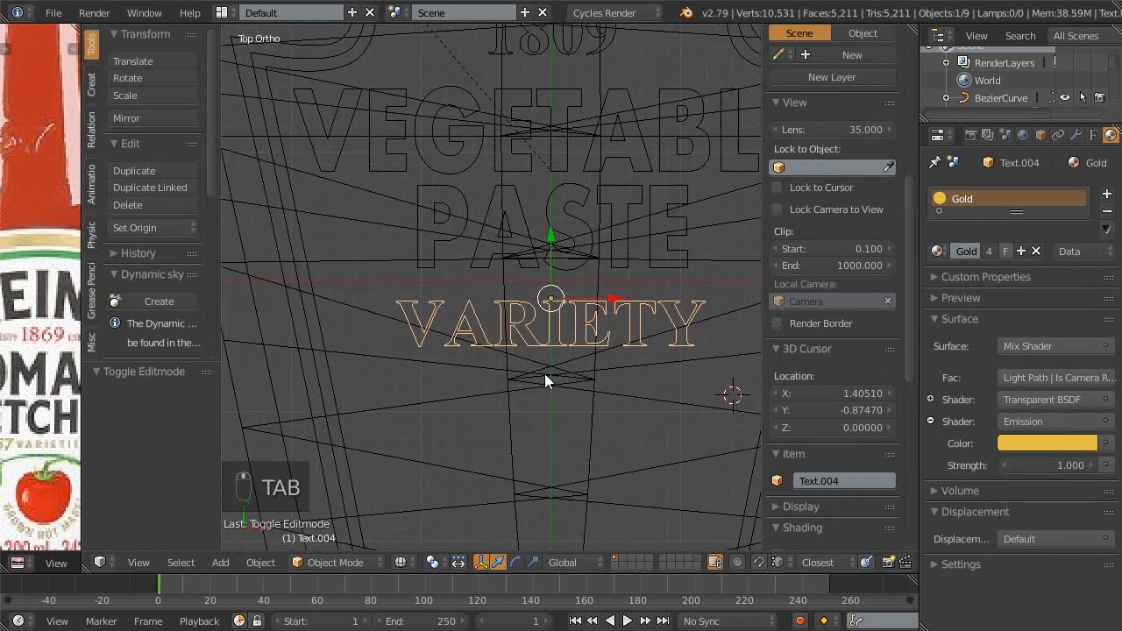
shift+middle_drag(546, 378, 486, 358)
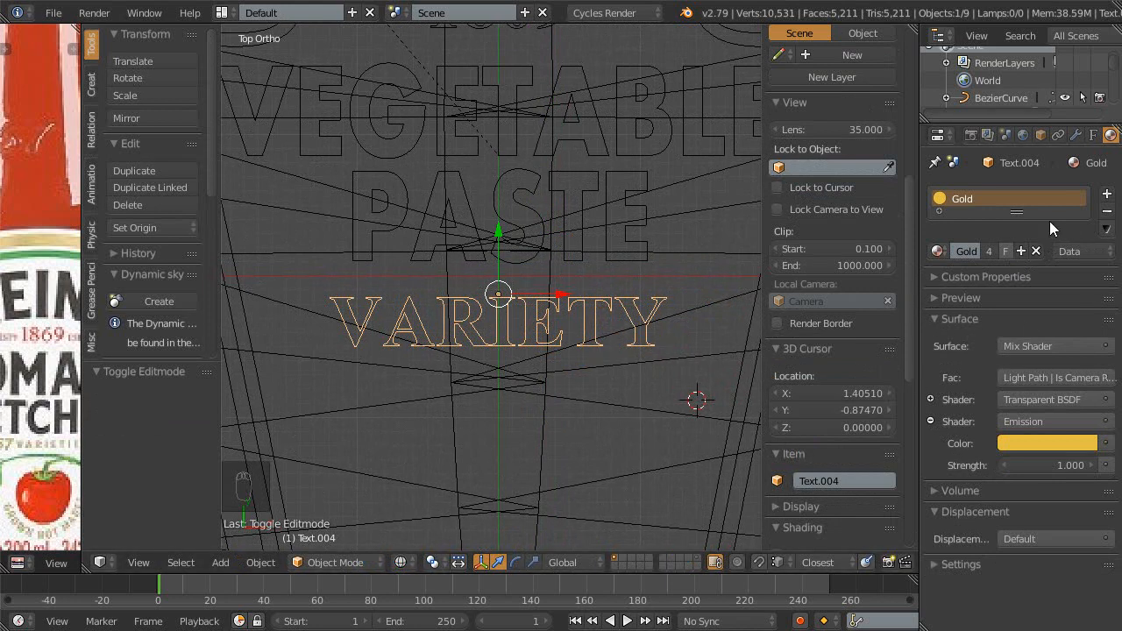
click(1093, 135)
scroll(1039, 363, down, 1)
scroll(1045, 407, up, 3)
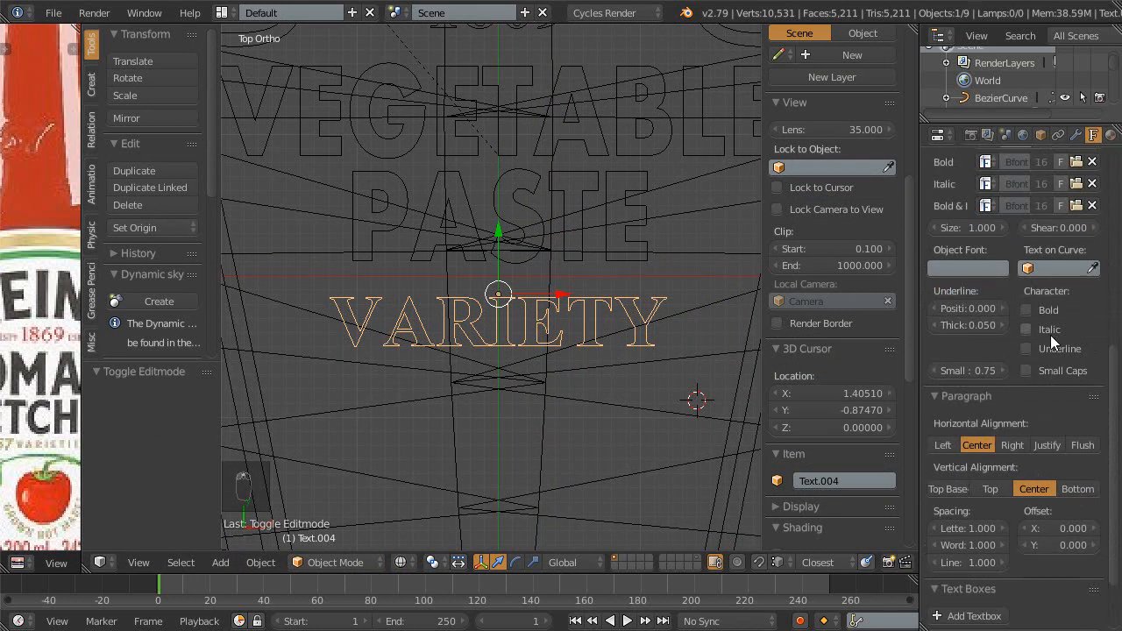
scroll(1050, 335, down, 4)
scroll(1050, 335, up, 5)
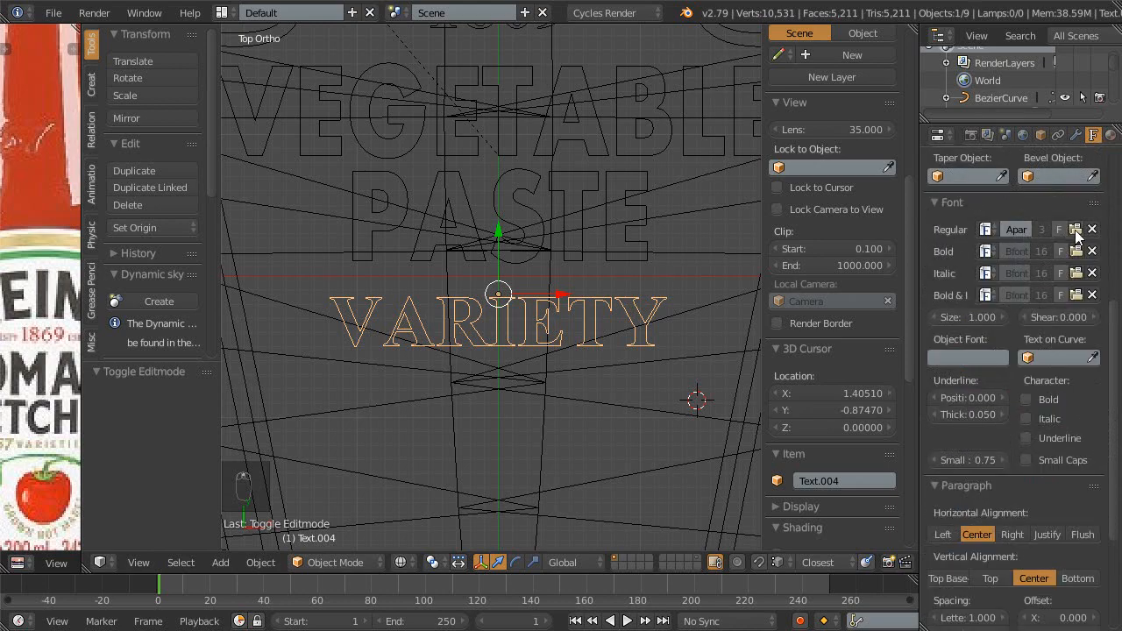
click(1076, 228)
click(296, 38)
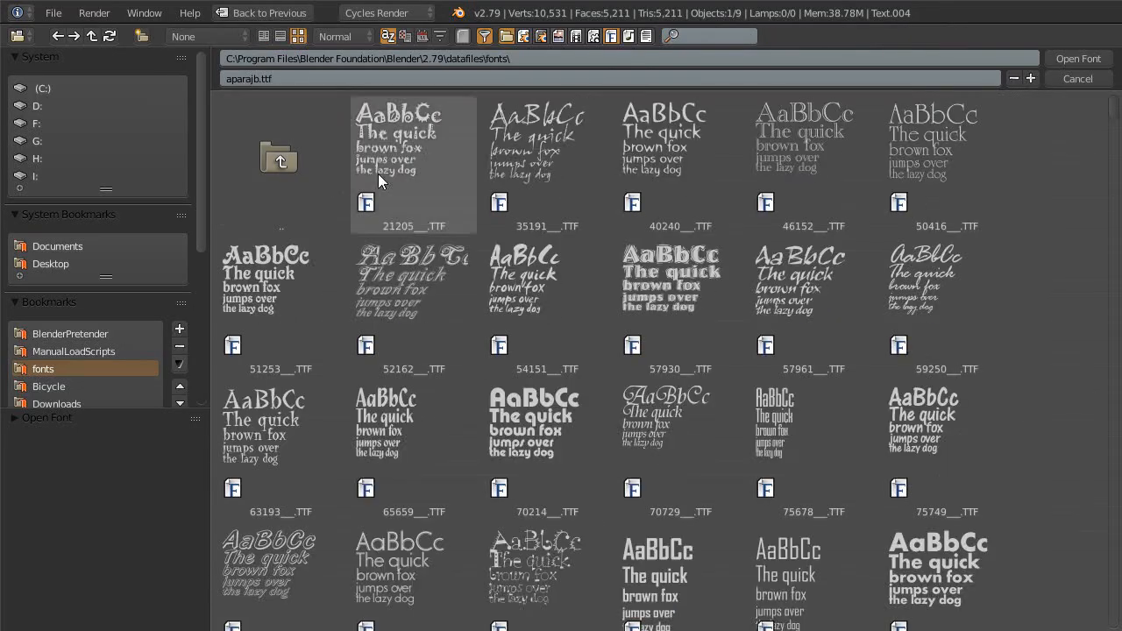
scroll(939, 427, down, 3)
scroll(806, 410, down, 2)
click(384, 367)
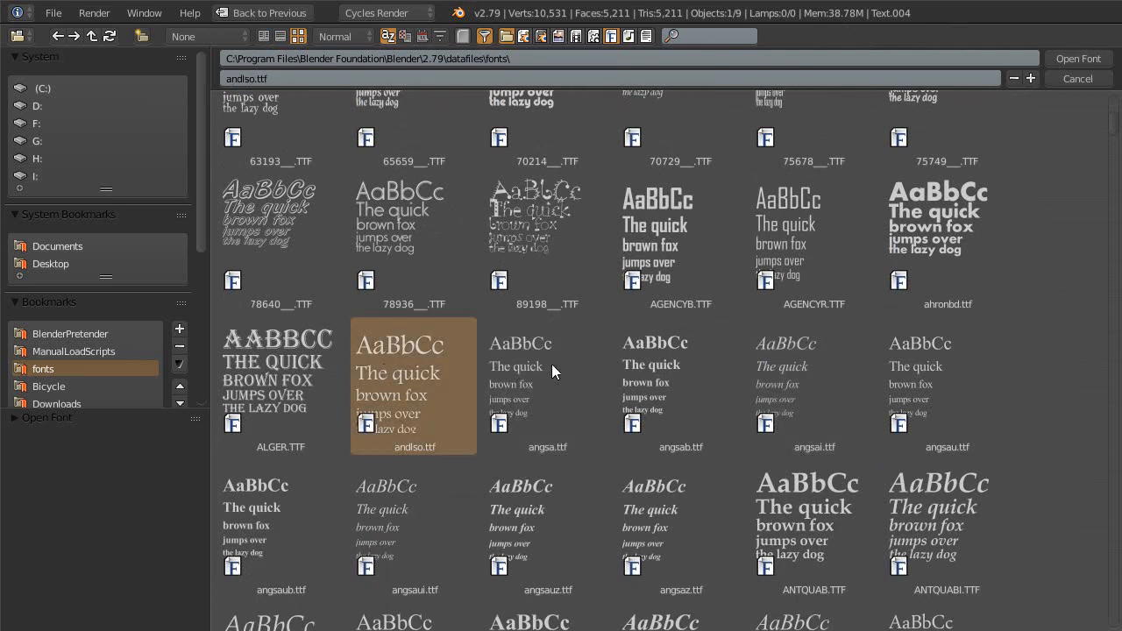
click(1076, 59)
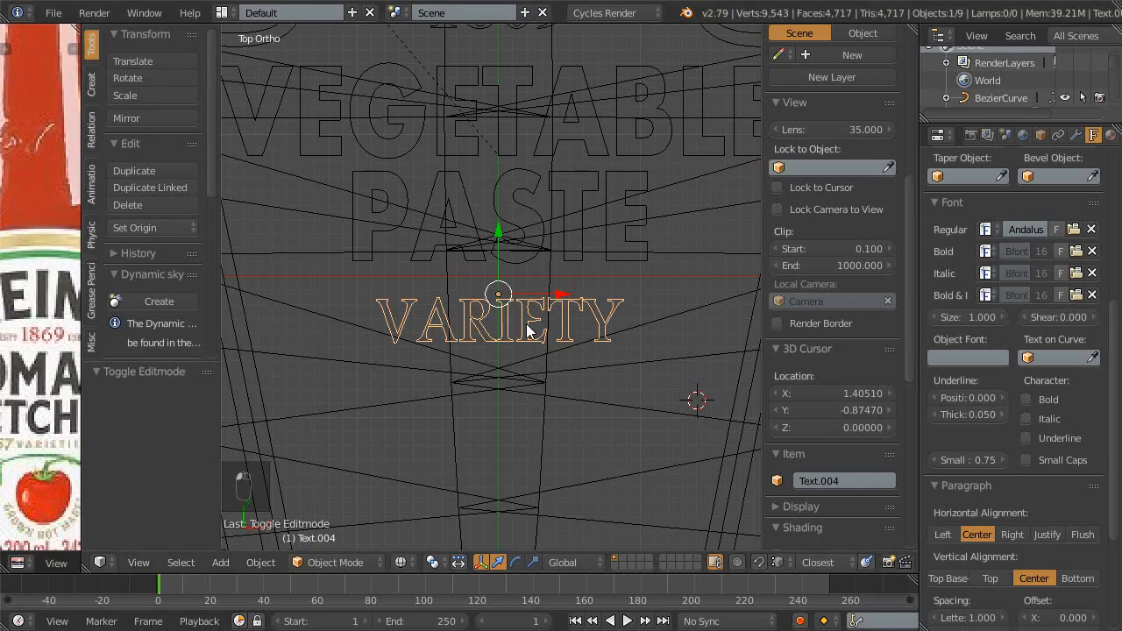
- Scale the VARIETY text uniformly by about 0.85 and flatten it along Y by about 0.70
scroll(526, 325, up, 1)
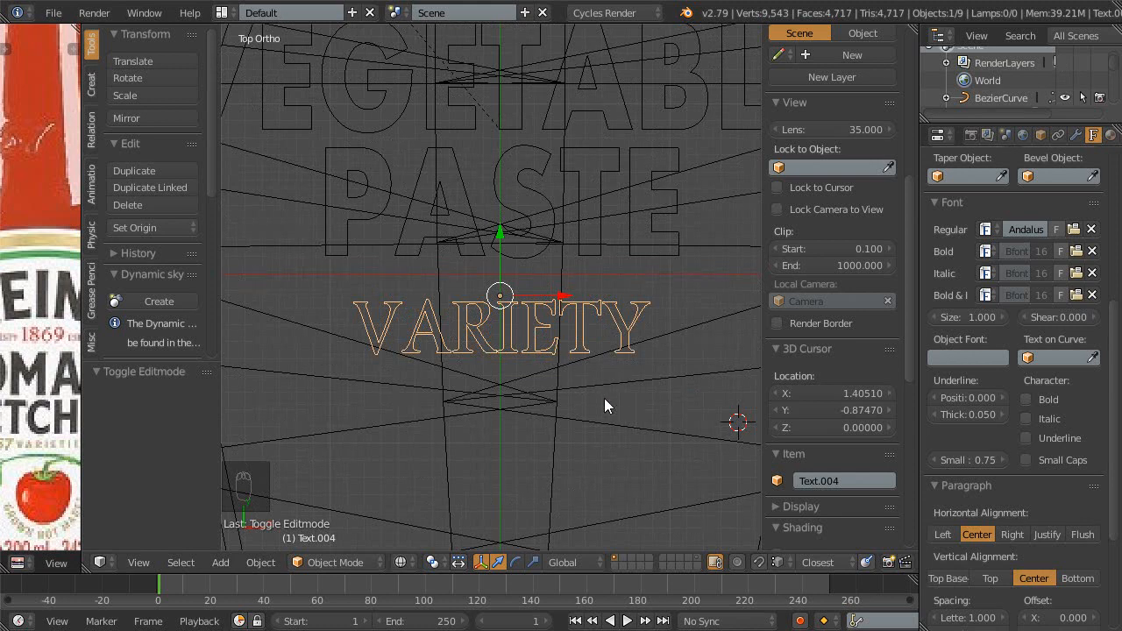
key(s)
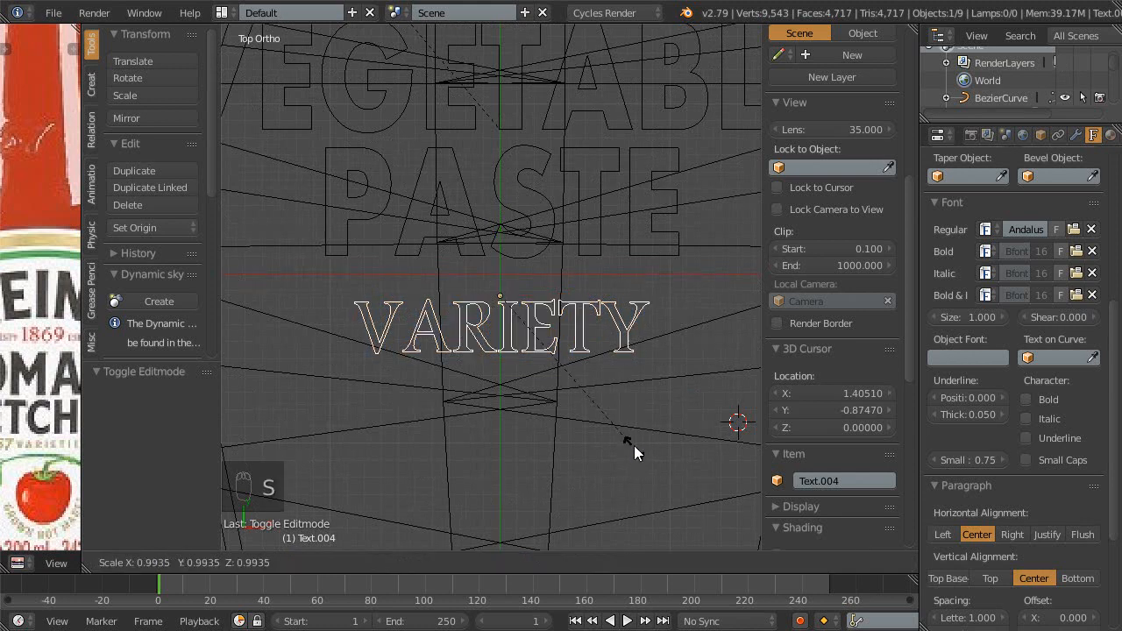
click(626, 414)
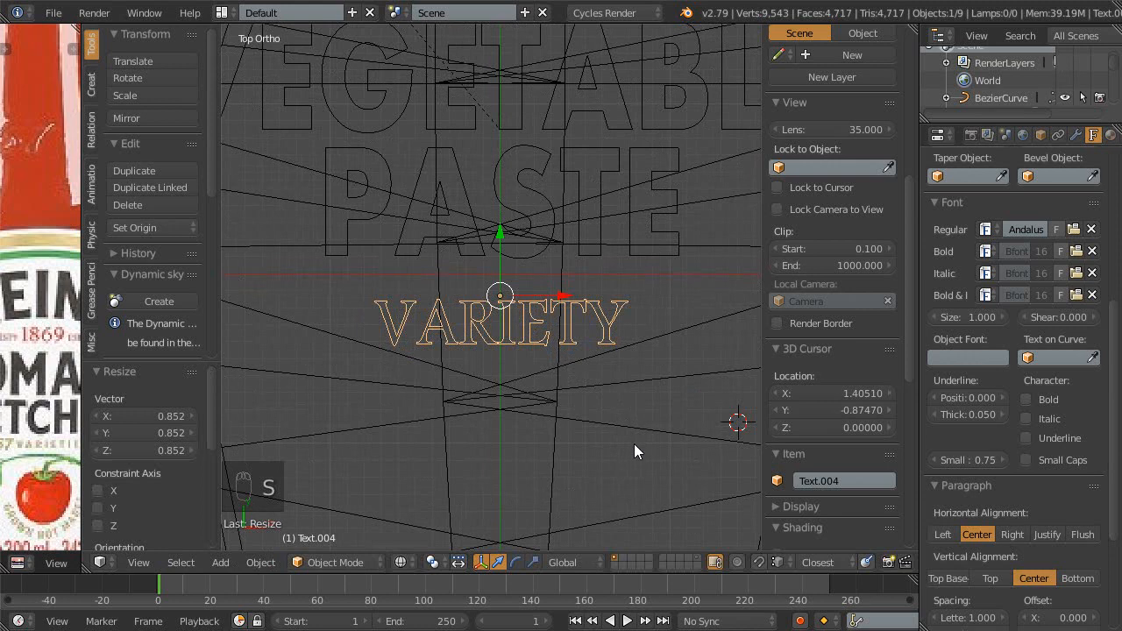
key(s)
key(y)
click(600, 393)
- Duplicate the VARIETY text and move the copy about -1.08 along X
ctrl+middle_drag(586, 389, 581, 379)
mouse_move(581, 378)
shift+middle_down()
mouse_move(573, 394)
mouse_move(564, 388)
mouse_move(601, 387)
shift+middle_up()
key(shift+d)
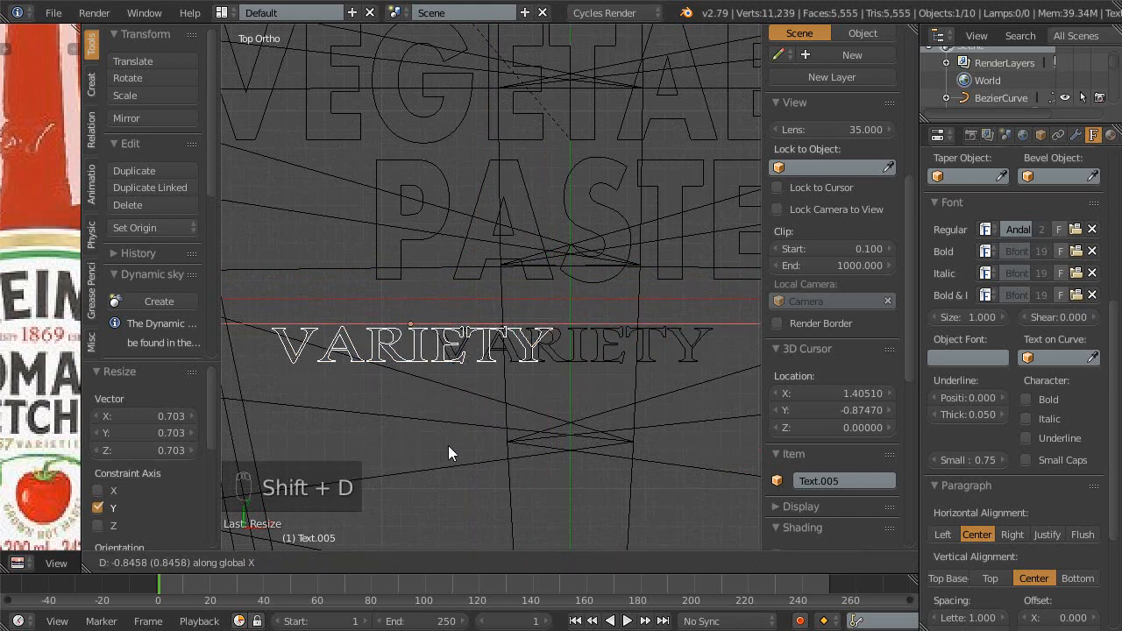
click(408, 443)
key(Escape)
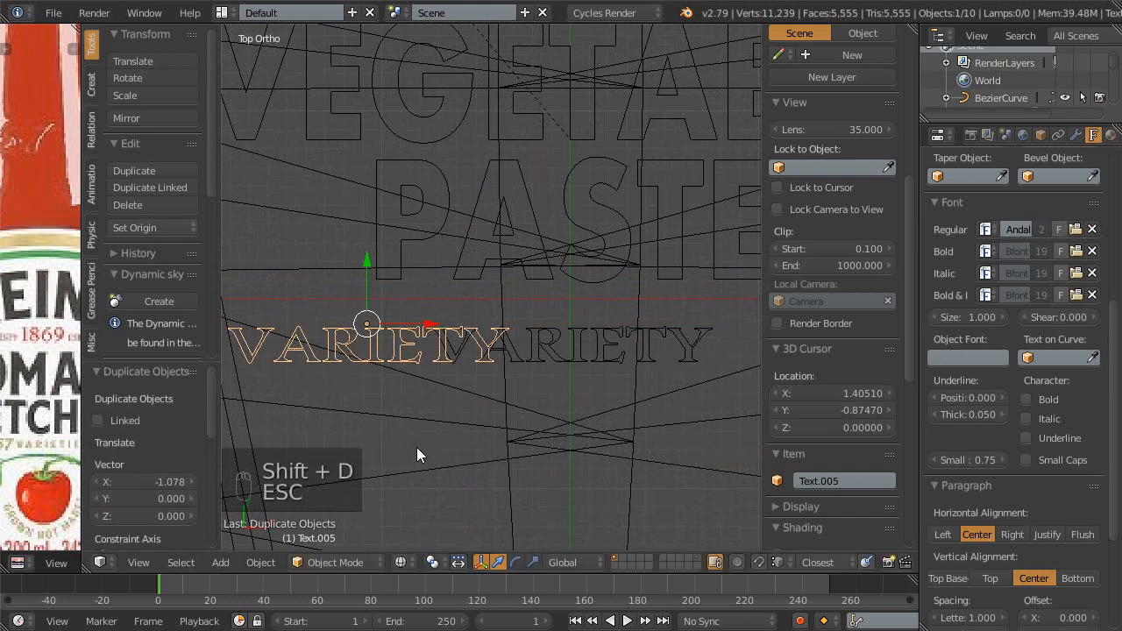
- Replace the text of the duplicated VARIETY object with a lowercase n and return to Object Mode
key(Tab)
scroll(519, 352, up, 3)
key(BackSpace)
key(BackSpace)
key(BackSpace)
key(BackSpace)
key(BackSpace)
key(BackSpace)
key(BackSpace)
key(BackSpace)
key(BackSpace)
key(BackSpace)
key(BackSpace)
key(BackSpace)
key(BackSpace)
key(BackSpace)
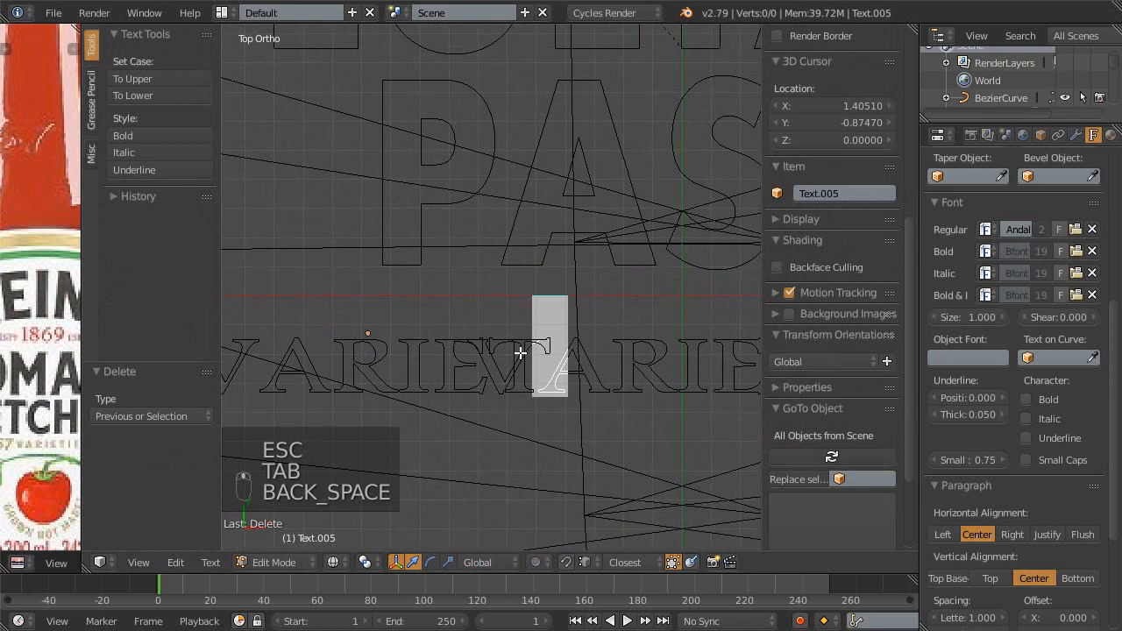
key(Caps_Lock)
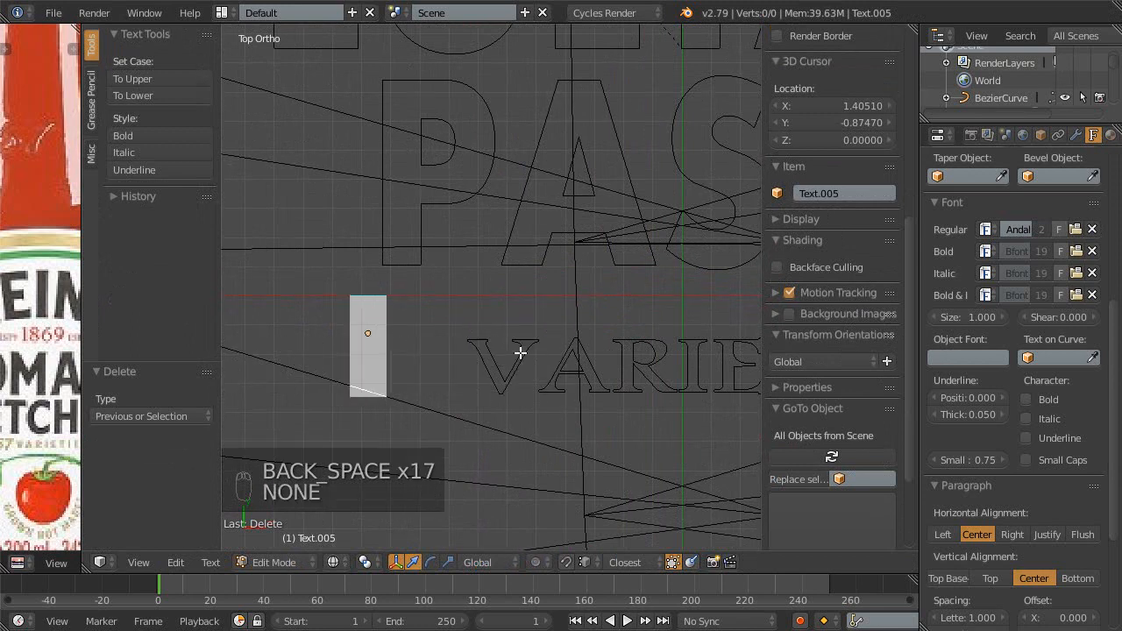
text(n)
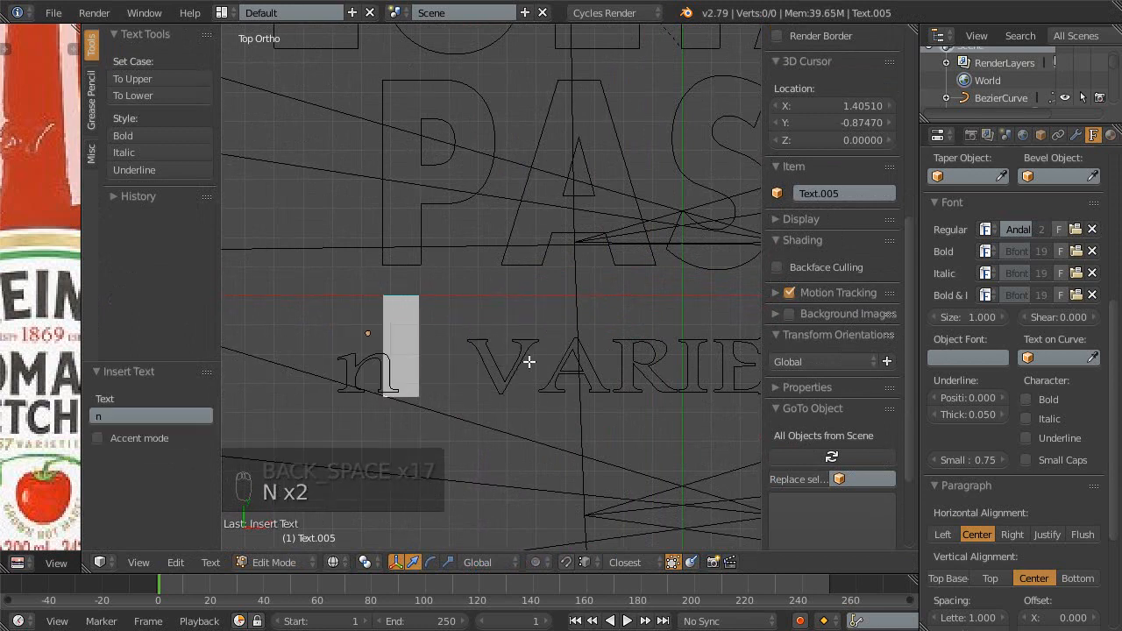
key(Tab)
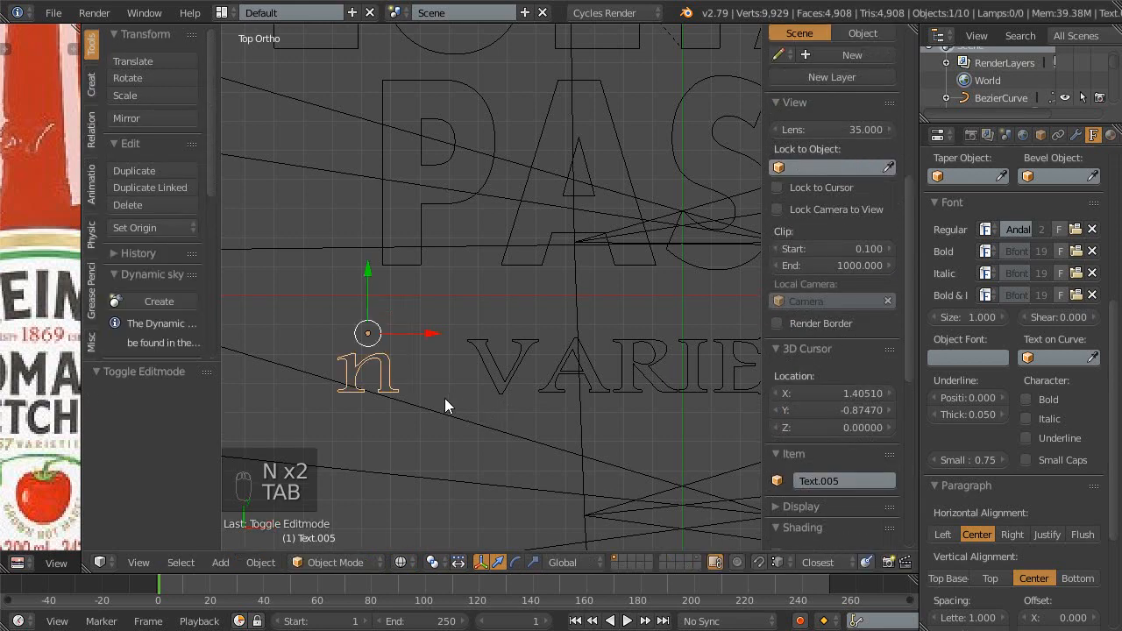
- Duplicate the n text, place the copy above and beside it, and change the copy's text to th
key(shift+d)
click(481, 368)
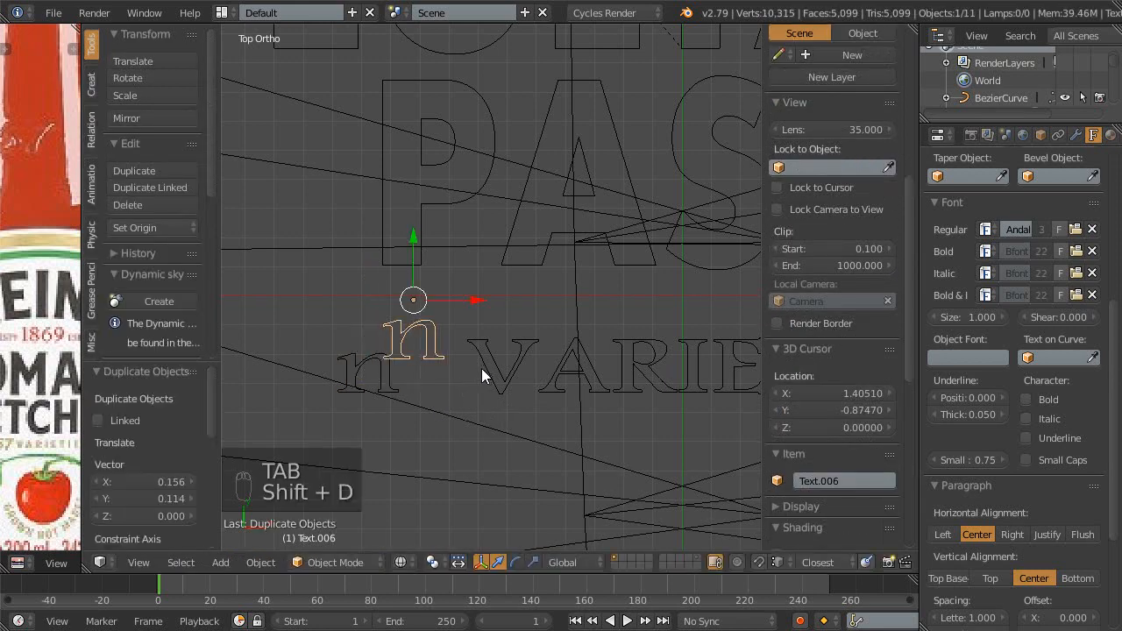
key(Tab)
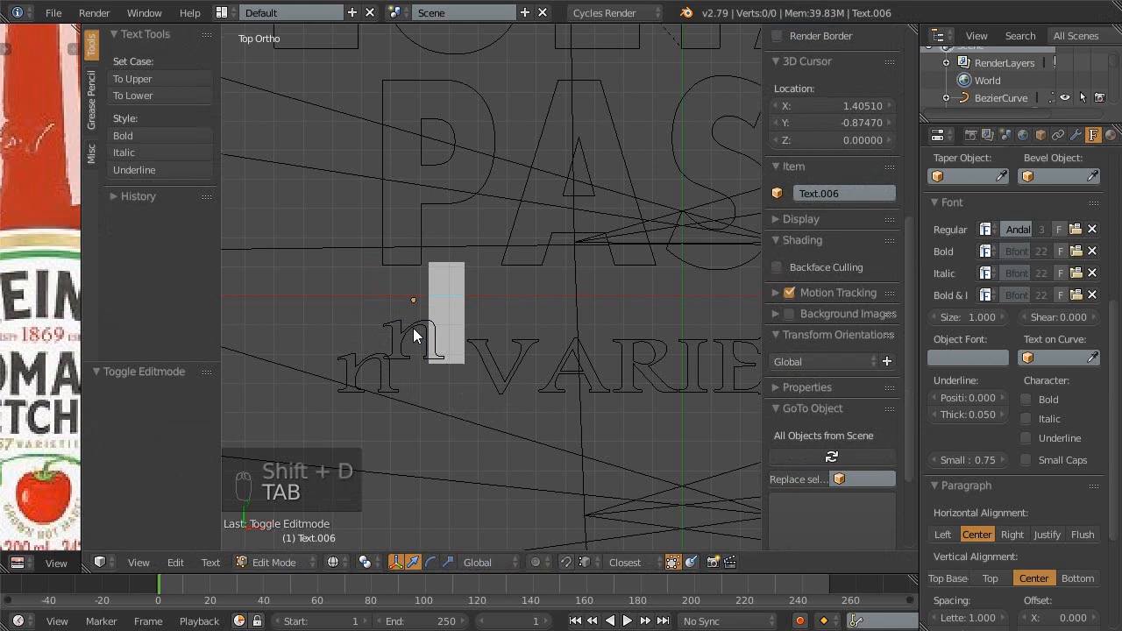
key(BackSpace)
text(th)
ctrl+middle_drag(424, 367, 438, 348)
shift+middle_drag(438, 348, 560, 321)
key(Tab)
- Scale the th text by about 0.66 and again by about 0.935, and place it as a superscript beside the n
scroll(545, 326, up, 2)
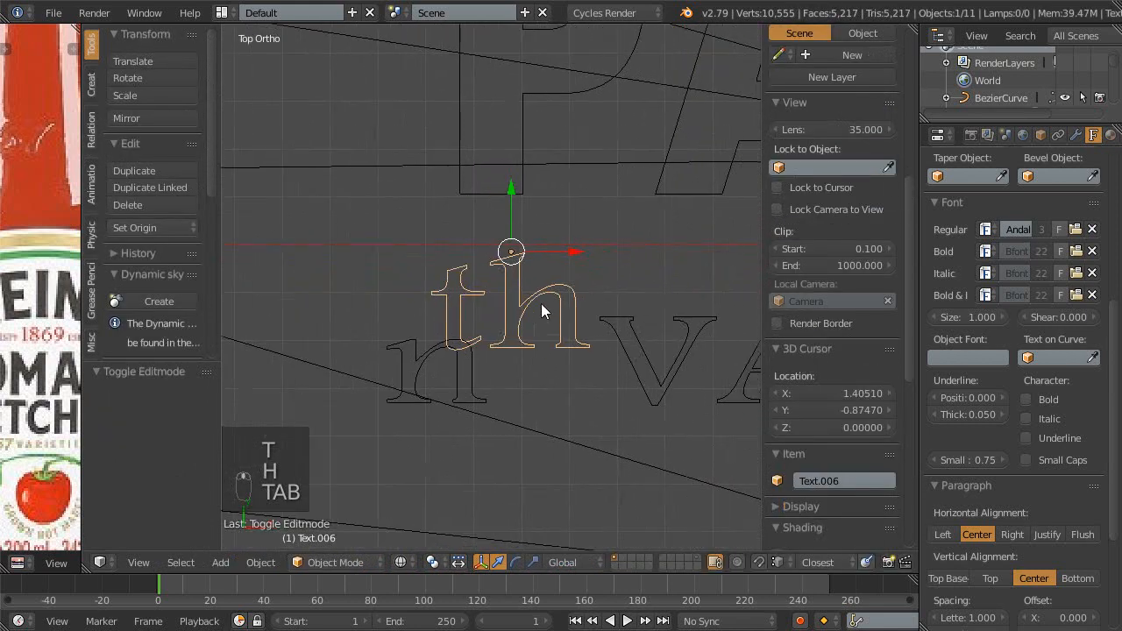
key(s)
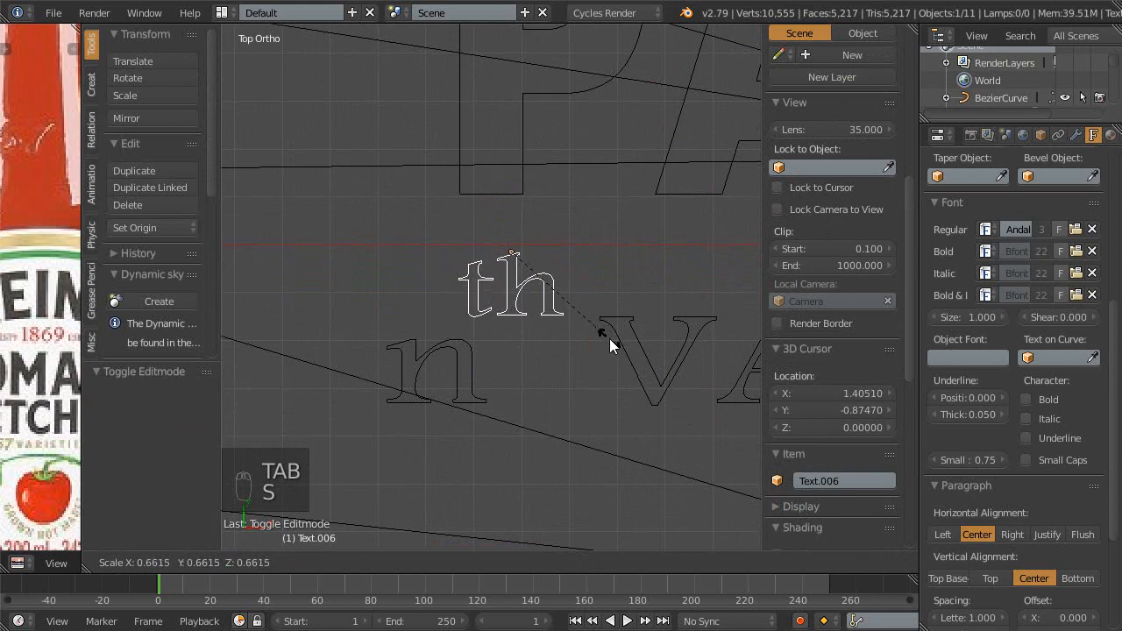
click(603, 333)
key(g)
click(638, 415)
key(s)
click(604, 382)
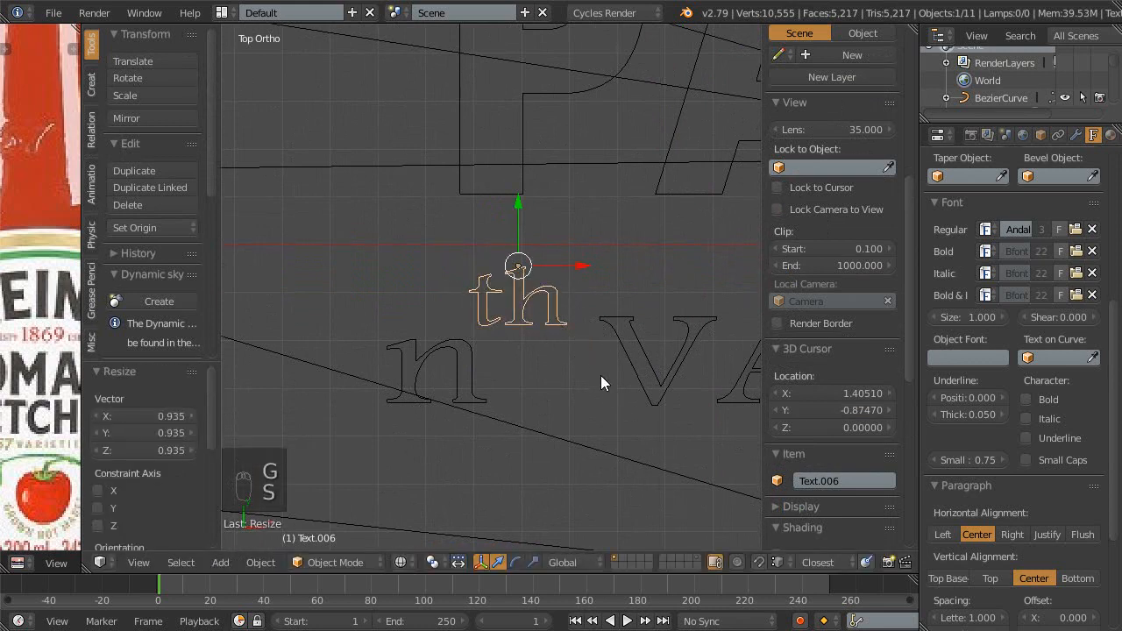
key(g)
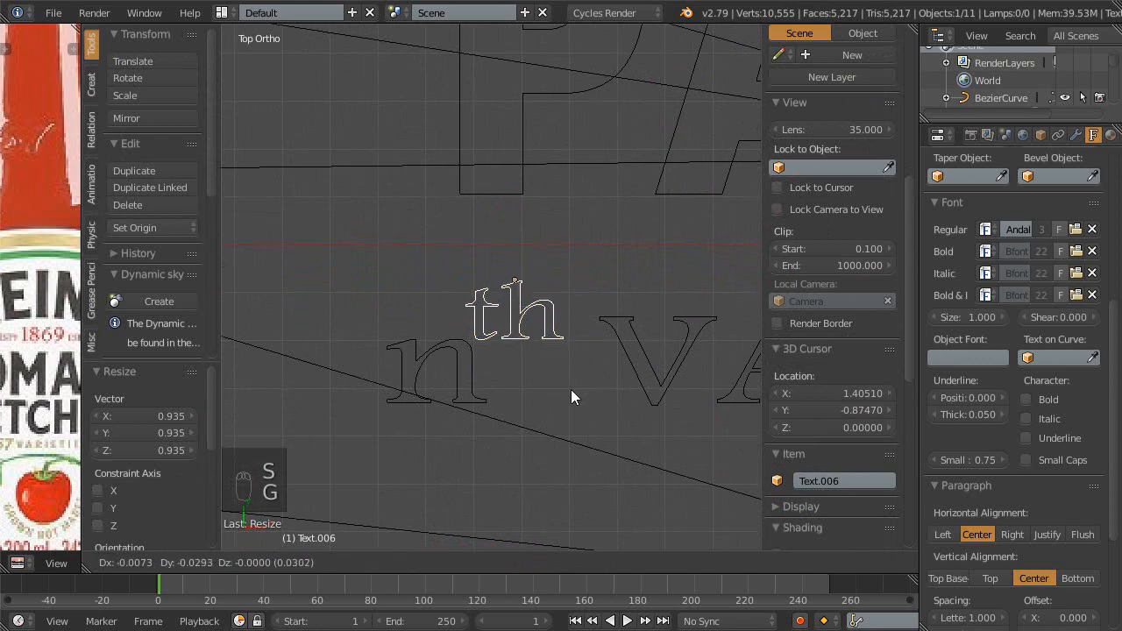
click(570, 389)
- Inspect the nth VARIETY line below PASTE in the rendered preview
scroll(574, 394, down, 2)
scroll(574, 394, down, 1)
shift+middle_drag(542, 361, 263, 340)
scroll(368, 333, down, 3)
mouse_move(405, 363)
shift+middle_down()
mouse_move(431, 345)
mouse_move(478, 366)
mouse_move(505, 319)
mouse_move(528, 381)
mouse_move(538, 325)
shift+middle_up()
scroll(434, 360, down, 2)
key(shift+z)
scroll(473, 364, down, 1)
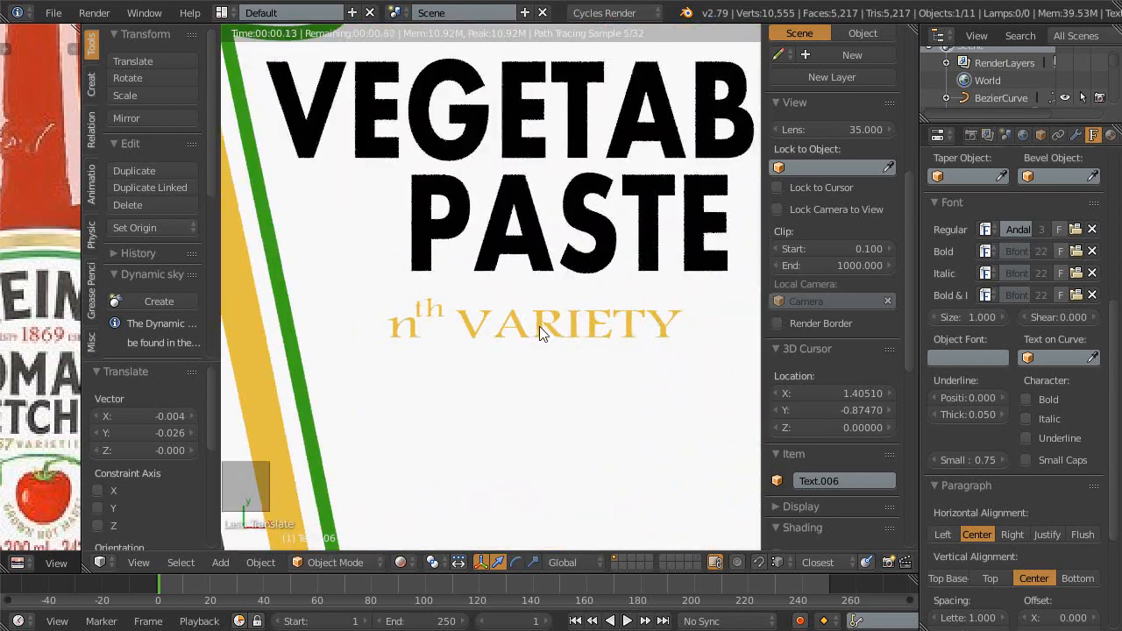
- In wireframe, select the n, th and VARIETY texts together, move them about 0.155 along X and return to the rendered preview
key(shift+z)
shift+right_click(426, 324)
shift+right_click(472, 330)
shift+middle_drag(543, 342, 434, 311)
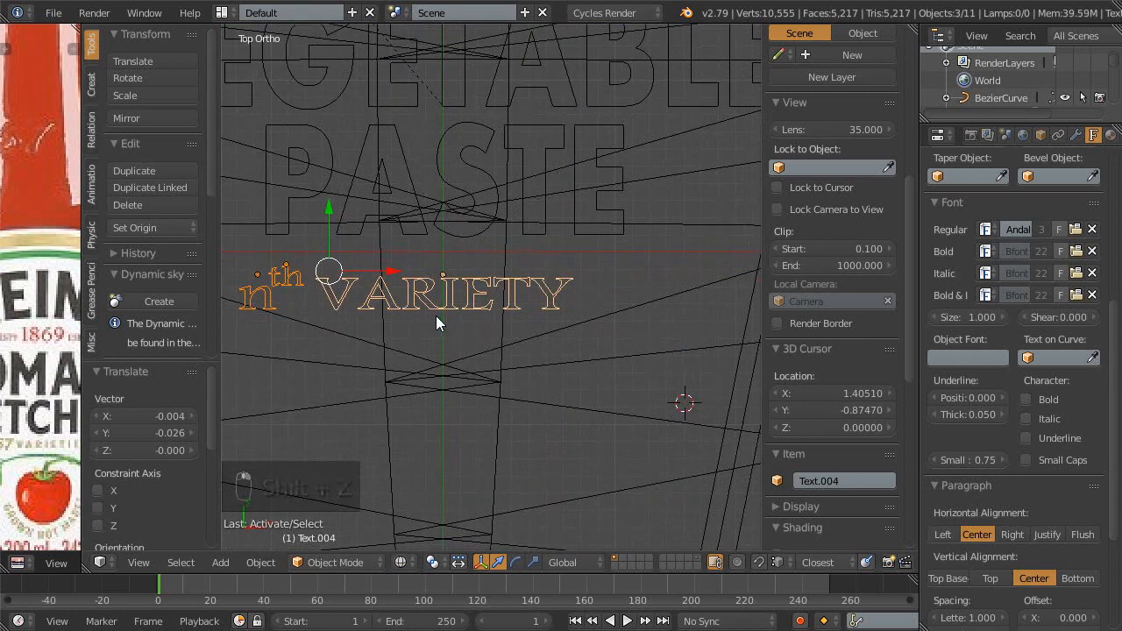
key(g)
key(x)
click(463, 330)
ctrl+middle_drag(466, 330, 506, 289)
key(shift+z)
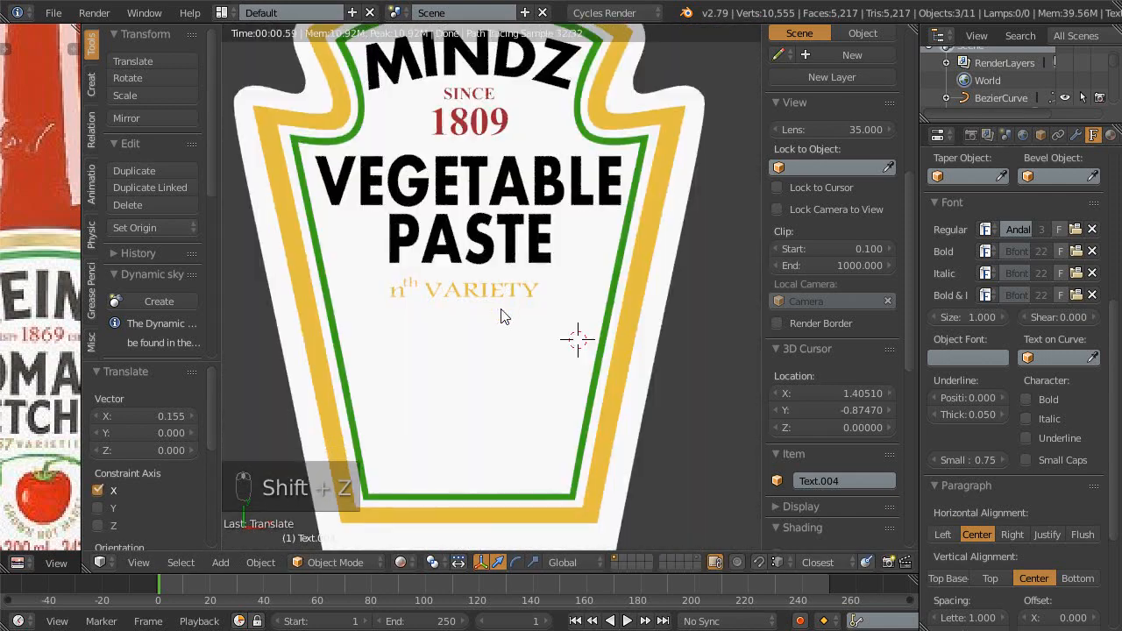
- Shift the selected nth VARIETY texts a further 0.077 or so along X to centre them below PASTE
key(g)
key(x)
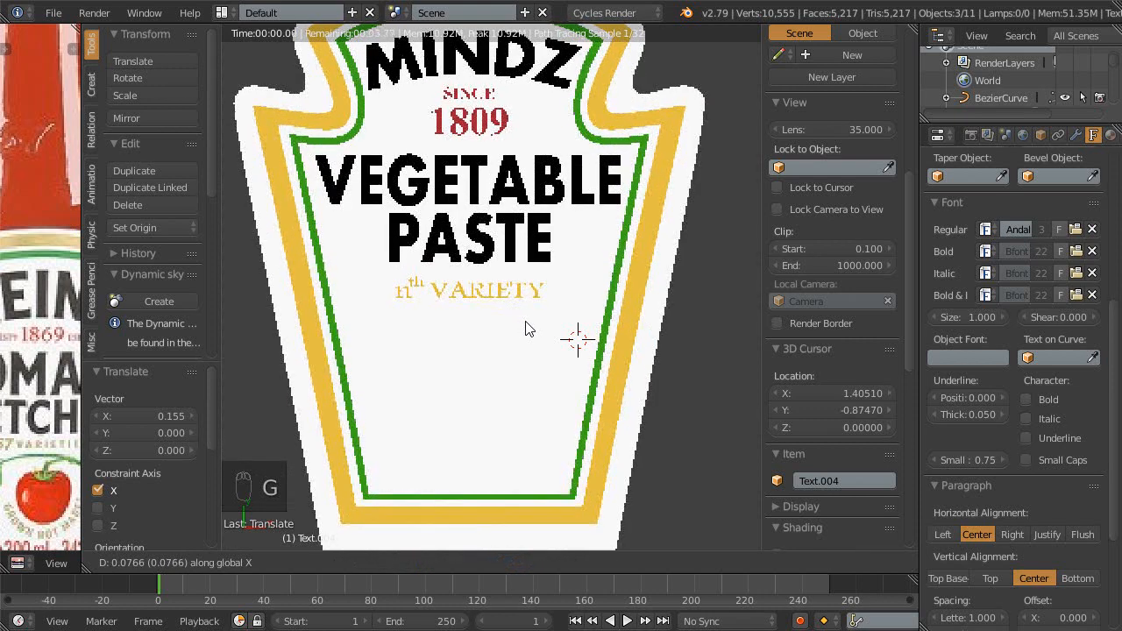
click(518, 340)
scroll(517, 316, up, 4)
scroll(529, 264, up, 1)
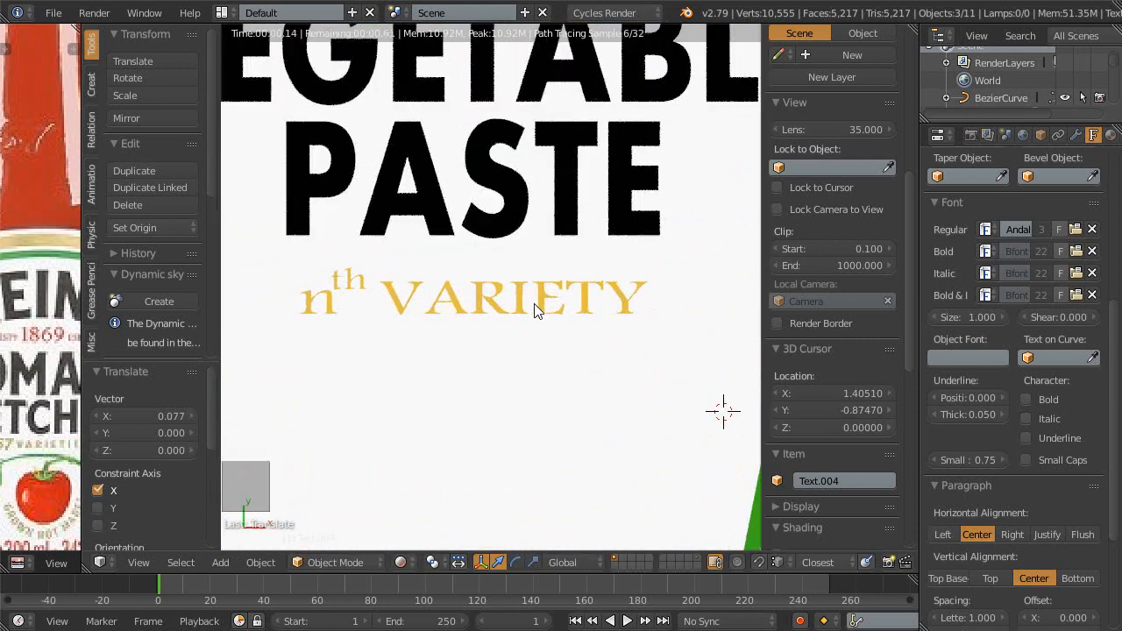
- Compare the nth VARIETY line with the lettering on the ketchup bottle reference and try the Italic character style on VARIETY
key(ctrl+space)
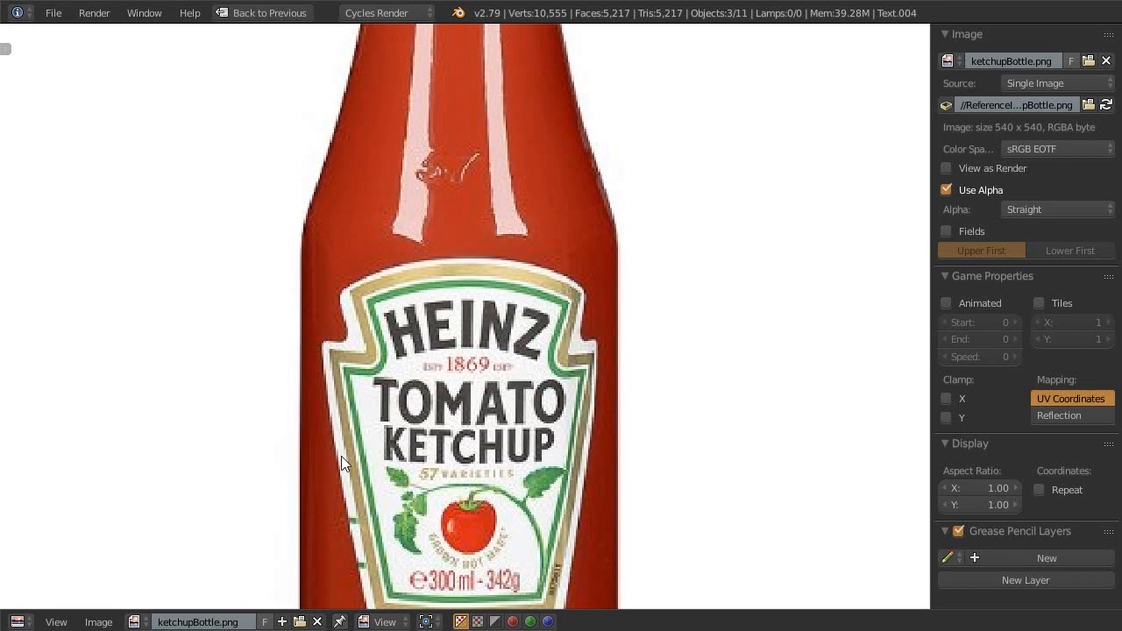
key(shift+space)
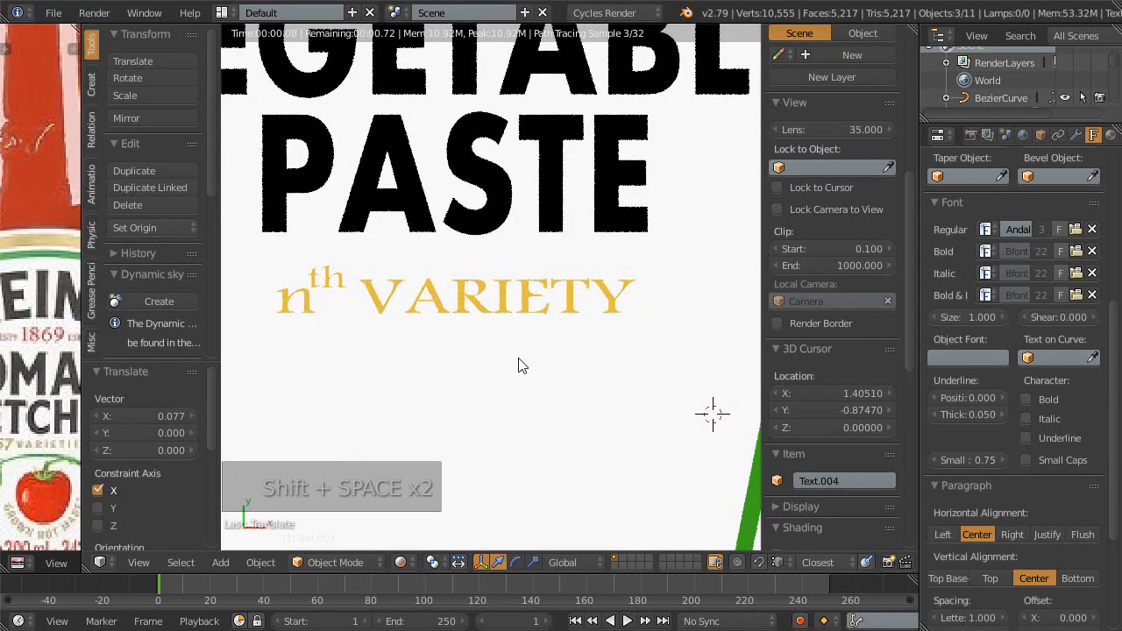
scroll(1038, 447, down, 1)
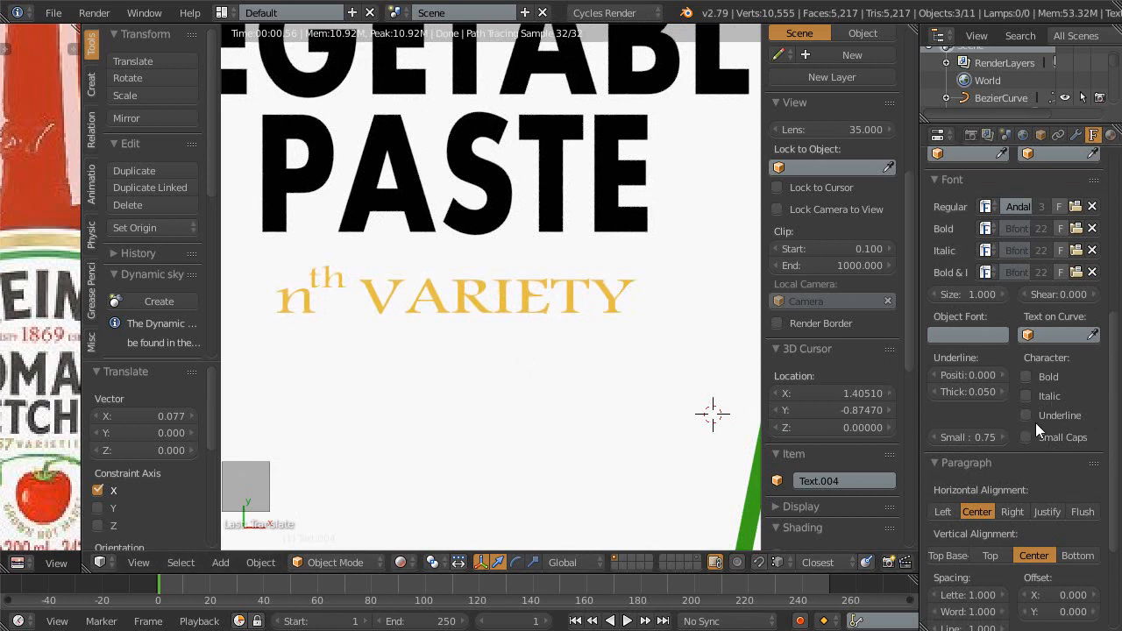
click(1031, 395)
click(1032, 397)
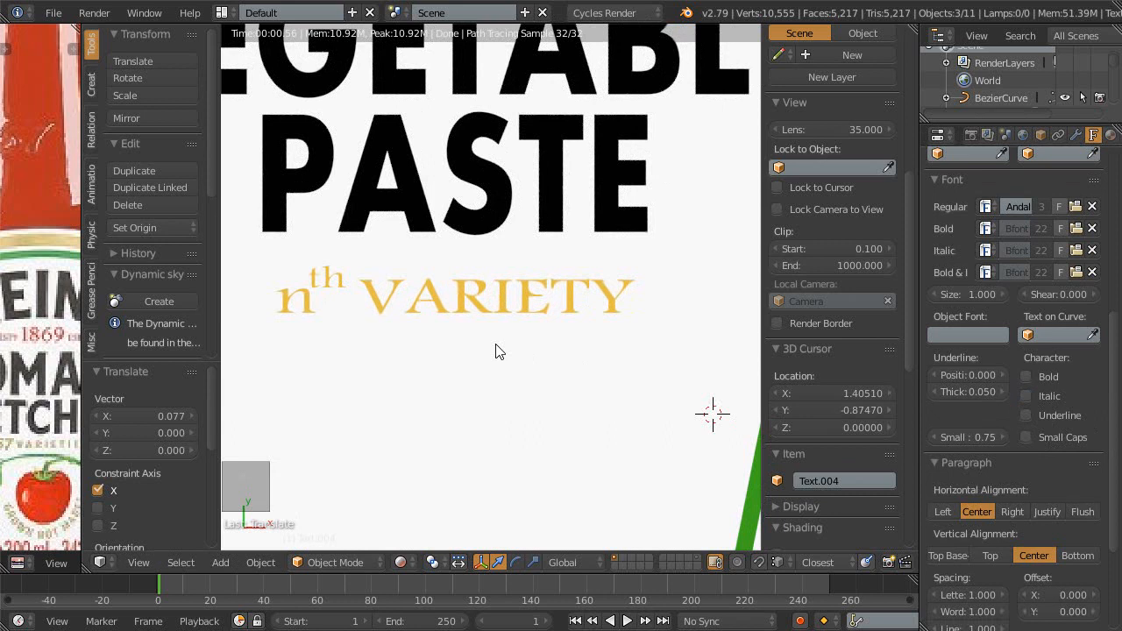
scroll(495, 352, up, 2)
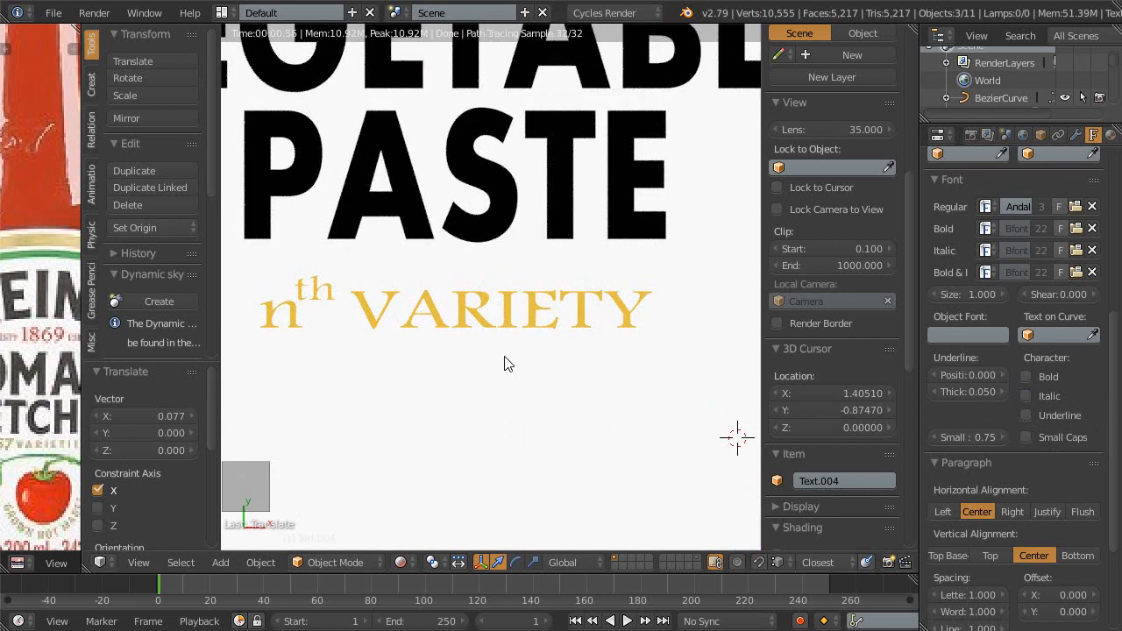
scroll(506, 364, up, 1)
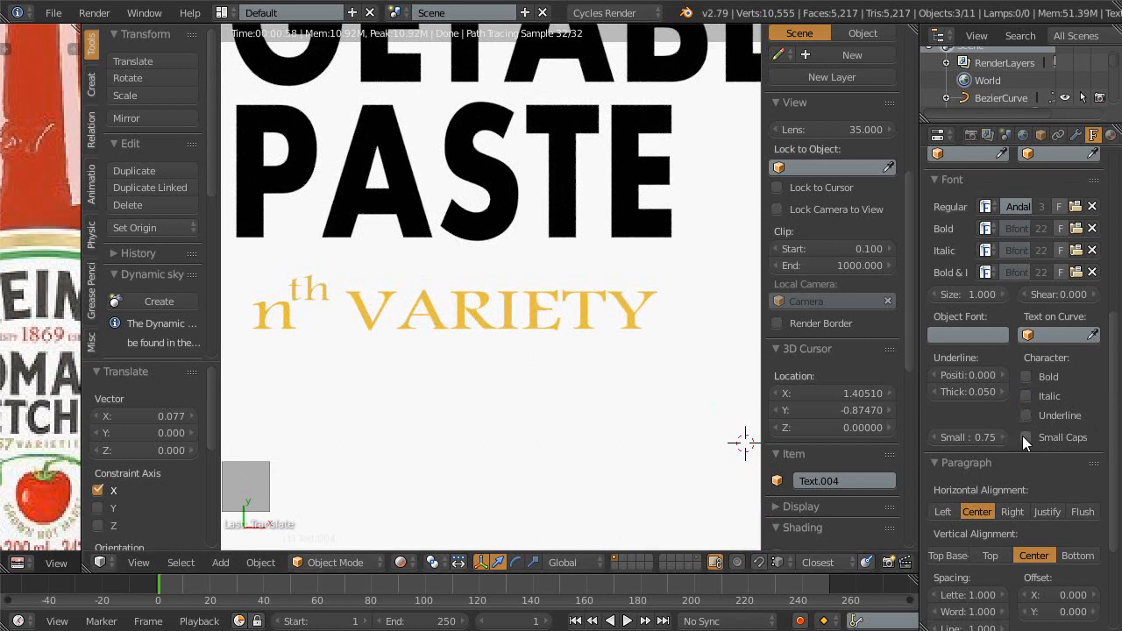
scroll(1022, 435, down, 4)
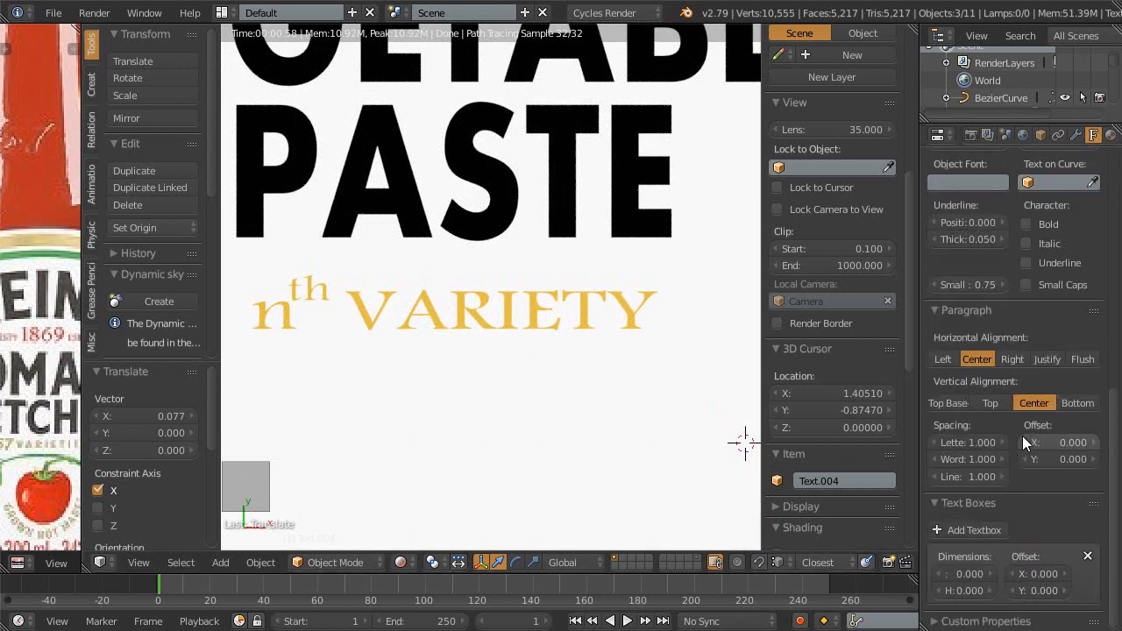
scroll(1021, 435, up, 5)
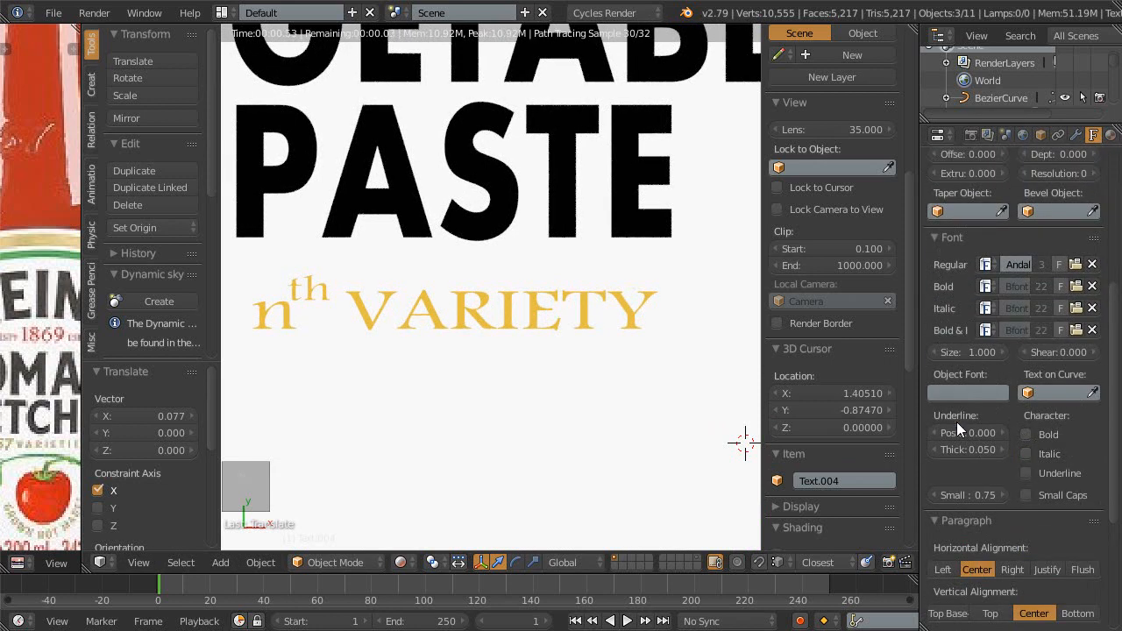
click(1076, 308)
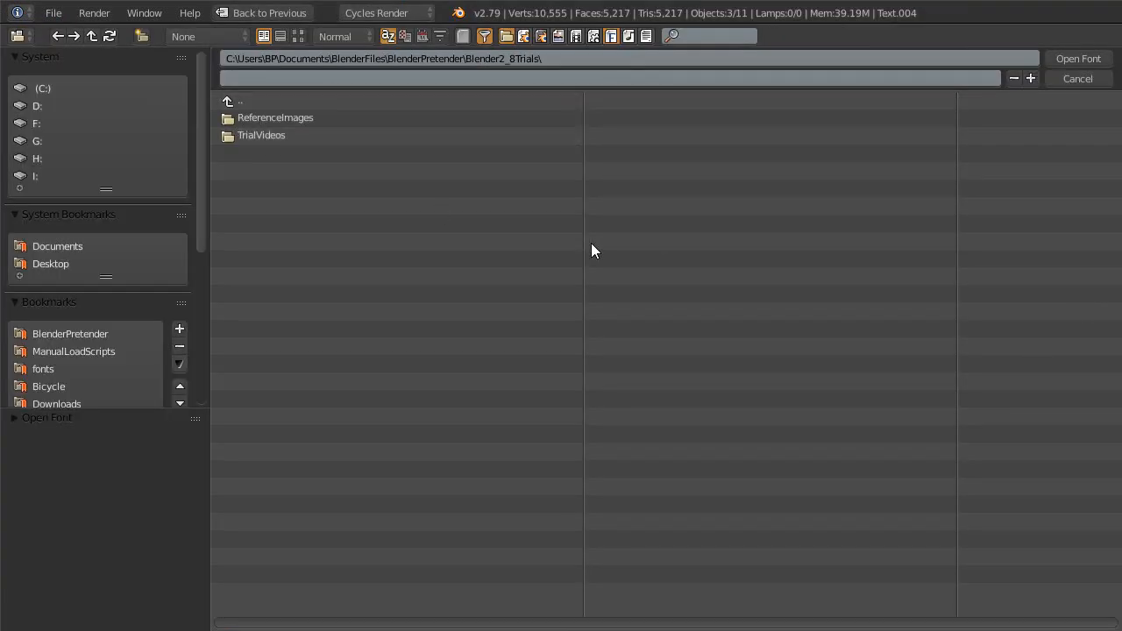
key(Escape)
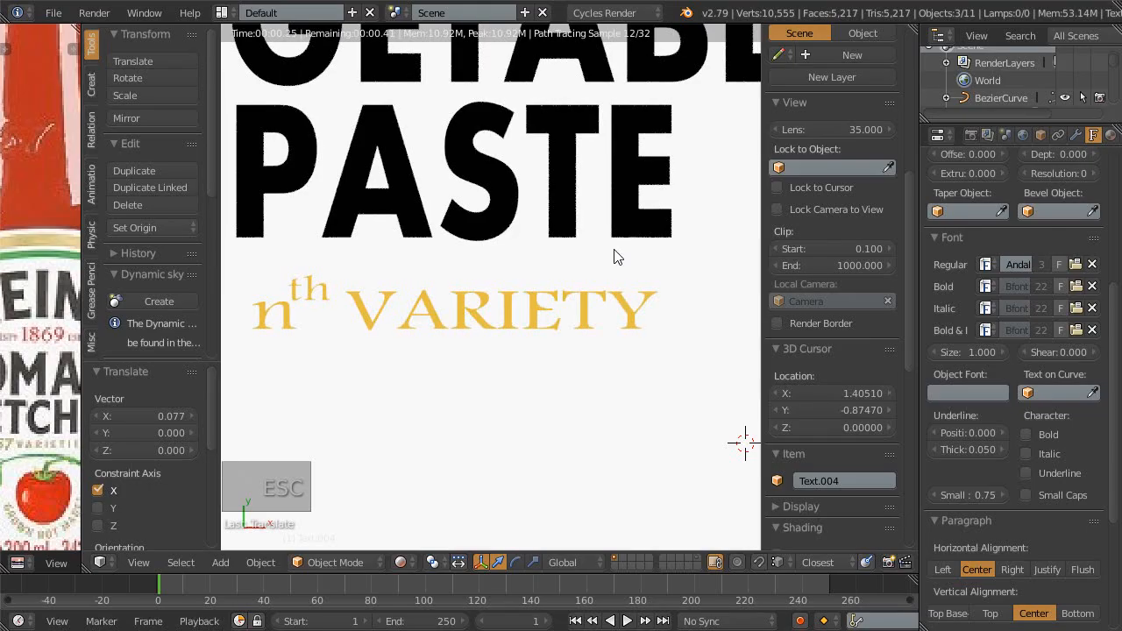
click(989, 305)
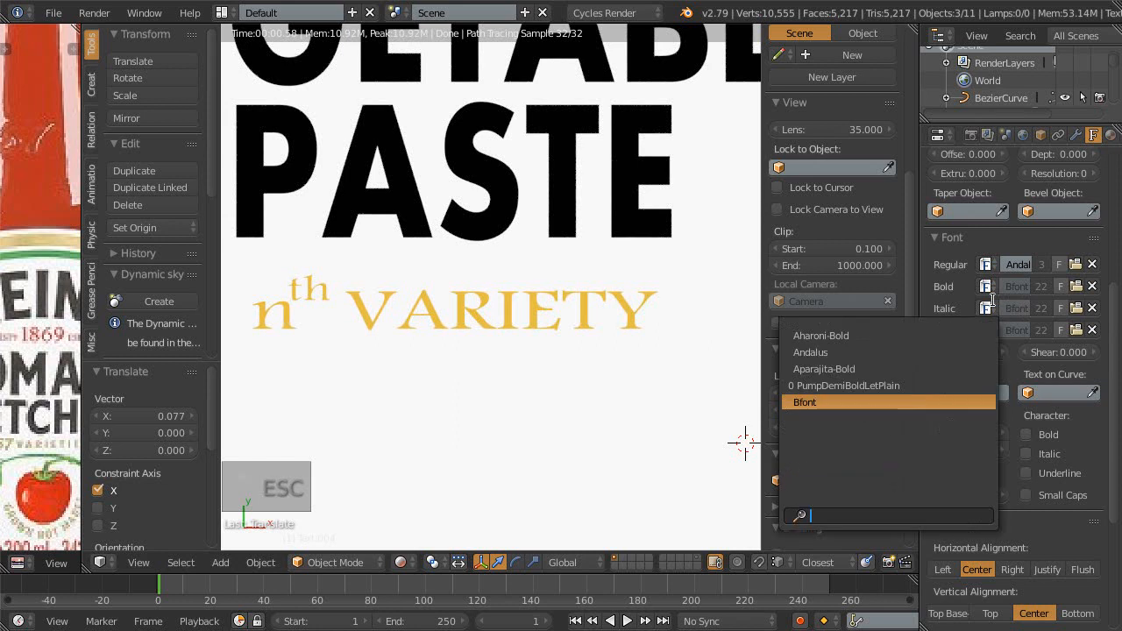
key(Escape)
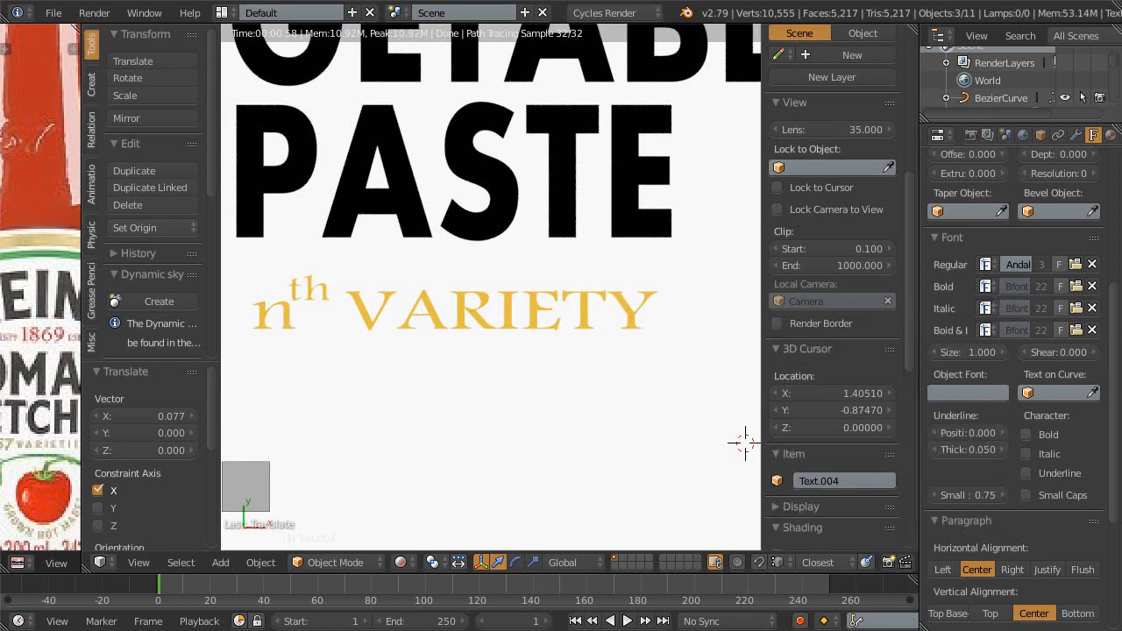
- Widen the properties area, set Andalus as the italic font of the VARIETY text, and try its Italic character style
drag(919, 268, 817, 268)
click(909, 329)
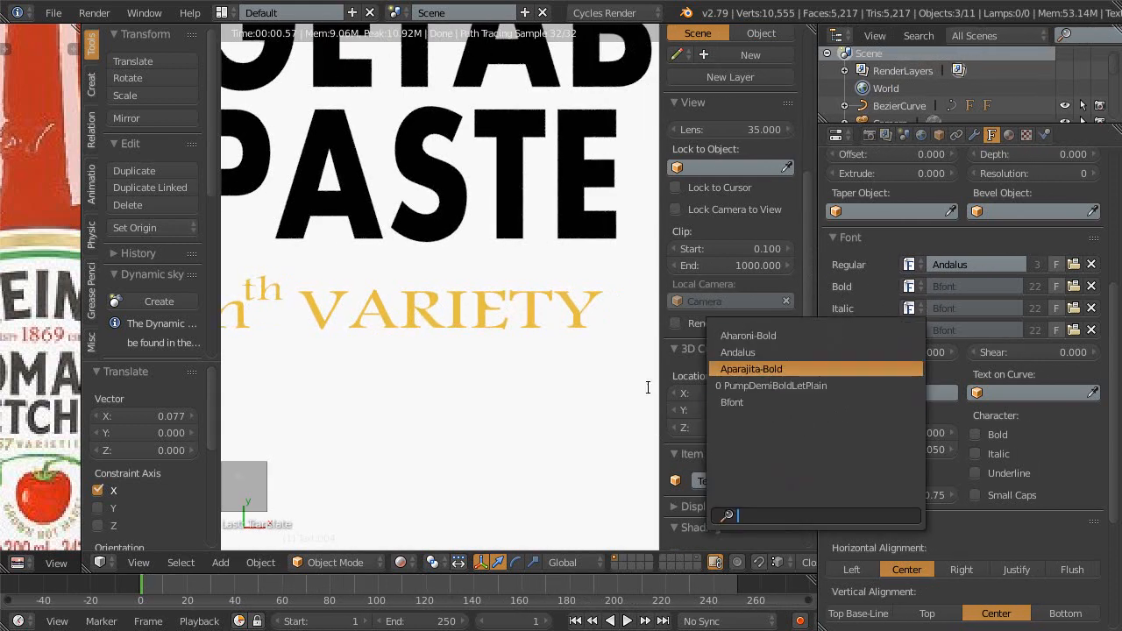
click(732, 352)
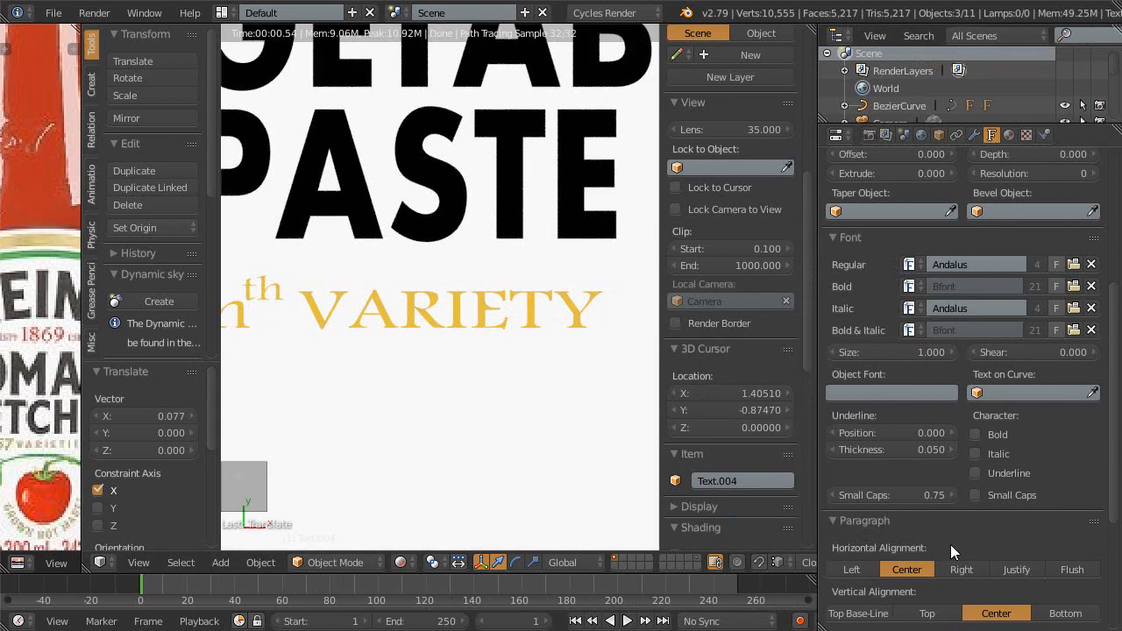
click(983, 454)
click(975, 454)
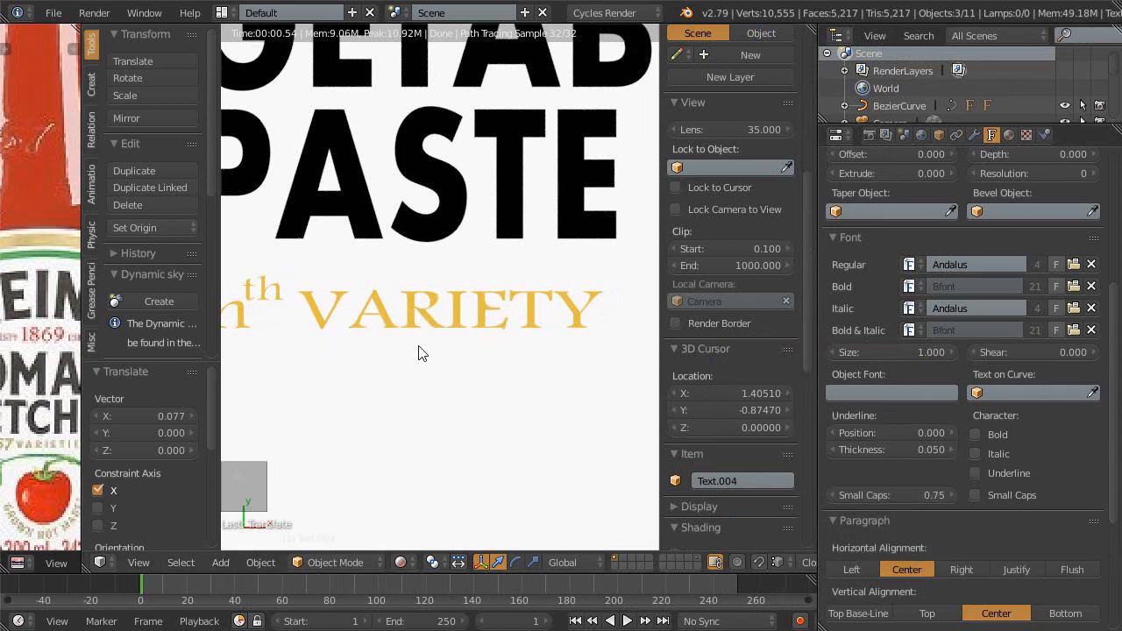
- Select only the VARIETY text in wireframe and scale it uniformly by about 0.936
scroll(419, 337, down, 2)
right_click(430, 303)
key(Escape)
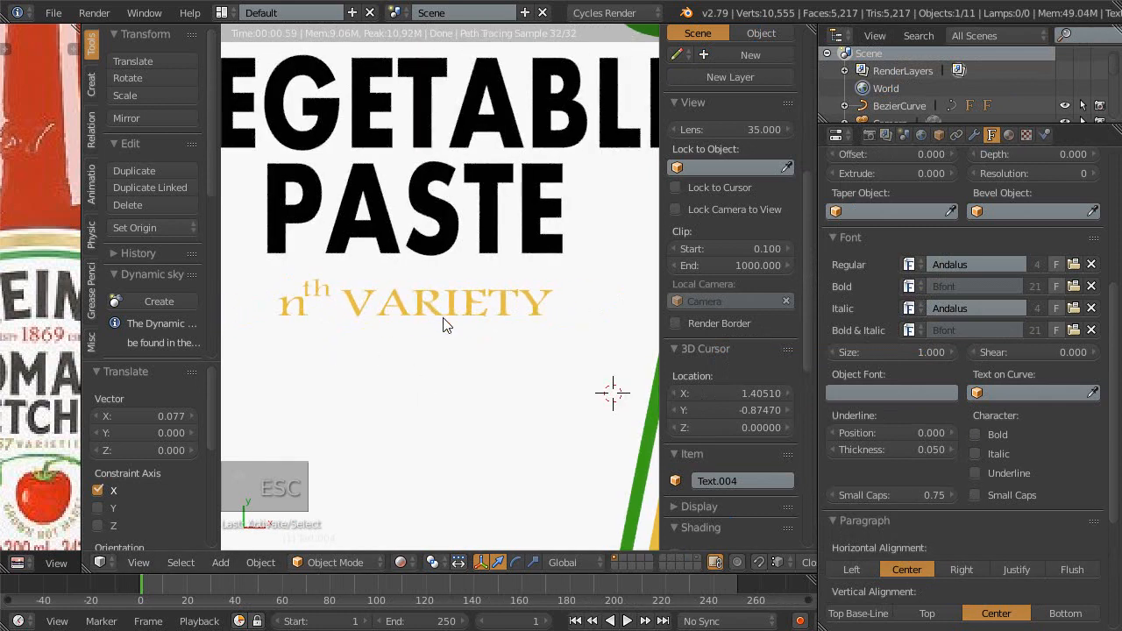
key(shift+z)
ctrl+middle_drag(453, 338, 453, 321)
shift+middle_drag(453, 321, 487, 340)
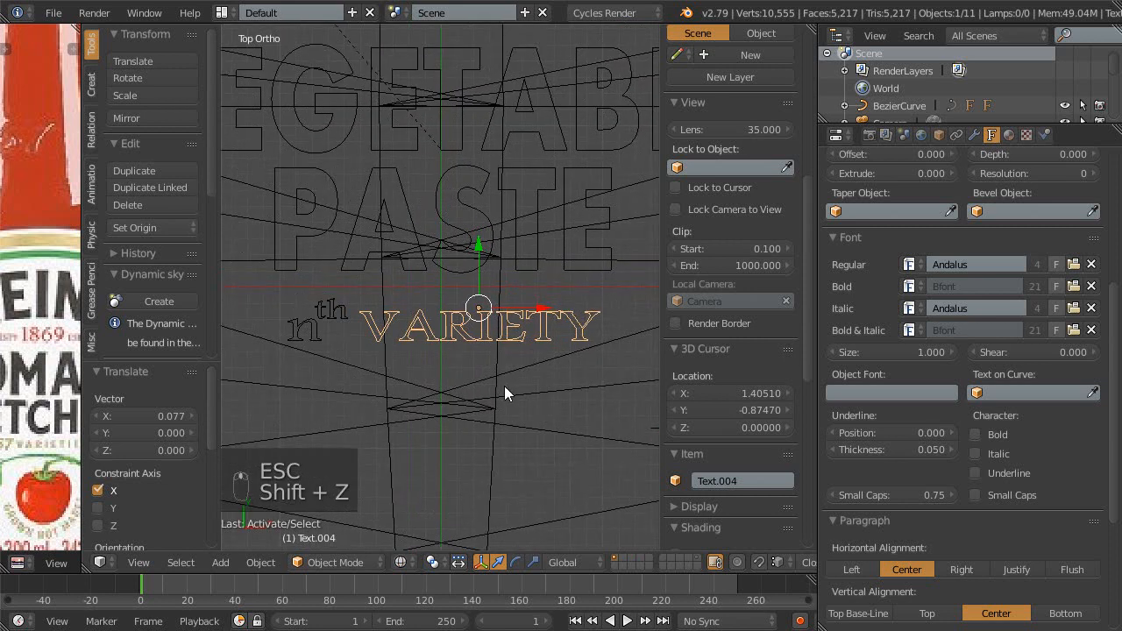
key(s)
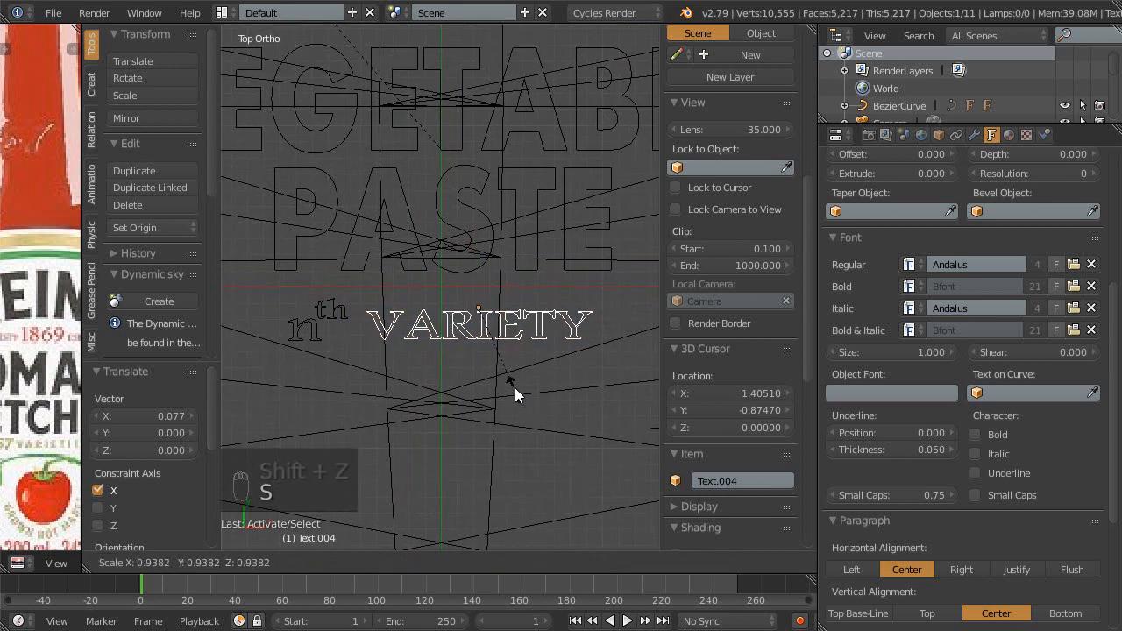
click(512, 382)
scroll(504, 364, up, 1)
ctrl+middle_drag(504, 365, 503, 361)
key(g)
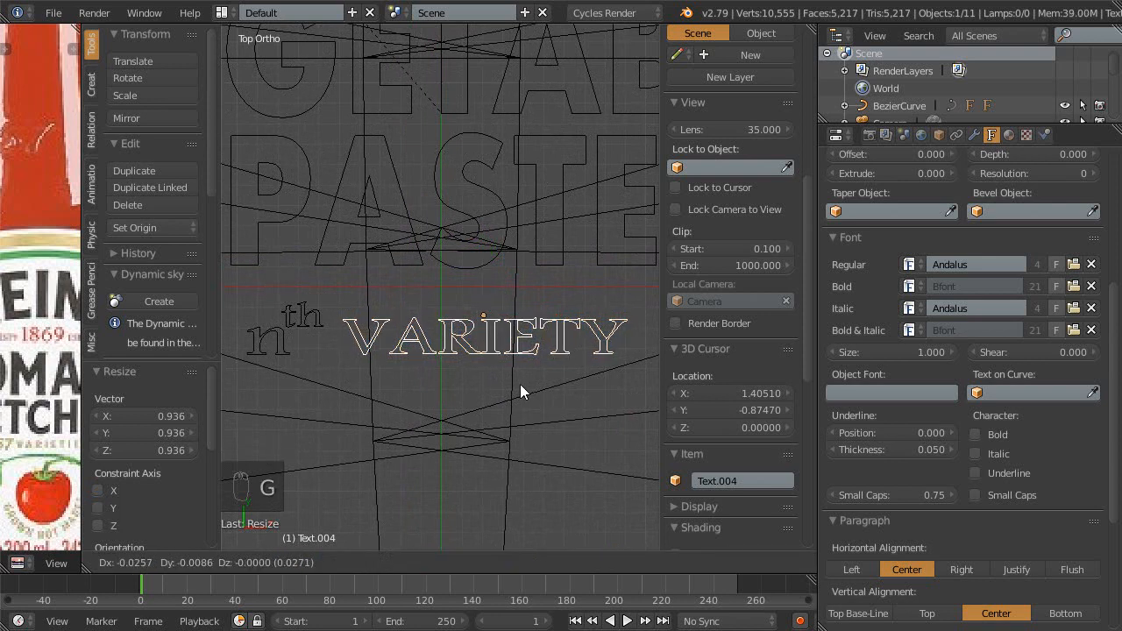
right_click(521, 392)
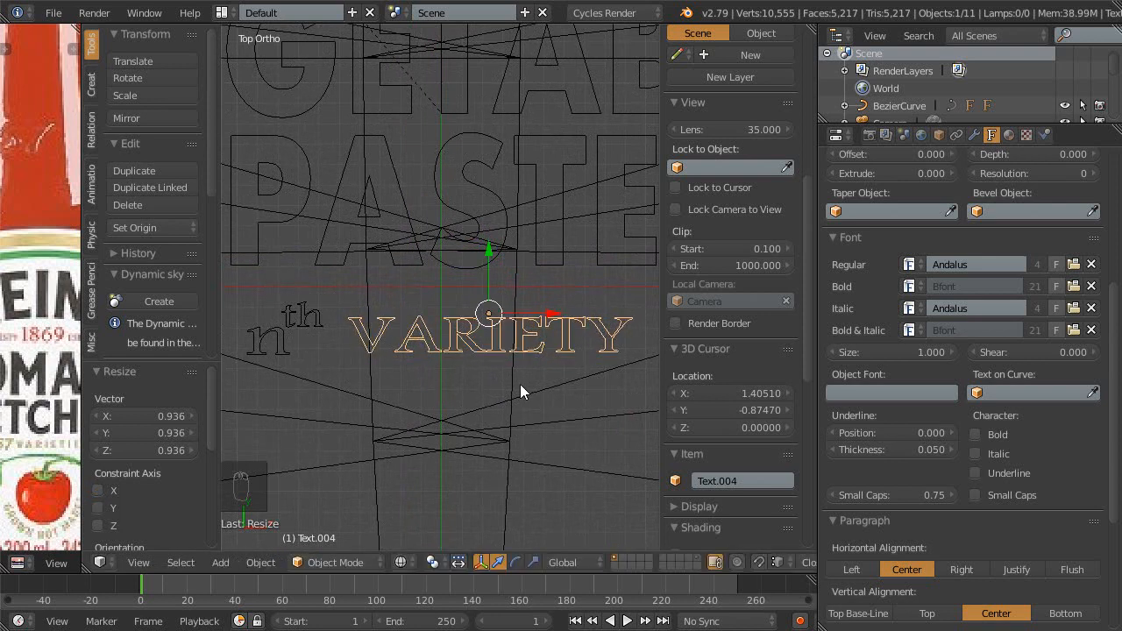
- Scale the VARIETY text uniformly by about 0.896
ctrl+middle_drag(520, 384, 525, 391)
shift+middle_drag(432, 382, 463, 368)
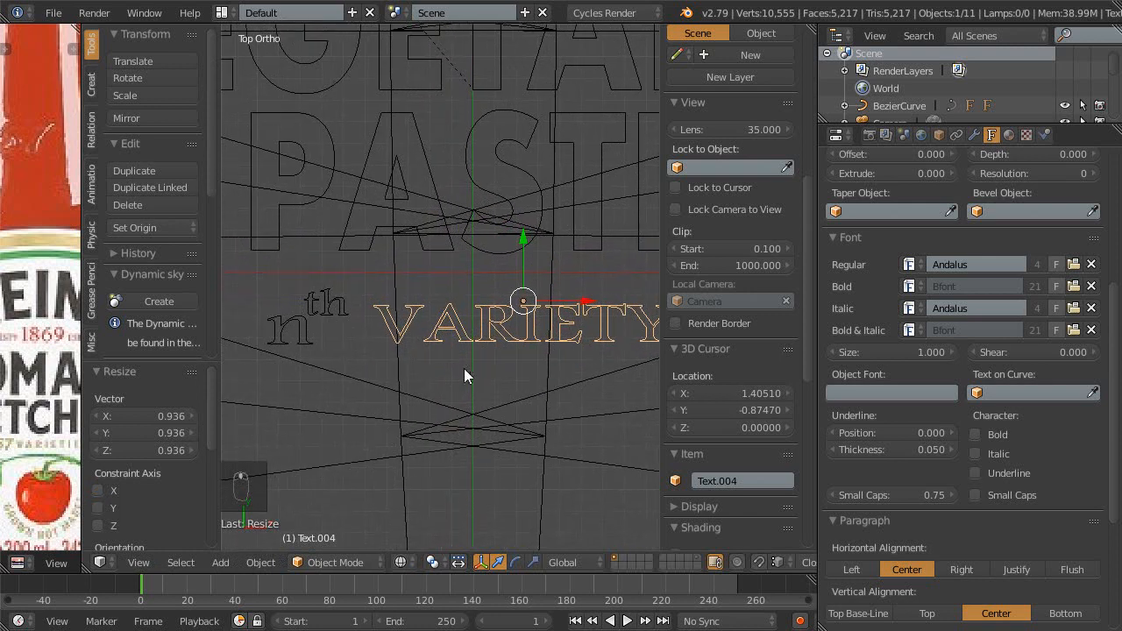
key(s)
click(534, 389)
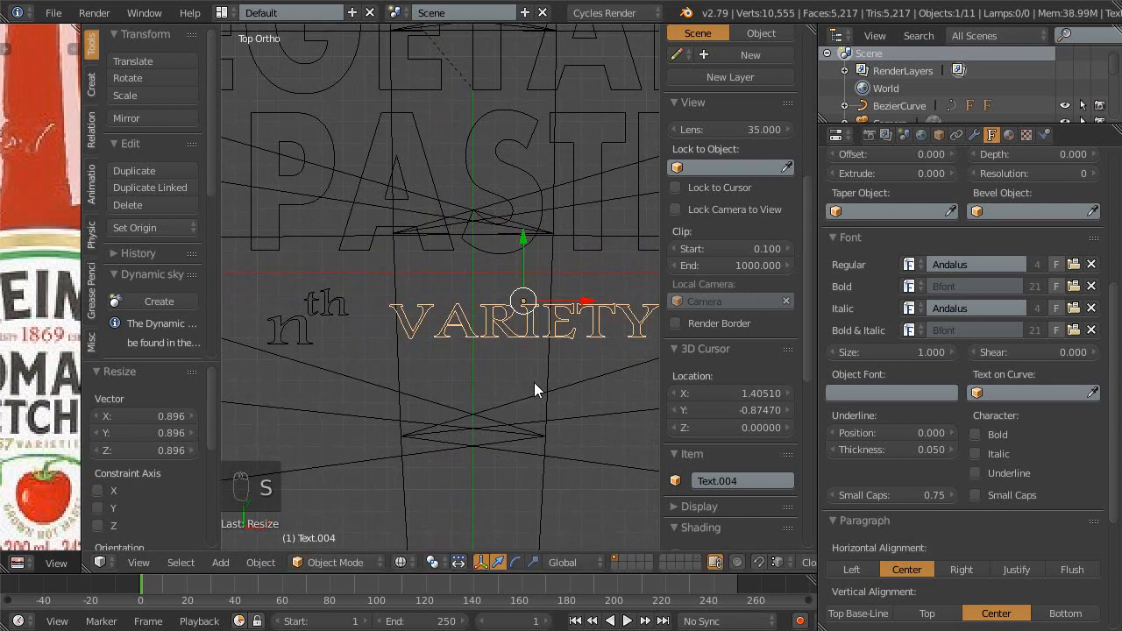
- Select the nth text to the left of VARIETY and move it about 0.107 along X, closer to VARIETY
shift+middle_drag(534, 383, 499, 392)
ctrl+middle_drag(466, 340, 478, 369)
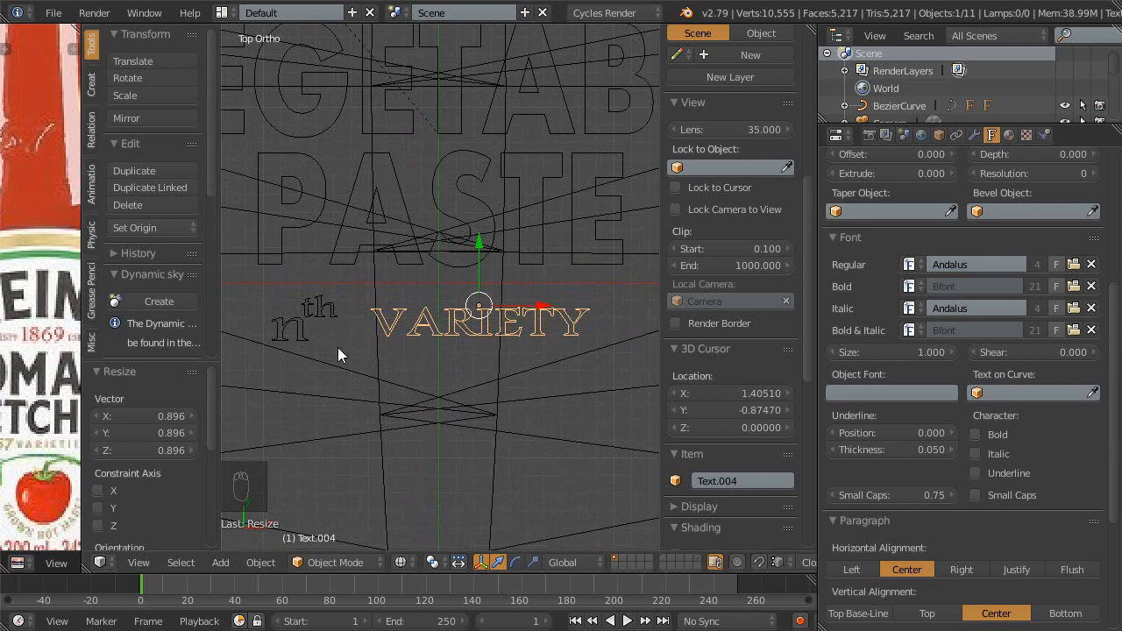
right_click(298, 333)
key(g)
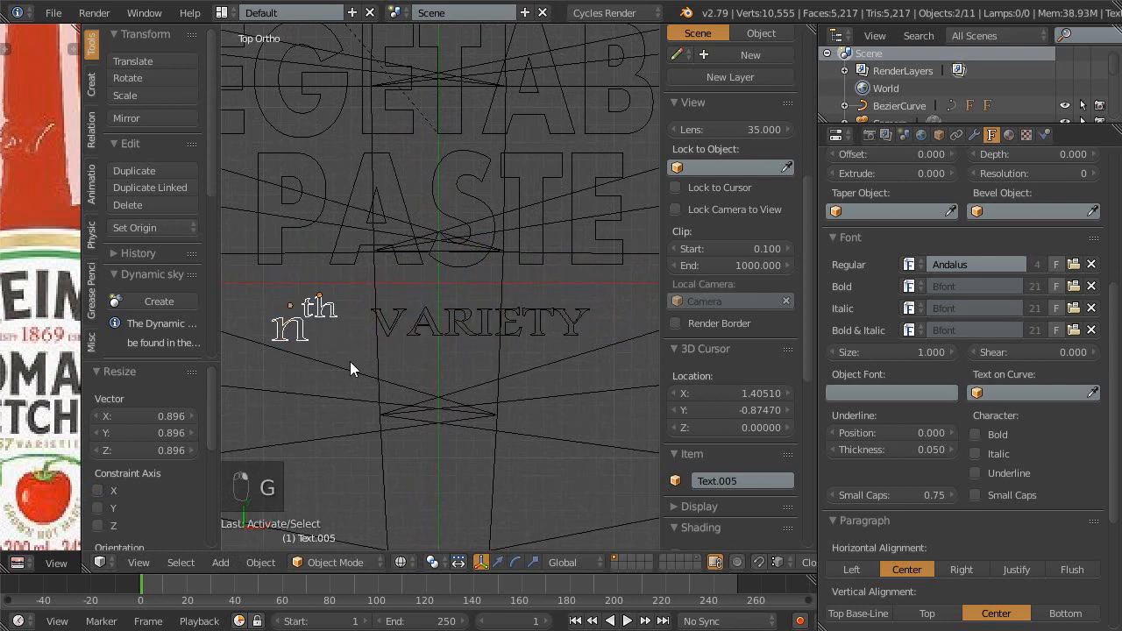
key(x)
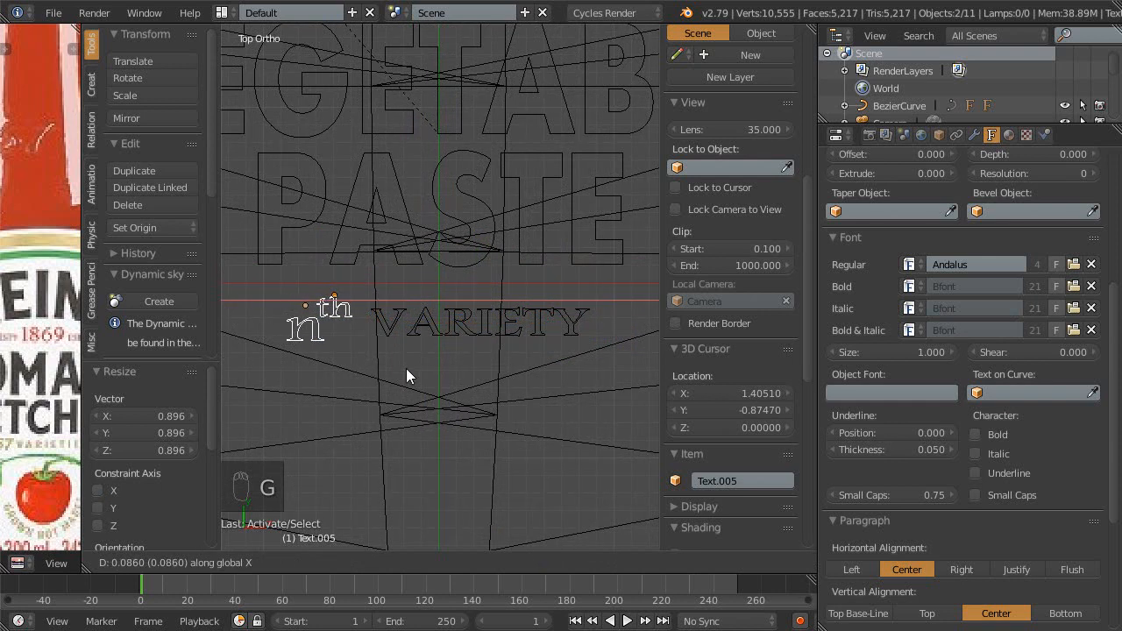
click(443, 365)
scroll(441, 333, down, 3)
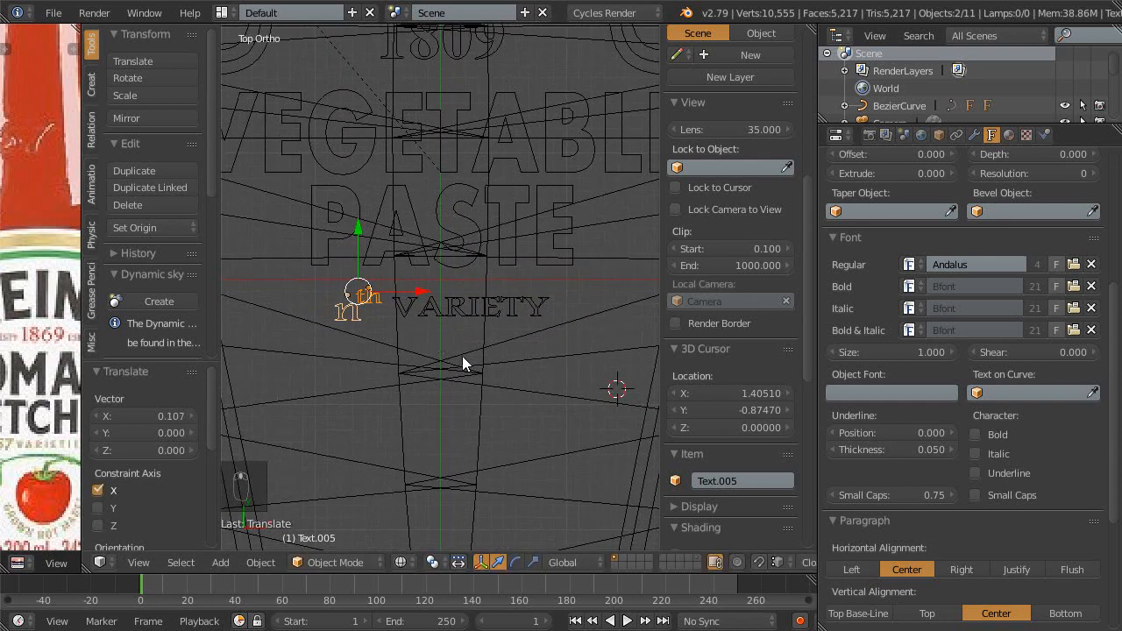
- Bring up the modifier settings of the selected text and save the file over Label2.79.blend
click(972, 134)
click(952, 192)
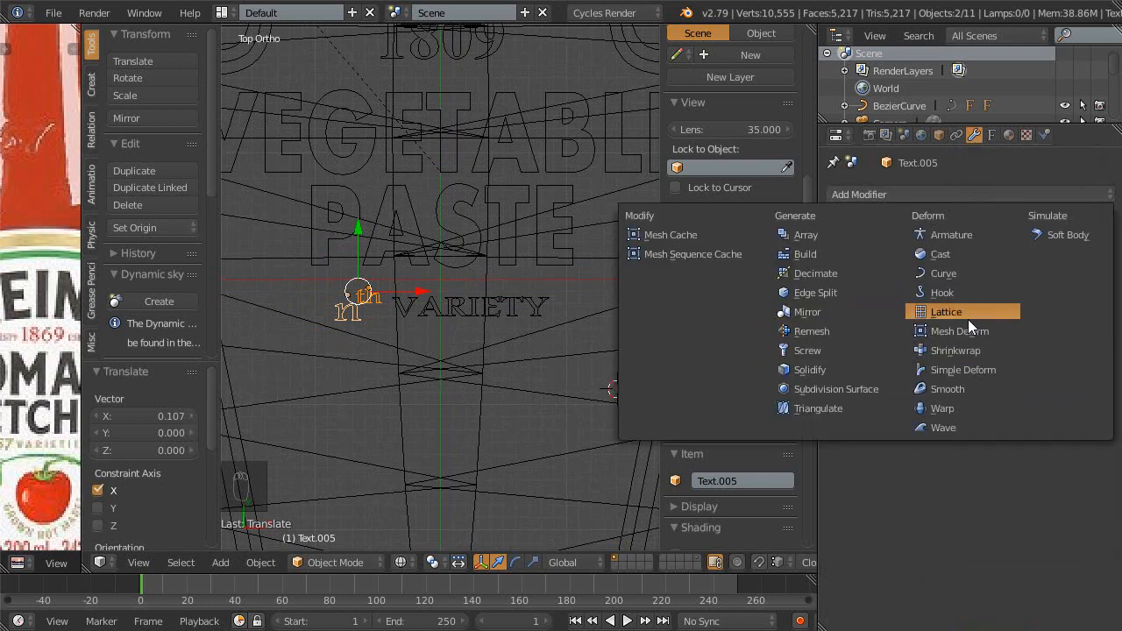
scroll(414, 323, up, 2)
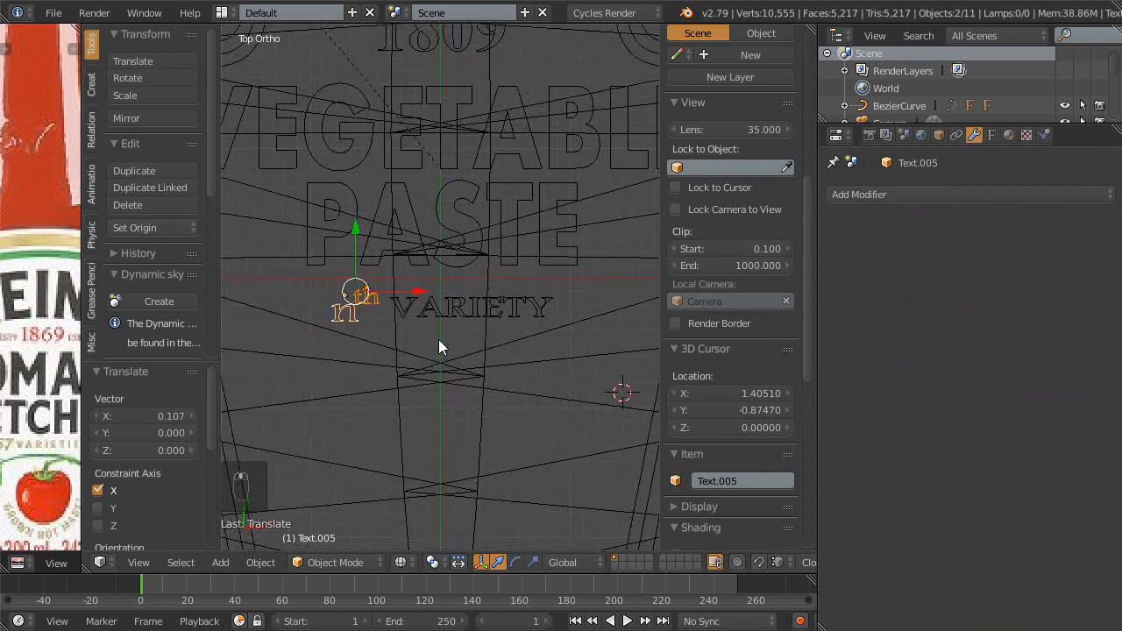
key(ctrl+s)
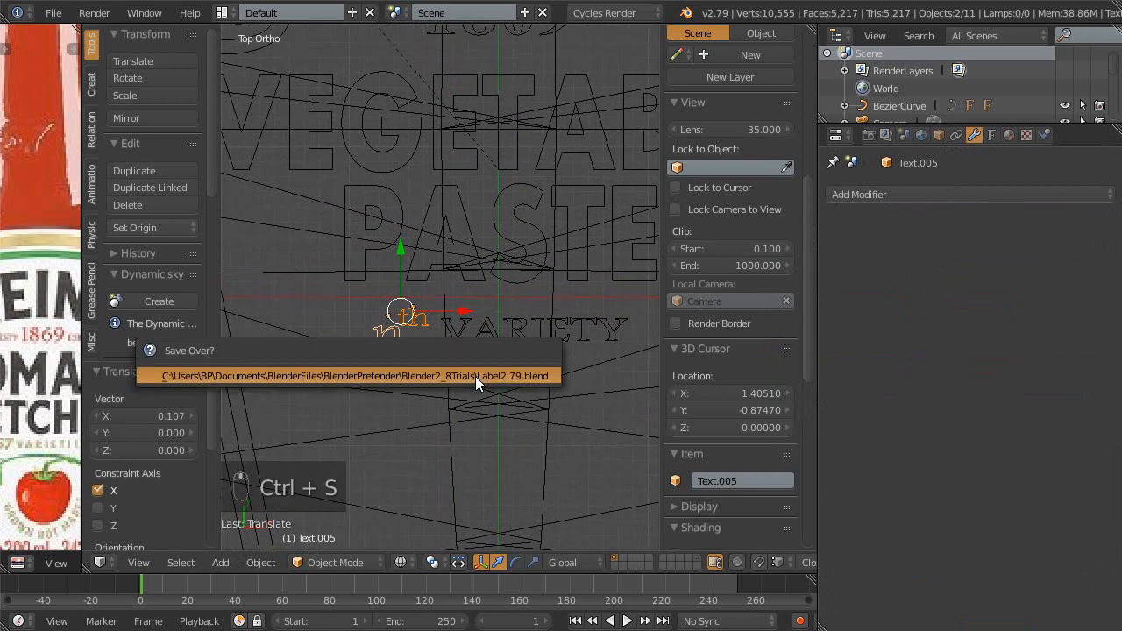
click(475, 376)
shift+middle_drag(475, 376, 444, 378)
- Select only the VARIETY text and add a Lattice modifier to it
right_click(497, 335)
key(Escape)
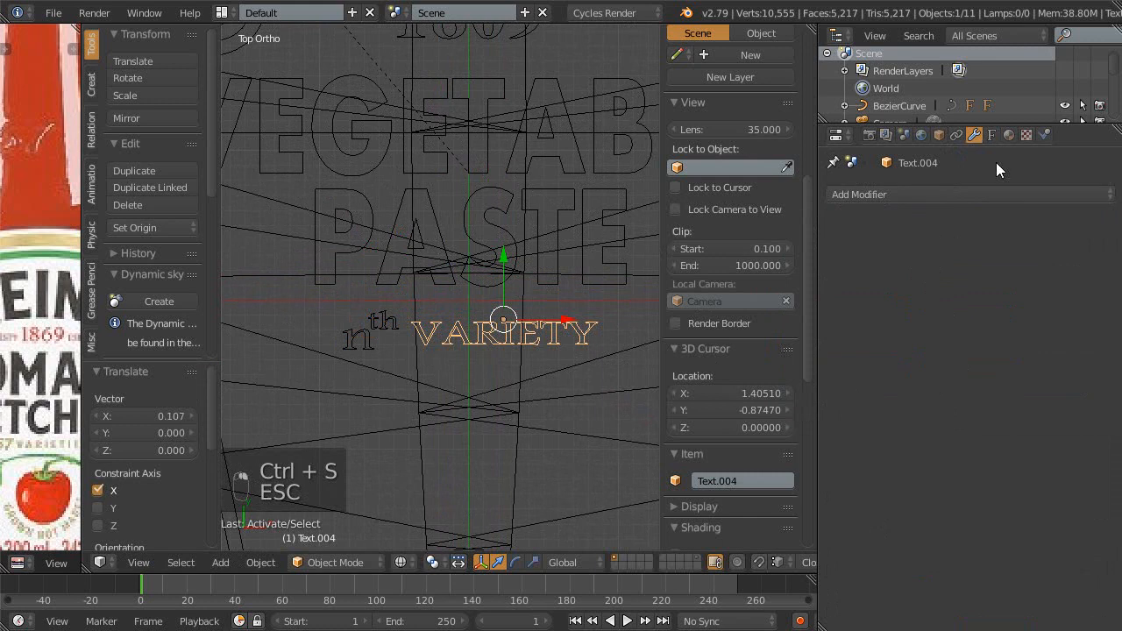
click(935, 199)
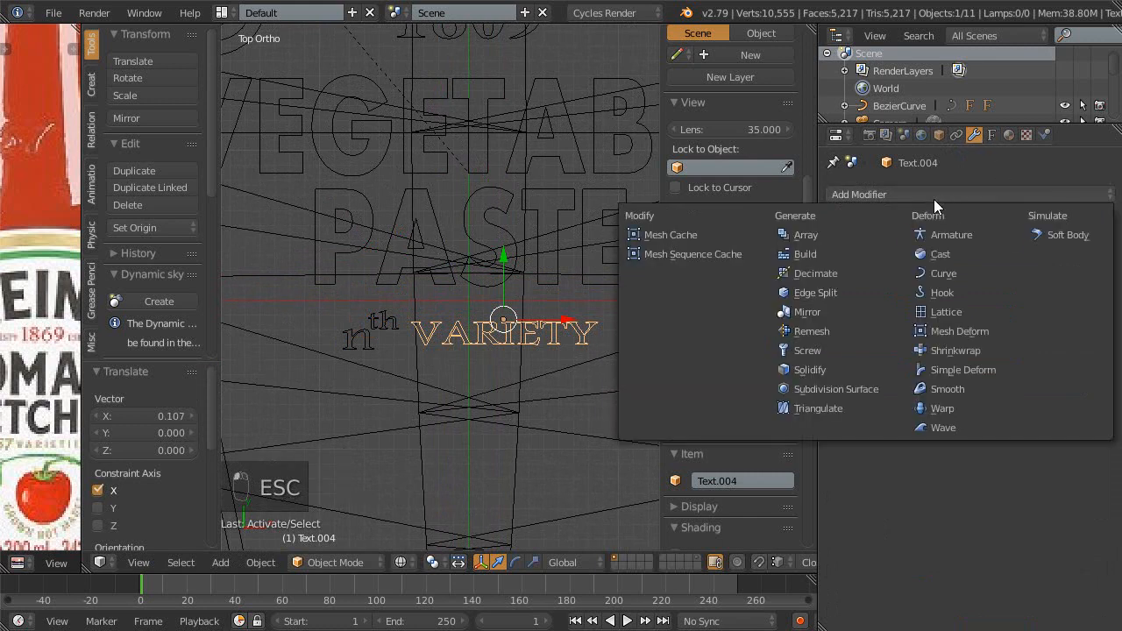
click(934, 312)
scroll(466, 377, down, 6)
scroll(466, 377, up, 3)
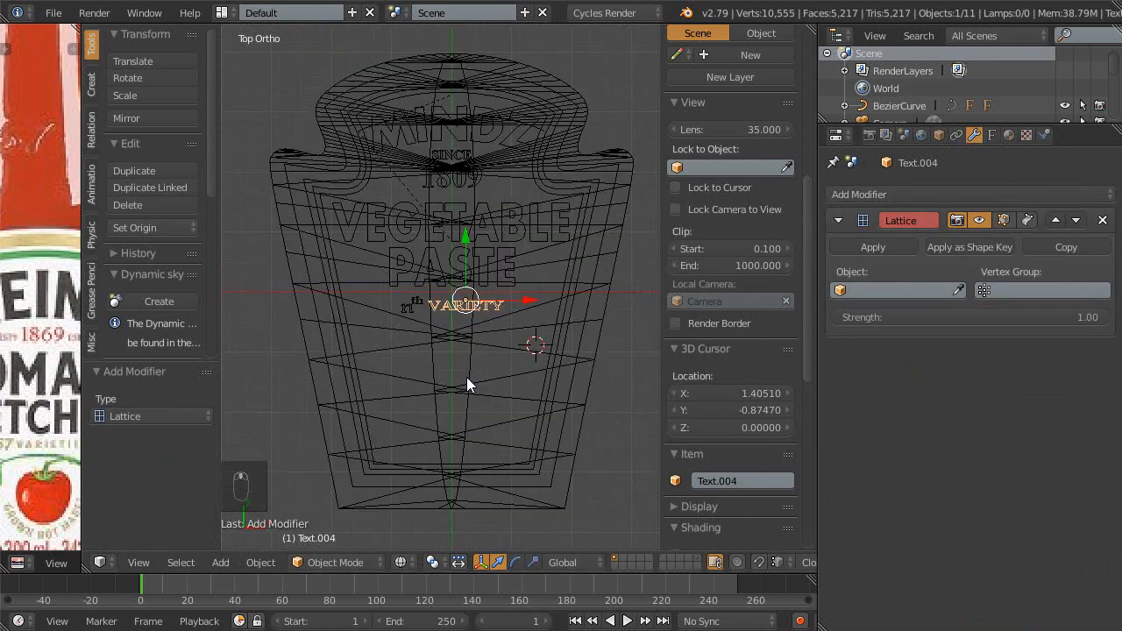
scroll(475, 371, up, 1)
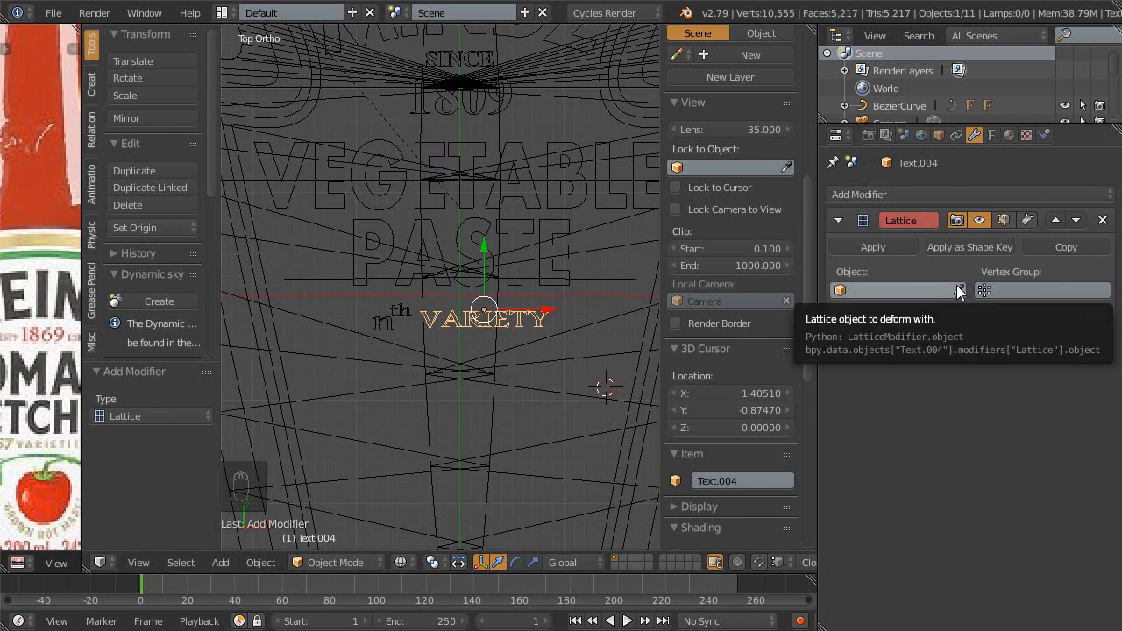
ctrl+middle_drag(551, 400, 547, 384)
shift+middle_drag(545, 381, 489, 402)
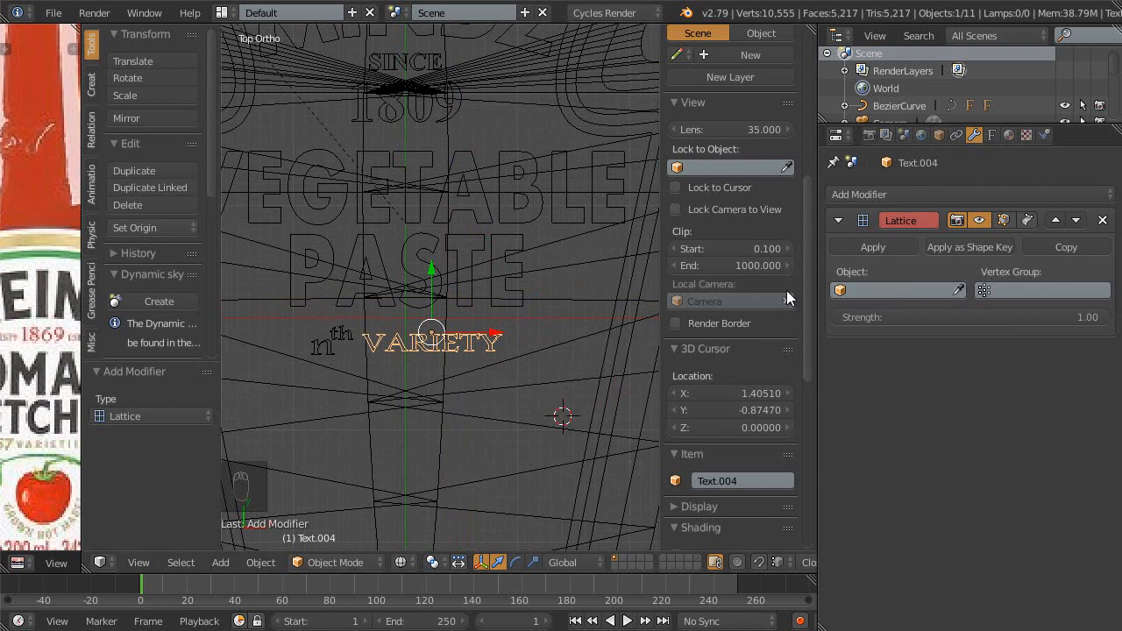
scroll(465, 397, down, 6)
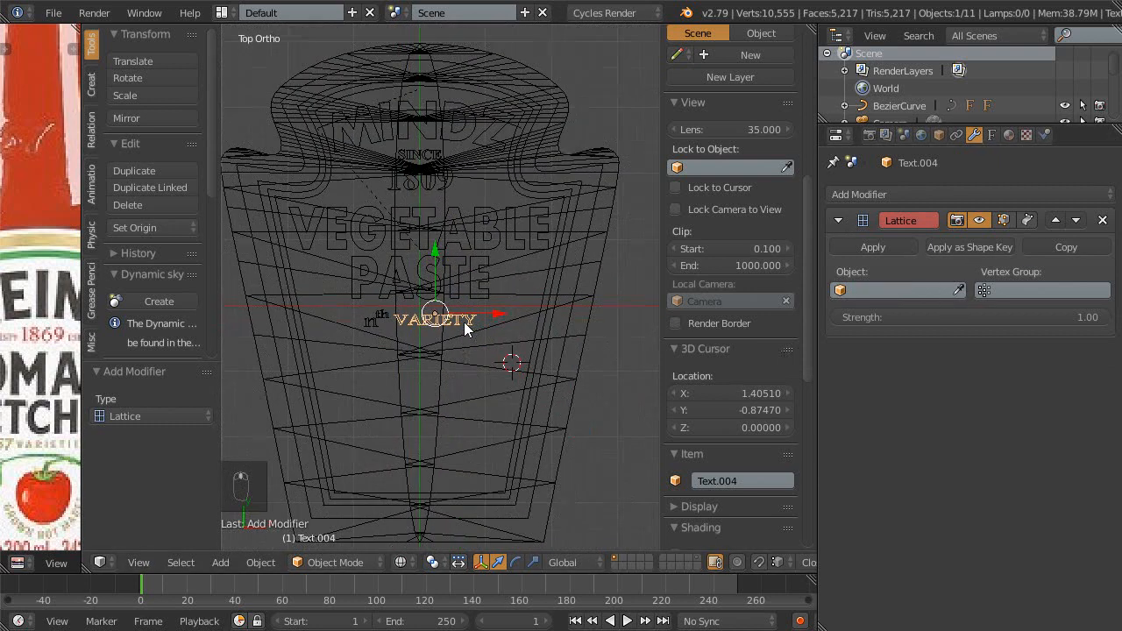
middle_drag(478, 408, 528, 334)
middle_drag(493, 346, 512, 307)
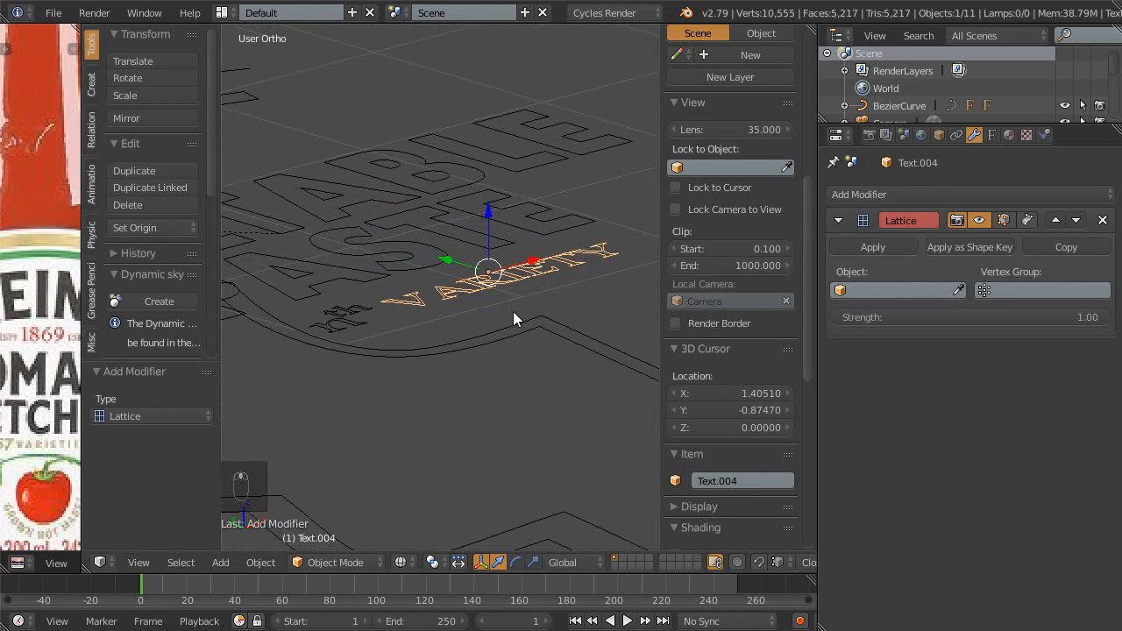
key(shift+a)
mouse_move(475, 242)
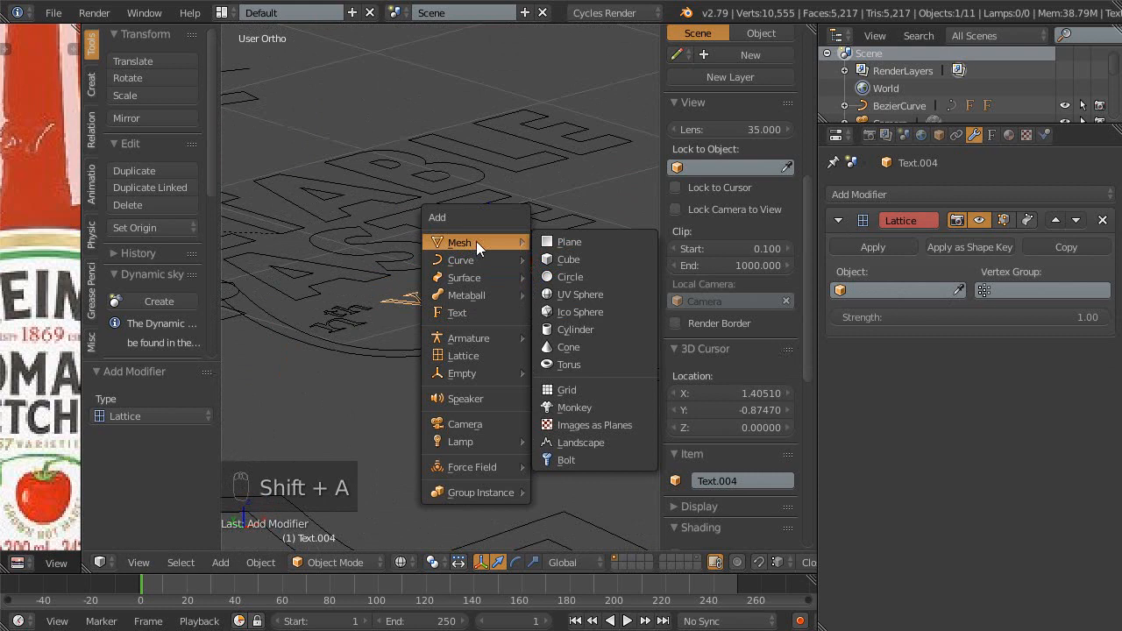
click(570, 242)
scroll(471, 403, down, 3)
scroll(519, 219, up, 4)
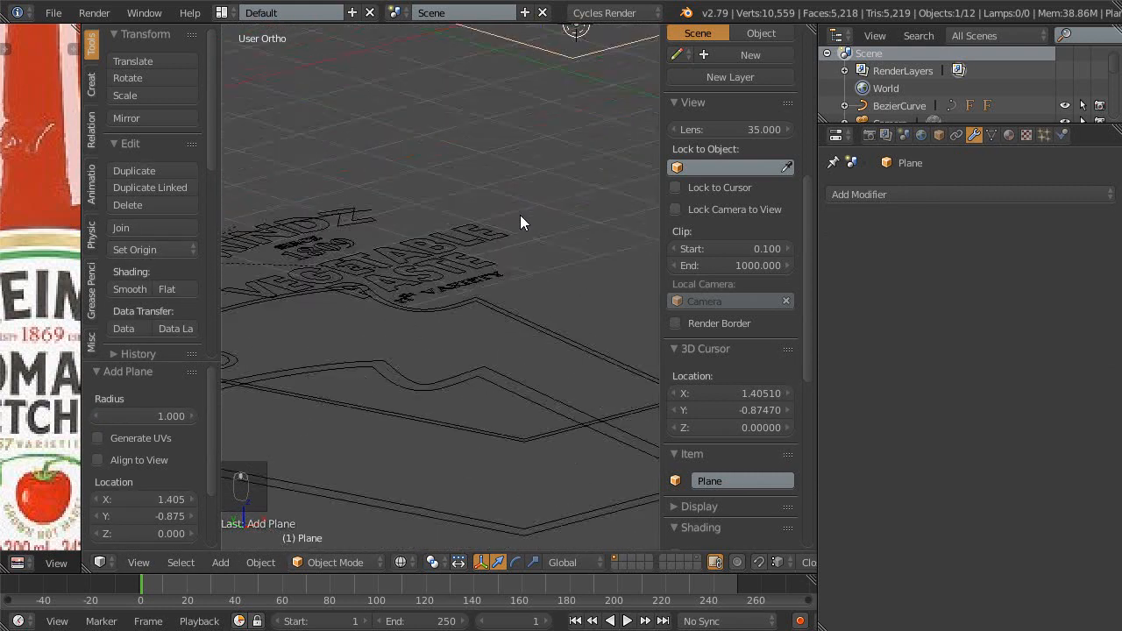
key(ctrl+z)
scroll(499, 280, up, 2)
scroll(499, 279, up, 2)
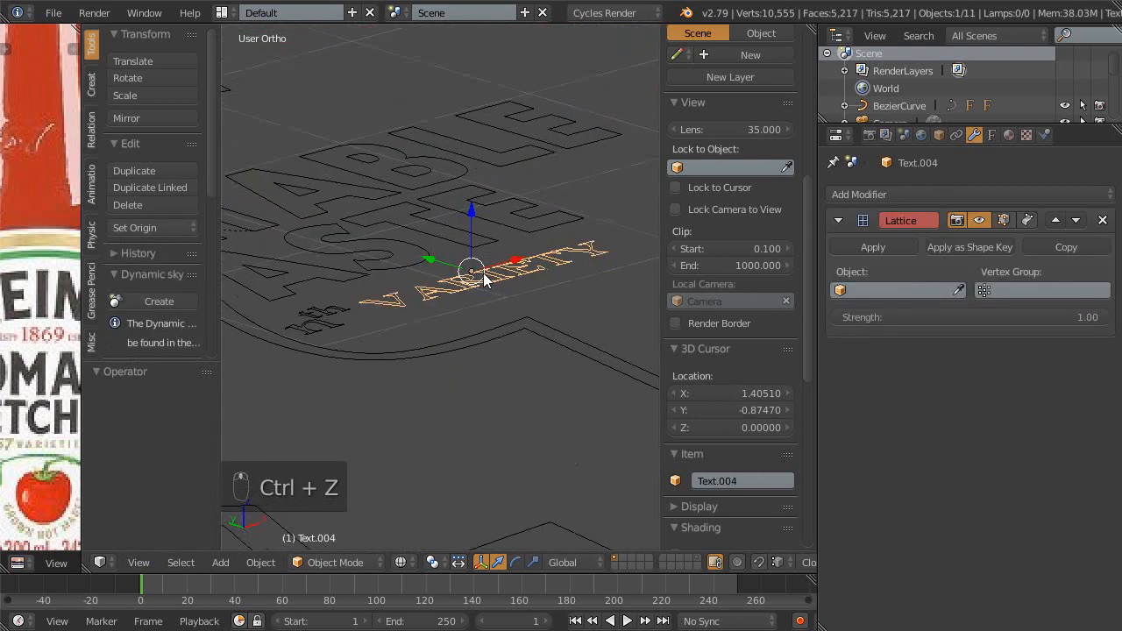
- Snap the 3D cursor to the selected VARIETY text and add a mesh cube there
key(shift+s)
click(491, 286)
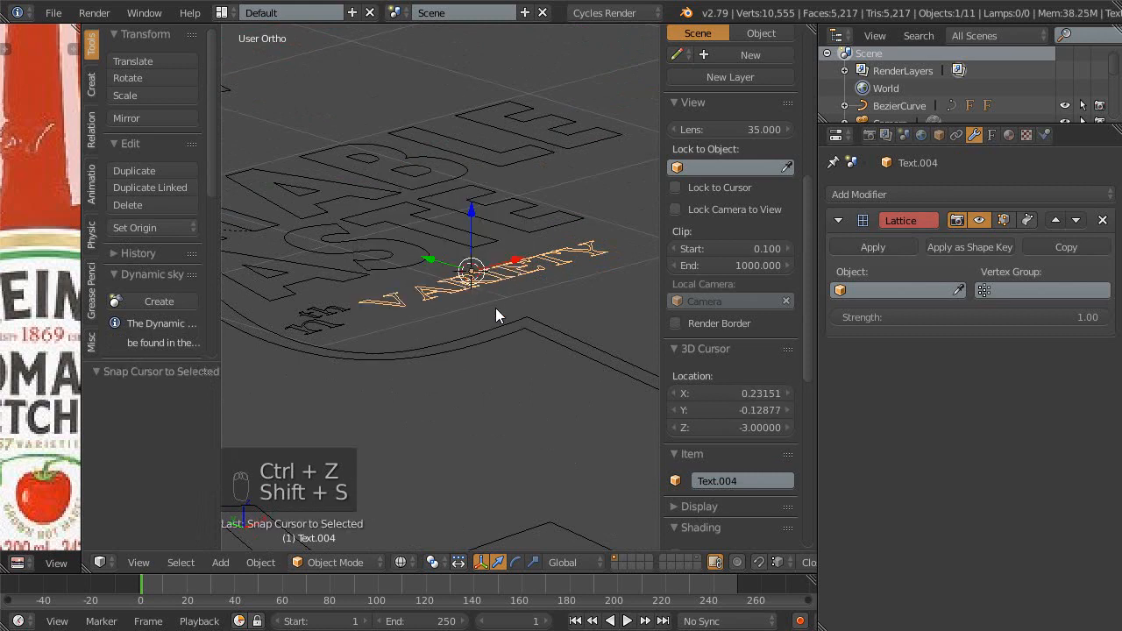
key(shift+a)
mouse_move(485, 304)
click(543, 321)
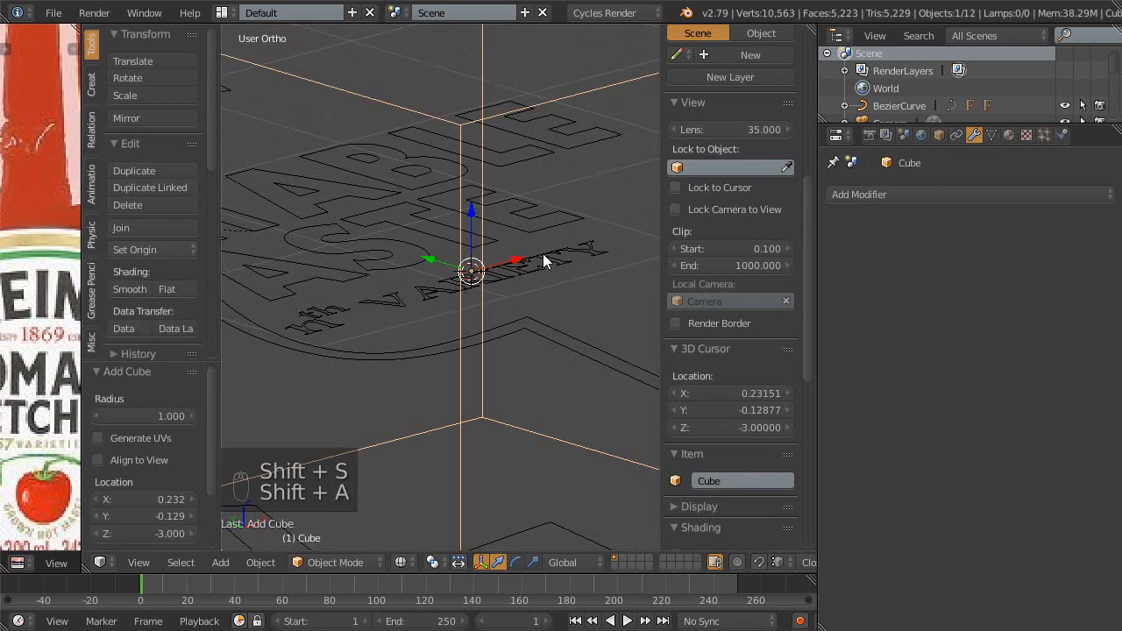
- In Edit Mode, scale the whole cube uniformly by about 0.117 and flatten it along Z by about 0.314
scroll(491, 342, down, 2)
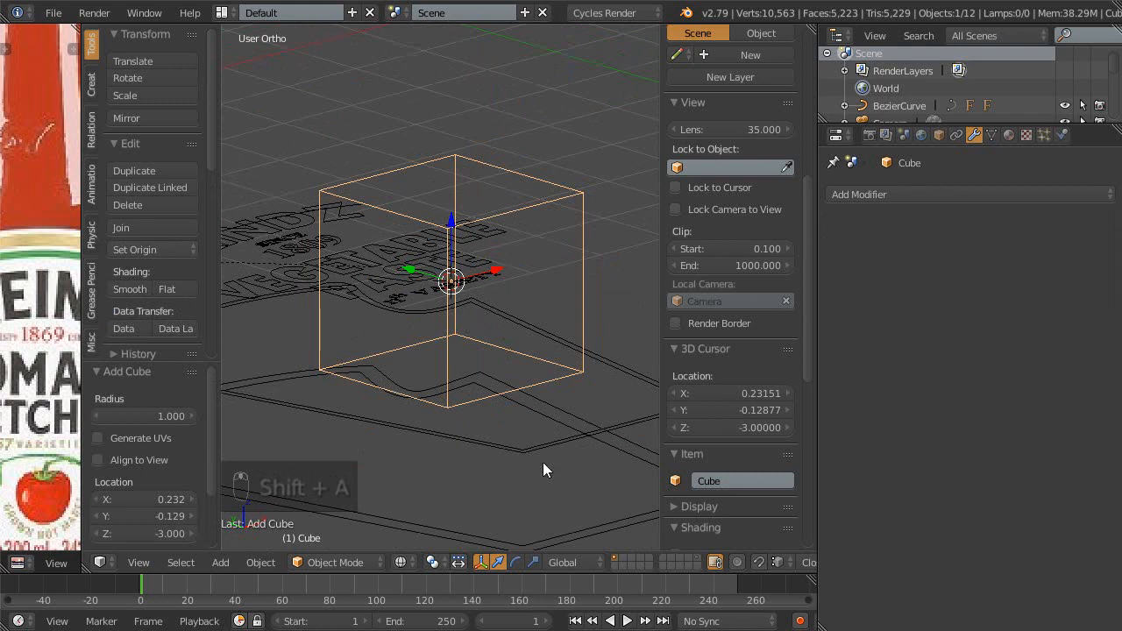
key(Tab)
scroll(555, 425, up, 1)
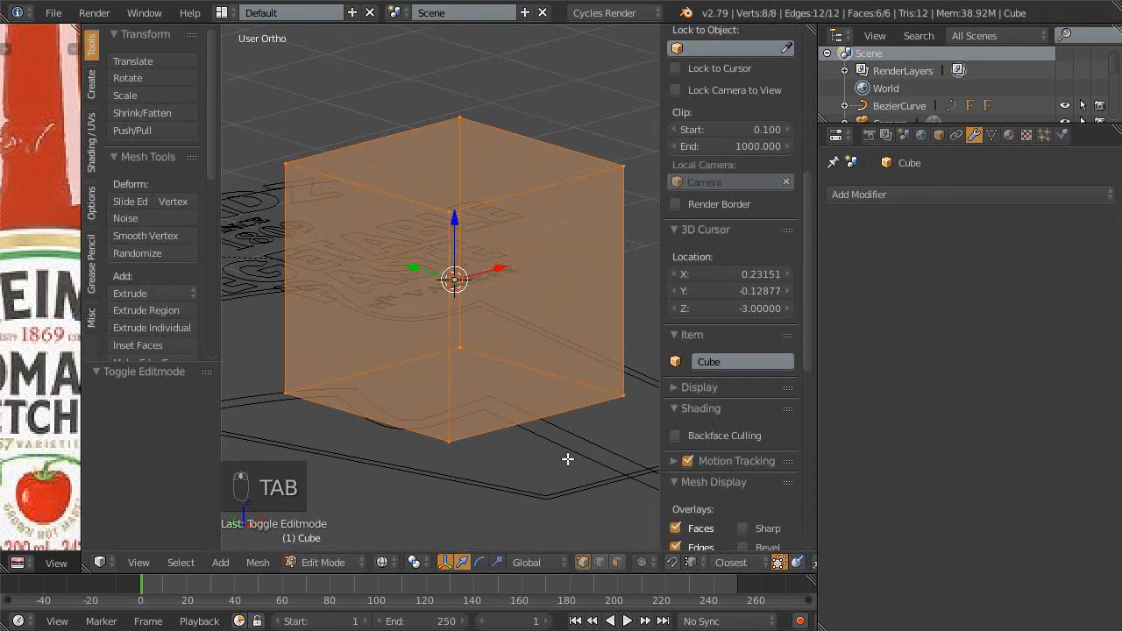
key(s)
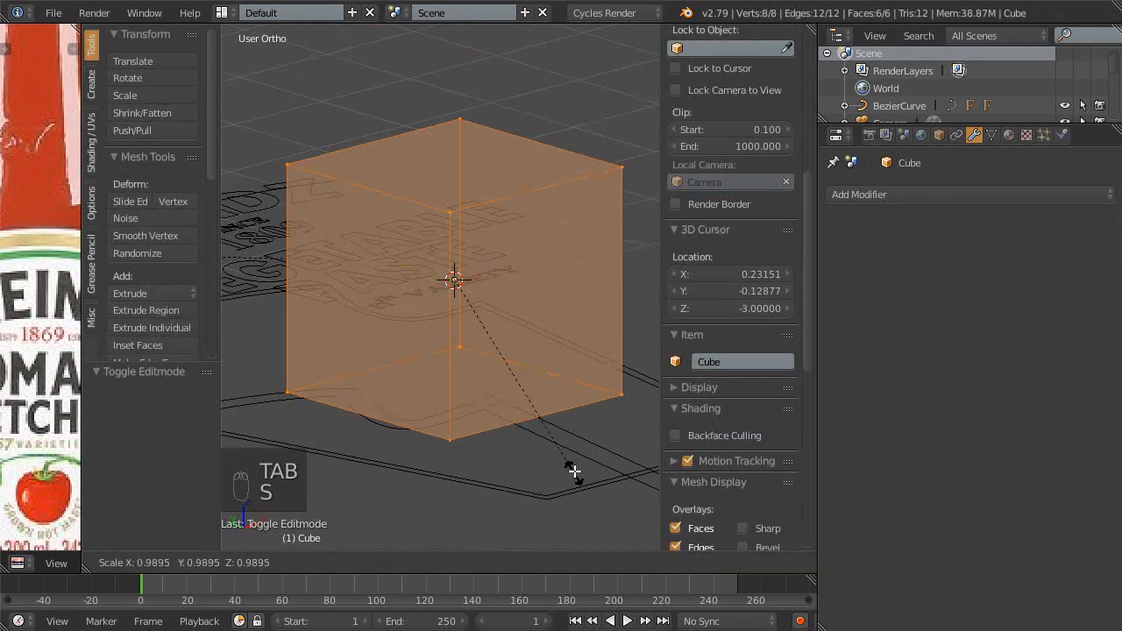
click(474, 297)
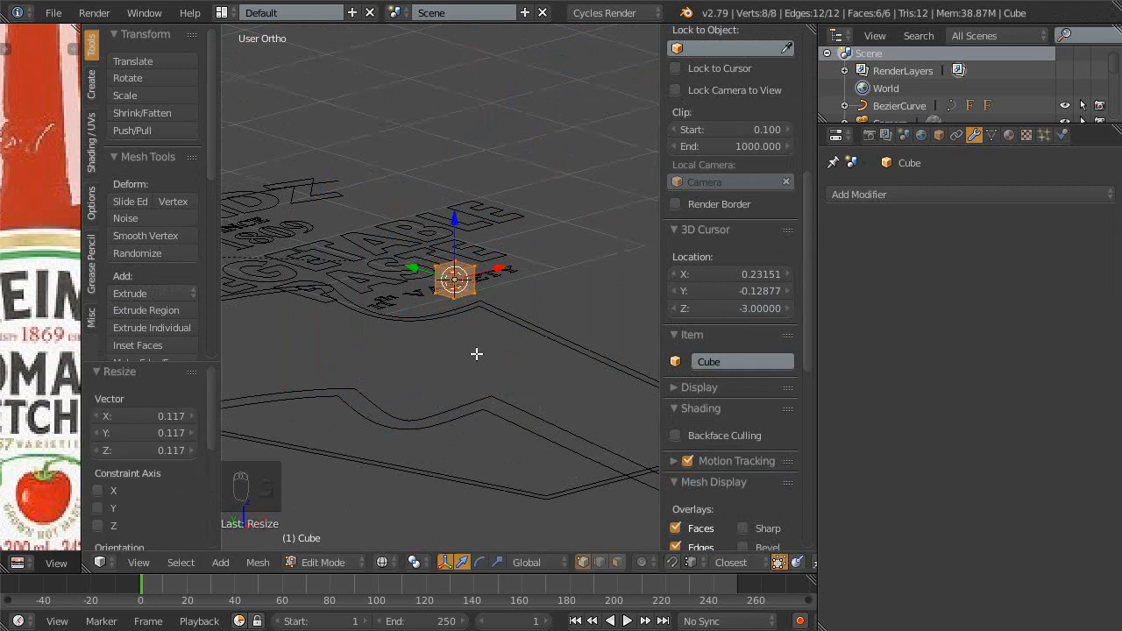
scroll(476, 354, up, 7)
middle_drag(478, 281, 360, 341)
key(s)
key(z)
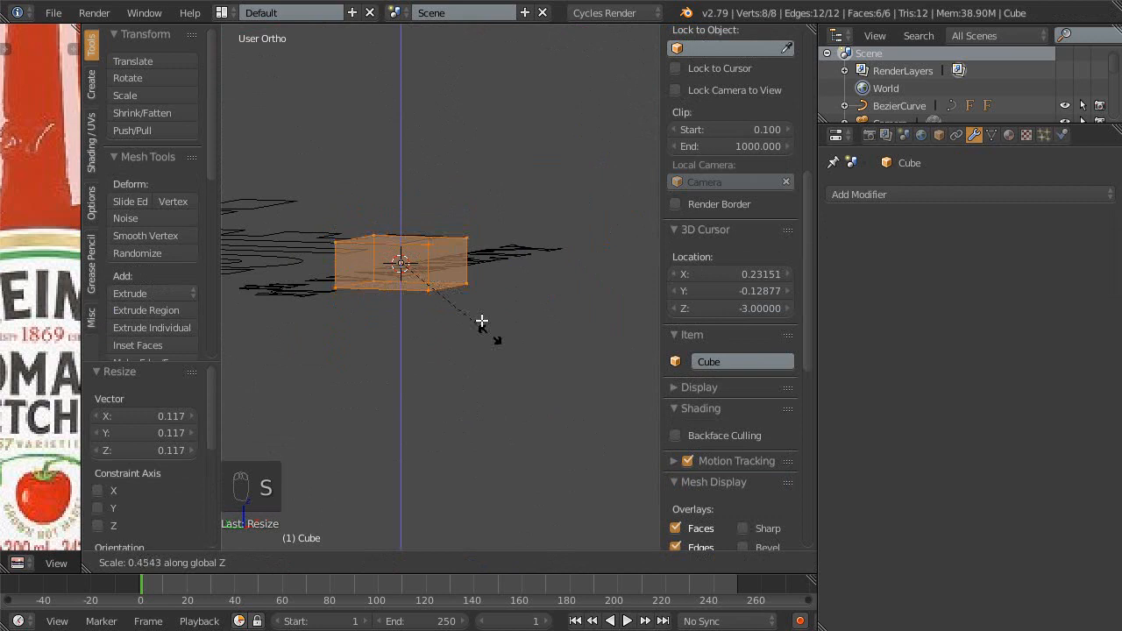
click(468, 298)
- Return to Object Mode in top view and move the cube about -0.085 along Y to line up with VARIETY
scroll(503, 265, up, 5)
middle_drag(503, 266, 476, 308)
key(KP_Decimal)
key(KP_7)
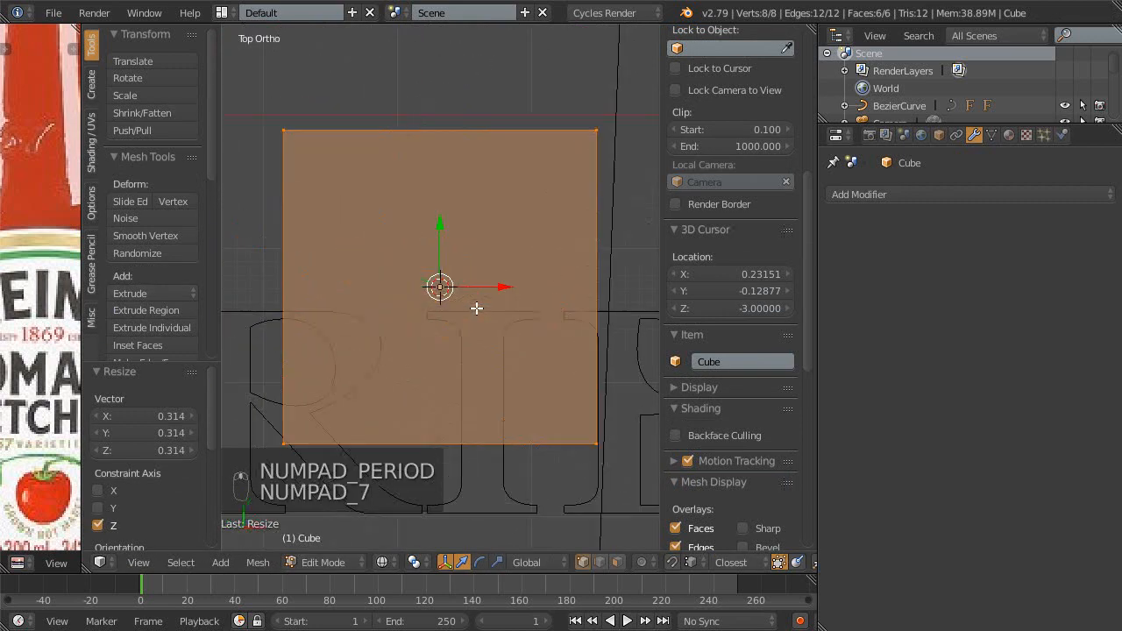
scroll(464, 394, down, 3)
shift+middle_drag(449, 368, 466, 352)
shift+middle_drag(466, 352, 489, 317)
ctrl+middle_drag(489, 316, 470, 369)
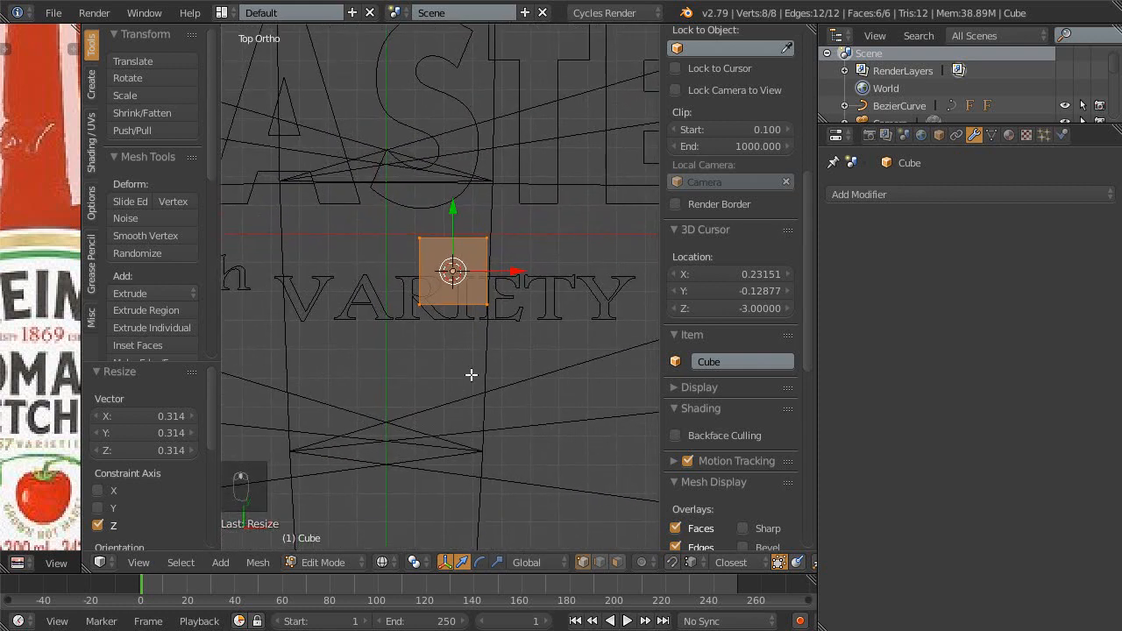
key(Tab)
key(g)
middle_click(506, 349)
click(505, 373)
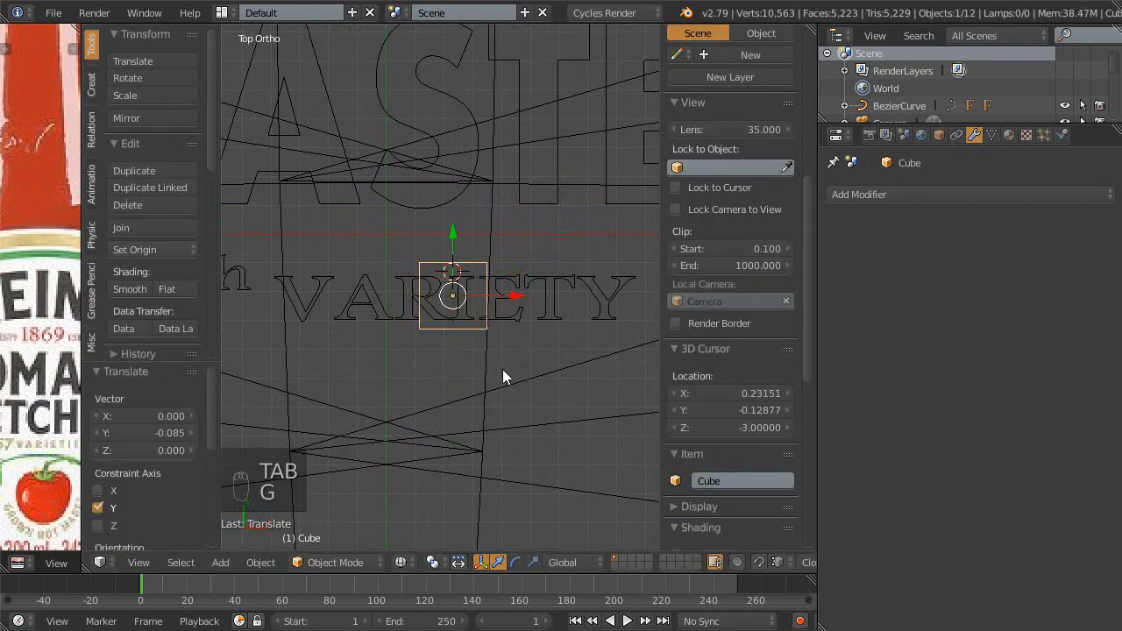
- Scale the cube by about 5.807 along X so it encloses the whole VARIETY text
key(s)
key(x)
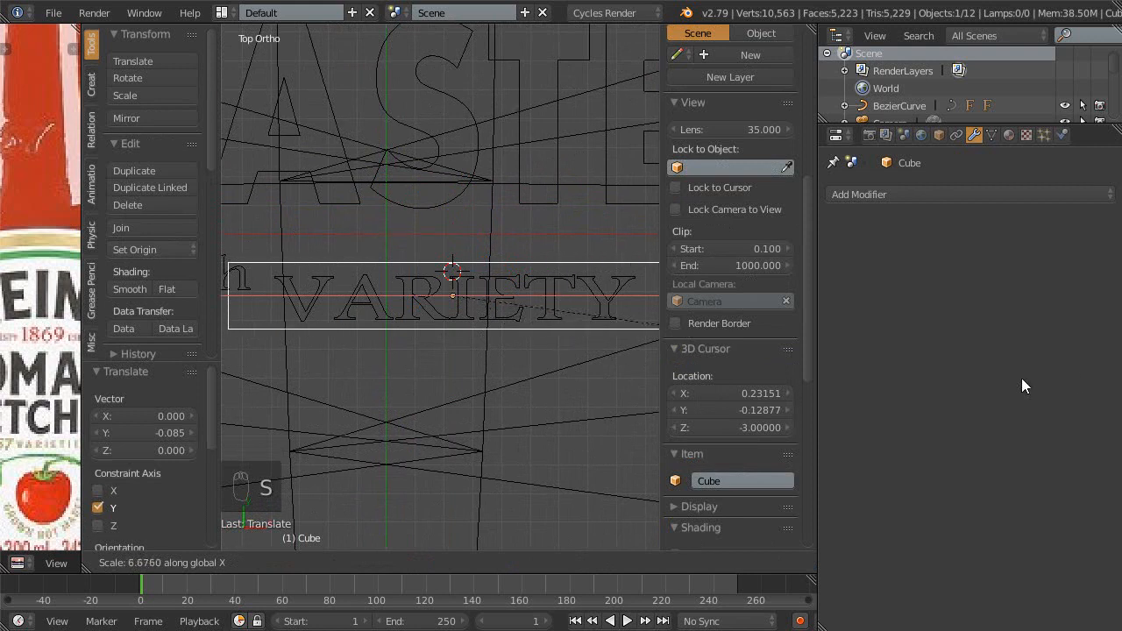
click(958, 384)
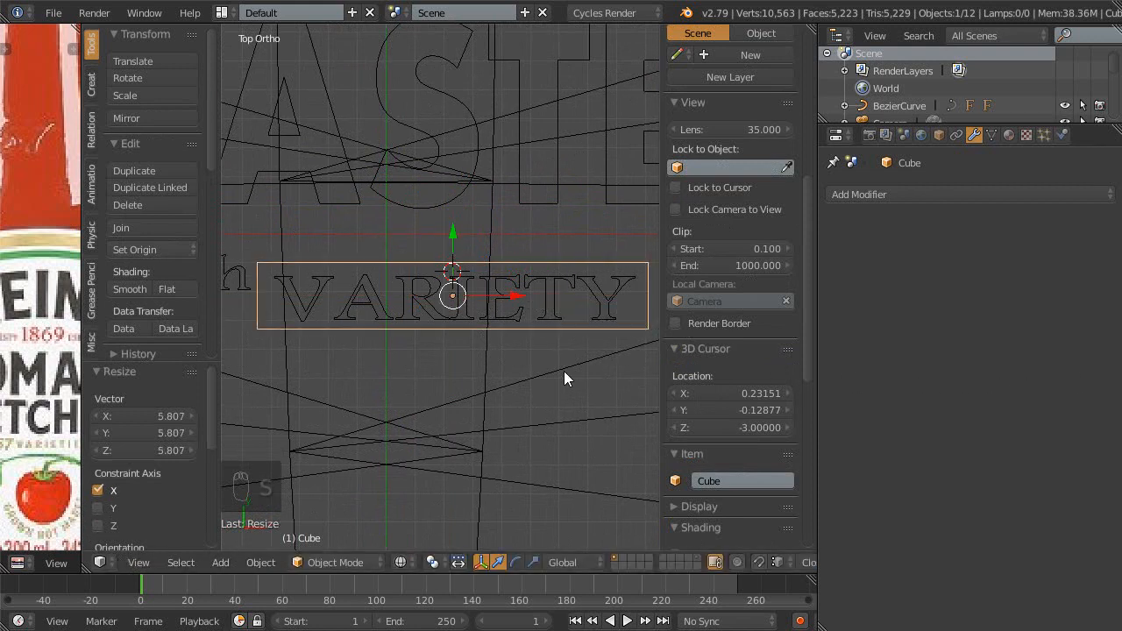
shift+middle_drag(563, 379, 516, 364)
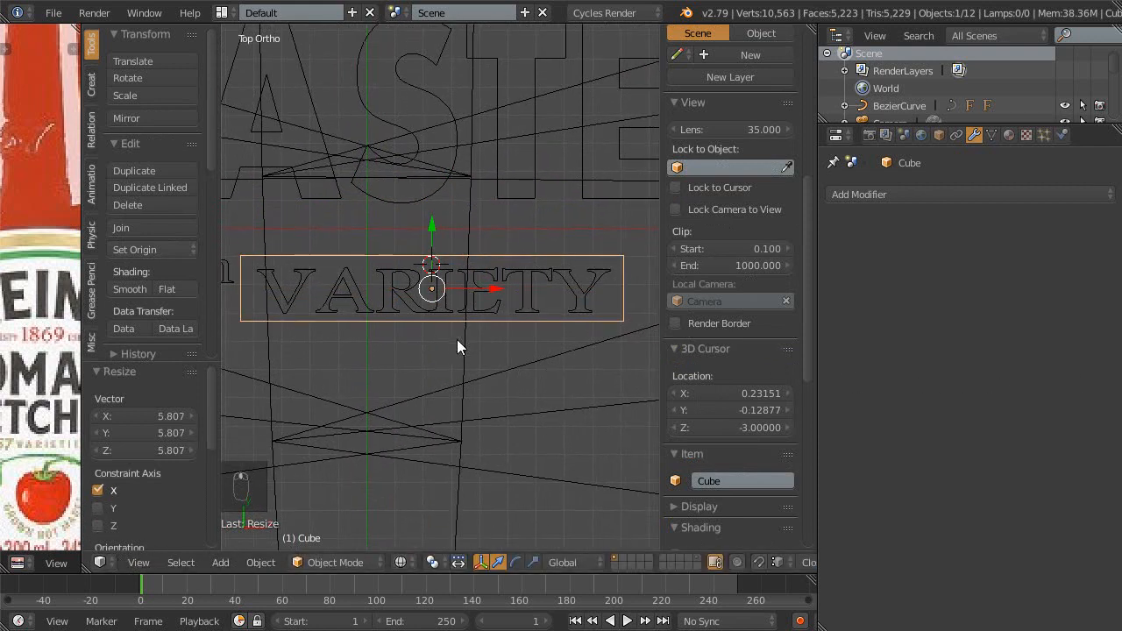
- Select the VARIETY text and try to assign the surrounding cube as its Lattice modifier's object
right_click(585, 282)
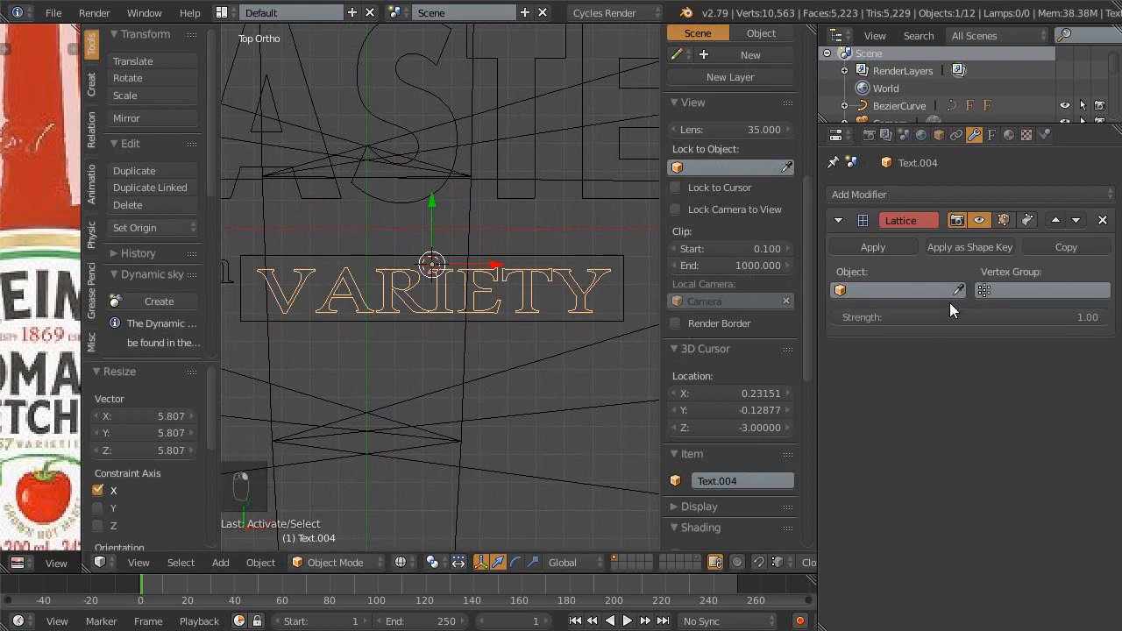
click(622, 257)
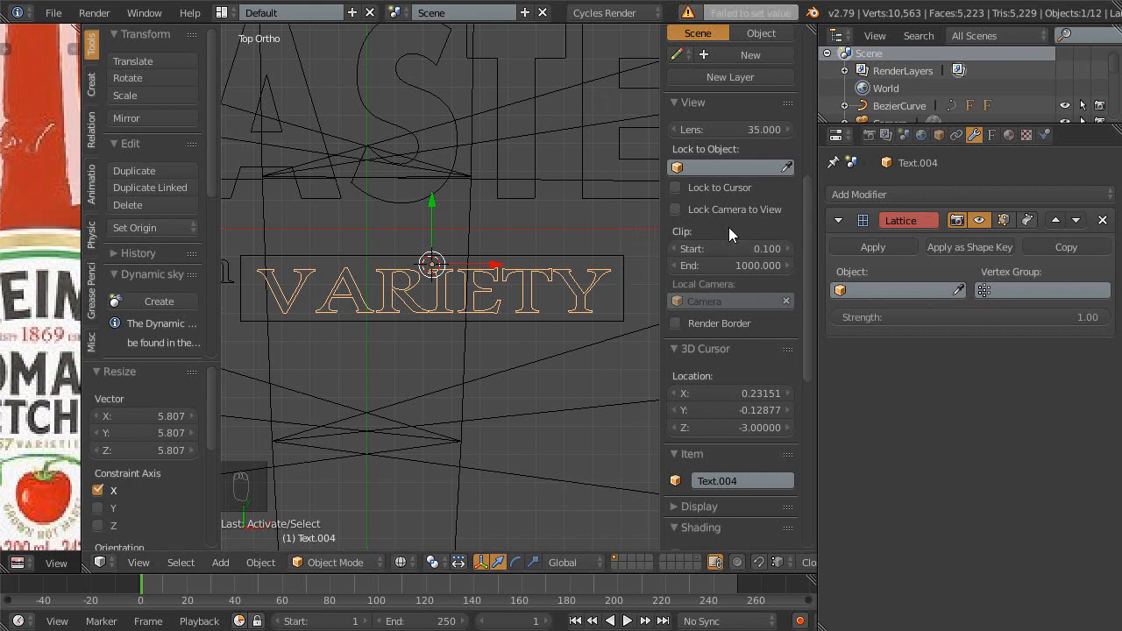
scroll(526, 311, down, 2)
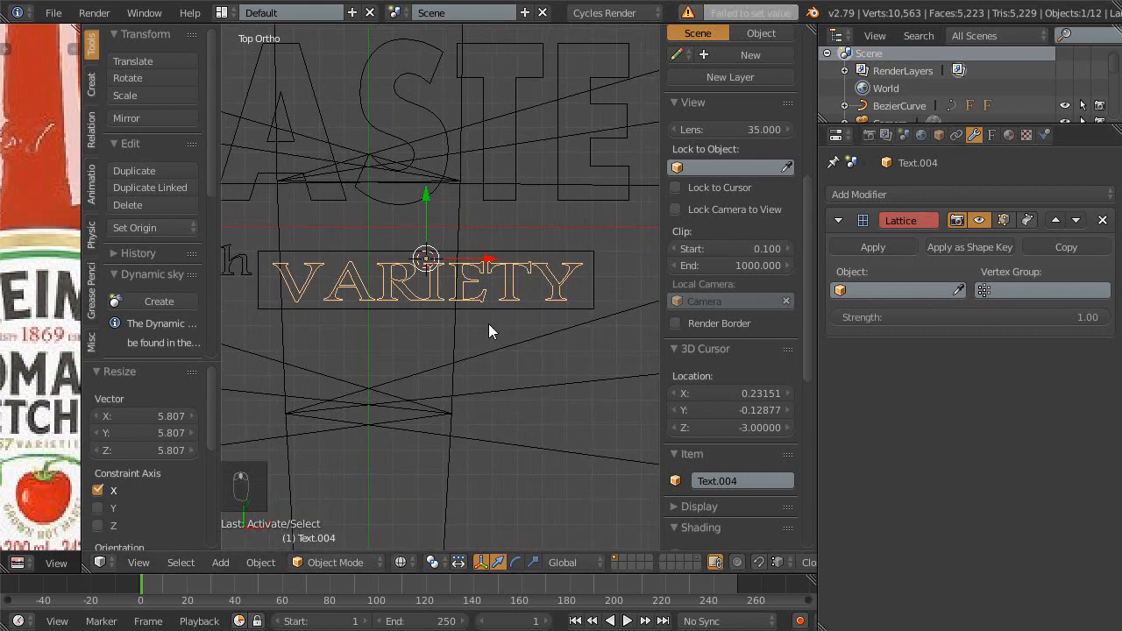
- Add a lattice object at the 3D cursor, over the VARIETY text
key(shift+a)
mouse_move(416, 477)
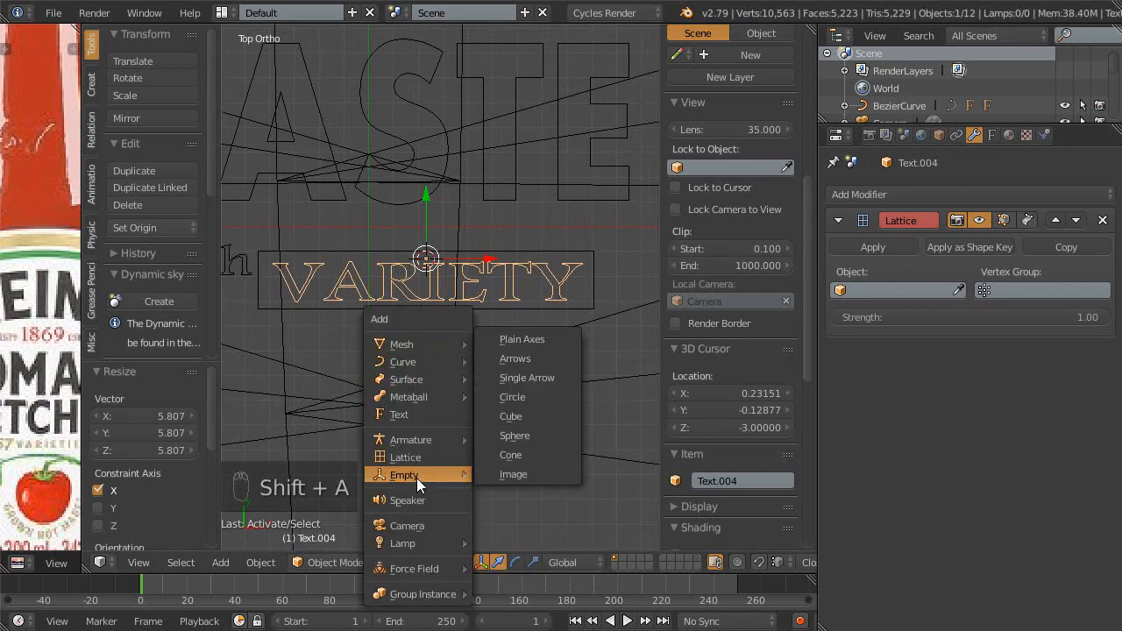
click(402, 456)
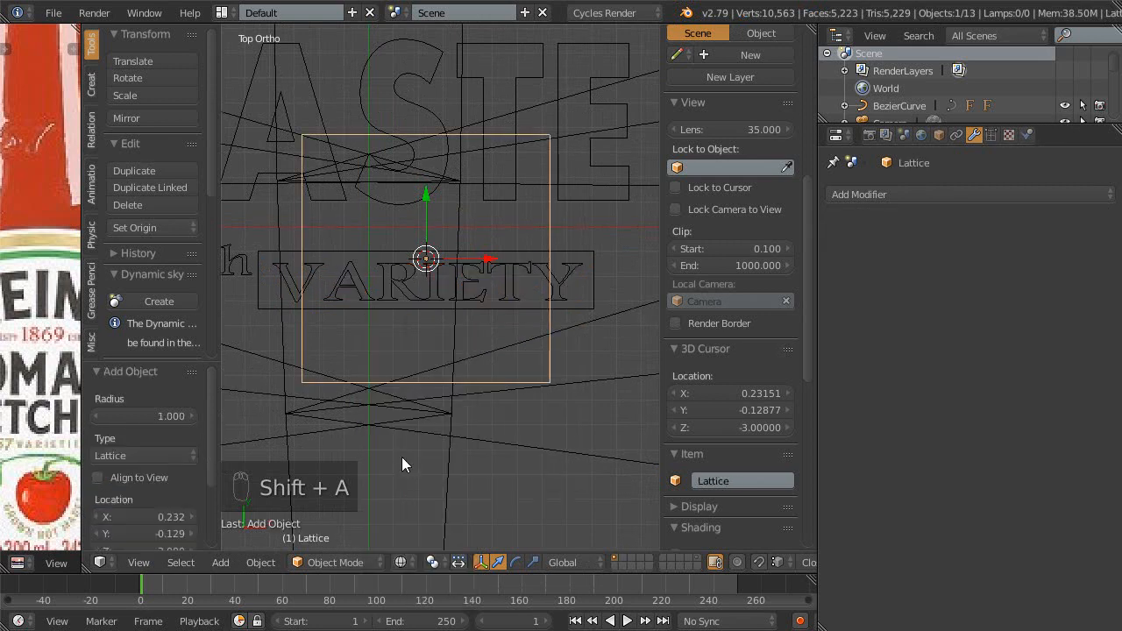
scroll(414, 435, down, 1)
scroll(414, 429, up, 2)
shift+middle_drag(452, 282, 463, 294)
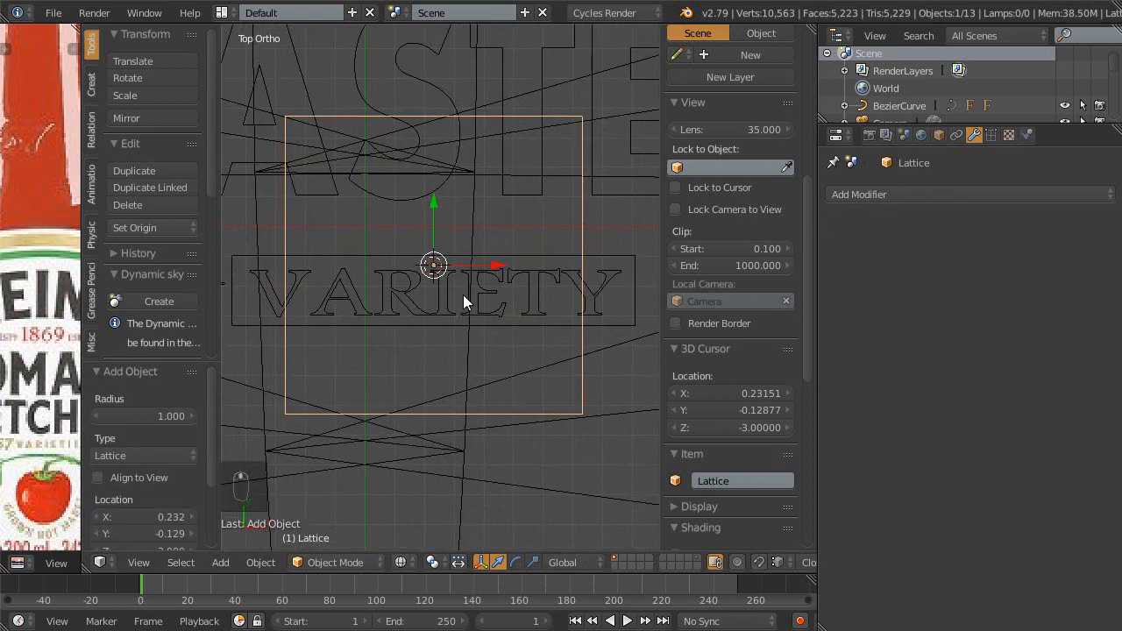
- Select the cube surrounding the VARIETY text and delete it
scroll(467, 342, down, 2)
right_click(582, 292)
key(Escape)
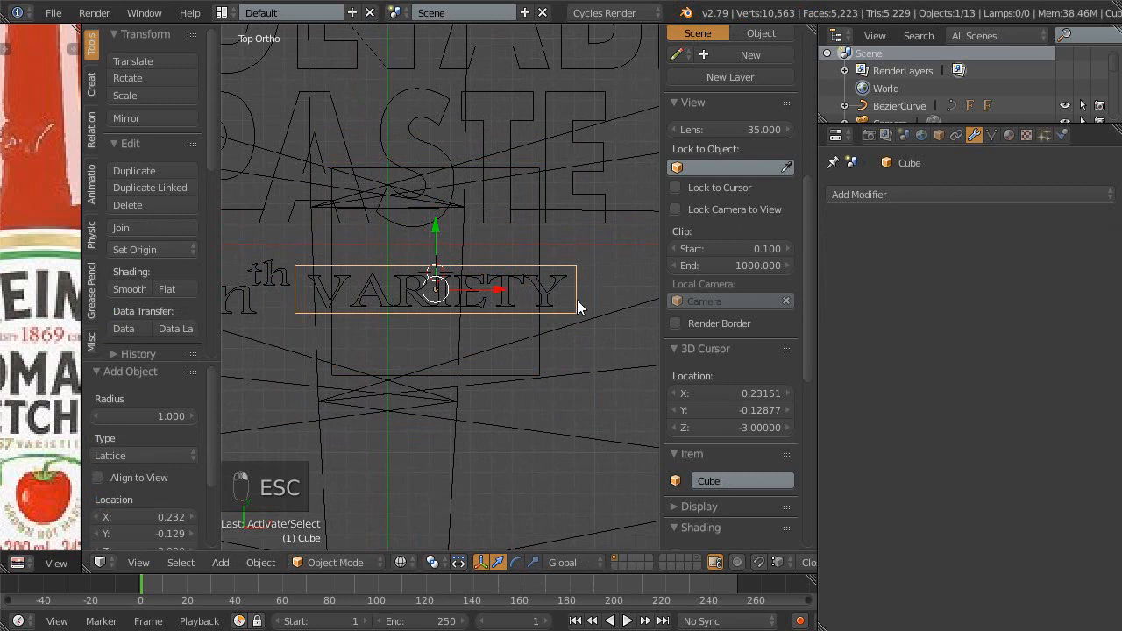
key(x)
click(564, 311)
- Select the new lattice over VARIETY and switch it to Edit Mode
right_click(537, 252)
key(Escape)
middle_drag(536, 253, 538, 334)
key(KP_7)
shift+middle_drag(505, 224, 529, 260)
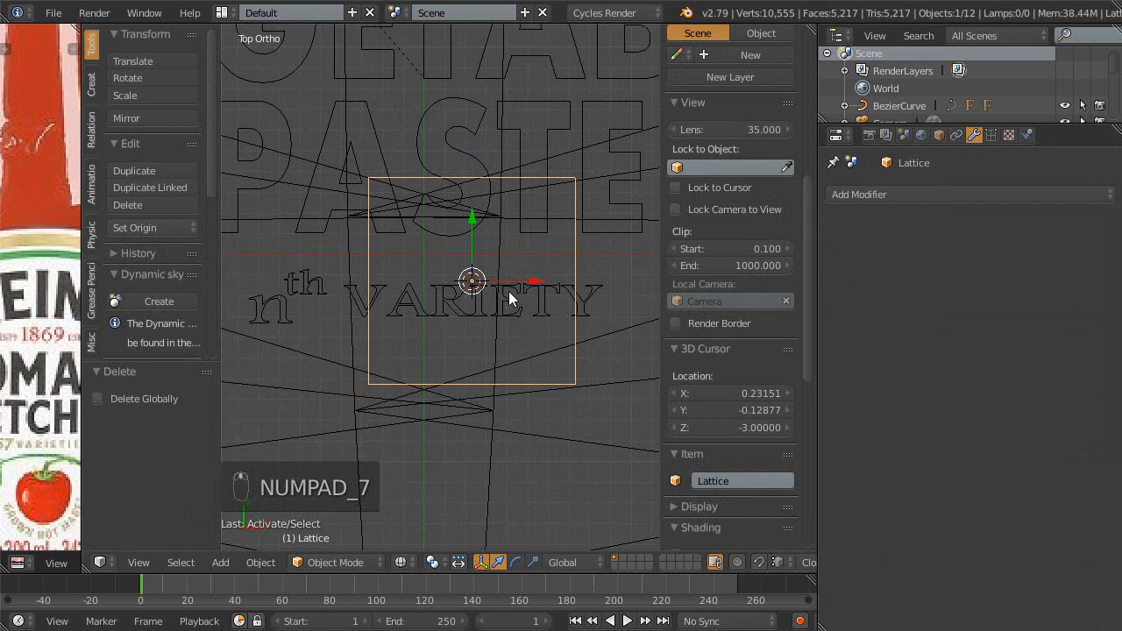
key(Tab)
mouse_move(508, 350)
middle_down()
mouse_move(588, 253)
mouse_move(621, 183)
mouse_move(529, 346)
middle_up()
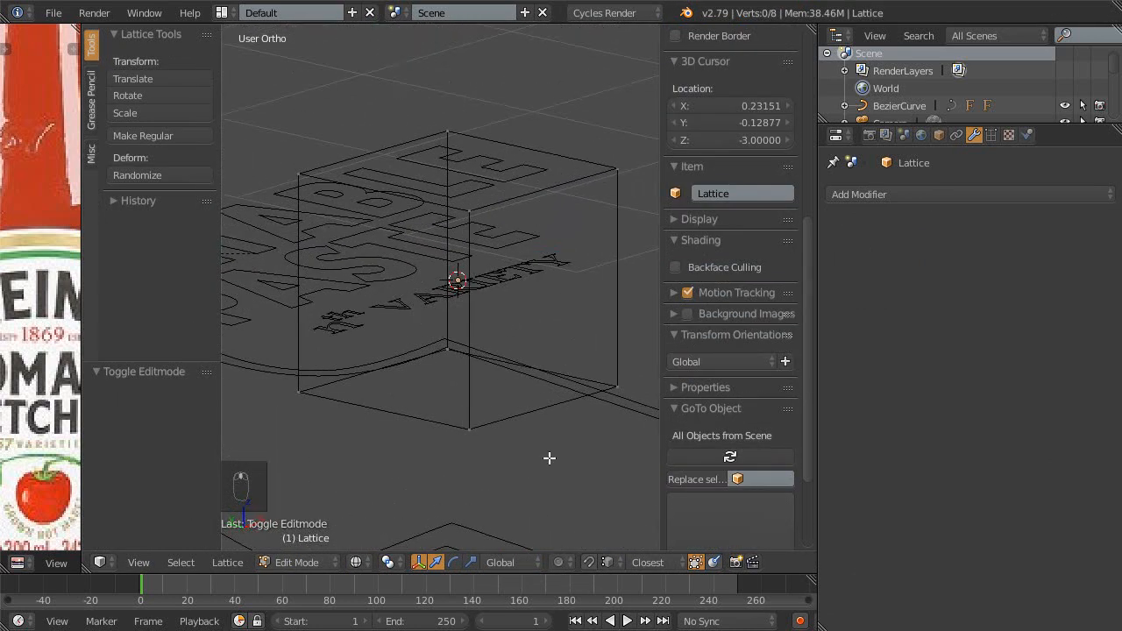
- Select all lattice points and flatten them along Z by about 0.086, followed by another 0.823
key(a)
key(a)
key(a)
key(a)
key(s)
key(z)
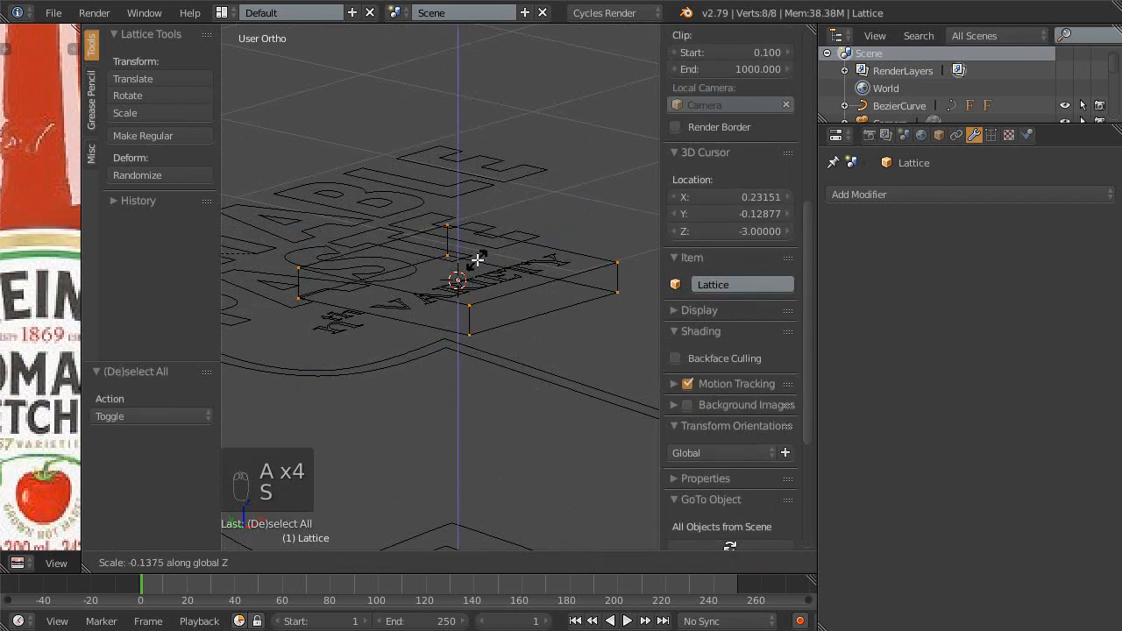
click(480, 294)
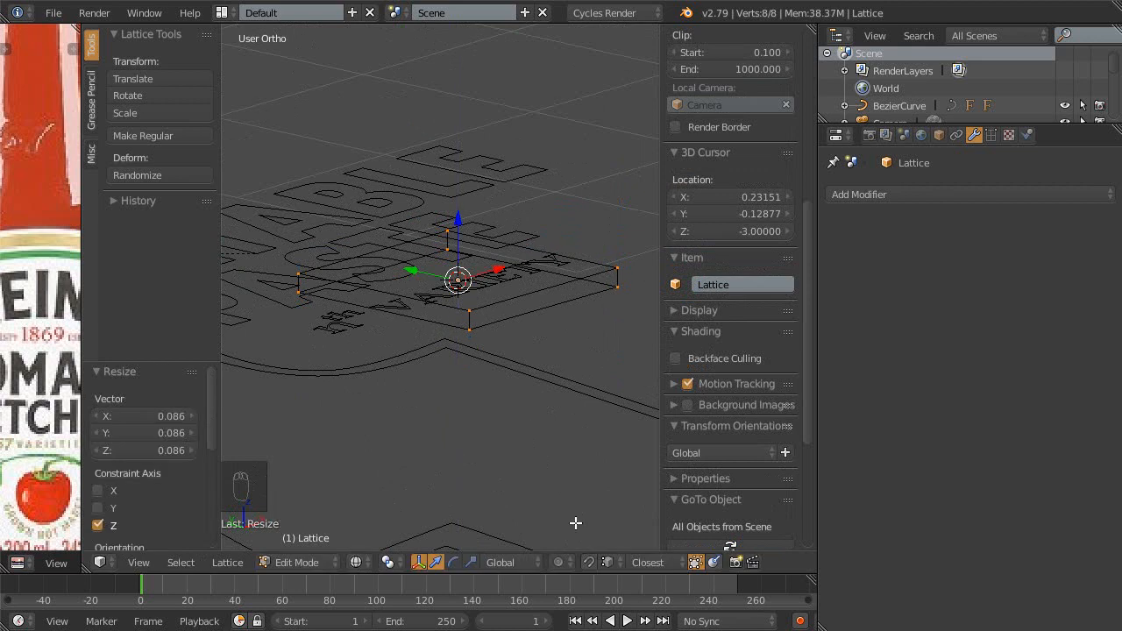
key(s)
key(z)
click(525, 329)
- In top view, scale the lattice points along Y by about 0.203 and move them about -0.089 along Y onto VARIETY
key(KP_7)
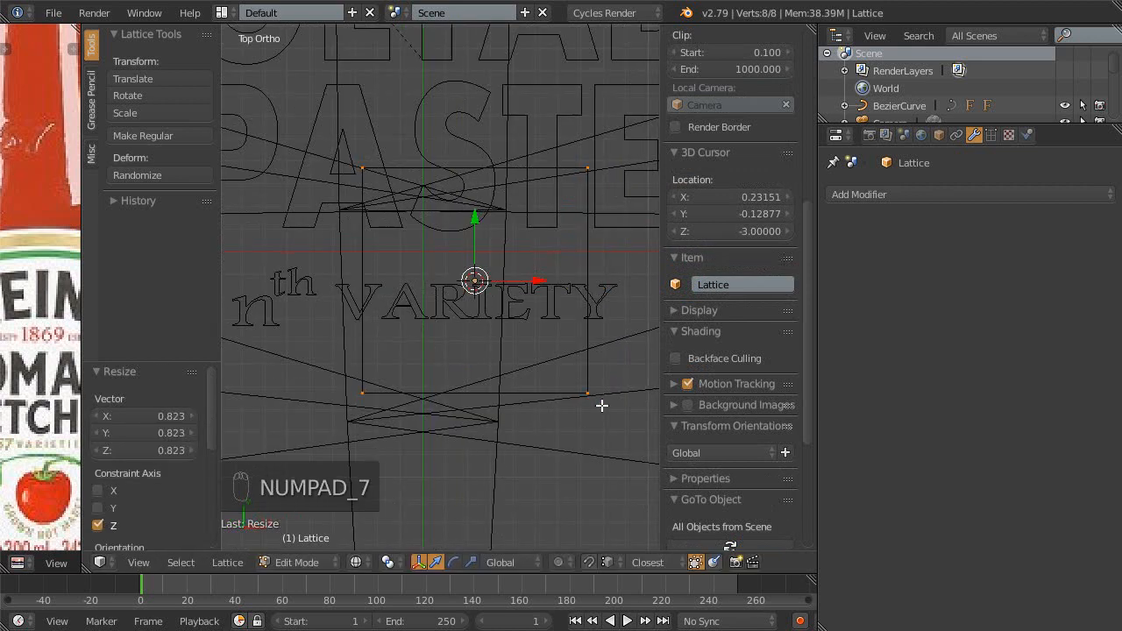
key(s)
key(y)
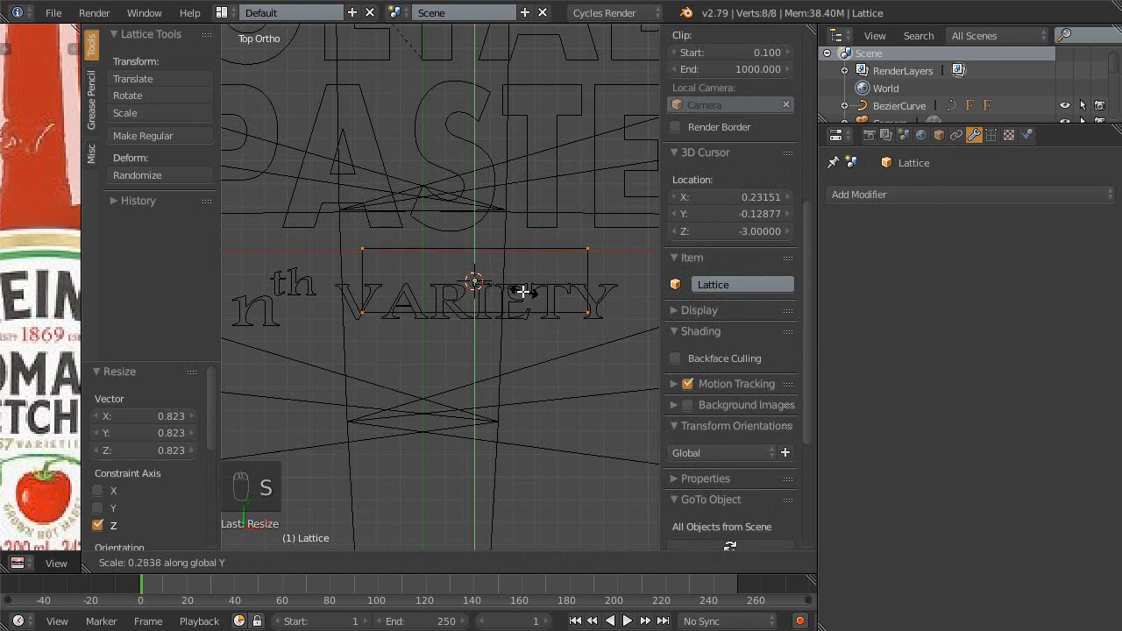
click(508, 290)
key(g)
key(y)
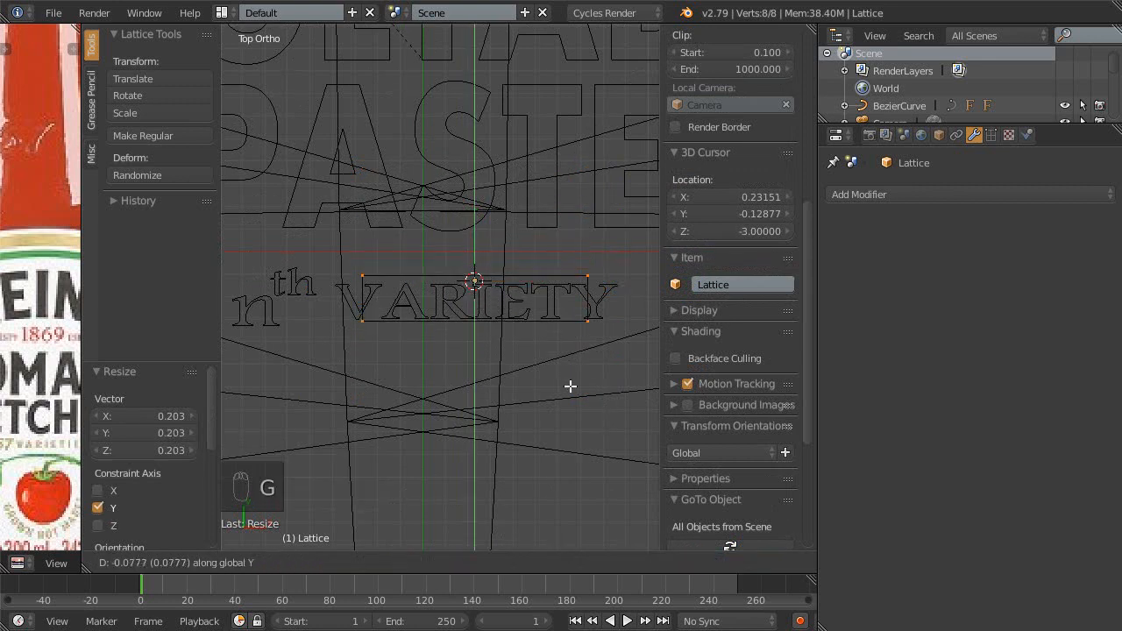
click(573, 440)
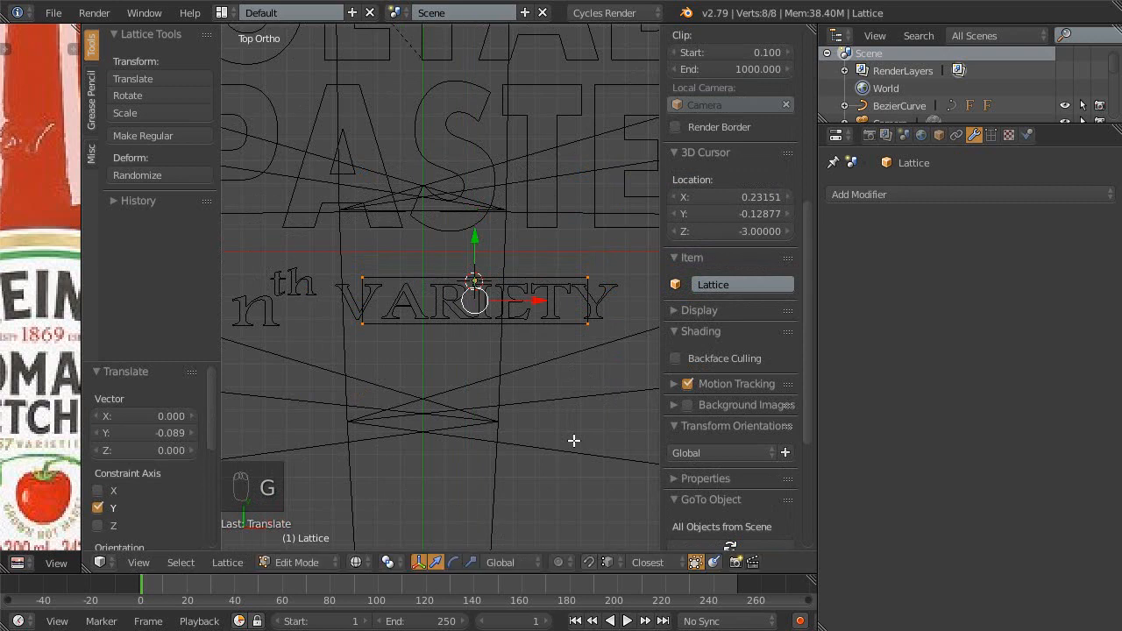
- Widen the lattice points along X until they enclose the whole VARIETY text, and return to Object Mode
key(s)
key(x)
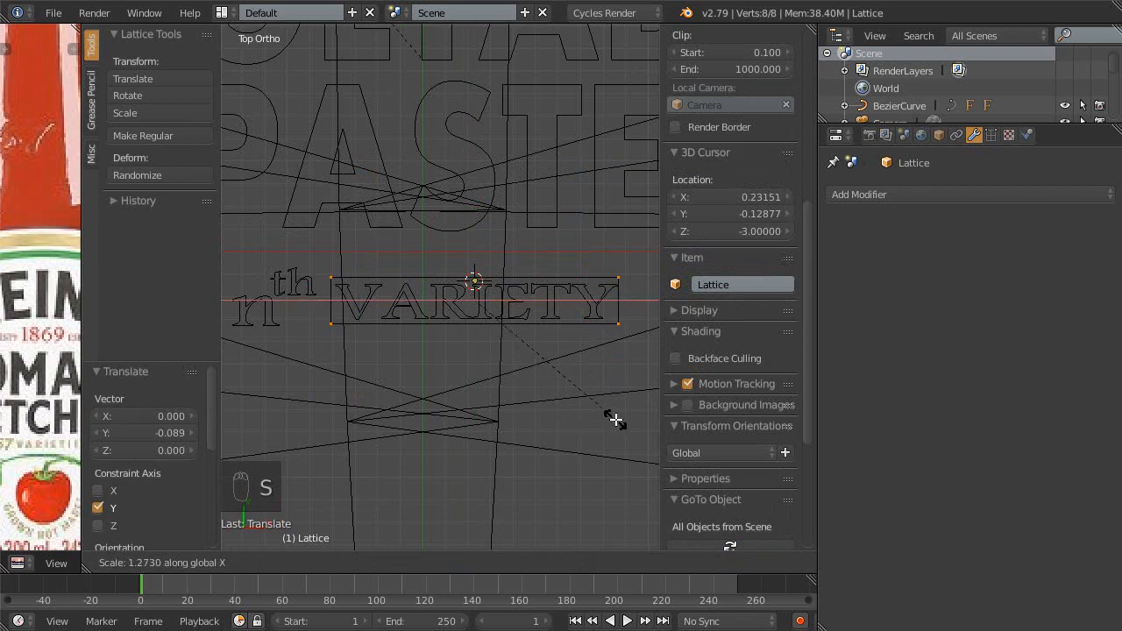
click(641, 416)
key(Tab)
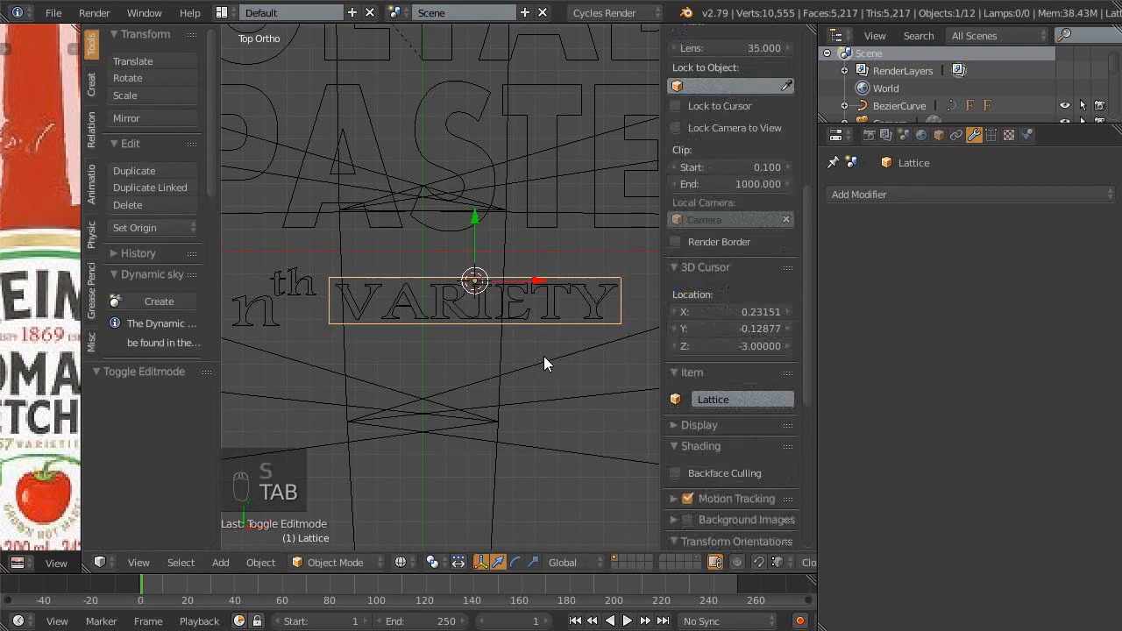
- Select the VARIETY text and assign the surrounding lattice as its Lattice modifier's object
right_click(589, 297)
key(Escape)
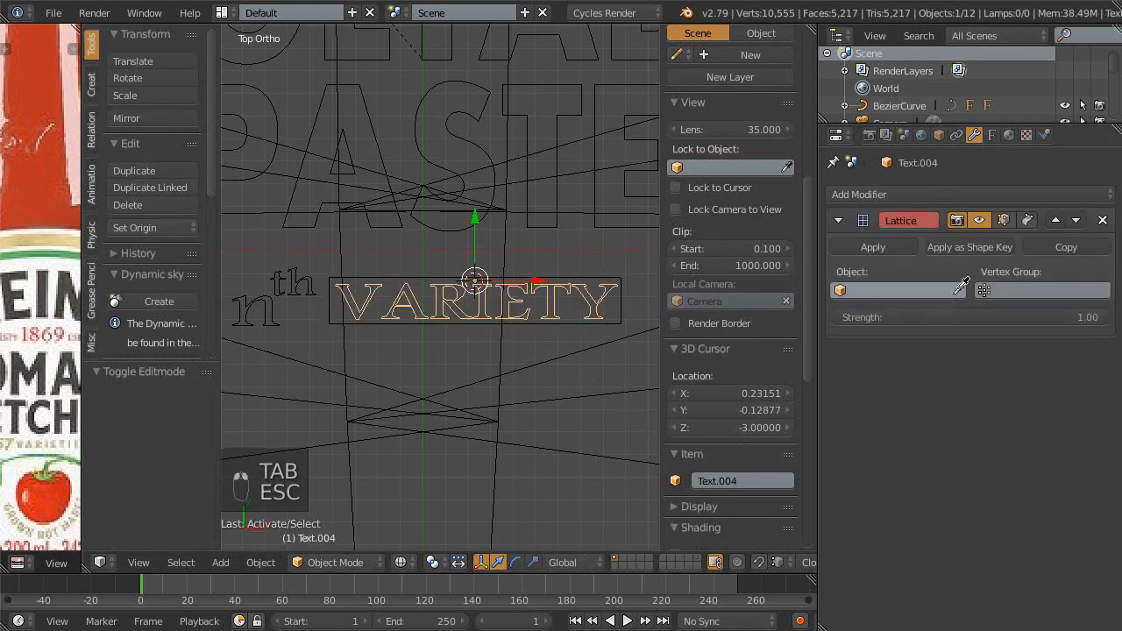
click(611, 276)
ctrl+middle_drag(567, 325, 559, 340)
shift+middle_drag(558, 328, 534, 321)
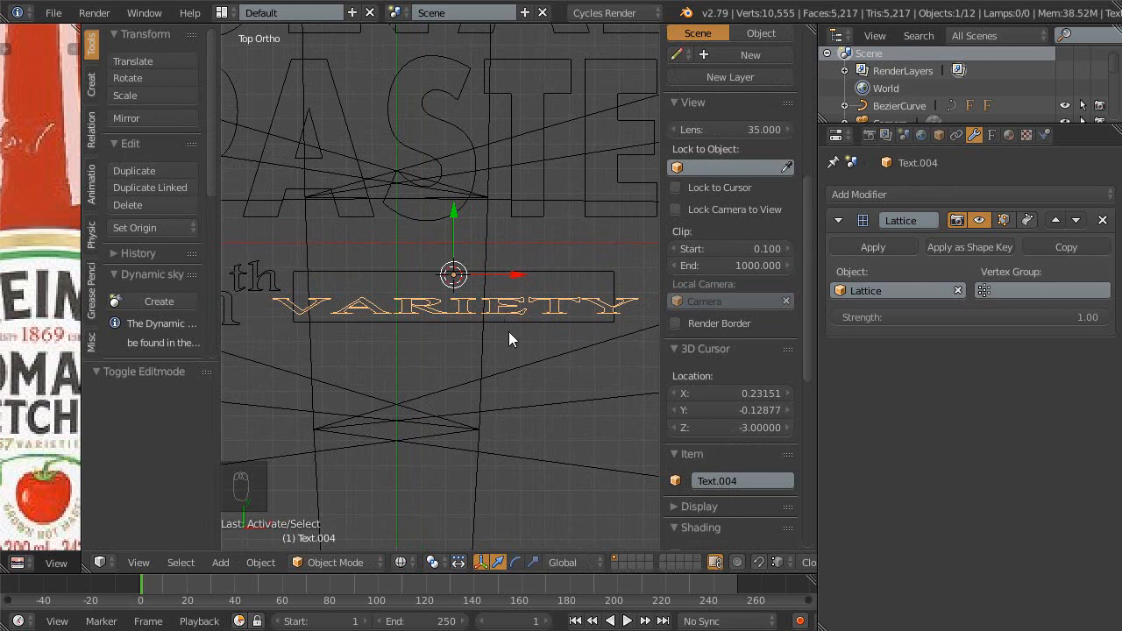
- Try scaling the lattice along Y to test its effect on the VARIETY text, cancelling each attempt
right_click(554, 300)
key(s)
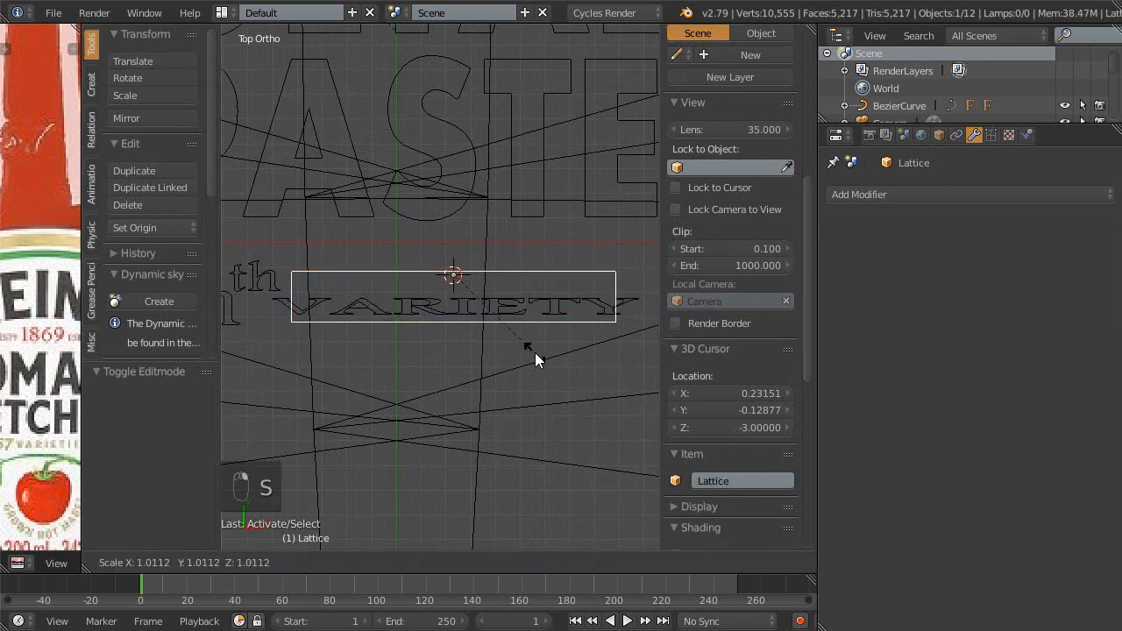
key(y)
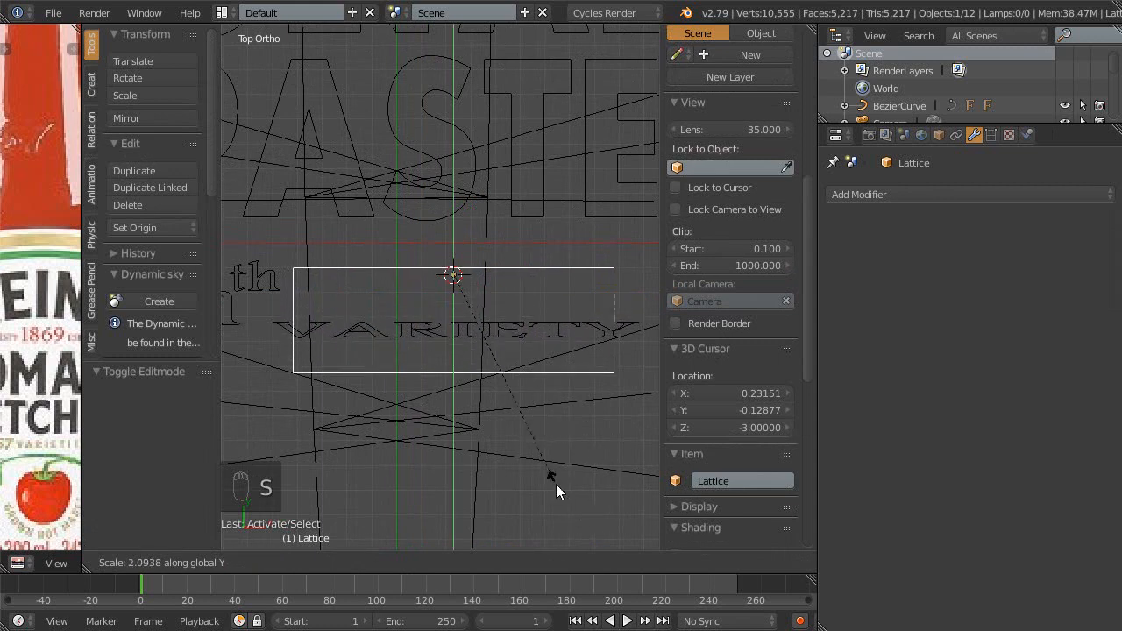
click(540, 427)
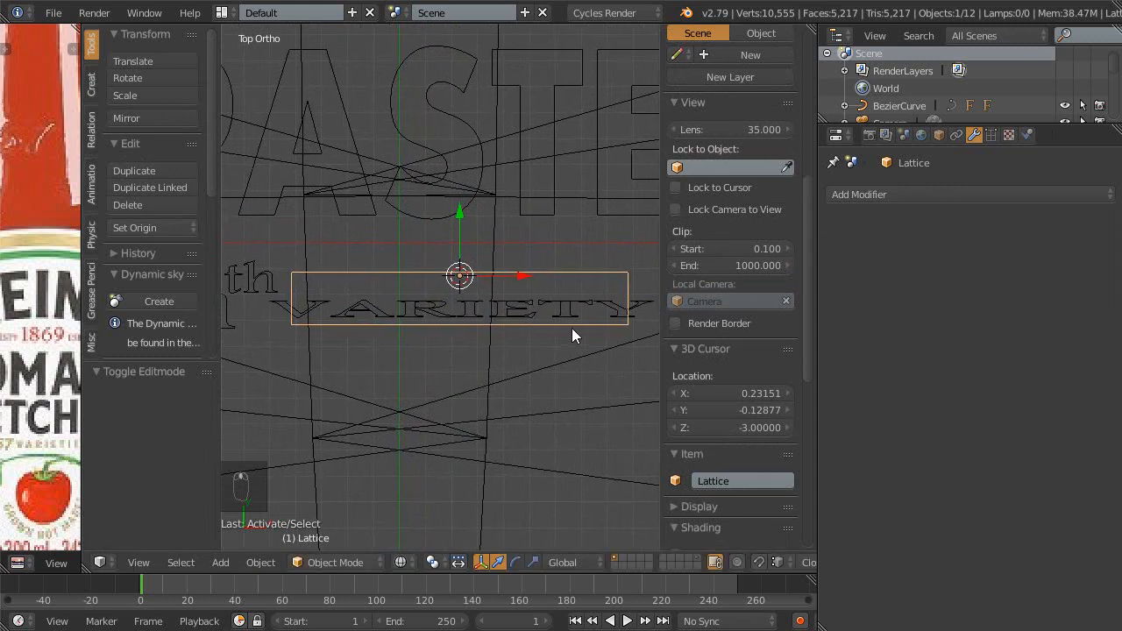
shift+middle_drag(571, 327, 561, 309)
scroll(509, 316, down, 2)
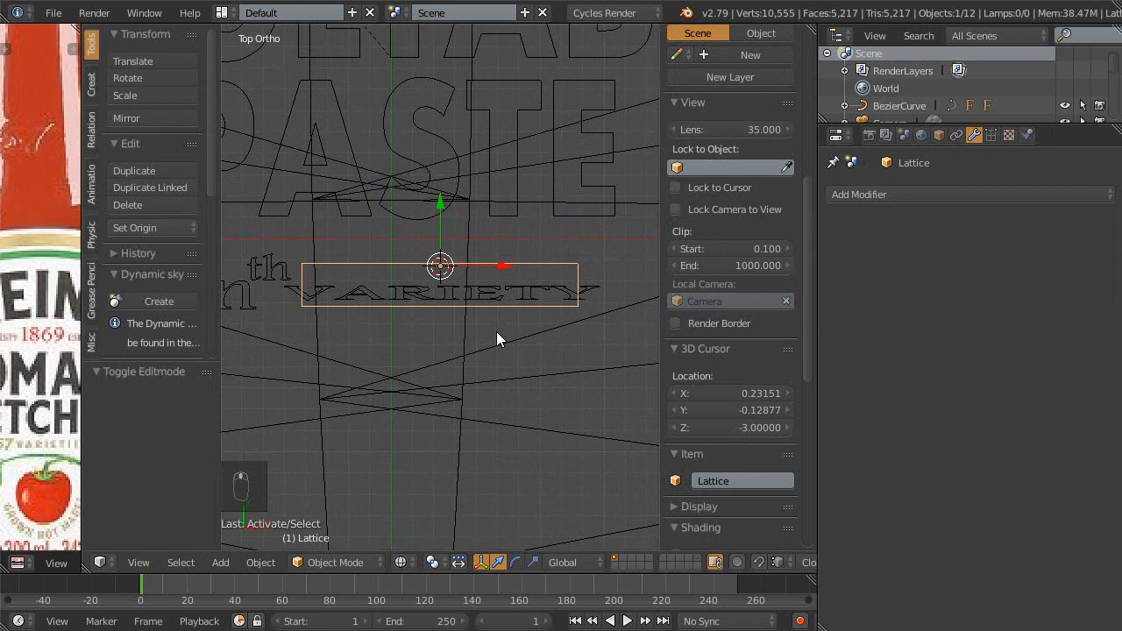
key(s)
key(y)
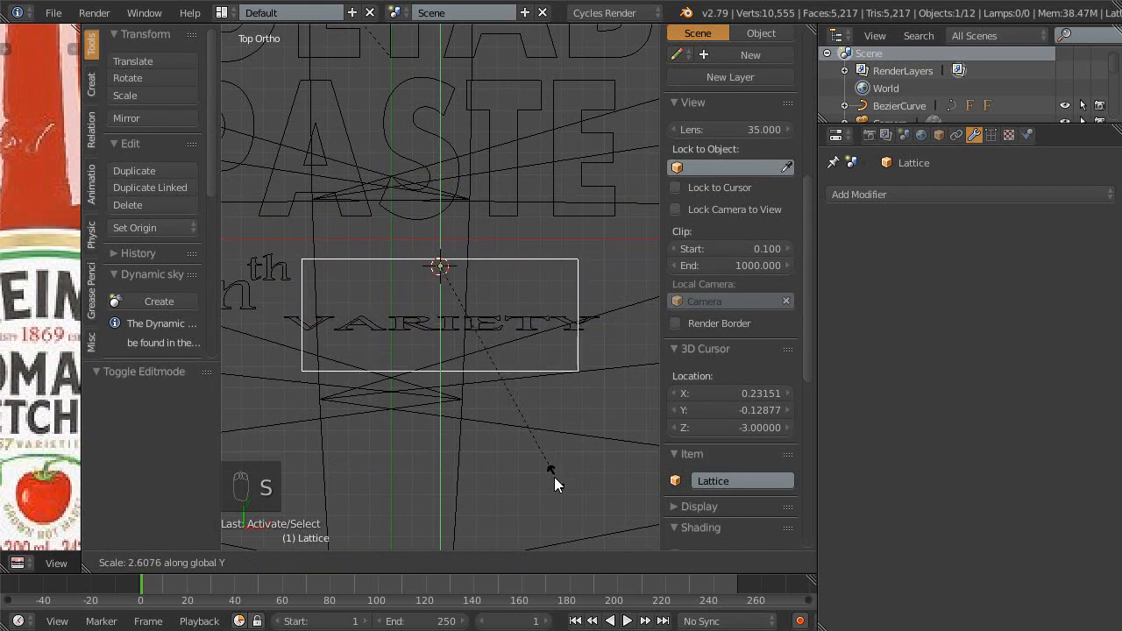
right_click(545, 405)
ctrl+middle_drag(545, 403, 532, 372)
shift+middle_drag(533, 371, 551, 377)
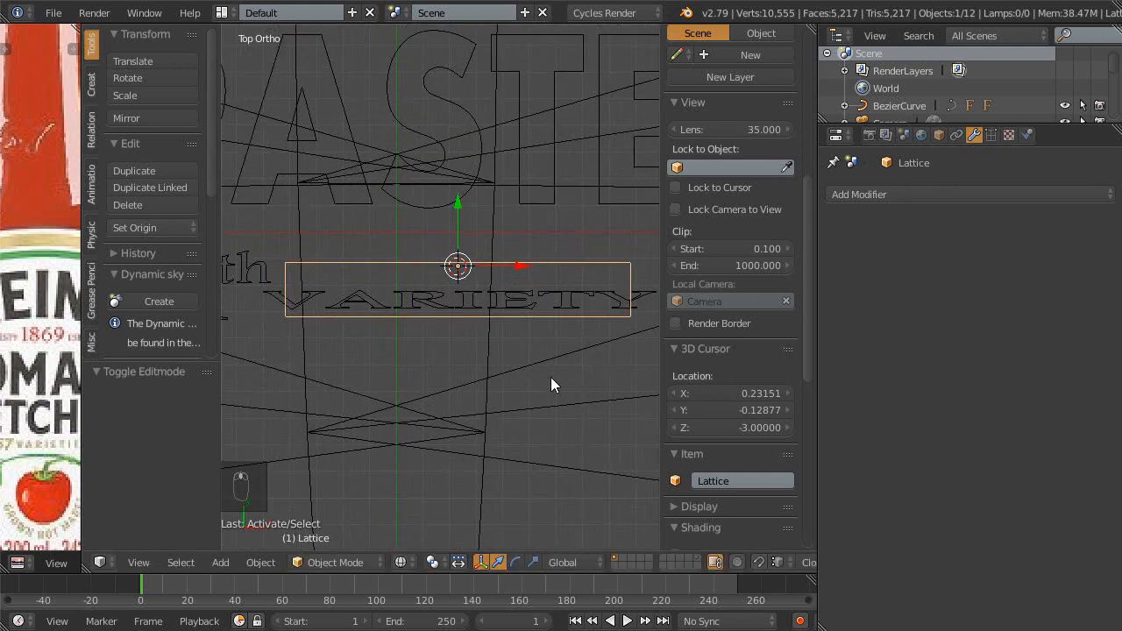
- Select the VARIETY text and clear the object from its Lattice modifier
right_click(552, 304)
key(Escape)
click(958, 291)
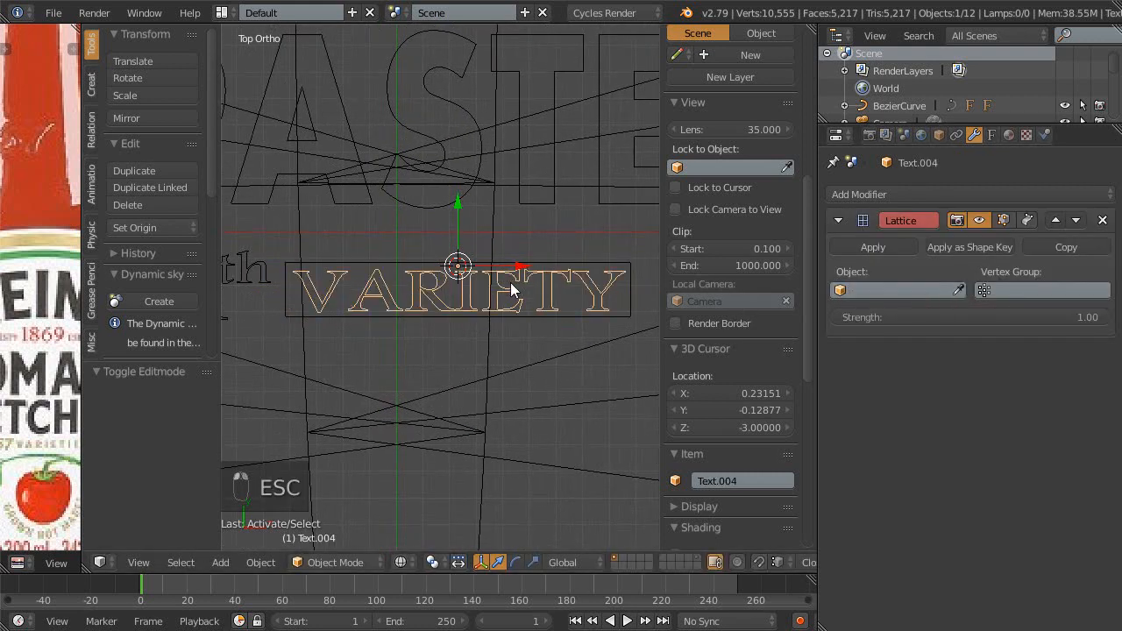
ctrl+middle_drag(483, 319, 470, 352)
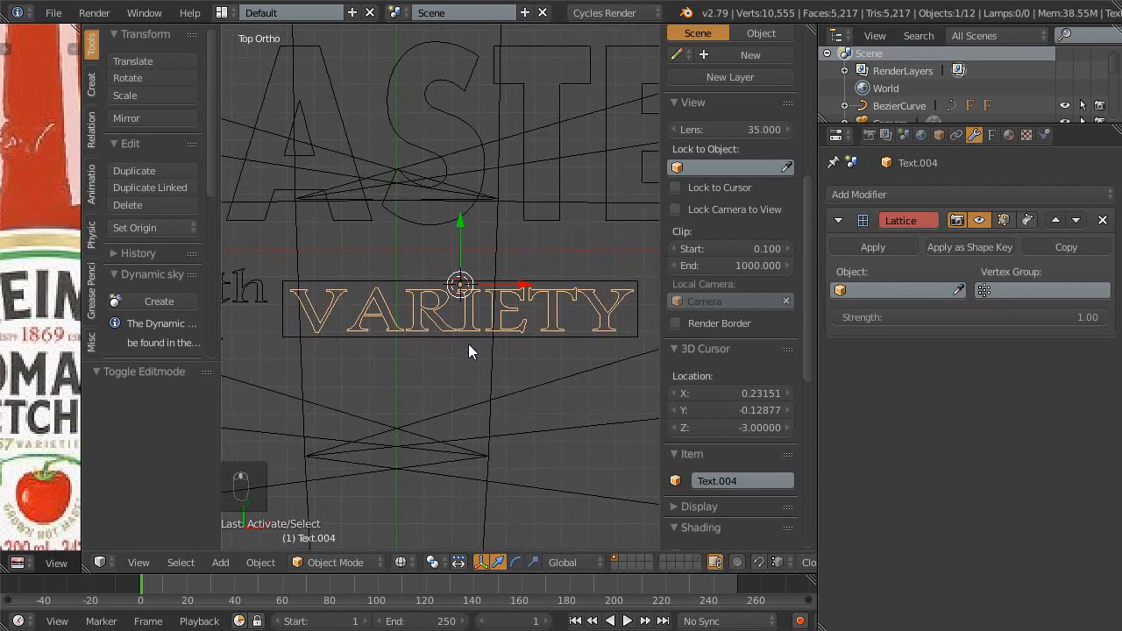
- Select the lattice around VARIETY and set its origin to its geometry
right_click(326, 289)
scroll(443, 373, up, 1)
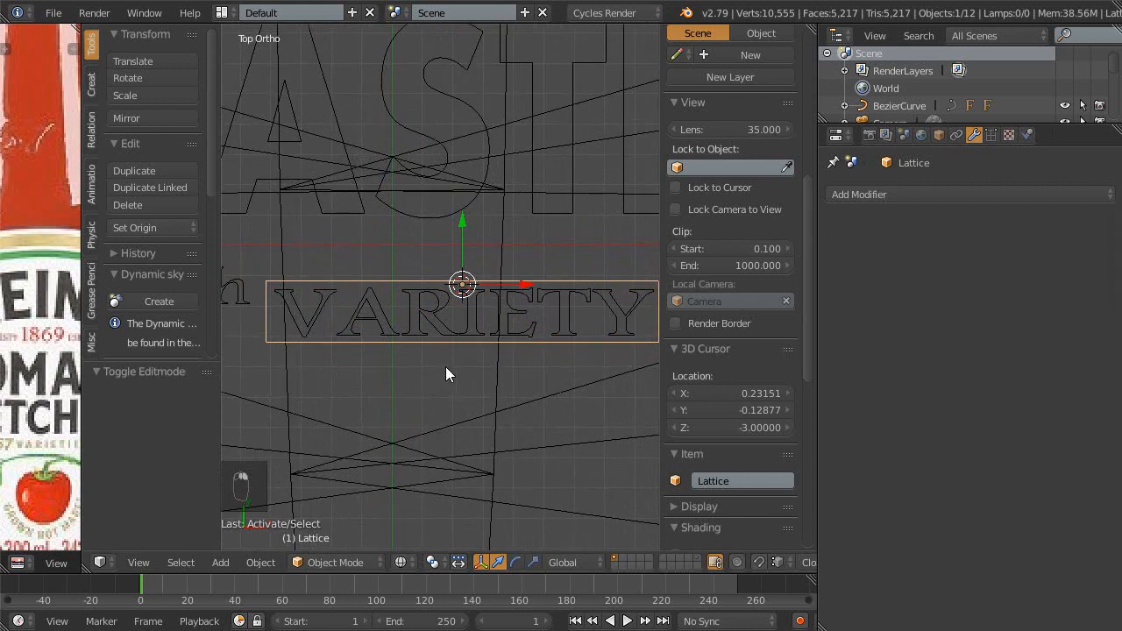
key(ctrl+alt+shift+c)
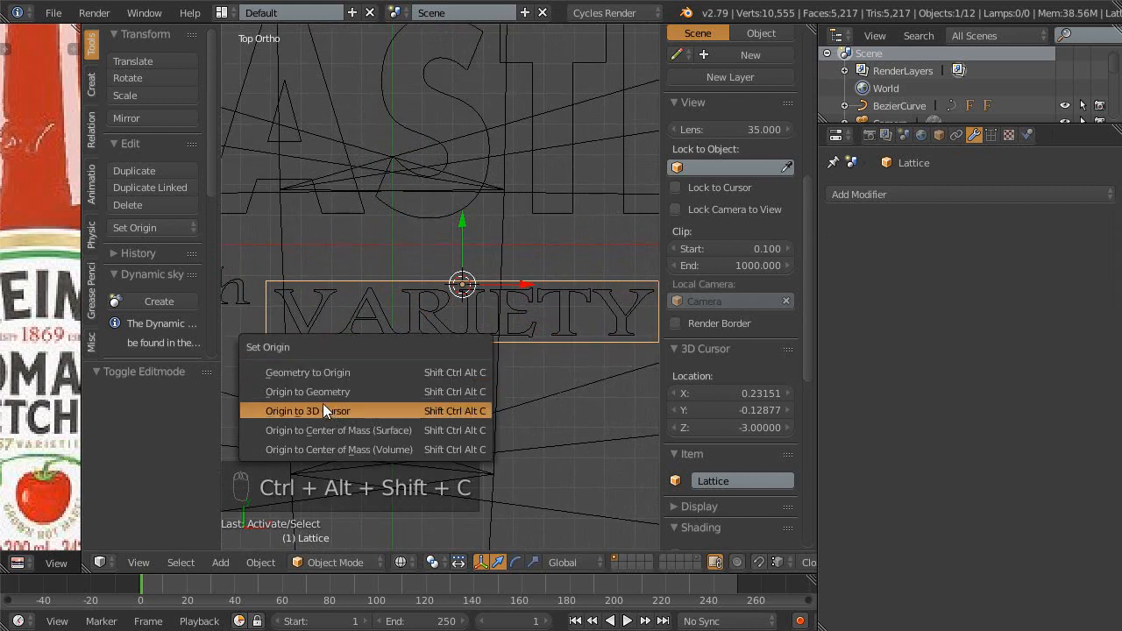
click(342, 393)
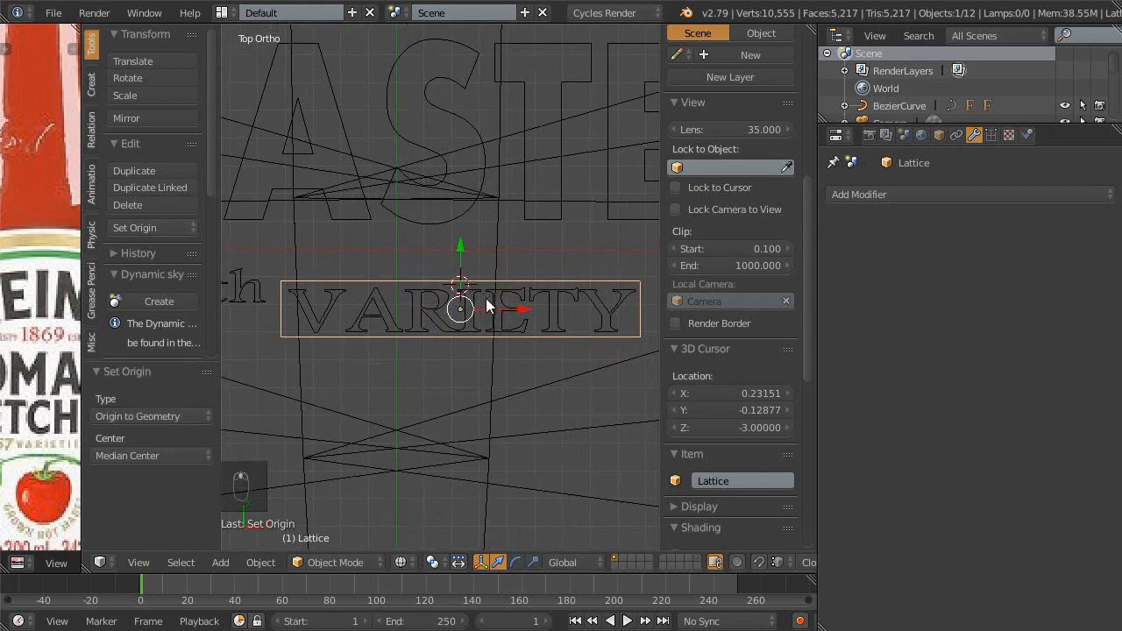
- Reselect the VARIETY text and link the recentred lattice to its Lattice modifier
click(638, 296)
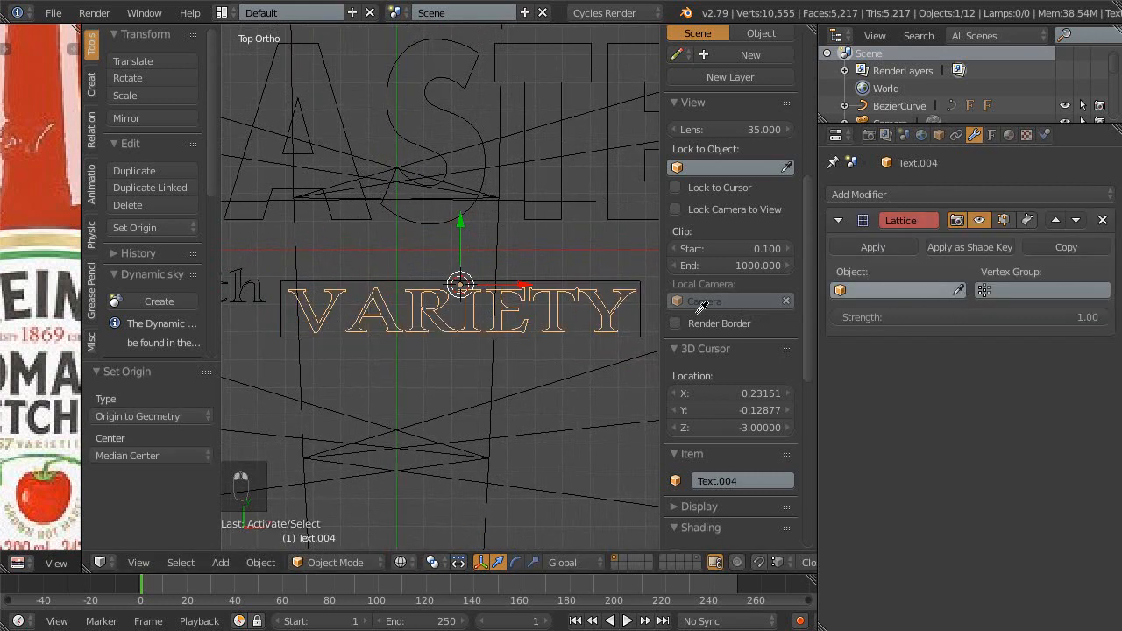
click(596, 282)
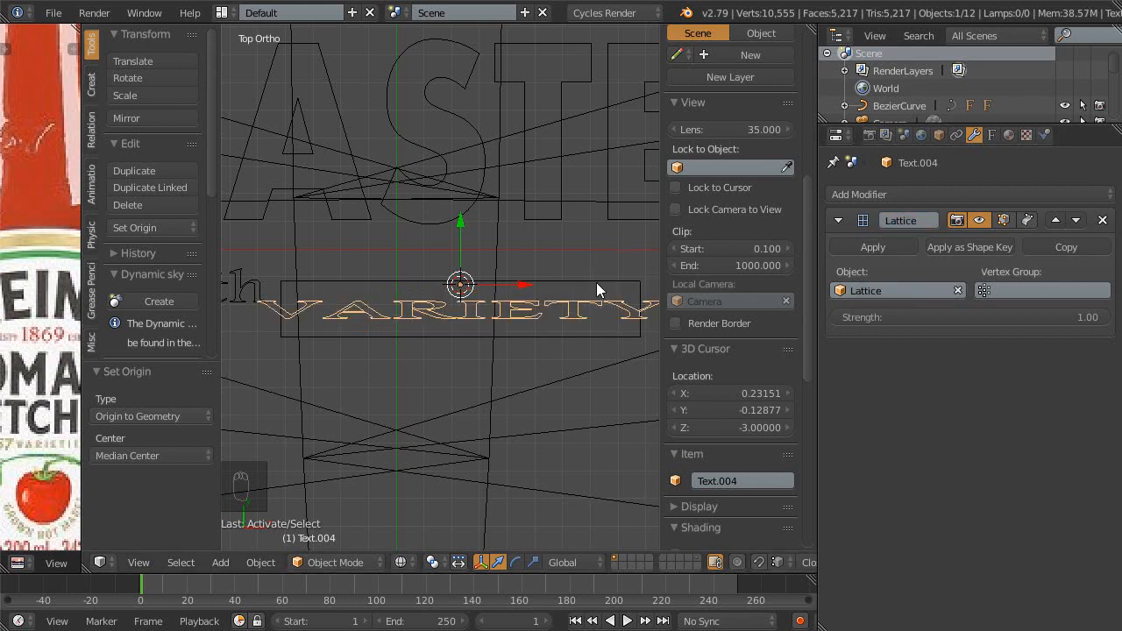
ctrl+middle_drag(554, 289, 472, 319)
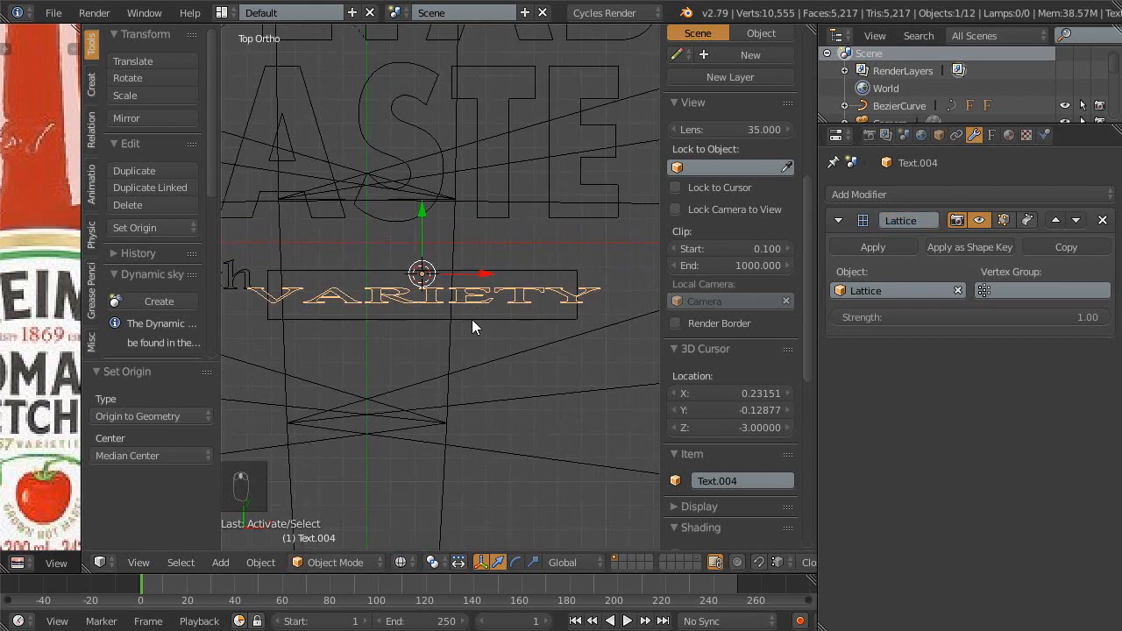
- Try scaling first the VARIETY text and then the lattice along Y, cancelling both attempts
key(s)
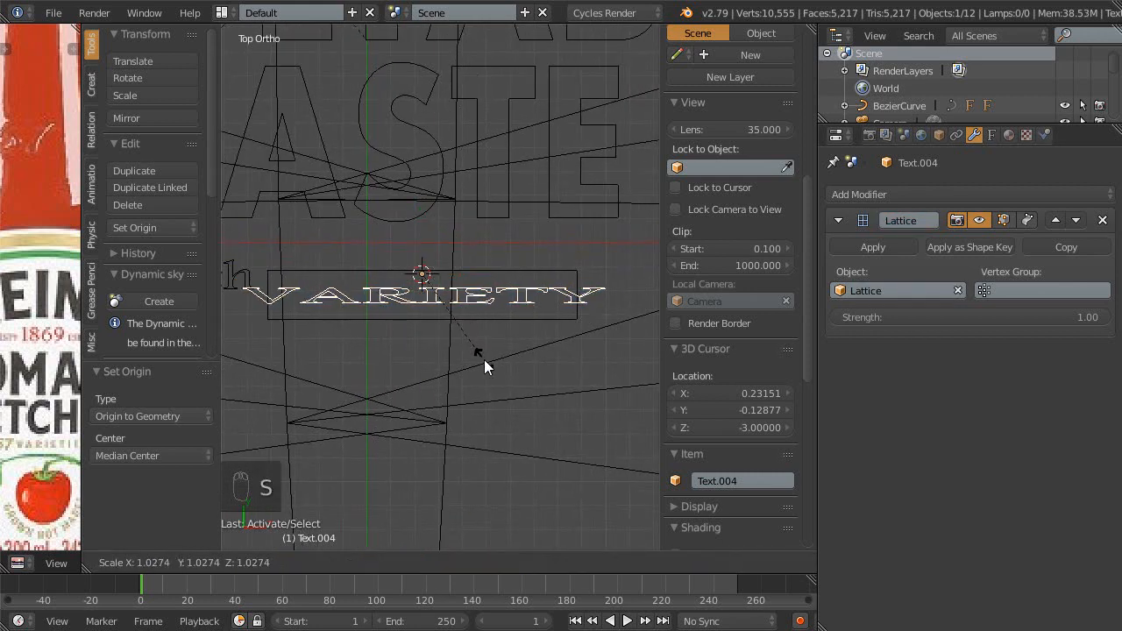
key(y)
right_click(491, 303)
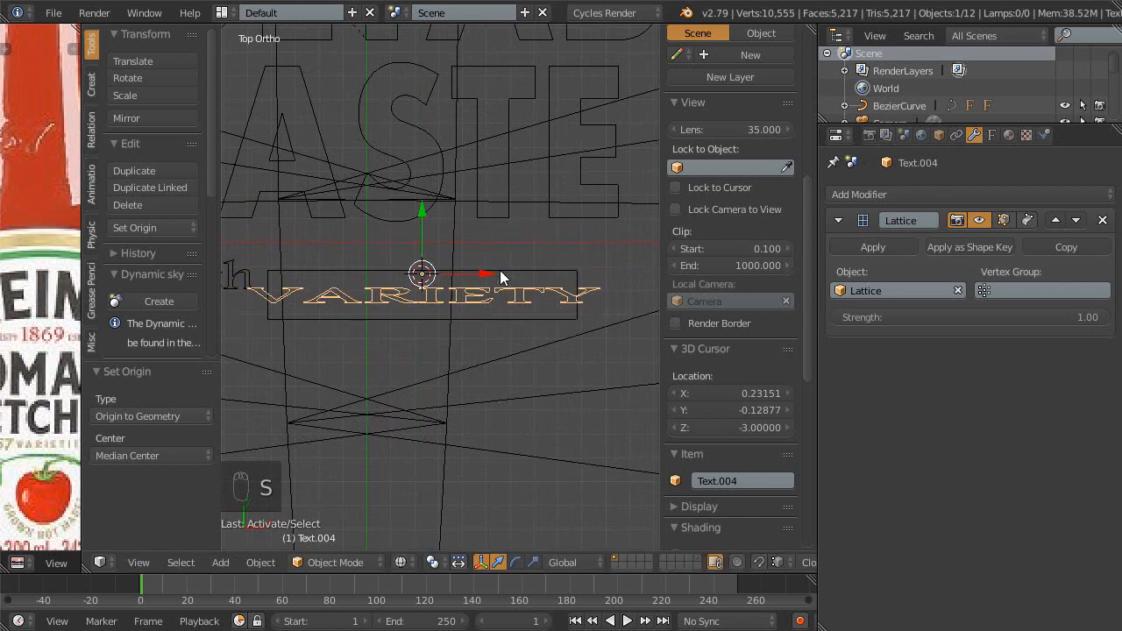
right_click(502, 289)
key(Escape)
key(s)
key(y)
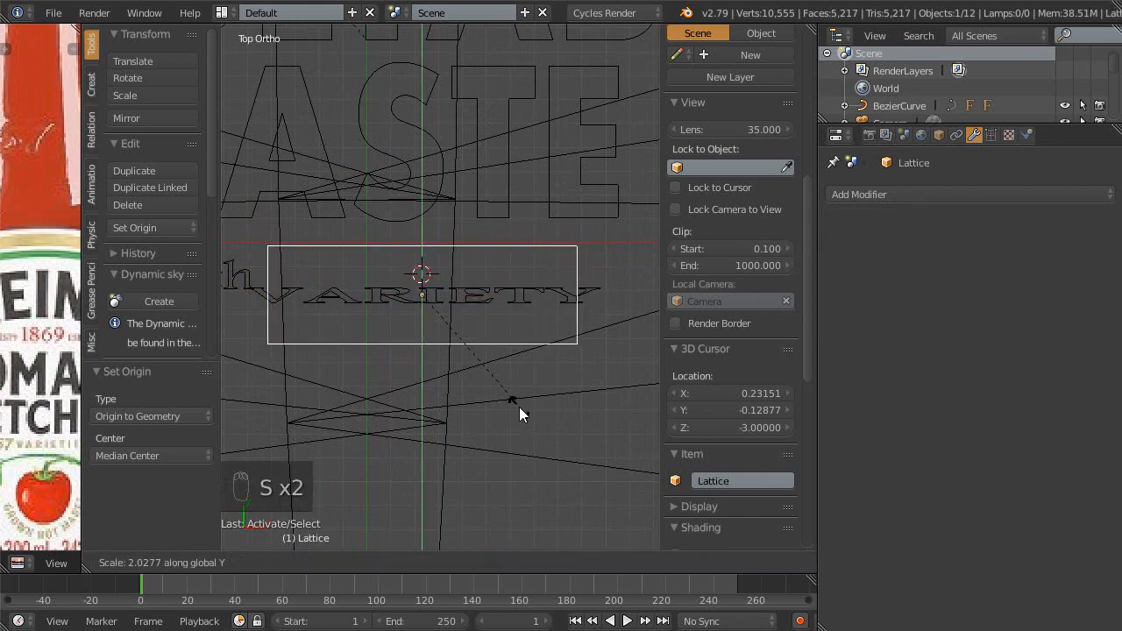
right_click(515, 354)
- View the lattice at an angle and open it in Edit Mode
middle_drag(516, 354, 525, 298)
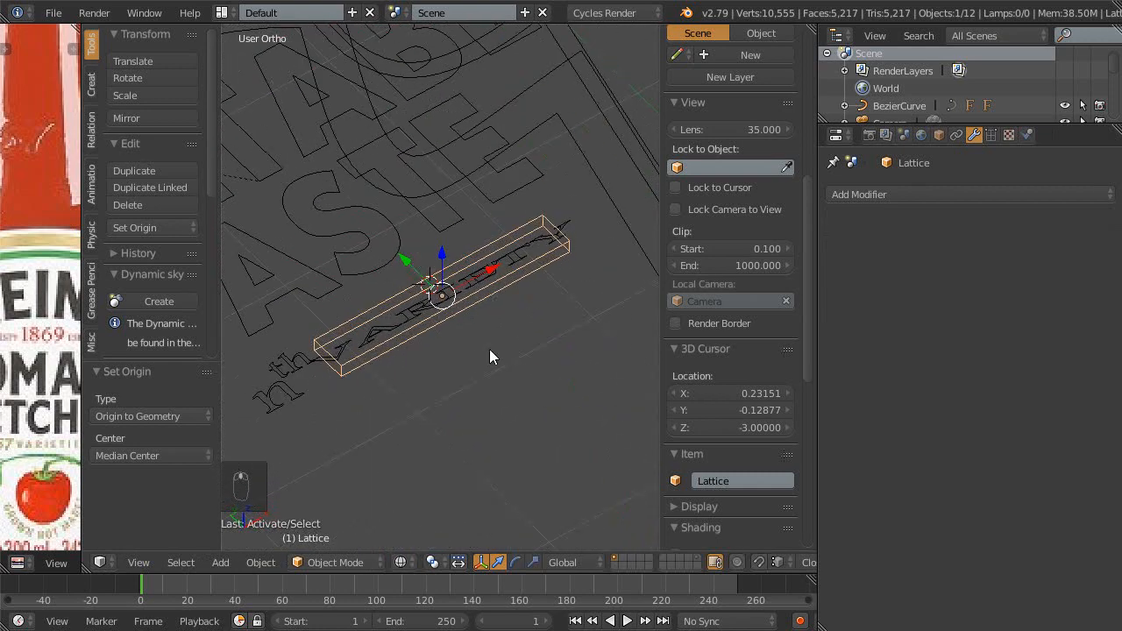
key(Tab)
middle_drag(485, 365, 487, 363)
scroll(744, 341, up, 5)
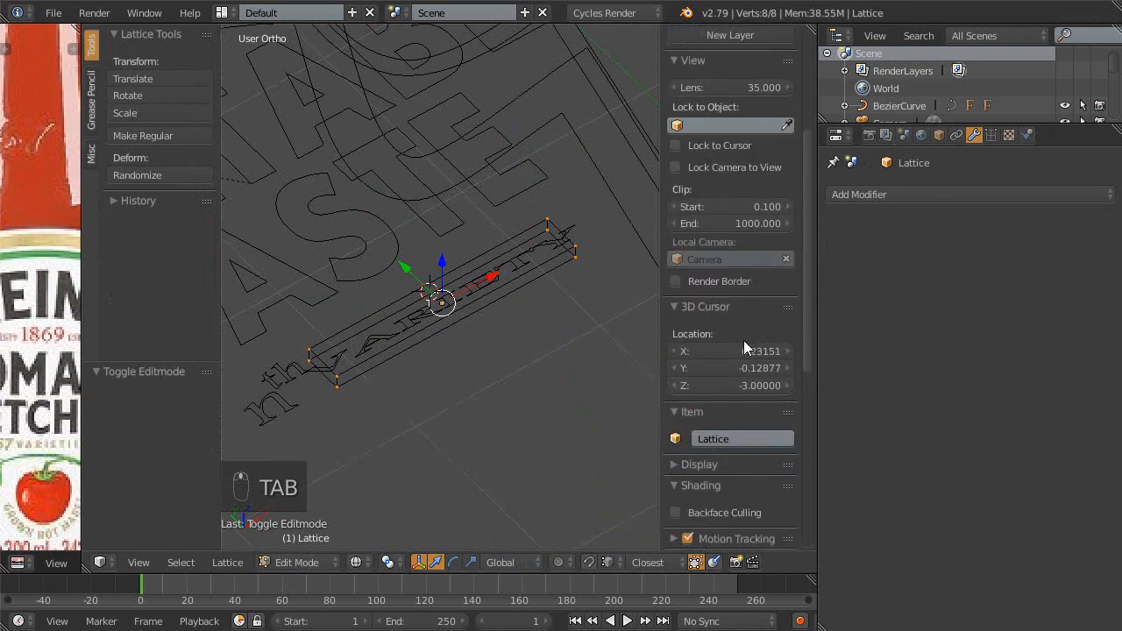
- Examine the lattice from other angles, leave its Edit Mode and return to the top view
scroll(727, 175, up, 6)
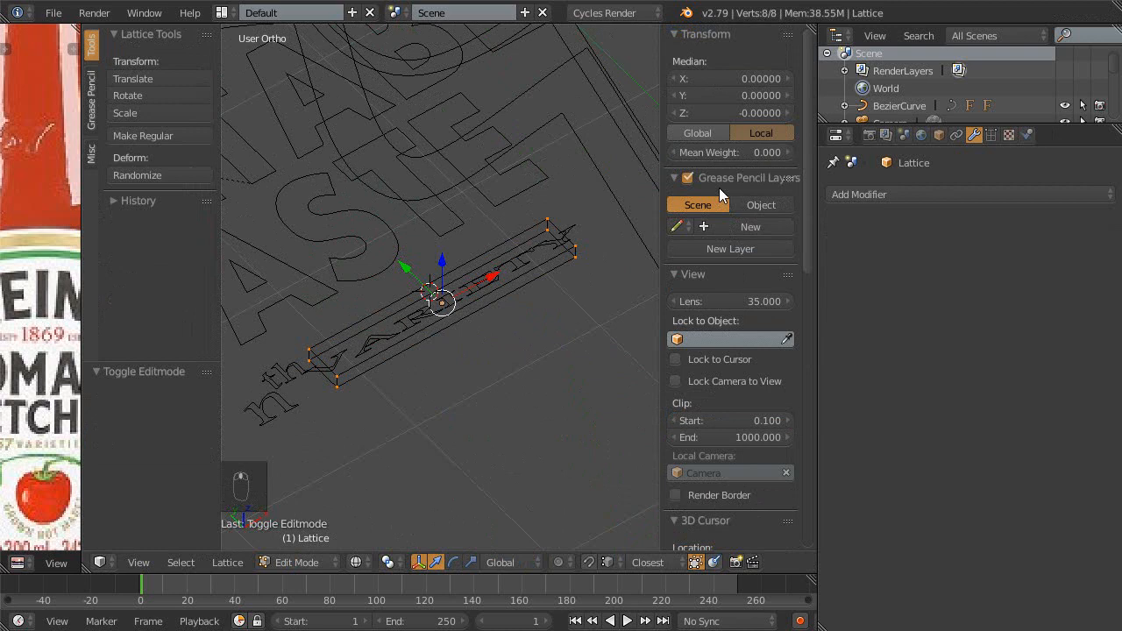
middle_drag(517, 227, 489, 313)
key(a)
key(a)
key(a)
key(Tab)
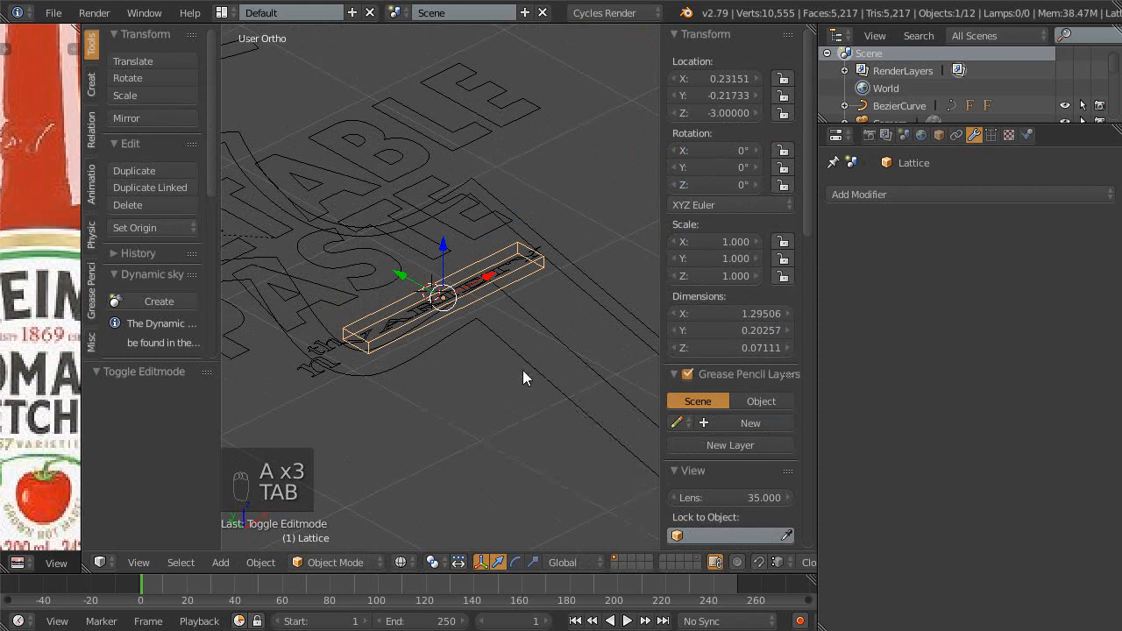
middle_drag(522, 378, 408, 381)
middle_drag(496, 277, 396, 254)
key(KP_7)
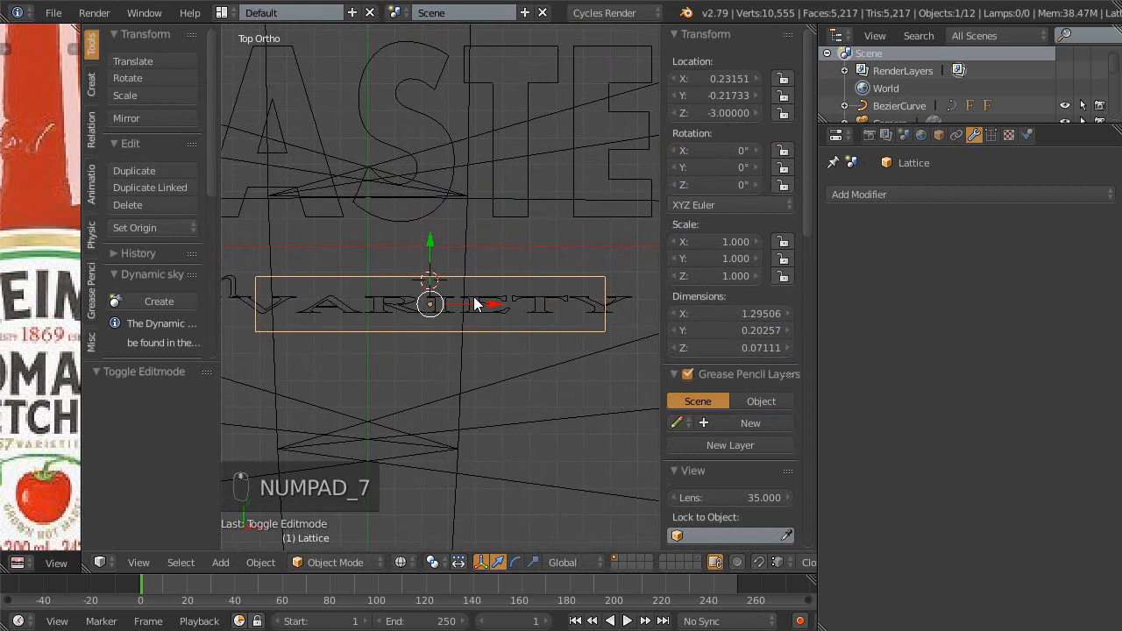
- Select the VARIETY text and scale it along Y by about 1.9
key(Escape)
right_click(525, 300)
key(Tab)
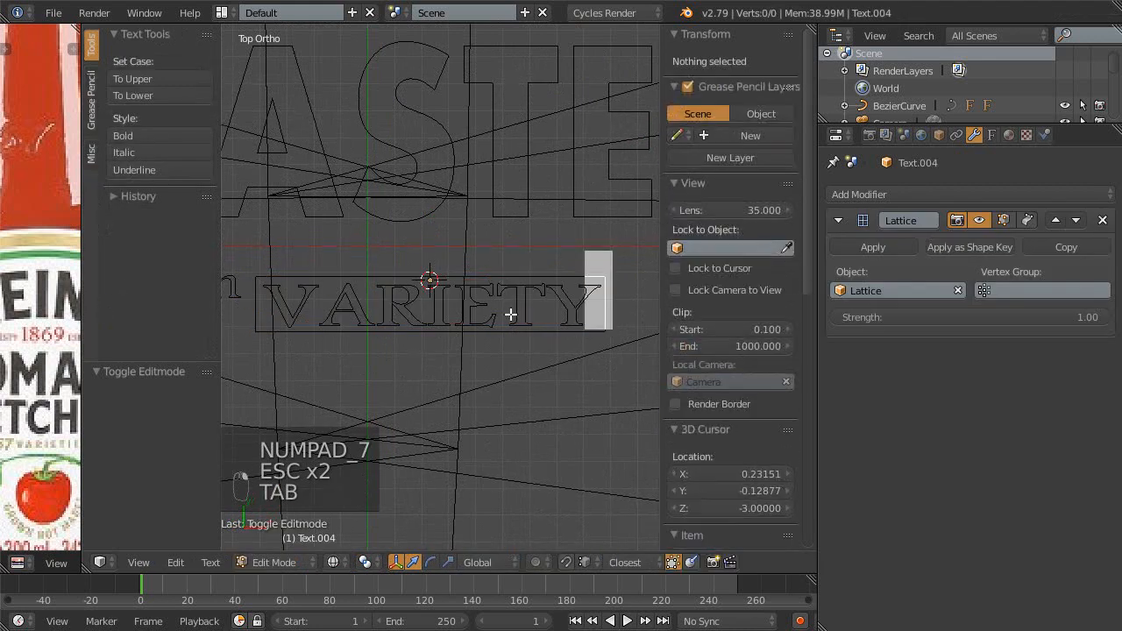
scroll(515, 339, down, 1)
key(Escape)
key(Tab)
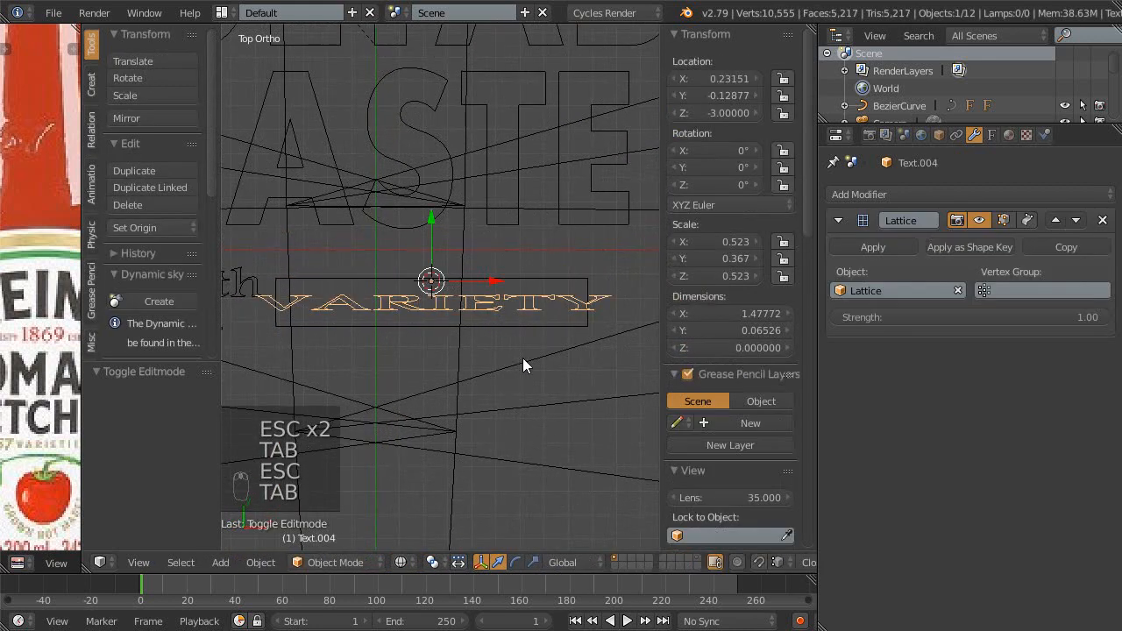
key(s)
key(y)
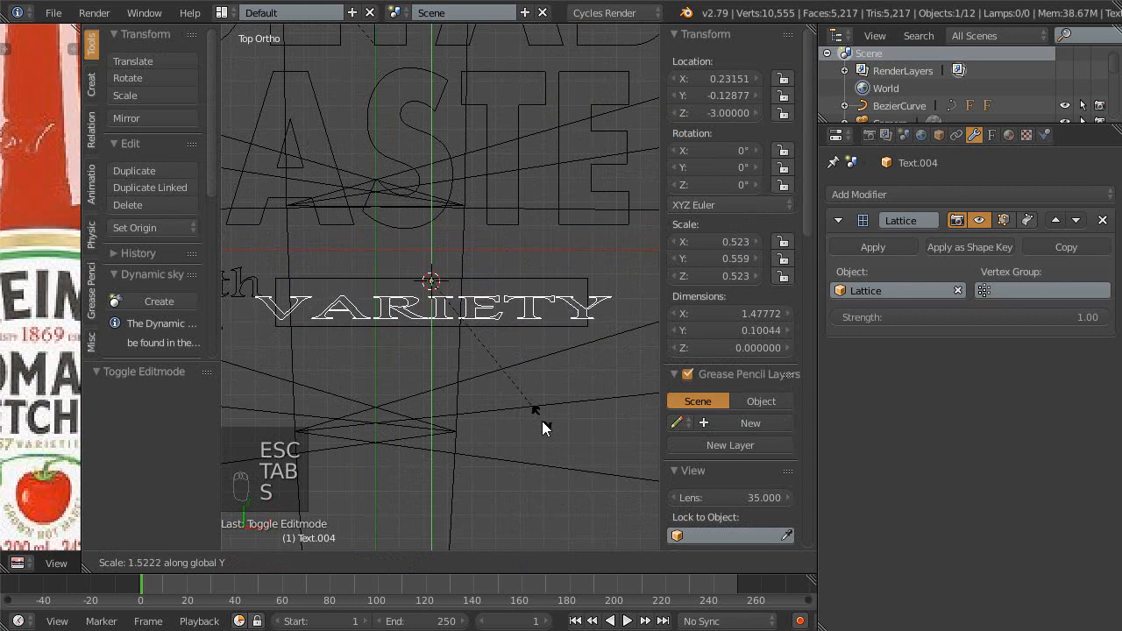
click(554, 464)
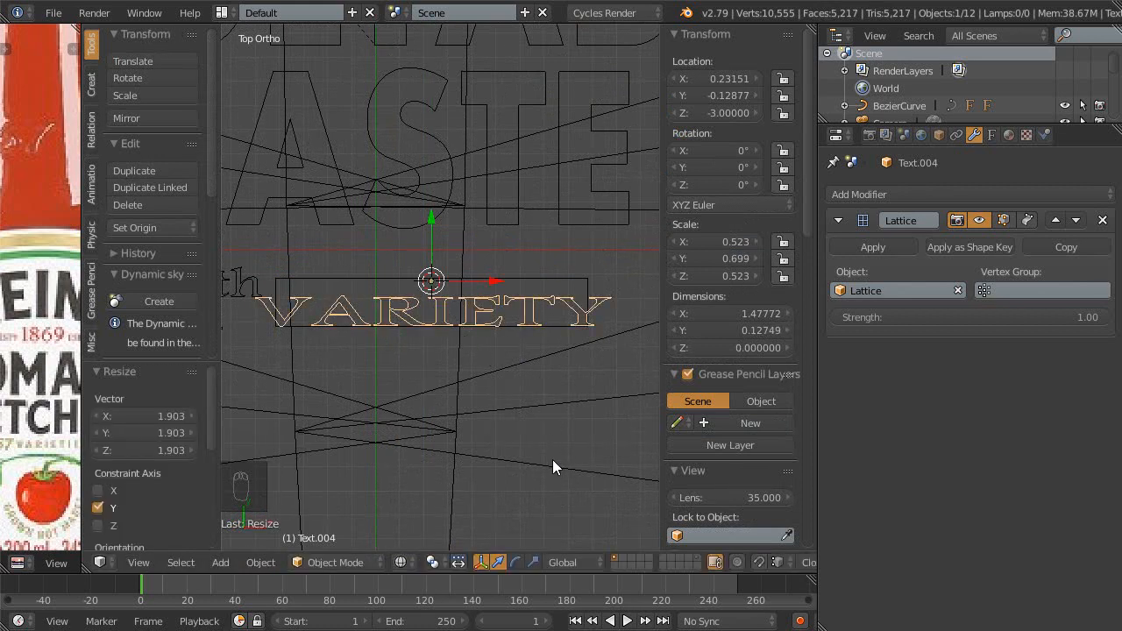
- Move the VARIETY text about 0.088 up along Y so it sits within the lattice
key(g)
key(y)
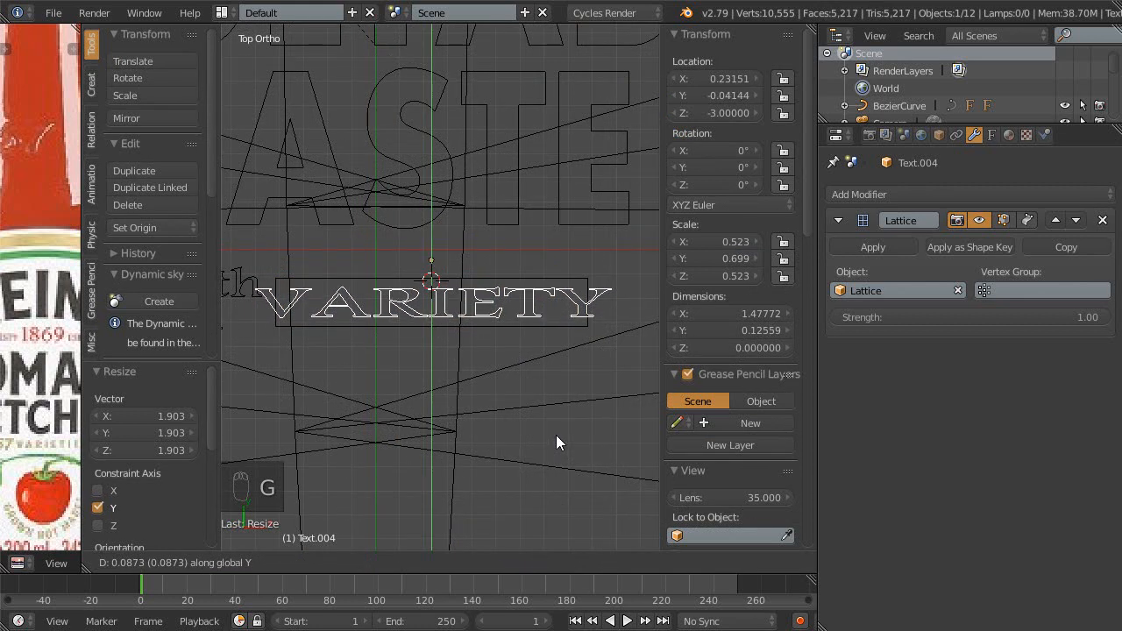
click(555, 435)
scroll(498, 275, down, 1)
shift+middle_drag(436, 384, 472, 291)
shift+middle_drag(472, 291, 392, 319)
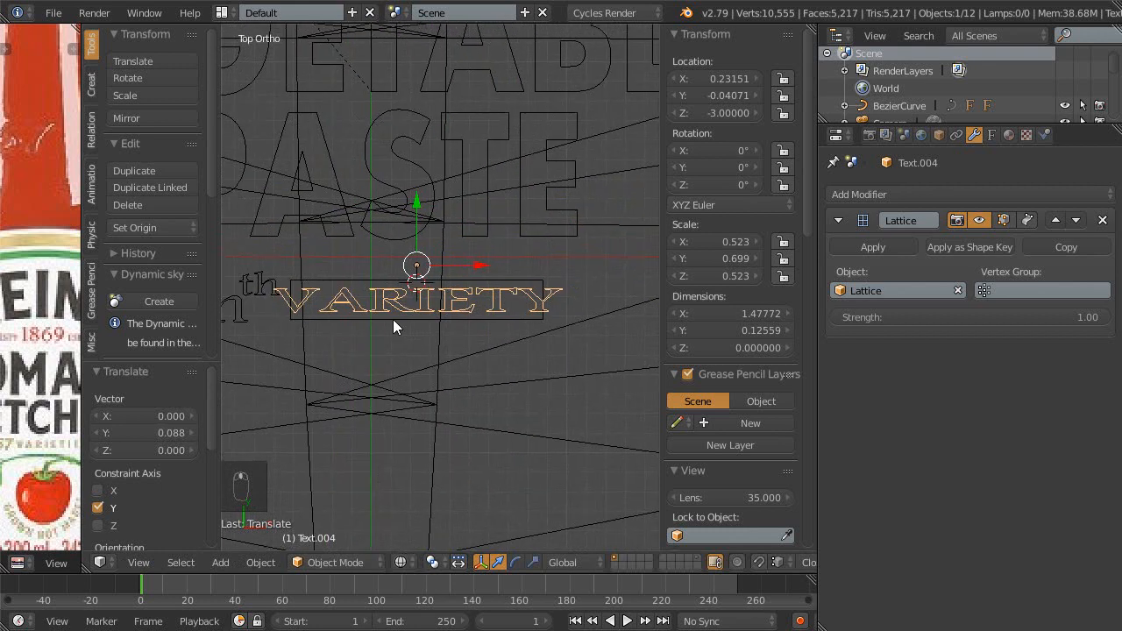
- In the lattice's Edit Mode, shift only its upper points in the positive X direction to slant the VARIETY text
right_click(542, 284)
key(Tab)
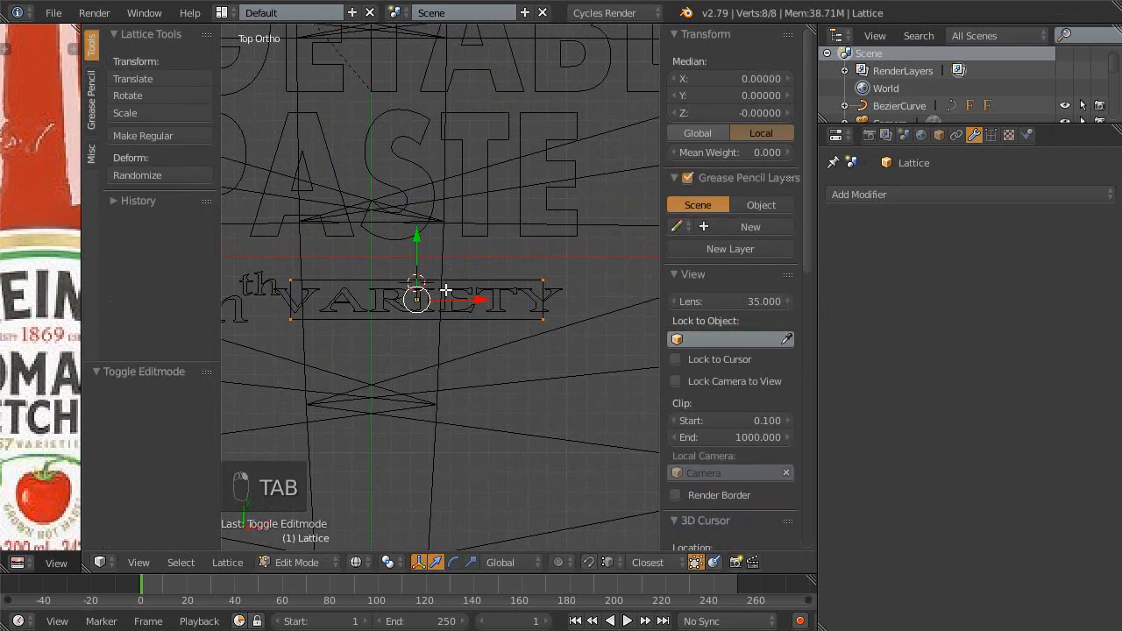
key(a)
key(a)
key(a)
key(a)
key(a)
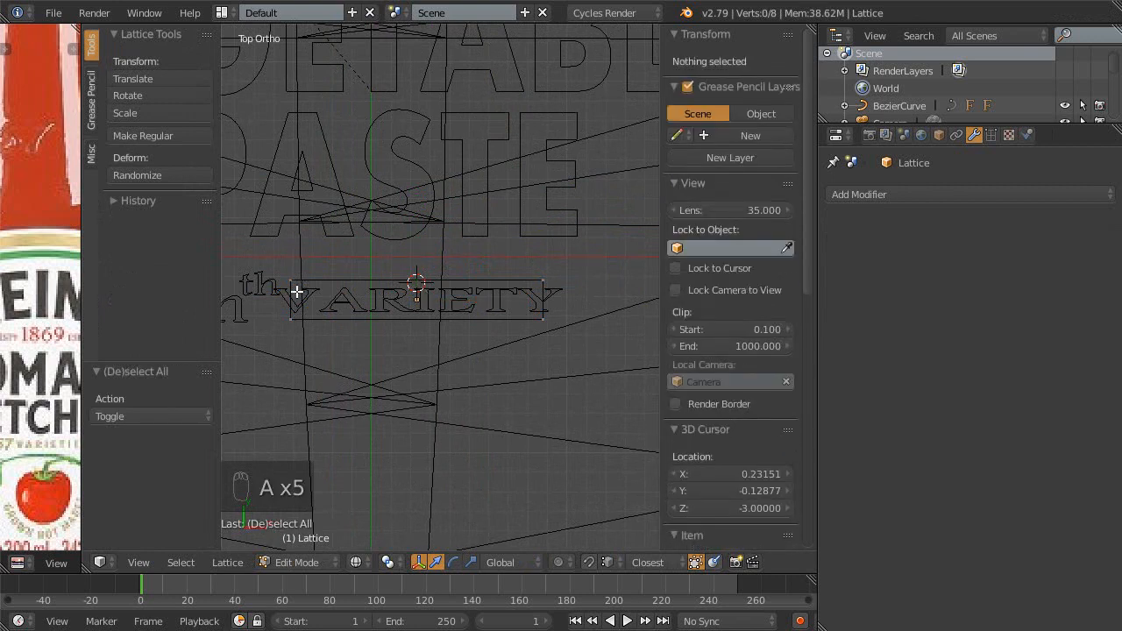
key(c)
mouse_move(305, 253)
mouse_down()
mouse_move(543, 238)
mouse_move(554, 270)
mouse_up()
right_click(553, 271)
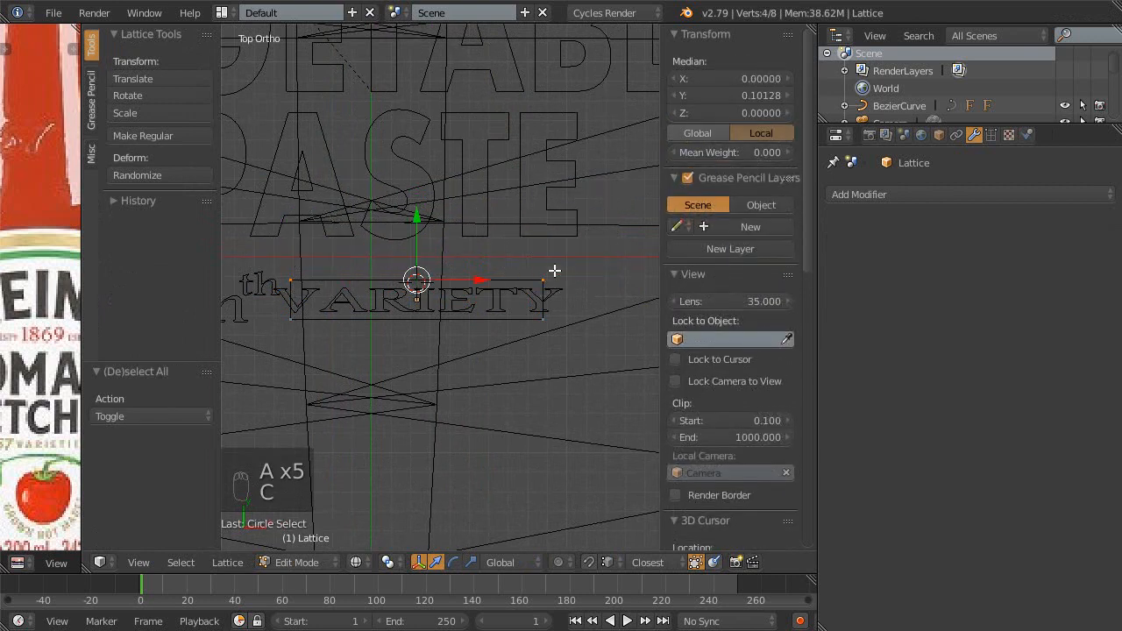
drag(479, 280, 497, 281)
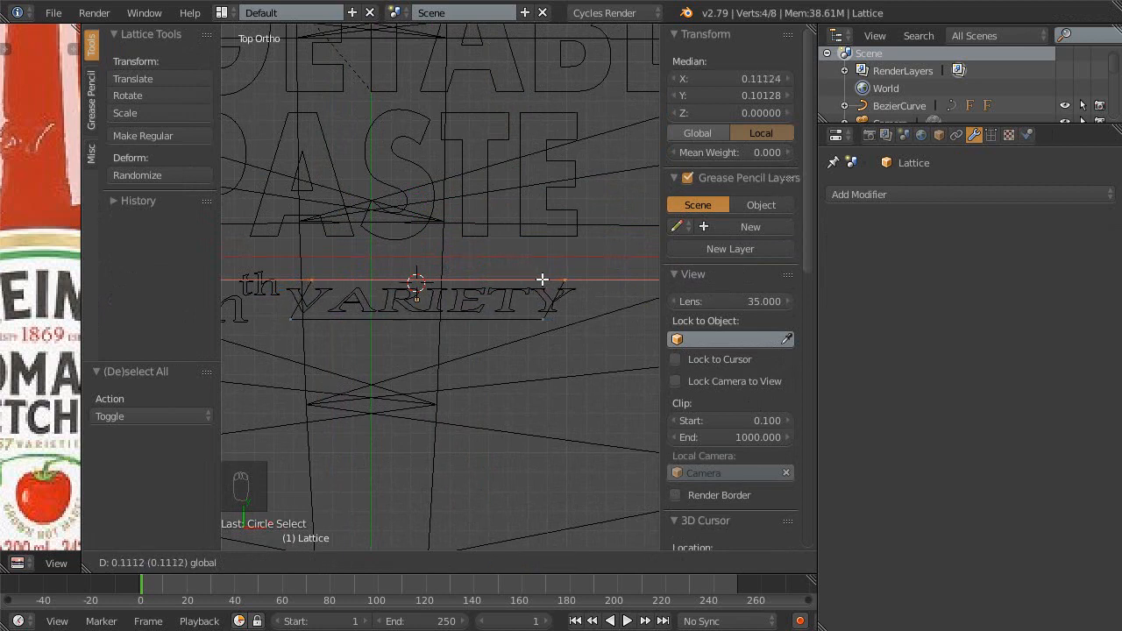
drag(547, 278, 549, 279)
key(Tab)
- Add a Lattice modifier to the "n" text and set the VARIETY lattice as its object
ctrl+middle_drag(496, 307, 478, 340)
shift+middle_drag(421, 364, 519, 324)
shift+middle_drag(478, 328, 487, 330)
scroll(390, 295, down, 1)
right_click(347, 326)
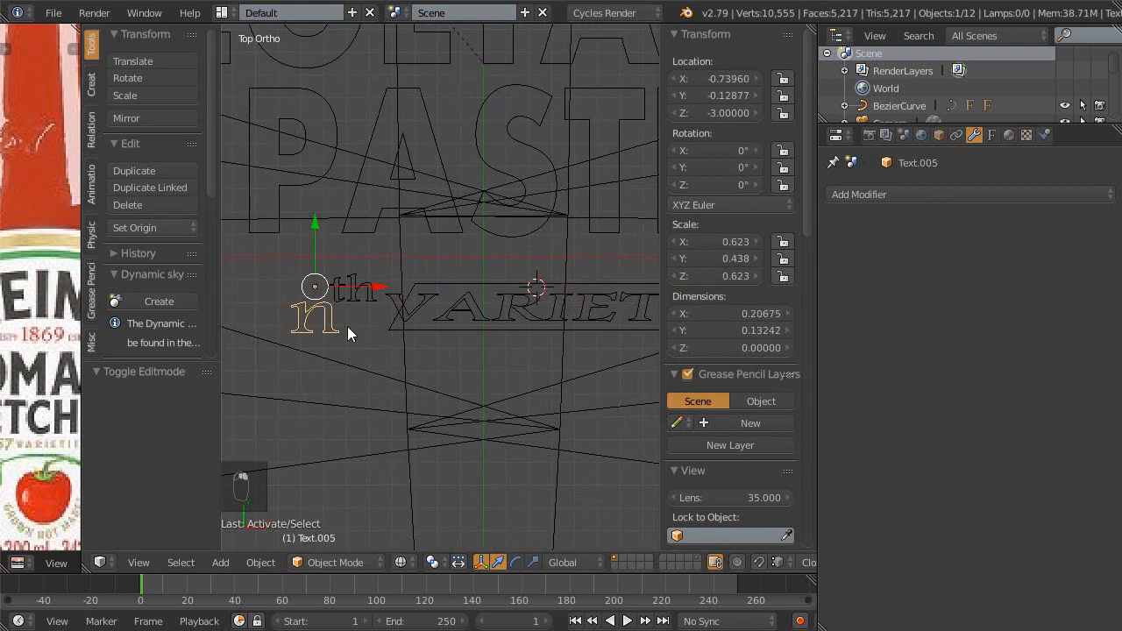
key(Escape)
click(980, 194)
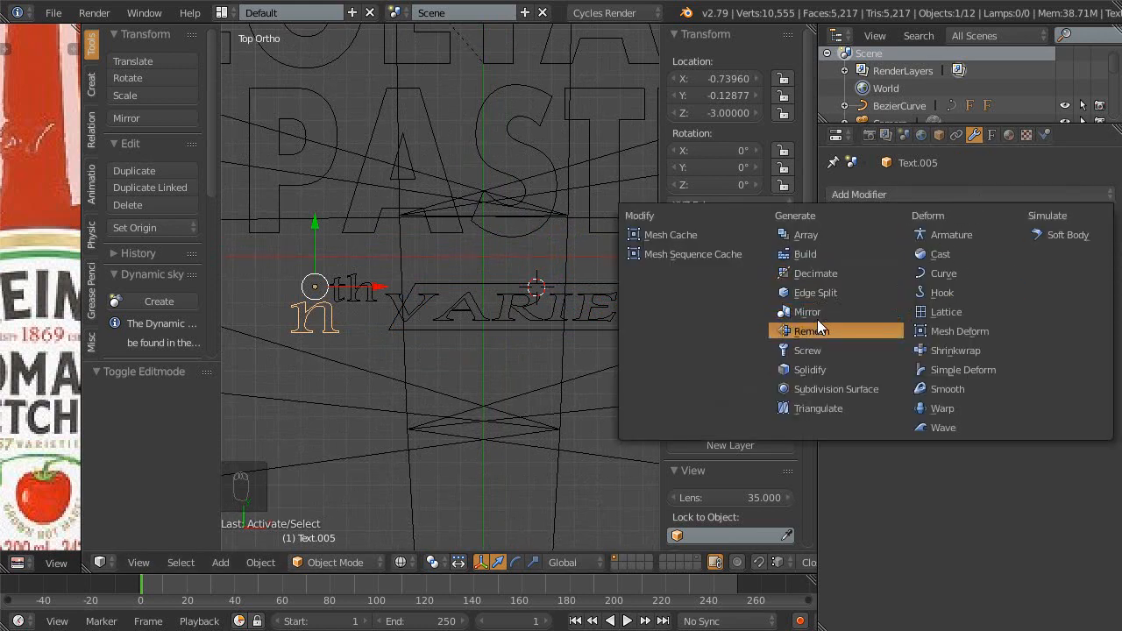
click(948, 314)
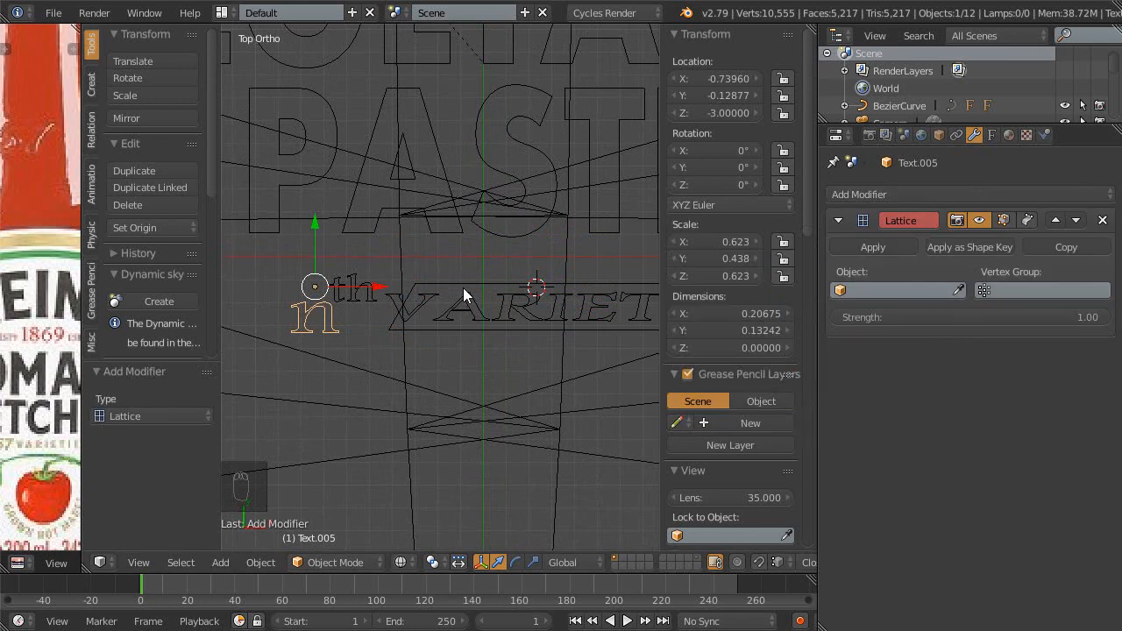
click(536, 287)
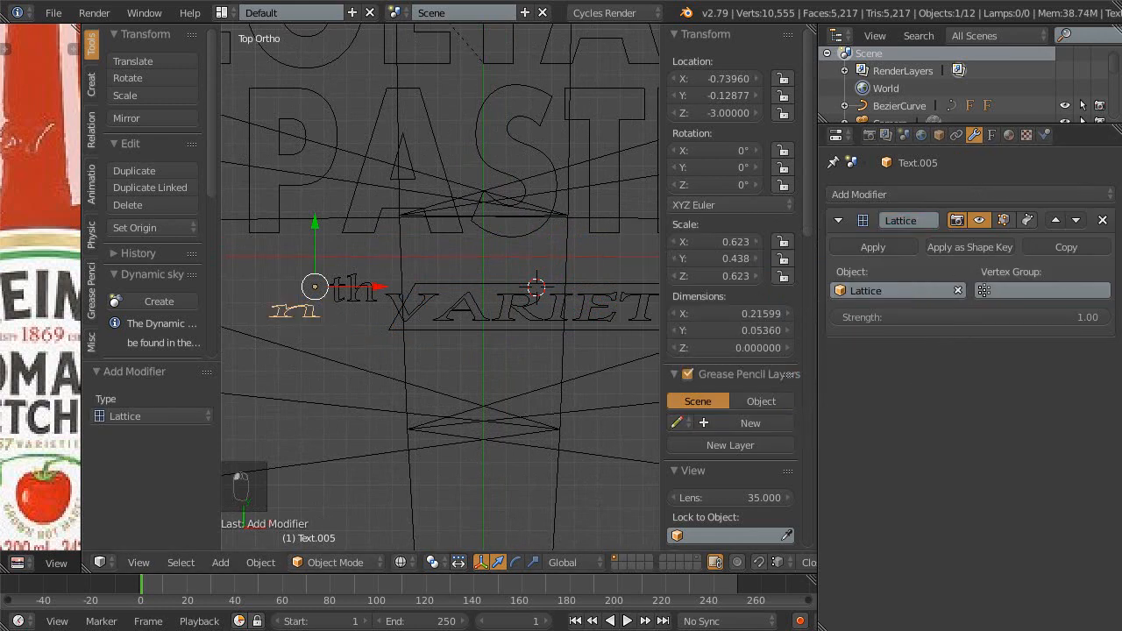
- Add a Lattice modifier to the "th" text and link it to the same lattice
ctrl+middle_drag(498, 373, 507, 366)
shift+middle_drag(508, 366, 591, 393)
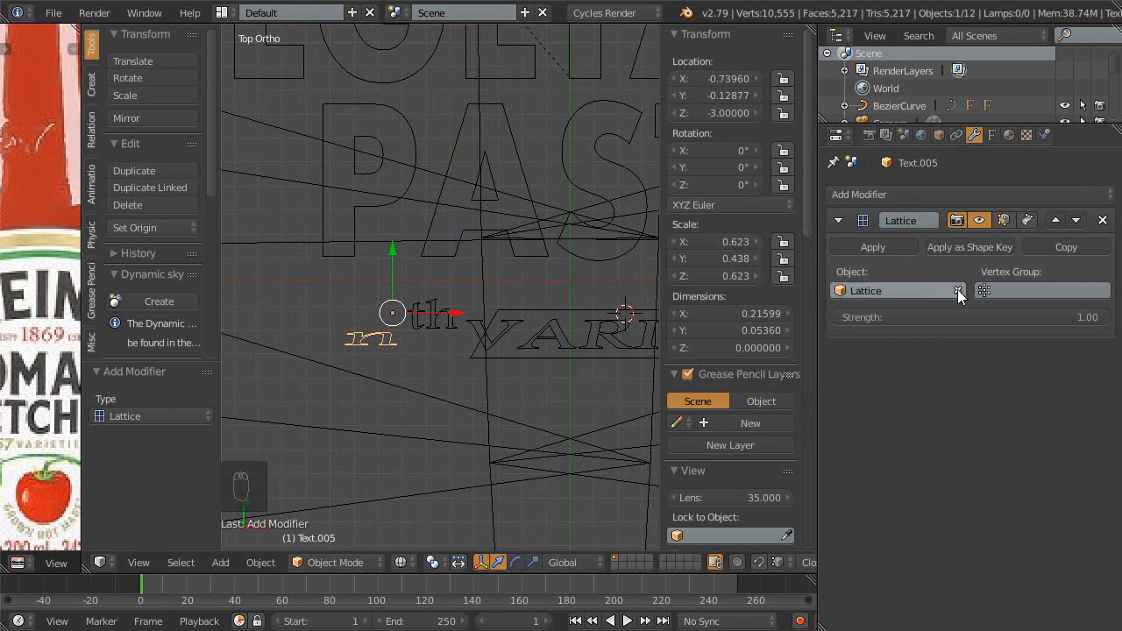
shift+middle_drag(542, 380, 391, 368)
ctrl+middle_drag(414, 323, 442, 383)
shift+middle_drag(442, 384, 489, 415)
scroll(488, 415, up, 1)
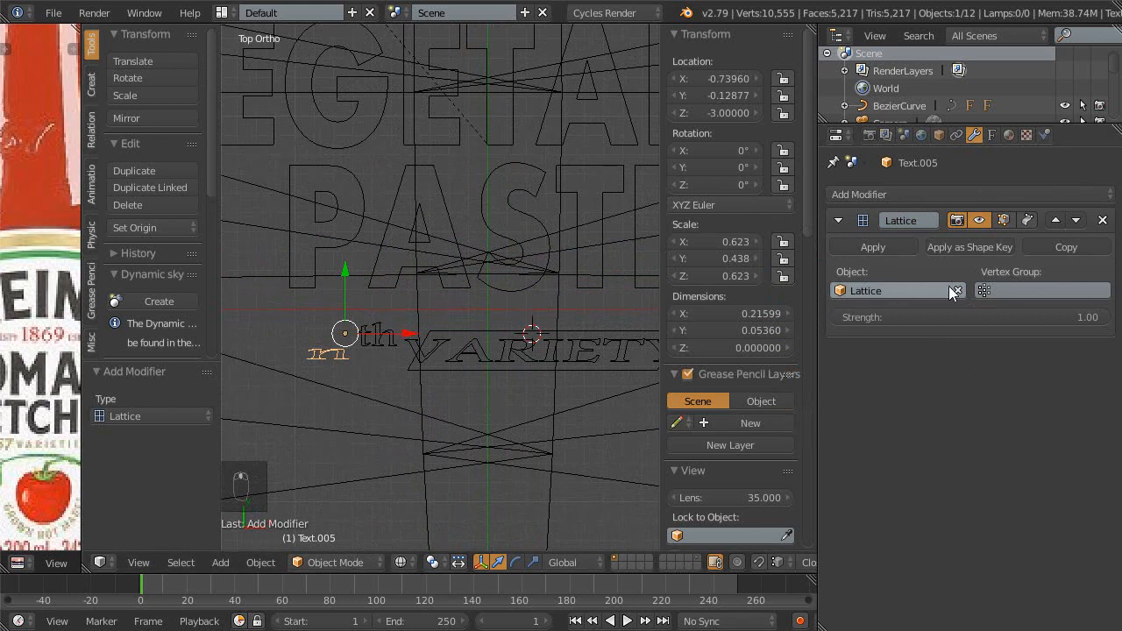
right_click(381, 345)
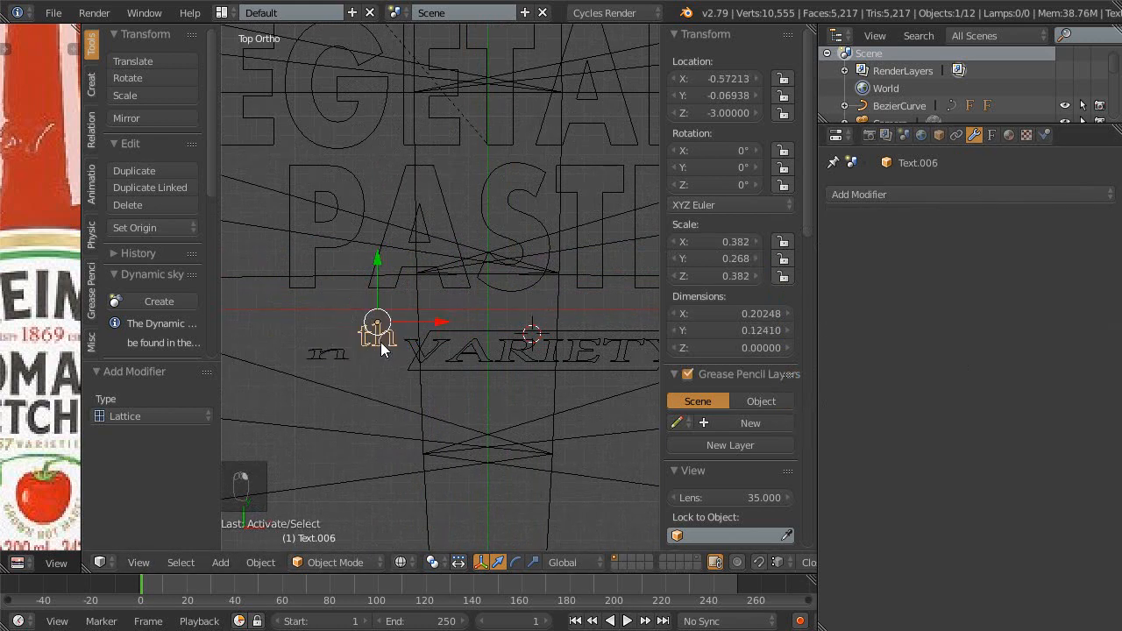
scroll(398, 366, up, 1)
click(885, 195)
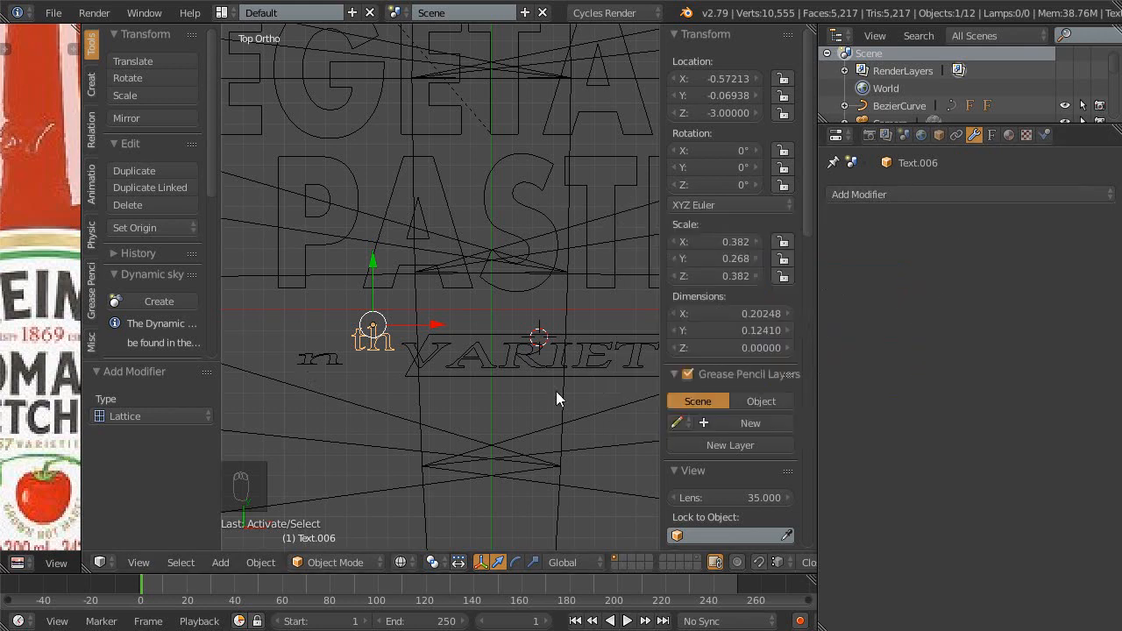
scroll(501, 287, down, 1)
shift+middle_drag(495, 303, 446, 280)
click(905, 194)
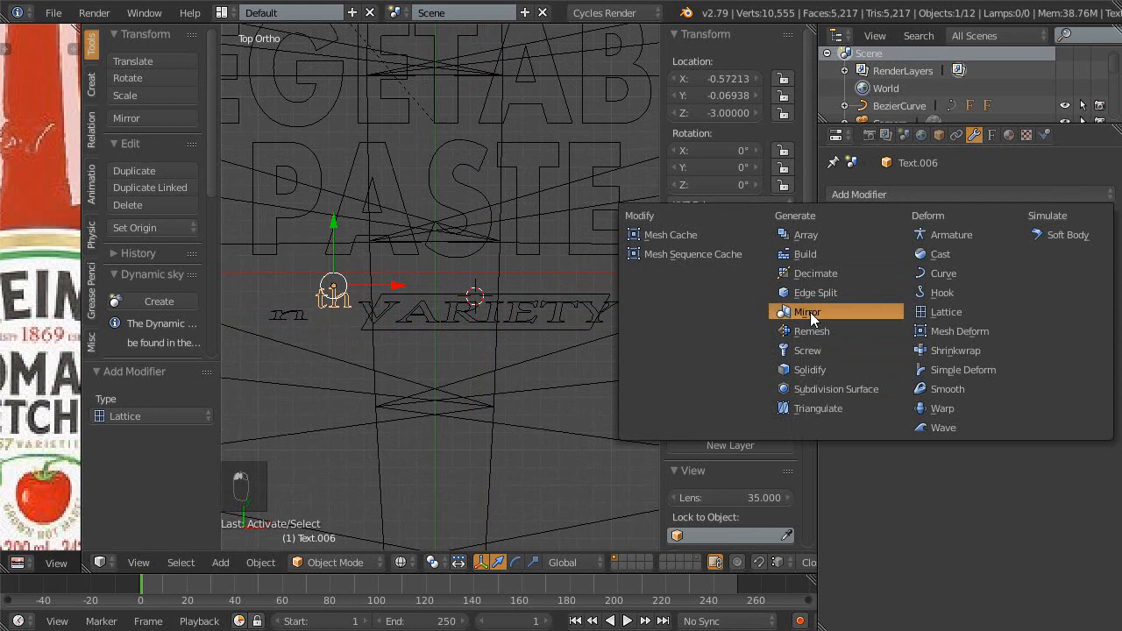
click(951, 314)
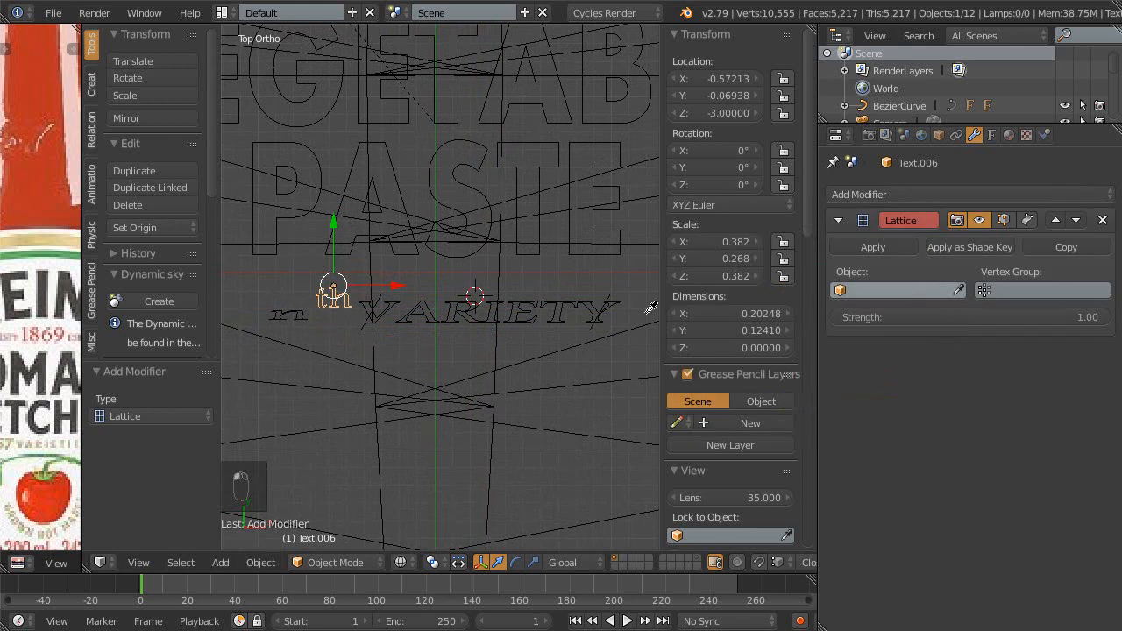
click(516, 294)
scroll(426, 325, up, 1)
shift+middle_drag(387, 361, 503, 354)
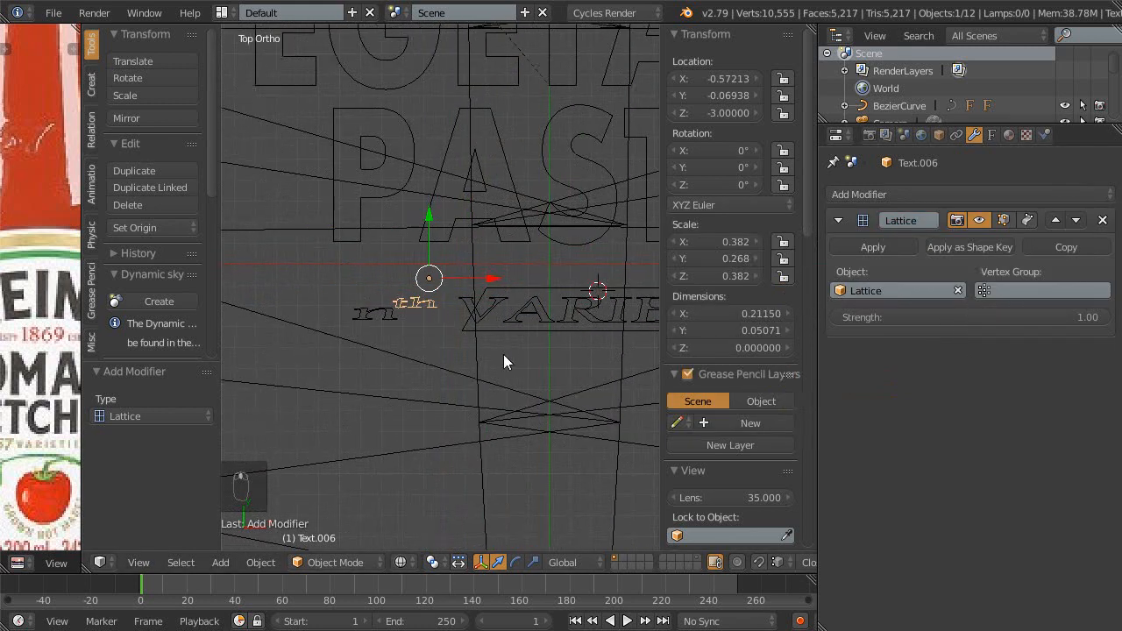
- Select the "n" and "th" texts together and scale them along Y by about 2.32
scroll(439, 338, up, 2)
right_click(368, 337)
shift+right_click(390, 321)
key(s)
key(y)
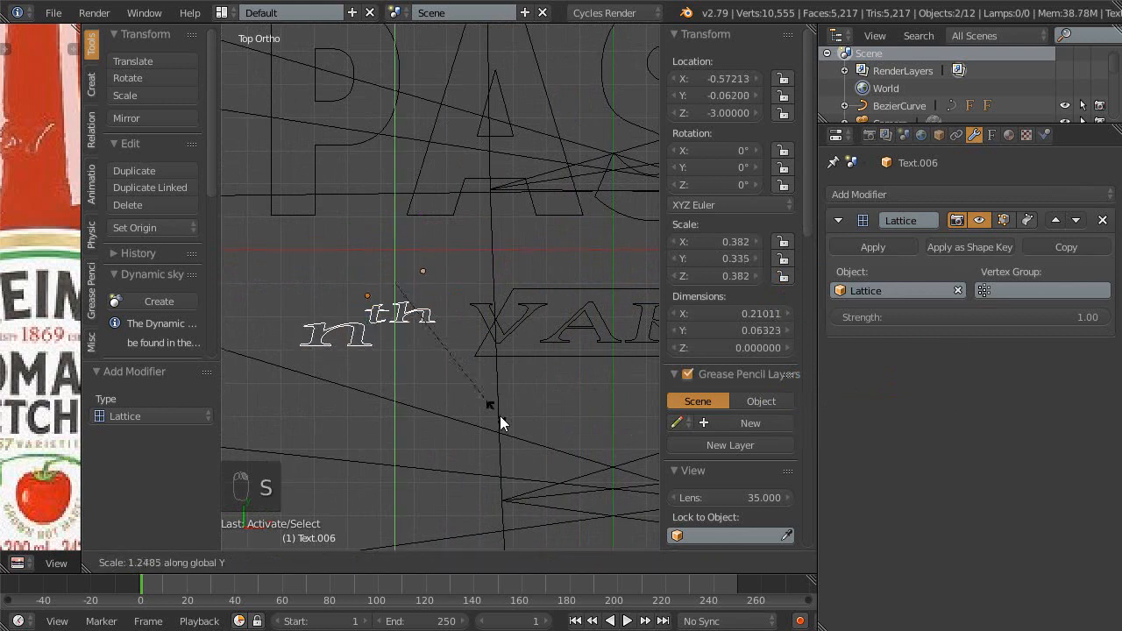
click(587, 516)
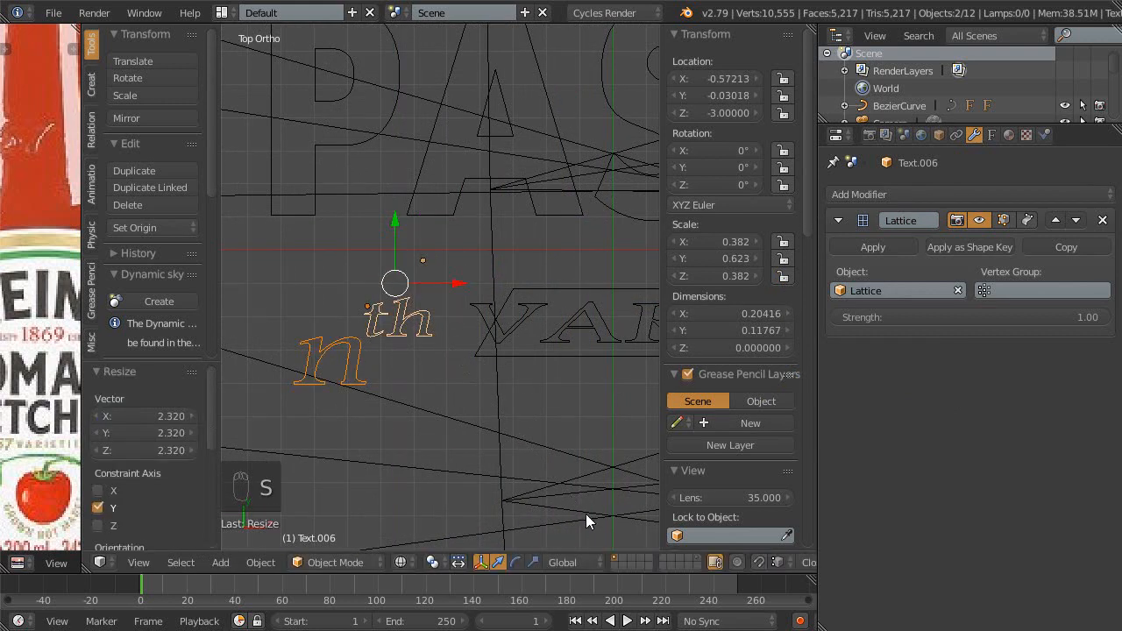
- Move the "n" and "th" texts about 0.03 in X and 0.232 in Y to line up with VARIETY
key(g)
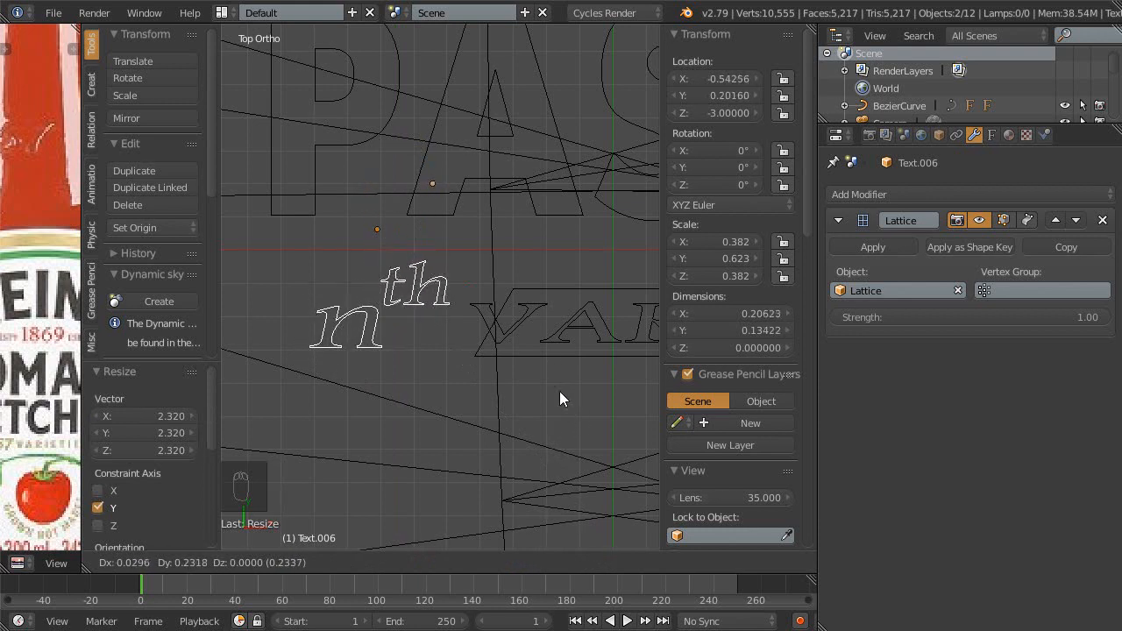
click(559, 391)
mouse_move(533, 303)
ctrl+middle_down()
mouse_move(540, 324)
mouse_move(378, 319)
mouse_move(409, 338)
ctrl+middle_up()
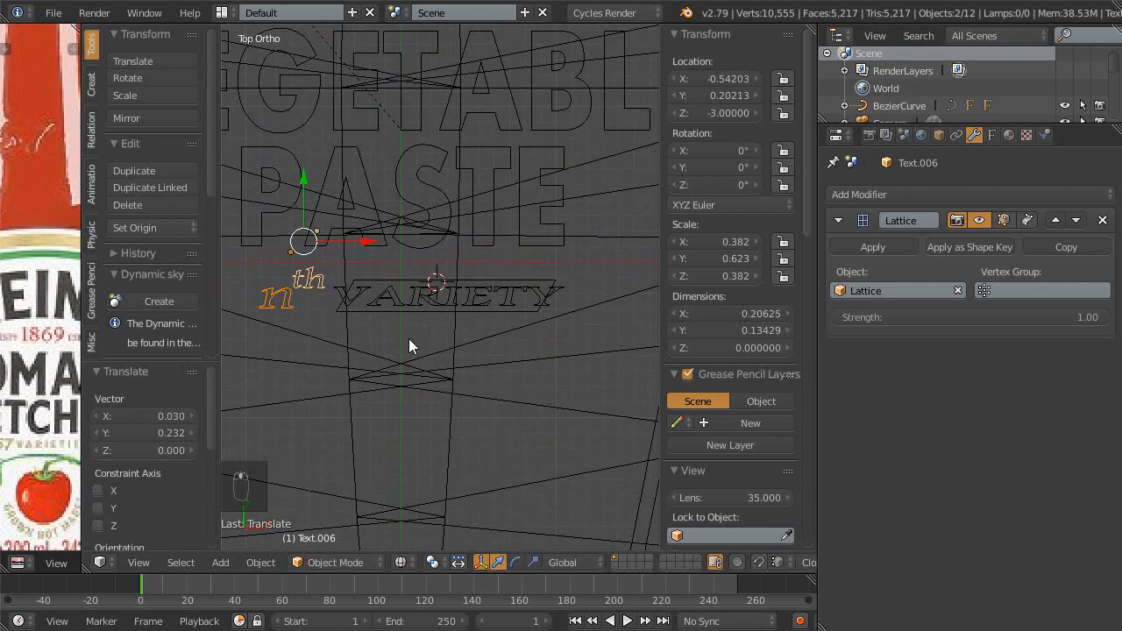
- Preview the label in rendered shading and save the file
key(shift+z)
shift+middle_drag(465, 317, 471, 336)
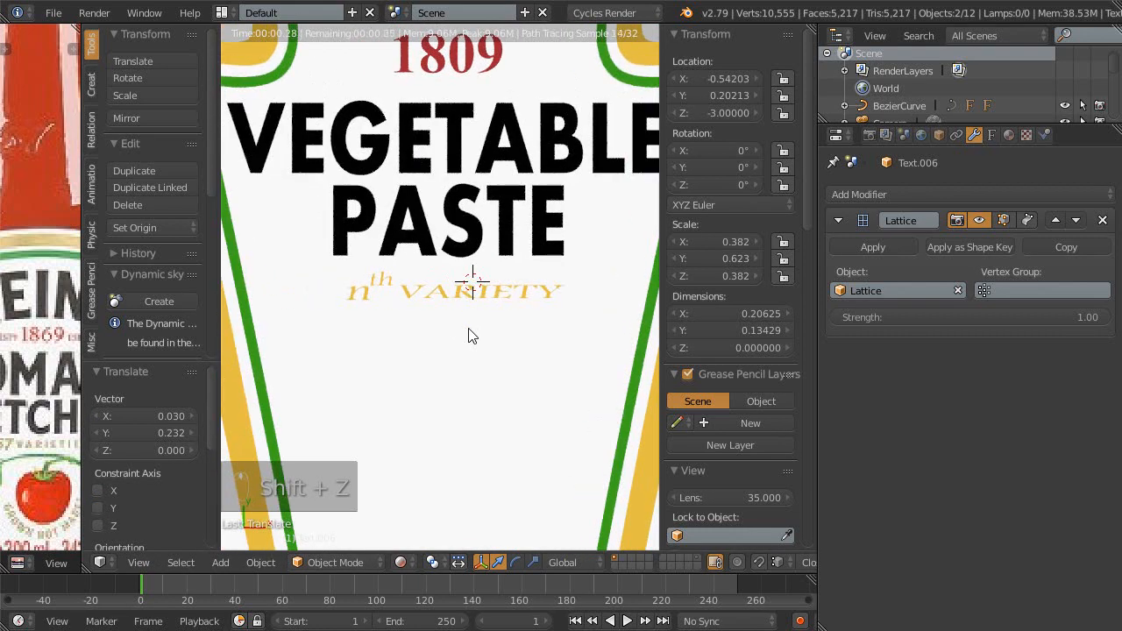
key(ctrl+s)
click(459, 330)
mouse_move(457, 328)
shift+middle_down()
mouse_move(436, 361)
mouse_move(450, 336)
shift+middle_up()
scroll(439, 339, down, 1)
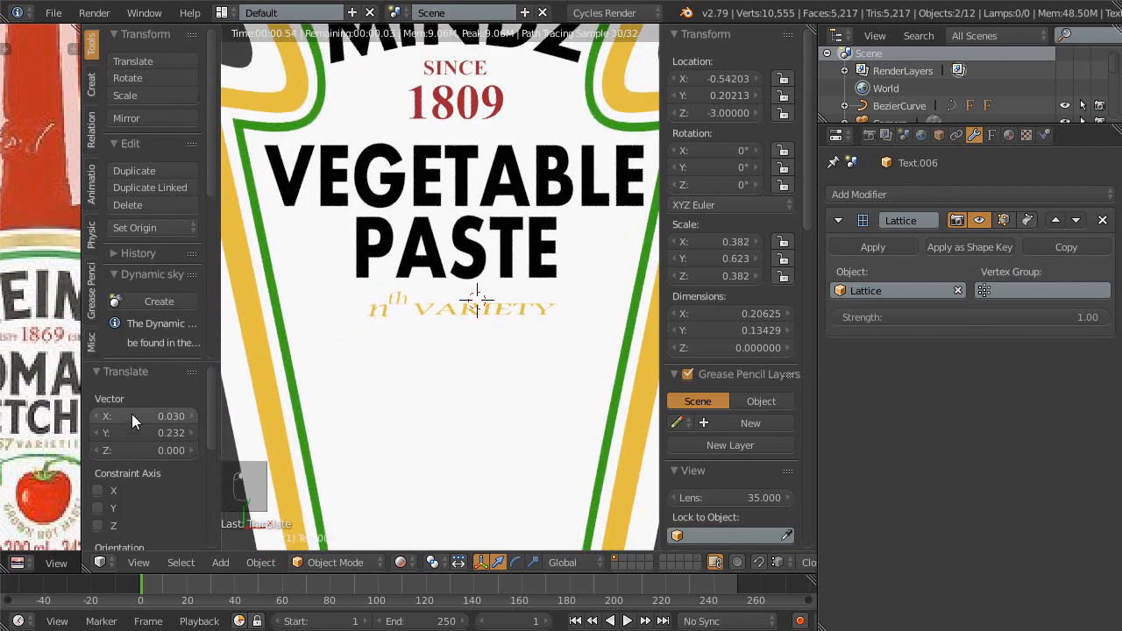
key(ctrl+space)
key(shift+space)
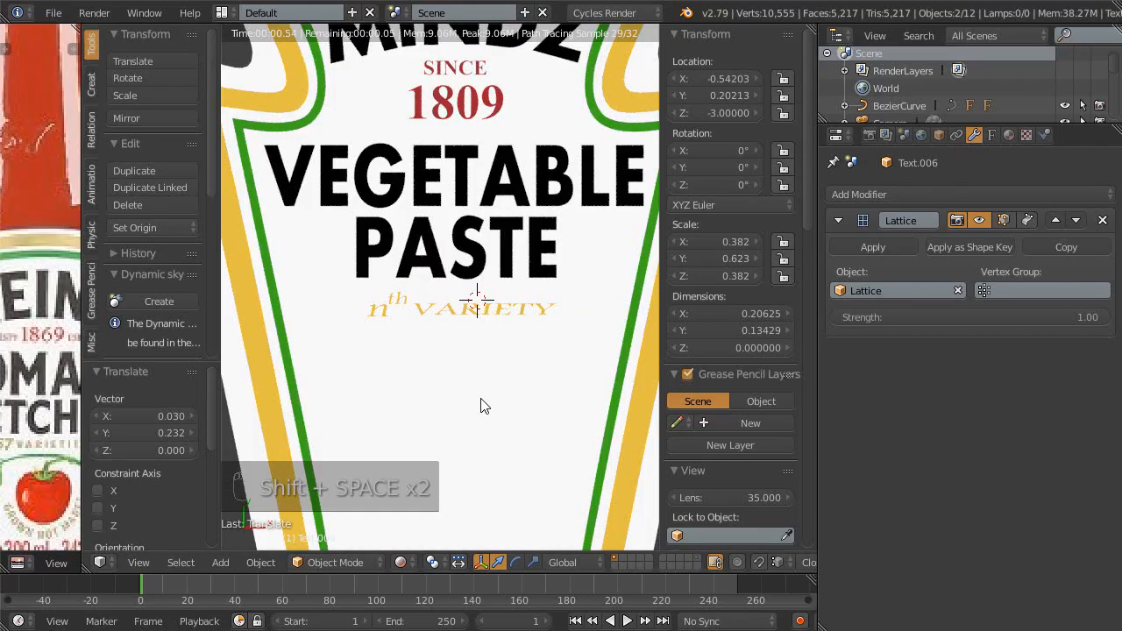
key(shift+space)
key(shift+space)
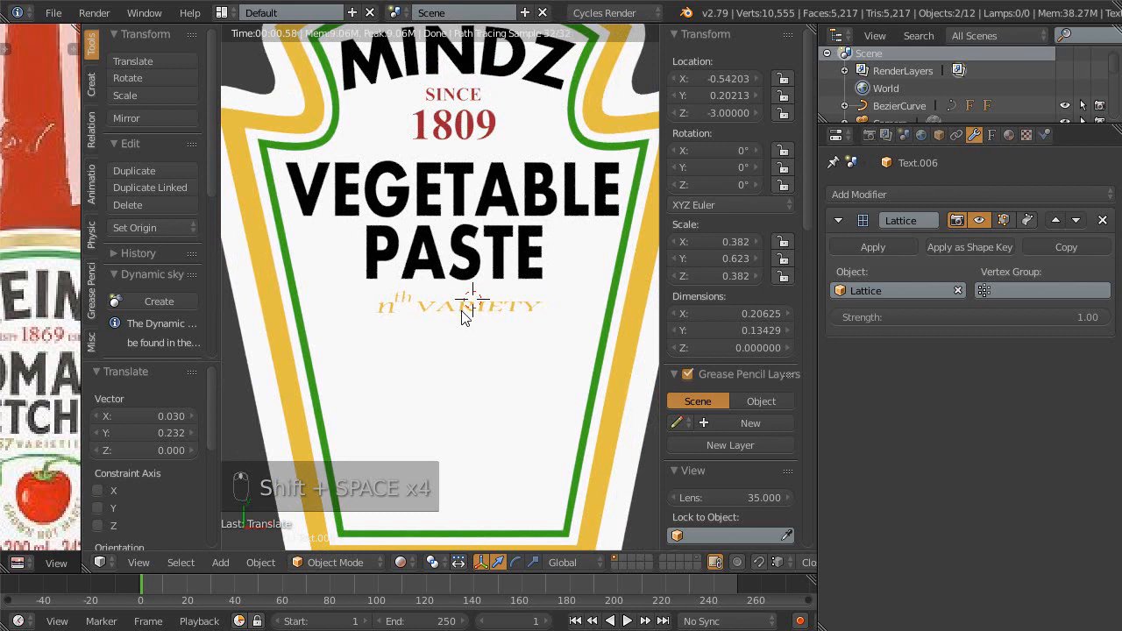
key(ctrl+s)
shift+middle_drag(465, 333, 476, 307)
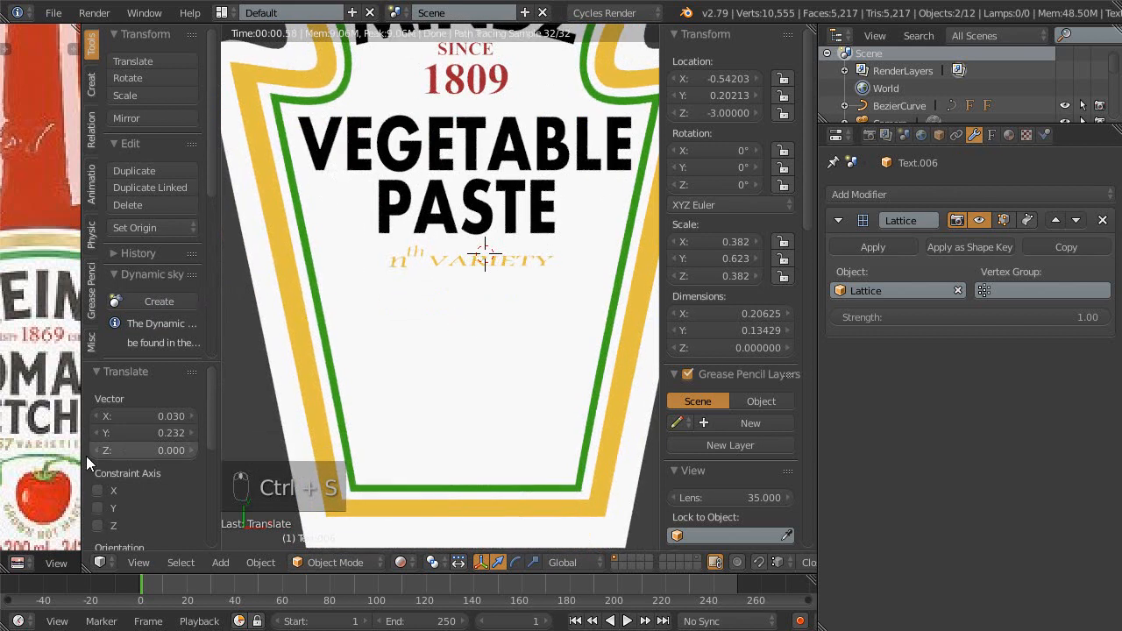
- Maximise the 3D view and examine the label from an angle
key(shift+space)
middle_drag(478, 451, 397, 224)
ctrl+middle_drag(418, 321, 468, 313)
middle_drag(468, 313, 475, 370)
ctrl+middle_drag(482, 289, 456, 292)
middle_drag(456, 293, 351, 275)
key(shift+space)
key(shift+space)
scroll(453, 350, up, 2)
- Switch the maximised view to wireframe shading and save the file again
key(shift+z)
shift+middle_drag(552, 368, 589, 189)
key(ctrl+s)
click(491, 399)
scroll(485, 379, down, 5)
scroll(576, 441, up, 3)
shift+middle_drag(586, 359, 542, 446)
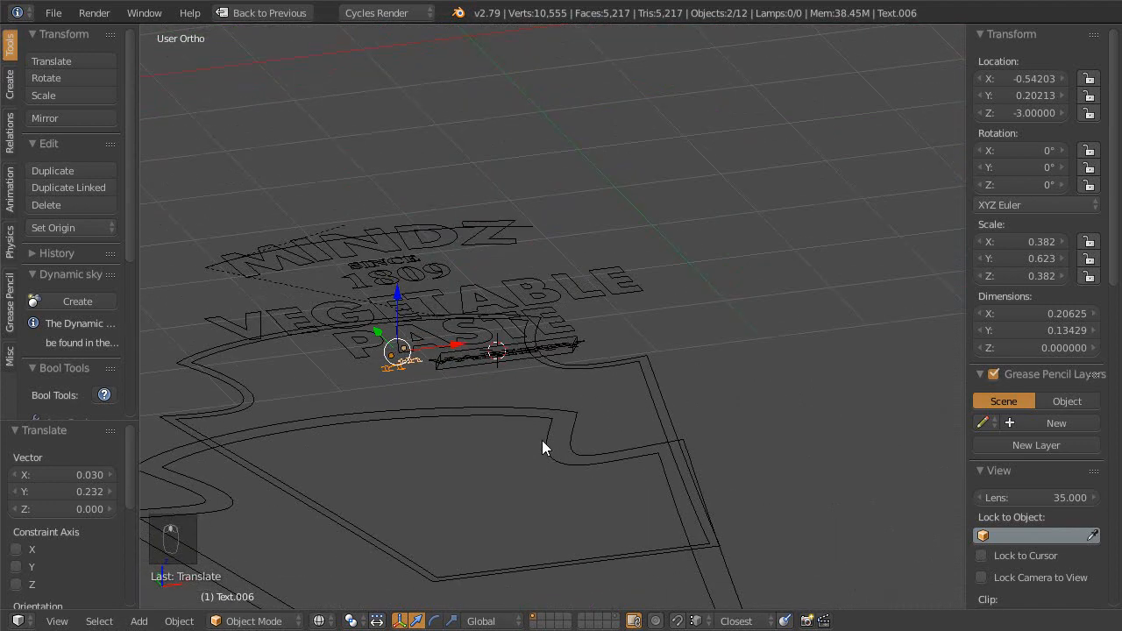
- Return to the top view and snap the 3D cursor to the selected "n" and "th" texts
key(KP_7)
shift+middle_drag(607, 278, 561, 349)
key(shift+s)
click(581, 387)
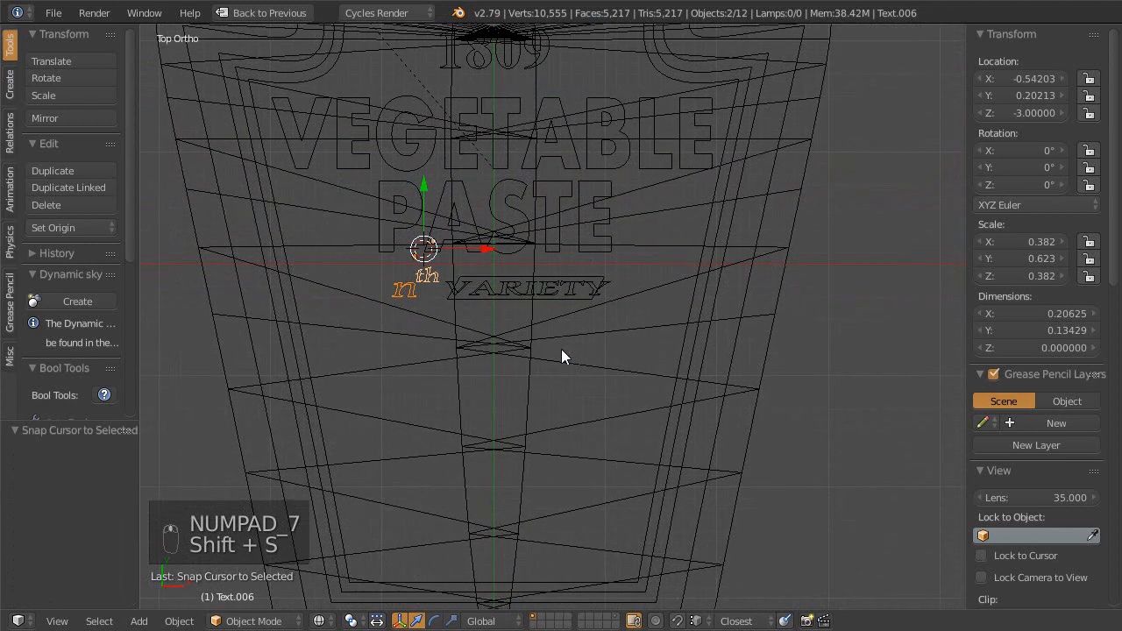
- Deselect all objects and place the 3D cursor in the empty area below the nth VARIETY text
key(a)
key(a)
key(a)
key(a)
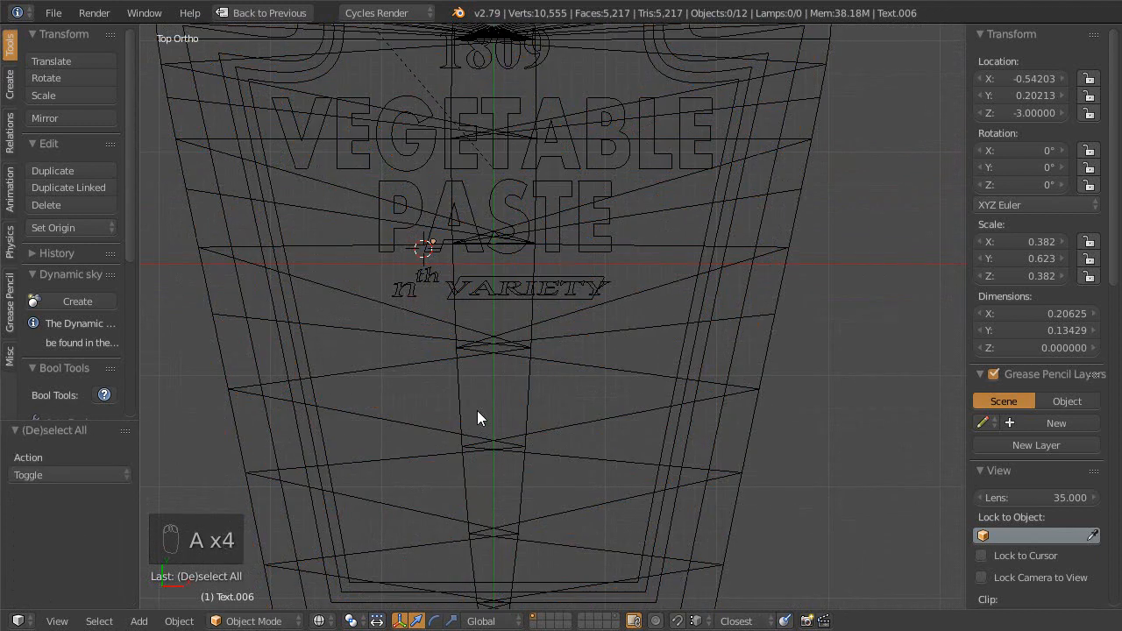
key(Escape)
key(shift+a)
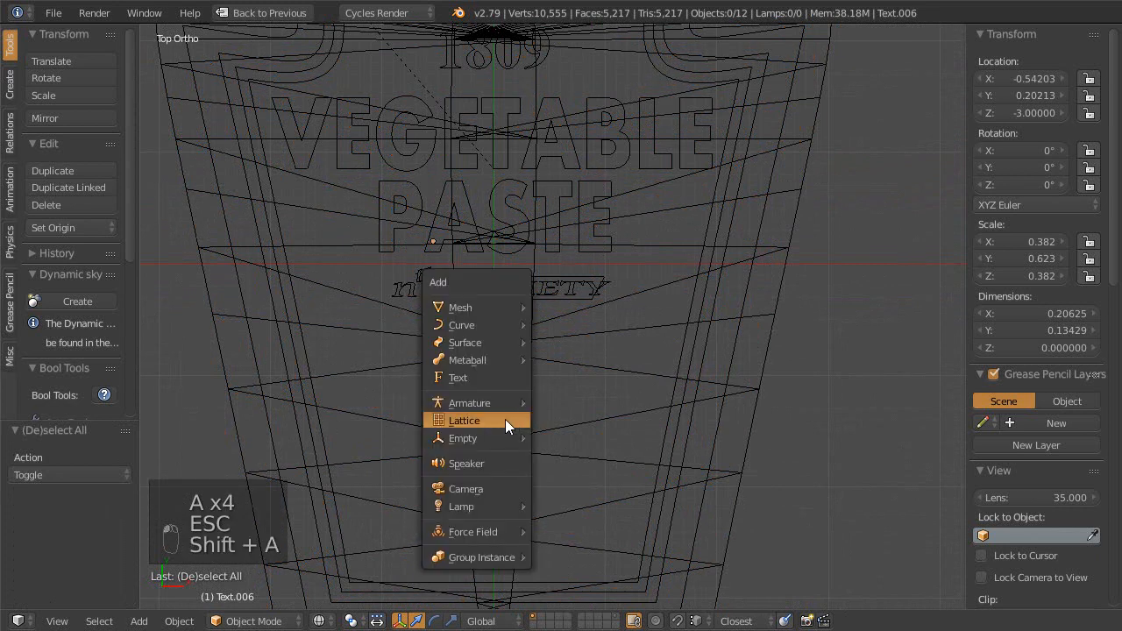
click(1035, 78)
key(Return)
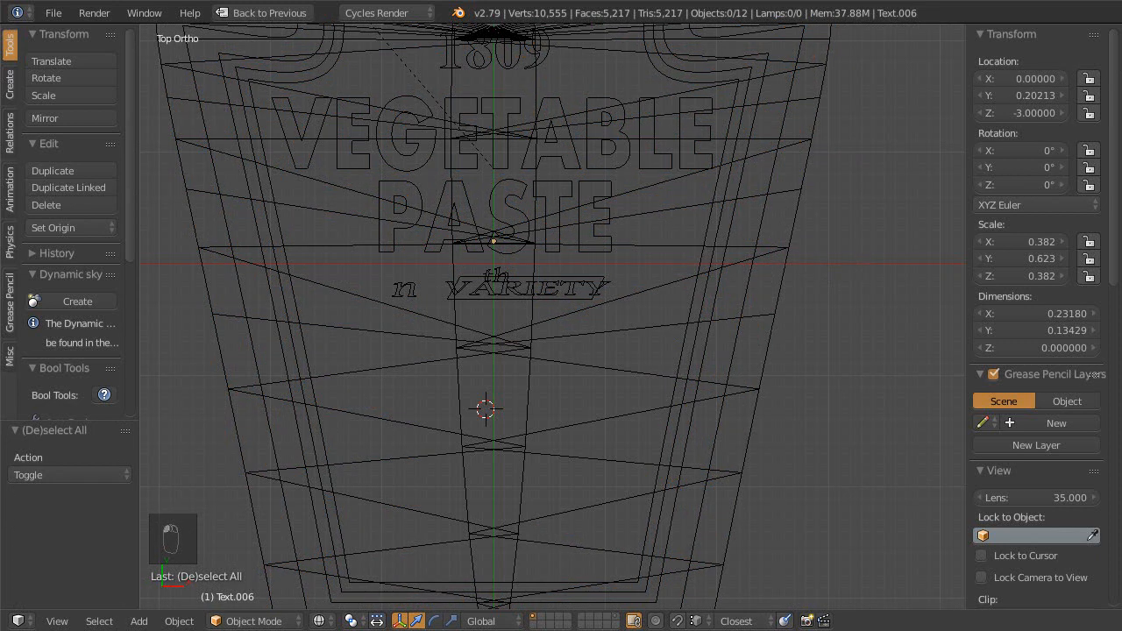
key(Escape)
scroll(1031, 180, down, 5)
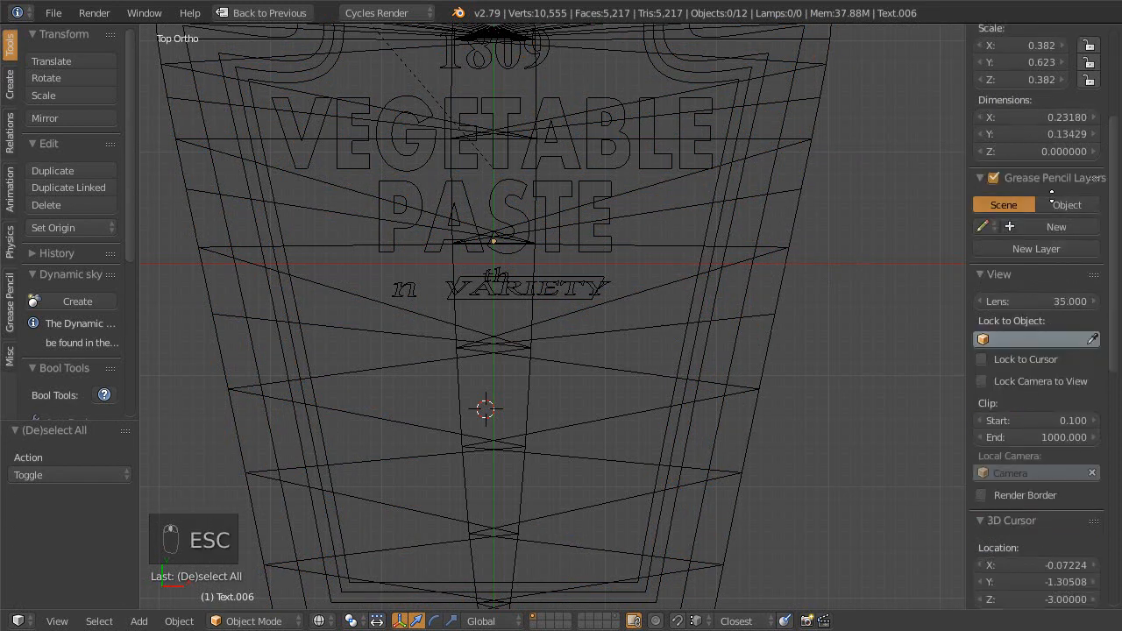
key(ctrl+z)
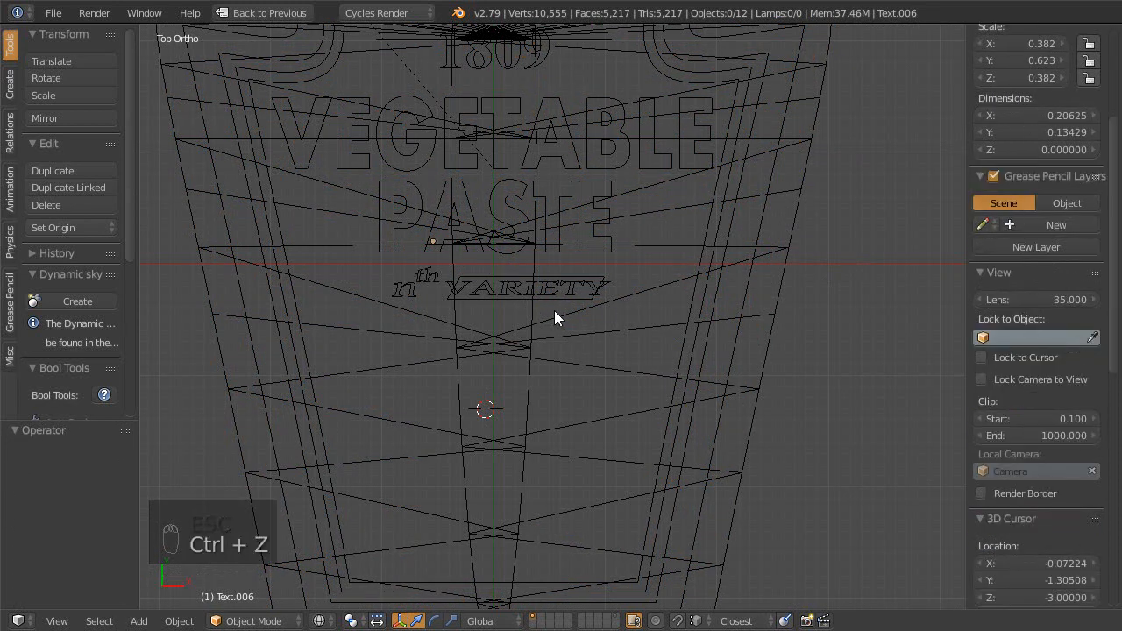
- Set the 3D cursor's X location to 0
scroll(1050, 208, down, 6)
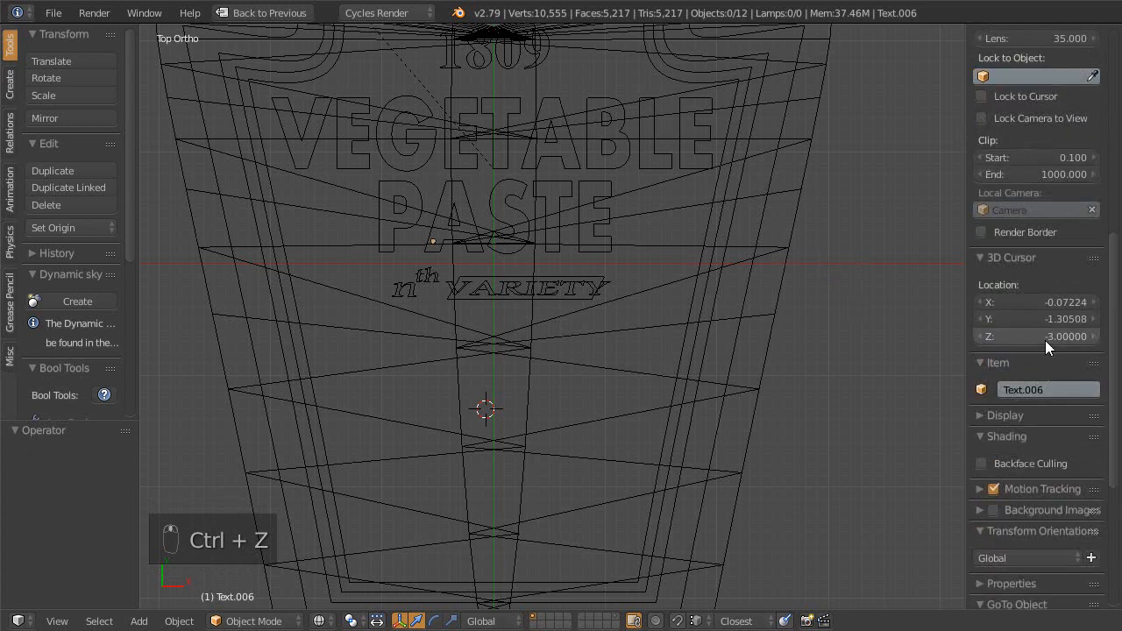
text(0)
key(Return)
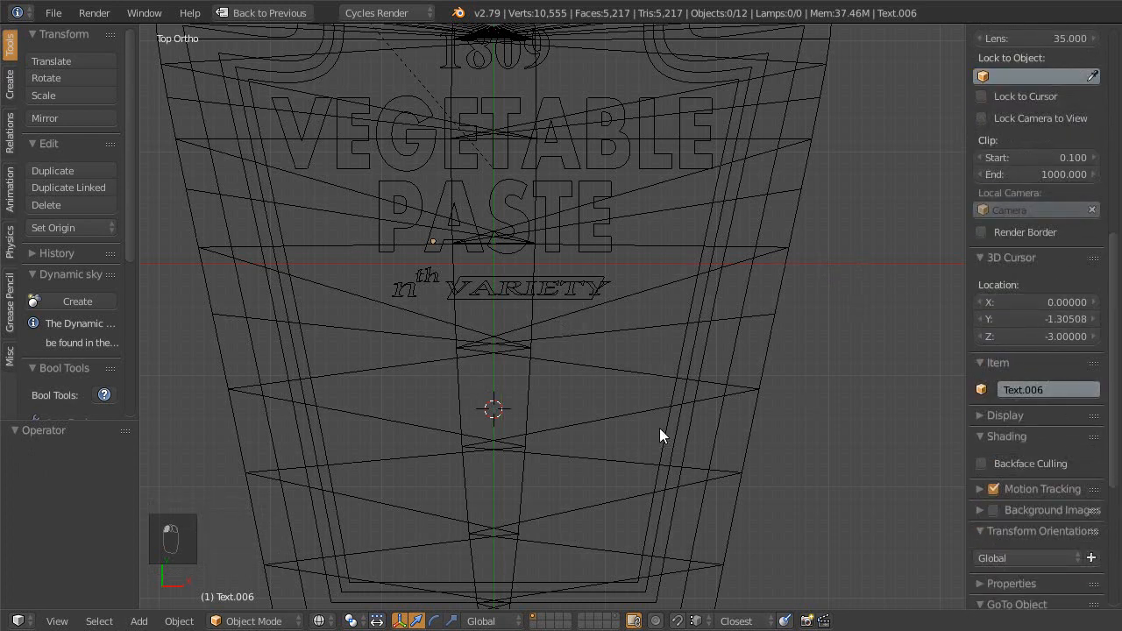
- Add a Bezier curve at the 3D cursor and open it for editing
key(Escape)
key(shift+a)
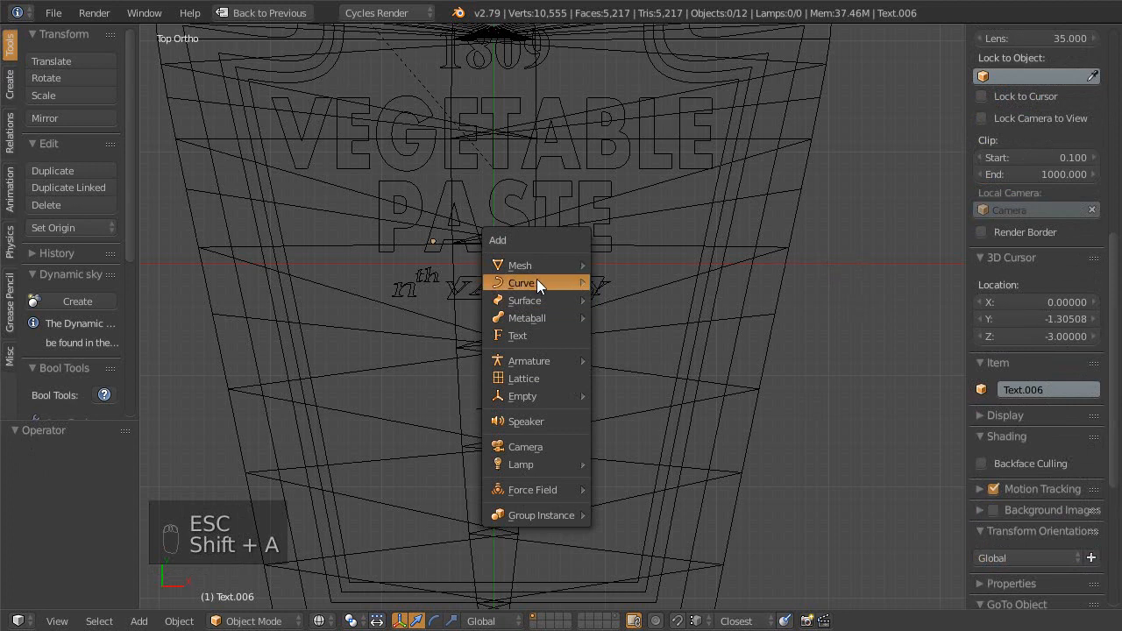
click(569, 282)
scroll(628, 388, up, 1)
shift+middle_drag(597, 384, 598, 359)
key(Tab)
- Raise both end points of the Bezier curve and lower its right outer handle to form an arch below the nth VARIETY text
right_click(638, 381)
key(Escape)
right_drag(366, 384, 380, 318)
shift+middle_drag(570, 356, 584, 325)
scroll(596, 371, down, 2)
right_drag(623, 342, 633, 296)
right_drag(737, 298, 715, 348)
shift+middle_drag(672, 431, 669, 405)
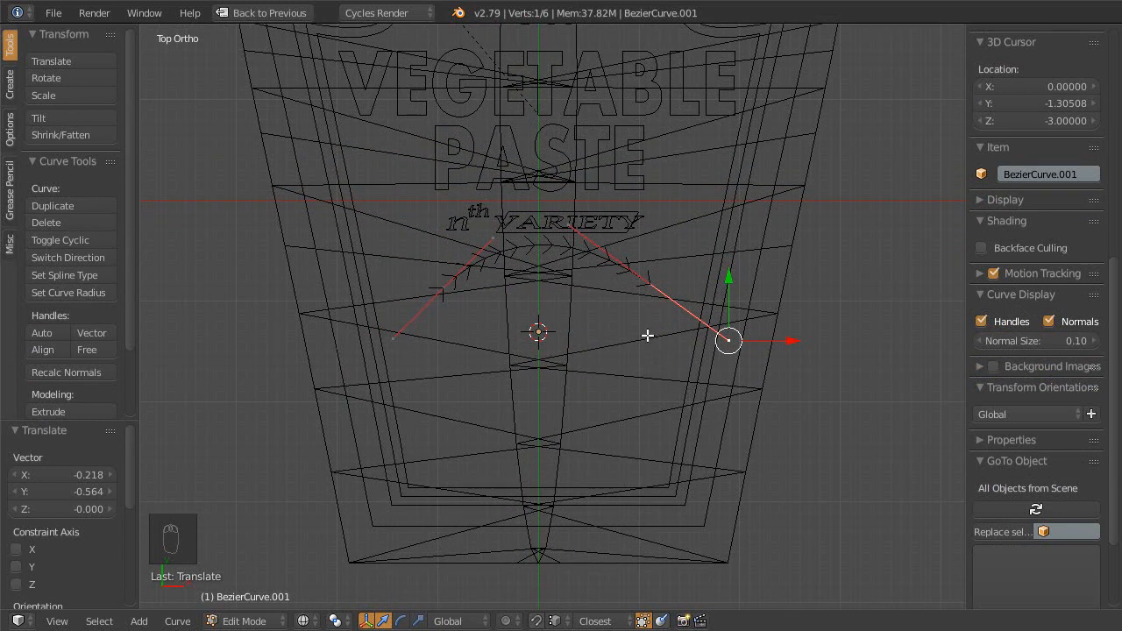
- Extrude the stem curve's right end down to the inner label frame's lower right corner, checking the bottle reference image
key(e)
click(671, 504)
key(shift+space)
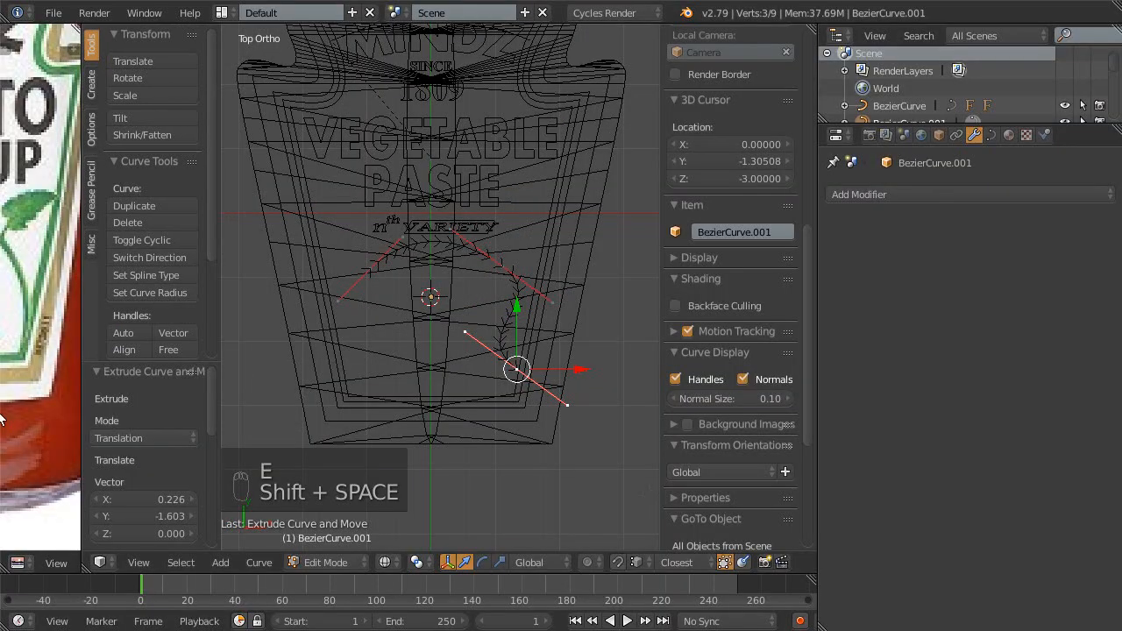
key(shift+space)
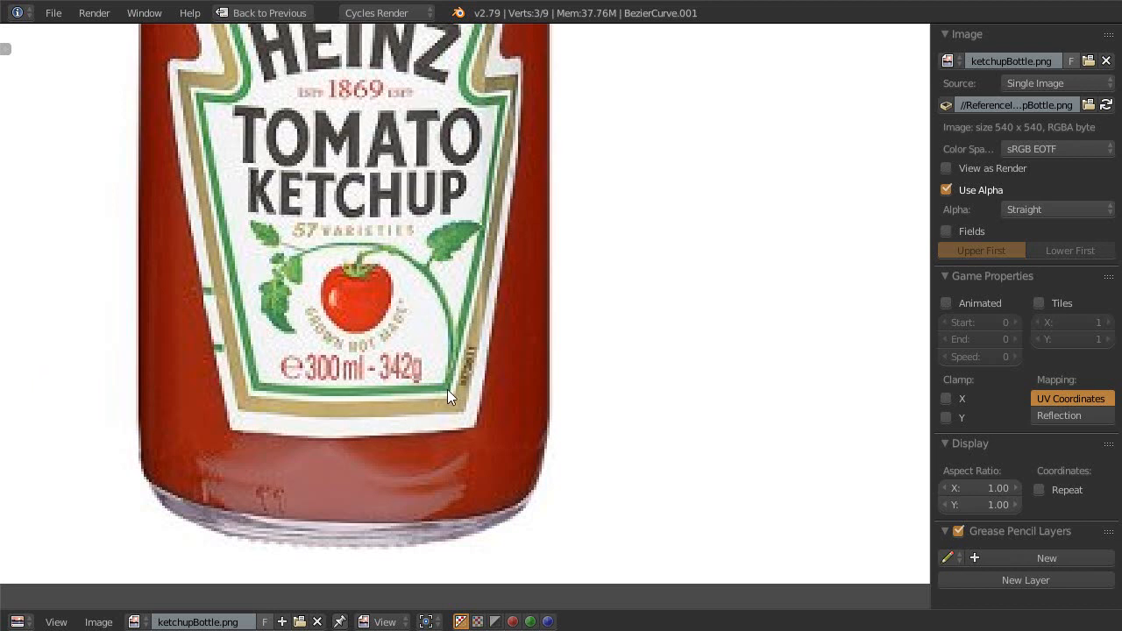
key(shift+space)
- Swing the new bottom end point's handle to nearly vertical and shift the point slightly to fit the frame corner
ctrl+middle_drag(547, 406, 549, 303)
right_drag(501, 395, 607, 387)
mouse_move(597, 455)
right_down()
mouse_move(596, 512)
mouse_move(593, 431)
mouse_move(585, 437)
right_up()
shift+middle_drag(542, 196, 518, 275)
- Scale the handles of the curve's middle control point to about 0.64
right_click(541, 331)
key(Escape)
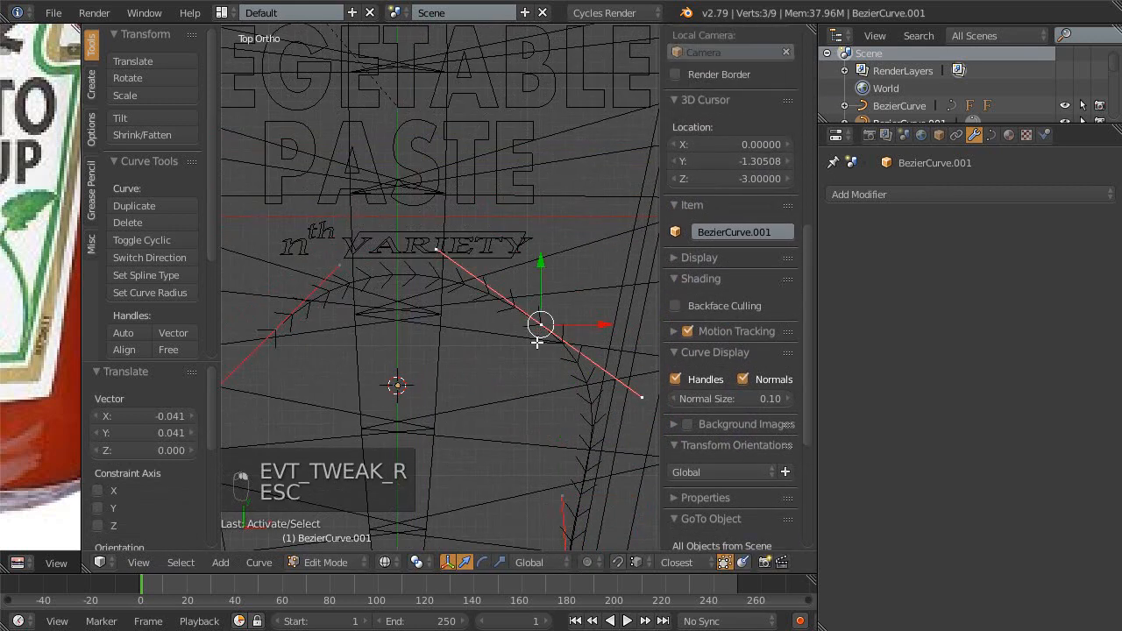
key(shift+space)
key(s)
click(726, 426)
shift+middle_drag(706, 421, 607, 343)
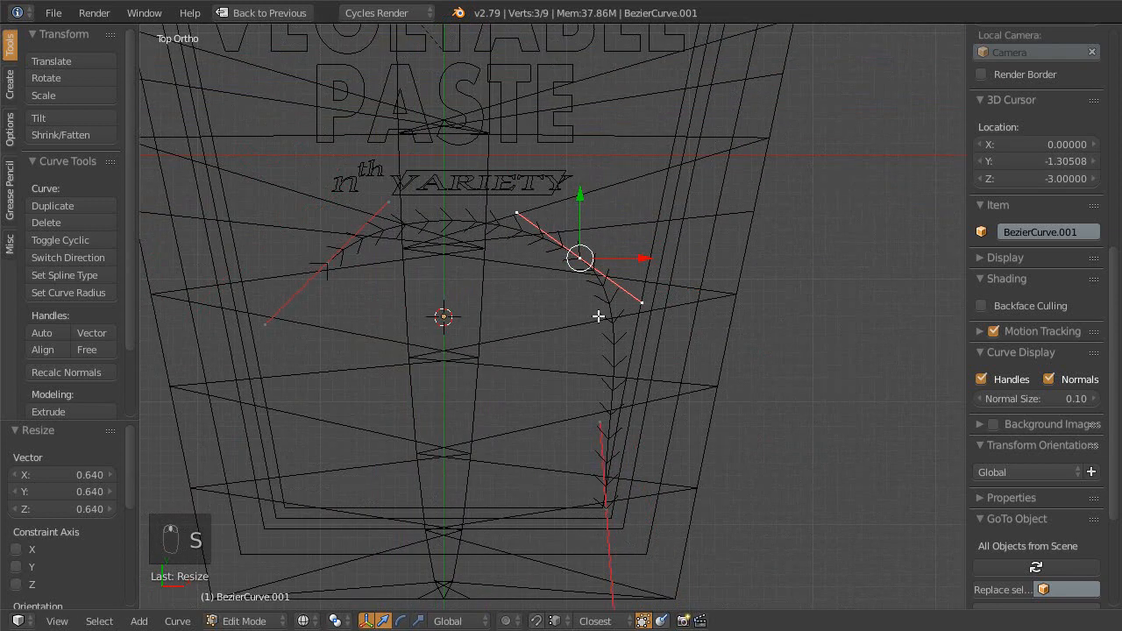
- Try to remove the curve's middle control point by dissolving it
key(h)
key(Escape)
key(Escape)
key(Escape)
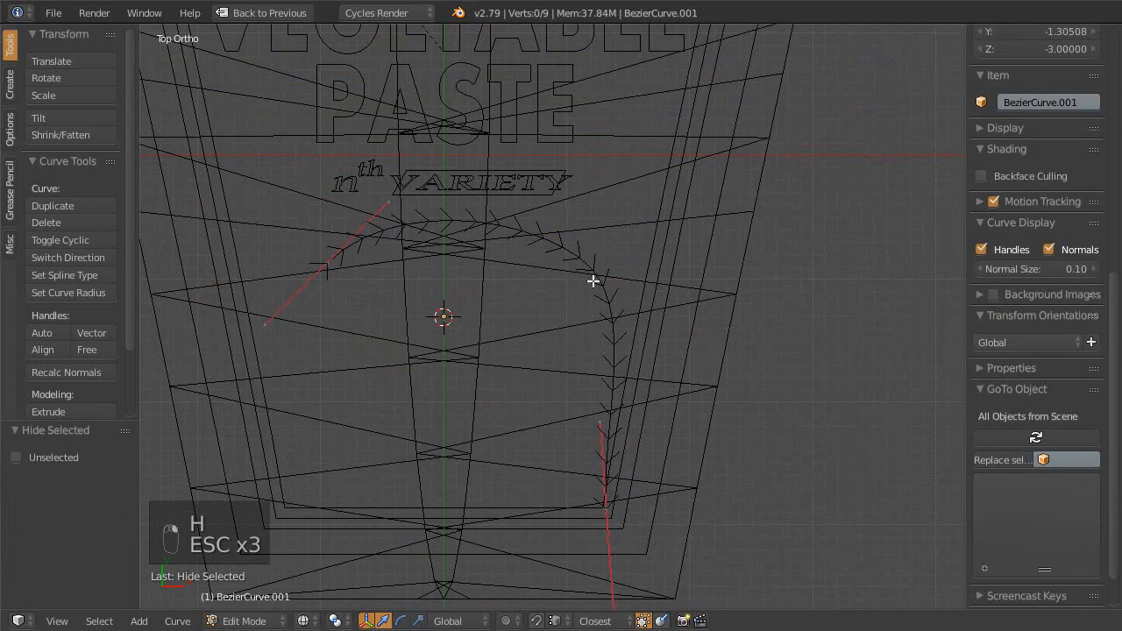
key(ctrl+z)
key(x)
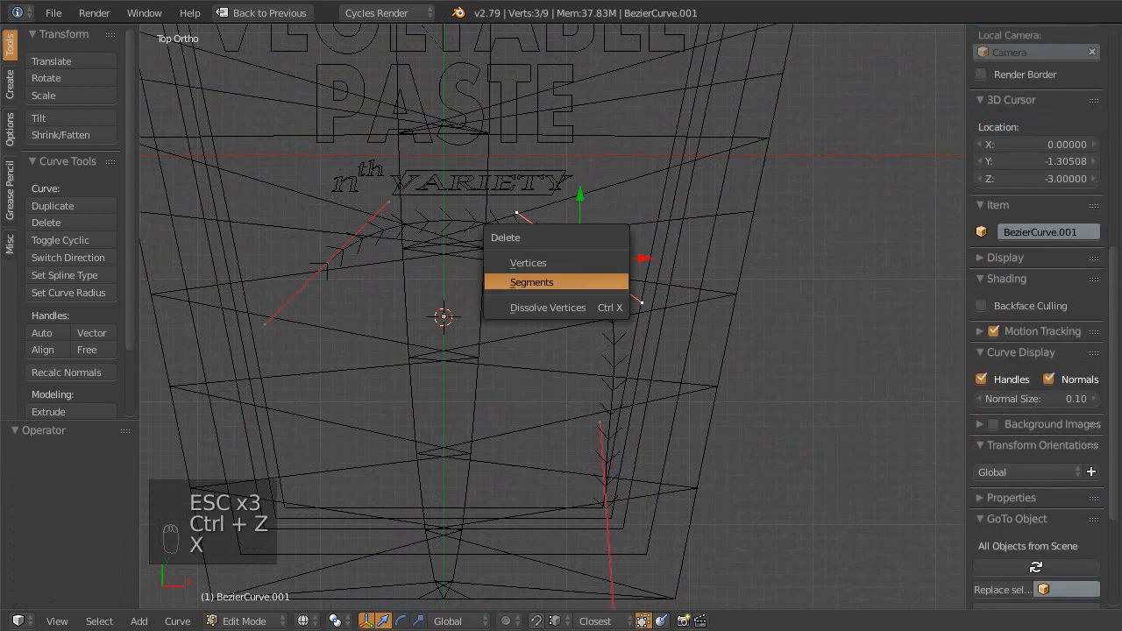
click(603, 285)
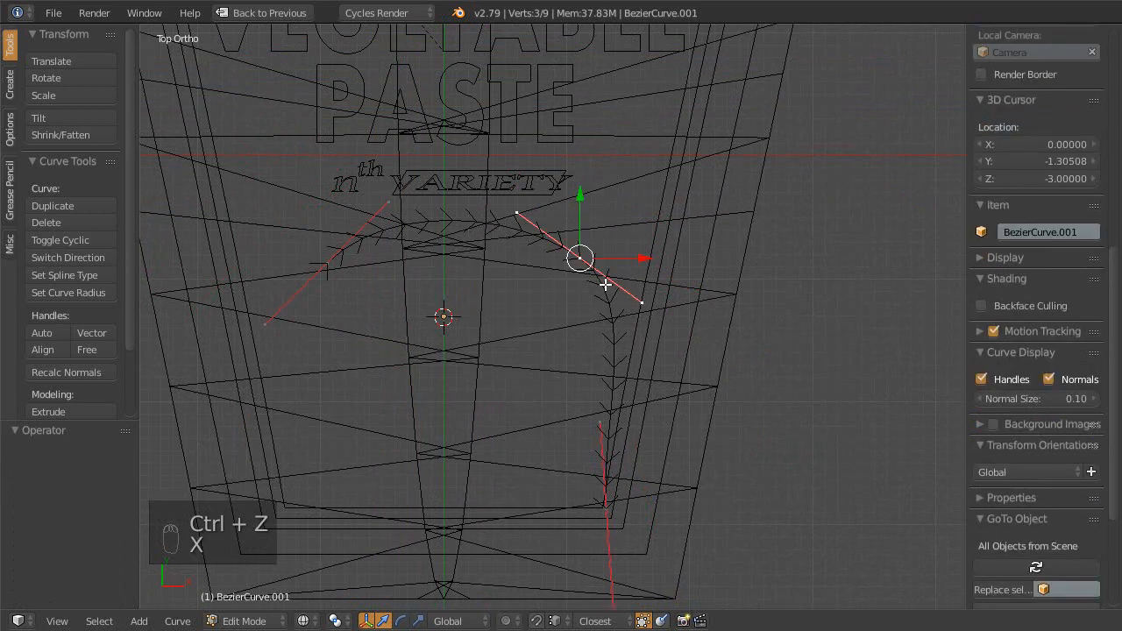
key(ctrl+x)
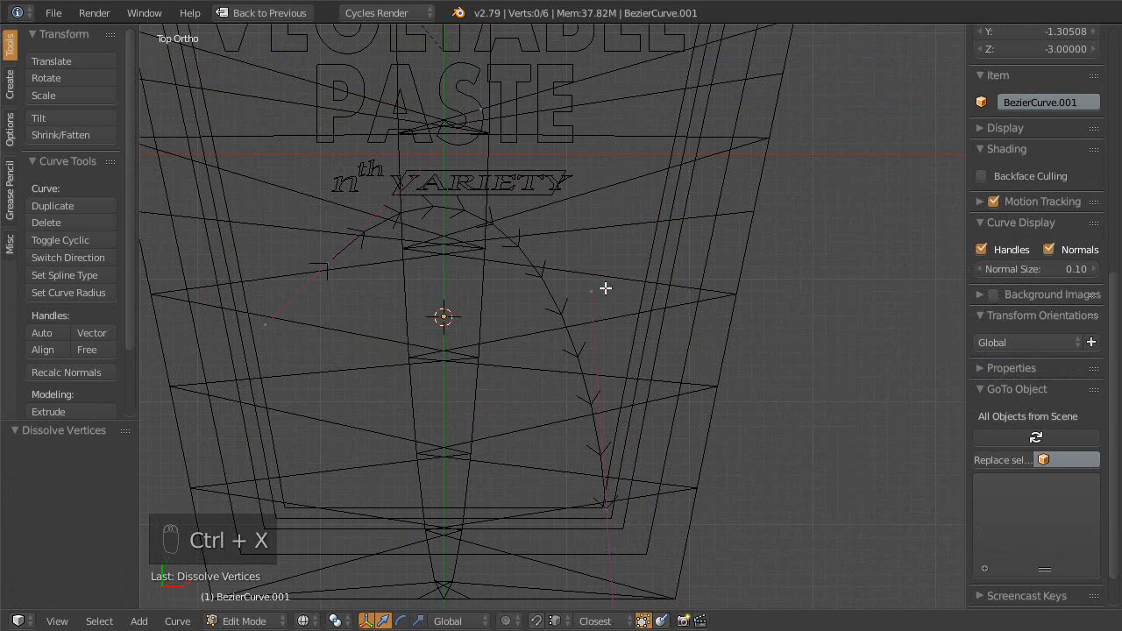
key(ctrl+z)
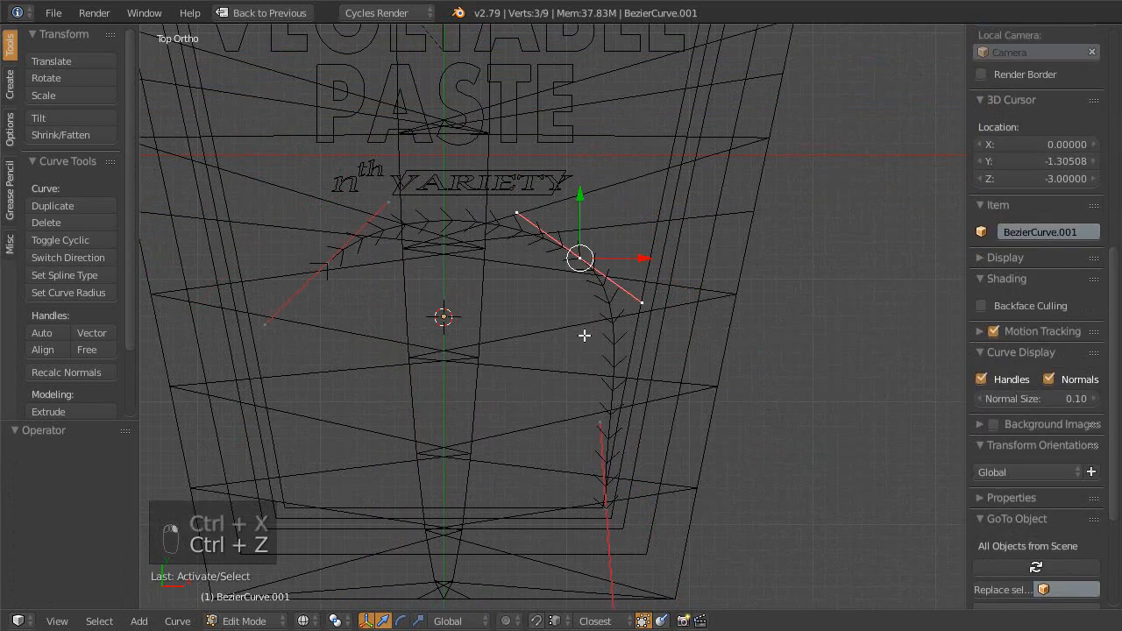
- Nudge the middle control point's lower handle and shorten both of its handles
shift+middle_drag(584, 334, 525, 377)
right_drag(595, 358, 591, 355)
right_click(534, 308)
key(Escape)
key(s)
key(s)
key(s)
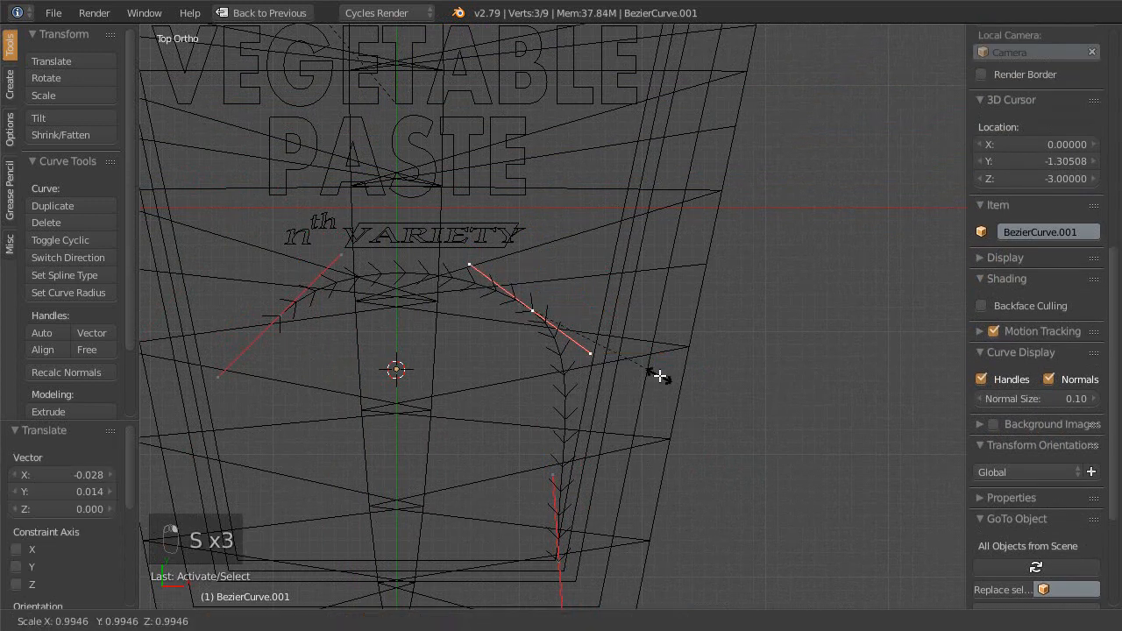
click(630, 366)
- Reposition the middle and left end control points and the bottom point's upper handle to round the stem's arch
right_drag(546, 499, 555, 492)
right_drag(534, 314, 500, 320)
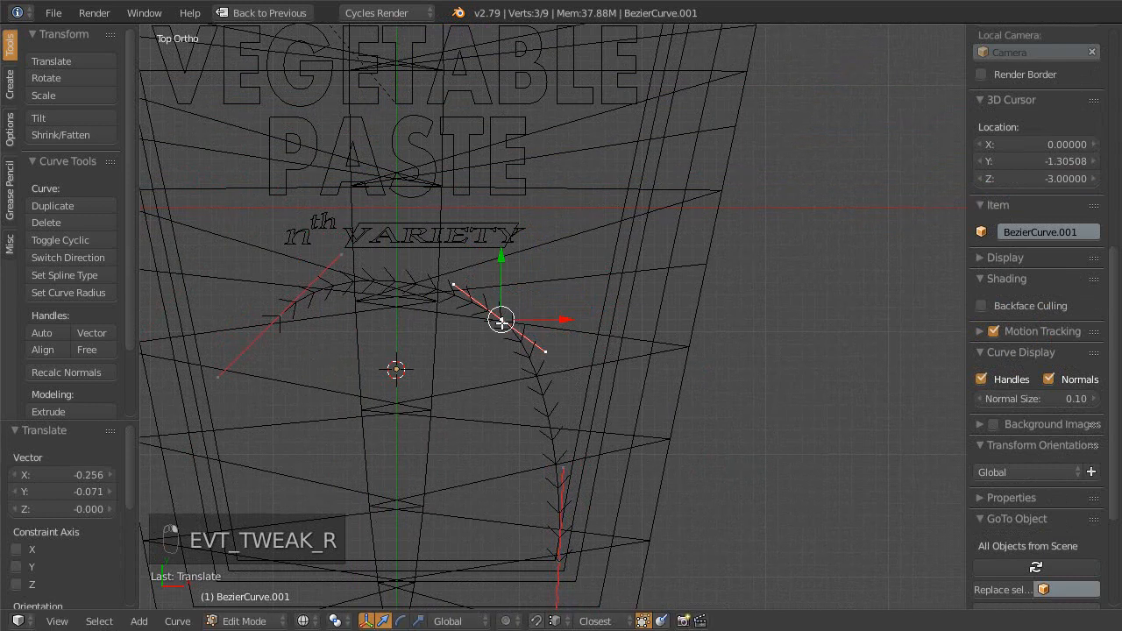
shift+middle_drag(500, 320, 631, 323)
right_drag(413, 321, 393, 348)
right_drag(631, 323, 641, 331)
right_drag(397, 346, 391, 333)
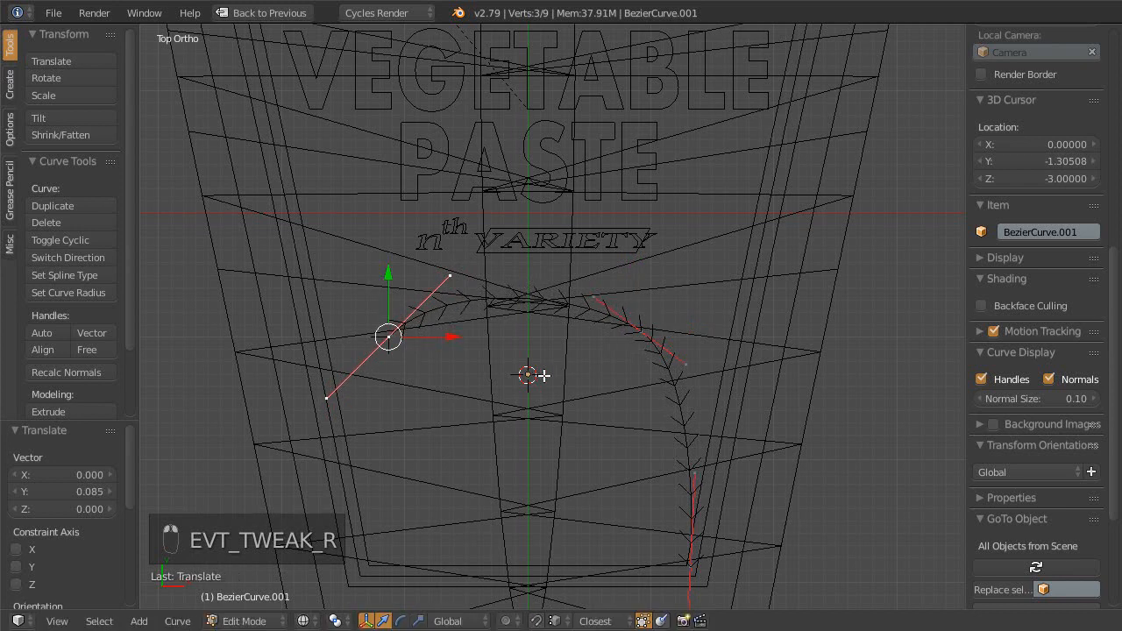
- Set the 3D curve's fill mode to Full in its shape settings
key(shift+space)
click(992, 135)
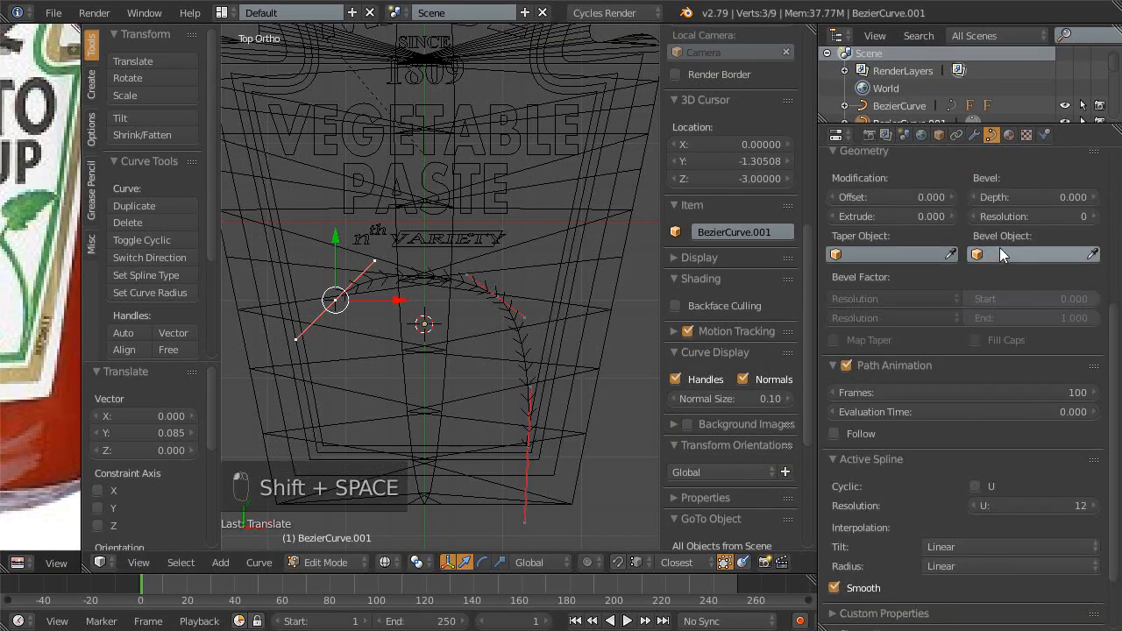
scroll(1034, 211, up, 6)
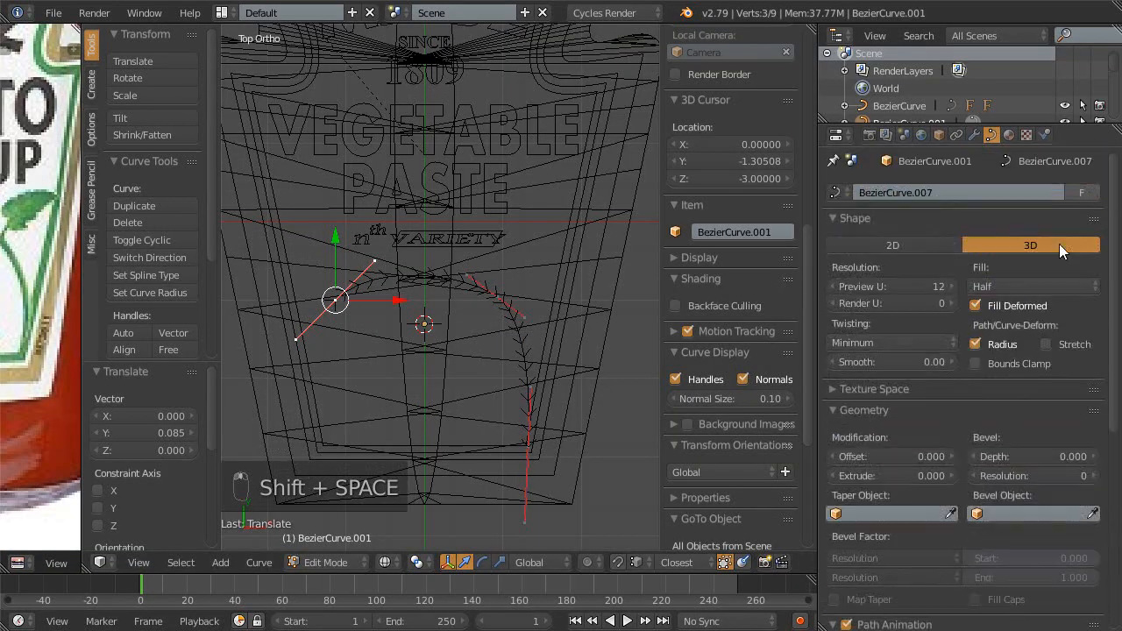
click(1007, 286)
click(990, 267)
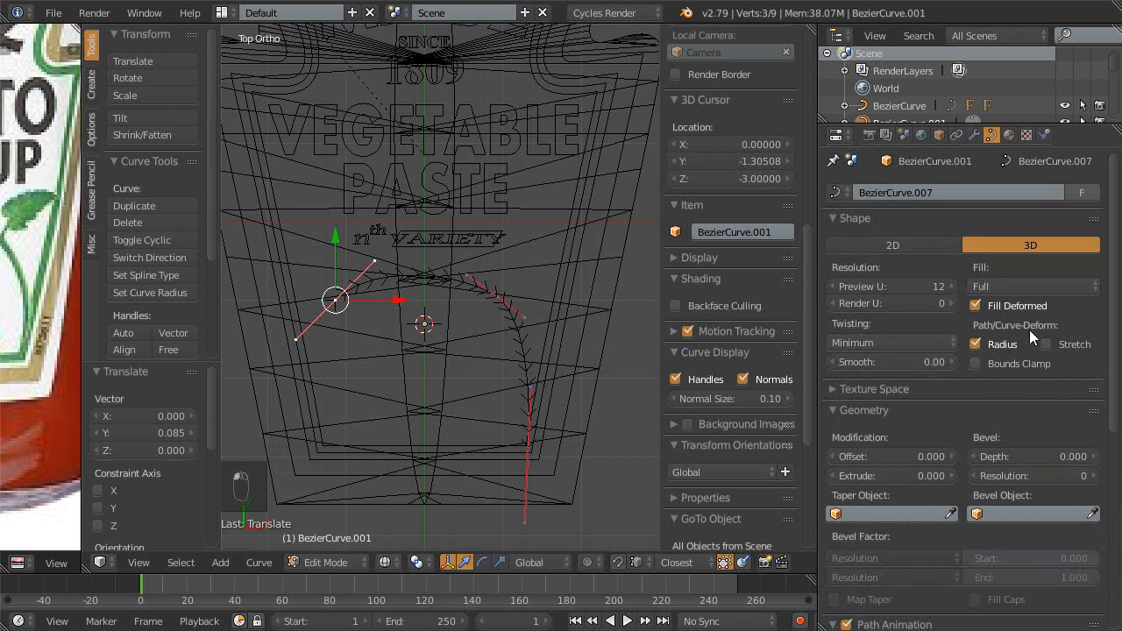
- Give the curve a bevel depth of 0.056 with a bevel resolution of 4, and save the file
scroll(1020, 366, down, 2)
drag(1030, 396, 1081, 396)
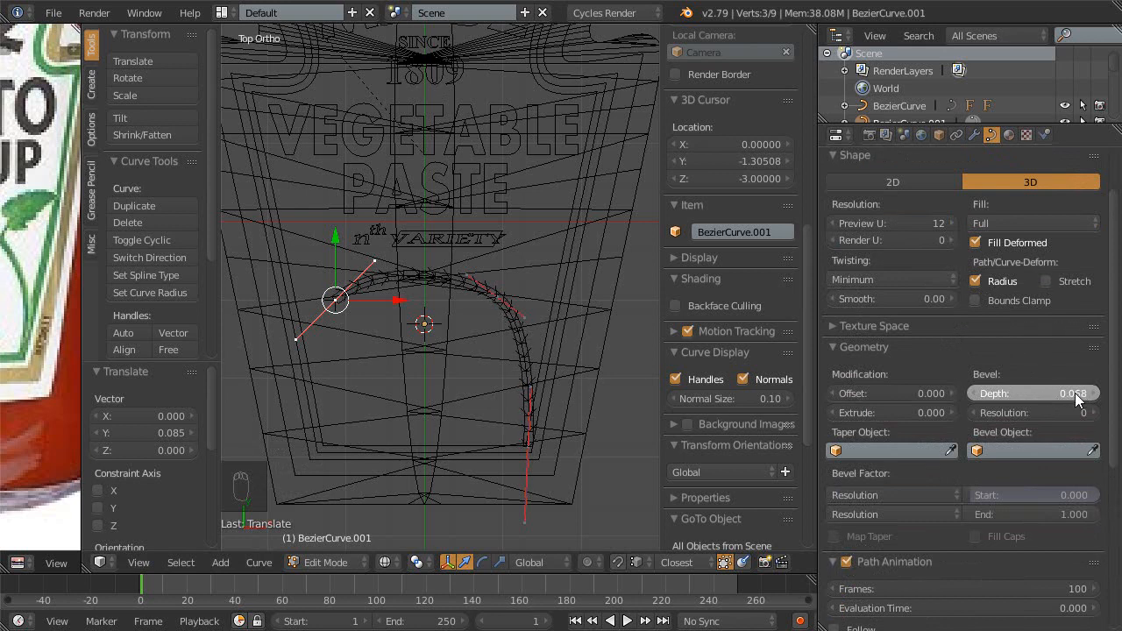
drag(1074, 393, 1074, 392)
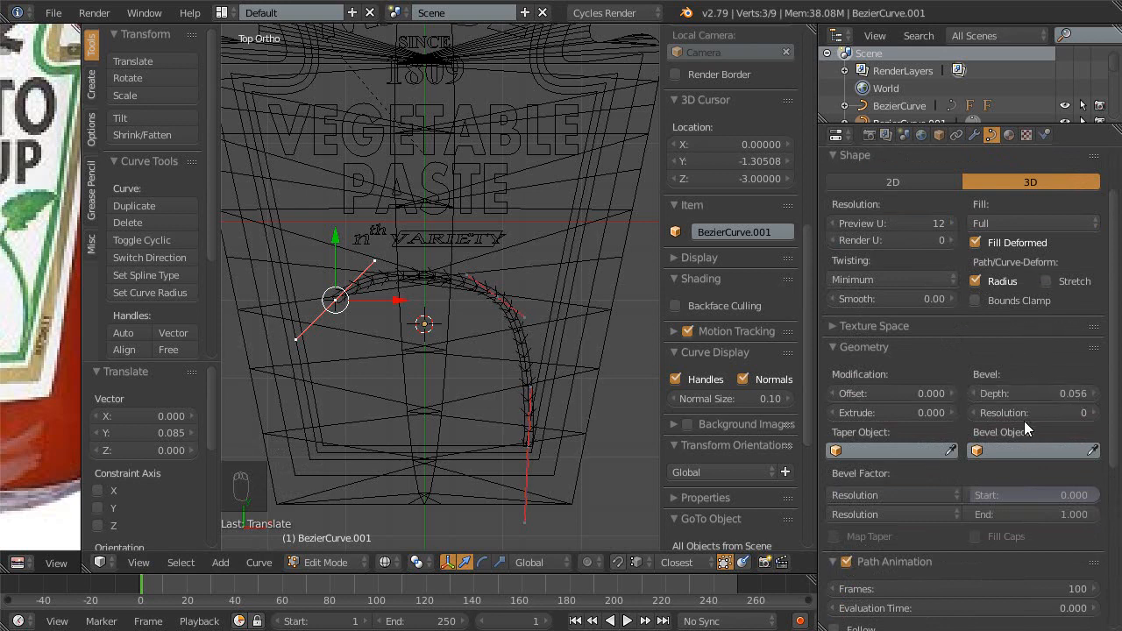
click(1096, 412)
click(1097, 412)
click(1097, 412)
click(1097, 412)
scroll(494, 376, up, 5)
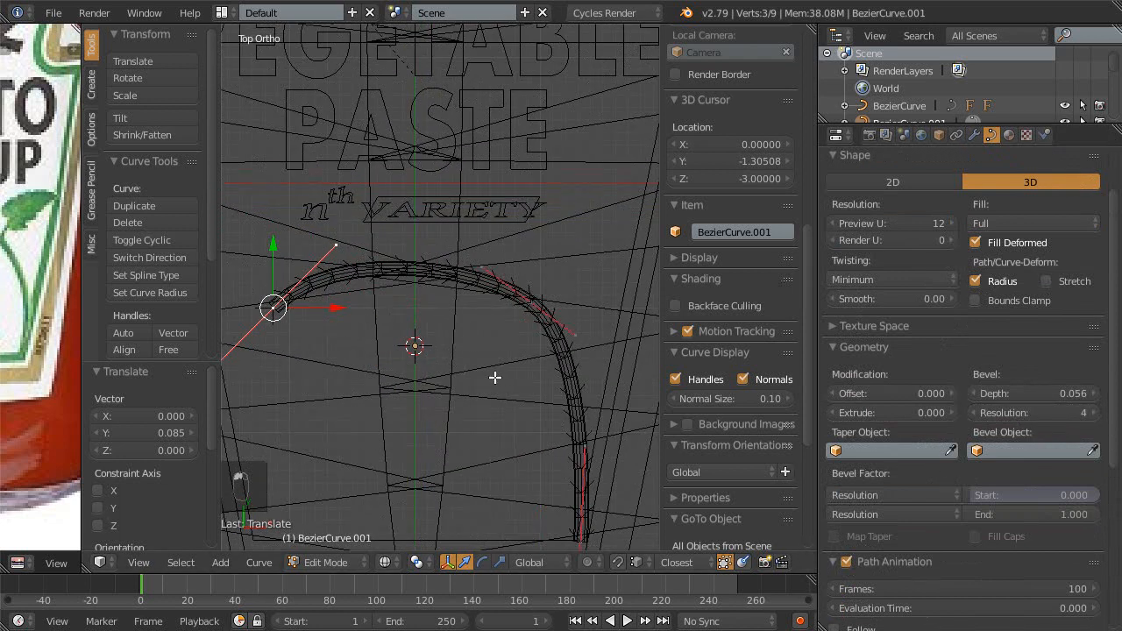
key(ctrl+s)
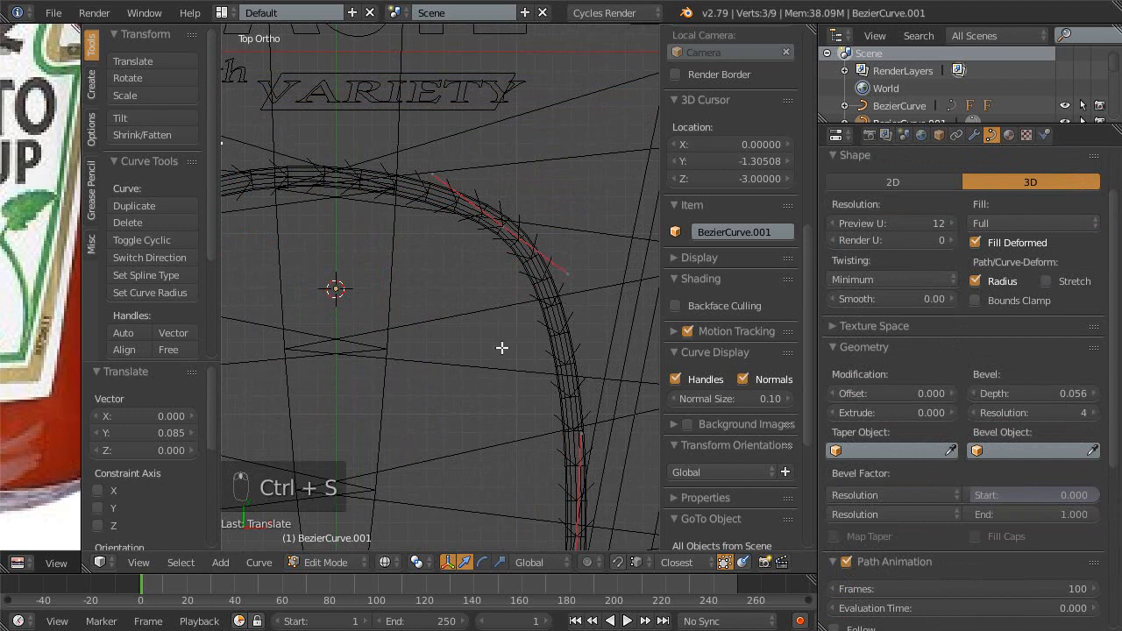
- Shrink the stem's thickness at the bottom end point by a factor of about 0.66
shift+middle_drag(500, 343, 475, 274)
key(Escape)
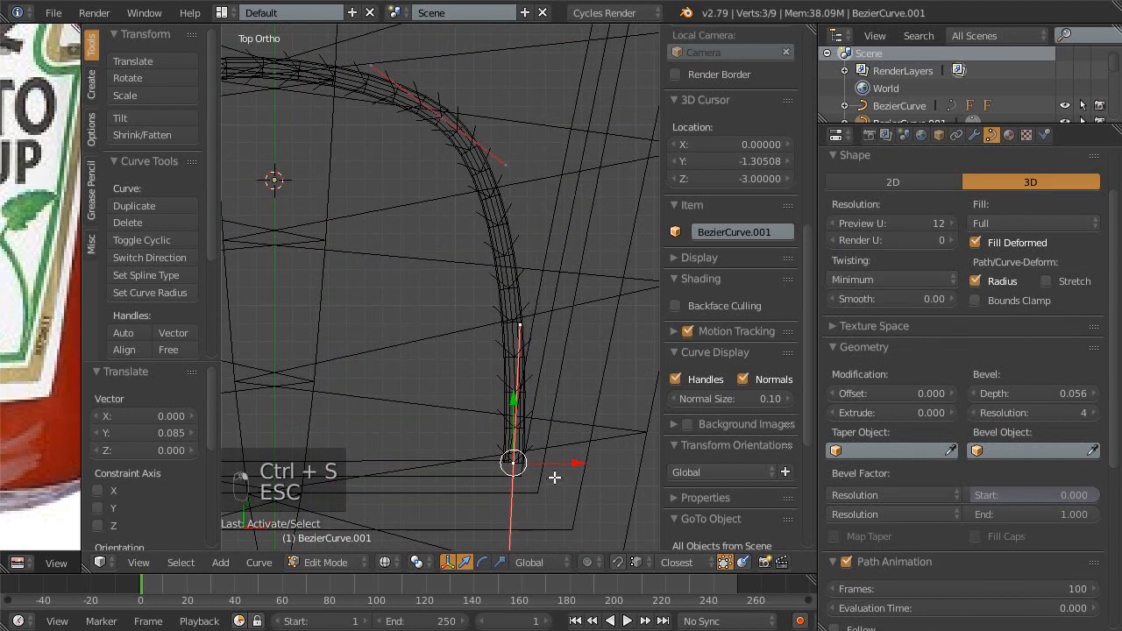
key(alt+s)
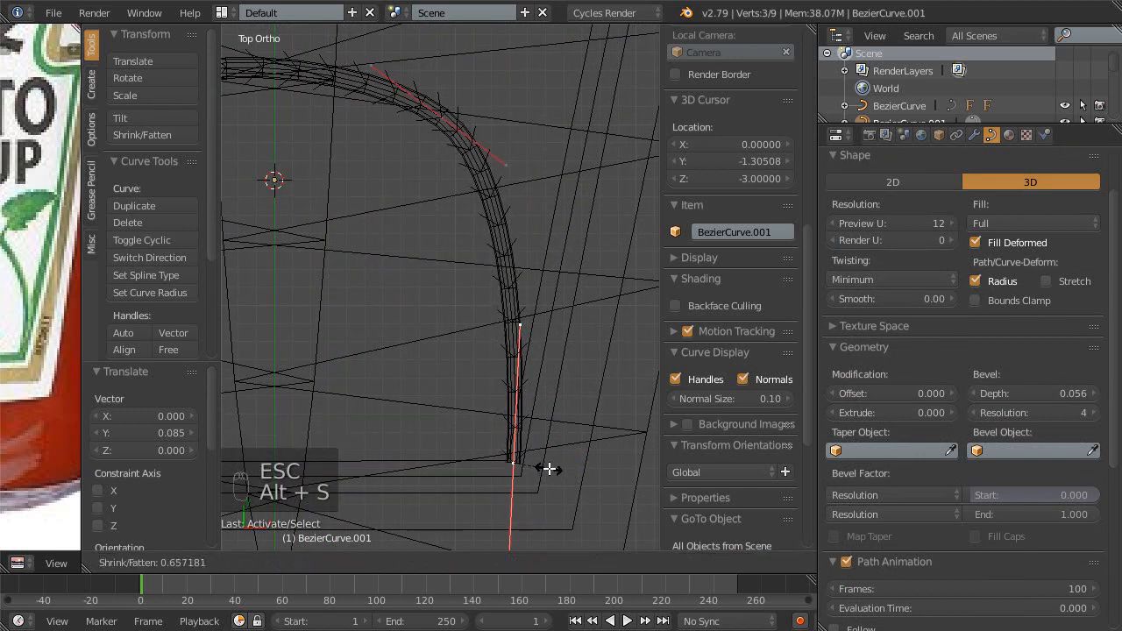
click(548, 468)
- Reduce the stem's thickness at the middle control point
shift+middle_drag(511, 295, 538, 349)
right_click(496, 156)
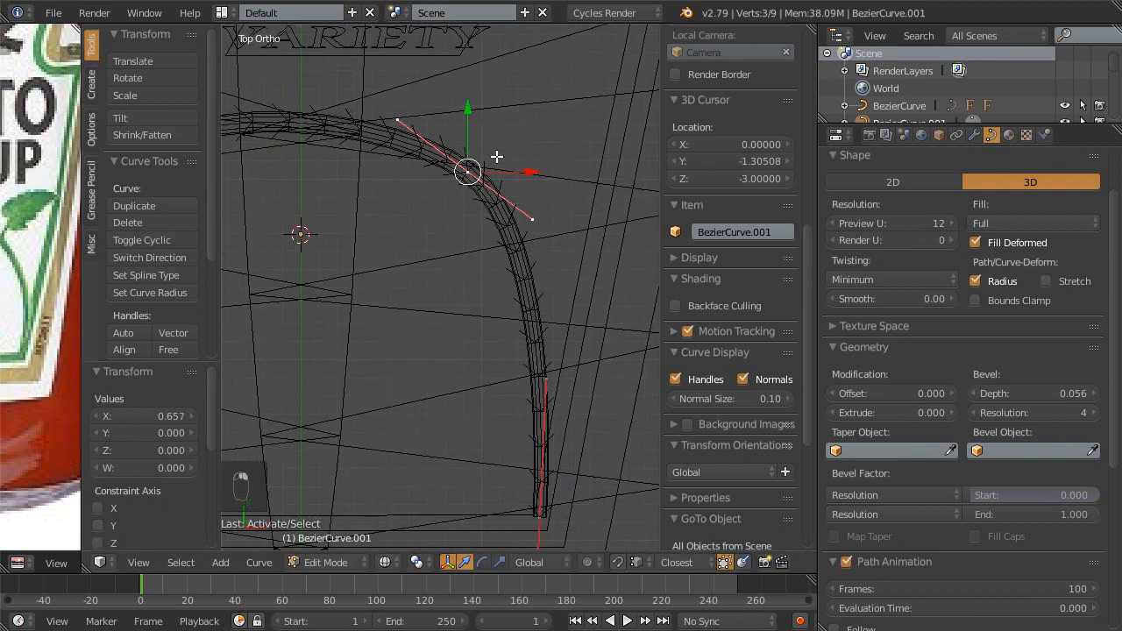
shift+middle_drag(533, 197, 544, 239)
key(alt+s)
click(526, 249)
- Adjust the middle control point's position and its lower handle to smooth the stem's right-hand bend
right_drag(492, 222, 477, 227)
right_drag(537, 268, 547, 299)
right_drag(461, 211, 475, 233)
right_drag(552, 308, 547, 301)
- Taper the stem's left tip by shrinking the left end point's radius to 0.385
shift+middle_drag(230, 166, 529, 210)
ctrl+middle_drag(454, 331, 455, 325)
right_click(417, 259)
key(Escape)
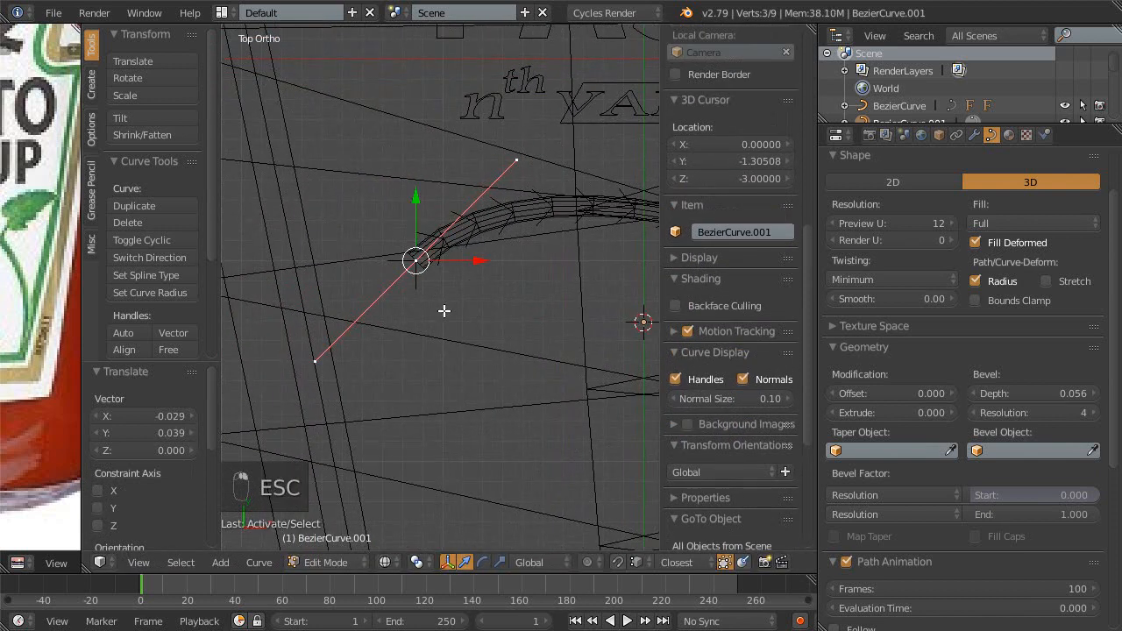
key(alt+s)
click(453, 283)
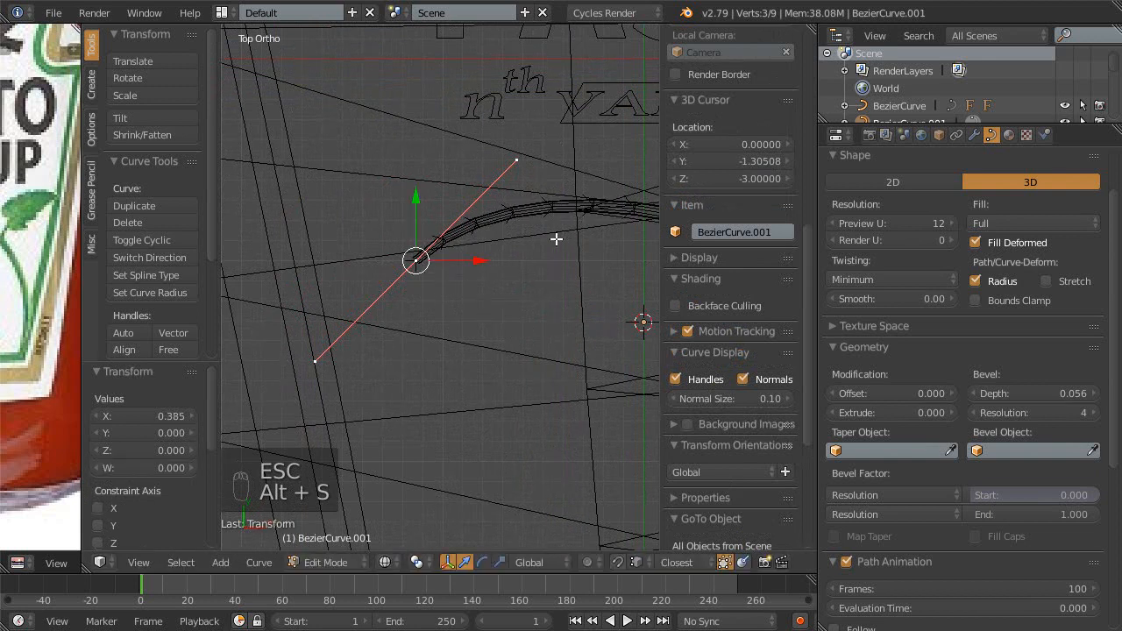
- Thin the left tip further by reducing its end point's radius to 0.282
shift+middle_drag(556, 239, 542, 255)
middle_drag(775, 177, 777, 208)
scroll(776, 209, up, 6)
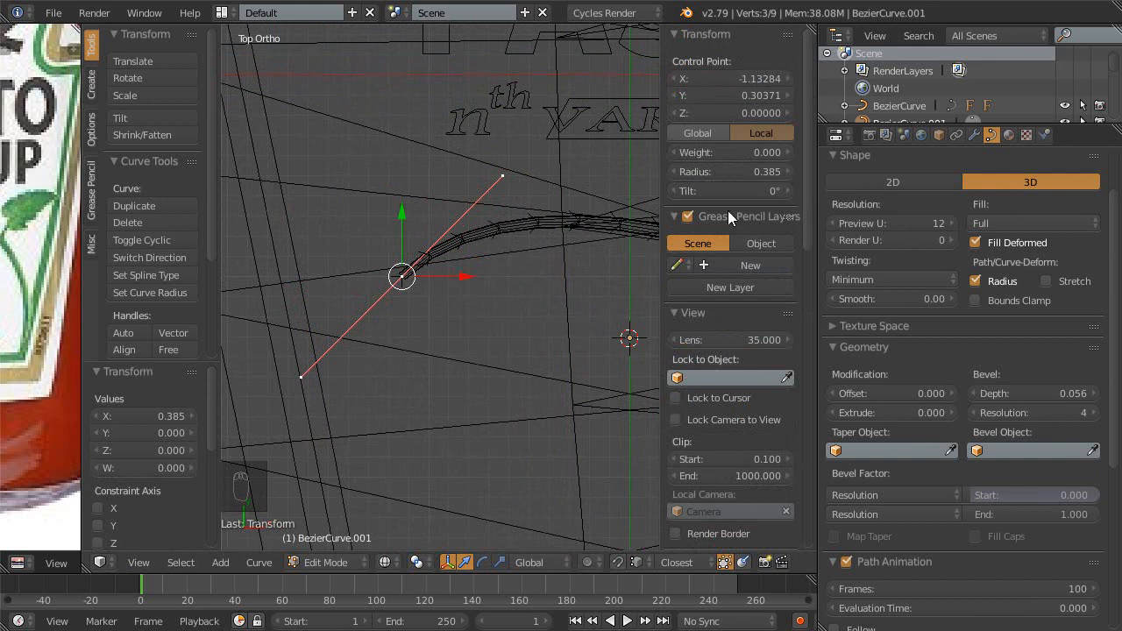
drag(710, 169, 734, 170)
right_click(734, 170)
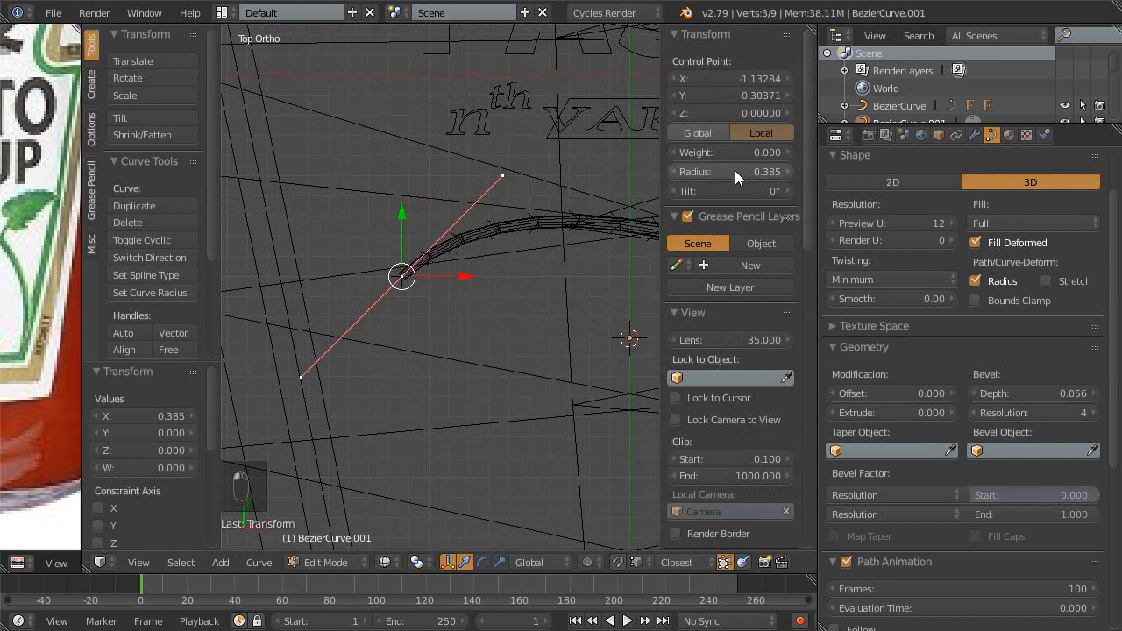
key(alt+s)
click(427, 368)
- Adjust the upper handles of the left end point and the middle control point to even out the stem's arch
key(shift+space)
scroll(663, 318, down, 3)
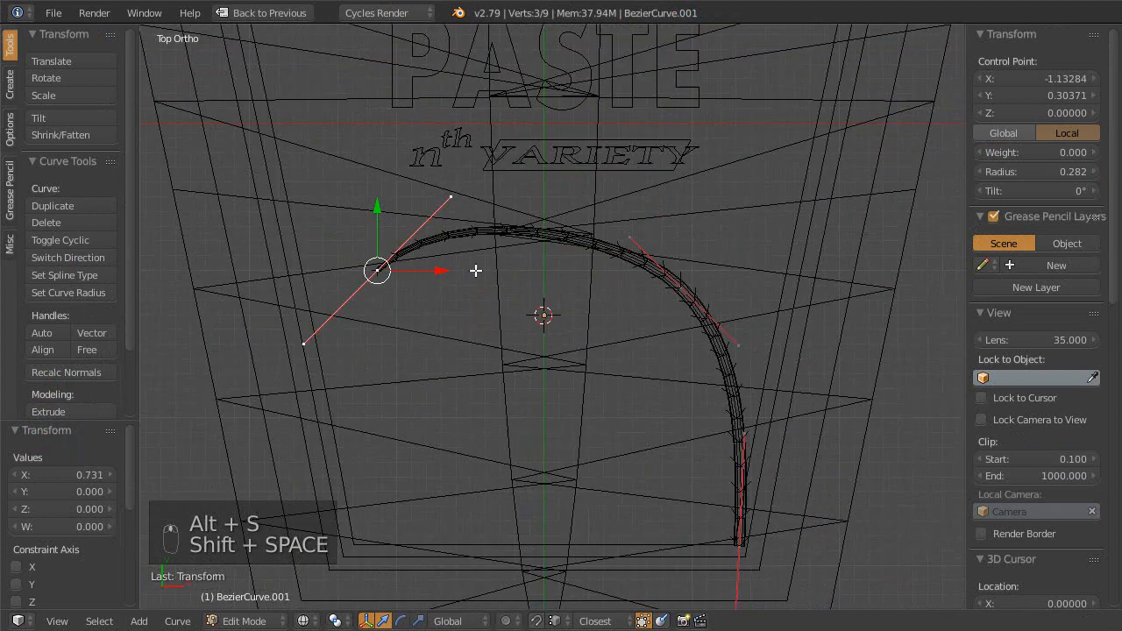
shift+middle_drag(546, 278, 526, 287)
right_drag(439, 197, 453, 213)
right_drag(609, 246, 595, 227)
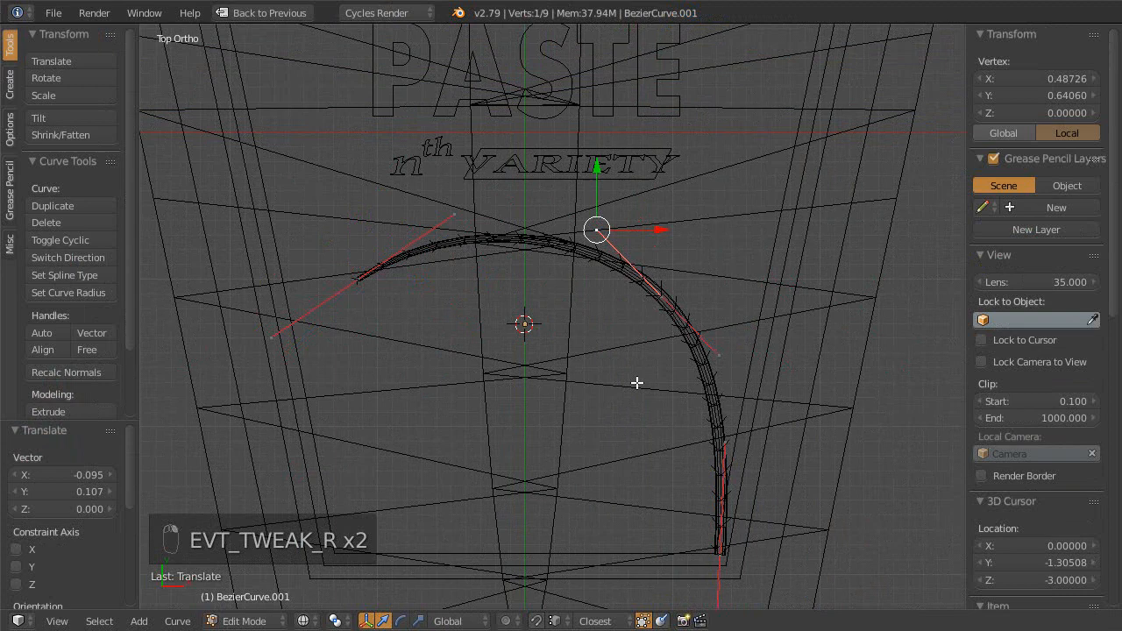
scroll(524, 360, down, 1)
shift+middle_drag(549, 331, 608, 370)
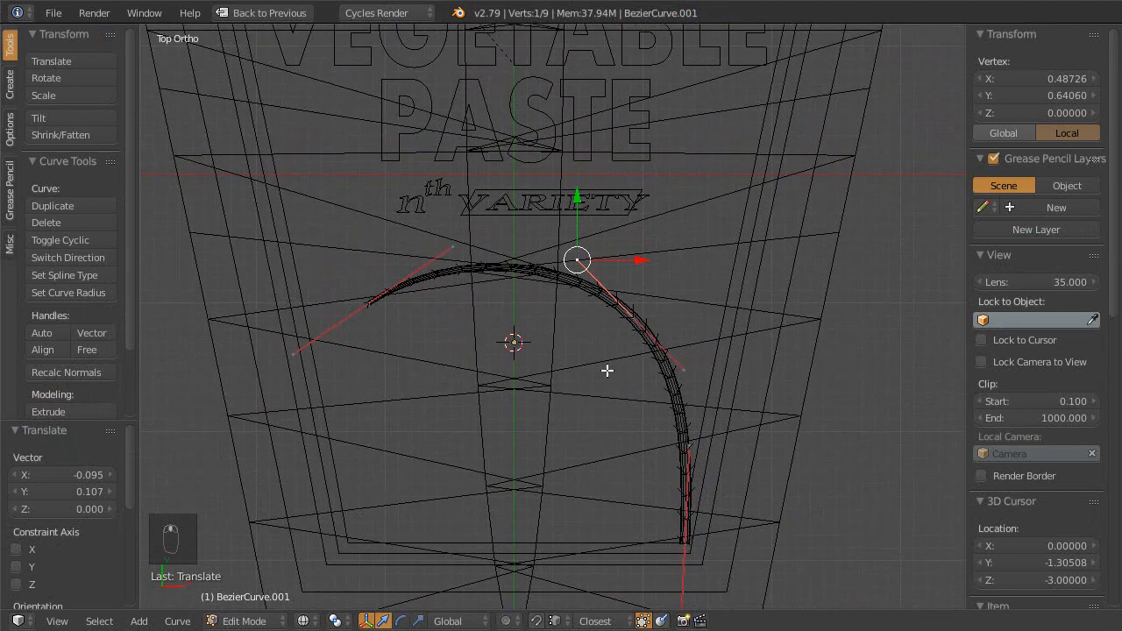
- Inspect the beveled stem against the label in solid shading from several angles and in a rendered top view
key(z)
middle_drag(691, 421, 593, 248)
middle_drag(489, 445, 530, 448)
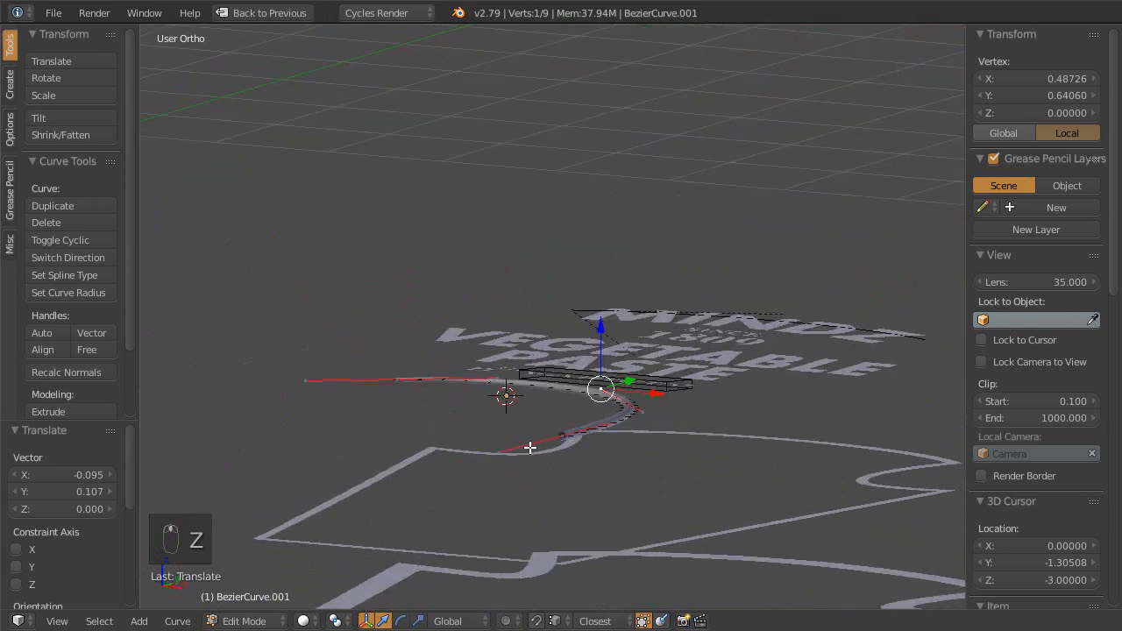
middle_drag(608, 375, 602, 440)
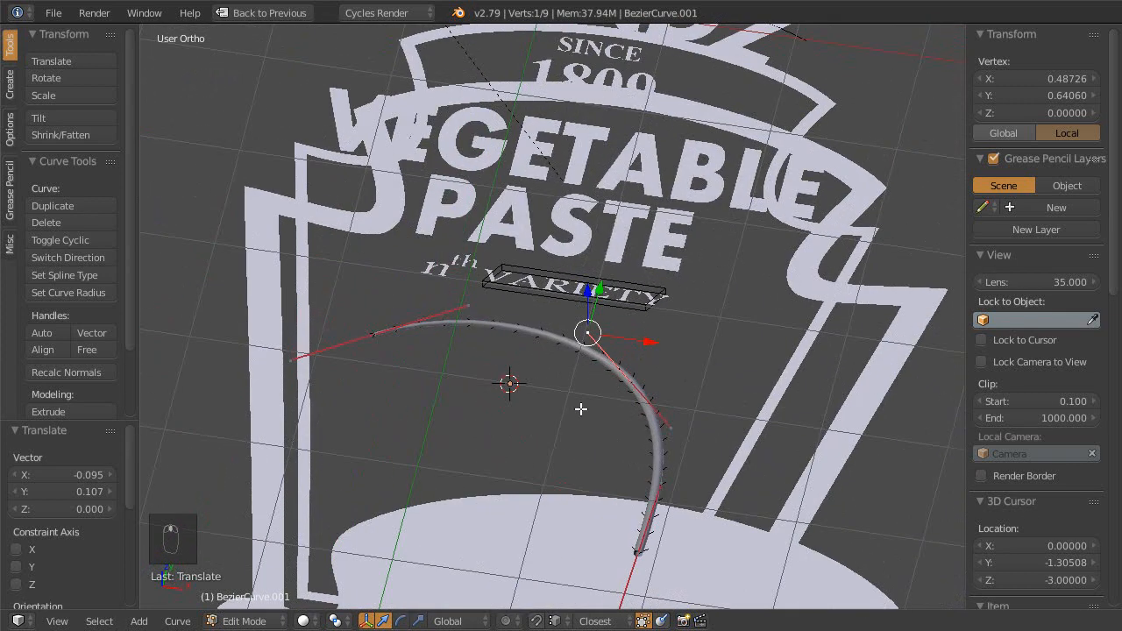
key(KP_7)
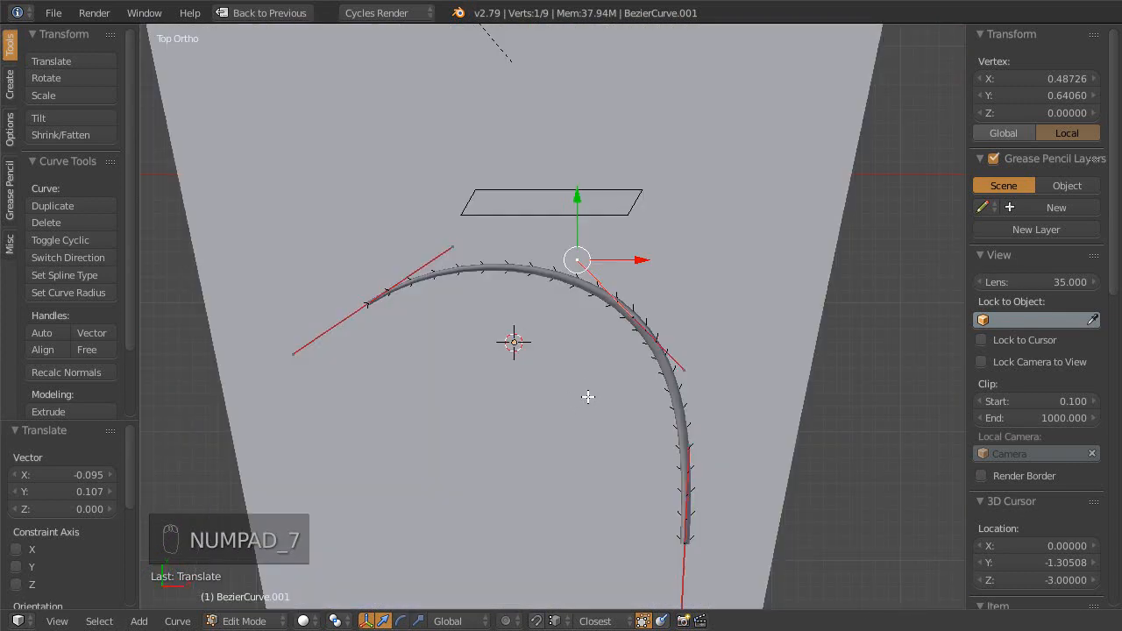
key(shift+z)
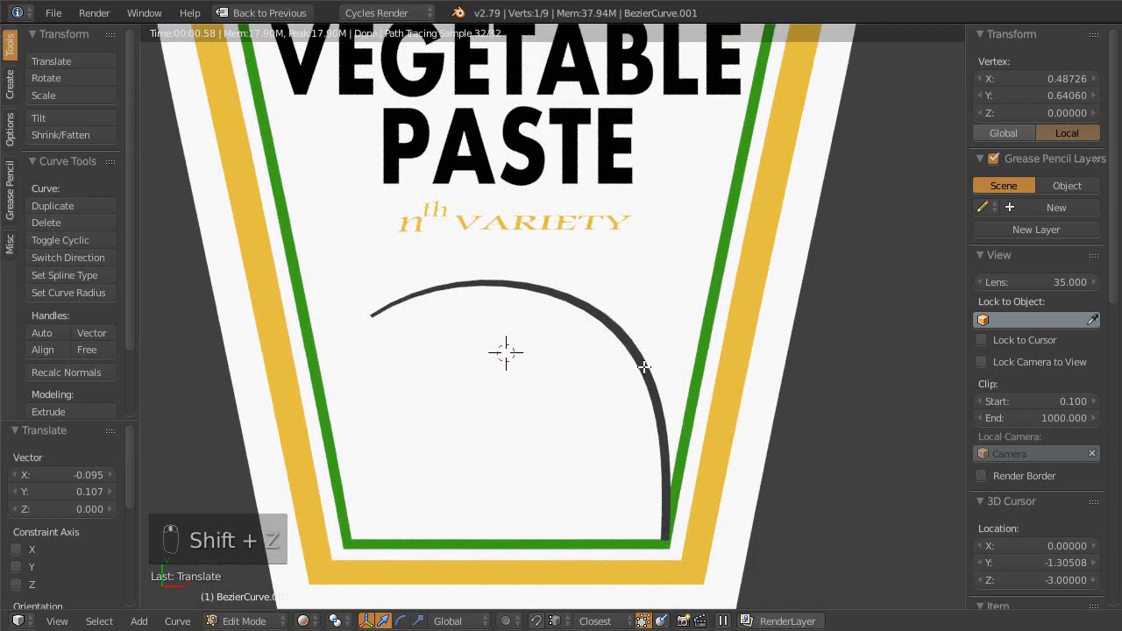
key(z)
- Link the green ribbon's material to the vine stem and save the file
key(Tab)
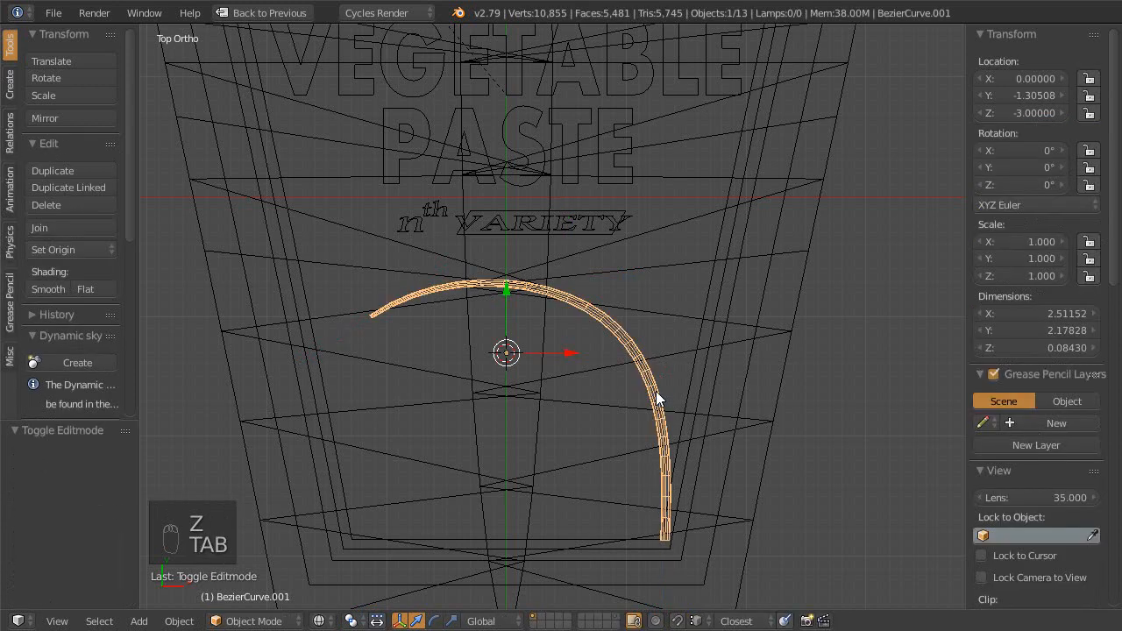
shift+right_click(692, 377)
key(ctrl+l)
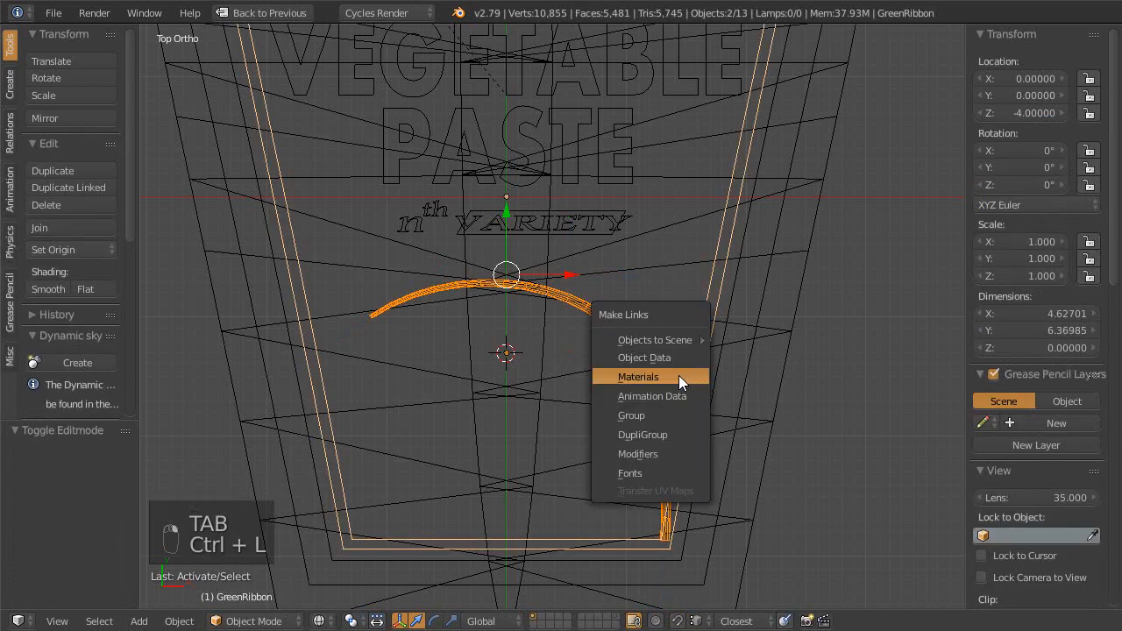
click(649, 446)
key(shift+z)
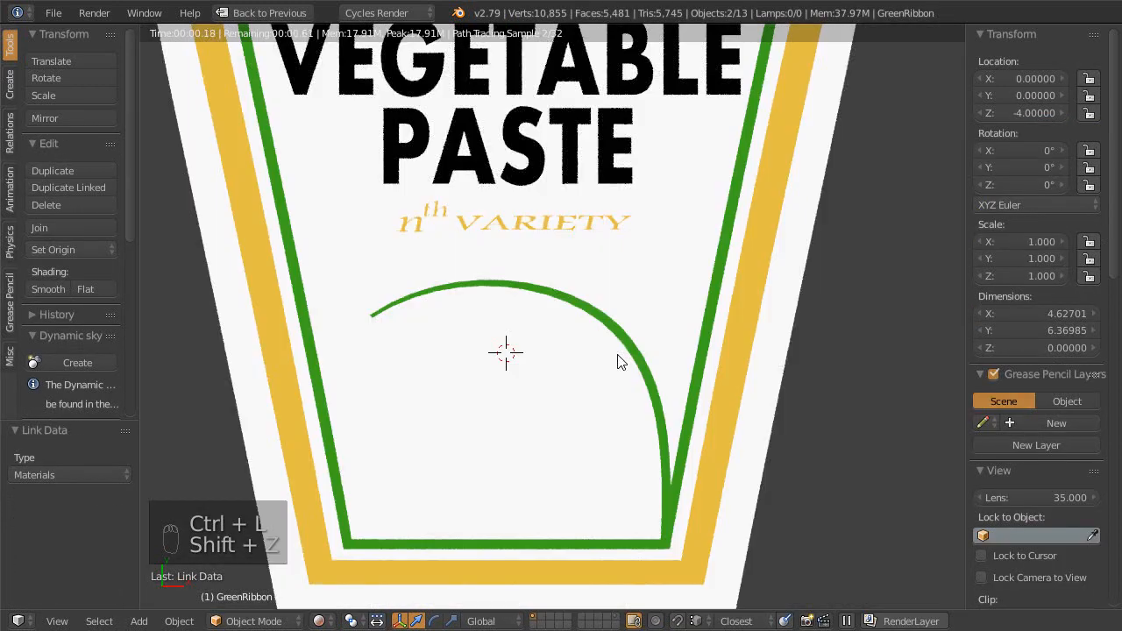
key(ctrl+s)
click(554, 340)
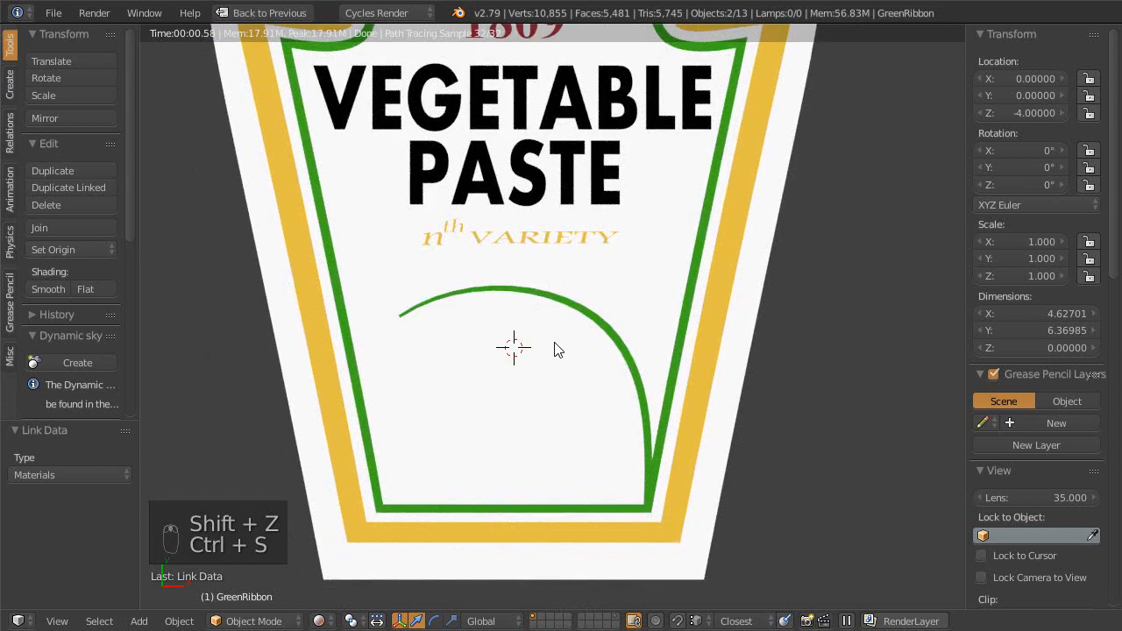
- Examine the side branches of the vine in the ketchup bottle reference image
key(shift+space)
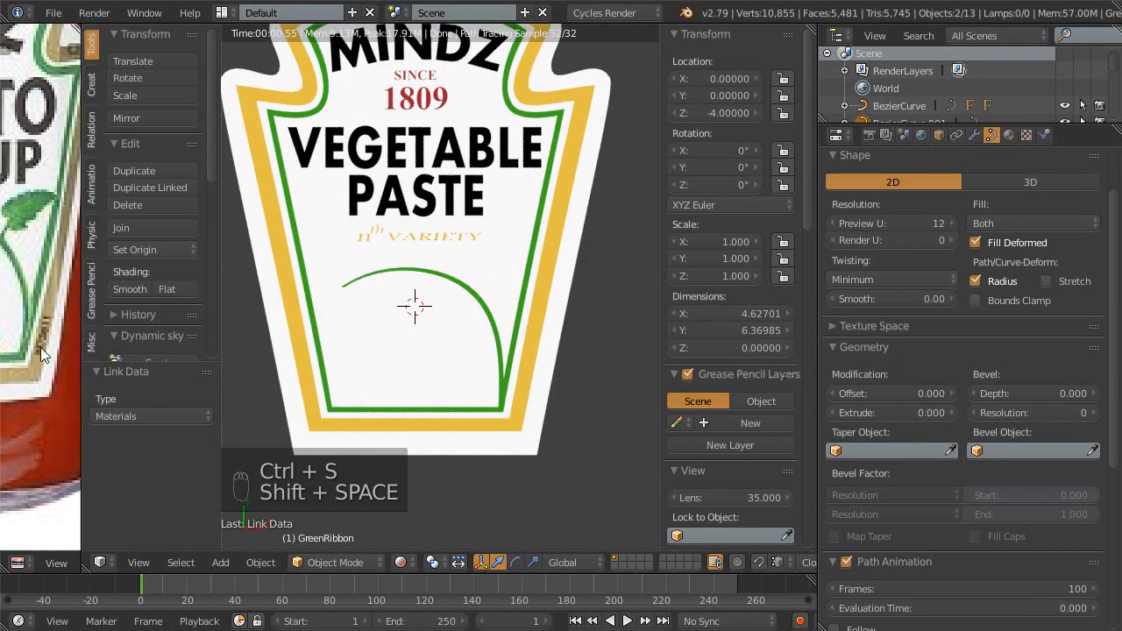
key(shift+space)
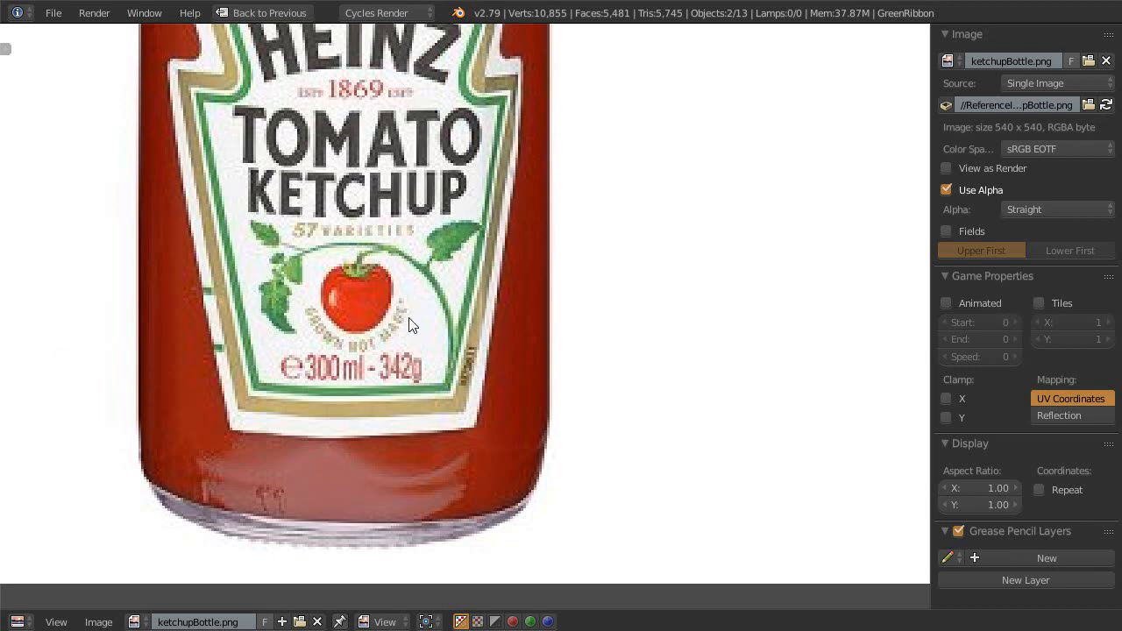
key(shift+space)
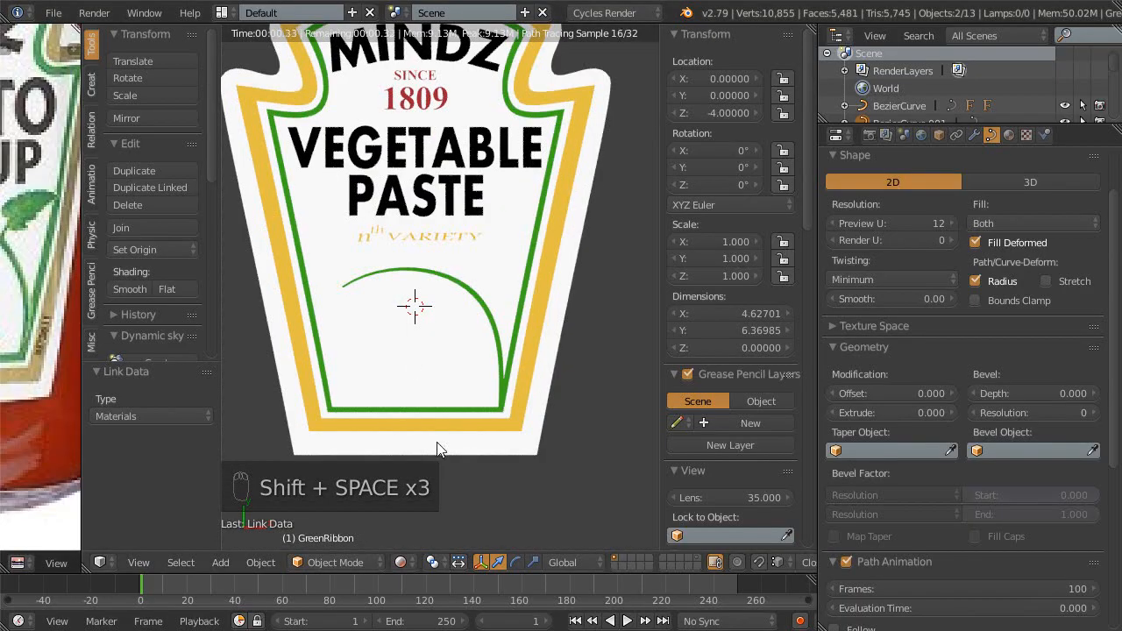
scroll(448, 346, up, 4)
key(shift+z)
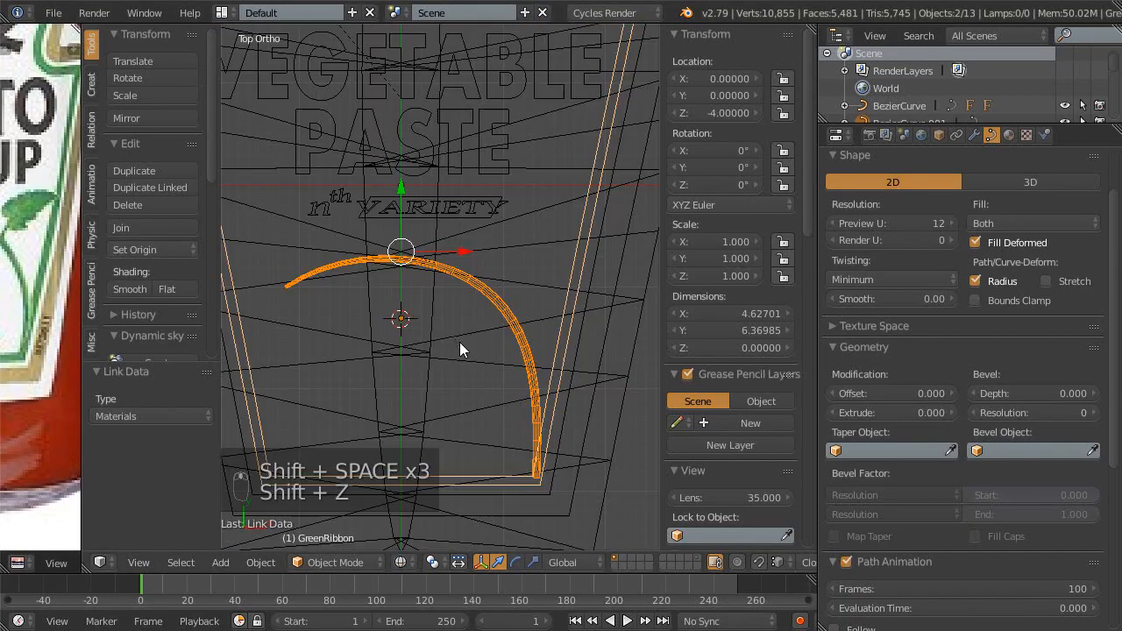
key(shift+space)
scroll(512, 305, up, 2)
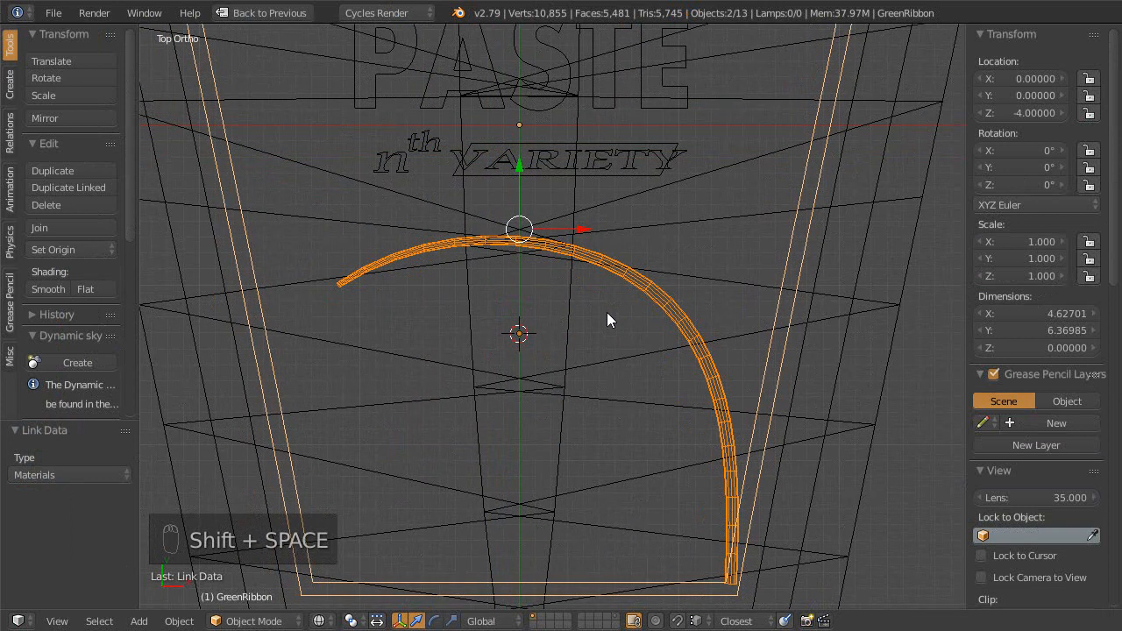
- Reopen the vine stem curve for editing instead of the green ribbon
key(Tab)
scroll(603, 323, up, 1)
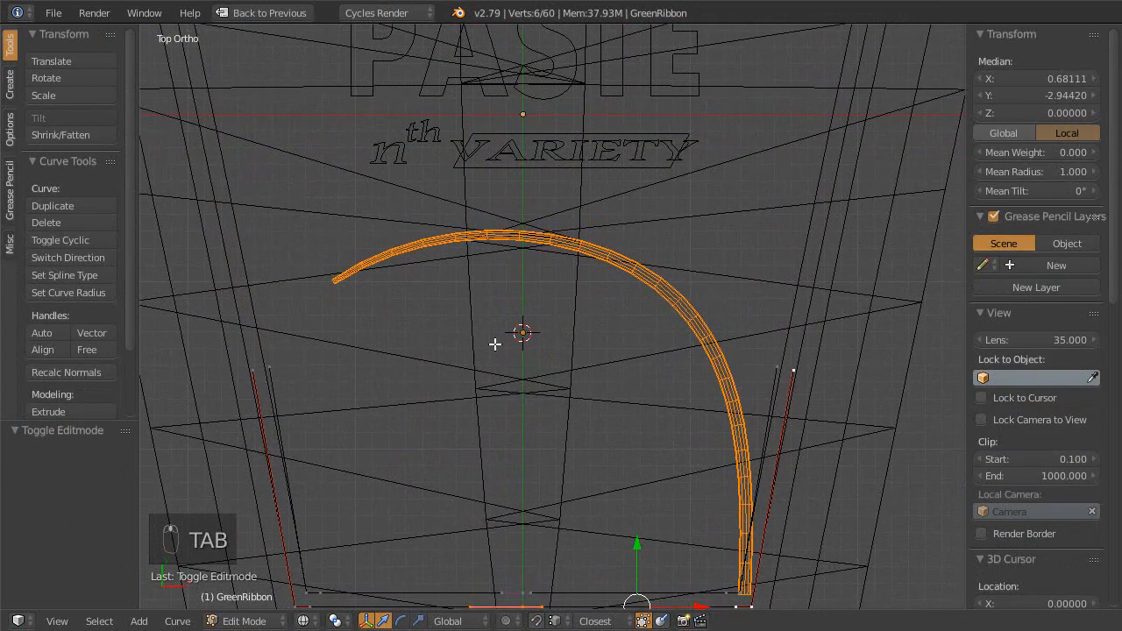
key(Tab)
key(Tab)
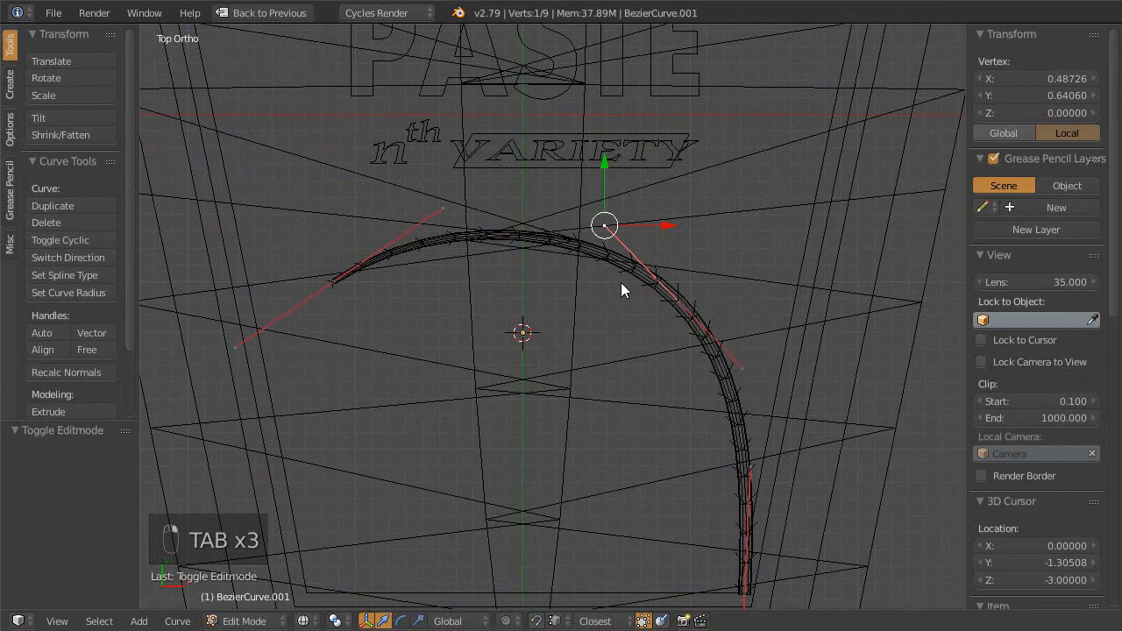
shift+middle_drag(581, 318, 559, 319)
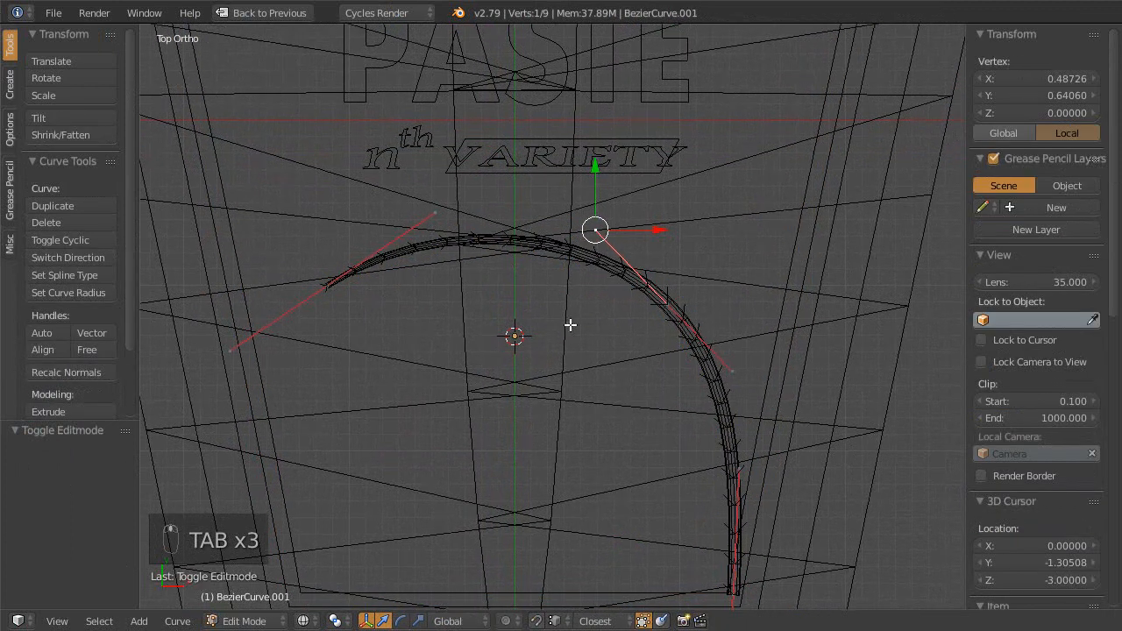
- Draw three branches off the stem freehand: one curving down toward the centre, one rising on the right and one rising on the left
shift+drag(635, 280, 611, 261)
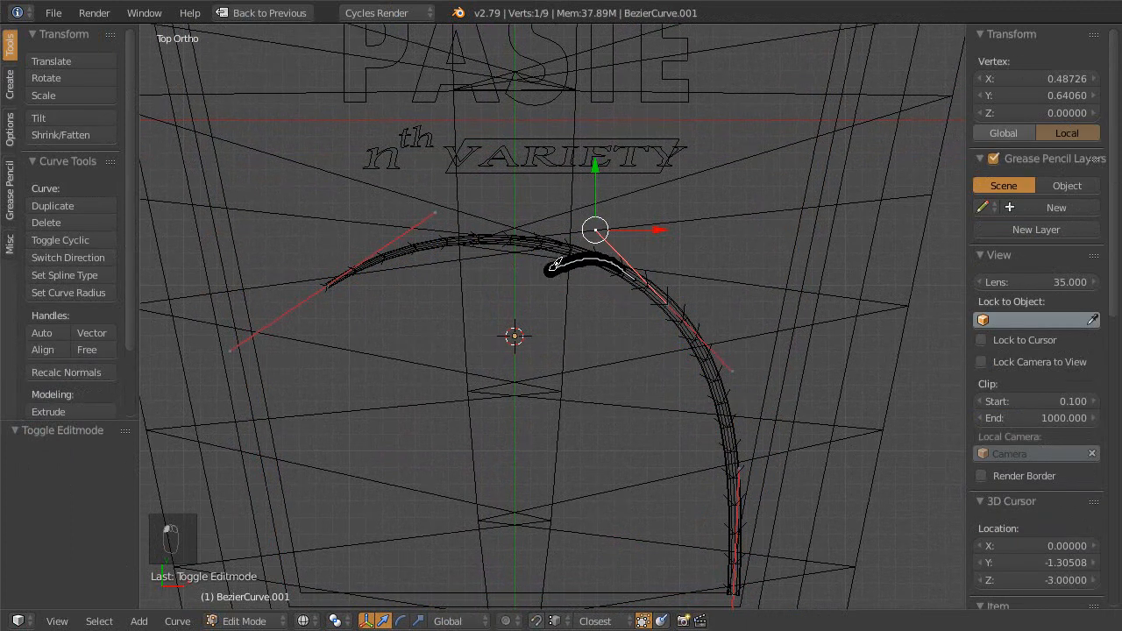
shift+drag(511, 313, 496, 347)
shift+middle_drag(579, 338, 518, 385)
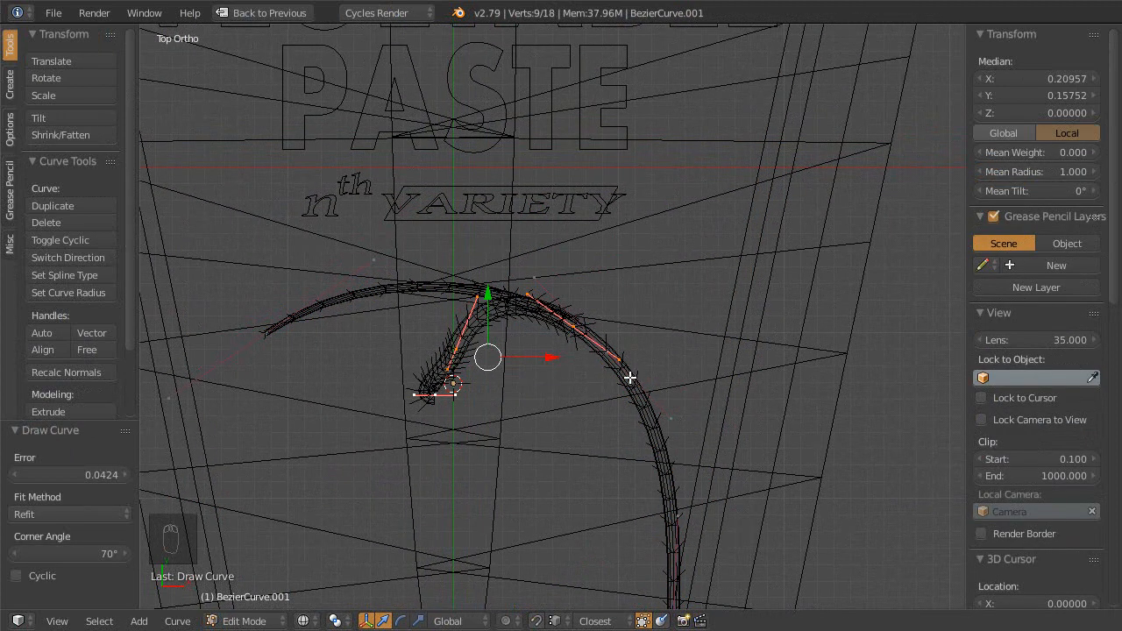
shift+drag(637, 276, 640, 275)
shift+middle_drag(557, 330, 734, 377)
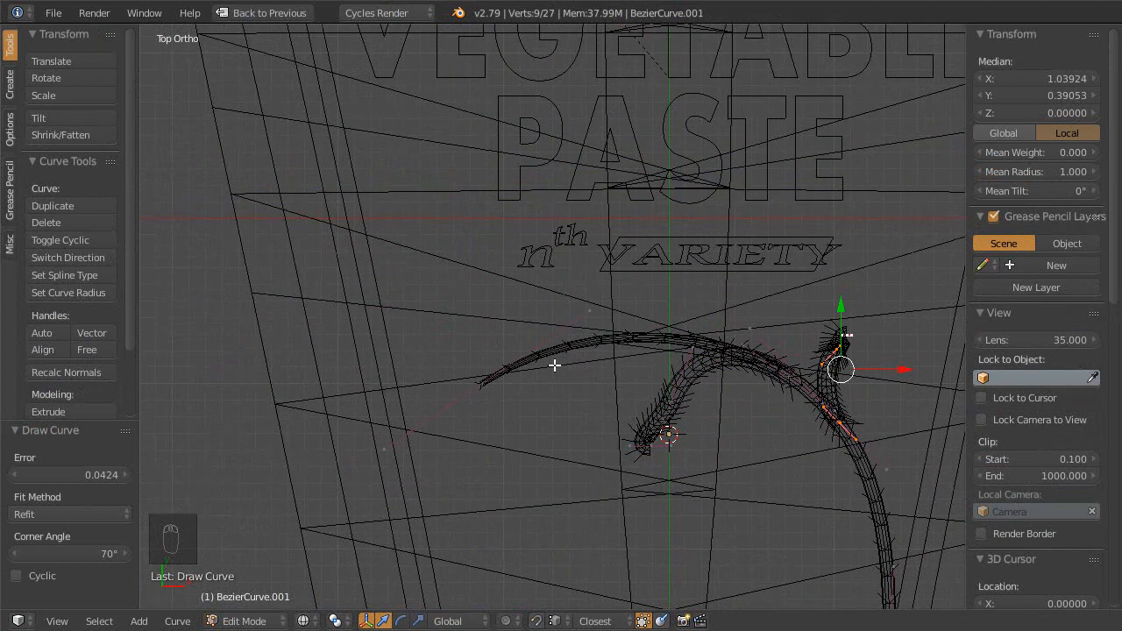
key(shift+space)
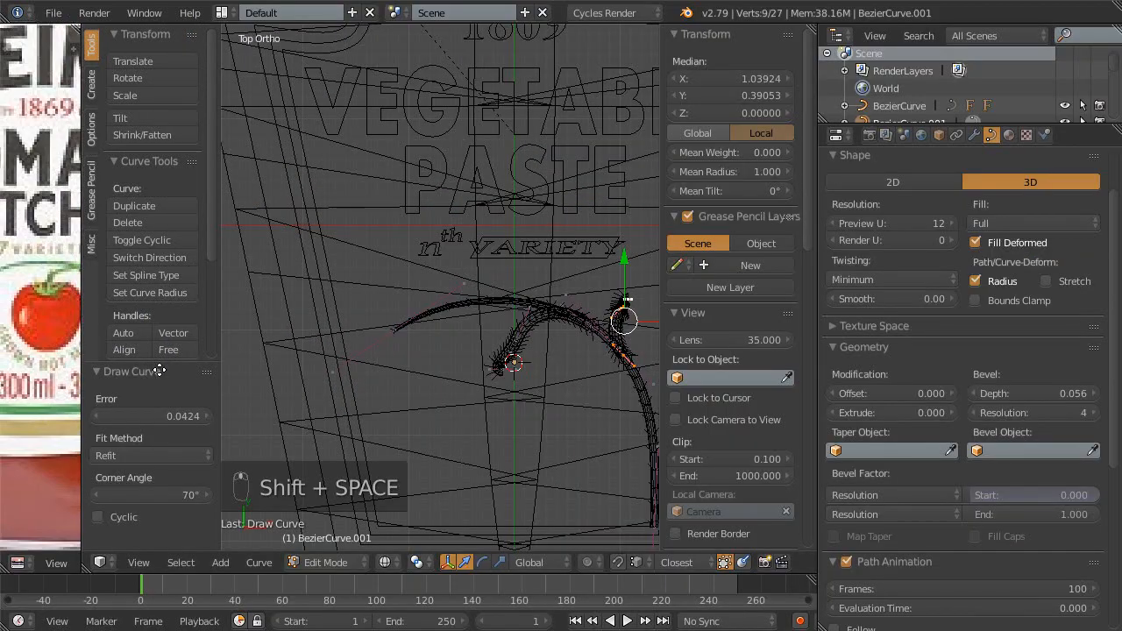
key(shift+space)
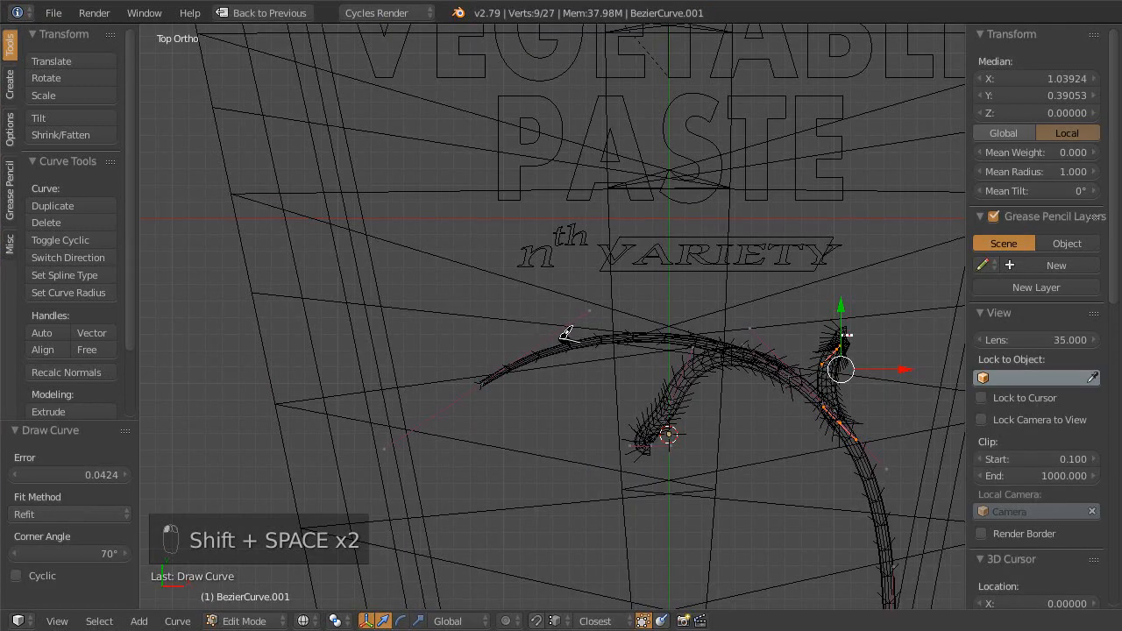
drag(499, 299, 489, 293)
- Turn off the display of curve normals to declutter the branches
mouse_move(720, 458)
shift+middle_down()
mouse_move(508, 418)
mouse_move(552, 369)
shift+middle_up()
right_drag(673, 285, 708, 243)
right_click(707, 244)
ctrl+middle_drag(672, 298, 548, 246)
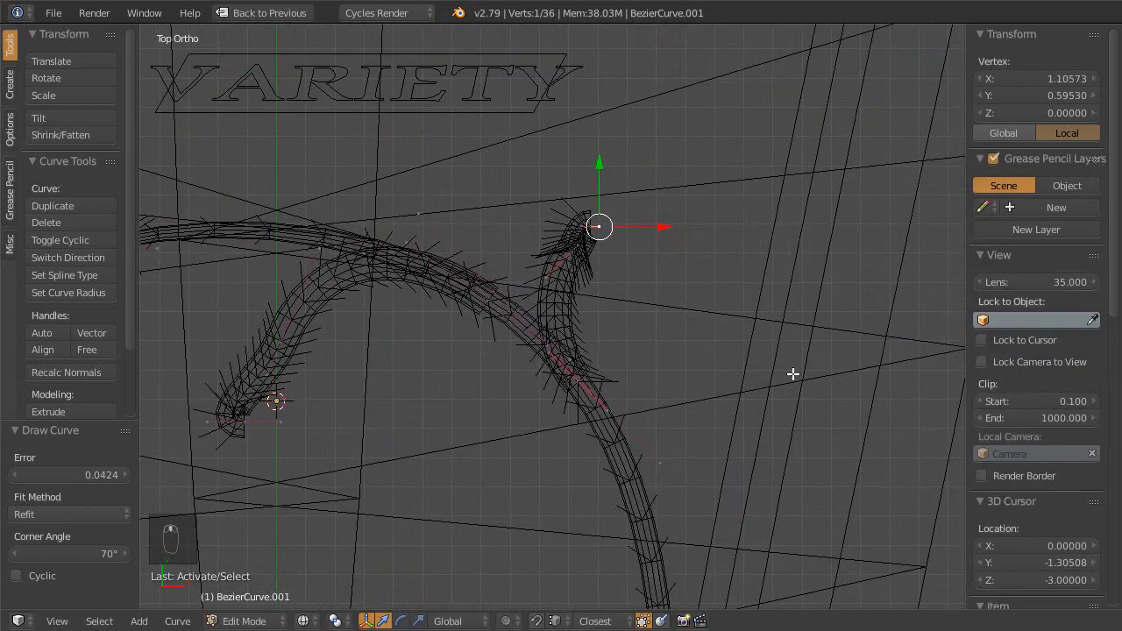
key(shift+space)
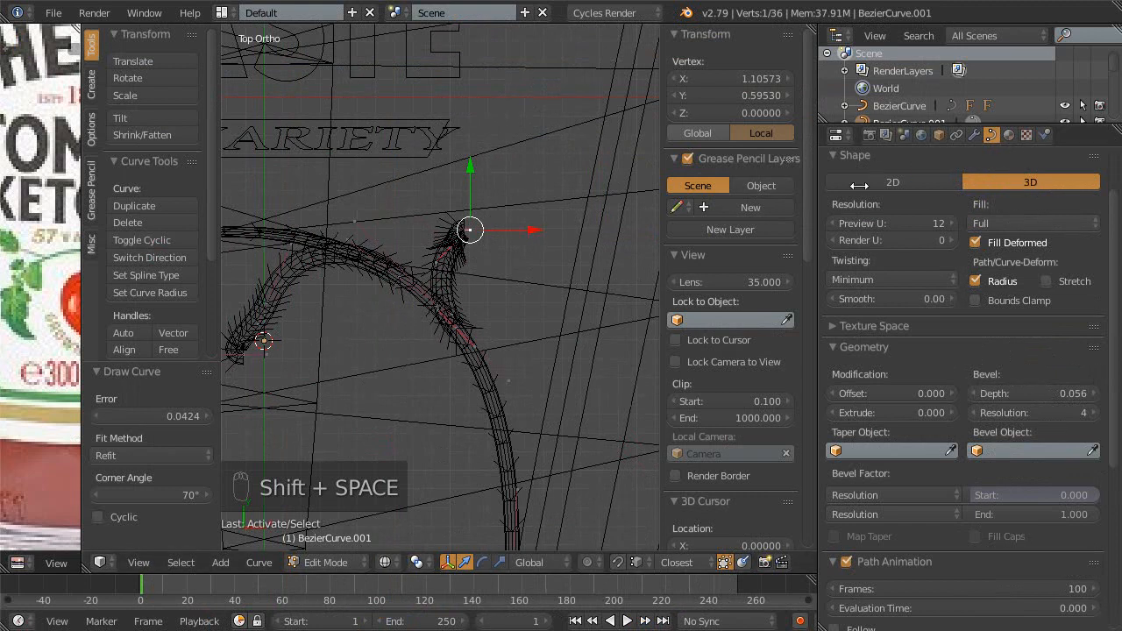
key(shift+space)
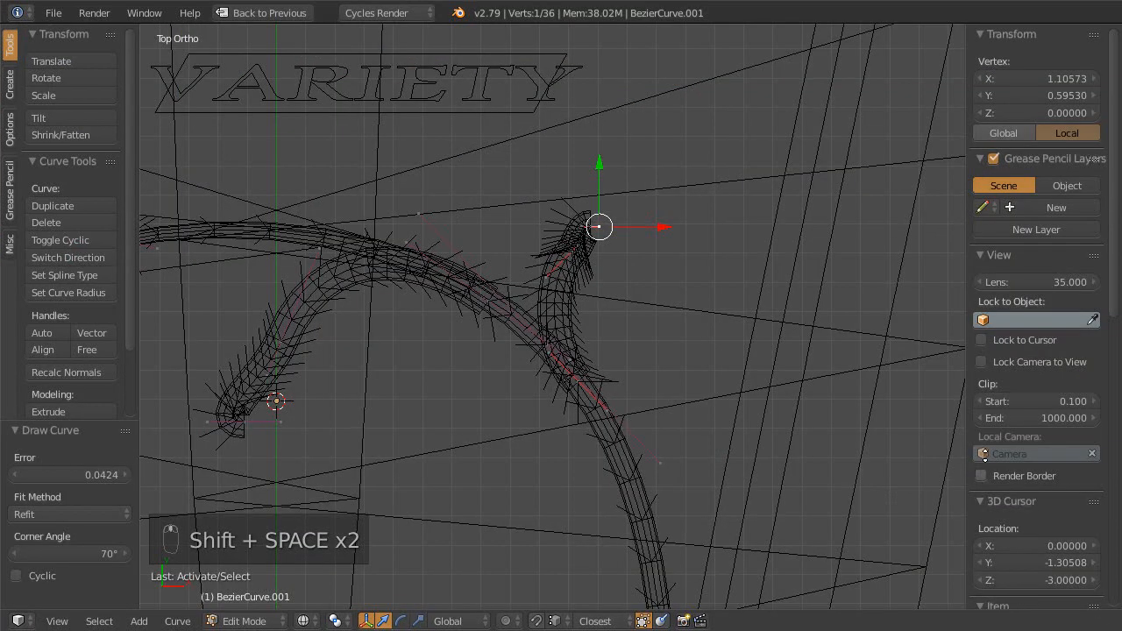
scroll(1052, 260, down, 15)
click(1049, 201)
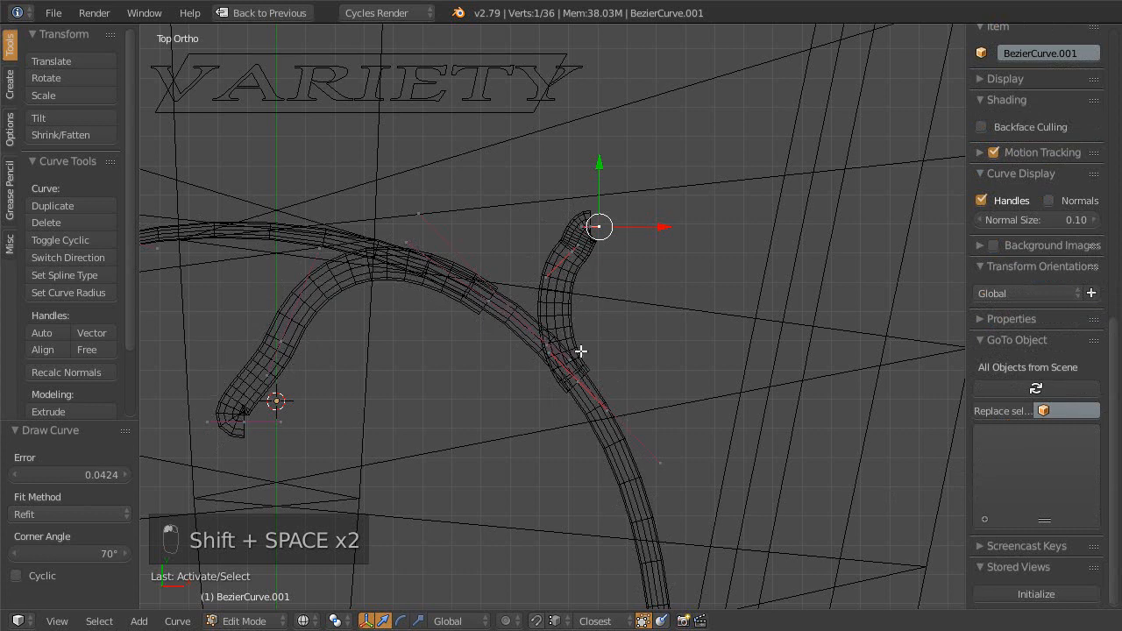
- Dissolve the right branch's intermediate point and move its tip up and outward, angling the handles along the branch
ctrl+middle_drag(576, 302, 566, 368)
right_click(569, 312)
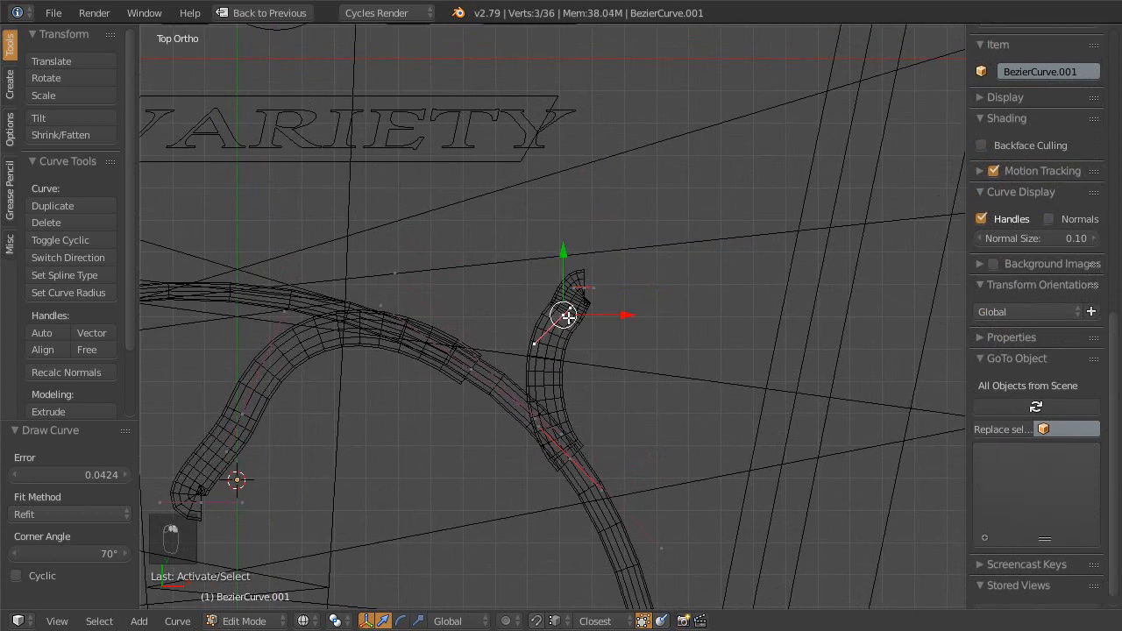
key(Escape)
key(ctrl+x)
mouse_move(581, 303)
right_down()
mouse_move(621, 255)
mouse_move(587, 302)
right_up()
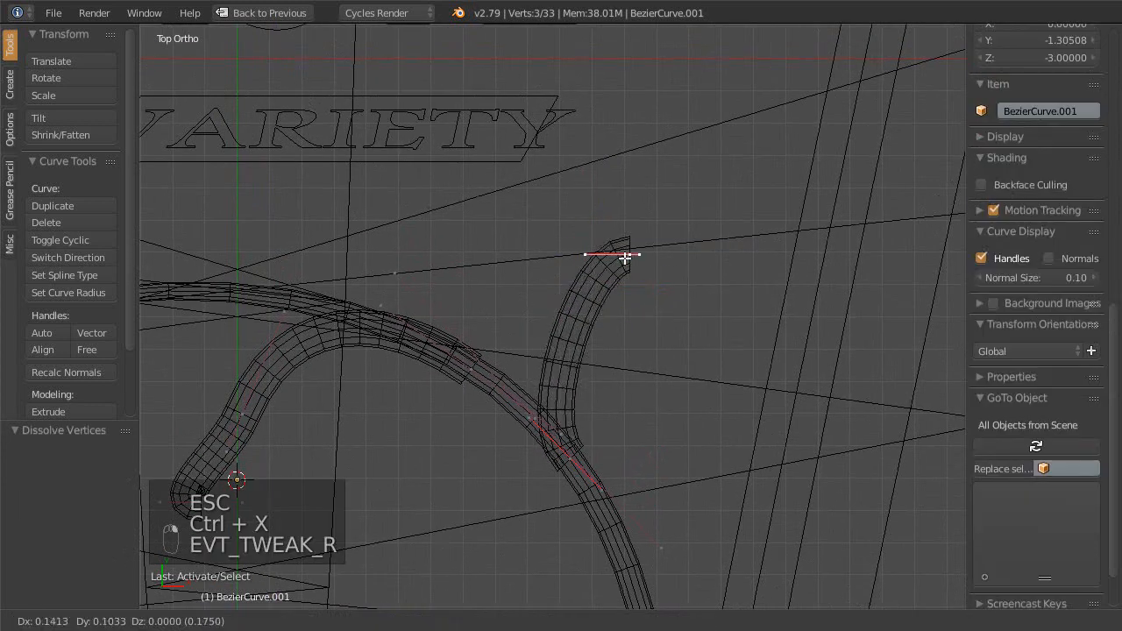
right_drag(622, 265, 635, 269)
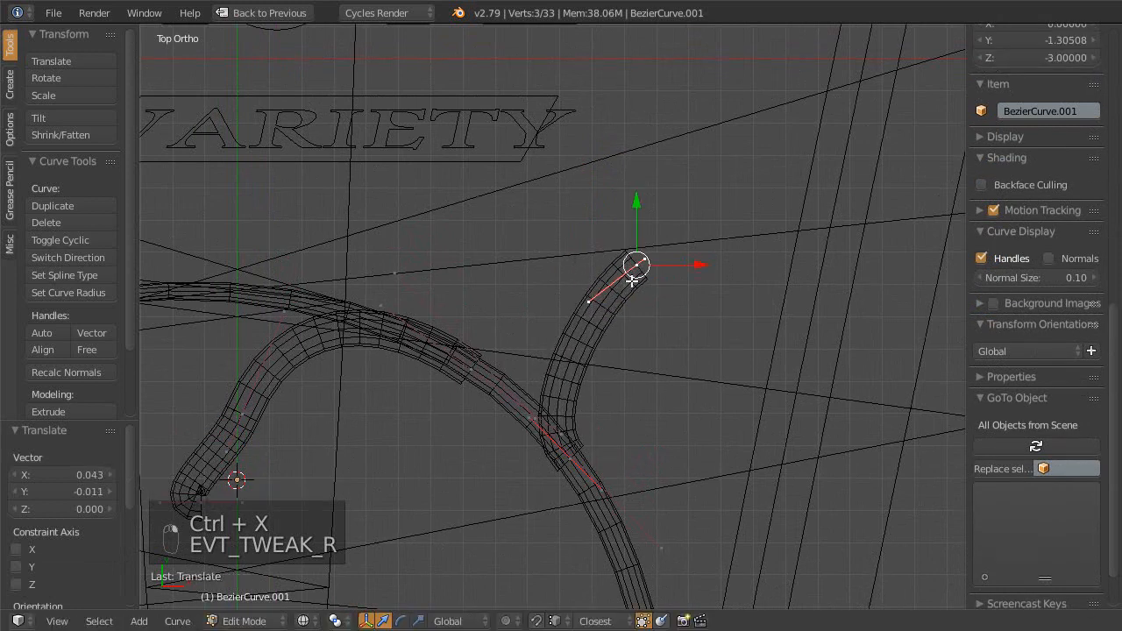
- Taper the right branch by scaling the radius of its tip by 0.159 and of its base point by 0.617
key(Escape)
key(alt+s)
click(656, 275)
shift+middle_drag(568, 538, 615, 416)
right_click(611, 429)
key(Escape)
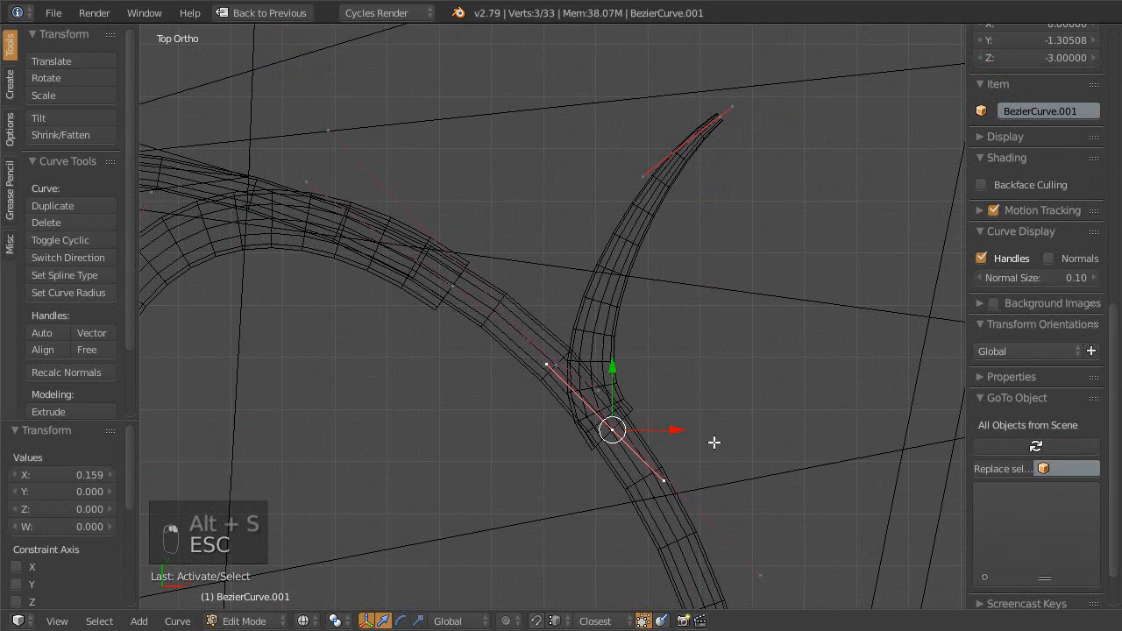
key(alt+s)
right_click(648, 422)
- Shift the upper handle of the right branch's base point by 0.027 in X and -0.010 in Y to refine its join with the stem
right_click(547, 363)
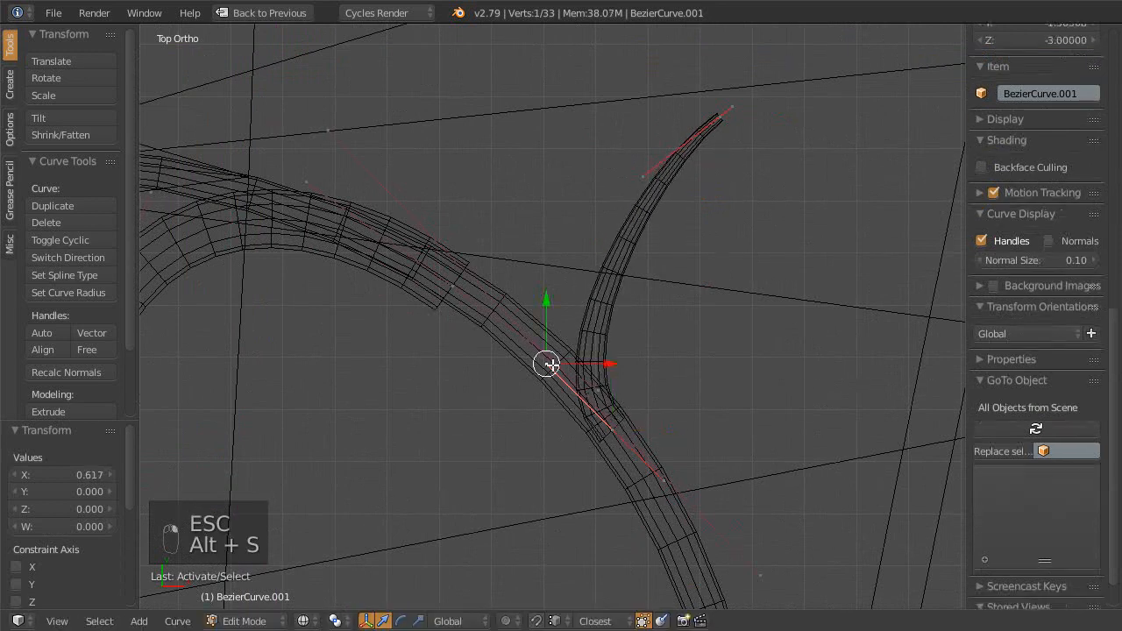
right_drag(547, 363, 561, 368)
scroll(568, 324, down, 1)
key(shift+z)
scroll(642, 270, up, 3)
key(shift+z)
scroll(612, 318, up, 2)
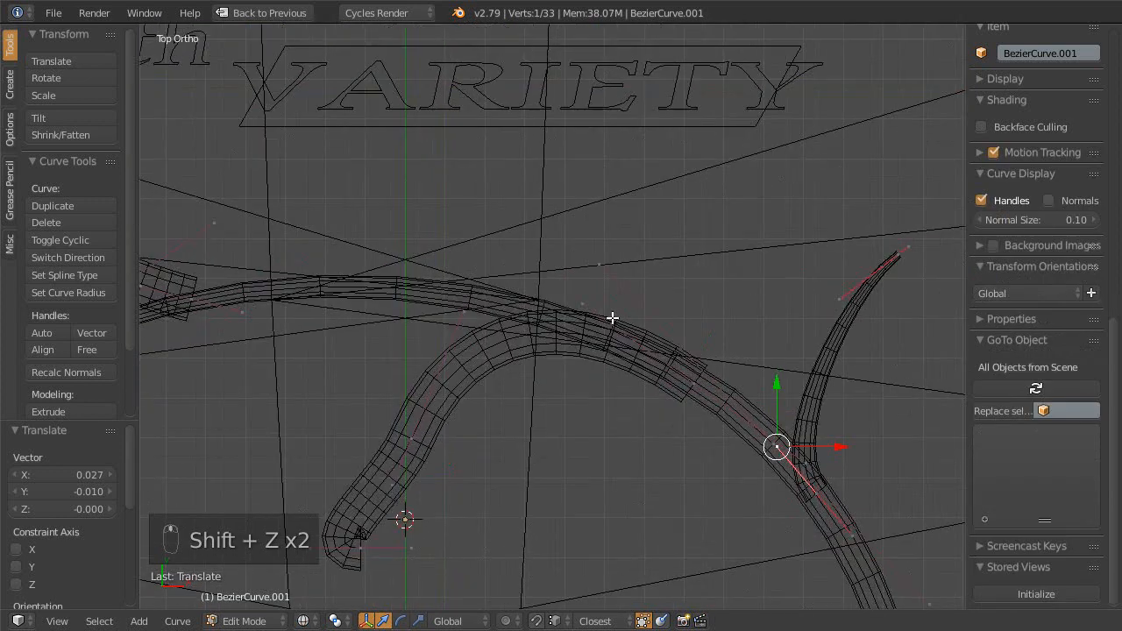
- Dissolve the central branch's intermediate point and rotate its end point about 110° so the branch curves smoothly downward
scroll(468, 408, down, 3)
key(Escape)
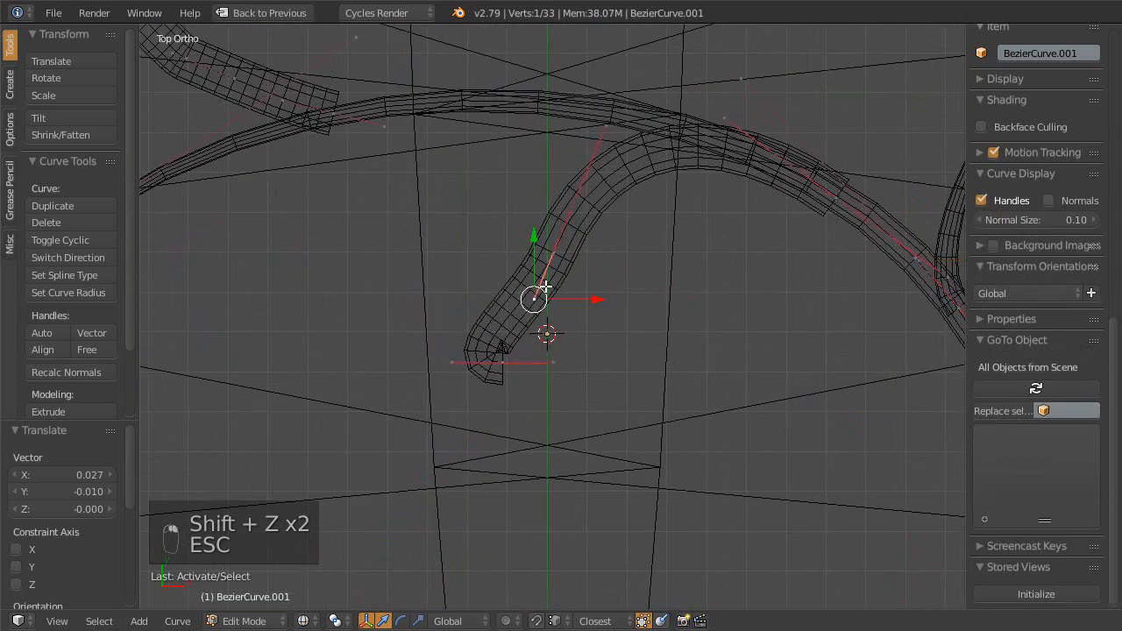
key(ctrl+x)
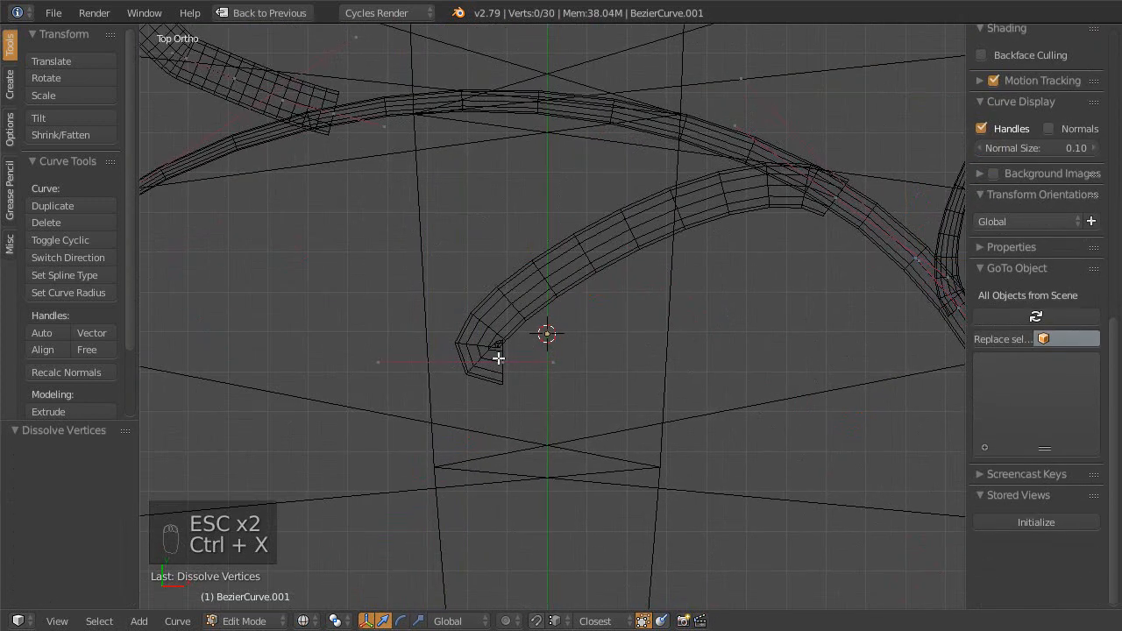
right_click(502, 360)
key(Escape)
key(r)
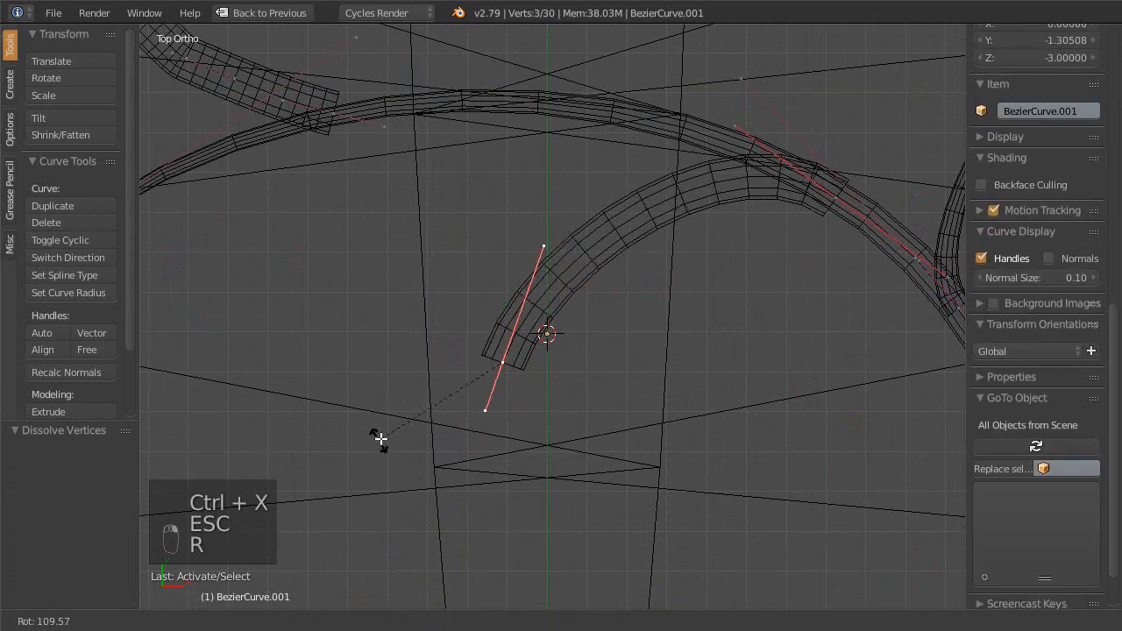
click(382, 438)
- Scale the radius of the central branch's tip by 0.476, and slim and nudge its base point to fit within the stem
key(alt+s)
click(601, 380)
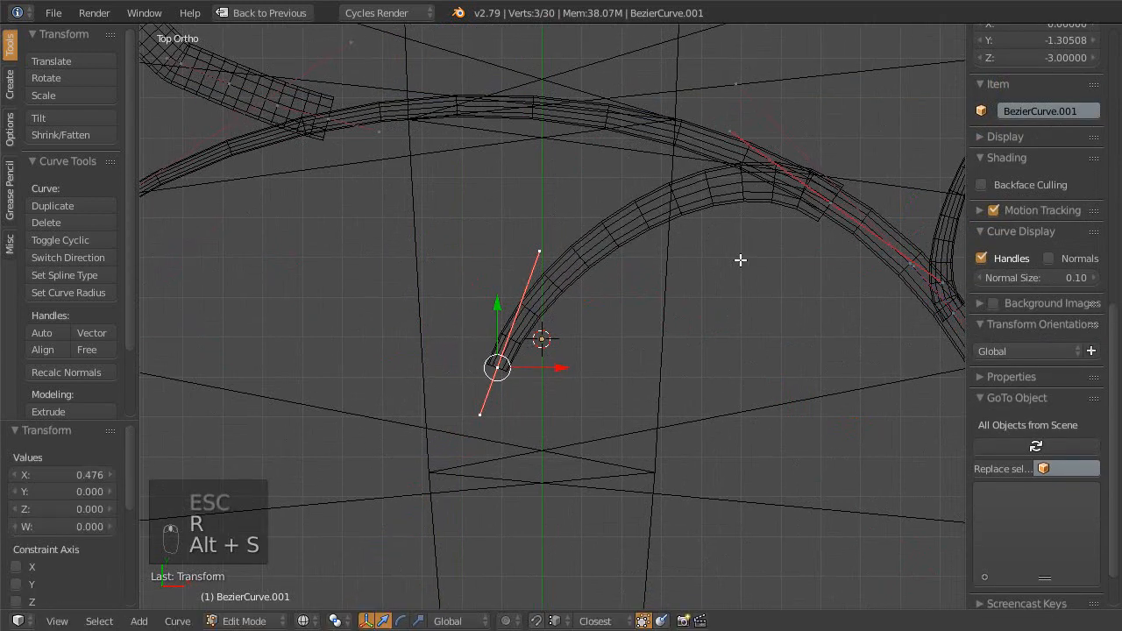
scroll(605, 325, up, 3)
key(Escape)
right_click(657, 338)
key(Escape)
key(alt+s)
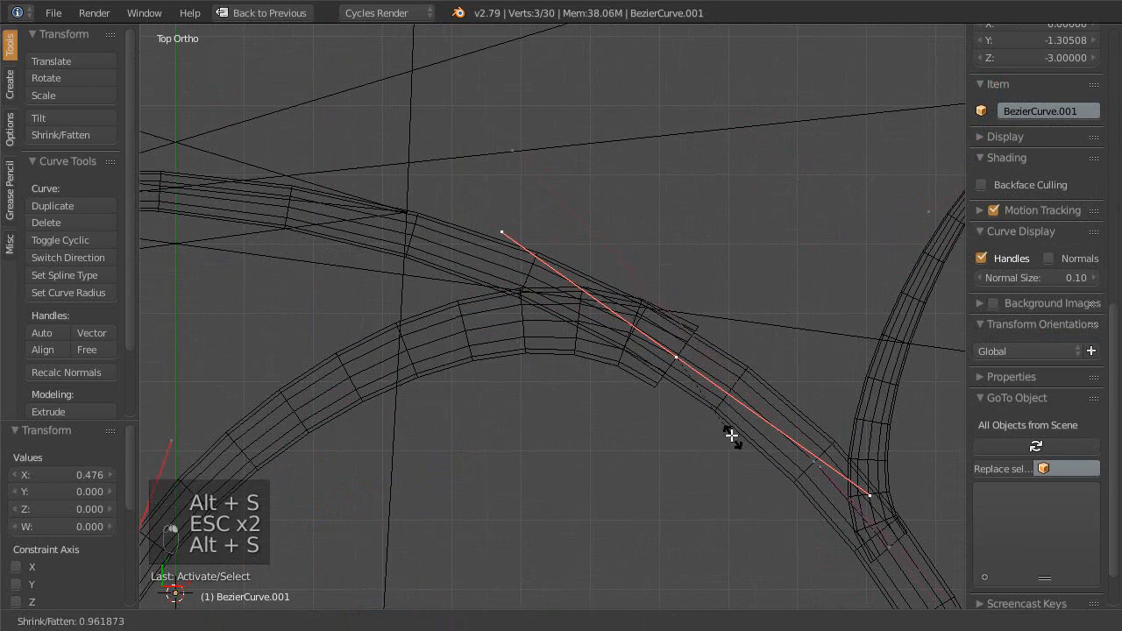
click(688, 383)
right_drag(679, 356, 673, 357)
- Dissolve the intermediate point of the left branch
scroll(571, 326, down, 4)
shift+middle_drag(571, 326, 883, 367)
scroll(699, 347, up, 2)
key(Escape)
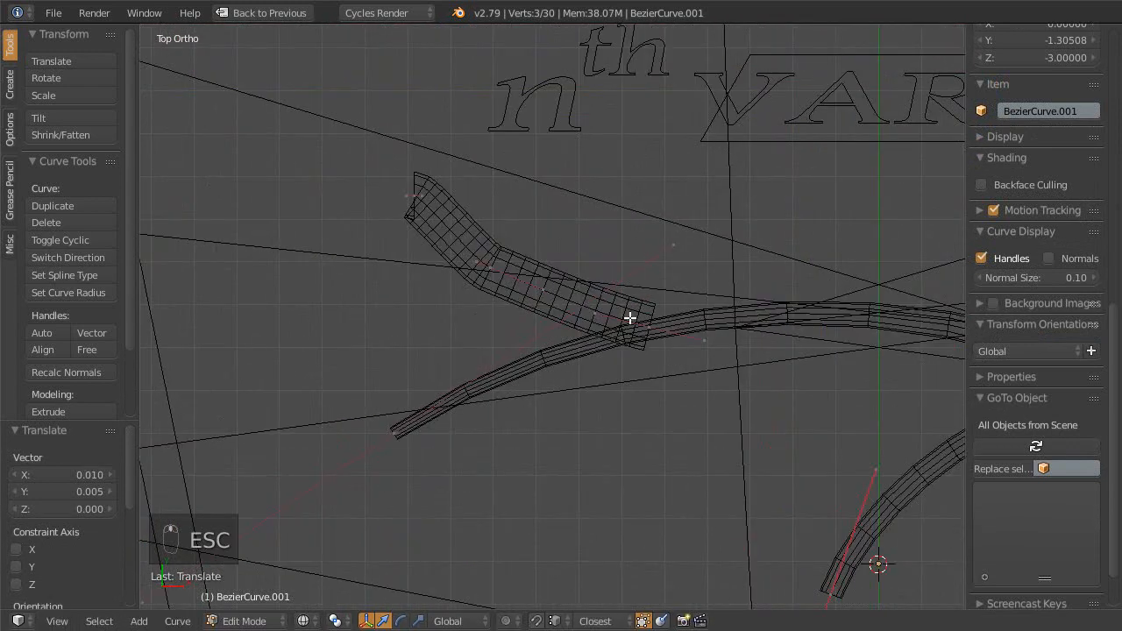
right_click(500, 262)
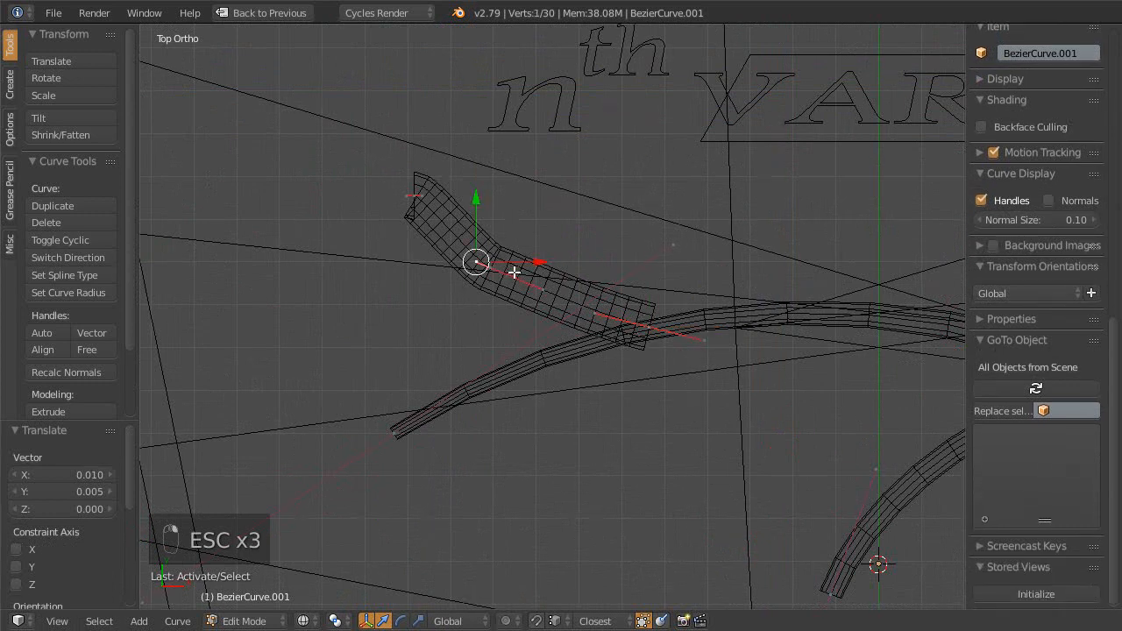
key(ctrl+x)
- Scale the radius of the left branch's tip point by 0.172 so it tapers to a fine end
right_click(433, 205)
key(Escape)
key(alt+s)
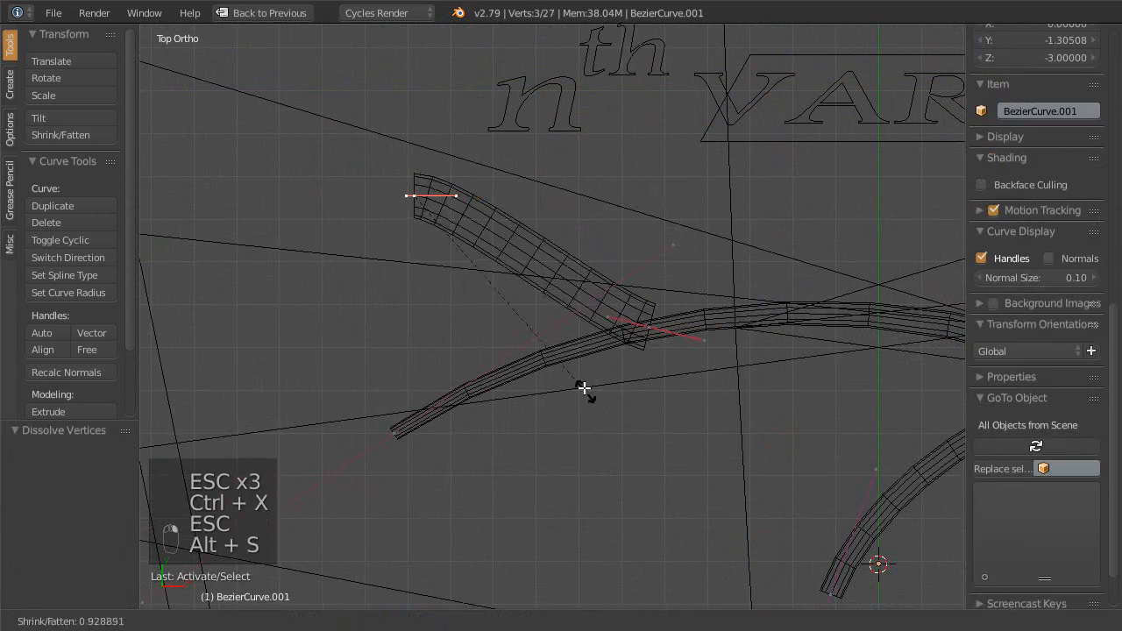
click(446, 227)
- Move the outer handle of the left branch's base point by -0.126 in X and -0.036 in Y so the branch curves into the stem
right_click(664, 337)
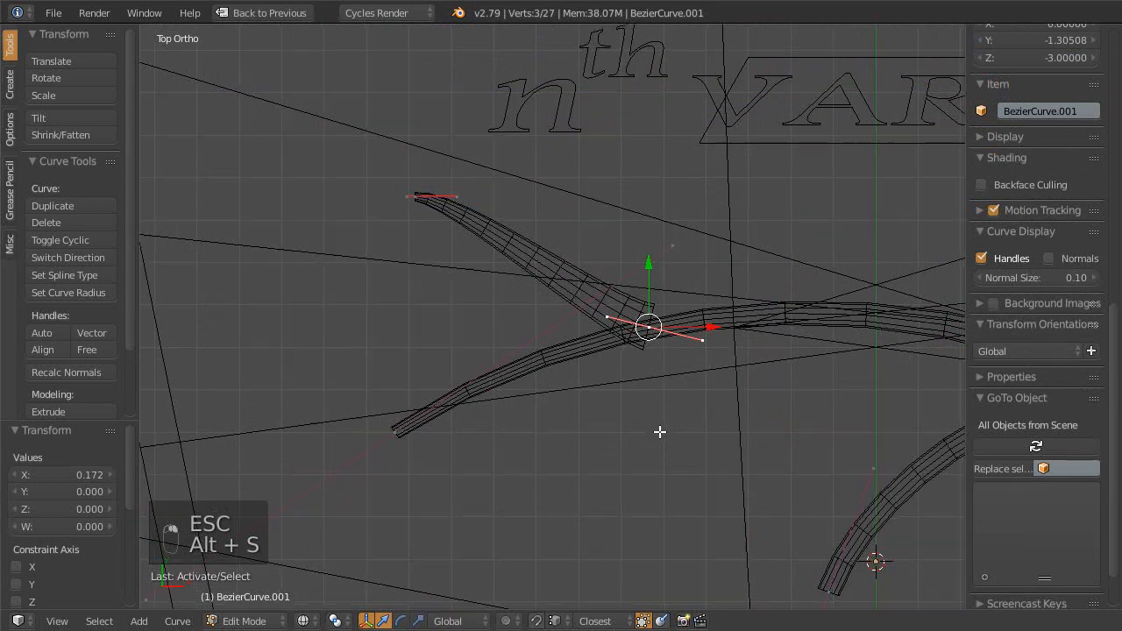
scroll(538, 335, up, 5)
right_drag(487, 345, 320, 402)
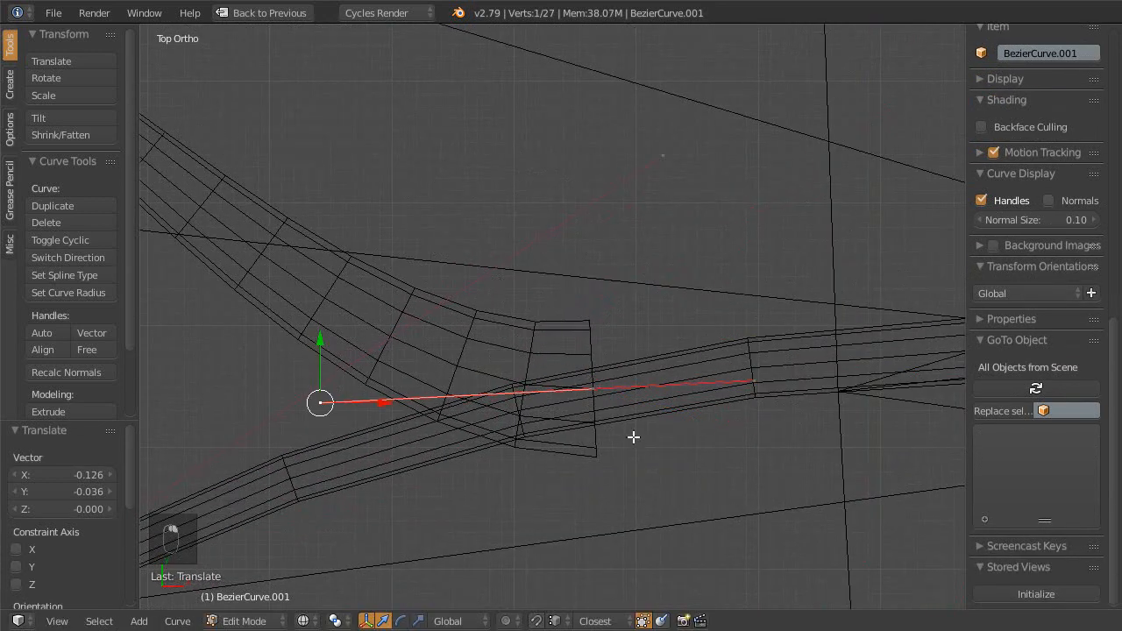
key(Escape)
- Scale the radius of the left branch's base point by 0.337 and nudge it by 0.006 in X and -0.006 in Y
right_click(593, 373)
key(alt+s)
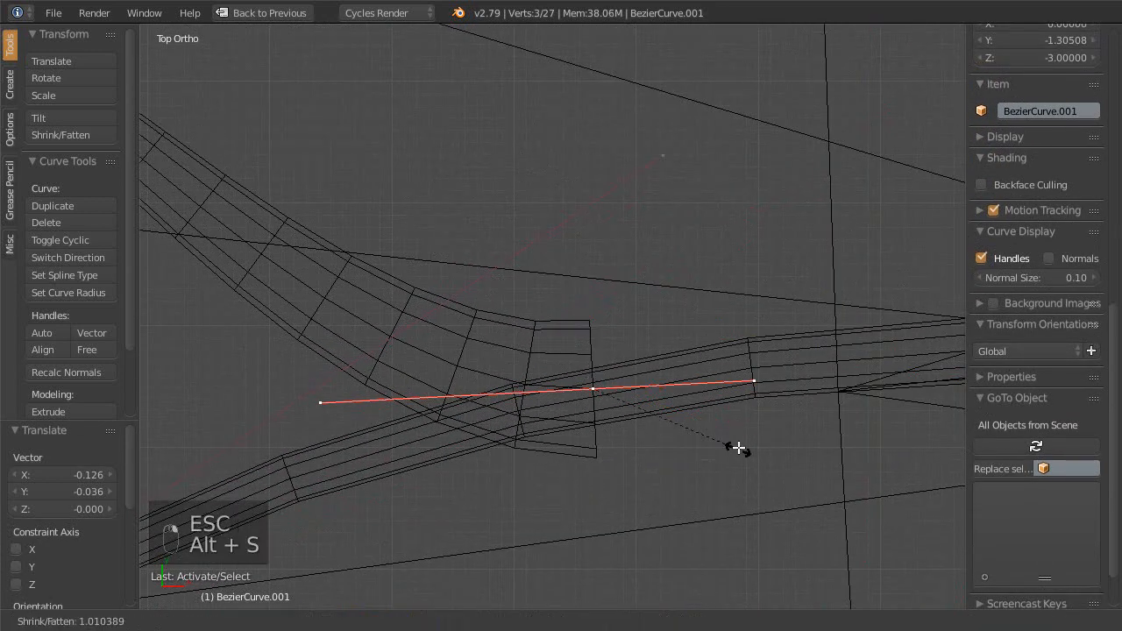
click(627, 375)
key(f)
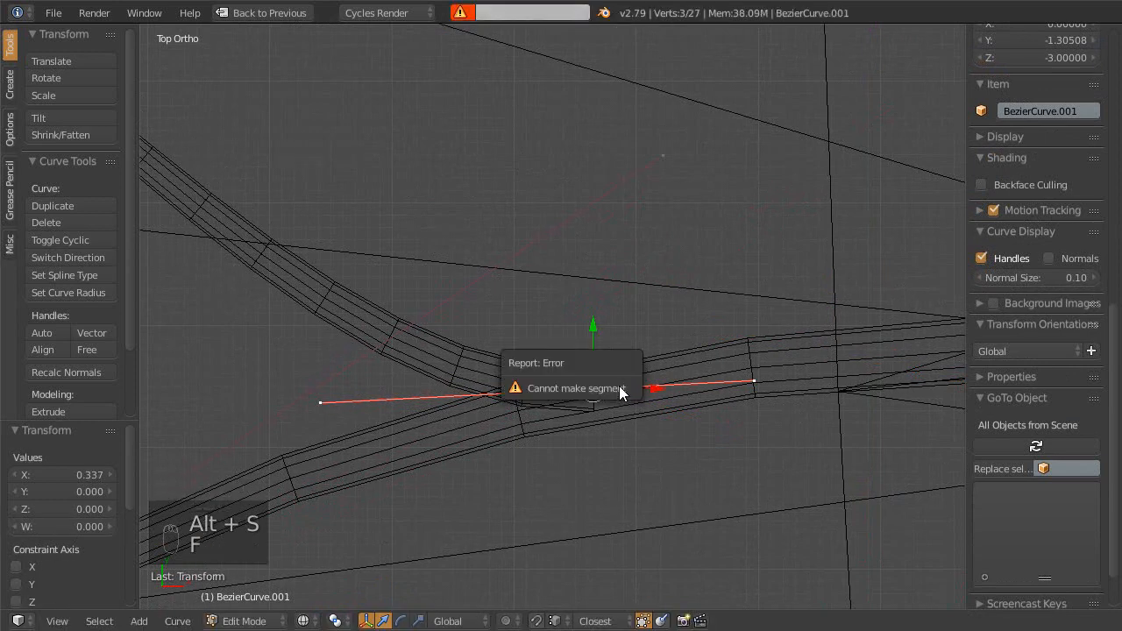
key(g)
click(628, 391)
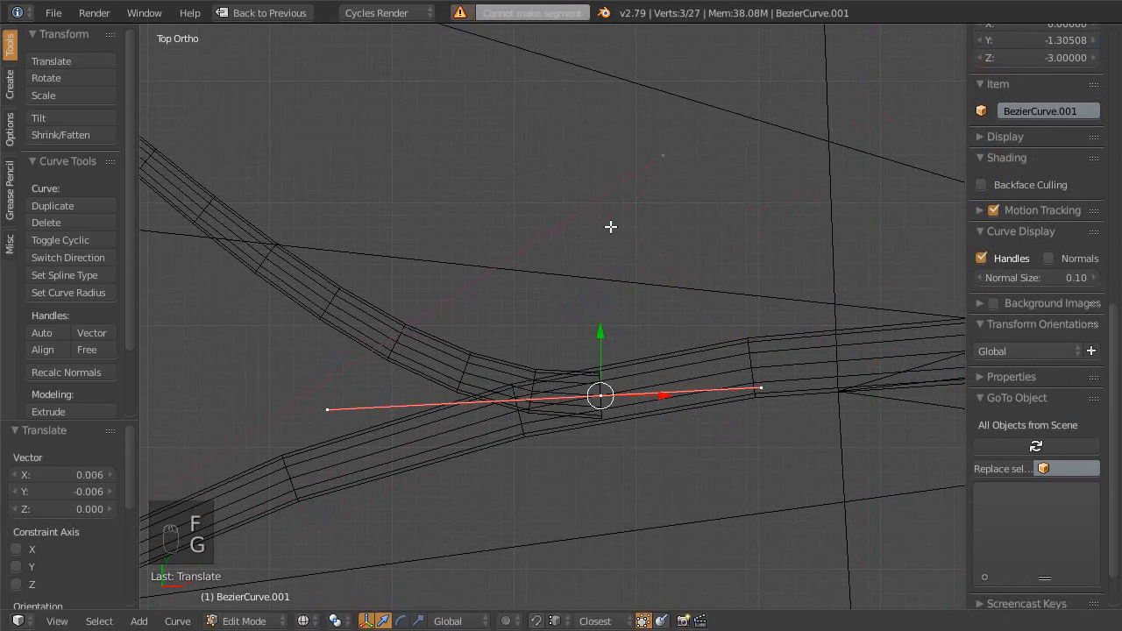
- Preview the label in rendered shading and compare the vine's shape with the ketchup bottle reference image
scroll(611, 226, down, 7)
key(shift+z)
scroll(586, 376, down, 3)
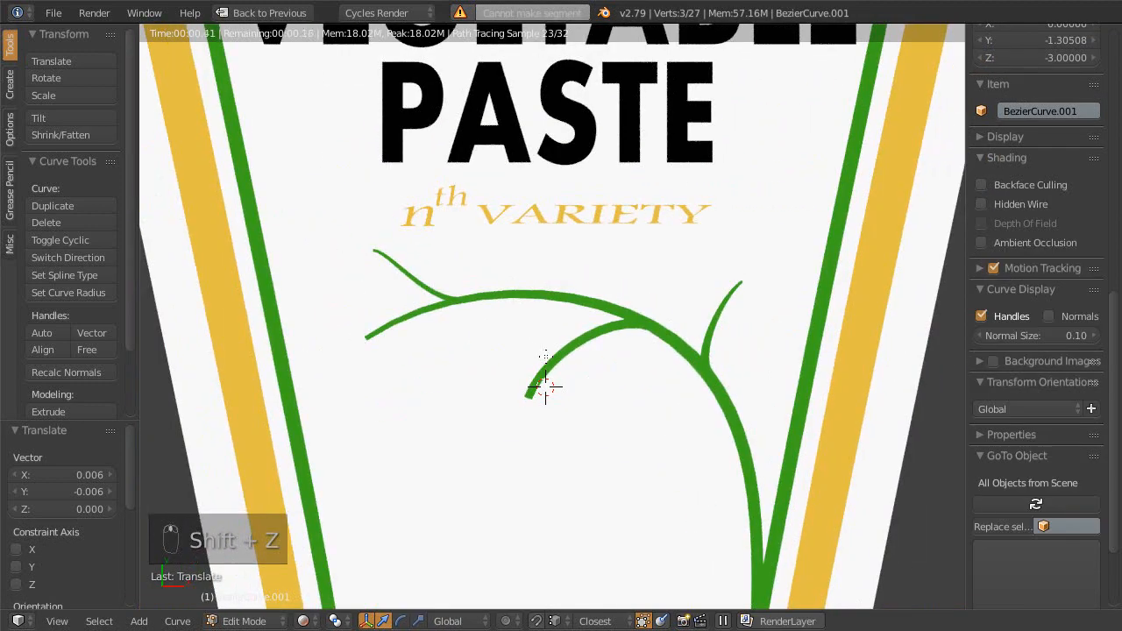
key(shift+space)
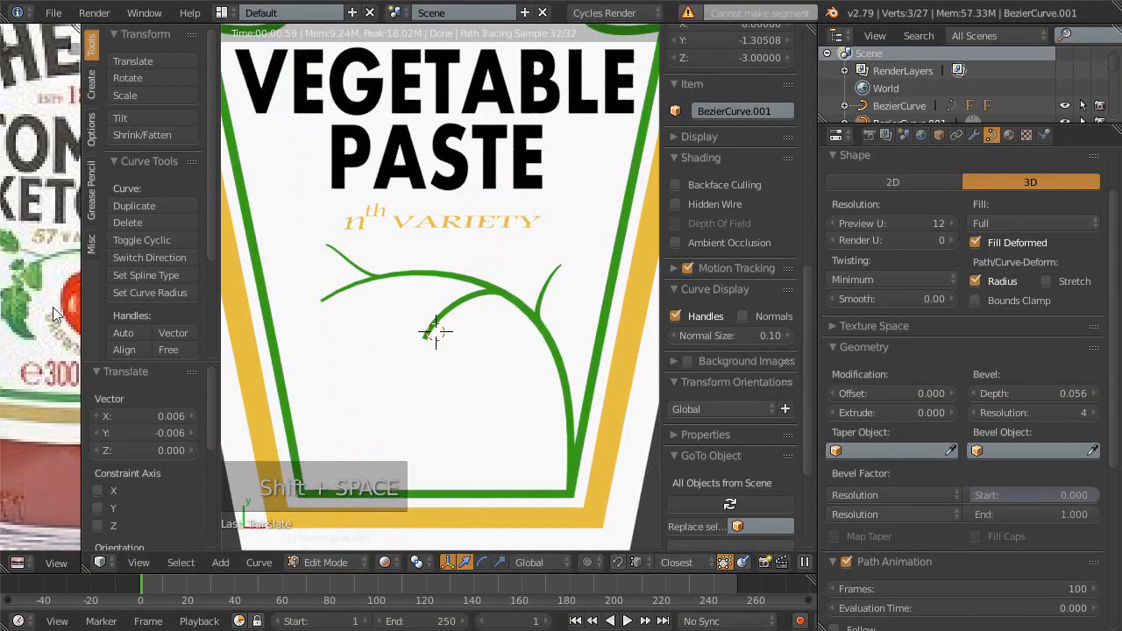
shift+middle_drag(354, 260, 442, 296)
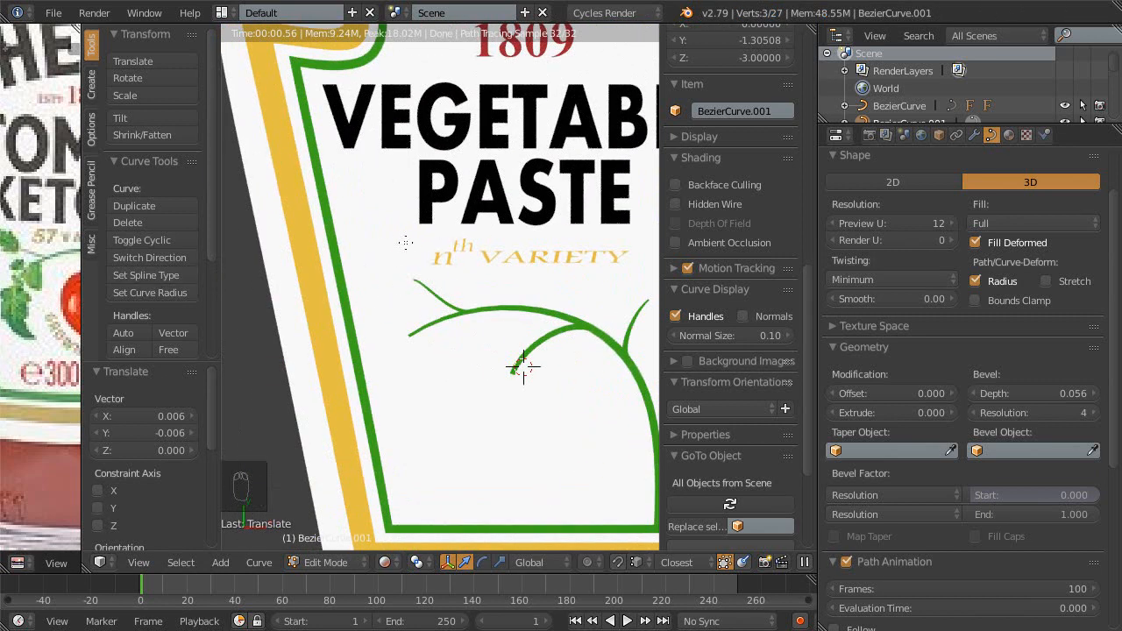
shift+middle_drag(535, 266, 467, 279)
scroll(503, 264, down, 1)
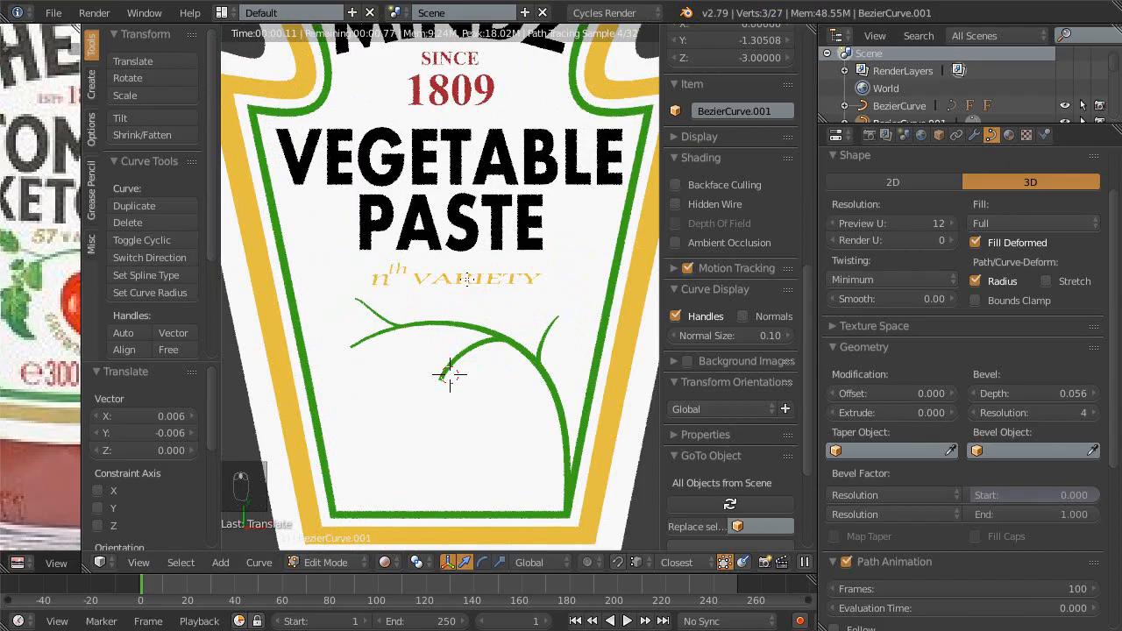
key(ctrl+Up)
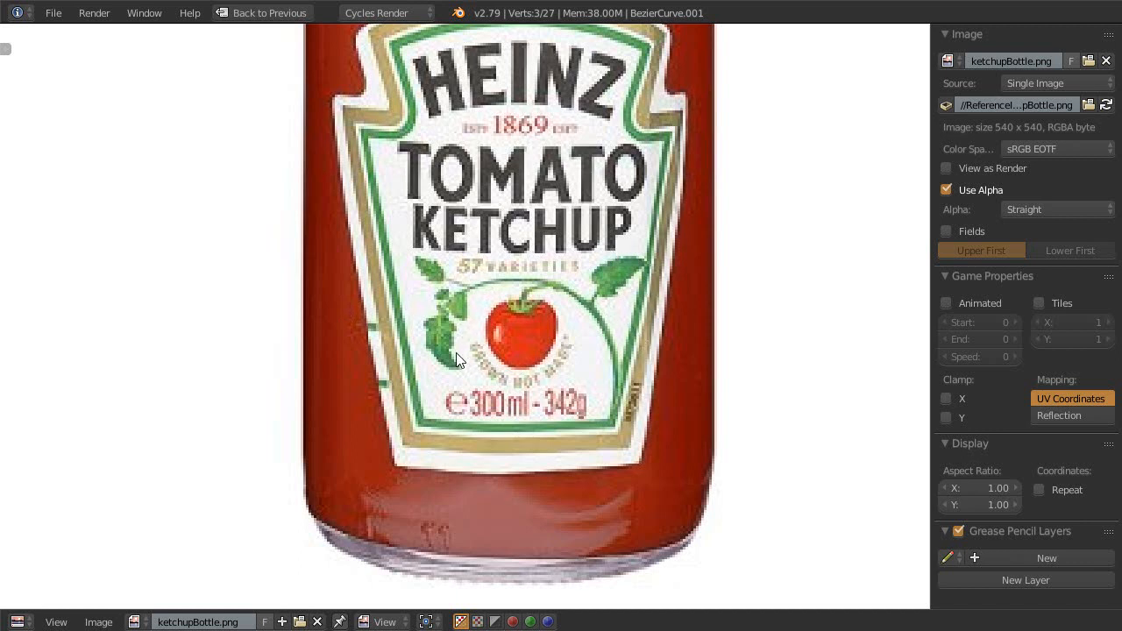
key(shift+space)
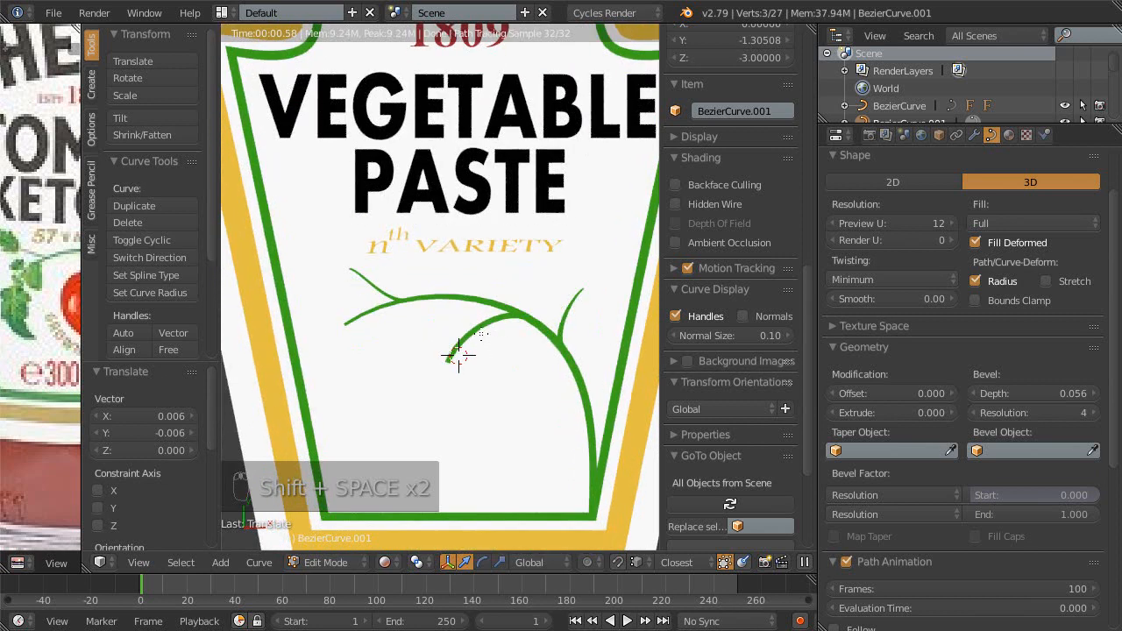
key(shift+space)
scroll(585, 443, up, 4)
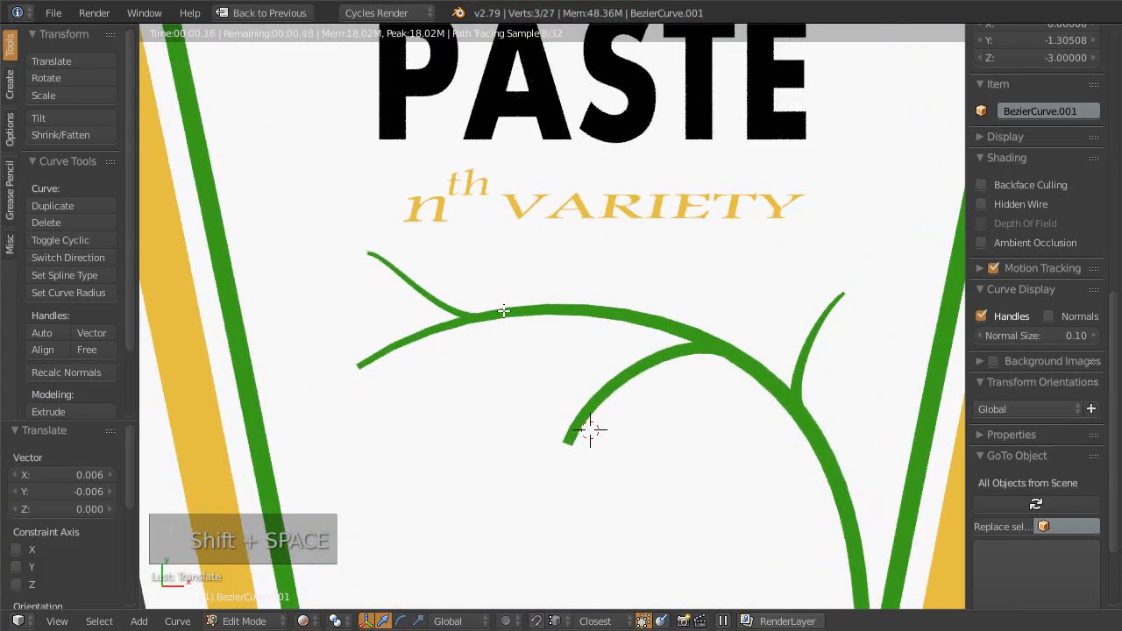
- Reshape the main stem into a rounder arch by adjusting its middle control point, with a final shift of 0.103 in X and 0.007 in Y
key(z)
scroll(561, 317, down, 3)
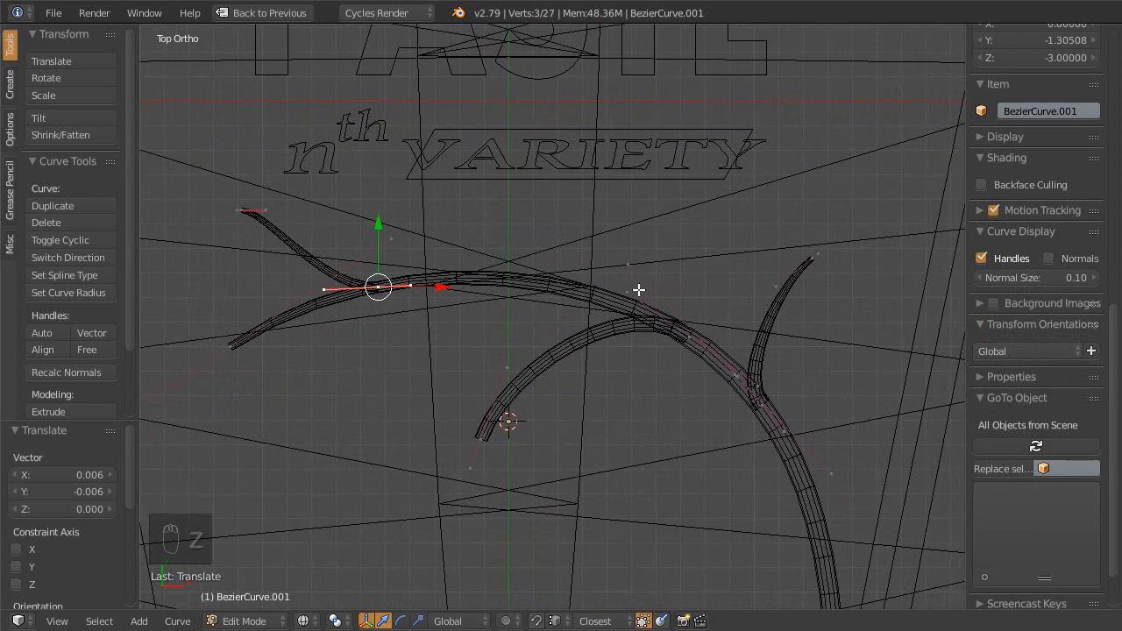
scroll(530, 230, down, 3)
right_drag(592, 254, 562, 145)
scroll(646, 370, up, 3)
mouse_move(608, 361)
right_down()
mouse_move(621, 358)
mouse_move(606, 362)
mouse_move(628, 395)
mouse_move(608, 337)
mouse_move(621, 353)
right_up()
right_click(606, 362)
right_click(628, 395)
scroll(566, 373, down, 2)
scroll(566, 372, down, 1)
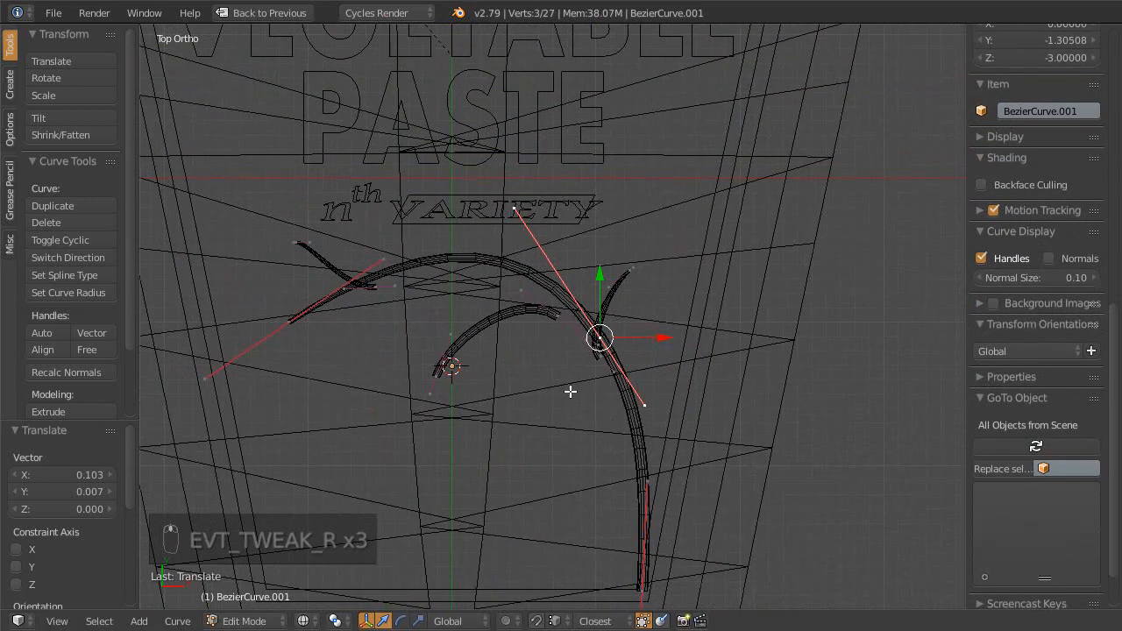
- Move the left branch's base point by about -0.056 in X and 0.051 in Y, and fine-tune it to sit inside the reshaped stem
key(shift+z)
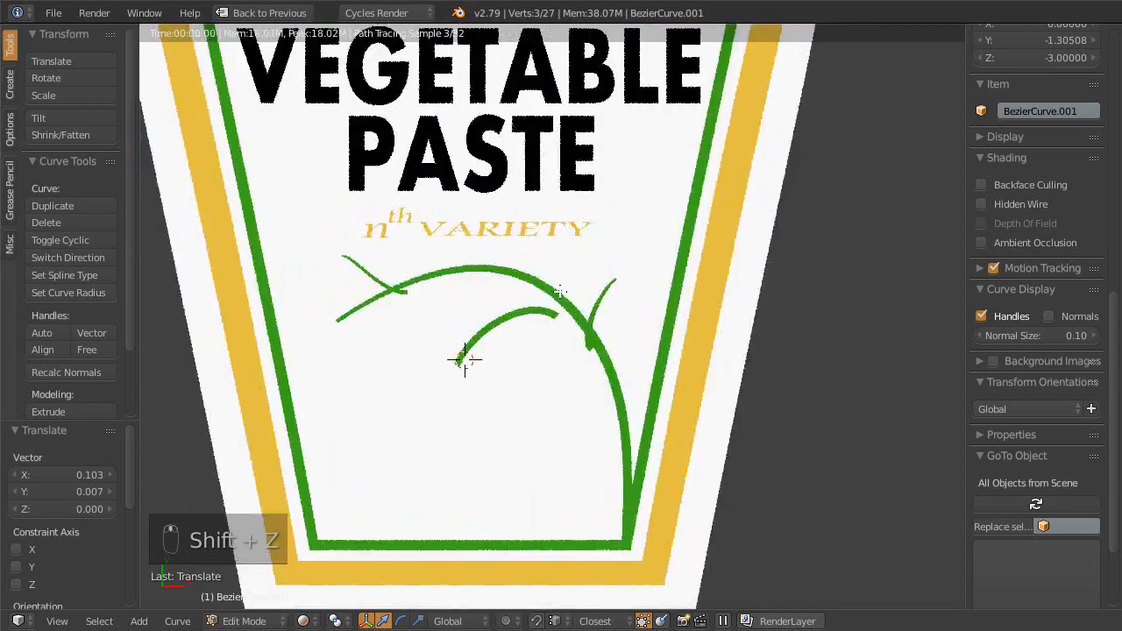
scroll(581, 426, up, 4)
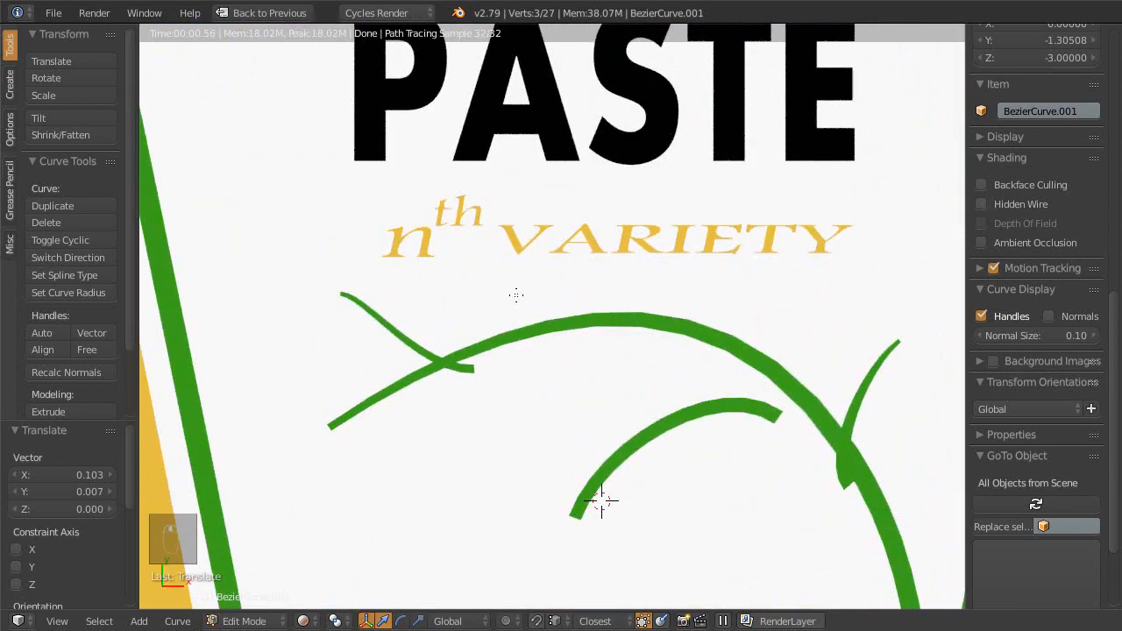
key(shift+z)
scroll(441, 430, up, 2)
right_drag(428, 382, 417, 372)
key(shift+b)
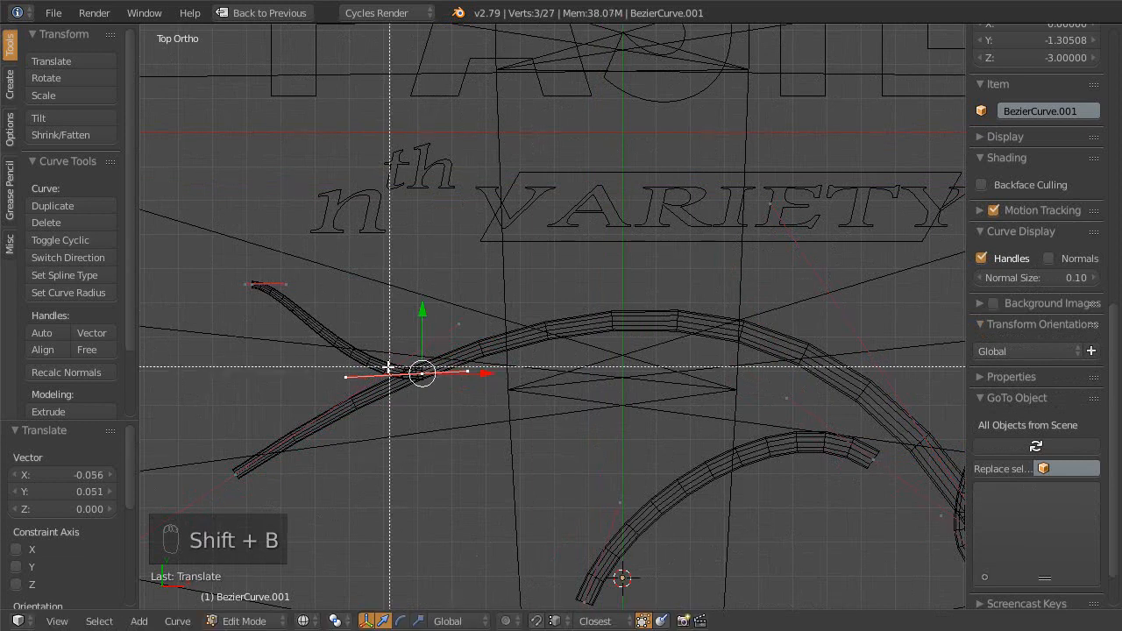
drag(370, 349, 491, 422)
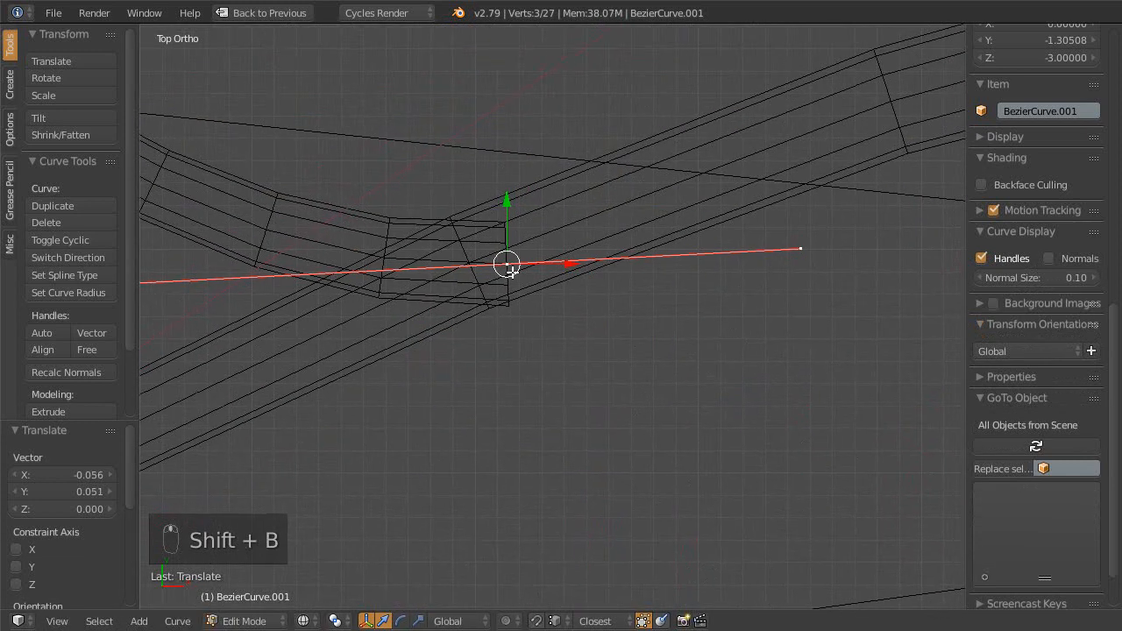
key(g)
click(498, 228)
- Shift the central branch's base point by 0.132 in X and 0.058 in Y to join it to the main stem
scroll(649, 283, down, 10)
scroll(501, 260, up, 5)
scroll(494, 374, up, 4)
mouse_move(523, 277)
right_down()
mouse_move(543, 257)
mouse_move(543, 268)
right_up()
scroll(590, 381, down, 3)
scroll(625, 312, up, 3)
scroll(547, 354, down, 1)
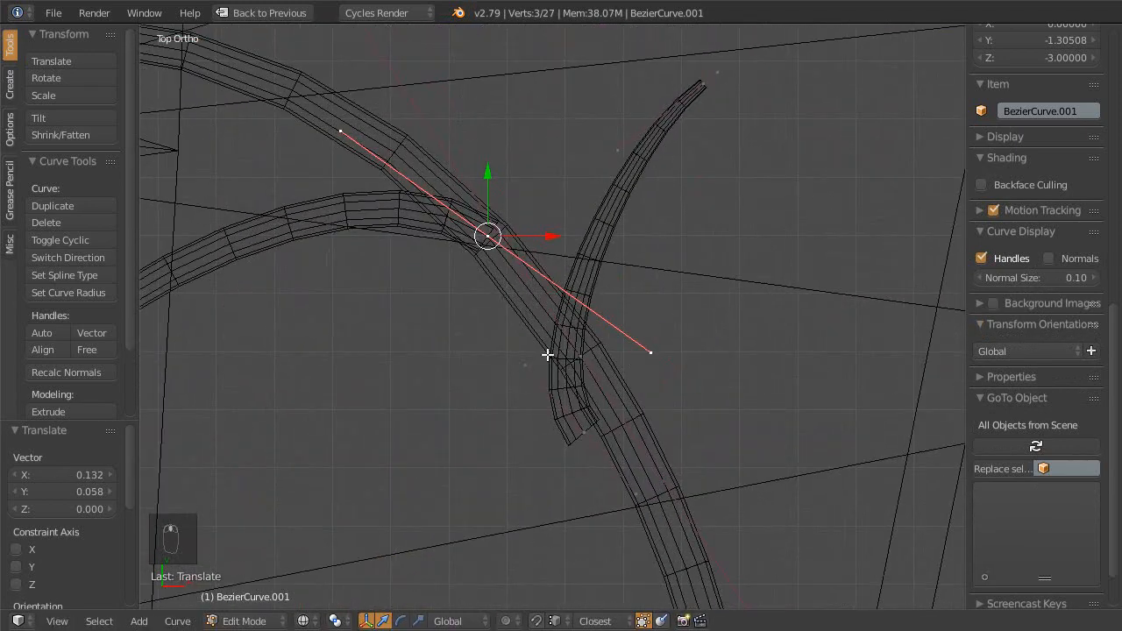
- Select the whole right branch and move it by 0.042 in X and 0.049 in Y so its base merges with the stem
key(Escape)
right_click(581, 430)
key(ctrl+l)
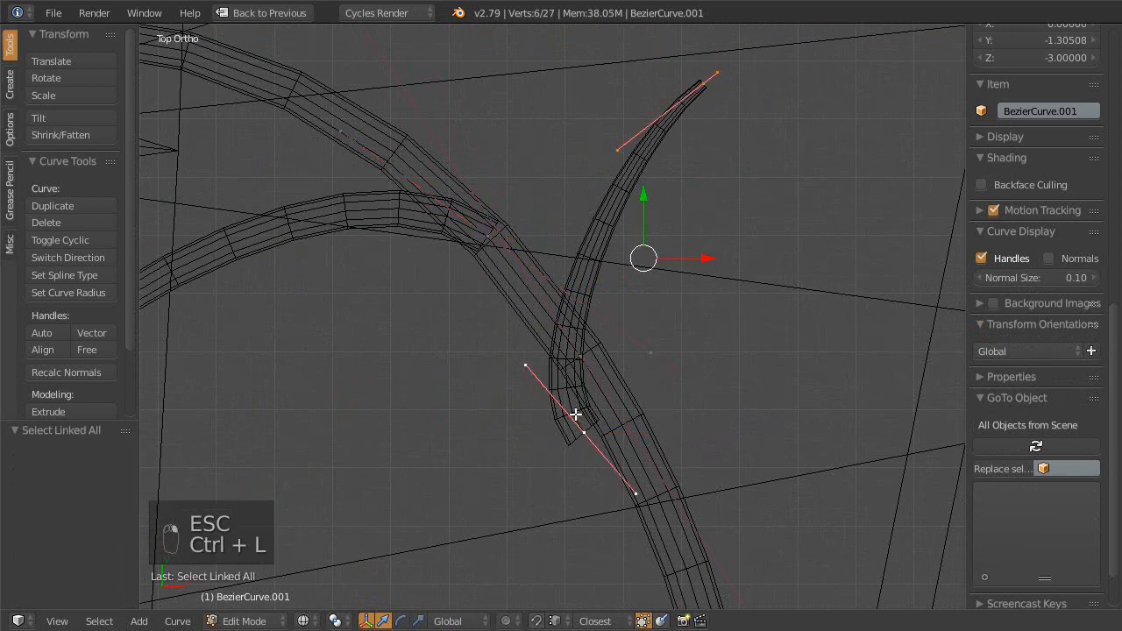
key(g)
click(582, 365)
scroll(582, 366, down, 6)
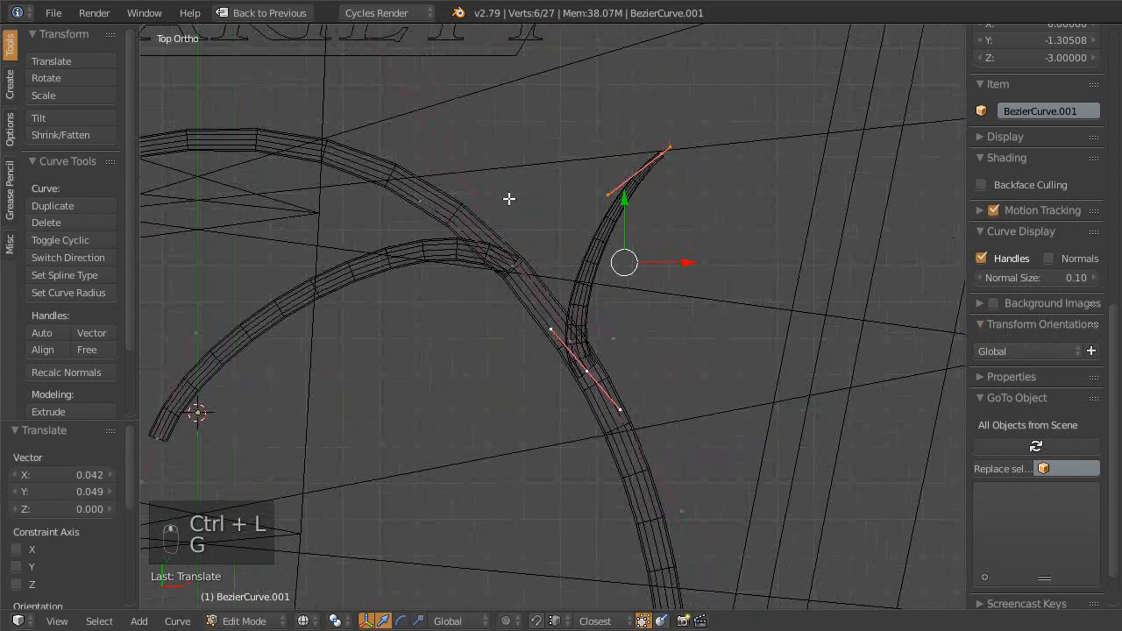
- Examine the rejoined branches on the label in a rendered preview
scroll(631, 378, up, 2)
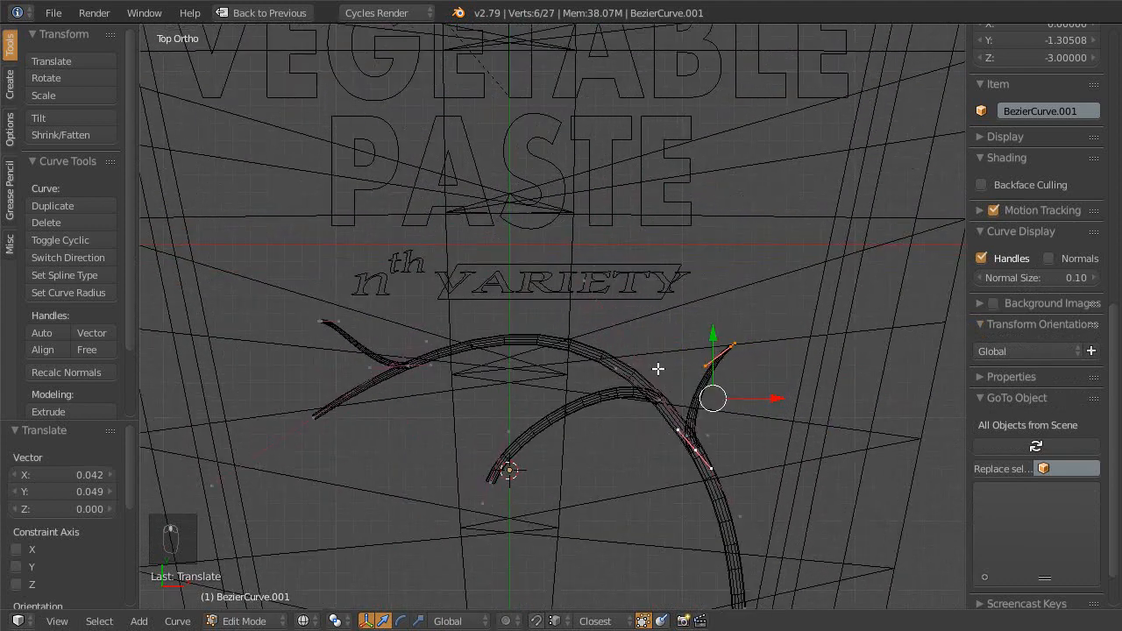
scroll(607, 315, up, 1)
key(shift+z)
scroll(610, 326, down, 4)
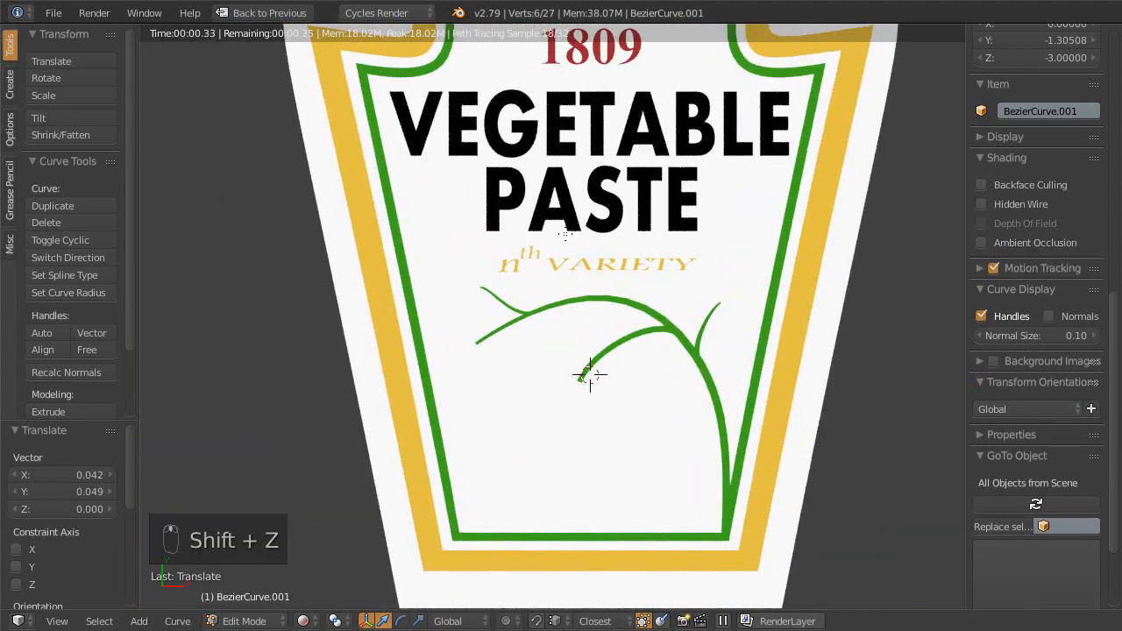
key(shift+space)
key(shift+space)
scroll(513, 401, up, 5)
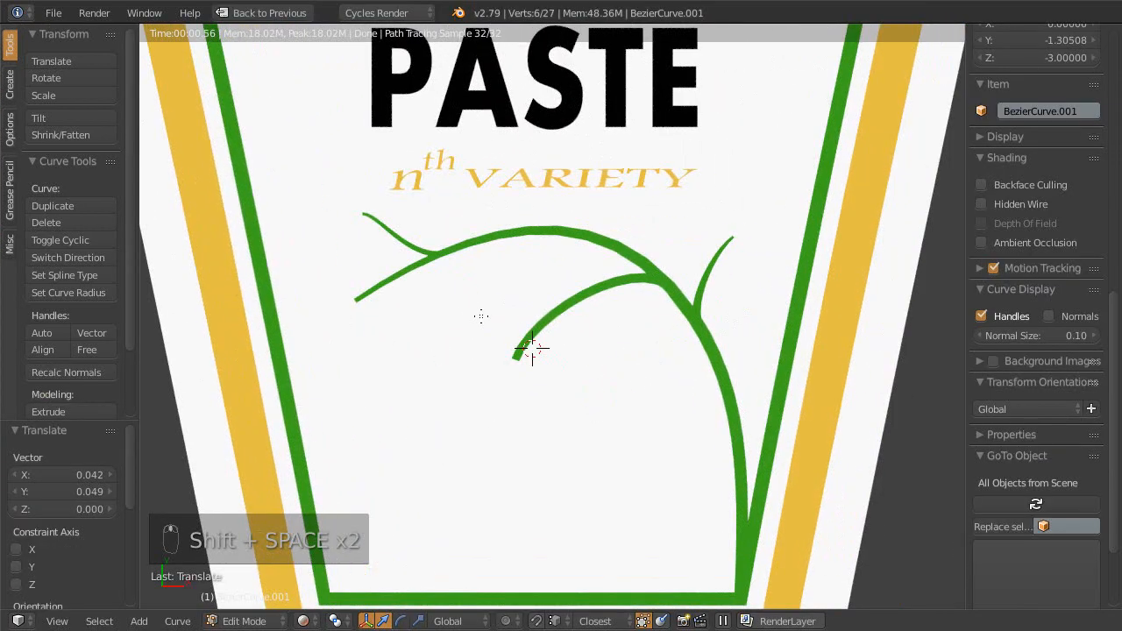
- Raise the central branch's tip point by 0.039 in X and 0.334 in Y, and scale its radius by 0.656
key(shift+z)
scroll(528, 418, up, 2)
right_drag(500, 372, 509, 295)
scroll(540, 365, up, 2)
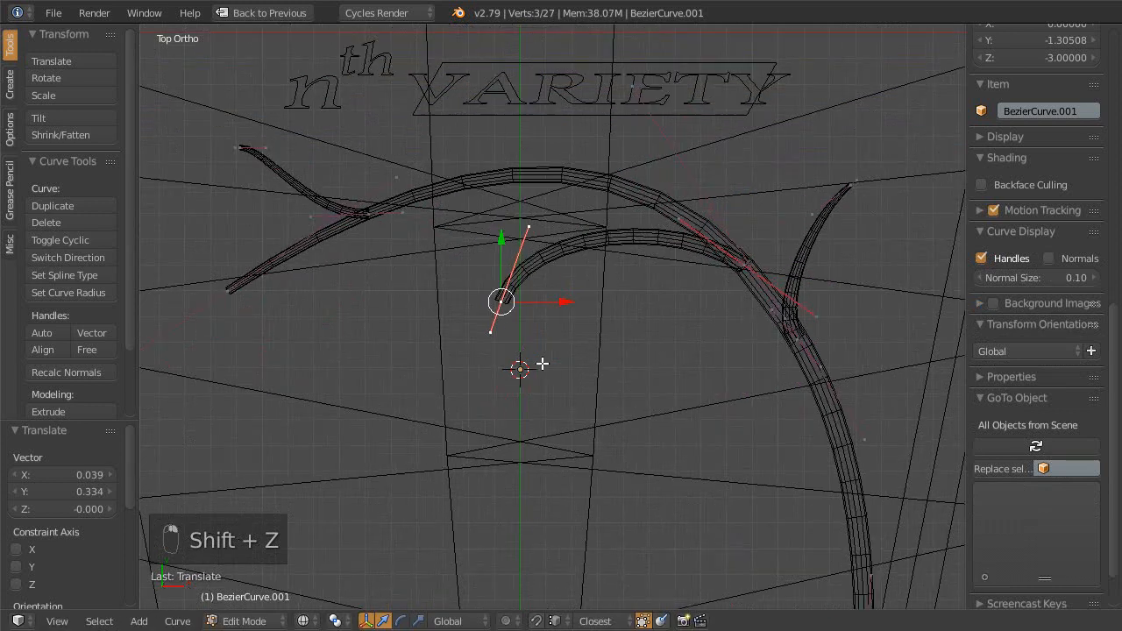
key(alt+s)
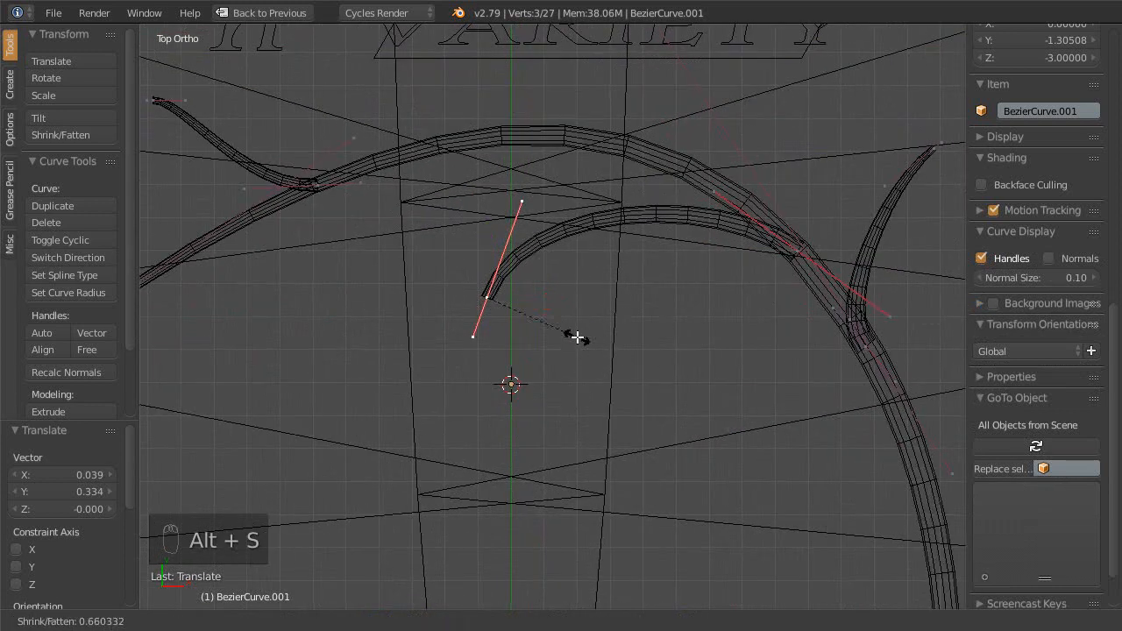
click(575, 338)
- Save the file over the existing one and check the vine on the label in rendered shading
scroll(553, 344, down, 2)
key(ctrl+s)
click(561, 351)
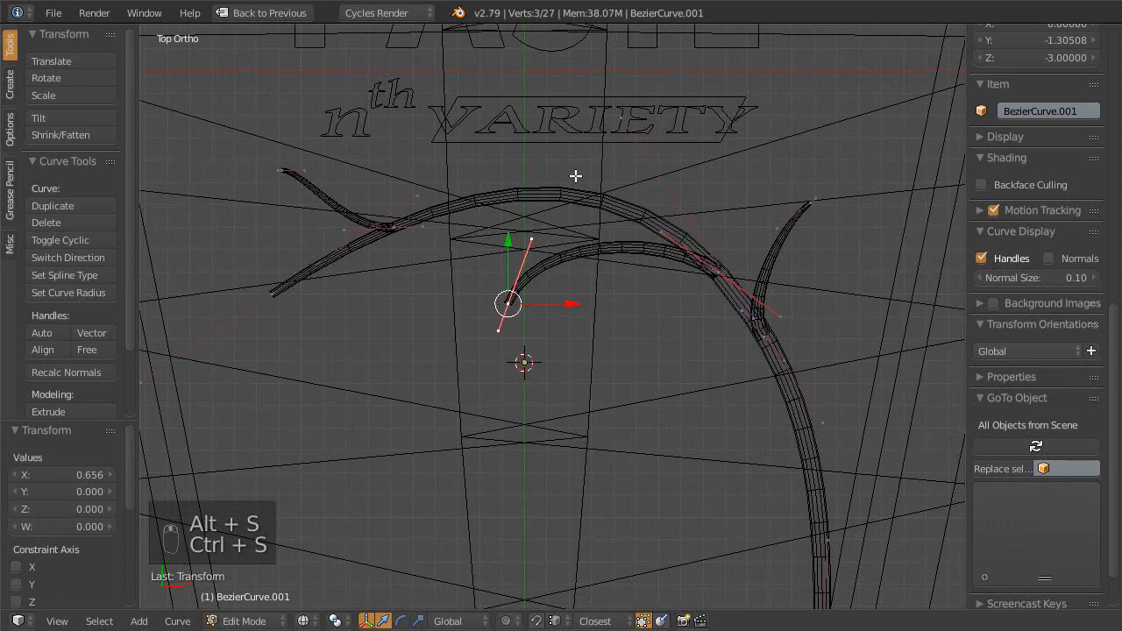
scroll(510, 234, down, 3)
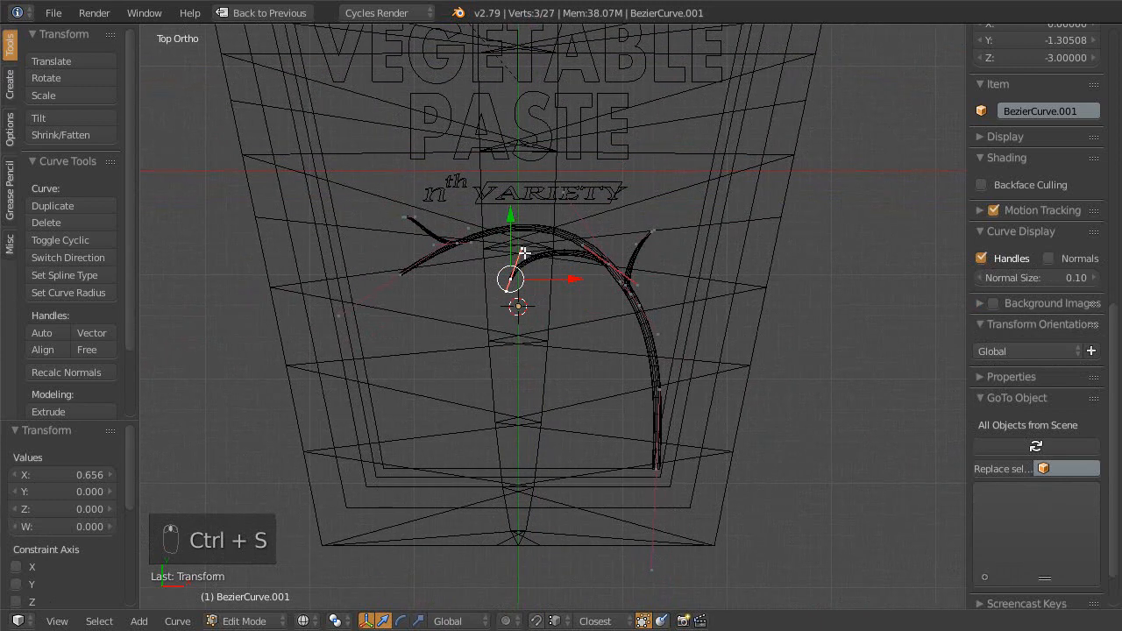
key(shift+z)
scroll(534, 307, down, 2)
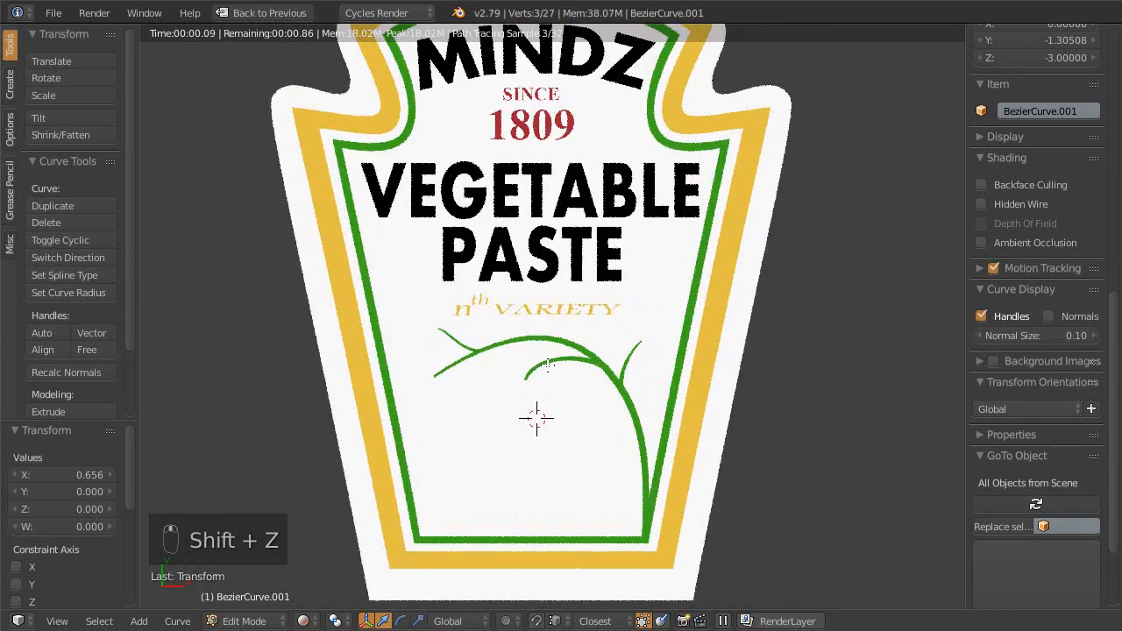
scroll(547, 365, up, 4)
key(ctrl+s)
click(552, 302)
- Save the file again after reviewing the rendered label, and return the vine curve to Object Mode in wireframe shading
scroll(549, 298, up, 3)
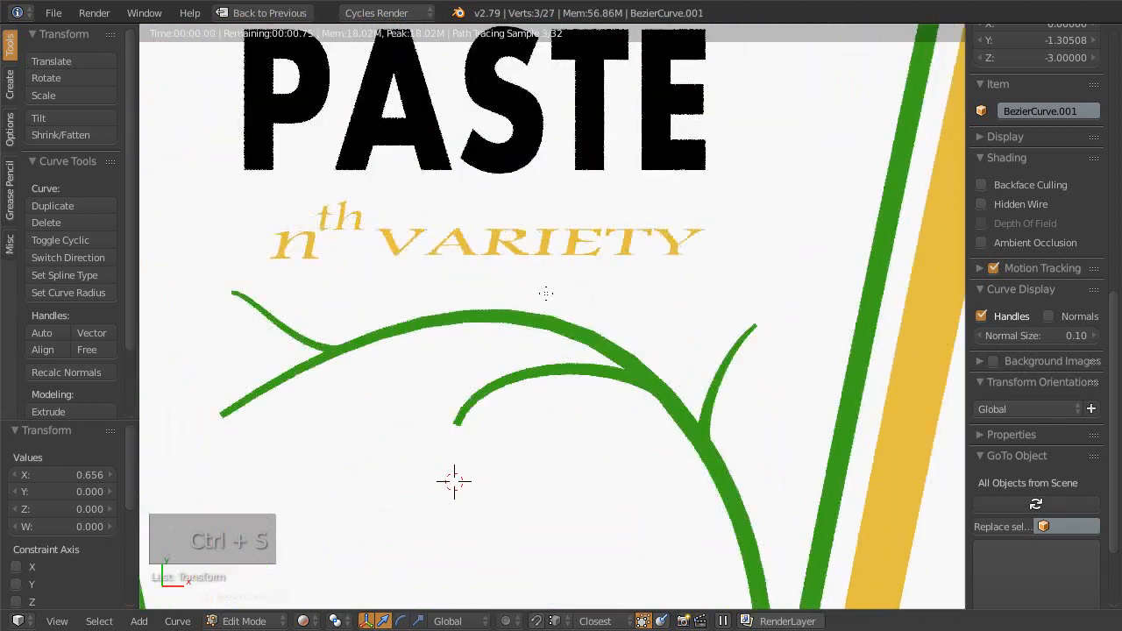
scroll(579, 351, down, 3)
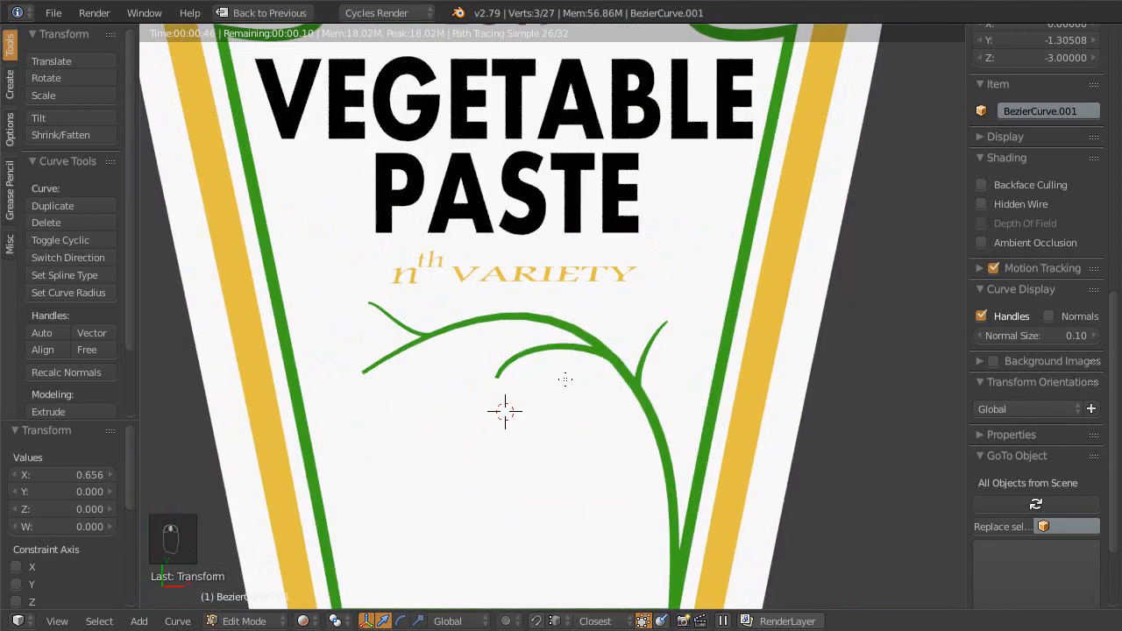
scroll(478, 409, down, 3)
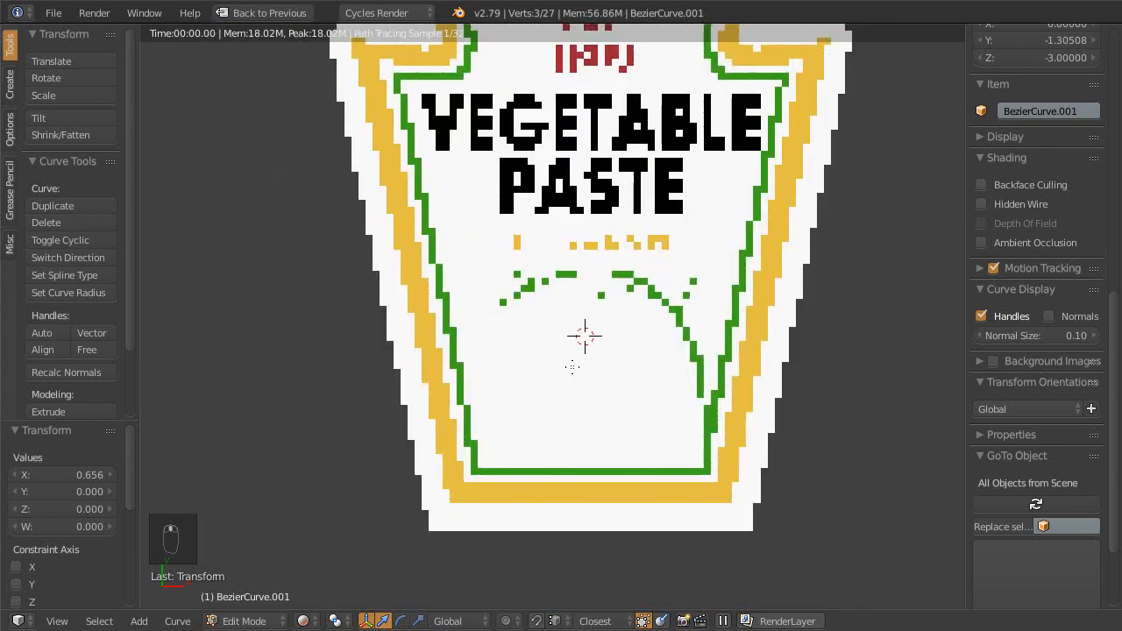
shift+middle_drag(550, 501, 568, 430)
key(ctrl+s)
click(551, 428)
scroll(553, 469, up, 1)
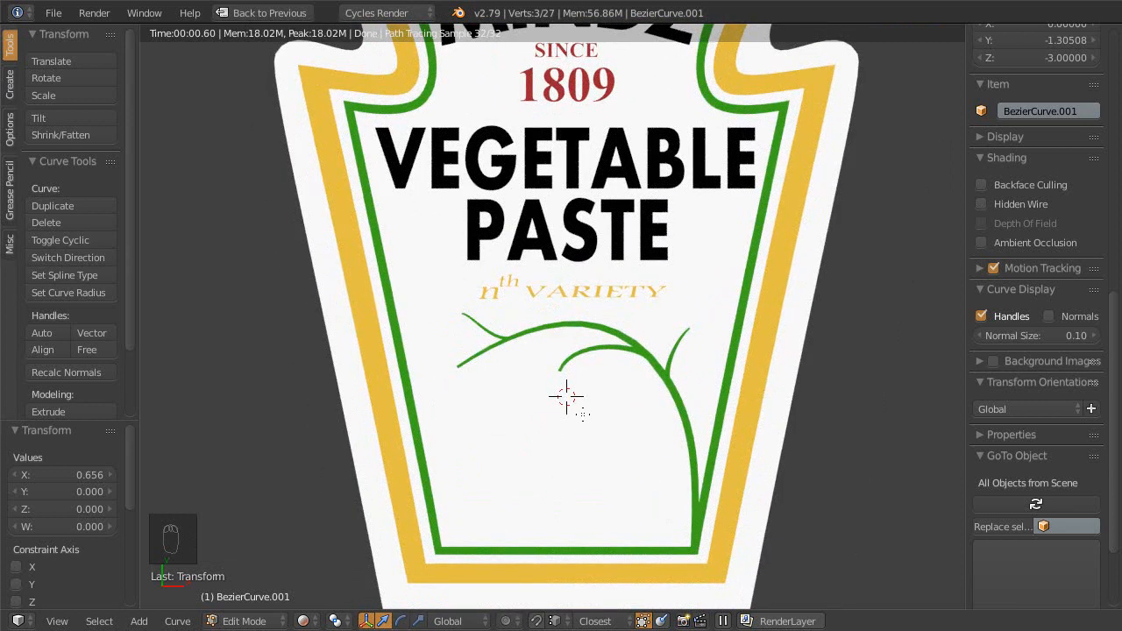
key(shift+z)
key(Tab)
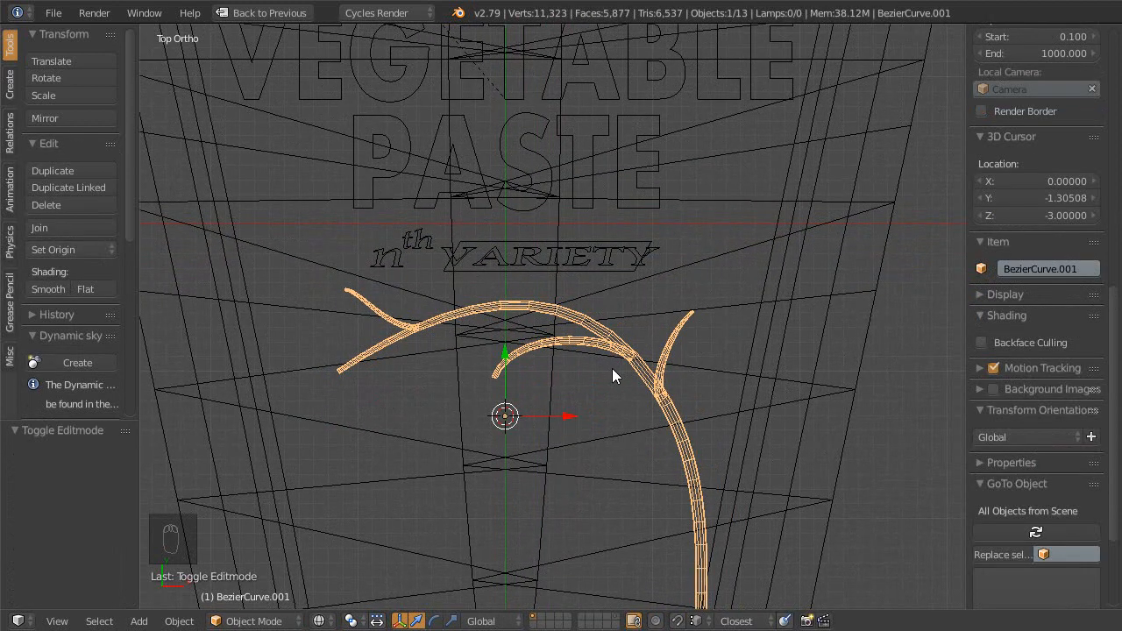
- Add a new Bezier curve at the 3D cursor and delete all of its default points in Edit Mode
key(shift+a)
mouse_move(609, 369)
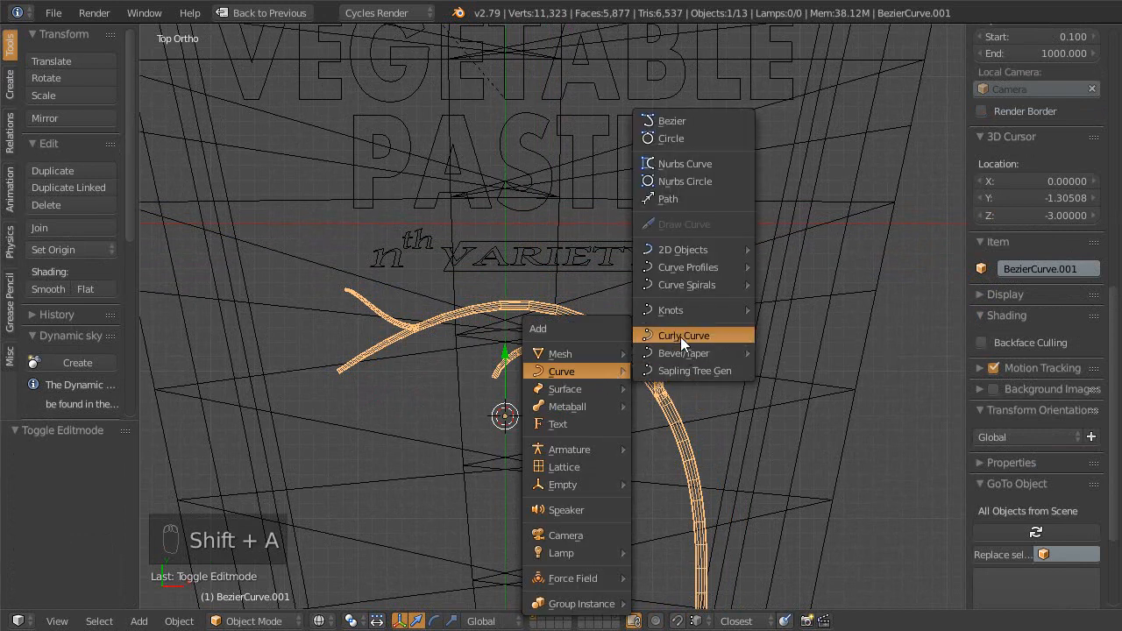
click(682, 123)
scroll(531, 431, down, 1)
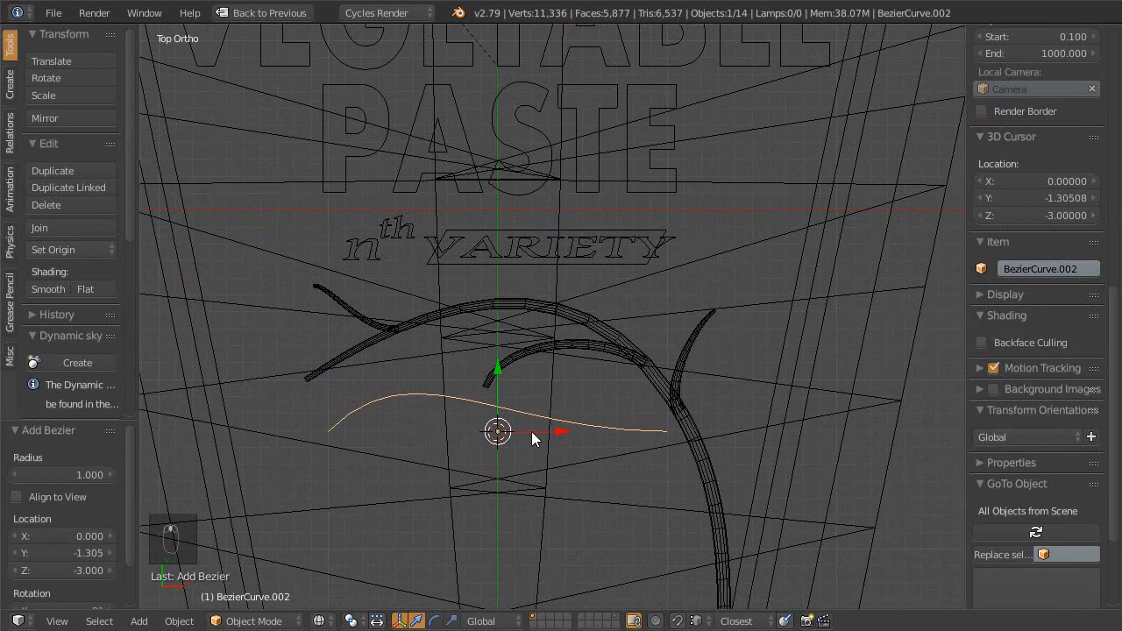
key(Tab)
scroll(538, 471, down, 1)
shift+middle_drag(537, 463, 530, 489)
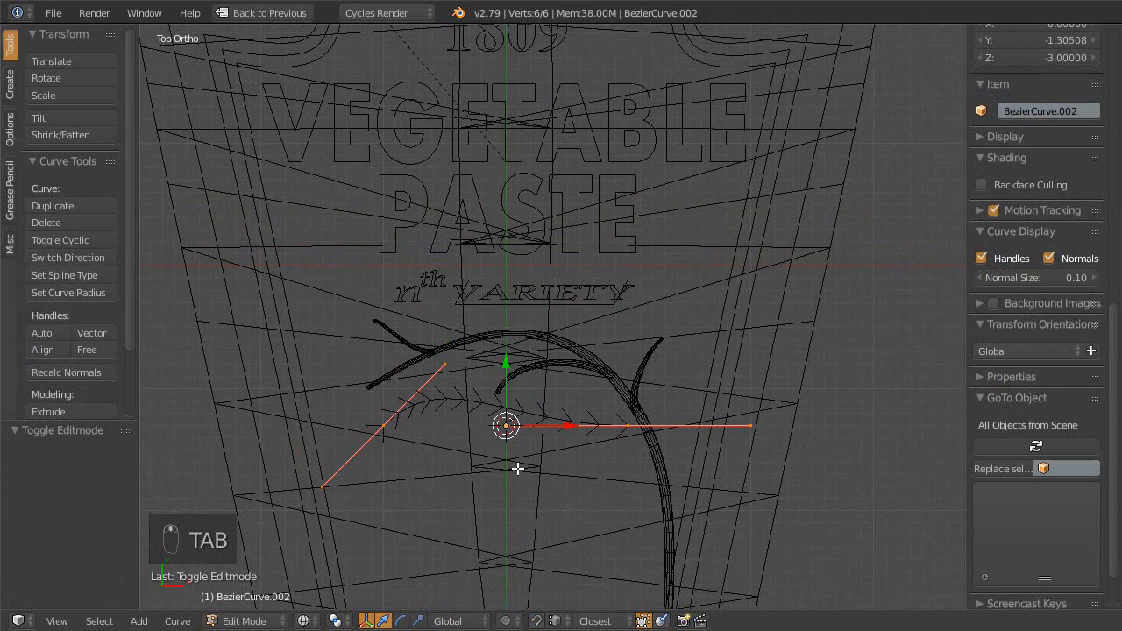
key(a)
key(a)
key(a)
key(a)
key(x)
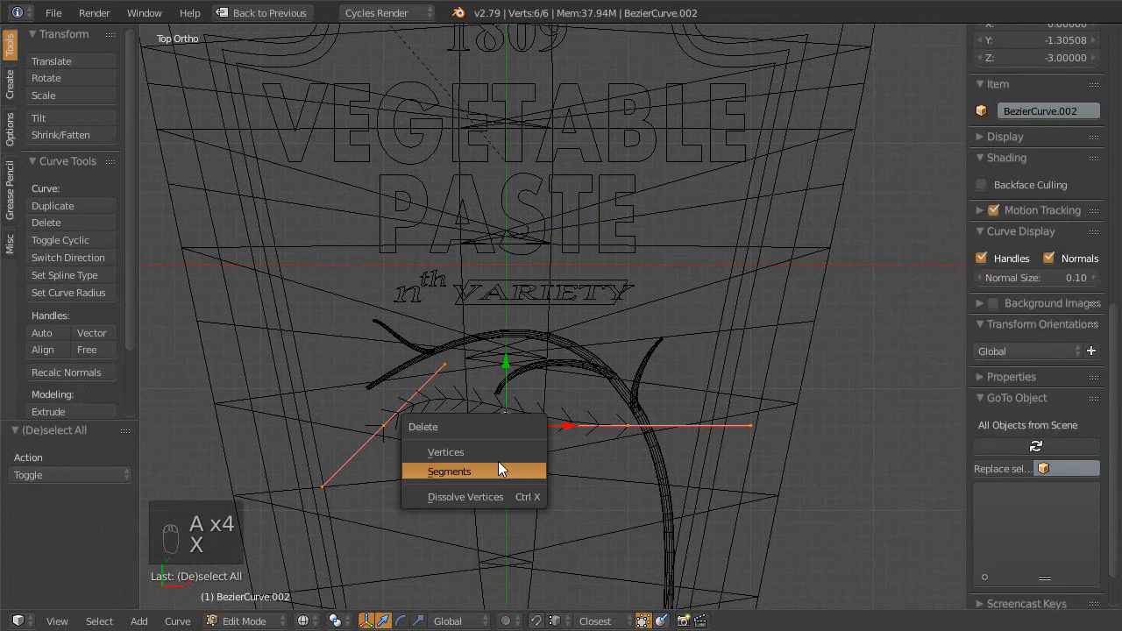
click(477, 452)
- Draw a freehand jagged leaf outline around the central branch's tip and hide the curve normals
scroll(514, 430, up, 4)
ctrl+middle_drag(507, 324, 610, 229)
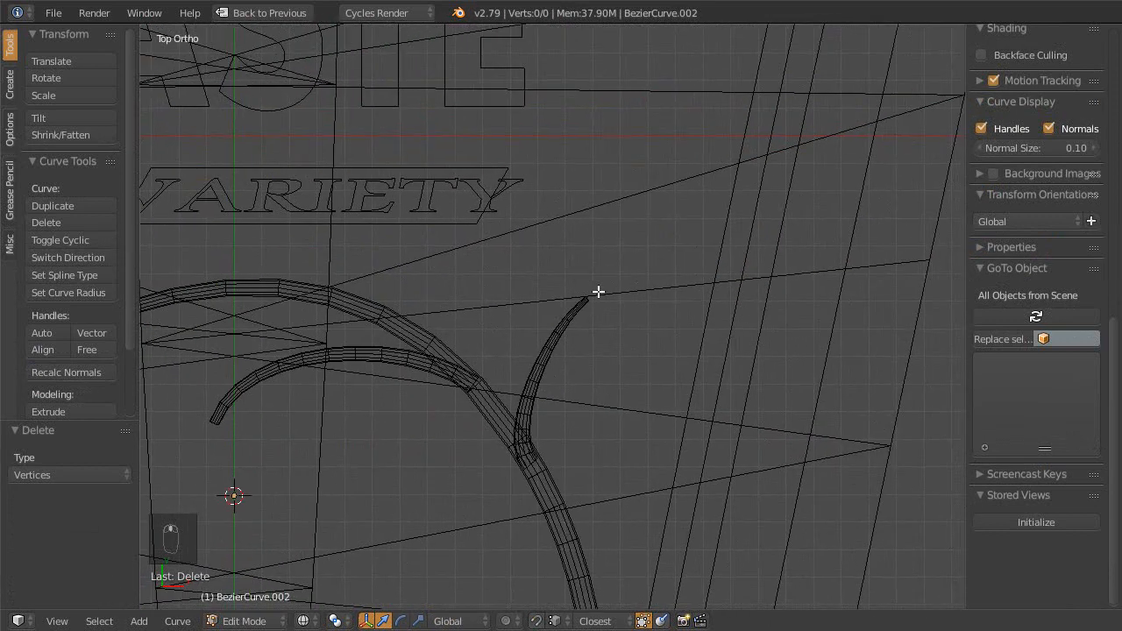
shift+middle_drag(512, 356, 666, 428)
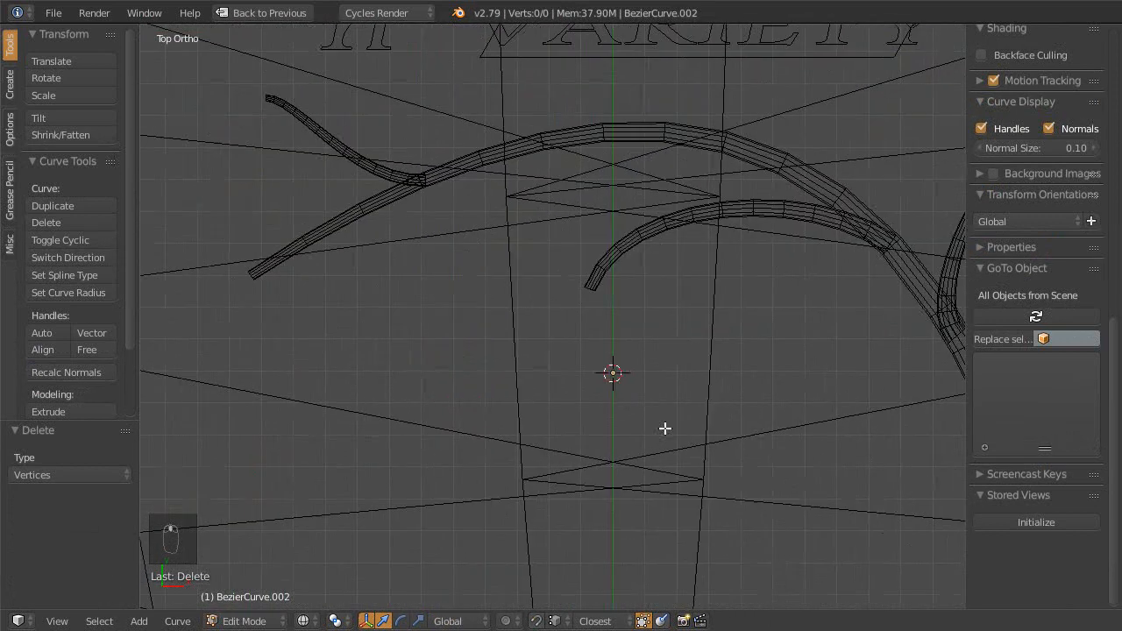
scroll(621, 408, up, 2)
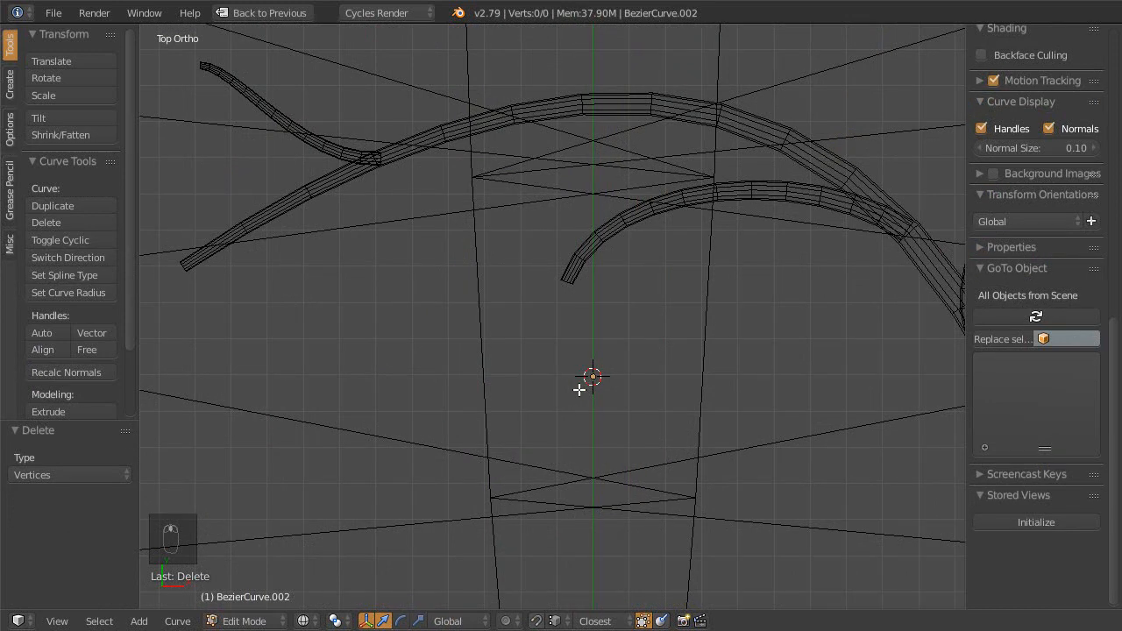
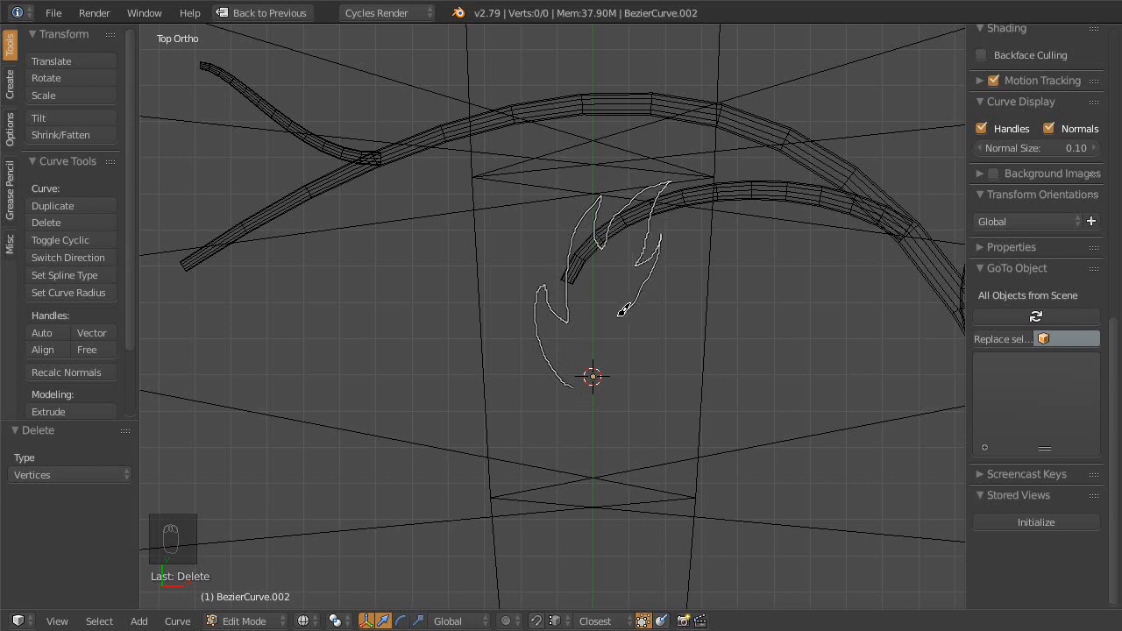
drag(607, 383, 607, 383)
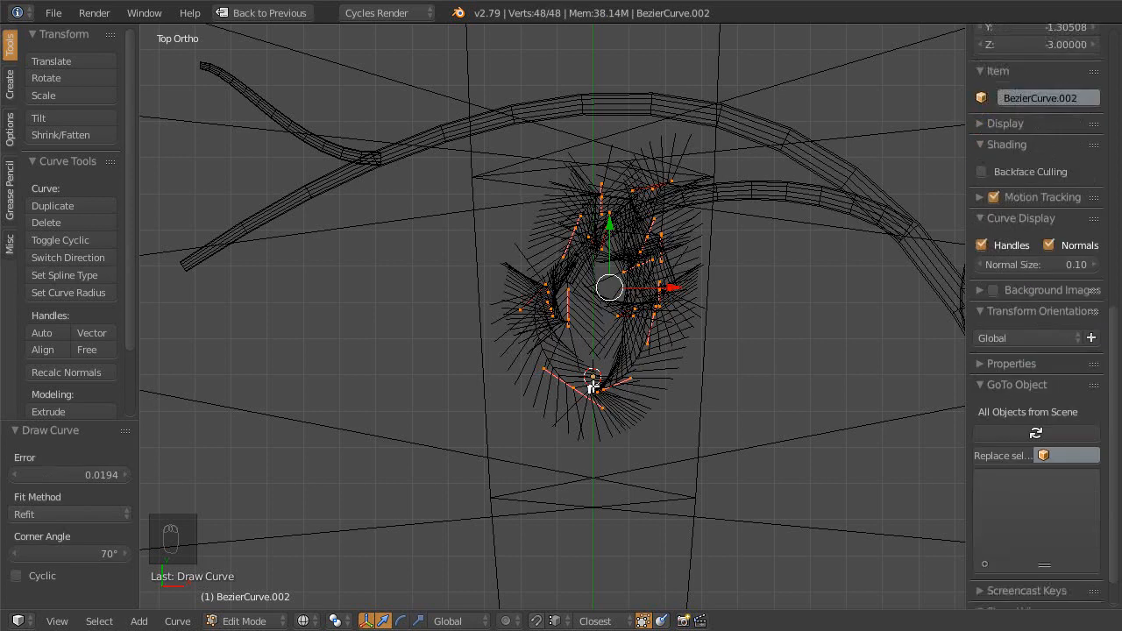
scroll(606, 383, up, 1)
shift+middle_drag(570, 372, 527, 356)
scroll(1056, 118, down, 2)
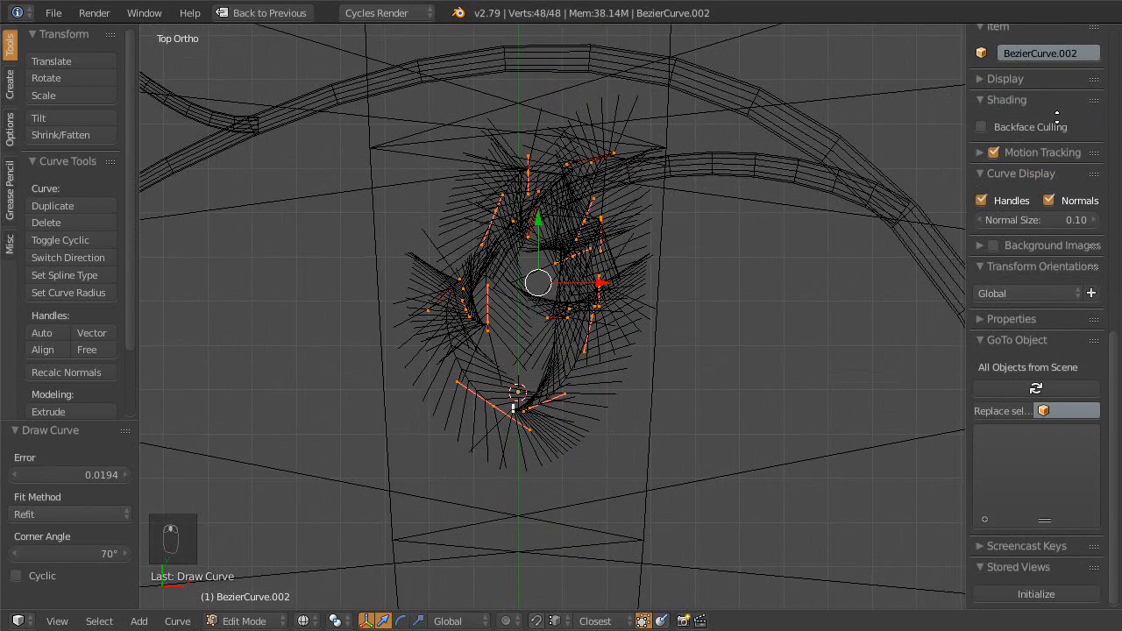
click(1048, 200)
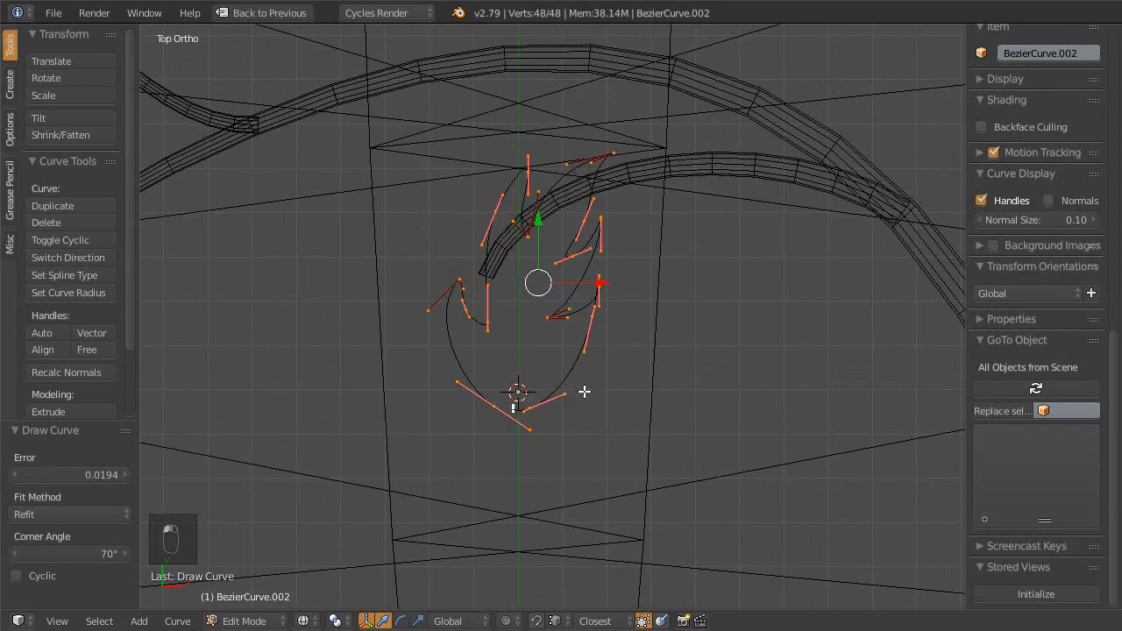
- Delete the stray end point at the leaf's base and close the outline with a segment between the two open ends
scroll(636, 307, up, 2)
right_click(503, 443)
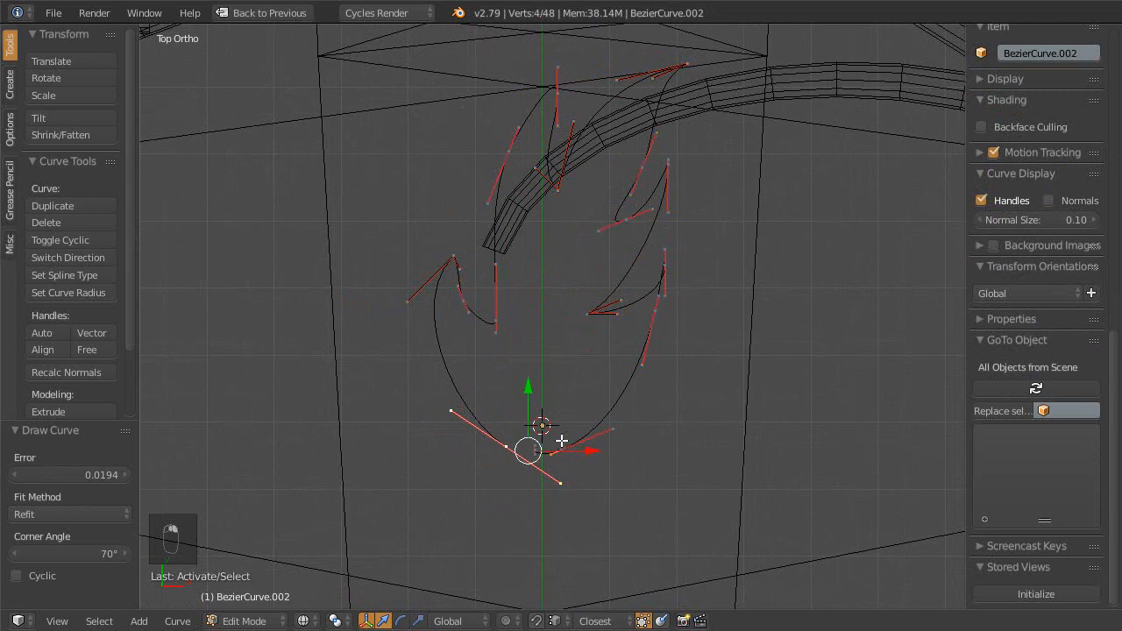
scroll(561, 440, up, 1)
right_click(535, 472)
key(Escape)
key(x)
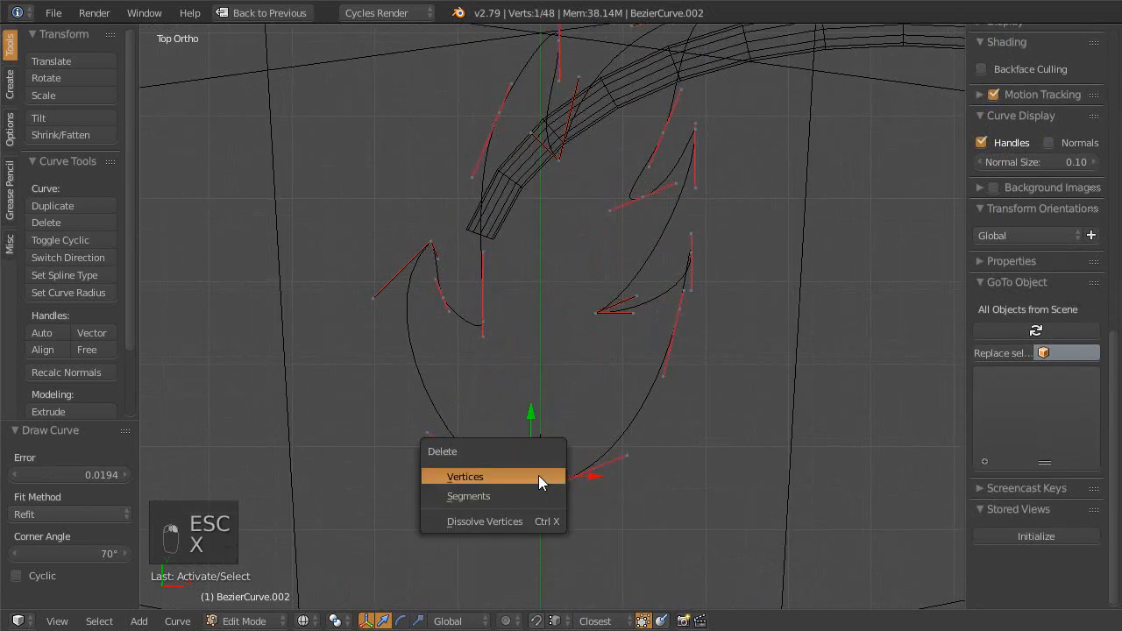
click(538, 475)
right_click(511, 470)
key(f)
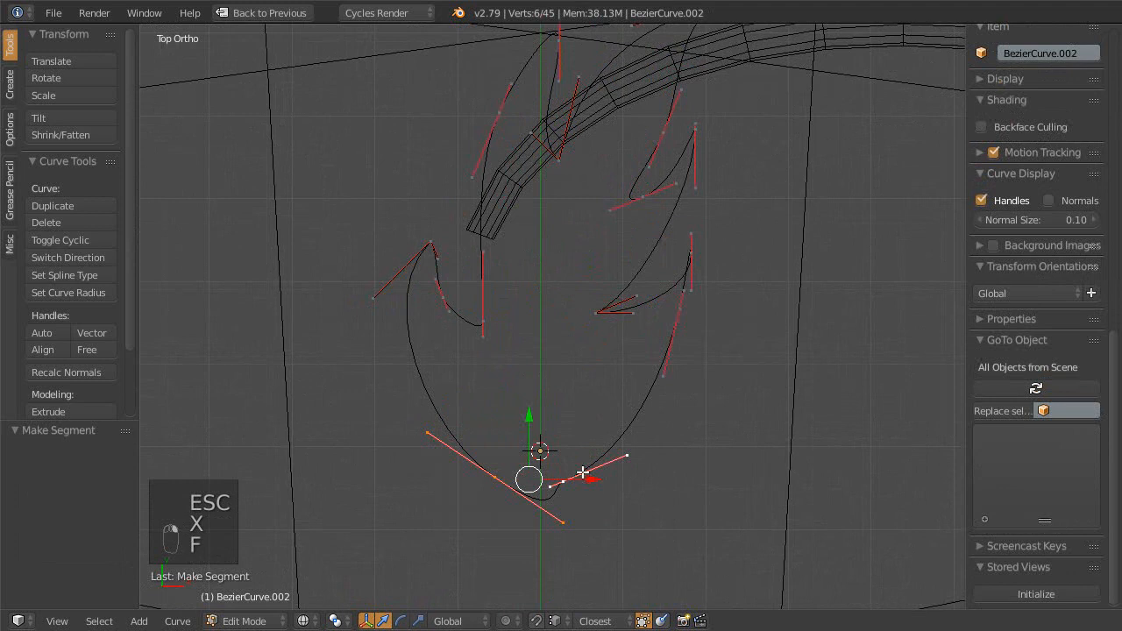
- Adjust the two base points to round the leaf's bottom, moving the right one 0.015 in X and 0.008 in Y
scroll(579, 438, down, 2)
right_drag(477, 438, 472, 427)
right_drag(564, 455, 574, 450)
shift+middle_drag(569, 370, 588, 387)
ctrl+middle_drag(544, 257, 547, 299)
shift+middle_drag(548, 305, 593, 315)
key(shift+space)
key(shift+space)
key(shift+space)
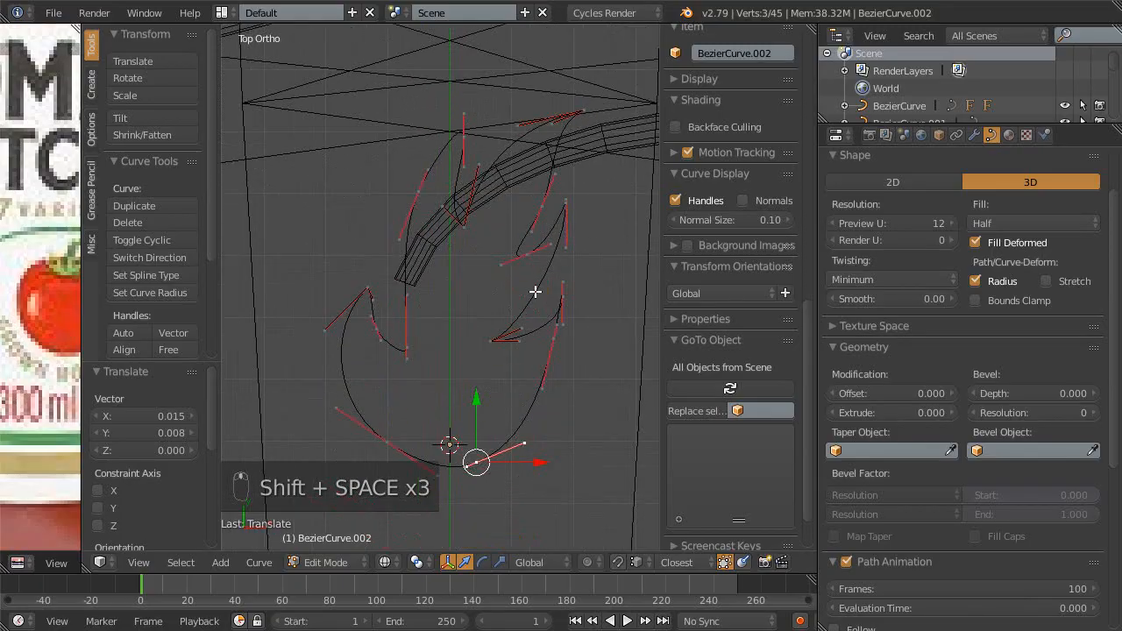
- Adjust the leaf's lower right notch point and scale its handles by 0.649
right_drag(497, 333, 525, 322)
ctrl+middle_drag(524, 347, 514, 295)
shift+middle_drag(513, 299, 300, 256)
key(s)
click(500, 416)
key(shift+space)
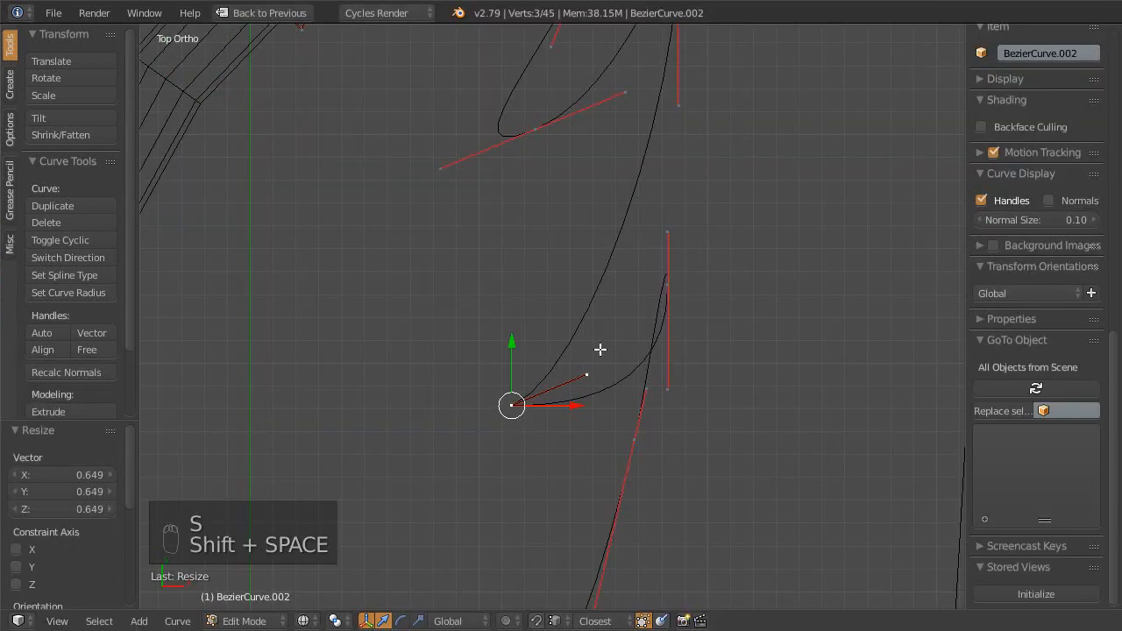
- Set the handle type of the leaf's pointed tip points to Free
shift+middle_drag(585, 325, 549, 366)
key(Escape)
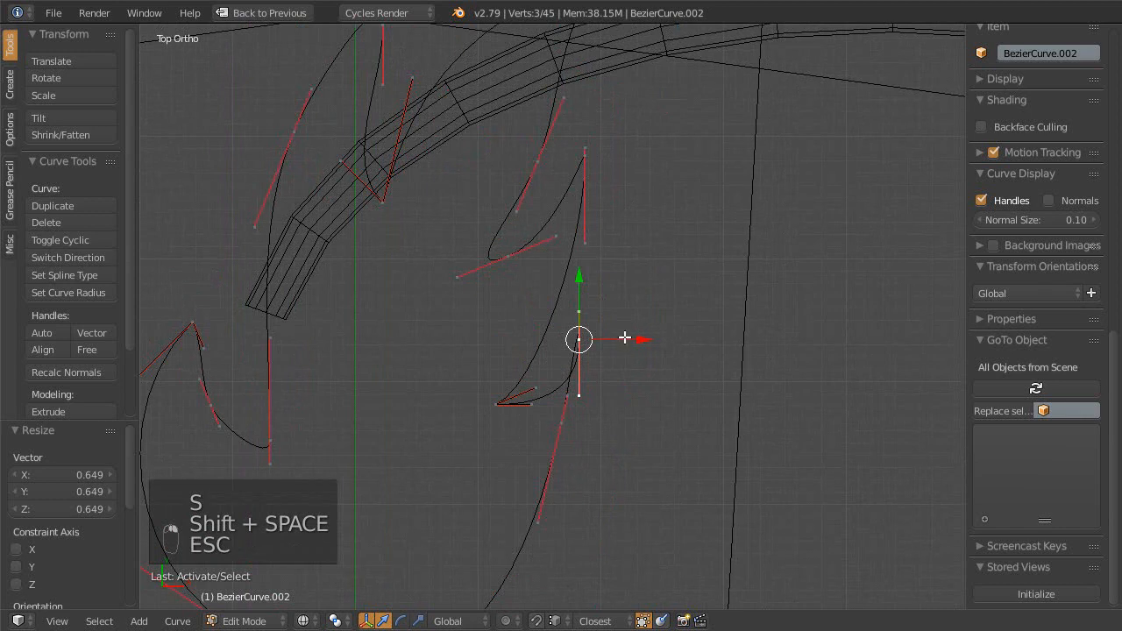
scroll(587, 168, down, 3)
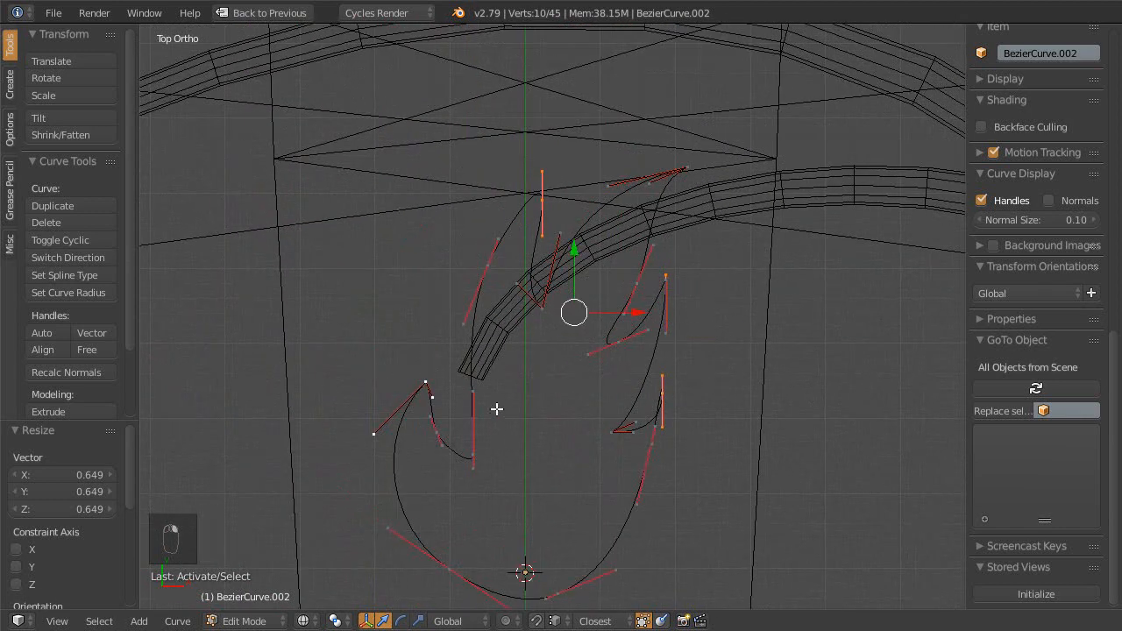
key(v)
click(513, 485)
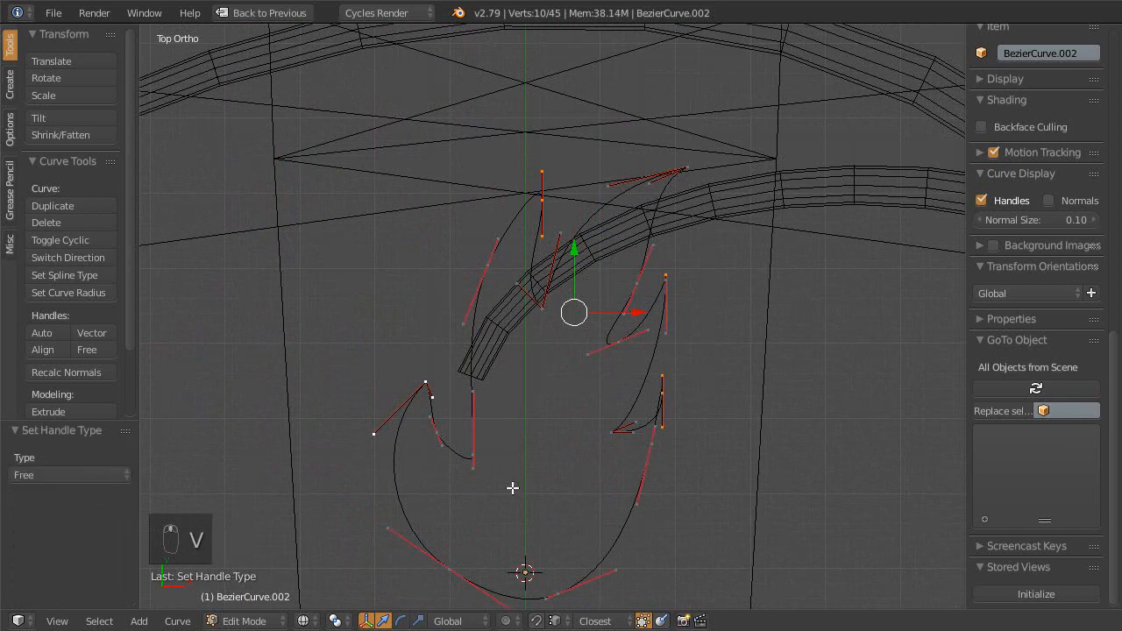
- Dissolve the extra point between the lower left tip and its notch
scroll(483, 481, up, 2)
right_drag(457, 505, 475, 476)
right_click(463, 479)
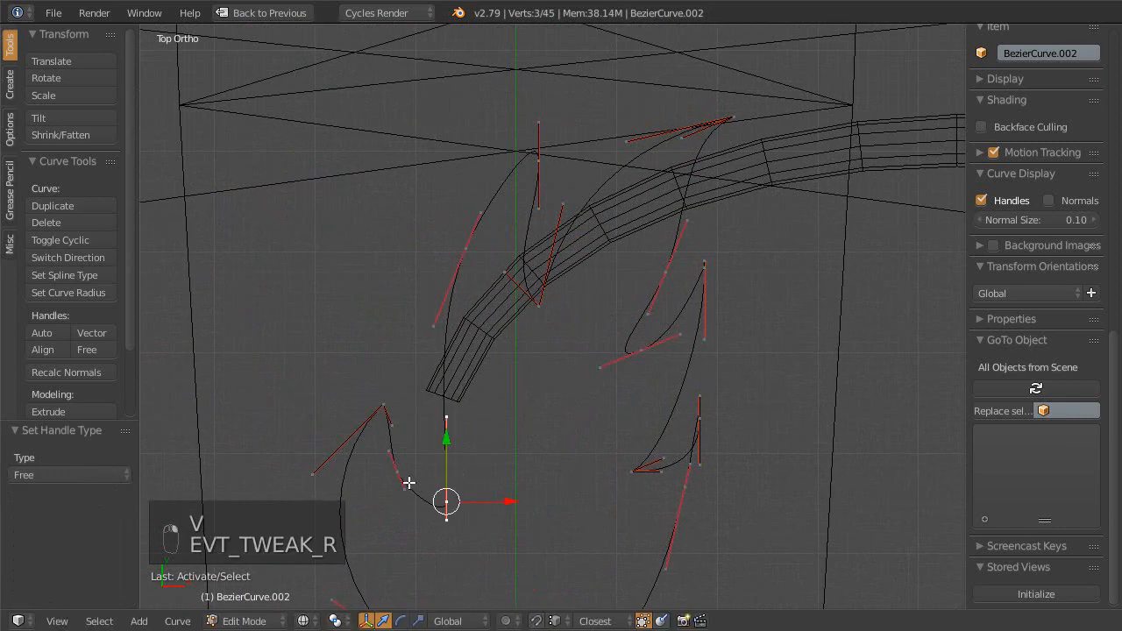
key(Escape)
key(ctrl+x)
shift+middle_drag(476, 493, 518, 396)
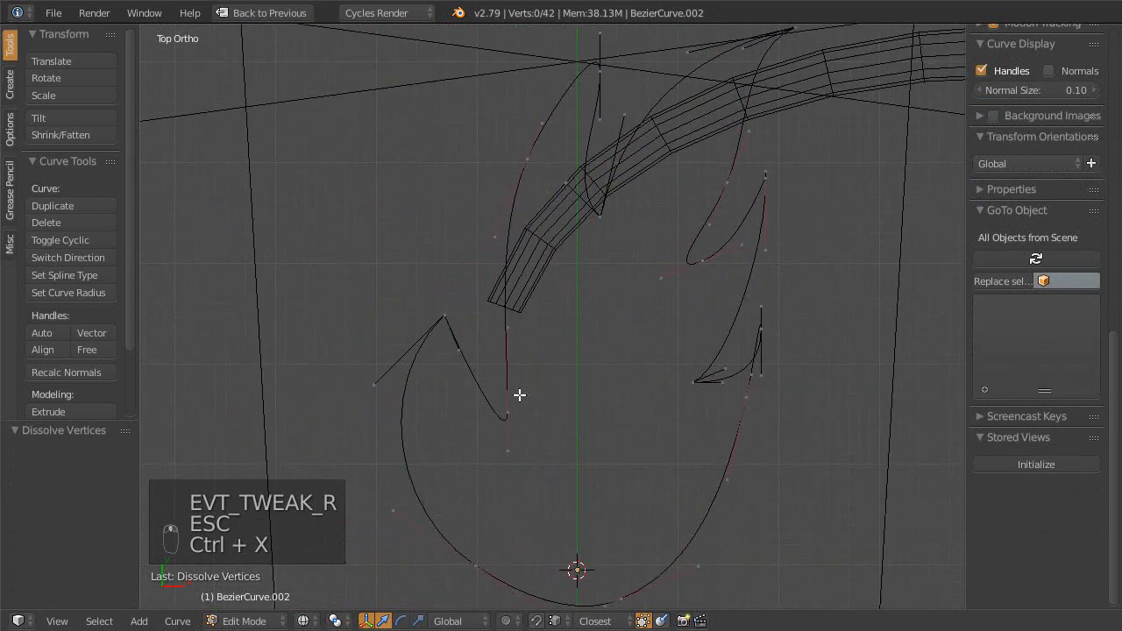
- Set the handle type of the leaf's inner notch points to Free
right_click(512, 405)
key(Escape)
shift+middle_drag(538, 293, 512, 365)
shift+right_click(574, 295)
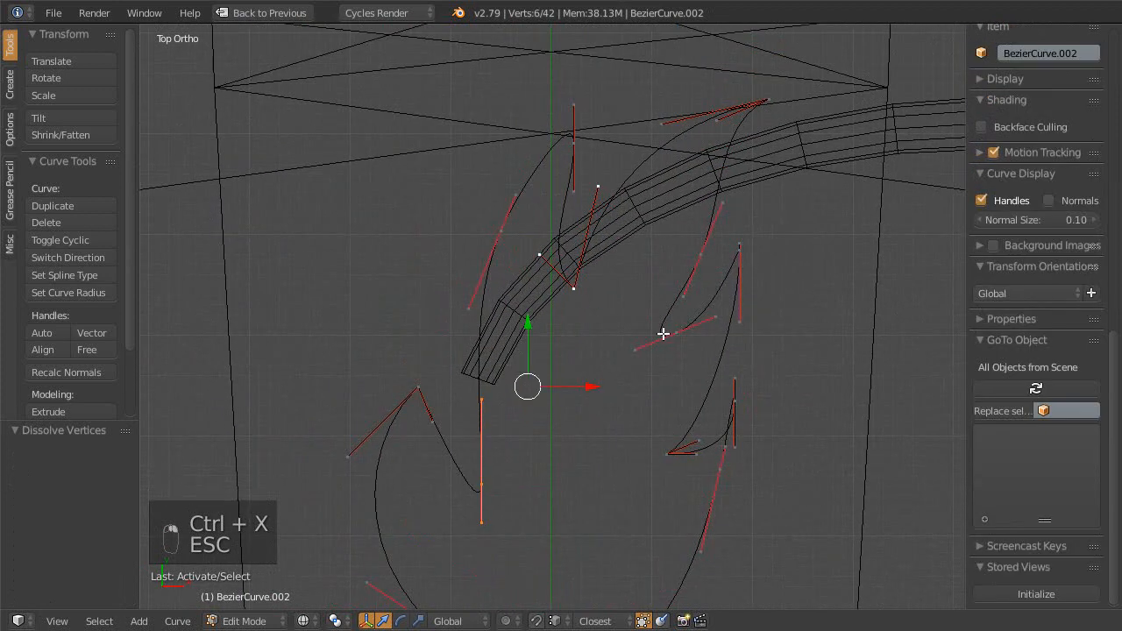
shift+right_drag(677, 333, 666, 443)
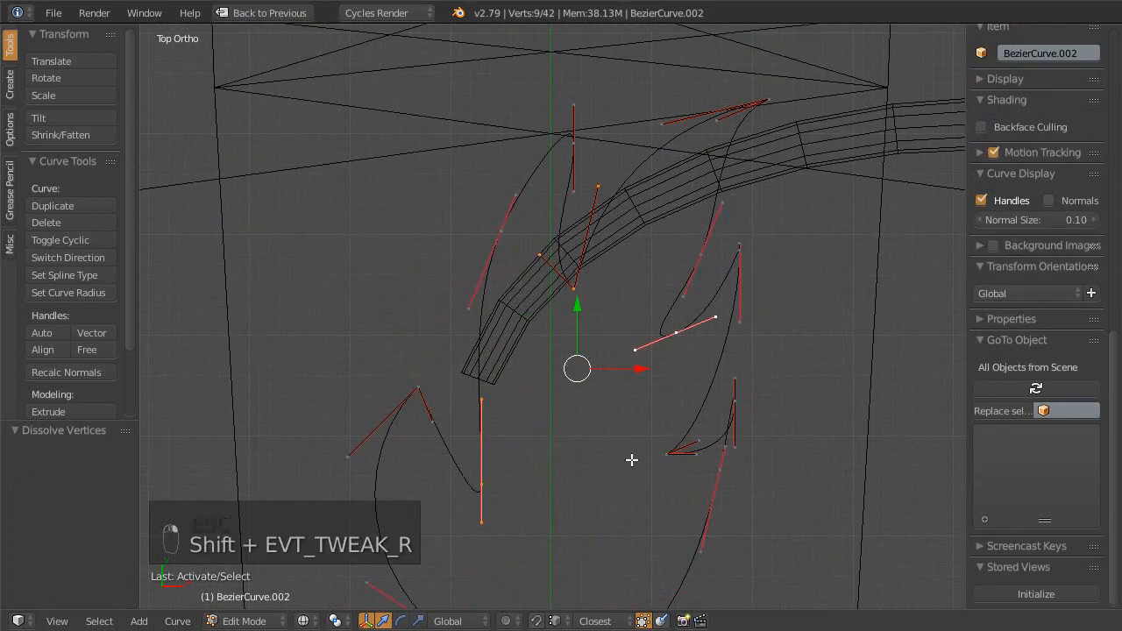
key(v)
click(637, 463)
shift+middle_drag(648, 412, 622, 398)
ctrl+middle_drag(621, 397, 629, 365)
key(v)
click(655, 358)
- Set the upper left tip's handles to Free and swing its outer handle down and outward to sharpen the tip
scroll(589, 323, down, 2)
shift+middle_drag(589, 323, 589, 341)
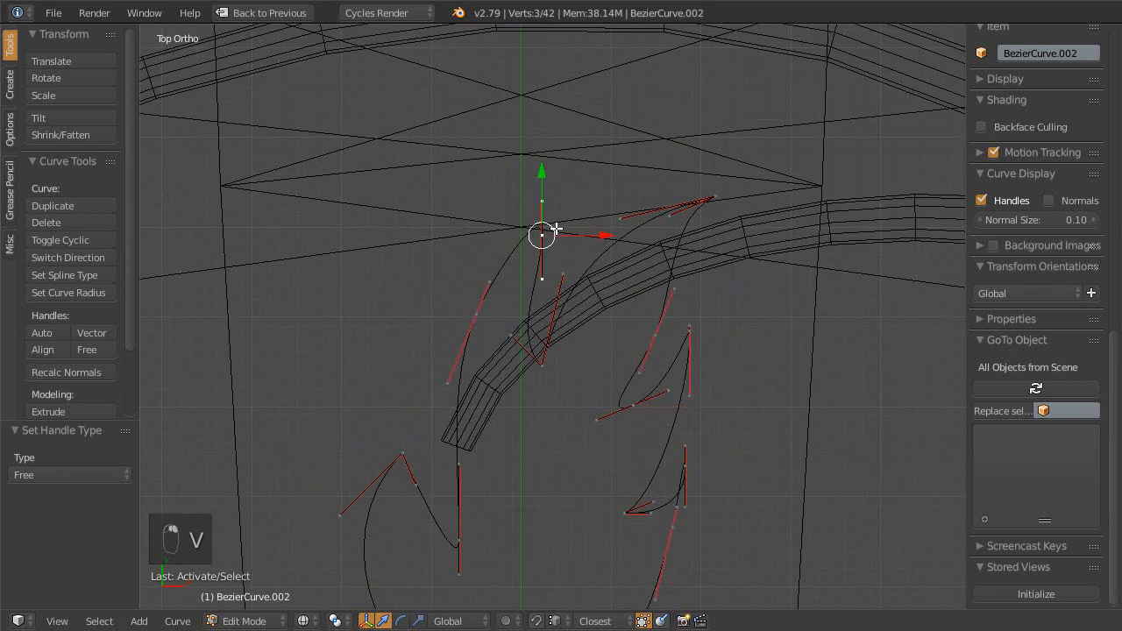
key(Escape)
key(v)
click(566, 253)
ctrl+middle_drag(558, 377, 564, 366)
shift+middle_drag(564, 366, 592, 385)
right_click(574, 252)
key(Escape)
right_drag(578, 222, 549, 274)
- Redirect the upper right notch's handle into a sharp corner and dissolve the extra point above the notch
shift+middle_drag(661, 528, 680, 491)
right_click(646, 406)
right_drag(646, 406, 676, 363)
right_click(708, 318)
shift+middle_drag(628, 327, 627, 281)
shift+middle_drag(541, 470, 391, 407)
key(ctrl+x)
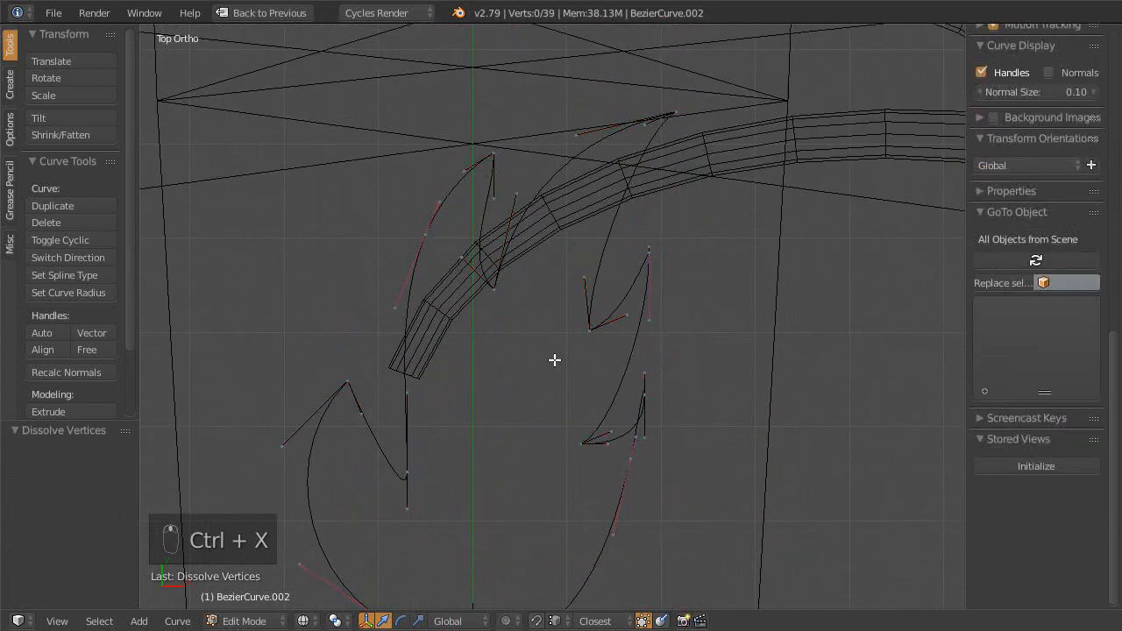
- Reposition the upper right notch closer to its tip and adjust the surrounding handles on the leaf's right edge
shift+middle_drag(553, 358, 571, 383)
right_click(590, 336)
right_drag(590, 336, 596, 329)
right_click(599, 277)
right_drag(598, 276, 610, 275)
shift+middle_drag(611, 275, 572, 442)
right_drag(571, 443, 616, 431)
ctrl+middle_drag(596, 506, 593, 394)
shift+middle_drag(593, 394, 550, 153)
right_drag(523, 410, 540, 396)
right_drag(622, 345, 655, 322)
right_drag(648, 310, 629, 353)
- Move the lower right notch and tip handles so that this serration becomes smaller and sharper
ctrl+middle_drag(618, 413, 605, 504)
shift+middle_drag(604, 504, 644, 228)
right_drag(552, 366, 583, 316)
right_drag(651, 291, 680, 252)
right_drag(694, 292, 667, 283)
right_drag(693, 219, 673, 338)
right_drag(629, 411, 638, 446)
key(Escape)
- Dissolve the extra point below the lower right tip and move the tip's lower handle -0.019 in X and -0.092 in Y
ctrl+middle_drag(602, 276, 574, 462)
shift+middle_drag(574, 462, 586, 412)
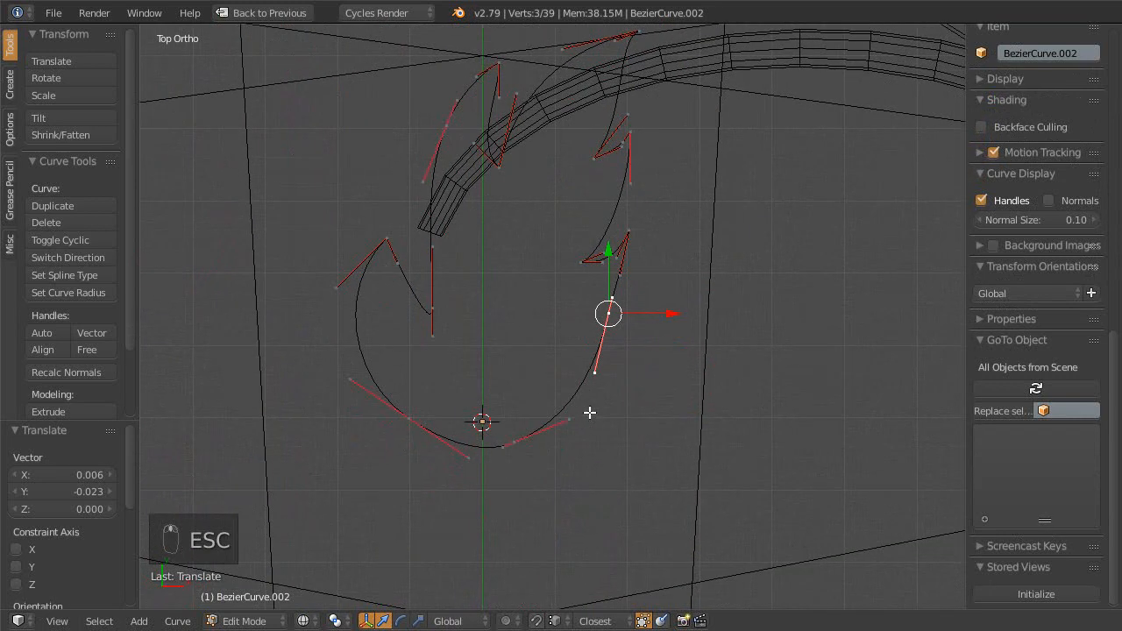
key(ctrl+x)
right_drag(619, 290, 606, 354)
shift+middle_drag(583, 264, 536, 408)
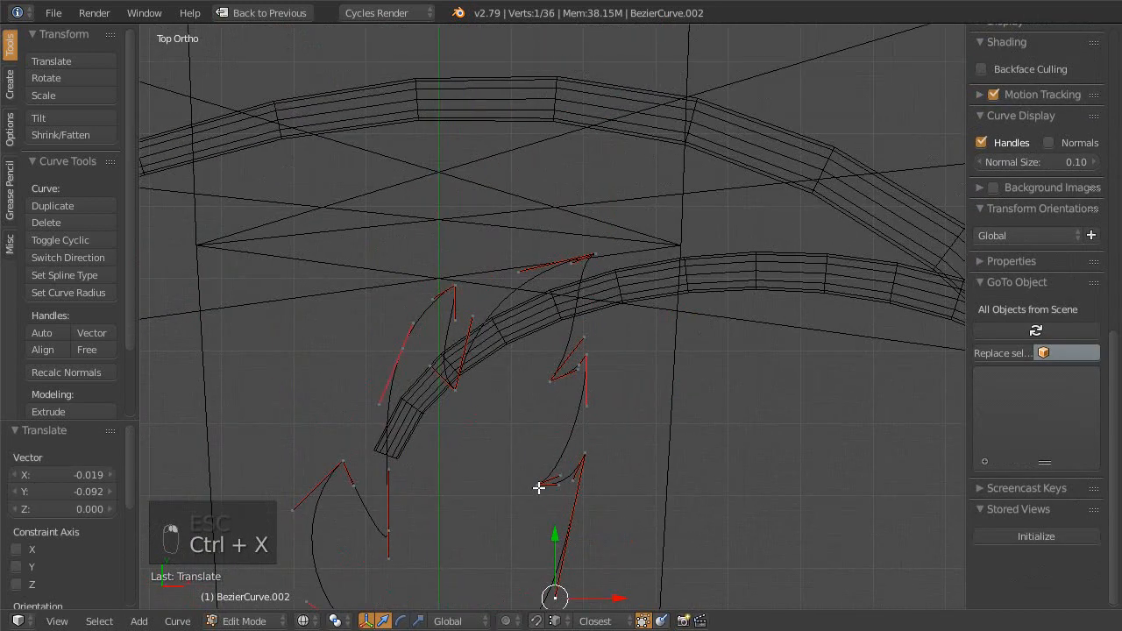
- Refine the right edge's serrations by moving their points and handles and scaling the selected handles
right_drag(528, 568, 530, 531)
mouse_move(604, 516)
right_down()
mouse_move(608, 481)
mouse_move(593, 496)
mouse_move(563, 496)
mouse_move(596, 497)
right_up()
key(s)
click(613, 532)
ctrl+middle_drag(601, 551, 615, 471)
shift+middle_drag(615, 471, 655, 219)
right_drag(635, 421, 636, 377)
- Move the upper left notch point 0.024 in X and 0.089 in Y, shorten its handles, and nudge the notch into place
ctrl+middle_drag(624, 340, 636, 486)
shift+middle_drag(531, 402, 633, 383)
right_drag(599, 507, 634, 384)
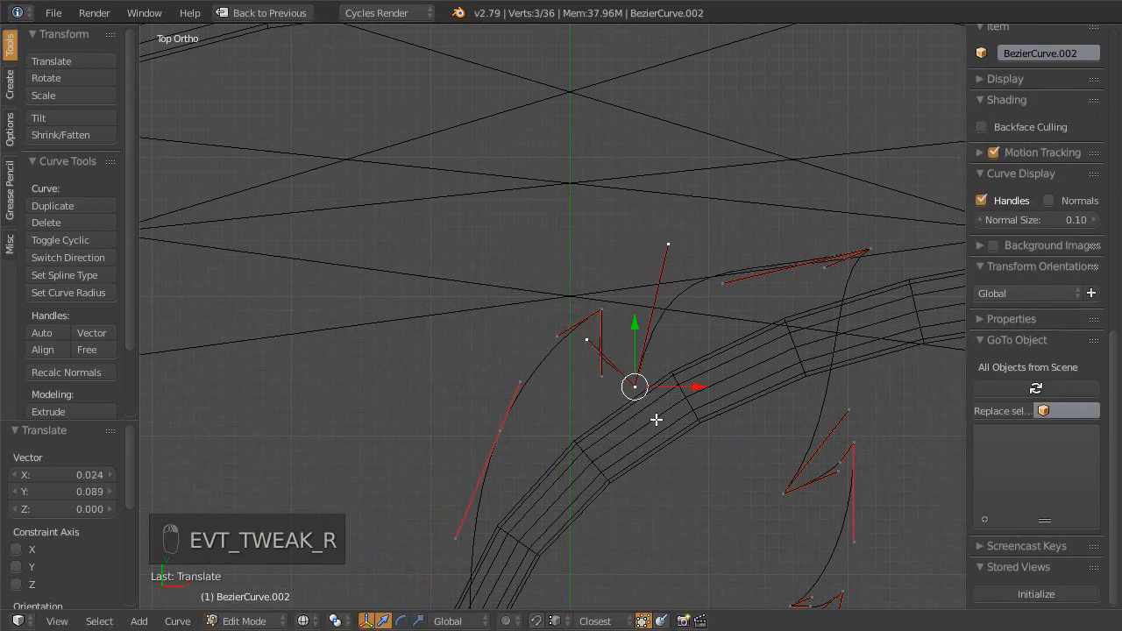
key(s)
right_click(603, 342)
key(s)
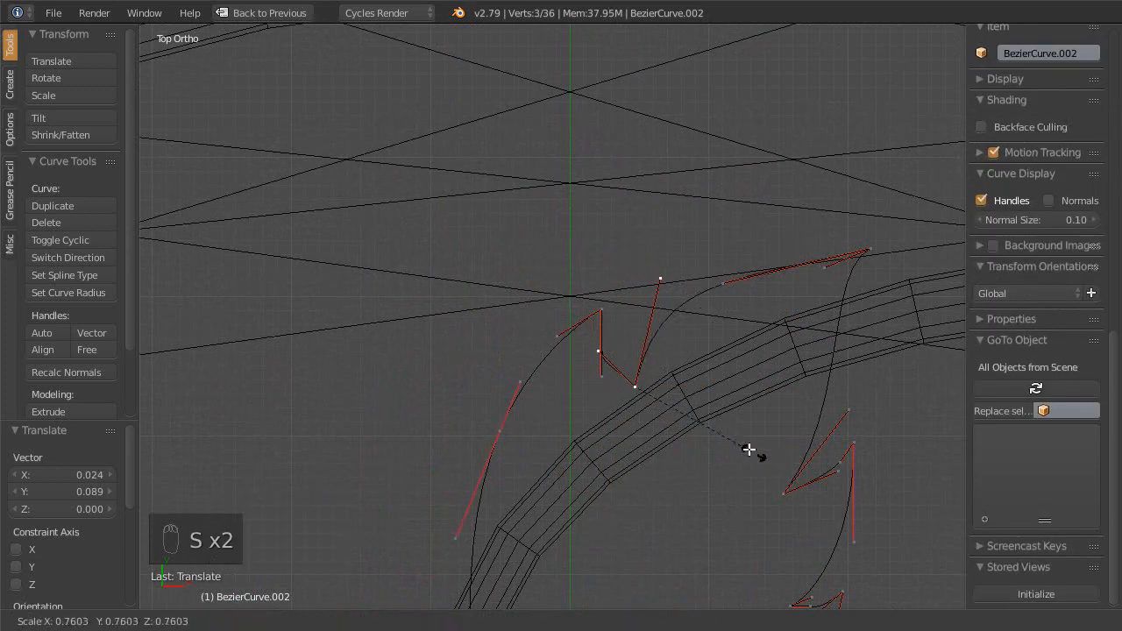
click(649, 401)
right_drag(647, 394, 645, 361)
- Move the upper left tip 0.010 in X and 0.006 in Y, and scale its lower handle by 0.388
right_drag(594, 306, 613, 301)
key(Escape)
key(s)
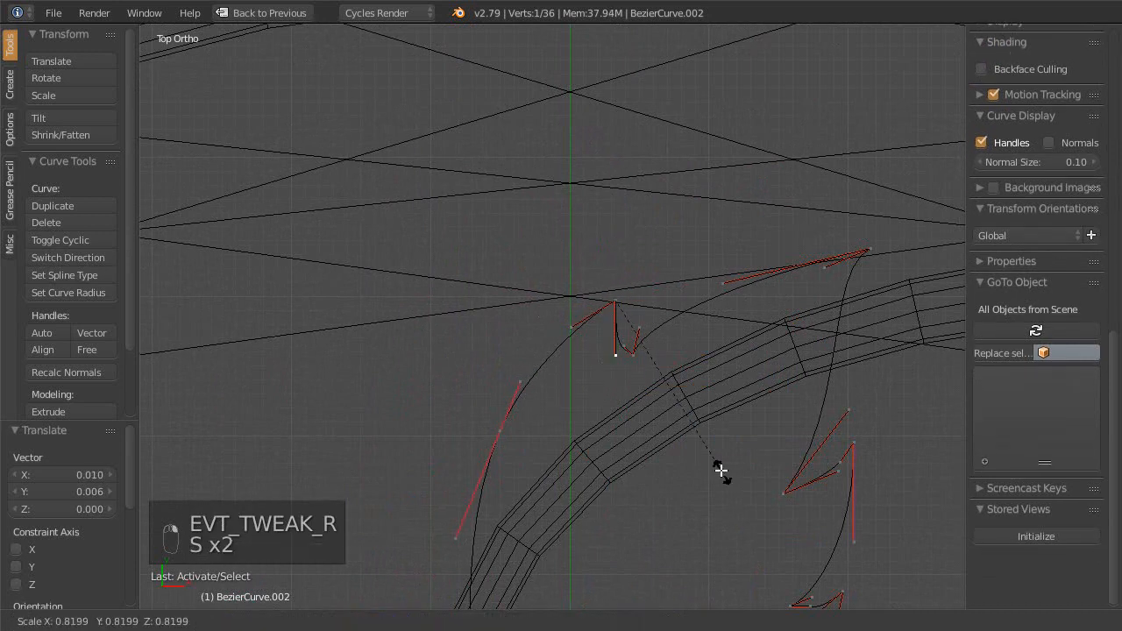
click(661, 377)
shift+middle_drag(519, 391, 525, 197)
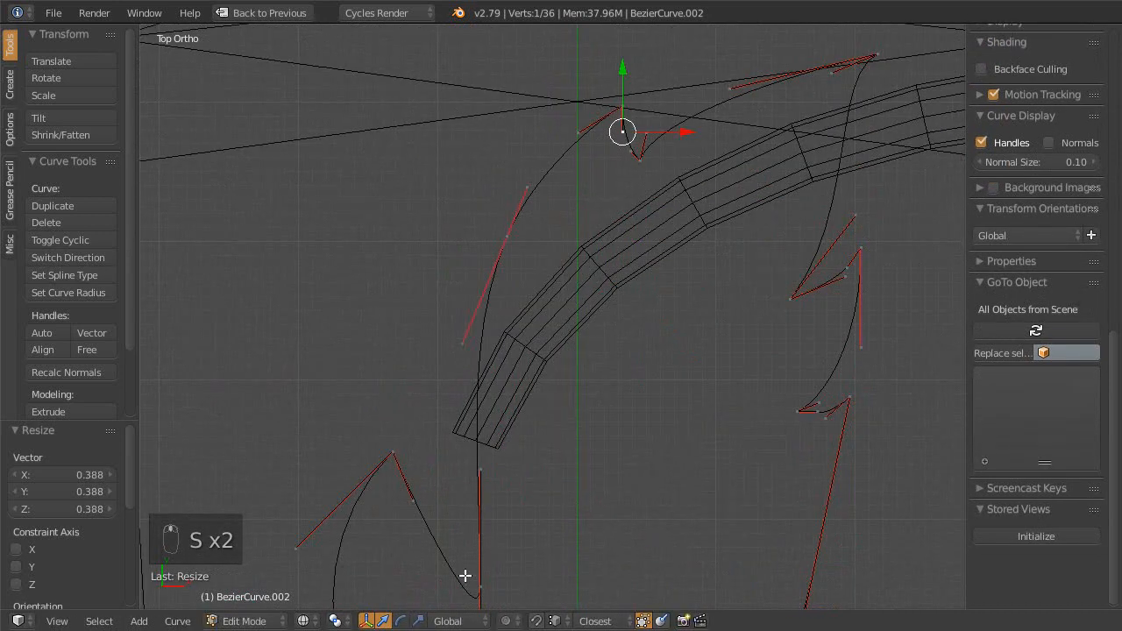
- Switch the viewport to Material shading and make the leaf outline a 2D curve filled on both sides
click(334, 620)
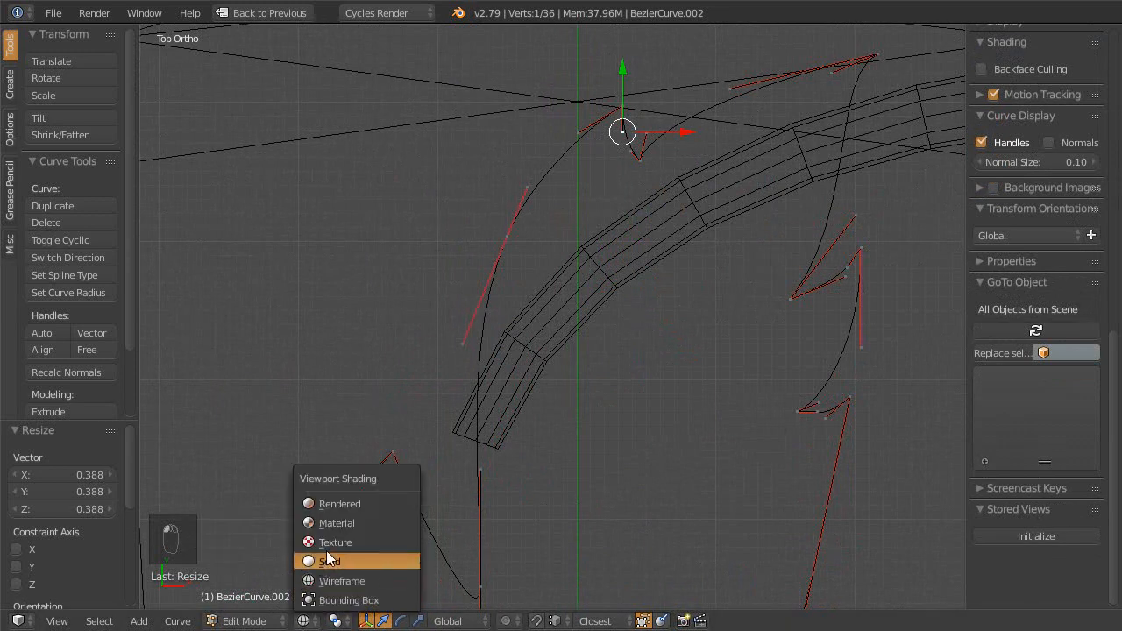
click(340, 524)
mouse_move(516, 276)
ctrl+middle_down()
mouse_move(558, 371)
mouse_move(543, 270)
mouse_move(554, 343)
ctrl+middle_up()
shift+middle_drag(553, 342, 549, 403)
key(shift+space)
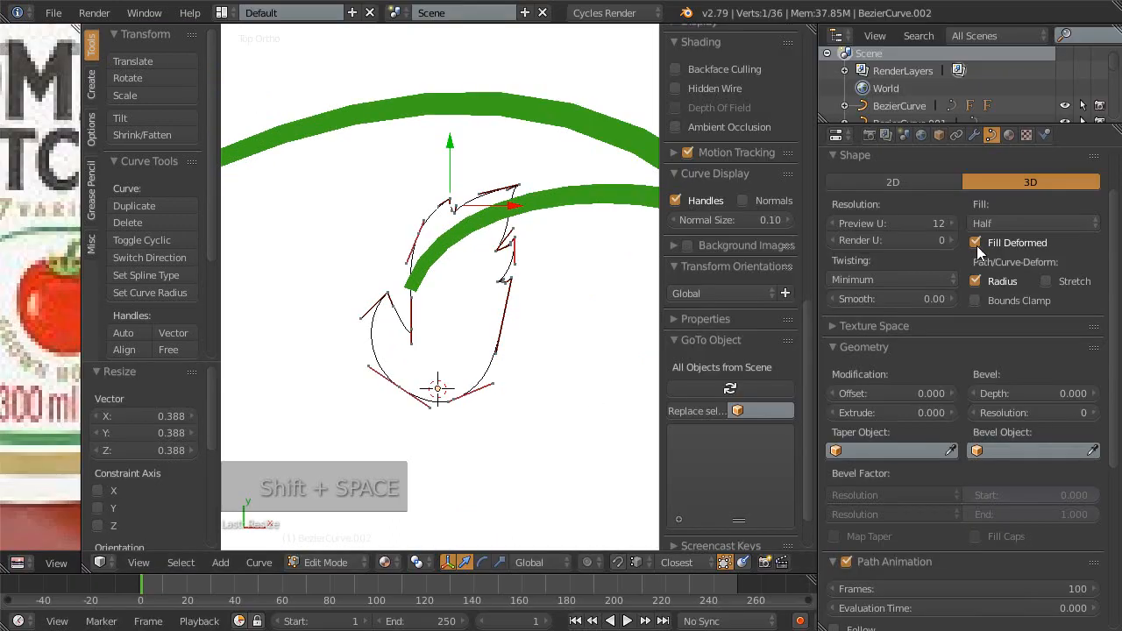
click(927, 180)
click(1006, 224)
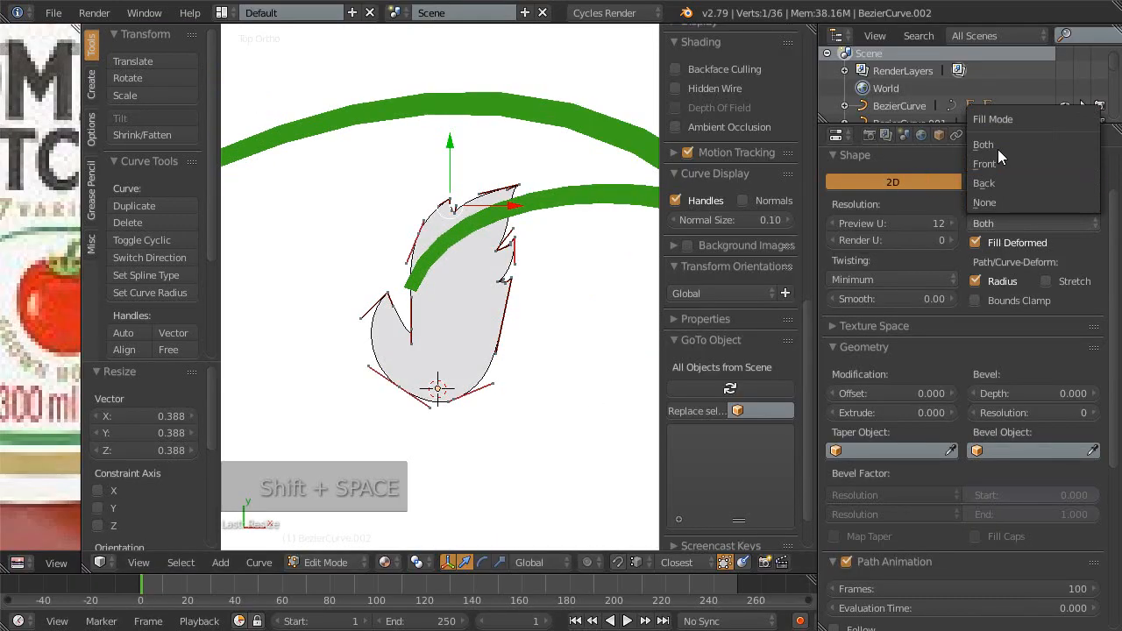
scroll(526, 271, down, 2)
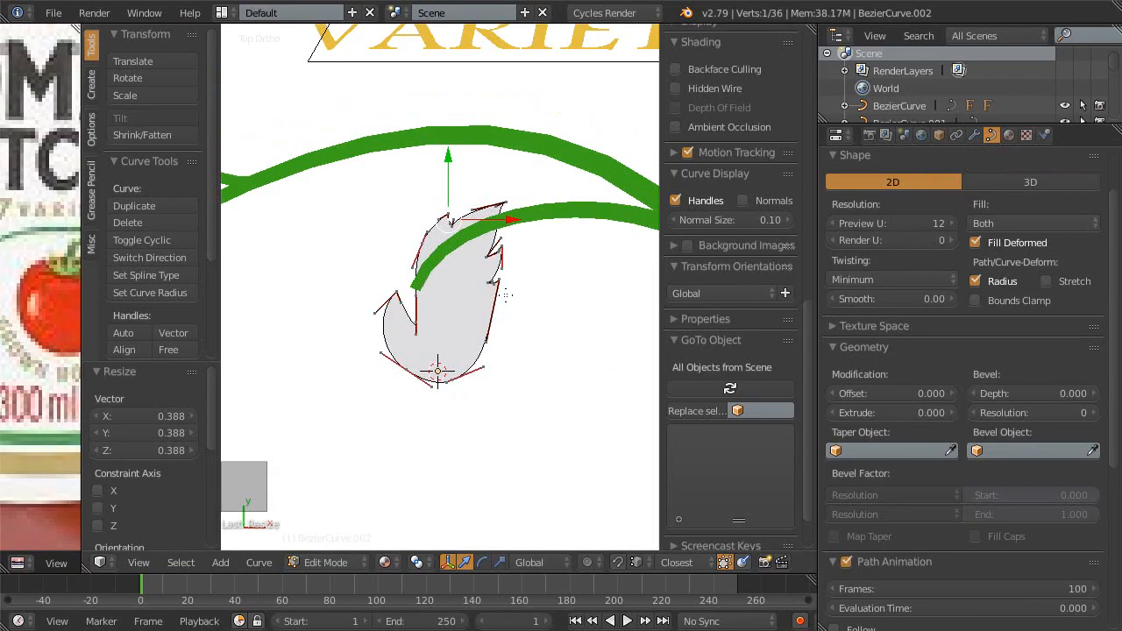
- Link the green material of the side branch to the leaf outline
key(Tab)
shift+right_click(596, 219)
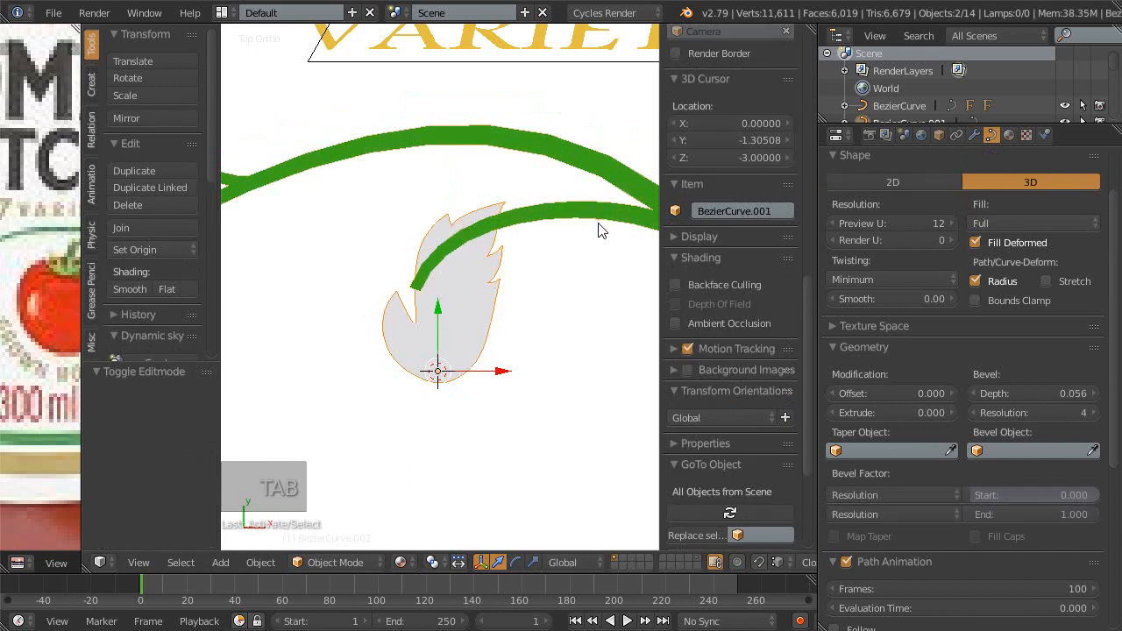
key(ctrl+l)
click(549, 224)
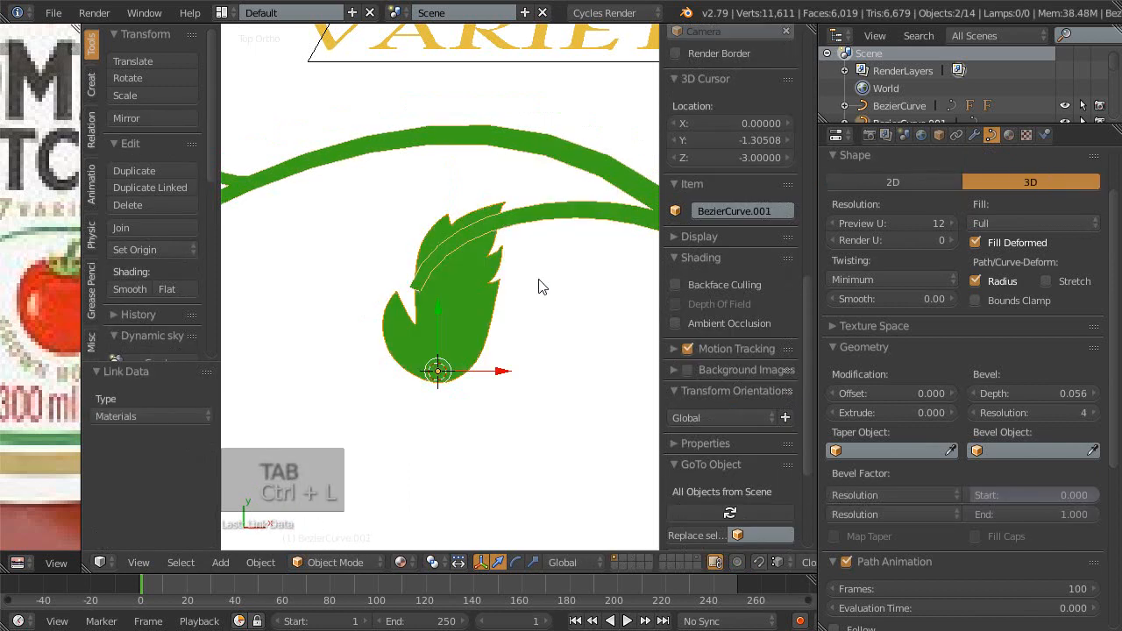
key(shift+space)
scroll(623, 338, up, 3)
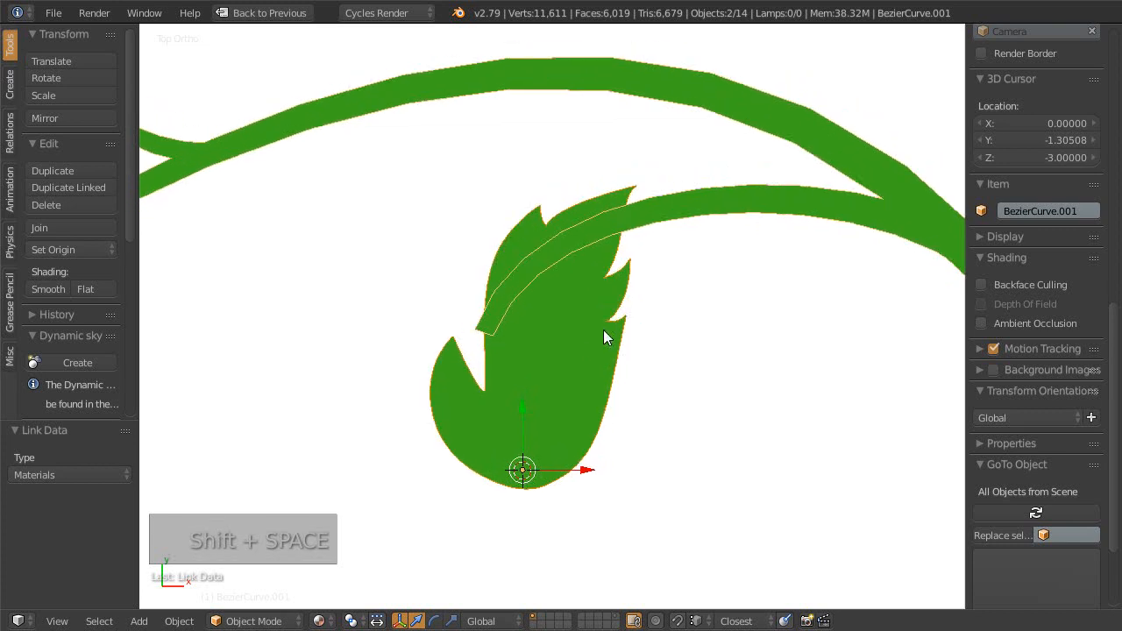
- Reposition the end point of the side branch beneath the leaf, and reselect the leaf outline
key(Tab)
ctrl+middle_drag(576, 408, 602, 401)
right_drag(497, 364, 492, 336)
right_click(493, 339)
key(Tab)
right_click(683, 448)
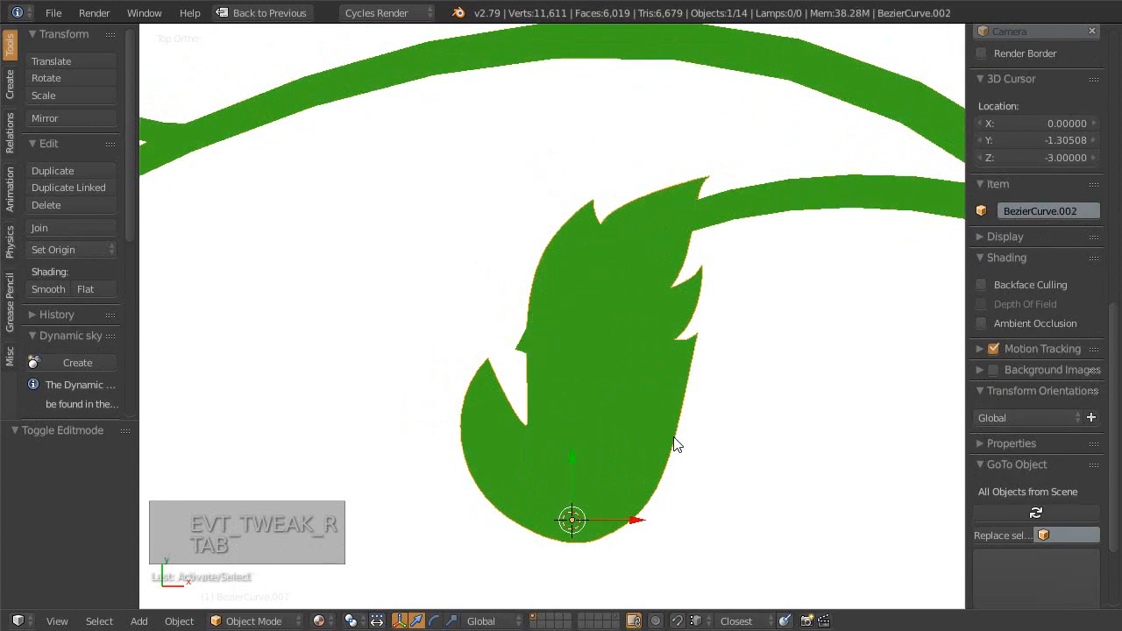
- Reshape the leaf's lower left tip and notch by moving their points and handles, with a final shift of 0.010 in X and 0.030 in Y
key(Tab)
scroll(618, 461, up, 1)
right_drag(564, 429, 536, 343)
right_drag(545, 282, 547, 296)
ctrl+middle_drag(543, 302, 554, 355)
shift+middle_drag(487, 332, 529, 360)
right_drag(546, 388, 584, 361)
shift+middle_drag(592, 341, 555, 298)
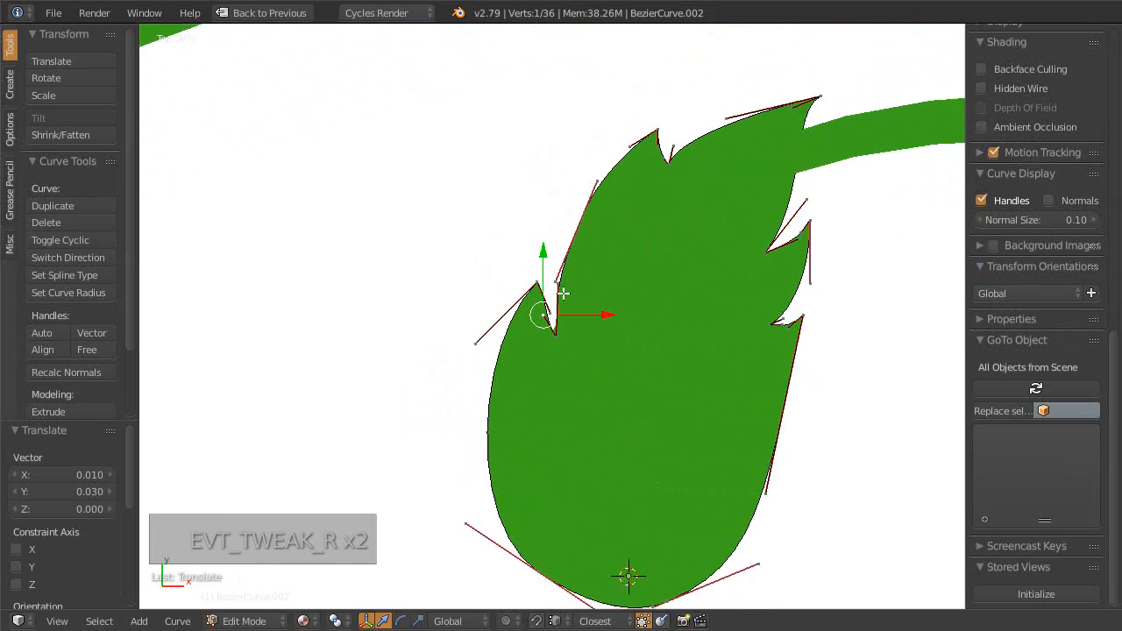
- Move the lower left notch point 0.008 in Y and scale its handles by 0.377
right_drag(560, 333, 563, 330)
ctrl+middle_drag(575, 379, 614, 394)
key(KP_Decimal)
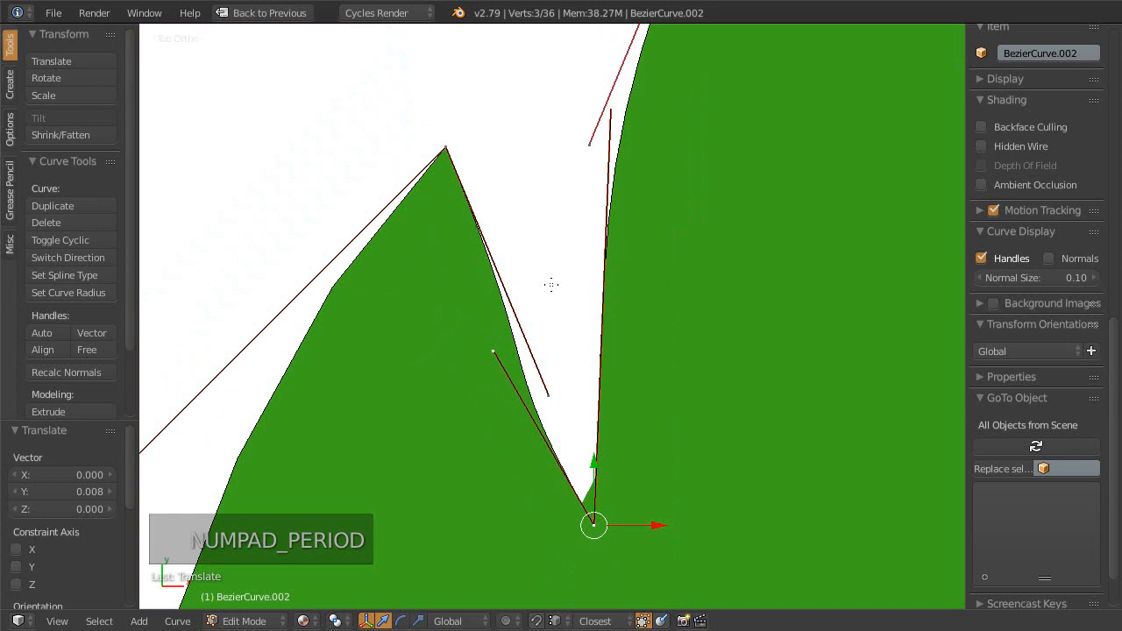
key(s)
click(662, 442)
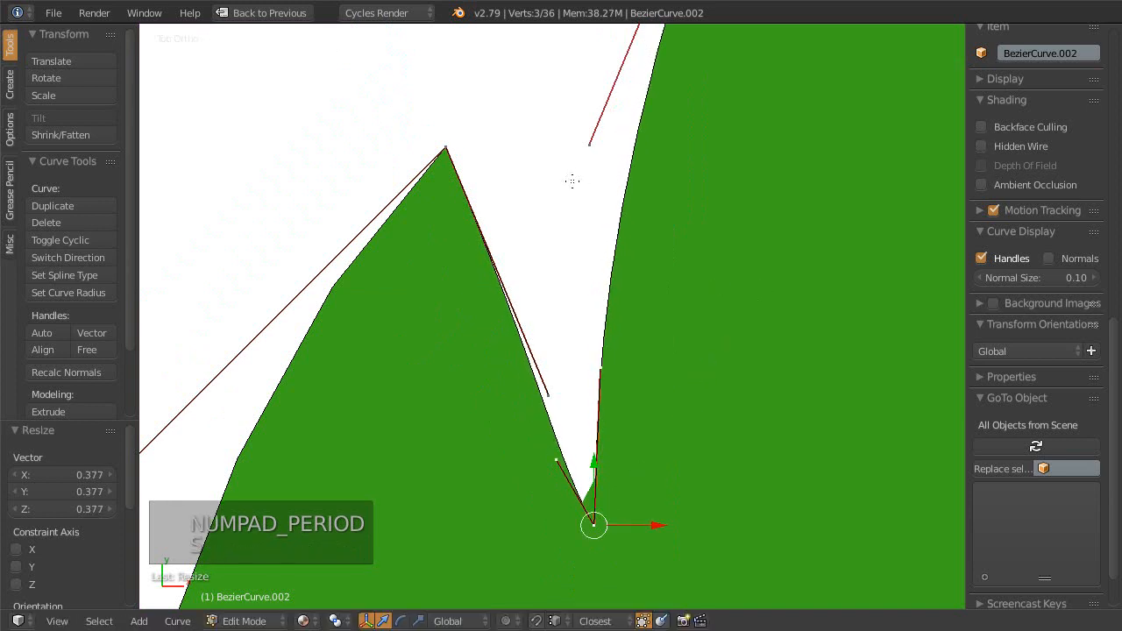
scroll(573, 180, down, 3)
scroll(426, 320, down, 6)
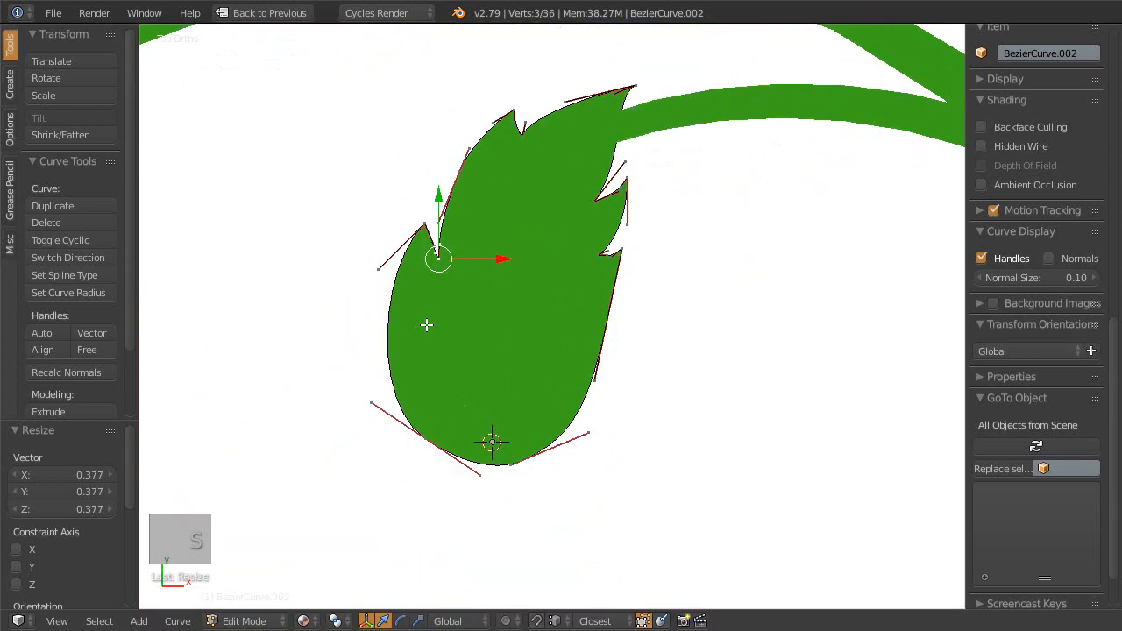
- Move the left base point -0.025 in X and 0.087 in Y, and the right base point 0.053 in X and 0.057 in Y
right_click(439, 429)
key(g)
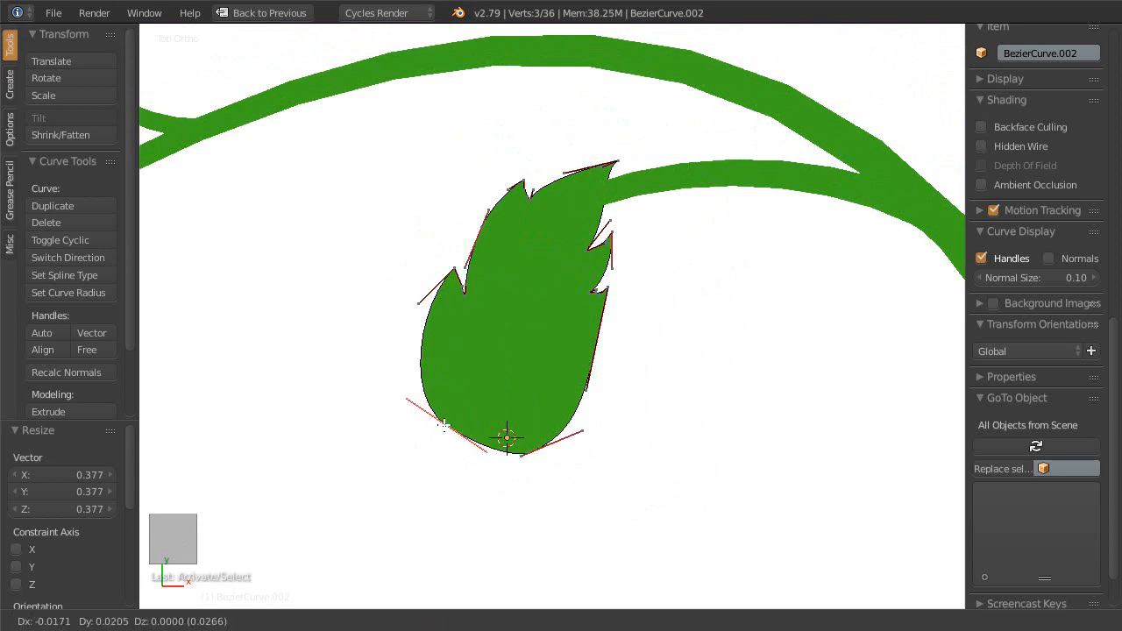
click(446, 428)
key(shift+space)
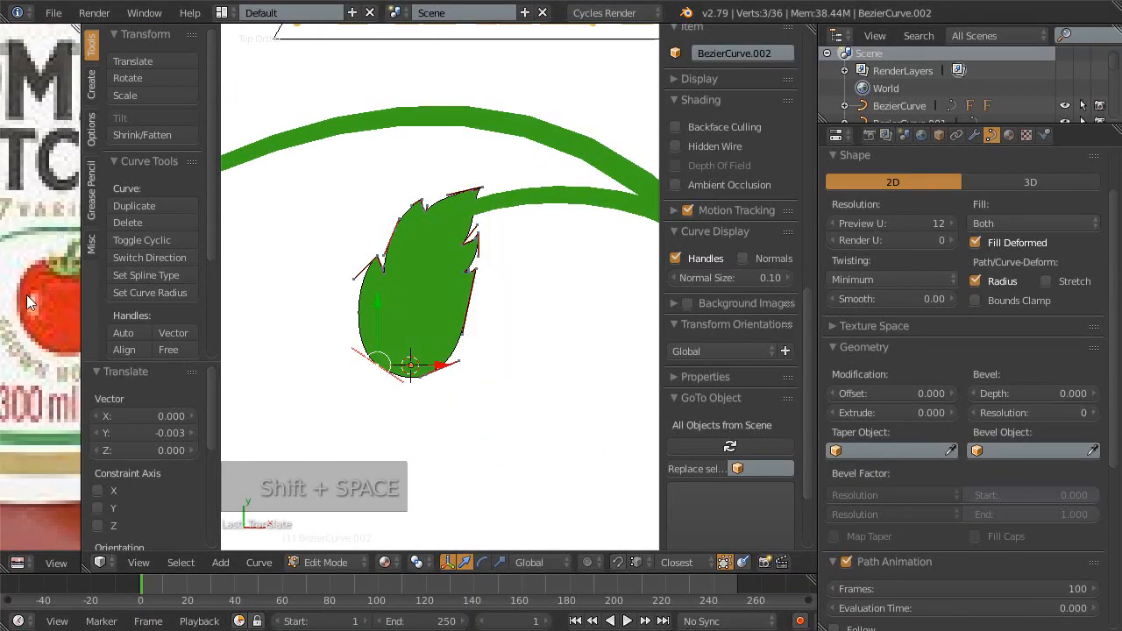
key(shift+space)
key(shift+space)
scroll(456, 290, up, 4)
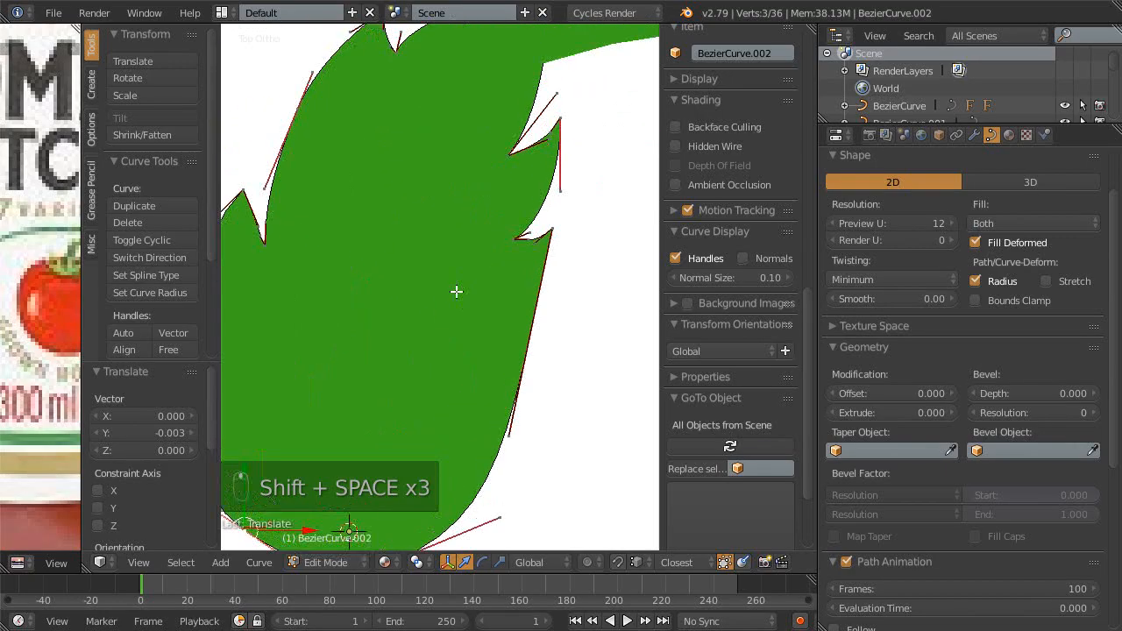
scroll(423, 363, down, 2)
right_drag(423, 362, 413, 298)
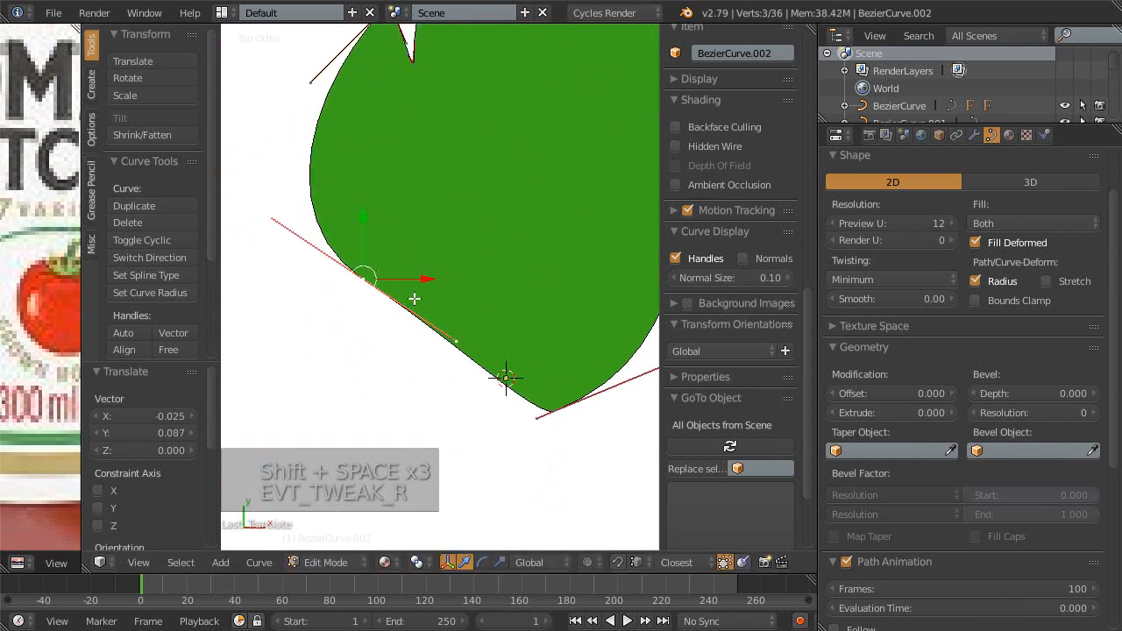
right_drag(557, 414, 616, 350)
- Subdivide the leaf's bottom segment, shape the new point into a notch with a changed handle type, and move its left curve control -0.043 in Y
scroll(561, 311, down, 5)
mouse_move(521, 284)
shift+middle_down()
mouse_move(507, 346)
mouse_move(517, 286)
shift+middle_up()
scroll(506, 346, up, 2)
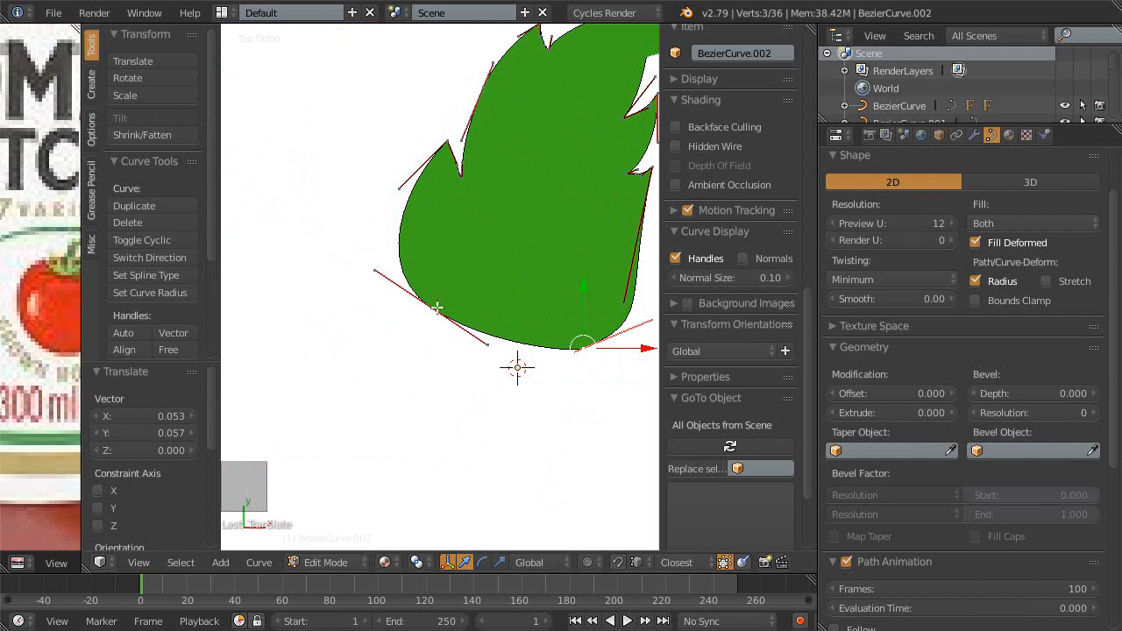
key(w)
click(465, 316)
right_drag(521, 340, 540, 384)
key(v)
click(574, 403)
right_drag(487, 305, 492, 340)
- Move the lower handle of the right edge -0.002 in X and 0.067 in Y, and adjust the right base point
shift+middle_drag(514, 205, 423, 266)
scroll(424, 280, down, 1)
shift+middle_drag(430, 318, 425, 328)
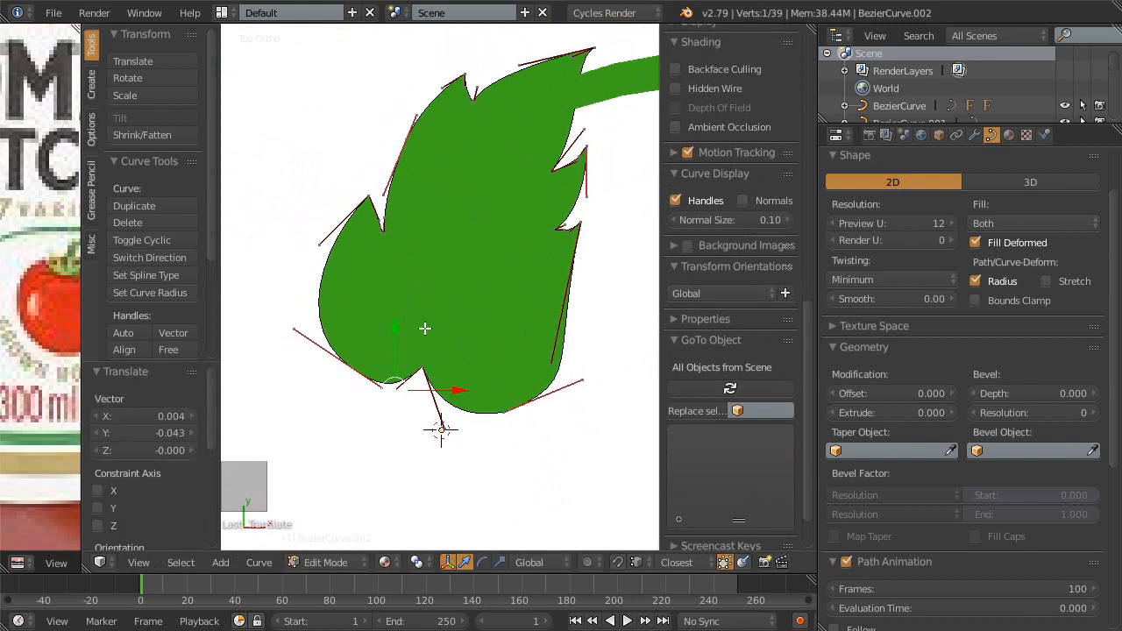
right_drag(544, 389, 542, 313)
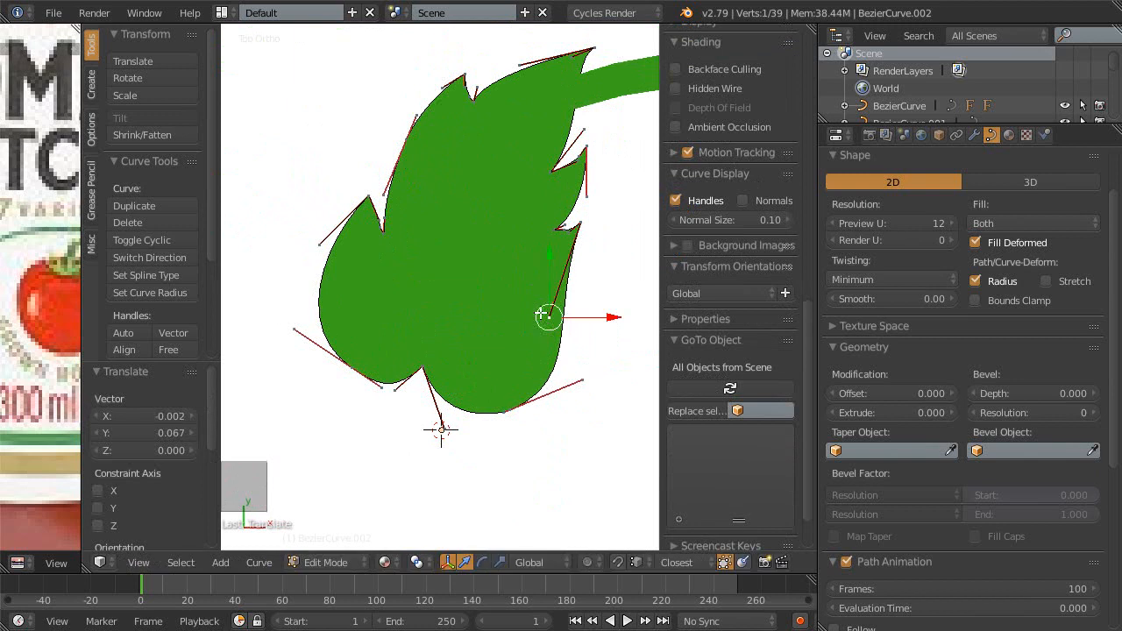
right_drag(513, 414, 478, 393)
right_click(506, 392)
click(478, 396)
- Adjust the leaf's left base point and move its outer handle 0.042 in X and -0.006 in Y
scroll(474, 390, up, 1)
shift+middle_drag(444, 351, 500, 367)
right_drag(393, 392, 391, 364)
right_drag(333, 324, 378, 343)
shift+middle_drag(400, 284, 315, 366)
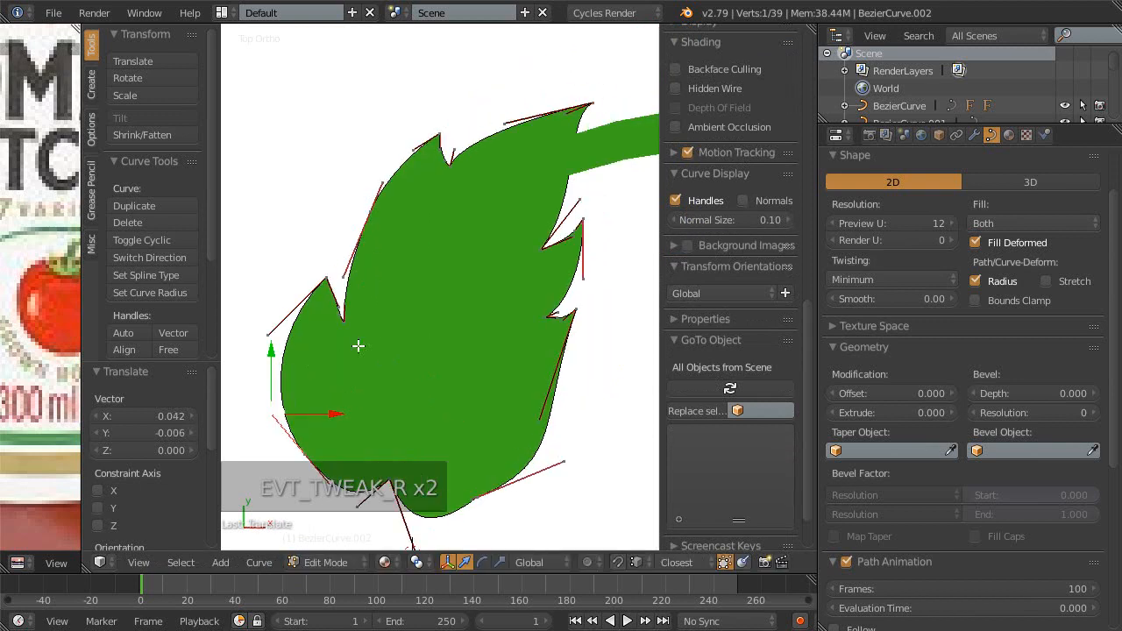
- Move the upper left edge point -0.017 in X and Y, shift the top notch -0.004 in X and 0.004 in Y, and save the file
right_click(348, 314)
right_drag(377, 217, 368, 229)
mouse_move(397, 224)
ctrl+middle_down()
mouse_move(406, 206)
mouse_move(408, 230)
ctrl+middle_up()
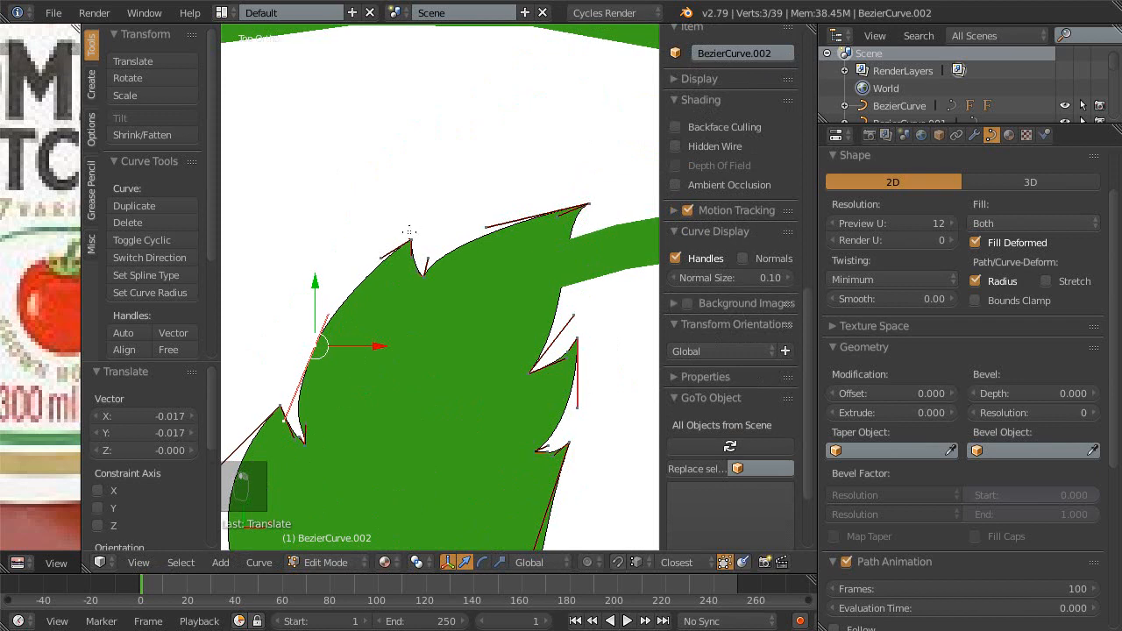
right_drag(424, 280, 418, 272)
ctrl+middle_drag(418, 272, 416, 358)
shift+middle_drag(416, 357, 467, 274)
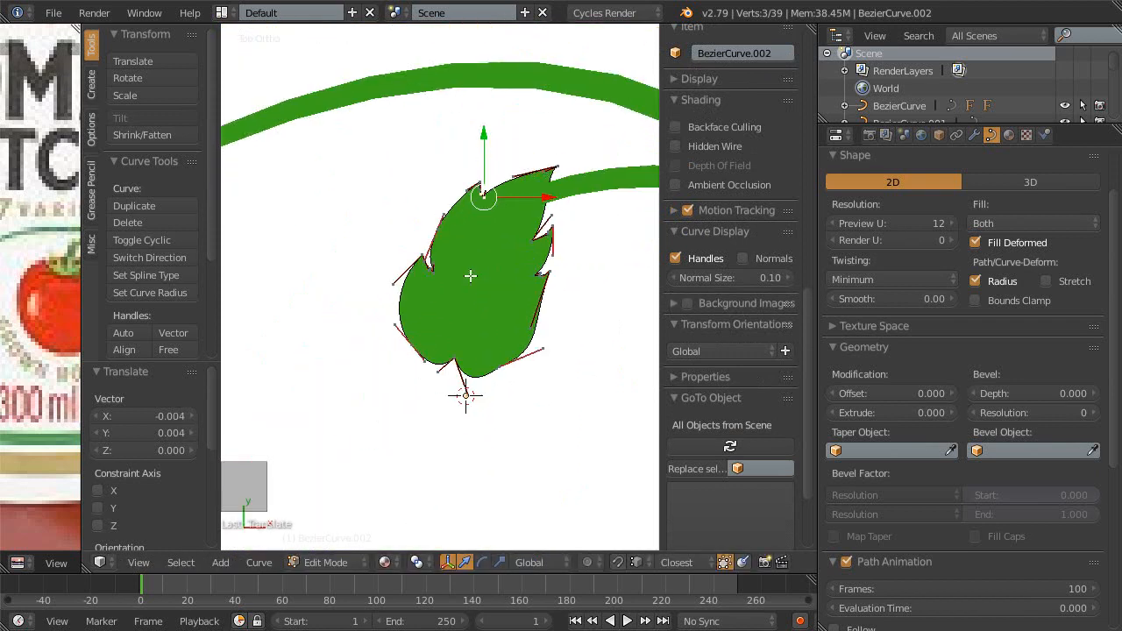
key(ctrl+s)
click(467, 274)
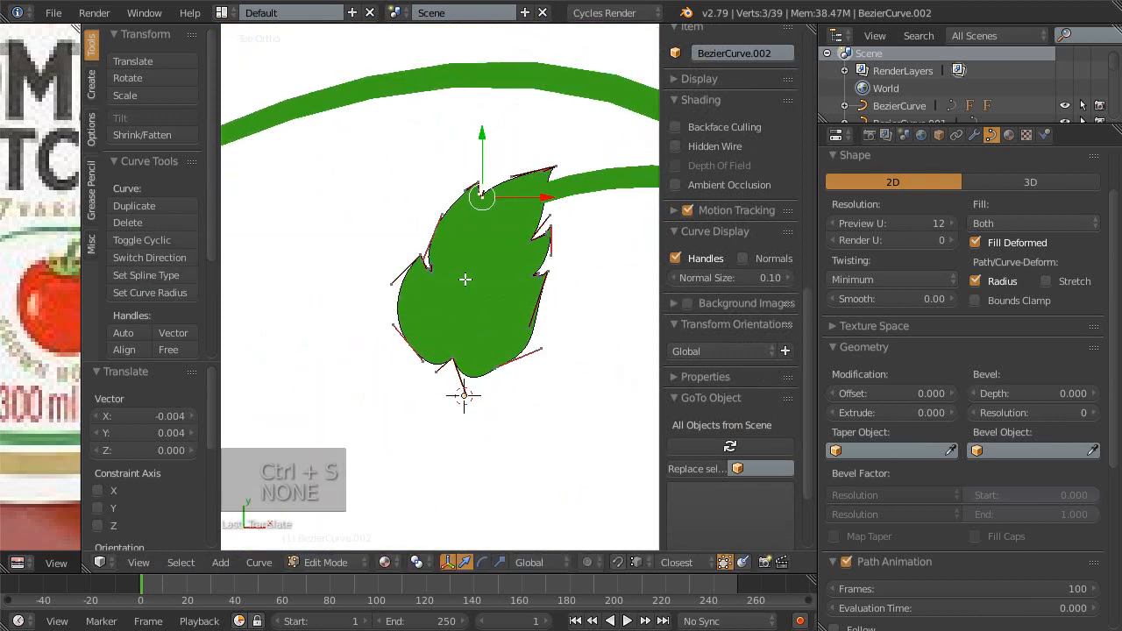
- Leave Edit Mode and move the leaf 1.302 in X and 0.636 in Y onto the tip of the upright right branch
key(Escape)
key(Tab)
scroll(454, 246, down, 3)
scroll(408, 355, up, 2)
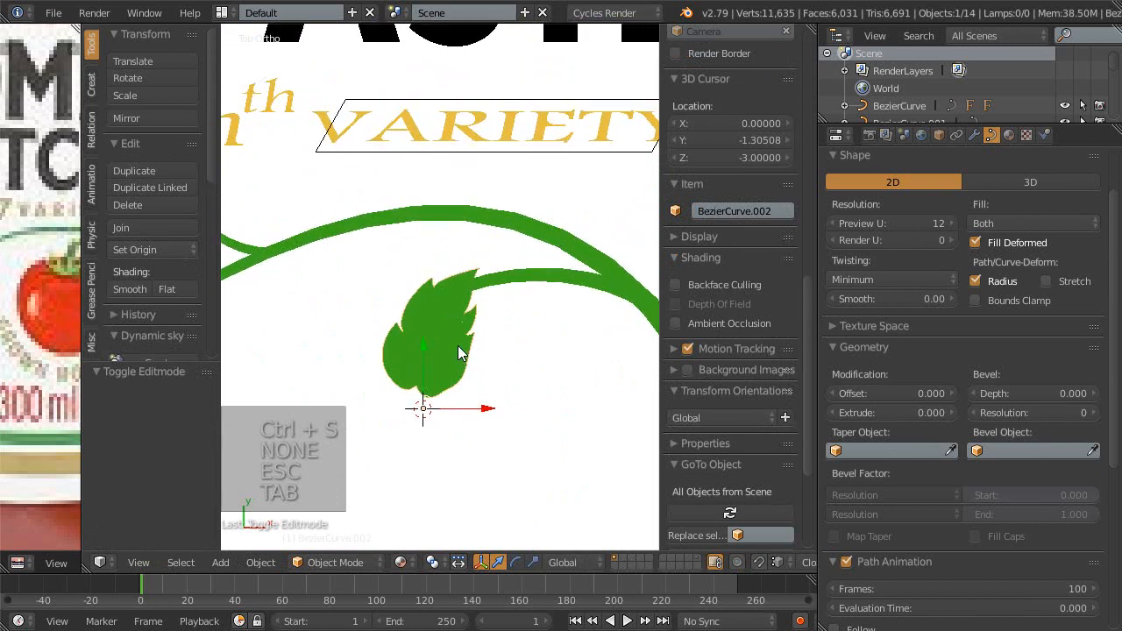
key(shift+space)
scroll(447, 359, down, 2)
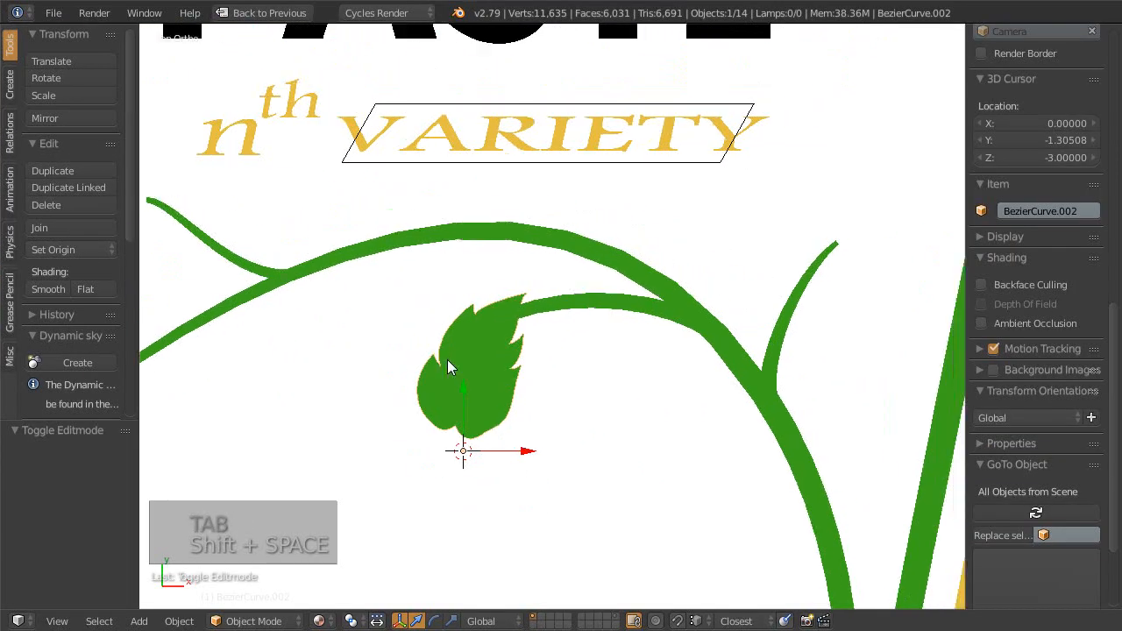
key(g)
right_click(526, 337)
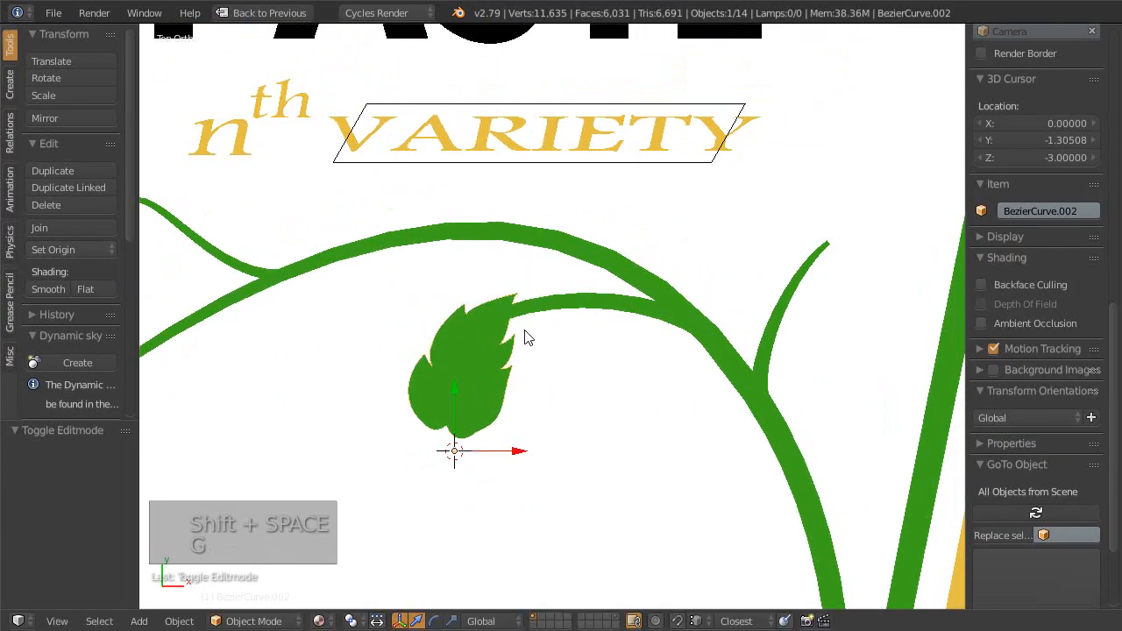
key(g)
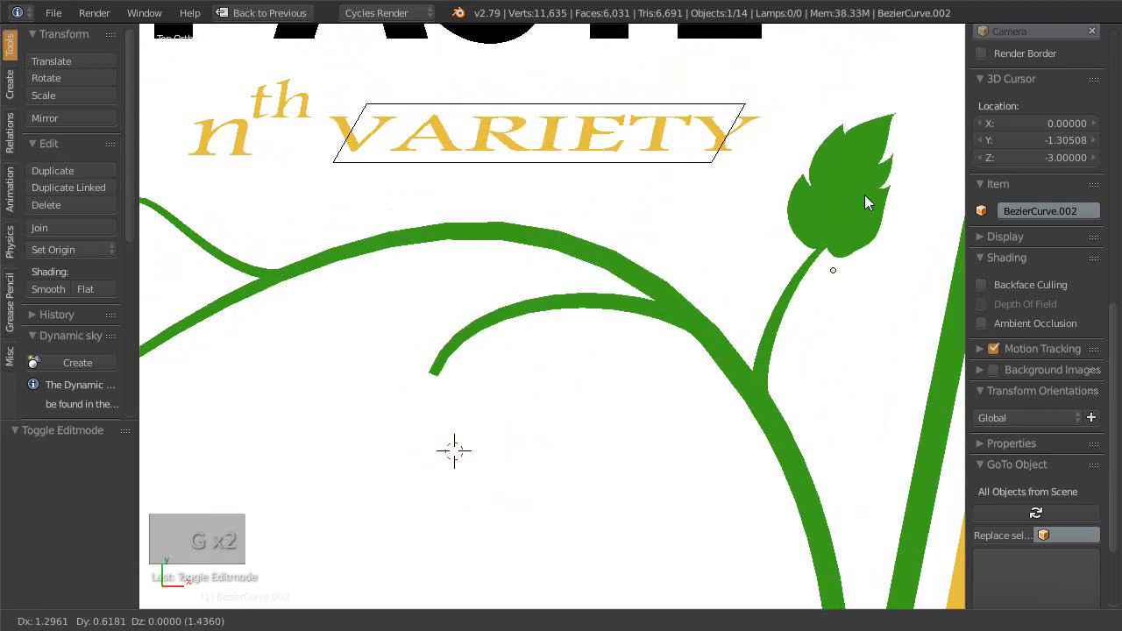
click(865, 199)
shift+middle_drag(866, 199, 613, 355)
scroll(611, 316, up, 2)
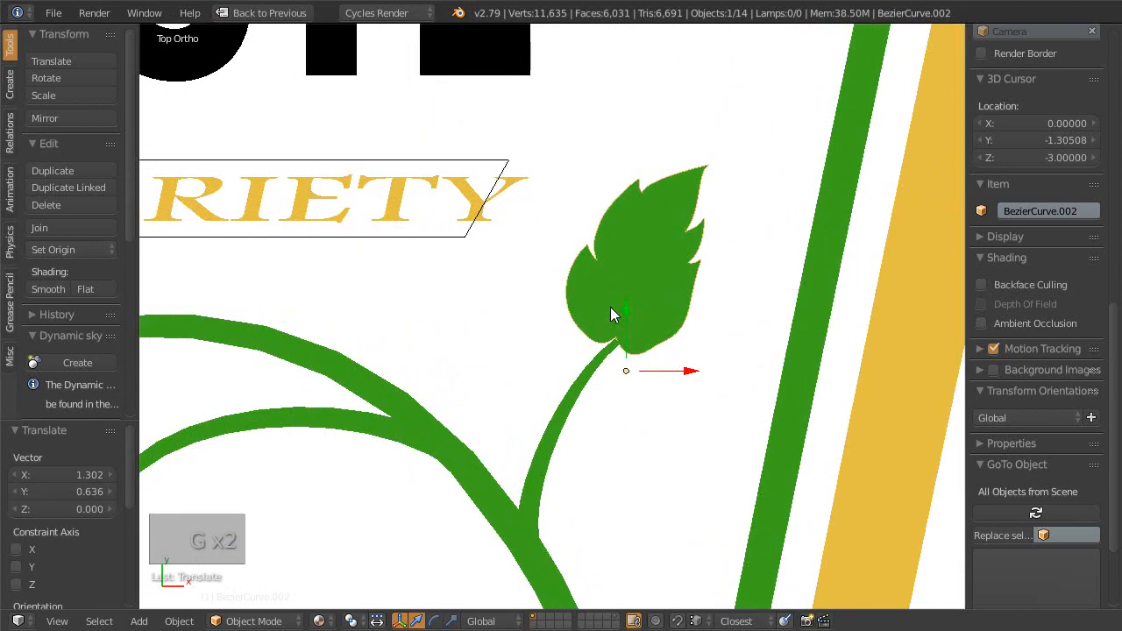
- Rotate the leaf 11.7° and shift it -0.030 in X and Y so its base notch meets the branch tip
key(r)
click(657, 326)
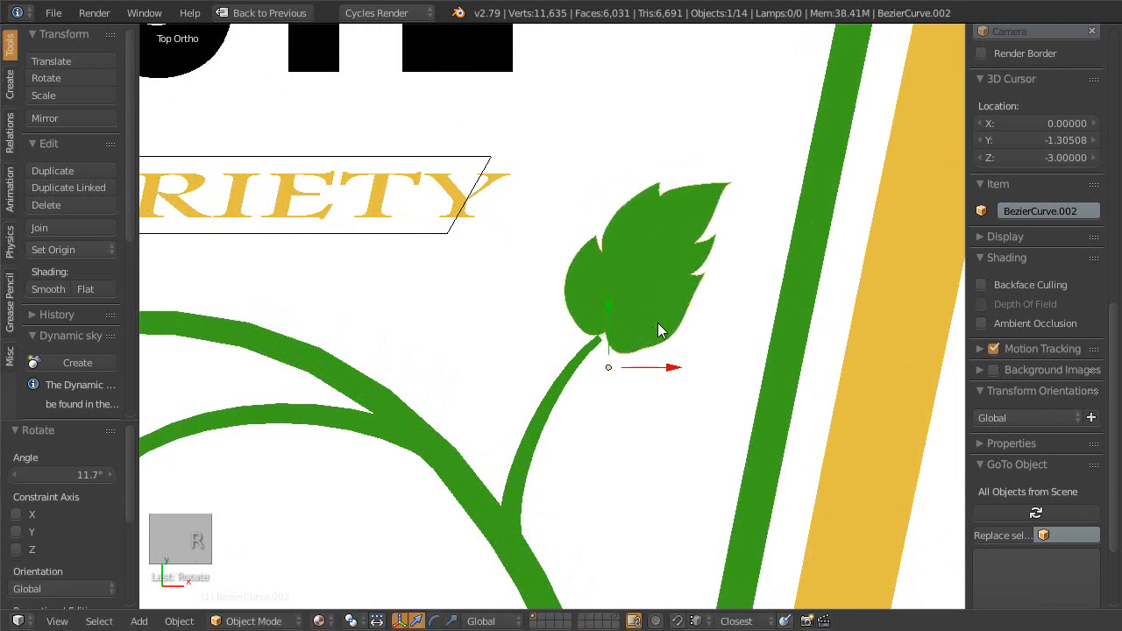
scroll(627, 326, up, 3)
shift+middle_drag(643, 347, 587, 359)
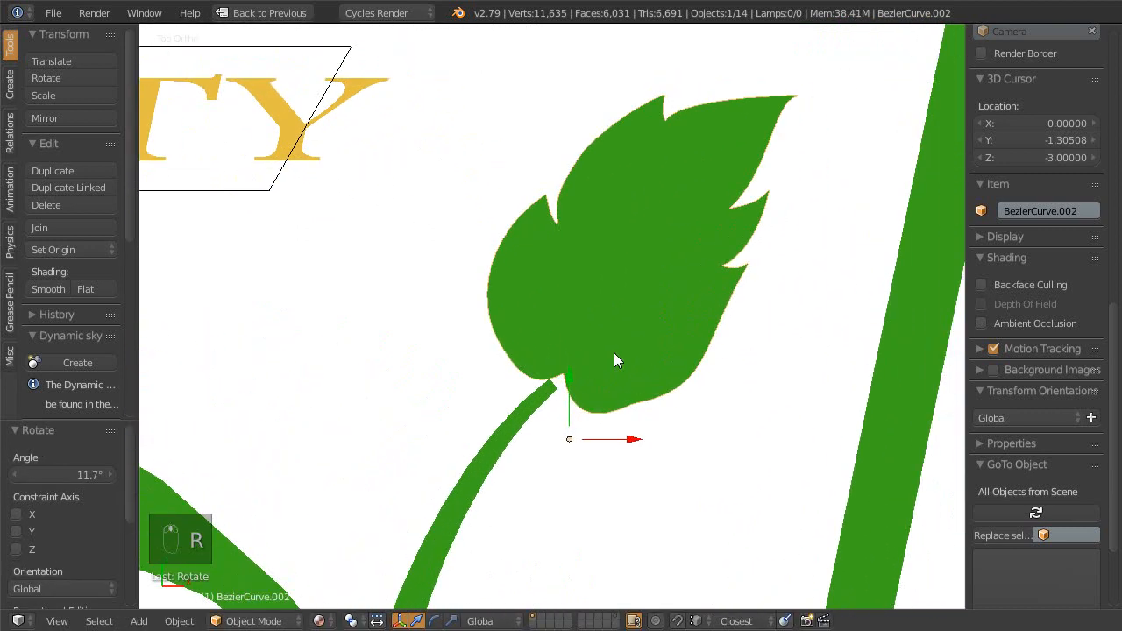
key(f)
key(Escape)
key(g)
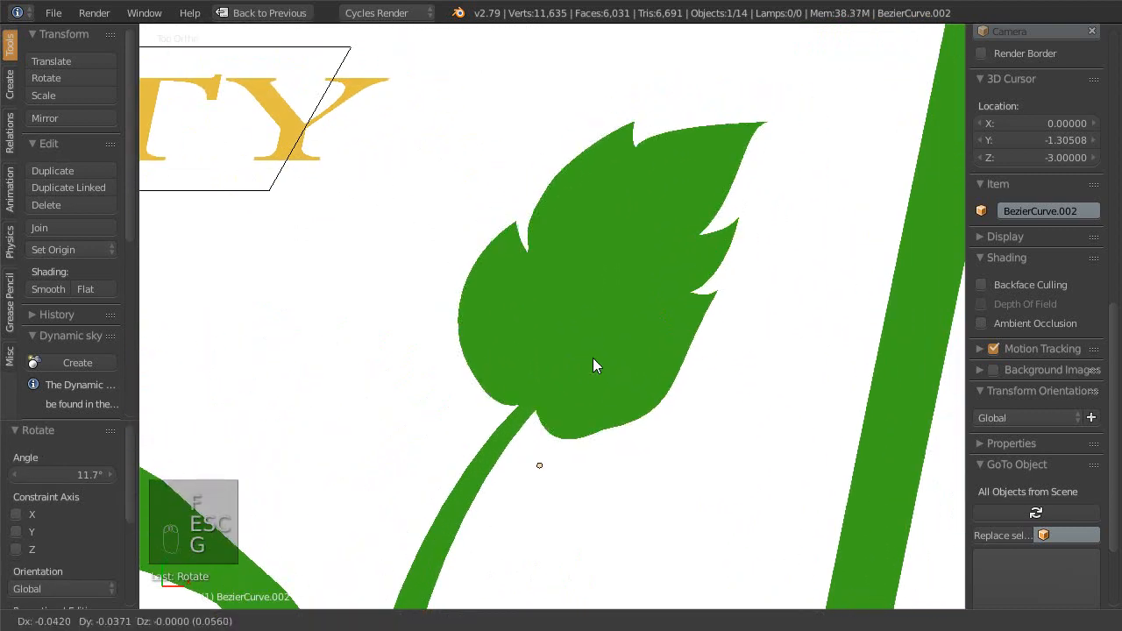
click(589, 350)
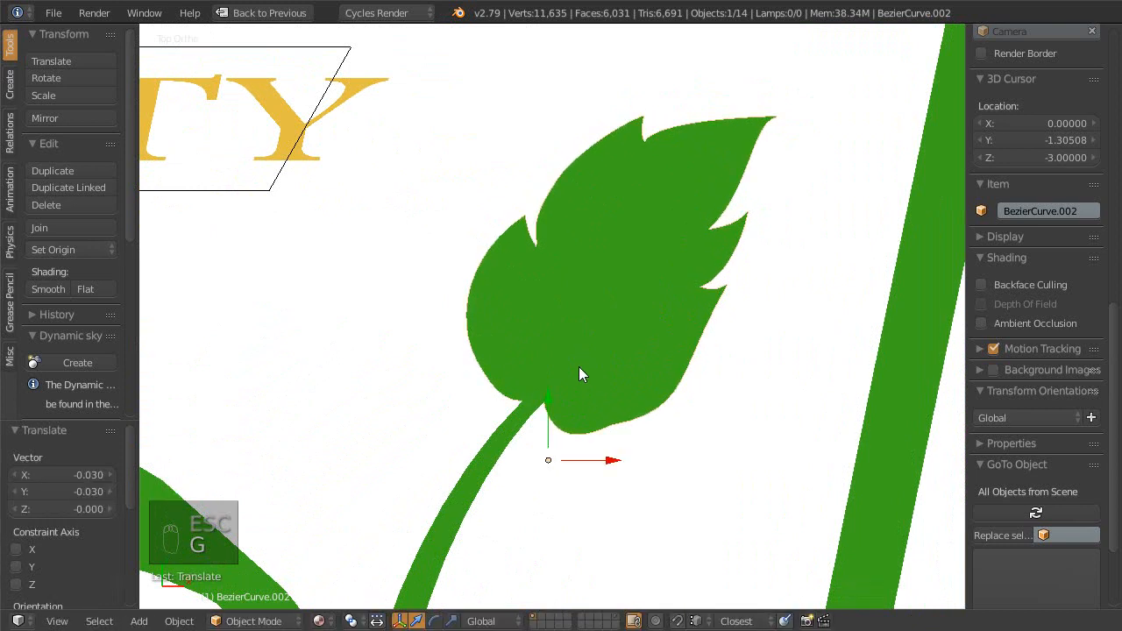
- Save the file, overwriting the existing version
scroll(578, 367, down, 3)
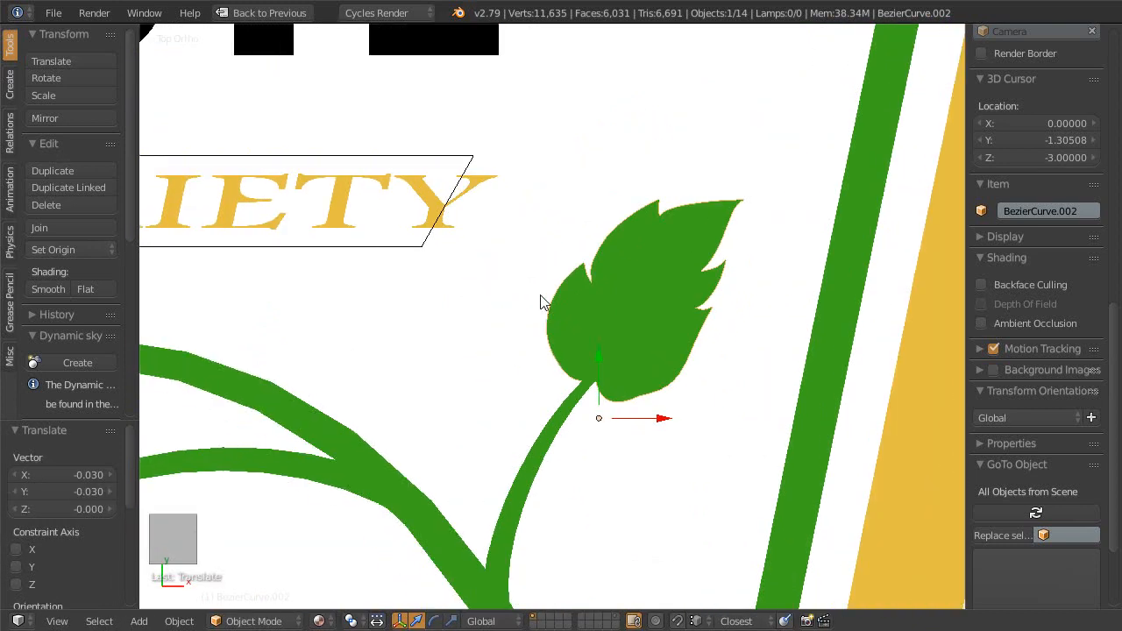
scroll(543, 325, down, 2)
key(ctrl+s)
click(538, 335)
scroll(621, 350, up, 1)
key(shift+space)
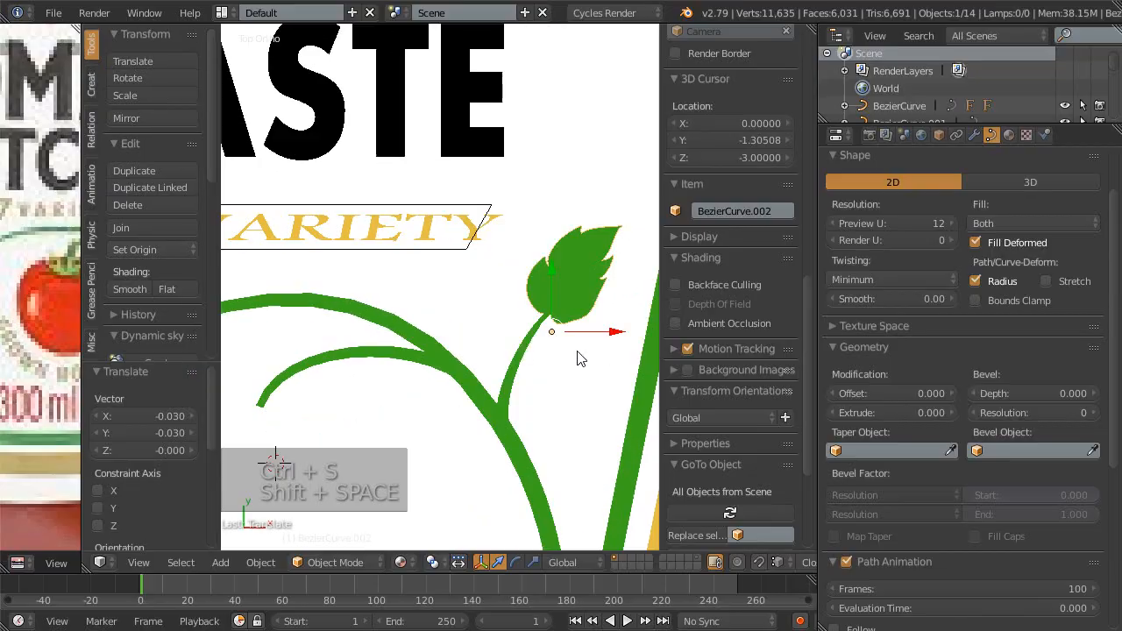
- Smooth the leaf's lower right edge by moving the right base point's outer handle -0.041 in X and -0.033 in Y
key(shift+space)
key(shift+space)
scroll(588, 368, up, 4)
scroll(447, 320, up, 2)
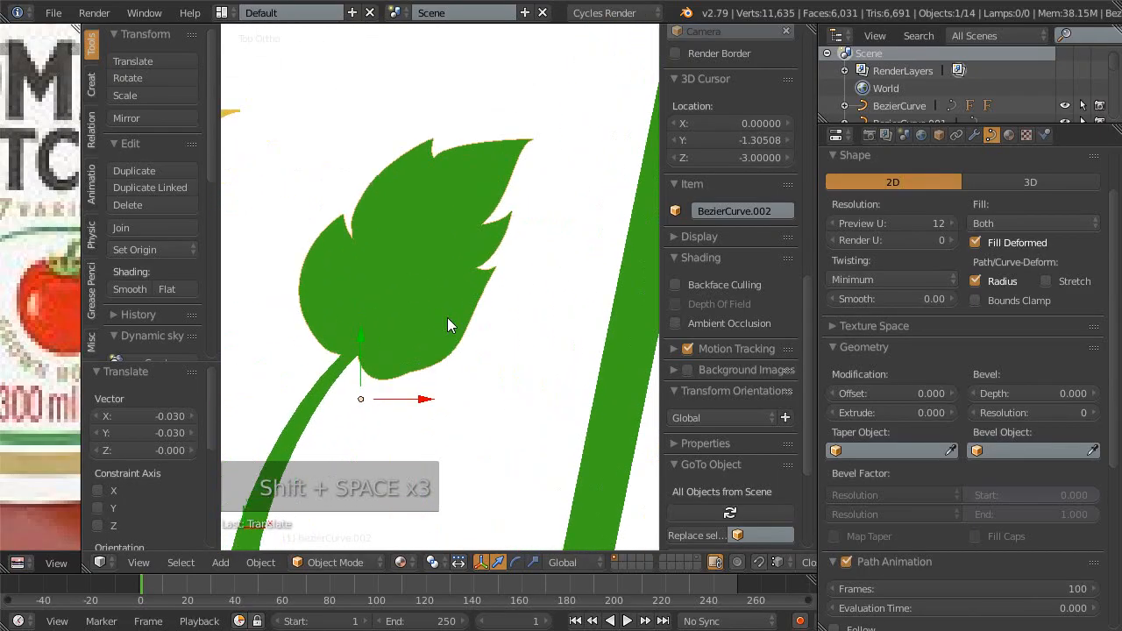
scroll(447, 325, up, 2)
key(Tab)
scroll(475, 403, up, 2)
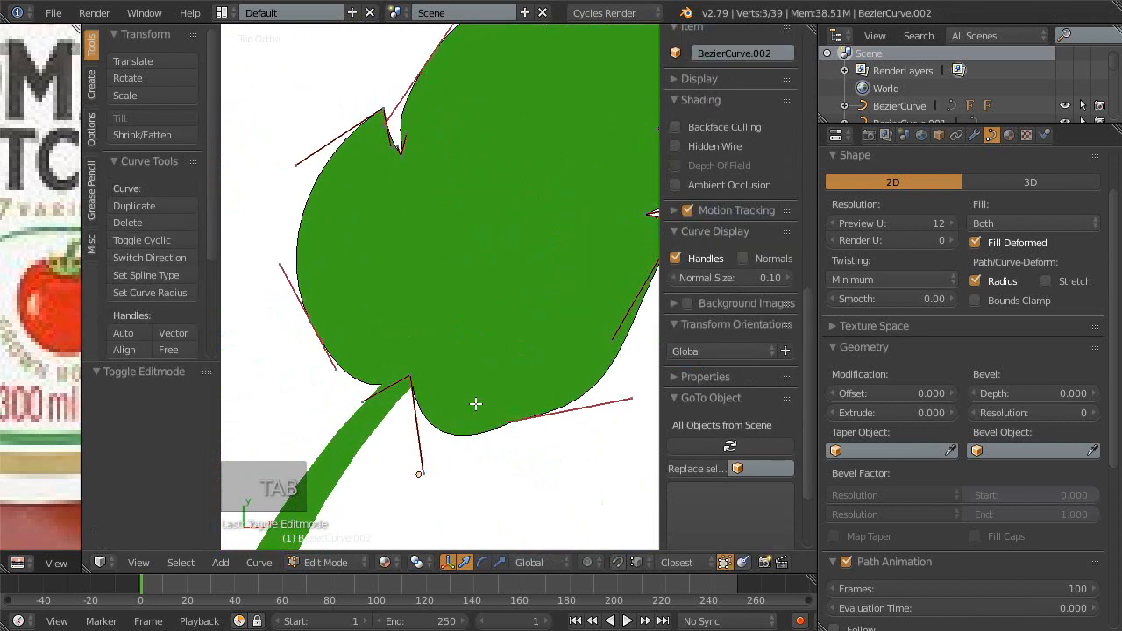
right_drag(501, 418, 505, 417)
right_drag(604, 354, 555, 390)
mouse_move(445, 380)
shift+middle_down()
mouse_move(476, 378)
mouse_move(447, 374)
shift+middle_up()
scroll(447, 364, down, 2)
- Snap the 3D cursor to the leaf's selected base notch point and leave Edit Mode
right_drag(442, 341, 447, 339)
key(Escape)
key(Escape)
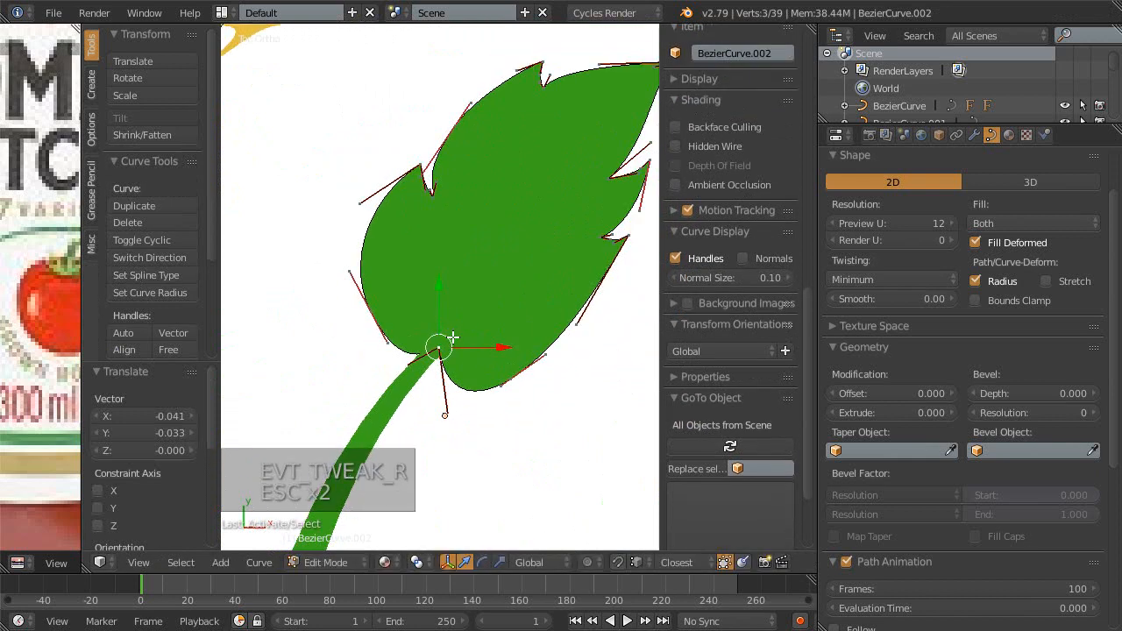
key(shift+s)
click(454, 338)
key(Tab)
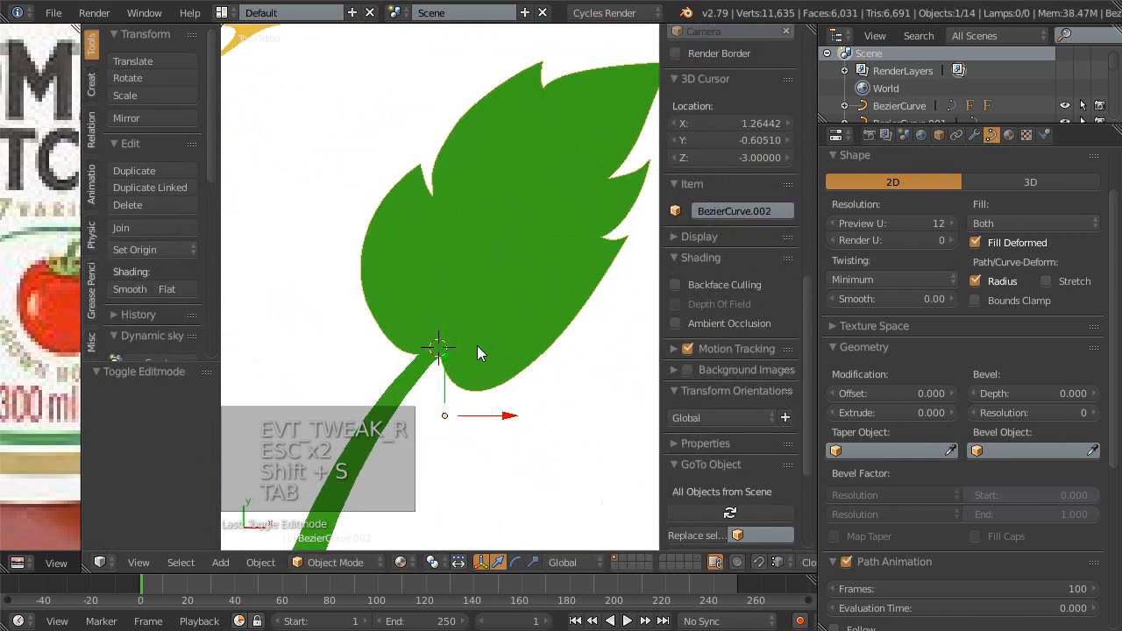
- Set the leaf's origin to the 3D cursor and save the file over the existing version
key(ctrl+alt+shift+c)
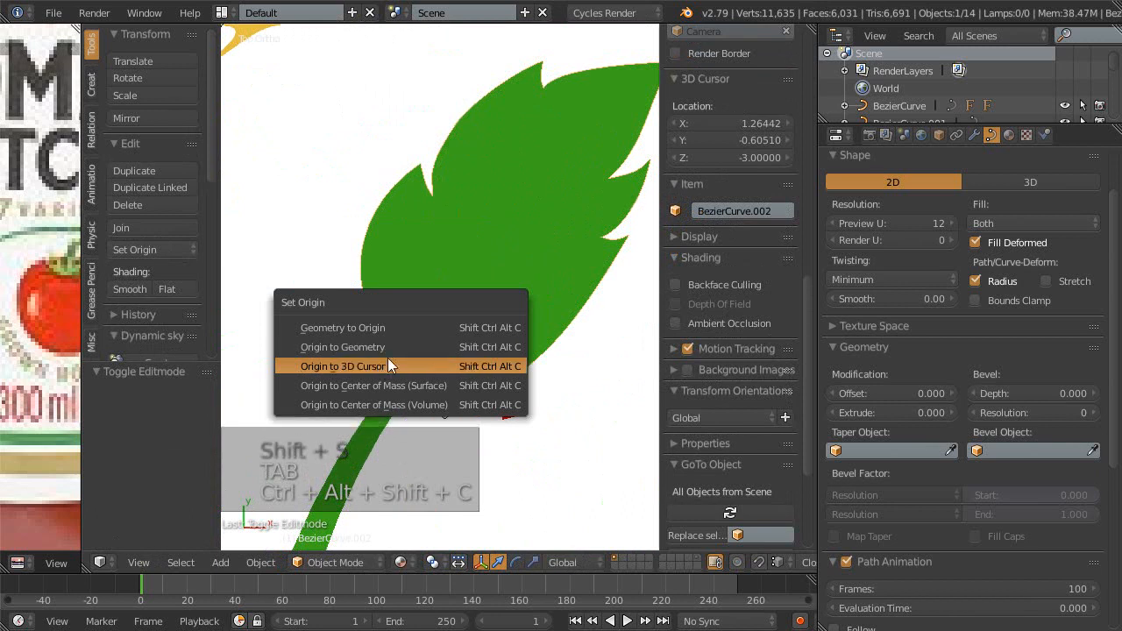
click(387, 365)
scroll(480, 386, down, 2)
key(ctrl+s)
click(482, 354)
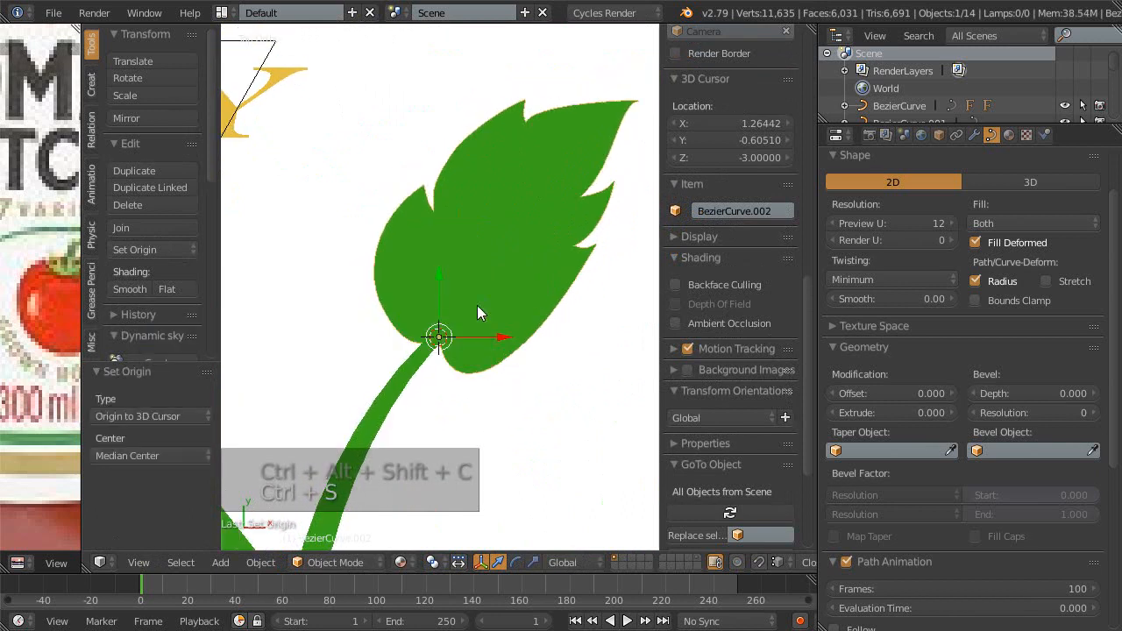
- Enlarge the leaf about its base and move it -0.066 in X and -0.109 in Y onto the right branch tip
scroll(477, 313, down, 2)
key(shift+space)
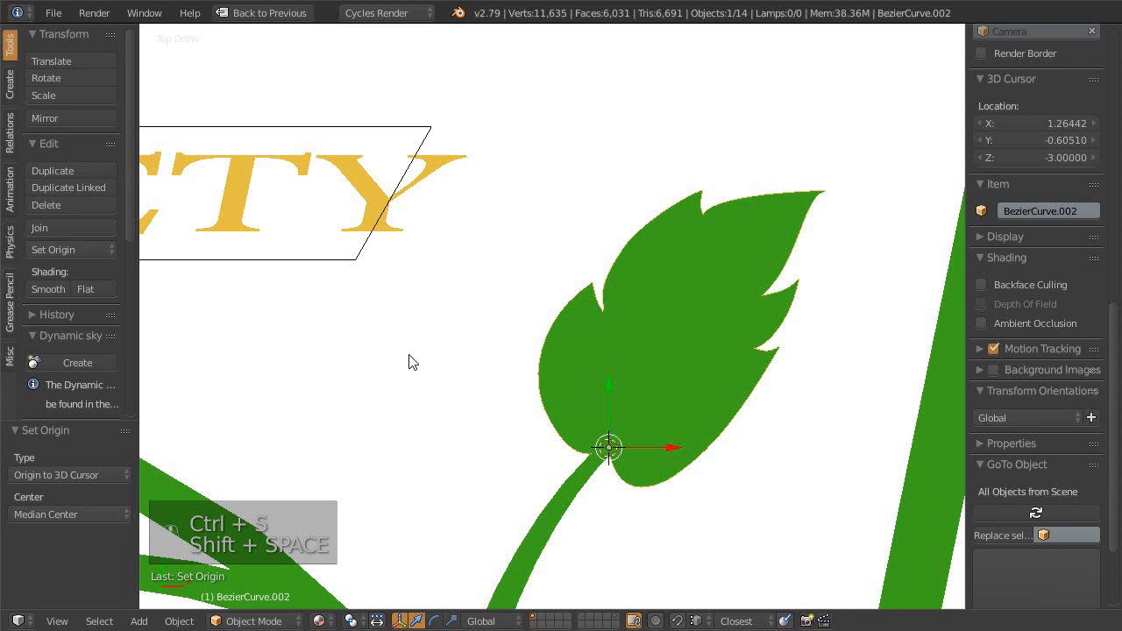
scroll(561, 225, down, 4)
scroll(550, 419, up, 8)
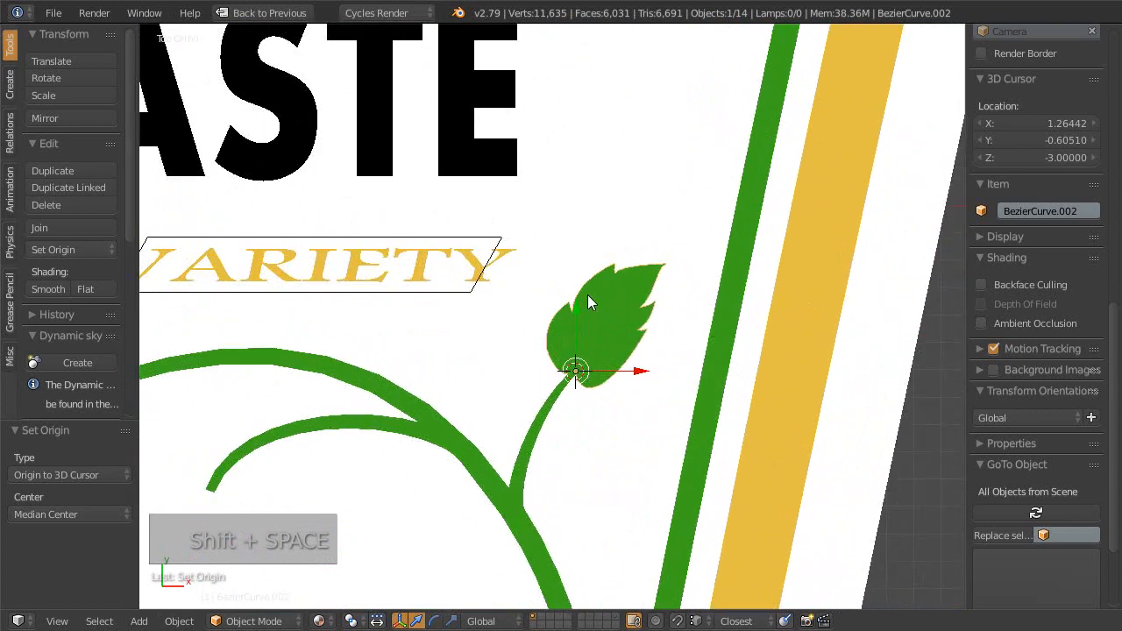
key(s)
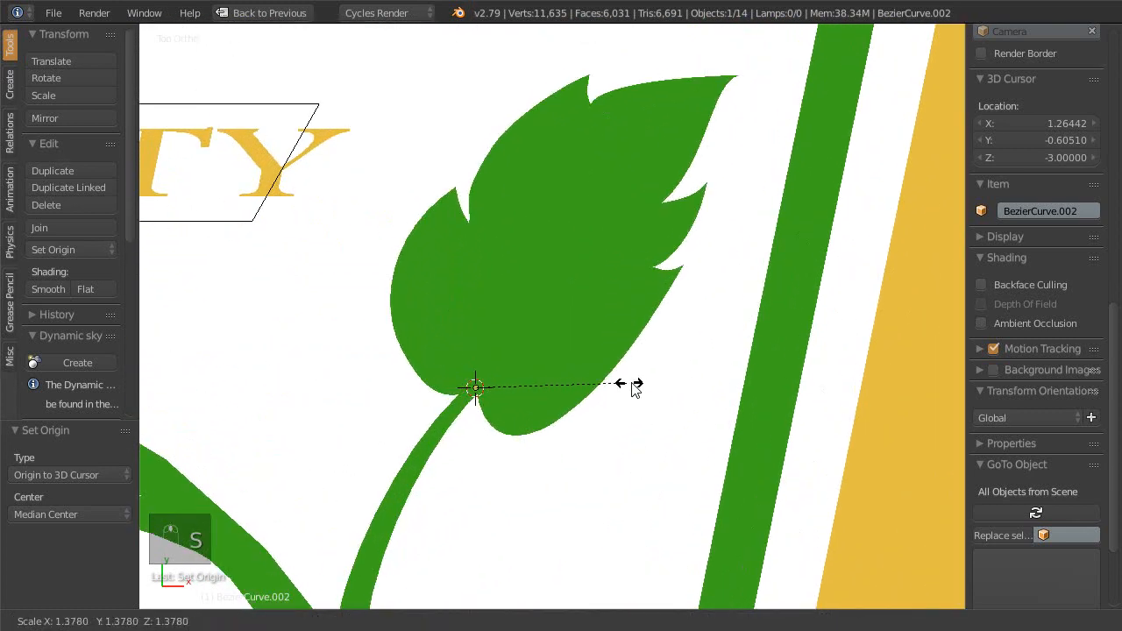
click(620, 392)
key(g)
click(576, 418)
scroll(526, 429, down, 5)
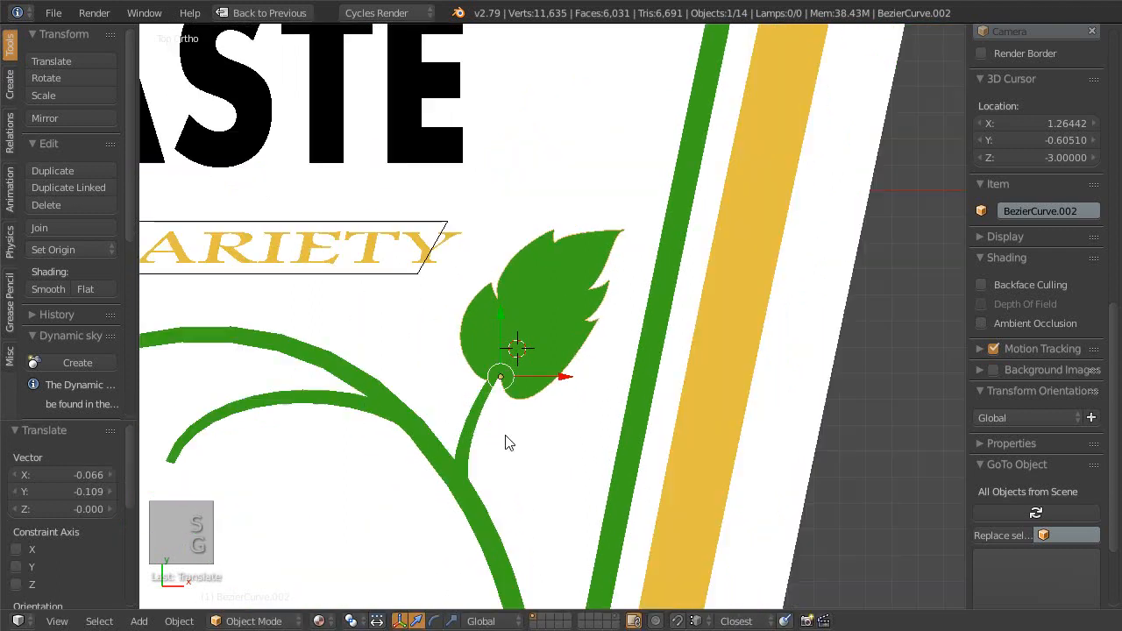
- Save the file with the enlarged leaf, overwriting the existing version
scroll(508, 443, up, 2)
shift+middle_drag(625, 331, 637, 396)
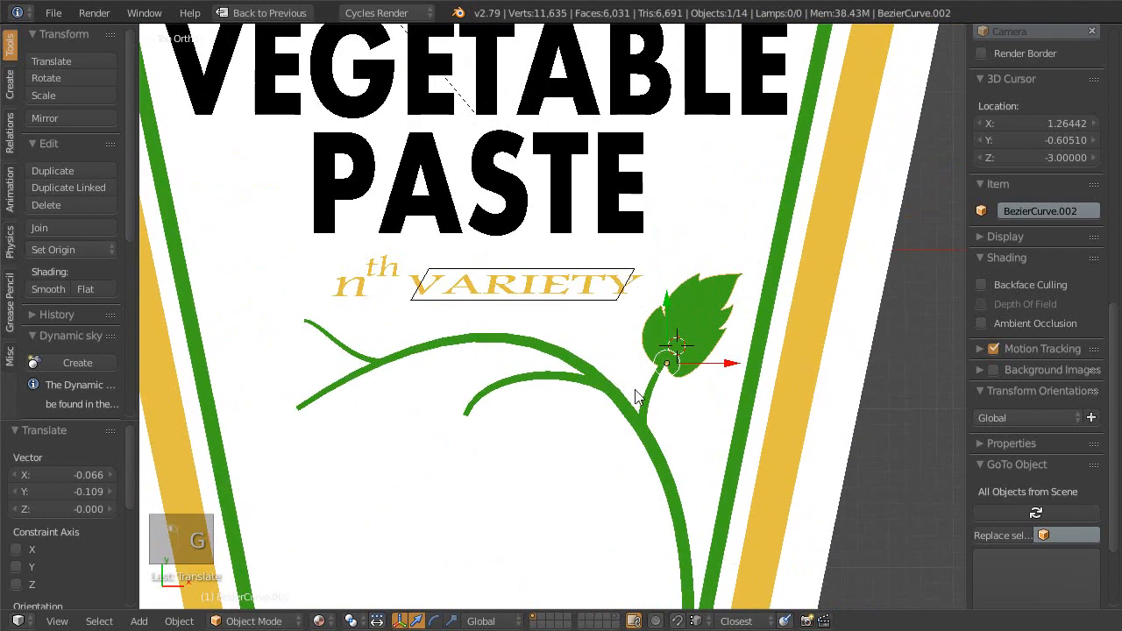
key(ctrl+s)
click(663, 359)
- Duplicate the leaf -2.243 in X and 0.188 in Y onto the upper left branch tip and rotate the copy -106°
key(shift+d)
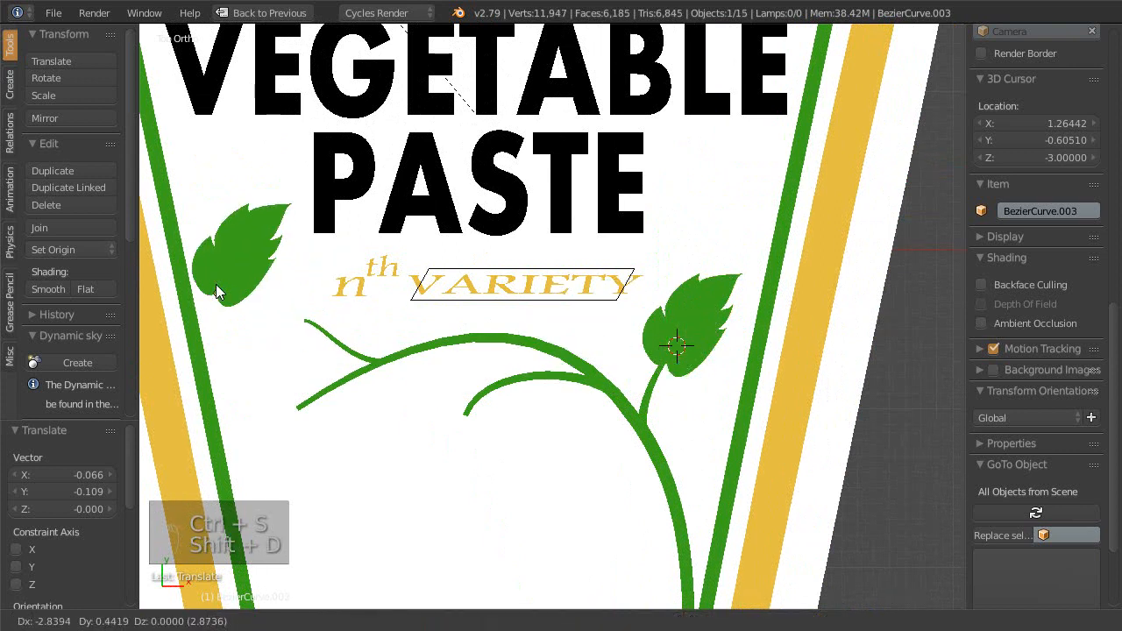
click(310, 333)
key(Escape)
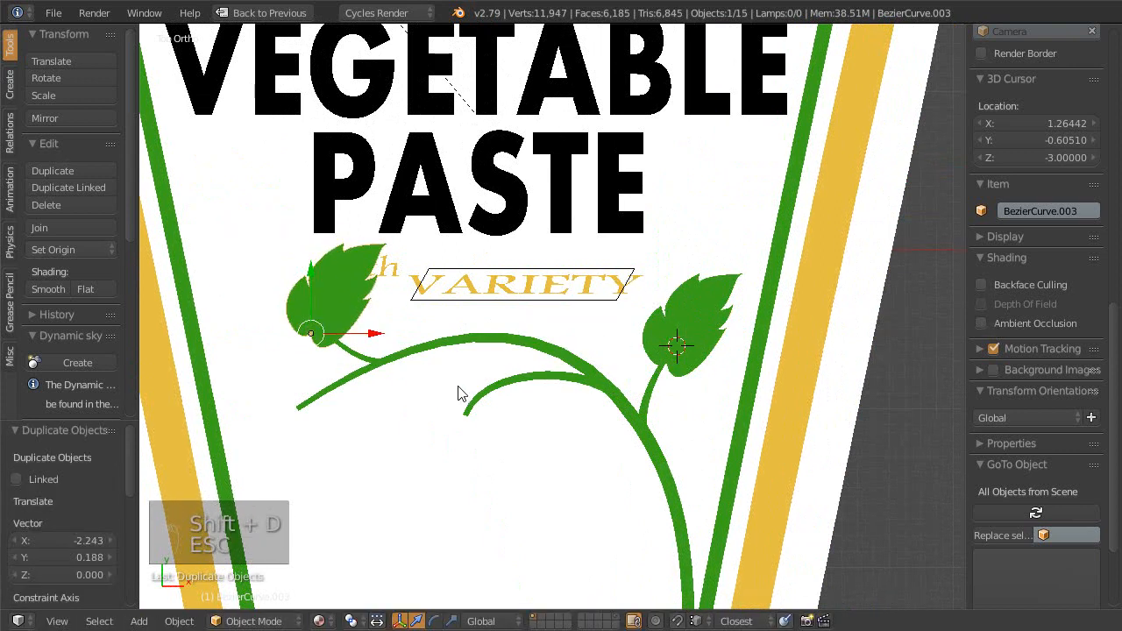
key(ctrl+comma)
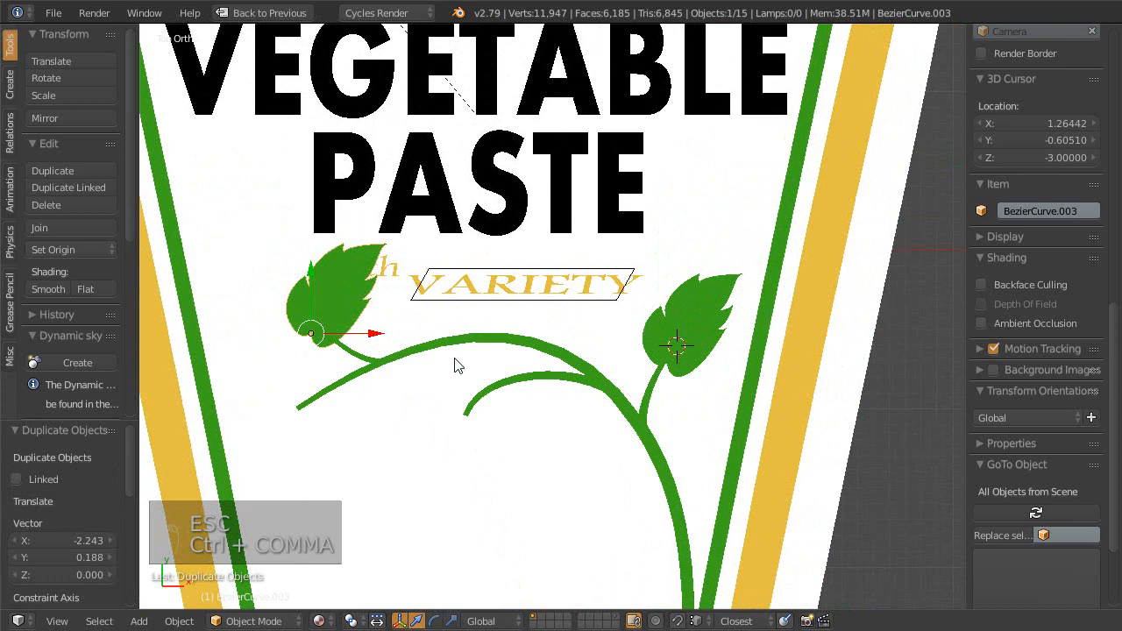
key(Escape)
key(r)
click(298, 214)
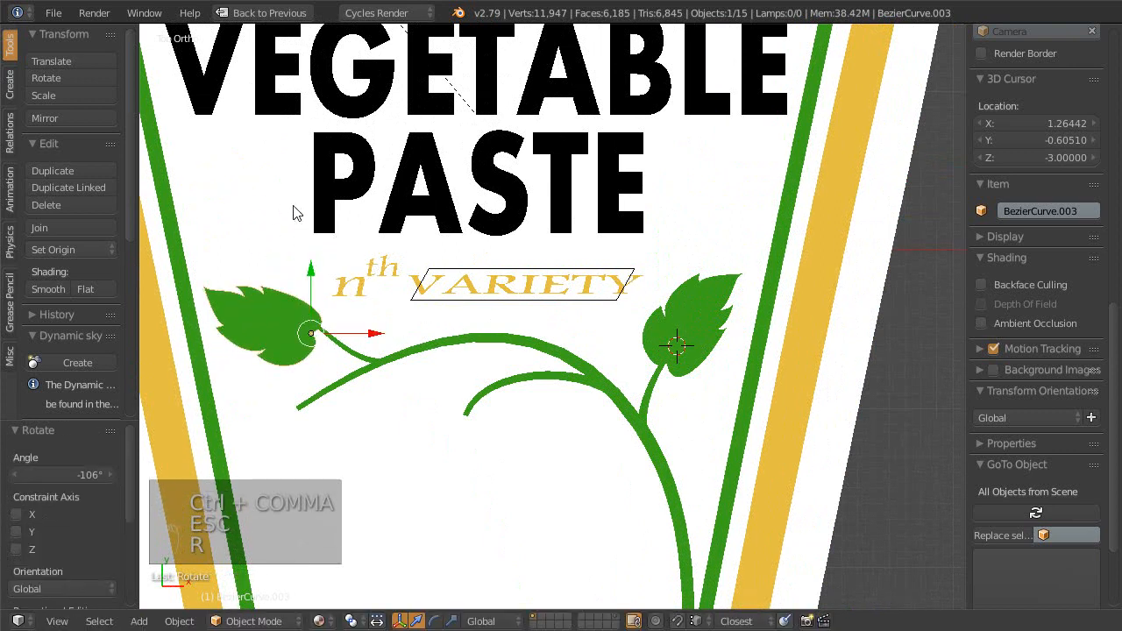
- Move the copied leaf 0.093 in X and -0.008 in Y, and scale it to 0.577
scroll(298, 214, up, 2)
shift+middle_drag(308, 248, 478, 271)
key(g)
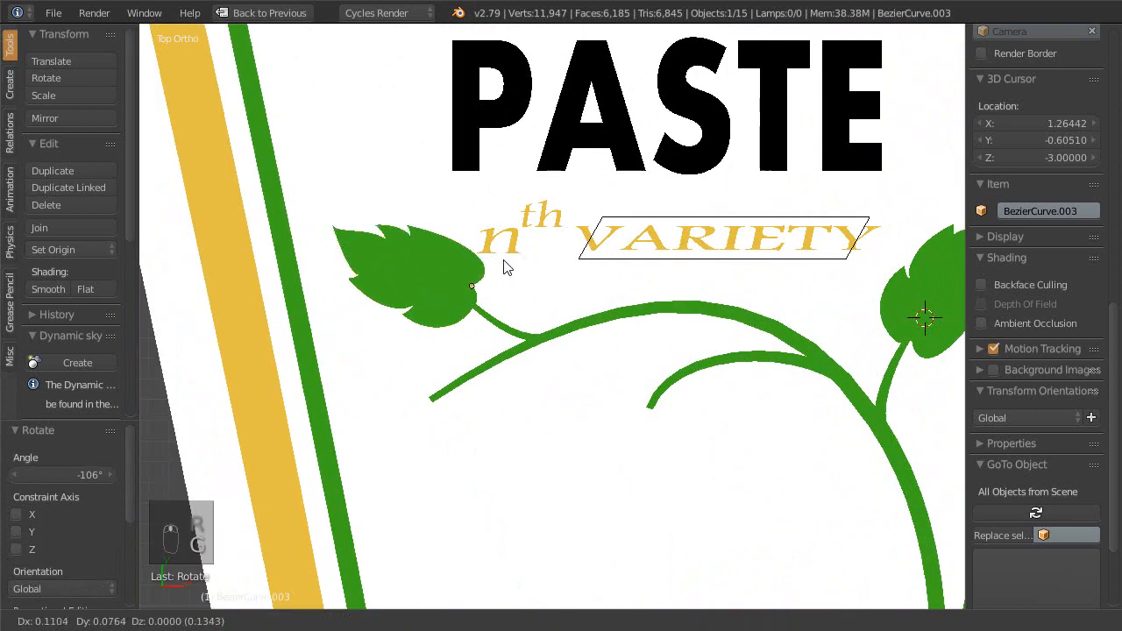
click(501, 283)
key(s)
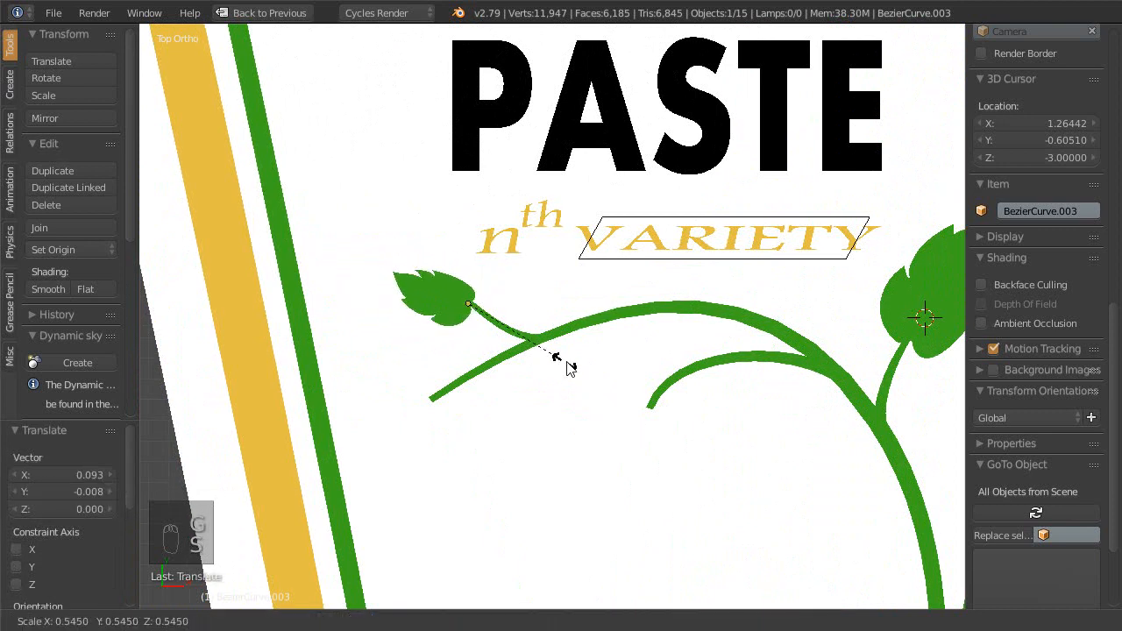
click(572, 370)
- Nudge the small leaf 0.017 in X and Y to meet the upper left branch tip, and save the file
scroll(517, 351, up, 3)
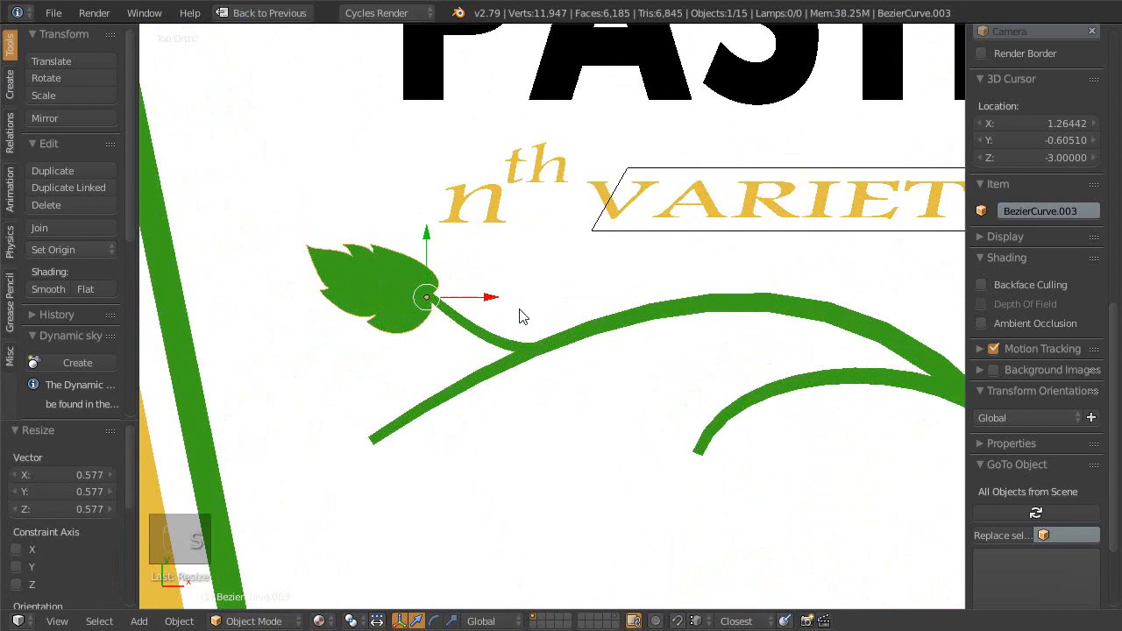
key(g)
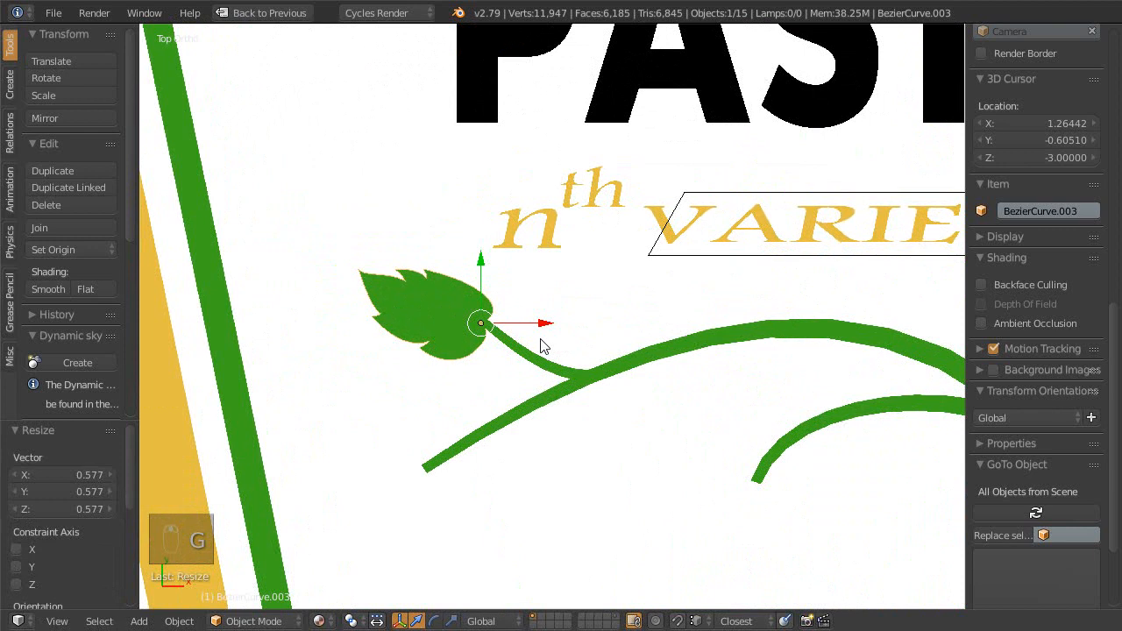
key(g)
click(530, 342)
scroll(517, 340, down, 4)
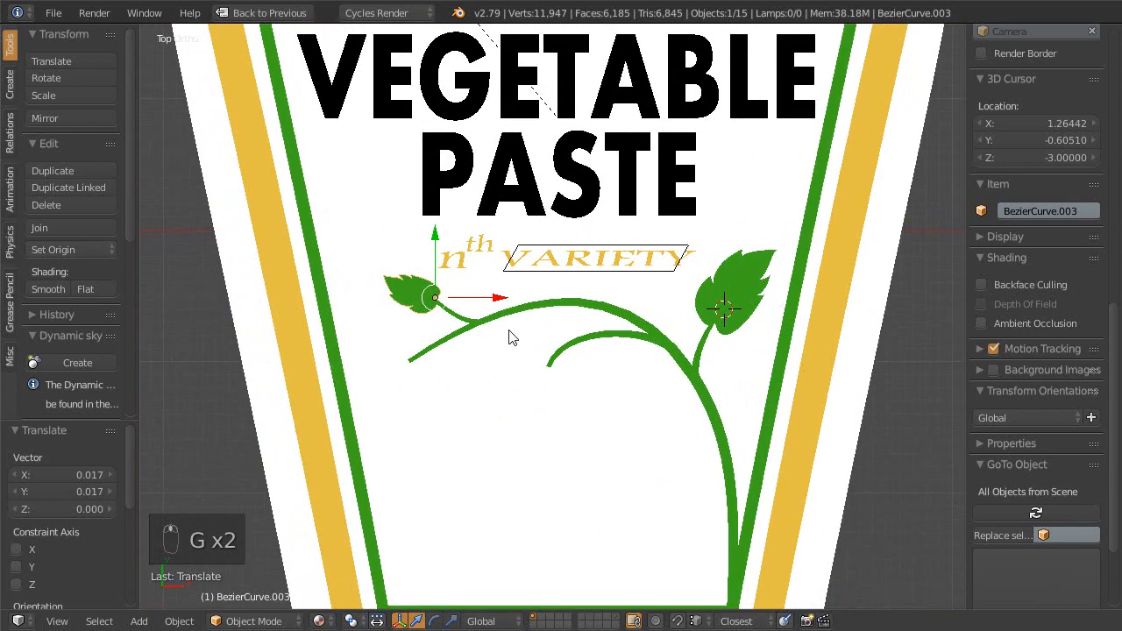
key(ctrl+s)
click(510, 330)
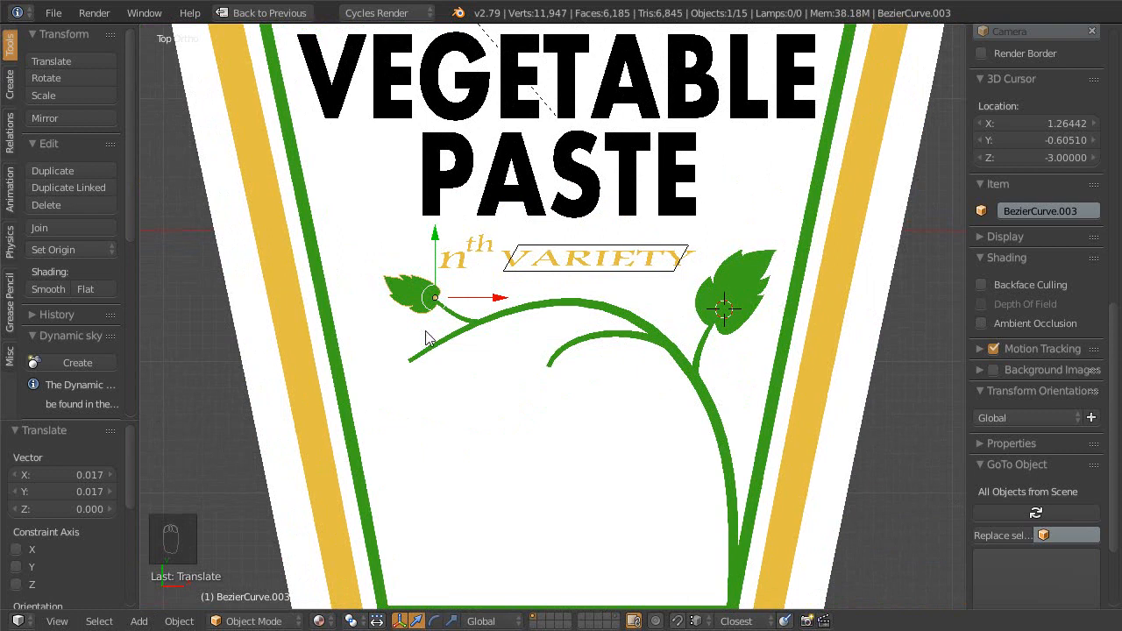
- Duplicate the small leaf -0.160 in X and -0.520 in Y onto the tip of the lower left branch
key(Escape)
key(shift+d)
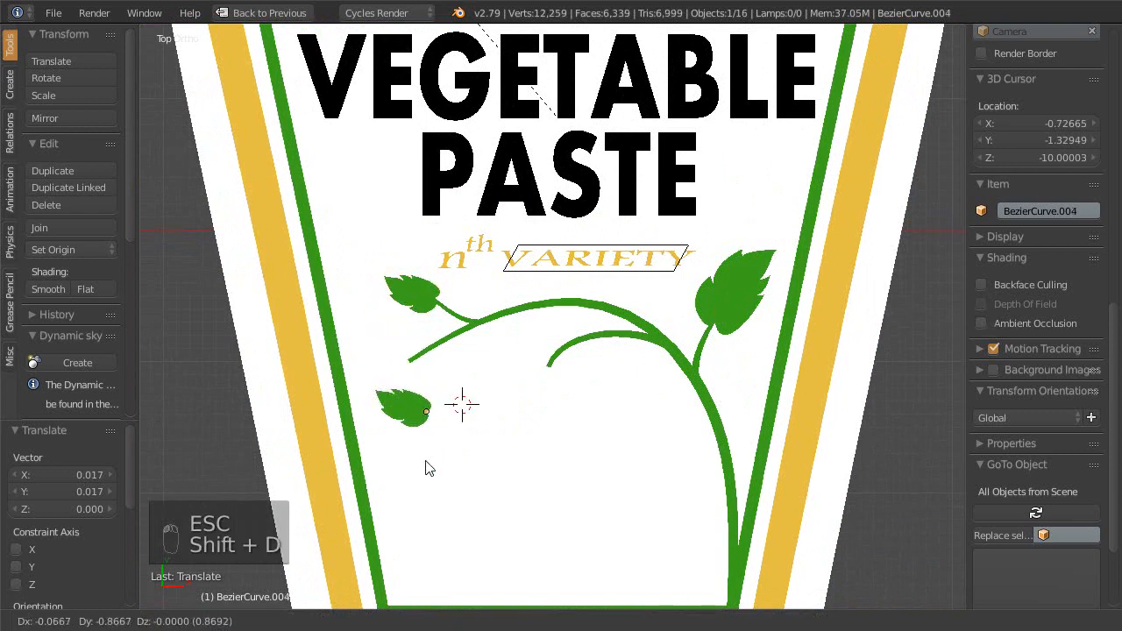
click(417, 421)
key(ctrl+space)
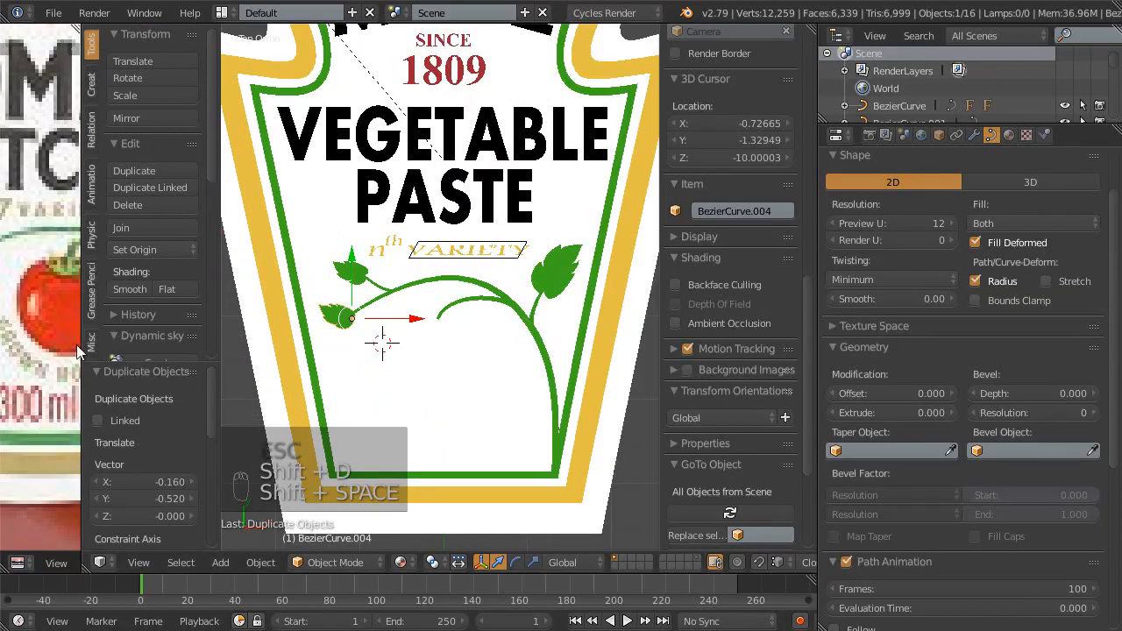
key(ctrl+space)
key(shift+space)
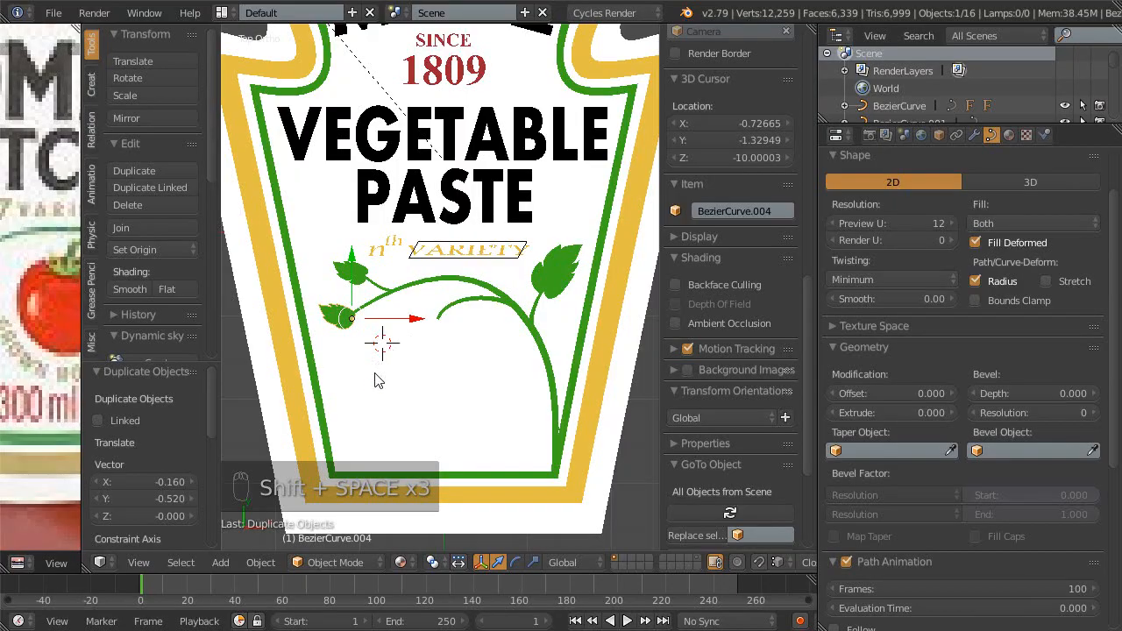
- Bend the lower left leaf's tip downward in Edit Mode with smooth proportional editing, moving it -0.007 in X and -0.045 in Y
scroll(378, 380, up, 5)
shift+middle_drag(514, 331, 461, 308)
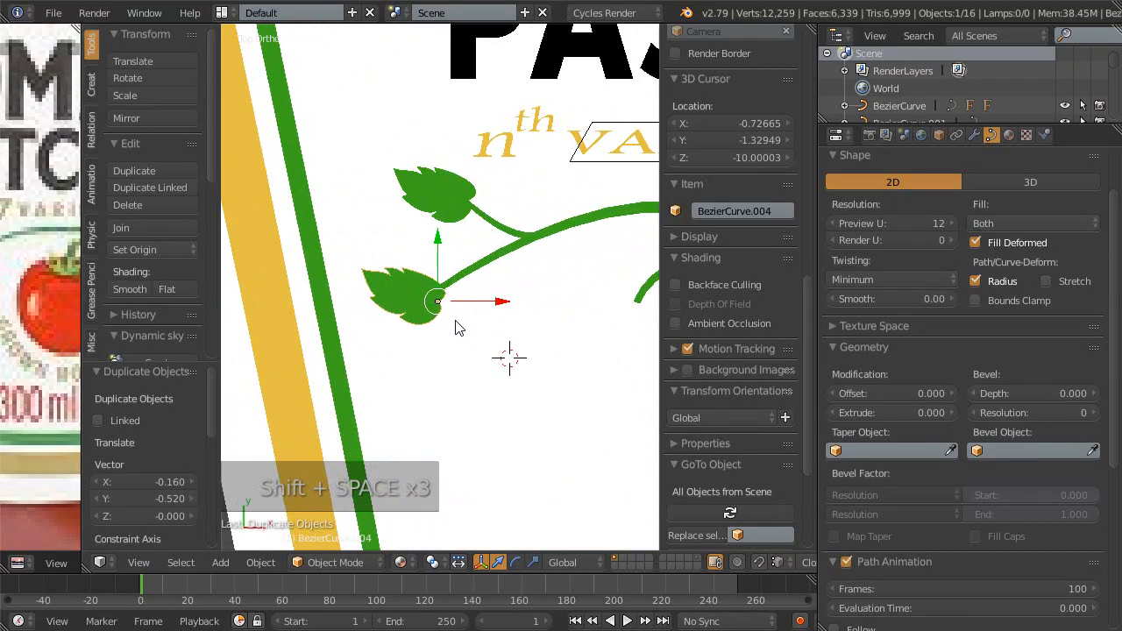
key(shift+space)
mouse_move(501, 341)
shift+middle_down()
mouse_move(470, 354)
mouse_move(506, 332)
shift+middle_up()
key(Tab)
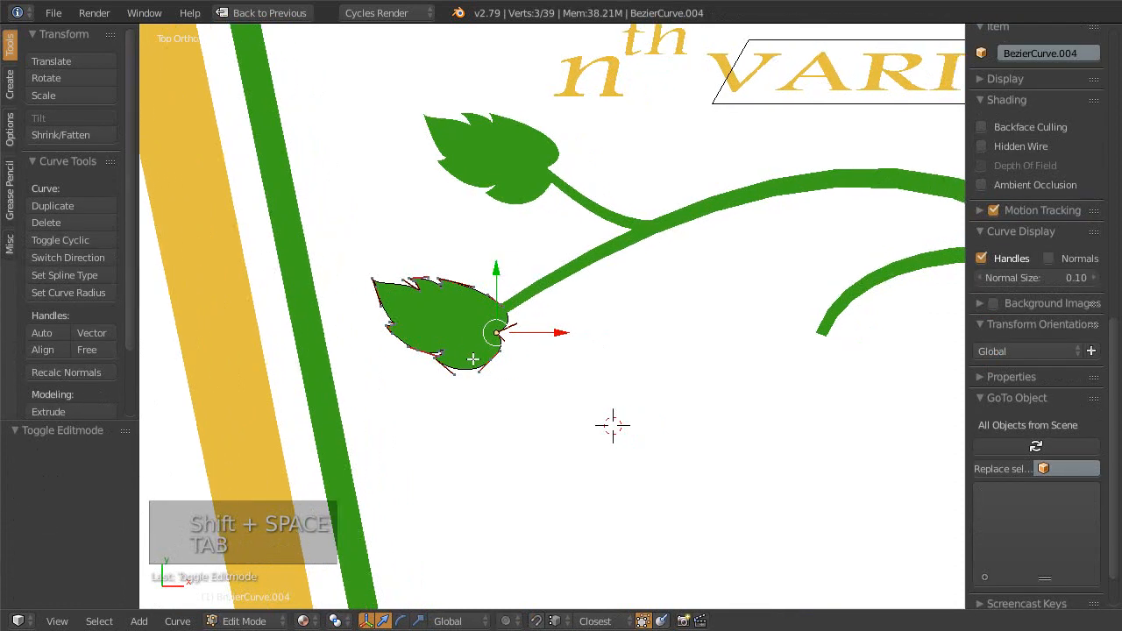
scroll(476, 395, up, 2)
shift+middle_drag(642, 483, 720, 491)
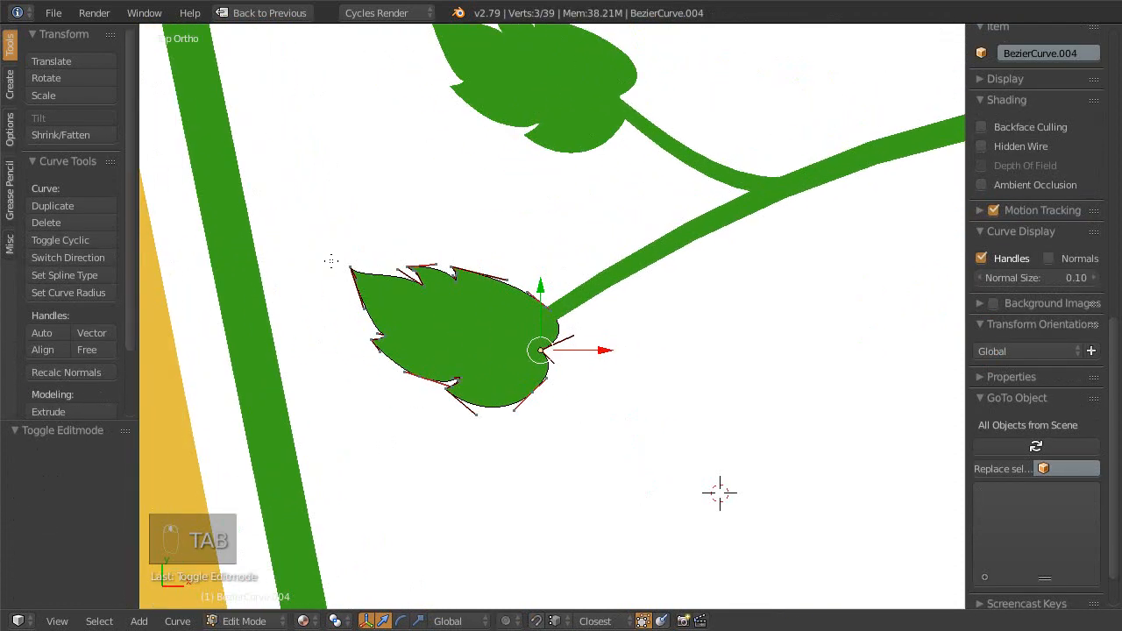
mouse_move(405, 319)
ctrl+middle_down()
mouse_move(408, 308)
mouse_move(414, 321)
ctrl+middle_up()
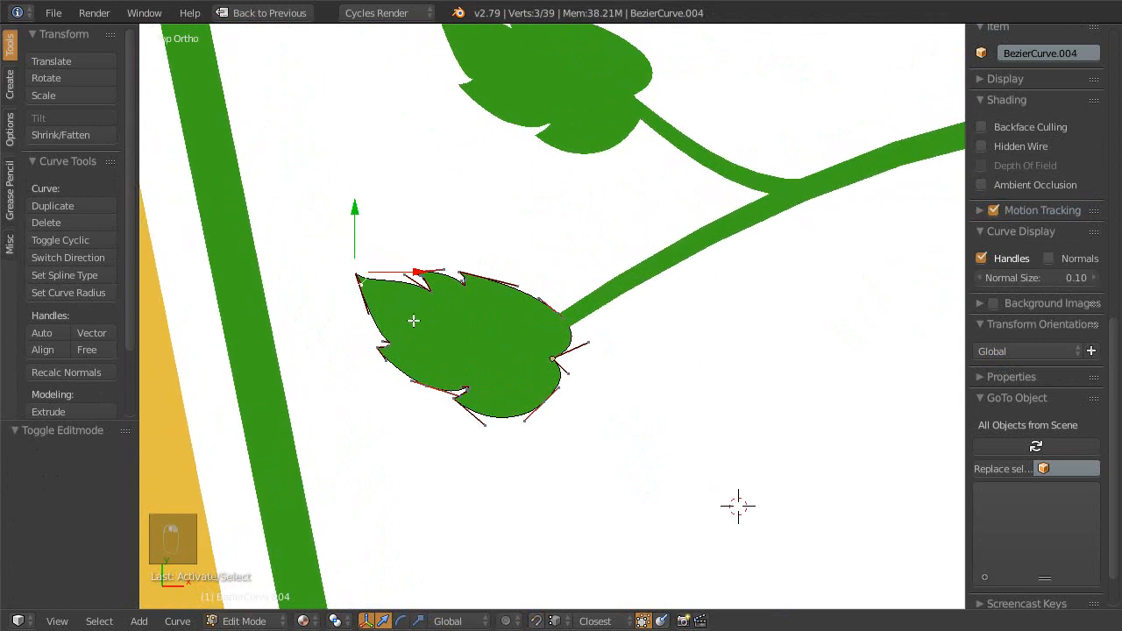
key(o)
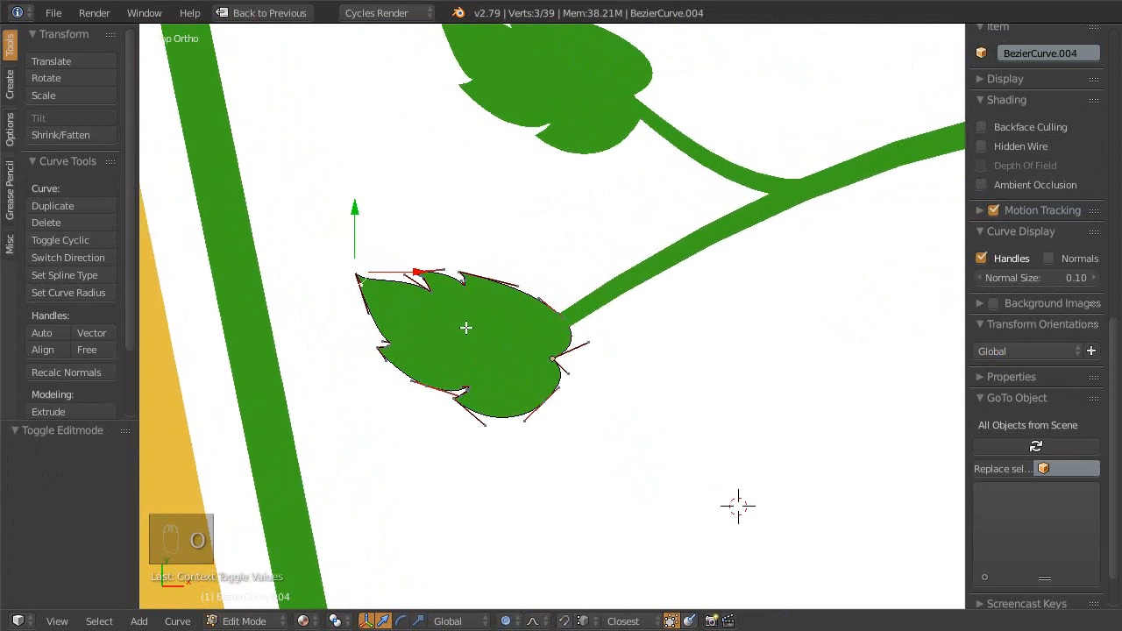
key(g)
scroll(470, 311, up, 3)
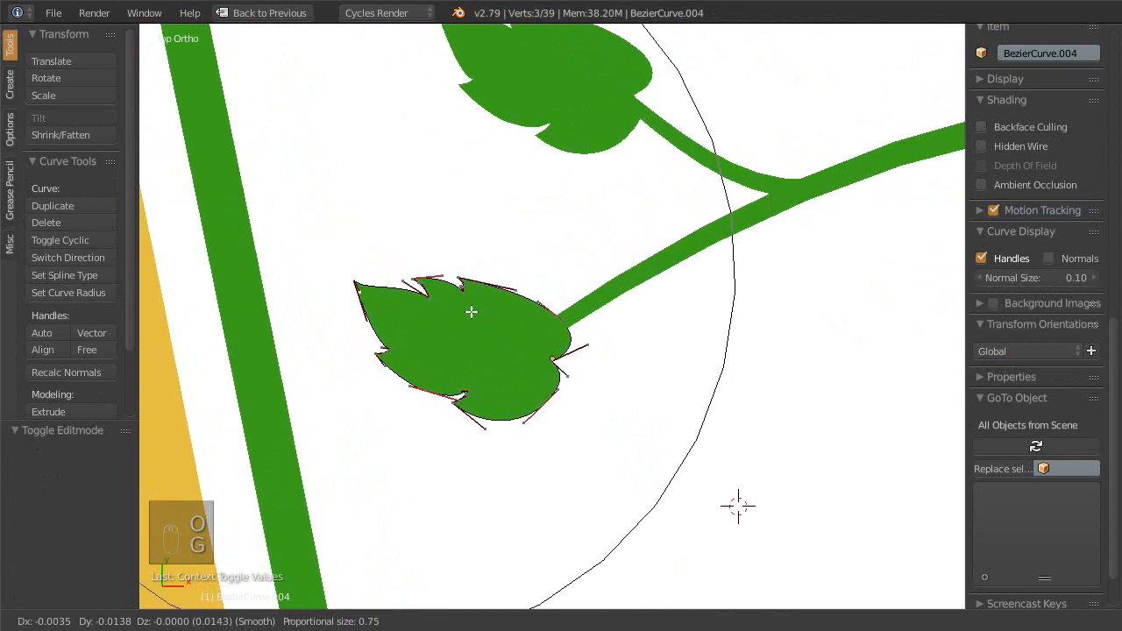
scroll(471, 311, up, 5)
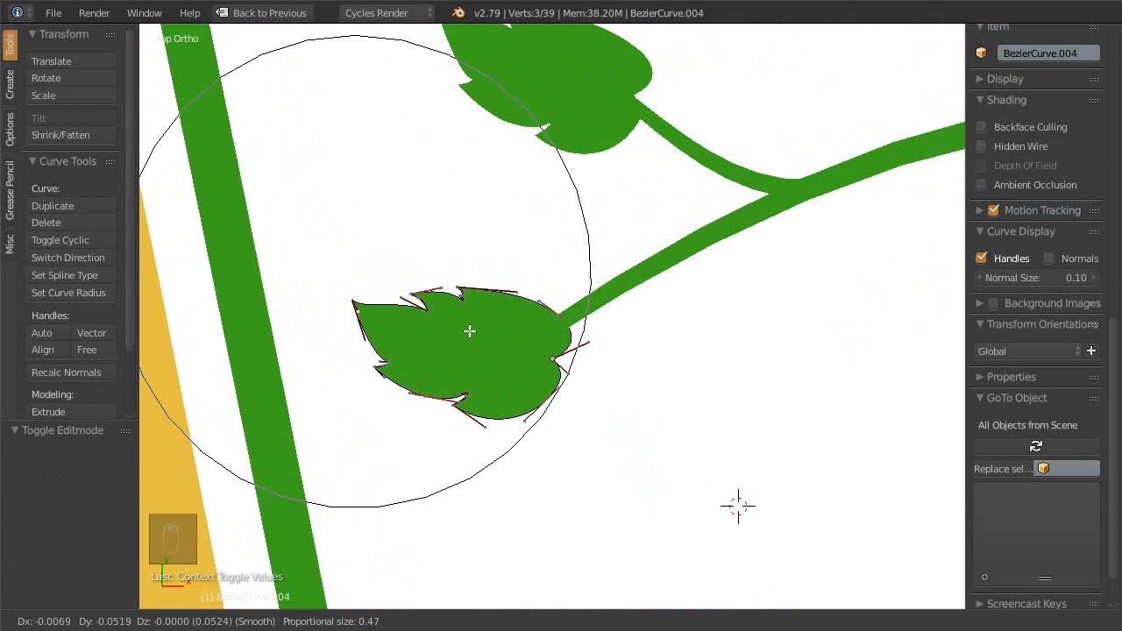
click(467, 325)
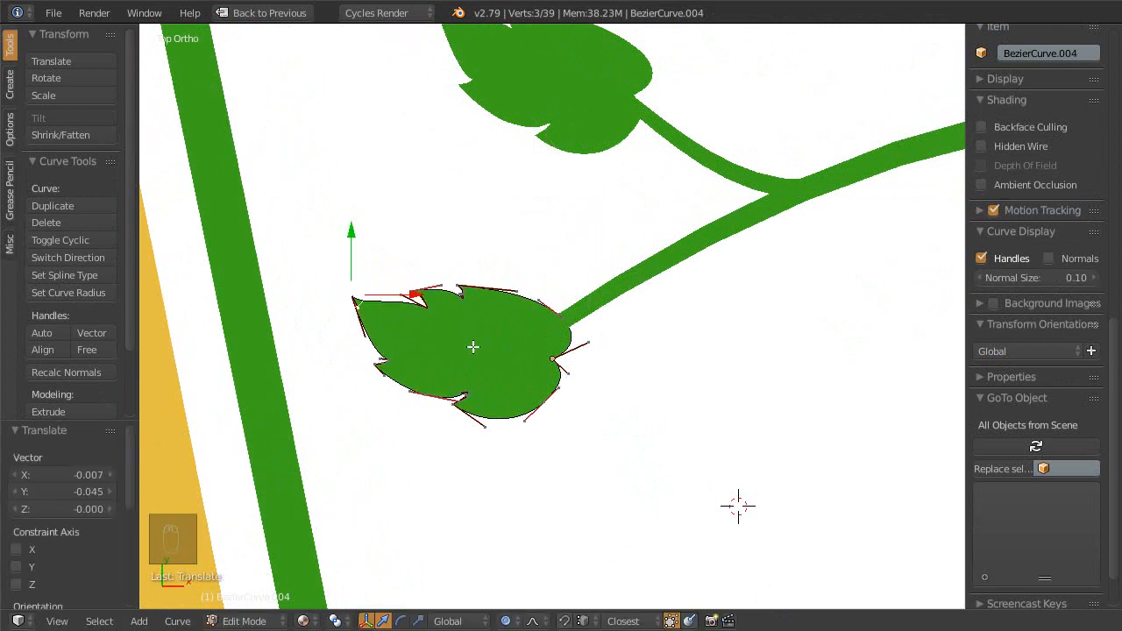
key(Tab)
- Rotate the lower left leaf -68.6° and a further -22.9° so it hangs down from the branch tip
scroll(478, 331, down, 2)
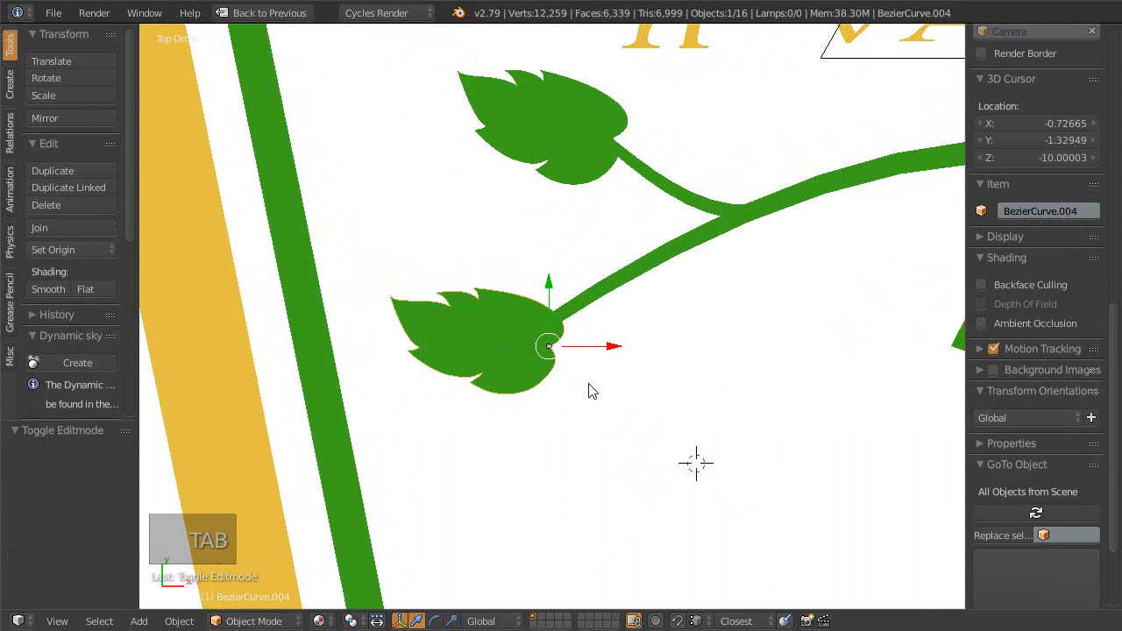
key(r)
click(601, 321)
scroll(570, 368, up, 2)
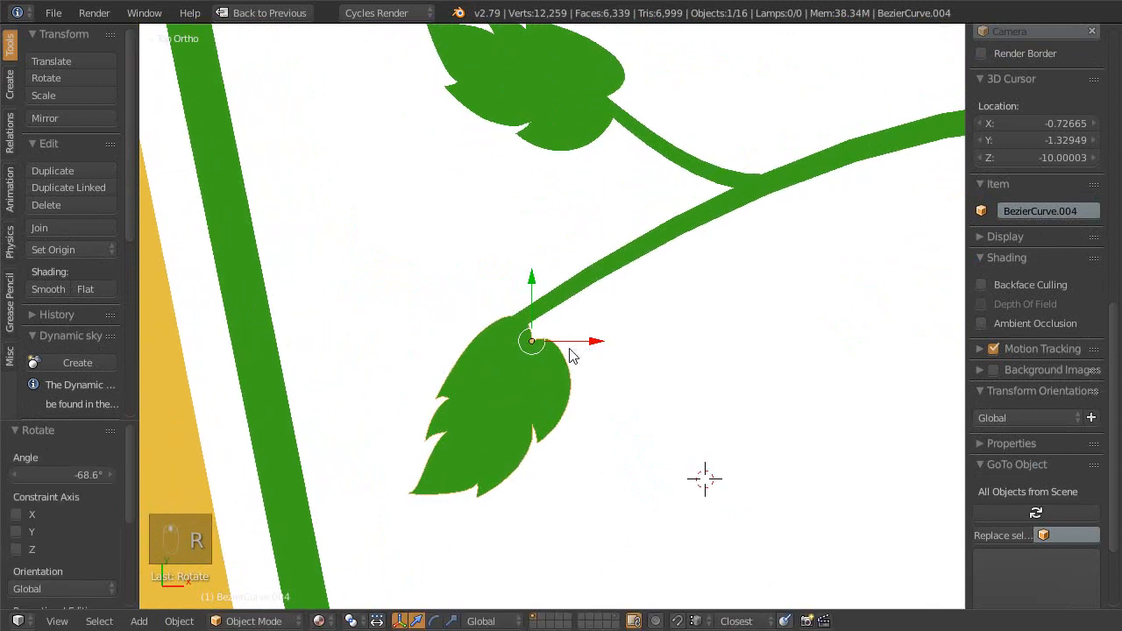
key(r)
click(604, 332)
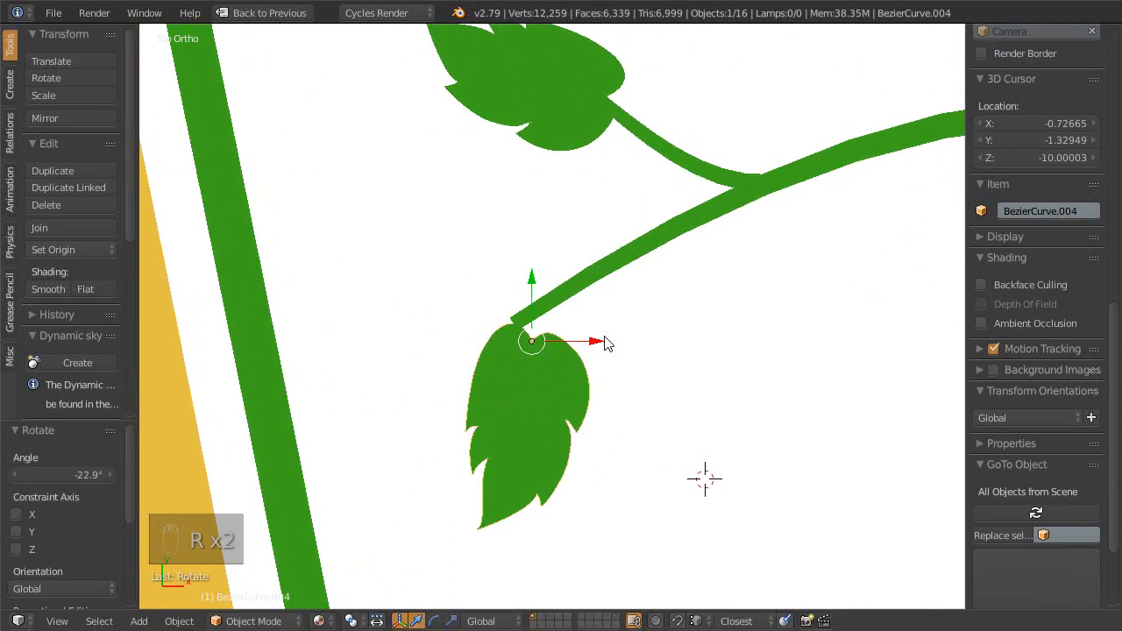
- Move the hanging leaf -0.007 in X and 0.033 in Y onto the branch tip and scale it to 0.773
key(g)
click(611, 327)
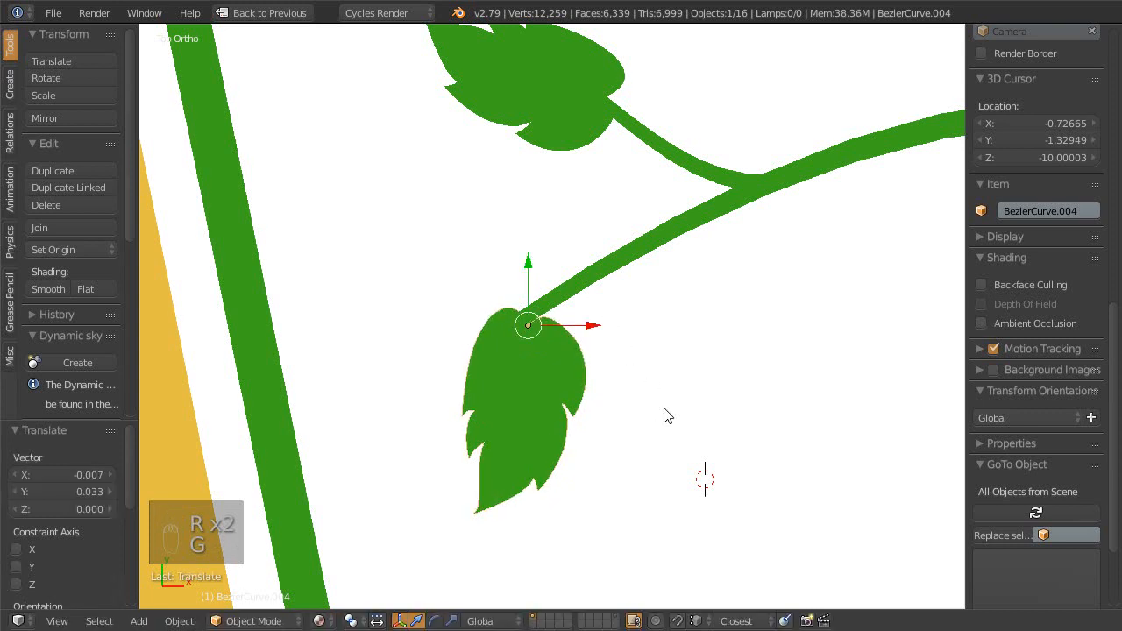
key(s)
click(641, 380)
shift+middle_drag(593, 336, 491, 296)
scroll(490, 295, down, 3)
scroll(496, 388, down, 2)
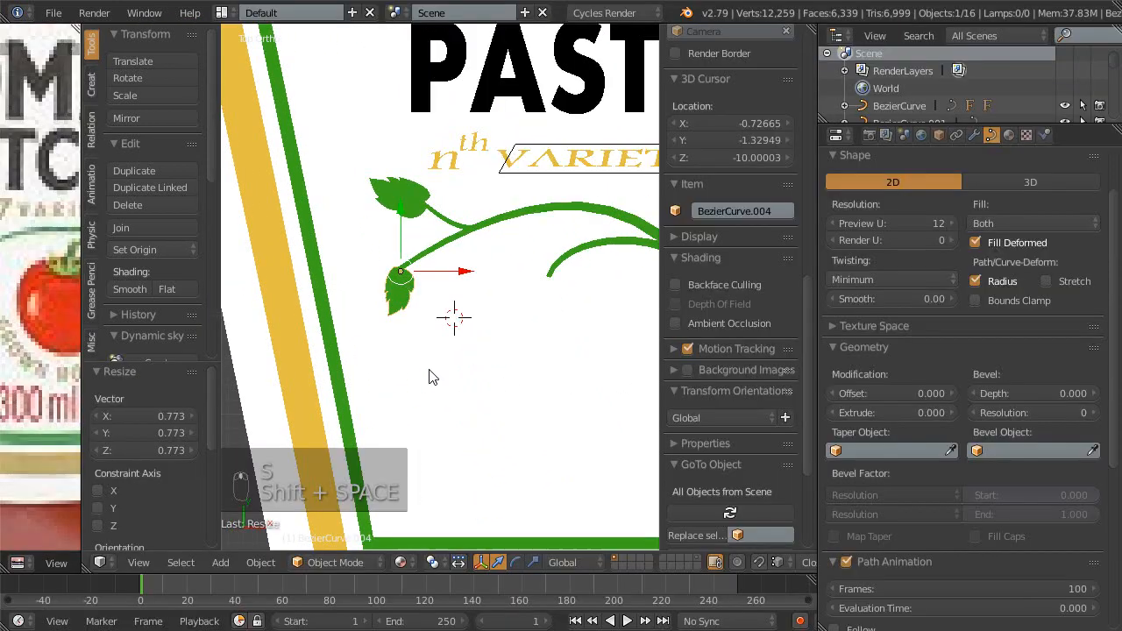
- Move the hanging lower left leaf 0.138 in X and 0.090 in Y, up along the branch
key(shift+space)
key(shift+space)
scroll(455, 333, up, 5)
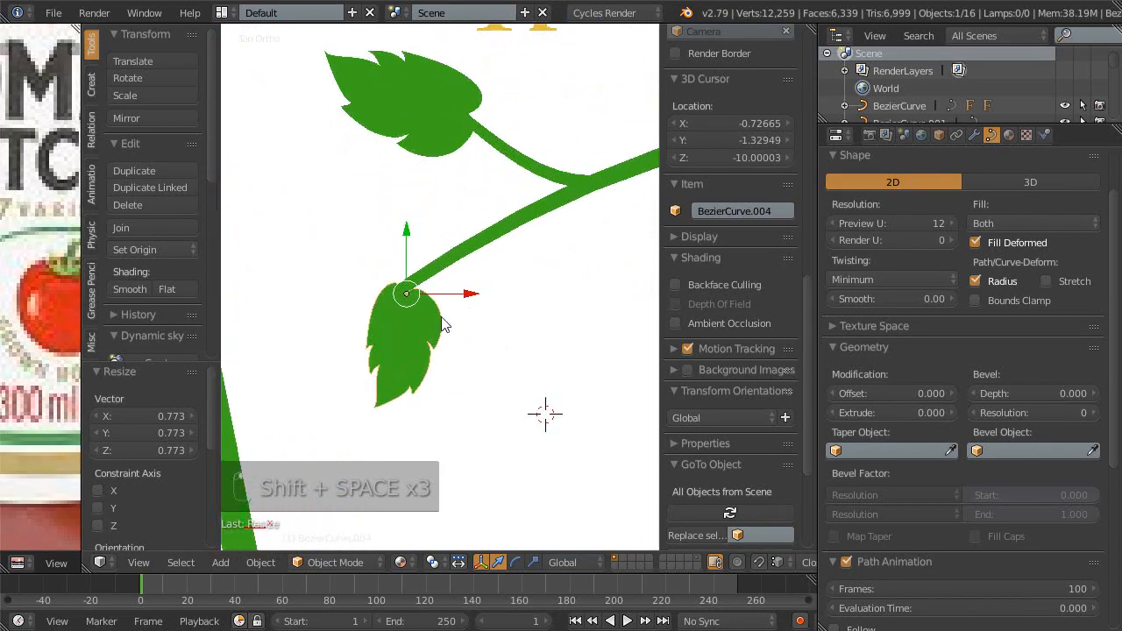
key(g)
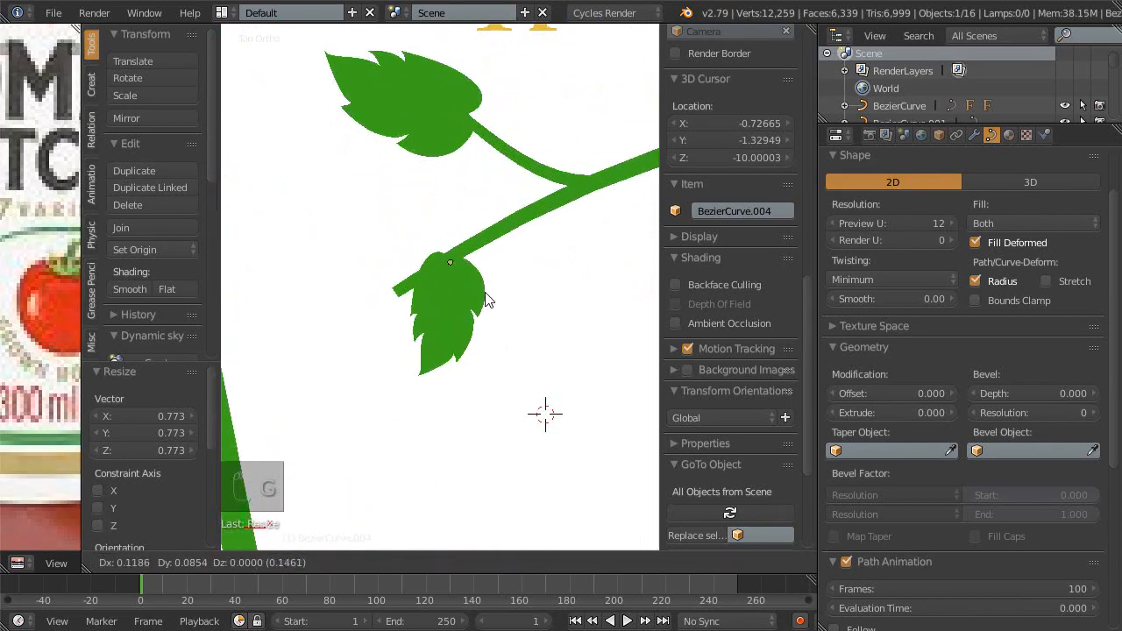
click(492, 298)
scroll(497, 307, up, 1)
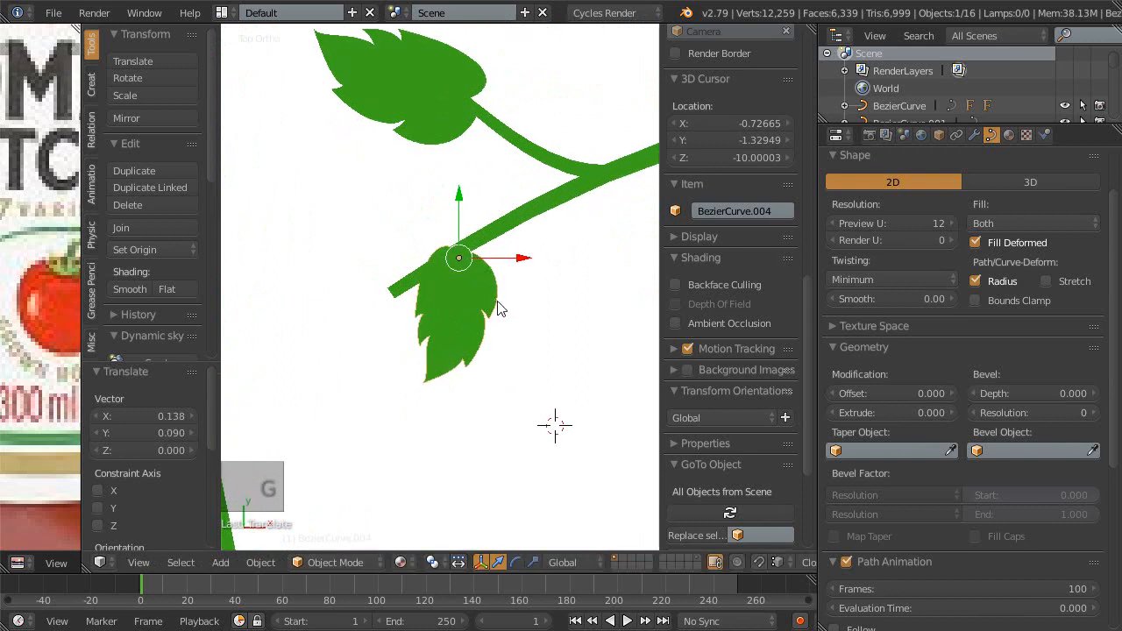
- Duplicate the hanging leaf and place the copy below and left of the bare branch tip
key(shift+d)
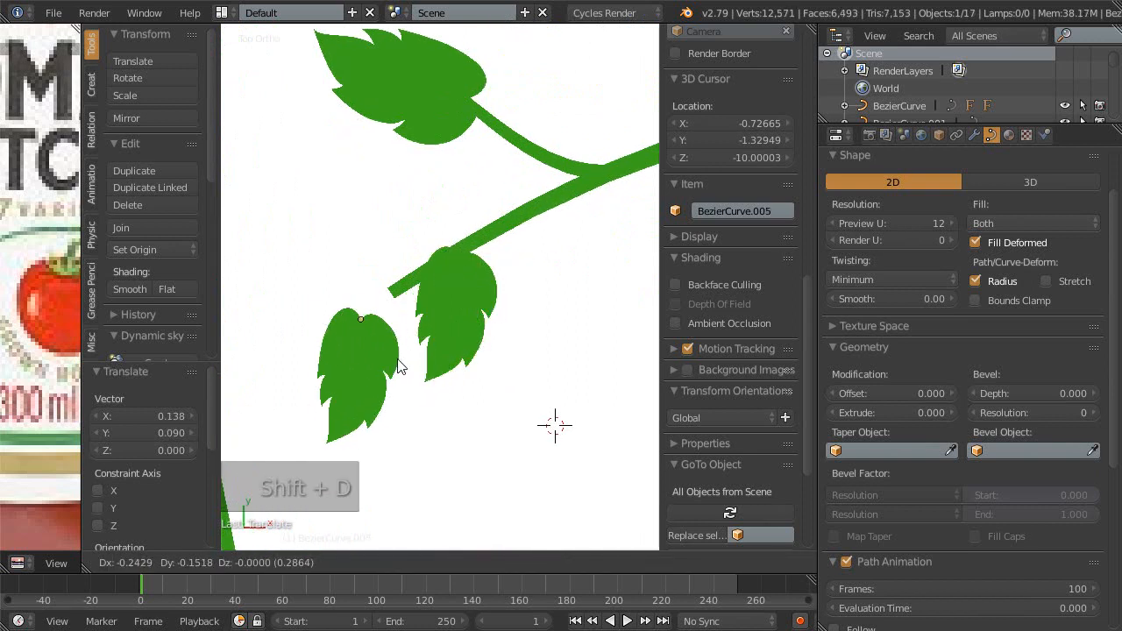
click(395, 380)
key(Escape)
scroll(416, 389, up, 1)
shift+middle_drag(416, 388, 534, 318)
- Bend the copied leaf's tip sideways in Edit Mode with smooth proportional editing, moving it -0.074 in X and 0.004 in Y
key(Tab)
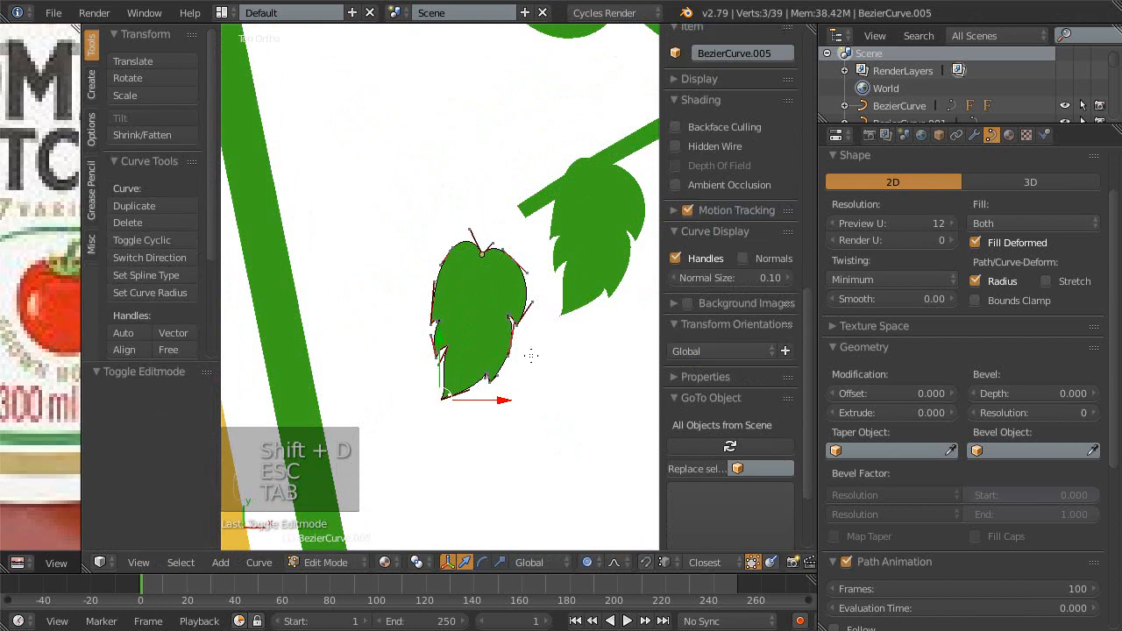
right_click(445, 396)
key(Escape)
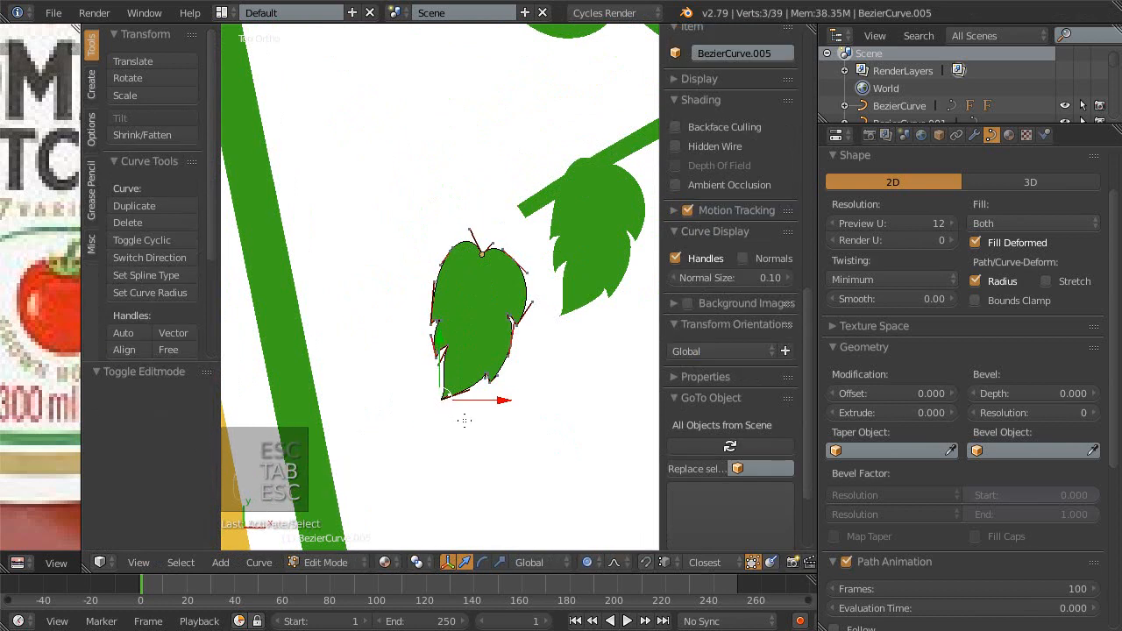
key(g)
click(412, 420)
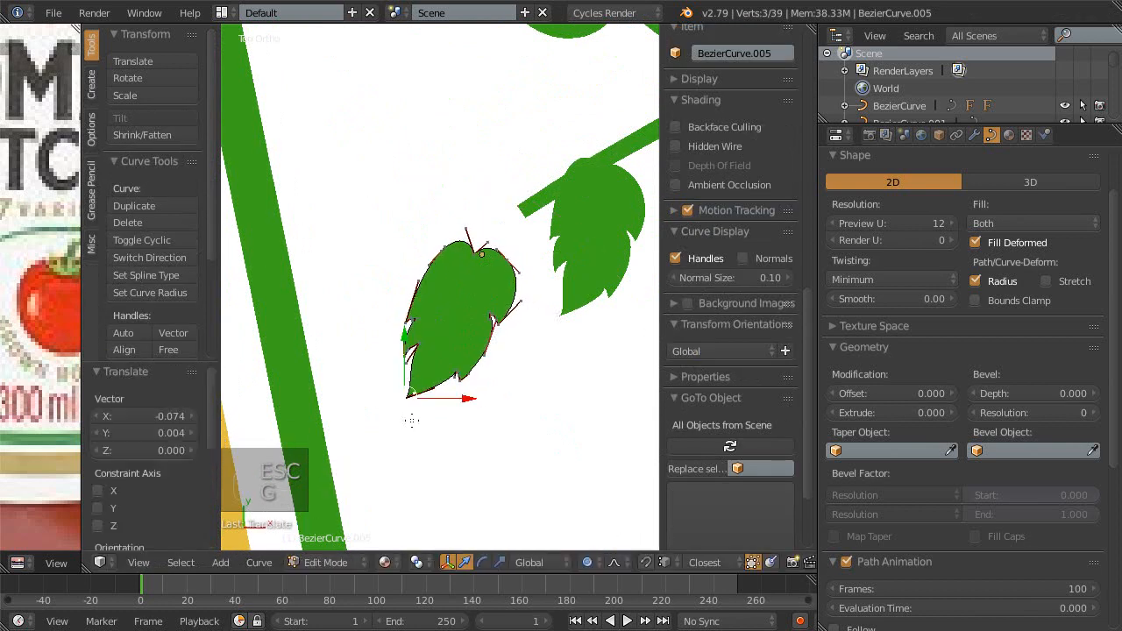
- Mirror all points of the copied leaf along global X and rotate them 46.2°
scroll(412, 421, up, 1)
shift+middle_drag(461, 388, 442, 387)
key(a)
key(a)
key(a)
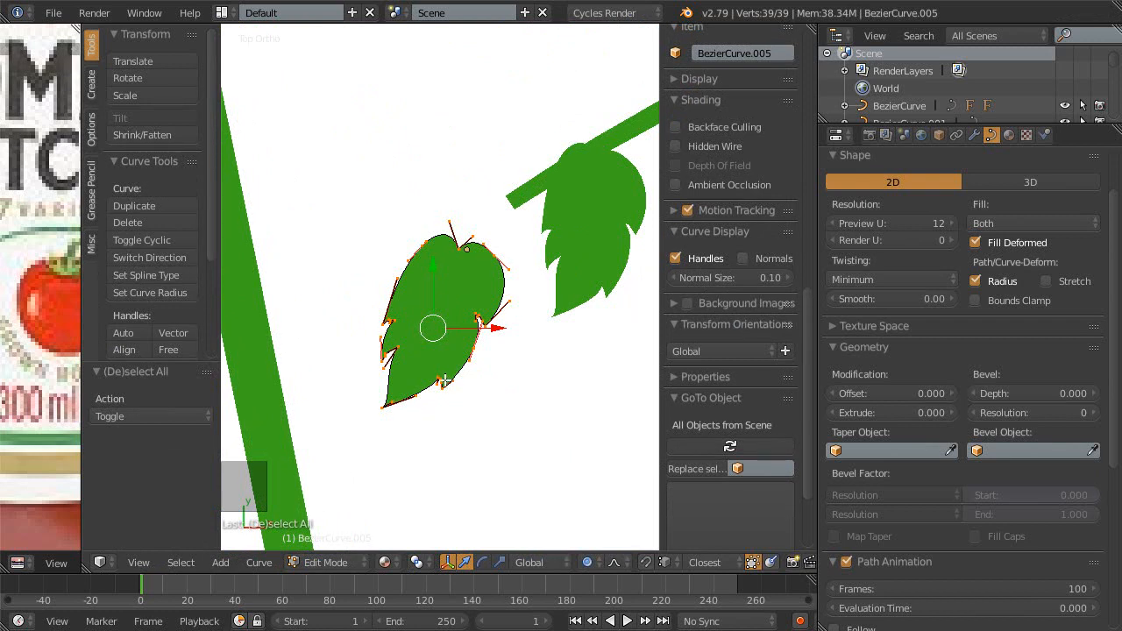
key(ctrl+m)
key(x)
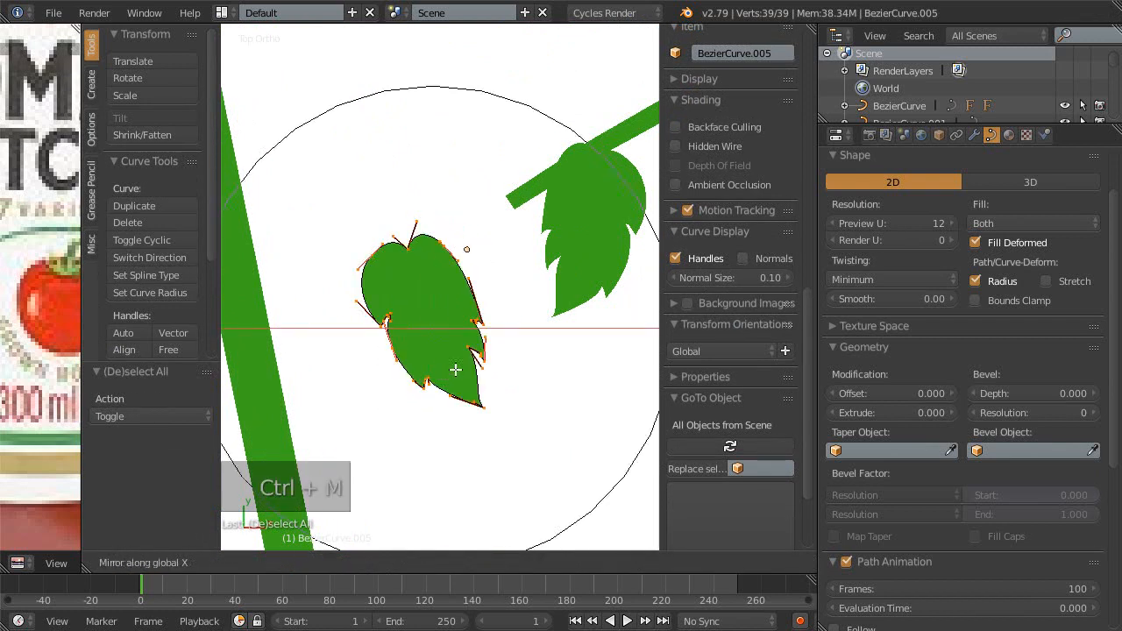
click(455, 370)
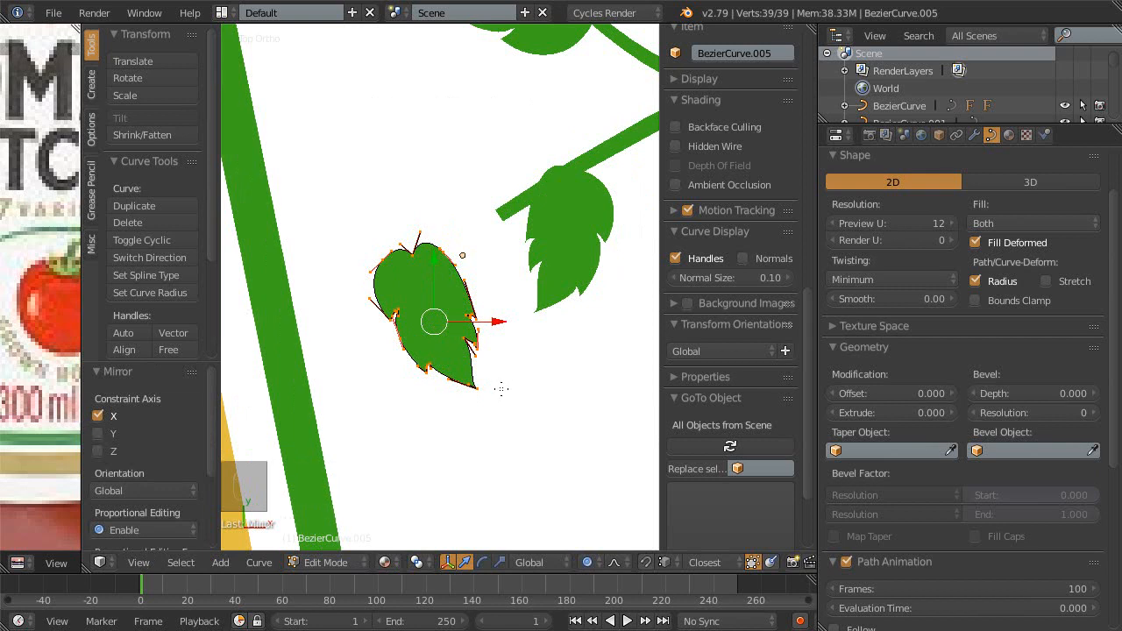
key(r)
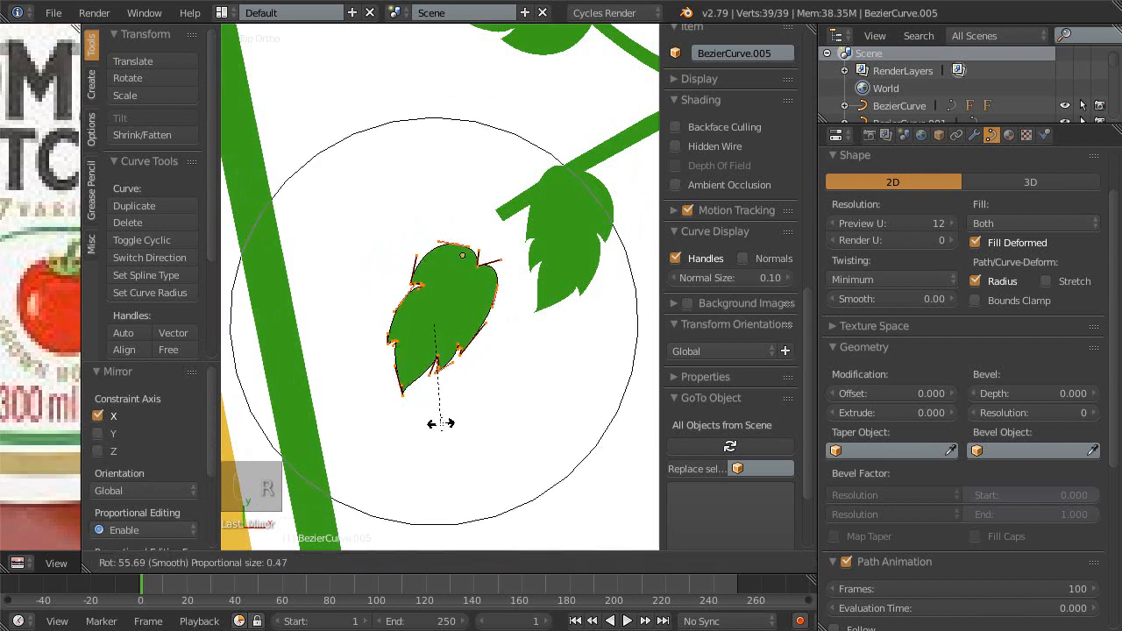
click(471, 412)
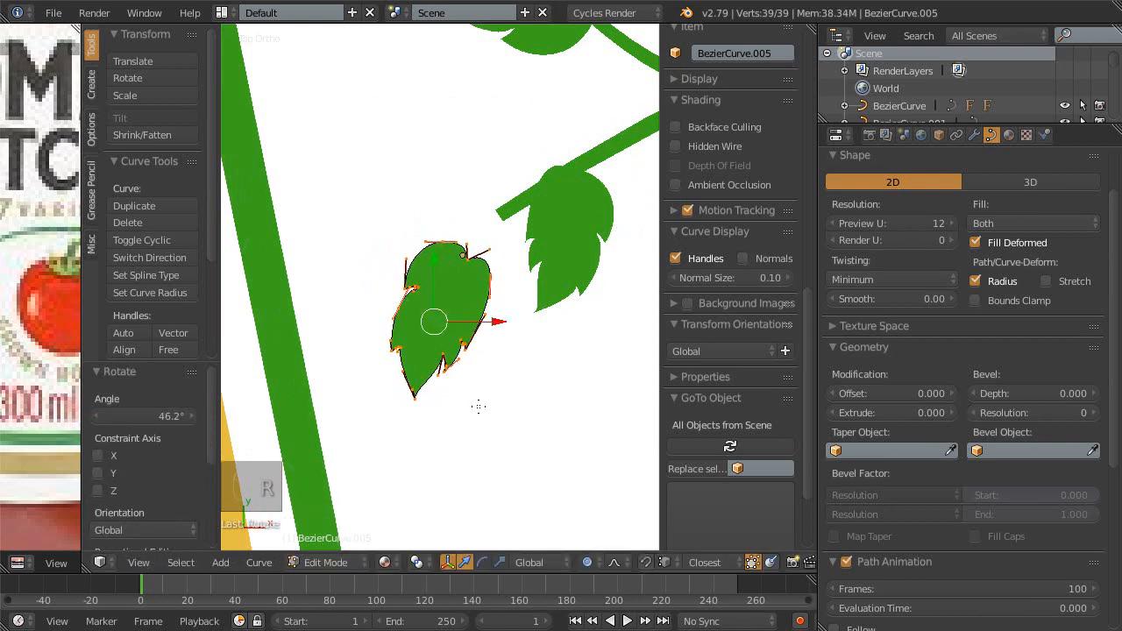
- In Object Mode, raise the copied leaf 0.052 in Y, scale it to 1.482, and move it 0.068 in X and 0.056 in Y onto the branch tip
key(Tab)
key(g)
click(483, 384)
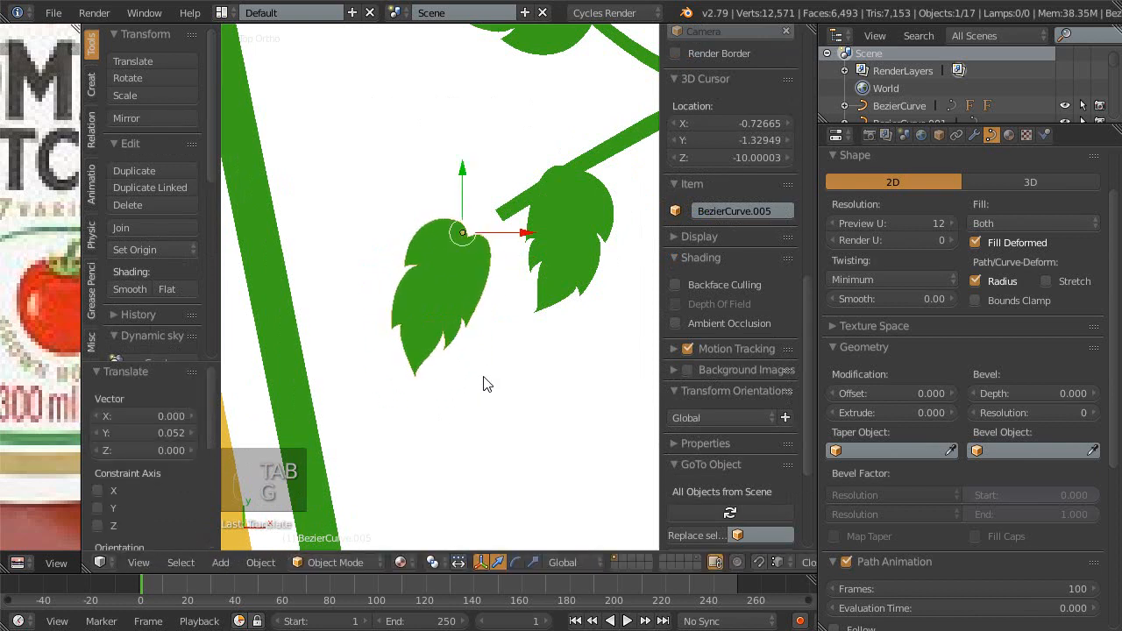
key(s)
click(516, 403)
key(g)
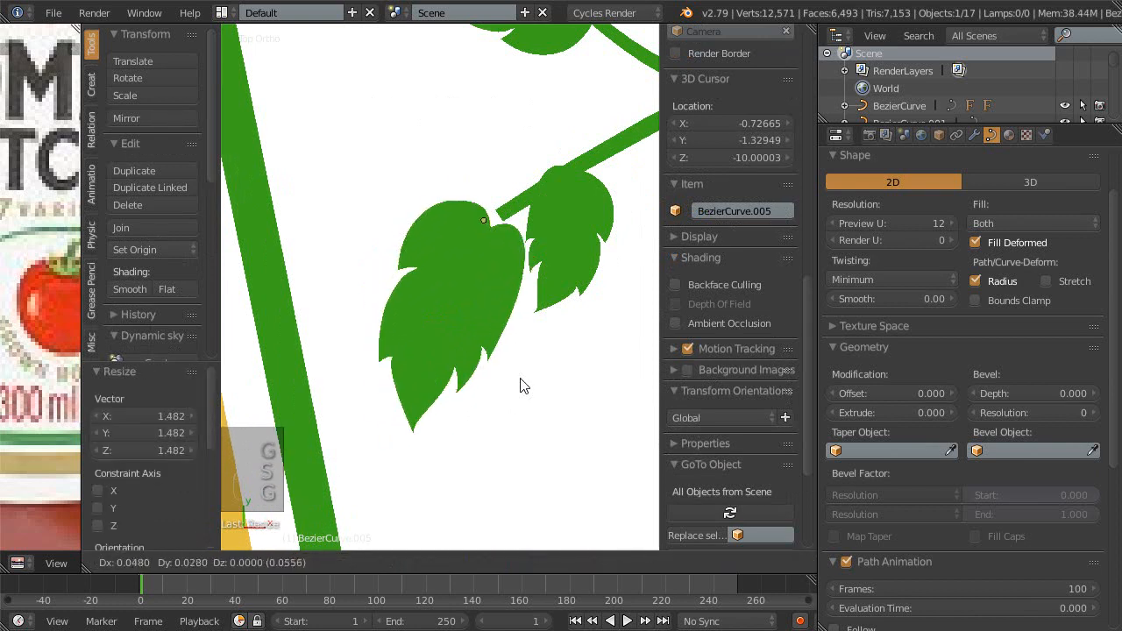
click(531, 374)
ctrl+middle_drag(539, 313, 532, 333)
shift+middle_drag(524, 337, 517, 378)
key(shift+space)
key(shift+space)
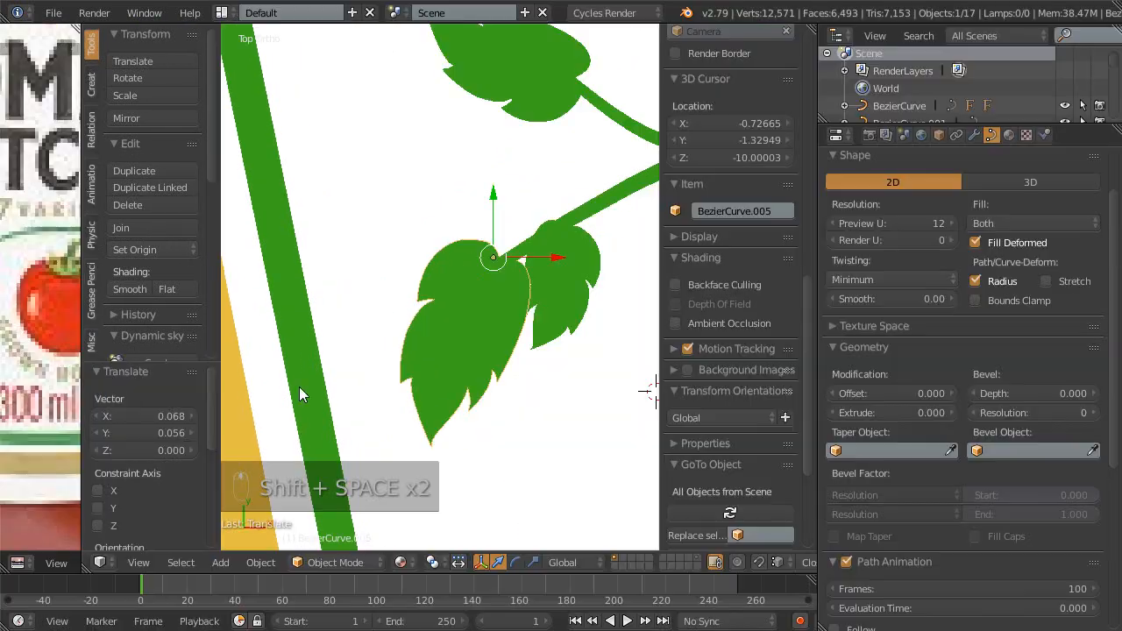
key(shift+space)
key(shift+space)
scroll(440, 382, up, 1)
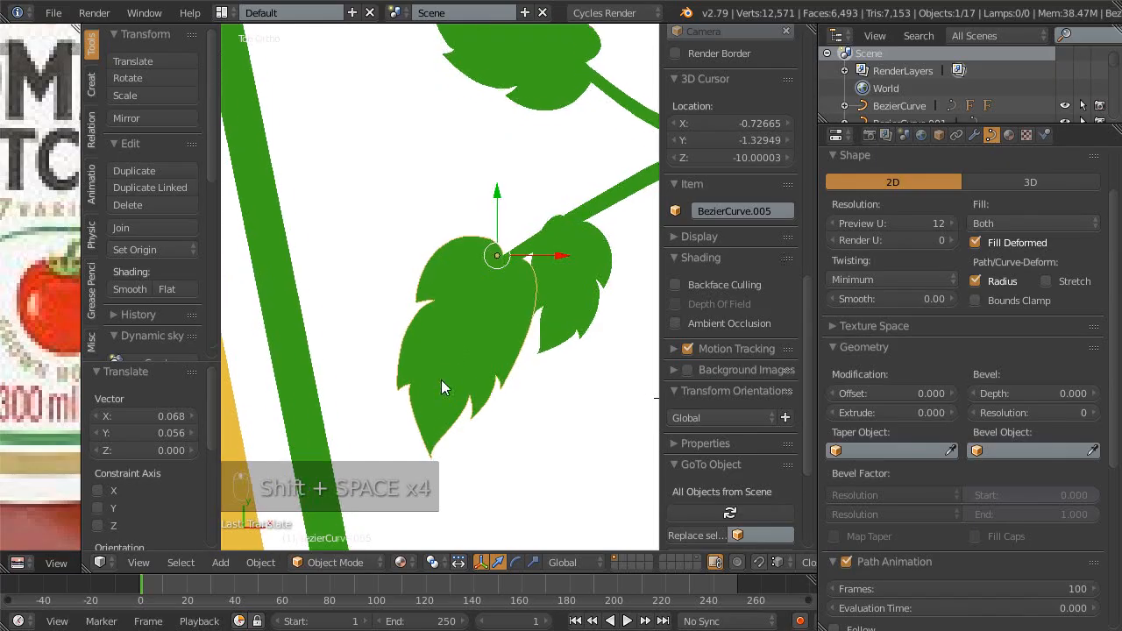
- Resize the smaller leaf on the lower left branch and reposition it, with a last move of -0.034 in X and -0.025 in Y
shift+middle_drag(565, 290, 413, 307)
right_click(445, 302)
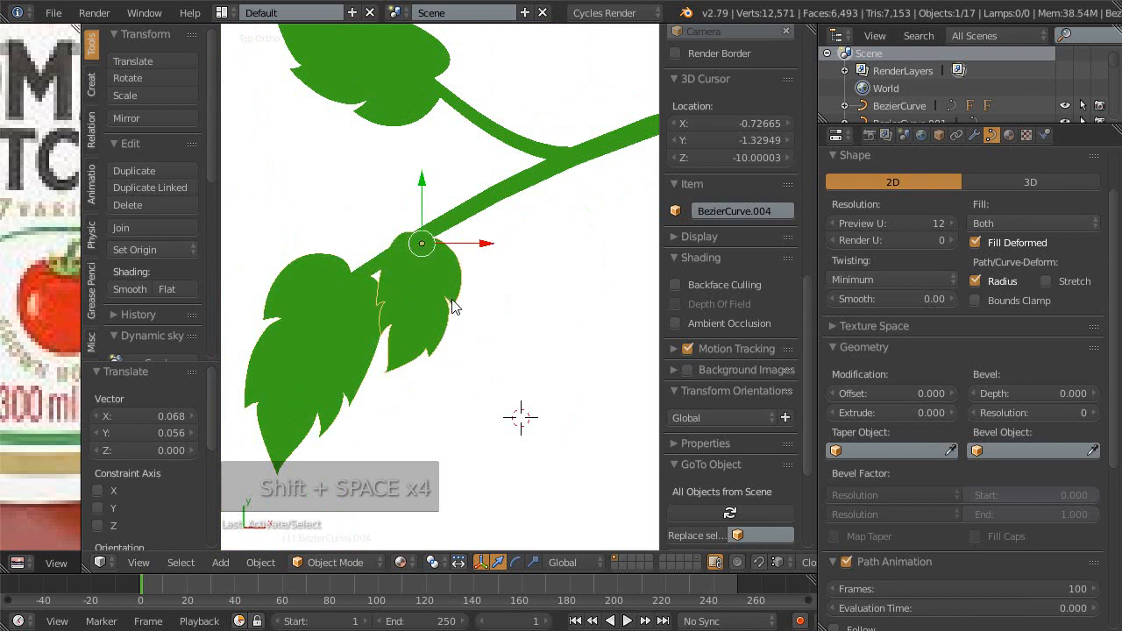
key(g)
click(470, 293)
key(s)
click(504, 412)
key(g)
click(457, 395)
- Save the label file with the new leaf arrangement
scroll(471, 317, down, 5)
shift+middle_drag(470, 308, 411, 340)
click(404, 354)
scroll(404, 352, down, 3)
scroll(401, 353, up, 2)
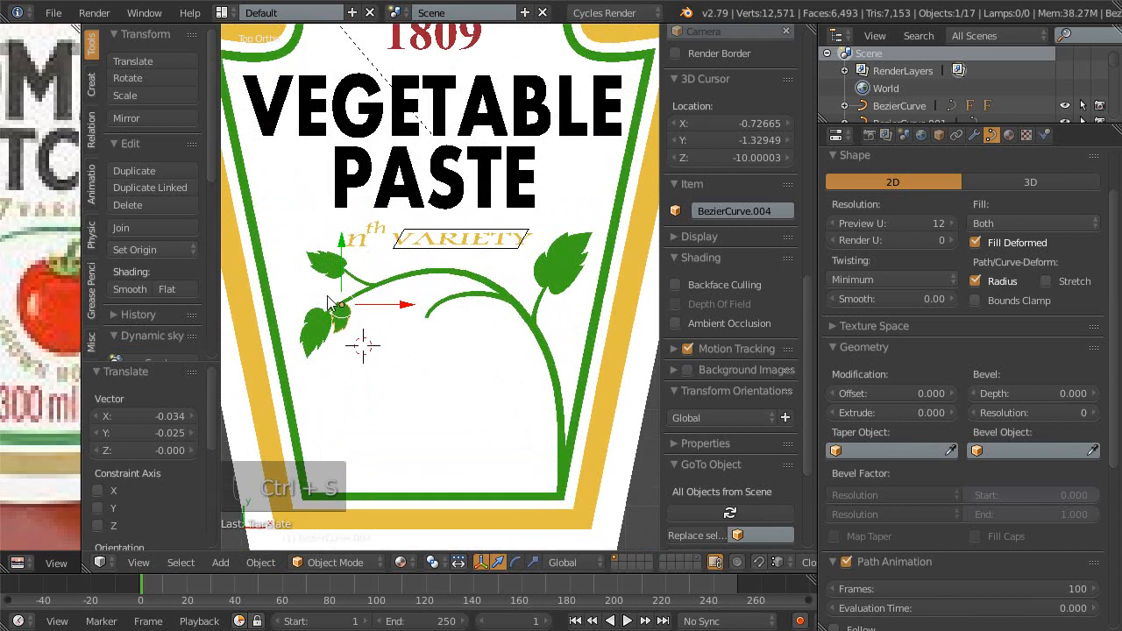
scroll(508, 333, up, 2)
scroll(350, 357, up, 3)
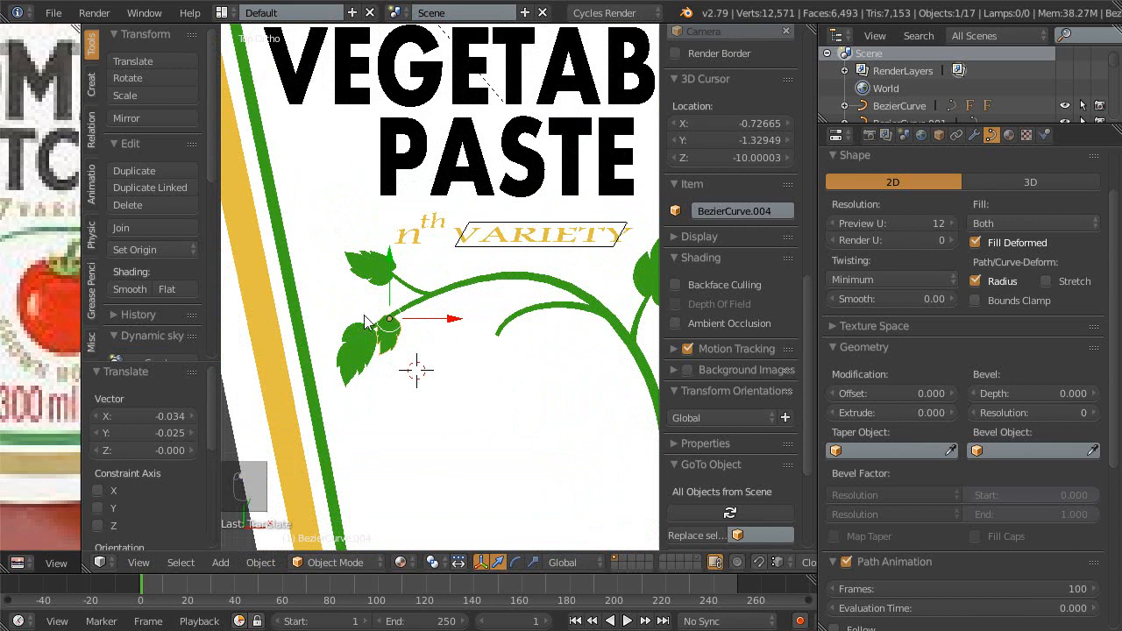
scroll(377, 395, up, 2)
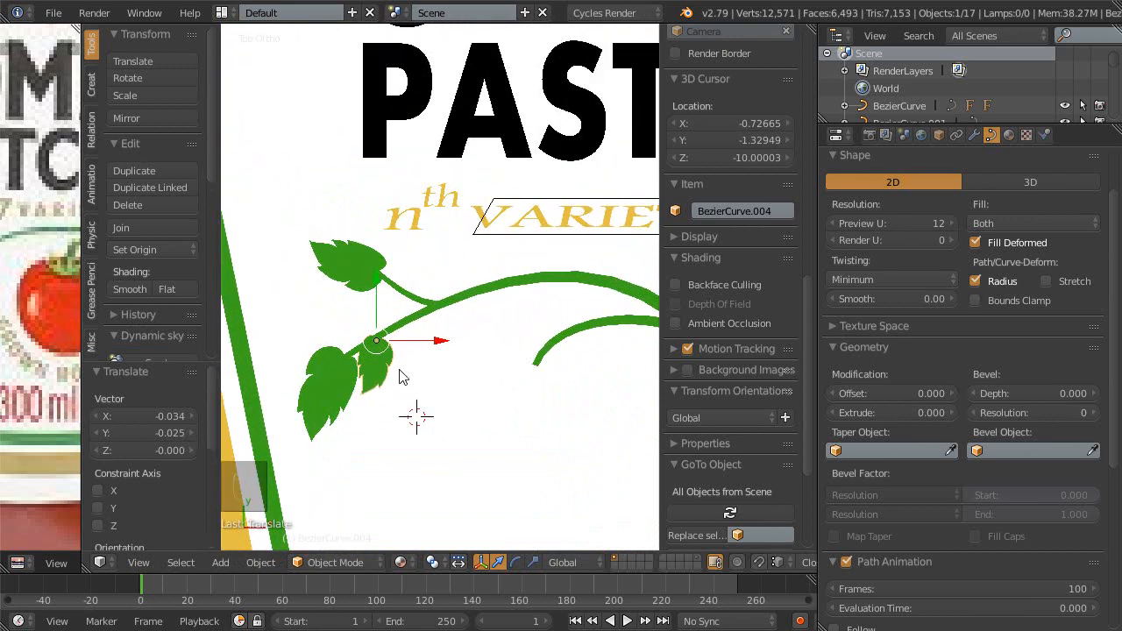
key(ctrl+s)
scroll(380, 335, up, 3)
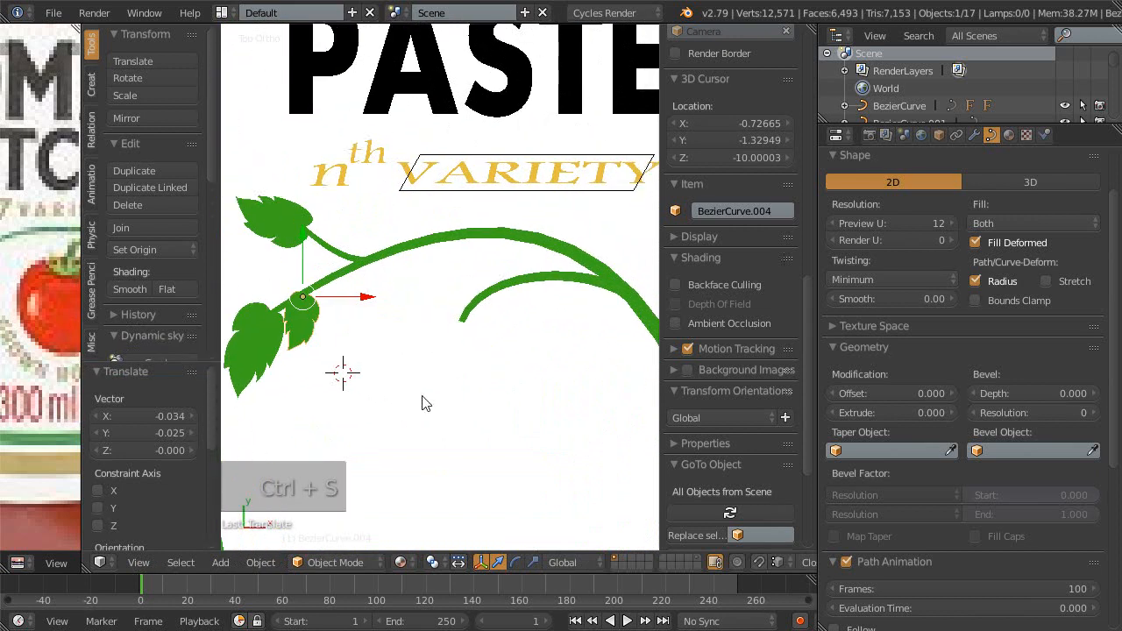
- Snap the 3D cursor to the end point of the vine's inner branch, using wireframe display and Edit Mode
right_click(448, 278)
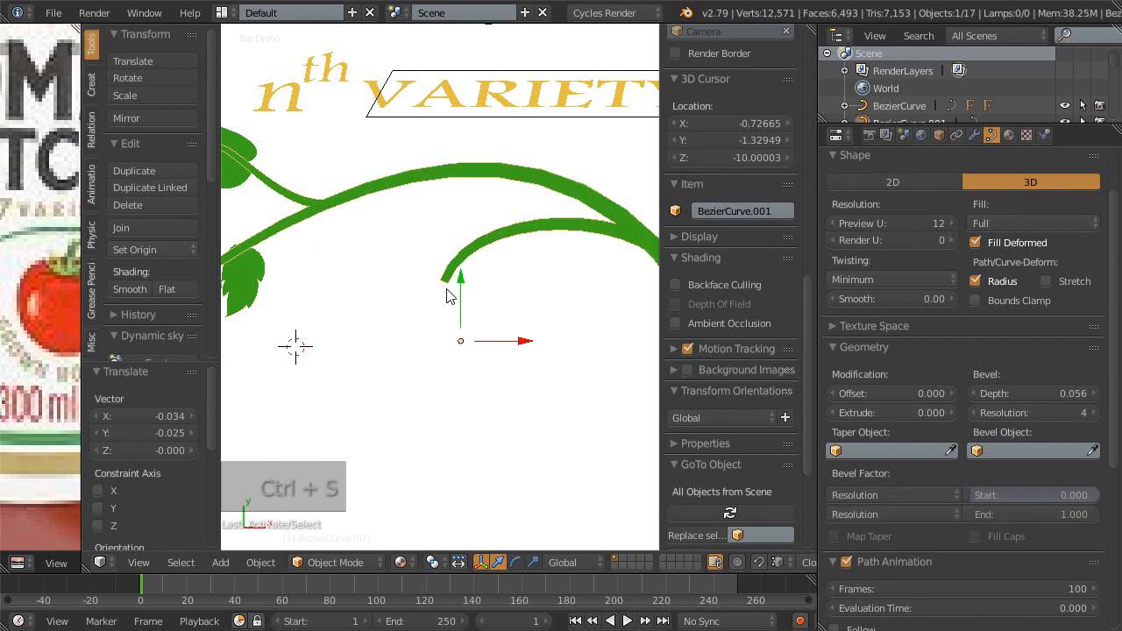
scroll(447, 294, down, 1)
key(z)
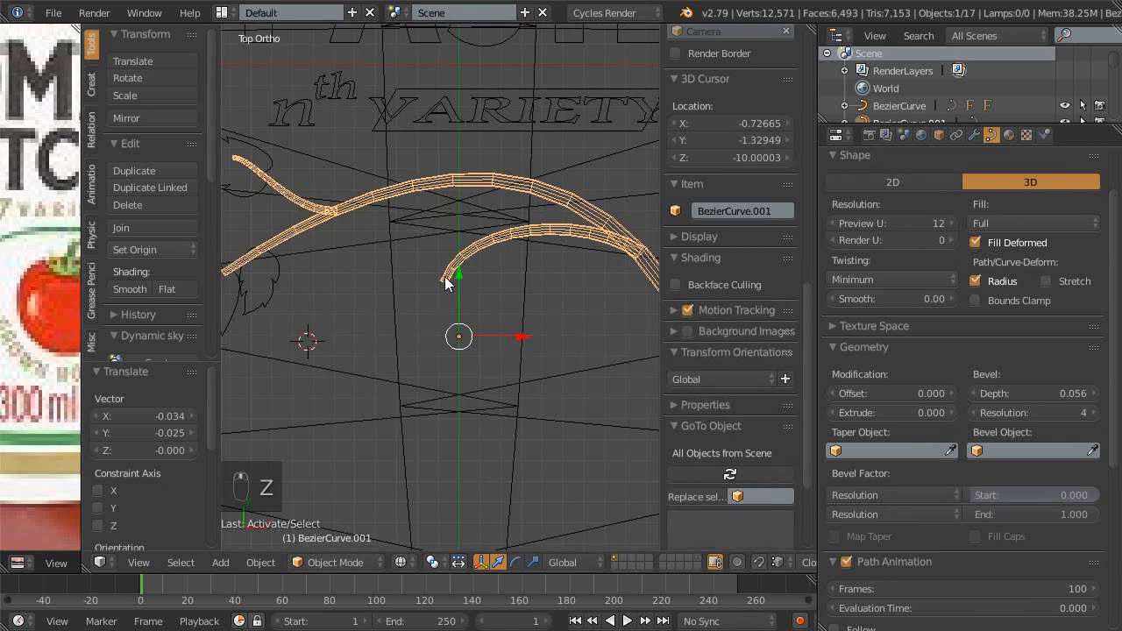
key(Tab)
key(Escape)
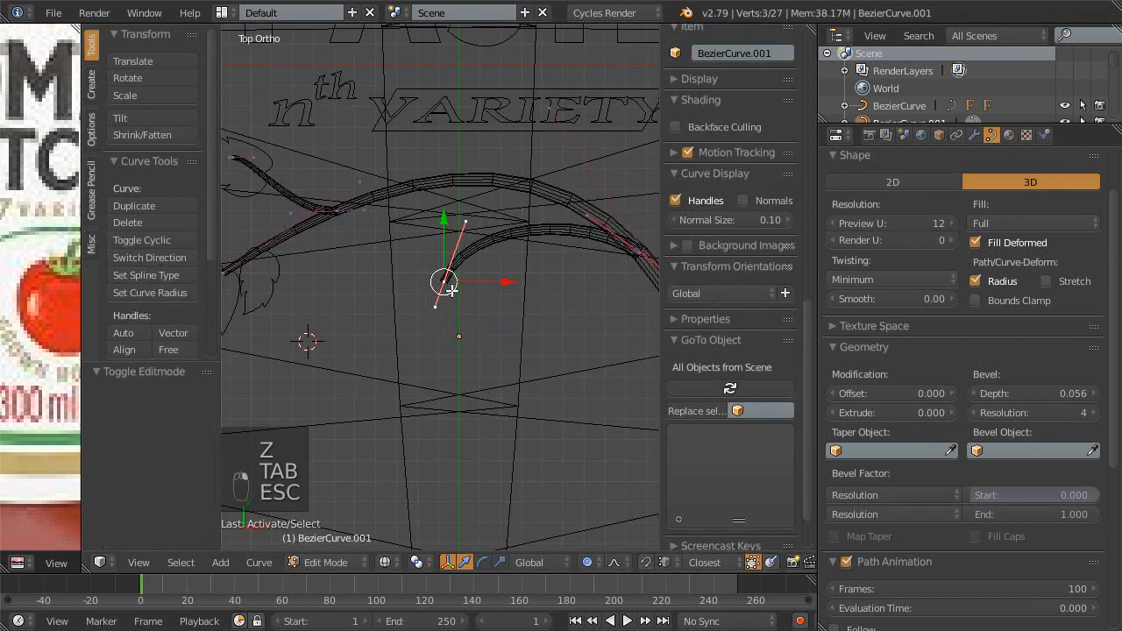
shift+middle_drag(455, 324, 469, 363)
key(shift+s)
click(486, 361)
key(Tab)
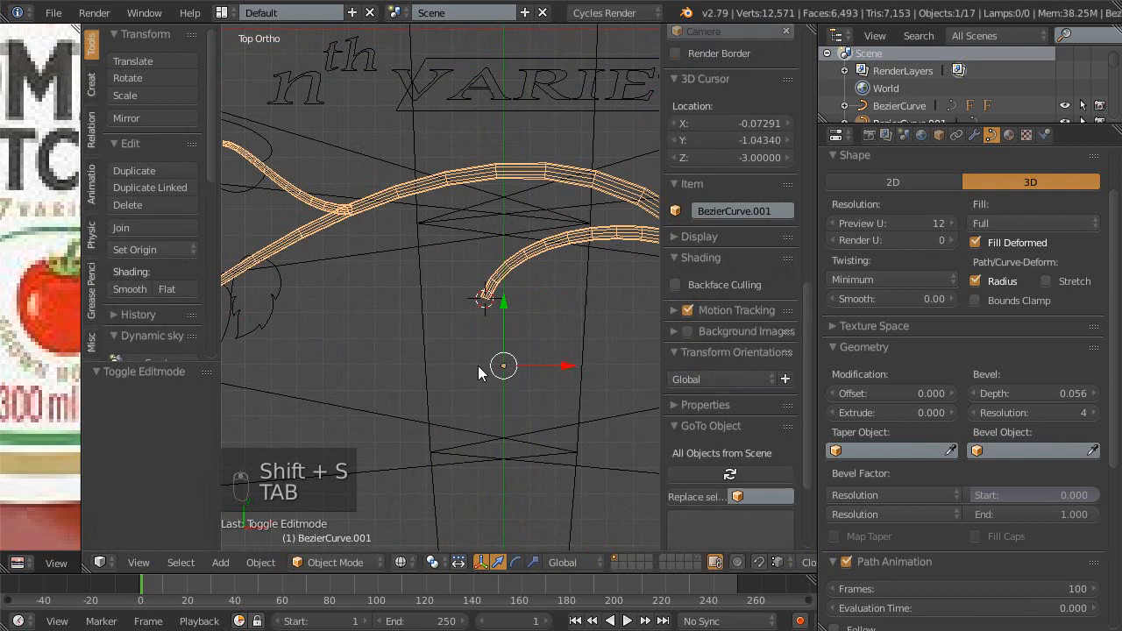
- Add a UV sphere at the inner branch's tip and view it at an angle in a maximized viewport
key(shift+a)
mouse_move(470, 366)
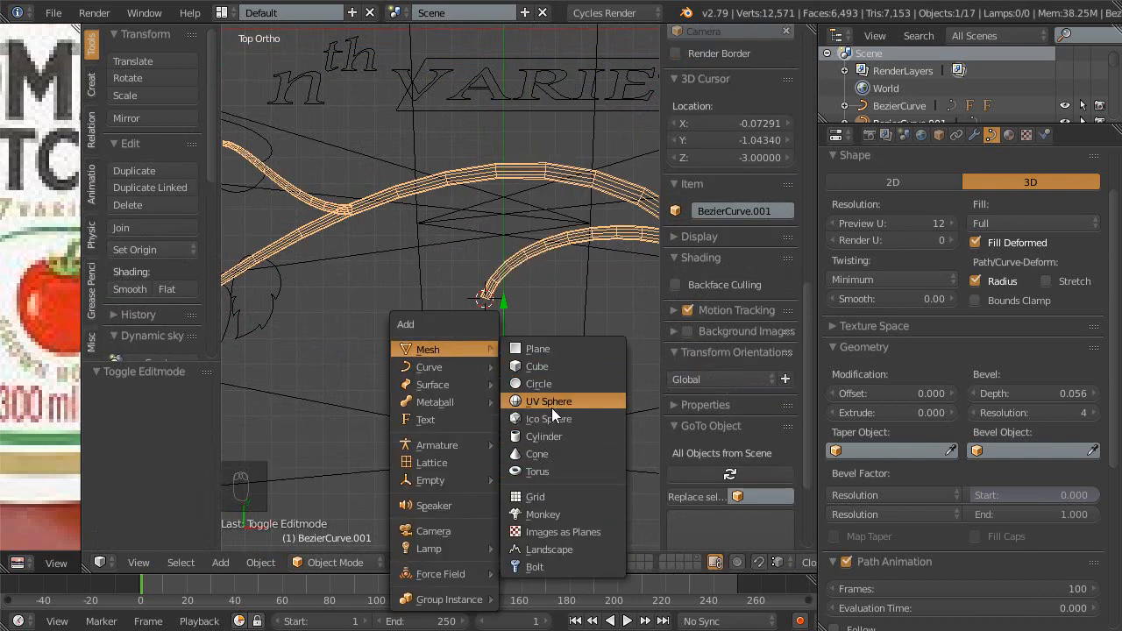
click(555, 402)
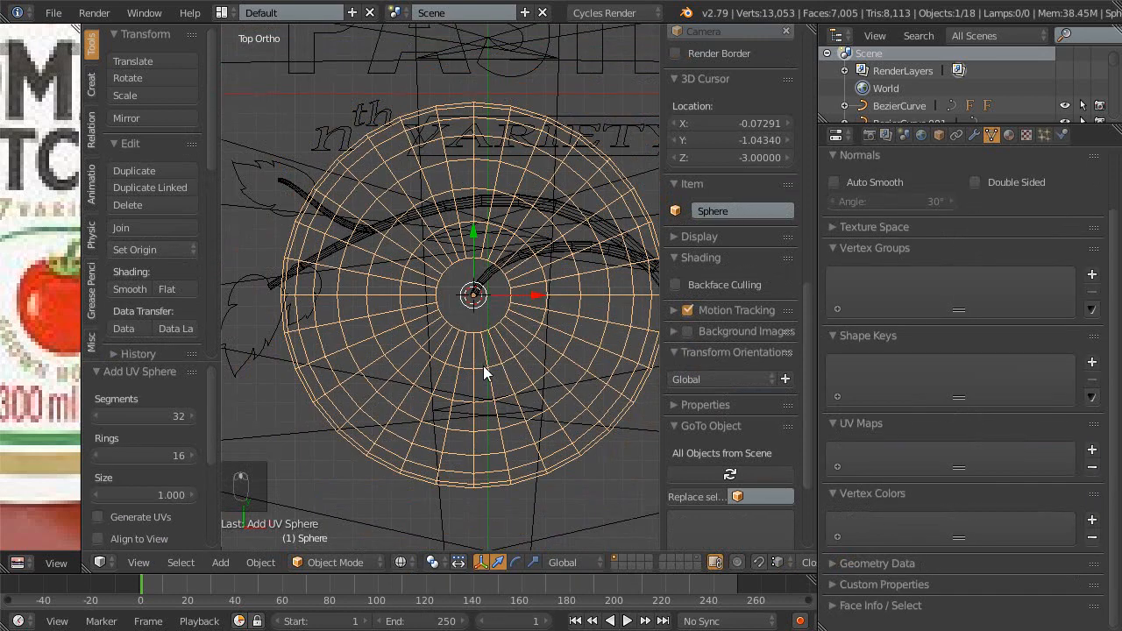
scroll(474, 421, down, 4)
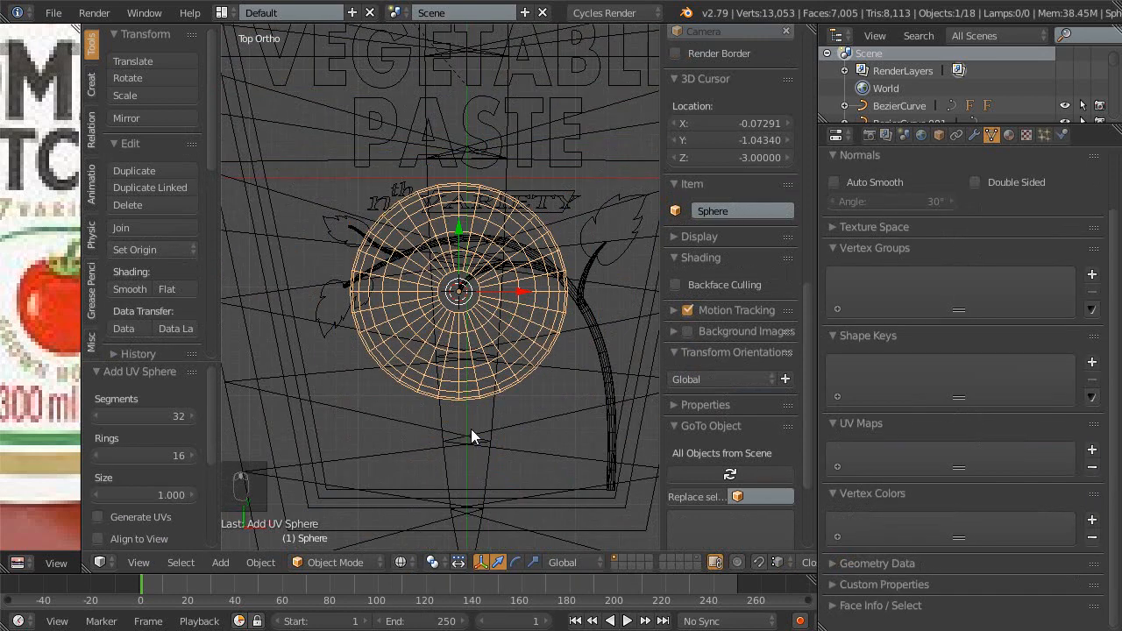
key(shift+space)
middle_drag(598, 202, 541, 344)
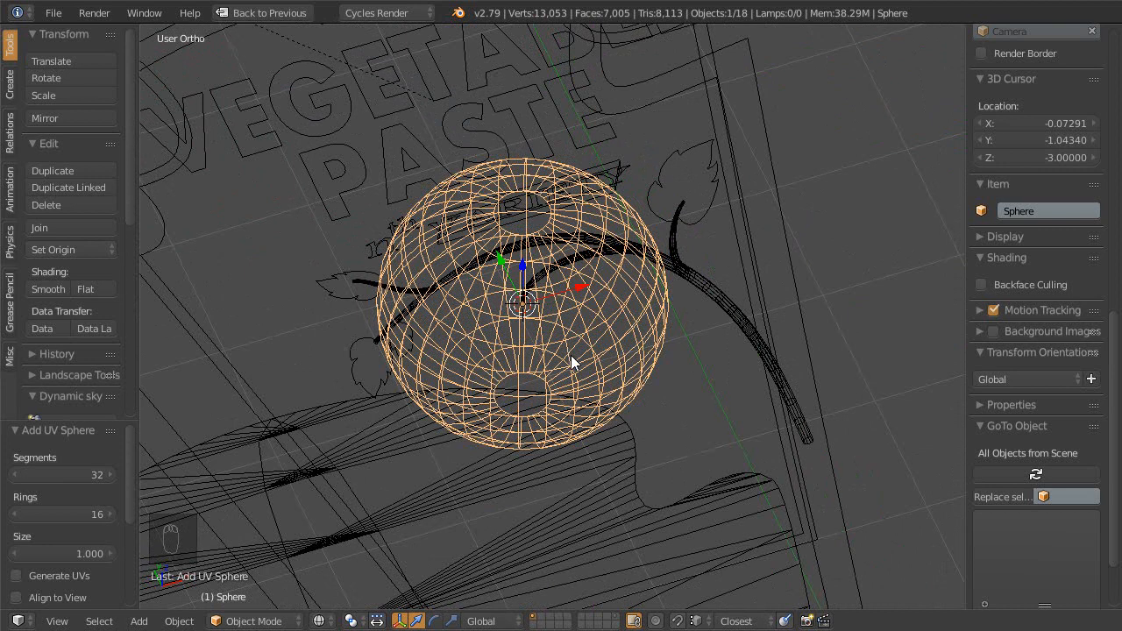
- Try the UV sphere with 4 segments and with 16 segments
click(78, 474)
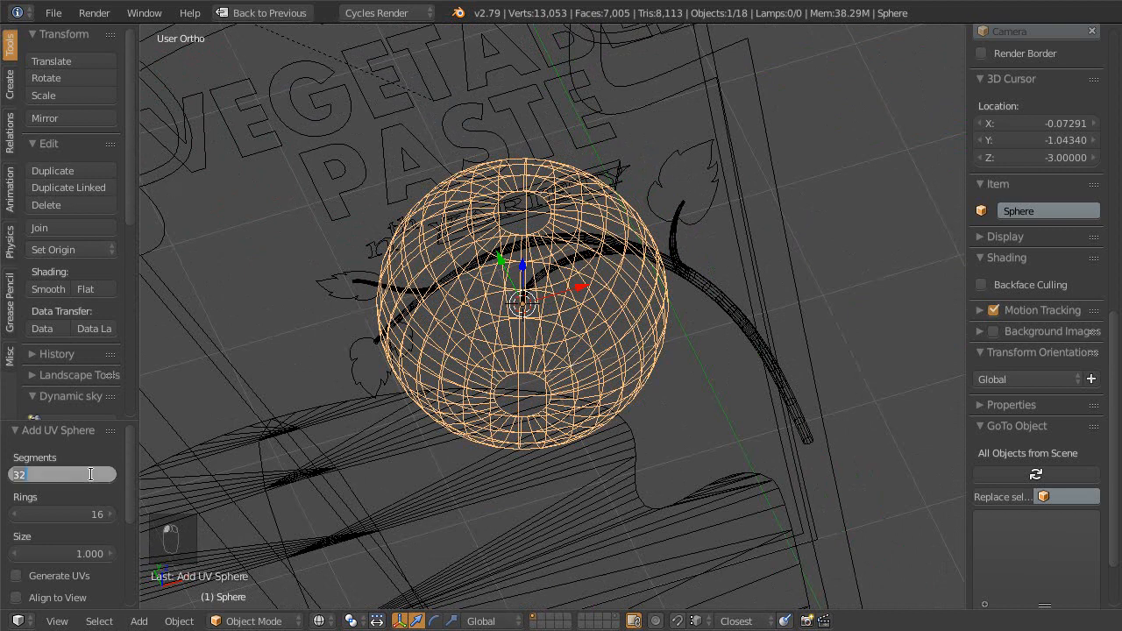
text(4)
key(Return)
click(68, 474)
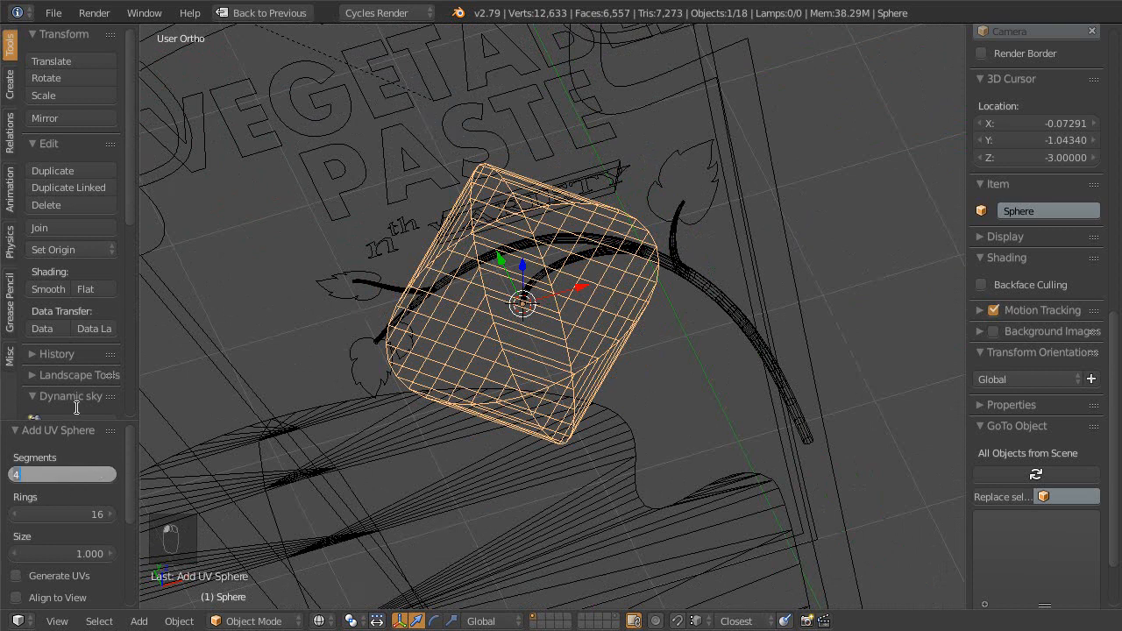
text(16)
key(Return)
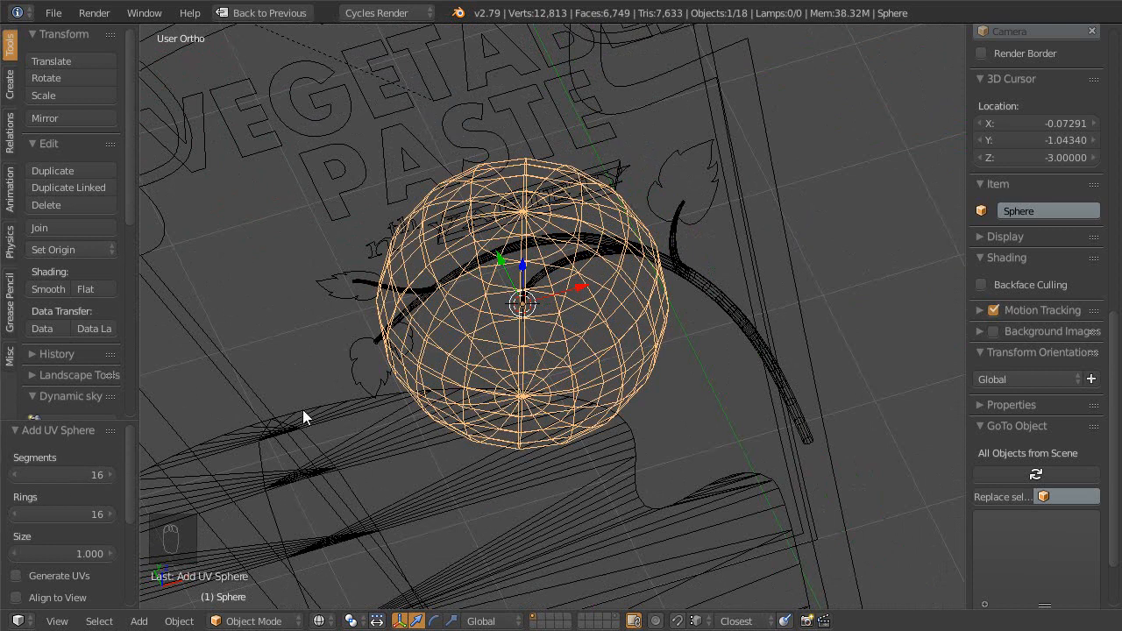
- Set the UV sphere to 8 segments and 8 rings
click(102, 476)
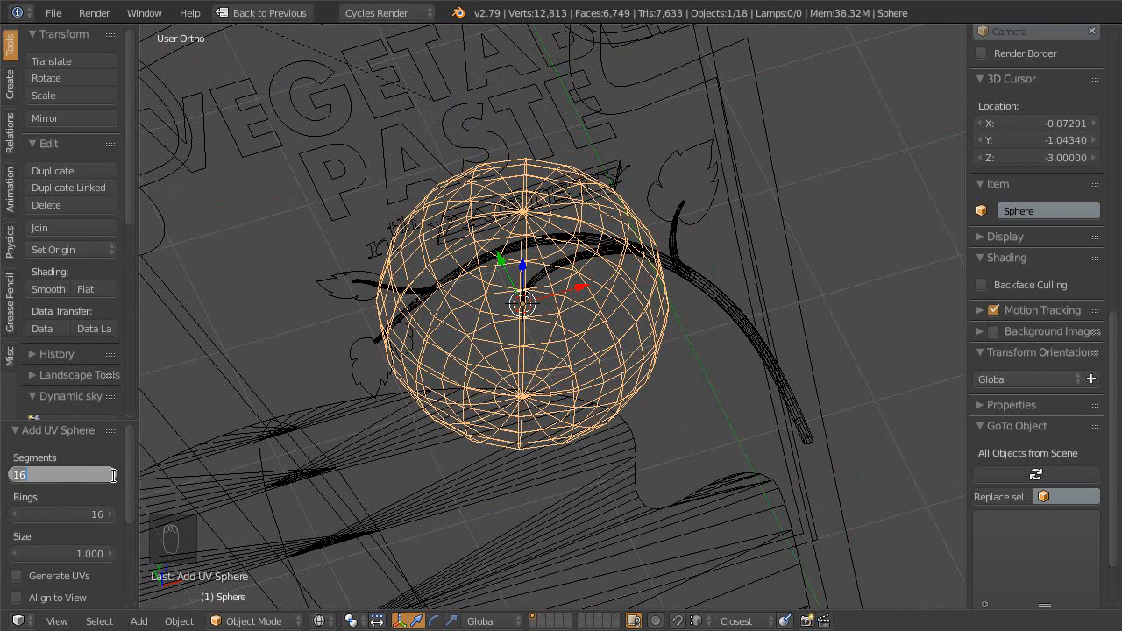
text(8)
key(Return)
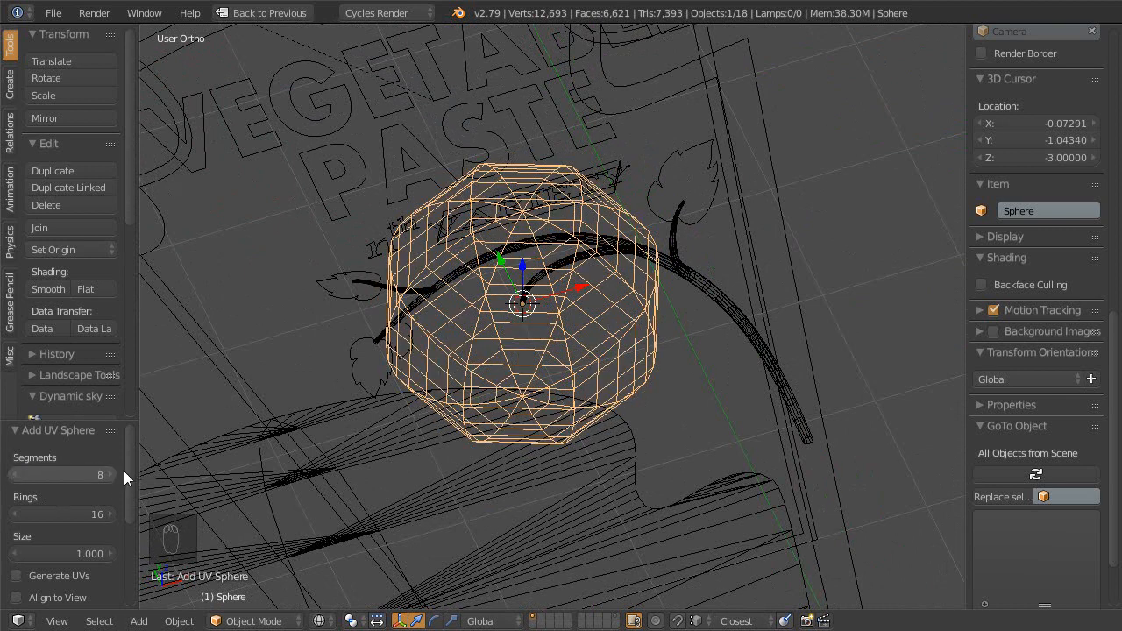
click(76, 514)
text(8)
key(Return)
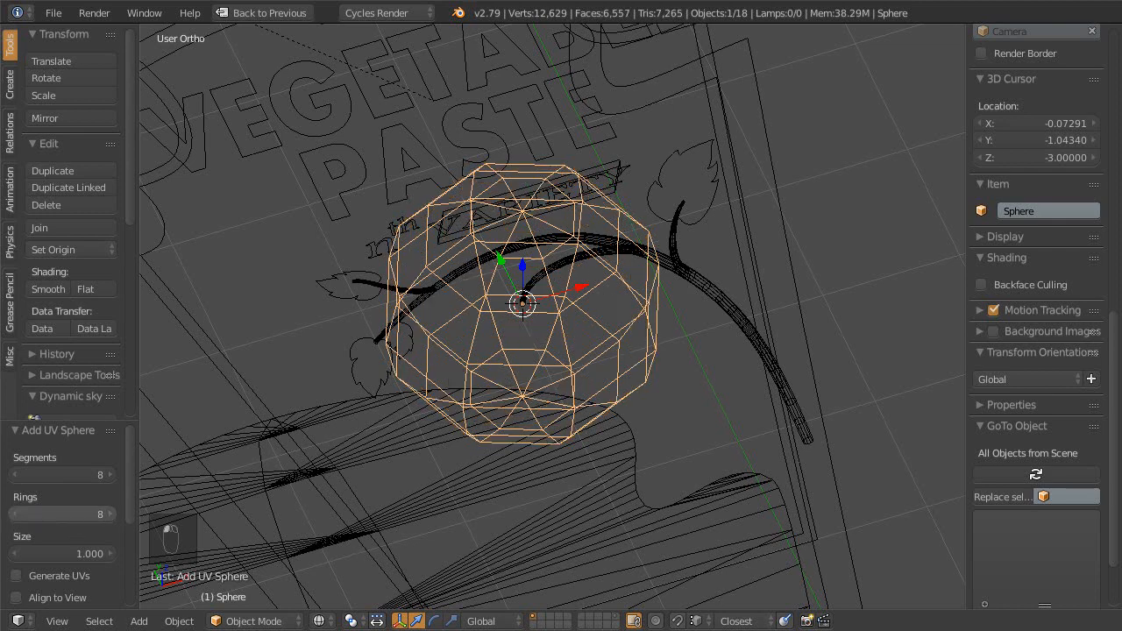
- Rotate the sphere's entire mesh 90° about the global X axis in Edit Mode
mouse_move(585, 380)
middle_down()
mouse_move(701, 289)
mouse_move(656, 304)
mouse_move(601, 389)
middle_up()
key(Tab)
key(s)
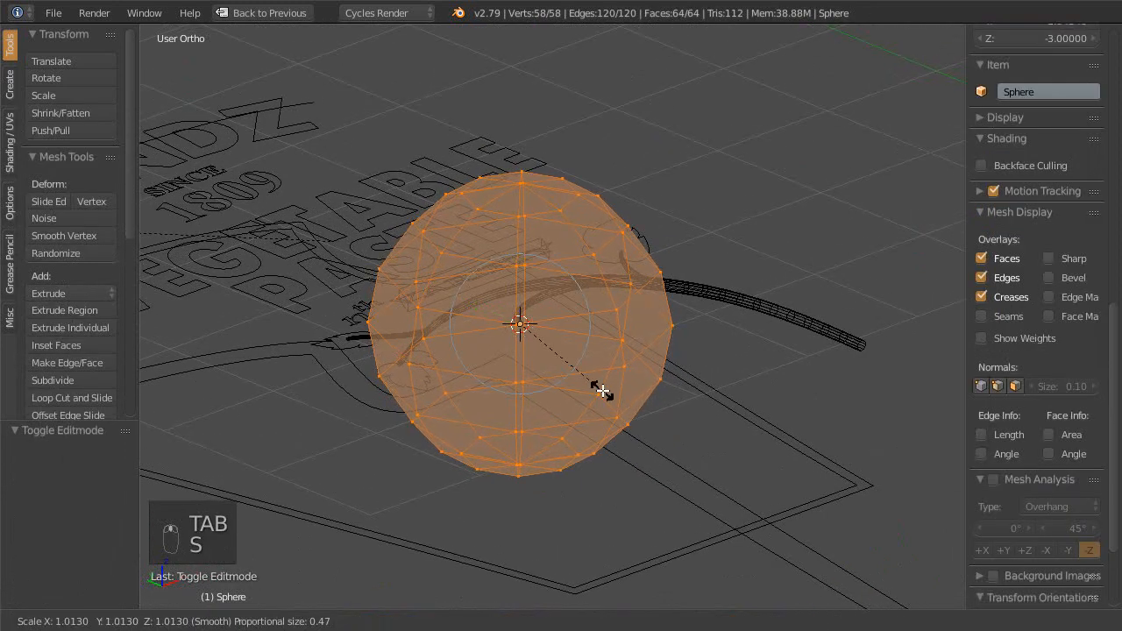
key(Escape)
key(Escape)
key(a)
key(a)
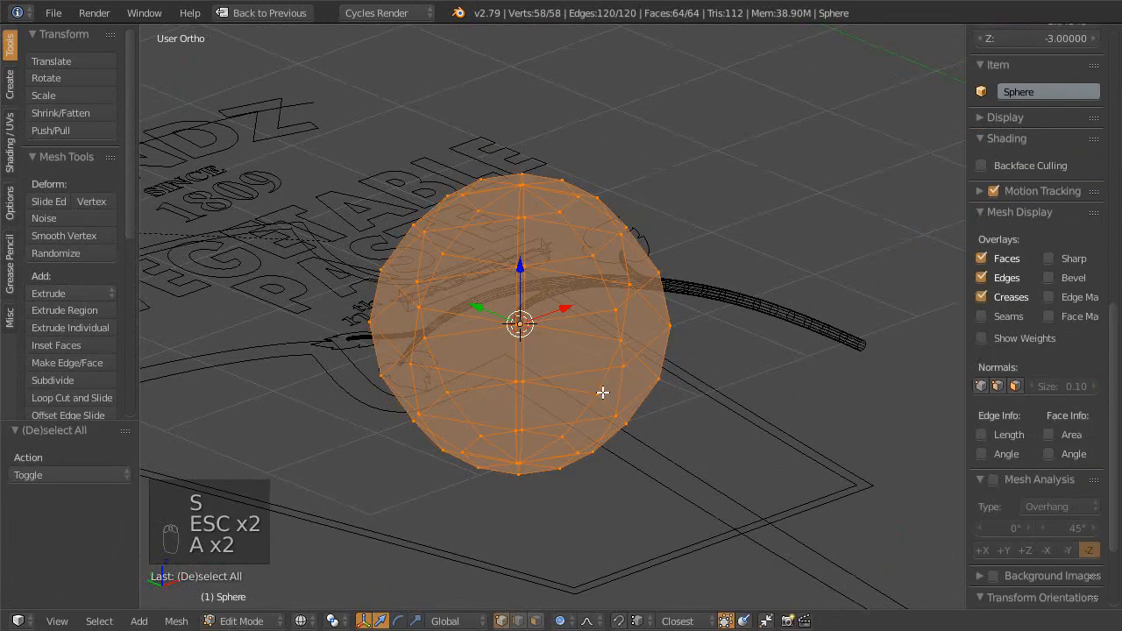
key(r)
key(x)
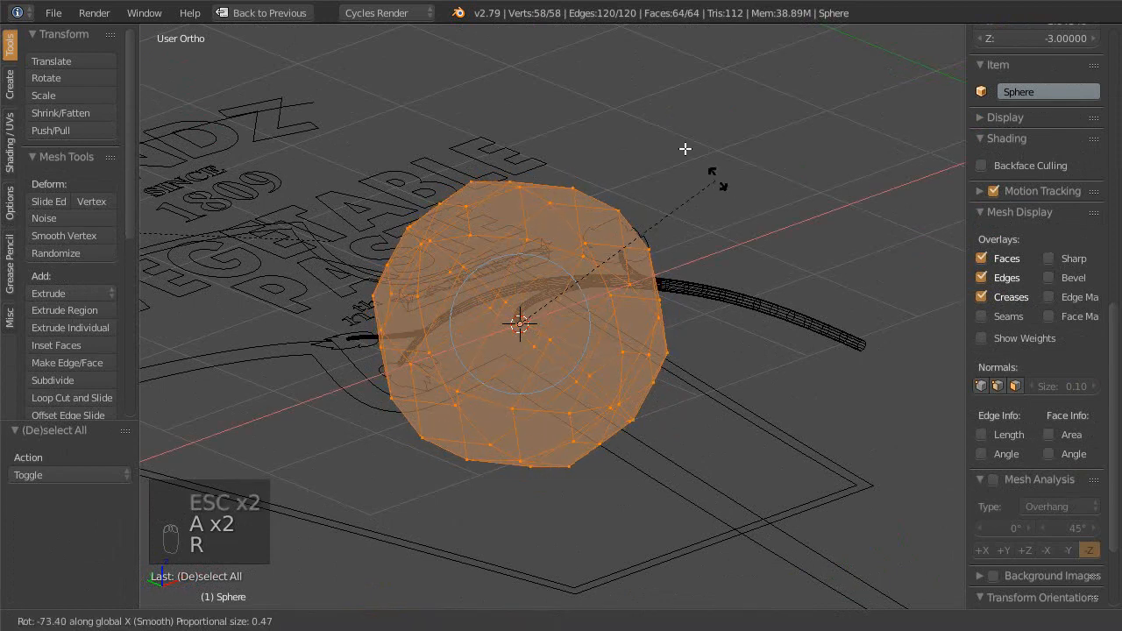
click(673, 134)
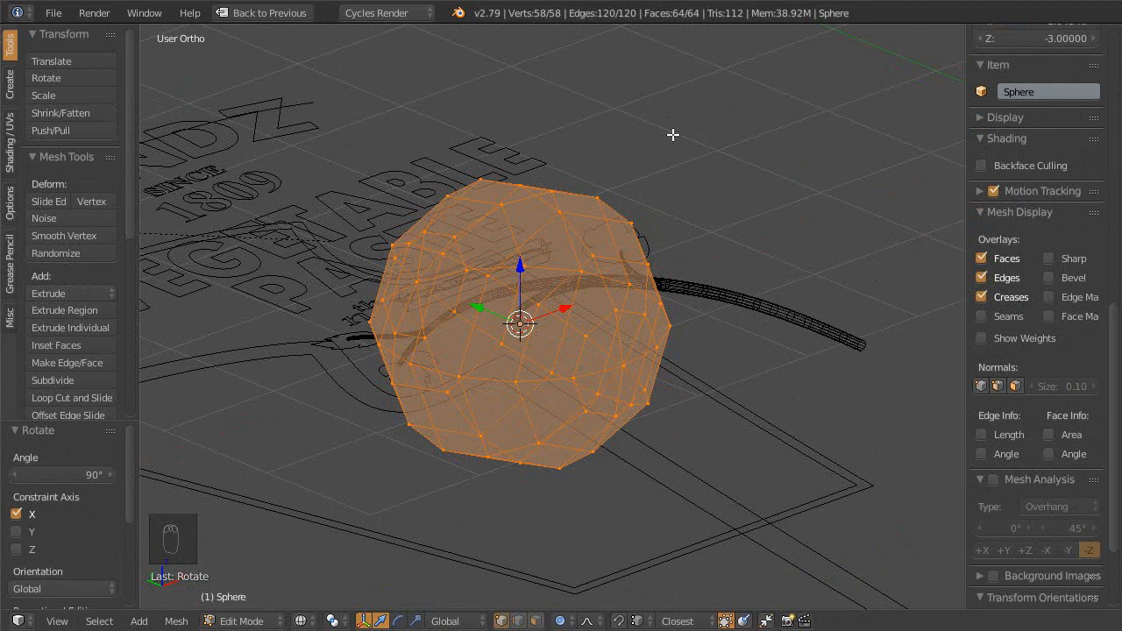
- Scale the sphere's mesh down uniformly to about 0.49 in top view
key(KP_7)
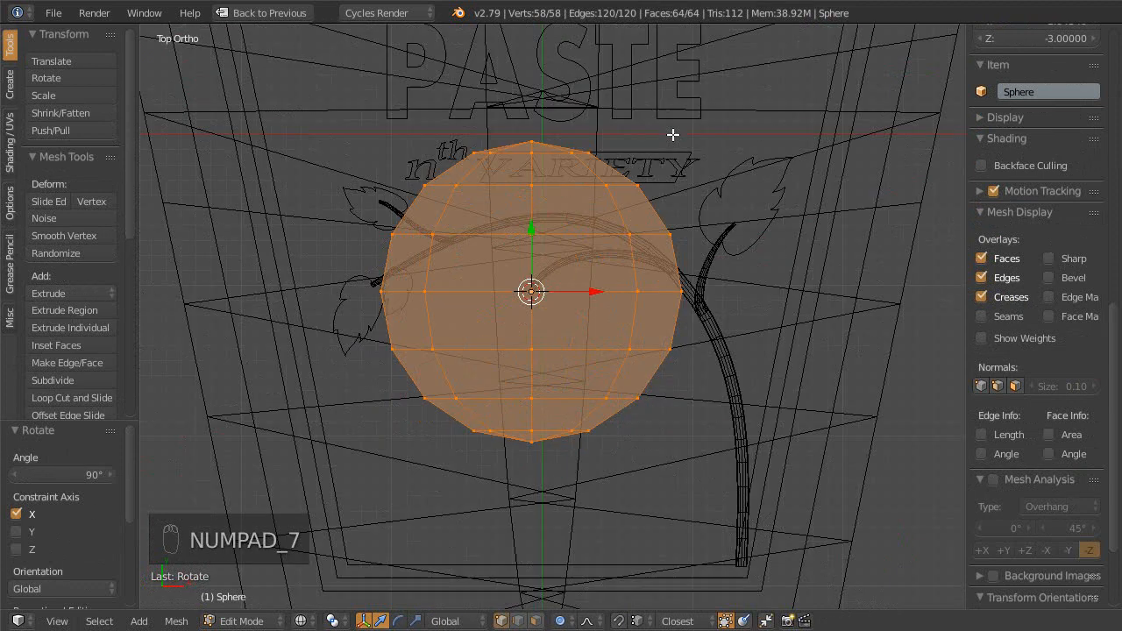
key(s)
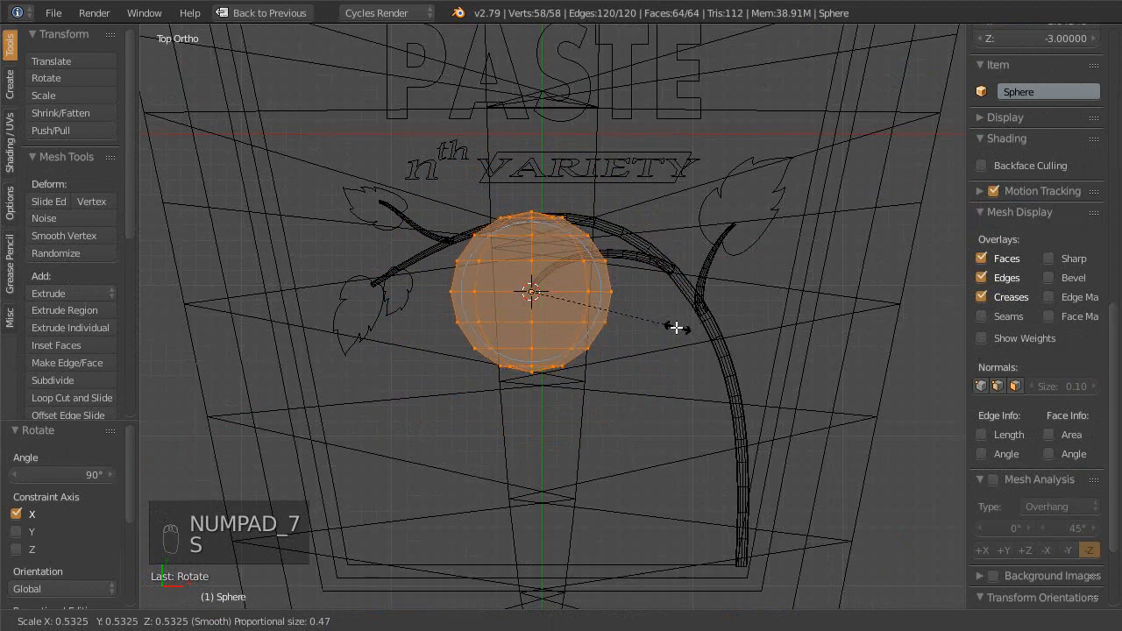
click(637, 361)
scroll(566, 444, up, 2)
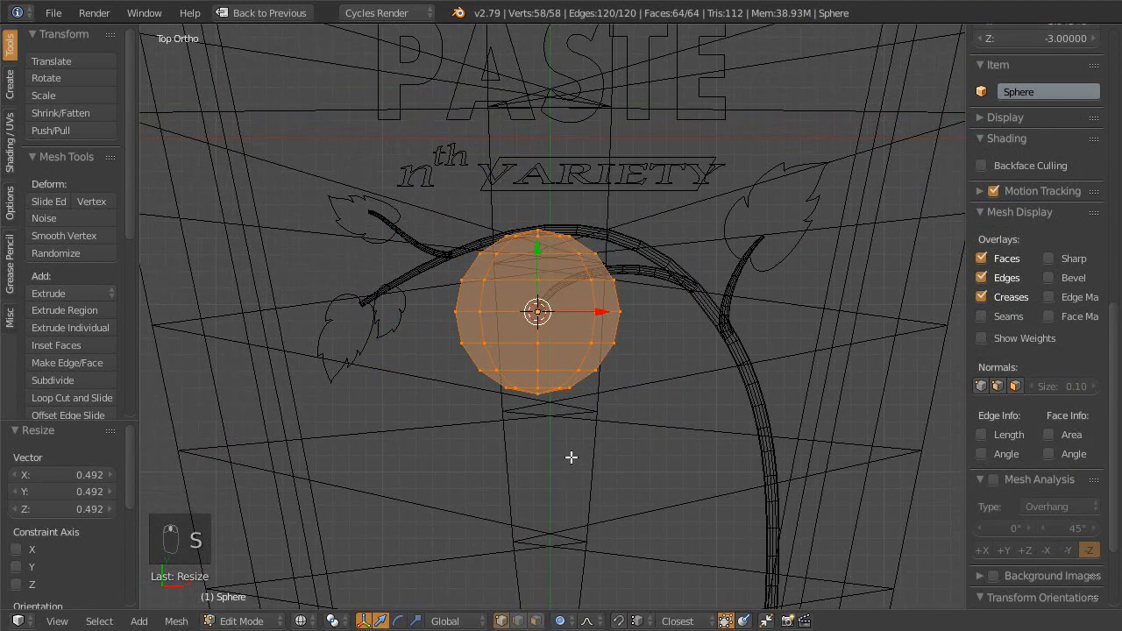
- In Object Mode, move the sphere about -0.52 along Y to hang below the inner branch's tip, and restore the multi-editor layout
key(Tab)
key(g)
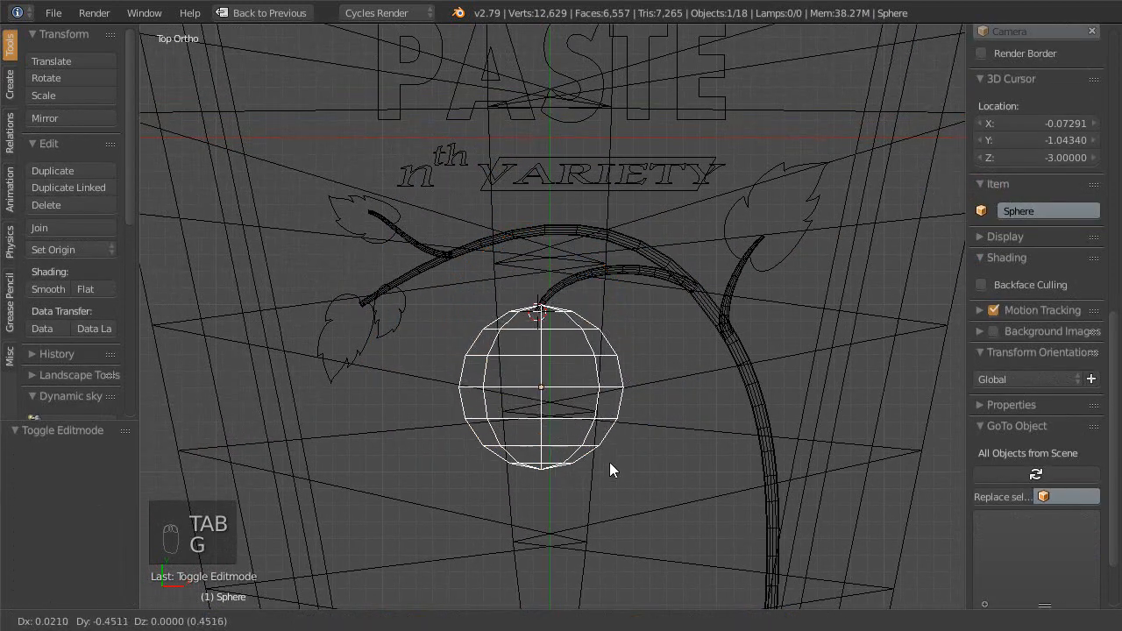
click(605, 486)
scroll(598, 493, up, 3)
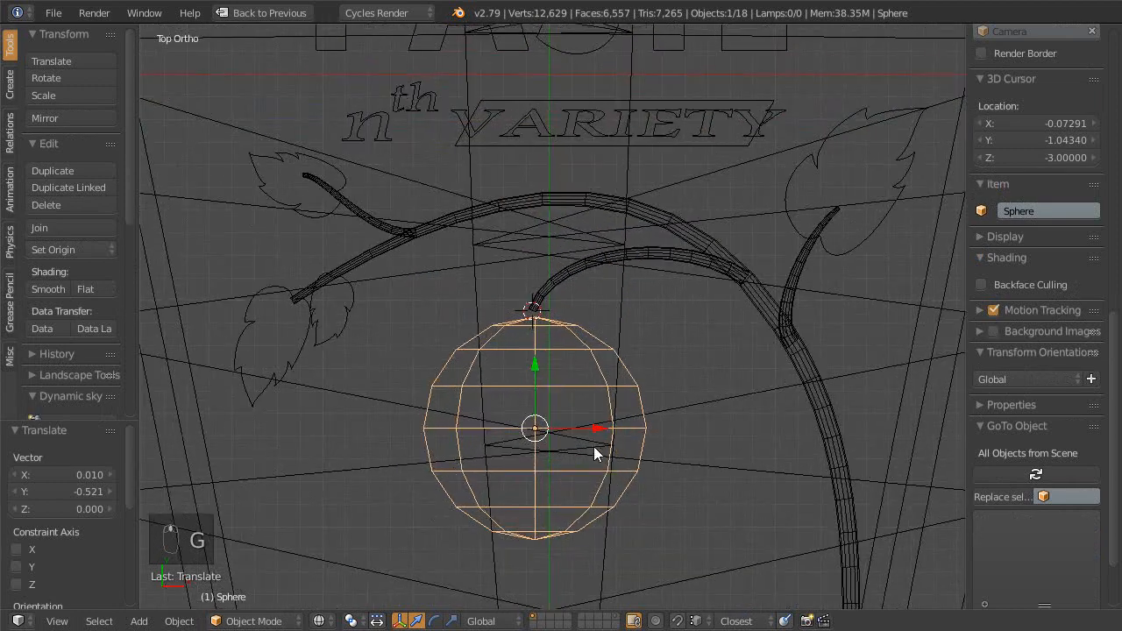
key(shift+space)
key(shift+space)
key(shift+space)
scroll(479, 399, up, 3)
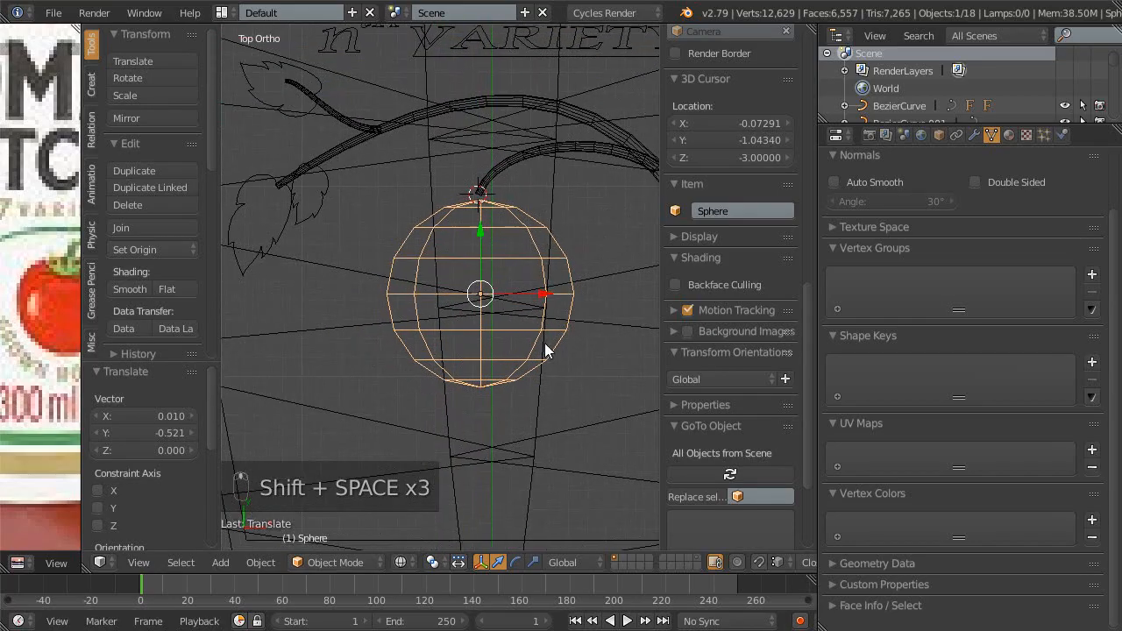
- Select only the horizontal edge loop just above the sphere's middle in Edit Mode
key(Tab)
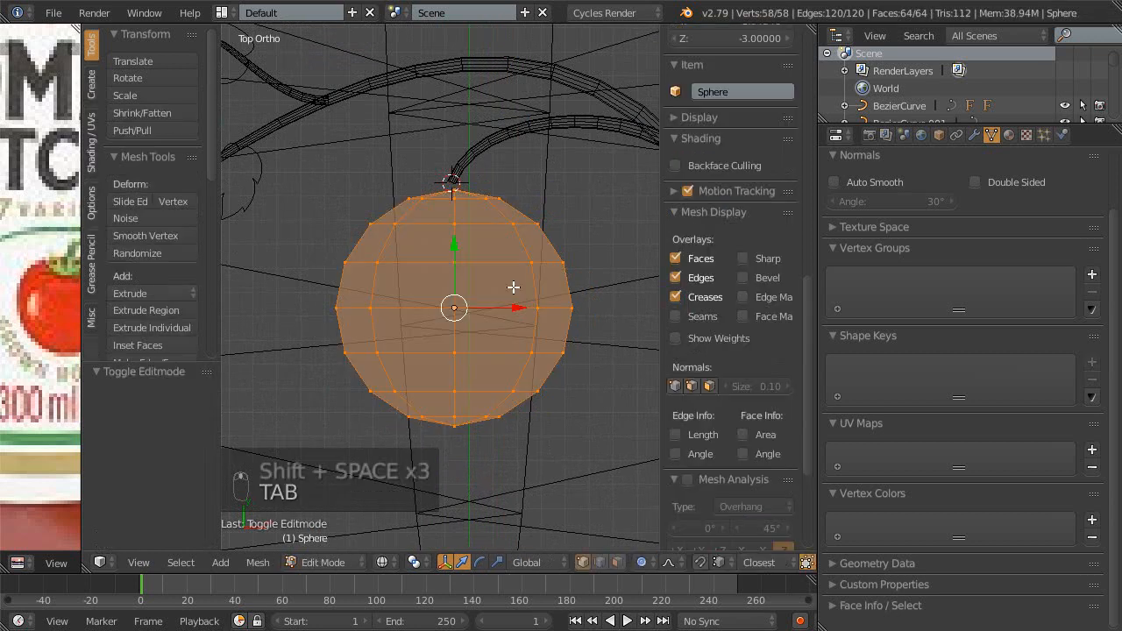
scroll(490, 280, up, 2)
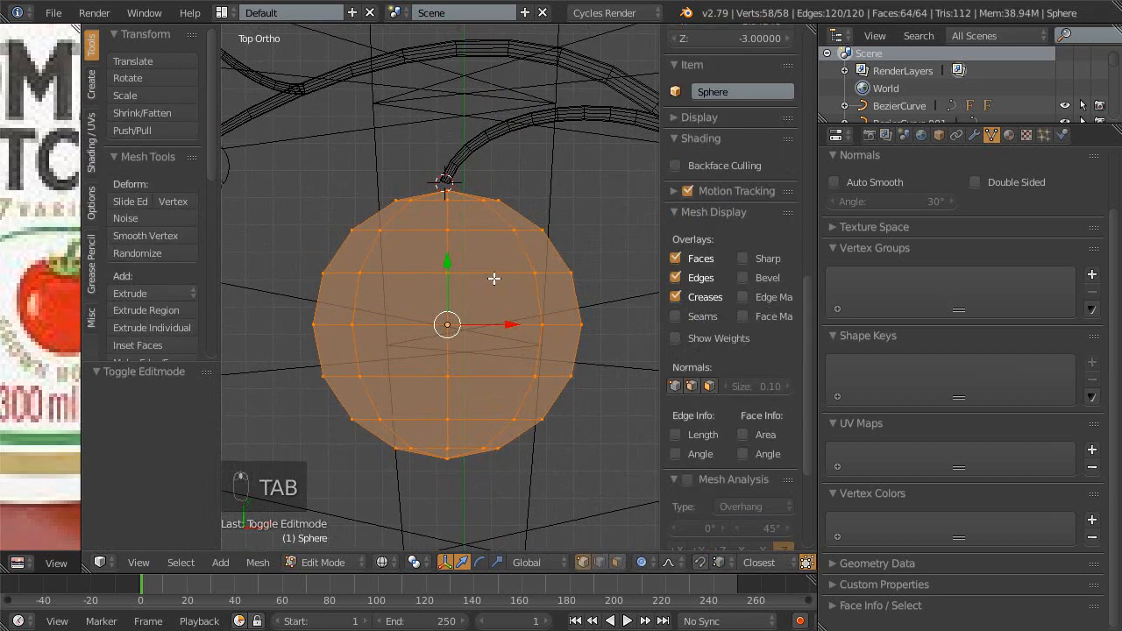
key(a)
alt+right_click(493, 275)
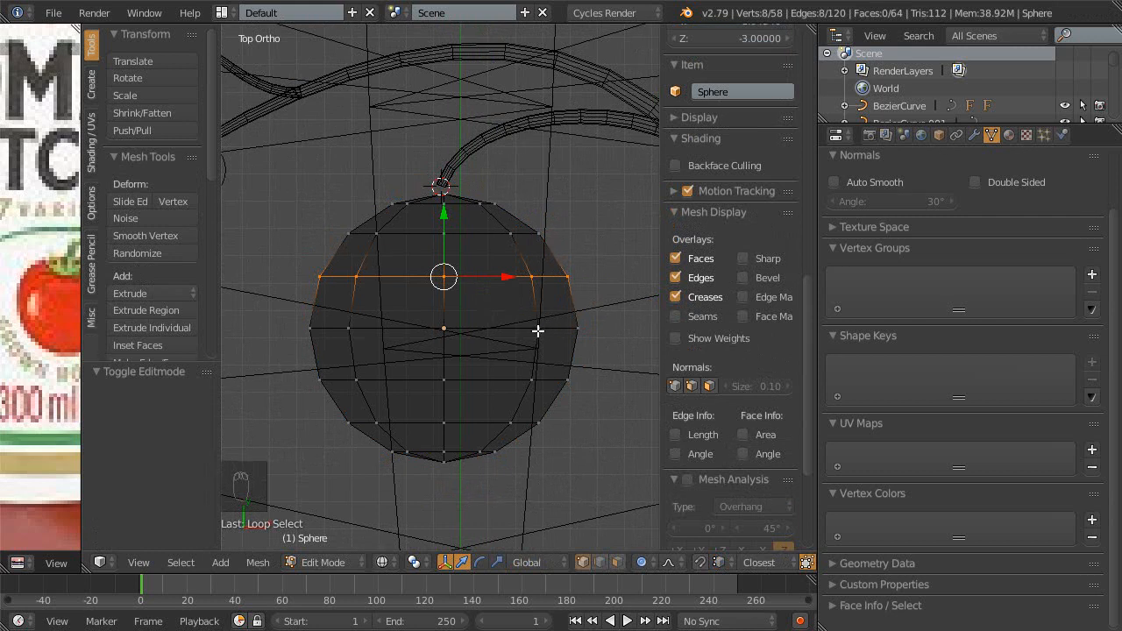
key(o)
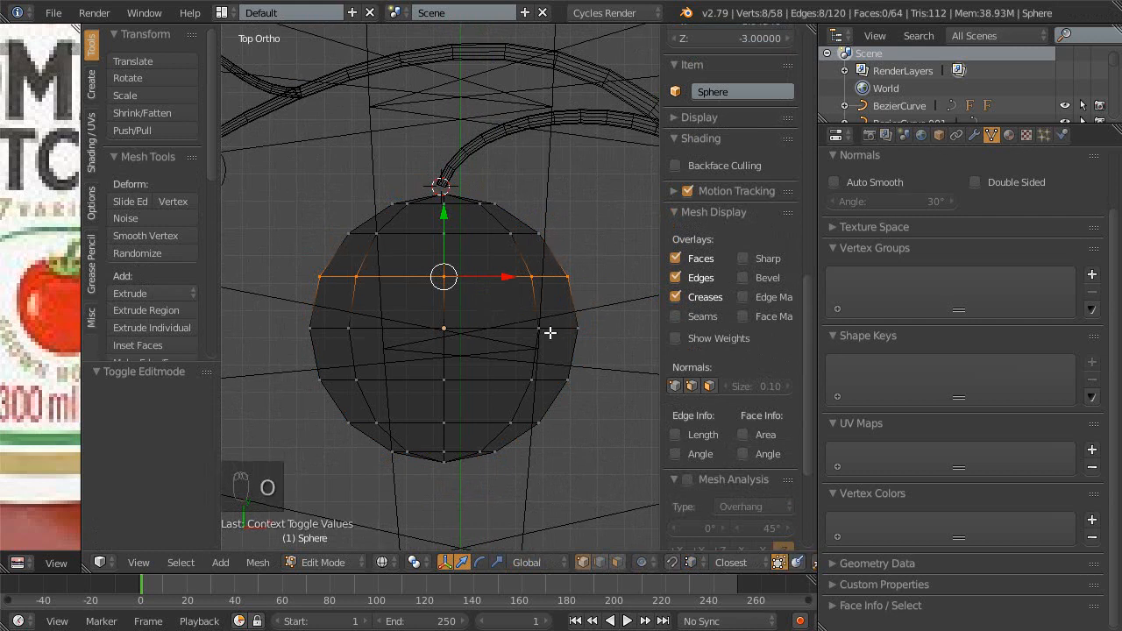
key(s)
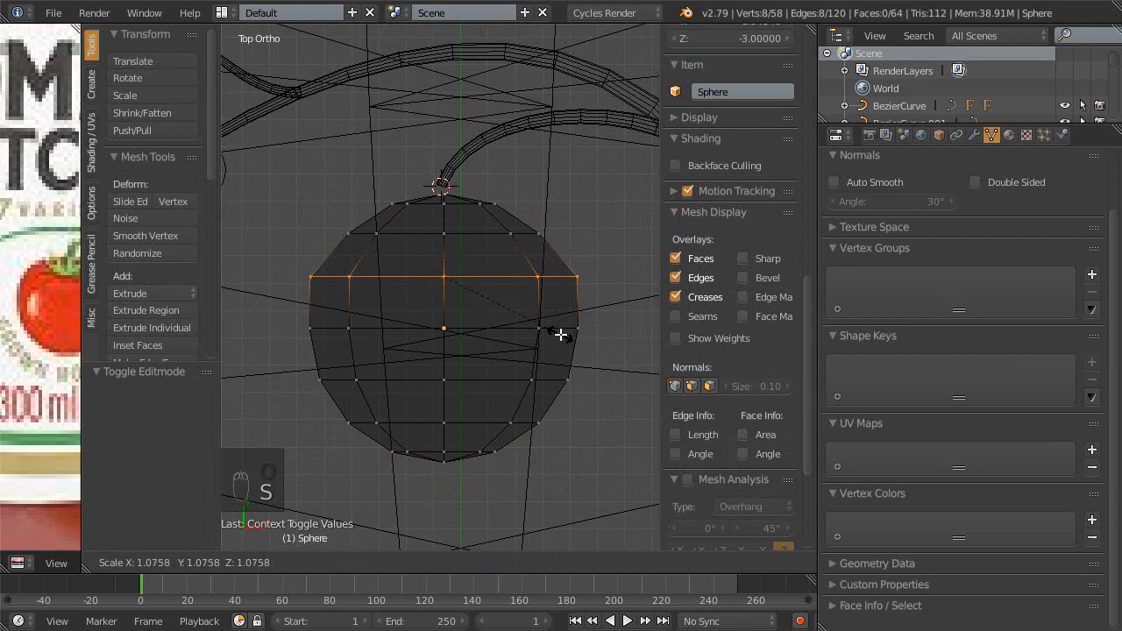
key(Escape)
key(Escape)
key(o)
- Scale the selected edge loop up to about 1.13 with smooth proportional editing
key(s)
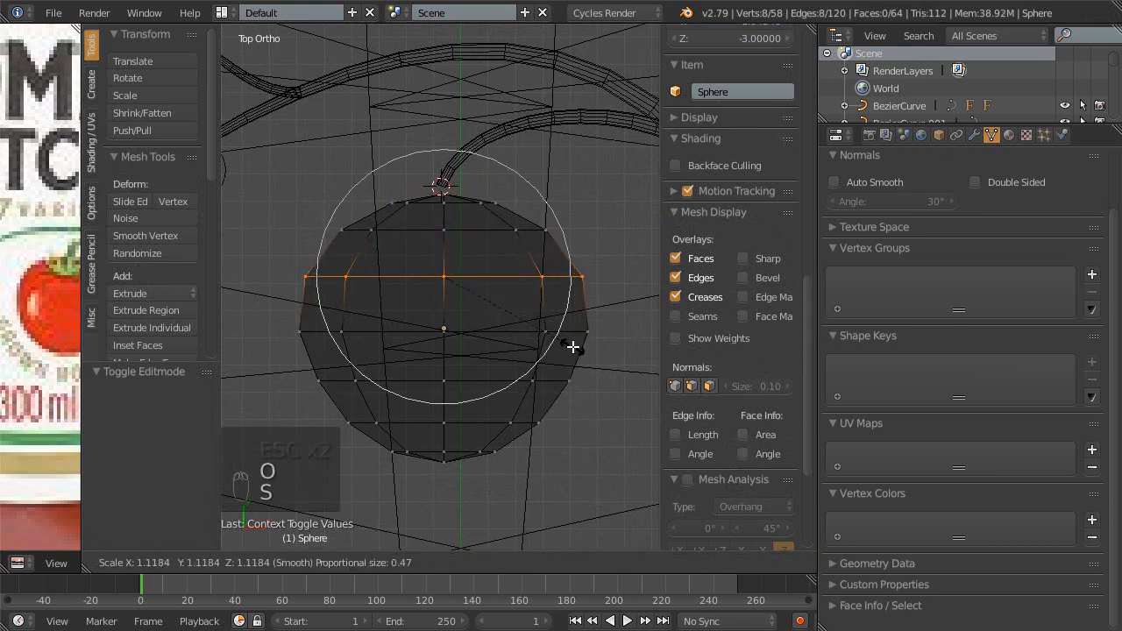
click(589, 345)
scroll(539, 306, up, 1)
shift+scroll(538, 306, up, 2)
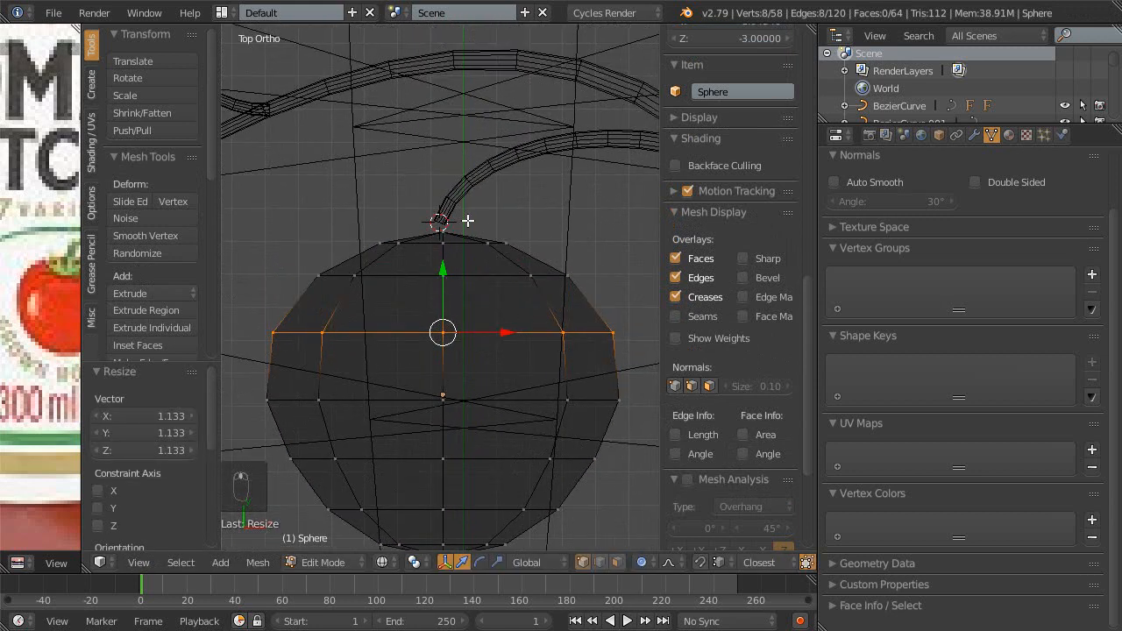
- Move the sphere's top pole vertex about -0.07 along Y with proportional editing to flatten the top
right_click(445, 228)
key(g)
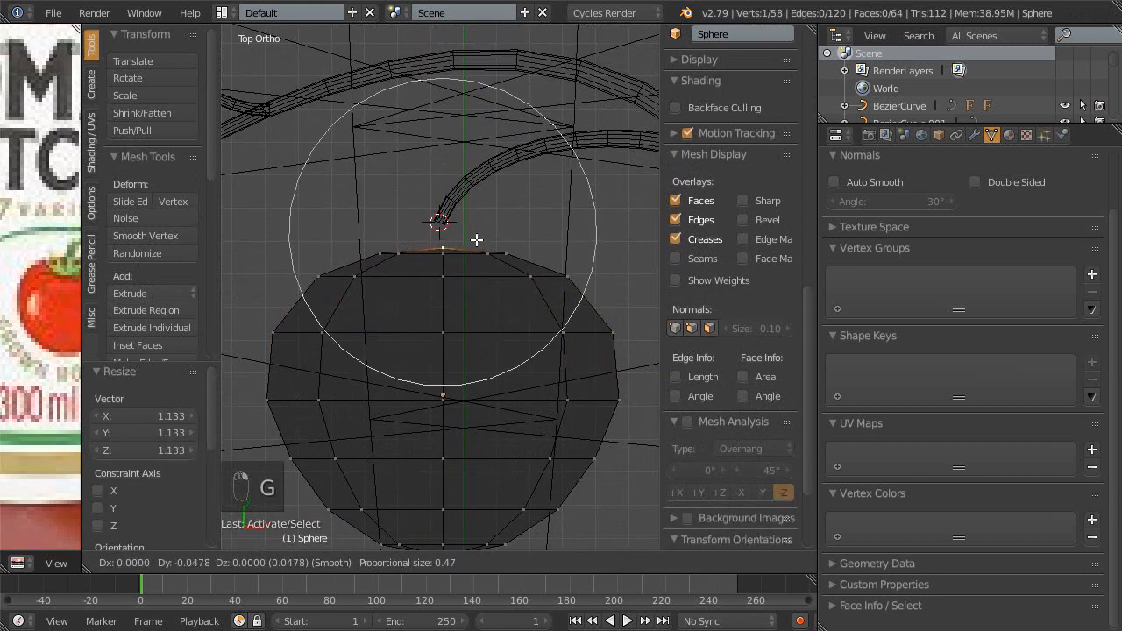
key(y)
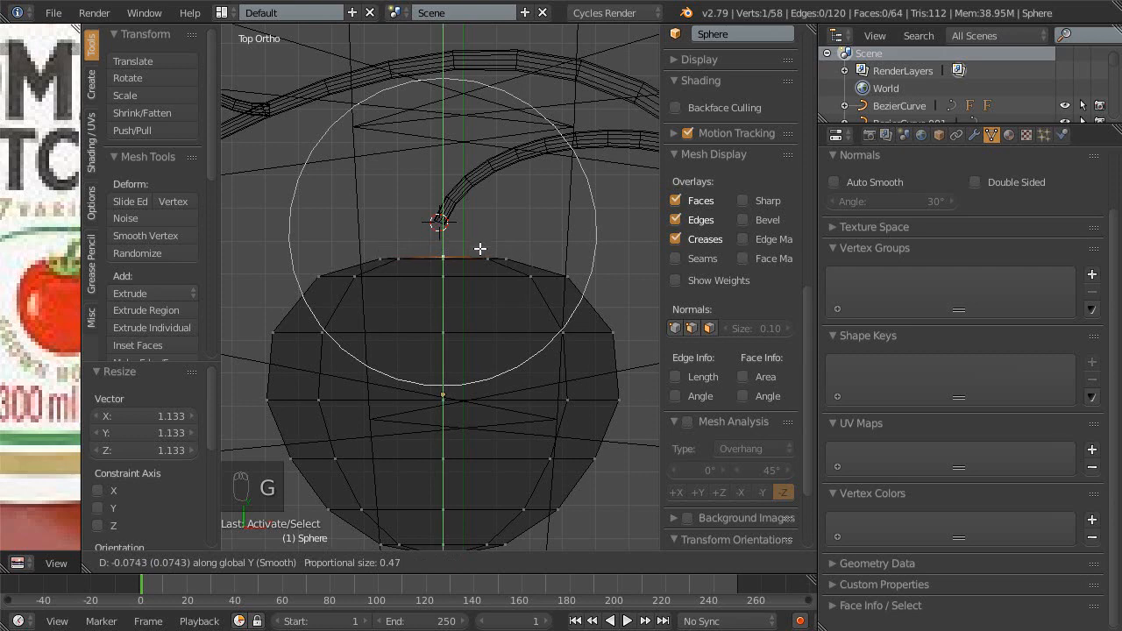
click(481, 245)
- Check the tomato in the ketchup bottle reference and lower the top pole vertex another 0.046 or so along Y
key(shift+space)
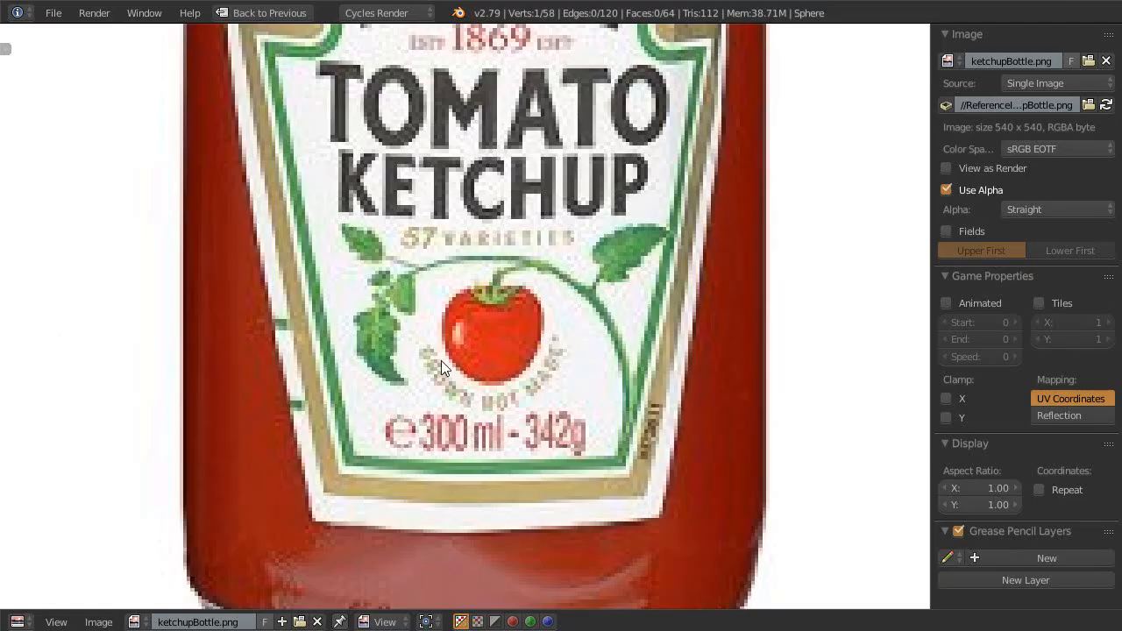
key(shift+space)
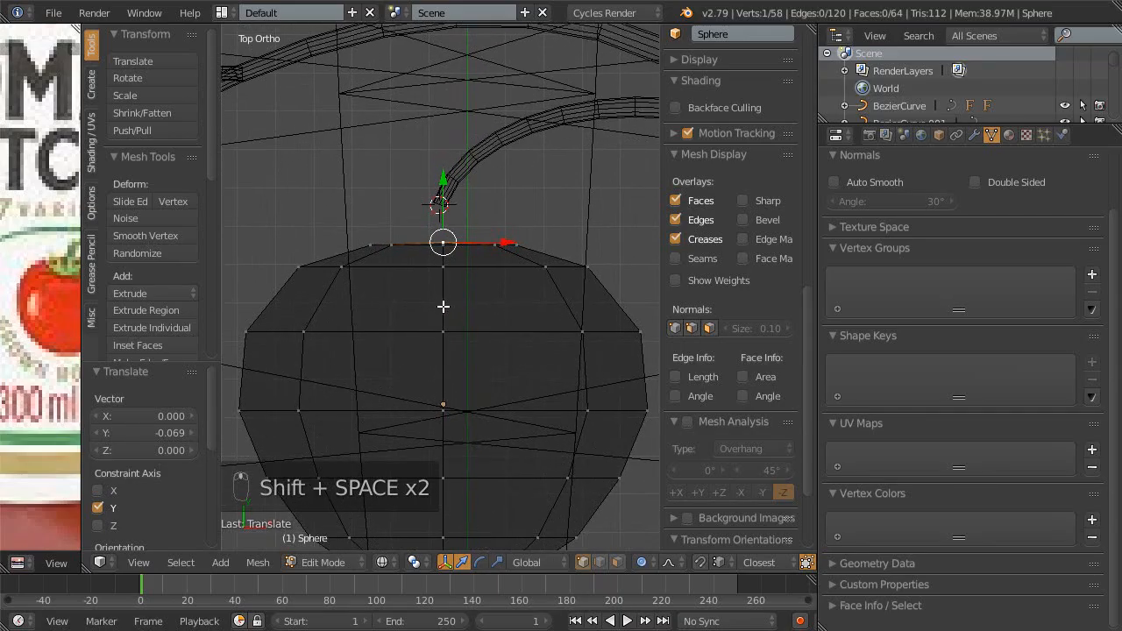
shift+middle_drag(447, 306, 429, 272)
key(g)
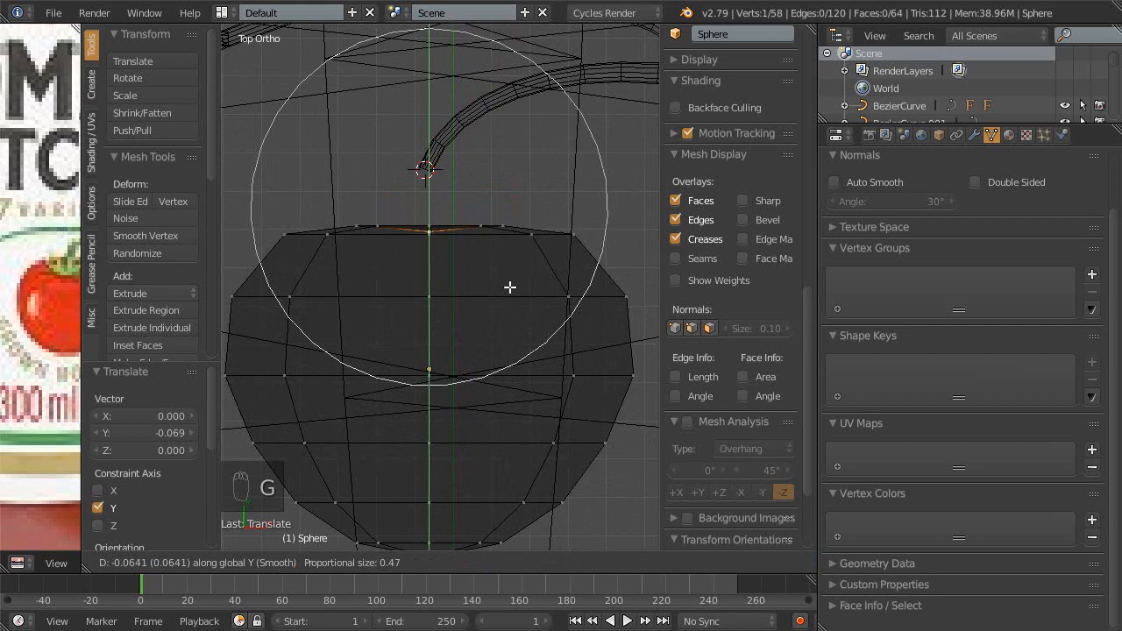
click(510, 280)
ctrl+middle_drag(493, 271, 486, 244)
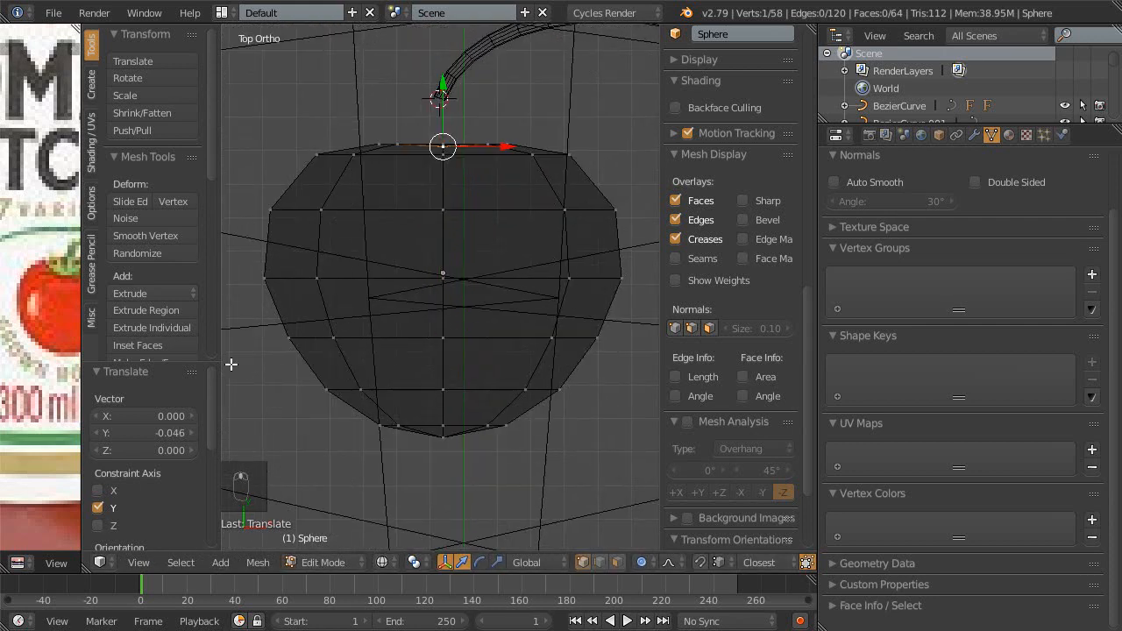
- Raise the sphere's bottom pole vertex about 0.058 along Y with a proportional editing size of 0.91
key(shift+space)
key(shift+space)
right_click(444, 451)
key(Escape)
key(g)
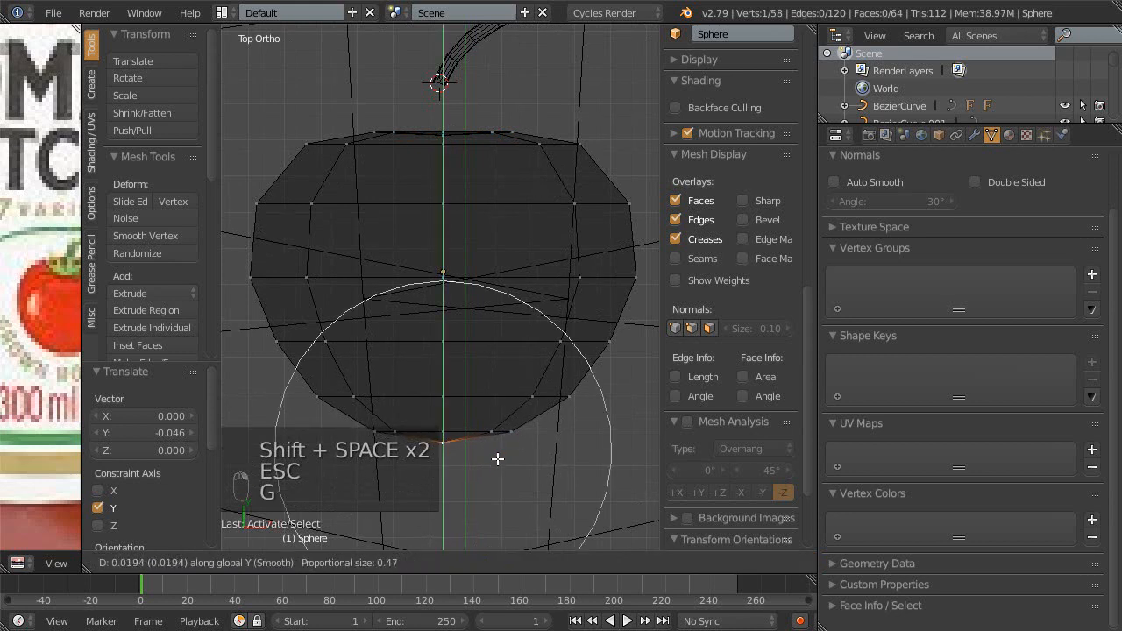
scroll(502, 451, down, 5)
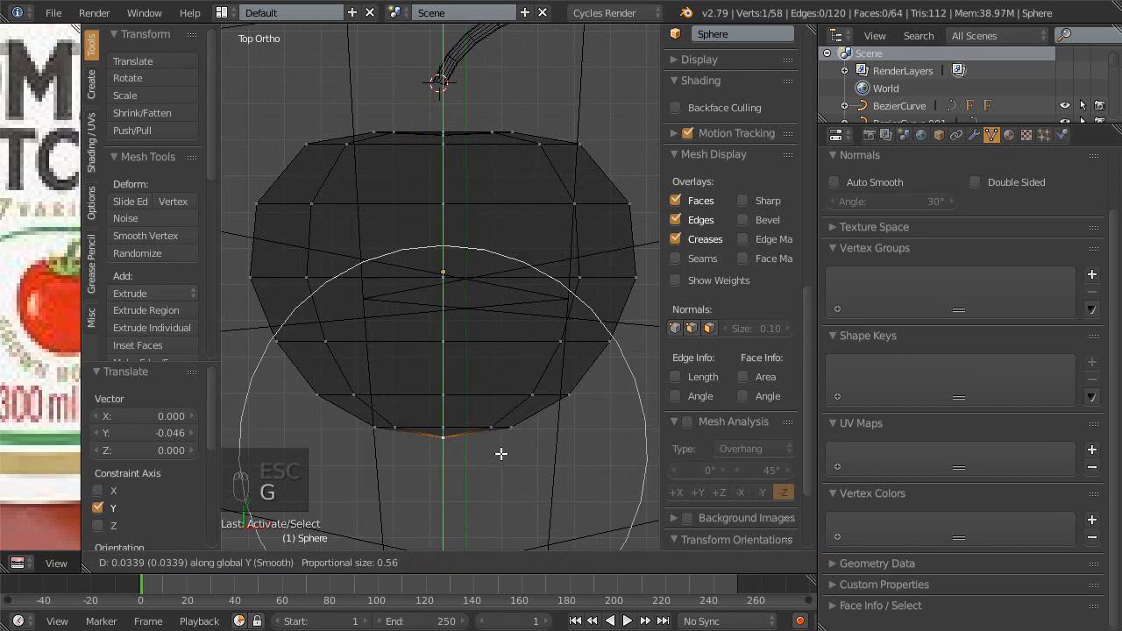
scroll(501, 449, down, 1)
scroll(501, 448, down, 1)
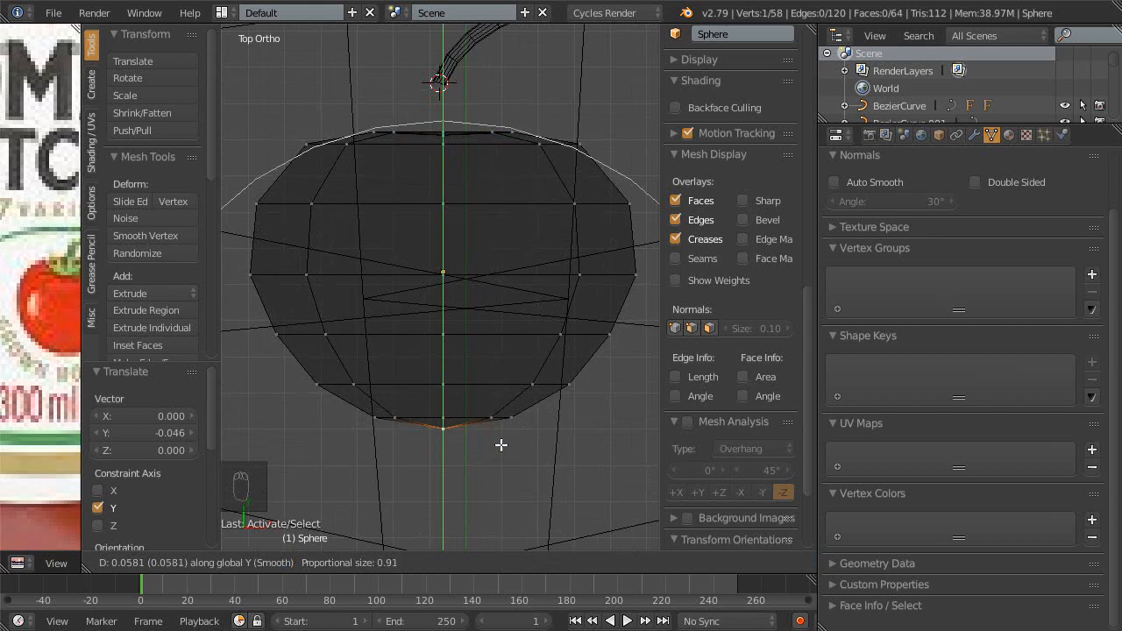
click(501, 443)
- Select the whole sphere mesh and stretch it along Y to about 1.12
scroll(475, 402, down, 4)
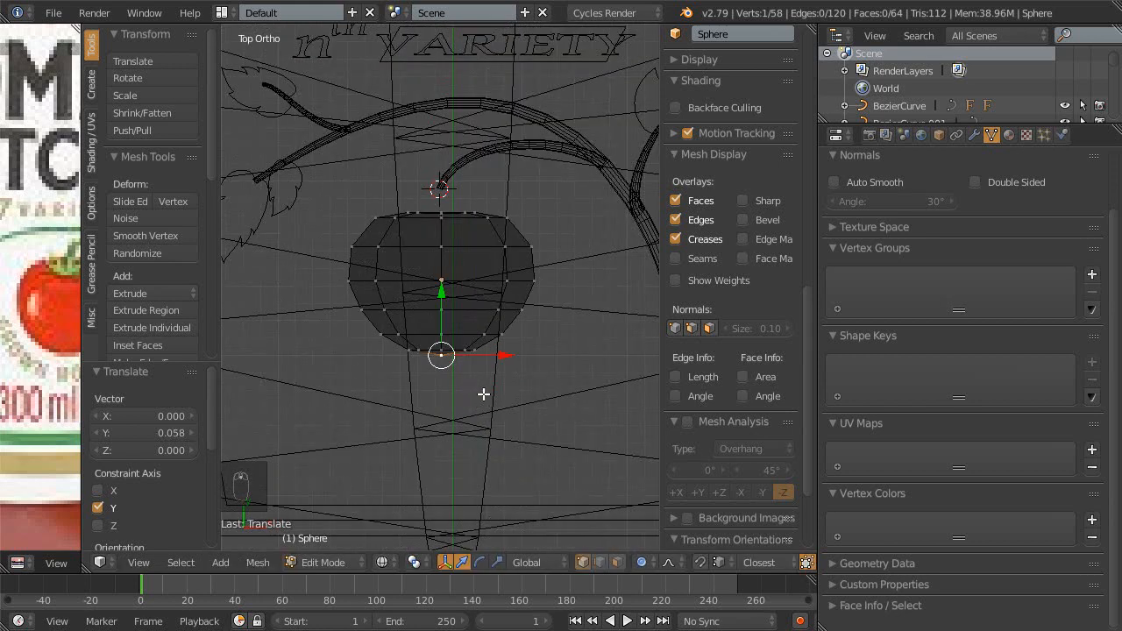
scroll(493, 406, up, 2)
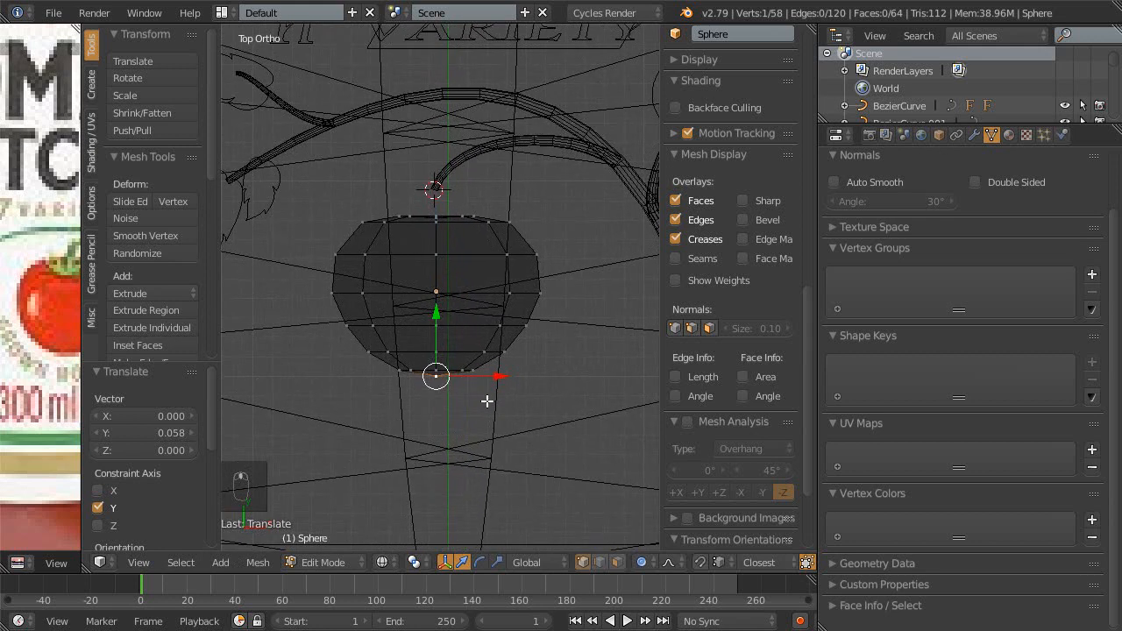
key(s)
right_click(488, 401)
key(a)
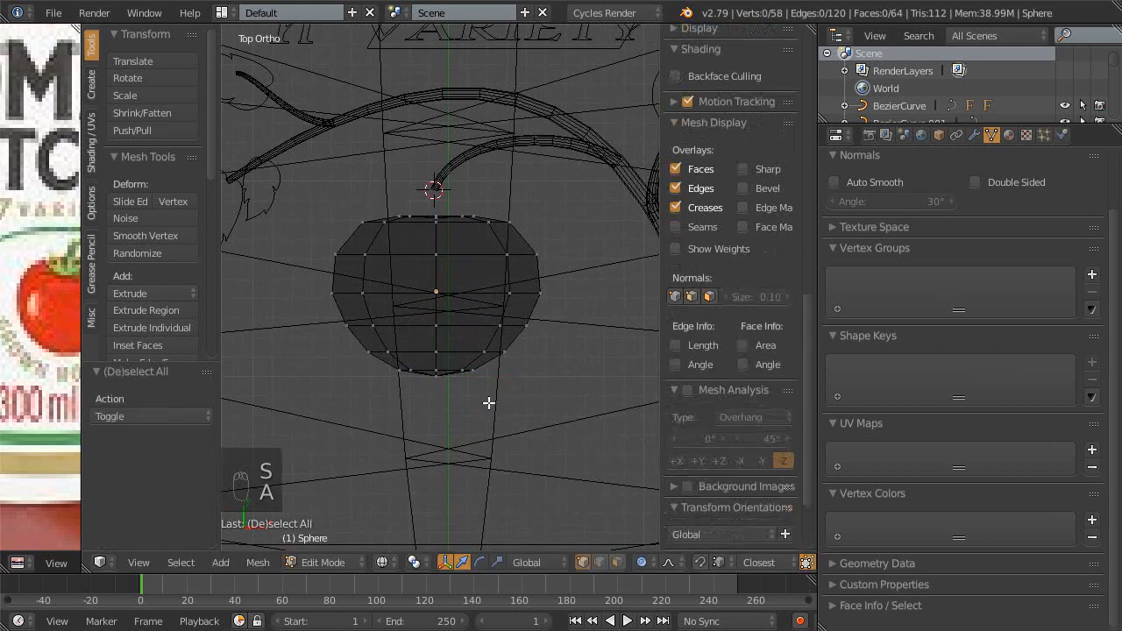
key(a)
scroll(488, 403, up, 1)
key(s)
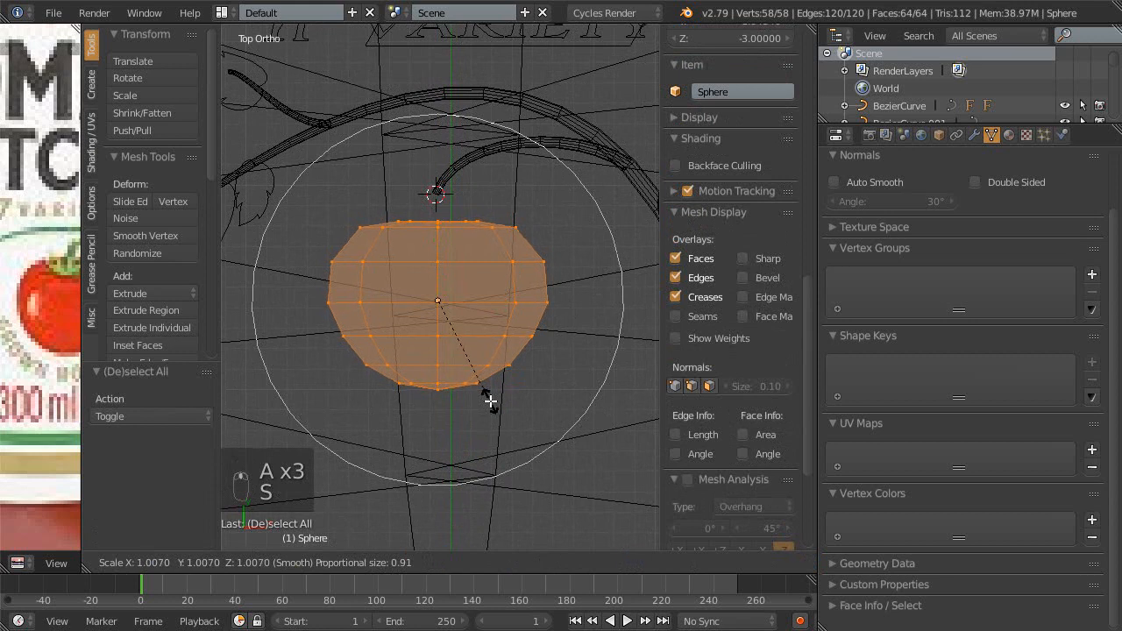
key(y)
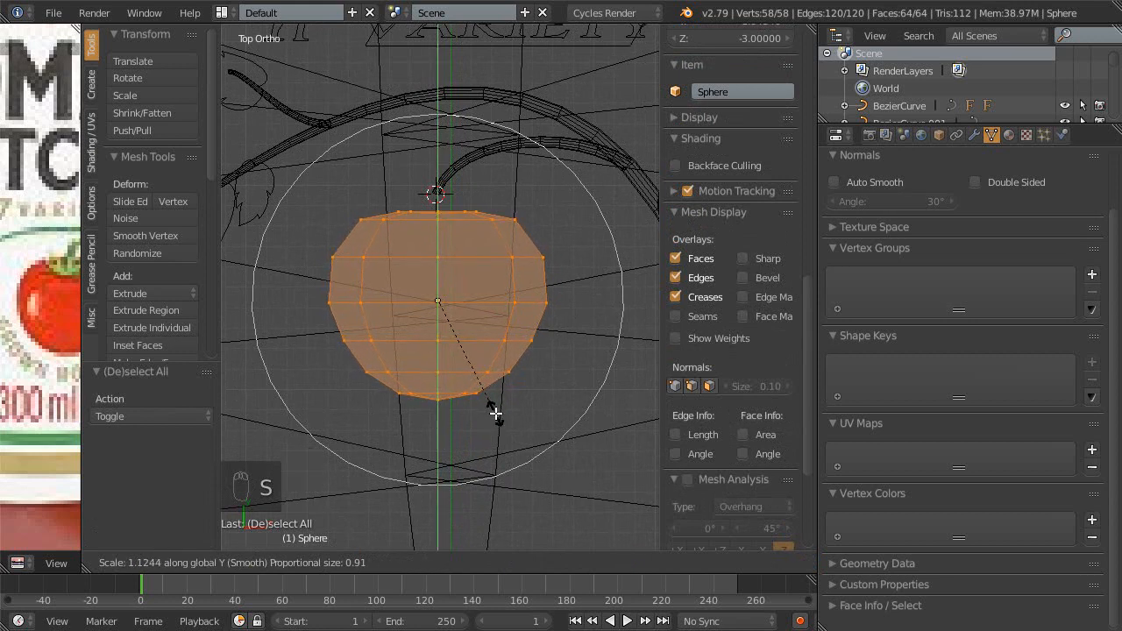
click(496, 413)
- Save the file, overwriting the existing version
ctrl+middle_drag(485, 394, 473, 372)
shift+middle_drag(473, 371, 481, 436)
ctrl+middle_drag(475, 414, 438, 299)
key(ctrl+s)
click(454, 340)
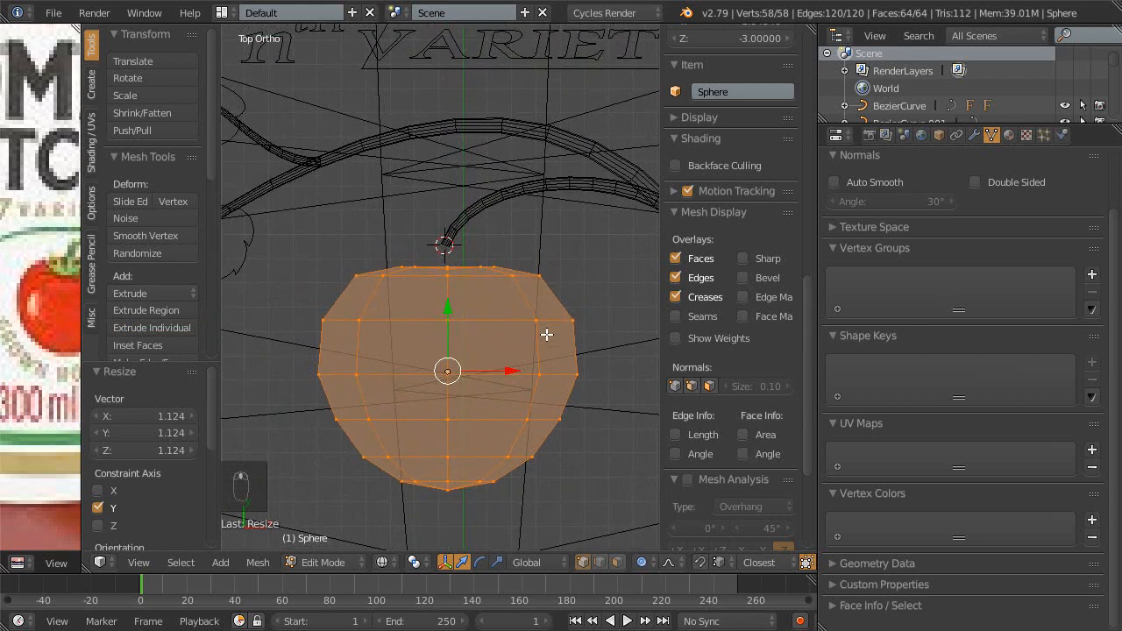
- In Object Mode, tilt the sphere about 9.25° around the global X axis from an angled view
middle_drag(494, 387, 530, 321)
key(Tab)
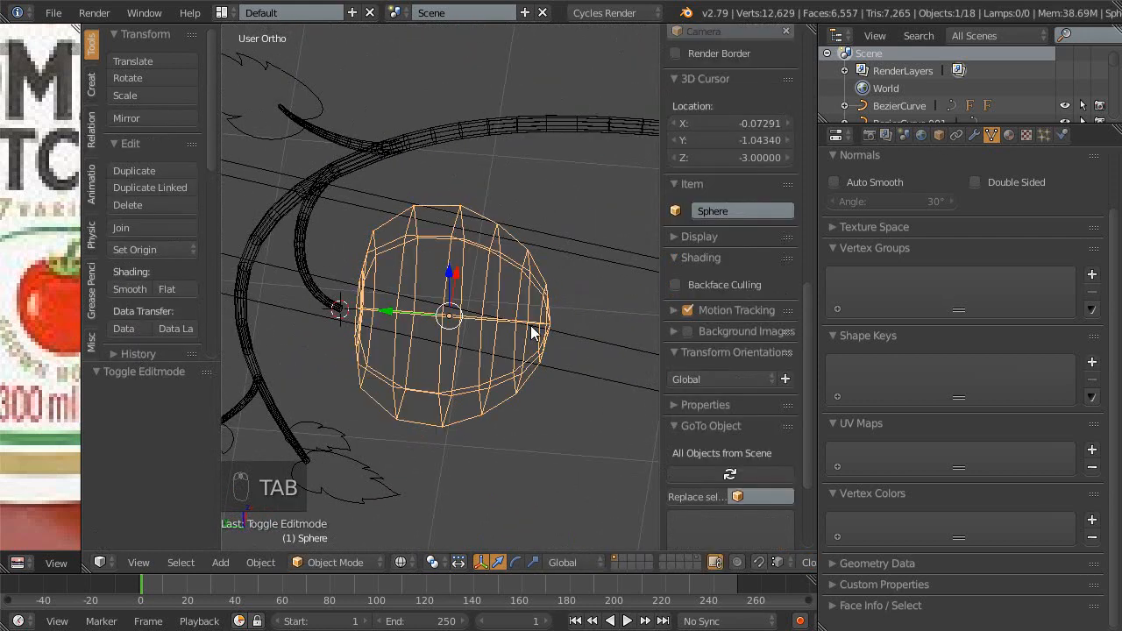
key(r)
key(x)
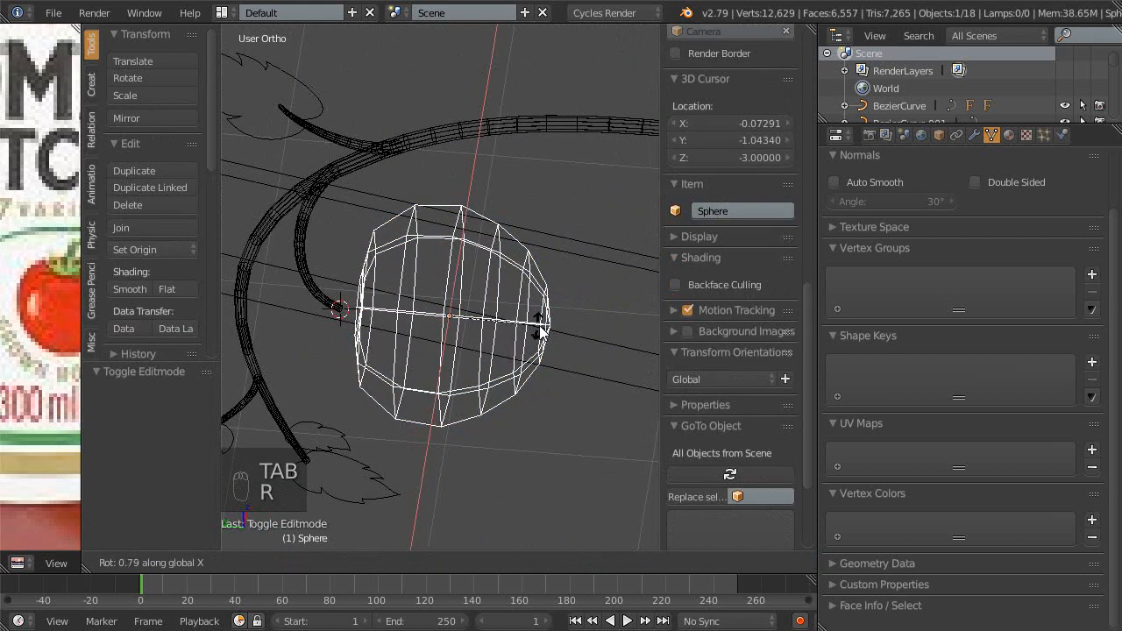
click(533, 365)
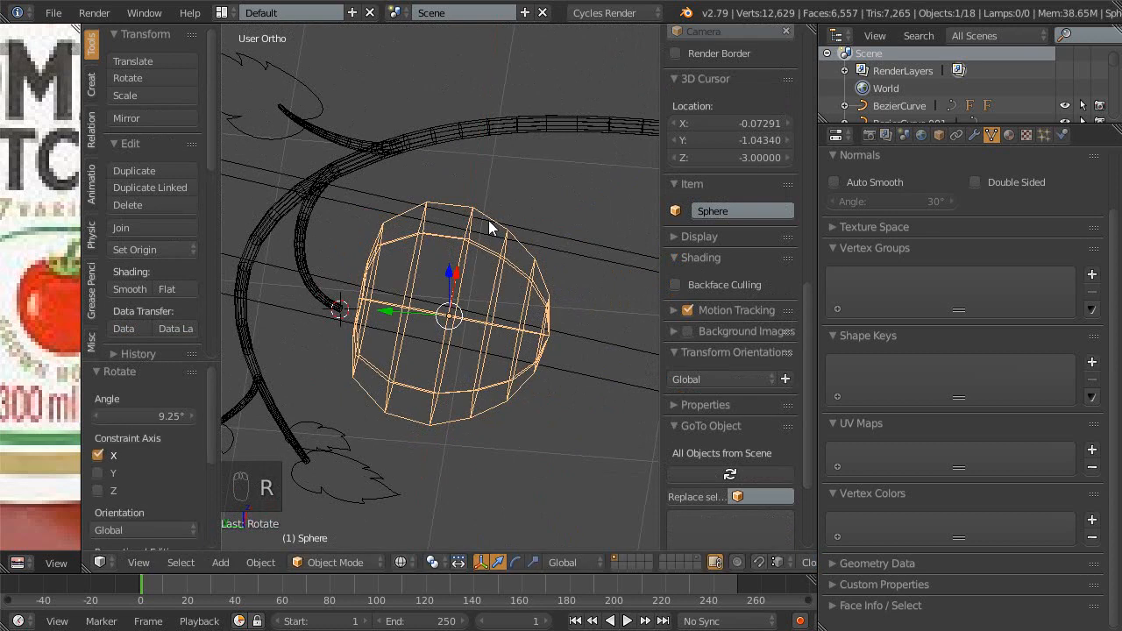
- From the top view, move the tomato sphere about 0.08 up along global Y to meet the inner branch's tip
key(KP_7)
scroll(492, 296, up, 1)
shift+middle_drag(492, 296, 504, 386)
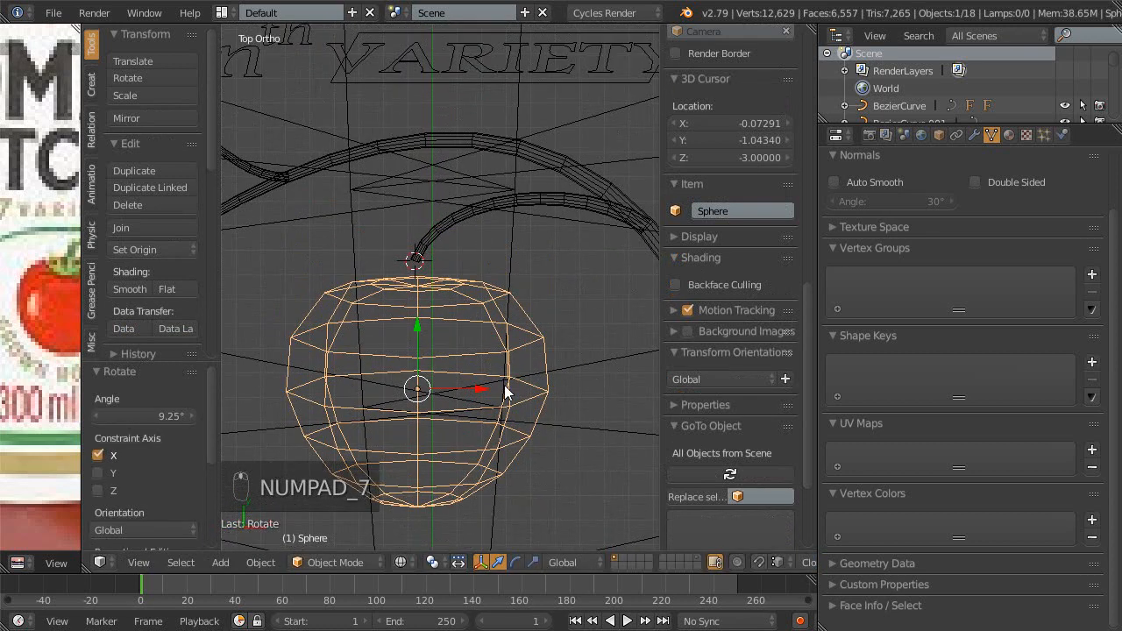
key(g)
key(y)
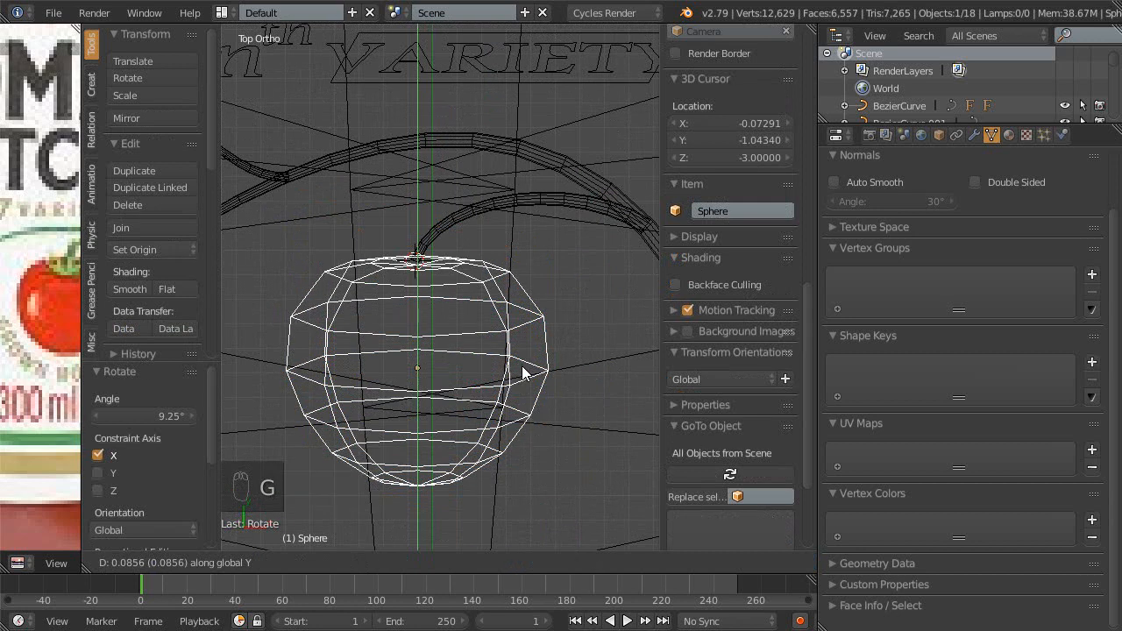
click(514, 376)
- Add a level 2 subdivision surface to the tomato sphere and check its shape in solid shading
key(ctrl+2)
scroll(495, 379, up, 1)
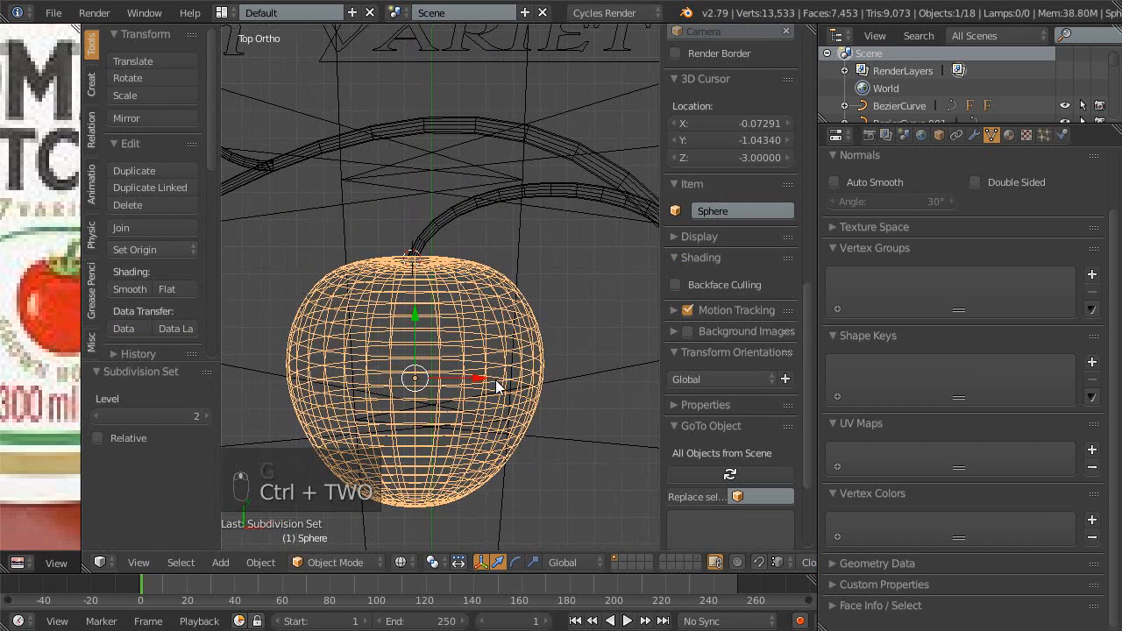
key(z)
scroll(474, 397, down, 7)
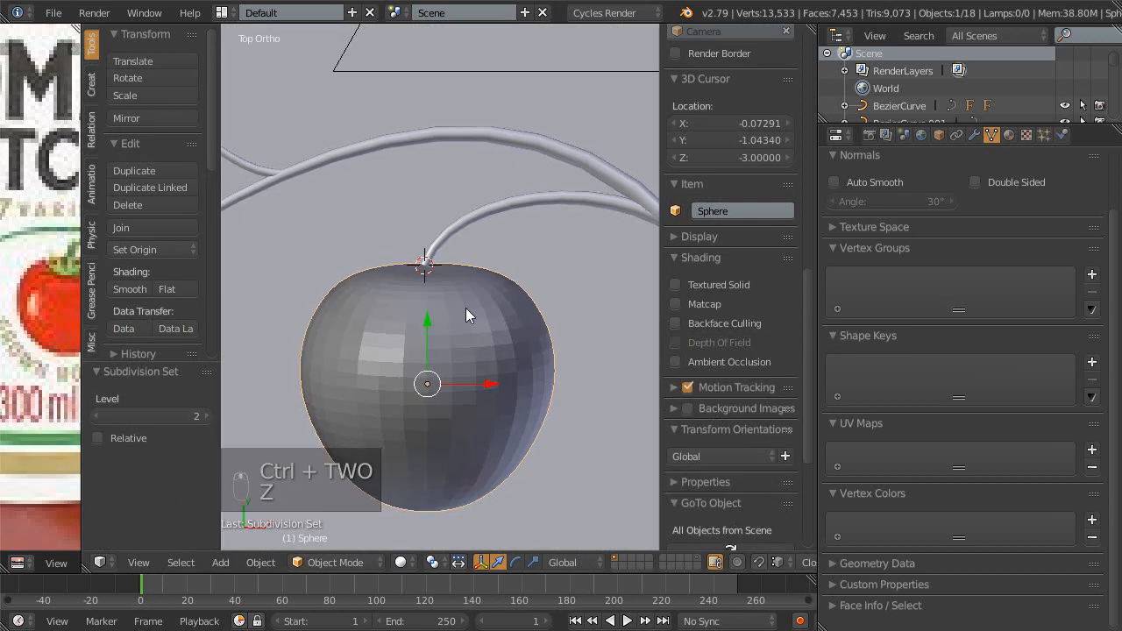
scroll(506, 302, up, 3)
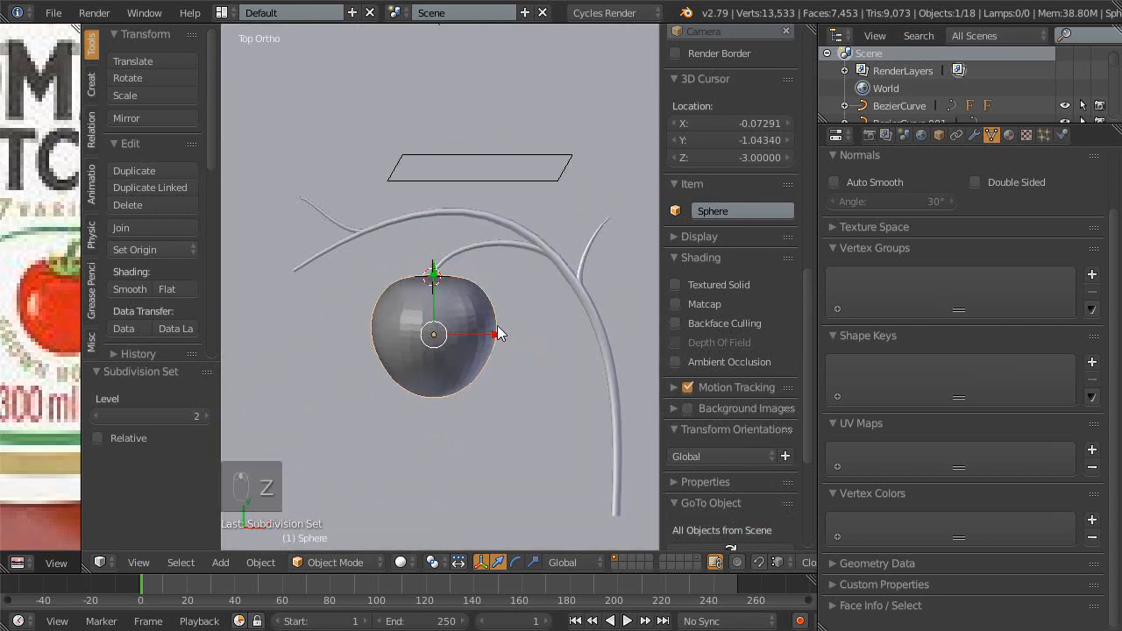
- Preview the label in rendered shading and save the file, overwriting the existing version
key(shift+z)
scroll(481, 298, down, 2)
scroll(497, 302, up, 2)
scroll(488, 298, up, 3)
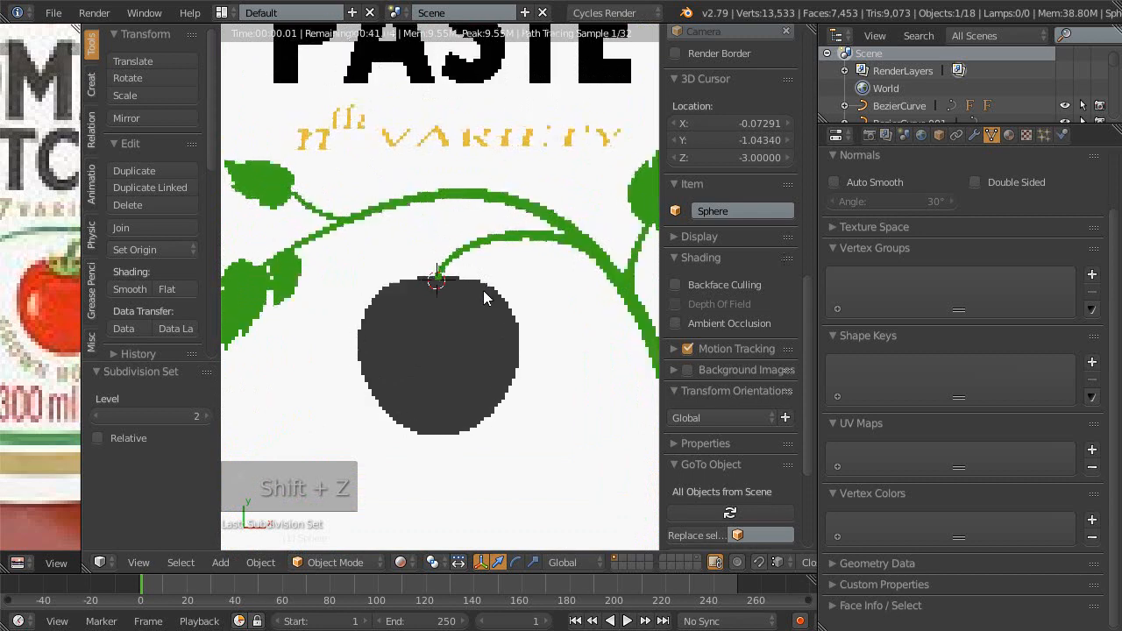
key(ctrl+s)
click(480, 320)
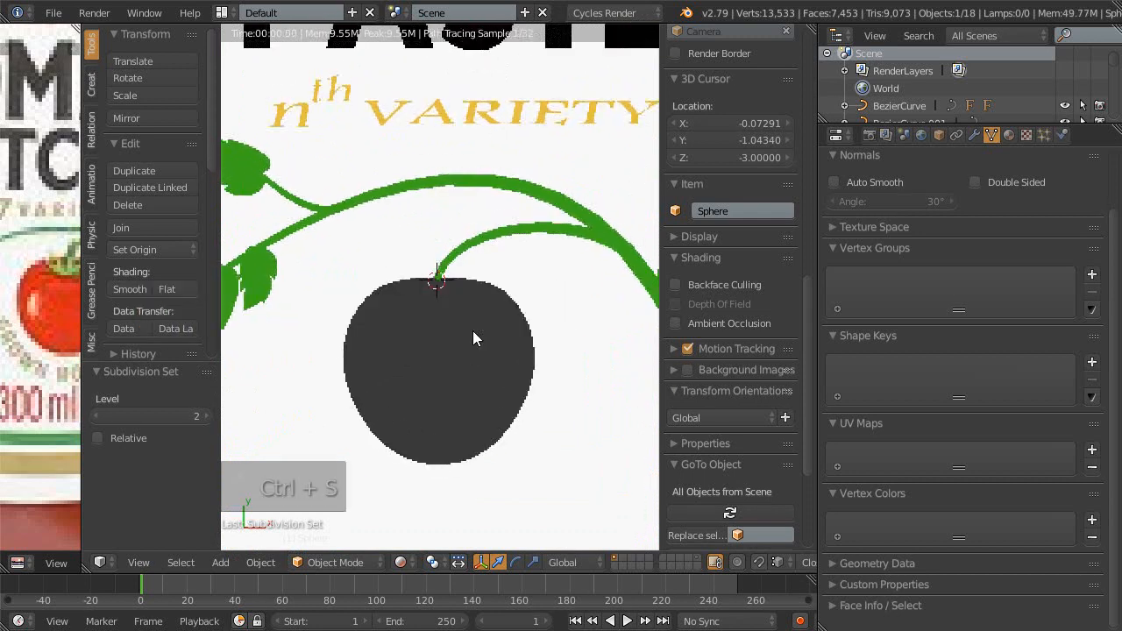
- Compare the rendered tomato's shape and position with the tomato on the ketchupBottle.png reference image
scroll(474, 351, down, 2)
key(shift+space)
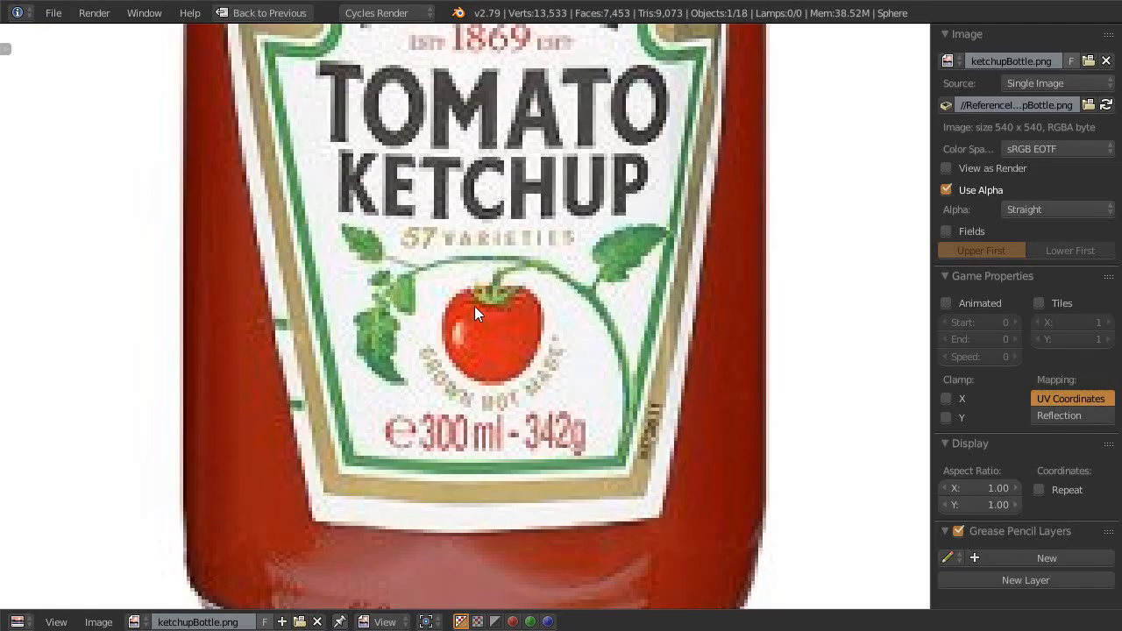
key(shift+space)
scroll(443, 292, up, 2)
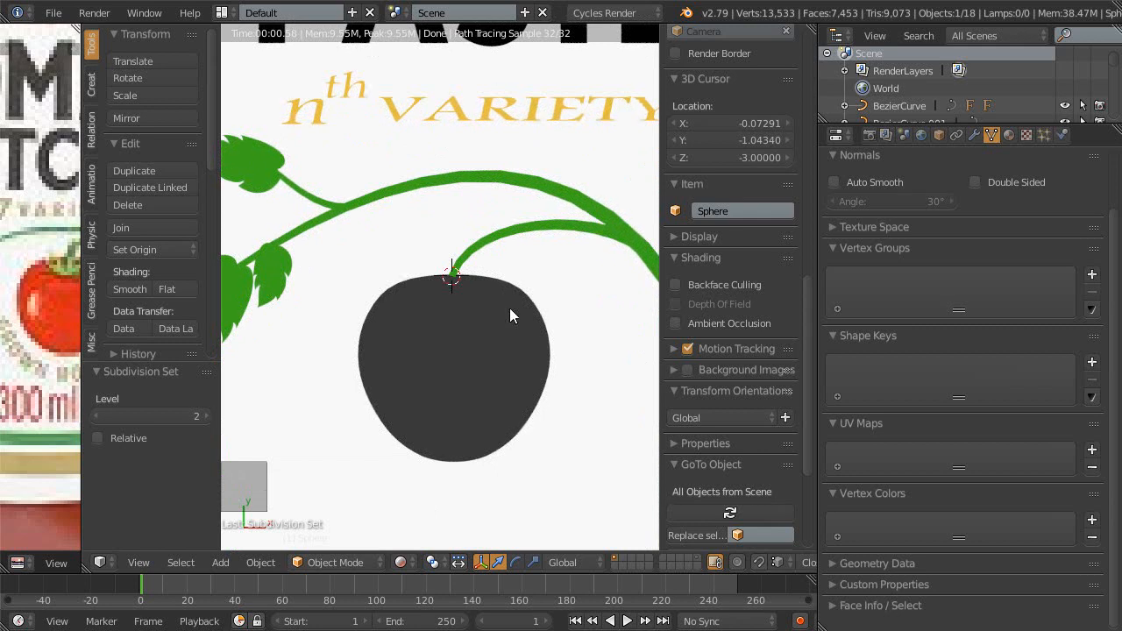
scroll(508, 311, up, 1)
key(shift+space)
scroll(556, 322, down, 2)
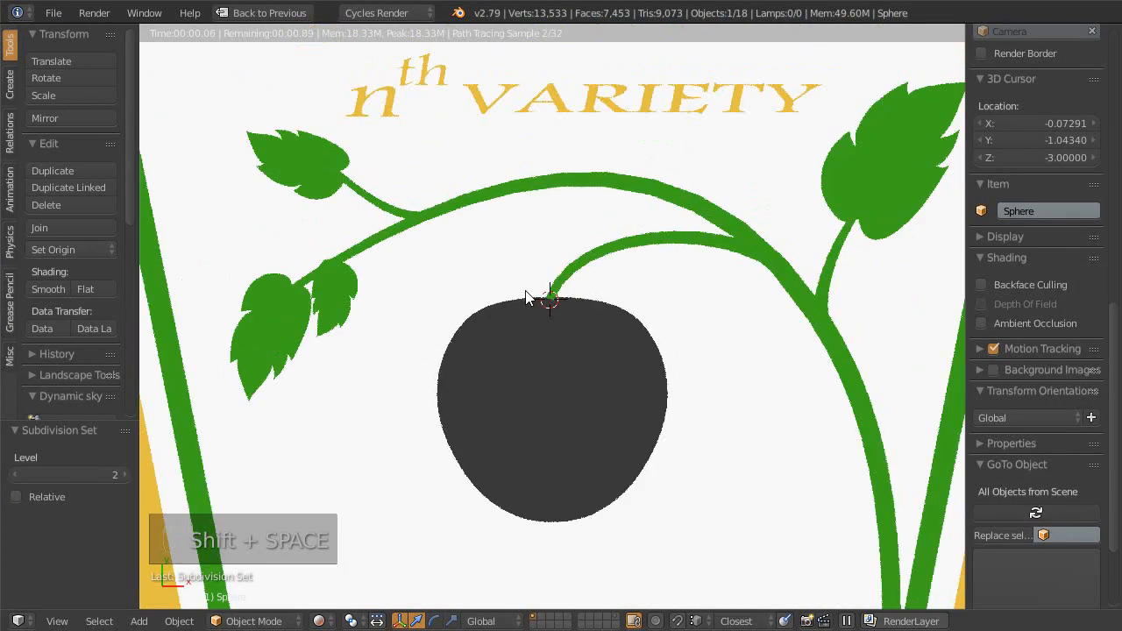
key(shift+space)
key(shift+space)
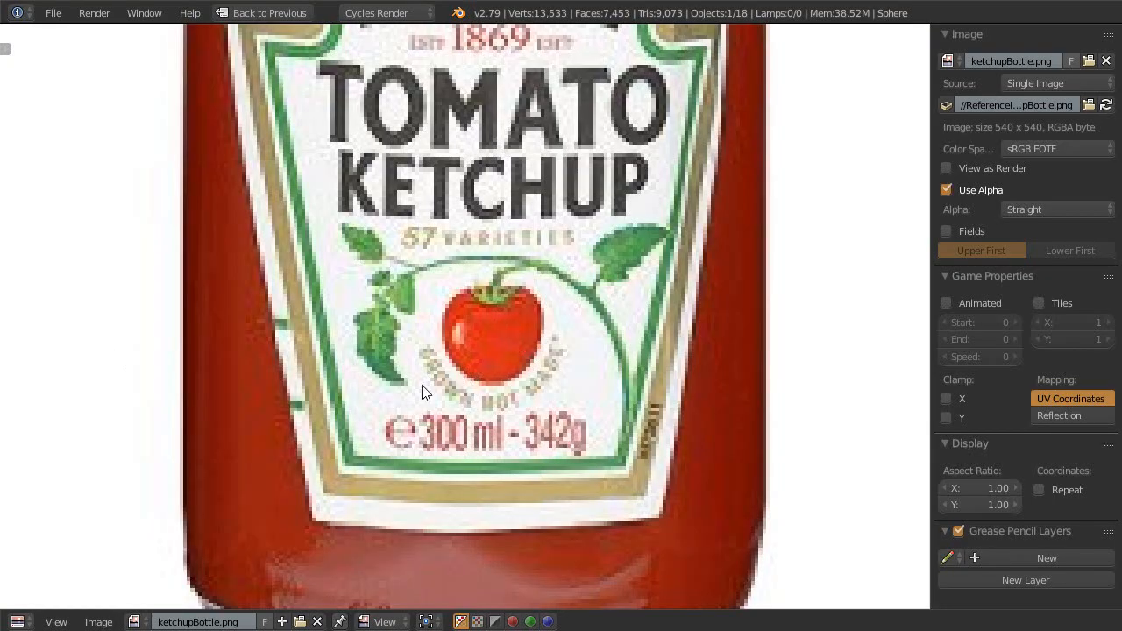
key(shift+space)
ctrl+middle_drag(458, 311, 425, 300)
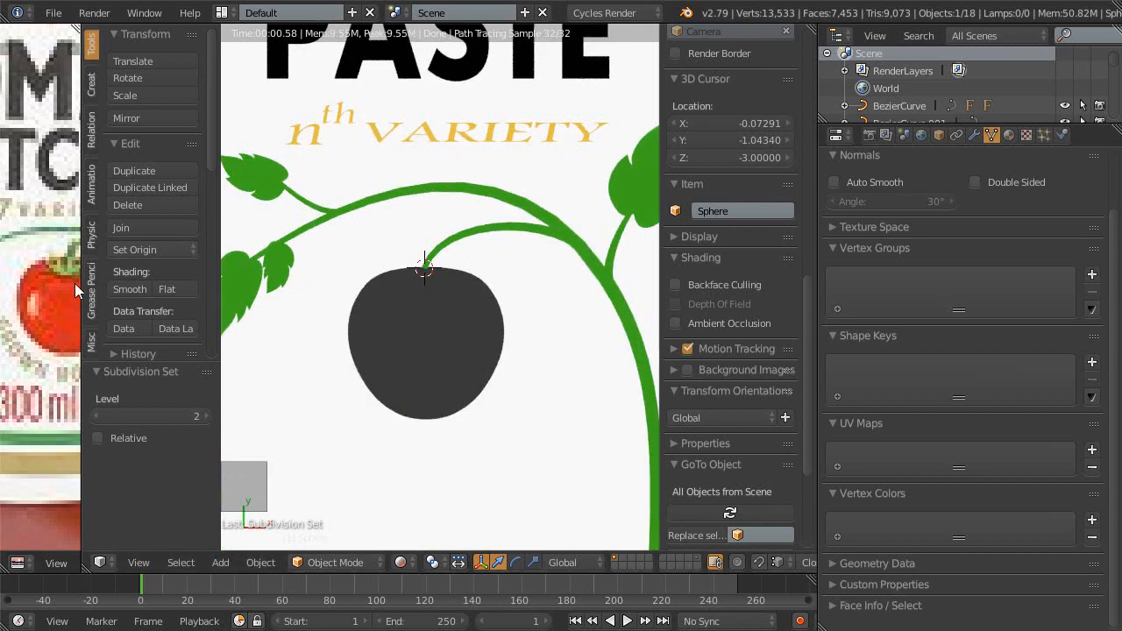
key(shift+space)
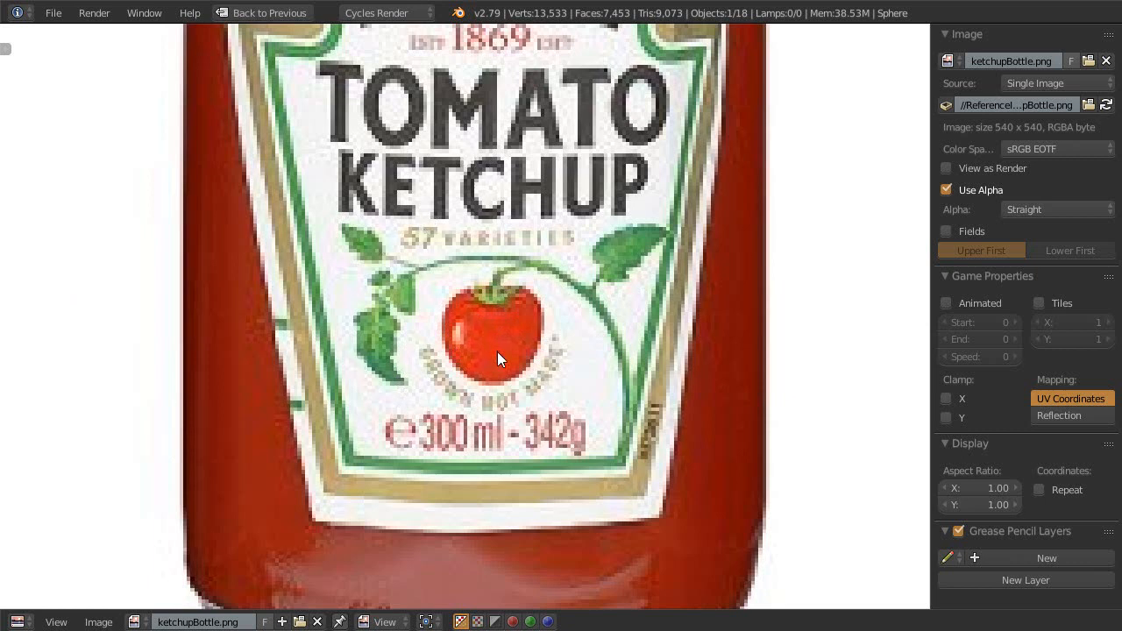
key(shift+space)
key(shift+space)
- Save the file over the existing version
key(ctrl+s)
click(416, 350)
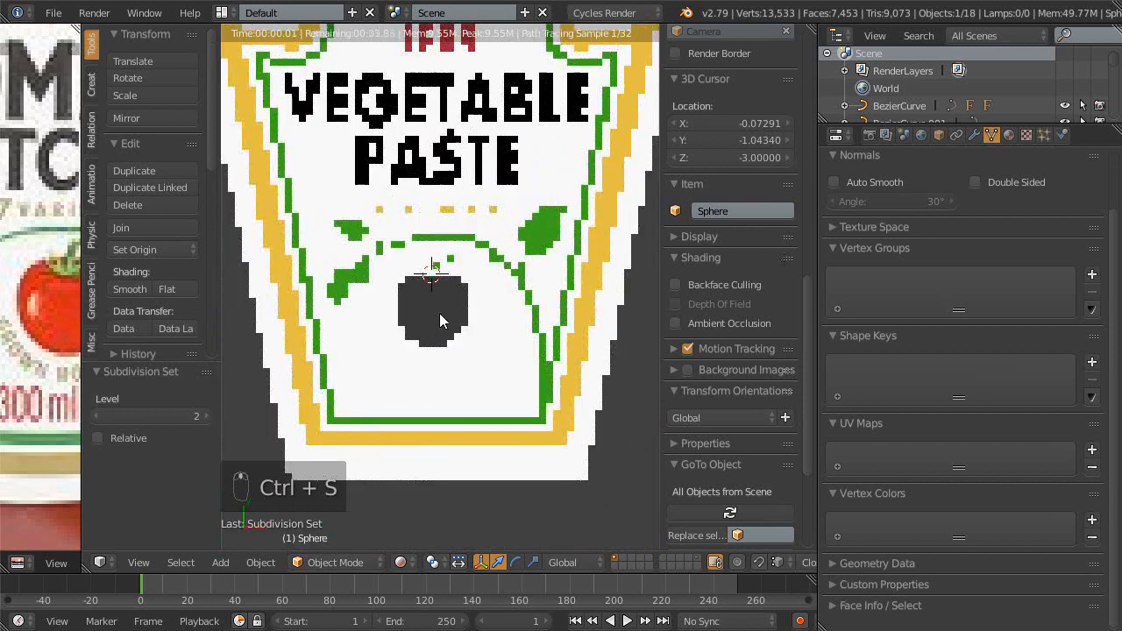
- Select the tomato sphere in wireframe shading and add an empty material slot to it
right_click(464, 331)
key(Escape)
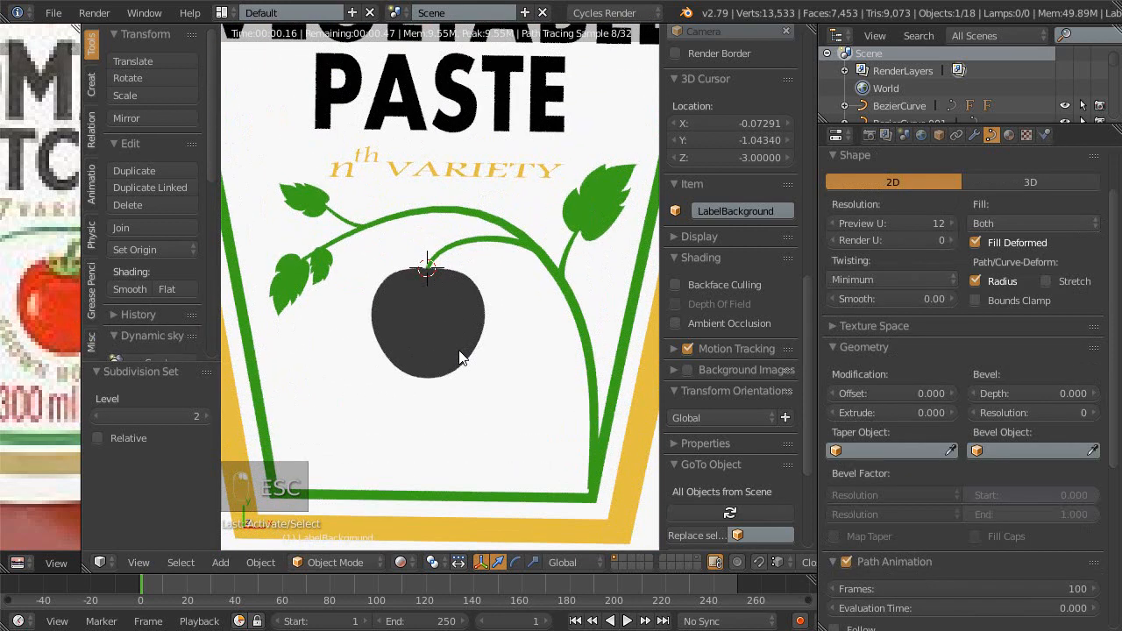
key(z)
right_click(481, 327)
ctrl+middle_drag(479, 323, 459, 341)
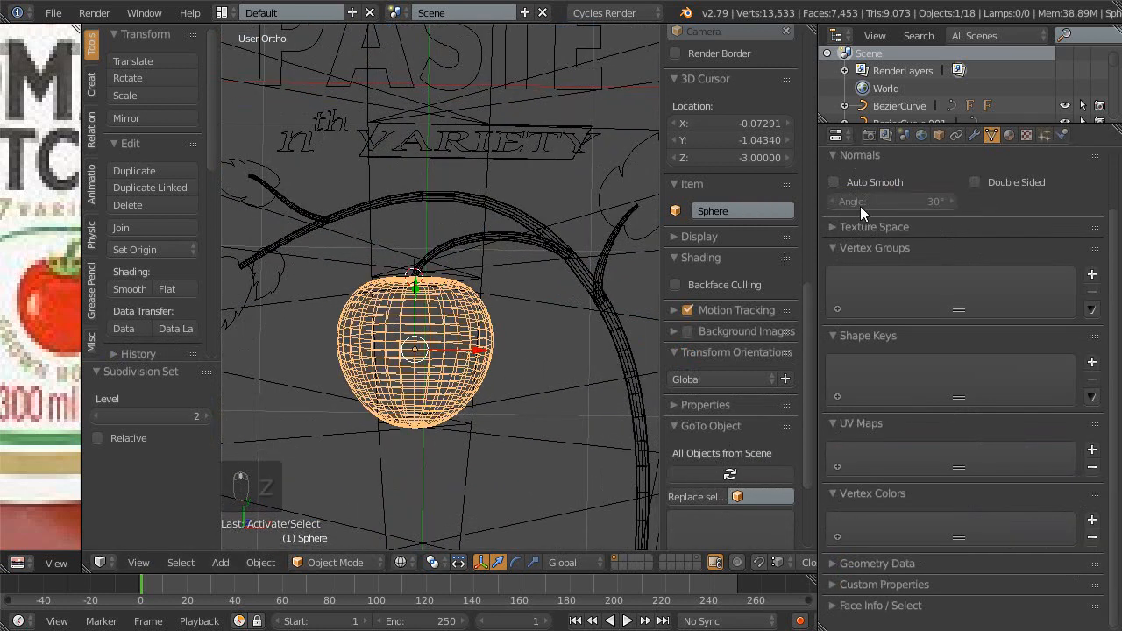
click(1007, 136)
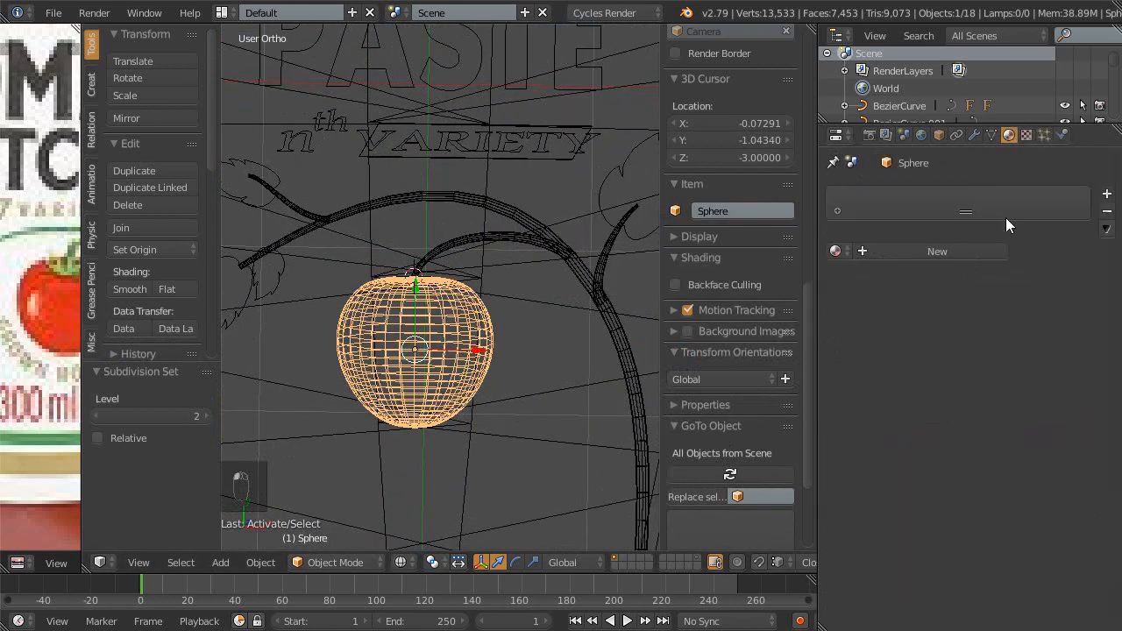
click(1105, 194)
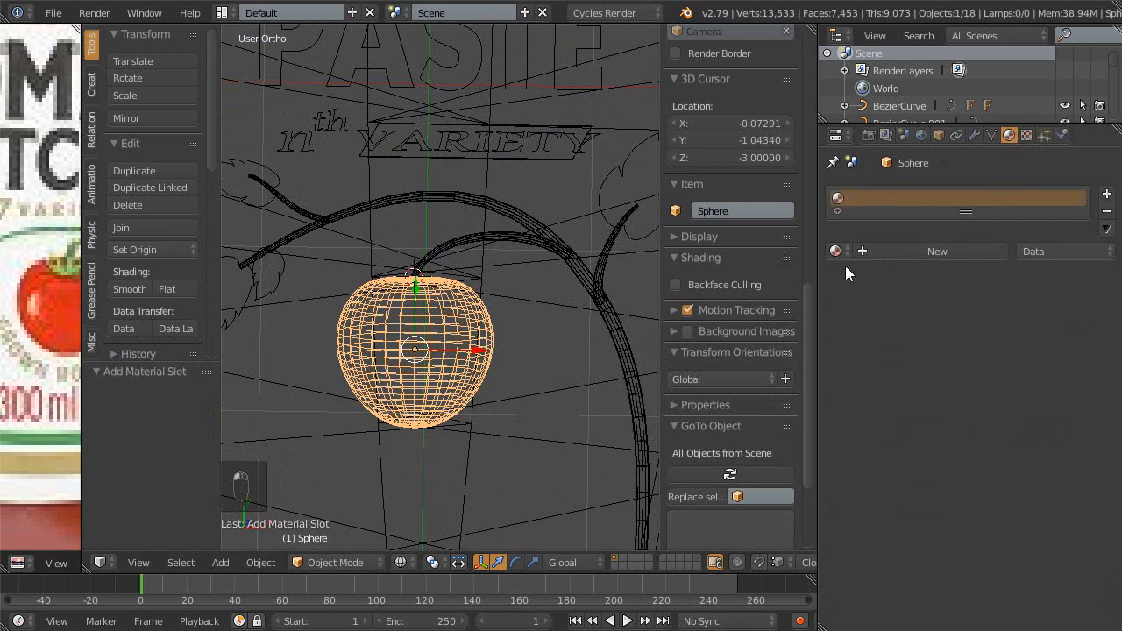
- Create a new material in the tomato's slot and name it RED
click(896, 253)
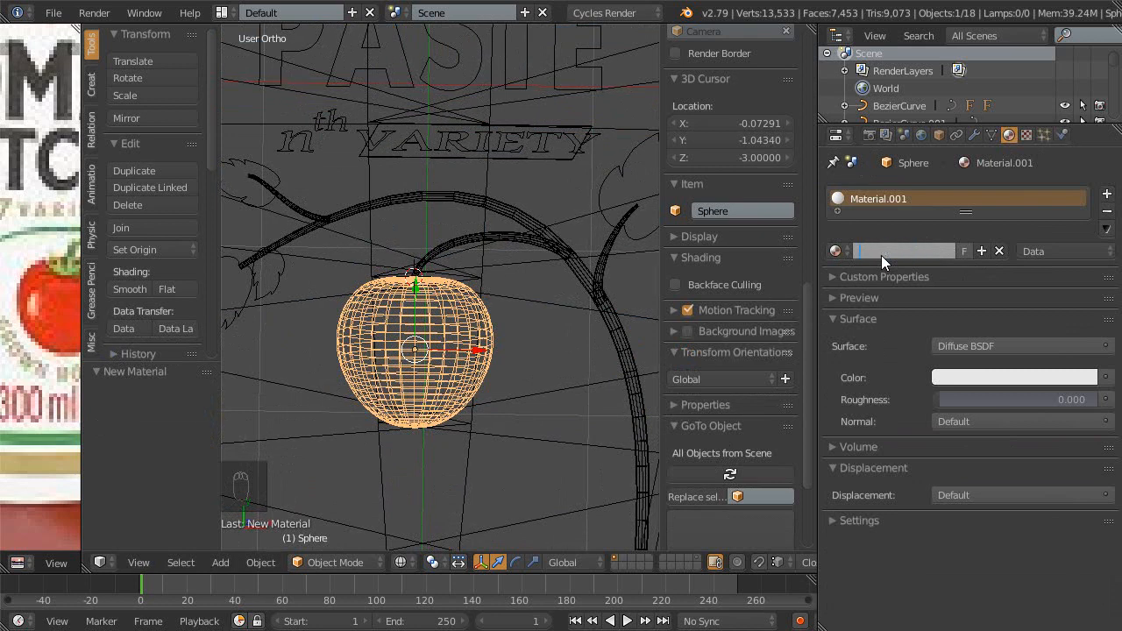
key(BackSpace)
key(BackSpace)
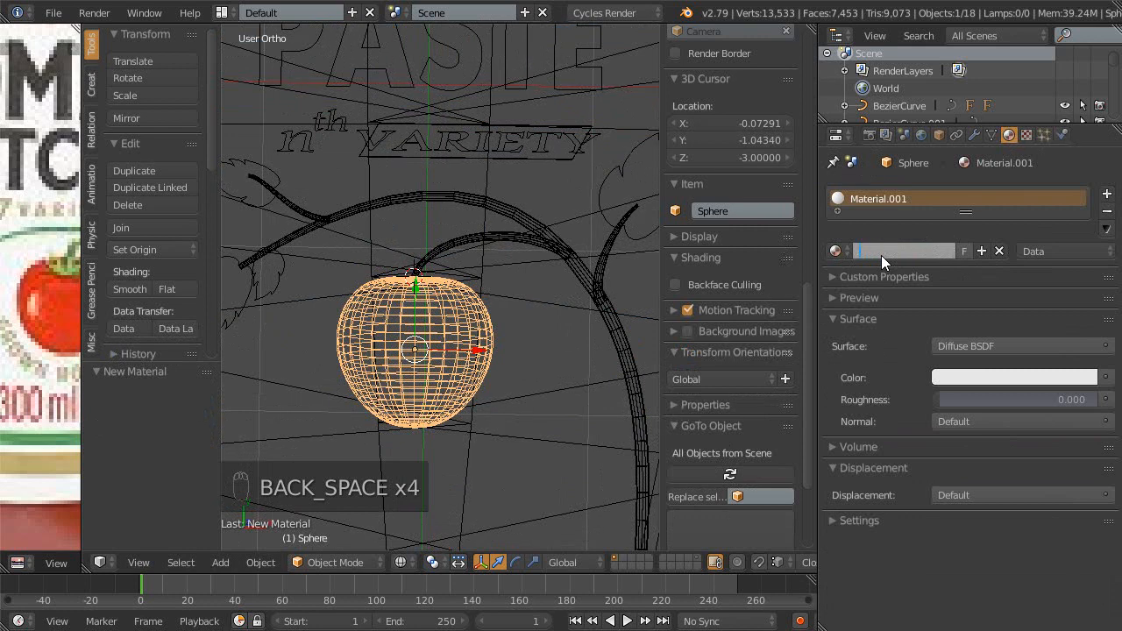
text(RED)
key(Return)
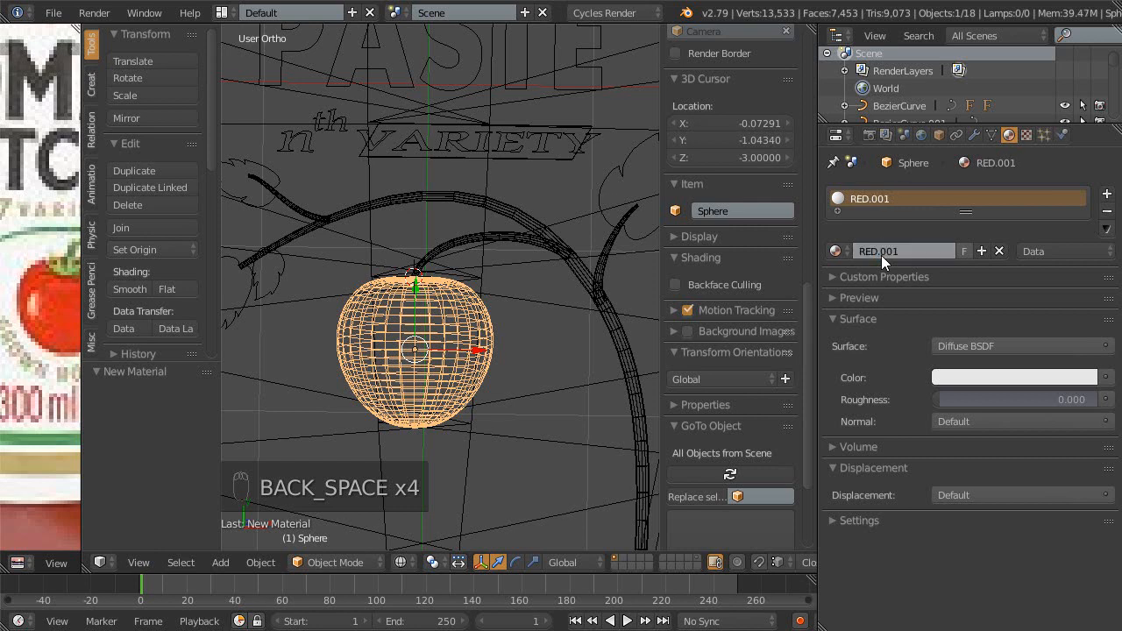
- Check the list of existing materials and unlink the newly created RED.001 material from the tomato's slot
click(837, 251)
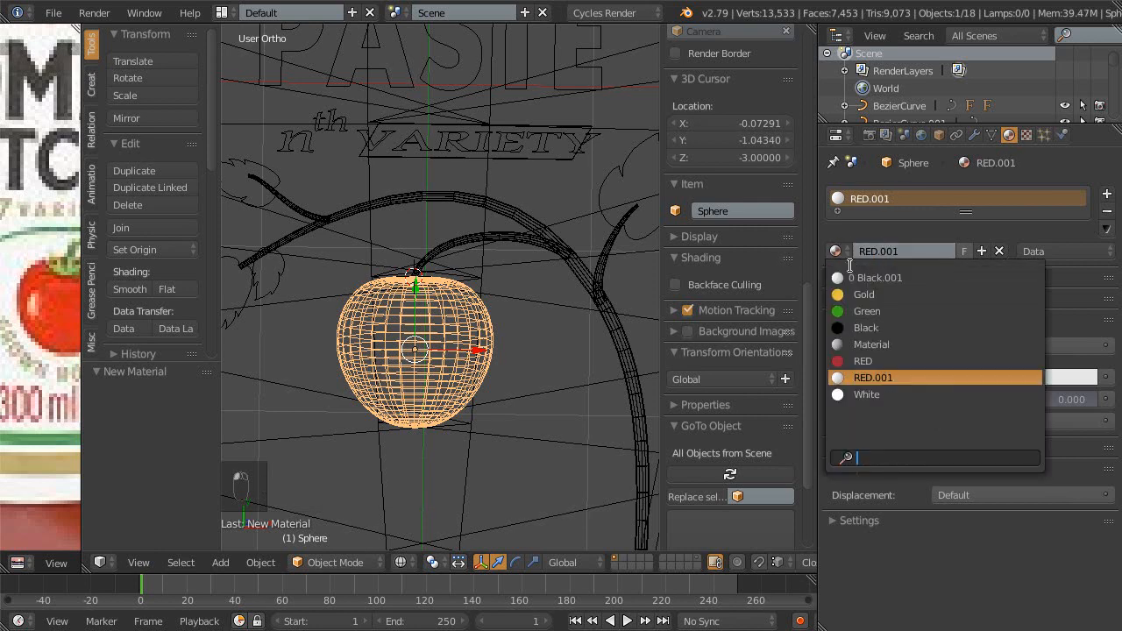
scroll(412, 320, down, 5)
scroll(416, 328, down, 1)
scroll(440, 250, up, 4)
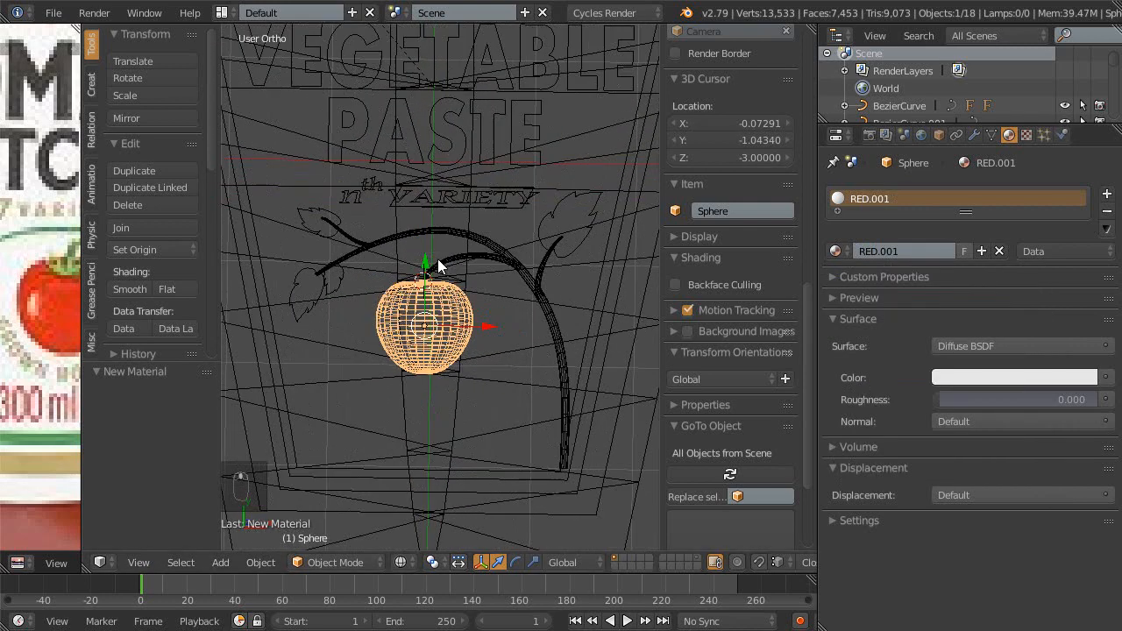
key(Escape)
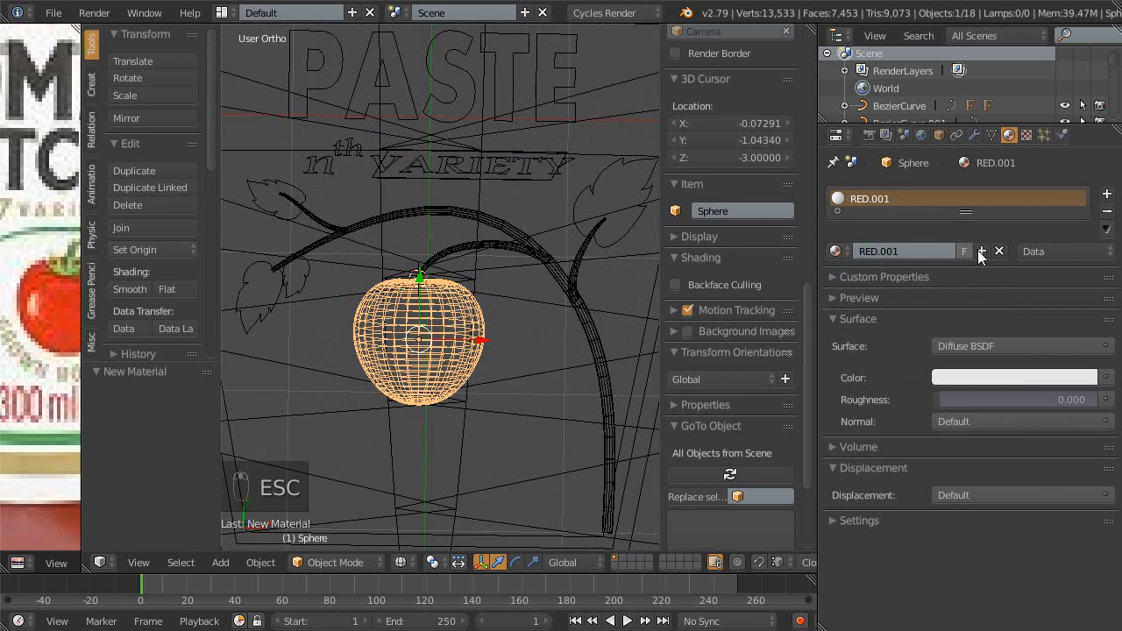
click(999, 251)
key(Escape)
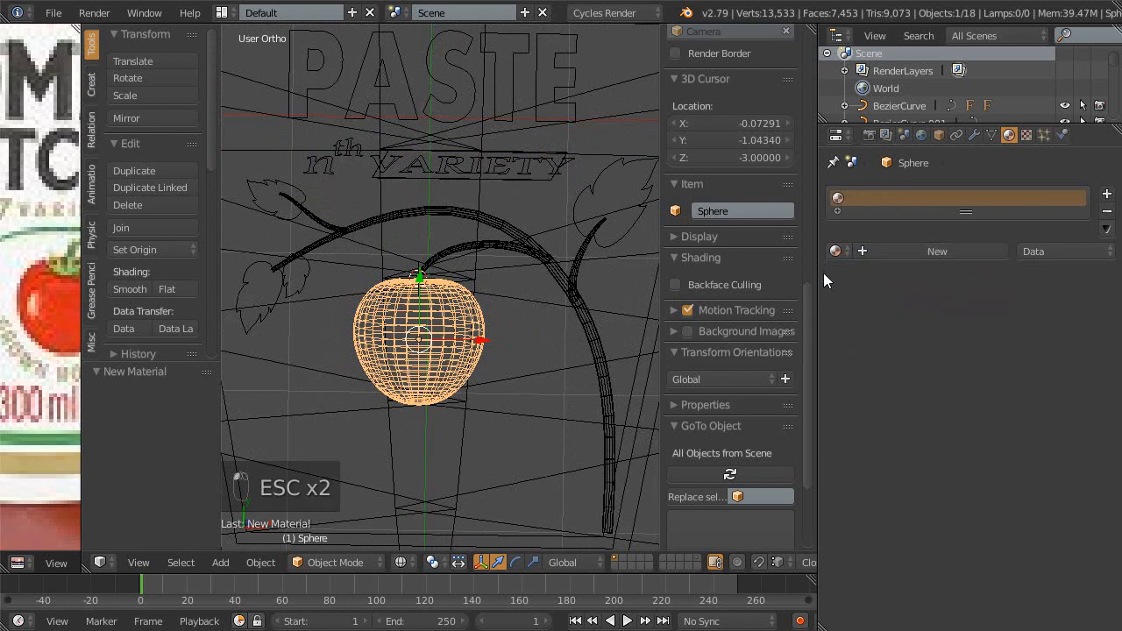
- Assign the existing RED material to the tomato sphere and save the file, overwriting the existing version
click(835, 250)
click(863, 360)
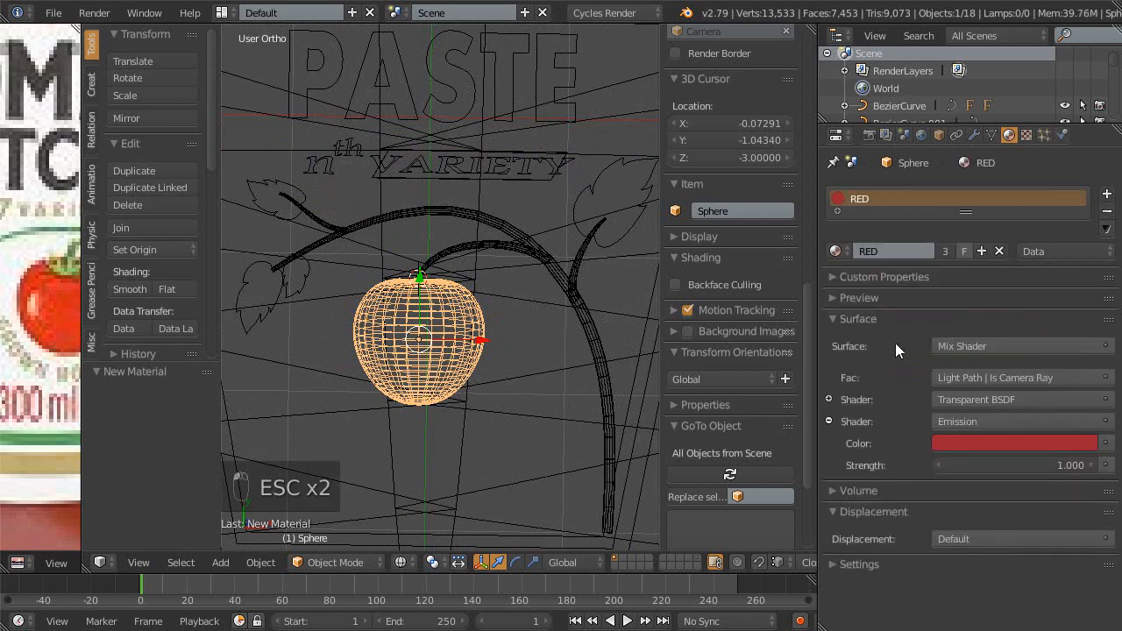
key(ctrl+s)
click(302, 405)
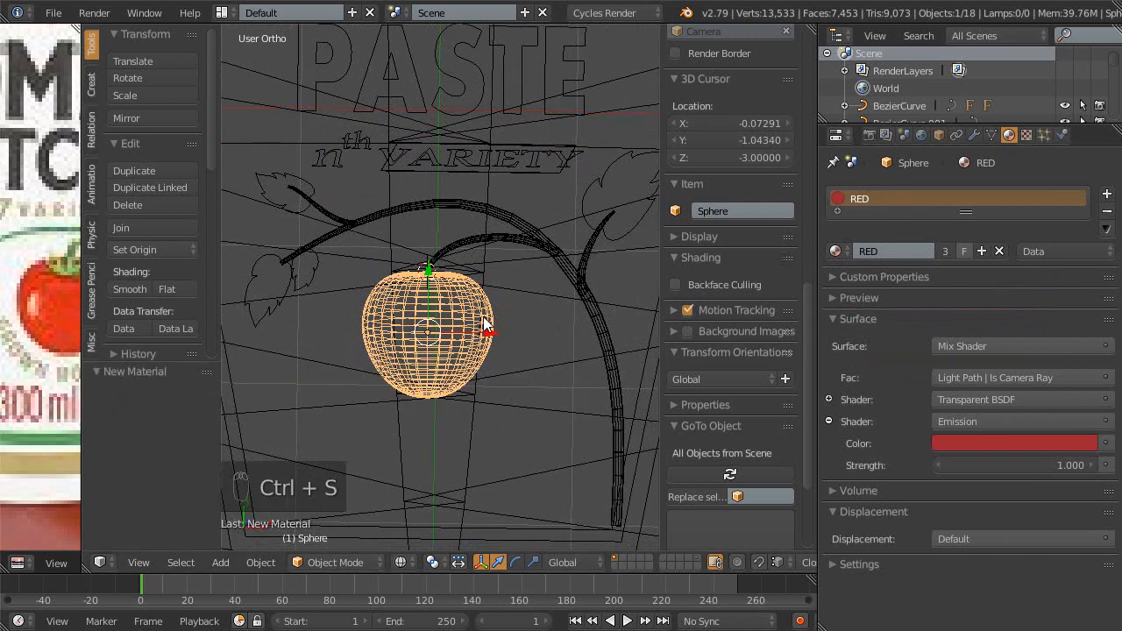
- Examine the whole label with the red tomato in rendered shading from the top view
key(shift+z)
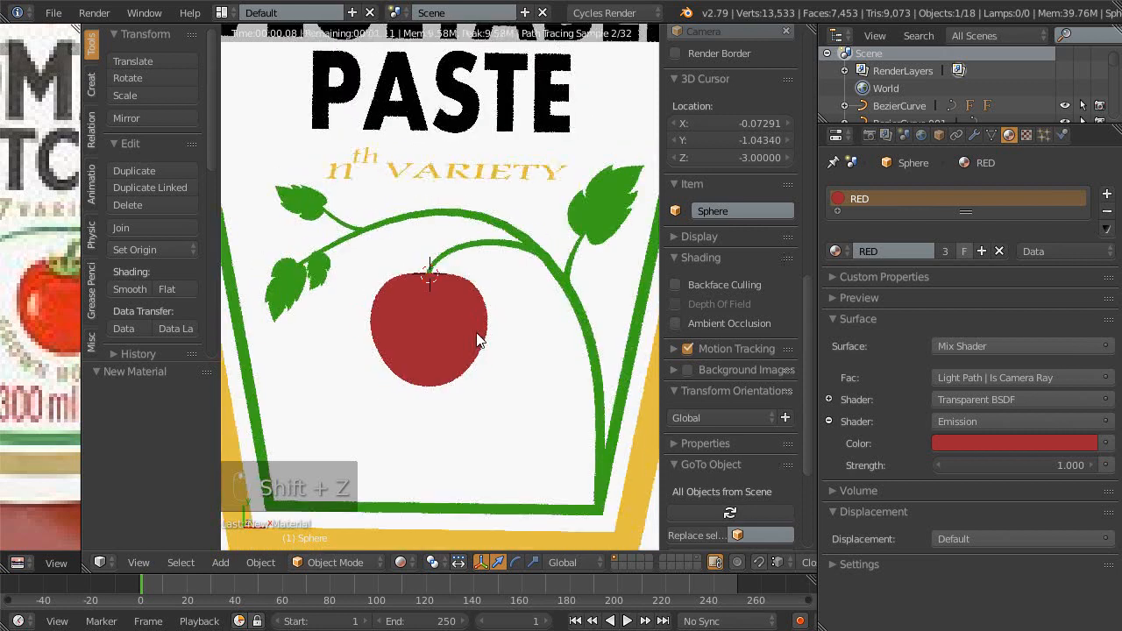
scroll(464, 308, down, 3)
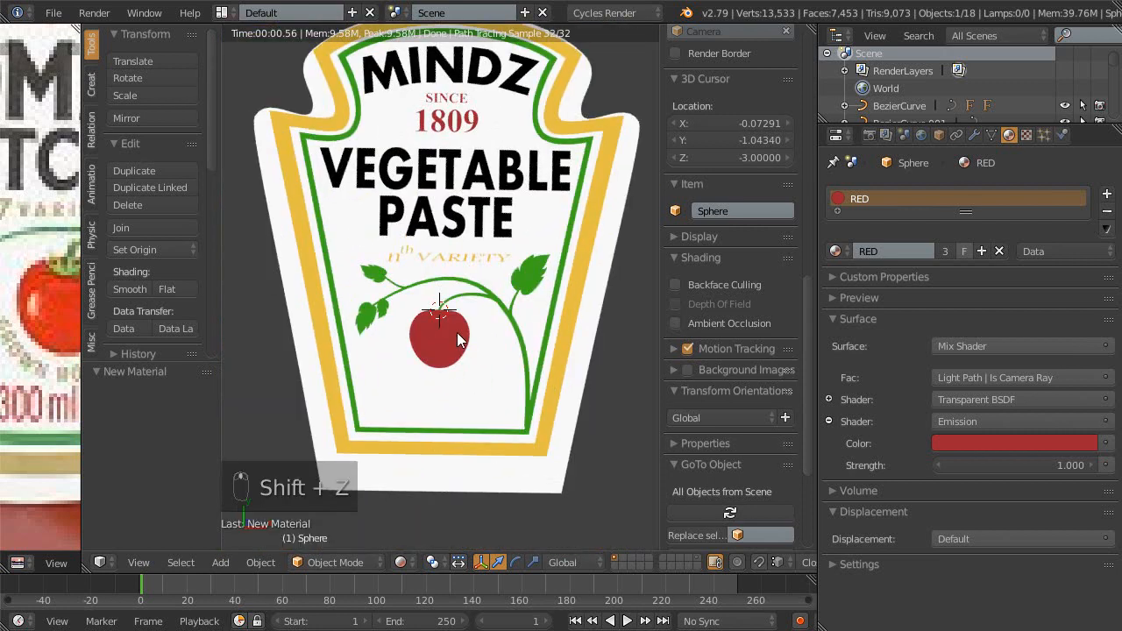
key(KP_7)
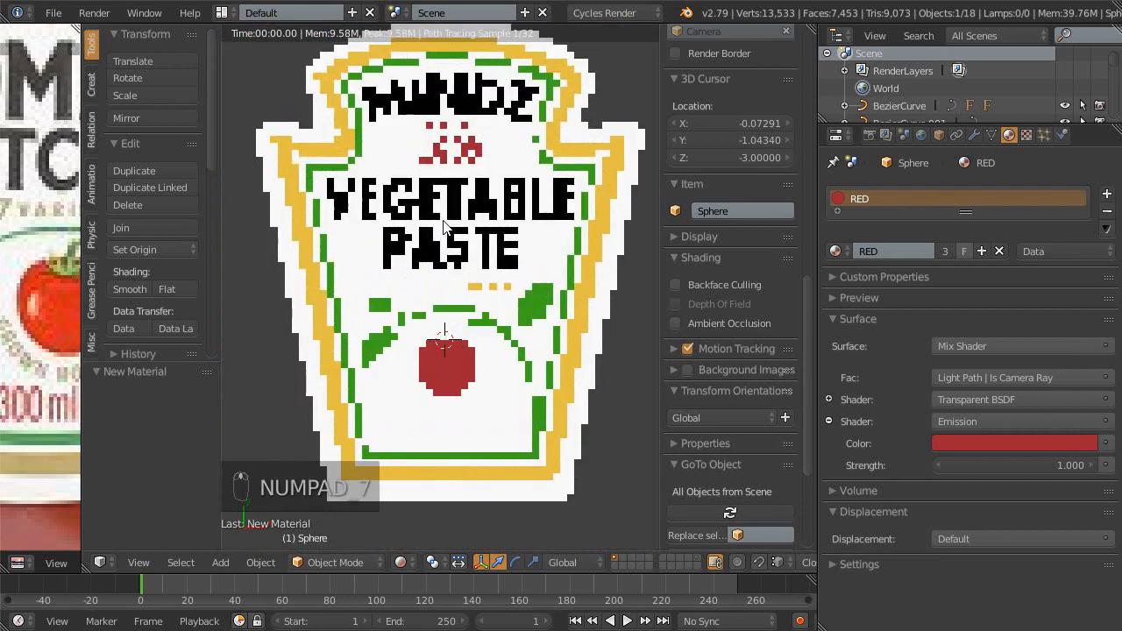
key(KP_5)
key(KP_5)
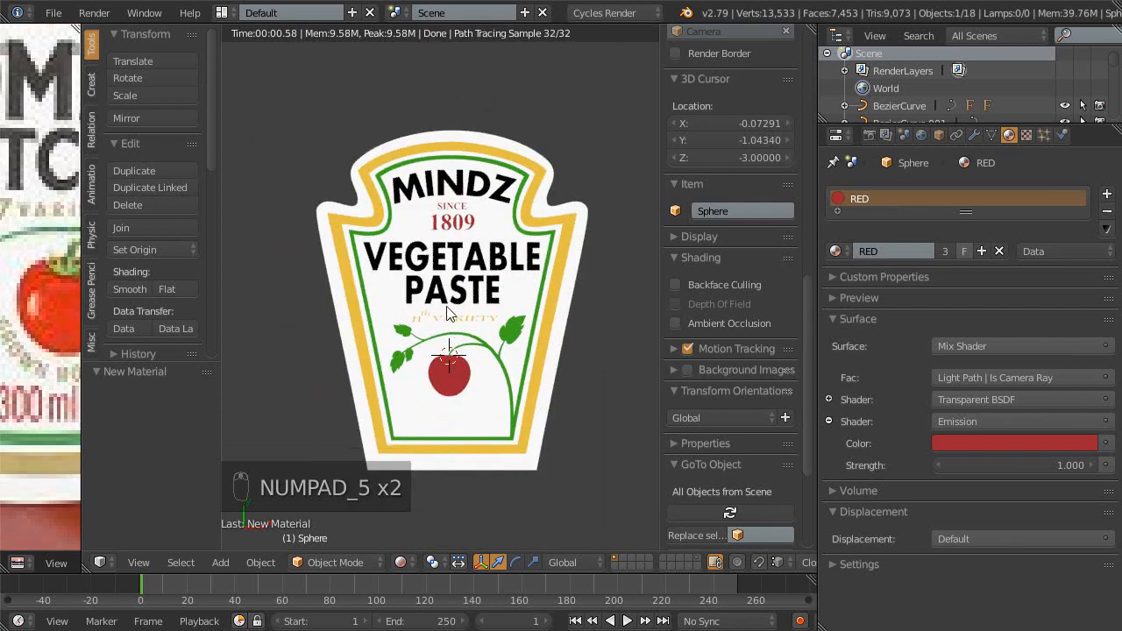
- In a maximized wireframe viewport, place the 3D cursor above the label at about X -6.49, Y 2.80, Z 5.16 using side and front views
key(shift+space)
key(shift+z)
middle_drag(459, 226, 543, 209)
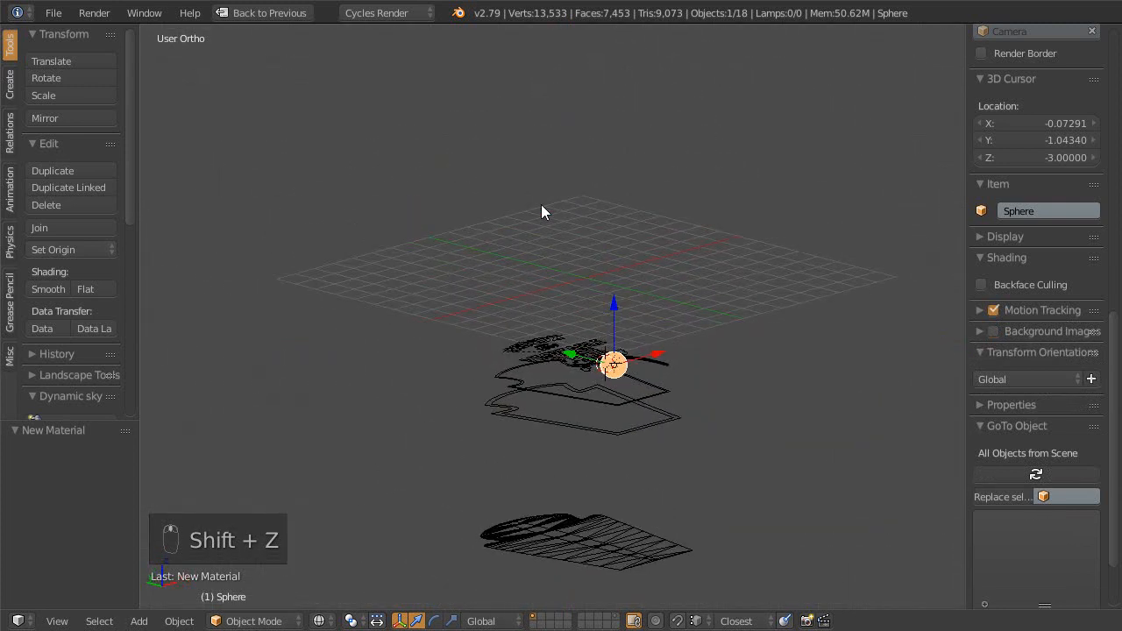
key(KP_3)
click(595, 130)
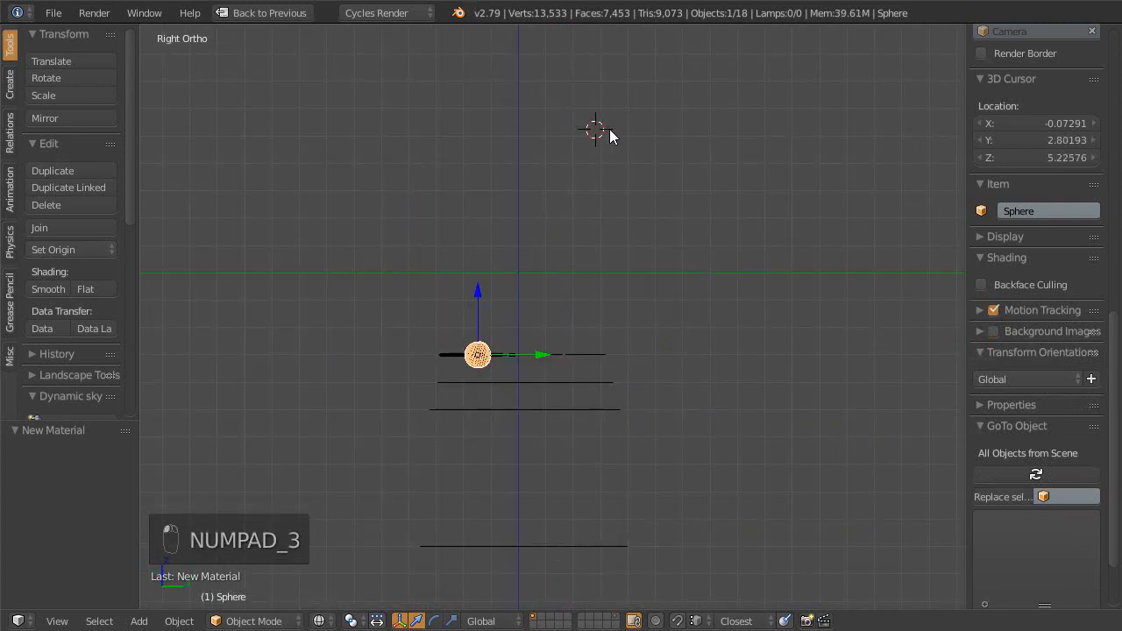
key(KP_1)
click(388, 130)
middle_drag(402, 141, 569, 152)
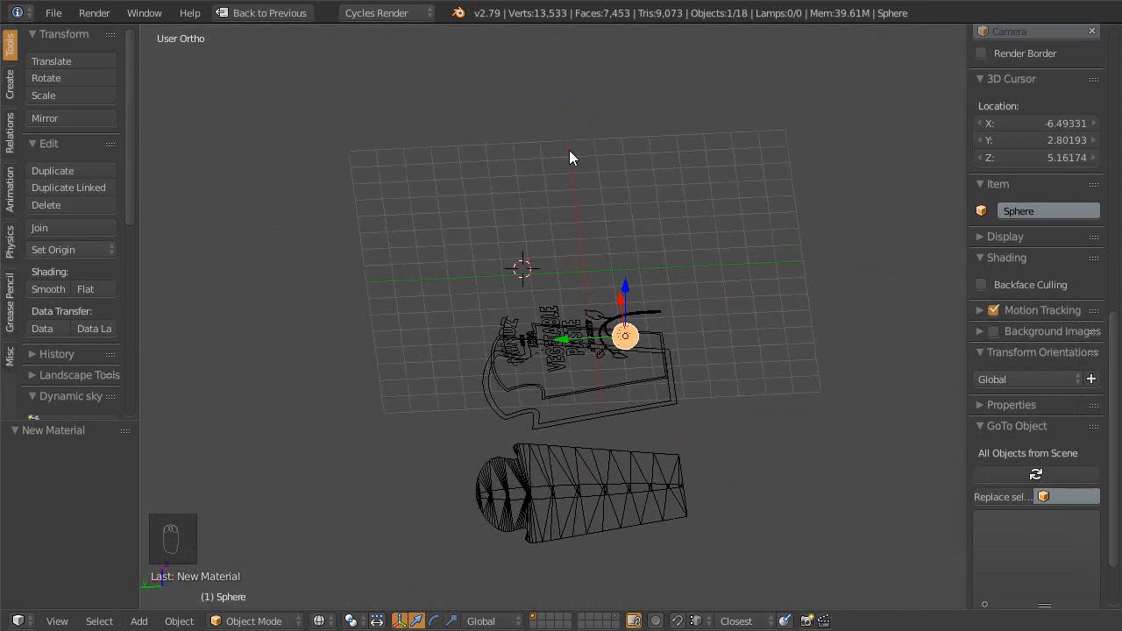
key(KP_3)
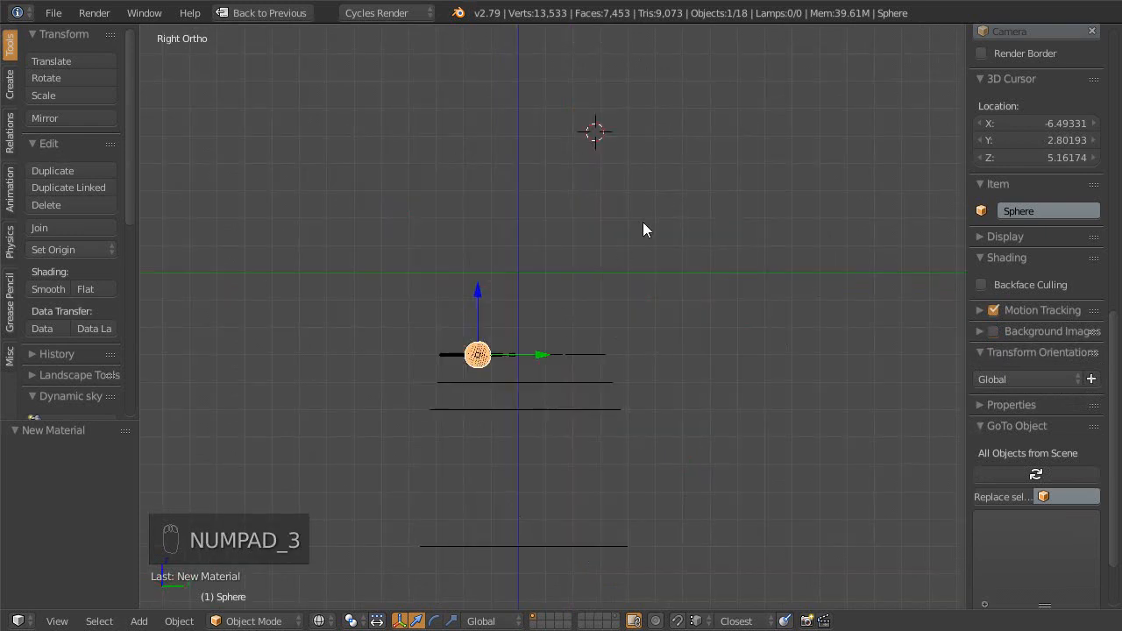
- Reposition the 3D cursor to about Y 5.75, Z 5.03 above the label and add a Point lamp there
click(673, 132)
key(shift+a)
mouse_move(676, 162)
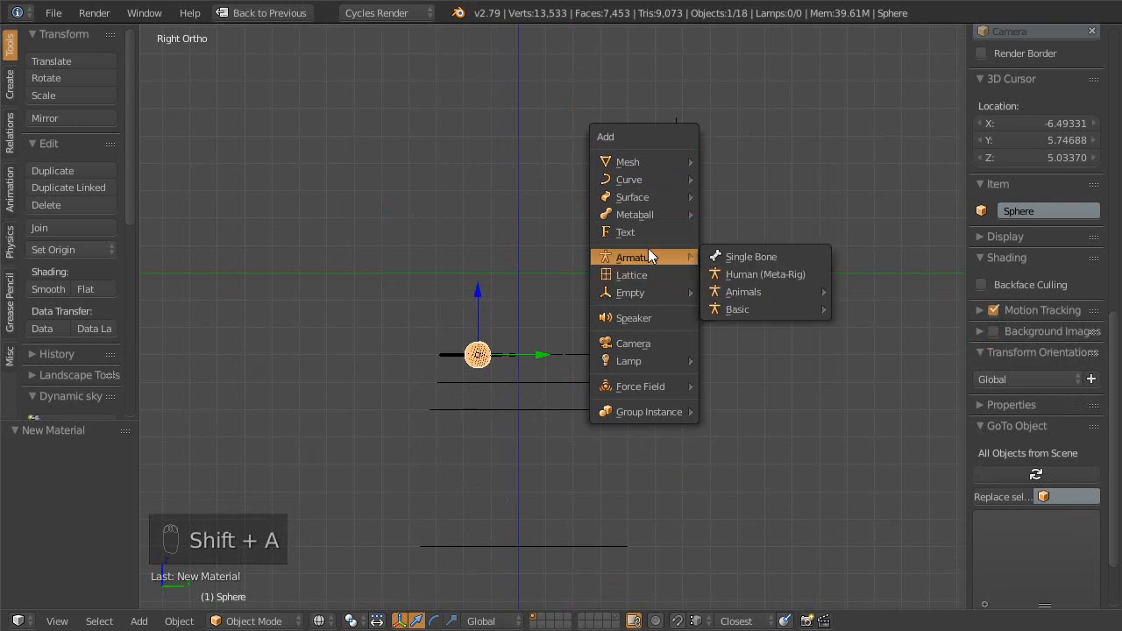
mouse_move(649, 358)
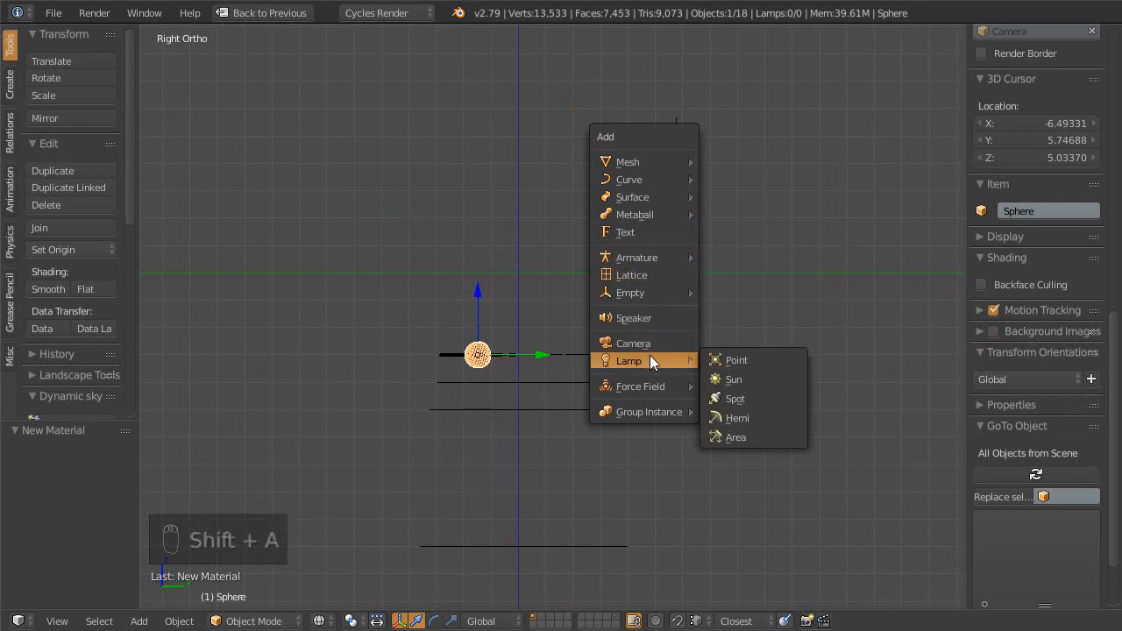
click(746, 361)
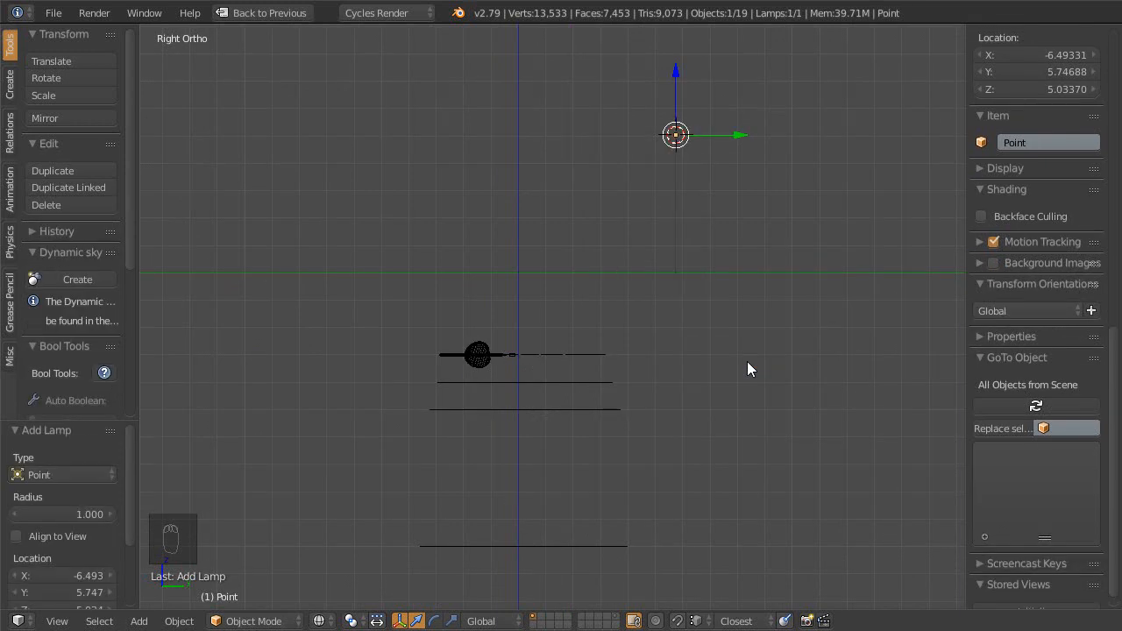
- Check the label under the new lamp in rendered shading from the top view, and restore the multi-area layout
middle_drag(546, 278, 659, 317)
key(KP_7)
scroll(587, 436, up, 4)
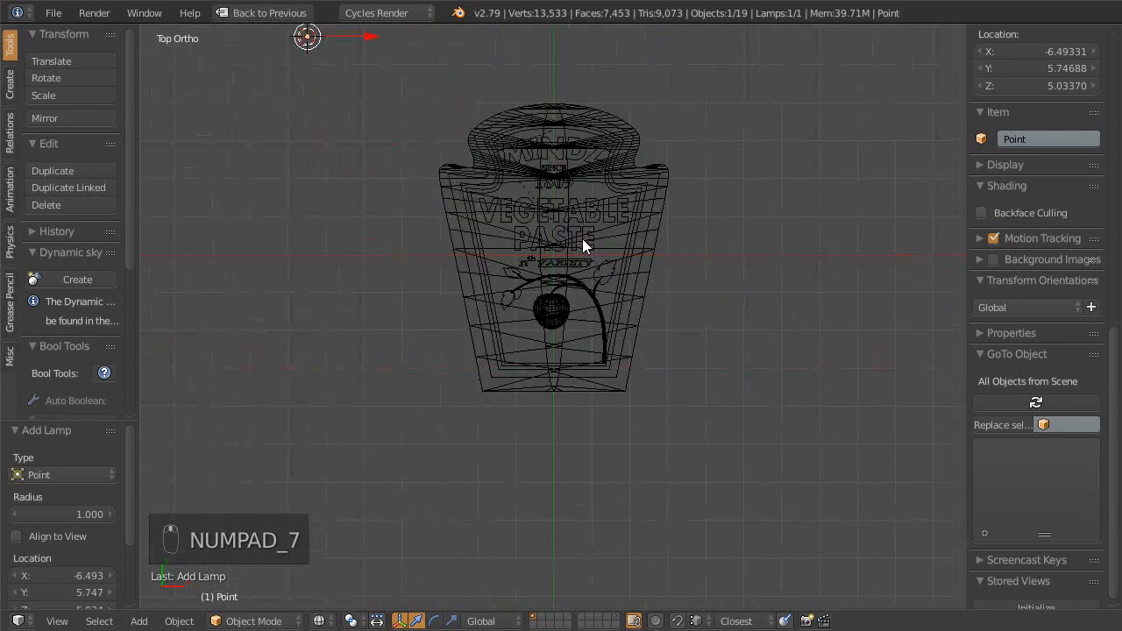
key(shift+z)
scroll(568, 350, up, 4)
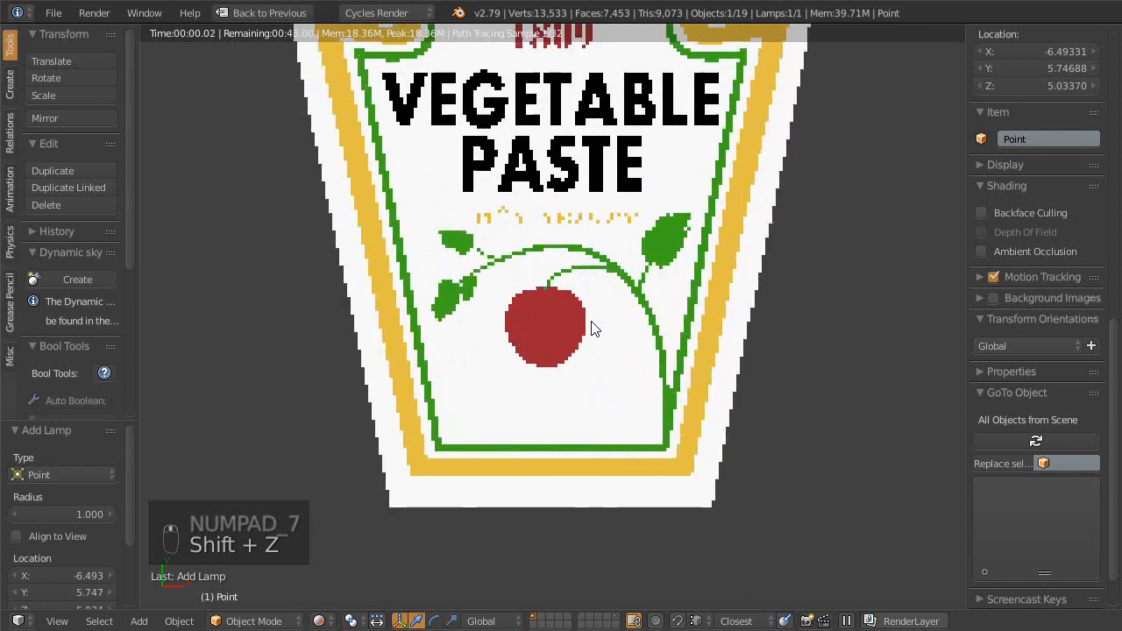
key(shift+space)
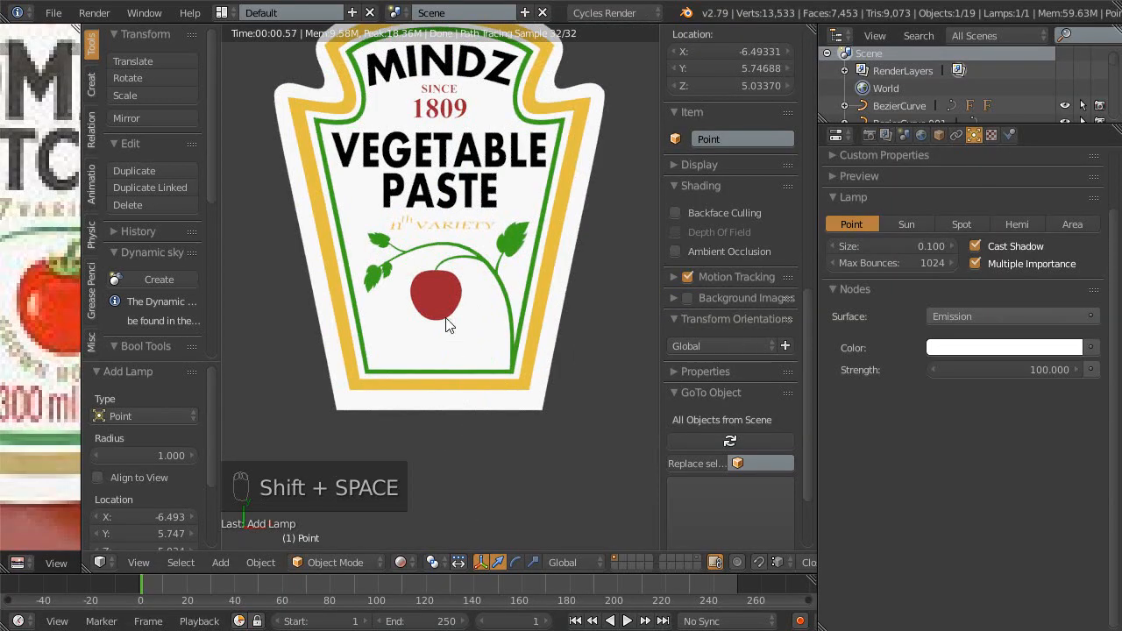
- Select the tomato sphere in wireframe shading and rename its RED material to TOMATORED
key(z)
scroll(438, 359, up, 5)
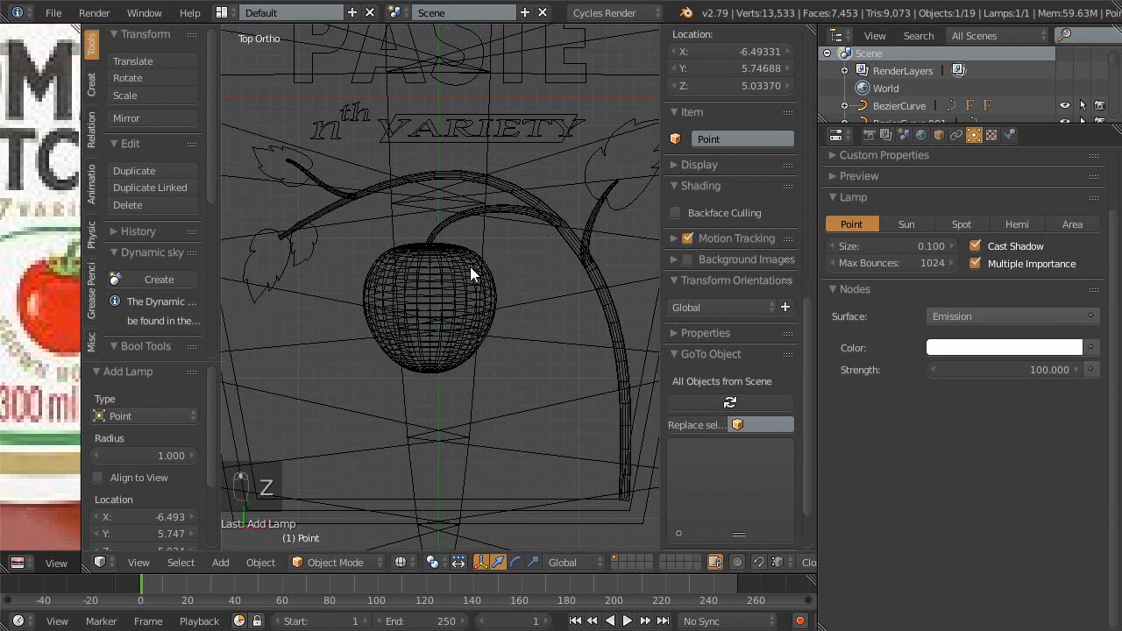
key(Escape)
right_click(467, 272)
key(Escape)
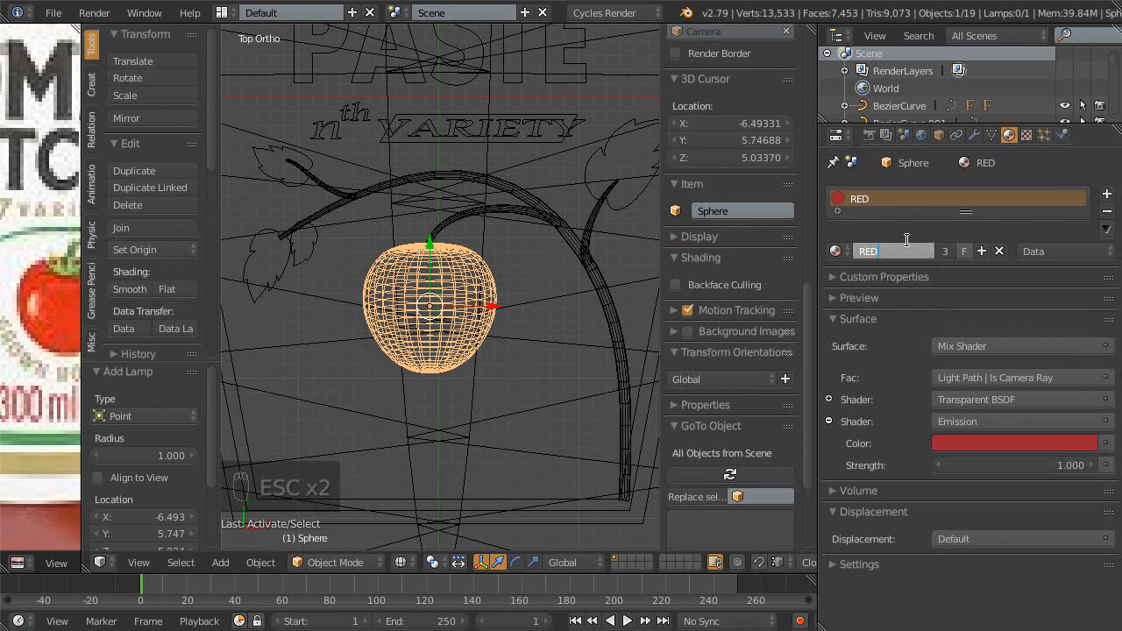
key(Left)
key(Left)
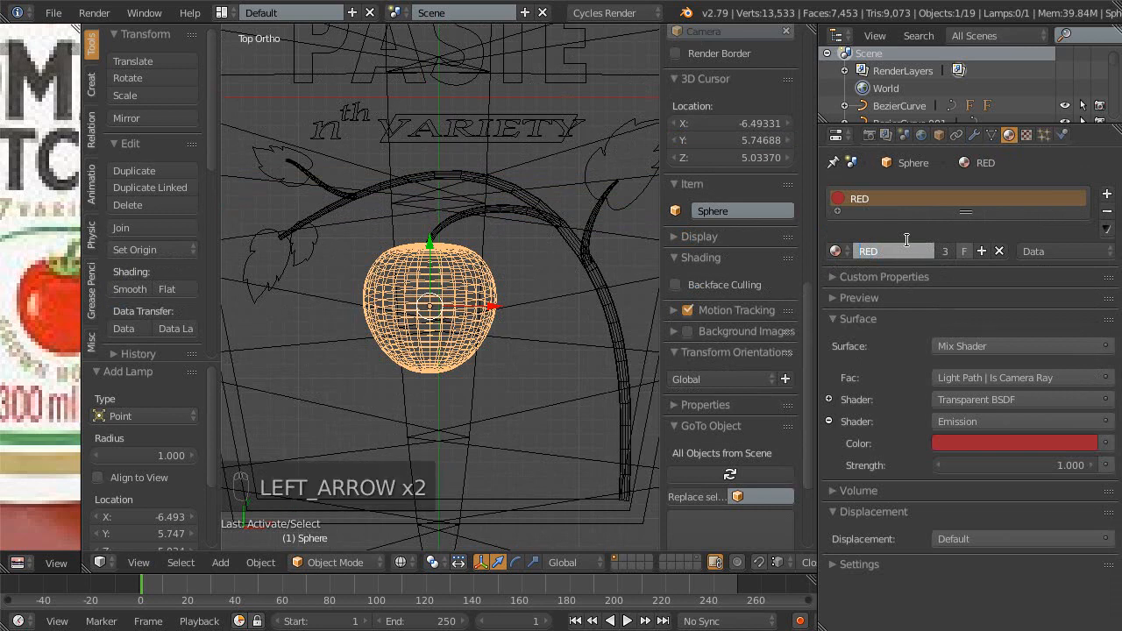
text(tO)
text(TOMATO)
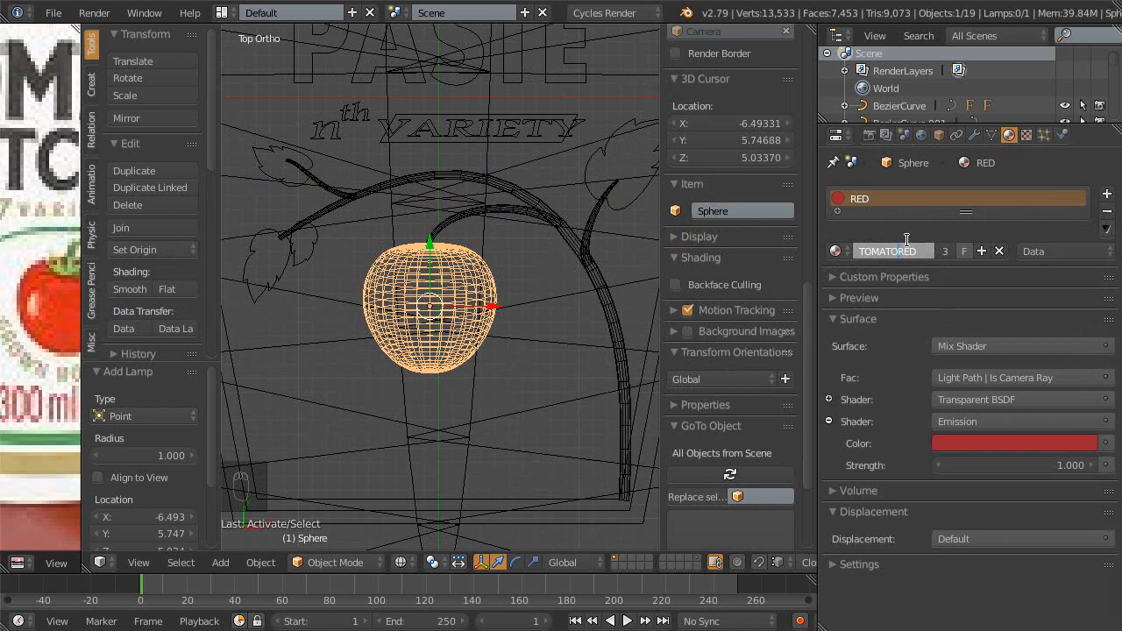
key(Return)
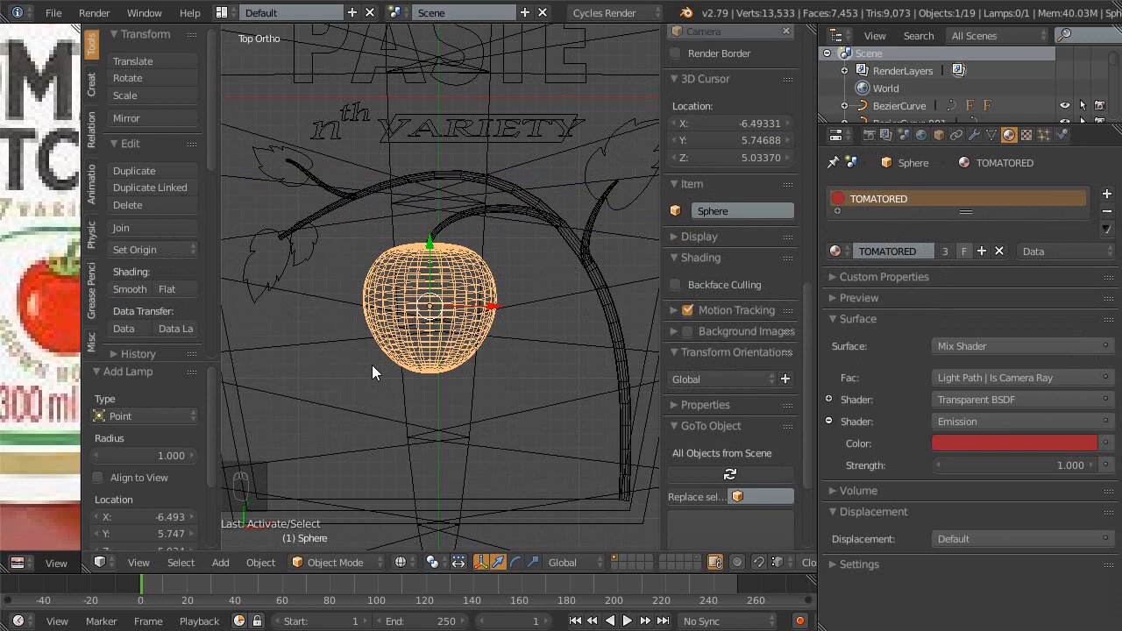
- Show the TOMATORED node tree in place of the main viewport and mute the Mix Shader, Transparent BSDF and Light Path nodes
key(shift+F3)
scroll(355, 403, up, 3)
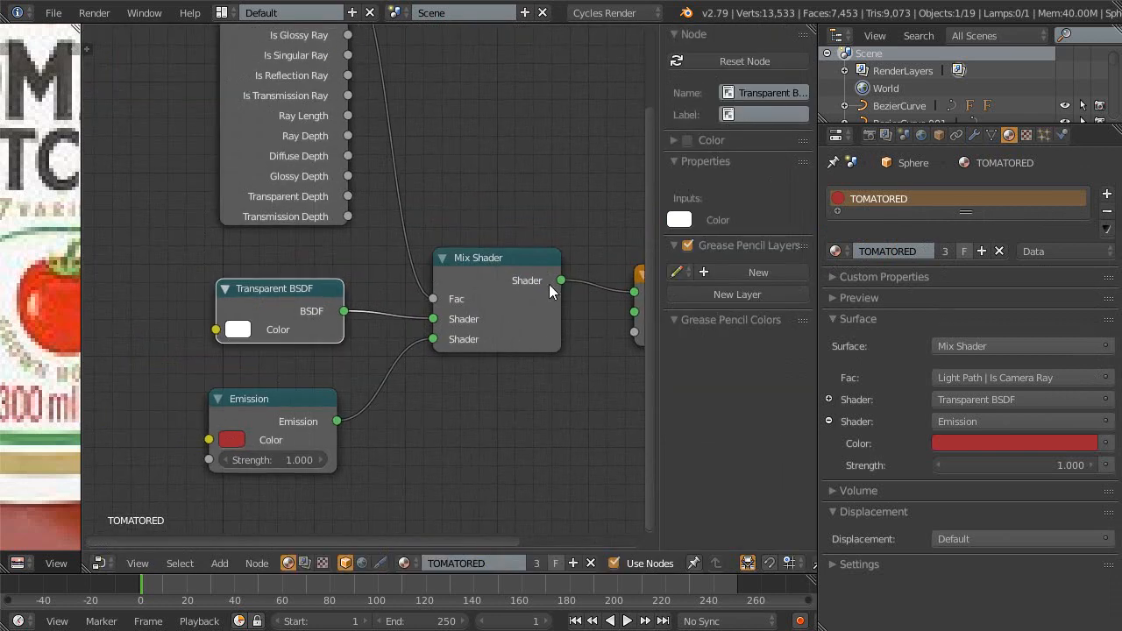
click(496, 272)
shift+click(321, 303)
shift+click(305, 203)
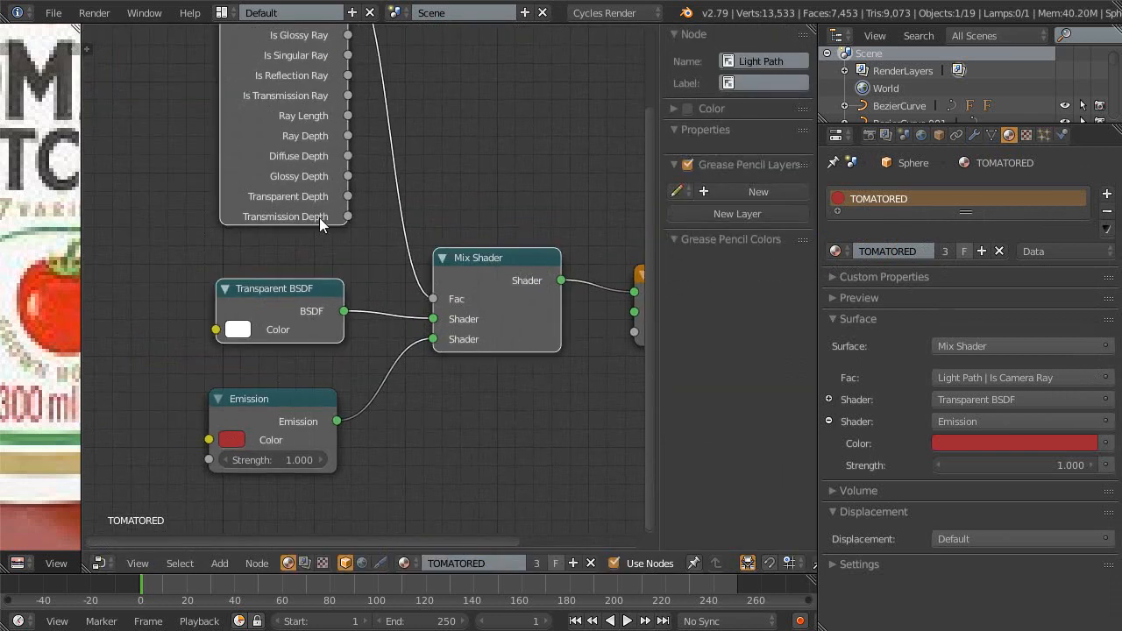
key(n)
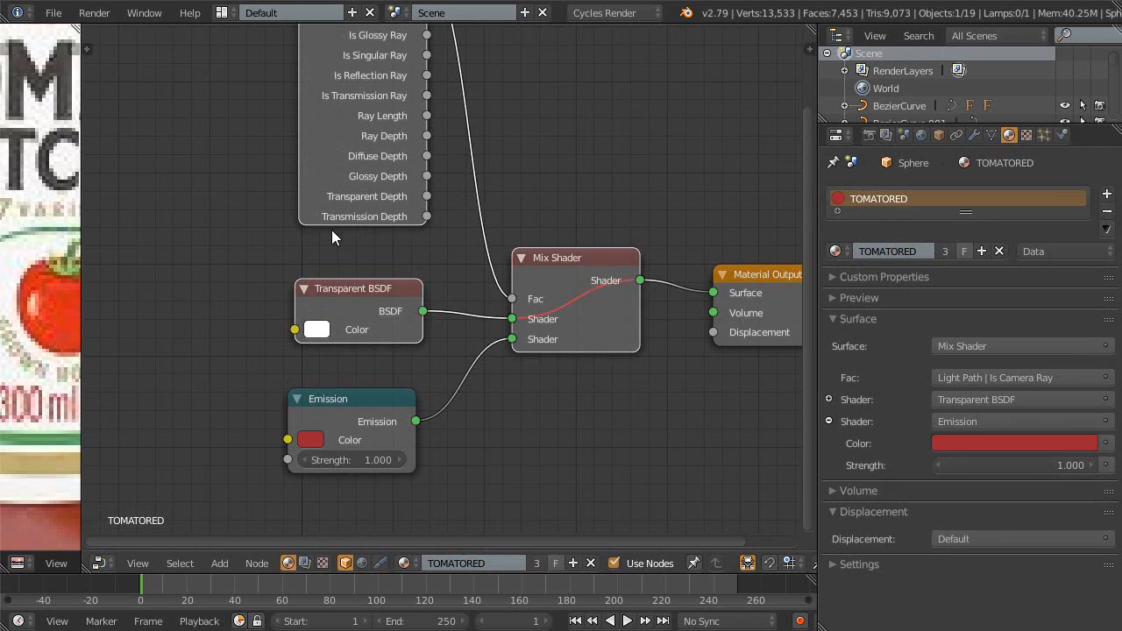
key(Home)
click(351, 110)
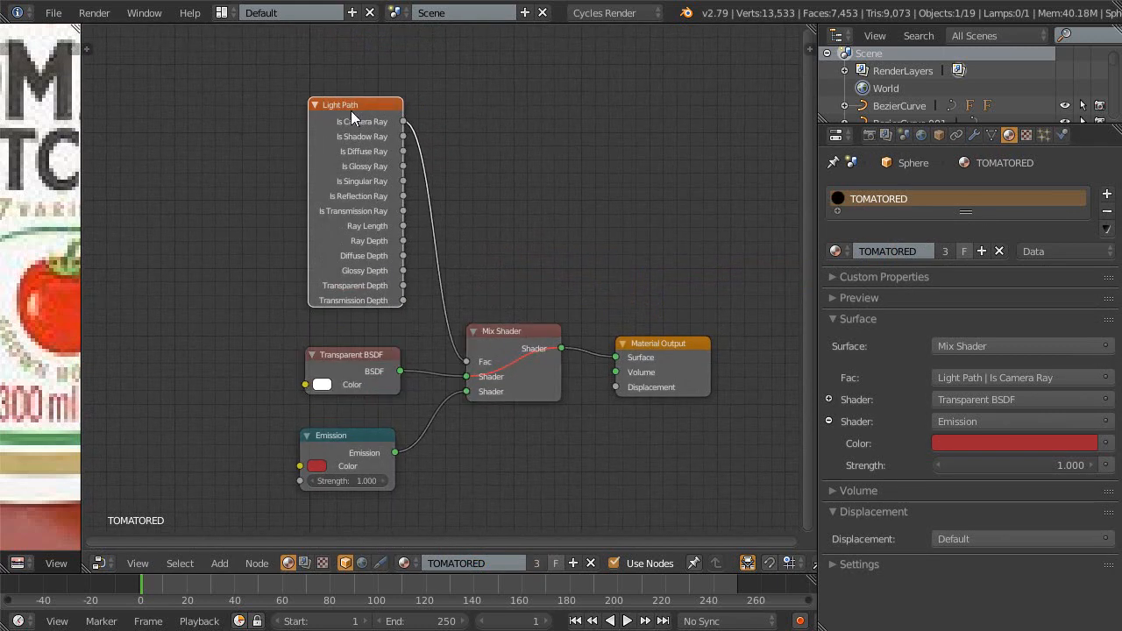
scroll(461, 307, up, 1)
middle_drag(459, 306, 488, 256)
key(g)
right_click(360, 83)
key(m)
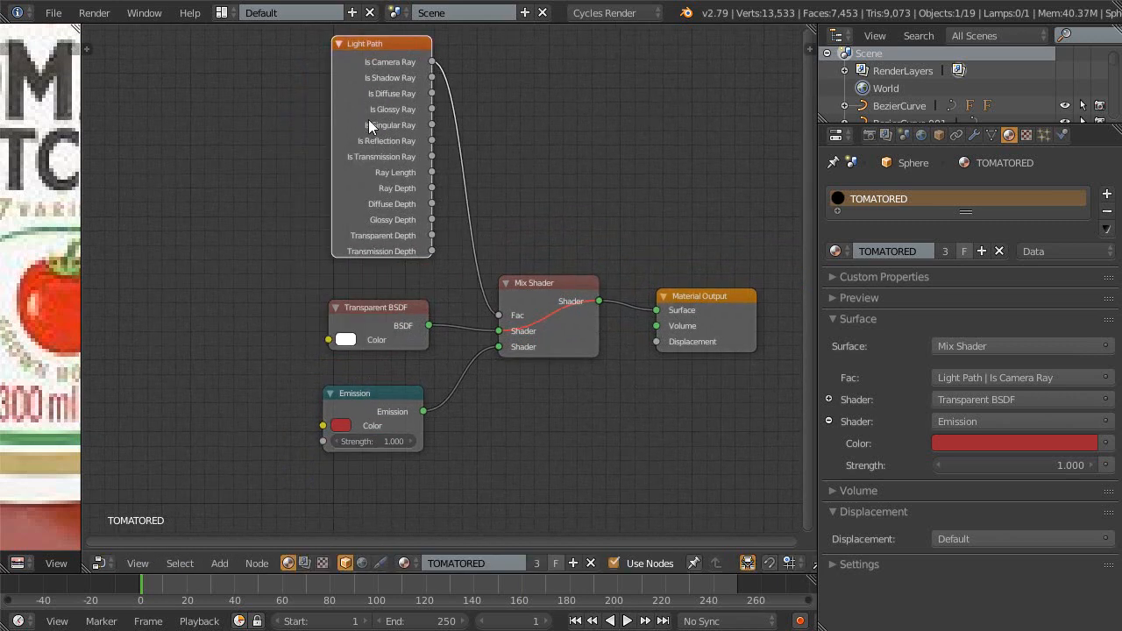
ctrl+middle_drag(380, 61, 361, 142)
- Switch the red Emission node to a Diffuse BSDF shader, keeping its link to the Mix Shader
middle_drag(376, 380, 393, 282)
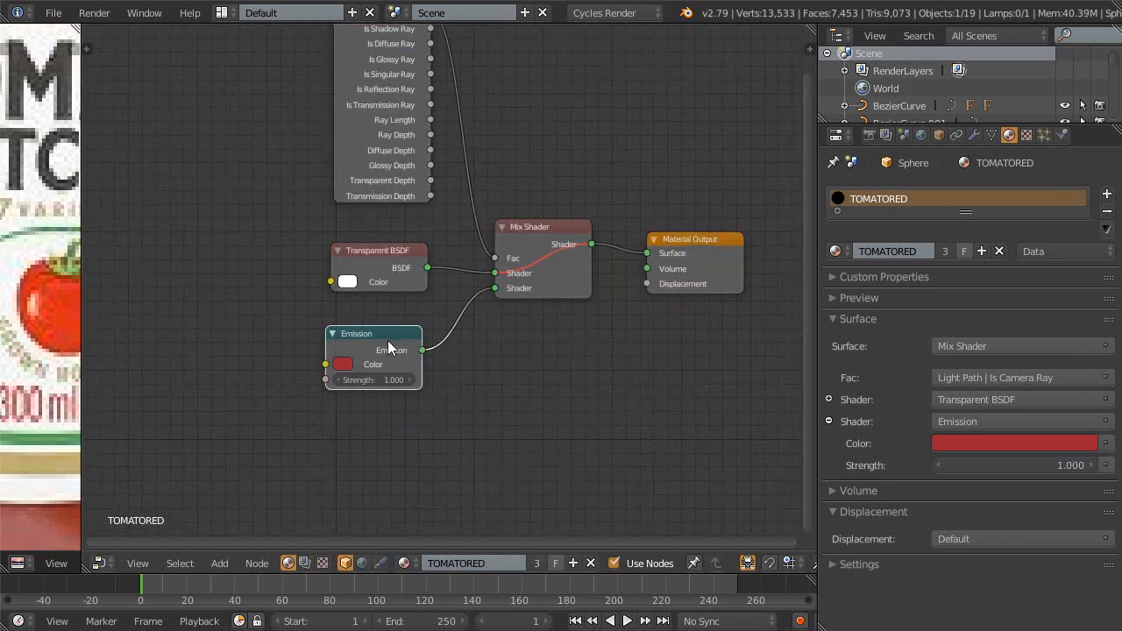
scroll(406, 286, up, 3)
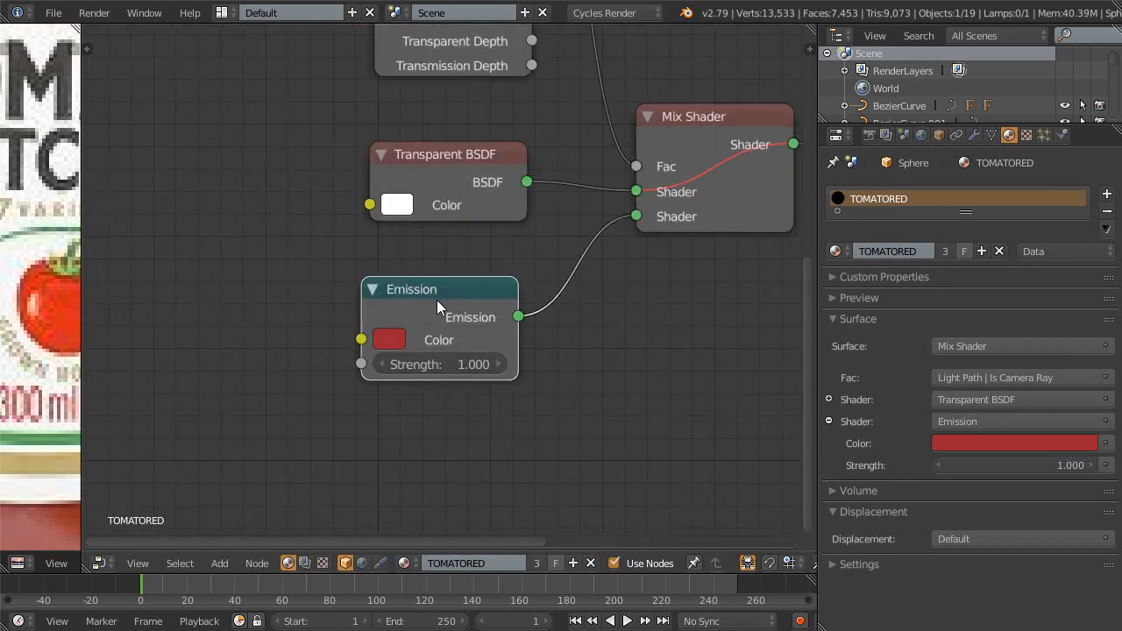
key(shift+s)
mouse_move(438, 301)
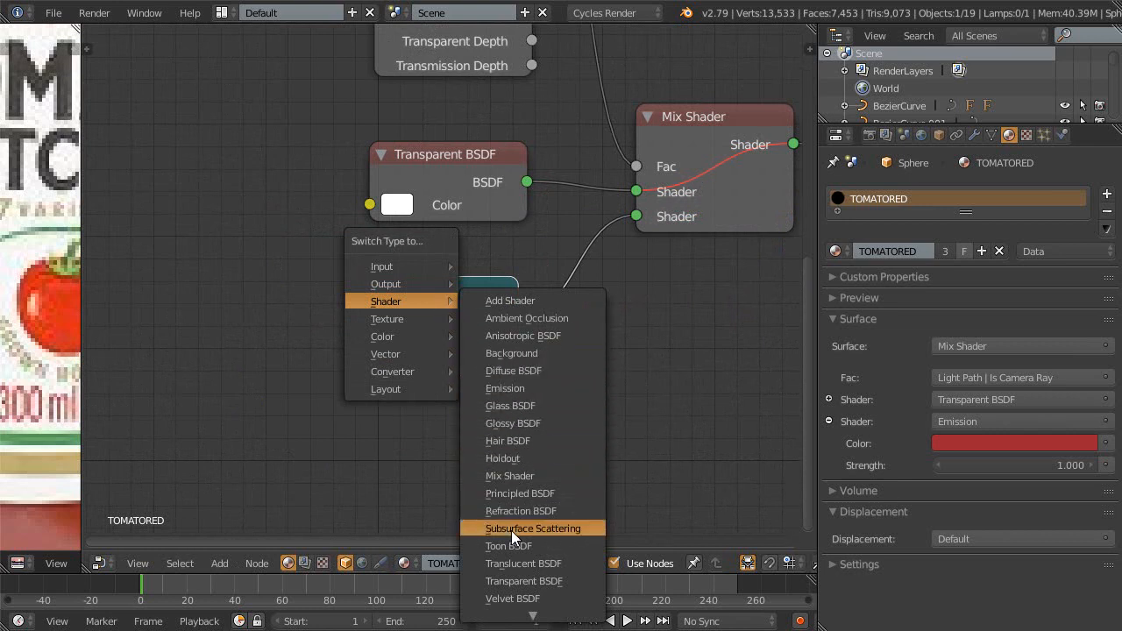
click(508, 372)
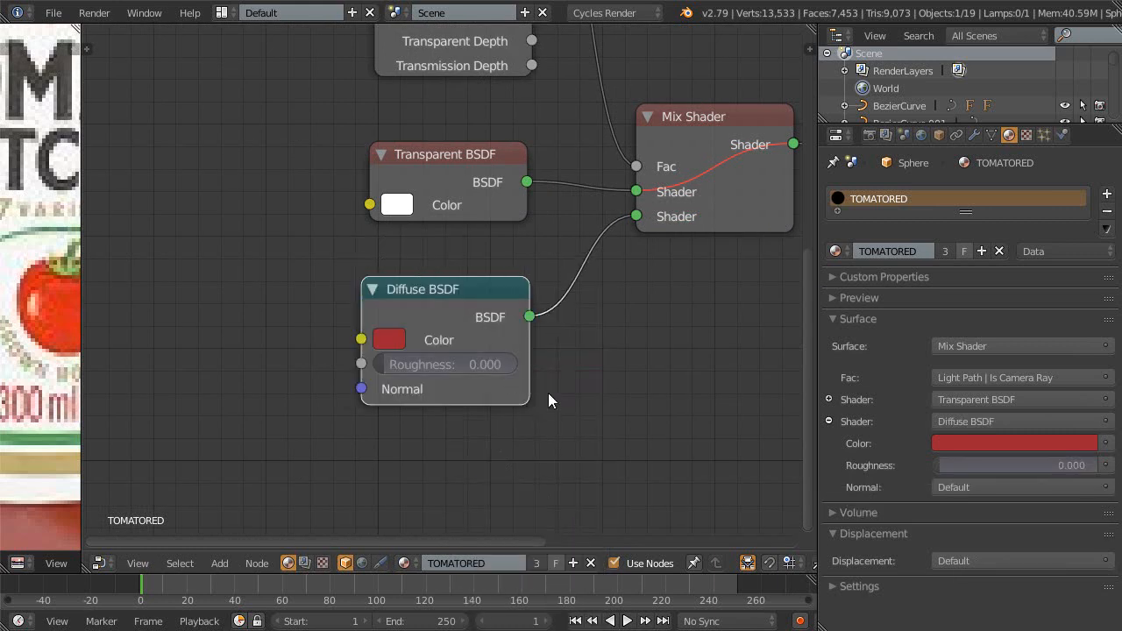
key(Home)
key(ctrl+space)
key(ctrl+space)
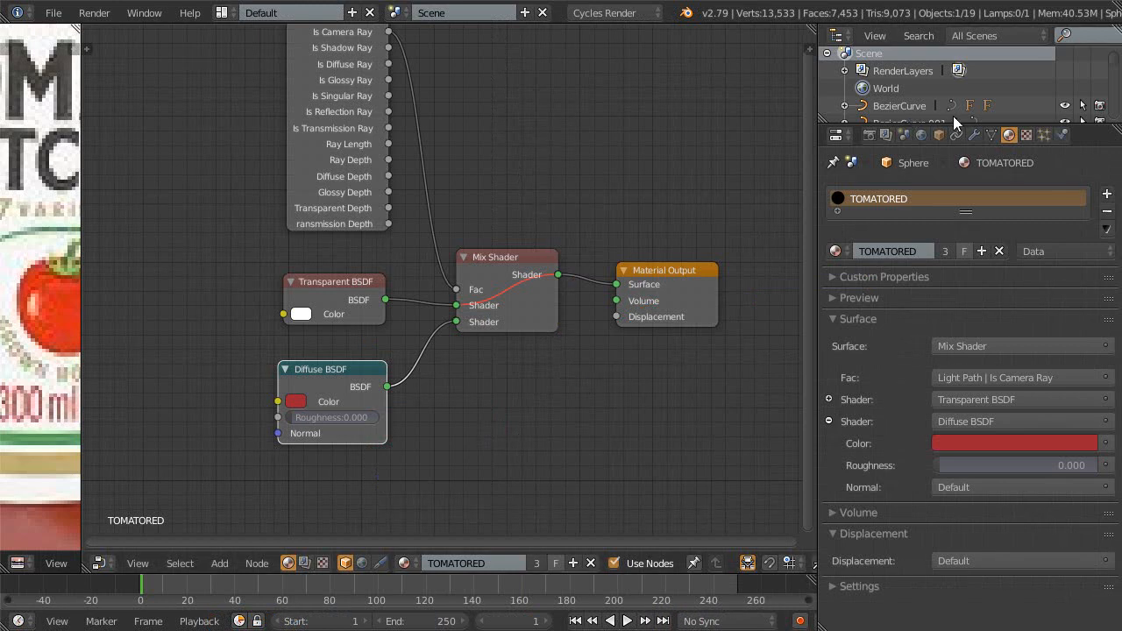
- Enlarge the outliner area and turn it into a 3D view showing the label rendered from the top in orthographic projection
drag(961, 124, 949, 260)
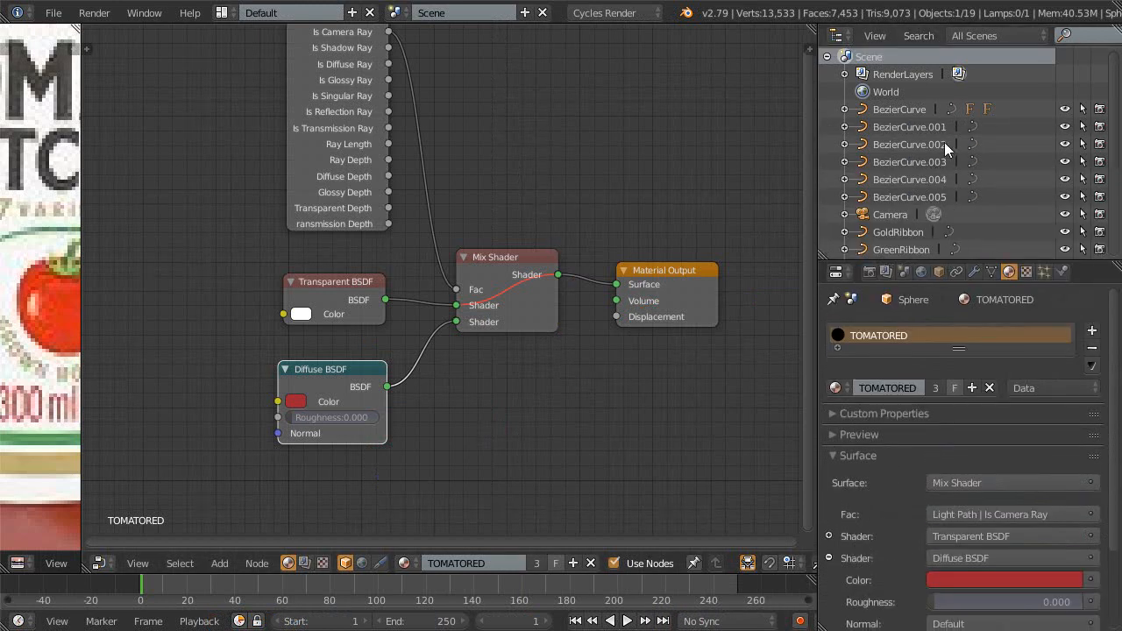
key(shift+F5)
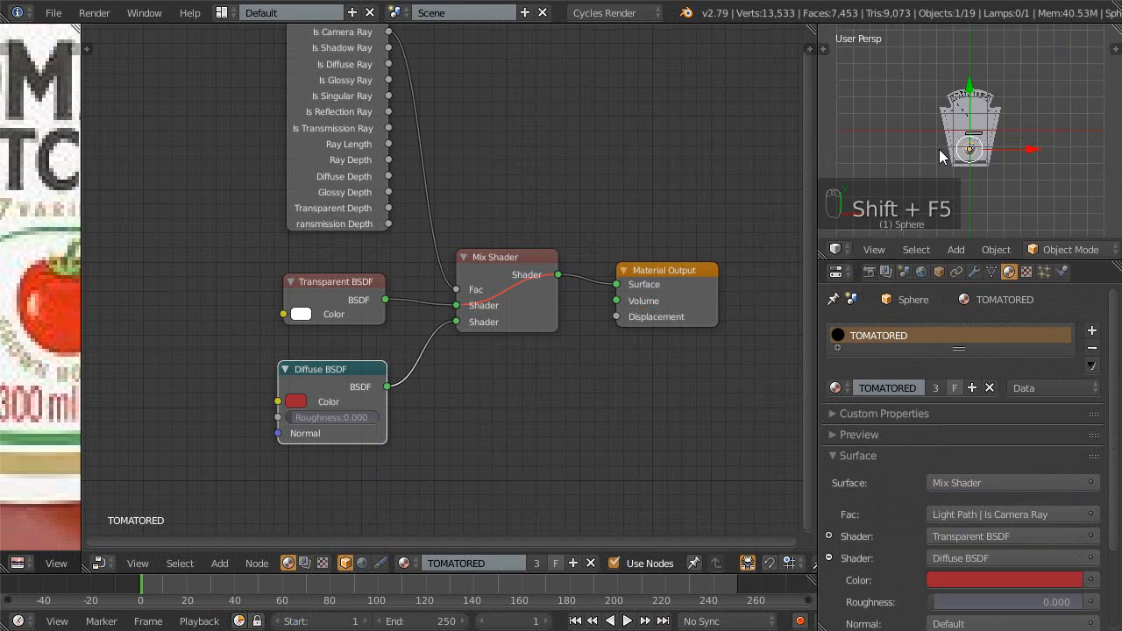
scroll(957, 161, up, 3)
key(shift+z)
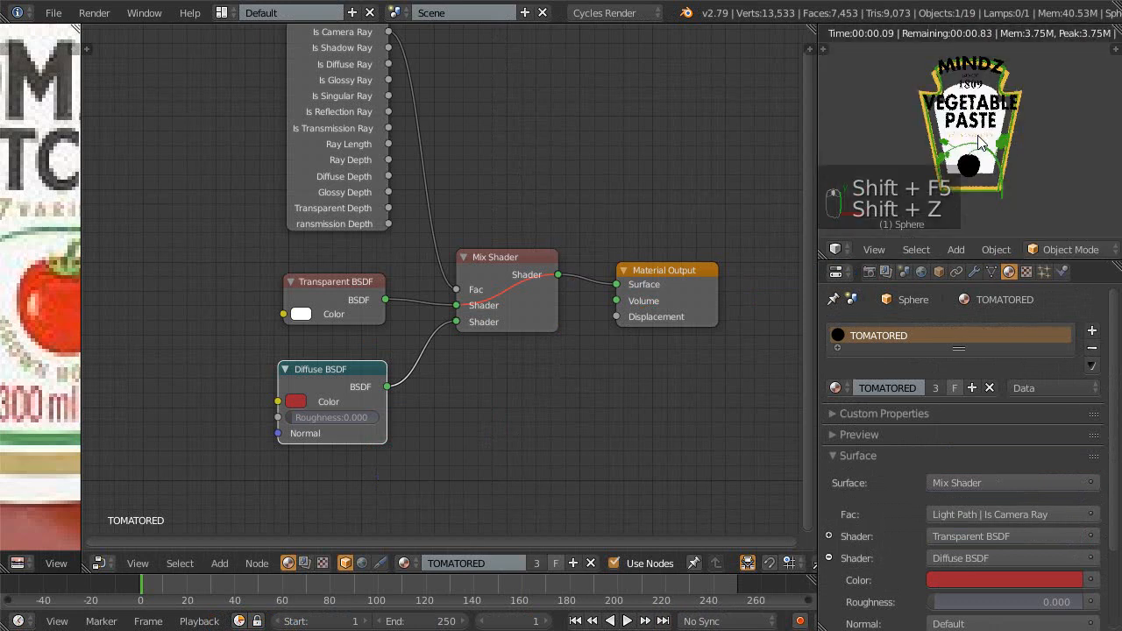
key(KP_7)
key(KP_5)
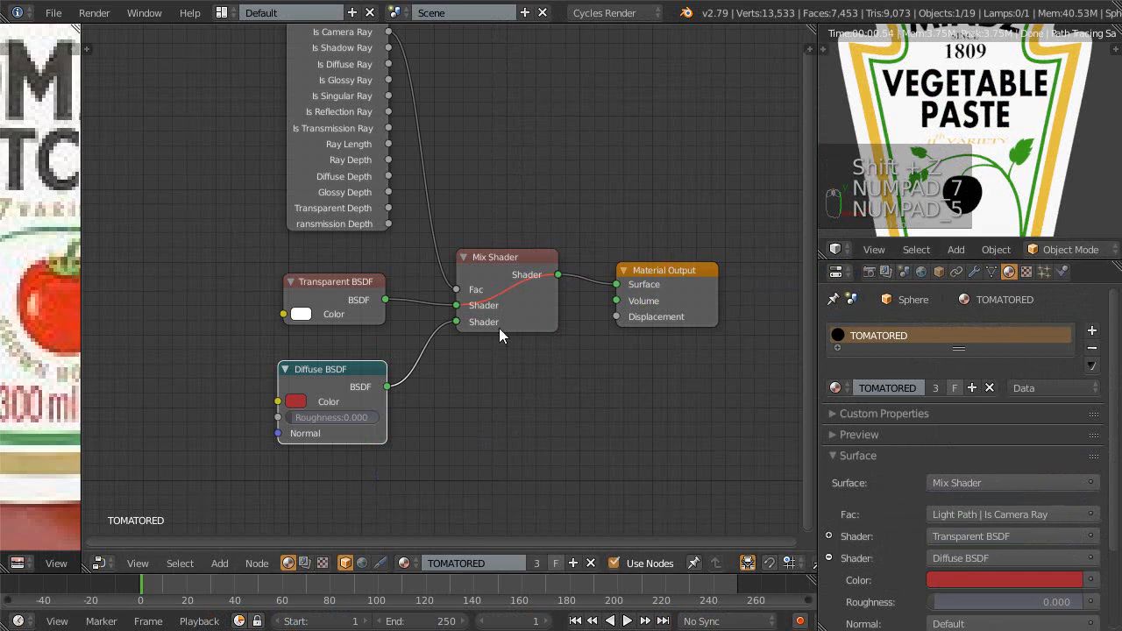
- Delete the Light Path, Transparent BSDF and Mix Shader nodes, link the Diffuse BSDF directly to the Material Output's Surface, and move it higher
scroll(501, 360, up, 1)
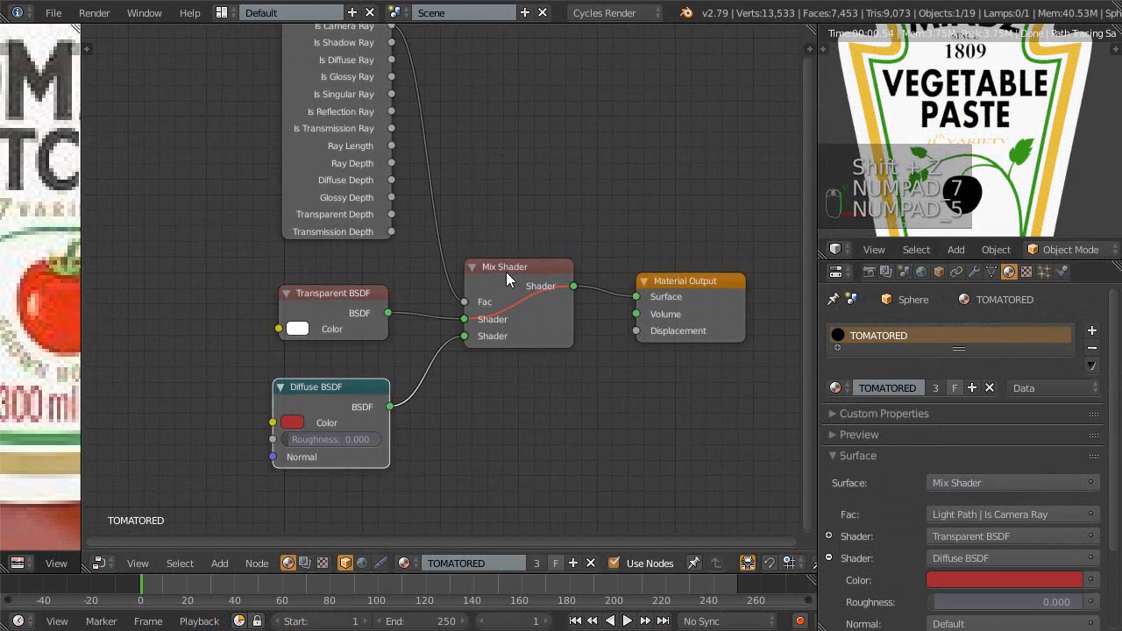
scroll(506, 271, down, 2)
click(523, 321)
click(380, 333)
click(501, 310)
click(376, 132)
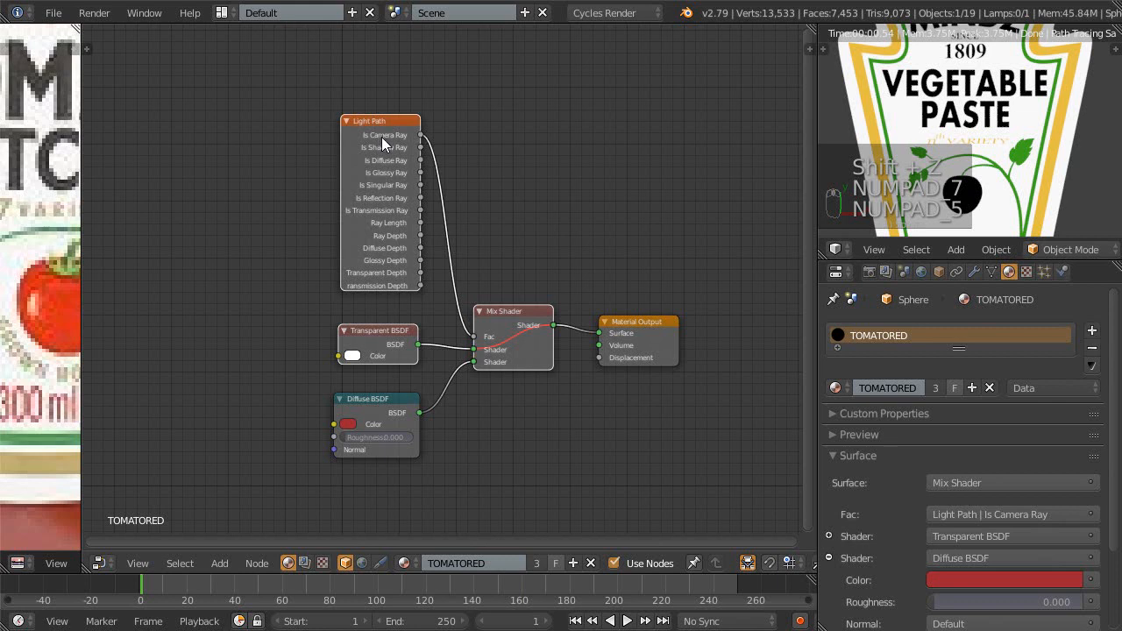
key(ctrl+x)
scroll(438, 421, up, 2)
ctrl+shift+click(369, 466)
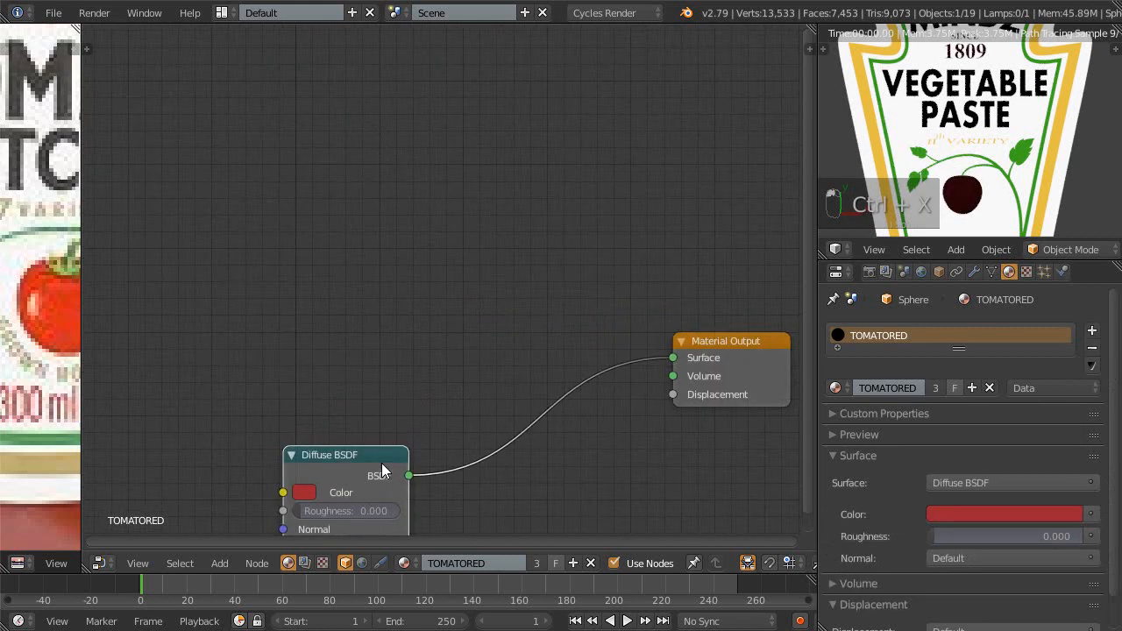
middle_drag(413, 453, 380, 348)
drag(339, 343, 387, 294)
middle_drag(486, 345, 456, 335)
key(shift+space)
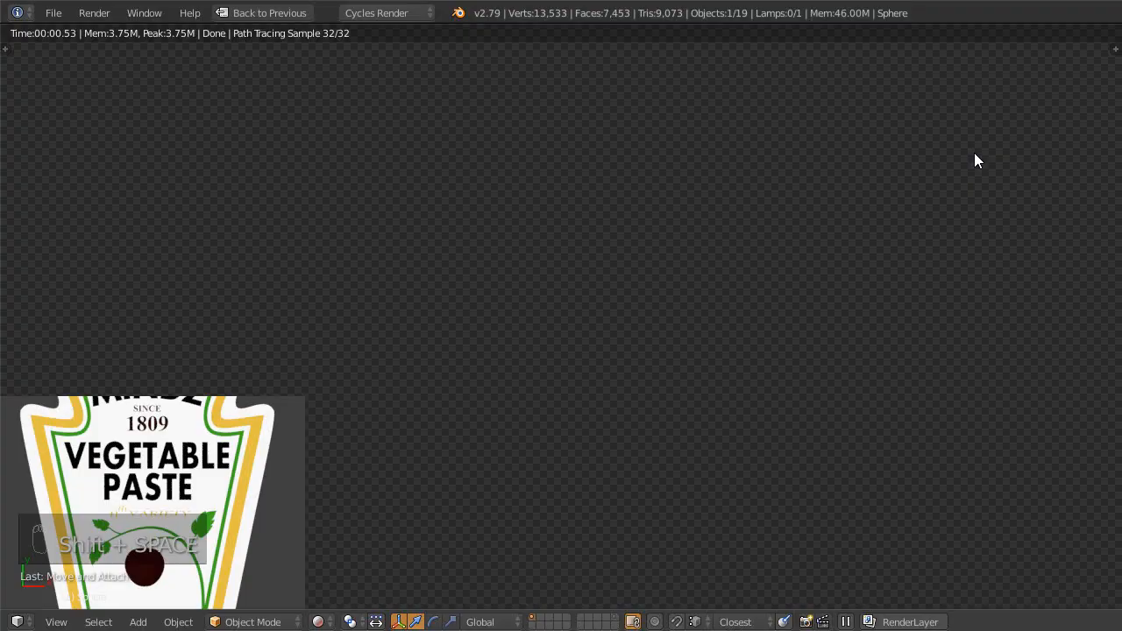
key(shift+space)
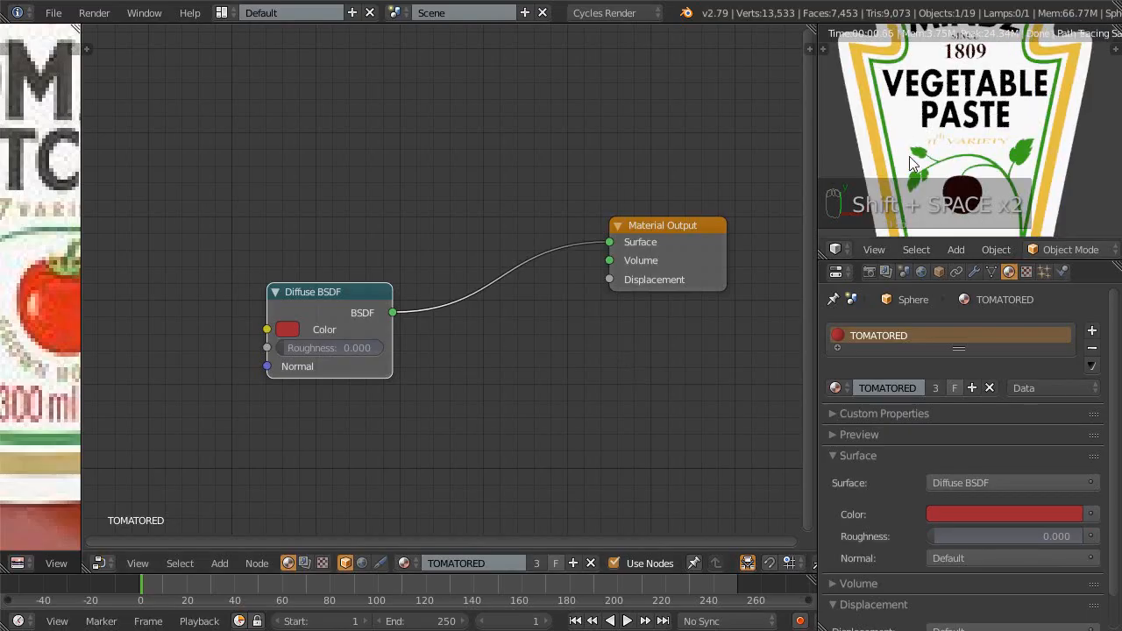
key(shift+space)
key(shift+space)
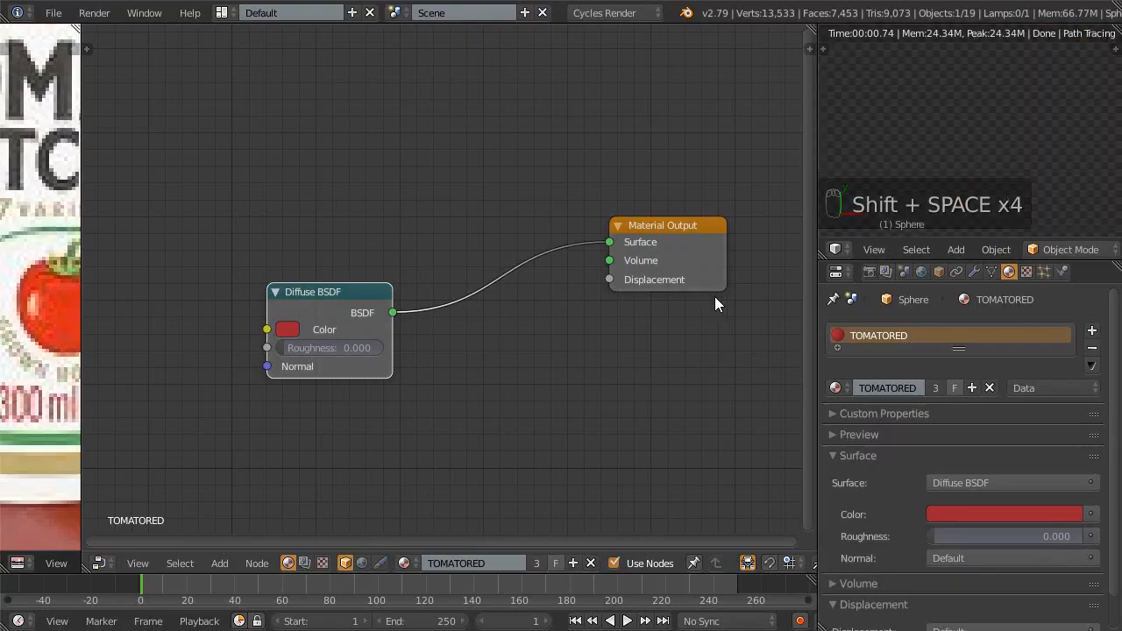
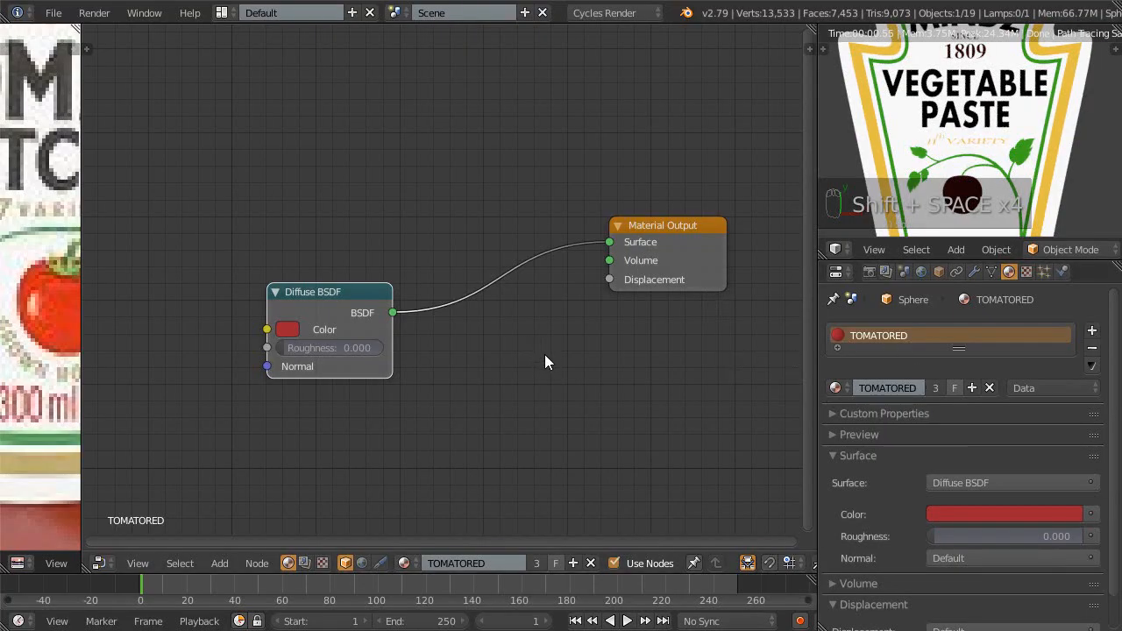
- Turn the node editor back into a 3D view and show the scene from the front
key(shift+F5)
mouse_move(423, 156)
middle_down()
mouse_move(574, 394)
mouse_move(457, 220)
mouse_move(472, 319)
mouse_move(416, 170)
middle_up()
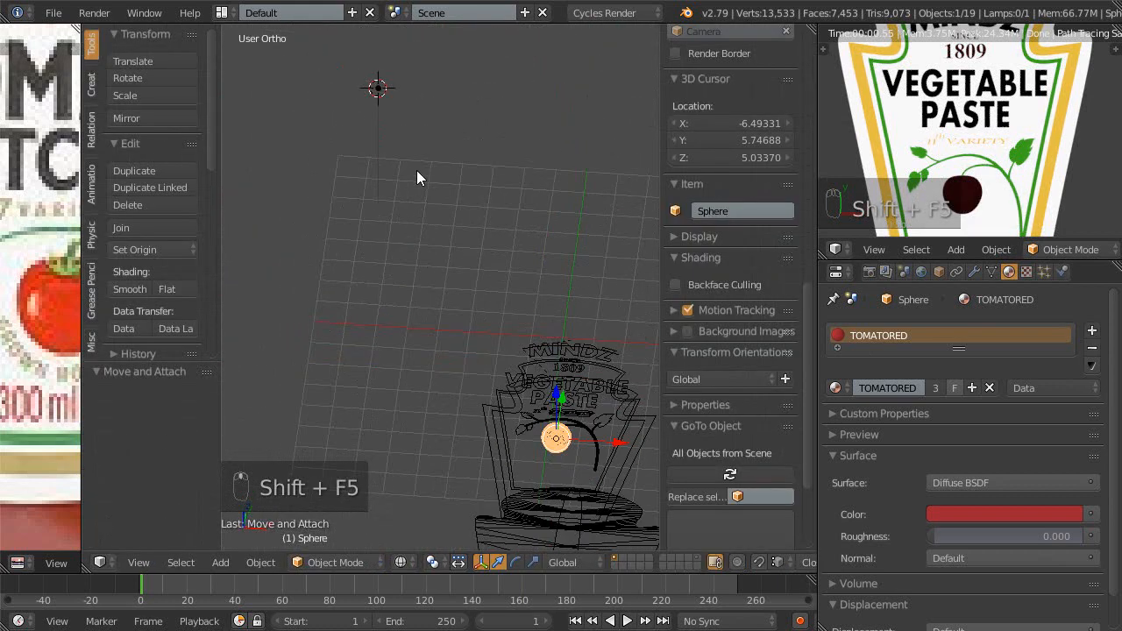
key(KP_1)
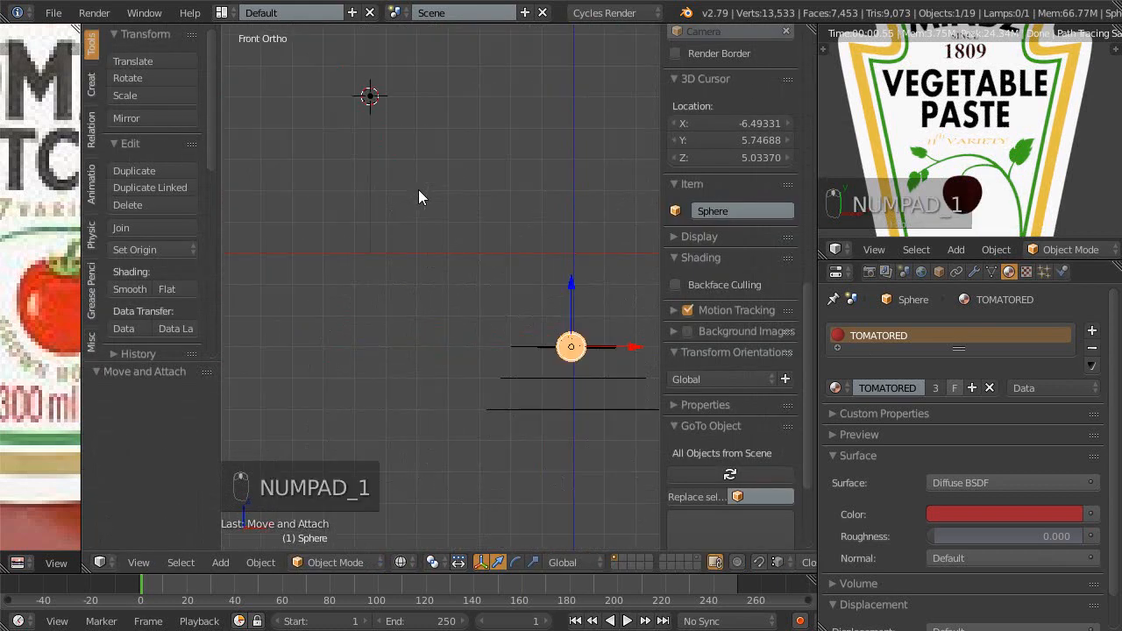
- Move the point lamp closer to the label in the front view, by about 2.97 in X and -4.6 in Z
key(Escape)
key(g)
key(Escape)
right_click(373, 100)
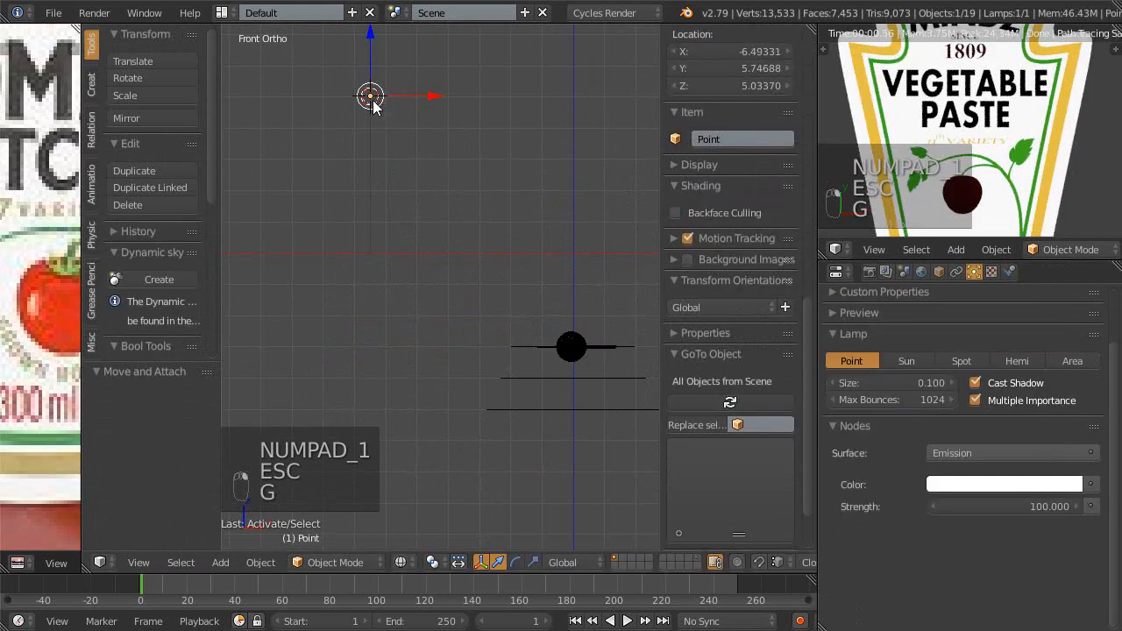
key(Escape)
key(g)
click(467, 254)
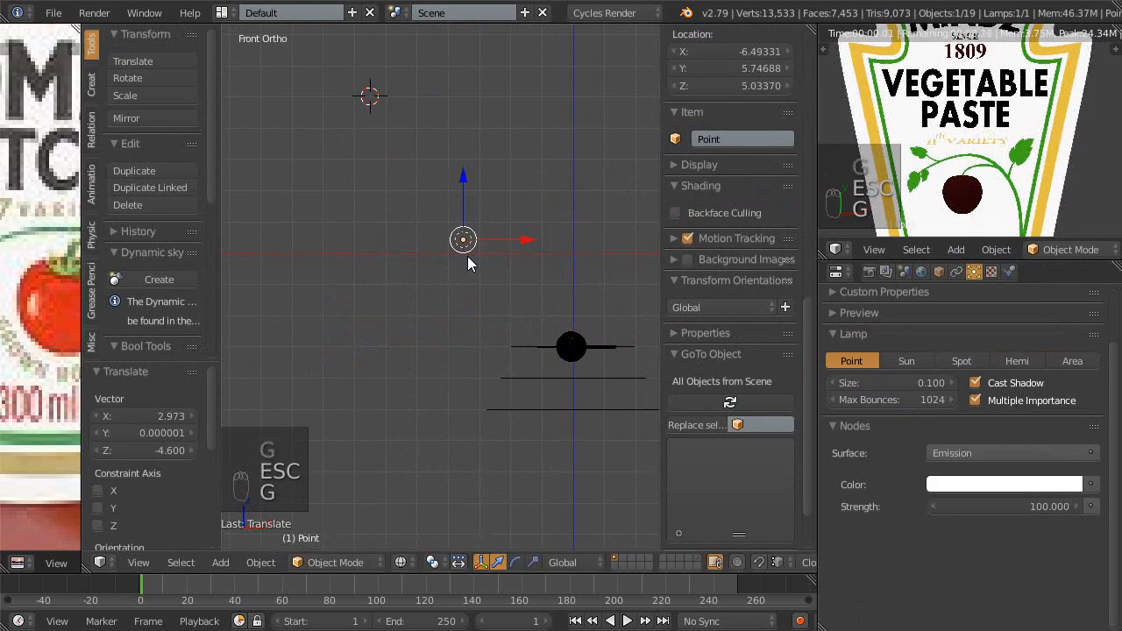
- Examine the tomato's shading up close from the top in both the wireframe and the rendered views
key(KP_7)
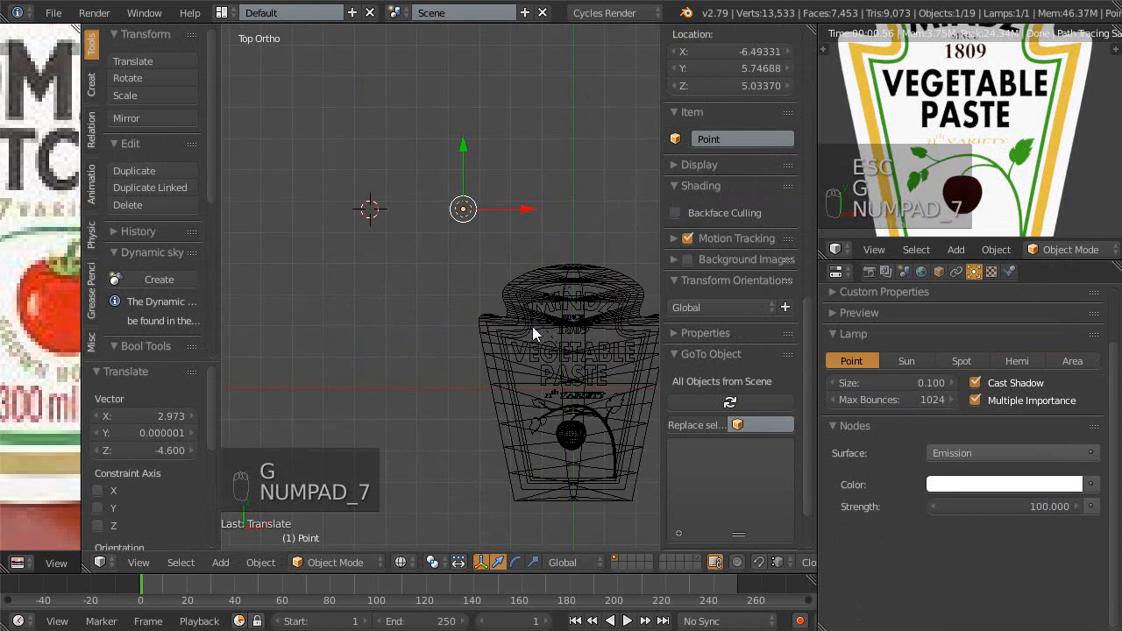
key(KP_5)
key(KP_5)
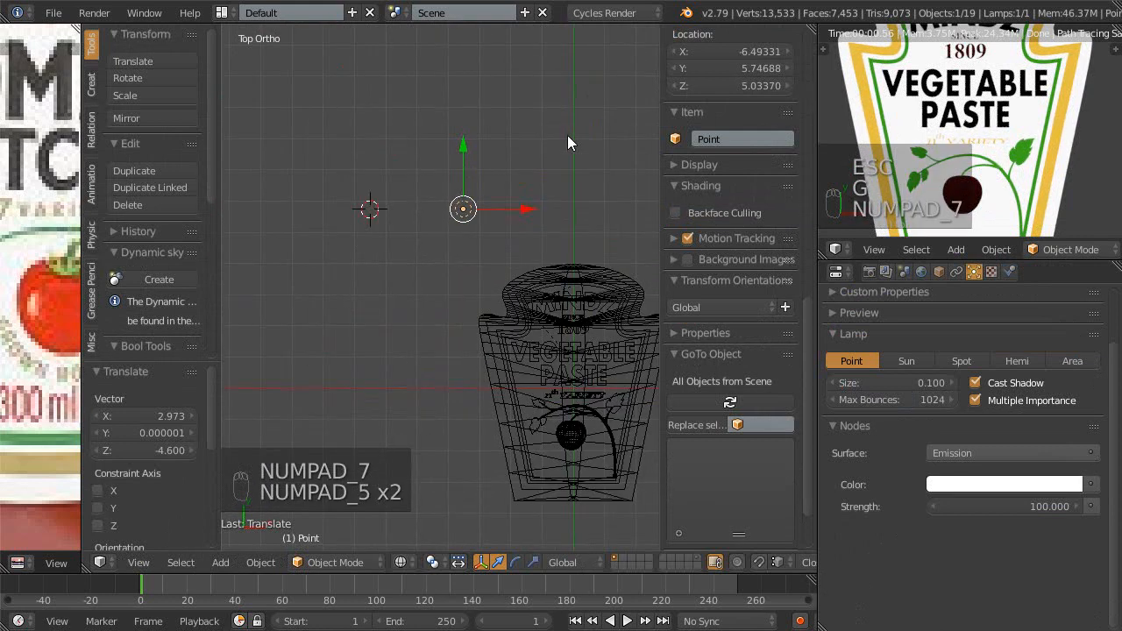
shift+middle_drag(531, 275, 434, 130)
scroll(490, 312, up, 1)
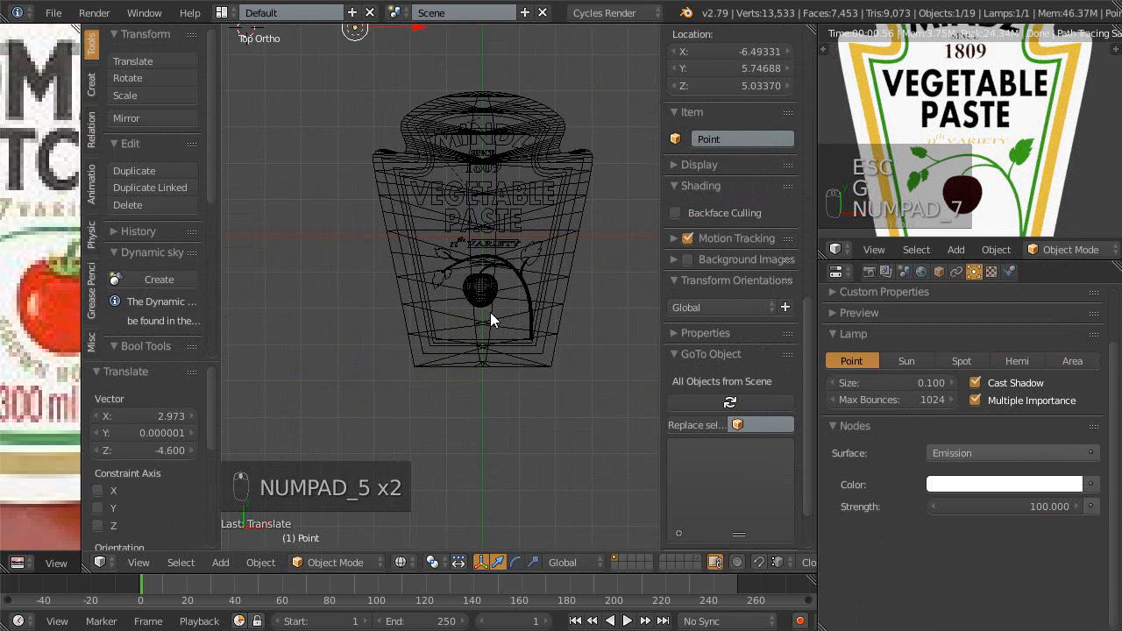
scroll(490, 312, up, 2)
scroll(989, 141, up, 3)
scroll(989, 134, down, 2)
shift+middle_drag(989, 151, 996, 106)
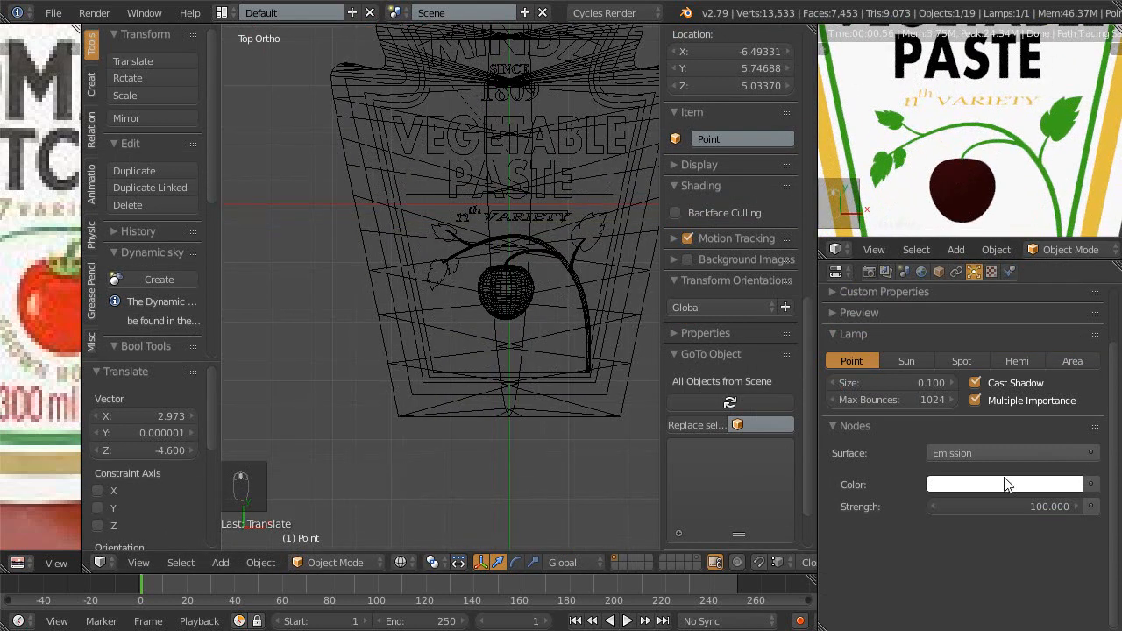
- Set the point lamp's emission strength to 1000
click(1004, 507)
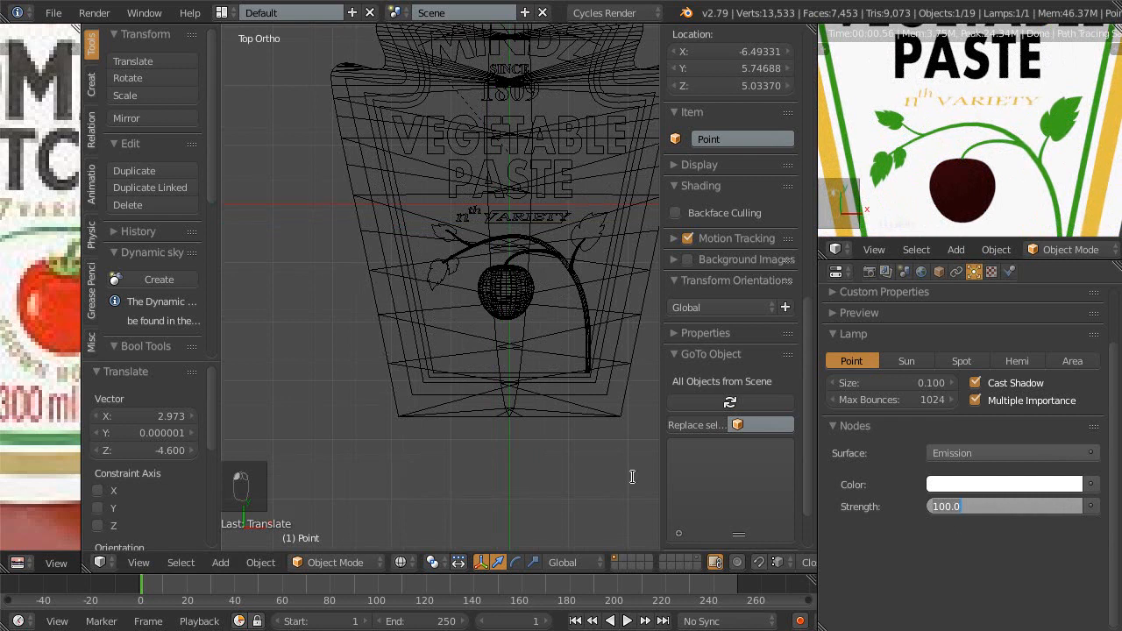
text(1000)
key(Return)
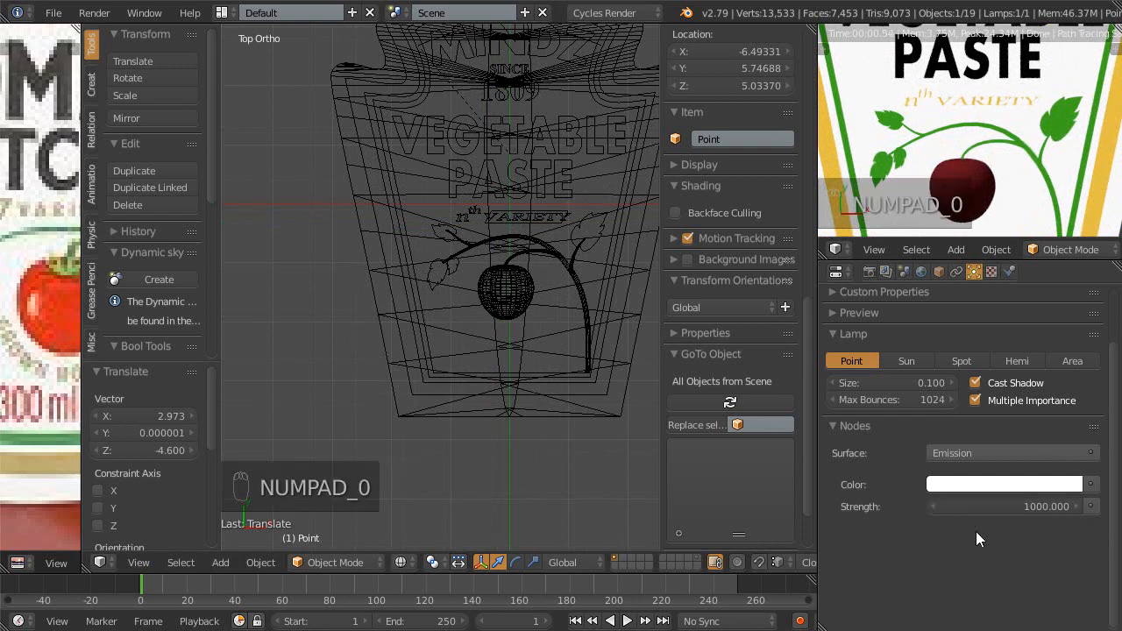
- Increase the point lamp's emission strength to 4000
click(968, 505)
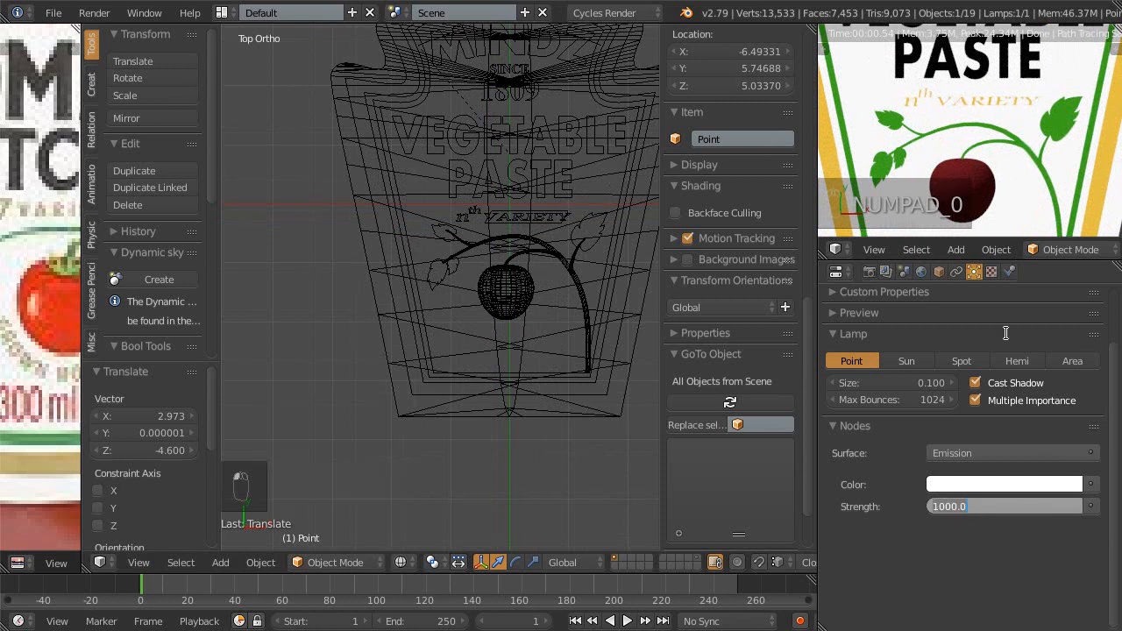
text(4000)
key(Return)
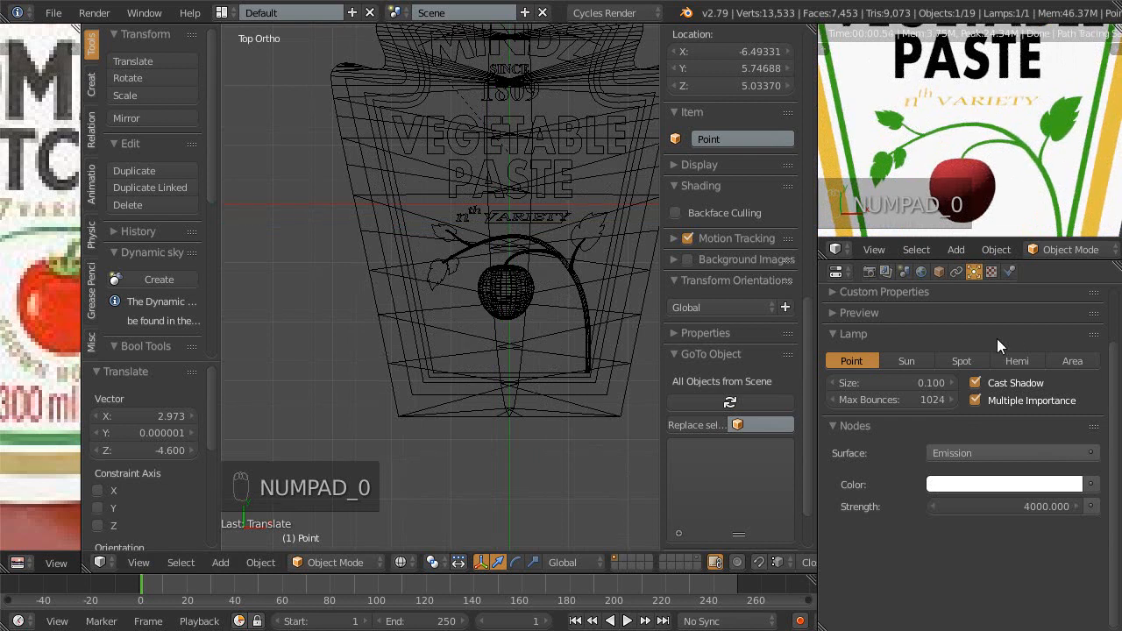
- Set the point lamp's emission strength to 8000
click(997, 506)
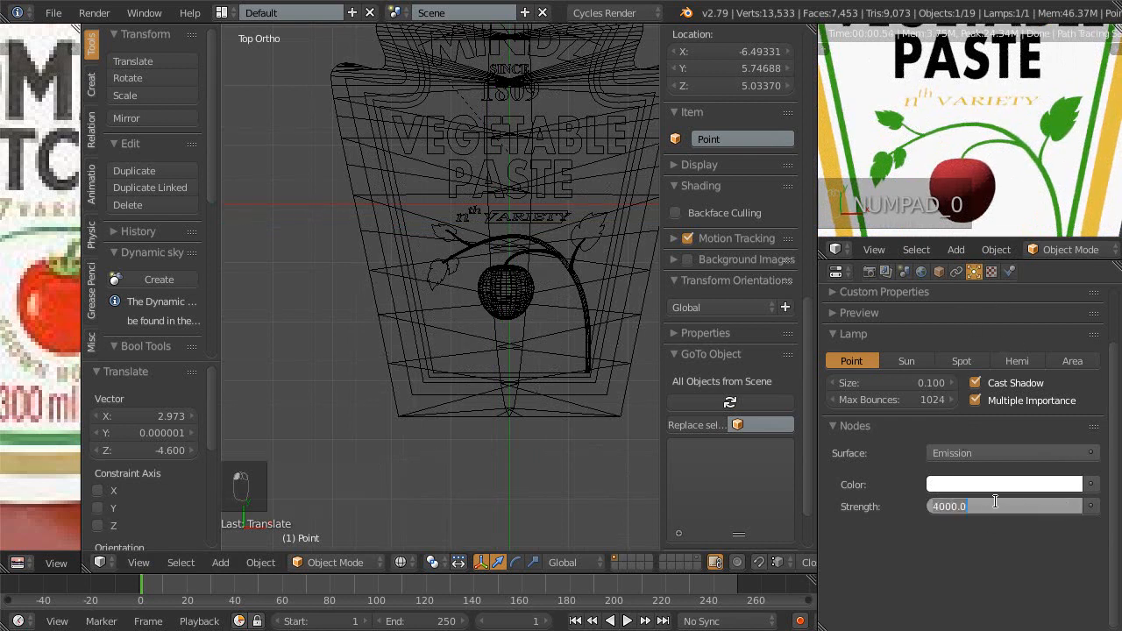
text(8000)
key(Return)
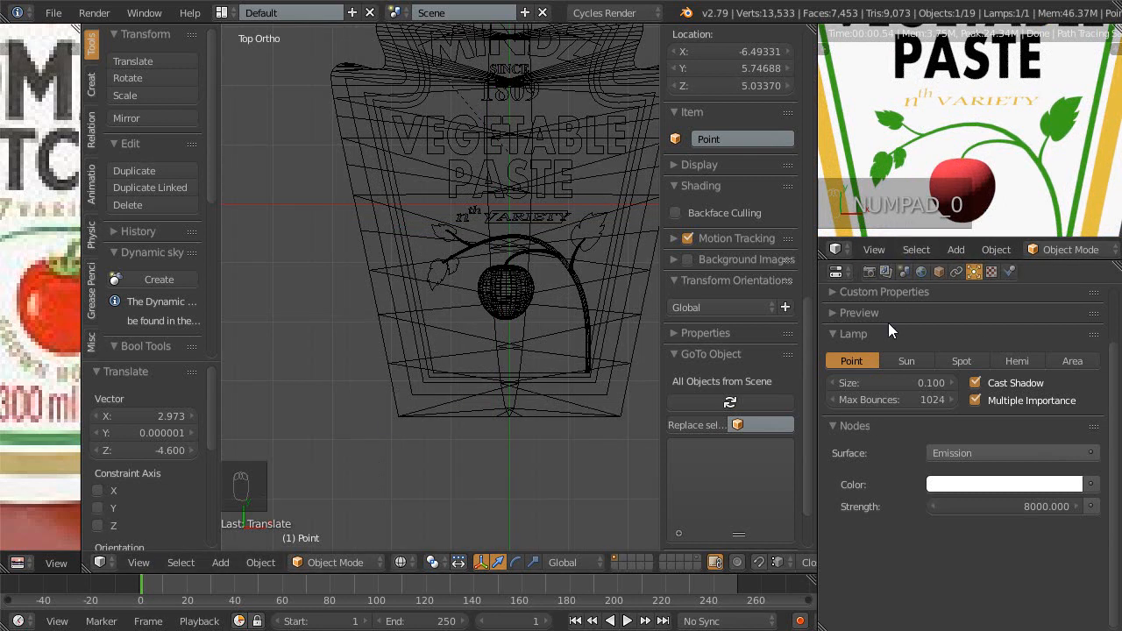
key(shift+space)
key(shift+space)
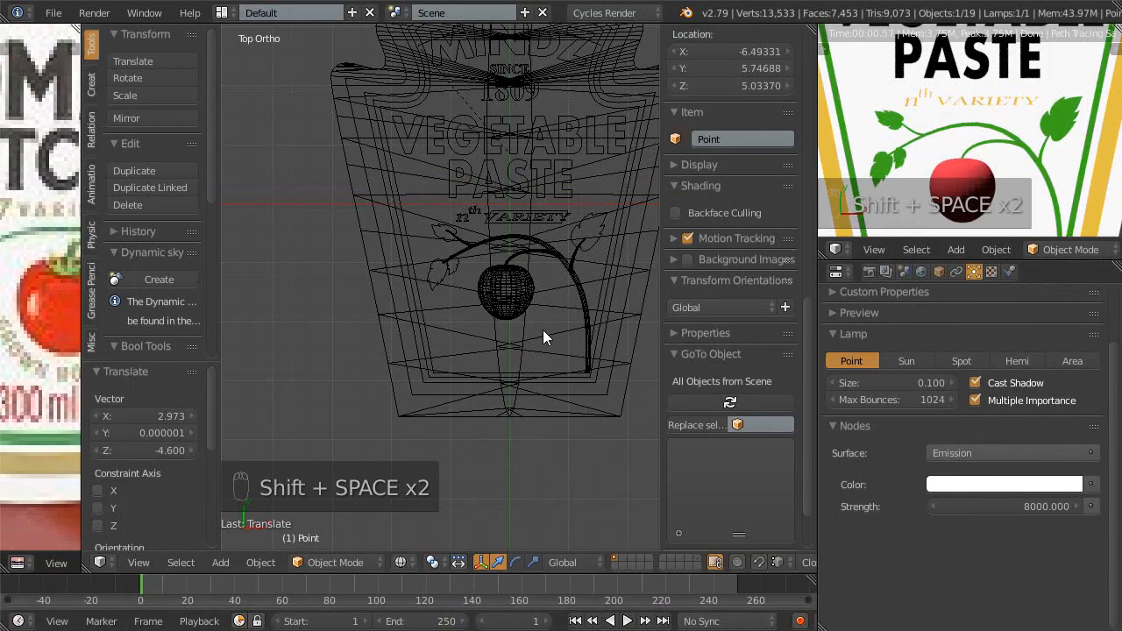
- Switch the large 3D viewport to the Node Editor and bring the point lamp's shader nodes into view
key(shift+F3)
click(290, 229)
scroll(355, 324, up, 2)
middle_drag(366, 295, 482, 307)
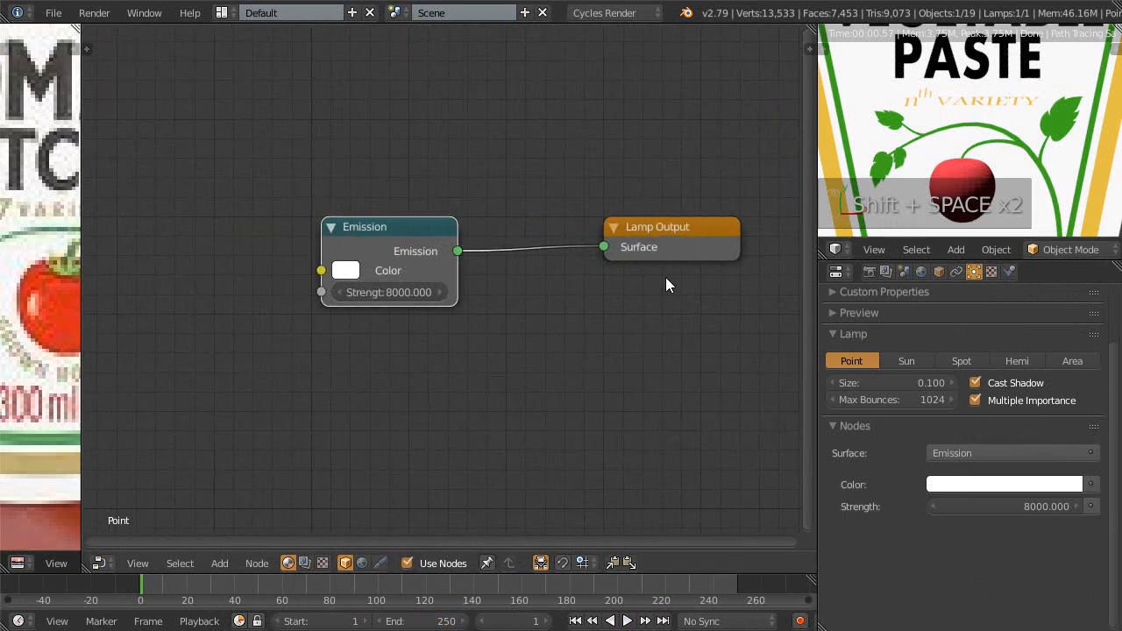
key(s)
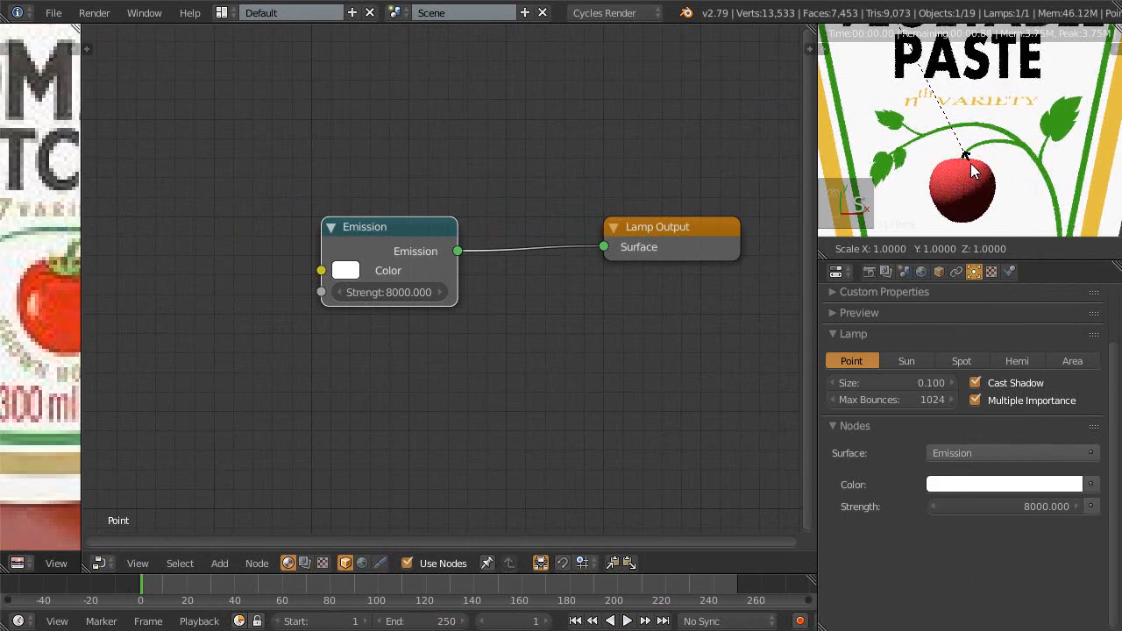
key(Escape)
key(Escape)
key(Escape)
key(Escape)
key(Escape)
- Change the Diffuse BSDF in the tomato sphere's TOMATORED material to a Principled BSDF, and place the node higher in the graph
key(z)
right_click(965, 184)
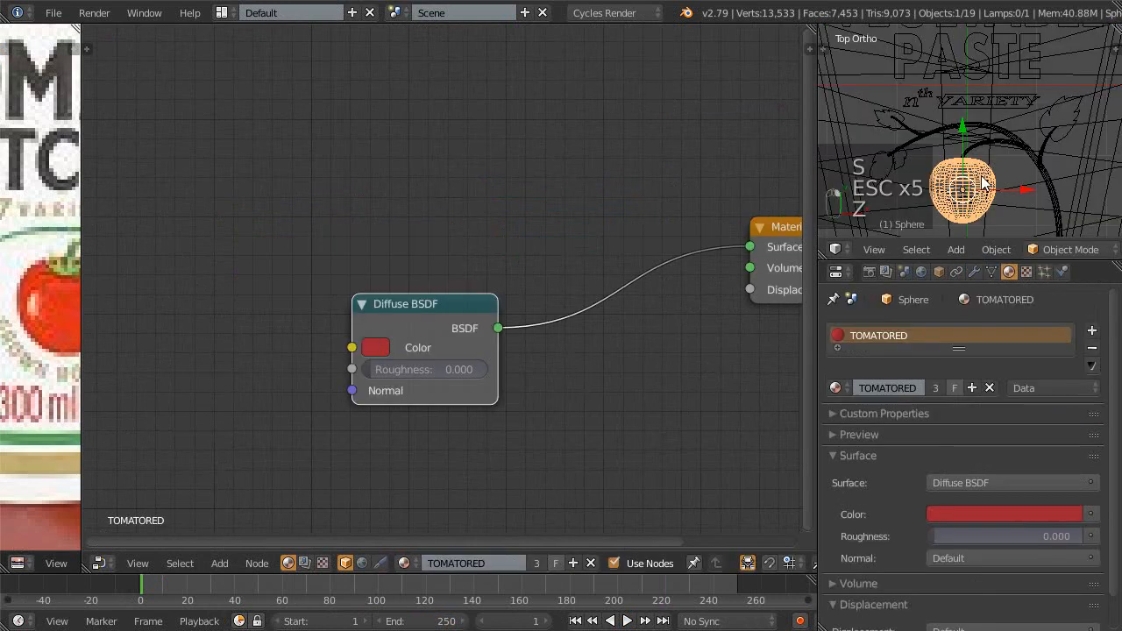
scroll(429, 373, up, 1)
middle_drag(341, 352, 367, 300)
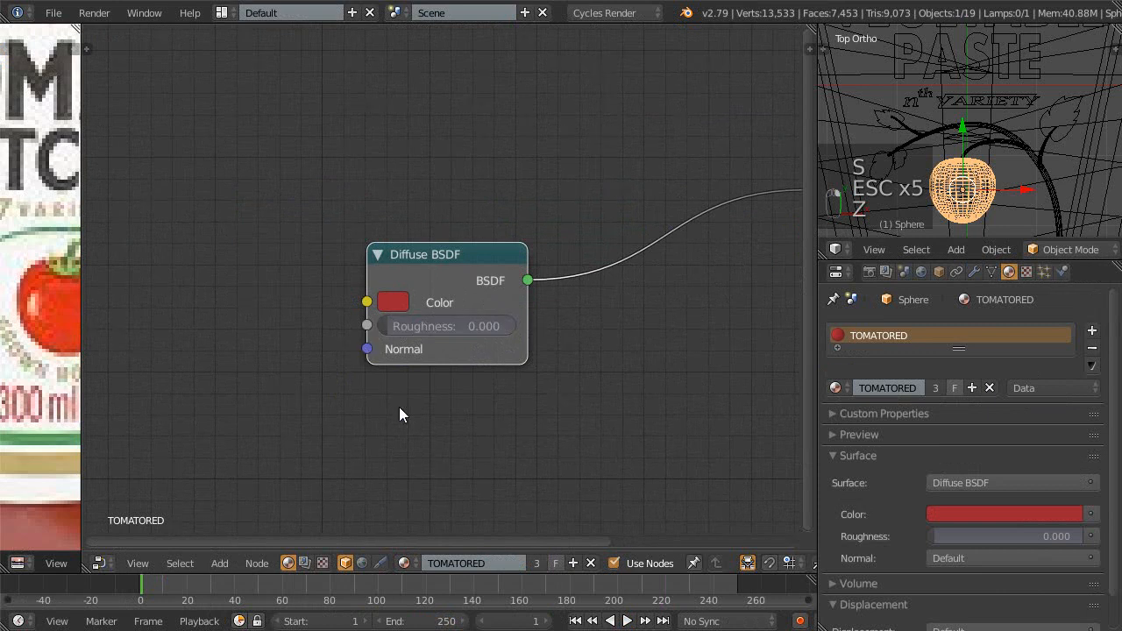
middle_drag(466, 386, 499, 407)
scroll(418, 418, down, 1)
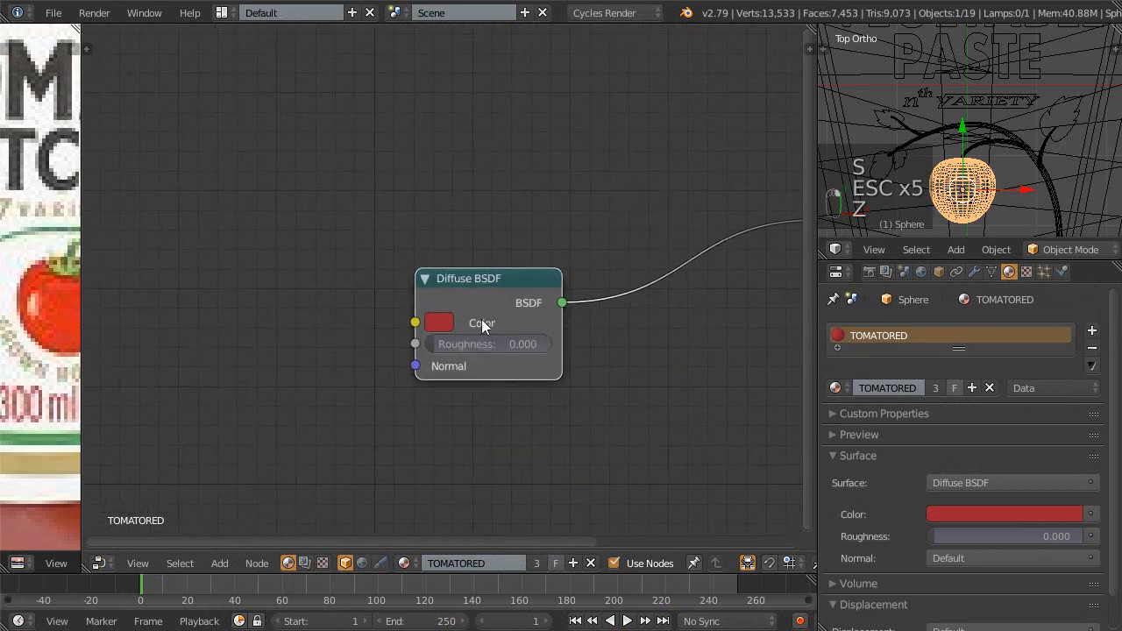
middle_drag(482, 322, 443, 280)
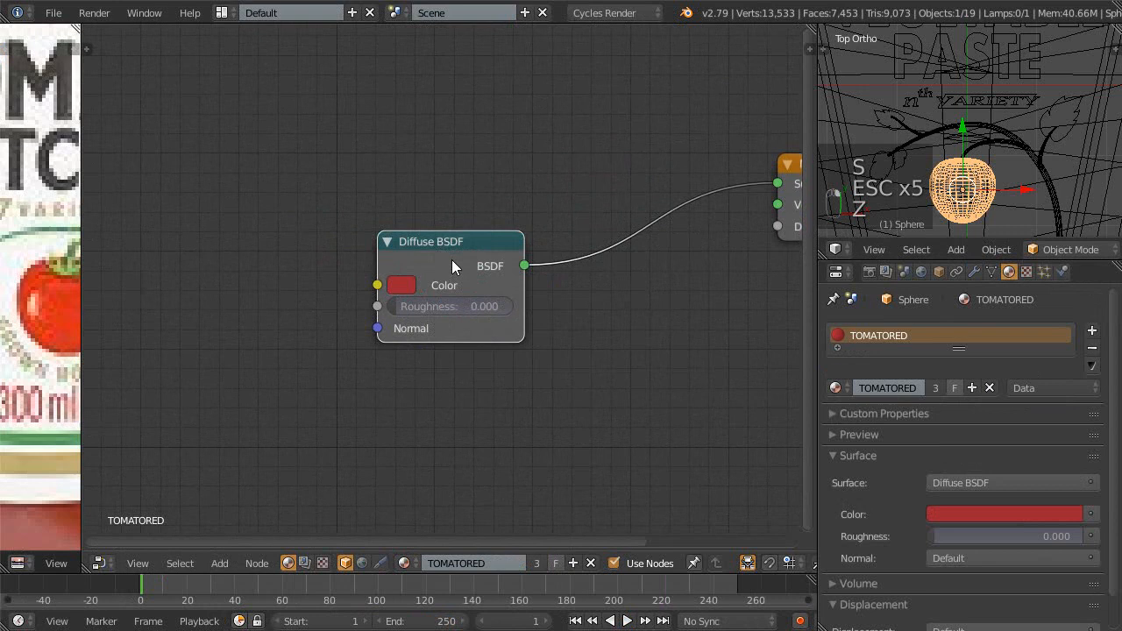
key(shift+s)
mouse_move(451, 260)
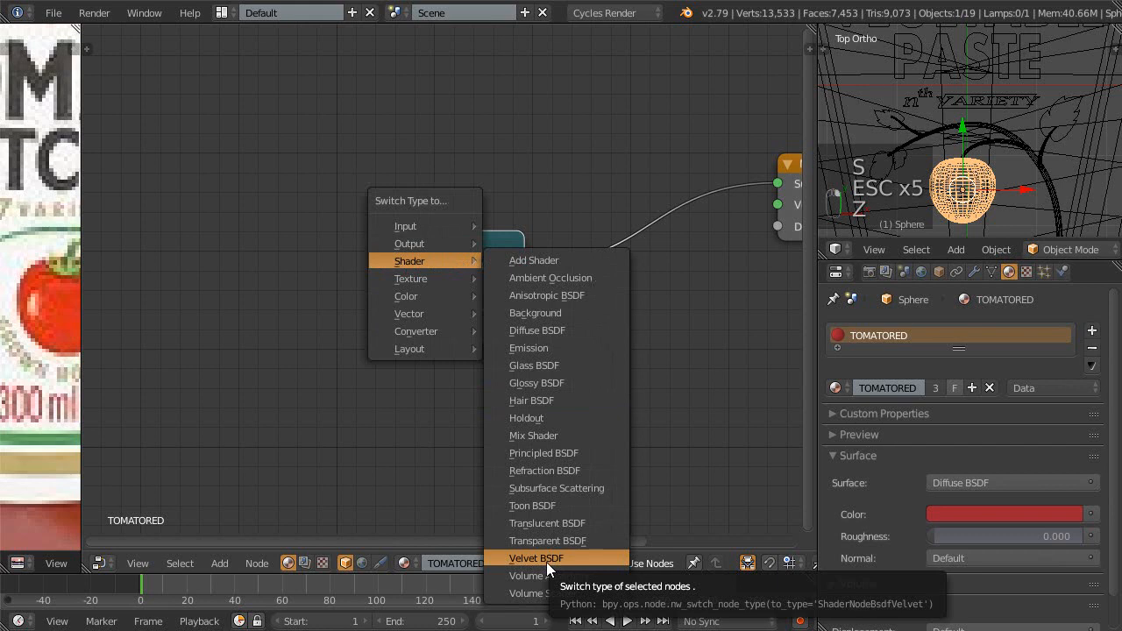
click(543, 453)
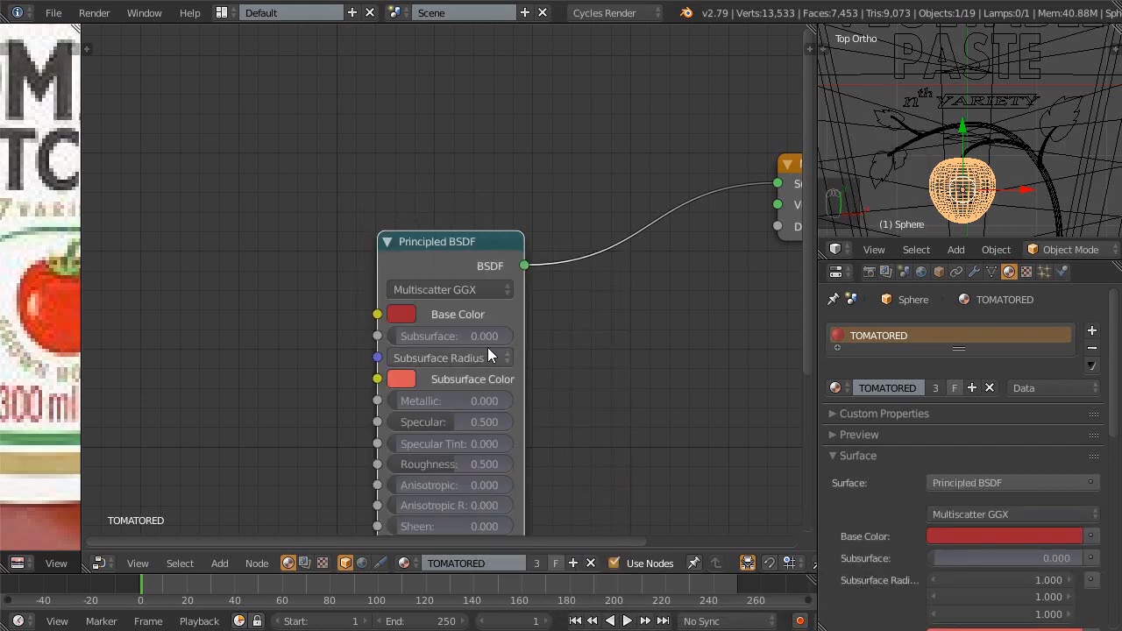
drag(453, 235, 430, 123)
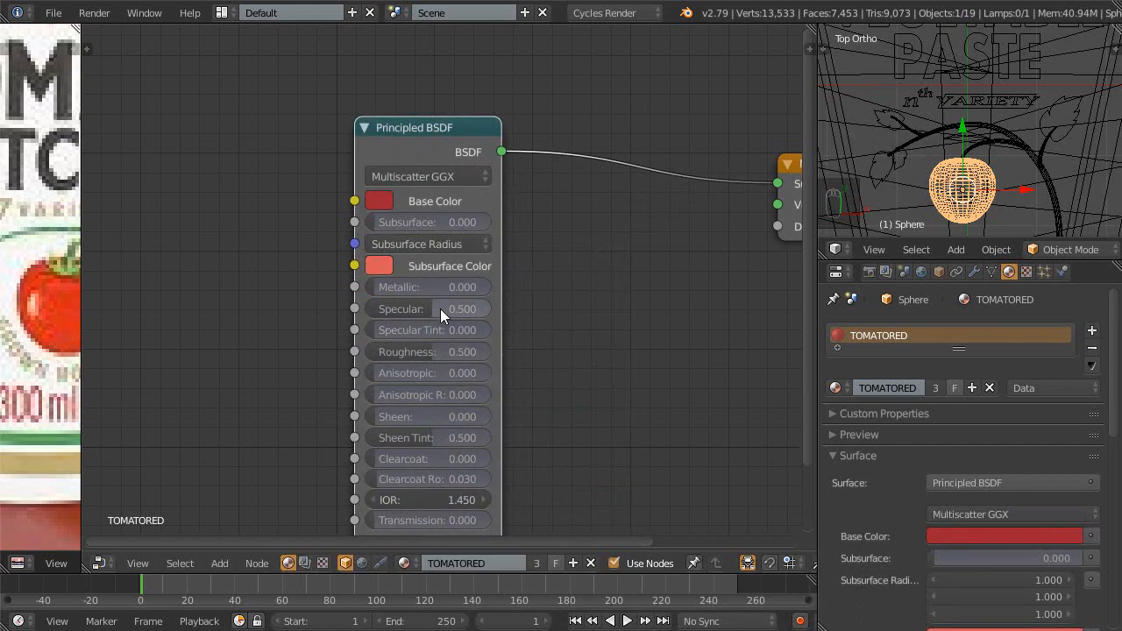
- Lower the Principled BSDF's roughness to 0.008 and check the tomato in the rendered preview
scroll(539, 408, up, 2)
scroll(538, 401, up, 1)
middle_drag(532, 385, 531, 330)
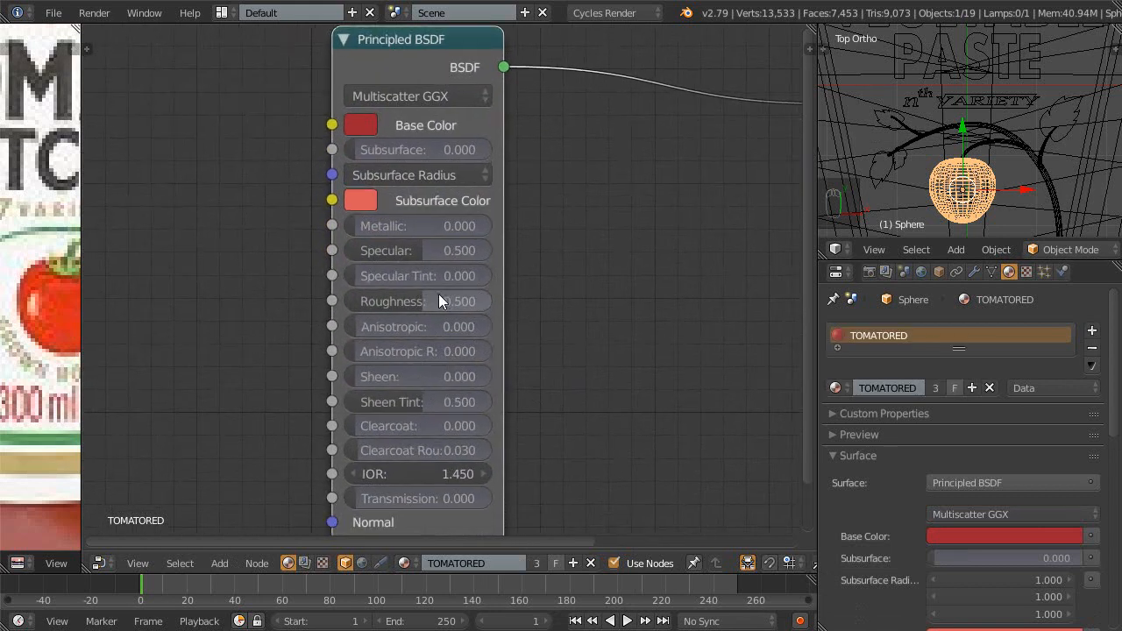
drag(416, 305, 369, 299)
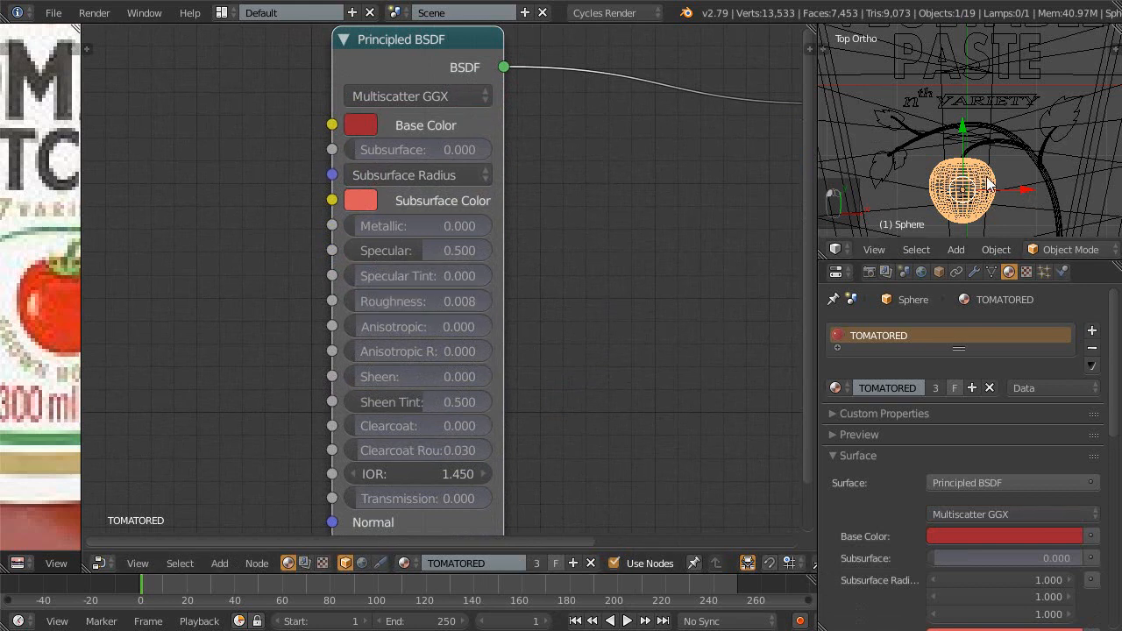
key(shift+z)
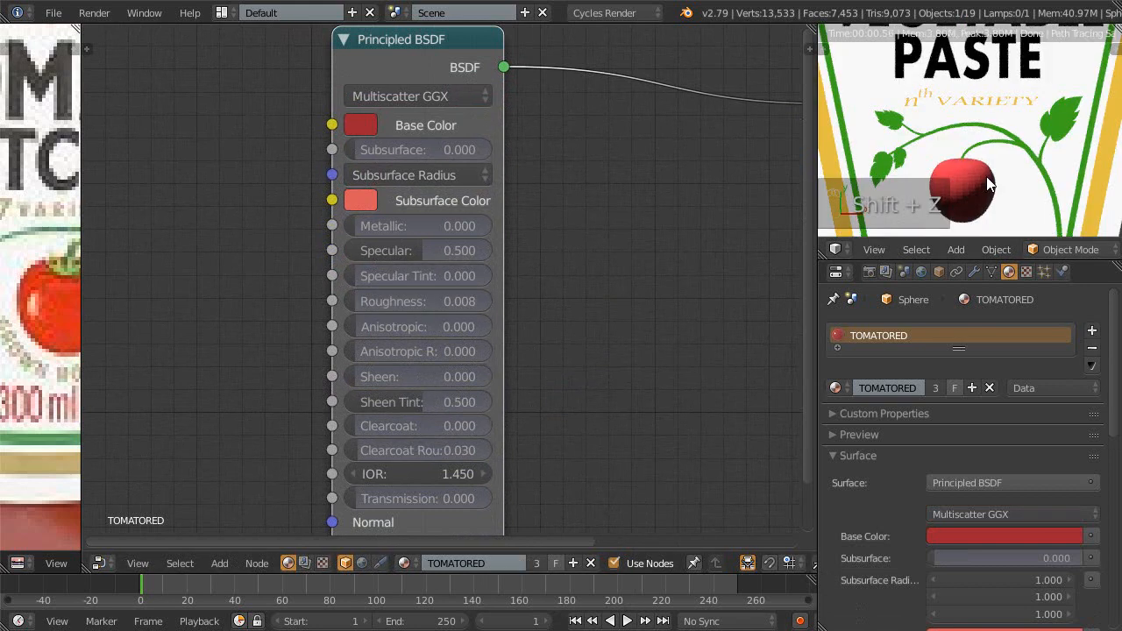
scroll(986, 188, up, 1)
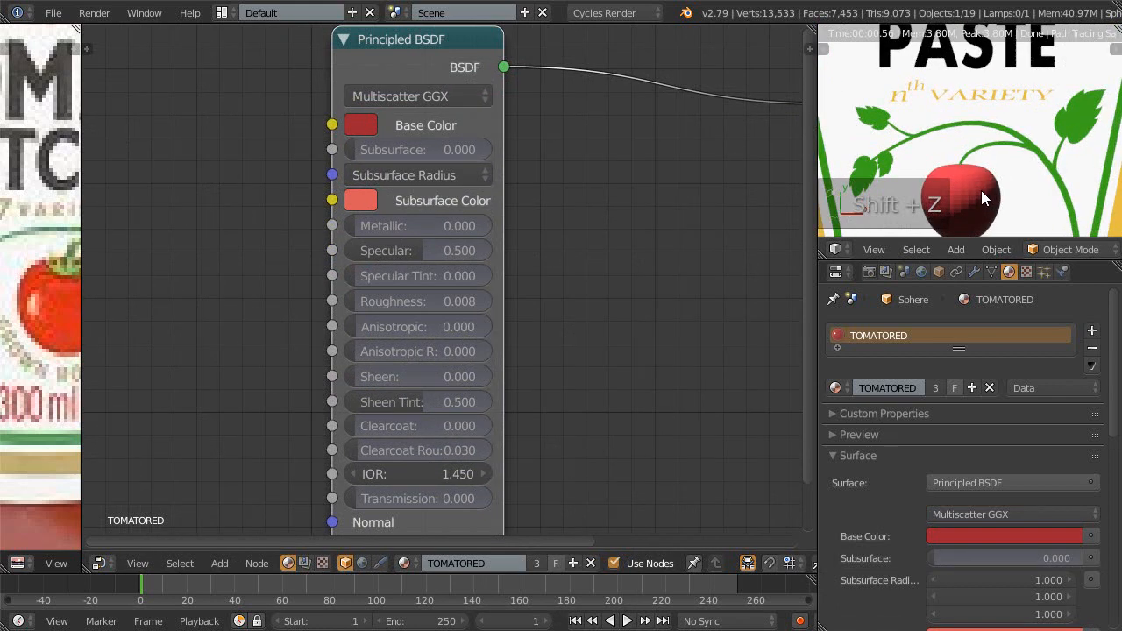
key(w)
key(Escape)
shift+middle_drag(973, 194, 970, 153)
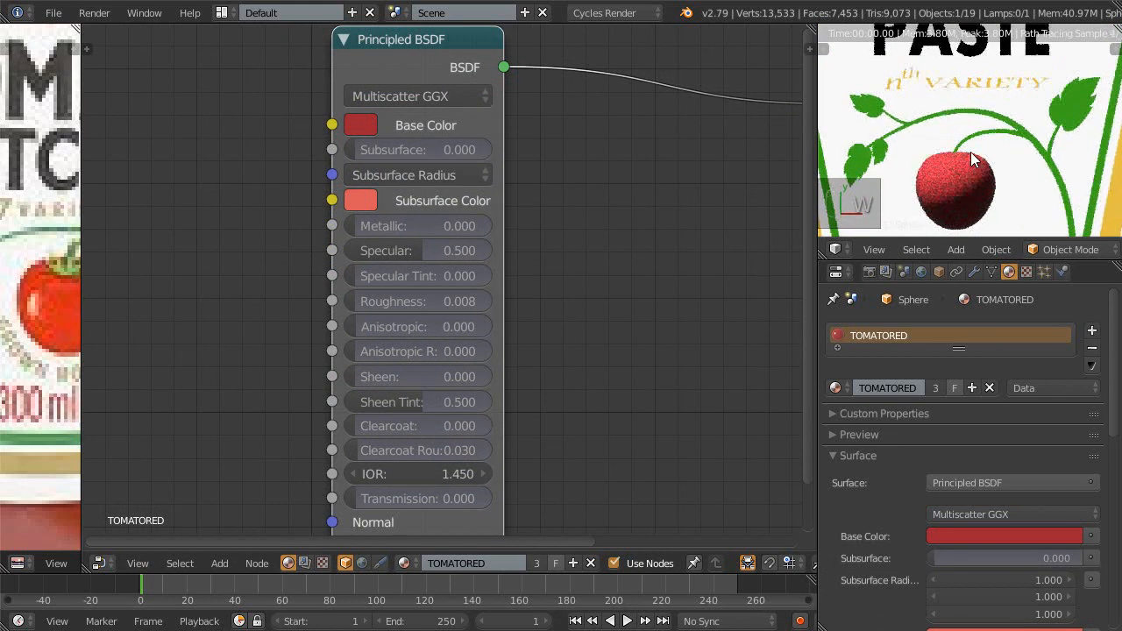
- Return to wireframe display and apply smooth shading to the tomato sphere
key(shift+z)
right_click(979, 157)
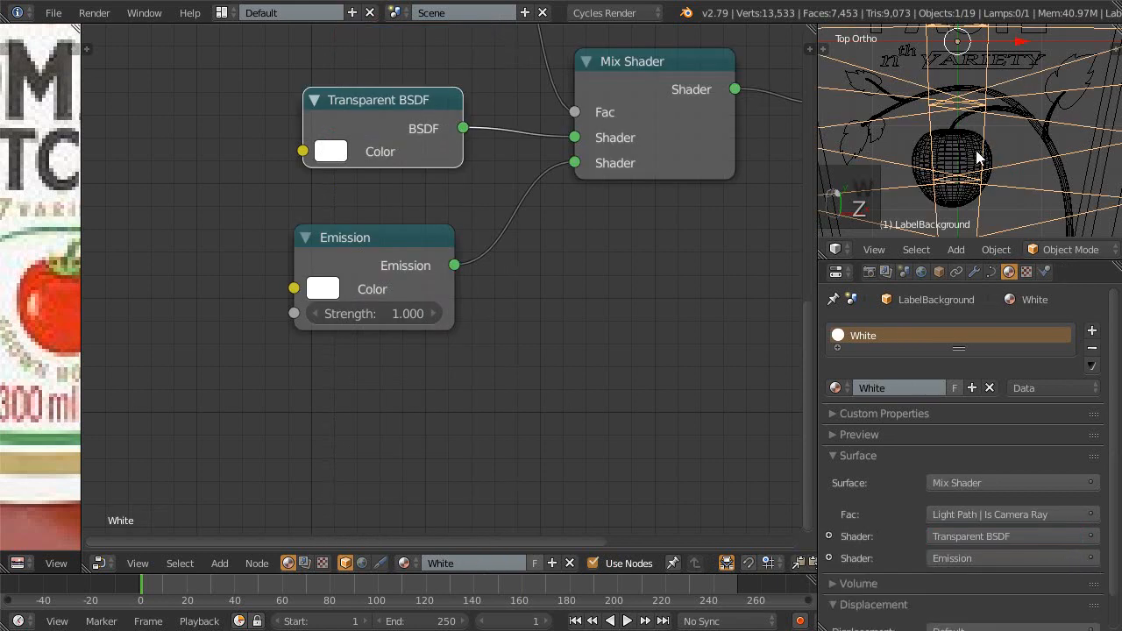
right_click(976, 150)
key(w)
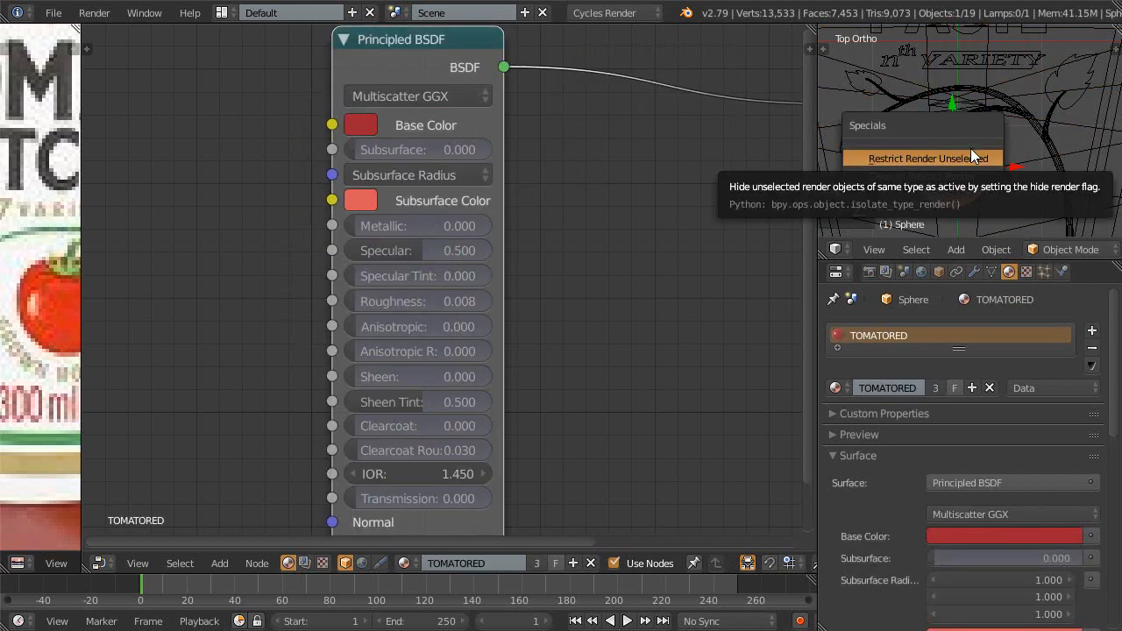
click(969, 157)
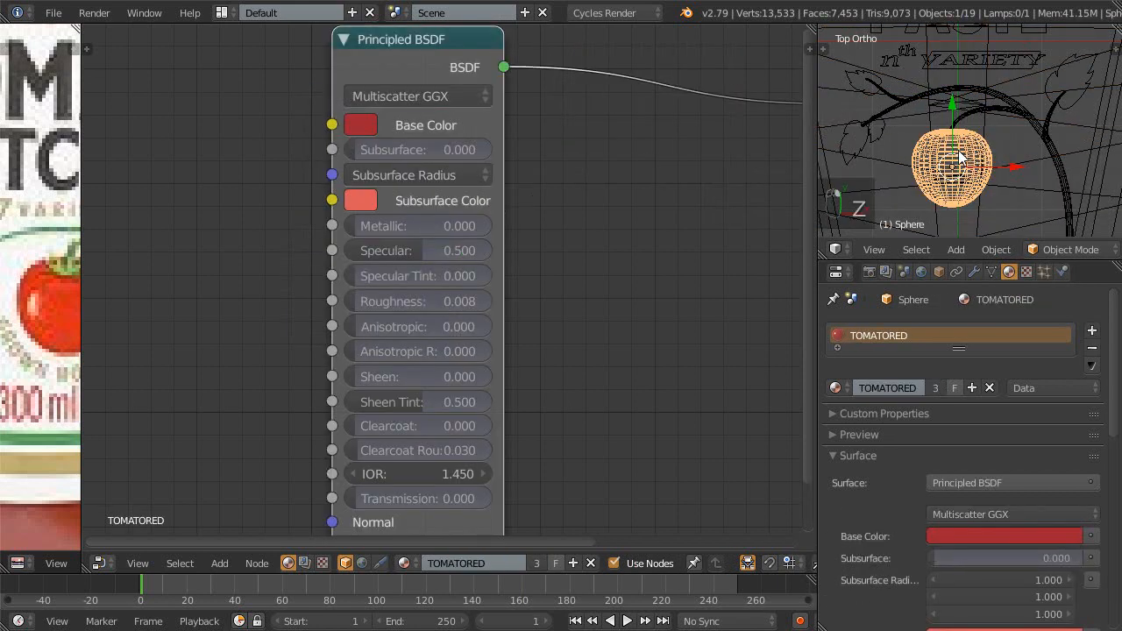
key(shift+space)
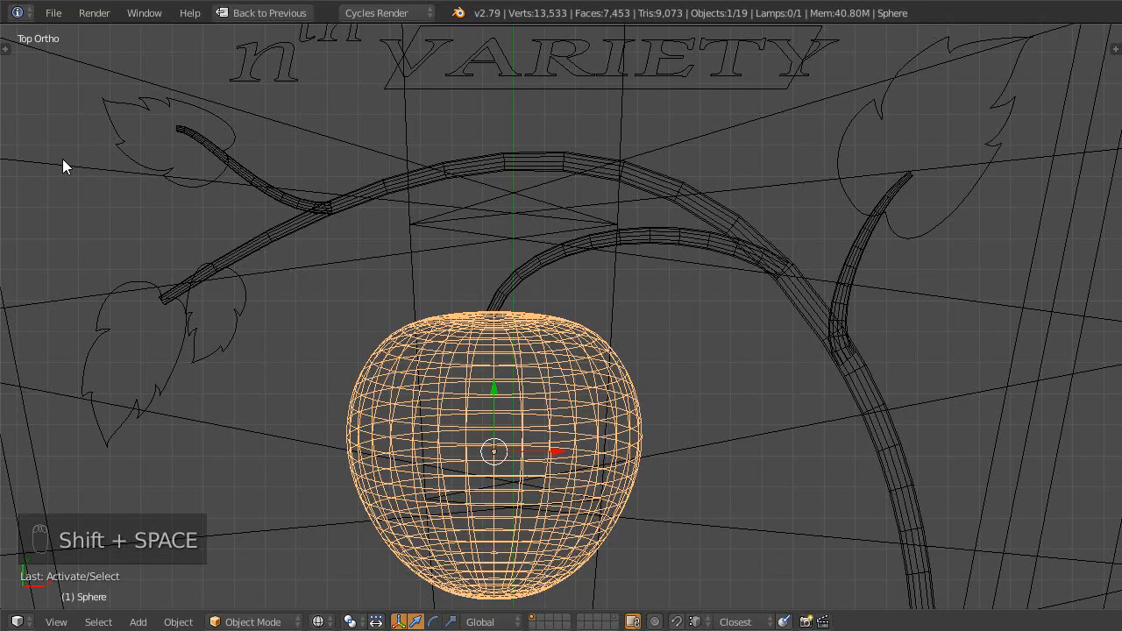
key(t)
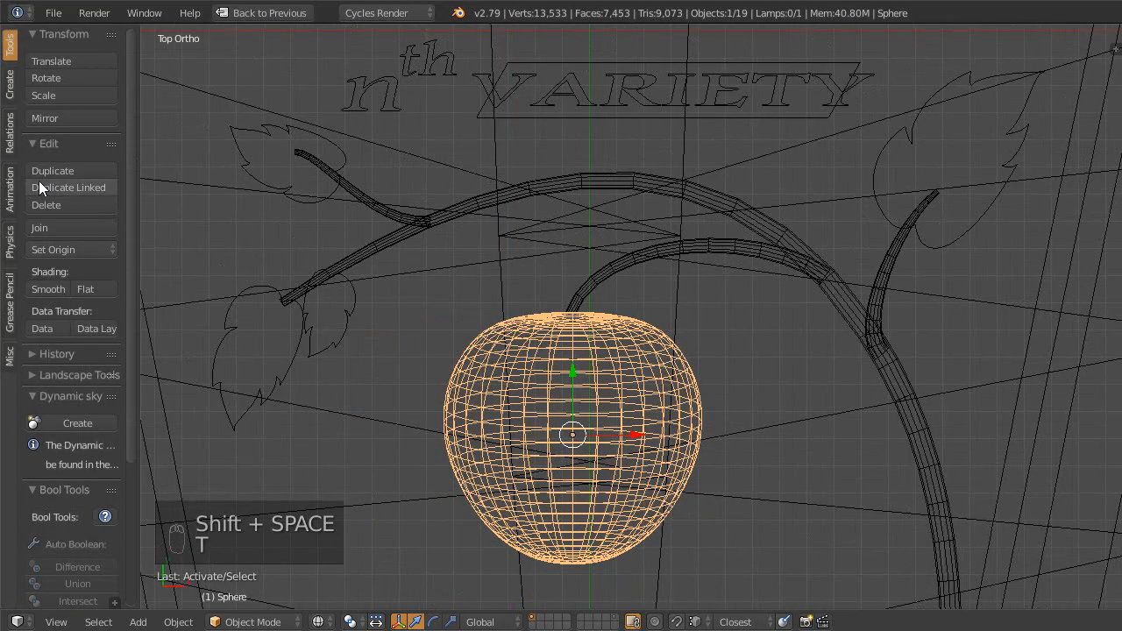
click(48, 289)
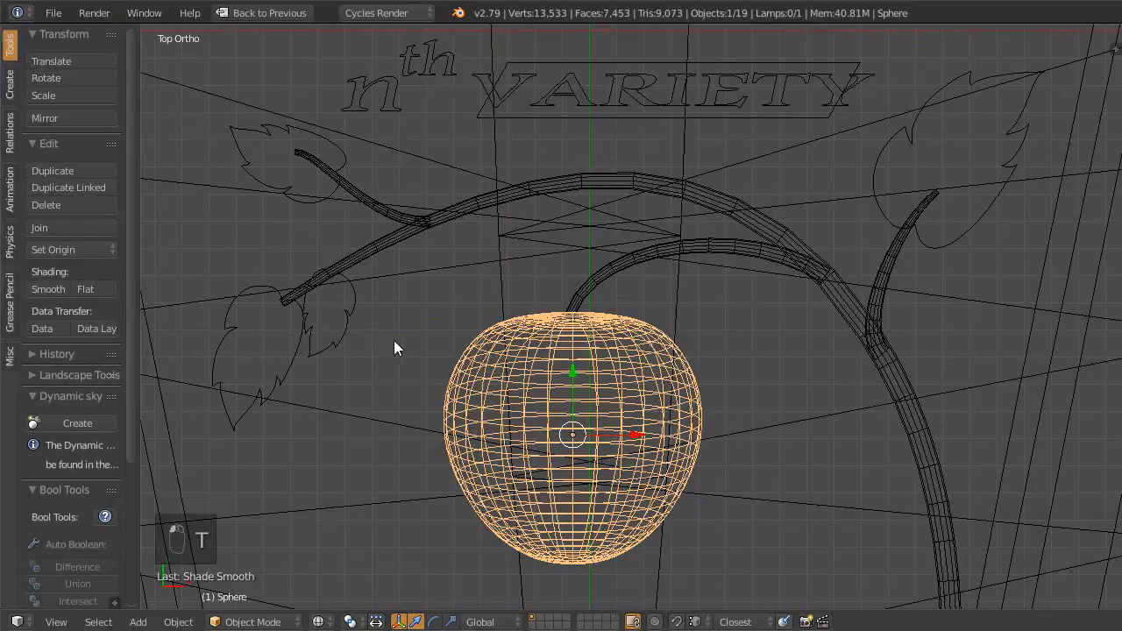
key(shift+space)
- Show the small viewport in rendered shading and raise the Principled BSDF's roughness to 0.433
middle_drag(532, 157, 523, 133)
middle_drag(527, 220, 523, 205)
scroll(410, 233, up, 1)
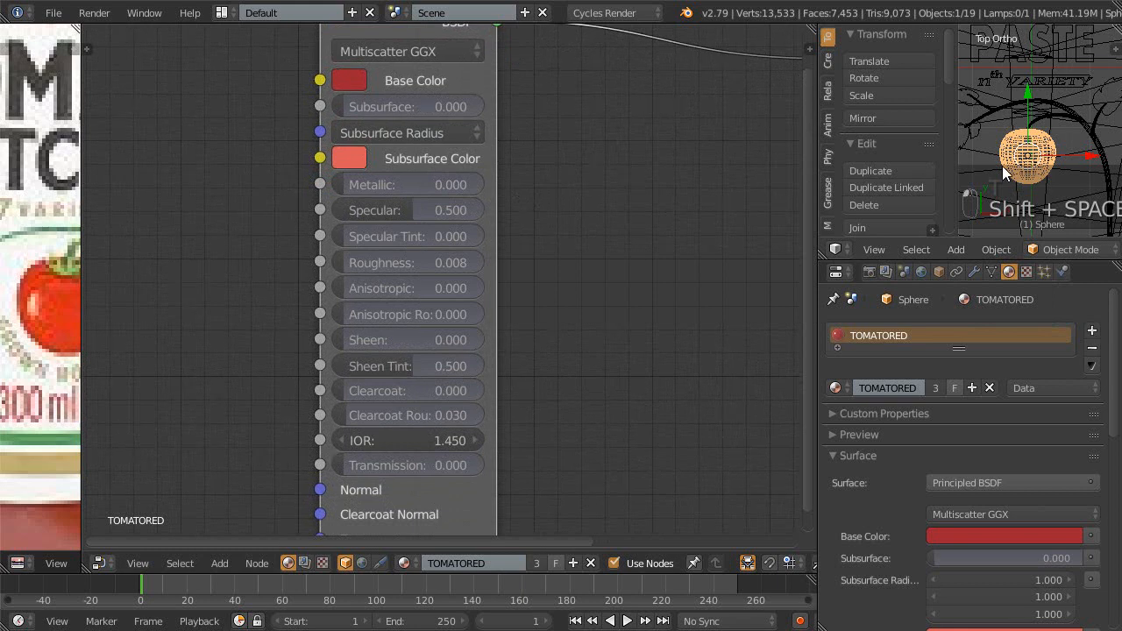
key(t)
key(shift+z)
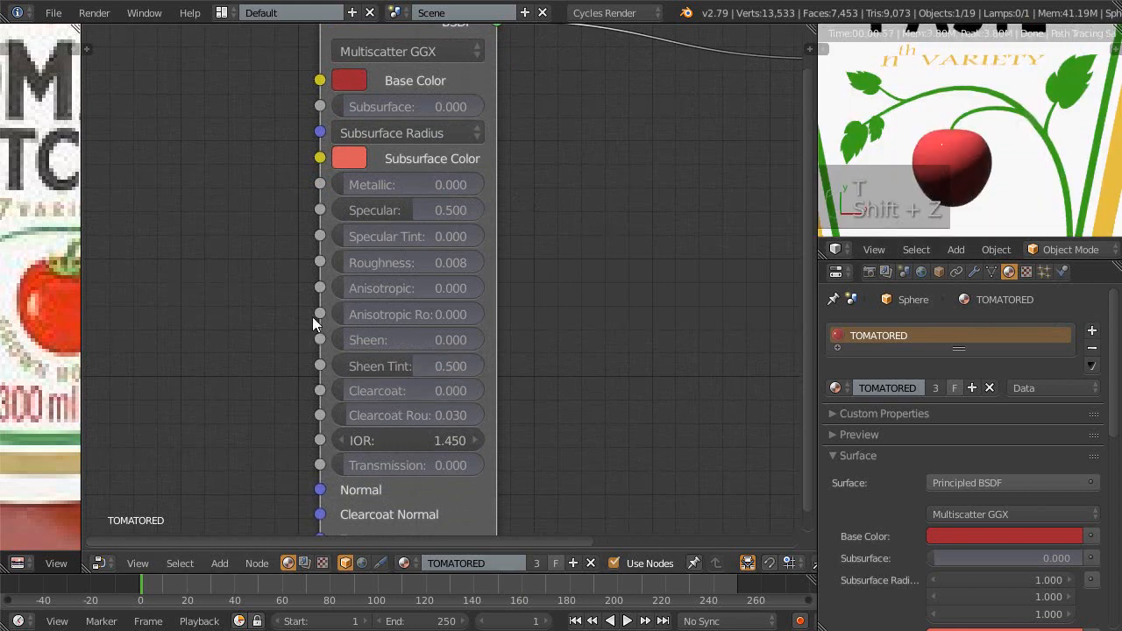
drag(348, 263, 415, 295)
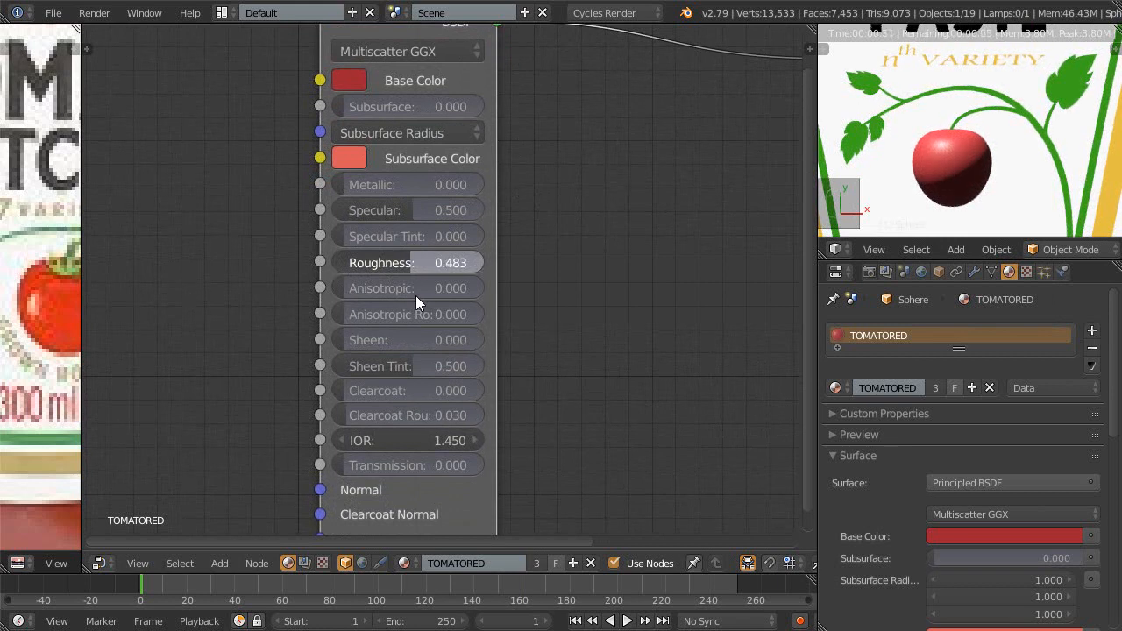
drag(415, 295, 410, 297)
- Insert a ColorRamp converter node on the link between the Principled BSDF and the Material Output
scroll(533, 249, down, 4)
middle_drag(540, 256, 394, 388)
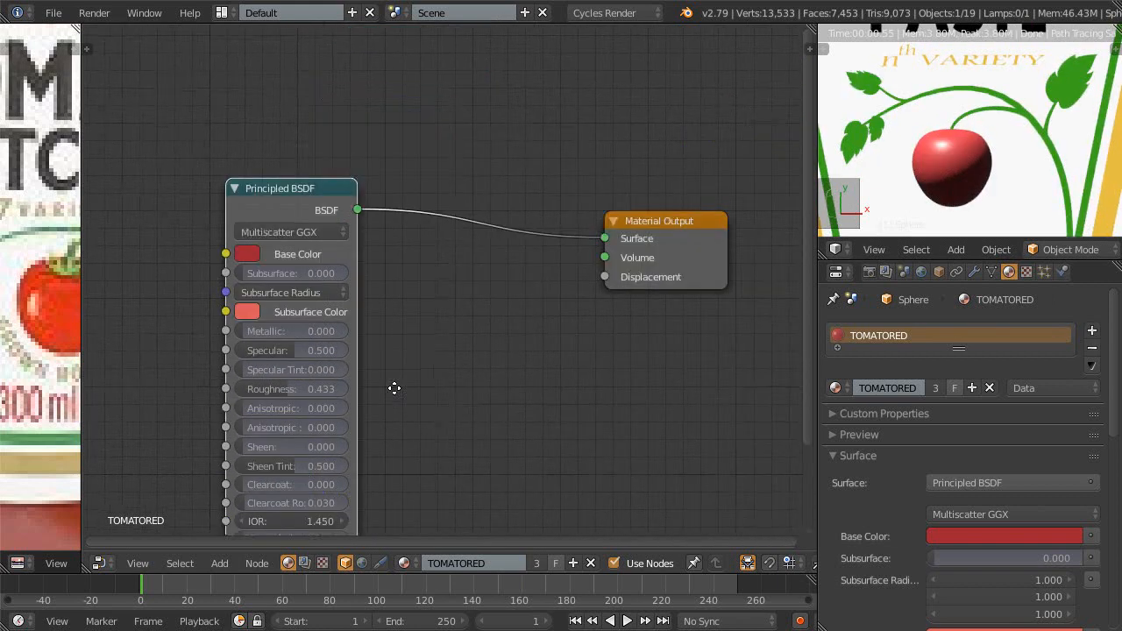
key(shift+a)
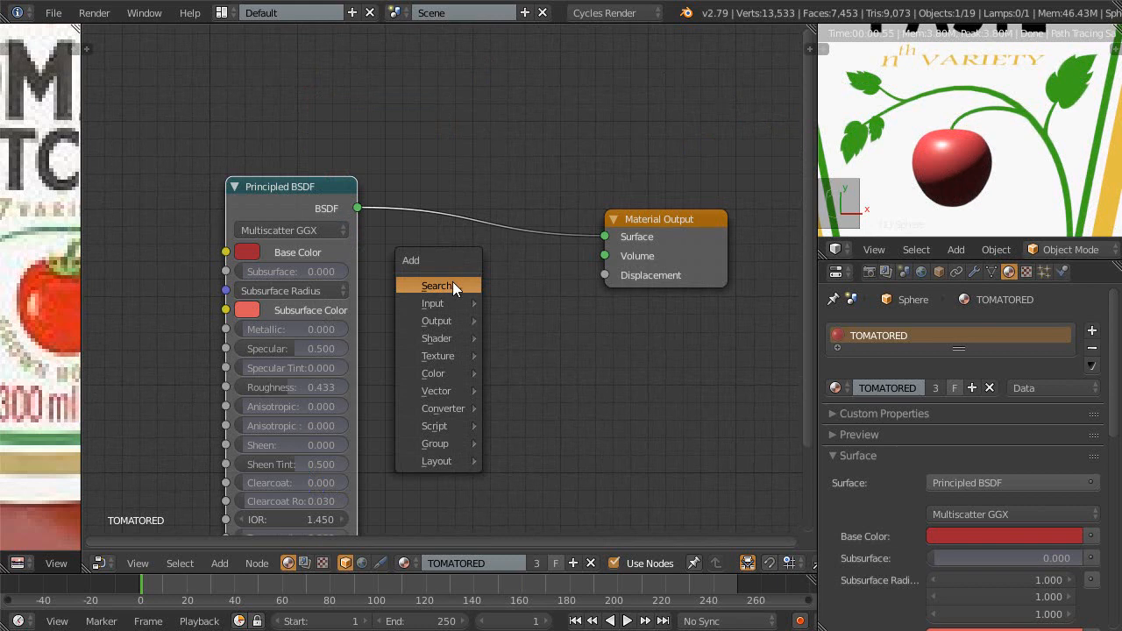
mouse_move(438, 337)
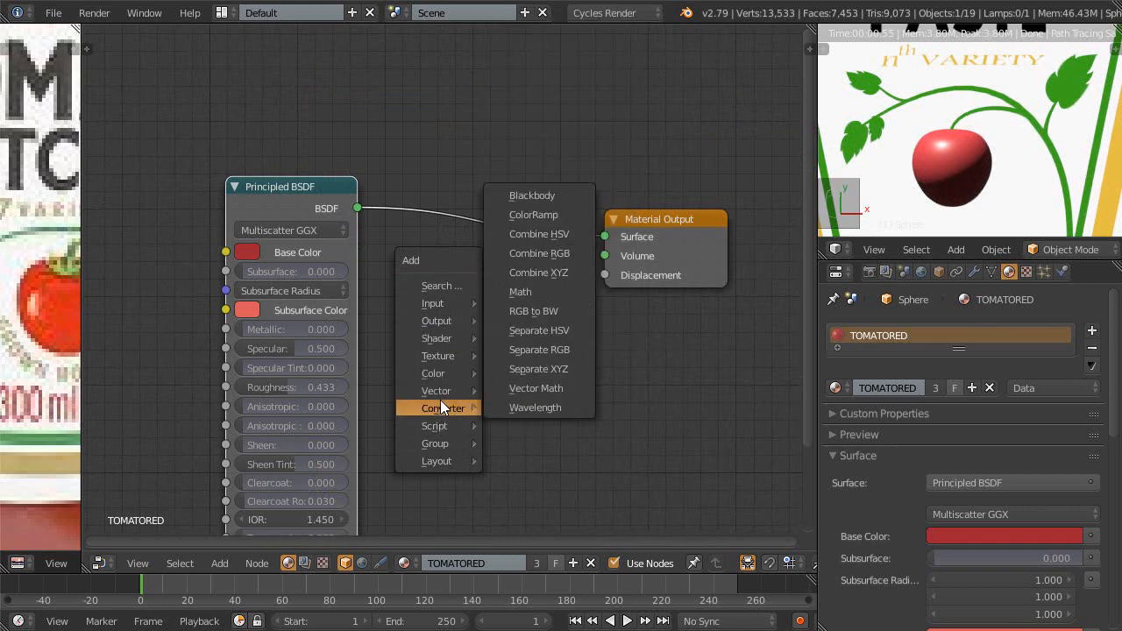
mouse_move(440, 396)
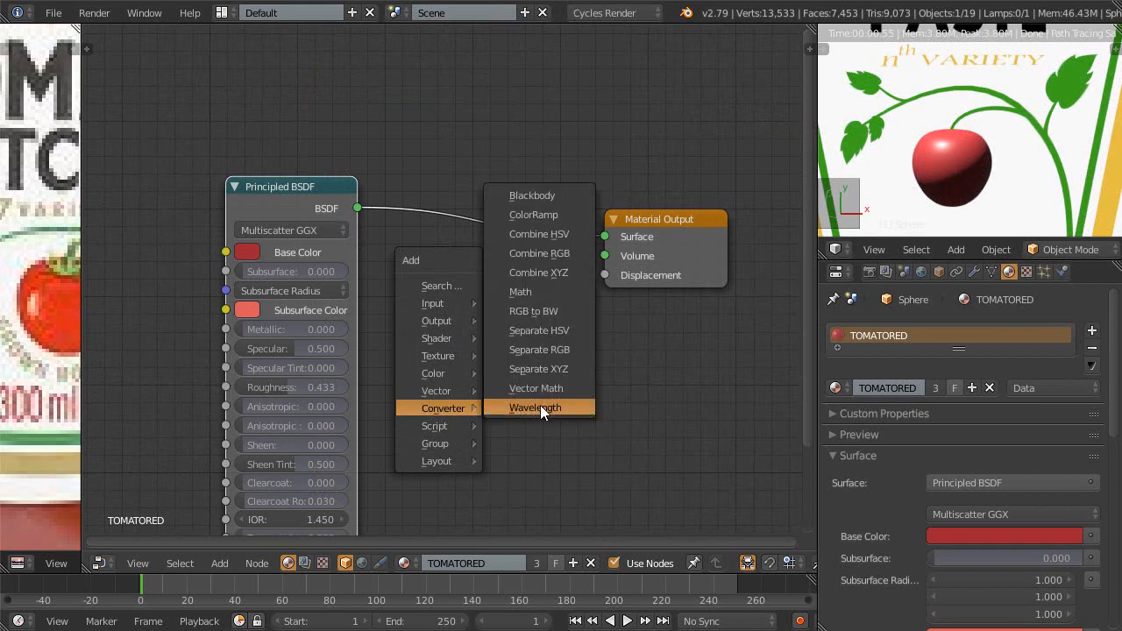
click(551, 214)
click(399, 173)
scroll(585, 377, up, 1)
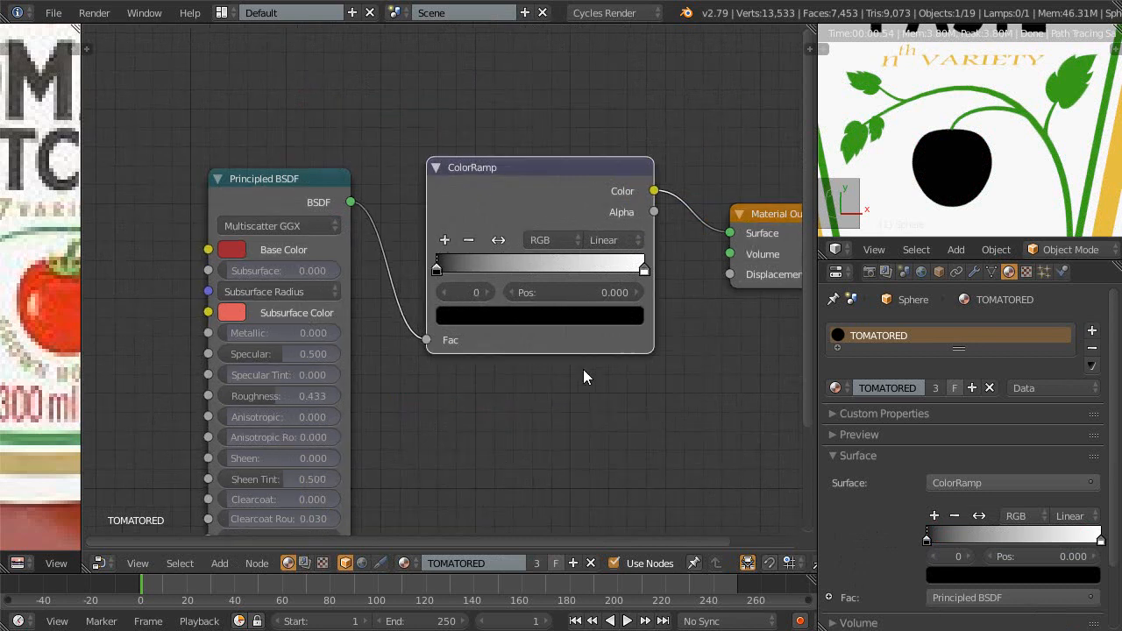
middle_drag(542, 341, 490, 361)
scroll(484, 384, up, 1)
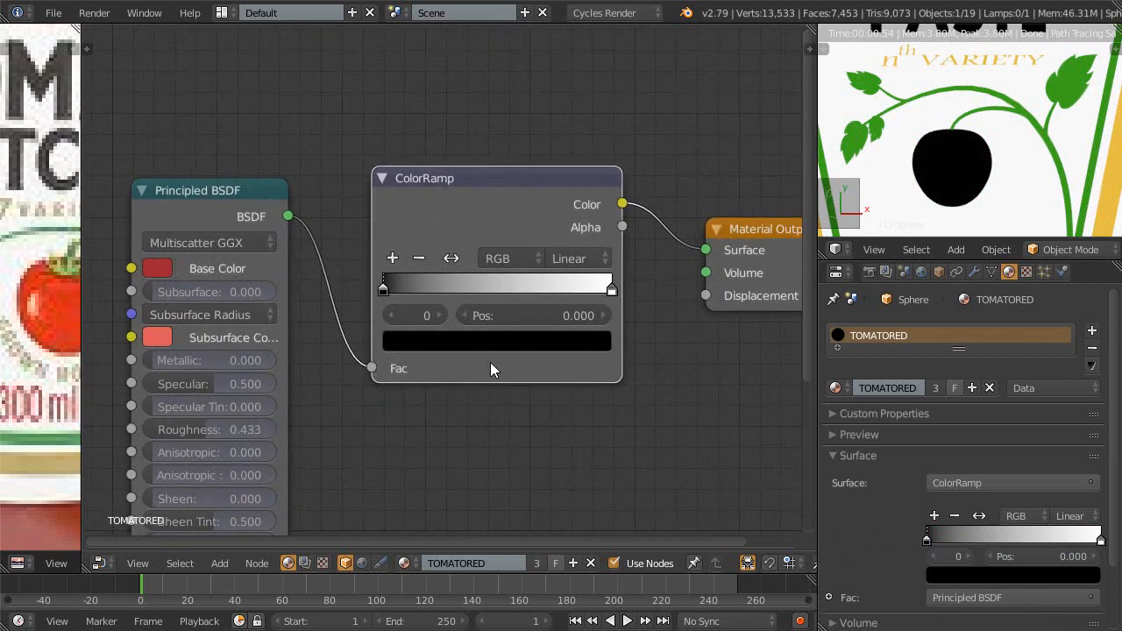
- Try moving the ColorRamp's white stop to position 0.856 and its black stop to 0.418
drag(610, 288, 566, 293)
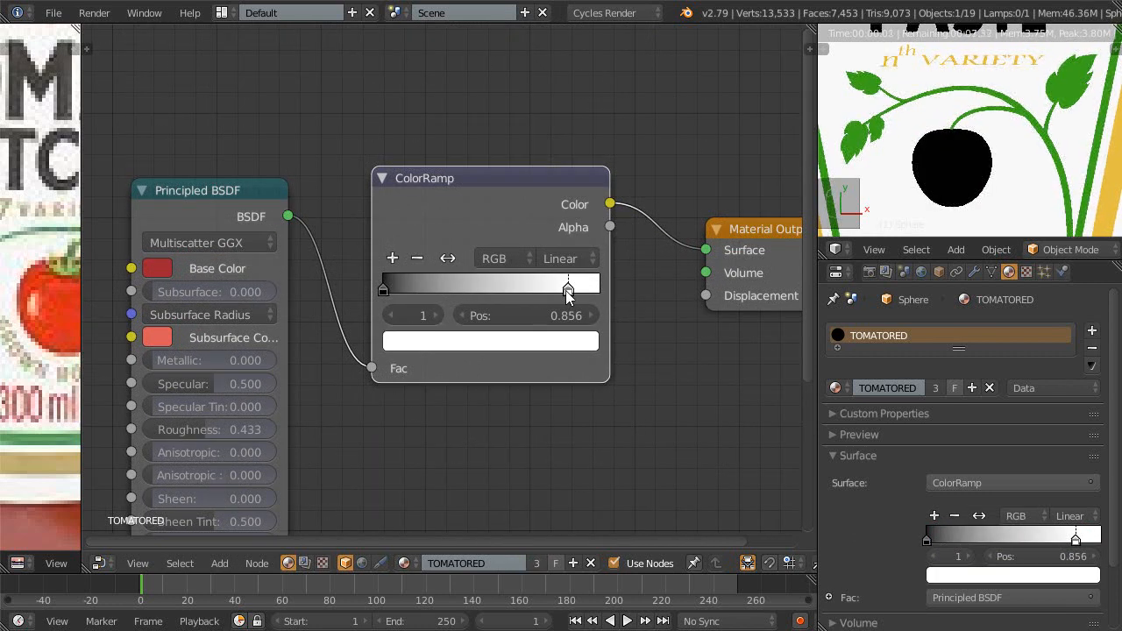
drag(384, 290, 474, 291)
scroll(487, 303, up, 1)
scroll(489, 304, up, 2)
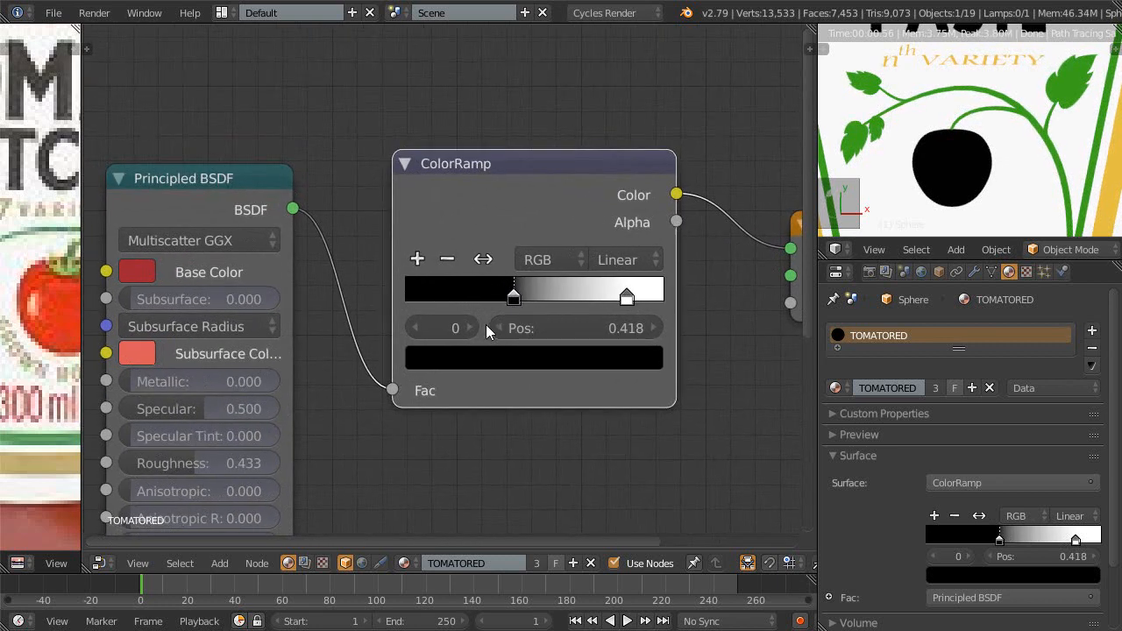
- Return the ColorRamp's black stop to the start of the gradient and its white stop to position 1.000
drag(513, 298, 382, 302)
mouse_move(626, 294)
mouse_down()
mouse_move(430, 295)
mouse_move(706, 311)
mouse_move(768, 301)
mouse_move(631, 305)
mouse_up()
scroll(537, 299, down, 1)
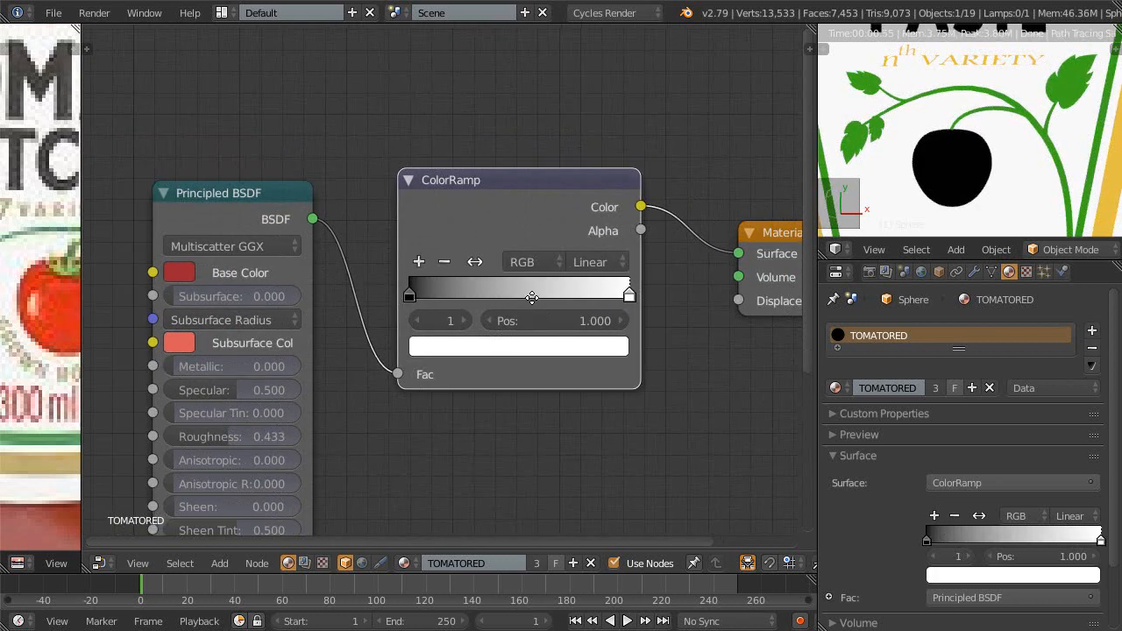
- Recolour the ColorRamp's first stop with the red sampled from the Principled BSDF's base color
middle_drag(537, 298, 573, 221)
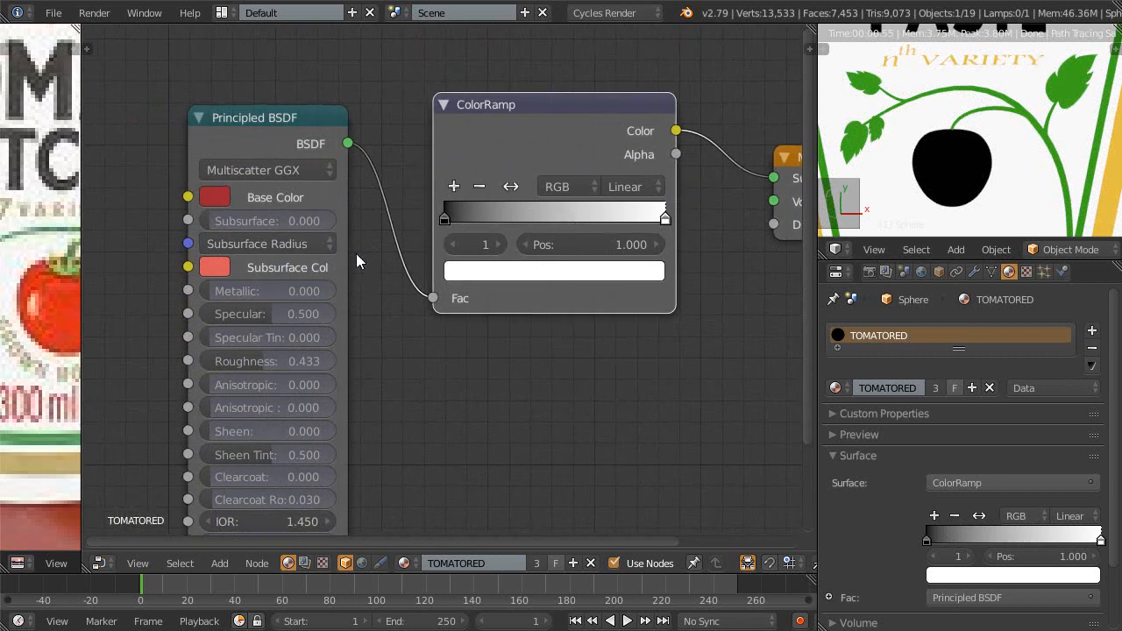
middle_drag(390, 376, 416, 276)
middle_drag(407, 317, 420, 338)
middle_drag(436, 293, 397, 394)
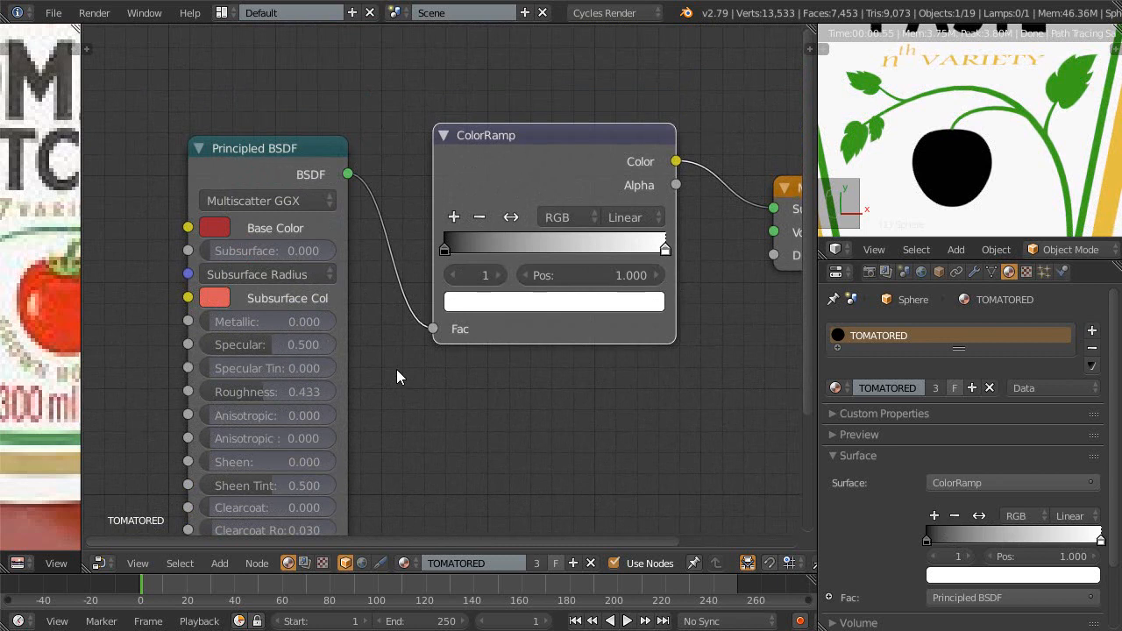
click(453, 275)
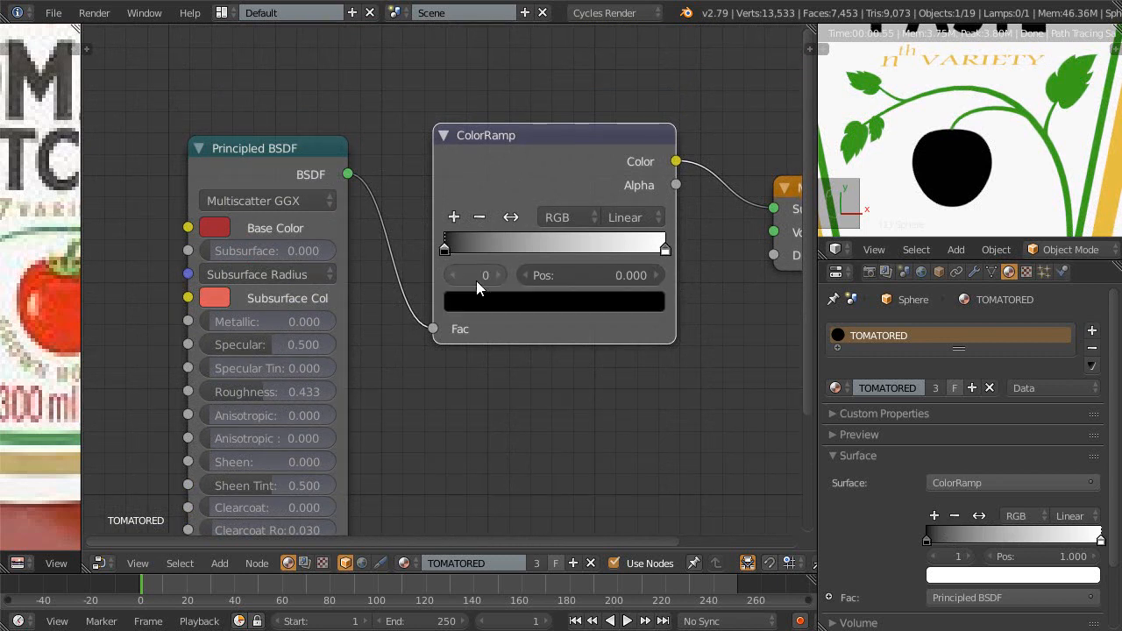
click(546, 303)
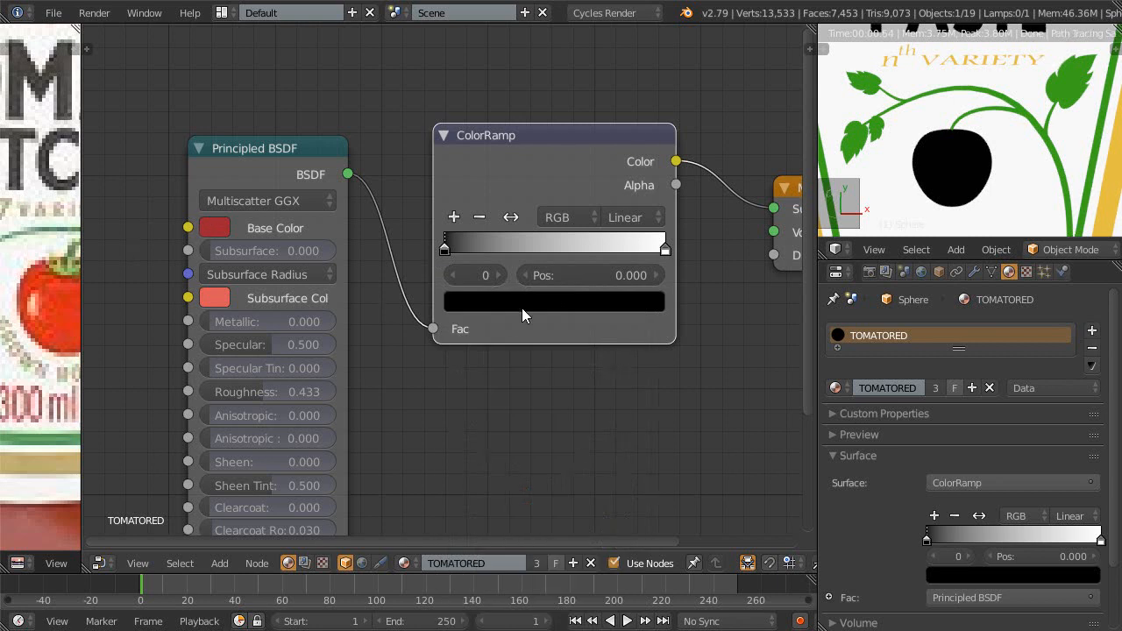
click(523, 309)
click(626, 537)
click(225, 225)
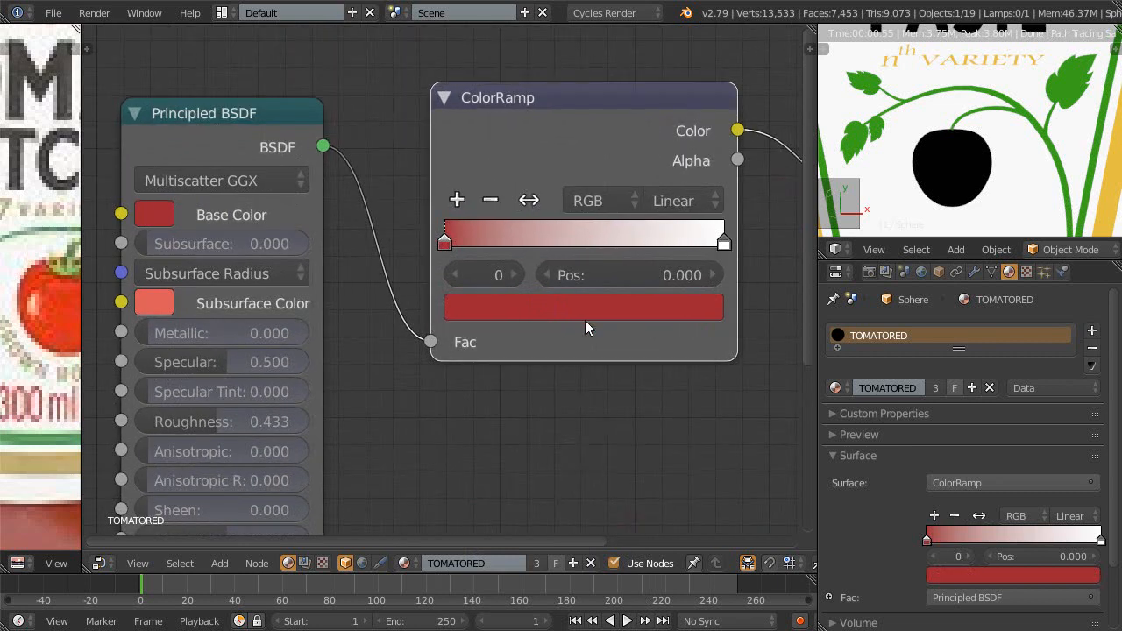
- Examine the node setup and the tomato's rendered preview on the label at different zoom levels
scroll(659, 202, up, 2)
middle_drag(328, 288, 406, 119)
scroll(407, 128, down, 2)
middle_drag(395, 282, 412, 389)
scroll(382, 339, down, 2)
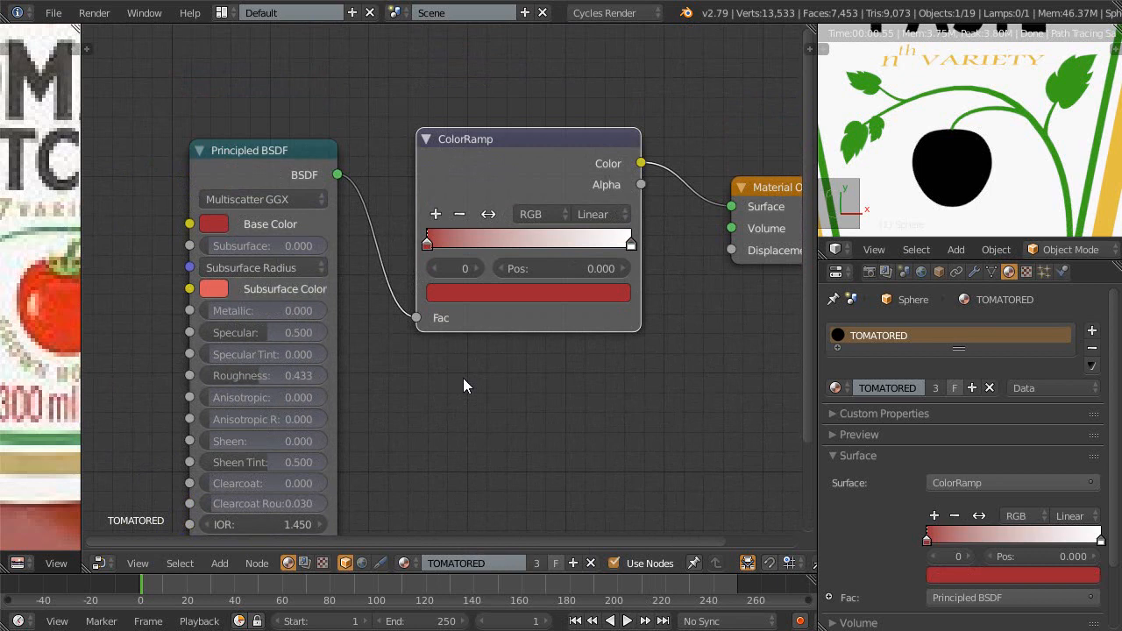
scroll(943, 132, down, 3)
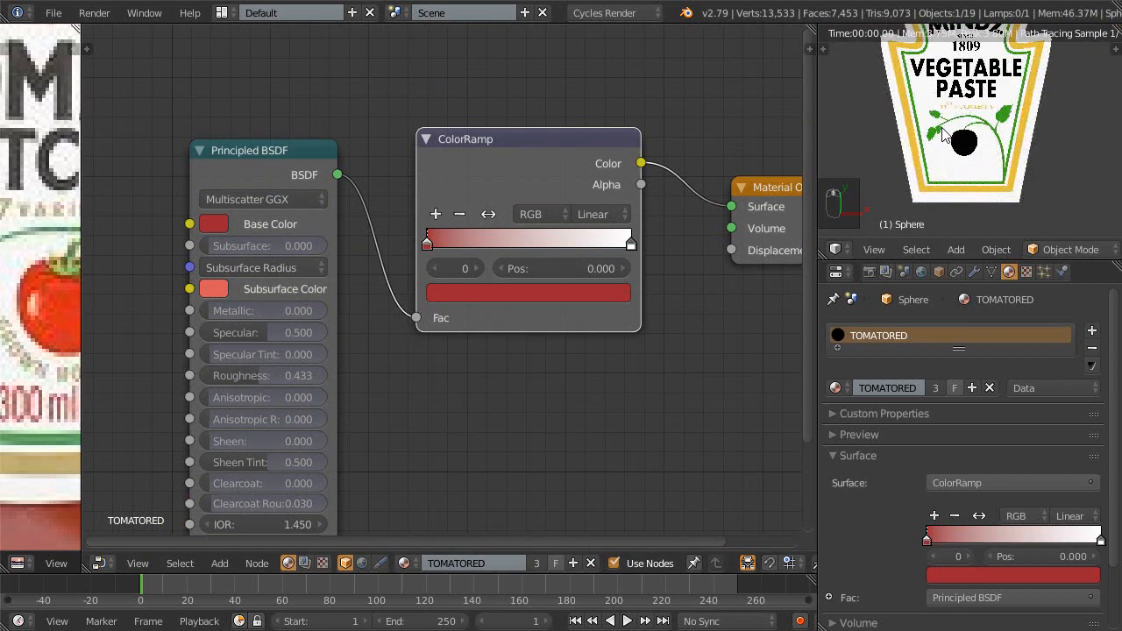
scroll(944, 131, up, 3)
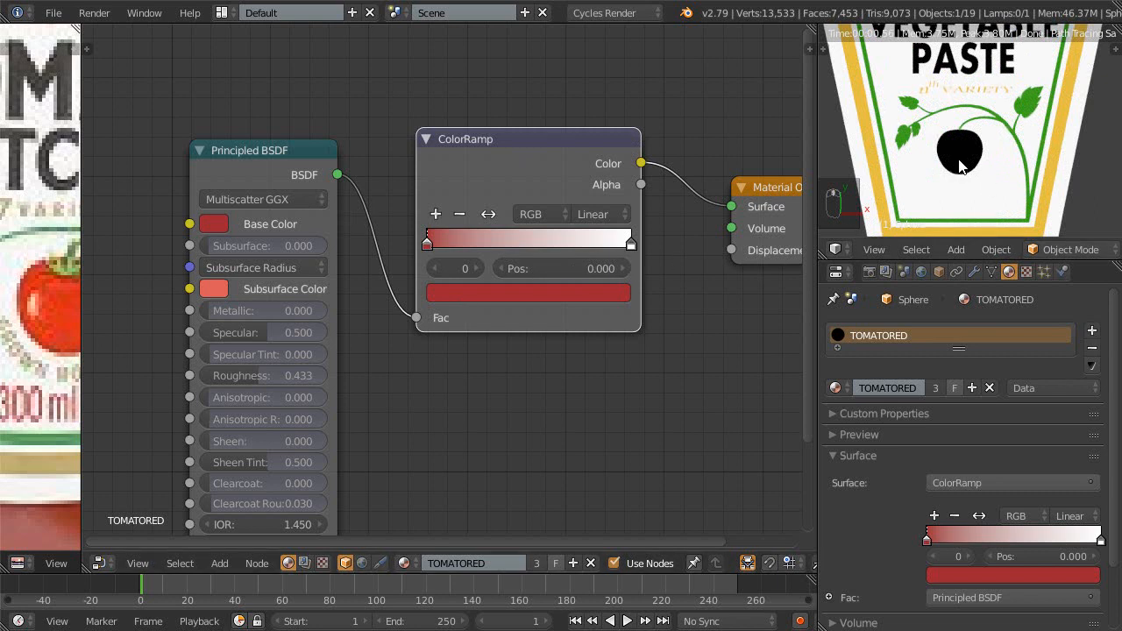
scroll(958, 158, up, 1)
scroll(957, 159, up, 3)
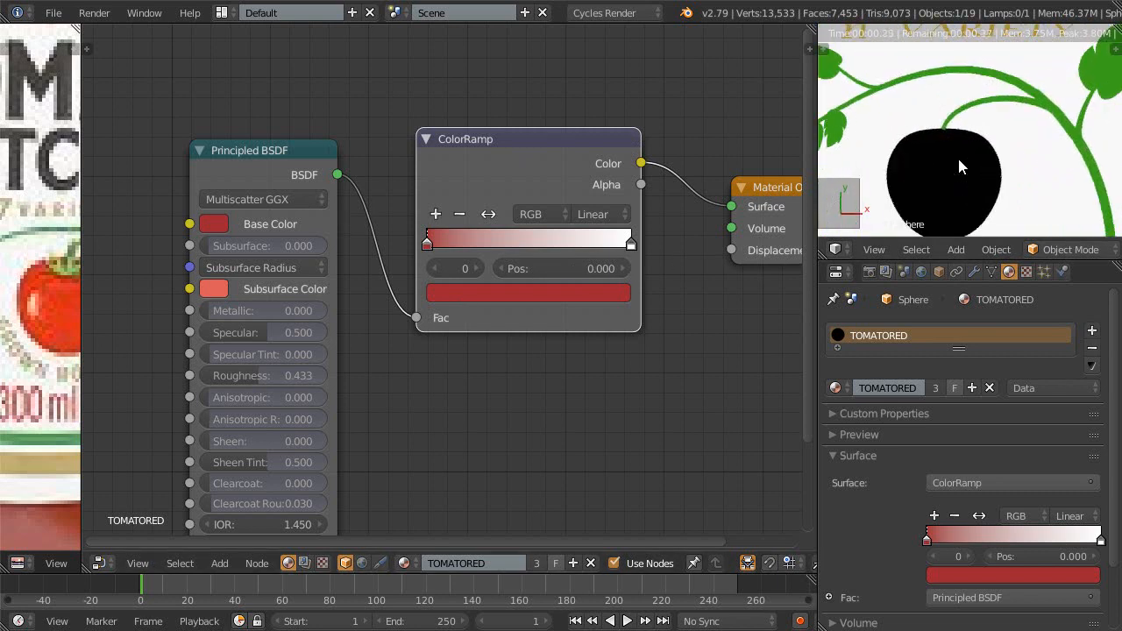
middle_drag(511, 392, 566, 324)
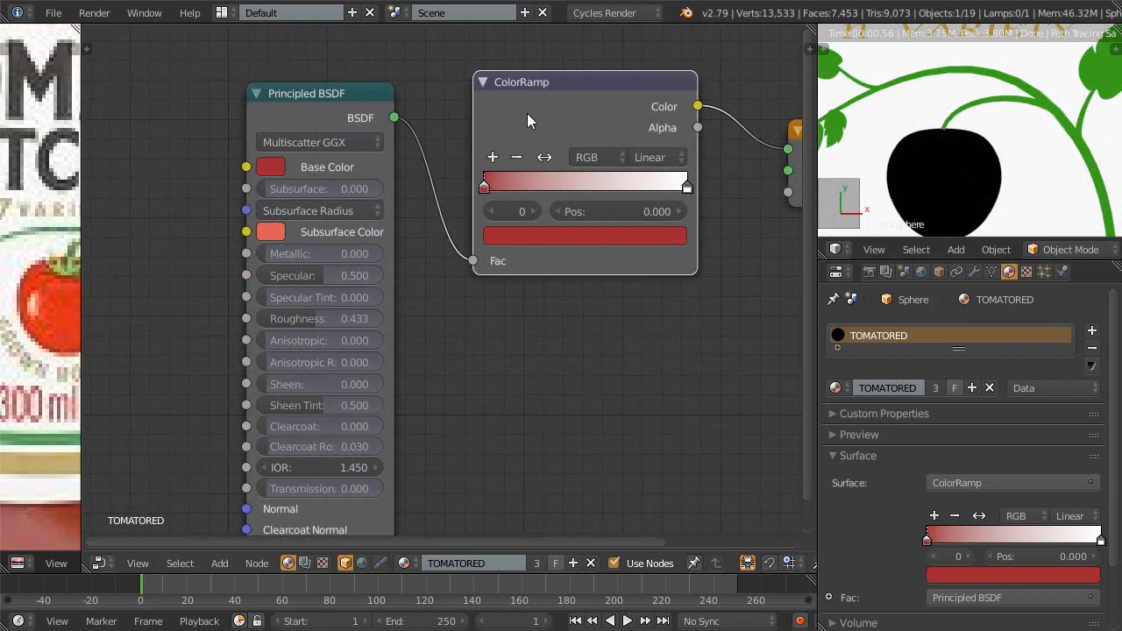
- Mute the ColorRamp node and refresh the small viewport's rendered shading
key(m)
scroll(571, 377, down, 2)
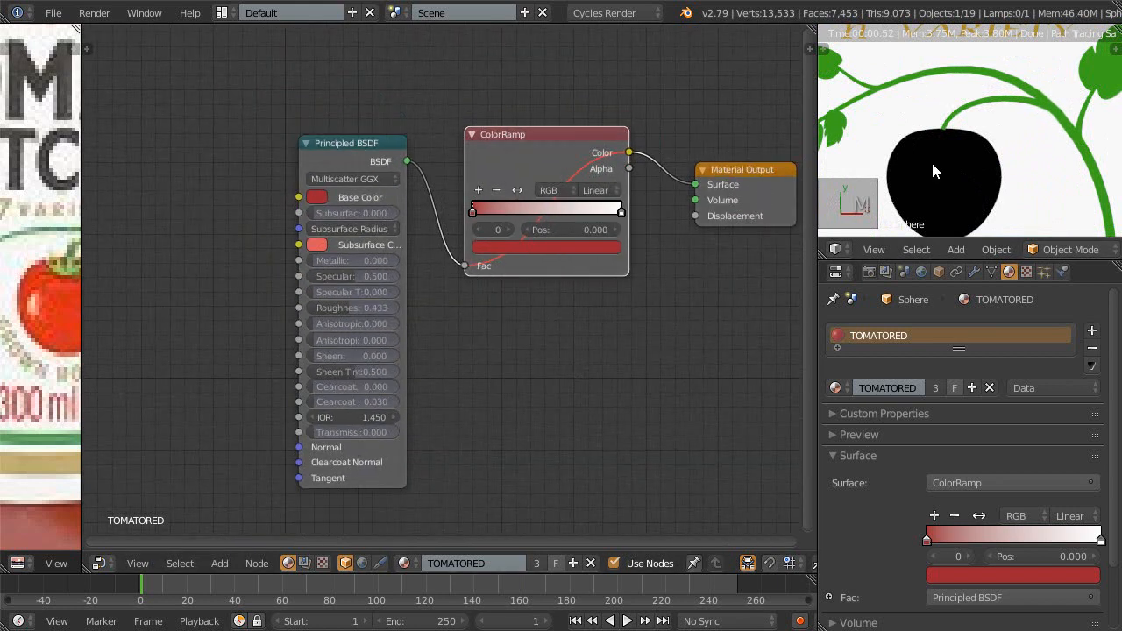
scroll(931, 159, down, 3)
key(shift+z)
key(shift+z)
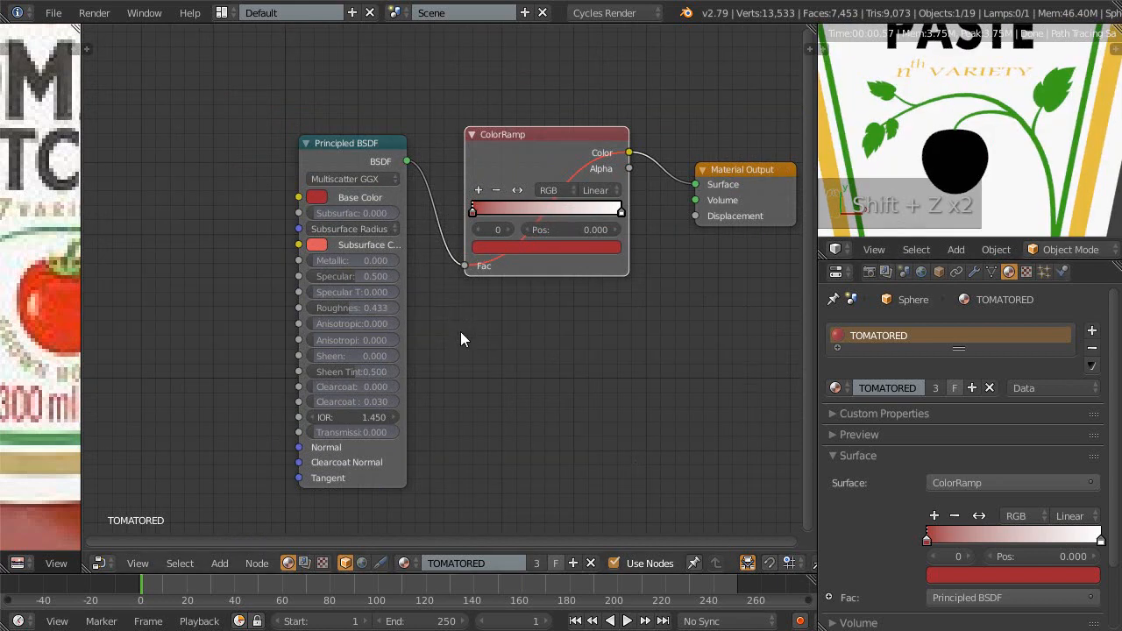
- Delete the ColorRamp while keeping the Principled BSDF linked directly to the Material Output
key(ctrl+x)
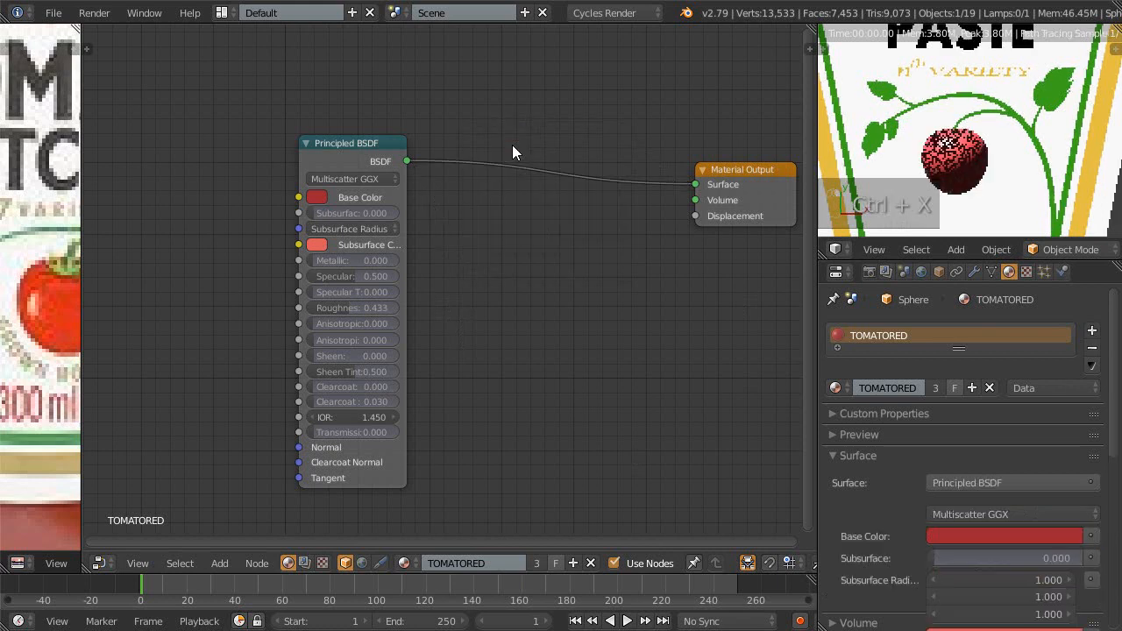
scroll(509, 259, up, 1)
scroll(509, 258, up, 1)
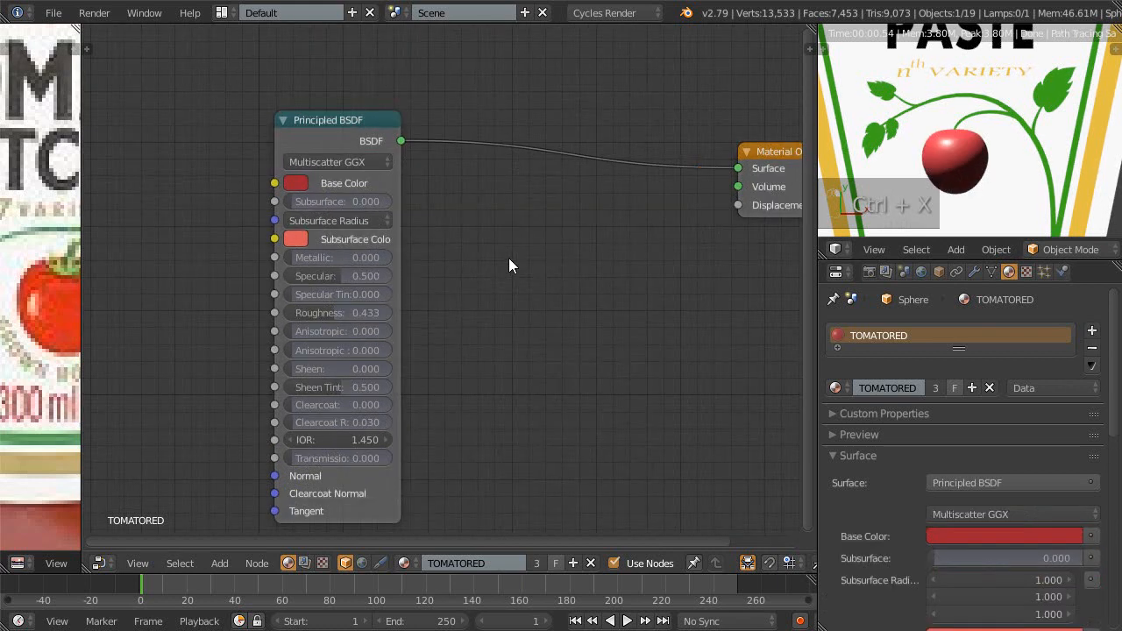
- Insert a new ColorRamp converter node on the link between the Principled BSDF and the Material Output
middle_drag(504, 261, 482, 313)
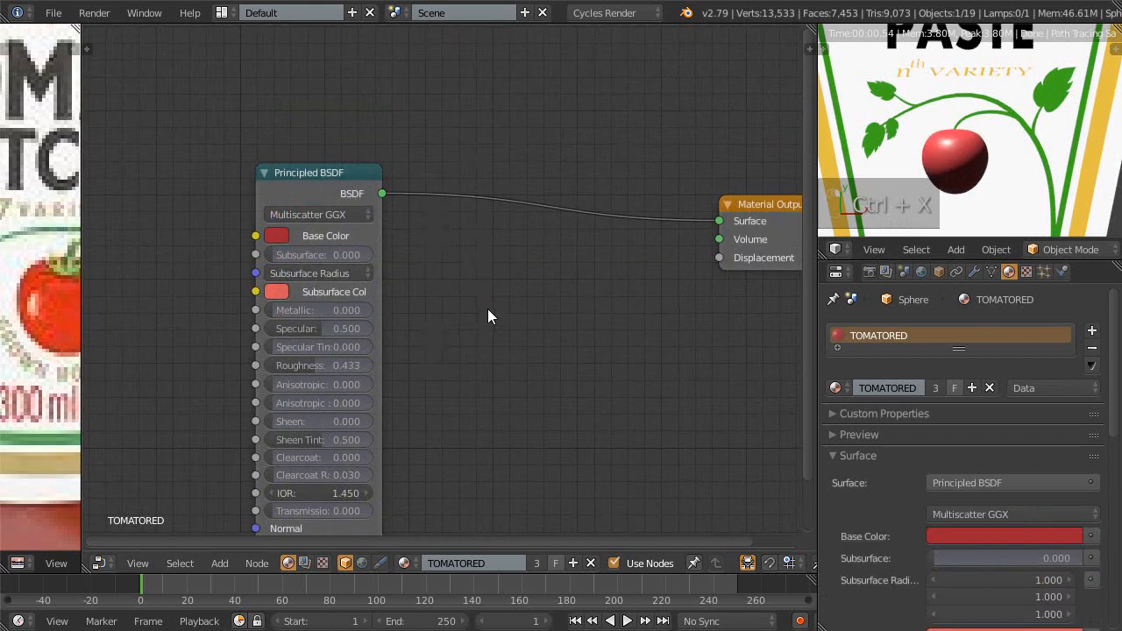
key(shift+a)
mouse_move(479, 309)
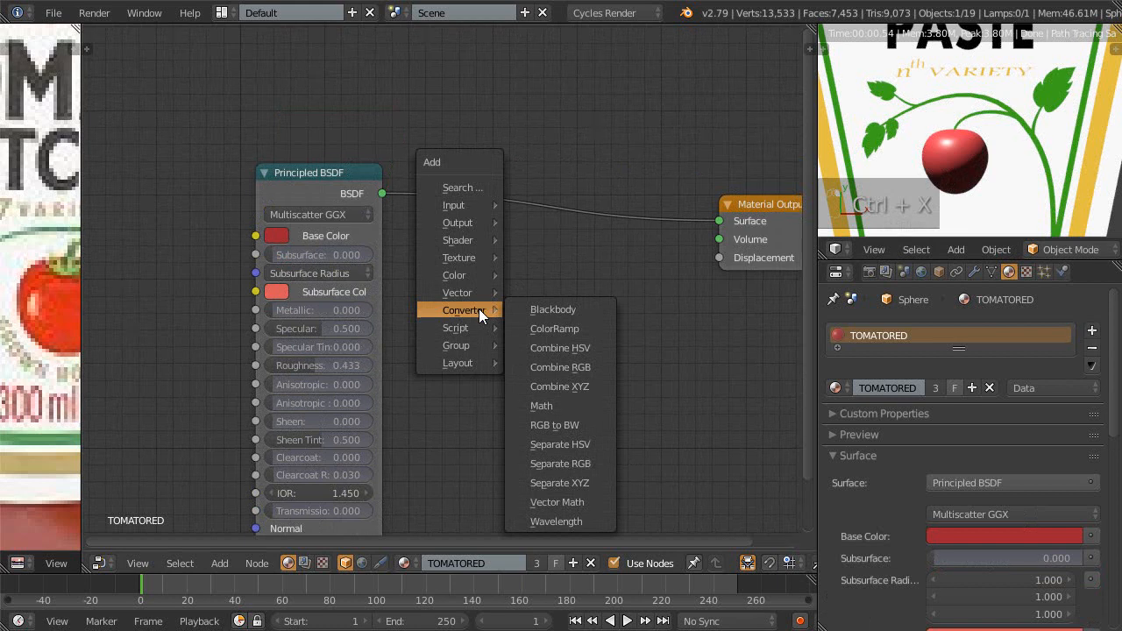
click(554, 328)
click(524, 299)
middle_drag(563, 361, 627, 278)
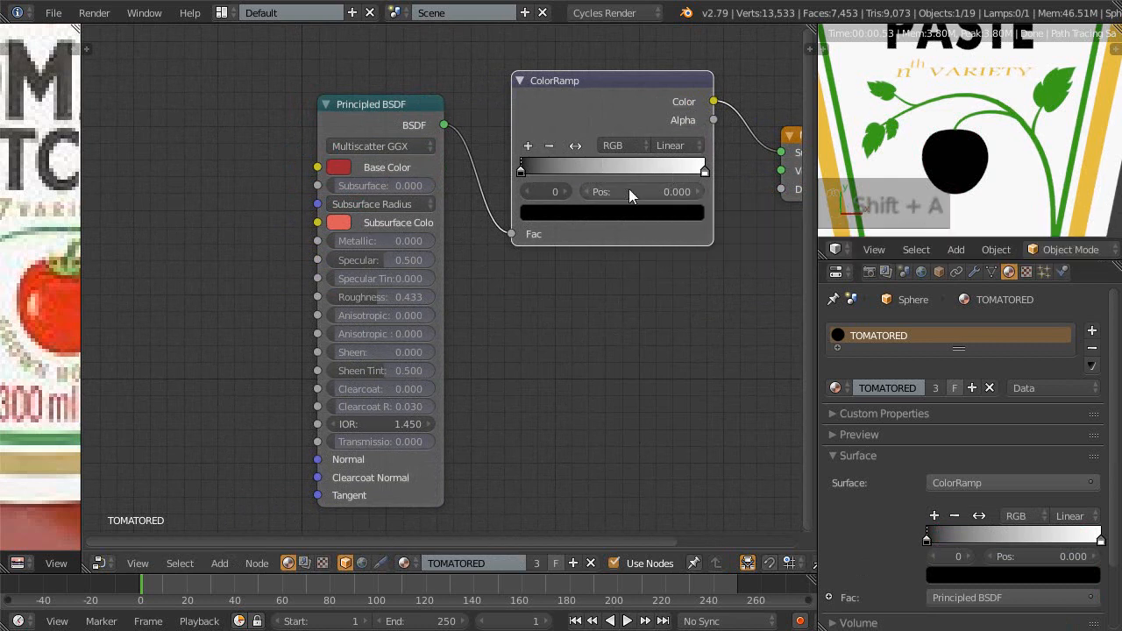
middle_drag(566, 253, 444, 258)
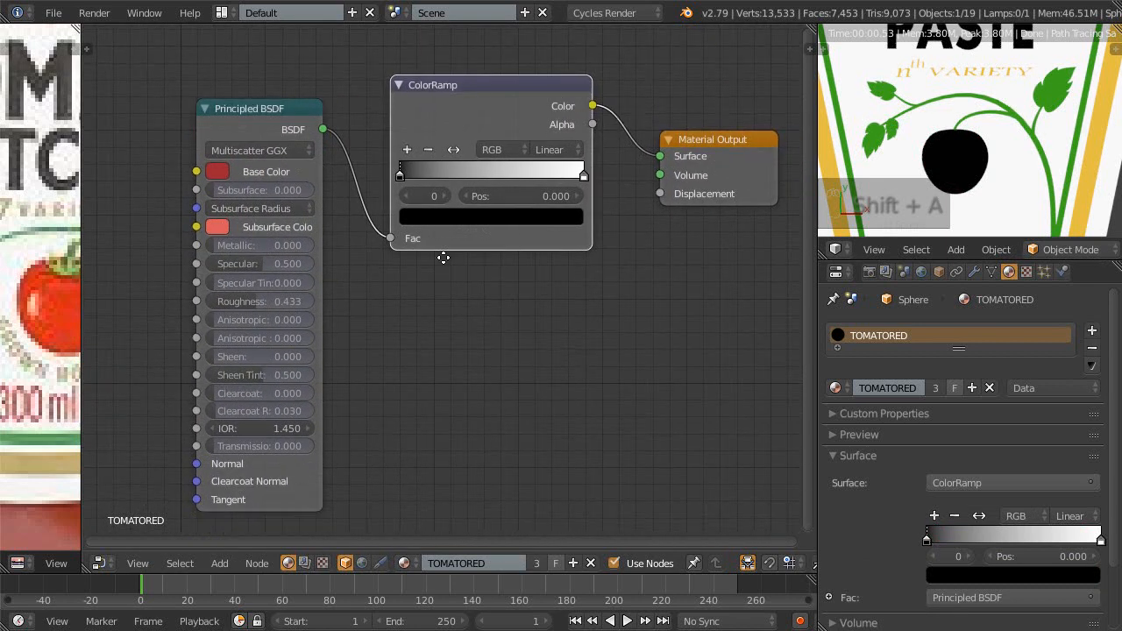
- Try the GGX distribution on the Principled BSDF and return it to Multiscatter GGX
click(266, 151)
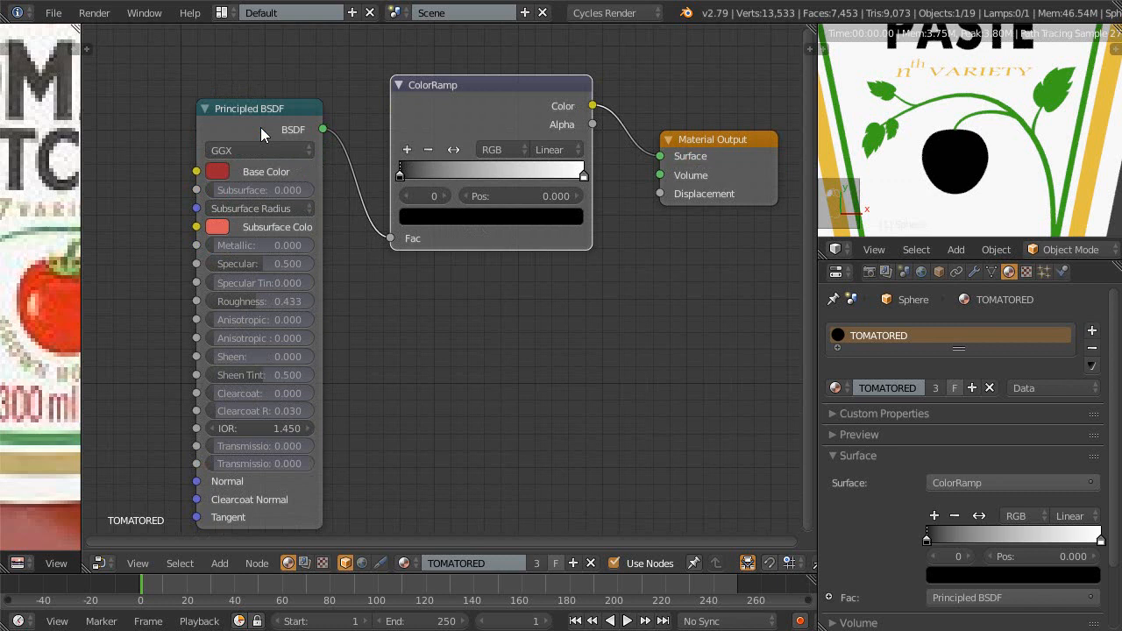
click(255, 145)
click(250, 114)
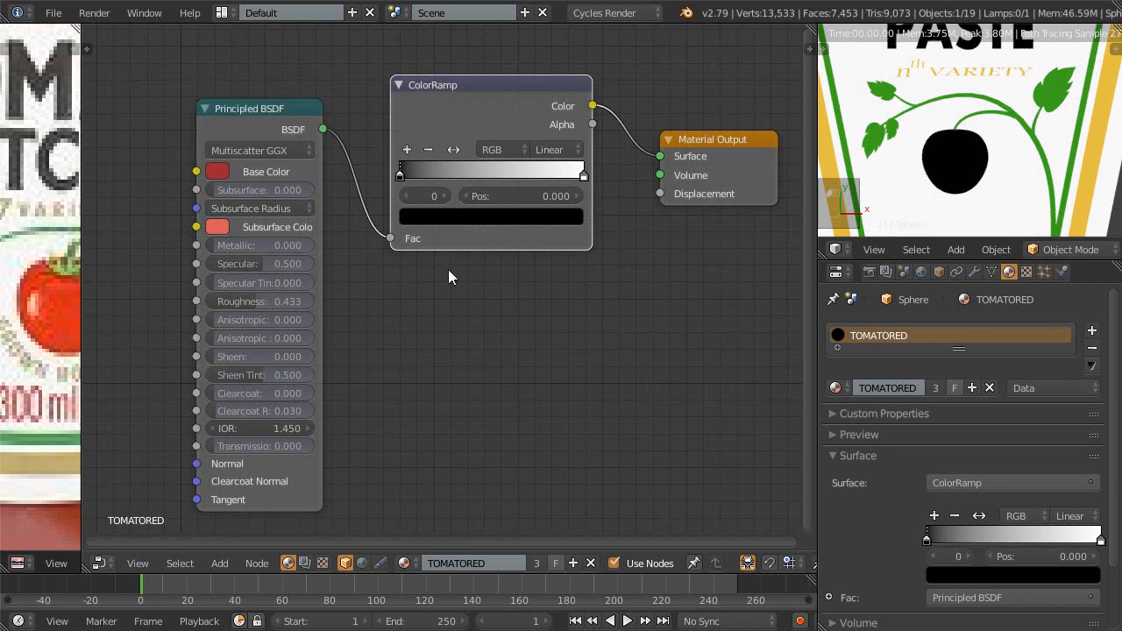
- Mute the new ColorRamp to check the rendered preview, and remove the node with its link preserved
middle_drag(448, 275, 530, 228)
middle_drag(486, 267, 523, 315)
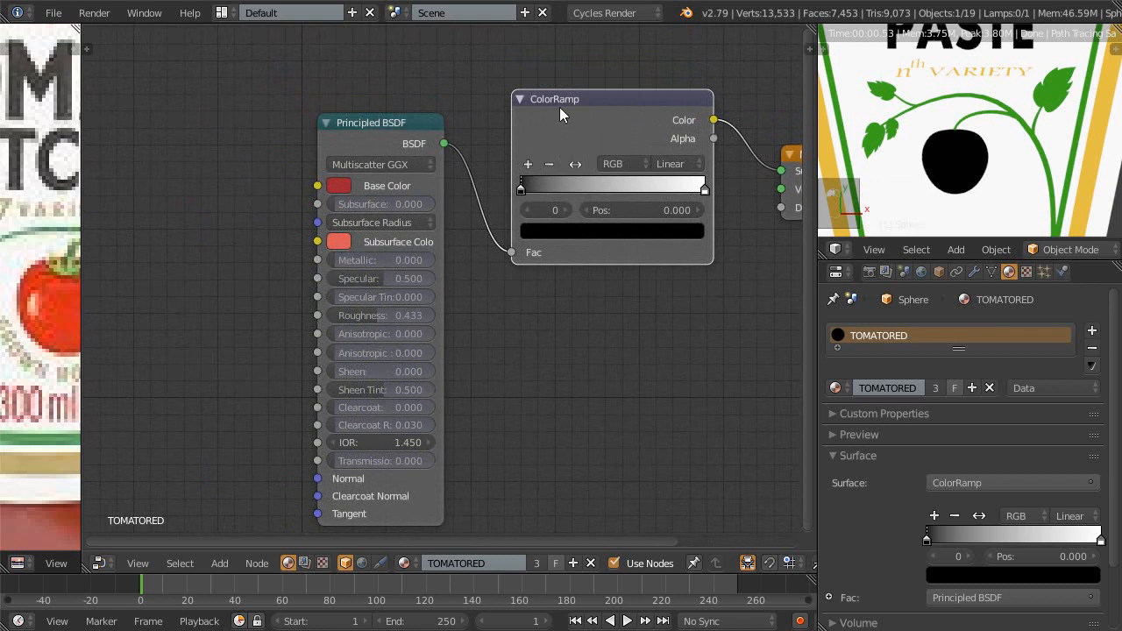
key(m)
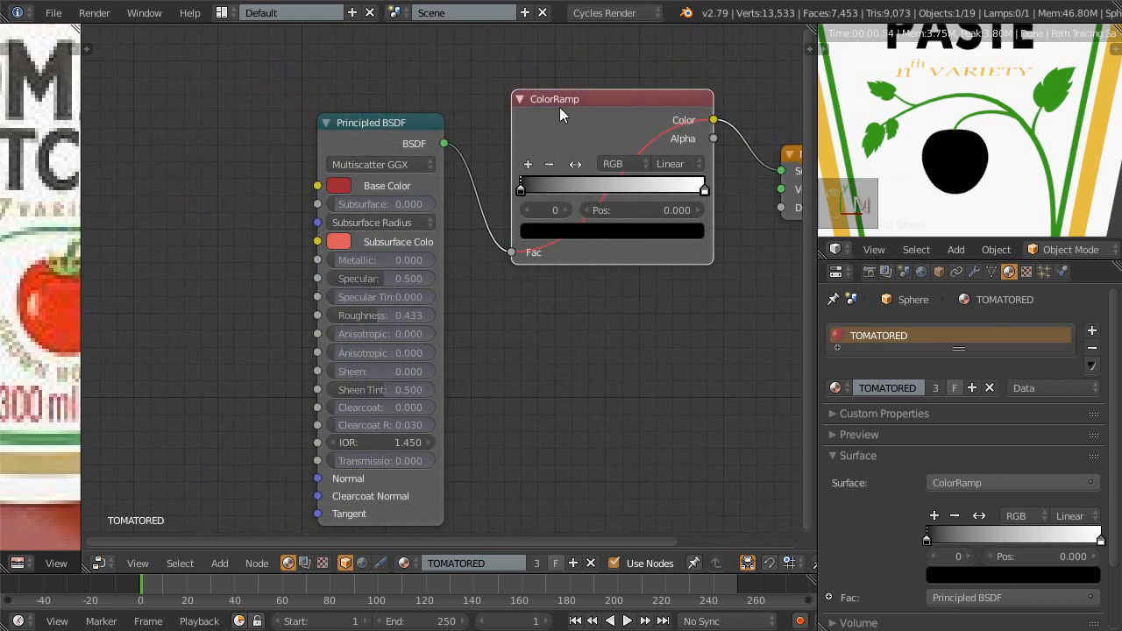
middle_drag(611, 211, 565, 277)
key(shift+z)
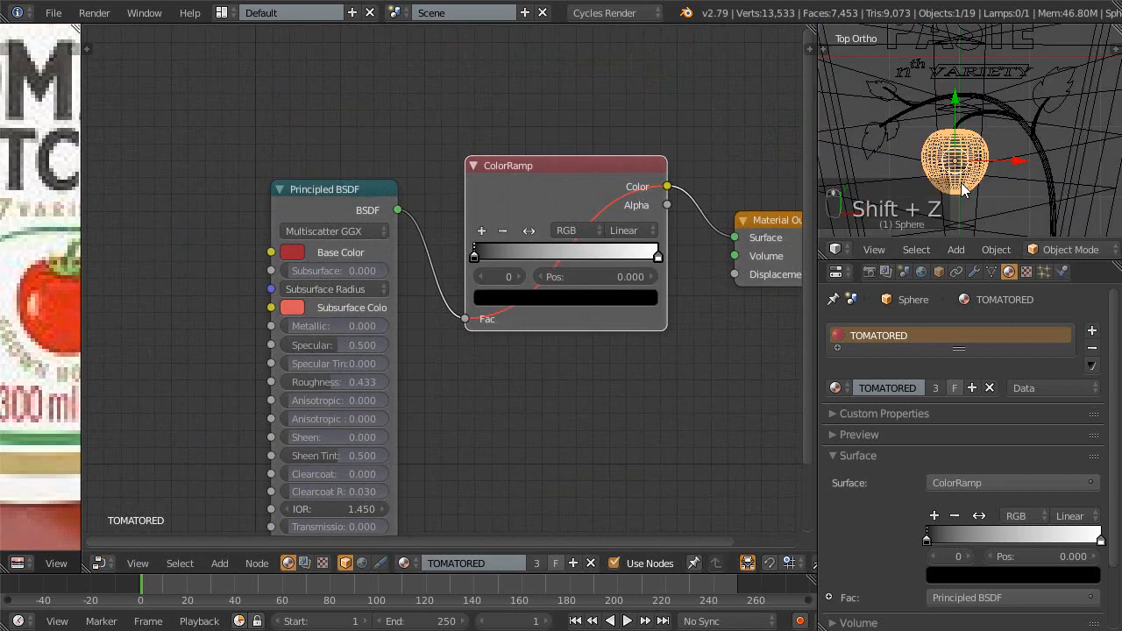
key(shift+z)
middle_drag(496, 237, 459, 177)
key(ctrl+x)
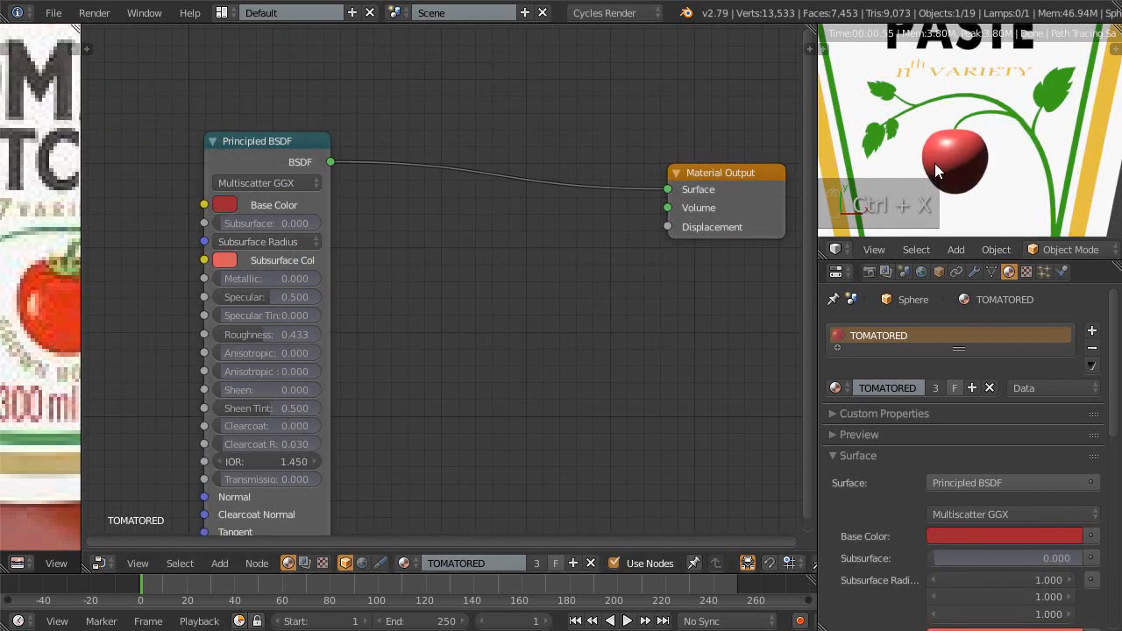
- Insert a Mix Shader node on the link between the Principled BSDF and the Material Output
scroll(565, 254, down, 3)
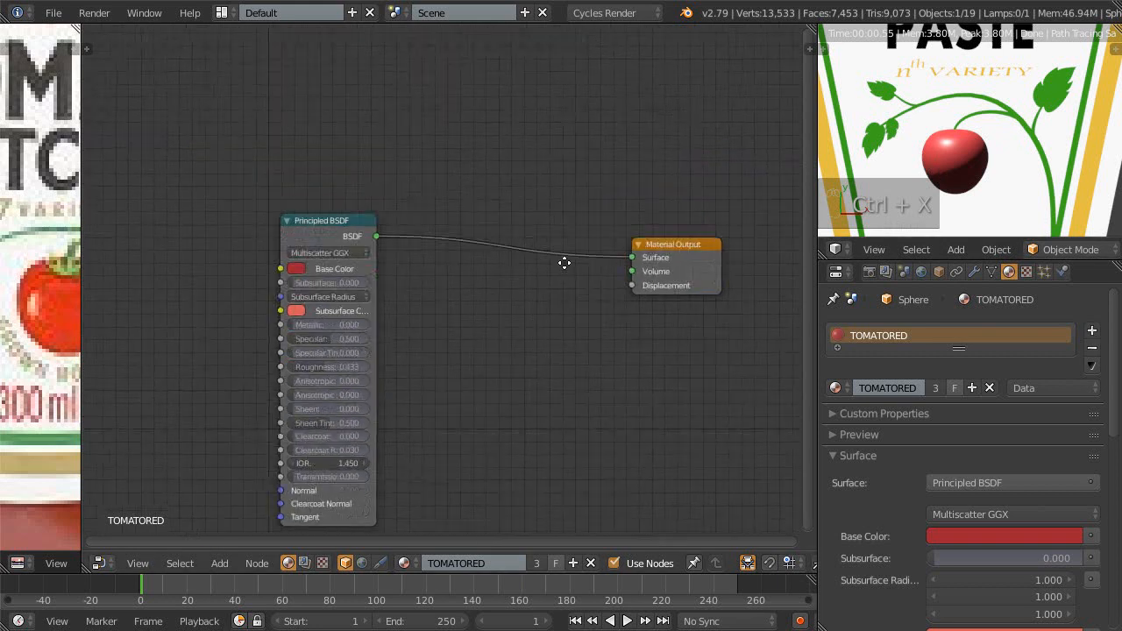
middle_drag(568, 296, 573, 301)
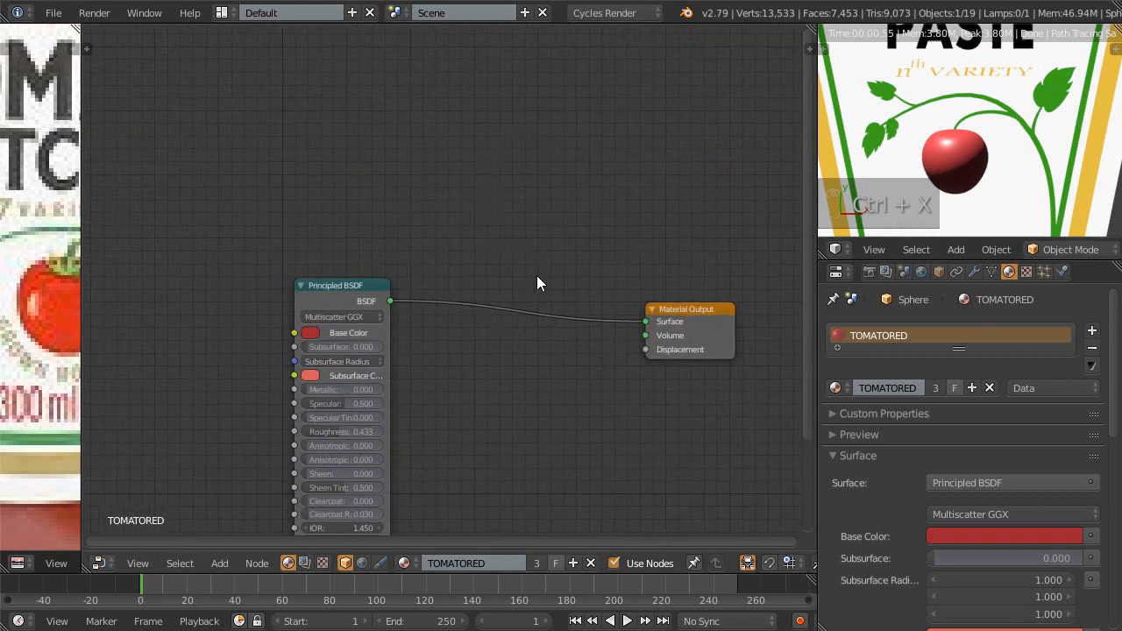
key(shift+a)
mouse_move(539, 276)
mouse_move(534, 207)
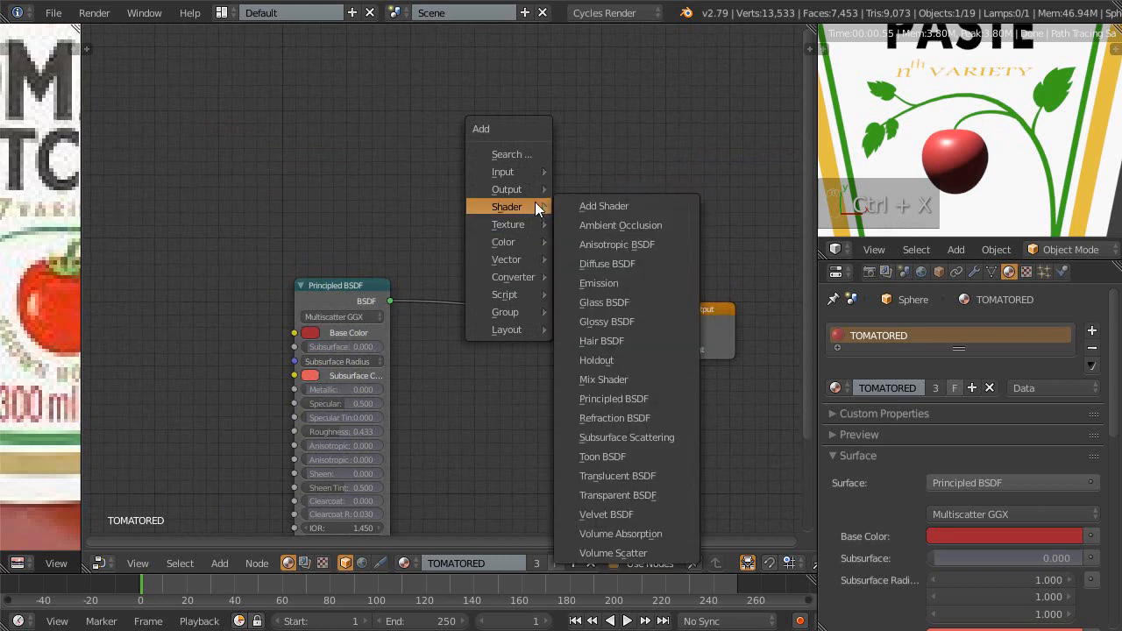
click(593, 382)
click(486, 256)
scroll(545, 333, up, 3)
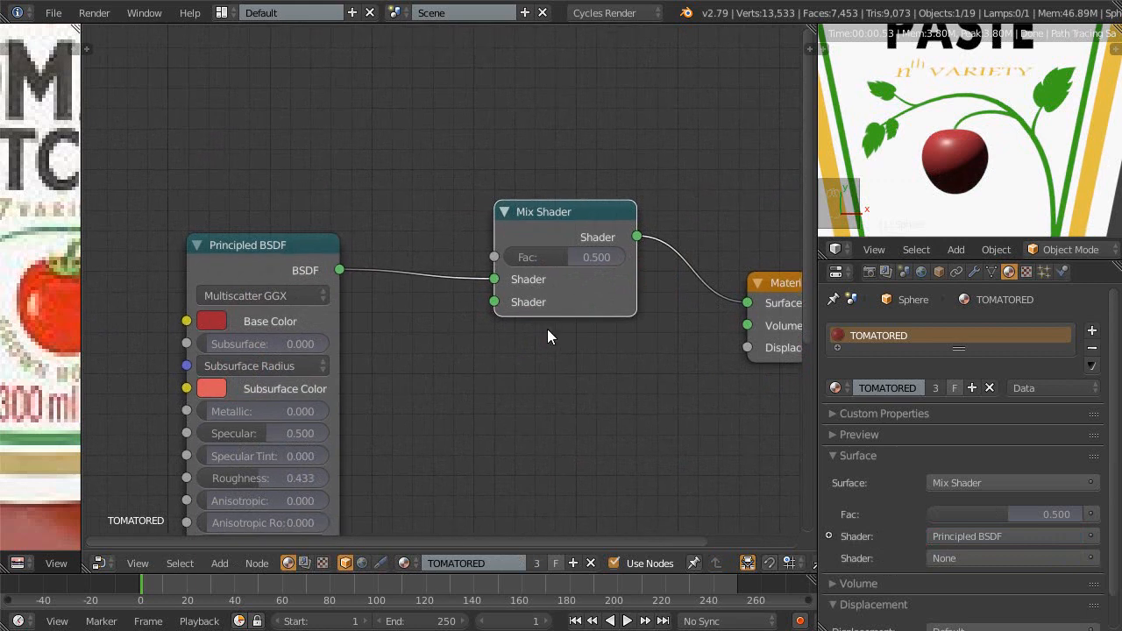
- Move the Principled BSDF away from the Mix Shader and relink its output to the second Shader input
middle_drag(511, 409, 554, 342)
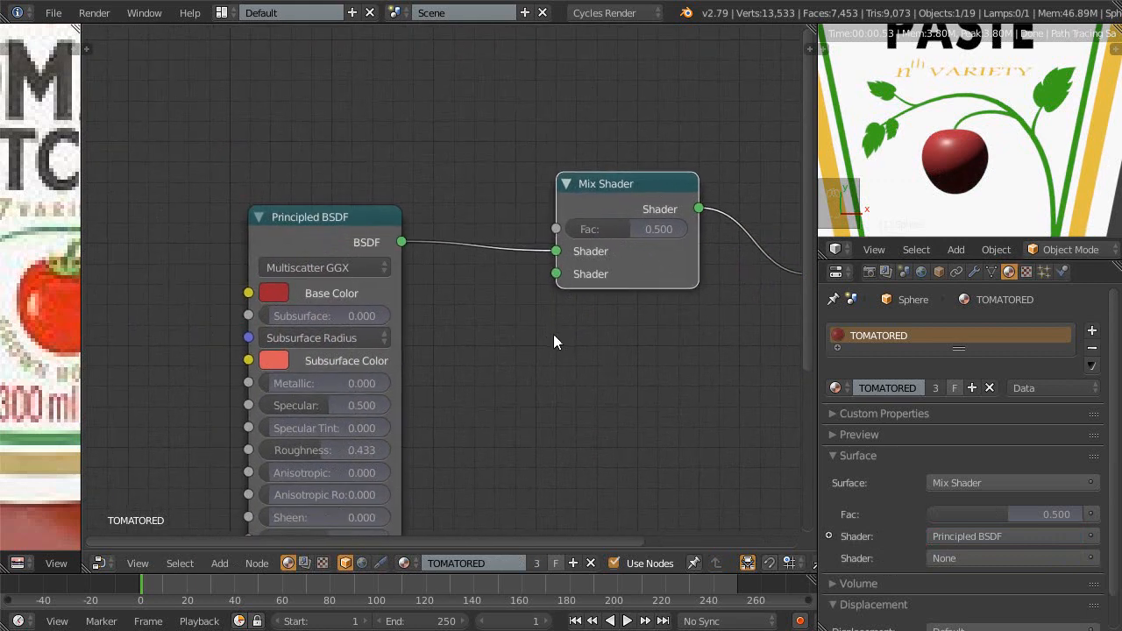
drag(322, 224, 268, 260)
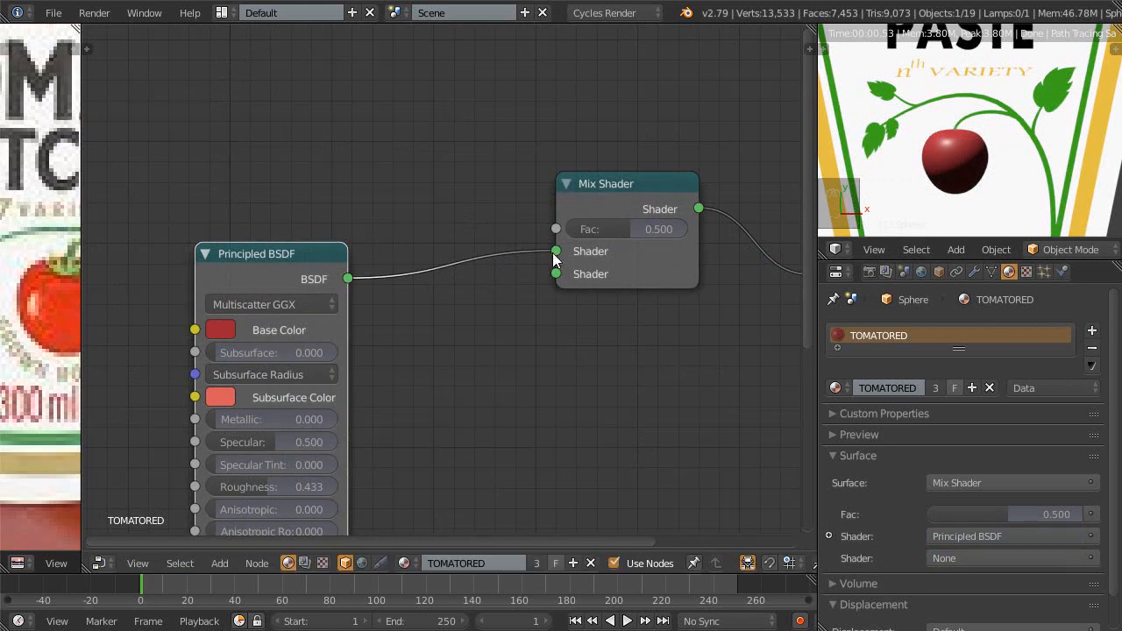
drag(556, 252, 553, 283)
drag(348, 279, 545, 273)
scroll(408, 175, down, 2)
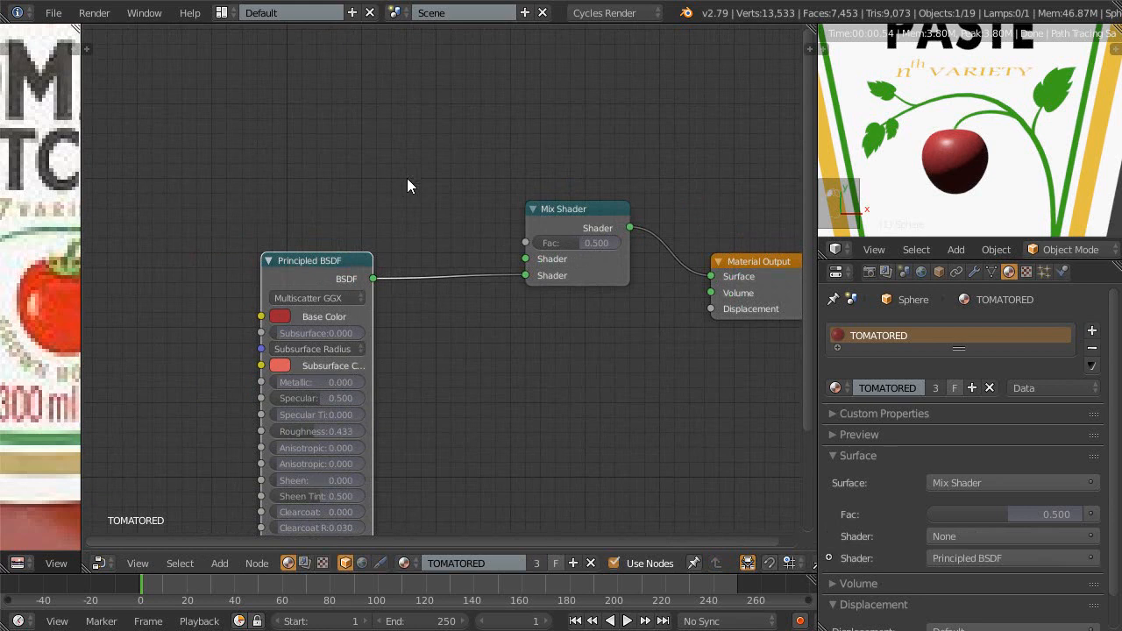
- Try out a different factor on the Mix Shader
middle_drag(406, 178, 386, 195)
middle_drag(469, 320, 499, 319)
scroll(557, 286, up, 1)
drag(586, 255, 692, 266)
right_click(693, 266)
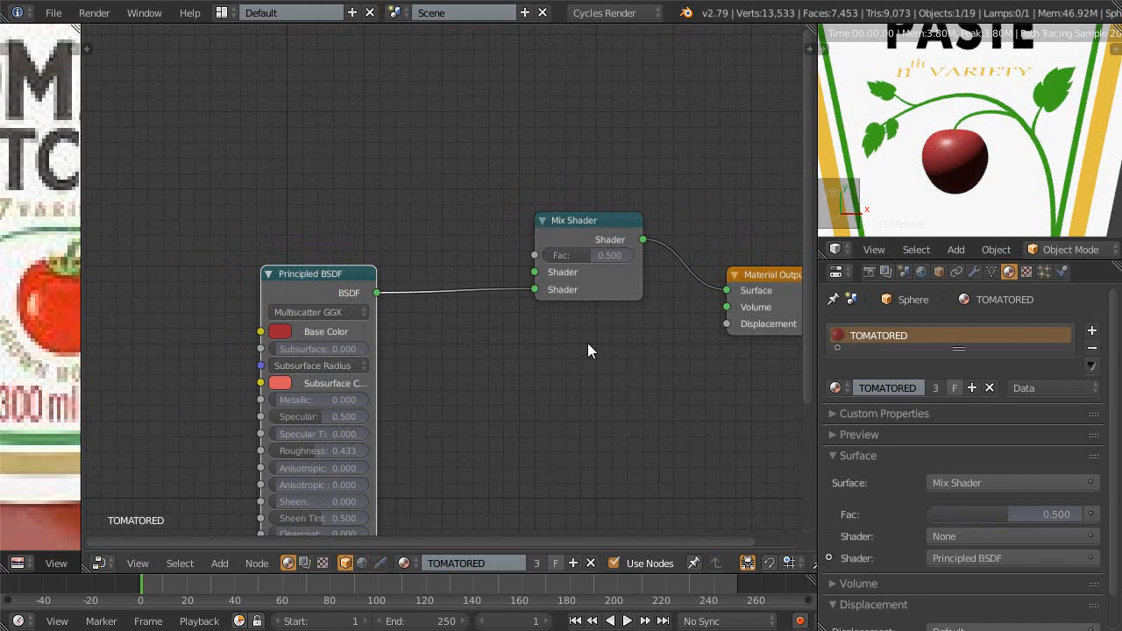
scroll(570, 343, up, 1)
middle_drag(528, 347, 564, 259)
scroll(564, 259, down, 1)
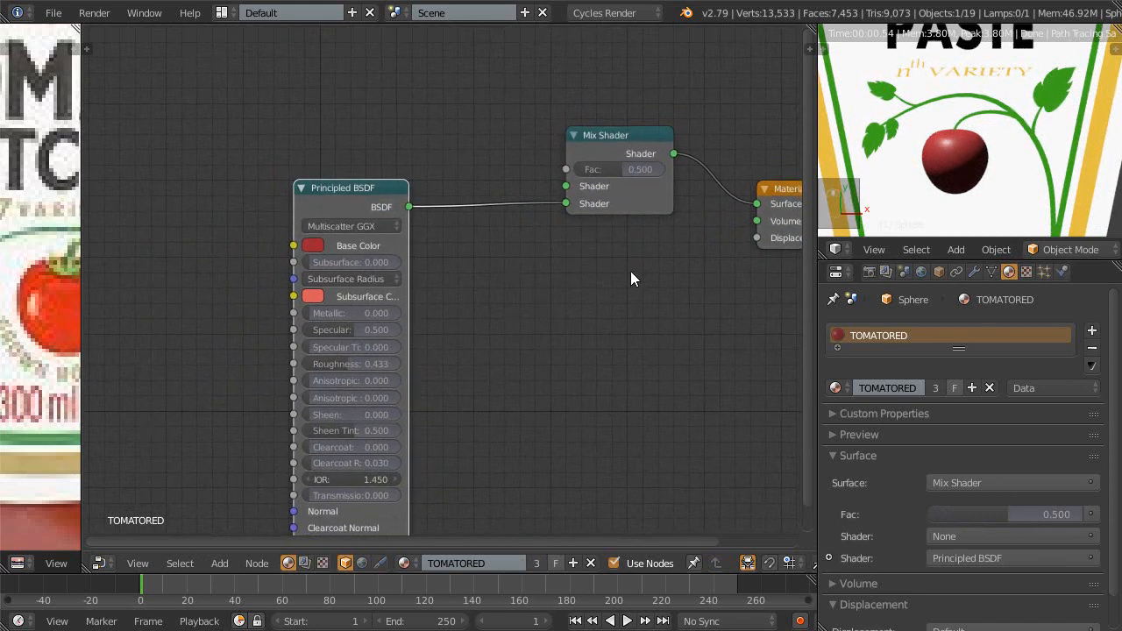
middle_drag(631, 275, 611, 409)
middle_drag(447, 256, 493, 255)
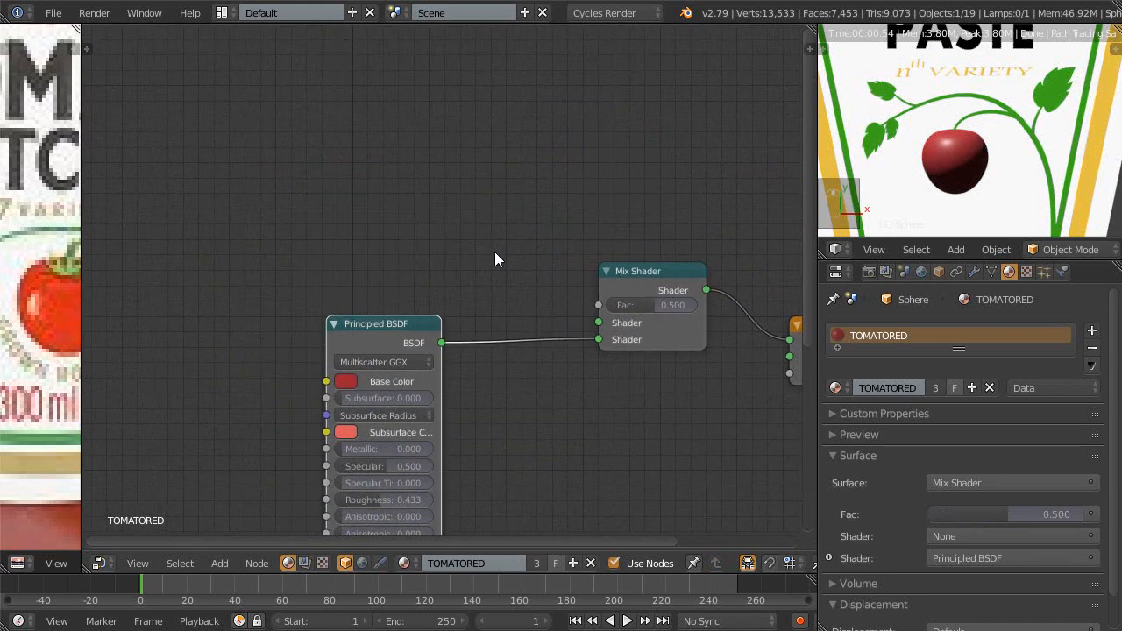
key(shift+a)
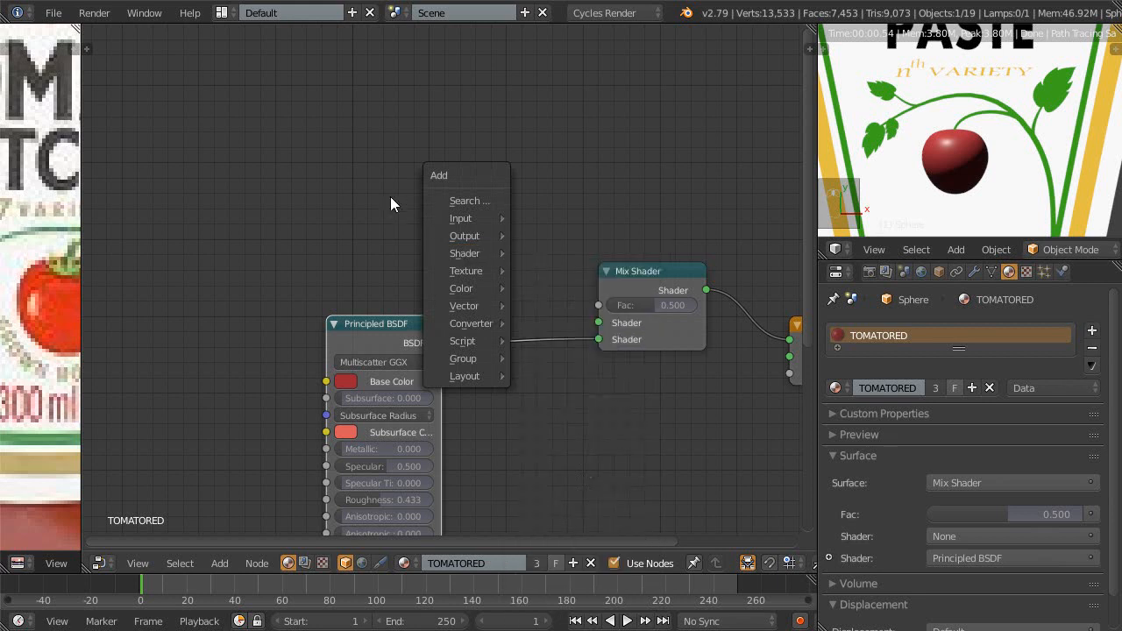
key(Escape)
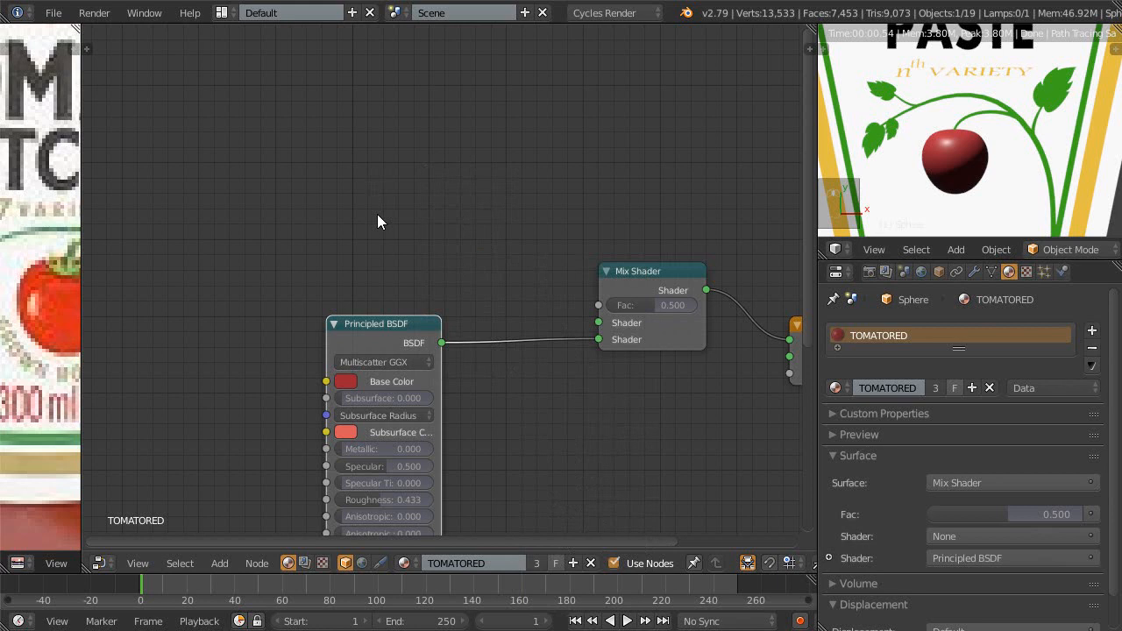
- Save the file over the existing version and turn off rendered shading in the 3D view
key(ctrl+s)
click(376, 219)
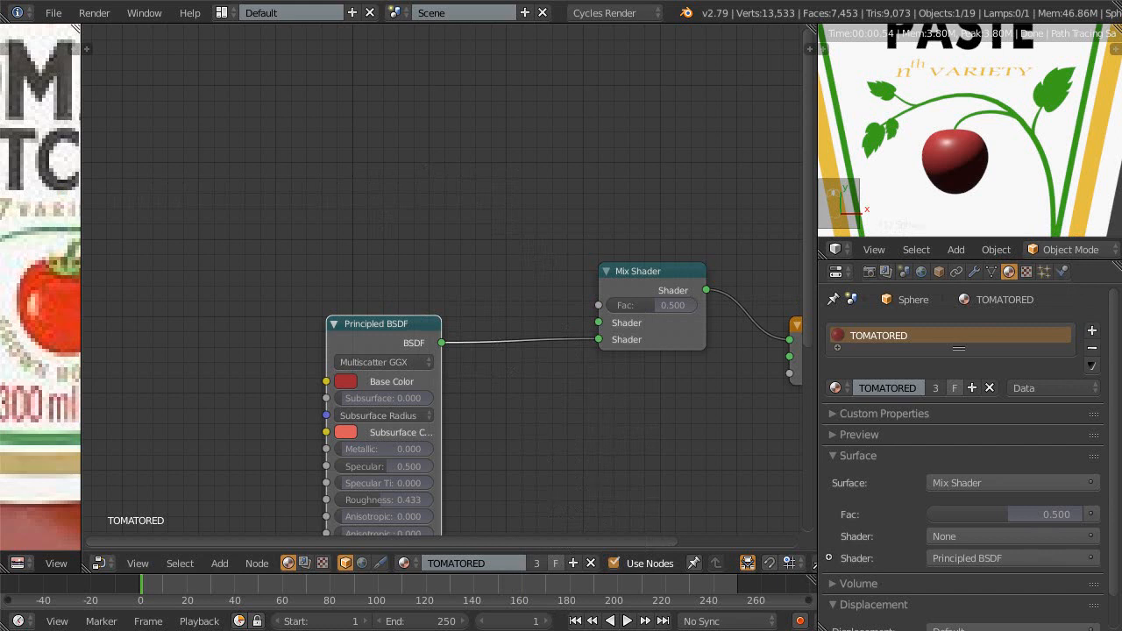
key(shift+z)
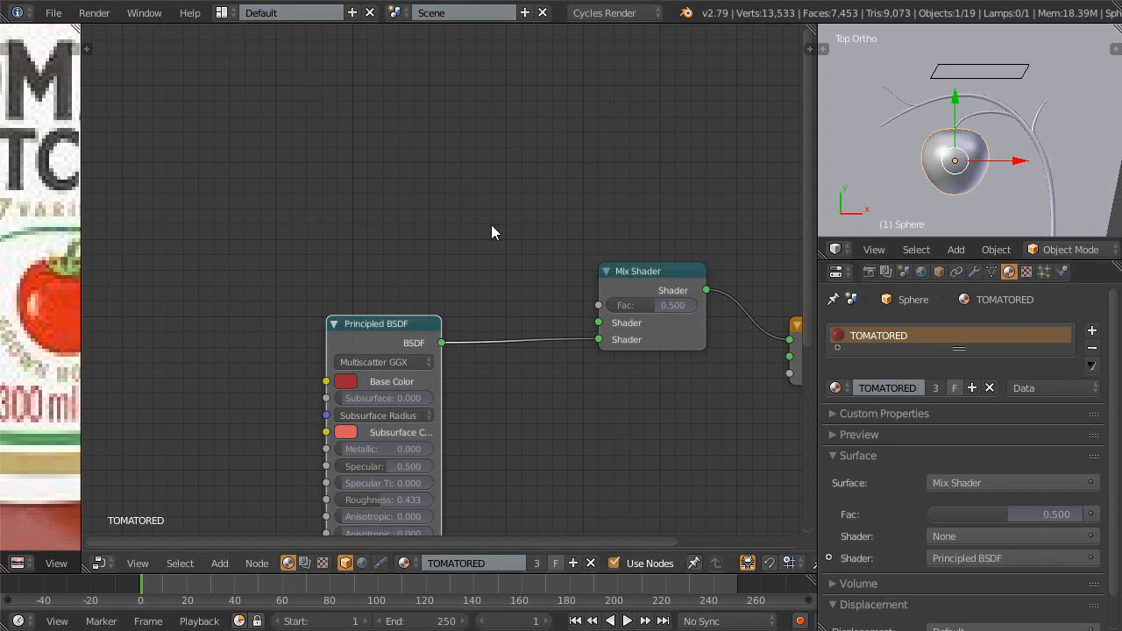
- Remove the Mix Shader node while keeping the Principled BSDF linked to the Material Output
ctrl+middle_drag(497, 219, 444, 265)
drag(518, 266, 469, 276)
right_click(473, 273)
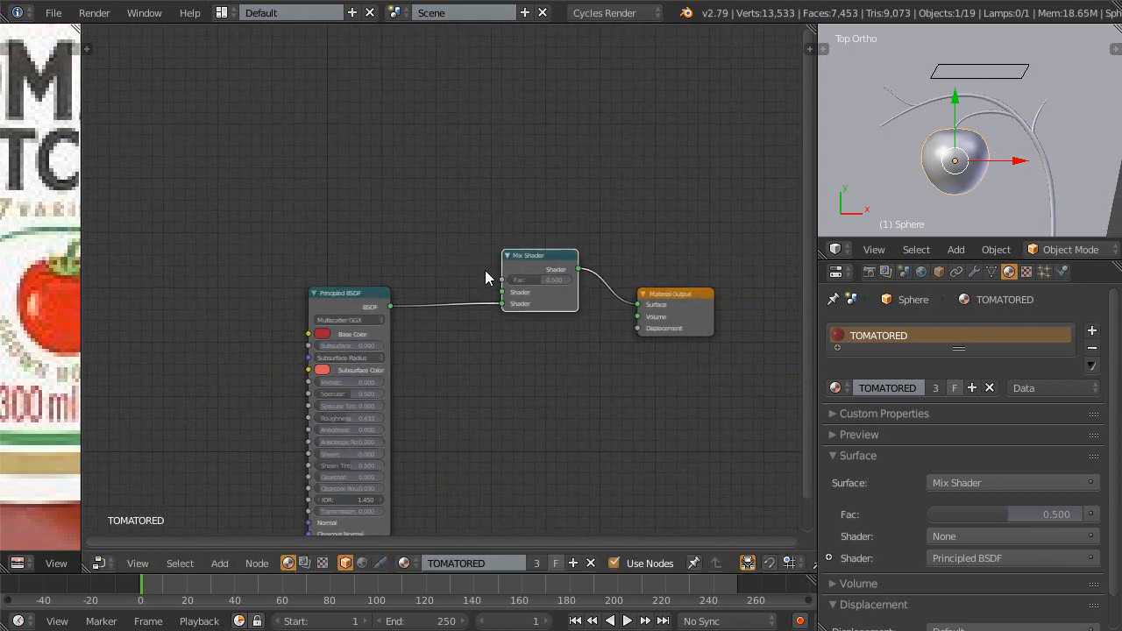
middle_drag(481, 272, 464, 235)
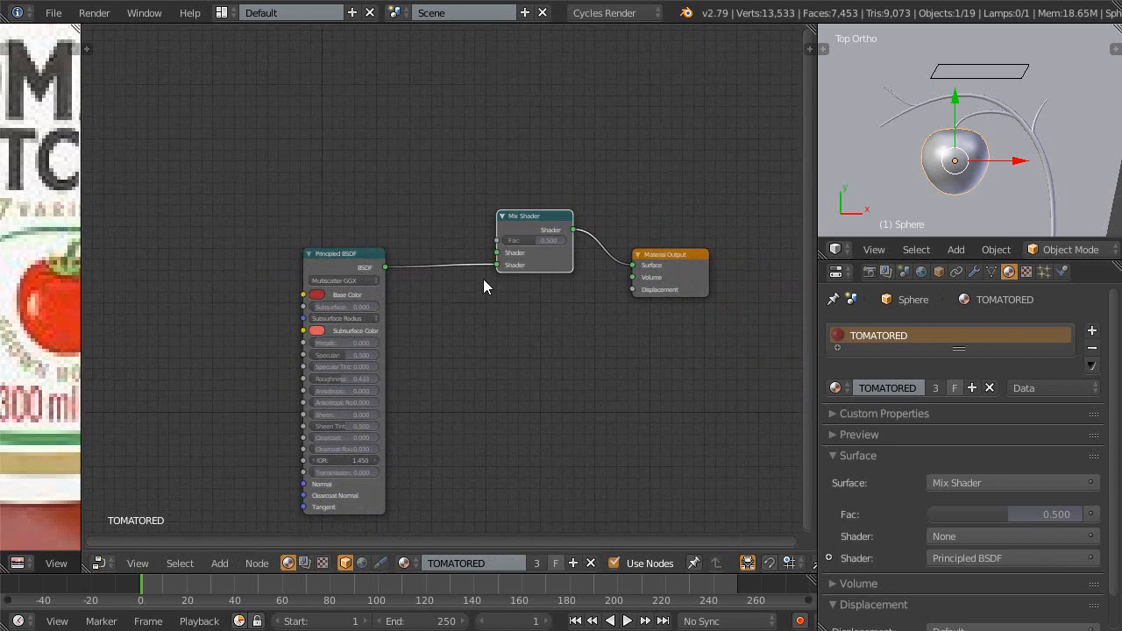
key(ctrl+x)
middle_drag(450, 271, 457, 214)
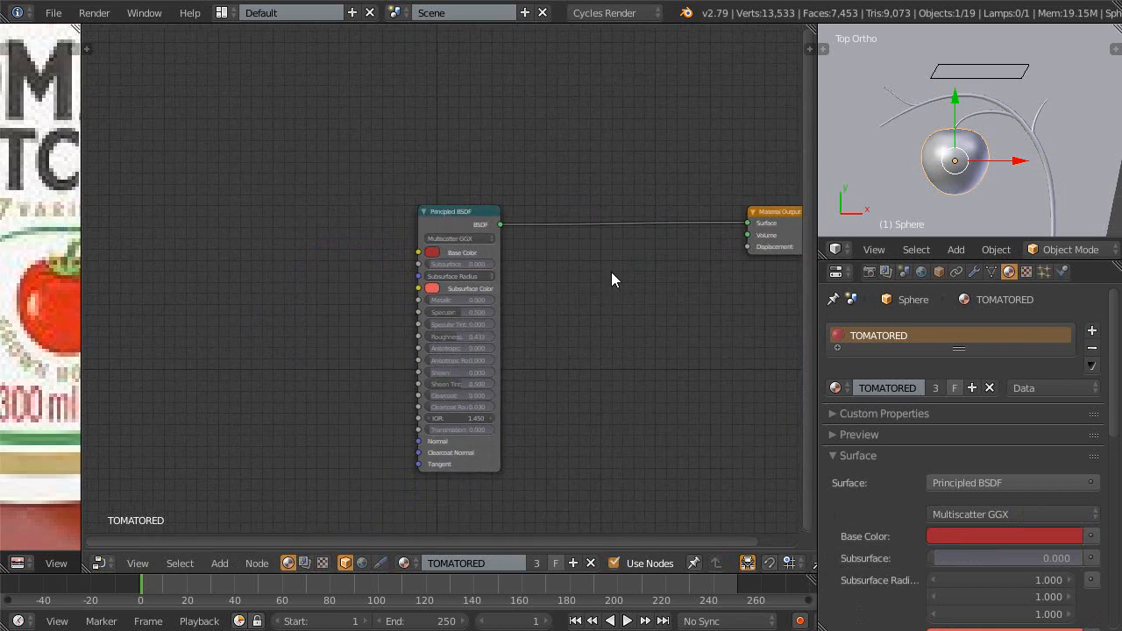
middle_drag(371, 244, 421, 254)
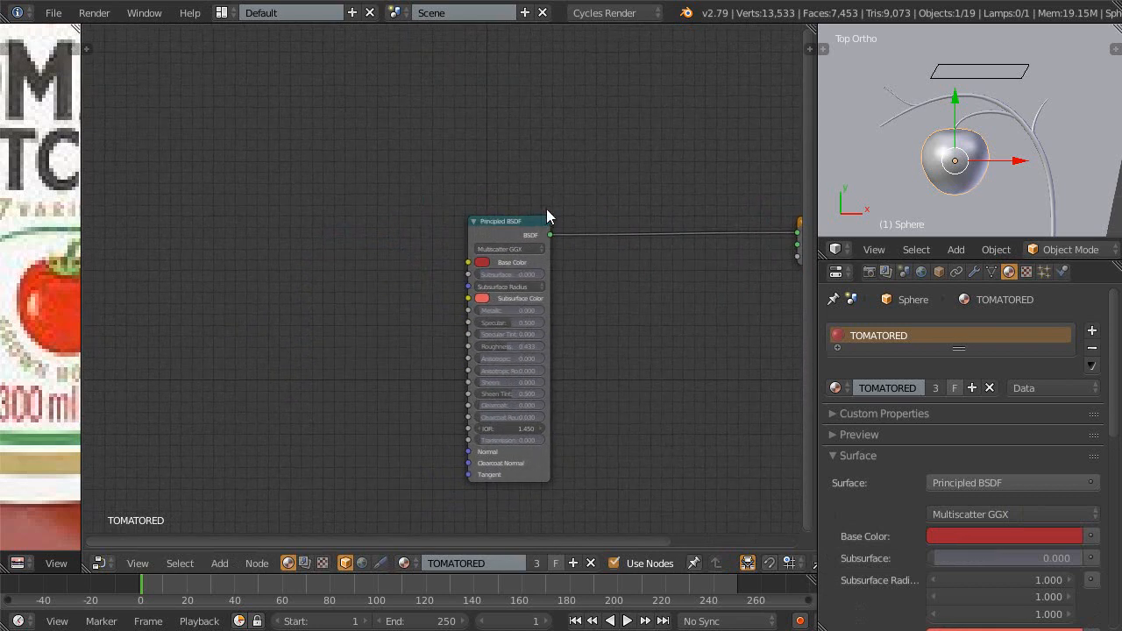
- Switch the Principled BSDF node to an Emission shader and reposition it
drag(522, 228, 547, 233)
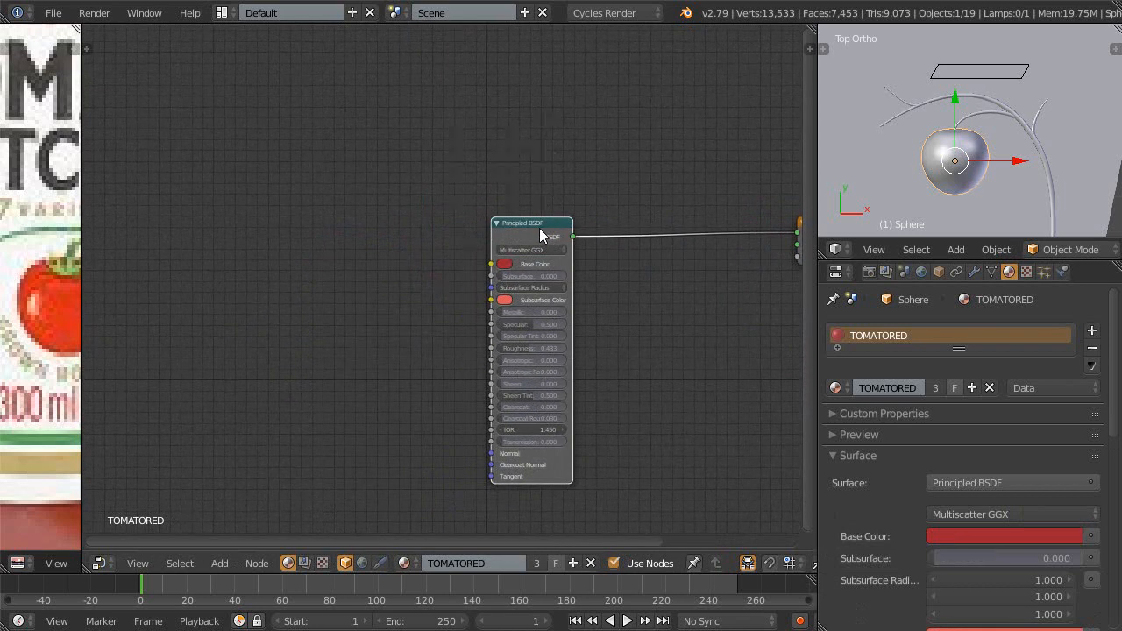
key(shift+s)
mouse_move(529, 229)
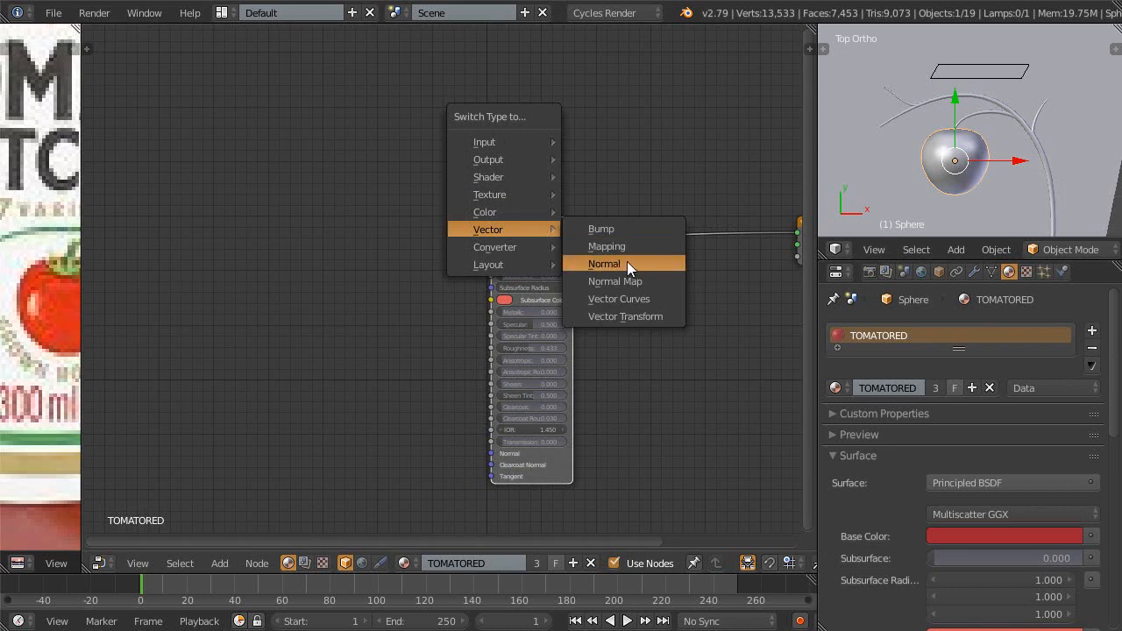
mouse_move(509, 159)
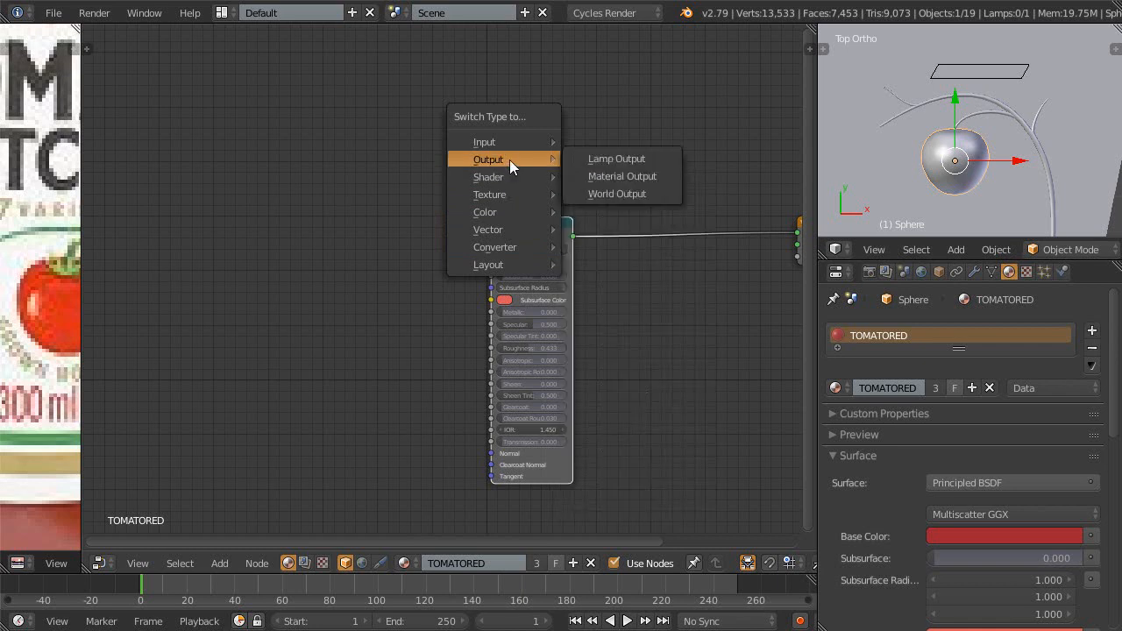
click(621, 261)
drag(548, 237, 646, 251)
middle_drag(646, 251, 492, 349)
middle_drag(428, 328, 548, 322)
scroll(525, 344, up, 2)
scroll(556, 333, up, 1)
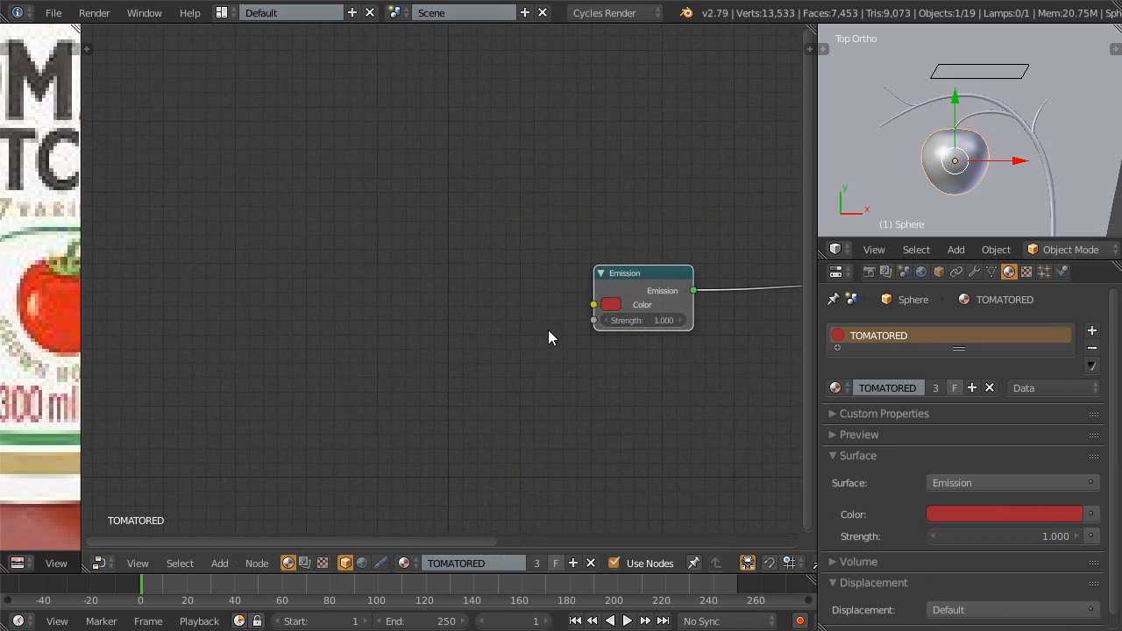
- Switch the tomato's shader node to a Toon BSDF and preview the label in rendered shading
middle_drag(558, 354, 495, 350)
middle_drag(483, 309, 445, 321)
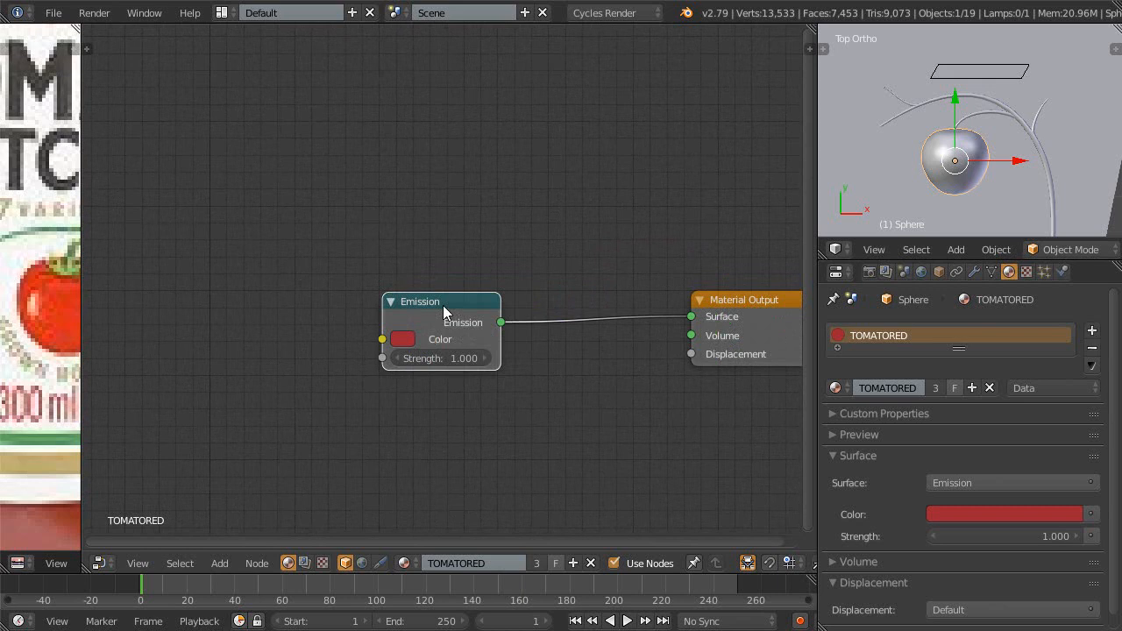
key(shift+s)
mouse_move(432, 317)
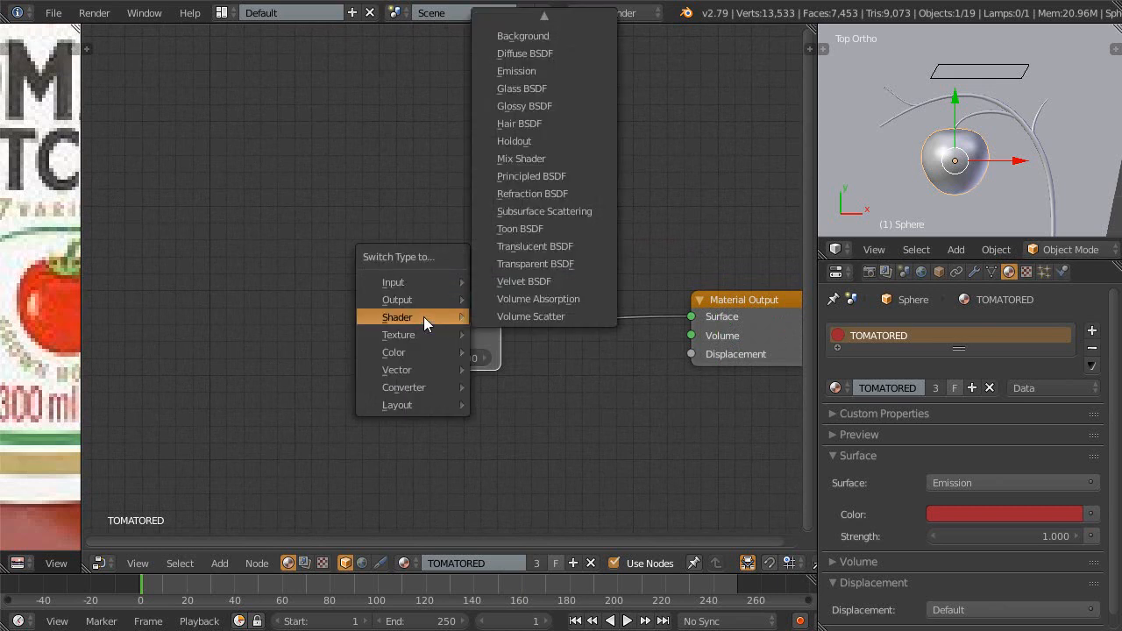
click(521, 230)
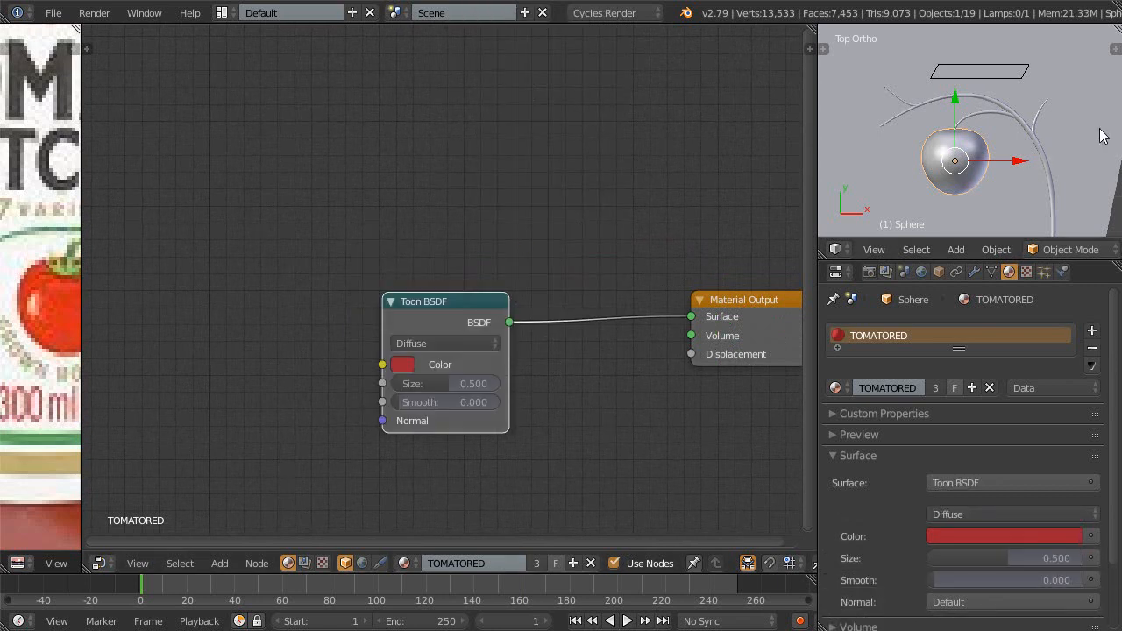
key(shift+z)
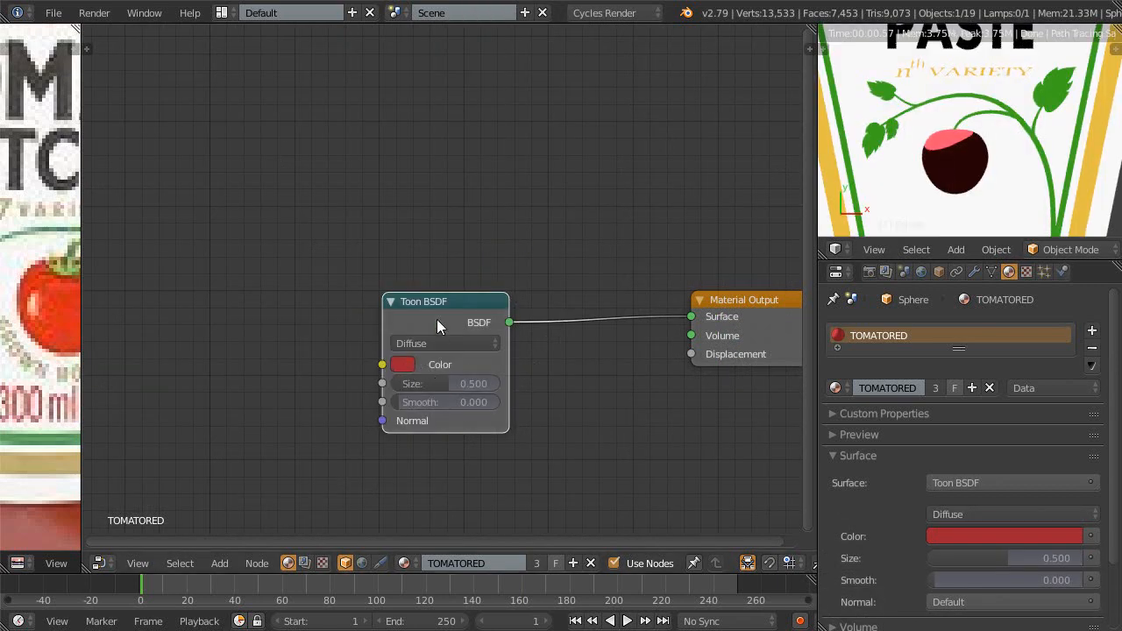
middle_drag(889, 528, 908, 477)
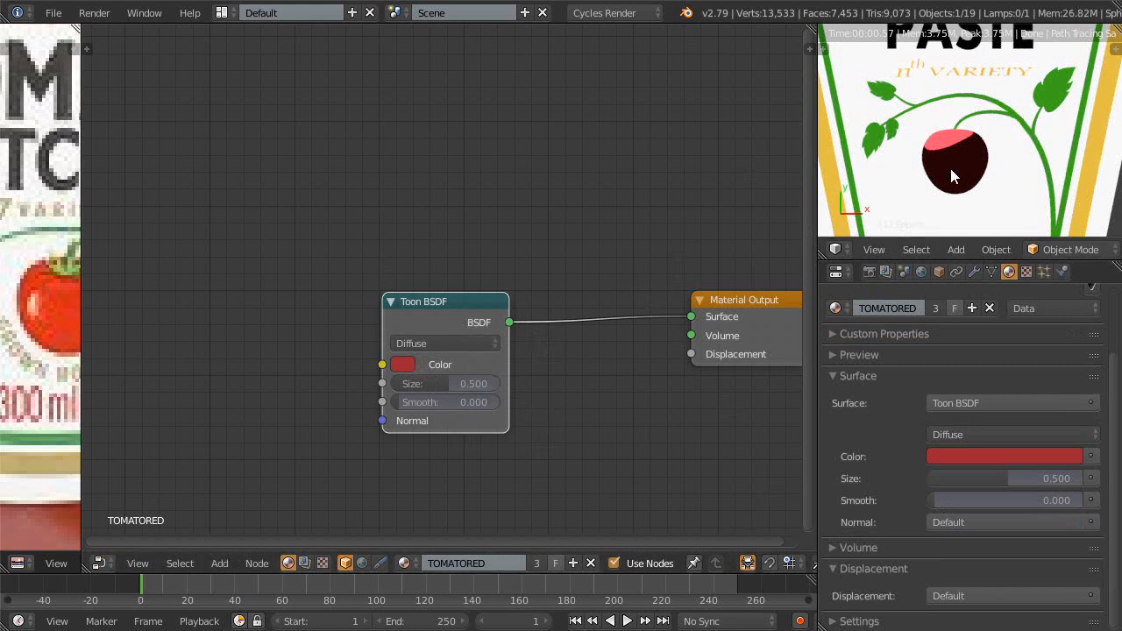
scroll(949, 169, down, 1)
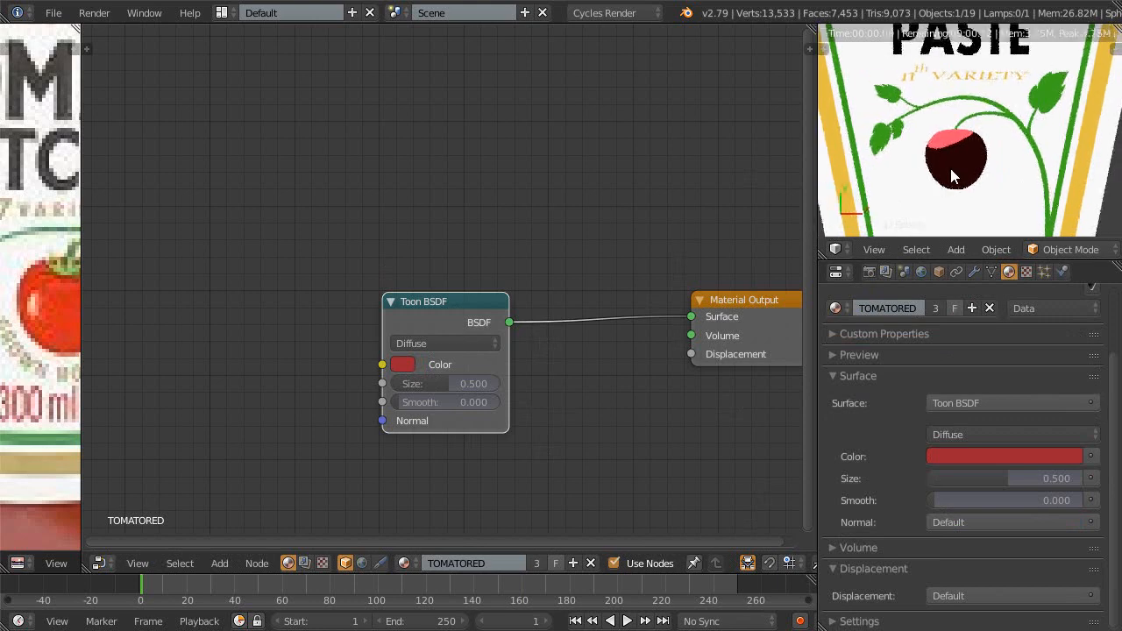
- Maximize the 3D view in wireframe and move the point lamp down beside the upper left part of the label
key(shift+z)
key(shift+space)
scroll(602, 322, down, 9)
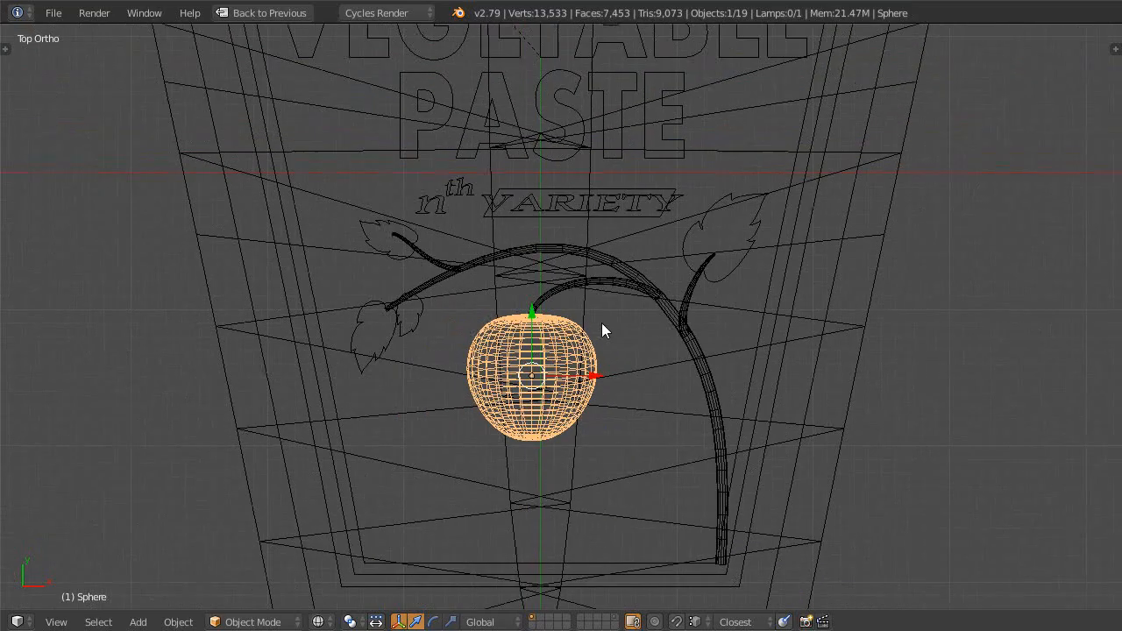
scroll(509, 303, down, 3)
scroll(375, 200, up, 2)
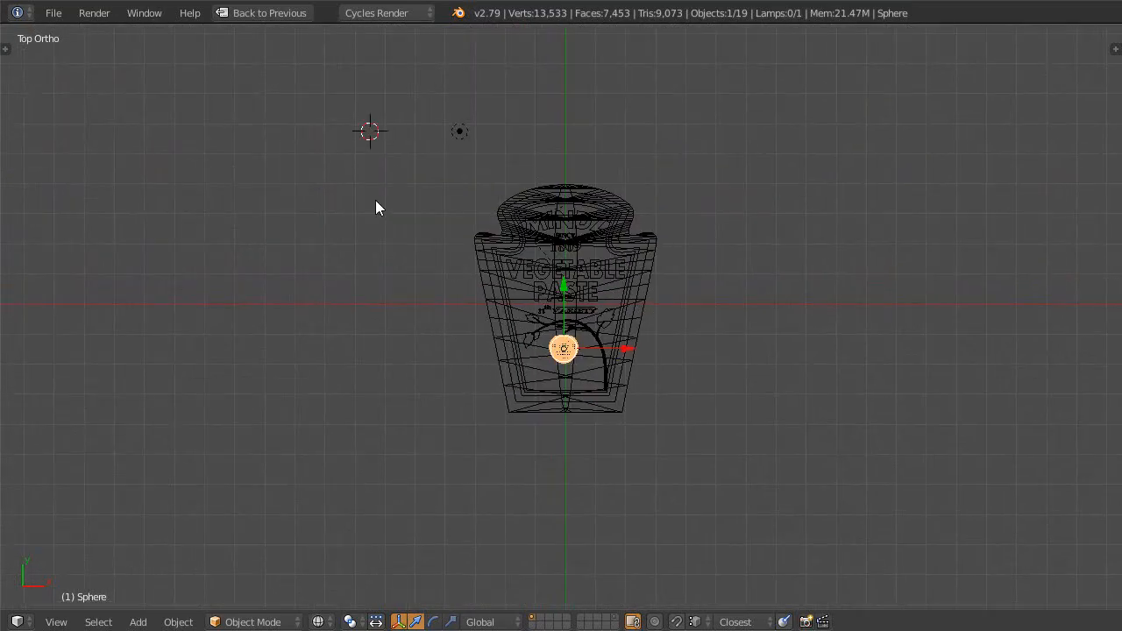
right_click(457, 134)
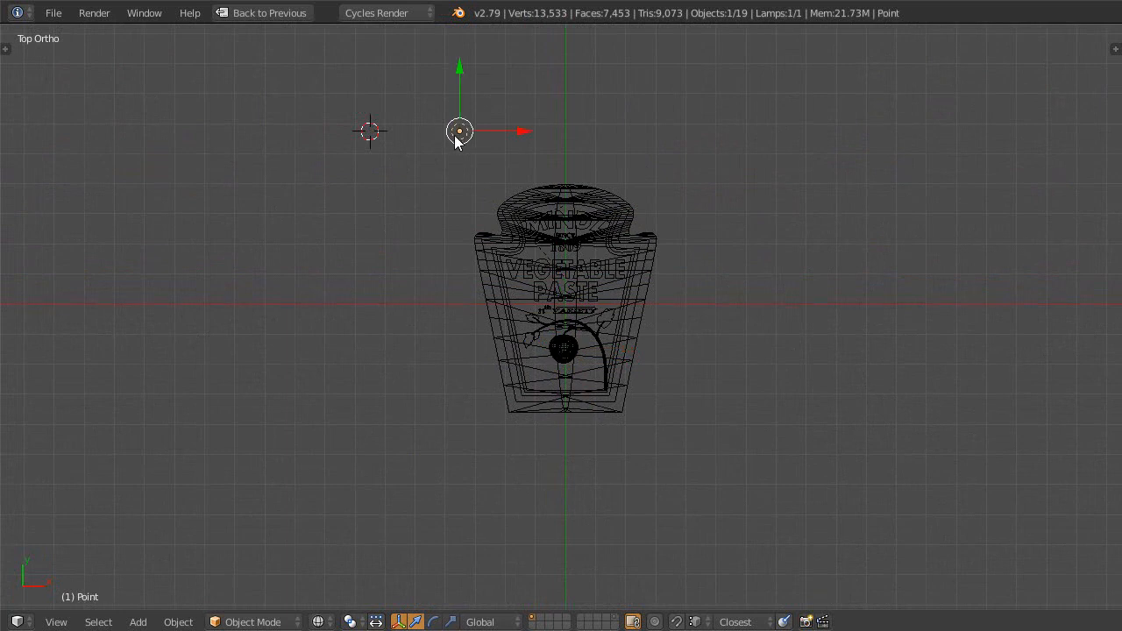
key(g)
click(443, 292)
scroll(567, 324, up, 2)
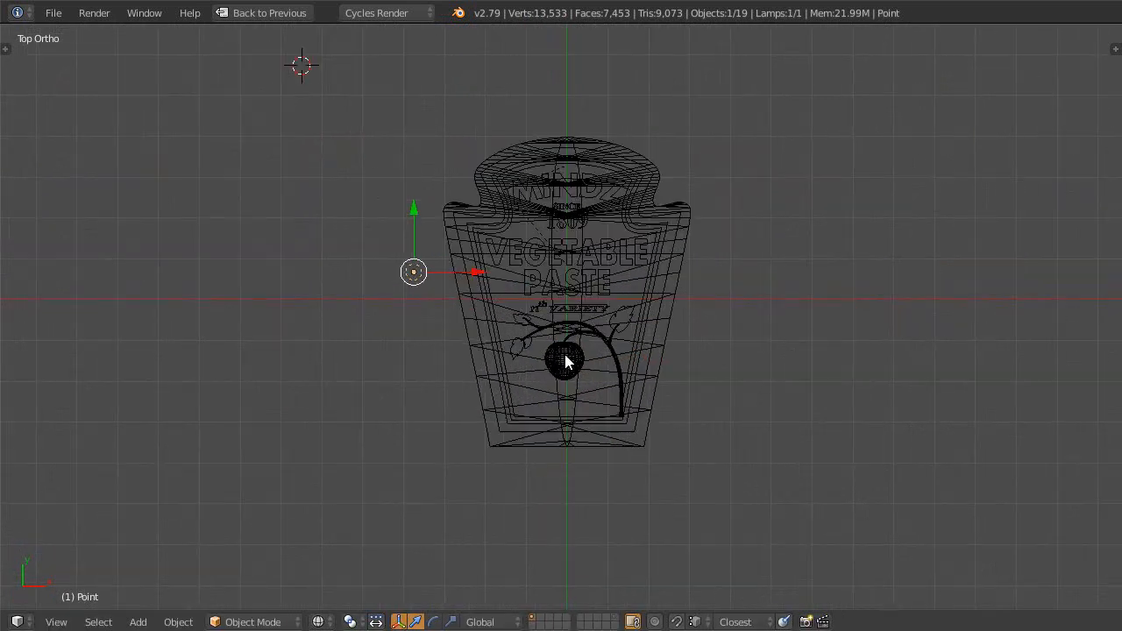
- Restore the split layout and set the point lamp's emission strength to 100
key(shift+space)
click(1039, 575)
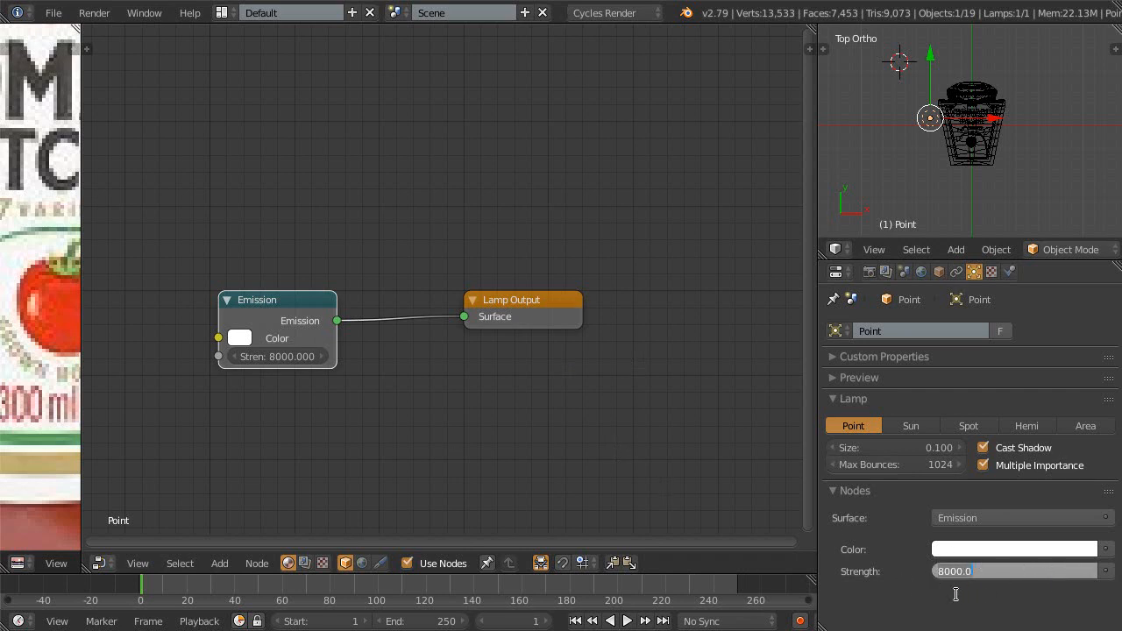
text(100)
key(Return)
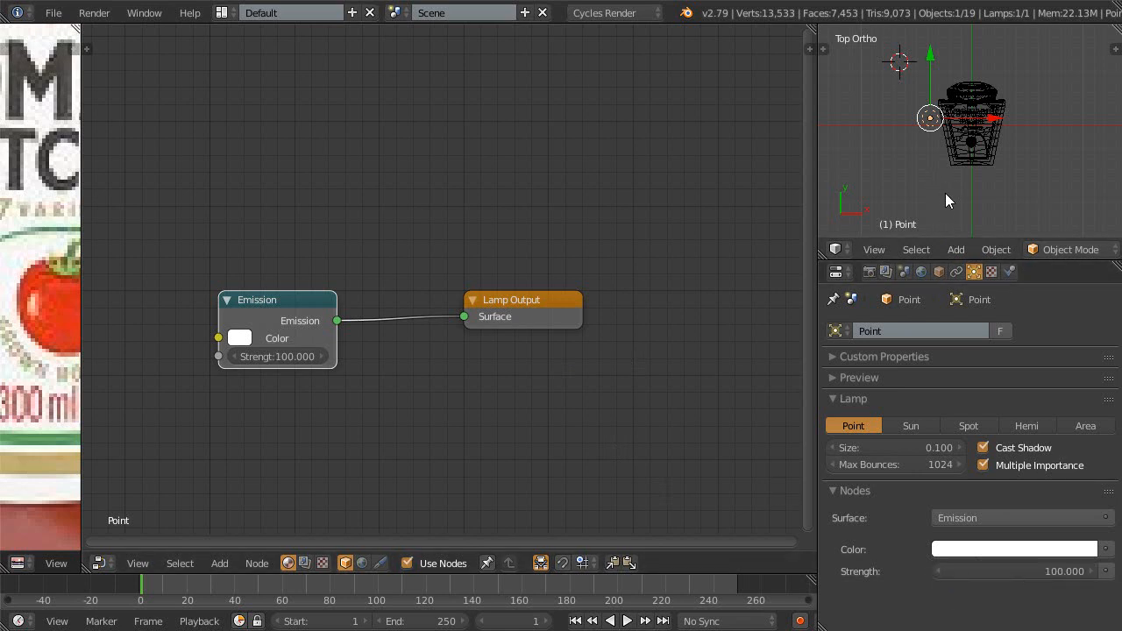
- Examine the tomato's toon shading up close and on the whole label in the rendered preview
scroll(978, 128, up, 5)
key(z)
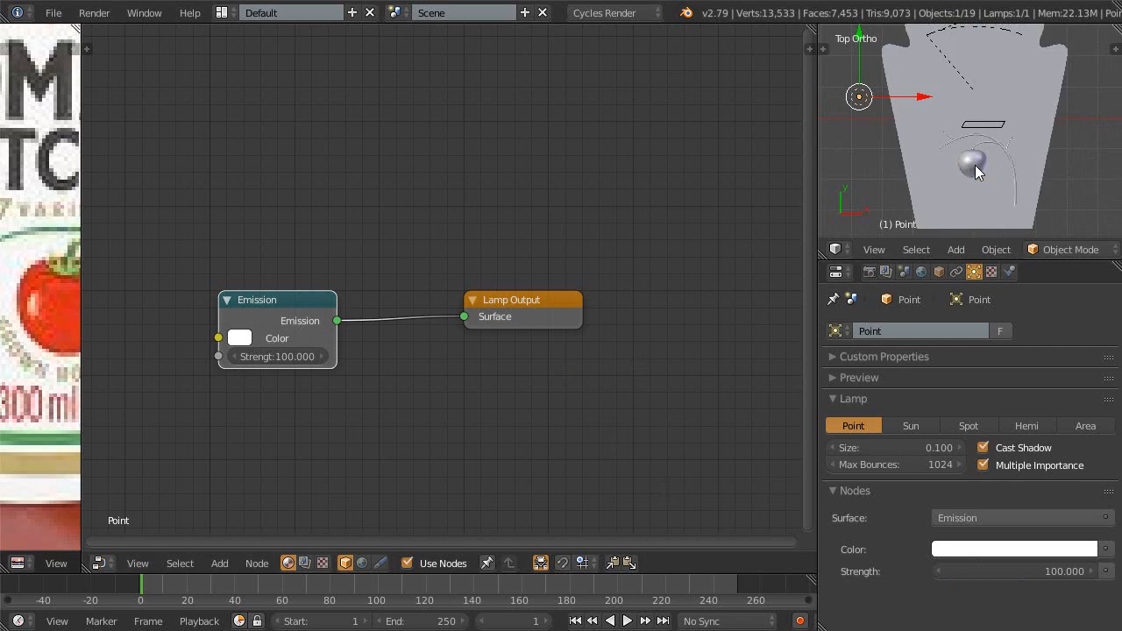
key(shift+z)
scroll(980, 177, up, 5)
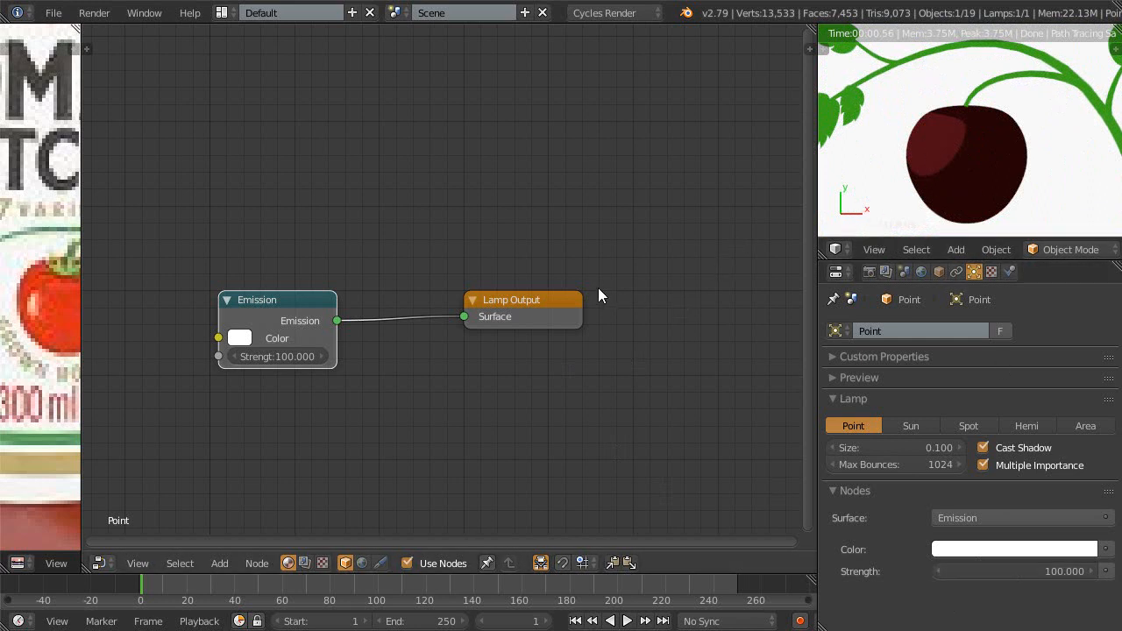
scroll(570, 233, down, 1)
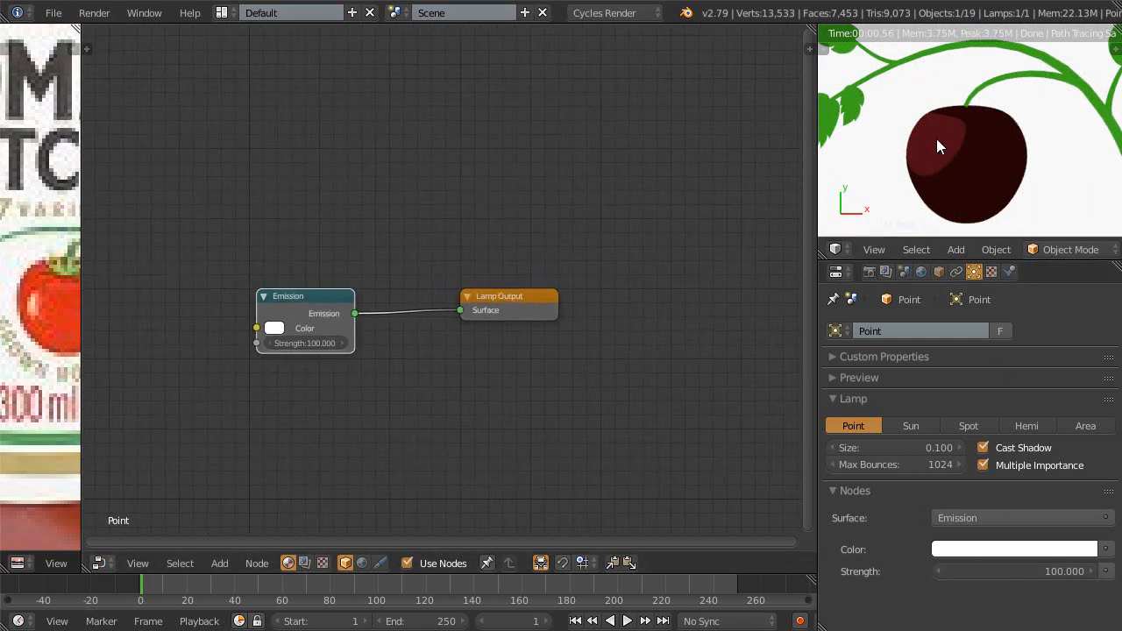
scroll(936, 140, down, 5)
shift+middle_drag(945, 134, 937, 108)
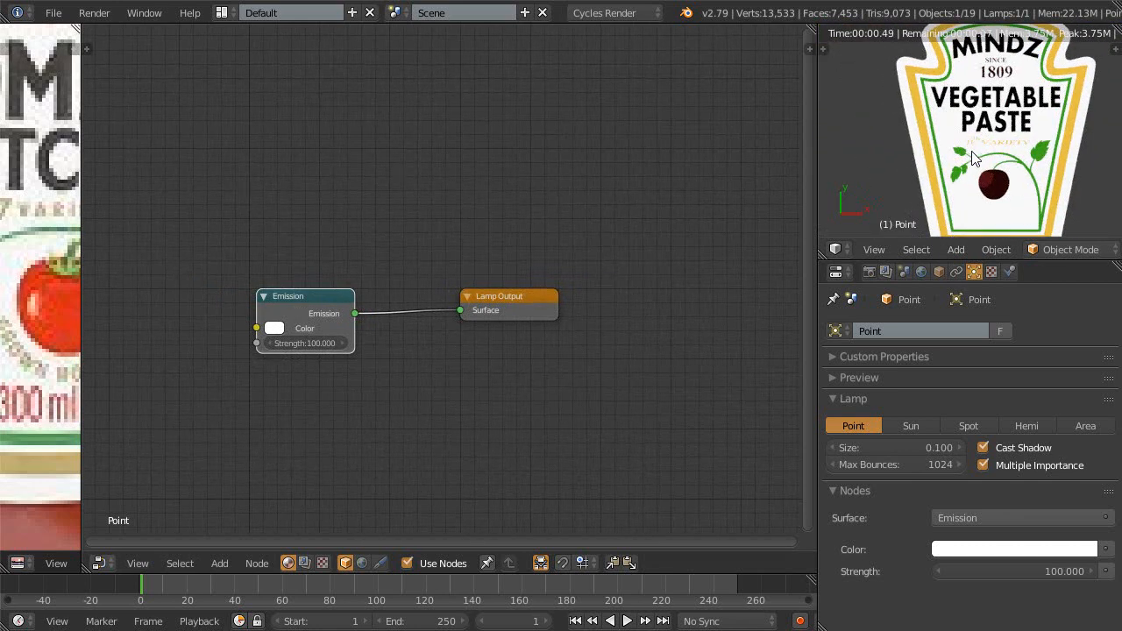
- Move the lamp's Emission node farther away from the Lamp Output node
scroll(973, 158, up, 1)
middle_drag(493, 302, 577, 276)
drag(427, 272, 362, 280)
scroll(551, 289, down, 1)
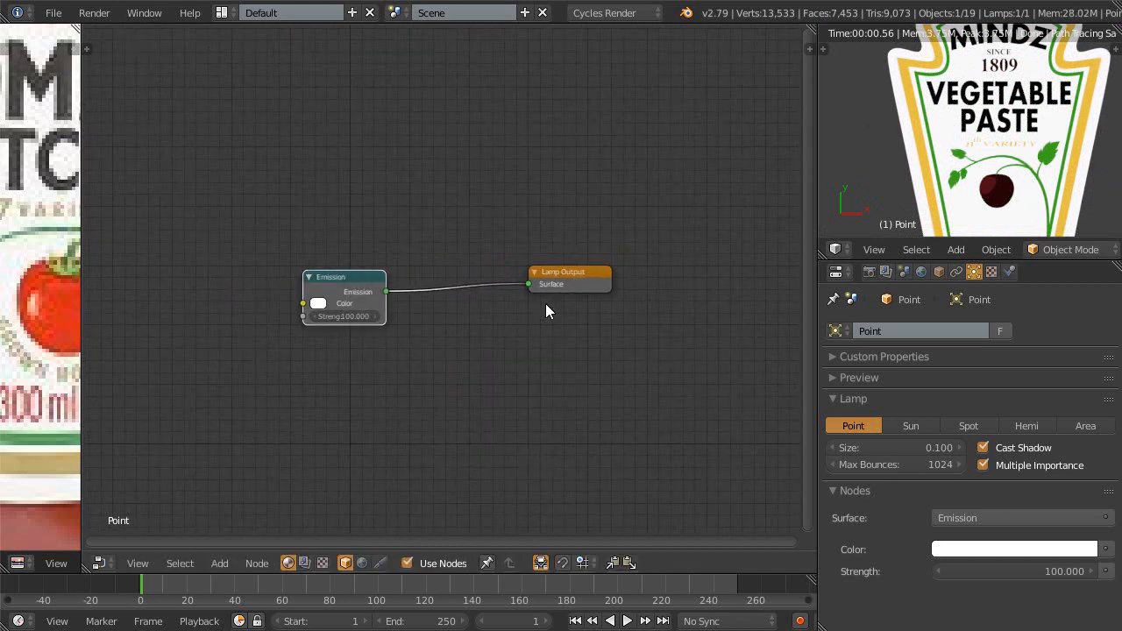
- Select the tomato and switch its TOMATORED material's Toon BSDF node to an Emission shader
right_click(996, 190)
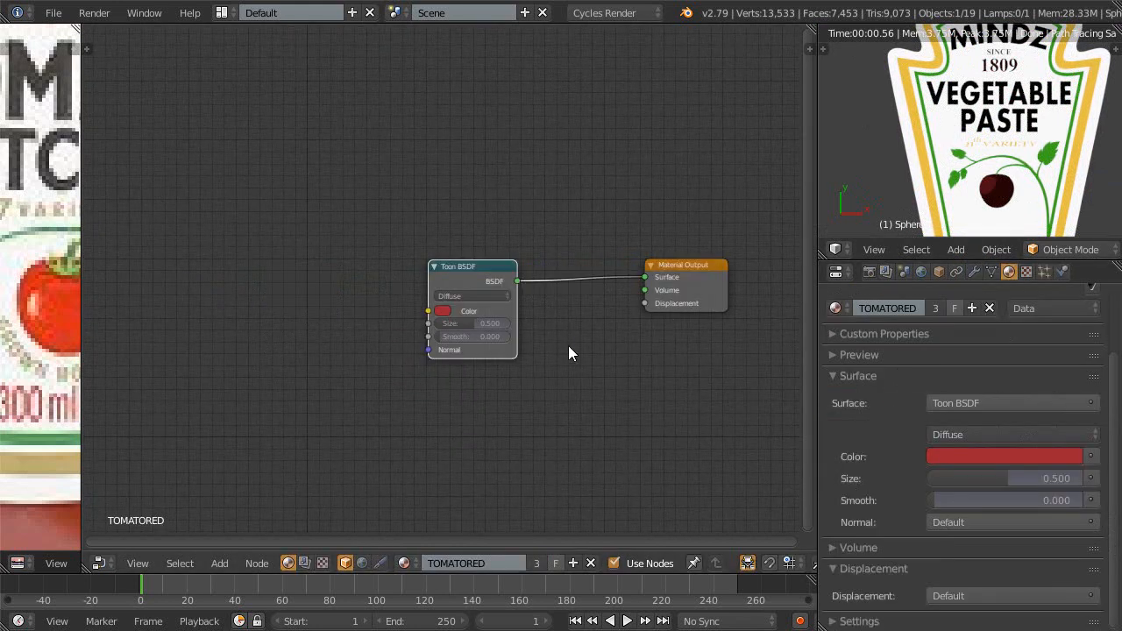
middle_drag(411, 373, 478, 373)
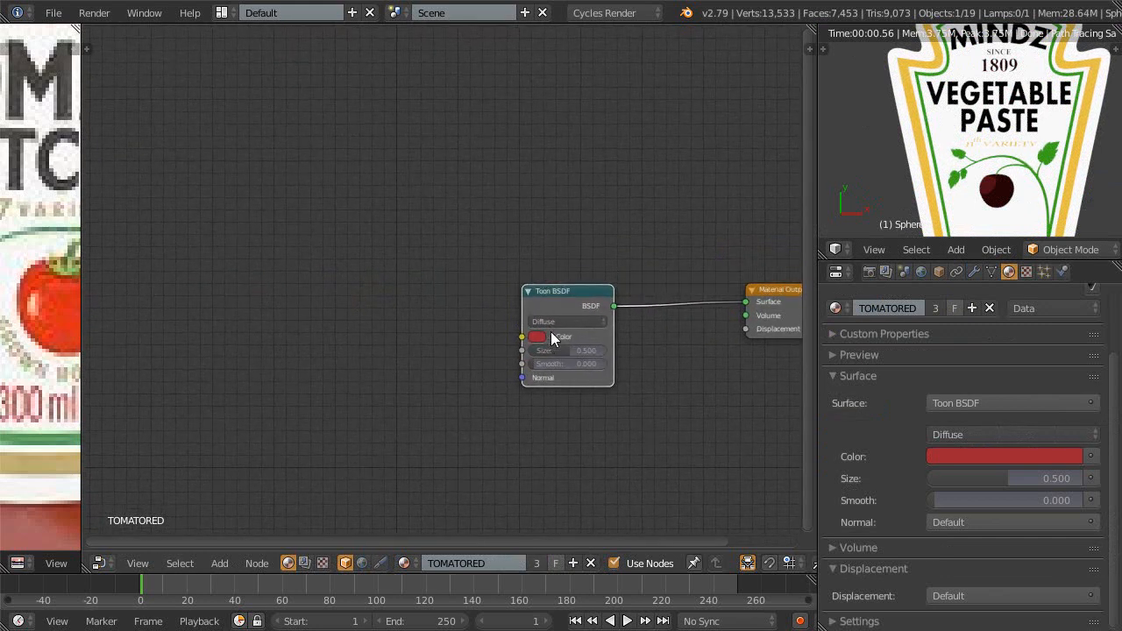
key(shift+s)
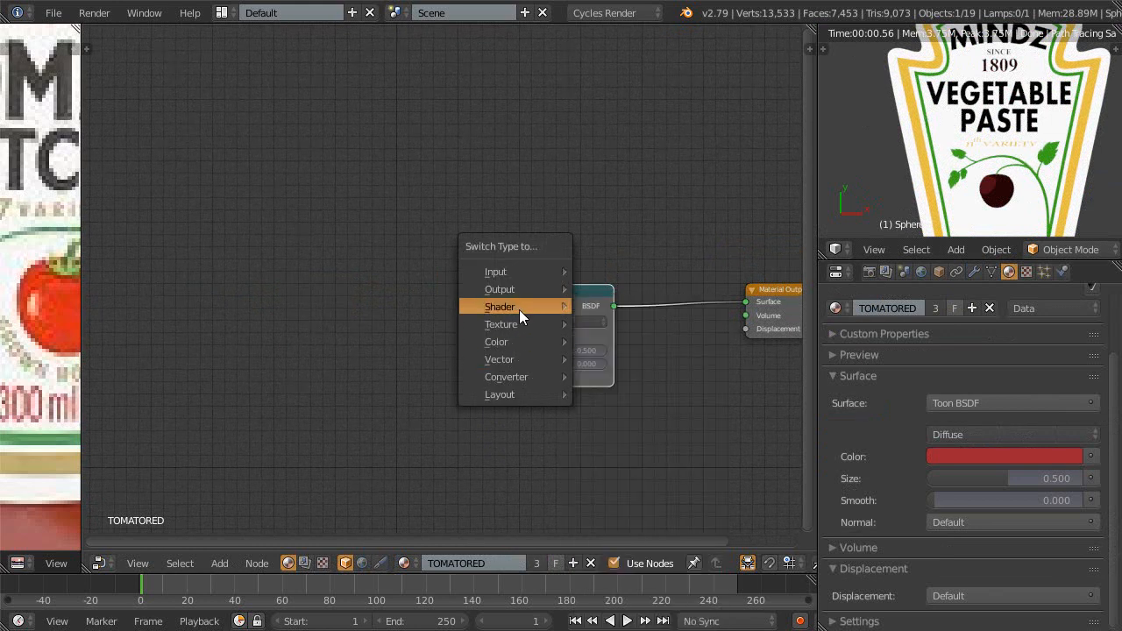
mouse_move(528, 359)
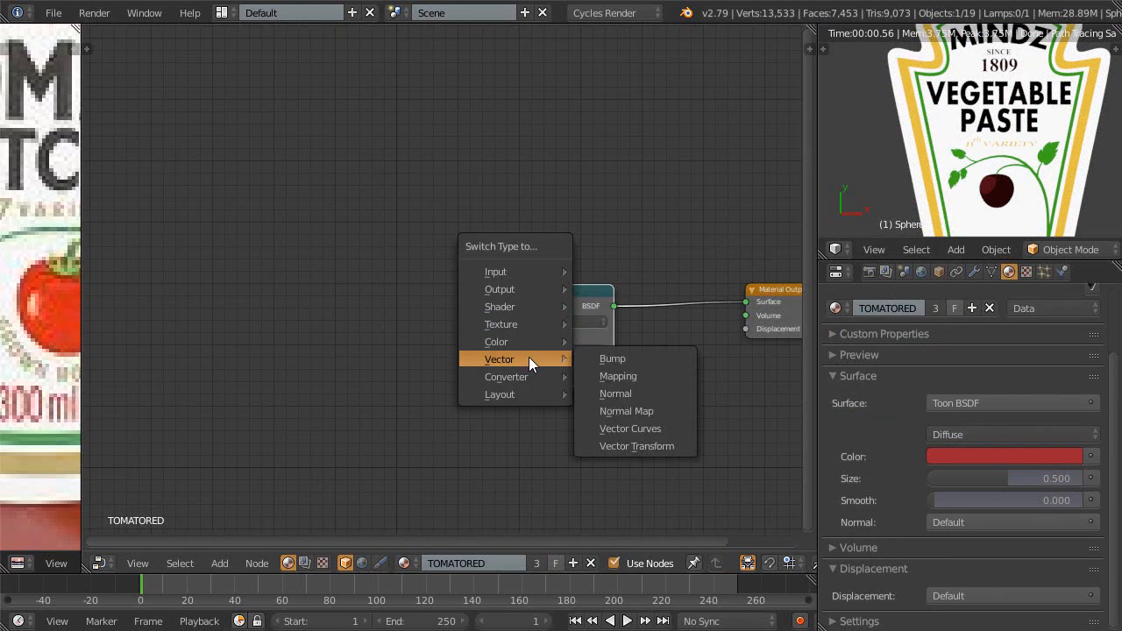
mouse_move(522, 332)
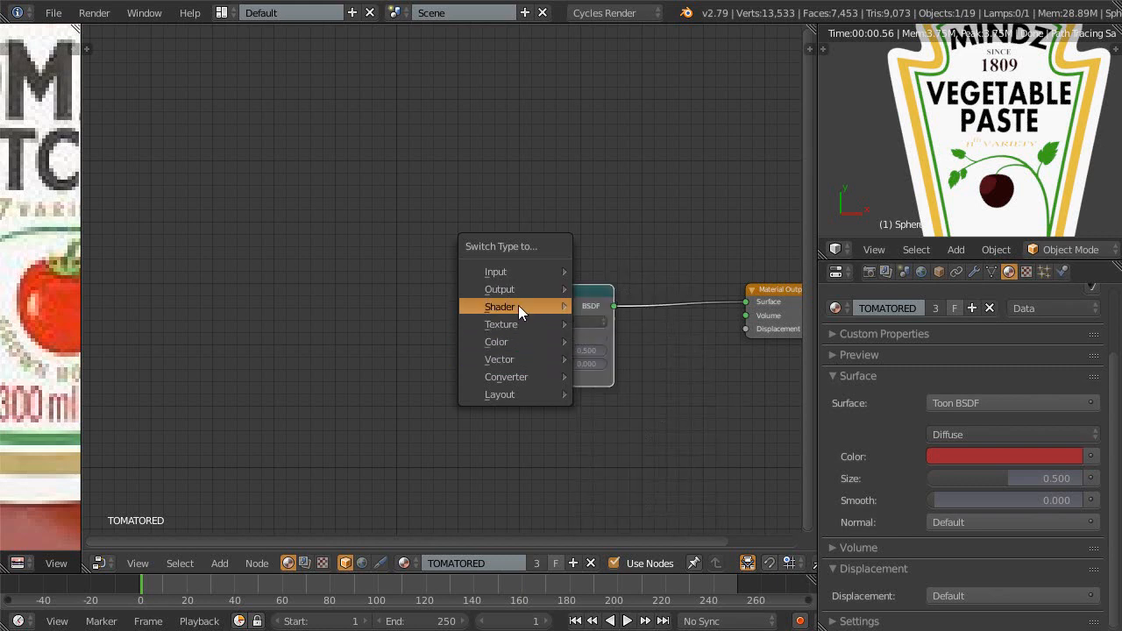
mouse_move(518, 305)
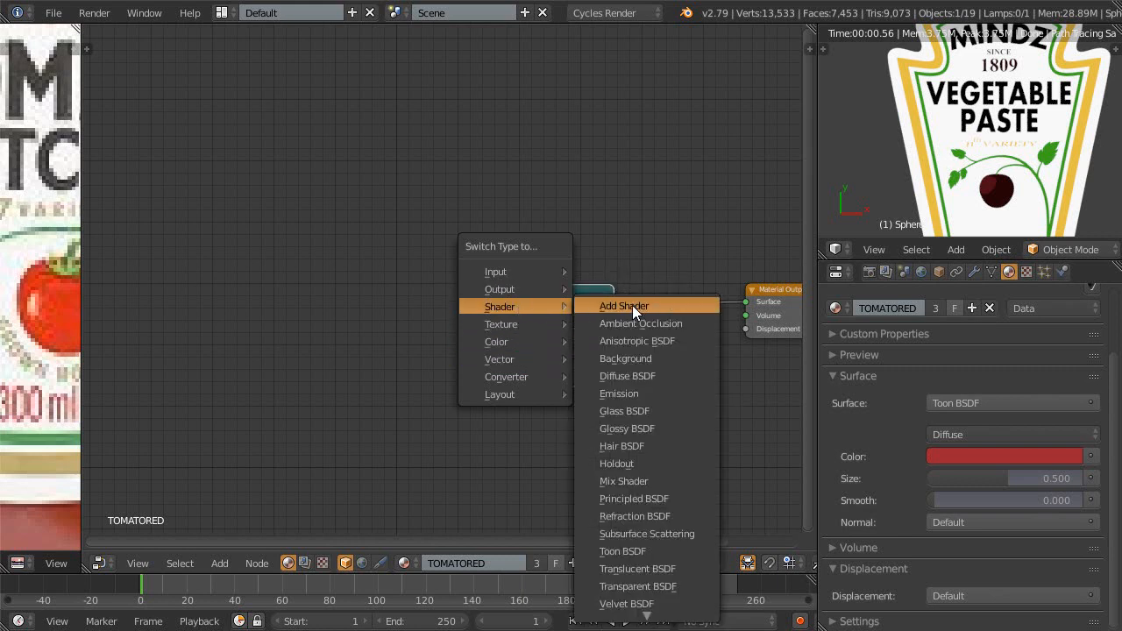
click(619, 394)
- Add a ColorRamp node and place it before the Emission node, slightly higher
key(shift+a)
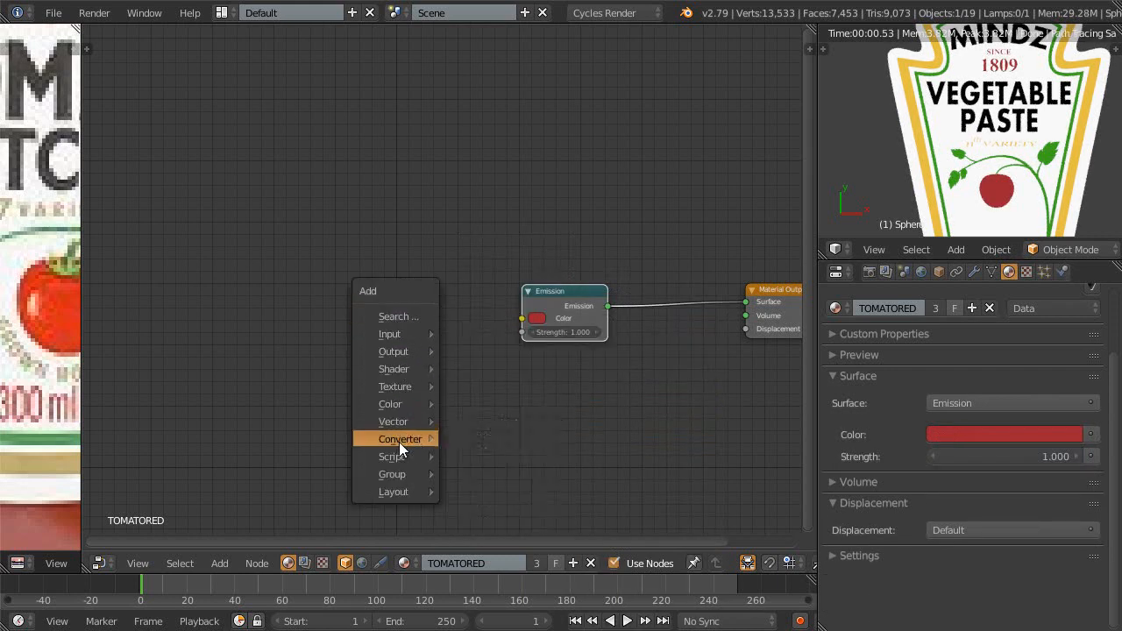
mouse_move(385, 369)
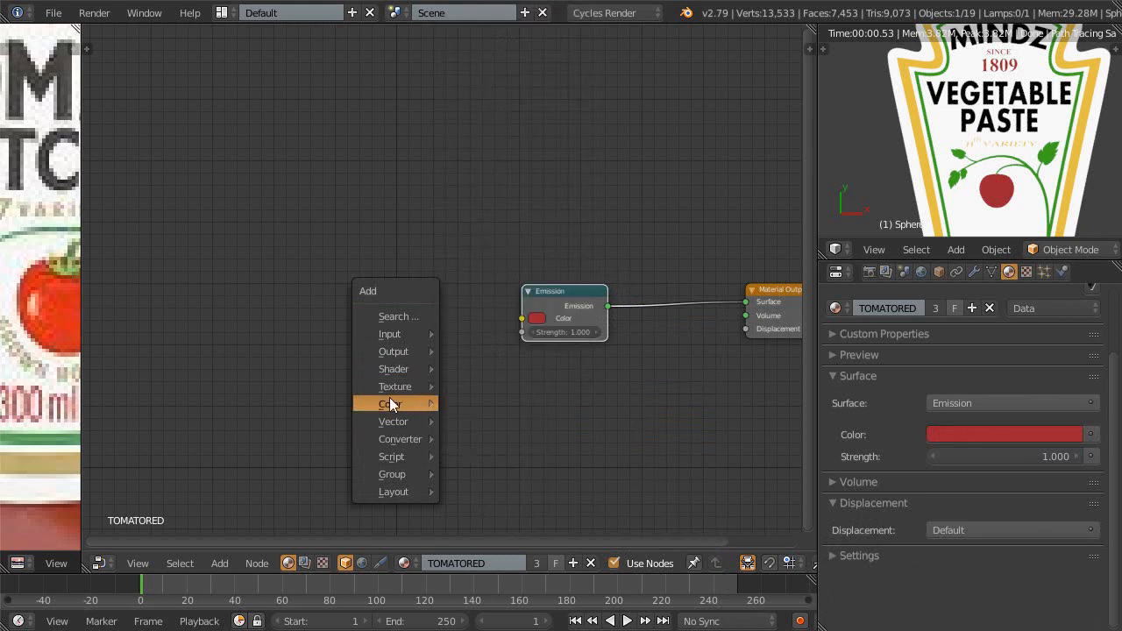
mouse_move(390, 424)
click(507, 247)
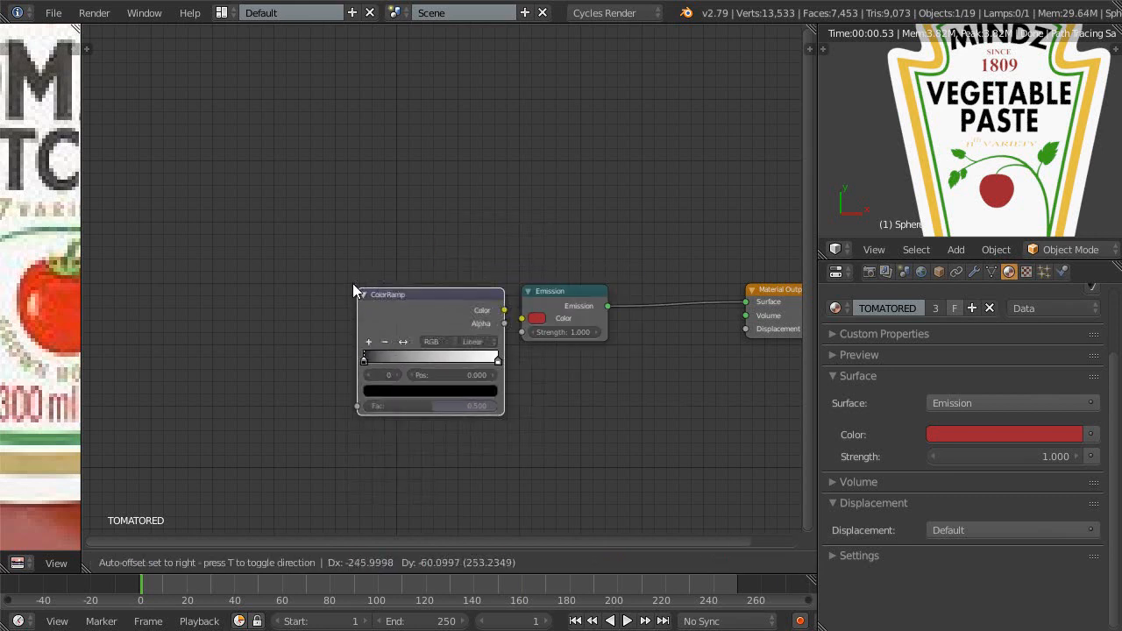
click(307, 220)
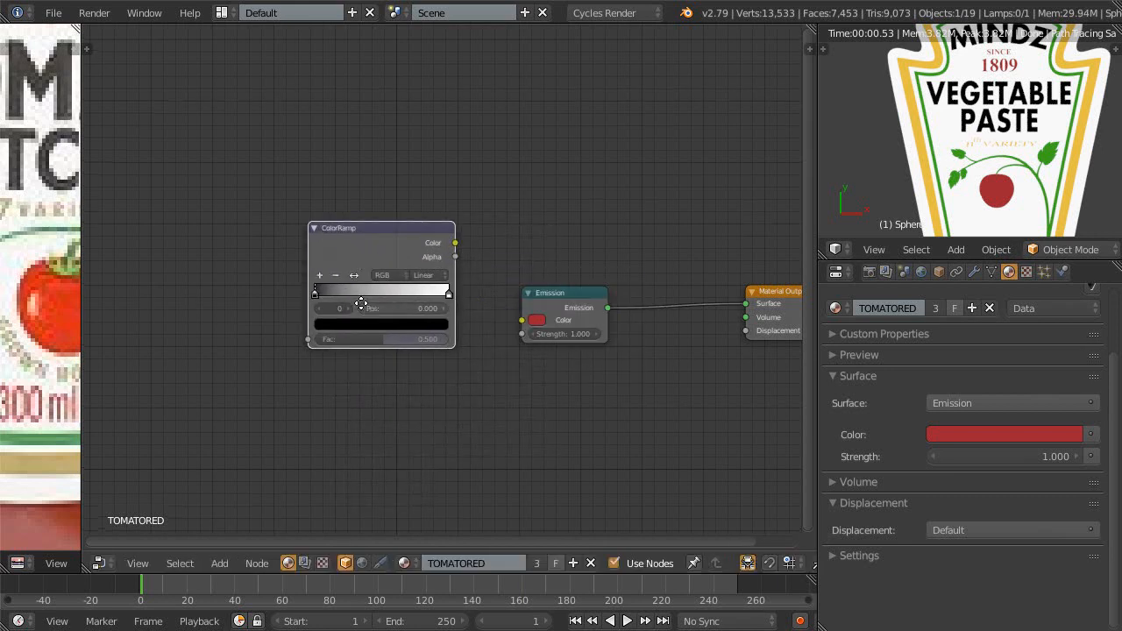
- Connect the ColorRamp's Color output to the Emission node's Color input
scroll(456, 252, up, 2)
mouse_move(454, 245)
mouse_down()
mouse_move(458, 261)
mouse_move(447, 261)
mouse_up()
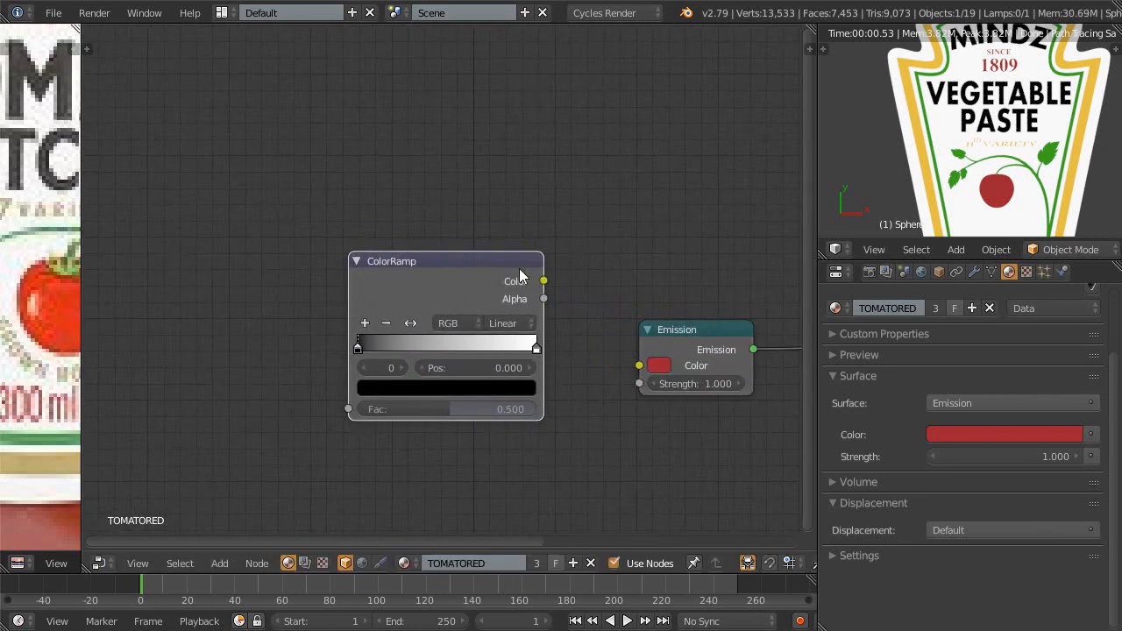
middle_drag(532, 310, 423, 290)
drag(434, 263, 529, 347)
middle_drag(528, 347, 517, 333)
scroll(518, 329, down, 1)
- Add a Texture Coordinate node and place it before the ColorRamp node
ctrl+scroll(521, 324, left, 8)
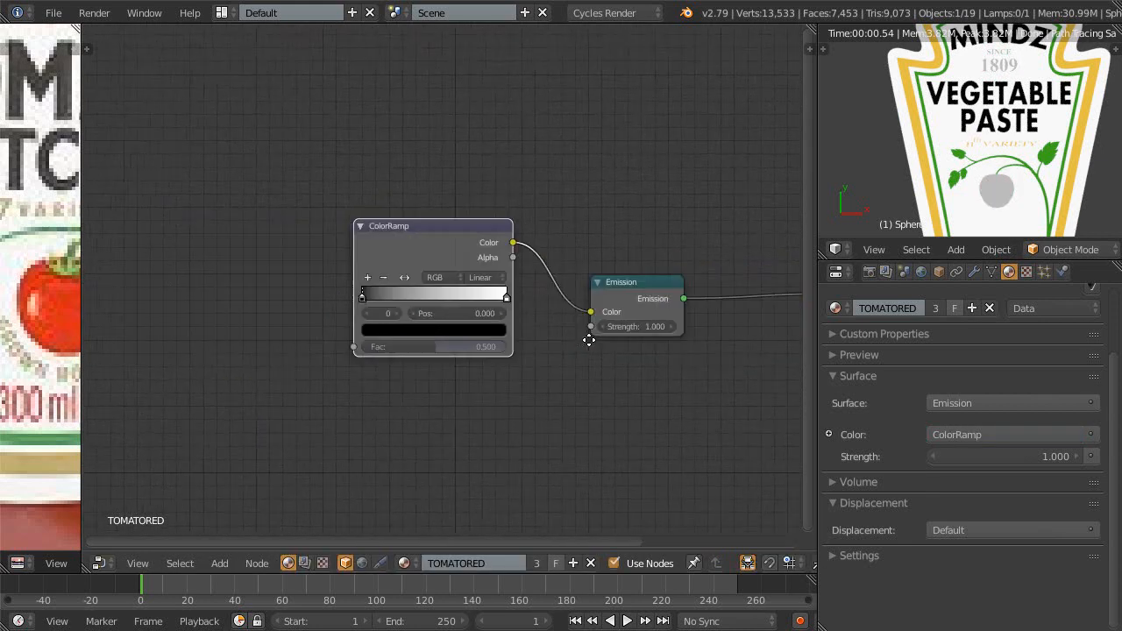
ctrl+scroll(441, 378, left, 3)
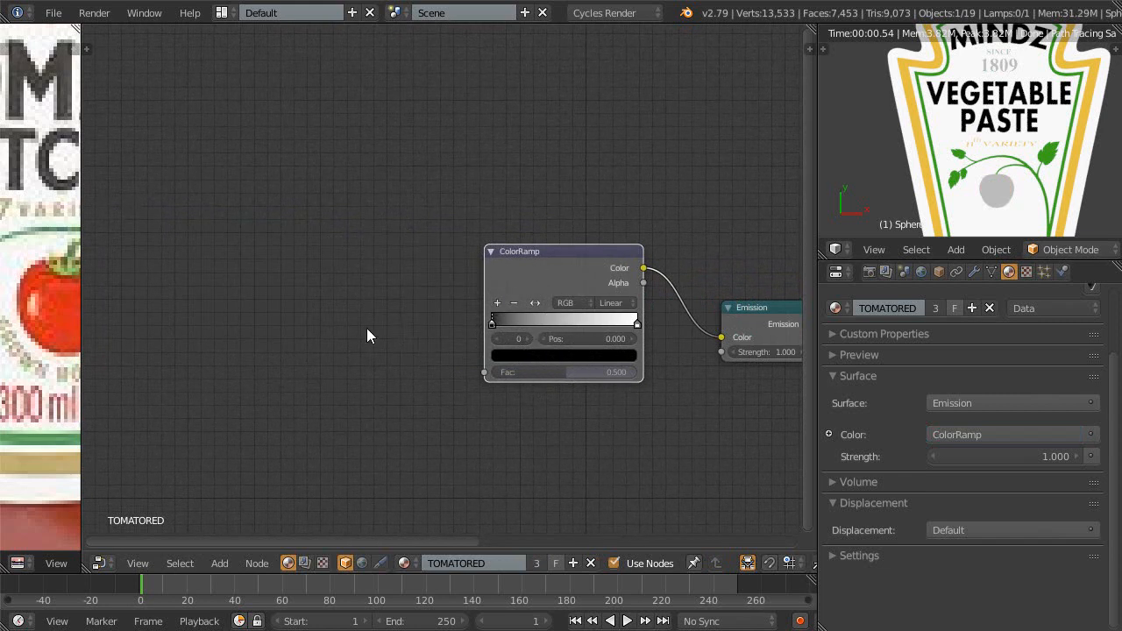
key(shift+a)
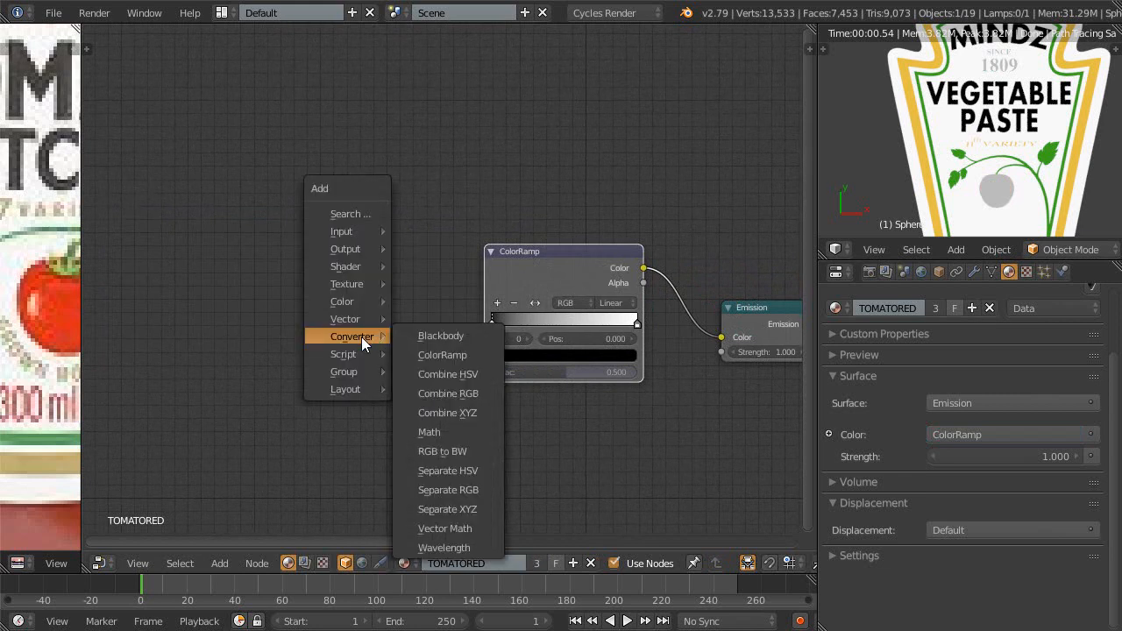
mouse_move(361, 265)
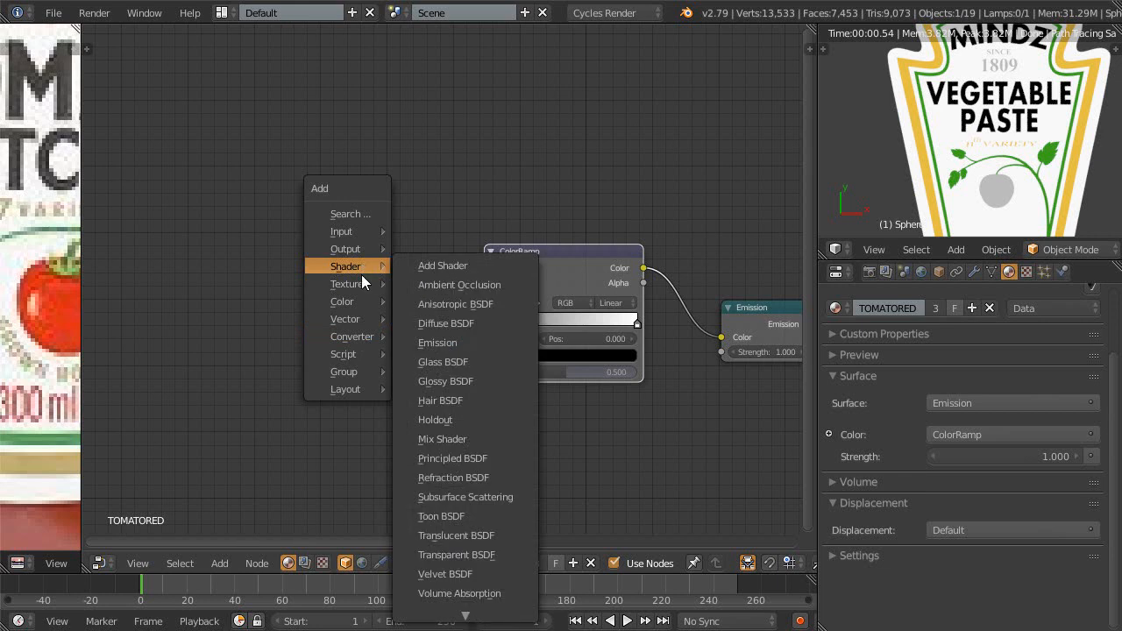
mouse_move(361, 285)
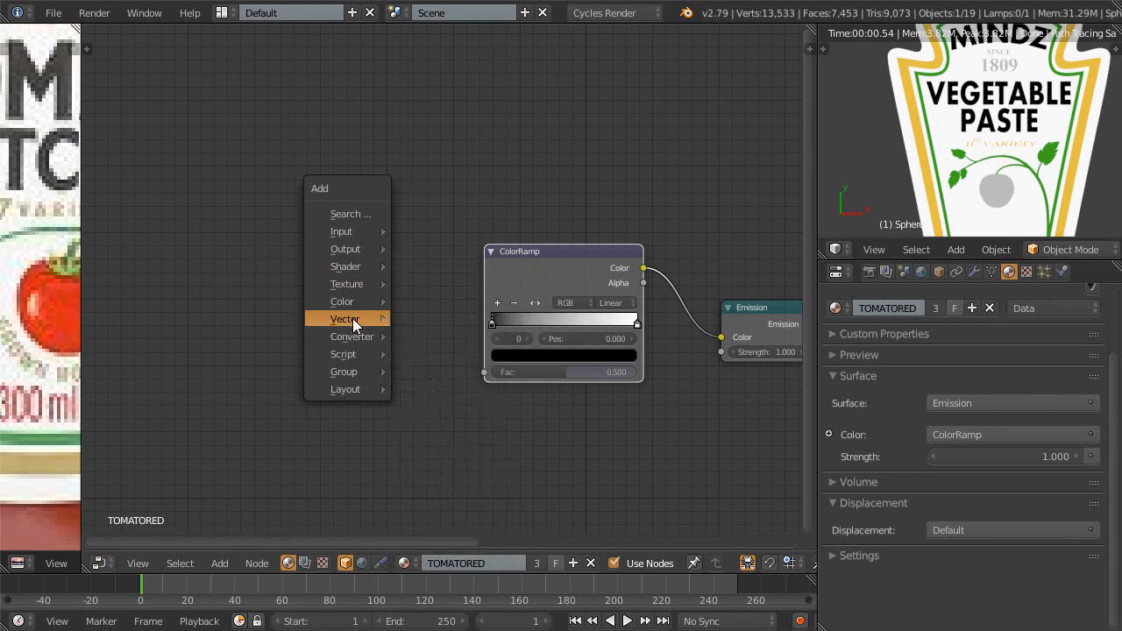
mouse_move(352, 318)
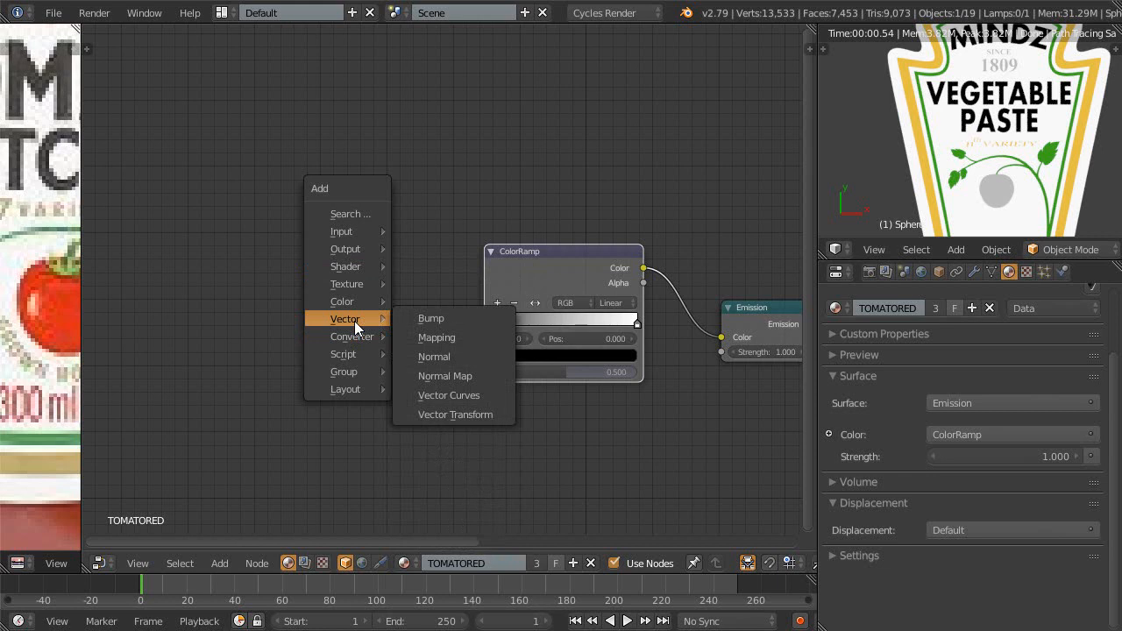
mouse_move(356, 228)
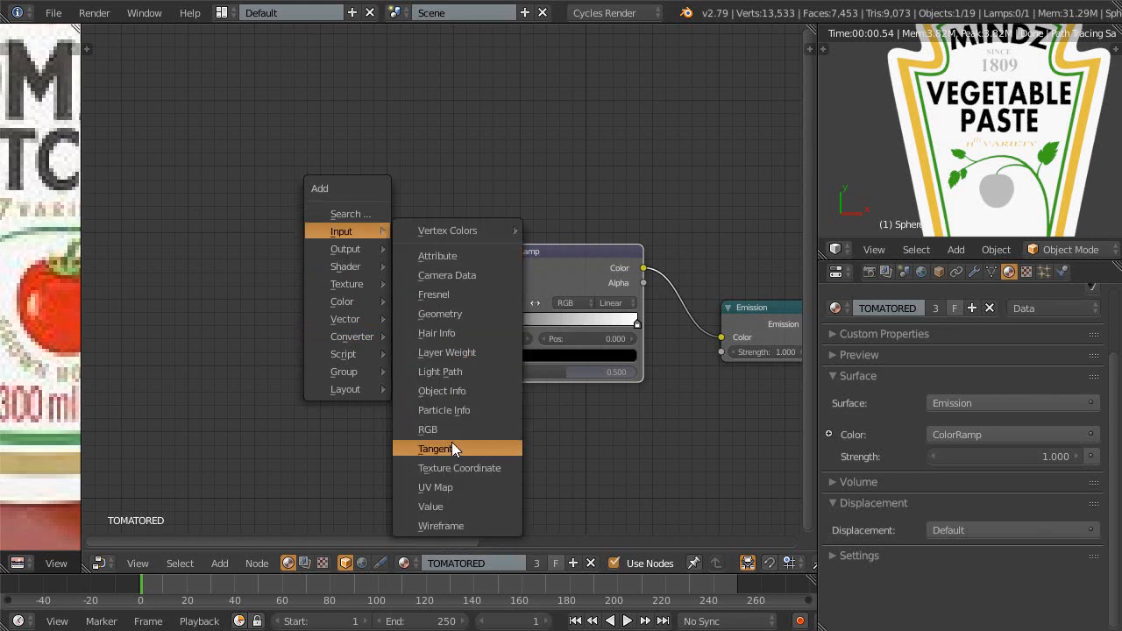
click(458, 468)
click(308, 248)
- Connect the Texture Coordinate node's Object output to the ColorRamp's Fac input
scroll(445, 345, up, 1)
middle_drag(444, 345, 366, 333)
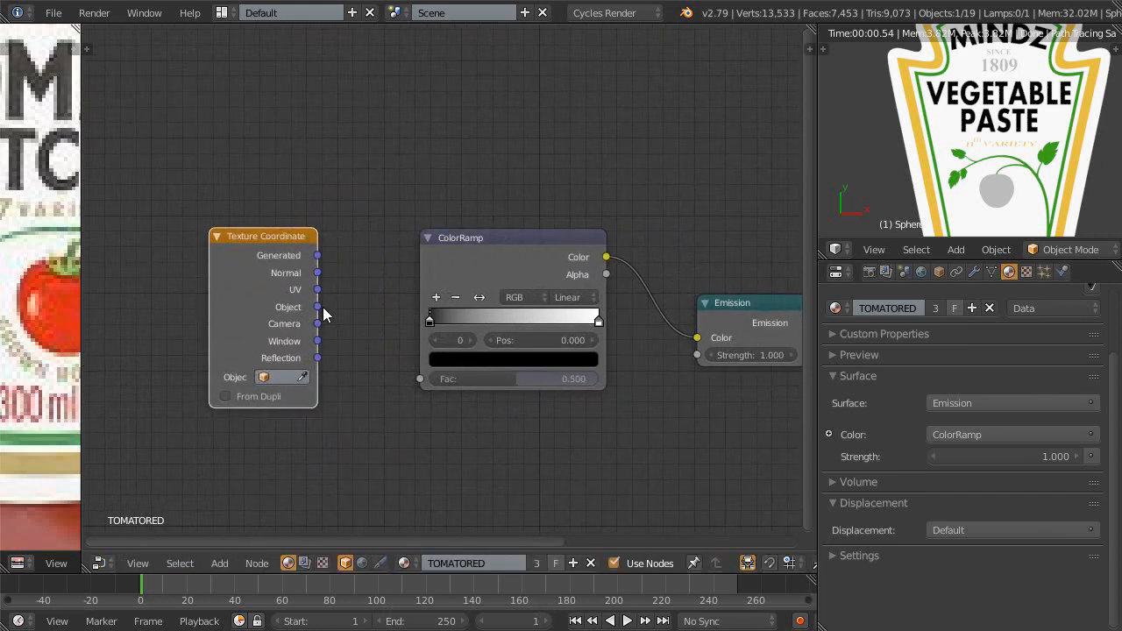
click(319, 291)
drag(317, 307, 412, 384)
scroll(484, 392, up, 1)
scroll(487, 388, up, 1)
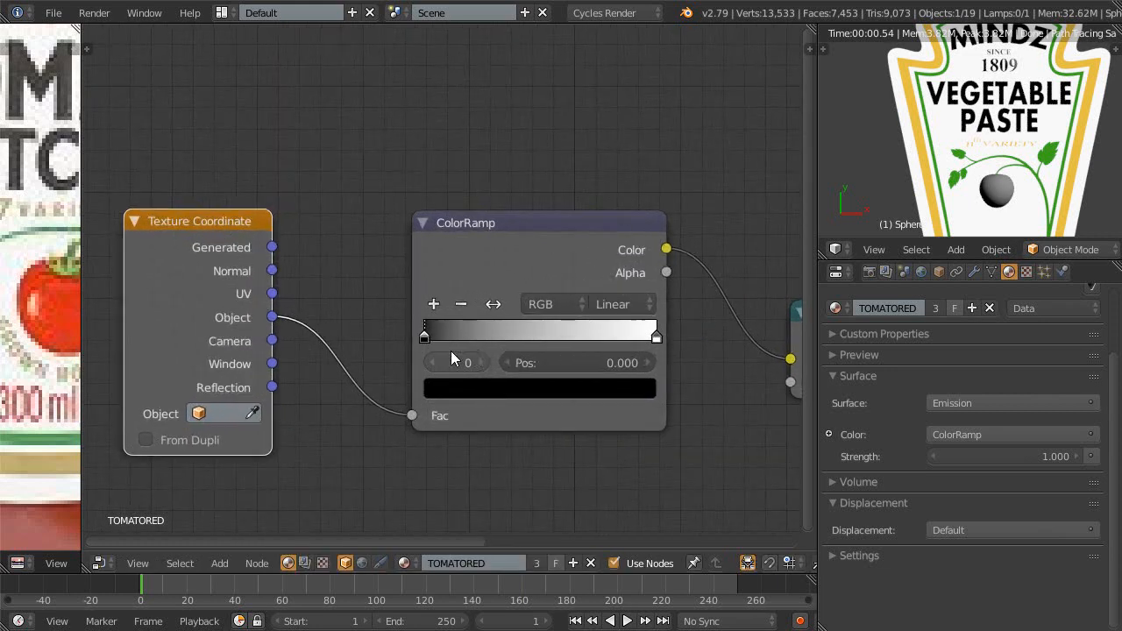
- Spread out the Texture Coordinate, ColorRamp and Emission nodes to leave more room between them
drag(226, 247, 197, 235)
drag(501, 221, 538, 226)
scroll(534, 227, down, 2)
middle_drag(526, 228, 393, 223)
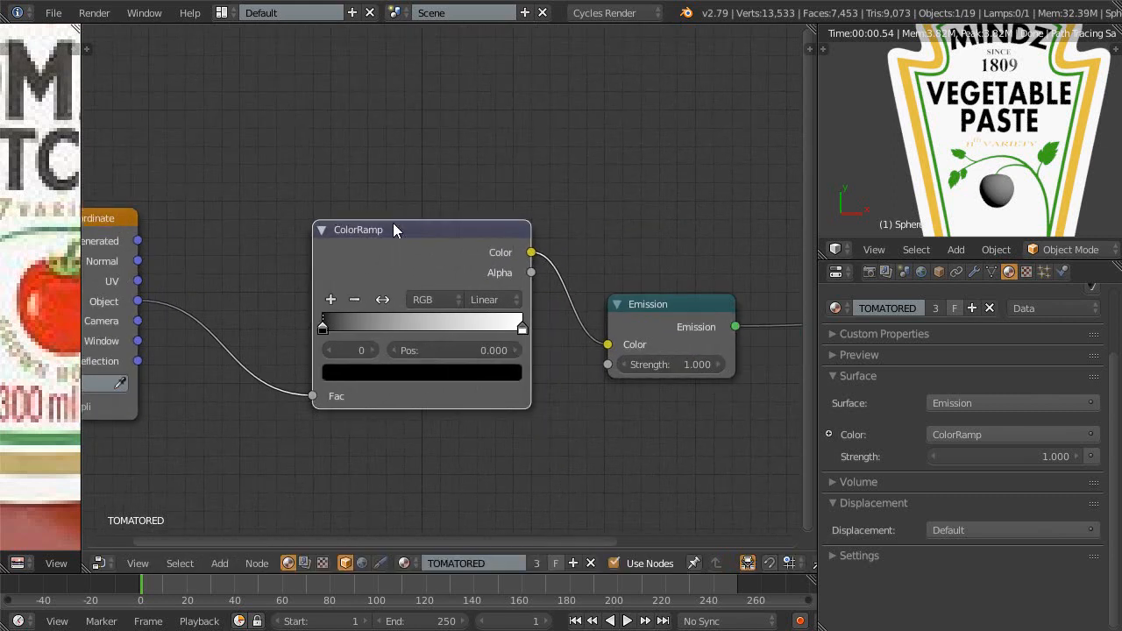
scroll(392, 229, down, 1)
middle_drag(460, 256, 333, 258)
drag(496, 318, 557, 306)
drag(312, 266, 364, 263)
middle_drag(272, 270, 492, 244)
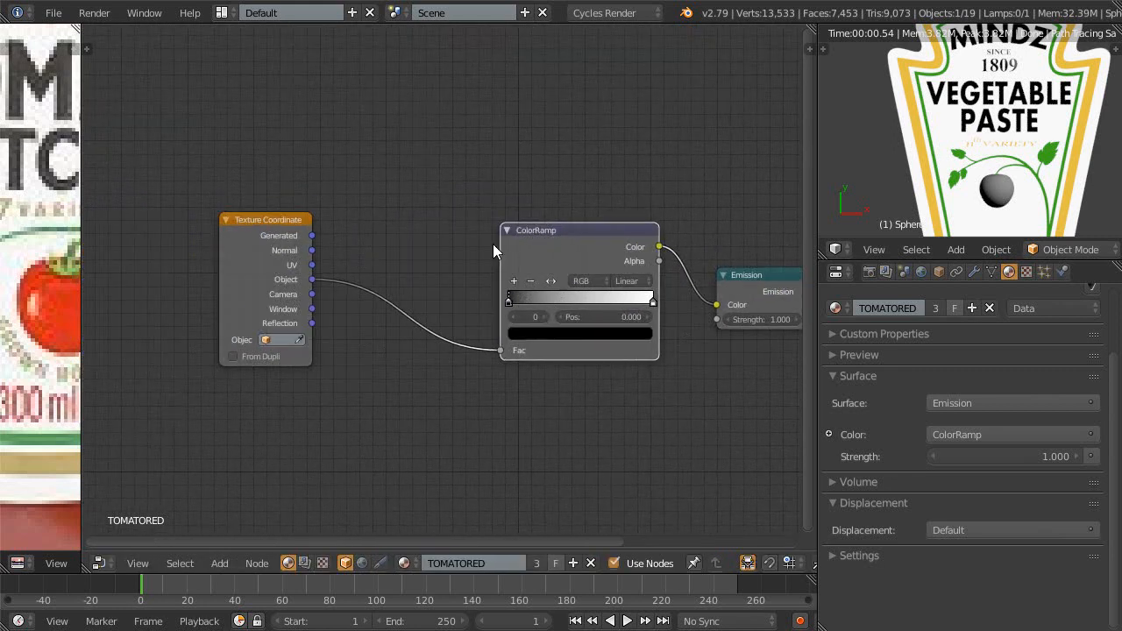
- Set the ColorRamp's first color stop to the red sampled from the tomato in the reference image
scroll(496, 291, up, 2)
middle_drag(595, 330, 450, 326)
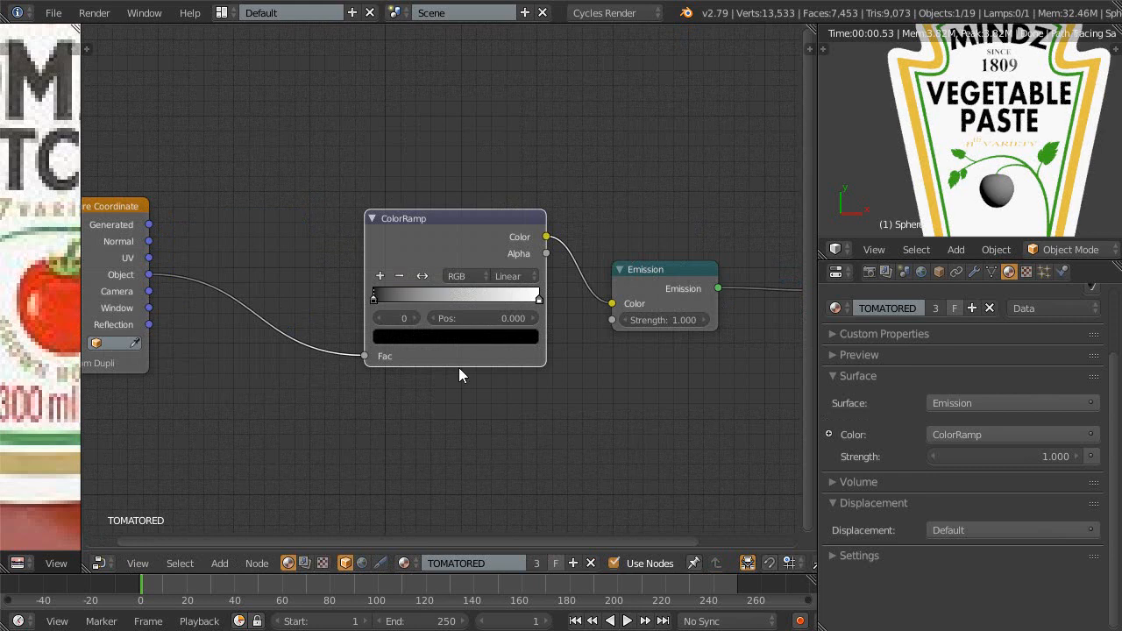
click(452, 343)
click(503, 221)
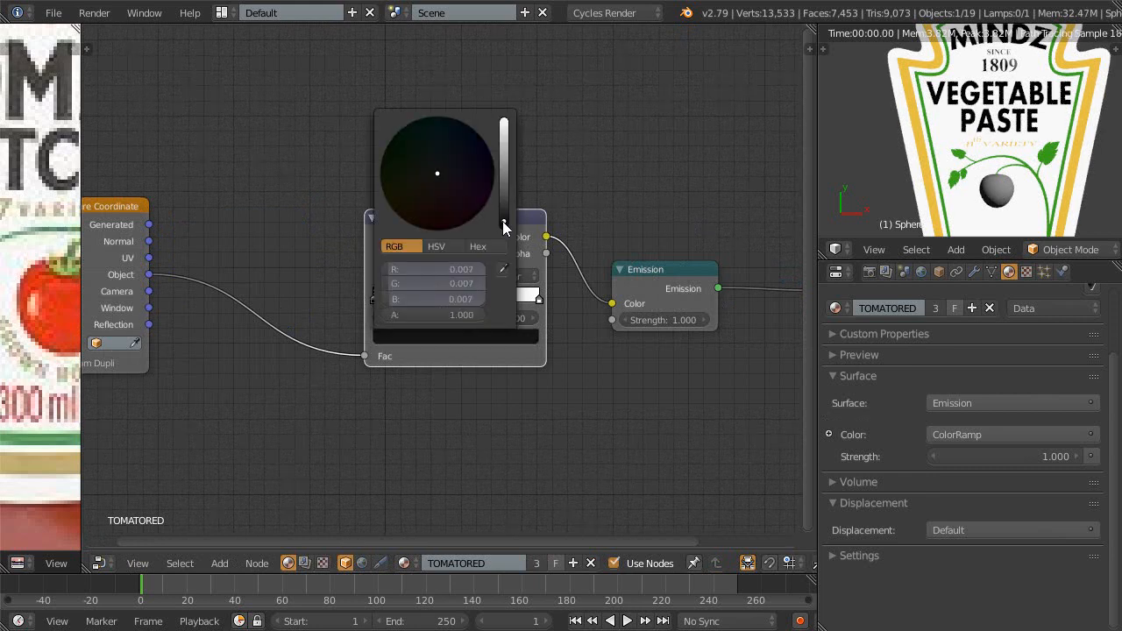
drag(502, 220, 502, 188)
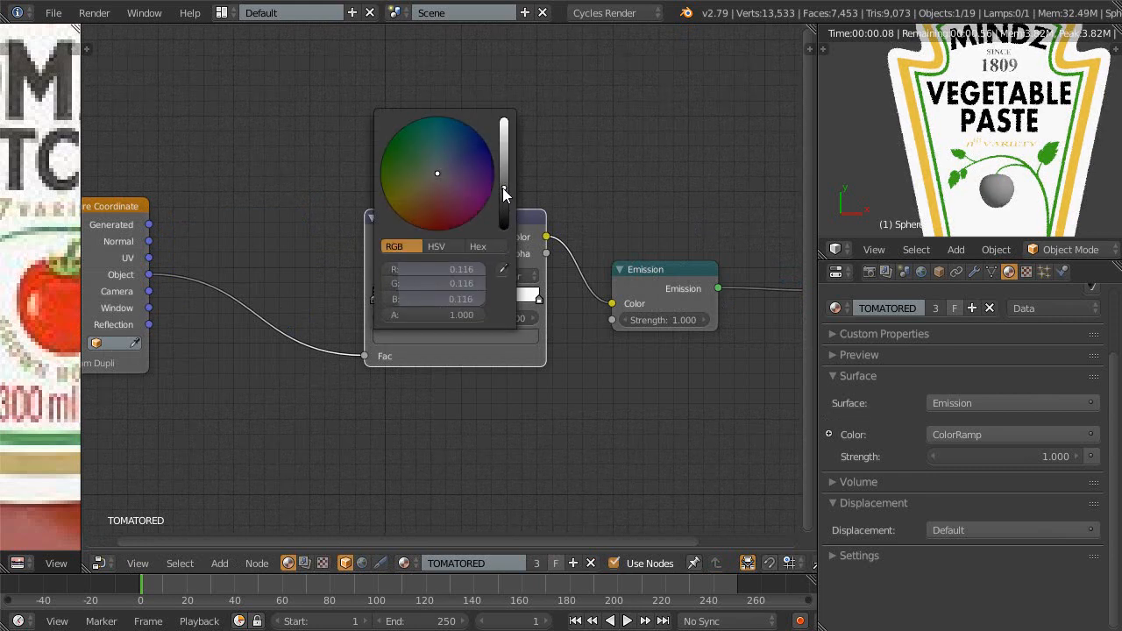
click(431, 202)
click(495, 338)
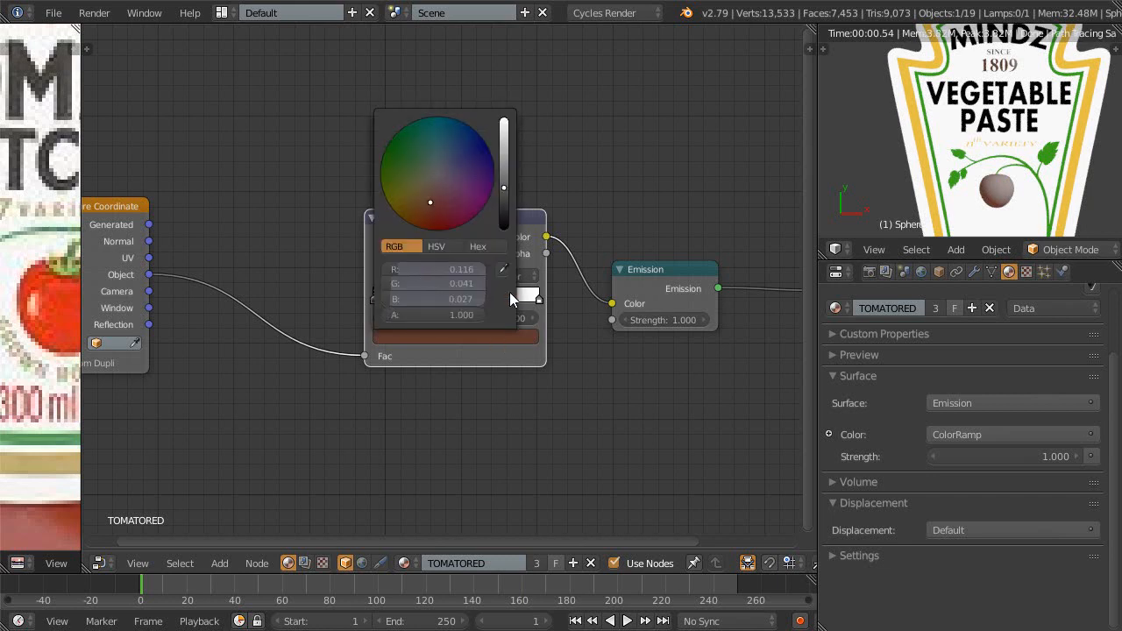
click(503, 271)
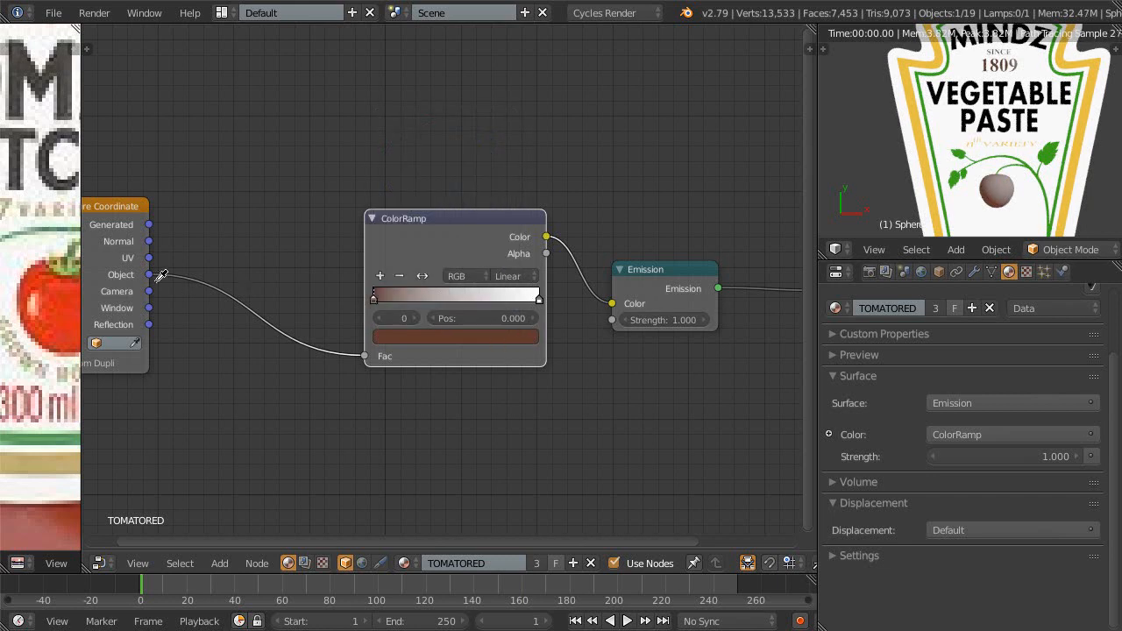
click(47, 277)
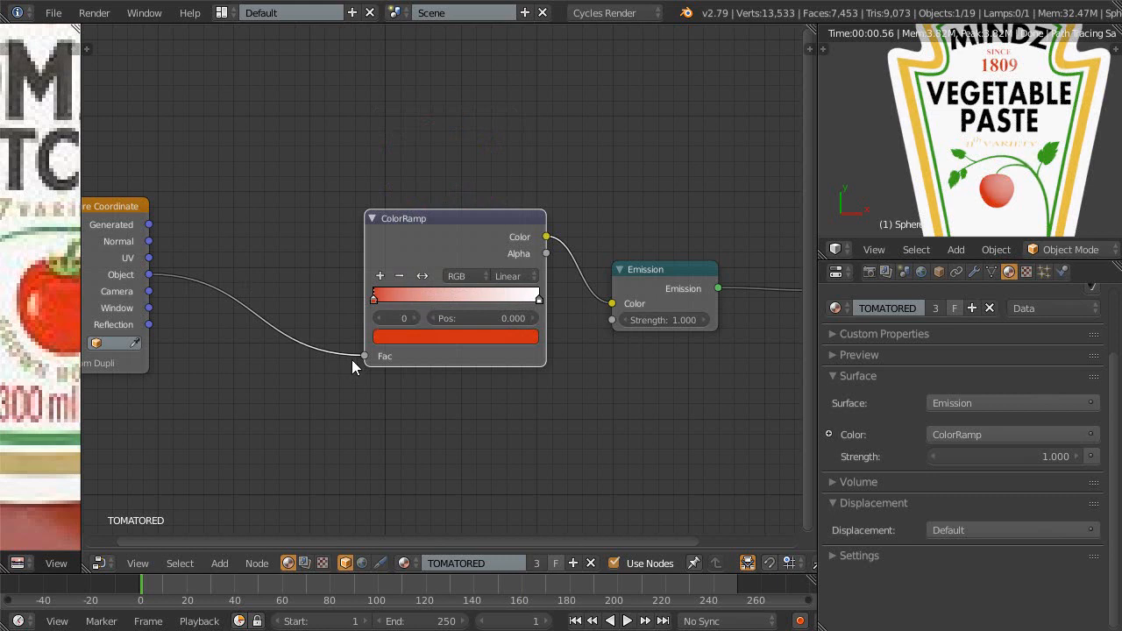
- Zoom the rendered preview in on the tomato and move the Texture Coordinate node closer to the ColorRamp
scroll(981, 118, up, 4)
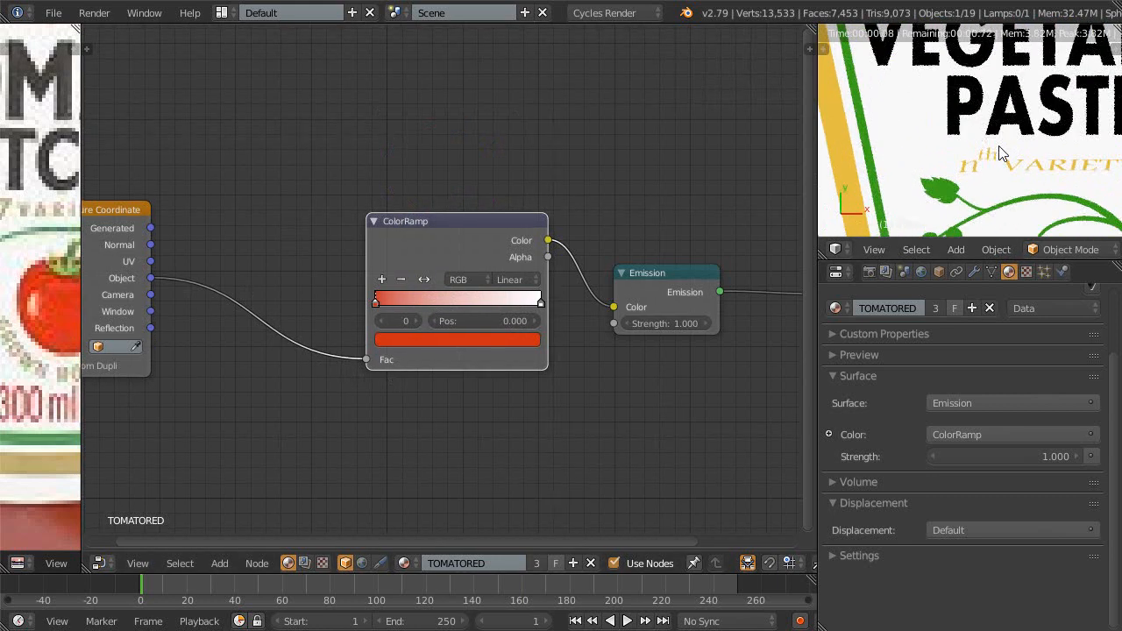
shift+middle_drag(981, 112, 968, 92)
middle_drag(406, 352, 457, 354)
drag(162, 216, 212, 215)
mouse_move(247, 290)
middle_down()
mouse_move(267, 279)
mouse_move(248, 269)
middle_up()
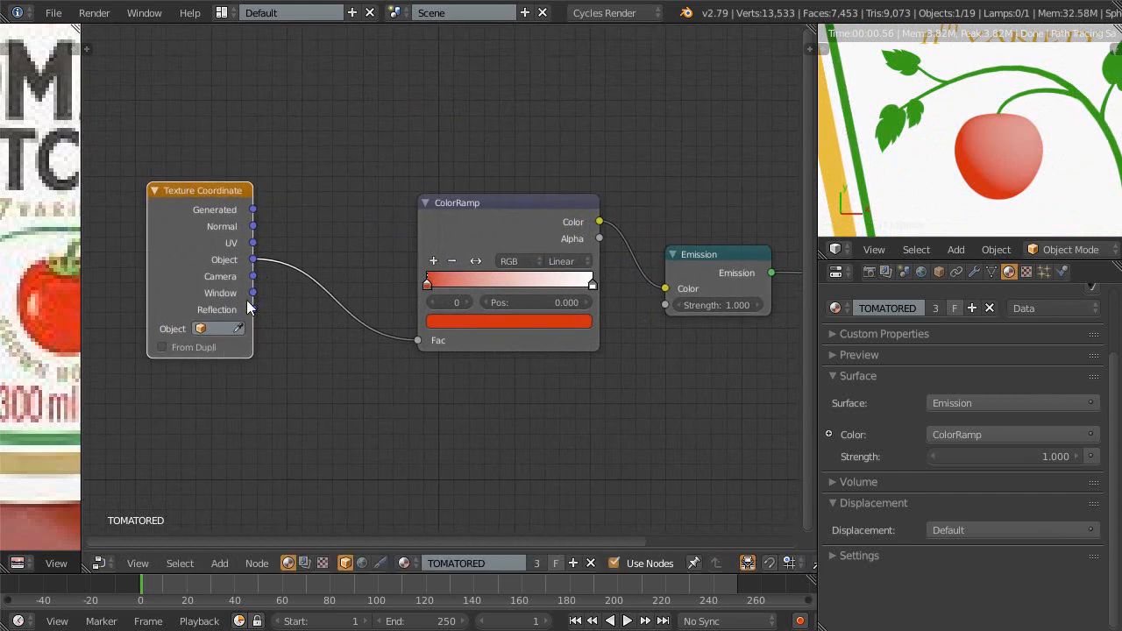
- Try the Texture Coordinate's Reflection output as the ColorRamp factor and reconnect the Object output in its place
middle_drag(285, 339, 333, 353)
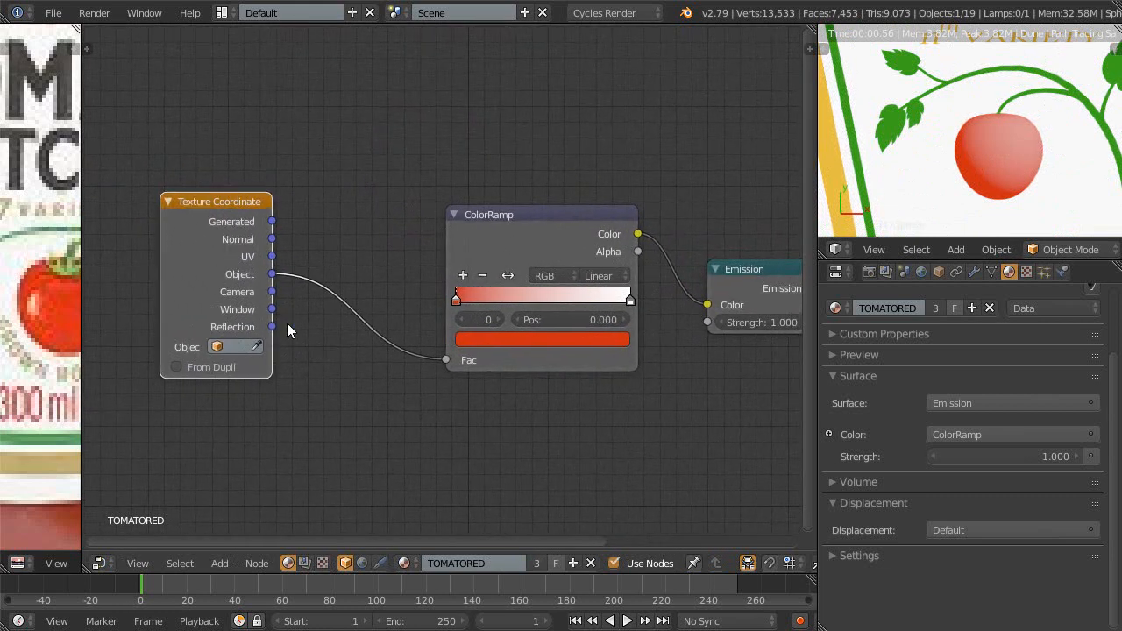
middle_drag(287, 322, 263, 324)
drag(255, 323, 430, 354)
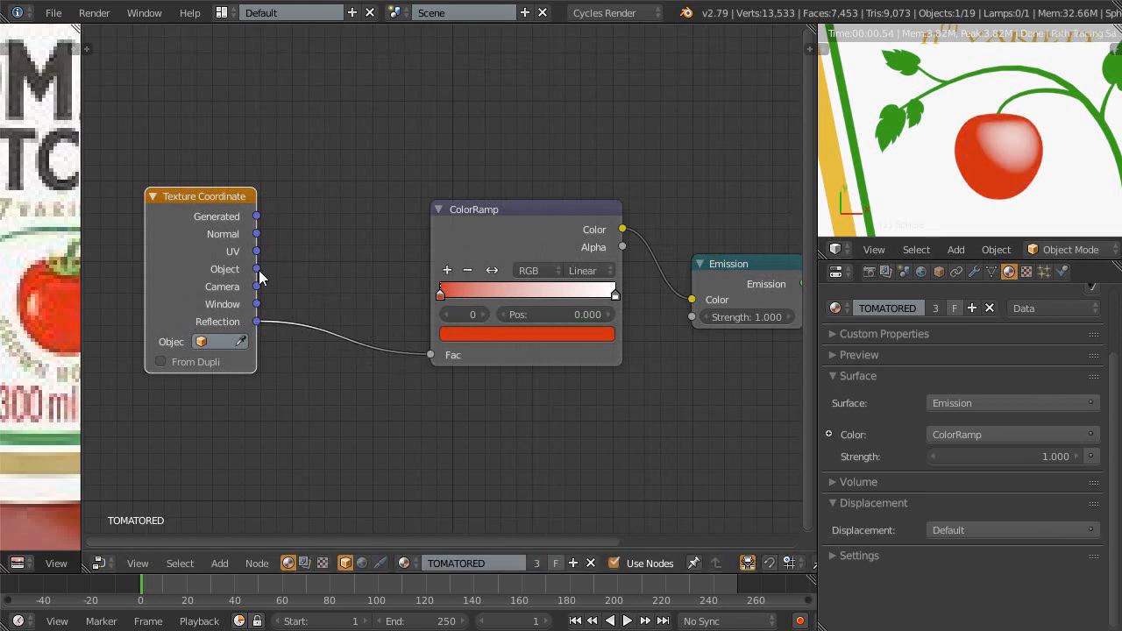
scroll(260, 276, up, 1)
drag(260, 254, 446, 345)
middle_drag(356, 285, 385, 273)
- Switch the 3D view to wireframe and snap the 3D cursor to the selected tomato
key(z)
scroll(987, 155, down, 1)
shift+middle_drag(995, 162, 956, 165)
key(shift+s)
click(969, 161)
scroll(956, 161, up, 1)
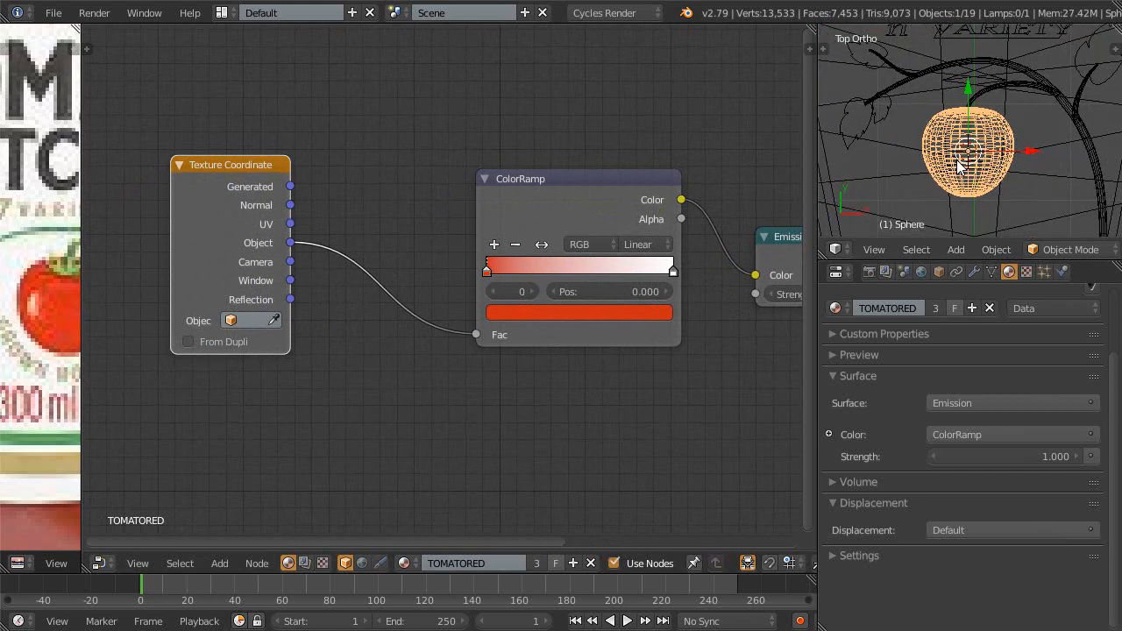
- Add a Sphere empty at the tomato's center and assign it as the object of the tomato material's Texture Coordinate node
key(shift+a)
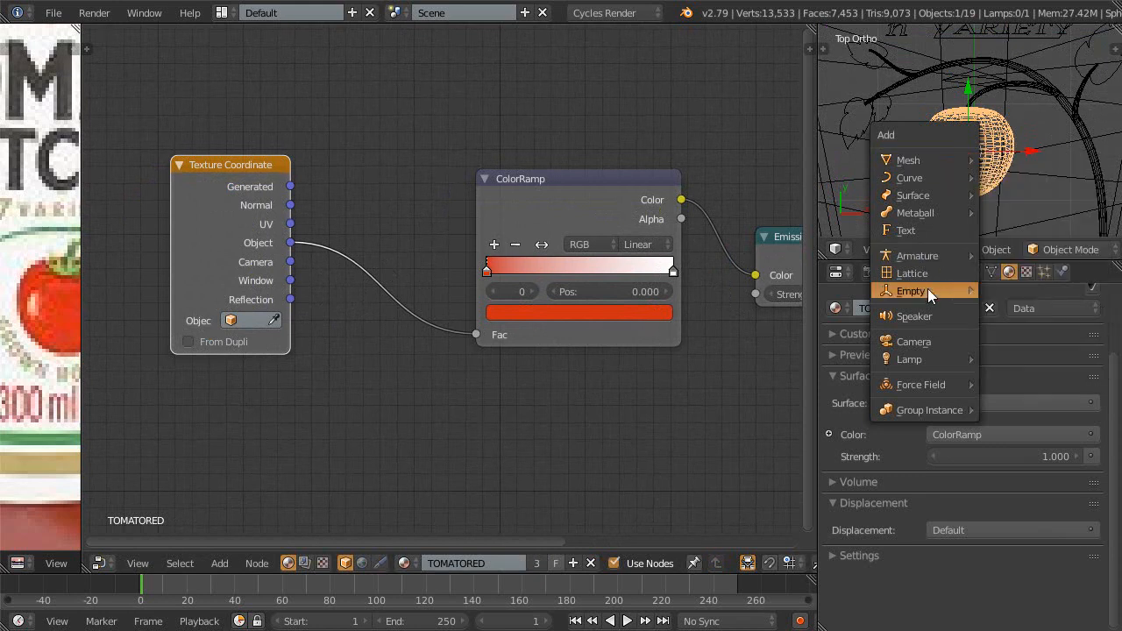
mouse_move(929, 296)
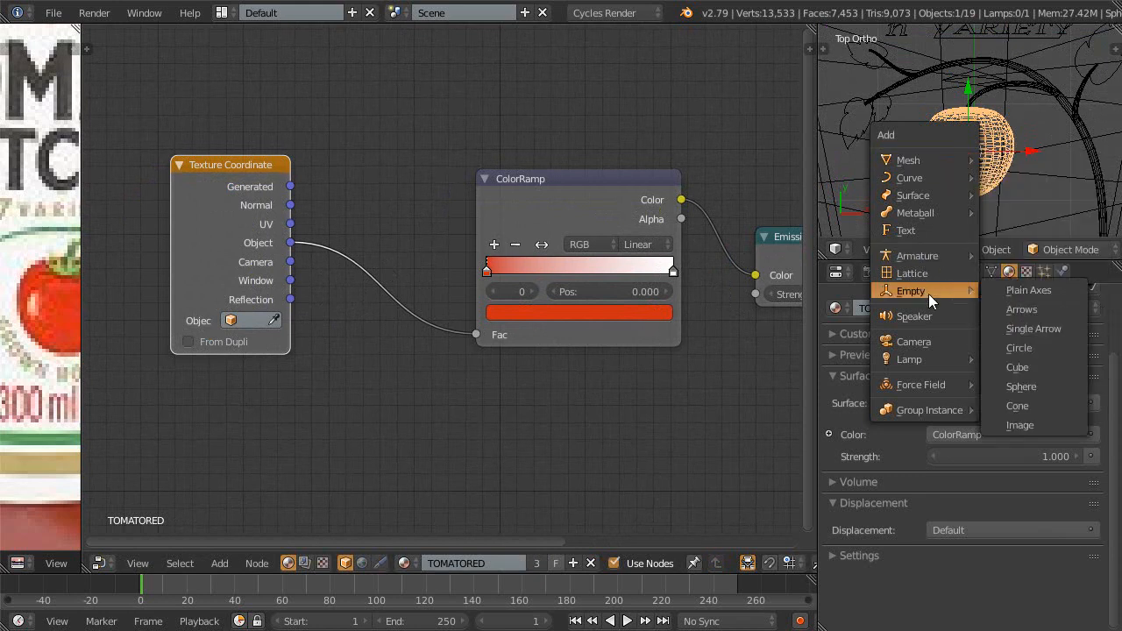
click(1023, 383)
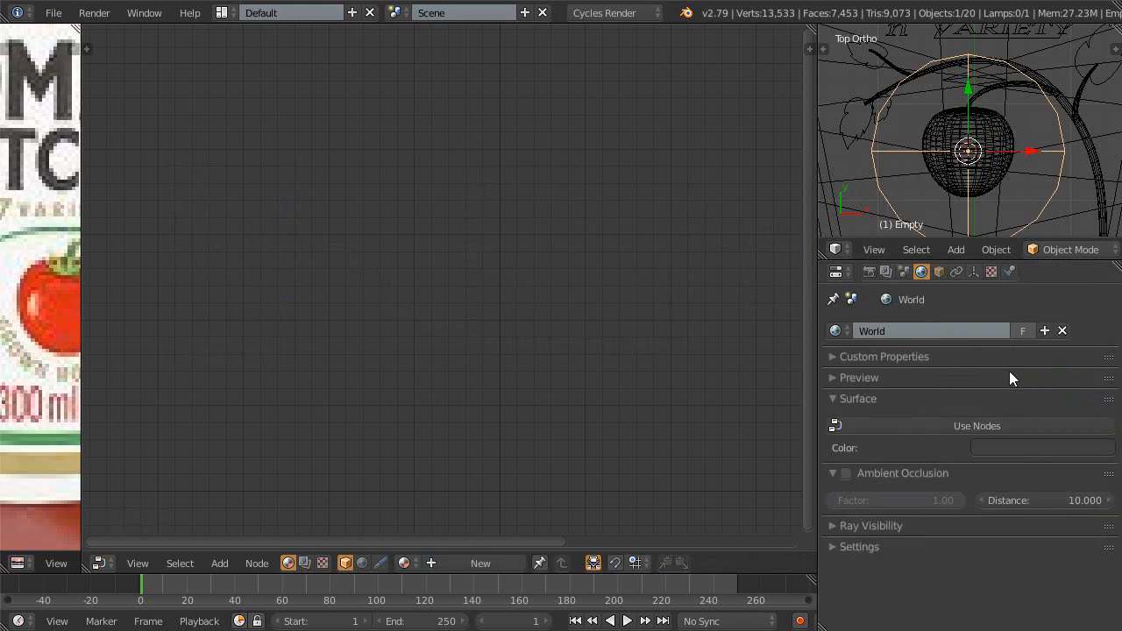
right_click(986, 176)
click(273, 320)
click(1067, 152)
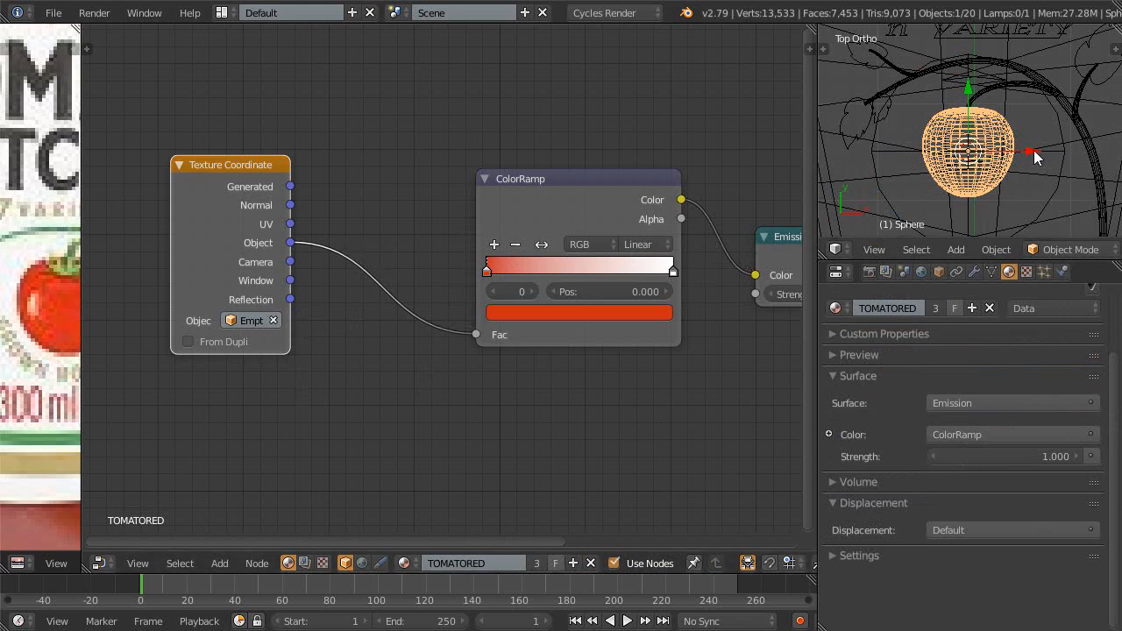
- Try moving the sphere empty away from the tomato while watching the gradient in the rendered preview
right_click(1049, 199)
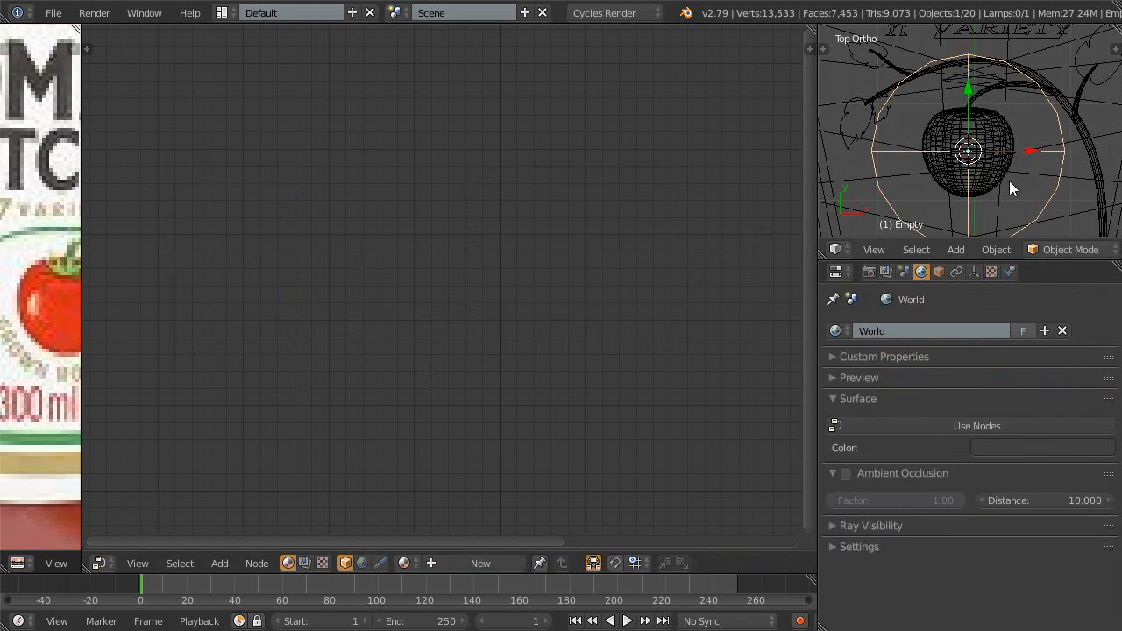
key(shift+z)
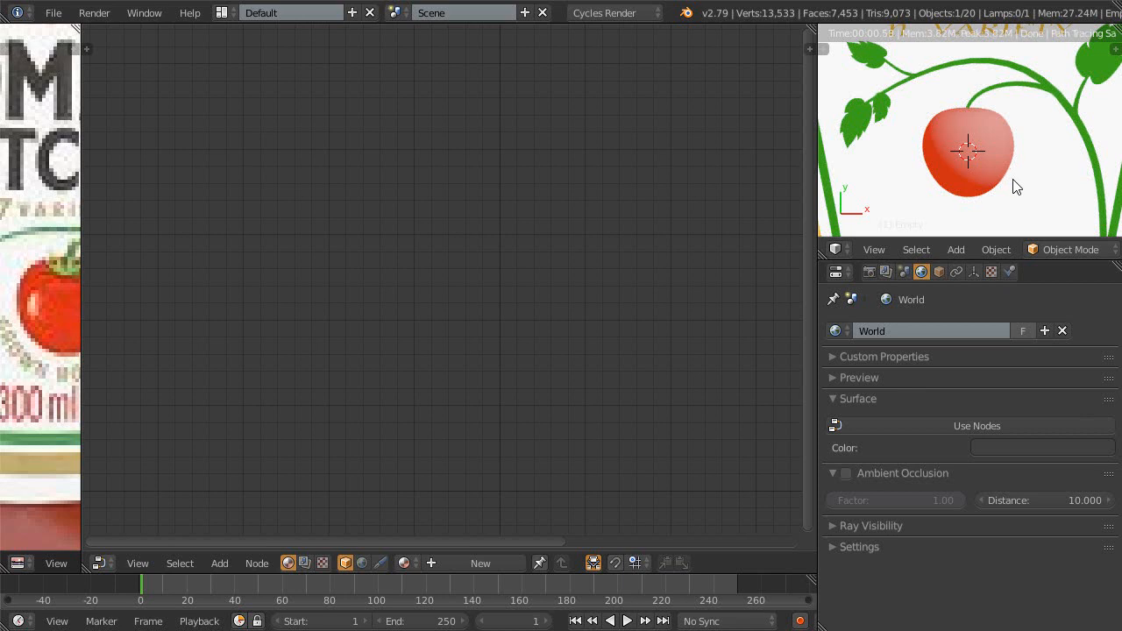
key(g)
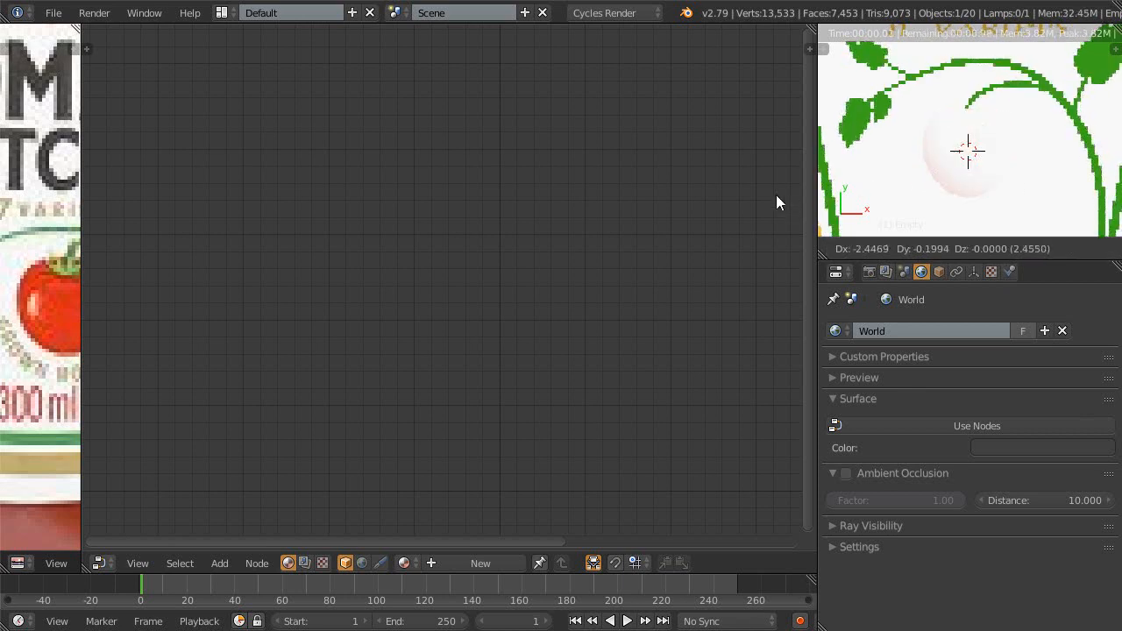
click(969, 153)
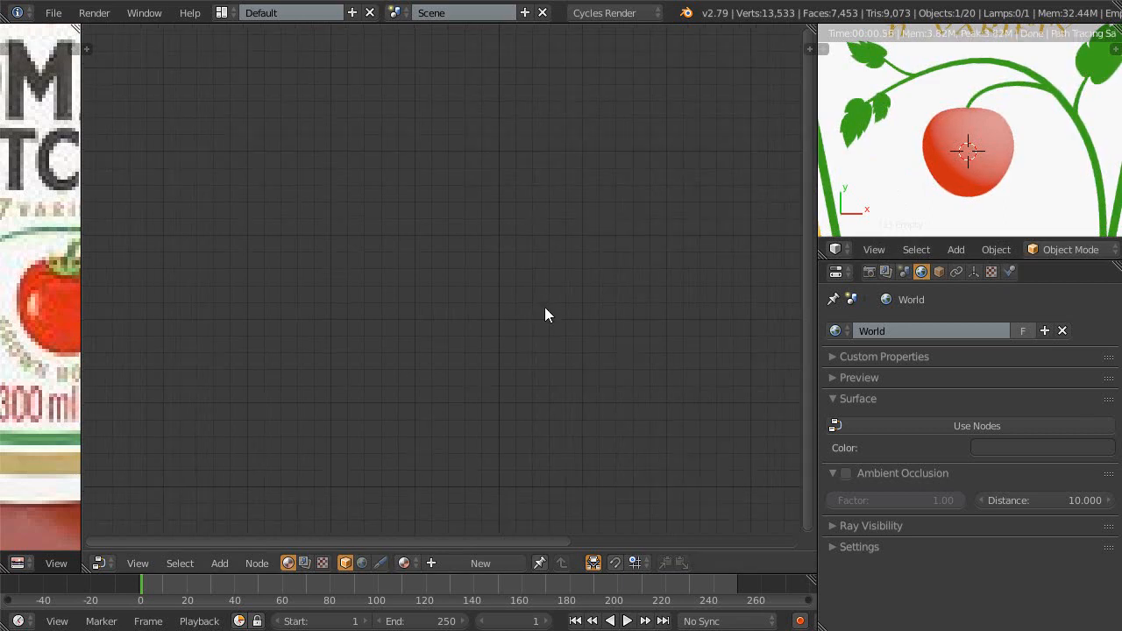
key(ctrl+Up)
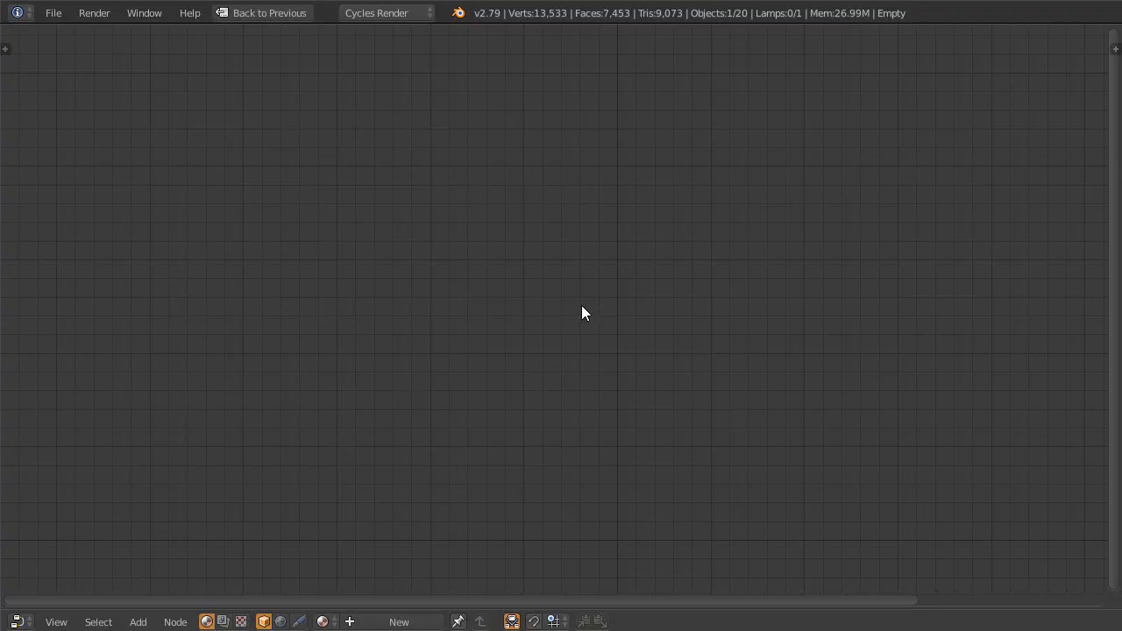
key(ctrl+Down)
key(shift+z)
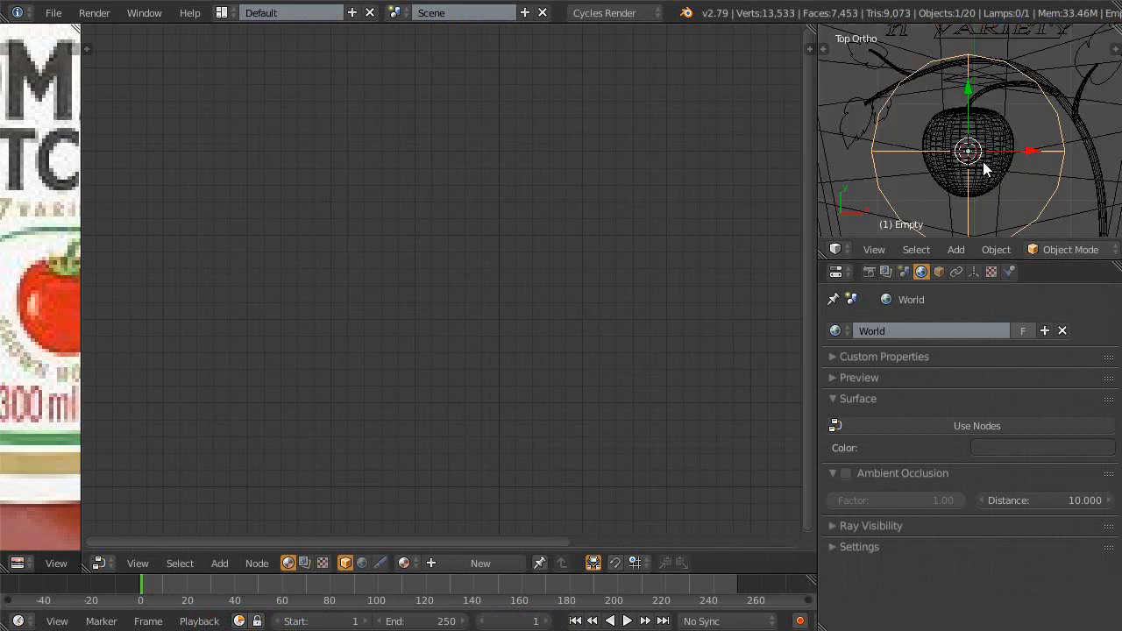
- Select the tomato and move the ColorRamp's first color stop to position 0.241
right_click(993, 175)
middle_drag(617, 320, 549, 331)
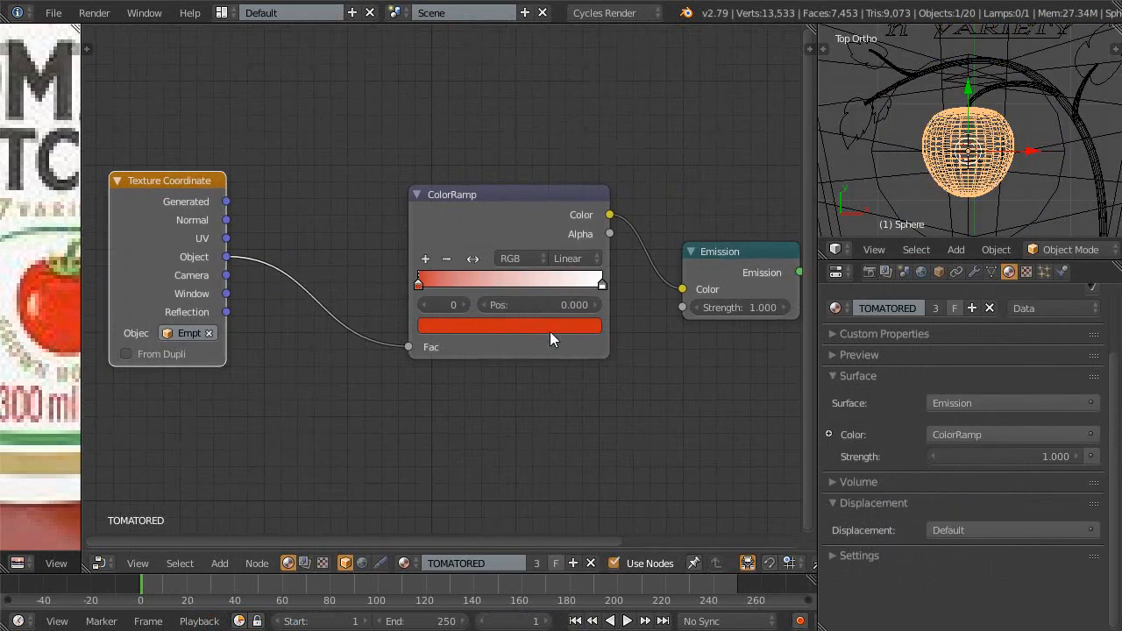
scroll(545, 329, up, 1)
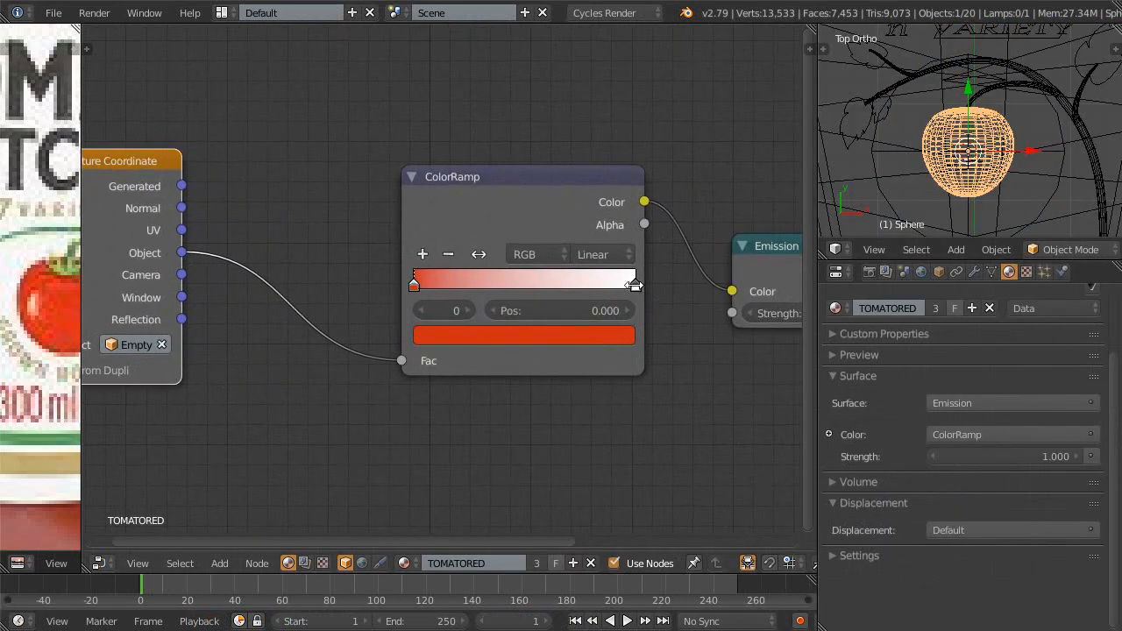
drag(413, 287, 467, 287)
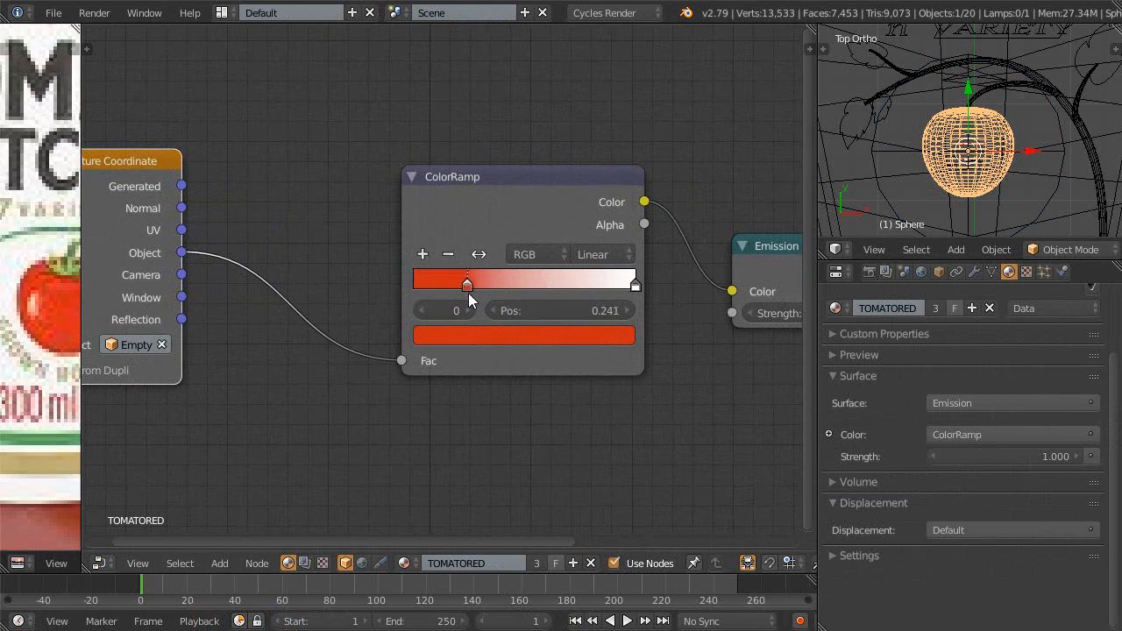
- Set the ColorRamp's second color stop to the red sampled from the ramp's first stop
click(632, 284)
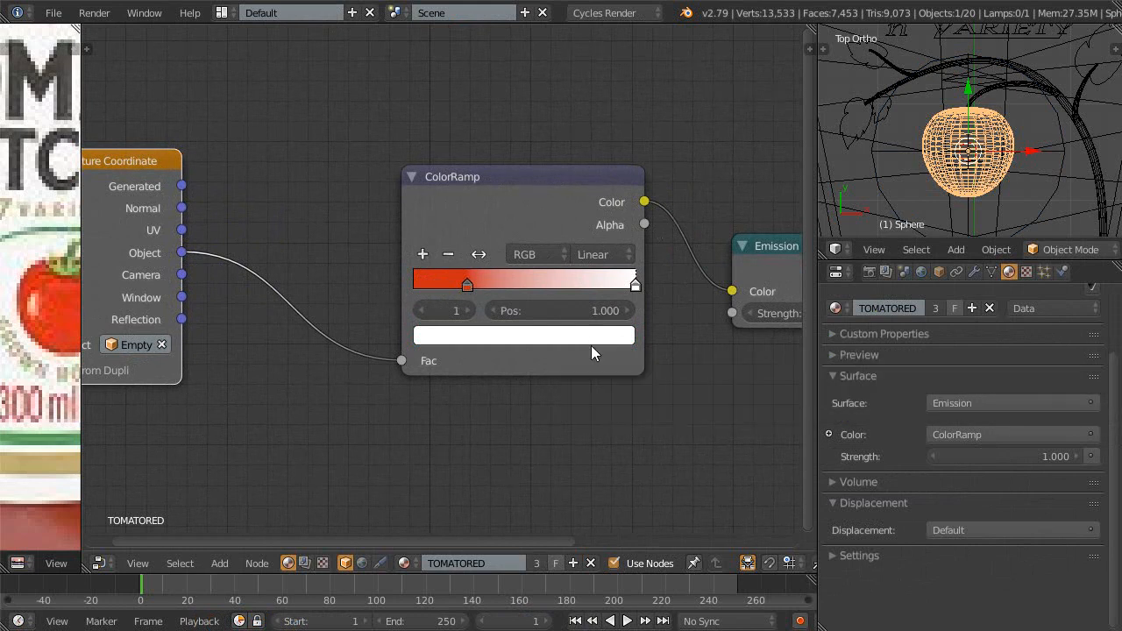
click(565, 339)
click(593, 239)
click(441, 272)
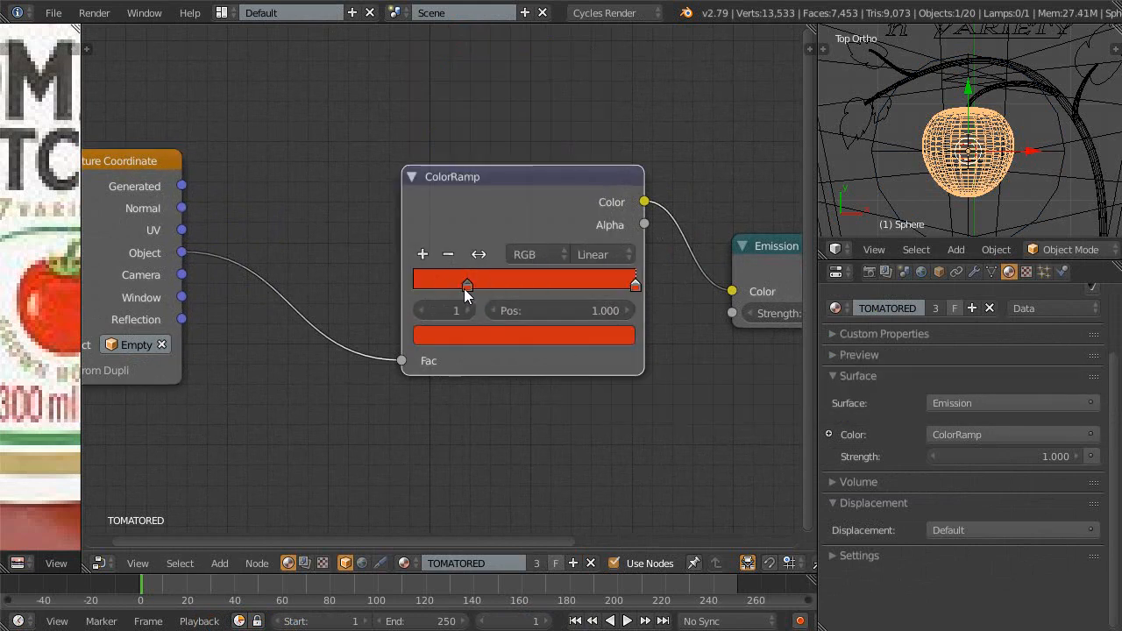
- Darken the ColorRamp's first color stop to a deep red
click(467, 287)
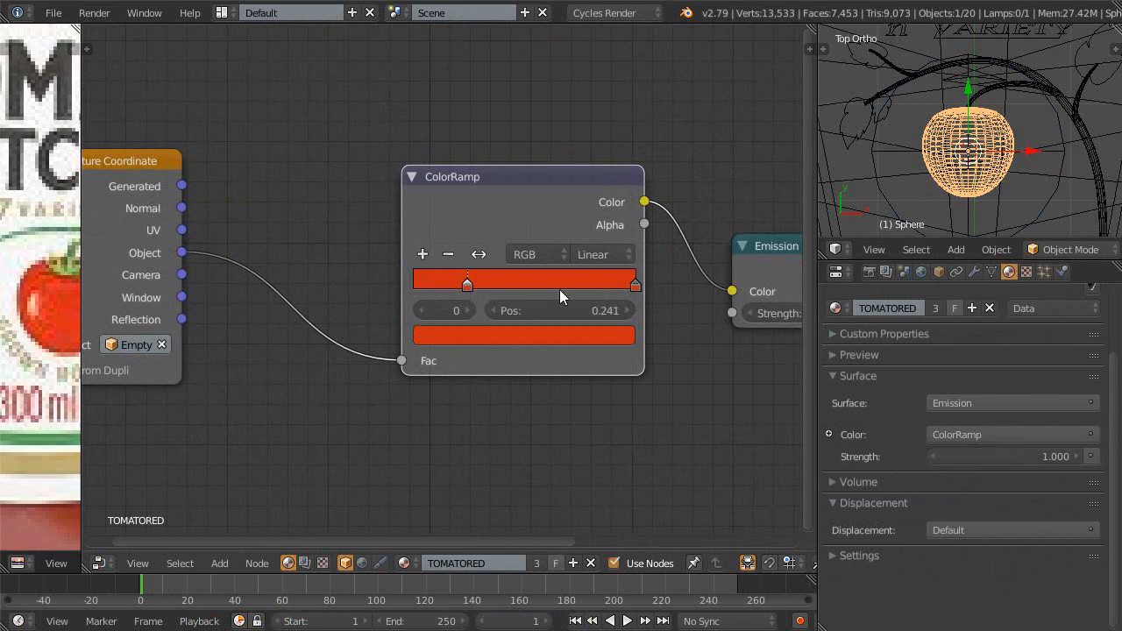
click(572, 336)
click(586, 116)
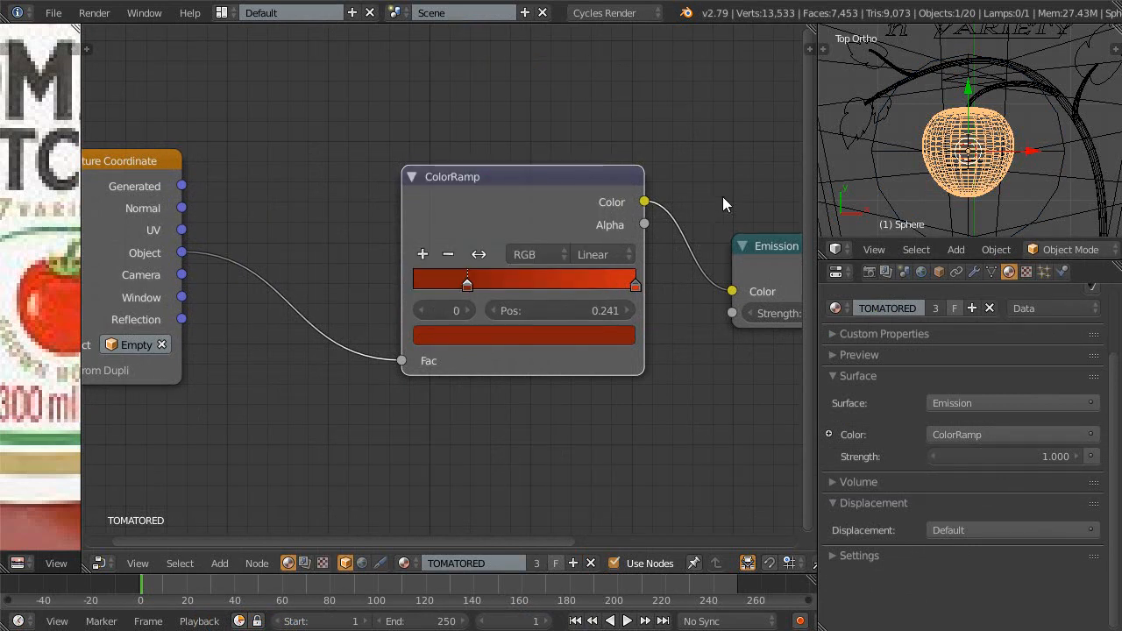
- Try rotating the sphere empty, including with trackball rotation, while watching the tomato's shading in the rendered preview
right_click(1062, 127)
key(shift+z)
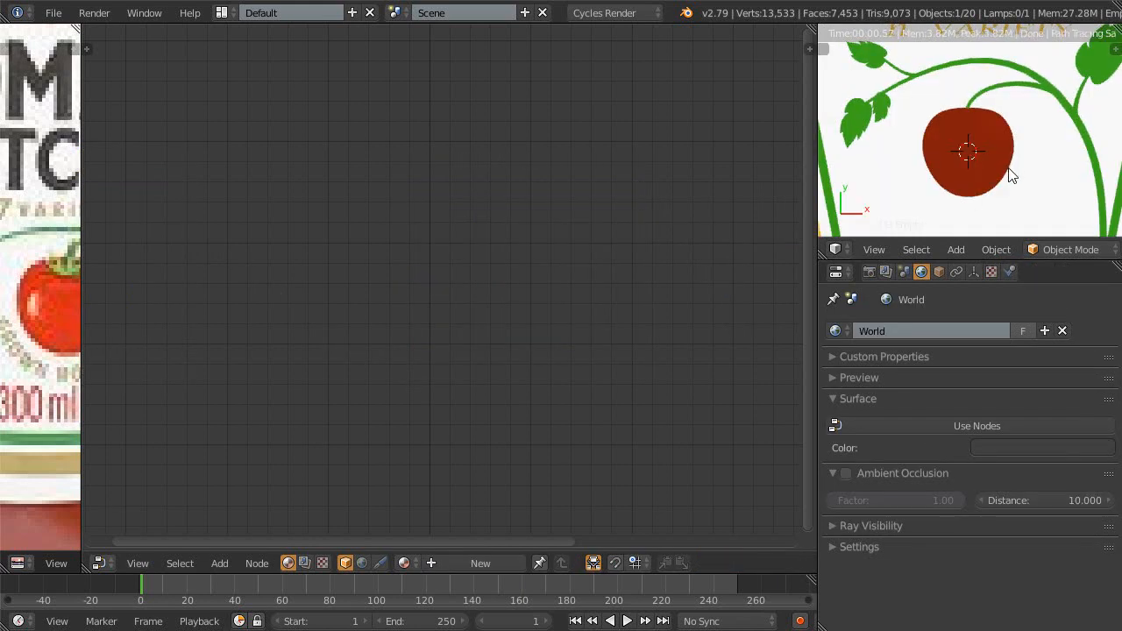
key(r)
right_click(952, 118)
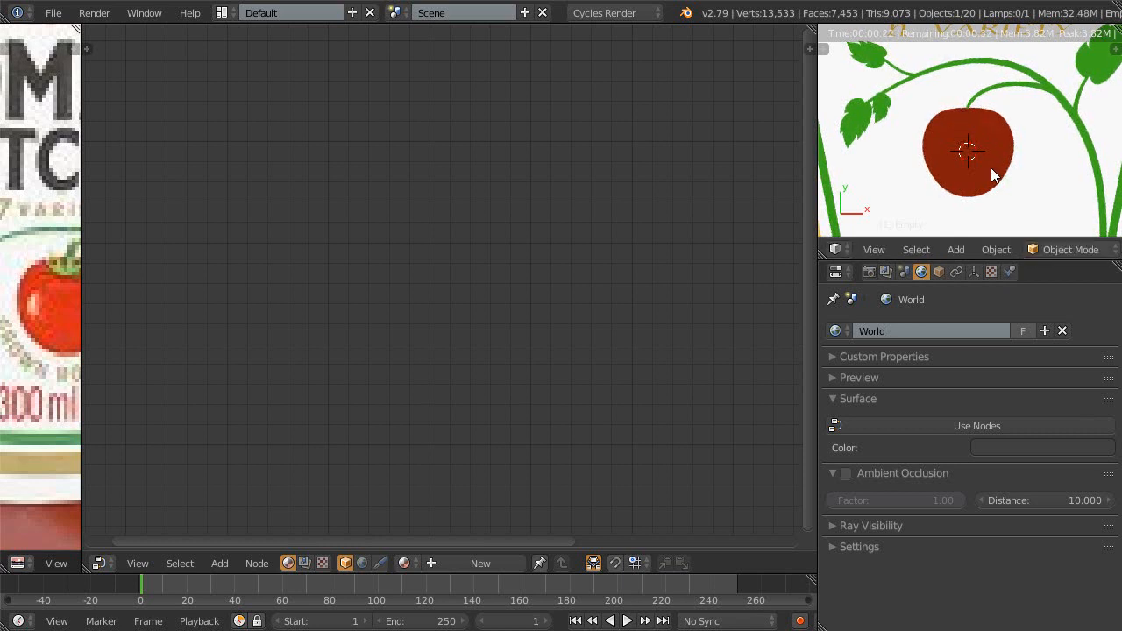
key(r)
key(r)
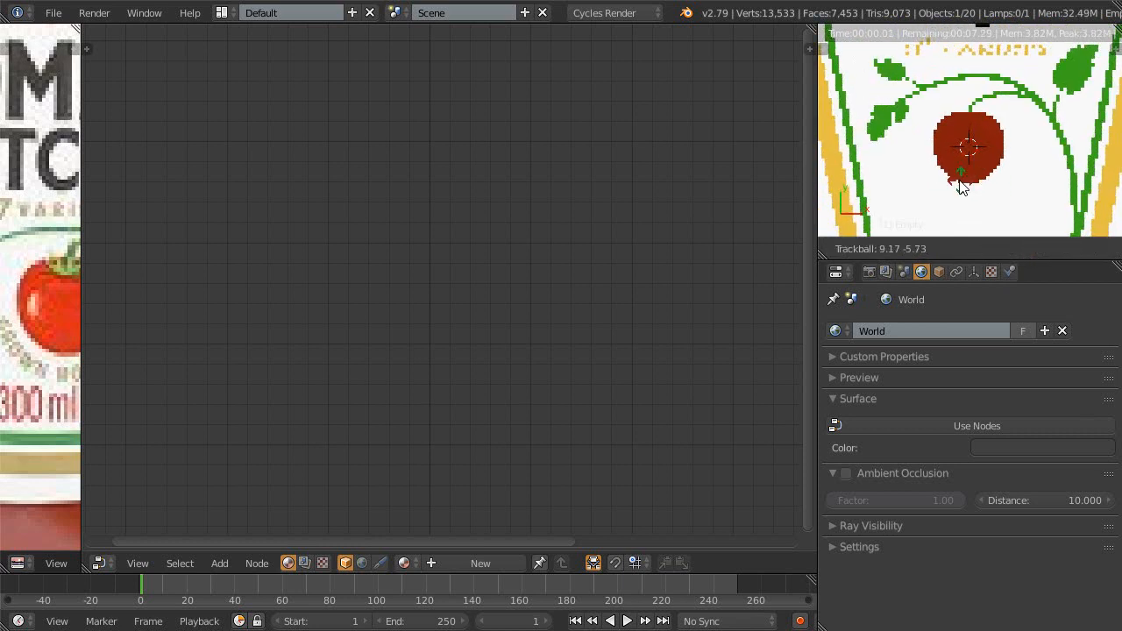
right_click(968, 166)
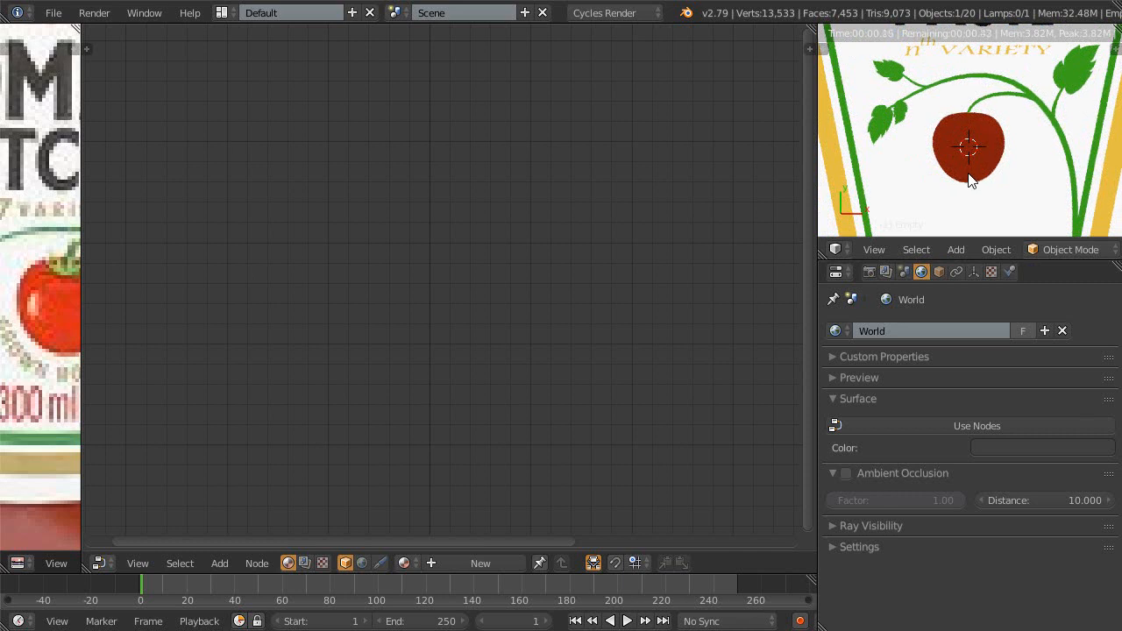
middle_drag(592, 340, 535, 336)
key(shift+space)
key(shift+space)
key(z)
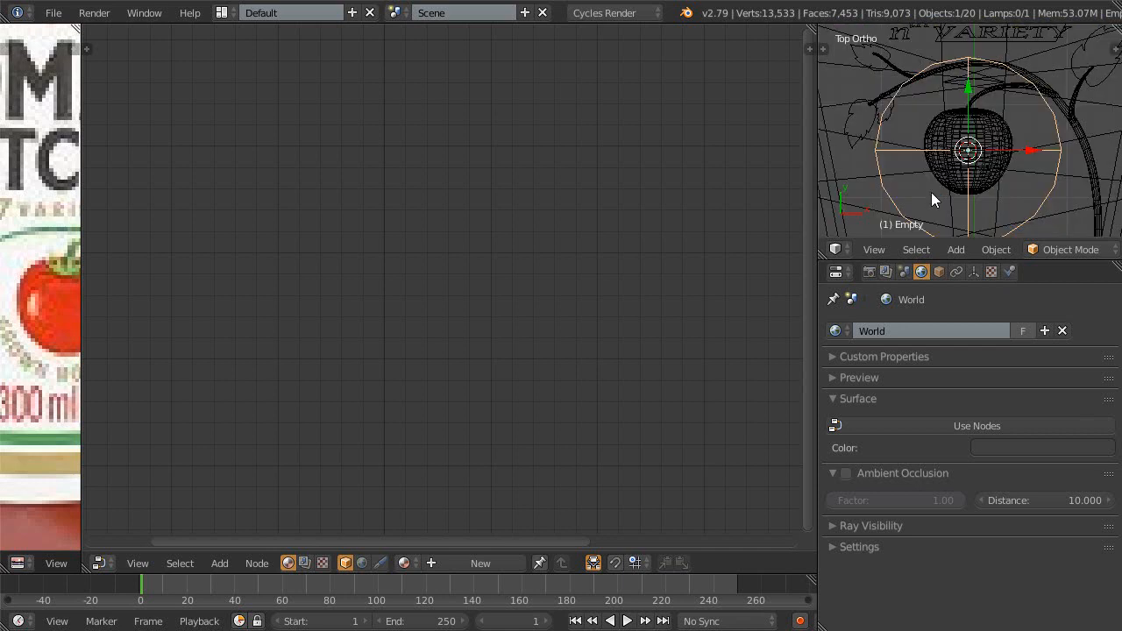
- Move the second stop of the tomato's ColorRamp to position 0.698 and set the interpolation to Constant
right_click(990, 175)
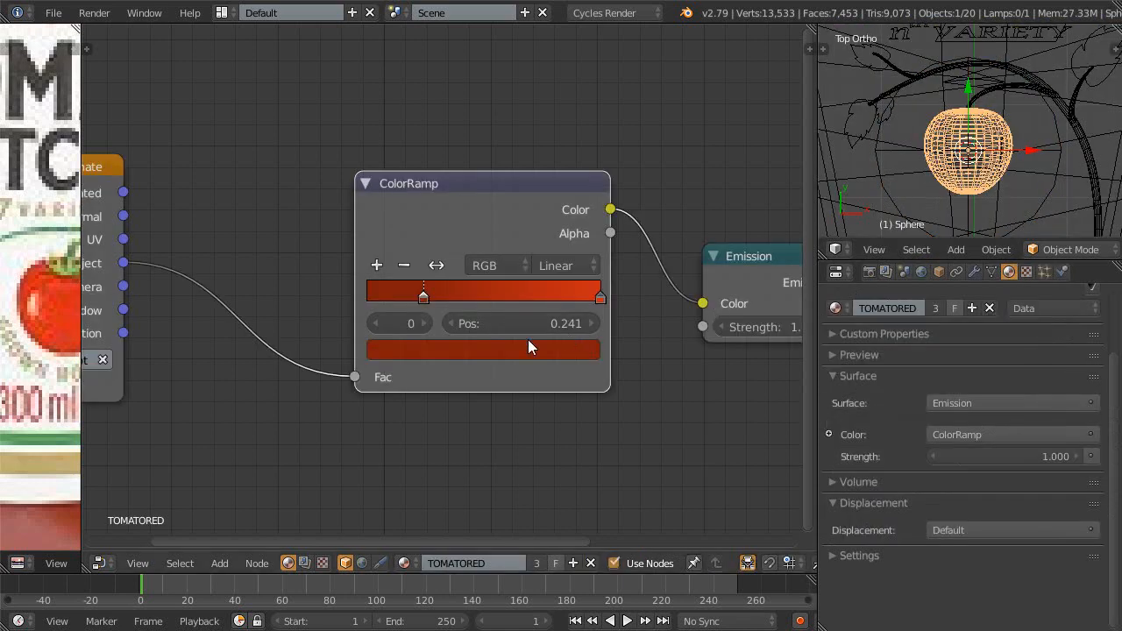
middle_drag(527, 339, 565, 306)
drag(628, 297, 552, 302)
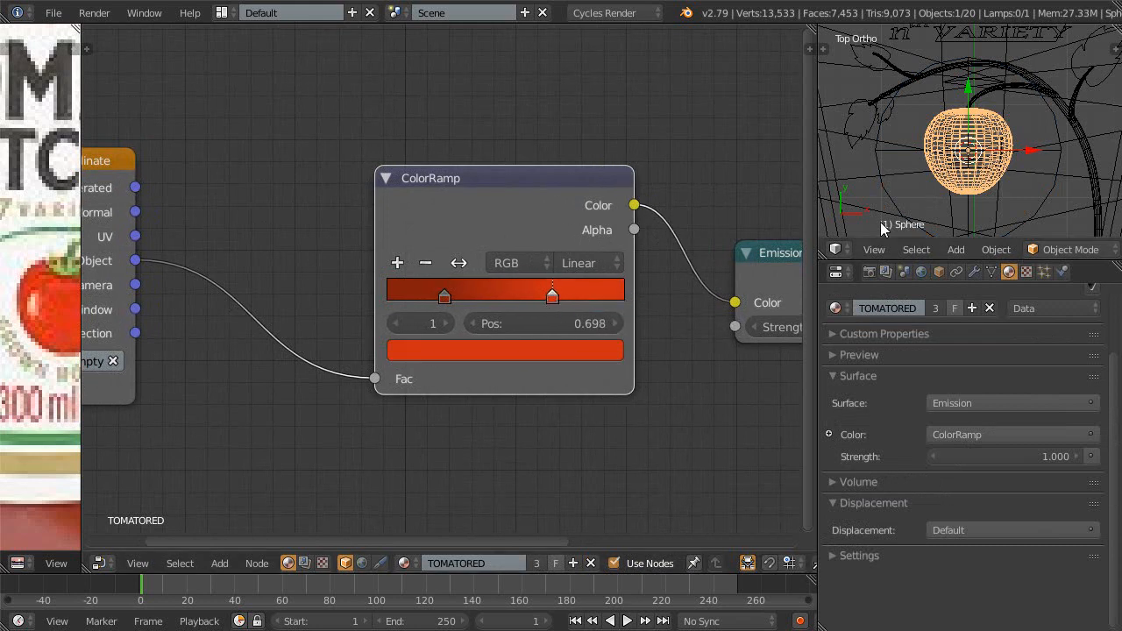
click(586, 262)
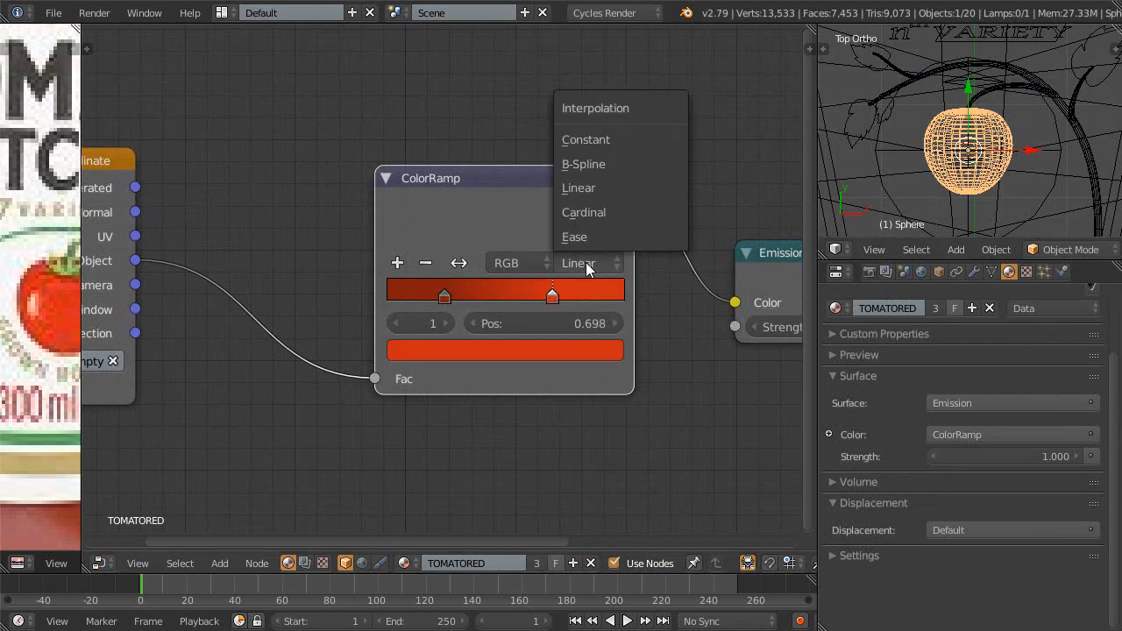
click(603, 140)
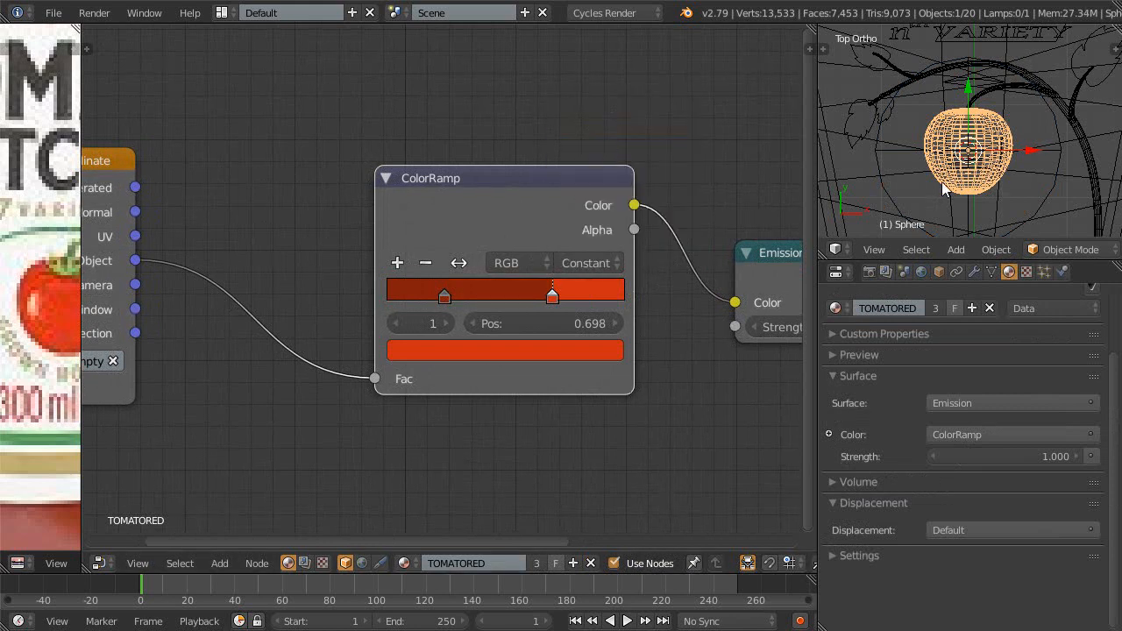
- Check the tomato in the rendered preview and try moving the empty over it to shift the boundary between the two reds
key(shift+z)
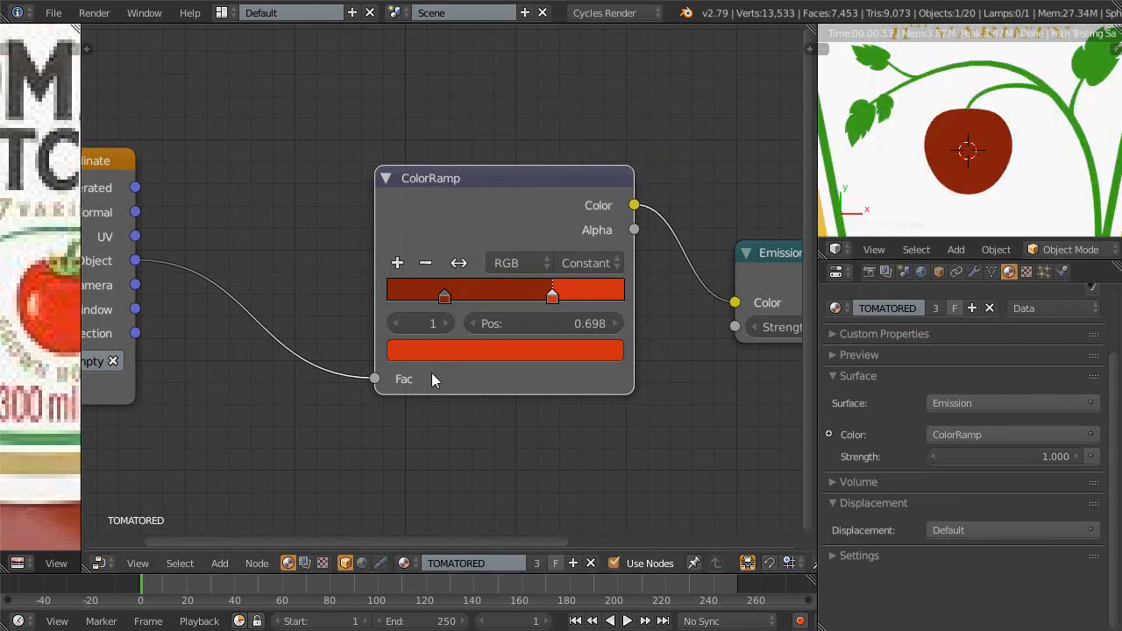
scroll(273, 377, up, 1)
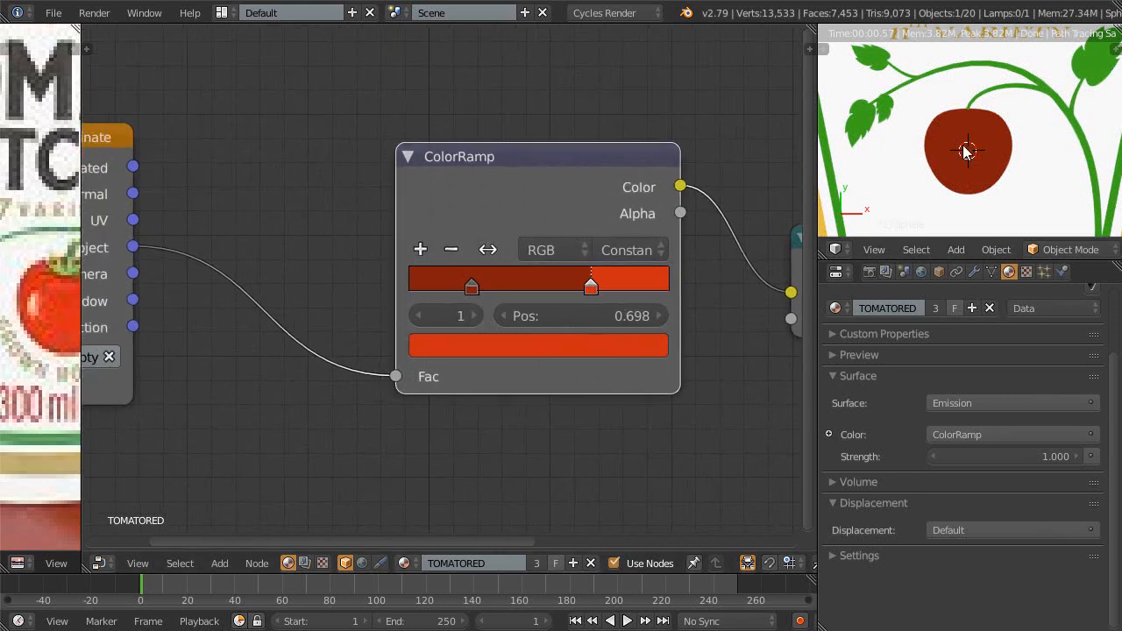
scroll(1000, 191, down, 1)
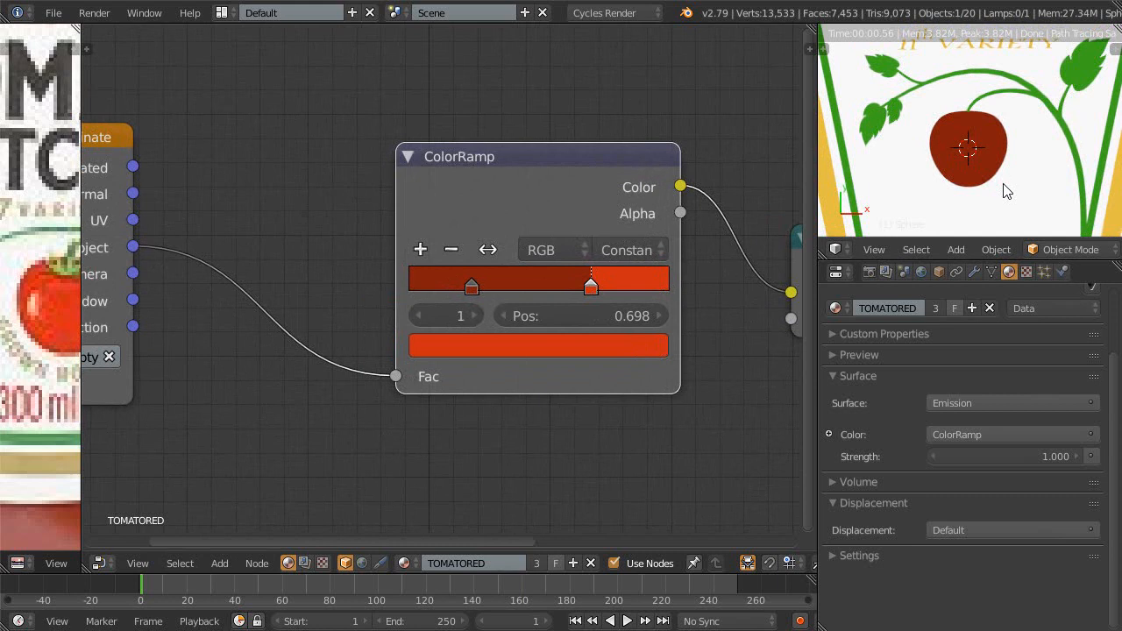
key(shift+z)
right_click(1032, 192)
key(z)
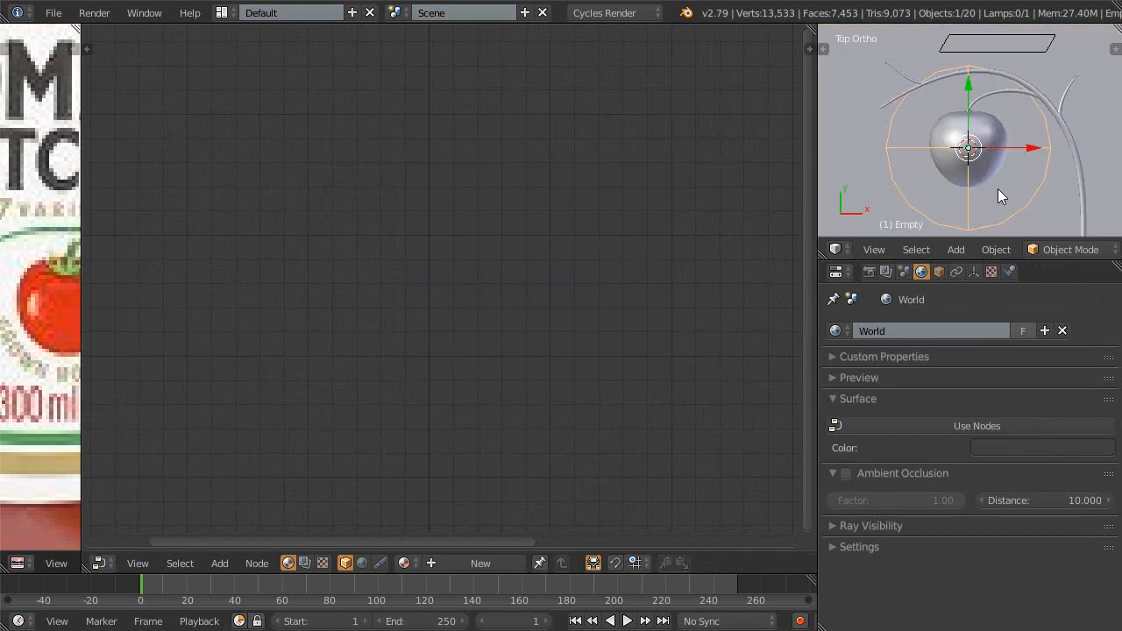
key(shift+z)
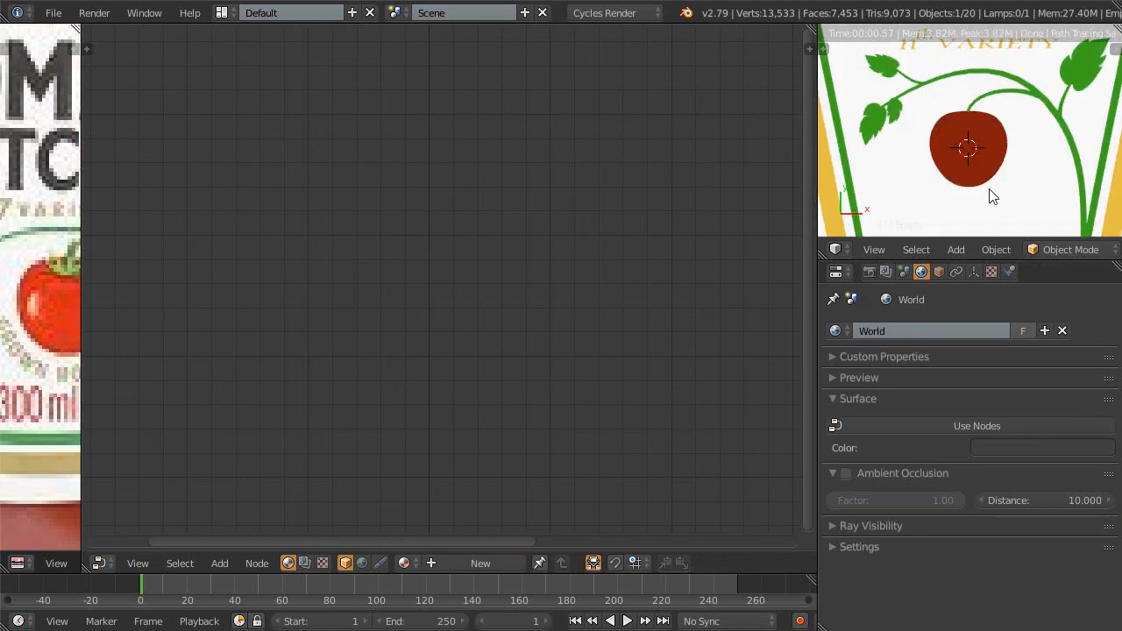
key(g)
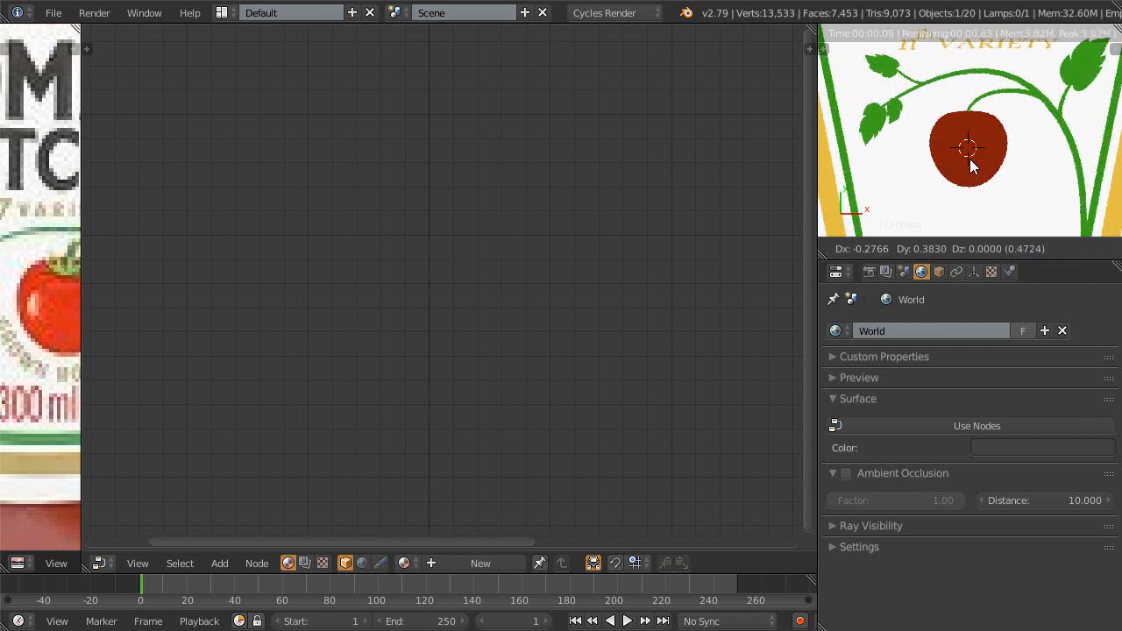
click(969, 172)
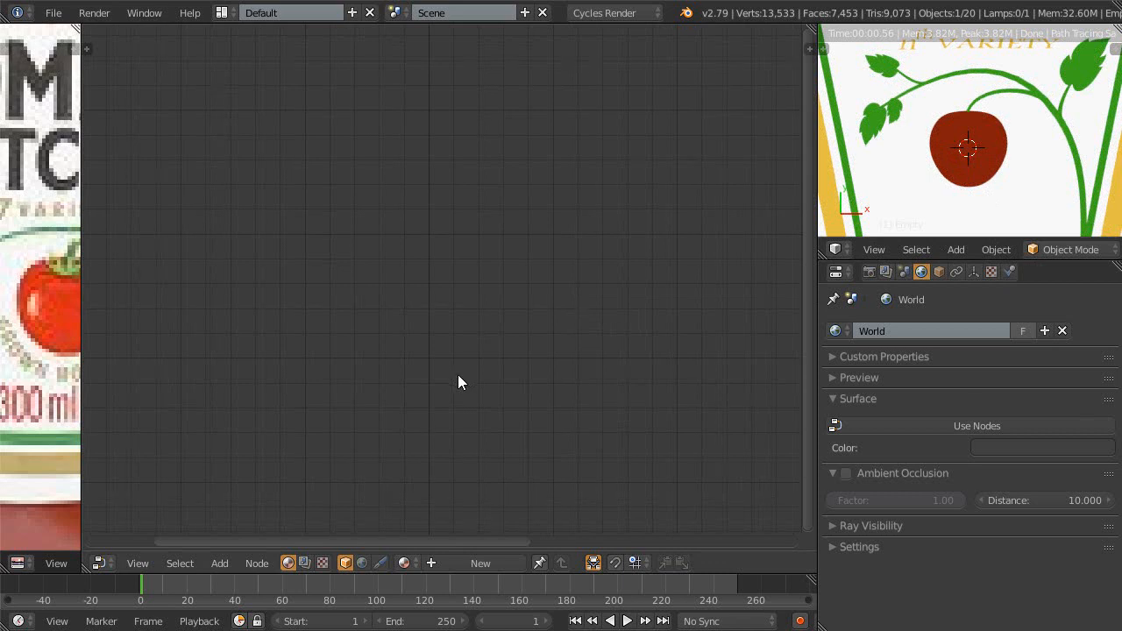
- Select the tomato and add a third stop to its ColorRamp at position 0.902
key(shift+z)
right_click(989, 178)
middle_drag(349, 306, 295, 314)
scroll(402, 292, down, 1)
middle_drag(553, 322, 464, 326)
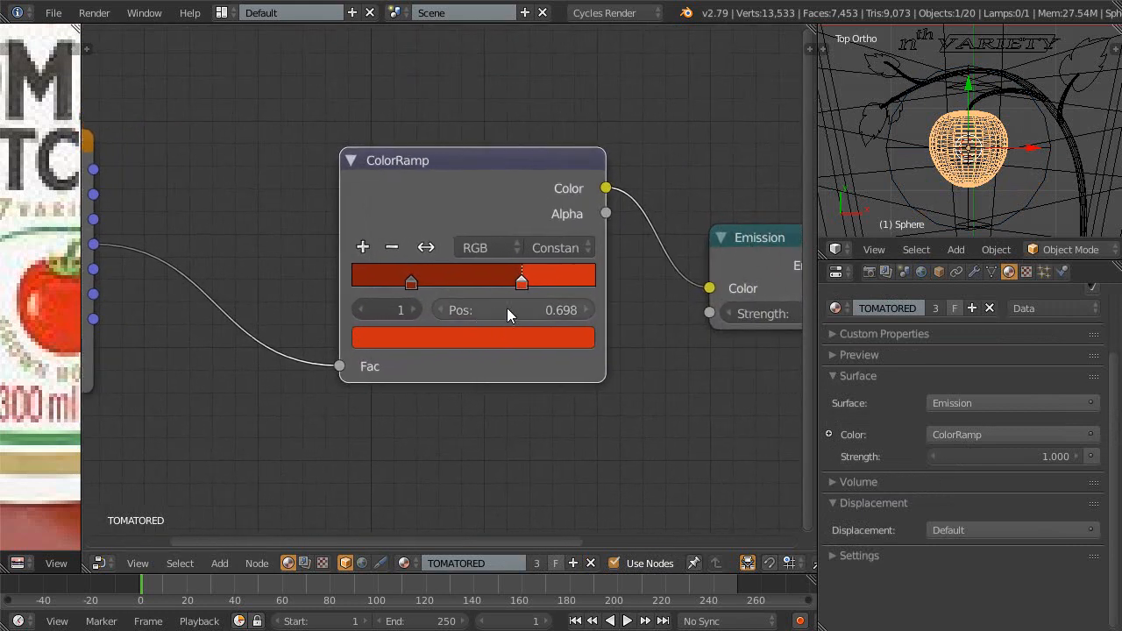
scroll(511, 312, up, 1)
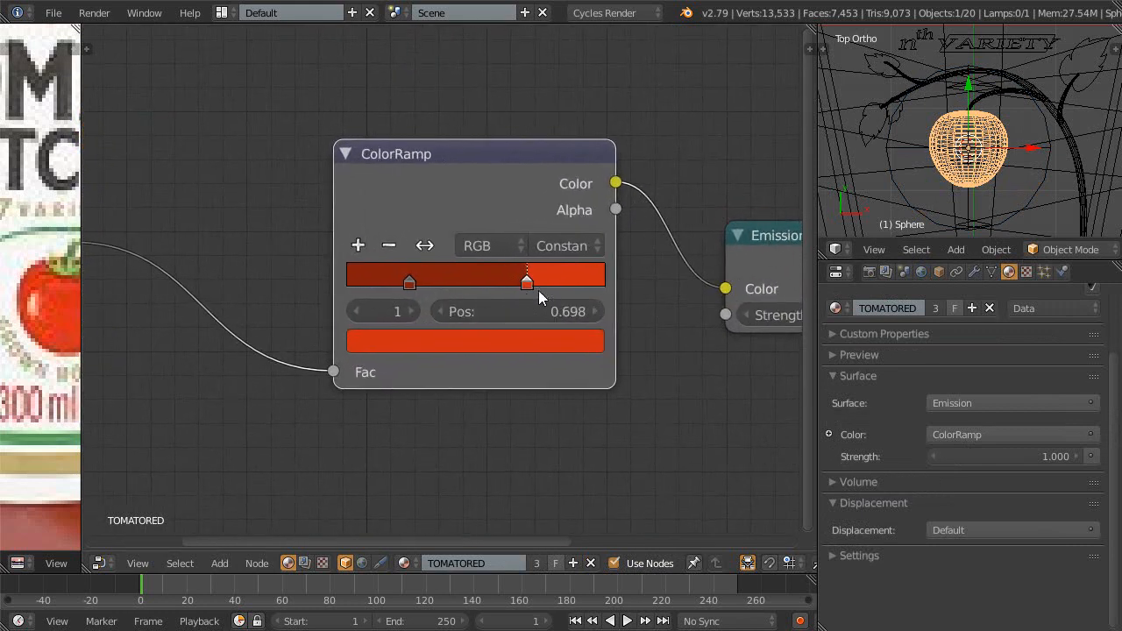
click(356, 245)
drag(468, 281, 579, 282)
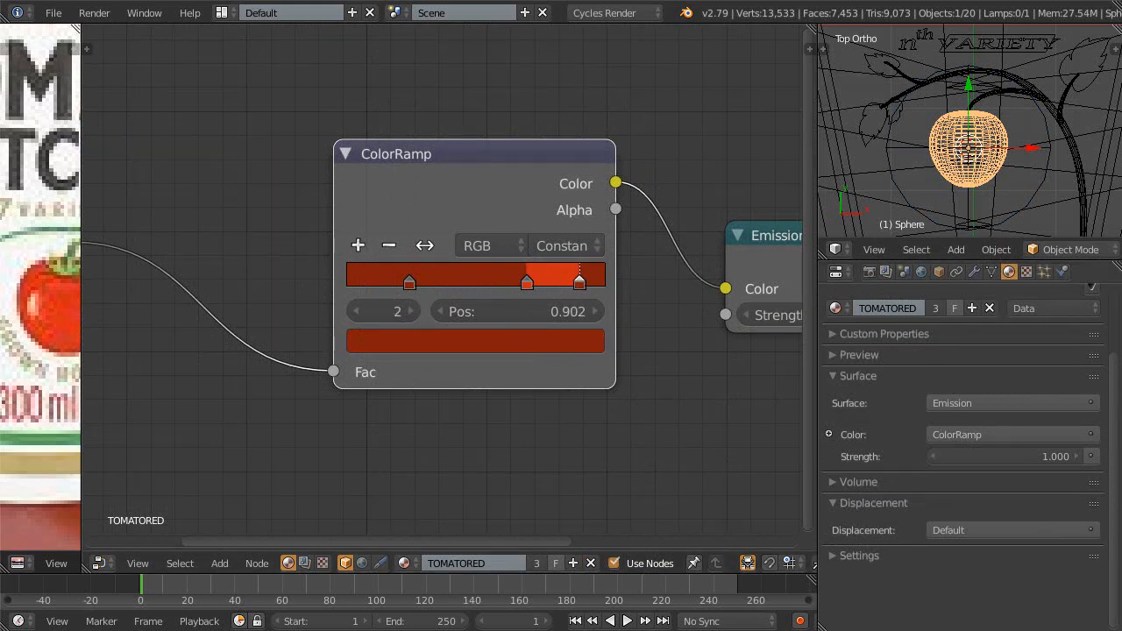
- Set the color of the ColorRamp's third stop to pure white
click(579, 340)
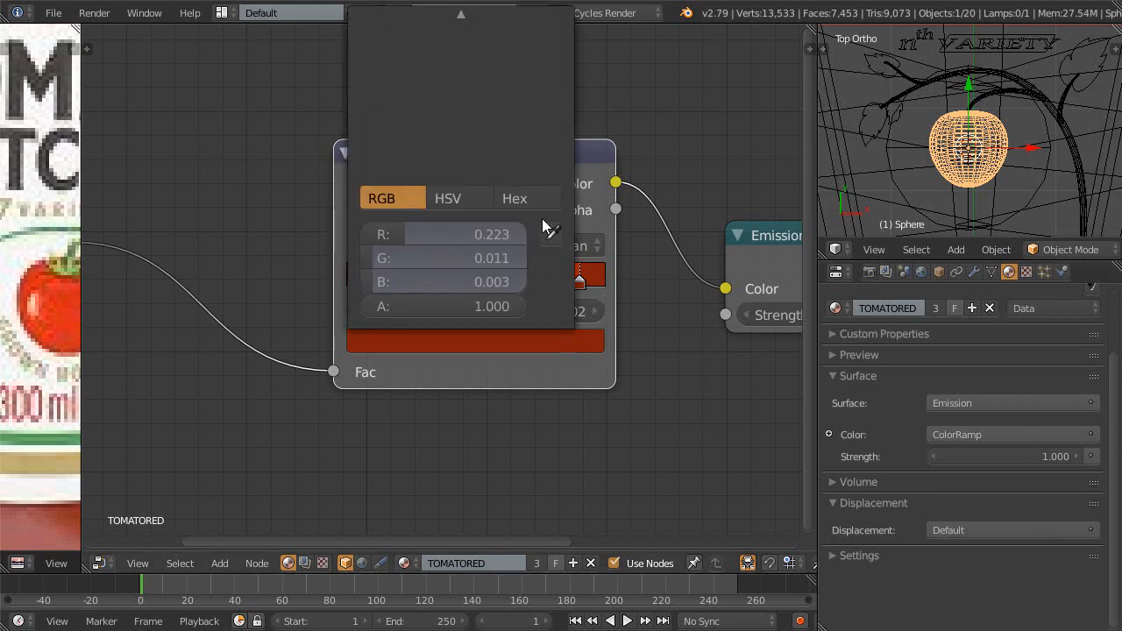
scroll(689, 325, down, 1)
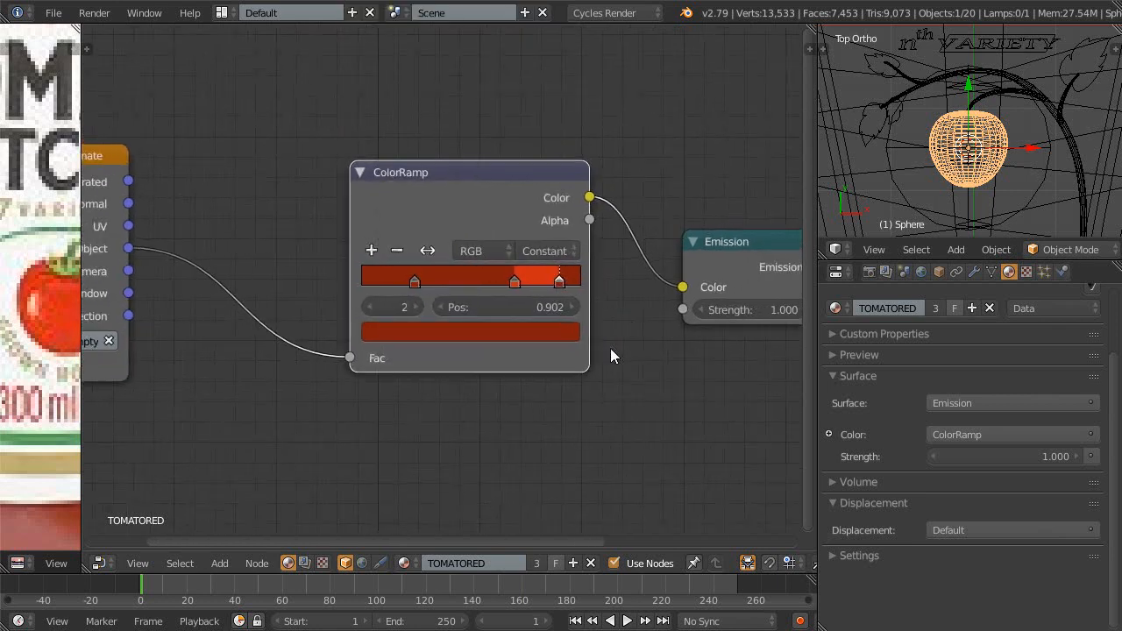
click(545, 330)
drag(532, 142, 537, 44)
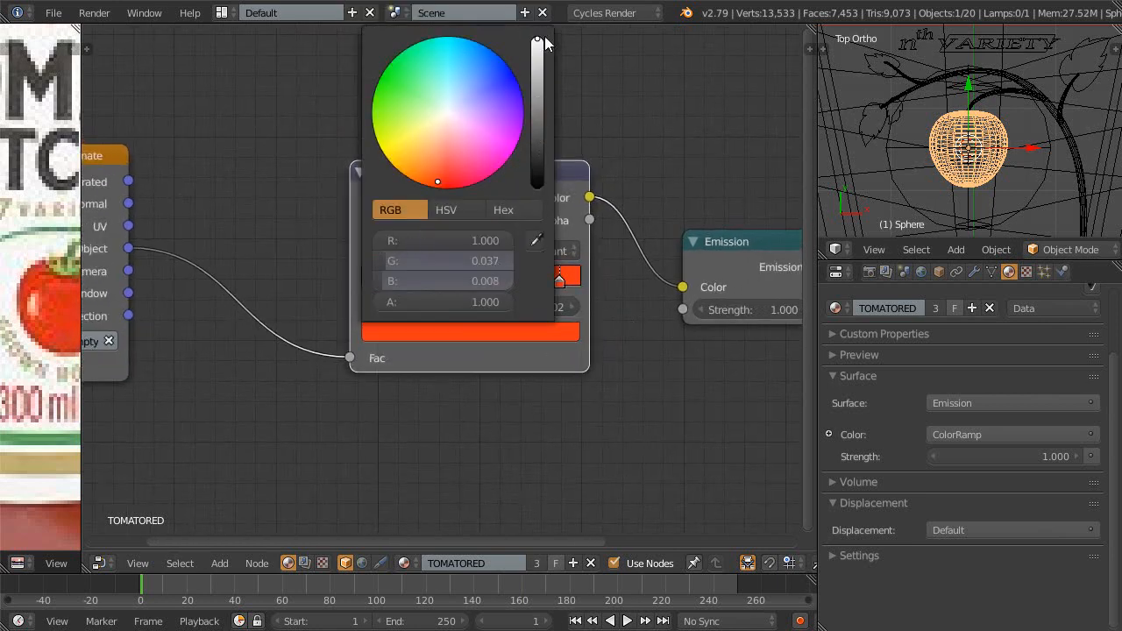
click(554, 334)
drag(449, 261, 579, 262)
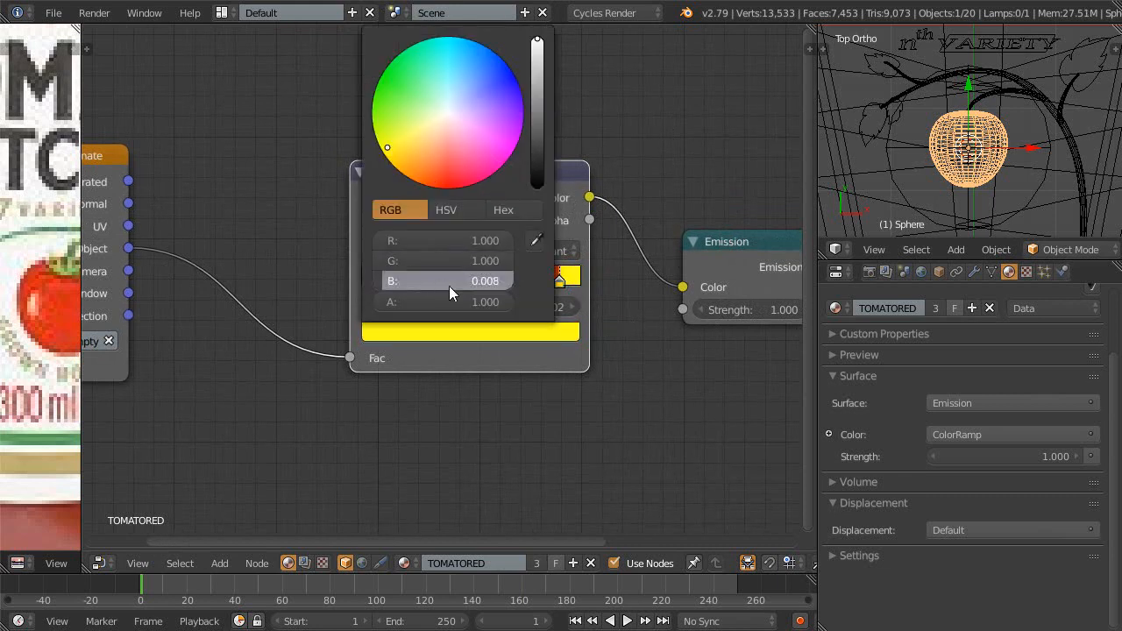
drag(448, 285, 595, 305)
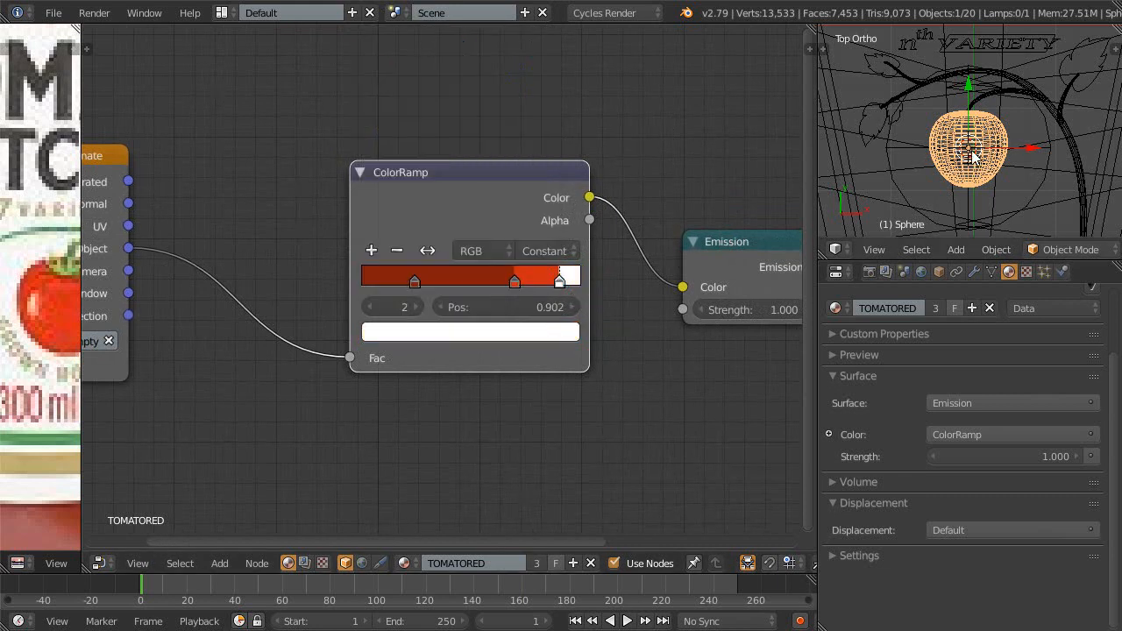
- Check the tomato's shading in the rendered preview, then rotate the sphere empty by about -129° around the global Y axis
key(shift+z)
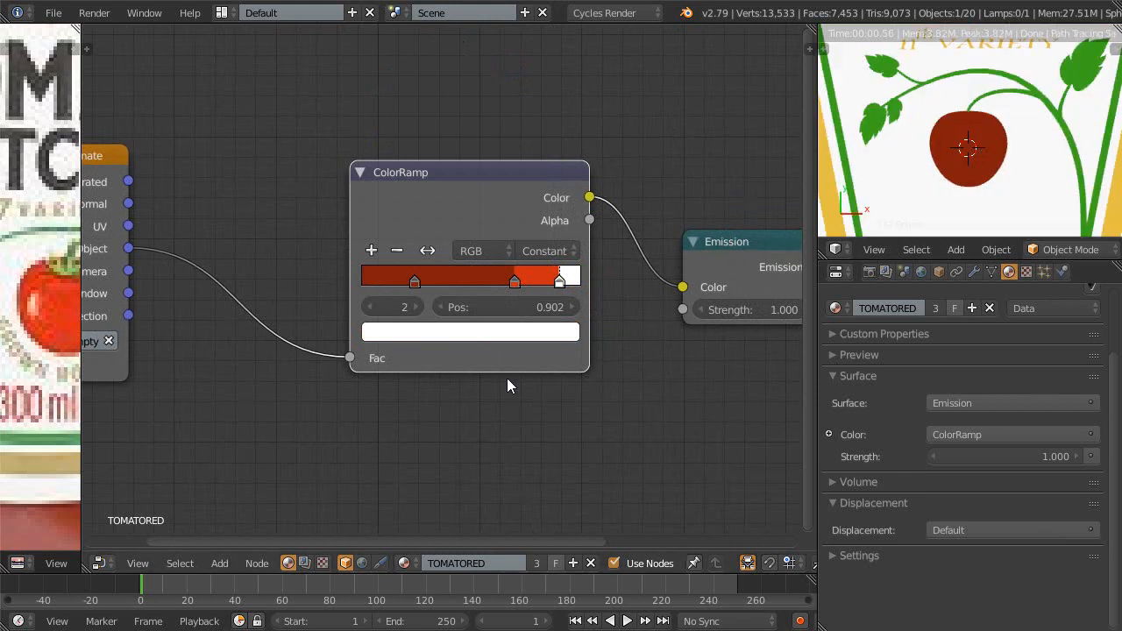
scroll(233, 352, down, 1)
middle_drag(234, 350, 268, 351)
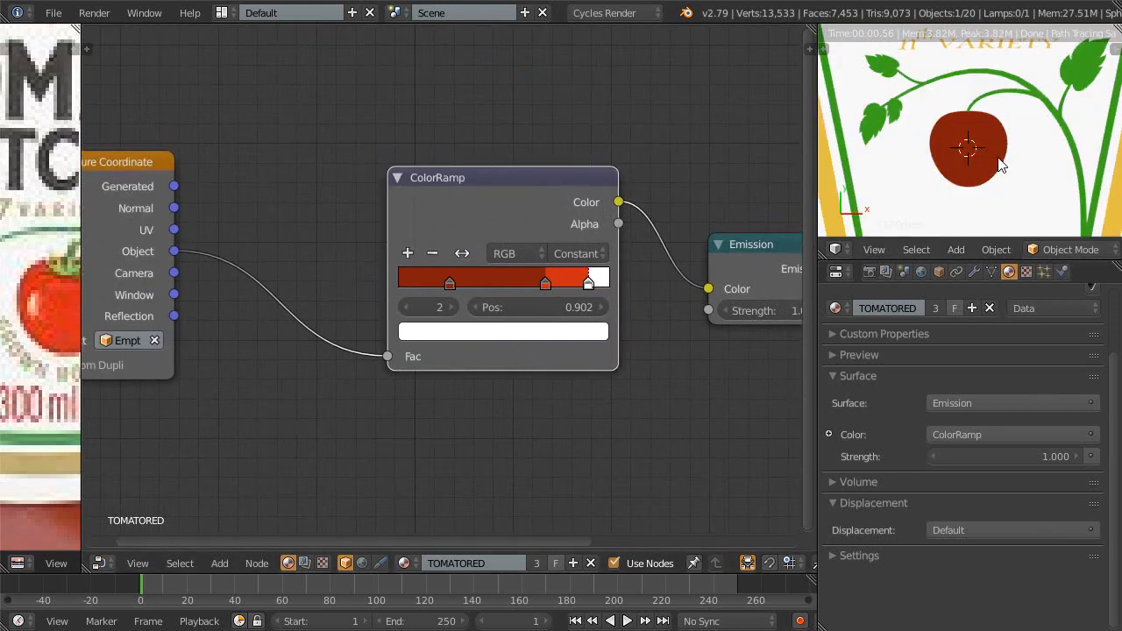
key(shift+z)
right_click(1034, 189)
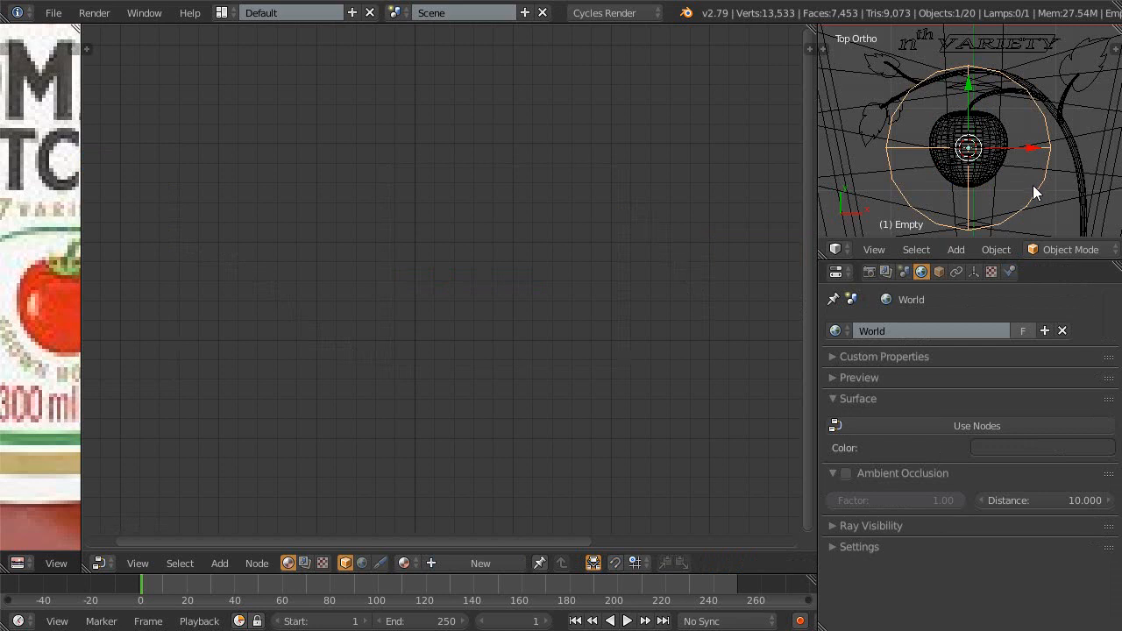
scroll(990, 176, down, 2)
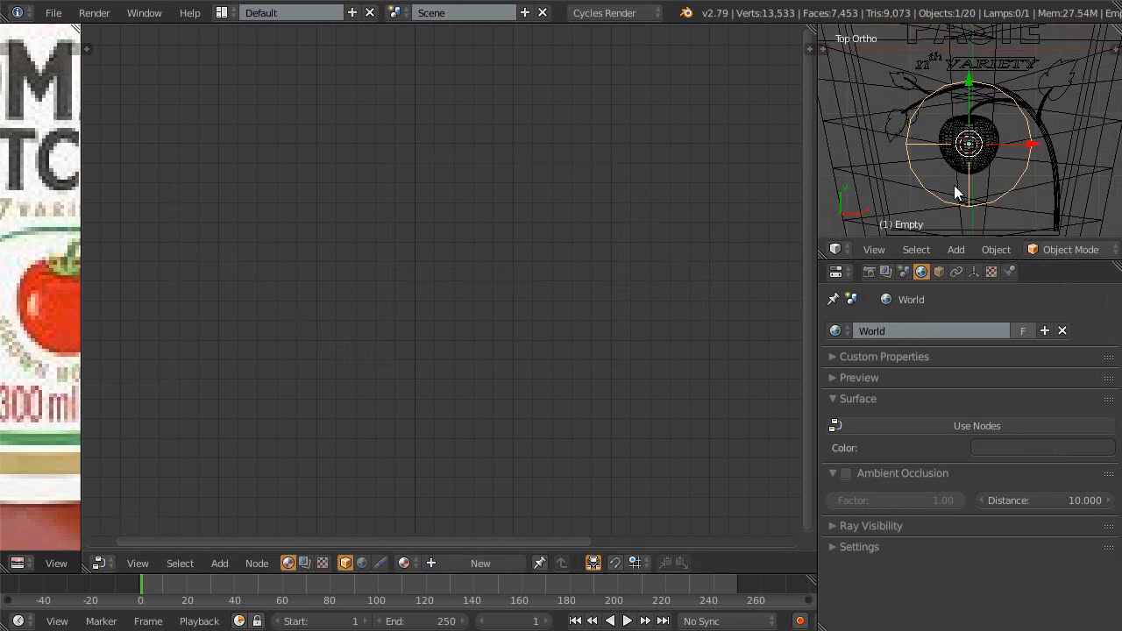
key(shift+space)
scroll(640, 241, down, 1)
middle_drag(553, 294, 542, 241)
scroll(538, 280, down, 5)
shift+middle_drag(582, 422, 566, 340)
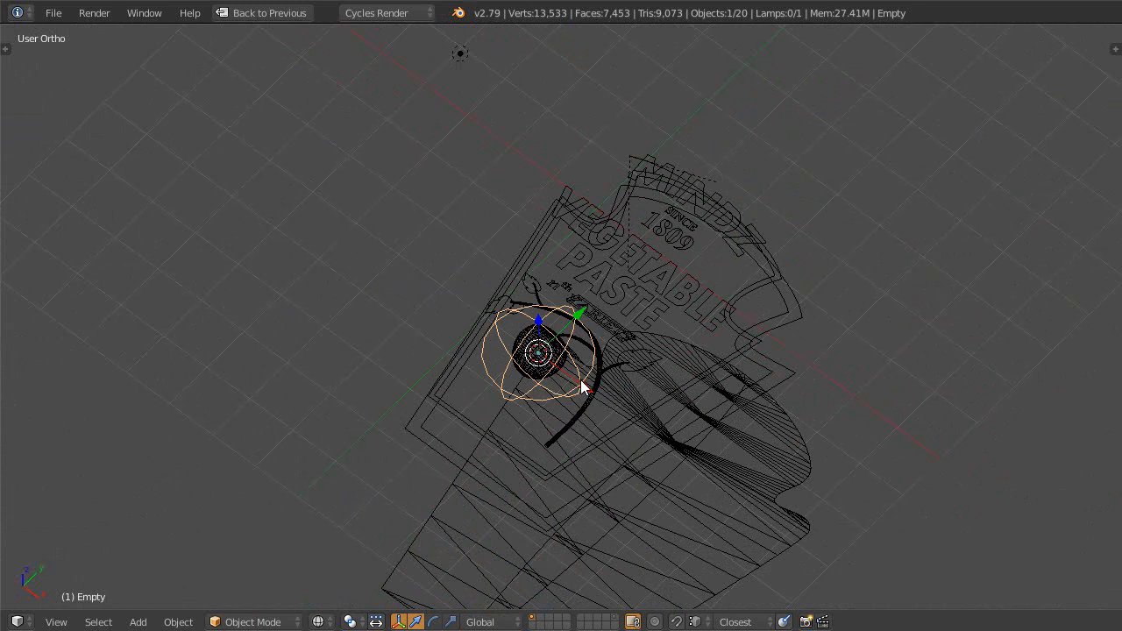
key(r)
key(y)
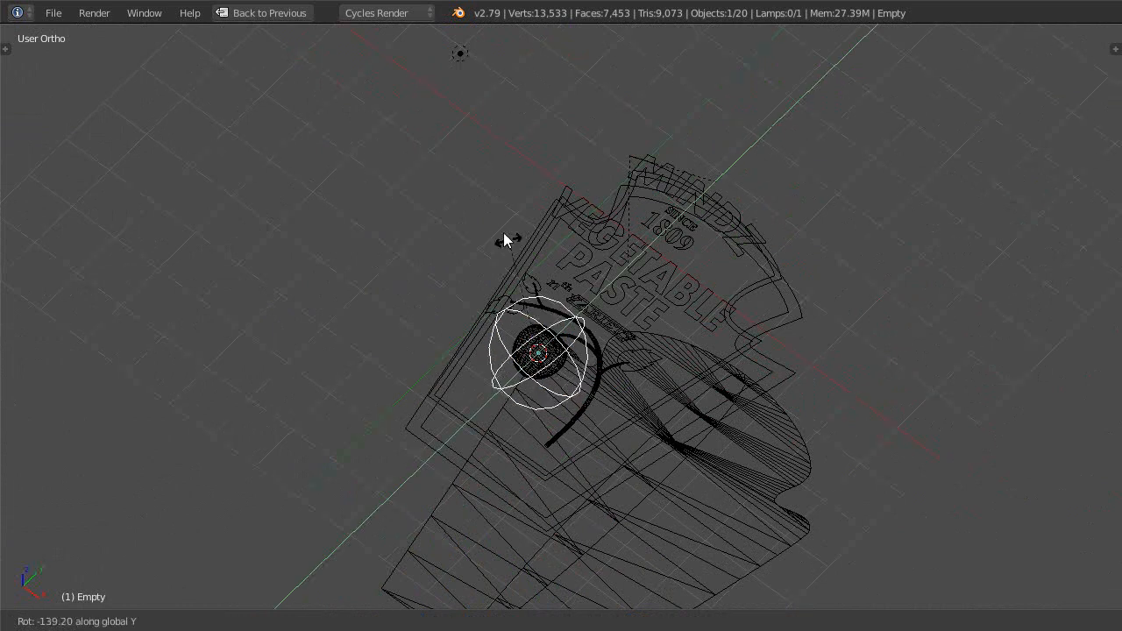
click(542, 287)
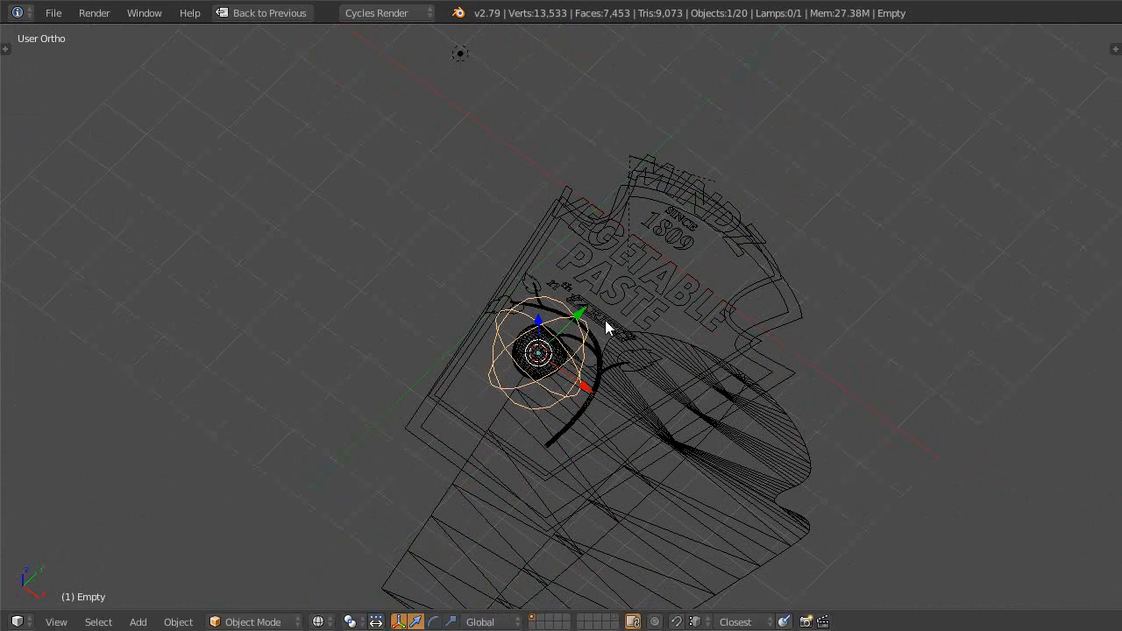
- Examine the tomato's shading on the full label in an enlarged rendered top view
key(shift+z)
mouse_move(587, 377)
middle_down()
mouse_move(579, 263)
mouse_move(476, 233)
mouse_move(531, 195)
mouse_move(654, 306)
mouse_move(646, 366)
mouse_move(671, 355)
mouse_move(656, 364)
middle_up()
key(KP_7)
shift+middle_drag(708, 310, 777, 422)
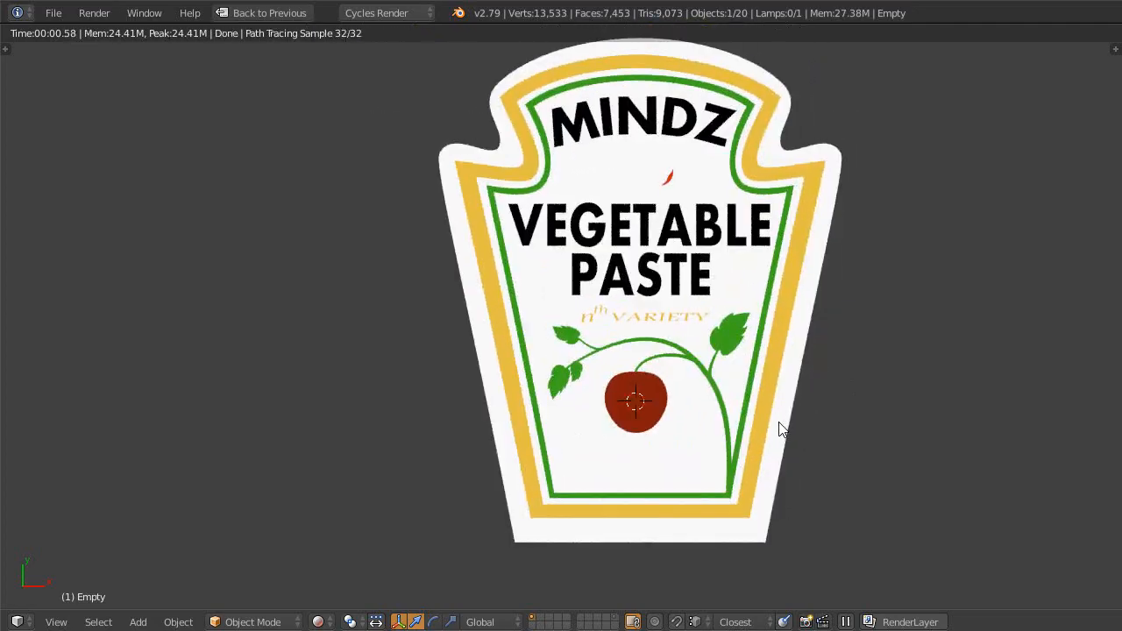
key(ctrl+space)
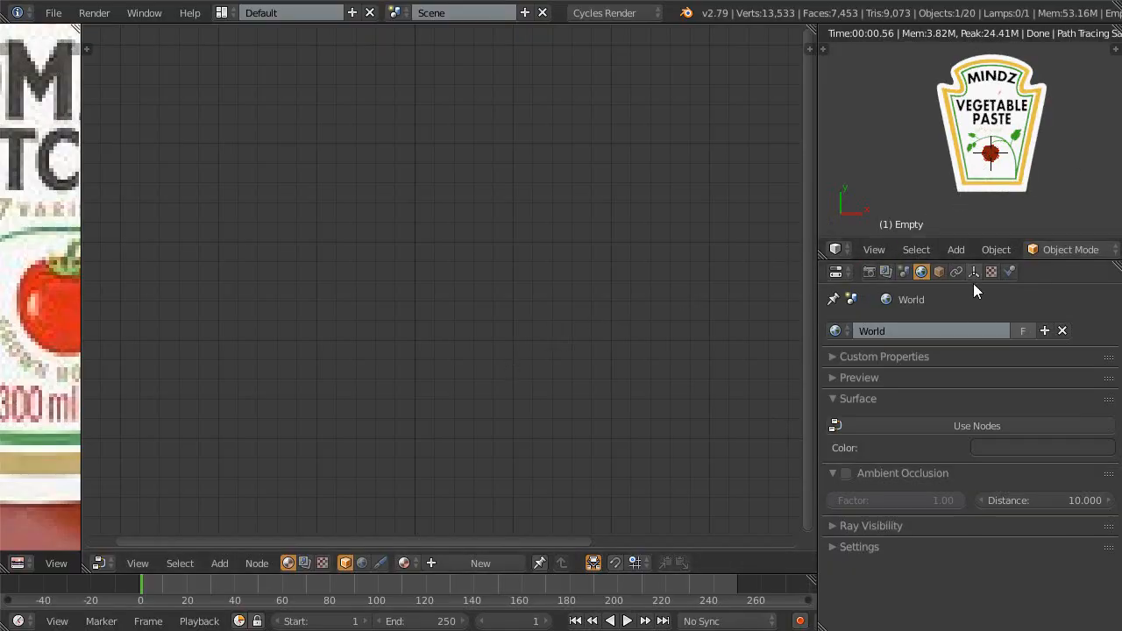
- Try a trackball rotation of the empty while watching the tomato up close in the rendered preview
key(z)
scroll(987, 178, up, 6)
mouse_move(999, 142)
shift+middle_down()
mouse_move(948, 90)
mouse_move(964, 120)
shift+middle_up()
scroll(956, 107, up, 3)
mouse_move(966, 121)
shift+middle_down()
mouse_move(940, 85)
mouse_move(957, 138)
shift+middle_up()
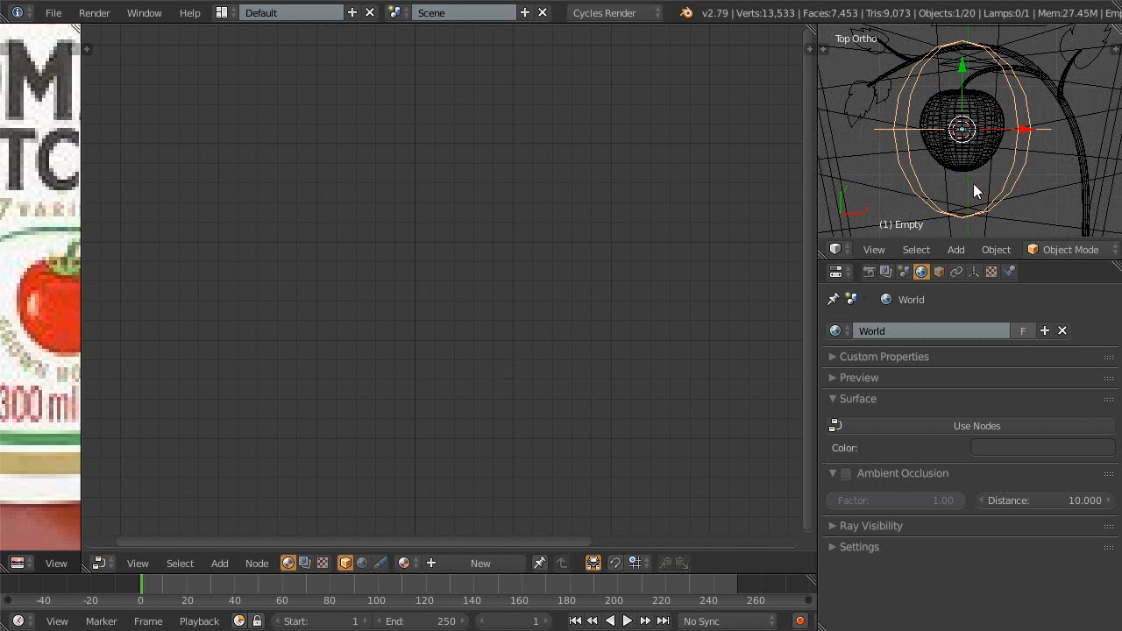
key(z)
key(z)
key(shift+z)
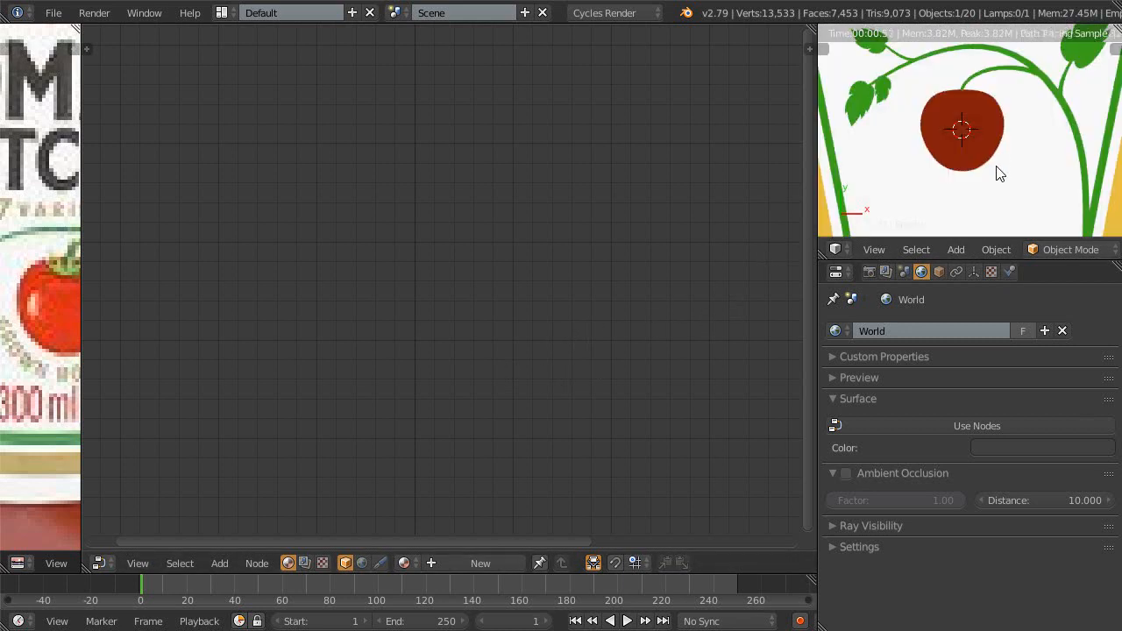
key(r)
key(r)
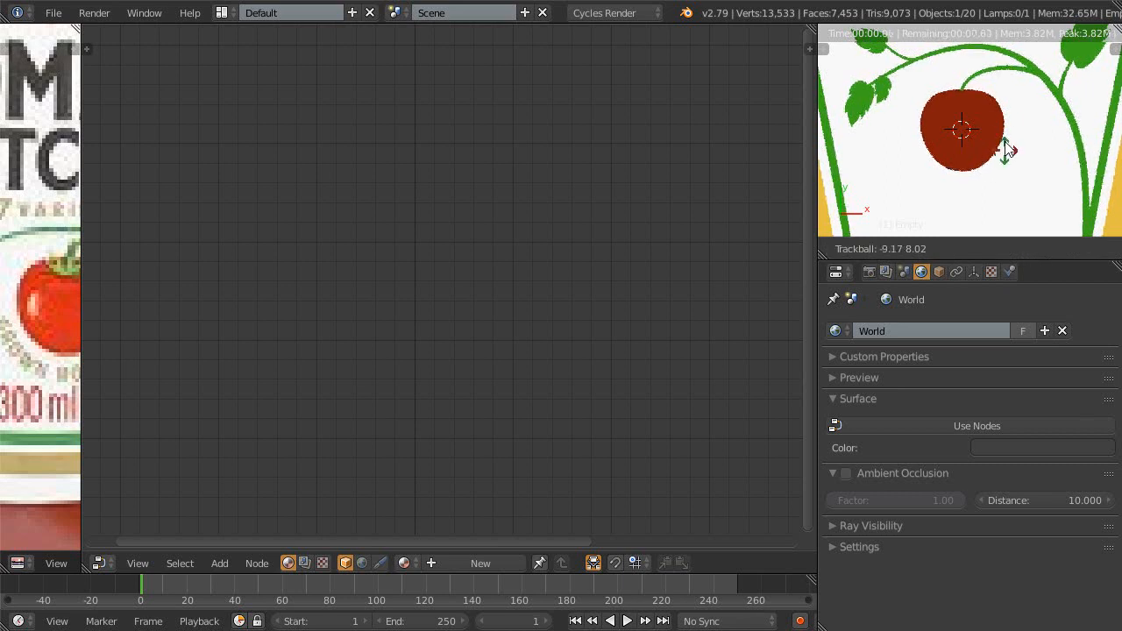
click(1037, 174)
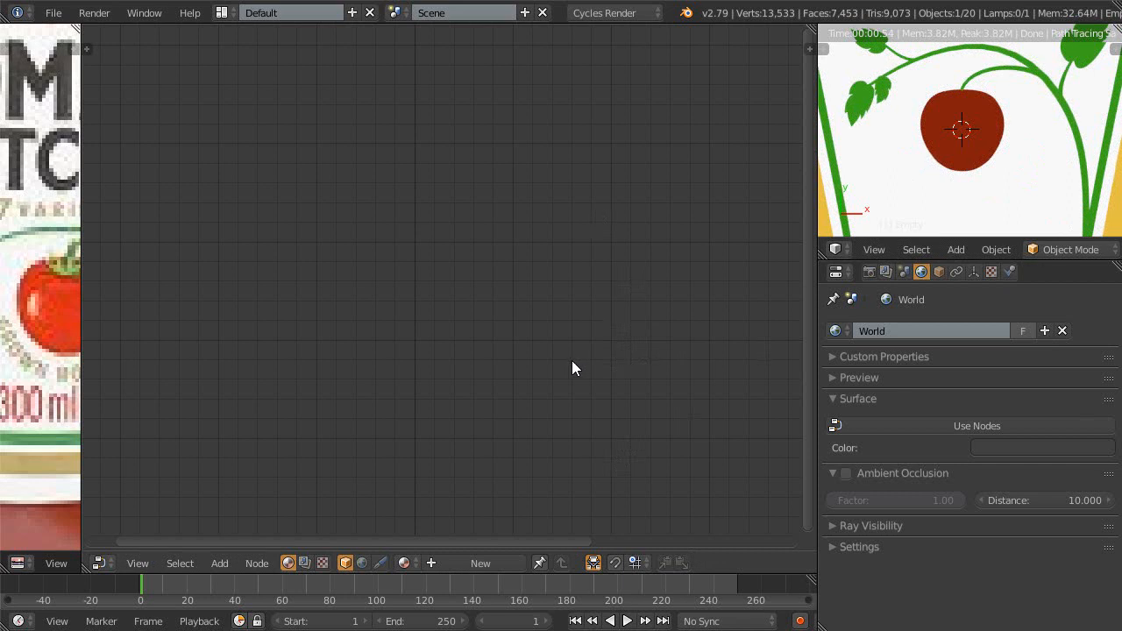
- Temporarily show a 3D view in place of the node editor to start the Screencast Keys display, then restore the node editor
key(shift+F5)
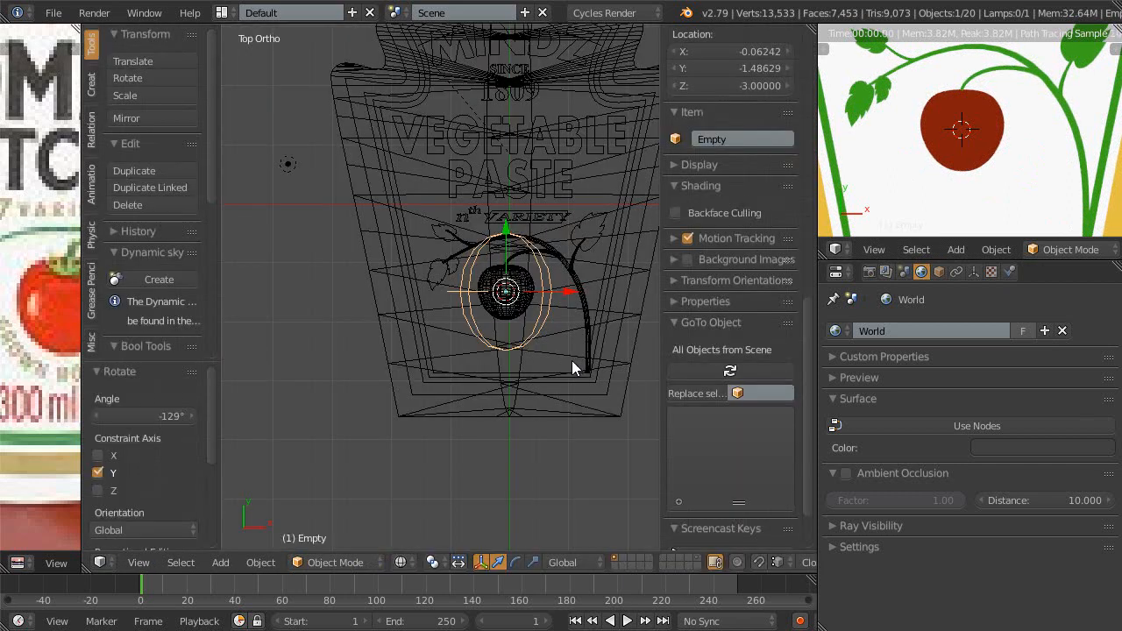
ctrl+middle_drag(544, 263, 496, 355)
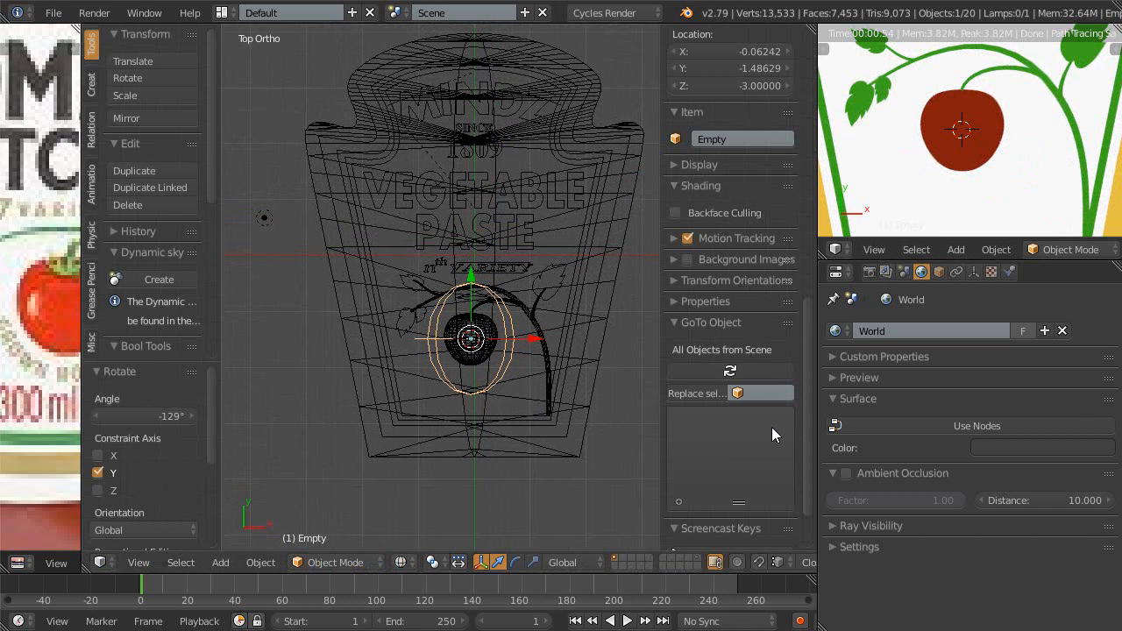
scroll(771, 435, down, 2)
click(729, 483)
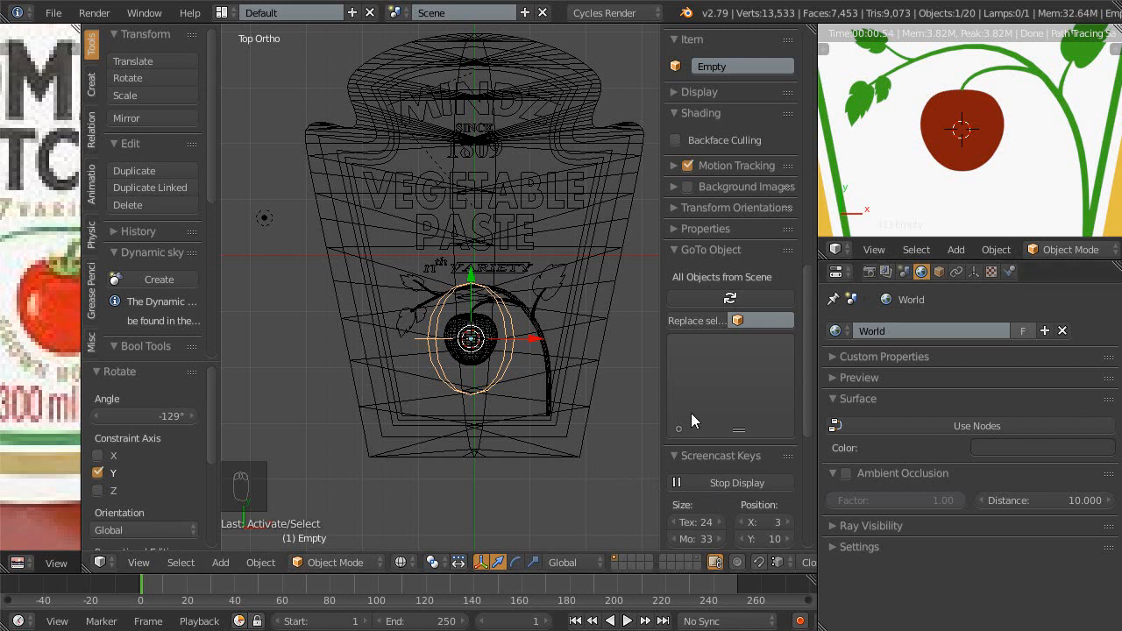
click(708, 455)
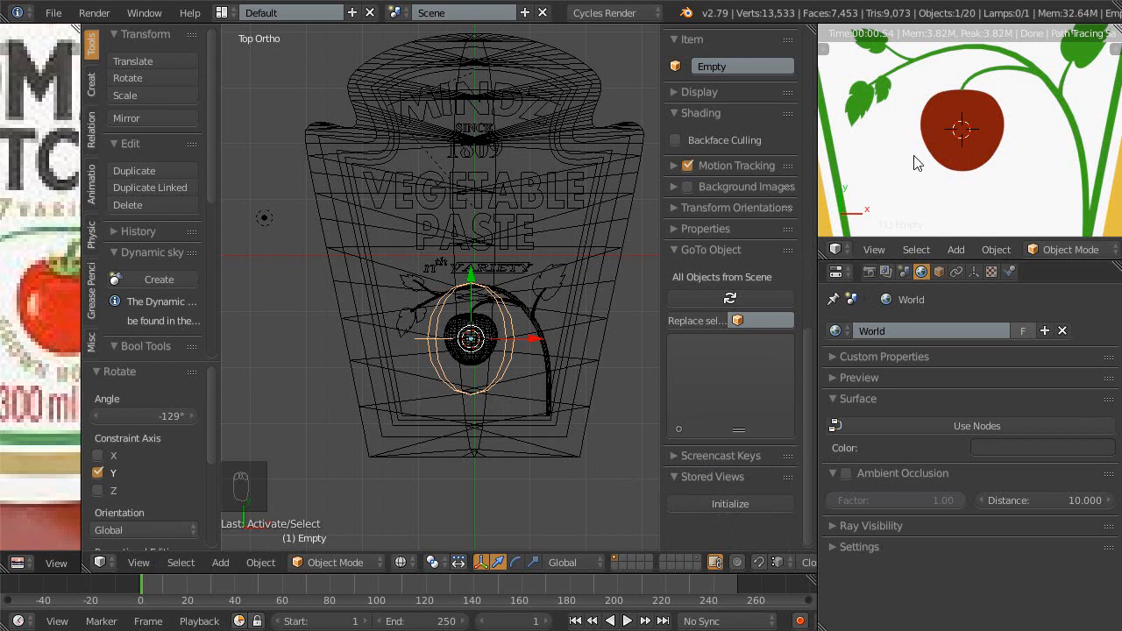
scroll(501, 436, up, 3)
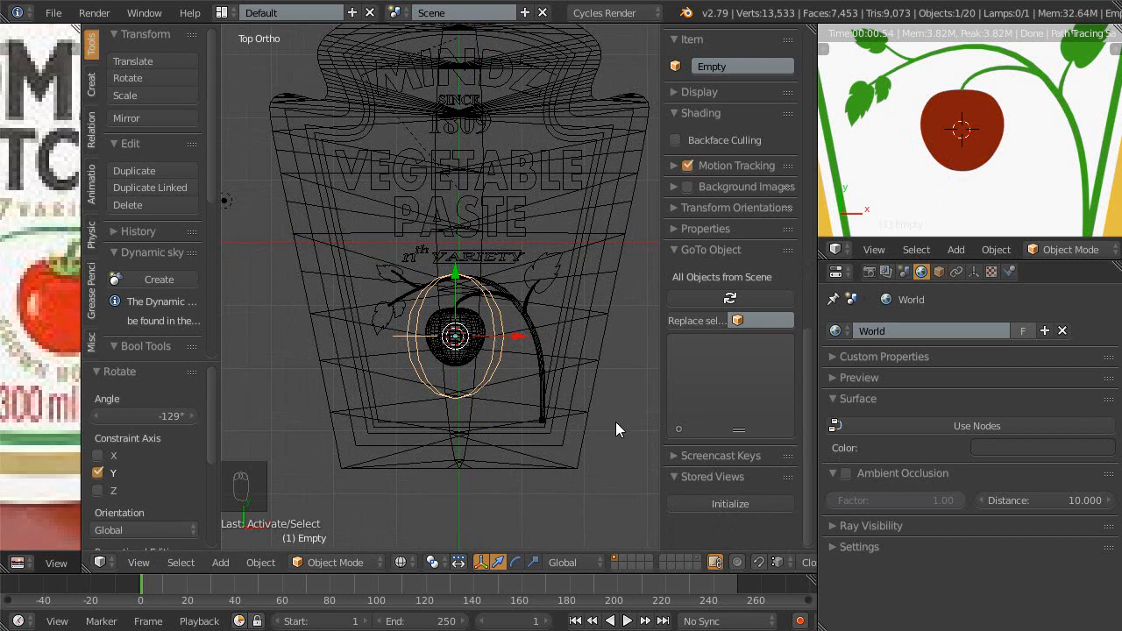
key(shift+F3)
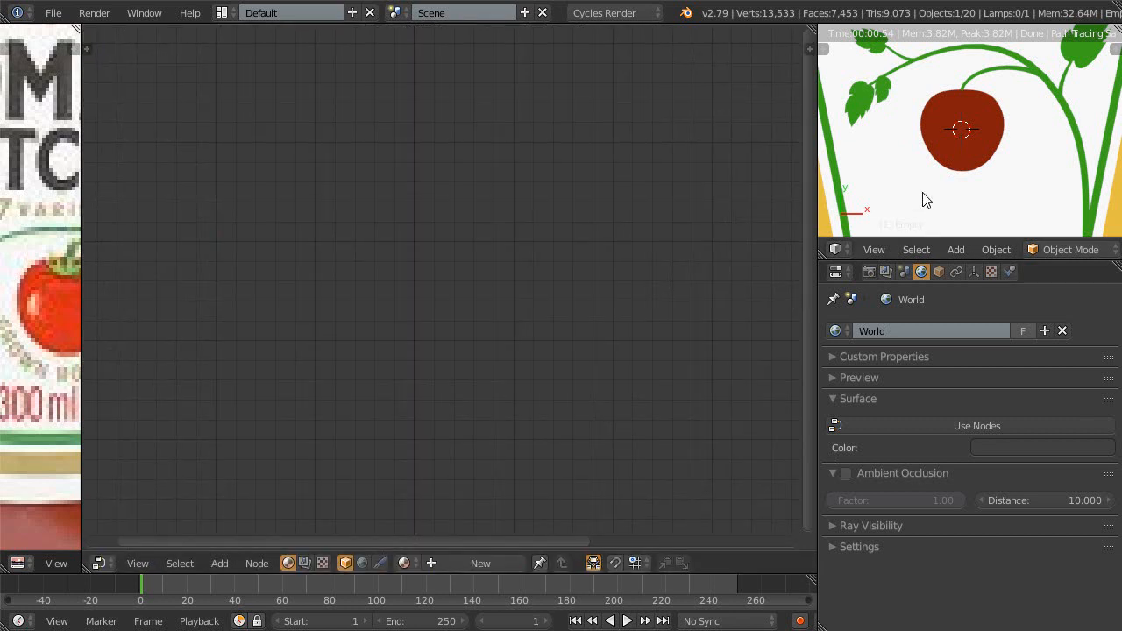
- Select the tomato again and move its Texture Coordinate node slightly closer to the ColorRamp
key(z)
right_click(968, 165)
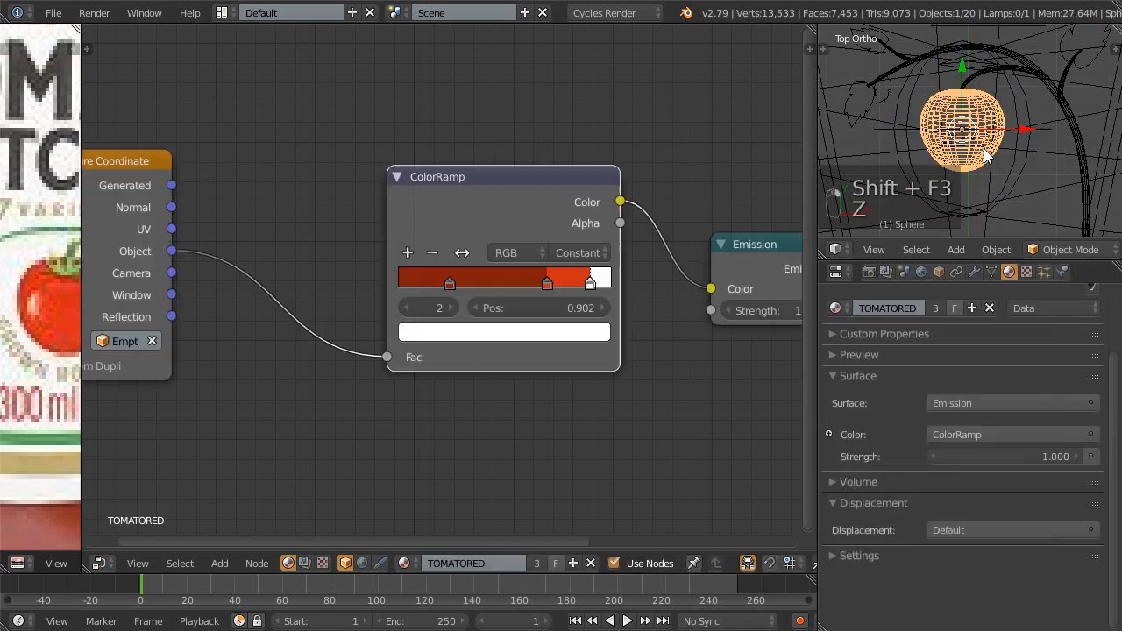
middle_drag(599, 361, 601, 358)
scroll(587, 355, down, 3)
middle_drag(457, 333, 463, 348)
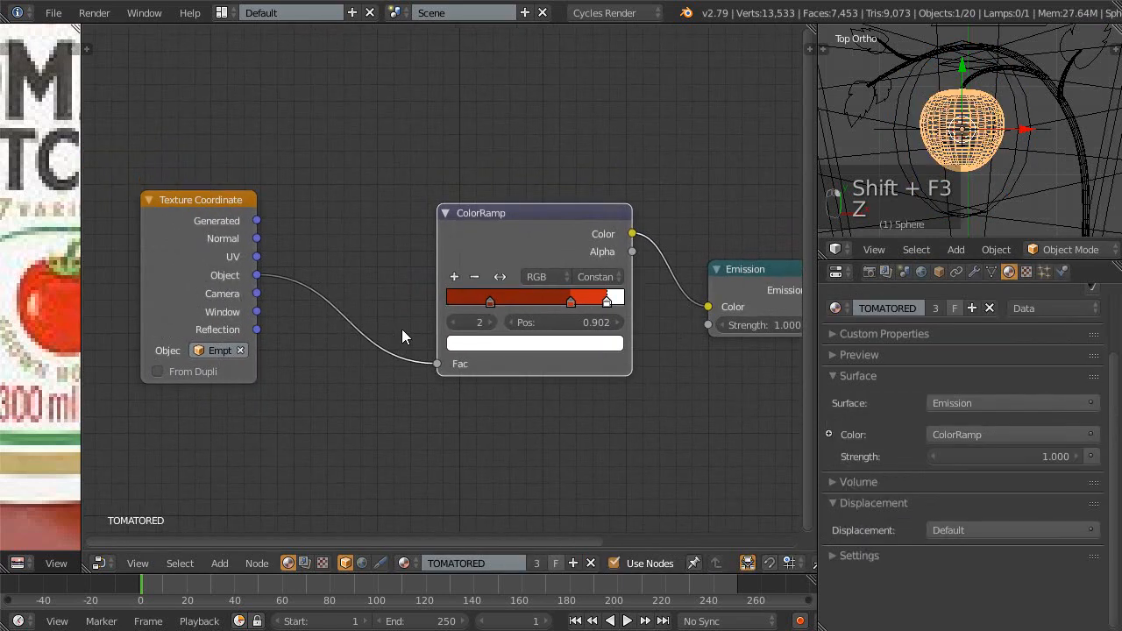
drag(205, 201, 249, 202)
- Shift all three ColorRamp stops toward the start of the ramp under rendered preview, placing the white stop at position 0.353
middle_drag(767, 309, 522, 280)
scroll(515, 323, up, 1)
middle_drag(421, 348, 615, 362)
scroll(562, 429, up, 1)
drag(526, 286, 459, 300)
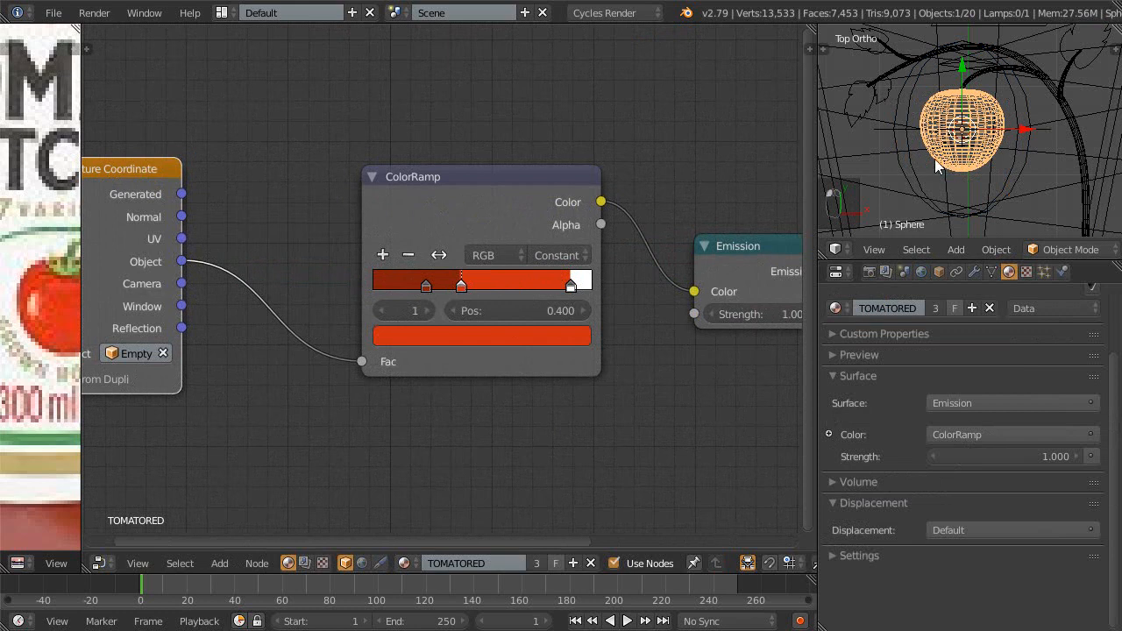
key(shift+z)
drag(565, 287, 413, 285)
click(397, 288)
drag(487, 286, 449, 285)
scroll(493, 351, up, 2)
scroll(495, 299, up, 1)
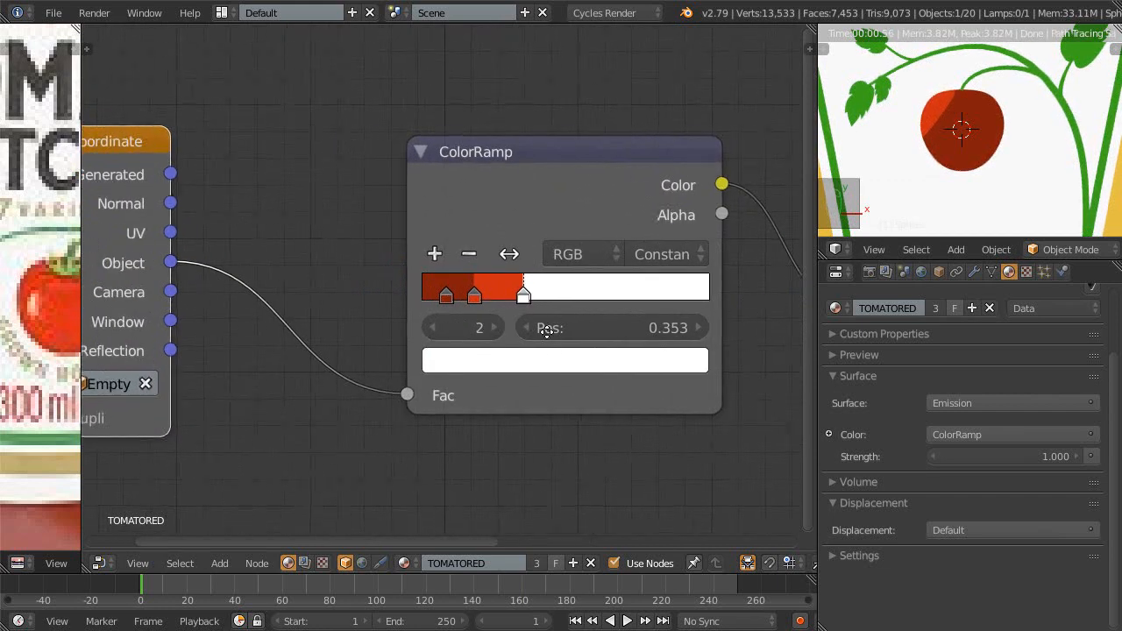
- Refine the ColorRamp by moving the bright red stop to position 0.149 and the white stop to 0.316
drag(447, 296, 464, 301)
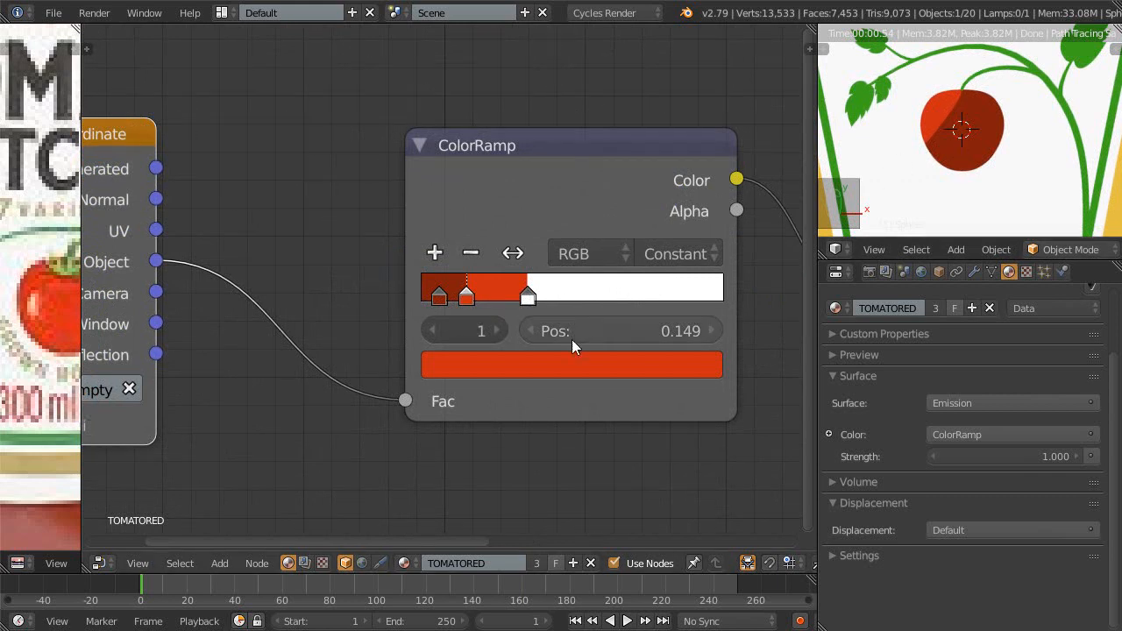
scroll(565, 320, up, 1)
drag(543, 296, 528, 298)
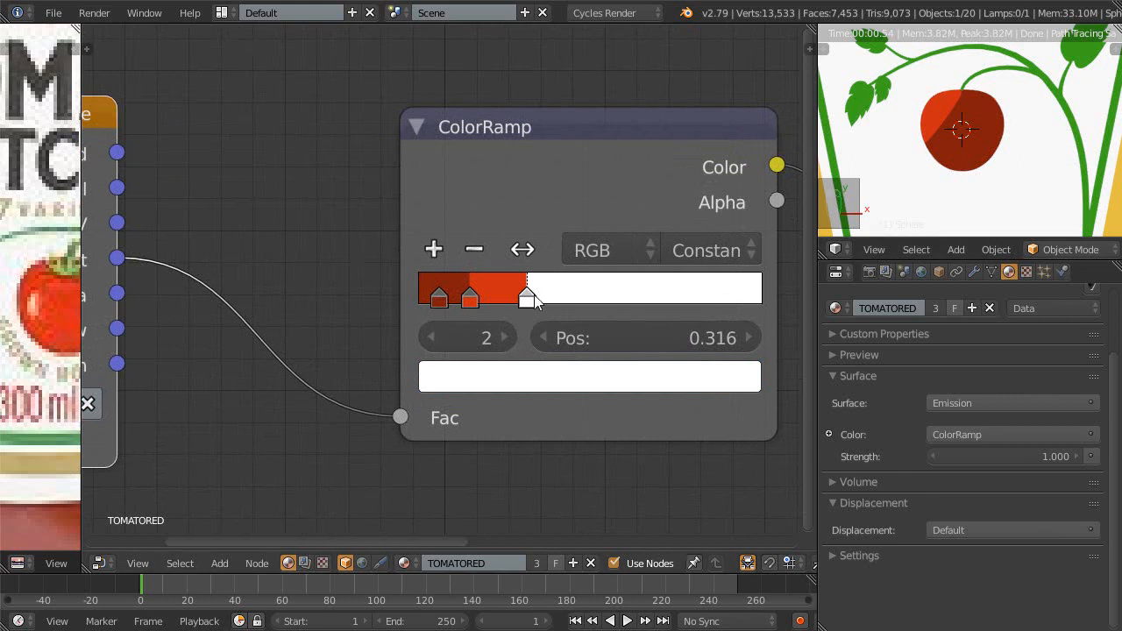
scroll(349, 288, down, 1)
middle_drag(324, 295, 434, 258)
scroll(429, 267, down, 2)
middle_drag(410, 293, 383, 297)
scroll(435, 312, down, 1)
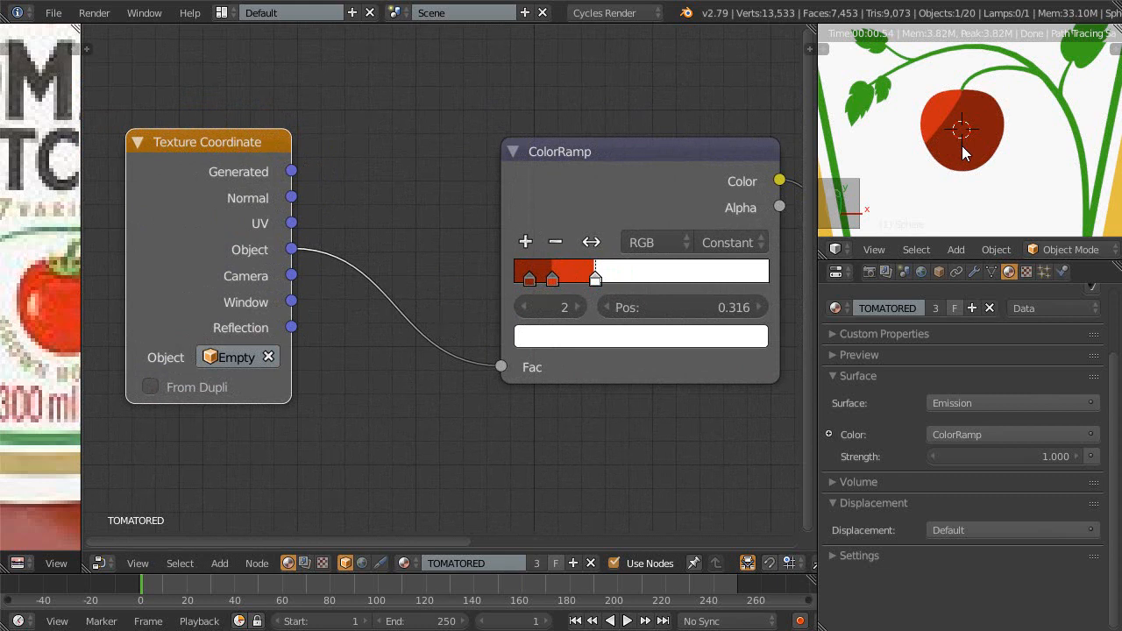
- Move the Texture Coordinate node away from the ColorRamp to make space between the two nodes
scroll(384, 307, down, 1)
mouse_move(395, 291)
middle_down()
mouse_move(343, 284)
mouse_move(355, 320)
mouse_move(418, 331)
mouse_move(383, 317)
mouse_move(374, 289)
middle_up()
scroll(343, 286, down, 1)
middle_drag(423, 347, 521, 380)
drag(391, 191, 252, 189)
middle_drag(466, 238, 522, 242)
ctrl+middle_drag(521, 250, 503, 342)
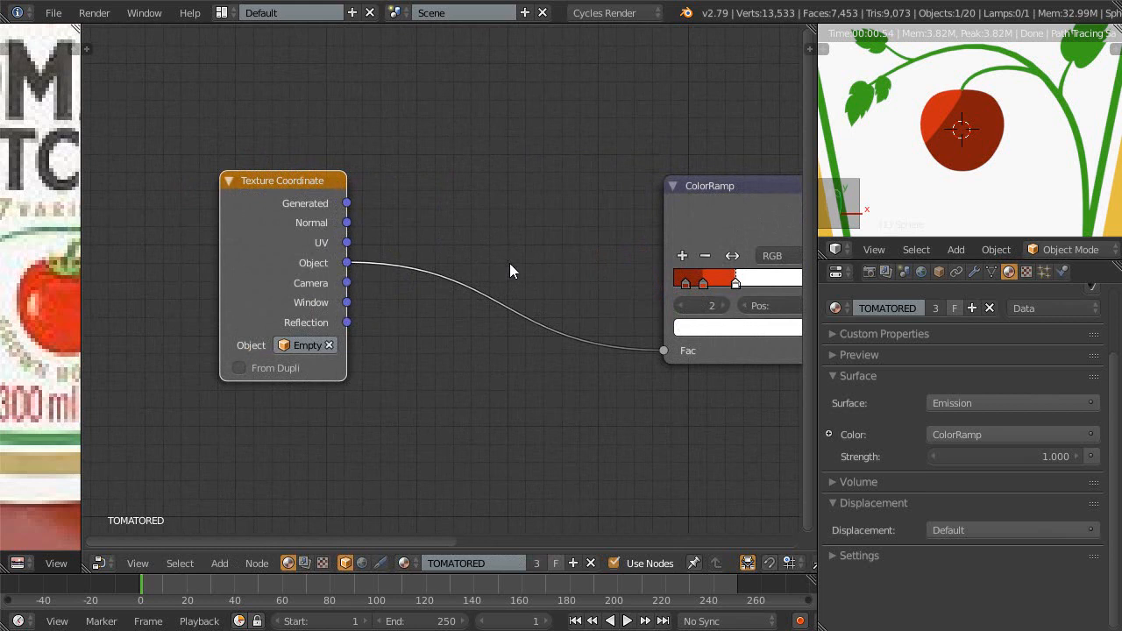
- Insert a Normal vector node between the Texture Coordinate and ColorRamp nodes, linking Object to its Normal input and its Dot output to Fac
key(shift+a)
mouse_move(478, 360)
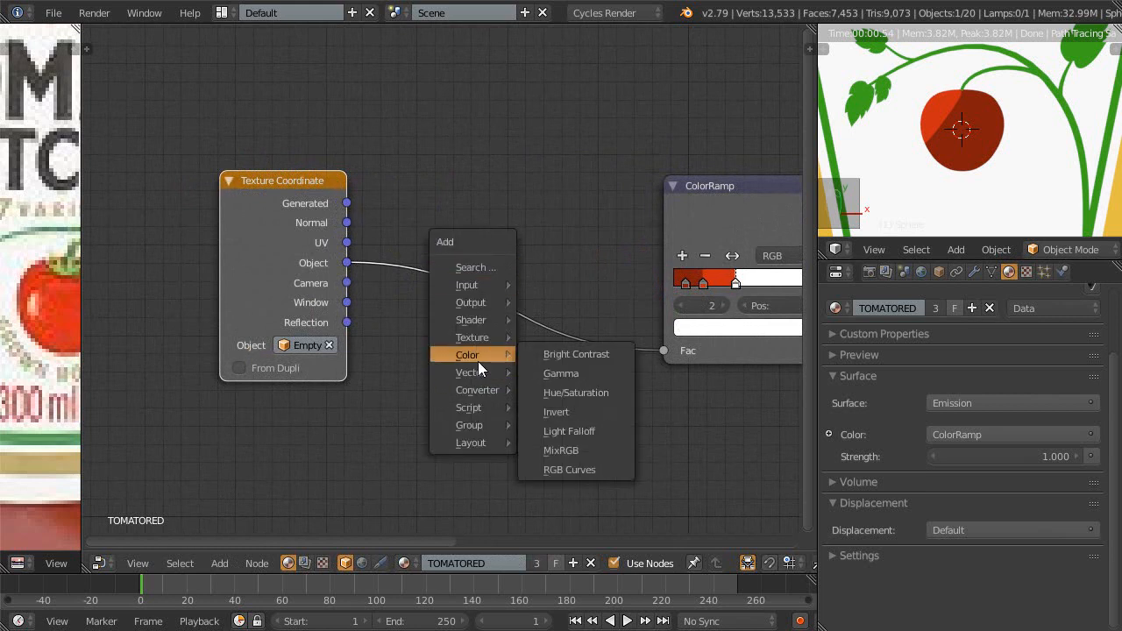
mouse_move(480, 389)
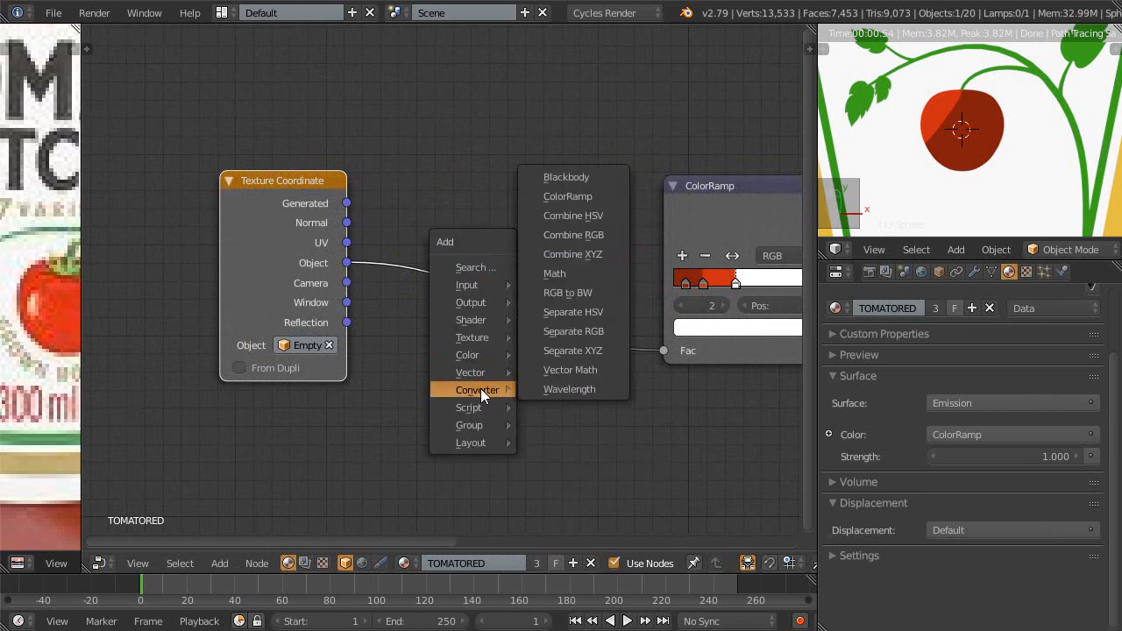
mouse_move(482, 372)
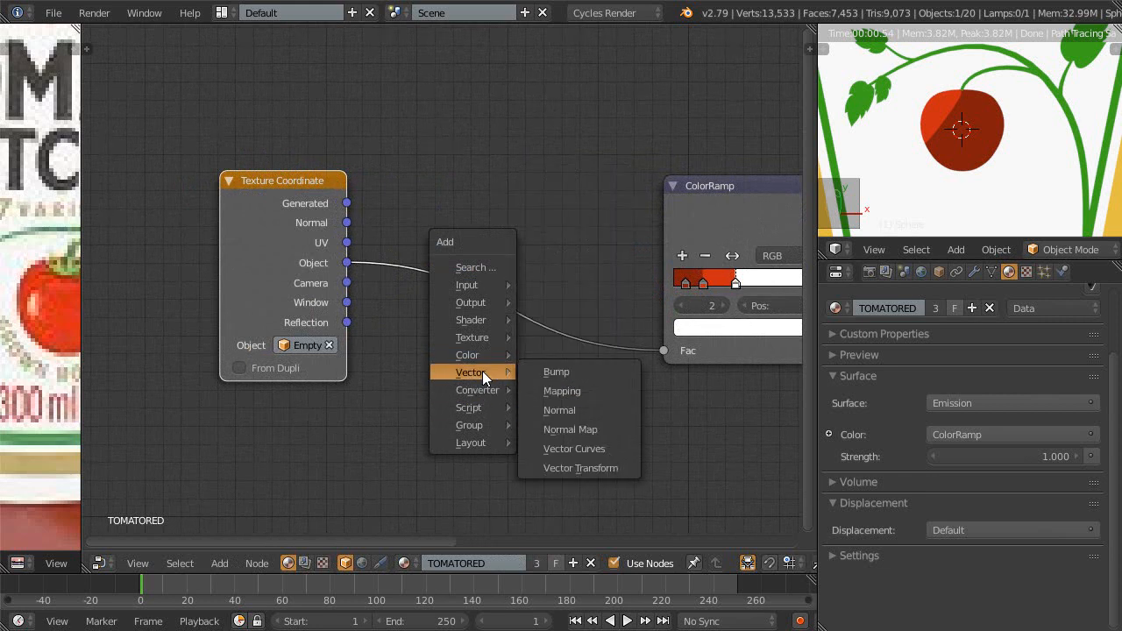
click(590, 411)
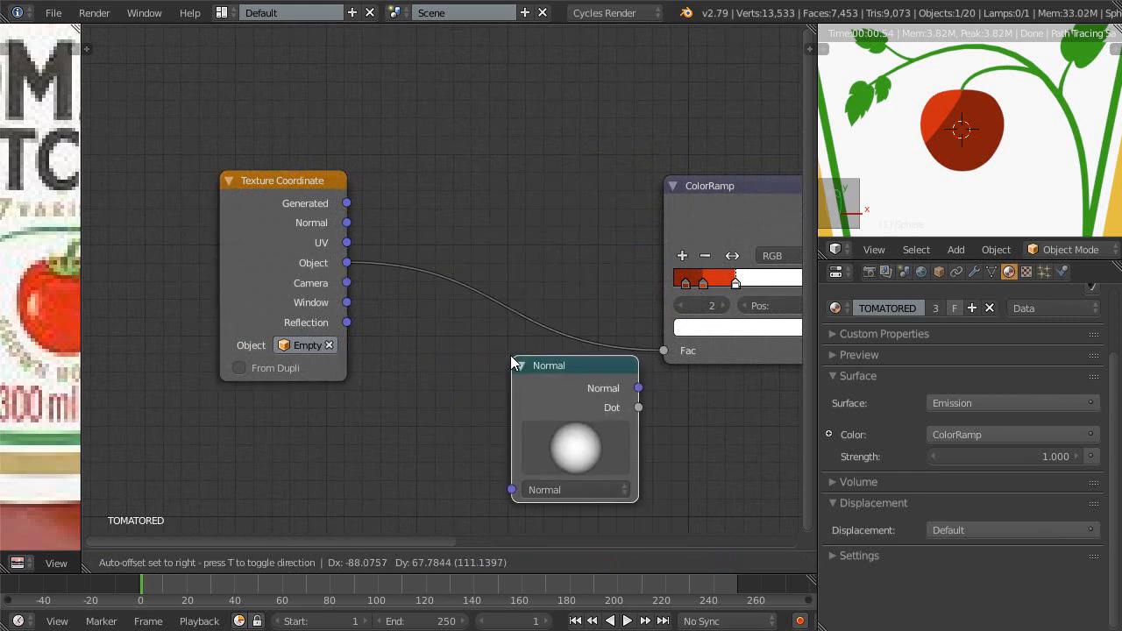
click(430, 229)
drag(558, 289, 658, 352)
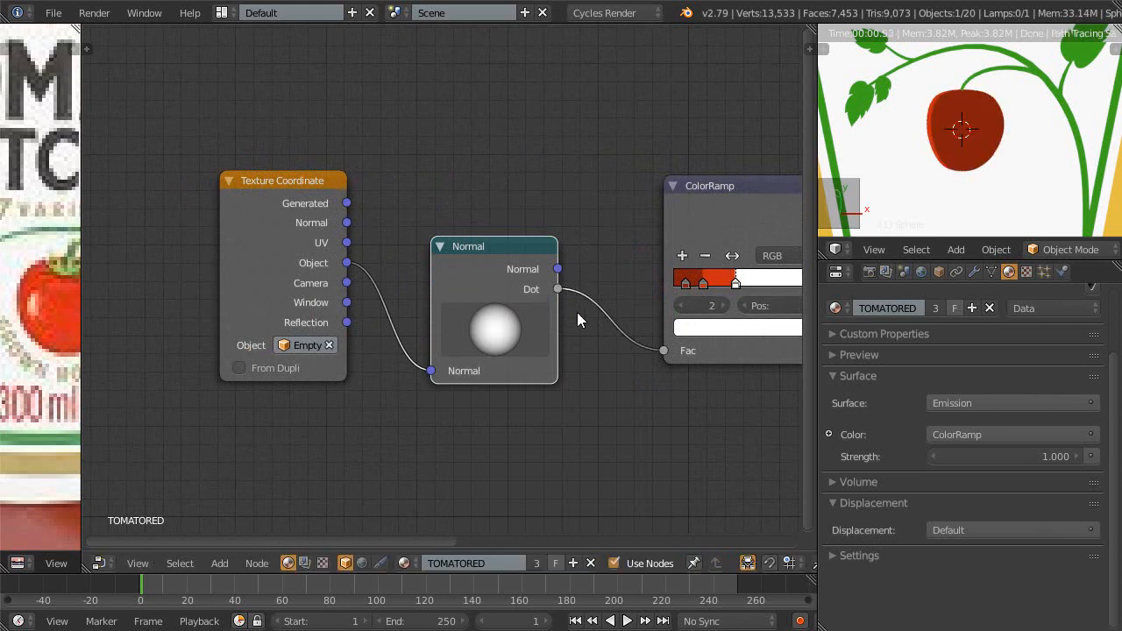
- Clear the Empty from the Texture Coordinate node and rotate the Normal node's sphere so its bright side faces upper left
click(336, 347)
mouse_move(502, 327)
mouse_down()
mouse_move(411, 296)
mouse_move(438, 302)
mouse_up()
scroll(598, 387, down, 1)
middle_drag(598, 387, 508, 408)
mouse_move(411, 349)
mouse_down()
mouse_move(406, 320)
mouse_move(426, 312)
mouse_move(446, 361)
mouse_move(519, 375)
mouse_move(371, 322)
mouse_move(328, 291)
mouse_move(388, 318)
mouse_move(342, 289)
mouse_move(429, 300)
mouse_move(449, 345)
mouse_move(423, 335)
mouse_up()
scroll(436, 390, up, 1)
scroll(472, 384, up, 2)
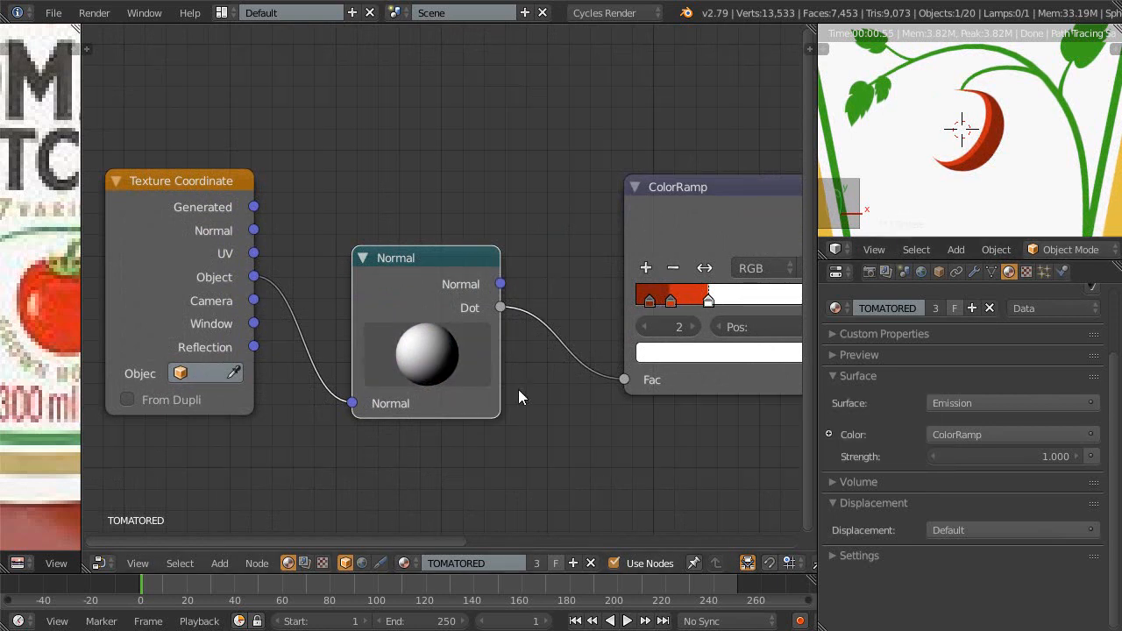
- Move the ColorRamp's white stop to position 0.967 to reduce the tomato's white area to a small highlight
scroll(519, 395, down, 1)
middle_drag(519, 395, 445, 390)
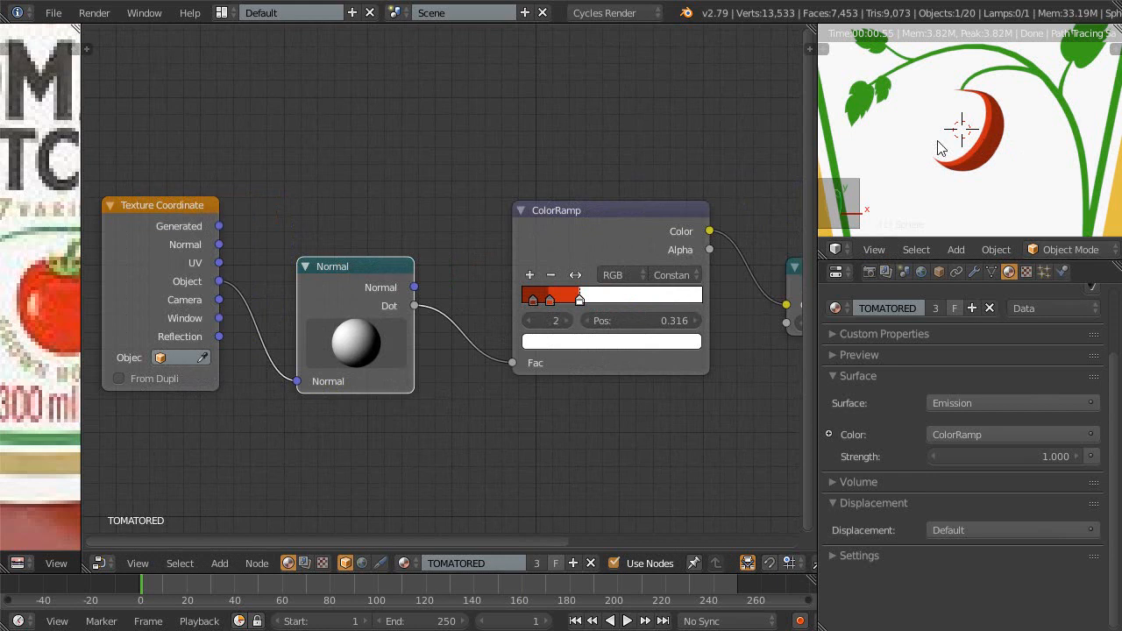
scroll(986, 164, up, 5)
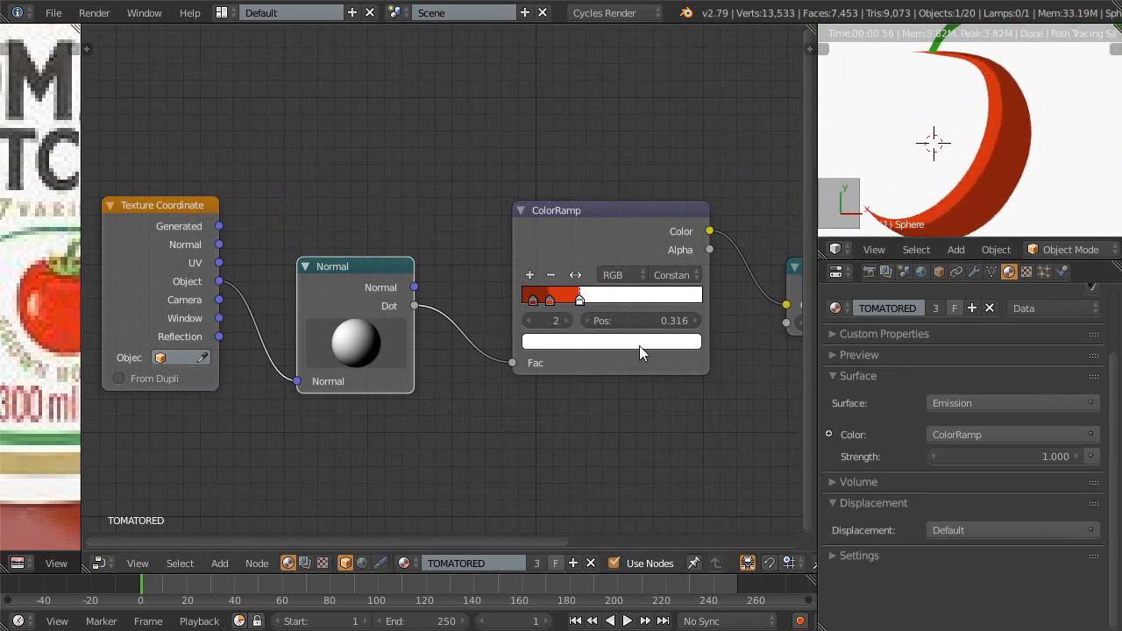
drag(582, 301, 699, 305)
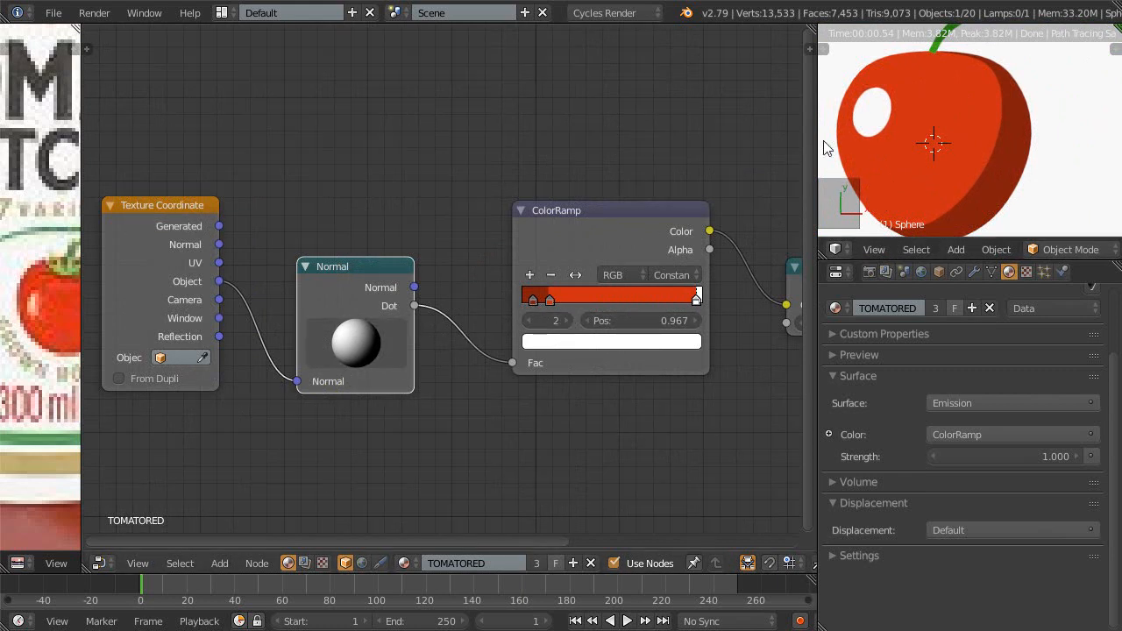
- Mute the Normal node and set the Texture Coordinate node's object to Empty
ctrl+middle_drag(422, 384, 447, 373)
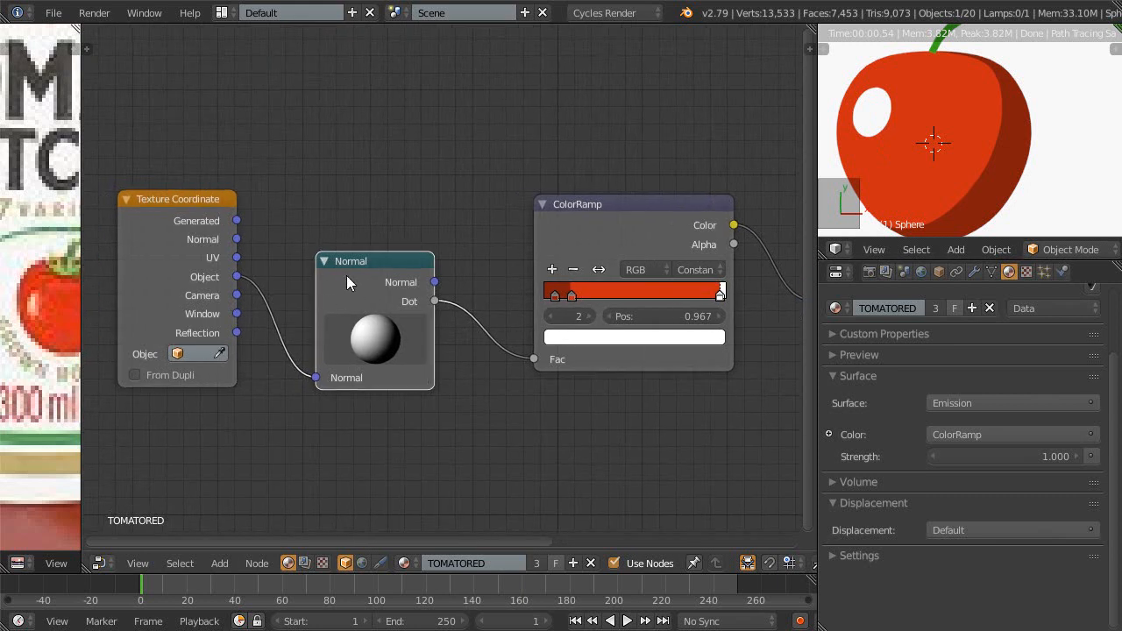
key(m)
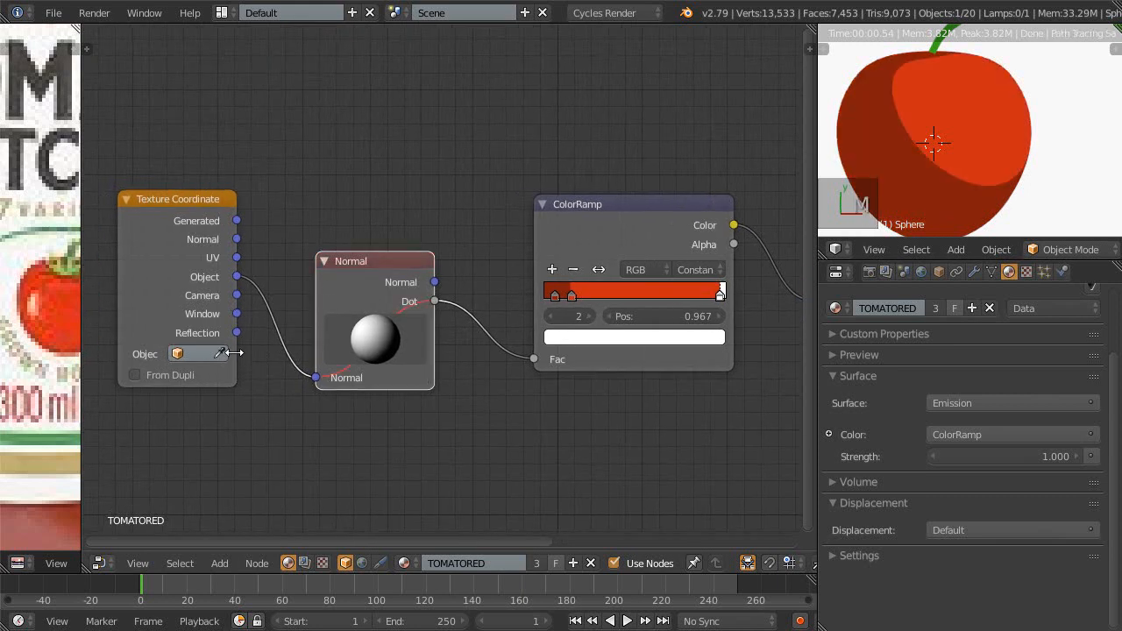
click(193, 354)
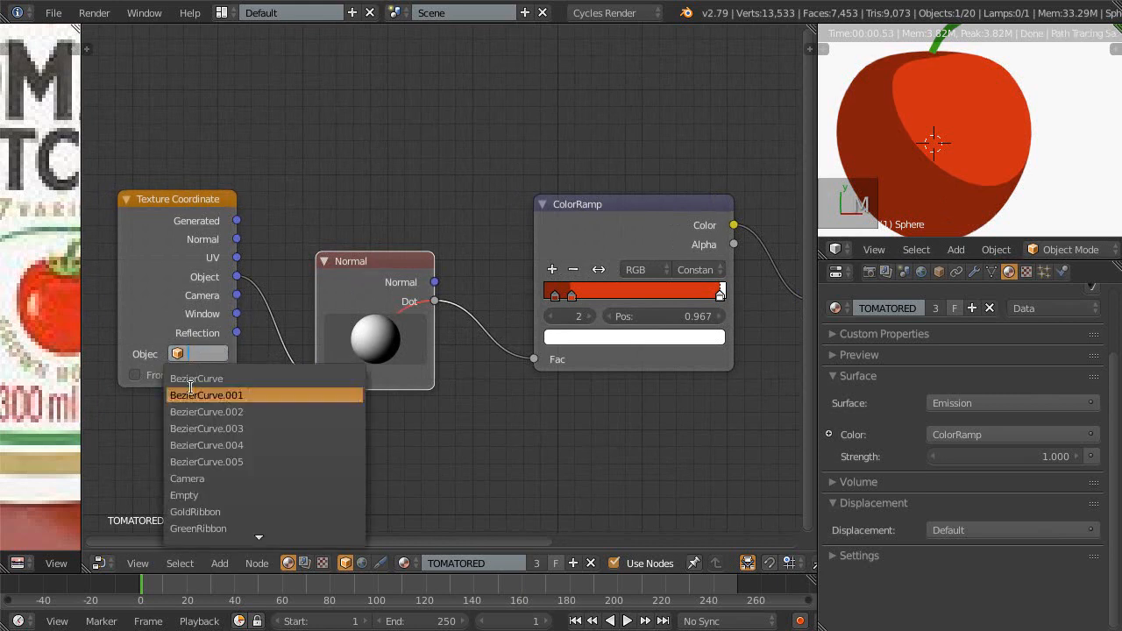
click(210, 495)
scroll(927, 145, down, 3)
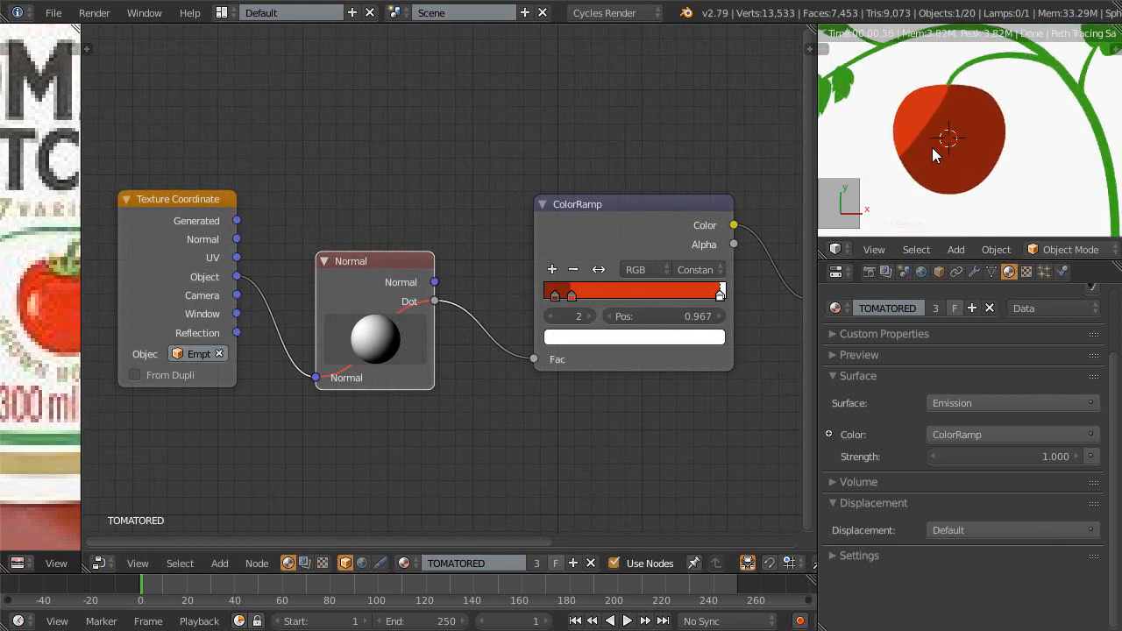
- Select the empty around the tomato in wireframe and trackball-rotate it under rendered preview to place the dark shading along the tomato's lower-right side
key(z)
right_click(1014, 182)
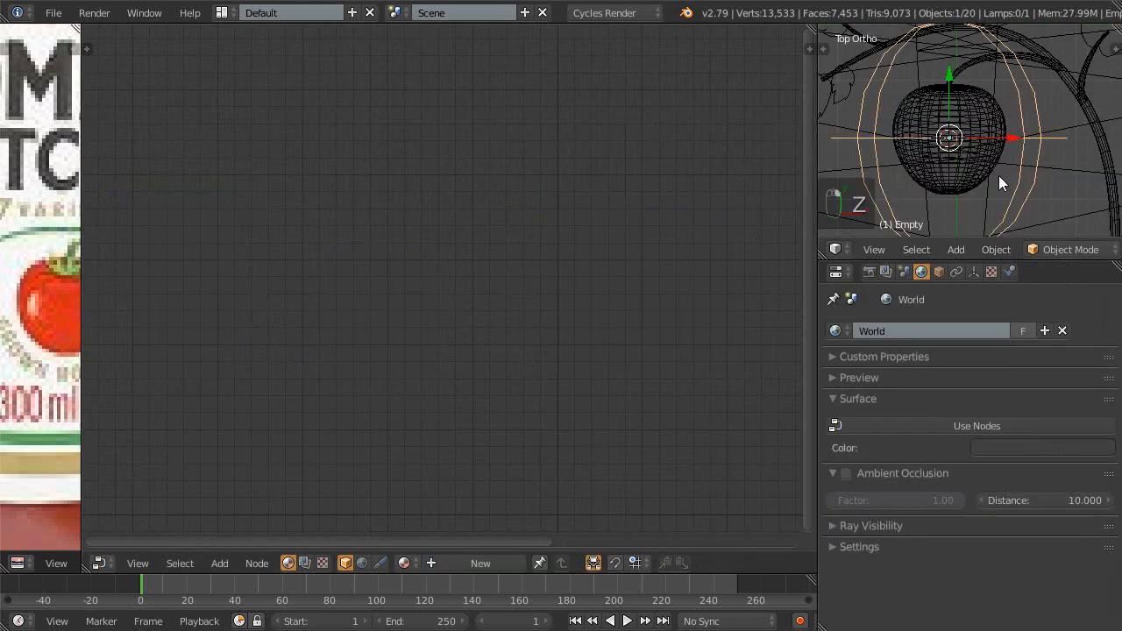
scroll(995, 168, up, 2)
scroll(968, 165, down, 3)
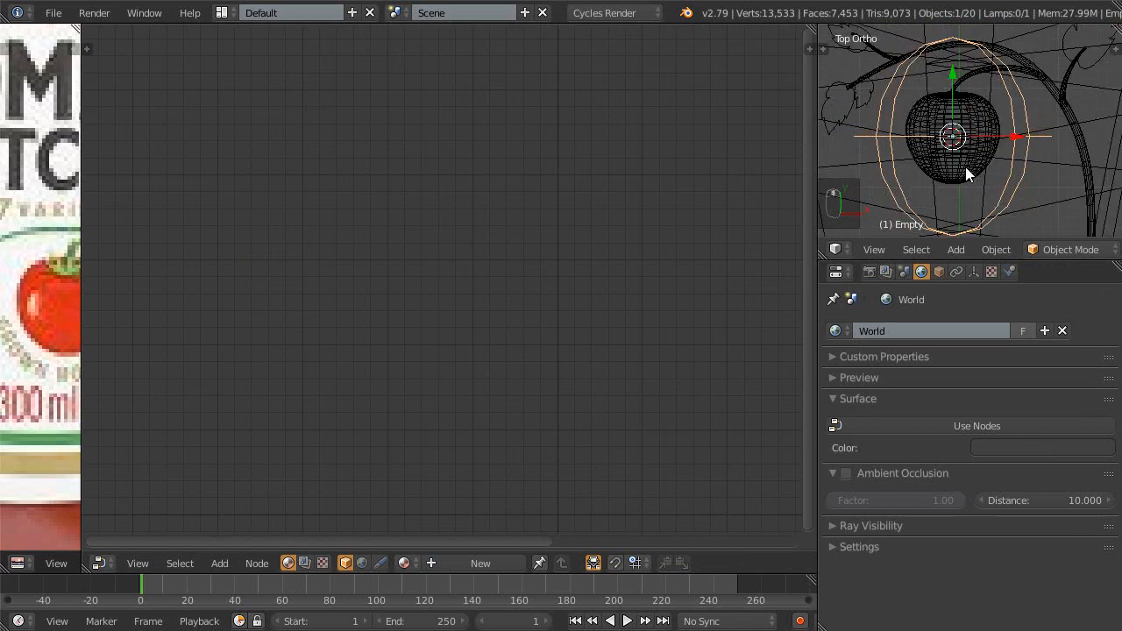
mouse_move(960, 153)
shift+middle_down()
mouse_move(946, 168)
mouse_move(957, 164)
shift+middle_up()
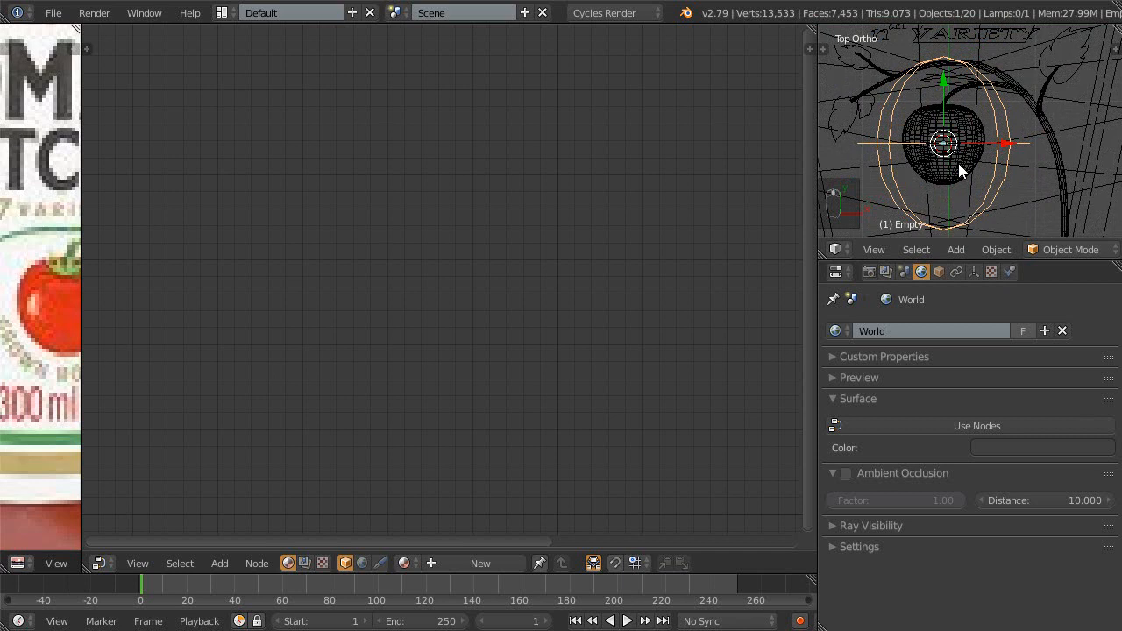
key(shift+z)
key(r)
key(r)
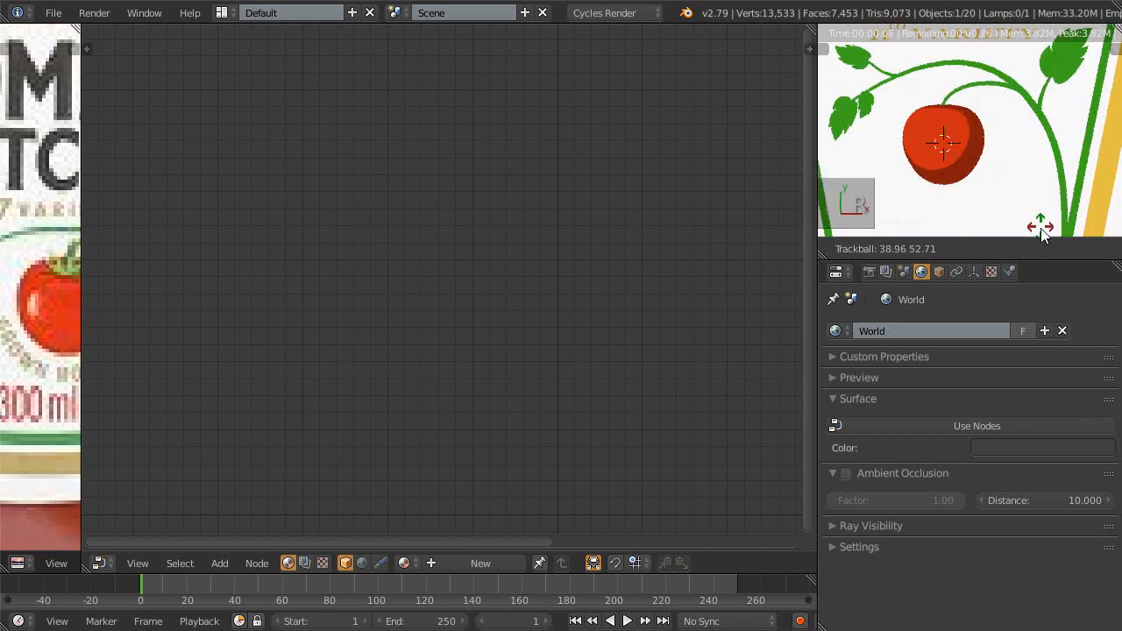
click(1025, 224)
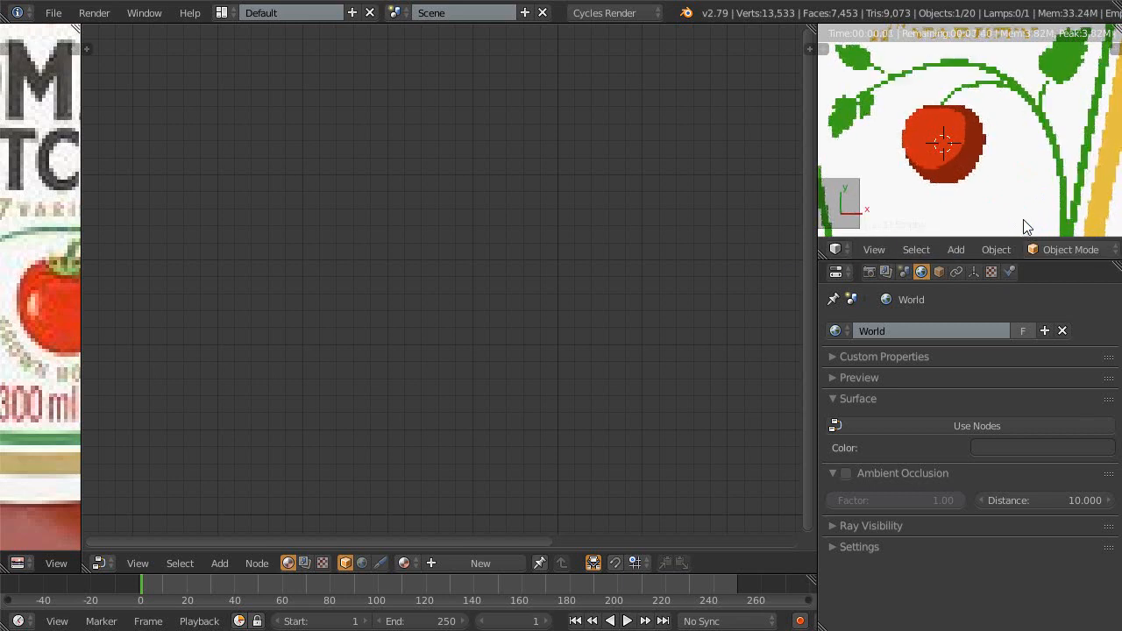
- Select the tomato and delete its Normal node while keeping the Texture Coordinate linked to the ColorRamp
right_click(951, 175)
middle_drag(513, 296, 535, 301)
middle_drag(444, 284, 426, 283)
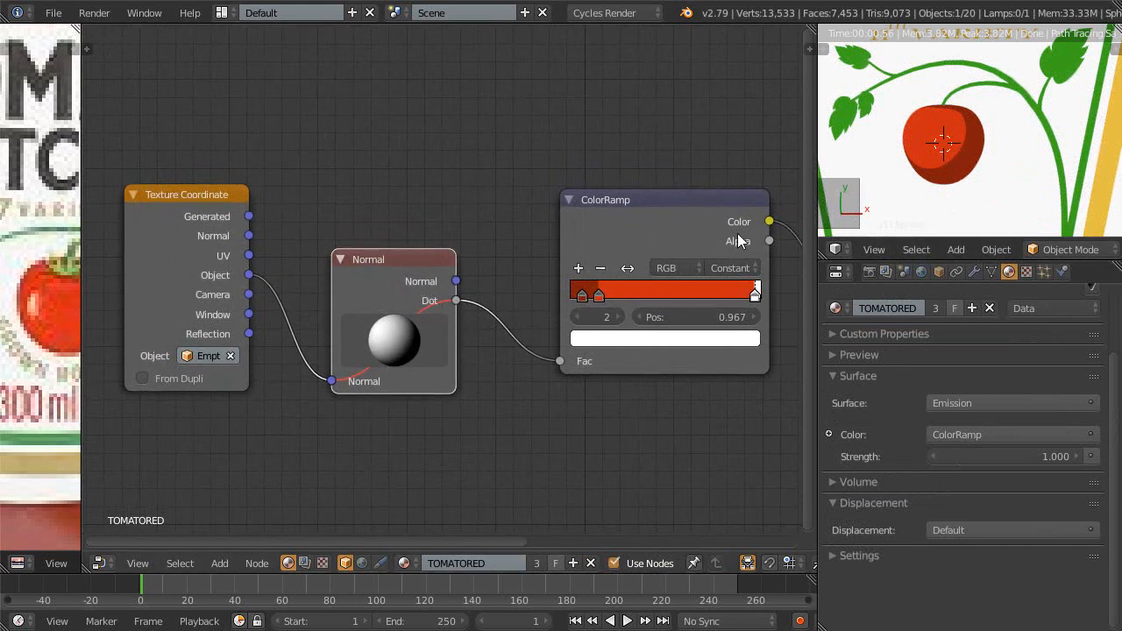
ctrl+middle_drag(481, 317, 456, 319)
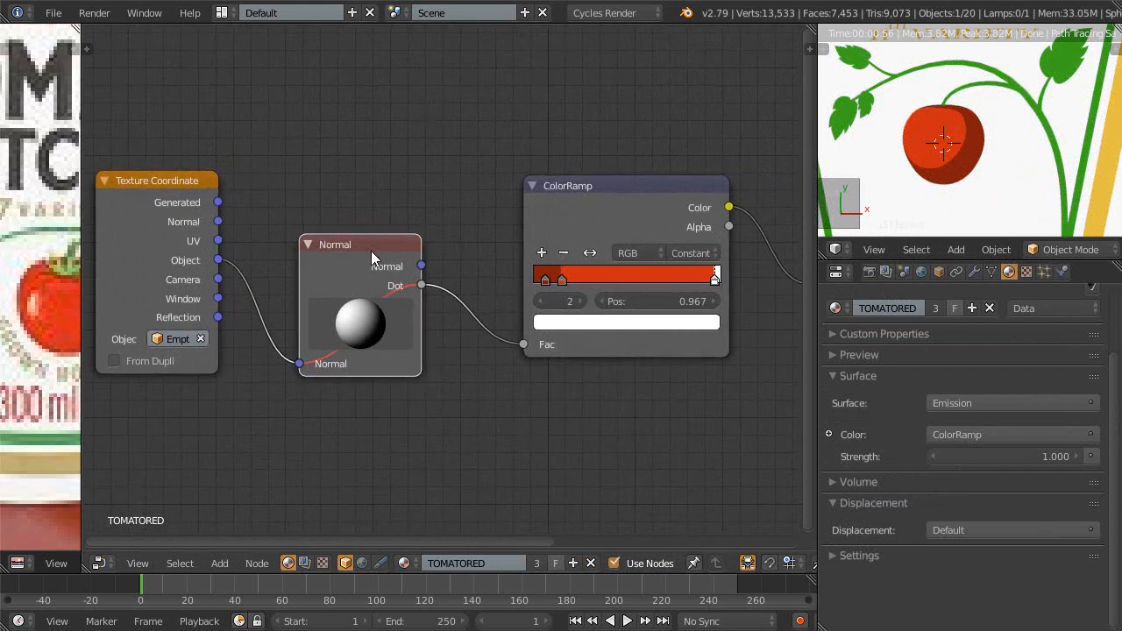
key(ctrl+x)
scroll(420, 384, up, 1)
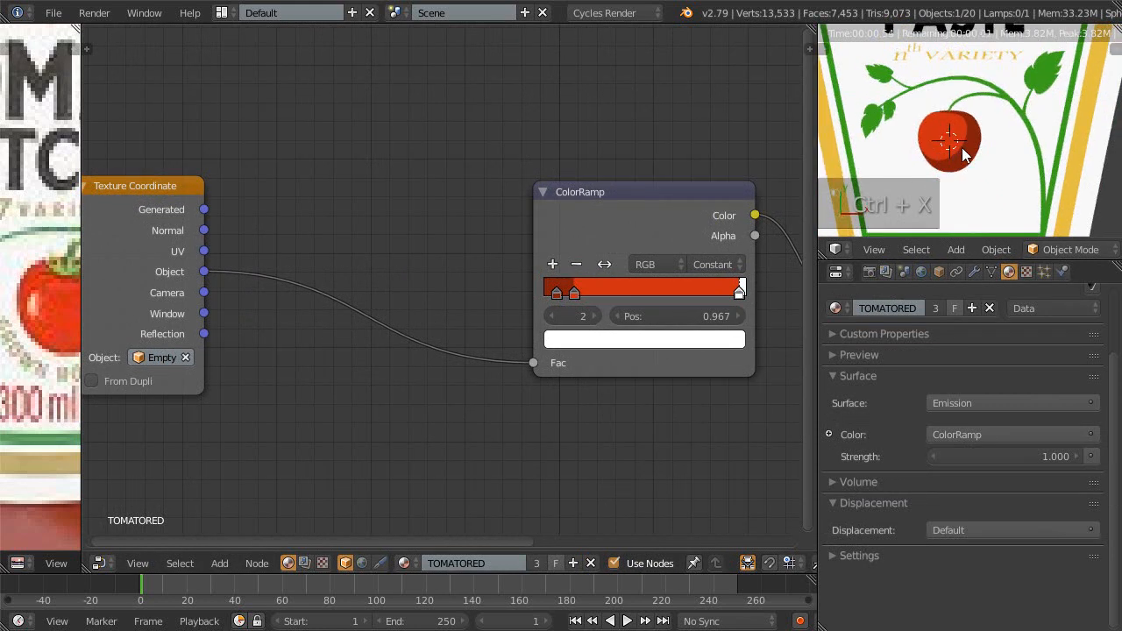
- Select the empty in a maximized 3D view and refine its trackball rotation under rendered preview, keeping the dark shading at the tomato's lower right
key(shift+space)
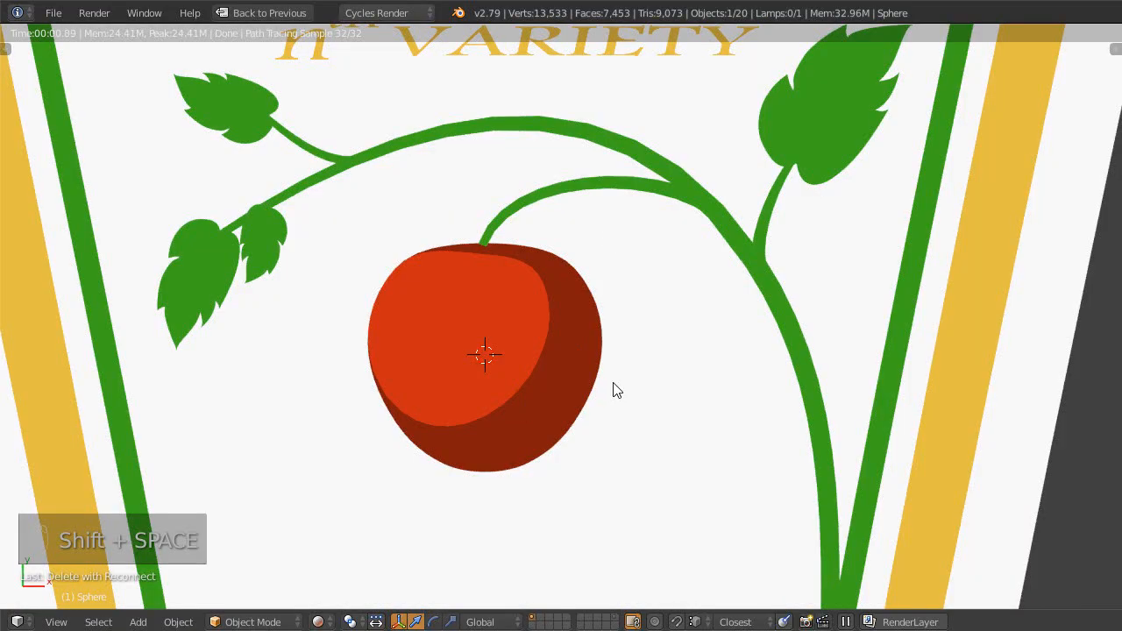
key(z)
right_click(686, 366)
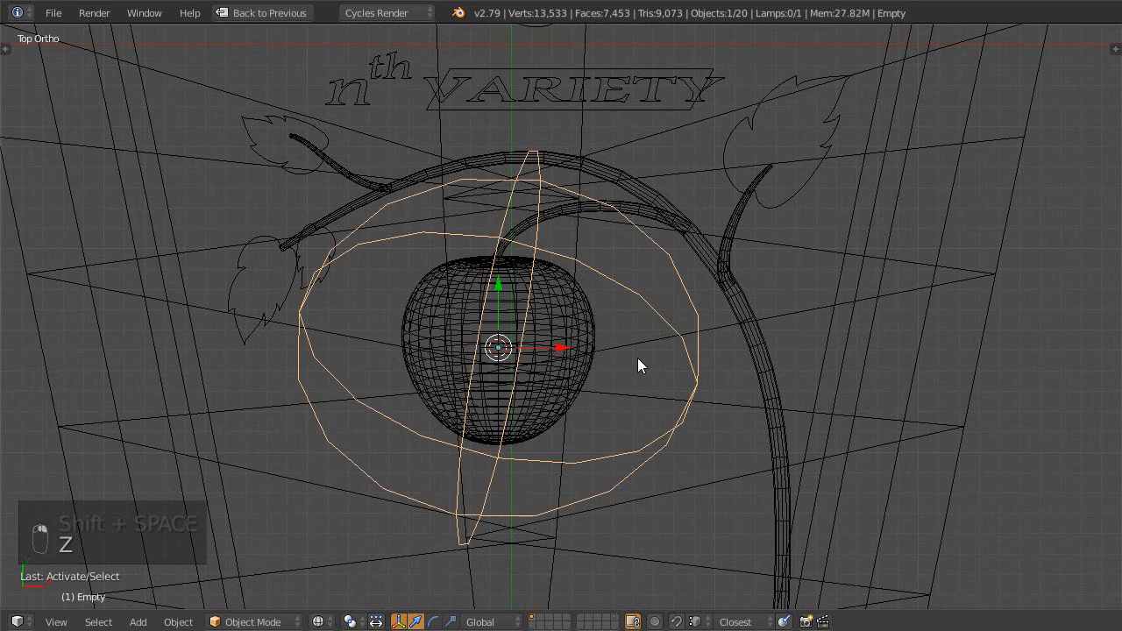
scroll(626, 377, down, 1)
key(shift+z)
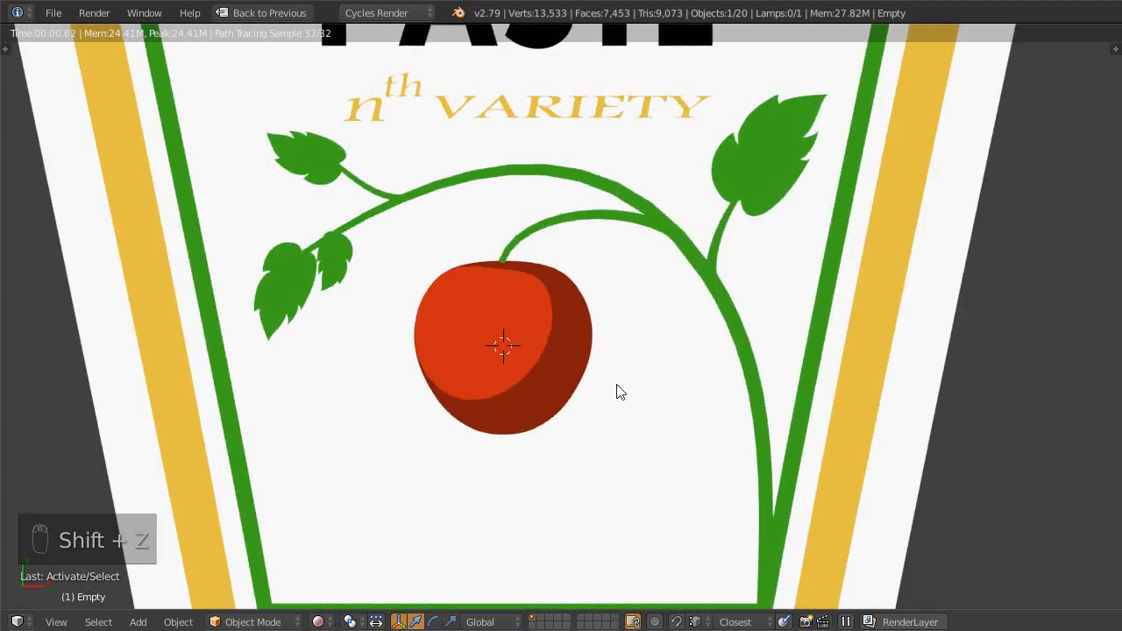
key(r)
key(r)
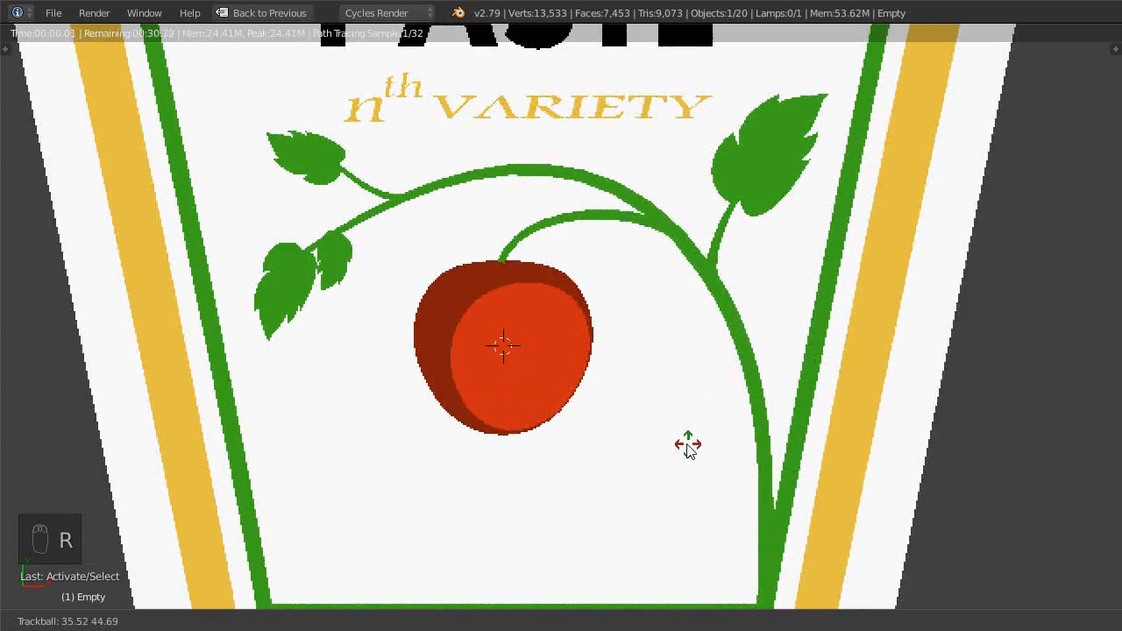
click(618, 399)
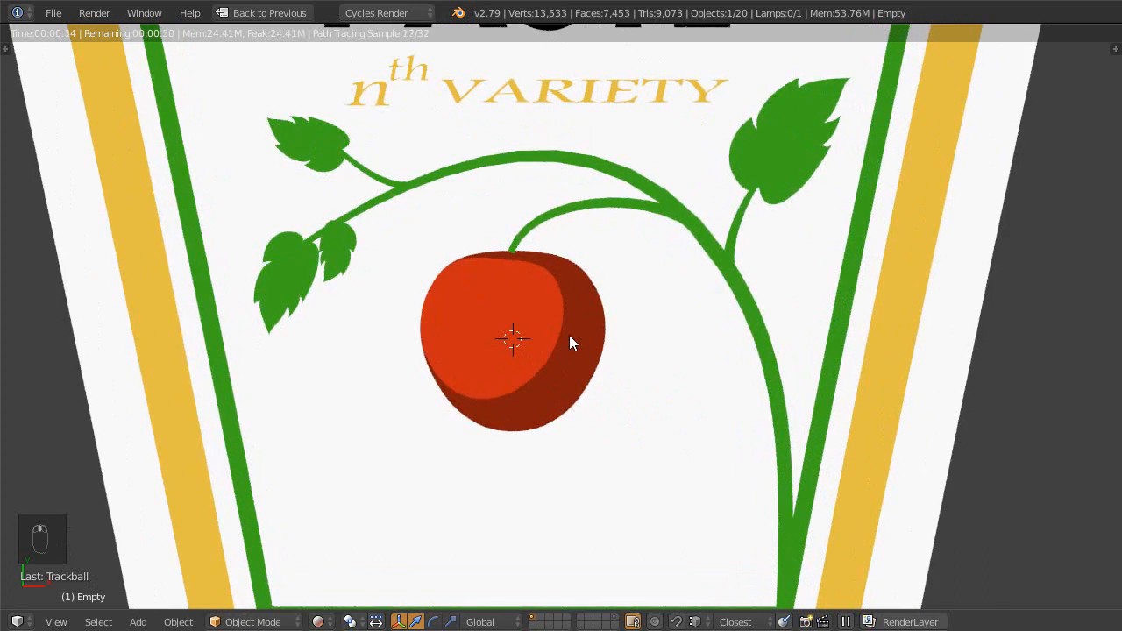
key(shift+z)
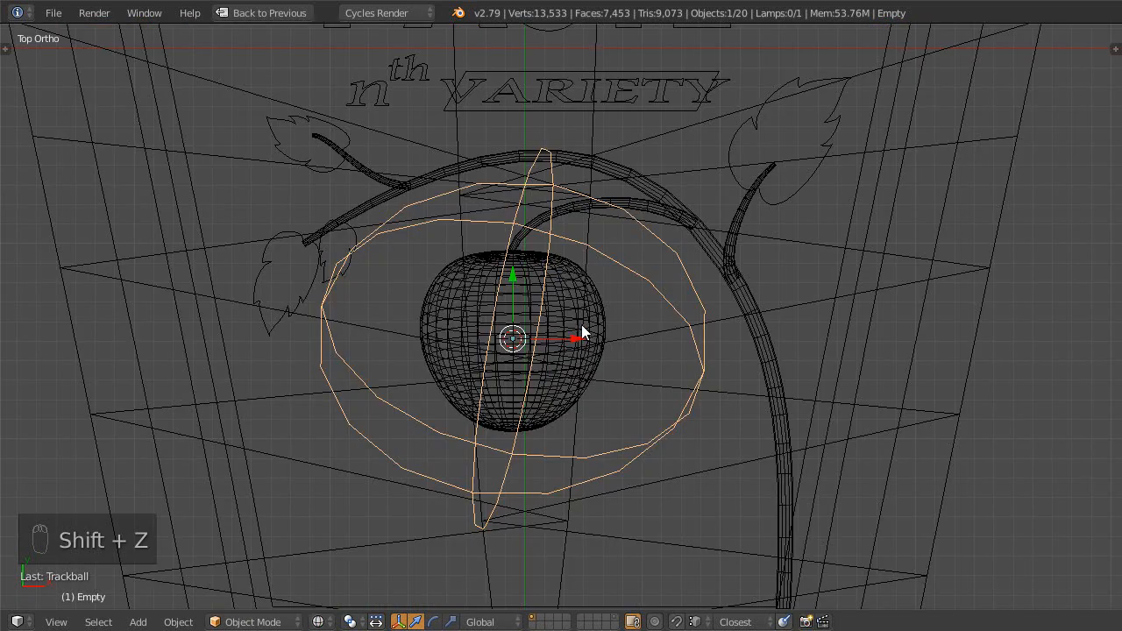
key(shift+space)
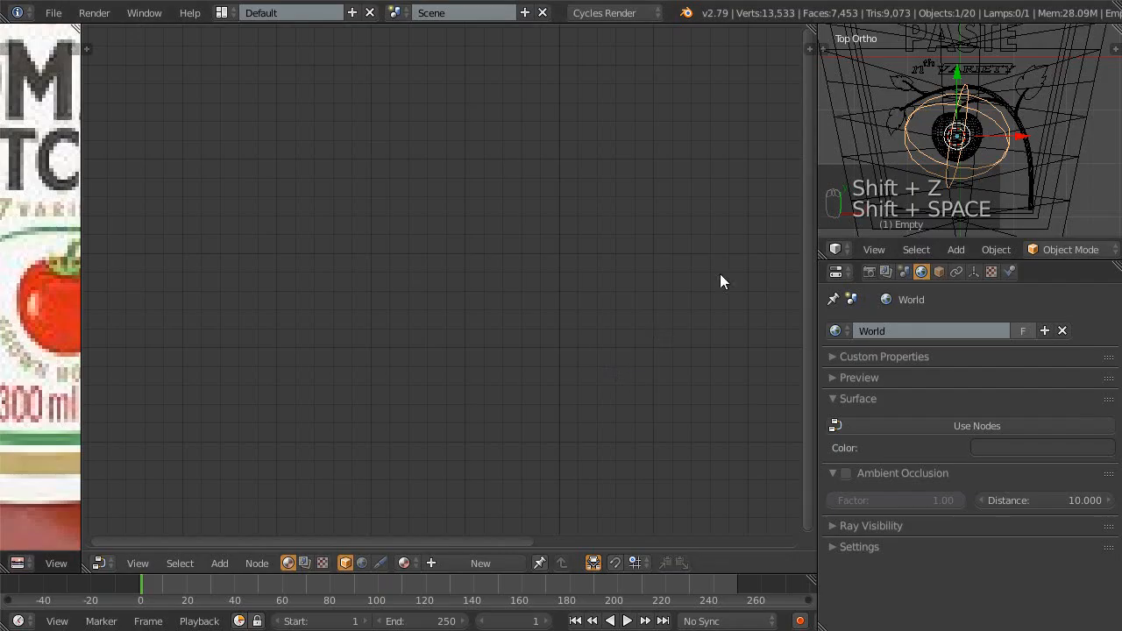
right_click(980, 153)
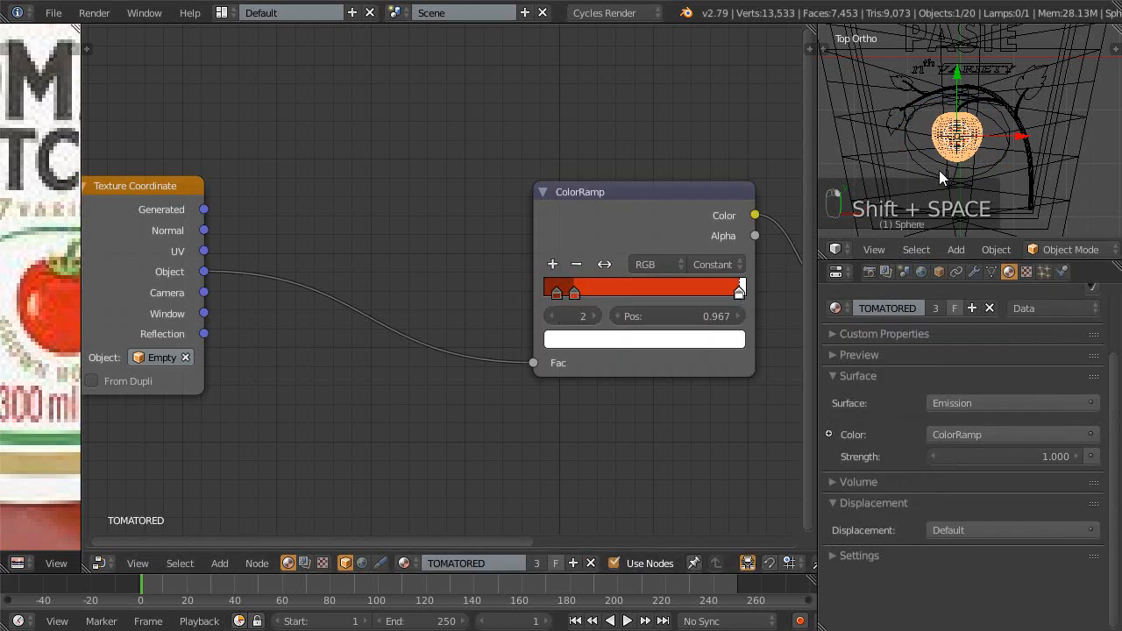
key(z)
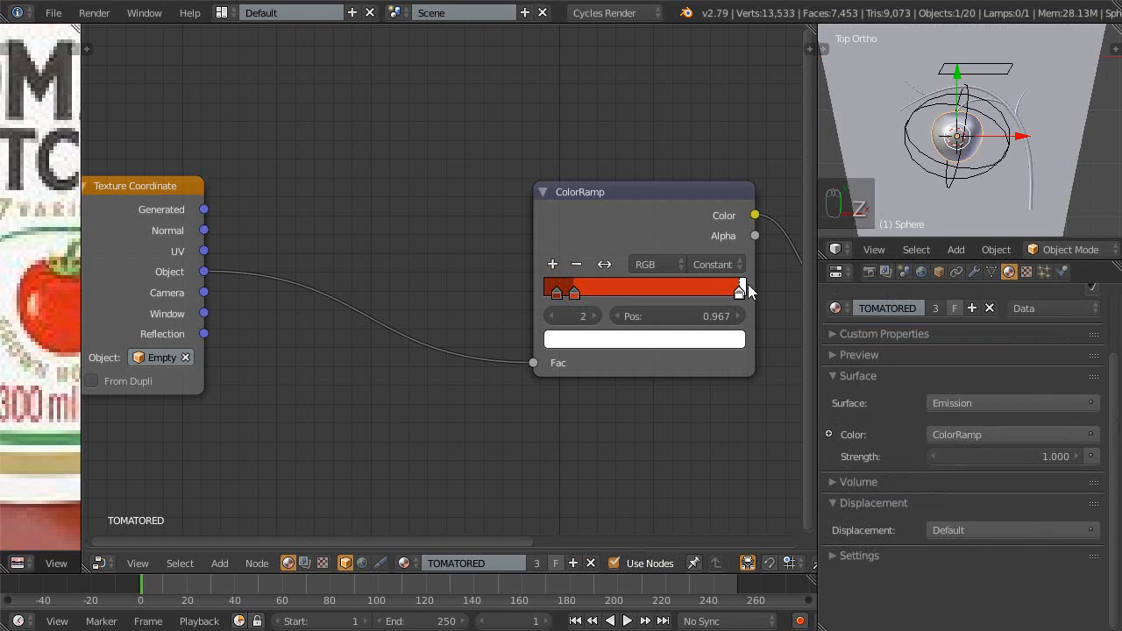
key(ctrl+z)
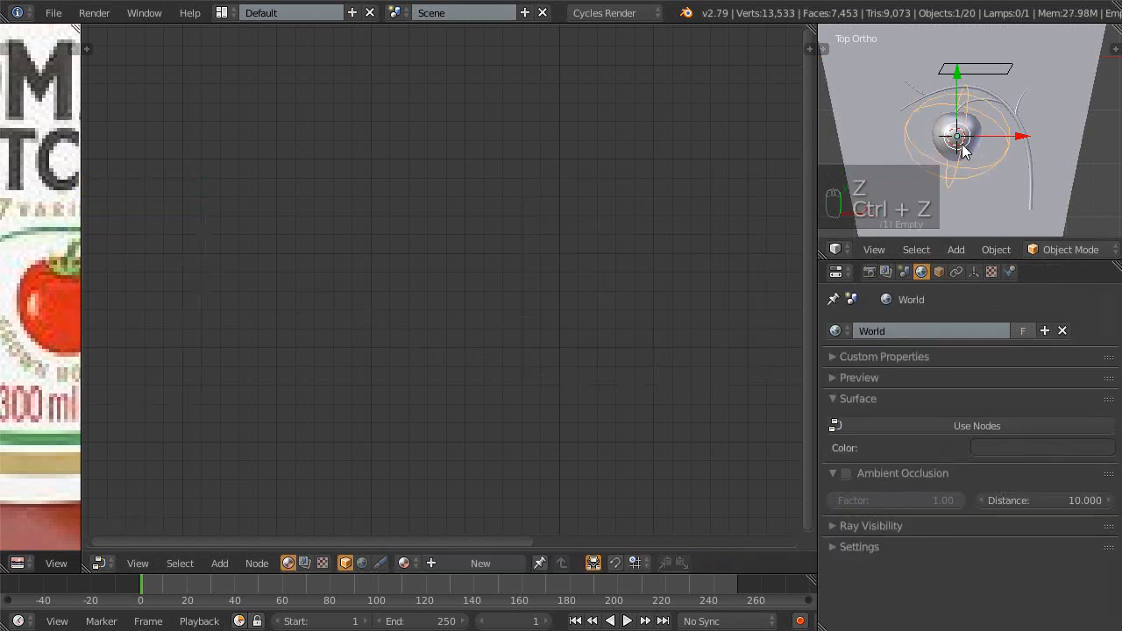
key(Escape)
- Switch the top view to rendered shading and select the tomato to bring its ColorRamp node into view
key(shift+z)
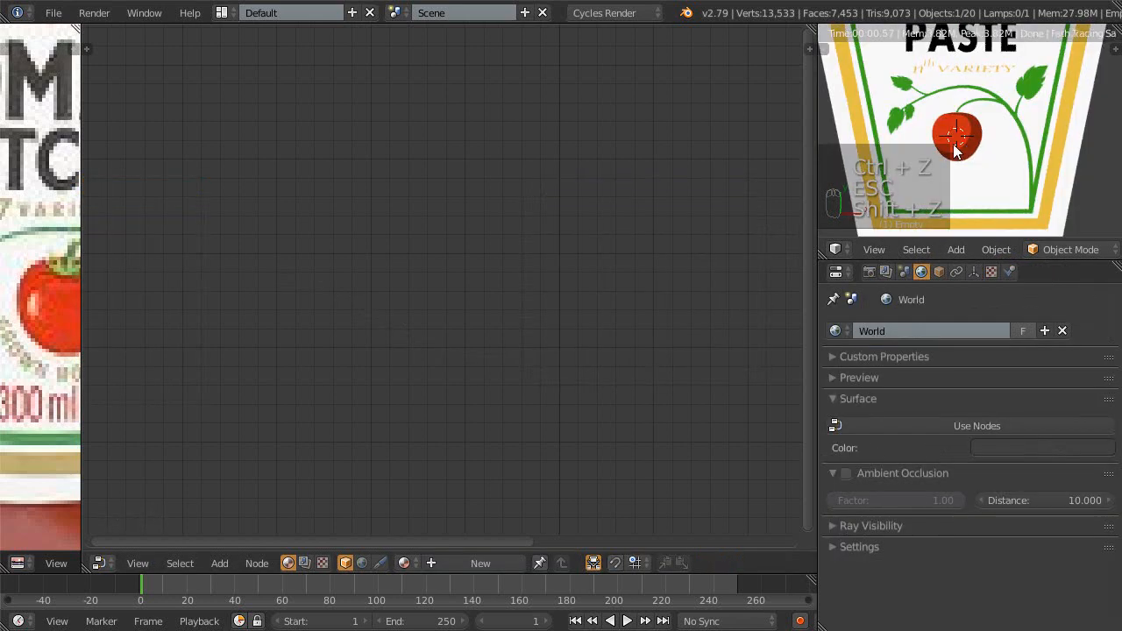
key(KP_5)
key(KP_7)
key(KP_5)
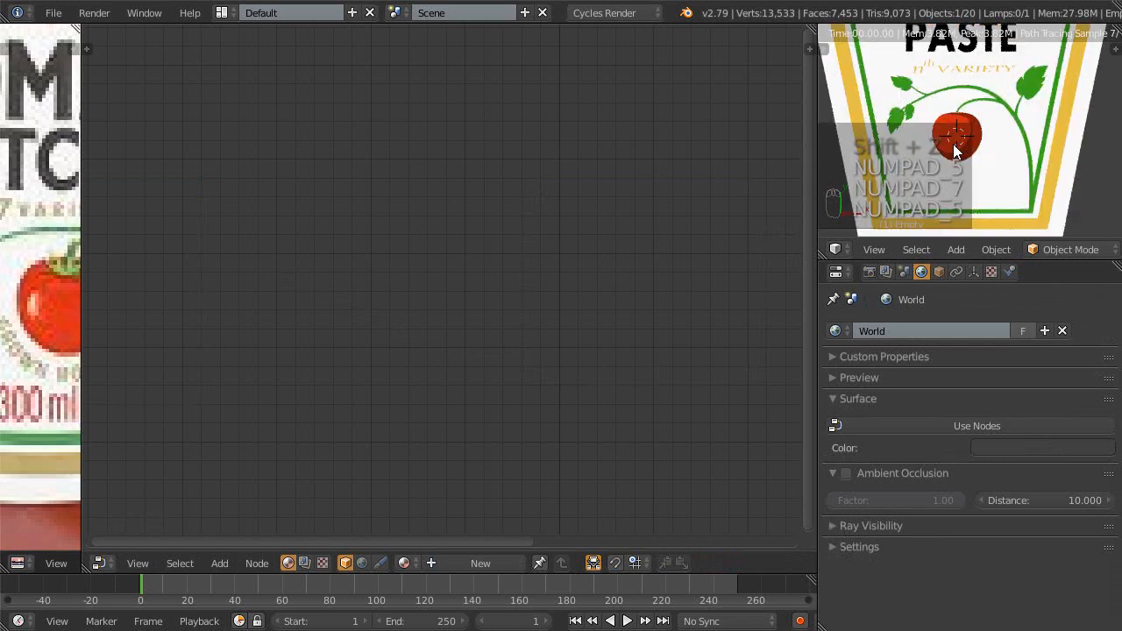
right_click(978, 139)
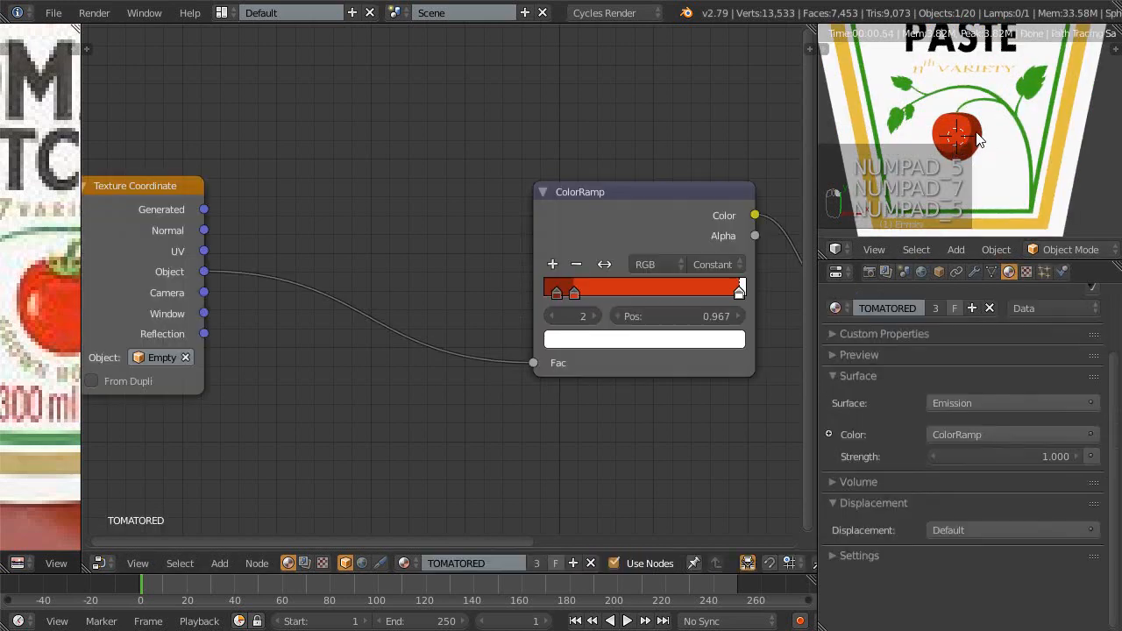
scroll(659, 341, up, 1)
middle_drag(619, 317, 525, 347)
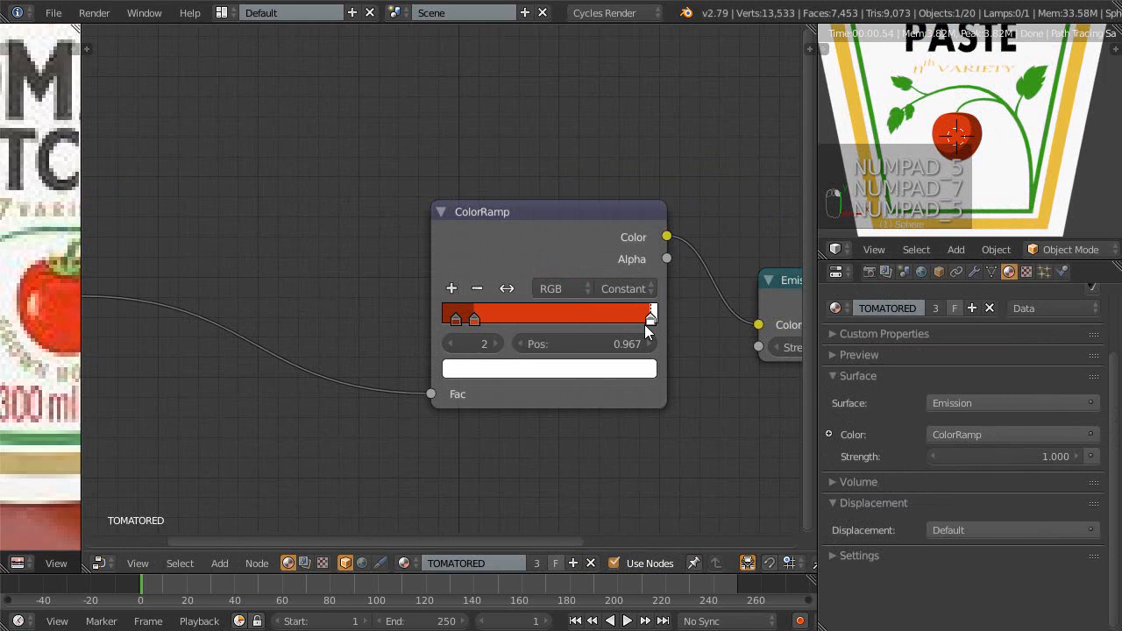
- Move the ColorRamp's white stop to about 0.269 for the tomato's highlight, and place the 3D cursor away from the label
drag(650, 323, 497, 336)
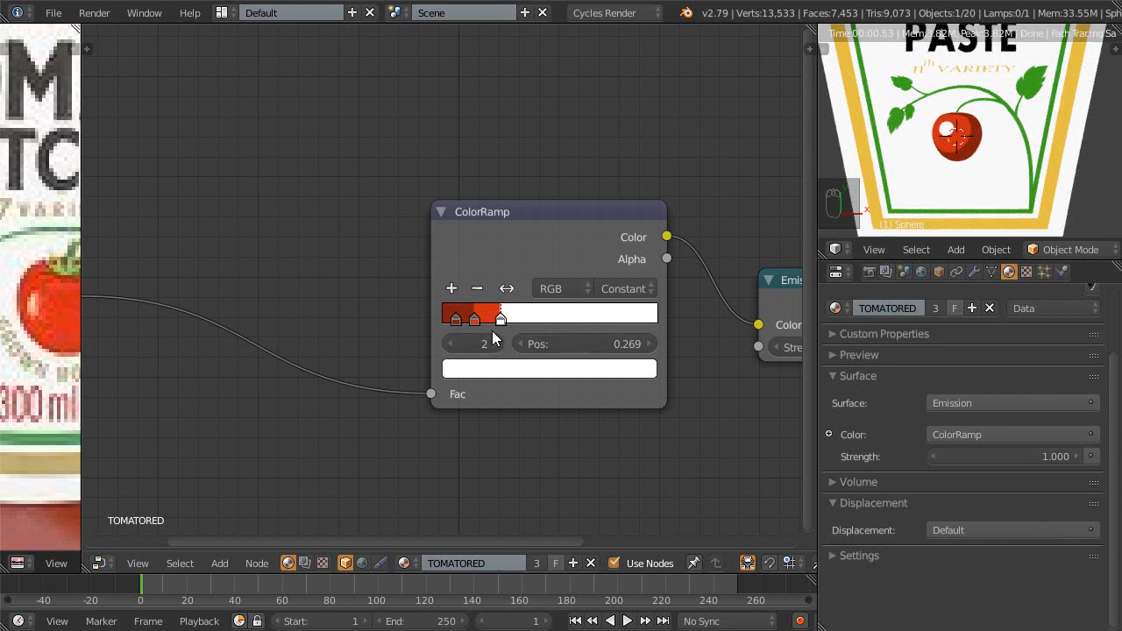
ctrl+middle_drag(496, 338, 568, 414)
middle_drag(640, 409, 600, 402)
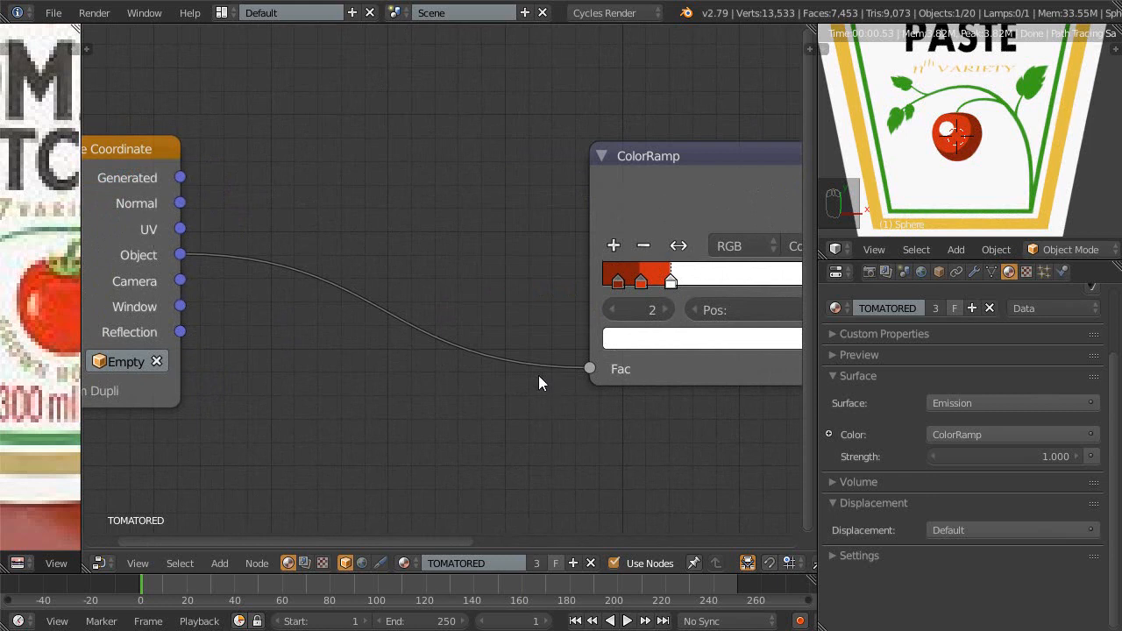
middle_drag(553, 411, 353, 421)
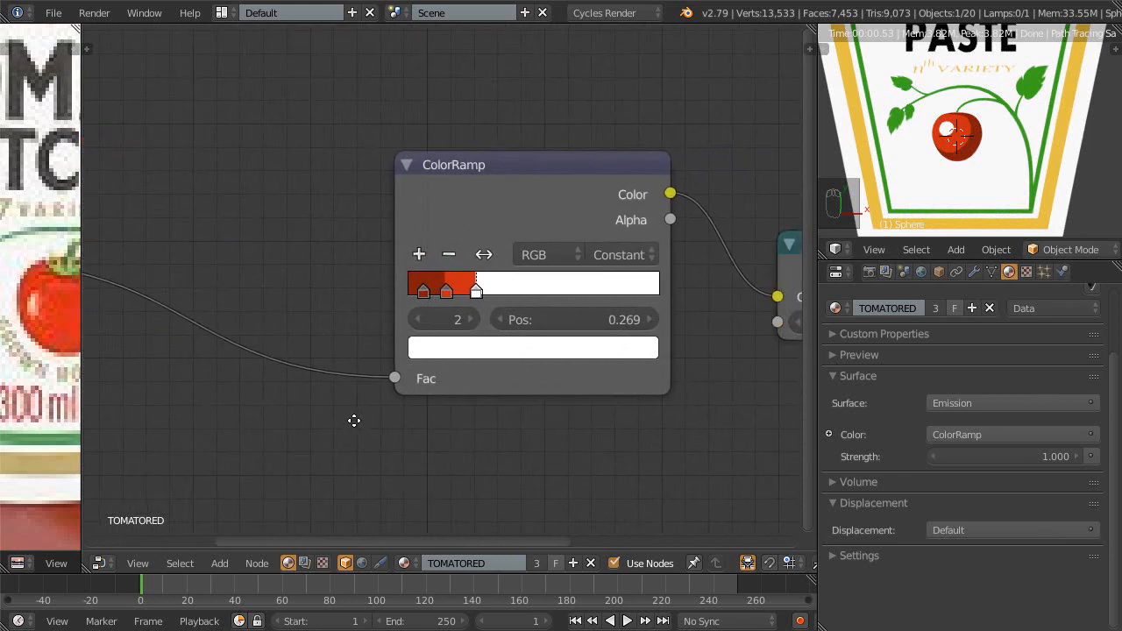
middle_drag(688, 348, 409, 372)
scroll(409, 373, down, 3)
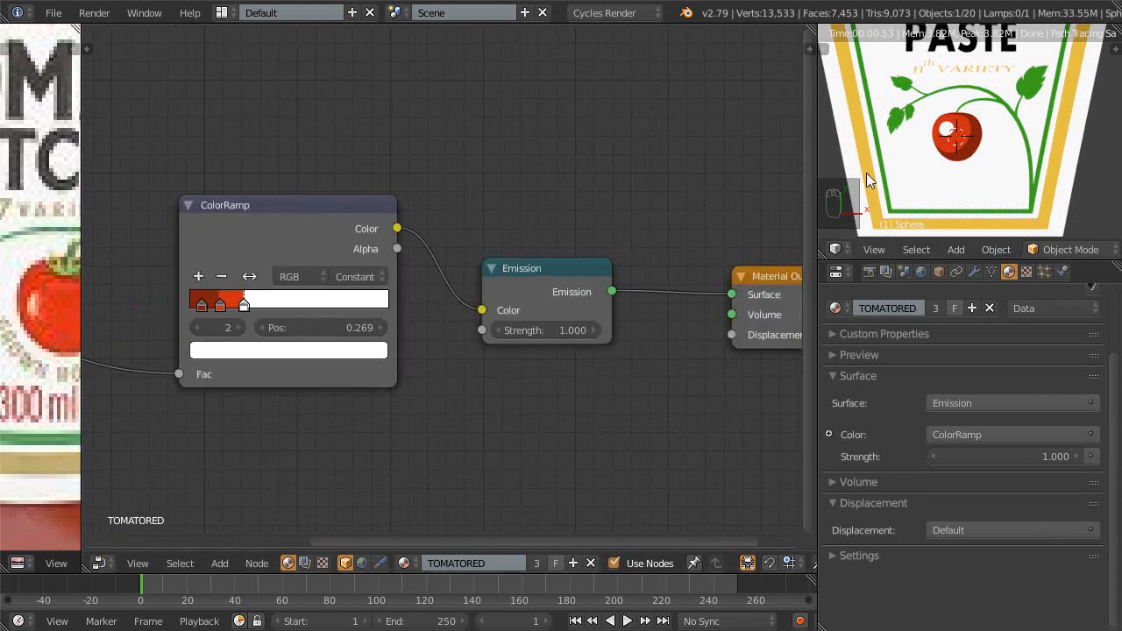
click(1101, 167)
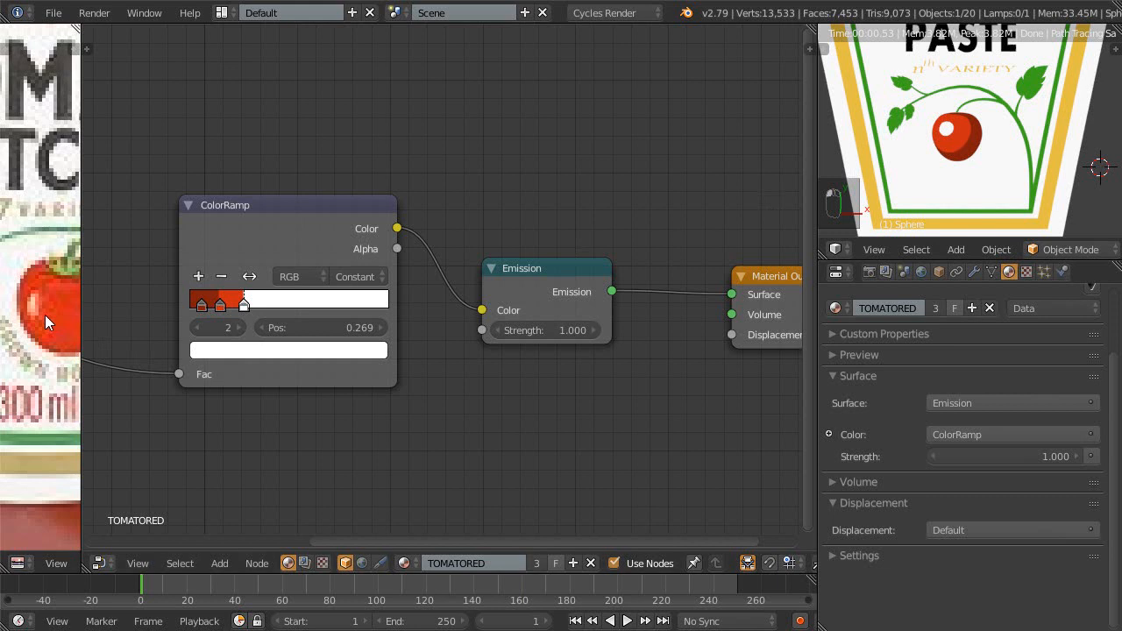
- Check the tomato on the ketchup bottle reference, and shift the ColorRamp's dark stop to the start with the red stop close beside it
middle_drag(139, 415, 261, 424)
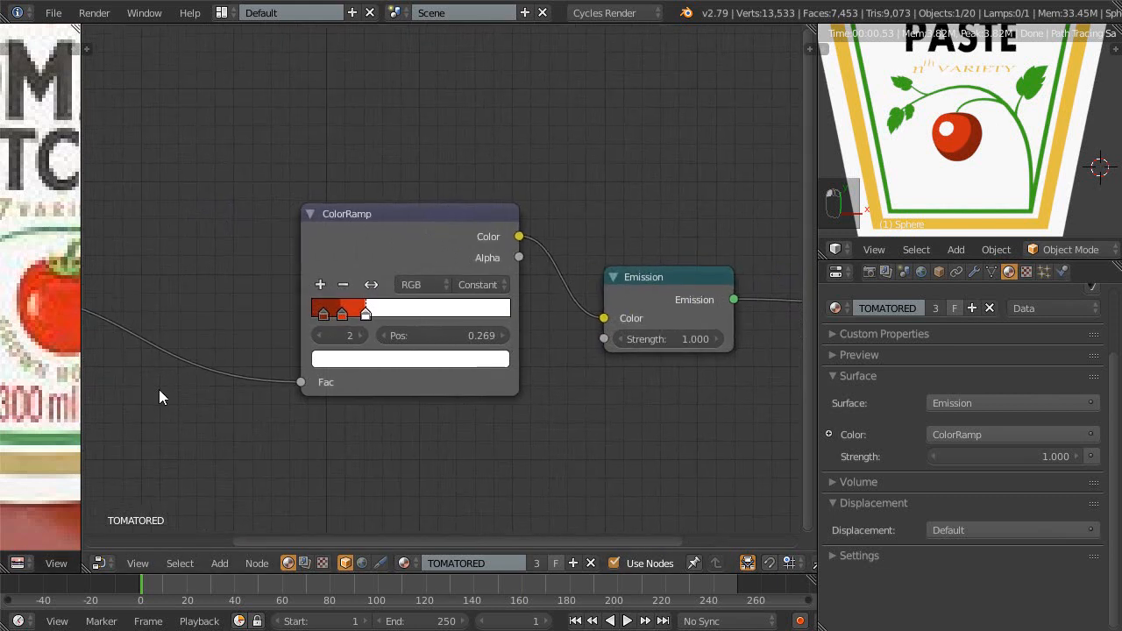
key(ctrl+Up)
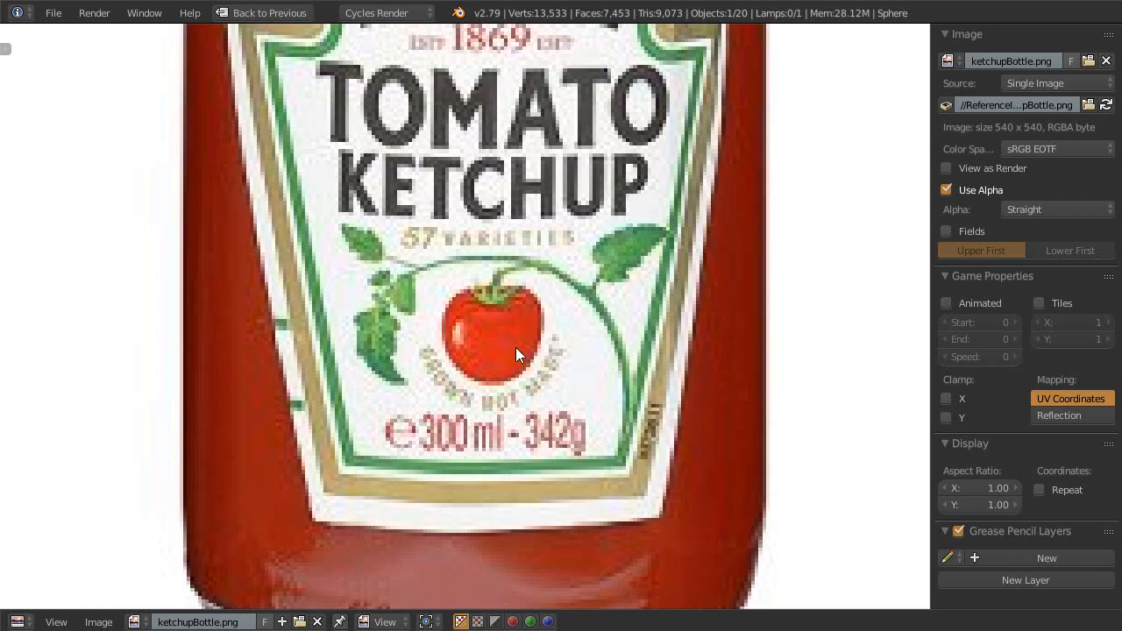
key(shift+space)
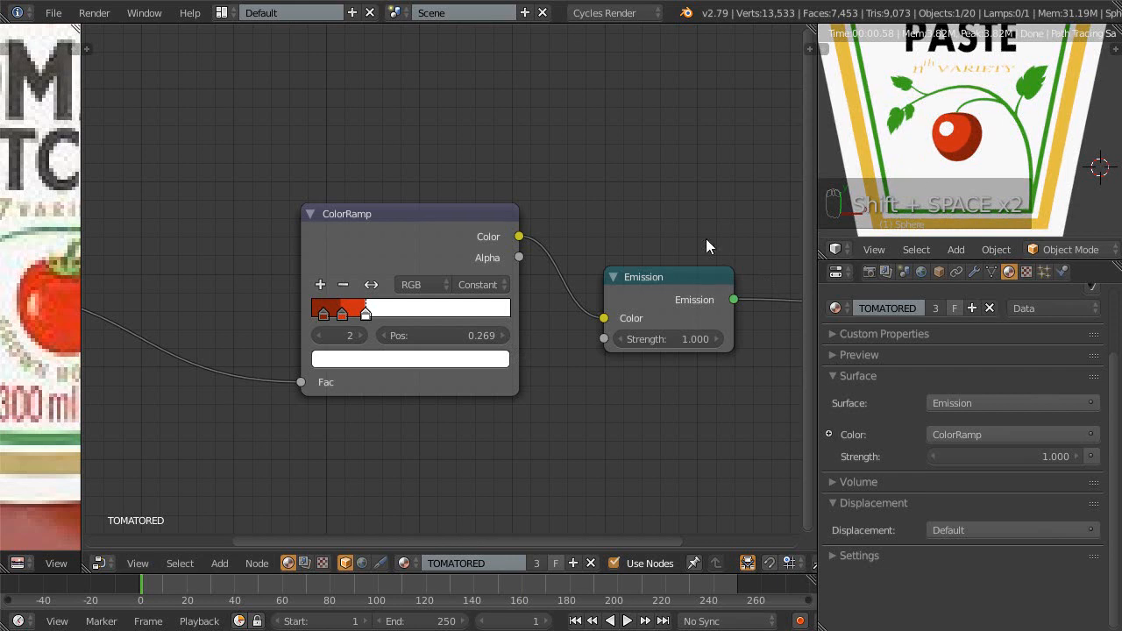
scroll(312, 318, up, 3)
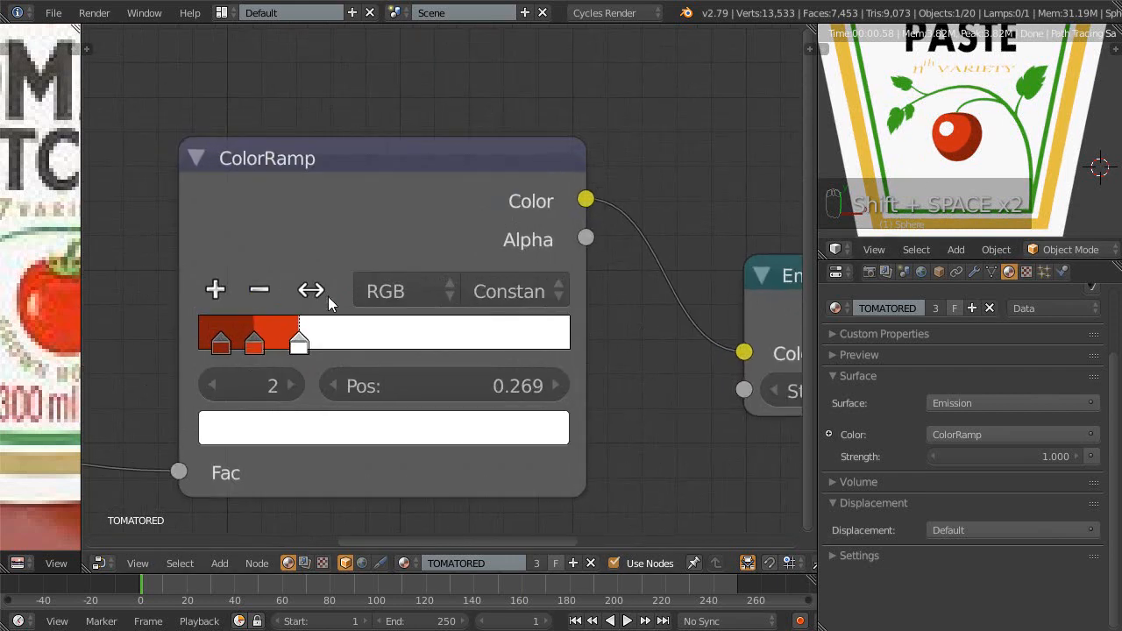
drag(357, 304, 295, 322)
drag(389, 307, 358, 324)
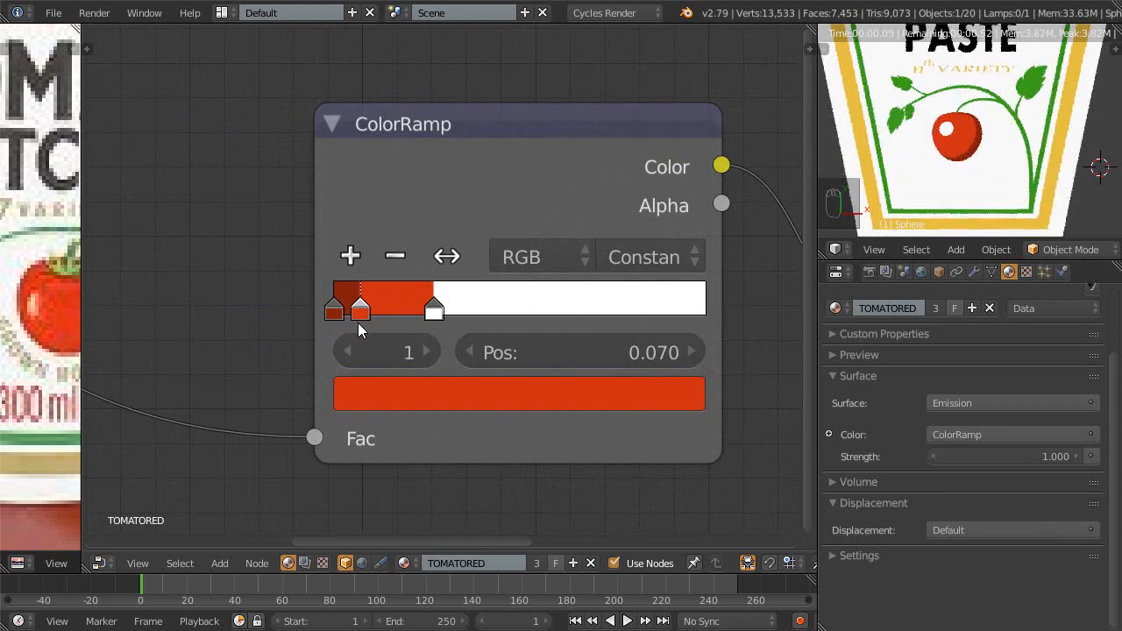
- Fine-tune the ColorRamp's white stop to position 0.277 to shrink the highlight on the tomato
drag(433, 308, 436, 315)
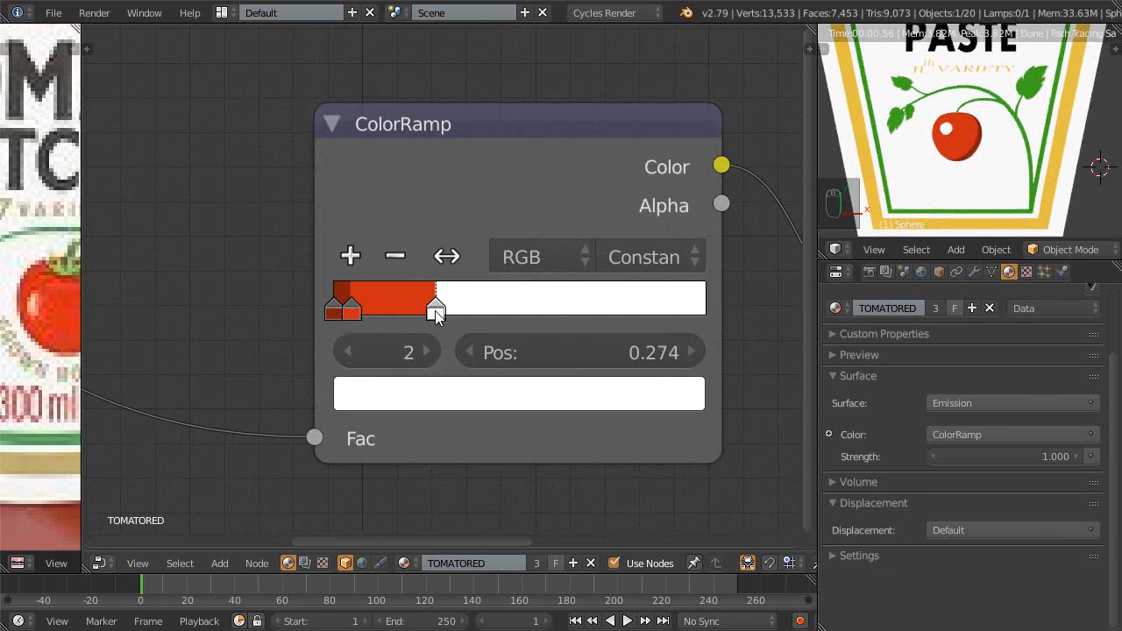
scroll(226, 362, down, 1)
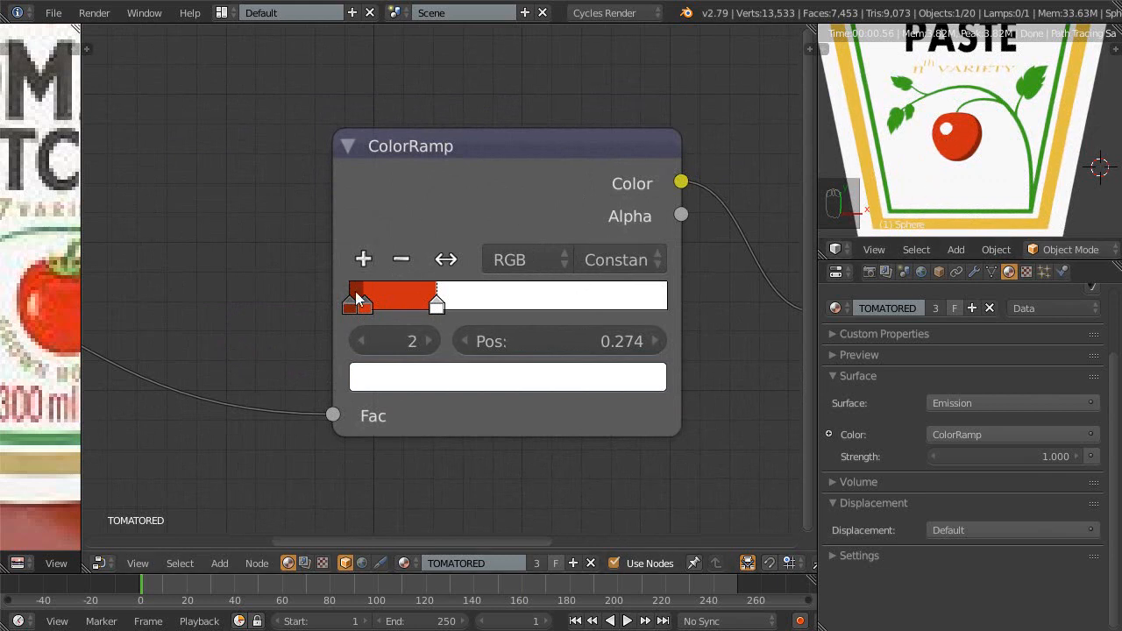
drag(436, 302, 437, 305)
scroll(499, 360, up, 2)
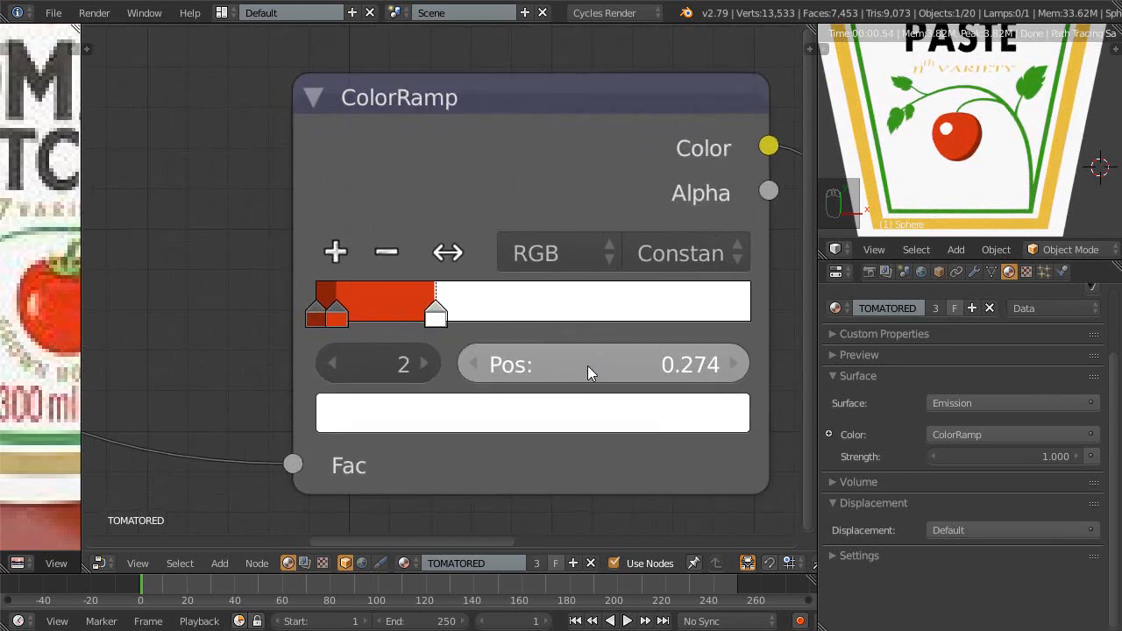
drag(575, 365, 582, 365)
drag(583, 366, 578, 366)
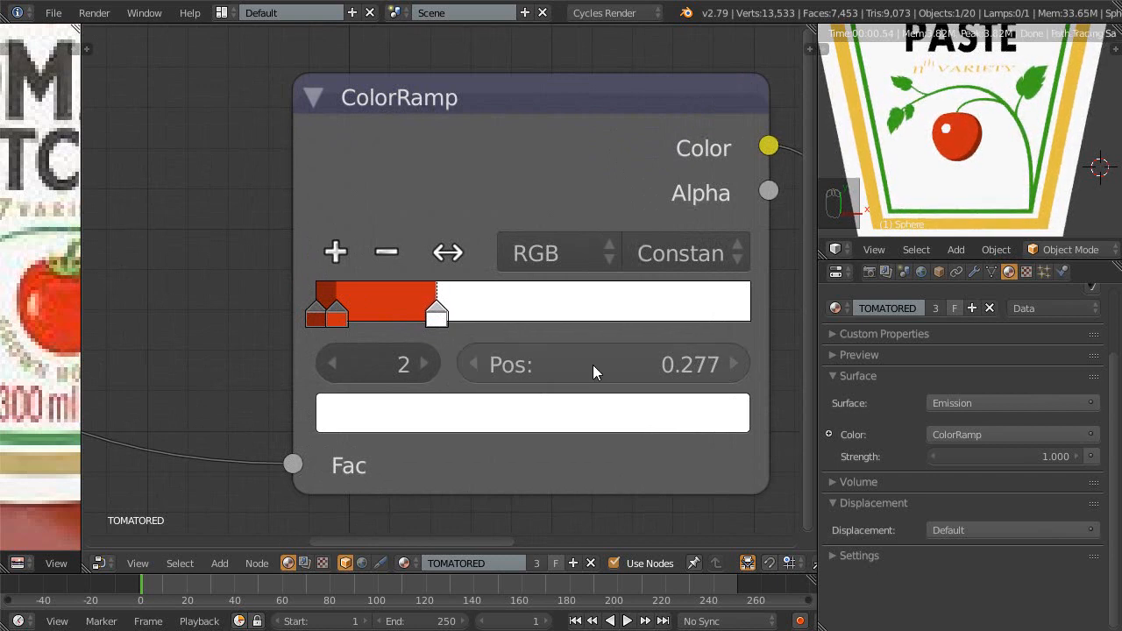
- Try B-Spline, Cardinal, Ease and Linear interpolation on the tomato's ColorRamp and restore Constant
click(706, 253)
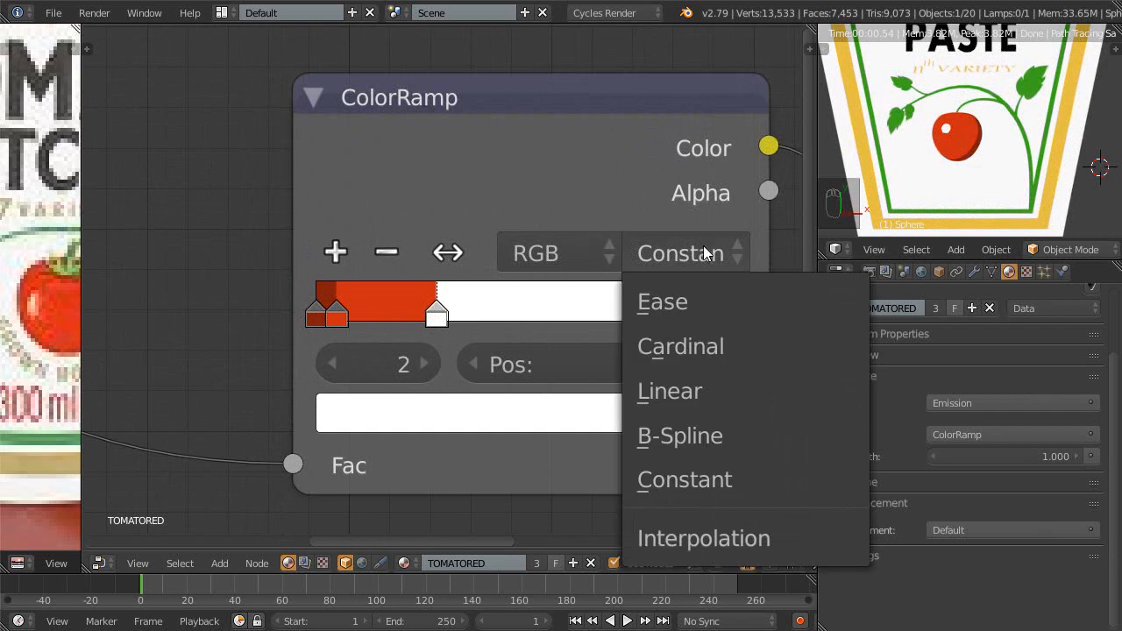
click(687, 438)
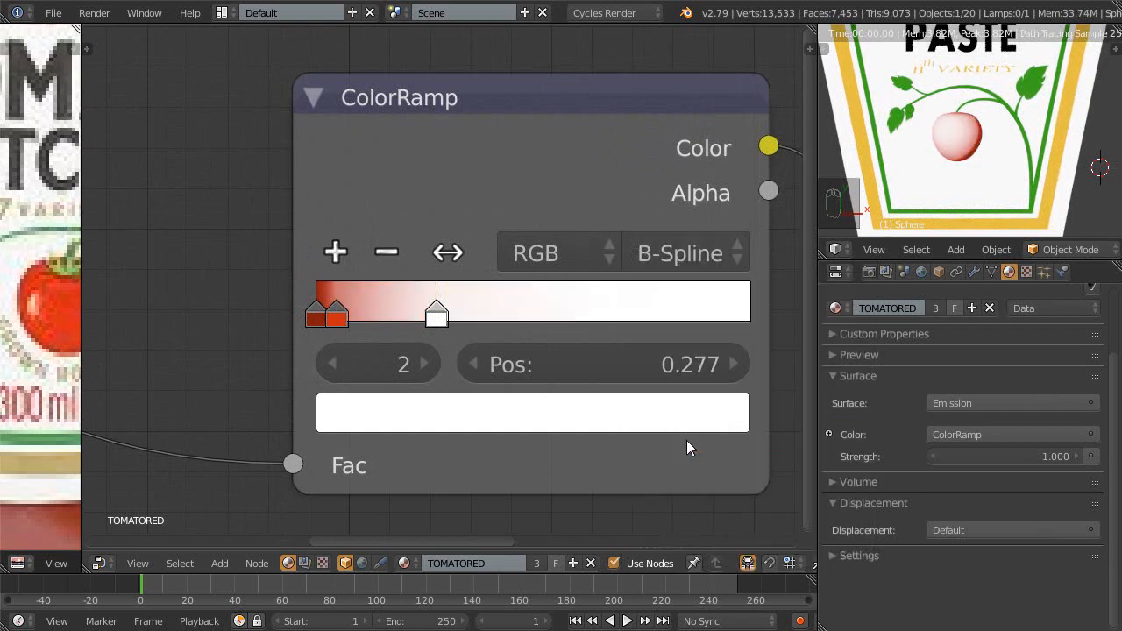
click(693, 251)
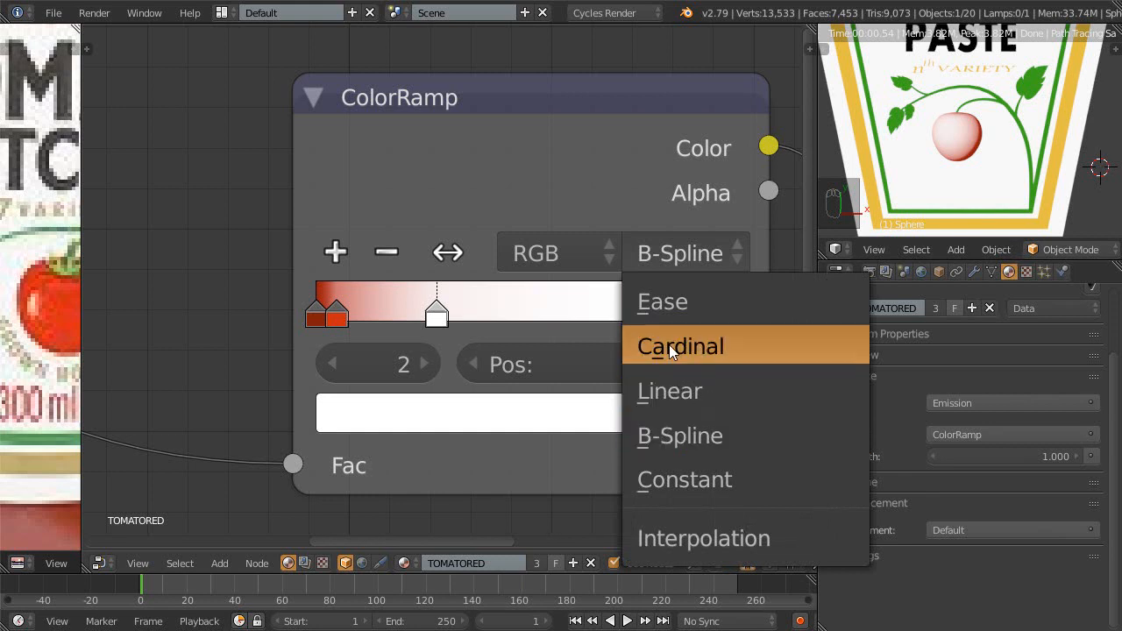
click(668, 344)
click(678, 256)
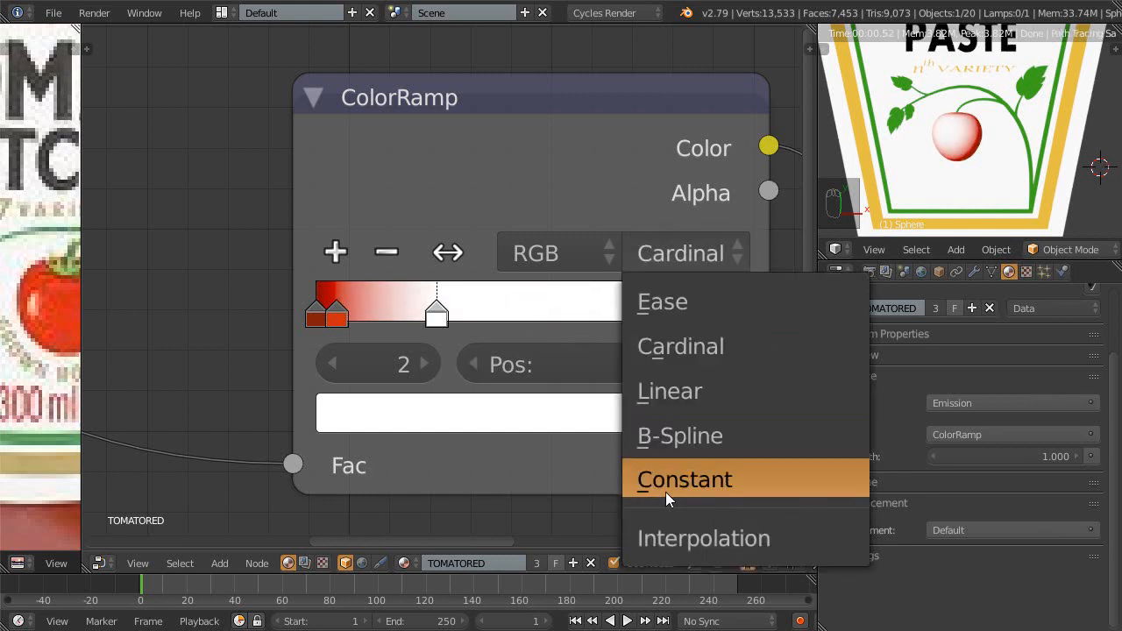
click(670, 303)
click(677, 256)
click(675, 391)
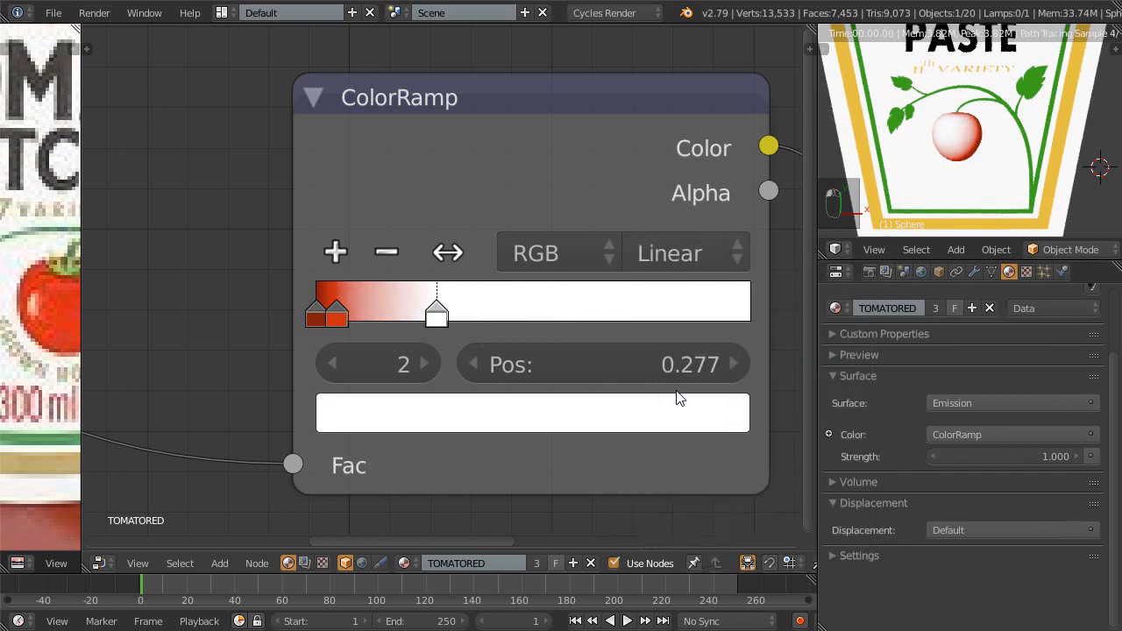
click(671, 251)
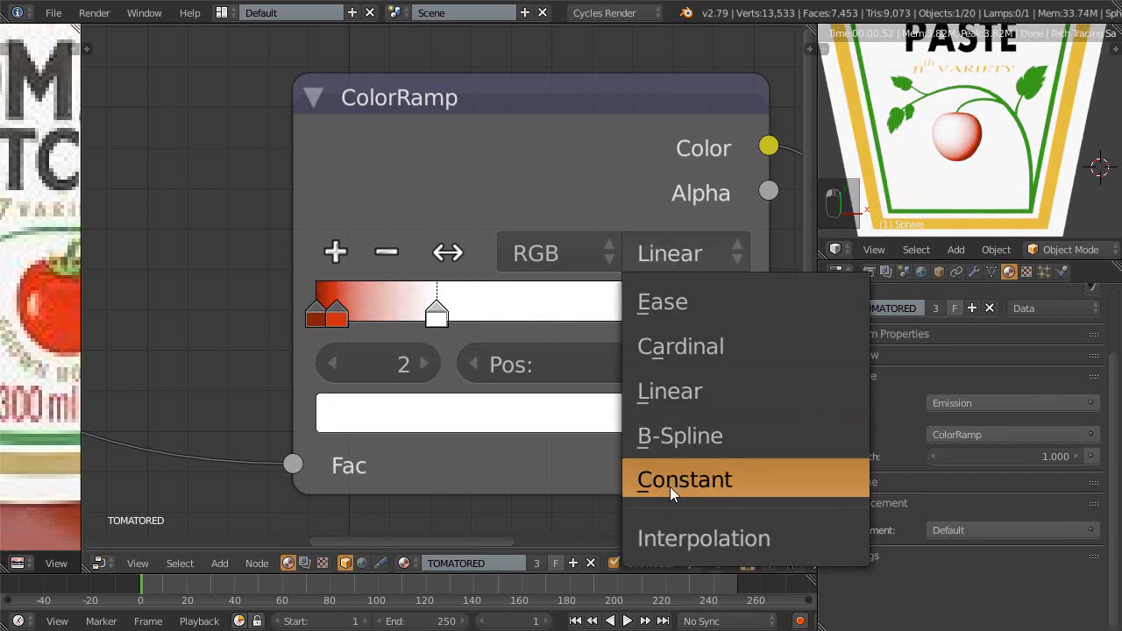
click(670, 480)
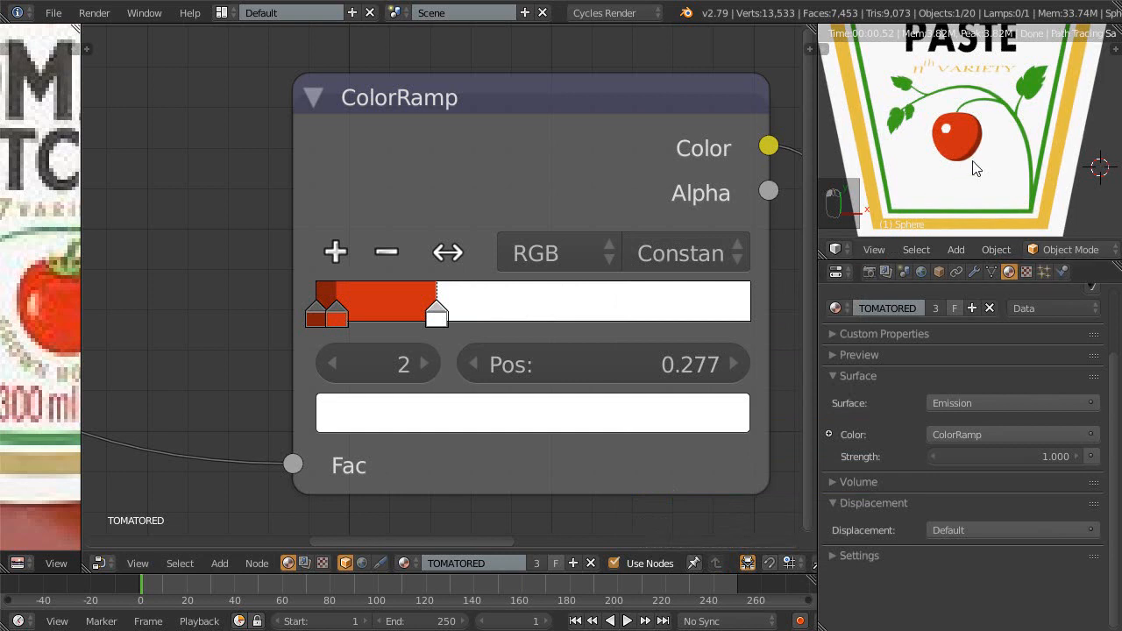
- Save the project over the existing Label2.79.blend file
key(ctrl+s)
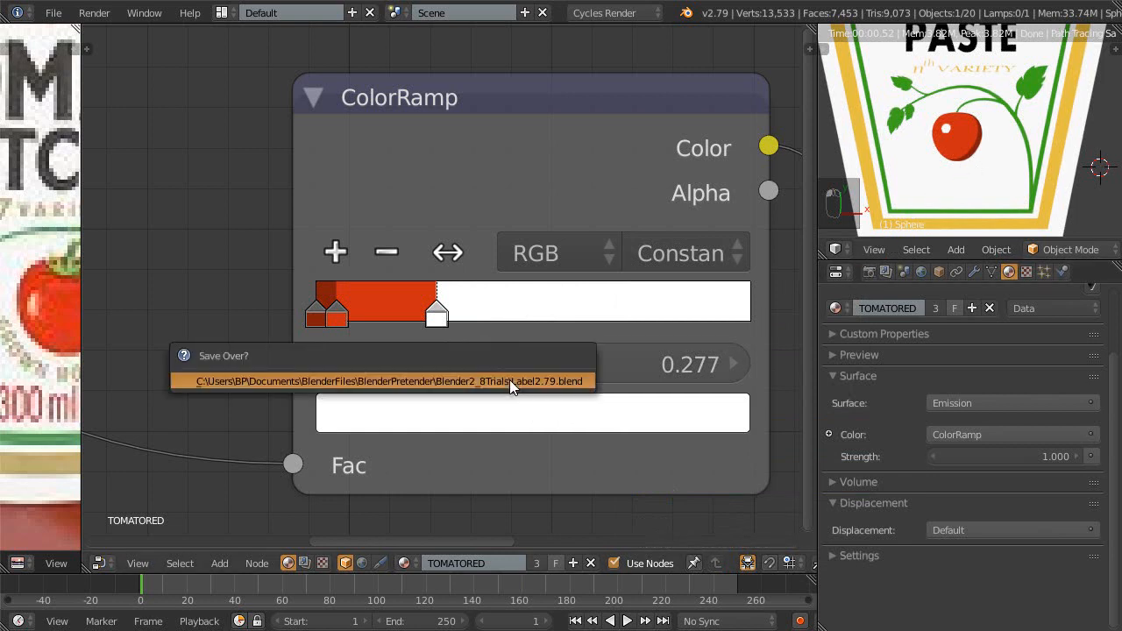
click(509, 379)
key(g)
click(525, 270)
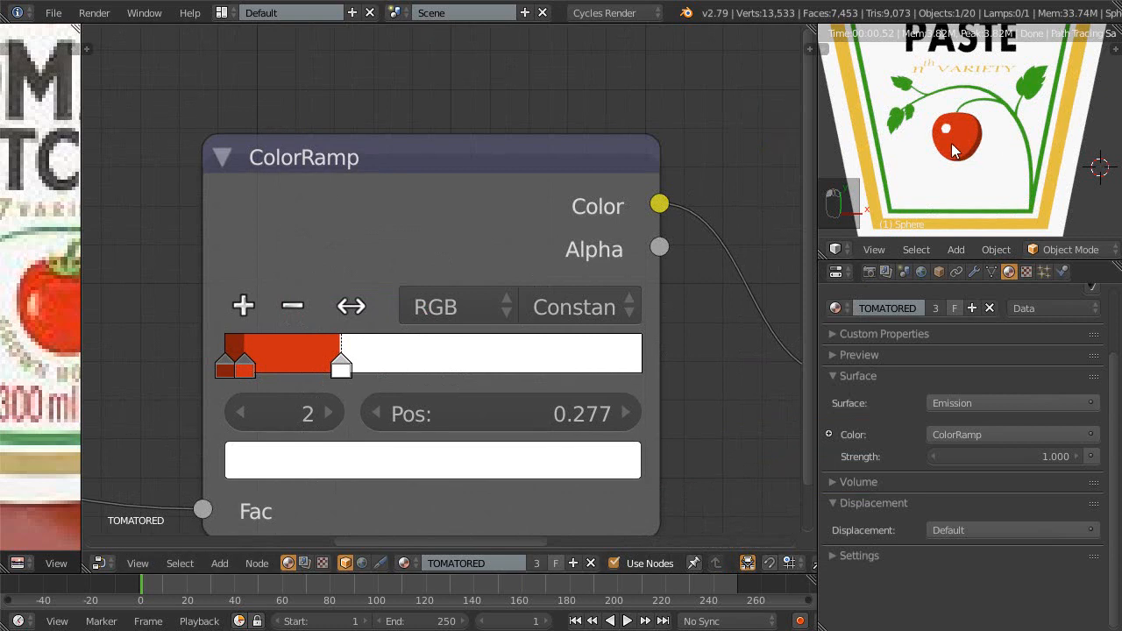
- Switch the small 3D preview to an Outliner and the node editor to a maximized 3D view with rendered shading on the tomato
key(shift+F9)
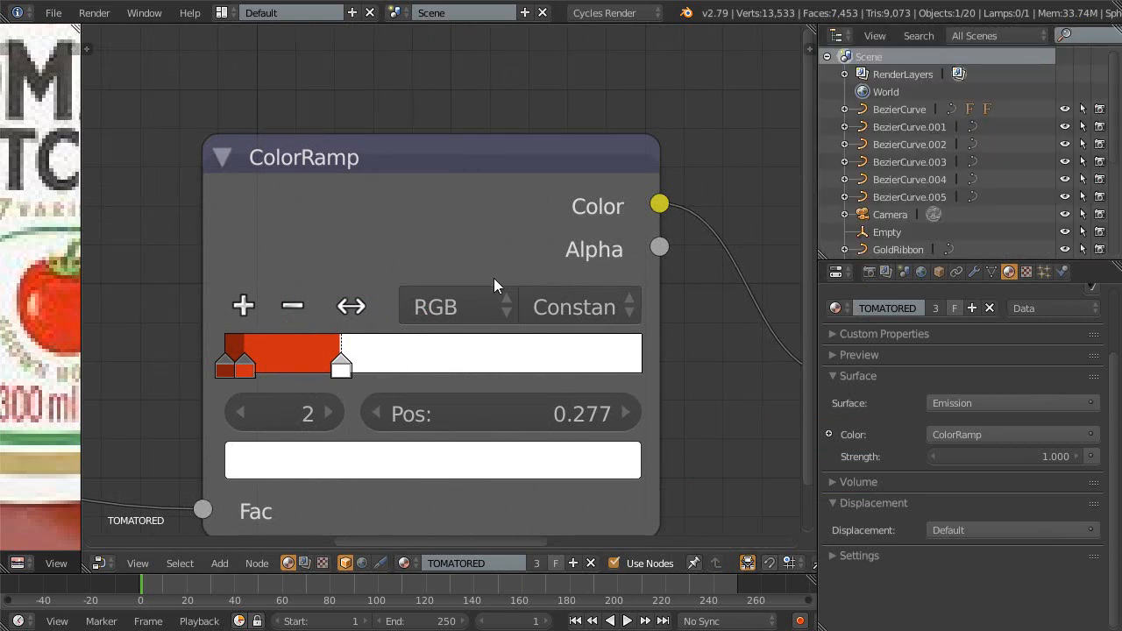
key(shift+F5)
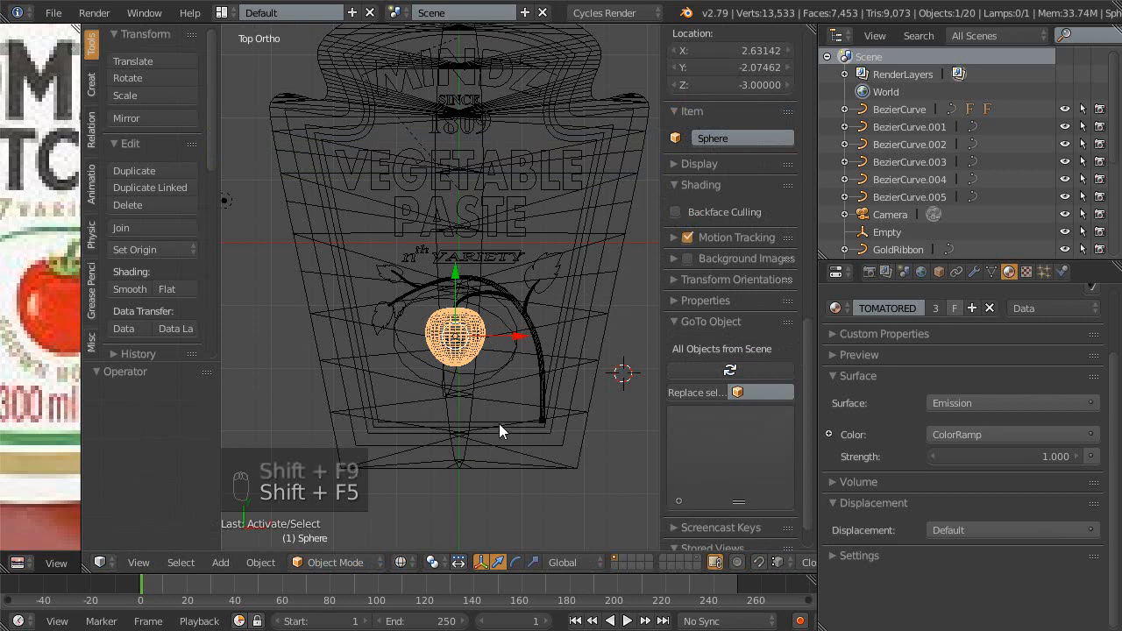
key(shift+space)
scroll(560, 366, up, 3)
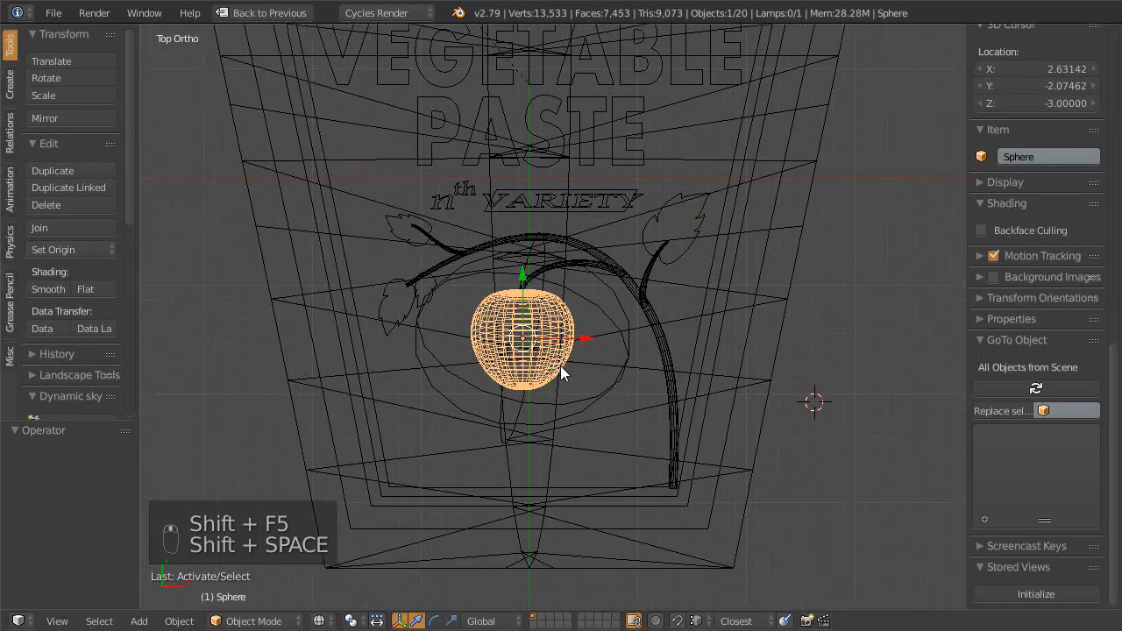
scroll(572, 386, up, 2)
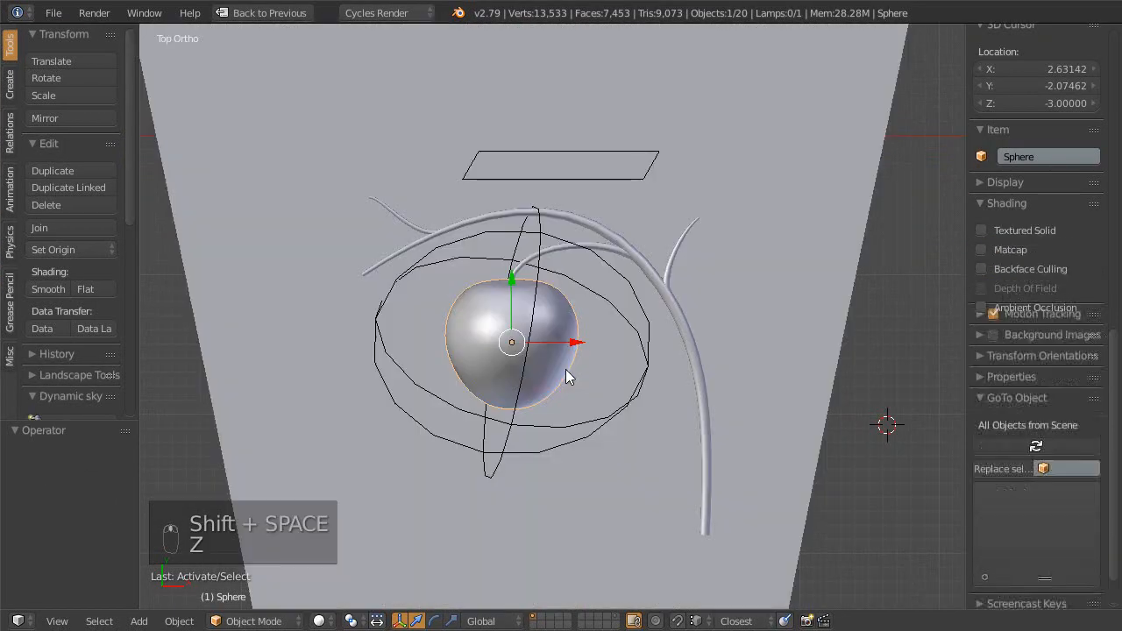
key(z)
key(shift+z)
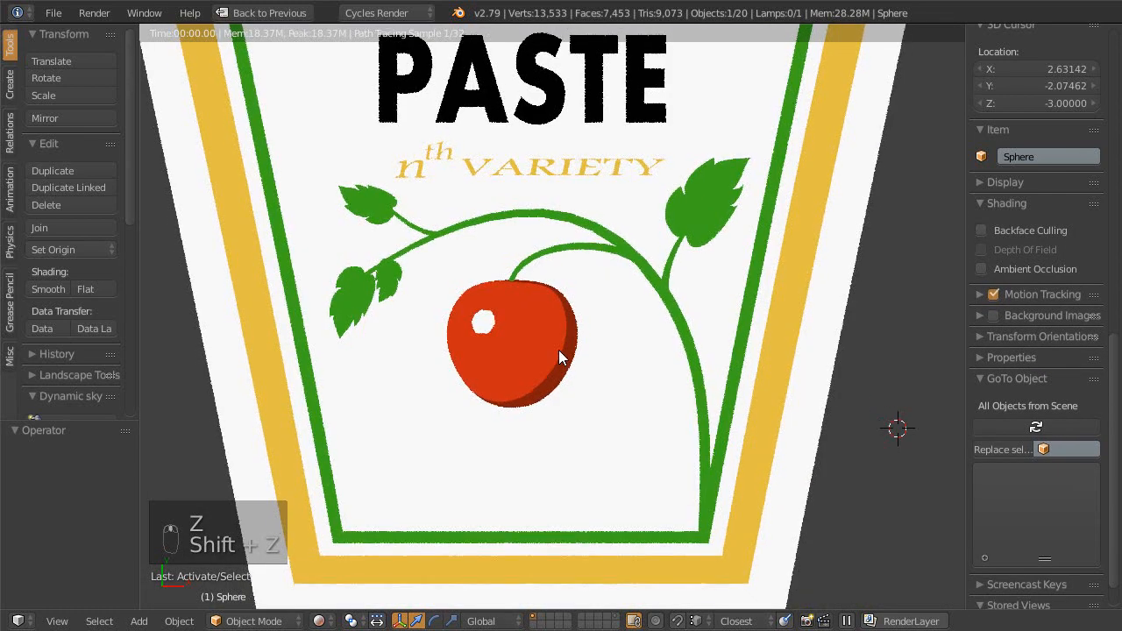
scroll(570, 304, up, 2)
scroll(561, 317, up, 4)
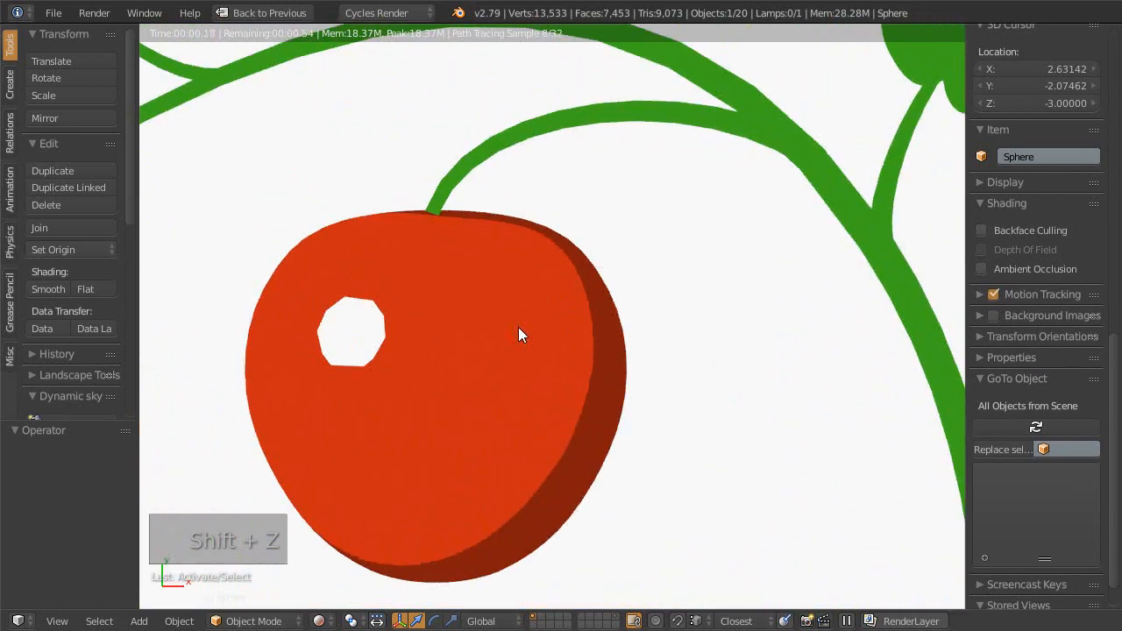
scroll(553, 359, up, 1)
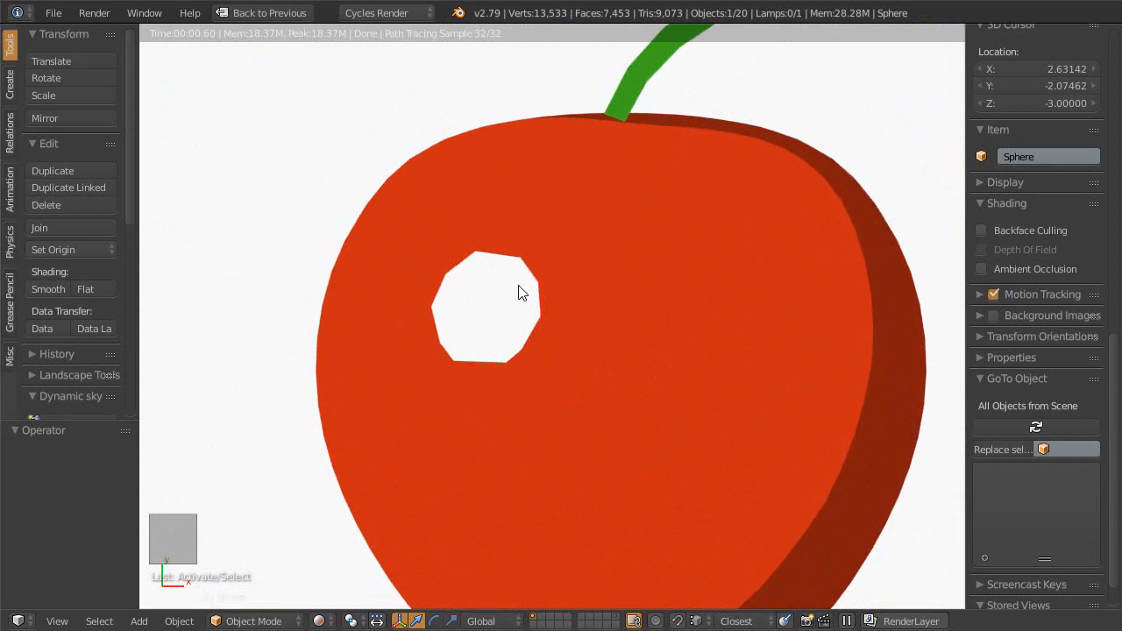
- Apply smooth shading to the tomato in wireframe and return to the rendered preview of its highlight
scroll(530, 324, down, 5)
key(z)
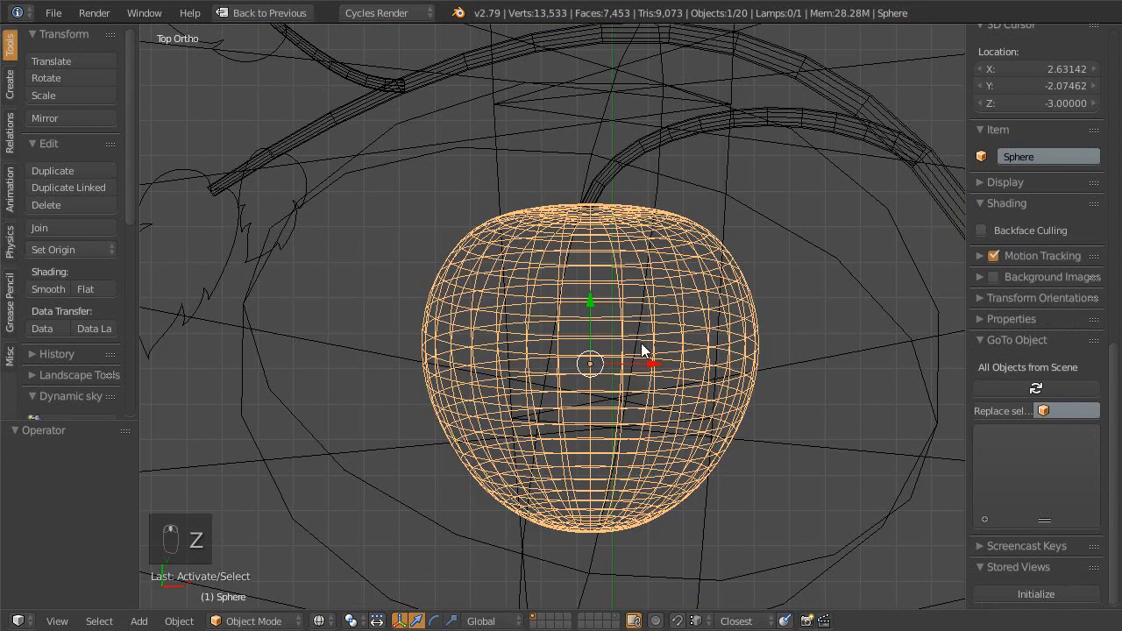
right_click(644, 311)
right_click(655, 314)
scroll(629, 337, down, 1)
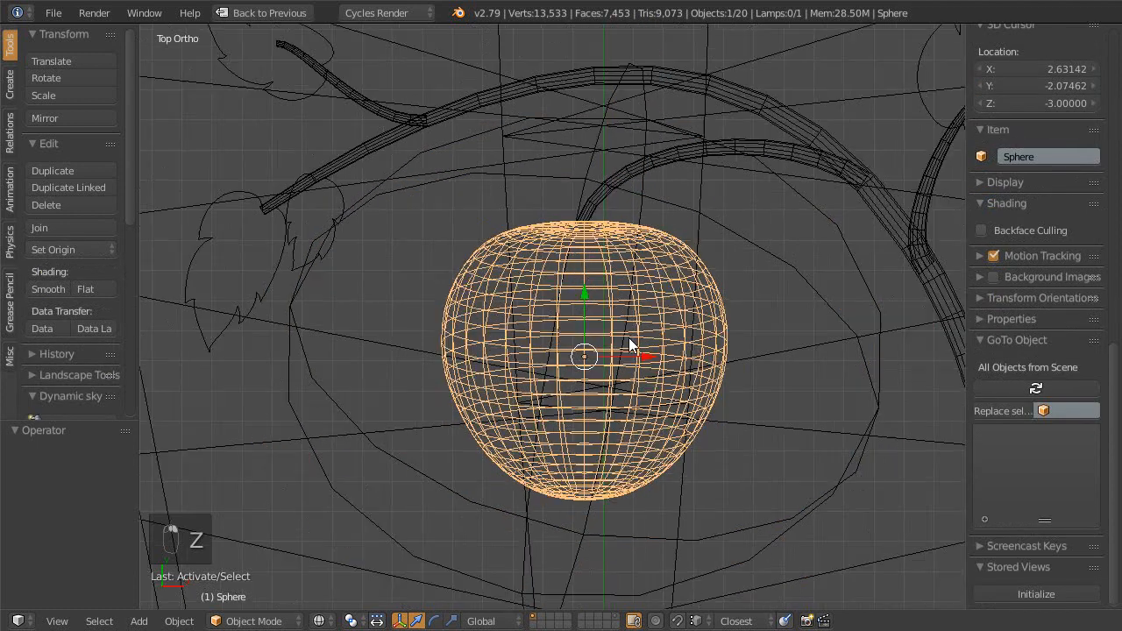
click(50, 285)
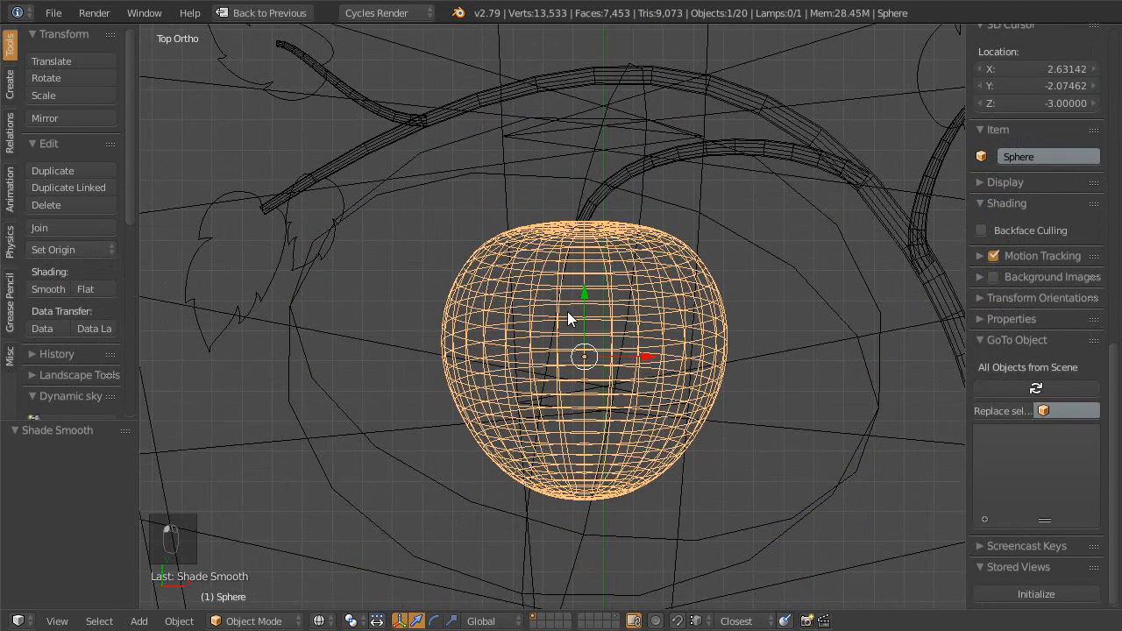
key(shift+z)
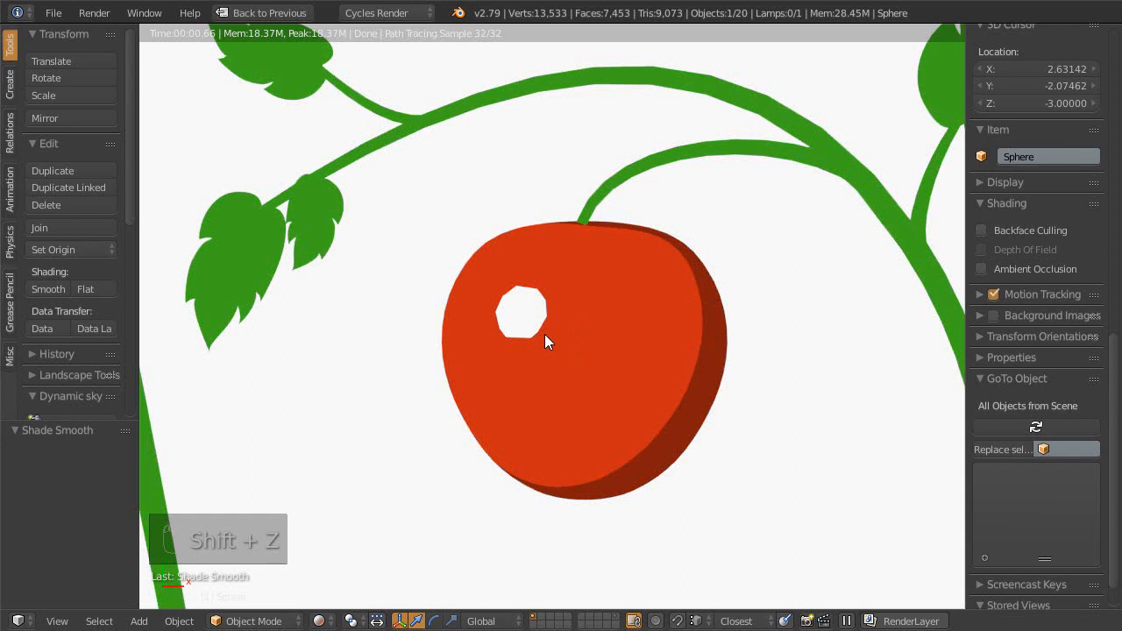
key(shift+3)
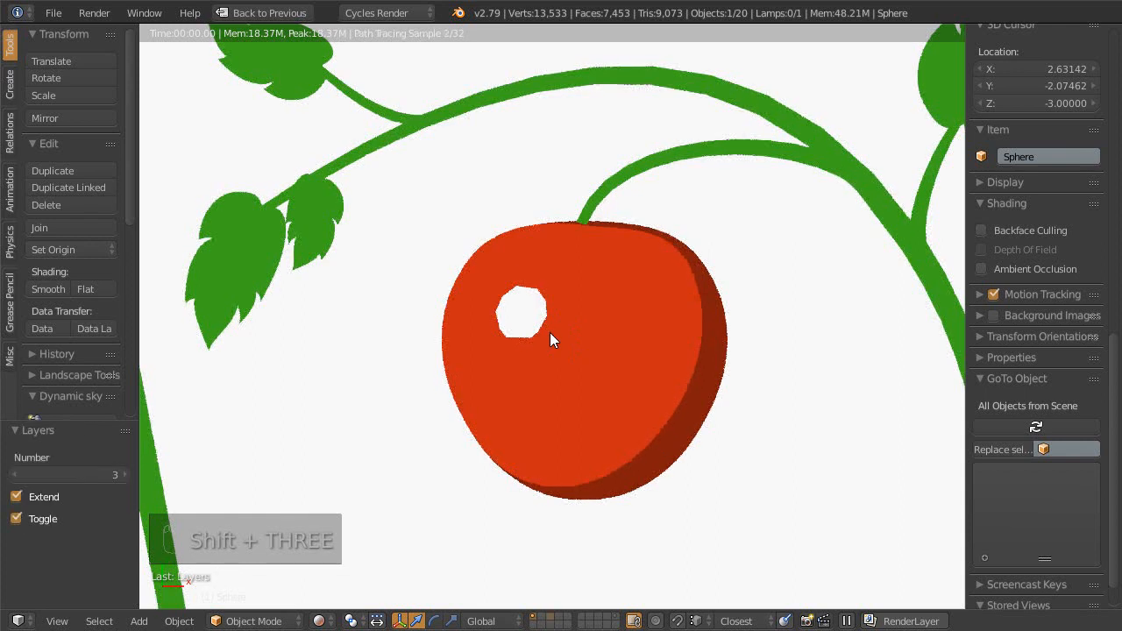
- Toggle layers 4, 3 and 2 and inspect the edge of the tomato's white highlight up close
key(shift+4)
key(shift+3)
key(shift+2)
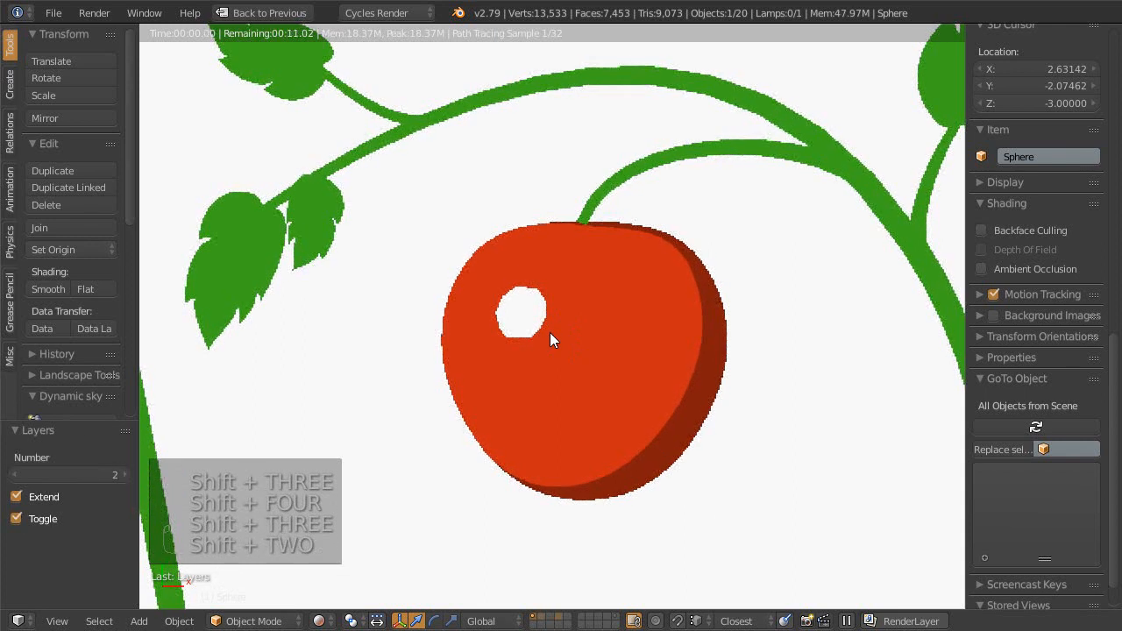
scroll(562, 385, up, 1)
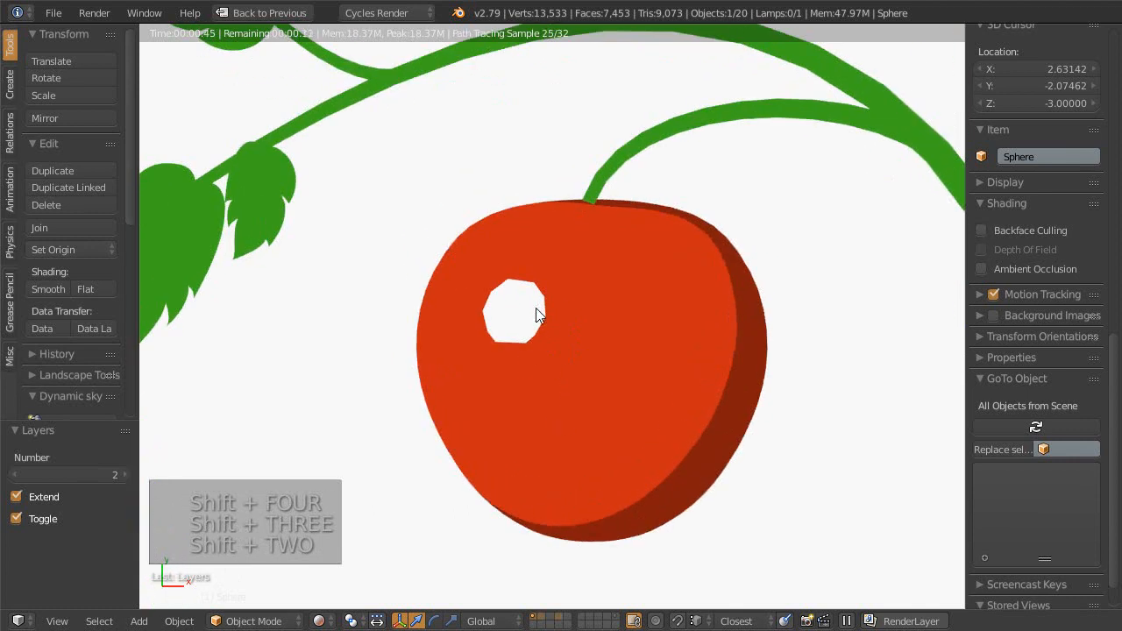
scroll(535, 308, up, 2)
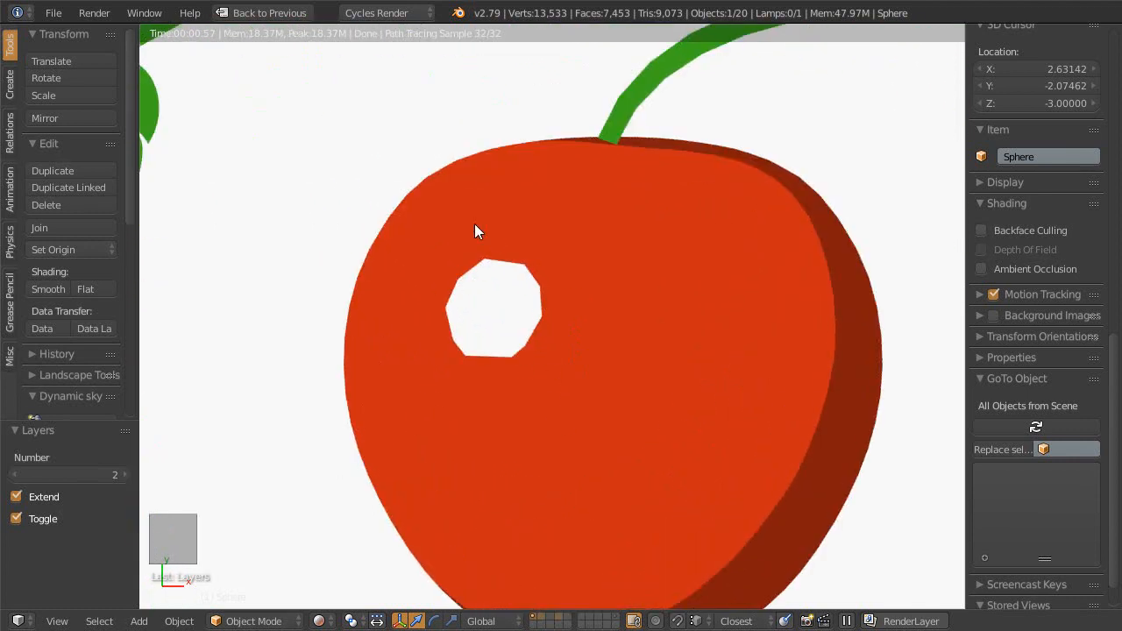
scroll(520, 348, down, 3)
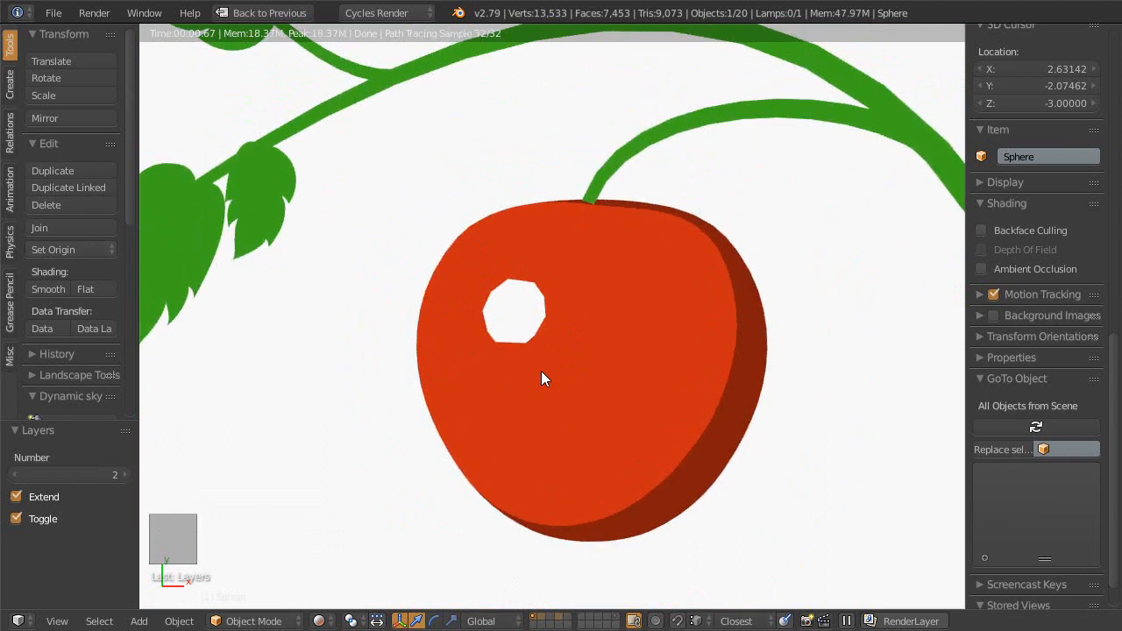
- Restore the multi-editor layout, switching the Outliner to a 3D view of the highlight and the main view to the node editor at the ColorRamp
key(shift+space)
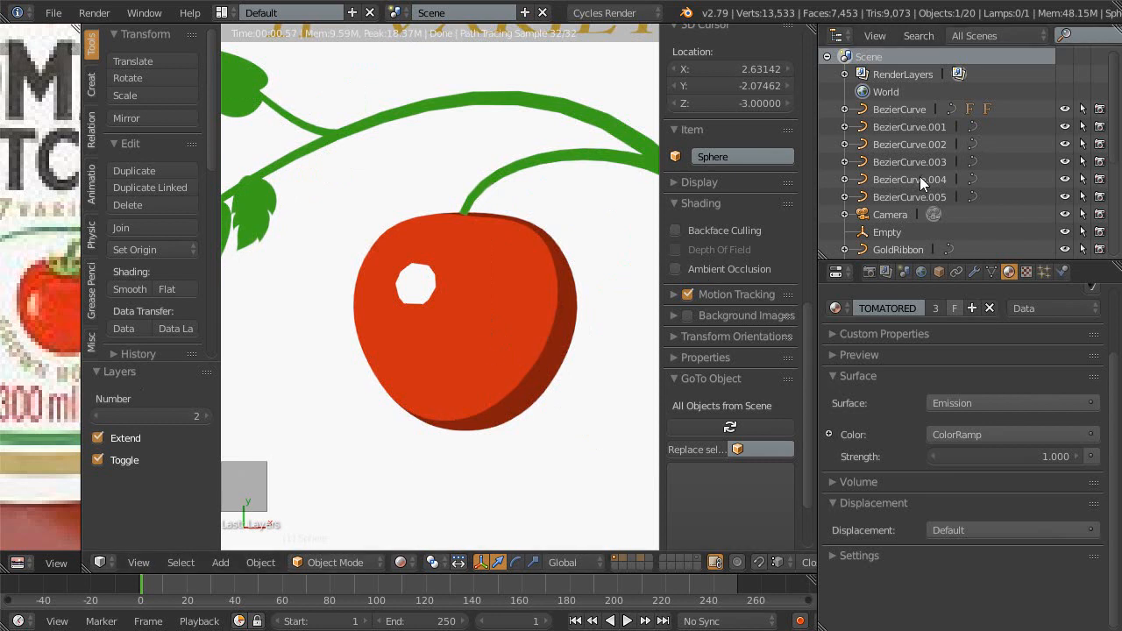
key(shift+F5)
scroll(957, 112, up, 5)
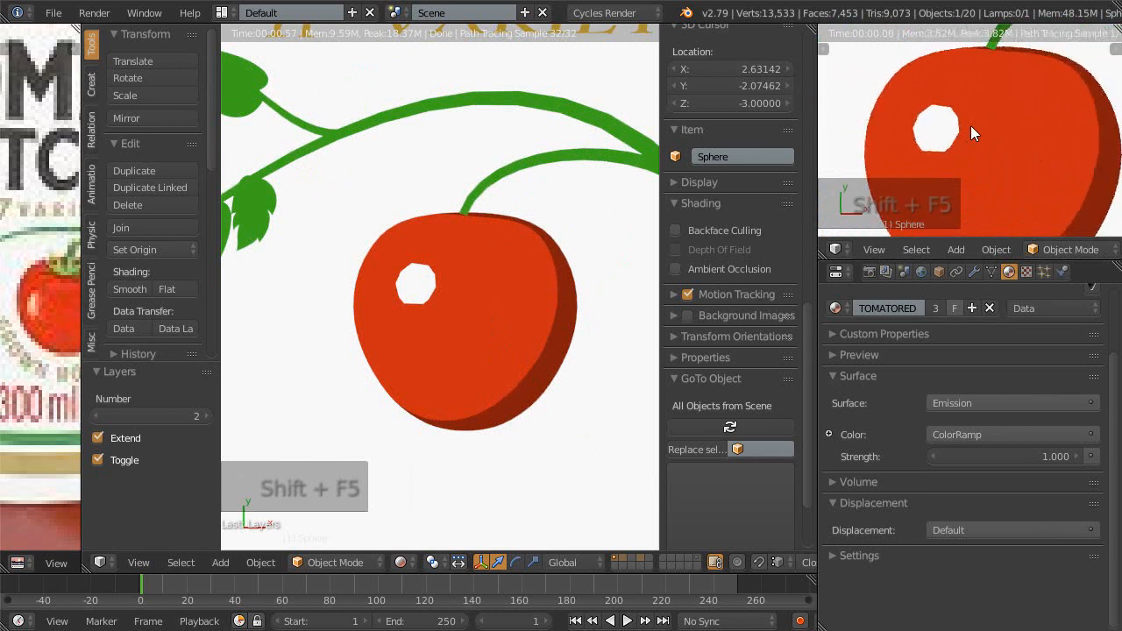
scroll(971, 127, up, 4)
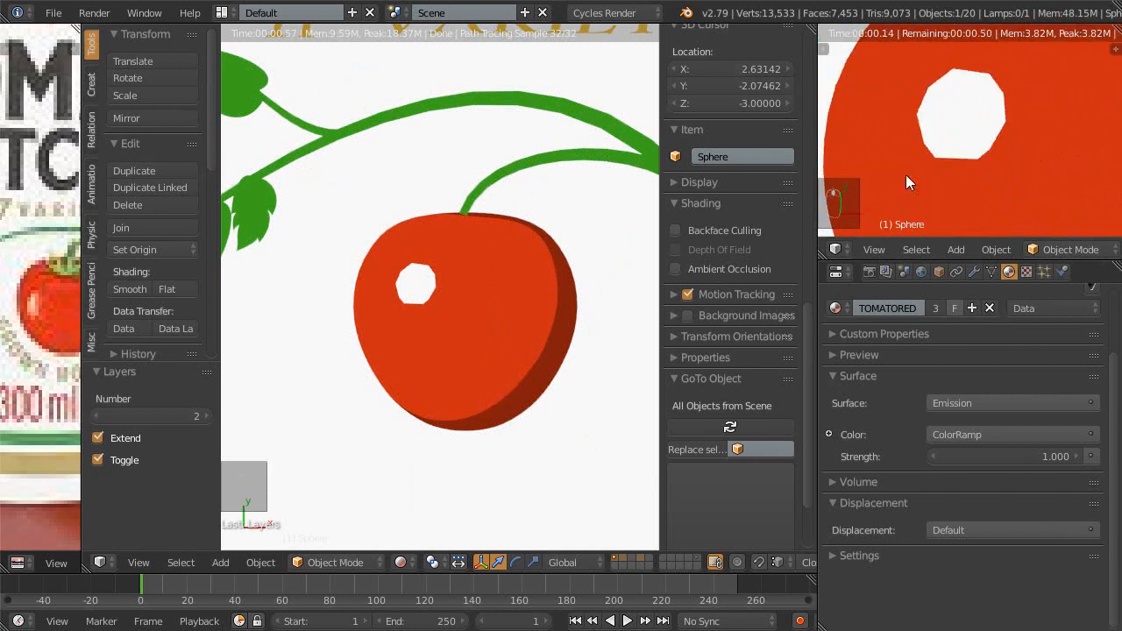
key(shift+F3)
middle_drag(447, 374, 472, 313)
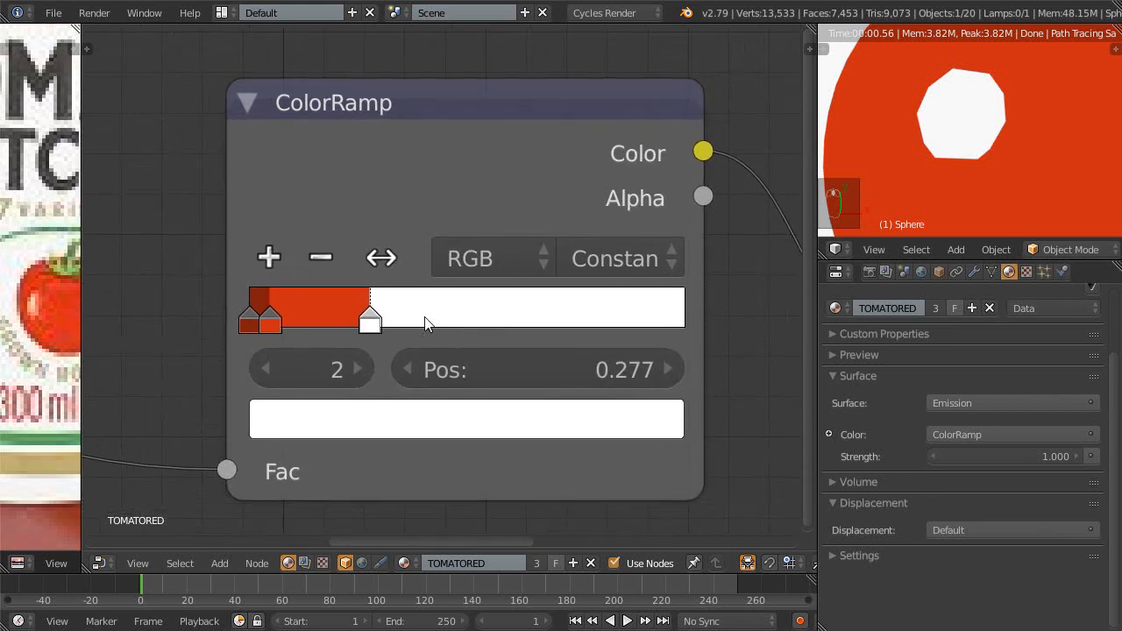
- Move the ColorRamp's white stop to position 0.272 and recolour it by sampling the tomato red from the ramp
drag(371, 324, 370, 333)
click(466, 429)
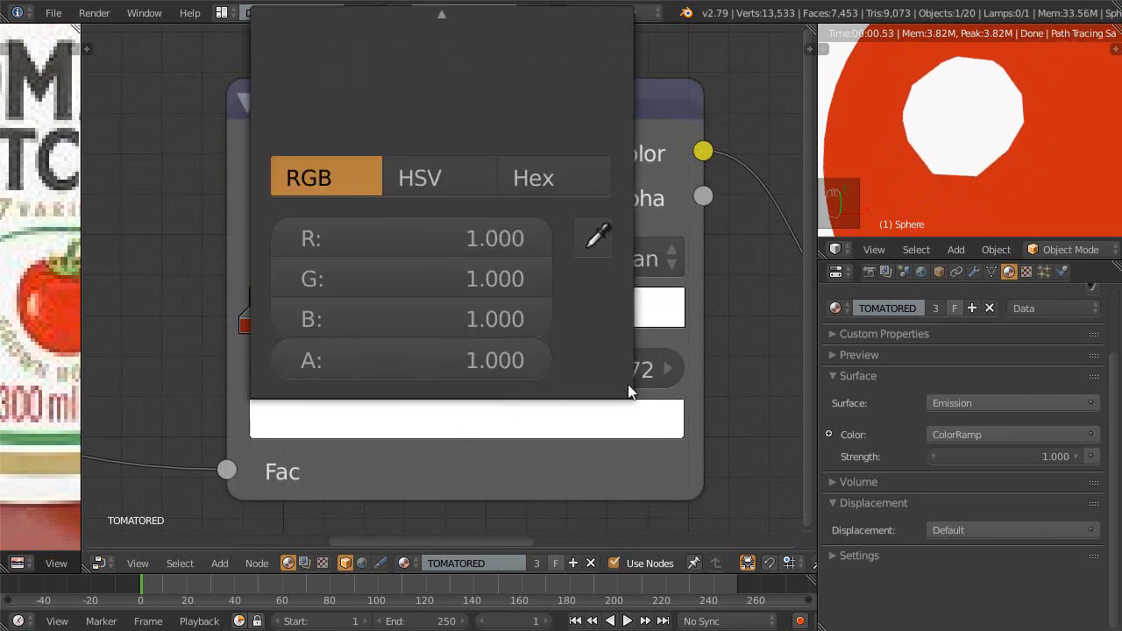
scroll(506, 493, down, 4)
click(448, 344)
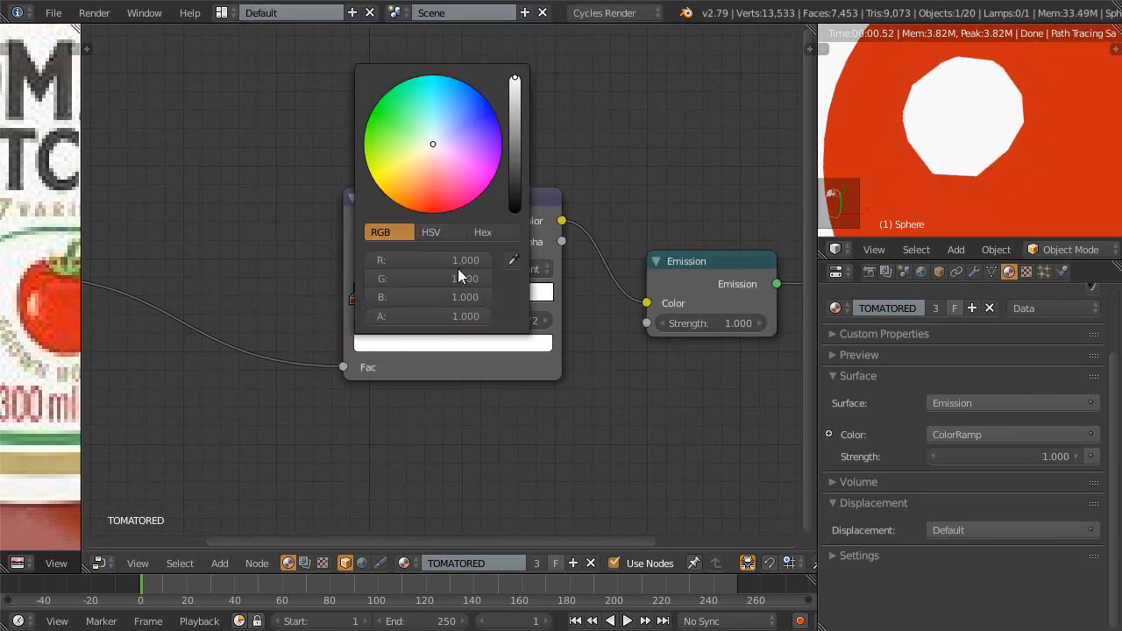
click(508, 263)
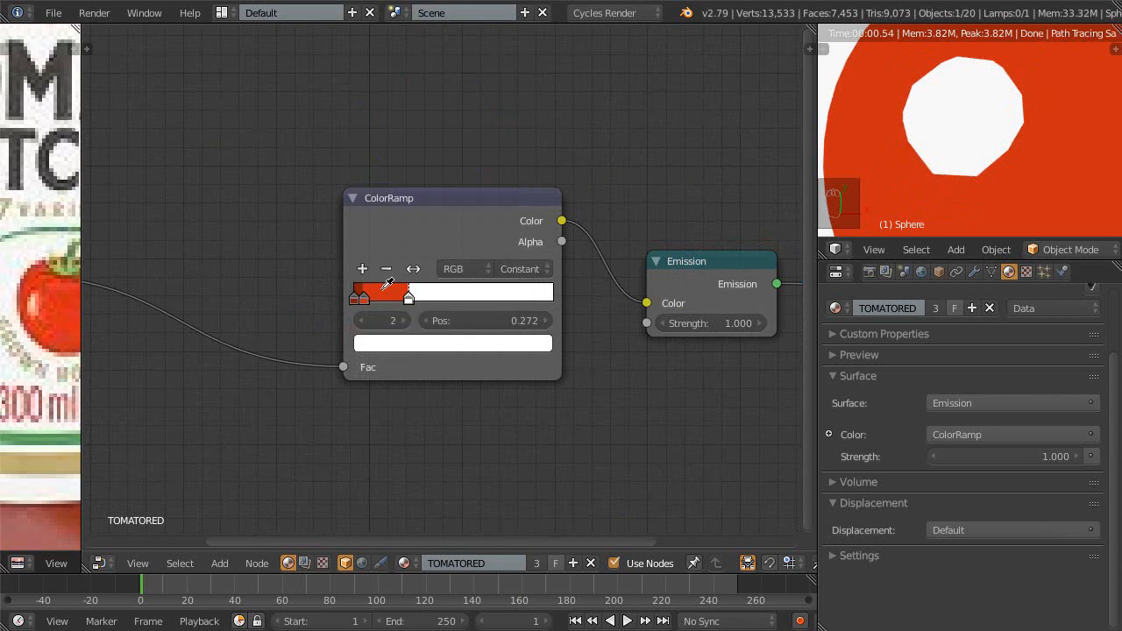
click(400, 293)
- Brighten the highlight stop's colour to R 0.904, G 0.034, B 0.007
click(482, 343)
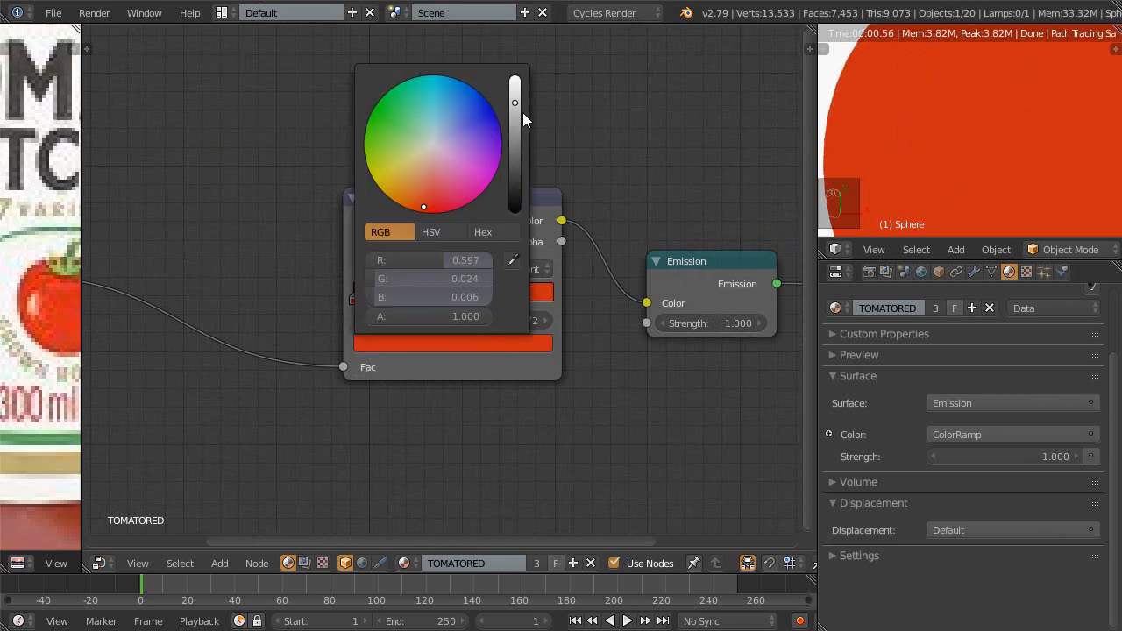
drag(514, 102, 515, 81)
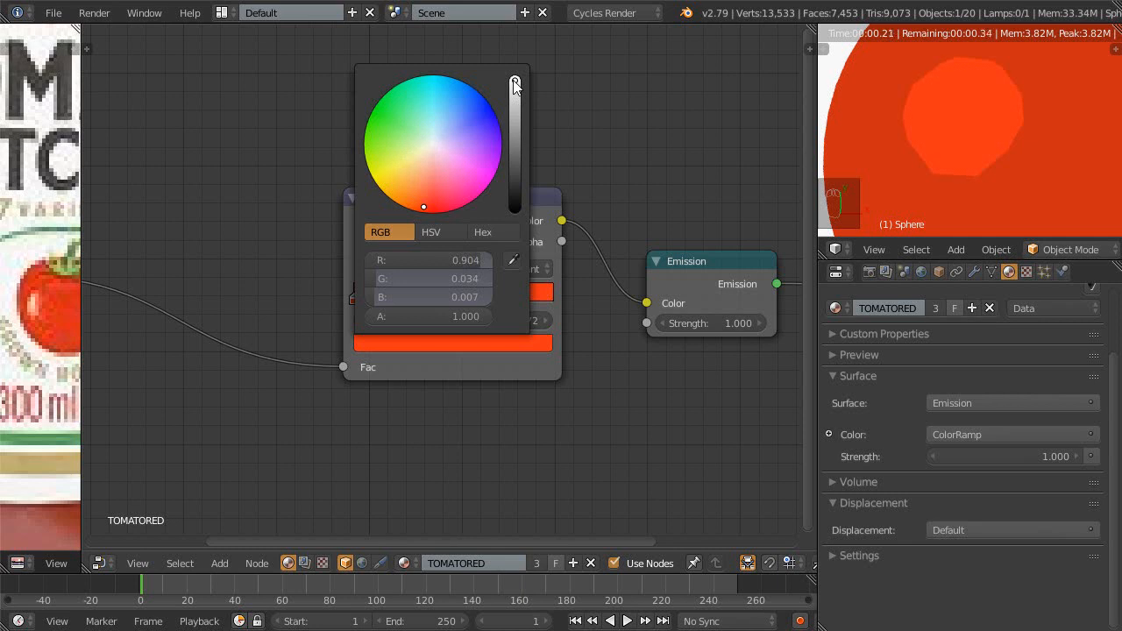
scroll(504, 283, down, 1)
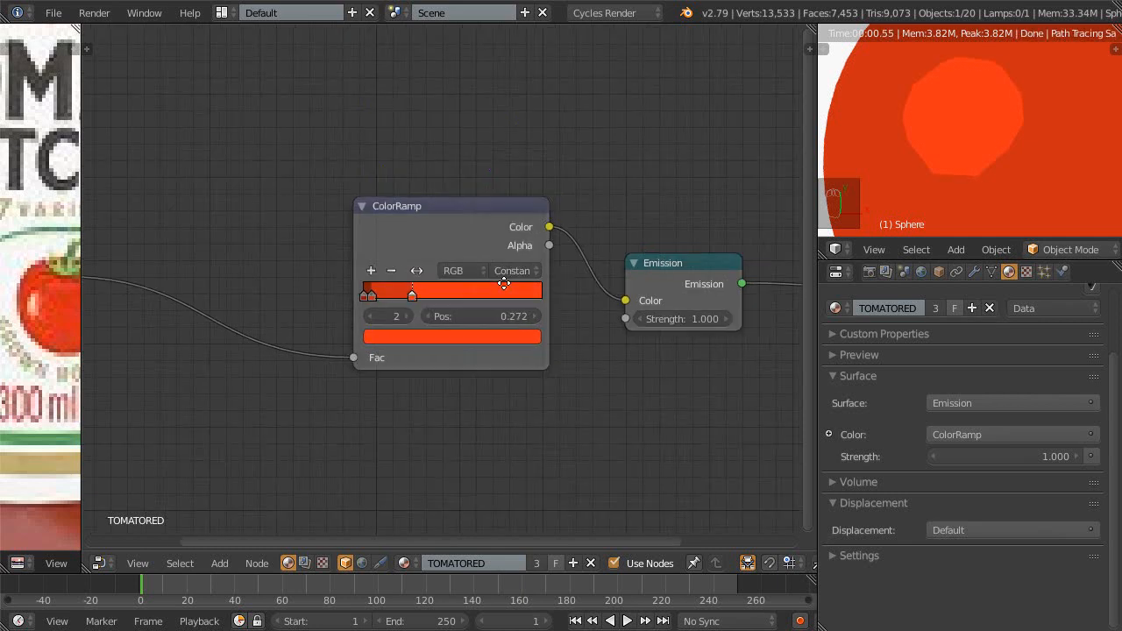
scroll(504, 283, down, 1)
- Maximize the rendered 3D preview and examine the tomato's recoloured highlight together with the vine, leaves and label text
scroll(981, 141, down, 3)
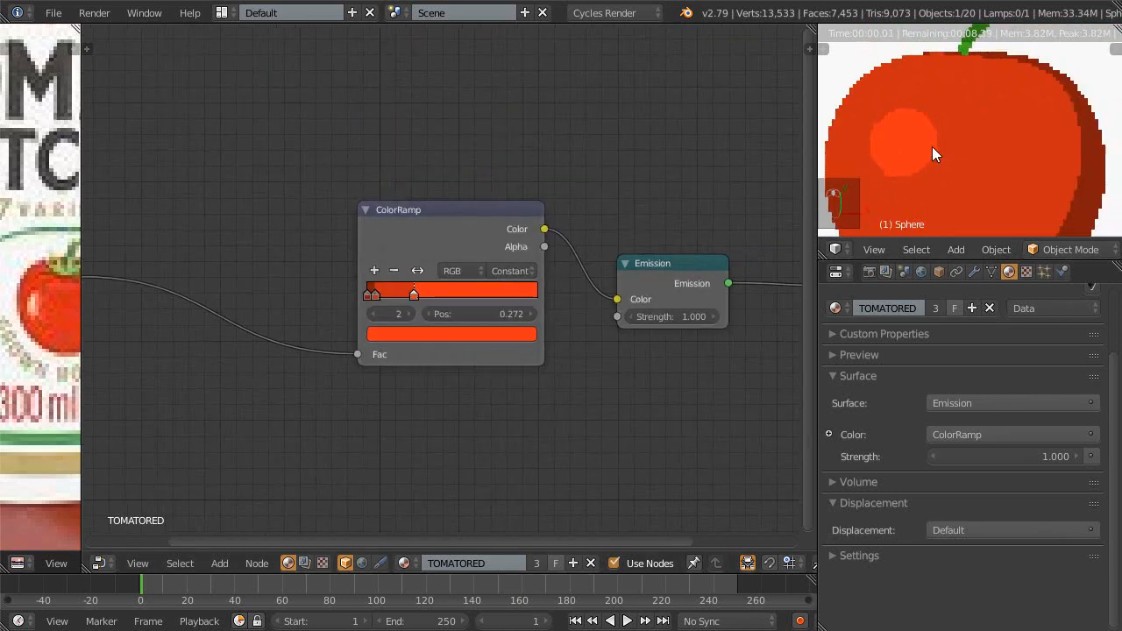
scroll(932, 154, down, 4)
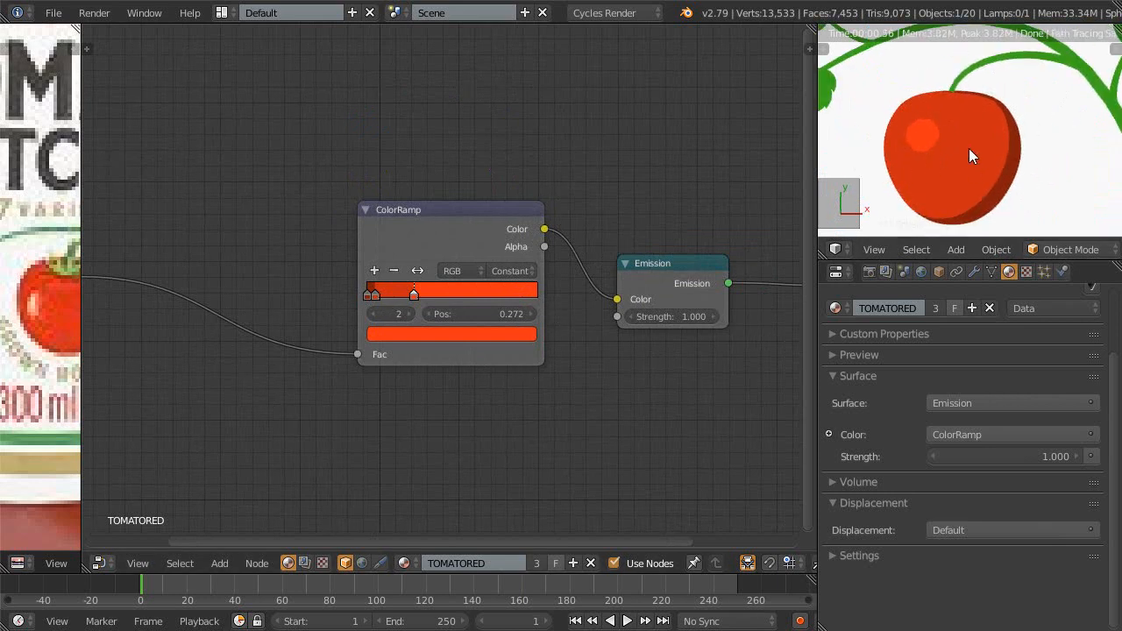
key(shift+space)
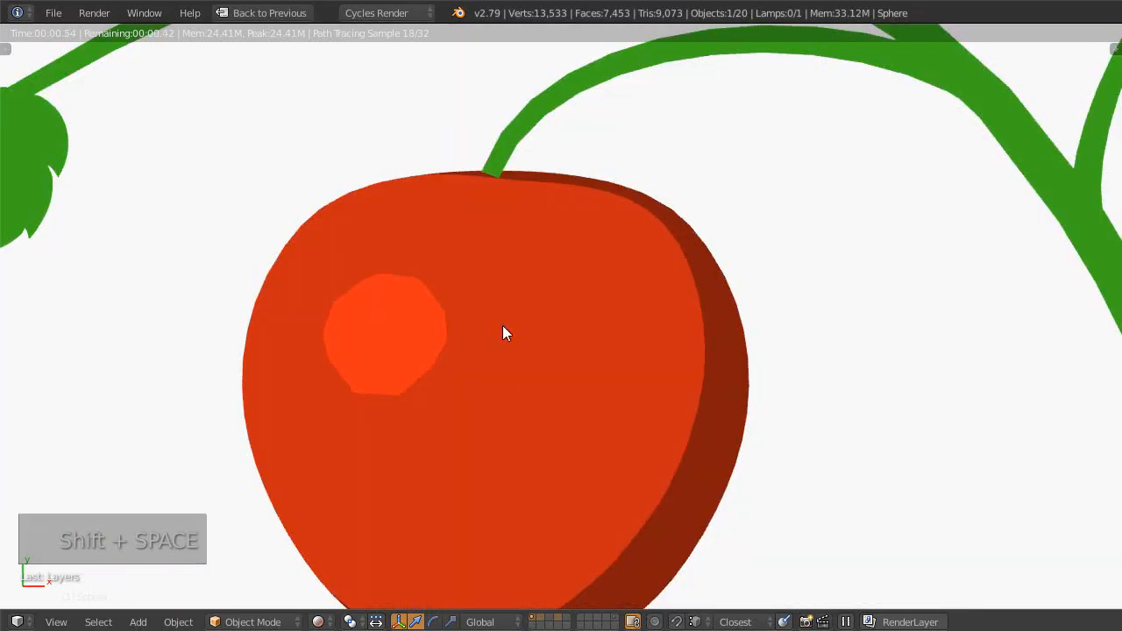
scroll(497, 289, down, 1)
scroll(496, 267, down, 2)
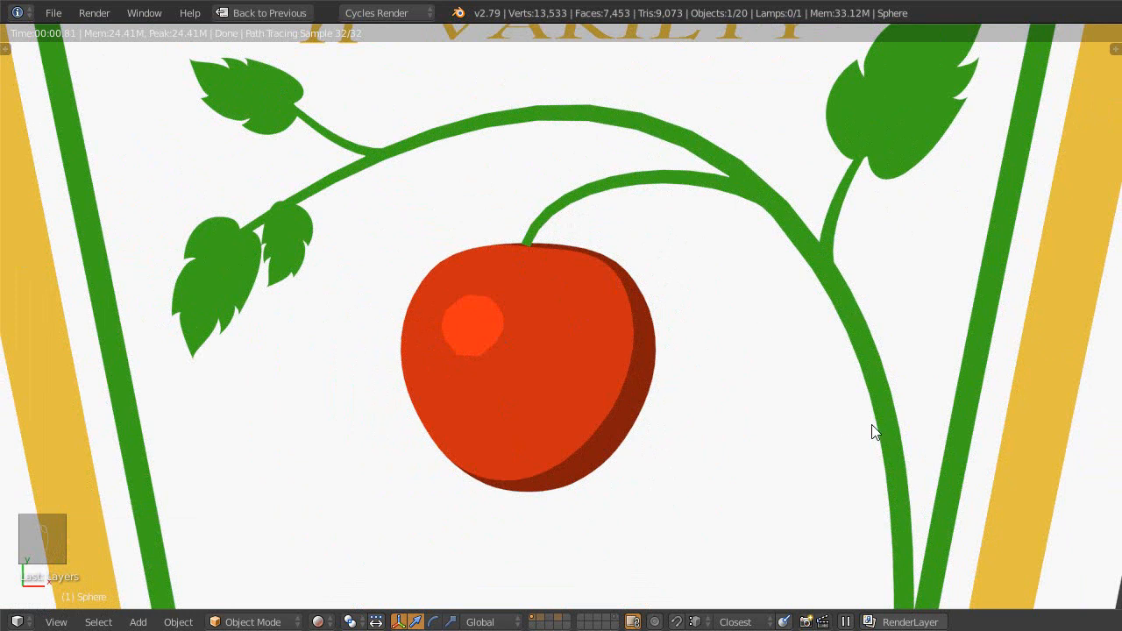
scroll(742, 211, up, 1)
shift+middle_drag(699, 171, 695, 329)
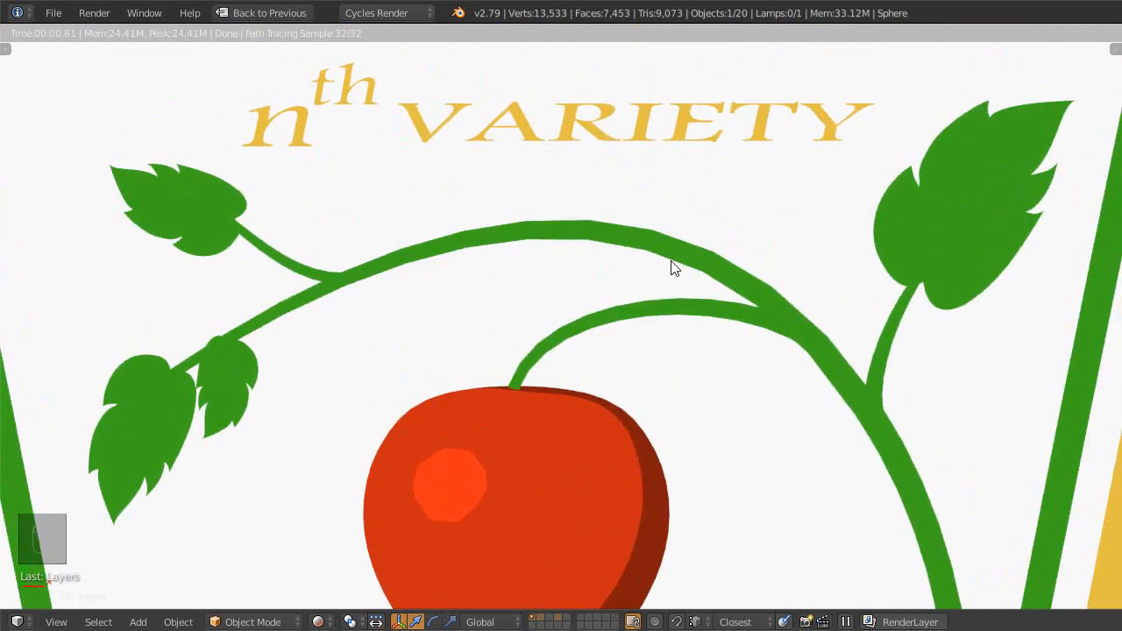
scroll(504, 289, down, 3)
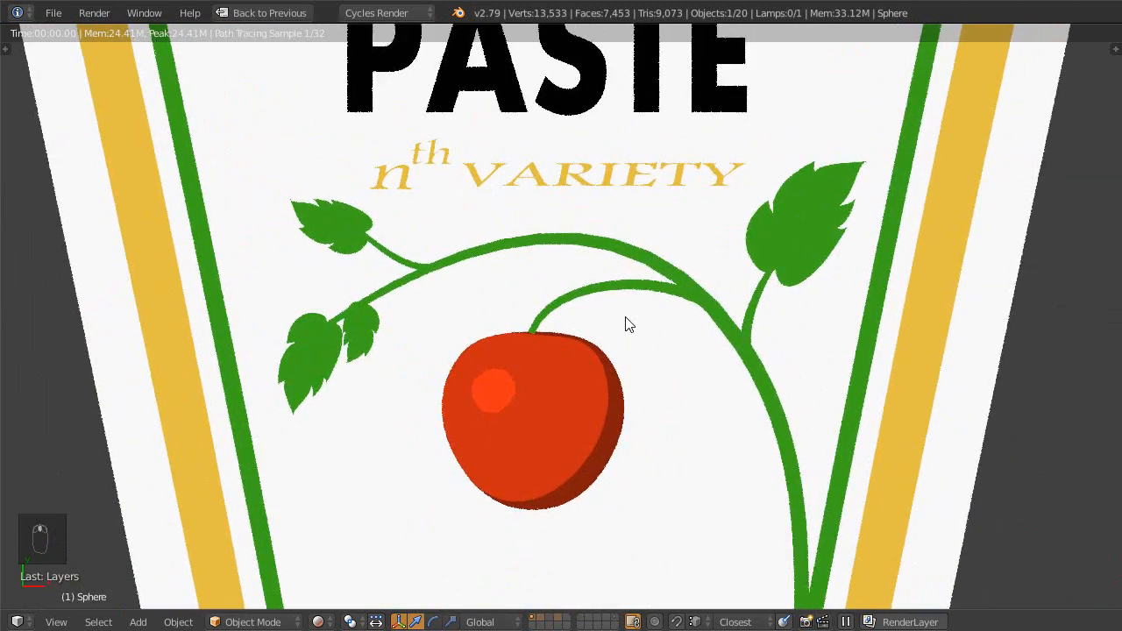
scroll(421, 368, up, 3)
scroll(512, 289, up, 2)
scroll(513, 390, down, 6)
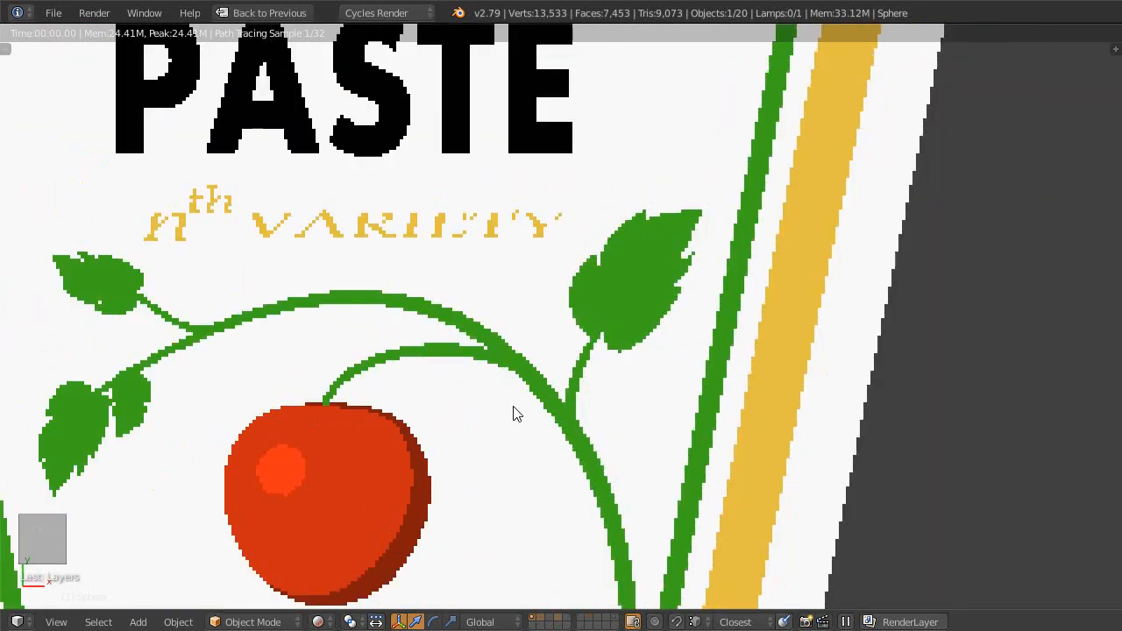
shift+middle_drag(504, 347, 600, 292)
scroll(593, 302, down, 4)
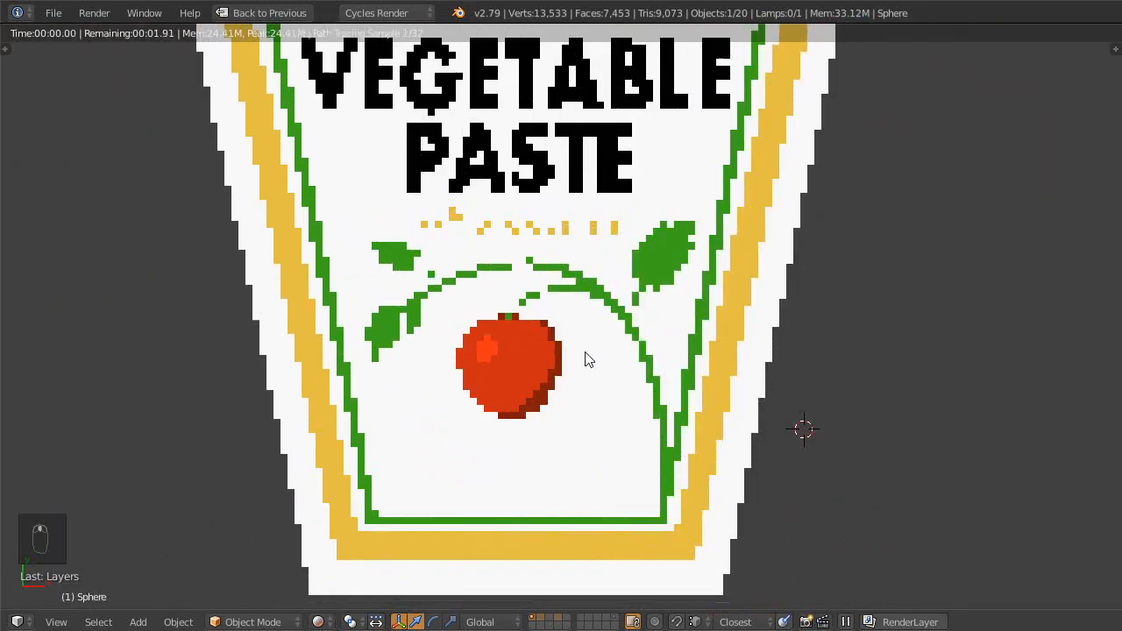
- View the whole label through the camera and inspect the tomato's highlight and dark shading up close
key(KP_0)
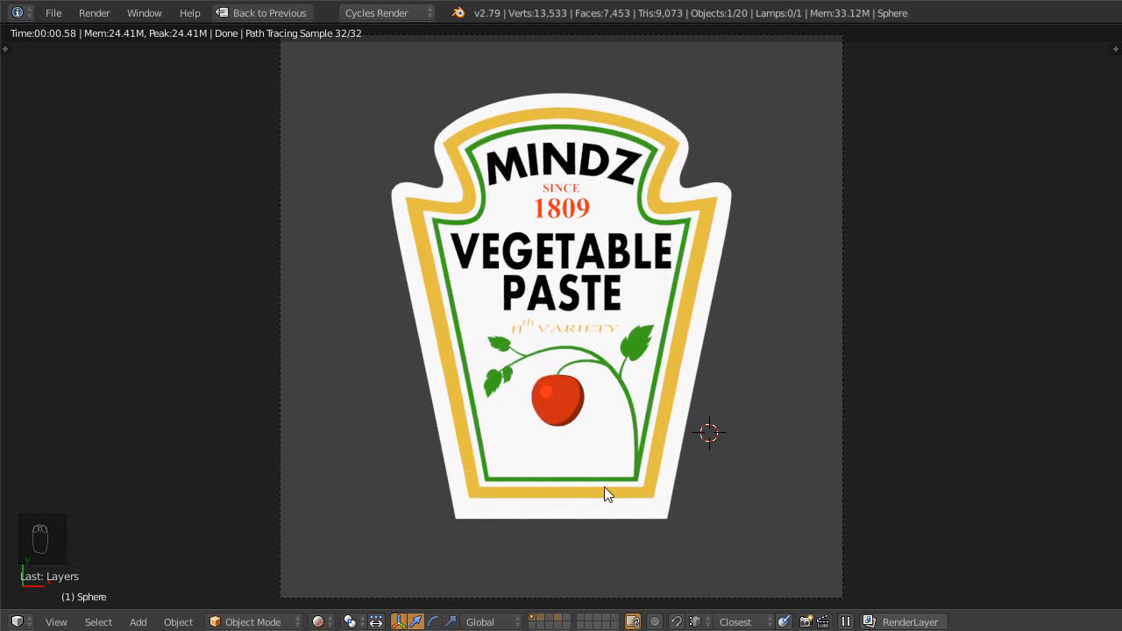
scroll(557, 478, up, 3)
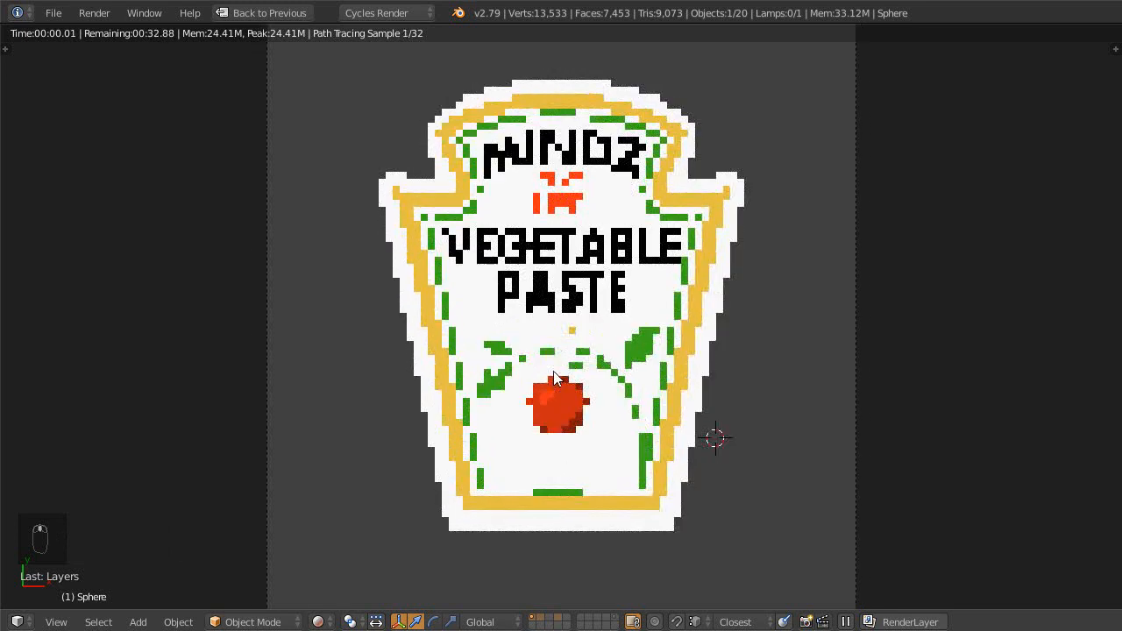
scroll(572, 325, up, 6)
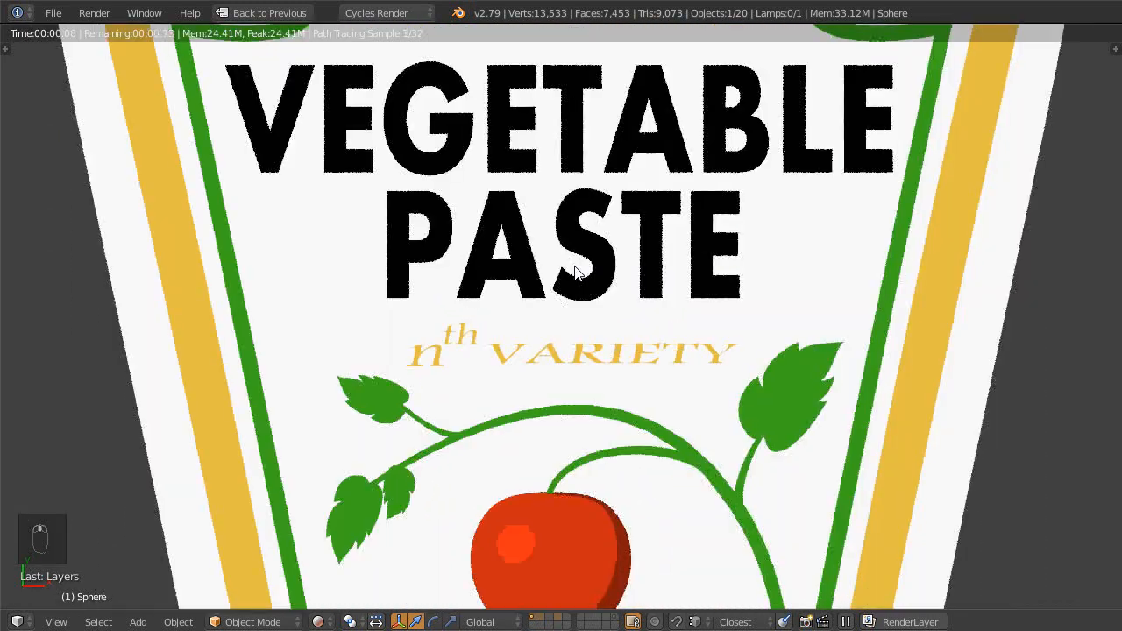
scroll(544, 376, up, 4)
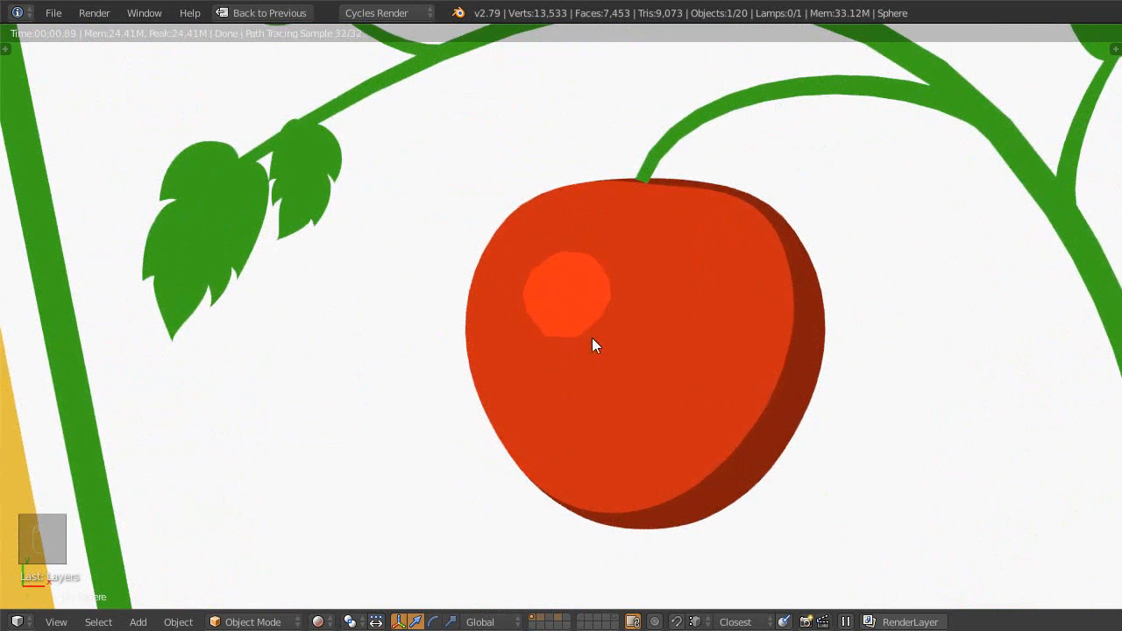
scroll(591, 337, up, 3)
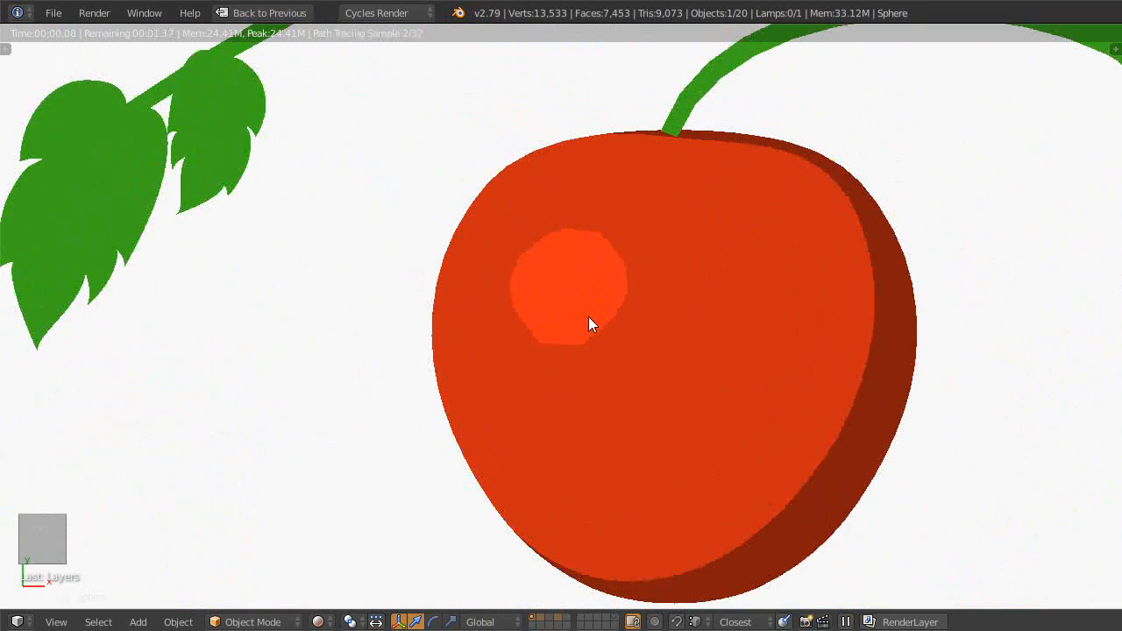
scroll(590, 324, down, 5)
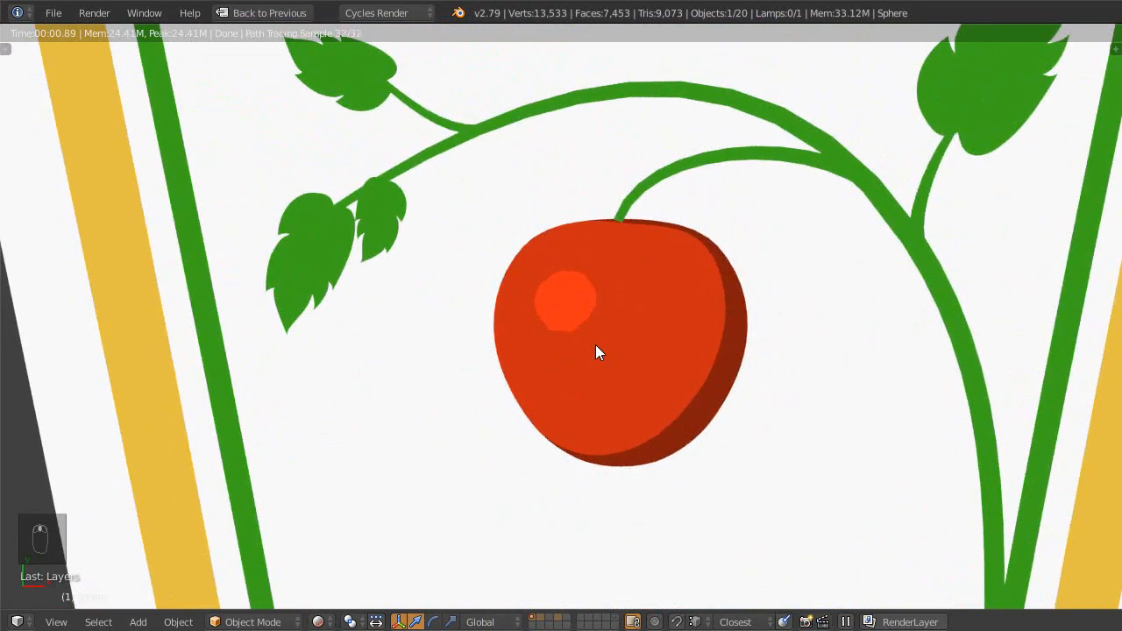
- Restore the multi-editor layout and move the ColorRamp's bright red stop to position 0.161 to enlarge the tomato's light area
key(shift+space)
scroll(997, 92, up, 3)
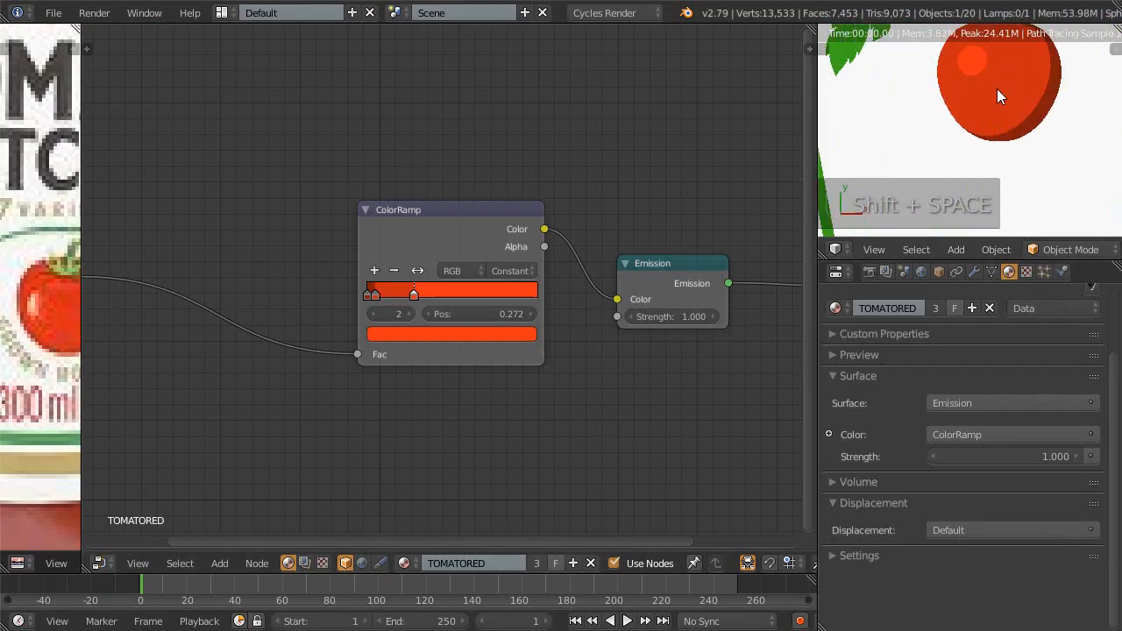
scroll(997, 88, up, 3)
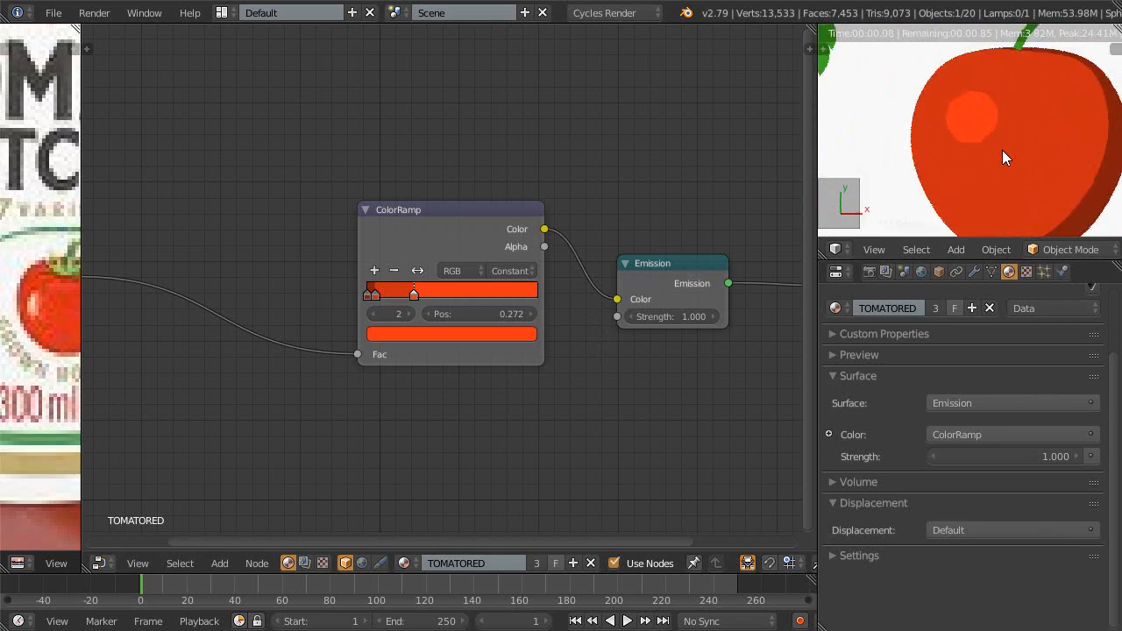
scroll(377, 370, up, 1)
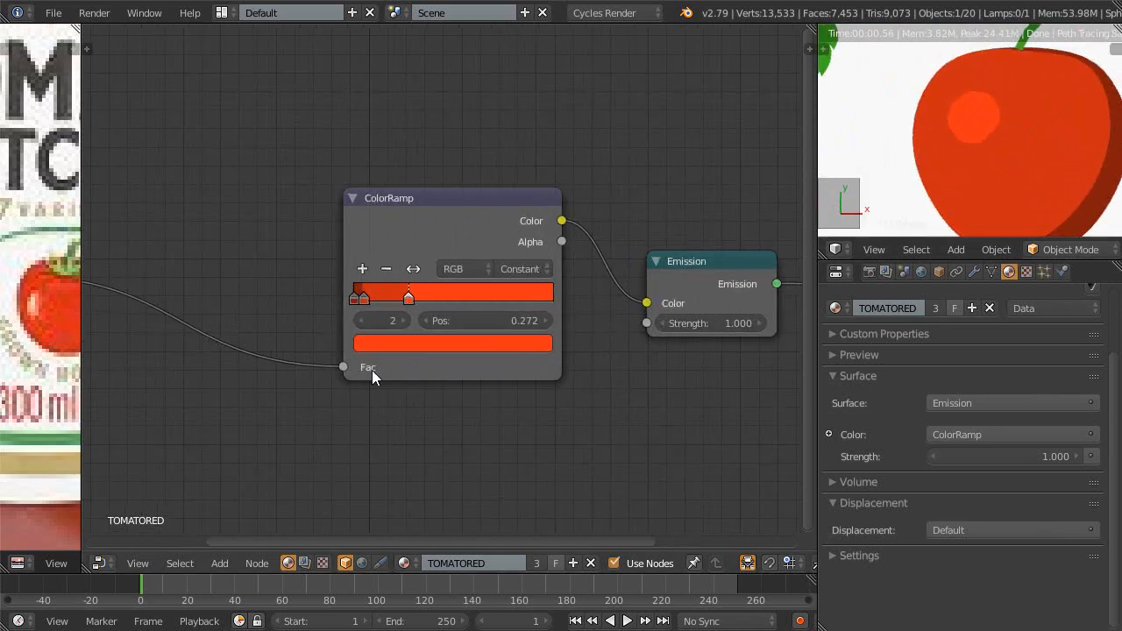
scroll(371, 370, up, 2)
scroll(382, 354, up, 2)
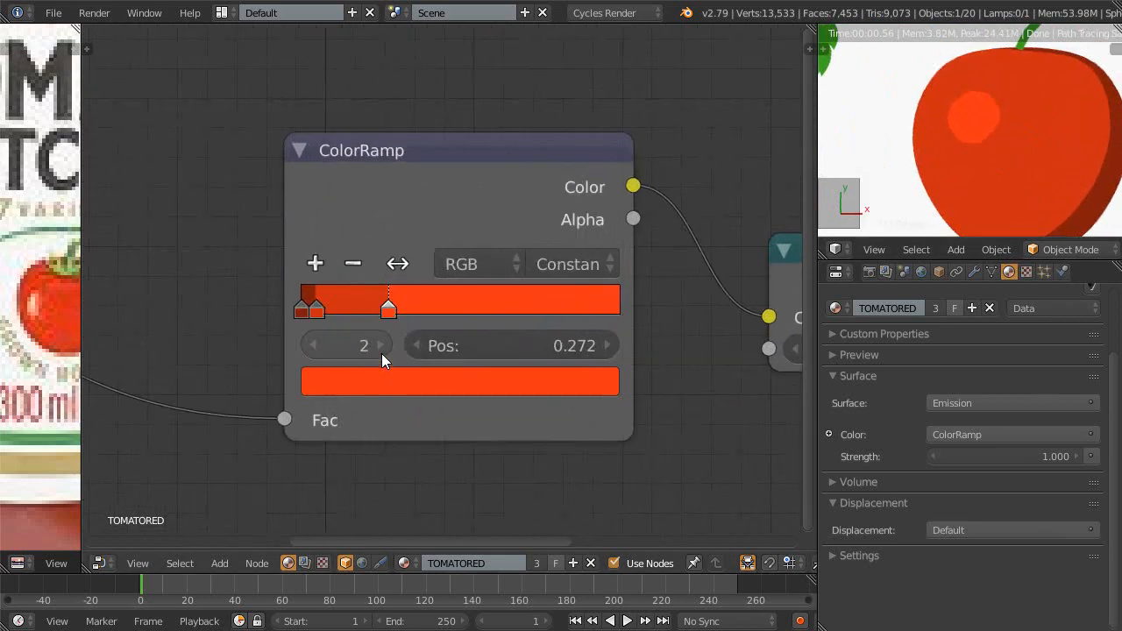
drag(376, 305, 354, 310)
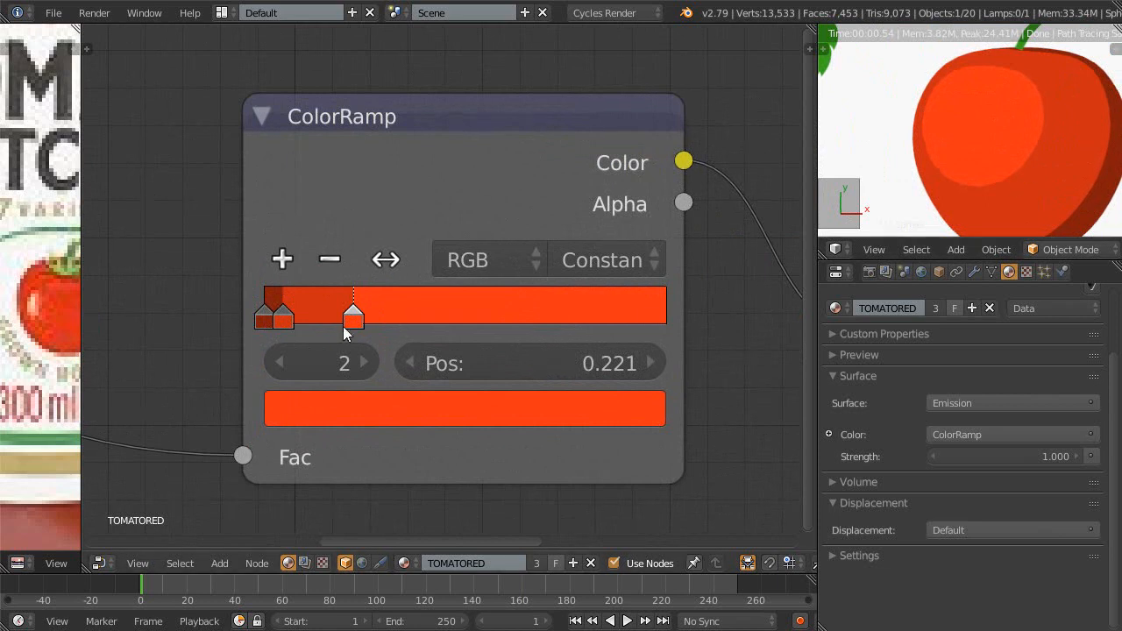
scroll(360, 316, up, 1)
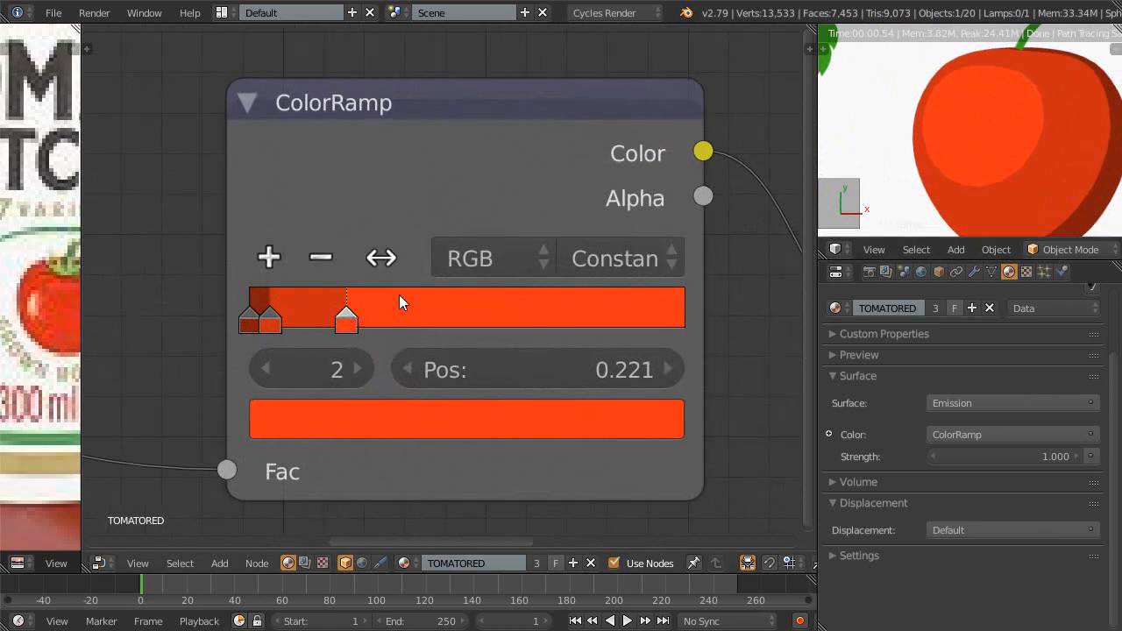
drag(348, 319, 322, 319)
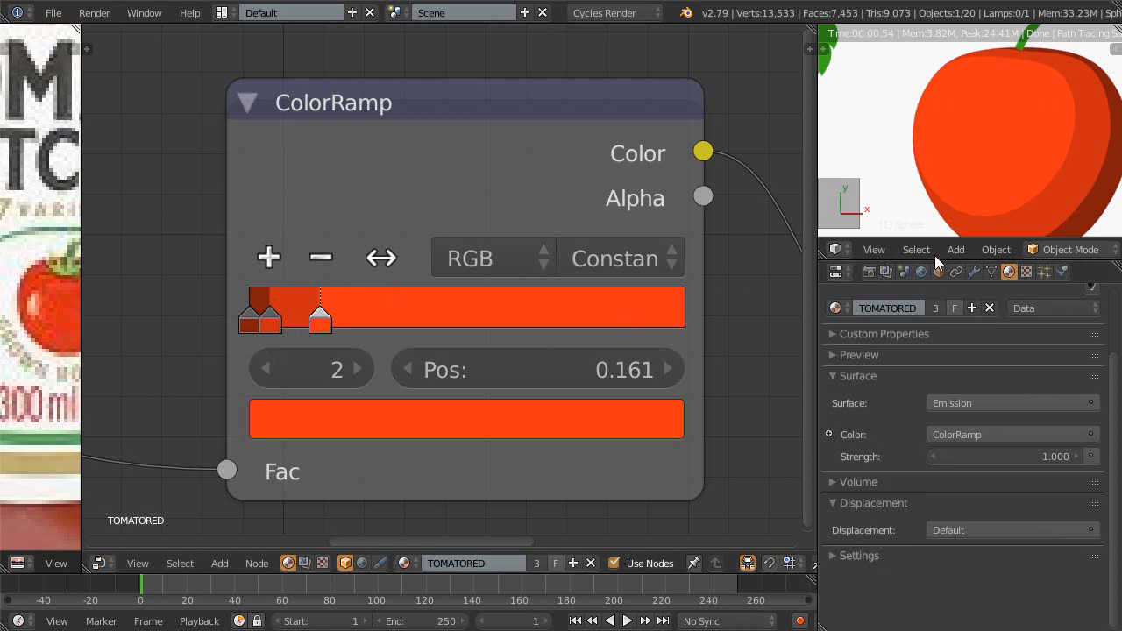
- Move the ColorRamp's bright red stop to position 0.272 and insert a Math node between the Texture Coordinate Object output and the ColorRamp
drag(319, 319, 368, 312)
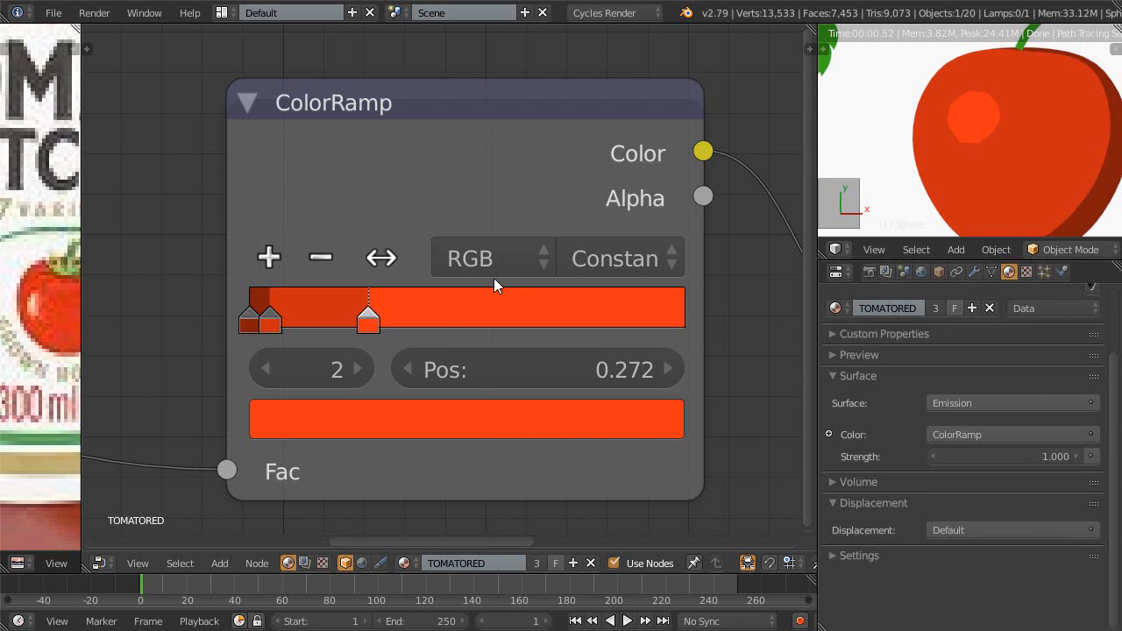
scroll(452, 277, down, 1)
scroll(452, 277, down, 2)
middle_drag(452, 277, 701, 262)
scroll(387, 230, down, 2)
middle_drag(307, 346, 355, 376)
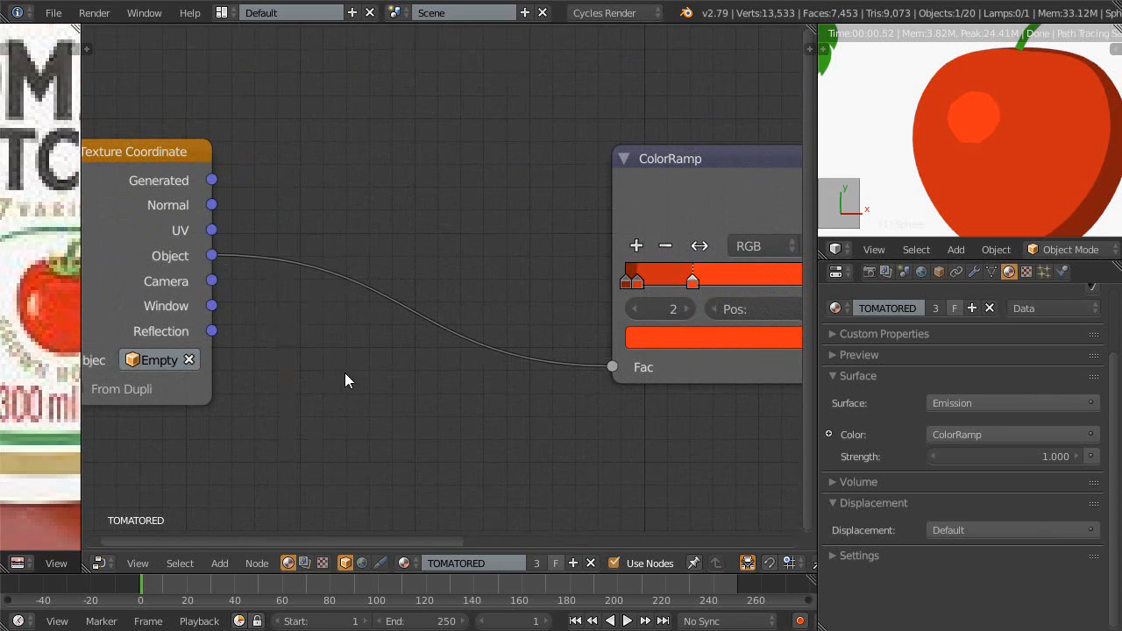
key(shift+a)
key(shift+a)
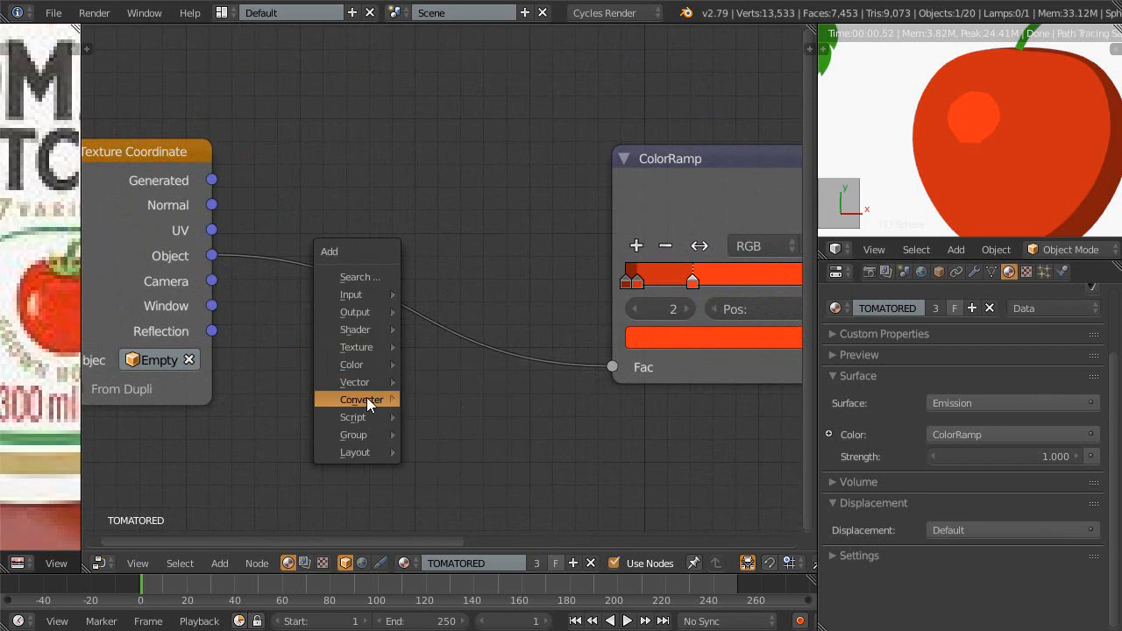
mouse_move(355, 405)
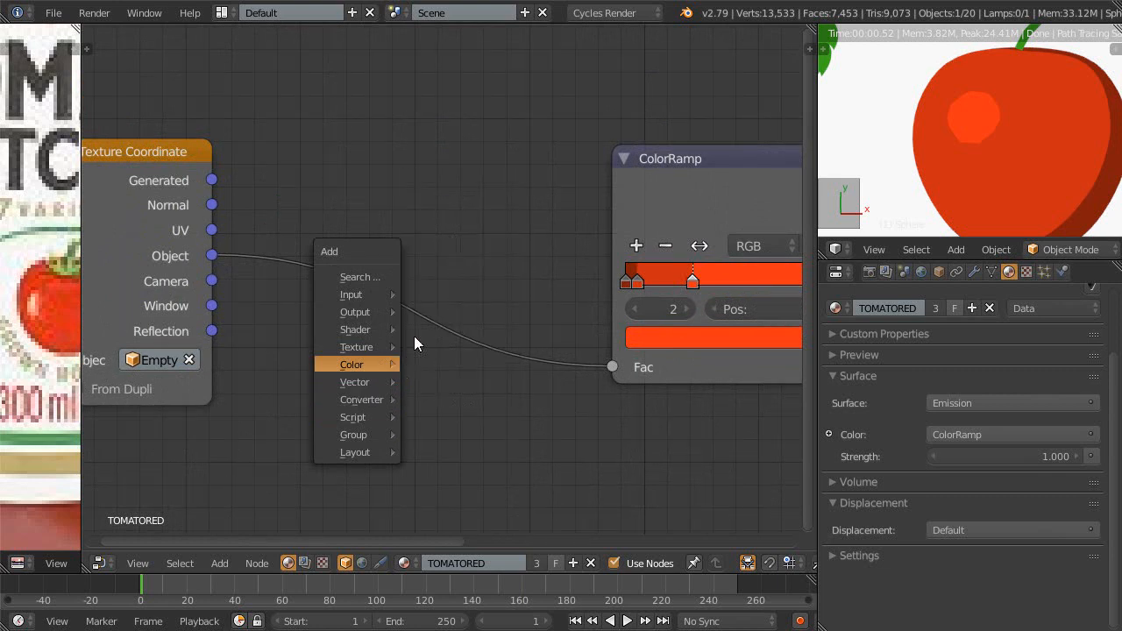
click(455, 283)
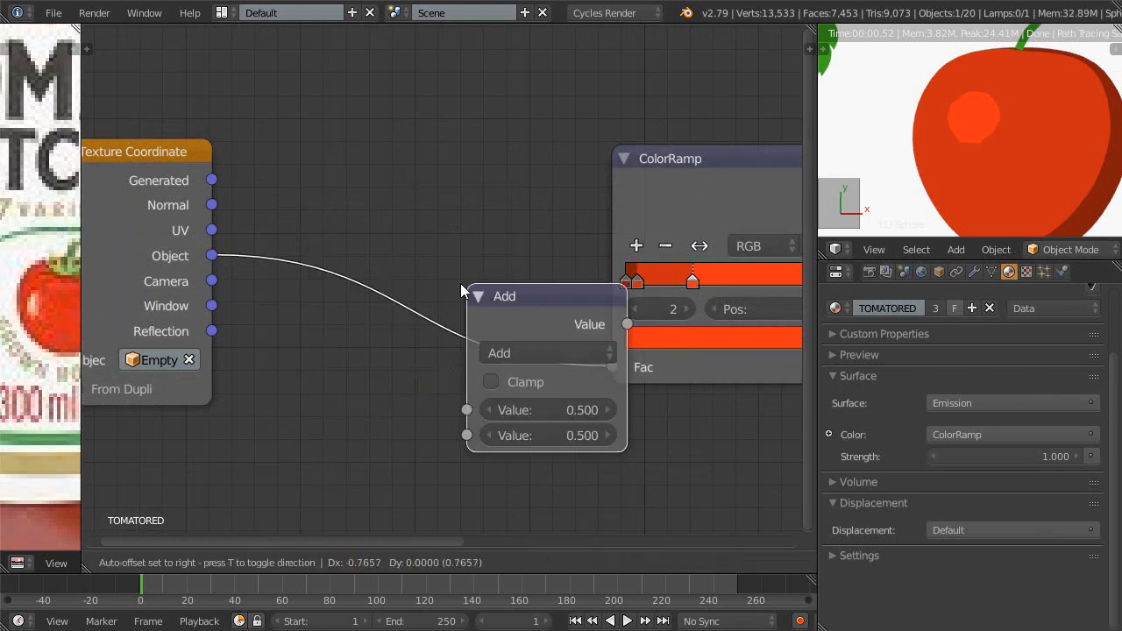
click(340, 236)
- Change the new Math node's operation to Multiply
click(396, 301)
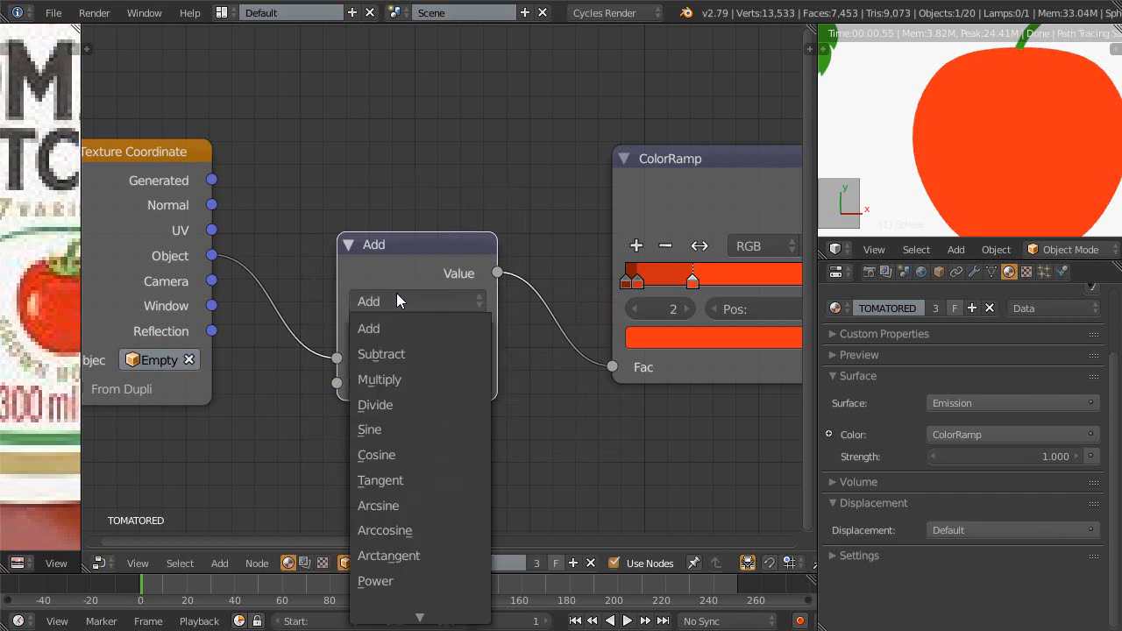
click(384, 379)
click(427, 383)
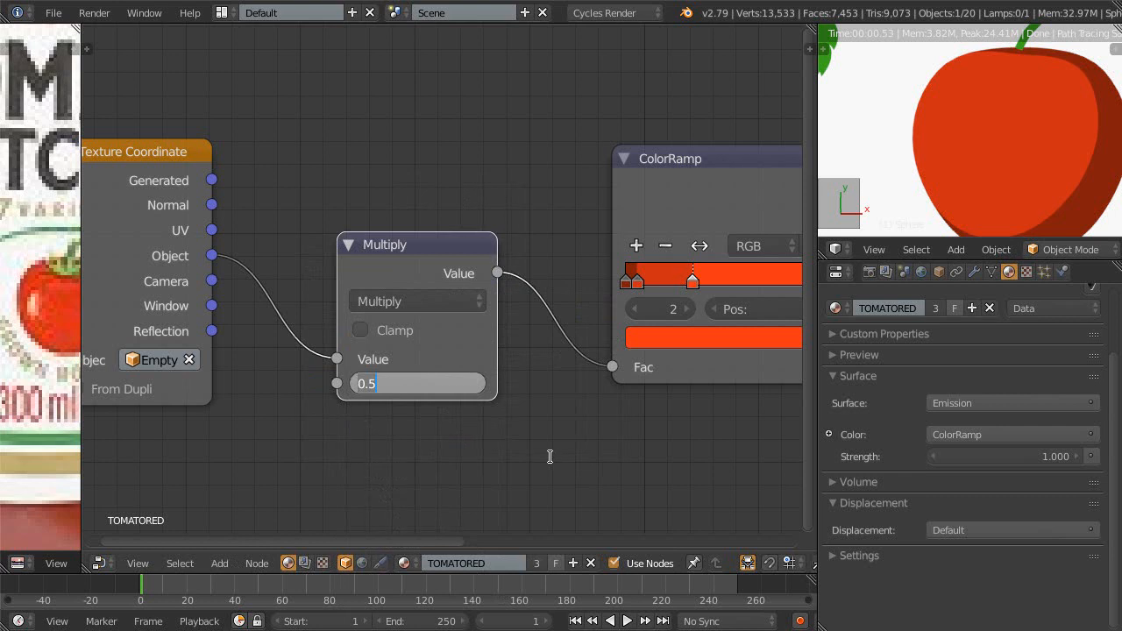
key(Return)
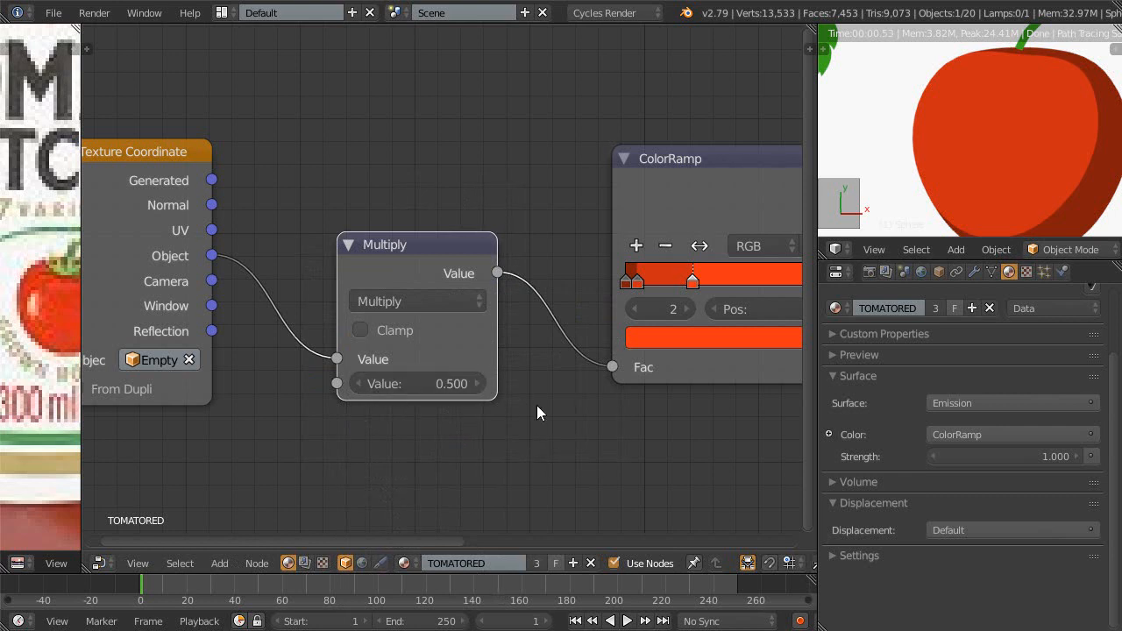
- Move the ColorRamp's bright red stop to position 0.179 and set the Multiply node's second value to 2
ctrl+middle_drag(515, 373, 451, 425)
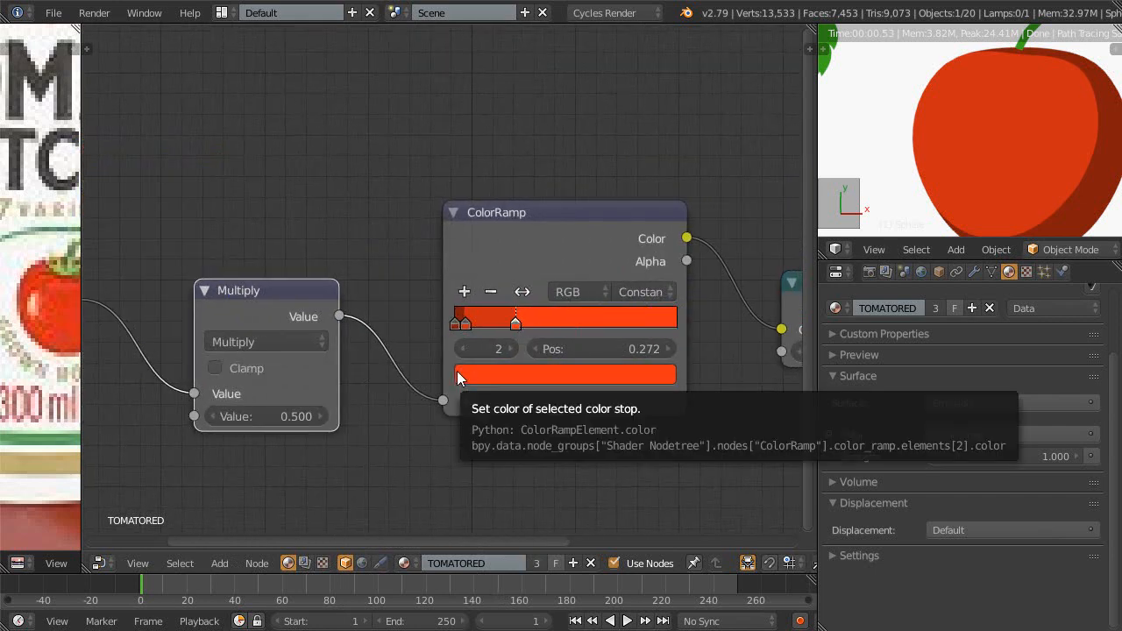
drag(515, 323, 492, 334)
click(280, 417)
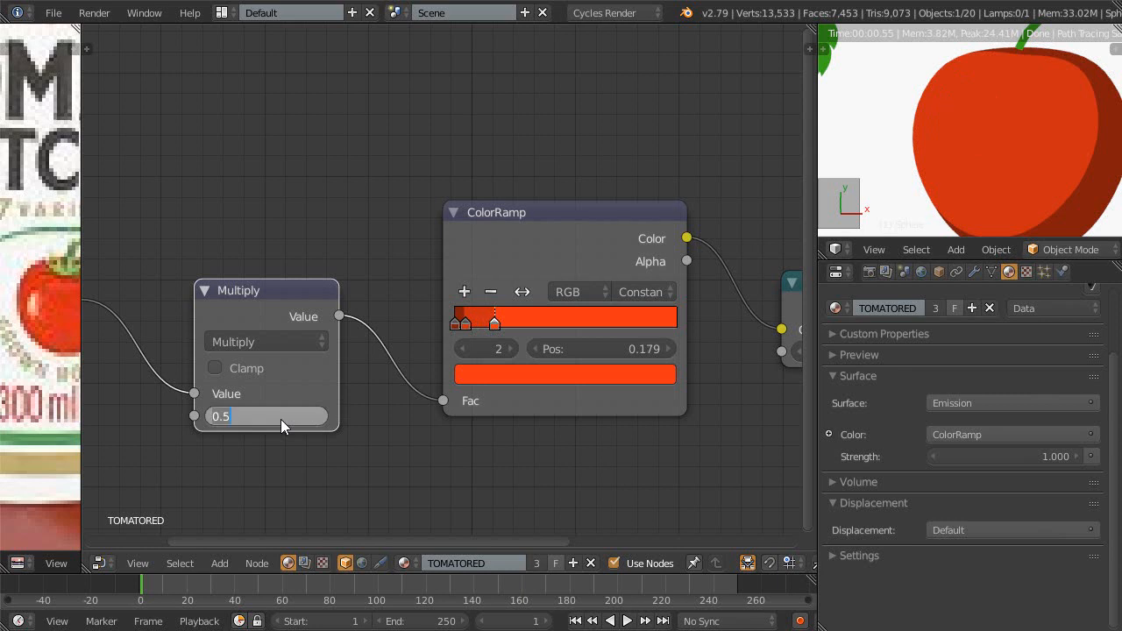
text(2)
key(Return)
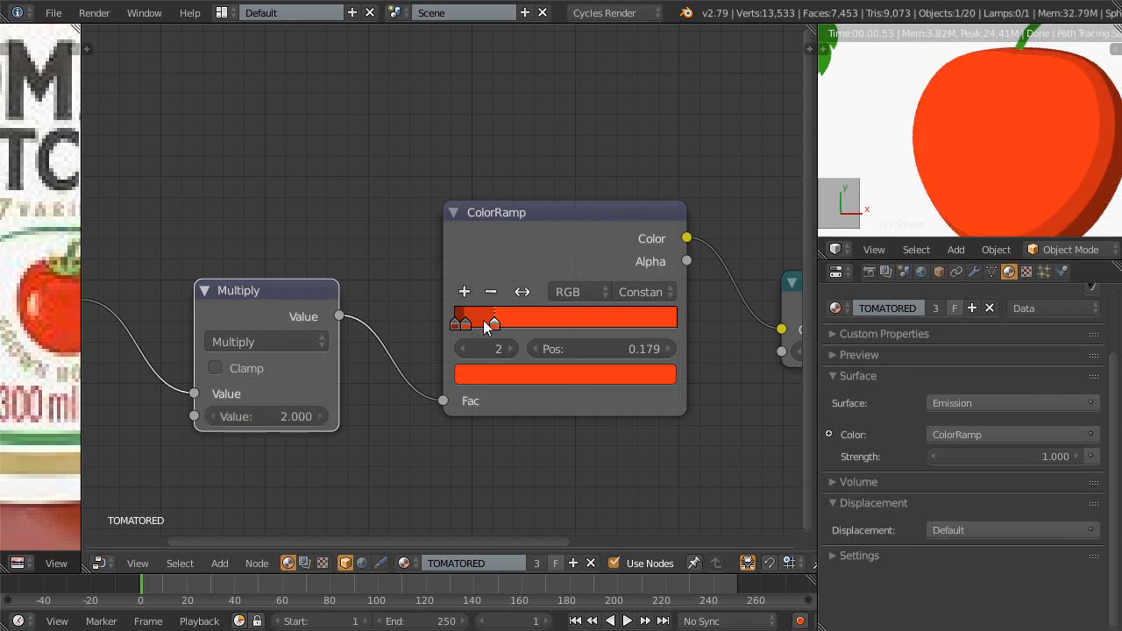
- Move the ColorRamp's bright red stop to position 0.551 to reduce the highlight to a small spot on the tomato
drag(495, 326, 568, 326)
scroll(568, 325, up, 3)
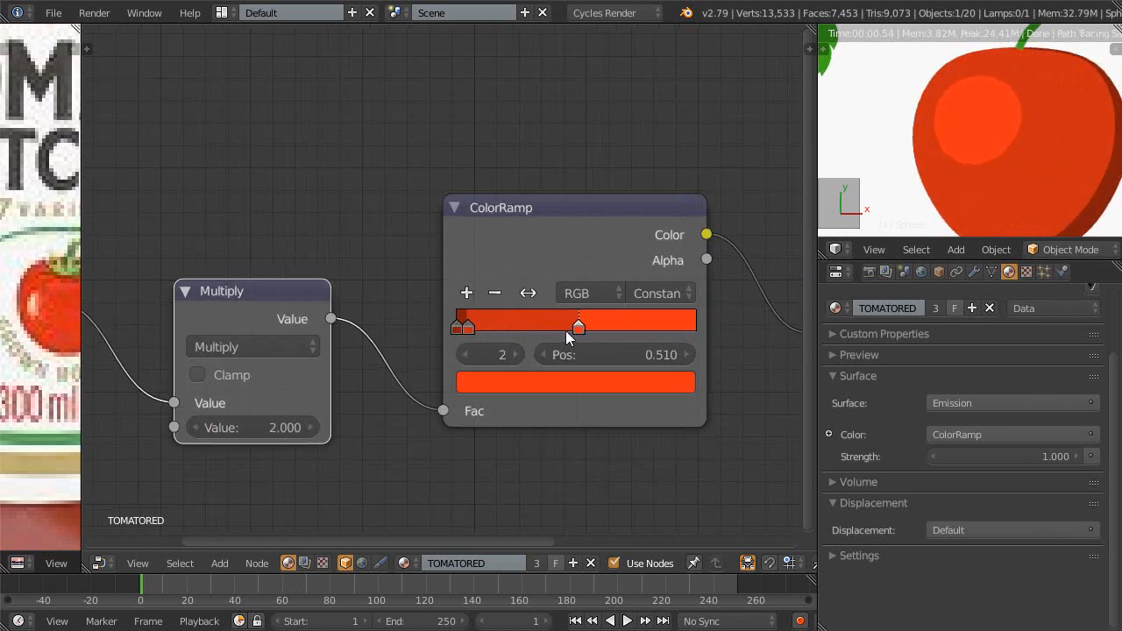
scroll(574, 303, down, 1)
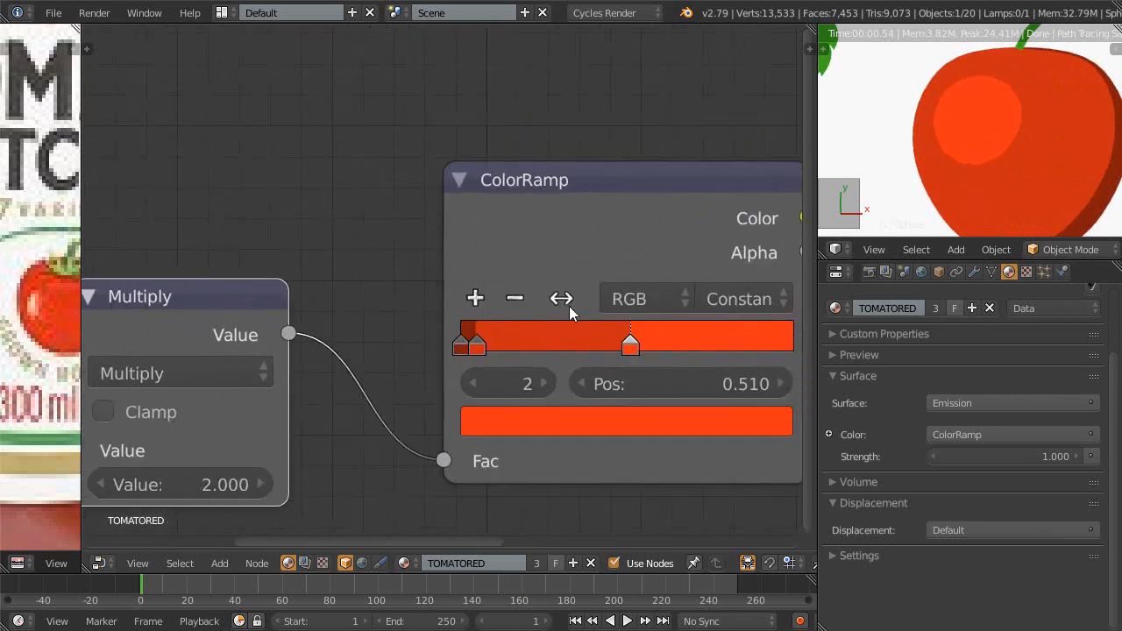
ctrl+scroll(639, 157, right, 2)
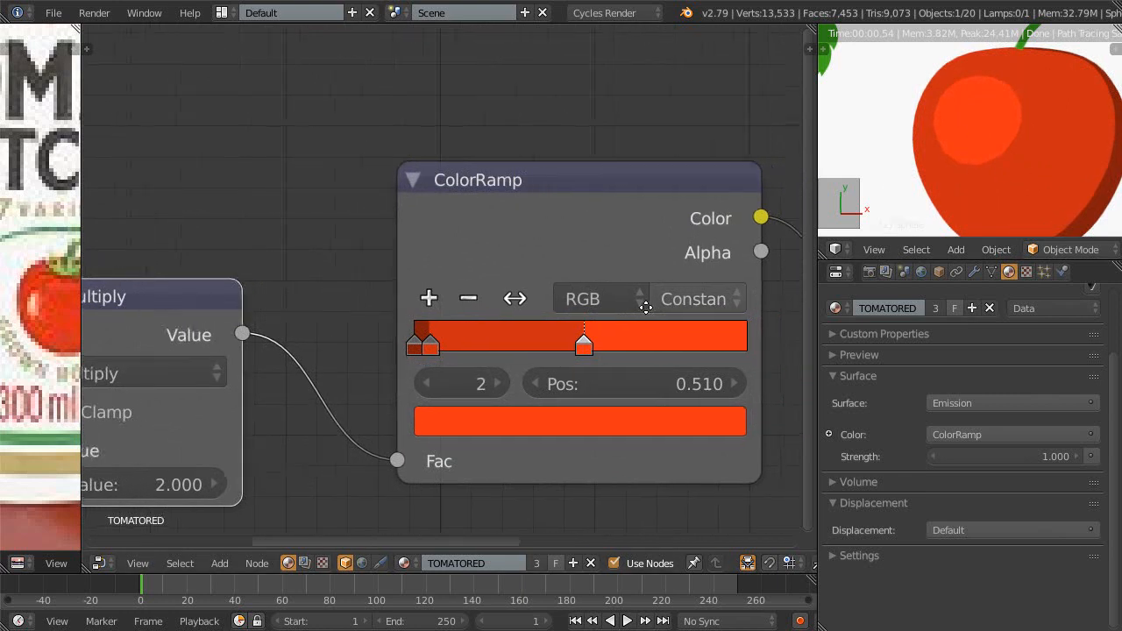
drag(574, 348, 588, 350)
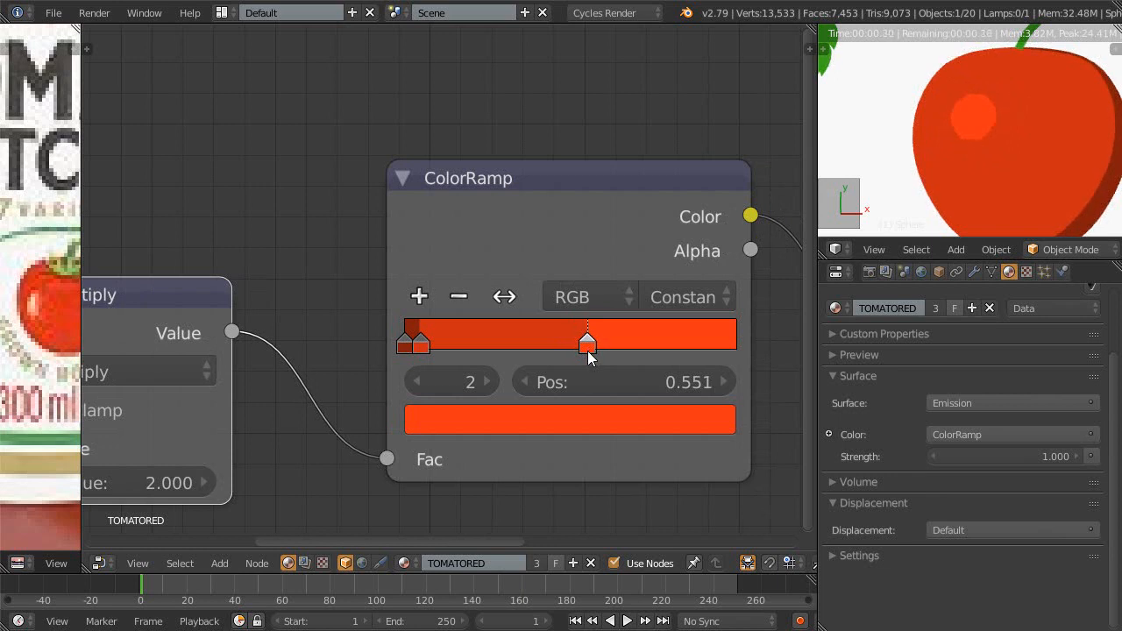
- Examine the tomato's small highlight in the rendered preview and look through the ColorRamp's interpolation modes
scroll(241, 378, down, 2)
middle_drag(256, 404, 220, 348)
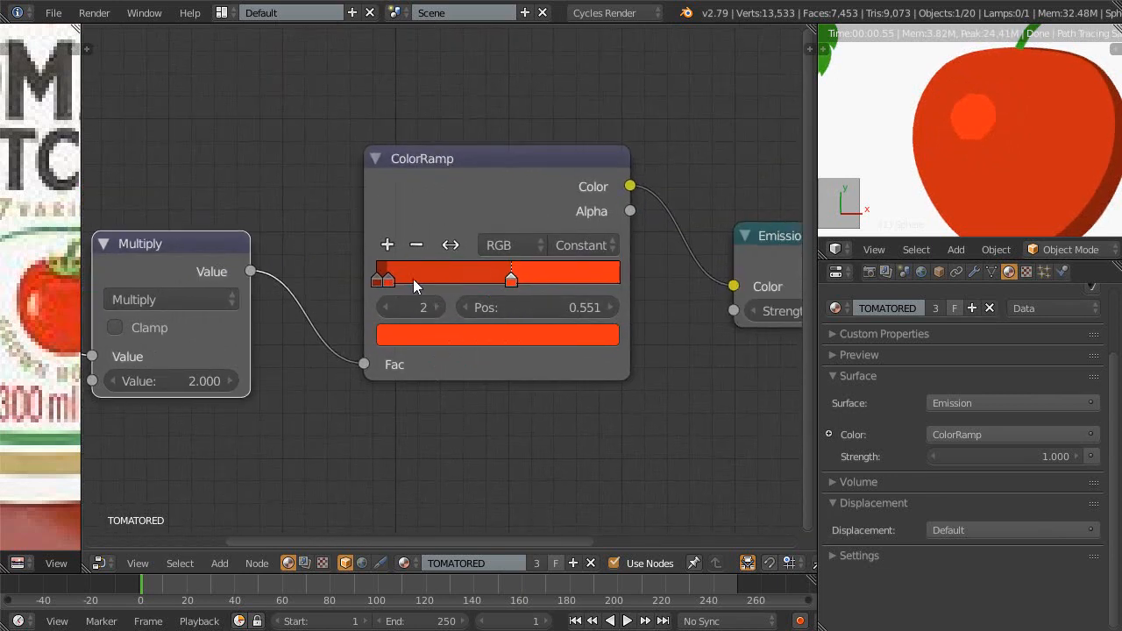
scroll(483, 300, down, 2)
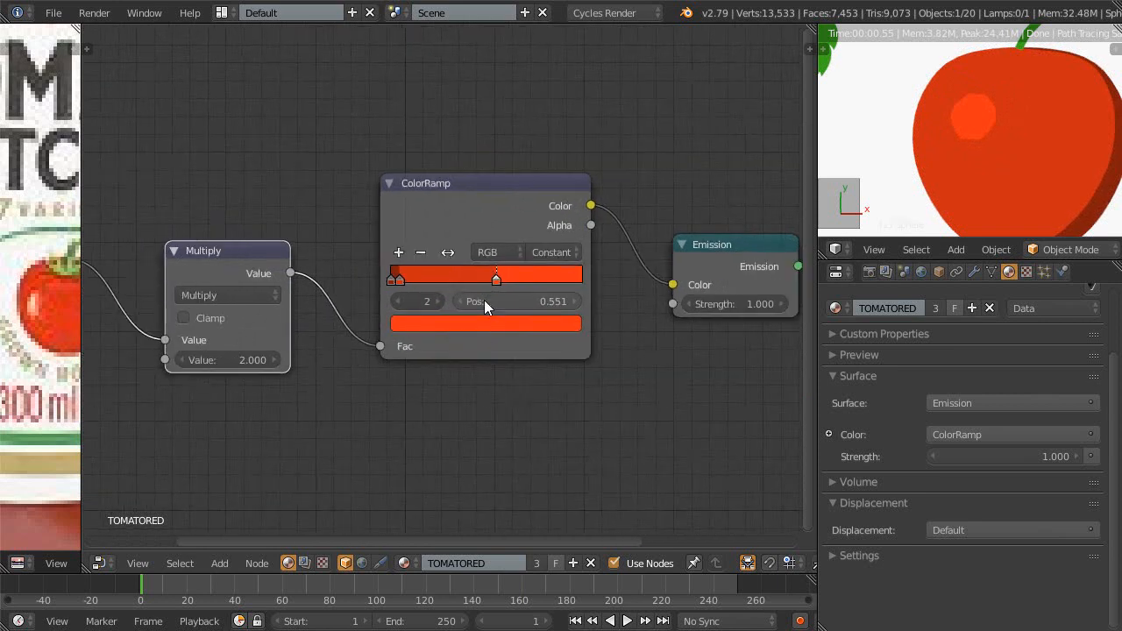
scroll(1017, 171, down, 3)
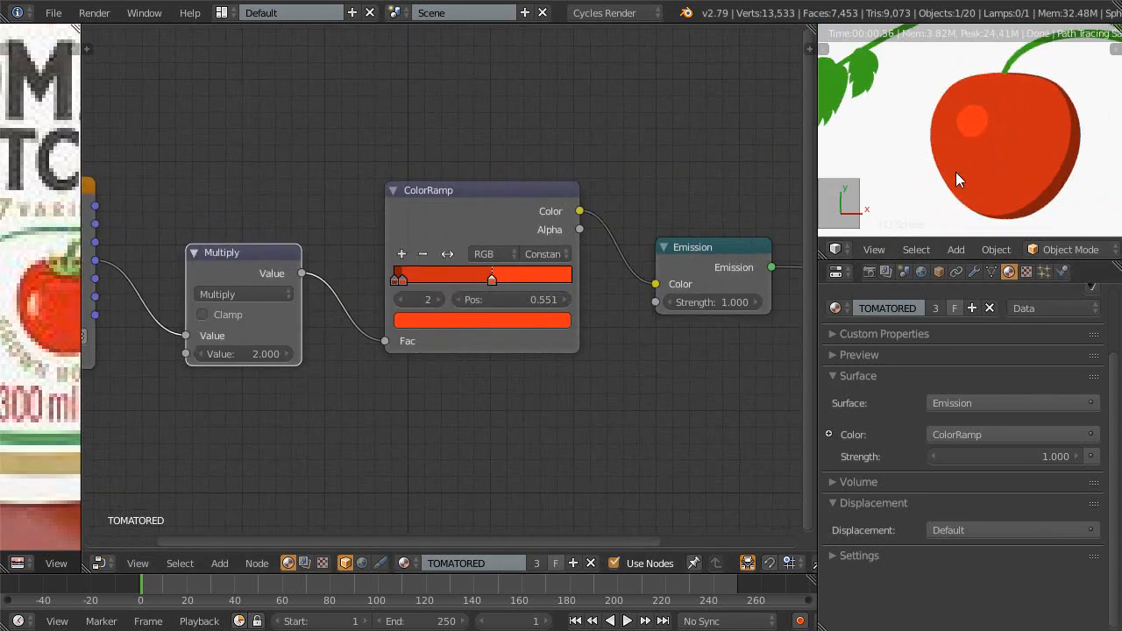
scroll(481, 319, up, 2)
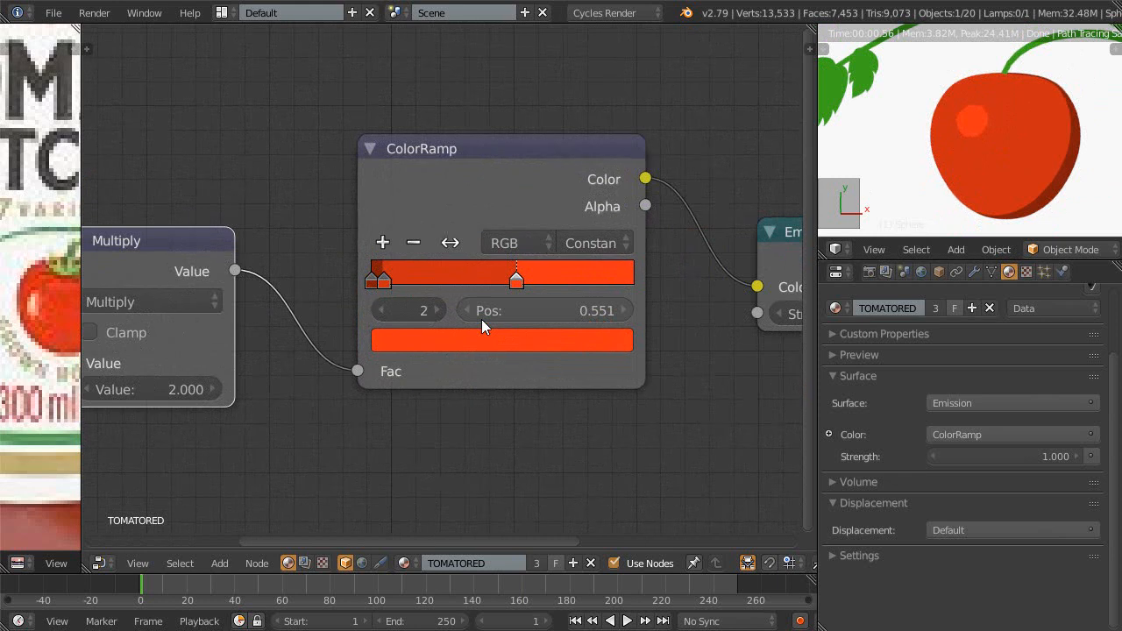
click(593, 245)
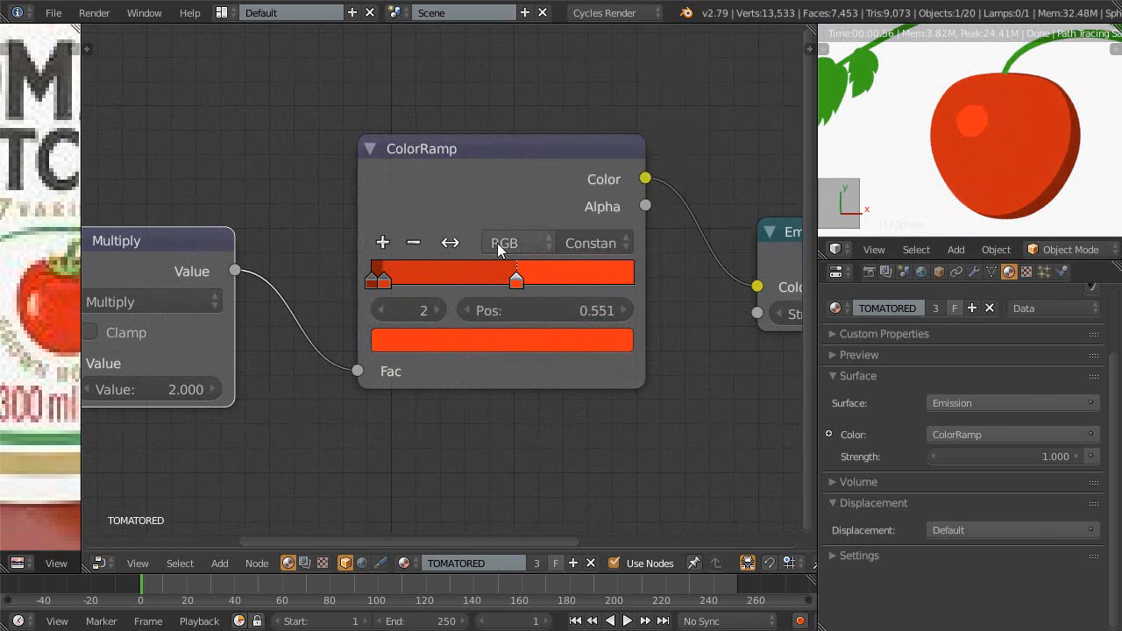
click(576, 240)
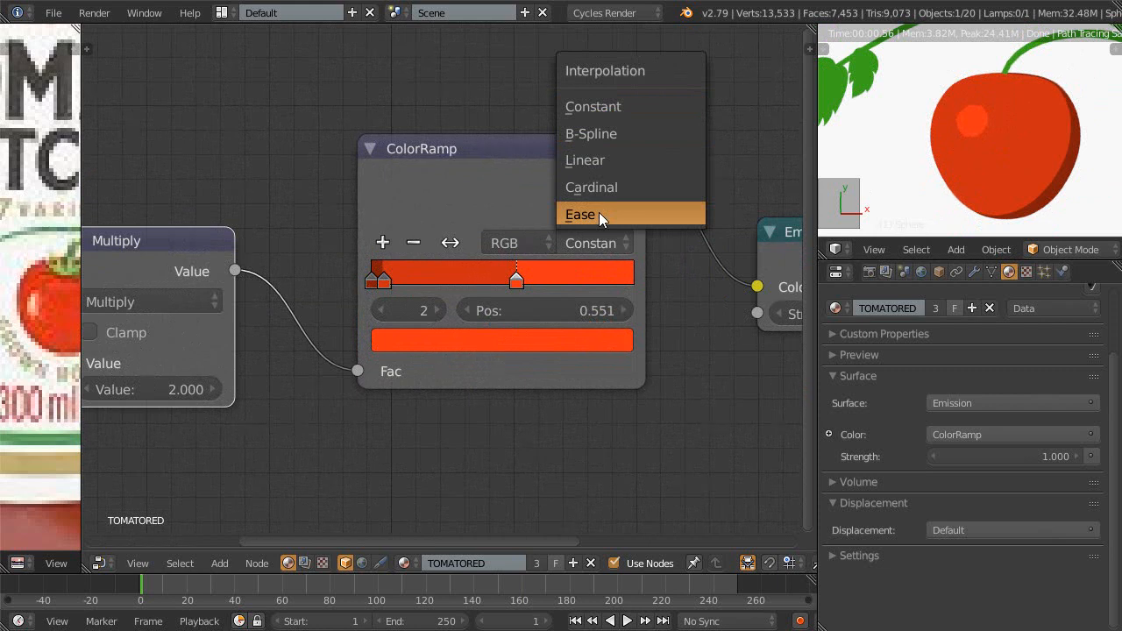
middle_drag(343, 451, 392, 456)
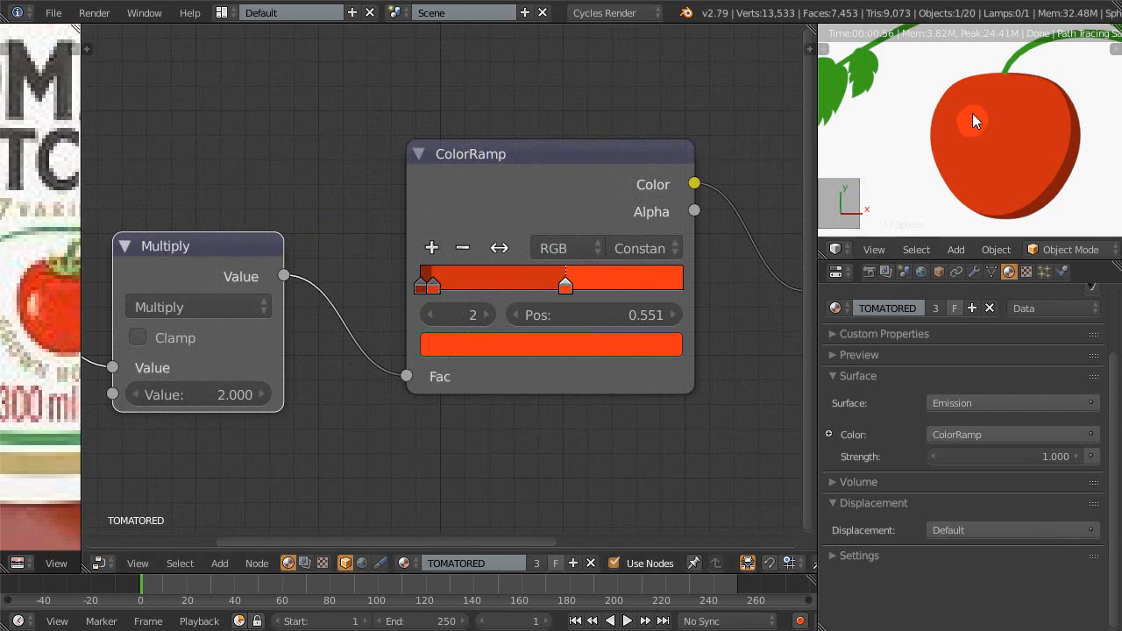
- Review the node chain from Texture Coordinate to Material Output and the shaded tomato on the surrounding label
middle_drag(315, 354, 467, 357)
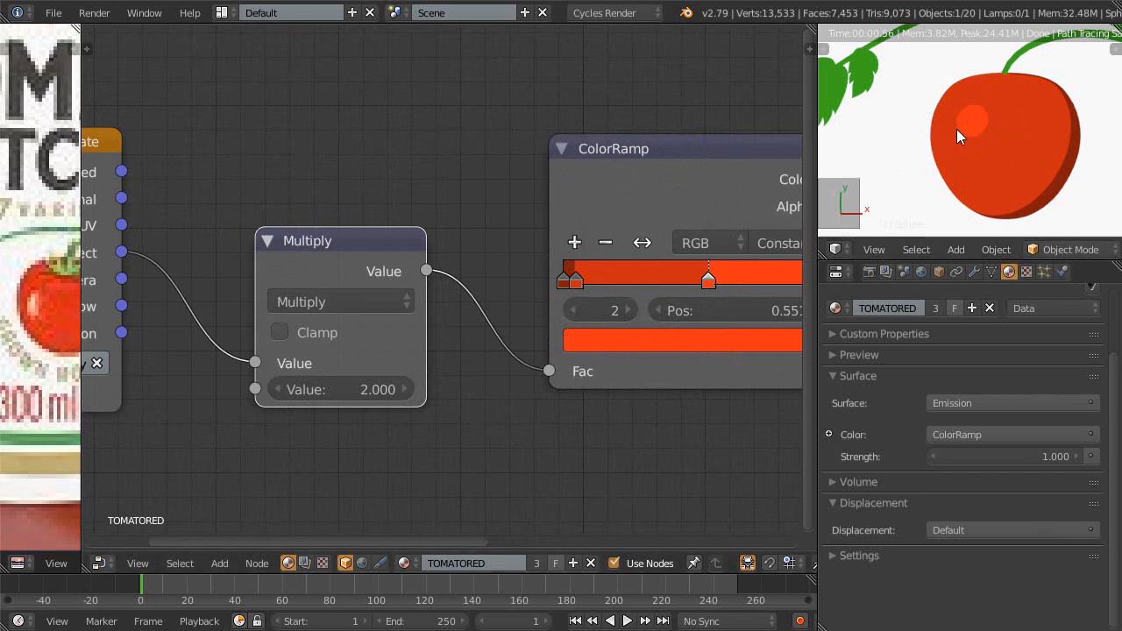
scroll(446, 270, down, 3)
middle_drag(424, 389, 523, 399)
drag(452, 263, 466, 260)
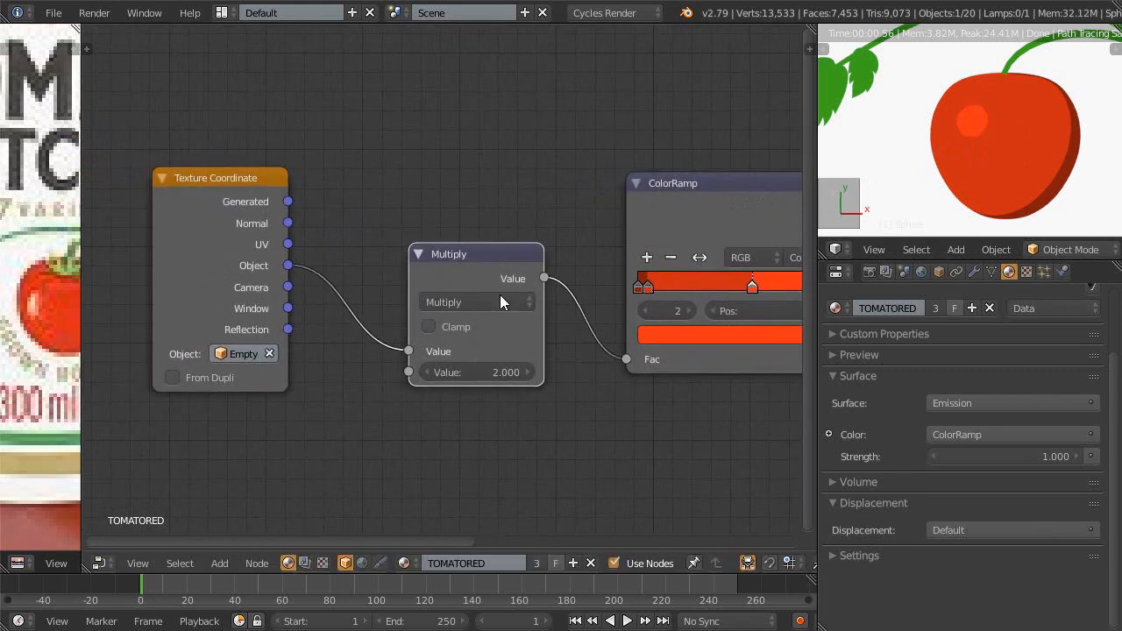
scroll(582, 355, down, 6)
middle_drag(613, 371, 455, 365)
scroll(650, 358, down, 2)
middle_drag(653, 366, 498, 371)
scroll(497, 370, down, 1)
scroll(957, 148, down, 7)
scroll(1029, 115, up, 3)
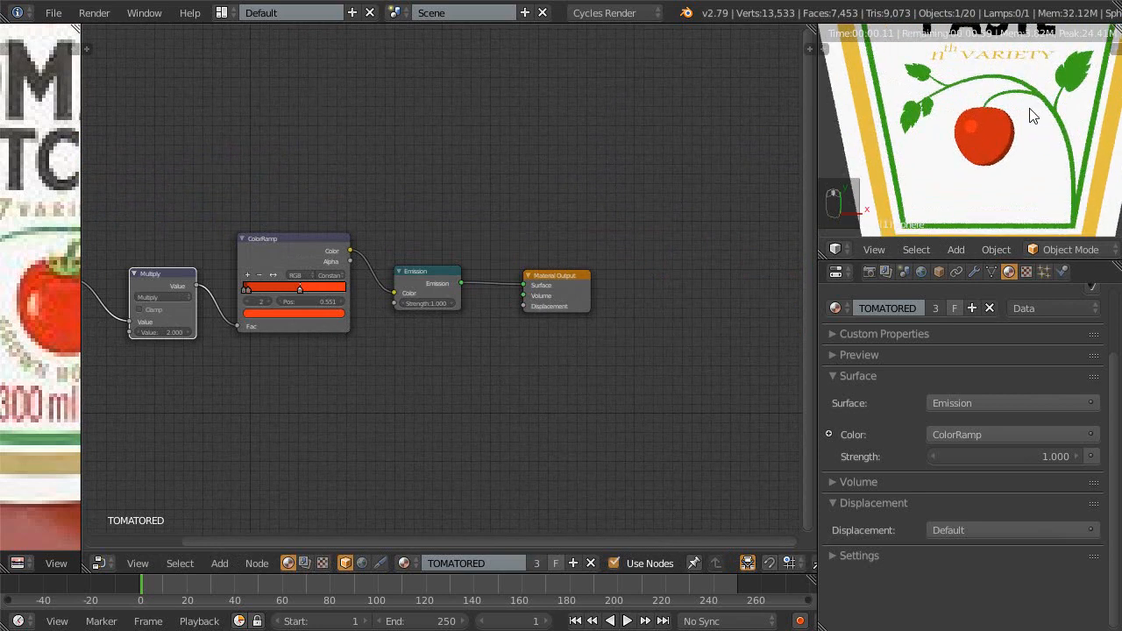
- Lighten the ColorRamp's highlight stop to a pale salmon colour
click(315, 317)
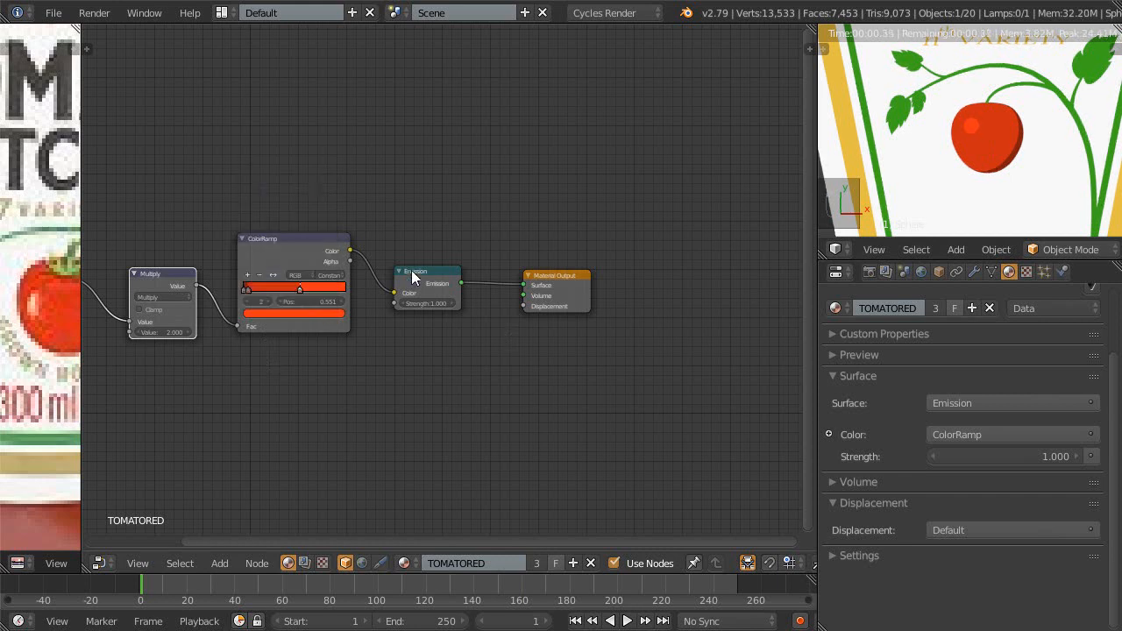
scroll(409, 258, up, 3)
middle_drag(294, 305, 594, 312)
scroll(523, 328, up, 1)
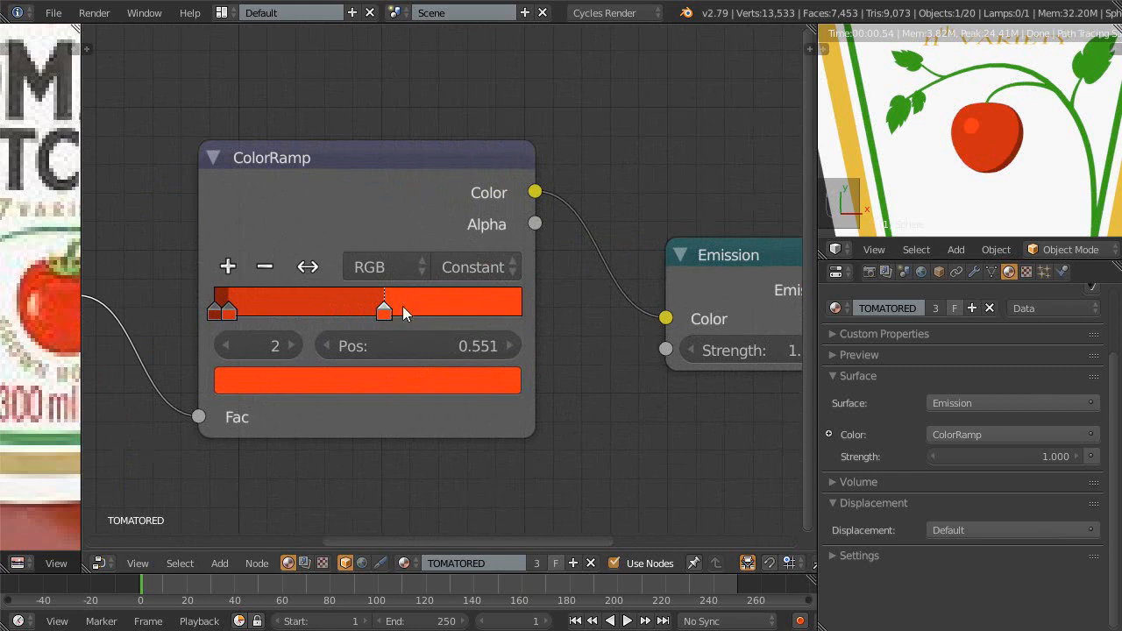
click(401, 397)
scroll(563, 389, down, 1)
click(457, 361)
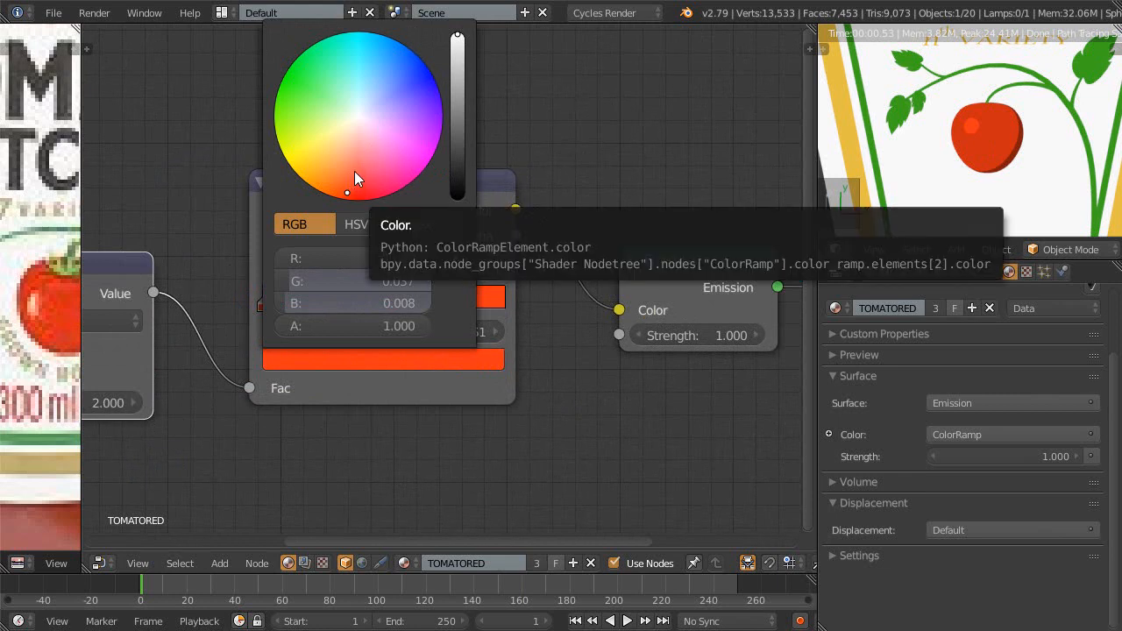
drag(349, 178, 349, 172)
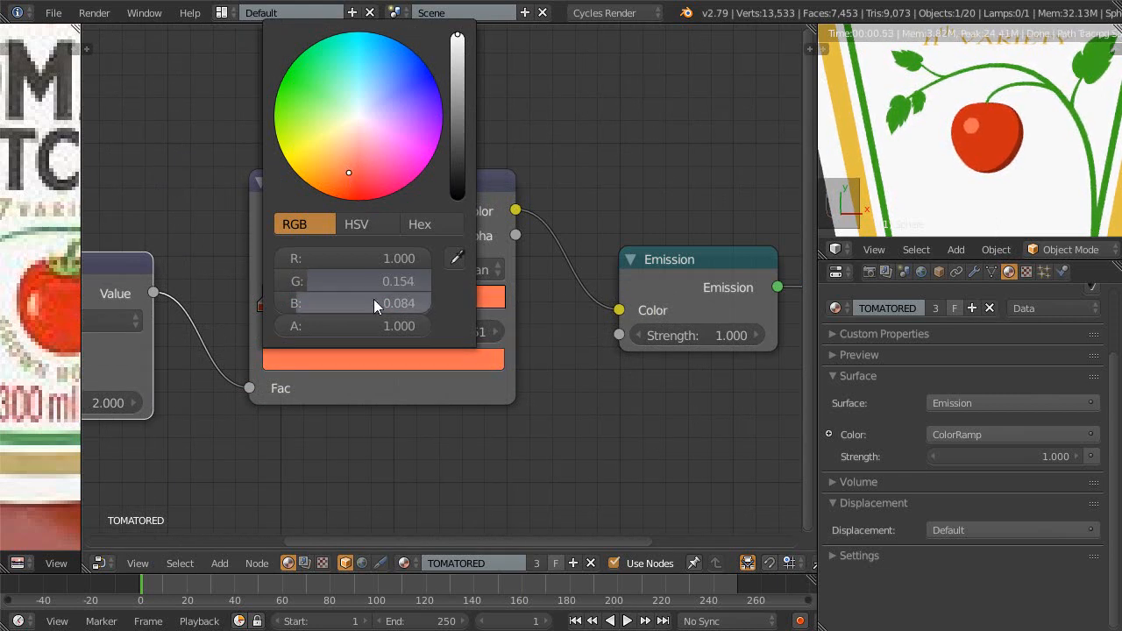
click(369, 366)
click(352, 163)
drag(352, 162, 352, 167)
scroll(452, 439, down, 3)
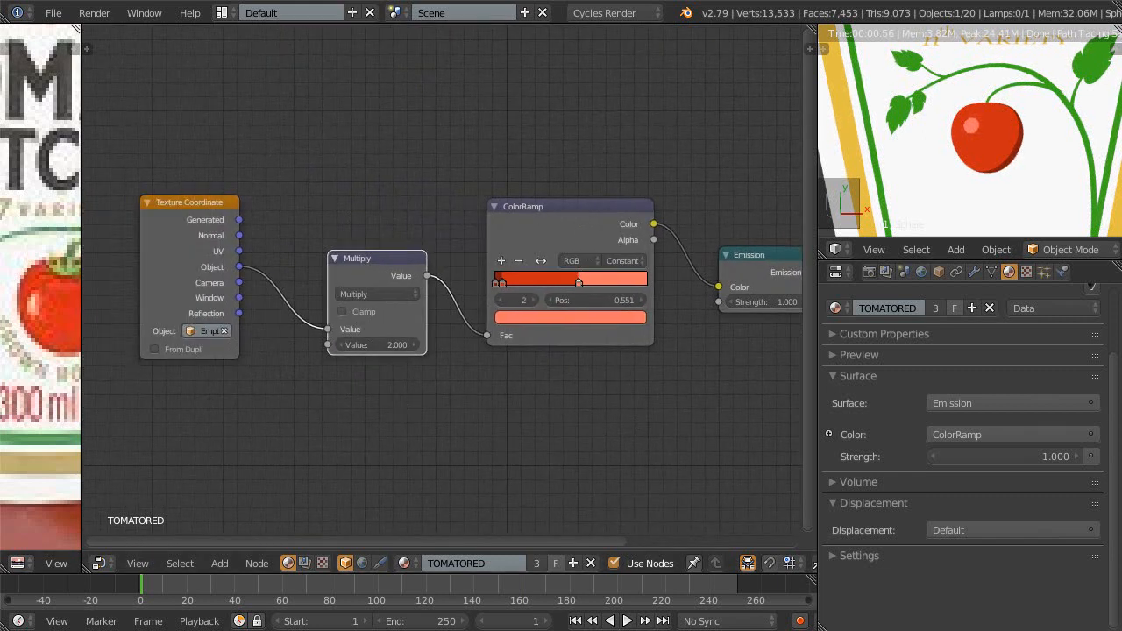
- Examine the ketchup bottle reference image at full size and compare its label with the rendered label and tomato
key(shift+space)
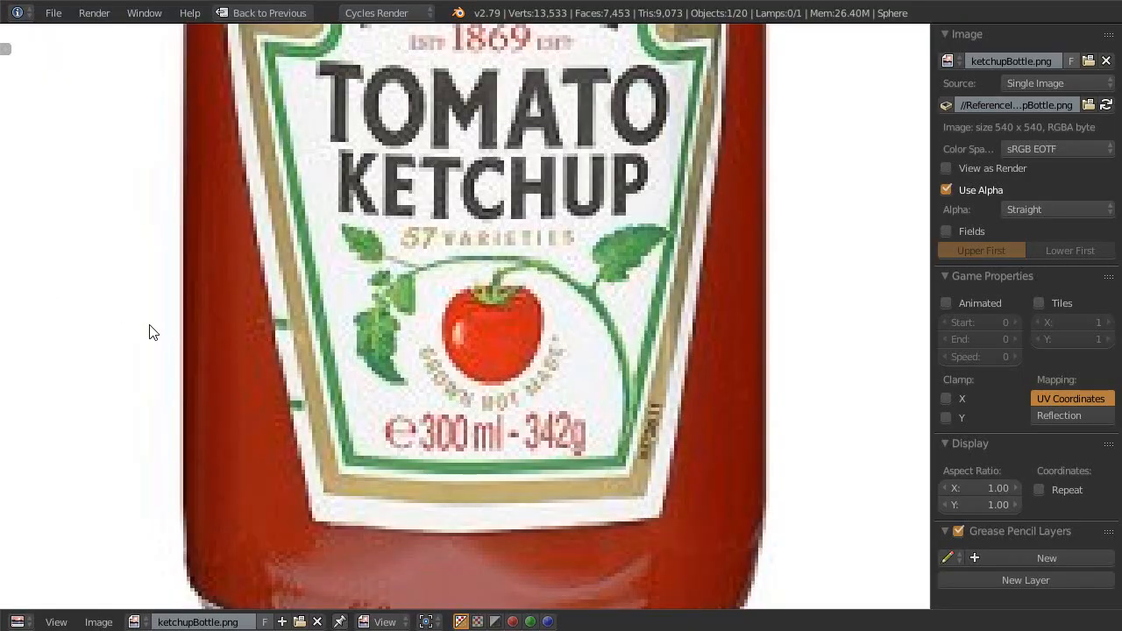
scroll(325, 325, down, 3)
middle_drag(412, 302, 373, 345)
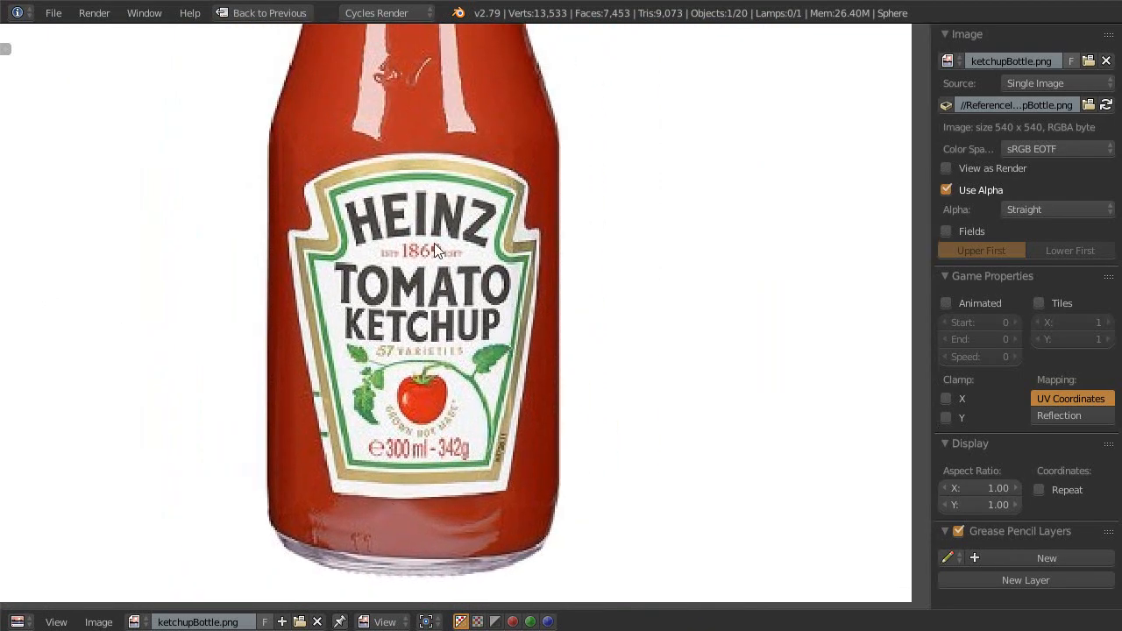
key(shift+space)
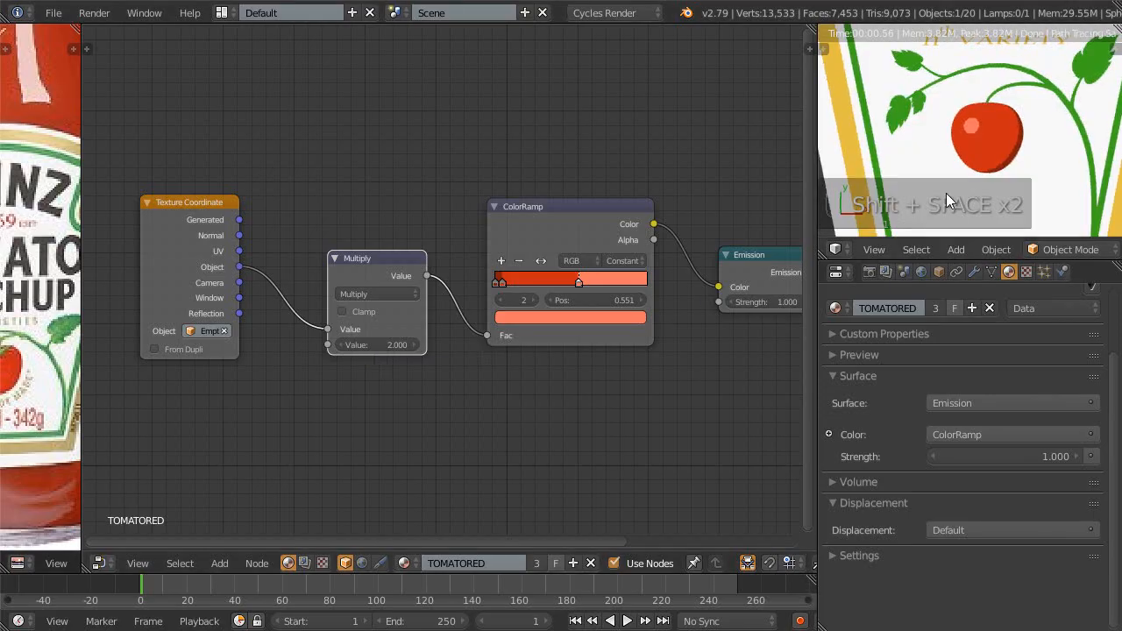
scroll(954, 166, down, 4)
scroll(979, 133, up, 3)
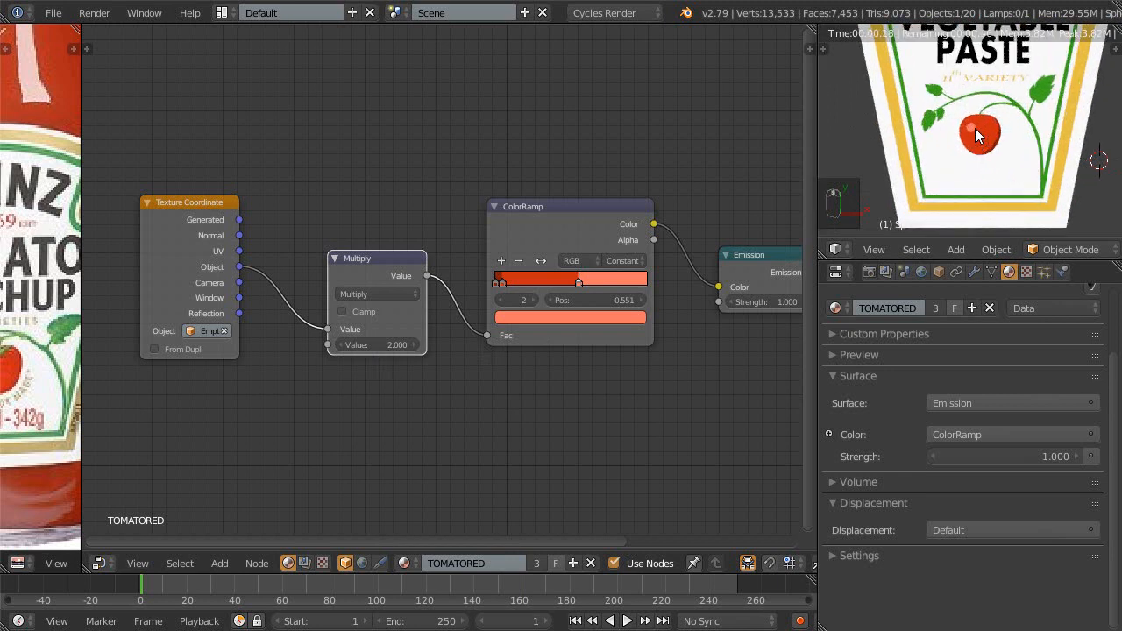
scroll(543, 319, up, 5)
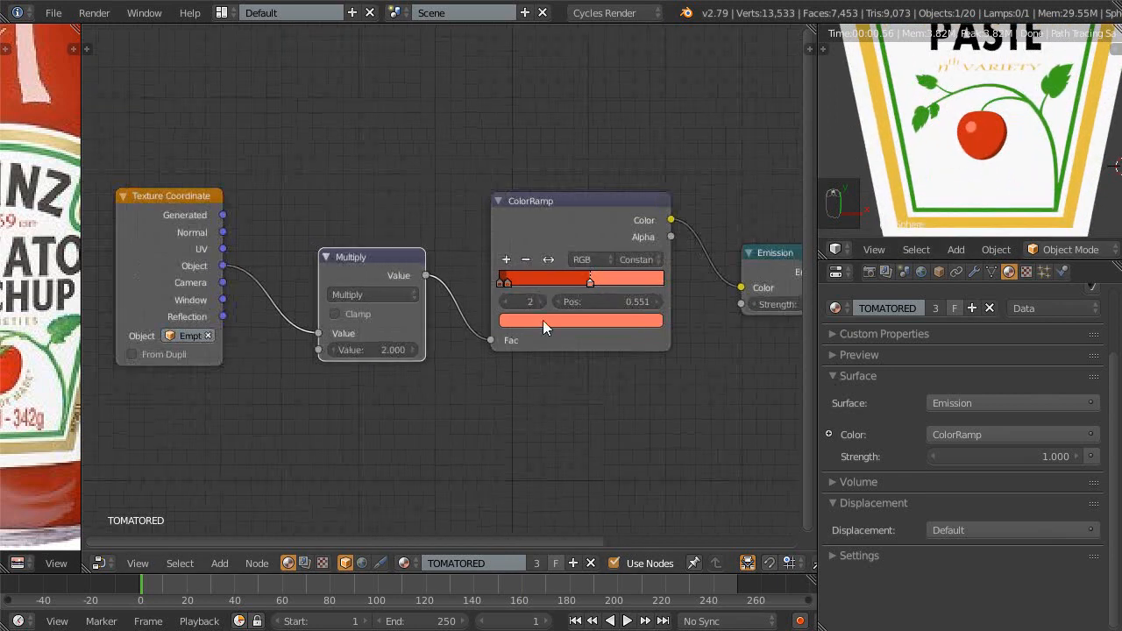
- Move the ColorRamp's red stop to position 0.121 to widen the dark shadow band, and check the tomato in the enlarged rendered preview
middle_drag(460, 336, 427, 334)
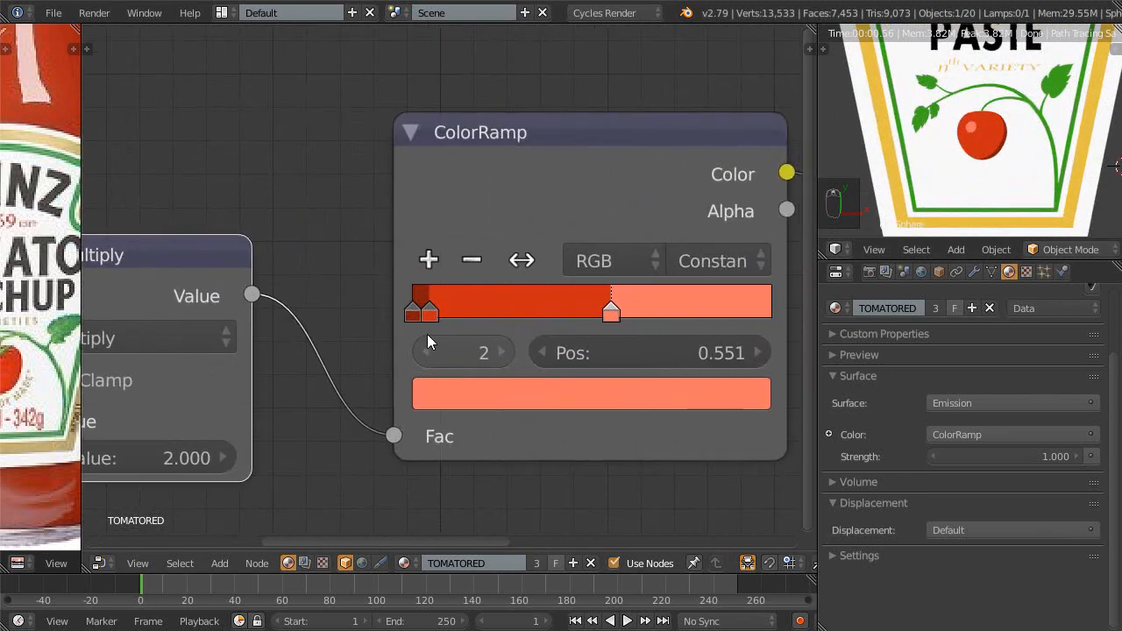
click(430, 312)
drag(429, 312, 457, 315)
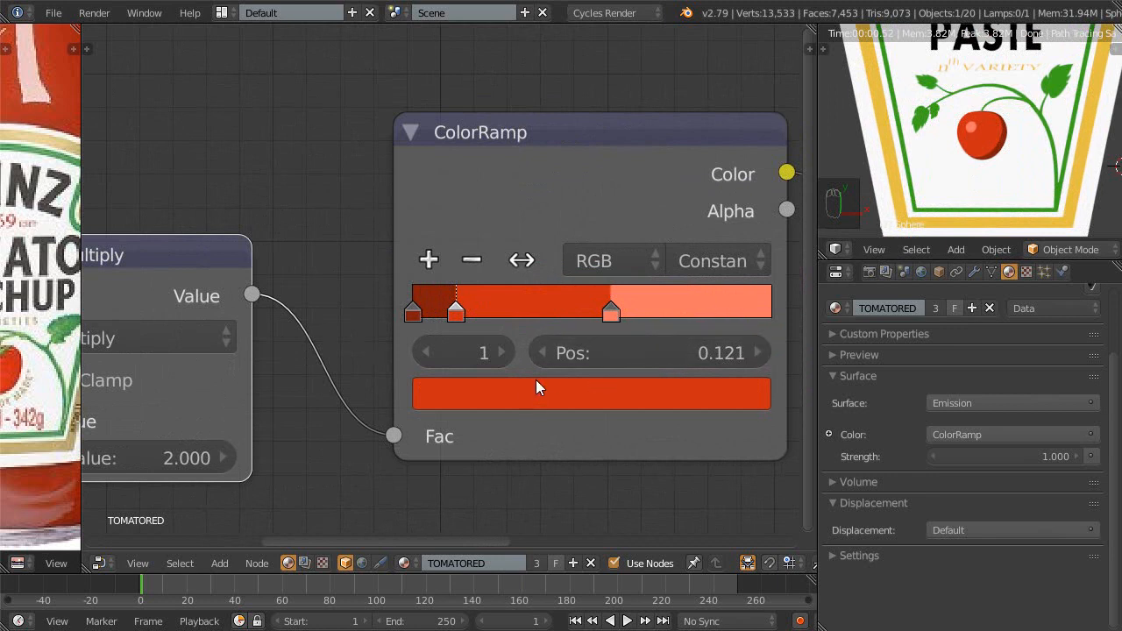
middle_drag(648, 326, 579, 347)
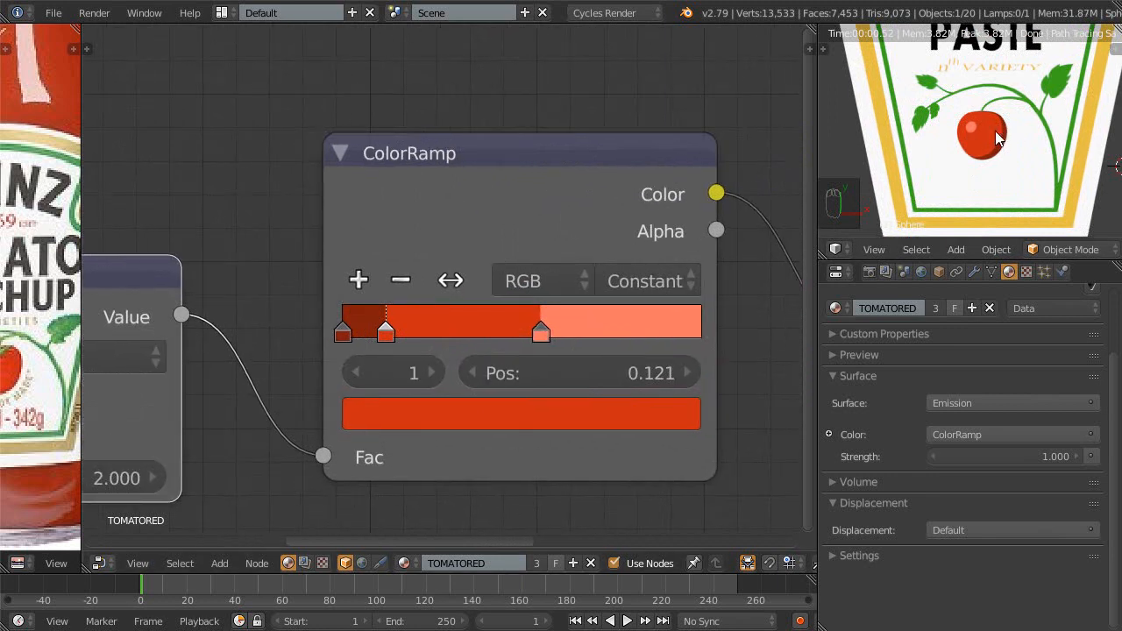
key(shift+space)
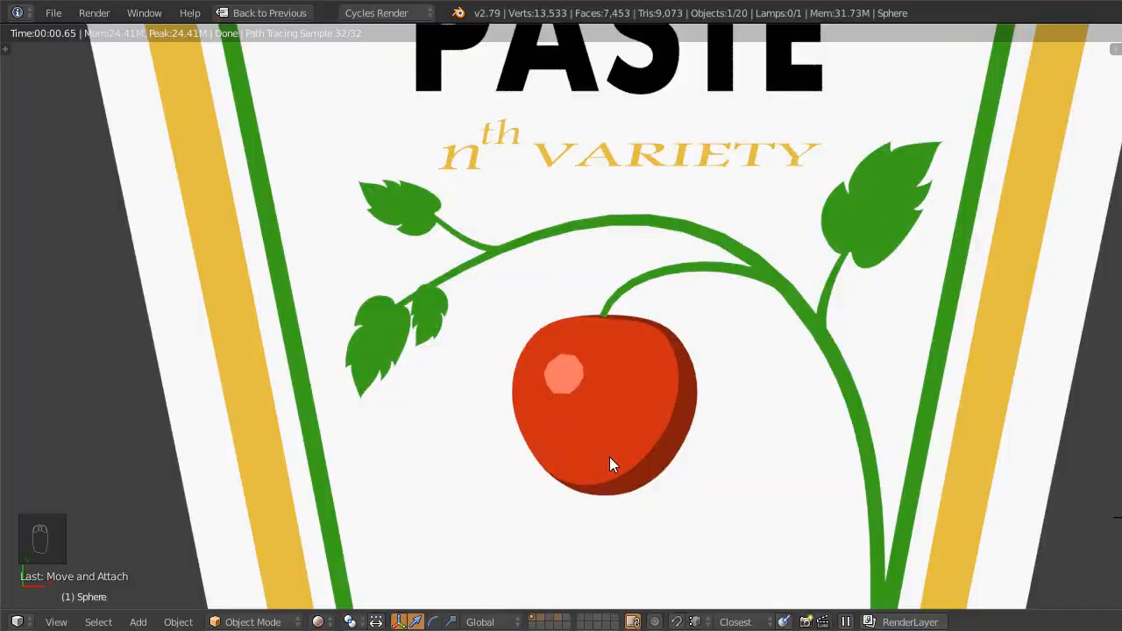
key(shift+space)
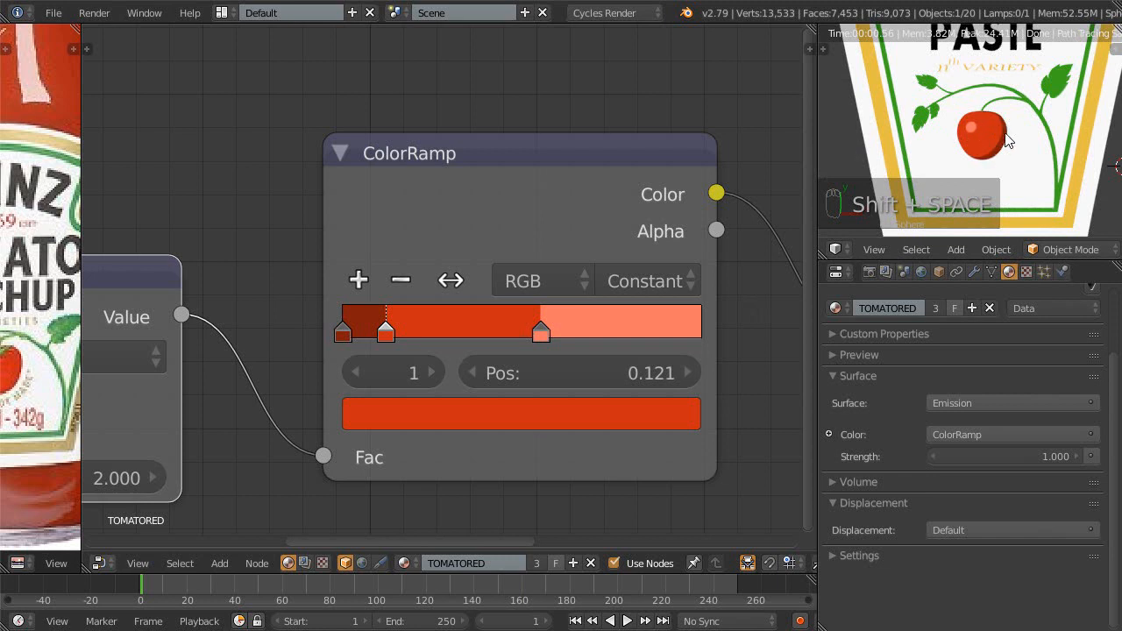
scroll(516, 354, down, 3)
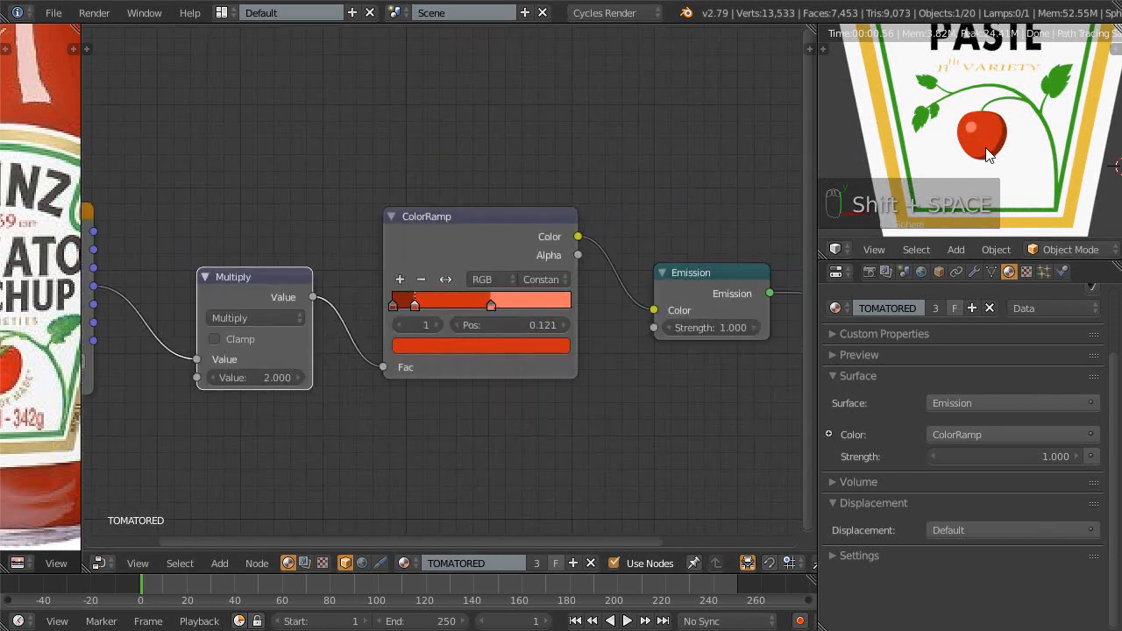
middle_drag(219, 215, 243, 223)
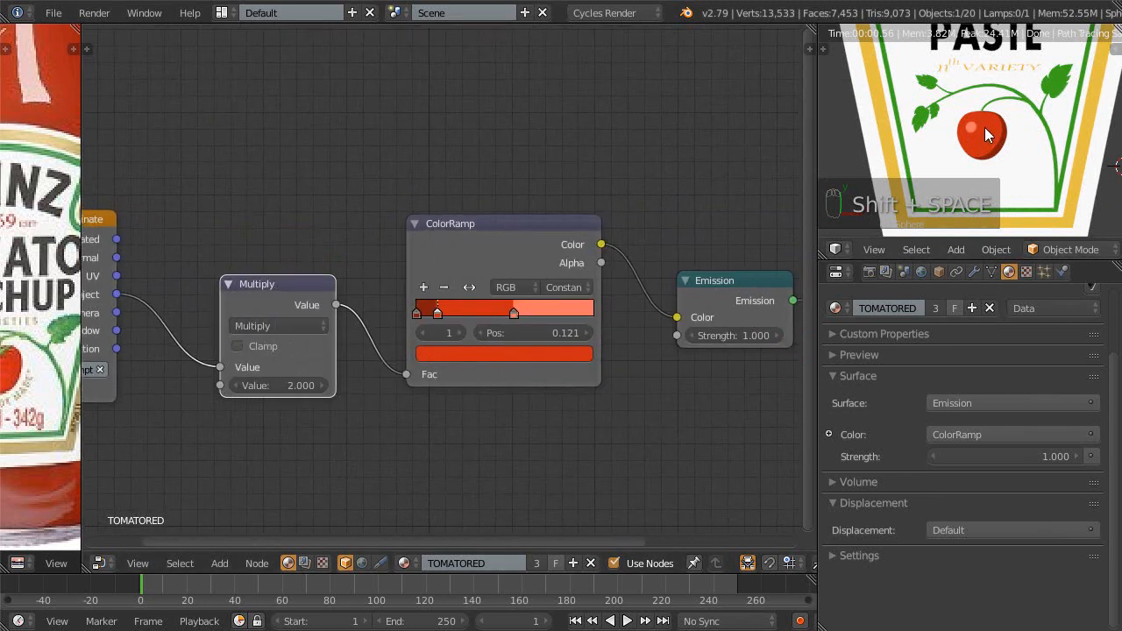
- Turn the small 3D viewport into an Outliner and the node editor into a 3D viewport, and maximize that viewport
key(shift+F9)
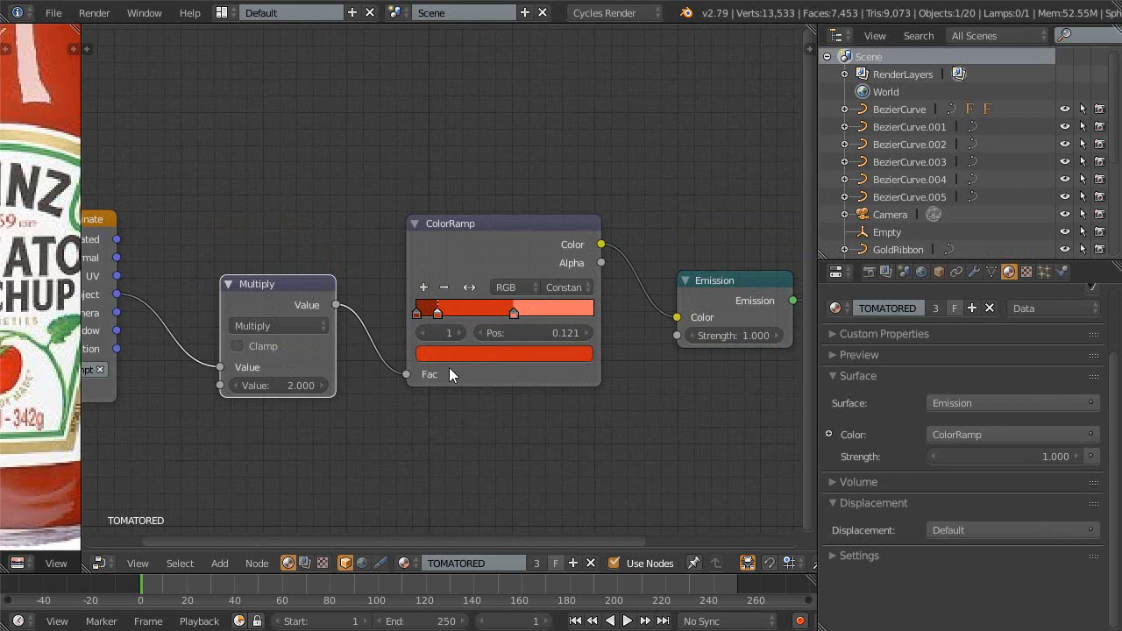
key(shift+F5)
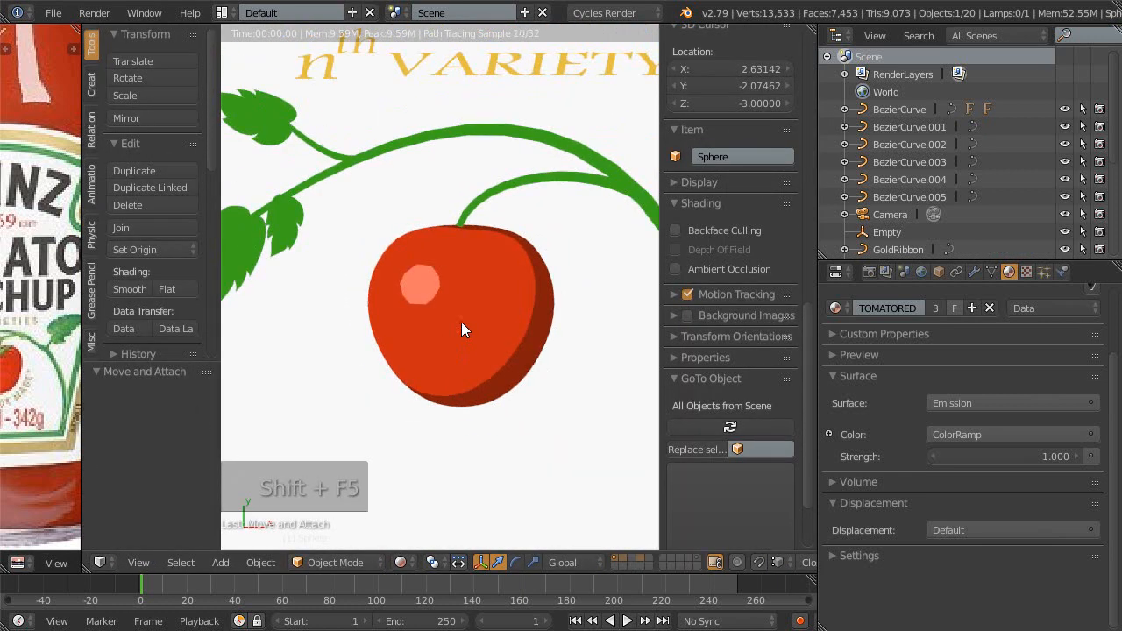
key(shift+space)
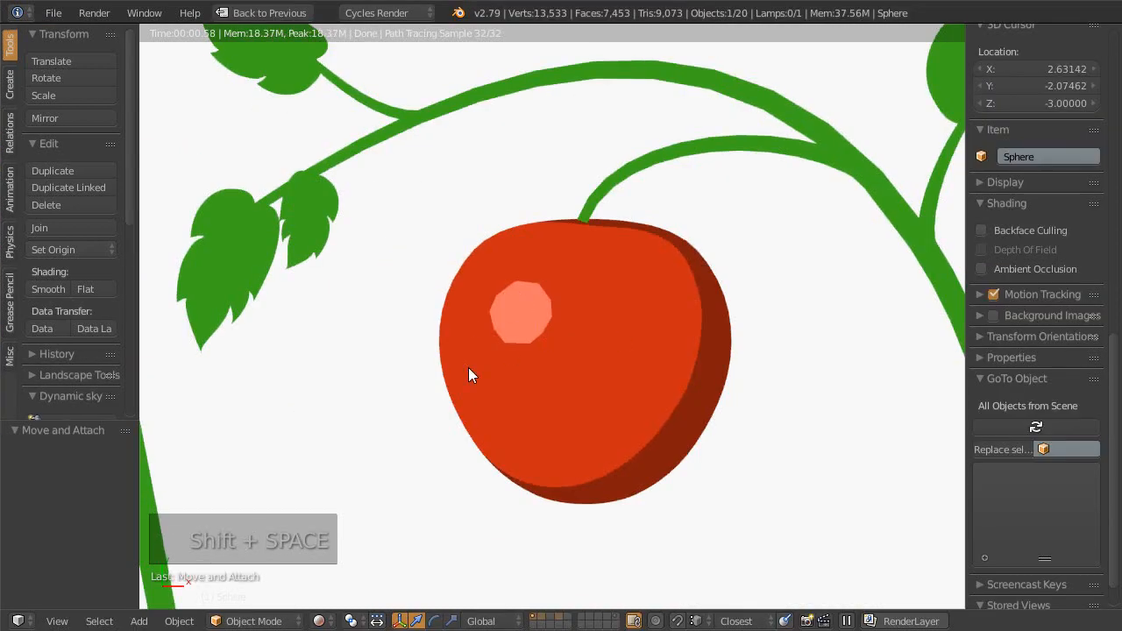
- View the whole label through the camera and switch the viewport from rendered to wireframe display
scroll(520, 268, down, 5)
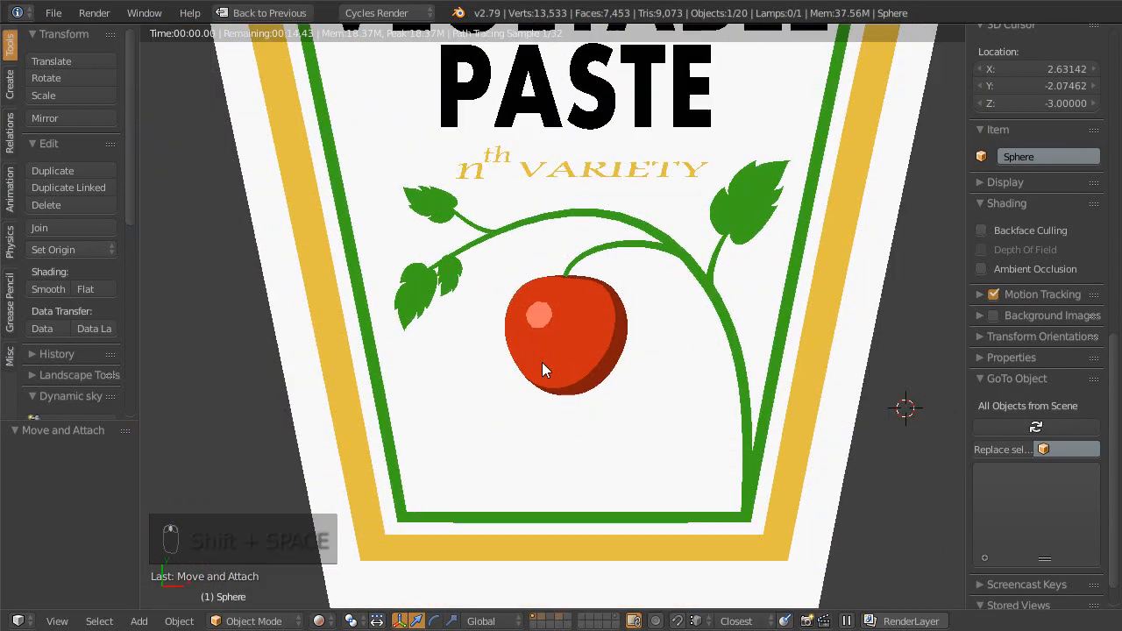
scroll(527, 302, down, 4)
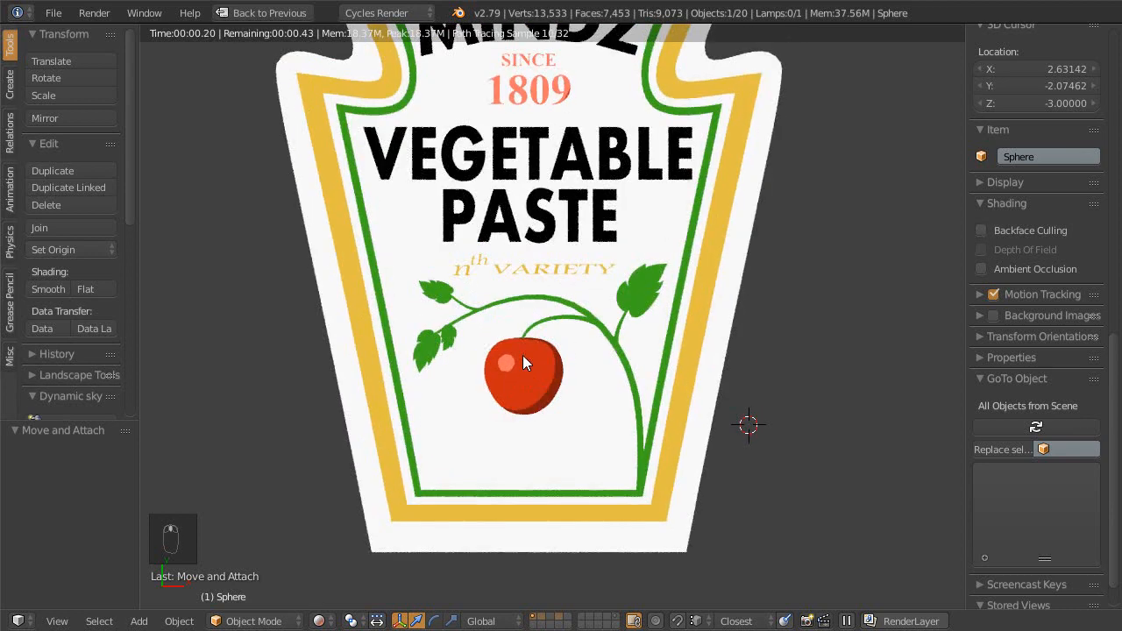
scroll(535, 390, down, 2)
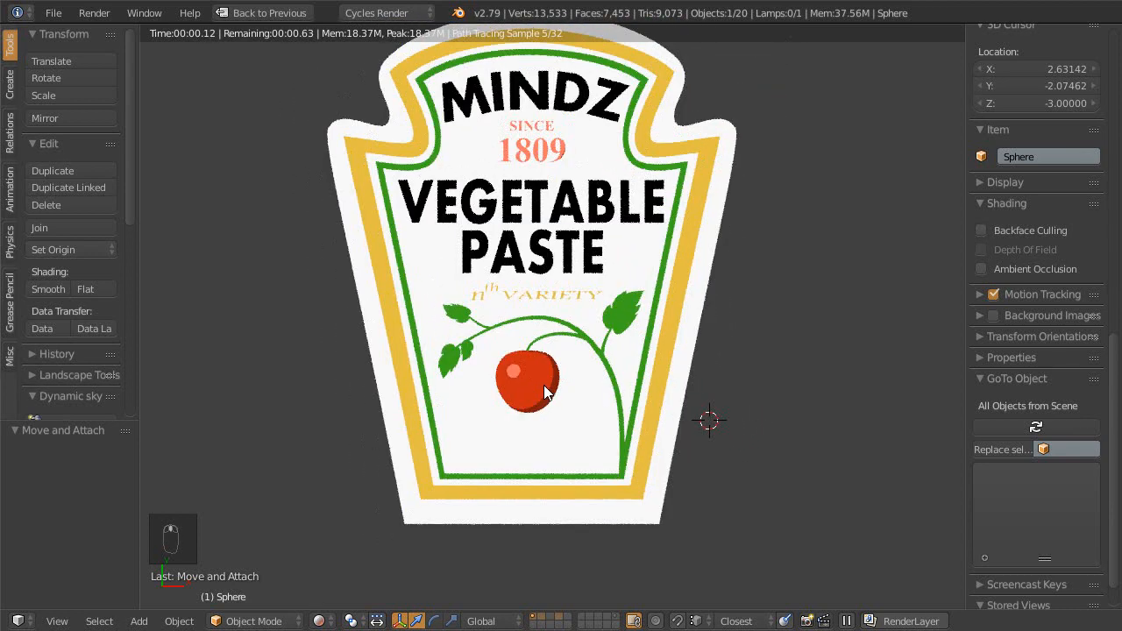
key(KP_0)
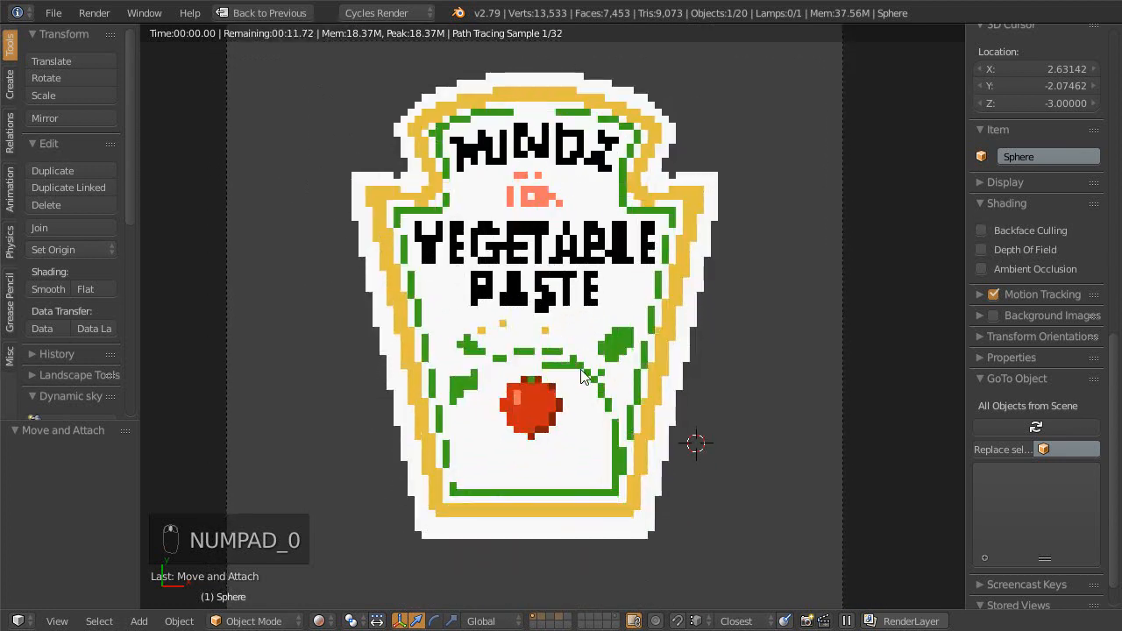
scroll(536, 450, up, 2)
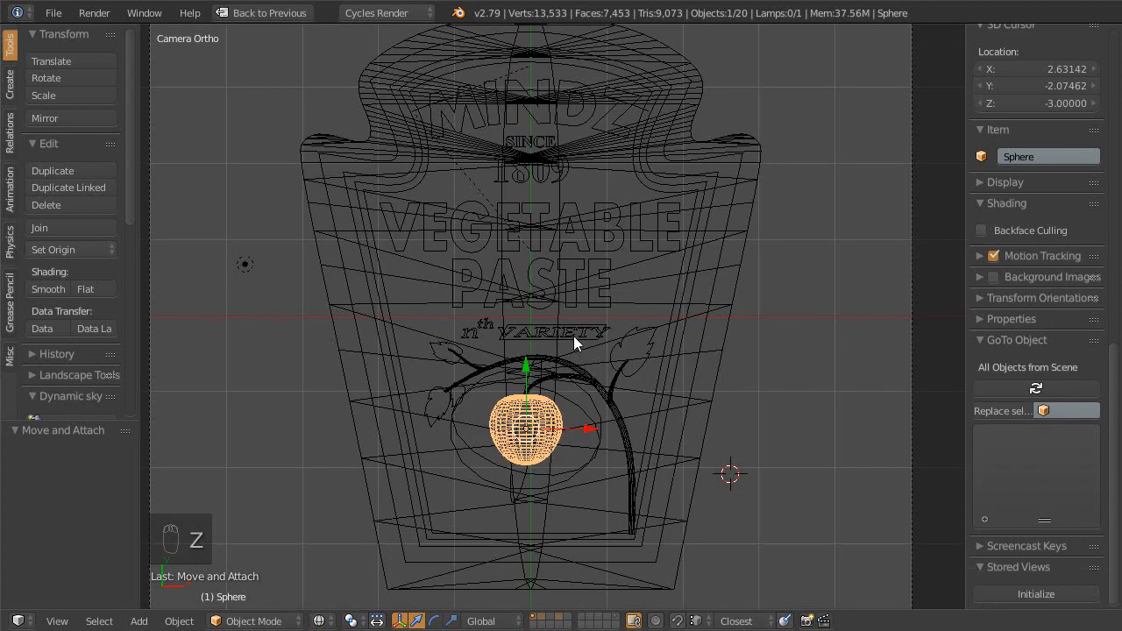
- Assign the Green material to the "1809" text and make it a single-user copy
scroll(569, 343, down, 4)
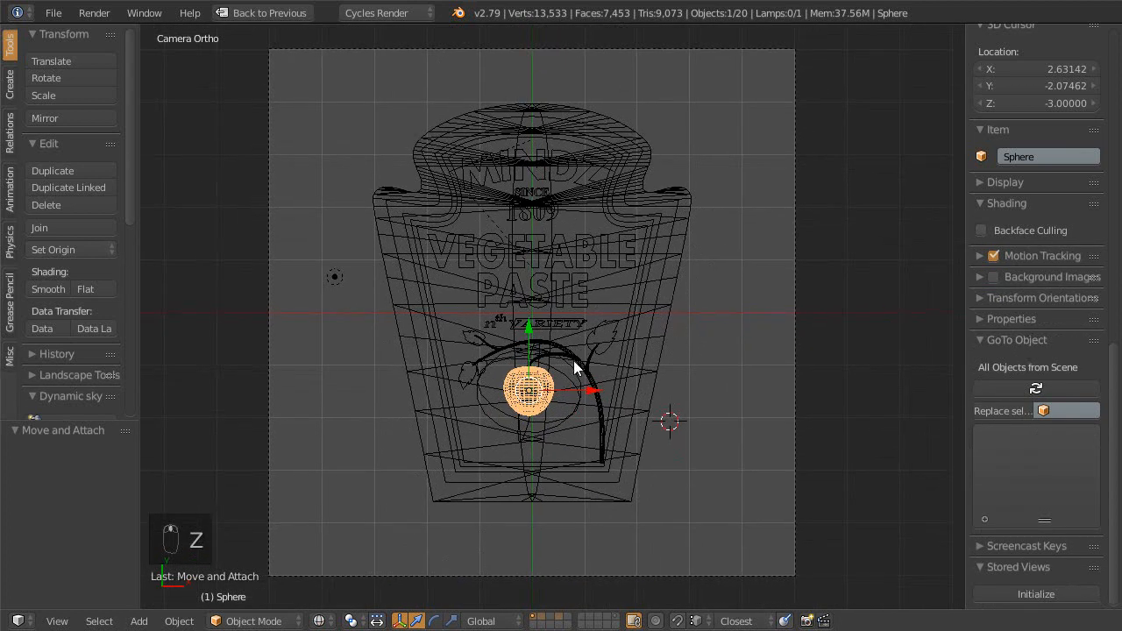
key(shift+space)
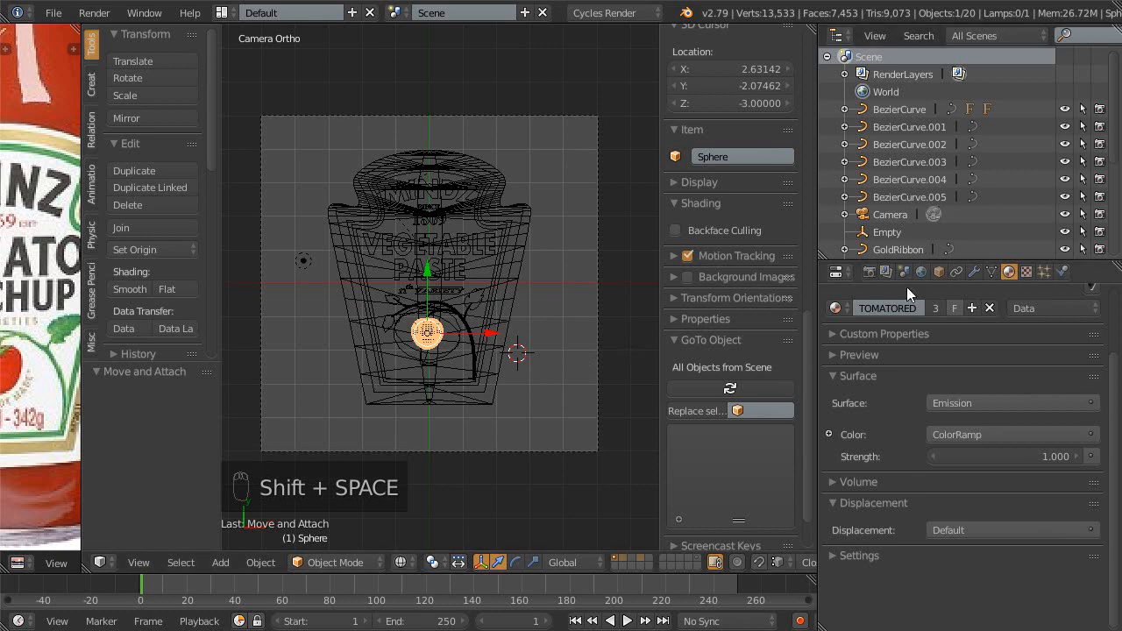
scroll(482, 219, up, 4)
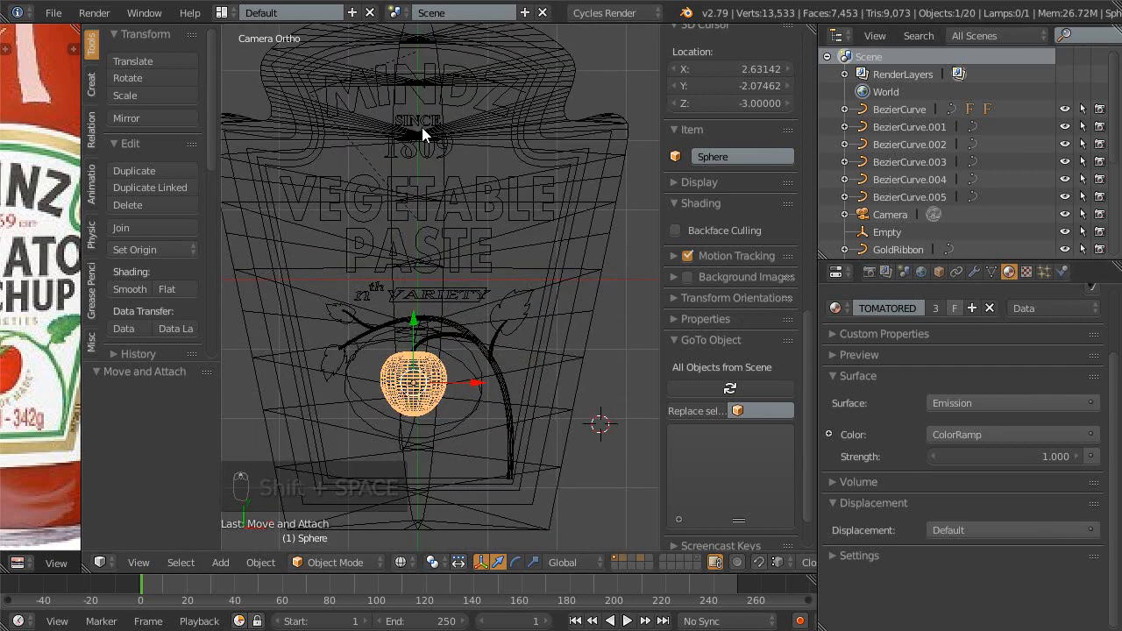
right_click(425, 151)
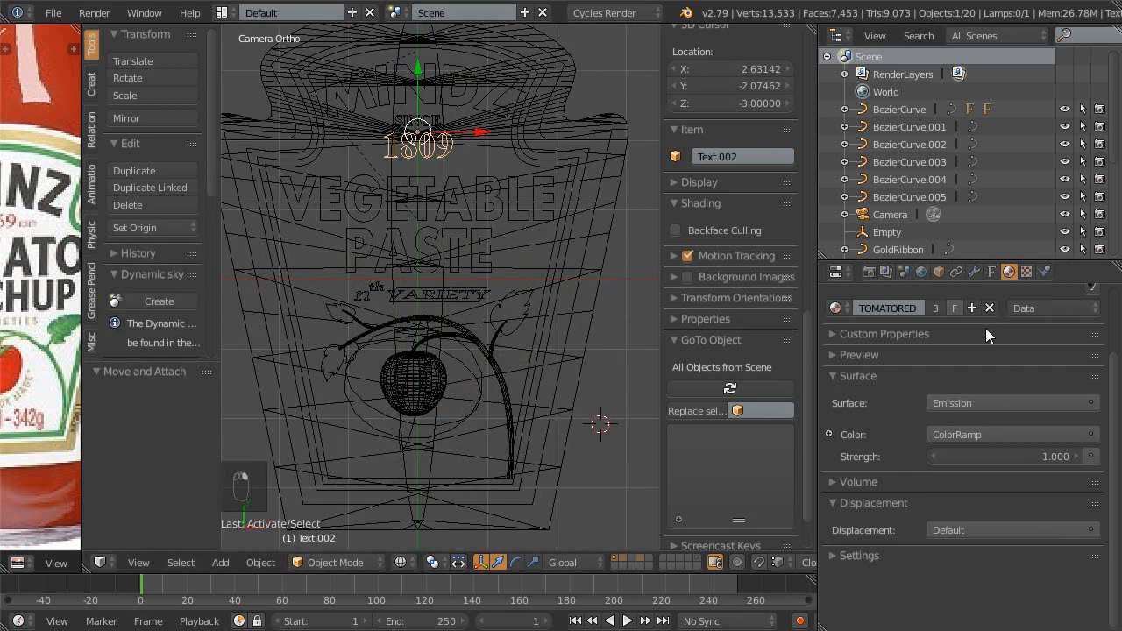
scroll(938, 354, up, 3)
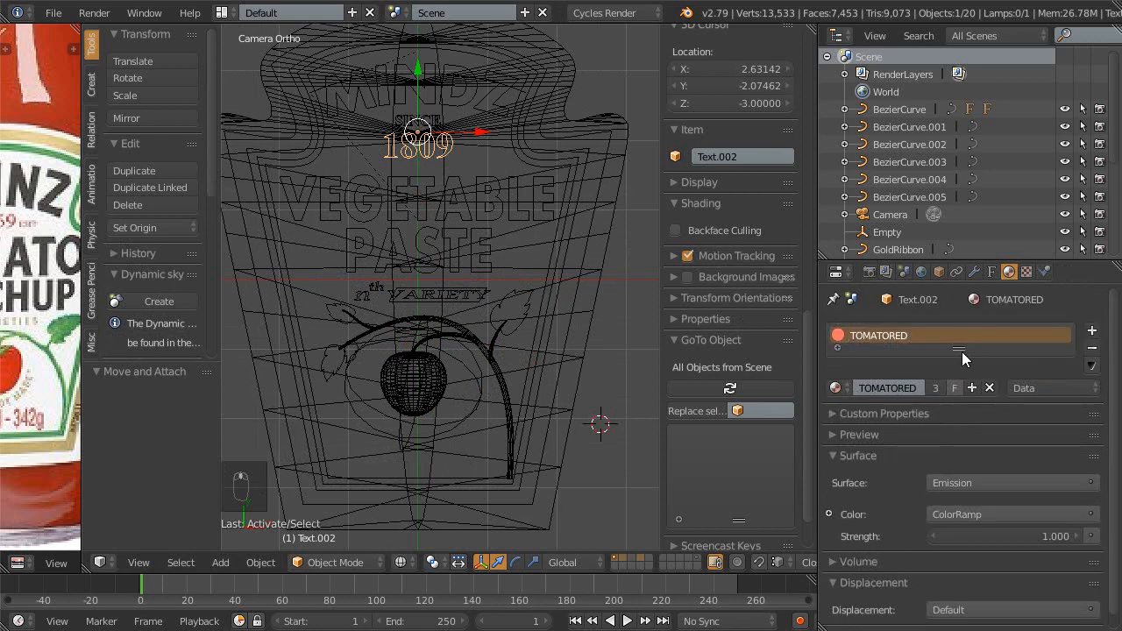
drag(959, 348, 957, 387)
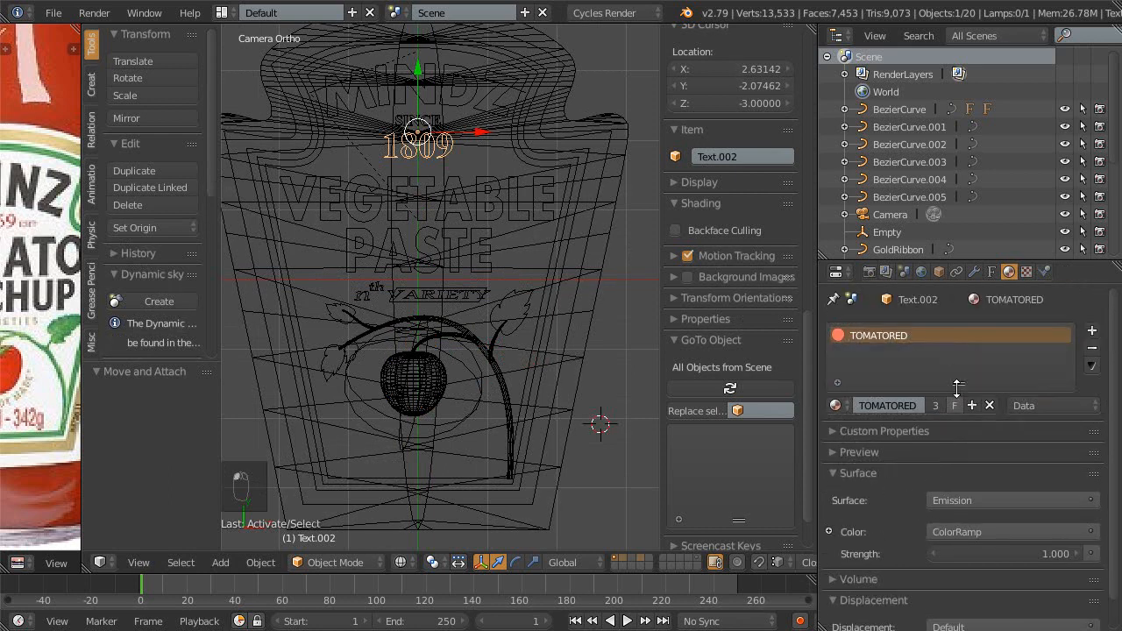
click(835, 404)
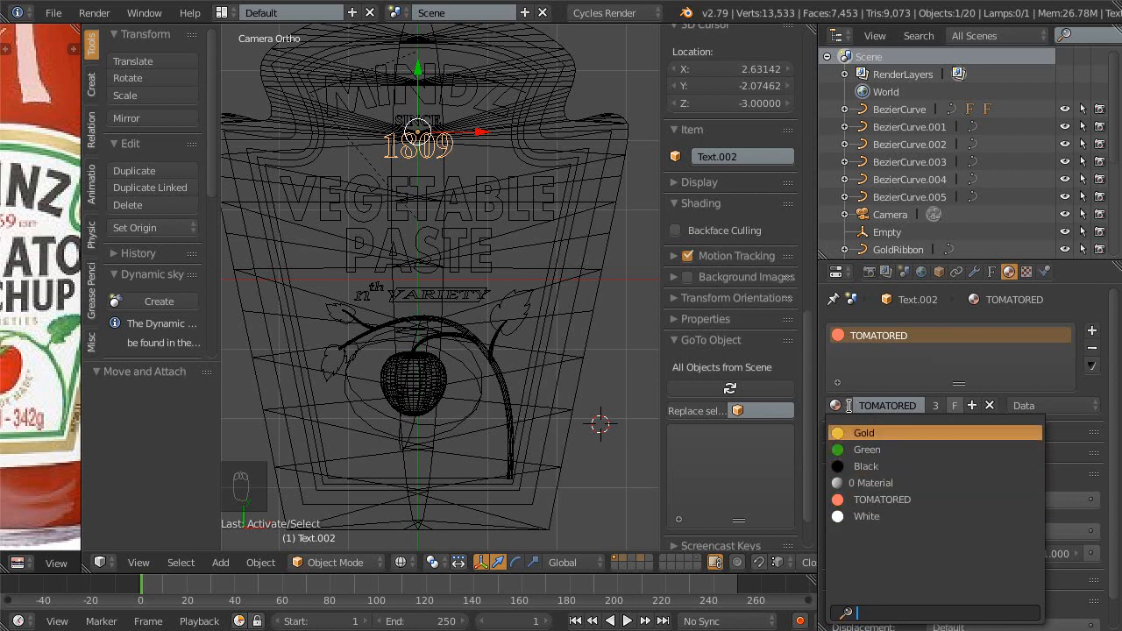
click(873, 450)
click(934, 406)
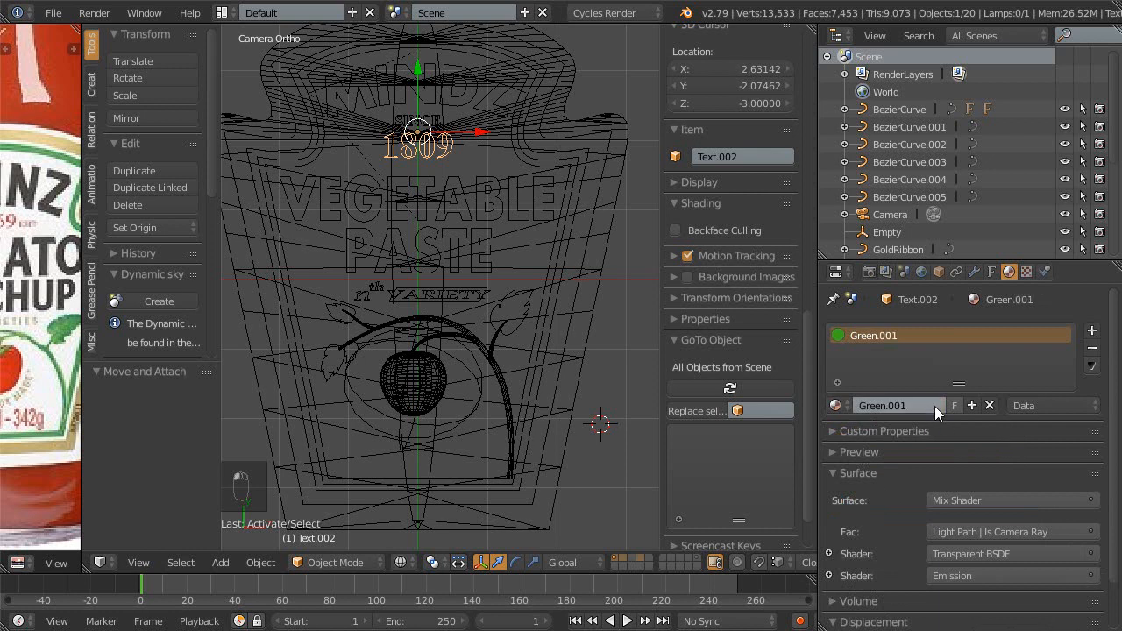
- Rename the "1809" text's copied material to RED
click(906, 405)
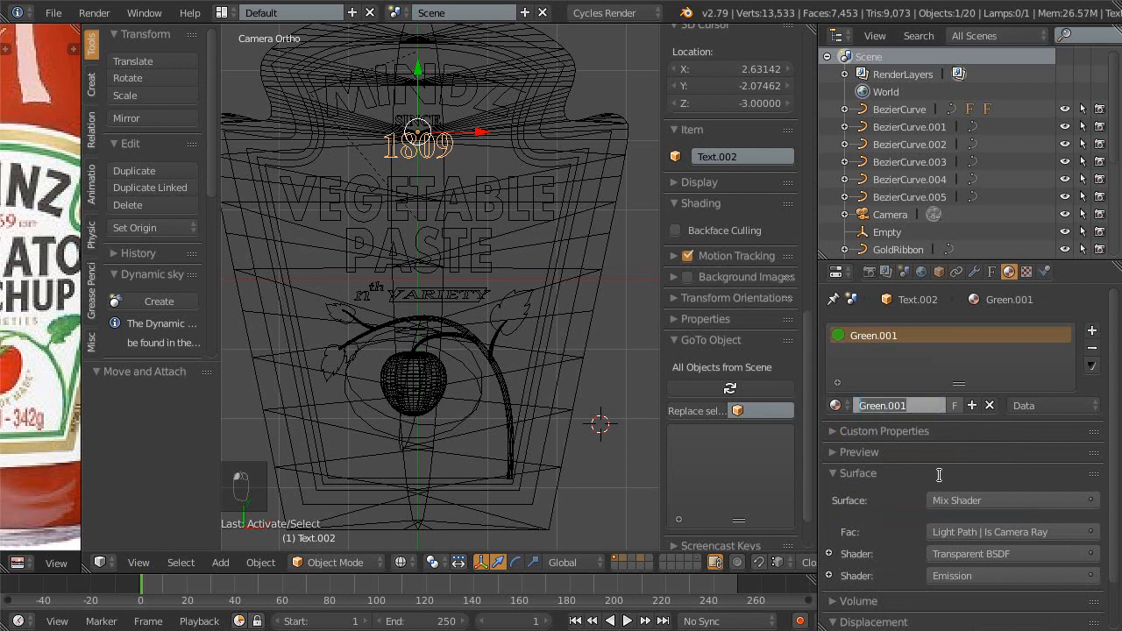
text(re)
key(BackSpace)
key(BackSpace)
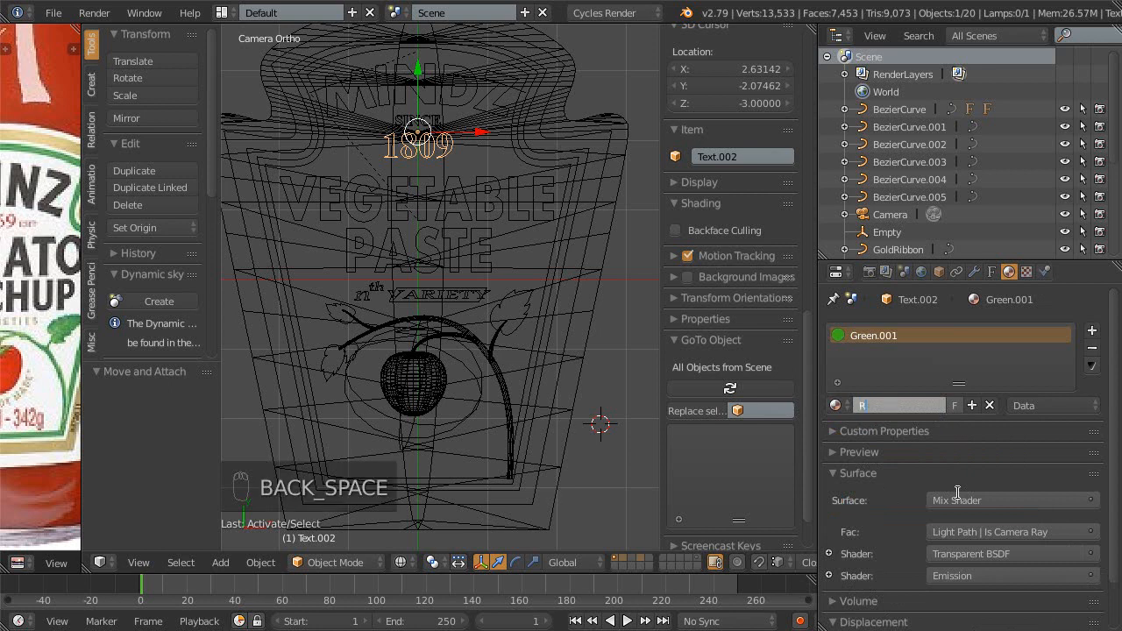
key(Return)
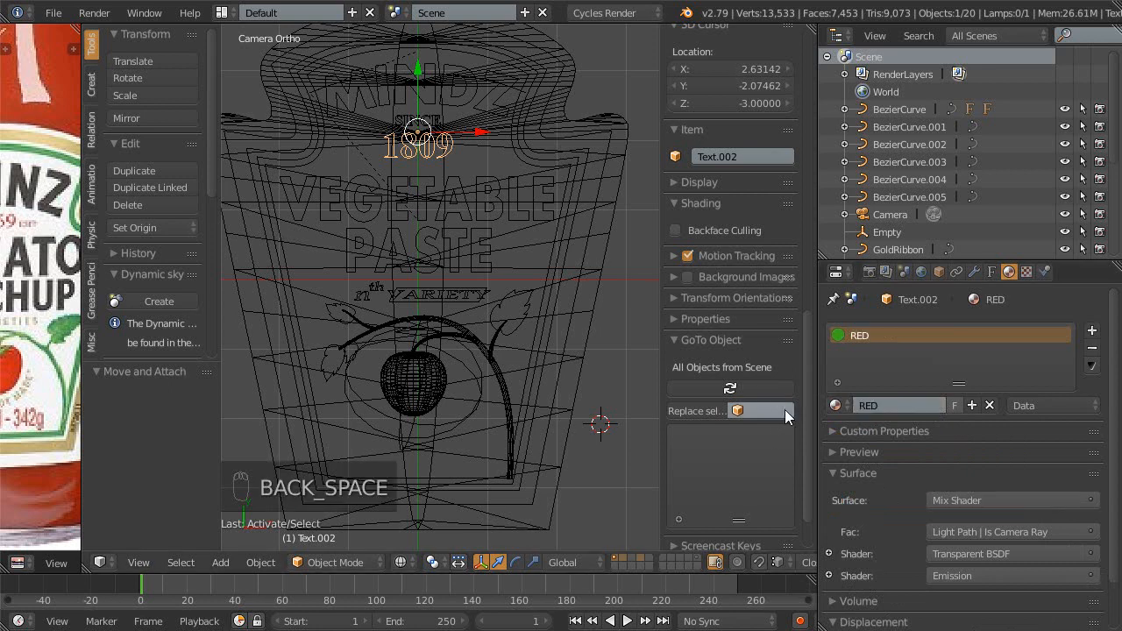
click(840, 403)
click(840, 403)
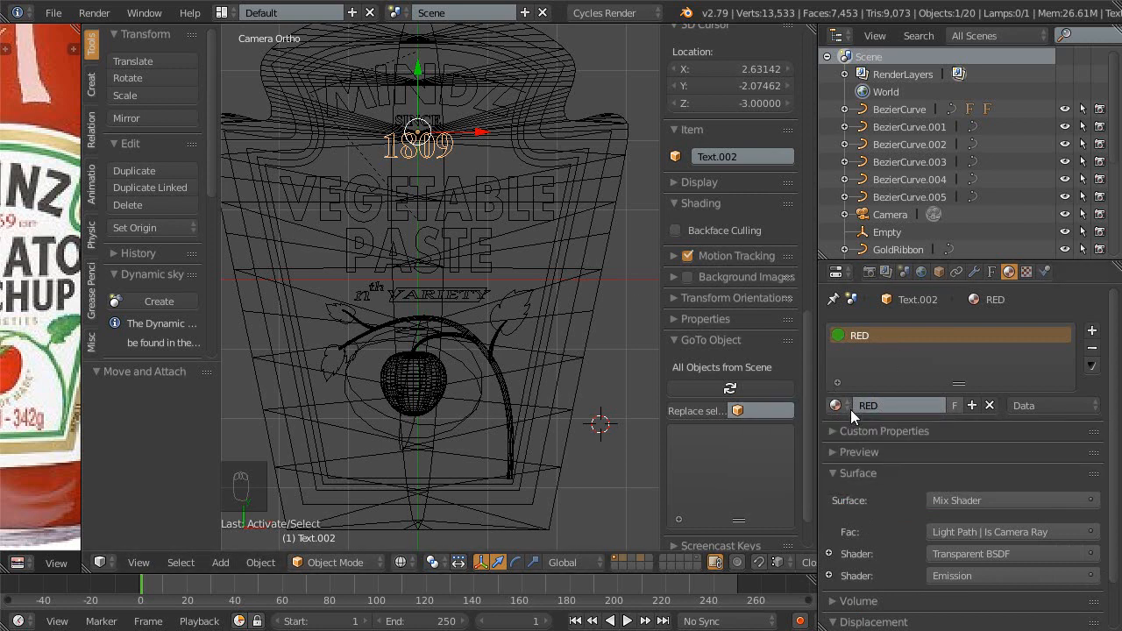
- Change the RED material's emission colour to a dark red and show the label in rendered shading
scroll(936, 524, down, 2)
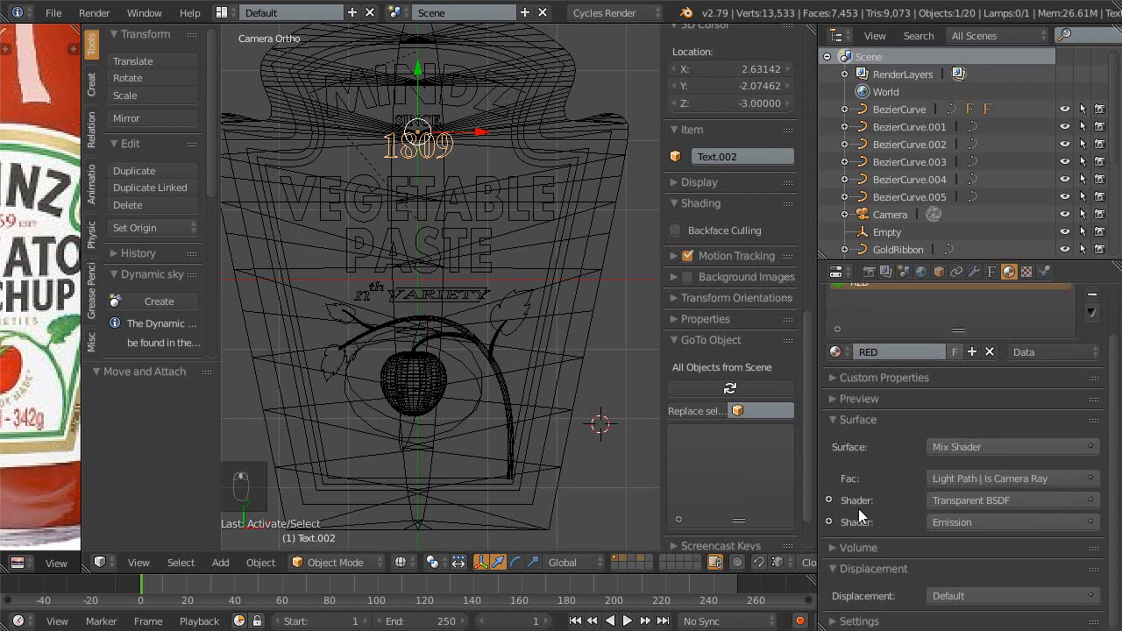
click(829, 521)
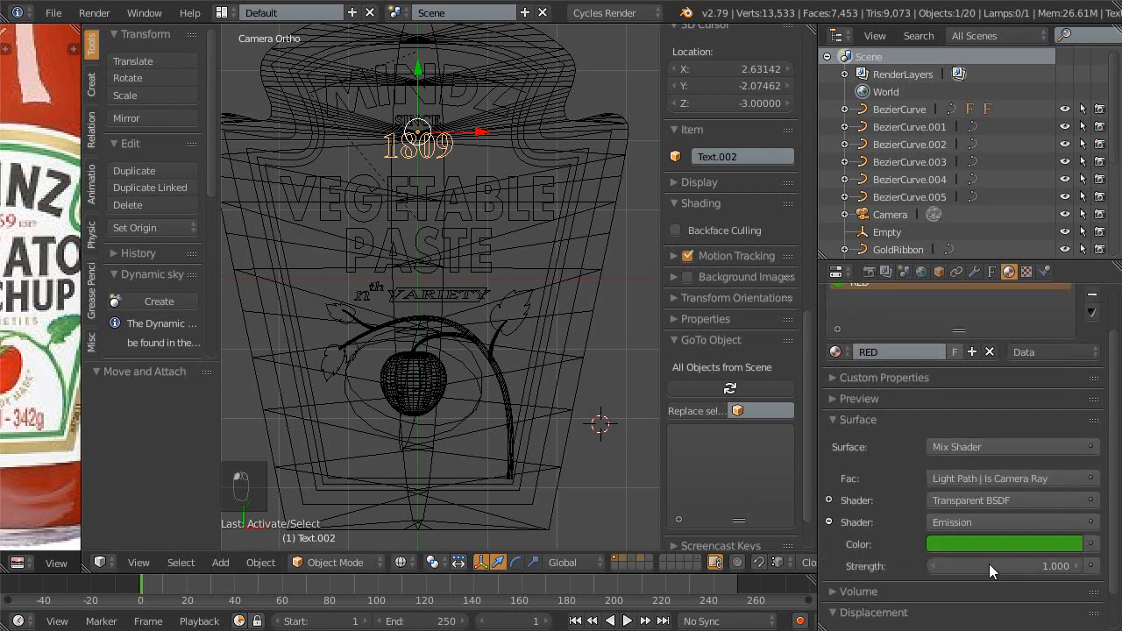
click(987, 543)
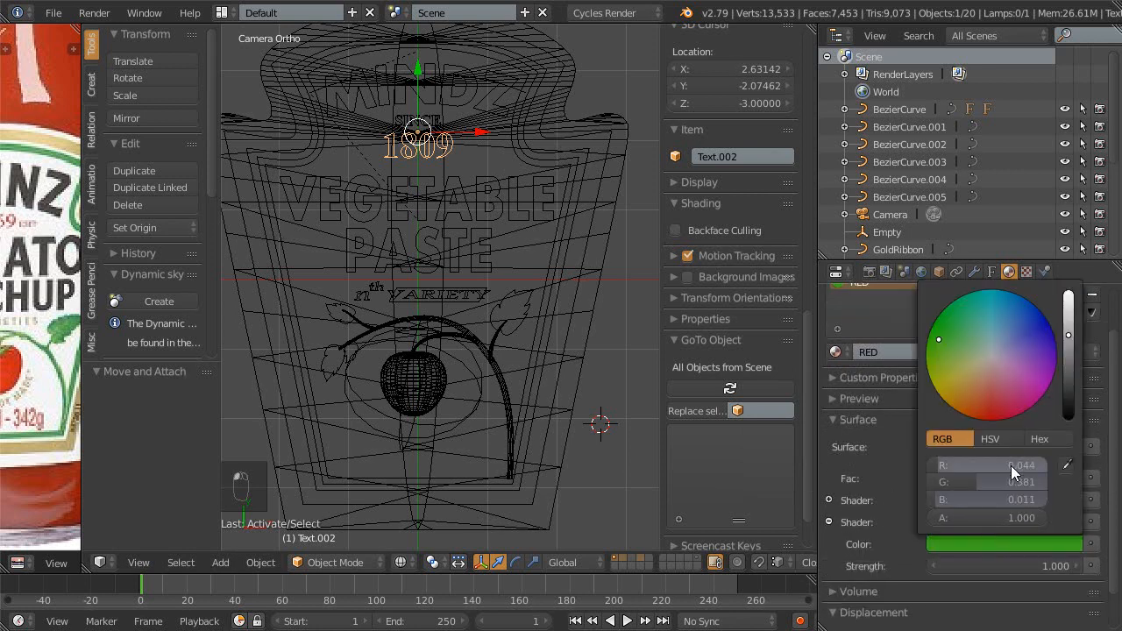
click(994, 542)
click(999, 402)
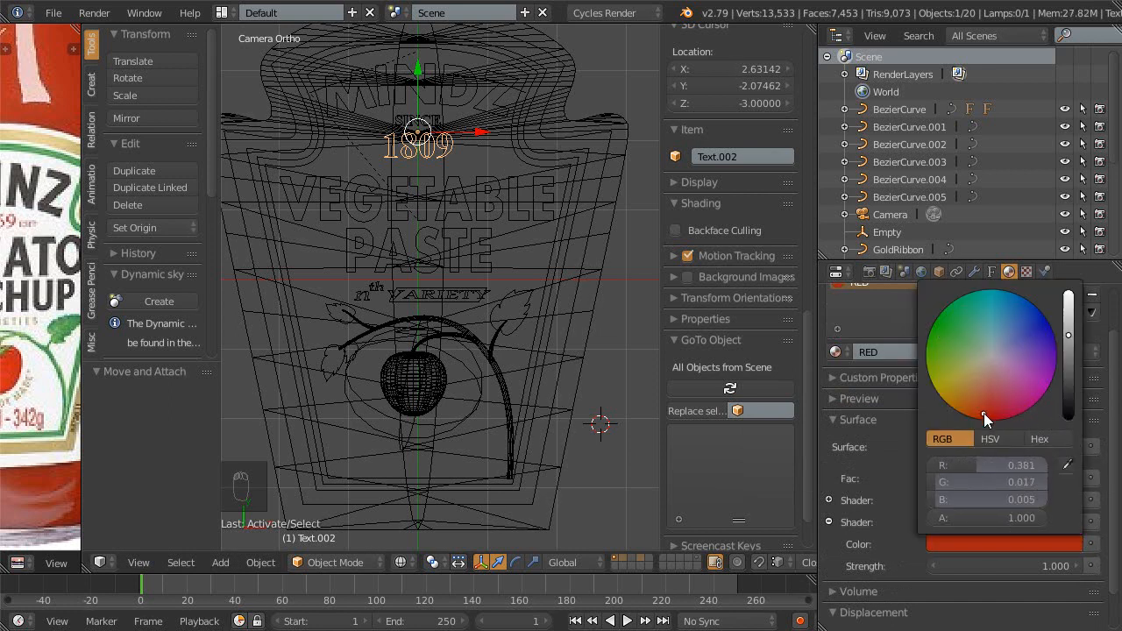
click(1066, 361)
drag(1072, 358, 1072, 359)
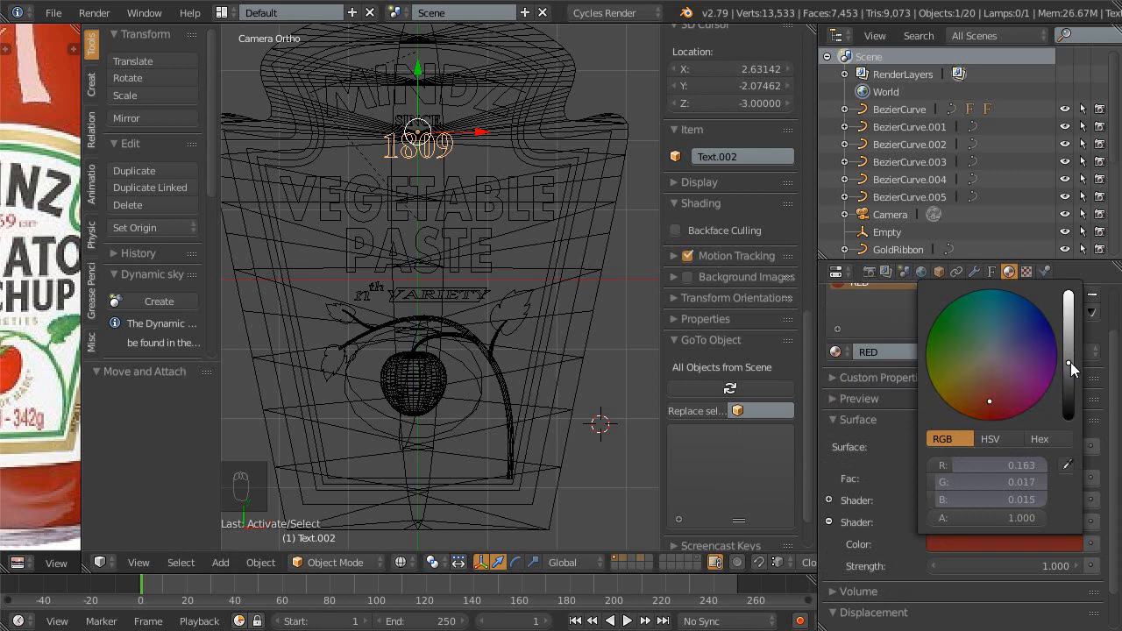
drag(985, 403, 994, 394)
key(shift+z)
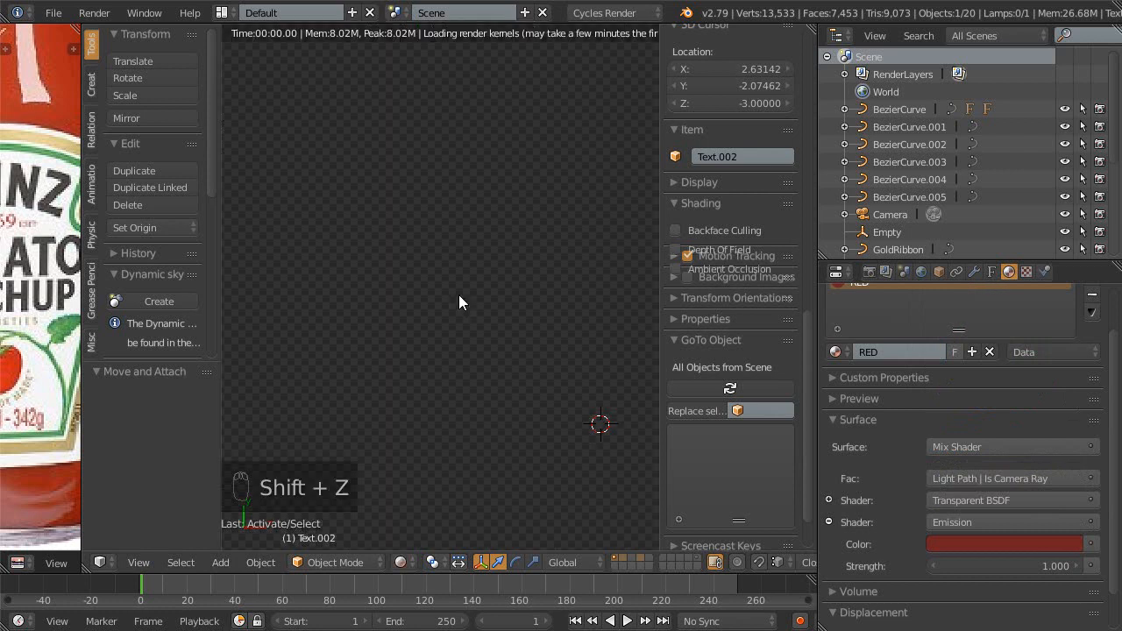
- Assign the RED material to the "SINCE" text
right_click(421, 124)
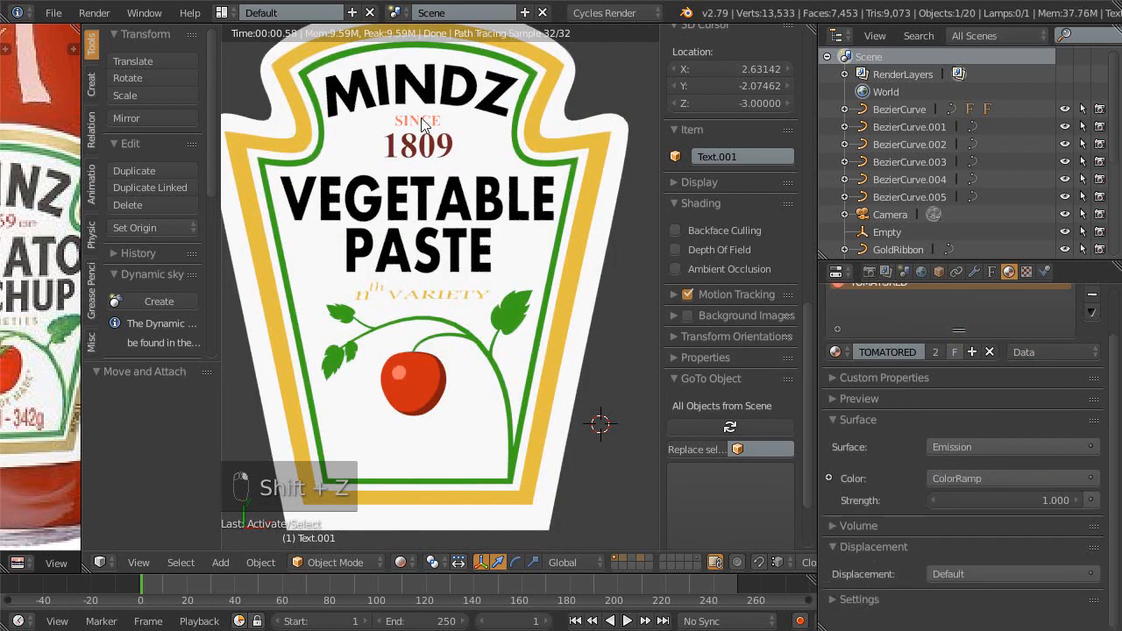
scroll(954, 441, up, 3)
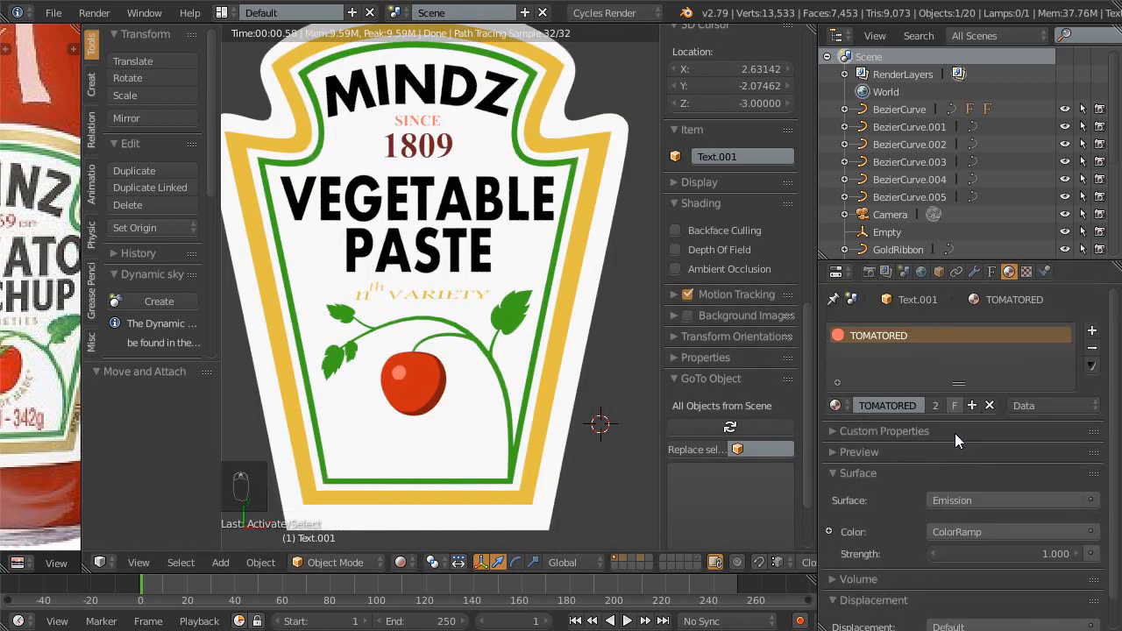
click(838, 412)
click(868, 498)
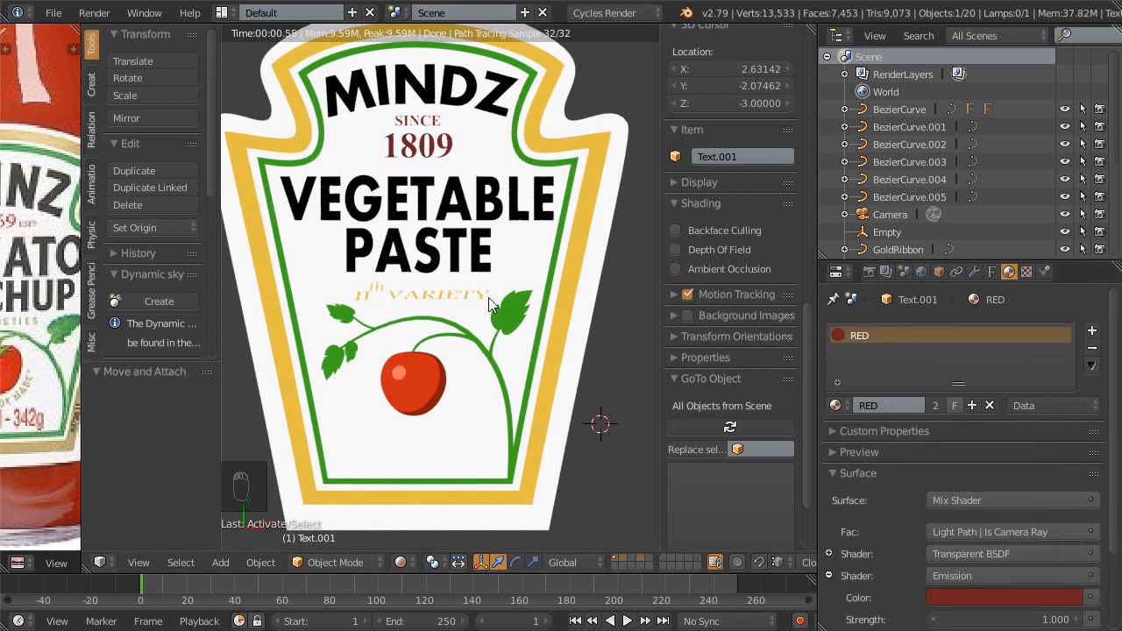
- Brighten the RED material's emission colour to R 0.429, G 0.036, B 0.039 and save the file
click(974, 596)
drag(1071, 429, 1069, 387)
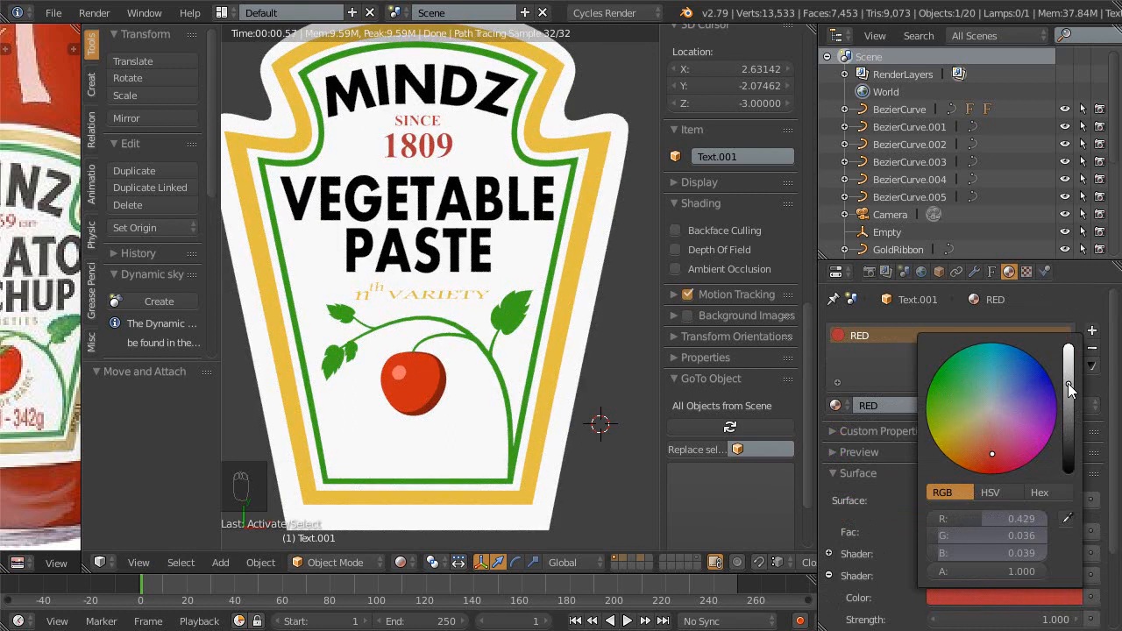
key(ctrl+s)
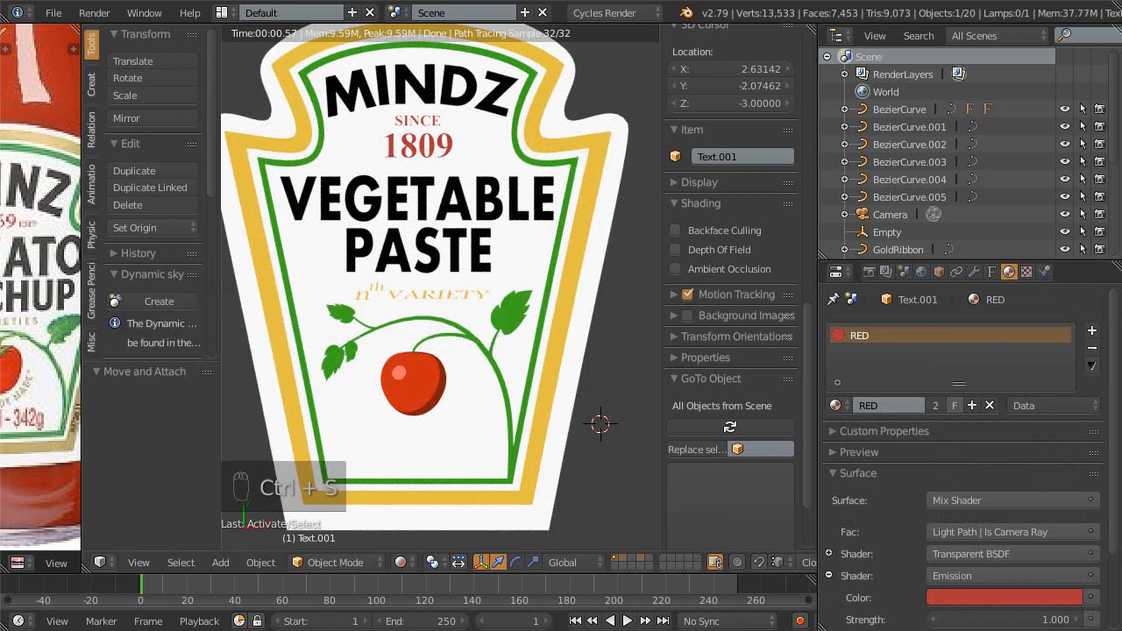
- Rotate the tomato sphere by about 4.35° around the global X axis and return to the camera view
scroll(496, 351, up, 1)
mouse_move(497, 347)
shift+middle_down()
mouse_move(497, 326)
mouse_move(491, 345)
shift+middle_up()
scroll(495, 347, up, 1)
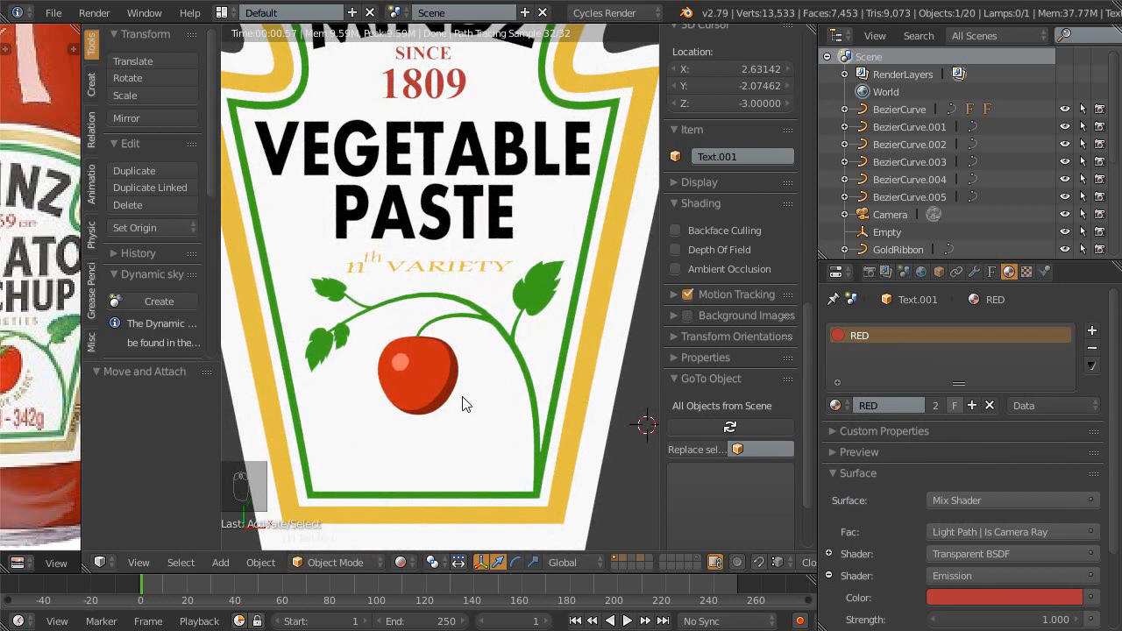
key(z)
right_click(448, 369)
right_click(458, 365)
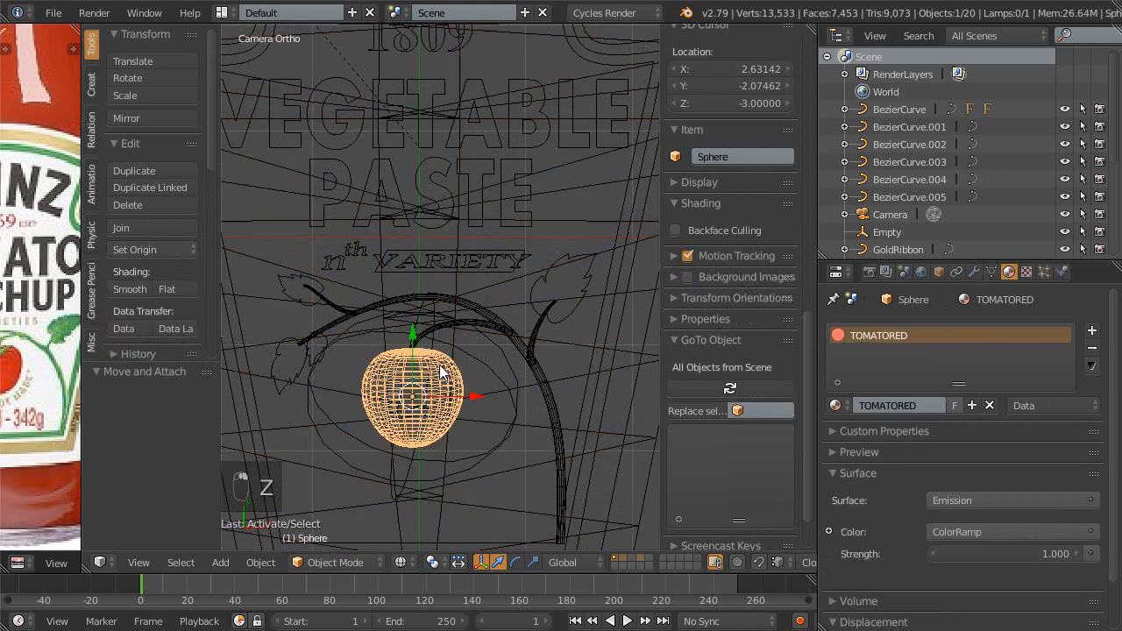
middle_drag(511, 366, 407, 393)
key(KP_Decimal)
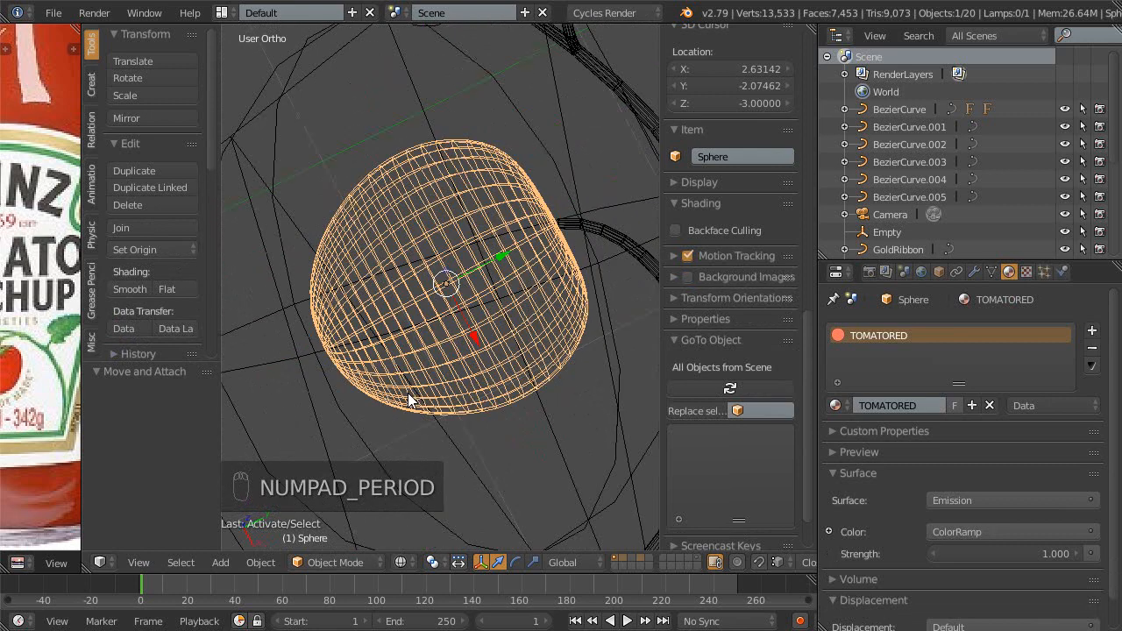
key(shift+space)
scroll(502, 305, down, 4)
middle_drag(502, 305, 499, 340)
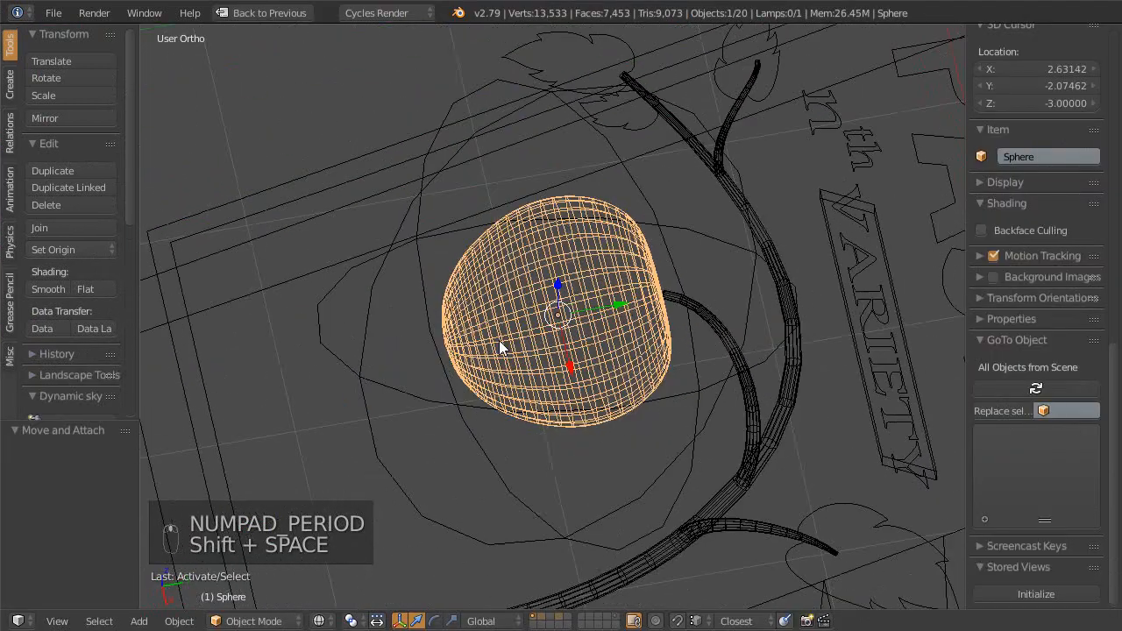
key(r)
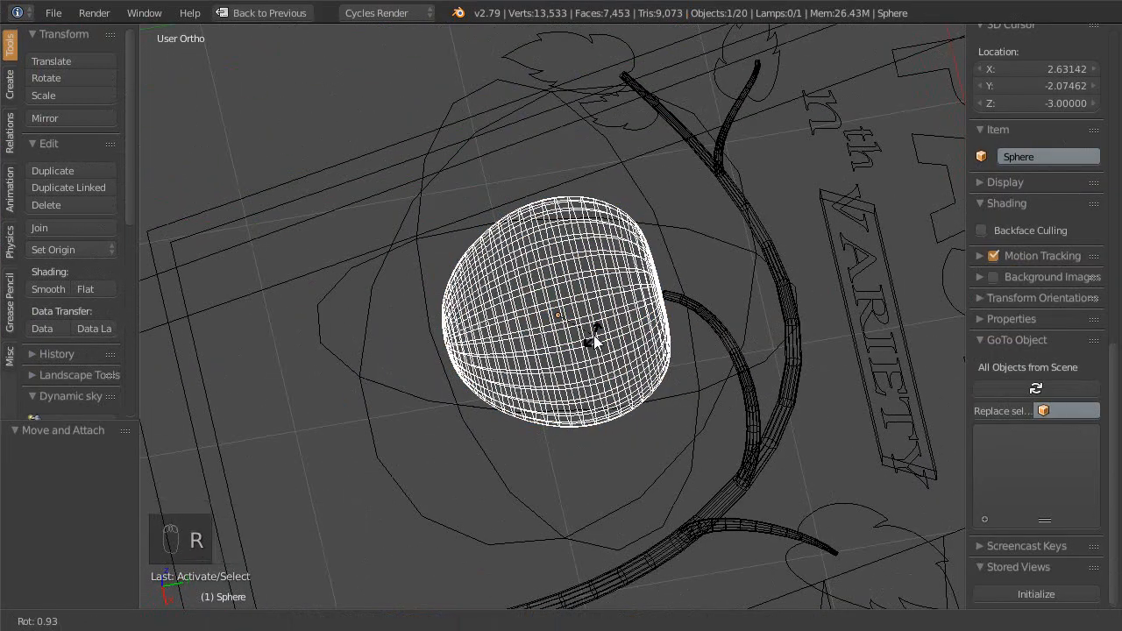
click(606, 328)
middle_drag(645, 363, 730, 372)
key(r)
key(x)
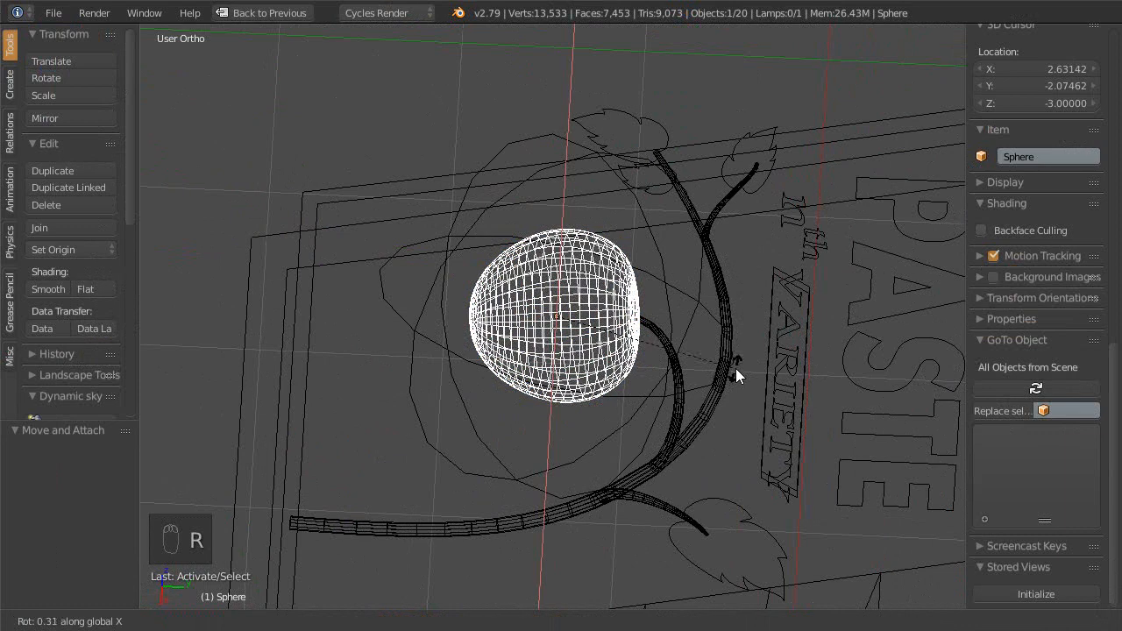
click(741, 356)
key(KP_0)
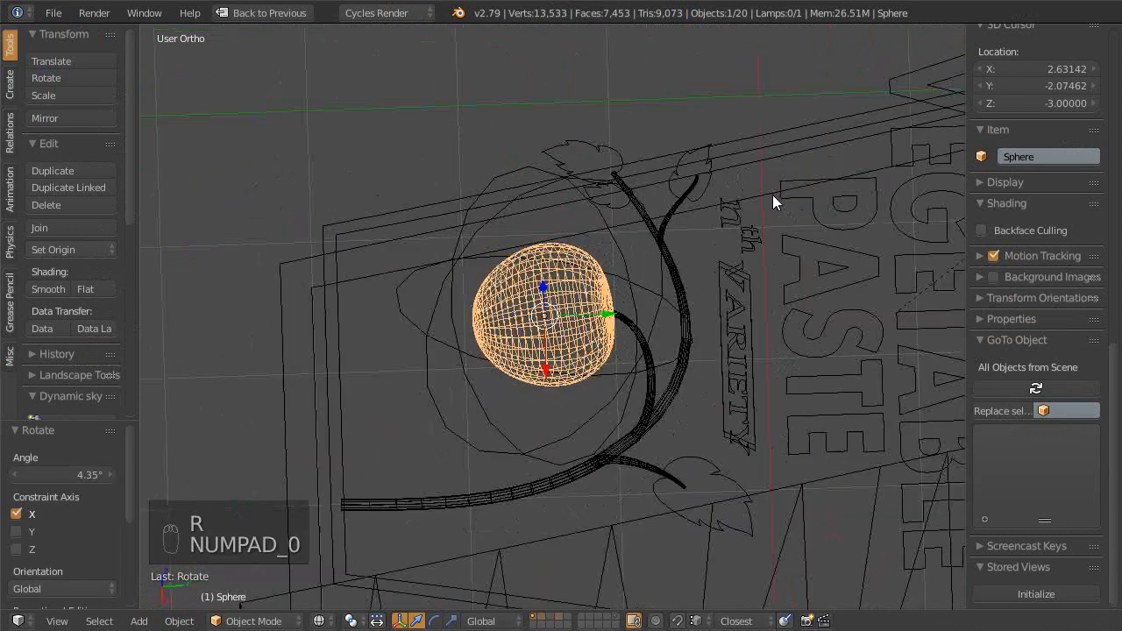
- In rendered shading, move the tomato up about 0.032 along the Y axis to meet its stem, and save the file
key(shift+z)
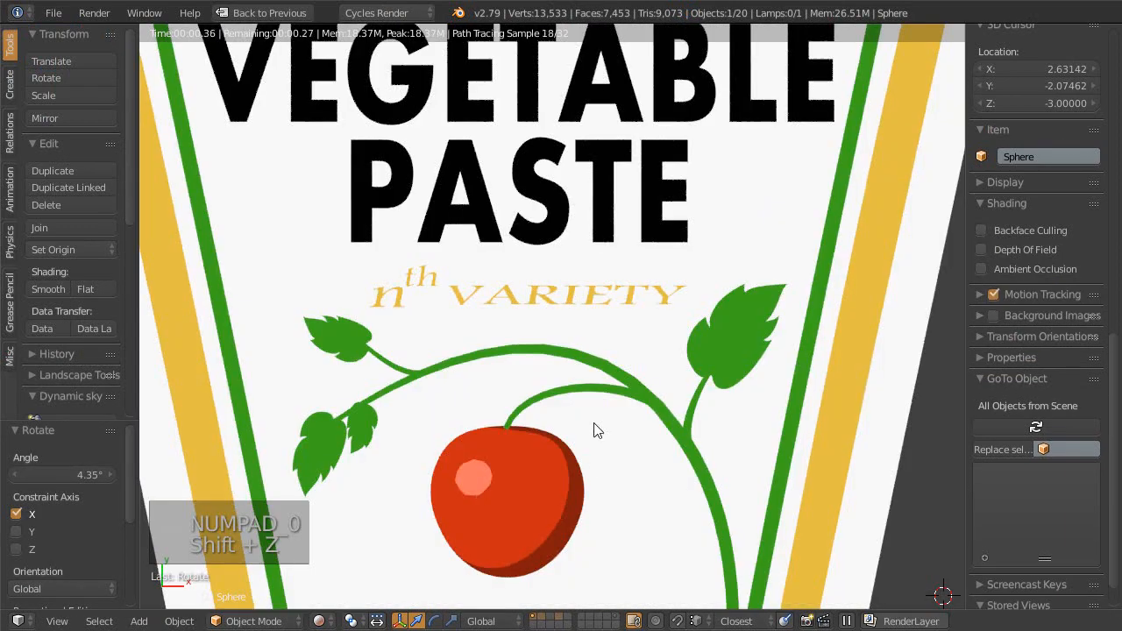
scroll(593, 434, up, 1)
shift+middle_drag(591, 444, 604, 365)
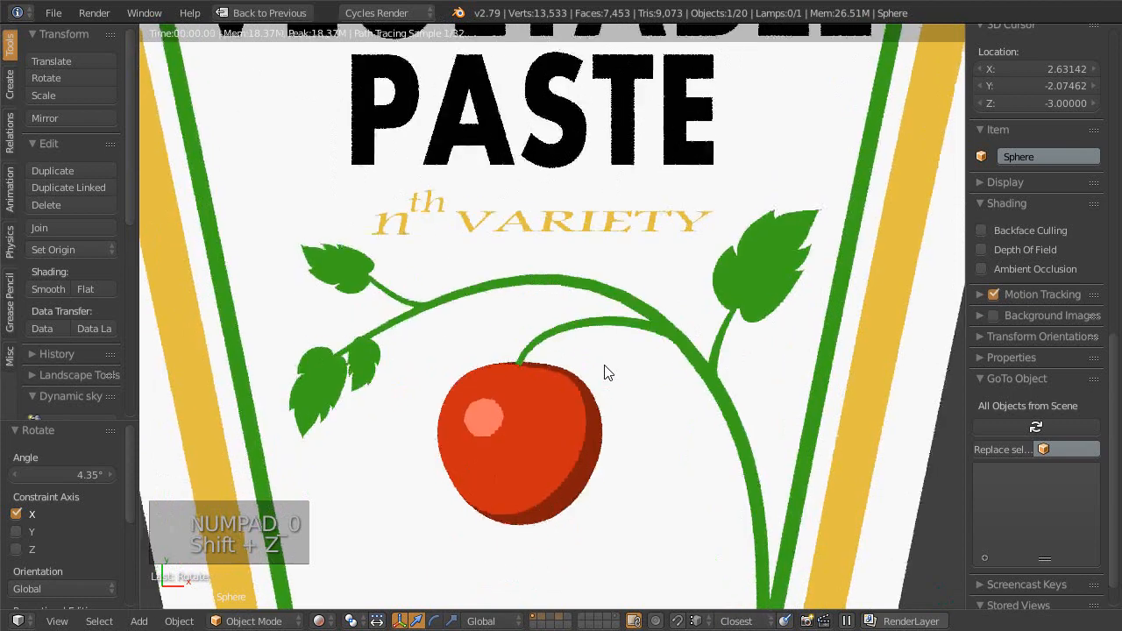
key(g)
key(y)
click(558, 411)
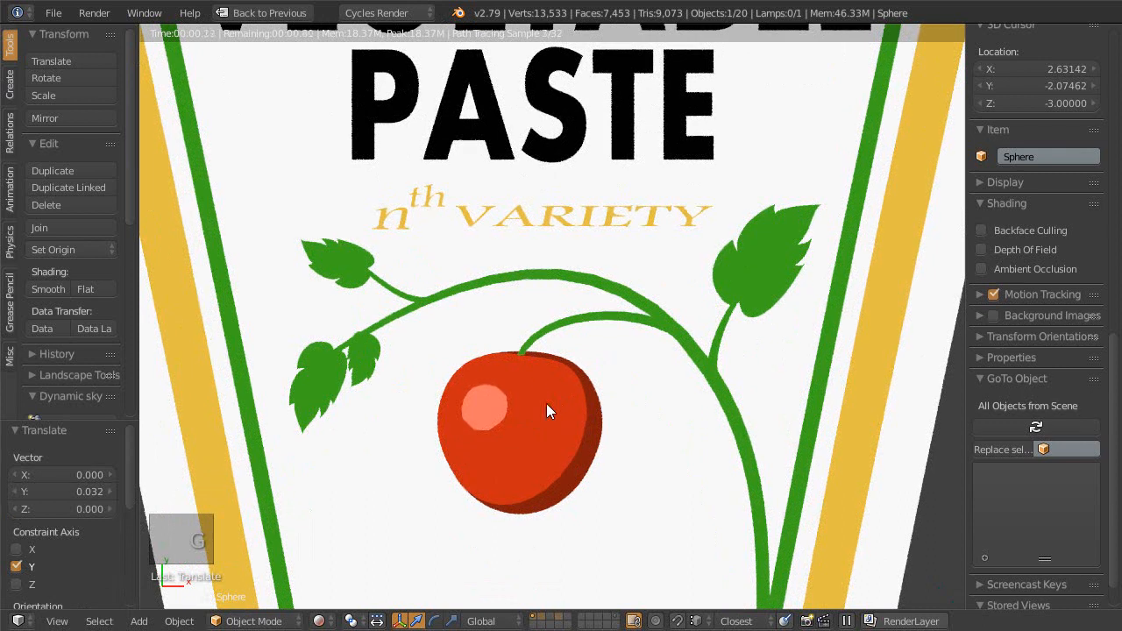
scroll(520, 381, down, 1)
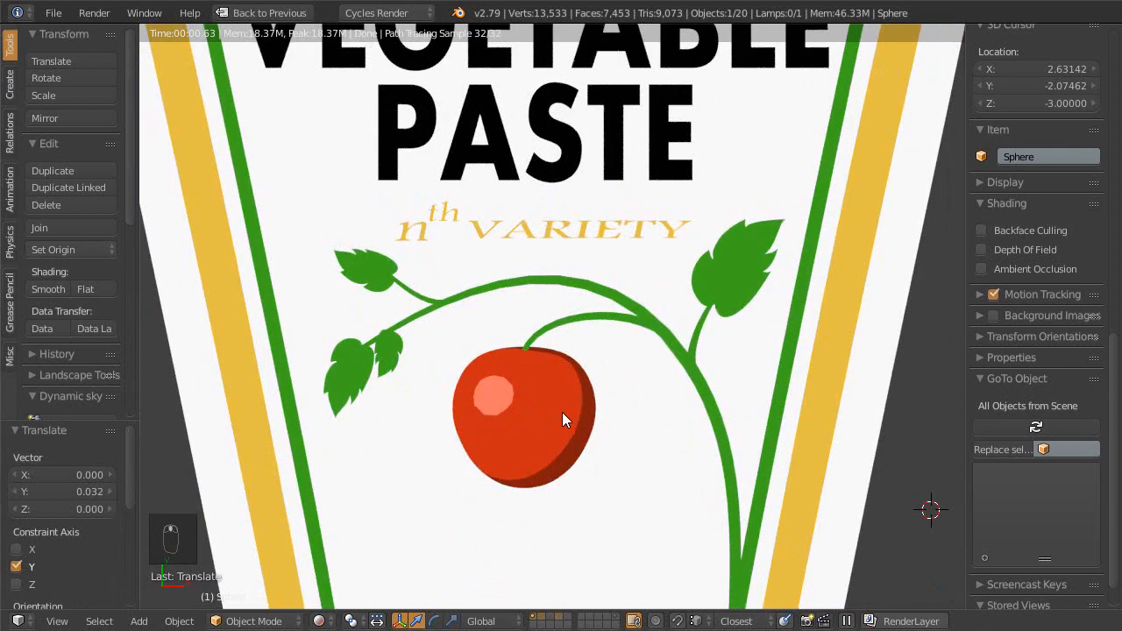
key(ctrl+s)
click(558, 407)
scroll(521, 412, down, 2)
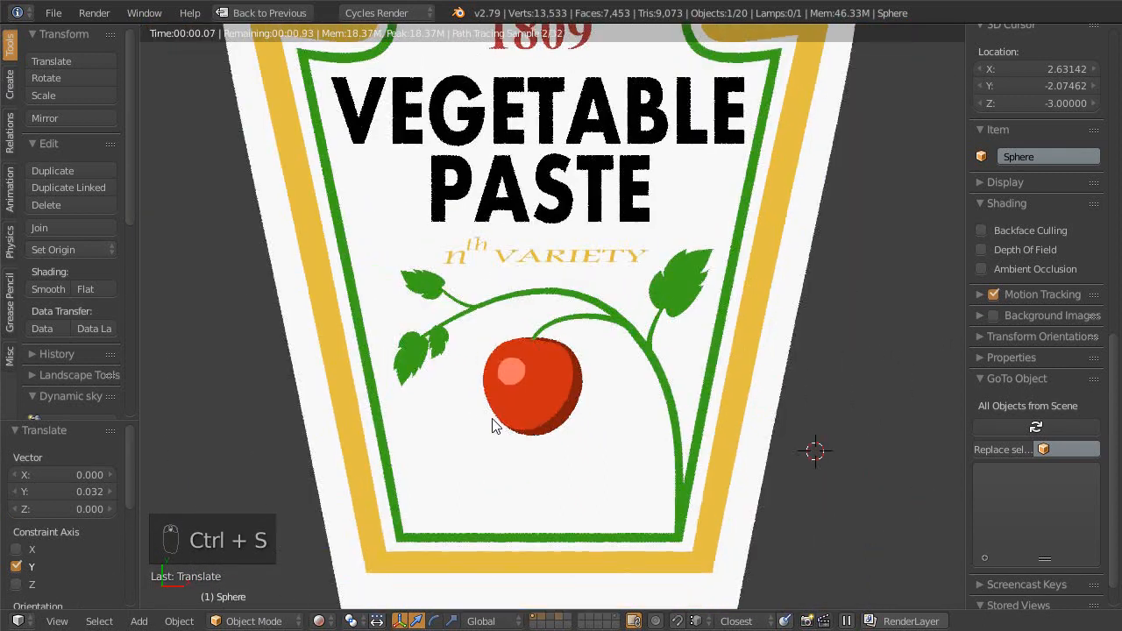
- Check the rendered tomato and vine on the label up close, and save the file
shift+middle_drag(565, 452, 605, 441)
scroll(603, 447, up, 2)
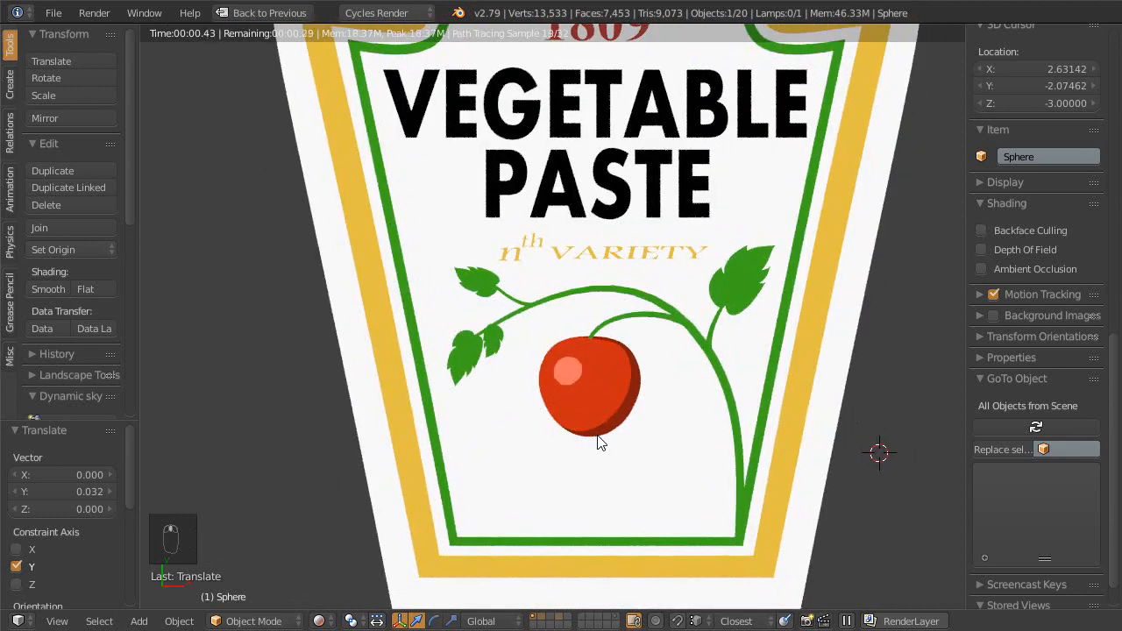
shift+middle_drag(550, 309, 538, 318)
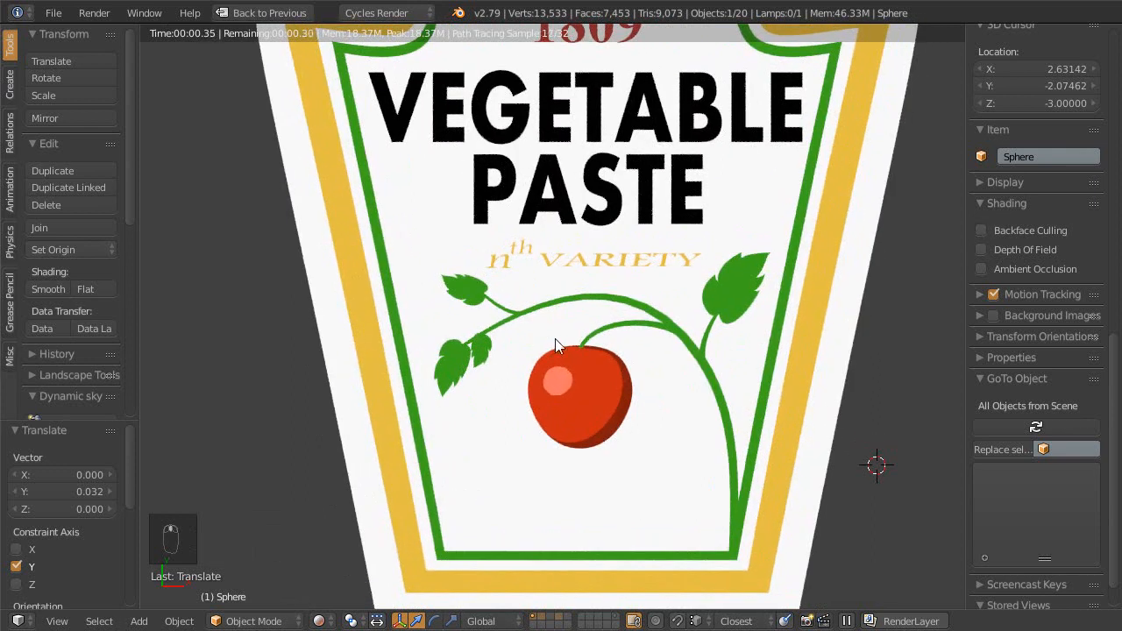
key(ctrl+s)
click(556, 343)
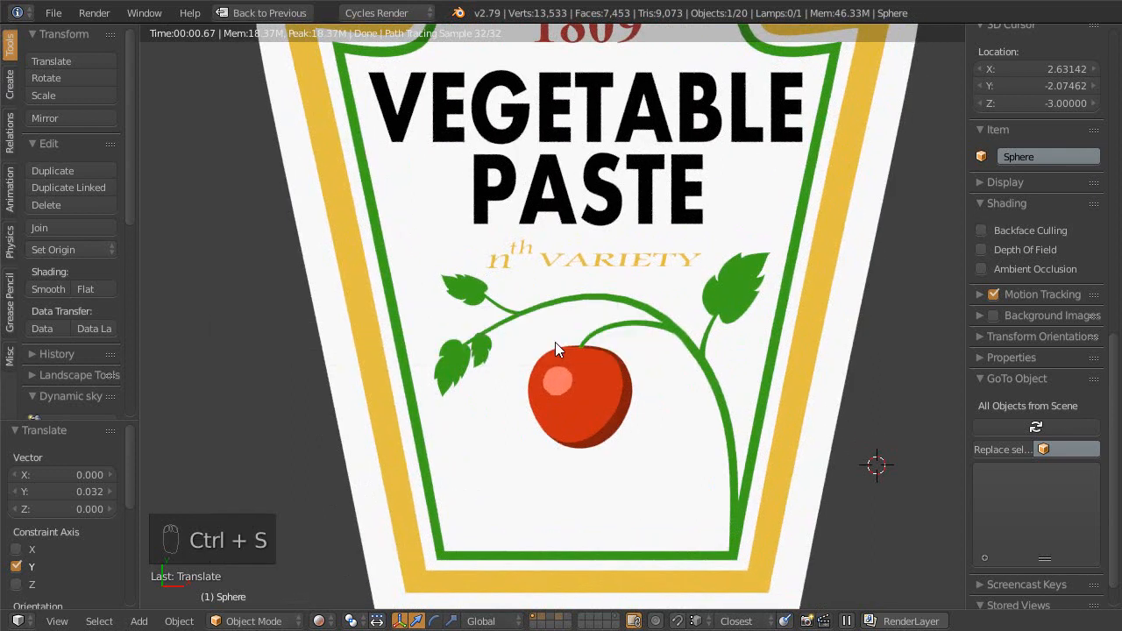
- Examine the tomato, vine and curved lettering on the ketchup bottle reference image at full-screen size, and return to the wireframe label view
key(shift+space)
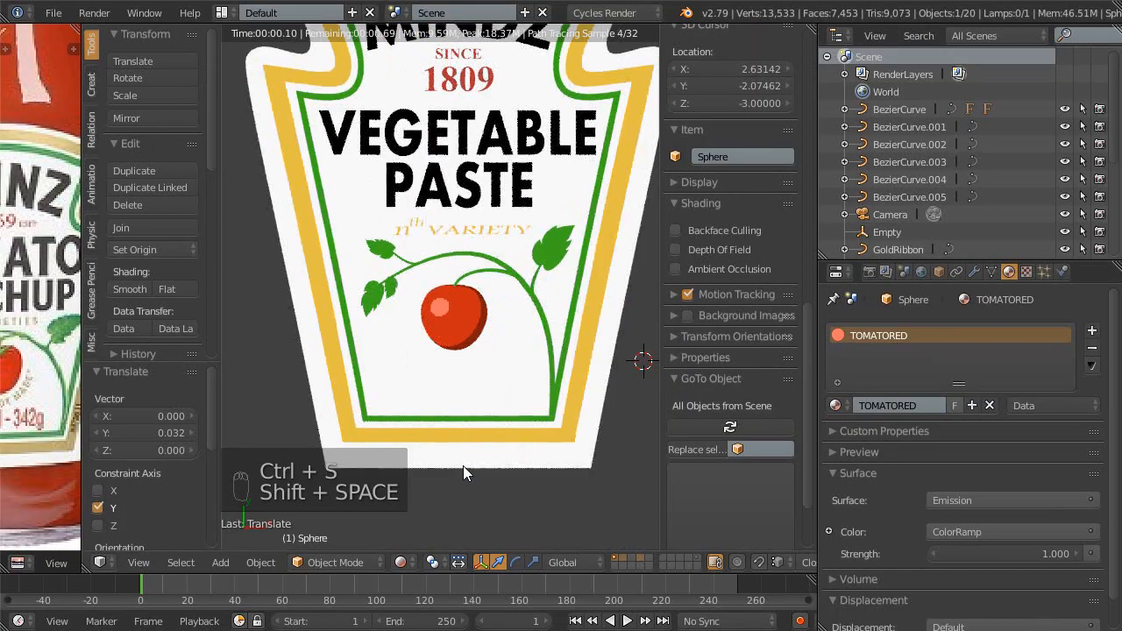
key(z)
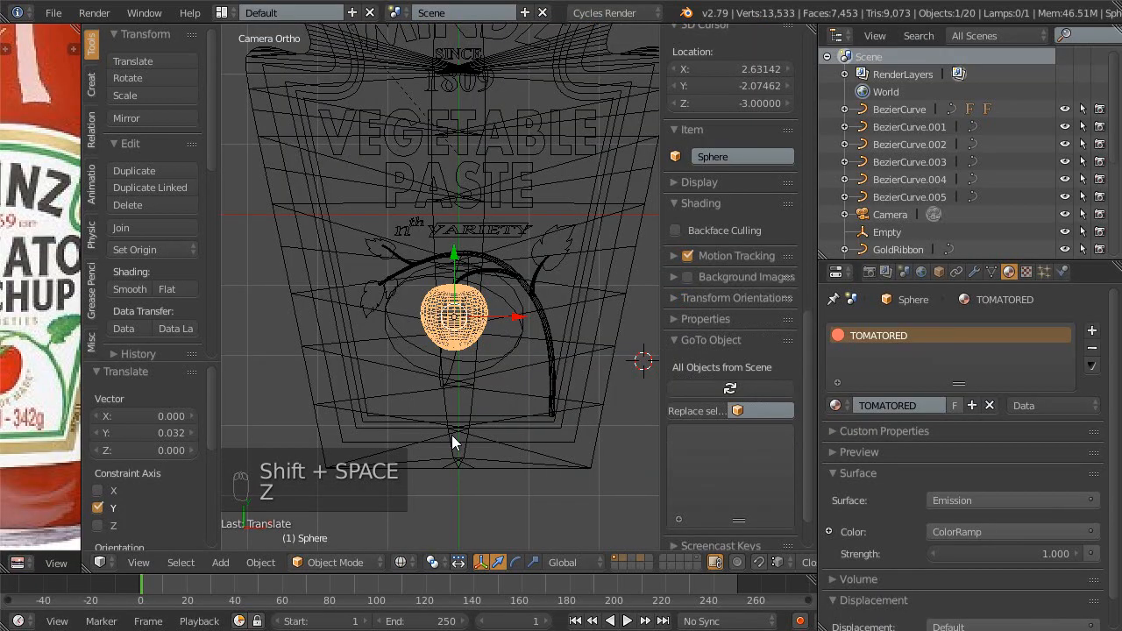
shift+middle_drag(408, 361, 437, 380)
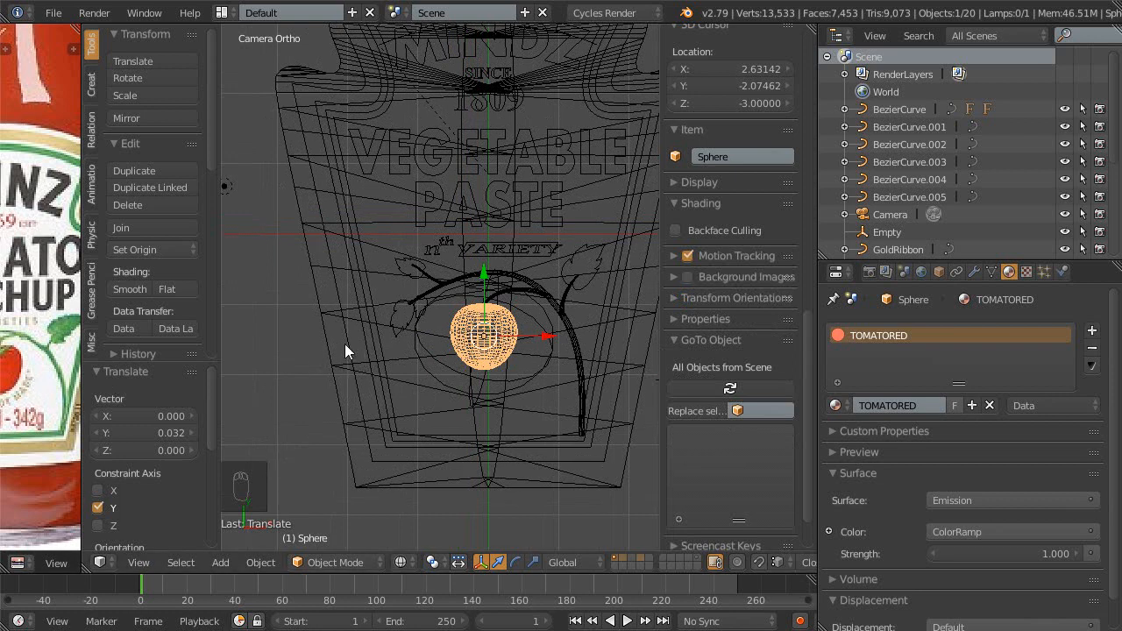
ctrl+middle_drag(388, 382, 387, 368)
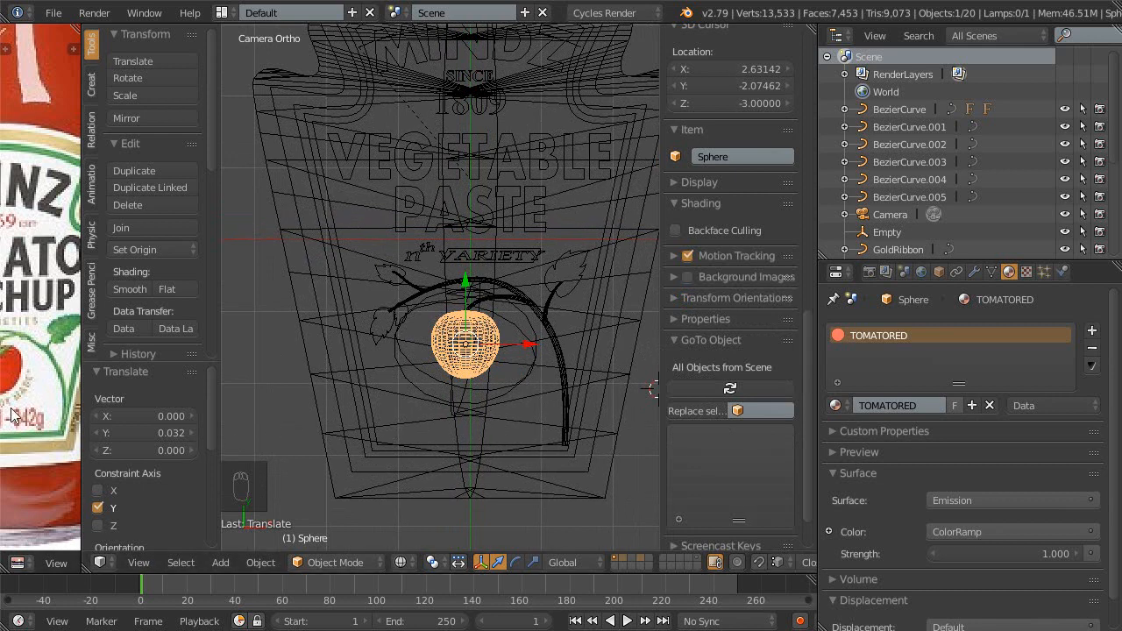
key(ctrl+space)
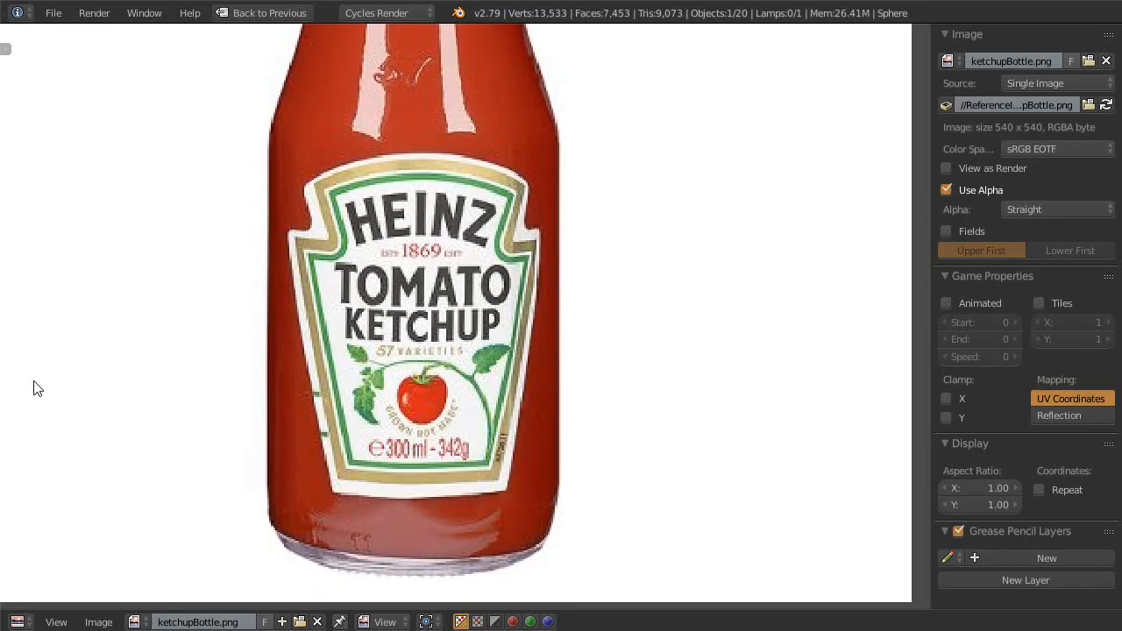
scroll(496, 401, up, 3)
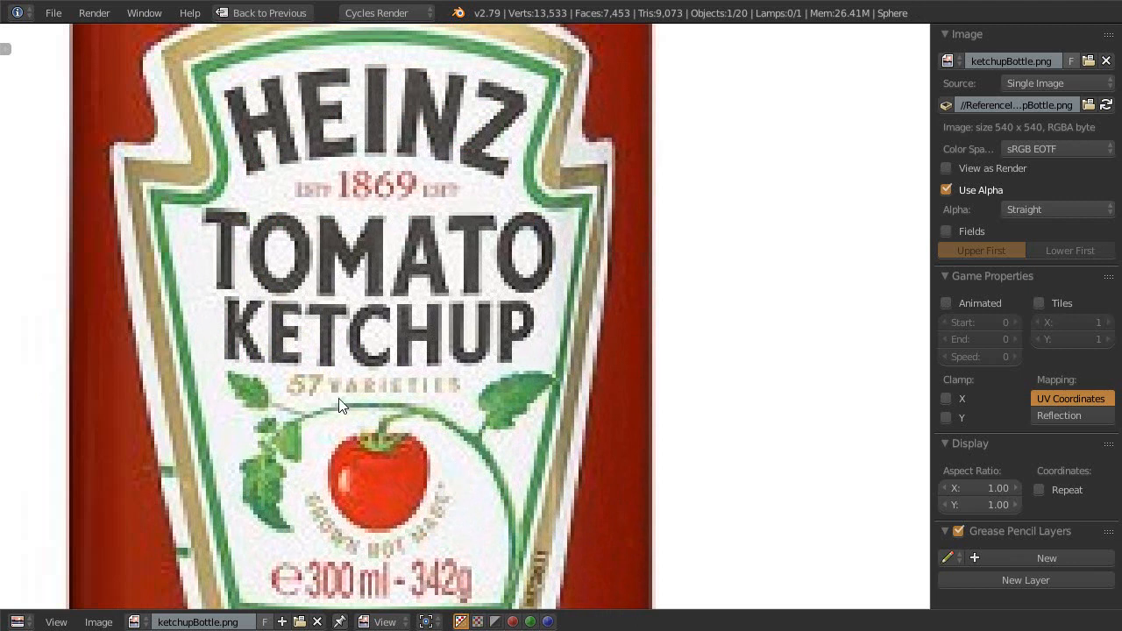
scroll(341, 406, down, 1)
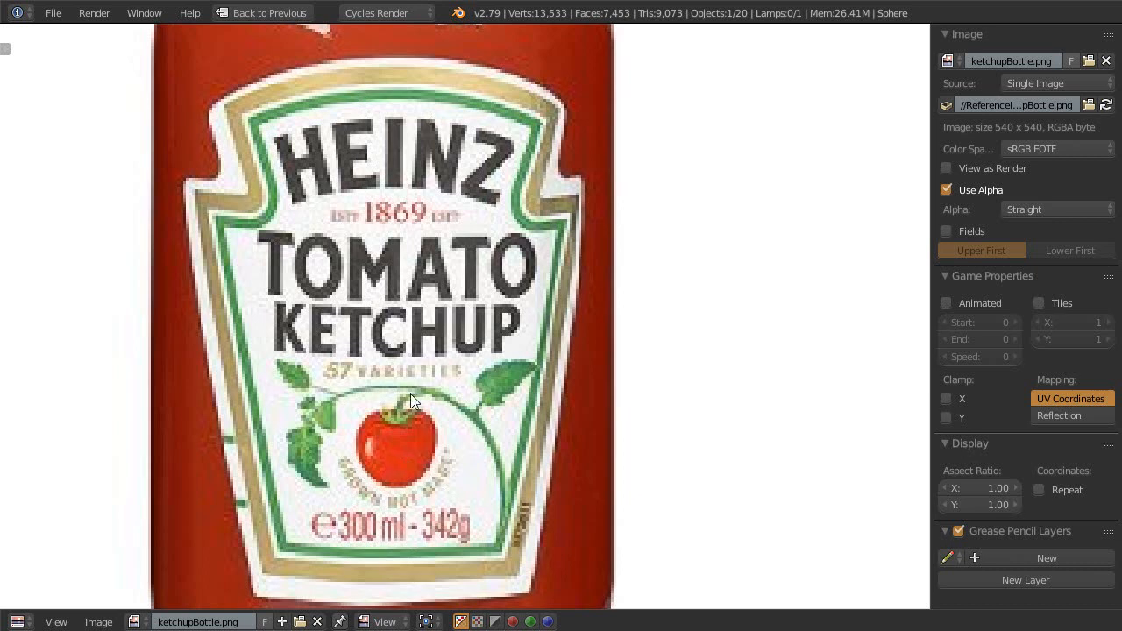
key(shift+space)
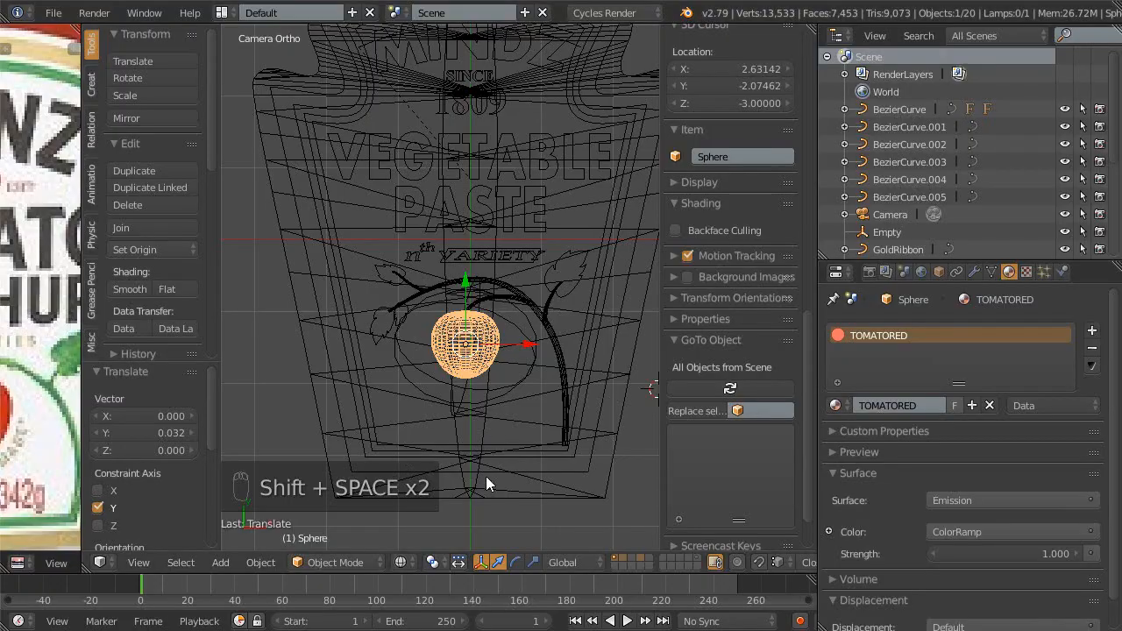
- Save the file over Label2.79.blend and set the viewport to Material shading with the tomato in close-up
scroll(489, 378, up, 2)
key(ctrl+s)
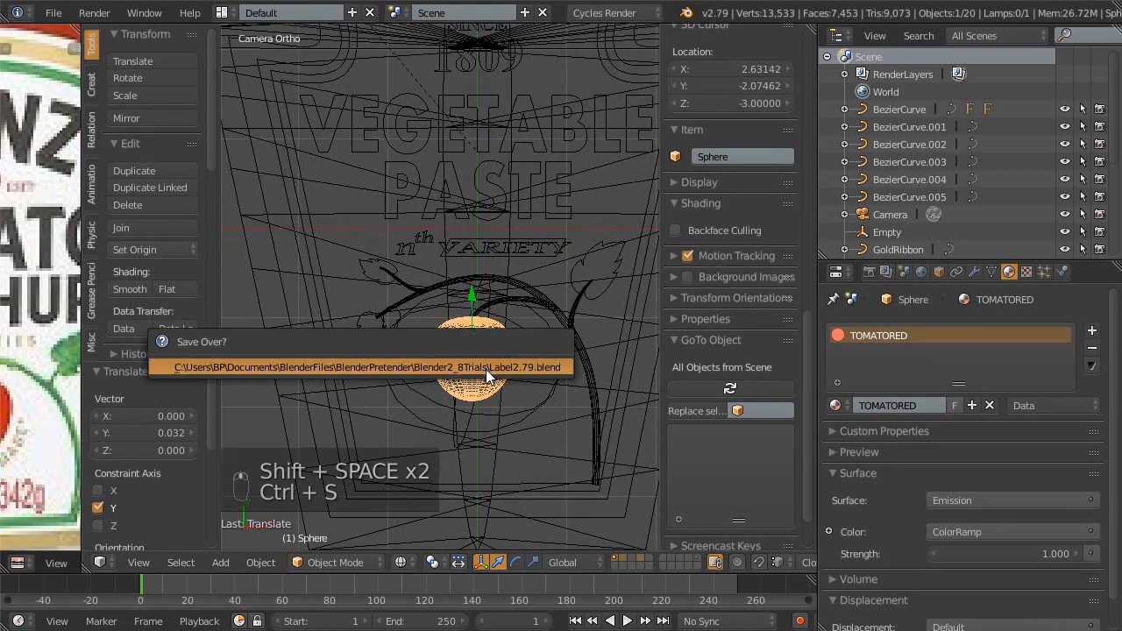
click(488, 369)
scroll(495, 384, up, 1)
key(z)
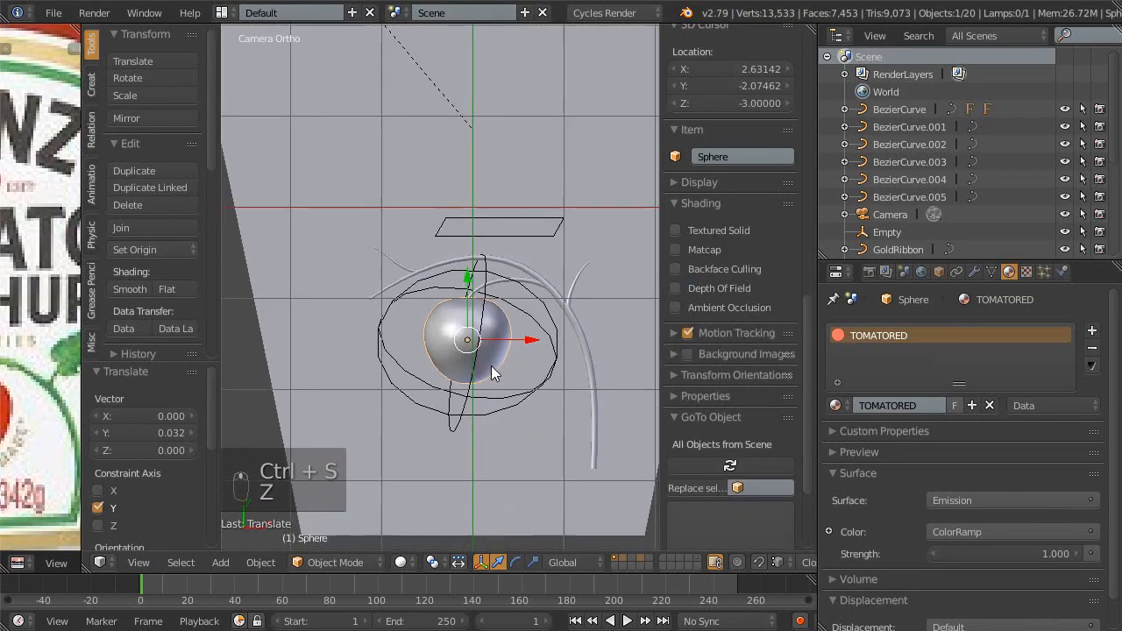
key(shift+z)
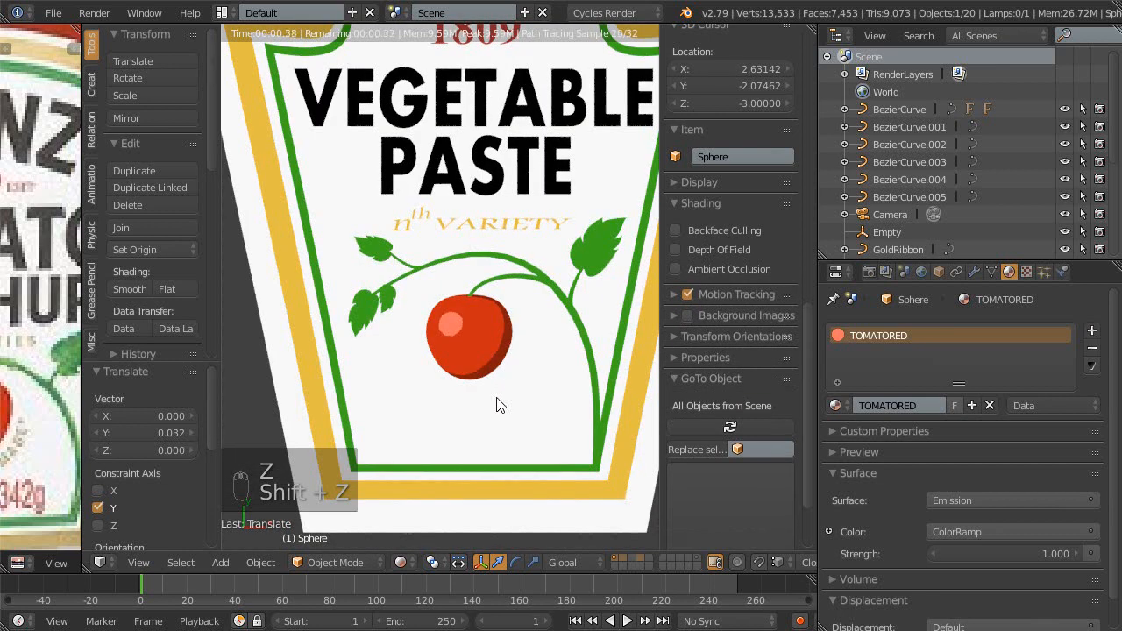
scroll(478, 393, up, 1)
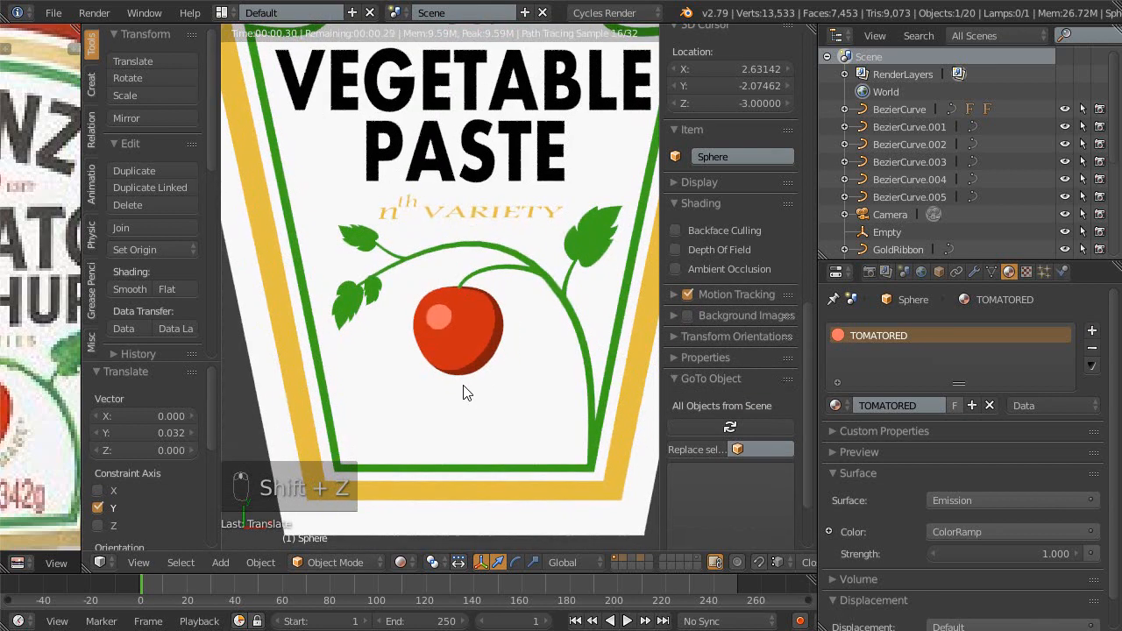
scroll(472, 399, up, 4)
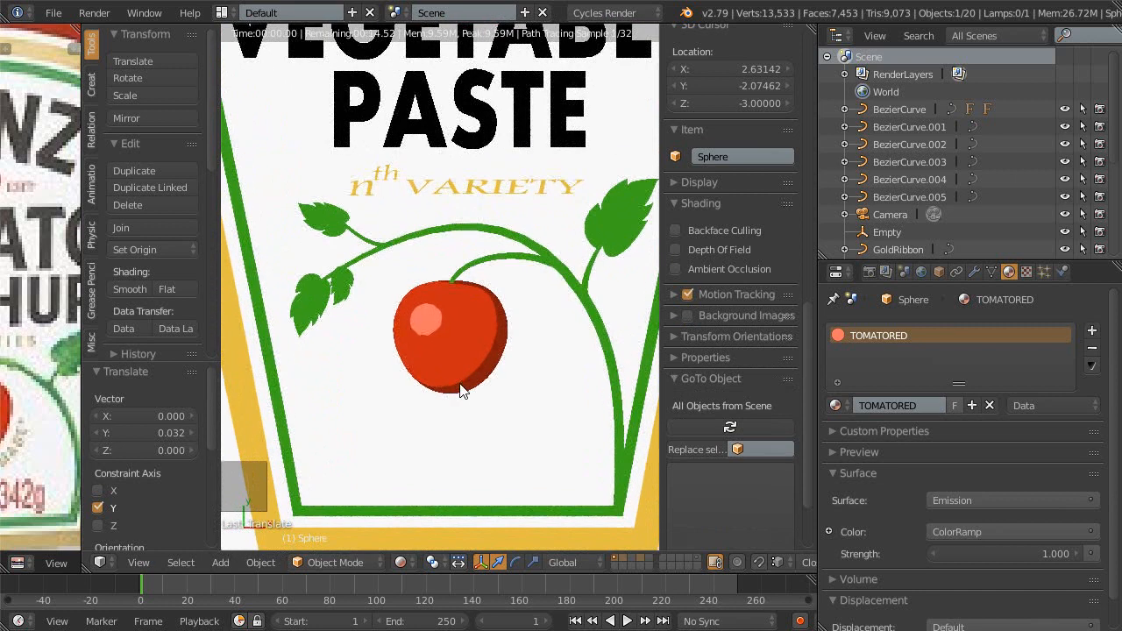
click(432, 562)
click(437, 464)
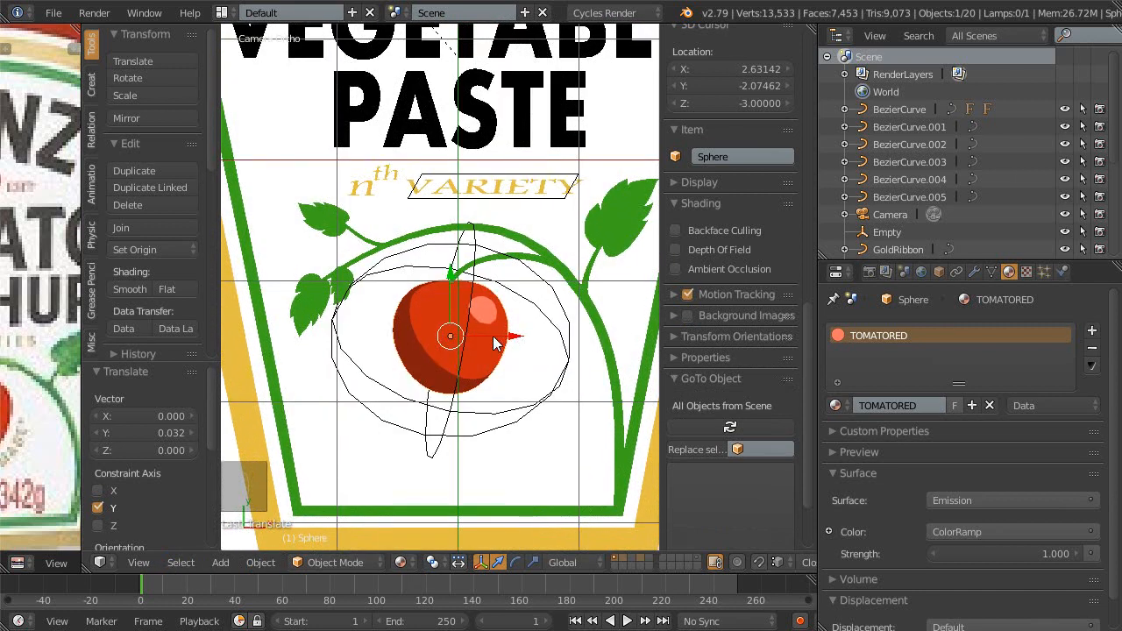
- Move the Empty surrounding the tomato to layer 2 and display only layer 1
right_click(566, 383)
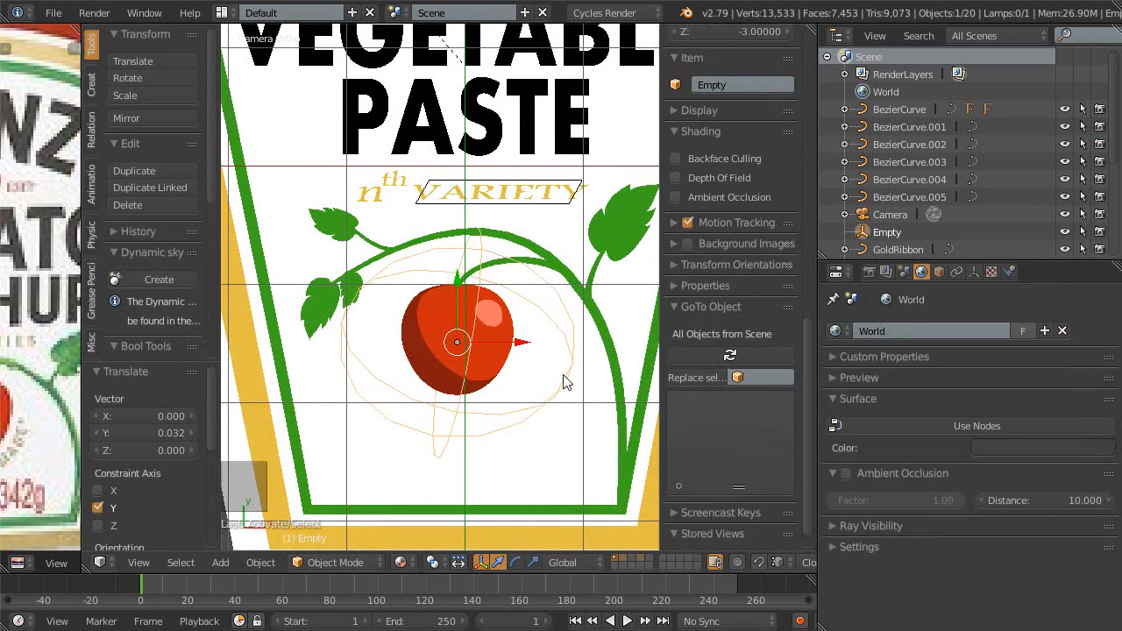
key(m)
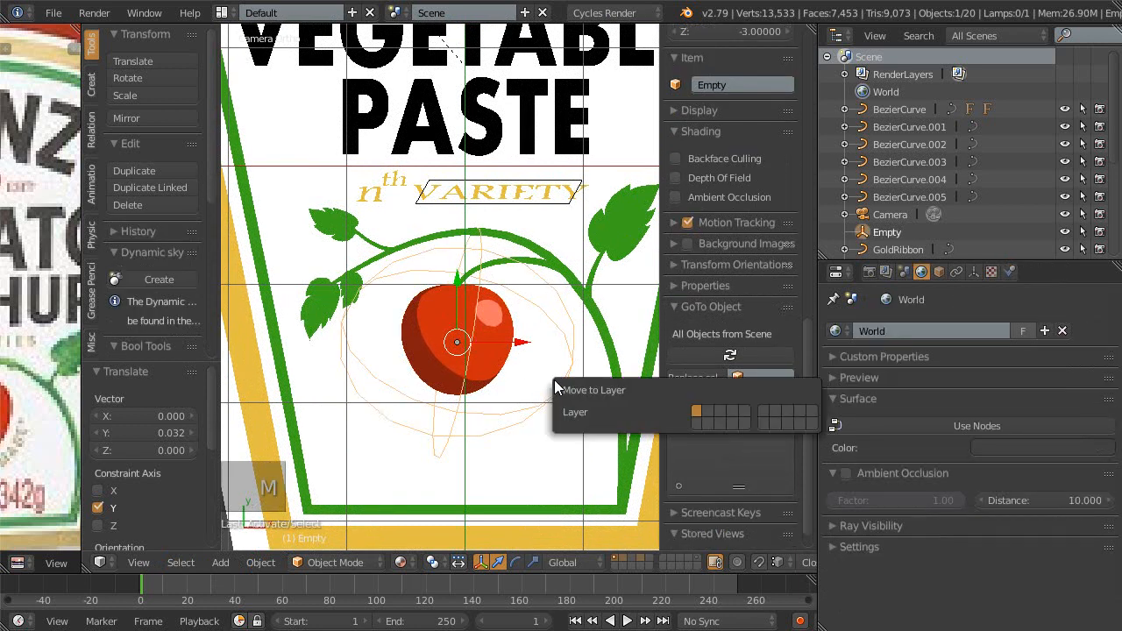
scroll(513, 366, down, 2)
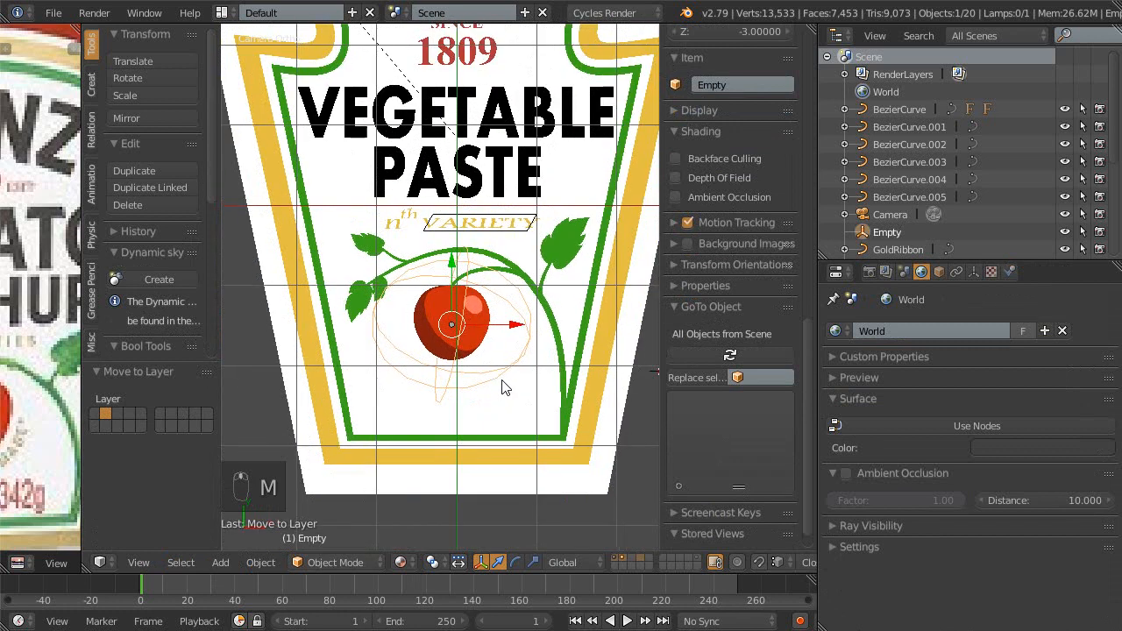
shift+middle_drag(489, 371, 489, 394)
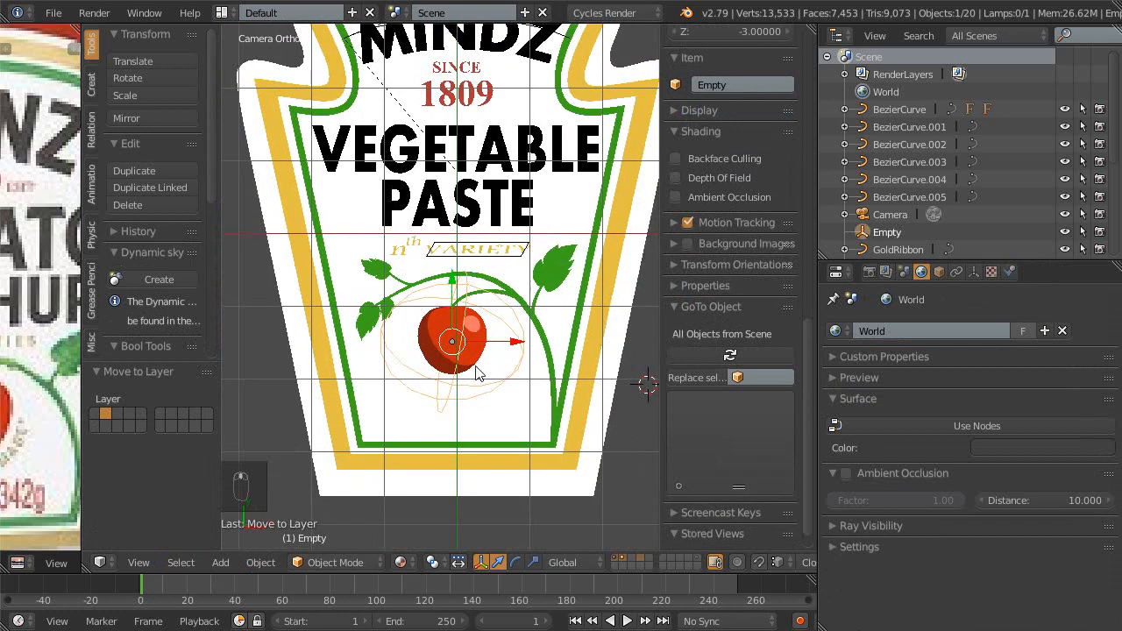
shift+middle_drag(474, 366, 474, 388)
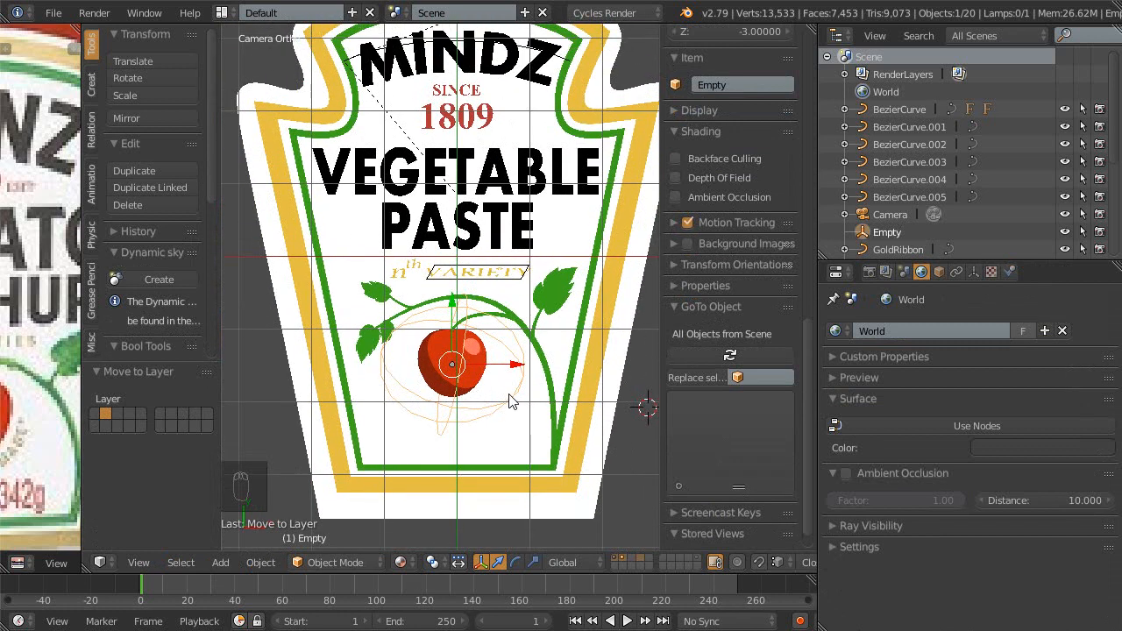
key(1)
- In a full-screen wireframe viewport, snap the 3D cursor to the tomato sphere
scroll(513, 399, up, 3)
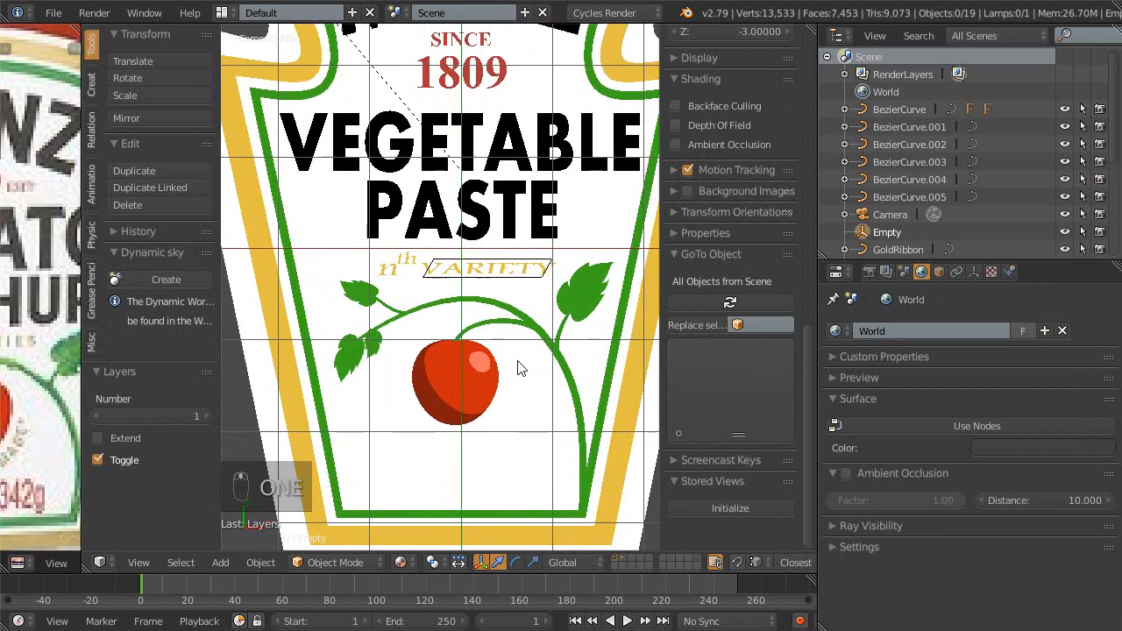
scroll(517, 410, up, 3)
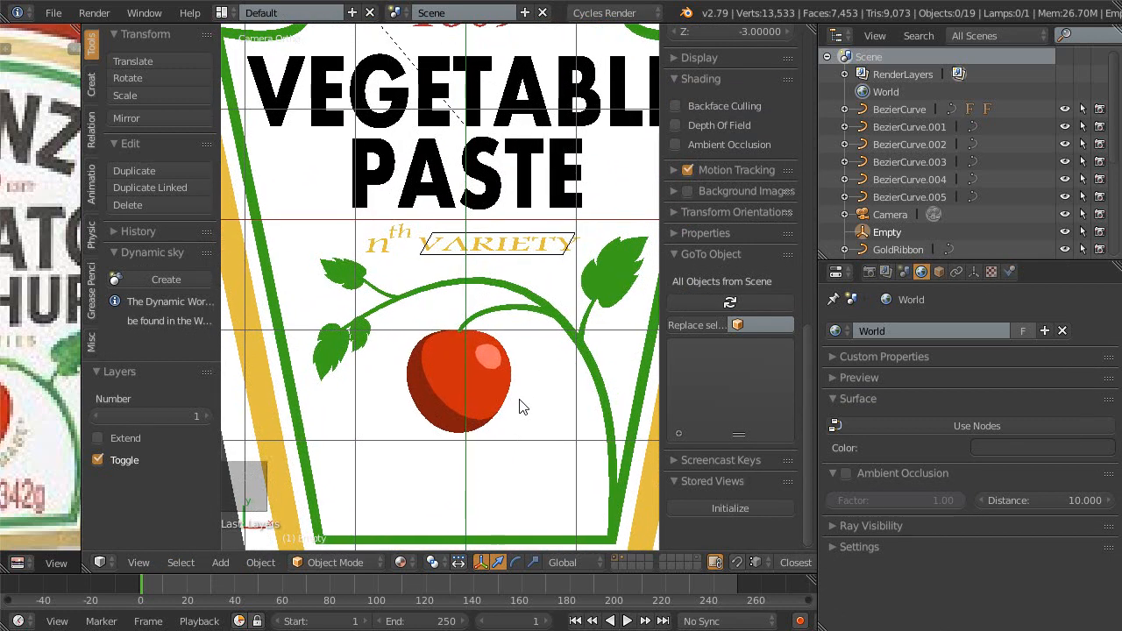
shift+middle_drag(519, 406, 513, 364)
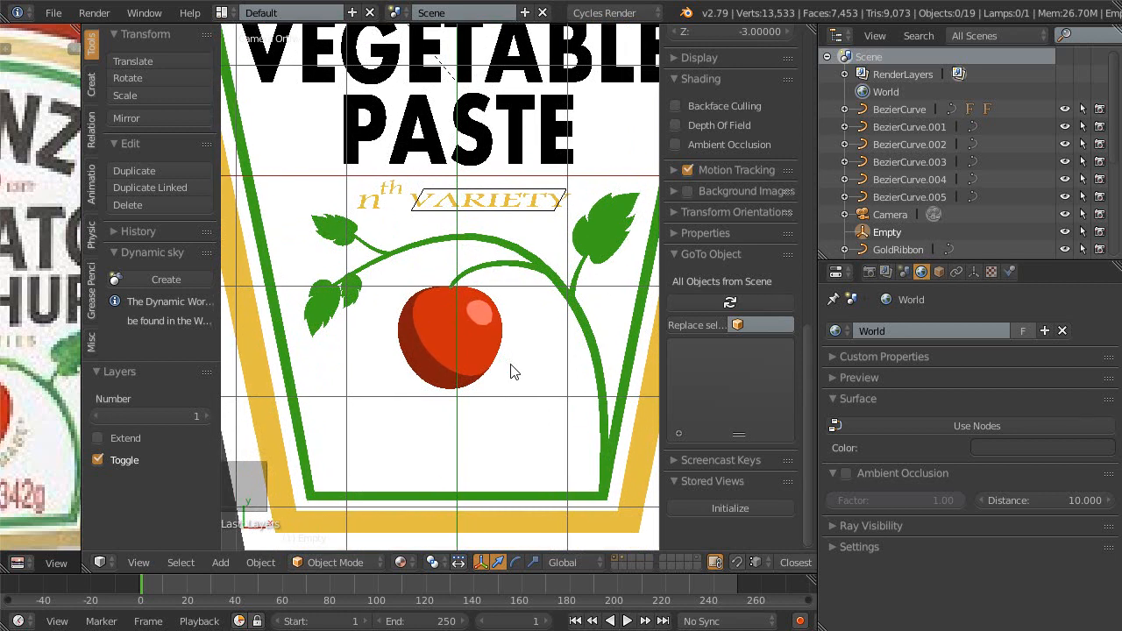
key(shift+space)
shift+scroll(621, 385, down, 3)
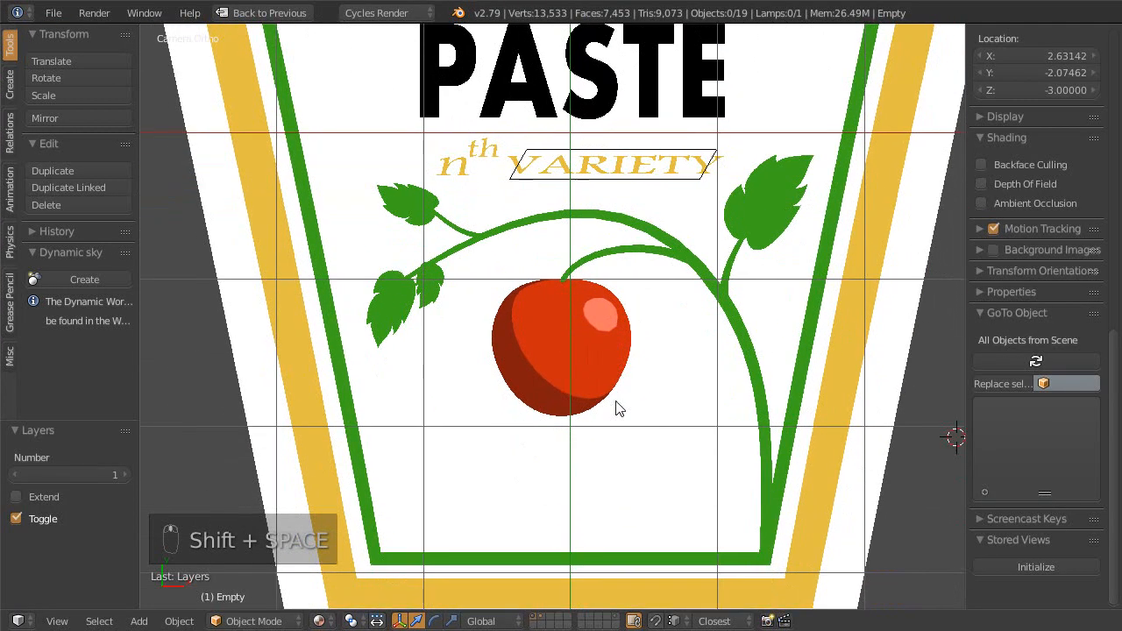
right_click(595, 412)
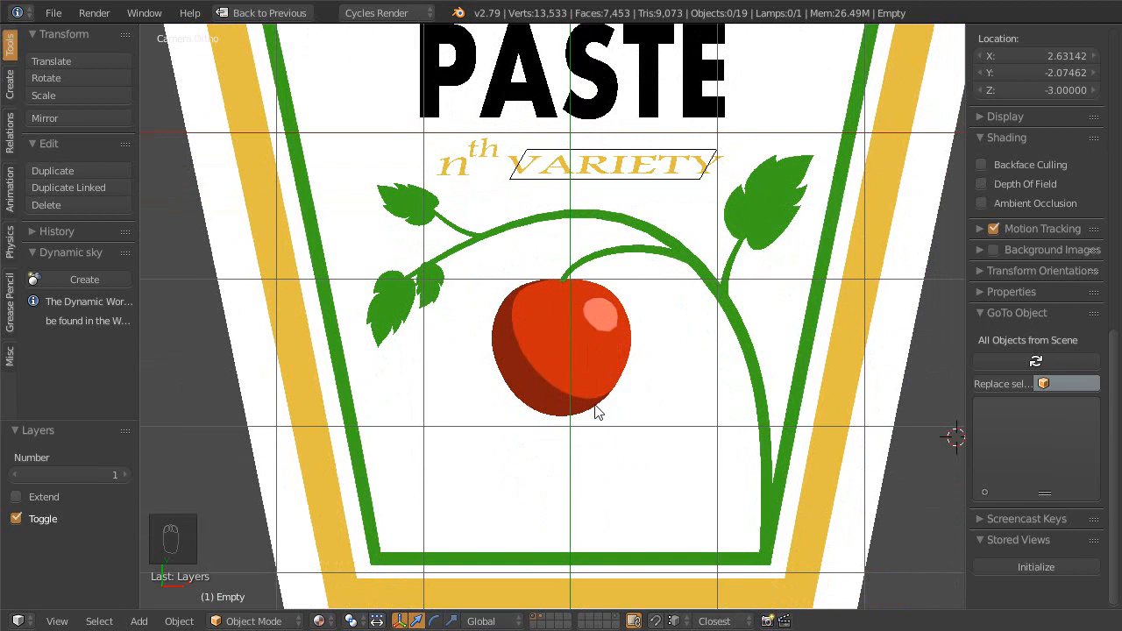
key(z)
key(Escape)
key(shift+s)
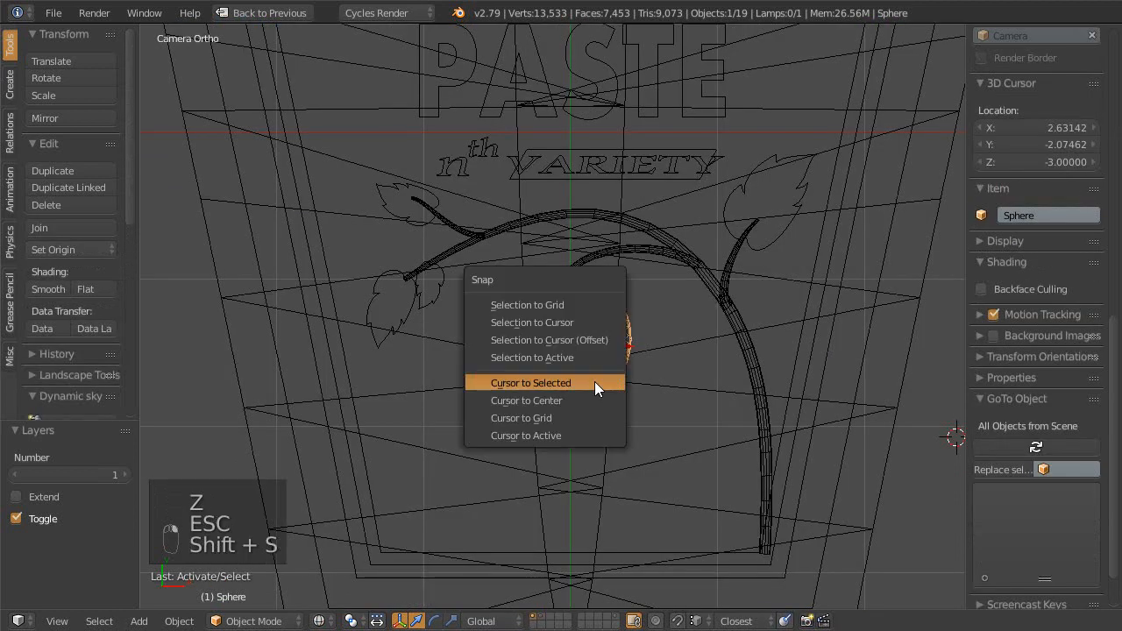
click(541, 376)
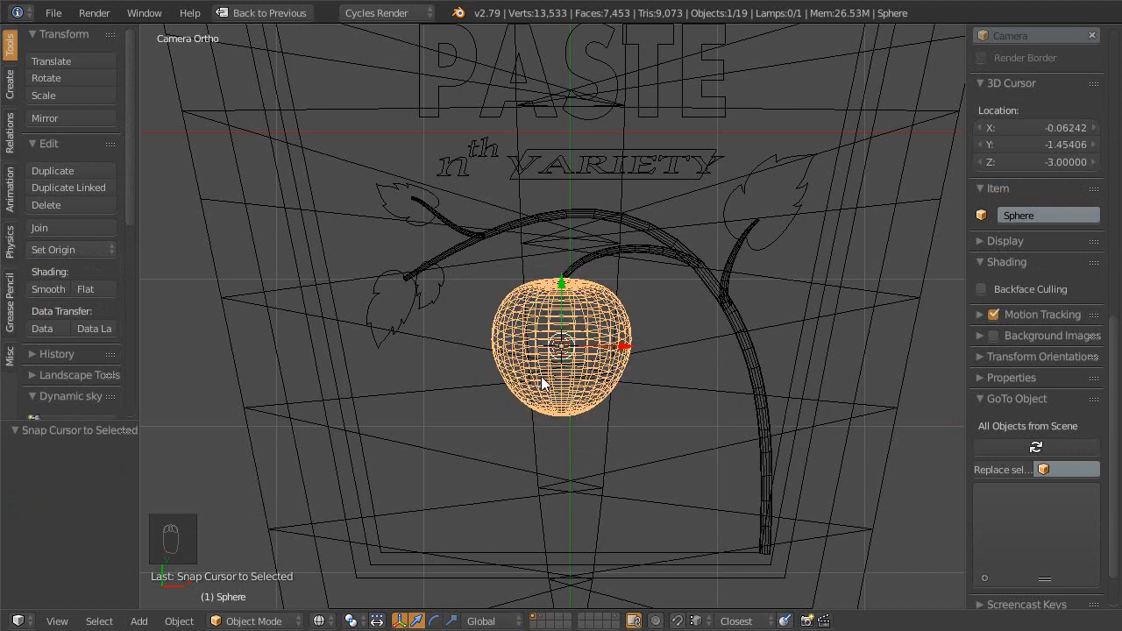
- Enter Edit Mode on the tomato sphere and frame its mesh in top orthographic view
scroll(558, 402, up, 1)
shift+middle_drag(557, 396, 555, 342)
scroll(578, 323, up, 1)
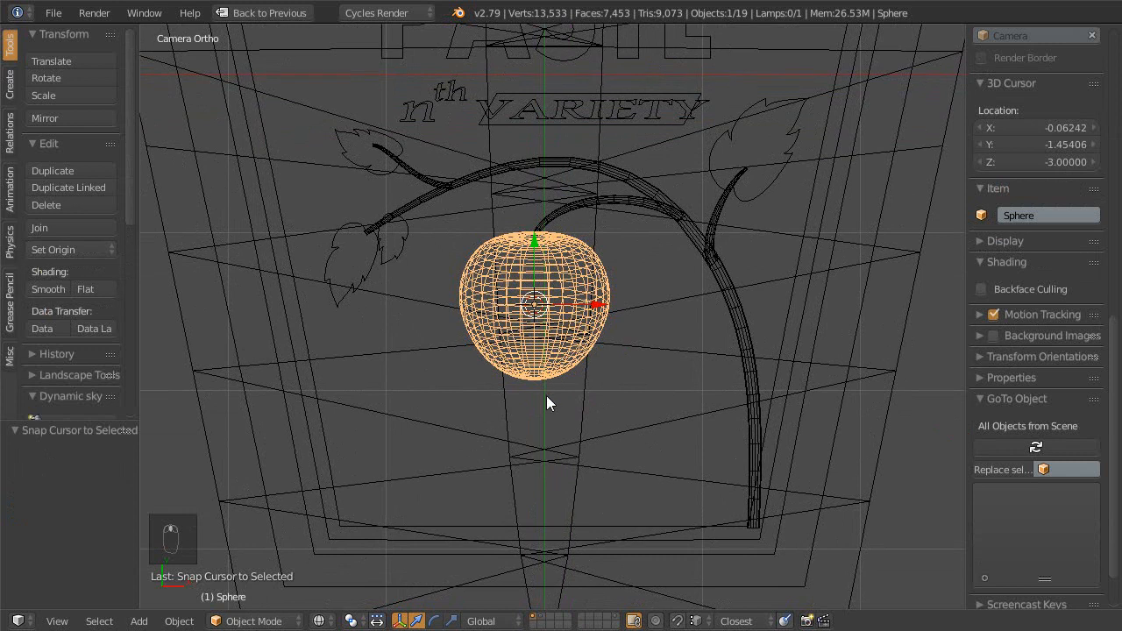
scroll(549, 339, down, 1)
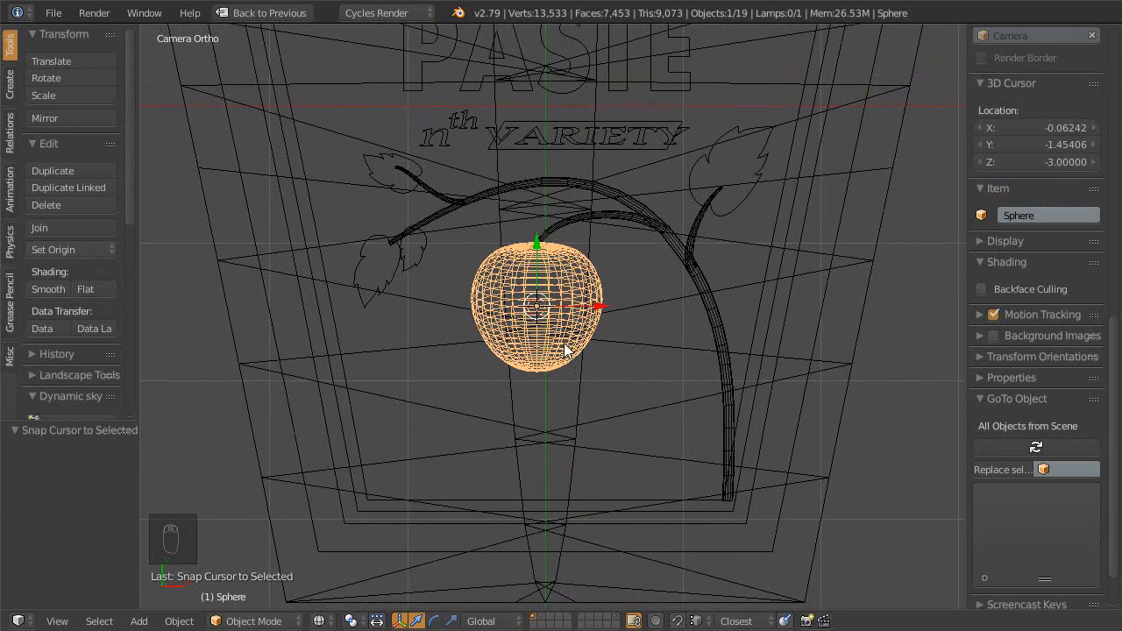
key(Tab)
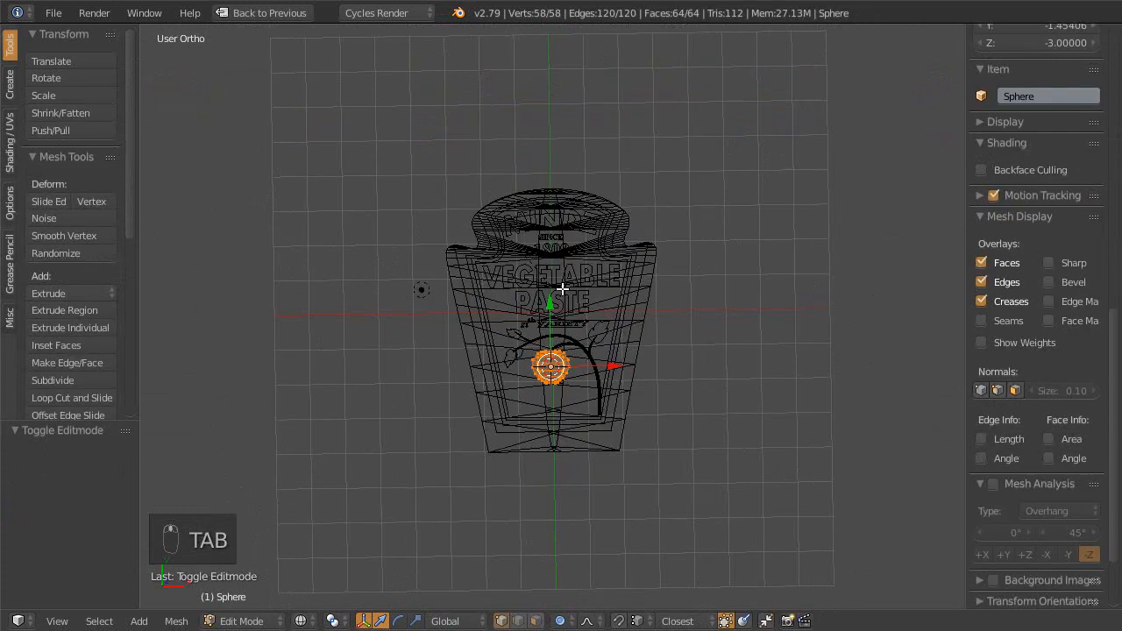
key(KP_7)
scroll(581, 448, up, 8)
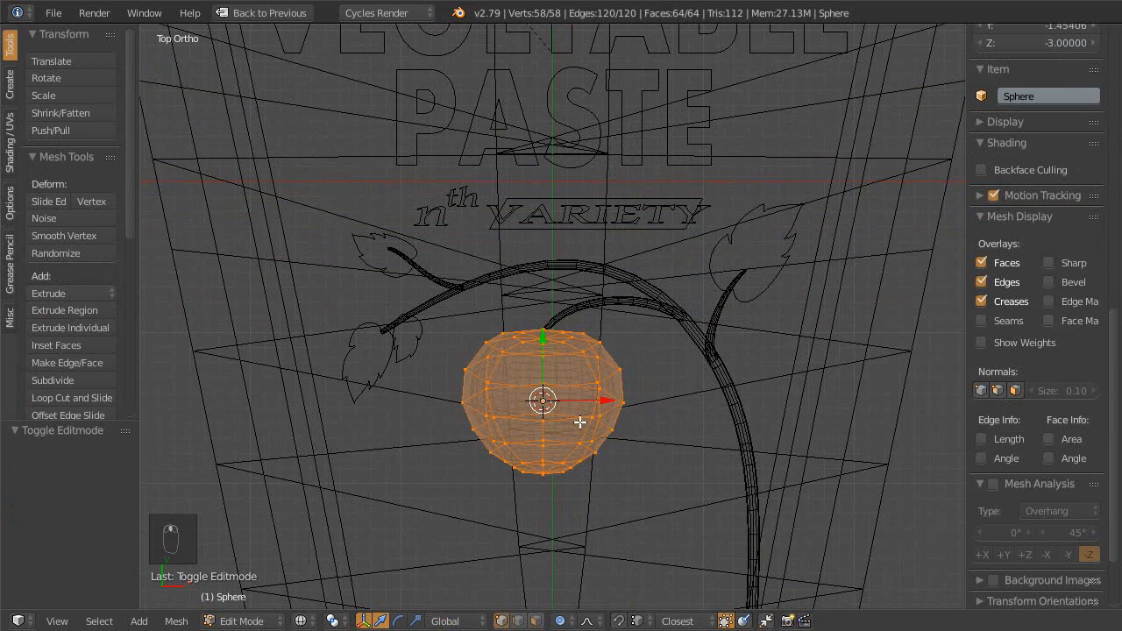
- Set the transform orientation to Local and scale the tomato's middle edge loop by about 1.085, excluding the local Y axis
alt+right_click(581, 420)
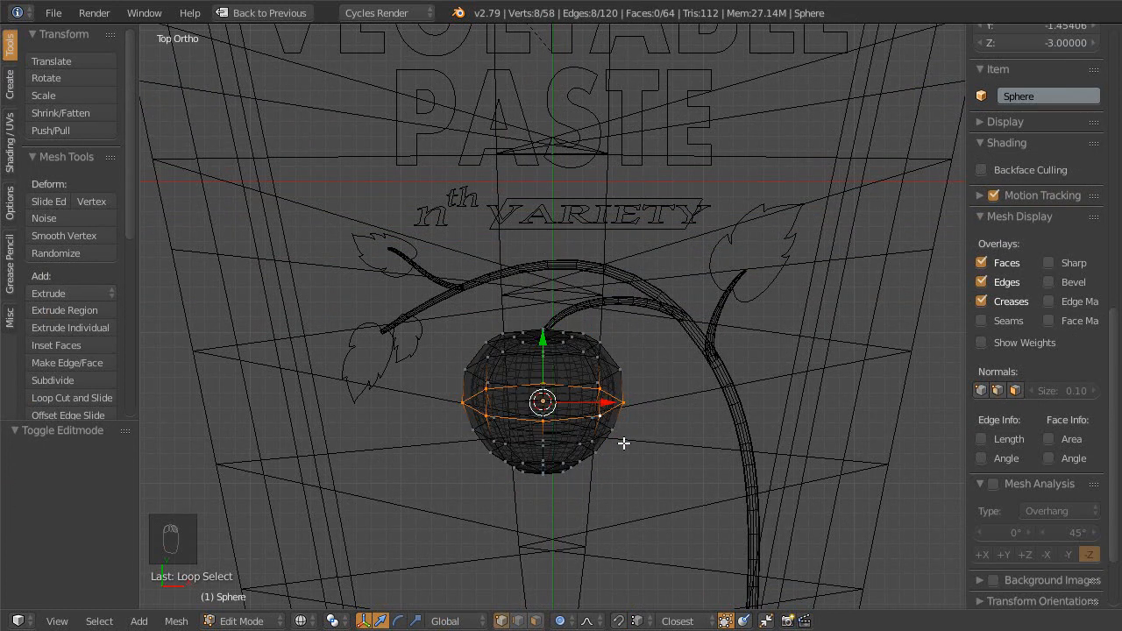
middle_drag(628, 434, 795, 260)
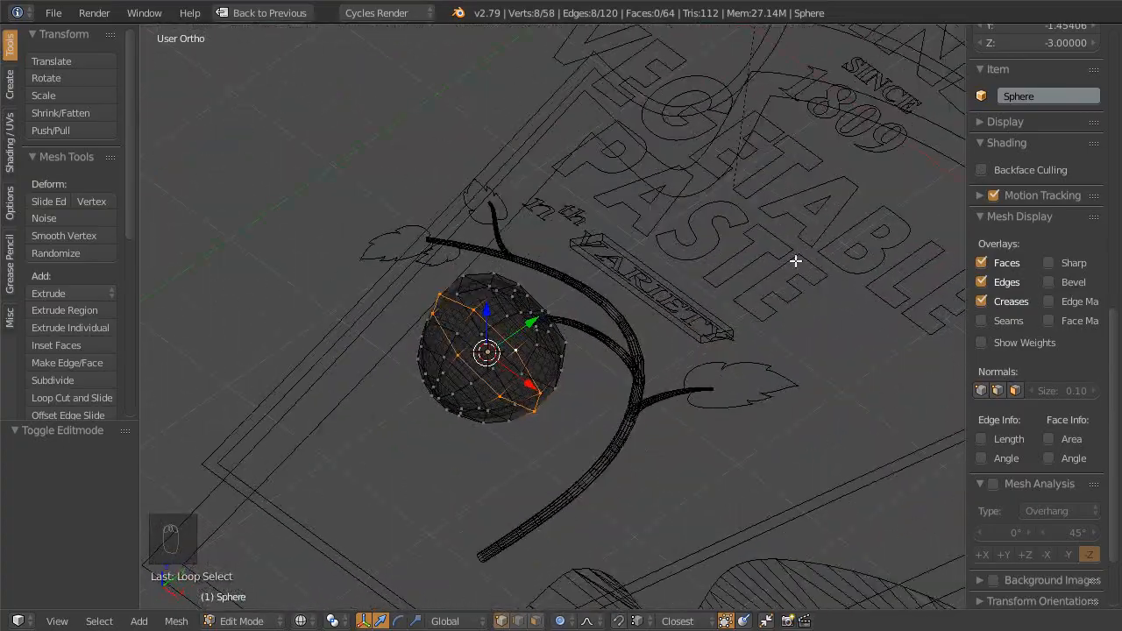
click(454, 620)
click(465, 581)
middle_drag(576, 387, 604, 404)
key(s)
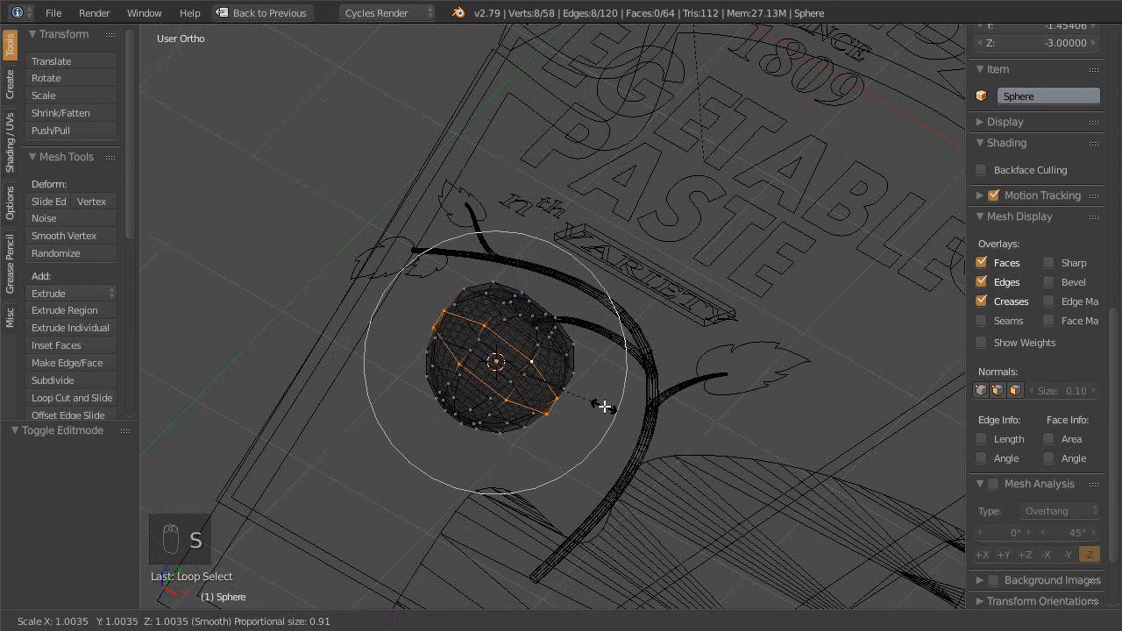
key(shift+y)
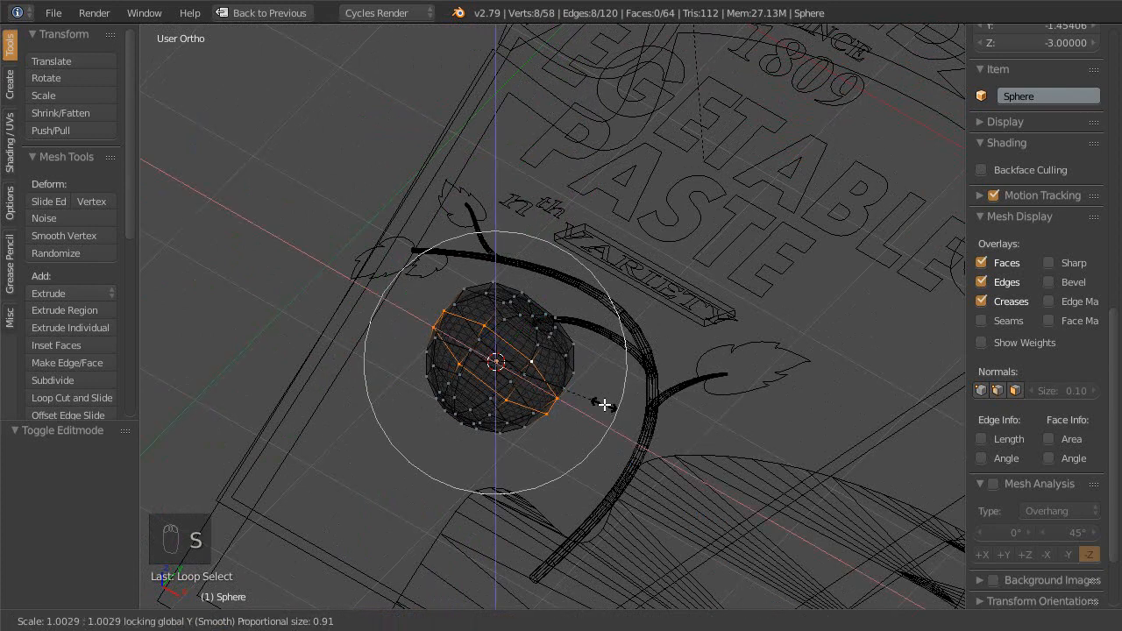
key(shift+y)
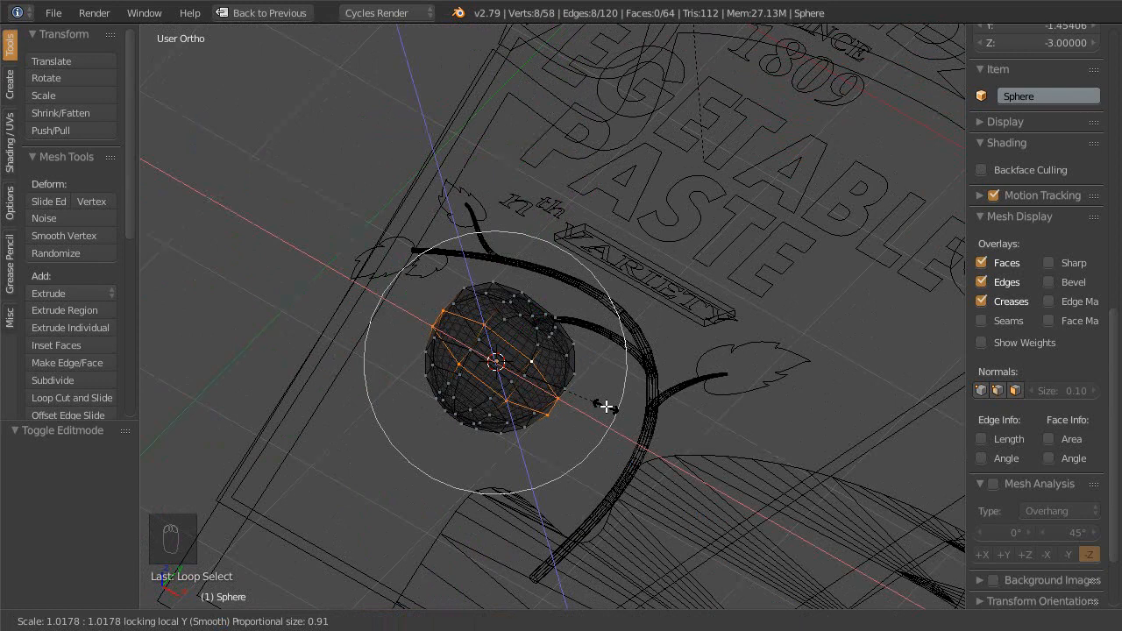
click(659, 431)
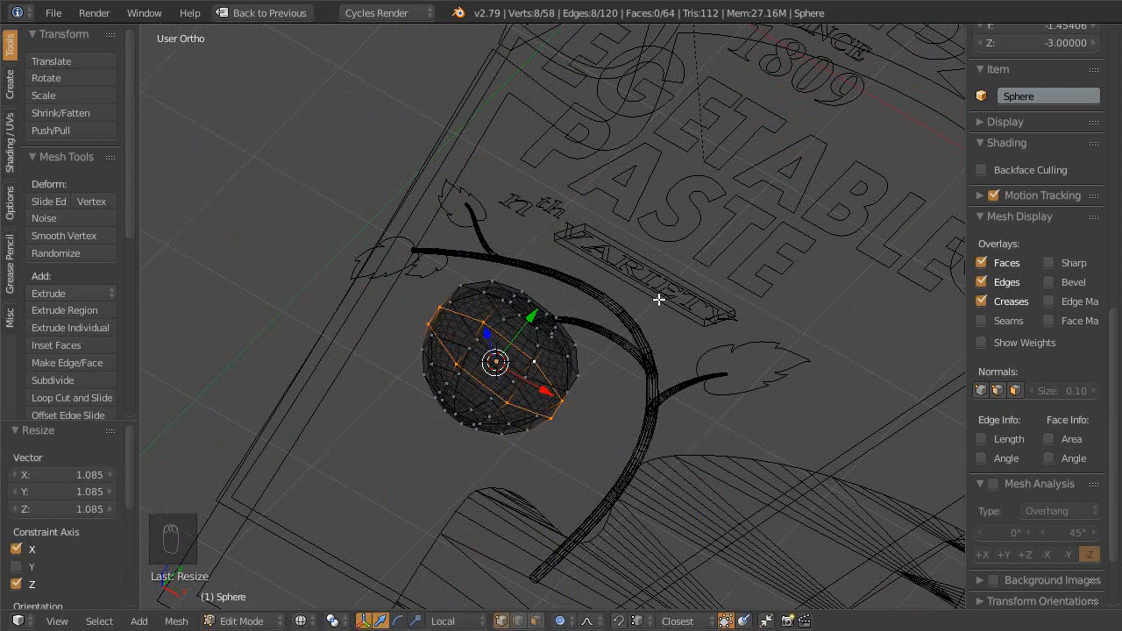
- In solid-shaded top view, scale the tomato's middle loop and the loop below it by about 1.088, excluding local Y
key(z)
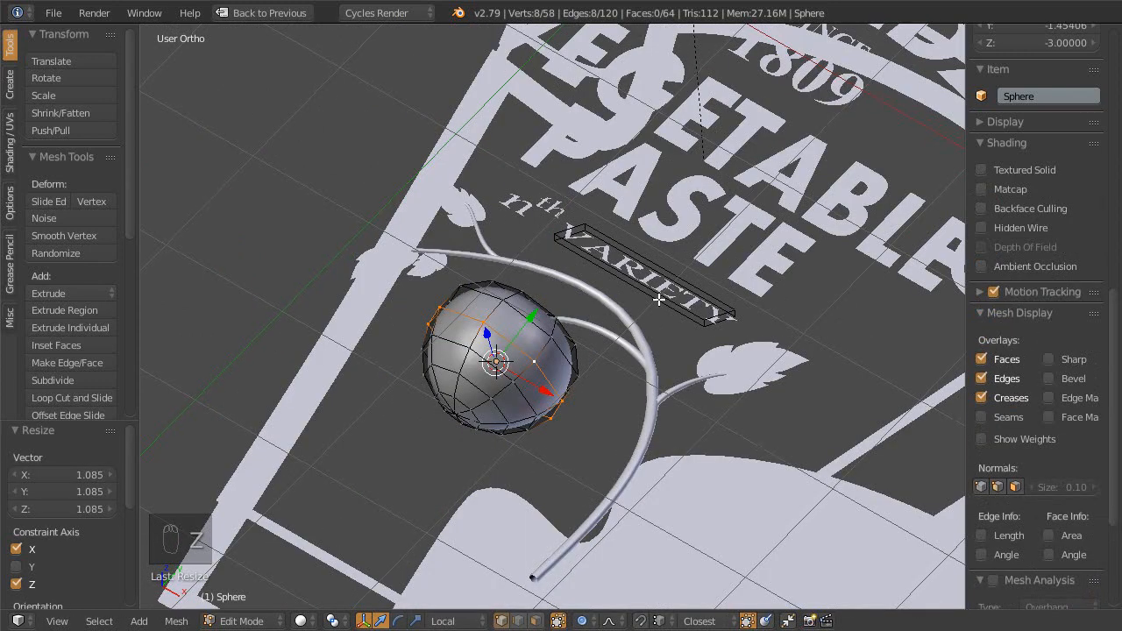
key(KP_7)
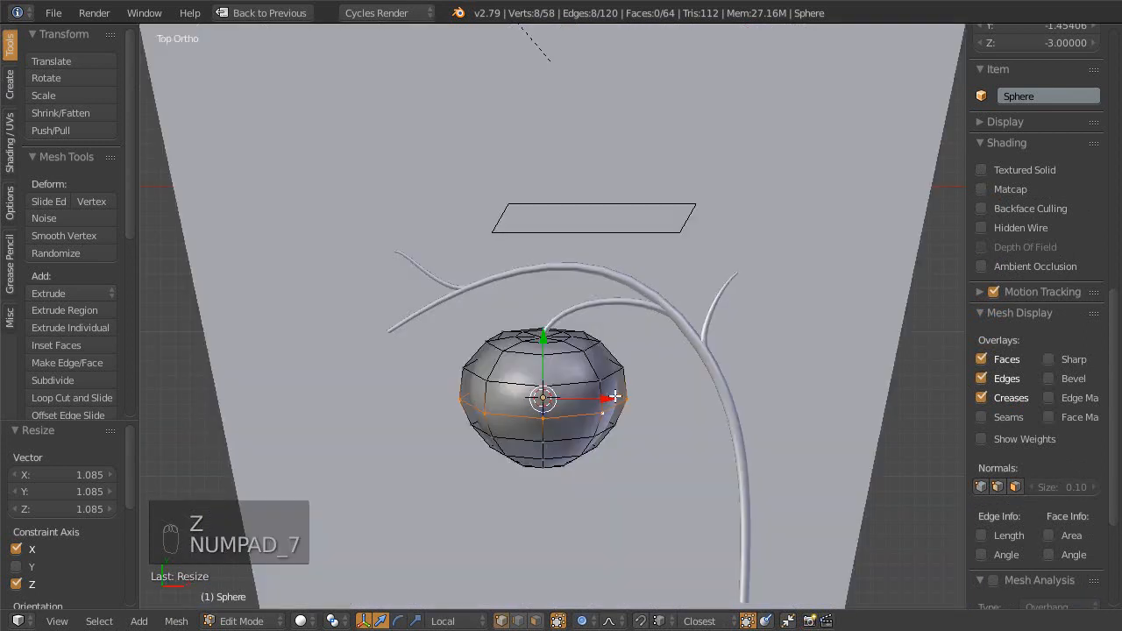
key(shift+z)
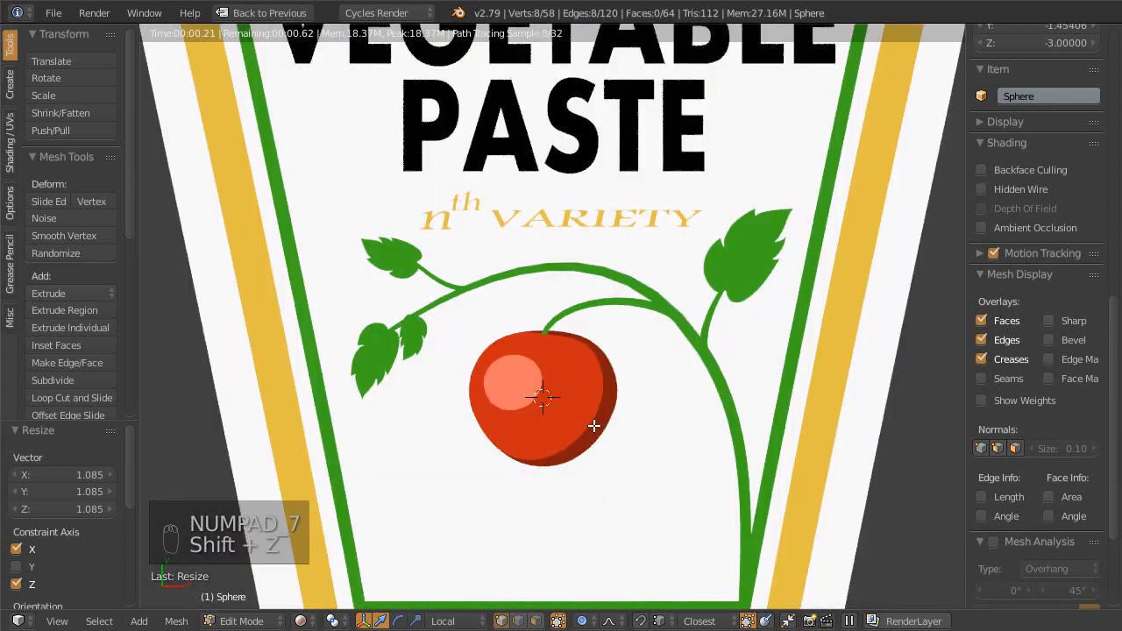
key(shift+z)
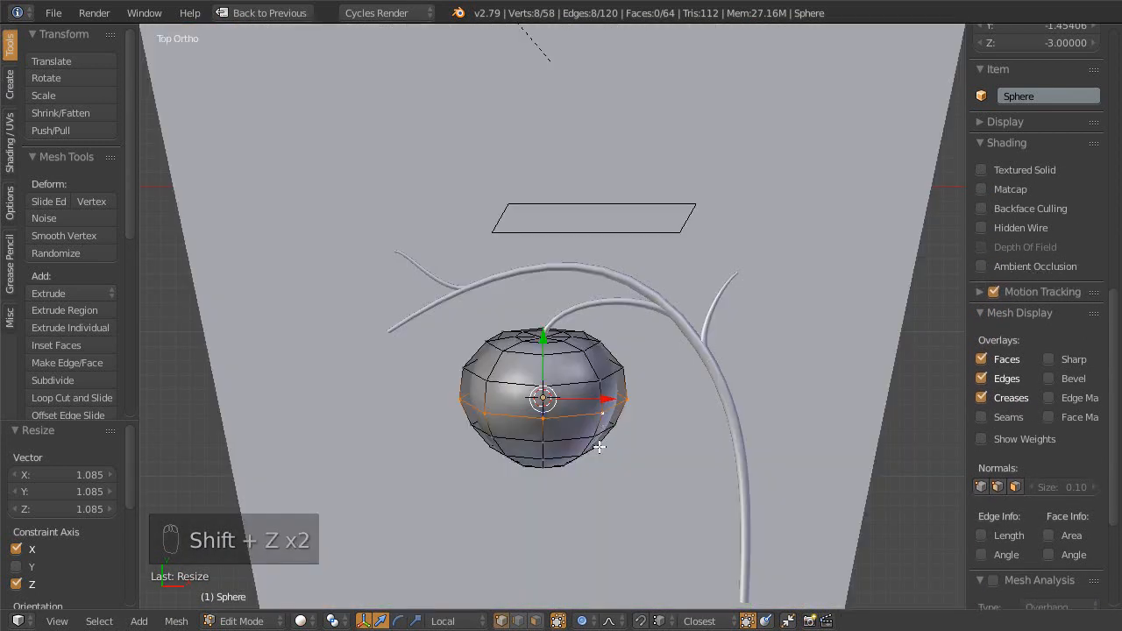
scroll(598, 447, up, 4)
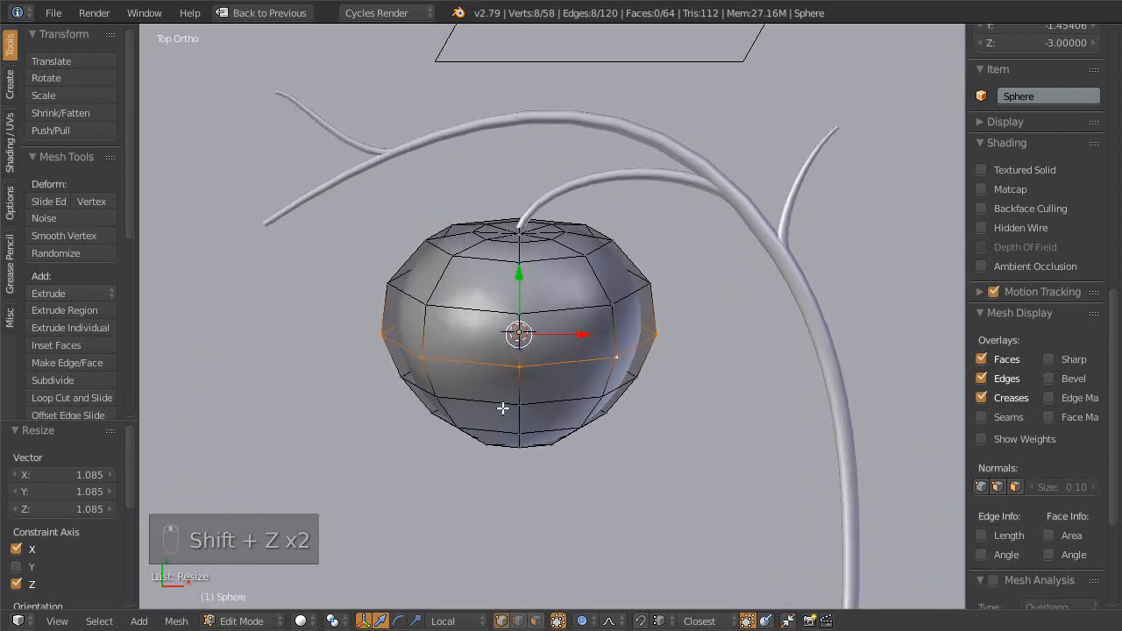
alt+shift+right_click(562, 398)
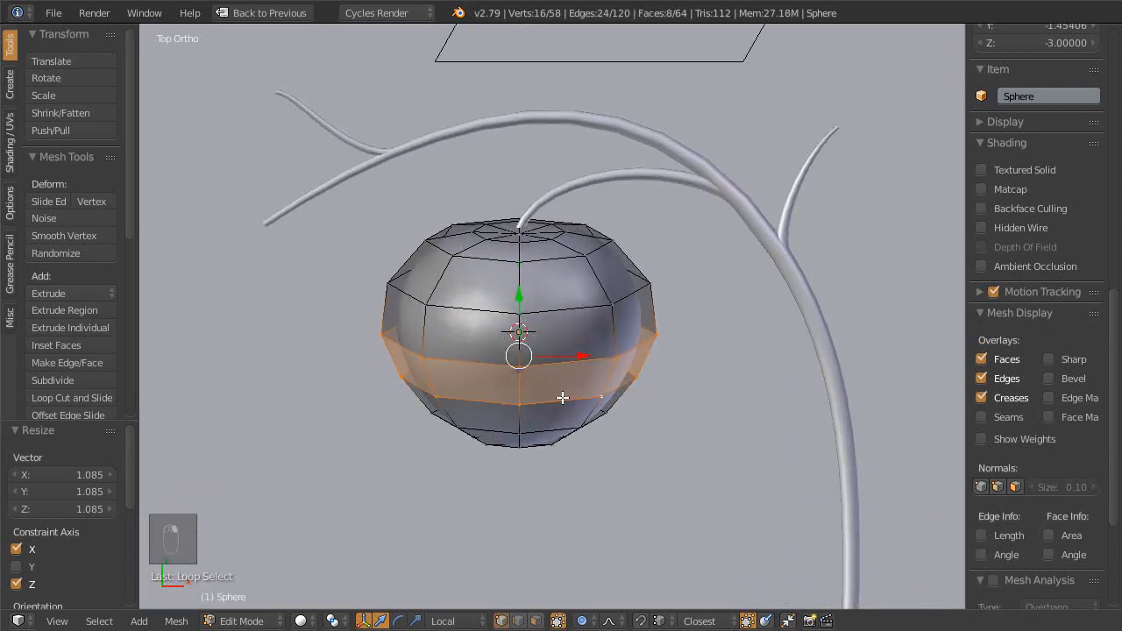
key(s)
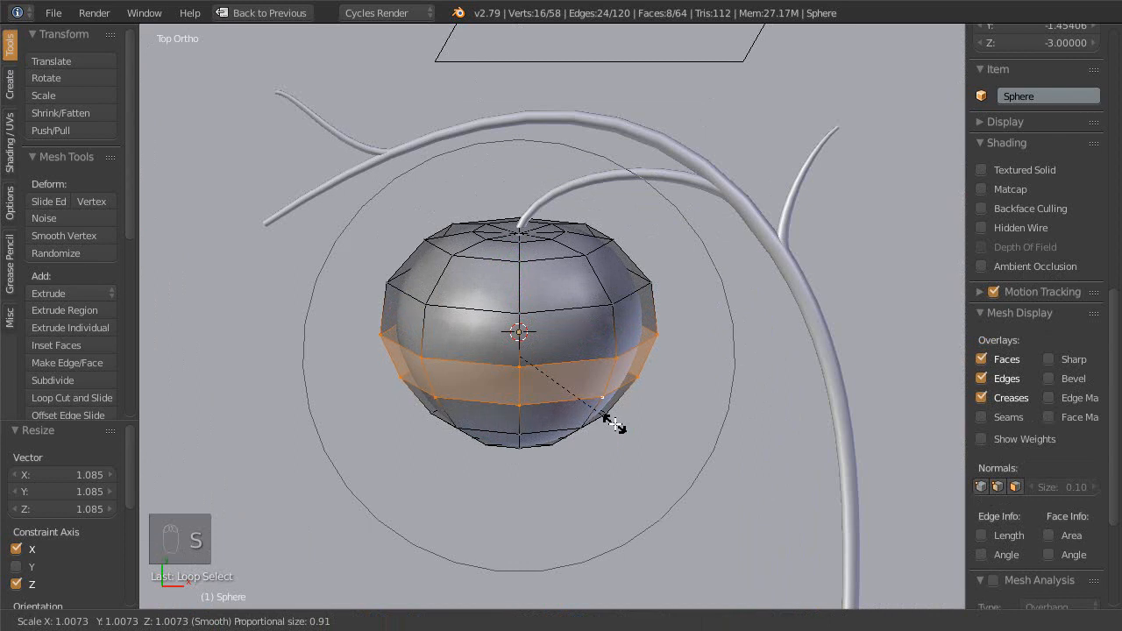
key(shift+y)
key(shift+y)
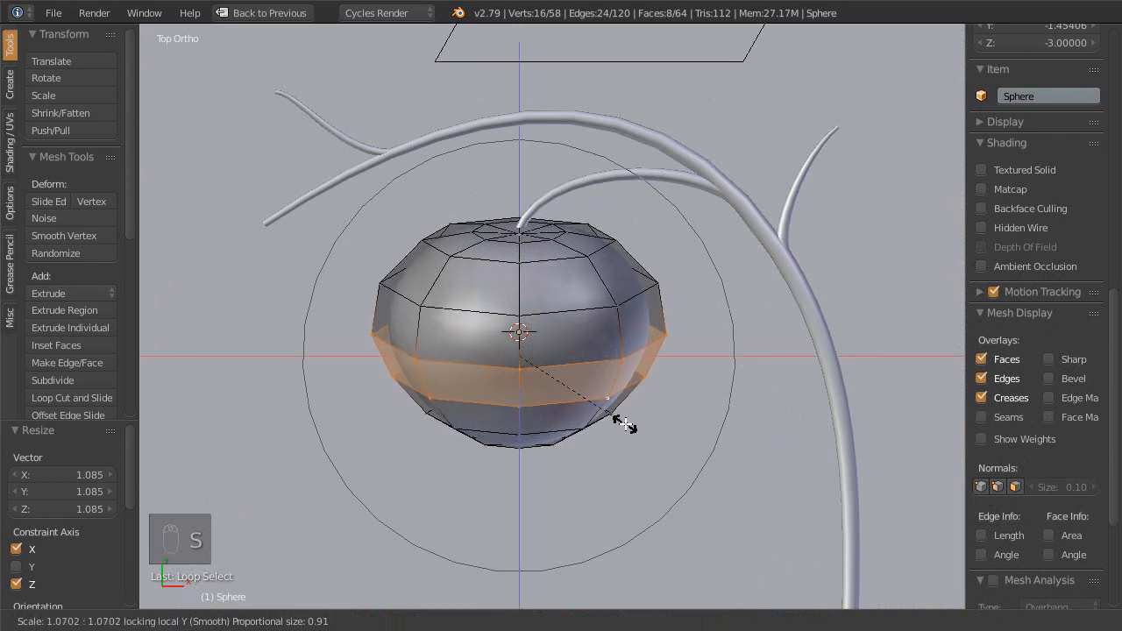
click(628, 422)
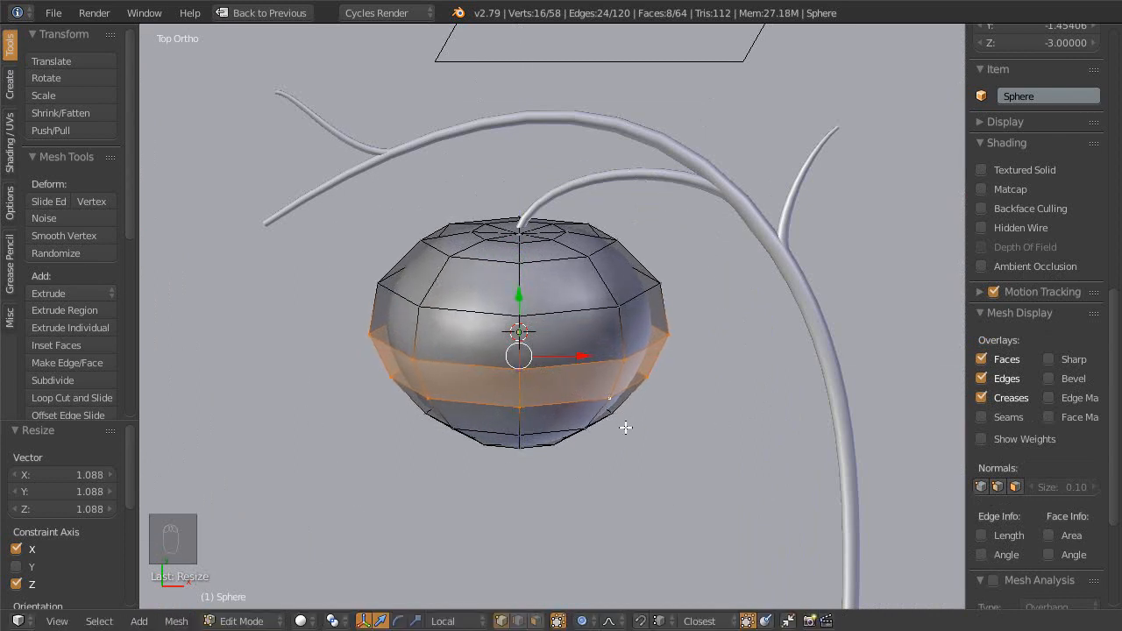
- Show the tomato in rendered shading, restore the multi-editor layout, and display the TOMATORED nodes beside a small 3D view replacing the outliner
key(shift+z)
ctrl+middle_drag(598, 370, 550, 439)
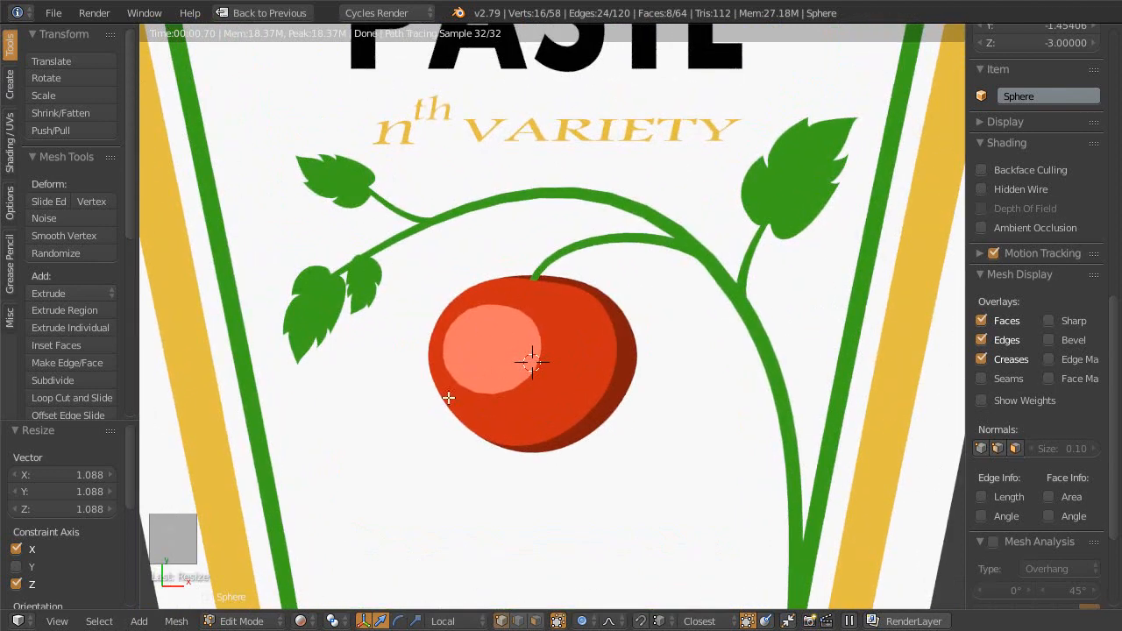
ctrl+middle_drag(551, 428, 554, 424)
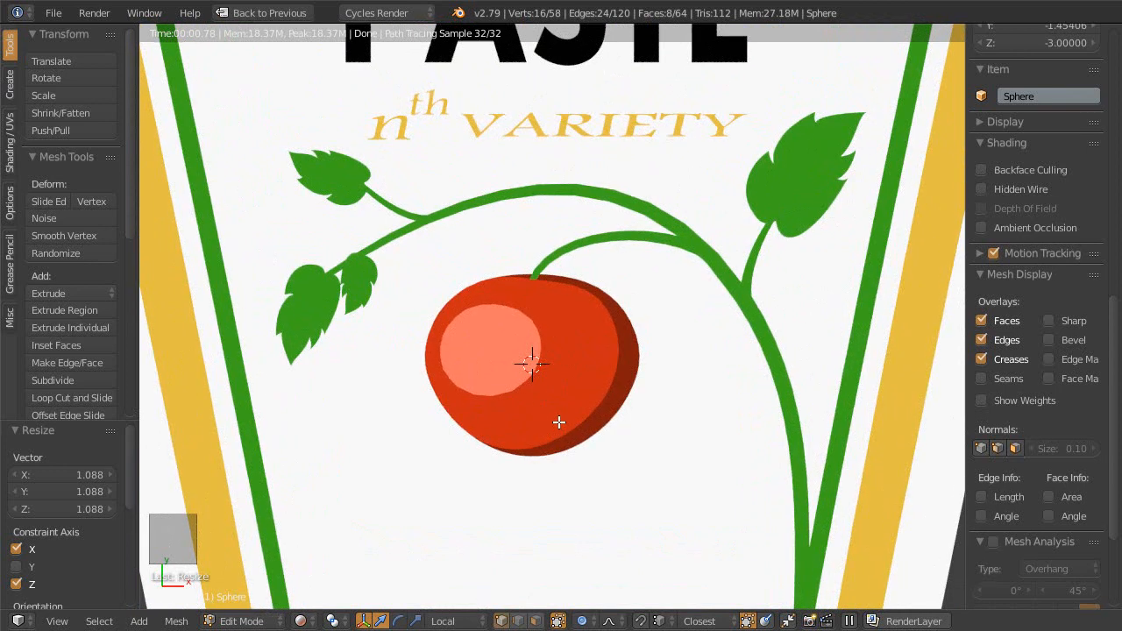
scroll(567, 386, down, 2)
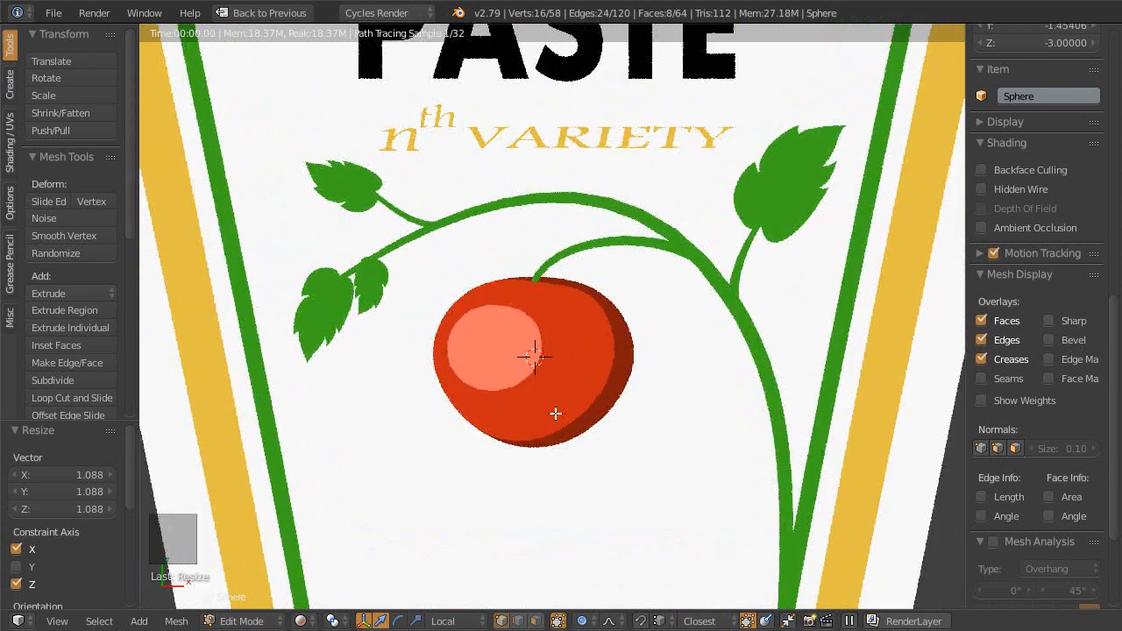
key(shift+space)
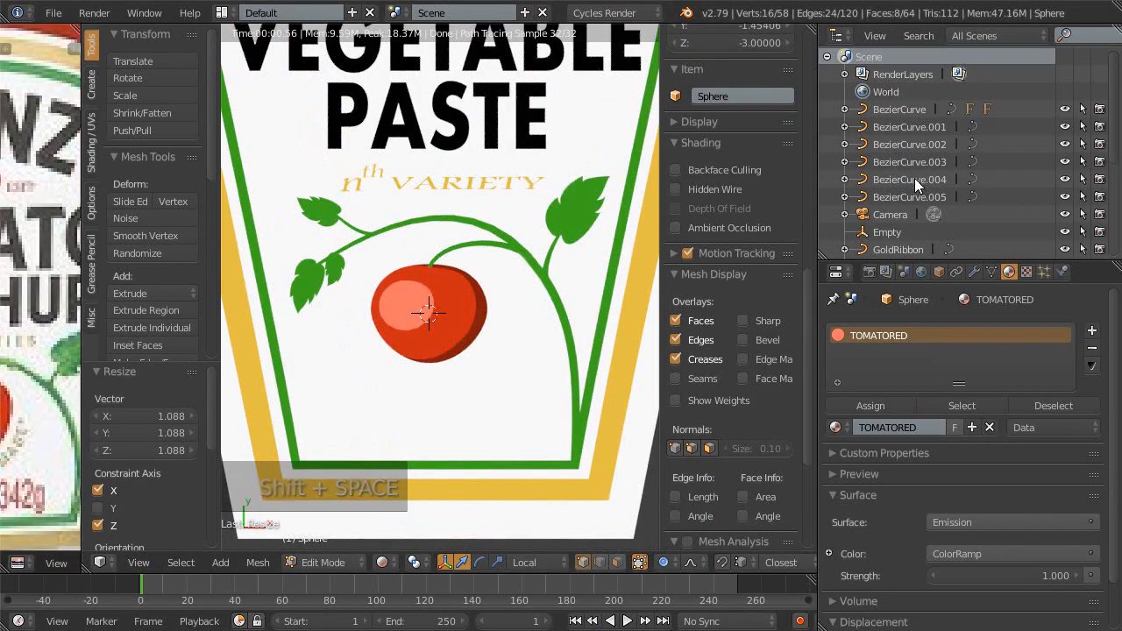
key(shift+F5)
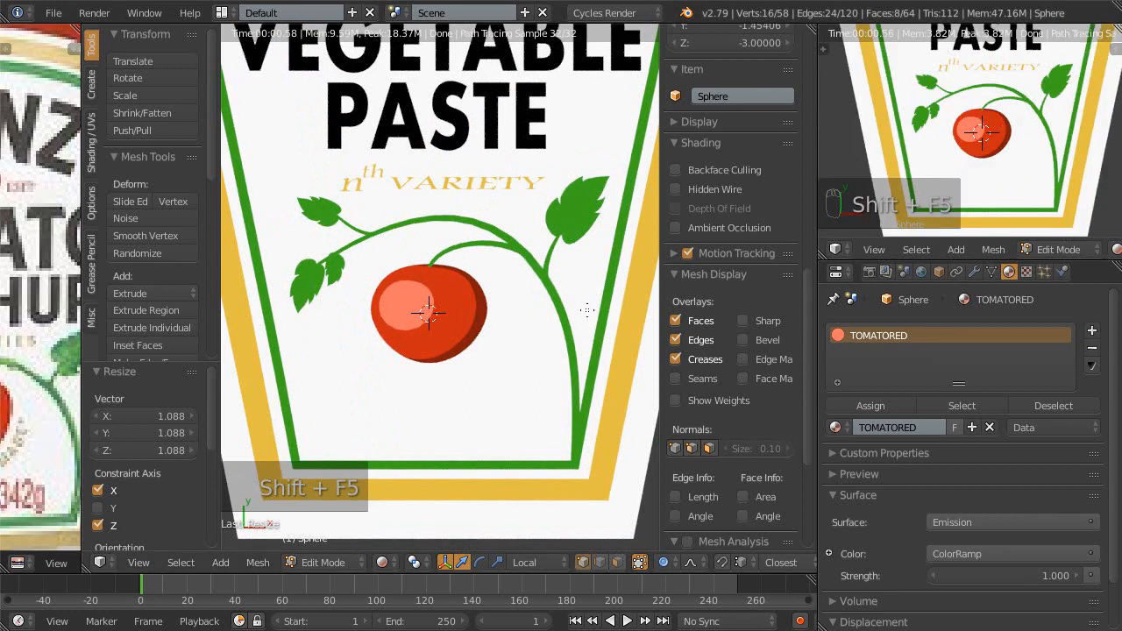
key(shift+F3)
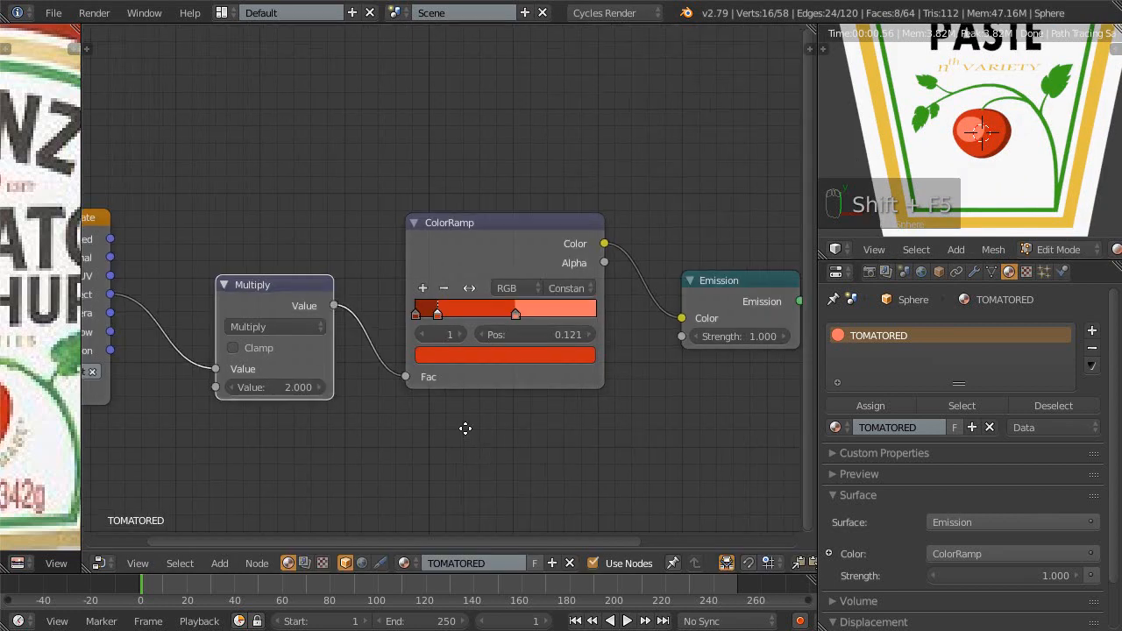
scroll(491, 368, up, 3)
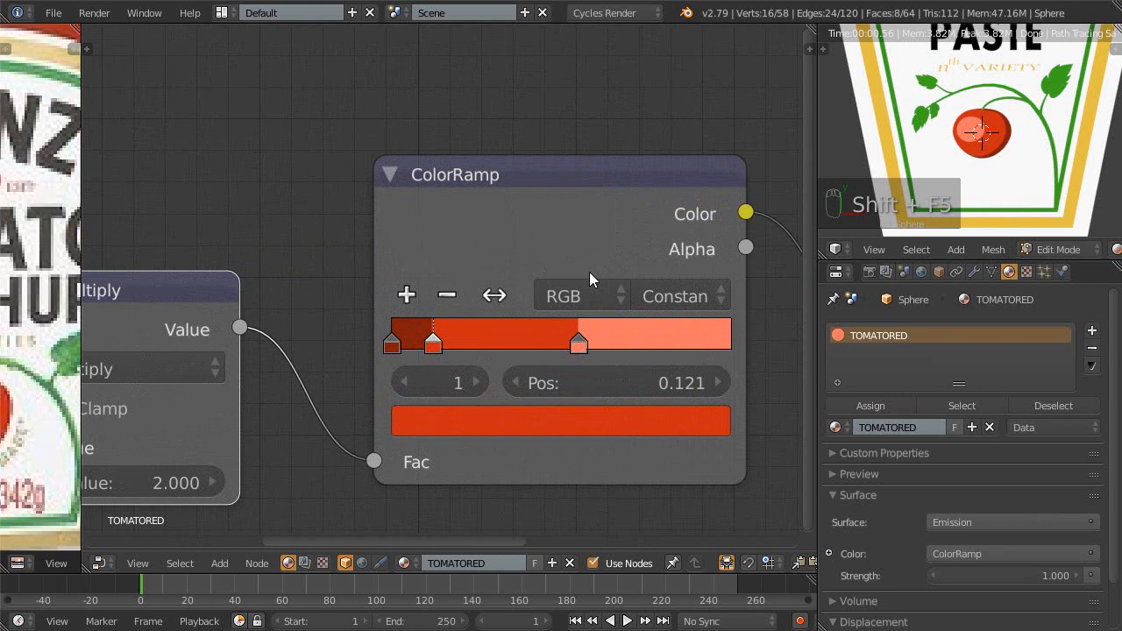
- Move the ColorRamp's highlight stop to 0.621 and lighten its colour to pale pink
drag(575, 344, 601, 356)
click(609, 416)
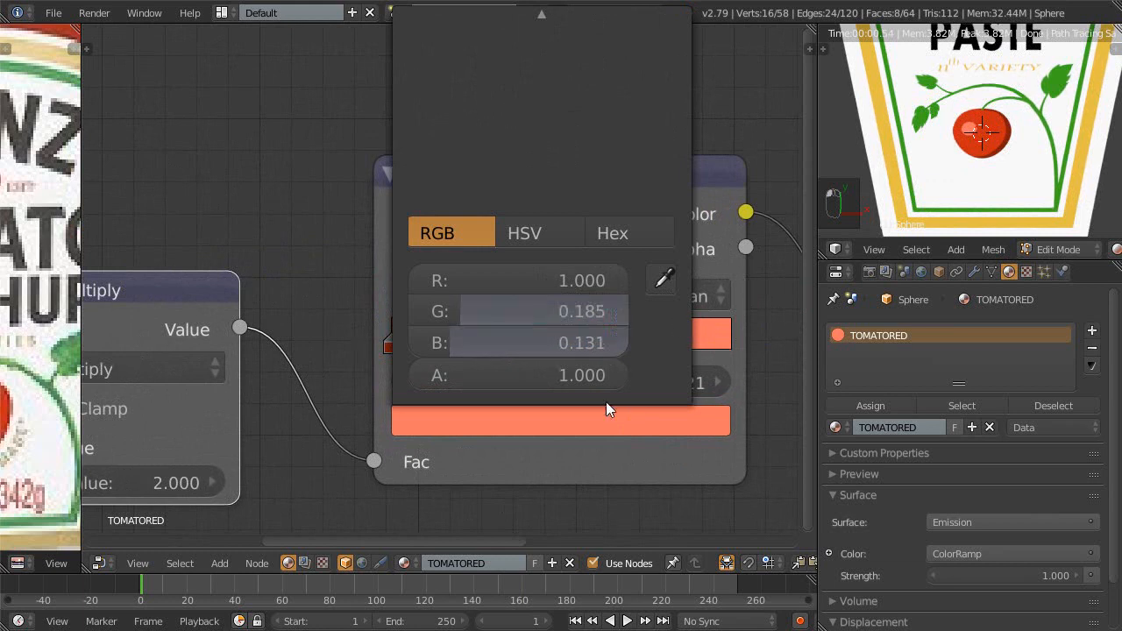
scroll(593, 585, down, 1)
scroll(588, 448, down, 2)
middle_drag(587, 448, 549, 530)
click(545, 482)
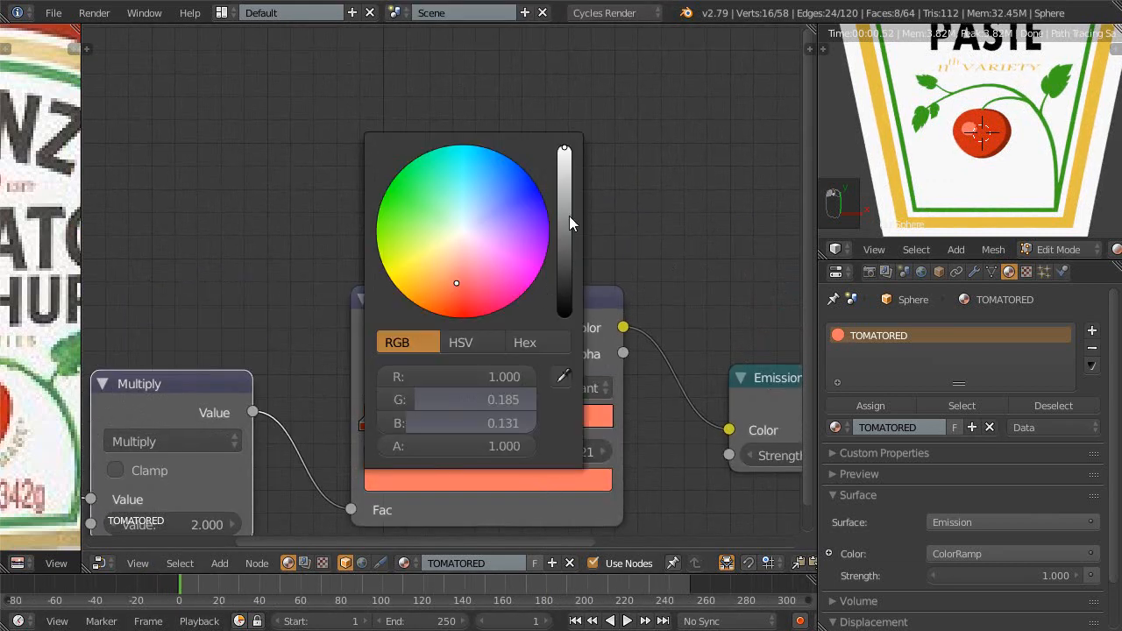
drag(564, 152, 564, 125)
drag(458, 276, 460, 262)
click(565, 154)
drag(565, 154, 566, 112)
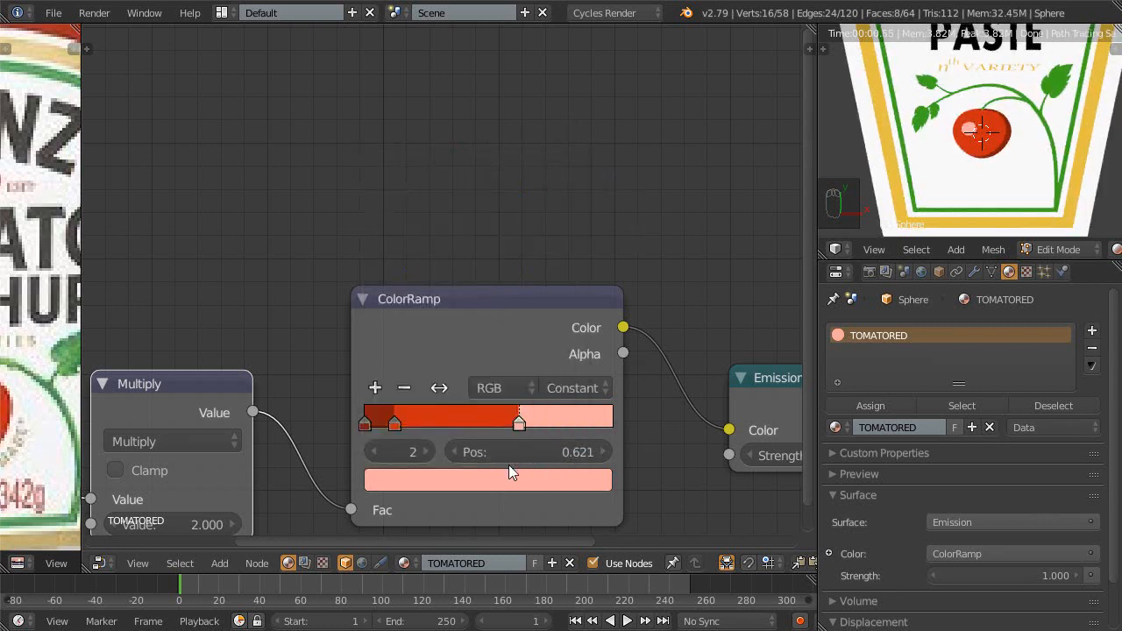
- Set the ColorRamp's highlight stop position to 0.630 and save over the existing file
drag(517, 428, 519, 428)
key(ctrl+s)
click(615, 227)
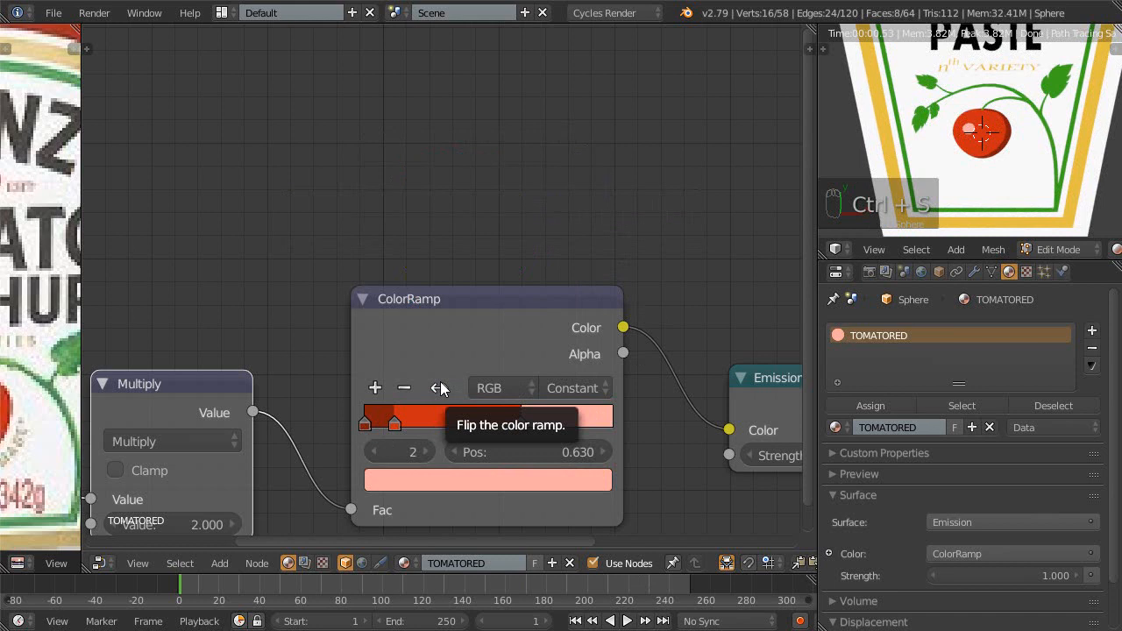
- Restore the 3D view in the main area and the outliner in the small one, with the tomato framed
key(shift+F5)
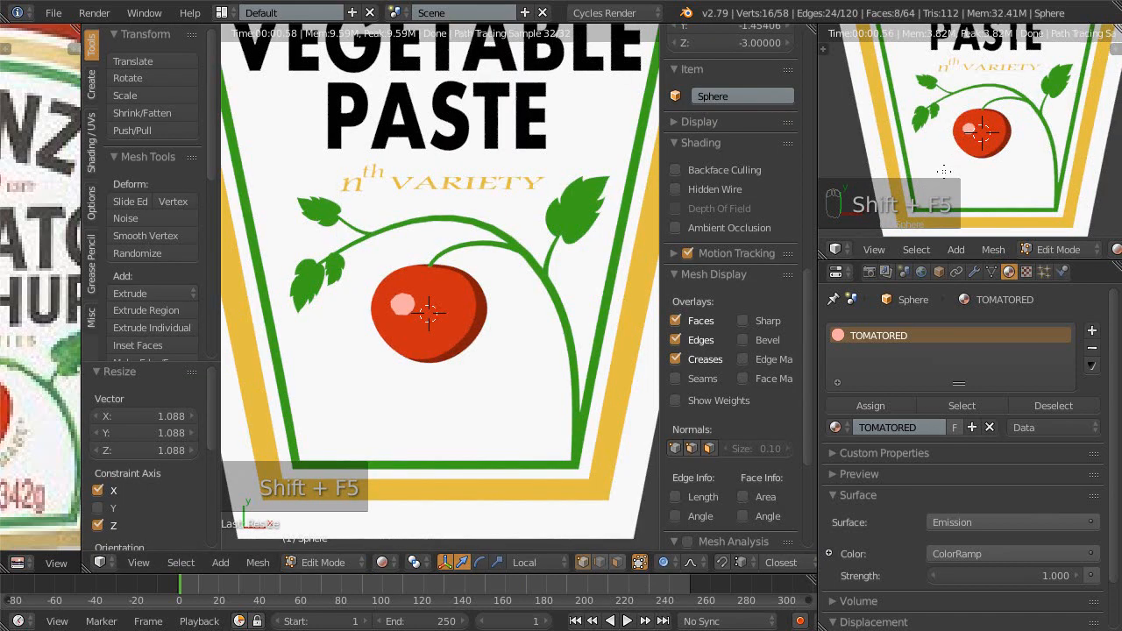
key(shift+F9)
scroll(443, 337, down, 2)
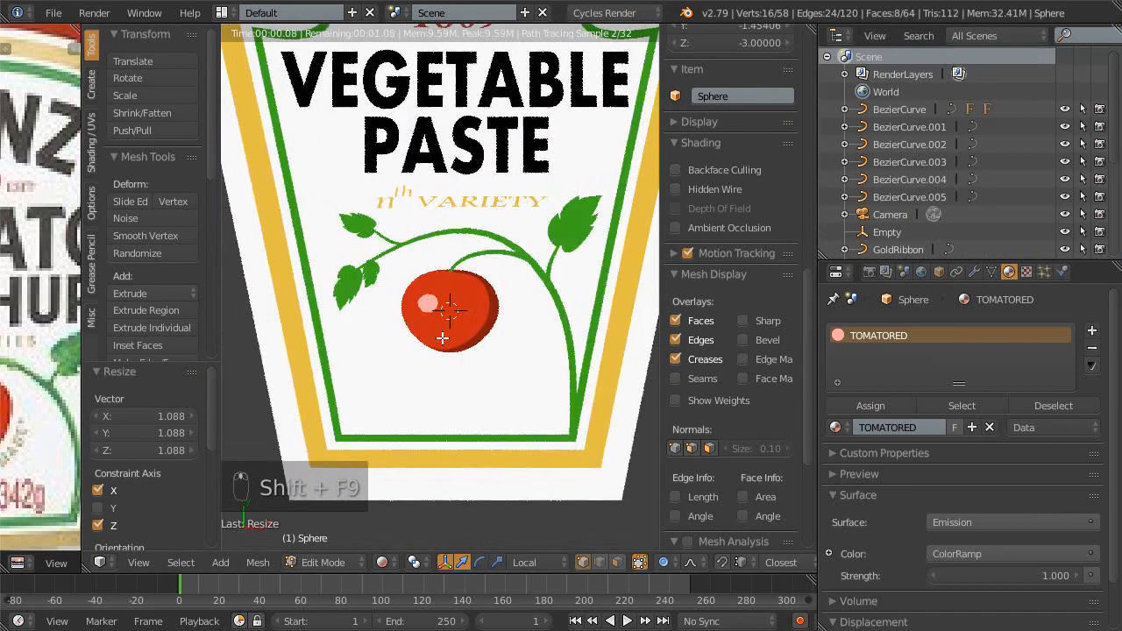
scroll(468, 350, down, 1)
shift+middle_drag(450, 378, 476, 395)
scroll(478, 382, up, 2)
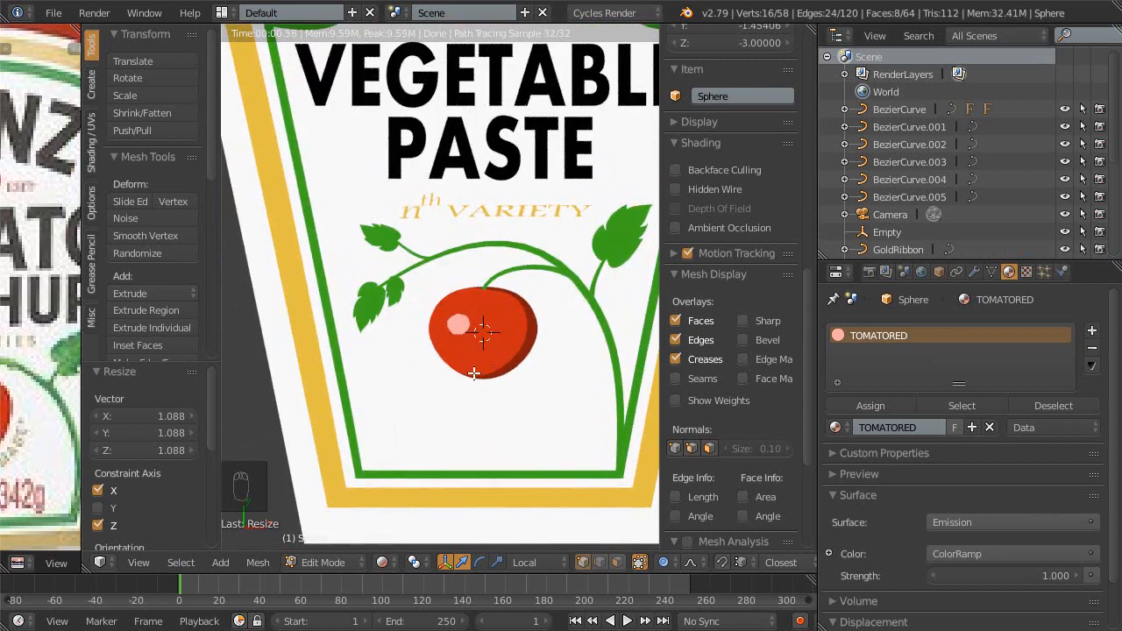
- Leave the tomato's Edit Mode and add a Bezier curve at the 3D cursor in the tomato's centre
mouse_move(459, 385)
shift+middle_down()
mouse_move(422, 373)
mouse_move(462, 374)
shift+middle_up()
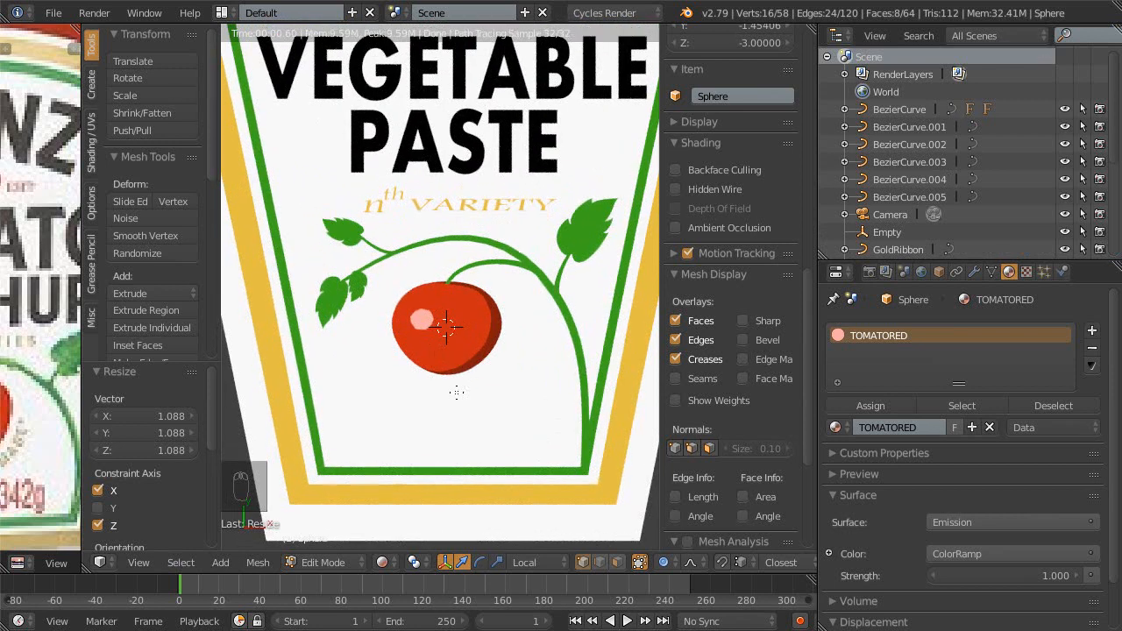
key(shift+a)
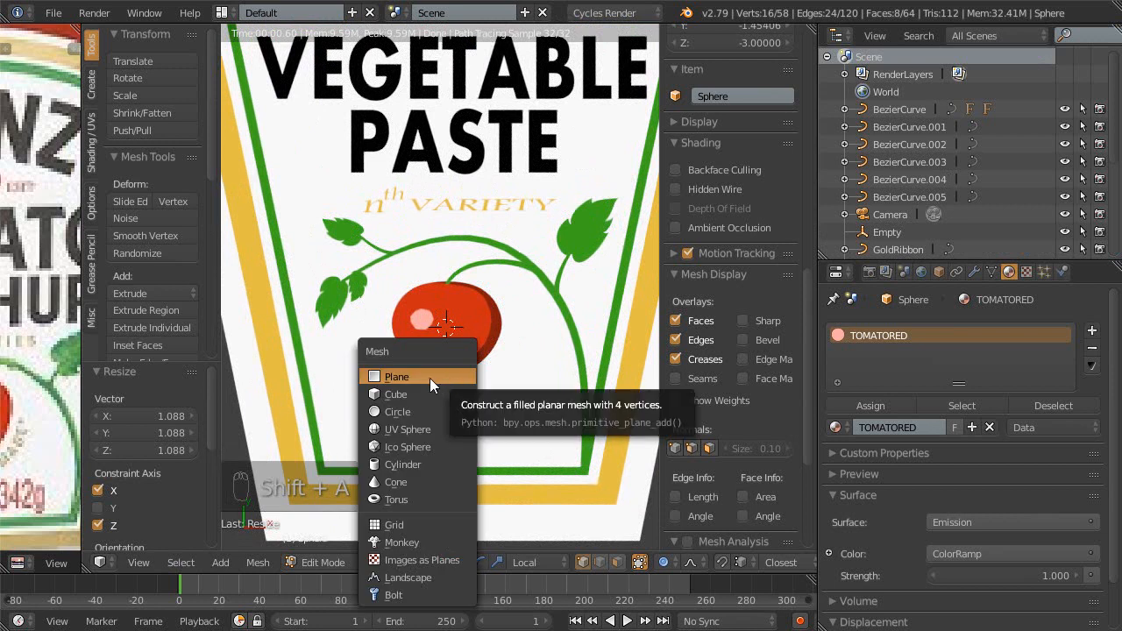
key(Escape)
key(Escape)
key(Tab)
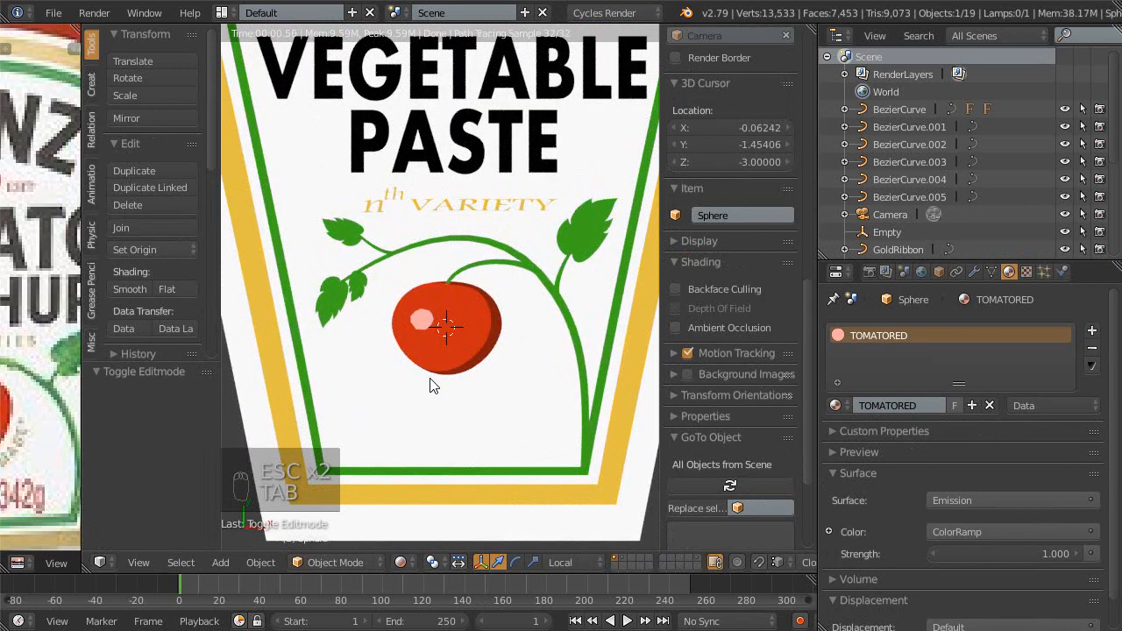
key(shift+a)
mouse_move(430, 378)
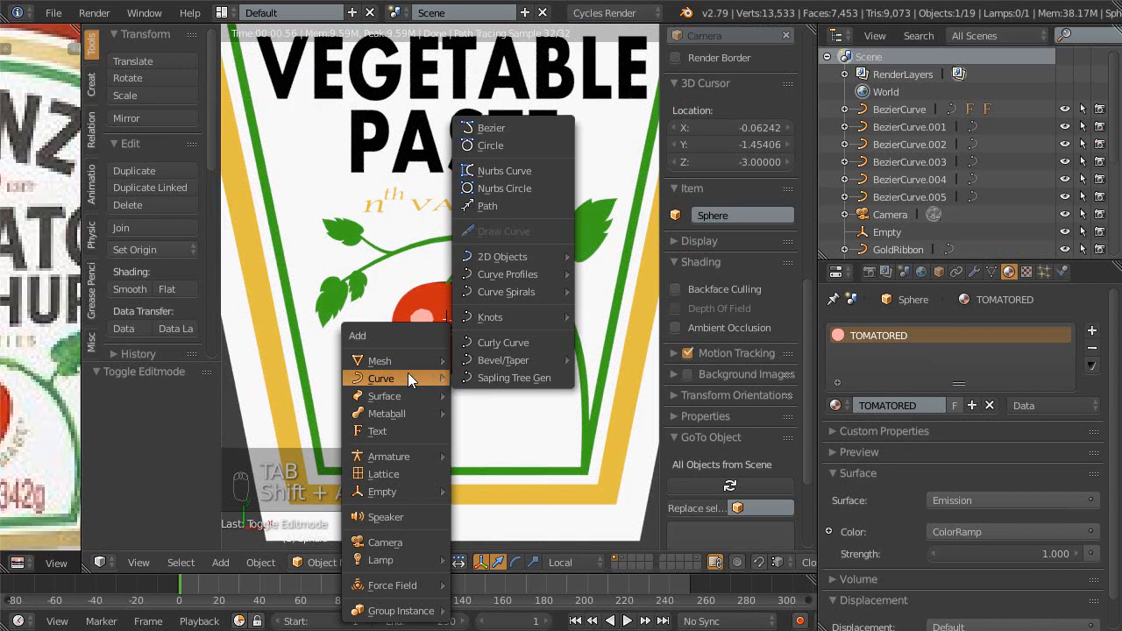
click(500, 127)
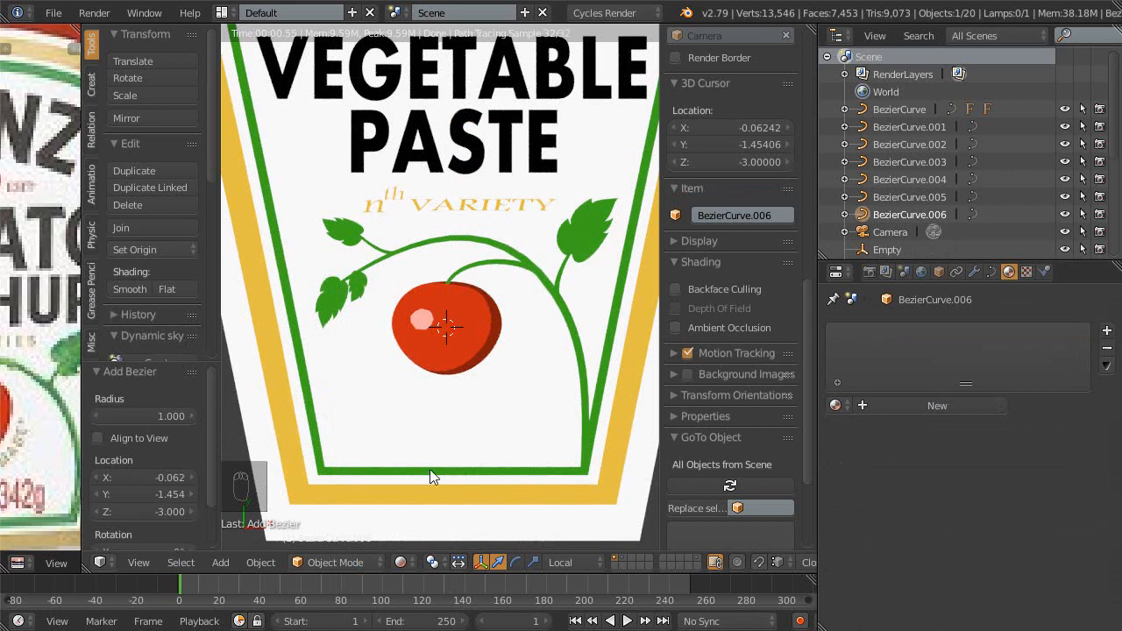
scroll(487, 368, up, 2)
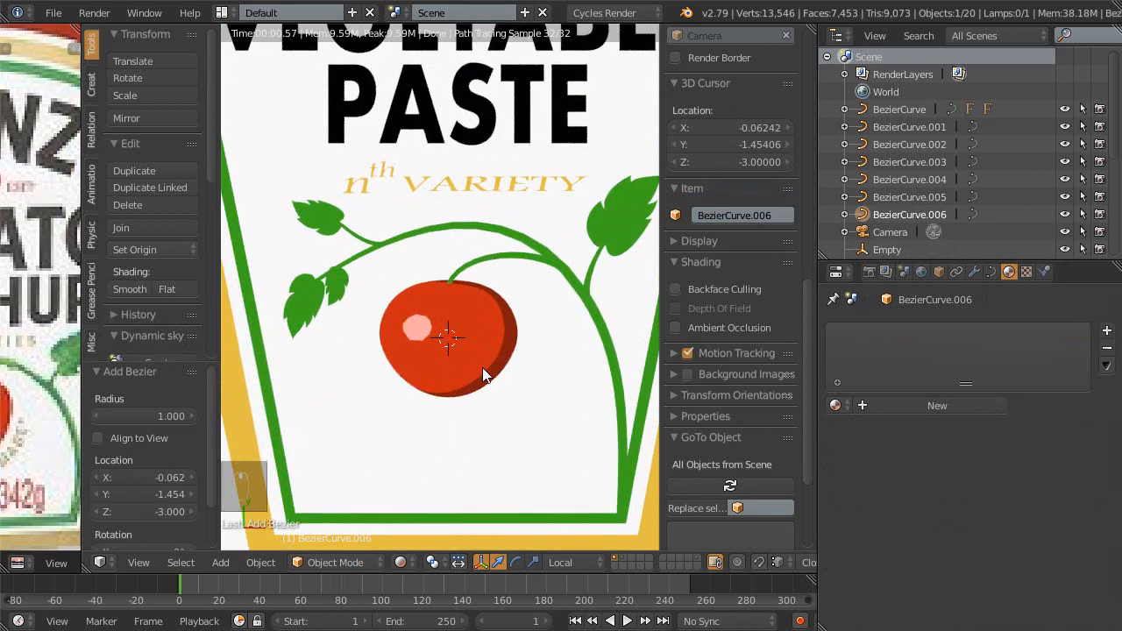
key(shift+a)
mouse_move(473, 371)
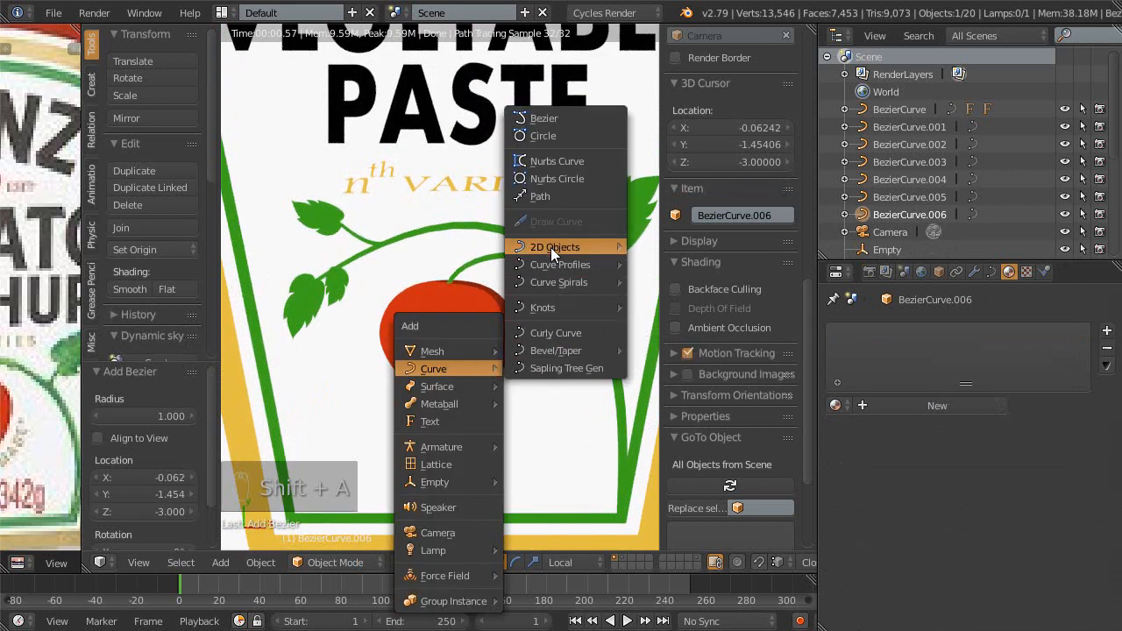
mouse_move(553, 249)
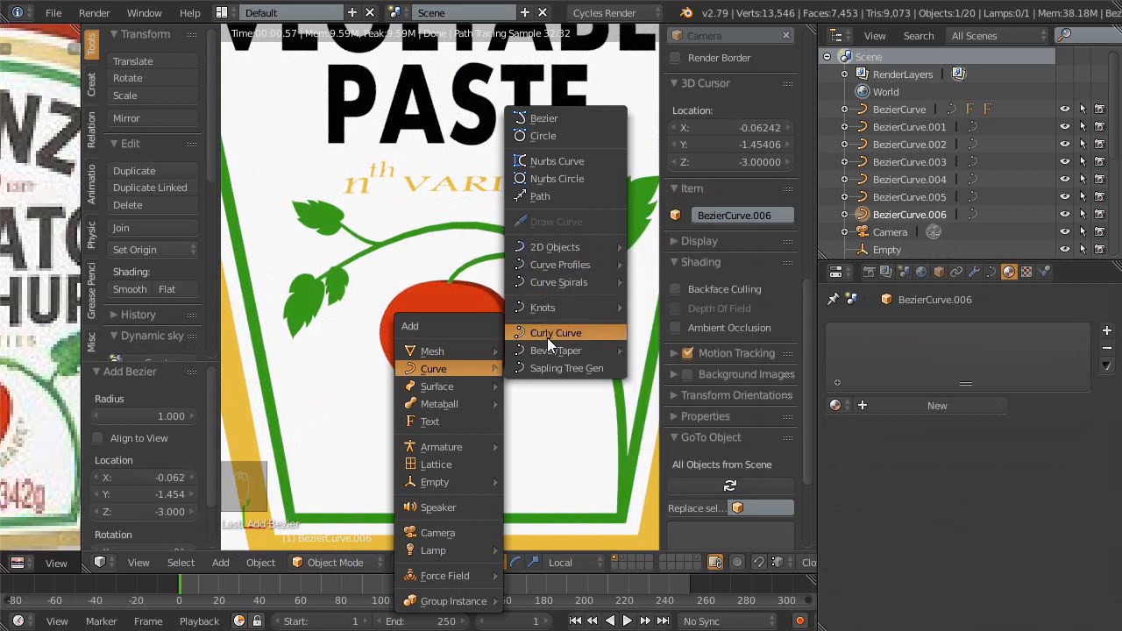
mouse_move(546, 354)
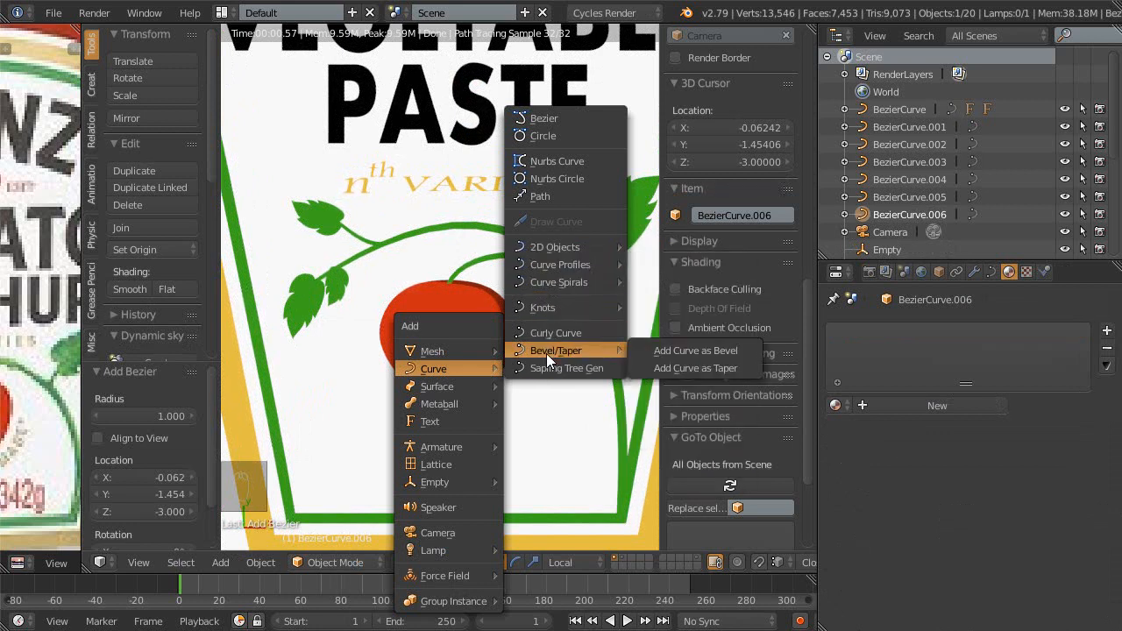
mouse_move(545, 311)
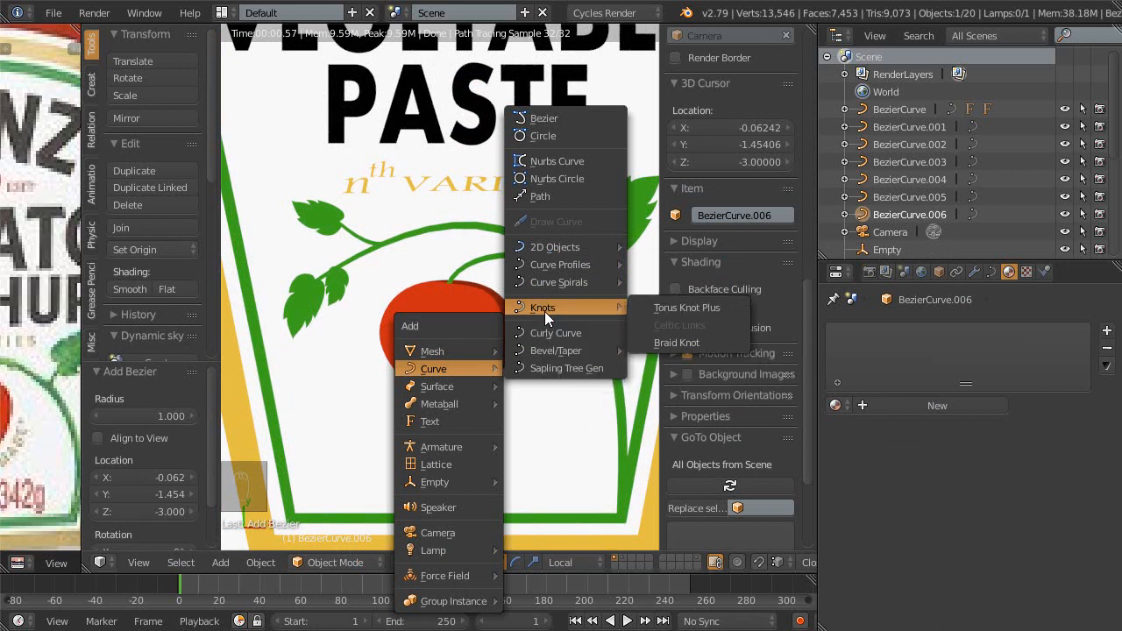
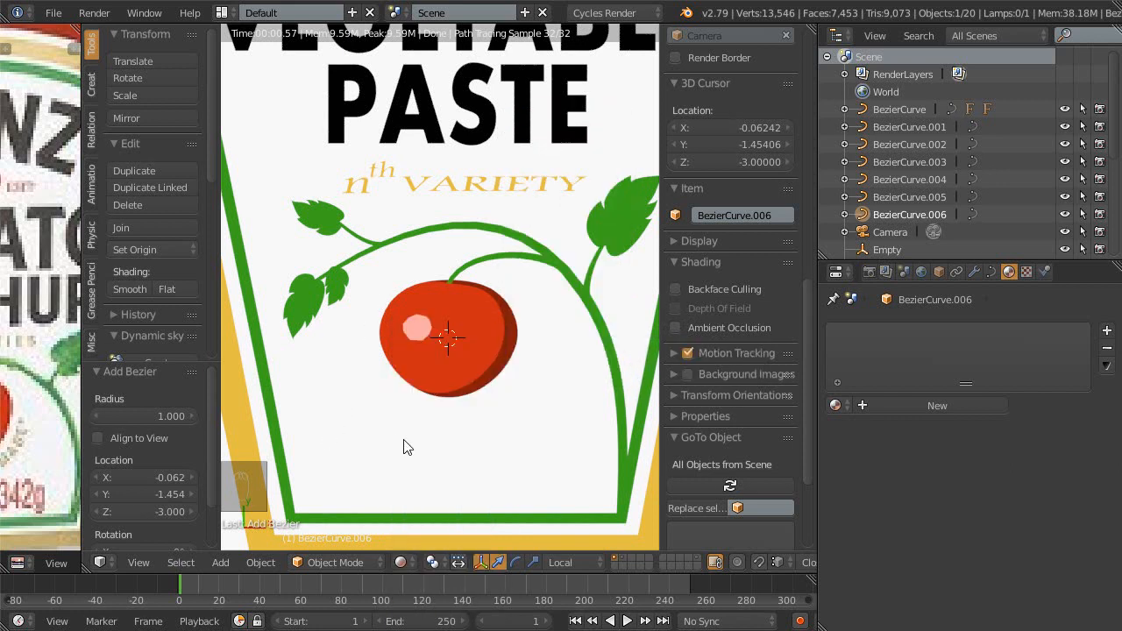
scroll(468, 416, down, 3)
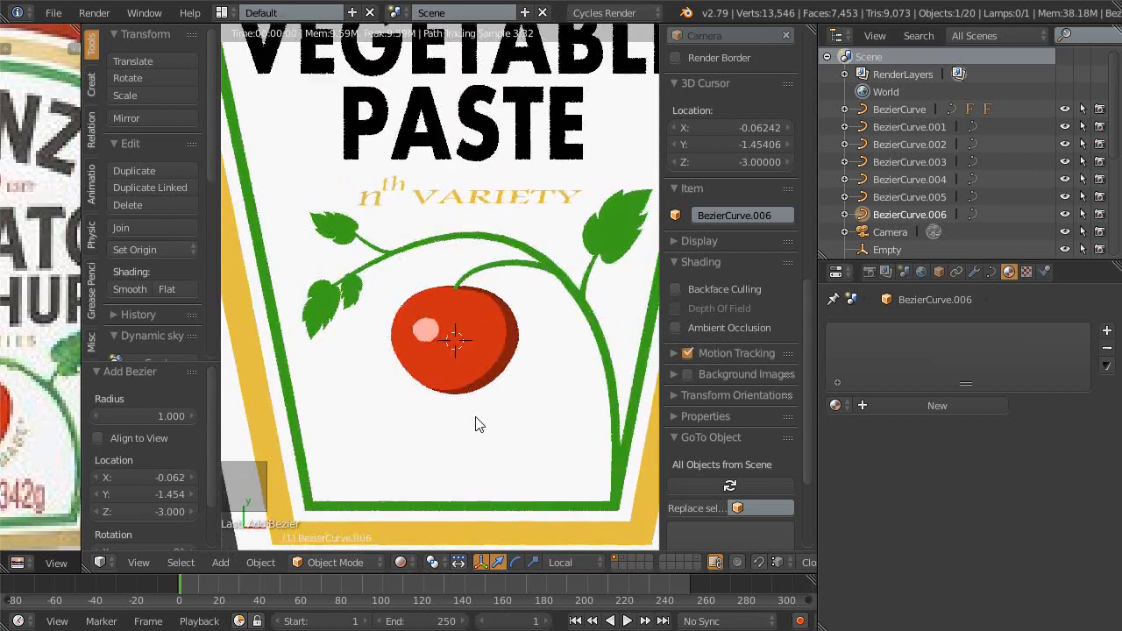
scroll(470, 417, up, 3)
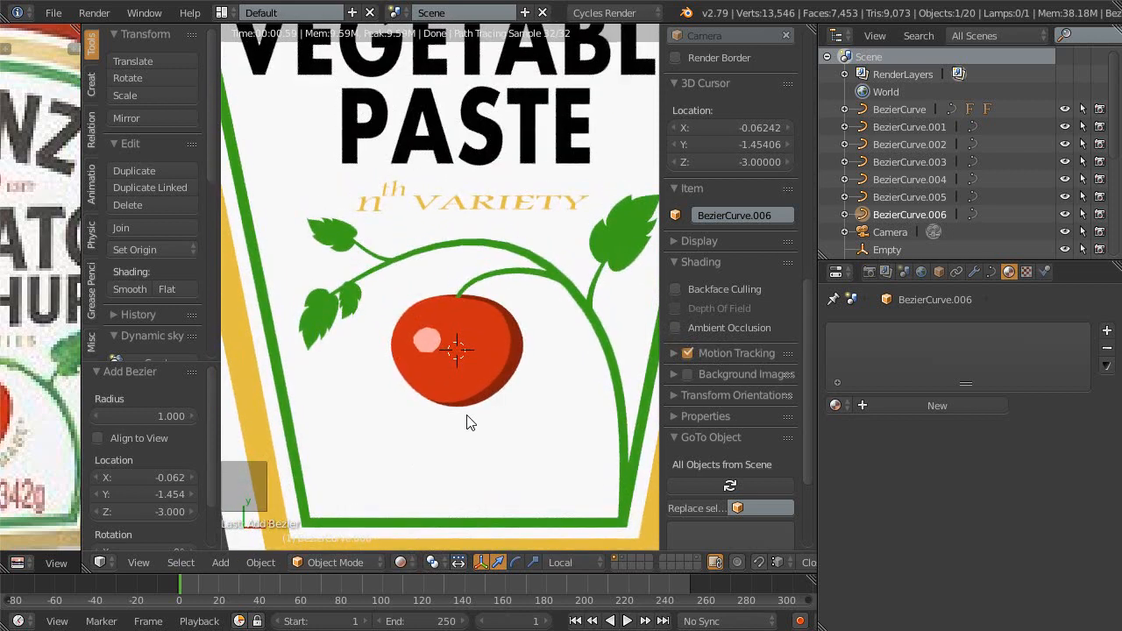
- Switch to wireframe and move the new Bezier curve -0.690 along Y, to just below the tomato
key(z)
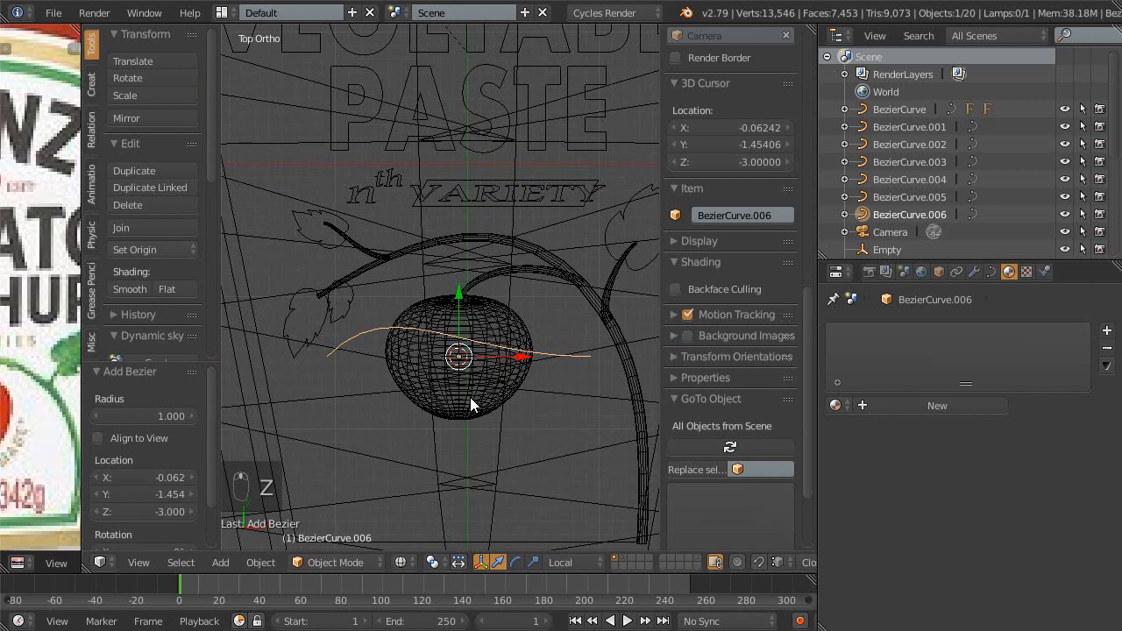
key(g)
key(y)
click(501, 464)
scroll(501, 464, up, 3)
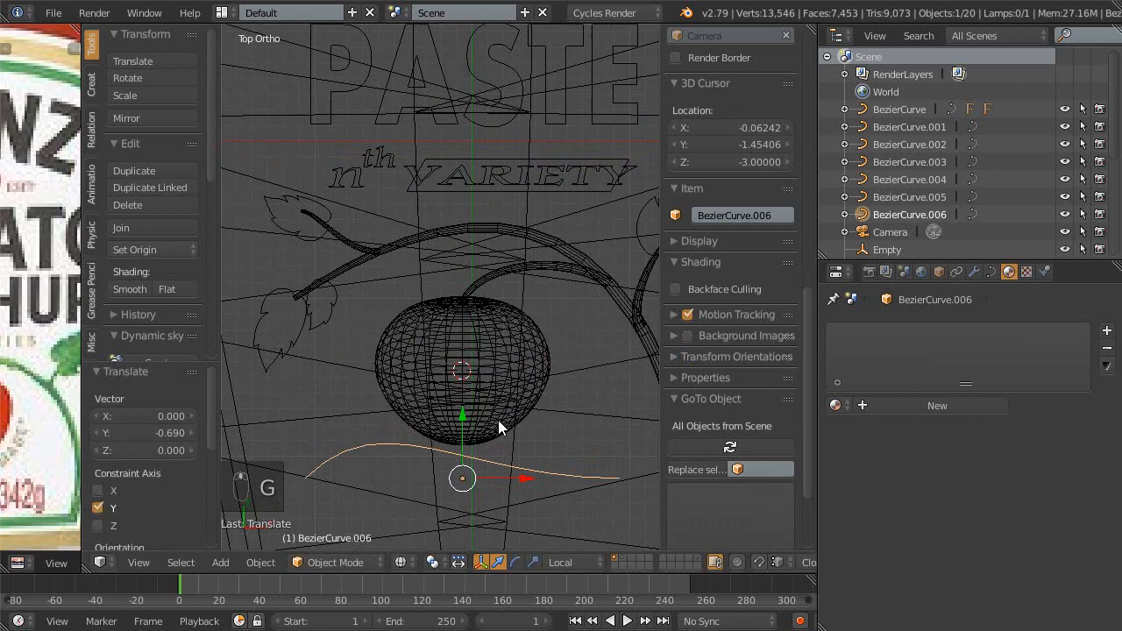
- Maximise the 3D view, edit the curve, raise its right end beside the tomato and bring that end's inner handle below it
key(shift+space)
shift+middle_drag(623, 389, 592, 328)
key(Tab)
right_drag(821, 469, 708, 346)
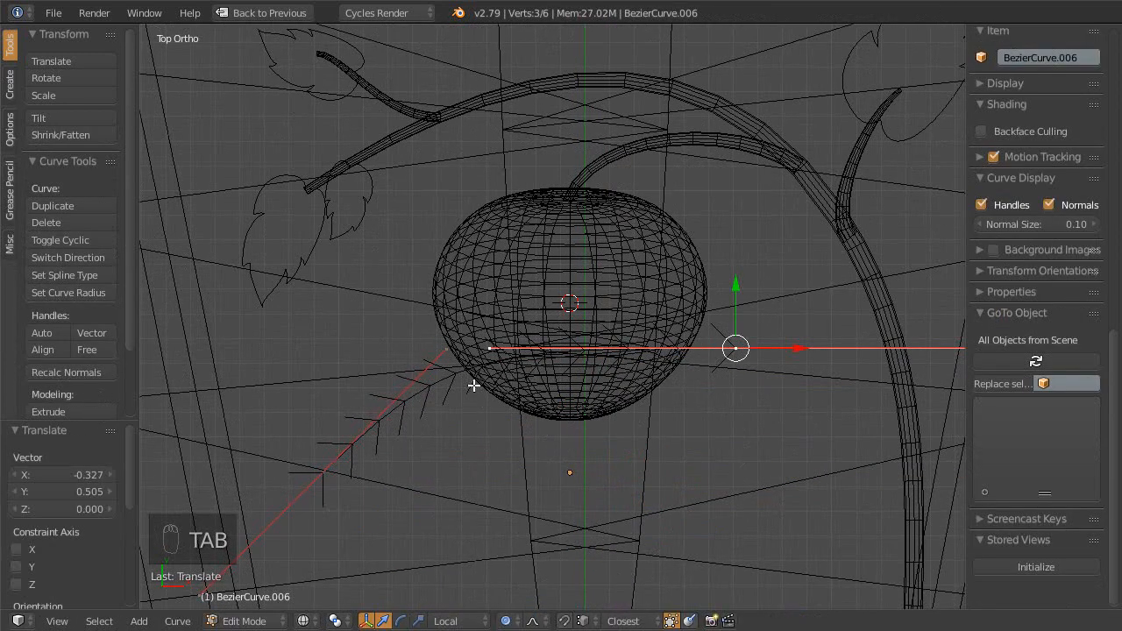
right_drag(489, 345, 612, 476)
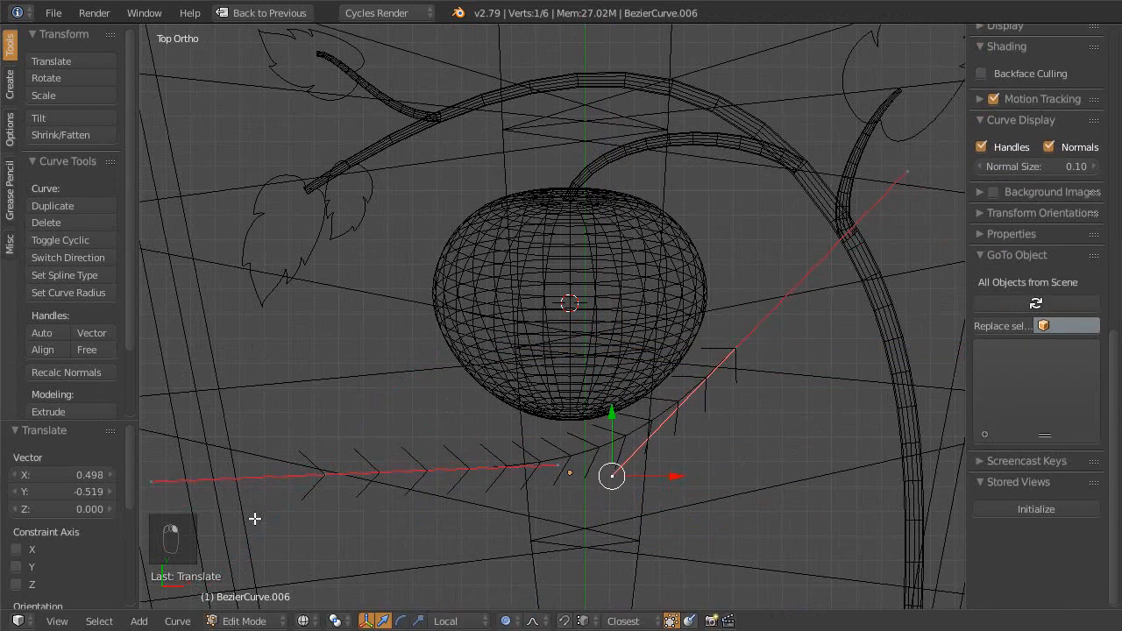
- Raise the curve's left end and reposition the handles on both ends to form a rough U under the tomato
right_drag(314, 481, 391, 322)
right_drag(624, 303, 484, 449)
right_drag(634, 468, 741, 324)
scroll(678, 333, down, 2)
right_drag(663, 376, 648, 451)
shift+middle_drag(673, 411, 668, 397)
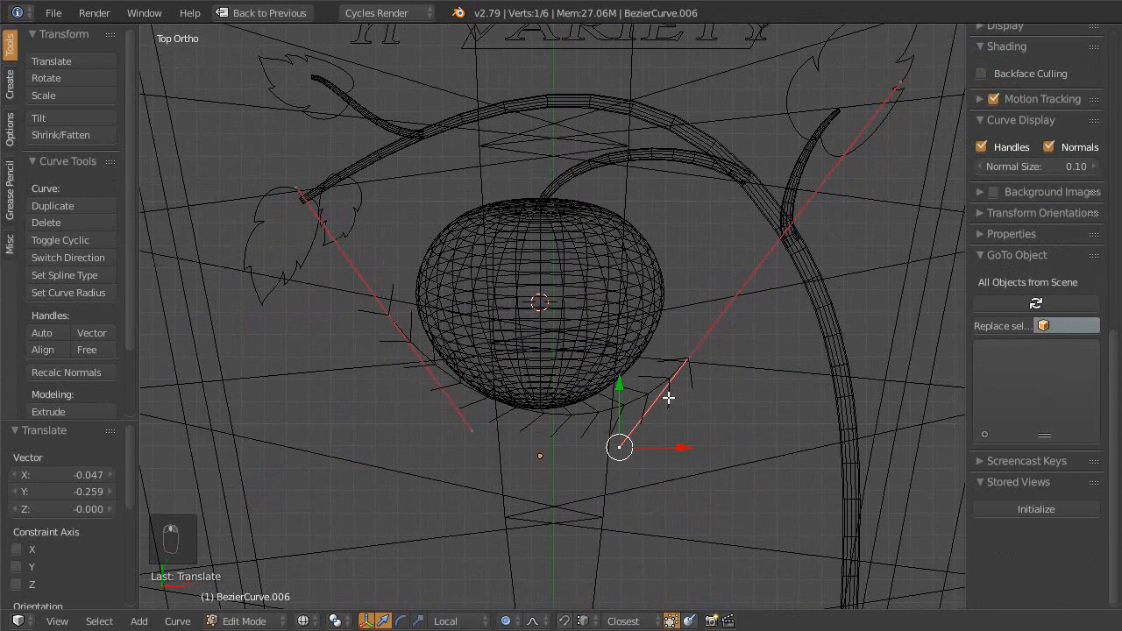
- Turn off proportional editing, raise the curve's right end and shorten its outer handle to steepen the arc there
key(o)
right_drag(683, 379, 699, 307)
right_drag(638, 377, 637, 446)
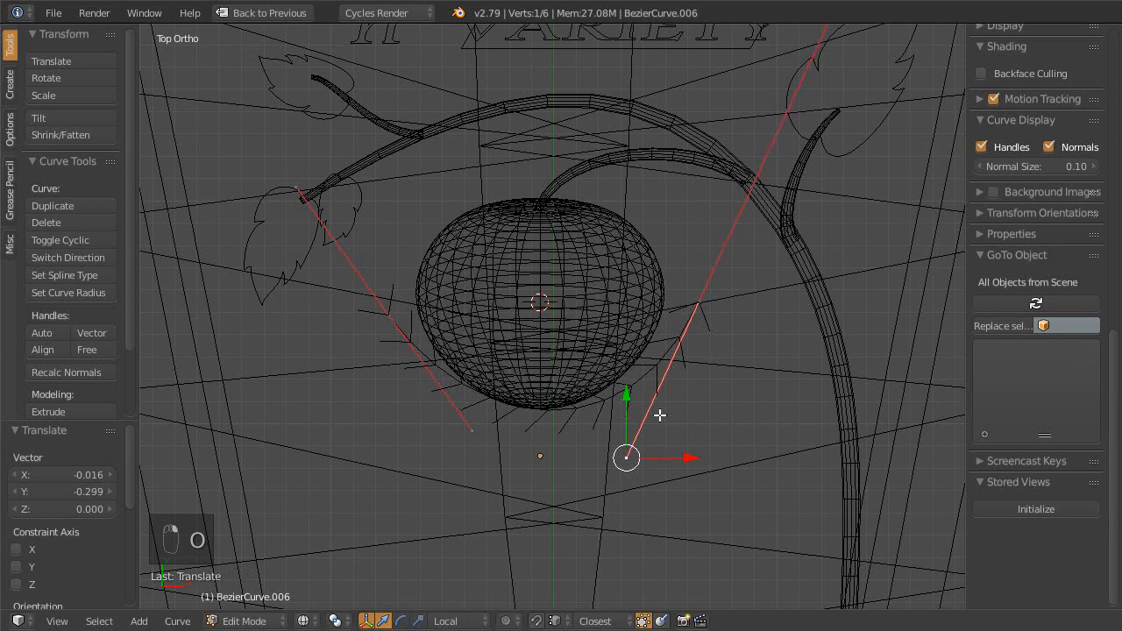
scroll(640, 366, down, 2)
right_drag(762, 85, 744, 156)
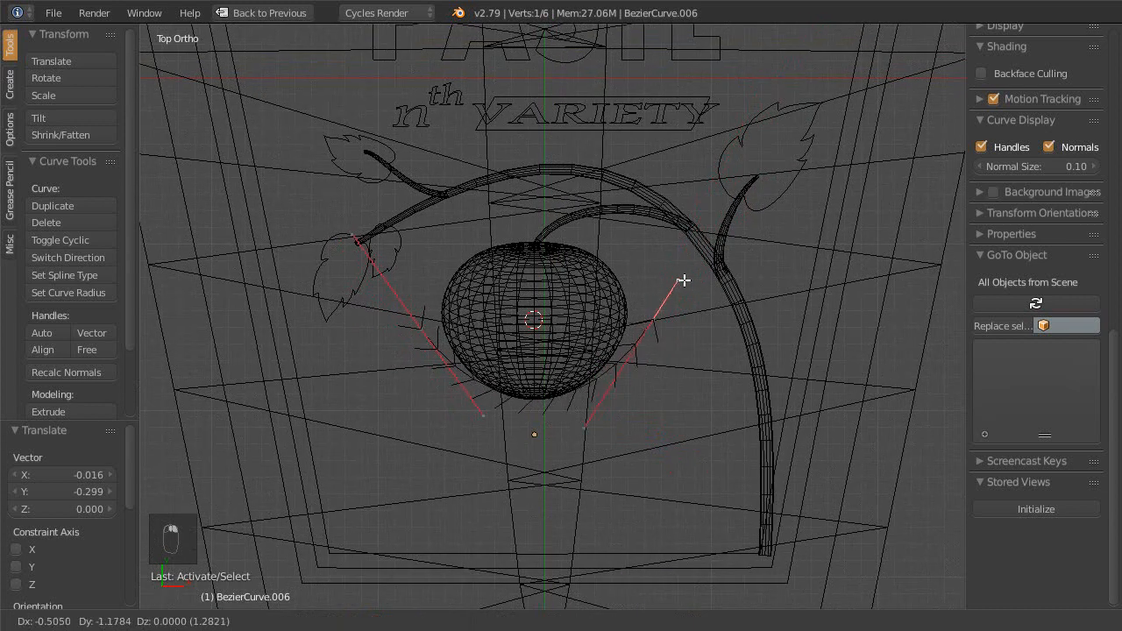
right_drag(684, 280, 676, 280)
- Steepen the curve's left side by adjusting that end's outer and inner handles
ctrl+middle_drag(586, 430, 574, 446)
shift+middle_drag(477, 403, 531, 399)
right_drag(472, 329, 473, 343)
right_drag(391, 239, 425, 263)
right_drag(520, 443, 518, 464)
right_drag(436, 265, 438, 253)
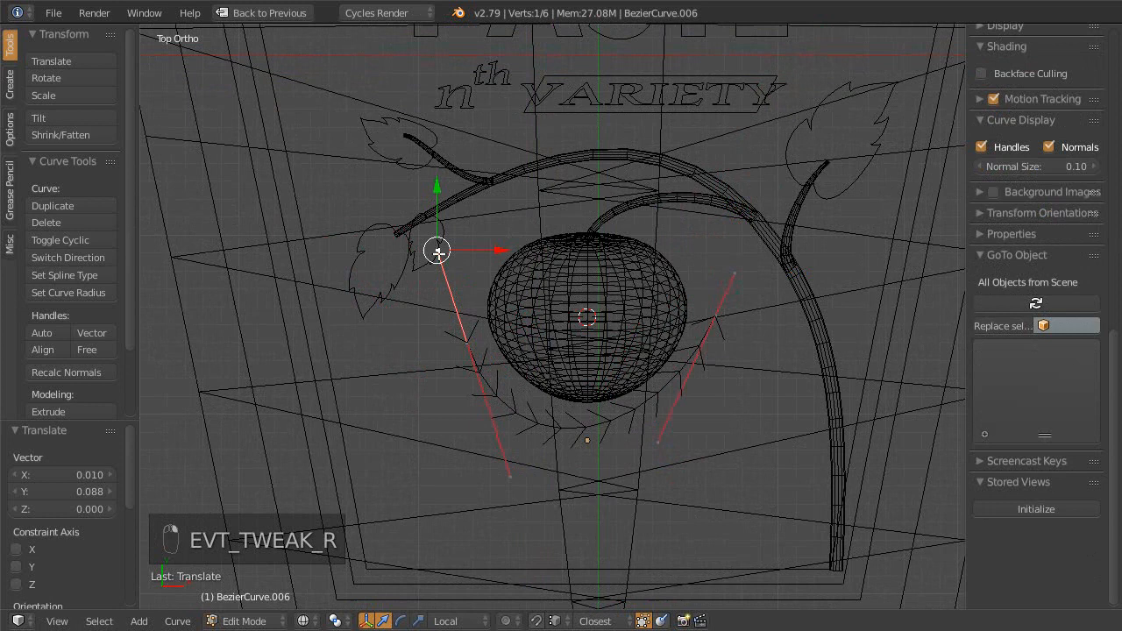
- Fine-tune both end points and the right inner handle into an even arc around the tomato's underside, ending in Object Mode
right_drag(668, 438, 684, 447)
right_drag(714, 316, 715, 326)
right_drag(454, 339, 457, 334)
right_drag(726, 319, 721, 295)
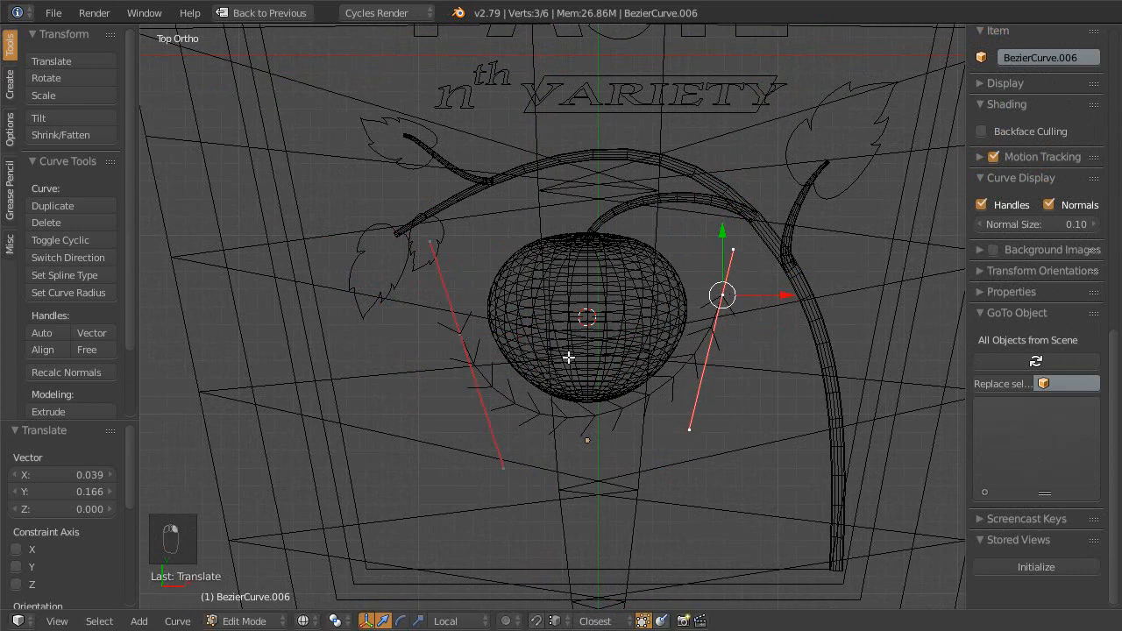
right_drag(696, 431, 688, 472)
right_drag(458, 347, 450, 329)
scroll(508, 359, up, 3)
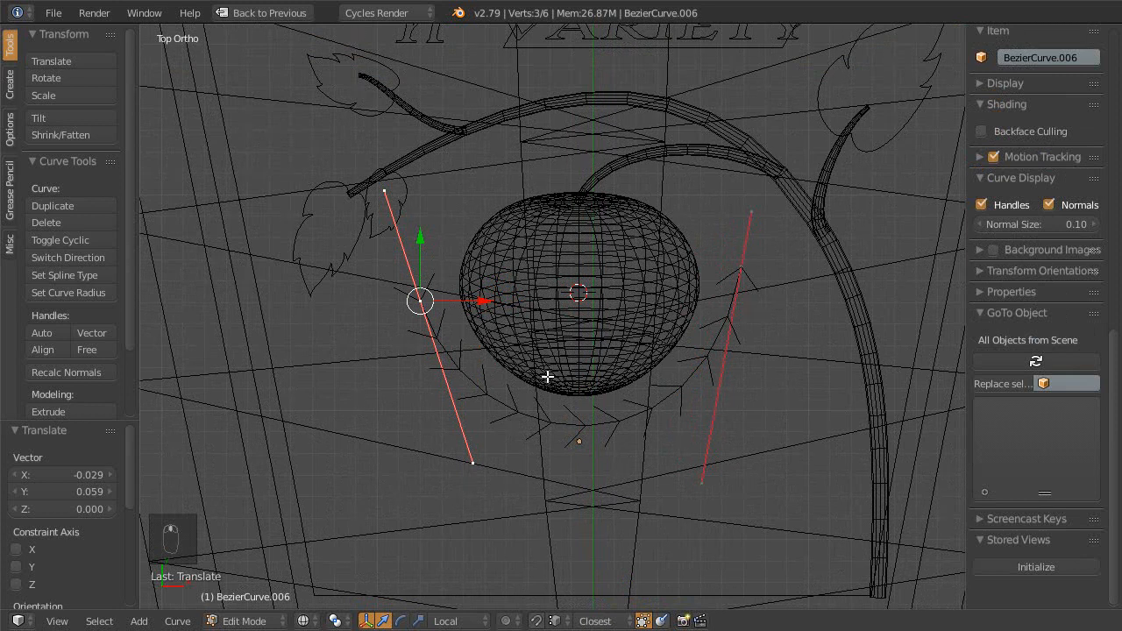
key(Tab)
key(Tab)
key(Tab)
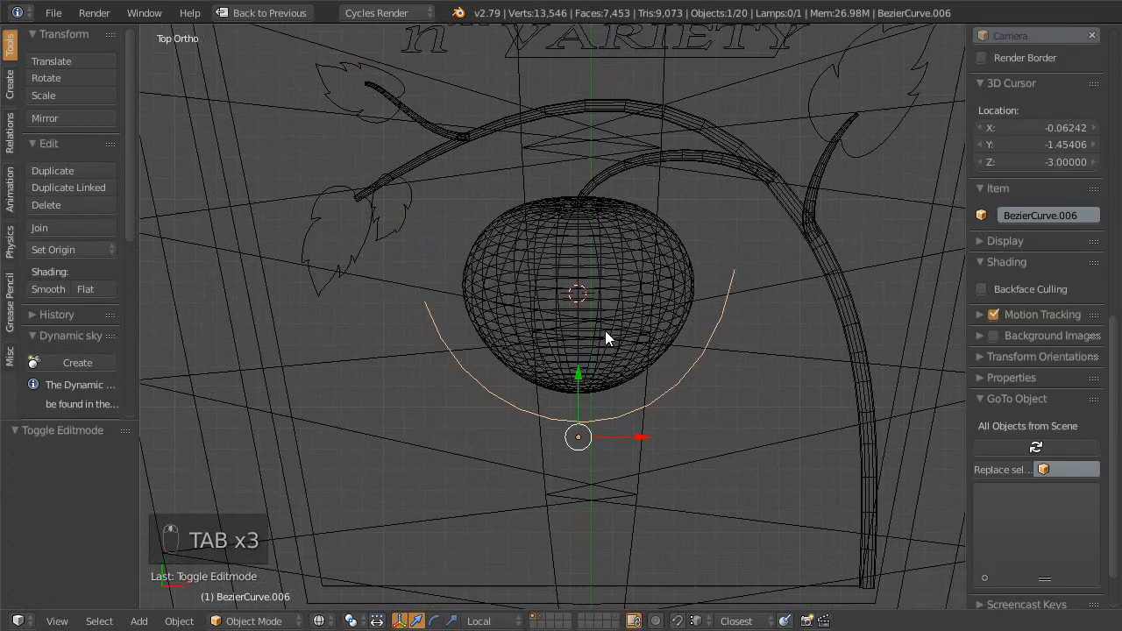
- Snap the 3D cursor to the selected curve's origin below the tomato
scroll(605, 337, down, 4)
key(shift+s)
click(561, 375)
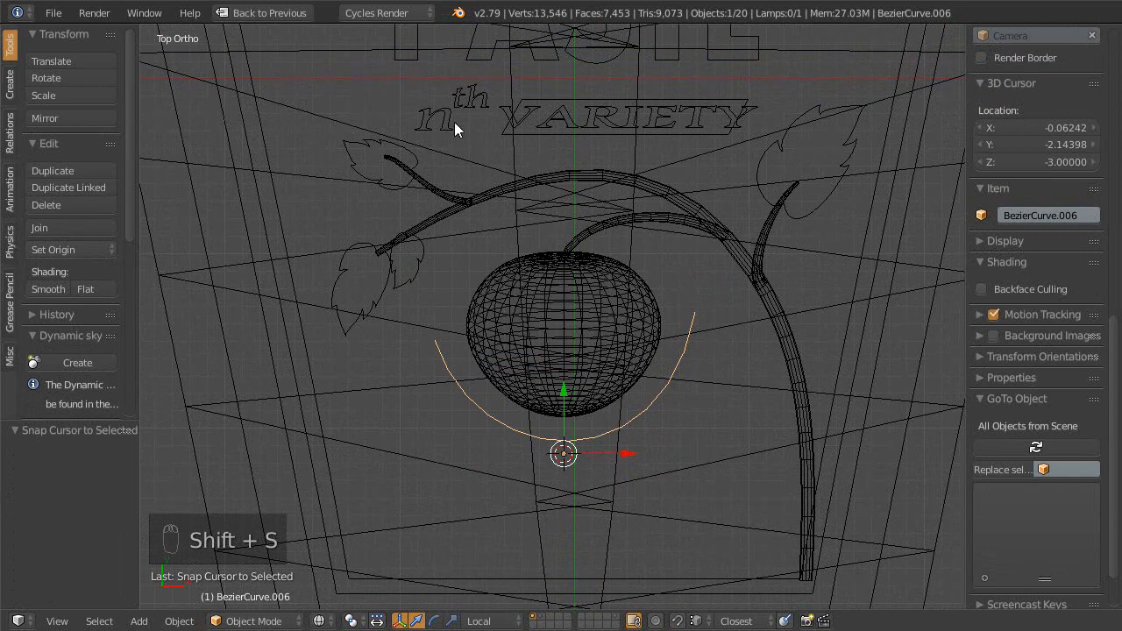
- Duplicate the VARIETY text, offset it -0.321 in X and -2.477 in Y to below the arc, and apply an Object parent
right_click(566, 121)
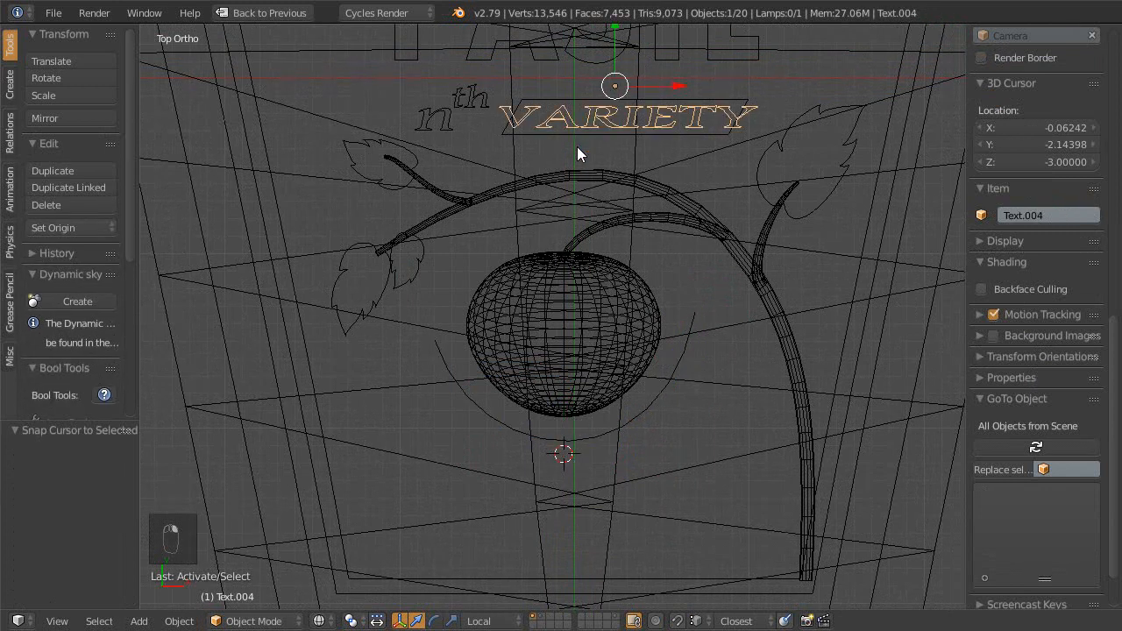
key(shift+d)
key(Escape)
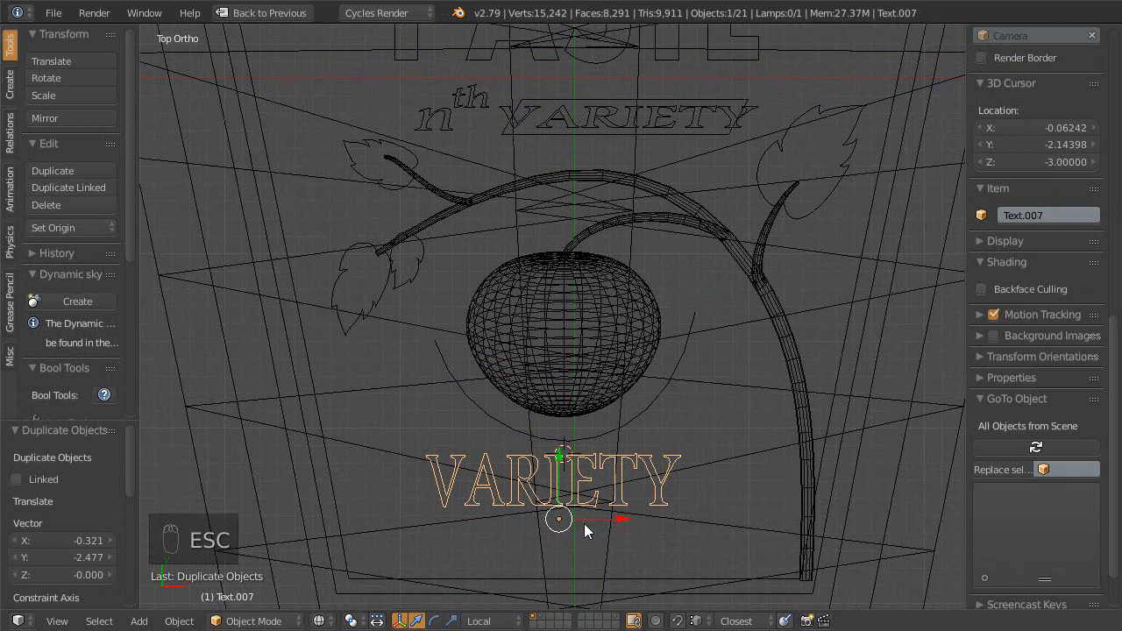
key(ctrl+p)
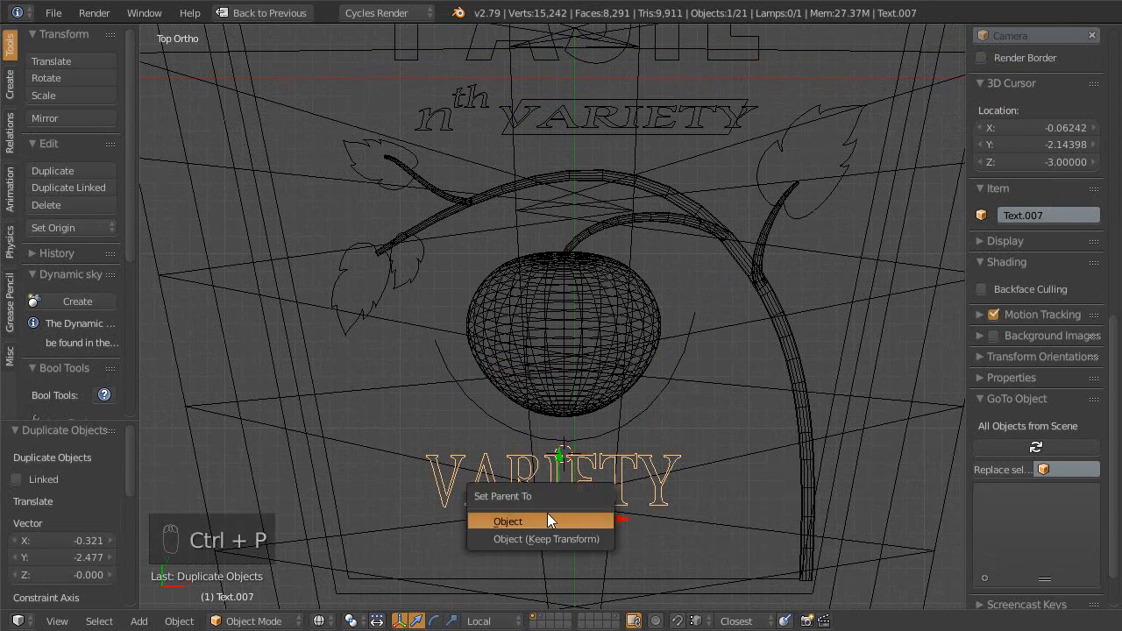
click(544, 521)
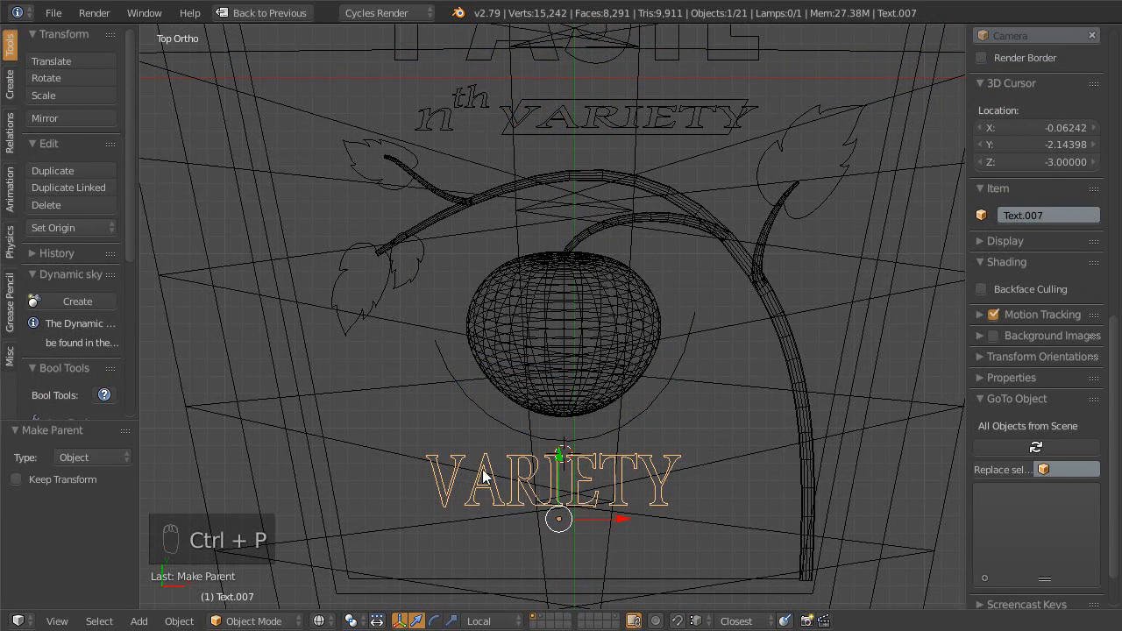
- Restore the multi-editor layout and remove the Lattice modifier from the duplicated VARIETY text
key(shift+space)
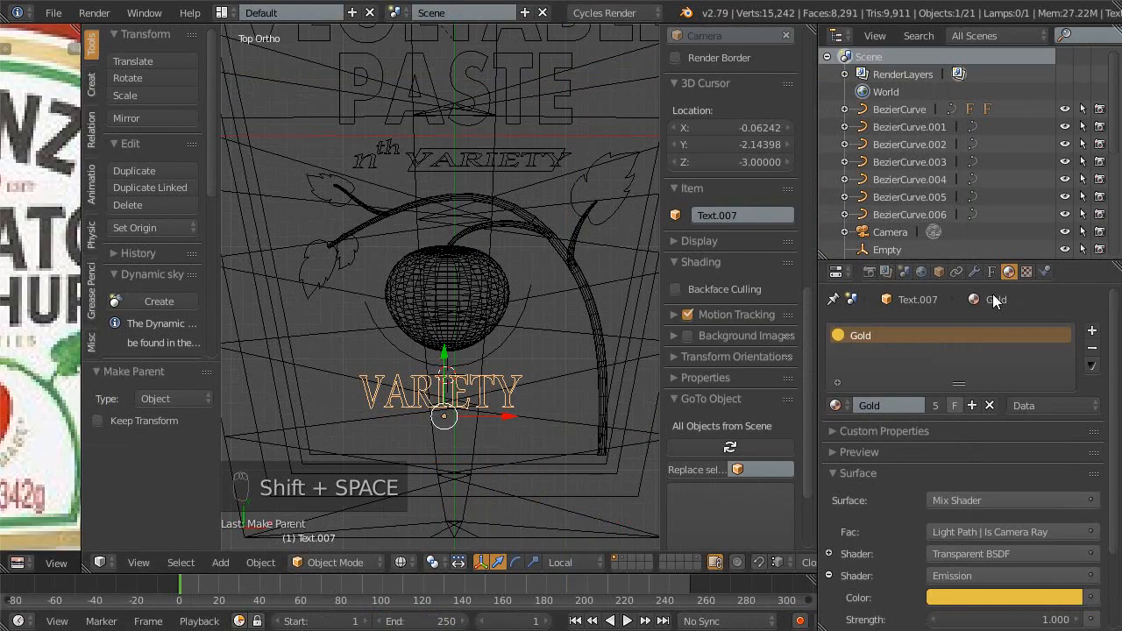
click(973, 272)
click(1102, 356)
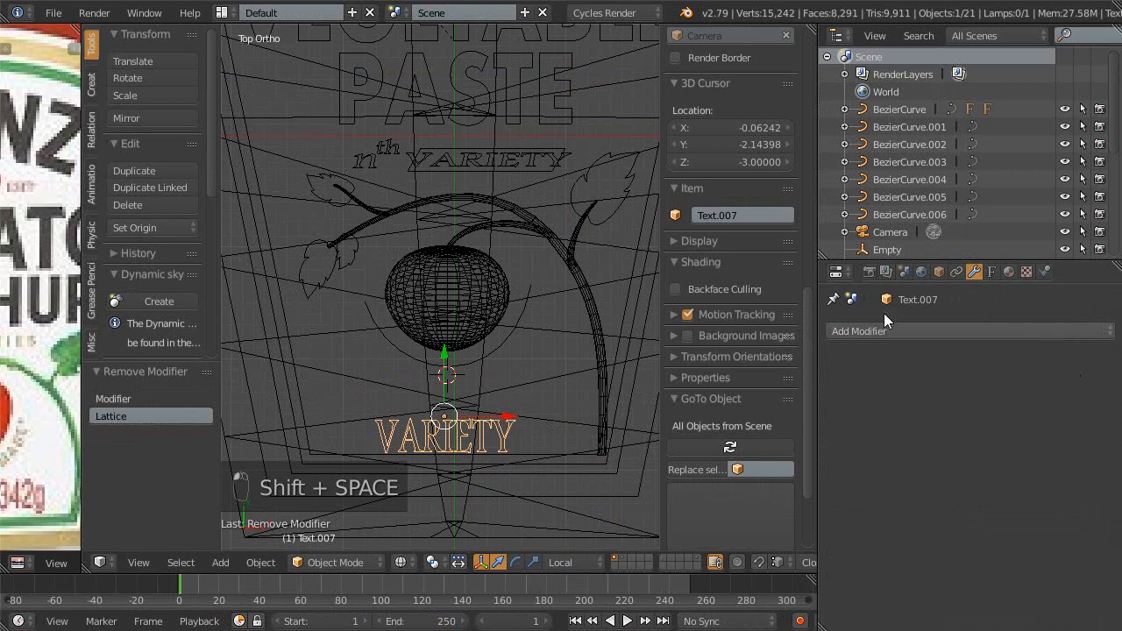
- Move the duplicated VARIETY text up 0.619 along Y and -0.017 along X, onto the bottom of the arc
scroll(491, 393, up, 4)
scroll(511, 321, up, 3)
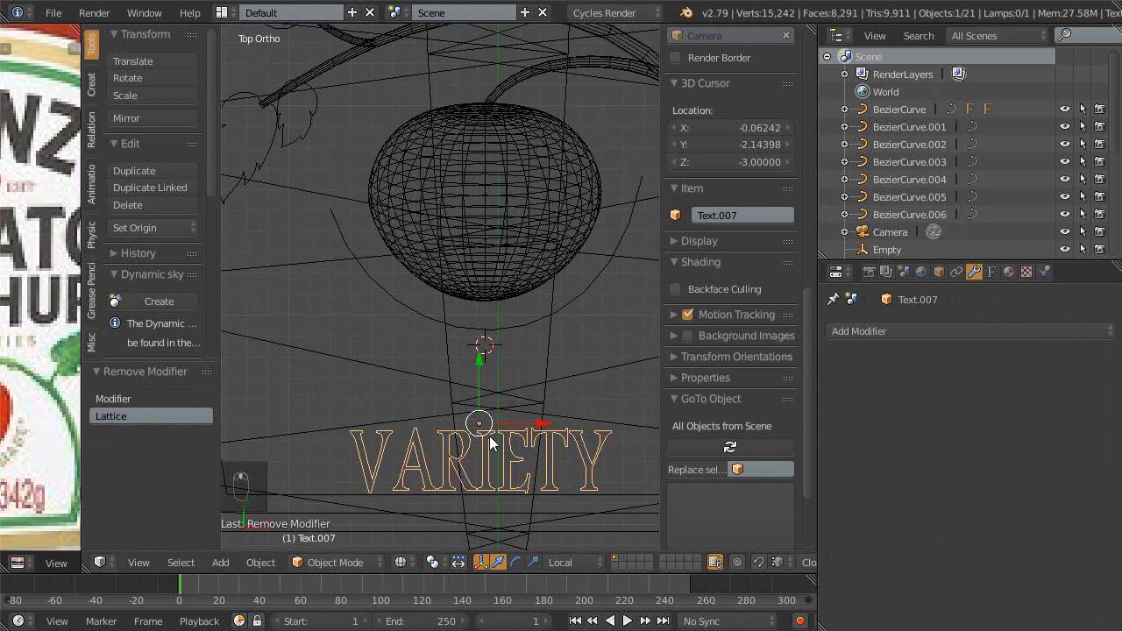
key(g)
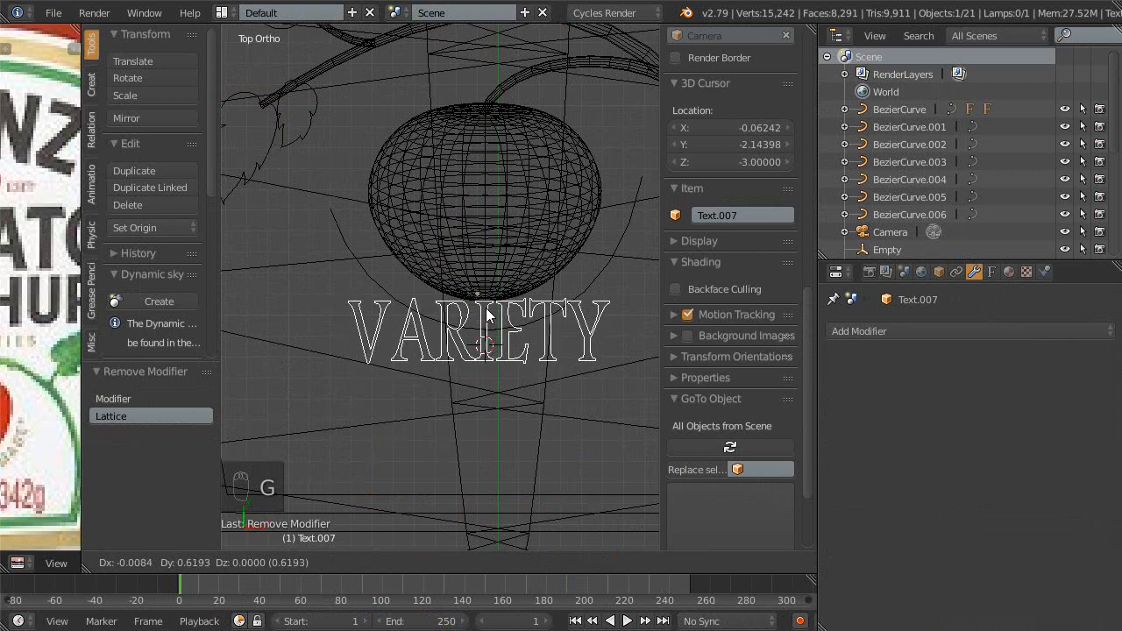
click(480, 333)
scroll(480, 335, down, 1)
shift+middle_drag(476, 332, 458, 374)
key(shift+space)
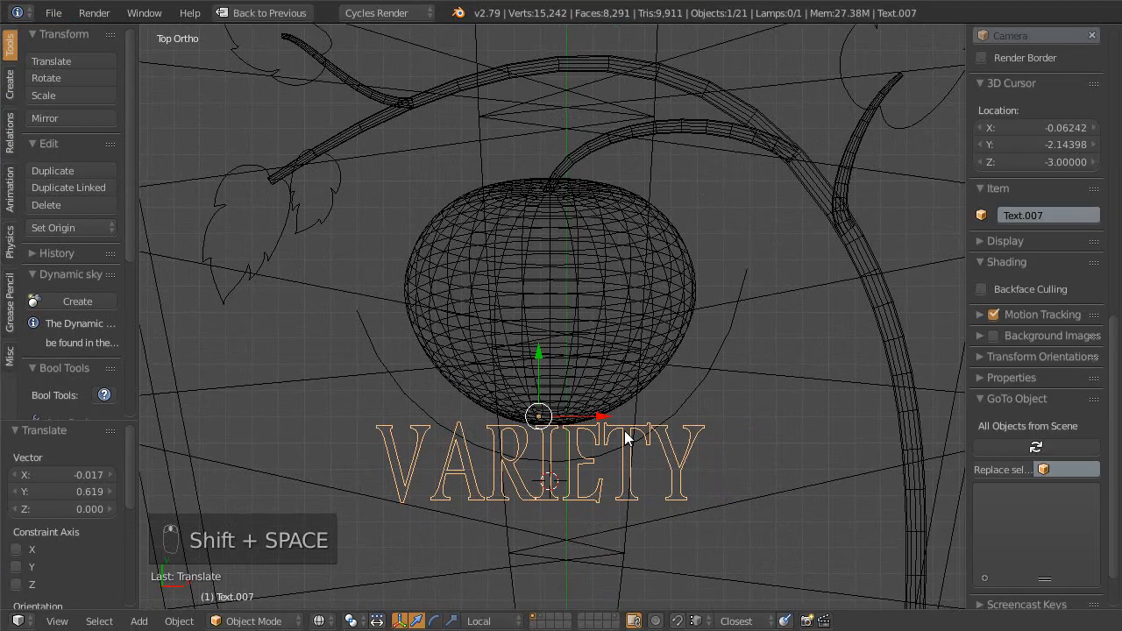
key(shift+space)
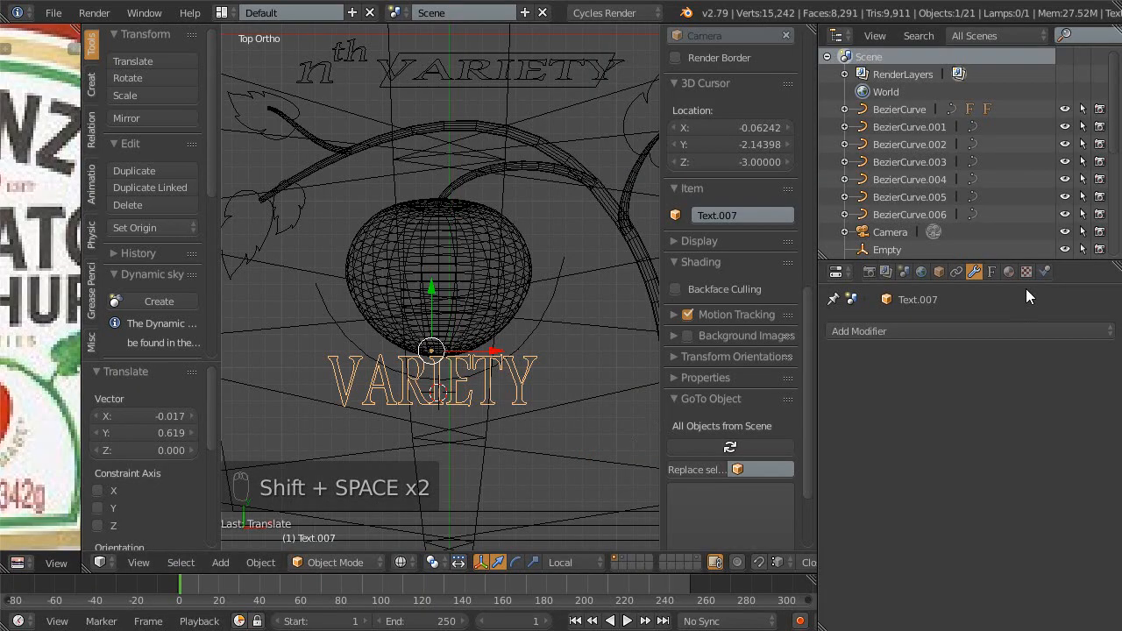
- Check the reference label's wording below its tomato and replace the duplicated VARIETY text with "RENDERED NOT MADE"
key(shift+space)
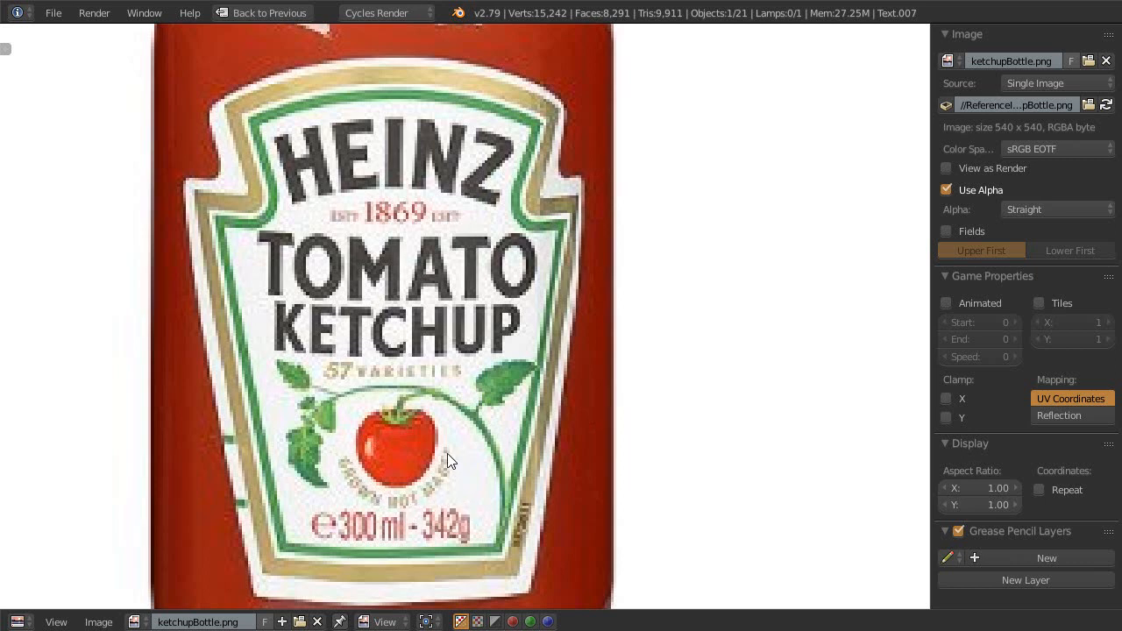
key(shift+space)
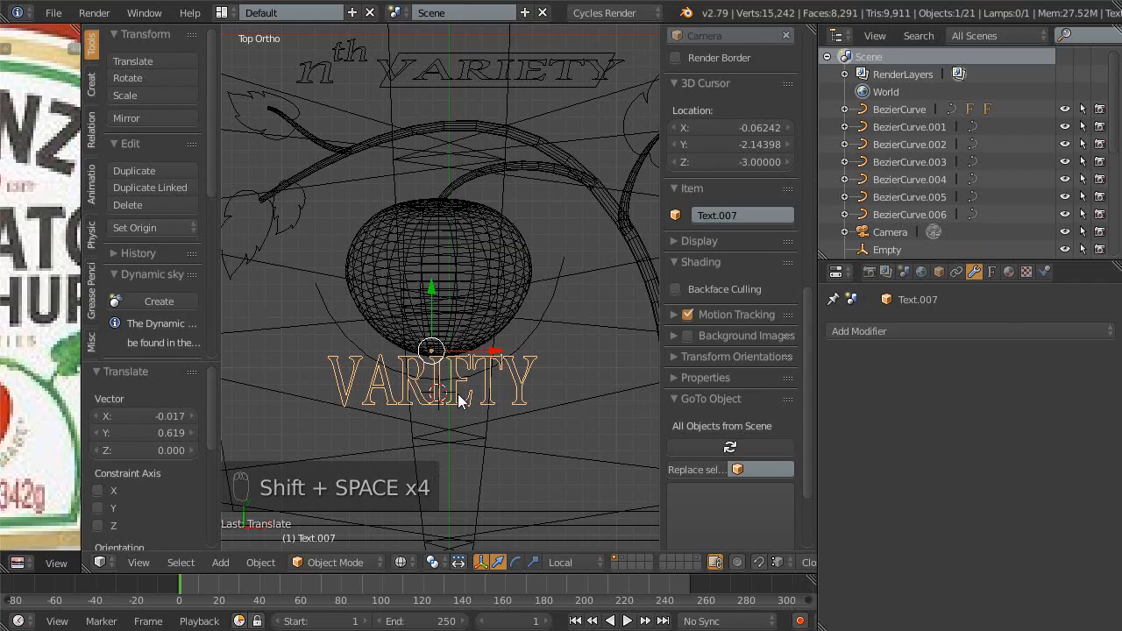
shift+middle_drag(474, 367, 488, 351)
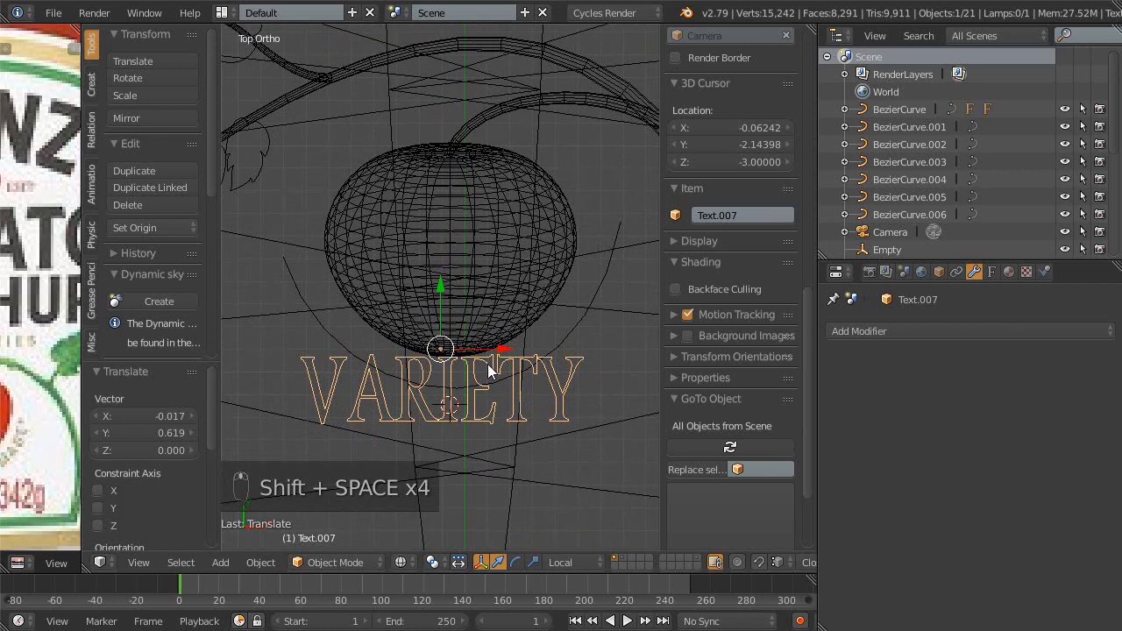
key(Tab)
key(BackSpace)
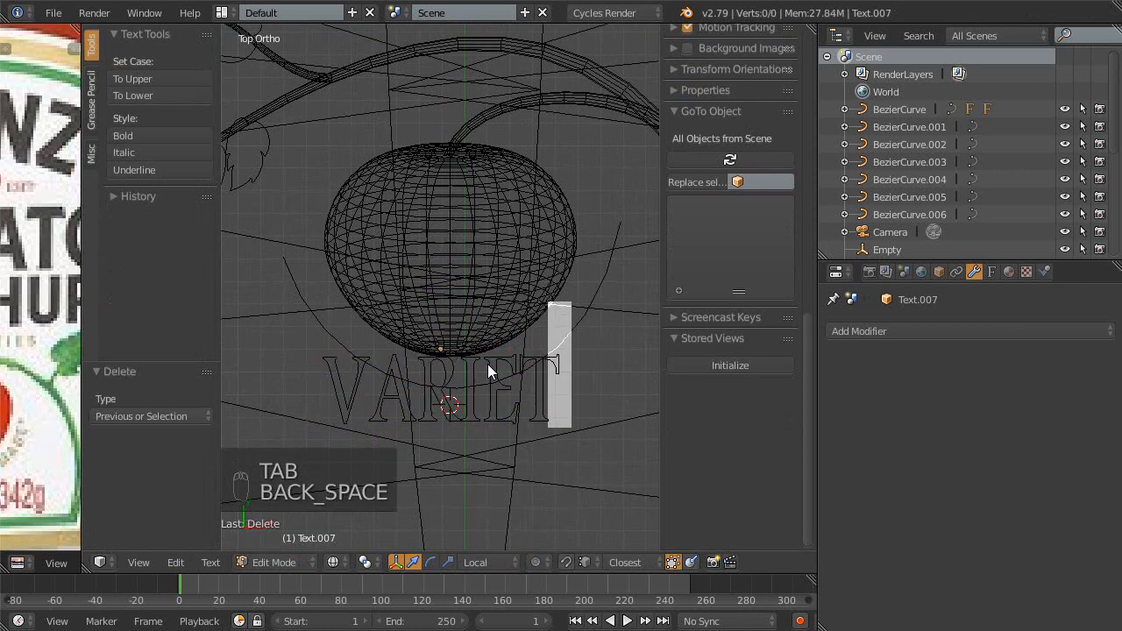
key(BackSpace)
key(BackSpace)
key(BackSpace)
key(BackSpace)
key(BackSpace)
key(BackSpace)
key(BackSpace)
key(BackSpace)
key(BackSpace)
key(BackSpace)
key(BackSpace)
key(BackSpace)
key(BackSpace)
text(R)
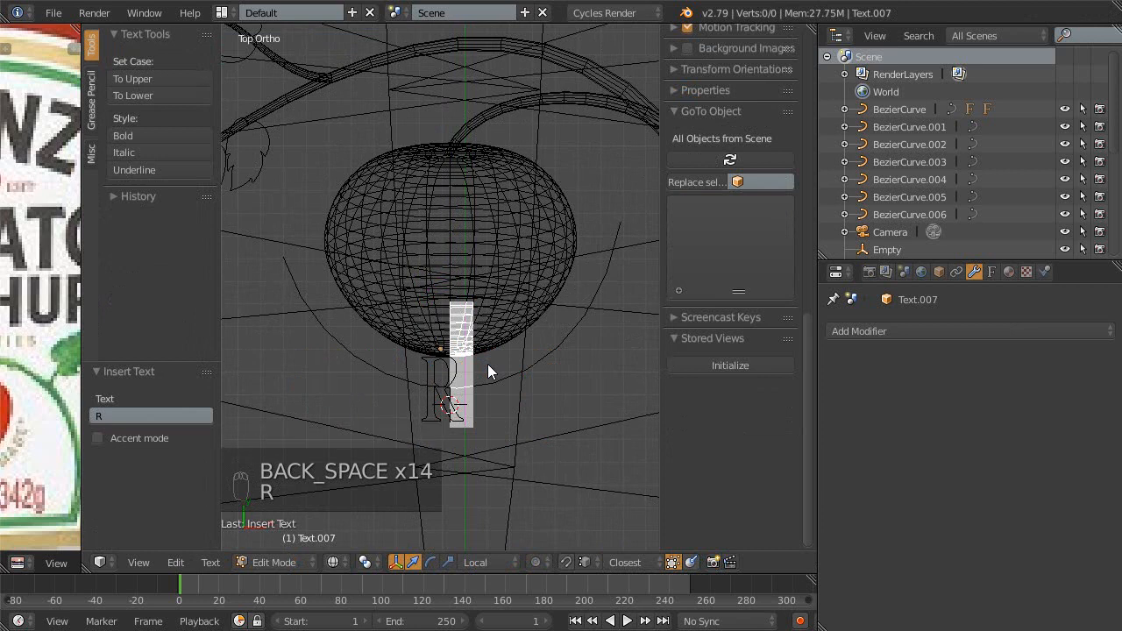
key(BackSpace)
key(BackSpace)
key(BackSpace)
key(BackSpace)
key(BackSpace)
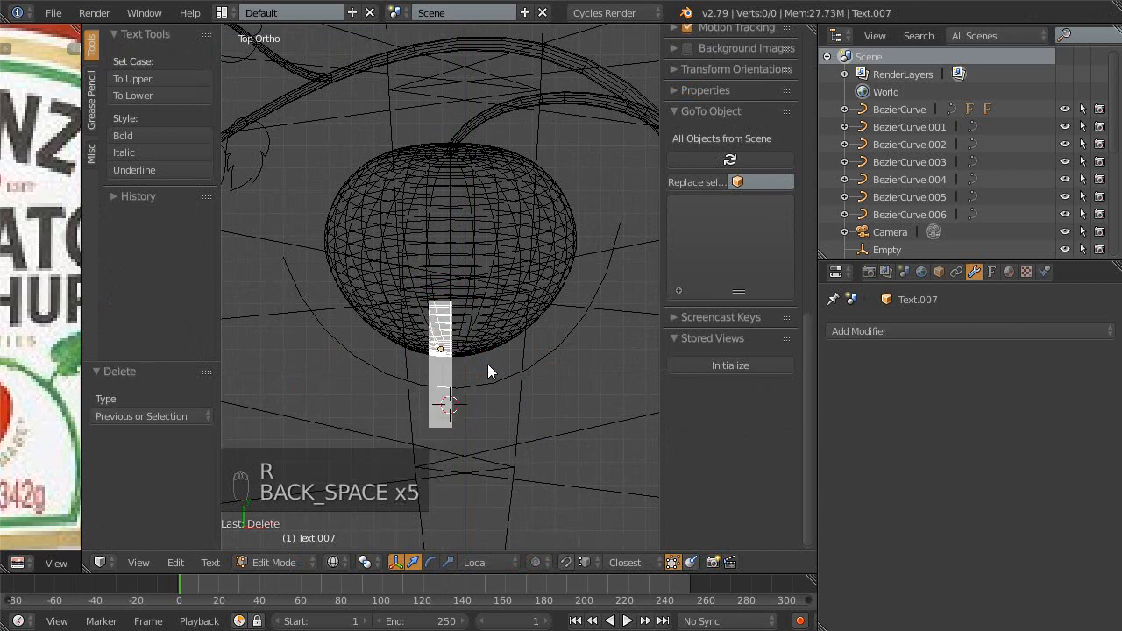
text(RENDERED )
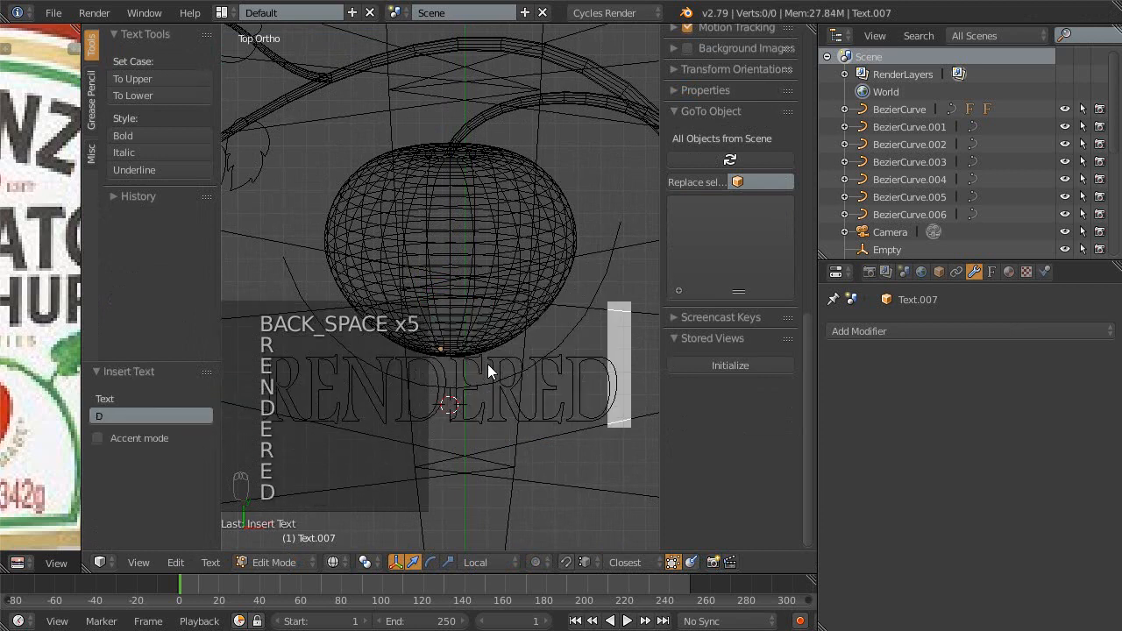
text(N)
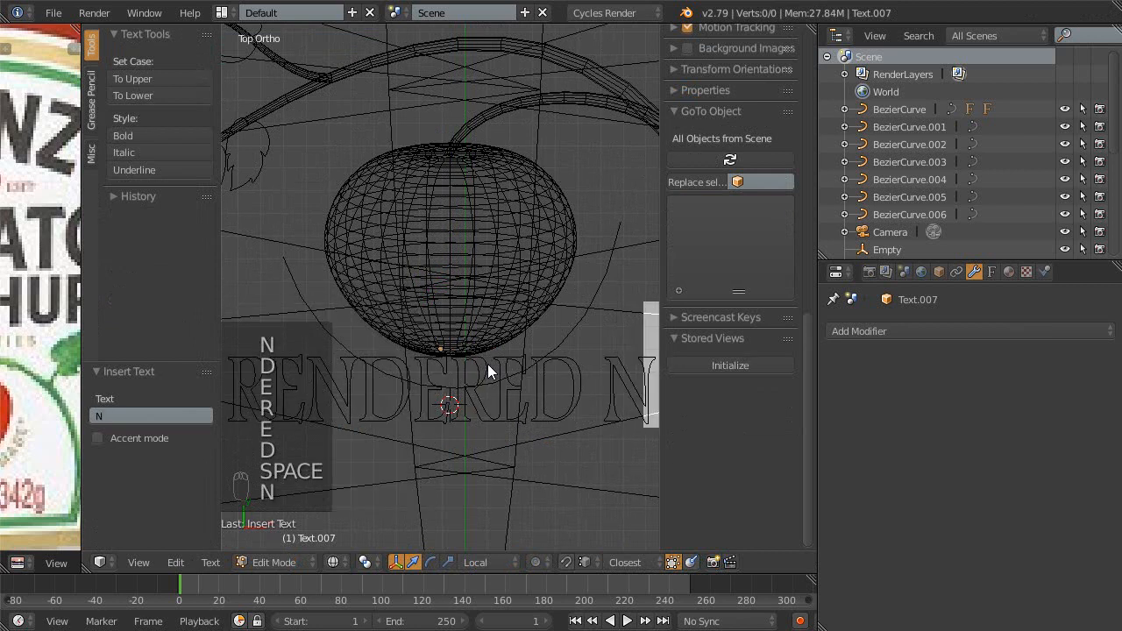
text(OT MADE)
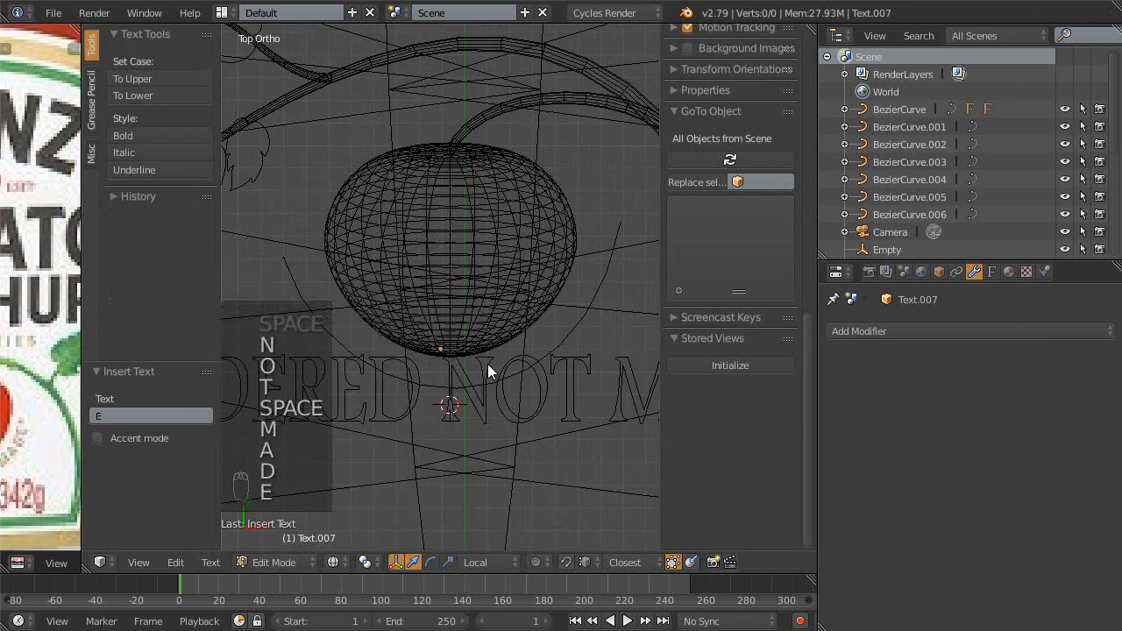
key(Tab)
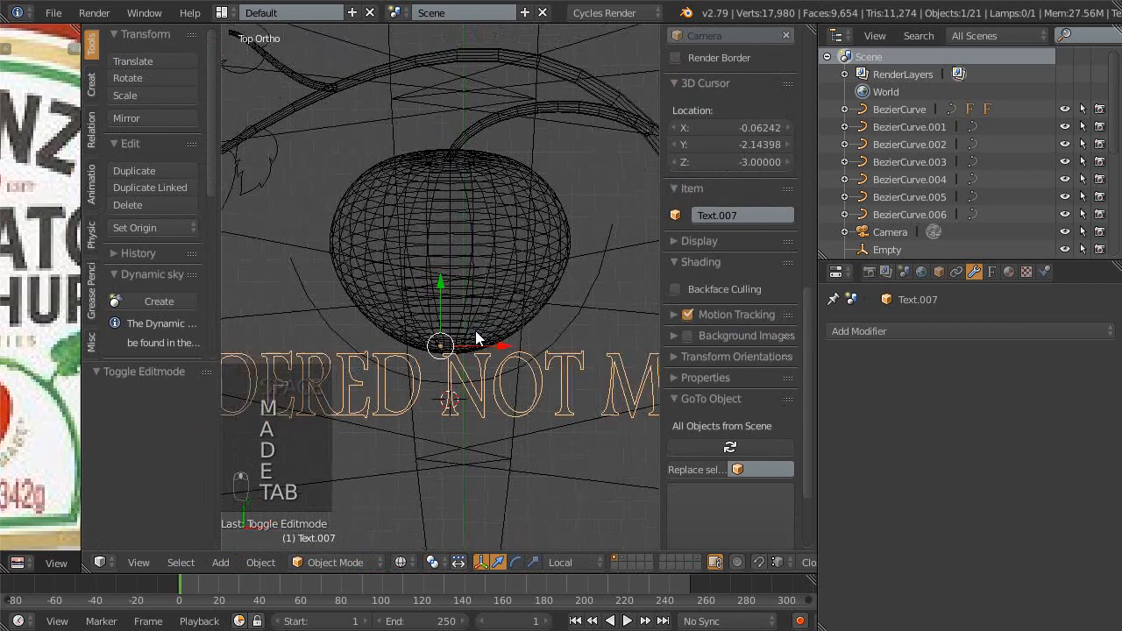
- Scale the RENDERED NOT MADE text uniformly by 0.570 and by 0.492 along Y
scroll(491, 442, down, 3)
key(s)
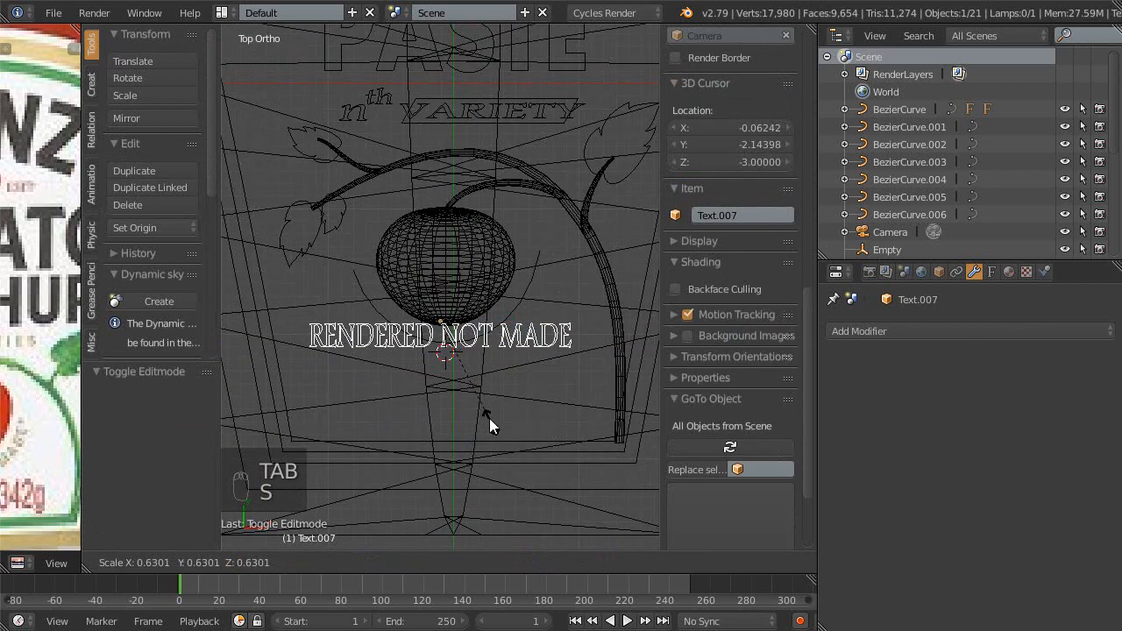
click(494, 411)
scroll(493, 398, up, 3)
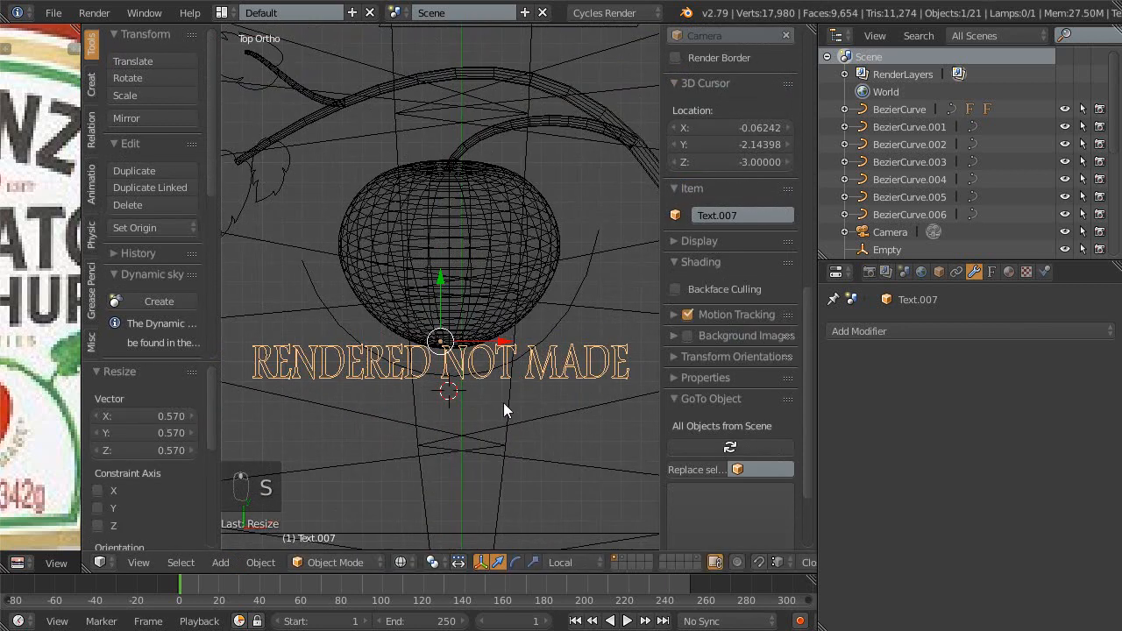
key(s)
key(y)
click(485, 384)
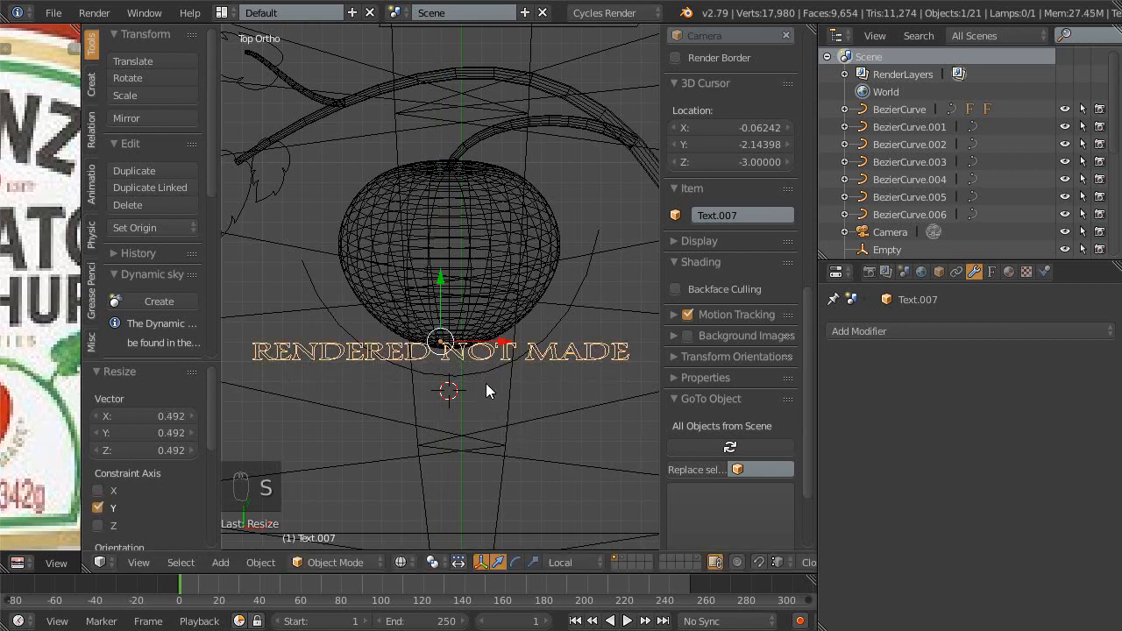
scroll(483, 393, up, 2)
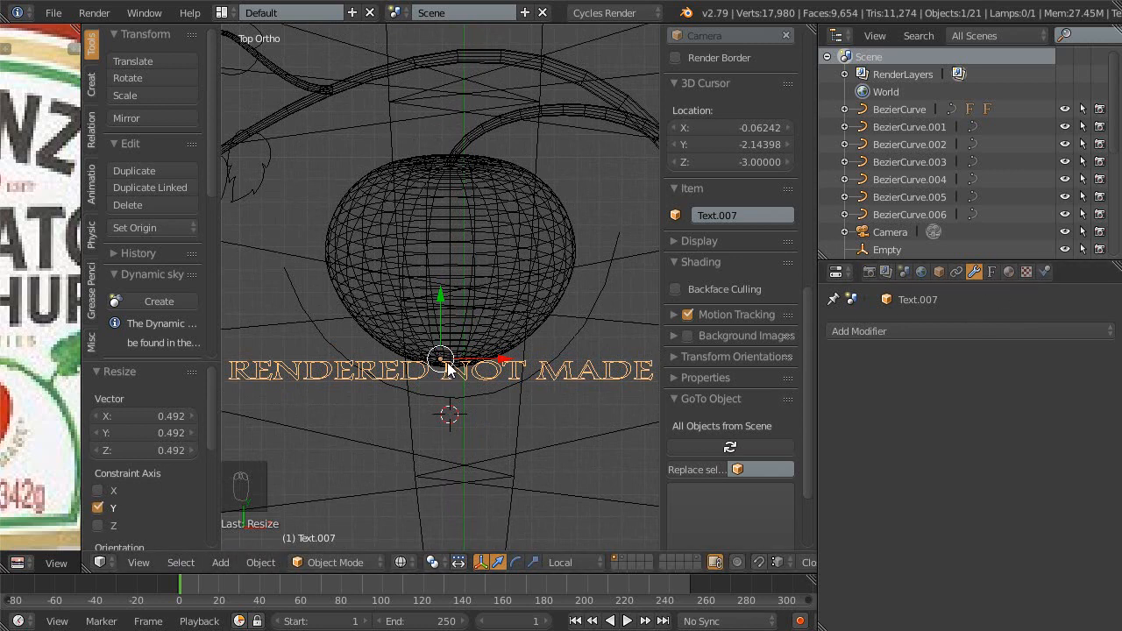
- Snap the RENDERED NOT MADE text to the 3D cursor and make it follow the arc BezierCurve.006
key(shift+s)
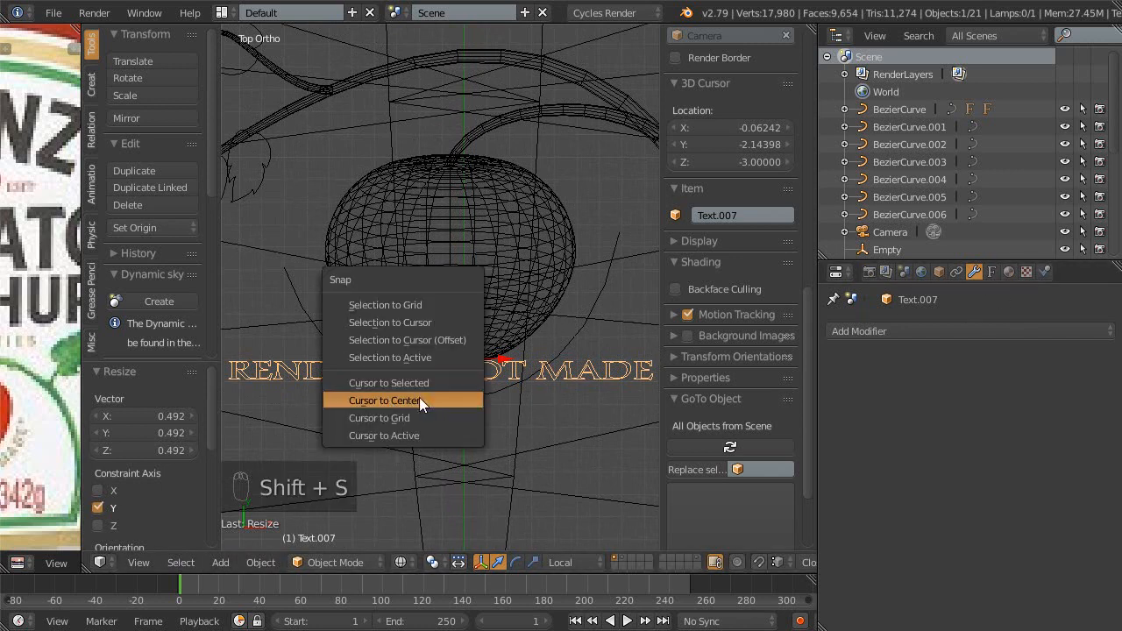
click(419, 324)
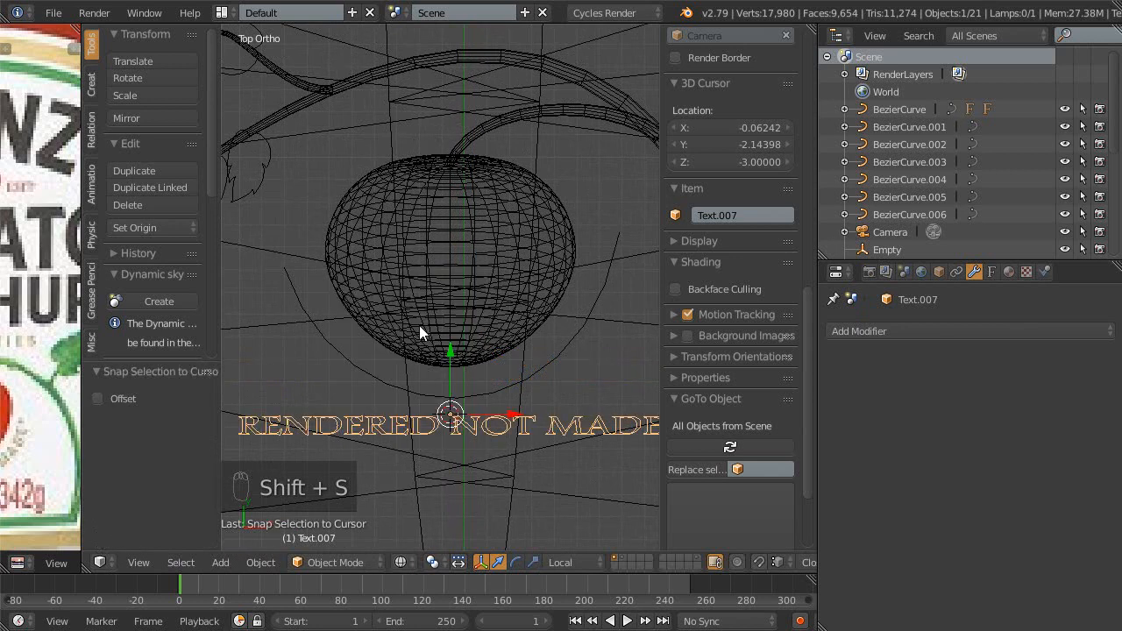
click(991, 271)
scroll(998, 420, down, 5)
scroll(998, 440, down, 3)
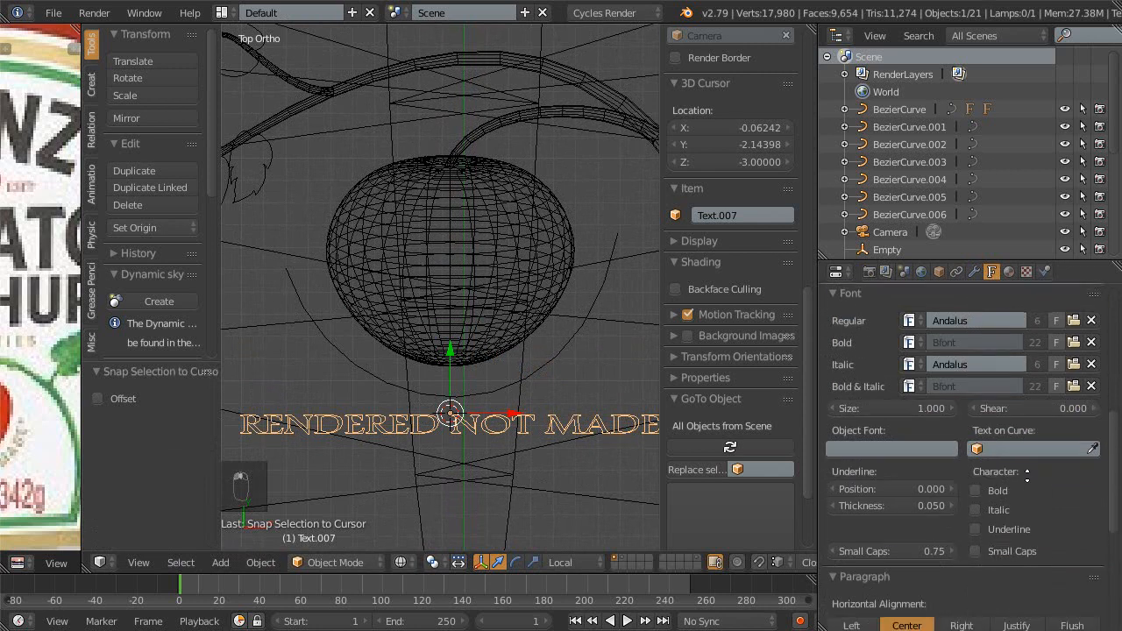
click(560, 351)
ctrl+middle_drag(531, 361, 509, 390)
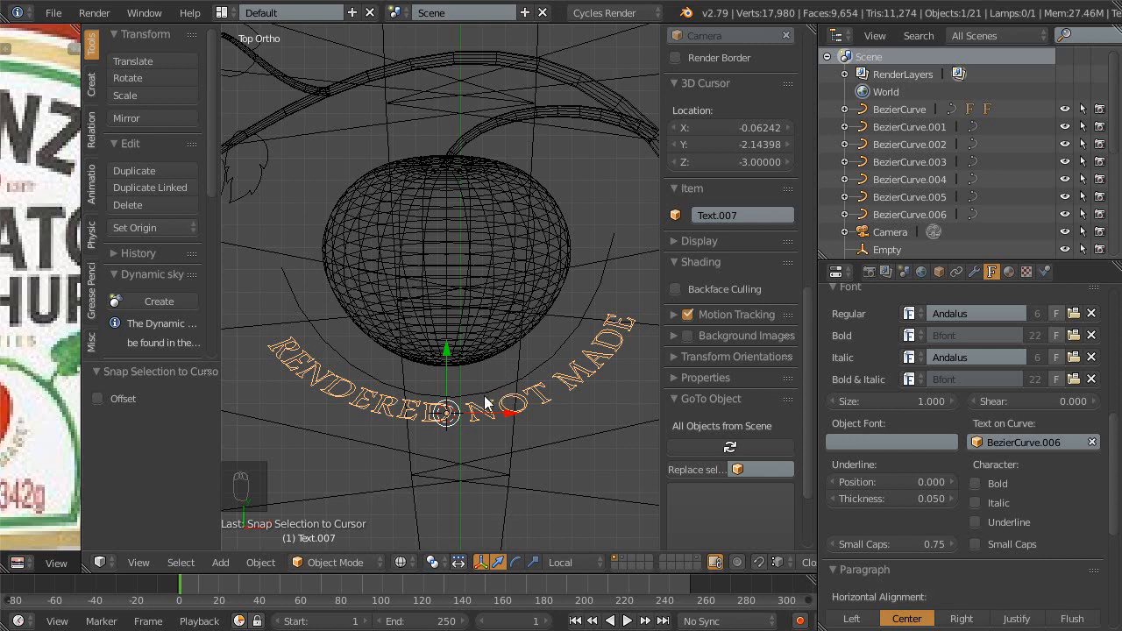
key(g)
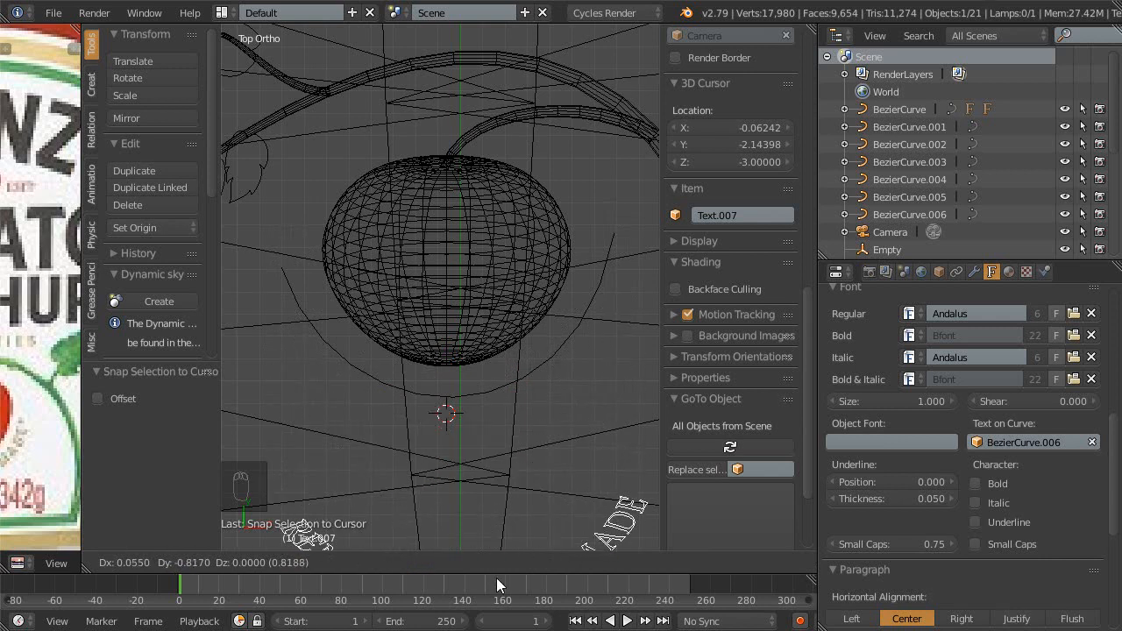
key(Escape)
mouse_move(457, 326)
middle_down()
mouse_move(445, 342)
mouse_move(450, 383)
mouse_move(447, 331)
middle_up()
key(KP_7)
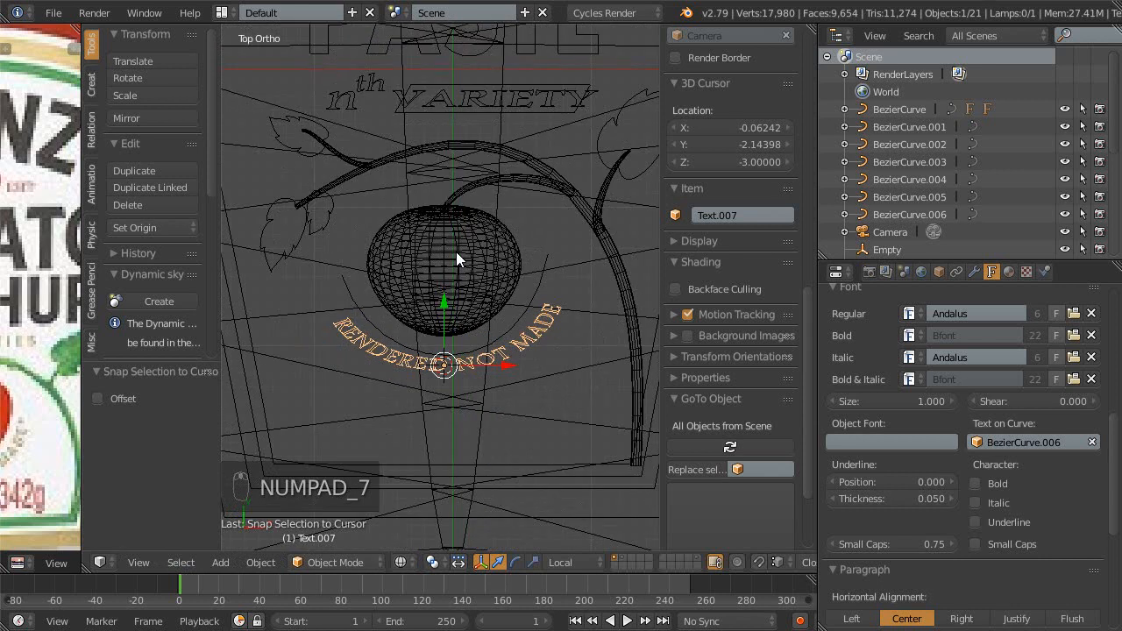
key(g)
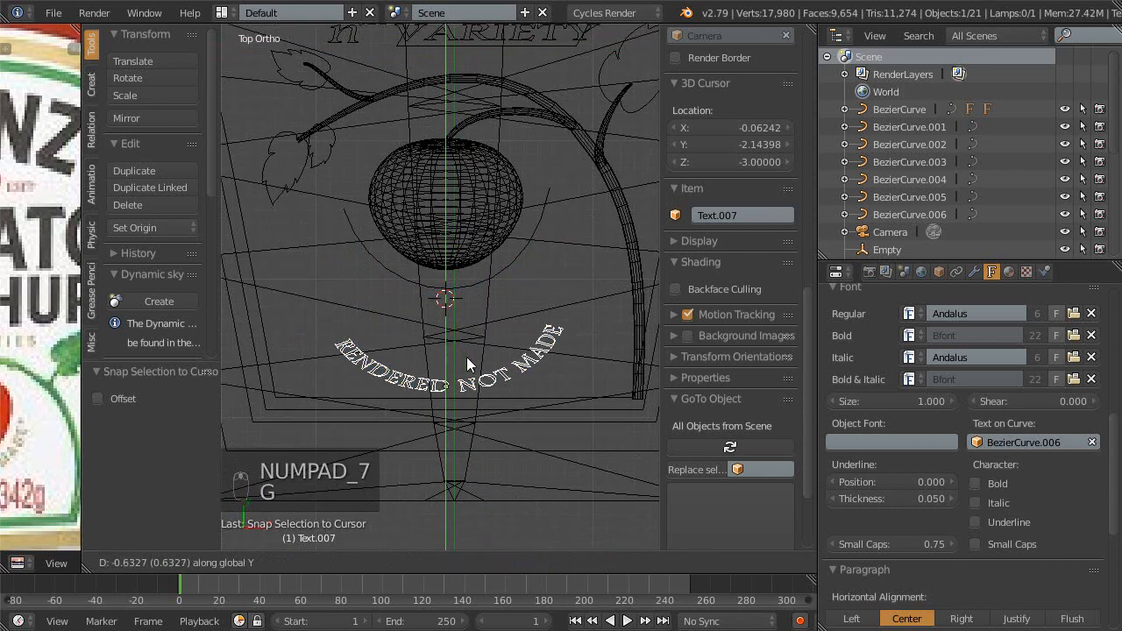
click(486, 278)
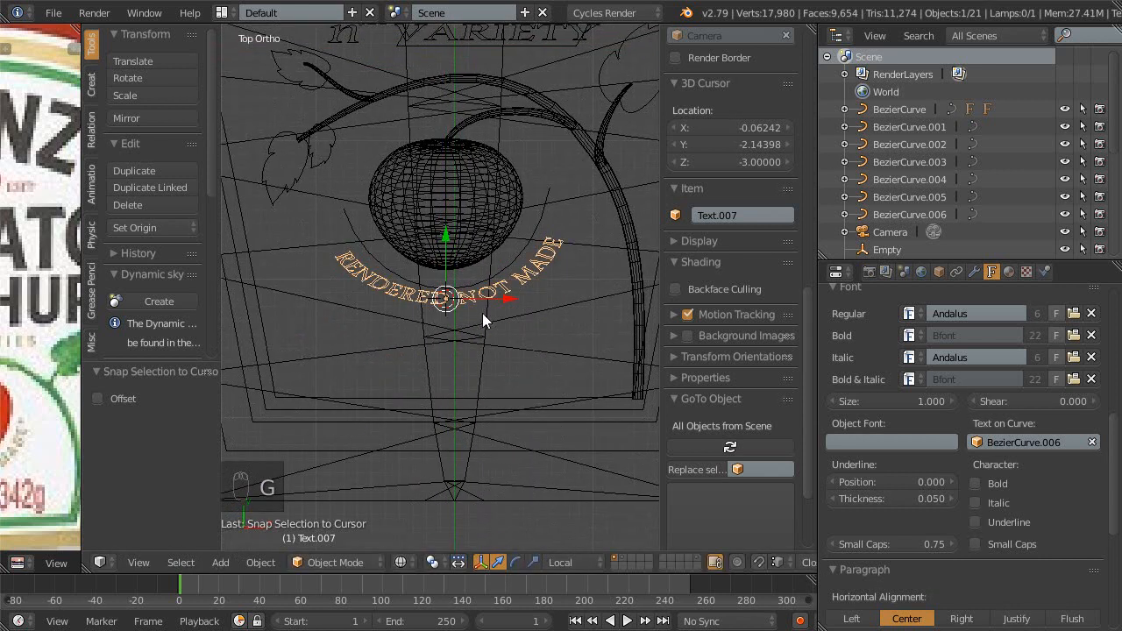
- Edit the arc below the tomato, moving its right end point -0.075 in X and 0.141 in Y, and check the rendered preview
scroll(489, 259, up, 3)
right_click(536, 271)
shift+middle_drag(526, 277, 527, 291)
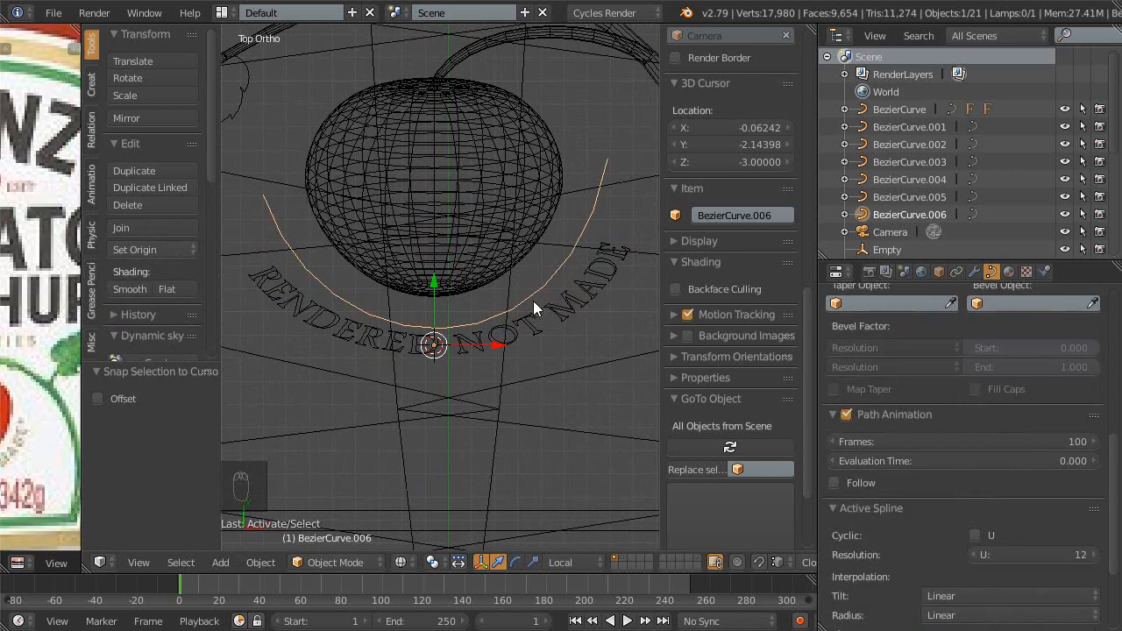
key(Tab)
right_click(592, 177)
key(g)
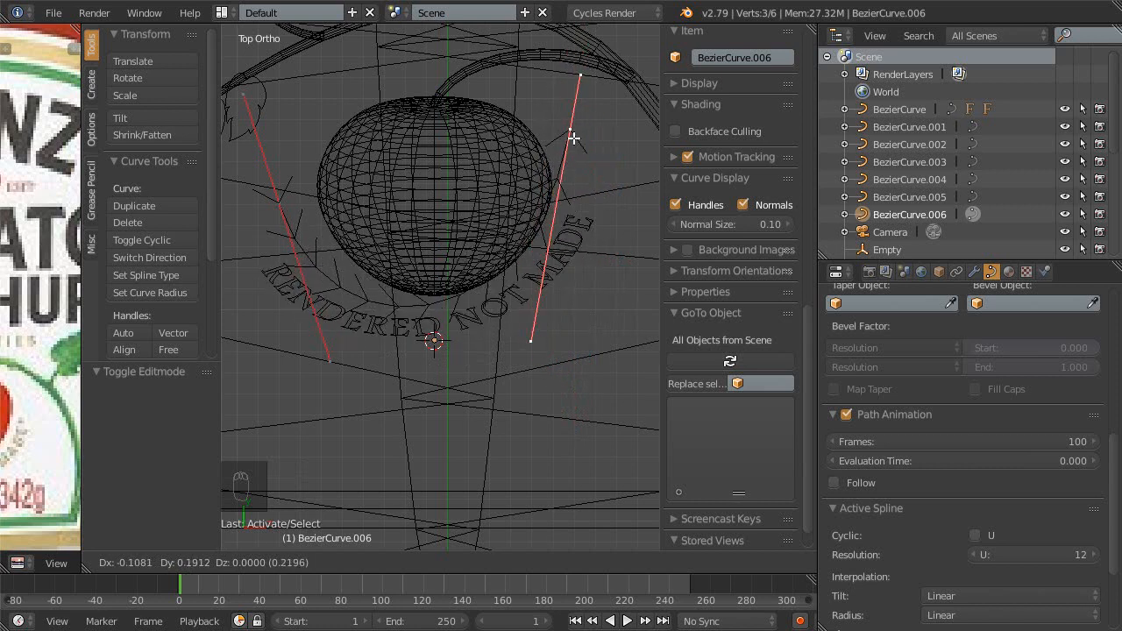
click(578, 145)
key(Escape)
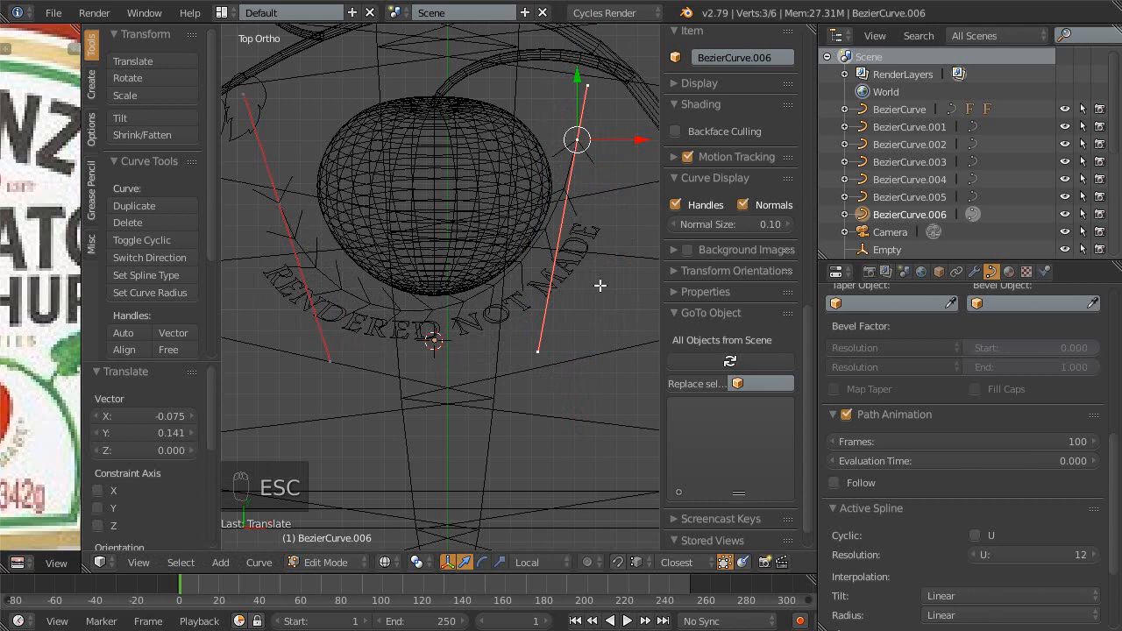
key(shift+z)
key(shift+z)
- Swing both lower handles of the arc outward, raise its left end point 0.111 along Y, and leave curve editing
right_drag(535, 356, 596, 375)
ctrl+middle_drag(556, 380, 557, 349)
shift+middle_drag(557, 349, 520, 345)
ctrl+middle_drag(493, 302, 533, 366)
right_drag(336, 372, 317, 396)
right_drag(287, 230, 289, 203)
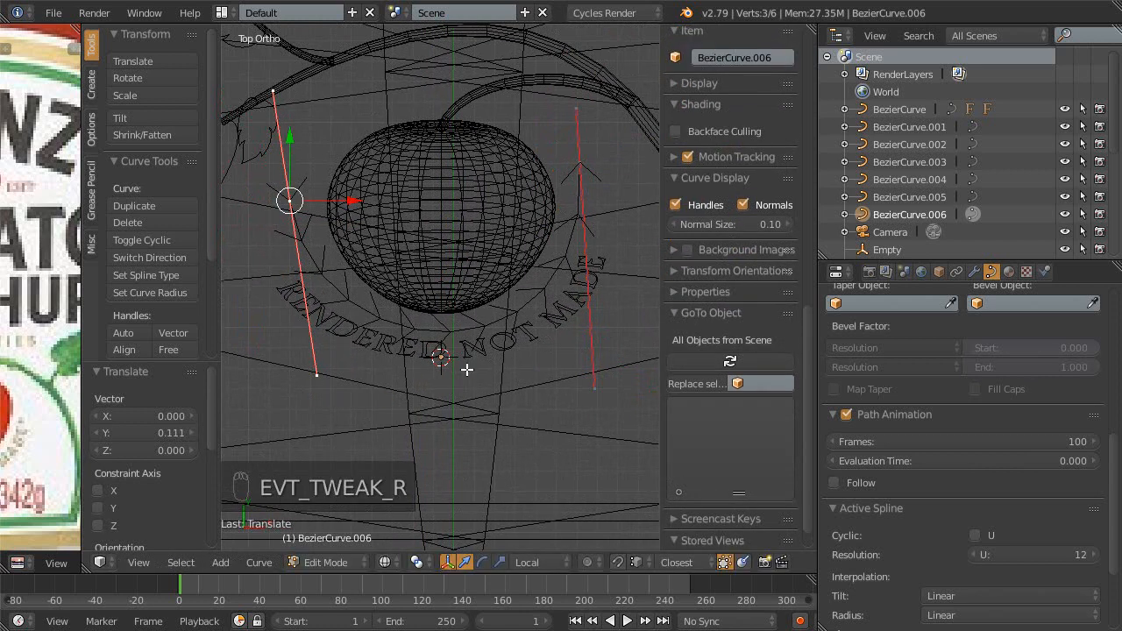
key(Tab)
- Set the letter spacing of the RENDERED NOT MADE text to 1.180
right_click(482, 348)
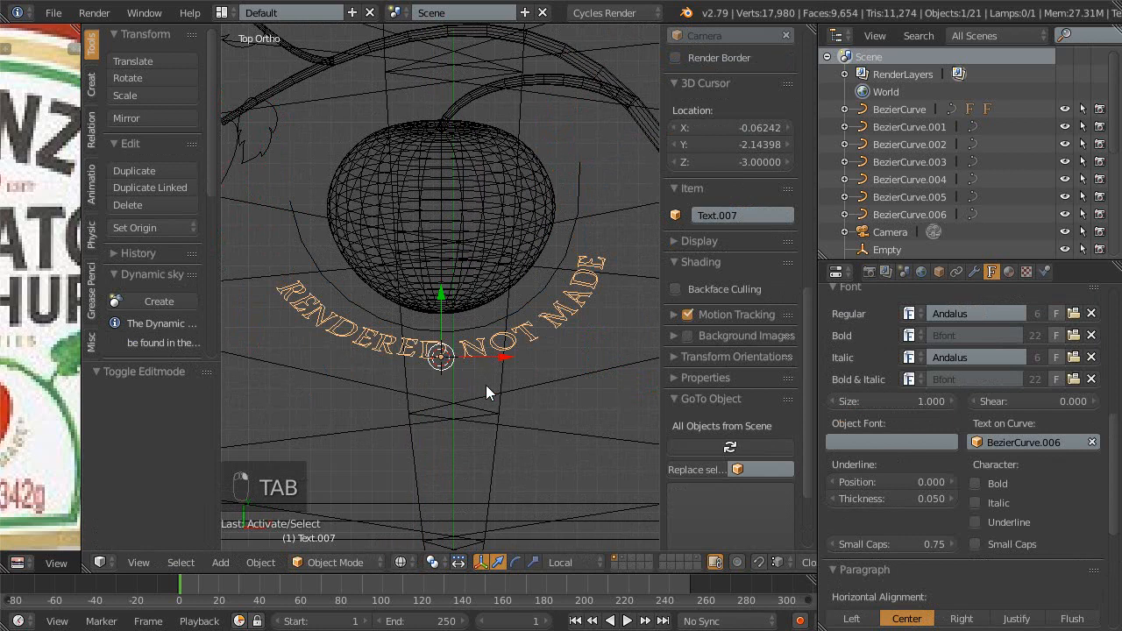
scroll(925, 427, down, 3)
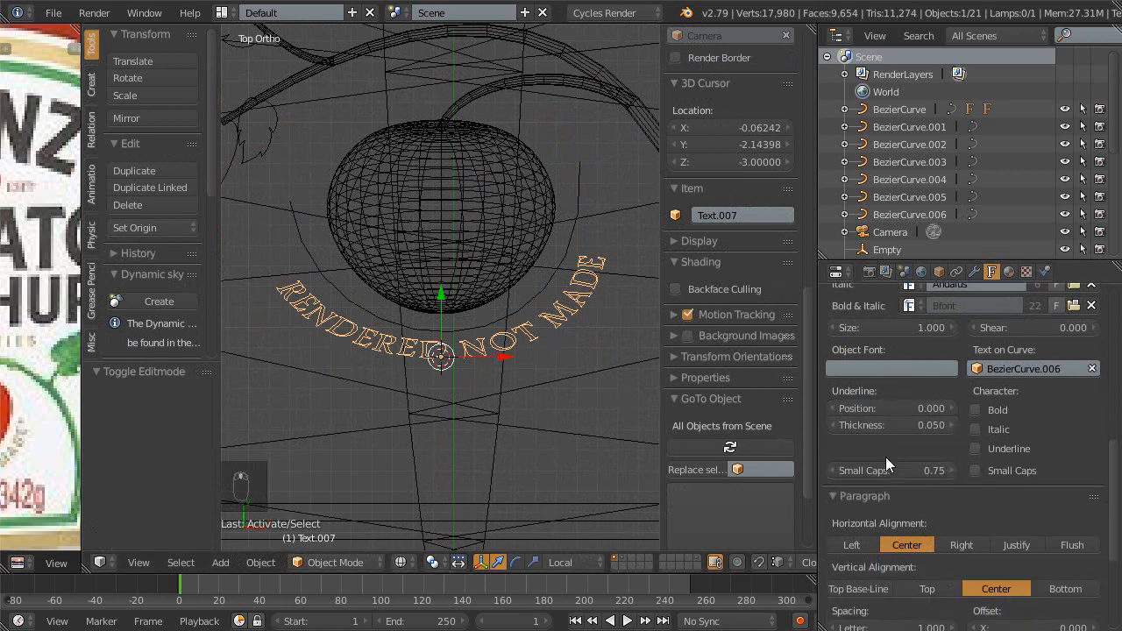
scroll(885, 460, down, 4)
mouse_move(864, 501)
mouse_down()
mouse_move(895, 502)
mouse_move(880, 499)
mouse_up()
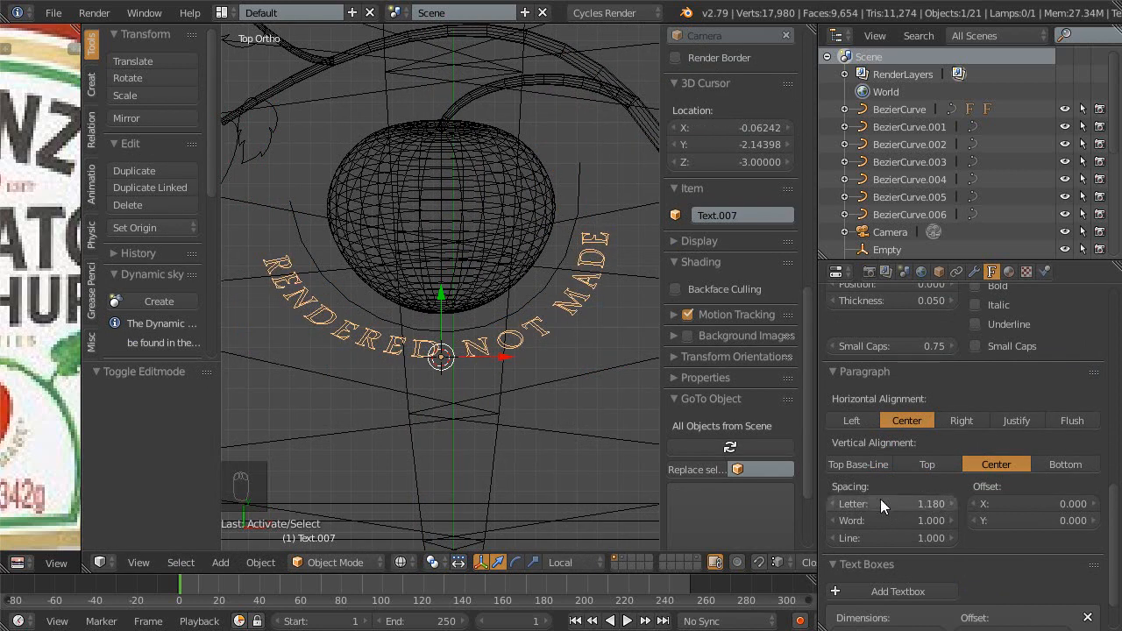
scroll(535, 465, up, 1)
ctrl+middle_drag(534, 465, 540, 429)
ctrl+middle_drag(497, 386, 501, 411)
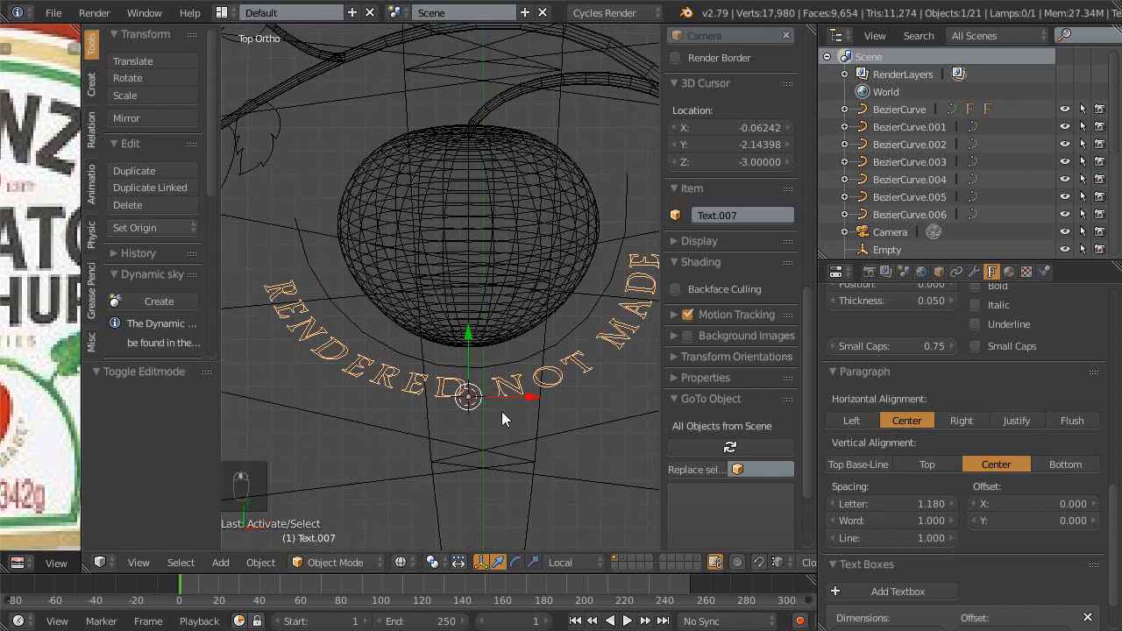
- Reshape the arc's left side by swinging its lower handle further outward and moving its end point up and inward
right_click(305, 256)
key(Tab)
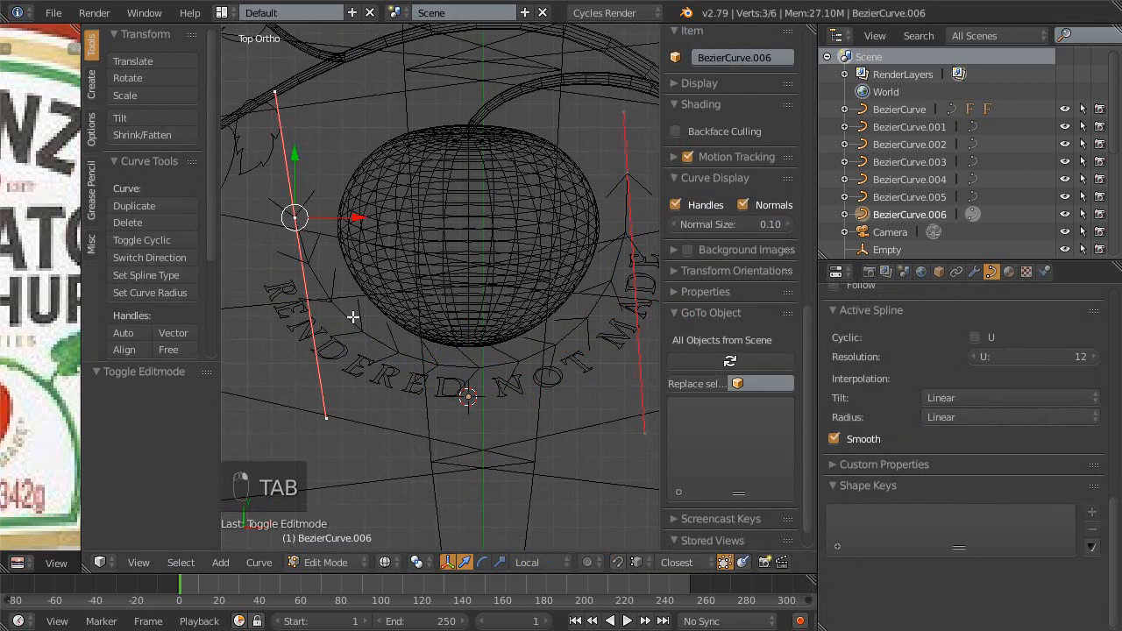
right_click(338, 408)
key(g)
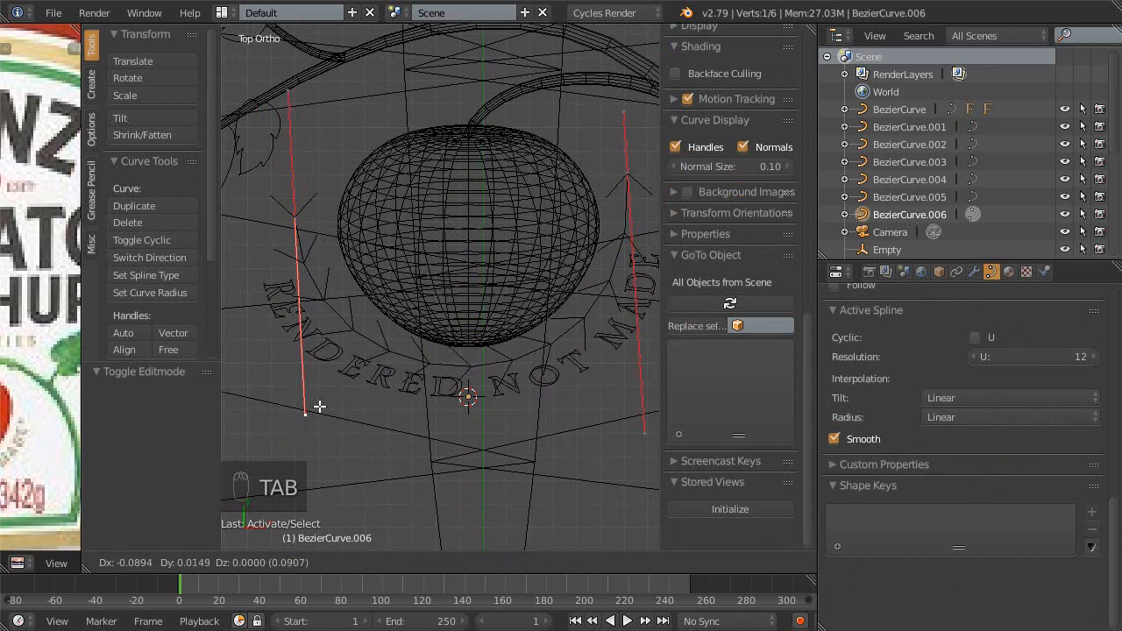
click(318, 405)
right_drag(294, 217, 308, 177)
right_drag(314, 372, 294, 416)
right_drag(307, 175, 313, 172)
- Adjust the arc's right end point and lower handle, finishing with the end point moved -0.007 in X and 0.057 in Y
right_drag(628, 178, 623, 201)
mouse_move(640, 460)
right_down()
mouse_move(621, 454)
mouse_move(640, 449)
right_up()
ctrl+middle_drag(588, 425, 581, 406)
shift+middle_drag(581, 406, 522, 392)
right_drag(576, 232, 574, 217)
click(574, 216)
shift+middle_drag(553, 343, 507, 367)
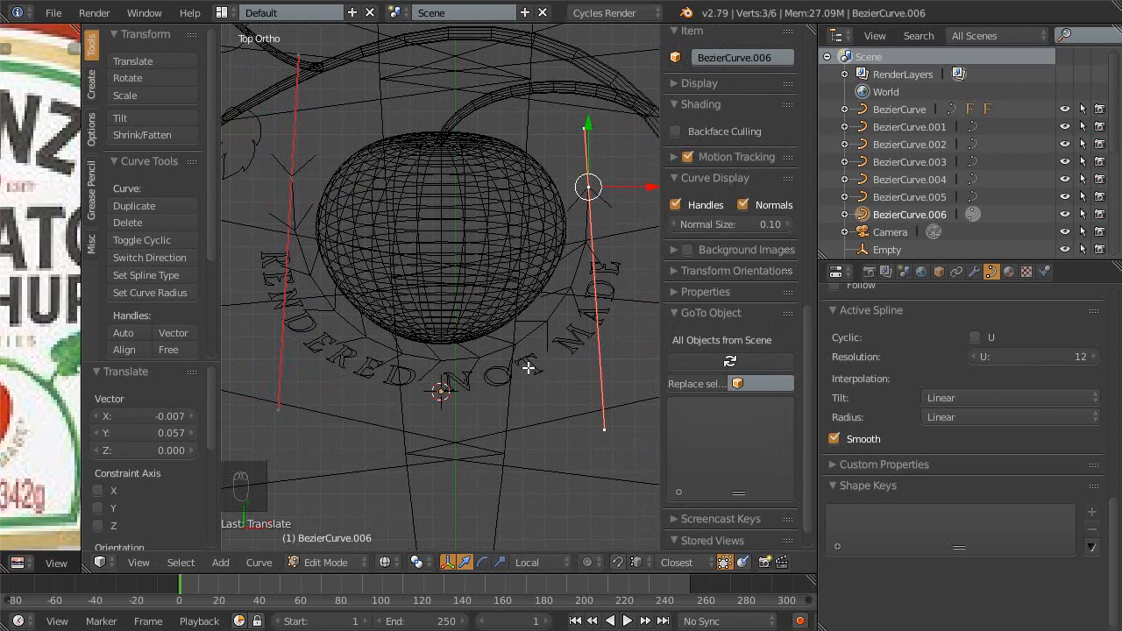
- Select both end points of the arc and subdivide the curve between them with one cut
shift+right_click(305, 193)
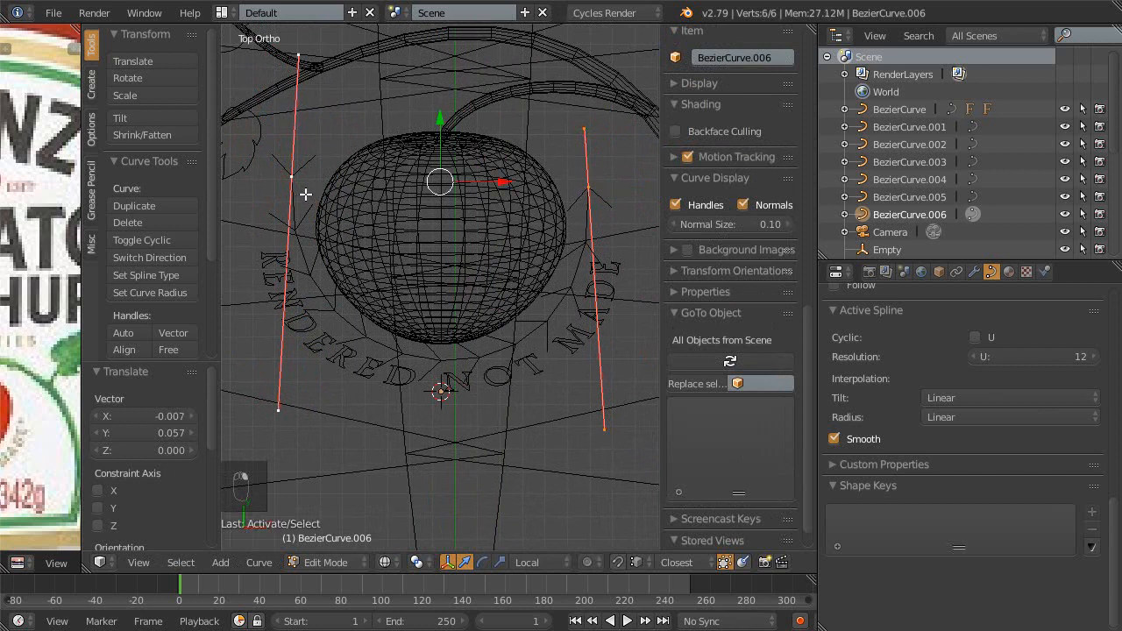
key(w)
click(426, 296)
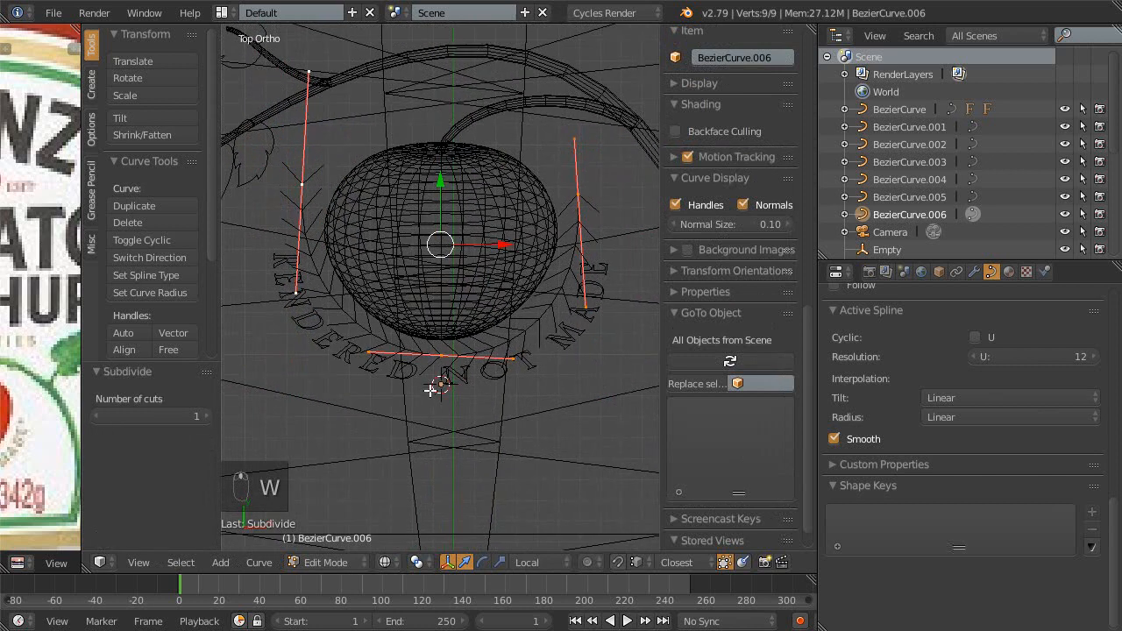
- Move the arc's new middle point -0.017 in X and 0.042 in Y and rotate it -2.95° to level its handles
right_click(438, 378)
key(g)
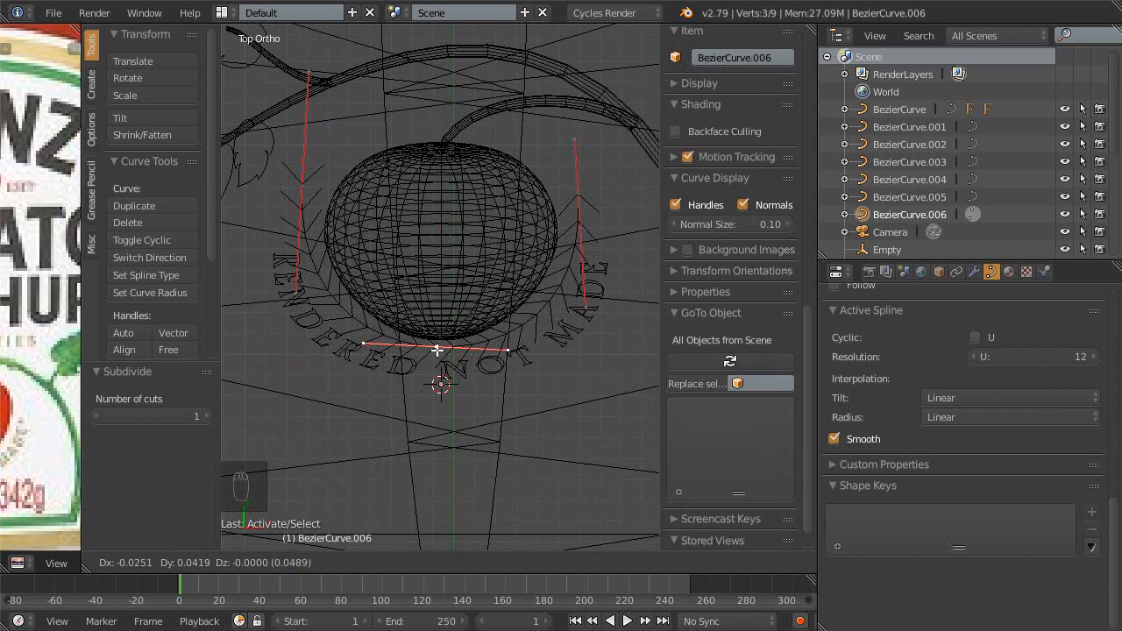
click(439, 349)
key(r)
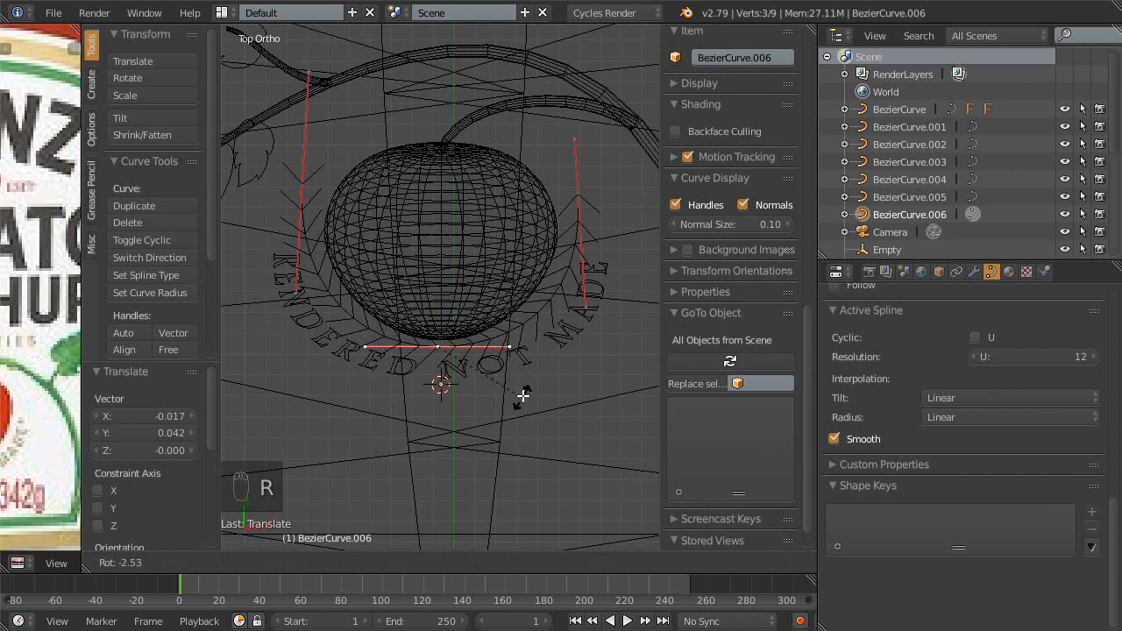
click(531, 378)
- Shorten the lower handles of both arc end points, moving the right one -0.025, 0.411 and the left one 0.025, 0.369 in X and Y
right_click(581, 304)
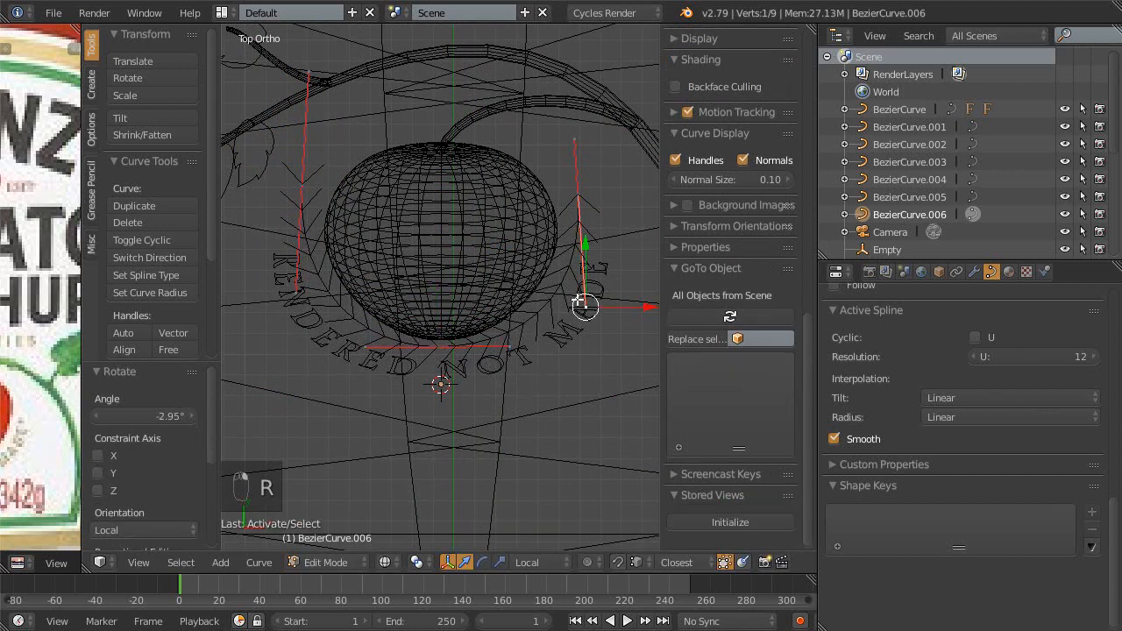
key(g)
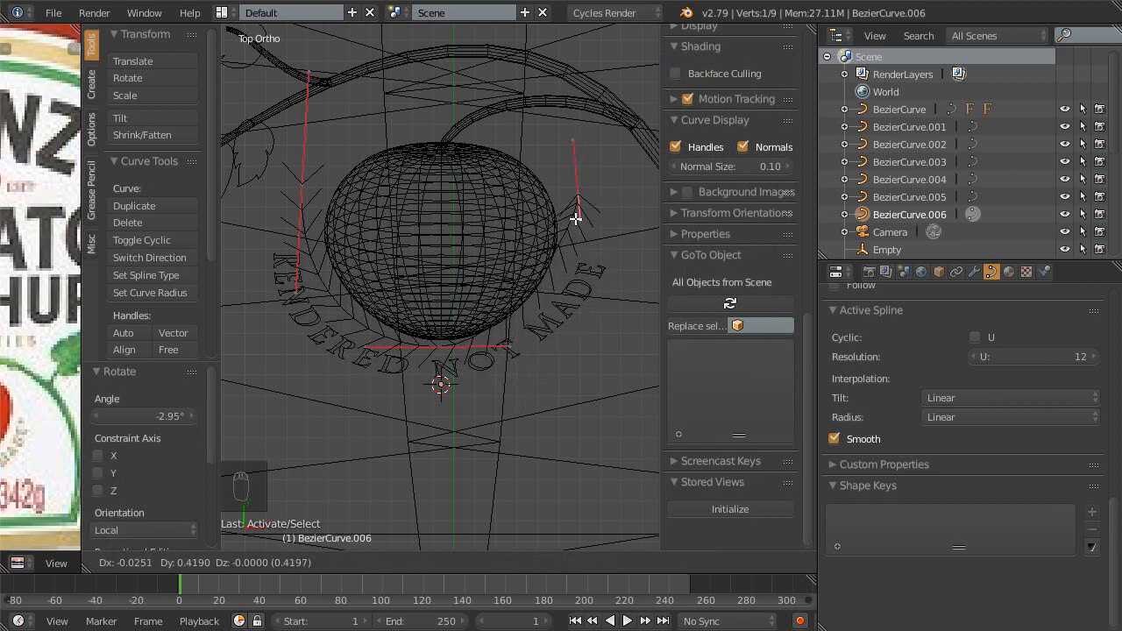
click(576, 219)
shift+right_click(451, 337)
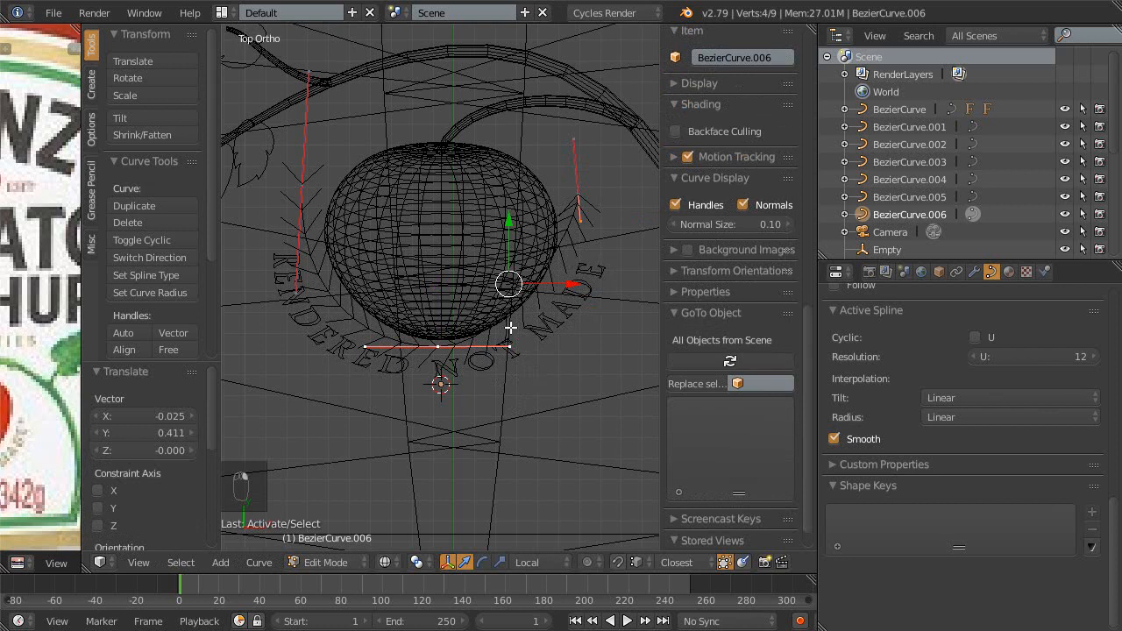
right_drag(297, 279, 302, 215)
- Select the arc's left, middle and right points and subdivide the segments between them with one cut
shift+right_click(439, 346)
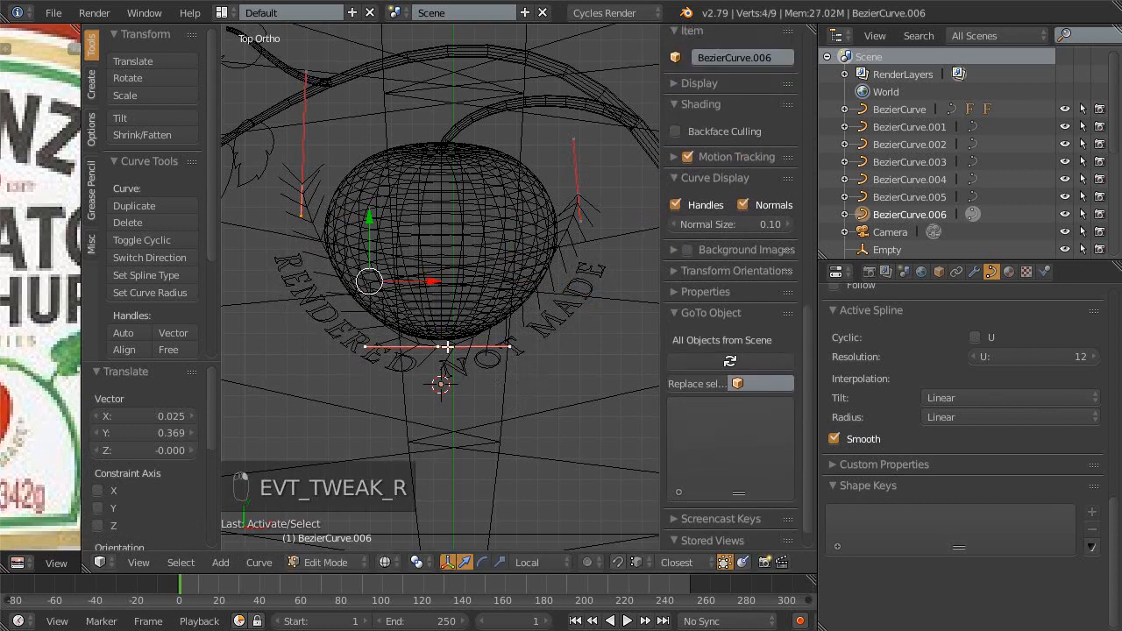
shift+right_click(577, 218)
key(w)
click(572, 249)
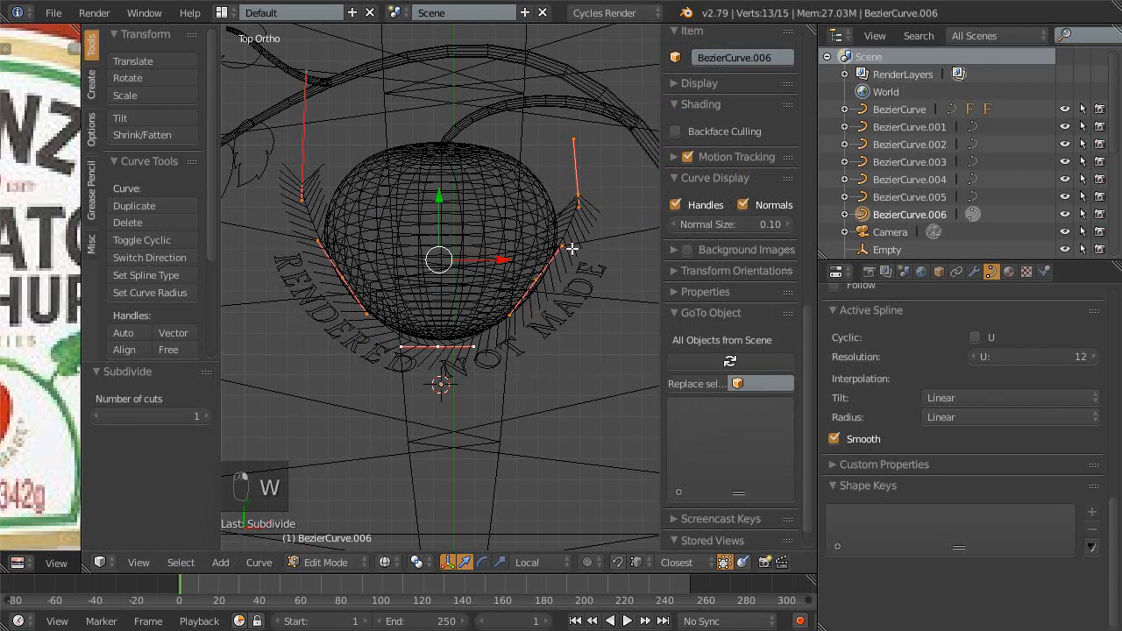
- Move the new point on the arc's right side outward by 0.050 in X and -0.059 in Y
right_drag(540, 276, 548, 290)
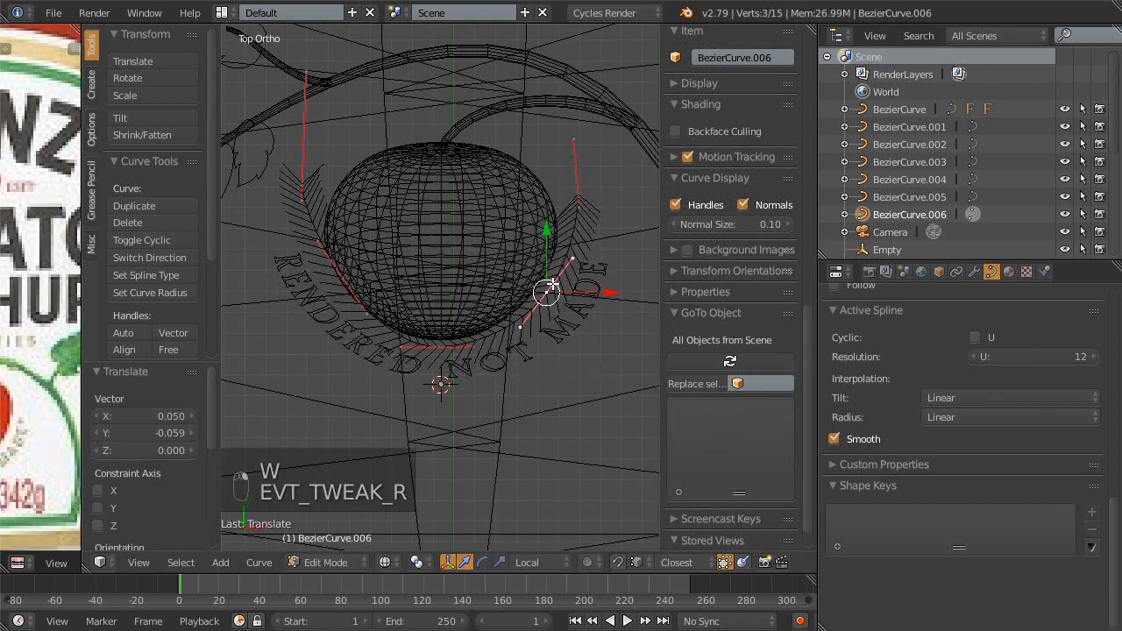
scroll(545, 315, up, 2)
scroll(545, 315, down, 3)
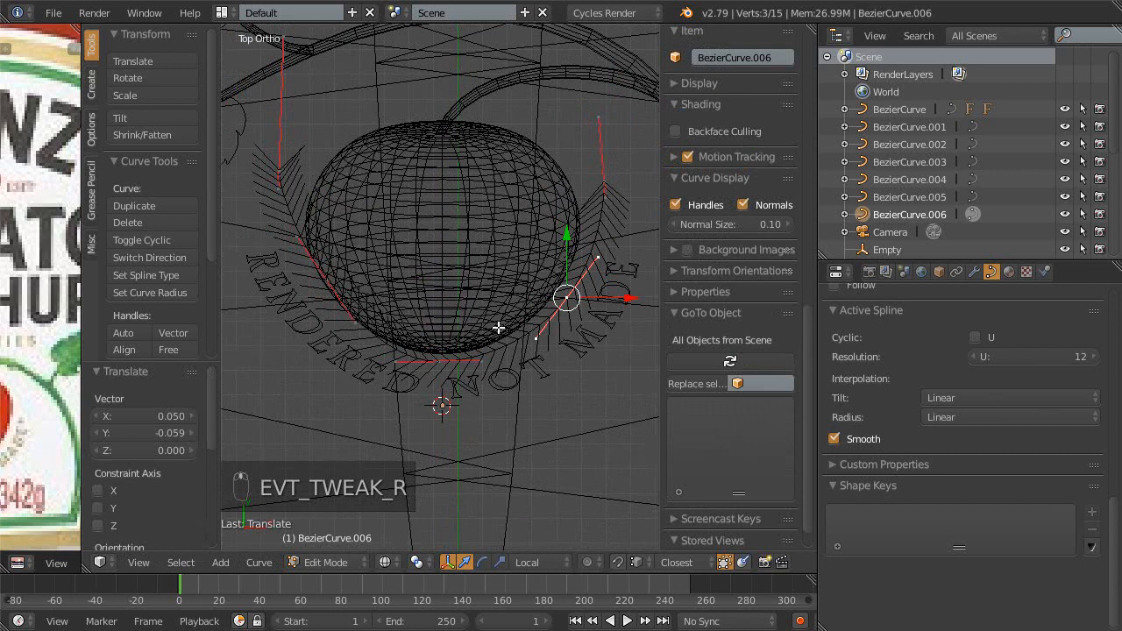
scroll(500, 351, up, 1)
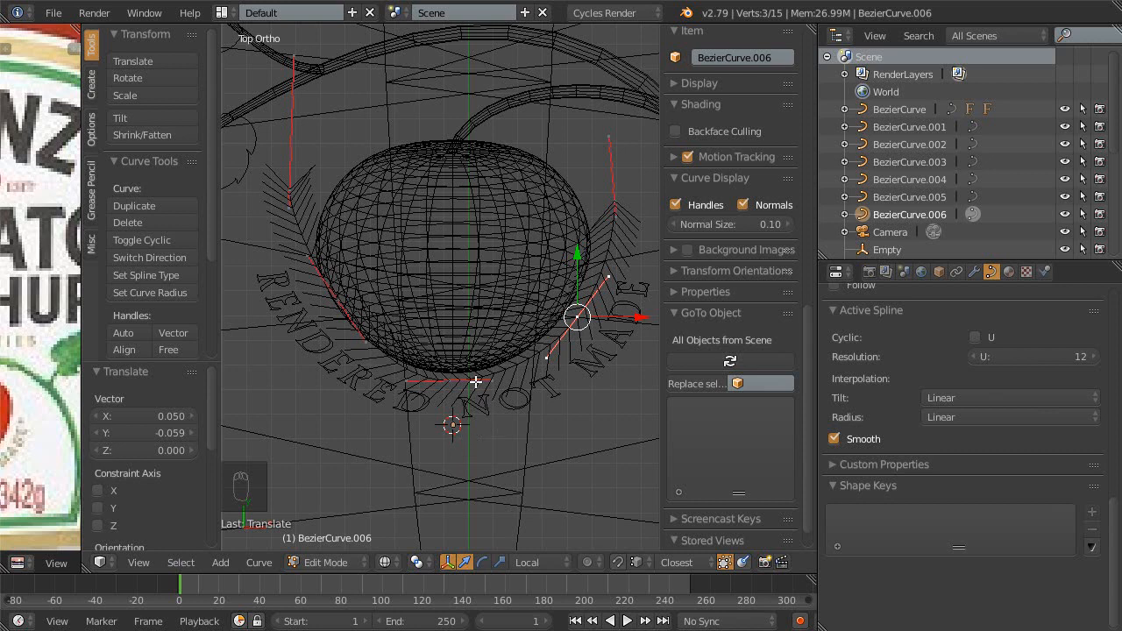
- Delete the two outermost end points of the arc
middle_drag(452, 317, 491, 324)
right_click(598, 214)
shift+right_click(259, 196)
key(x)
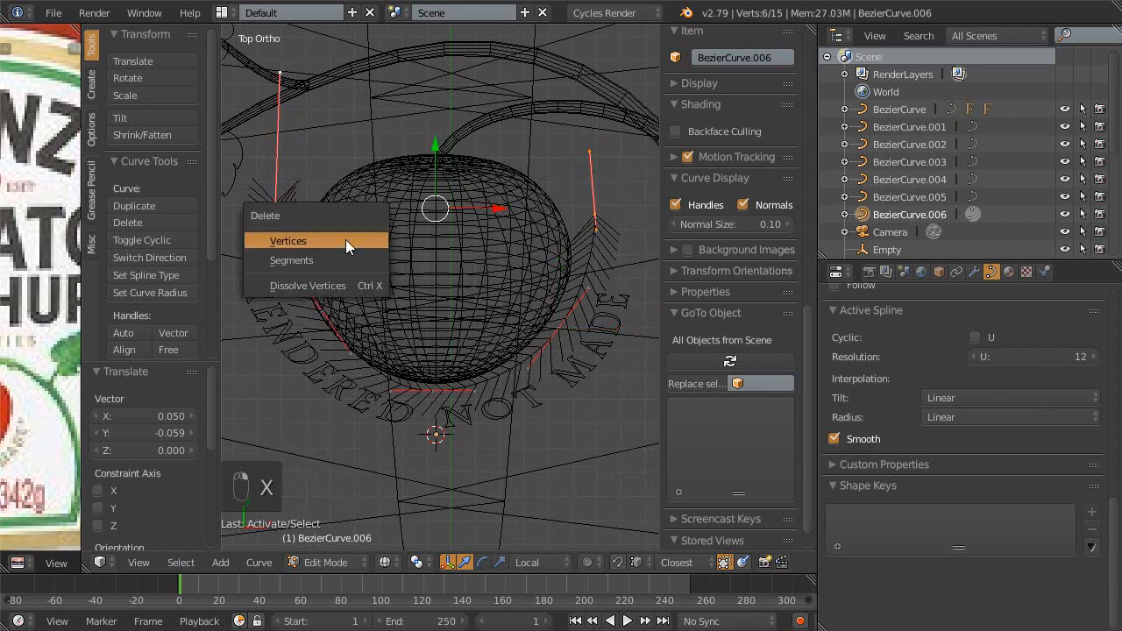
click(345, 240)
- Reshape the shortened arc by adjusting its right end, handle and middle point, and move the left end 0.022 in X and -0.116 in Y
shift+middle_drag(531, 372, 533, 338)
mouse_move(565, 287)
right_down()
mouse_move(611, 245)
mouse_move(630, 183)
mouse_move(619, 289)
mouse_move(606, 249)
mouse_move(562, 294)
right_up()
click(608, 238)
right_drag(432, 362, 437, 368)
right_click(534, 366)
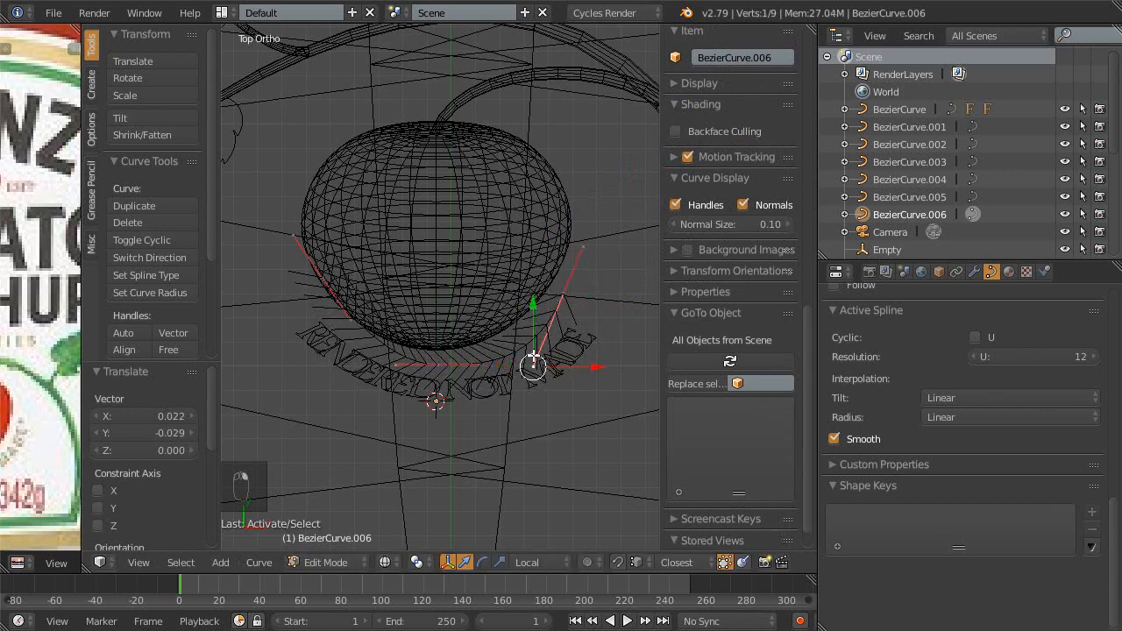
right_drag(514, 333, 571, 273)
right_drag(320, 279, 325, 305)
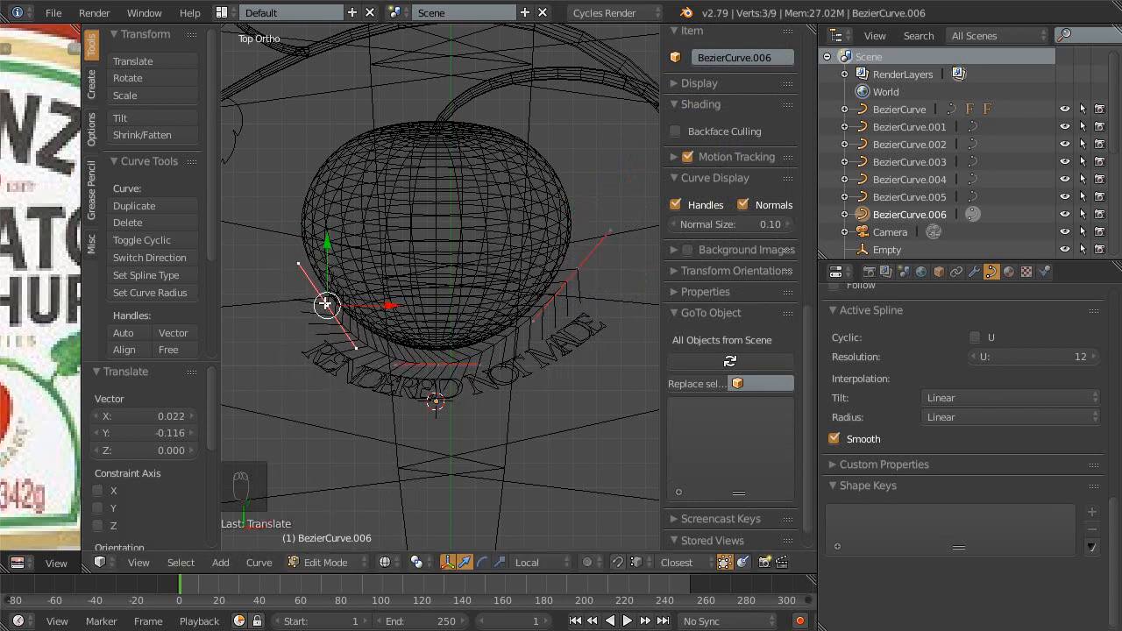
- Leave curve editing and scale the RENDERED NOT MADE text down to 0.491 of its size
scroll(325, 305, up, 1)
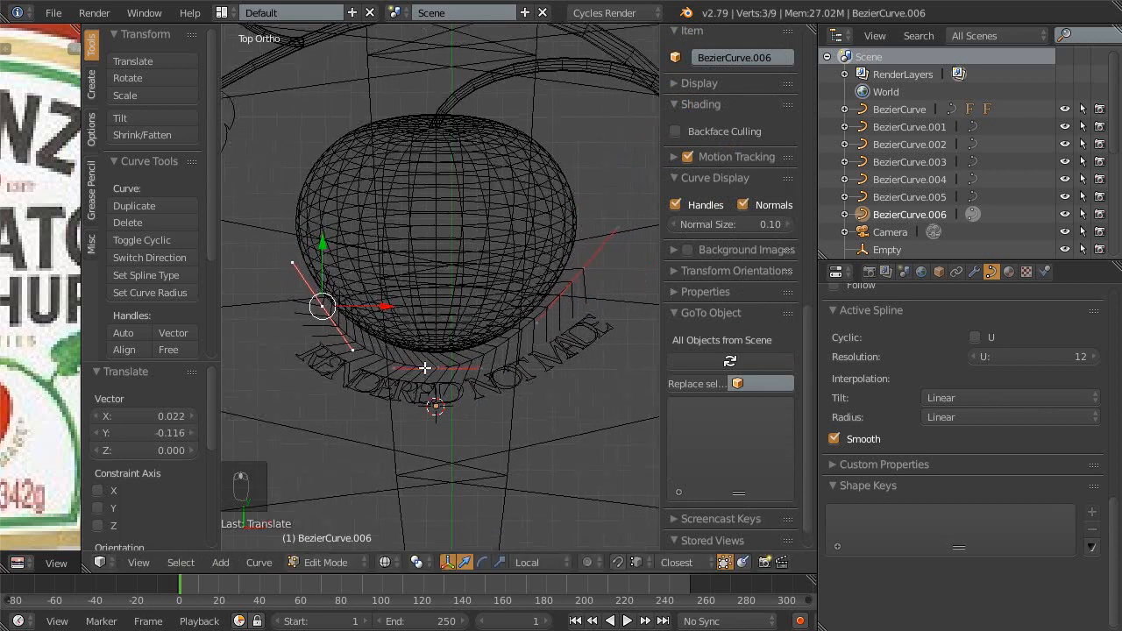
key(Tab)
right_click(481, 405)
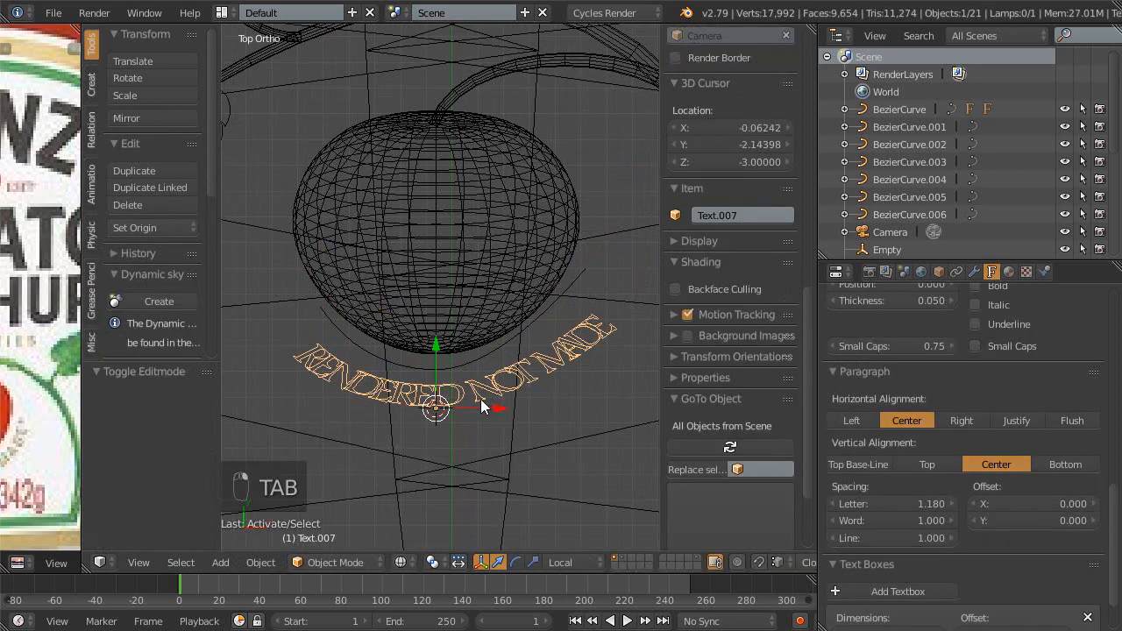
key(s)
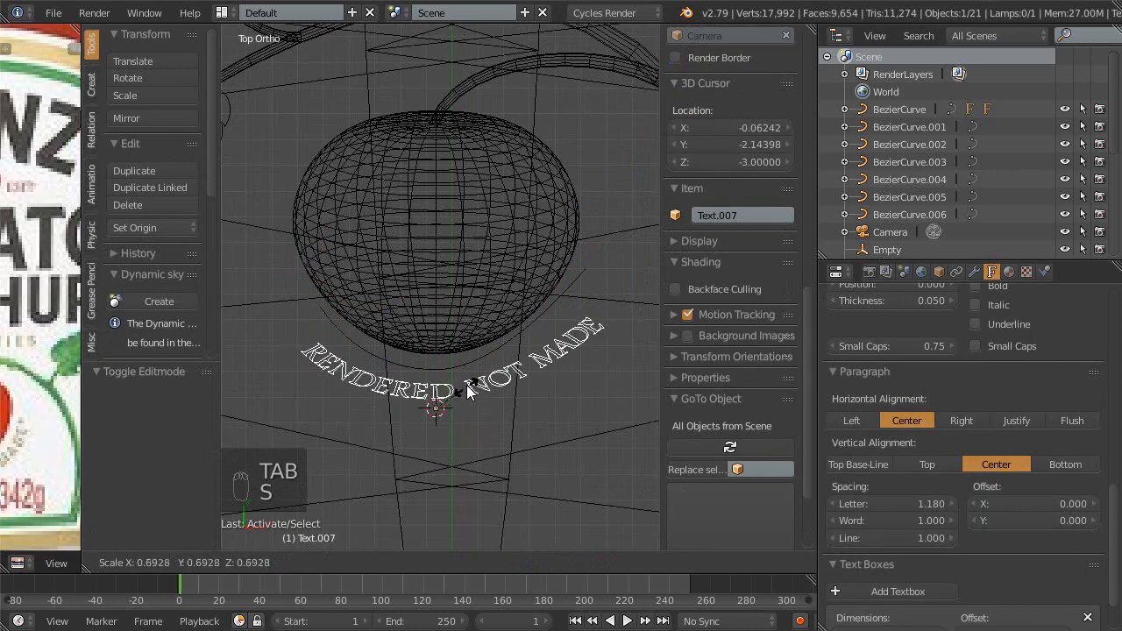
key(s)
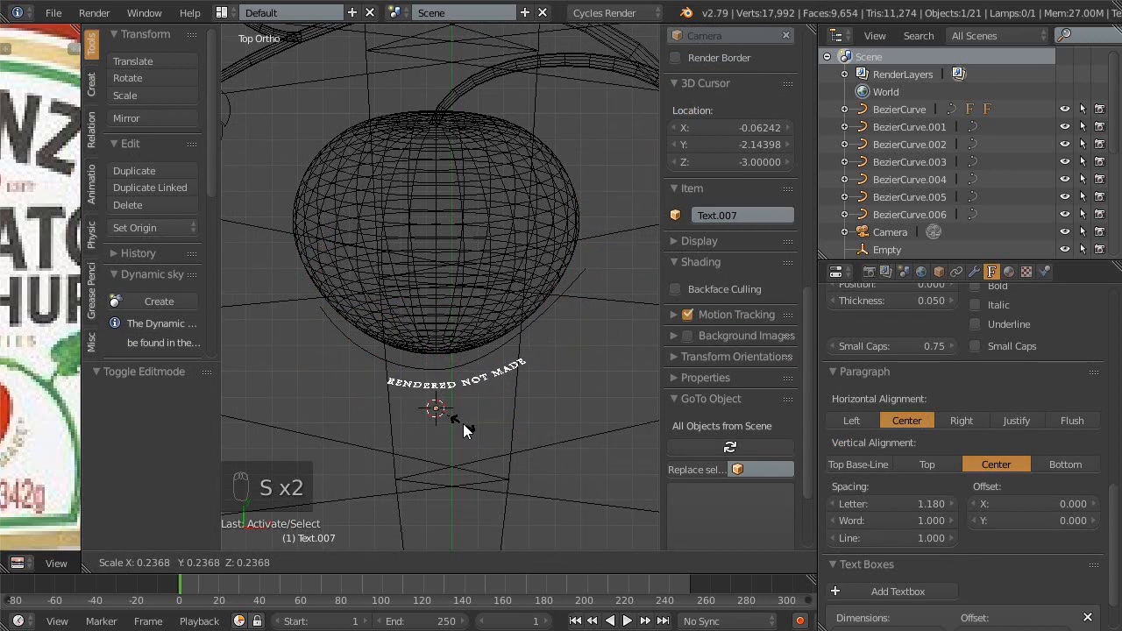
click(507, 449)
scroll(507, 433, up, 2)
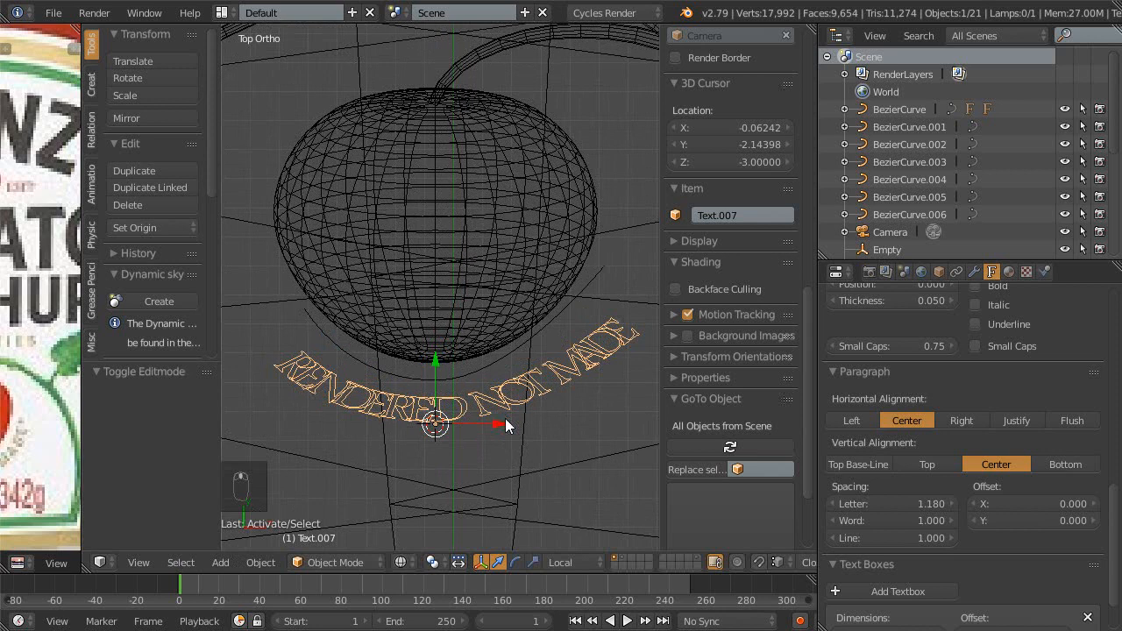
scroll(513, 429, up, 4)
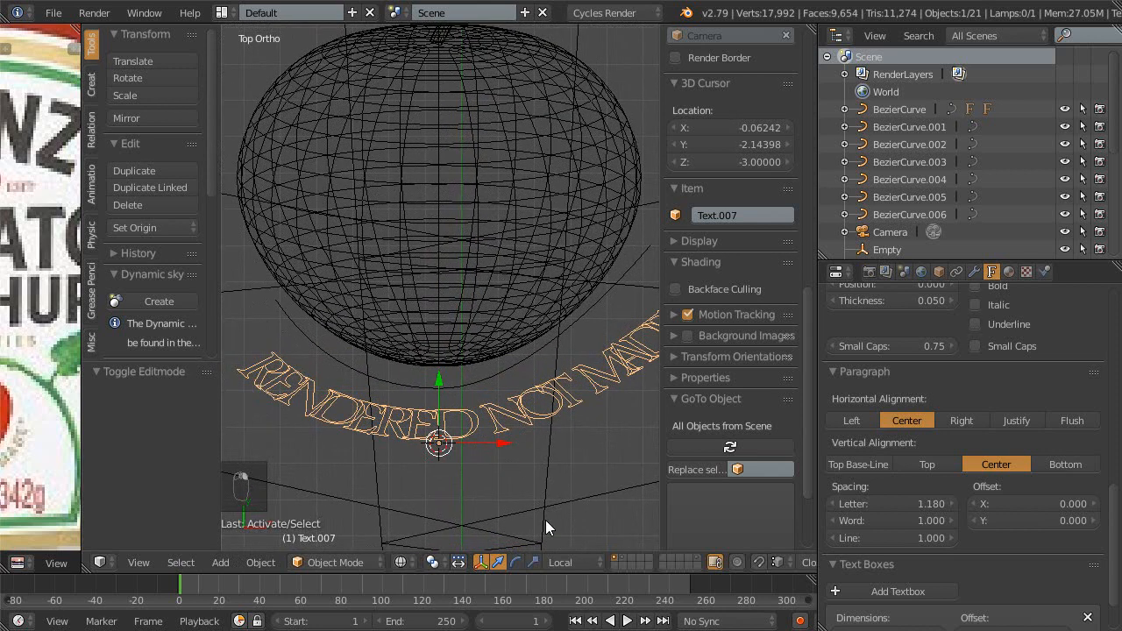
key(s)
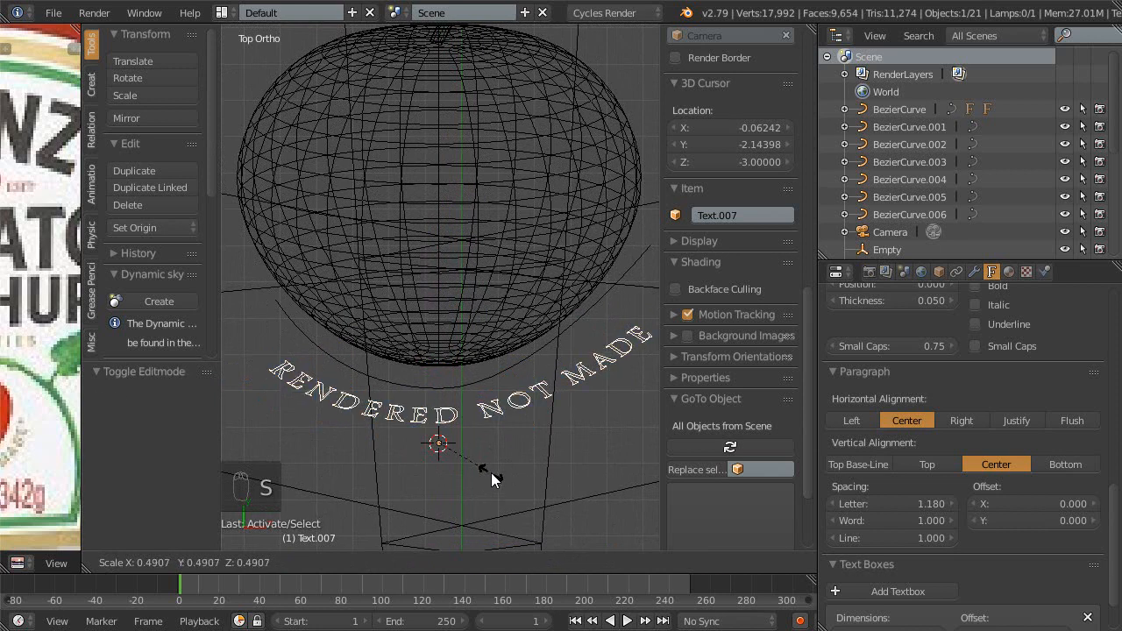
click(491, 479)
scroll(465, 408, down, 3)
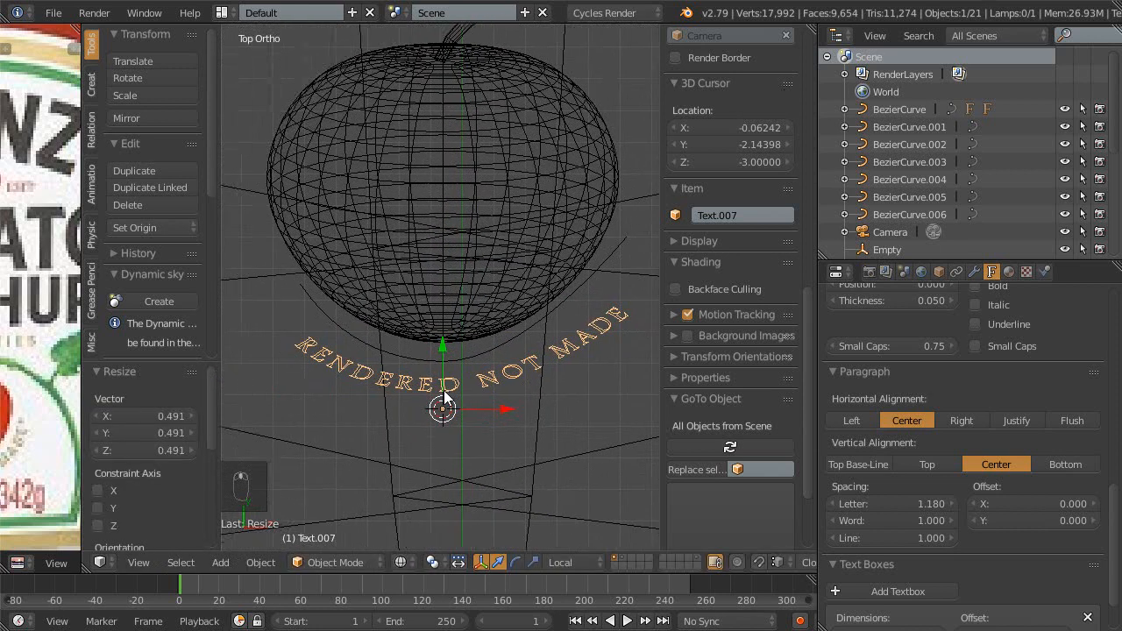
scroll(465, 416, down, 2)
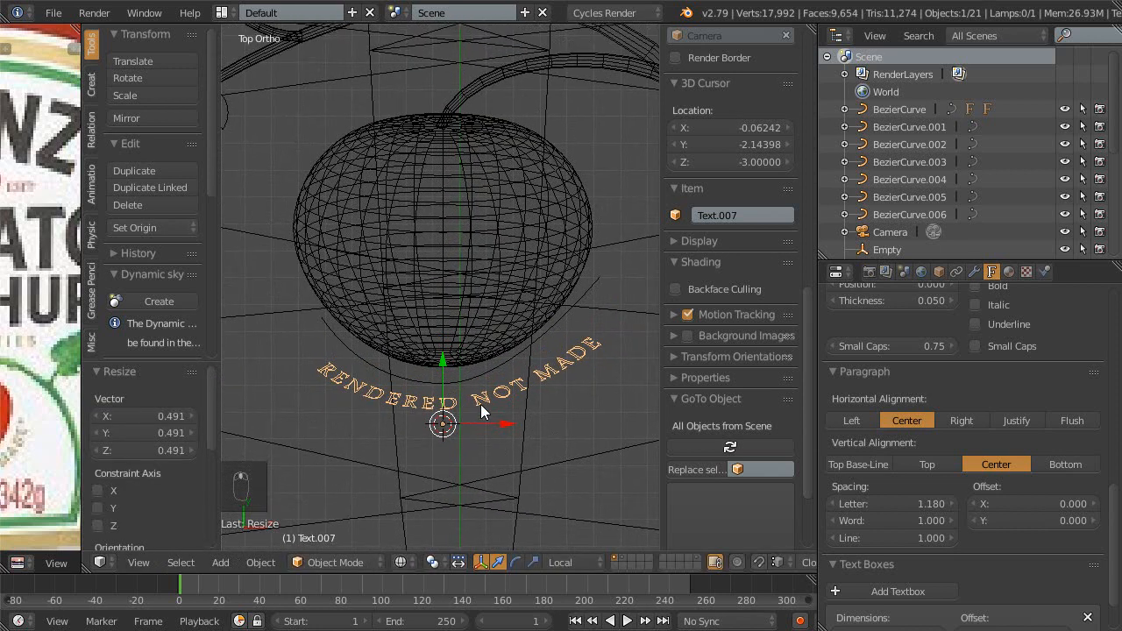
- Detach the RENDERED NOT MADE text from its arc by clearing the Text on Curve setting
right_click(474, 380)
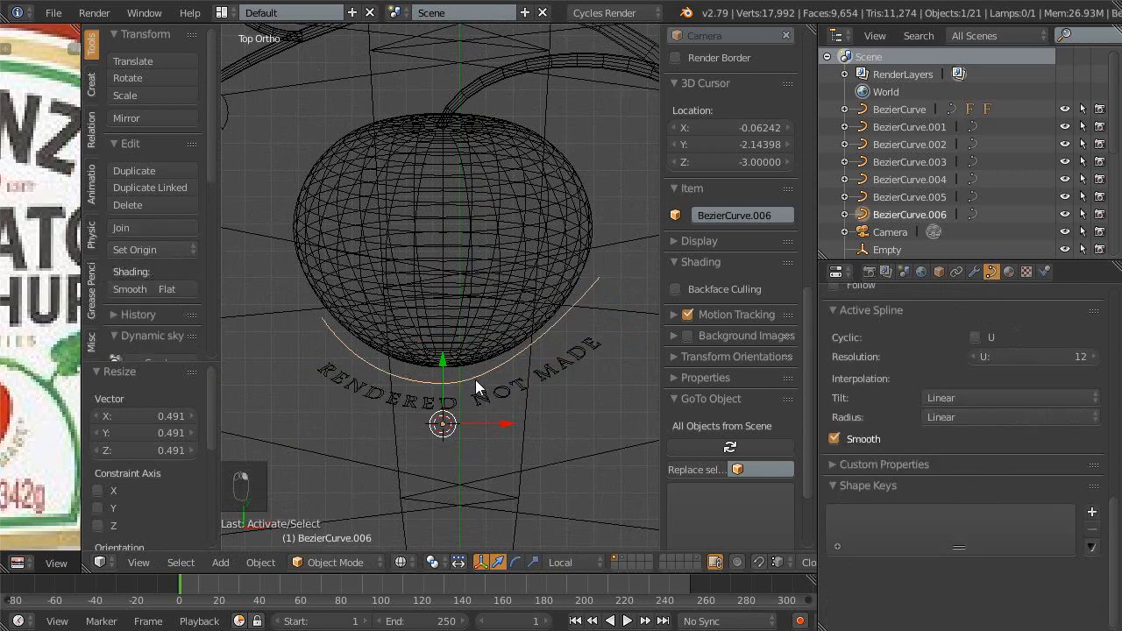
right_click(496, 399)
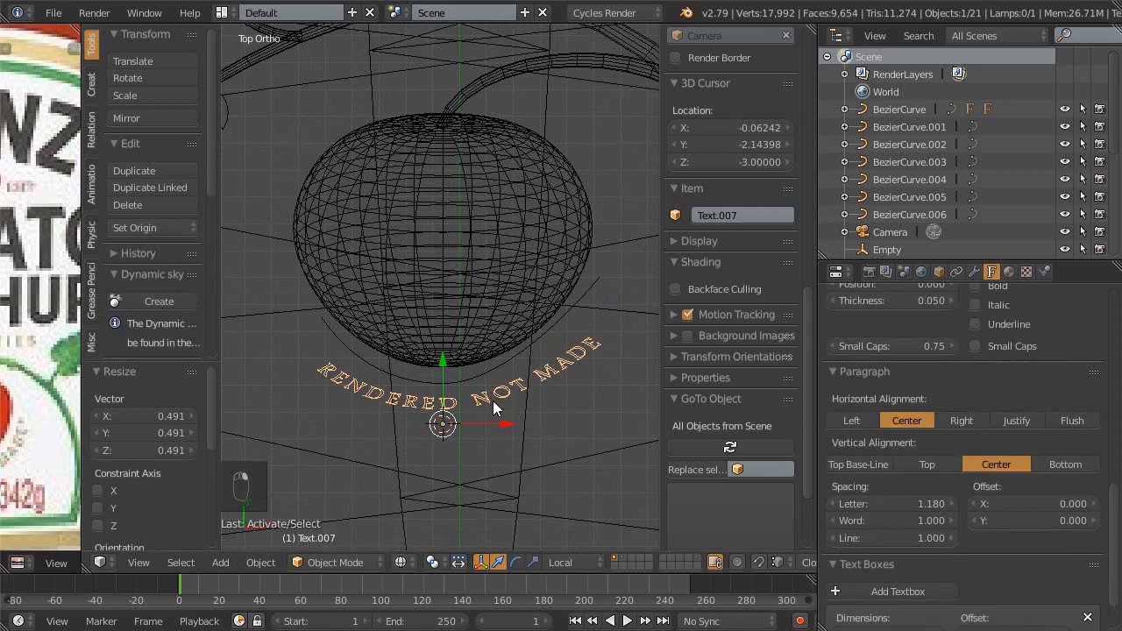
scroll(492, 400, down, 2)
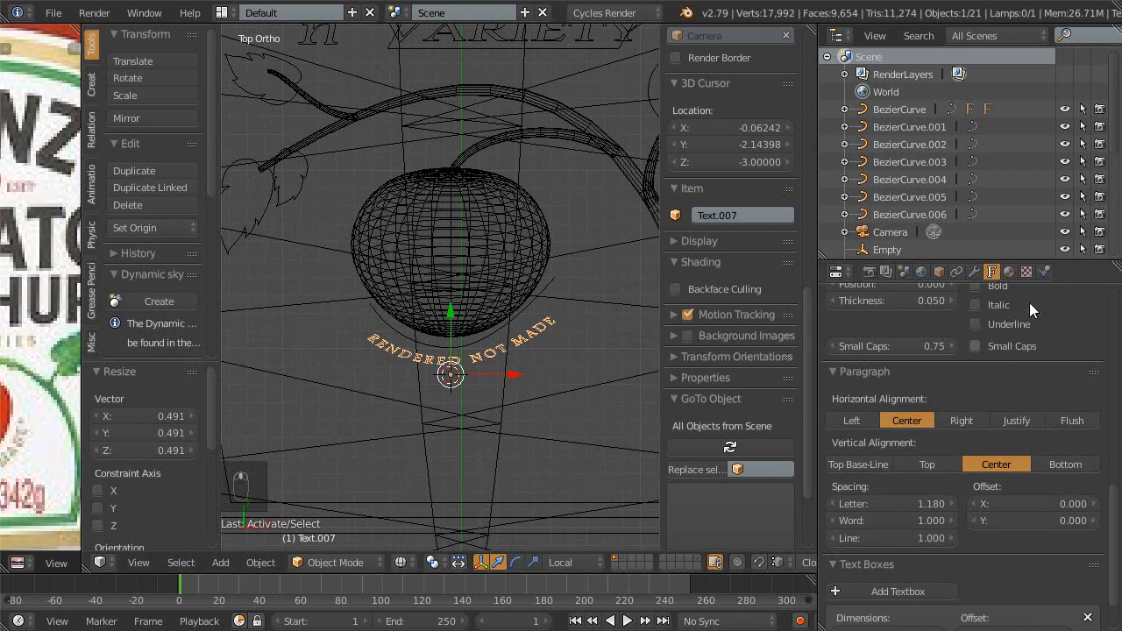
scroll(1010, 385, up, 6)
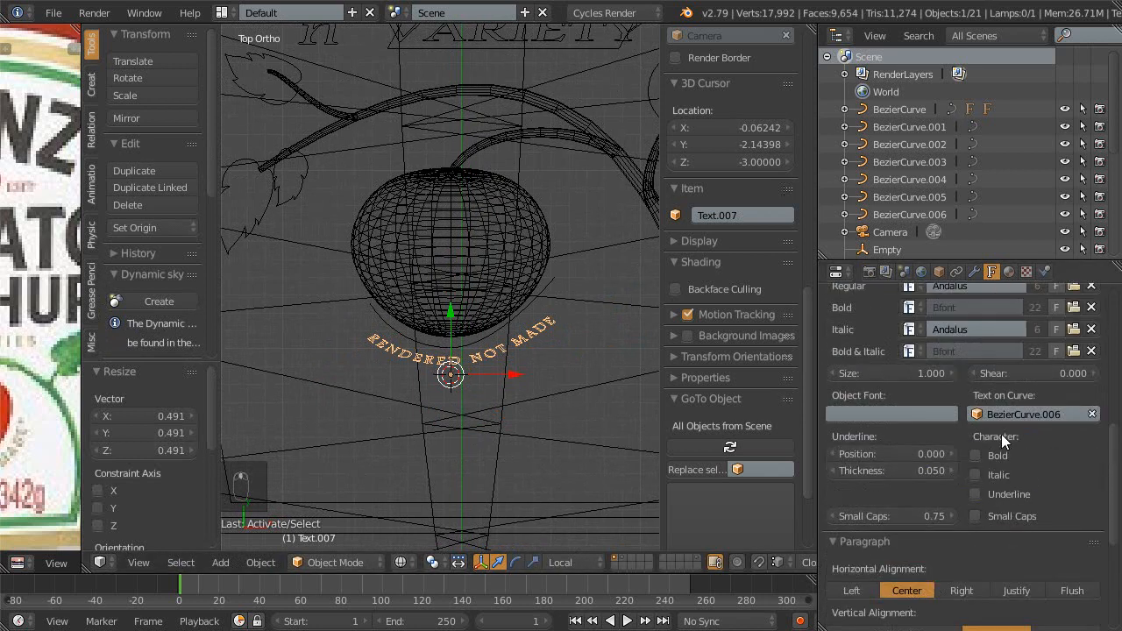
scroll(1030, 504, up, 1)
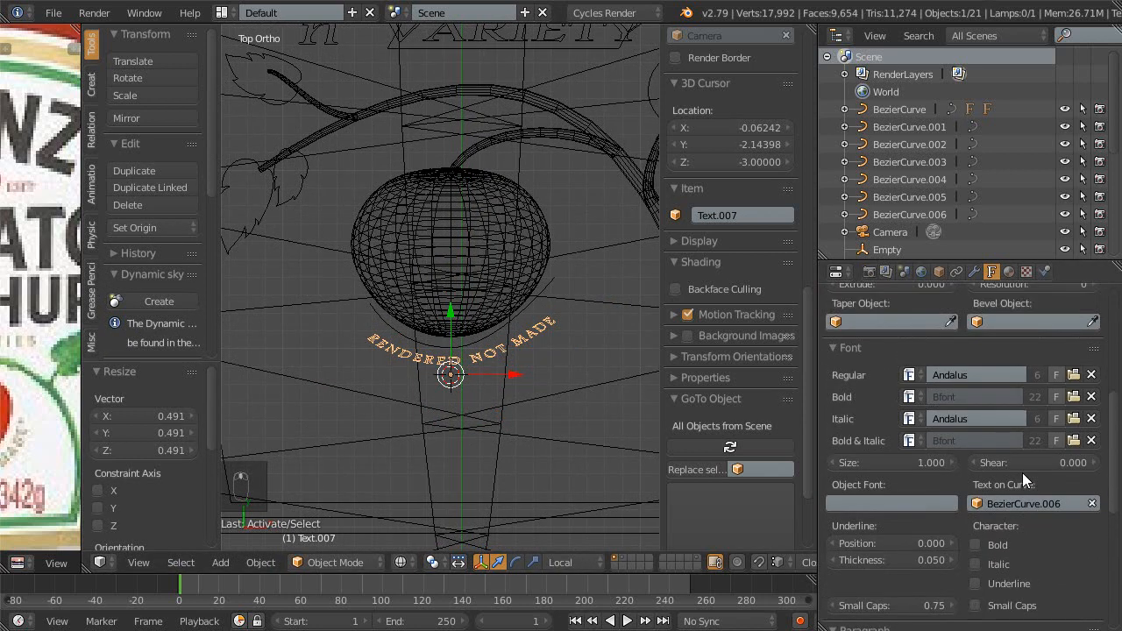
scroll(1022, 472, up, 4)
scroll(1022, 472, down, 14)
scroll(1017, 473, up, 4)
middle_drag(1016, 474, 1018, 526)
middle_drag(1018, 449, 1021, 510)
click(1092, 410)
- Edit the arc's points, adjusting the middle, pulling the left end up and outward, and swinging its lower handle downward
ctrl+middle_drag(559, 413, 559, 397)
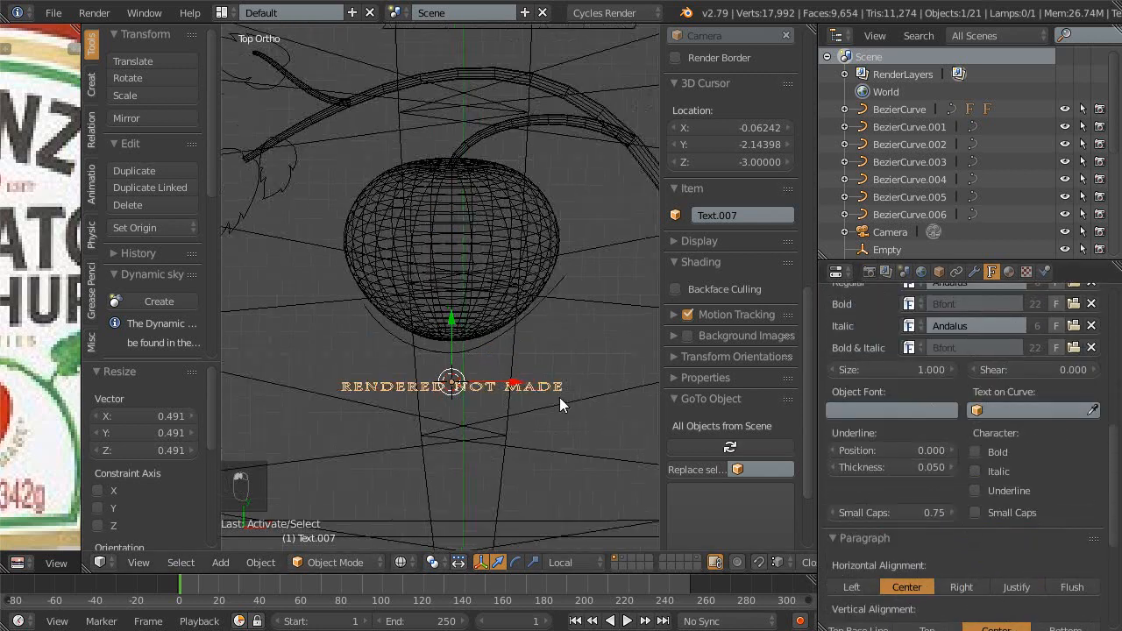
scroll(526, 371, up, 2)
ctrl+middle_drag(501, 479, 500, 459)
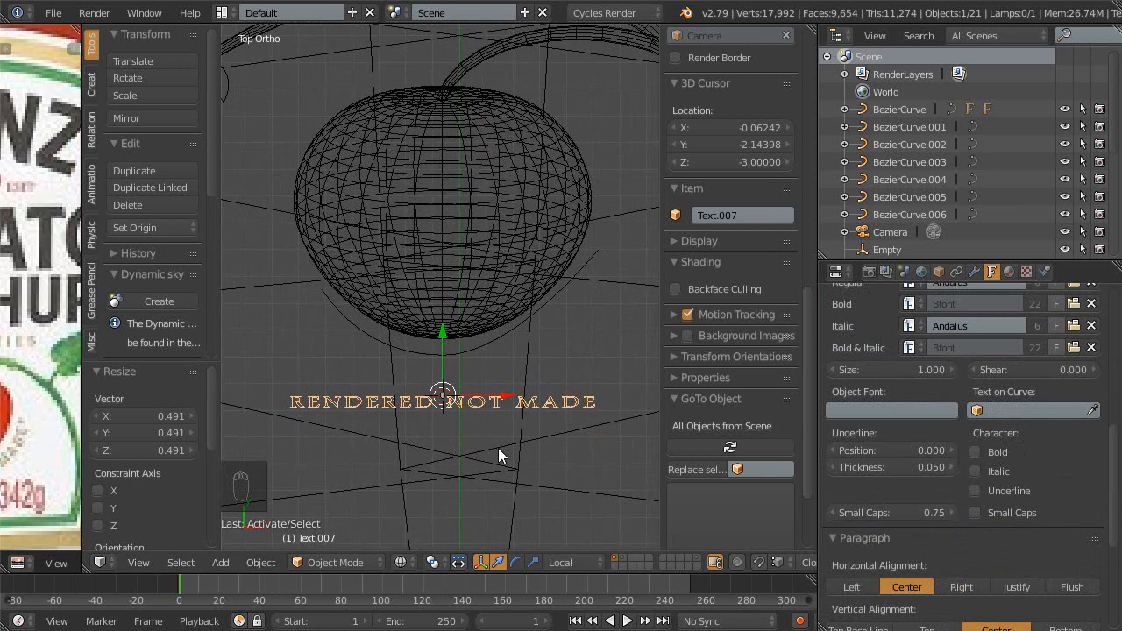
right_click(469, 352)
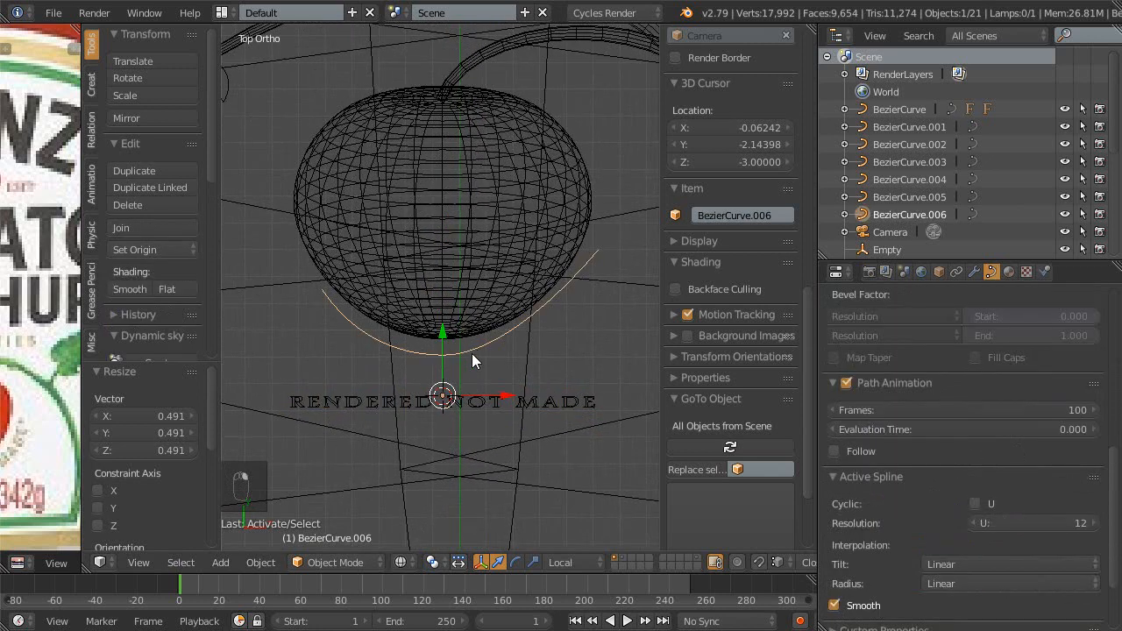
key(Tab)
shift+middle_drag(476, 383, 483, 398)
mouse_move(456, 375)
right_down()
mouse_move(436, 374)
mouse_move(447, 364)
right_up()
right_drag(321, 318, 278, 245)
right_drag(313, 280, 307, 336)
- Scale the handles of the arc's middle point by 1.771 to widen the bottom of the curve
mouse_move(434, 376)
right_down()
mouse_move(445, 370)
mouse_move(419, 375)
right_up()
key(Escape)
key(Escape)
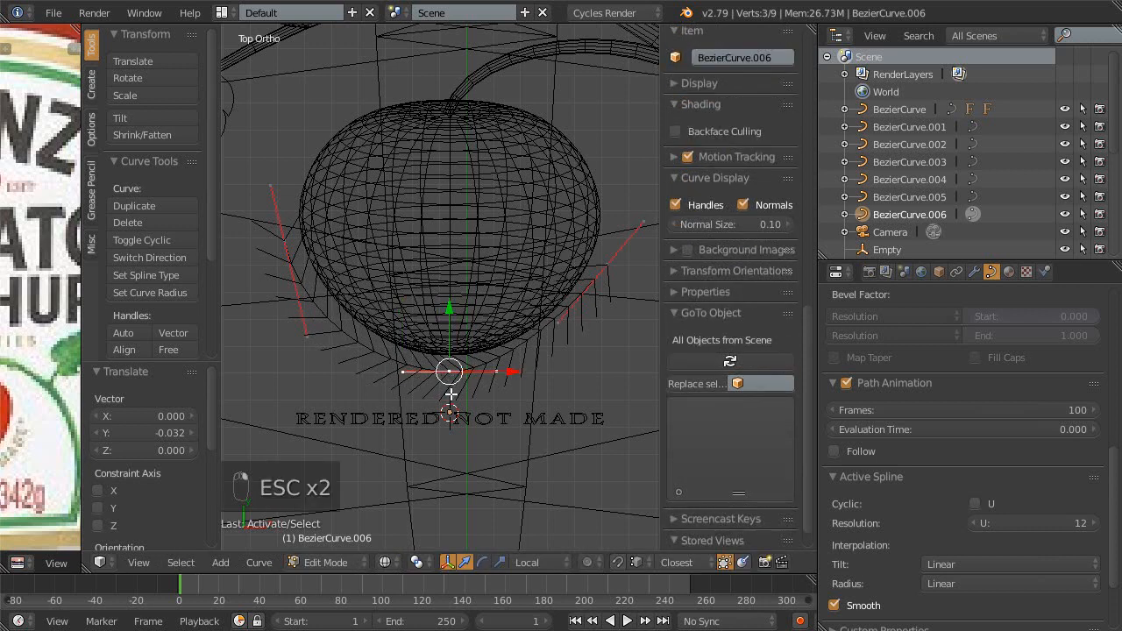
key(s)
key(s)
key(s)
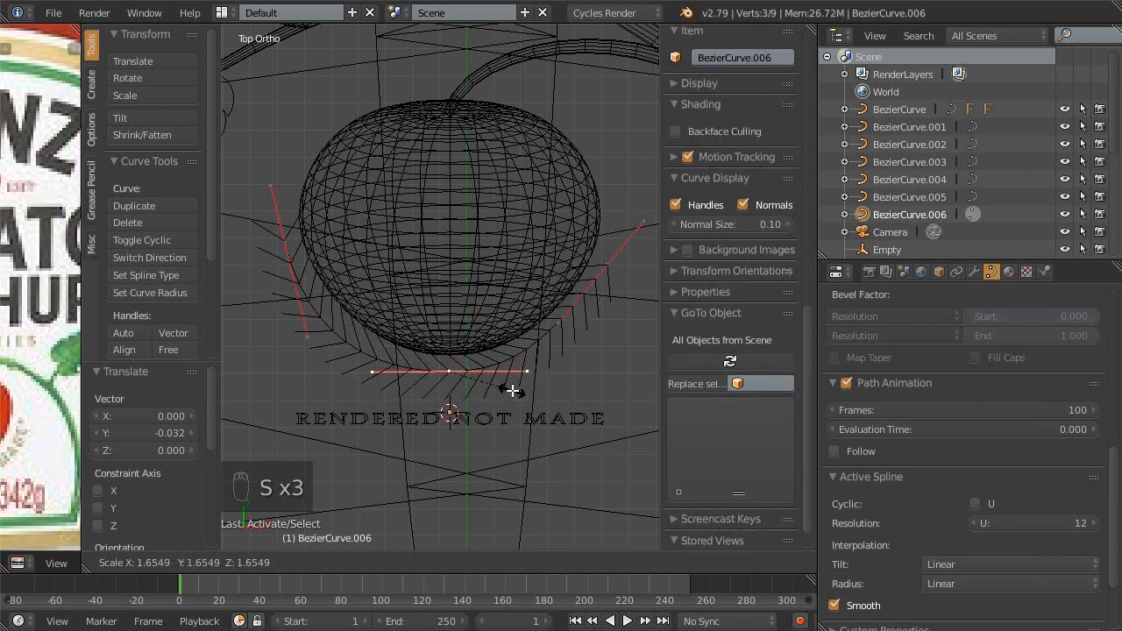
click(500, 386)
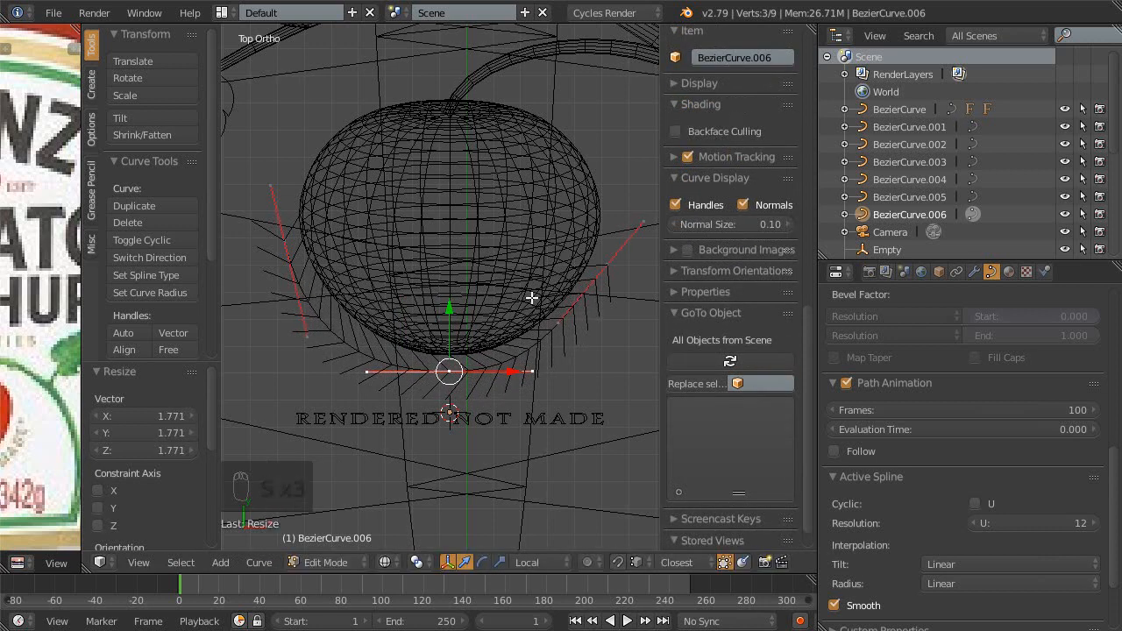
- Reshape the arc's right side, moving its lower handle 0.117 in X and -0.078 in Y, then refine the left and middle points and finish editing
shift+middle_drag(572, 293, 544, 294)
right_drag(571, 277, 578, 308)
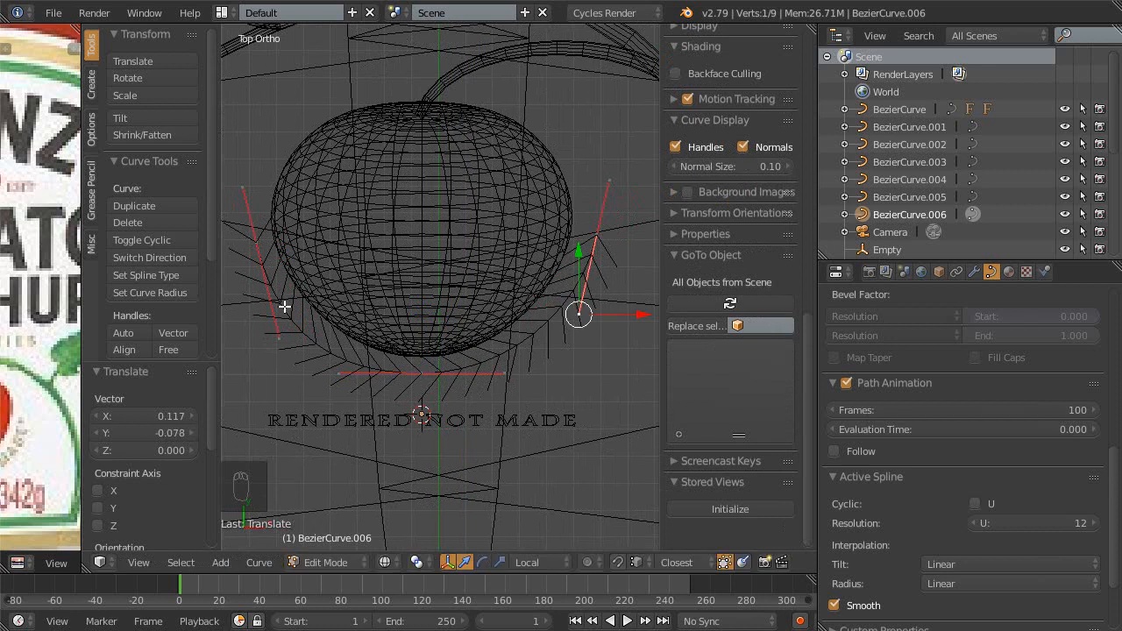
shift+middle_drag(269, 290, 301, 307)
right_click(278, 263)
right_drag(278, 263, 278, 251)
right_drag(447, 402, 444, 393)
shift+middle_drag(444, 394, 475, 350)
key(Tab)
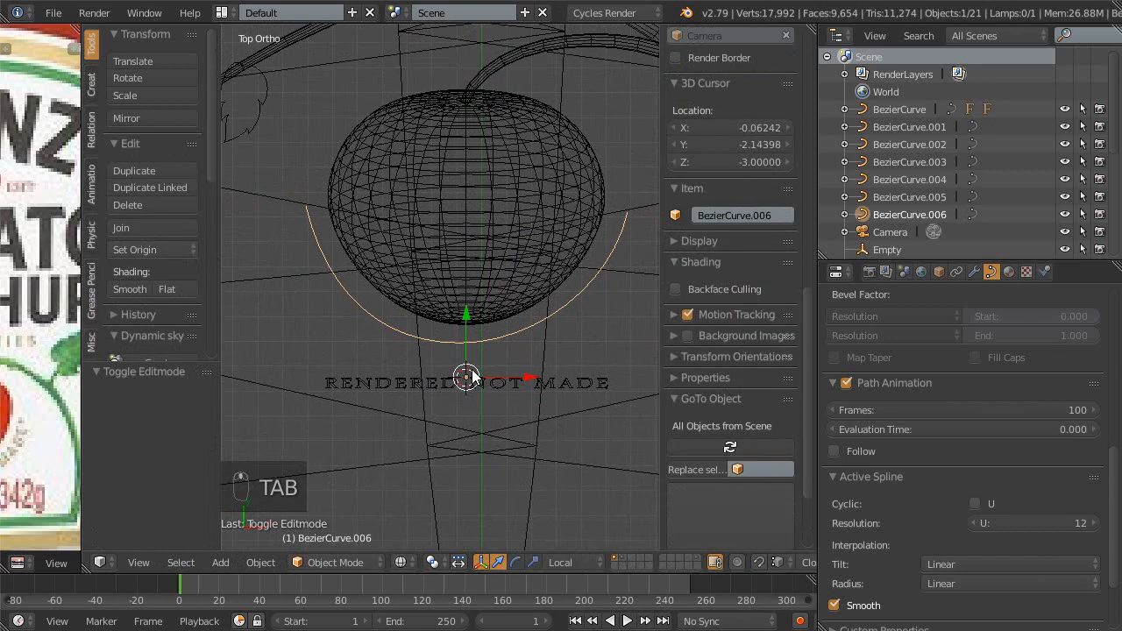
- Scale the RENDERED NOT MADE text up by a factor of 1.361
right_click(502, 387)
key(s)
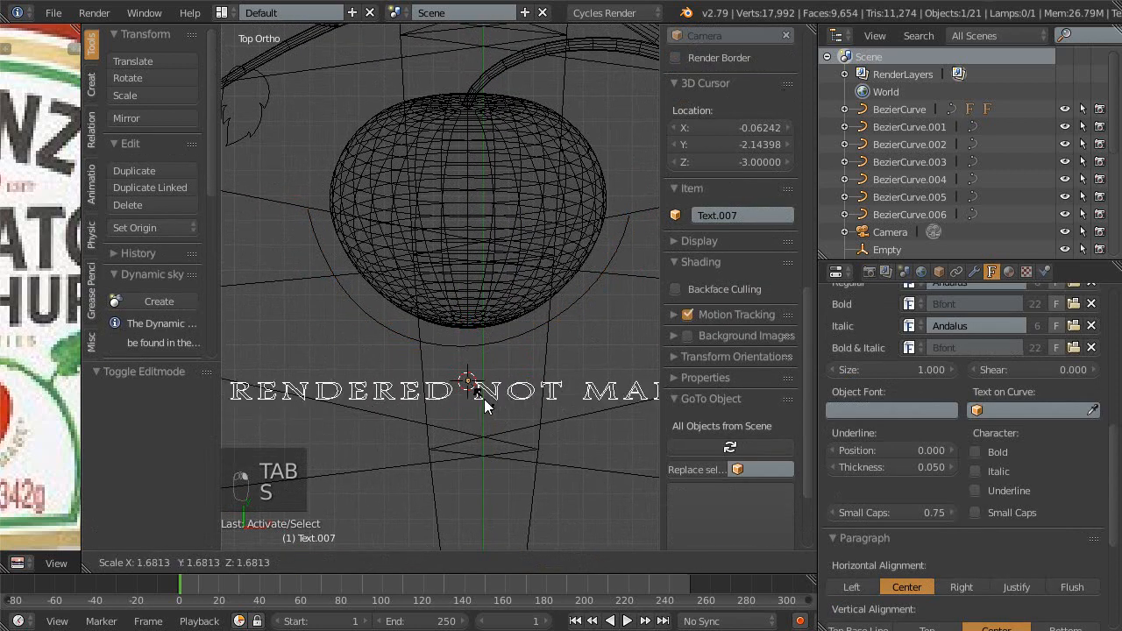
right_click(492, 425)
key(shift+space)
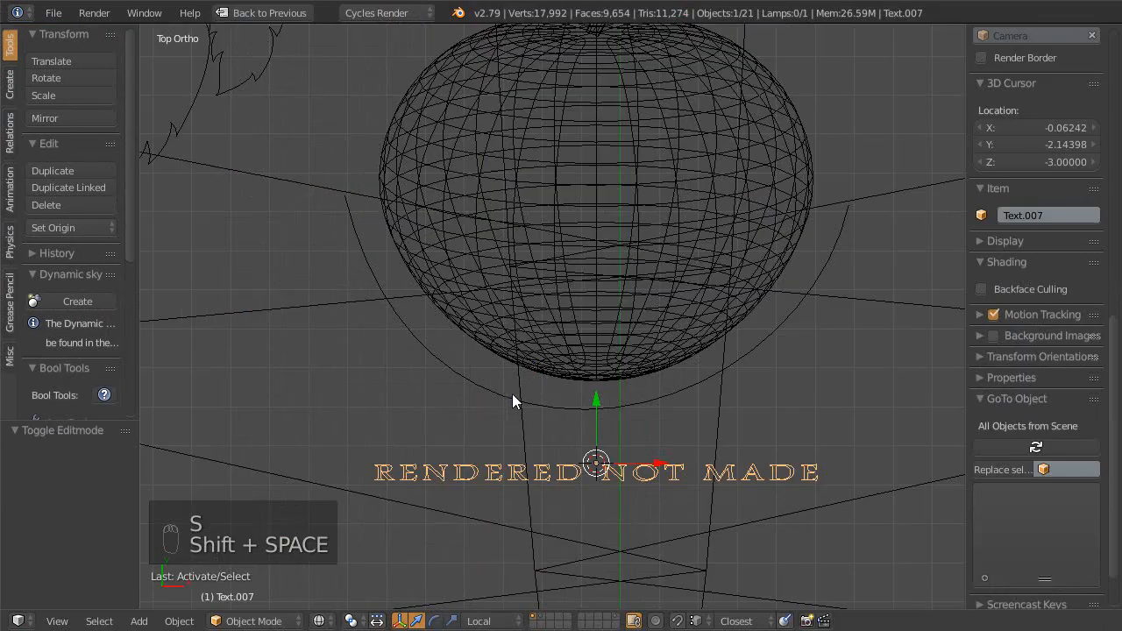
scroll(512, 394, down, 3)
key(s)
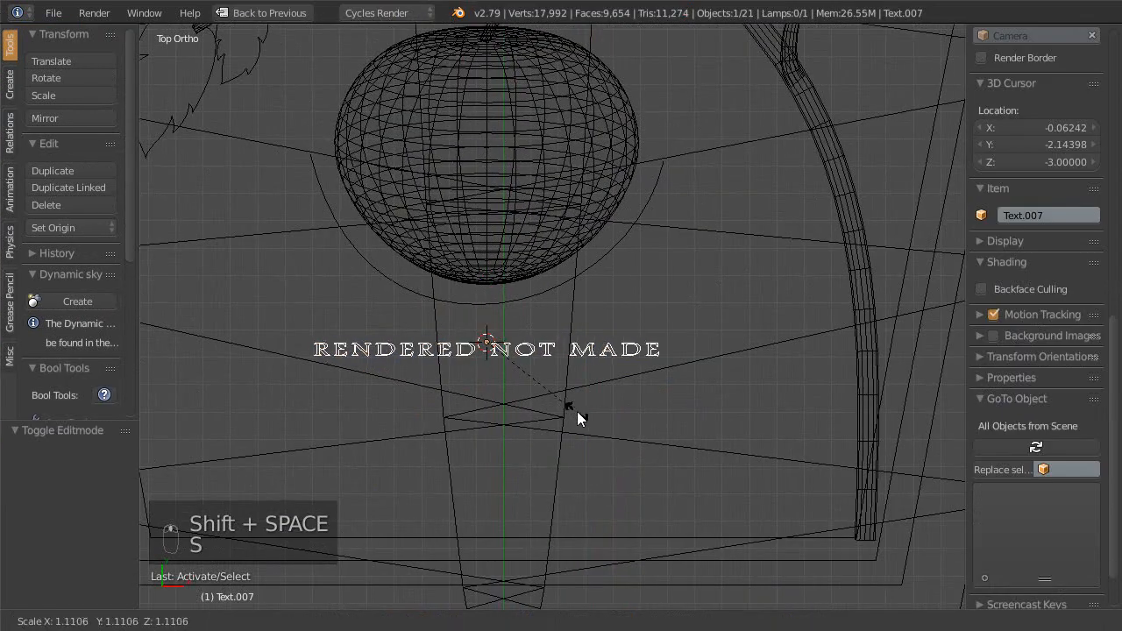
click(801, 533)
shift+scroll(602, 417, up, 3)
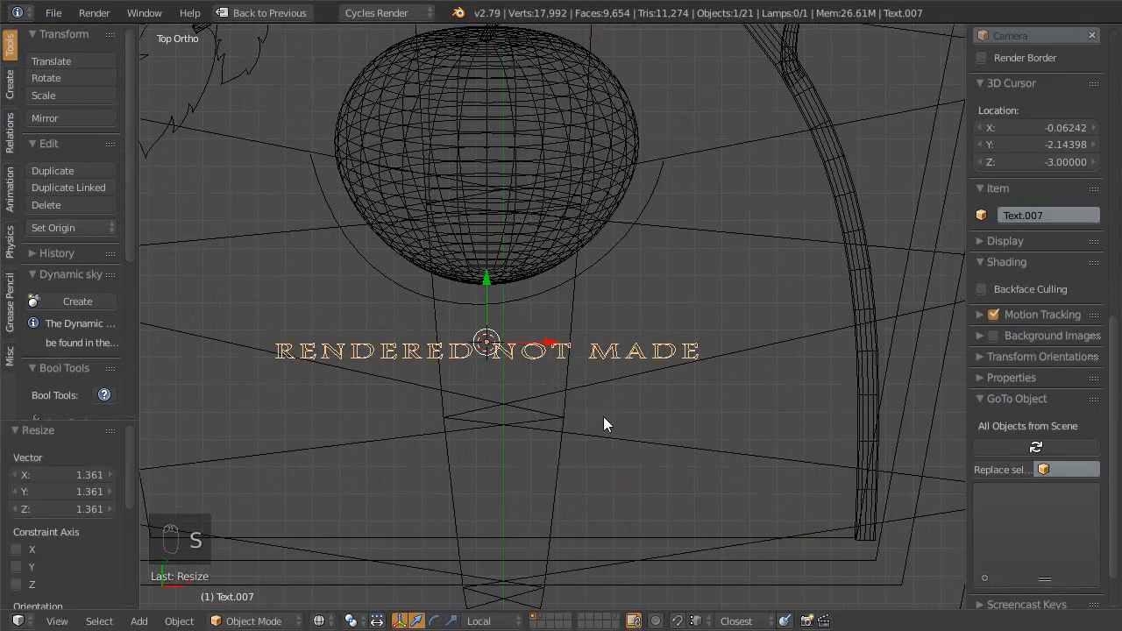
- Select the arc beneath the tomato and snap the 3D cursor to it
right_click(521, 358)
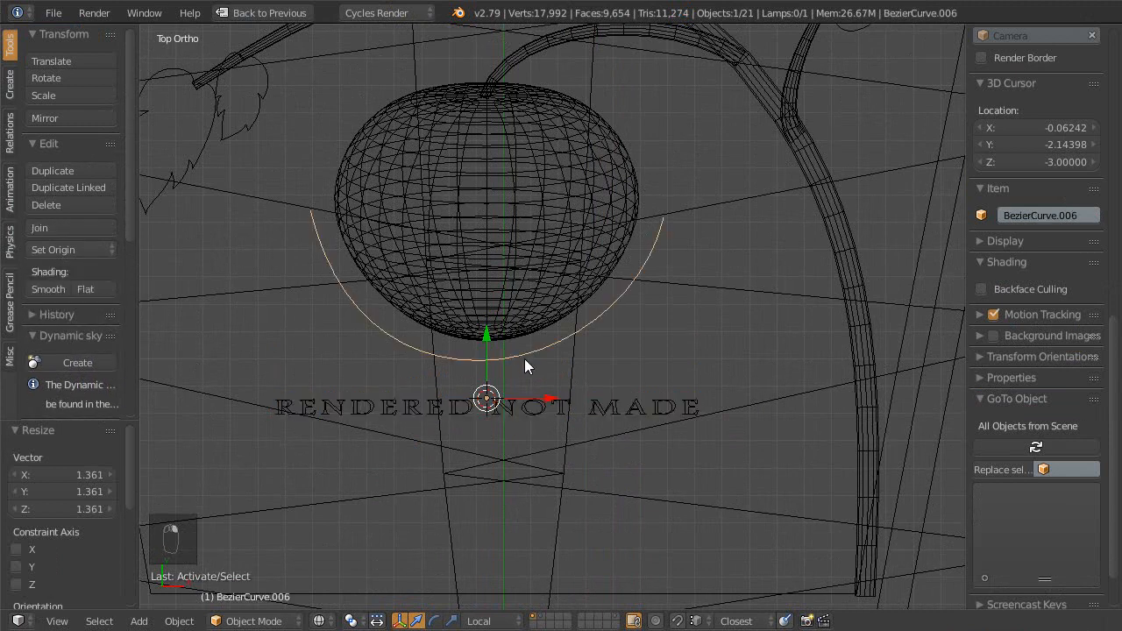
key(Escape)
key(shift+s)
key(u)
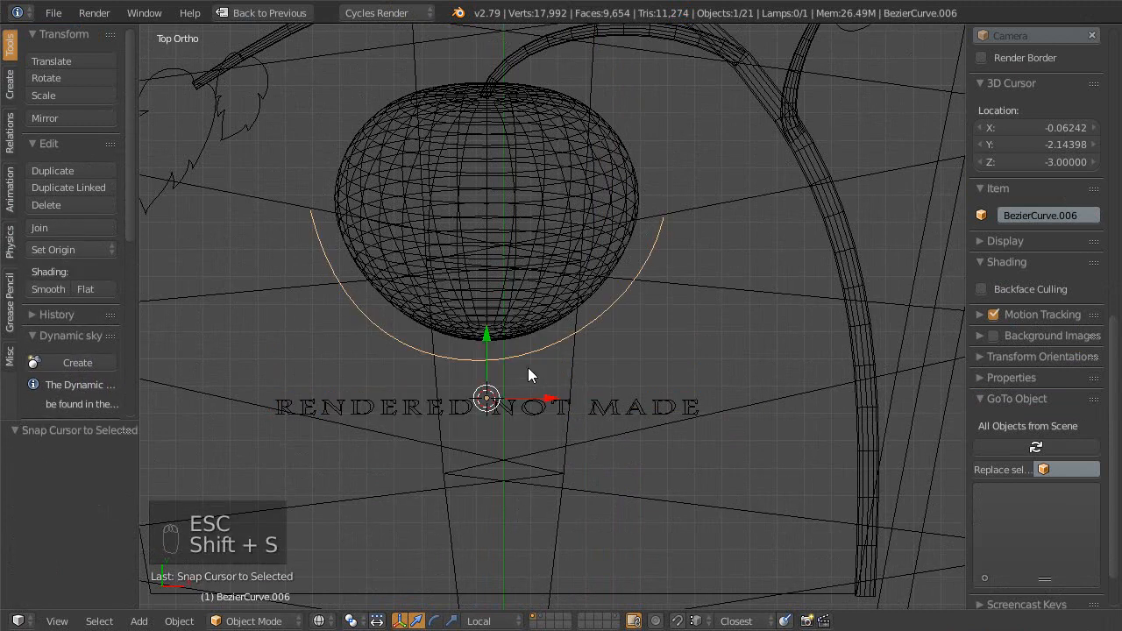
ctrl+middle_drag(525, 396, 557, 375)
ctrl+middle_drag(556, 390, 554, 371)
right_click(557, 364)
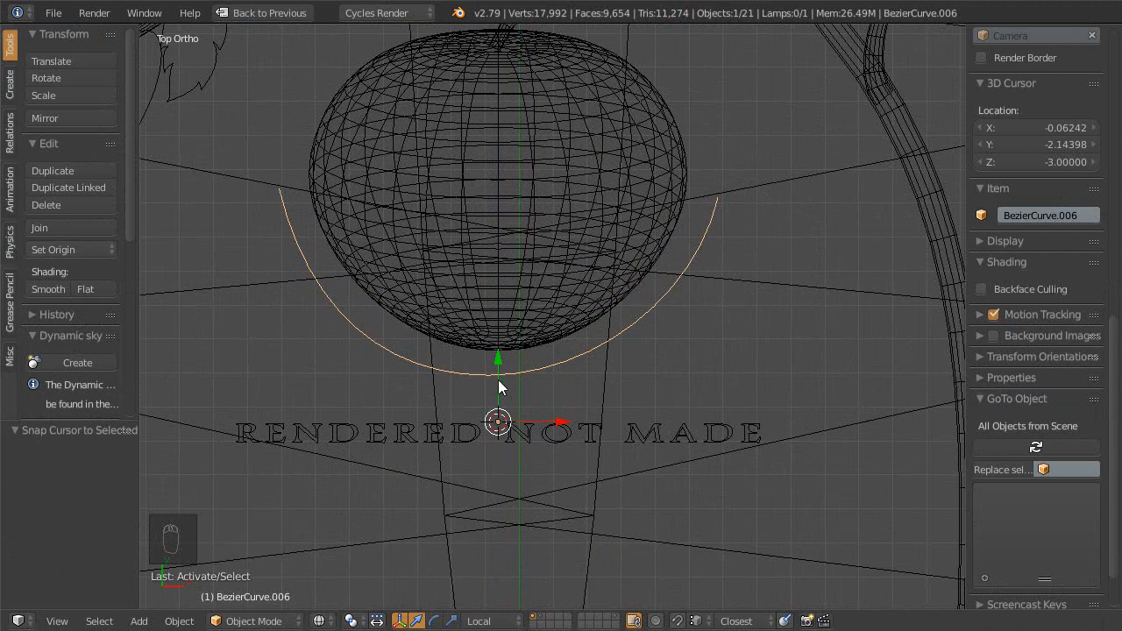
shift+middle_drag(510, 422, 514, 449)
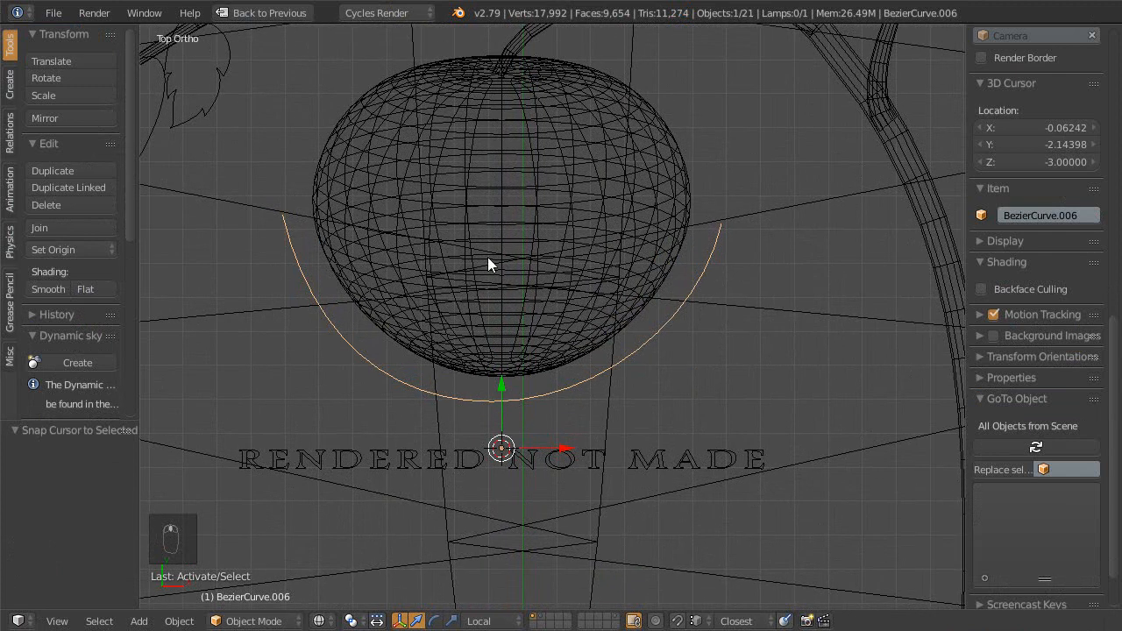
shift+middle_drag(524, 316, 513, 323)
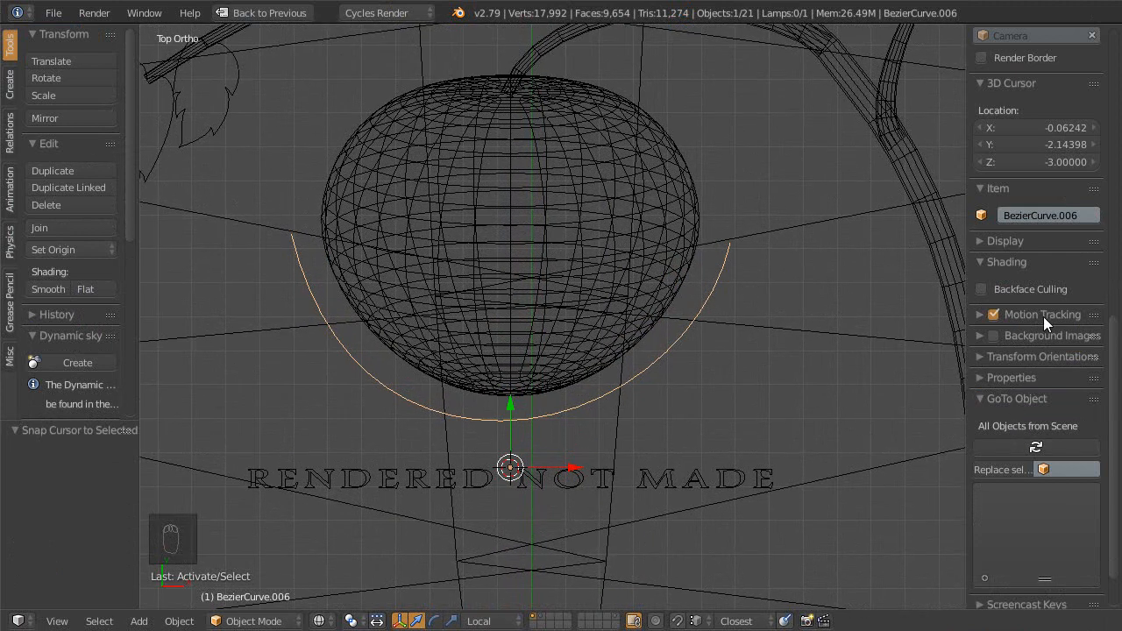
- Set the 3D cursor's X location to 0 and its Y location to -1.94998
scroll(1034, 320, up, 4)
click(1037, 247)
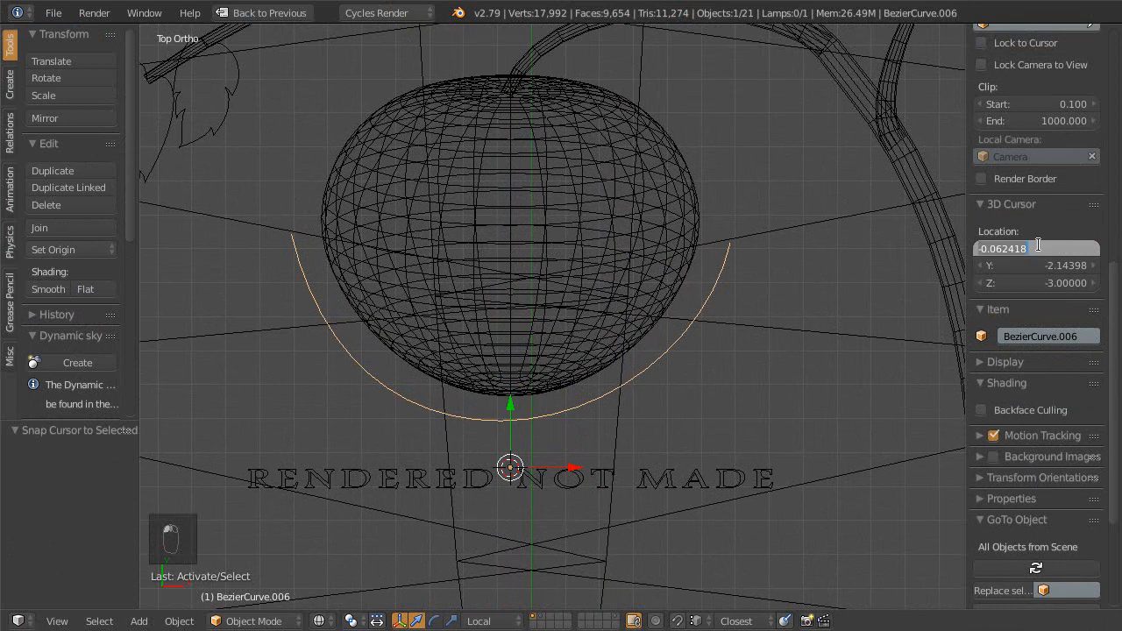
text(0)
key(Return)
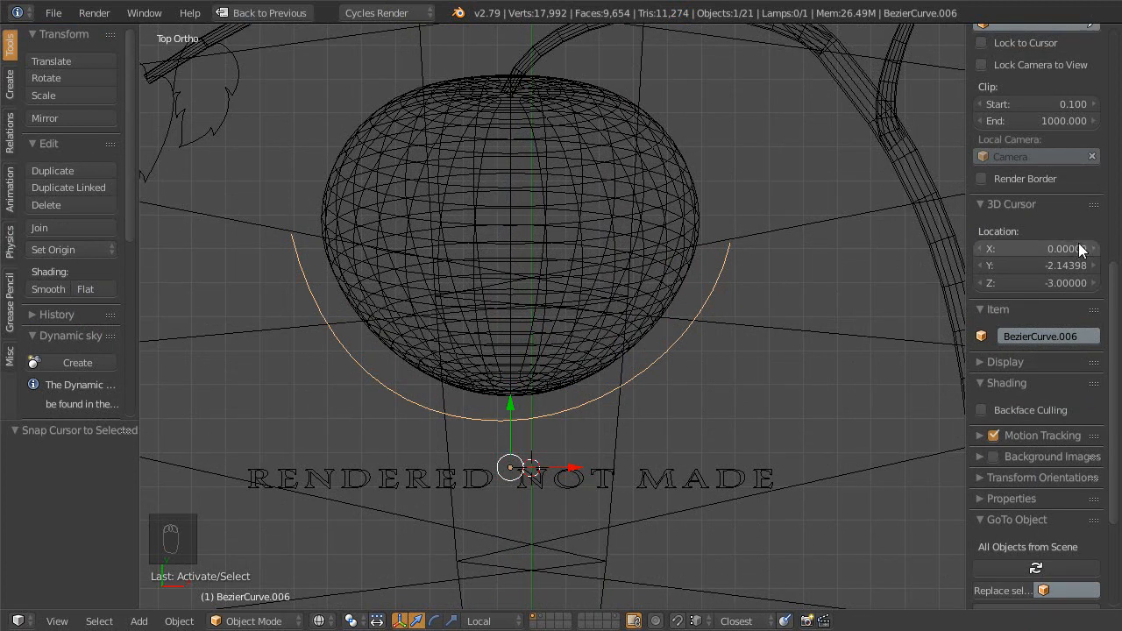
drag(1015, 263, 1077, 267)
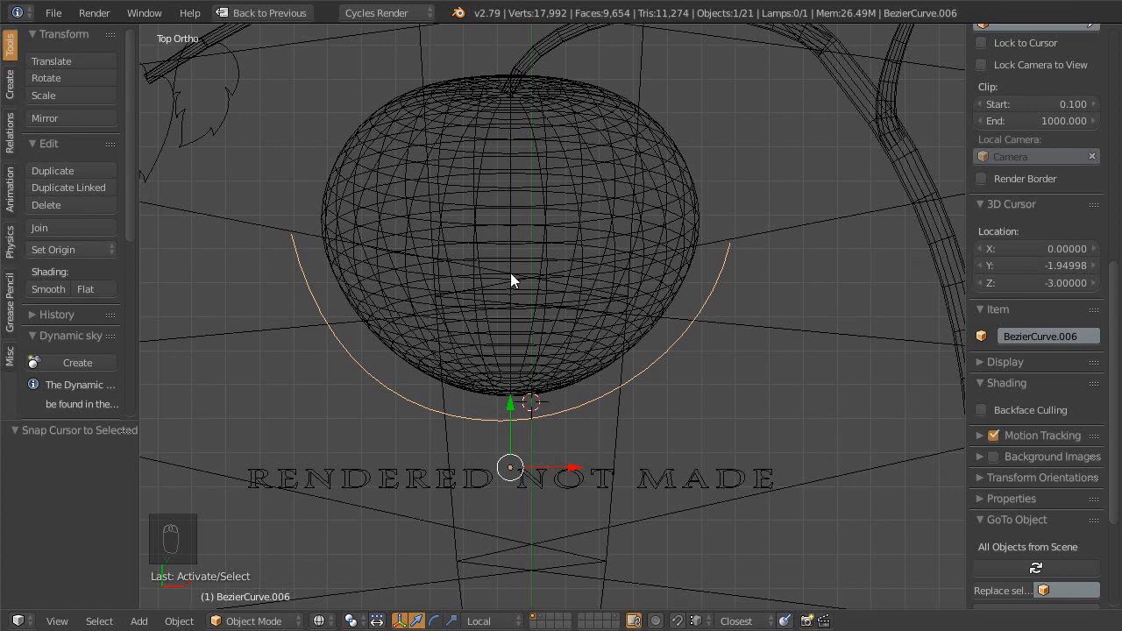
- Place the 3D cursor freehand inside the tomato's lower half and set the arc's origin to it
click(502, 315)
key(ctrl+alt+shift+c)
click(500, 394)
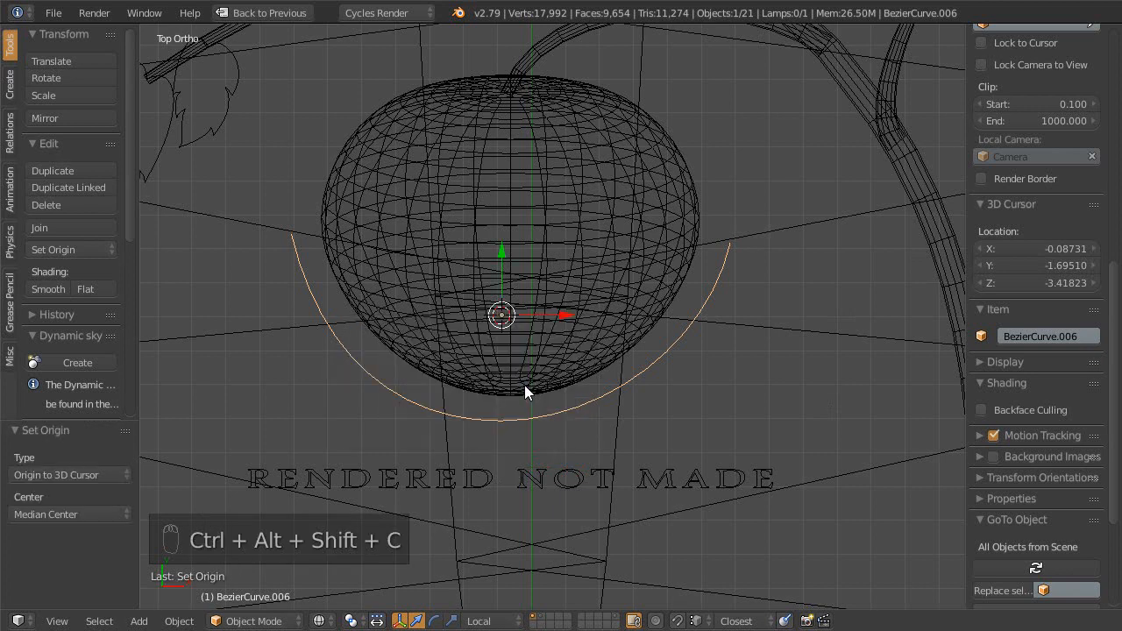
- Snap the RENDERED NOT MADE text to the 3D cursor and set its Text on Curve to BezierCurve.006
right_click(523, 483)
key(shift+s)
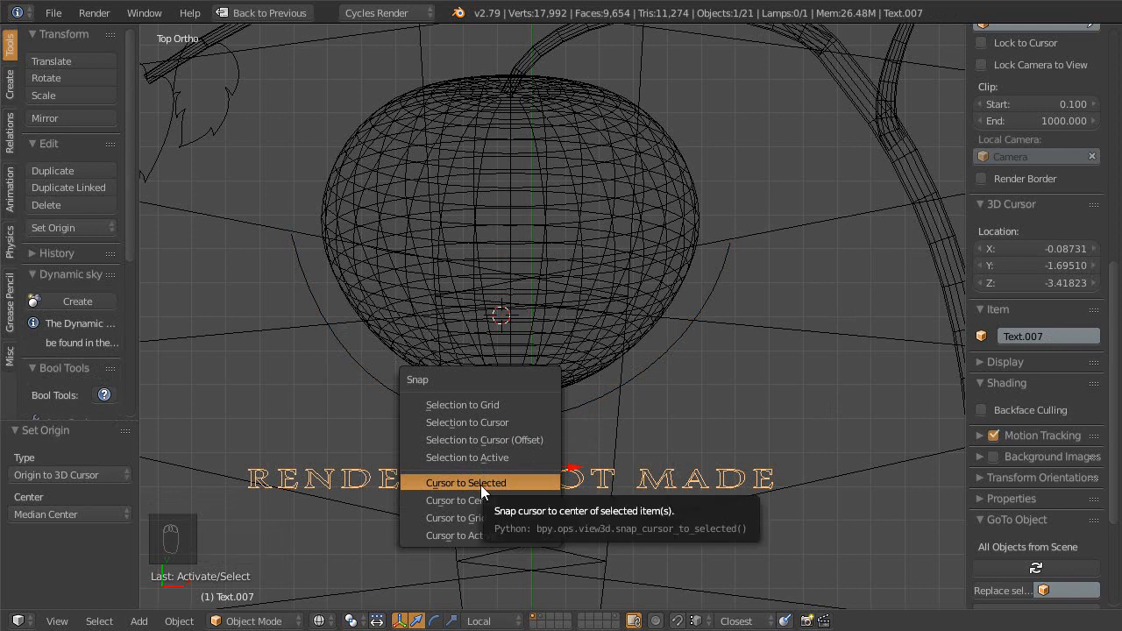
click(487, 424)
key(shift+space)
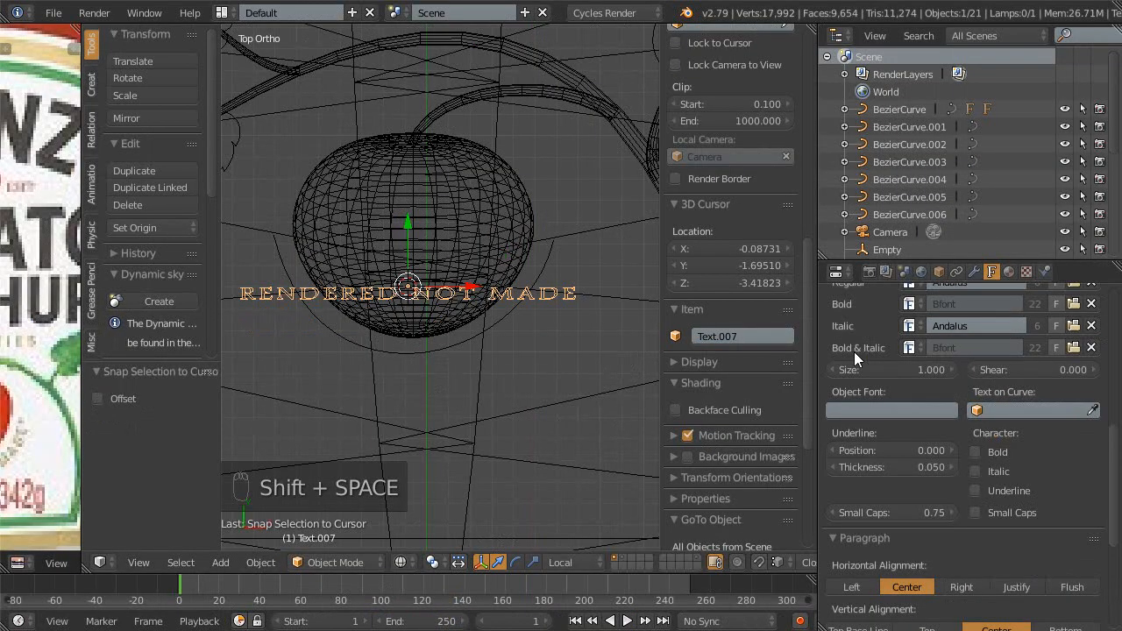
click(1091, 410)
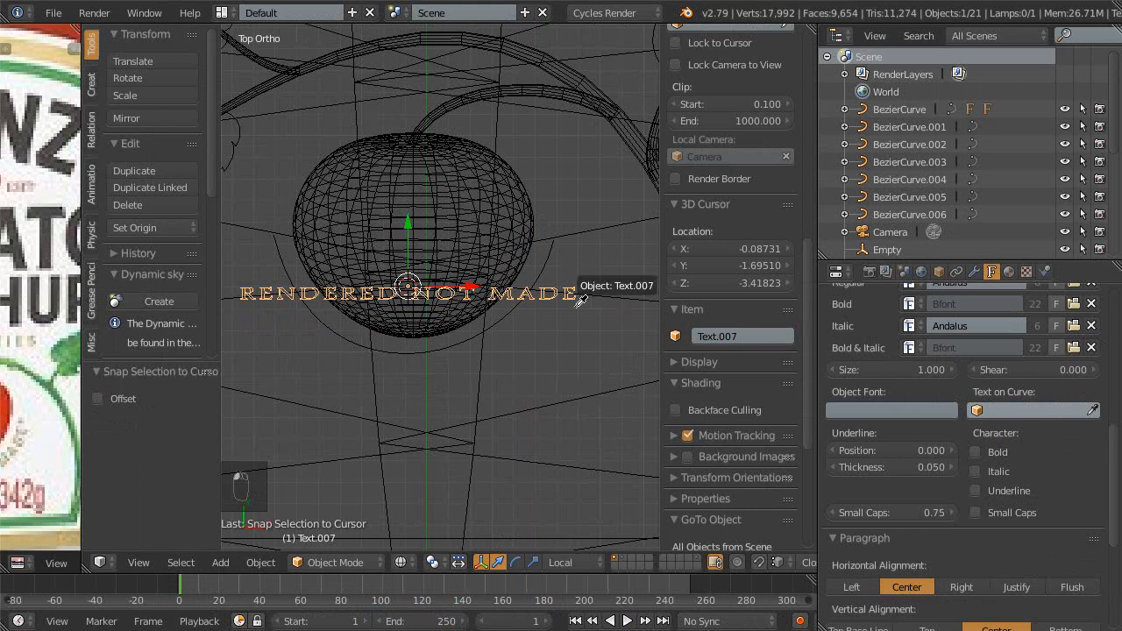
click(572, 261)
scroll(512, 355, up, 3)
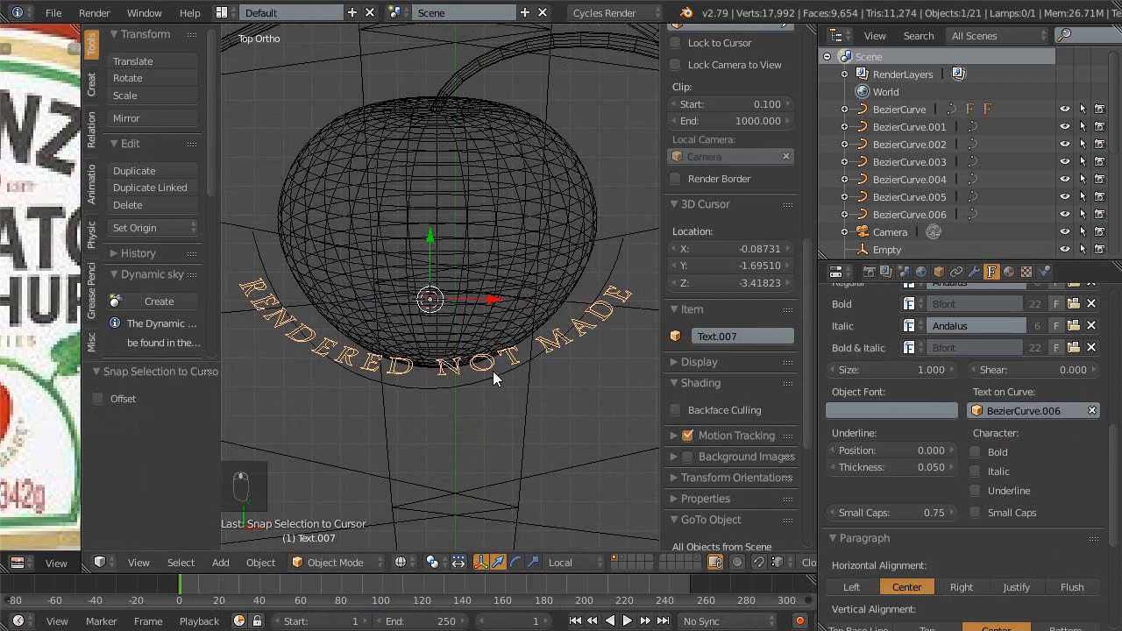
- Open the arc for point editing and try pulling its middle point straight down
key(g)
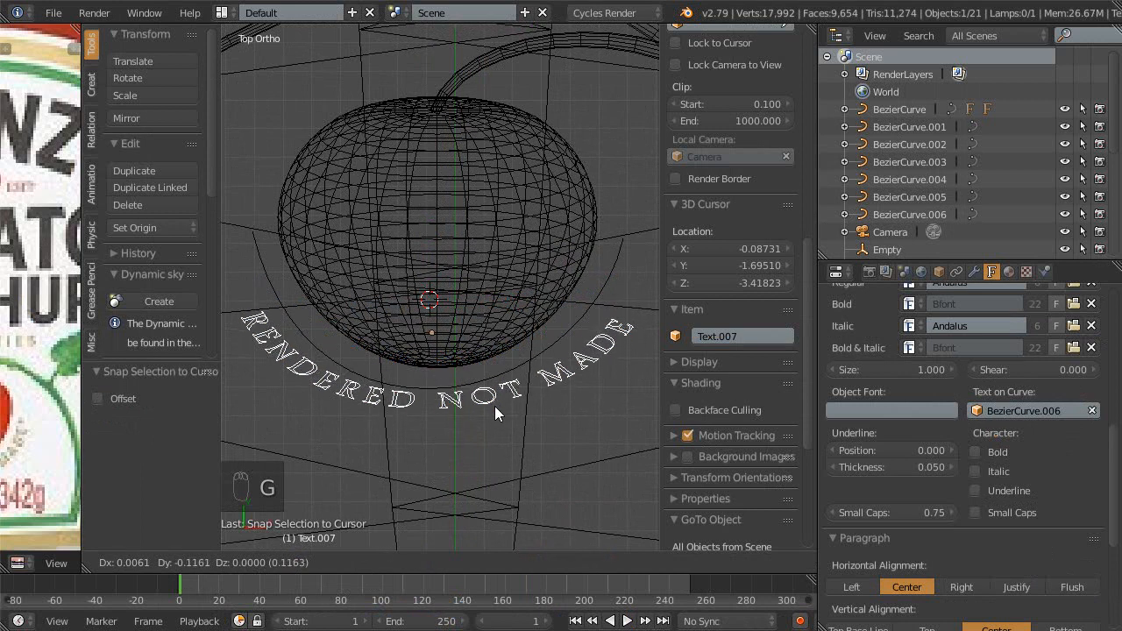
shift+middle_drag(488, 383, 501, 394)
right_click(498, 404)
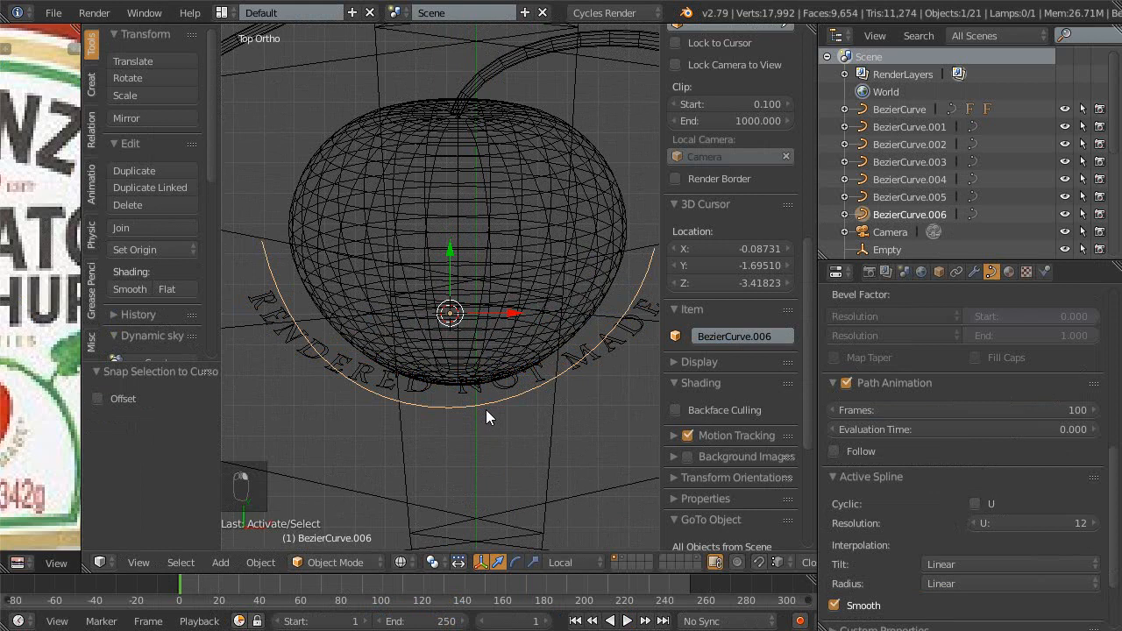
key(Tab)
drag(446, 418, 448, 511)
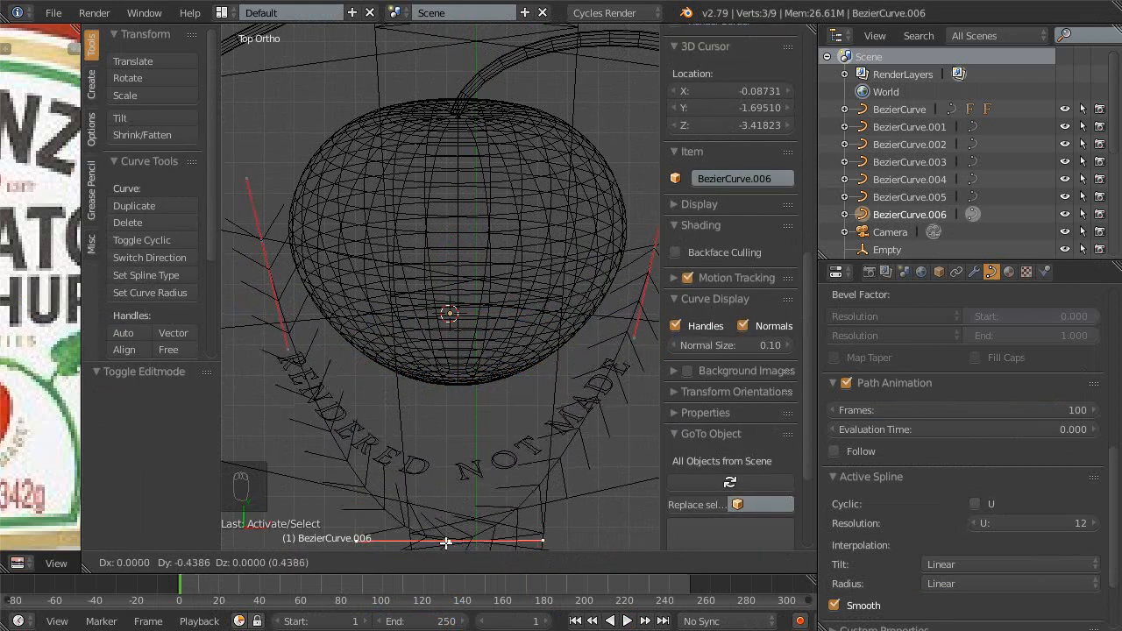
right_click(445, 497)
- Move the arc's middle point slightly lower and swing the left end's lower handle downward
ctrl+middle_drag(434, 408, 476, 410)
mouse_move(322, 351)
right_down()
mouse_move(296, 376)
mouse_move(304, 383)
mouse_move(301, 356)
right_up()
right_drag(479, 421, 476, 444)
right_drag(320, 363, 295, 422)
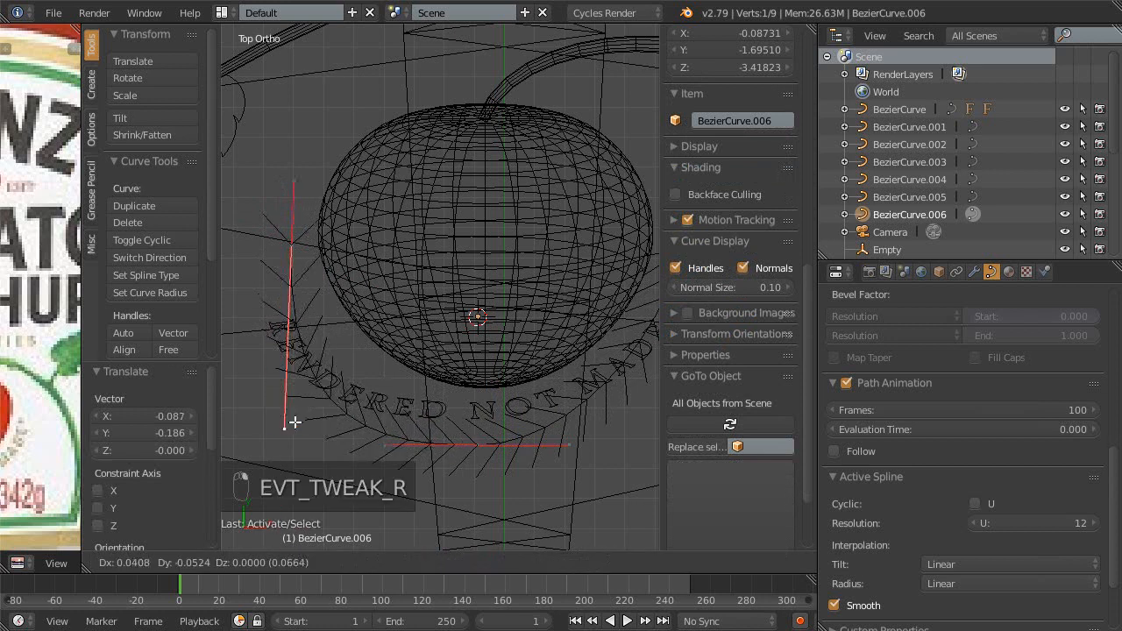
key(Escape)
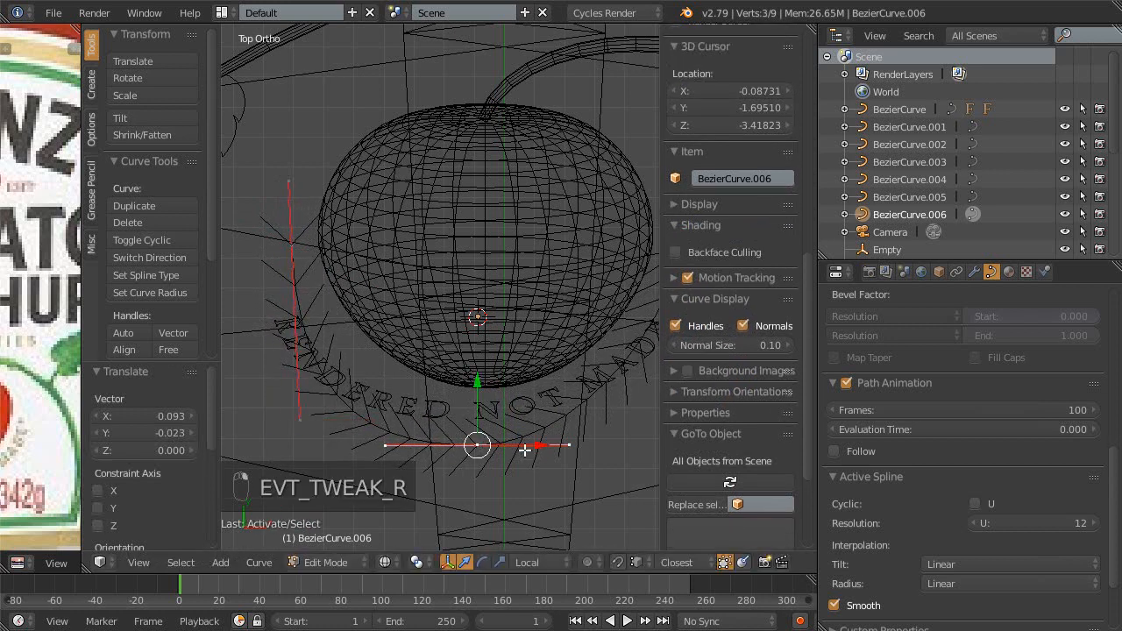
- Scale the handles of the arc's middle point by 1.199 and pull the right end's lower handle downward until it is vertical
key(s)
key(s)
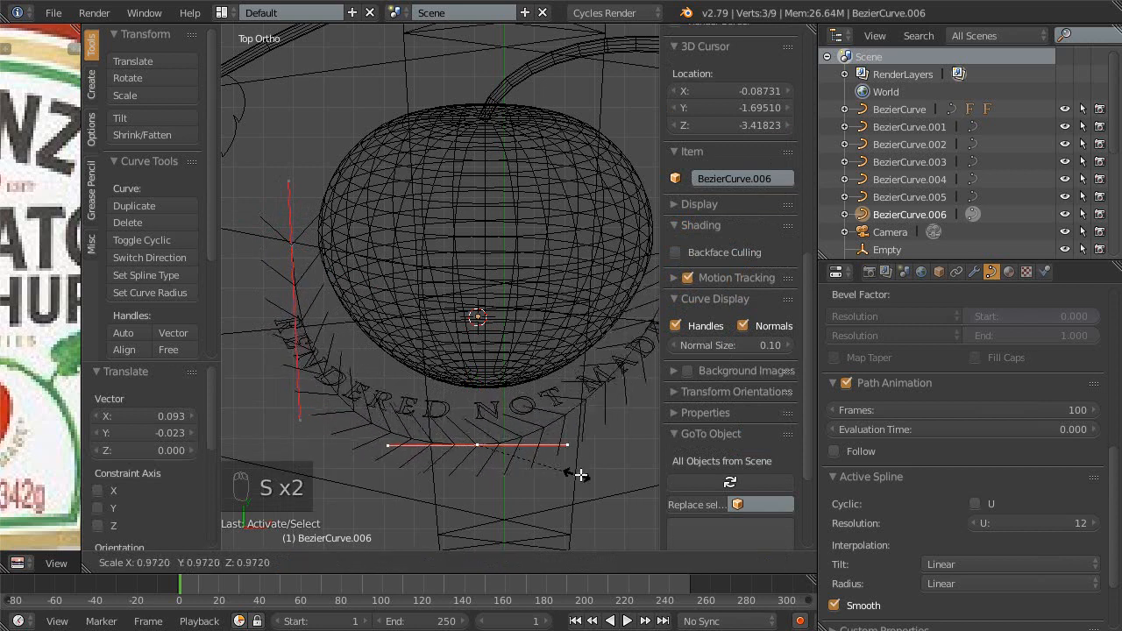
click(598, 483)
shift+middle_drag(599, 428, 496, 443)
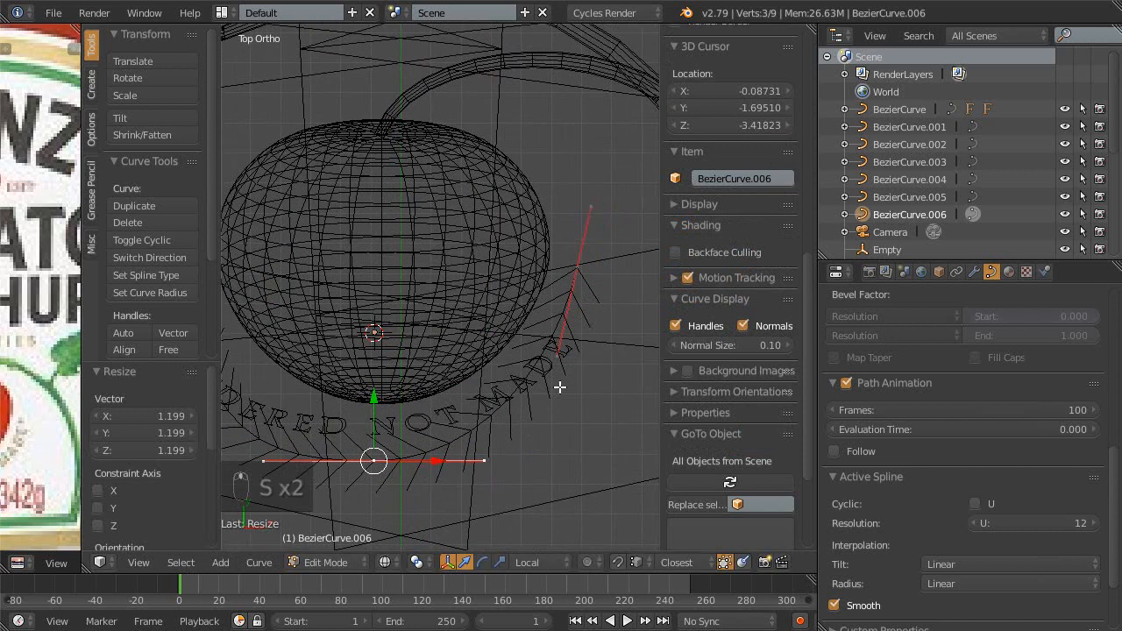
right_drag(566, 344, 591, 400)
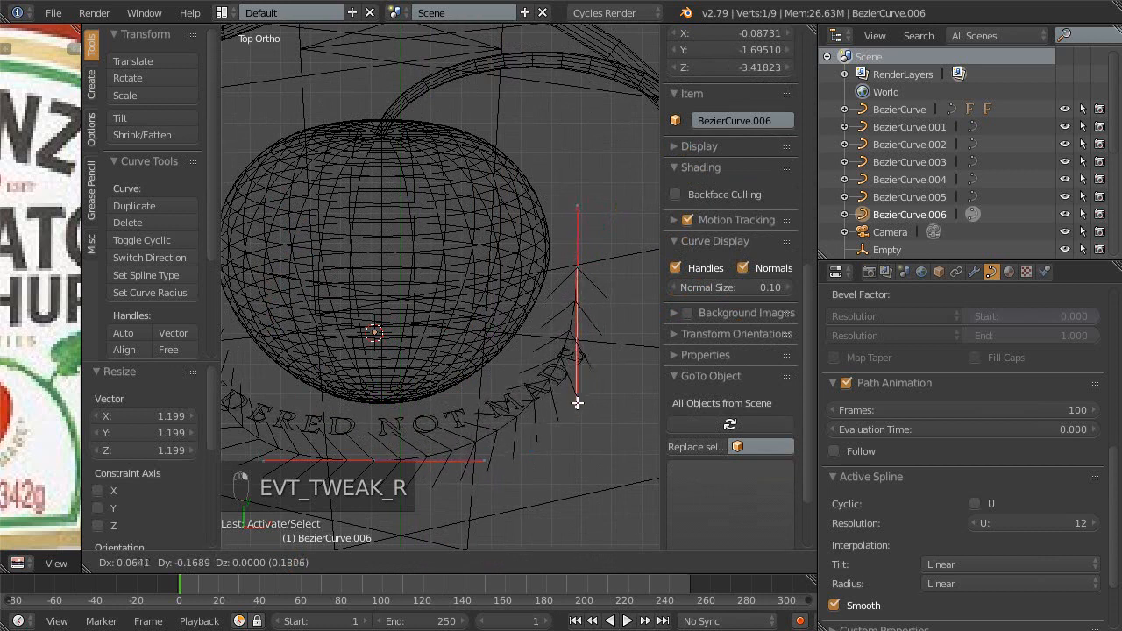
click(580, 403)
- Move the arc's left end point 0.048 in X and 0.130 in Y, and shrink the middle point's handles
shift+middle_drag(526, 391, 529, 357)
right_click(290, 230)
right_drag(290, 230, 307, 212)
right_click(460, 401)
key(s)
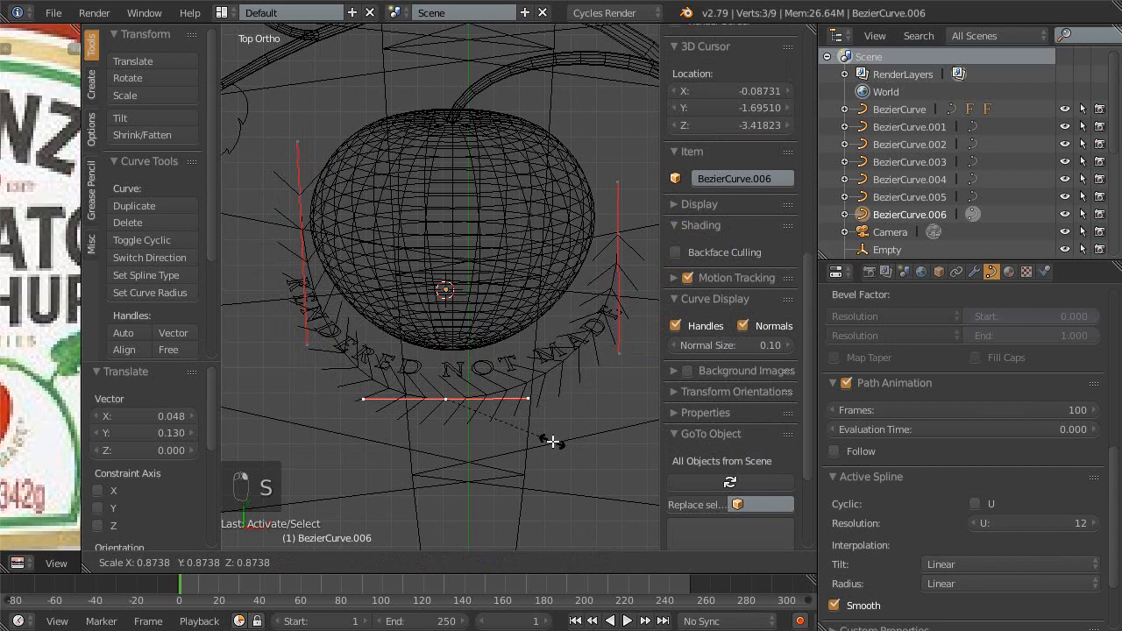
click(557, 440)
- Raise the arc's right end point slightly and finish editing the curve
right_drag(627, 251, 620, 219)
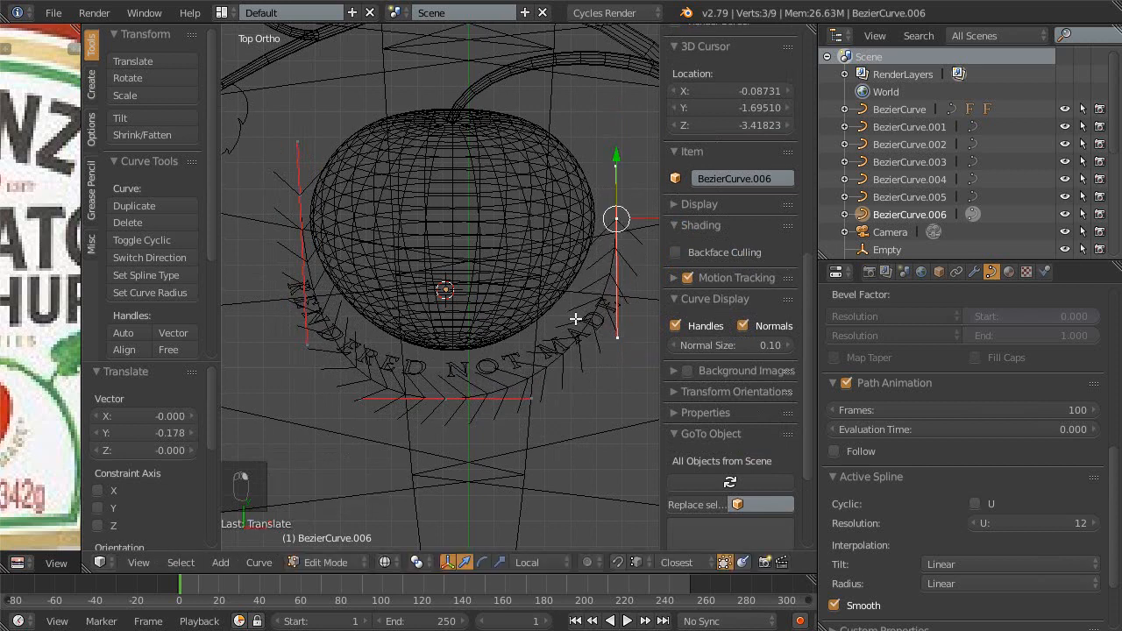
scroll(549, 332, up, 1)
shift+middle_drag(531, 337, 489, 337)
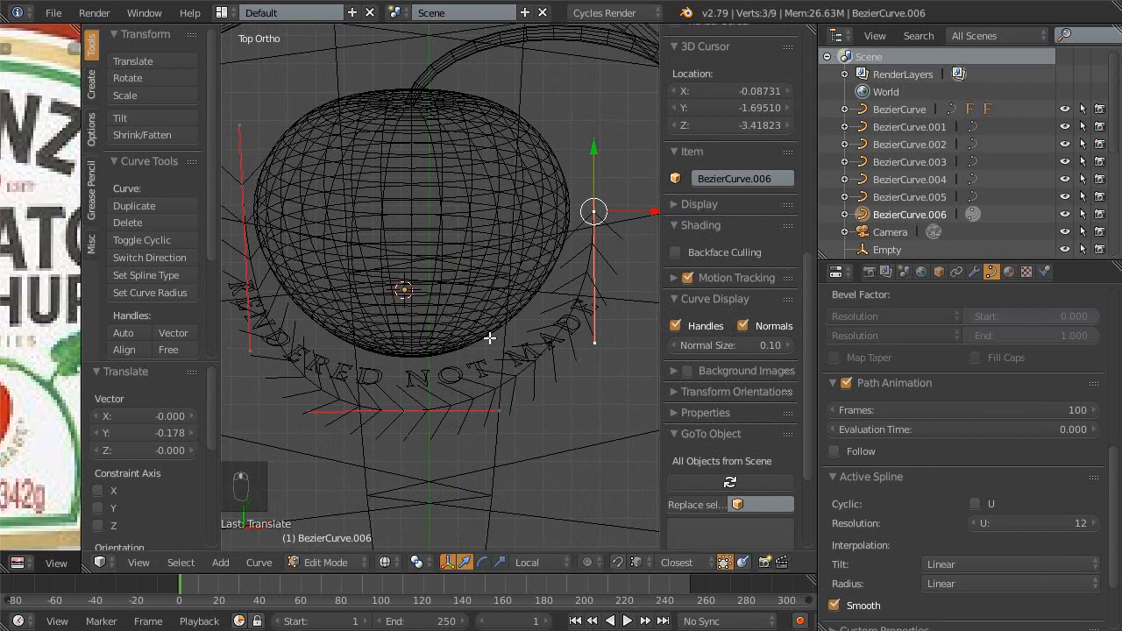
key(Tab)
right_click(429, 382)
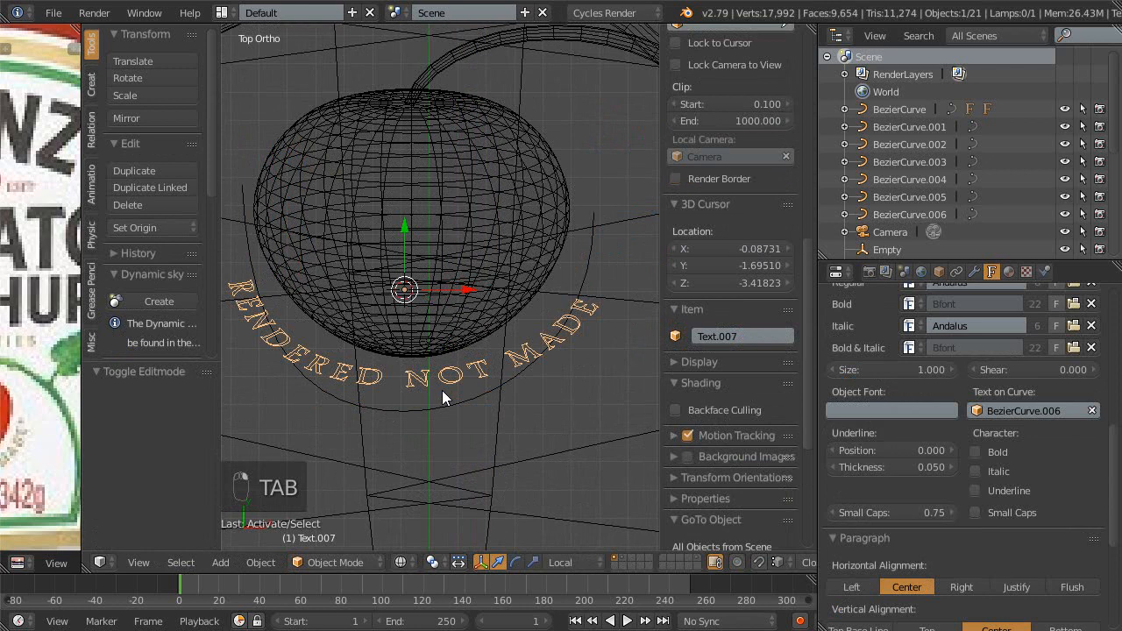
key(g)
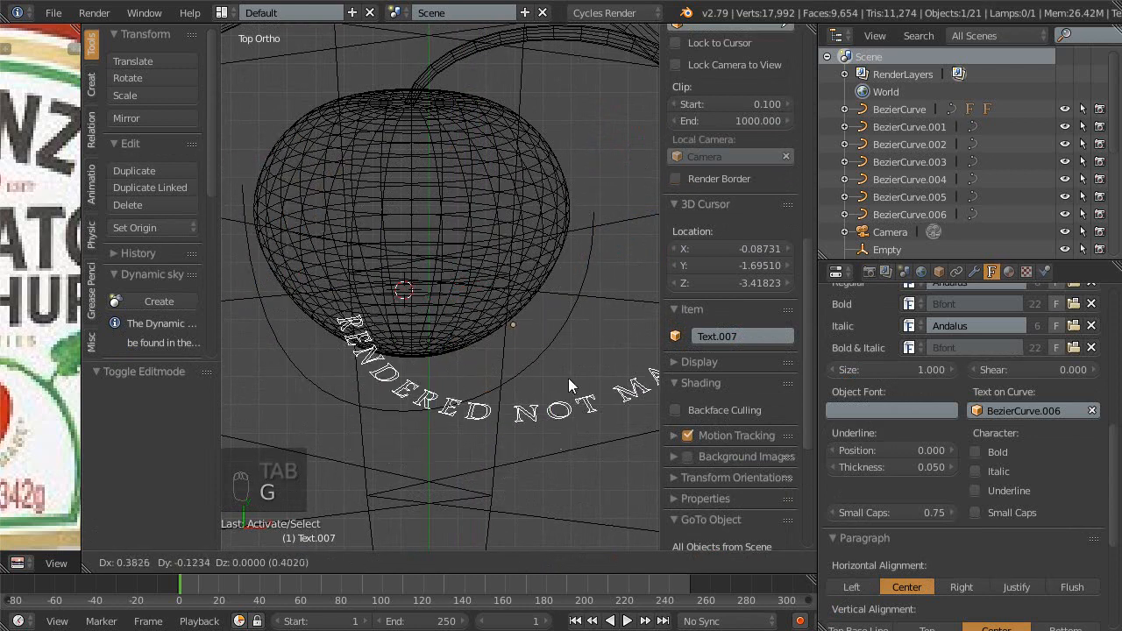
right_click(486, 272)
ctrl+middle_drag(413, 195, 455, 325)
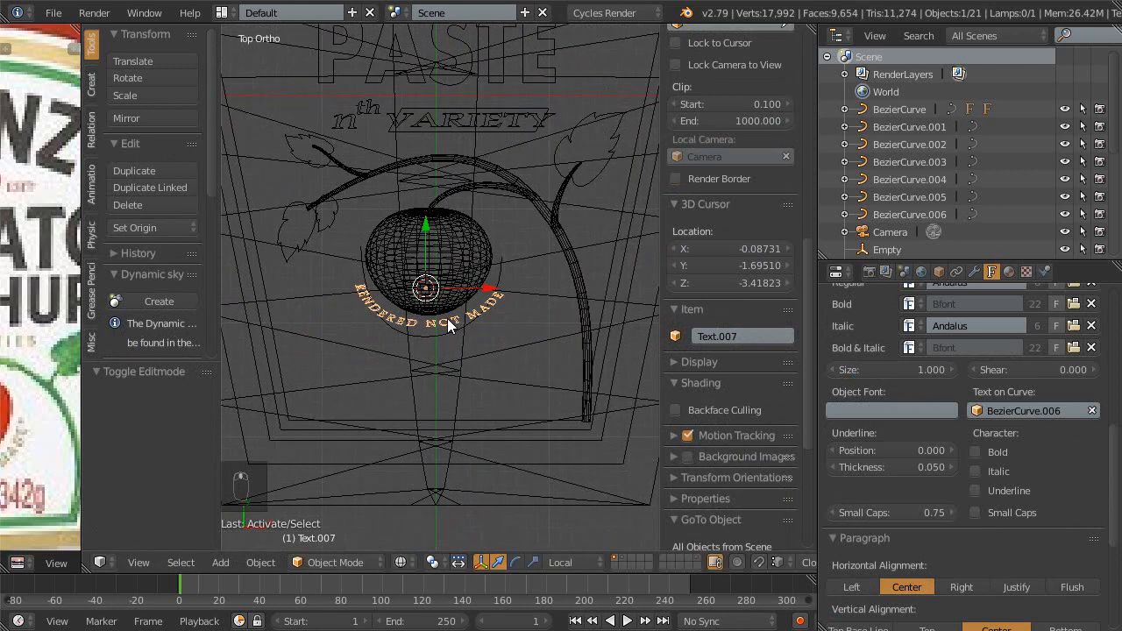
key(g)
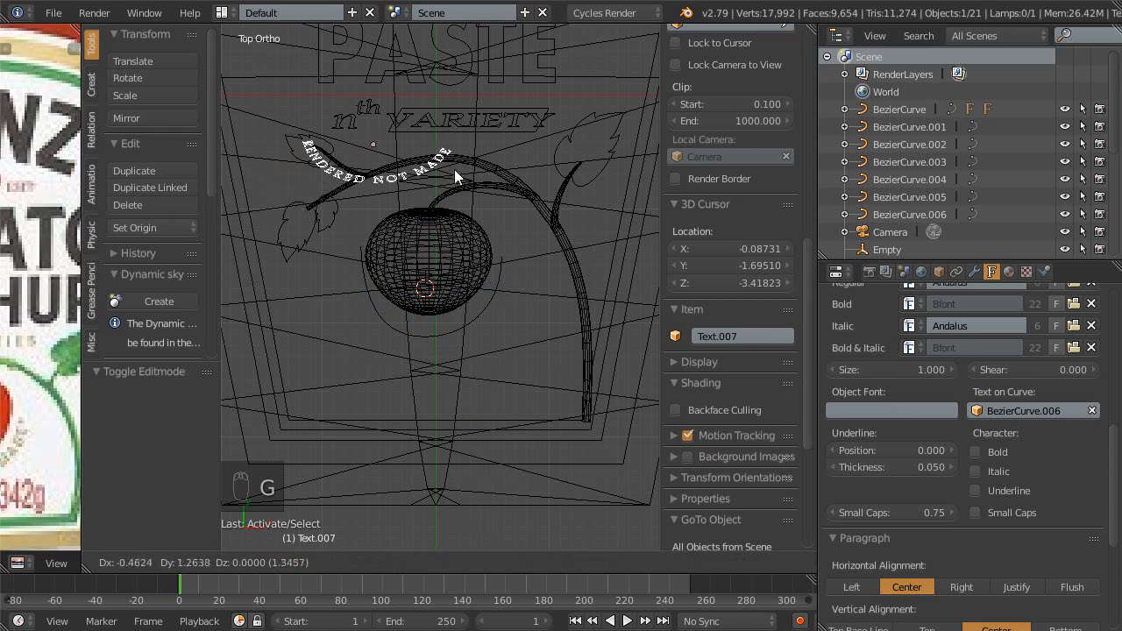
right_click(461, 326)
- Select the curved text beneath the tomato and maximize the 3D viewport
ctrl+middle_drag(451, 401, 451, 308)
shift+middle_drag(450, 308, 444, 336)
right_click(487, 400)
right_click(493, 394)
shift+middle_drag(493, 393, 466, 401)
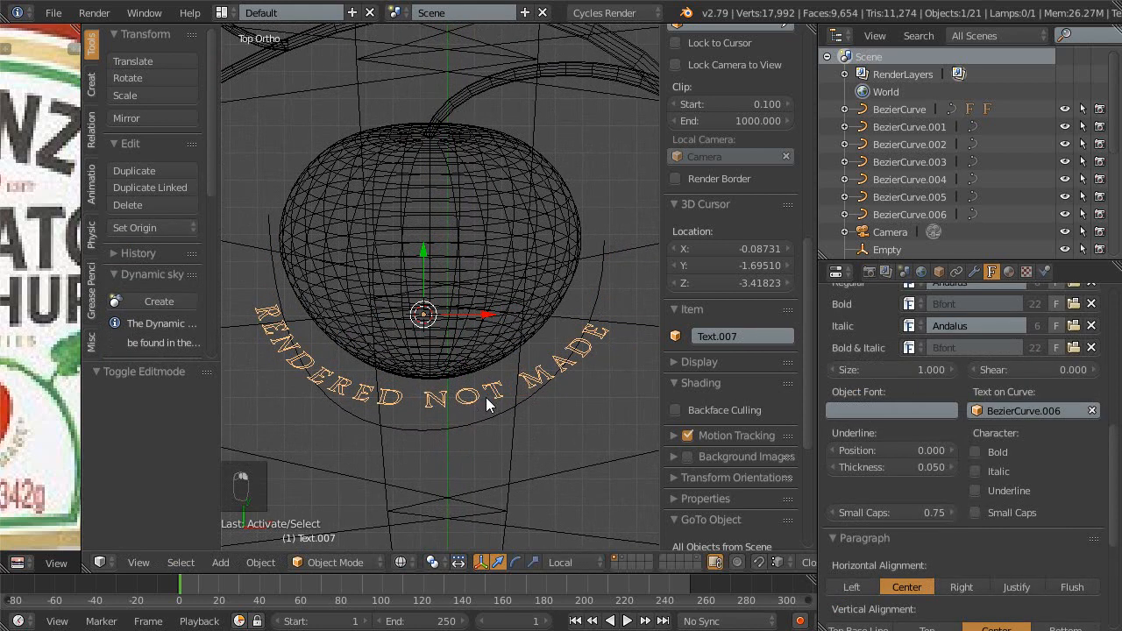
key(shift+space)
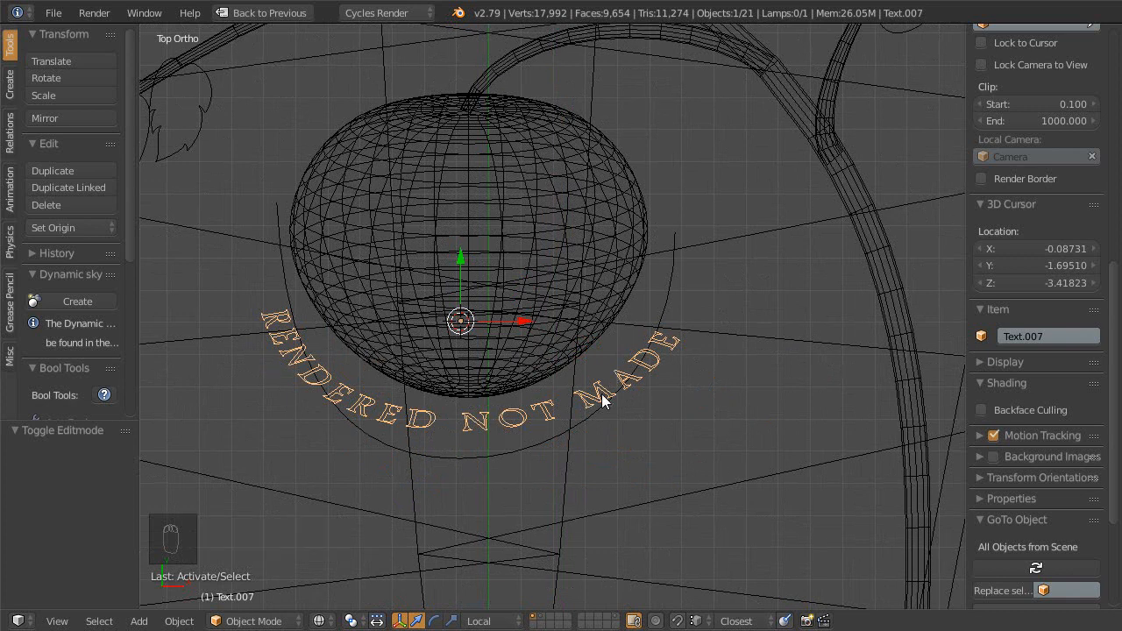
- Raise the lower handle of the guide arc's right end 0.214 in Y and move the middle point 0.048 in X and 0.021 in Y
right_click(588, 423)
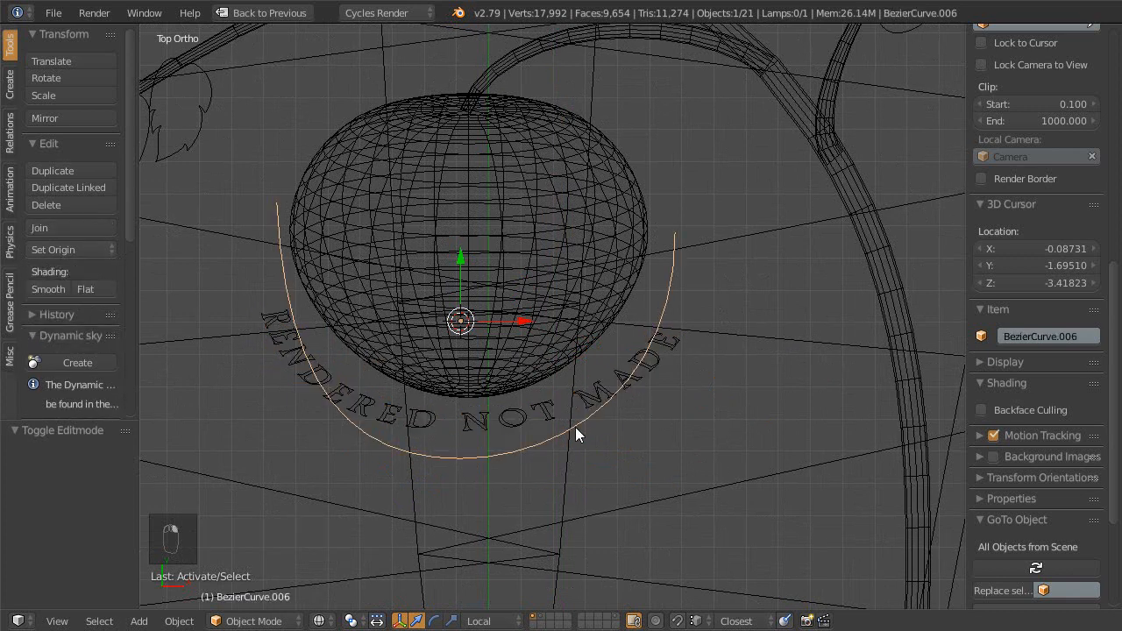
key(Tab)
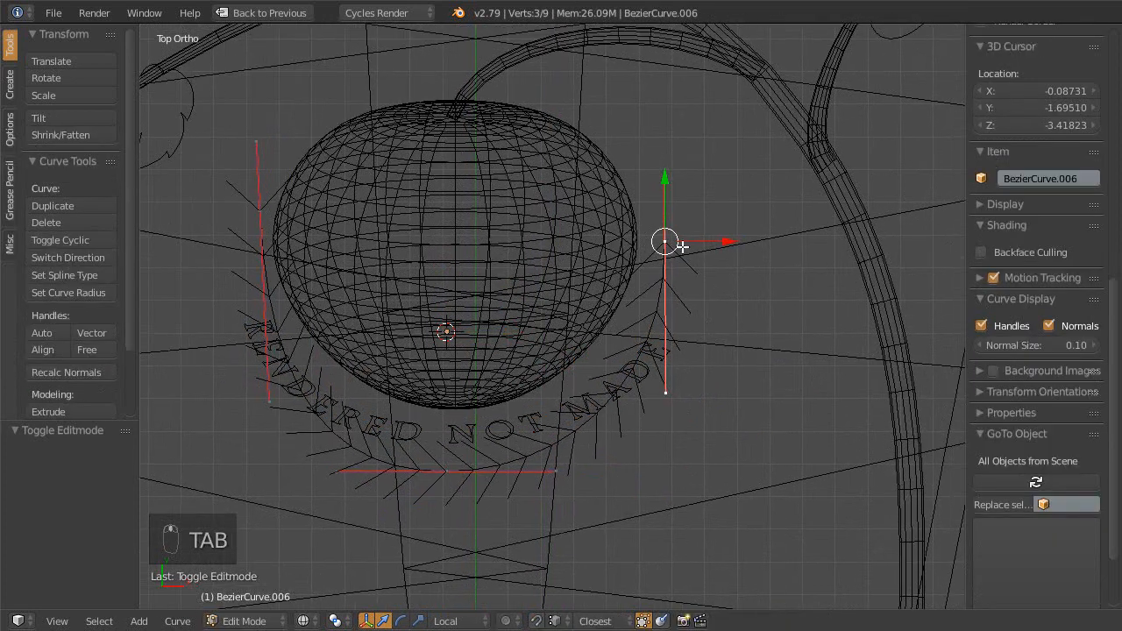
right_click(664, 376)
drag(664, 377, 664, 306)
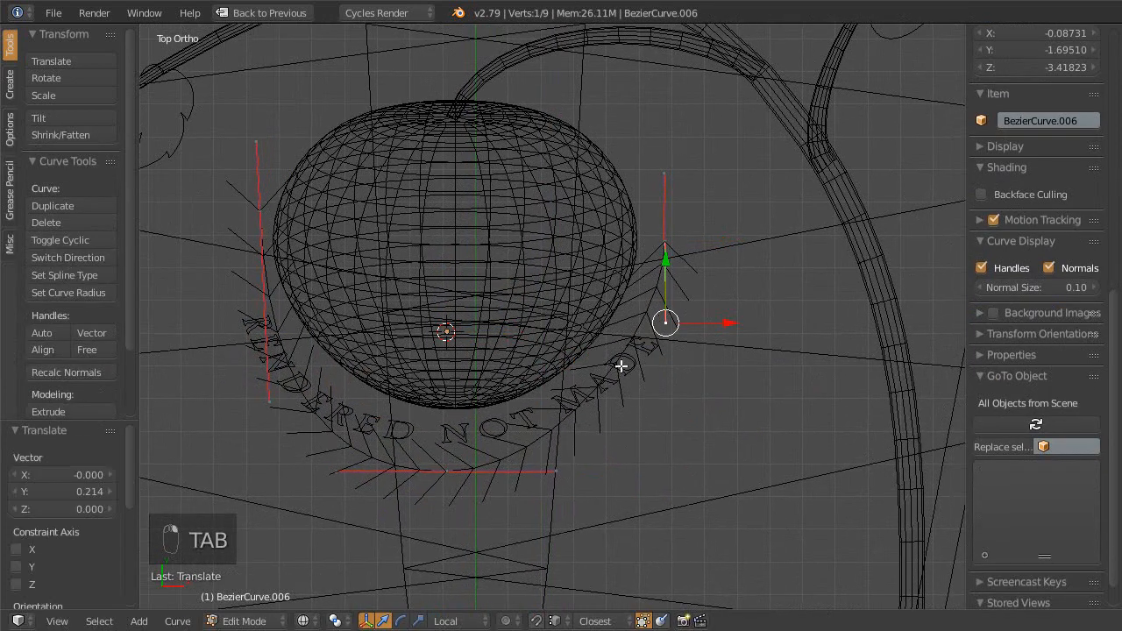
right_click(446, 471)
key(g)
click(487, 463)
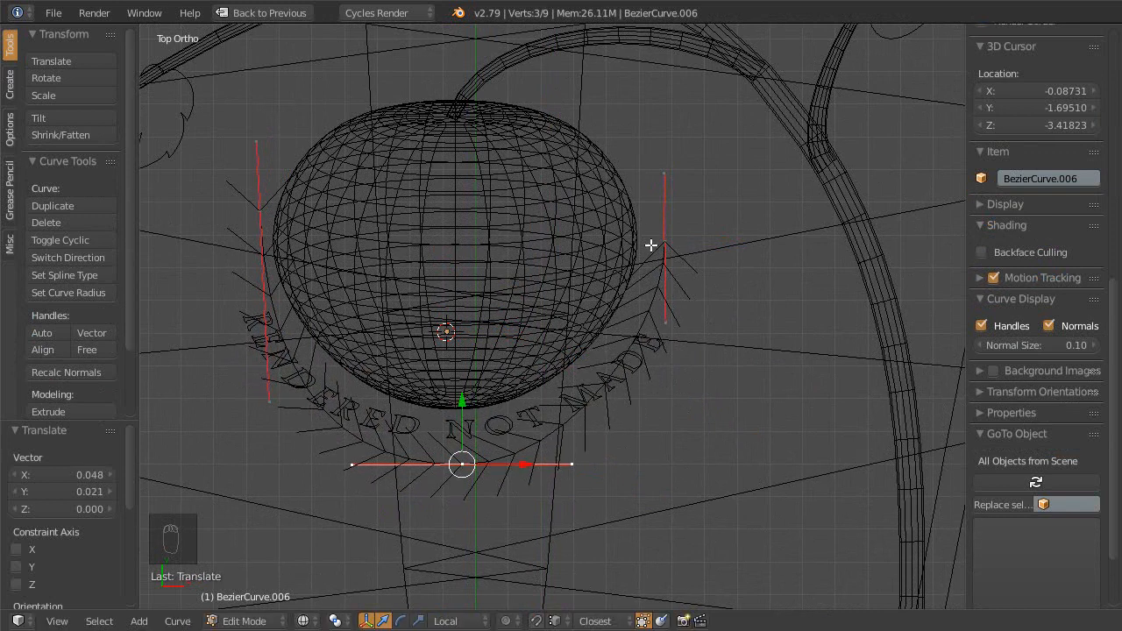
key(Tab)
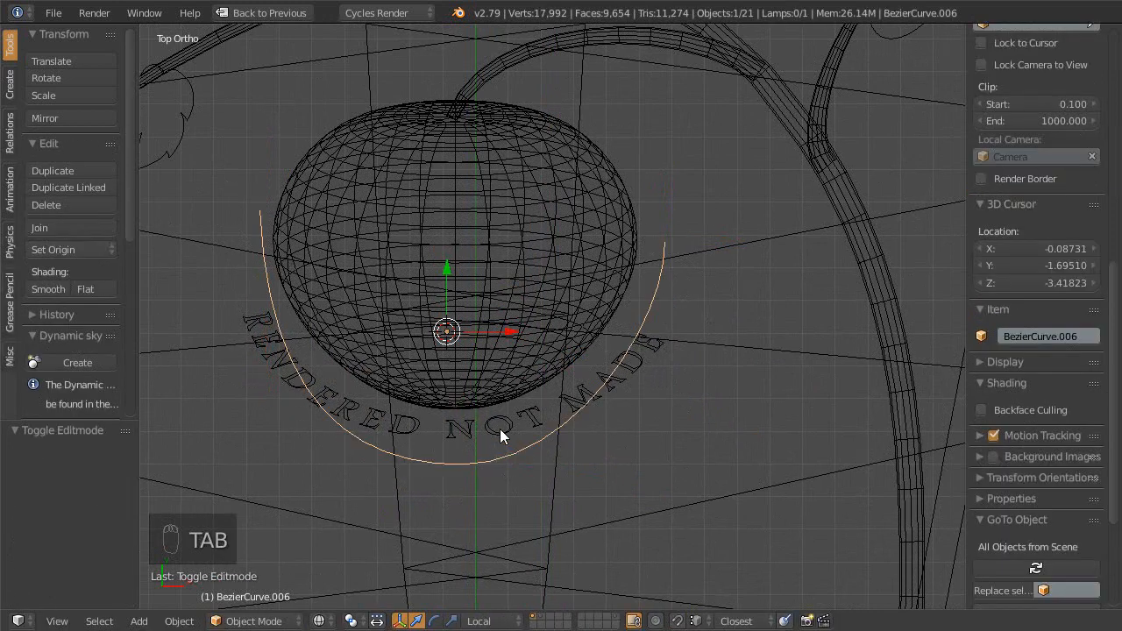
- Scale the "RENDERED NOT MADE" text by 1.321
right_click(511, 439)
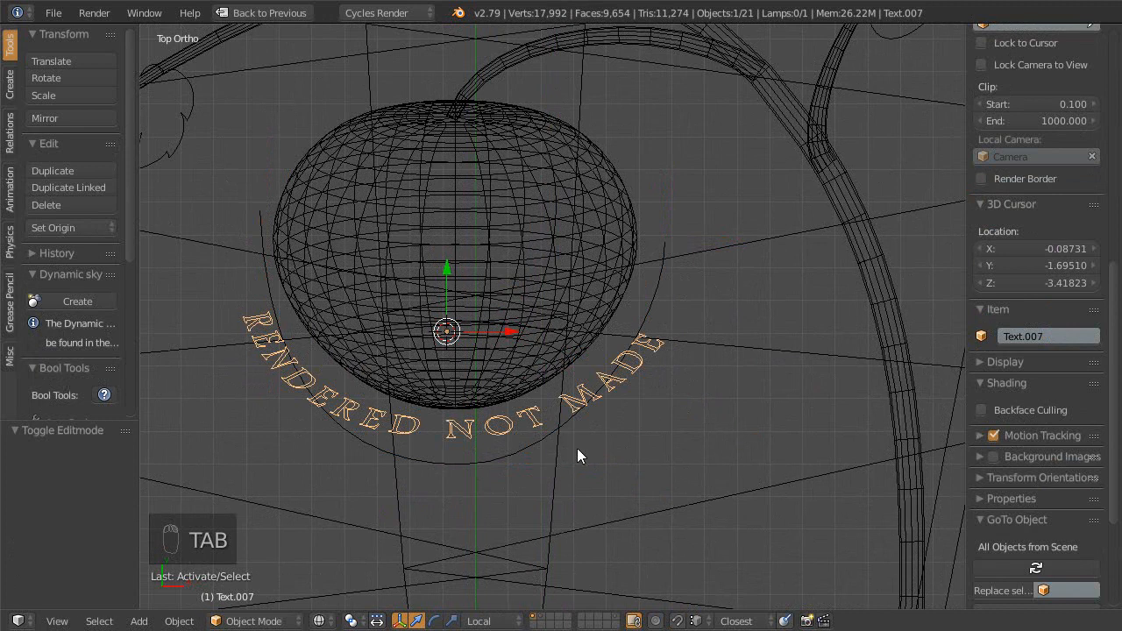
key(s)
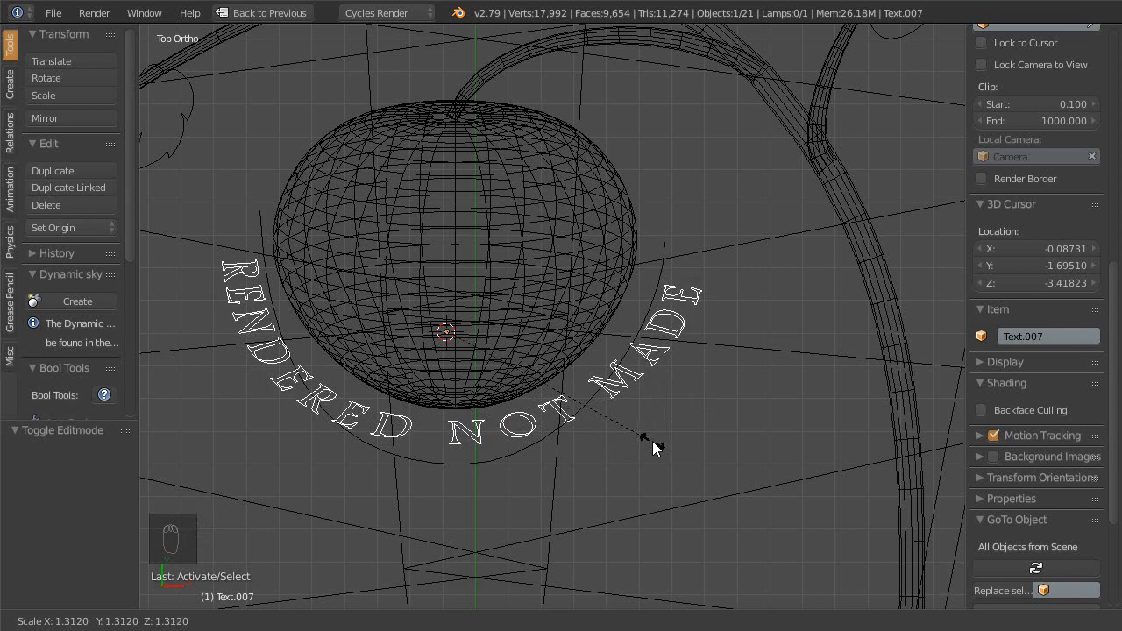
click(643, 448)
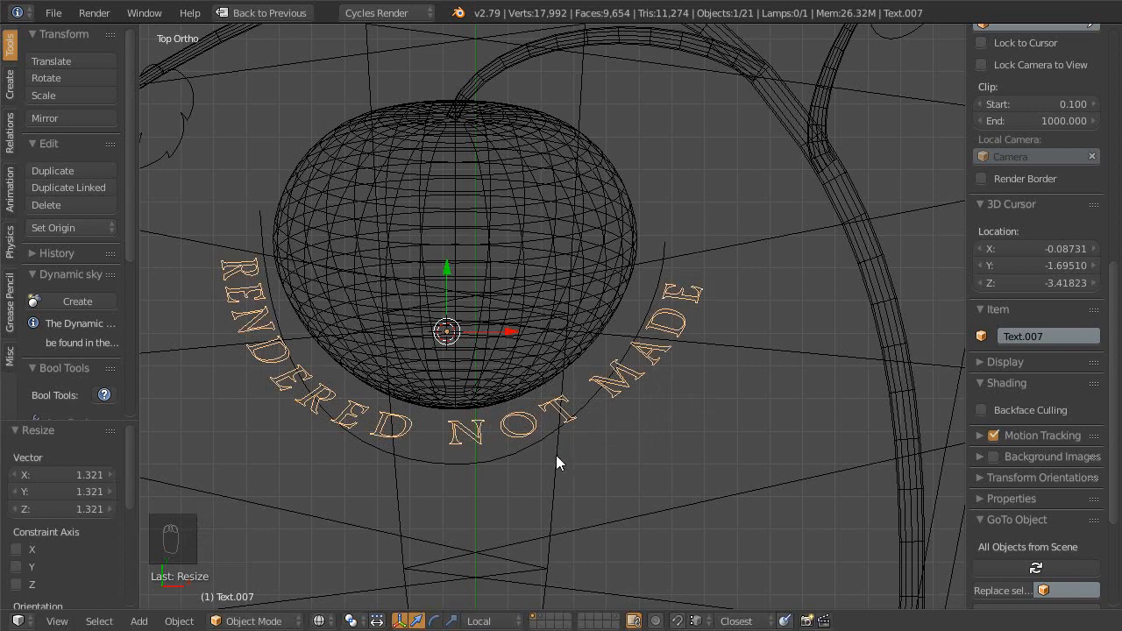
- Edit the guide arc again and move its middle point -0.054 in X and -0.032 in Y
right_click(500, 455)
key(Tab)
right_click(451, 459)
key(g)
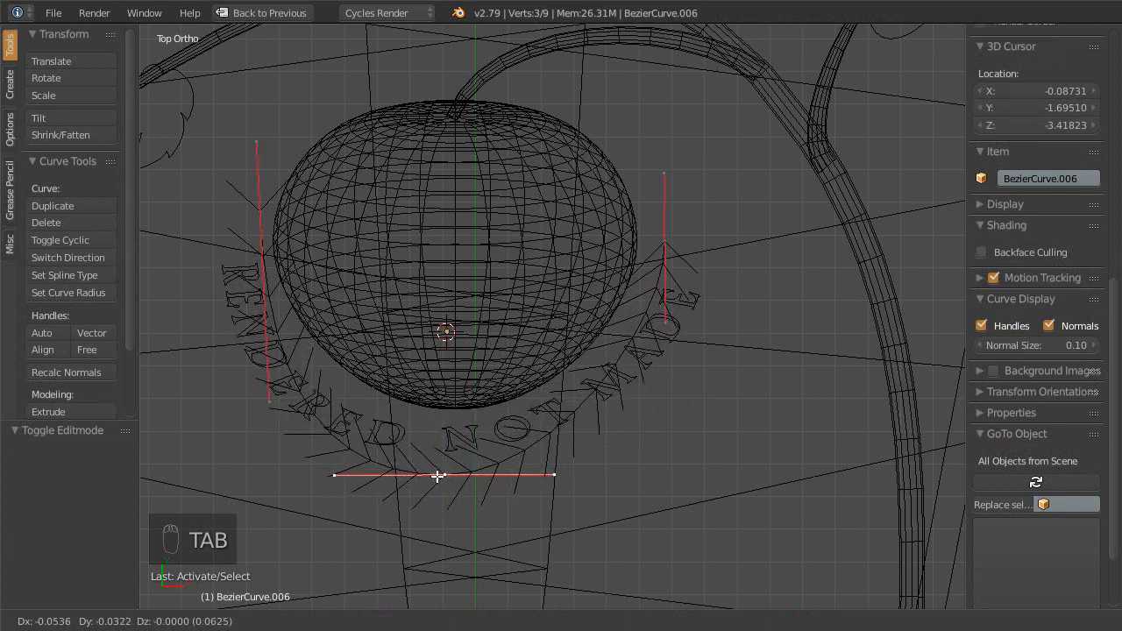
click(438, 473)
- Pull the right end's lower handle down and inward, and move the right end point -0.059 in X and 0.038 in Y
right_click(666, 322)
key(g)
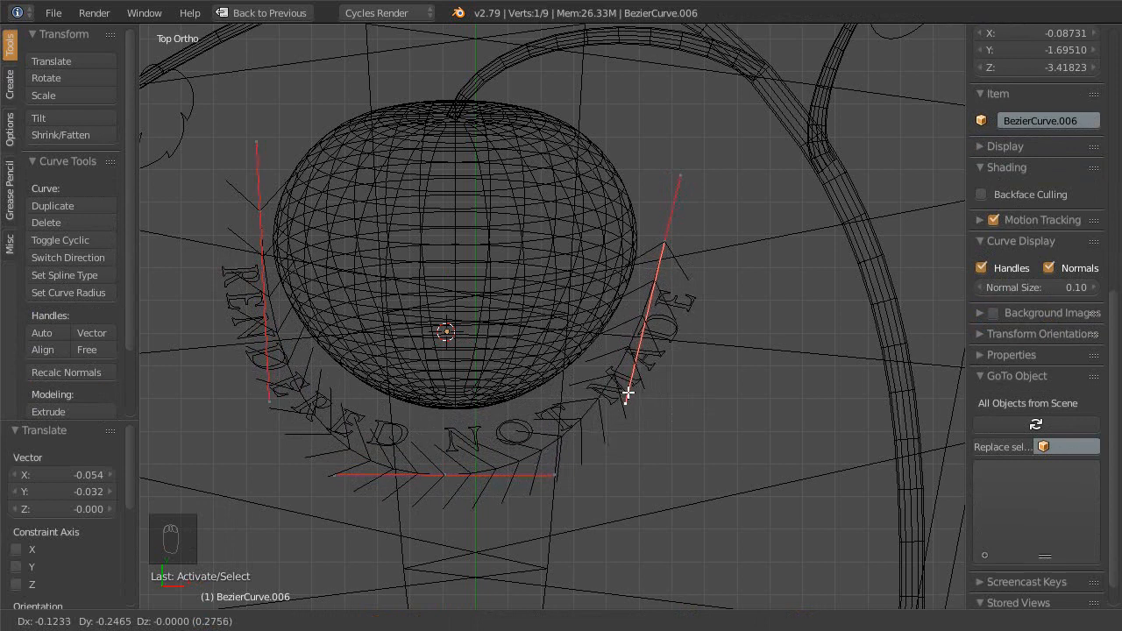
click(628, 394)
right_drag(662, 245, 645, 230)
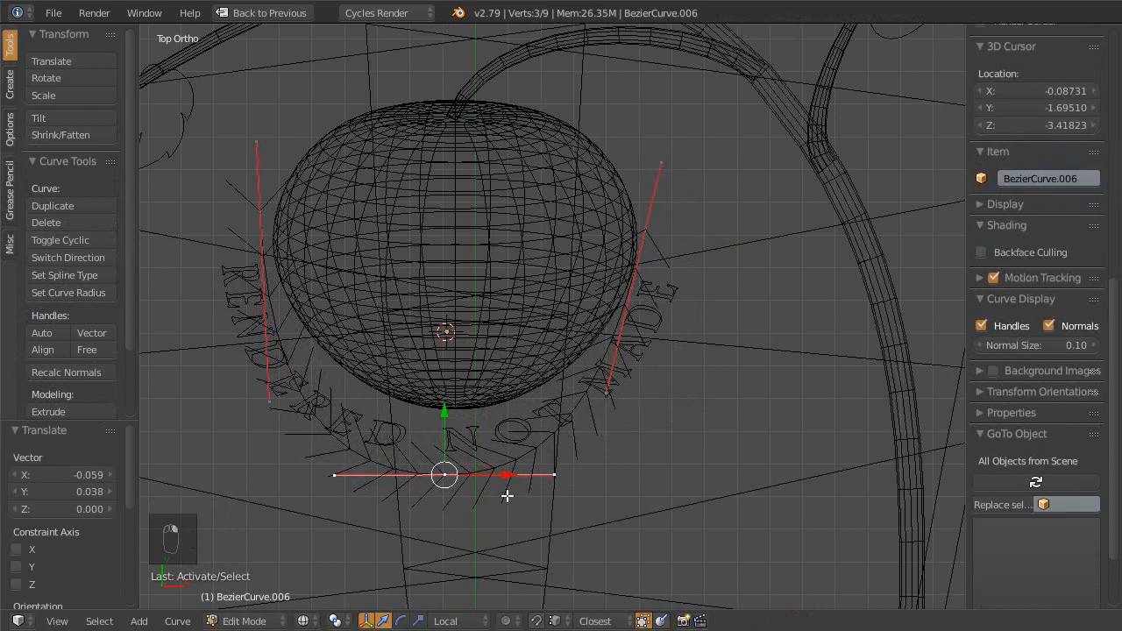
- Lengthen the middle point's handles, swing the right end's lower handle outward to near vertical, and nudge the left end's lower handle down
key(s)
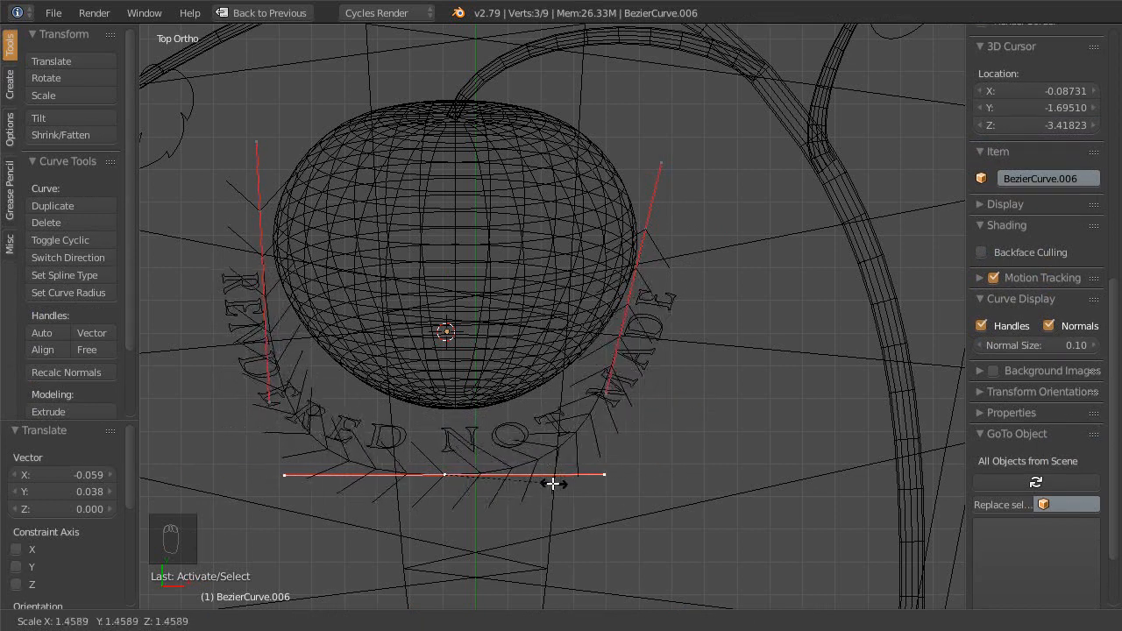
click(536, 488)
right_drag(611, 379, 647, 361)
mouse_move(271, 396)
right_down()
mouse_move(250, 410)
mouse_move(272, 403)
right_up()
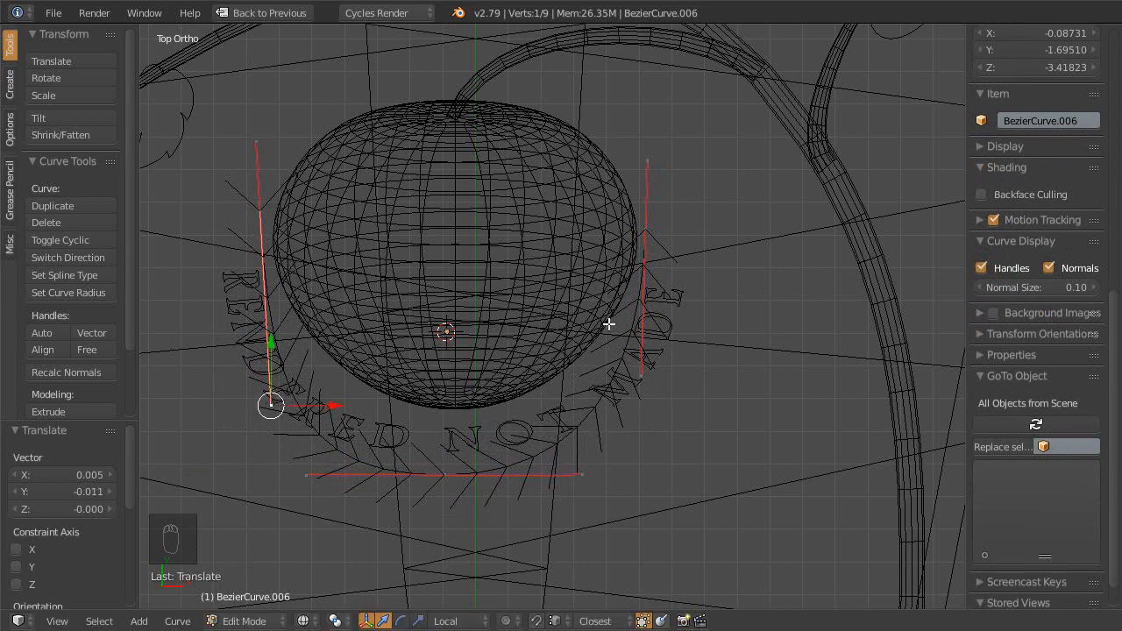
- Lower the arc's left end point slightly and straighten the lower handles of both ends to near vertical
mouse_move(615, 428)
ctrl+middle_down()
mouse_move(611, 407)
mouse_move(618, 411)
ctrl+middle_up()
shift+middle_drag(221, 313, 251, 331)
right_drag(262, 264, 263, 280)
right_drag(280, 440, 268, 425)
right_drag(685, 406, 697, 396)
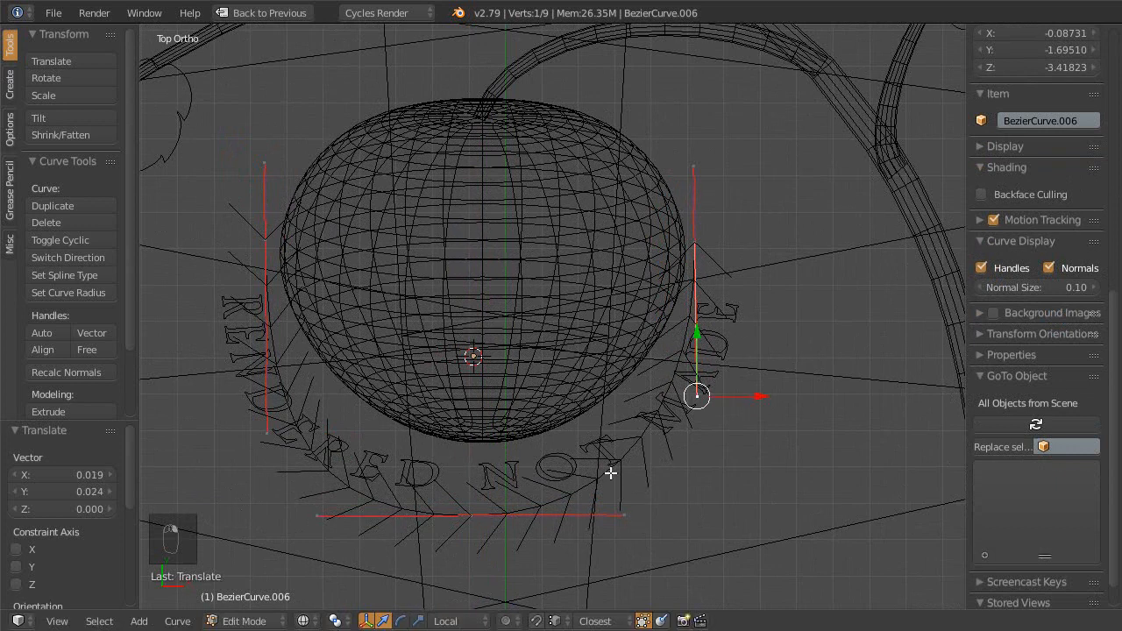
- Pull the arc's middle point well down, finish editing the curve, and raise the curved text 0.091 in Y
right_drag(477, 517, 481, 567)
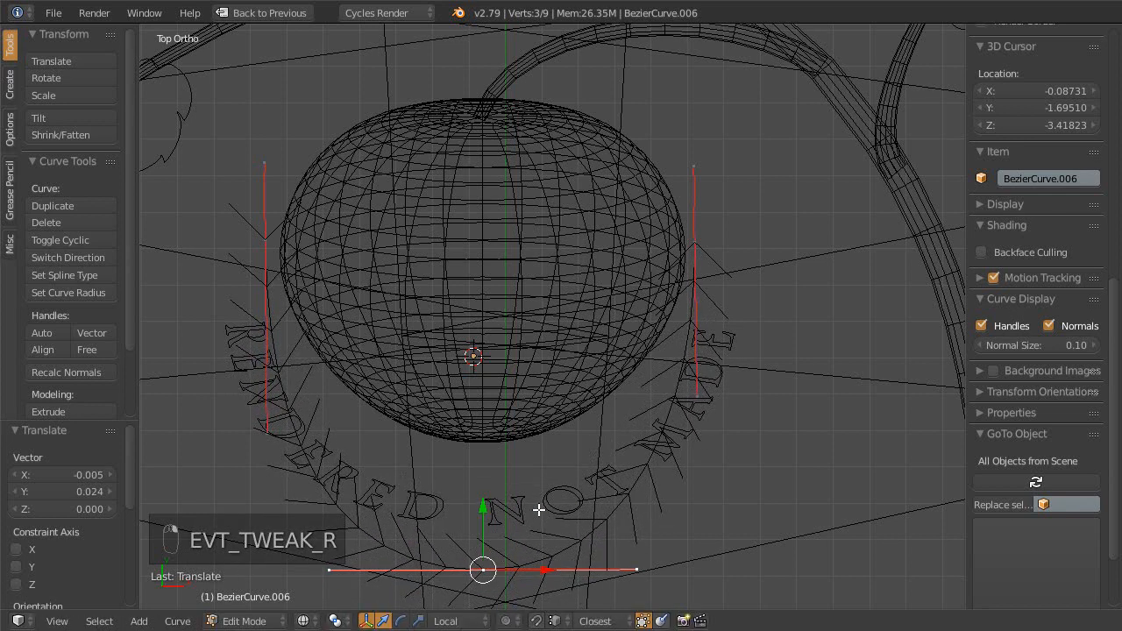
key(Tab)
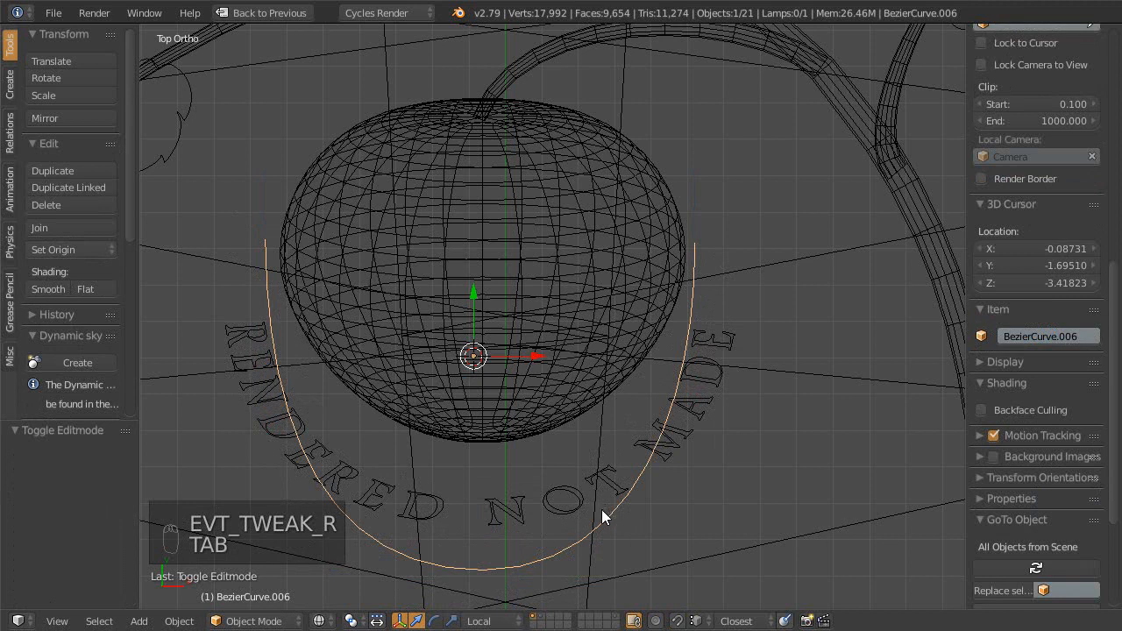
key(g)
right_click(605, 477)
right_drag(607, 481, 588, 462)
scroll(649, 368, down, 2)
- Check the curved text's fit around the tomato in rendered shading, and return to wireframe
key(shift+z)
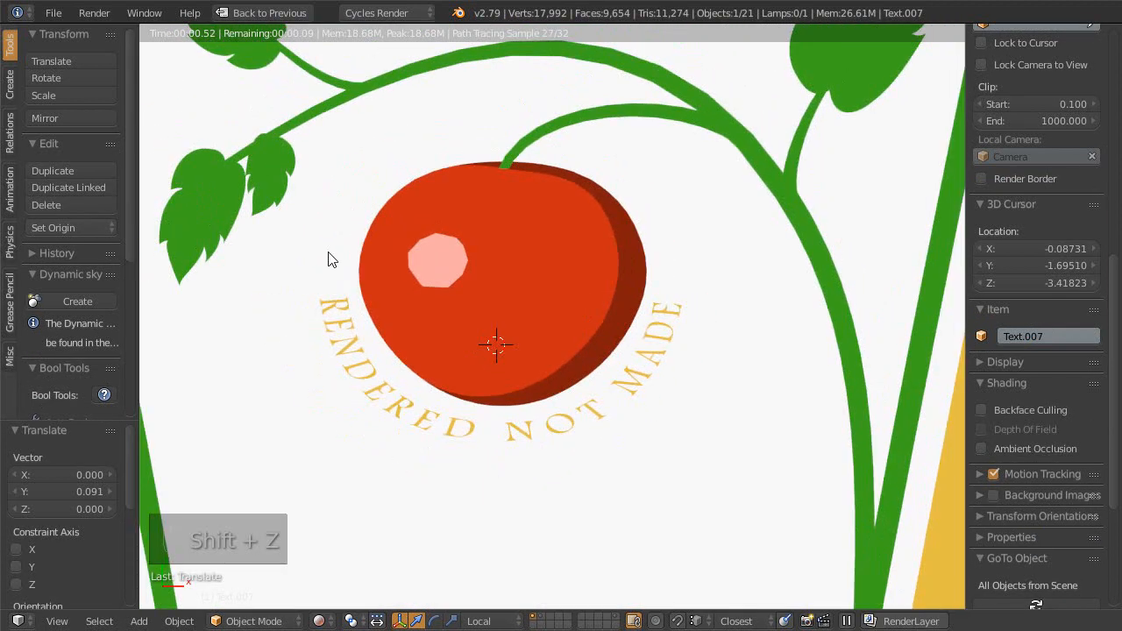
scroll(576, 298, down, 3)
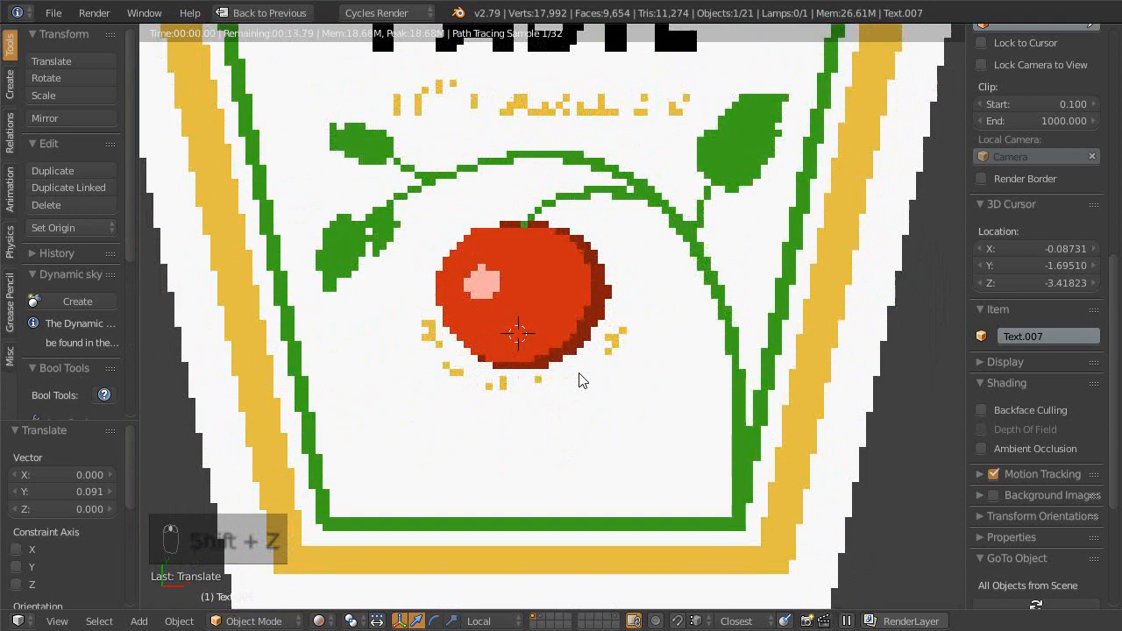
scroll(570, 415, up, 4)
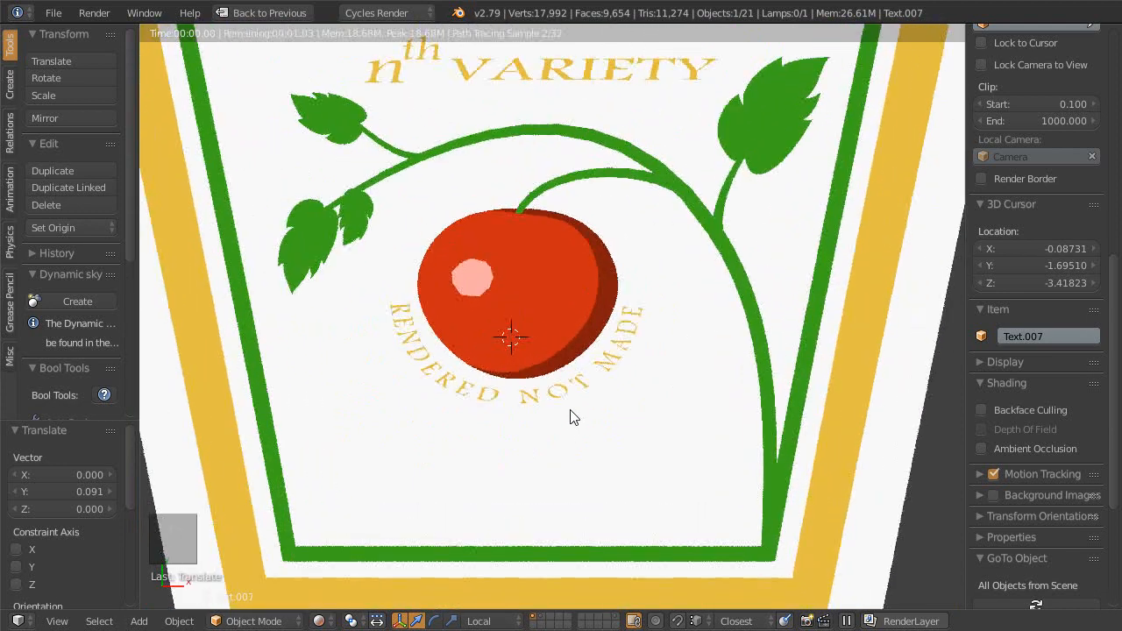
scroll(567, 415, up, 1)
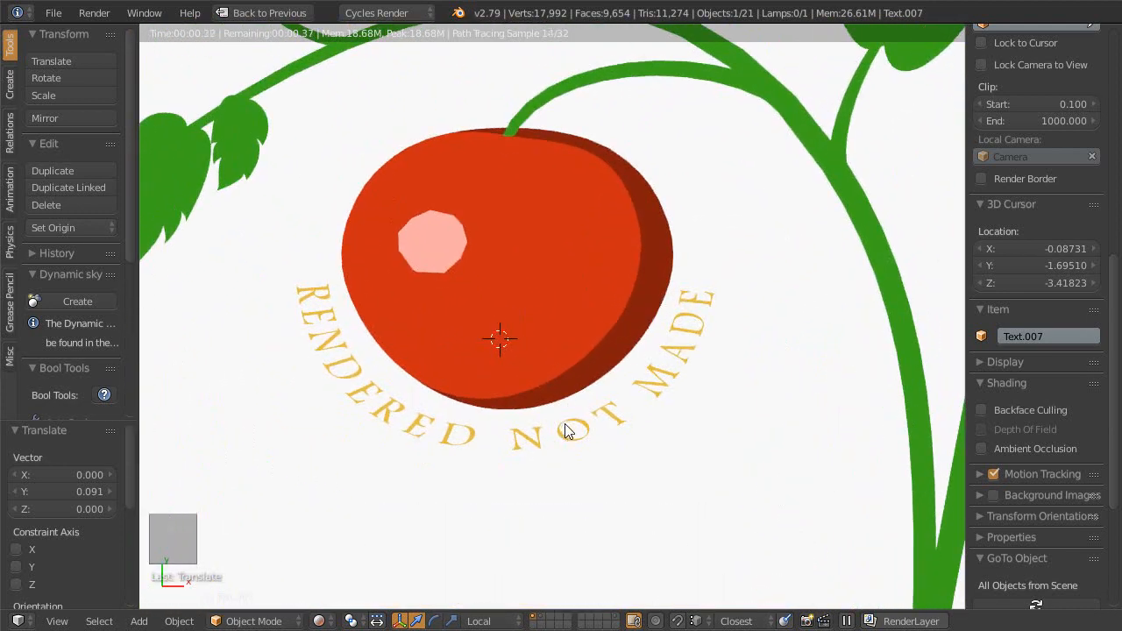
key(shift+z)
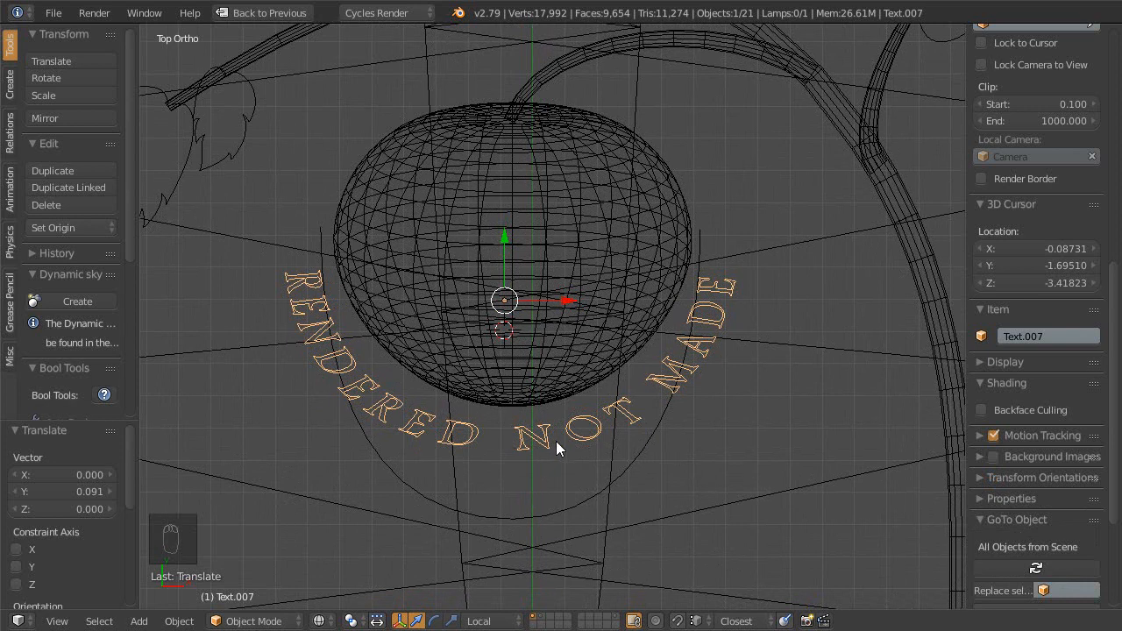
- Lower the guide arc's middle point in two moves of -0.172 and -0.162 in Y
scroll(561, 422, up, 1)
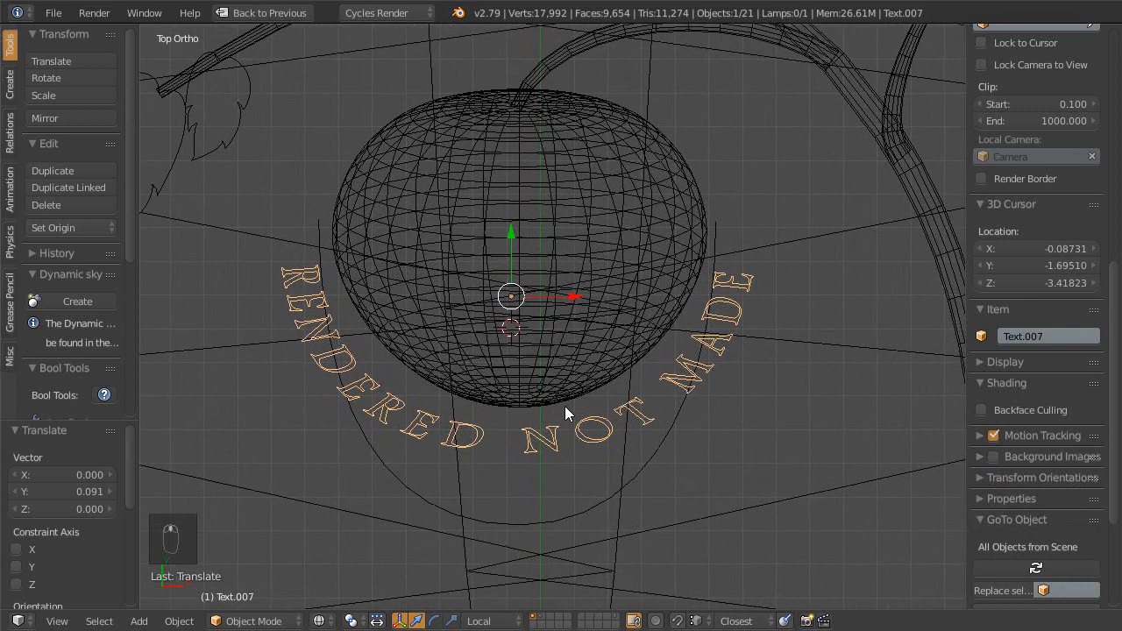
right_click(576, 509)
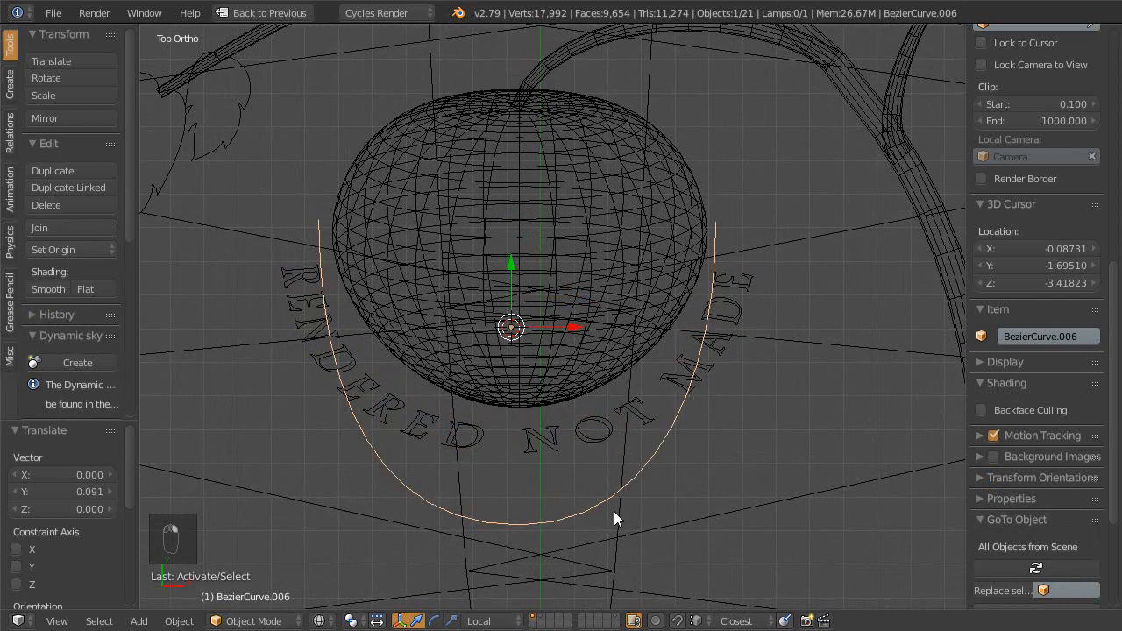
key(Tab)
drag(533, 522, 519, 580)
scroll(492, 335, down, 1)
shift+middle_drag(491, 335, 493, 288)
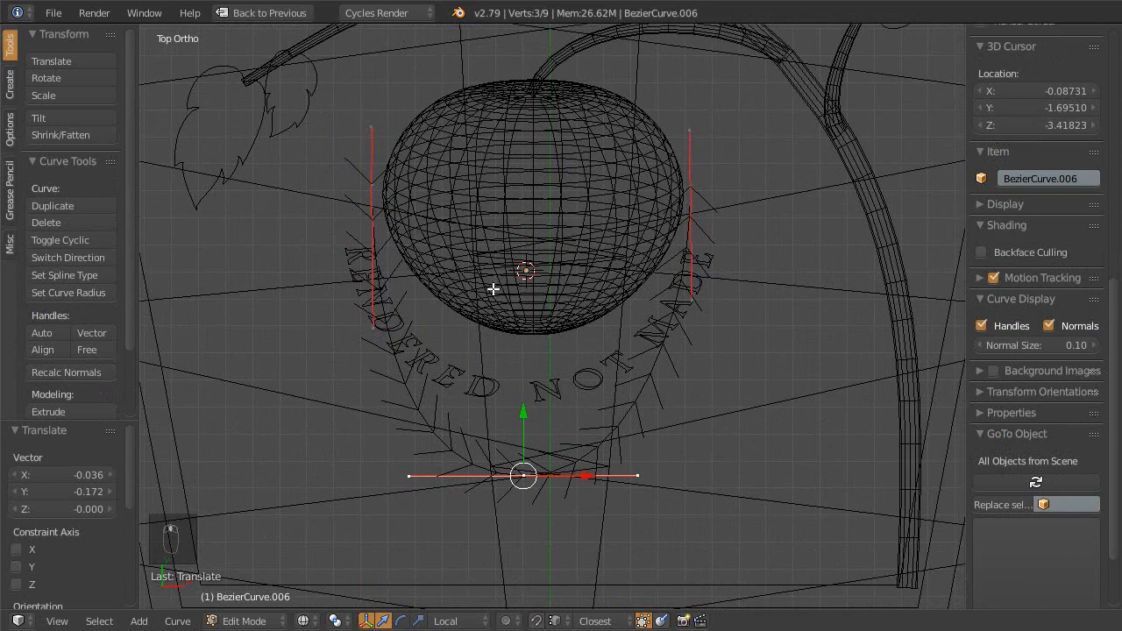
right_drag(522, 474, 524, 516)
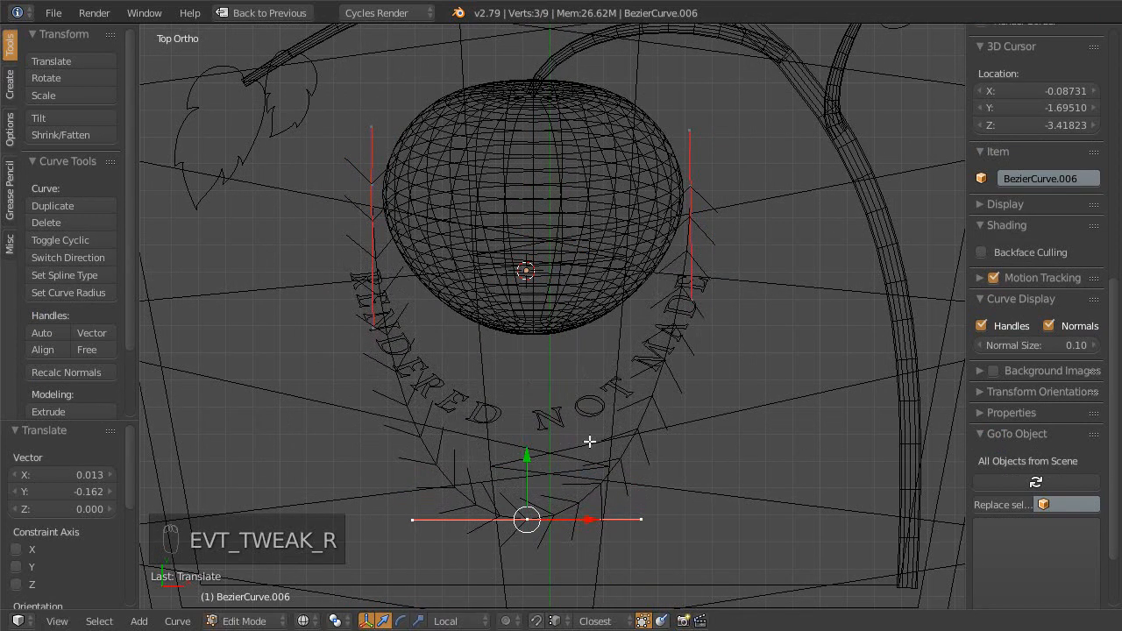
- Scale the middle point's handles by about 1.25 and move the arc's right end point 0.026 in X and 0.032 in Y
key(s)
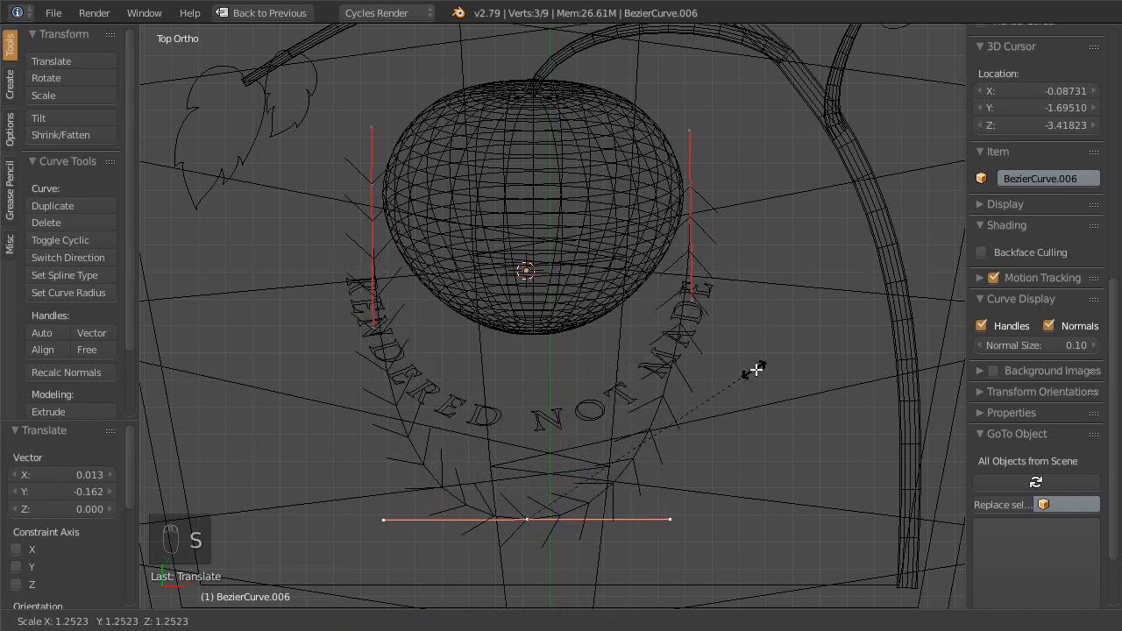
click(746, 370)
right_drag(688, 199, 696, 178)
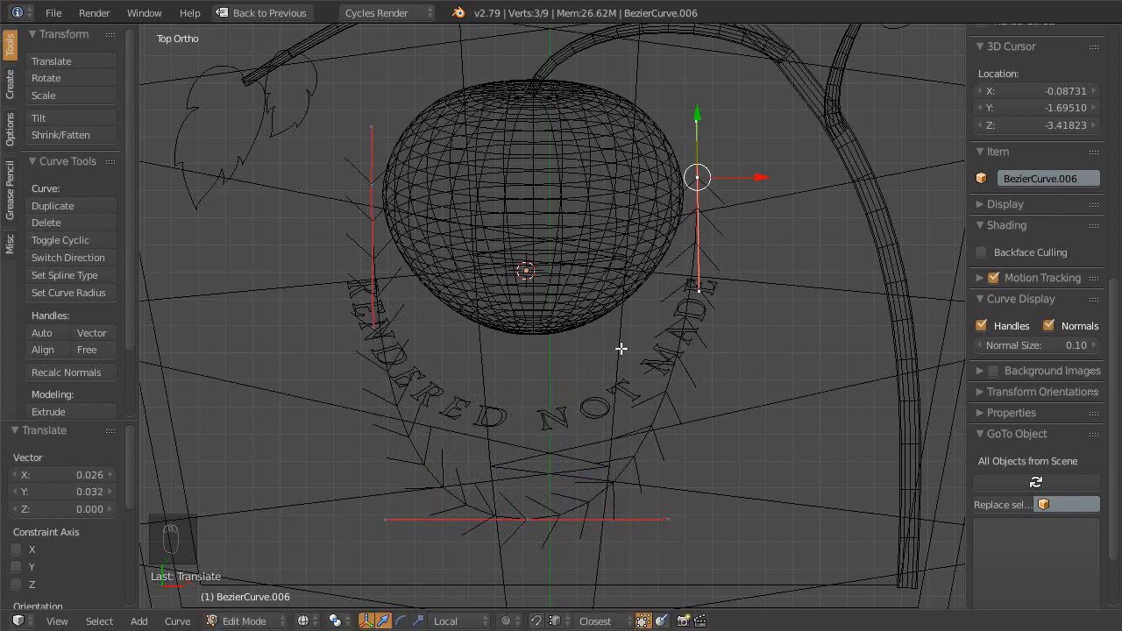
scroll(594, 341, up, 2)
key(Tab)
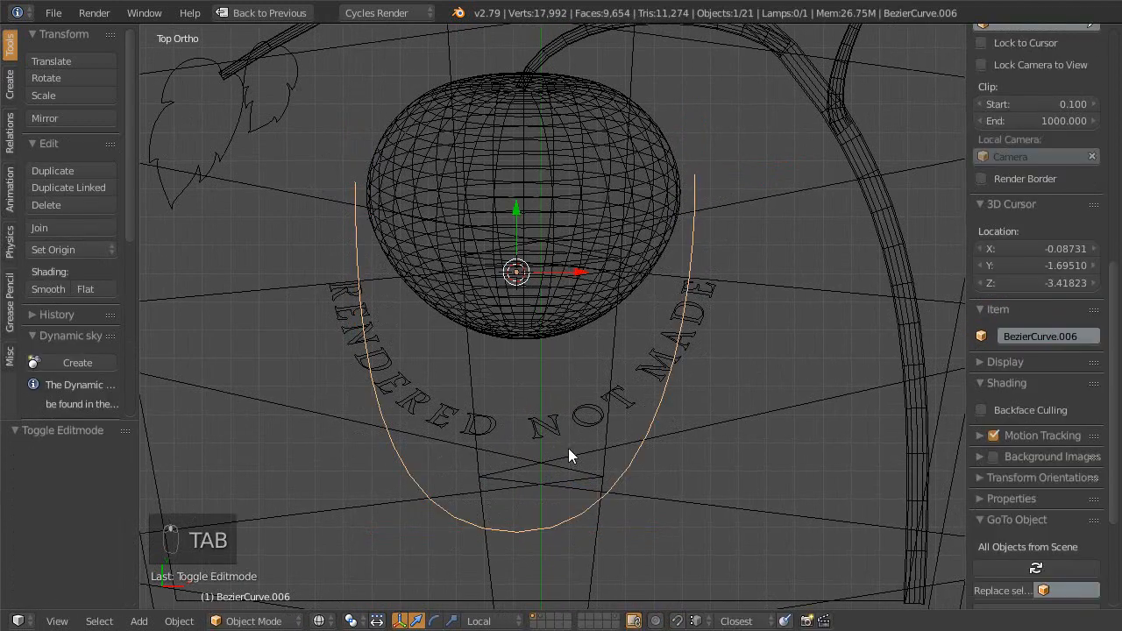
- Move the curved text 0.012 in X and 0.198 in Y, closer under the tomato
right_click(575, 424)
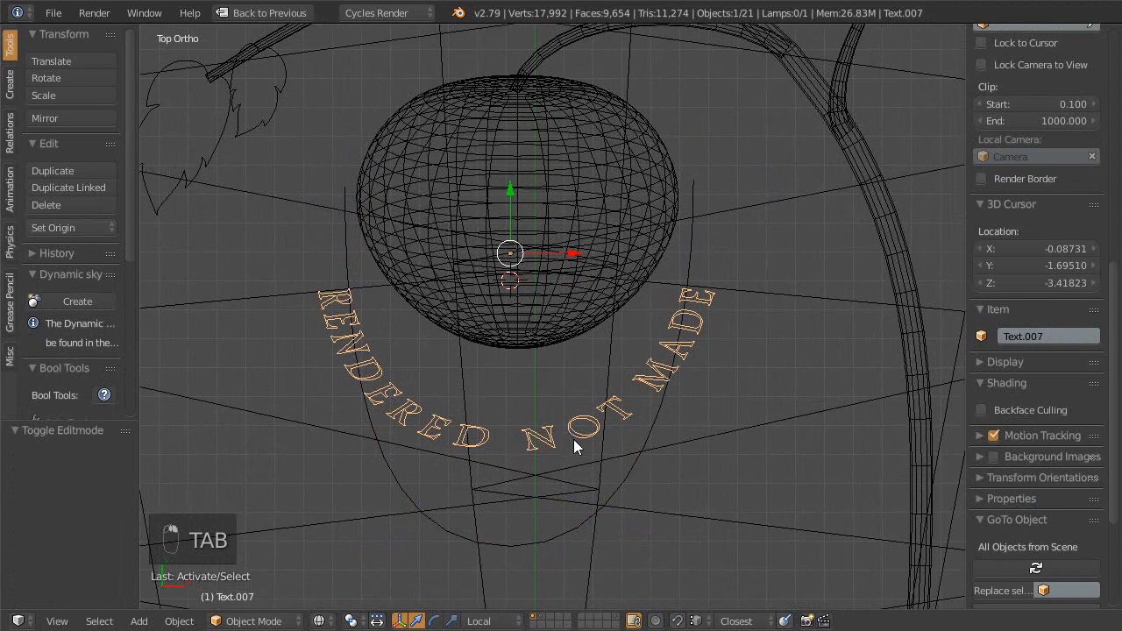
key(g)
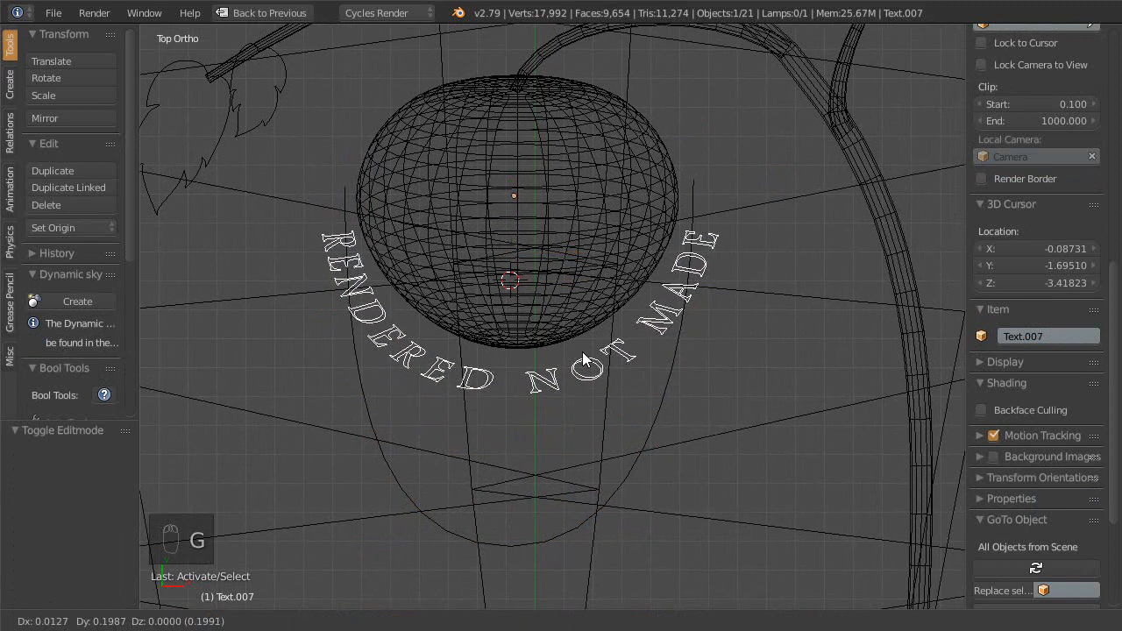
click(579, 354)
- Move the guide arc's left end point -0.021 in X and 0.005 in Y, and finish editing the curve
ctrl+middle_drag(578, 371, 565, 355)
shift+middle_drag(565, 355, 576, 383)
shift+middle_drag(451, 405, 490, 436)
right_click(362, 226)
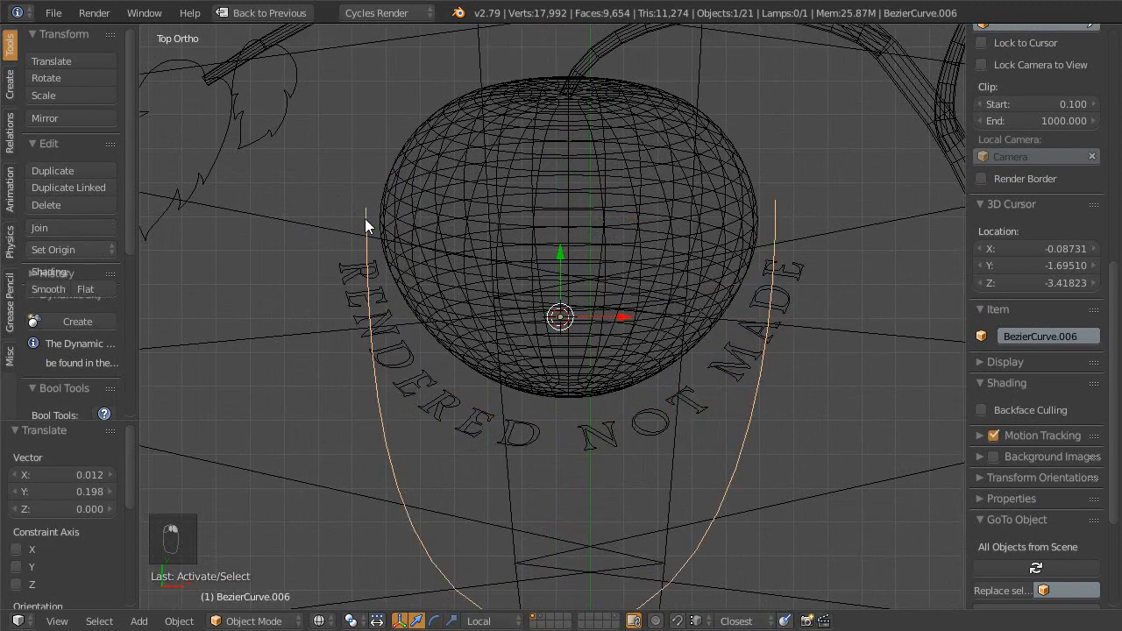
key(Tab)
right_drag(370, 205, 353, 215)
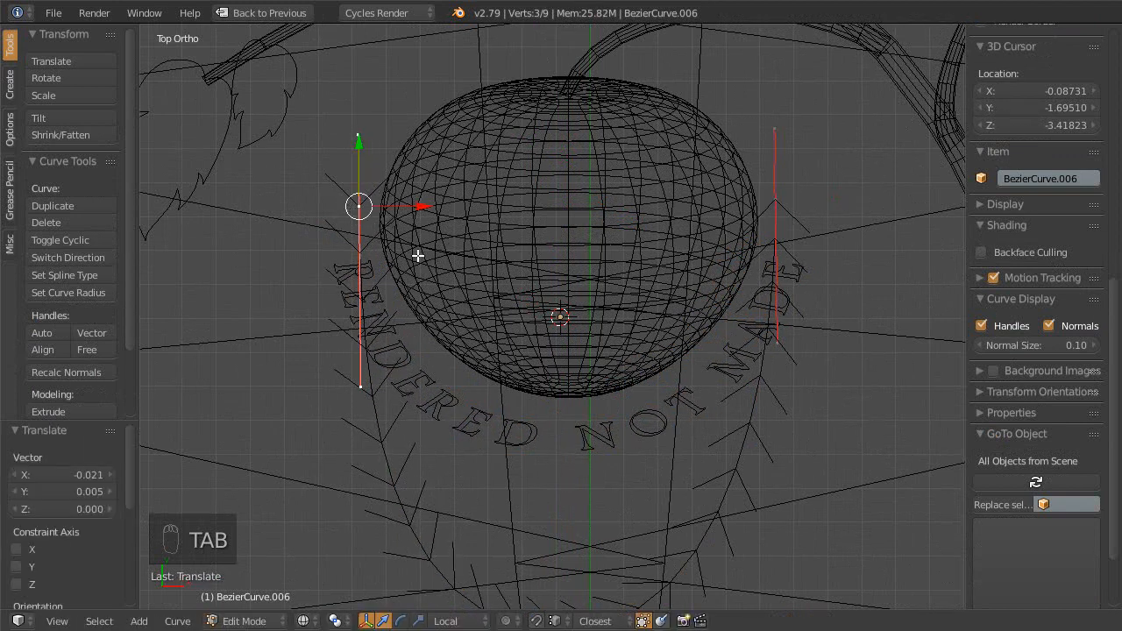
key(Tab)
scroll(415, 293, down, 3)
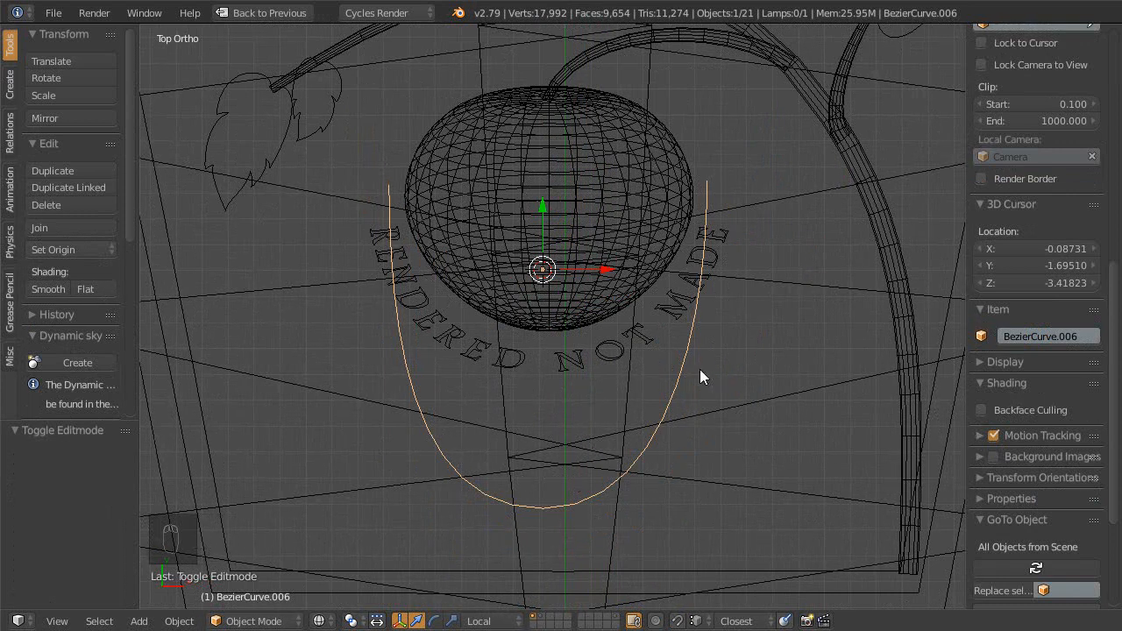
- Restore the full window layout and look through the guide arc's geometry, path animation and spline settings
scroll(636, 392, up, 1)
scroll(629, 360, up, 2)
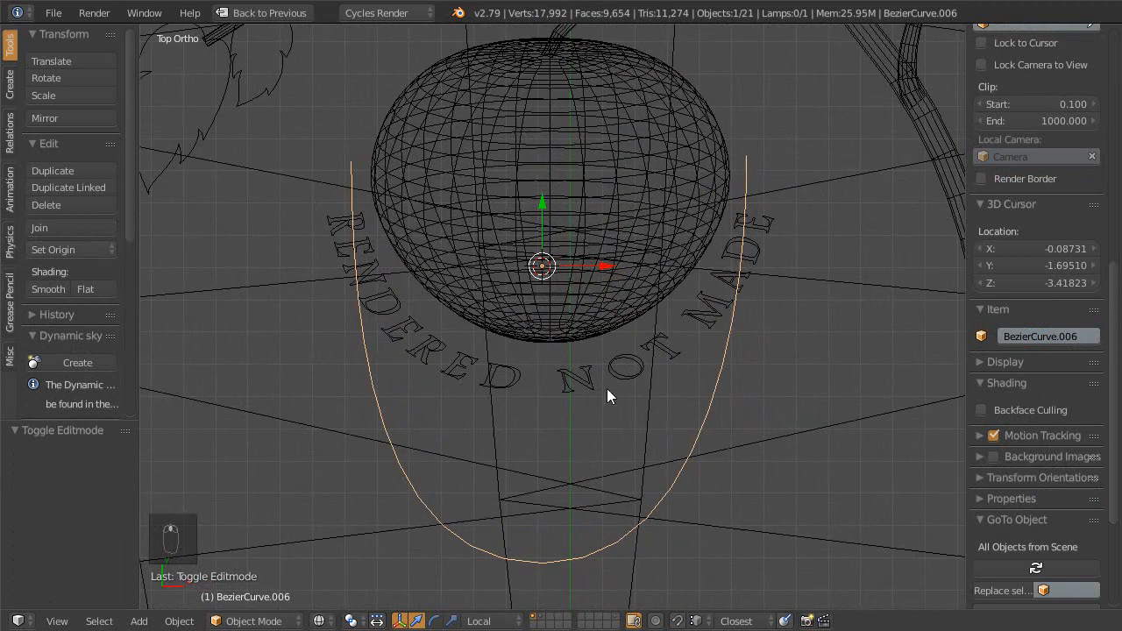
shift+middle_drag(576, 379, 574, 384)
scroll(591, 395, down, 3)
key(shift+space)
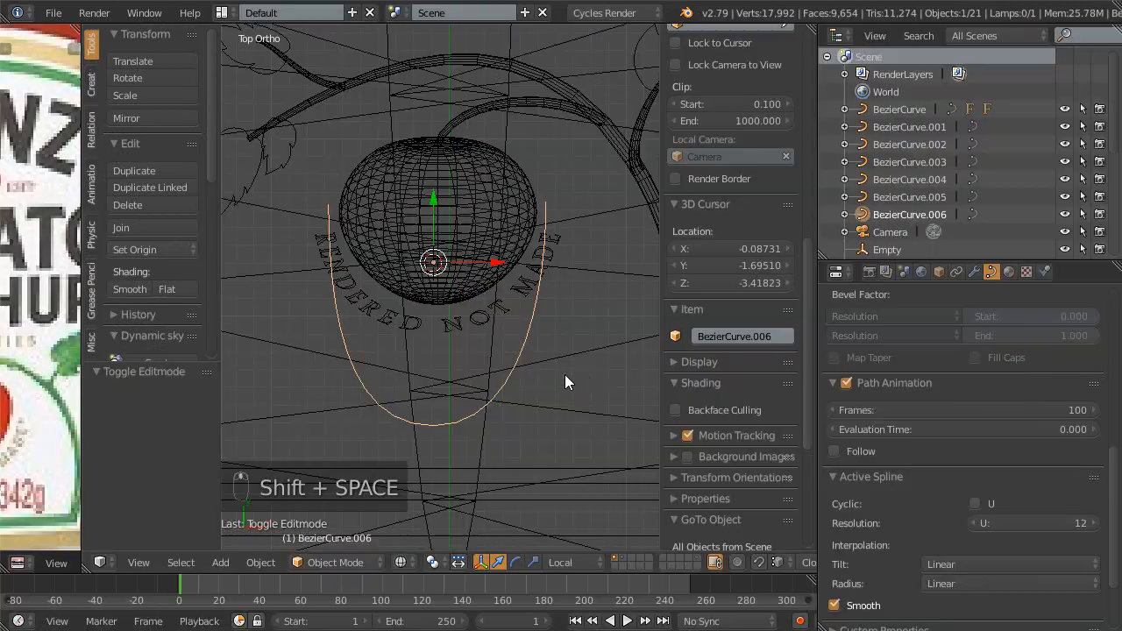
scroll(881, 407, down, 3)
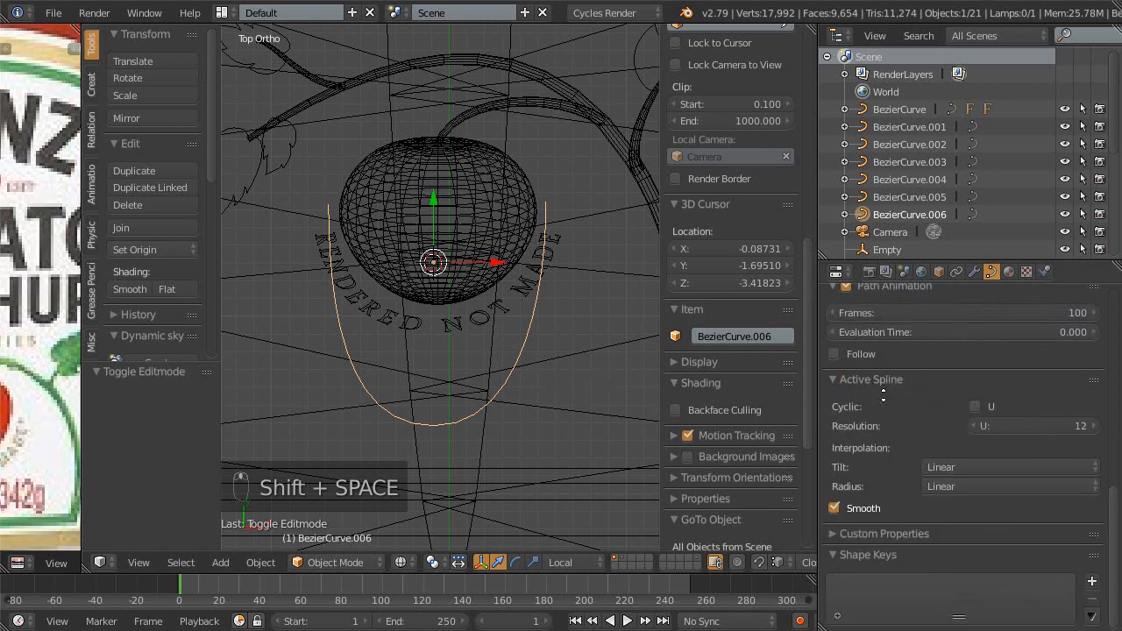
scroll(899, 497, up, 10)
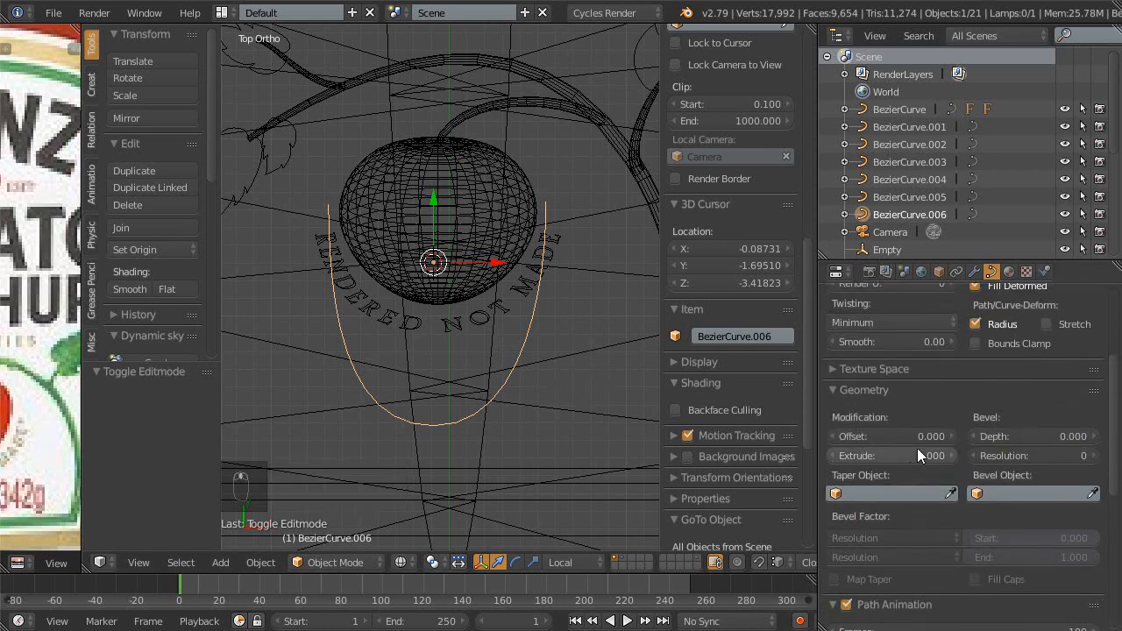
scroll(917, 448, up, 2)
scroll(916, 421, down, 9)
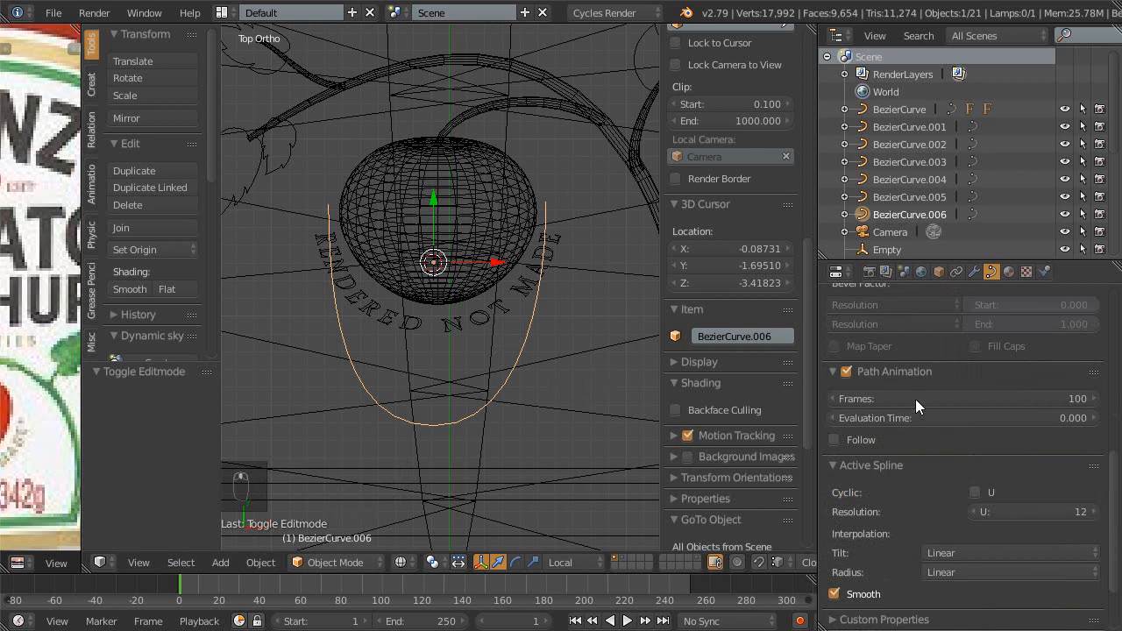
scroll(915, 398, up, 1)
- Select the curved "RENDERED NOT MADE" text and bring up its paragraph alignment and spacing settings
right_click(476, 318)
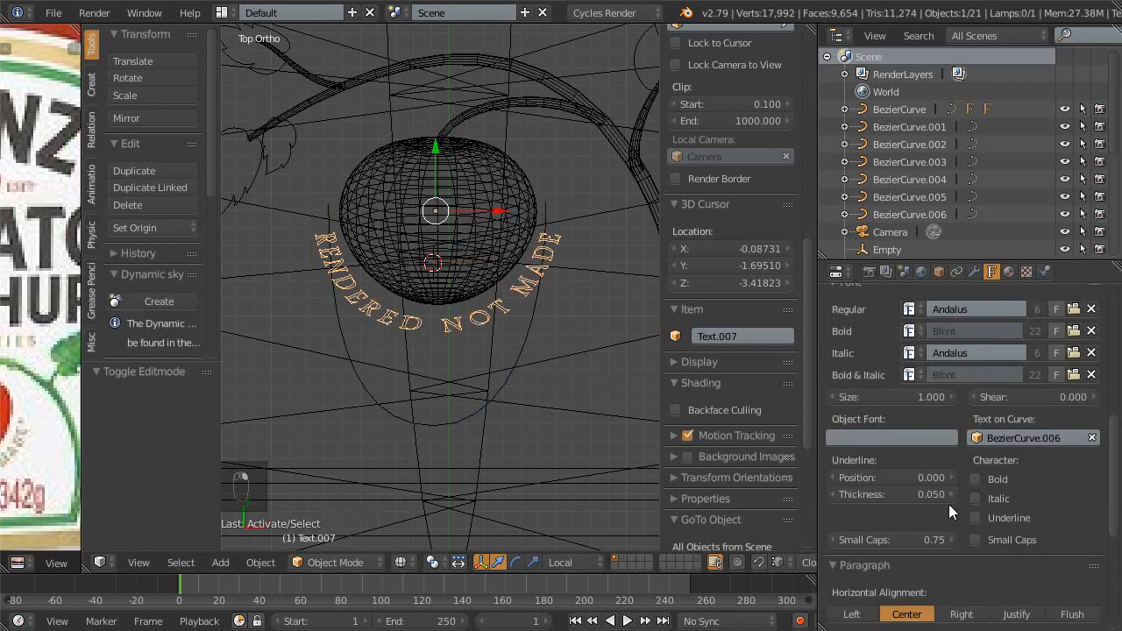
scroll(948, 506, down, 2)
scroll(953, 483, down, 8)
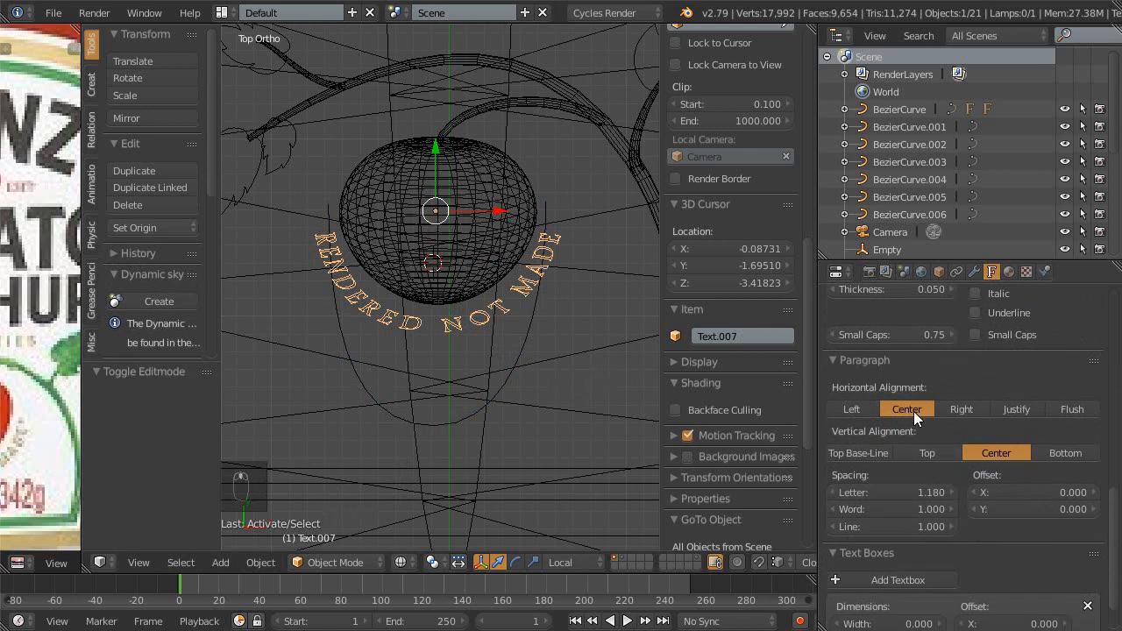
- Try vertical offsets such as -0.600 on the curved text and cancel them
drag(1015, 515, 912, 584)
right_click(1013, 512)
right_click(913, 584)
mouse_move(1011, 511)
mouse_down()
mouse_move(1037, 517)
mouse_move(1013, 514)
mouse_up()
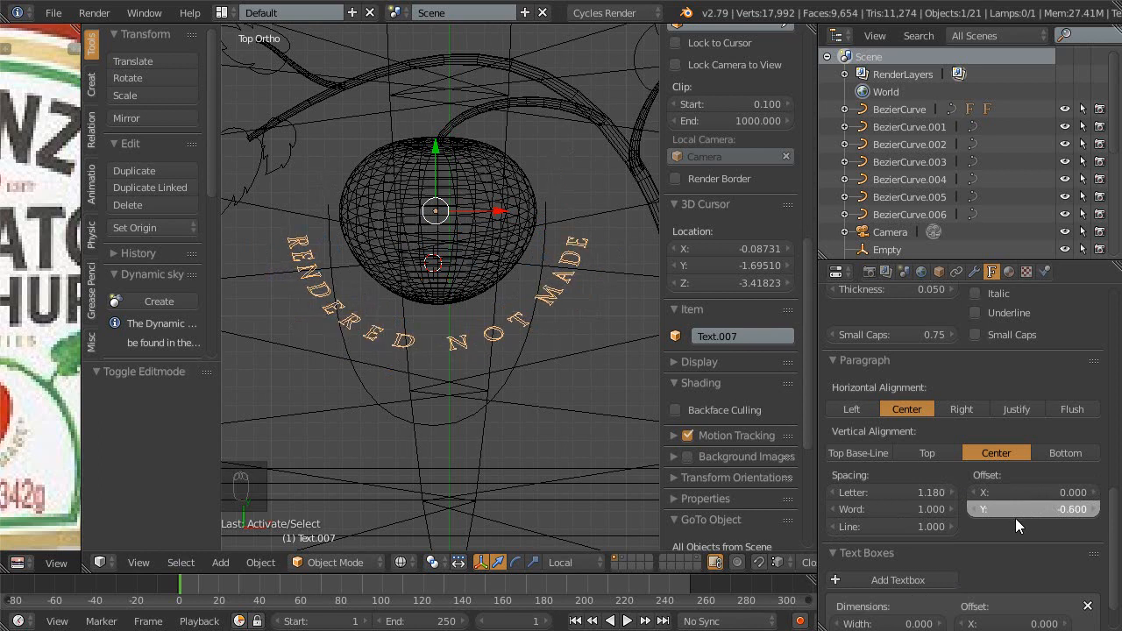
right_click(1015, 518)
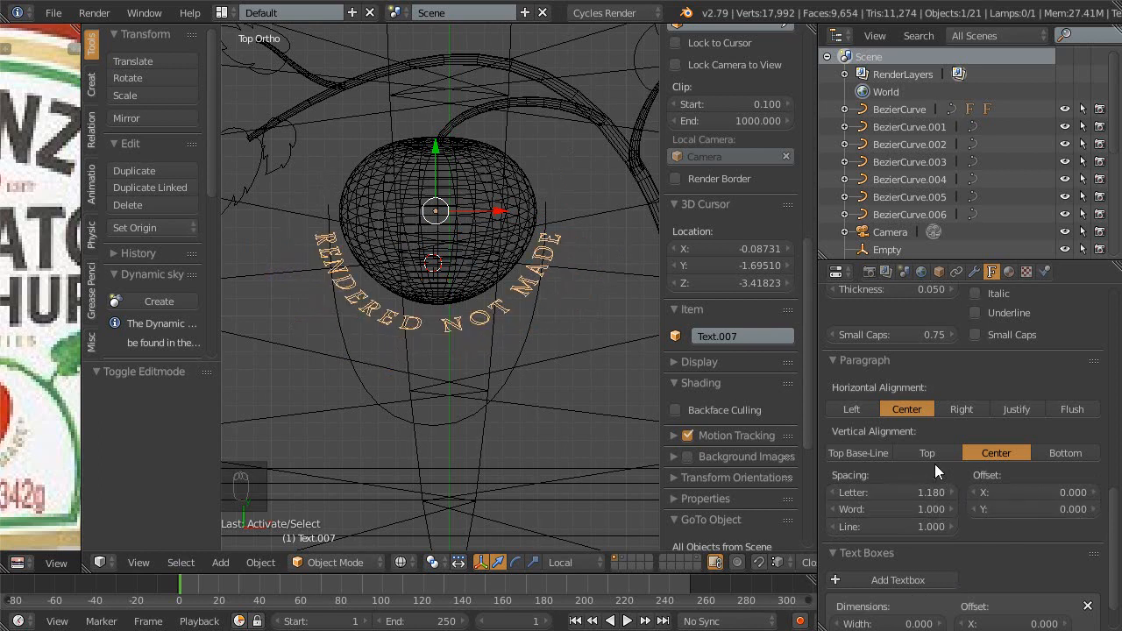
- Set the curved text's word spacing to 1.200 and its letter spacing to 1.140
drag(868, 530, 806, 541)
right_click(874, 526)
right_click(876, 491)
key(Escape)
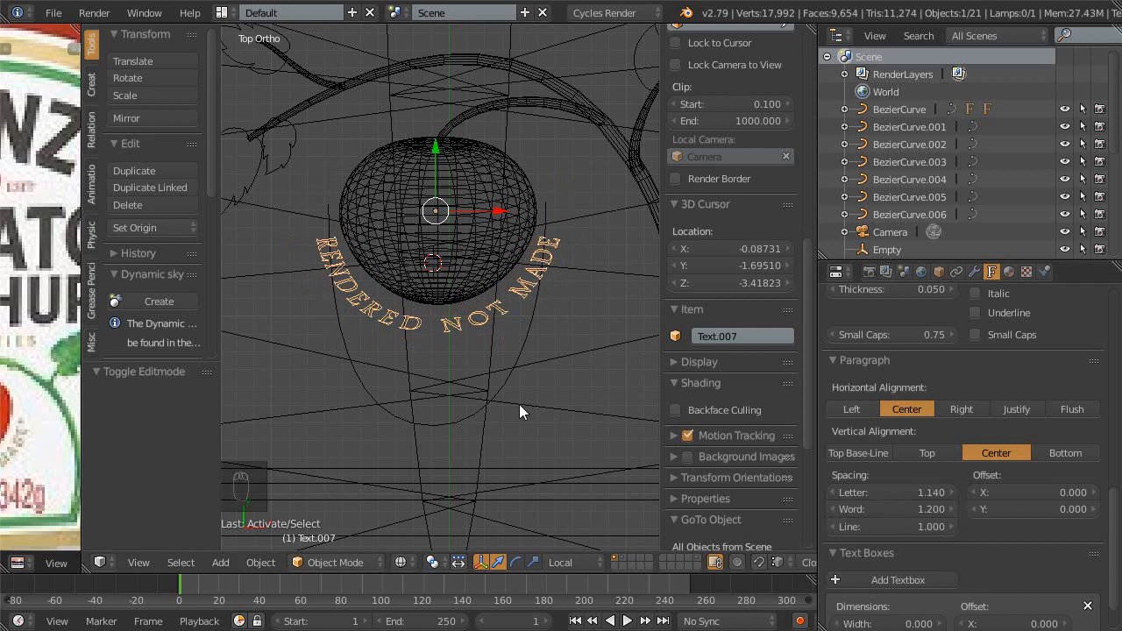
- Snap the 3D cursor to the origin of the guide arc around the tomato
scroll(526, 370, up, 3)
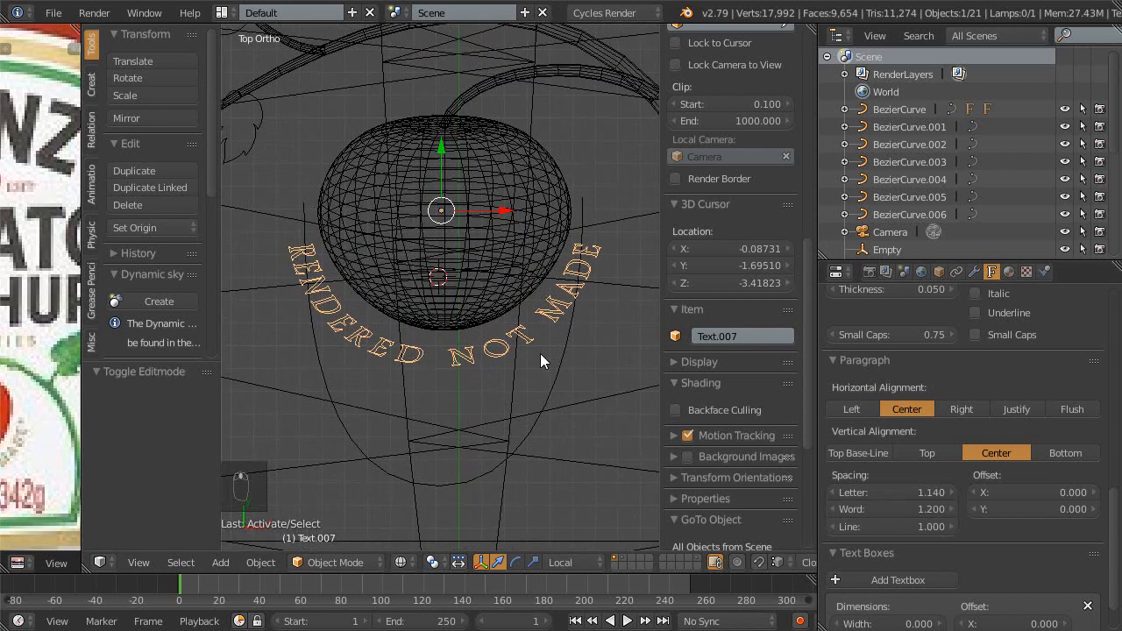
mouse_move(494, 353)
middle_down()
mouse_move(474, 333)
mouse_move(493, 353)
middle_up()
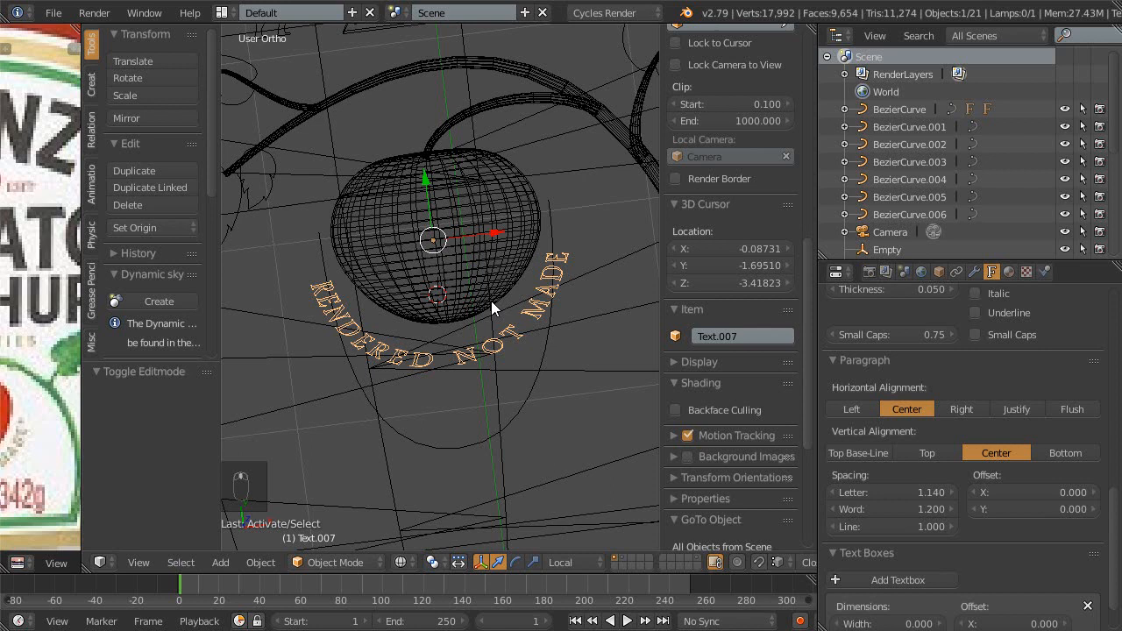
key(KP_7)
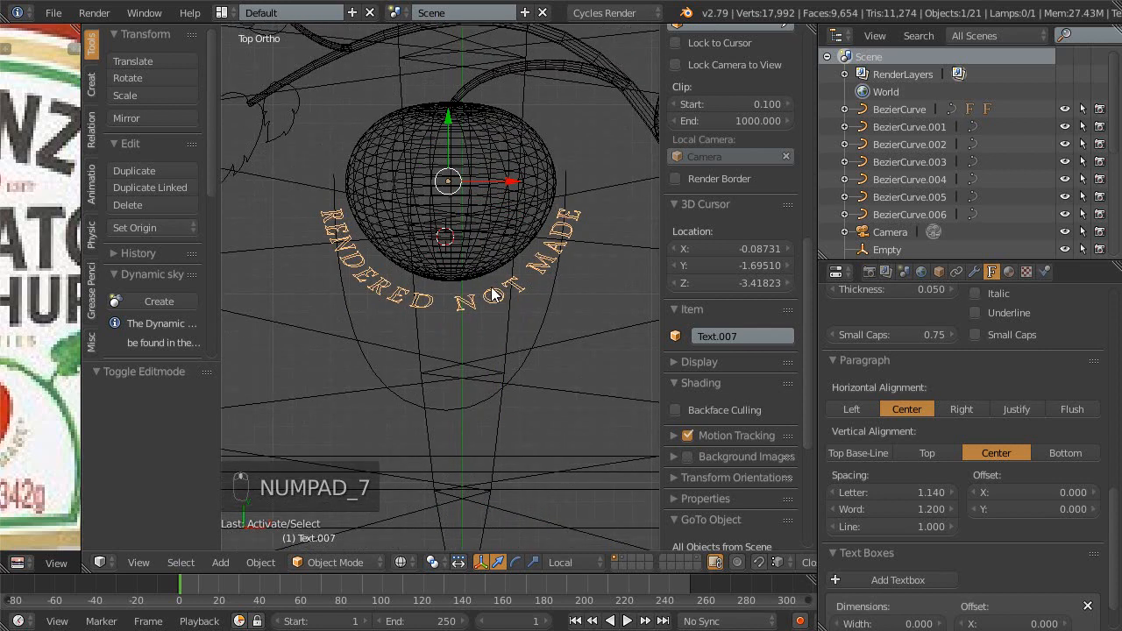
right_click(535, 329)
right_click(491, 297)
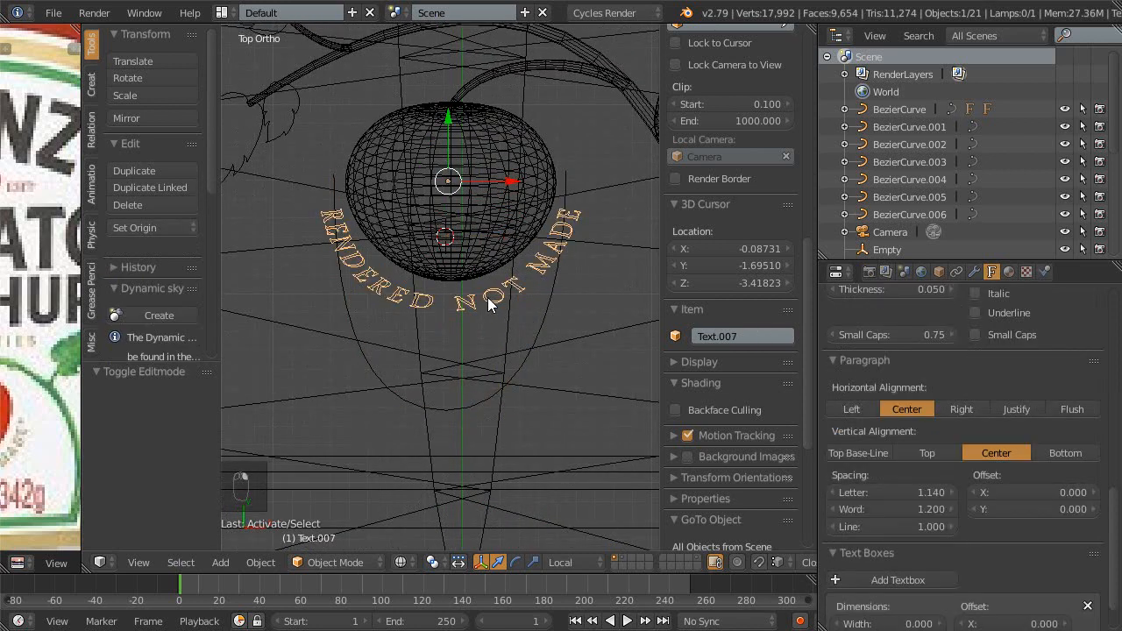
ctrl+middle_drag(460, 296, 489, 317)
right_click(548, 365)
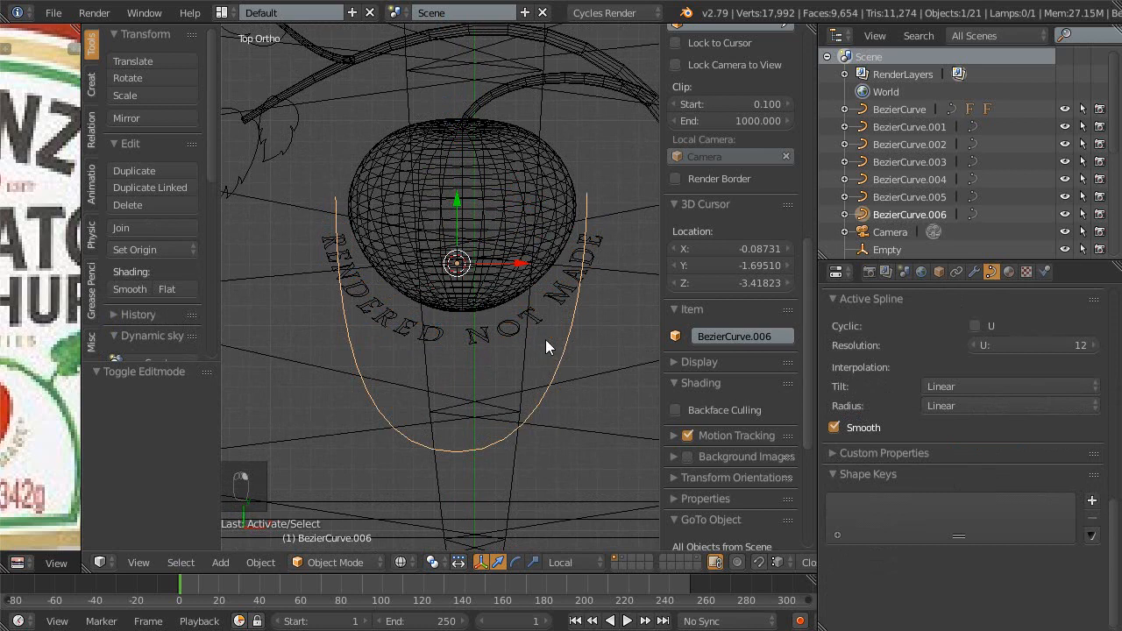
key(shift+s)
click(545, 341)
- Snap the curved "RENDERED NOT MADE" text to the 3D cursor so both objects share one origin
right_click(510, 334)
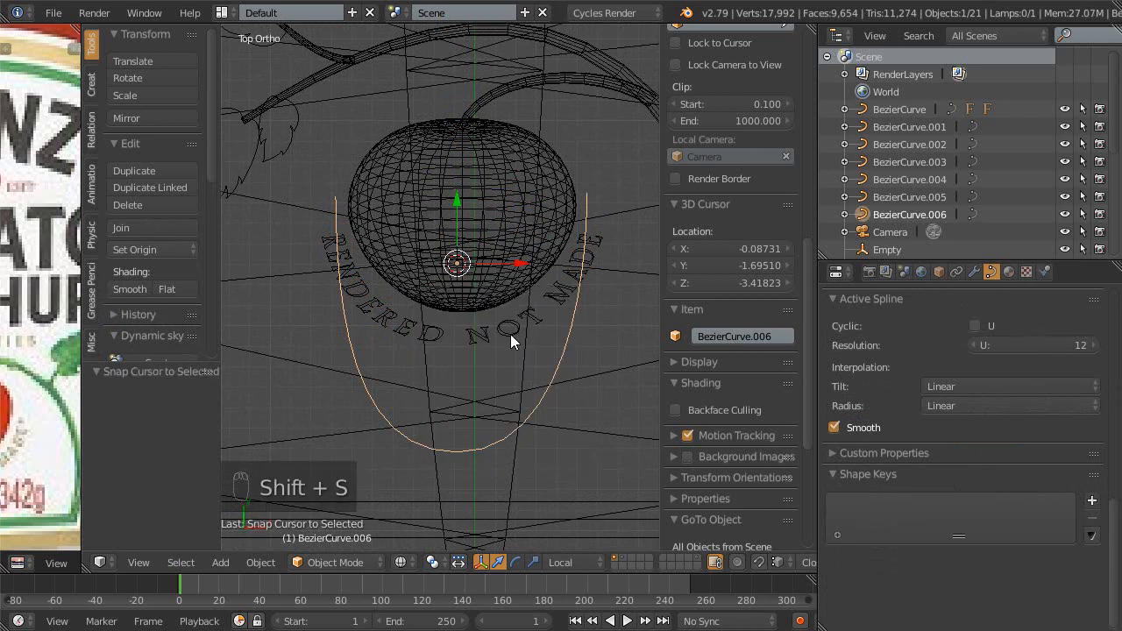
key(shift+s)
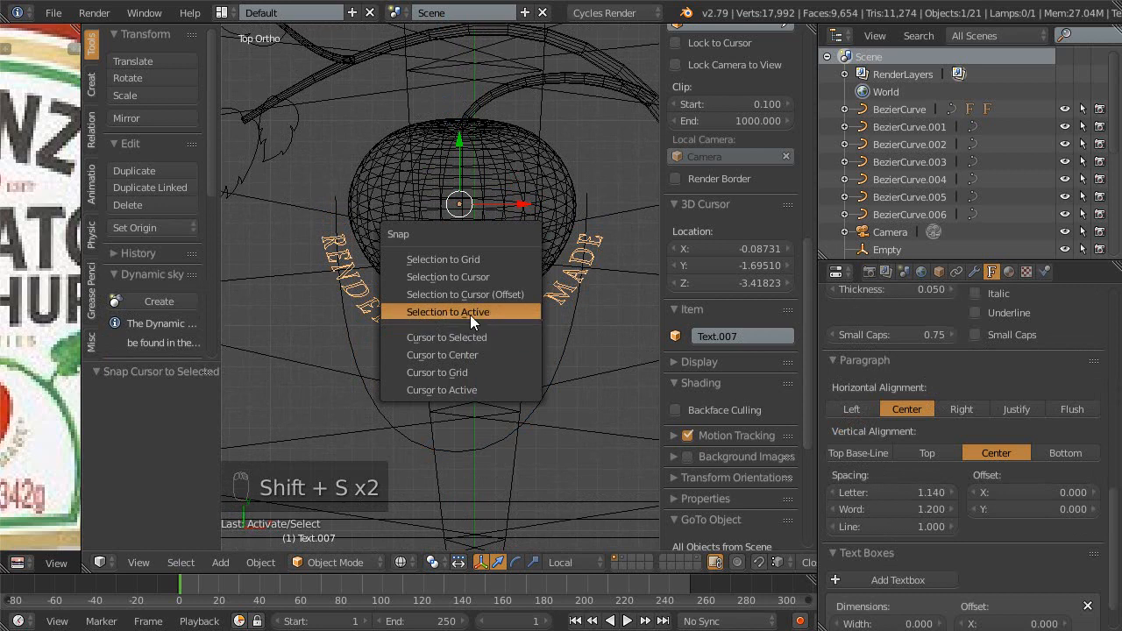
click(458, 277)
ctrl+middle_drag(499, 408, 498, 400)
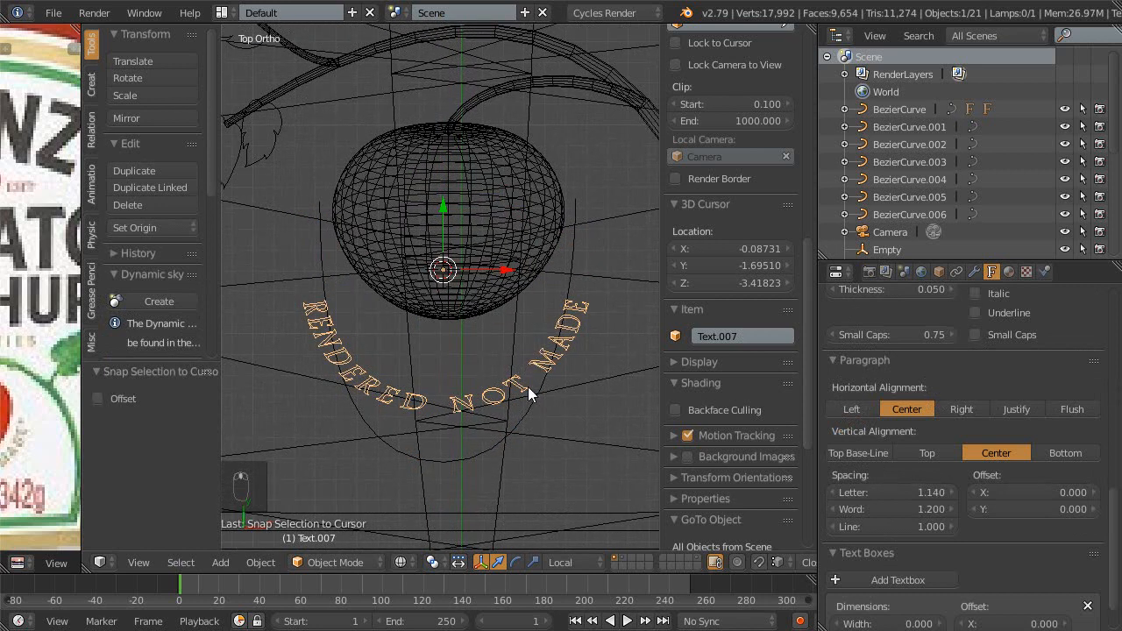
scroll(527, 386, down, 1)
- Apply the scale of the guide arc BezierCurve.006
right_click(522, 400)
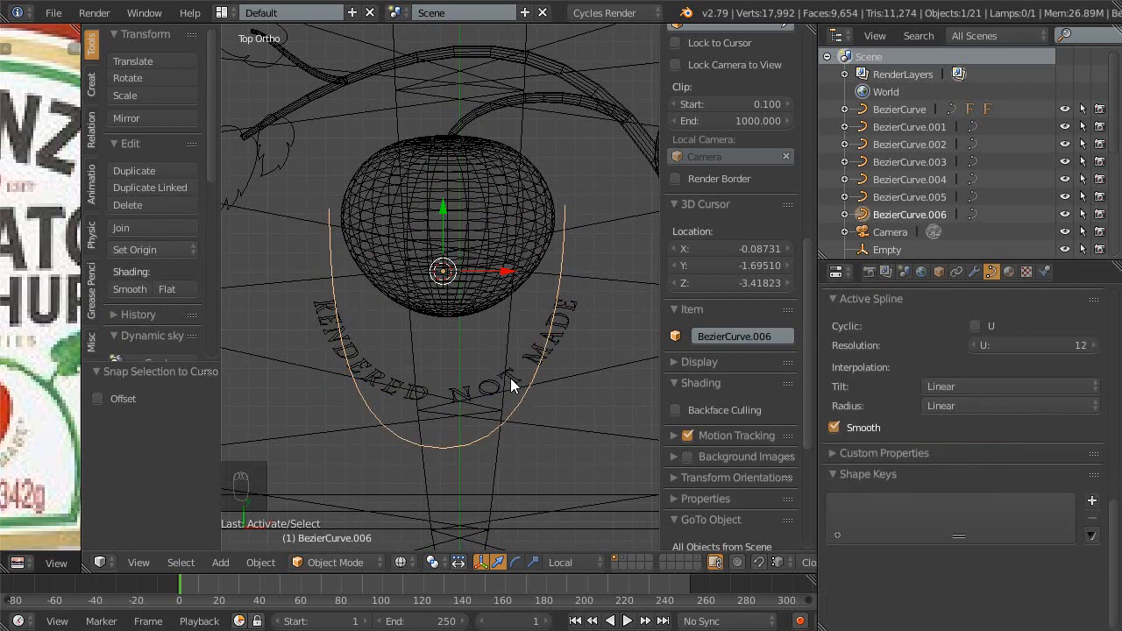
scroll(722, 135, up, 8)
scroll(724, 299, up, 7)
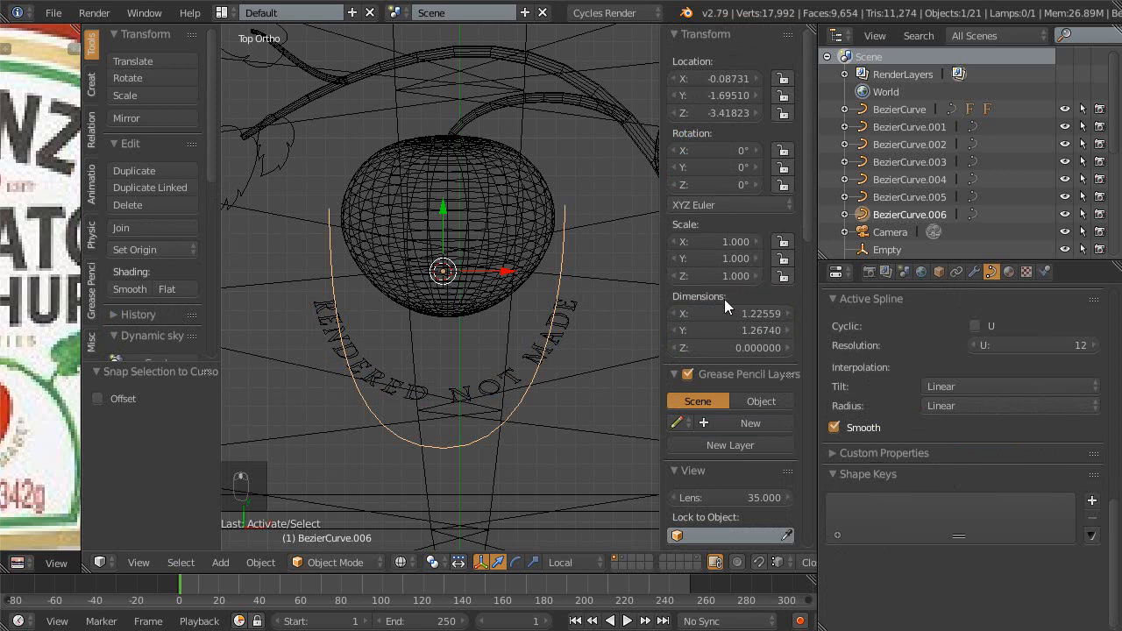
scroll(723, 298, down, 1)
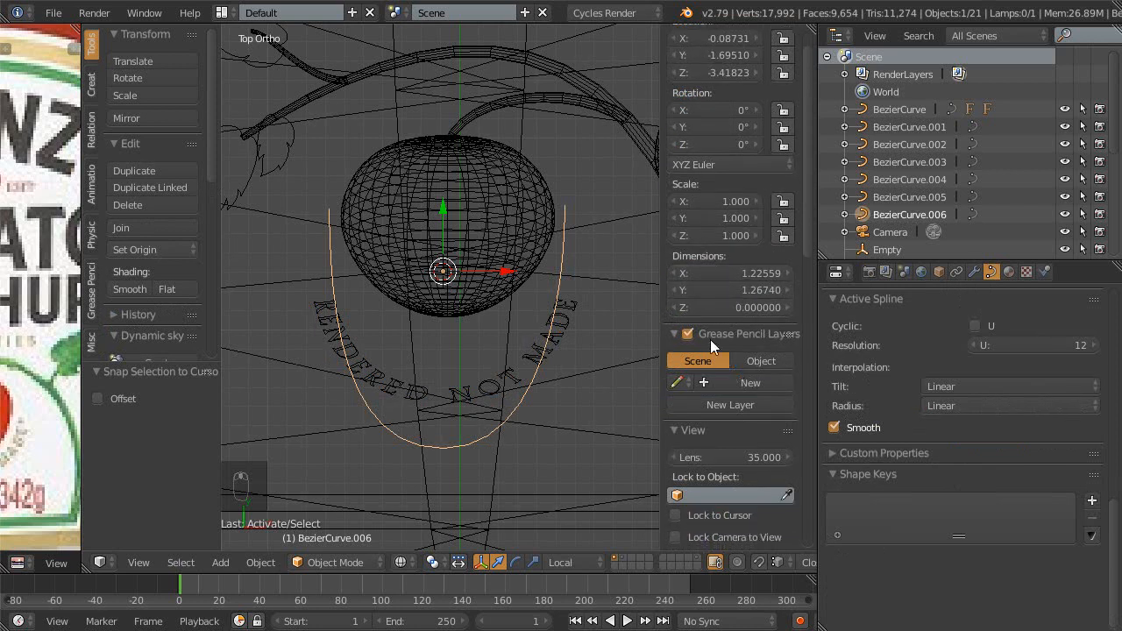
key(ctrl+a)
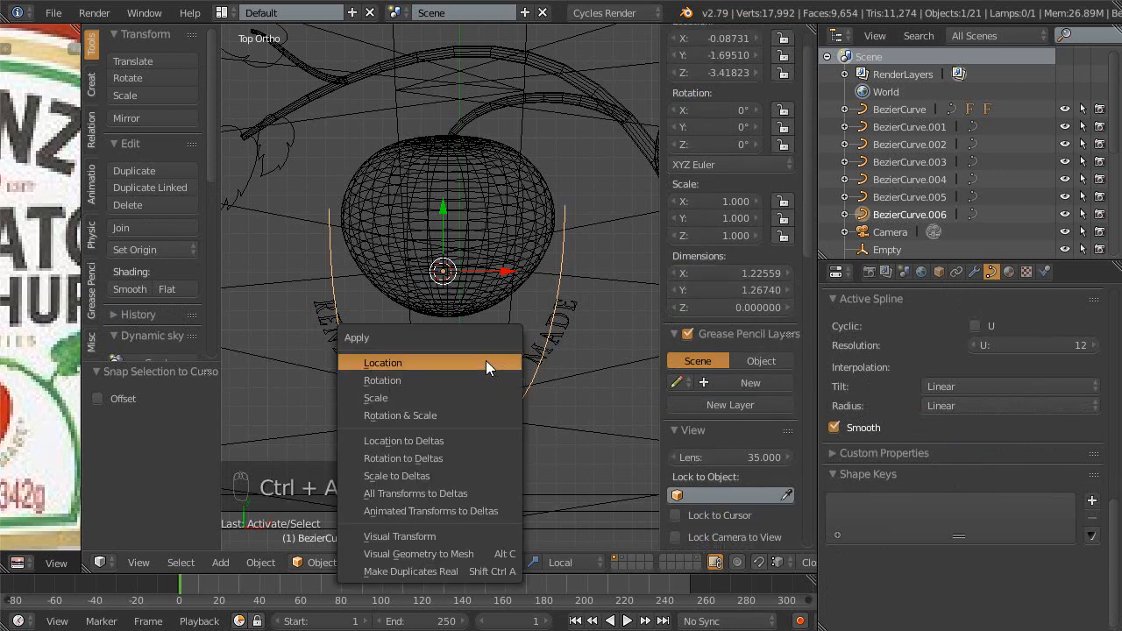
click(391, 399)
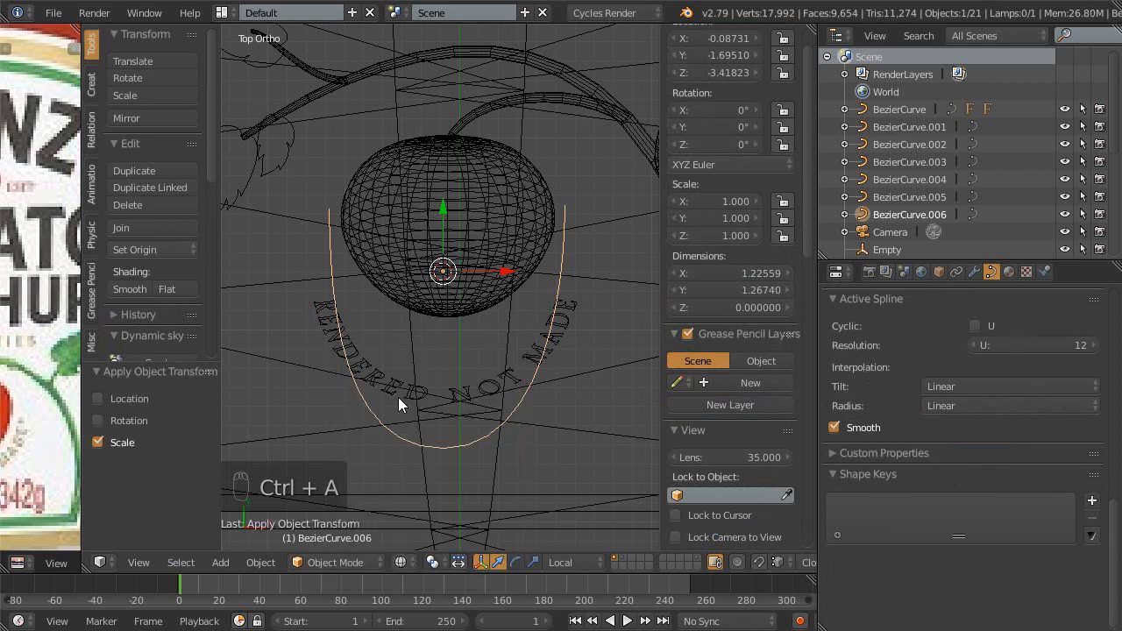
scroll(540, 380, up, 1)
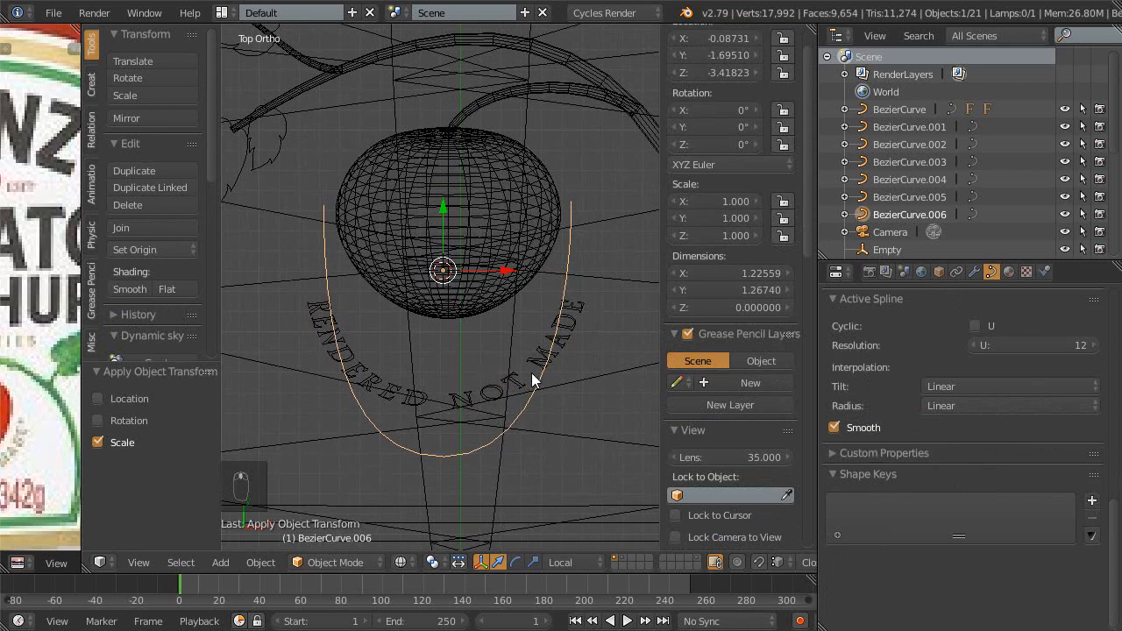
click(563, 288)
key(Escape)
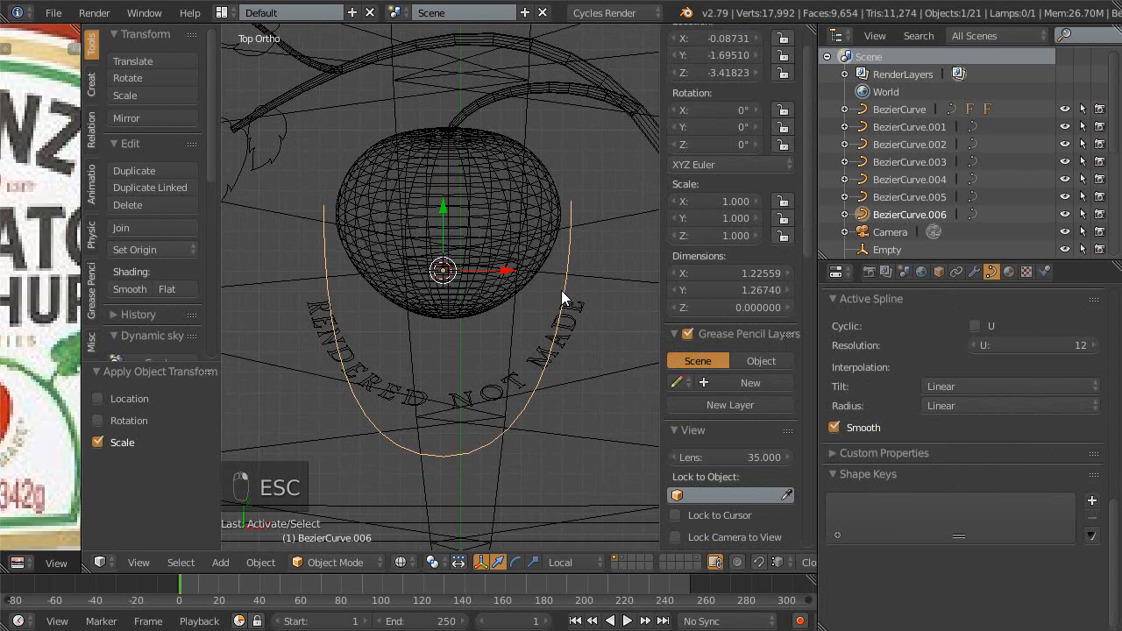
key(ctrl+a)
click(476, 290)
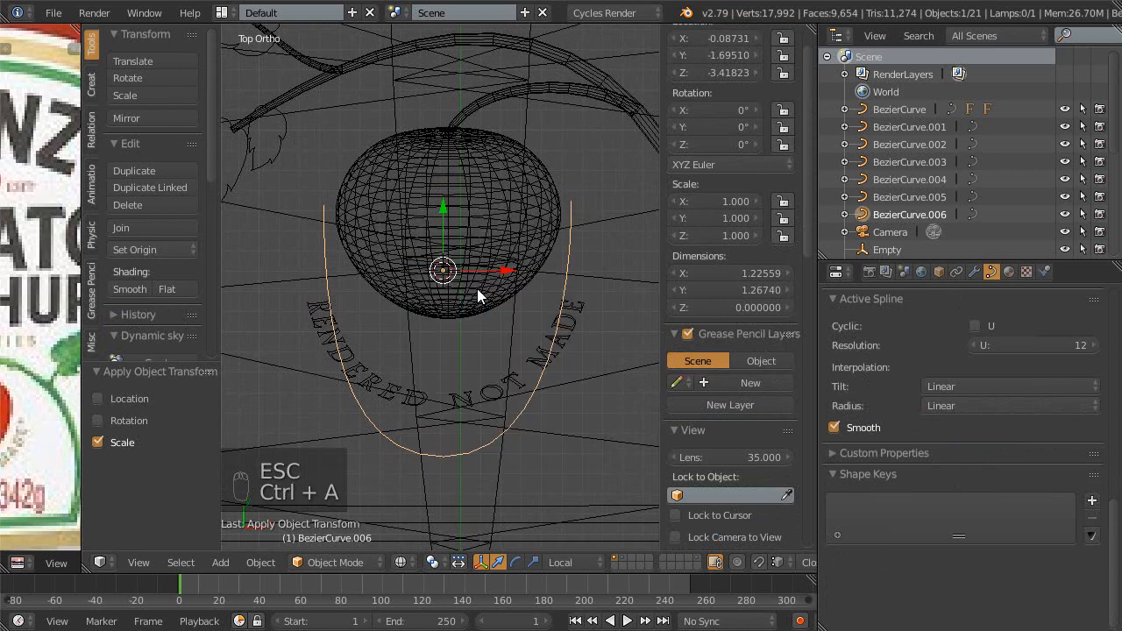
- Try applying the guide arc's location and undo it
key(ctrl+a)
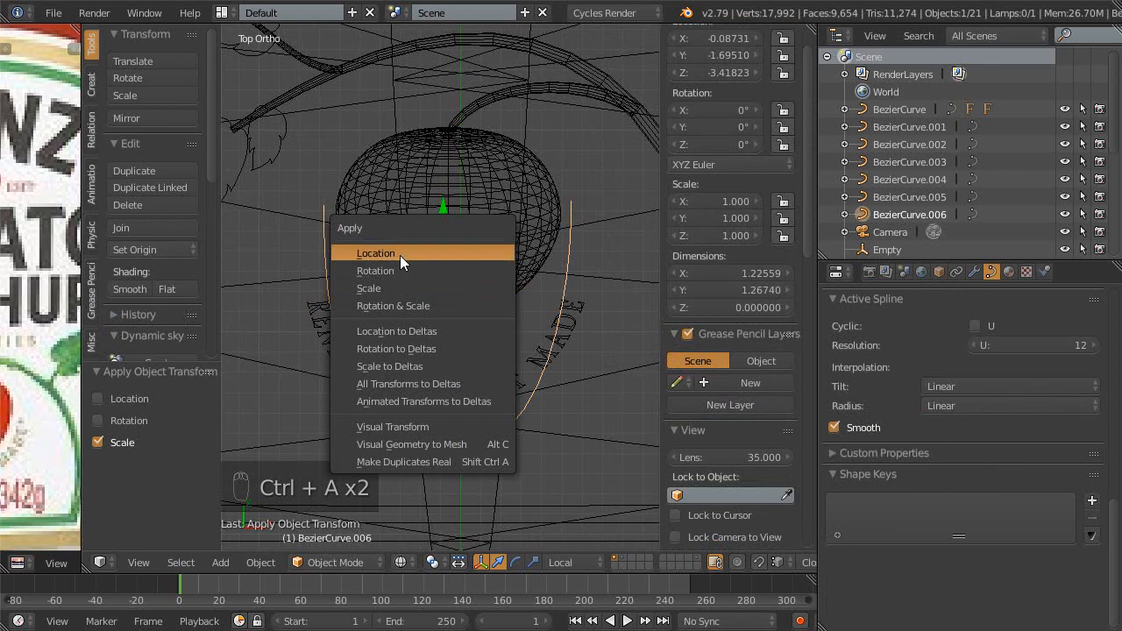
click(401, 255)
scroll(748, 150, up, 2)
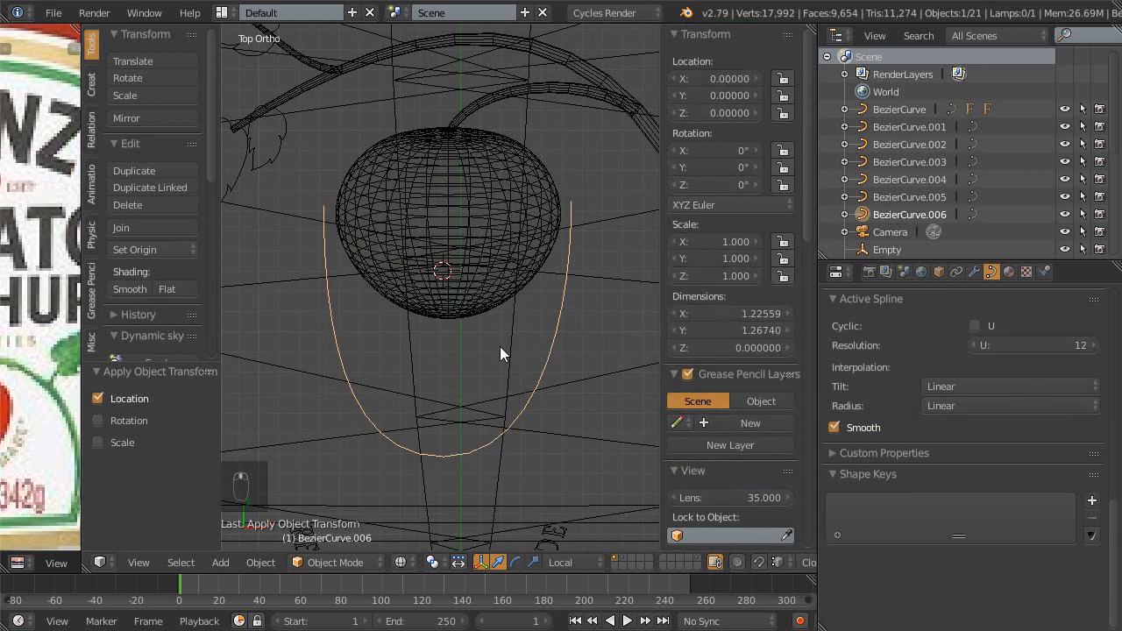
key(ctrl+z)
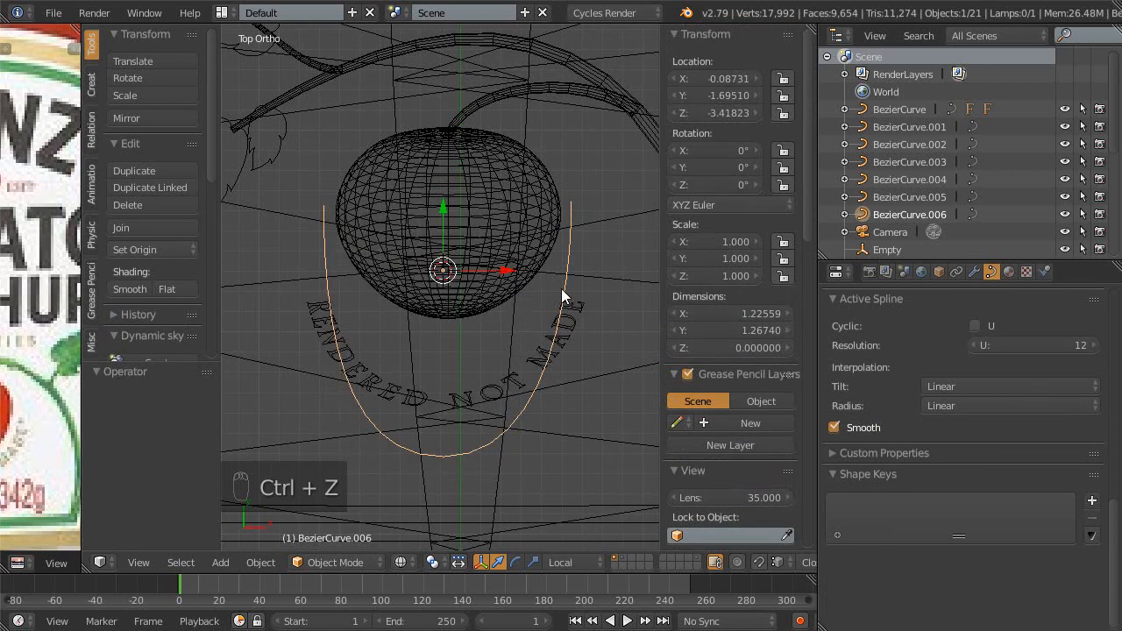
- Compare the scale and dimensions of the curved text with those of the guide arc
right_click(541, 362)
right_click(533, 401)
scroll(517, 381, down, 2)
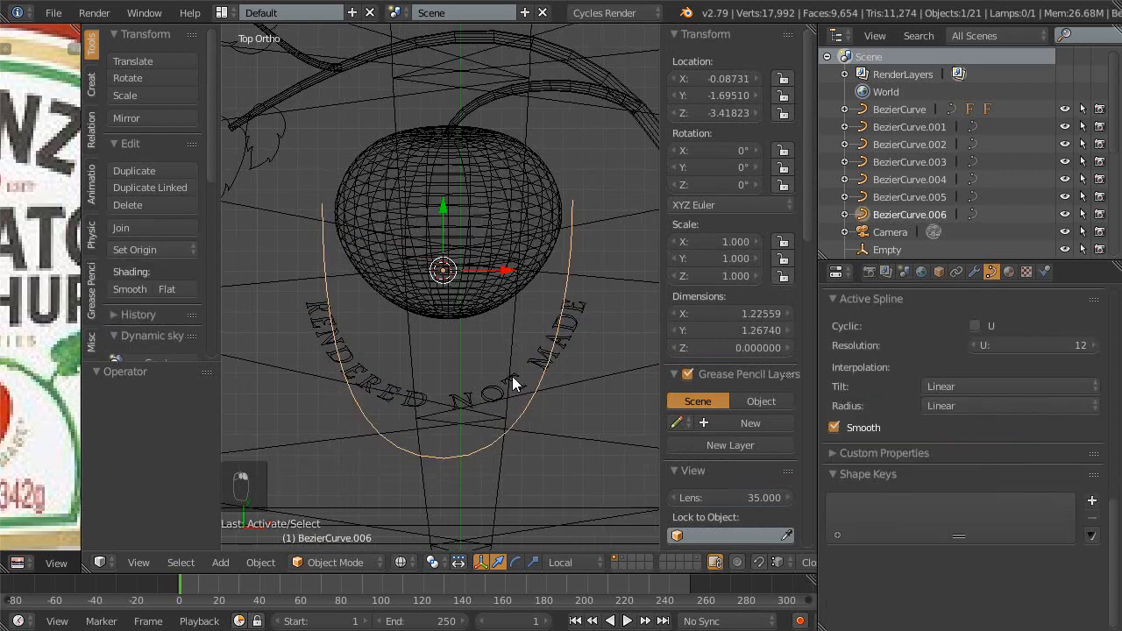
right_click(492, 366)
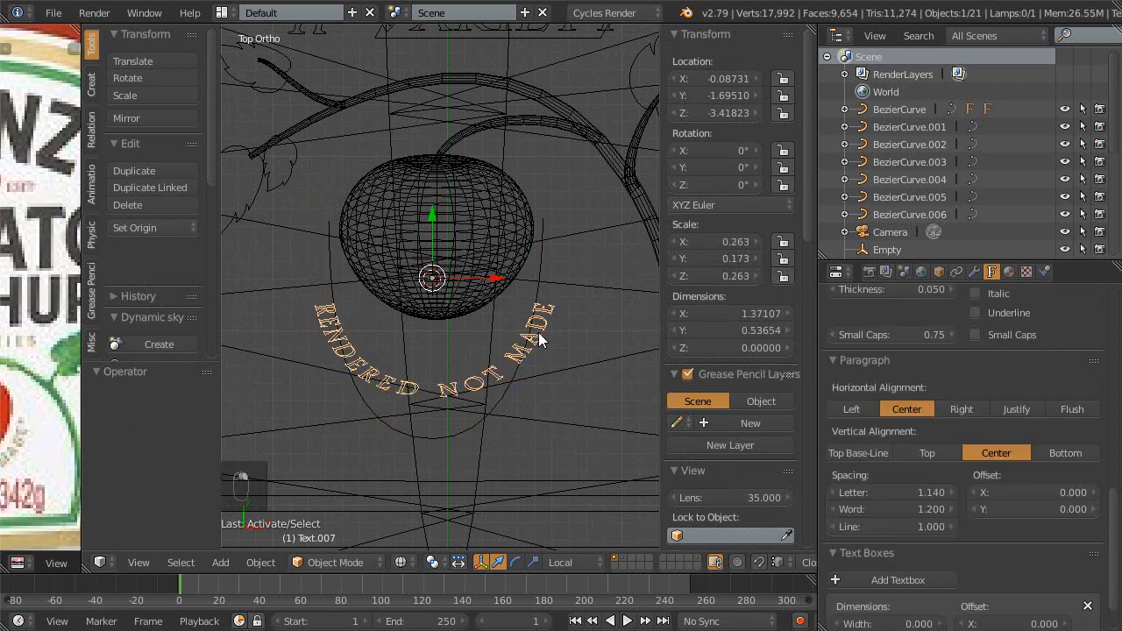
ctrl+scroll(549, 350, down, 2)
ctrl+middle_drag(424, 343, 445, 342)
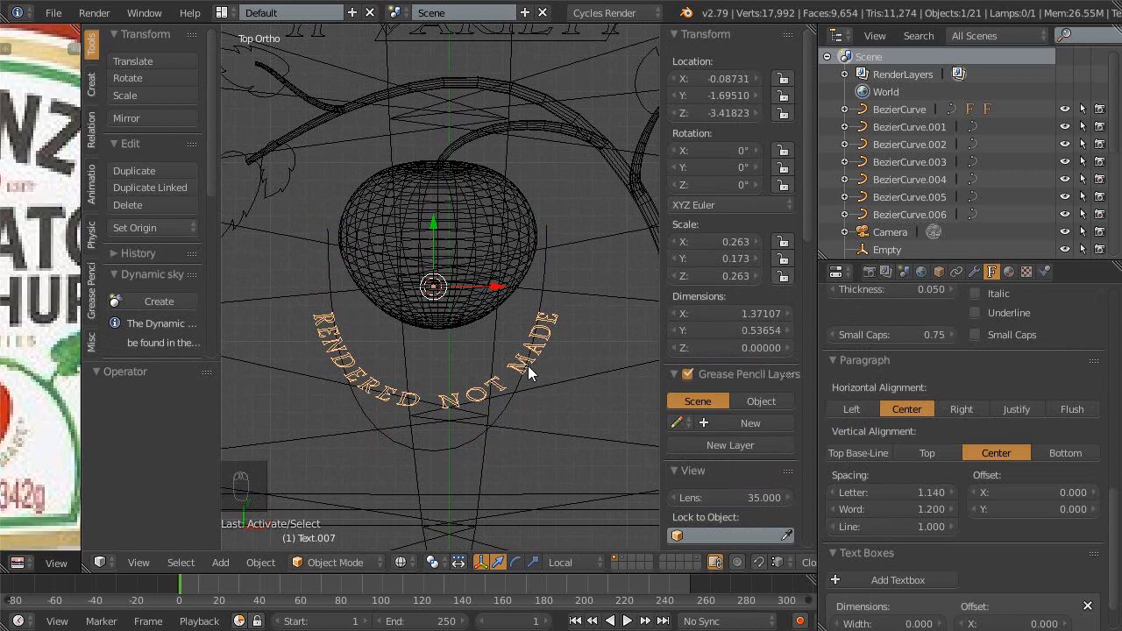
right_click(512, 414)
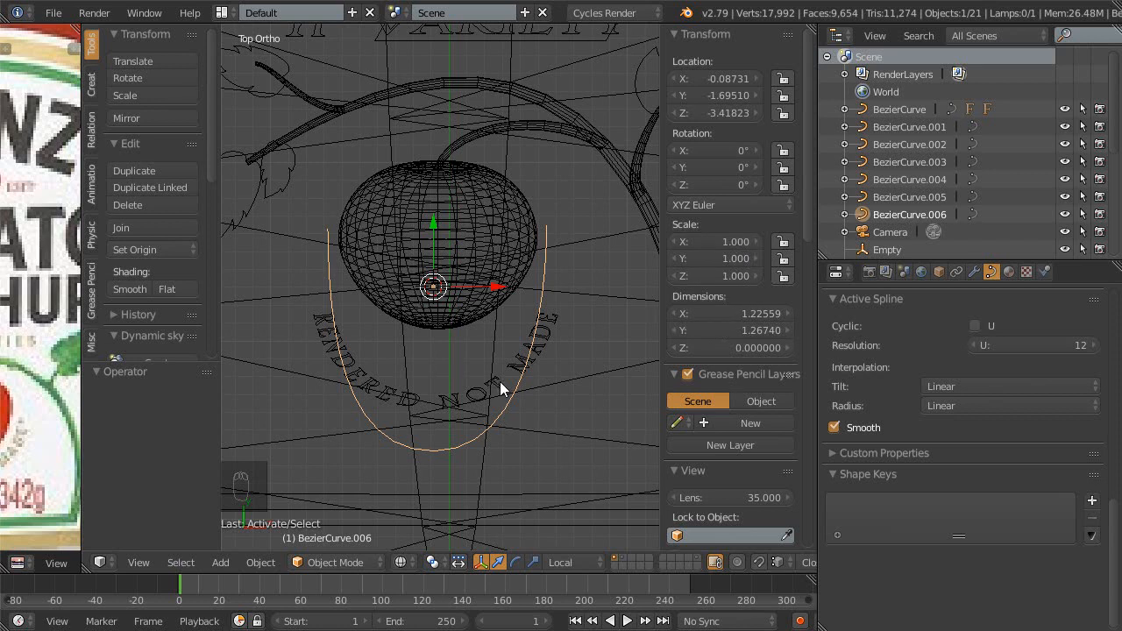
shift+middle_drag(500, 388, 493, 352)
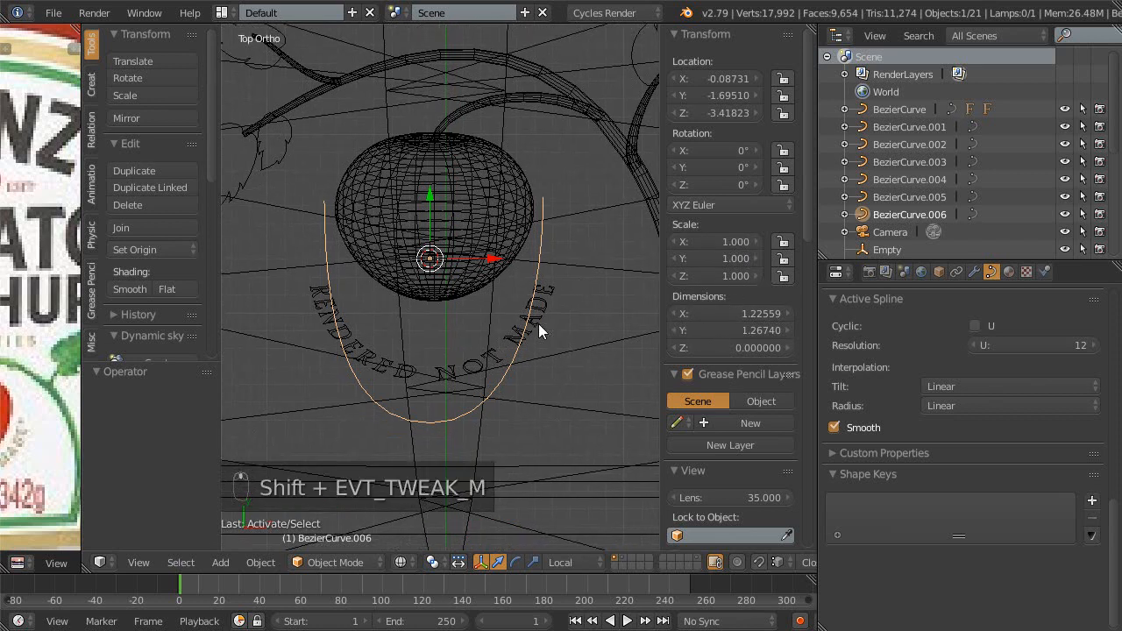
shift+middle_drag(519, 372, 542, 332)
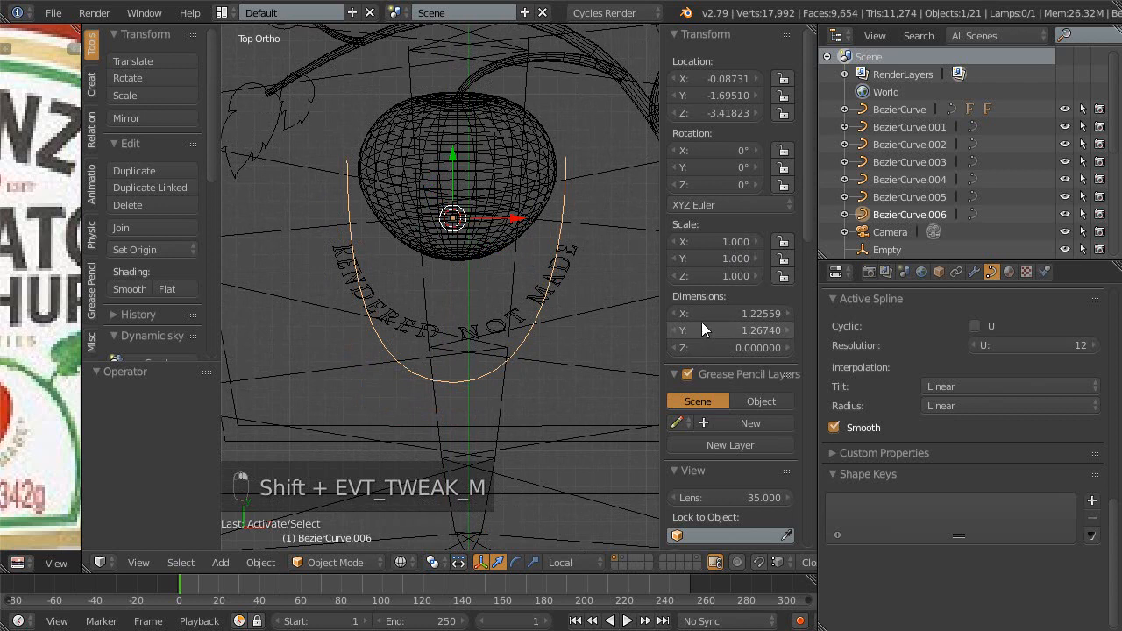
- Parent the curved "RENDERED NOT MADE" text to the guide arc BezierCurve.006 using the Object option
shift+middle_drag(472, 392, 496, 369)
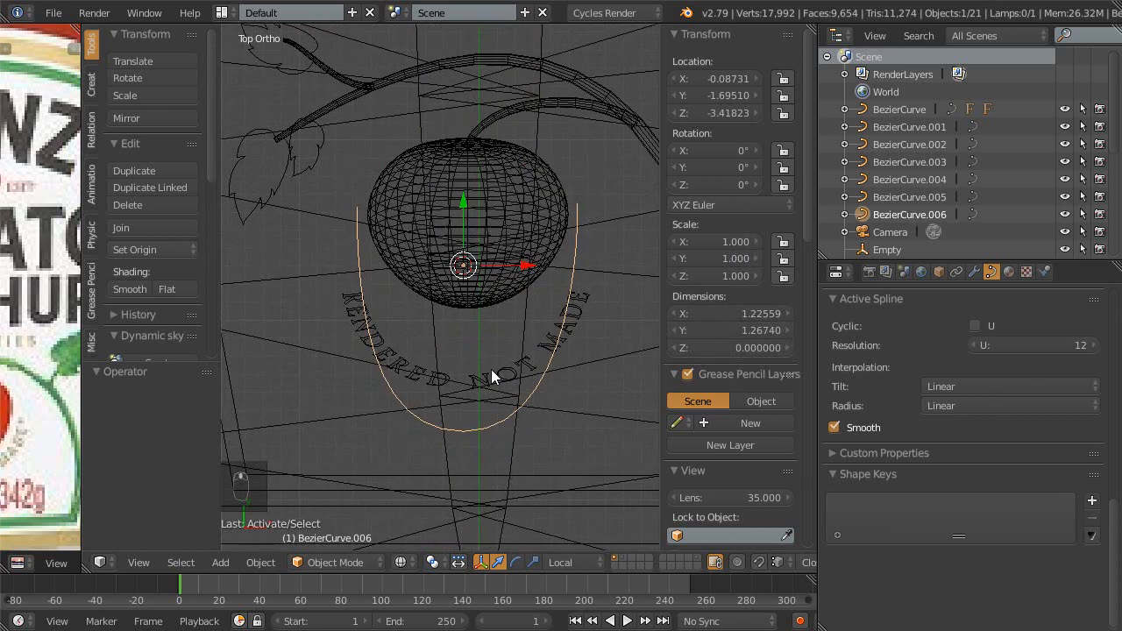
scroll(491, 369, up, 2)
right_click(573, 364)
shift+right_click(591, 378)
key(ctrl+p)
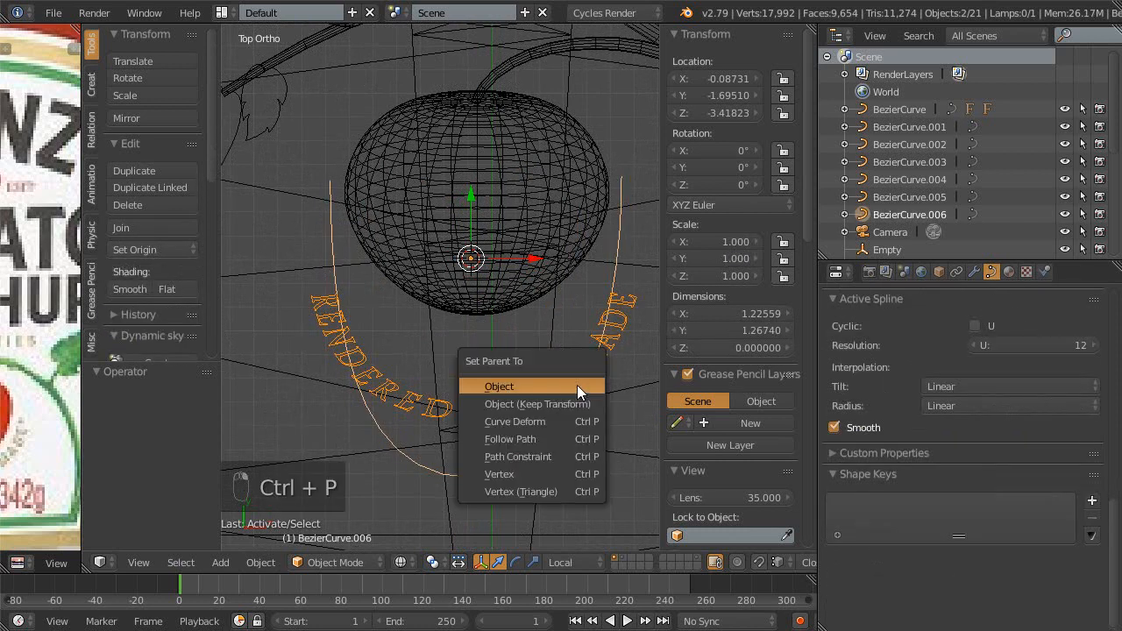
click(536, 388)
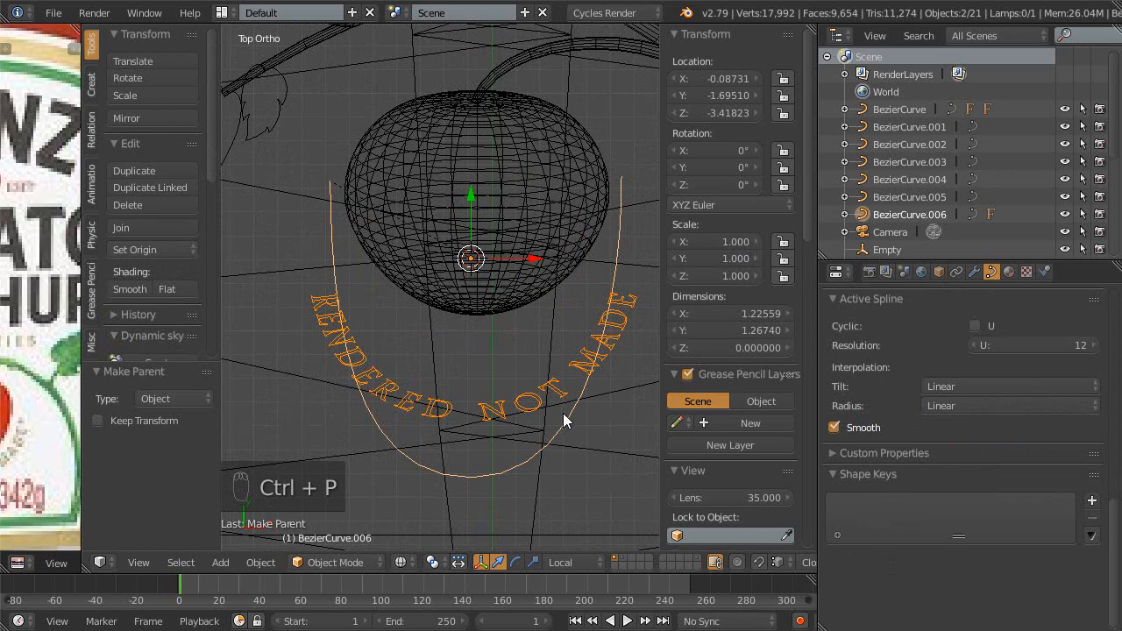
- Move the guide arc about 0.015 in X and 0.294 in Y to bring its text closer around the tomato, and save the file
right_click(567, 419)
key(g)
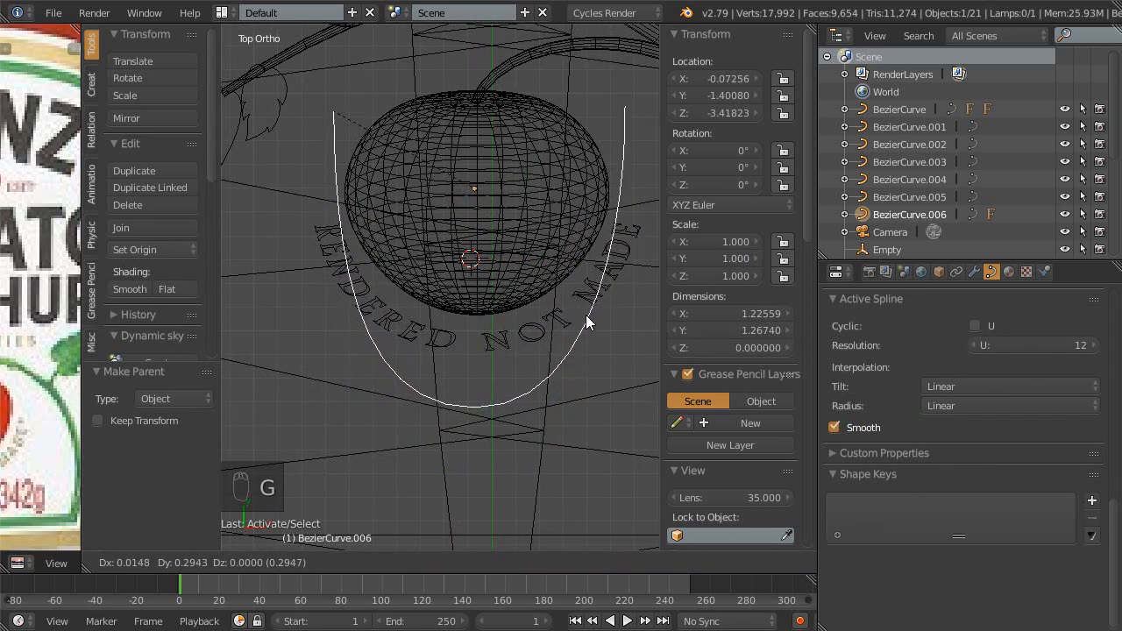
click(587, 330)
scroll(557, 337, up, 2)
scroll(513, 336, up, 1)
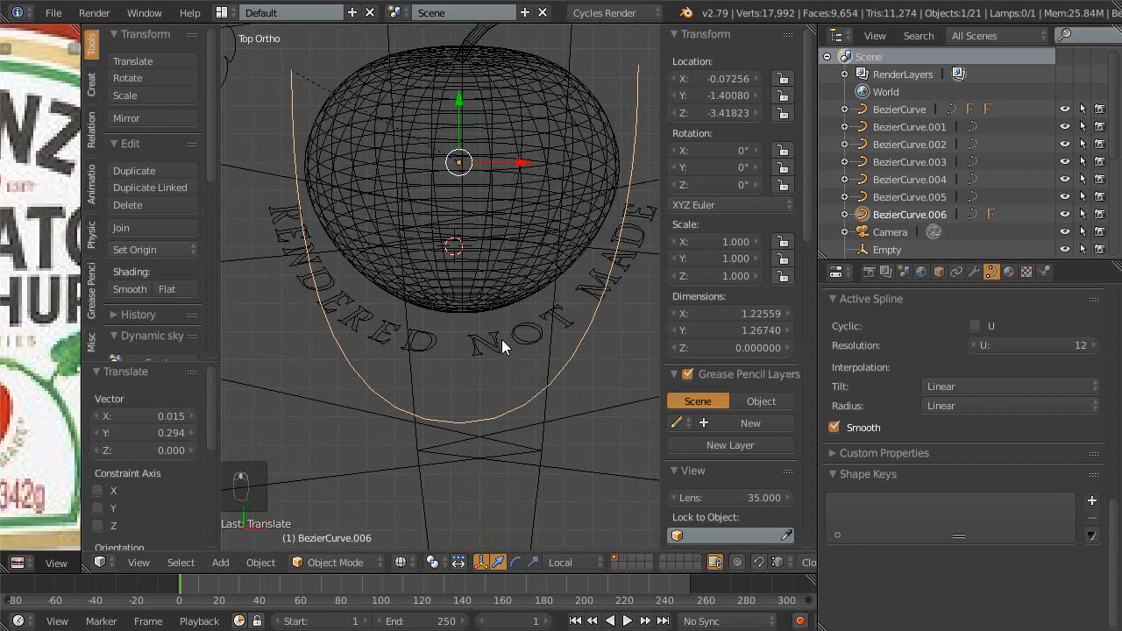
scroll(486, 374, up, 2)
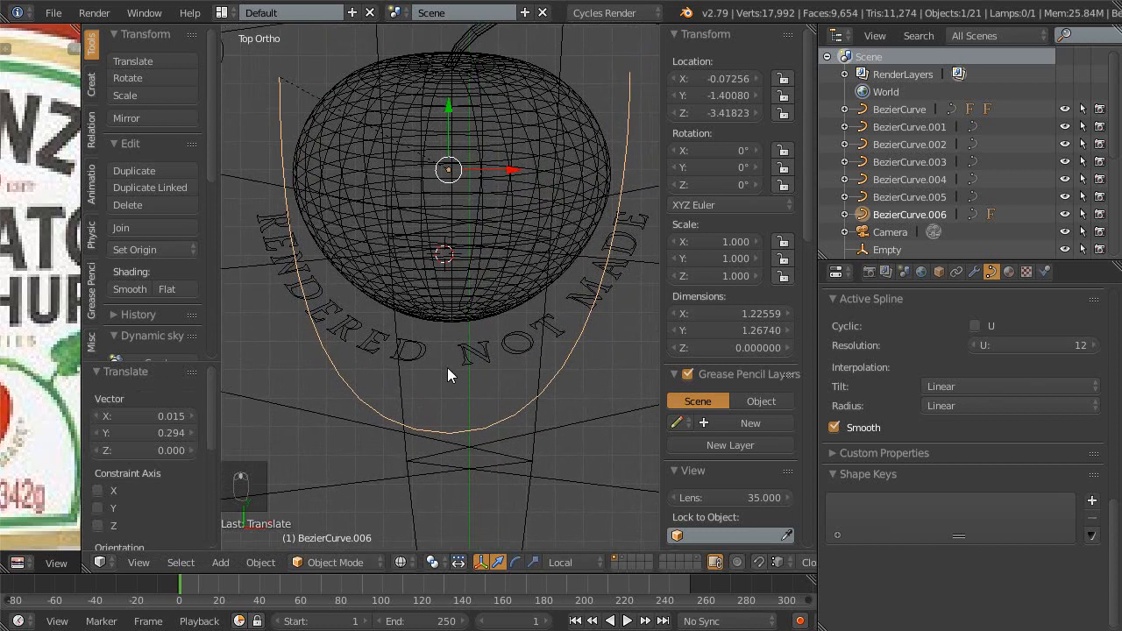
key(ctrl+s)
- Inspect the tomato and curved text in a full-screen rendered preview, save the file, and return to wireframe
scroll(438, 364, down, 2)
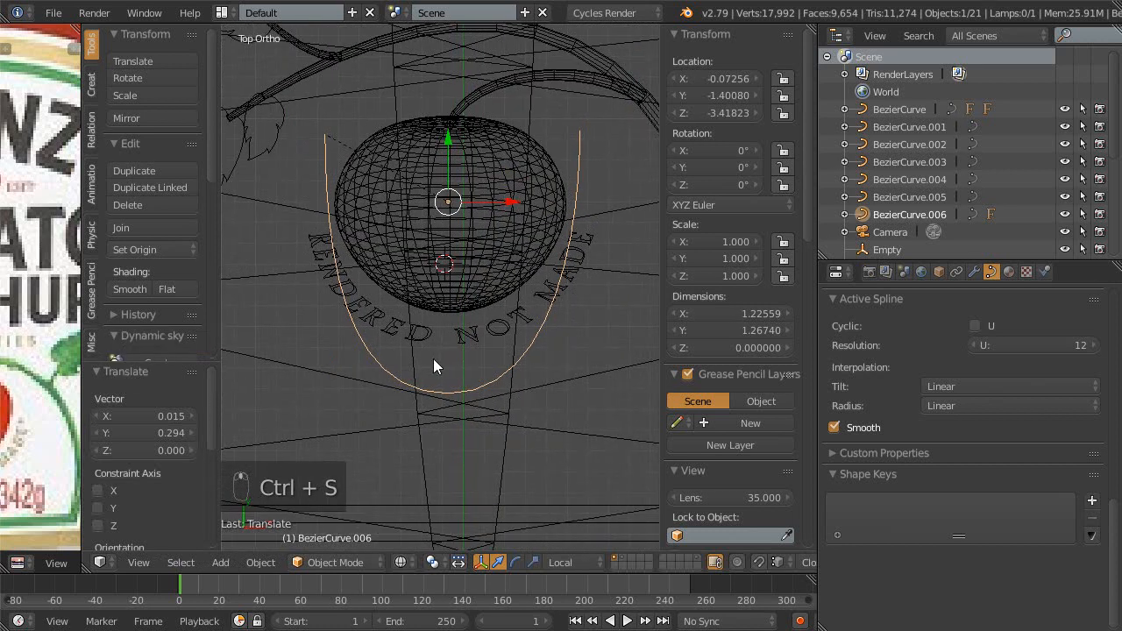
key(shift+space)
scroll(514, 309, down, 4)
key(shift+z)
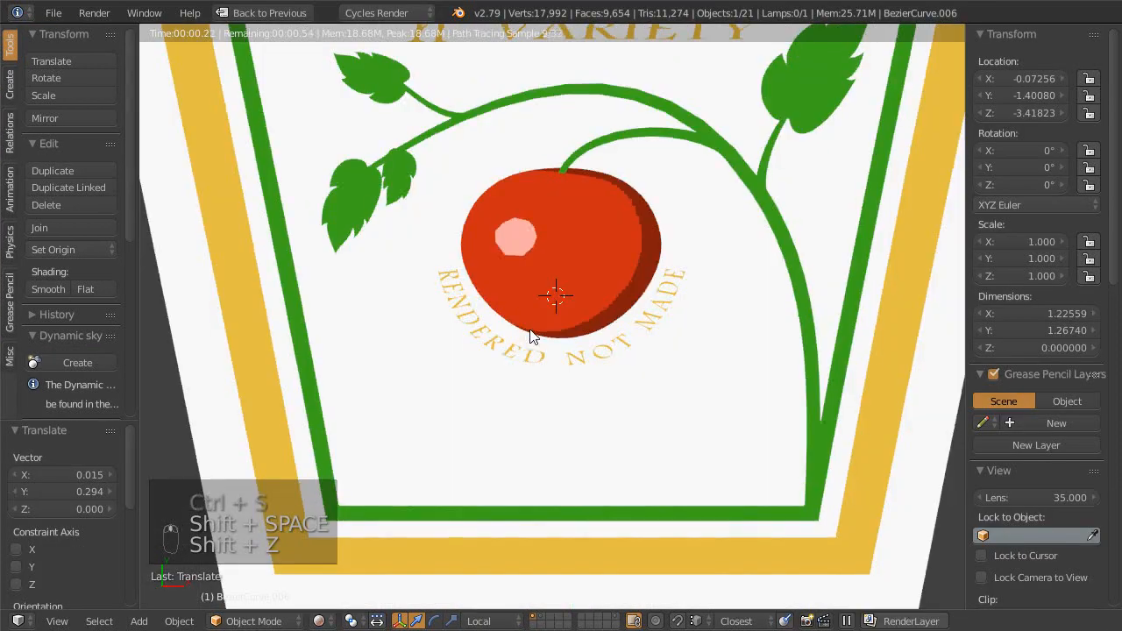
scroll(556, 318, down, 1)
shift+middle_drag(558, 339, 533, 367)
shift+middle_drag(566, 303, 557, 401)
key(ctrl+s)
click(541, 387)
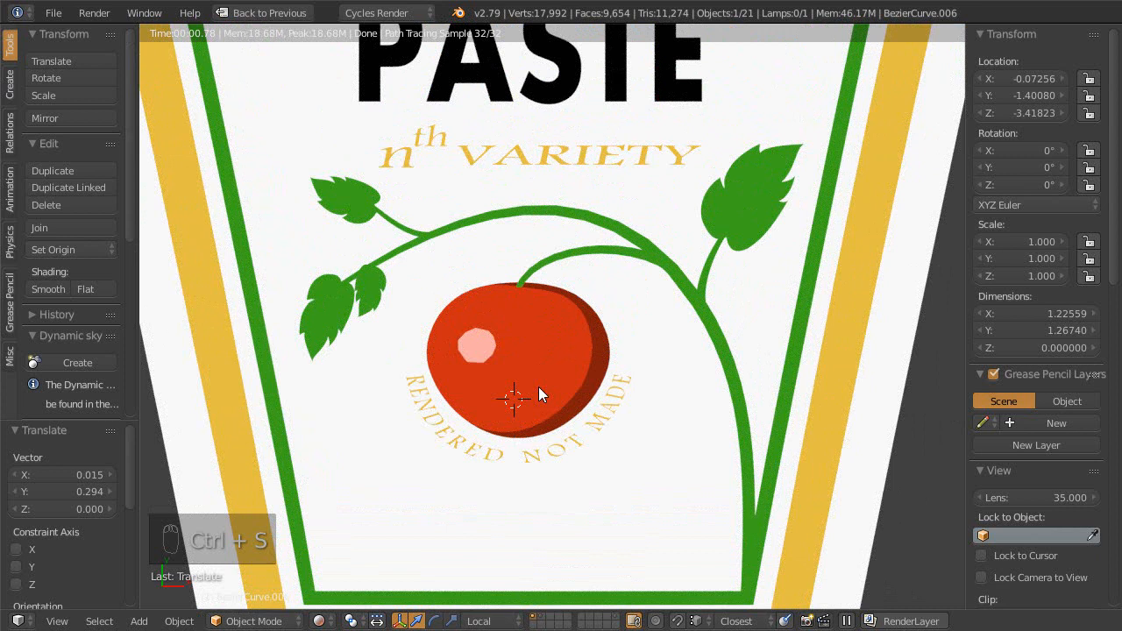
key(shift+z)
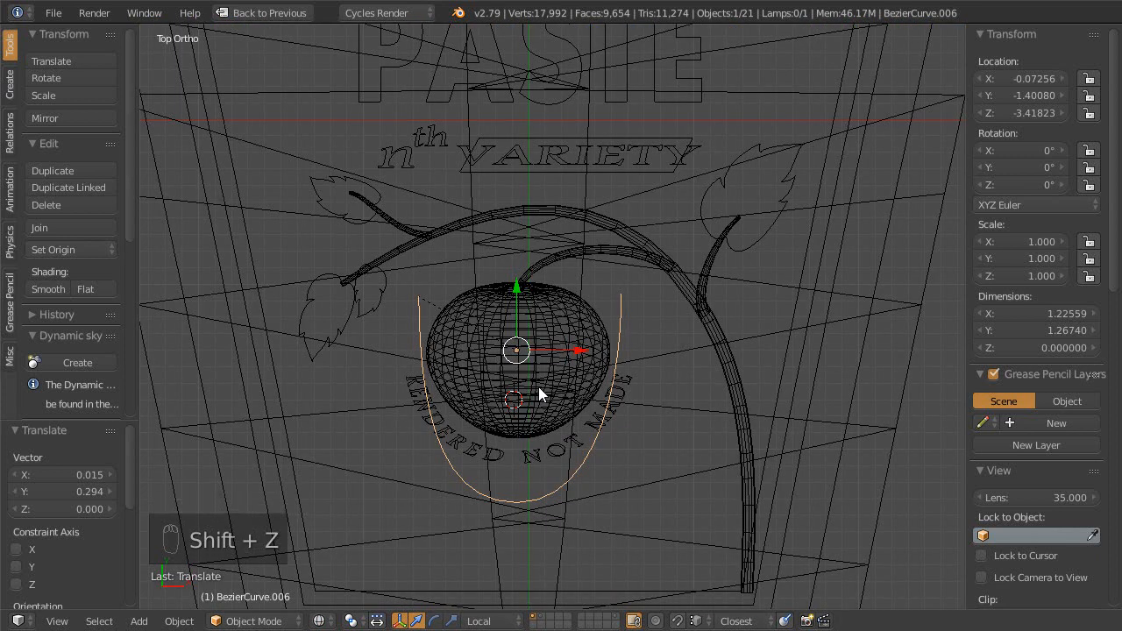
key(shift+space)
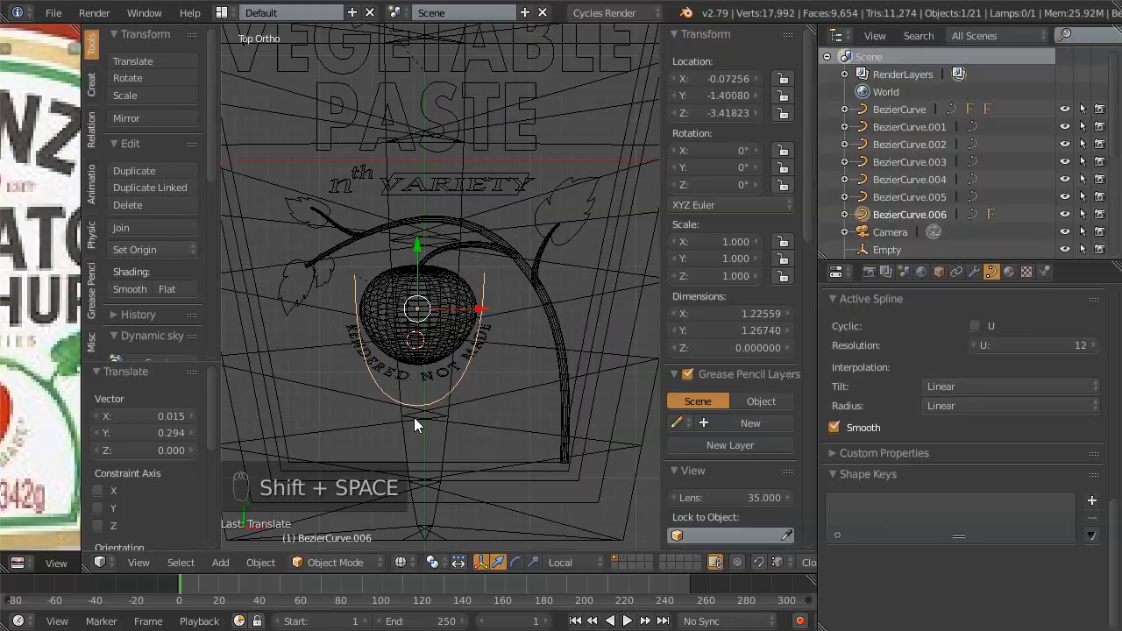
- Examine the volume and weight line below the tomato in the ketchup bottle reference image
key(shift+space)
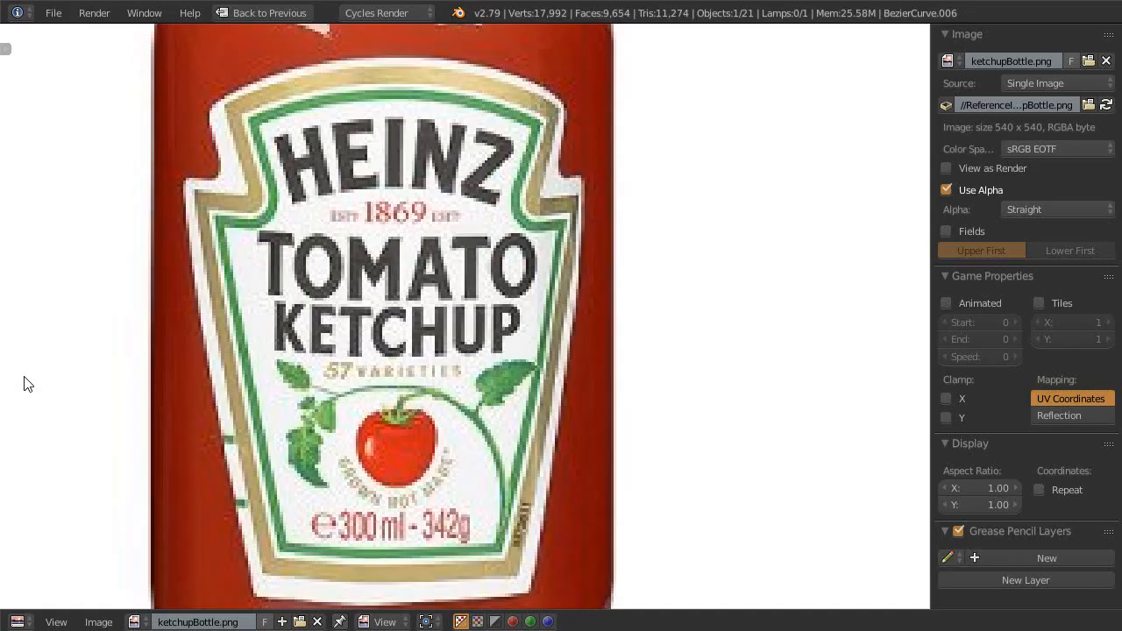
scroll(435, 377, down, 1)
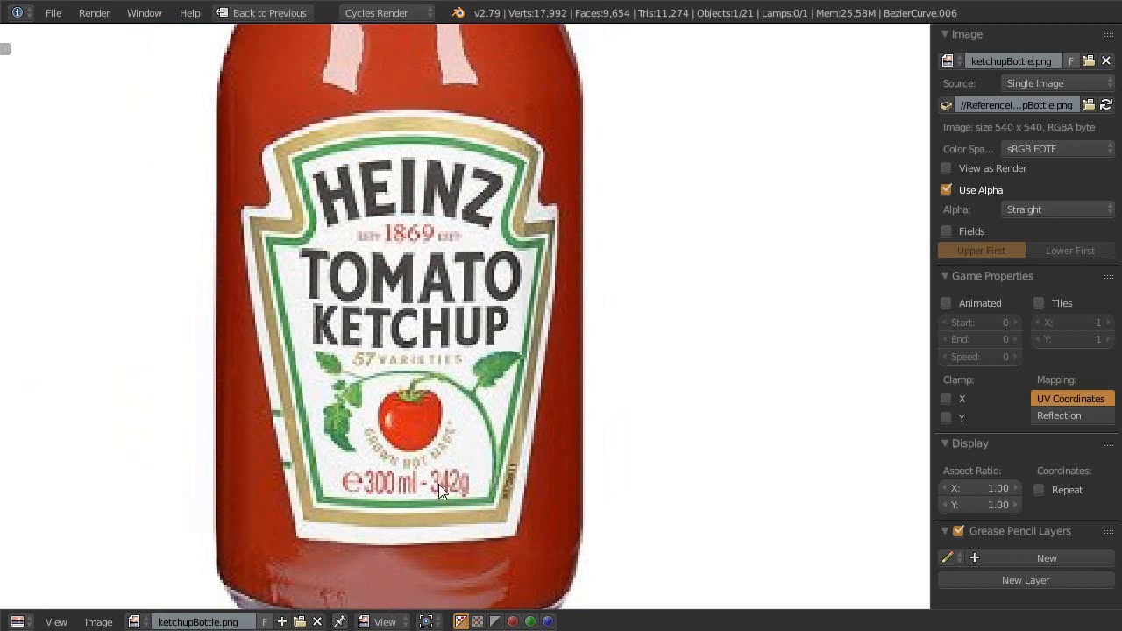
key(shift+space)
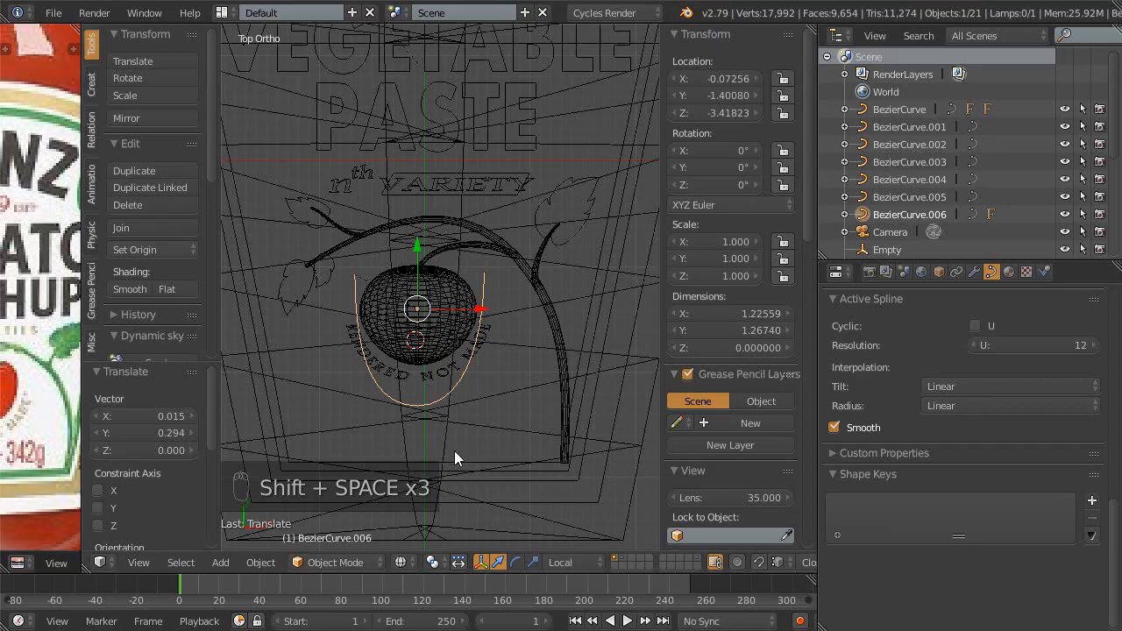
ctrl+middle_drag(471, 435, 469, 405)
shift+middle_drag(469, 405, 508, 387)
ctrl+middle_drag(440, 273, 449, 331)
key(shift+space)
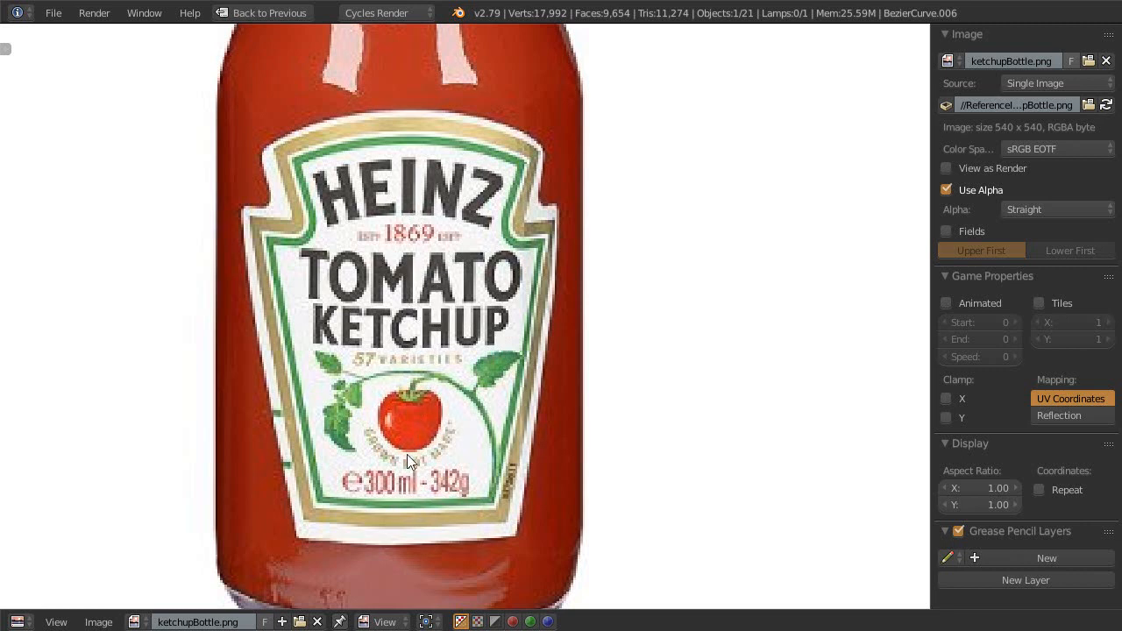
key(shift+space)
- Duplicate the "VEGETABLE PASTE" text about -3.601 along Y to below the tomato and run Make Parent with type Object on it
right_click(492, 142)
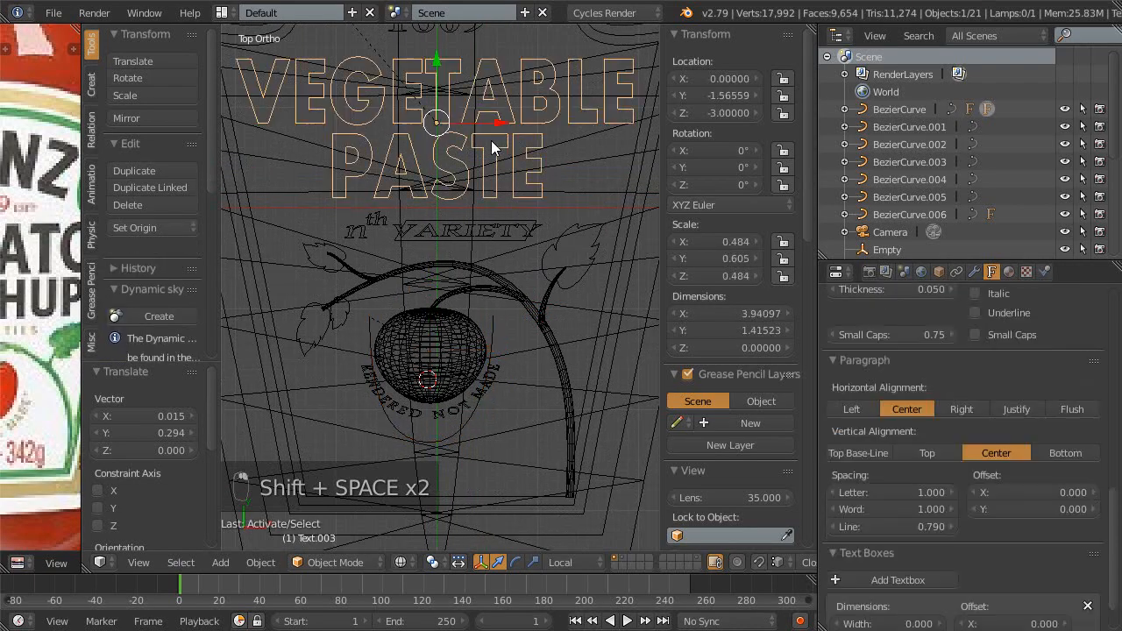
scroll(464, 214, down, 1)
shift+middle_drag(463, 217, 479, 180)
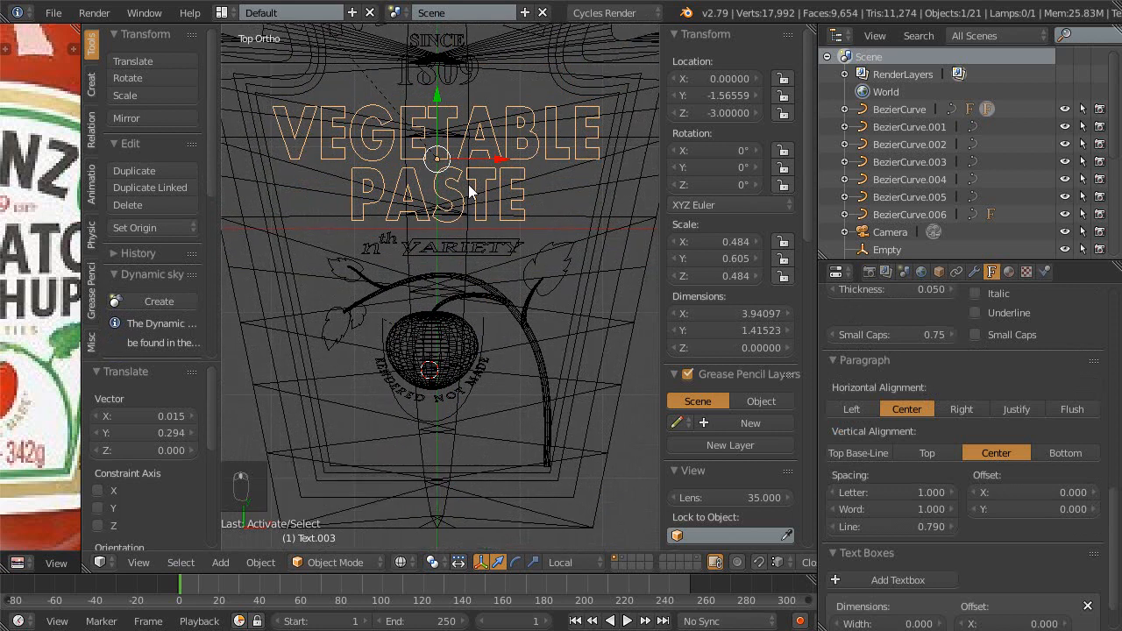
key(shift+d)
key(y)
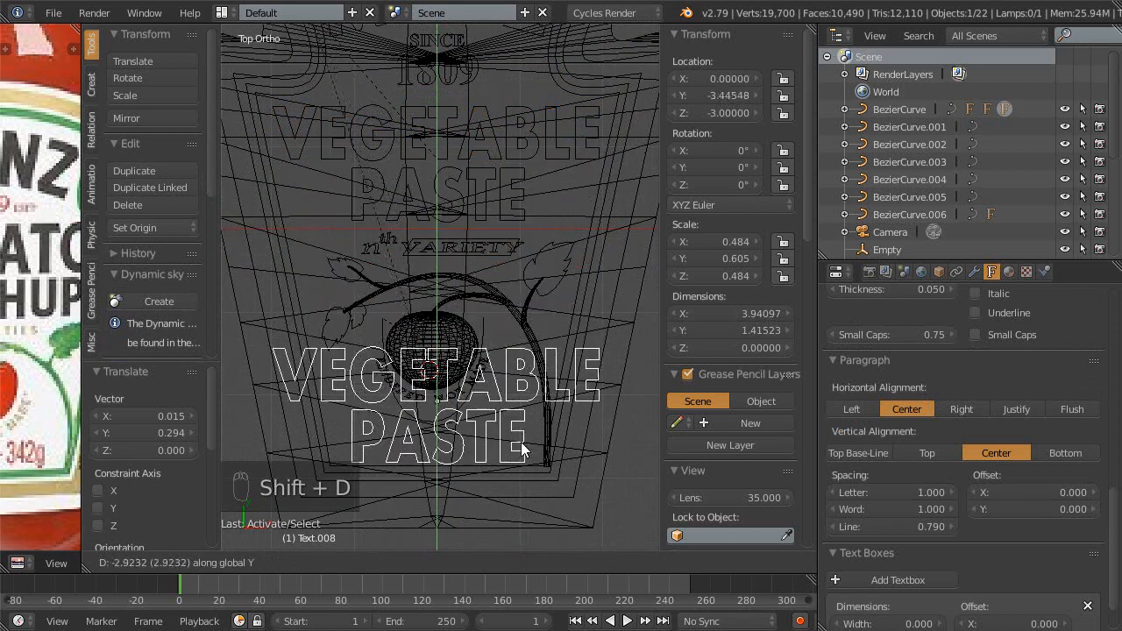
click(537, 491)
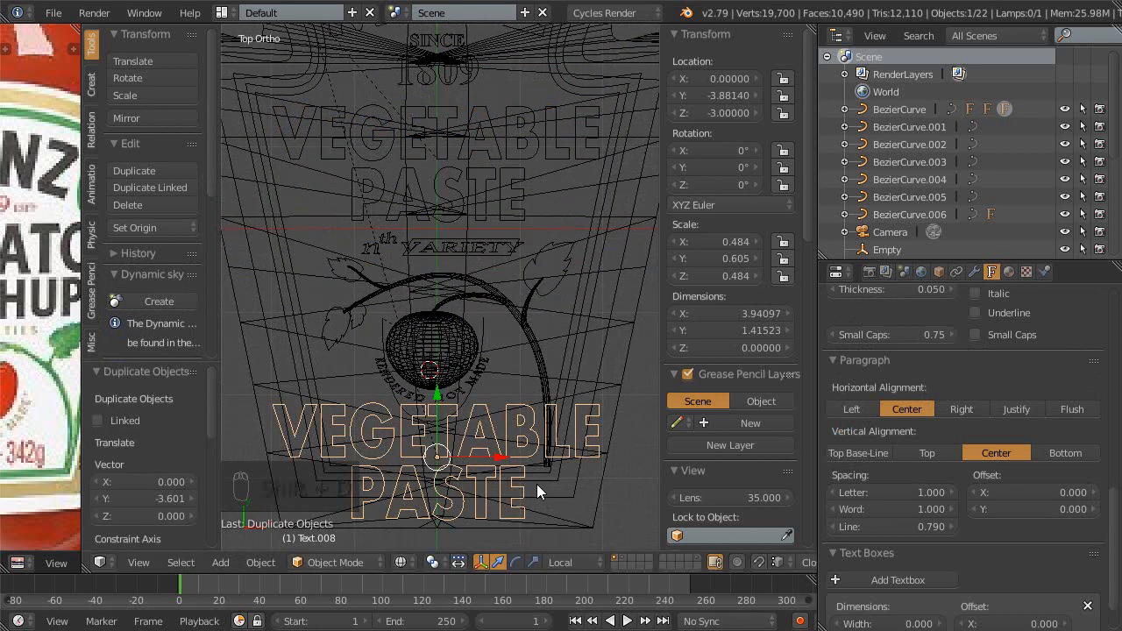
key(ctrl+p)
click(496, 486)
- Assign the RED material to the duplicated "VEGETABLE PASTE" text below the tomato
shift+middle_drag(492, 478, 502, 368)
scroll(478, 326, up, 3)
shift+middle_drag(476, 316, 472, 313)
mouse_move(445, 351)
shift+middle_down()
mouse_move(576, 349)
mouse_move(429, 368)
shift+middle_up()
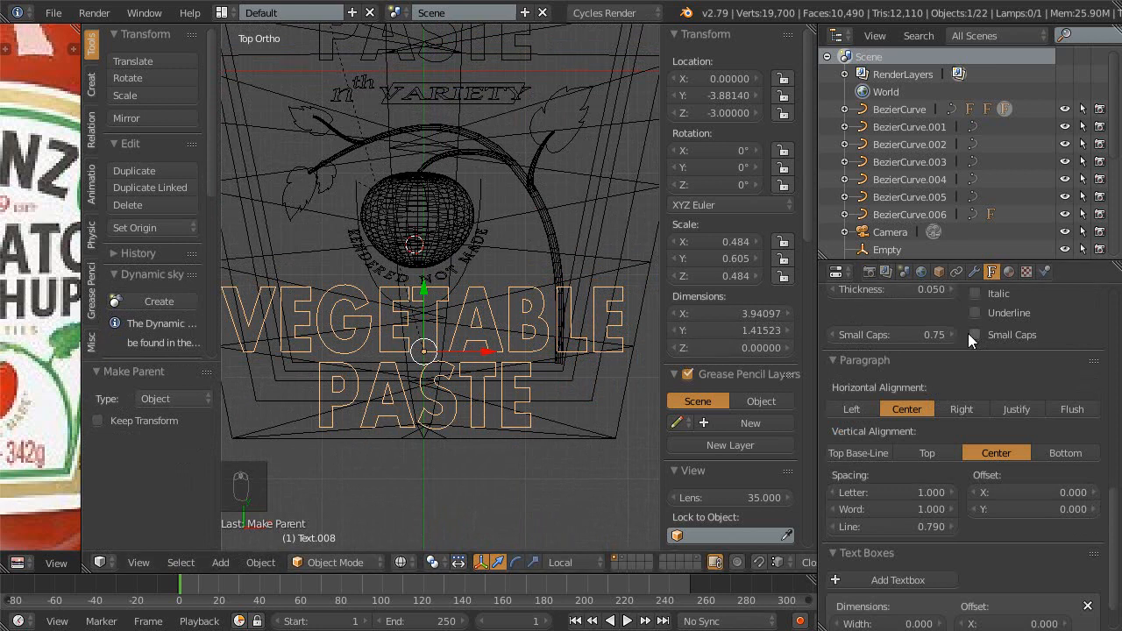
scroll(946, 369, up, 10)
scroll(946, 377, up, 3)
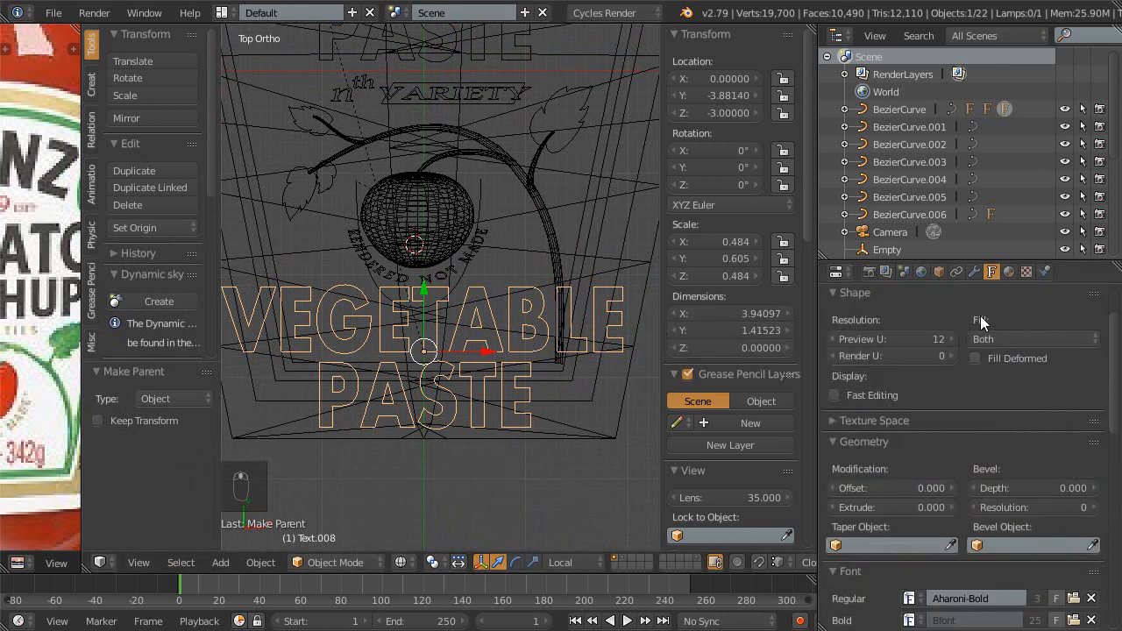
click(1008, 272)
click(843, 406)
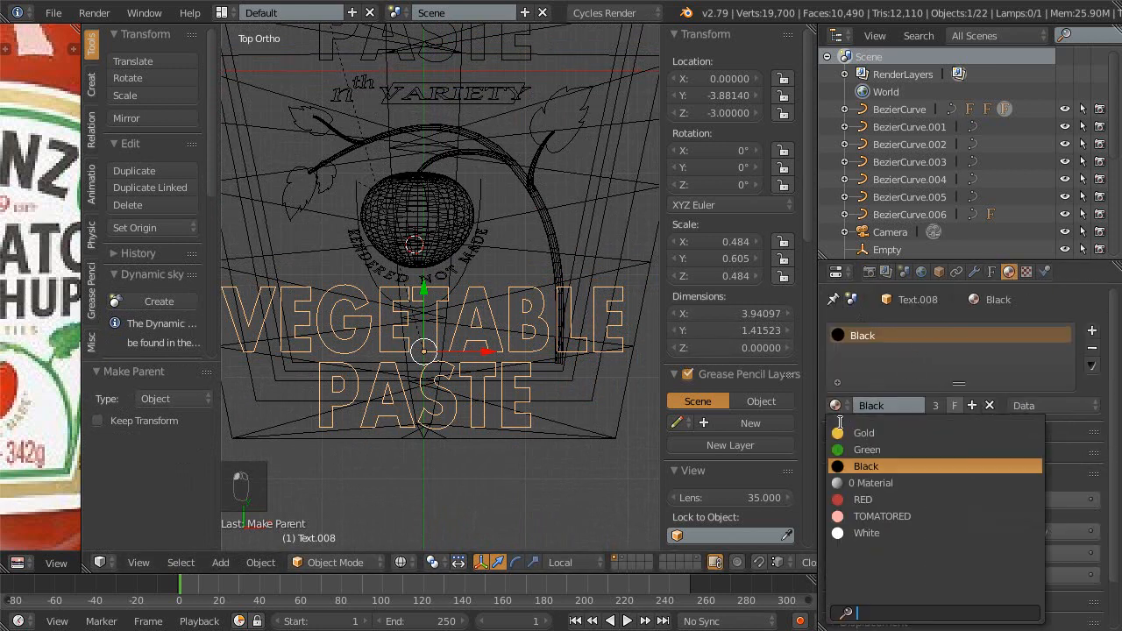
click(859, 498)
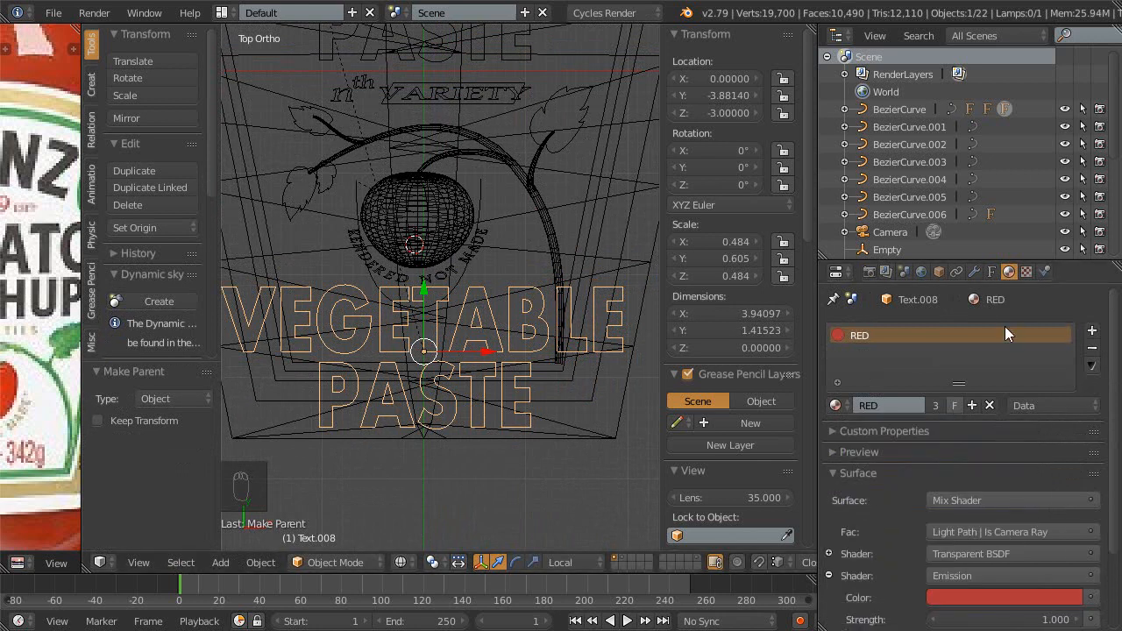
- Browse the font files as thumbnails for a different regular font for the duplicated text
click(991, 272)
scroll(969, 389, down, 6)
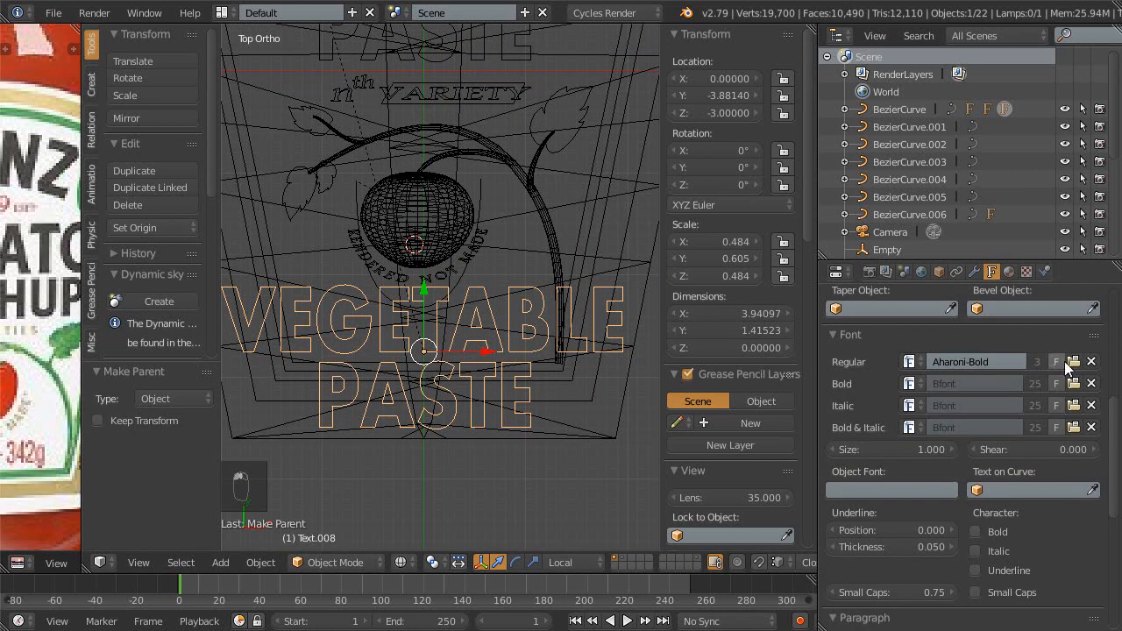
click(909, 361)
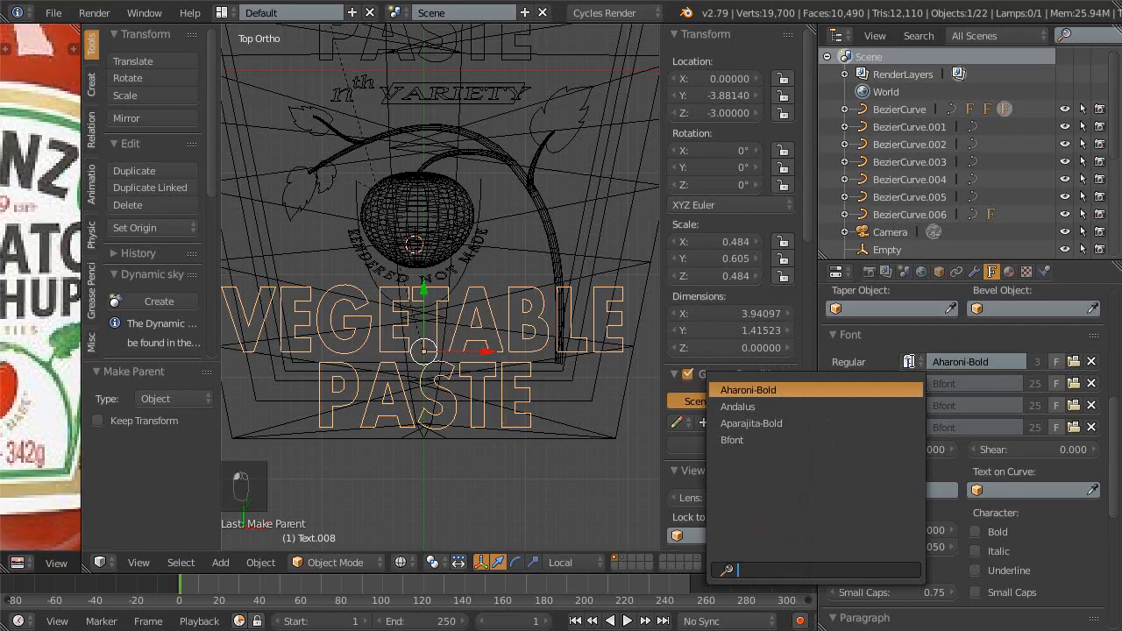
click(1073, 361)
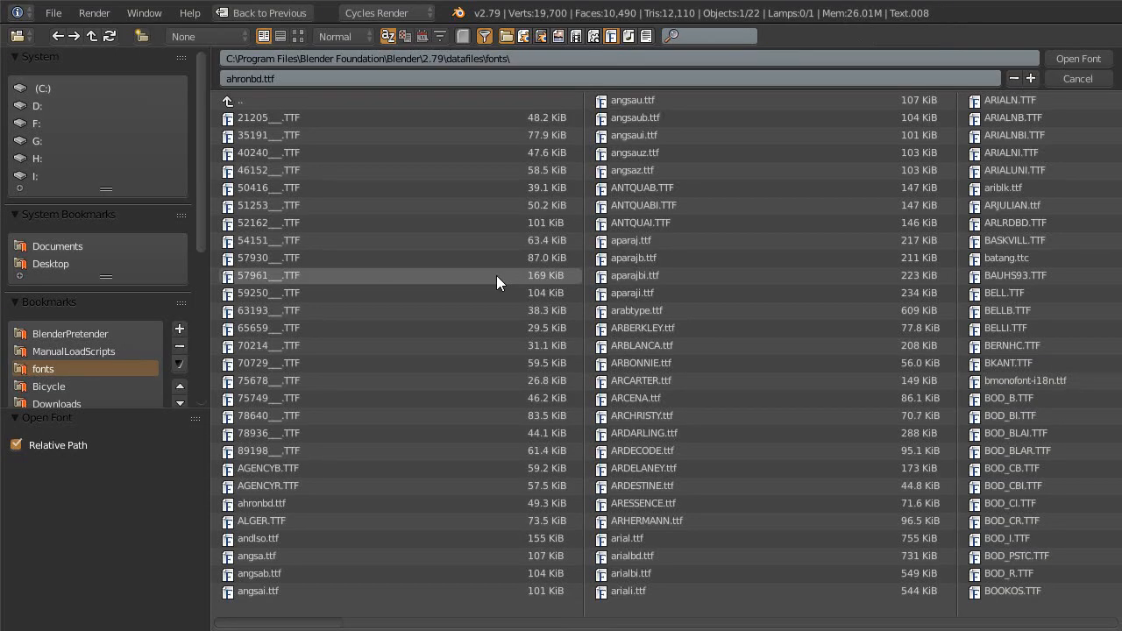
click(298, 36)
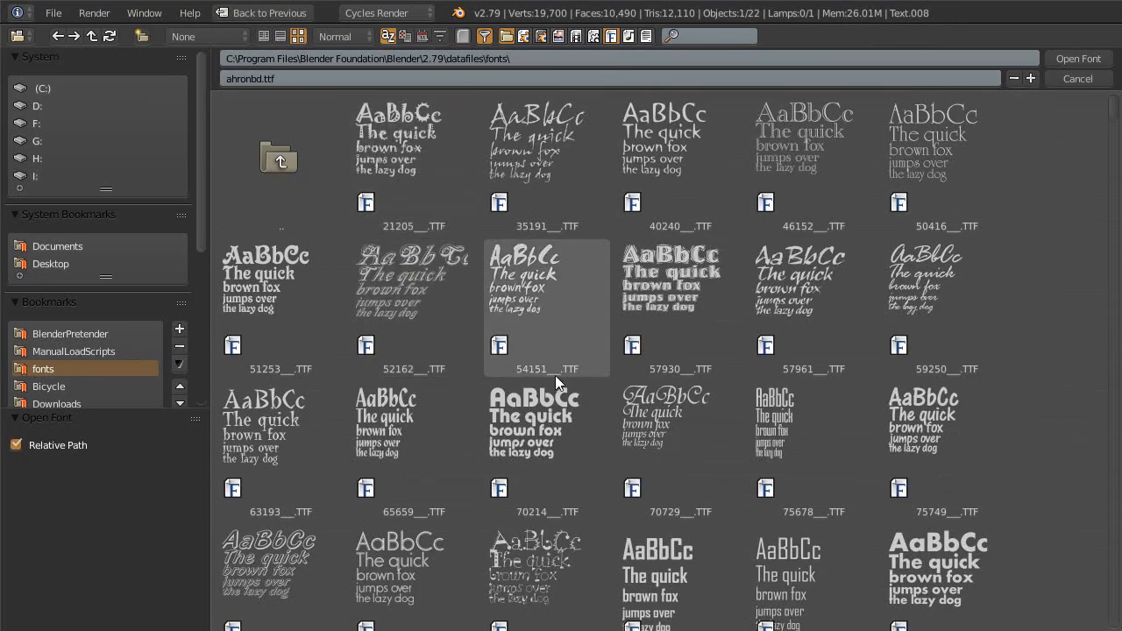
scroll(693, 354, down, 3)
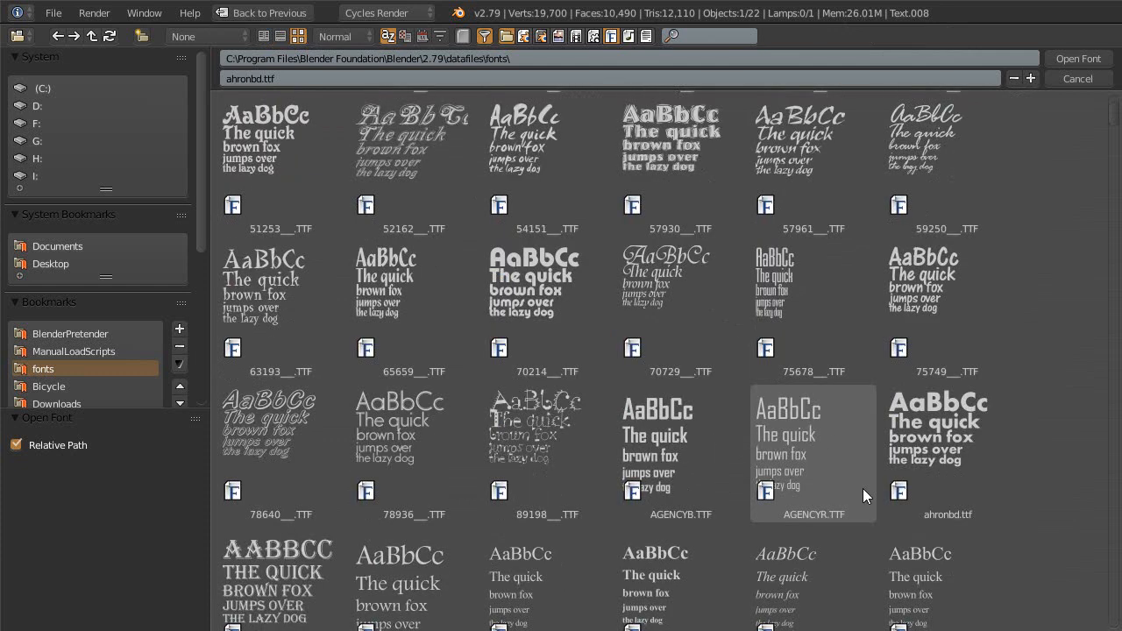
scroll(864, 485, down, 4)
scroll(865, 485, down, 5)
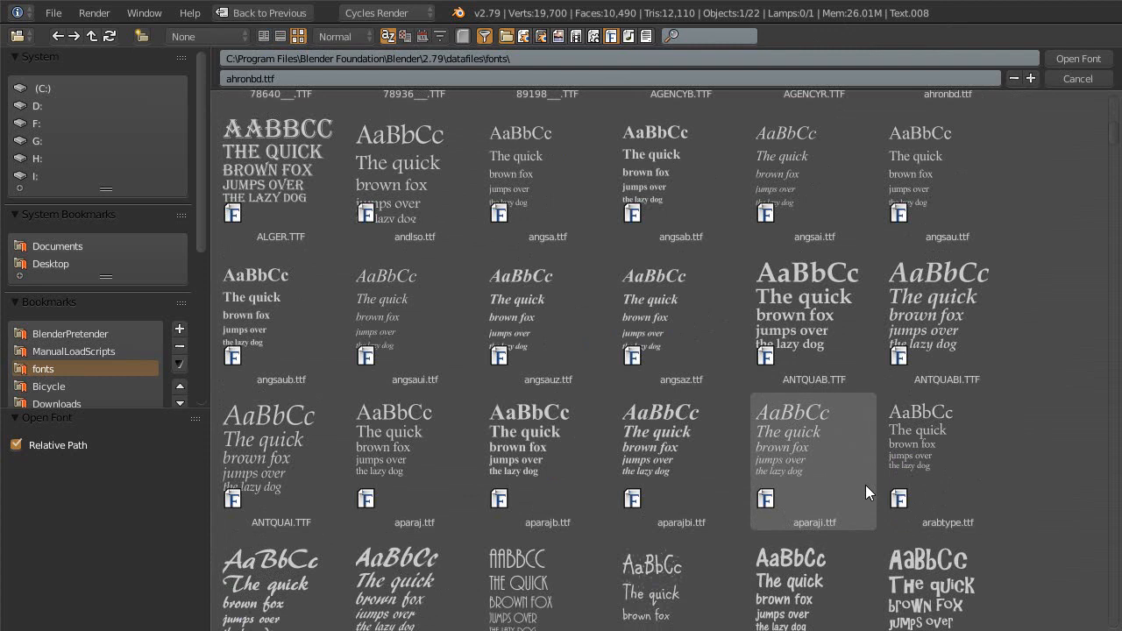
scroll(865, 485, down, 2)
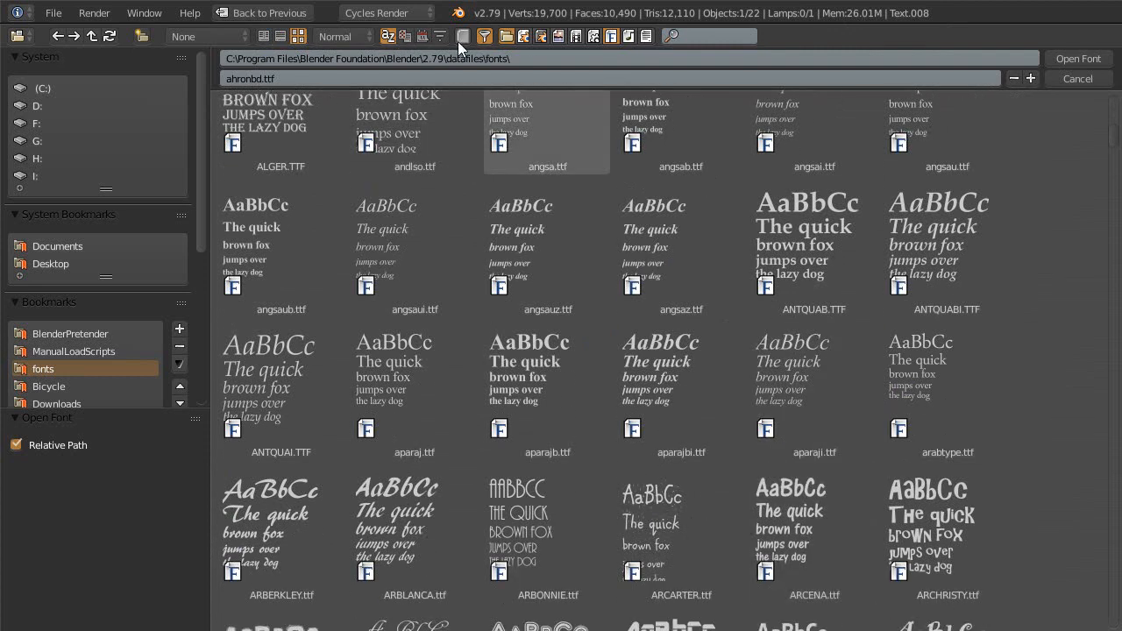
- Filter the font files by "A" and leave the font browser without loading one
click(704, 34)
text(A)
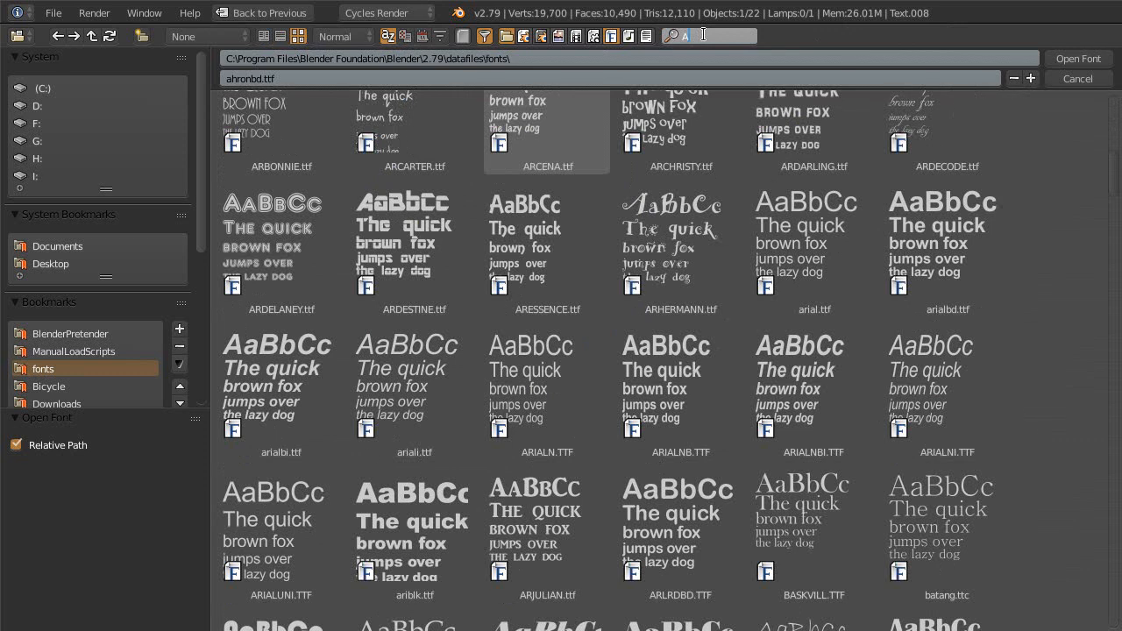
drag(412, 386, 681, 82)
key(Escape)
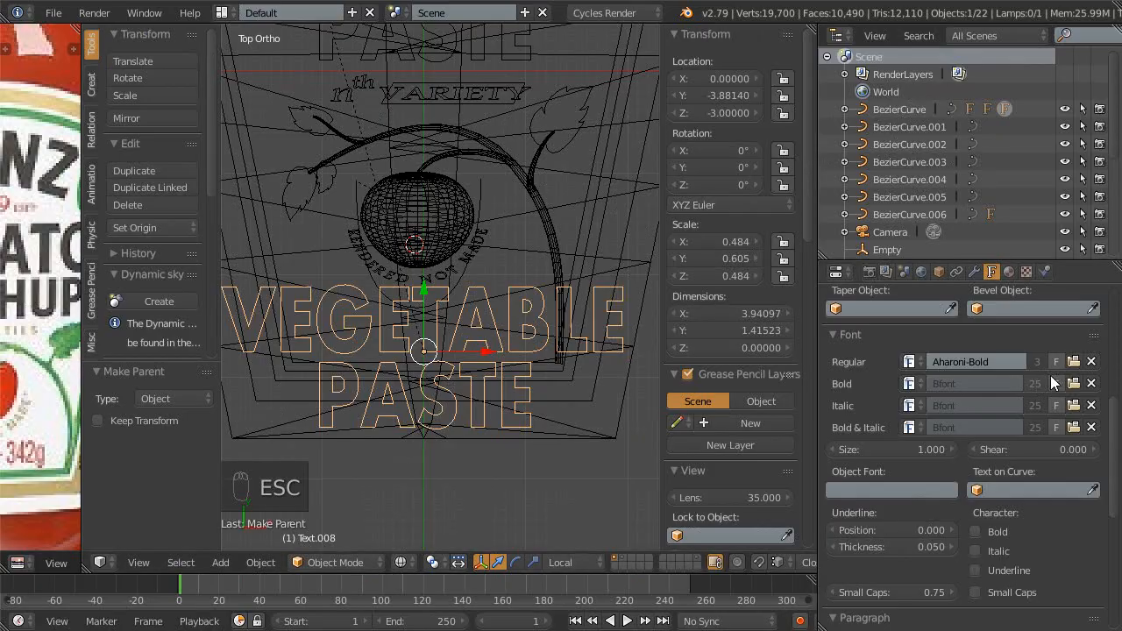
- Browse the font files as thumbnails and load ariali.ttf as the regular font of the duplicated "VEGETABLE PASTE" text
click(1072, 361)
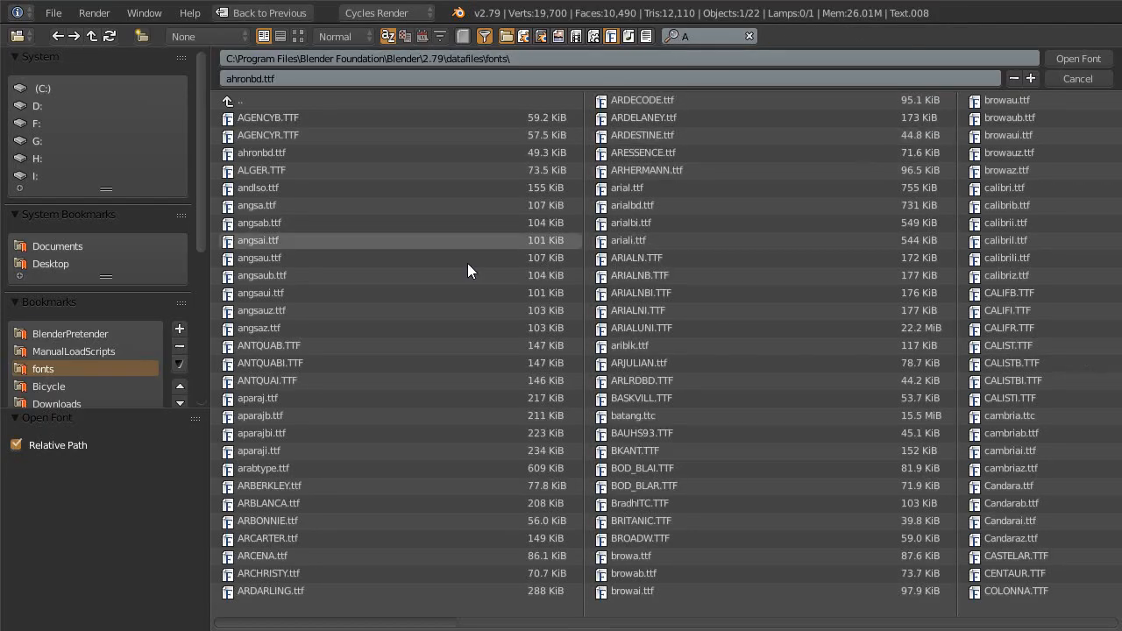
click(299, 36)
scroll(539, 377, down, 3)
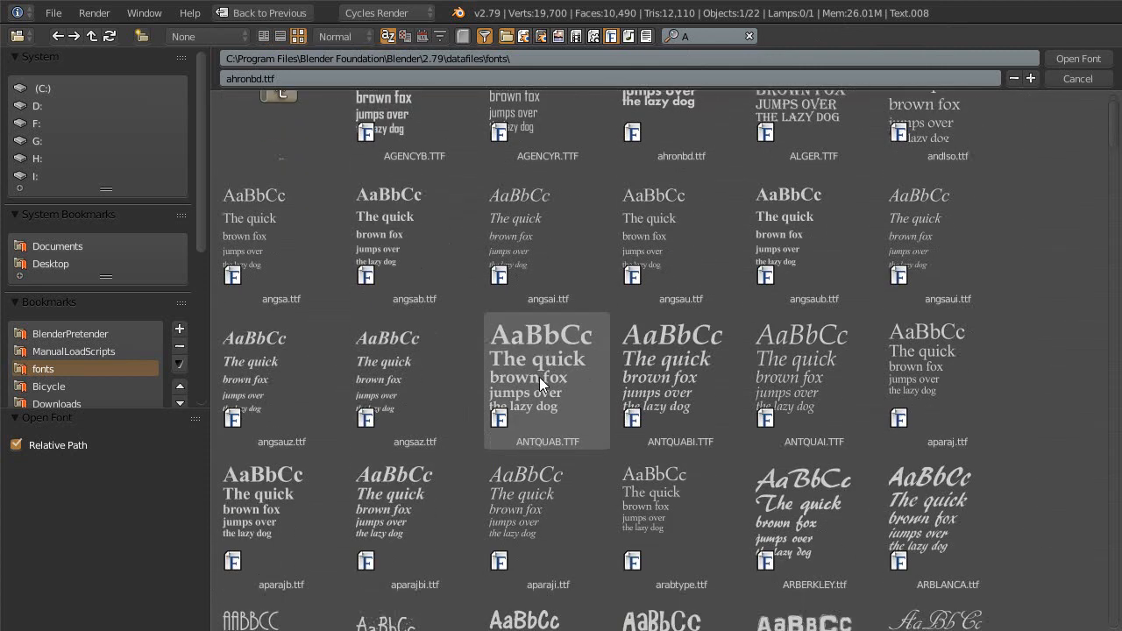
scroll(539, 377, up, 1)
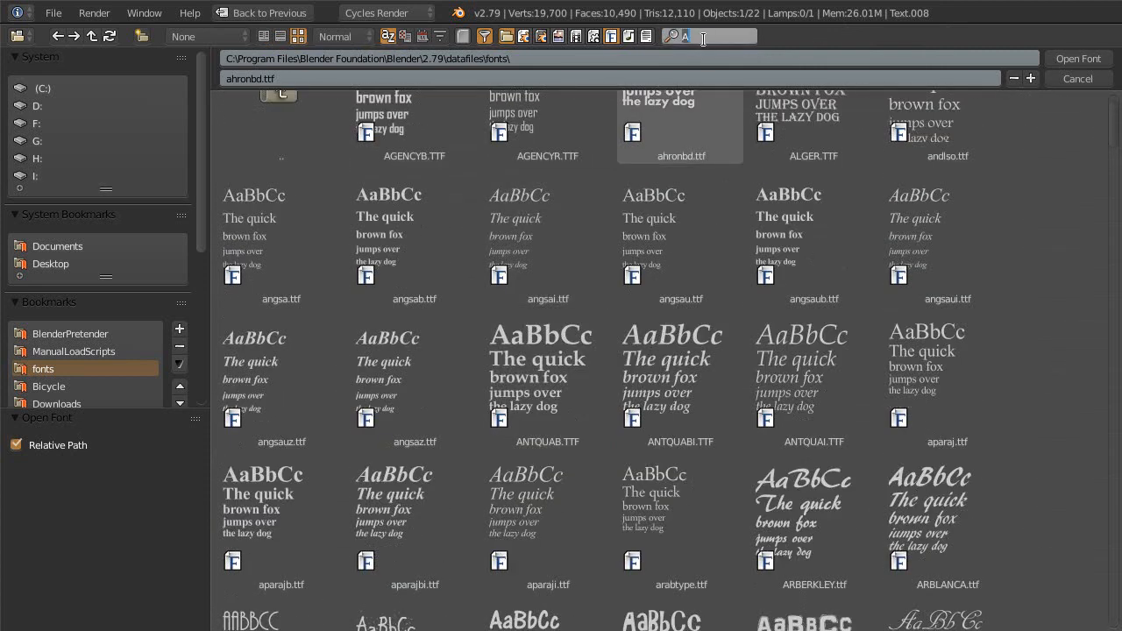
key(Return)
scroll(406, 470, down, 2)
scroll(409, 468, up, 4)
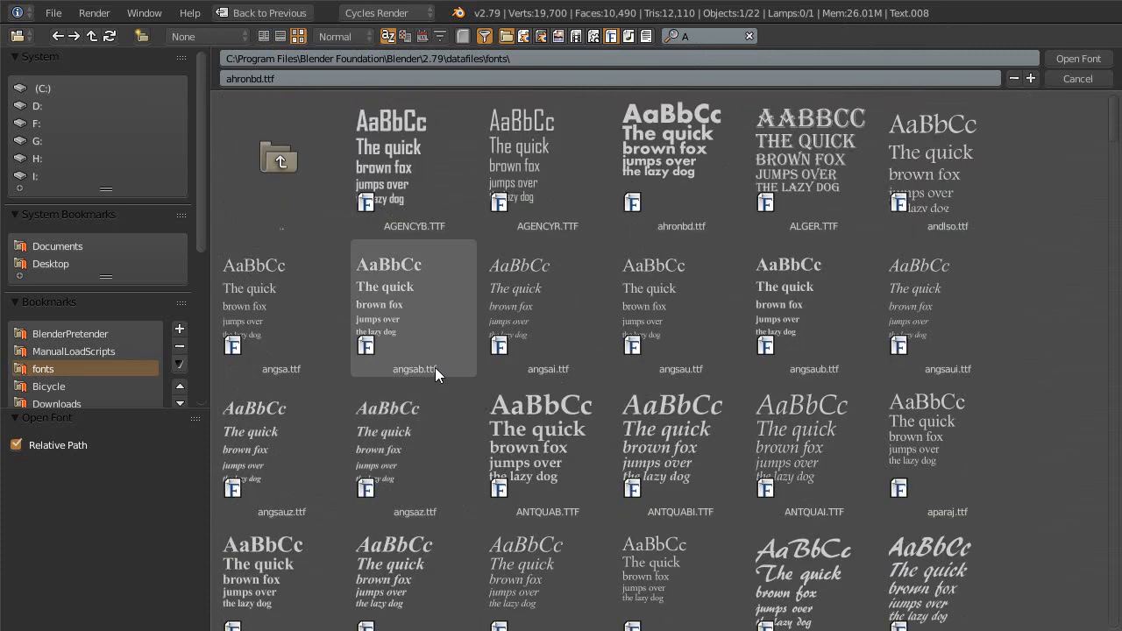
scroll(435, 367, down, 6)
scroll(435, 368, down, 12)
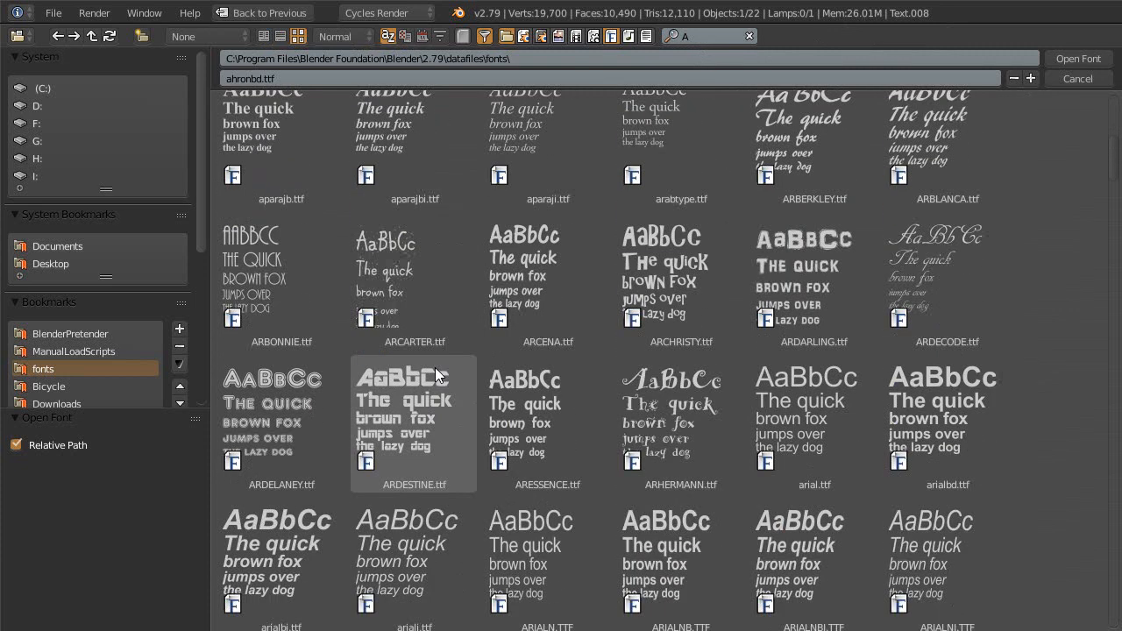
click(407, 375)
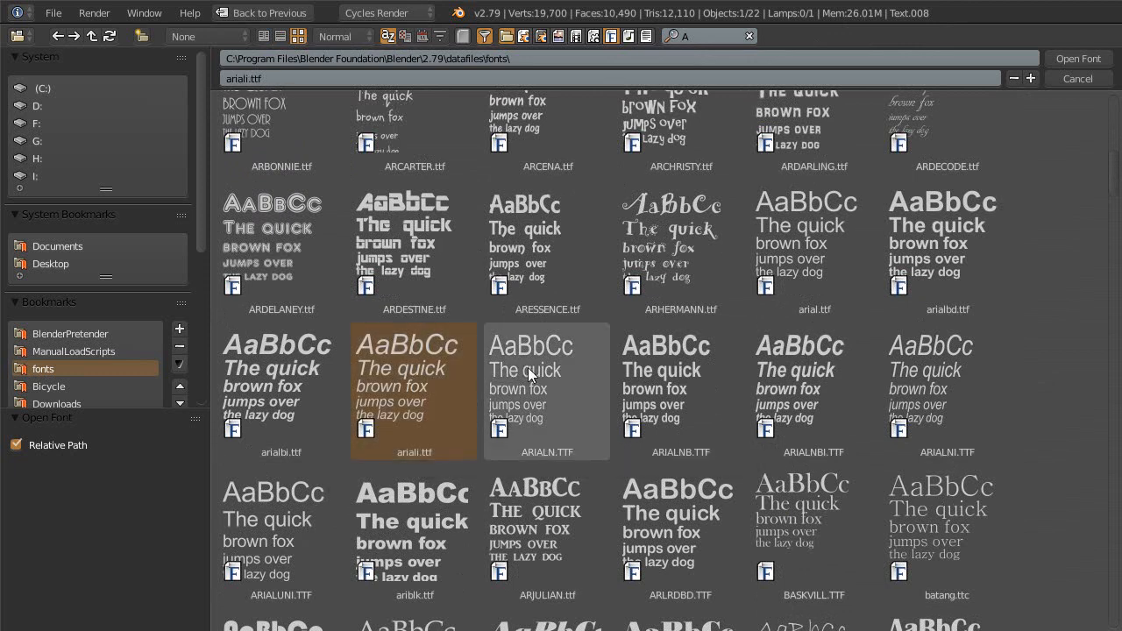
click(1077, 59)
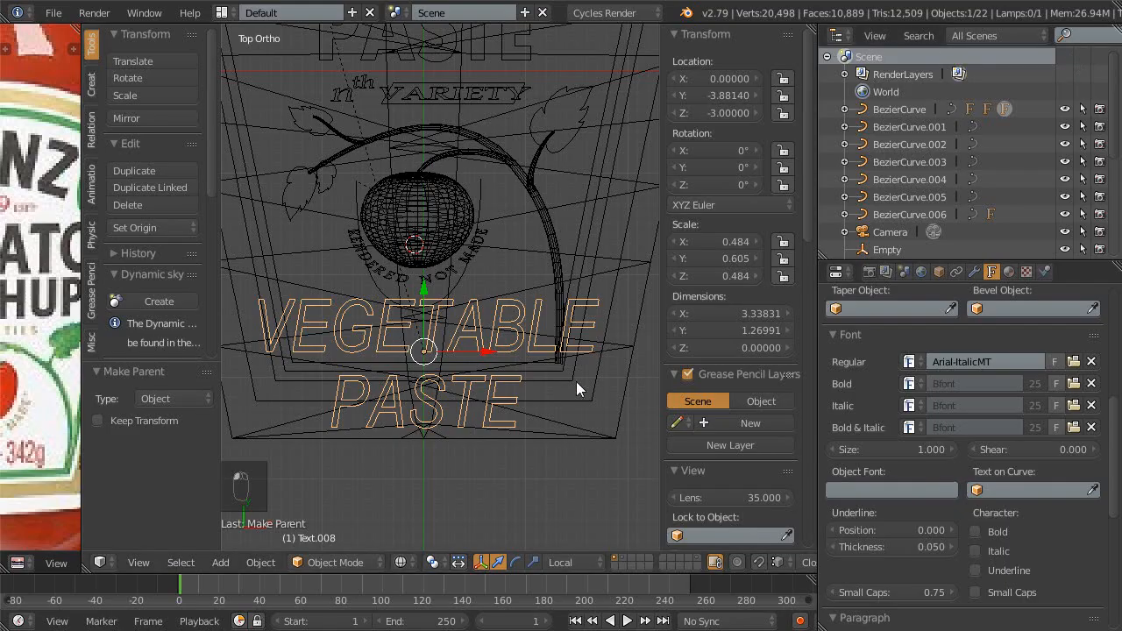
scroll(444, 335, up, 3)
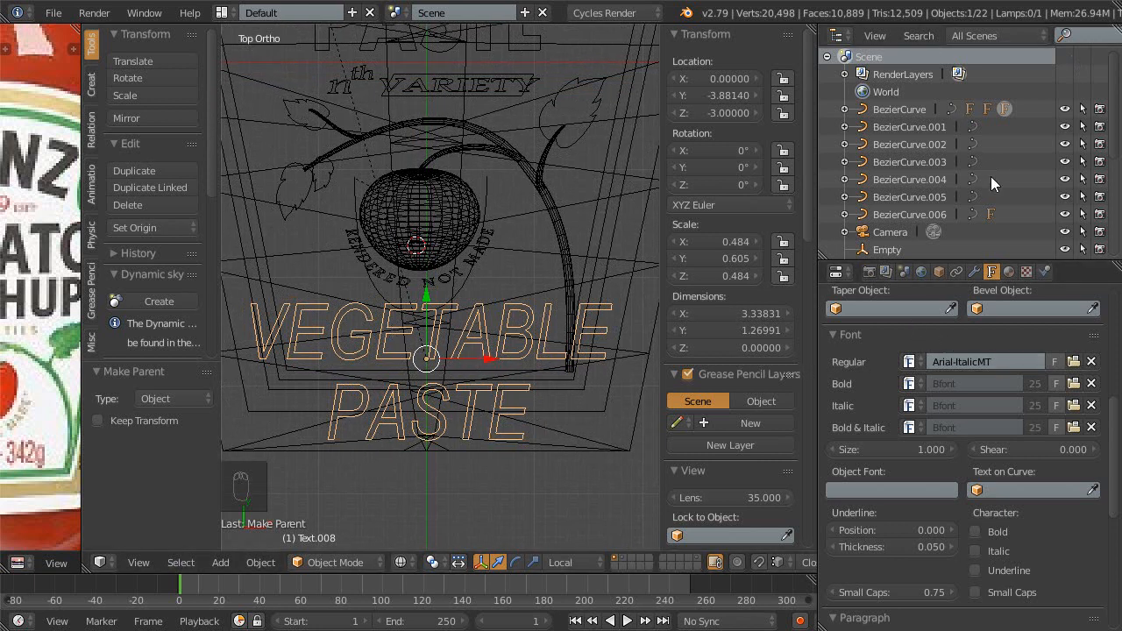
- Load ARIALN.TTF as the regular font of the text below the tomato and check it in a rendered preview
click(1073, 362)
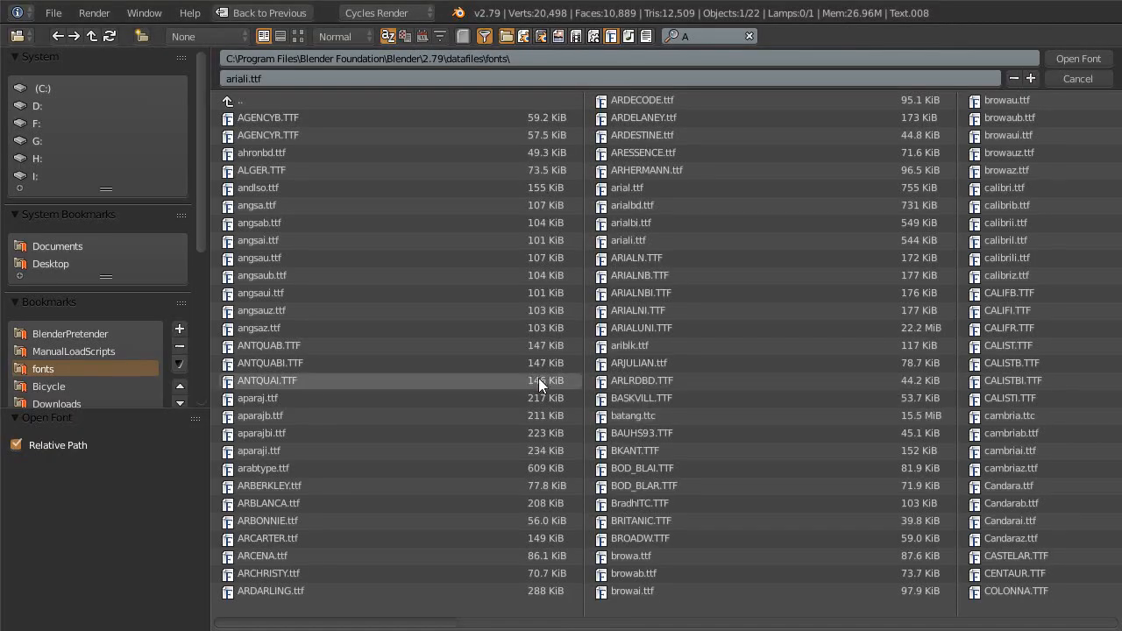
click(297, 36)
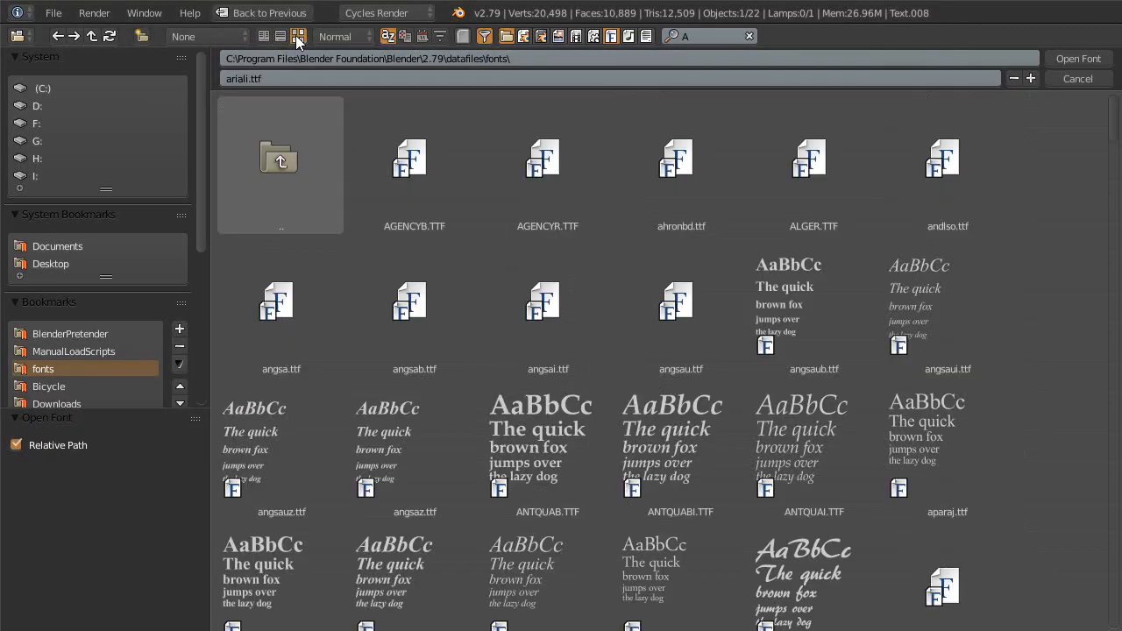
drag(1113, 111, 1118, 175)
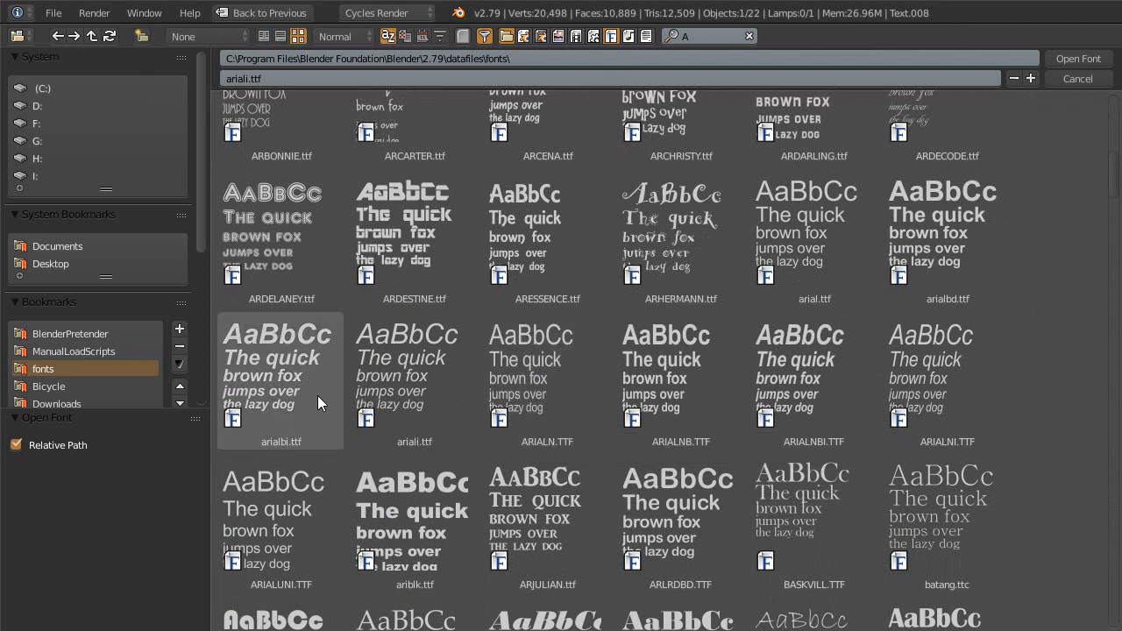
click(560, 352)
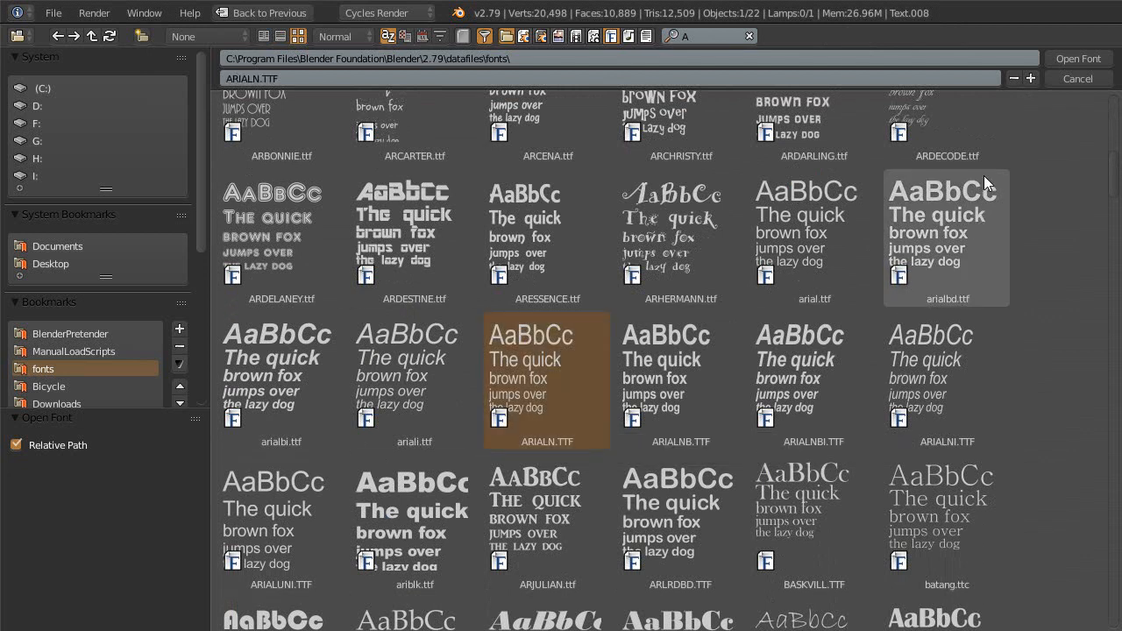
click(1078, 60)
scroll(391, 419, up, 2)
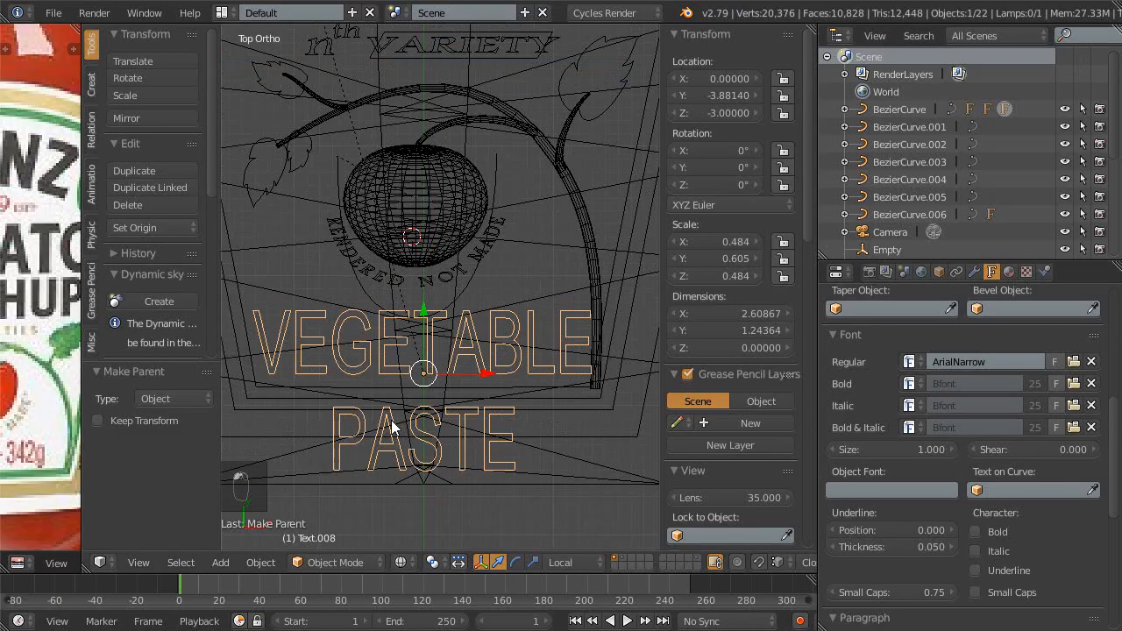
key(shift+z)
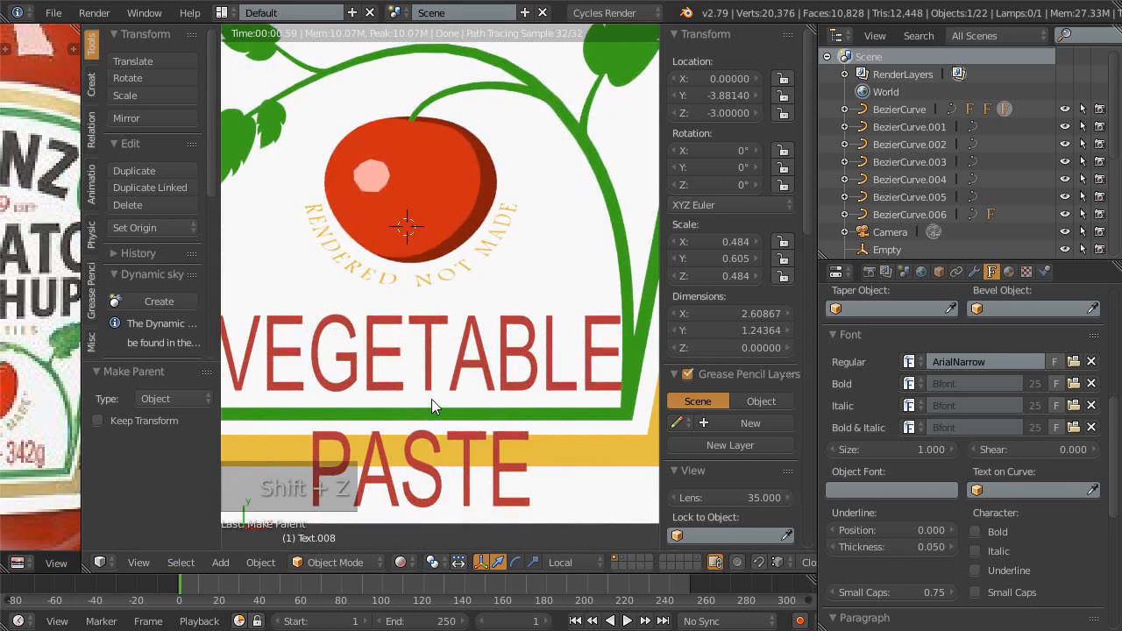
key(shift+z)
scroll(432, 378, down, 1)
shift+middle_drag(431, 373, 435, 373)
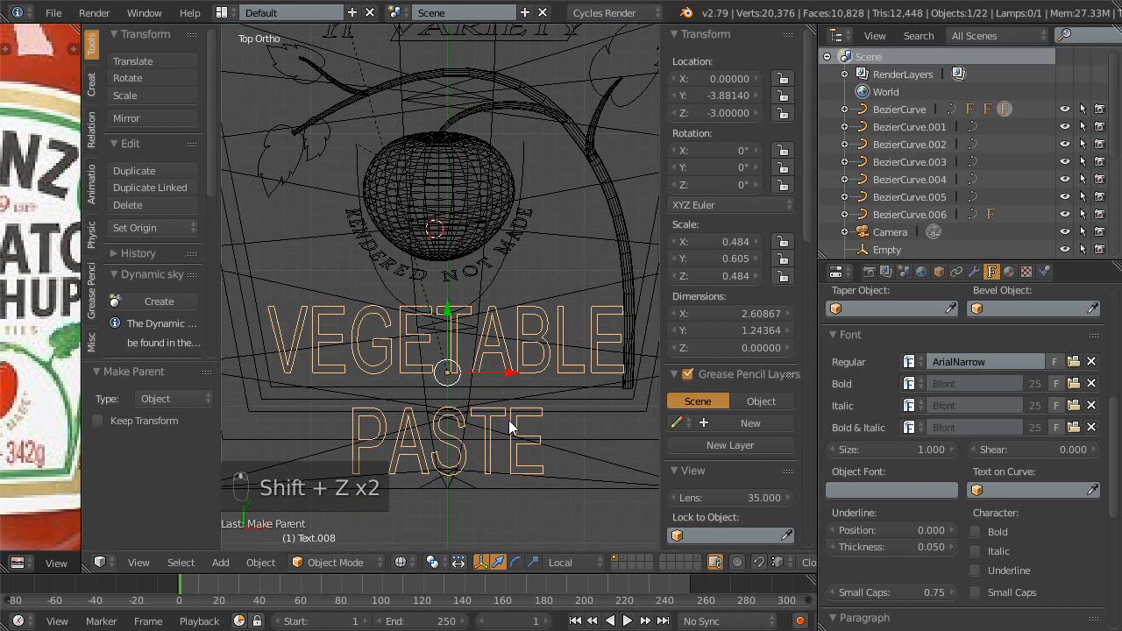
- Delete all the "VEGETABLE PASTE" wording from the duplicated text object below the tomato in Edit Mode
key(Tab)
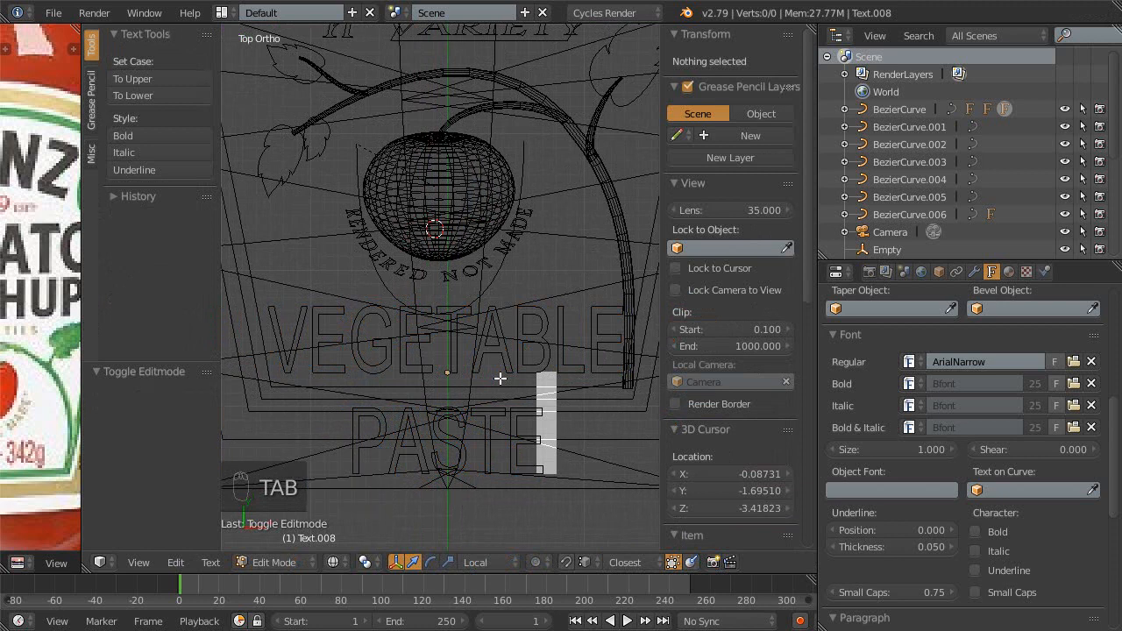
key(BackSpace)
key(BackSpace)
key(BackSpace)
key(BackSpace)
key(BackSpace)
key(BackSpace)
key(BackSpace)
key(BackSpace)
key(BackSpace)
key(BackSpace)
key(BackSpace)
key(BackSpace)
key(BackSpace)
key(BackSpace)
key(BackSpace)
key(BackSpace)
key(BackSpace)
key(BackSpace)
key(BackSpace)
key(BackSpace)
key(BackSpace)
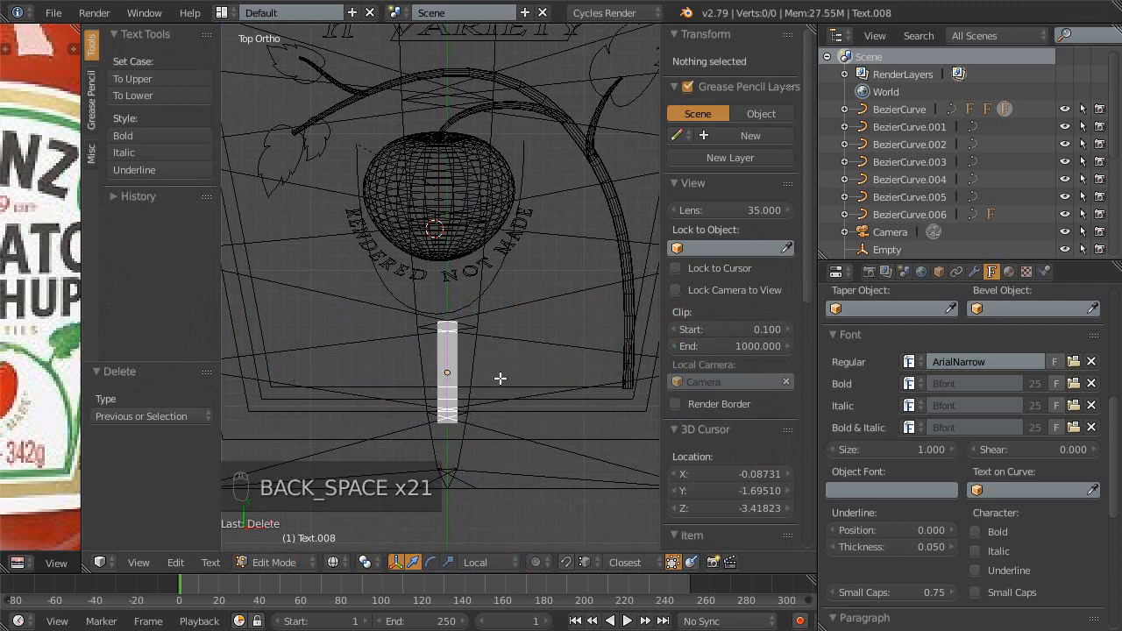
- Check the label layout around the empty text object below the tomato and save the label file
scroll(495, 381, down, 5)
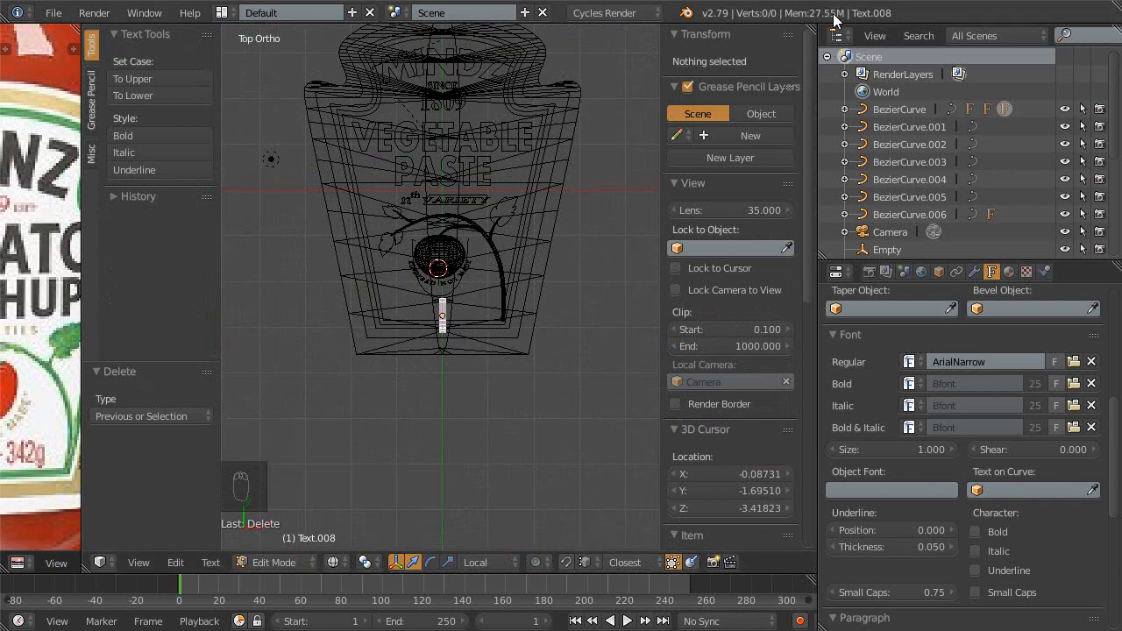
scroll(416, 308, up, 10)
scroll(416, 308, down, 2)
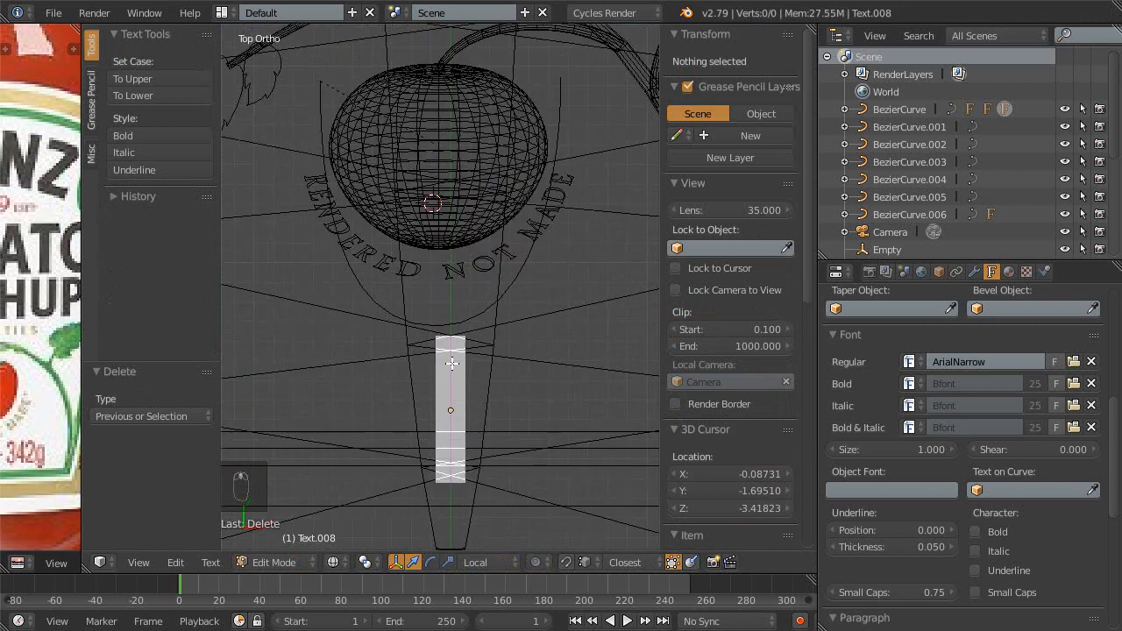
key(ctrl+s)
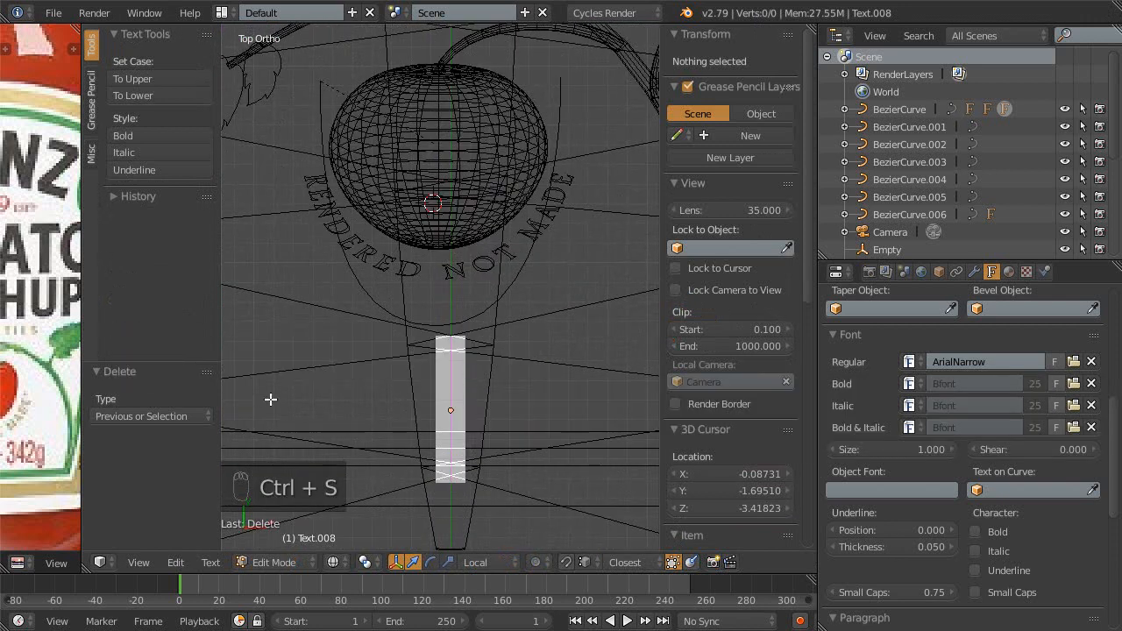
- Switch to the Blender 2.80 window and open the diner scene file with the booth, table and bottle
key(alt+Tab)
key(alt+Tab)
key(alt+Tab)
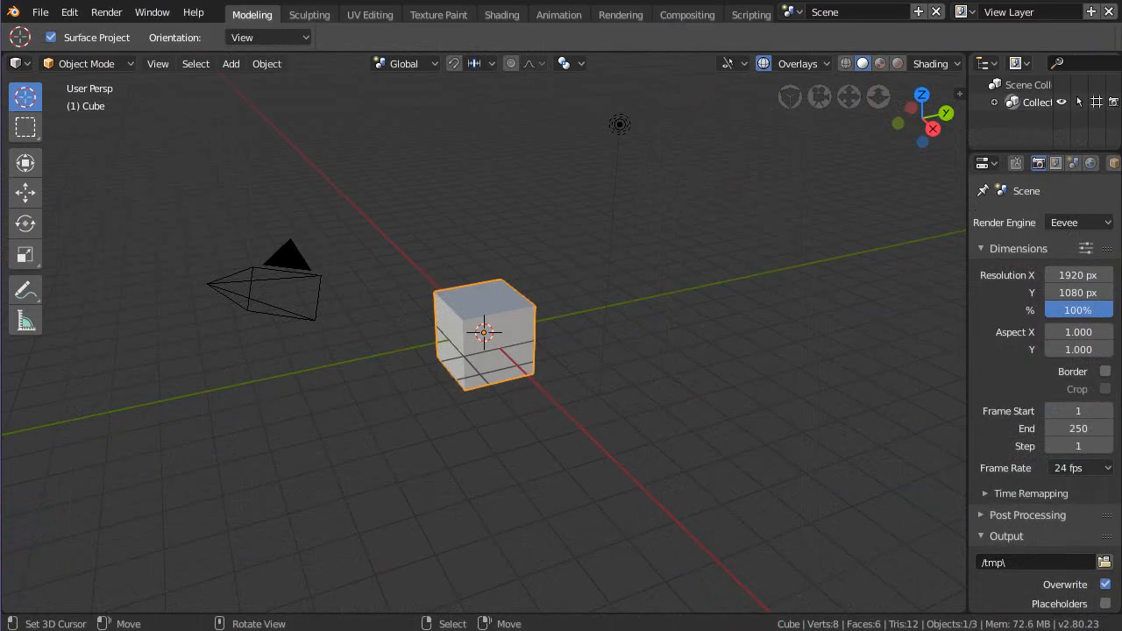
click(41, 12)
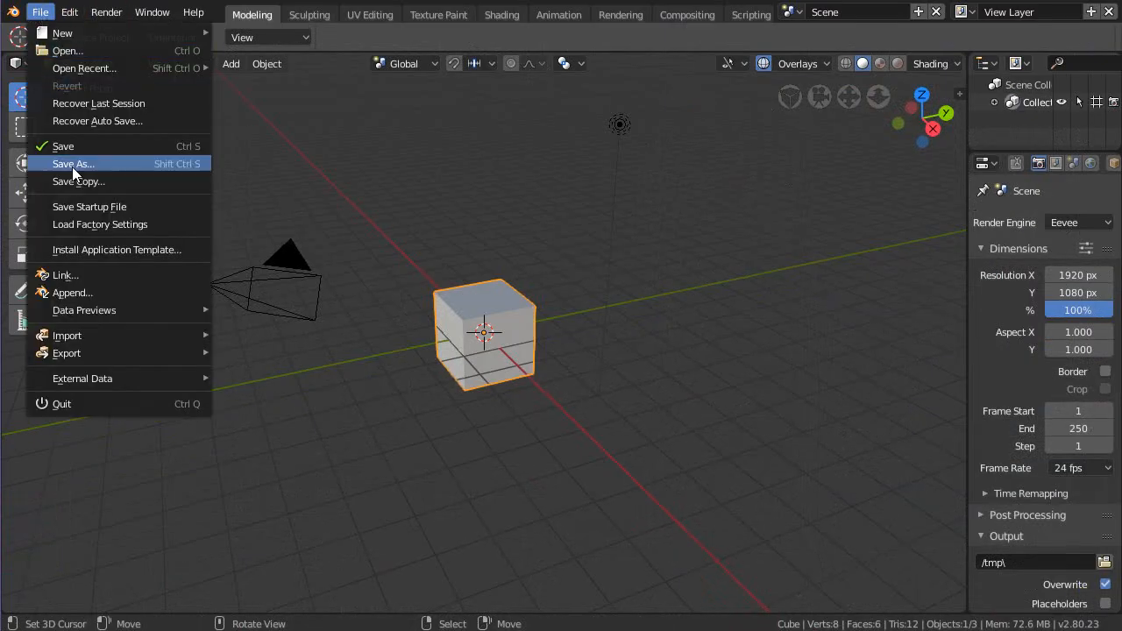
click(66, 50)
click(281, 281)
click(1045, 86)
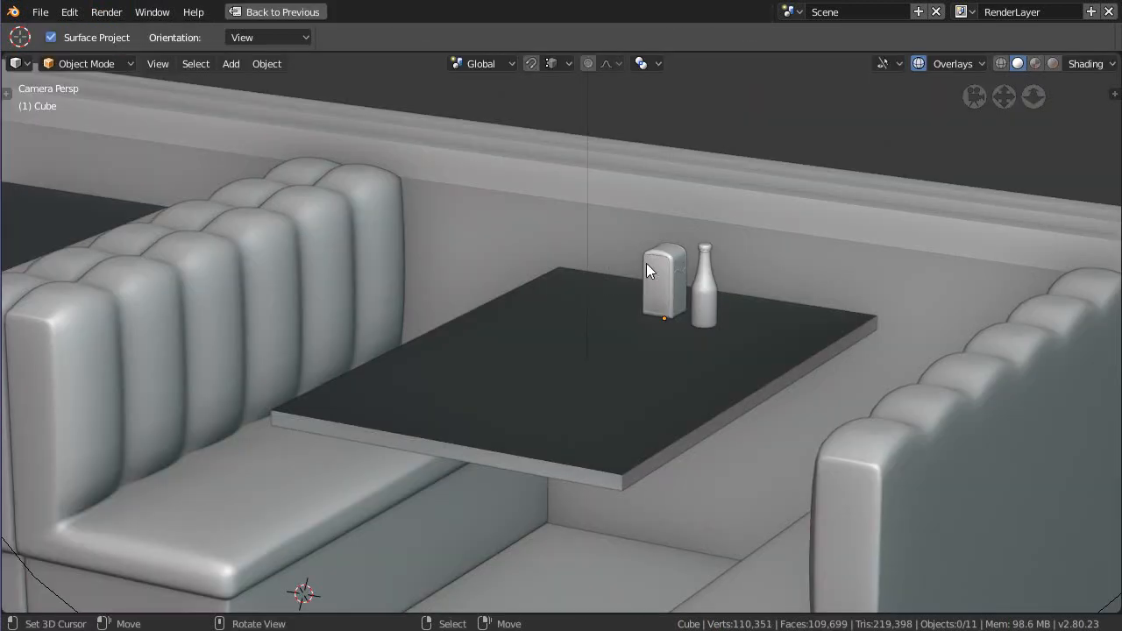
- Select the bottle's entire mesh in Edit Mode and examine its vertex, edge and face statistics
click(702, 300)
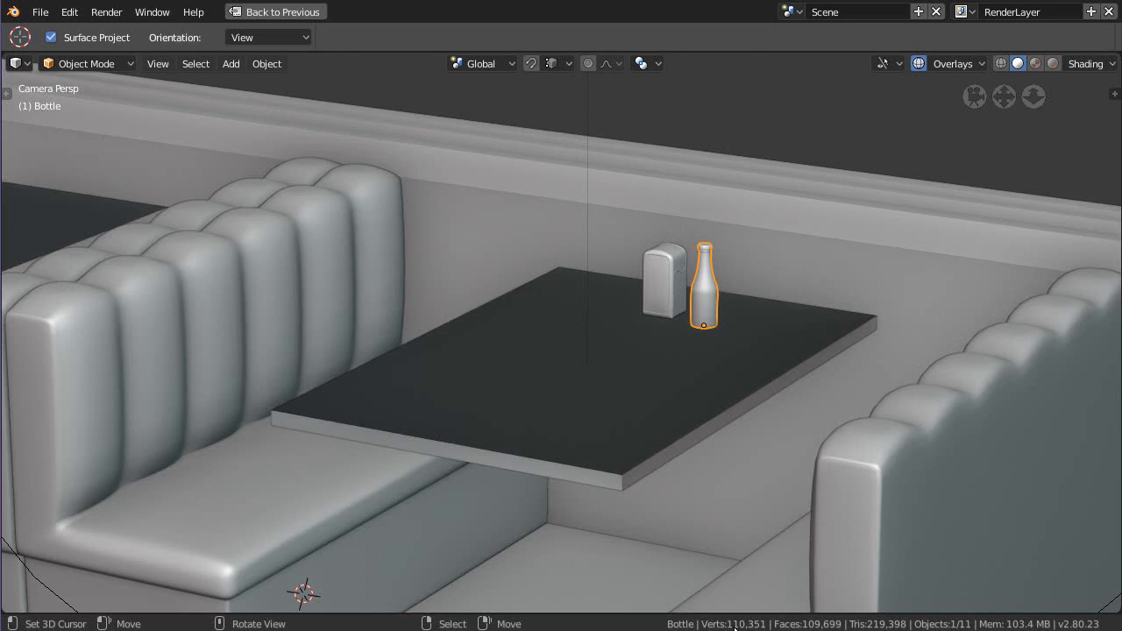
key(Tab)
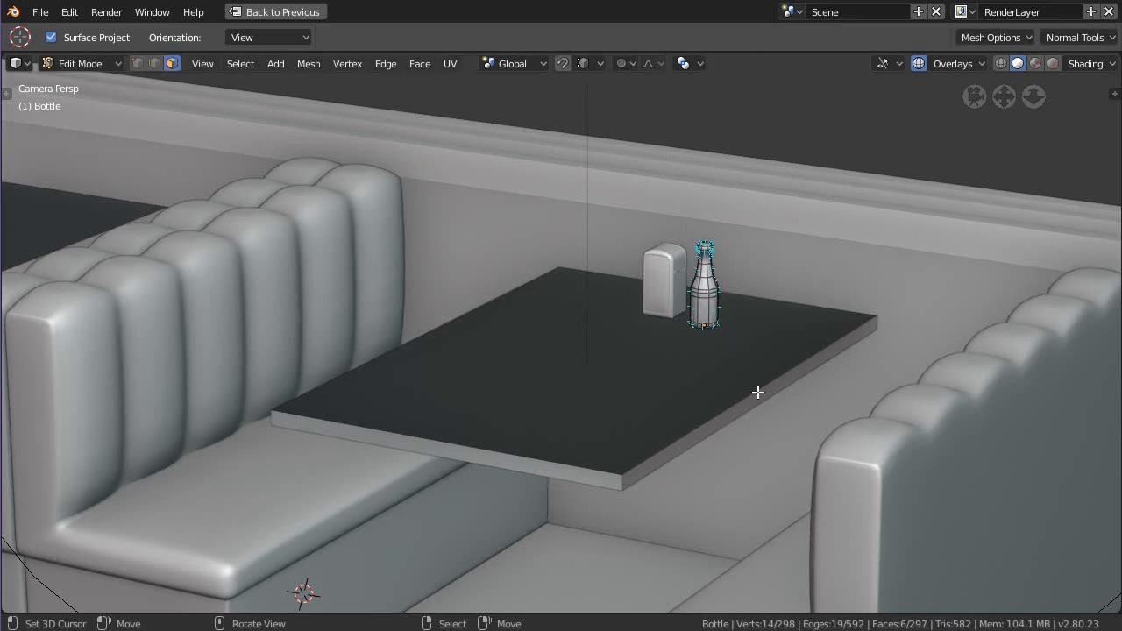
scroll(758, 391, up, 2)
key(a)
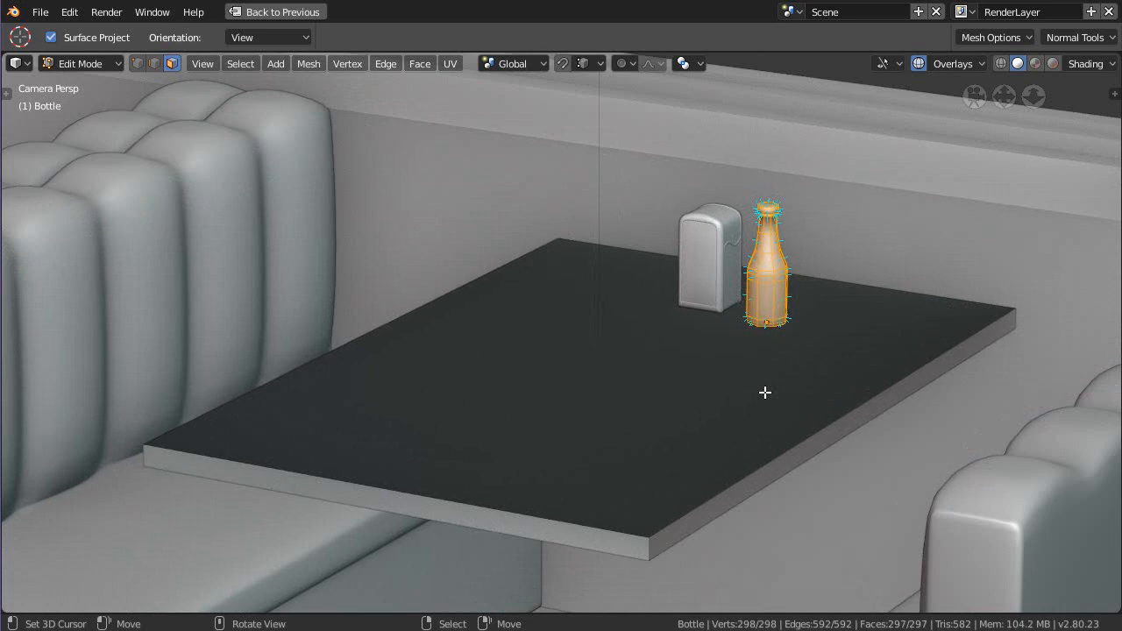
scroll(764, 392, up, 1)
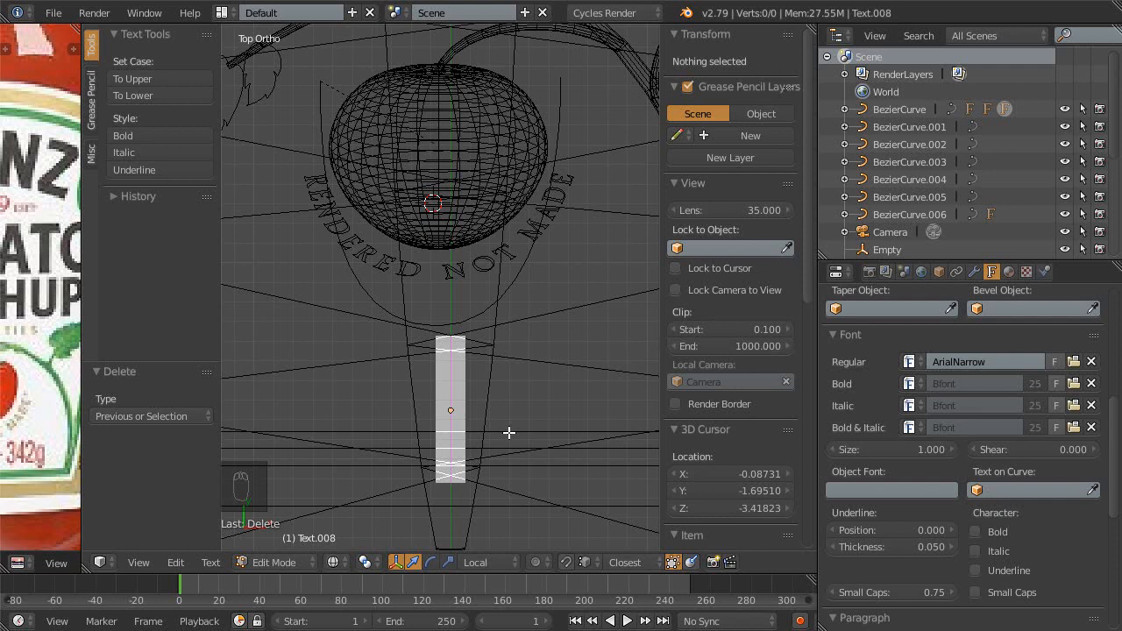
- Examine the volume and weight line on the ketchup reference image, then compare it with the bottle's mesh statistics
key(ctrl+Up)
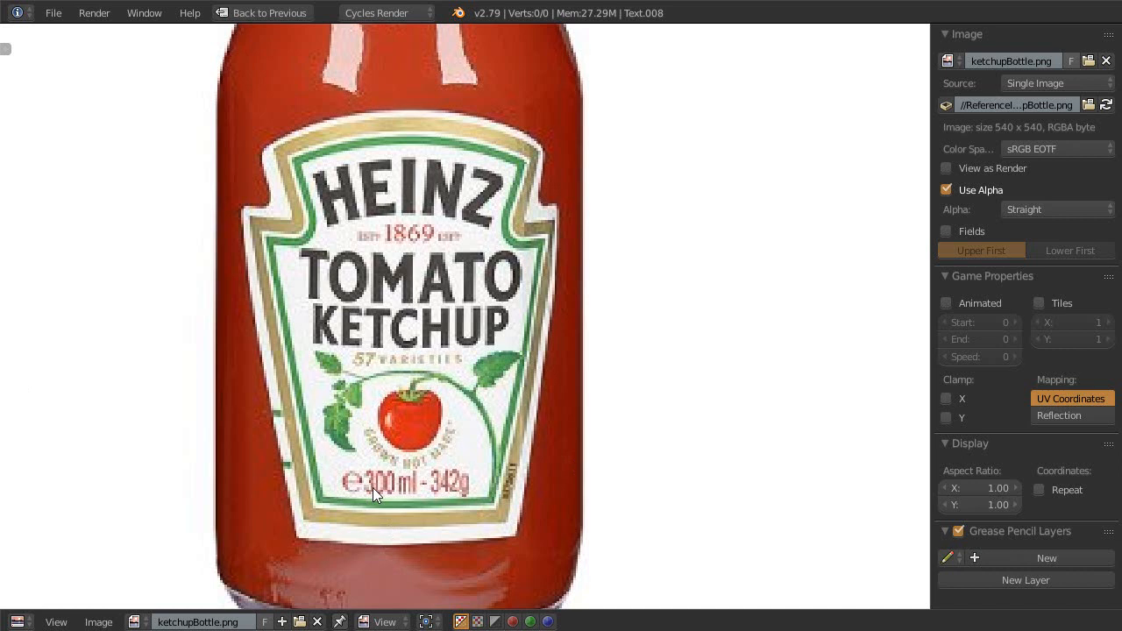
key(shift+space)
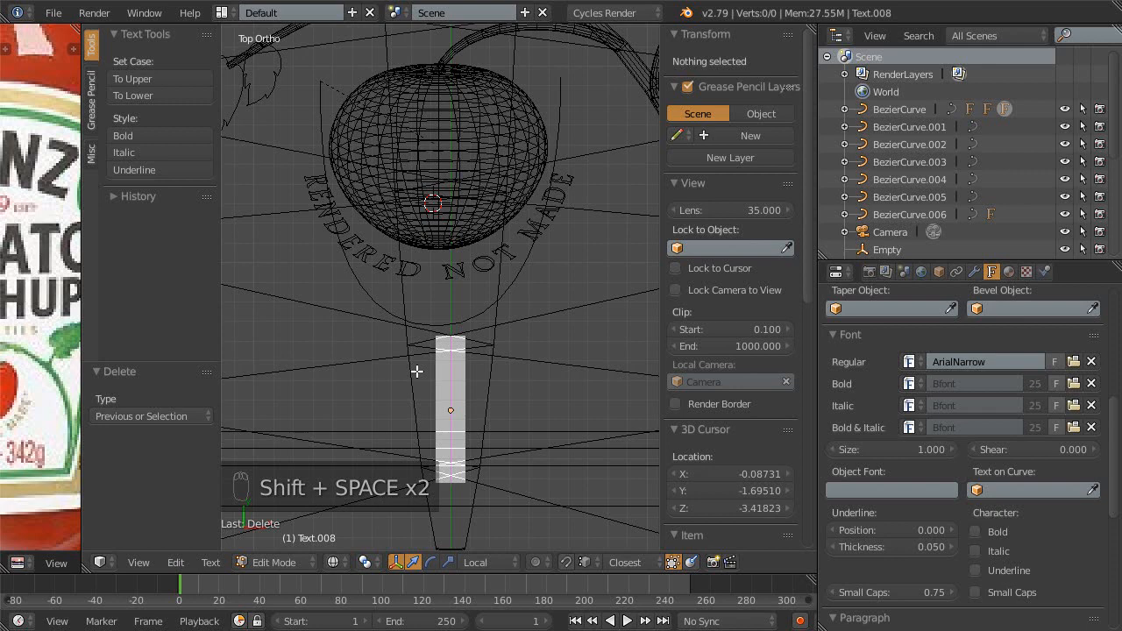
key(Escape)
key(Escape)
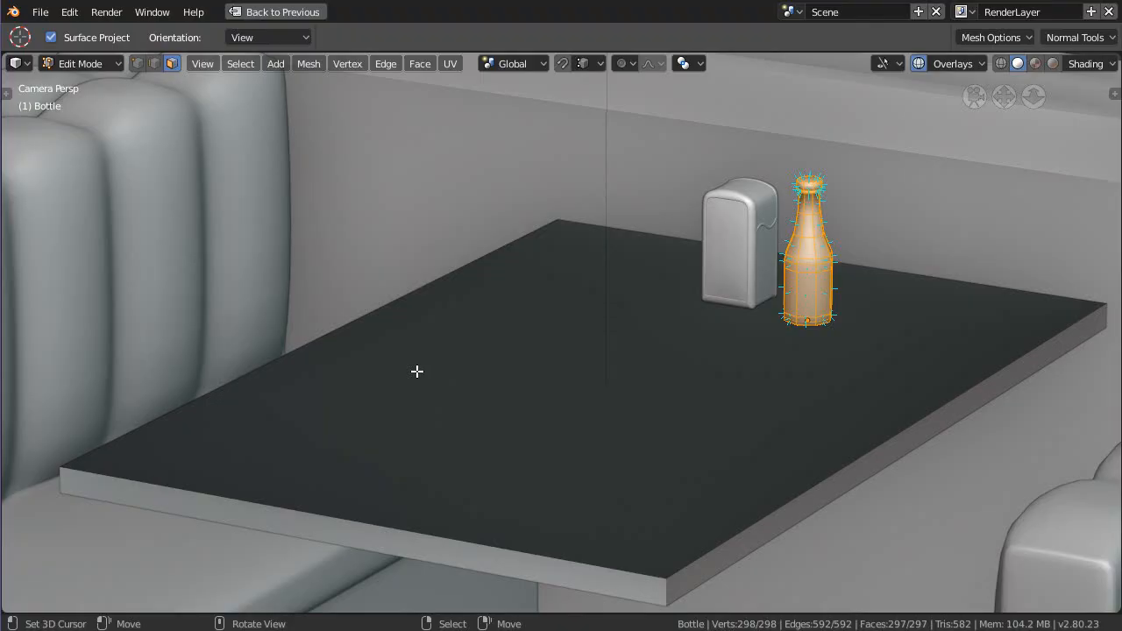
key(alt+Tab)
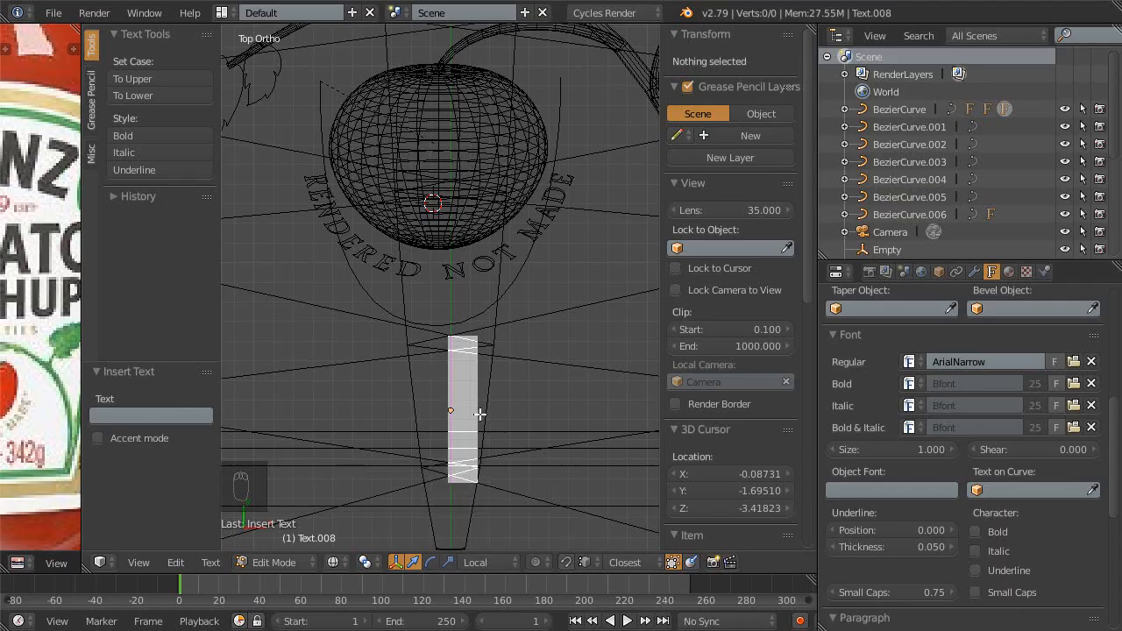
- Clear the text object below the tomato in the label file and enter "298v"
key(BackSpace)
key(BackSpace)
key(BackSpace)
key(BackSpace)
key(BackSpace)
key(BackSpace)
key(BackSpace)
key(BackSpace)
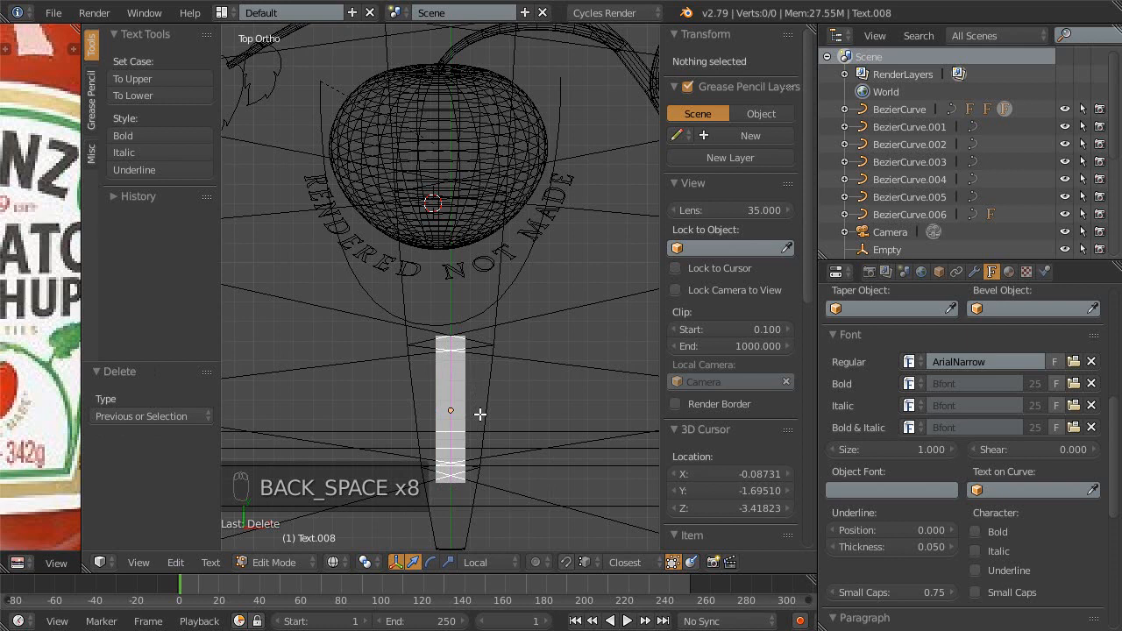
text(298)
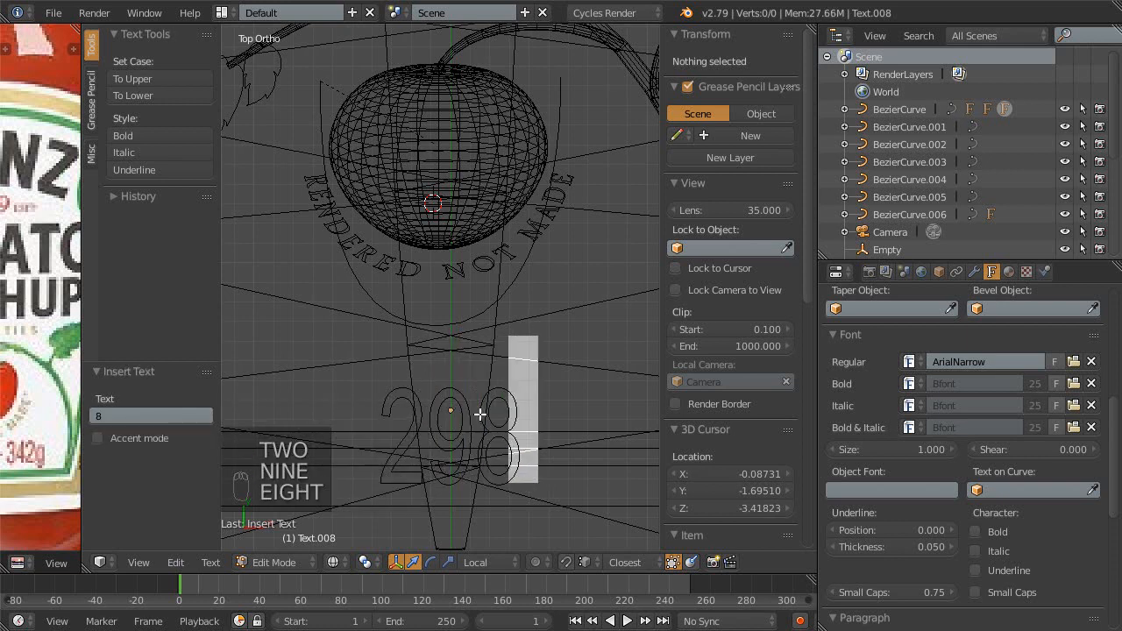
text(V)
key(BackSpace)
text(v)
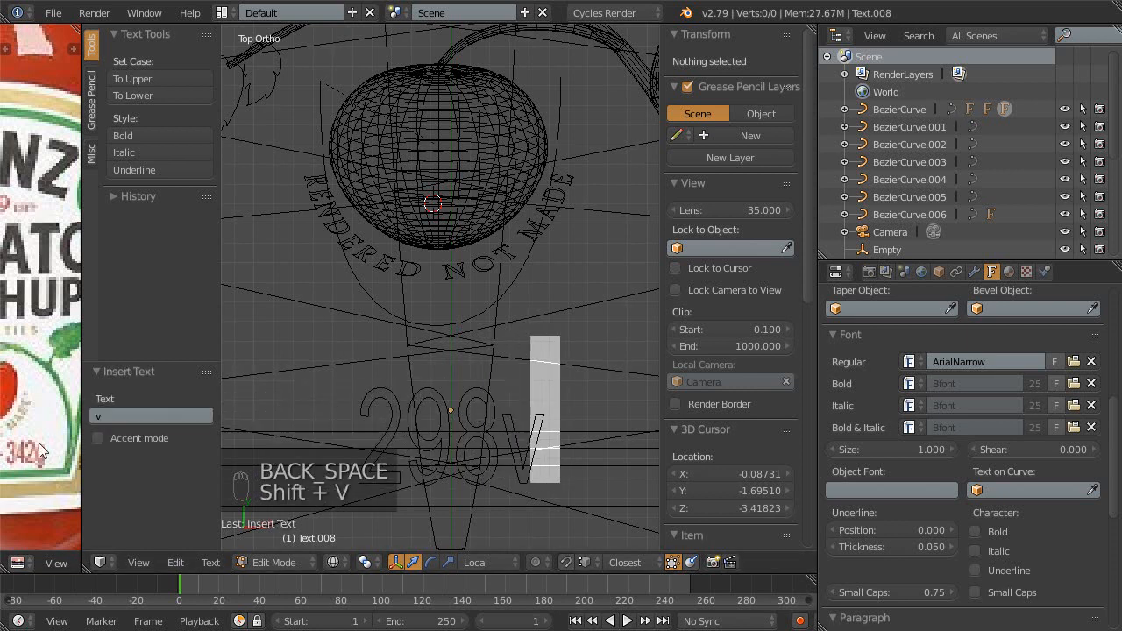
- Check the volume unit on the reference label and append a lowercase "t" to the text after "298v"
key(ctrl+space)
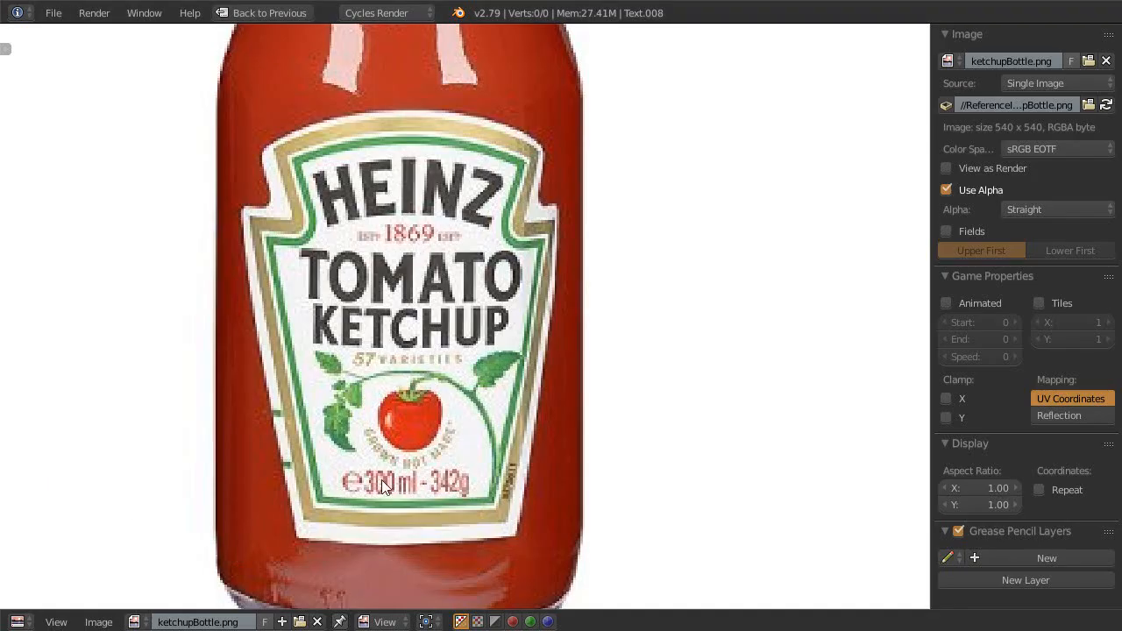
key(shift+space)
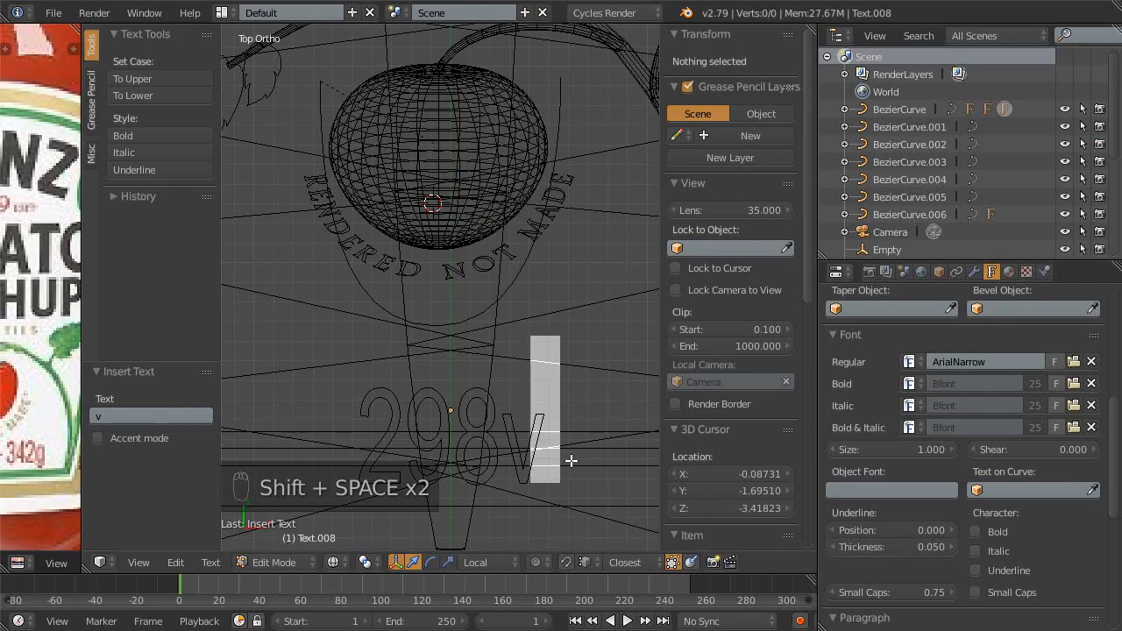
text(x)
key(BackSpace)
text(X)
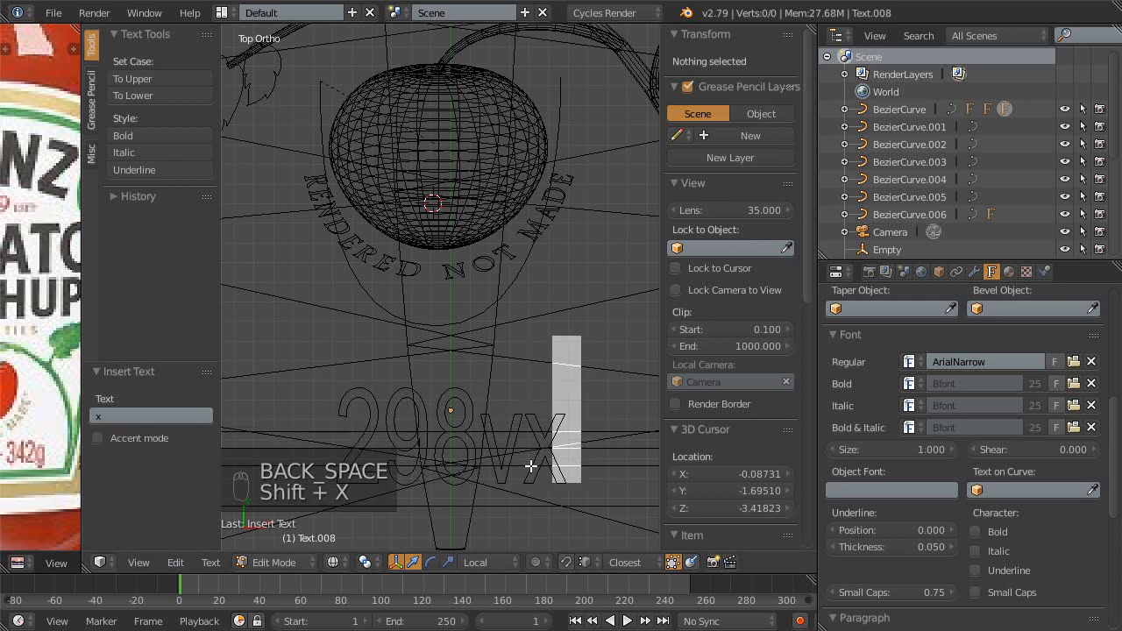
key(BackSpace)
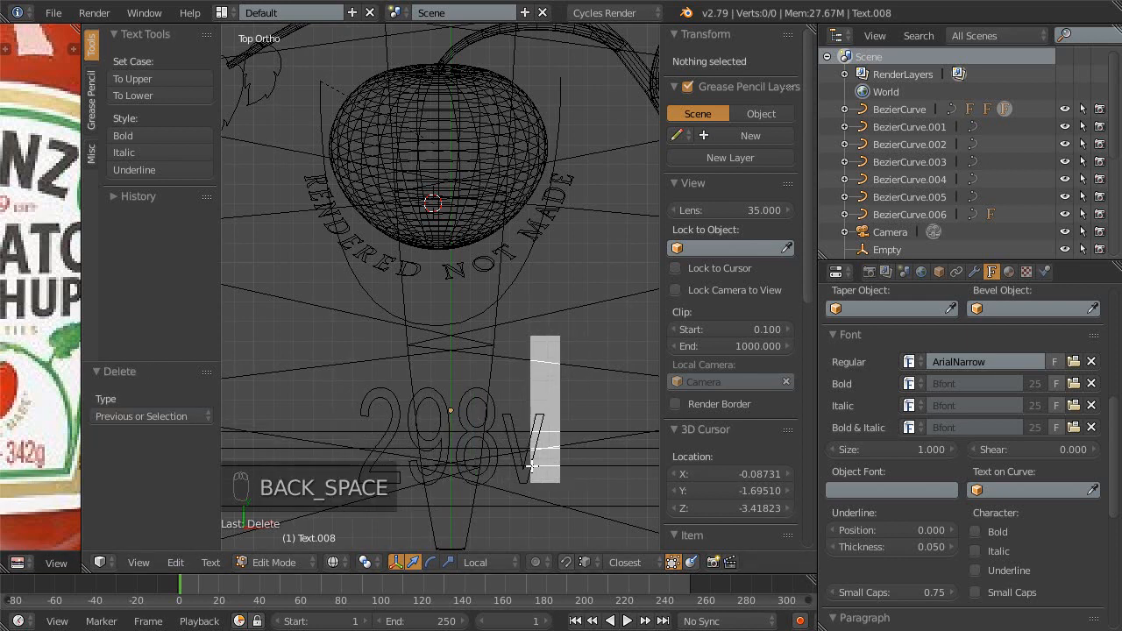
text(t)
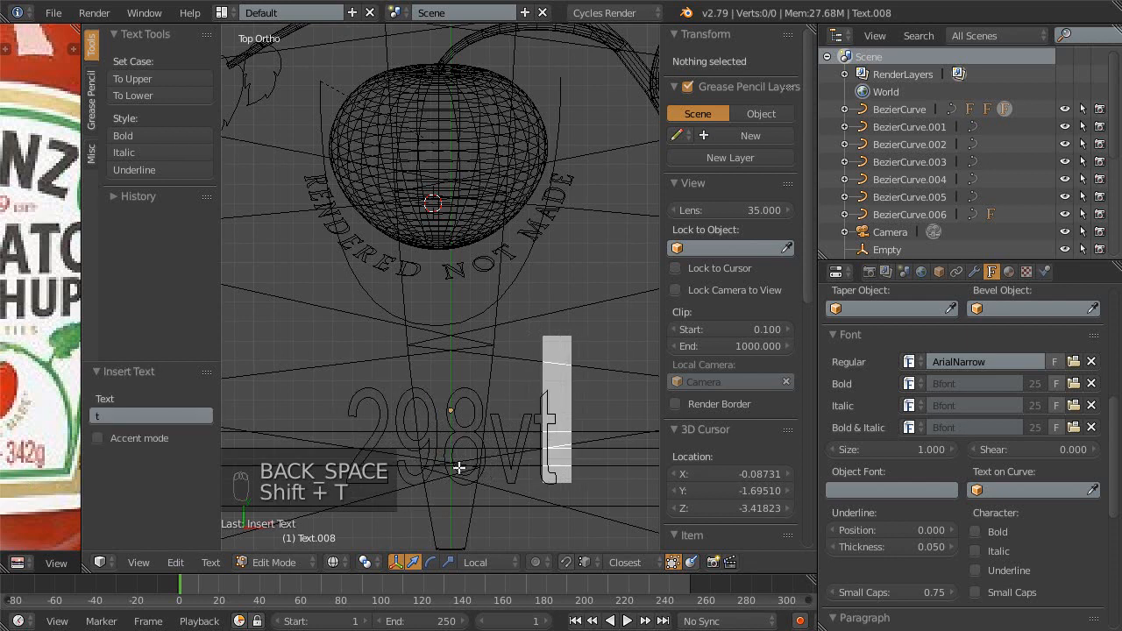
- Check the separator and weight on the reference label and append " - 592" to the text
key(ctrl+Up)
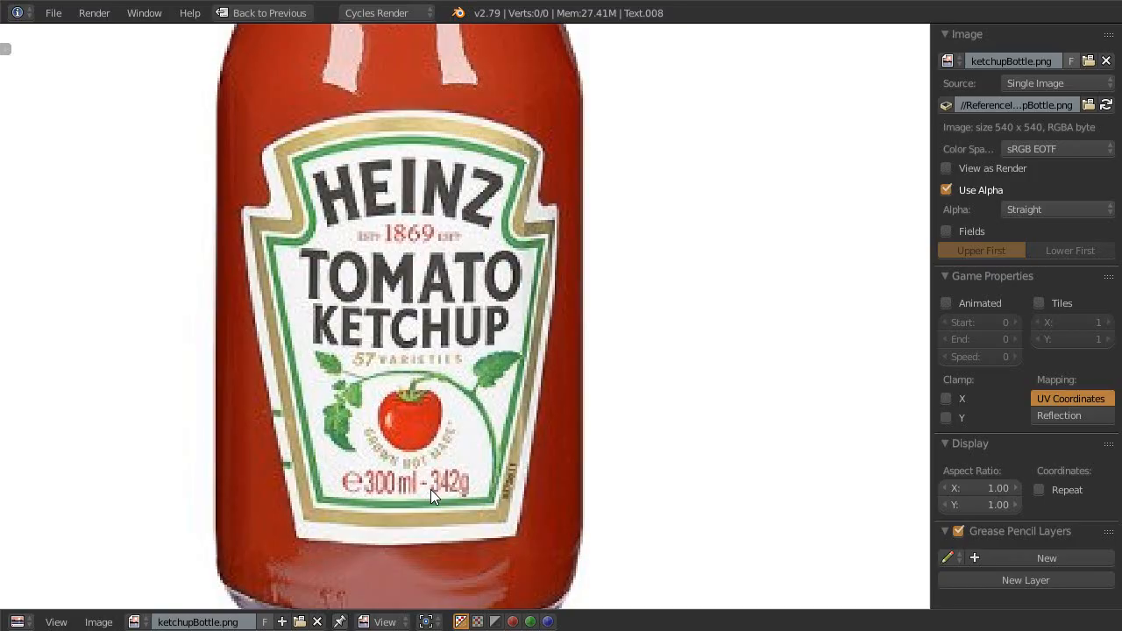
key(shift+space)
text(- 592E)
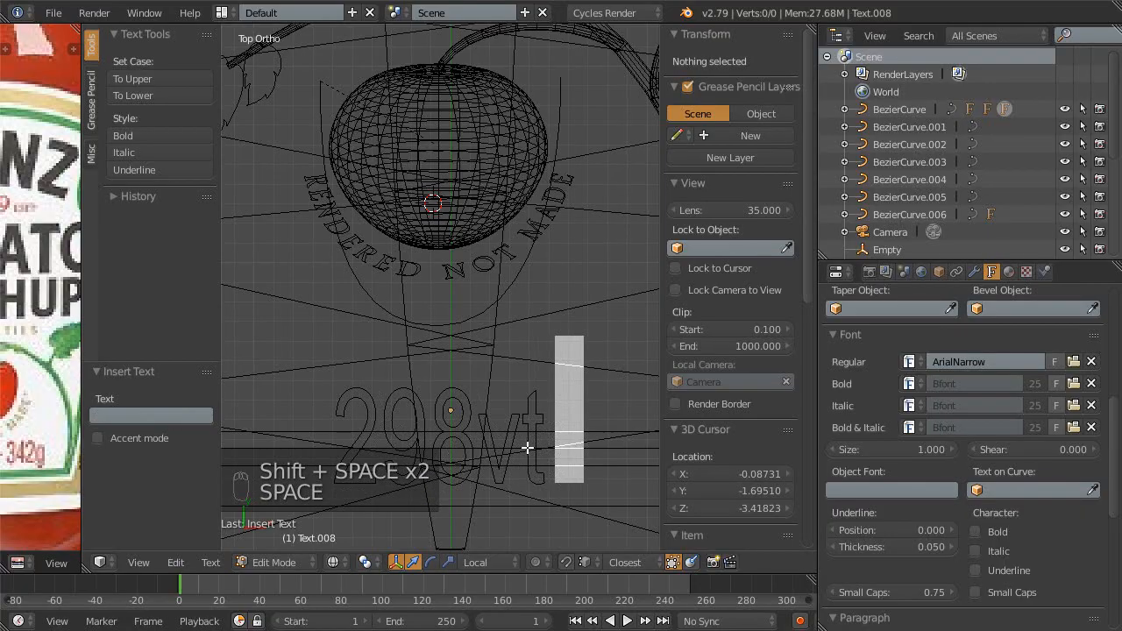
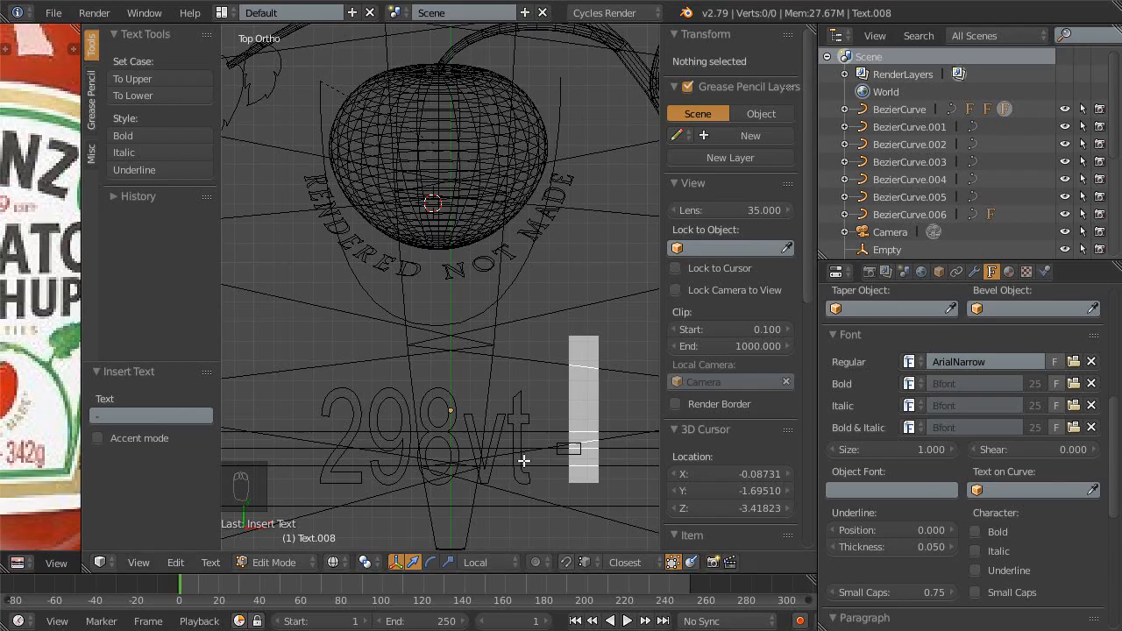
text(592)
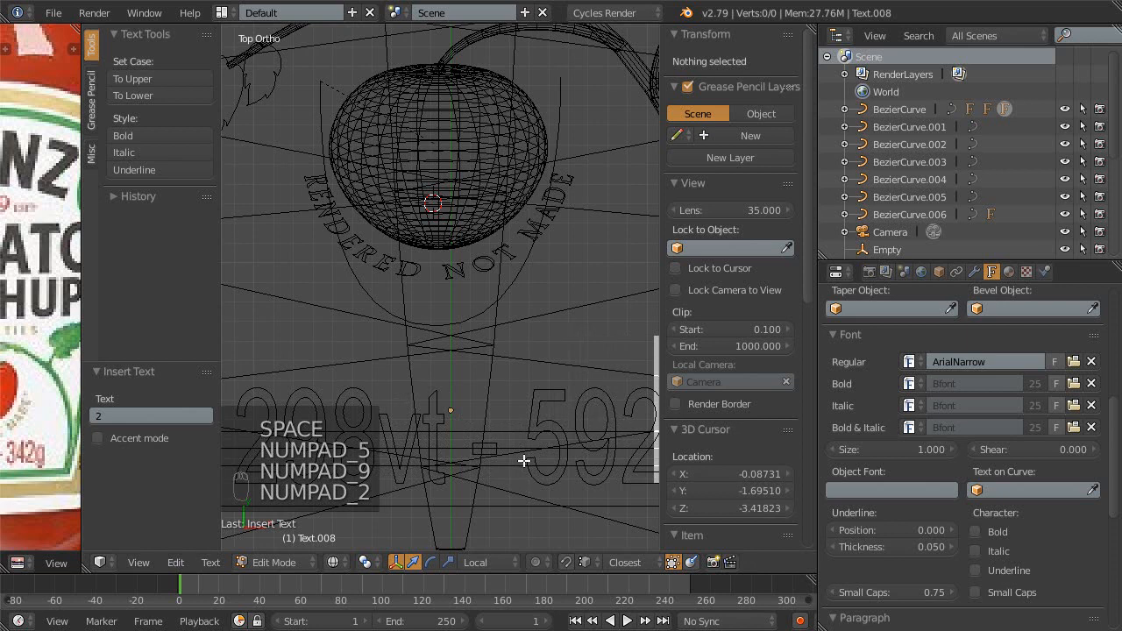
text(E)
key(BackSpace)
text(d)
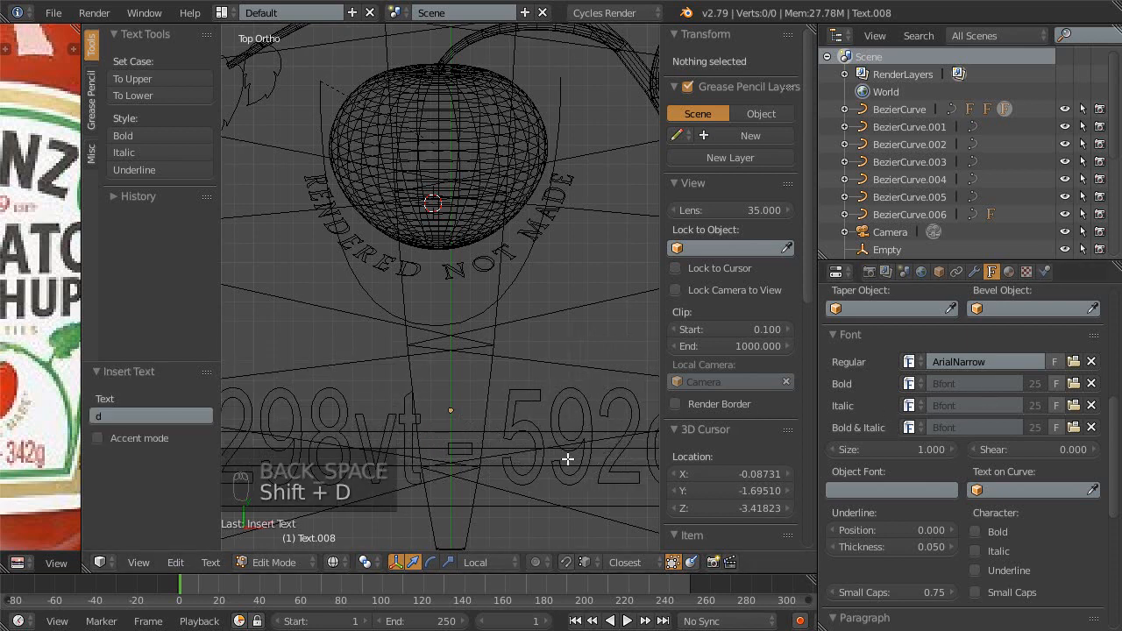
text(G)
scroll(490, 440, down, 4)
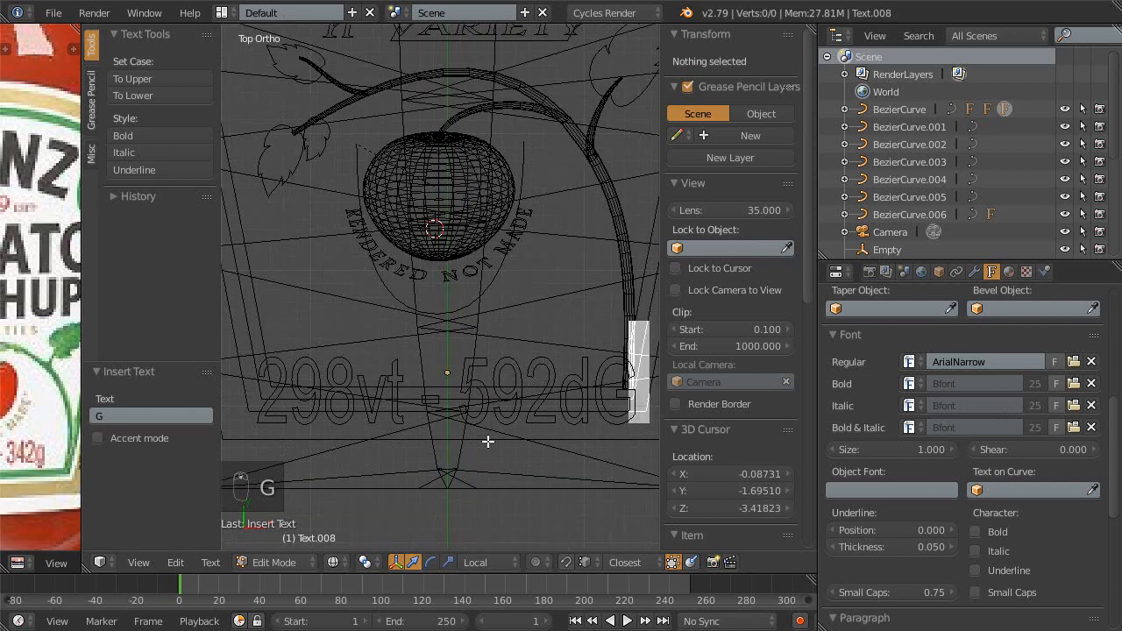
key(BackSpace)
key(BackSpace)
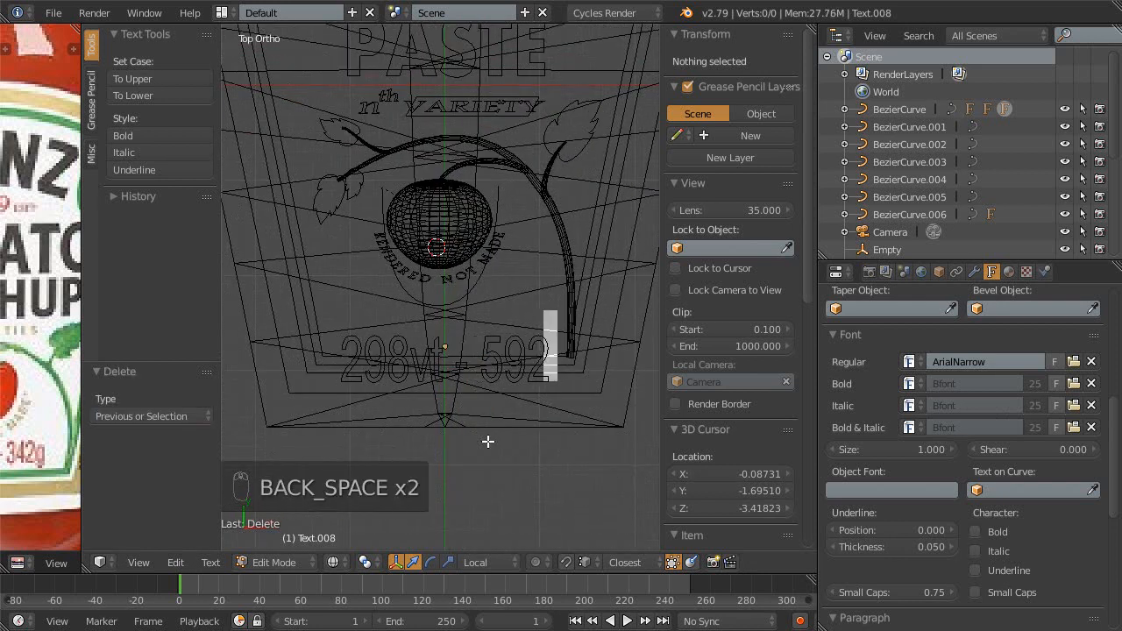
text(EG)
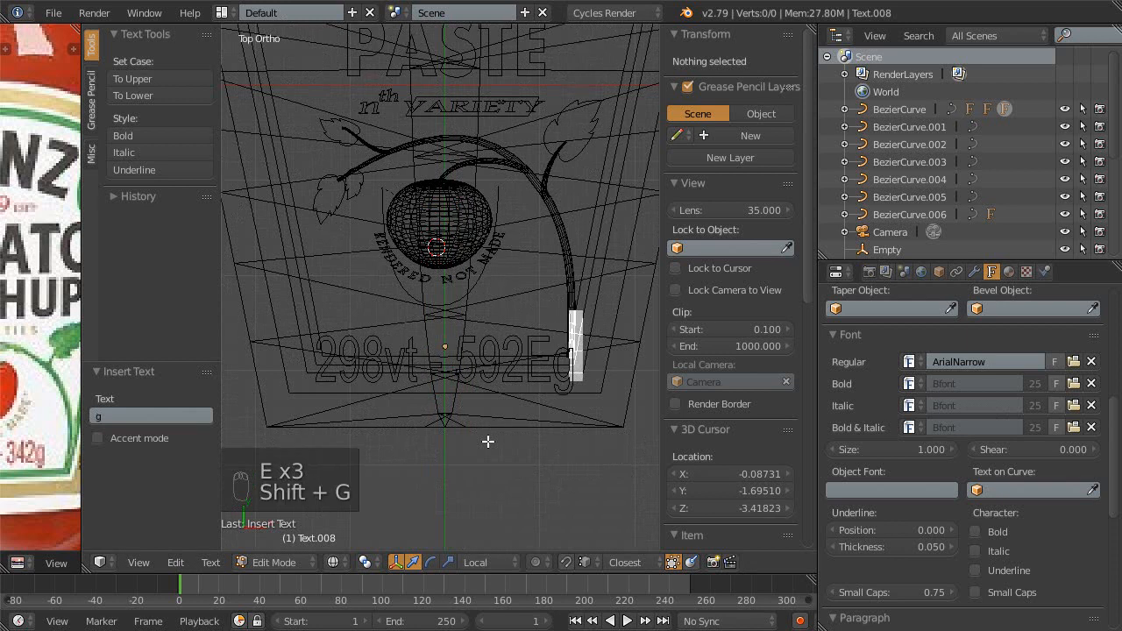
key(BackSpace)
key(BackSpace)
key(BackSpace)
text(G)
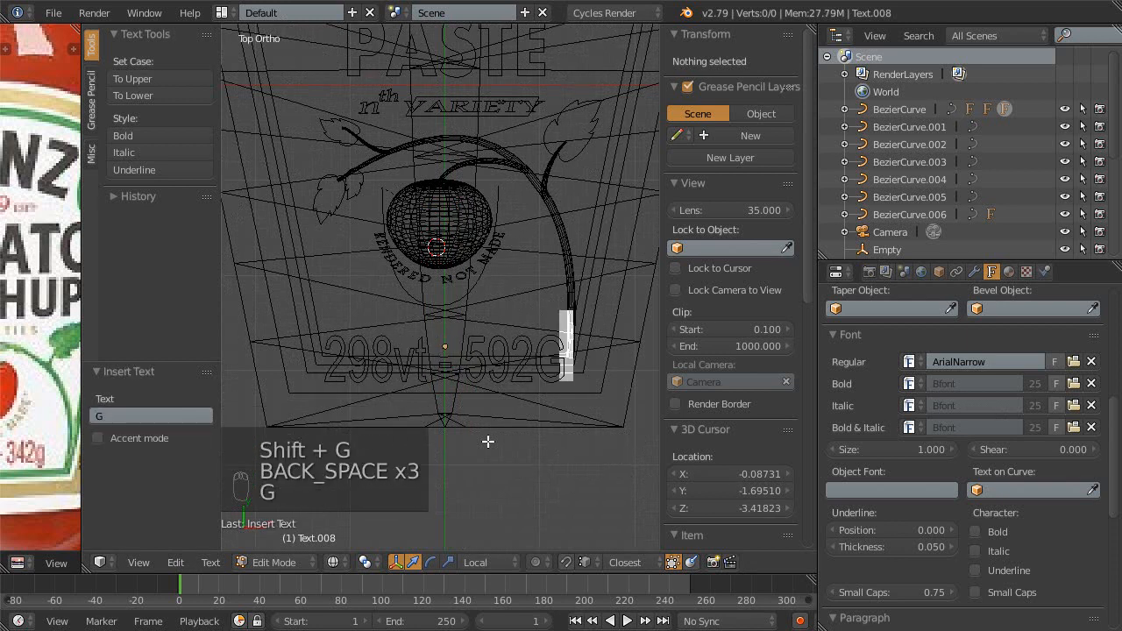
key(BackSpace)
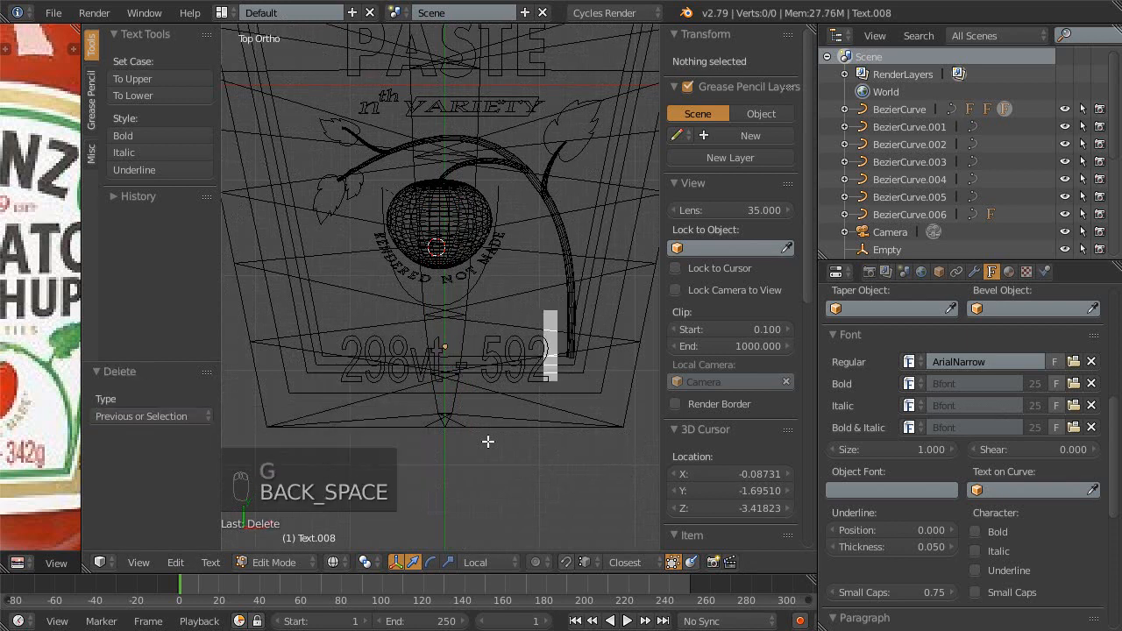
- Append the lowercase suffix "eg" after 592 and finish editing the text object
text(eg)
scroll(488, 441, up, 2)
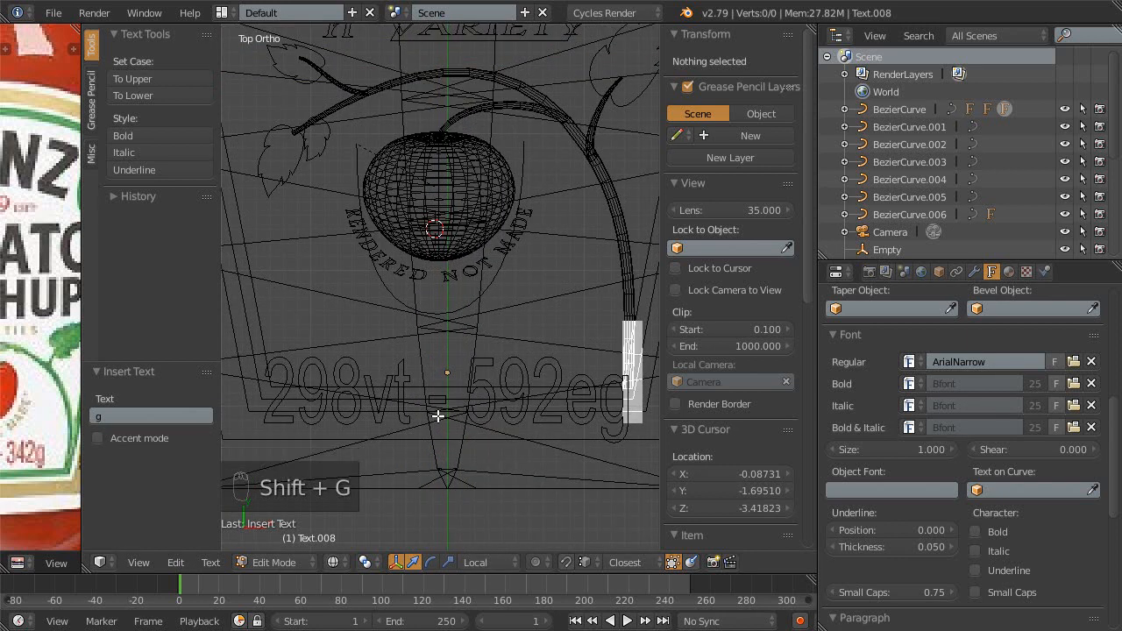
scroll(439, 374, down, 1)
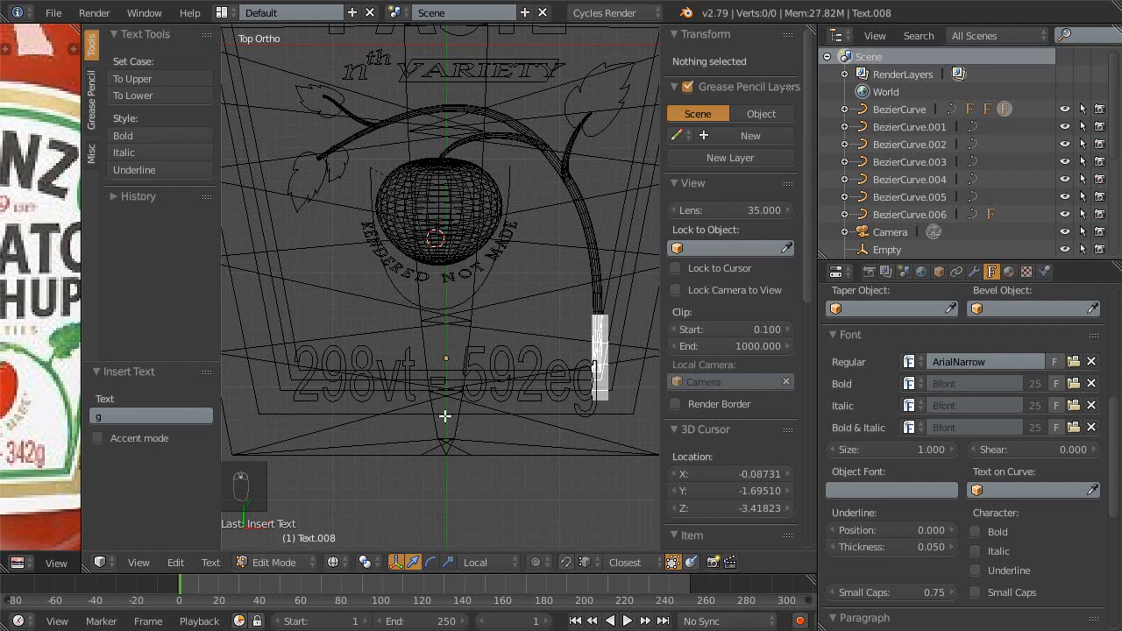
key(Tab)
scroll(476, 446, up, 2)
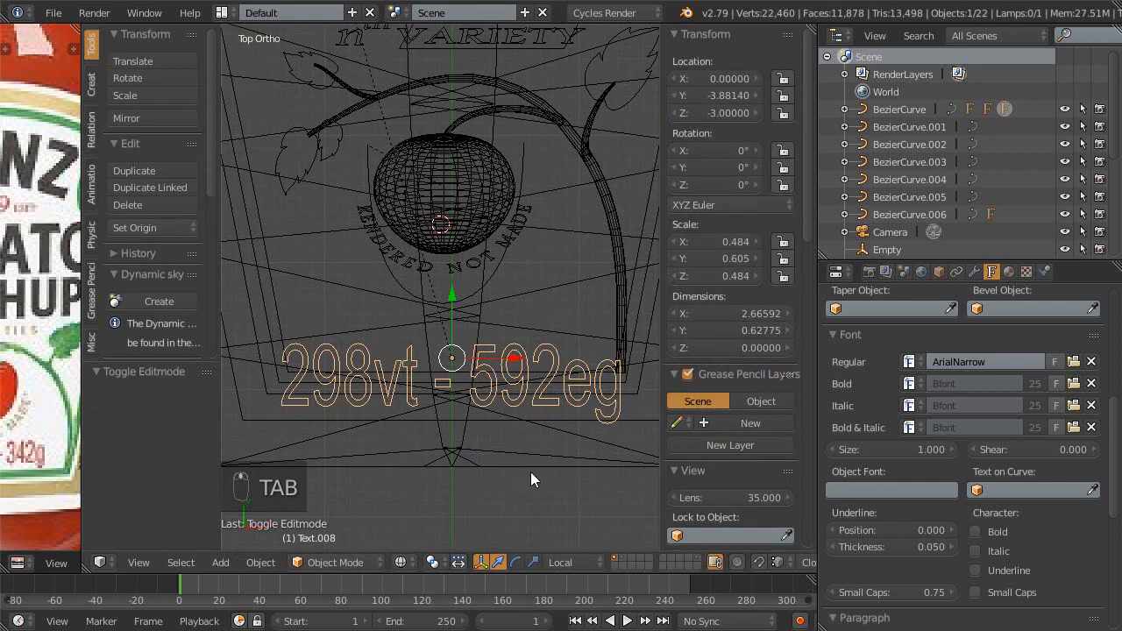
- Scale the "298vt - 592eg" text down by a factor of about 0.58 and reposition it below the tomato
key(s)
click(495, 435)
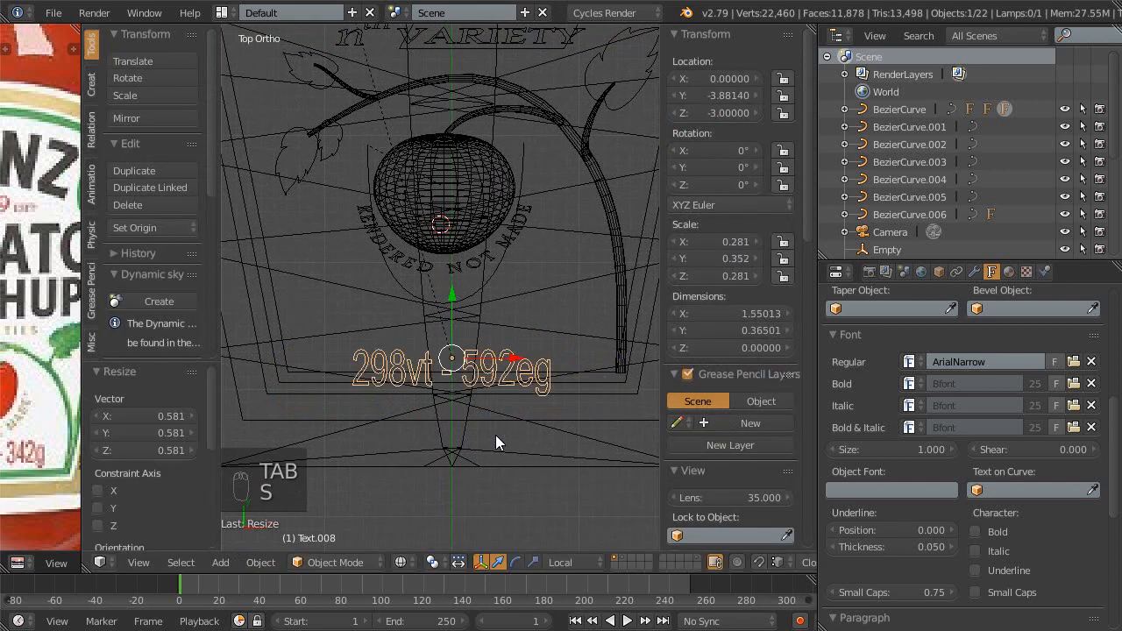
scroll(495, 435, up, 2)
key(g)
click(541, 348)
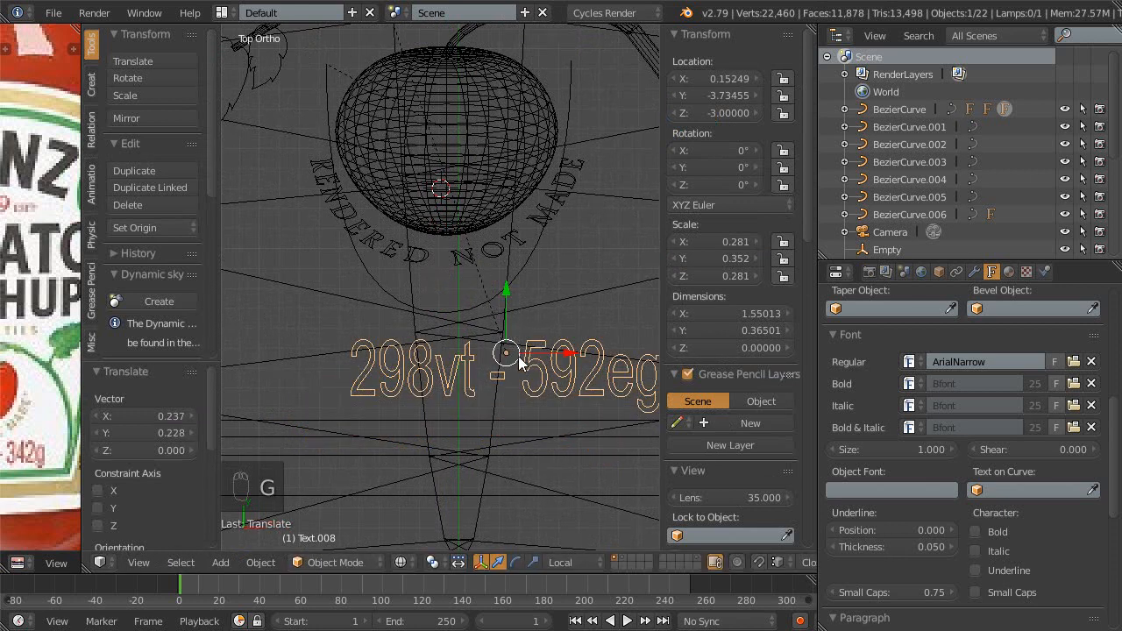
- Clear the text object's parent and move the text back inside the label border, centred below the tomato
key(alt+p)
click(483, 361)
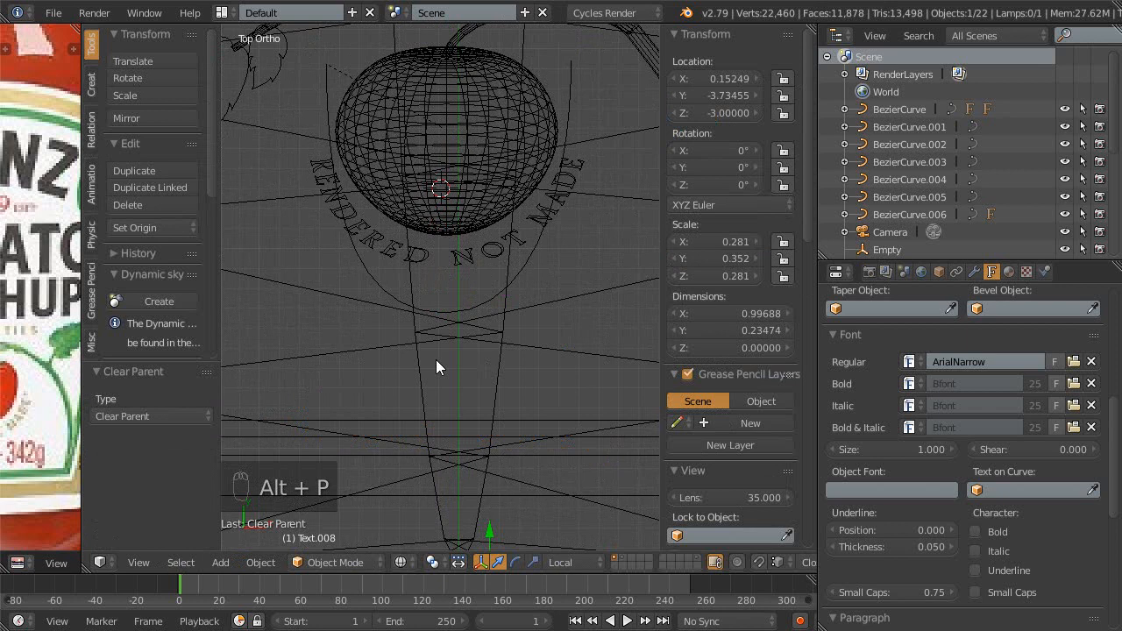
scroll(405, 375, down, 3)
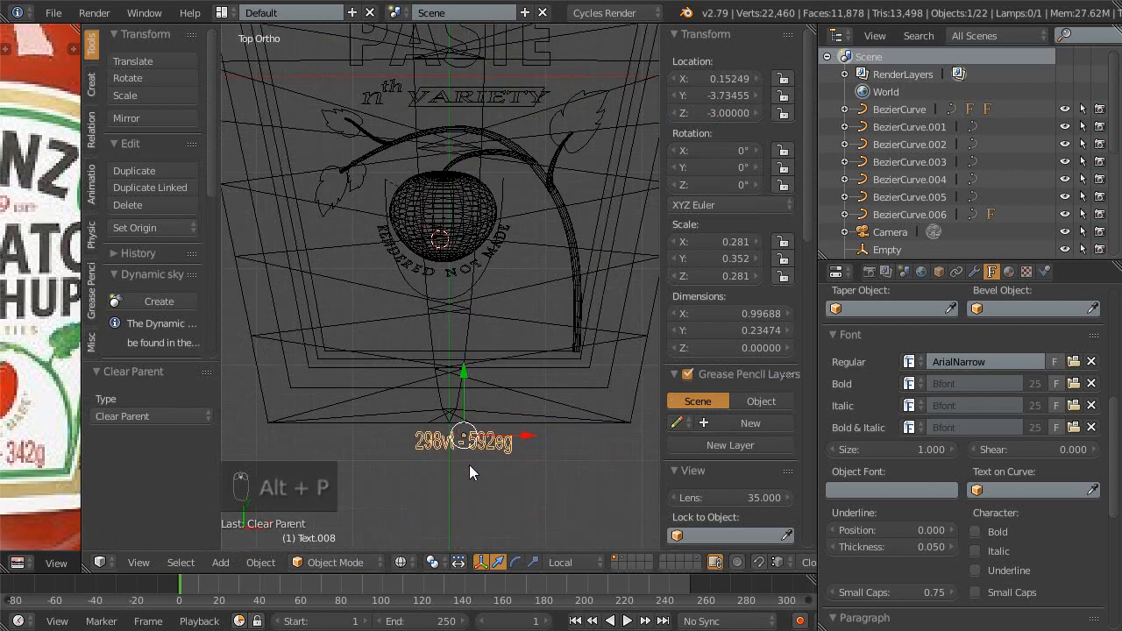
middle_drag(469, 464, 477, 422)
key(KP_7)
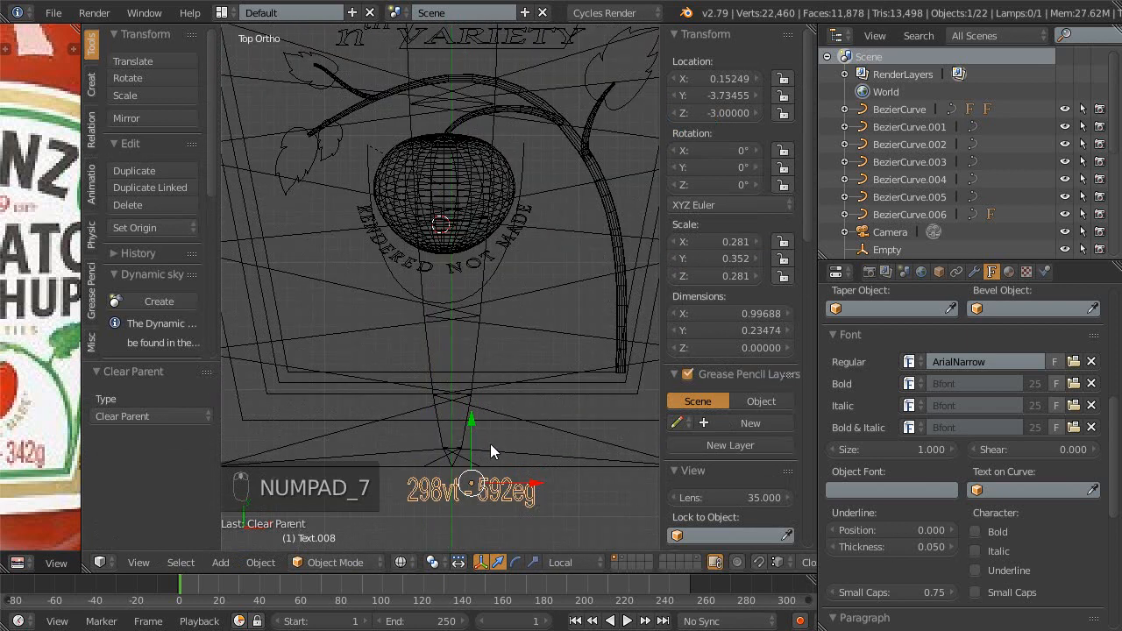
key(g)
click(467, 316)
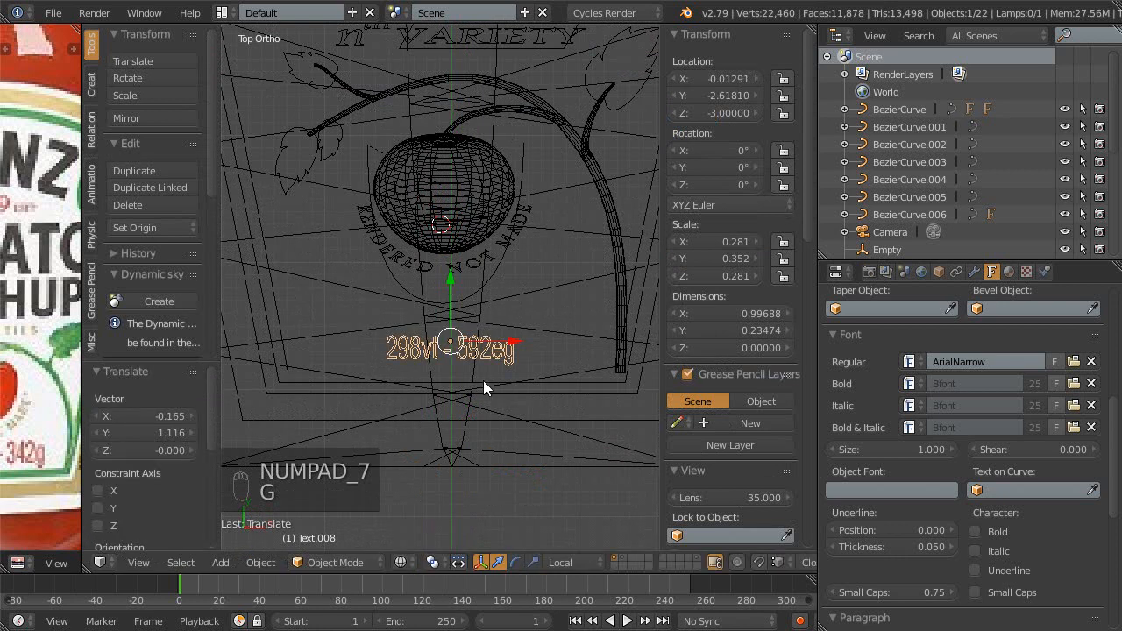
- Enlarge the "298vt - 592eg" text by a factor of about 1.57 and shift it about 0.3 units to the right
key(s)
click(520, 405)
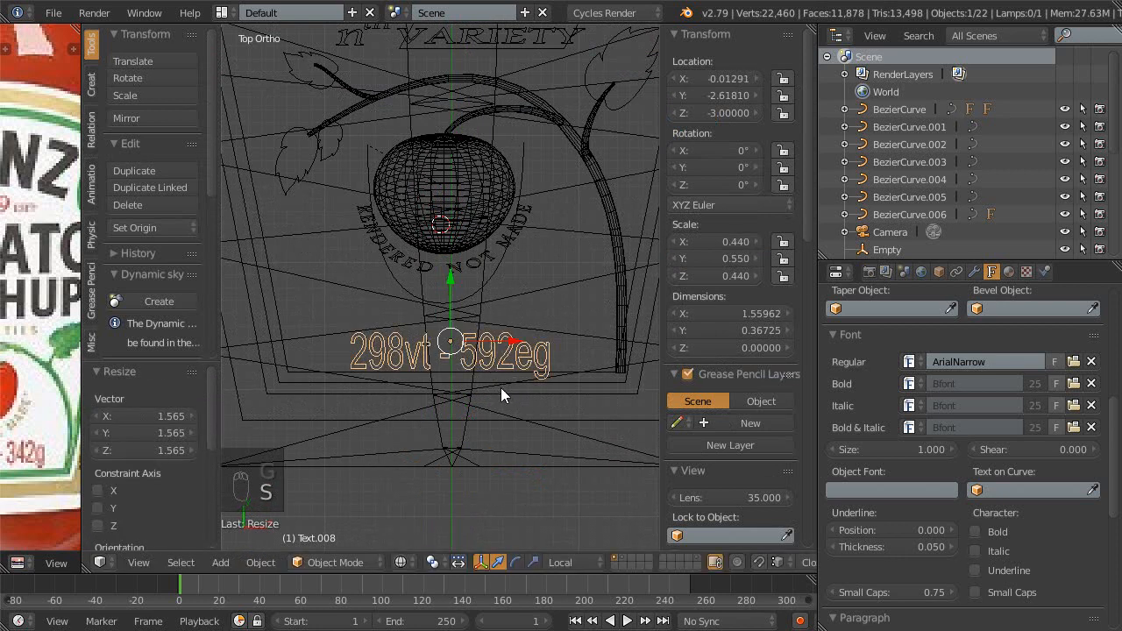
key(g)
click(534, 367)
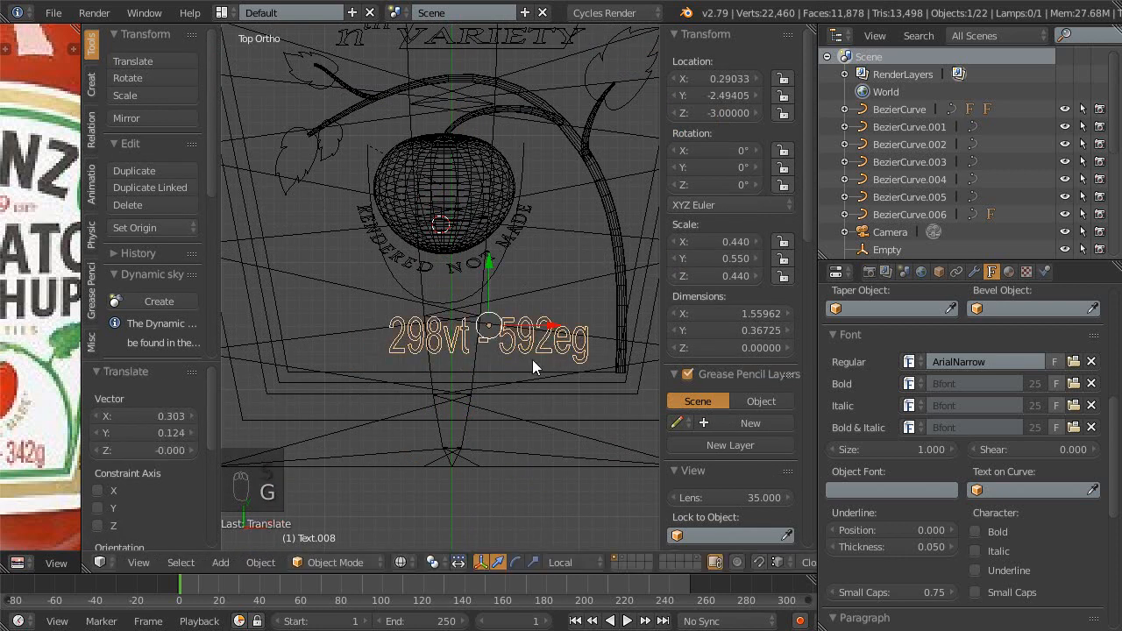
- Duplicate the "298vt - 592eg" text and place the copy about 1 unit to the left along the X axis
shift+middle_drag(420, 356, 447, 374)
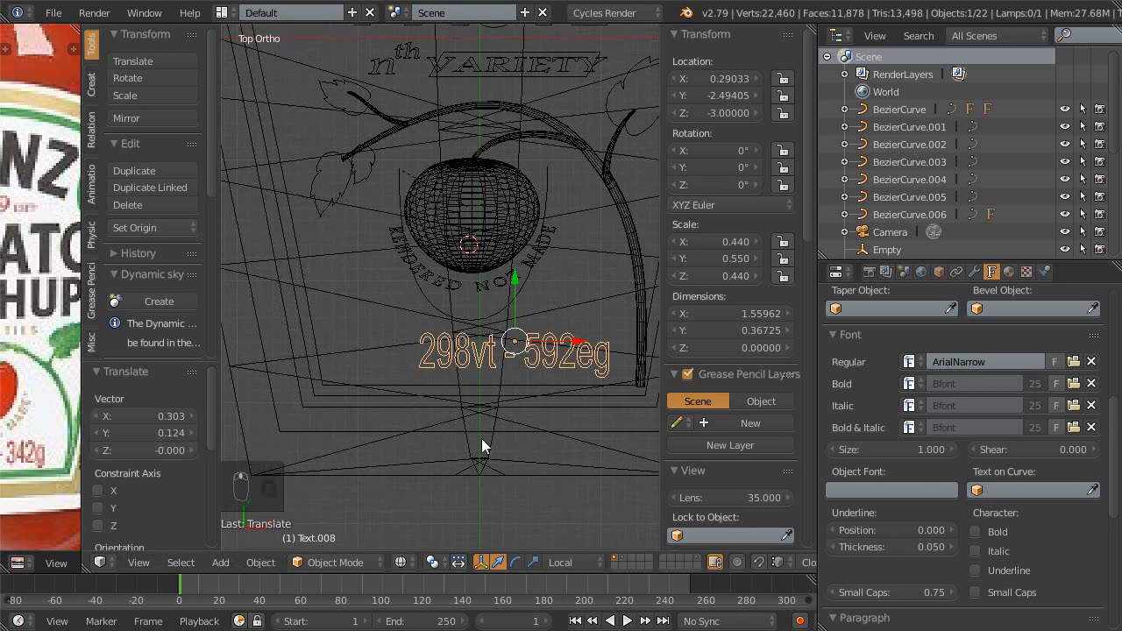
scroll(498, 392, up, 2)
key(shift+d)
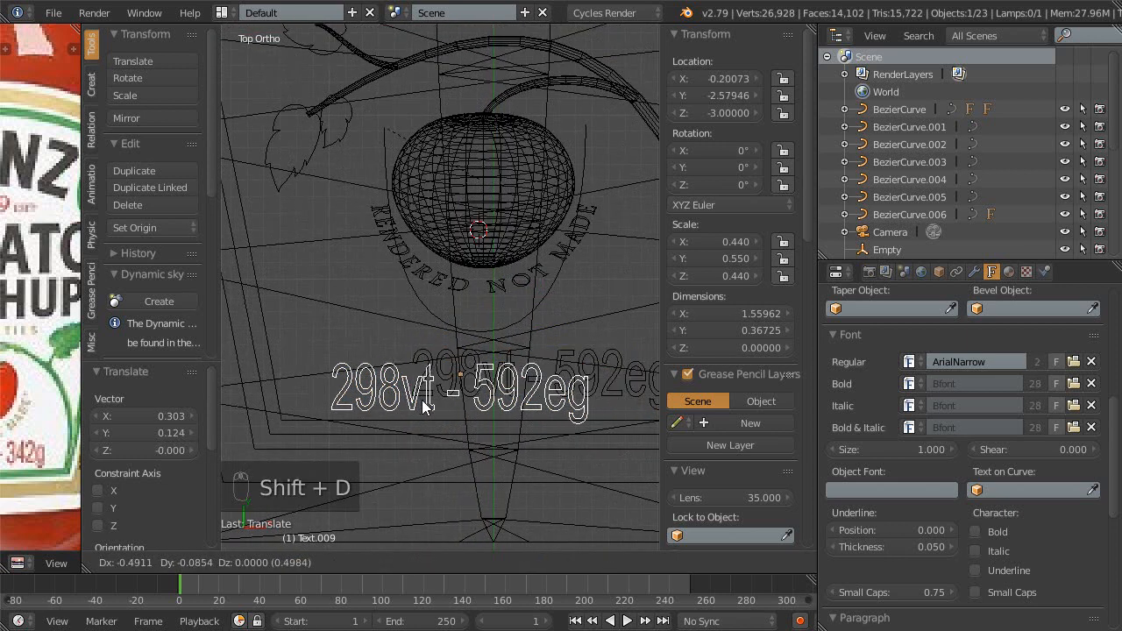
key(x)
click(336, 426)
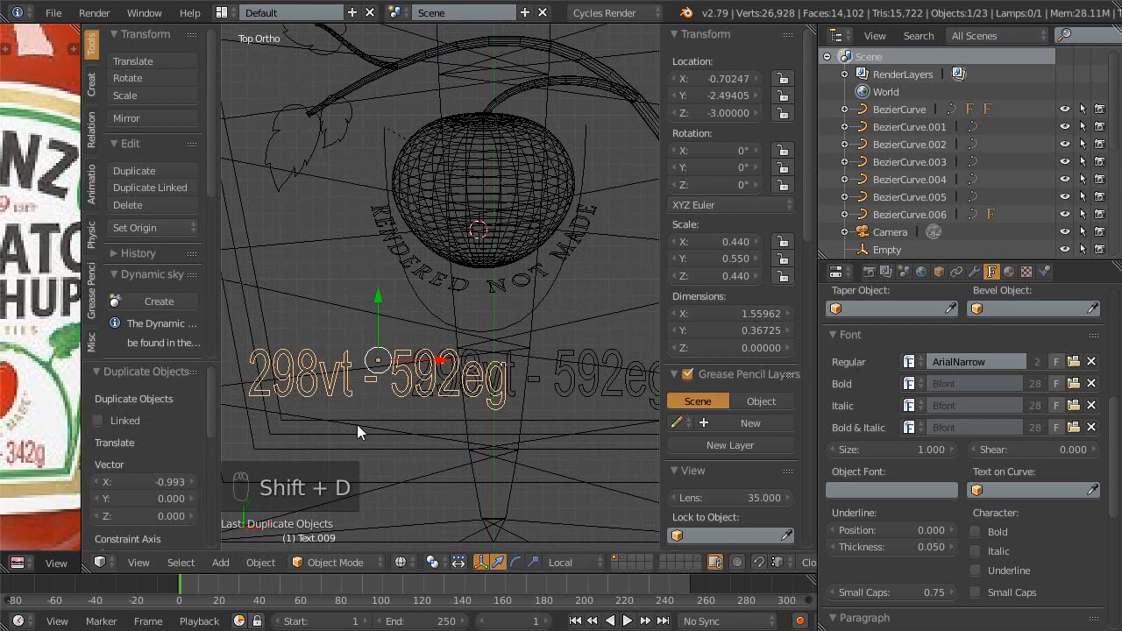
- Replace the duplicate's entire text with a single lowercase "e" and finish editing it
key(Tab)
key(BackSpace)
key(BackSpace)
key(BackSpace)
key(BackSpace)
key(BackSpace)
key(BackSpace)
key(BackSpace)
key(BackSpace)
key(BackSpace)
key(BackSpace)
key(BackSpace)
key(BackSpace)
key(BackSpace)
key(BackSpace)
key(BackSpace)
key(BackSpace)
key(BackSpace)
key(BackSpace)
key(BackSpace)
key(BackSpace)
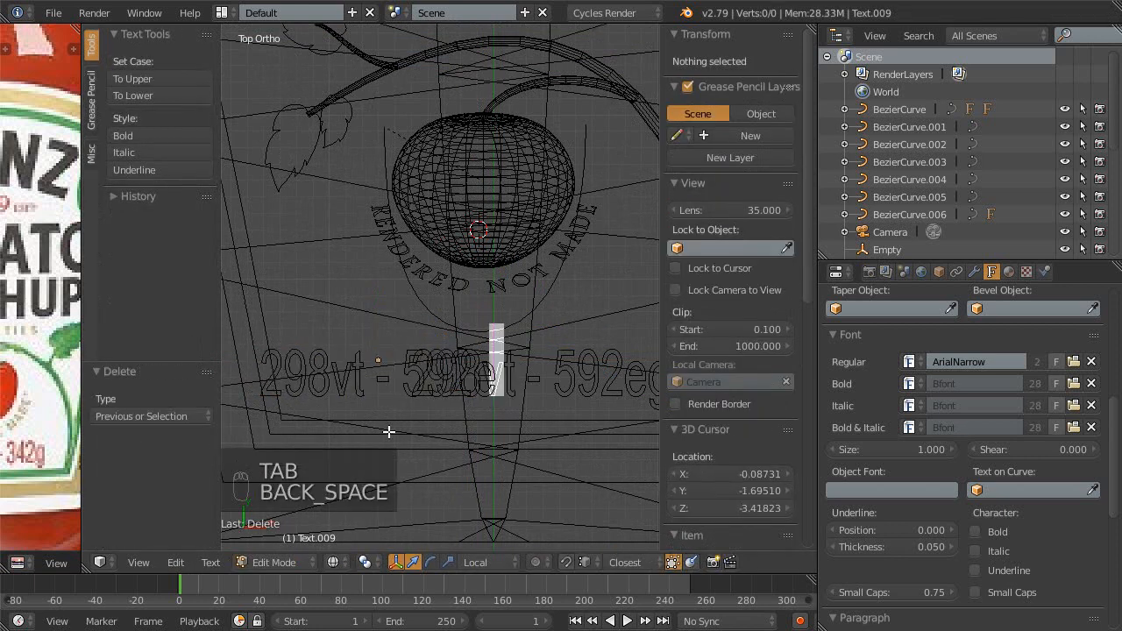
text(E)
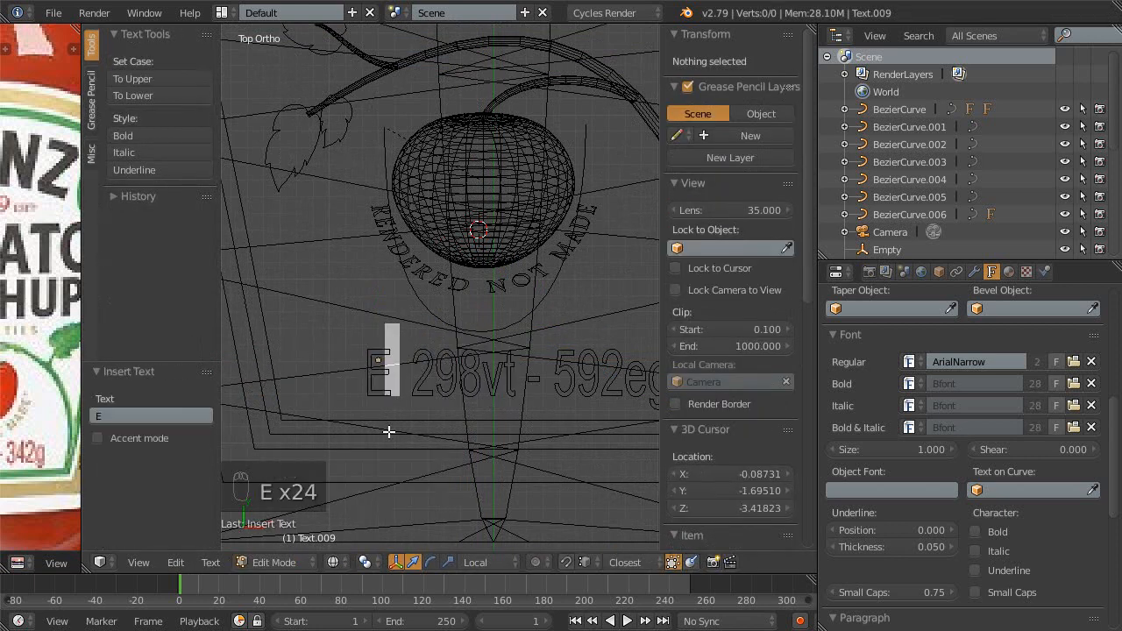
key(BackSpace)
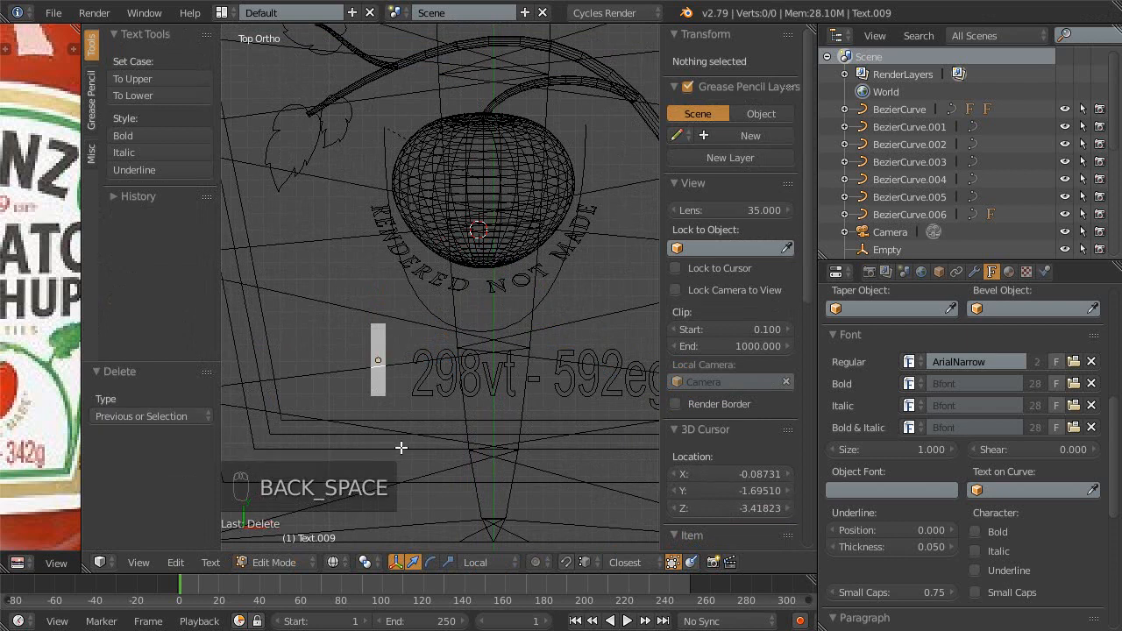
key(shift+e)
scroll(496, 368, up, 3)
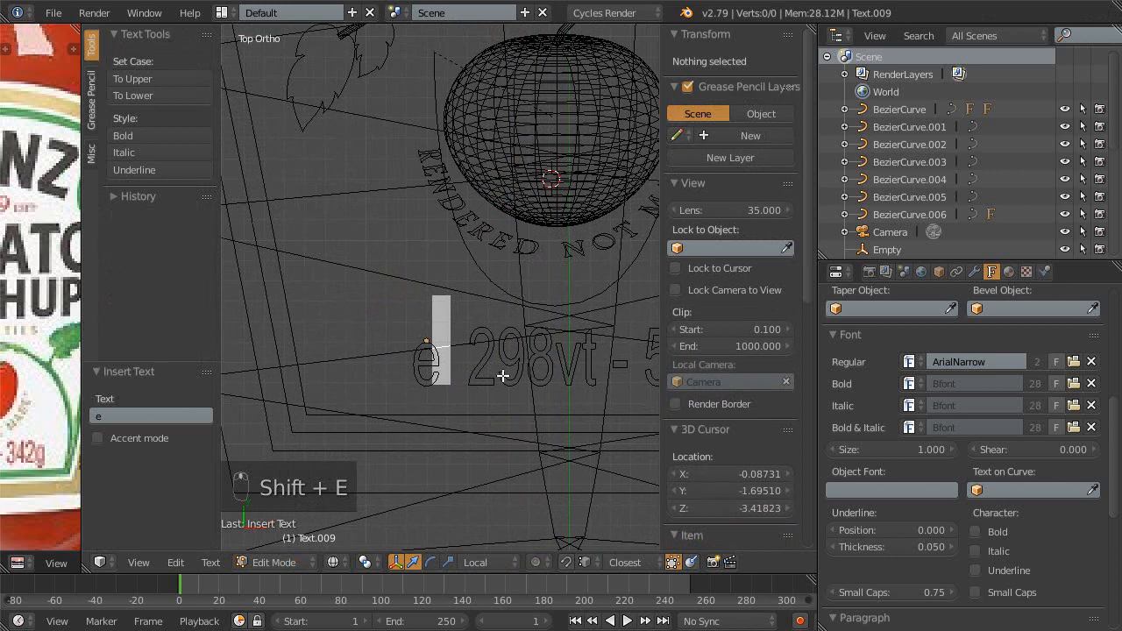
key(Tab)
- Enlarge the "e" by a factor of about 1.64 and move it up beside the "298vt" text
key(s)
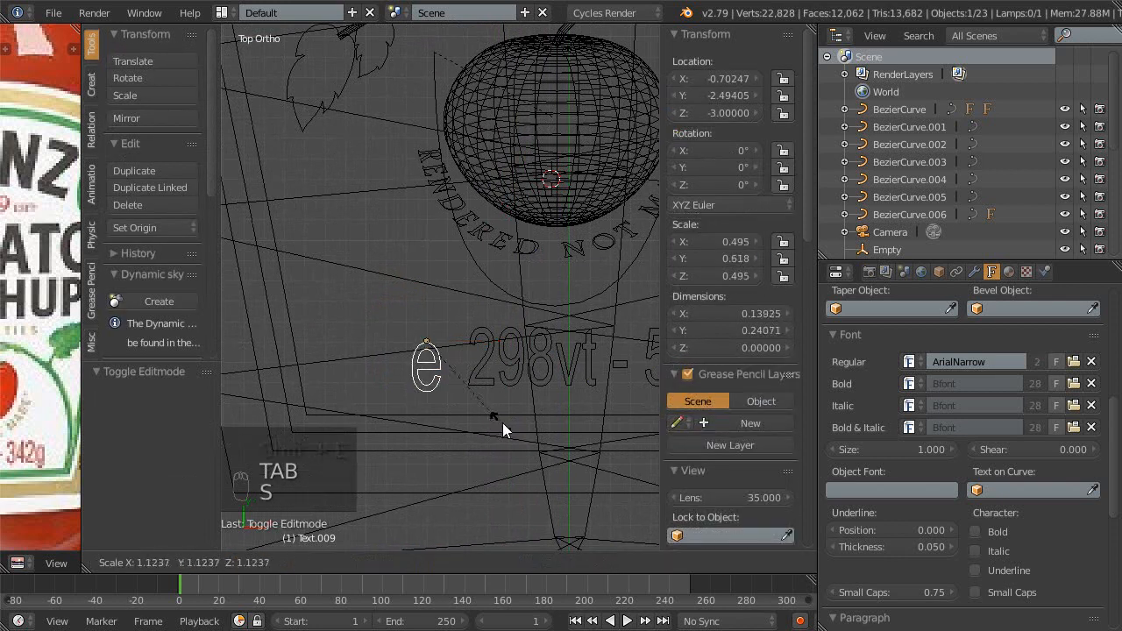
click(544, 447)
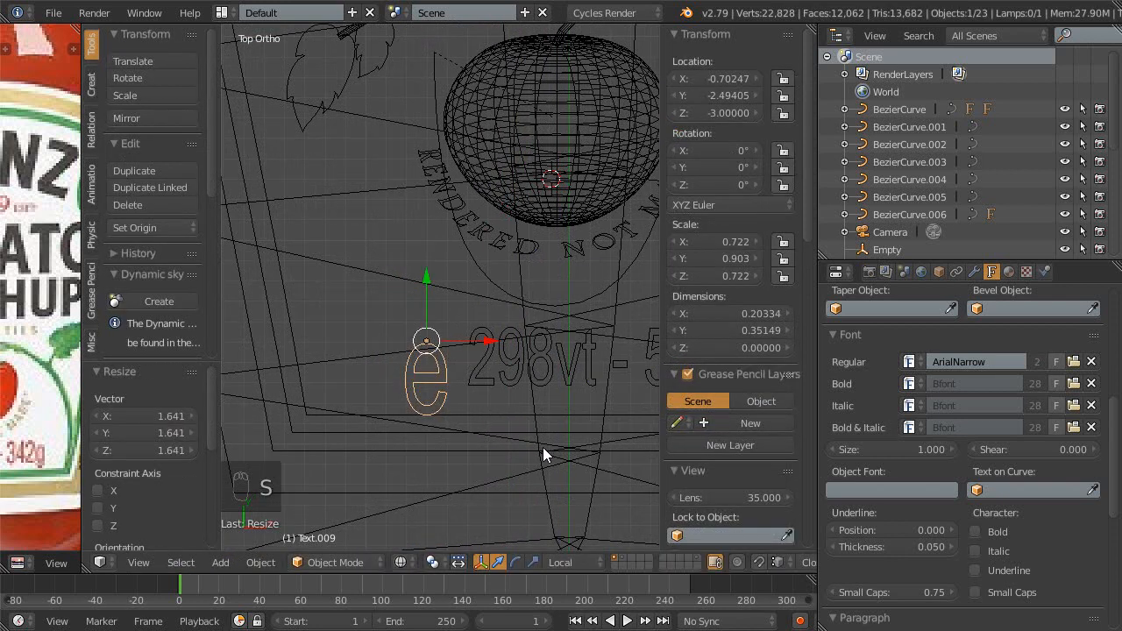
key(g)
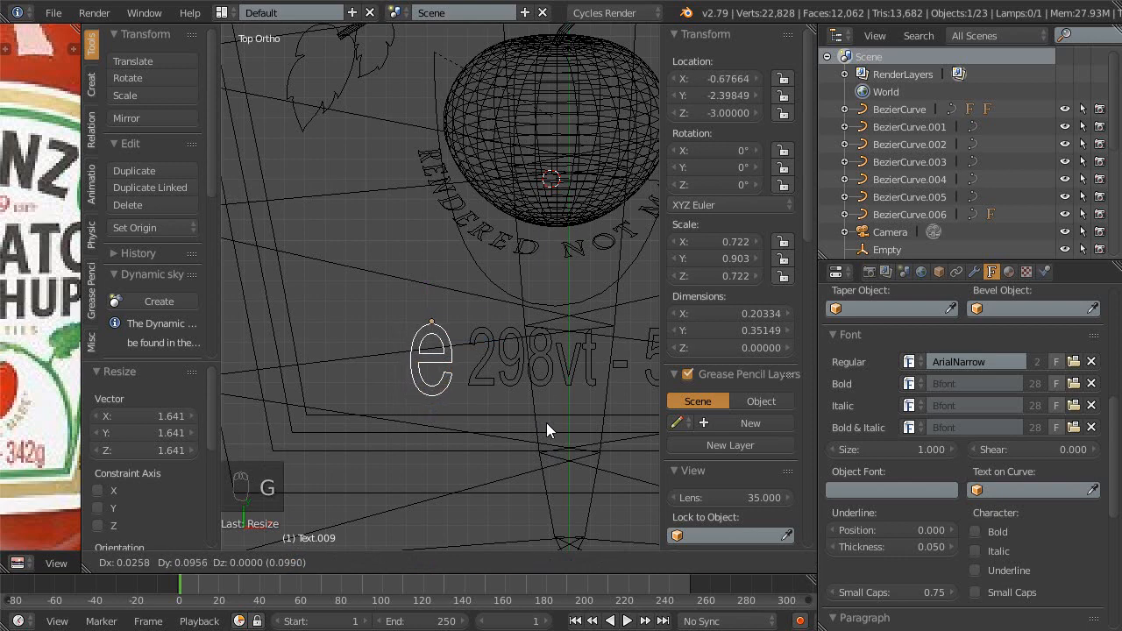
click(546, 423)
- Check the "e" on the reference label, then flatten the letter to about 0.67 along Y and widen it along X
key(shift+space)
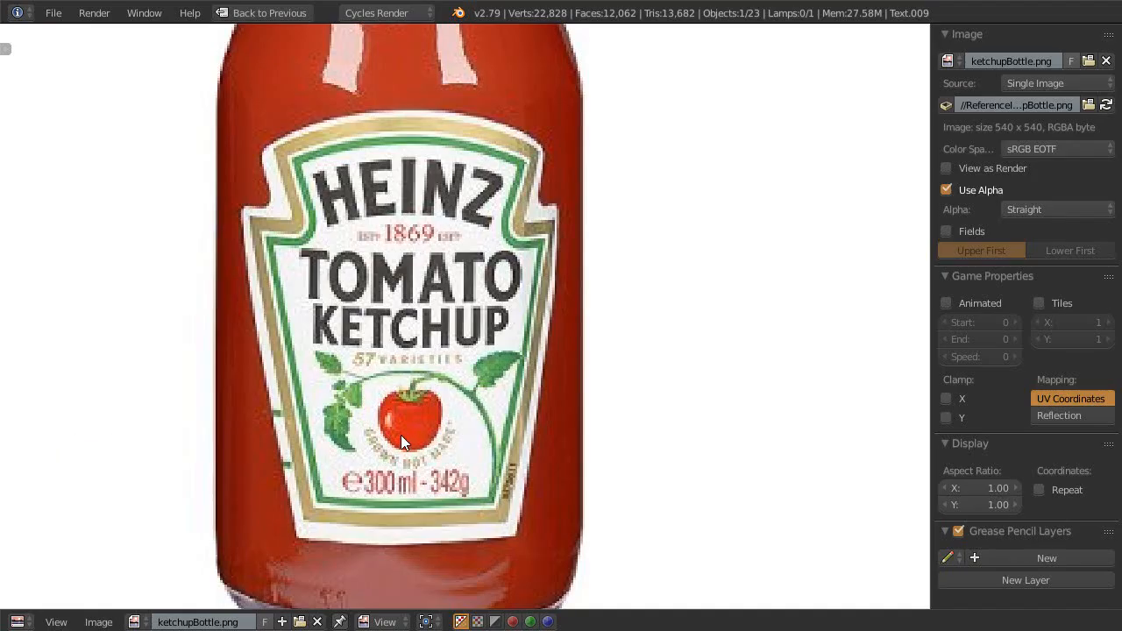
key(shift+space)
scroll(508, 403, up, 1)
key(s)
key(y)
click(506, 405)
key(s)
key(z)
key(x)
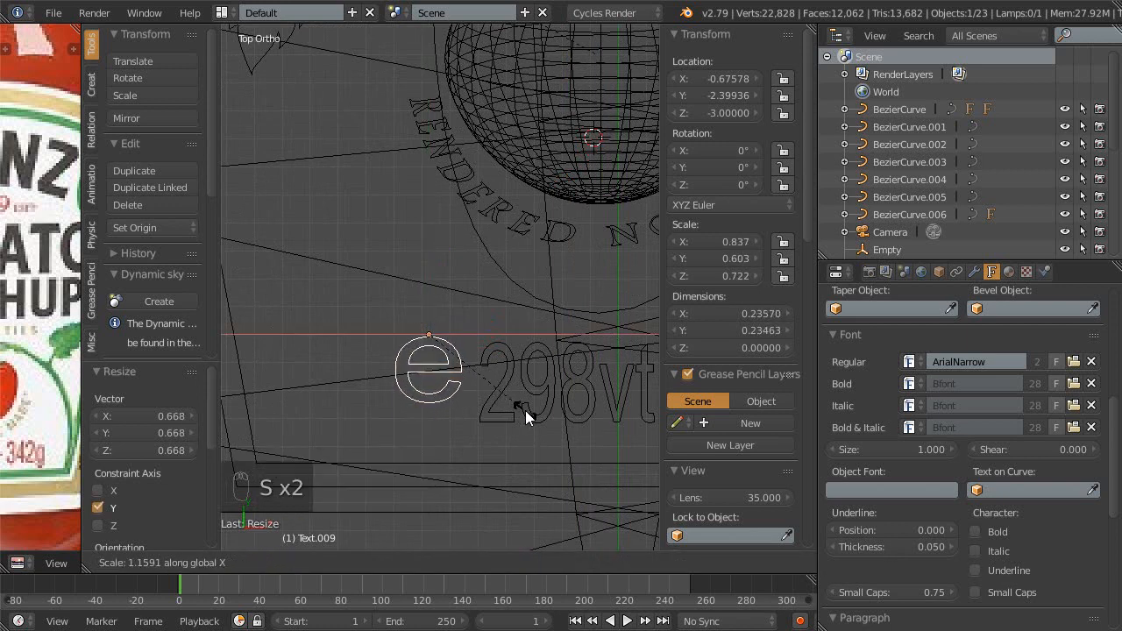
click(529, 409)
- Enlarge the "e" to about 0.31 by 0.30 units and position it just left of the "298vt" text
key(g)
click(522, 422)
key(s)
click(543, 442)
key(g)
click(534, 435)
key(s)
click(542, 445)
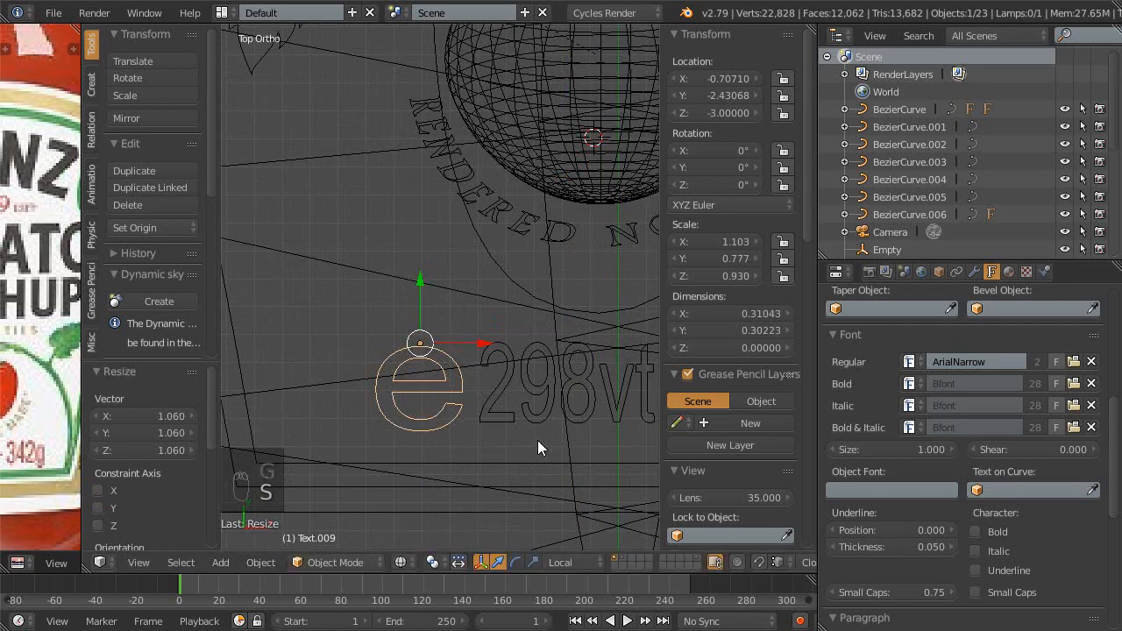
key(g)
click(534, 437)
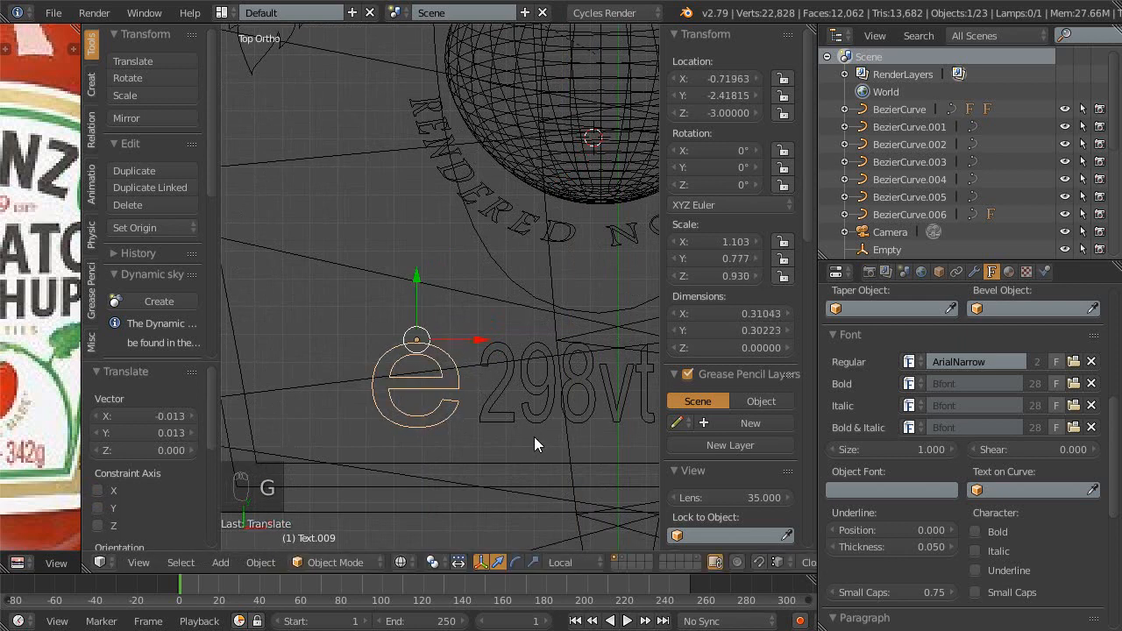
- Preview the label with rendered shading, compare its bottom line with the reference label, and save the file
scroll(497, 400, down, 1)
key(shift+z)
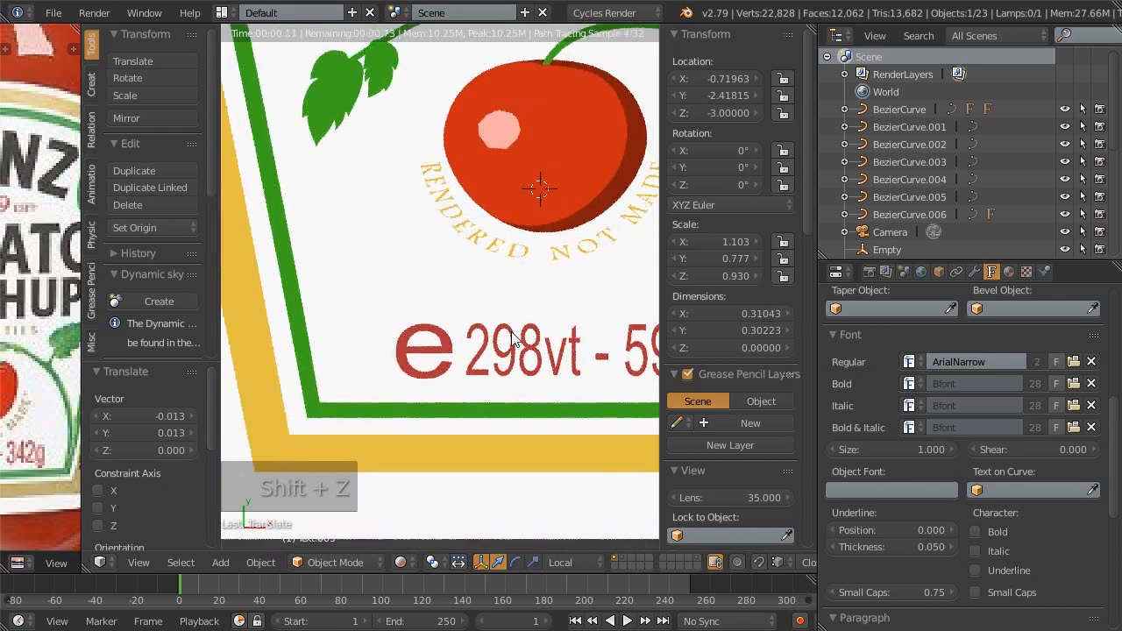
key(shift+space)
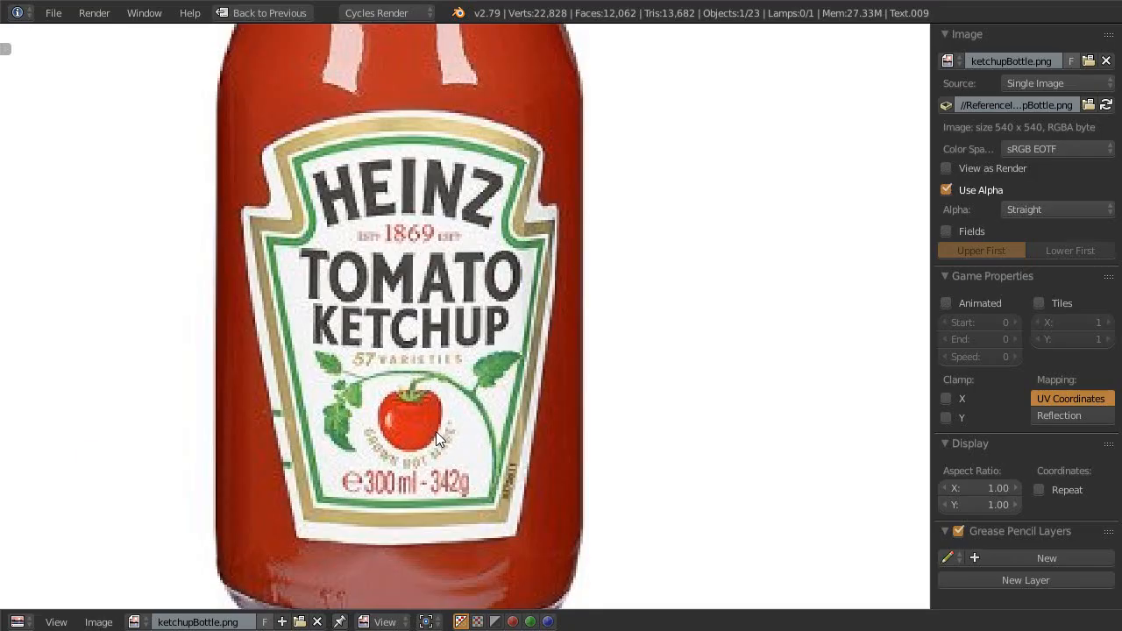
key(shift+space)
scroll(467, 373, down, 1)
mouse_move(482, 364)
shift+middle_down()
mouse_move(399, 371)
mouse_move(443, 356)
mouse_move(447, 387)
shift+middle_up()
scroll(442, 358, down, 1)
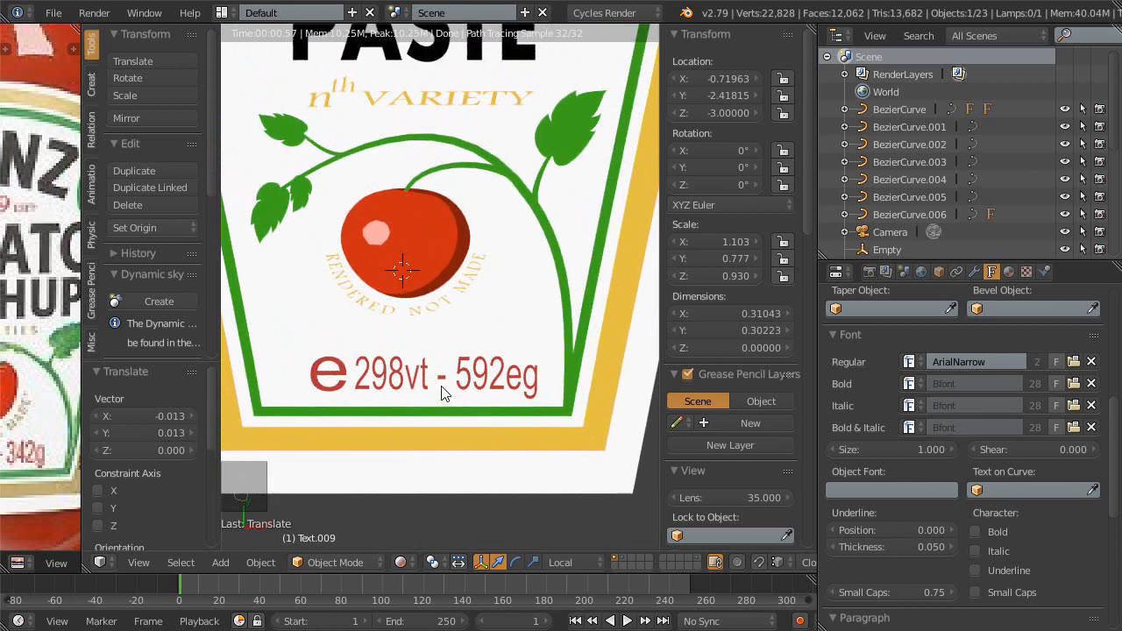
key(ctrl+s)
click(446, 383)
- Inspect the whole rendered label from the title down to the bottom line and save the file
scroll(454, 379, down, 1)
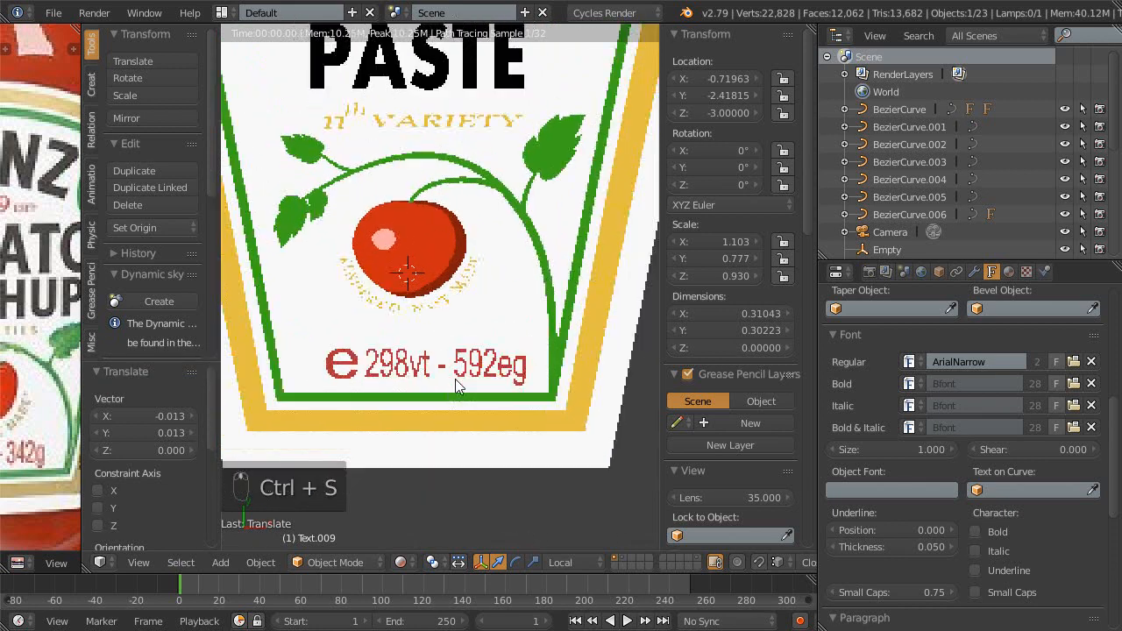
scroll(472, 376, down, 1)
shift+middle_drag(464, 394, 467, 406)
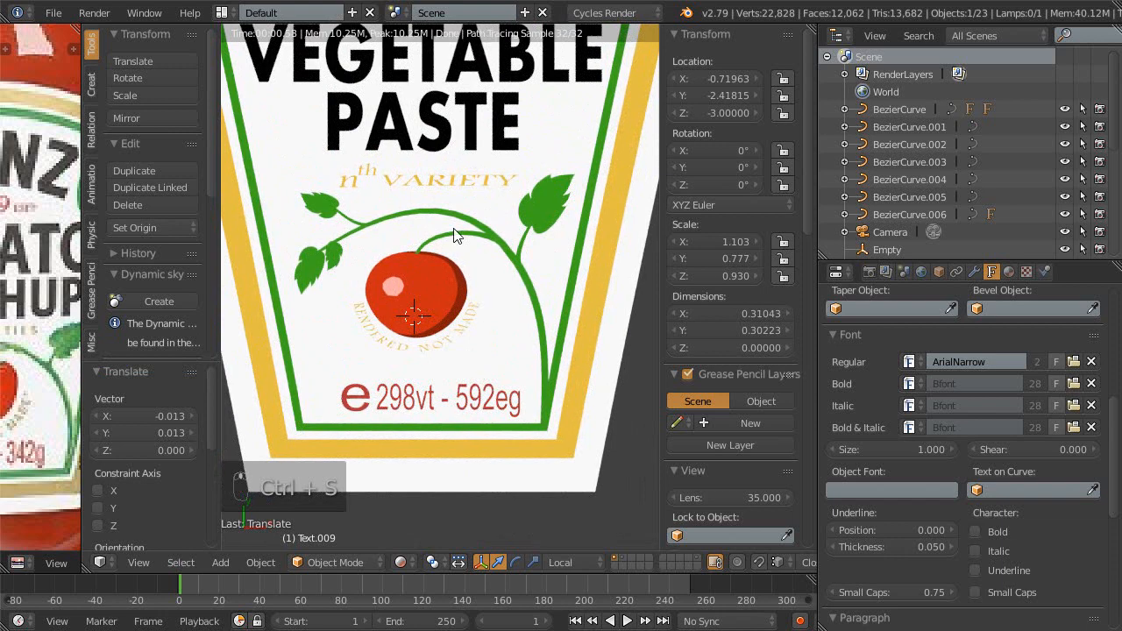
scroll(472, 258, down, 1)
shift+middle_drag(473, 258, 469, 456)
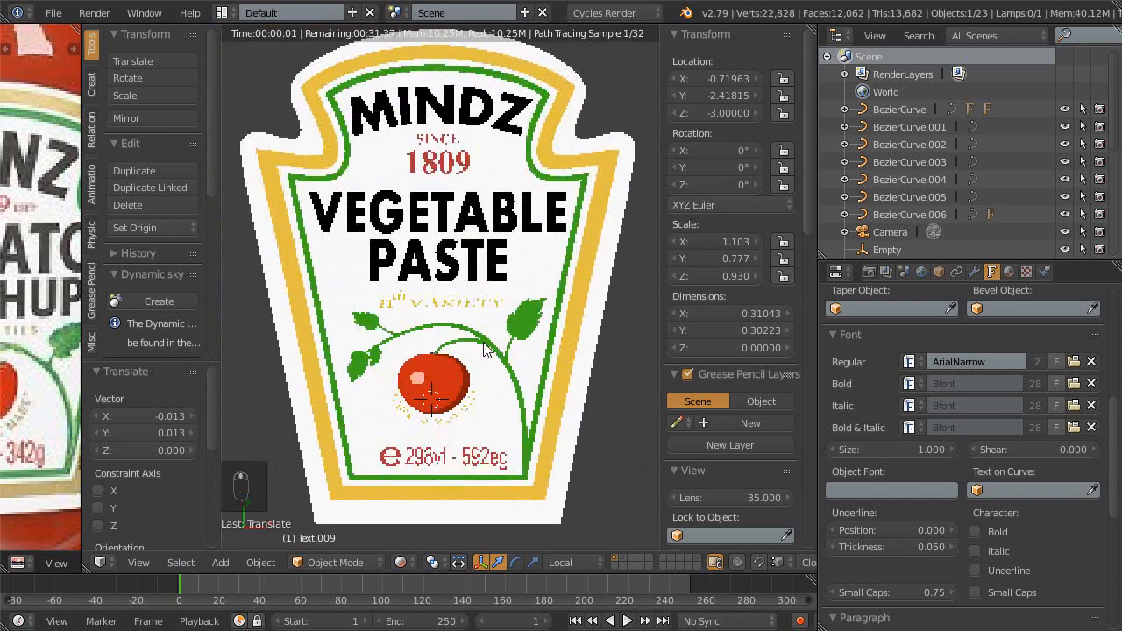
scroll(469, 456, up, 1)
scroll(464, 446, up, 1)
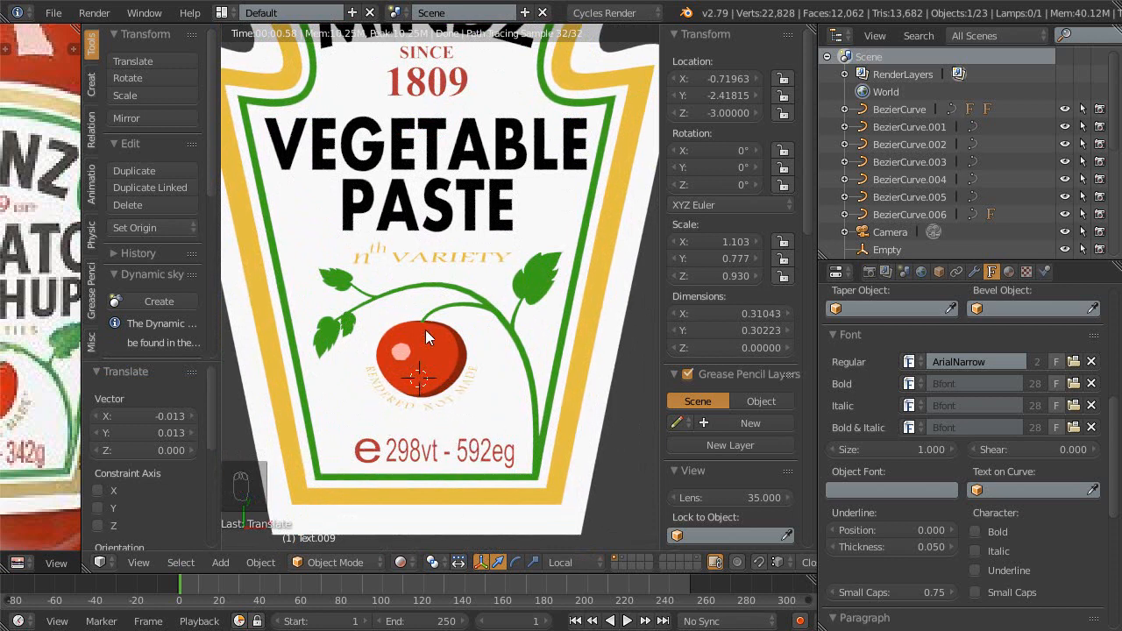
scroll(425, 329, down, 2)
key(ctrl+s)
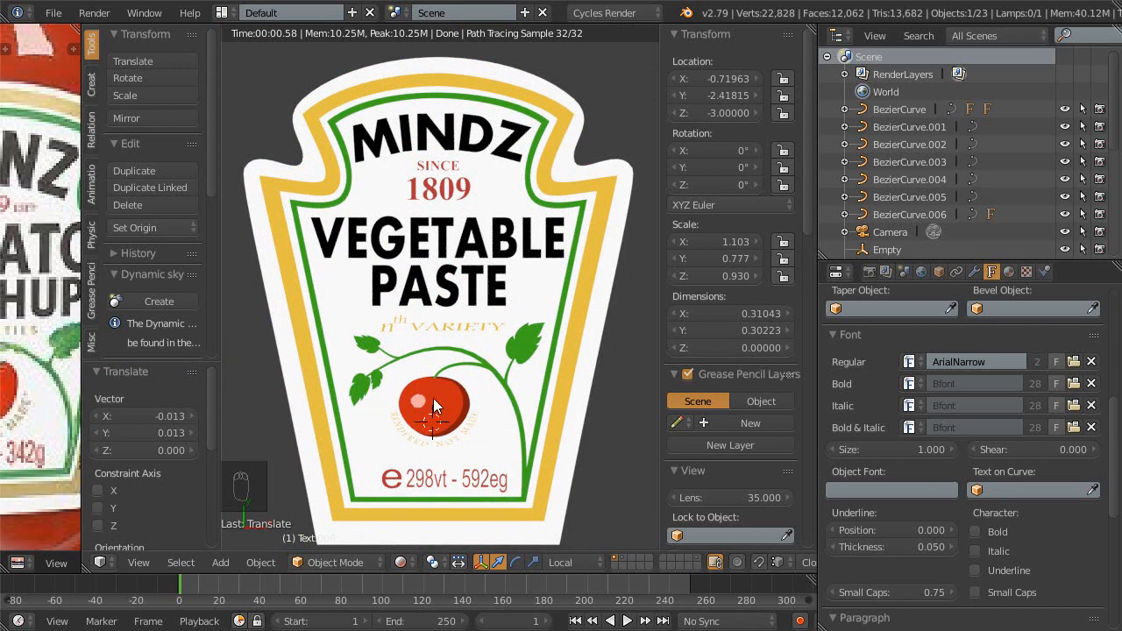
- Compare the complete rendered label with the reference bottle image and save the file again
key(shift+space)
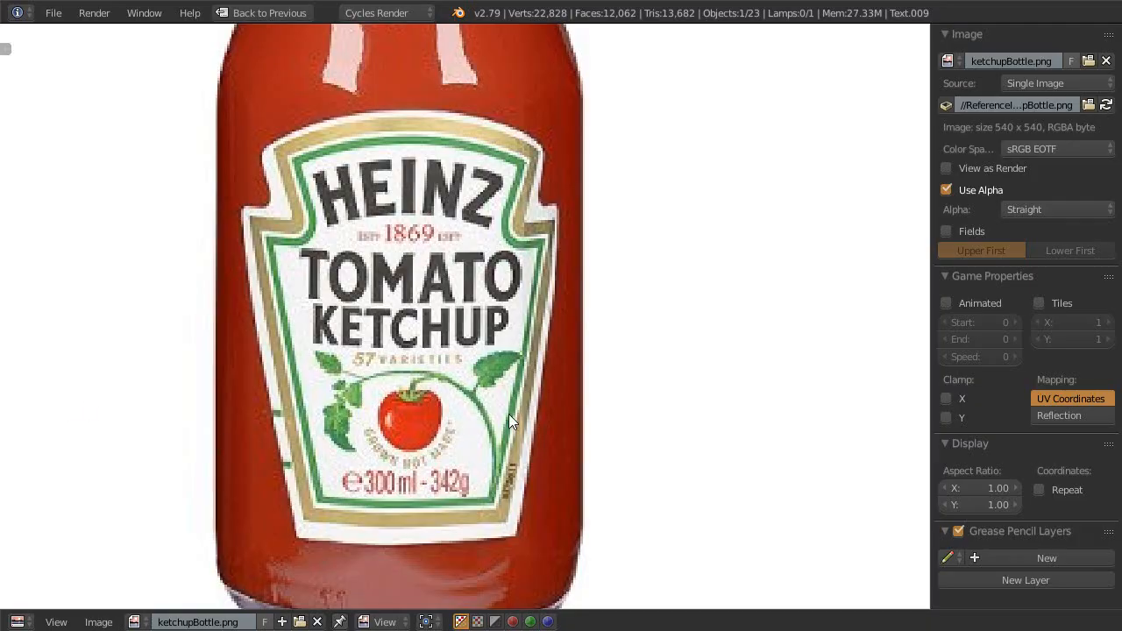
key(shift+space)
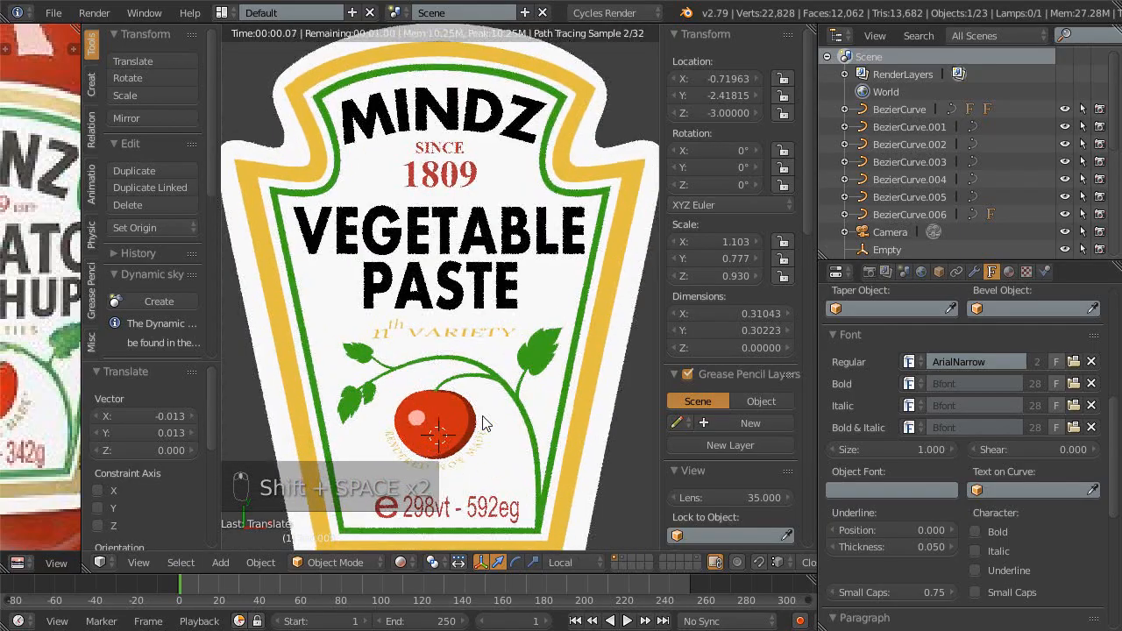
scroll(518, 397, down, 2)
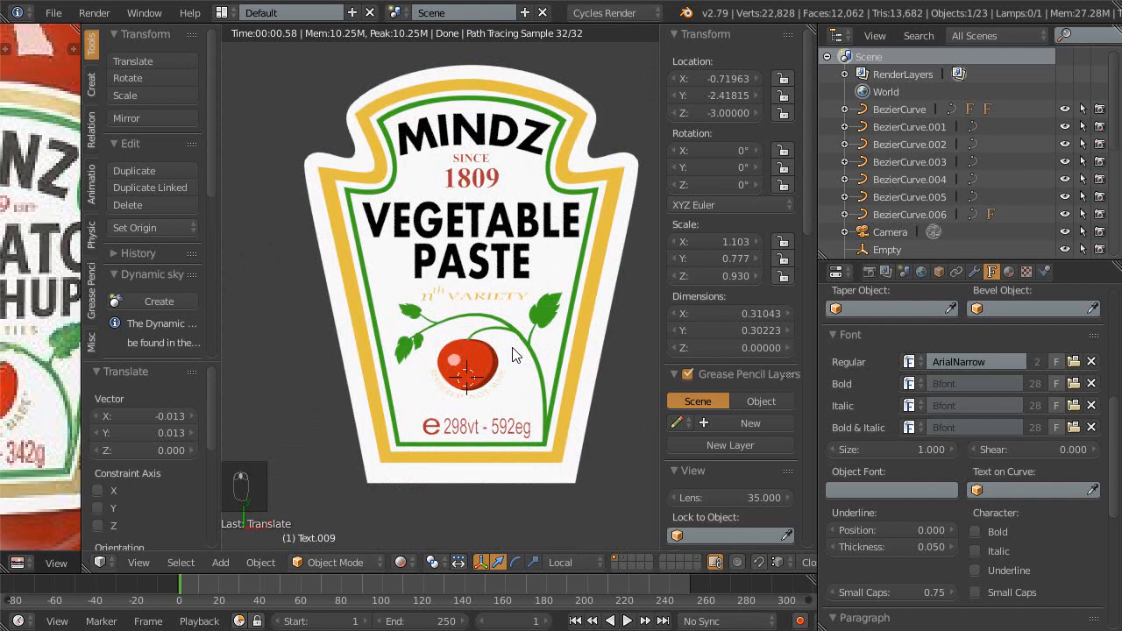
scroll(522, 376, up, 2)
key(ctrl+s)
scroll(517, 381, up, 1)
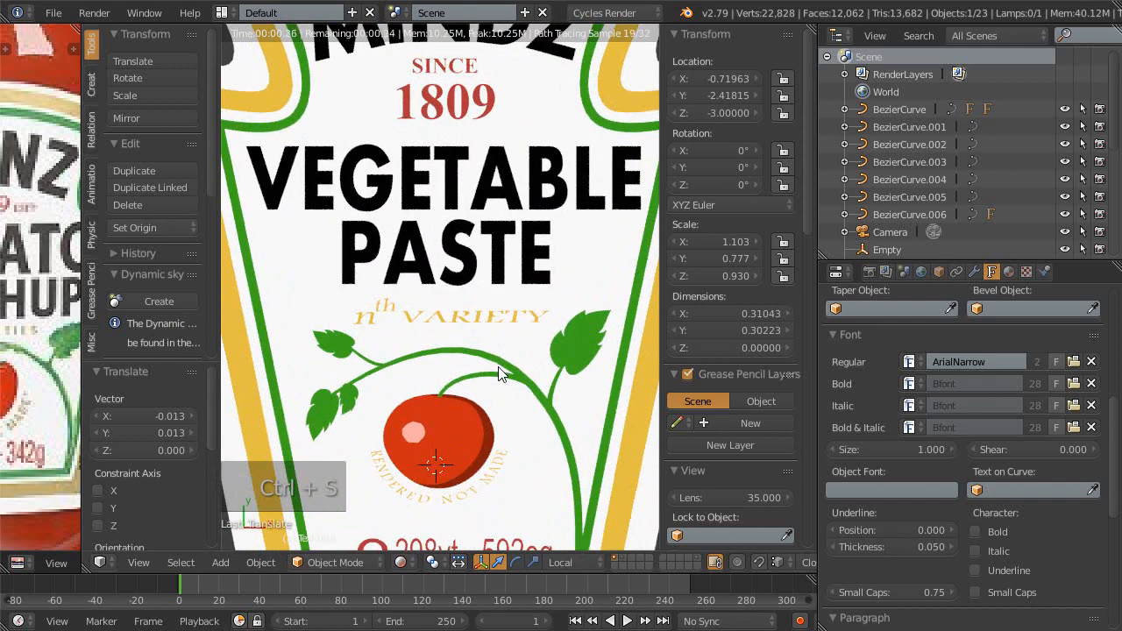
scroll(522, 389, up, 1)
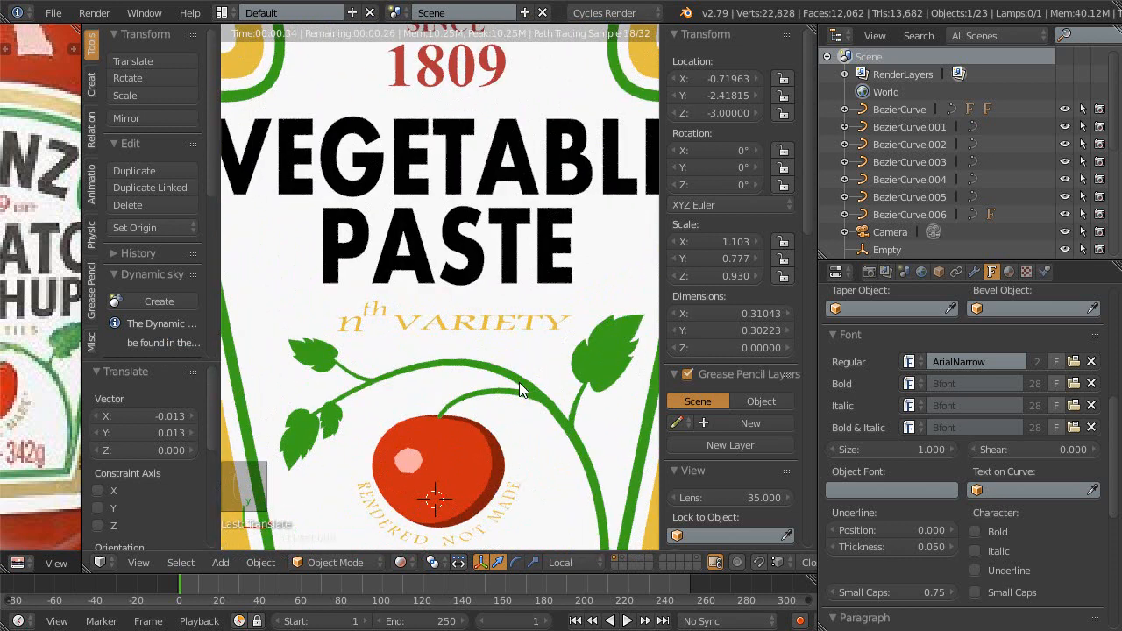
- Select the green vine curve above the tomato and display the scene in wireframe
right_click(522, 395)
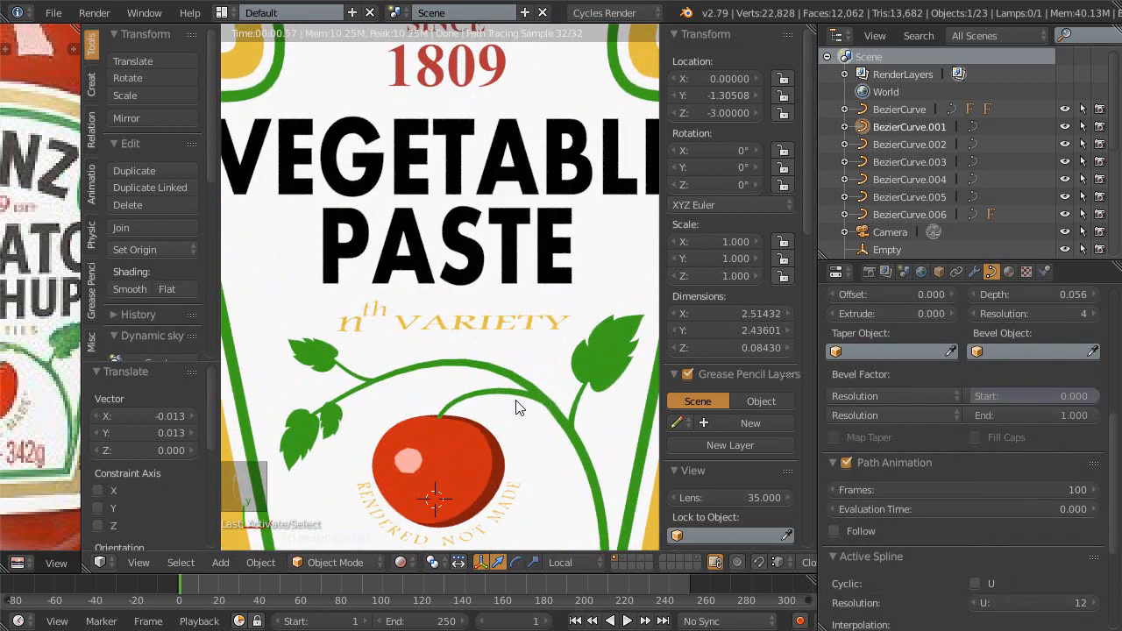
key(z)
ctrl+middle_drag(529, 403, 517, 345)
ctrl+middle_drag(517, 346, 504, 375)
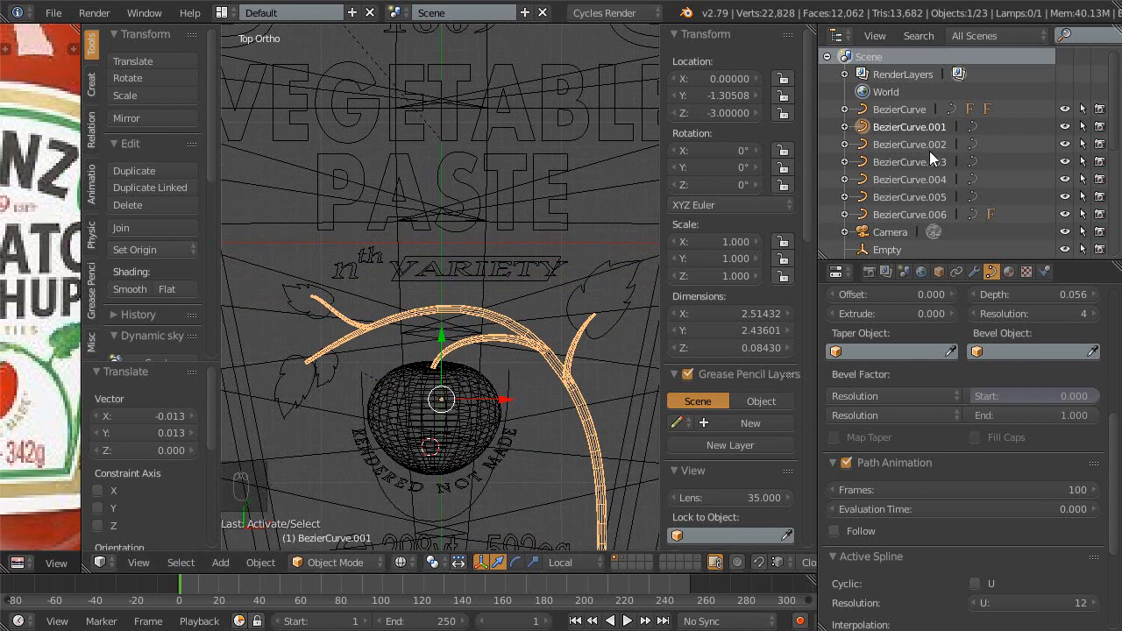
- Replace the outliner with a wireframe 3D view of the vine and turn the main 3D view into a node editor
key(shift+F5)
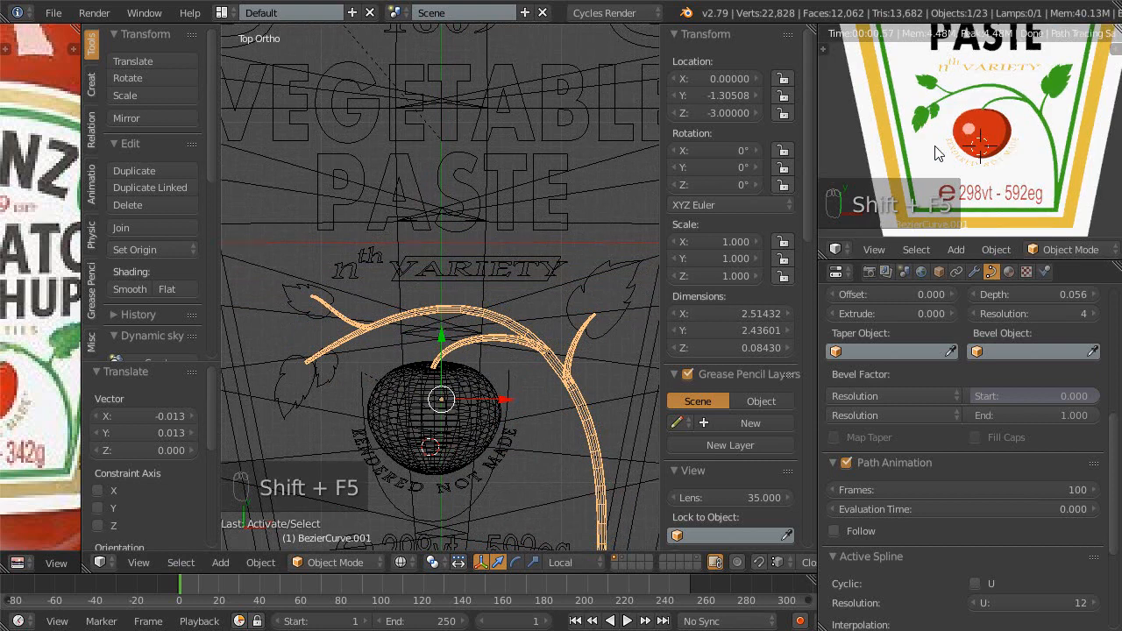
scroll(938, 171, down, 2)
key(z)
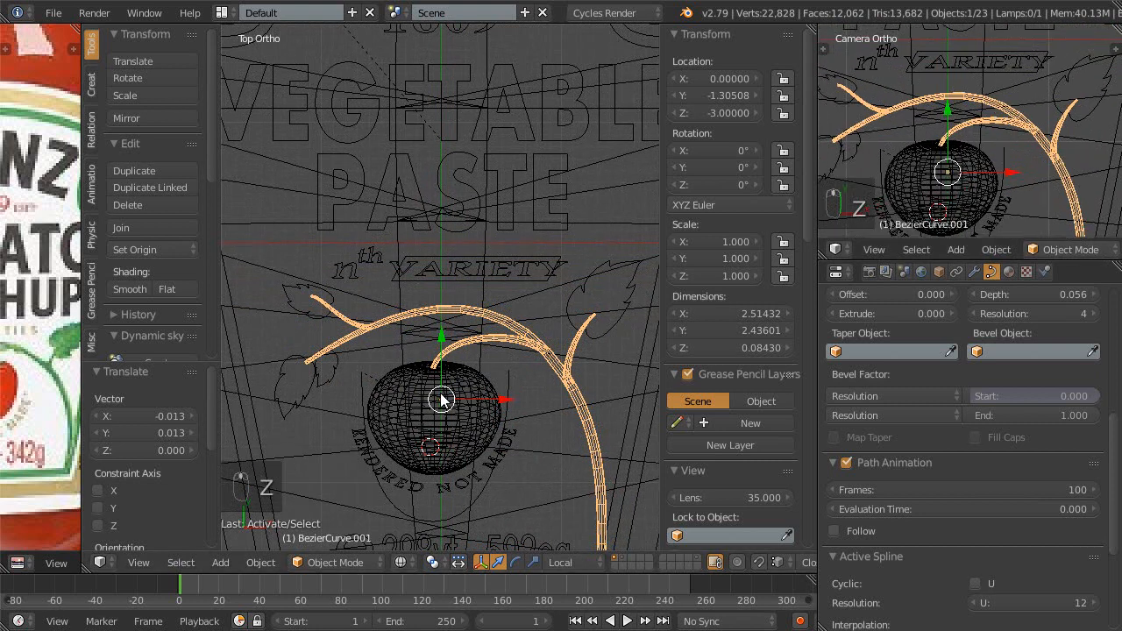
key(shift+F3)
scroll(449, 344, down, 2)
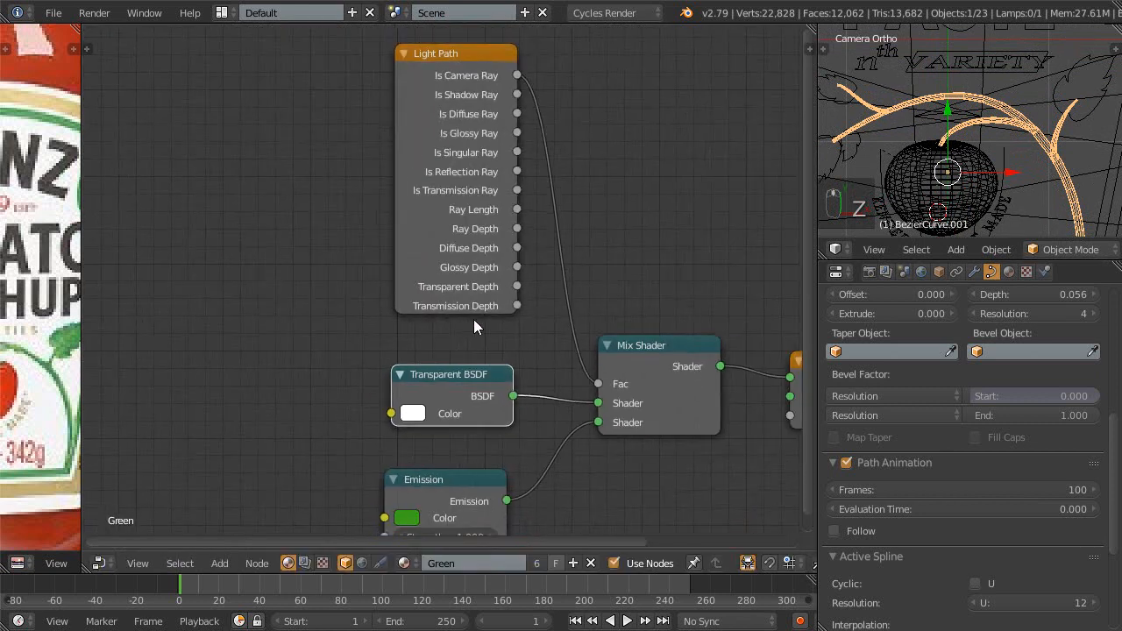
- Make an independent copy of the vine's Green material and rename it VINEgREEN
scroll(951, 517, up, 5)
scroll(977, 363, up, 3)
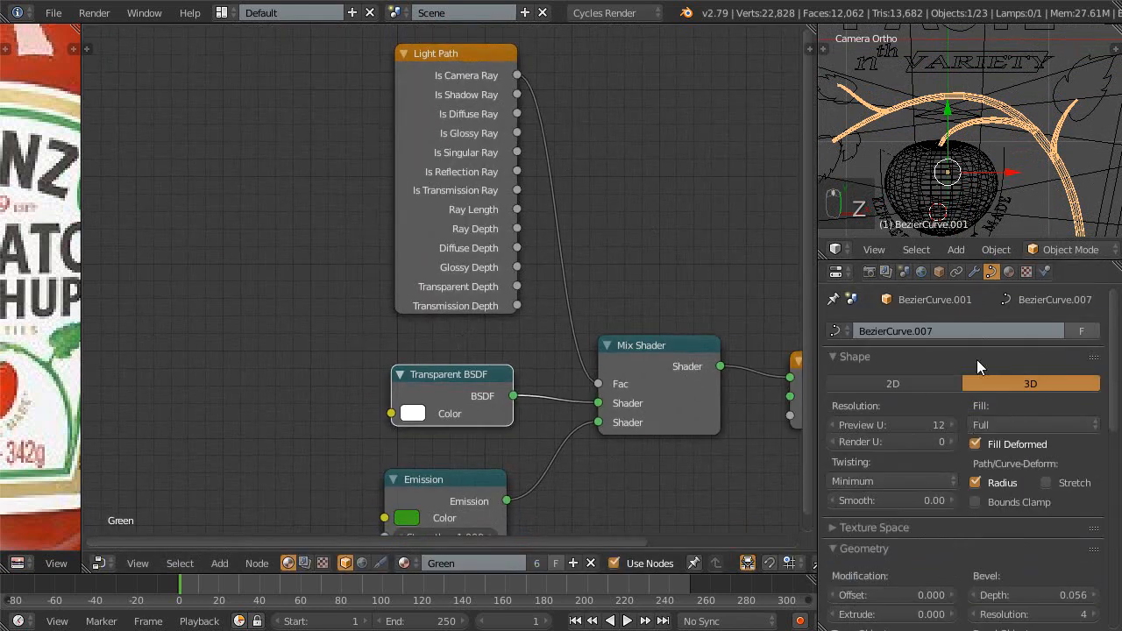
click(1010, 272)
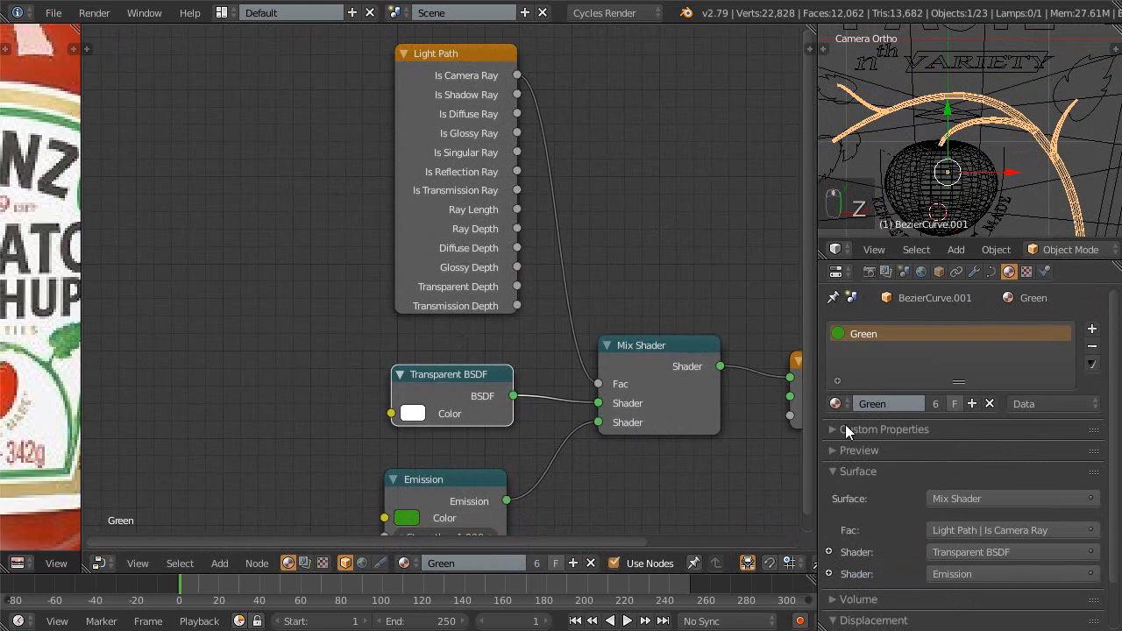
click(933, 406)
click(910, 405)
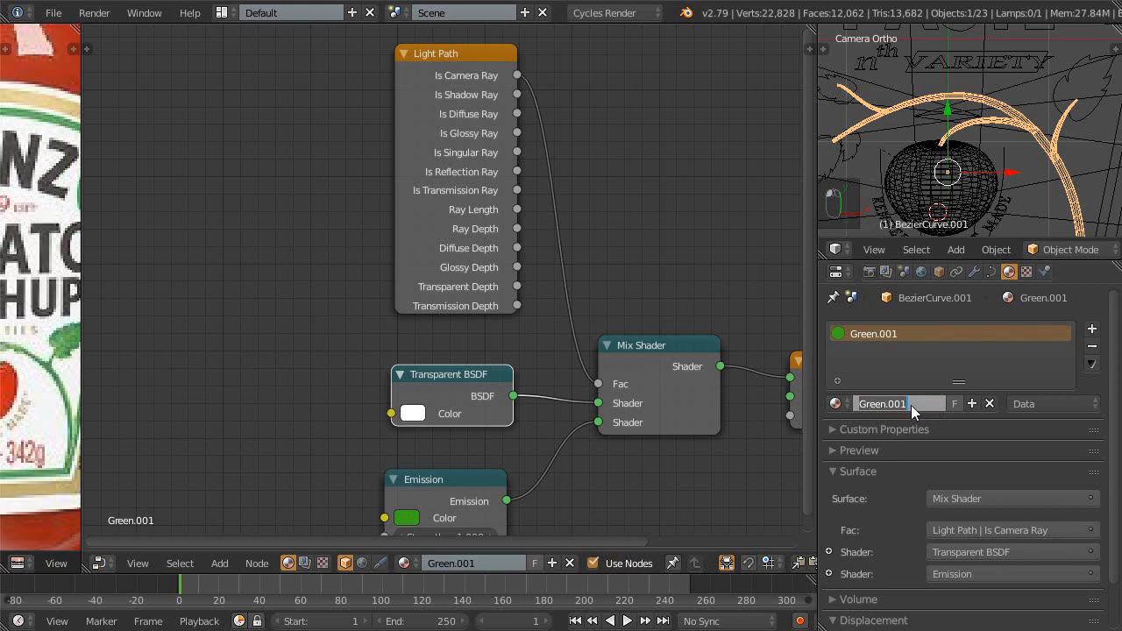
key(BackSpace)
text(VINEgREEN)
key(Return)
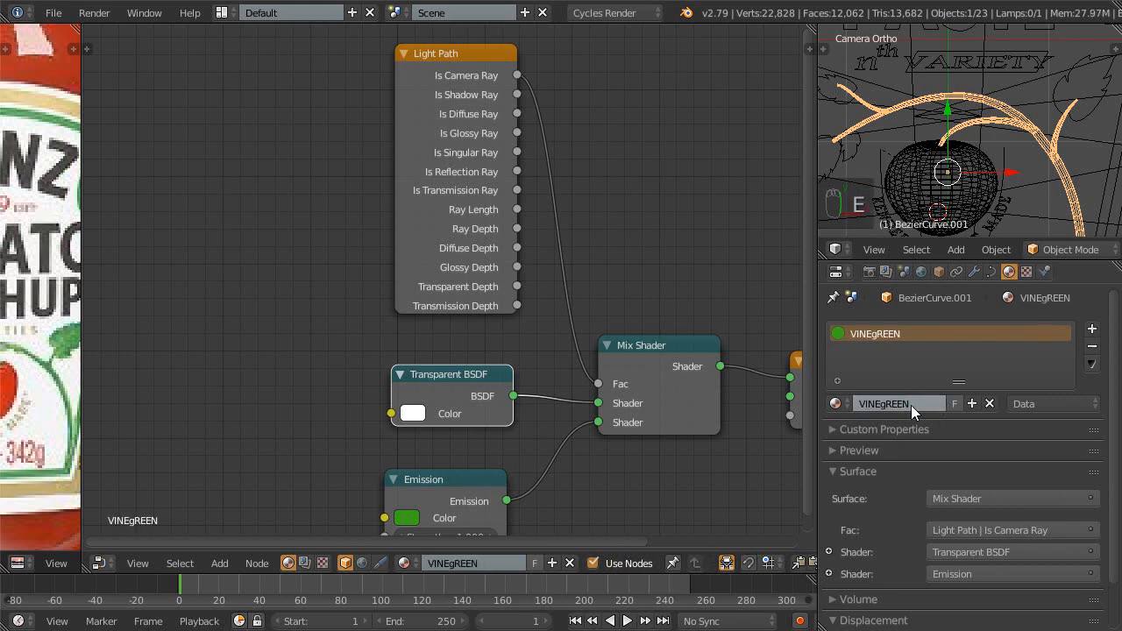
- Load the TOMATORED material in the node editor and copy its complete node setup
scroll(541, 377, down, 1)
middle_drag(542, 362, 397, 260)
scroll(429, 329, down, 1)
middle_drag(429, 333, 483, 381)
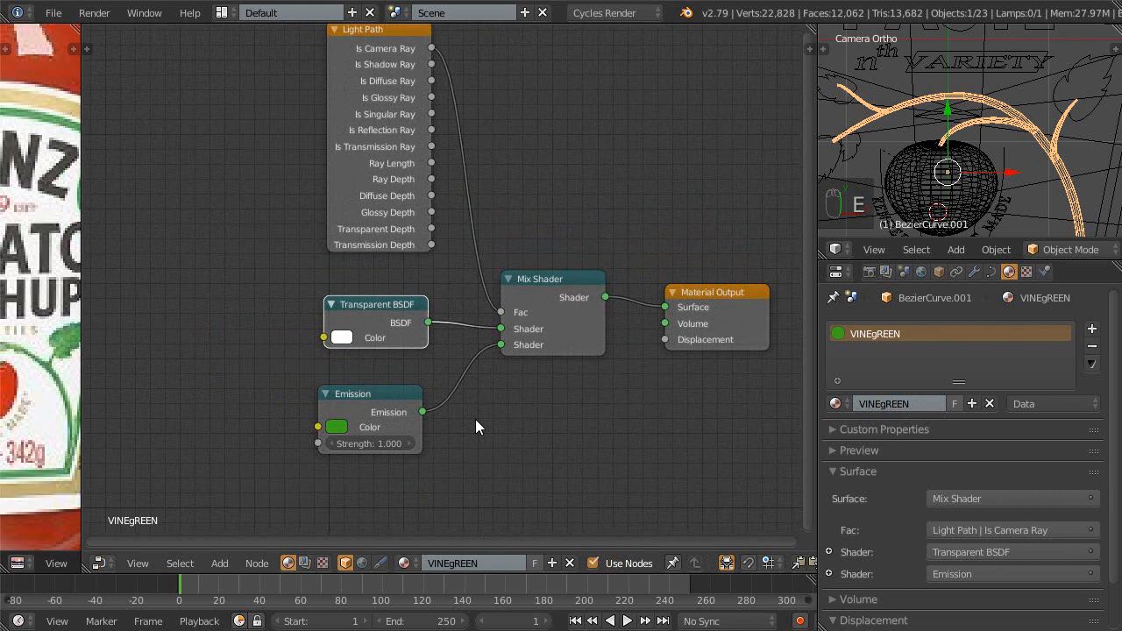
scroll(548, 344, down, 1)
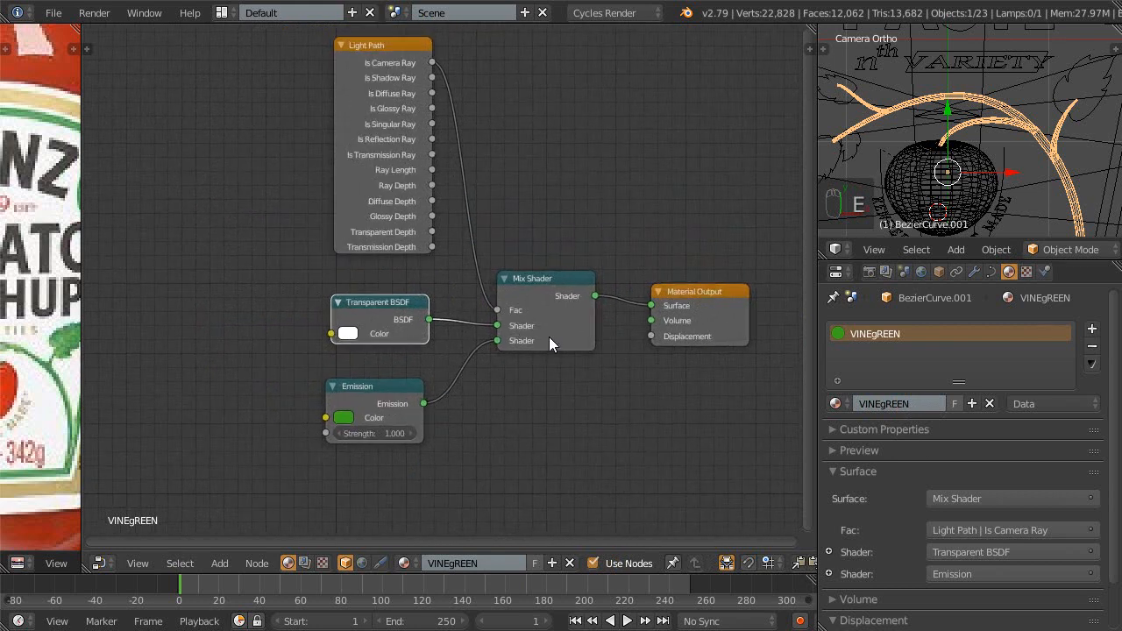
click(405, 562)
click(430, 467)
scroll(421, 447, down, 3)
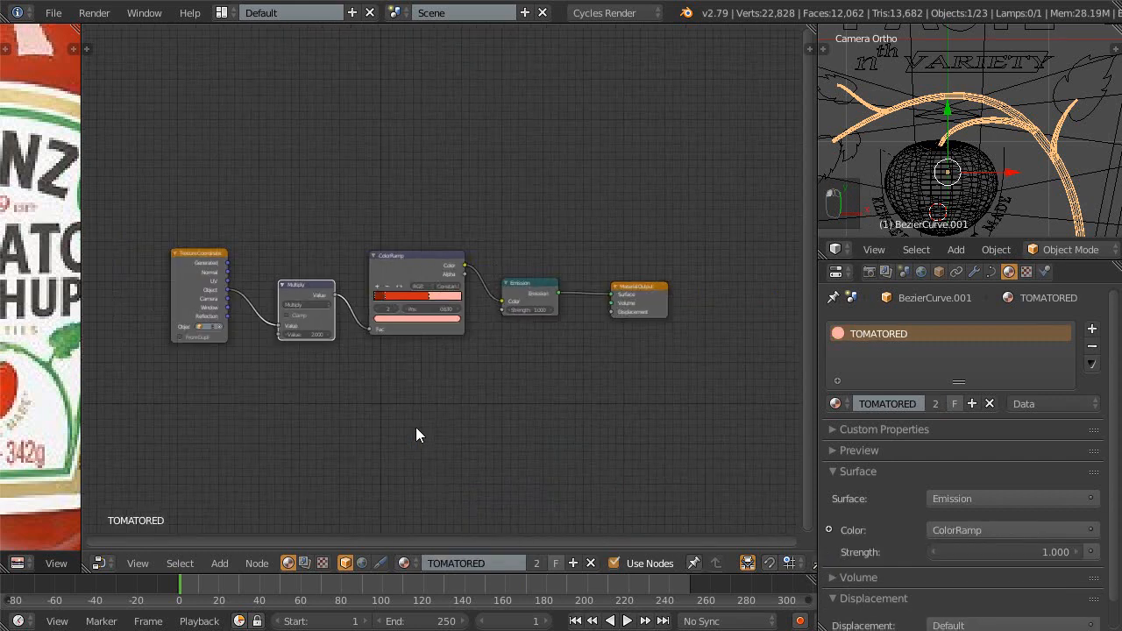
key(a)
key(a)
key(a)
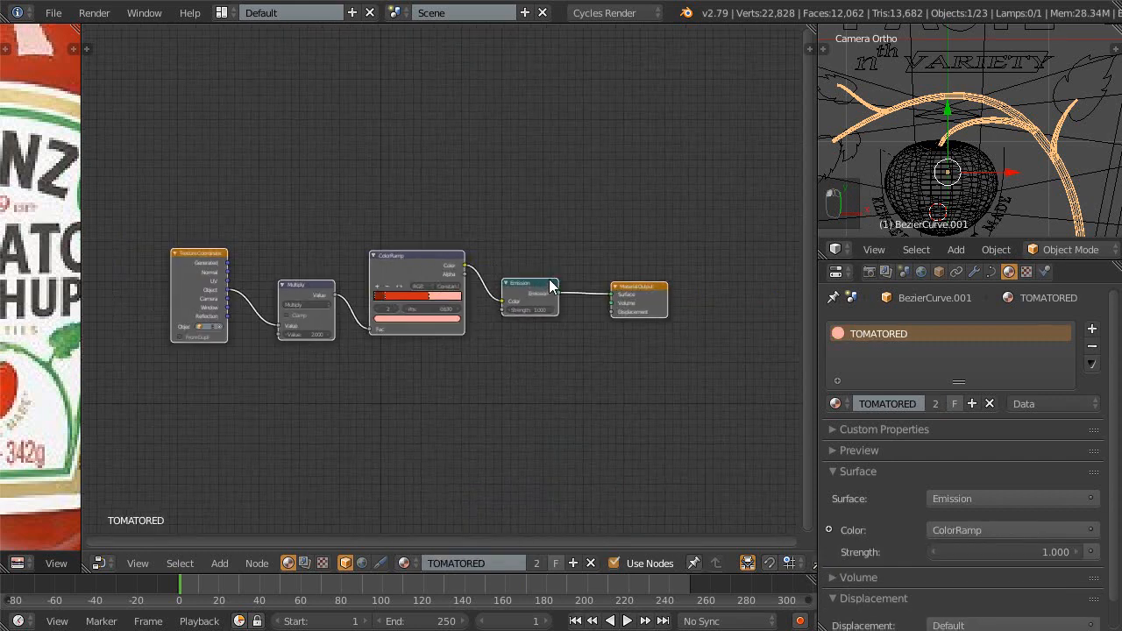
key(a)
- Reassign VINEgREEN to the vine and replace all of its nodes with the copied TOMATORED nodes
click(405, 563)
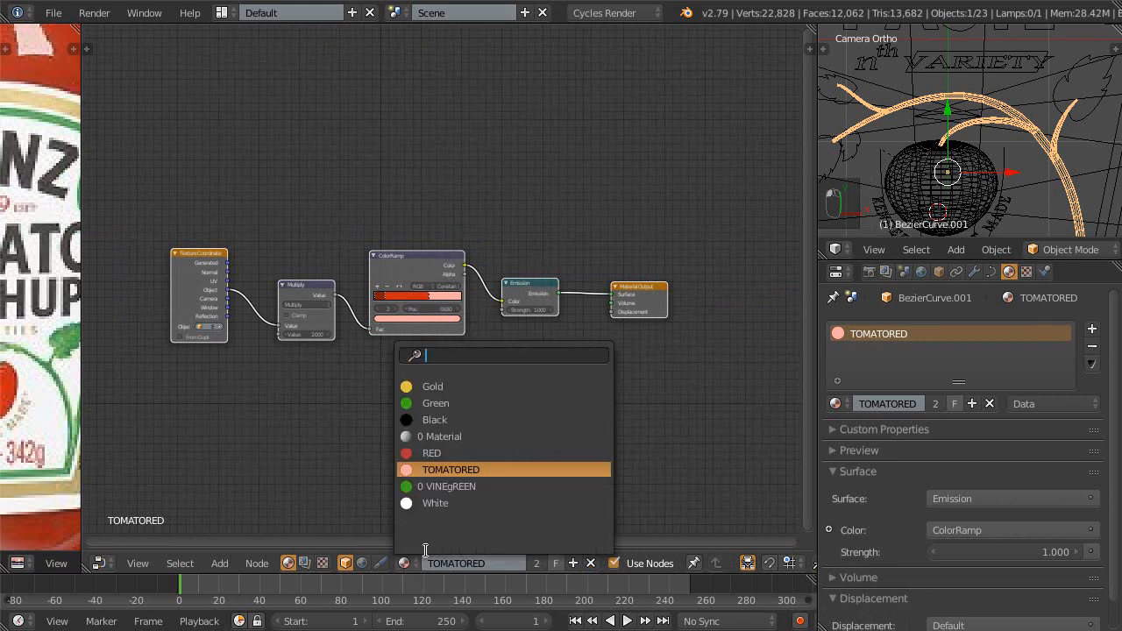
click(451, 487)
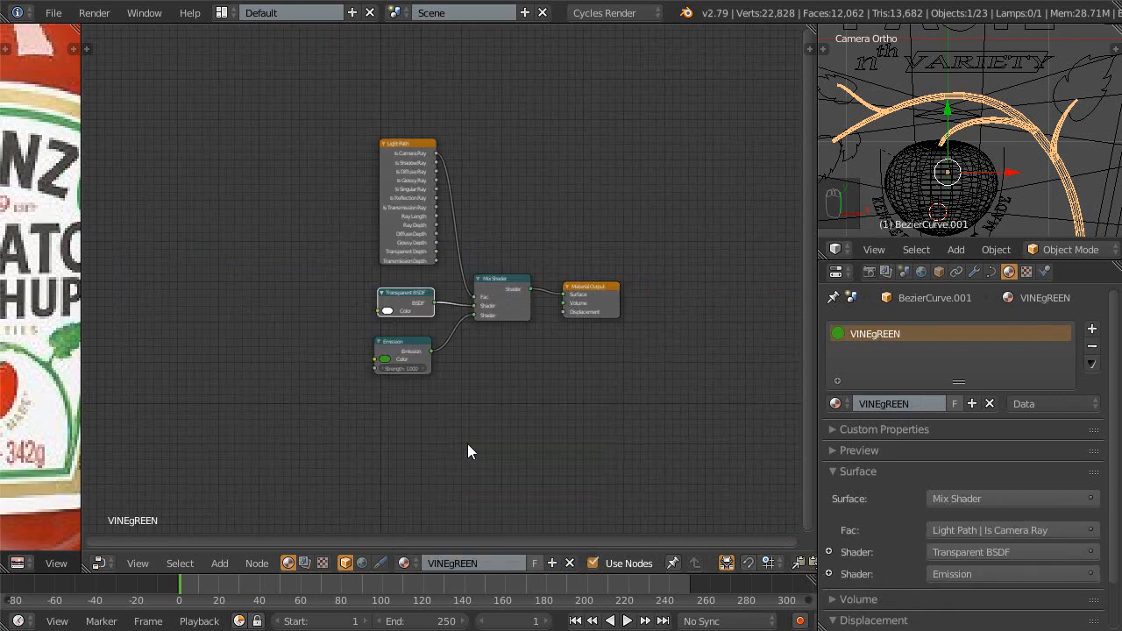
key(a)
key(a)
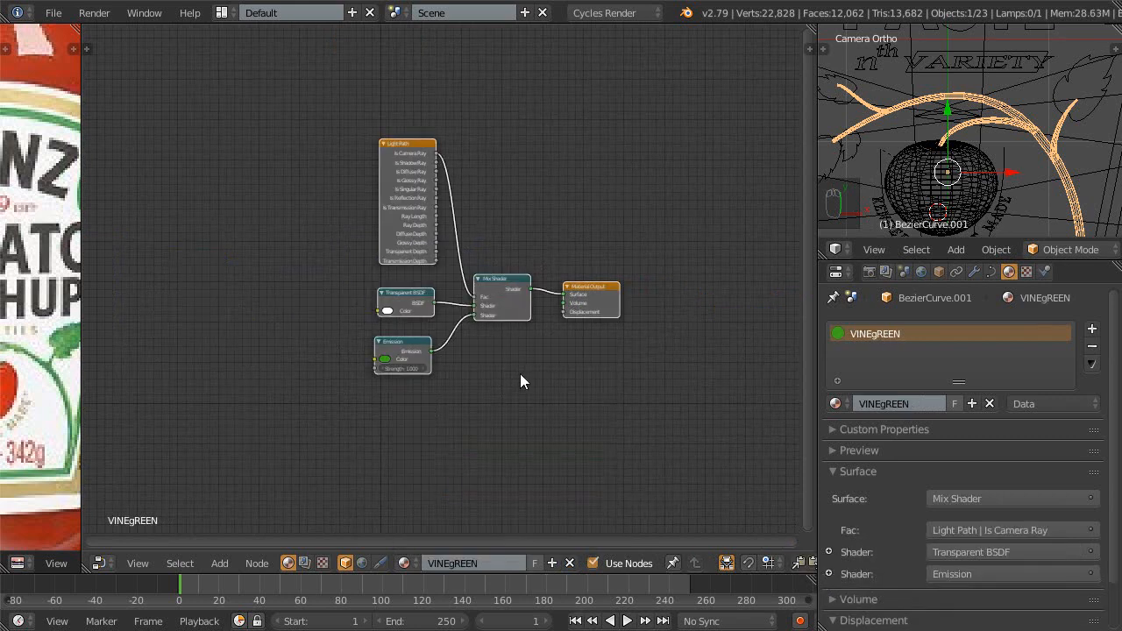
key(x)
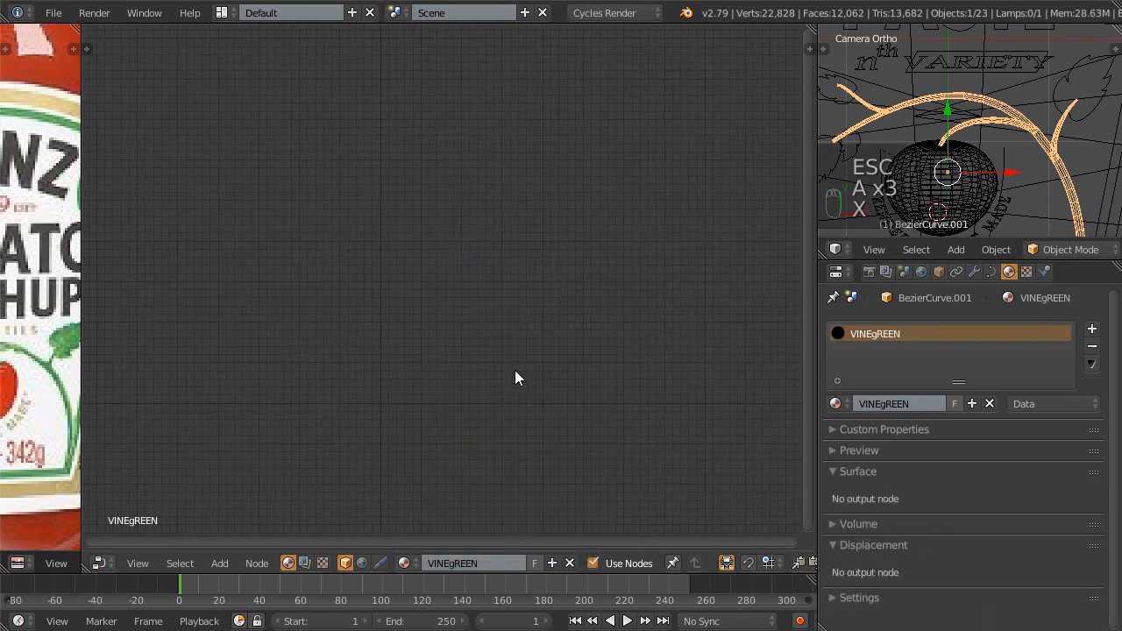
key(ctrl+v)
ctrl+middle_drag(470, 359, 483, 310)
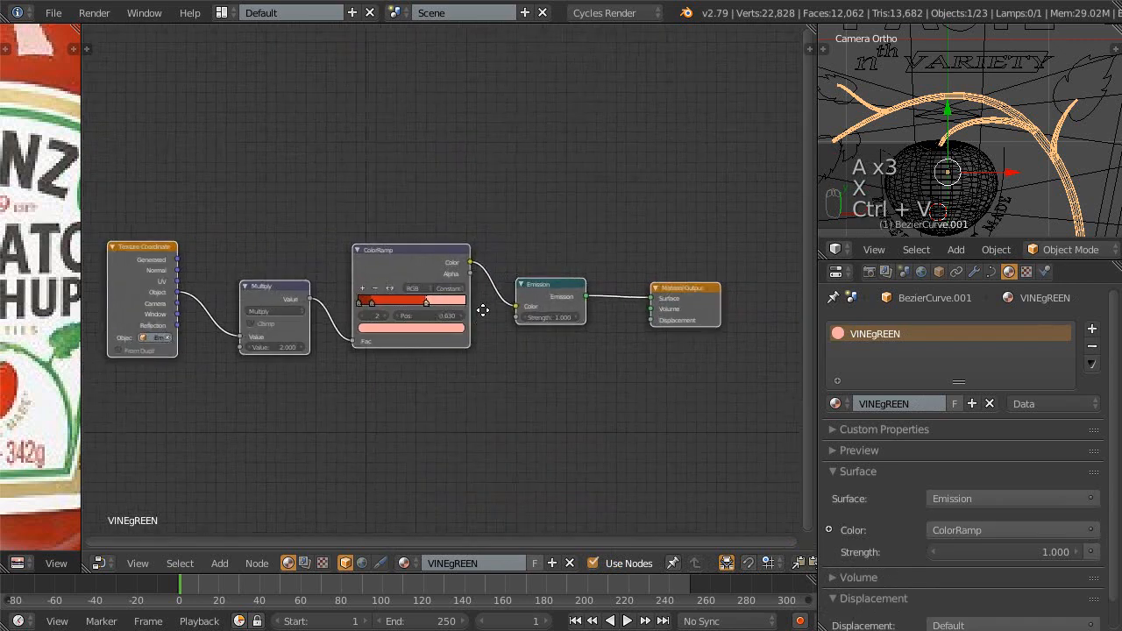
- Remove the light pink highlight stop from the VINEgREEN ColorRamp
scroll(486, 216, up, 12)
middle_drag(426, 360, 531, 322)
scroll(464, 343, up, 1)
click(429, 370)
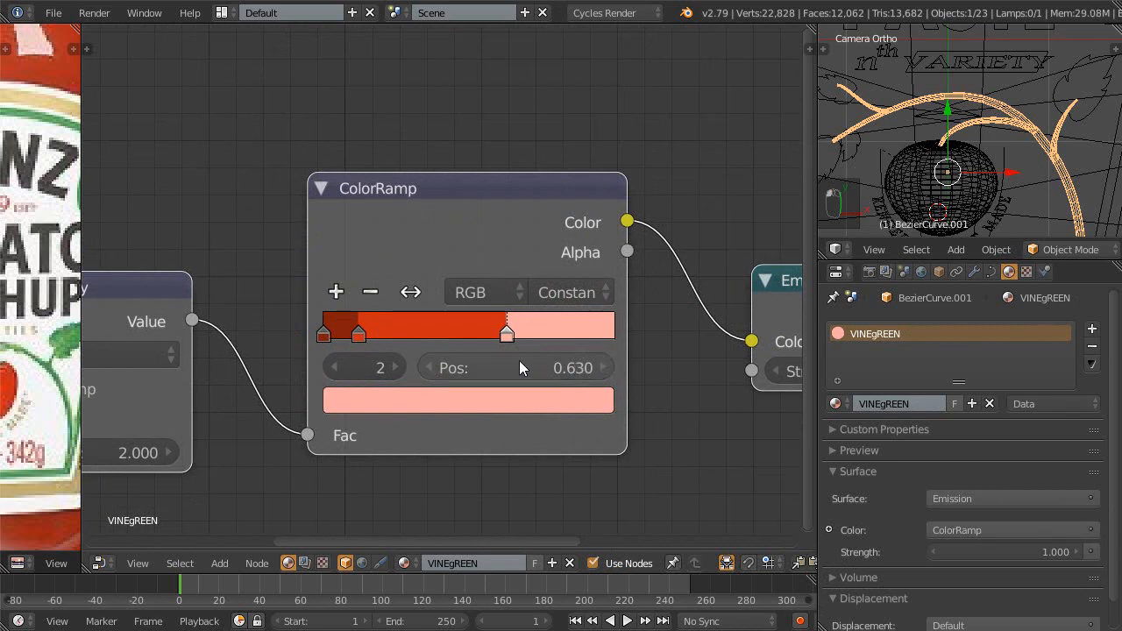
click(368, 294)
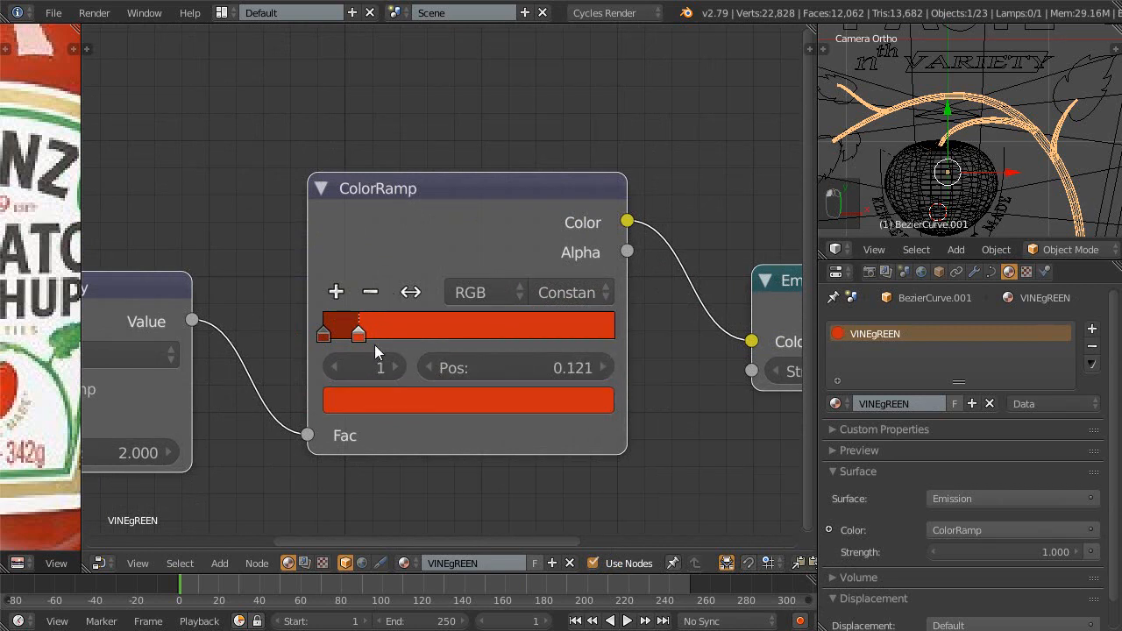
- Recolor the bright red ColorRamp stop with a green sampled from the reference label
click(451, 395)
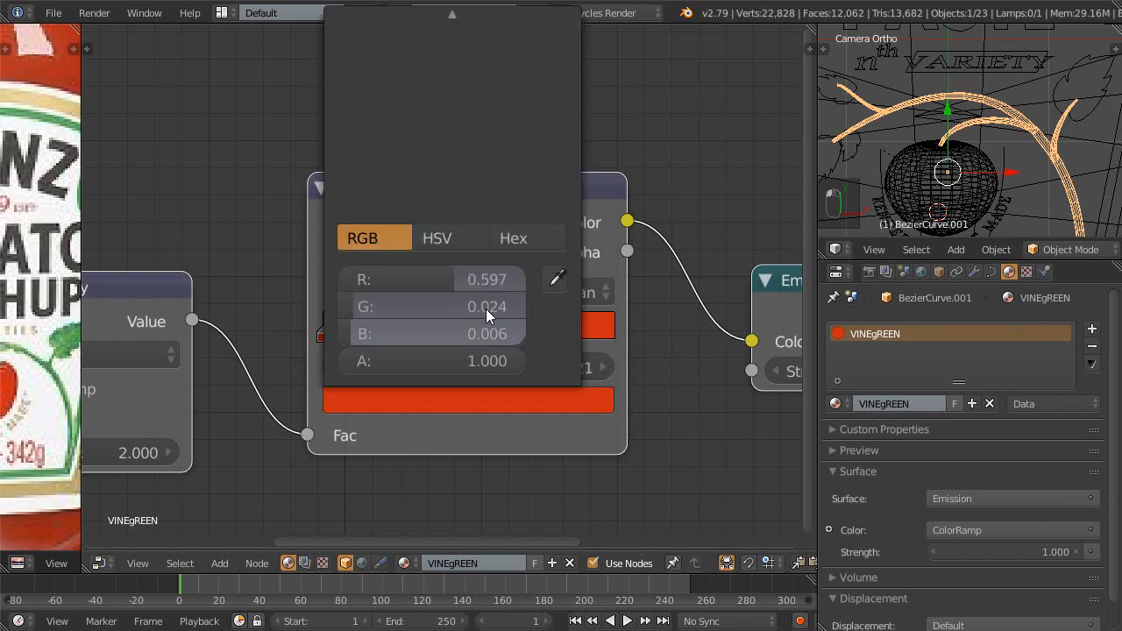
scroll(527, 448, down, 1)
scroll(527, 448, down, 1)
click(503, 372)
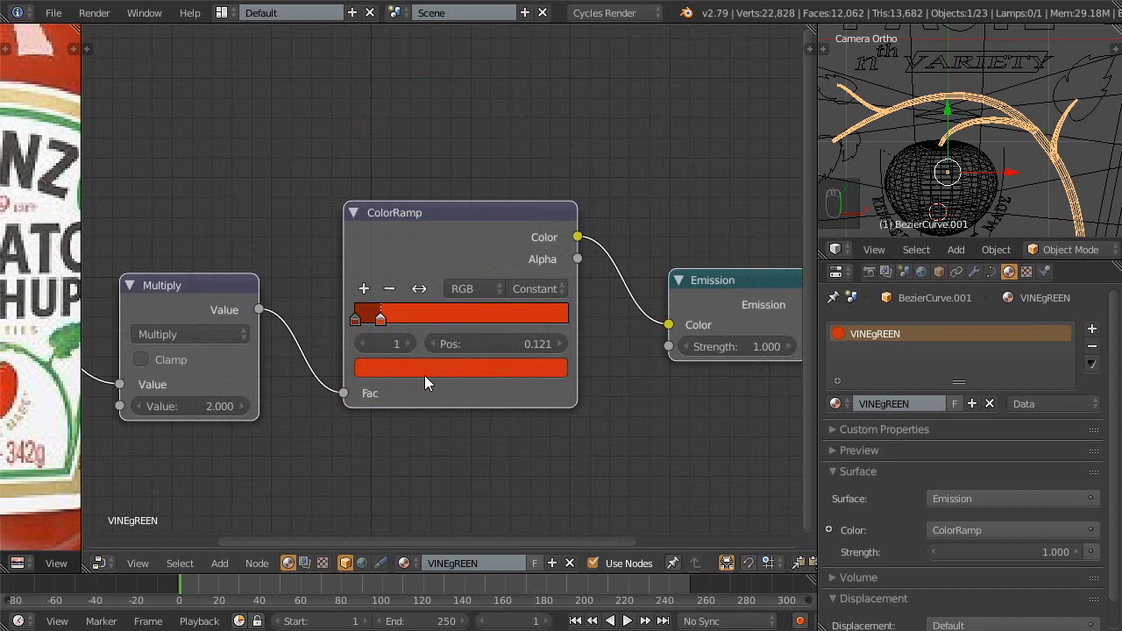
click(425, 375)
click(525, 280)
click(53, 358)
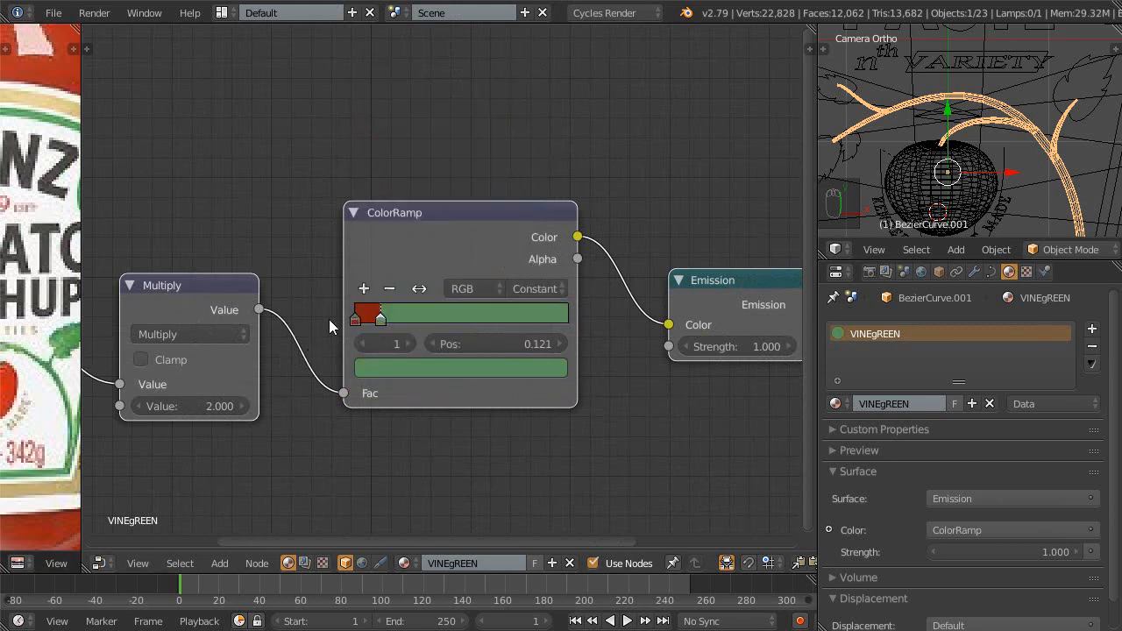
- Give the first ColorRamp stop the same green and darken it to RGB 0.041, 0.102, 0.044
click(364, 346)
click(489, 364)
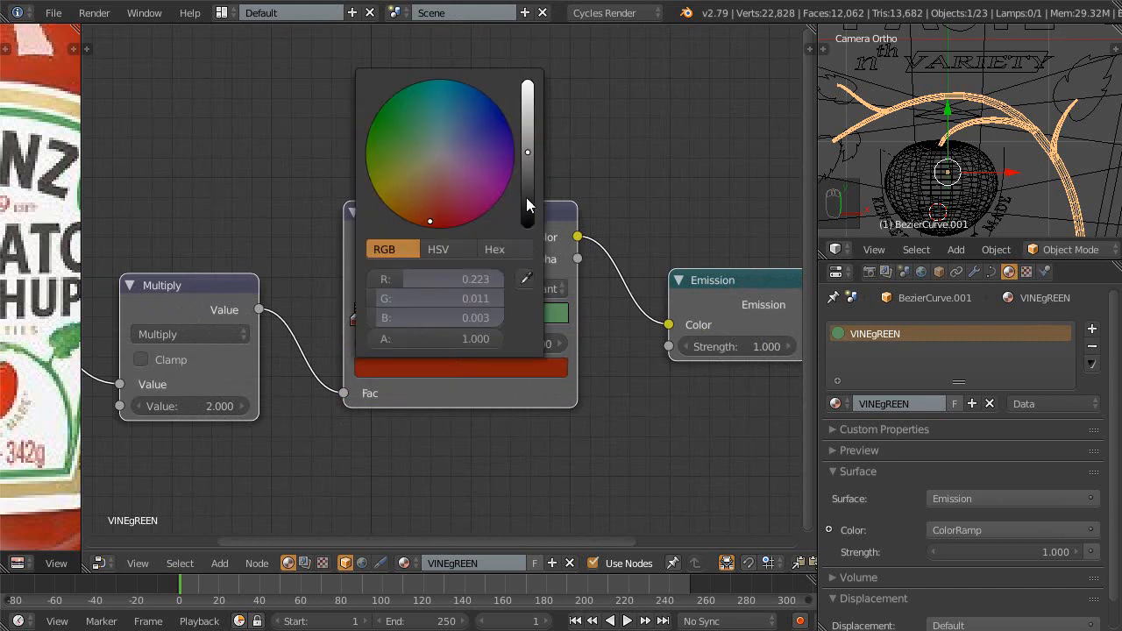
click(526, 279)
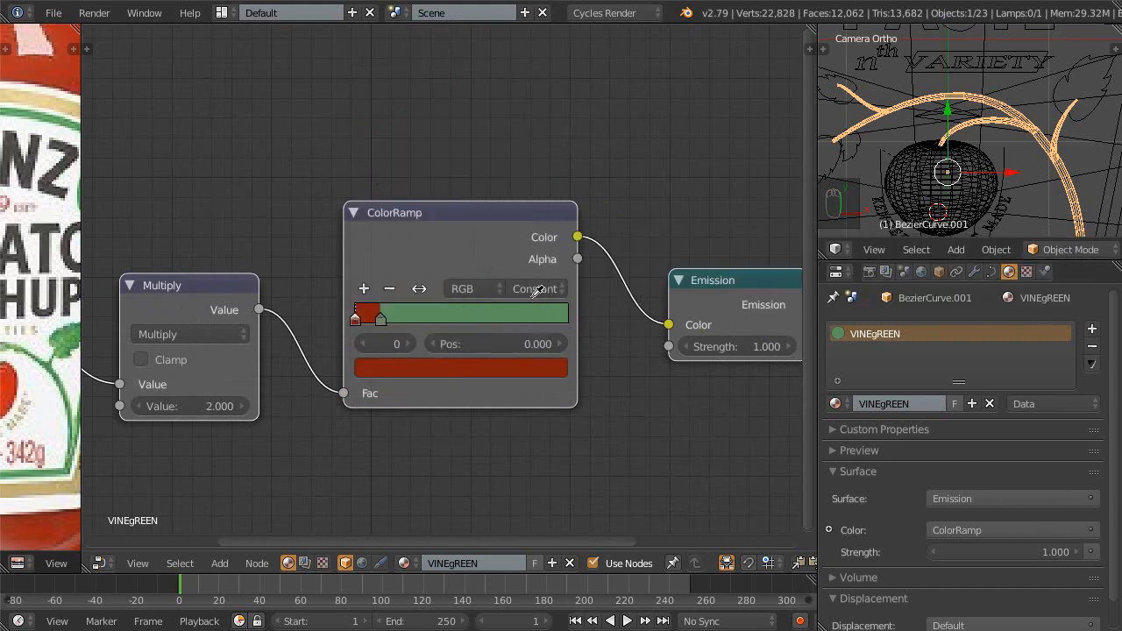
click(533, 307)
click(511, 371)
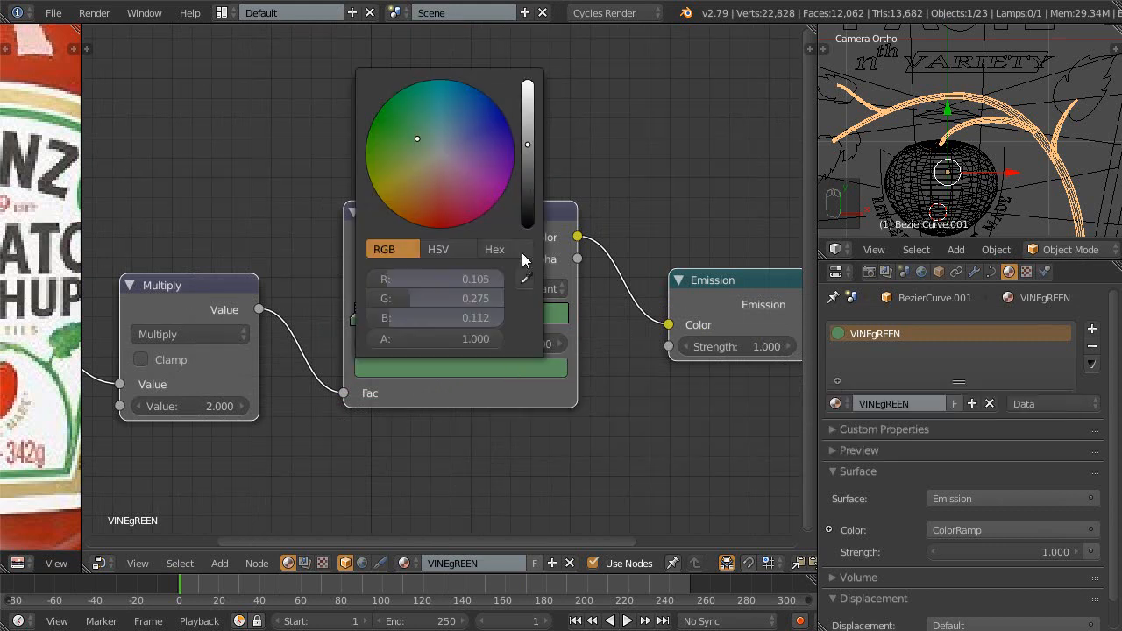
drag(526, 161, 530, 175)
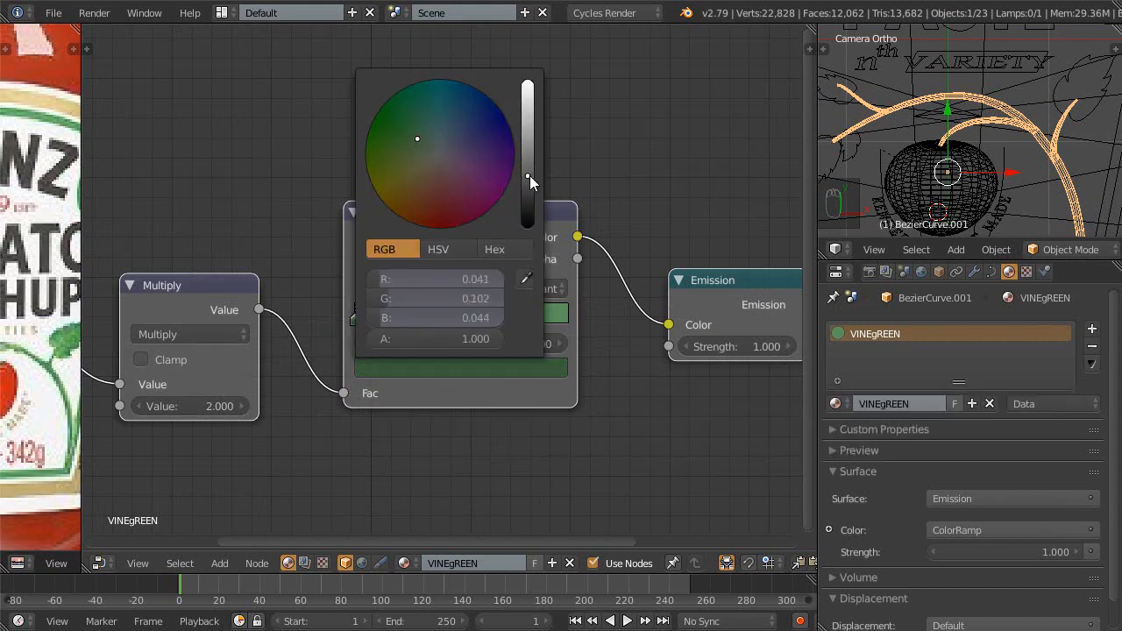
- Show the small 3D view with rendered shading and examine the vine's light and dark green shading
key(shift+z)
scroll(922, 129, down, 3)
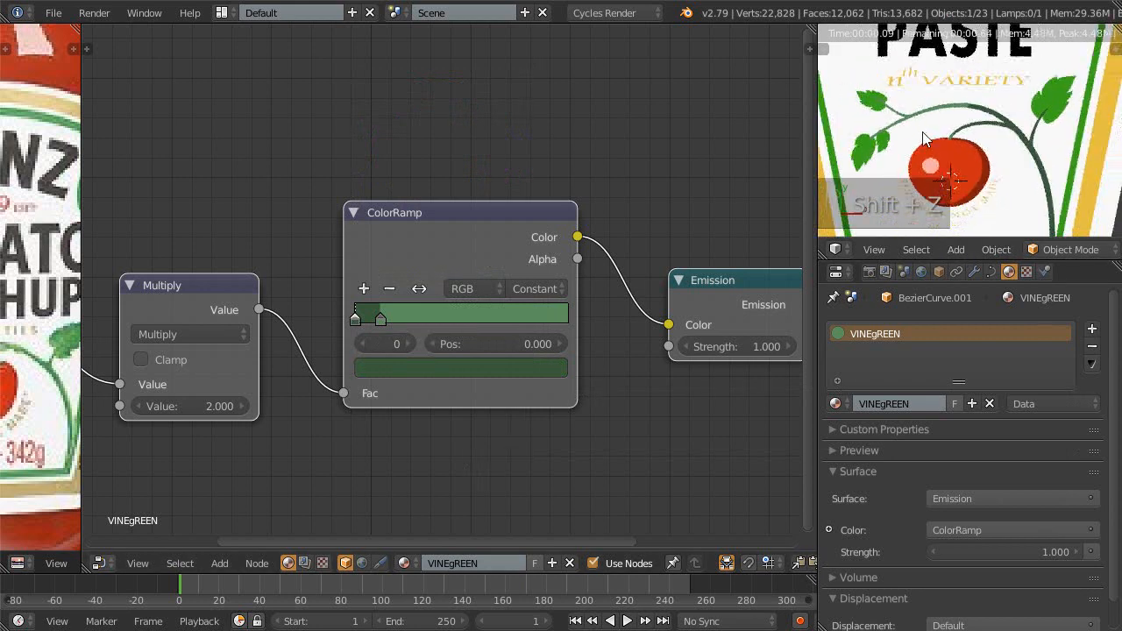
shift+middle_drag(926, 125, 935, 147)
scroll(921, 134, up, 2)
scroll(275, 393, down, 2)
- Spread the nodes apart and insert a Normal node between the Texture Coordinate and Multiply nodes
middle_drag(275, 393, 479, 388)
middle_drag(382, 333, 331, 353)
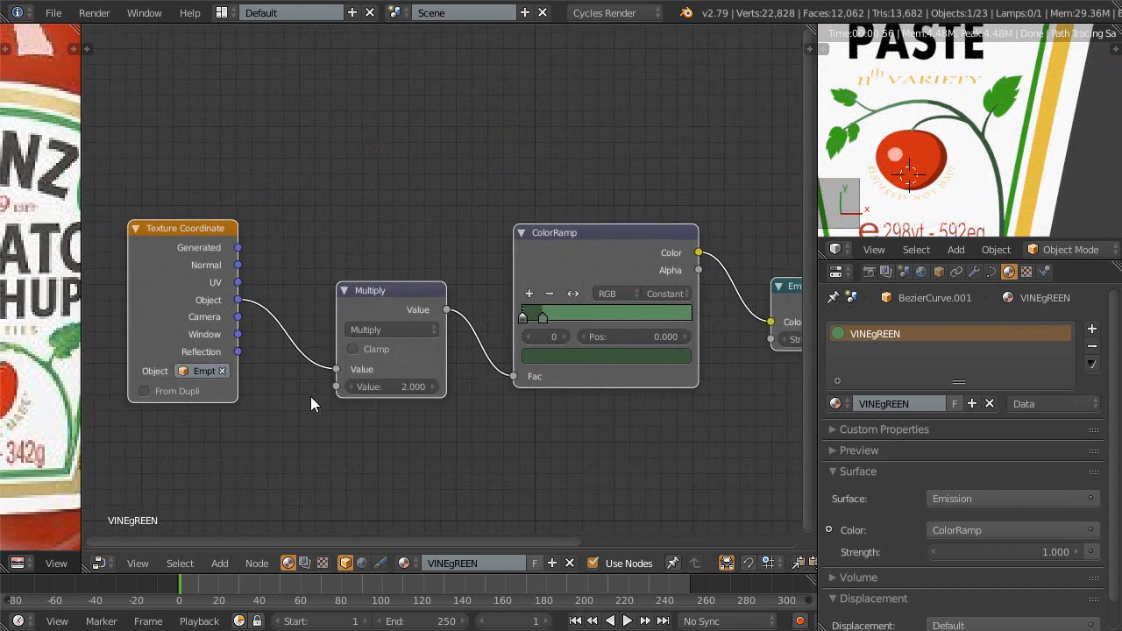
scroll(311, 400, up, 2)
middle_drag(368, 364, 485, 330)
drag(286, 177, 167, 187)
middle_drag(322, 200, 447, 212)
drag(599, 263, 582, 277)
key(shift+a)
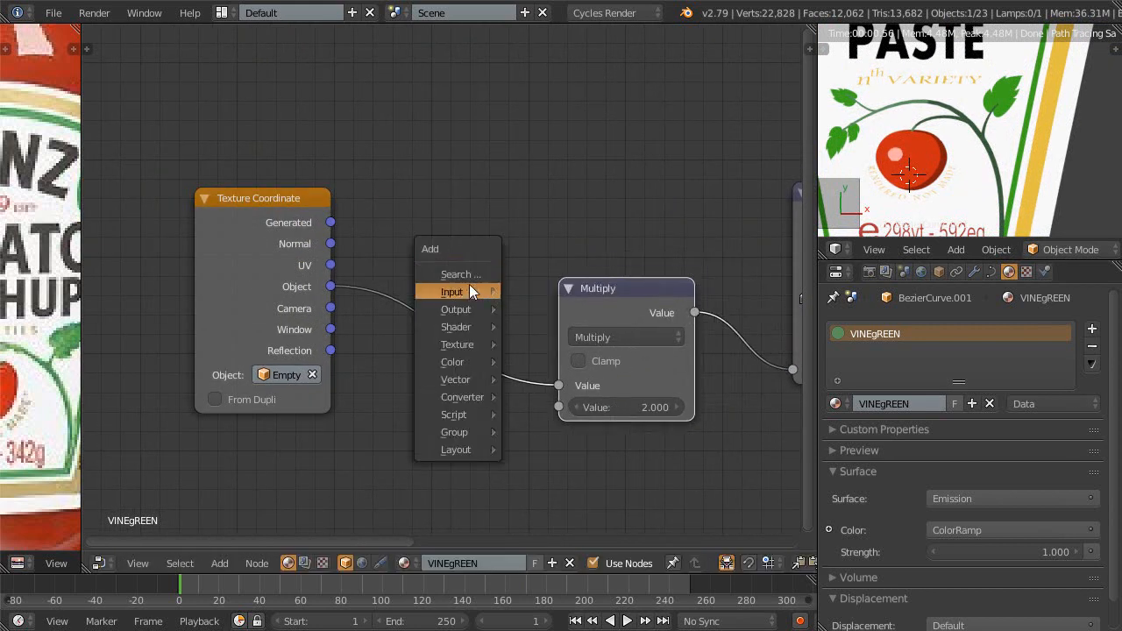
mouse_move(469, 380)
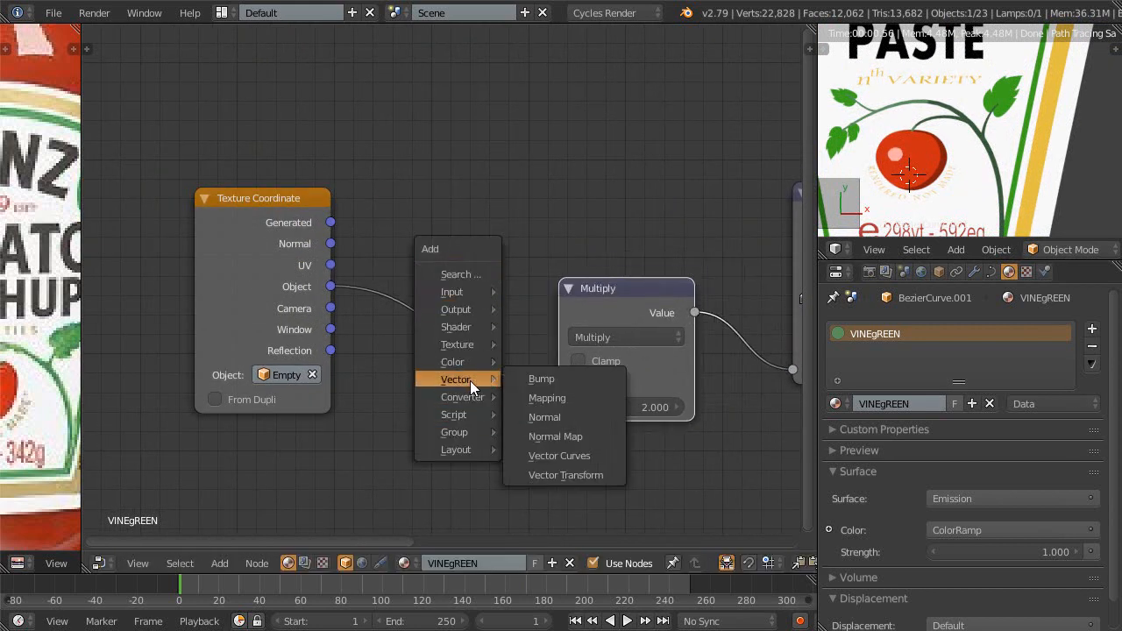
click(536, 417)
click(429, 280)
- Clear the Empty from the Texture Coordinate node and rotate the Normal node's sphere so its light side faces upward
click(312, 375)
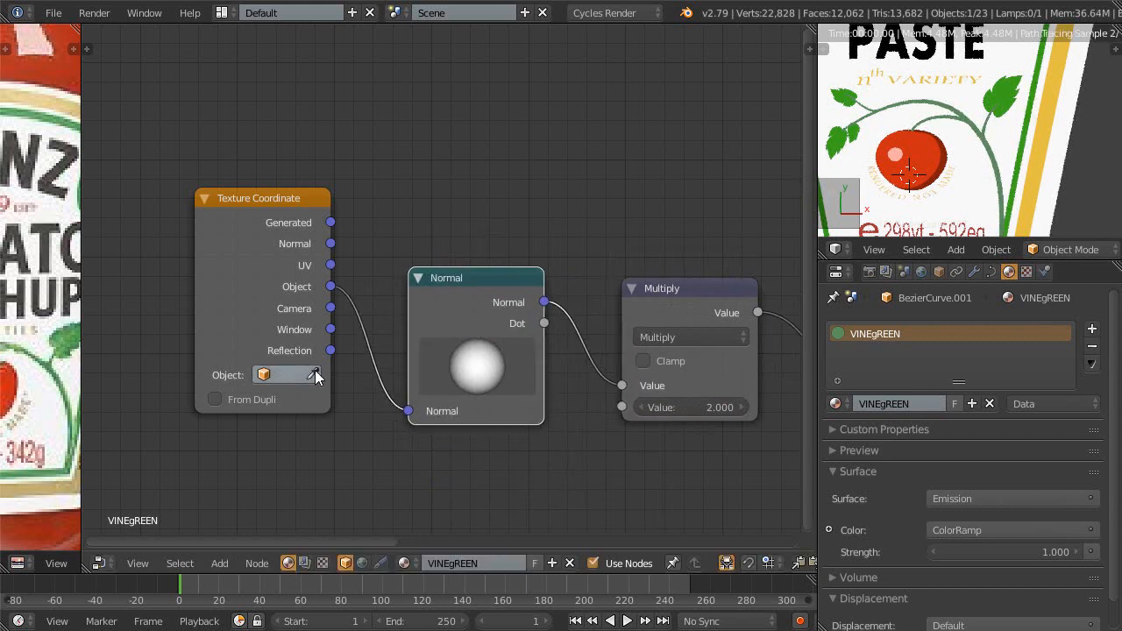
scroll(465, 403, up, 2)
middle_drag(501, 386, 487, 379)
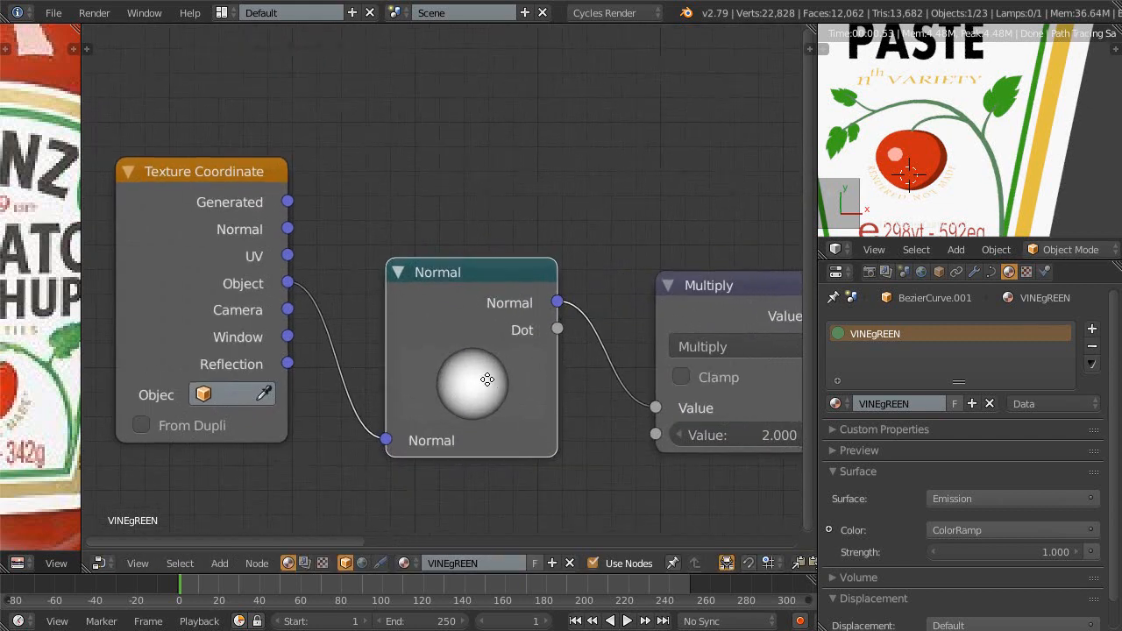
mouse_move(487, 379)
mouse_down()
mouse_move(466, 269)
mouse_move(423, 272)
mouse_move(459, 207)
mouse_move(454, 231)
mouse_move(453, 216)
mouse_up()
- Set the Multiply value to 0.5 and tilt the Normal sphere back slightly so its light area covers more of the upper part
scroll(571, 439, down, 2)
ctrl+scroll(571, 439, down, 2)
click(598, 400)
text(.5)
key(Return)
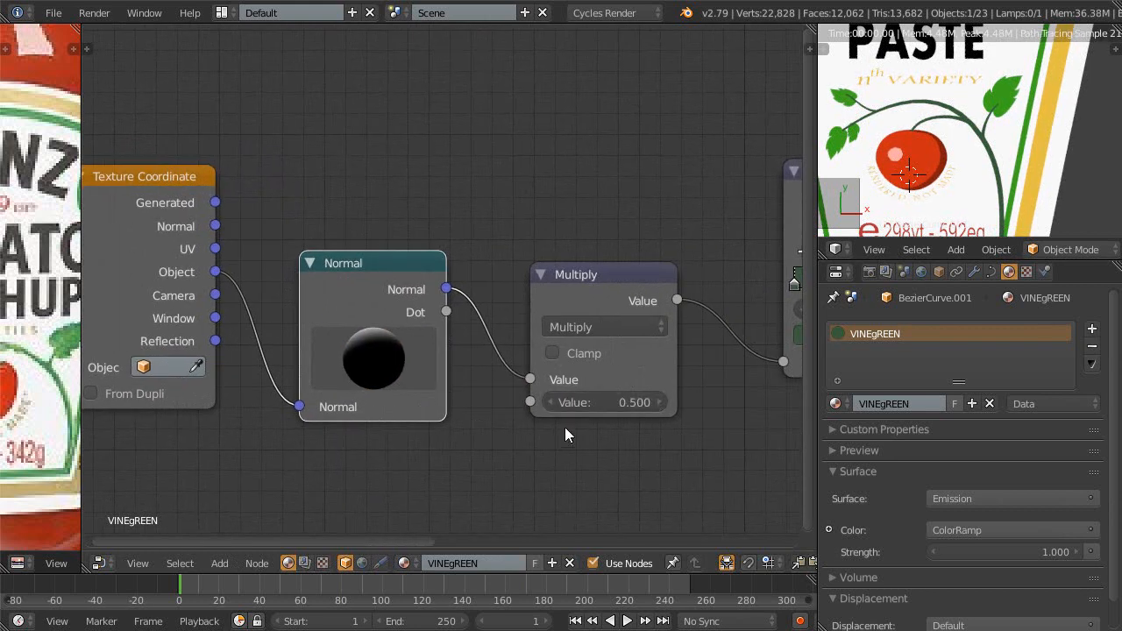
scroll(561, 421, up, 3)
mouse_move(369, 380)
mouse_down()
mouse_move(376, 404)
mouse_move(361, 405)
mouse_up()
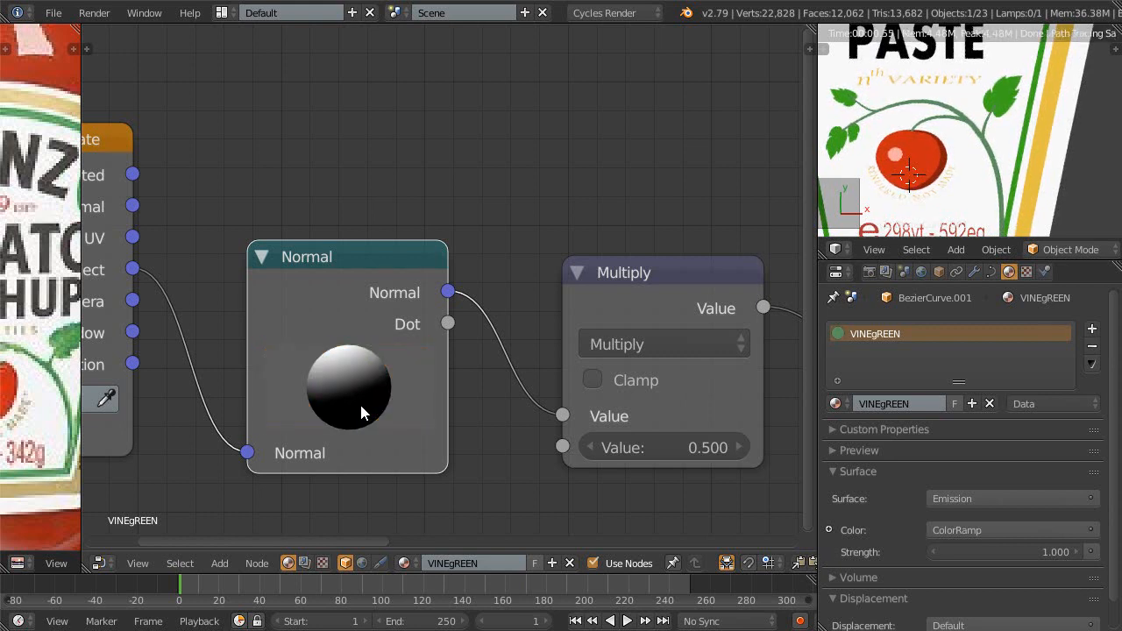
- Move the ColorRamp's light green stop to about 0.223
middle_drag(701, 288, 560, 282)
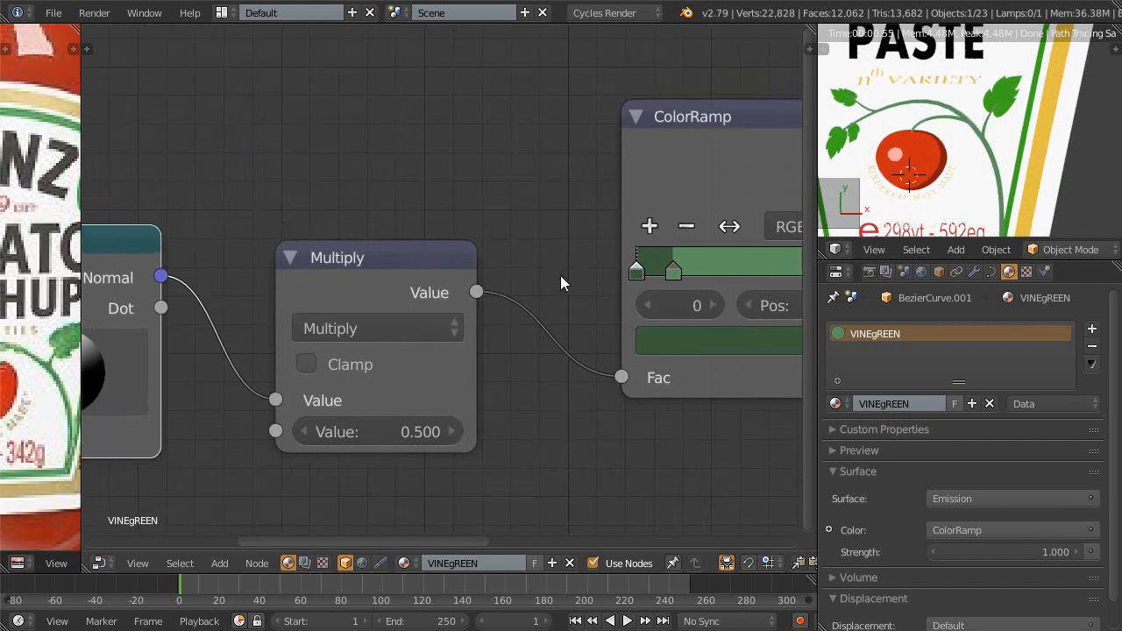
middle_drag(774, 379, 488, 405)
scroll(486, 399, up, 1)
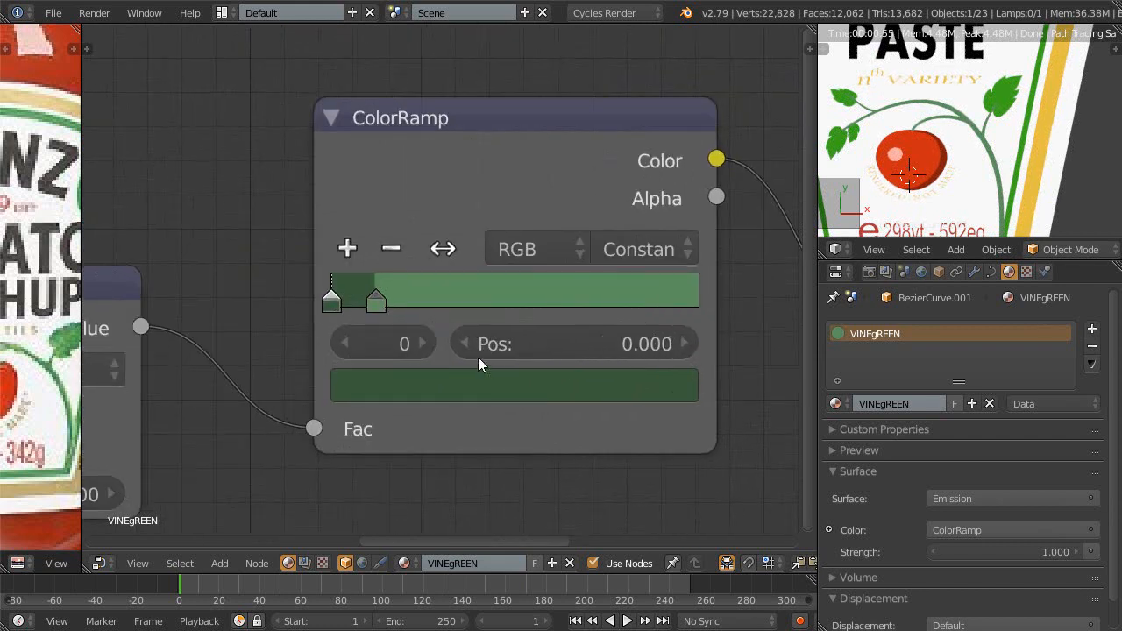
mouse_move(378, 309)
mouse_down()
mouse_move(386, 302)
mouse_move(374, 307)
mouse_move(380, 316)
mouse_up()
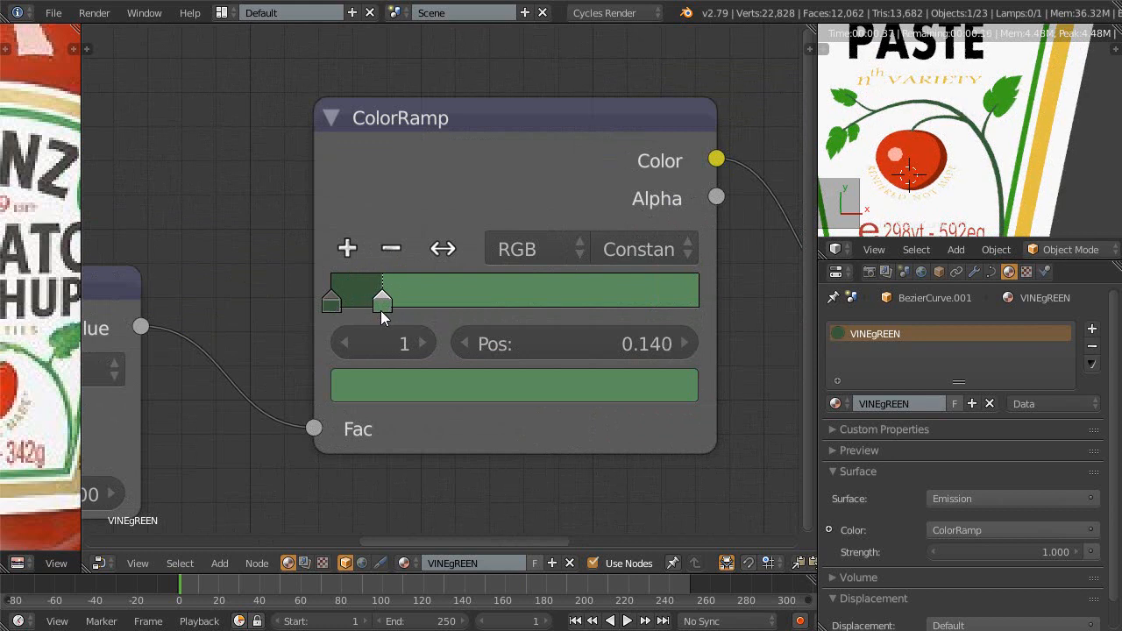
drag(378, 317, 413, 312)
key(Home)
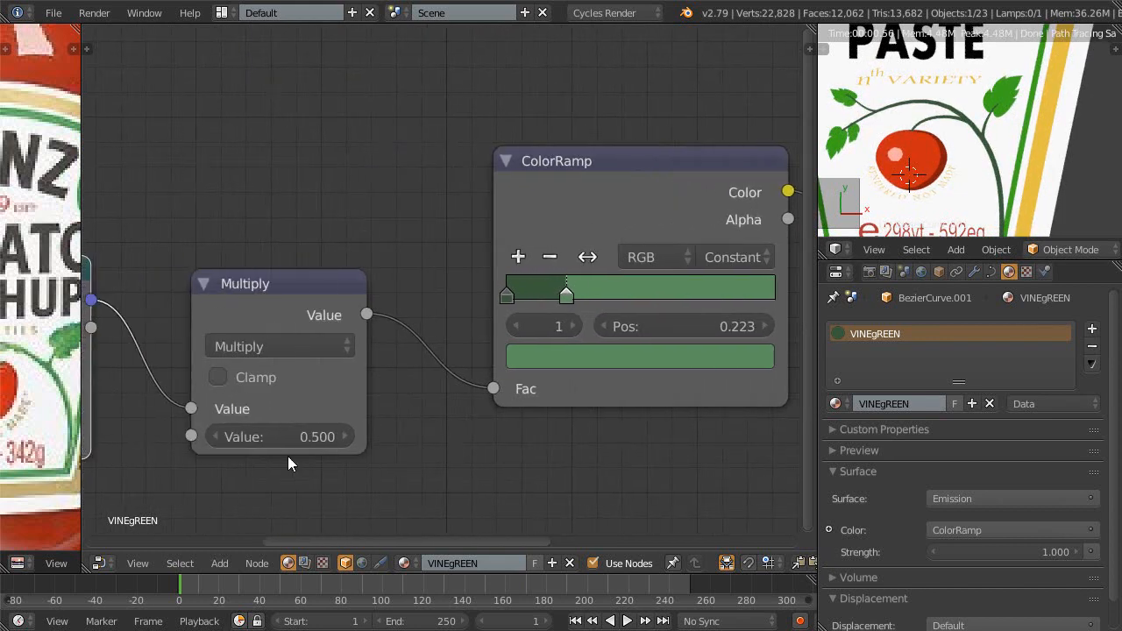
- Set the Multiply node's value to 2 and move the ColorRamp's light green stop to about 0.553
click(266, 438)
text(2)
key(Return)
drag(562, 312, 657, 311)
- Switch the ColorRamp interpolation to Linear and move the light green stop to about 0.423
click(732, 257)
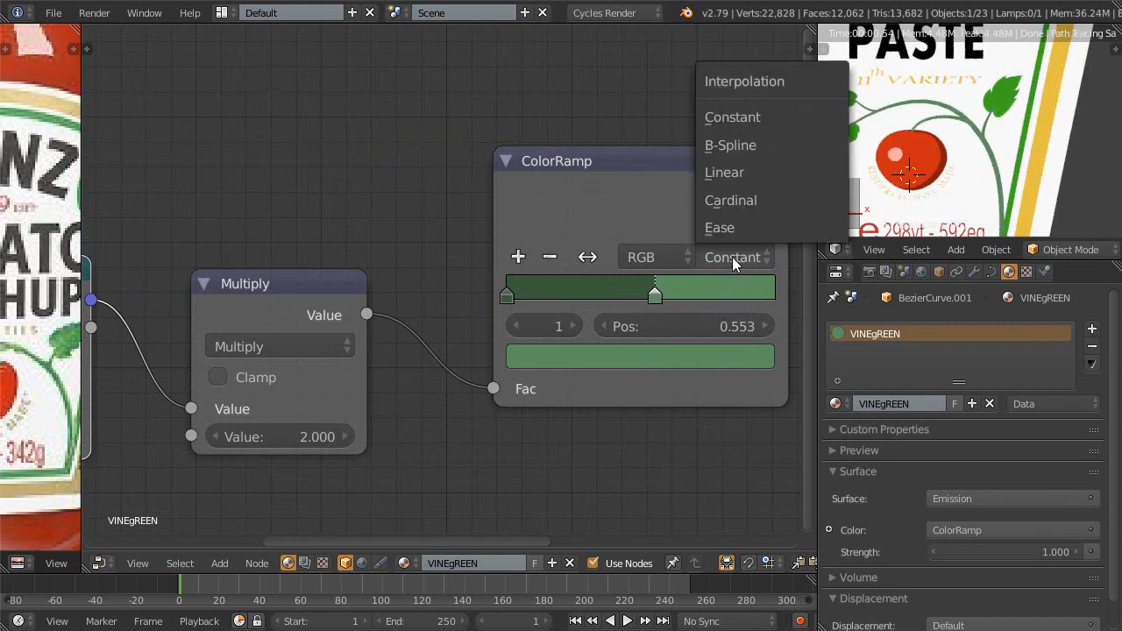
click(741, 174)
drag(654, 295, 620, 295)
- Link the Normal node's Dot output to the second Multiply value and rotate the sphere so its light covers more of the upper half
scroll(433, 372, down, 1)
middle_drag(434, 372, 523, 380)
drag(250, 318, 261, 324)
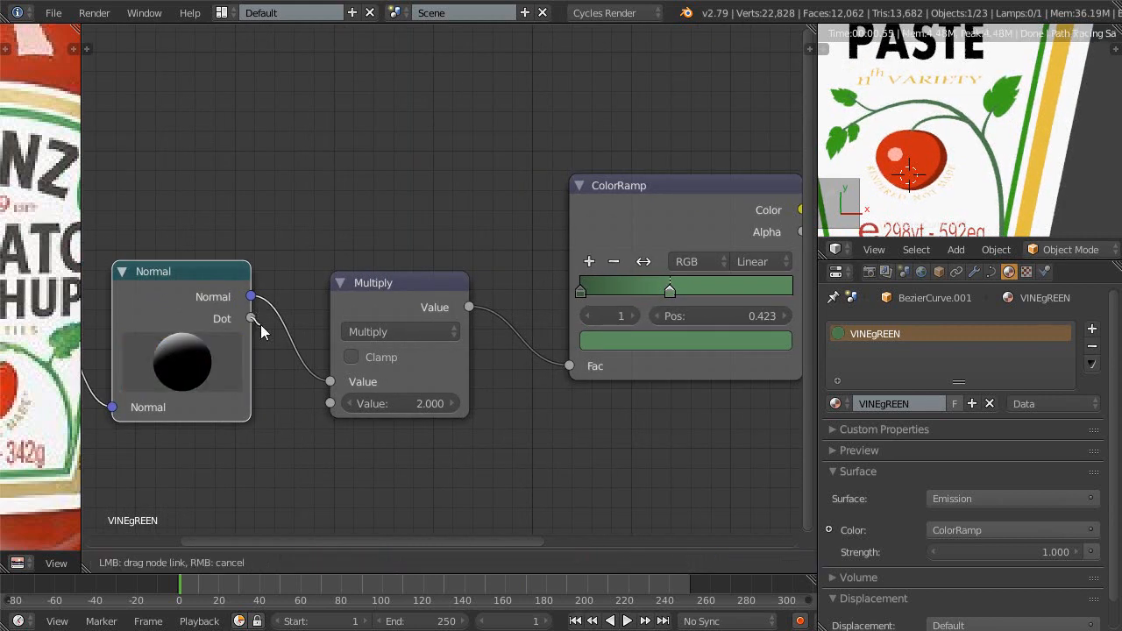
drag(300, 399, 327, 403)
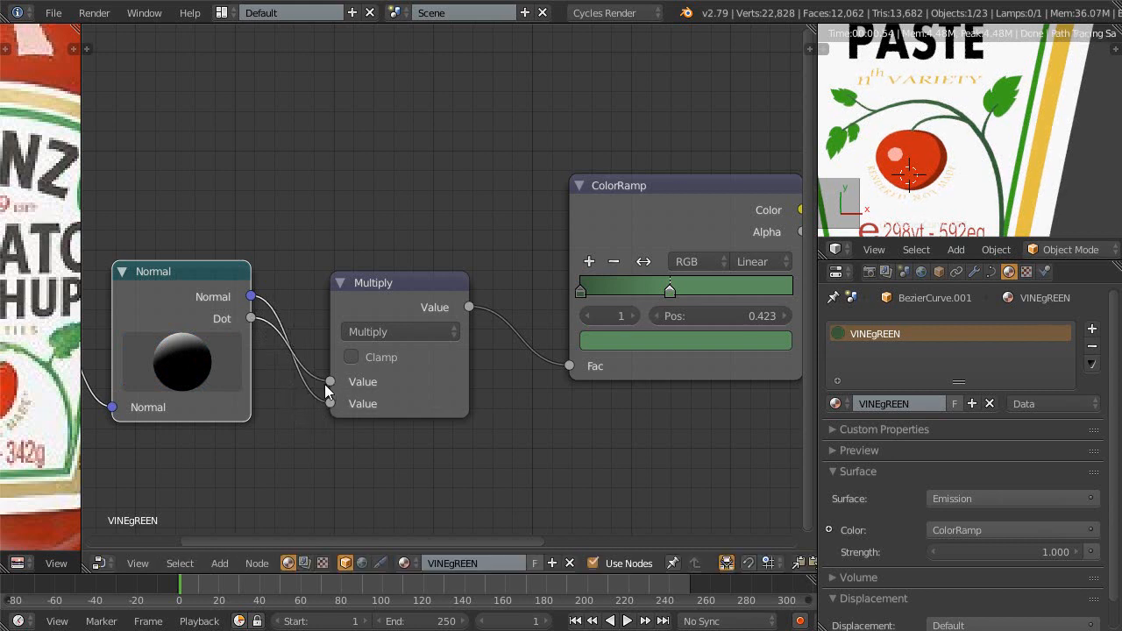
scroll(380, 421, up, 2)
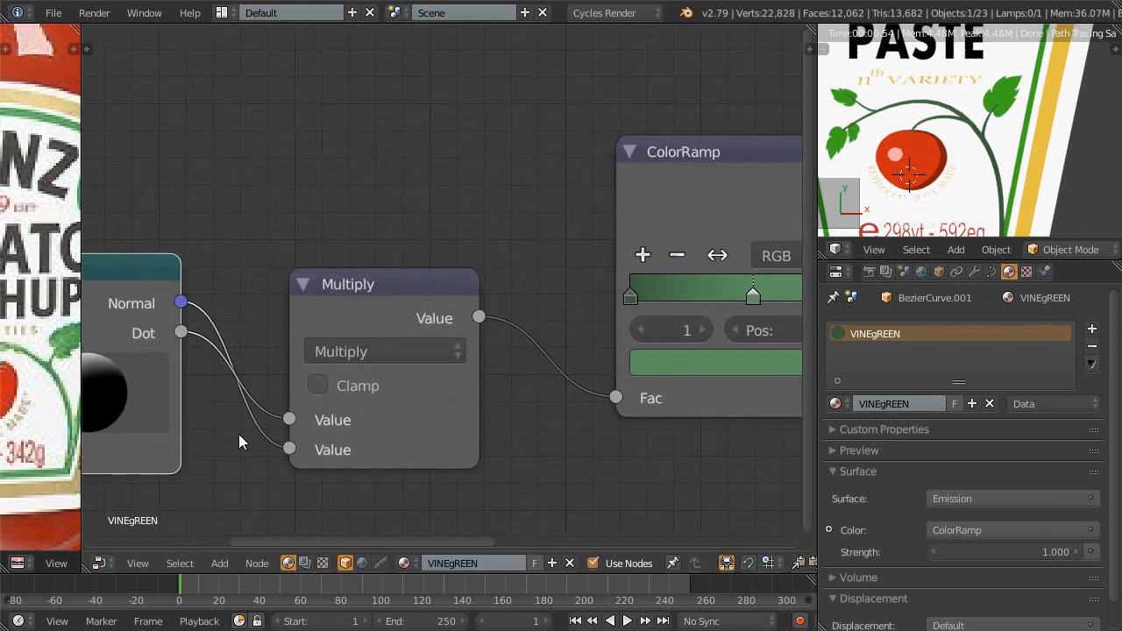
middle_drag(238, 434, 341, 402)
mouse_move(168, 362)
mouse_down()
mouse_move(181, 369)
mouse_move(193, 358)
mouse_move(159, 345)
mouse_move(192, 344)
mouse_move(156, 361)
mouse_move(171, 386)
mouse_move(253, 366)
mouse_move(175, 363)
mouse_move(166, 388)
mouse_move(176, 386)
mouse_up()
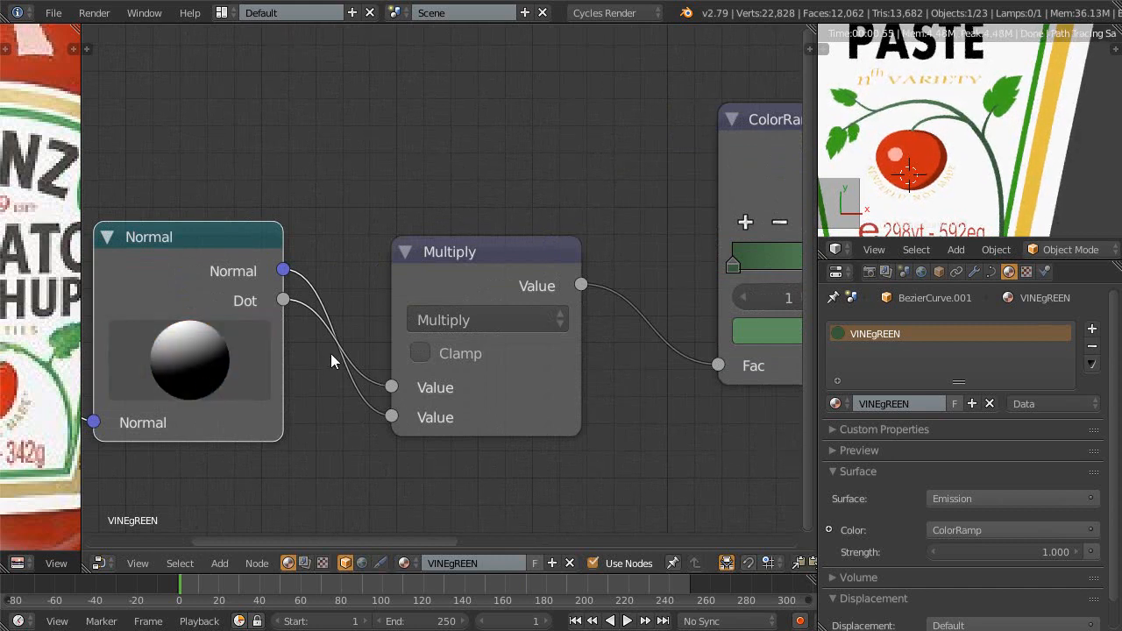
- Remove the Normal output's links so only Dot feeds the second Multiply value, and readjust the Normal sphere's light direction
drag(381, 385, 373, 374)
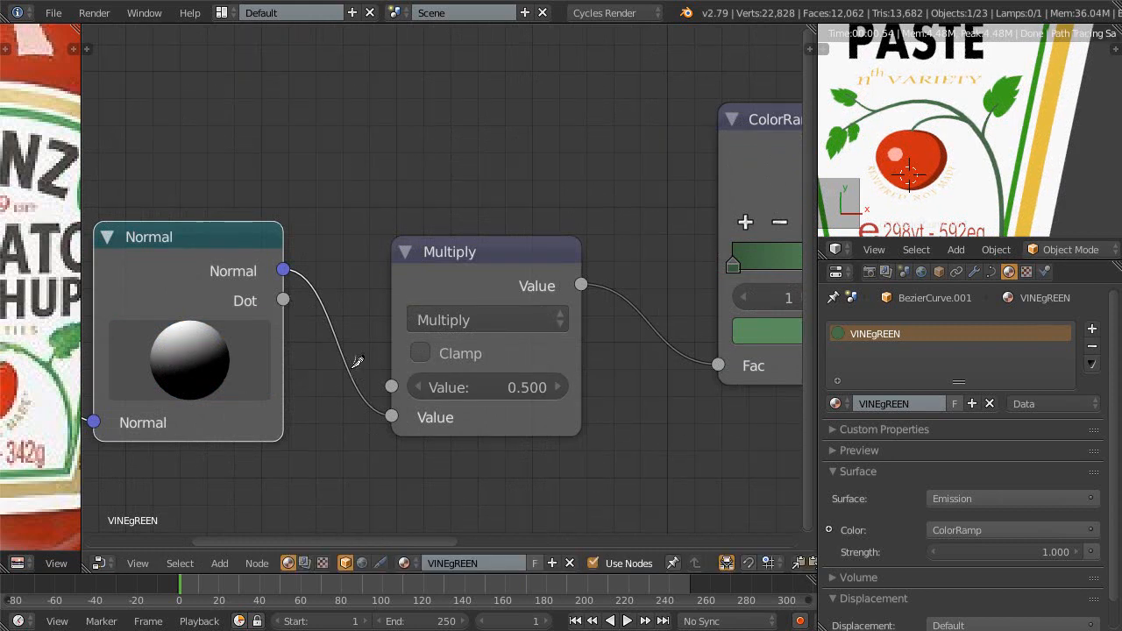
ctrl+drag(340, 314, 327, 355)
drag(296, 311, 387, 421)
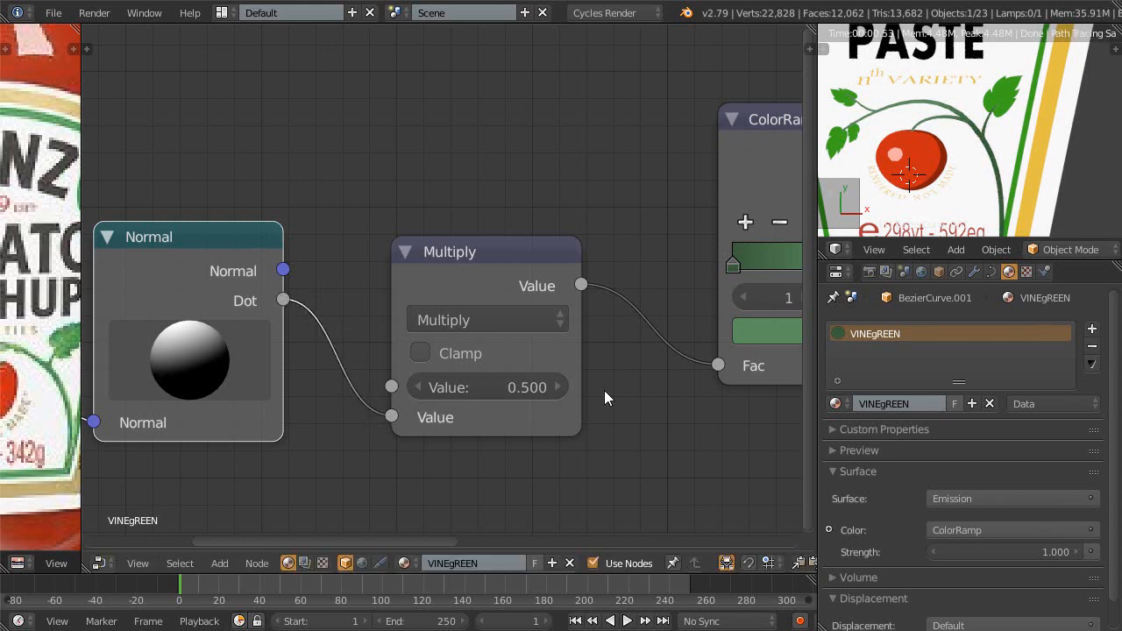
mouse_move(160, 361)
mouse_down()
mouse_move(130, 361)
mouse_move(243, 350)
mouse_move(259, 373)
mouse_move(180, 352)
mouse_move(131, 364)
mouse_move(280, 400)
mouse_up()
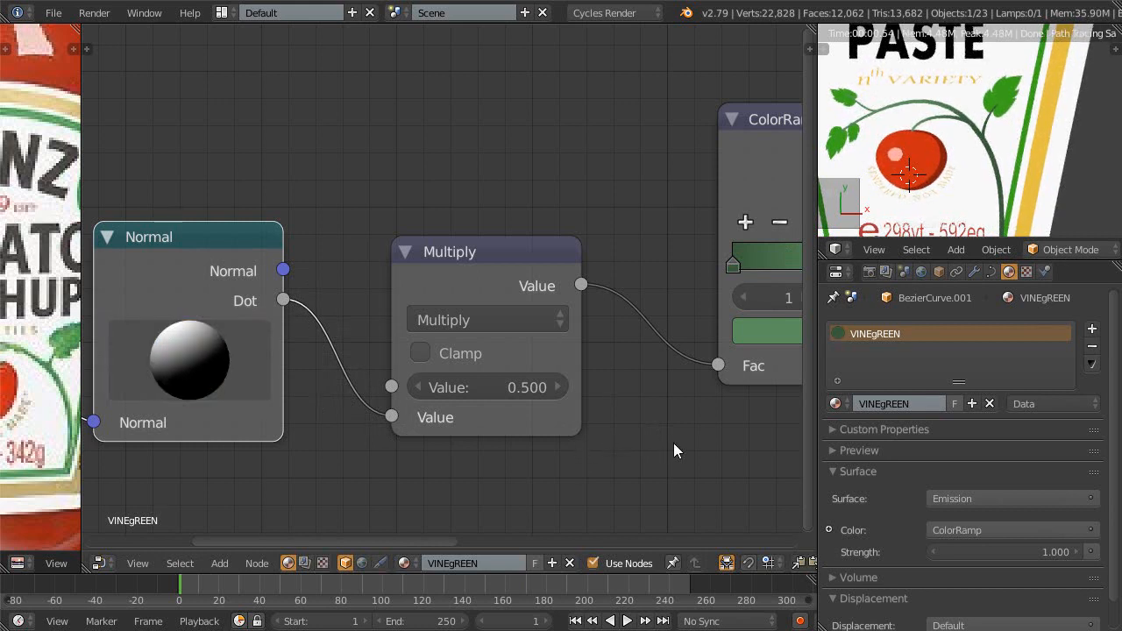
- Set the Multiply node's unlinked value to 2 and move the ColorRamp's light green stop to about 0.233
middle_drag(666, 422, 468, 444)
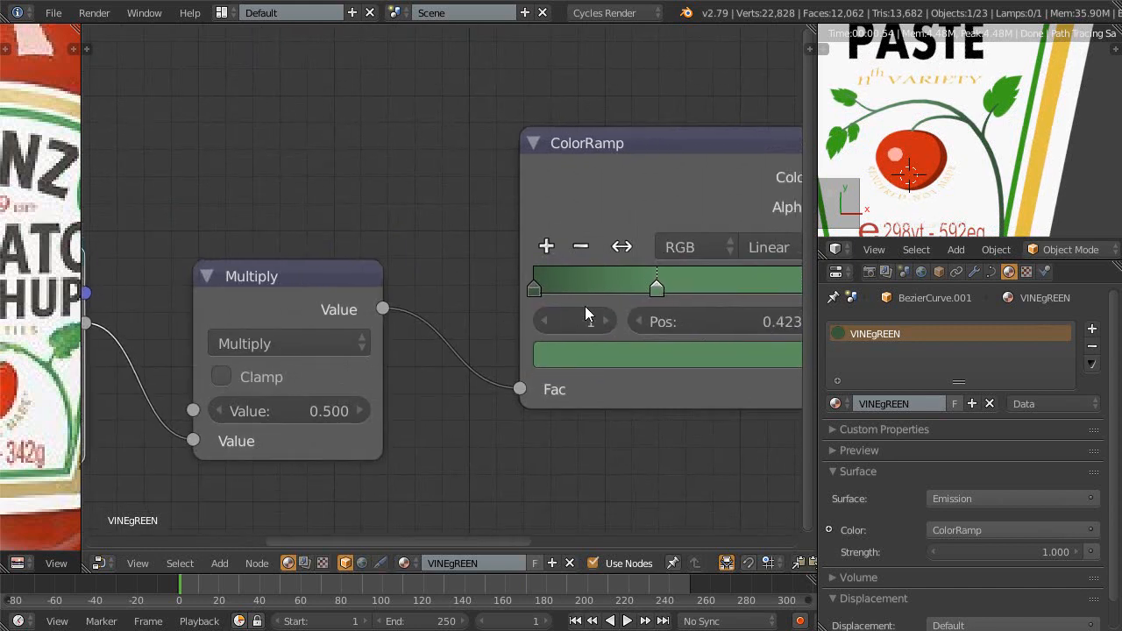
middle_drag(630, 382, 489, 429)
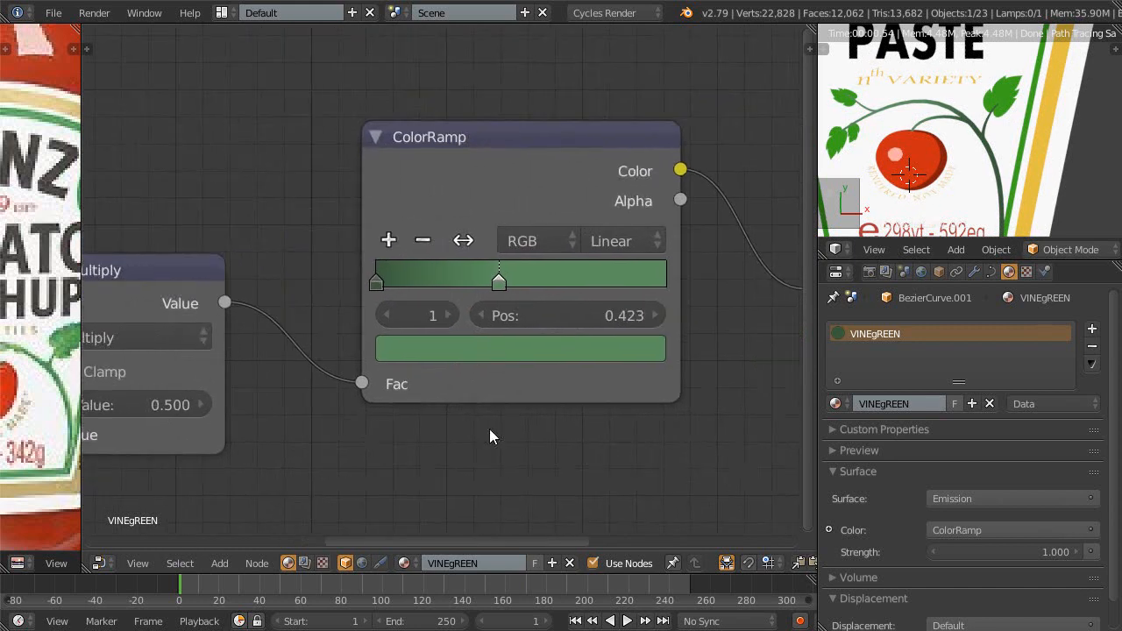
middle_drag(557, 331, 636, 331)
click(238, 394)
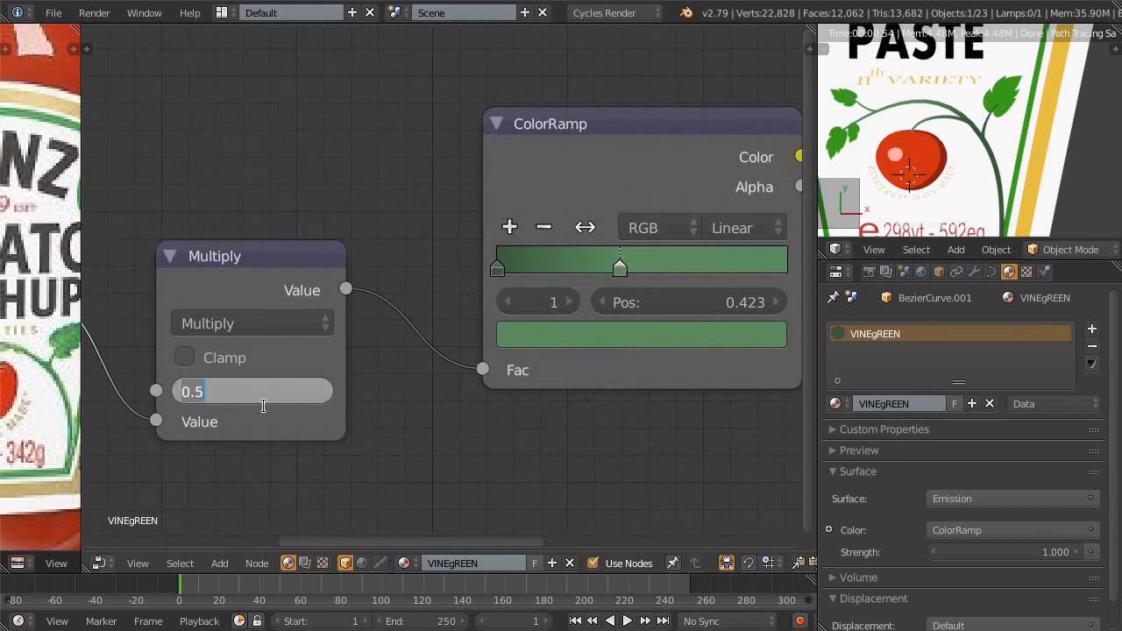
text(2)
key(Return)
drag(620, 267, 564, 274)
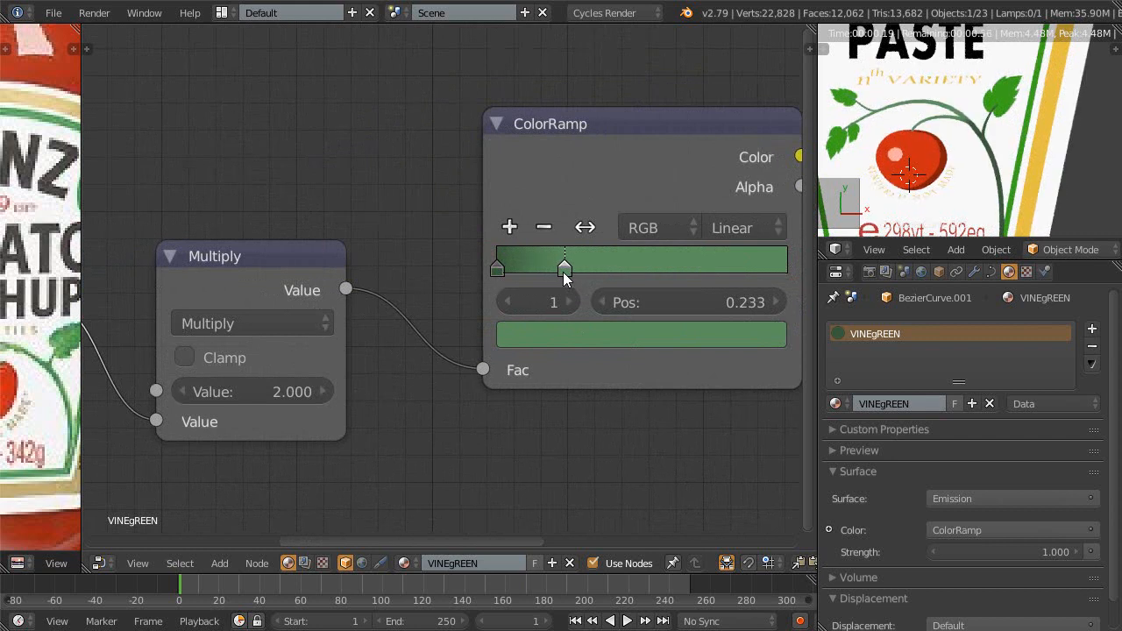
- Maximize the 3D view, switch it to wireframe shading and save the file
scroll(493, 322, down, 3)
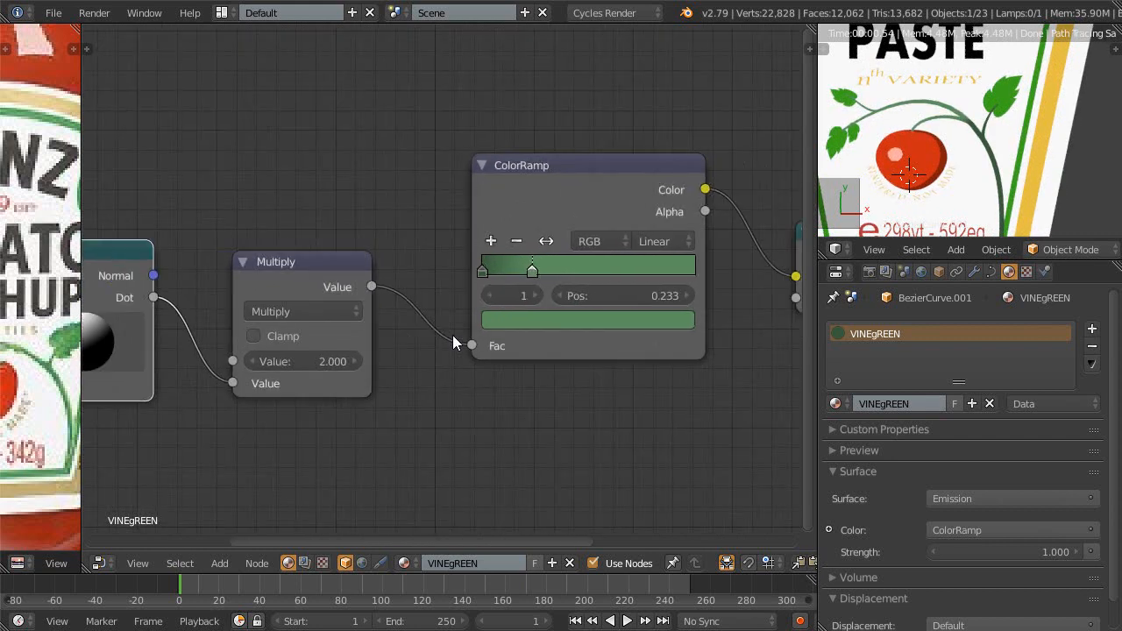
middle_drag(407, 382, 479, 416)
scroll(474, 416, up, 1)
scroll(518, 417, up, 1)
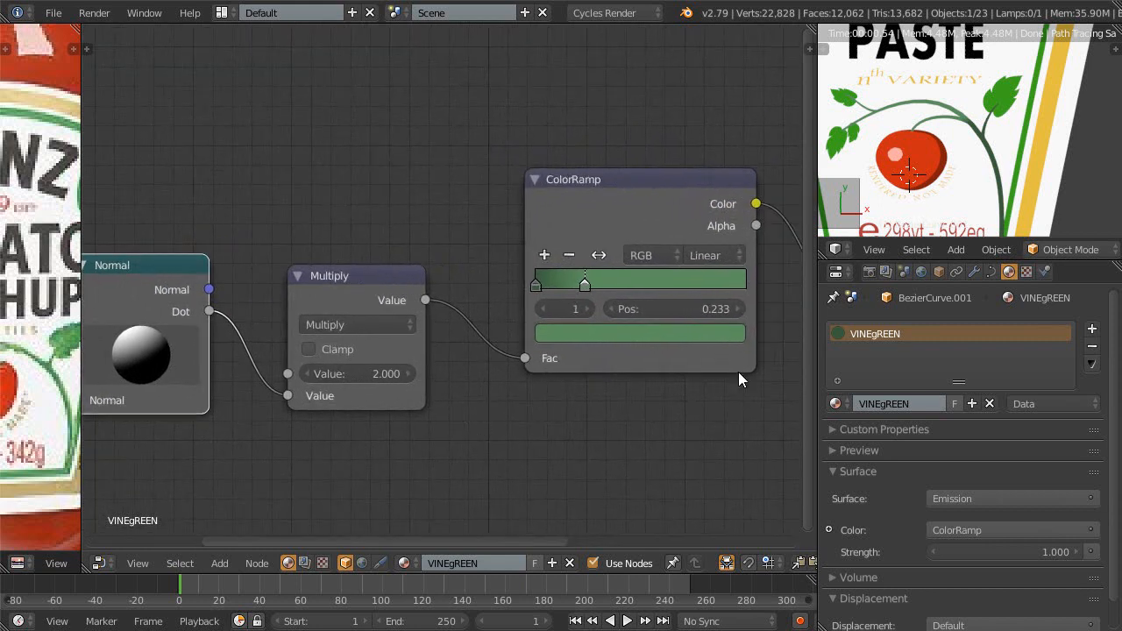
key(shift+space)
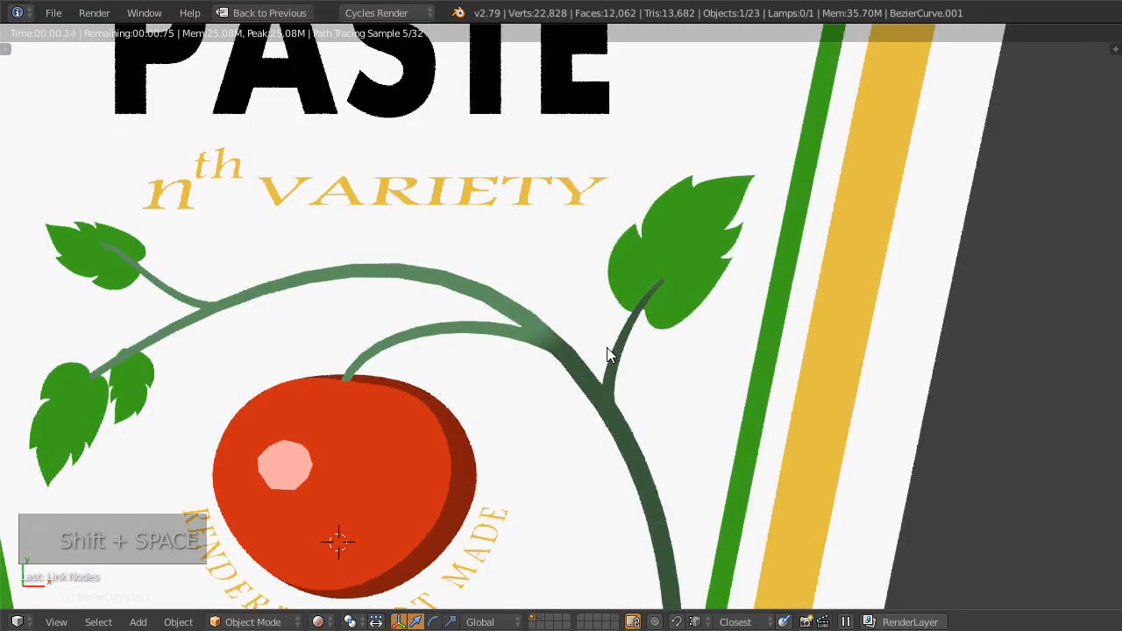
key(z)
scroll(579, 364, down, 4)
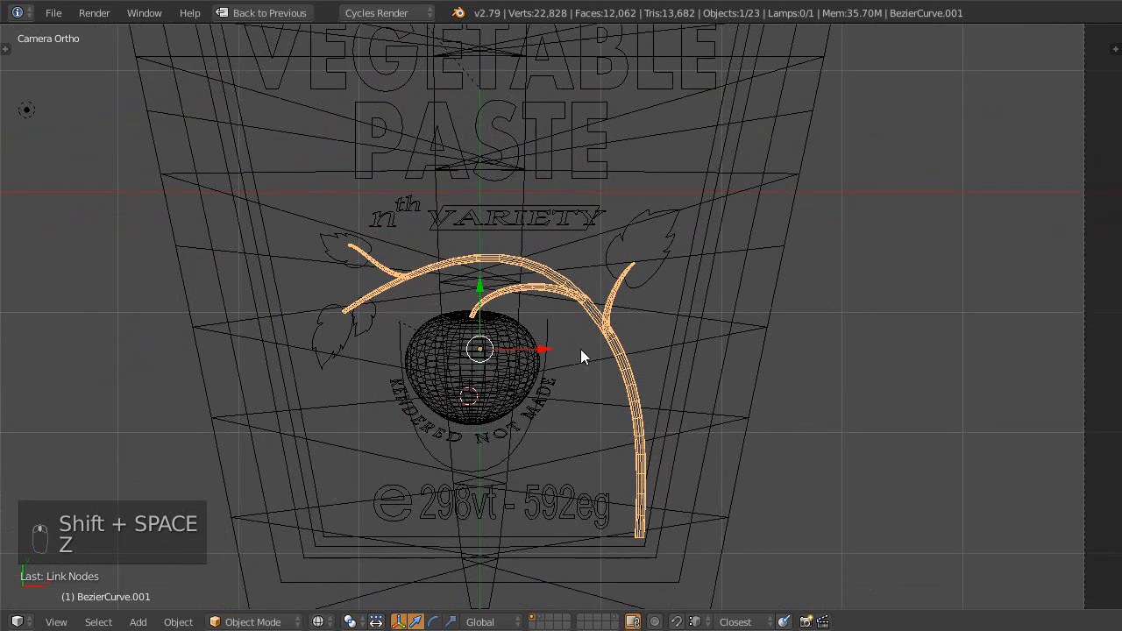
key(ctrl+s)
- Duplicate the vine in place and move the copy to another, hidden layer as a backup
scroll(596, 340, up, 2)
right_click(608, 343)
key(Escape)
key(shift+d)
right_click(652, 318)
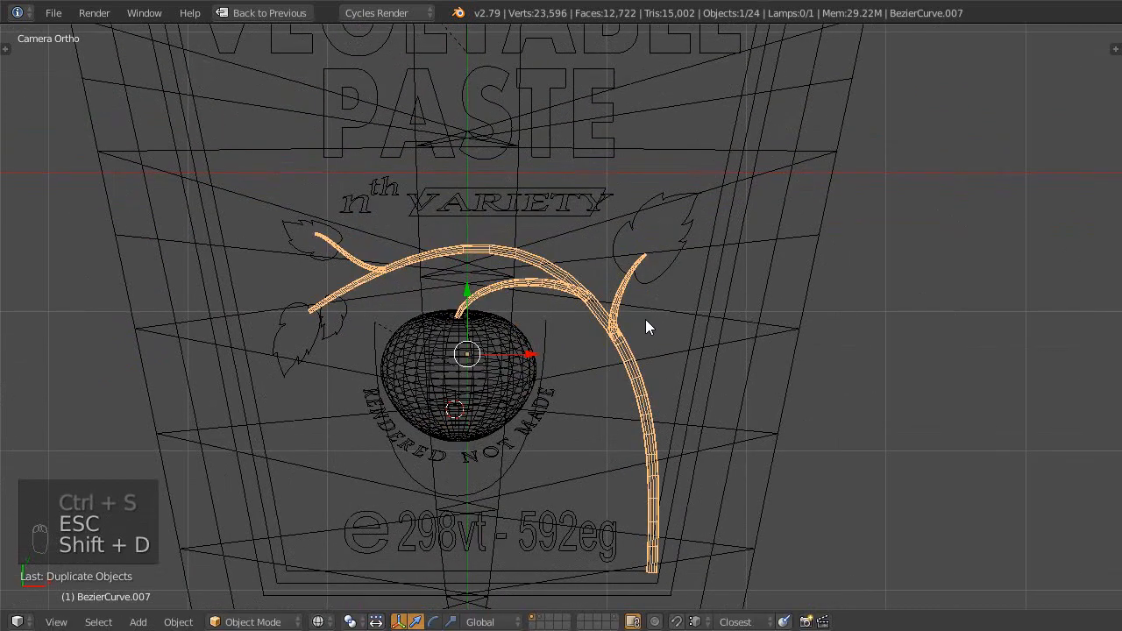
key(m)
key(m)
key(0)
key(0)
scroll(579, 354, down, 2)
drag(0, 0, 0, 0)
- Convert the original vine curve to a mesh and return to the node layout with the 3D view in rendered shading
shift+middle_drag(581, 364, 623, 374)
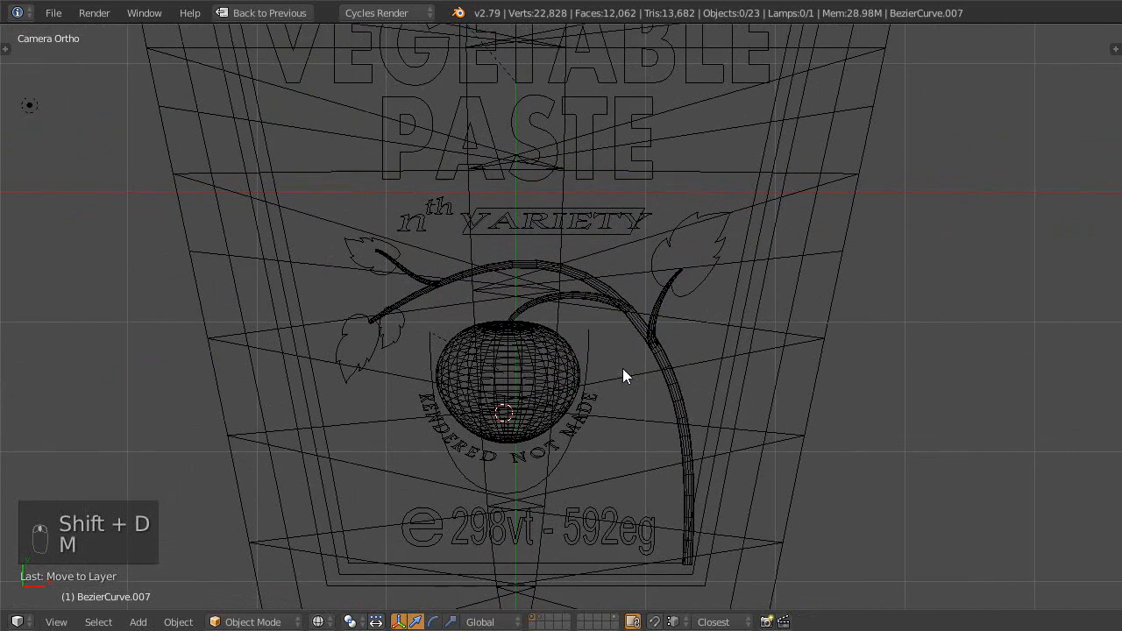
right_click(648, 355)
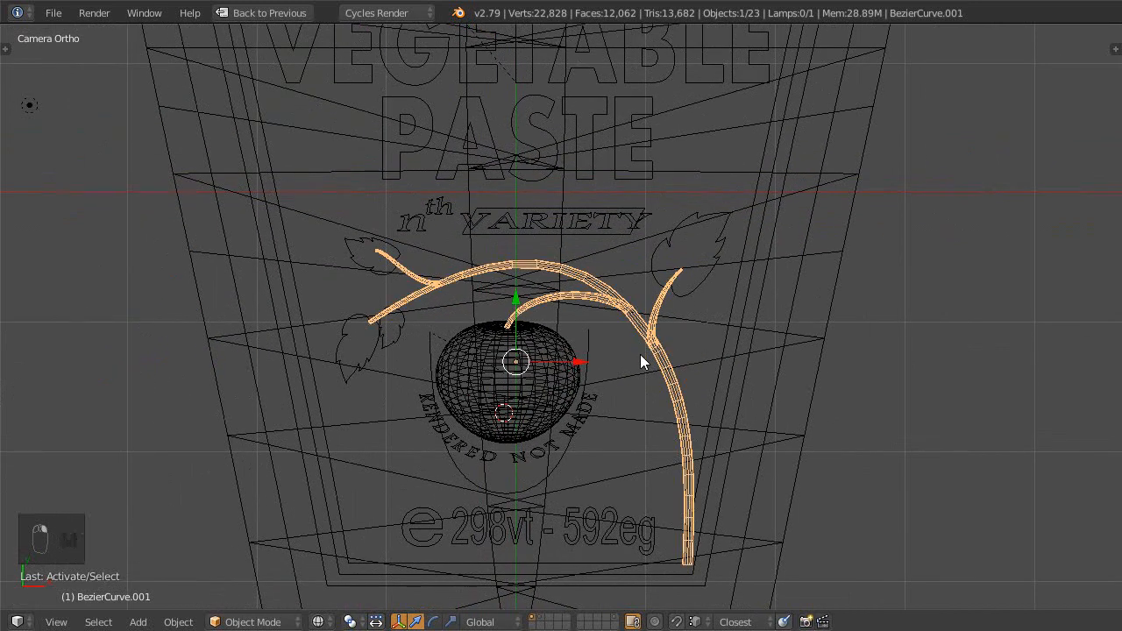
key(alt+c)
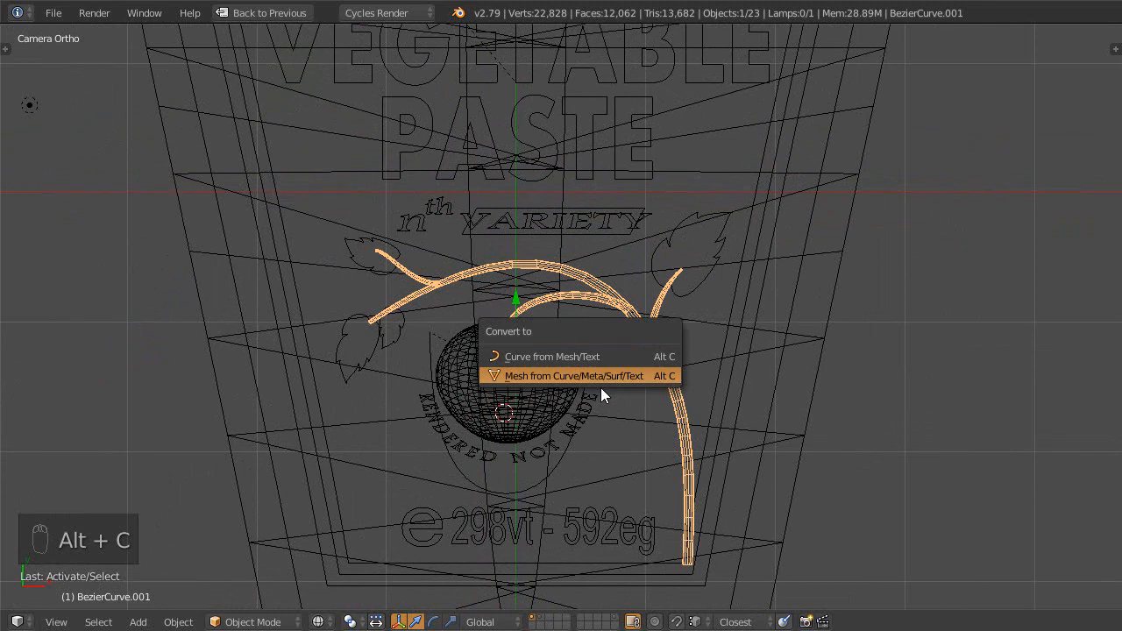
click(596, 375)
key(shift+space)
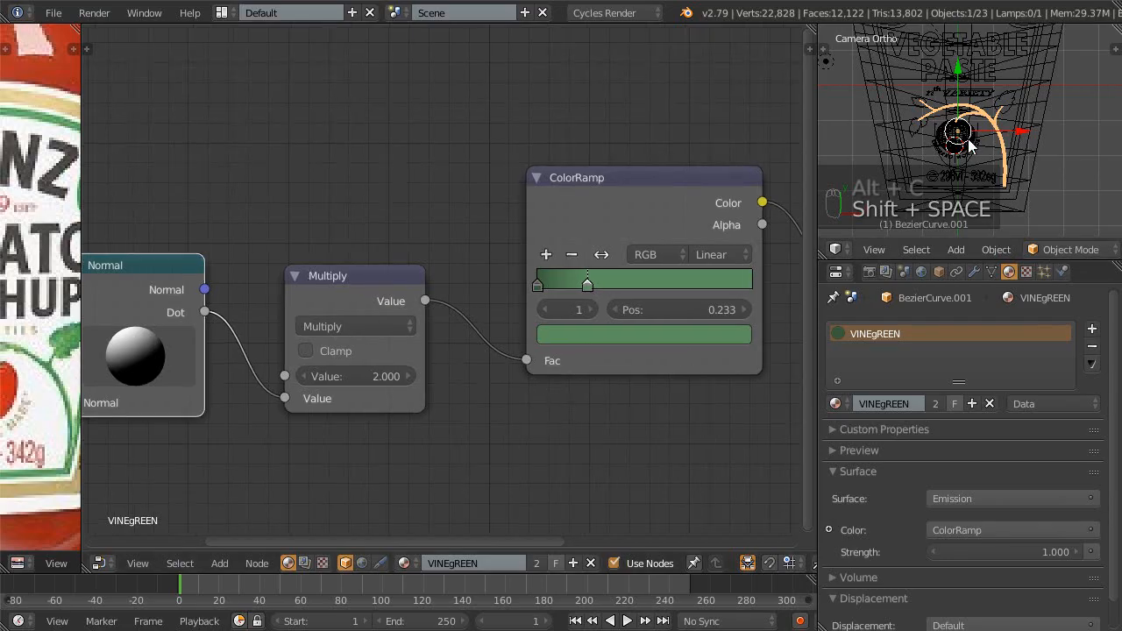
key(shift+z)
scroll(970, 146, up, 4)
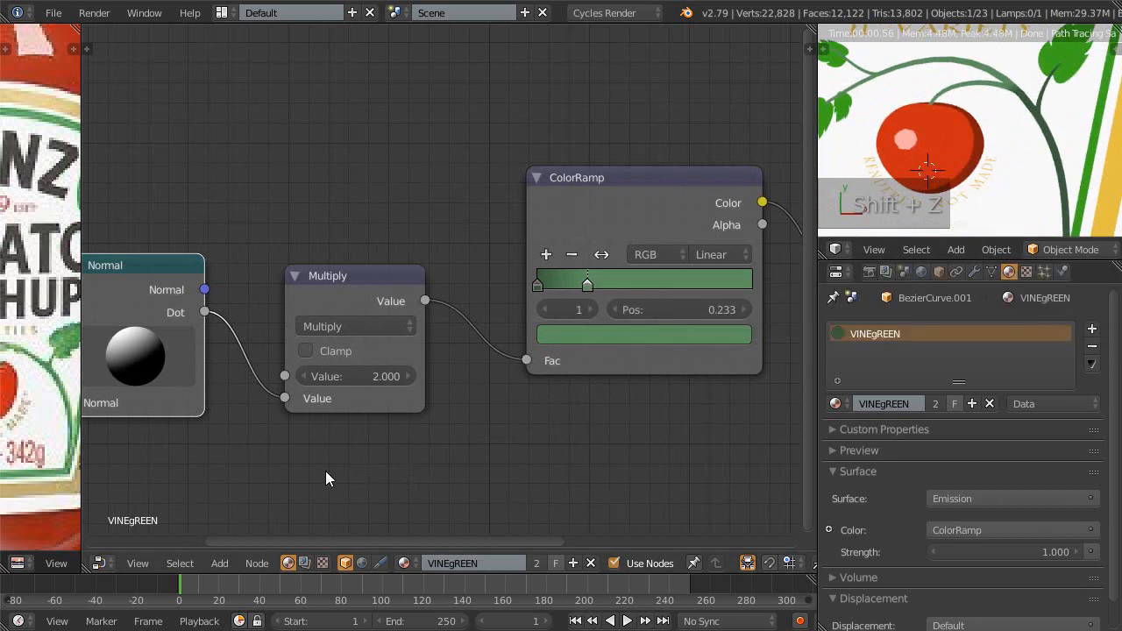
- Rotate the Normal node's sphere so its light area covers most of the front
middle_drag(325, 472, 451, 459)
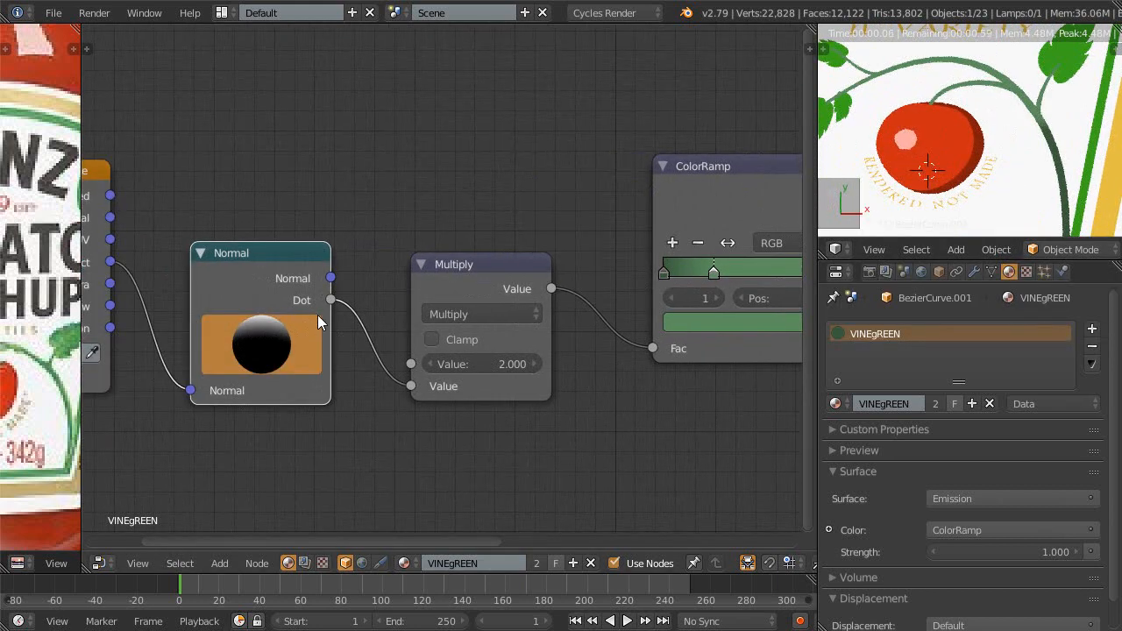
drag(375, 250, 344, 349)
middle_drag(277, 461, 359, 461)
middle_drag(215, 400, 211, 410)
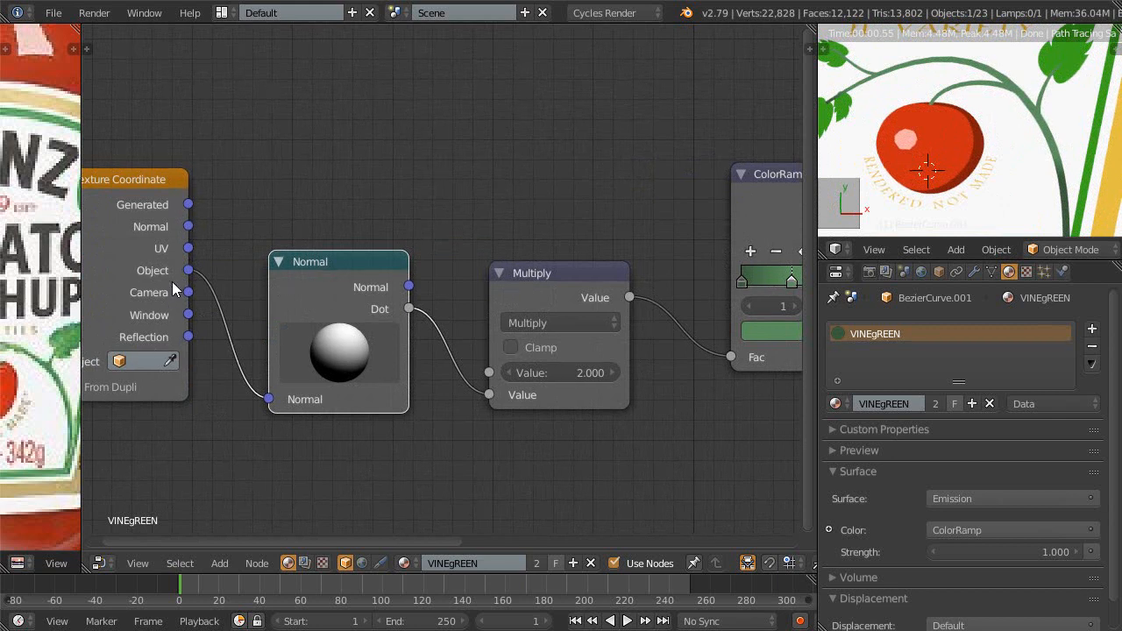
- Try the Texture Coordinate's Generated output and another of its outputs as the Normal node's input, rotating the sphere for each
middle_drag(237, 374, 266, 278)
drag(220, 170, 340, 390)
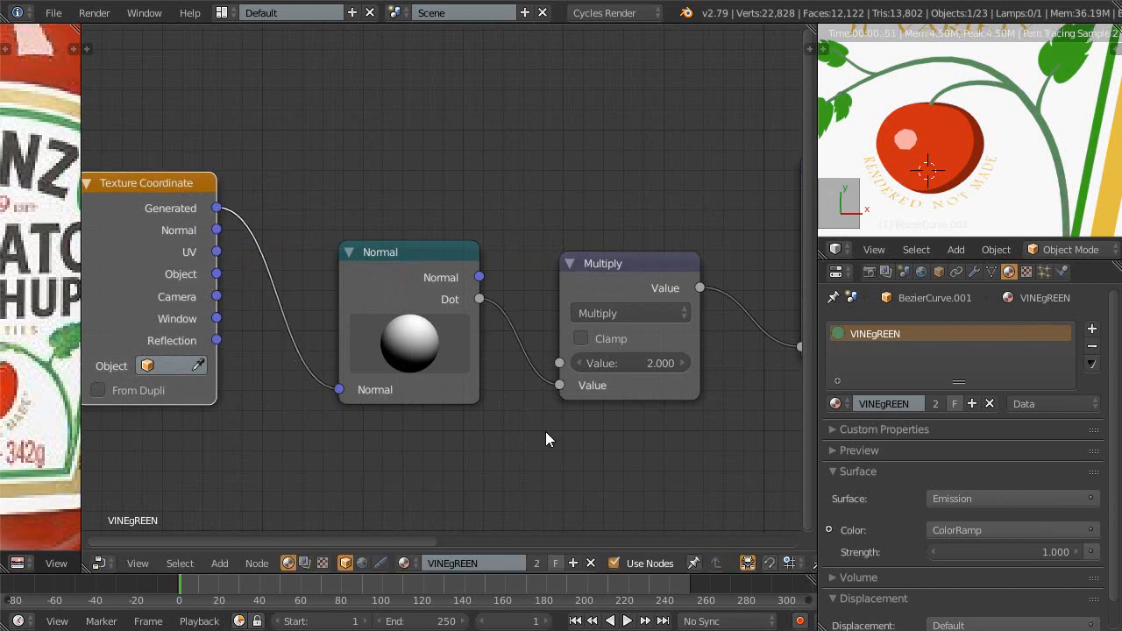
middle_drag(545, 432, 471, 424)
drag(358, 338, 352, 300)
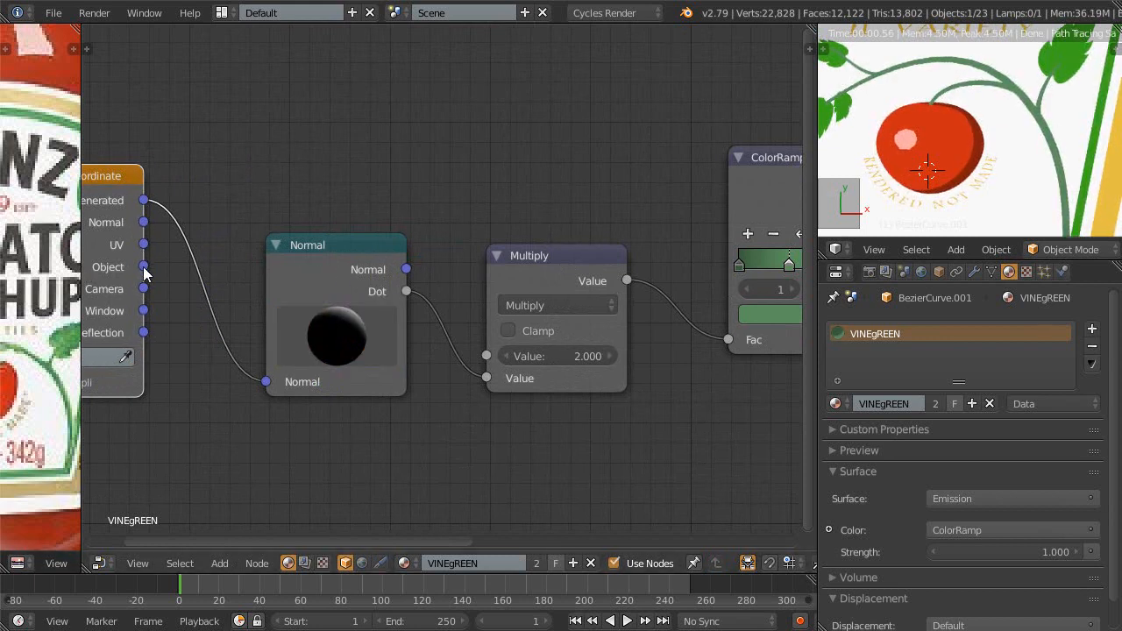
mouse_move(141, 279)
mouse_down()
mouse_move(152, 266)
mouse_move(157, 276)
mouse_up()
drag(194, 335, 264, 381)
middle_drag(238, 378, 312, 399)
mouse_move(407, 382)
mouse_down()
mouse_move(418, 373)
mouse_move(414, 344)
mouse_move(382, 377)
mouse_move(413, 390)
mouse_move(394, 399)
mouse_move(390, 375)
mouse_up()
- Link the Texture Coordinate's Reflection output to the Normal node and rotate its sphere so the light comes from above
drag(217, 354, 338, 403)
mouse_move(395, 352)
mouse_down()
mouse_move(403, 332)
mouse_move(390, 338)
mouse_up()
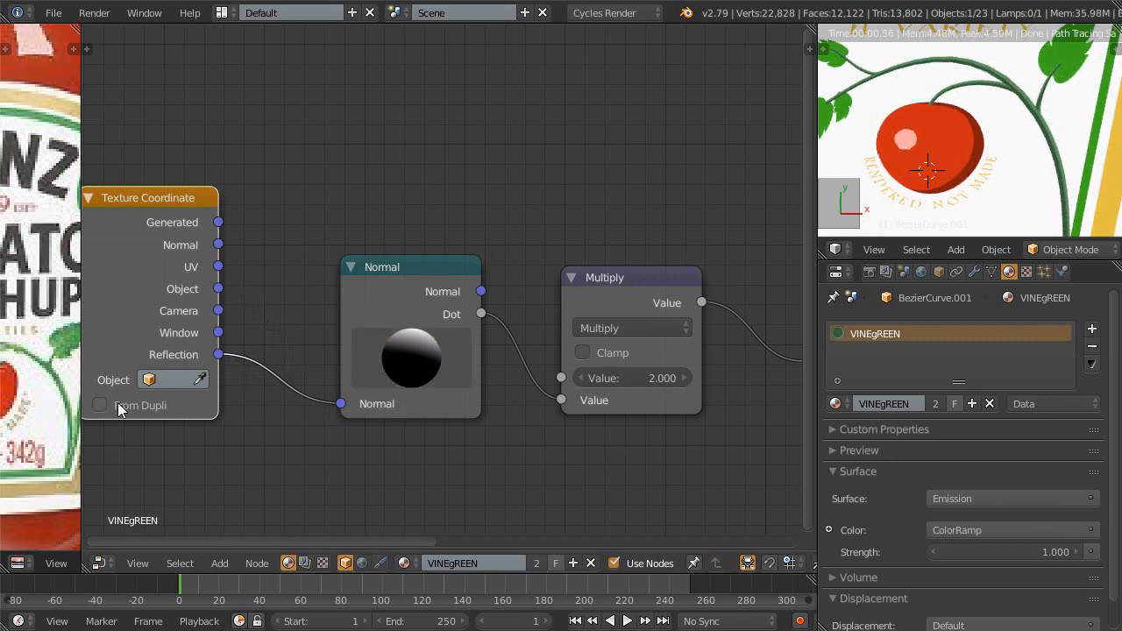
middle_drag(451, 459, 439, 458)
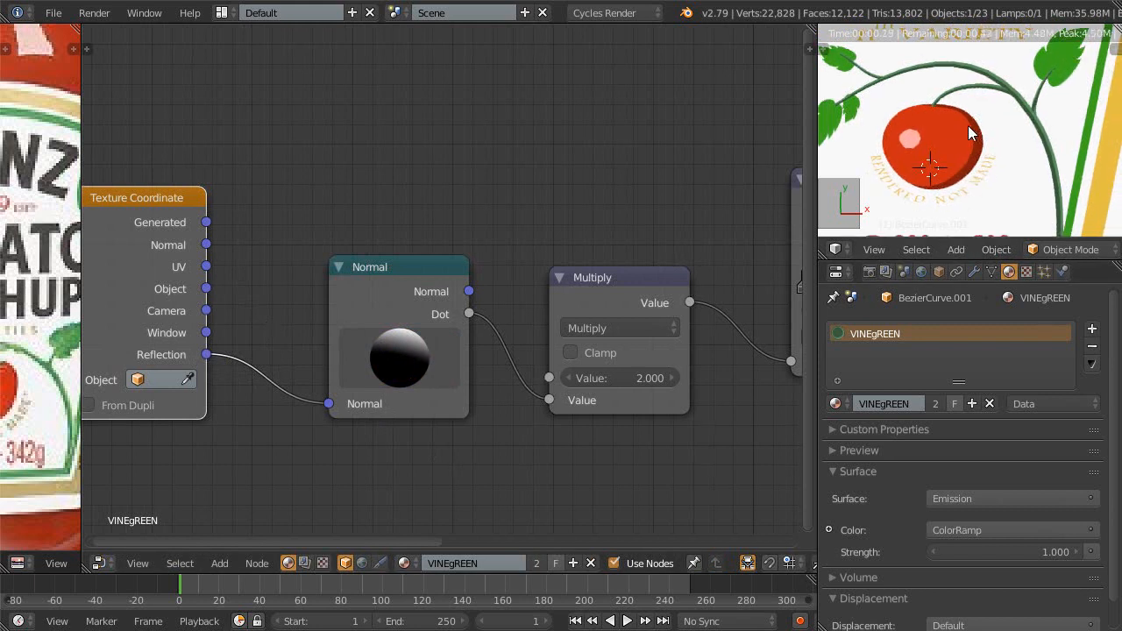
shift+middle_drag(968, 125, 938, 162)
drag(399, 342, 391, 340)
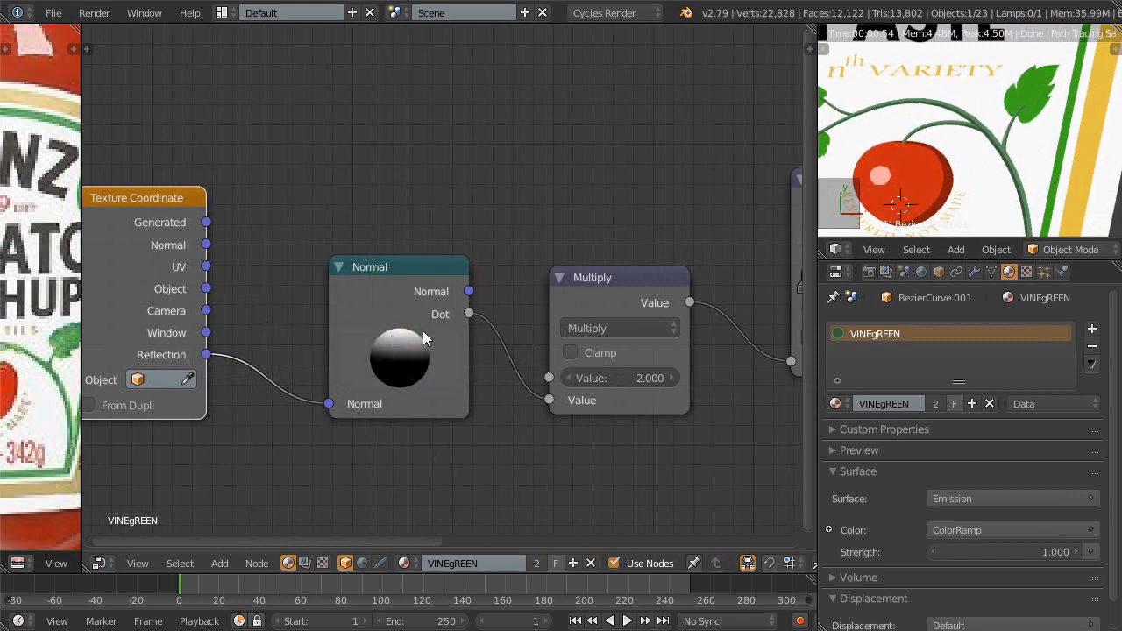
- Save the file, zoom out to frame the whole label and maximize the rendered 3D view
scroll(961, 146, down, 5)
key(ctrl+s)
click(949, 144)
shift+middle_drag(950, 143, 909, 122)
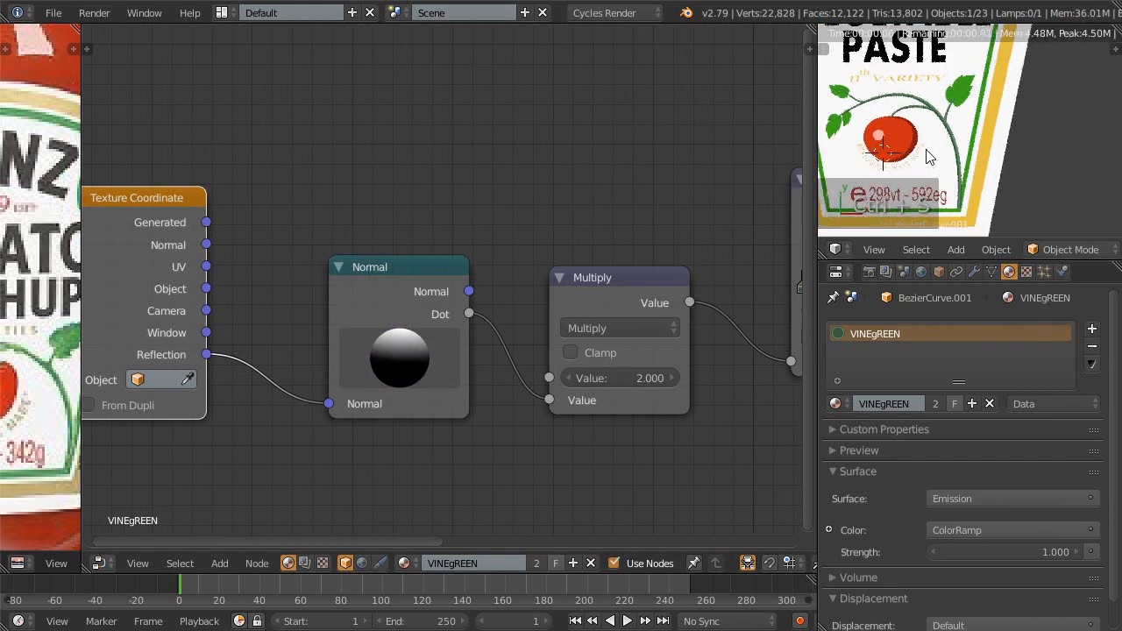
scroll(929, 156, up, 2)
scroll(940, 160, up, 1)
shift+middle_drag(934, 154, 954, 121)
scroll(916, 136, down, 2)
key(Home)
key(shift+space)
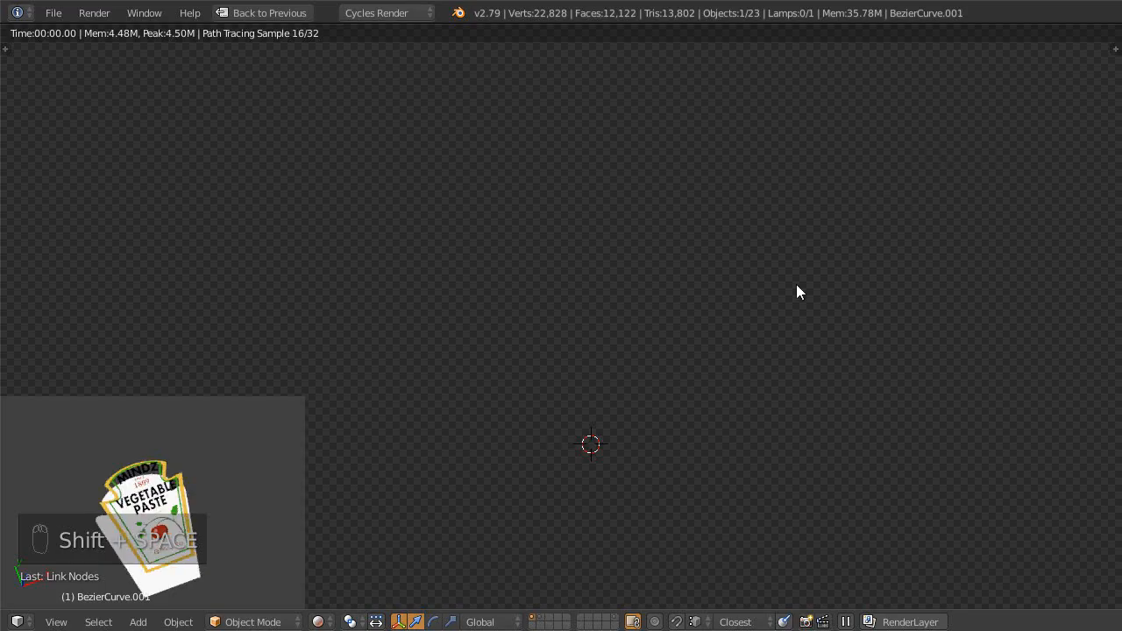
- Adjust the height of the mesh vine slightly along the global Z axis in wireframe display
key(z)
scroll(689, 351, up, 2)
middle_drag(689, 345, 744, 105)
key(g)
key(z)
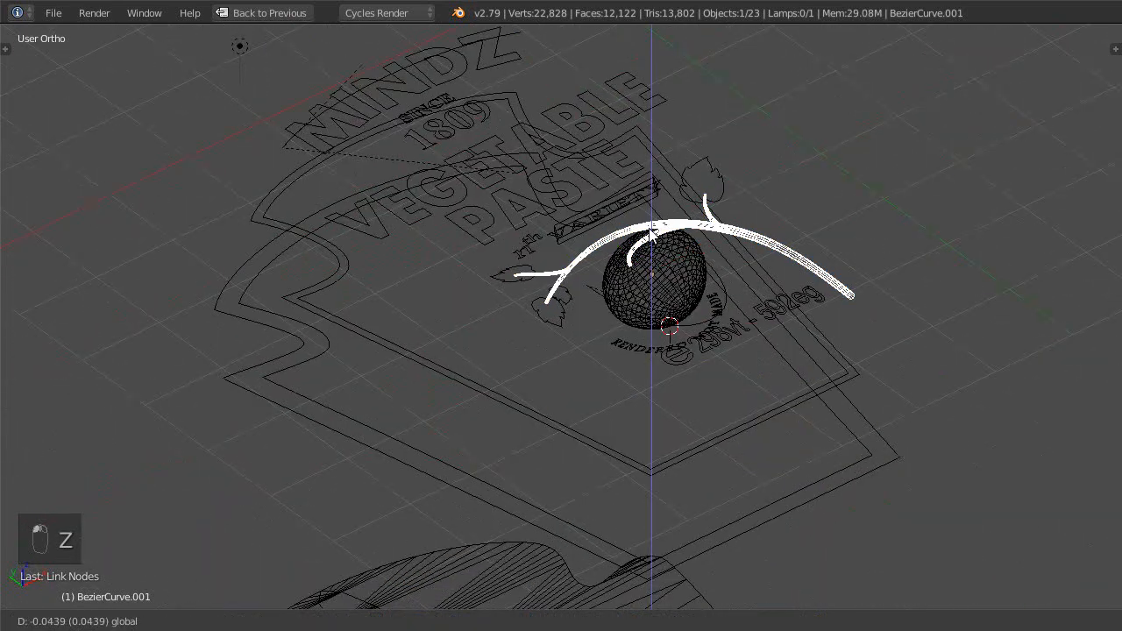
click(652, 237)
middle_drag(652, 237, 766, 276)
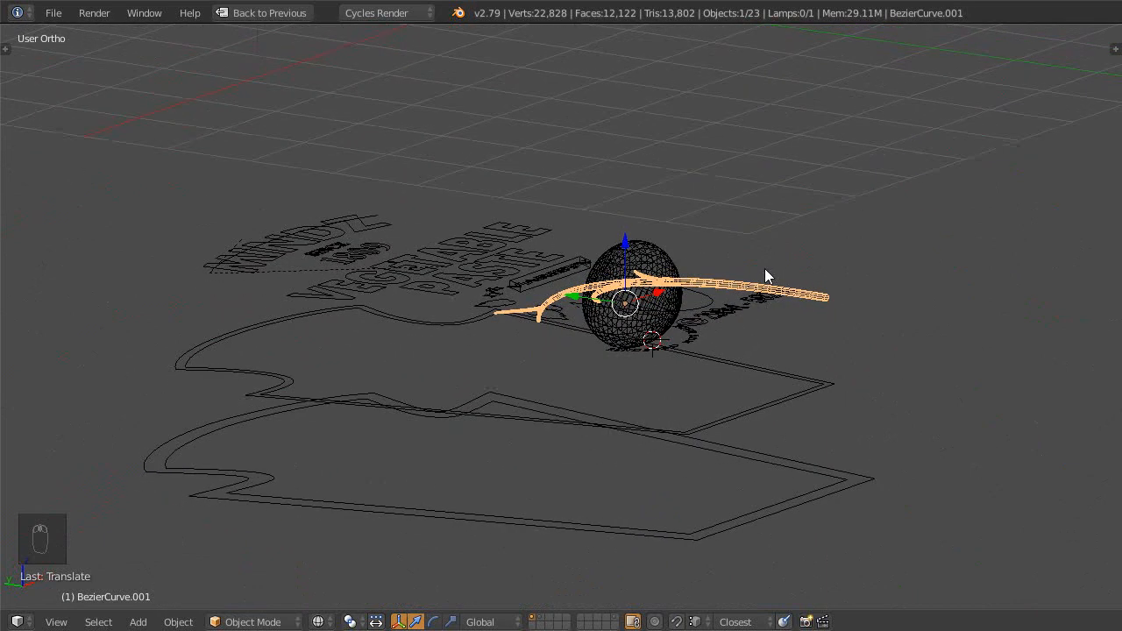
- Raise the green ribbon outline about 1.43 units along the global Z axis
right_click(786, 401)
shift+middle_drag(762, 387, 748, 405)
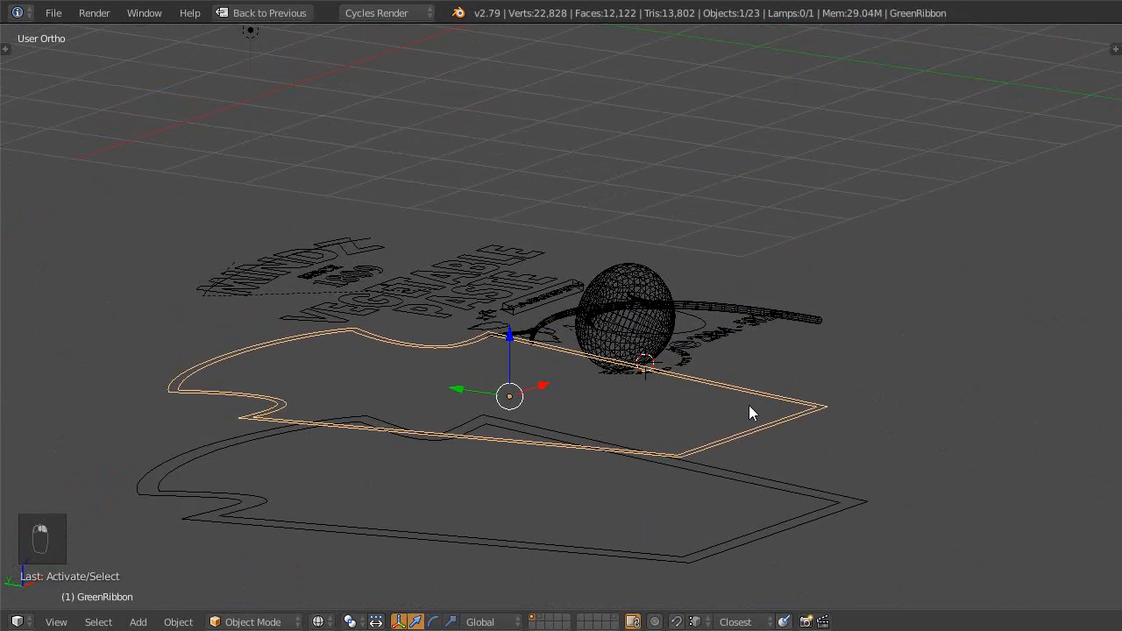
key(g)
key(z)
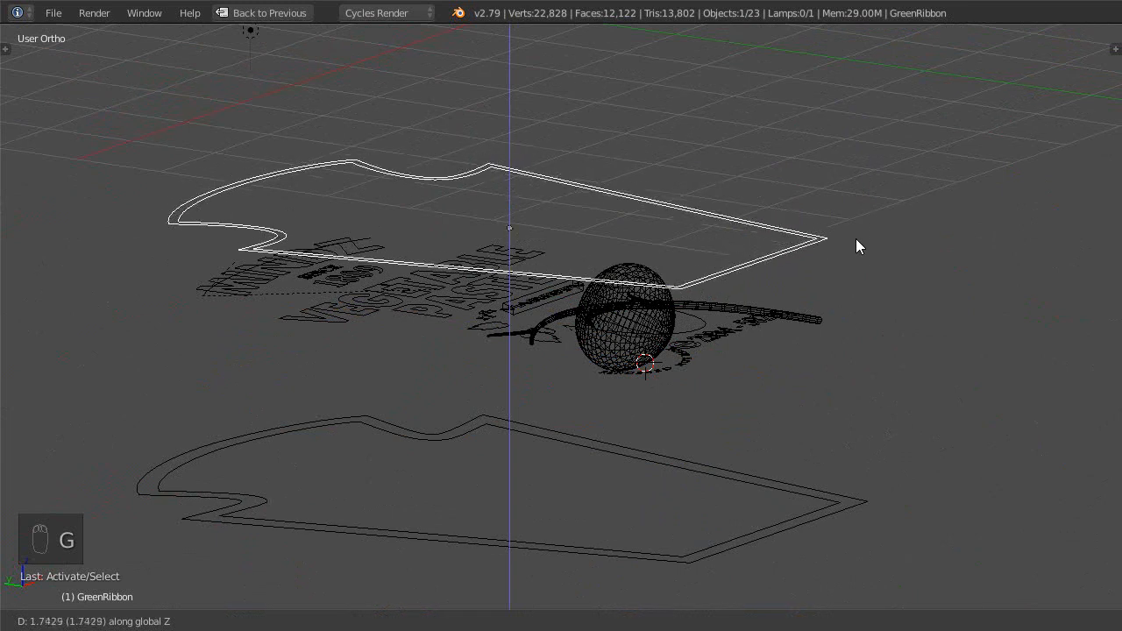
click(856, 274)
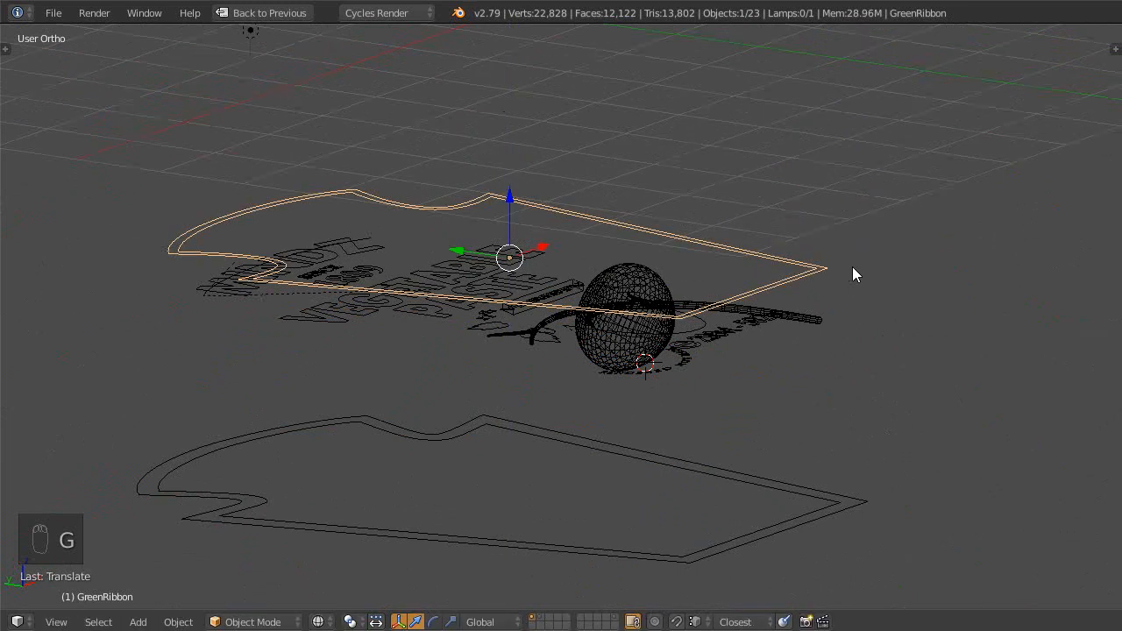
- Render the camera view in the viewport, save the file and check the whole label
key(KP_7)
key(KP_0)
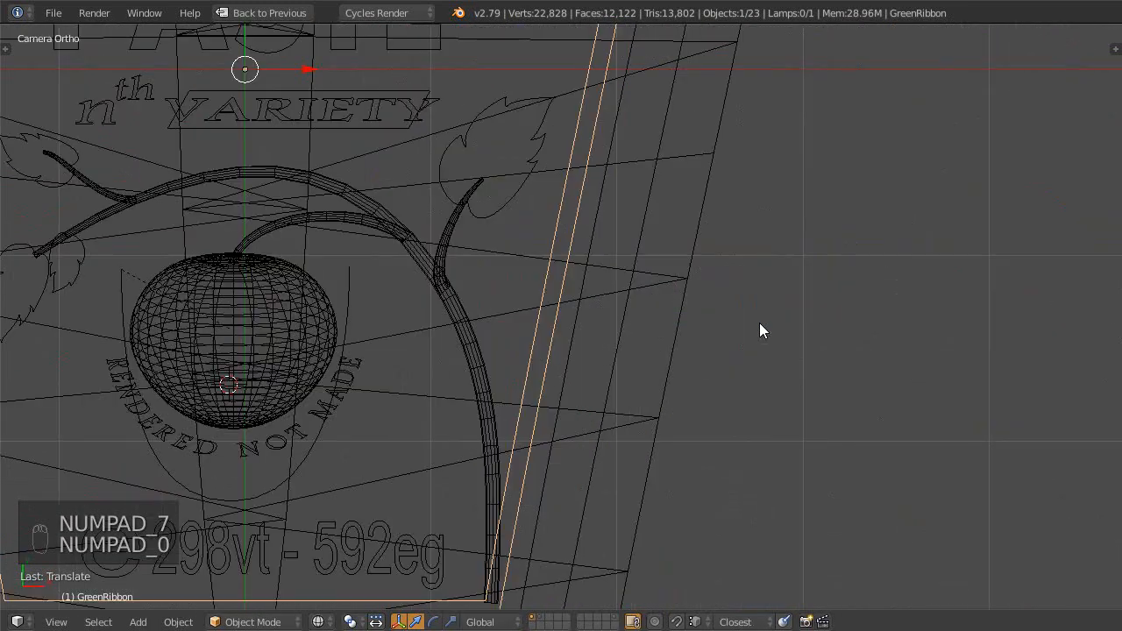
key(shift+z)
scroll(596, 320, down, 5)
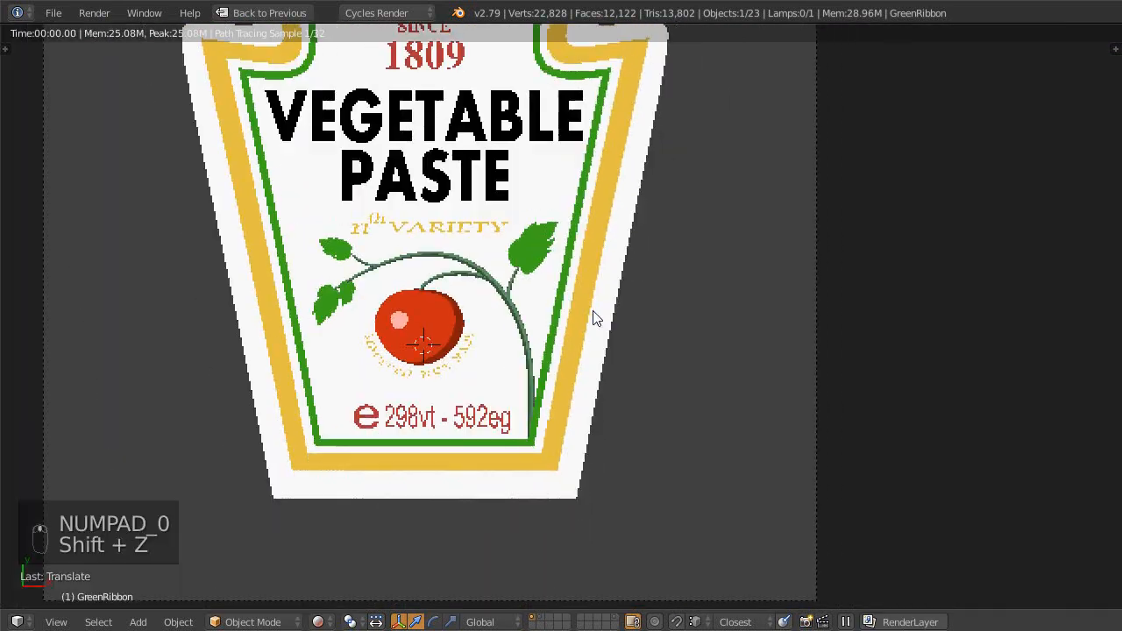
shift+middle_drag(595, 321, 636, 339)
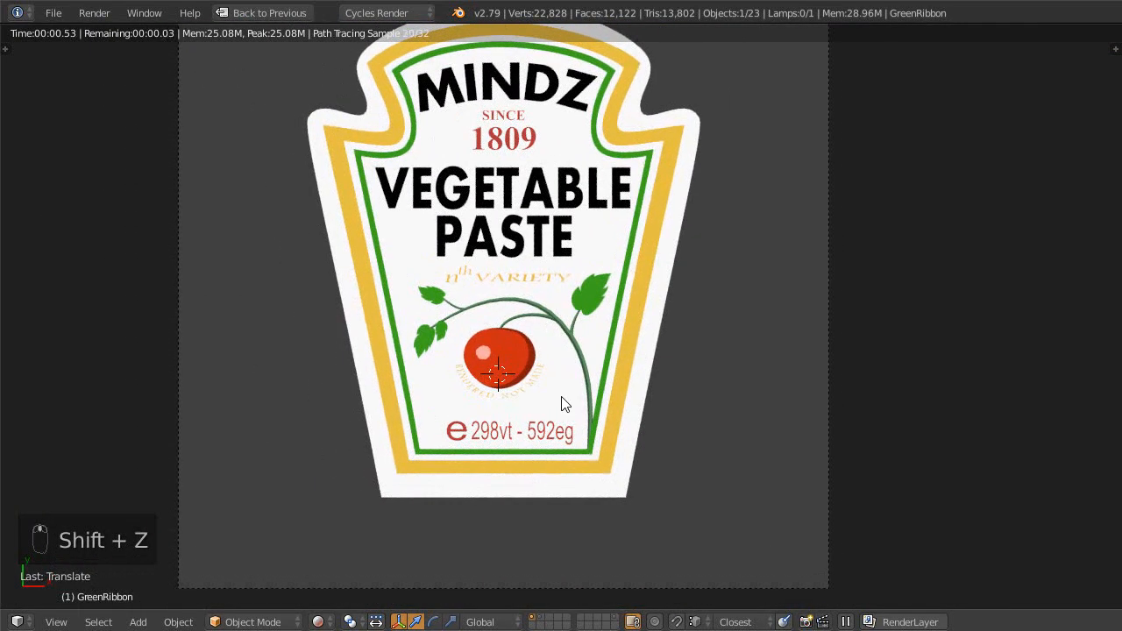
key(ctrl+s)
click(548, 391)
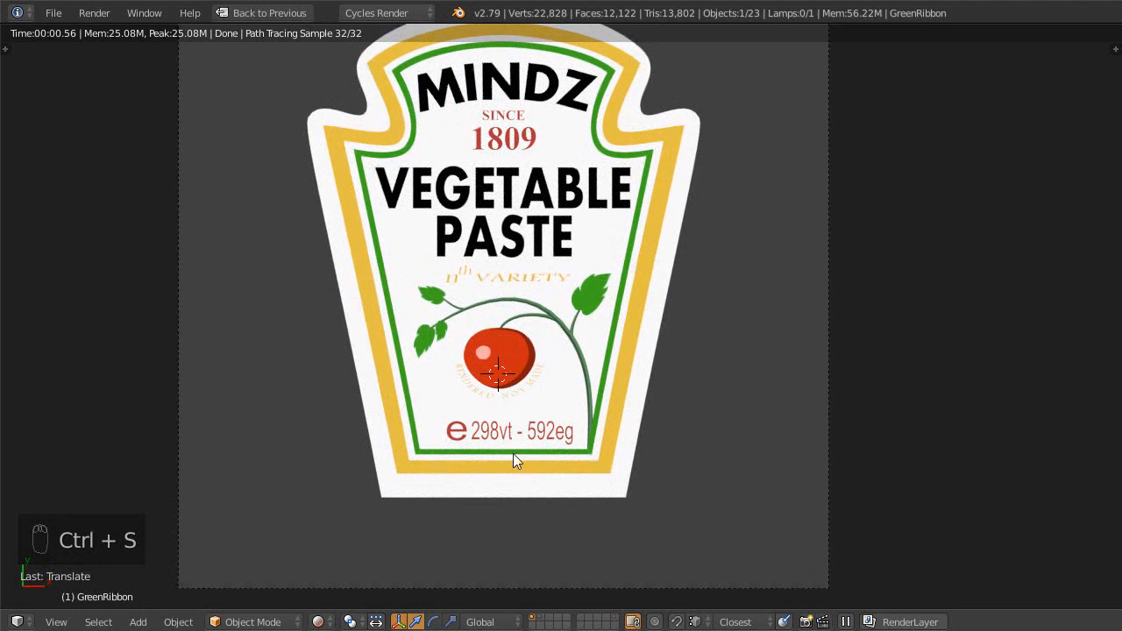
scroll(513, 461, down, 2)
scroll(509, 404, up, 3)
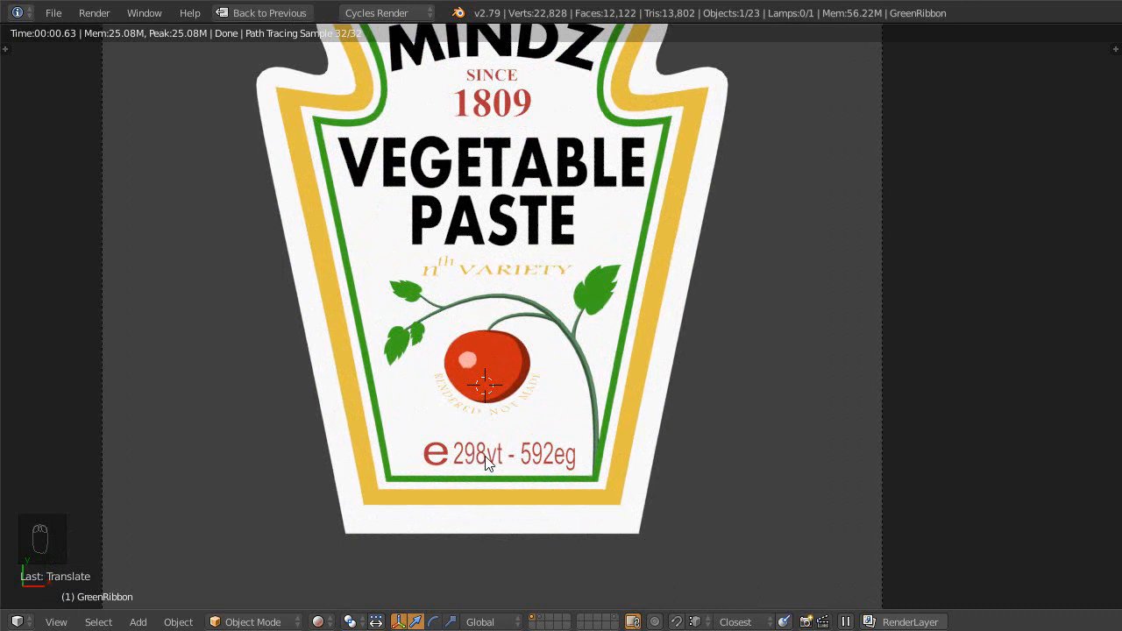
scroll(487, 463, down, 2)
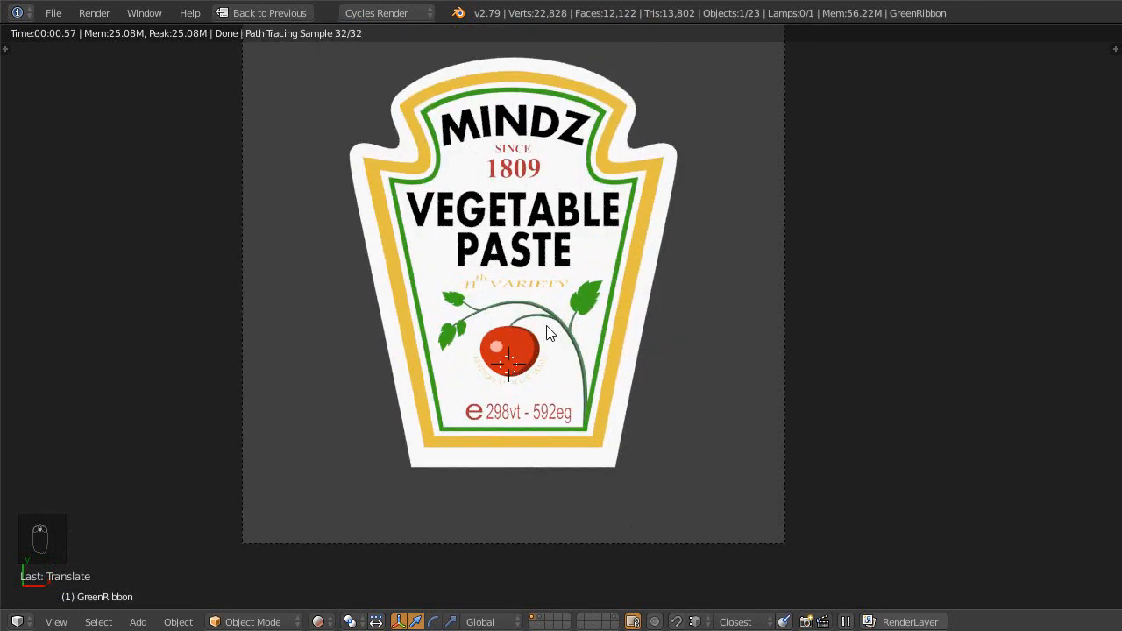
mouse_move(545, 327)
ctrl+middle_down()
mouse_move(564, 399)
mouse_move(583, 369)
ctrl+middle_up()
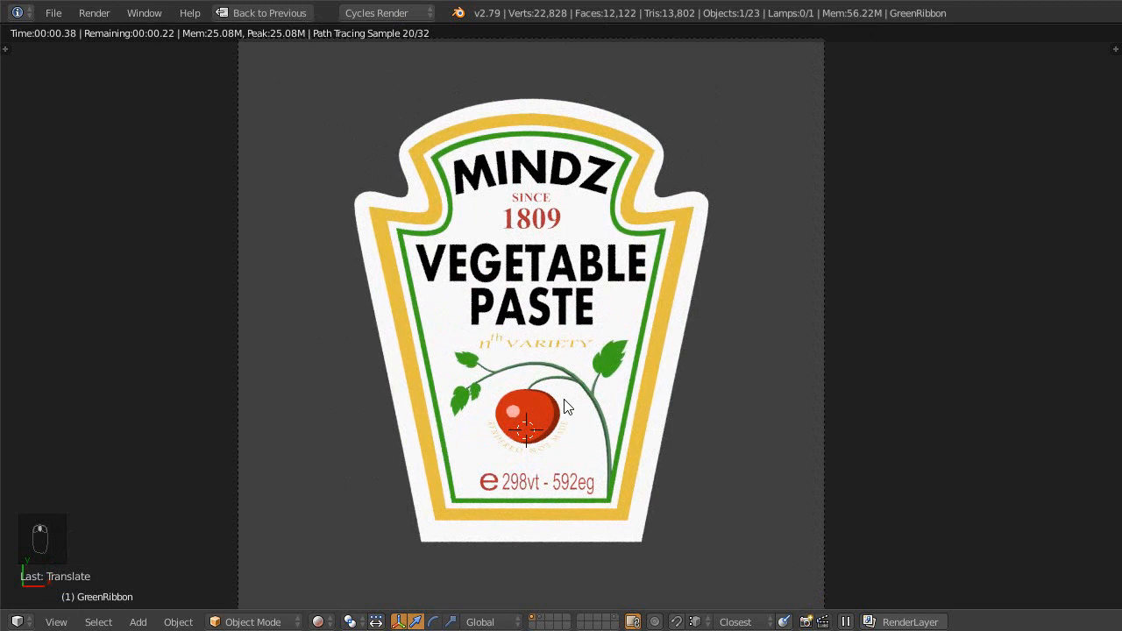
- Select the leaf curve at the vine's upper left end and display the nodes of its Green material
key(shift+z)
shift+middle_drag(583, 369, 608, 294)
right_click(639, 292)
shift+right_click(460, 295)
right_click(457, 293)
ctrl+middle_drag(548, 393, 572, 381)
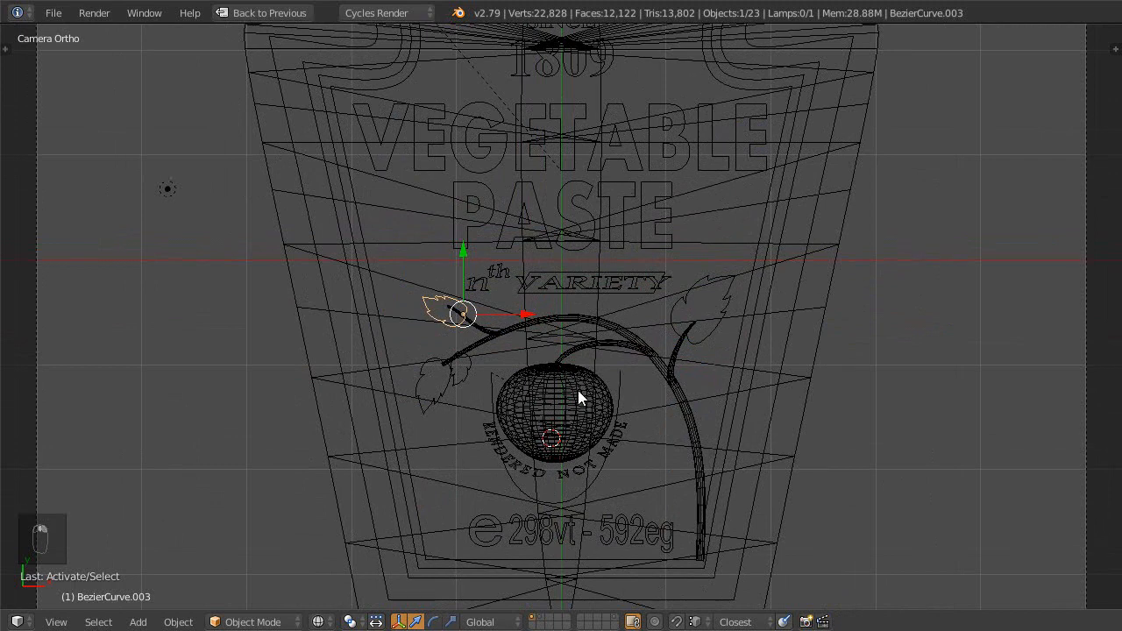
key(shift+space)
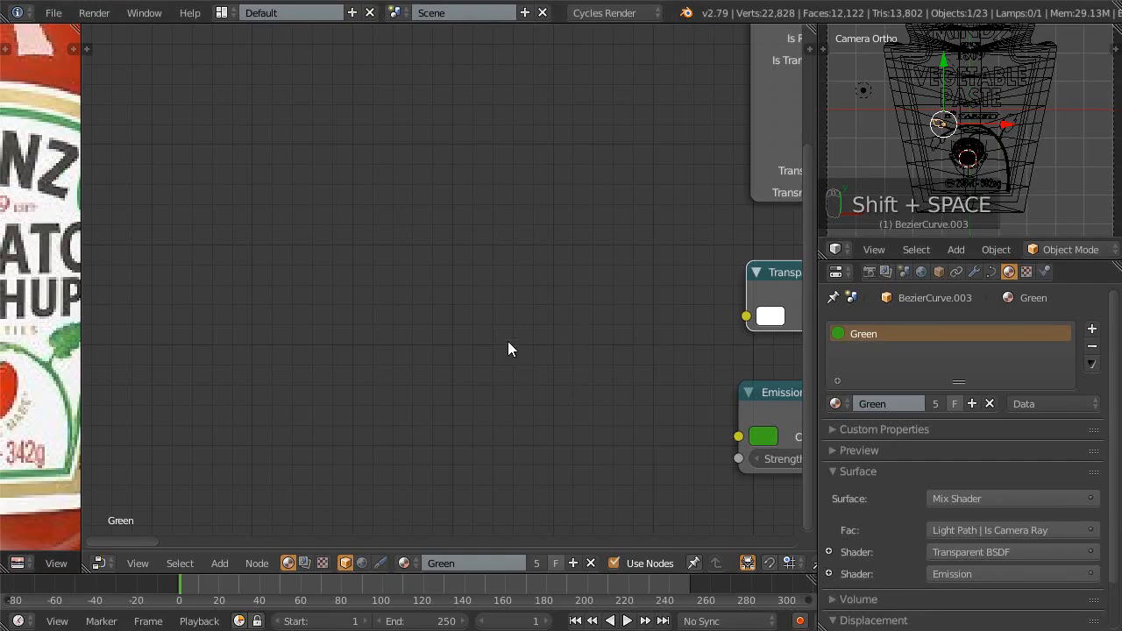
ctrl+middle_drag(507, 341, 481, 369)
middle_drag(554, 305, 279, 346)
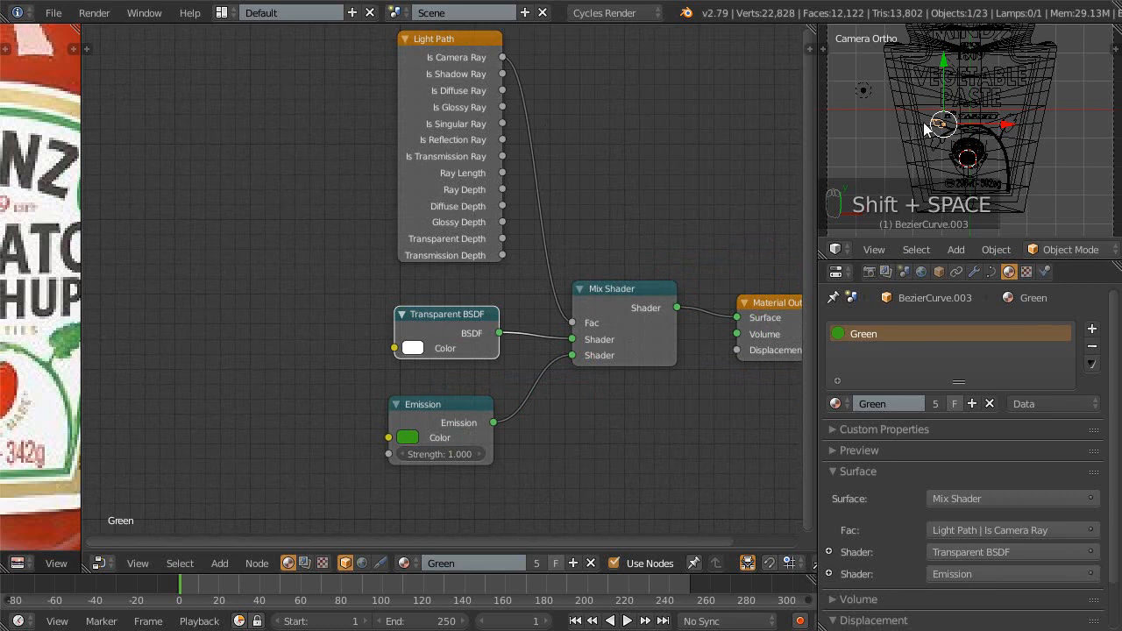
- Change the small 3D view to the Outliner and the node editor to a maximized 3D view
key(shift+F9)
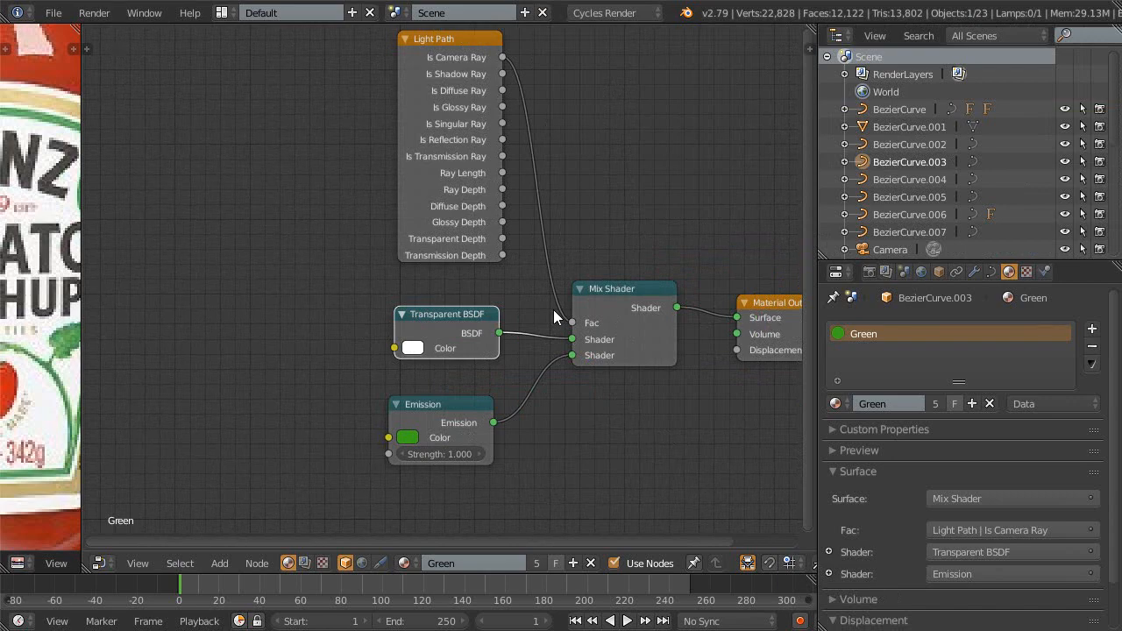
key(shift+F5)
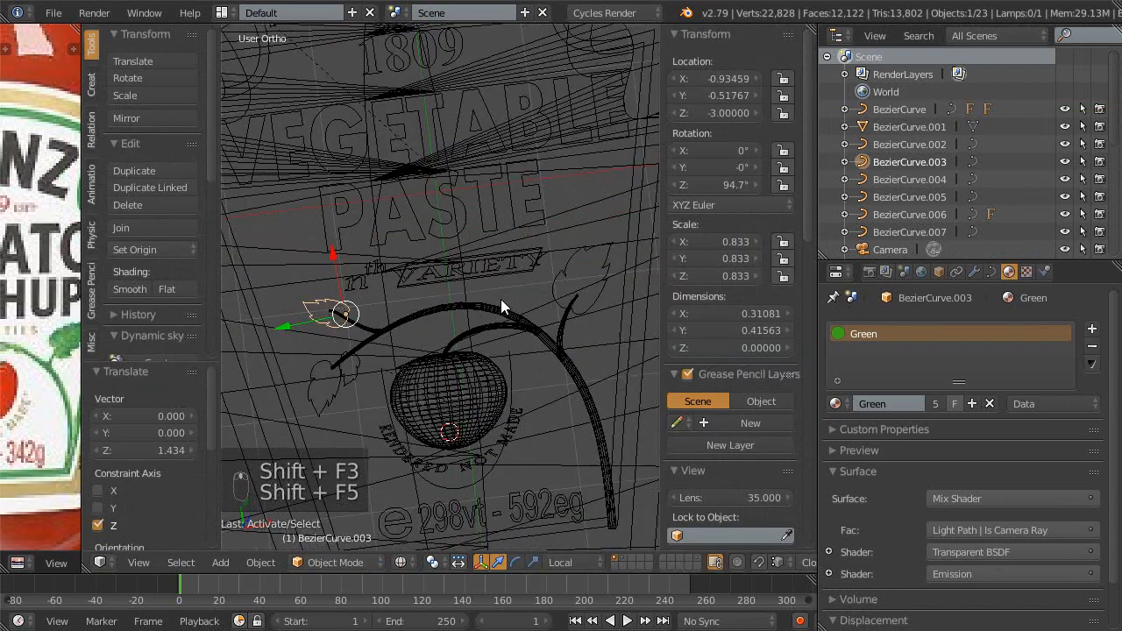
key(shift+space)
- Select all four leaf curves, duplicate them in place and move the copies to layer 10
middle_drag(628, 225, 438, 382)
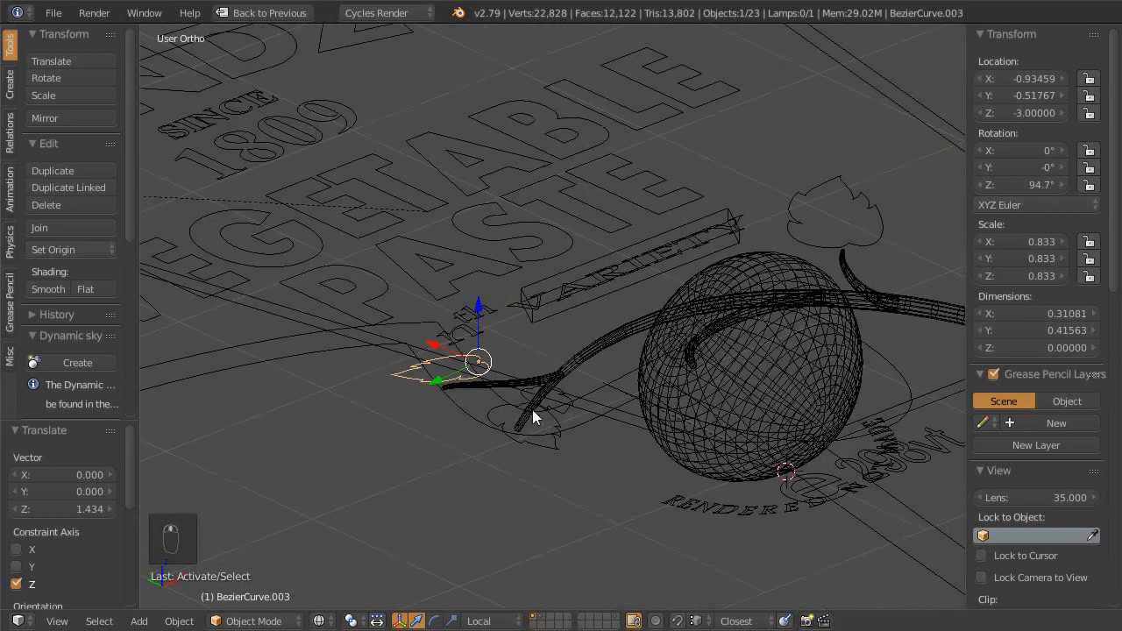
middle_drag(567, 430, 450, 479)
shift+right_click(427, 478)
shift+right_click(444, 475)
shift+right_click(872, 261)
shift+middle_drag(872, 260, 739, 270)
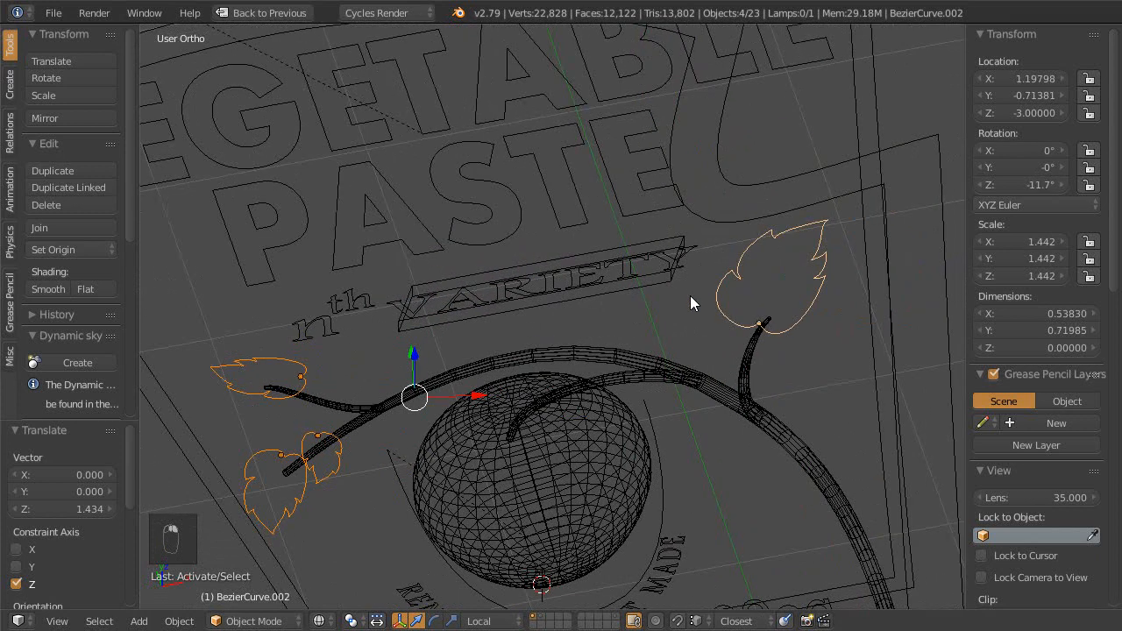
key(shift+d)
right_click(738, 264)
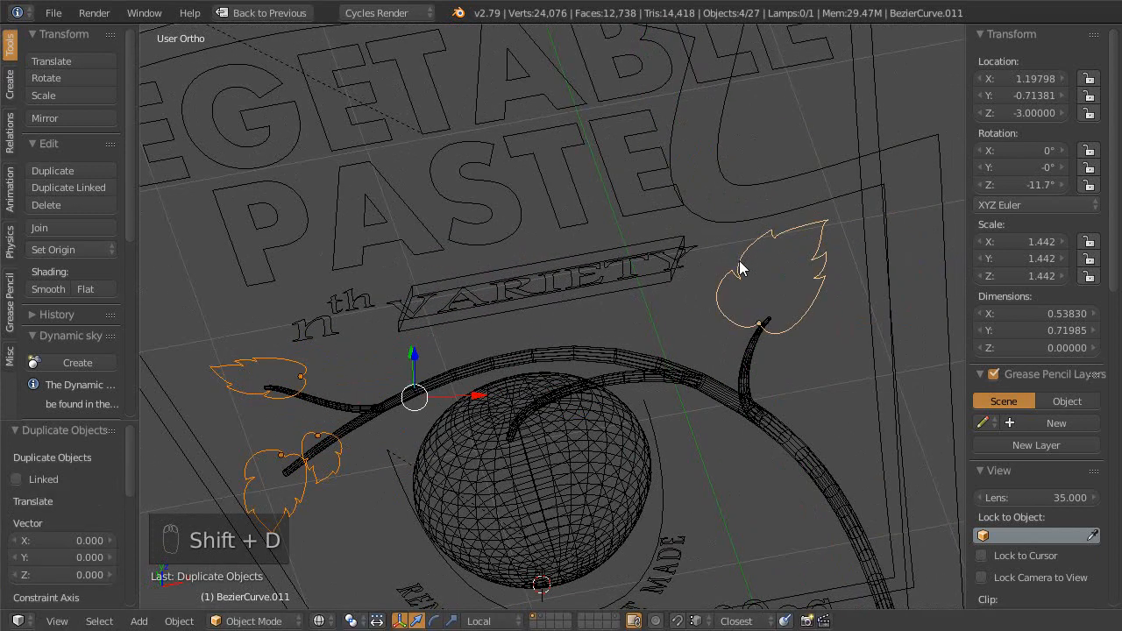
key(m)
click(989, 291)
shift+middle_drag(537, 253, 671, 281)
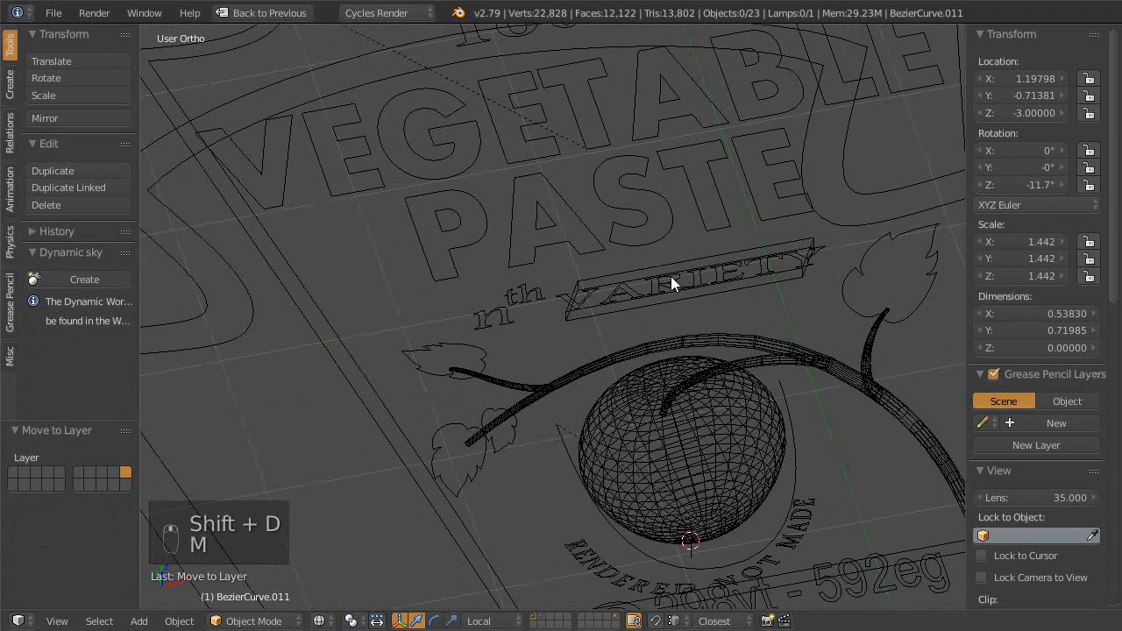
- Convert the four original leaf curves to meshes and join them into a single object
right_click(435, 364)
shift+right_click(455, 423)
shift+right_click(508, 436)
shift+right_click(857, 278)
key(alt+c)
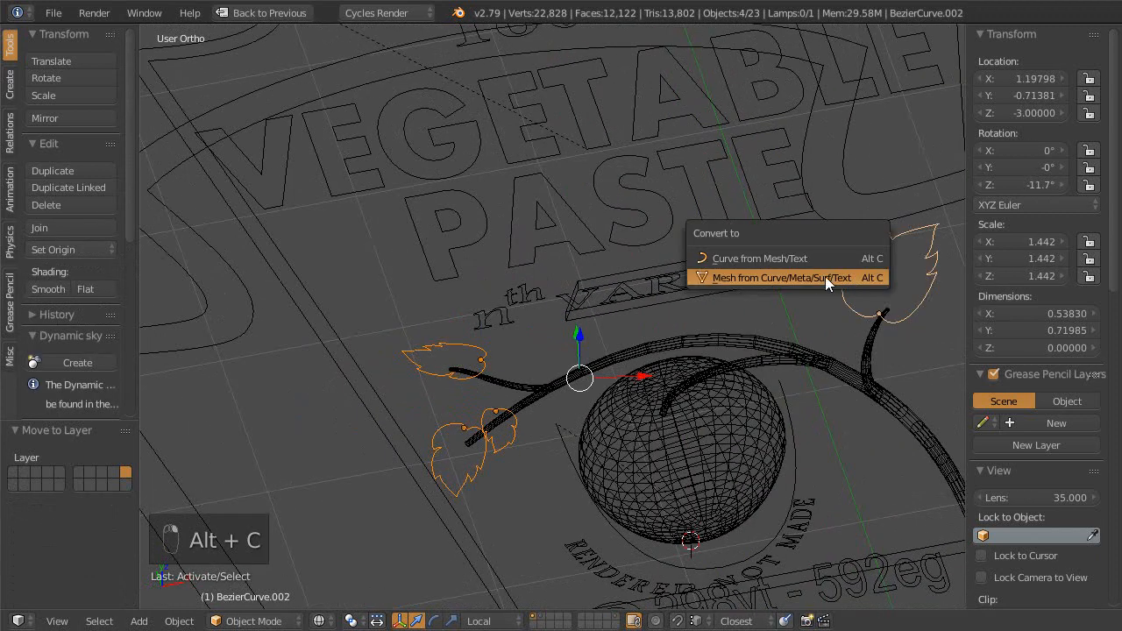
click(758, 277)
middle_drag(665, 393, 502, 353)
middle_drag(541, 316, 622, 290)
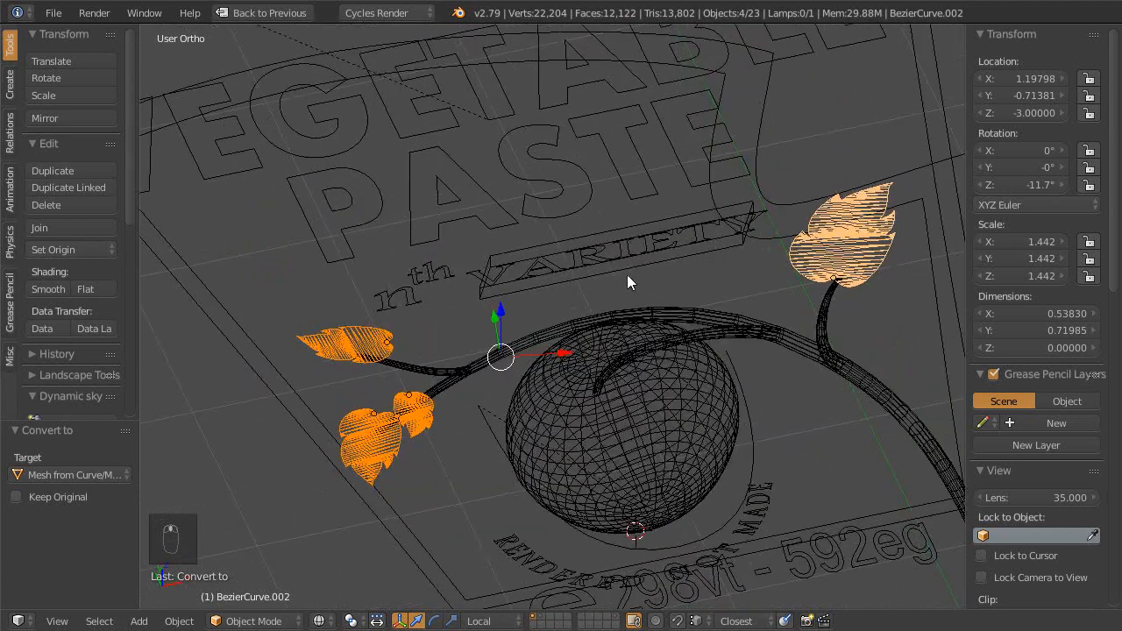
middle_drag(624, 300, 653, 340)
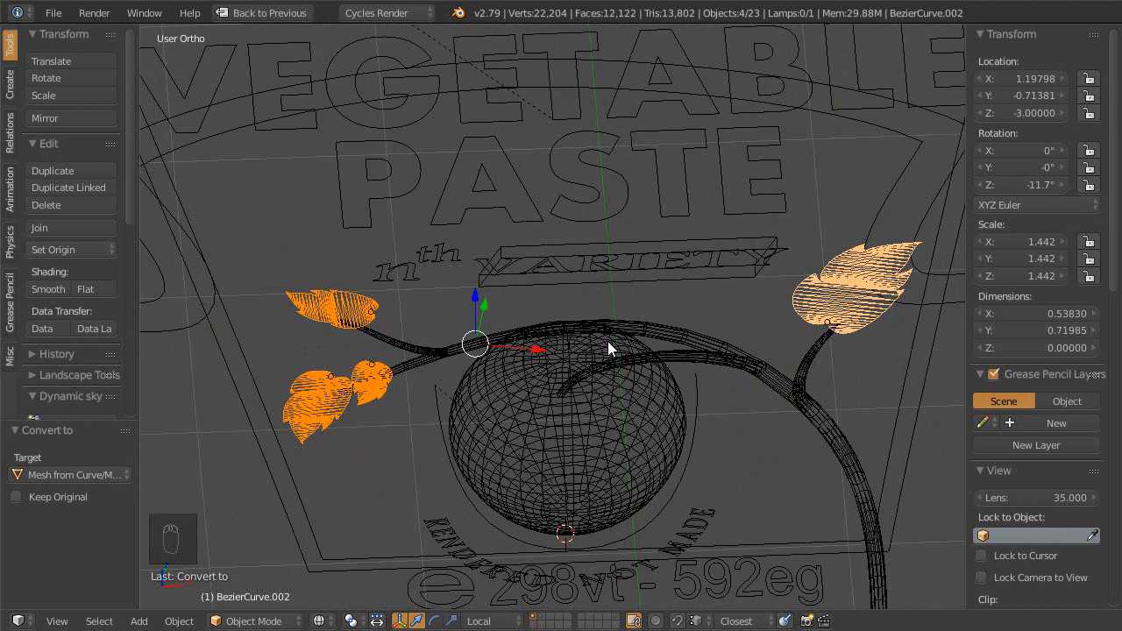
key(ctrl+j)
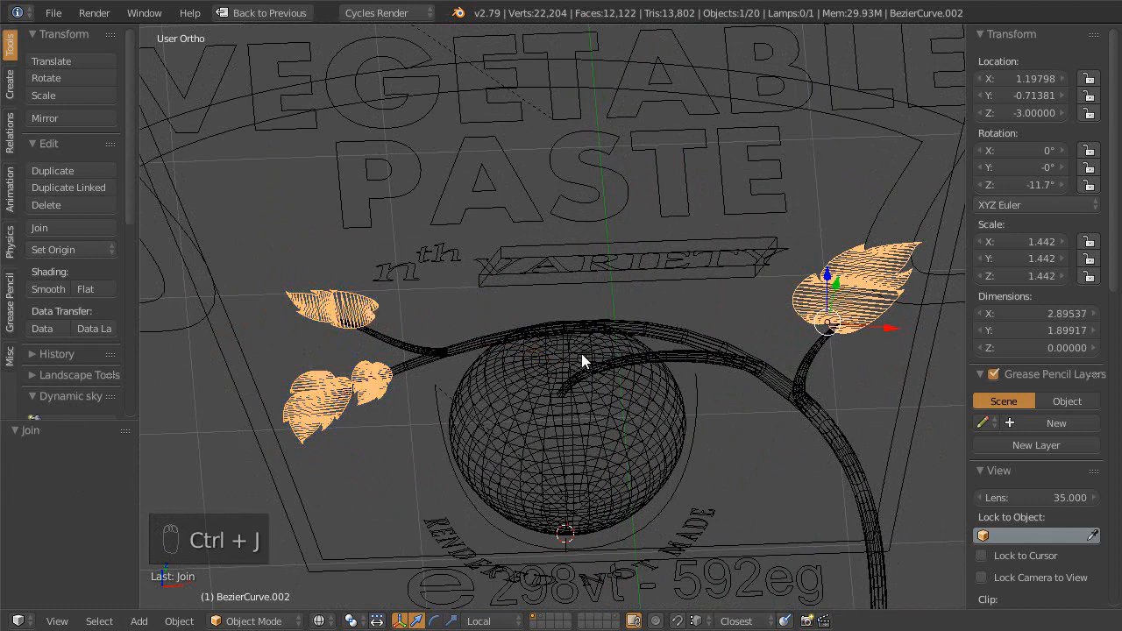
- Enter Edit Mode on the joined leaves and select all of their geometry
key(Tab)
mouse_move(594, 360)
middle_down()
mouse_move(583, 343)
mouse_move(591, 354)
middle_up()
key(a)
key(a)
key(a)
key(a)
key(a)
key(g)
key(z)
key(Escape)
key(Escape)
key(Escape)
- Extrude all the leaf faces about 0.14 units along their normals to give the leaves thickness
key(e)
key(e)
key(e)
key(e)
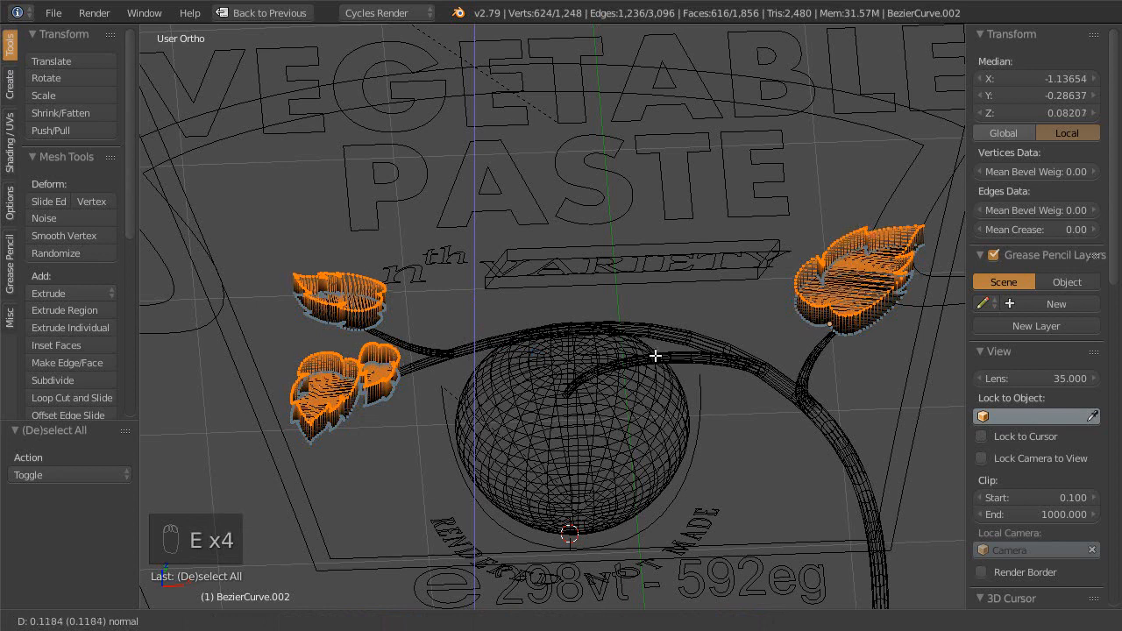
click(657, 353)
scroll(667, 347, up, 1)
shift+middle_drag(667, 347, 621, 337)
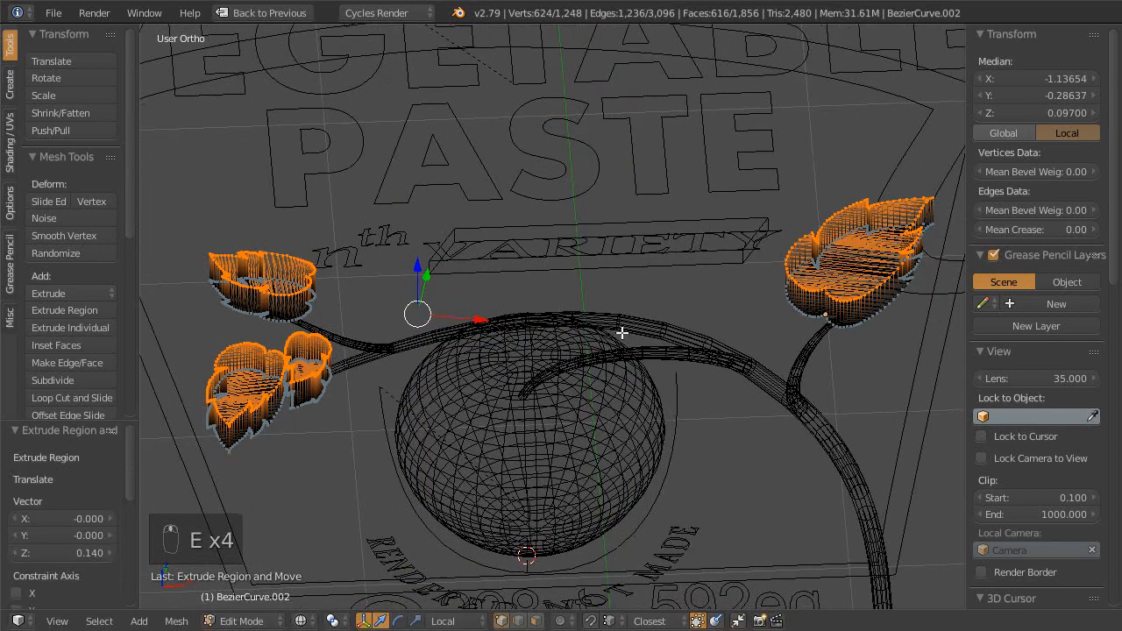
- Cut one centred edge loop around the extruded sides of the large leaf on the vine's right
ctrl+middle_drag(480, 365, 526, 325)
shift+middle_drag(735, 266, 483, 275)
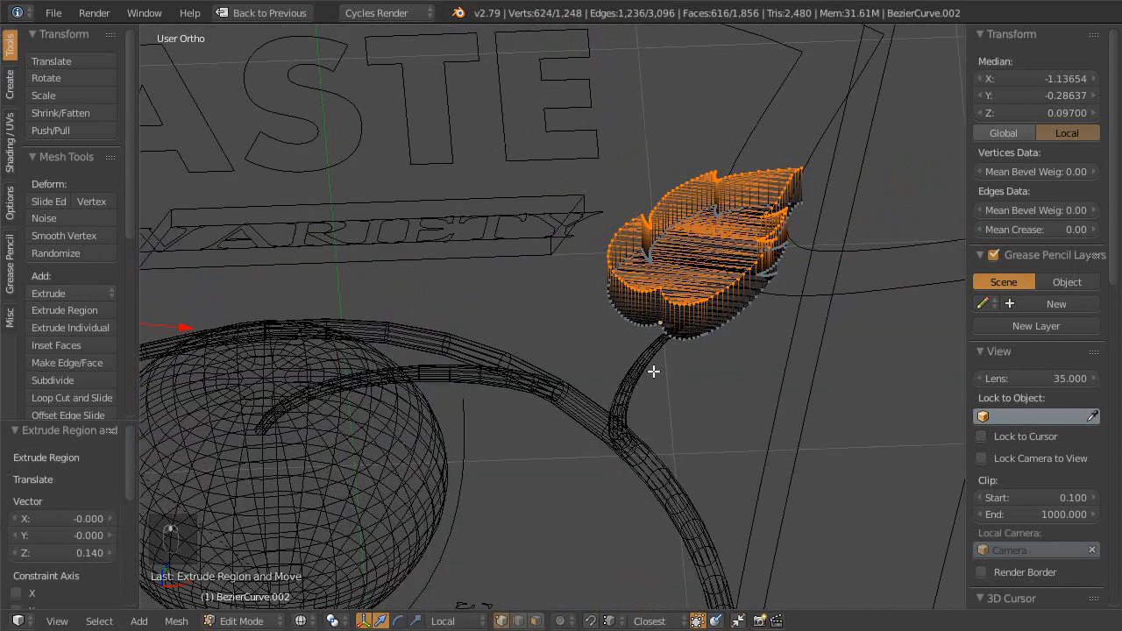
shift+middle_drag(646, 365, 674, 347)
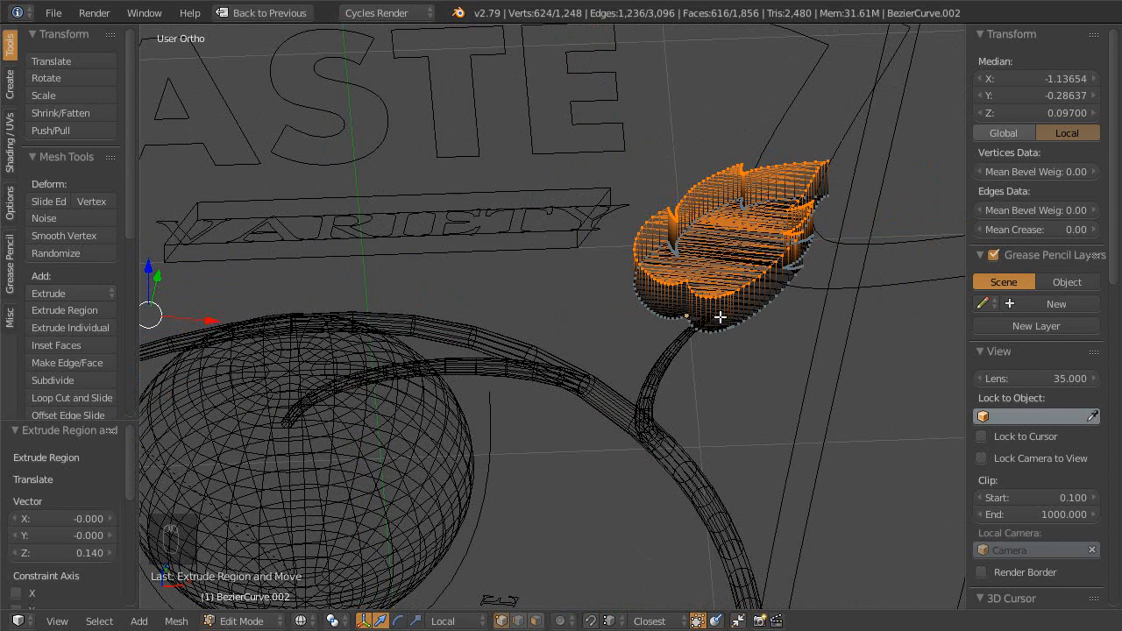
key(ctrl+r)
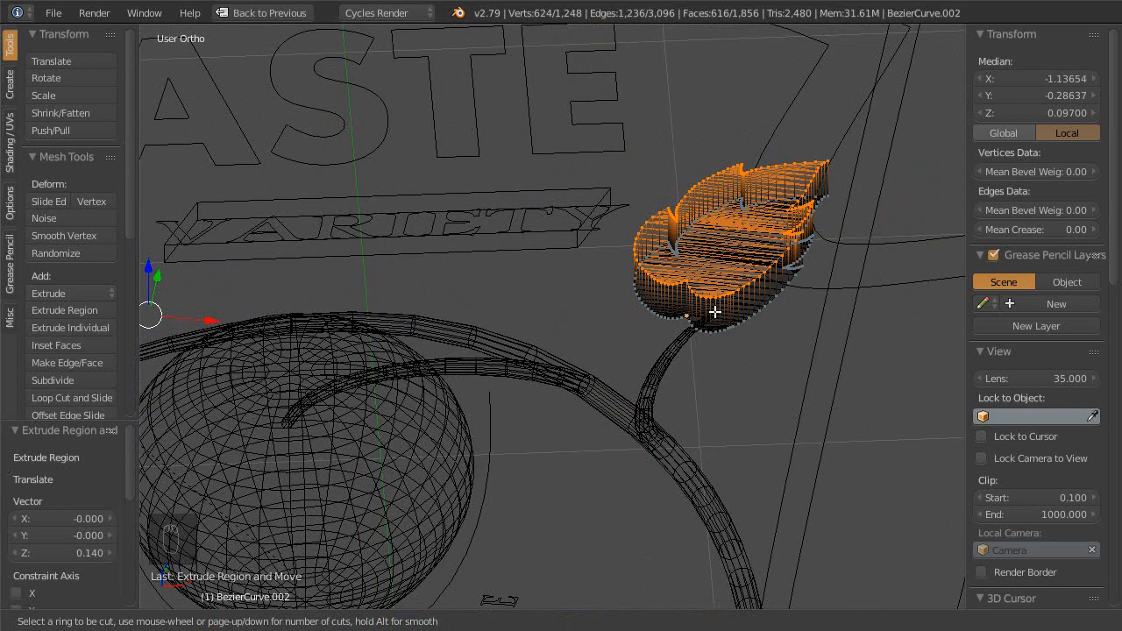
right_click(712, 330)
ctrl+middle_drag(706, 368, 751, 284)
shift+middle_drag(786, 338, 596, 317)
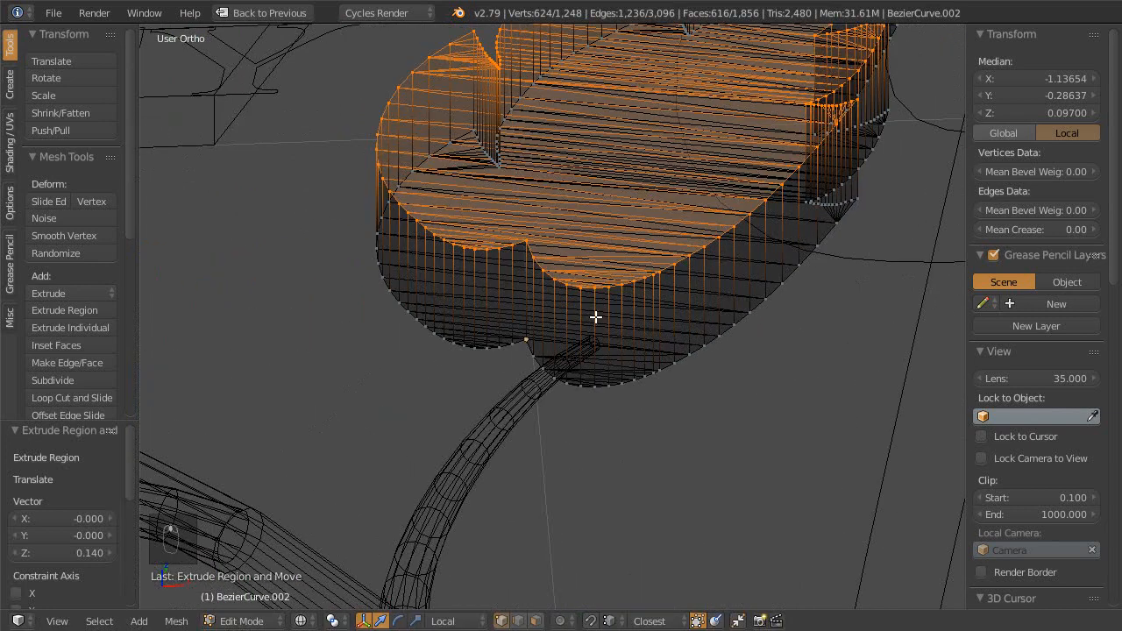
shift+middle_drag(618, 280, 602, 300)
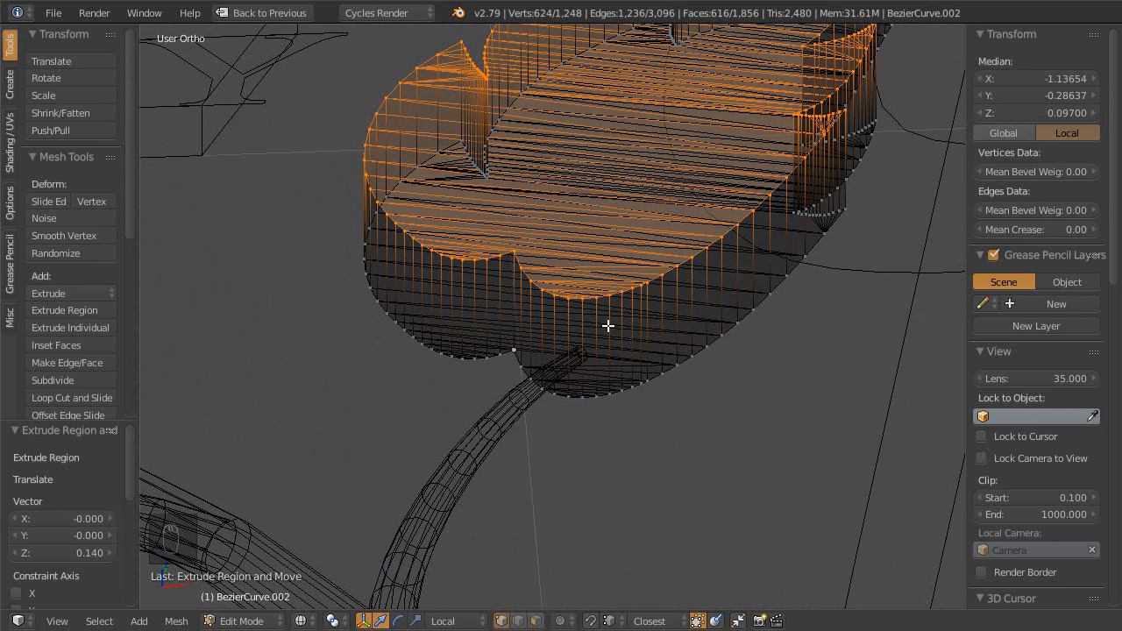
key(ctrl+r)
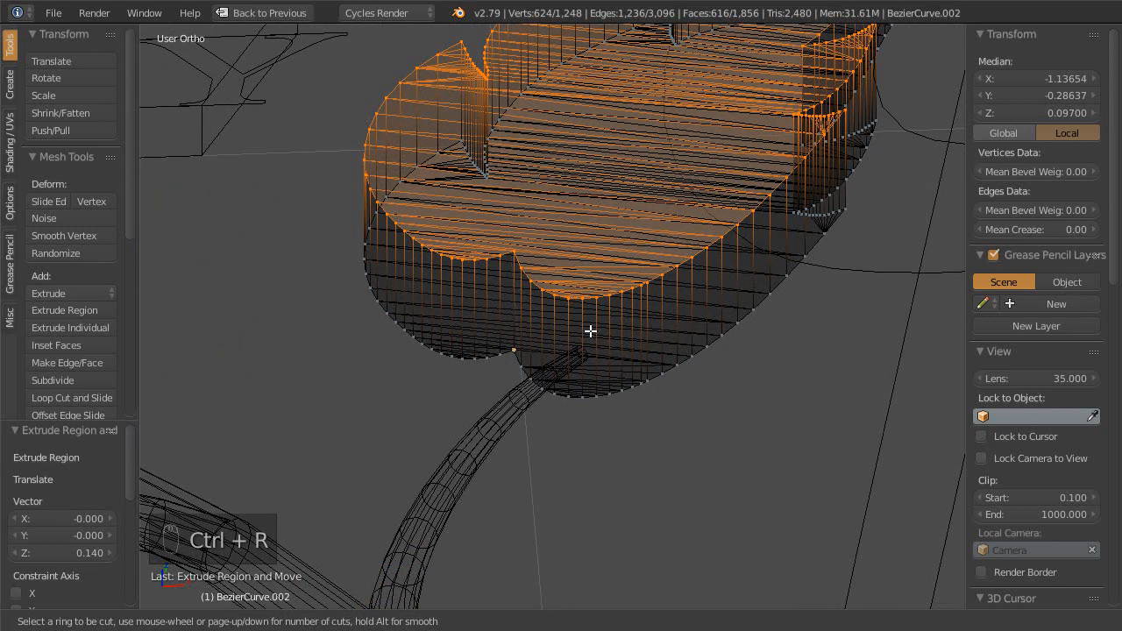
click(581, 345)
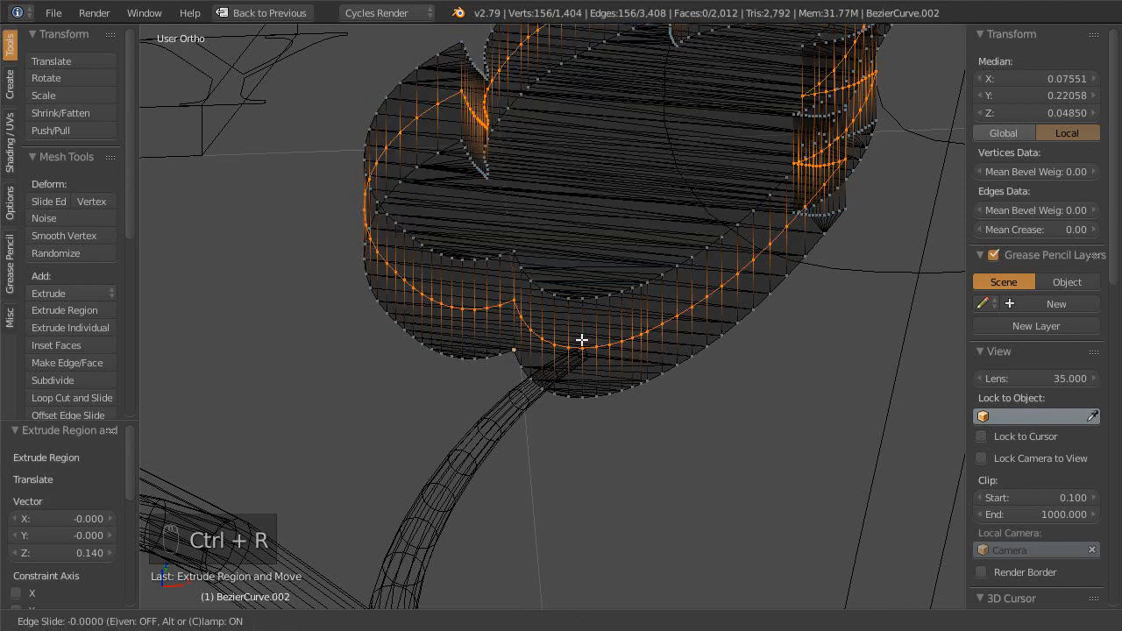
click(581, 112)
scroll(581, 112, down, 3)
shift+middle_drag(476, 225, 708, 265)
shift+middle_drag(352, 313, 614, 254)
shift+middle_drag(372, 254, 666, 230)
shift+middle_drag(307, 263, 518, 244)
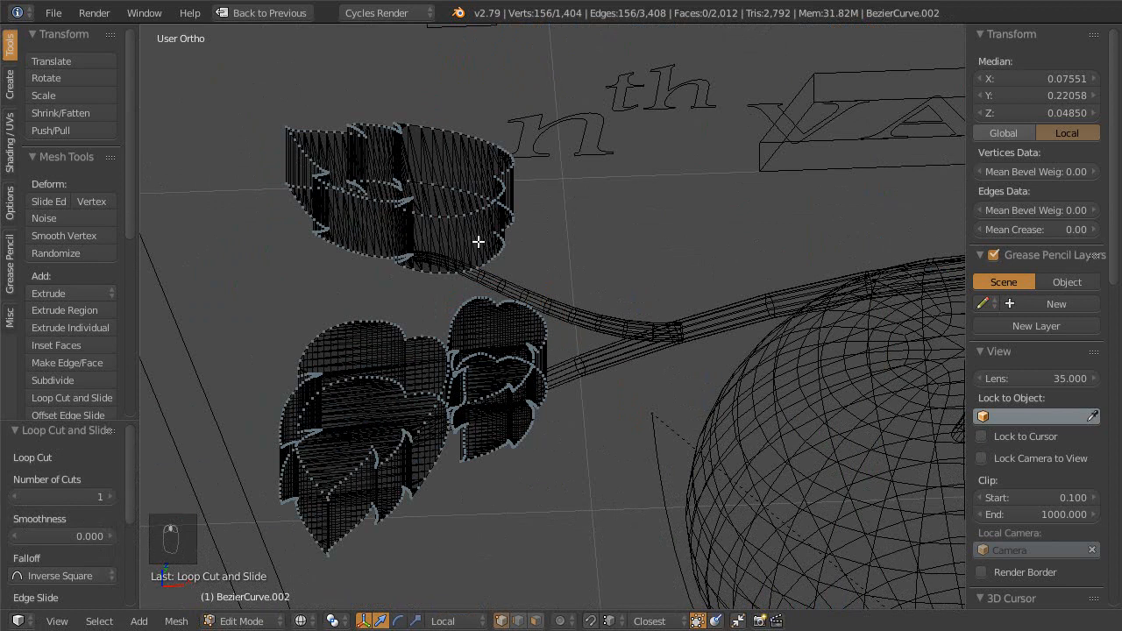
key(ctrl+r)
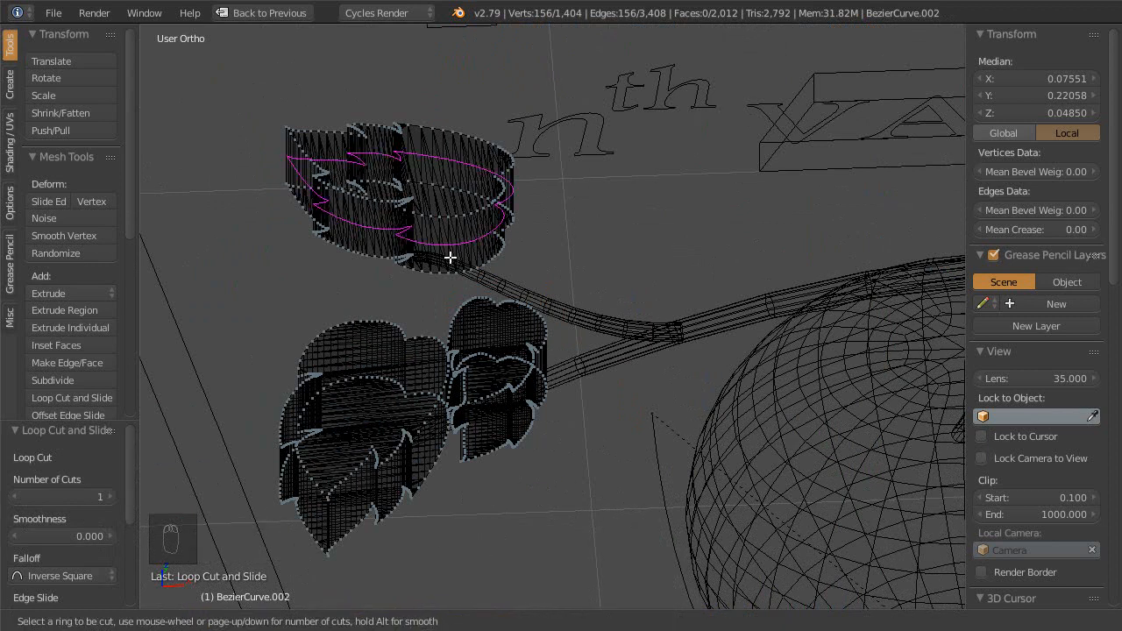
key(Escape)
key(Escape)
key(Escape)
scroll(542, 98, down, 8)
middle_drag(461, 275, 607, 295)
scroll(634, 284, up, 2)
key(Tab)
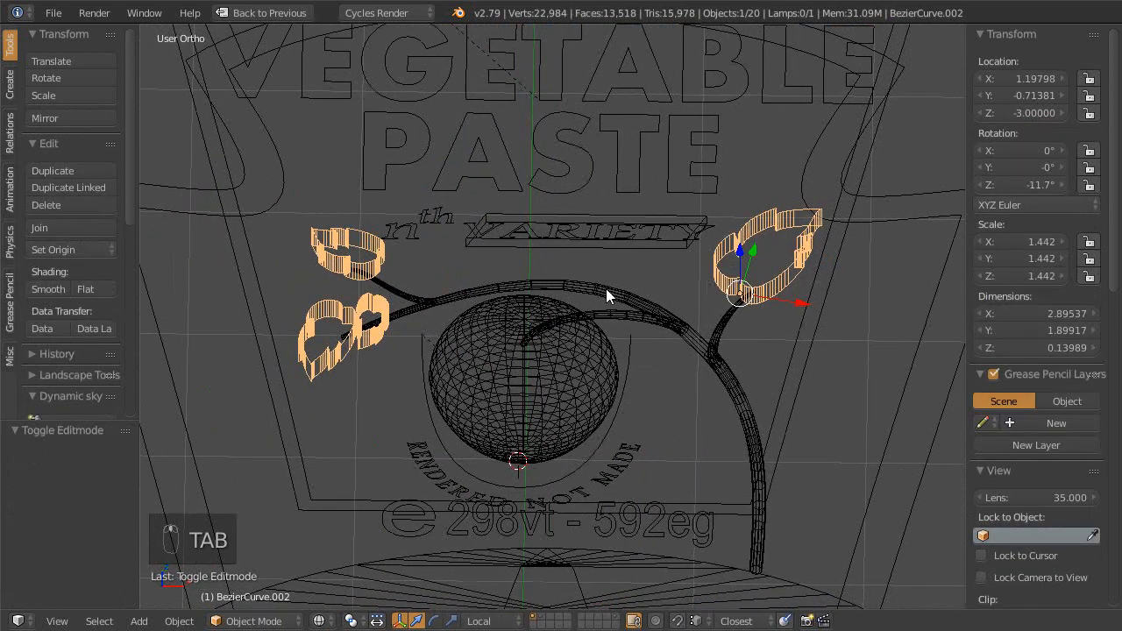
- Show layer 10, select the four original leaf curves there and open their curve data settings
key(0)
right_click(778, 280)
shift+right_click(320, 248)
shift+right_click(351, 349)
shift+right_click(366, 343)
middle_drag(496, 343, 647, 352)
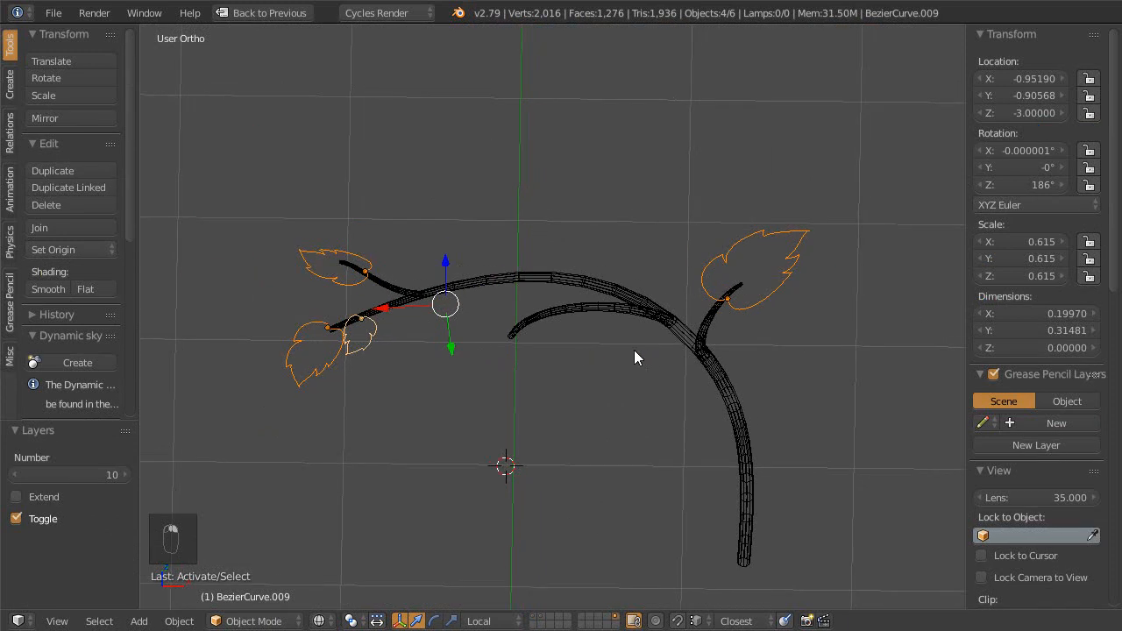
key(shift+space)
click(990, 272)
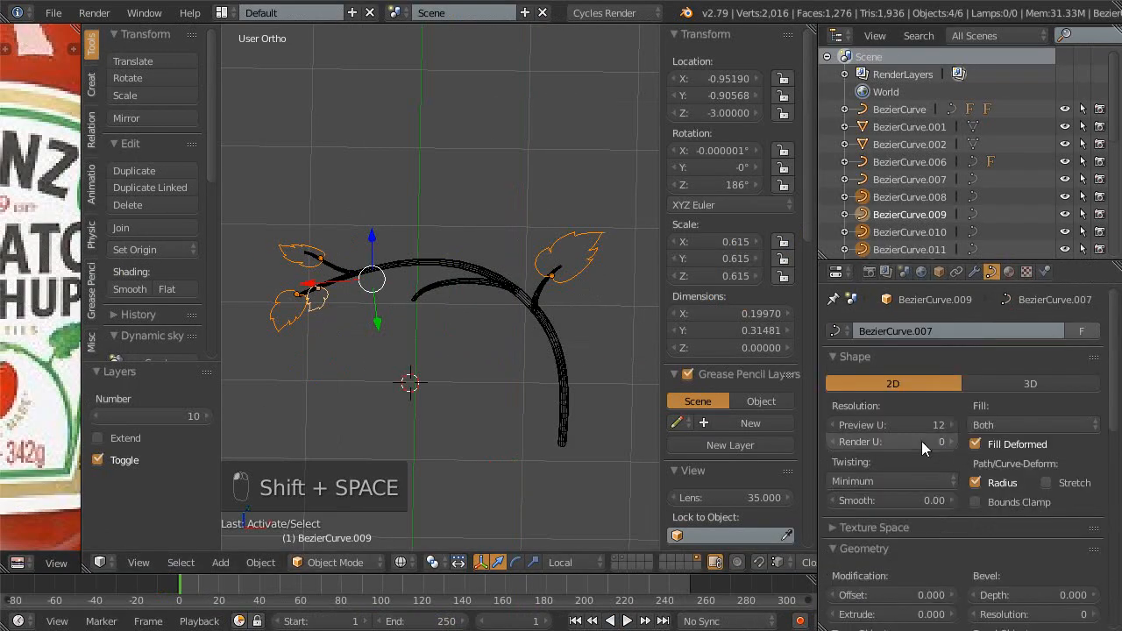
- Try thickening the active small leaf curve with an extrusion of 0.040 and a bevel depth of 0.022
scroll(996, 537, down, 2)
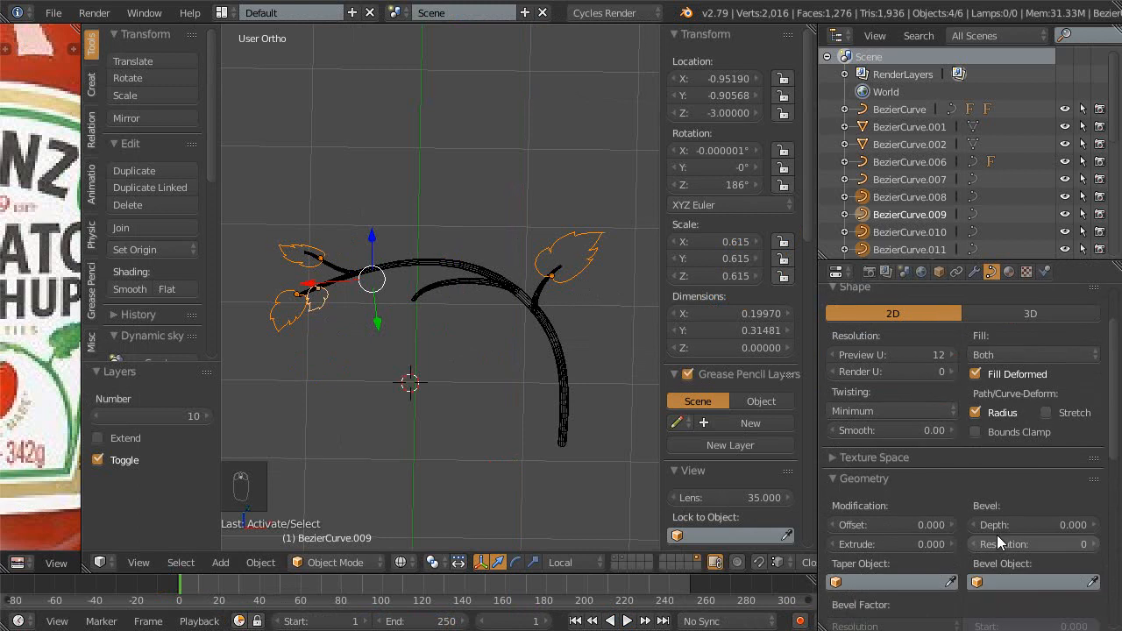
drag(997, 521, 398, 446)
scroll(310, 354, up, 3)
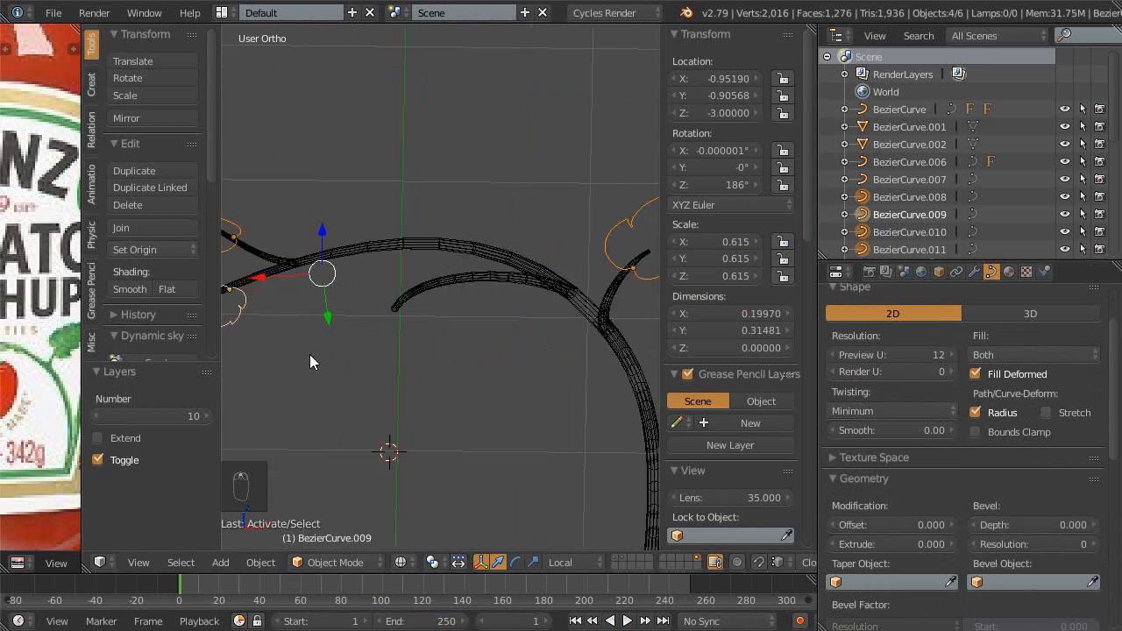
shift+middle_drag(274, 363, 487, 334)
scroll(419, 364, up, 2)
scroll(442, 326, up, 2)
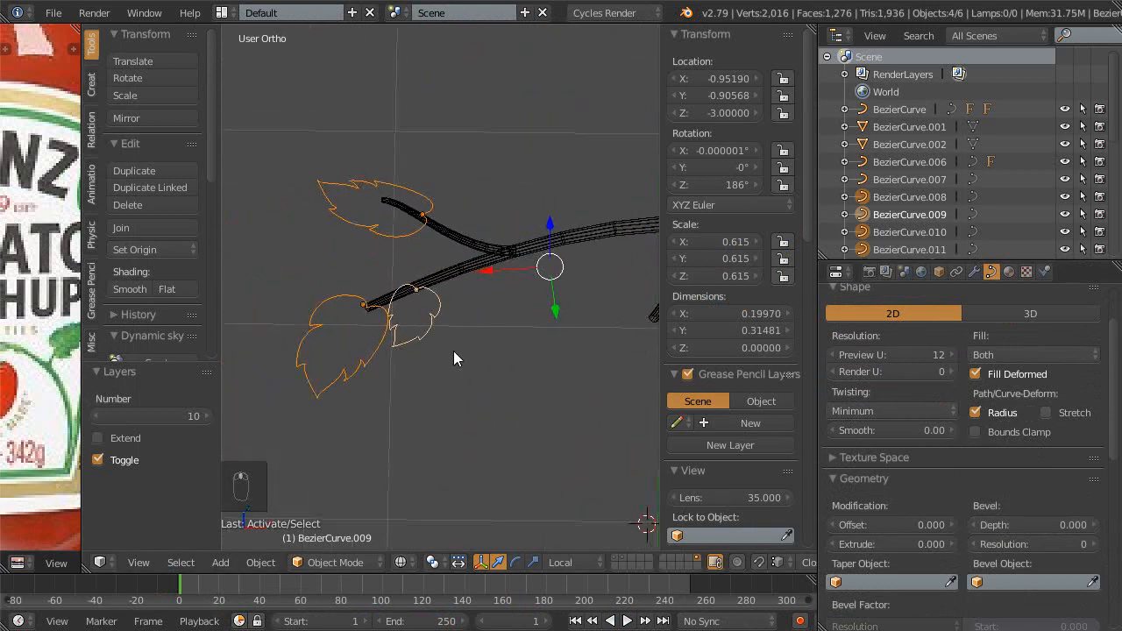
key(z)
shift+middle_drag(464, 331, 481, 342)
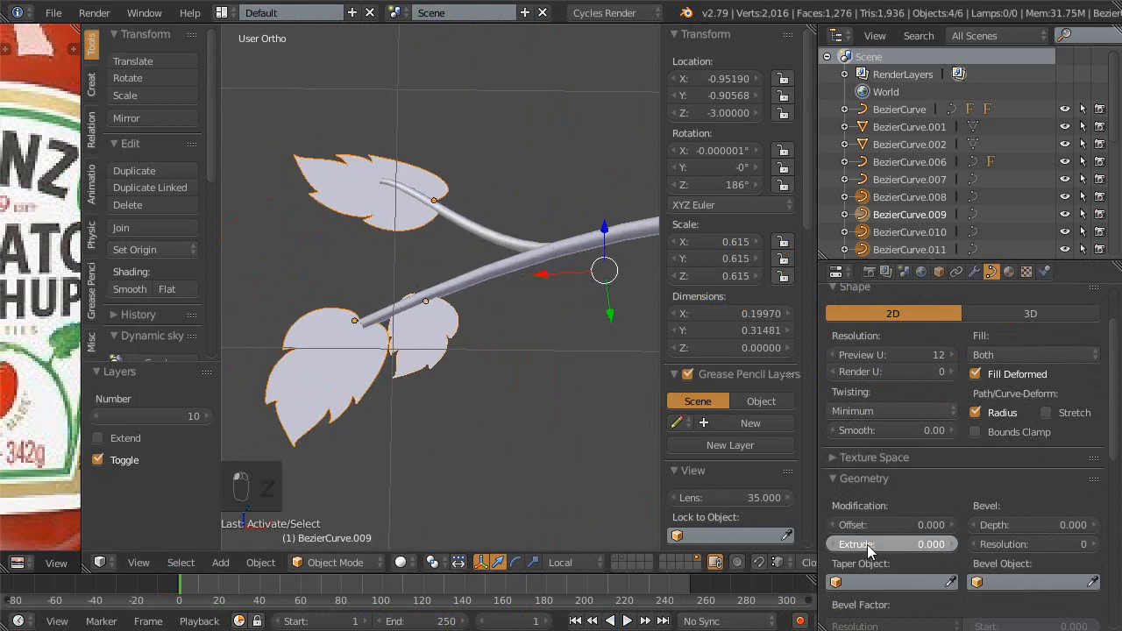
drag(876, 546, 911, 550)
drag(970, 521, 1041, 535)
scroll(571, 404, up, 5)
middle_drag(567, 409, 593, 390)
drag(1022, 525, 996, 531)
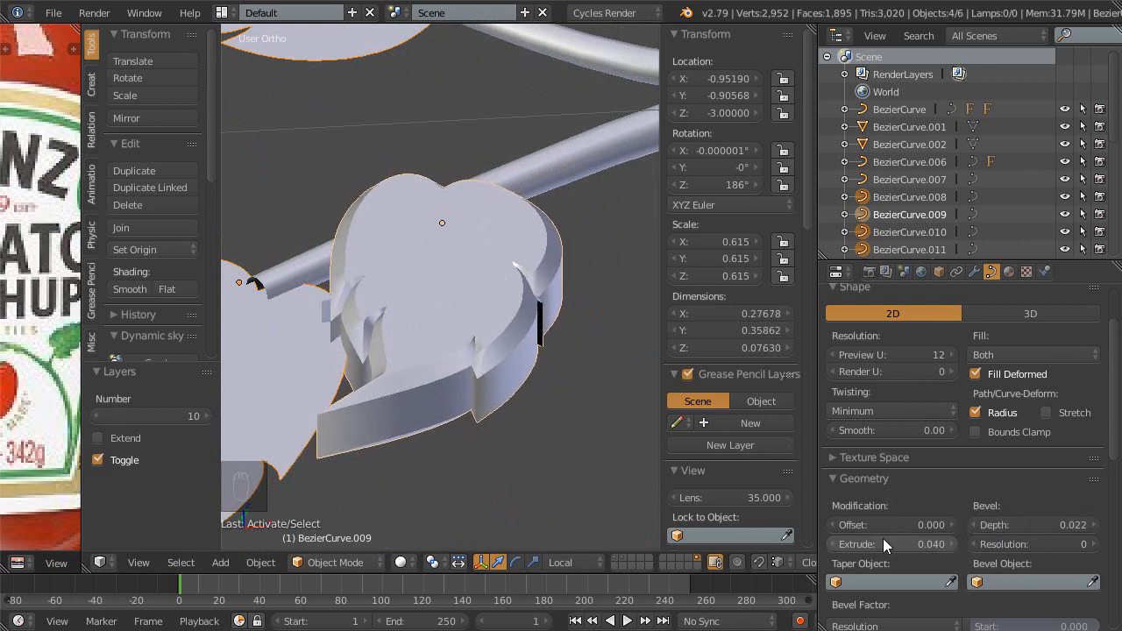
mouse_move(866, 530)
mouse_down()
mouse_move(914, 528)
mouse_move(830, 528)
mouse_move(866, 527)
mouse_up()
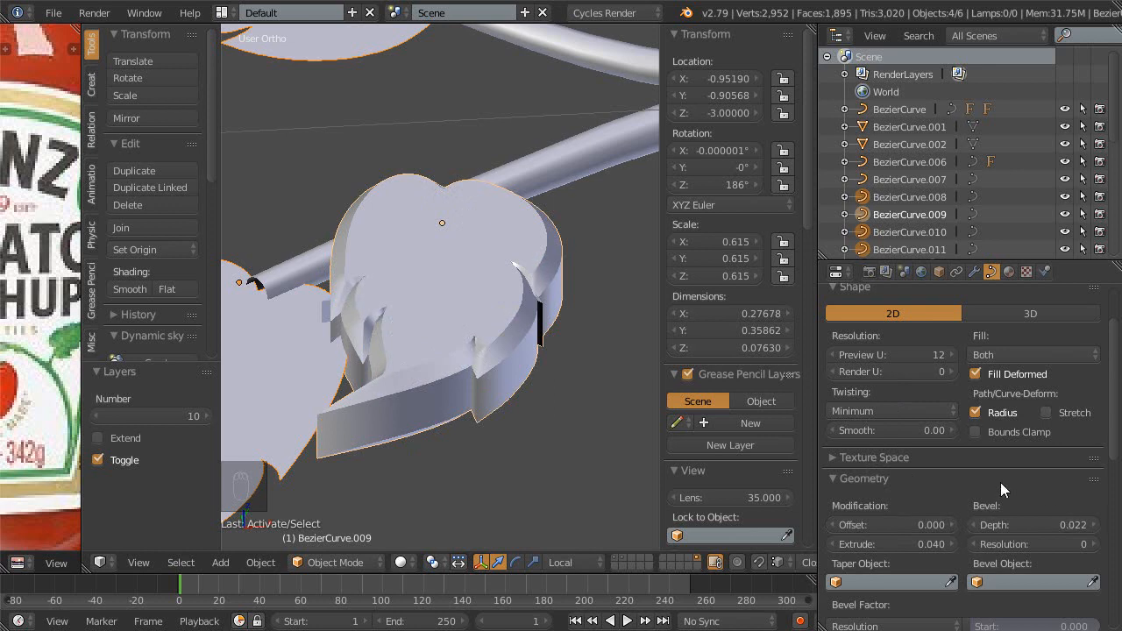
- Reset the small leaf curve's bevel depth and extrusion to 0 and return to the maximized 3D view
scroll(1000, 482, down, 5)
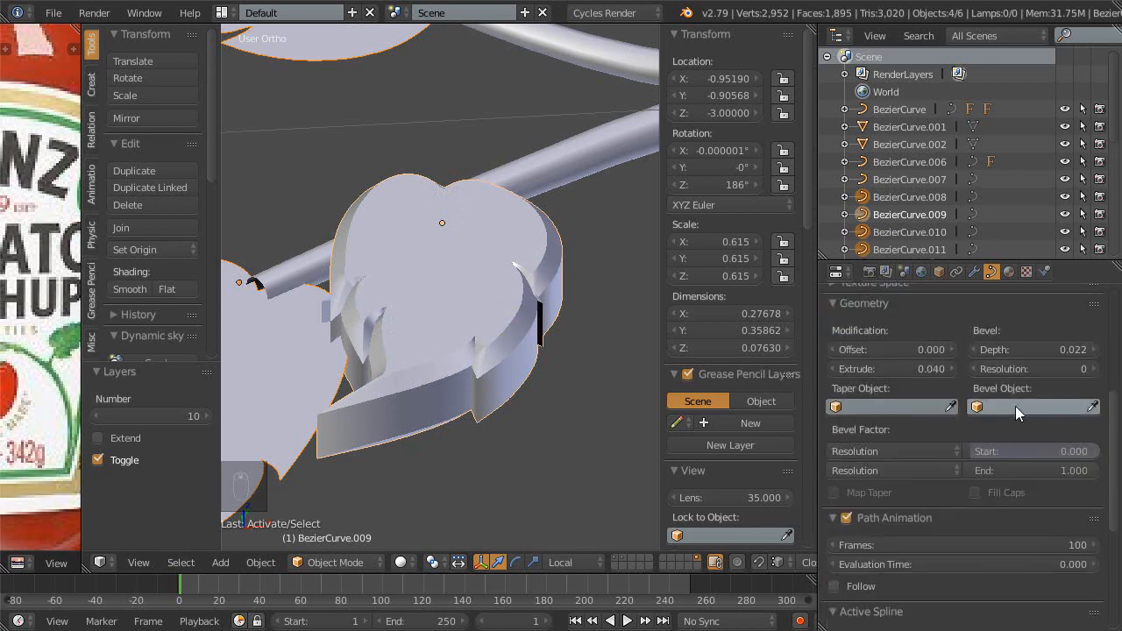
scroll(467, 347, down, 3)
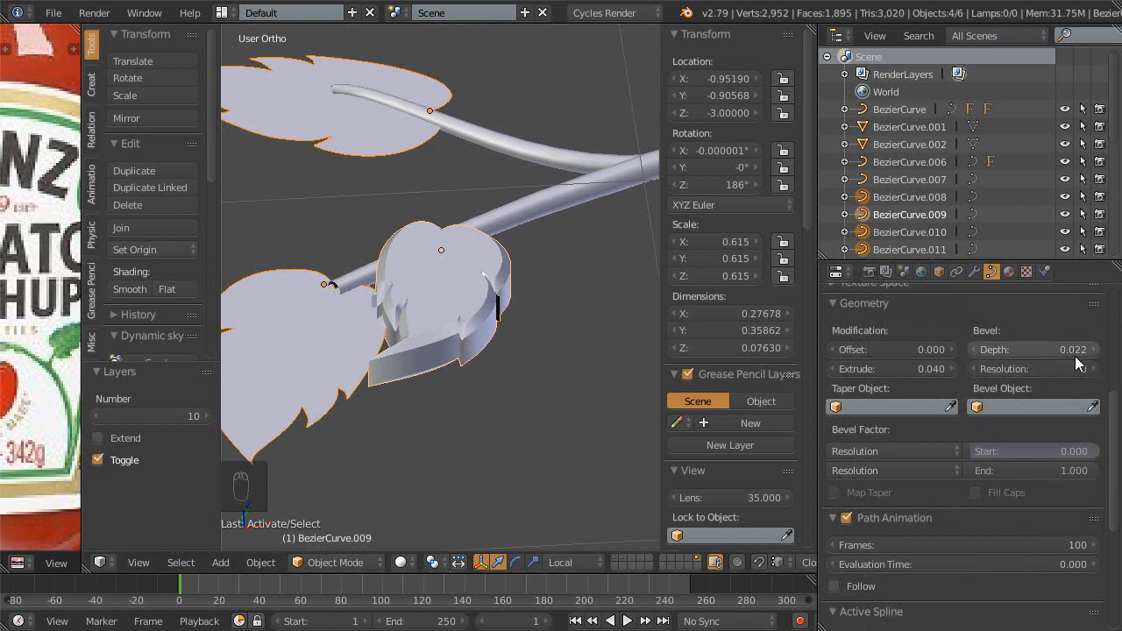
drag(1039, 348, 1003, 348)
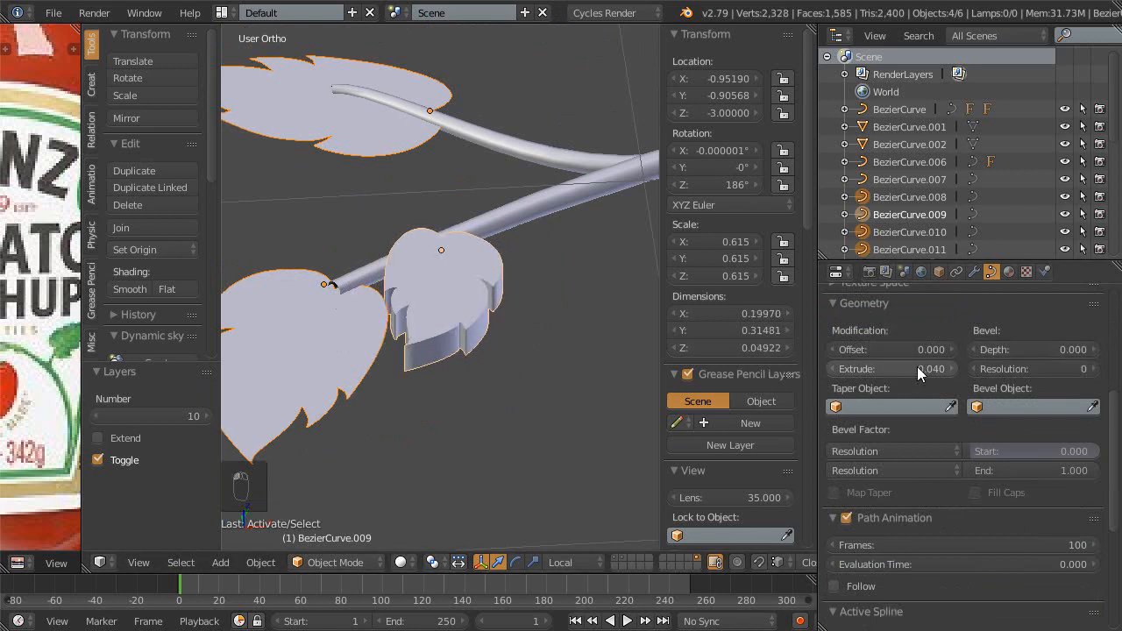
drag(916, 368, 877, 368)
ctrl+middle_drag(478, 337, 471, 396)
key(shift+space)
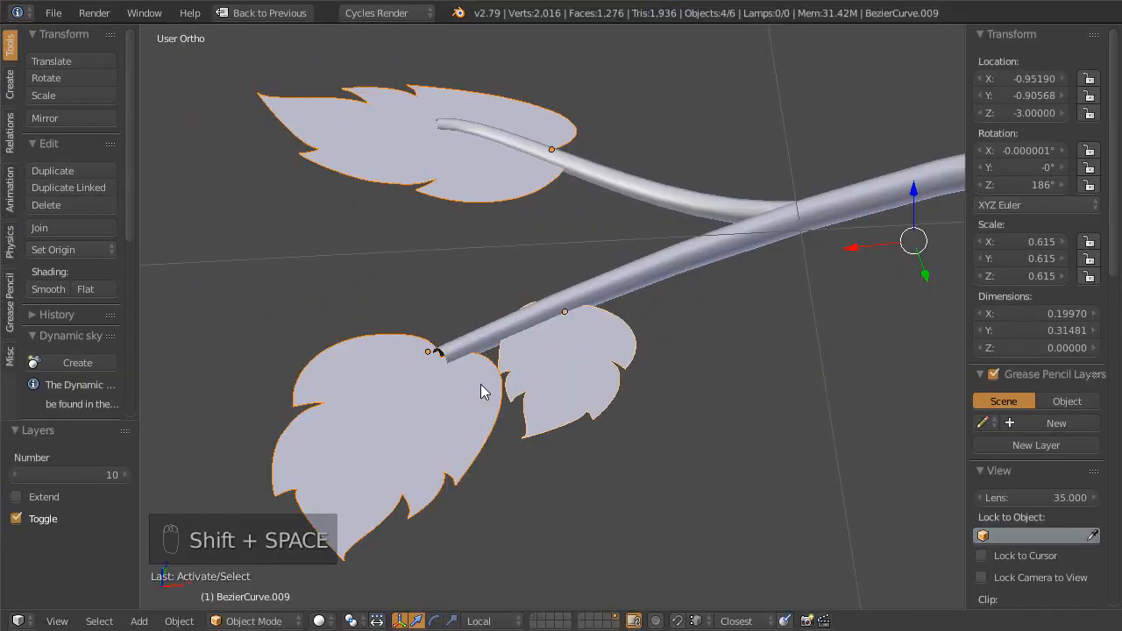
- Show layer 1 again, select the joined leaves mesh and hide all other objects
key(1)
middle_drag(492, 388, 480, 489)
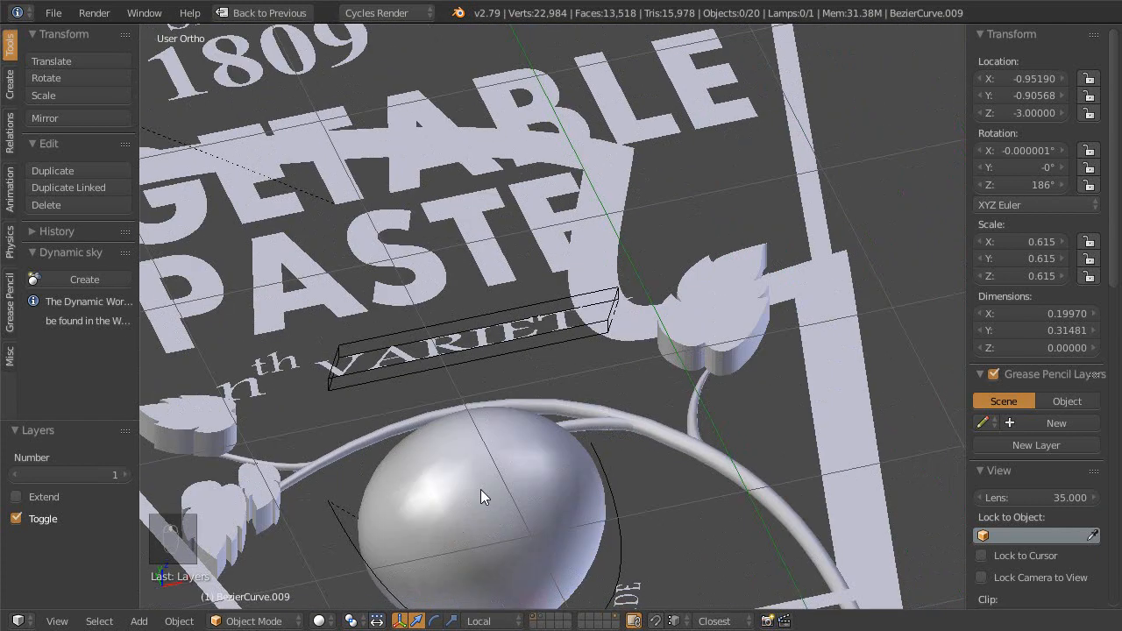
right_click(718, 360)
key(Escape)
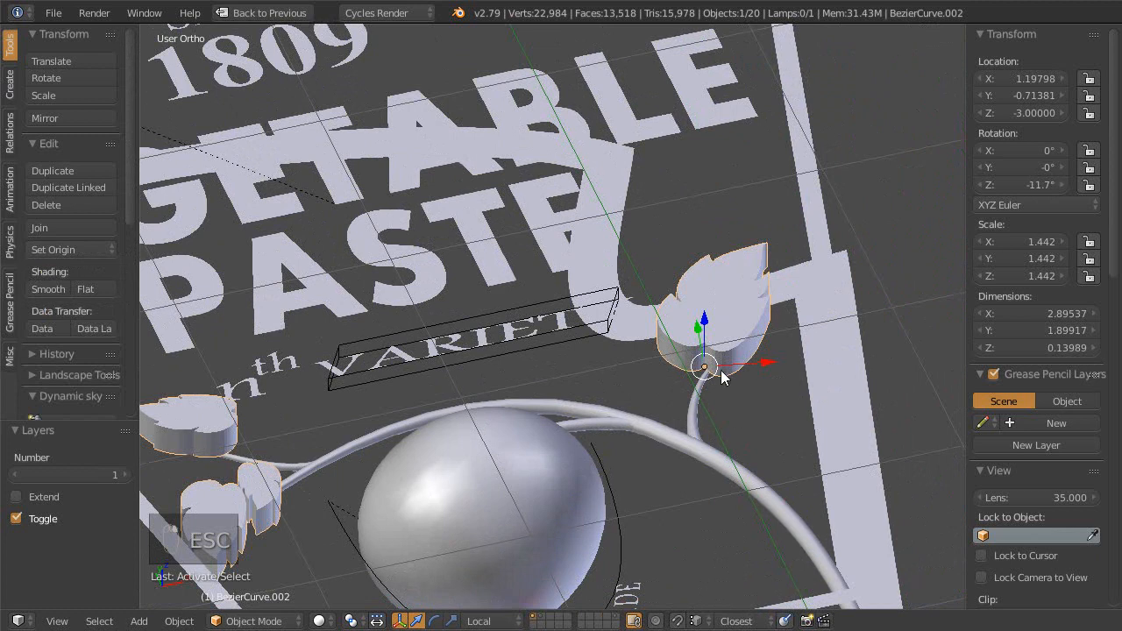
key(shift+h)
scroll(692, 364, down, 1)
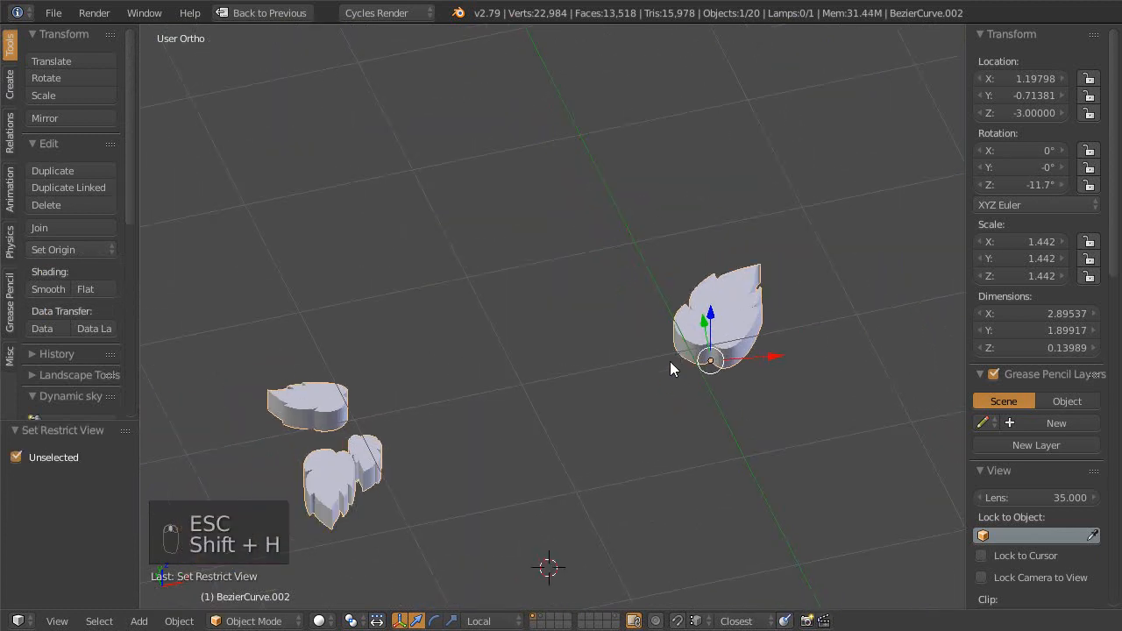
- Enter Edit Mode and cut one centred edge loop around the sides of the upper leaf on the vine's left
key(Tab)
scroll(698, 404, up, 2)
shift+middle_drag(188, 497, 554, 325)
scroll(593, 300, up, 4)
key(ctrl+r)
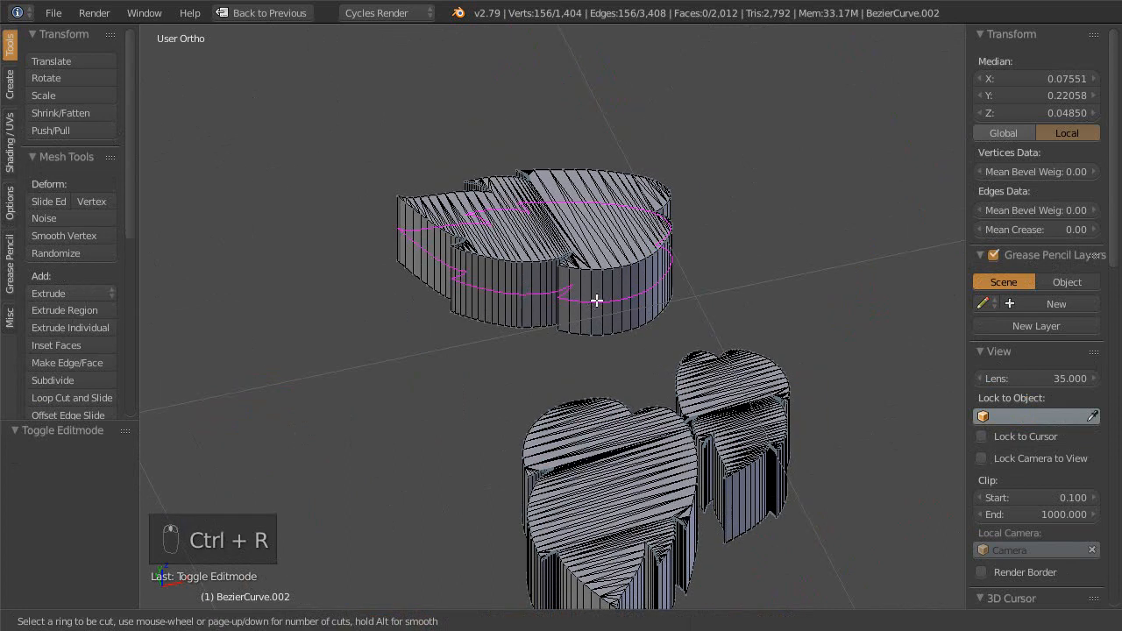
click(591, 300)
right_click(593, 302)
- Cut one centred edge loop around the sides of each of the two lower leaves on the vine's left
shift+middle_drag(670, 454, 558, 310)
key(ctrl+r)
click(544, 296)
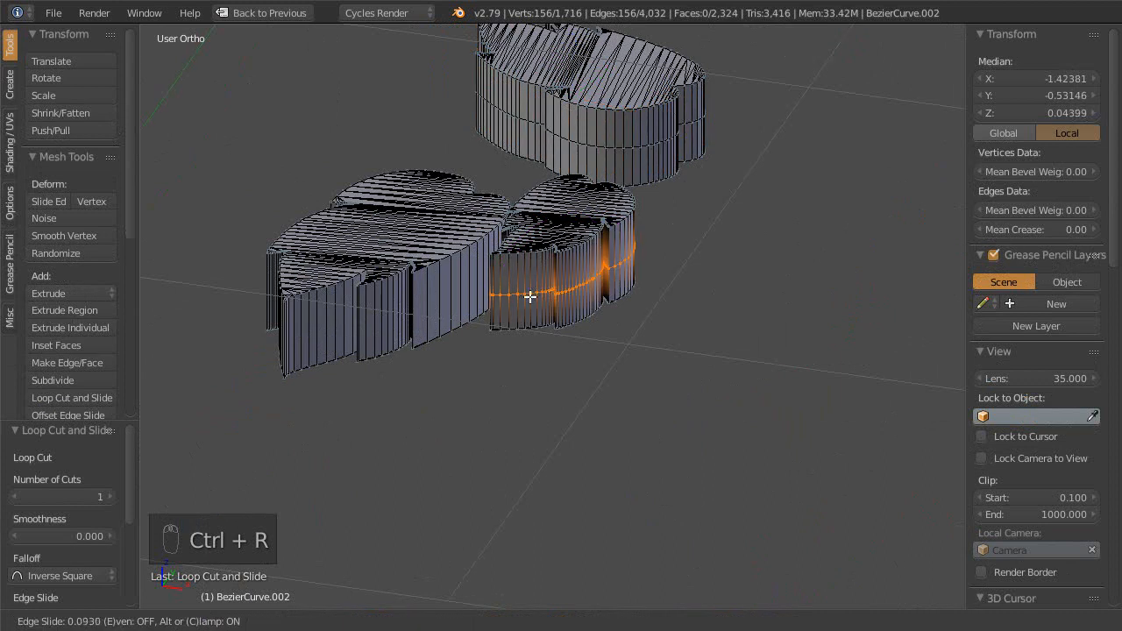
right_click(531, 296)
key(ctrl+r)
click(412, 326)
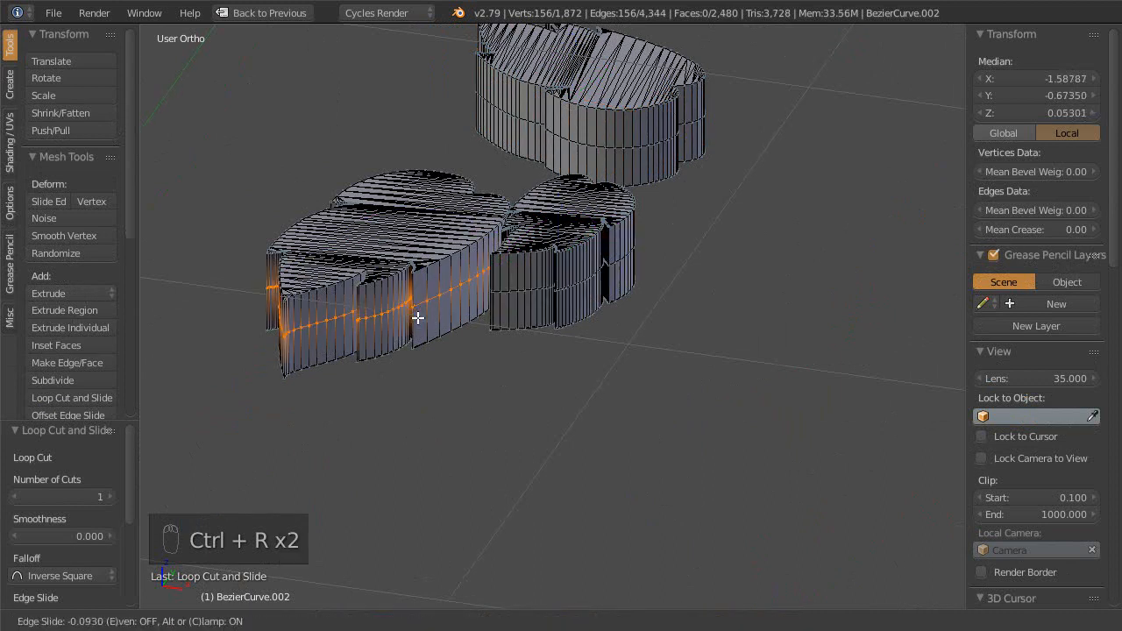
right_click(419, 317)
- Deselect all geometry and switch to face selection in a wireframe front view of the leaves
middle_drag(438, 295, 425, 349)
middle_drag(565, 359, 618, 294)
scroll(583, 403, up, 2)
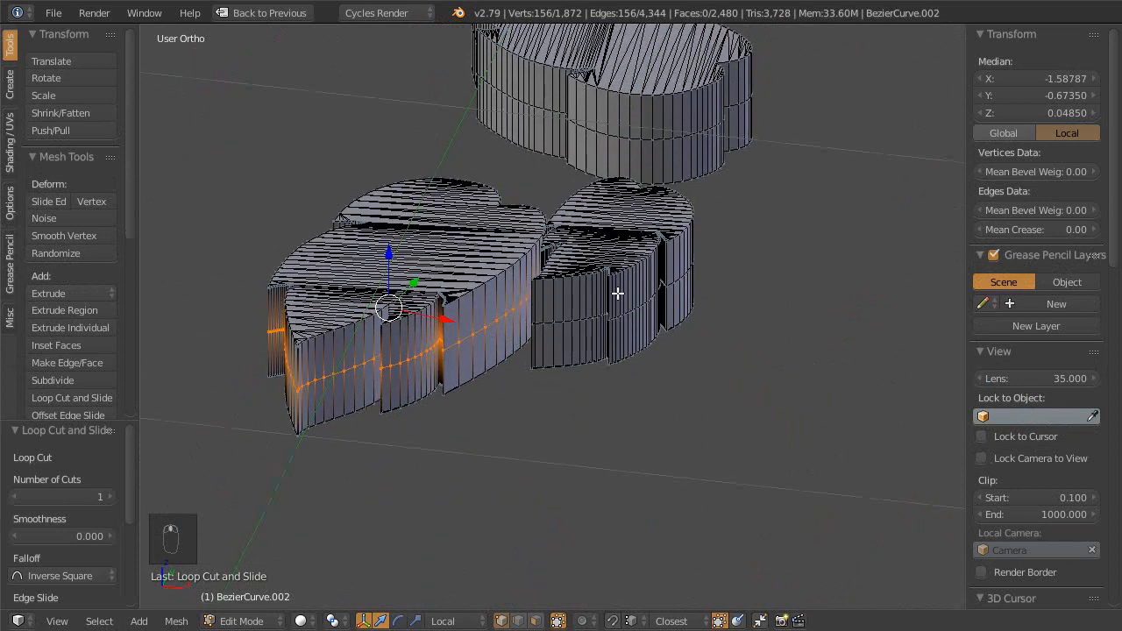
key(KP_1)
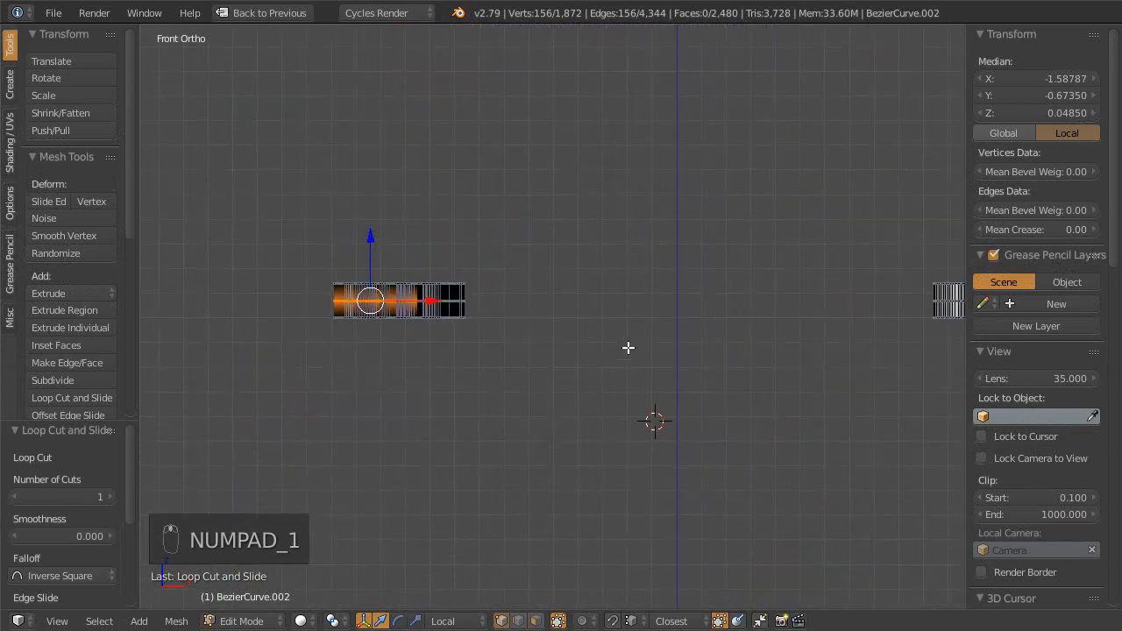
shift+middle_drag(627, 348, 535, 368)
key(z)
scroll(520, 295, down, 1)
shift+middle_drag(530, 329, 506, 331)
key(a)
key(ctrl+Tab)
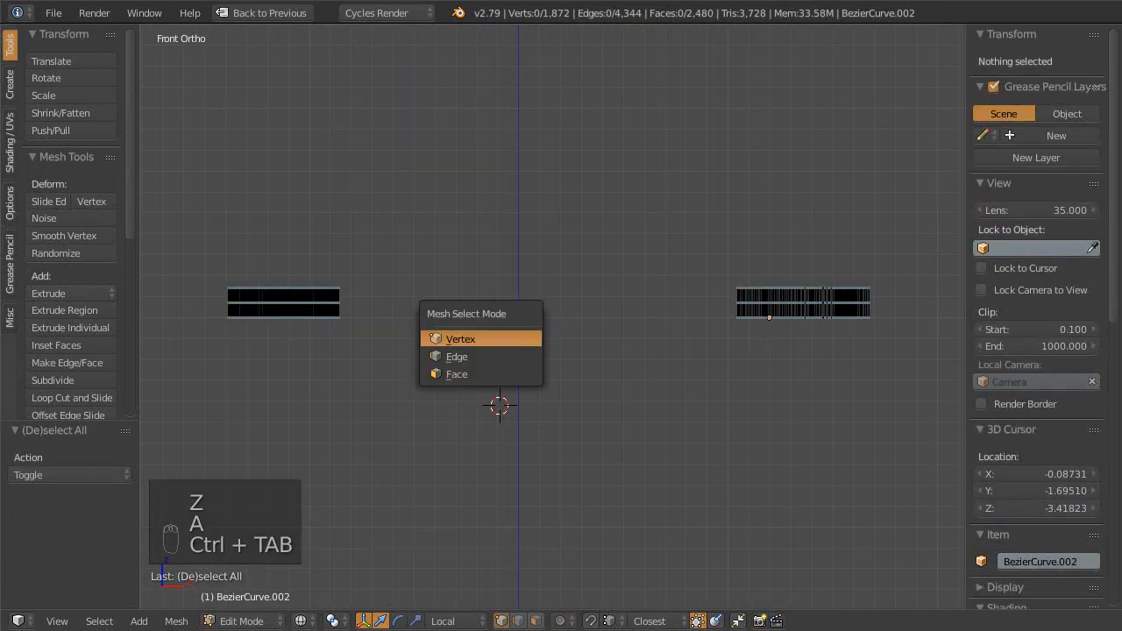
click(457, 373)
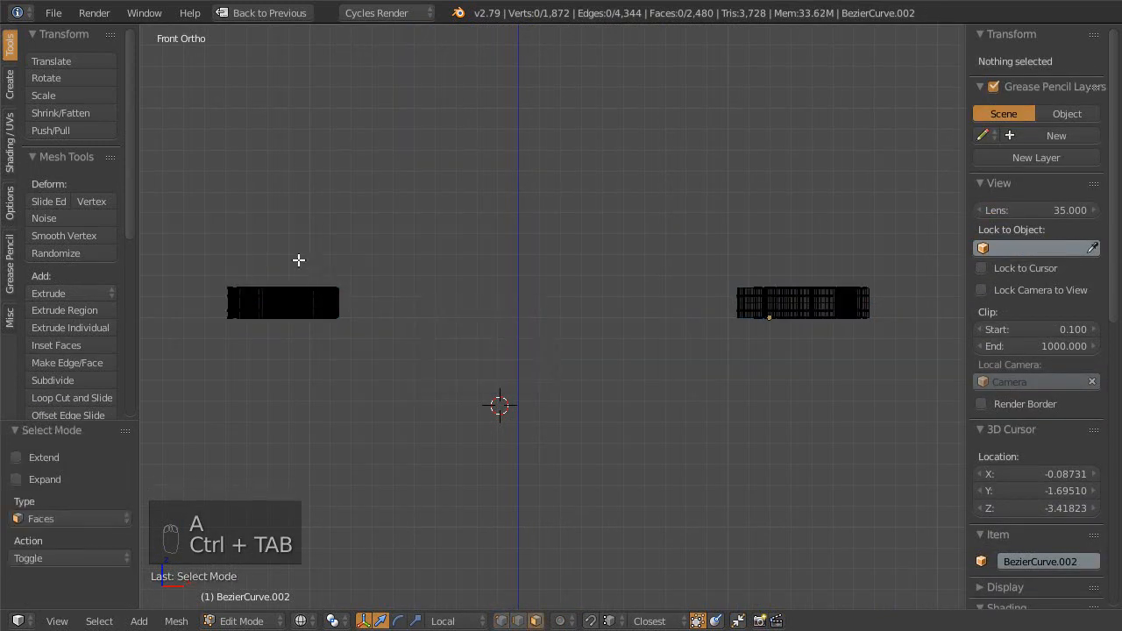
- Box-select the top and bottom faces of all four leaves and return to solid shading
key(b)
drag(202, 252, 896, 293)
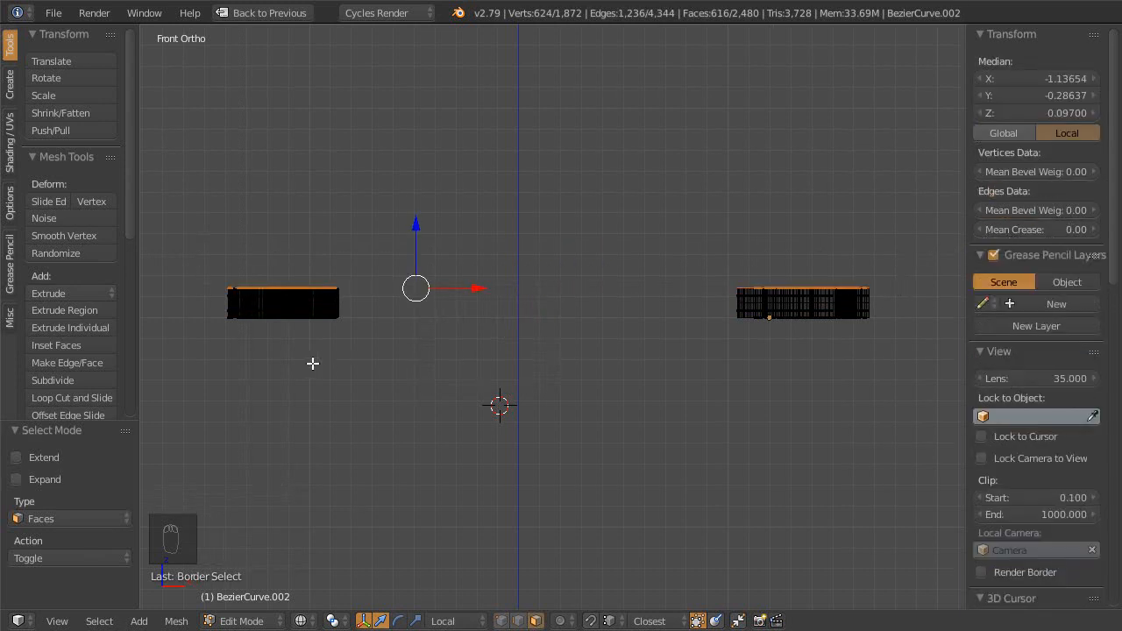
key(b)
drag(201, 315, 905, 359)
middle_drag(543, 274, 518, 349)
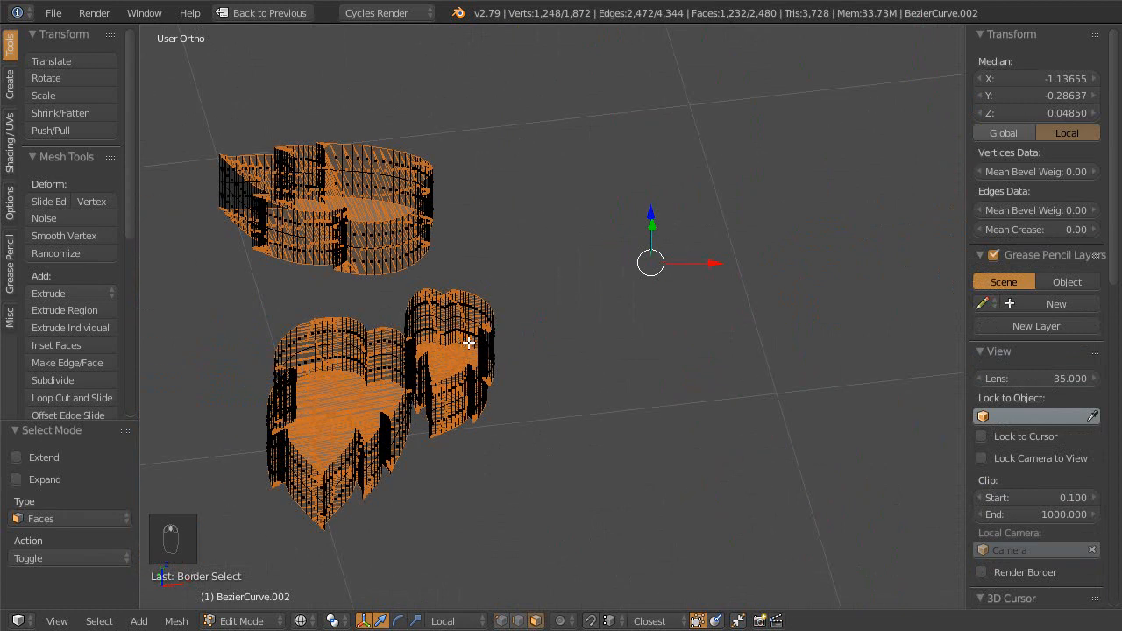
key(z)
mouse_move(478, 401)
middle_down()
mouse_move(514, 373)
mouse_move(506, 354)
mouse_move(565, 361)
mouse_move(534, 336)
mouse_move(539, 310)
mouse_move(571, 338)
mouse_move(552, 362)
middle_up()
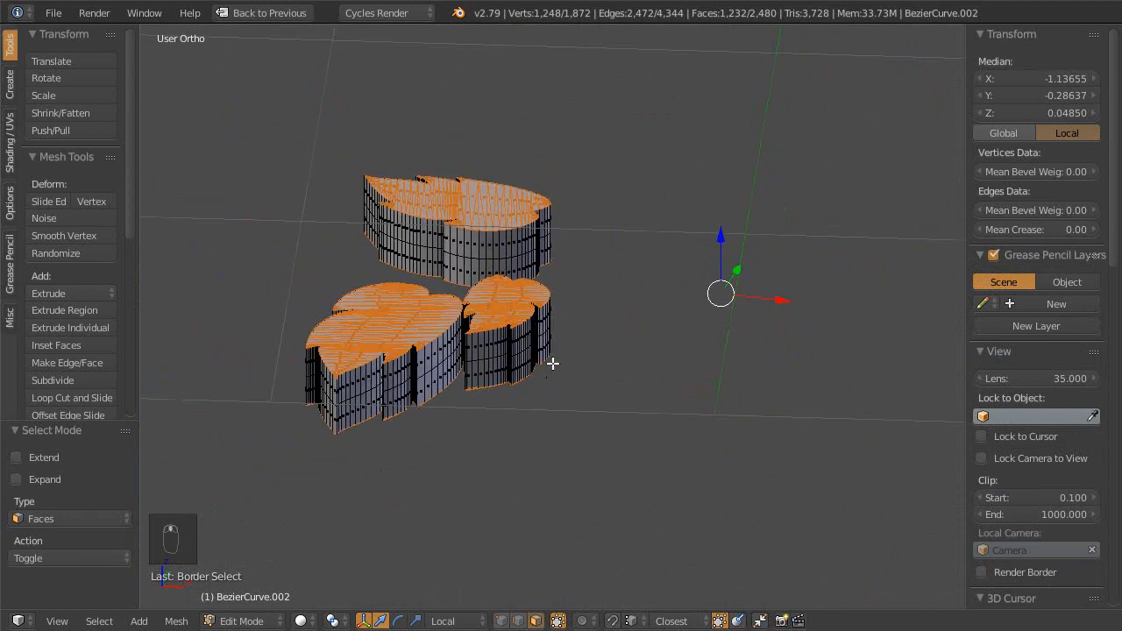
- Set the pivot point to Individual Origins and scale the selected top and bottom faces to about 0.755
click(333, 621)
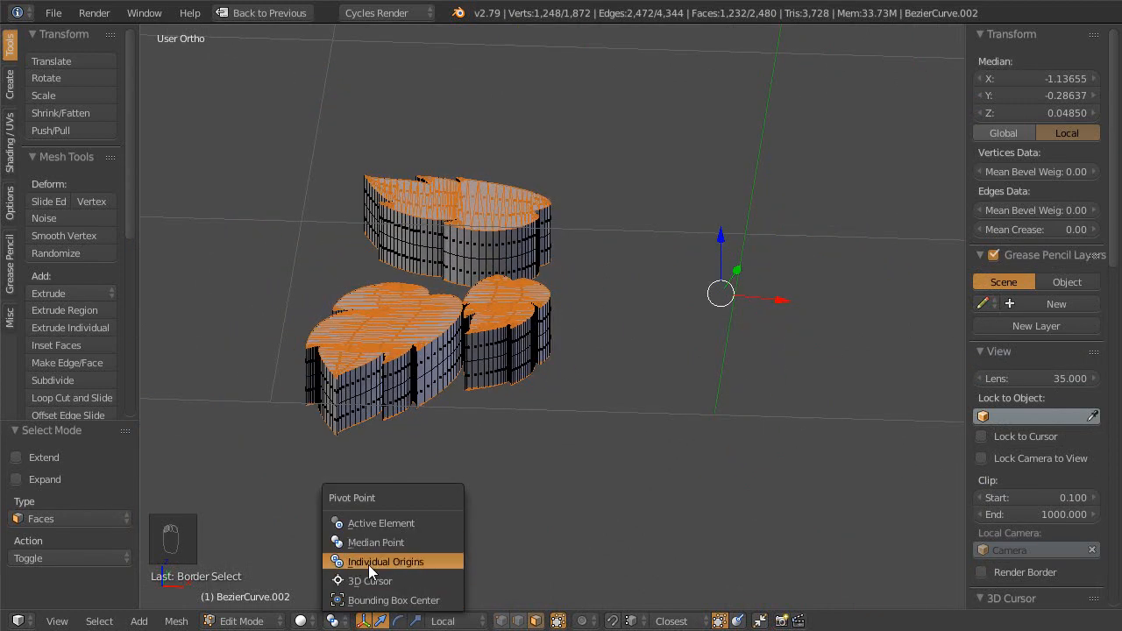
click(386, 568)
scroll(503, 503, down, 3)
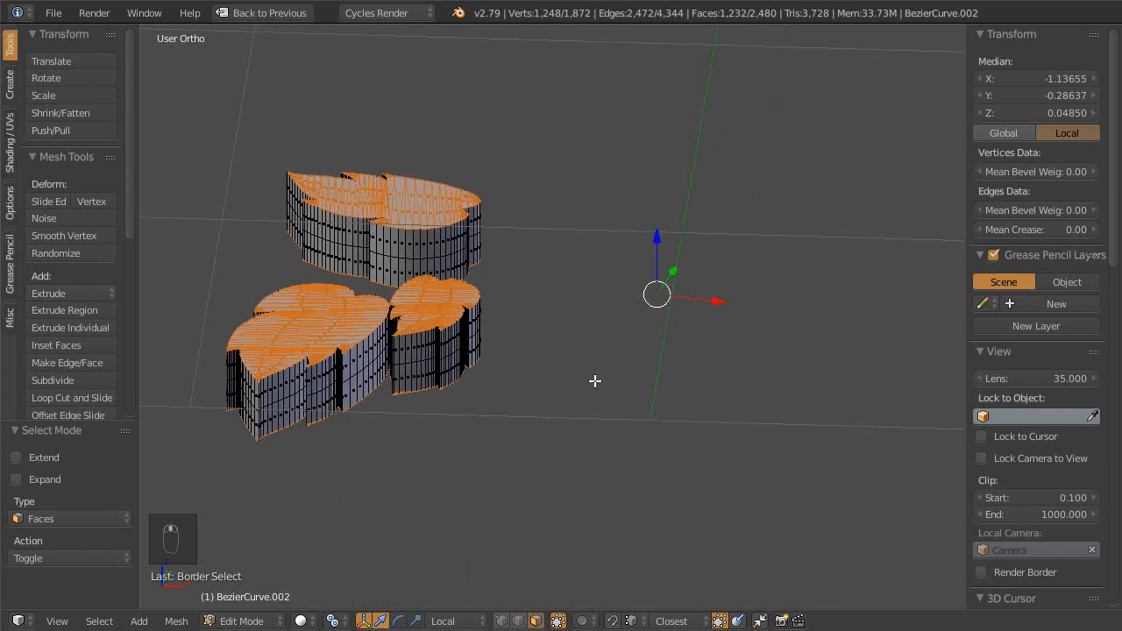
shift+middle_drag(794, 321, 510, 430)
shift+middle_drag(508, 415, 558, 450)
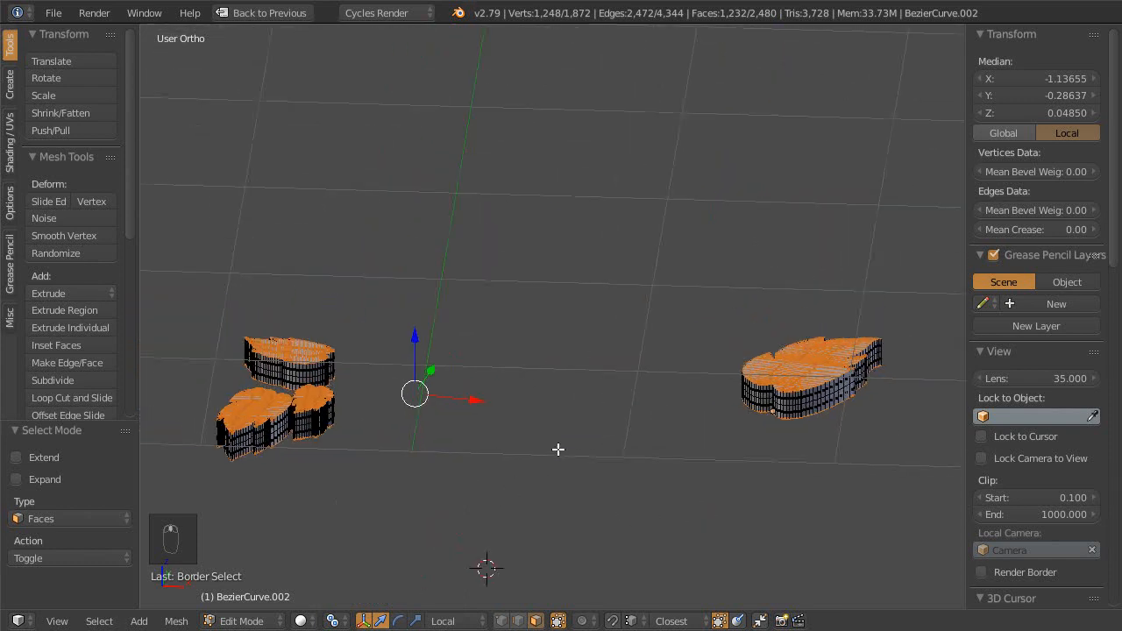
key(s)
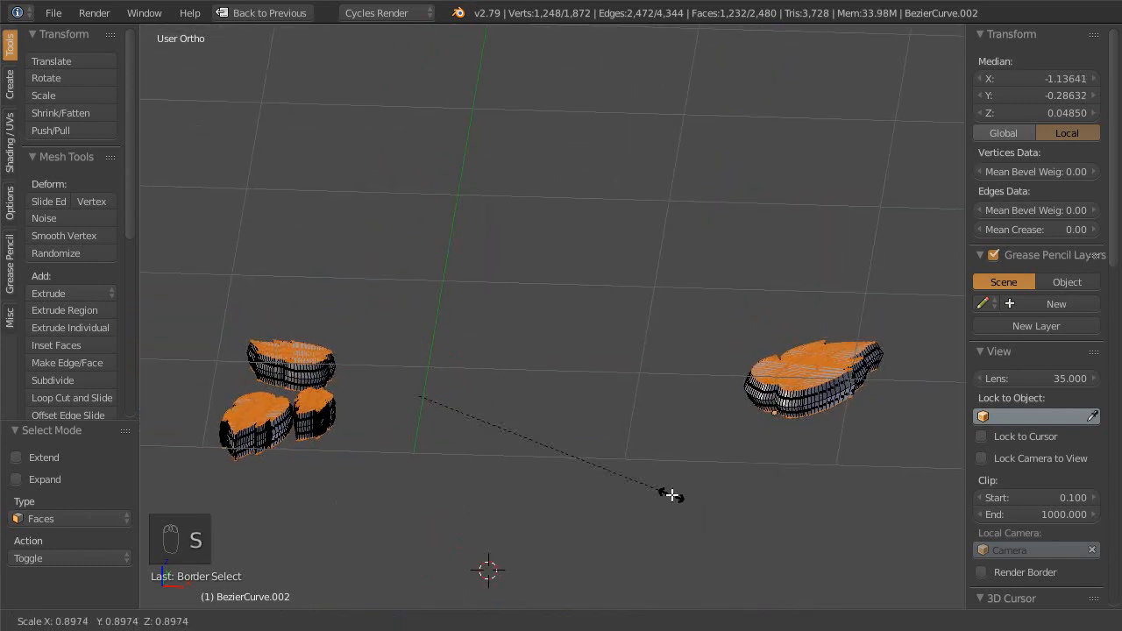
click(620, 480)
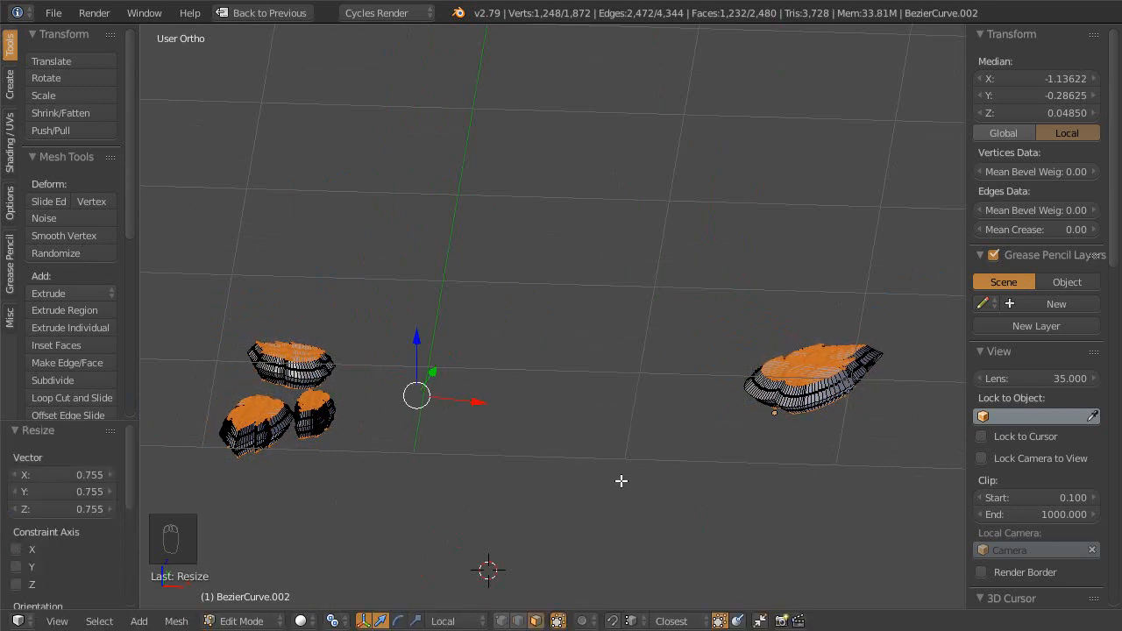
- Leave Edit Mode and add a level 2 Subdivision Surface to the joined leaves
key(Tab)
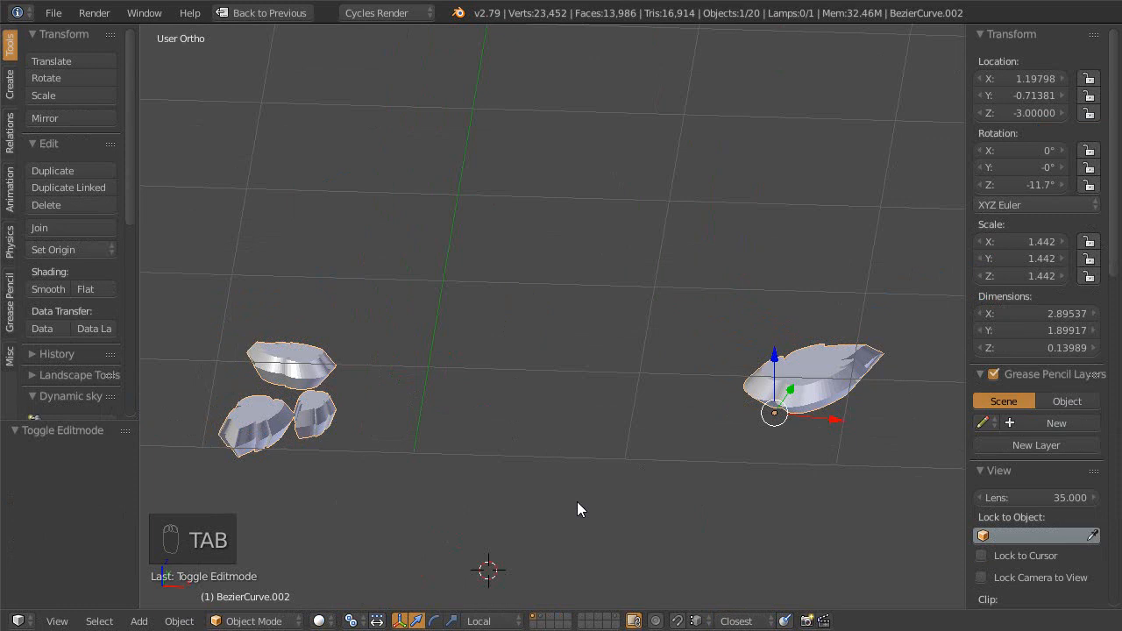
key(ctrl+2)
ctrl+middle_drag(550, 500, 537, 464)
shift+middle_drag(536, 461, 583, 440)
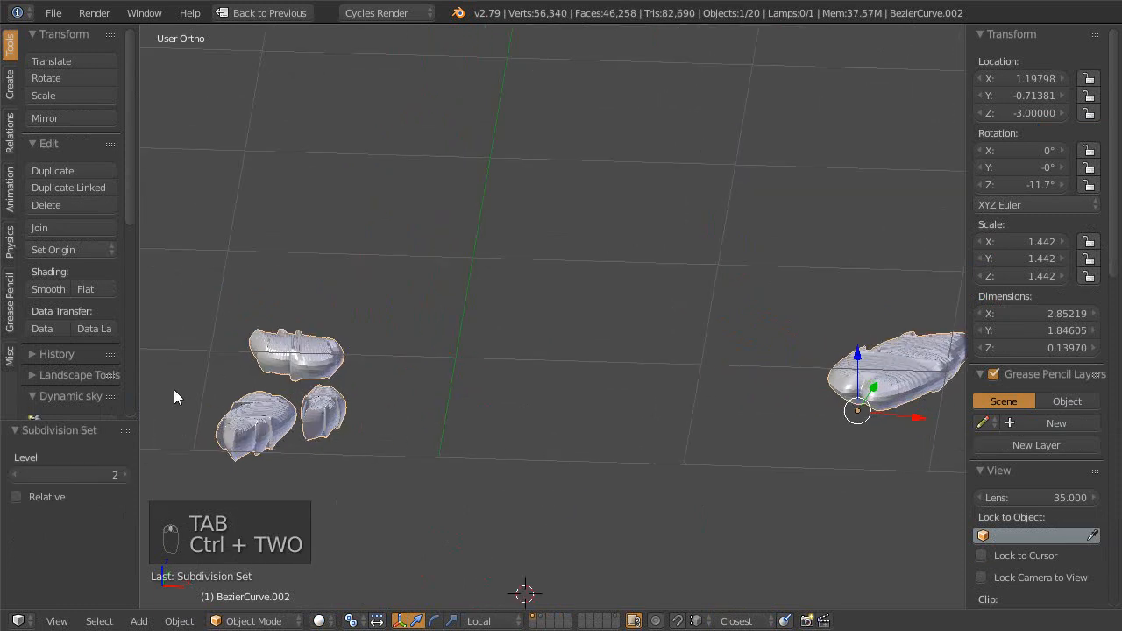
- Shade the joined leaves smooth and set their Subdivision Surface to level 1
click(48, 289)
mouse_move(561, 403)
middle_down()
mouse_move(485, 422)
mouse_move(493, 500)
mouse_move(503, 393)
mouse_move(483, 413)
mouse_move(465, 456)
mouse_move(608, 325)
mouse_move(561, 400)
middle_up()
key(ctrl+1)
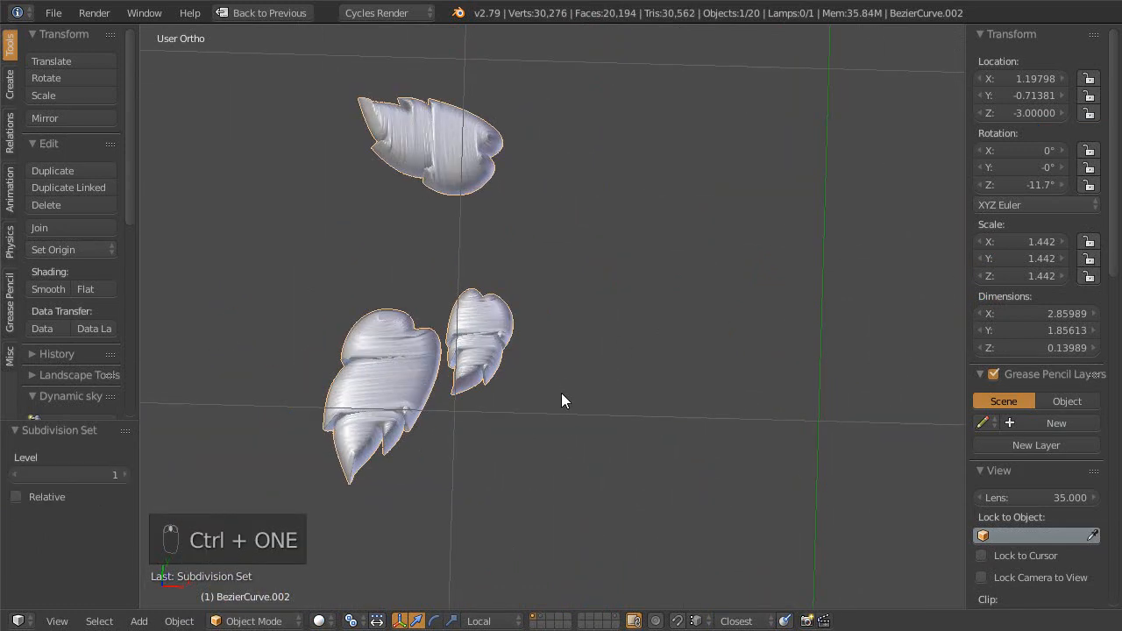
- Examine the smoothed shape of all four leaves in the top view
scroll(561, 393, up, 8)
middle_drag(575, 314, 476, 205)
key(KP_7)
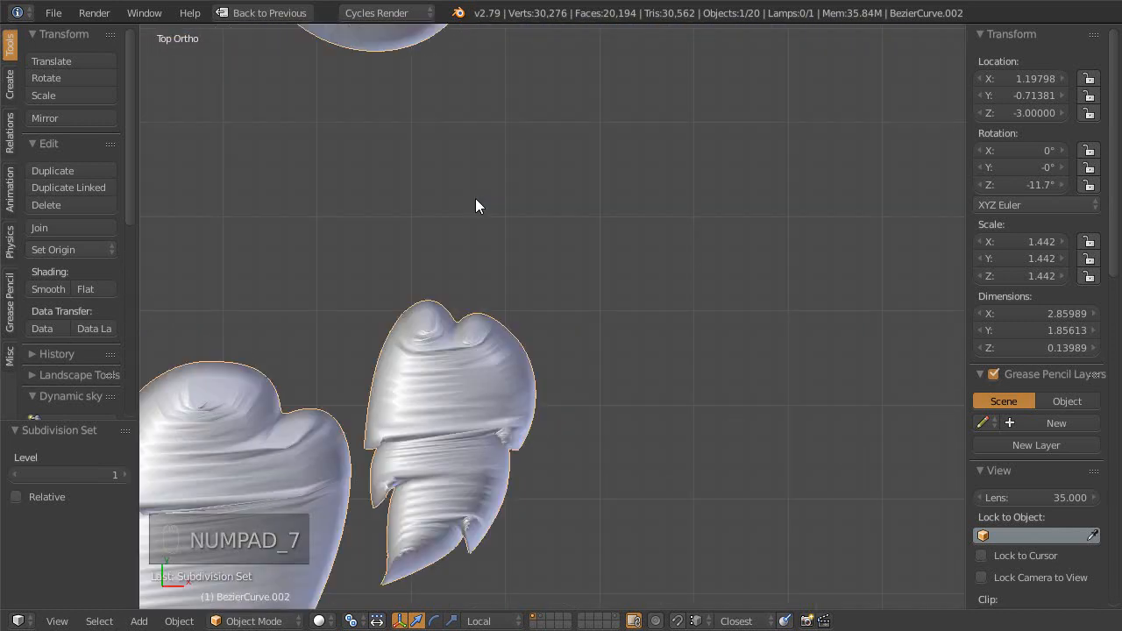
ctrl+middle_drag(561, 159, 574, 330)
shift+middle_drag(728, 273, 543, 358)
scroll(492, 307, down, 1)
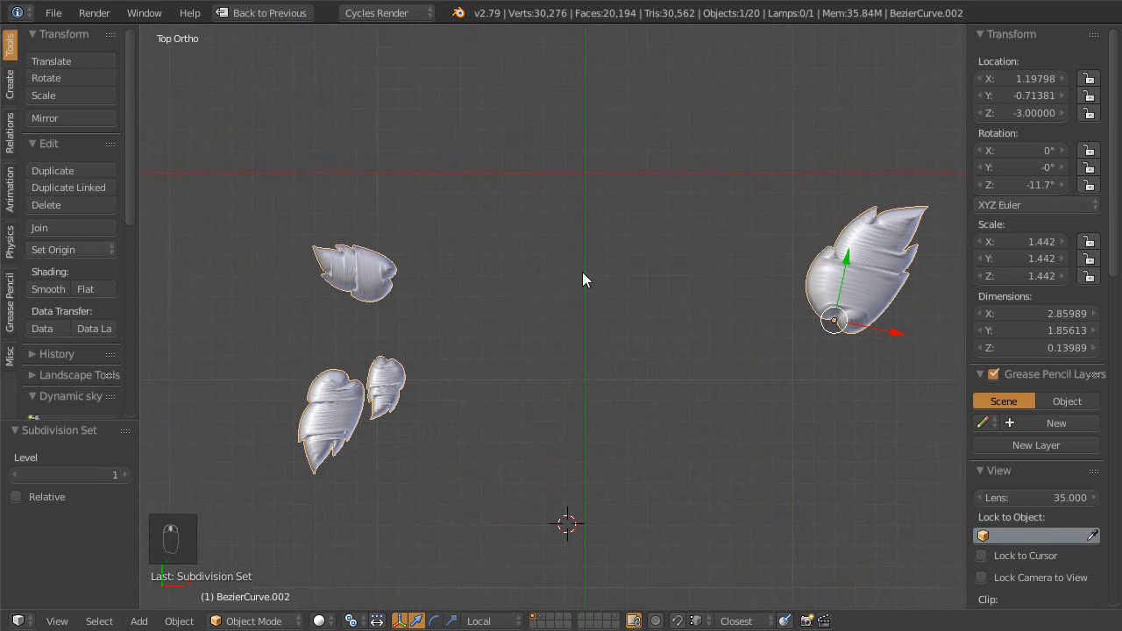
shift+middle_drag(582, 272, 620, 271)
ctrl+middle_drag(527, 469, 524, 428)
shift+middle_drag(524, 427, 533, 421)
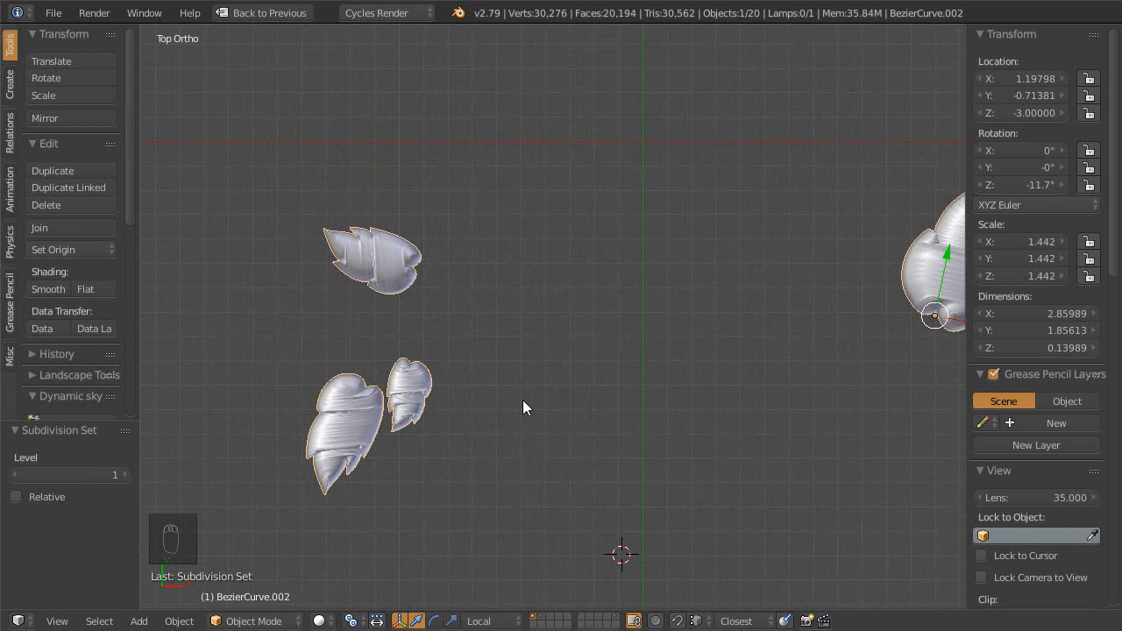
ctrl+middle_drag(538, 362, 500, 416)
shift+middle_drag(563, 452, 600, 434)
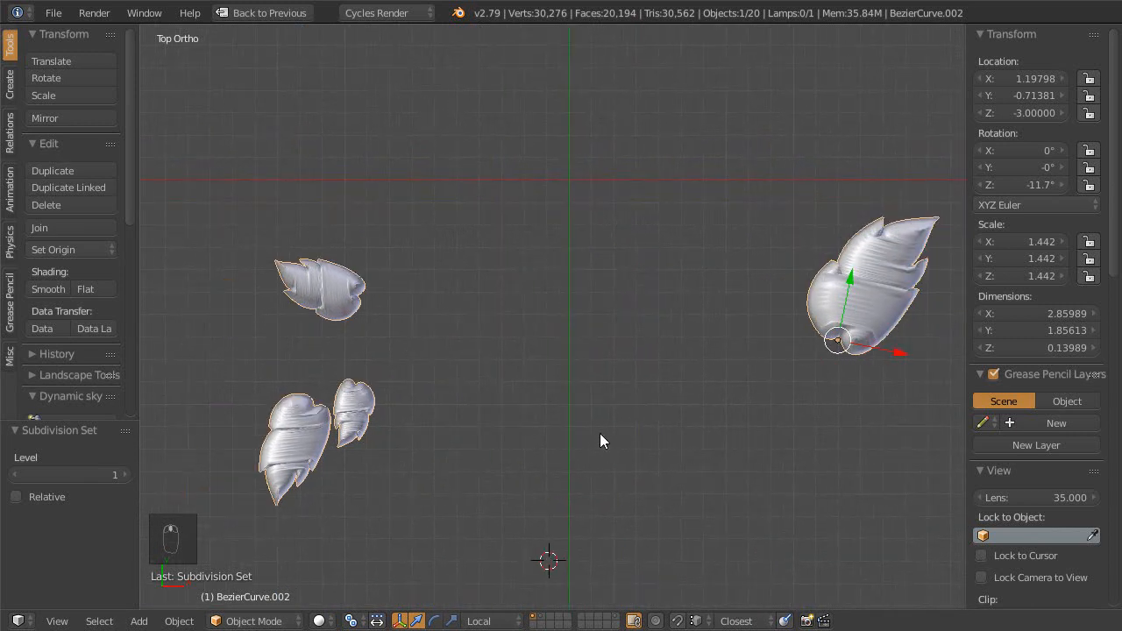
- Unhide all objects and show the whole label in a rendered preview around the vine
key(alt+h)
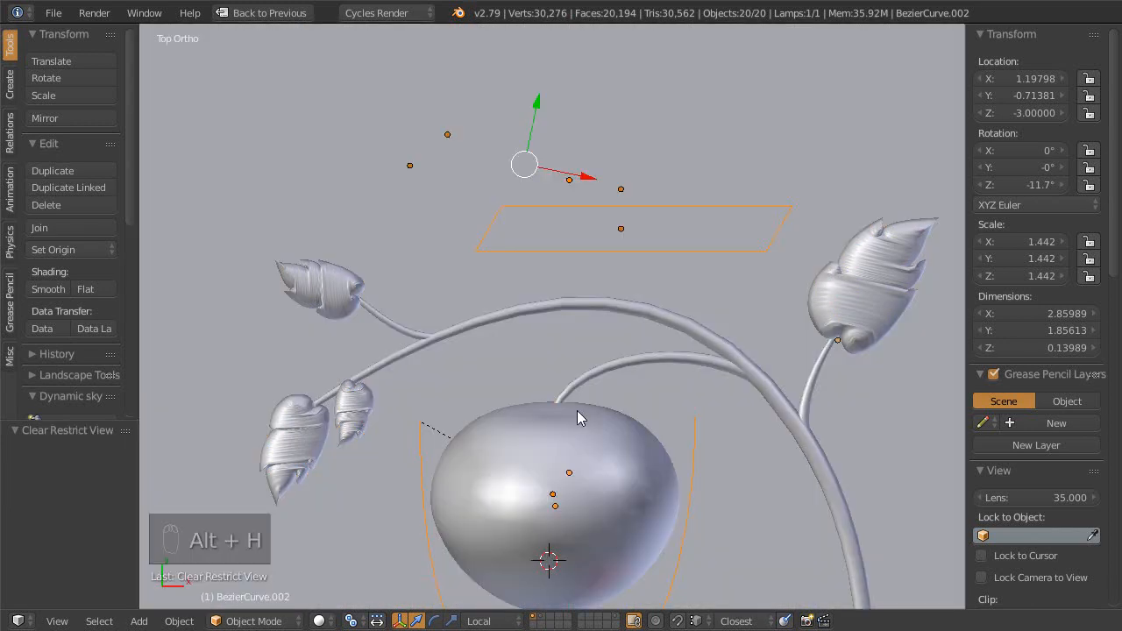
key(shift+z)
scroll(549, 298, down, 2)
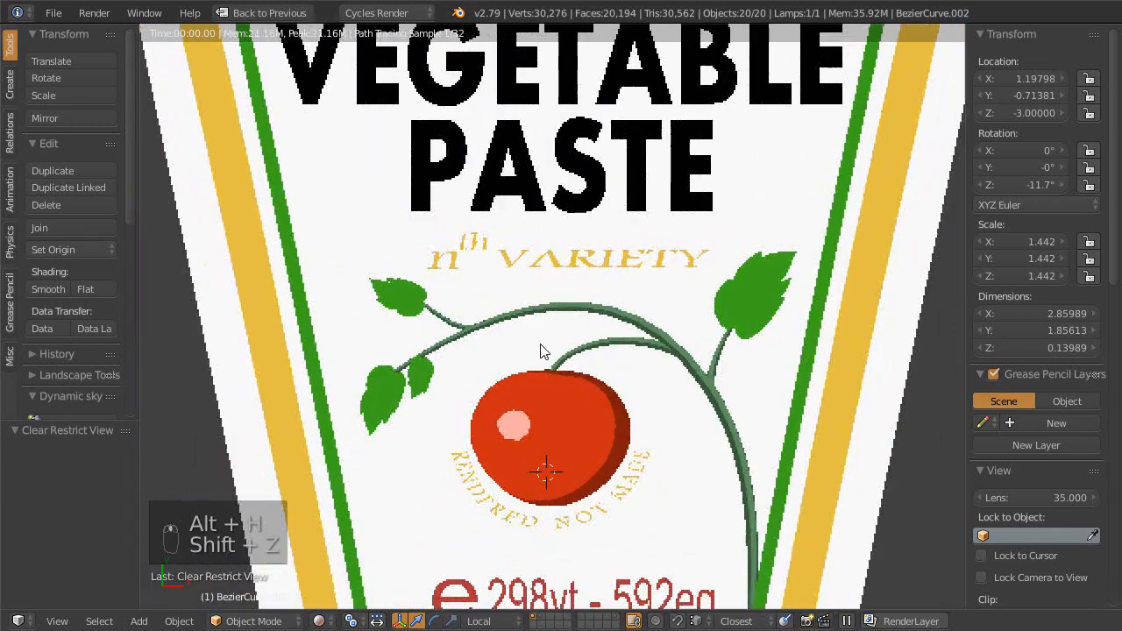
scroll(633, 430, down, 3)
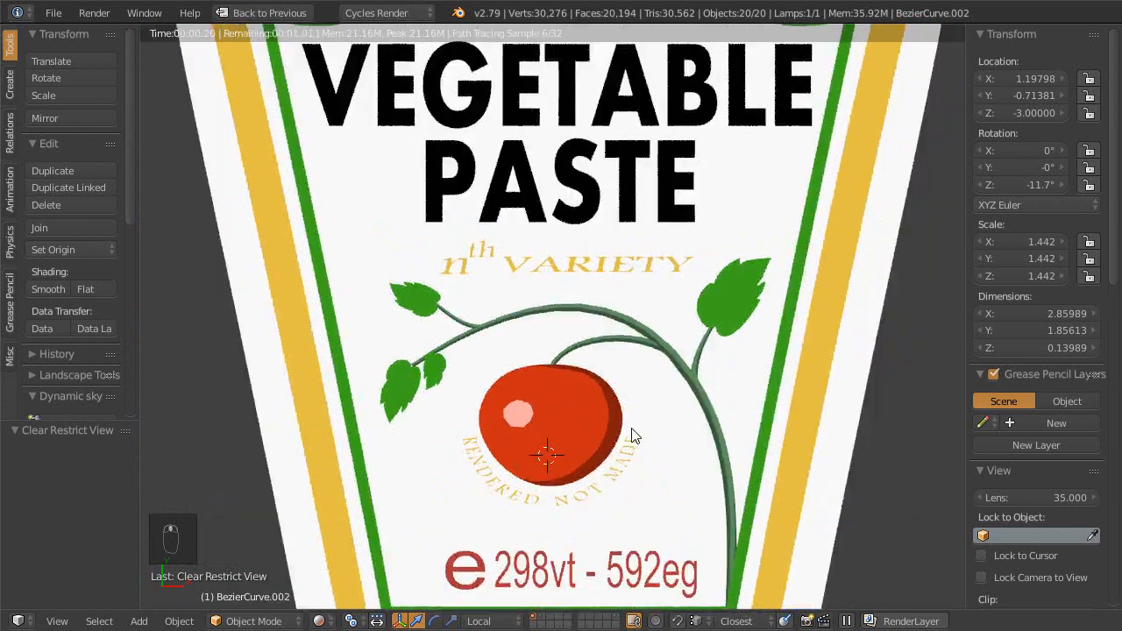
scroll(626, 428, up, 1)
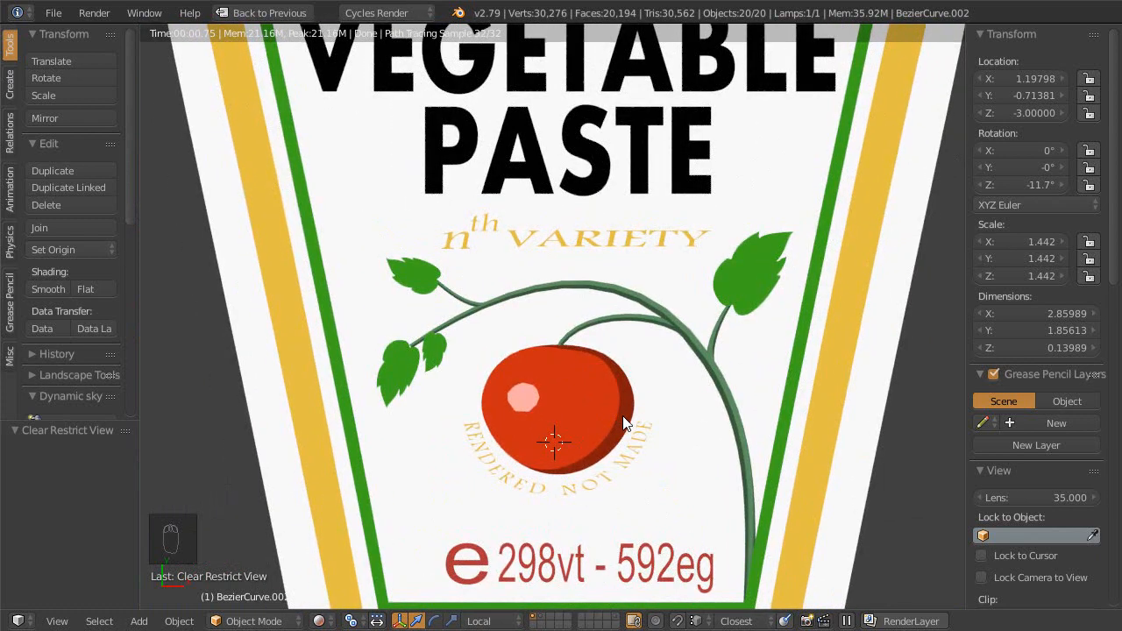
- Restore the multi-area layout, turn the Outliner into a second 3D viewport and show the vine there in rendered shading
key(shift+space)
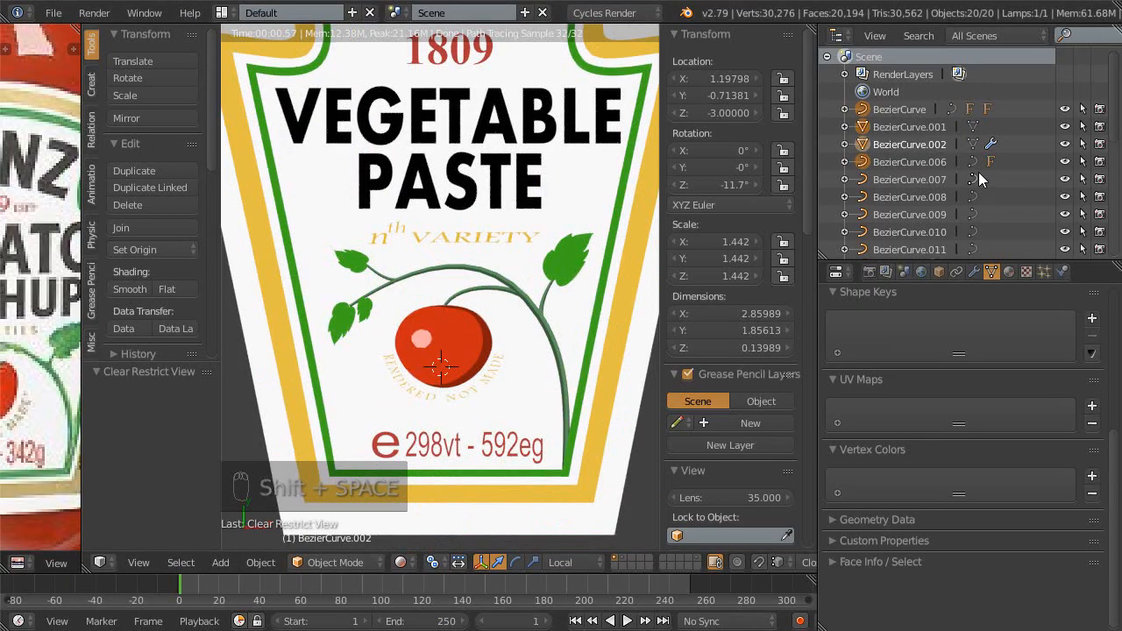
key(shift+F5)
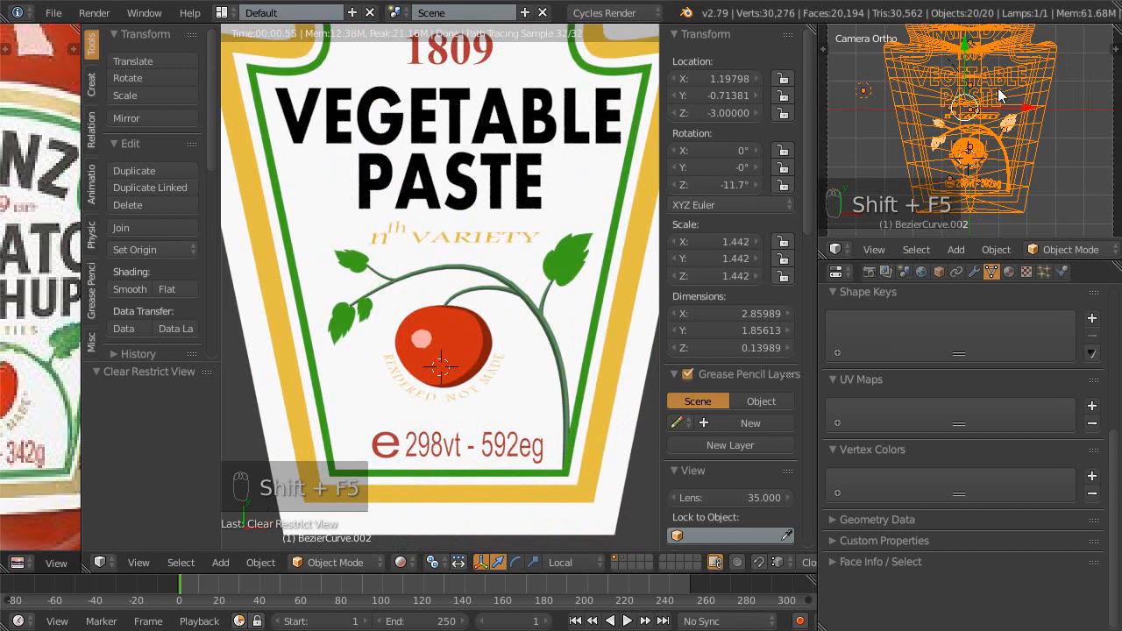
key(shift+z)
scroll(972, 140, up, 5)
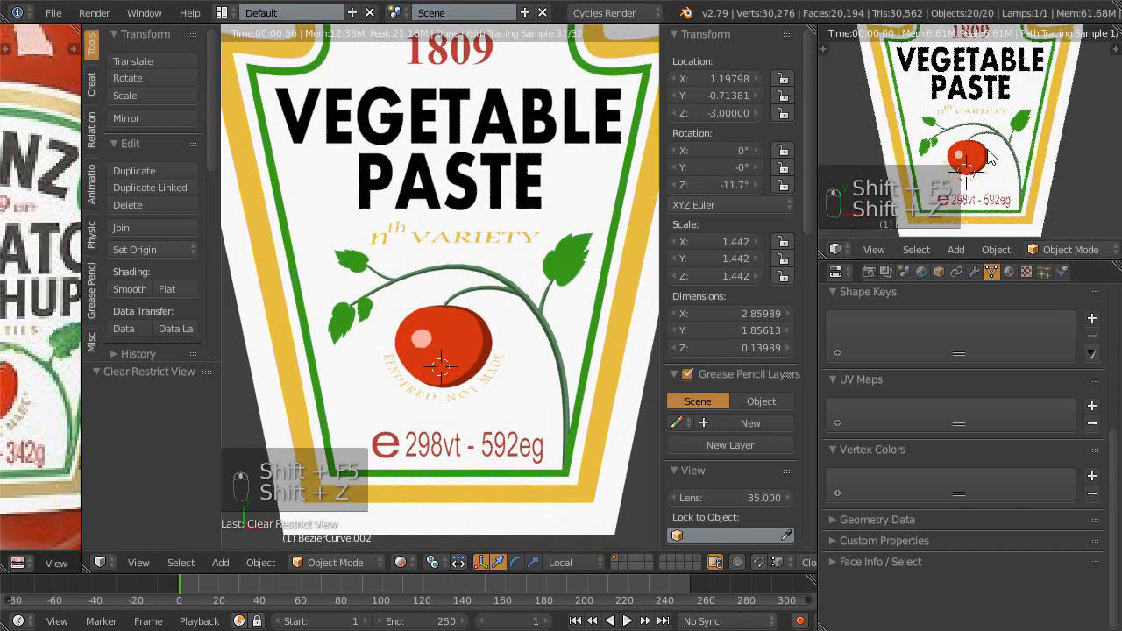
scroll(532, 323, up, 3)
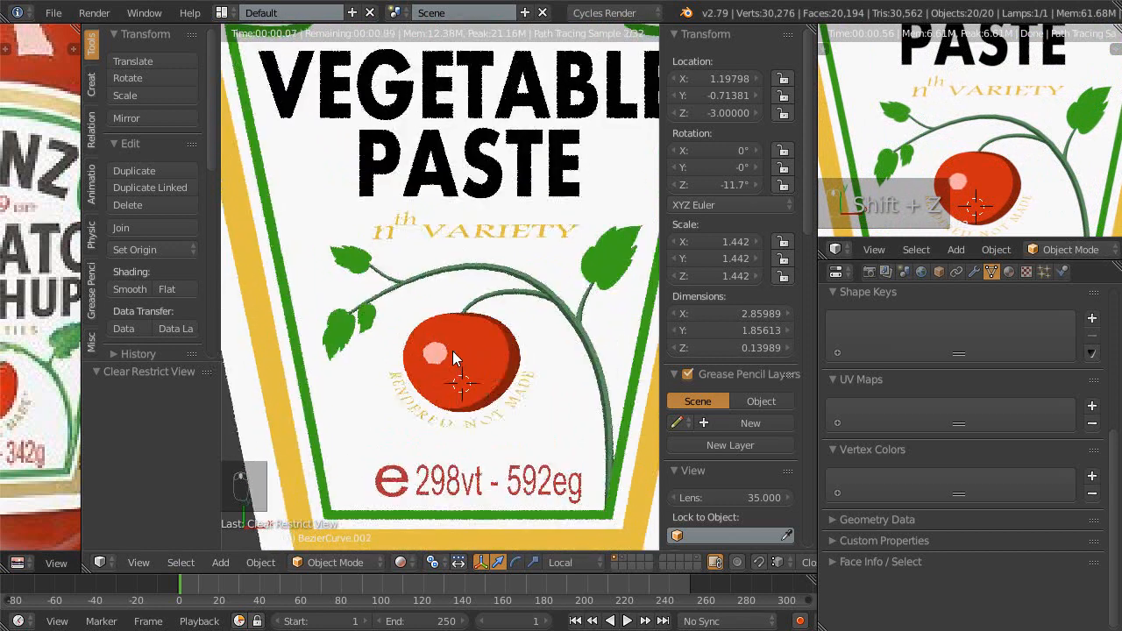
shift+middle_drag(453, 352, 513, 356)
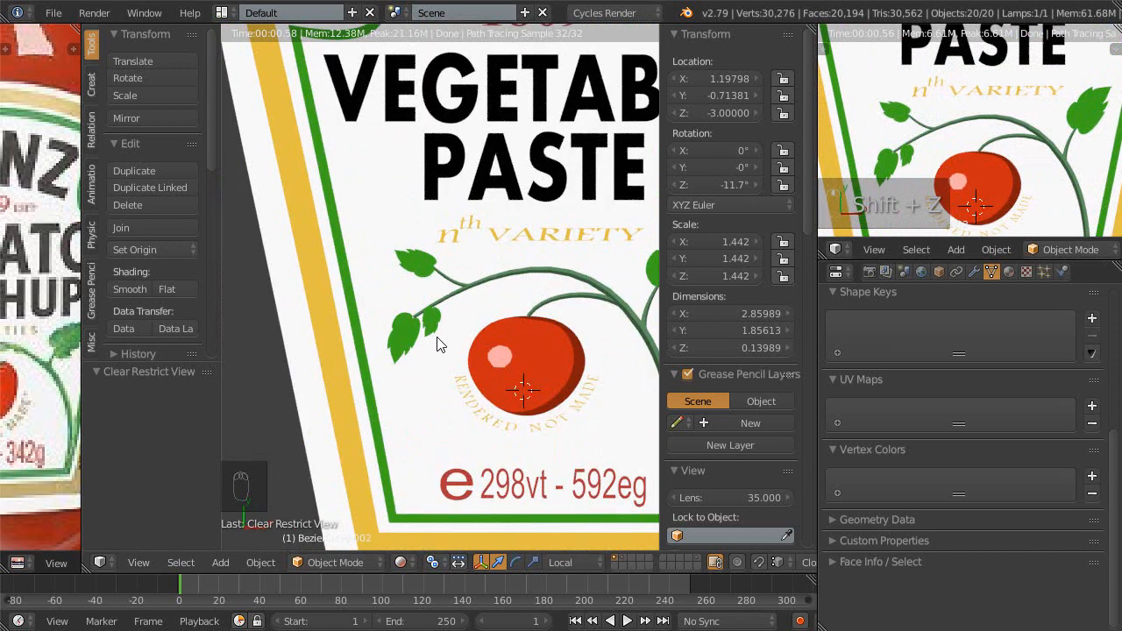
- Turn the main viewport into a Node Editor and select the leaves in the small viewport's wireframe view
key(shift+F3)
scroll(912, 105, up, 2)
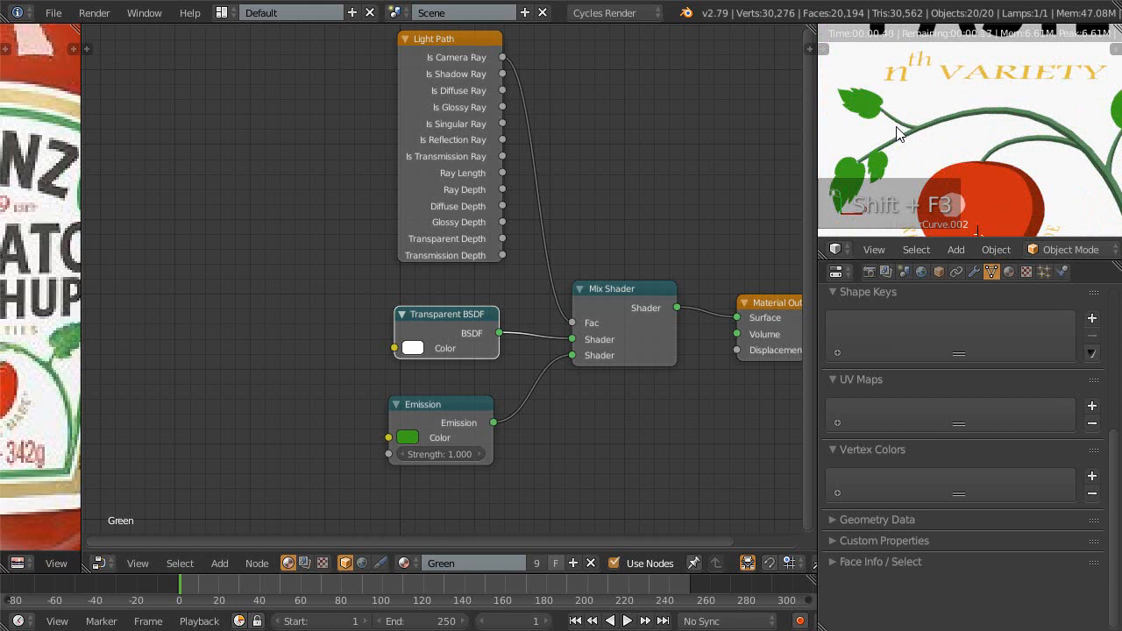
key(z)
right_click(859, 114)
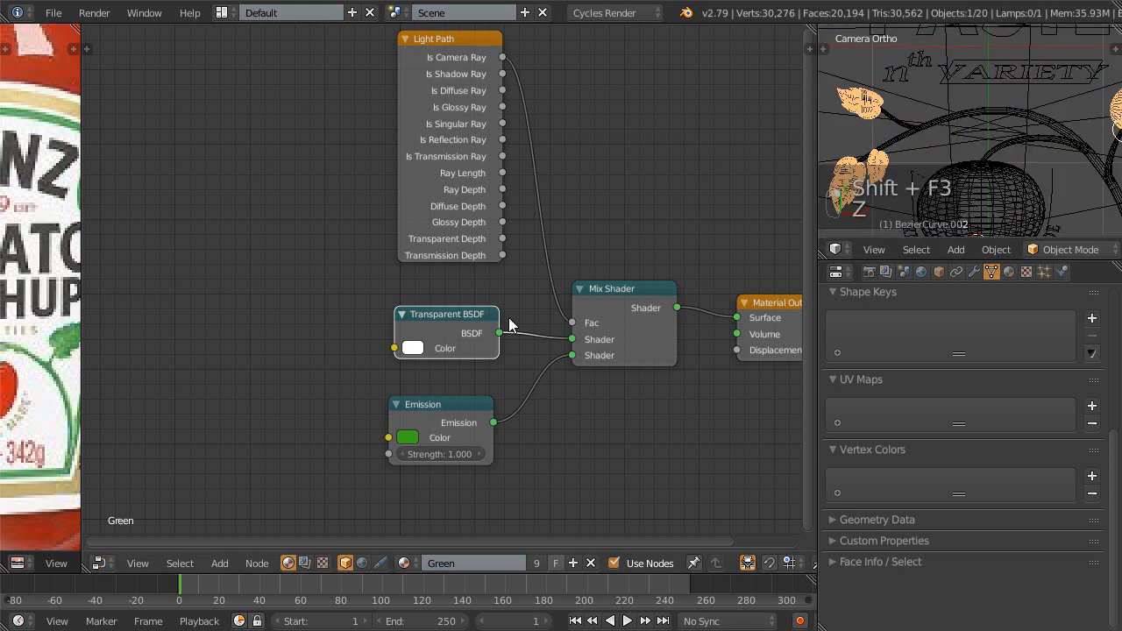
scroll(474, 346, down, 2)
middle_drag(471, 362, 395, 351)
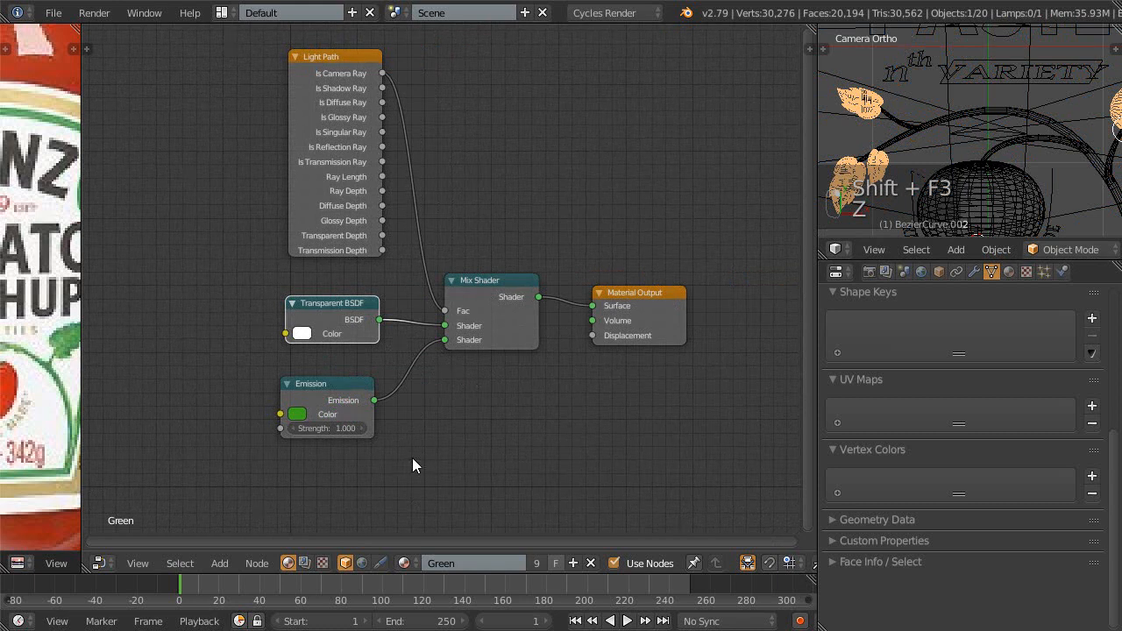
- Make the leaves' Green material a single-user copy and rename it LeafGreen
scroll(936, 428, up, 6)
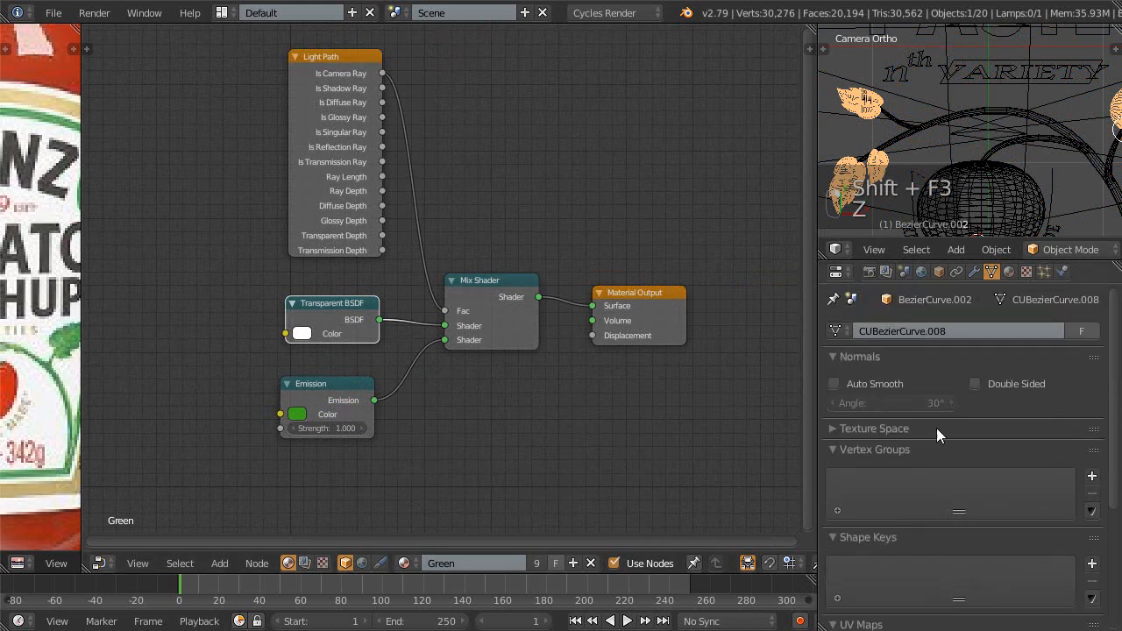
click(1008, 270)
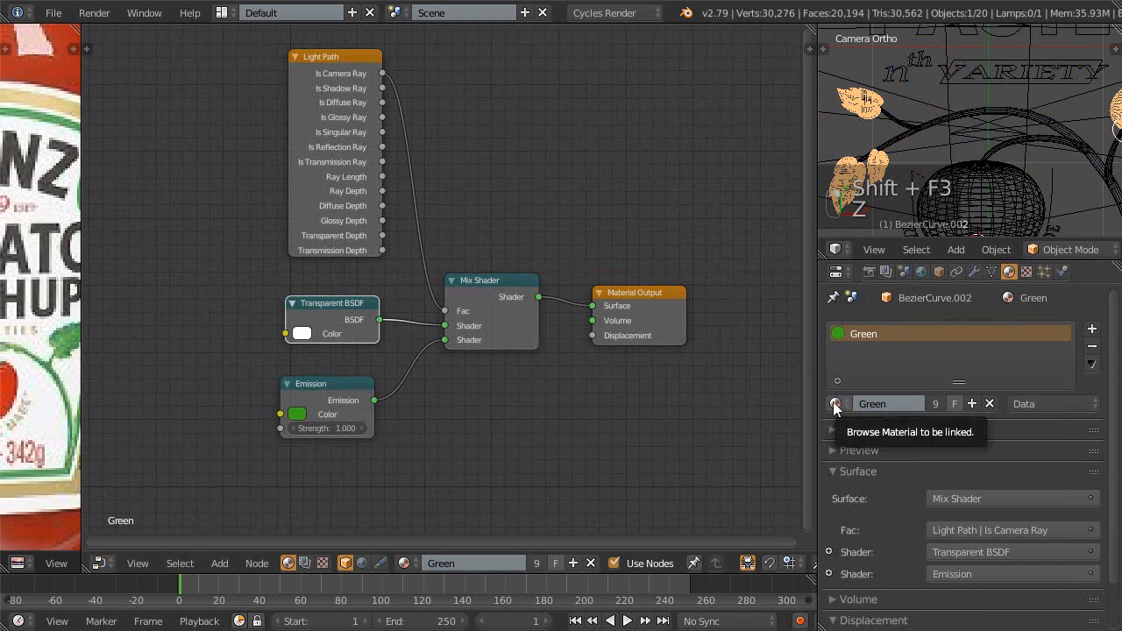
click(935, 404)
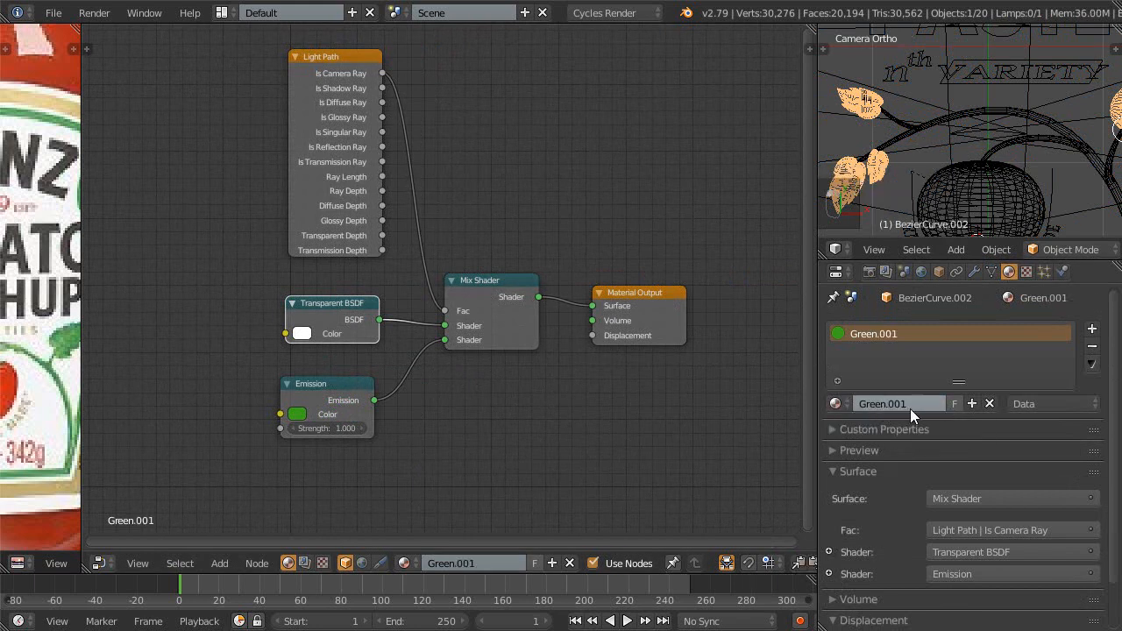
double_click(915, 404)
key(Return)
- Assign the VINEgREEN material to the leaves to bring up its shader nodes
click(404, 563)
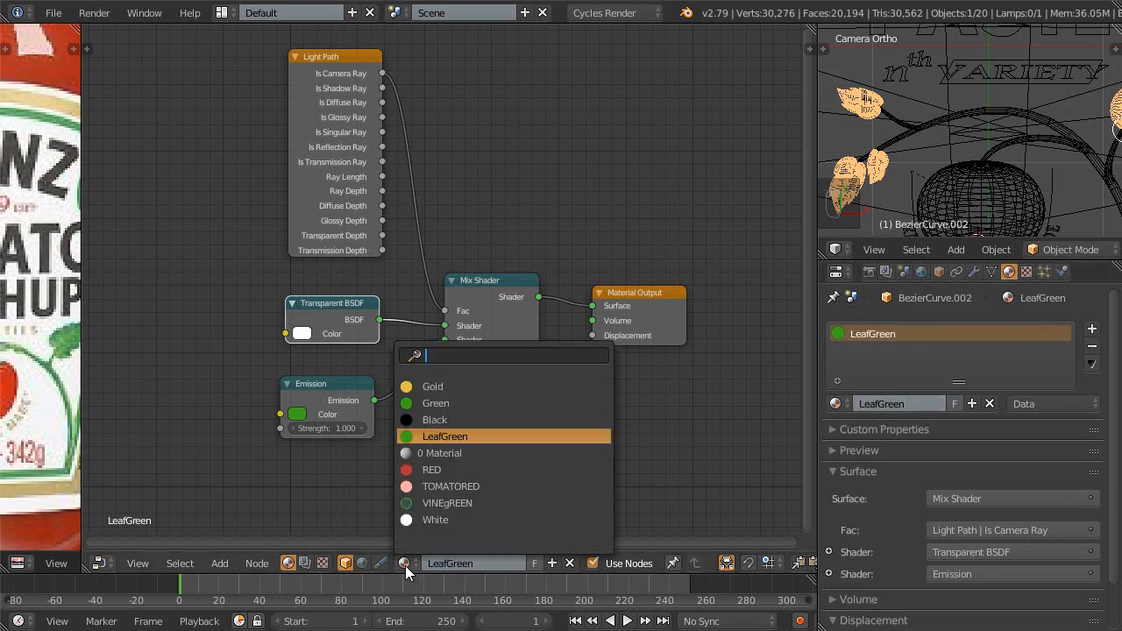
click(415, 503)
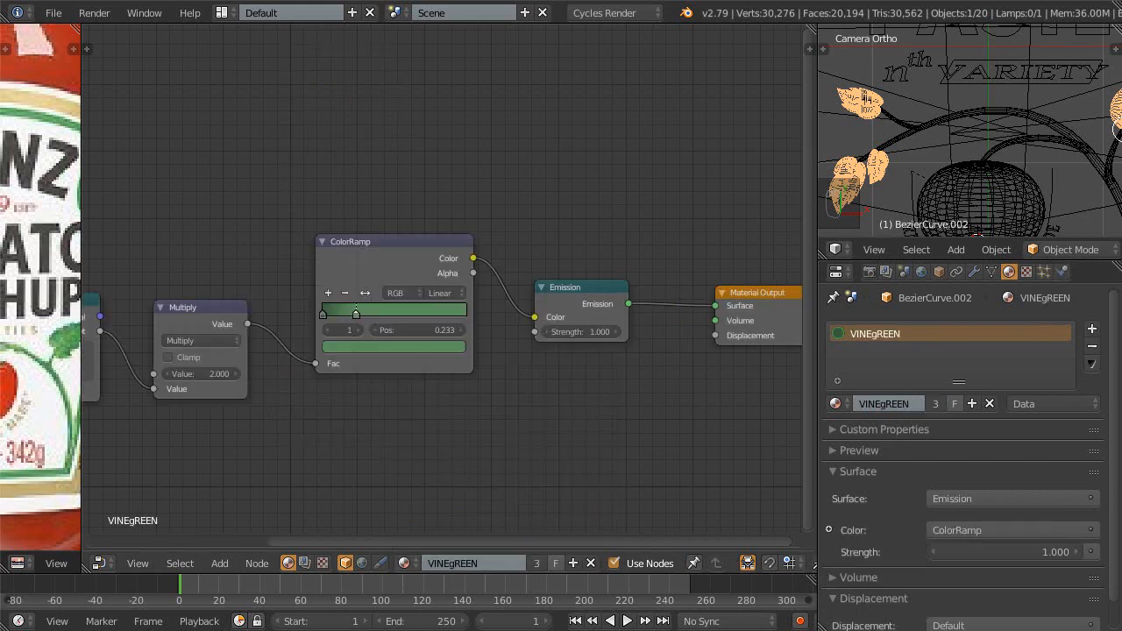
scroll(451, 471, down, 1)
middle_drag(443, 466, 503, 434)
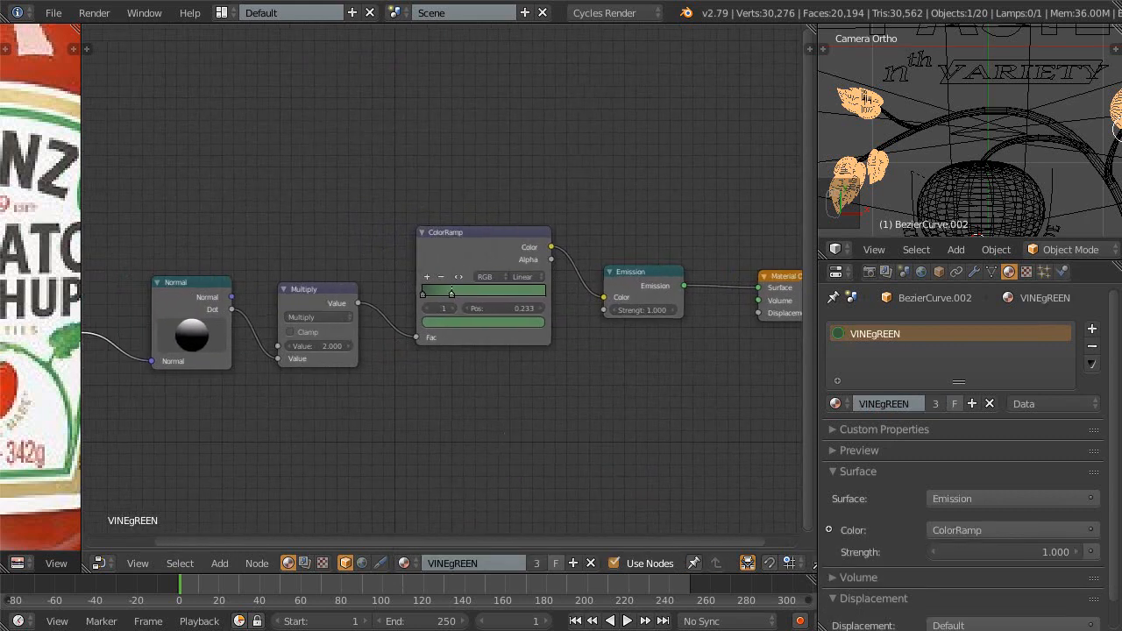
- Select all nodes of the VINEgREEN material, from Texture Coordinate to Material Output, and copy them to the clipboard
click(405, 562)
key(Home)
key(a)
key(a)
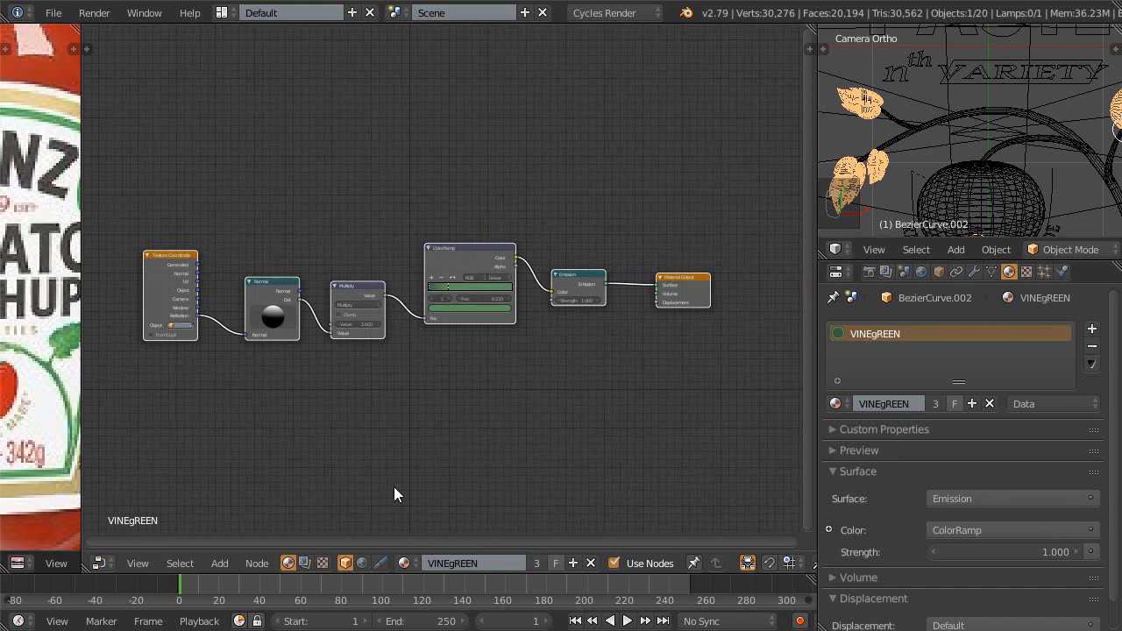
ctrl+middle_drag(445, 439, 450, 415)
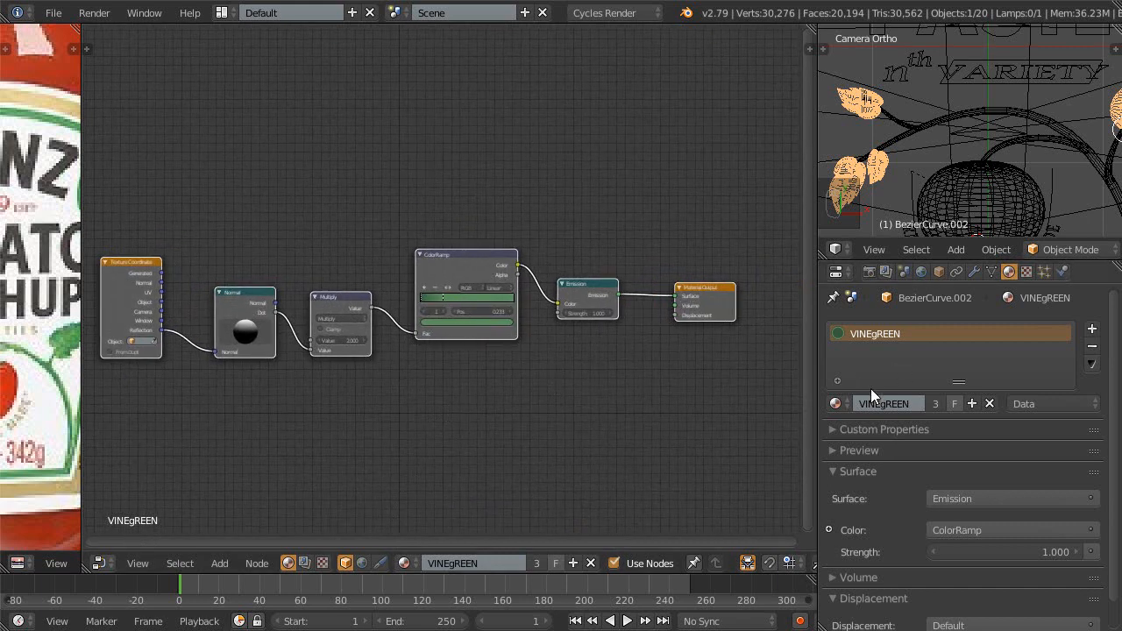
click(840, 402)
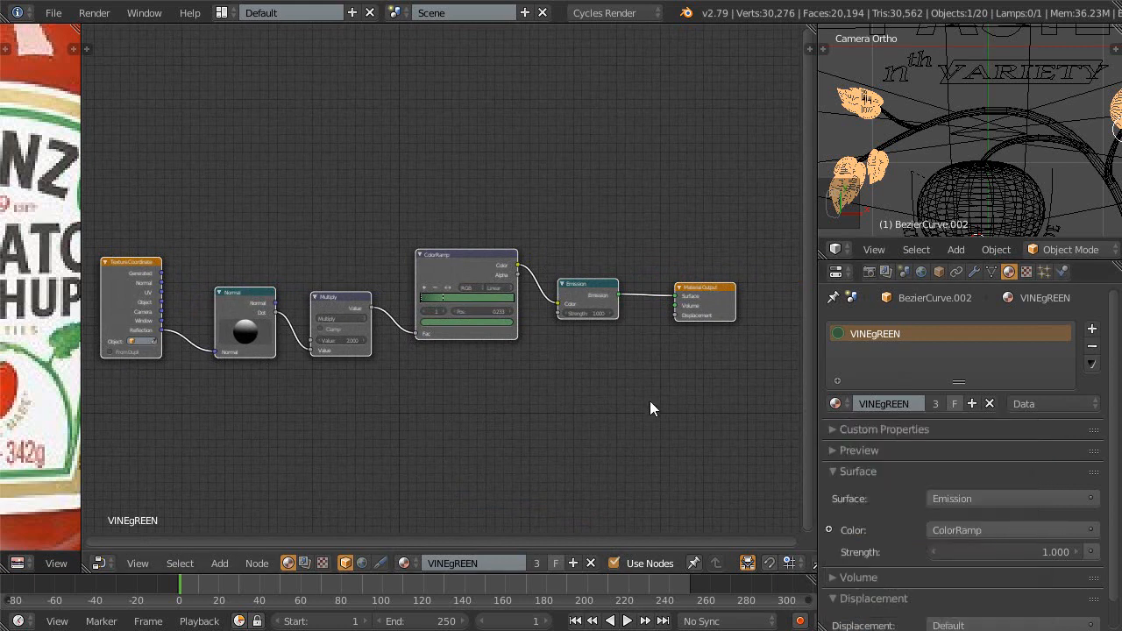
click(837, 402)
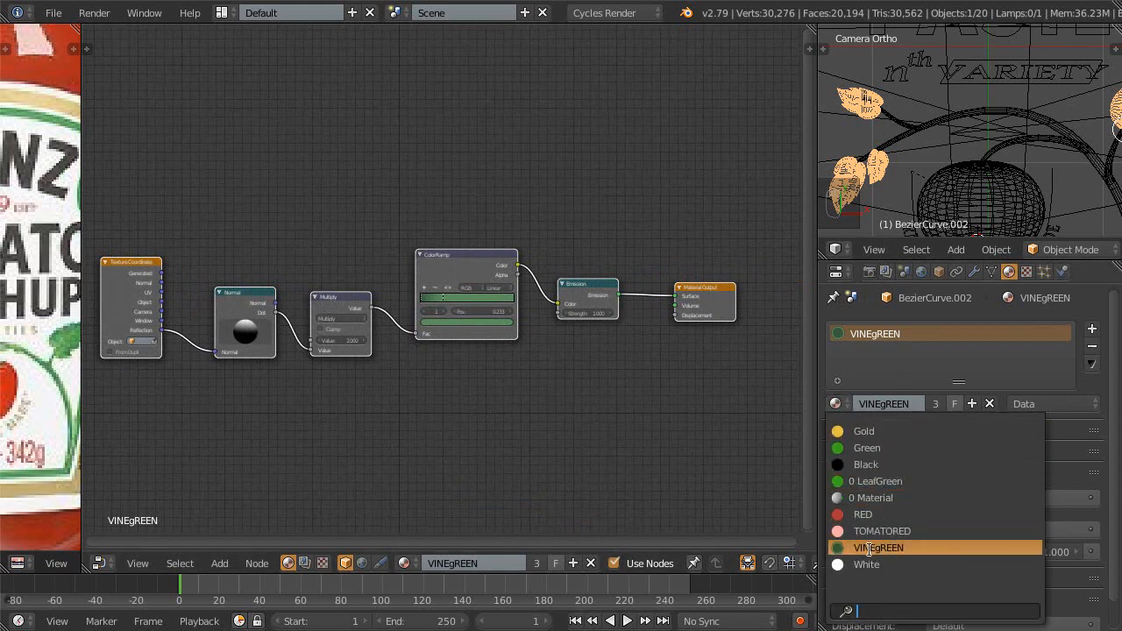
middle_drag(679, 331, 629, 331)
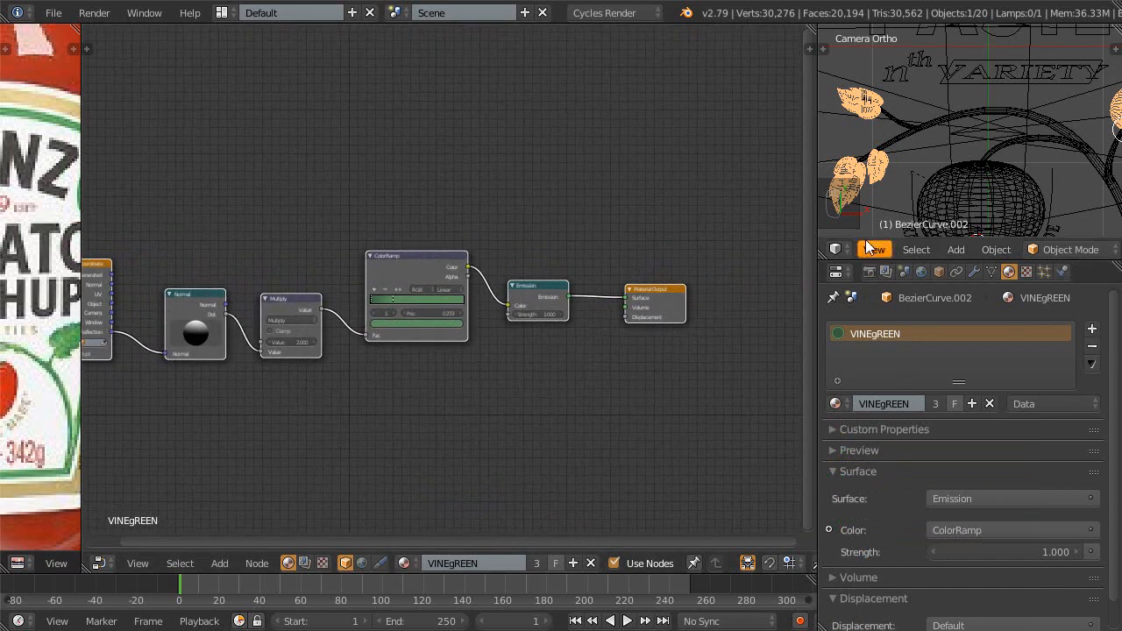
- Maximize the camera viewport and examine the leaves with the VINEgREEN material in a rendered preview
key(shift+space)
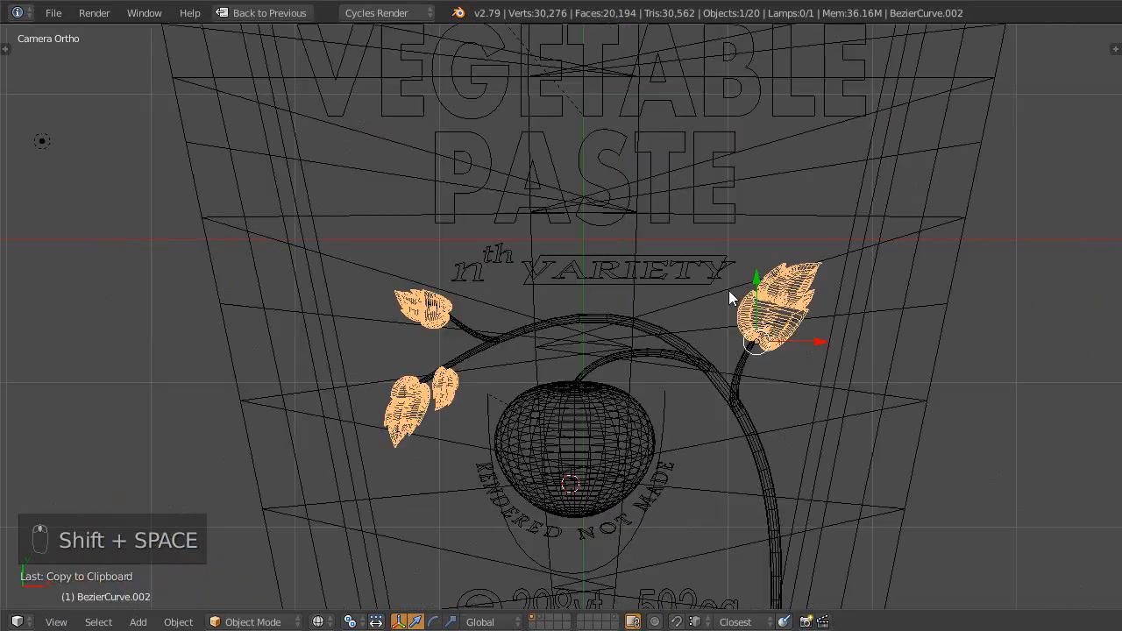
key(shift+z)
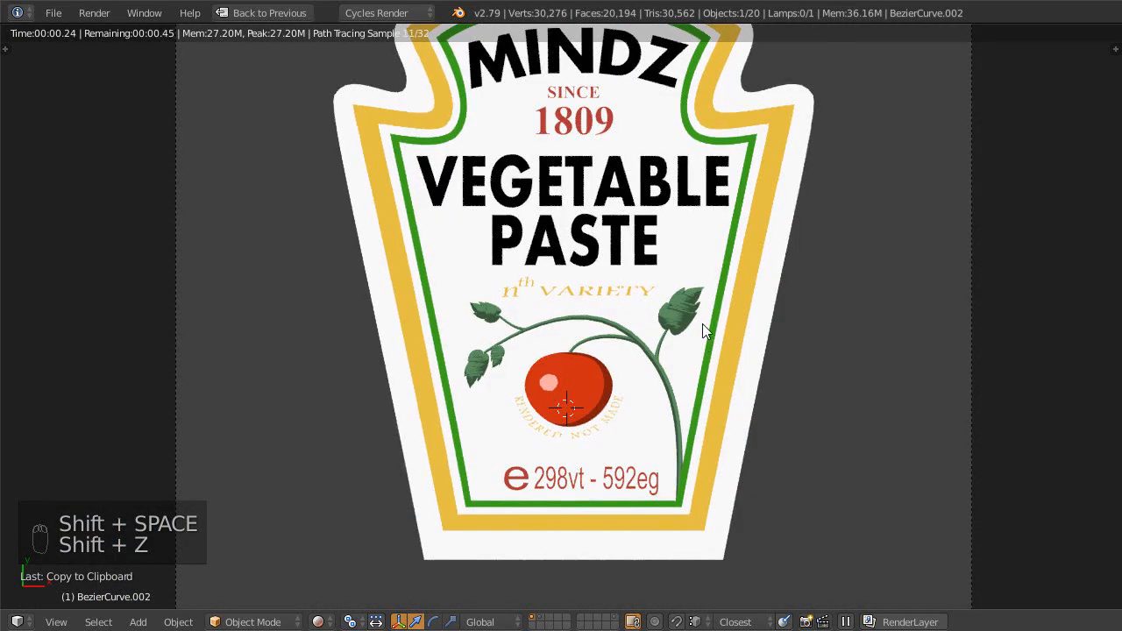
scroll(696, 351, up, 2)
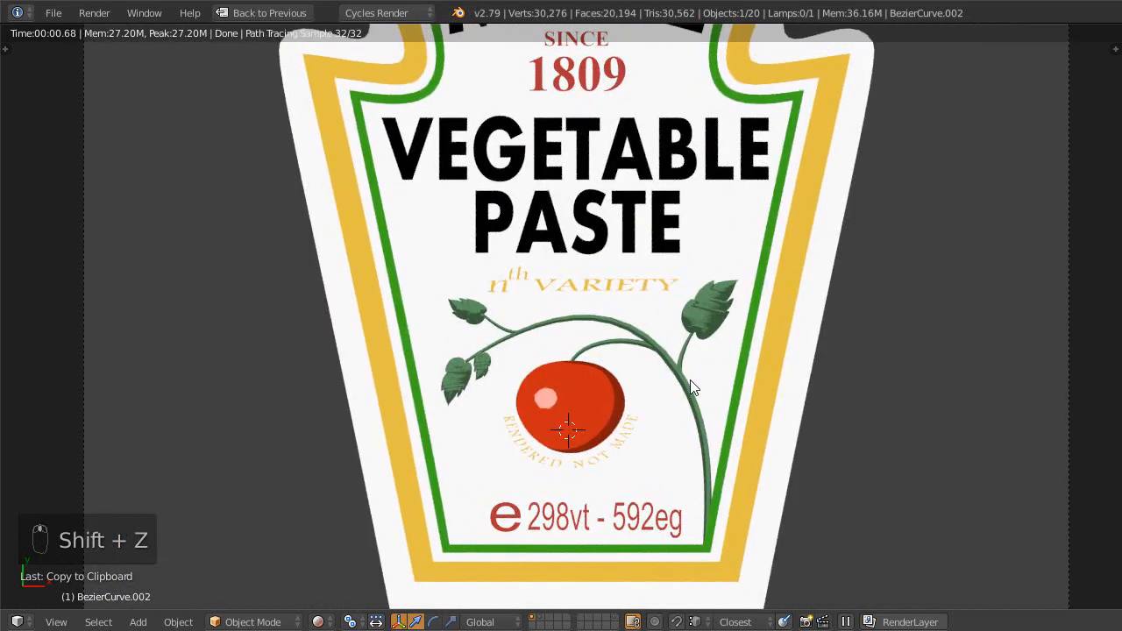
scroll(705, 384, up, 4)
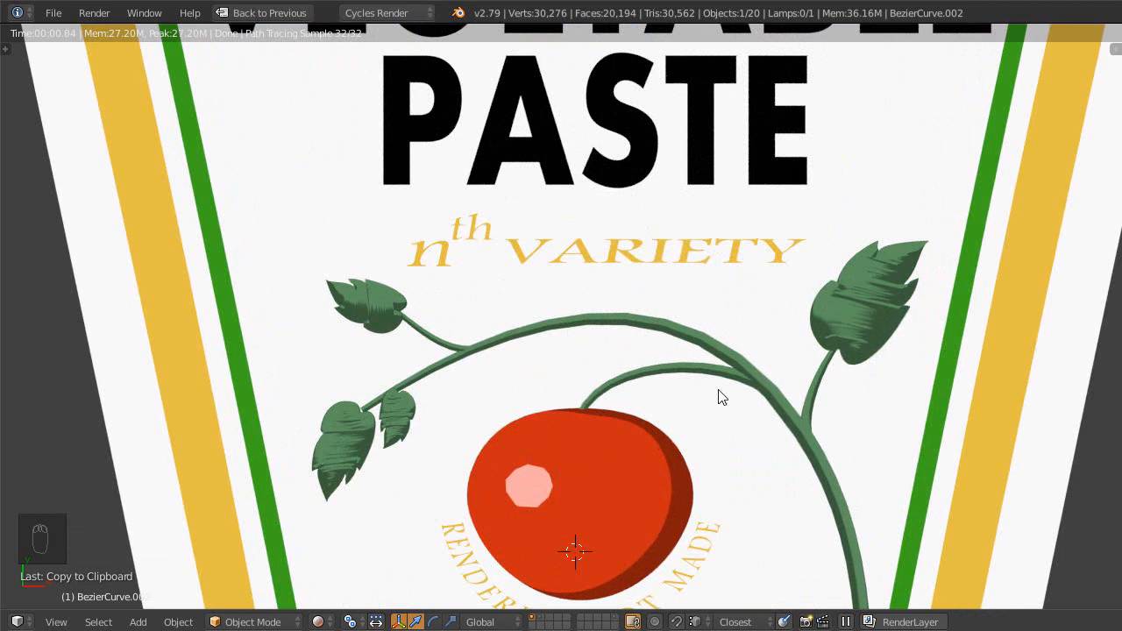
scroll(719, 397, down, 3)
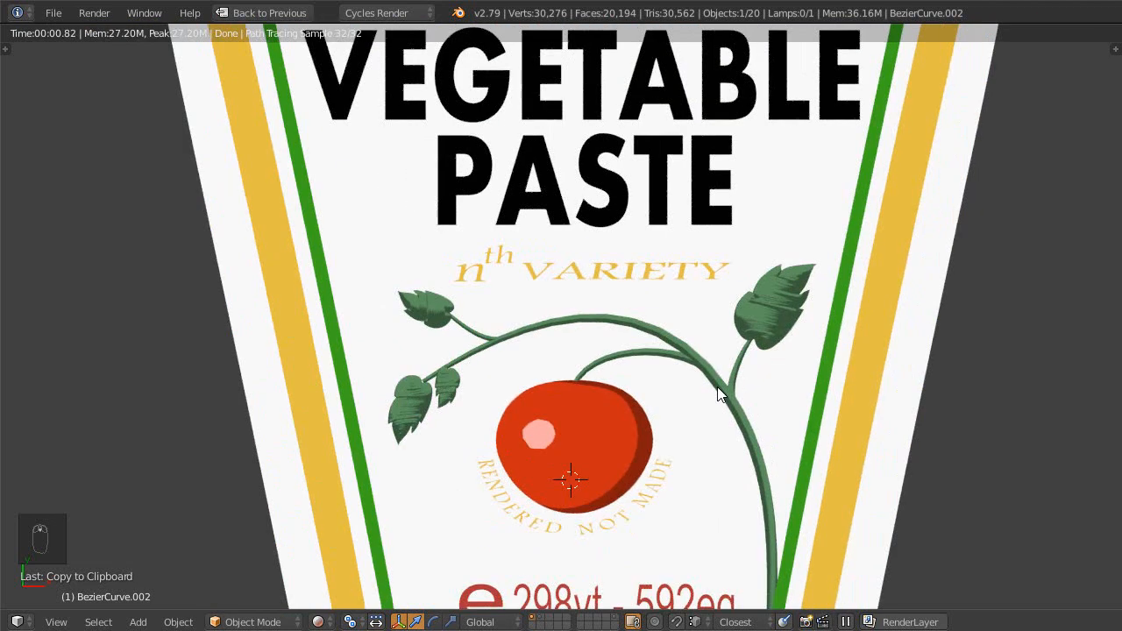
scroll(719, 396, down, 2)
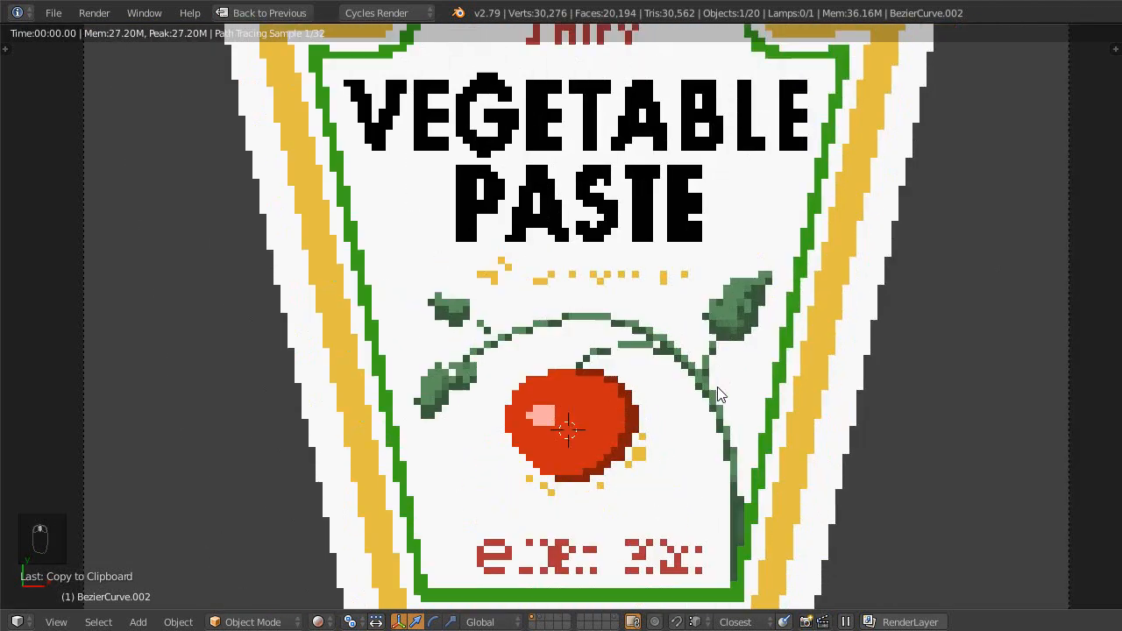
scroll(716, 394, down, 1)
scroll(716, 394, down, 1)
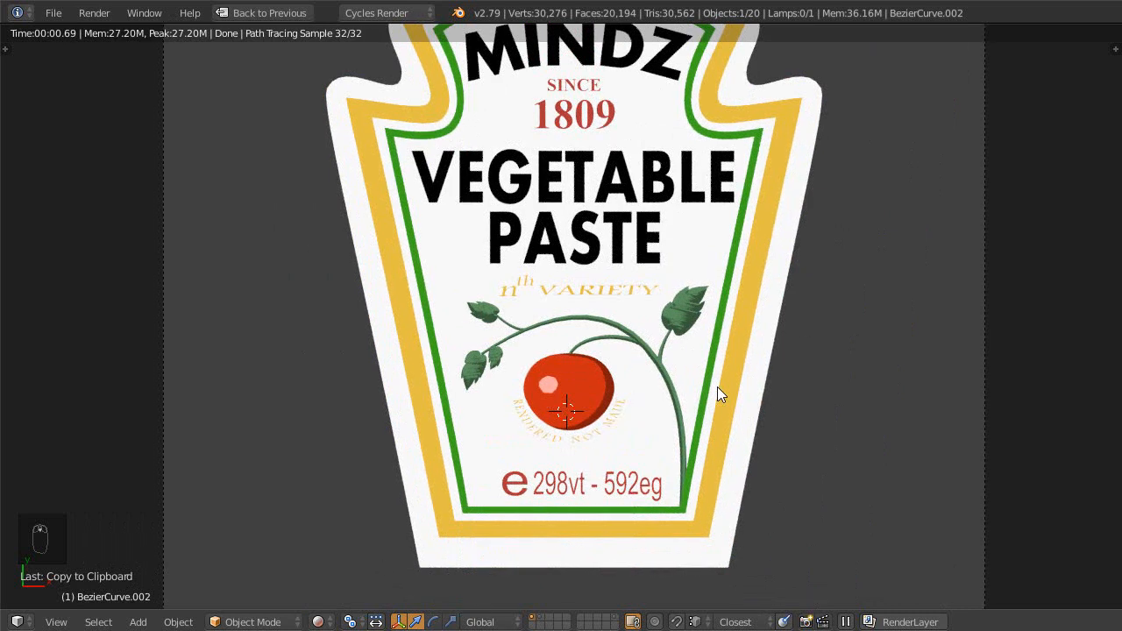
- Set the leaves' subdivision level to 0
scroll(704, 328, up, 5)
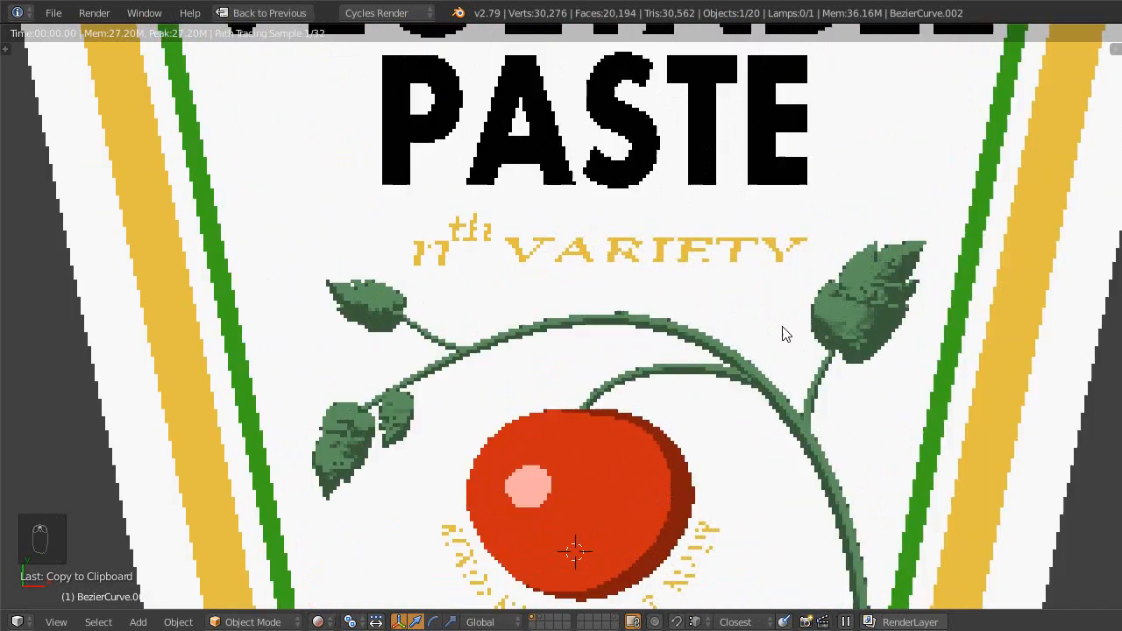
scroll(786, 334, up, 1)
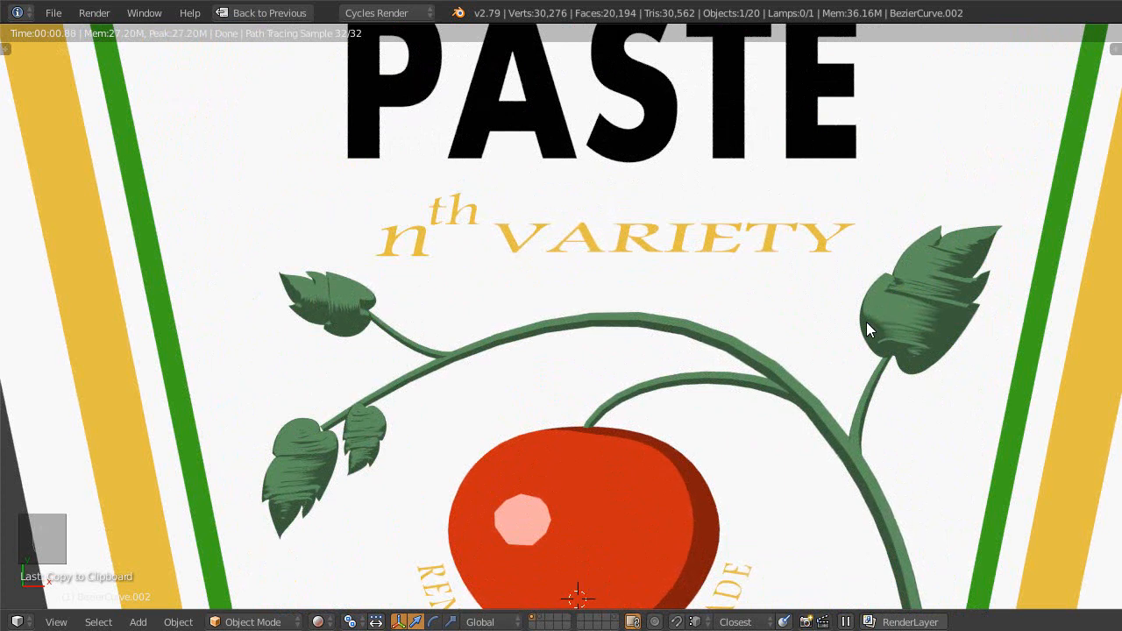
key(ctrl+0)
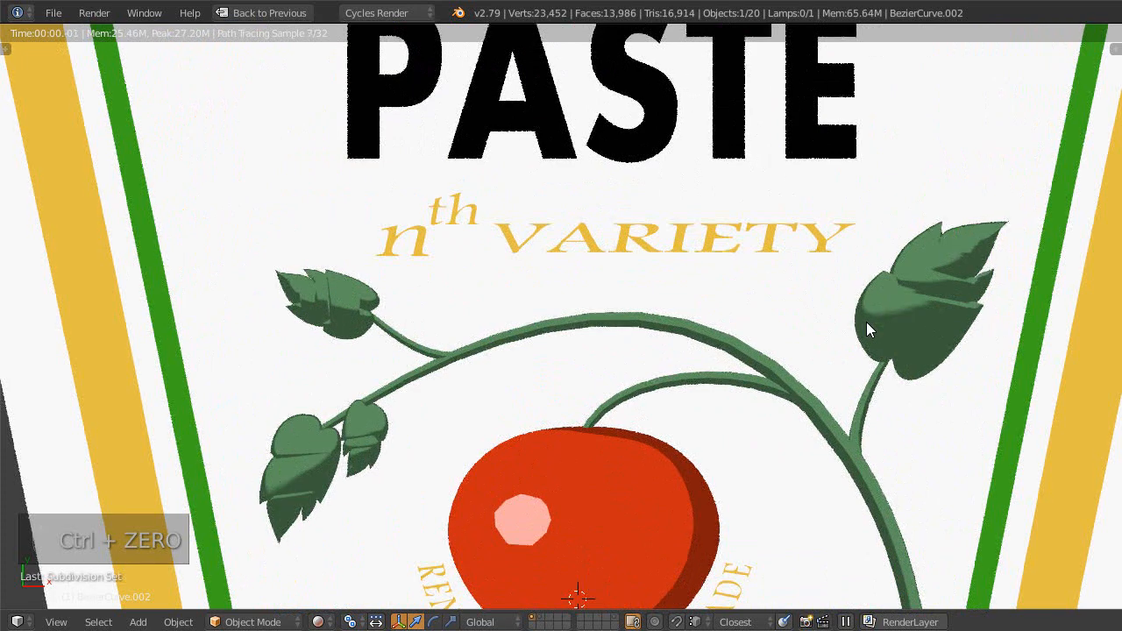
- Examine the leaves' shading up close and across the whole label in the rendered camera preview
scroll(815, 307, down, 1)
shift+middle_drag(813, 312, 748, 322)
shift+middle_drag(878, 338, 727, 378)
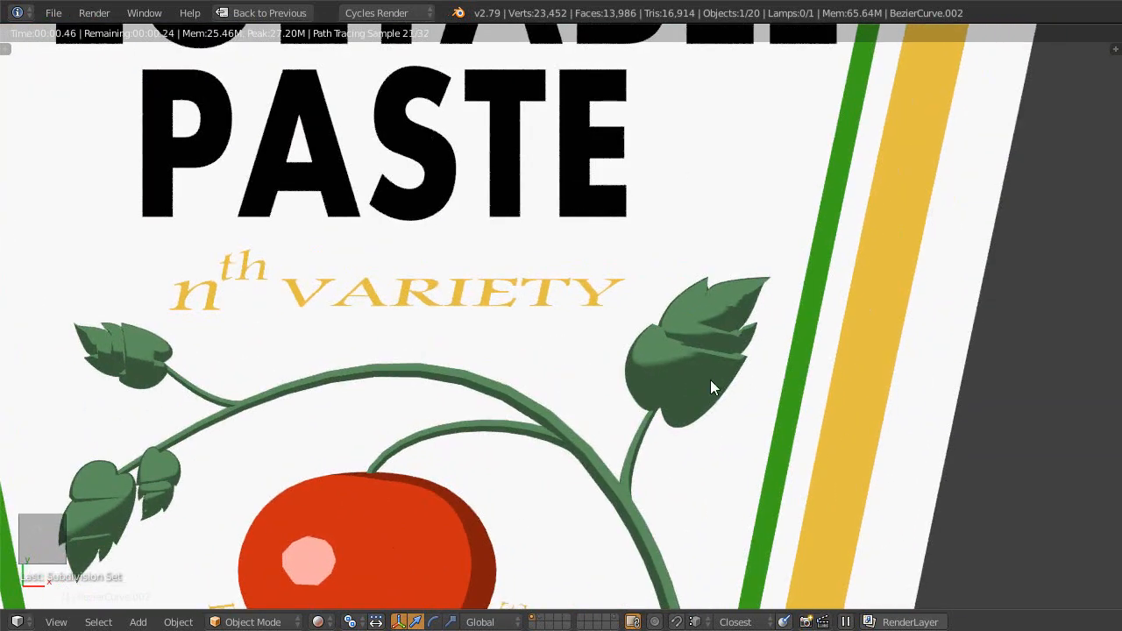
shift+middle_drag(661, 364, 699, 358)
shift+middle_drag(484, 340, 515, 336)
ctrl+middle_drag(655, 317, 660, 305)
scroll(663, 313, up, 3)
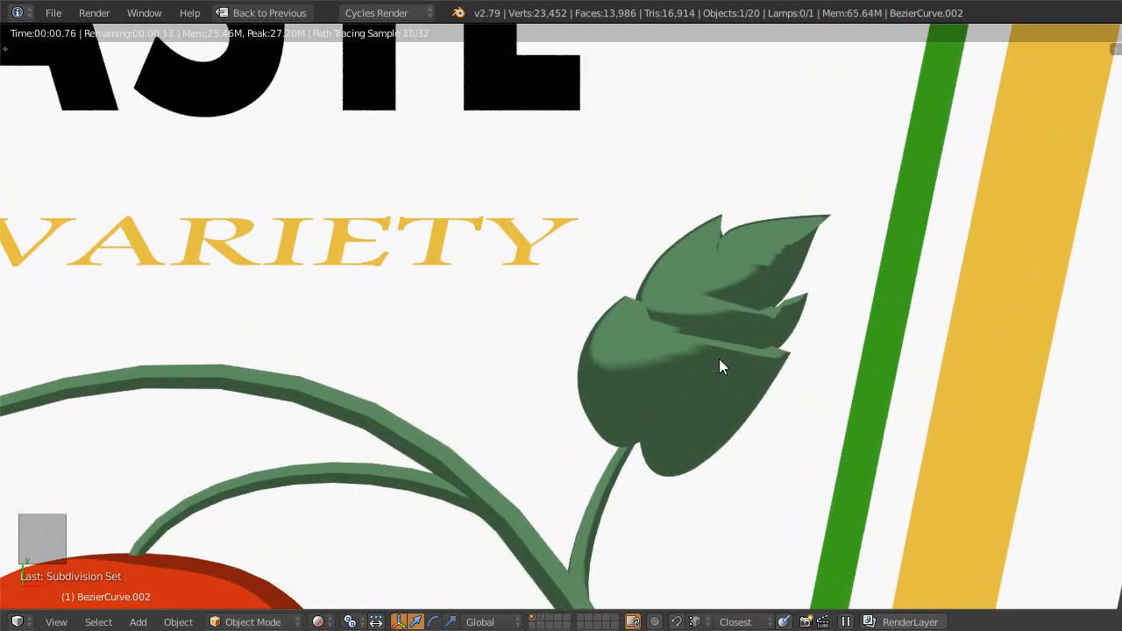
scroll(661, 354, down, 6)
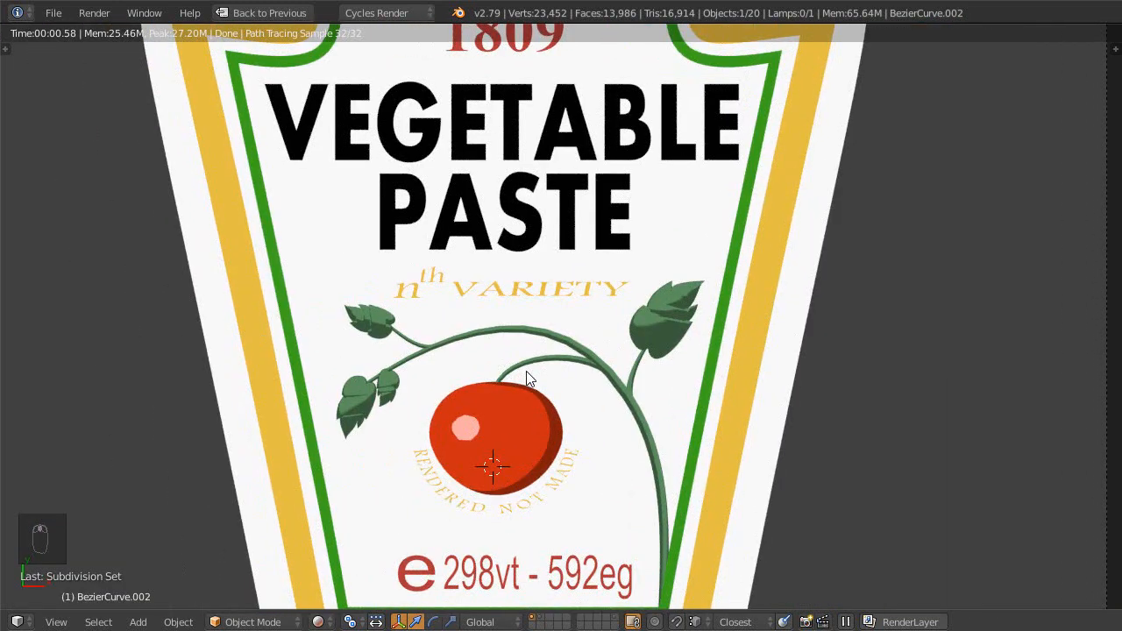
scroll(523, 333, down, 5)
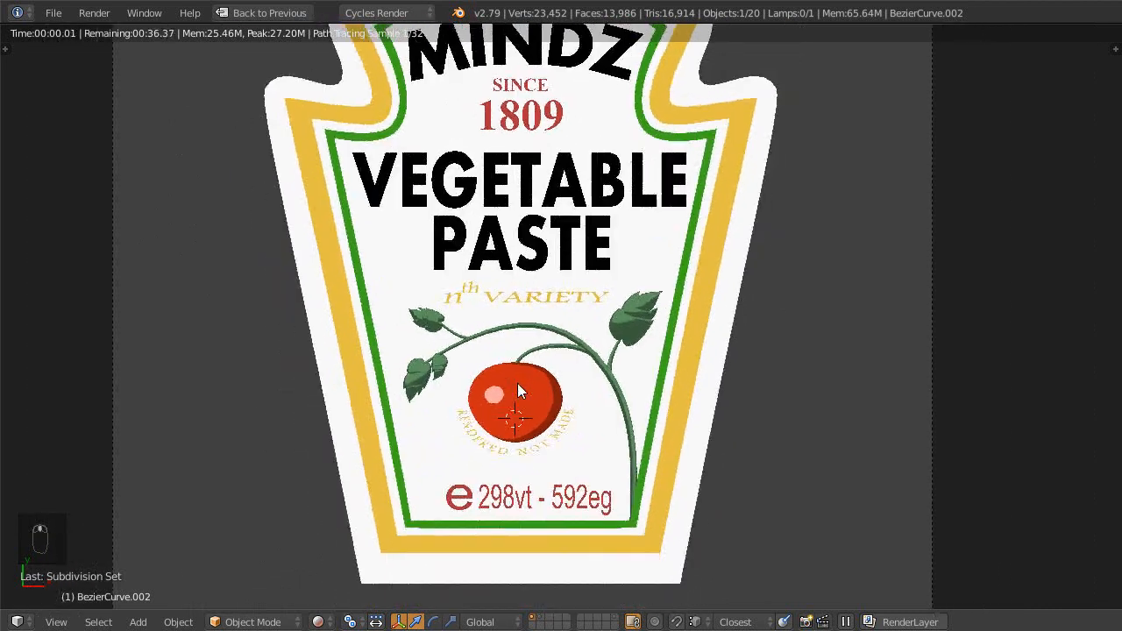
shift+middle_drag(542, 371, 540, 381)
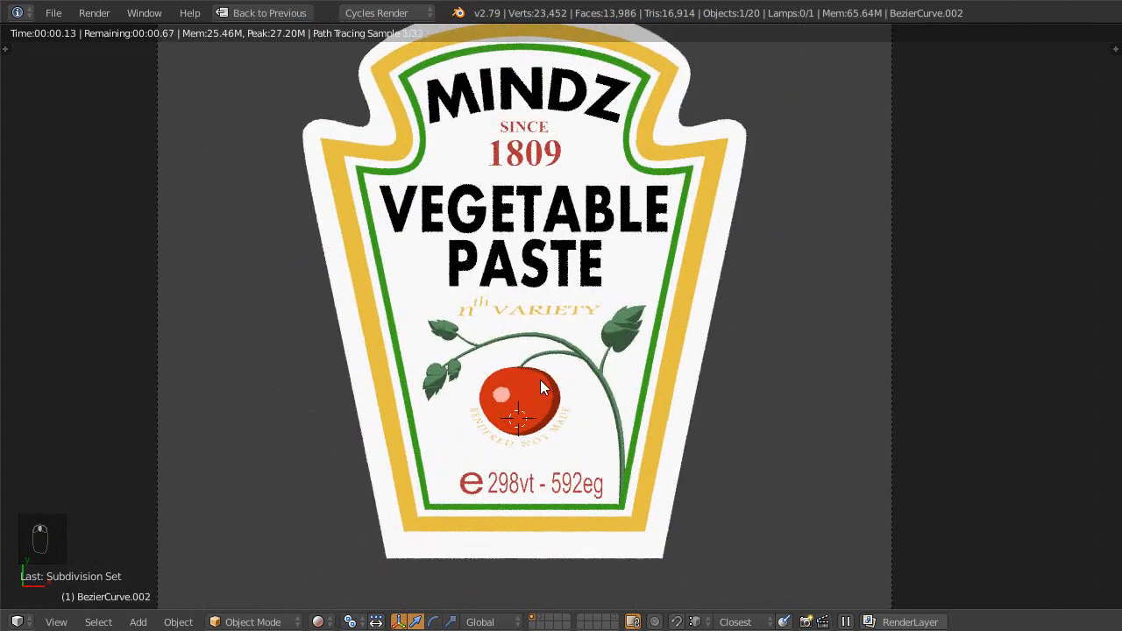
- Restore the full editor layout and assign the LeafGreen material to the leaves
key(shift+space)
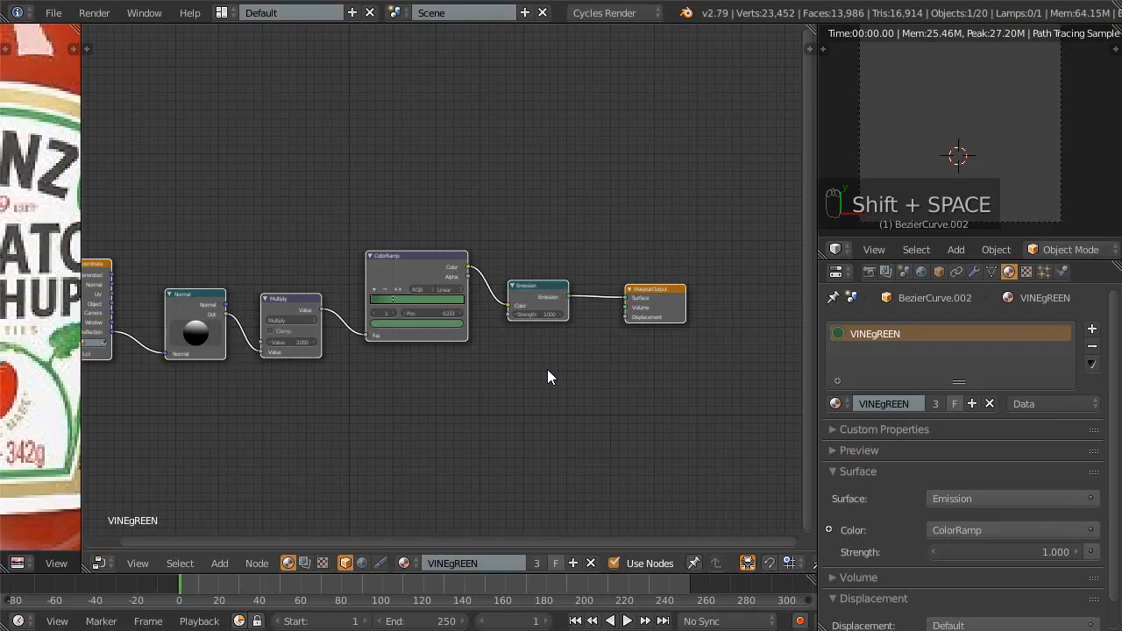
middle_drag(398, 400, 493, 402)
scroll(464, 403, up, 3)
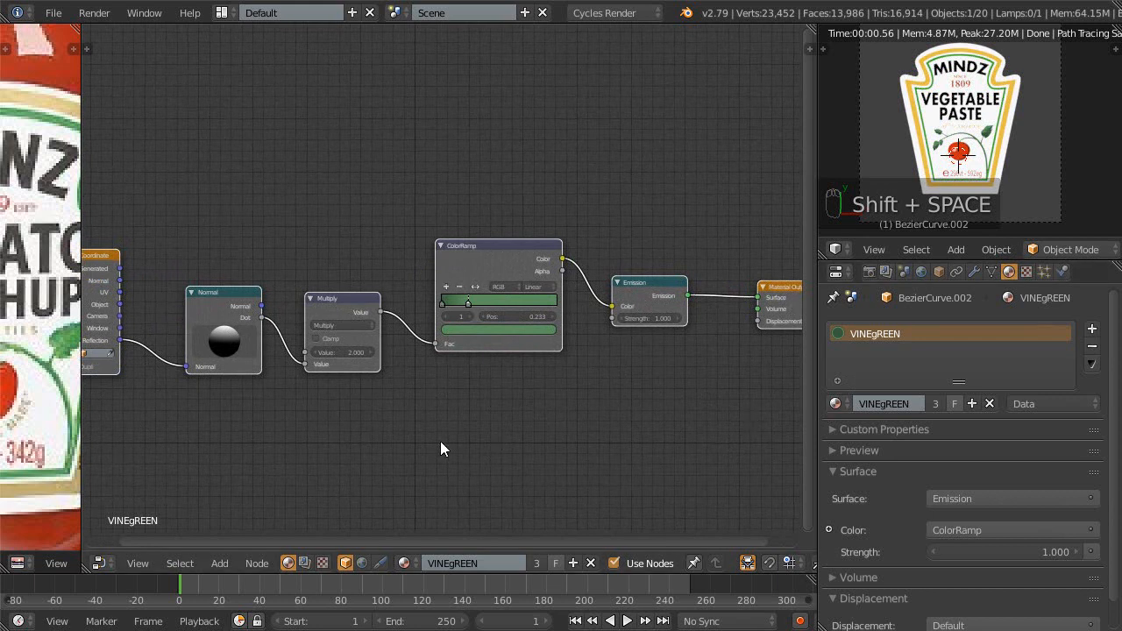
key(Home)
scroll(440, 437, down, 1)
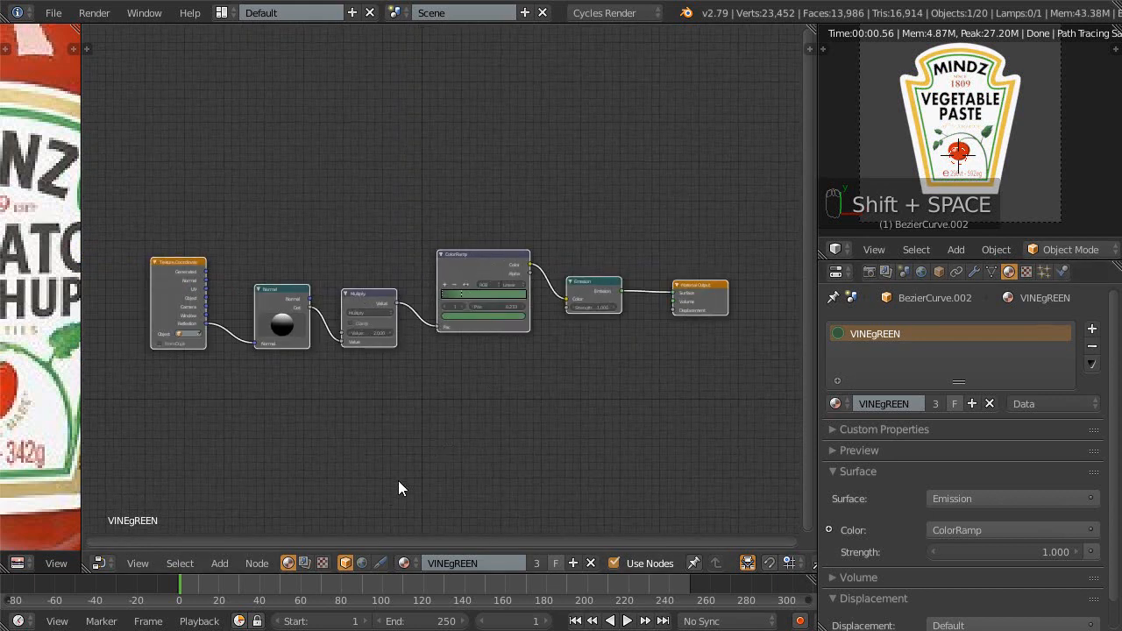
click(403, 562)
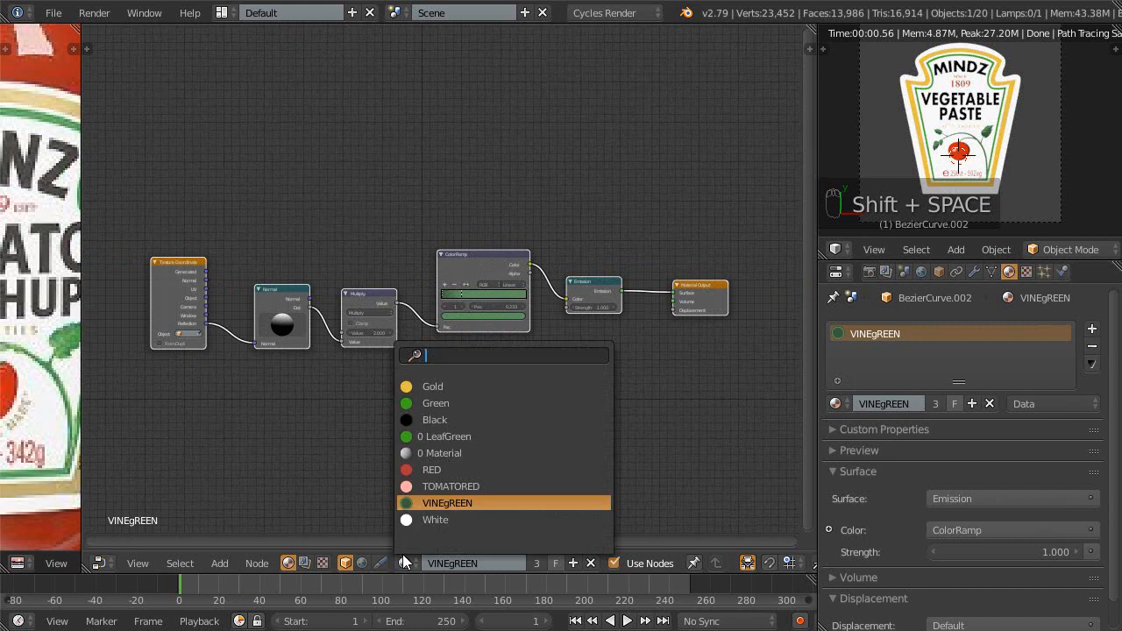
click(433, 437)
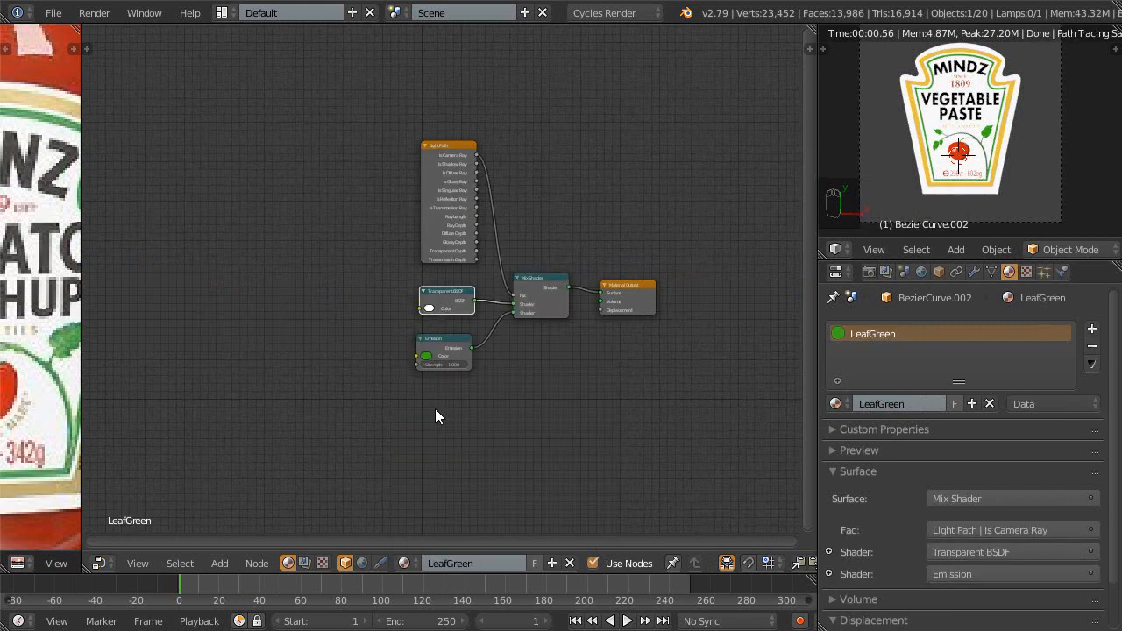
- Replace all of LeafGreen's existing nodes with the node setup copied from VINEgREEN
key(a)
key(a)
key(a)
key(x)
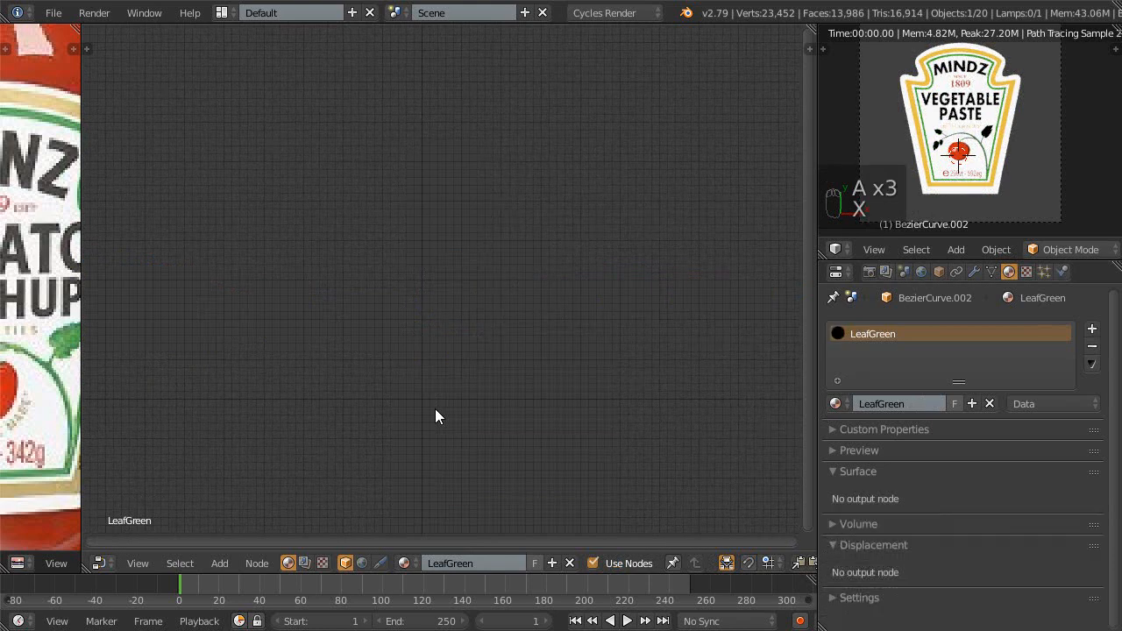
key(ctrl+v)
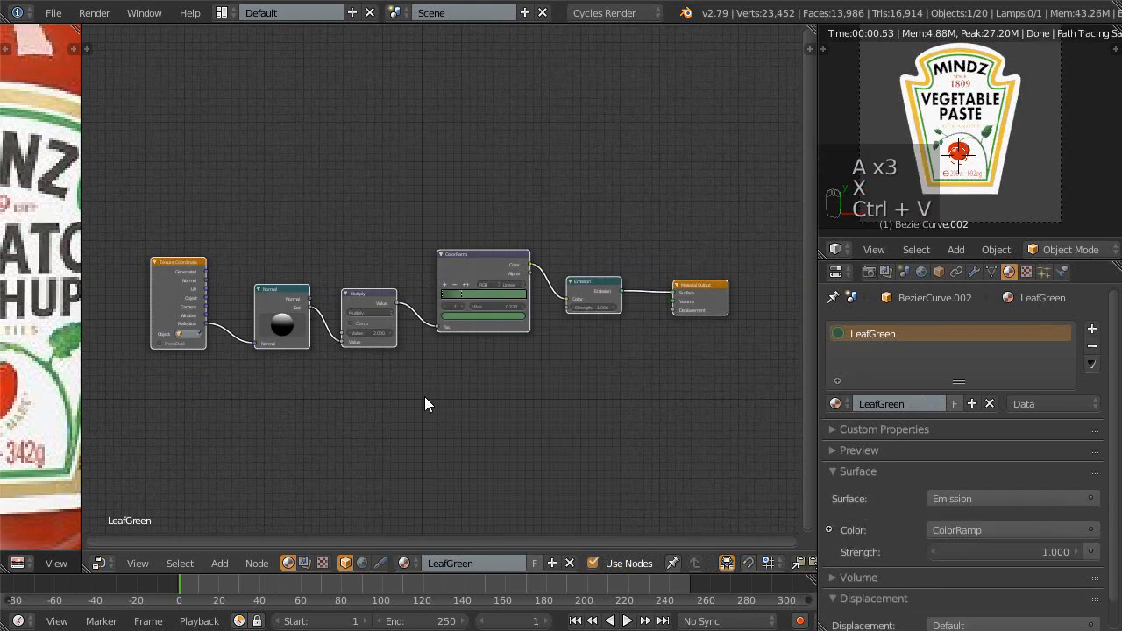
- Rotate the Normal node's direction in LeafGreen so the leaves are lit from the upper left, checking them in the rendered preview
scroll(496, 421, up, 2)
scroll(982, 77, up, 8)
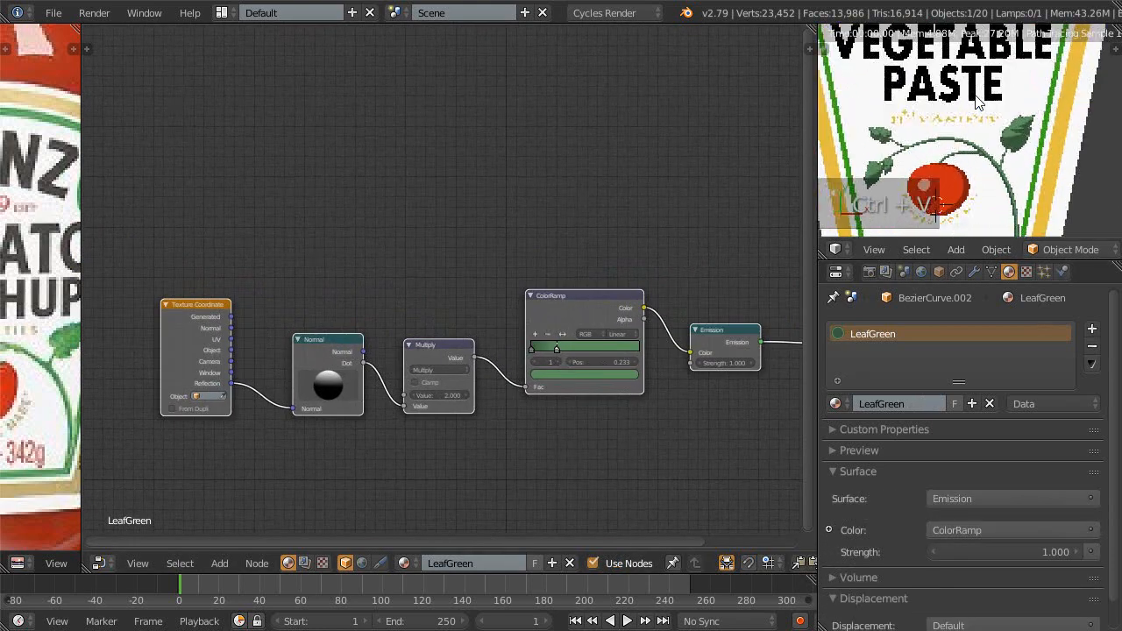
shift+middle_drag(1005, 99, 960, 104)
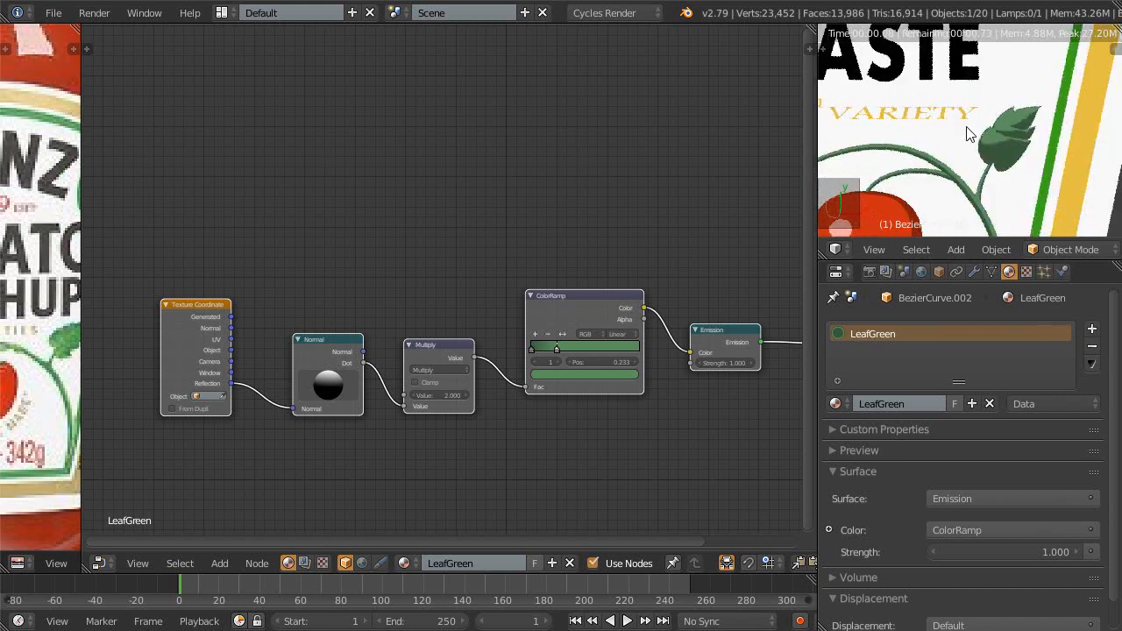
scroll(966, 126, up, 1)
mouse_move(331, 401)
mouse_down()
mouse_move(318, 381)
mouse_move(291, 407)
mouse_up()
shift+middle_drag(962, 94, 1054, 88)
mouse_move(903, 130)
shift+middle_down()
mouse_move(1039, 96)
mouse_move(1019, 92)
shift+middle_up()
scroll(954, 145, up, 3)
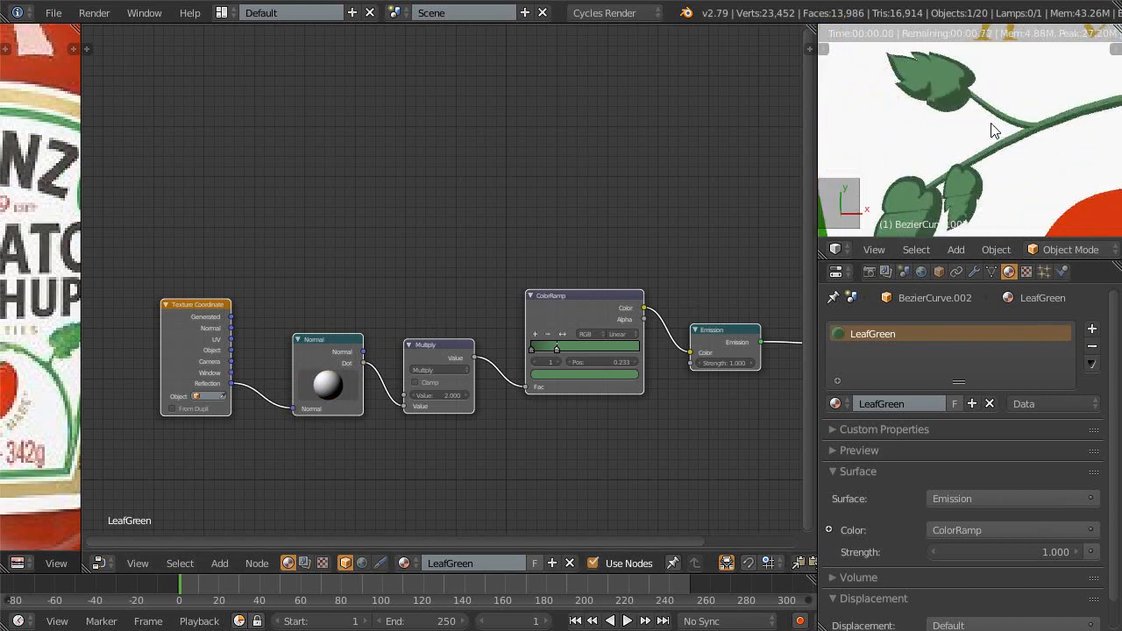
scroll(954, 140, up, 2)
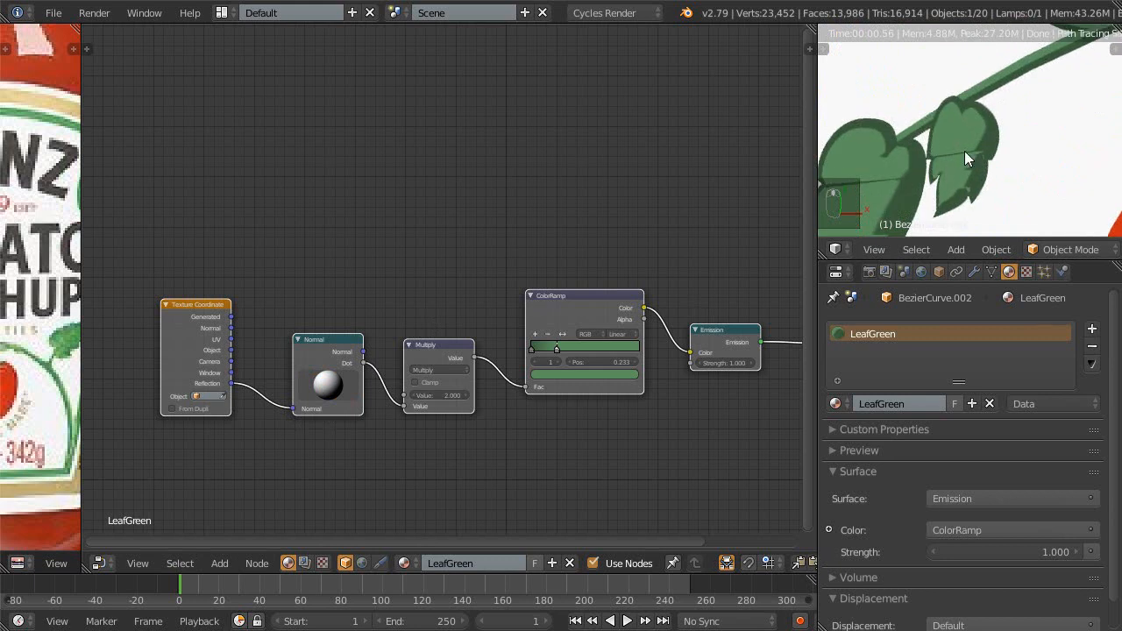
- Set the leaves' subdivision level to 1
shift+middle_drag(904, 172, 939, 136)
ctrl+middle_drag(594, 190, 594, 210)
middle_drag(964, 101, 971, 128)
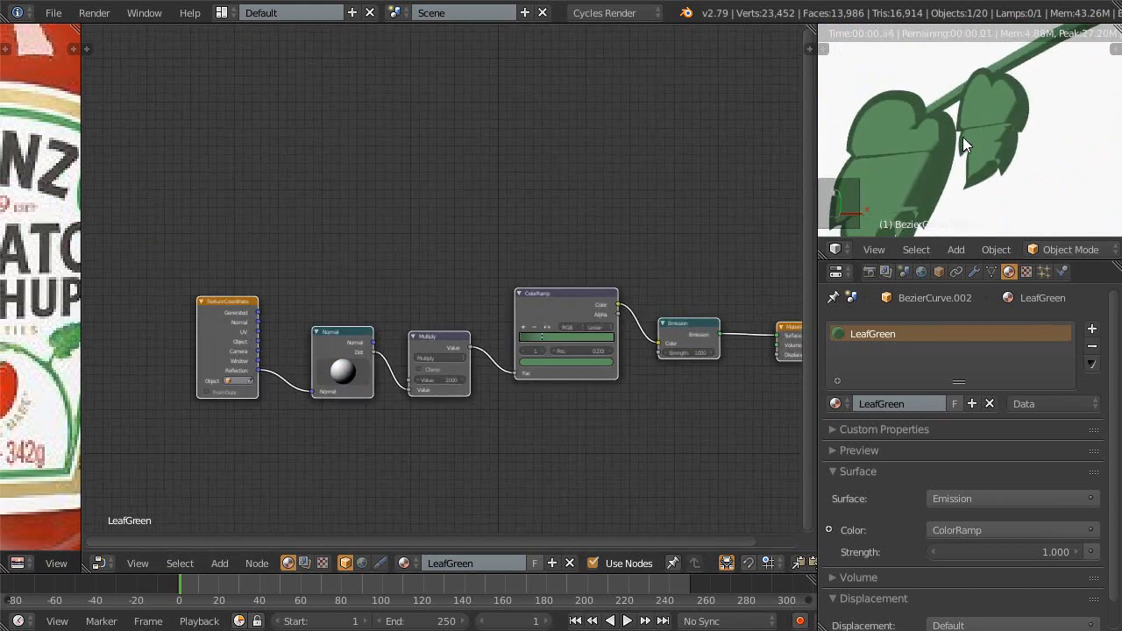
key(shift+1)
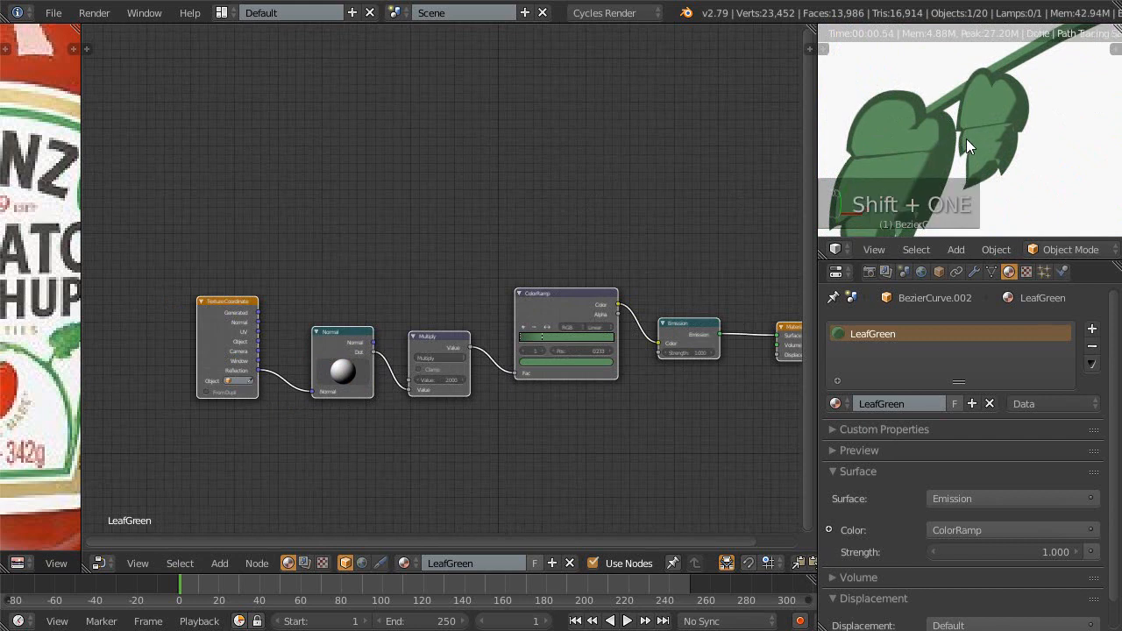
key(Escape)
key(ctrl+1)
mouse_move(949, 126)
ctrl+middle_down()
mouse_move(952, 95)
mouse_move(973, 96)
mouse_move(852, 154)
mouse_move(932, 137)
ctrl+middle_up()
scroll(929, 120, down, 11)
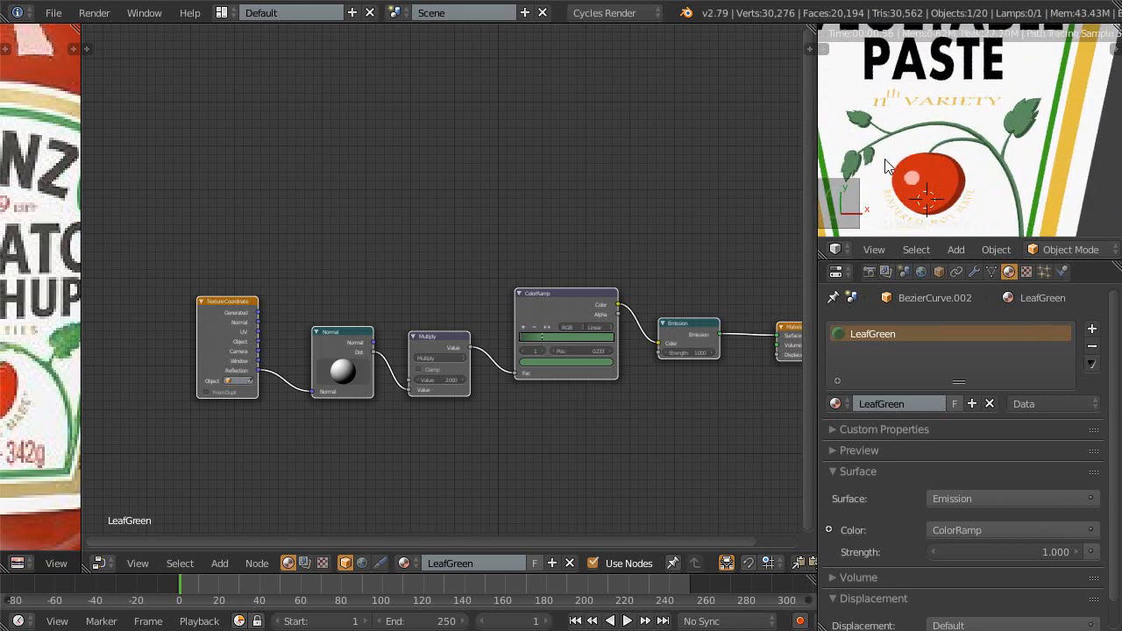
- Add a light green stop (R 0.361, G 1.000, B 0.388) to LeafGreen's ColorRamp at position 1.000
scroll(541, 304, up, 5)
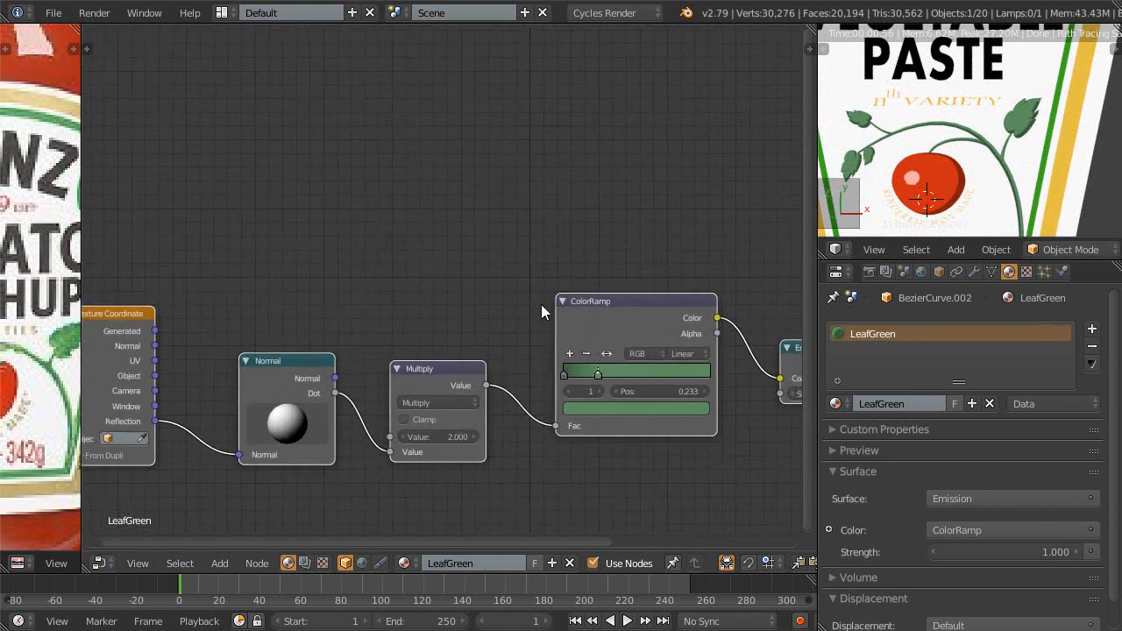
middle_drag(556, 237, 531, 218)
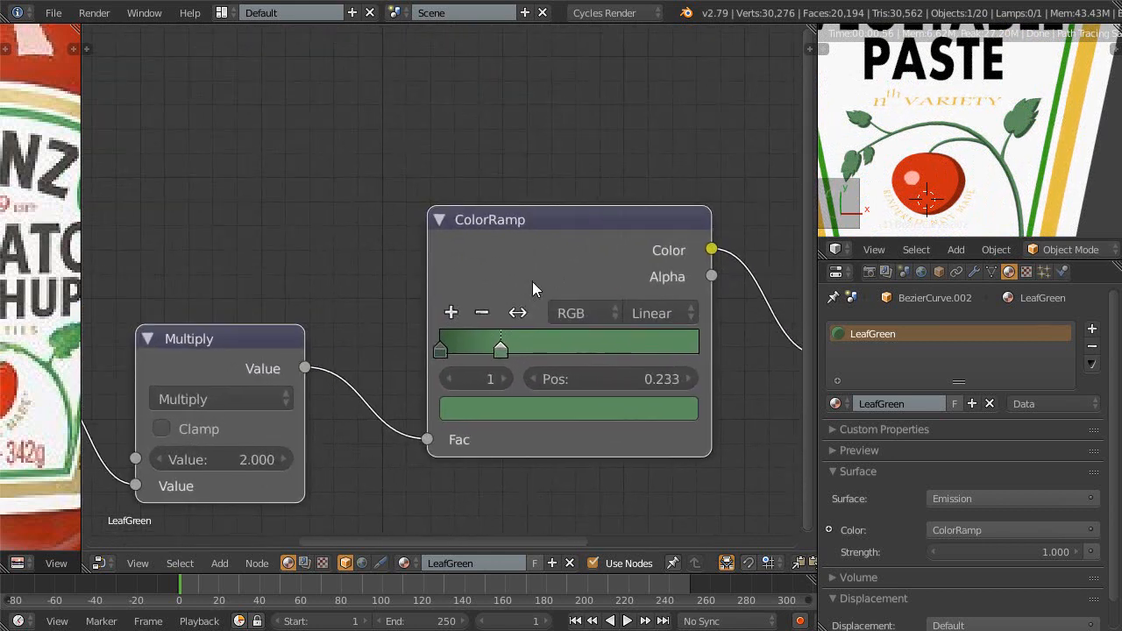
click(452, 313)
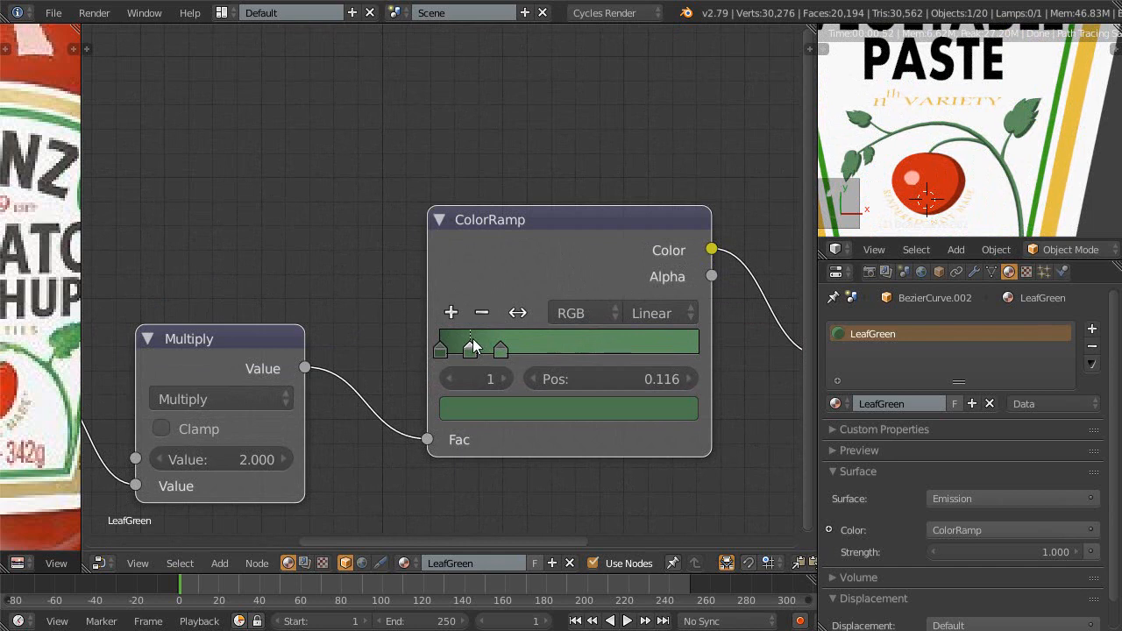
drag(476, 352, 652, 356)
click(627, 406)
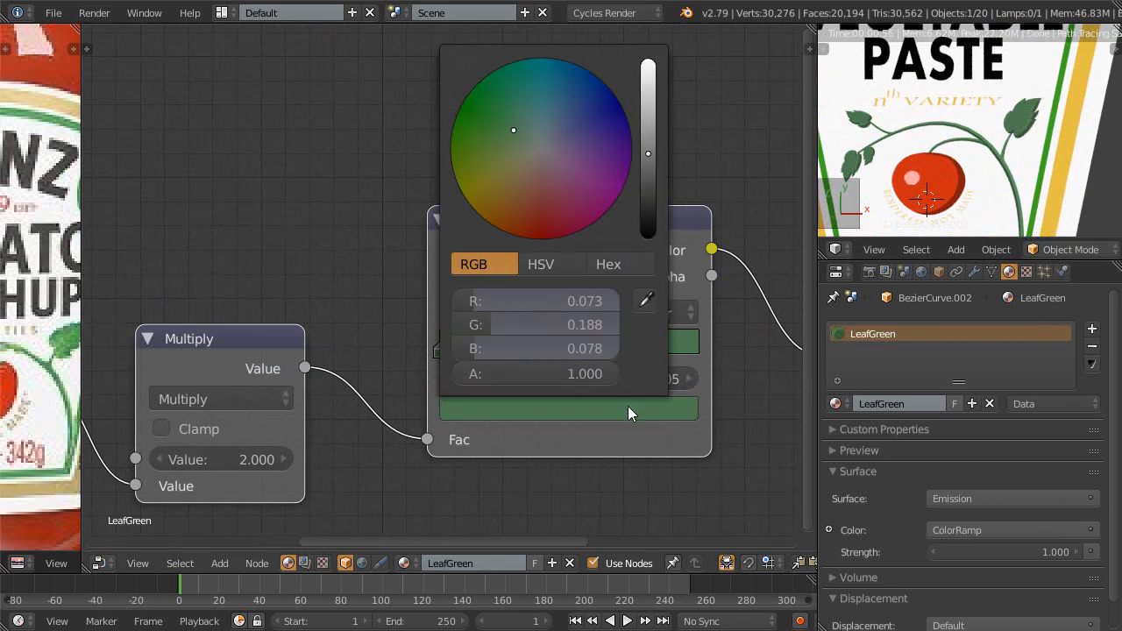
drag(665, 143, 655, 40)
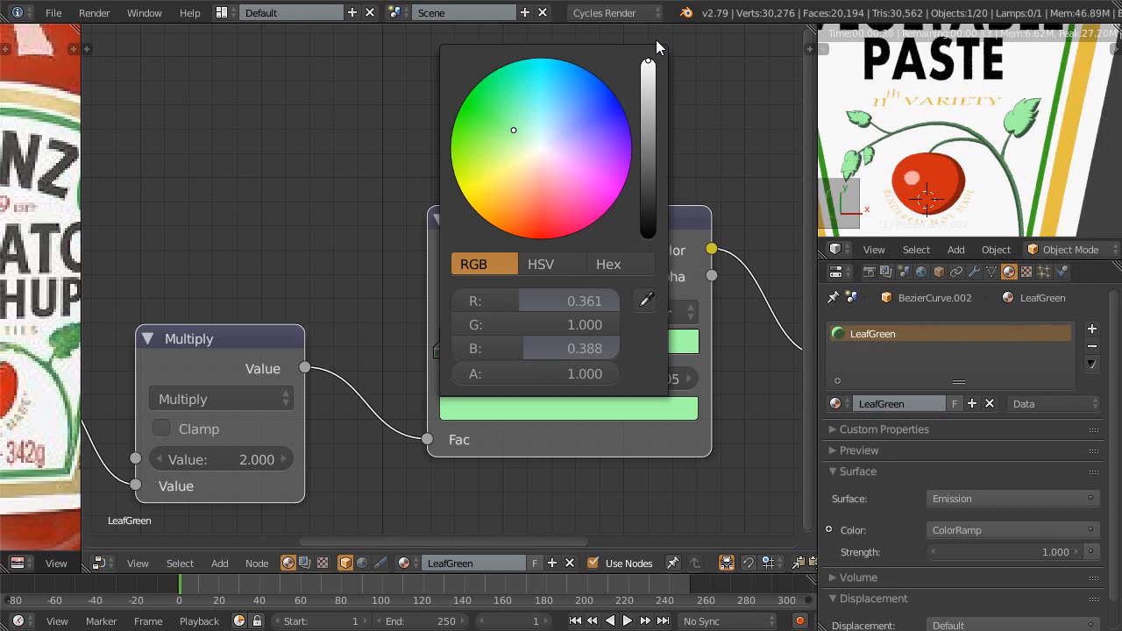
drag(647, 350, 711, 360)
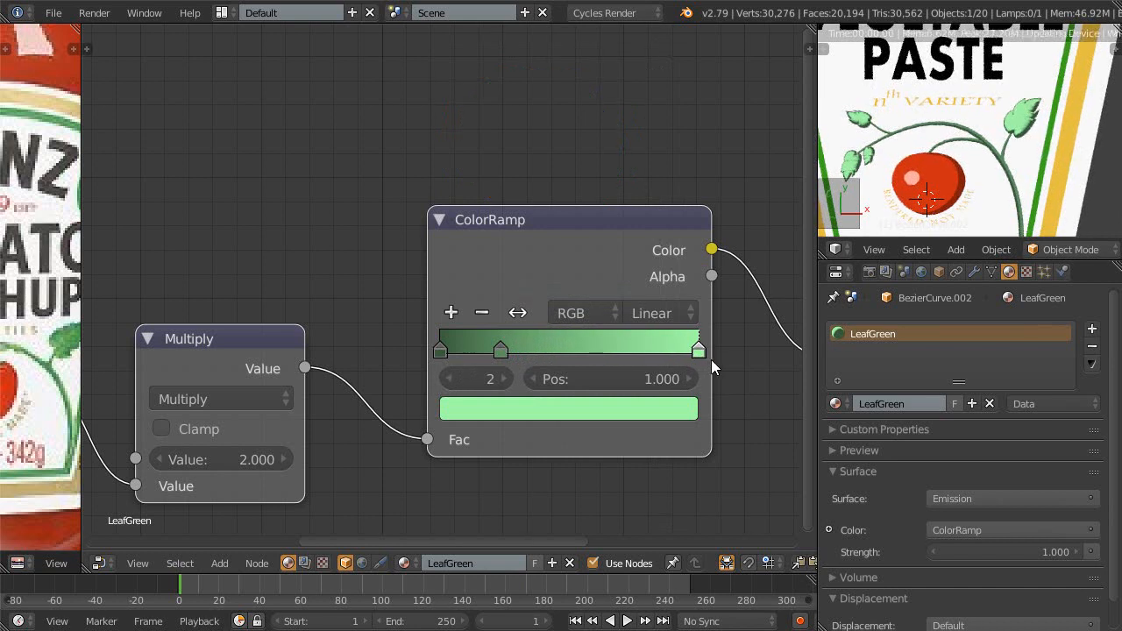
- Darken the ColorRamp's end stop at position 1.000 to a medium green by lowering its brightness
scroll(710, 360, up, 4)
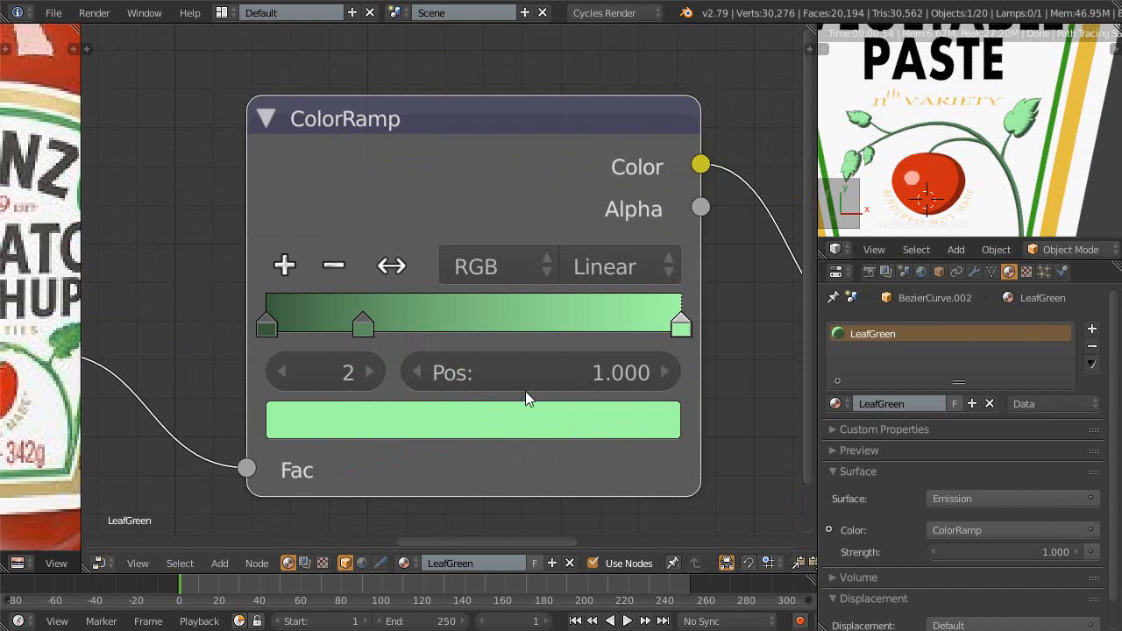
click(512, 425)
scroll(639, 313, down, 2)
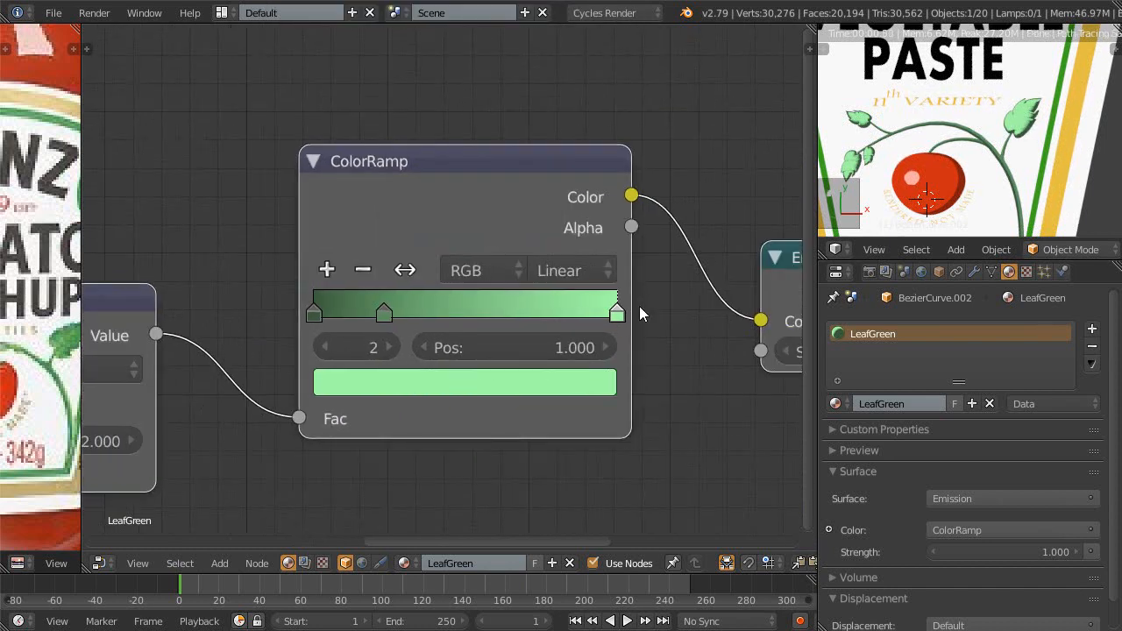
click(536, 386)
scroll(546, 306, down, 1)
click(512, 366)
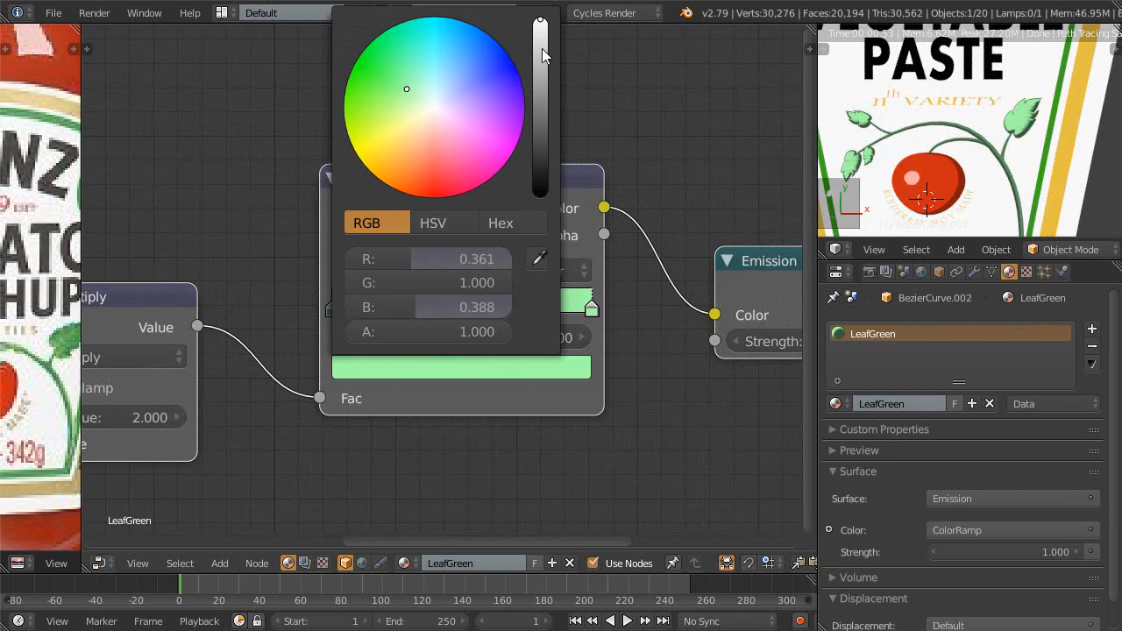
drag(542, 21, 551, 57)
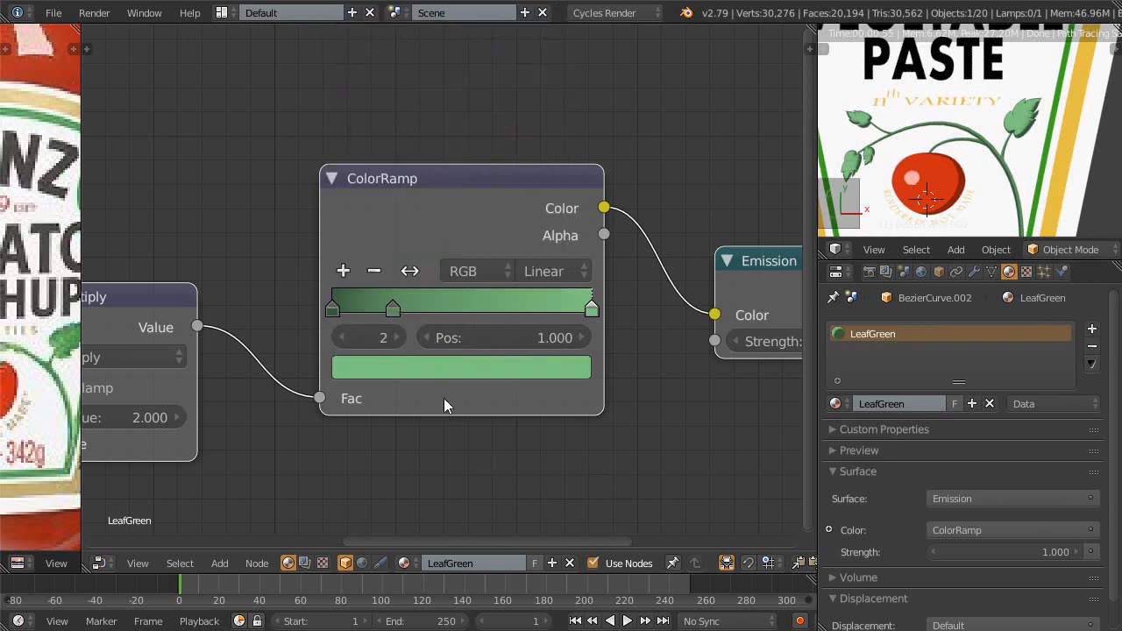
- Move the ColorRamp's middle stop to position 0.981 and check the leaves in the rendered preview
drag(391, 309, 586, 324)
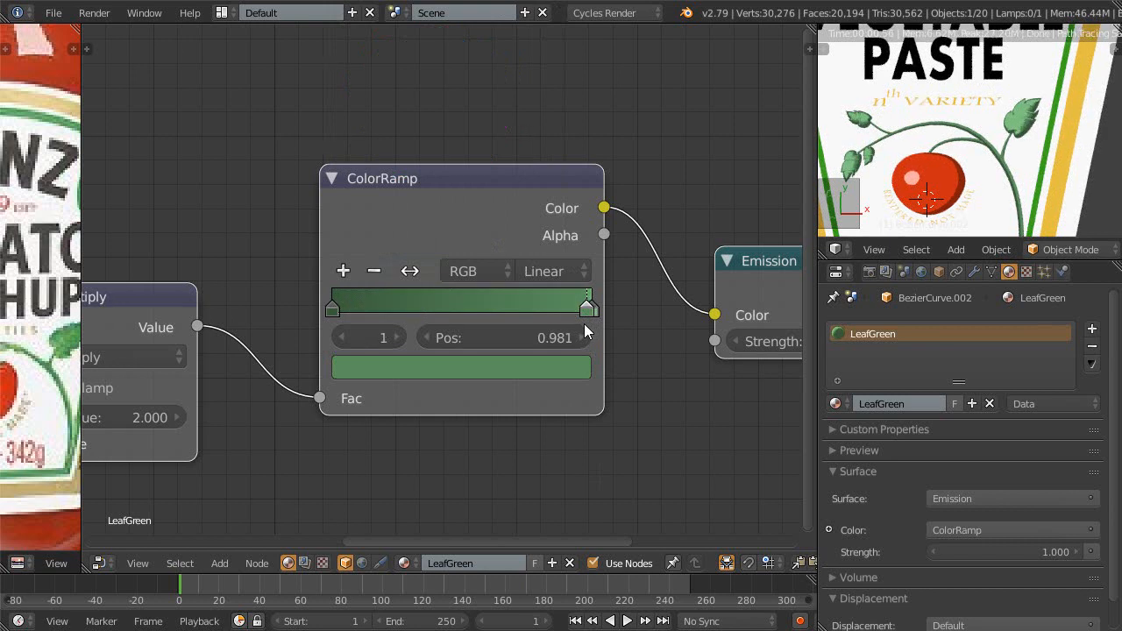
scroll(912, 113, up, 4)
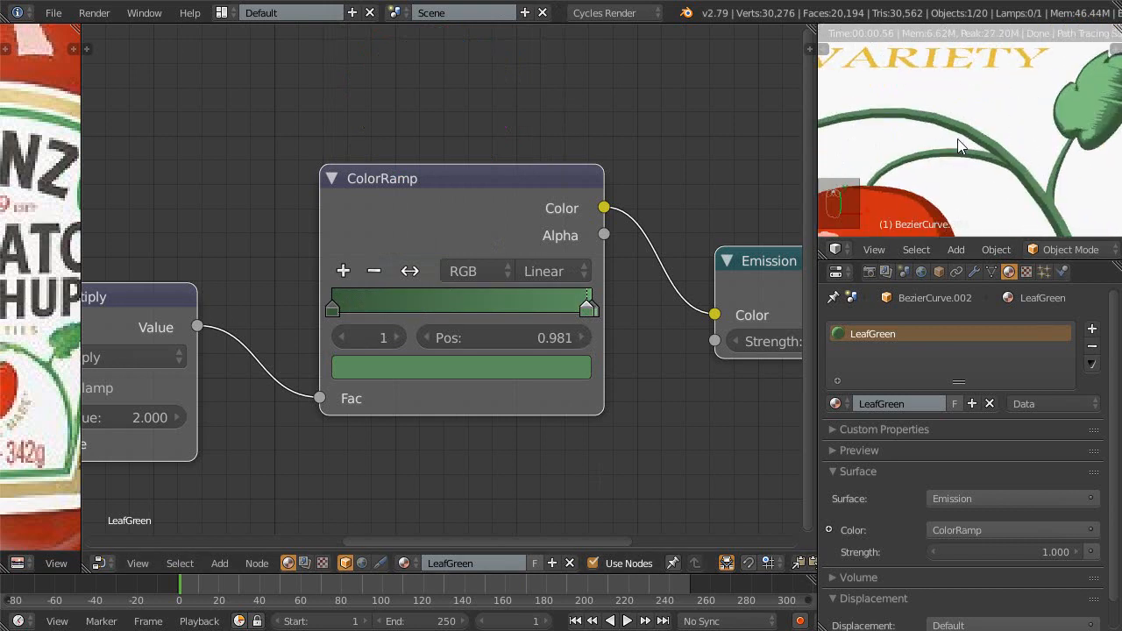
scroll(957, 139, down, 4)
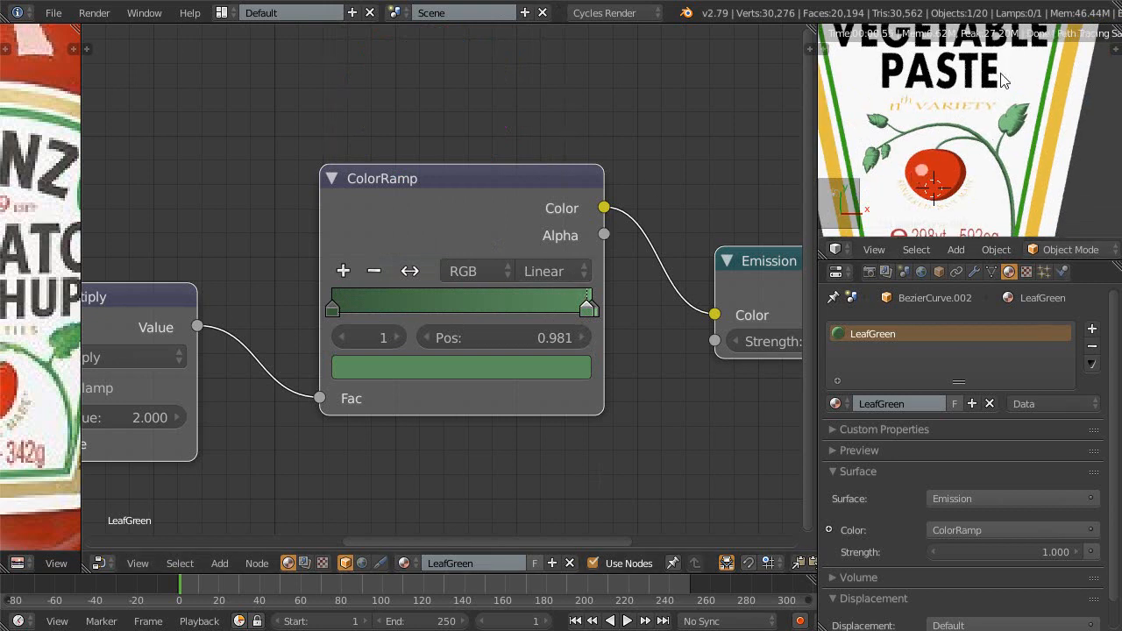
- Try the Texture Coordinate node's Window and Camera outputs as the Normal node's input, ending with Reflection reconnected
scroll(993, 172, up, 6)
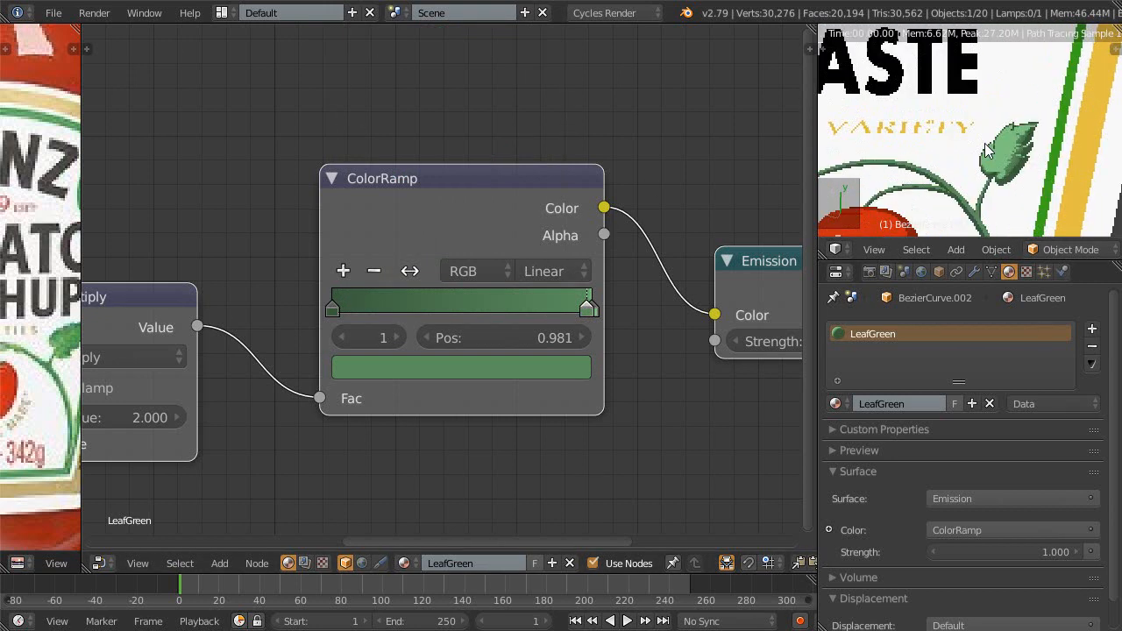
scroll(959, 131, up, 4)
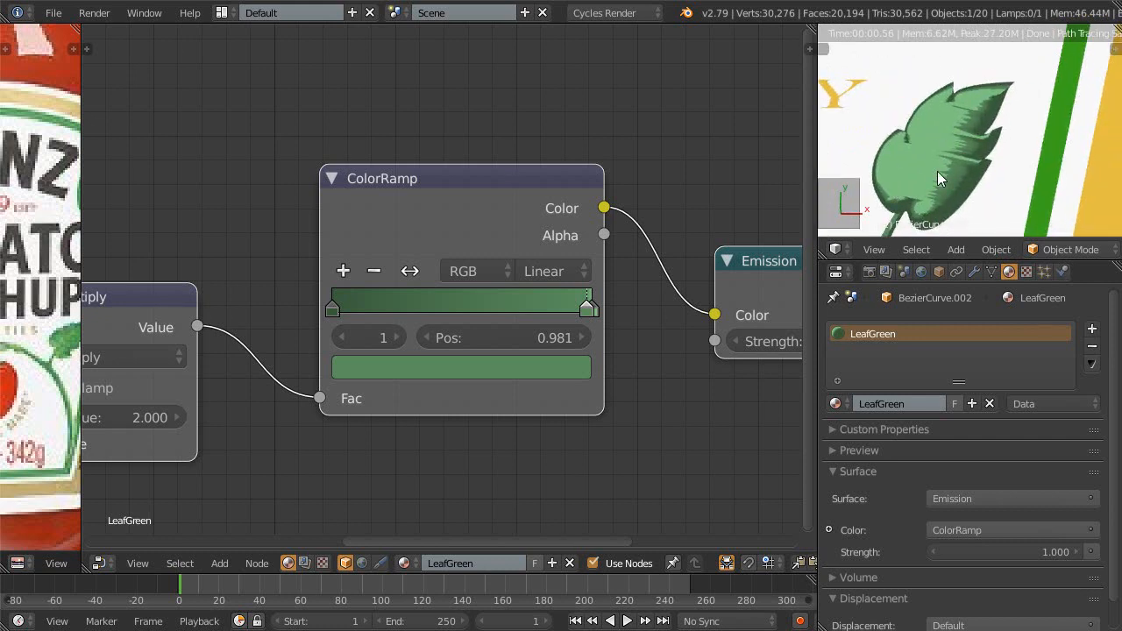
middle_drag(557, 281, 631, 355)
scroll(474, 393, up, 1)
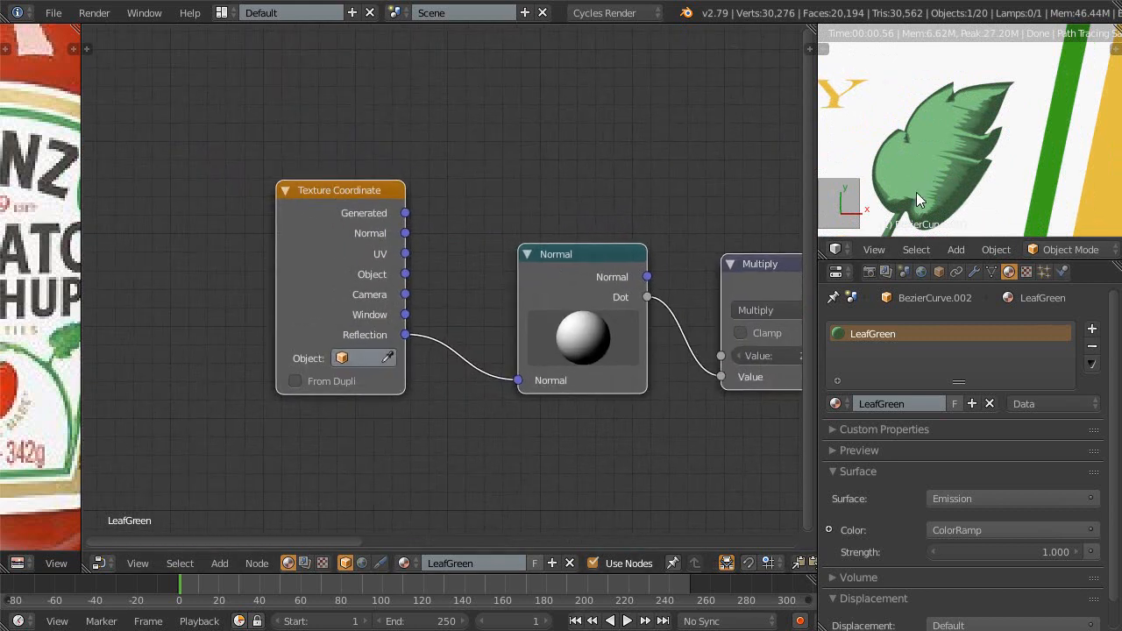
middle_drag(559, 297, 563, 302)
scroll(516, 374, up, 1)
middle_drag(517, 373, 538, 378)
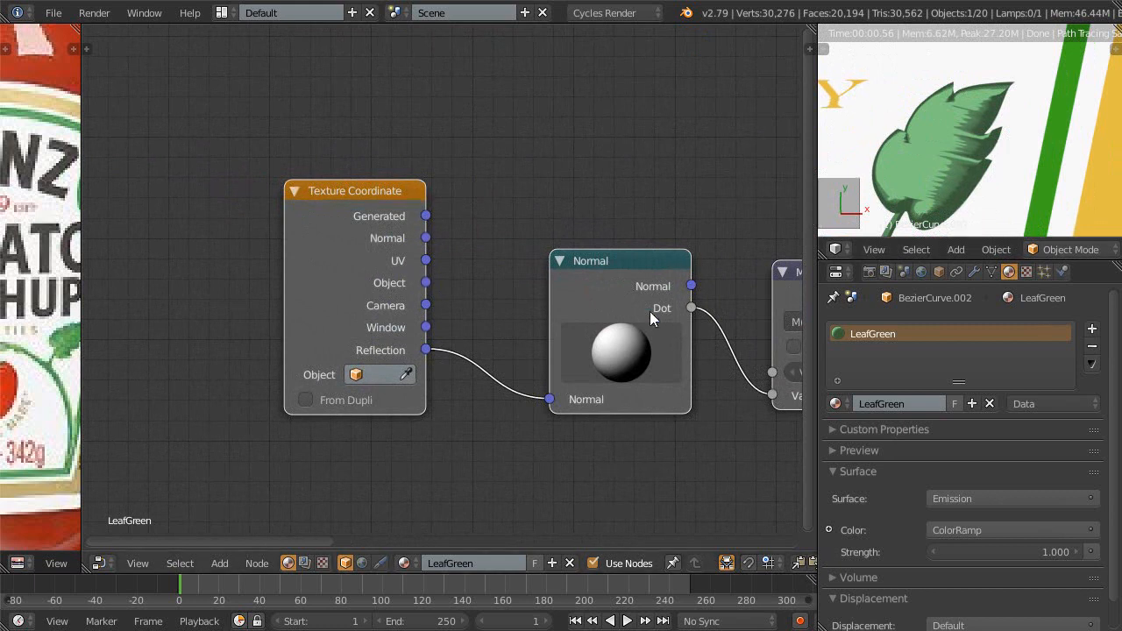
scroll(563, 456, up, 1)
middle_drag(527, 439, 474, 429)
scroll(508, 431, up, 1)
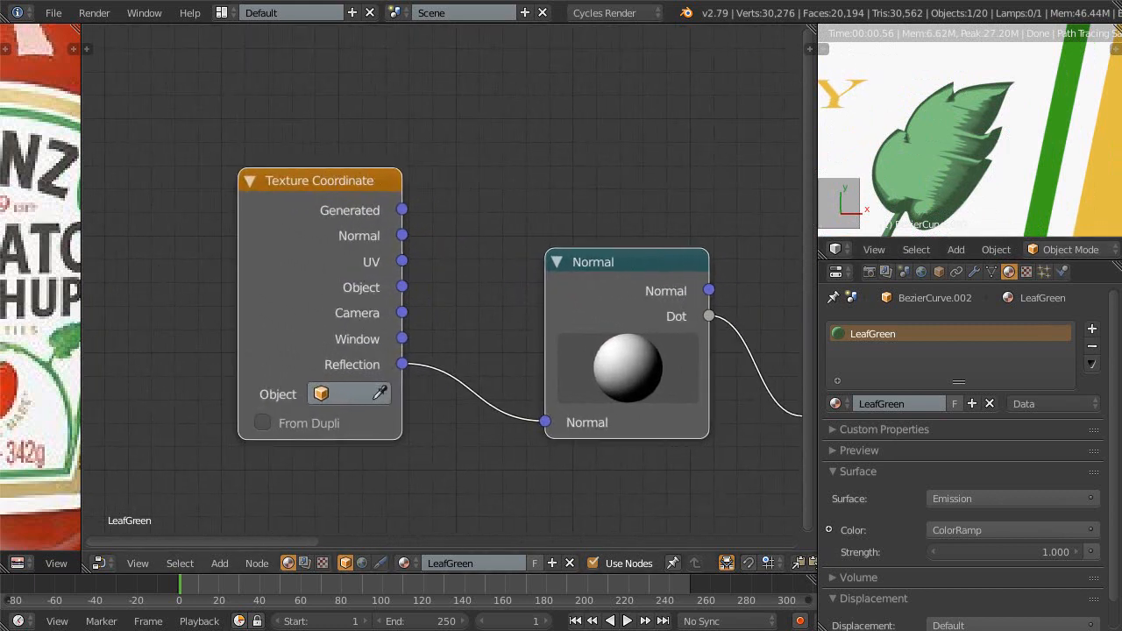
drag(402, 339, 541, 424)
drag(402, 363, 543, 421)
drag(395, 313, 543, 425)
drag(401, 363, 526, 422)
- Add a Fresnel node above Texture Coordinate, connect its Fac output to the Normal node's input, and slightly adjust the normal direction
scroll(523, 416, down, 2)
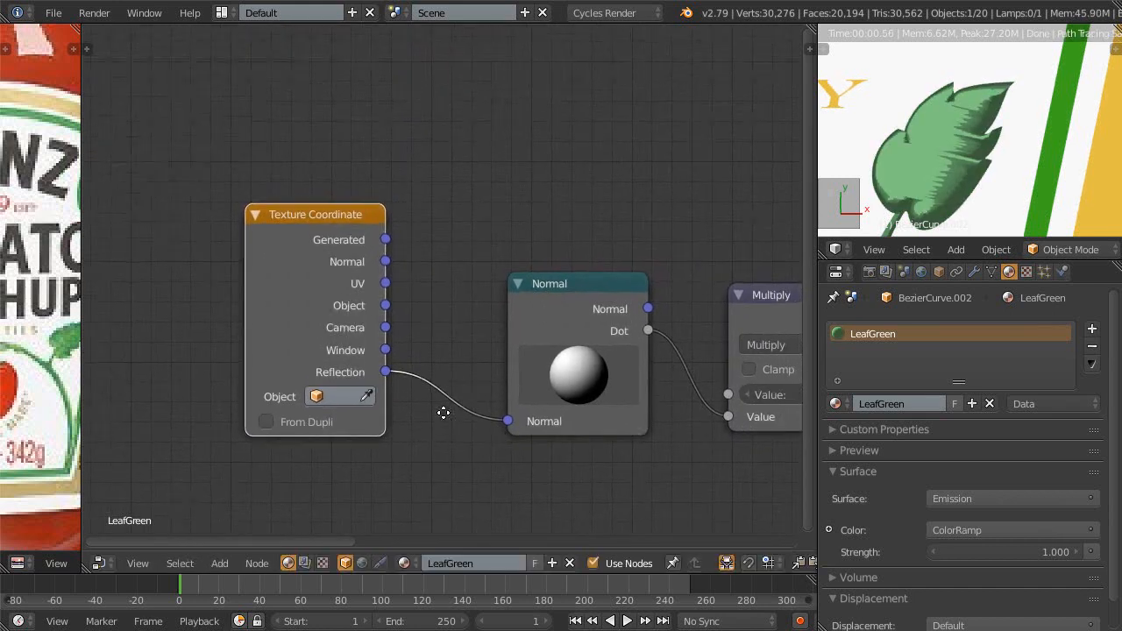
middle_drag(439, 355, 453, 388)
key(shift+a)
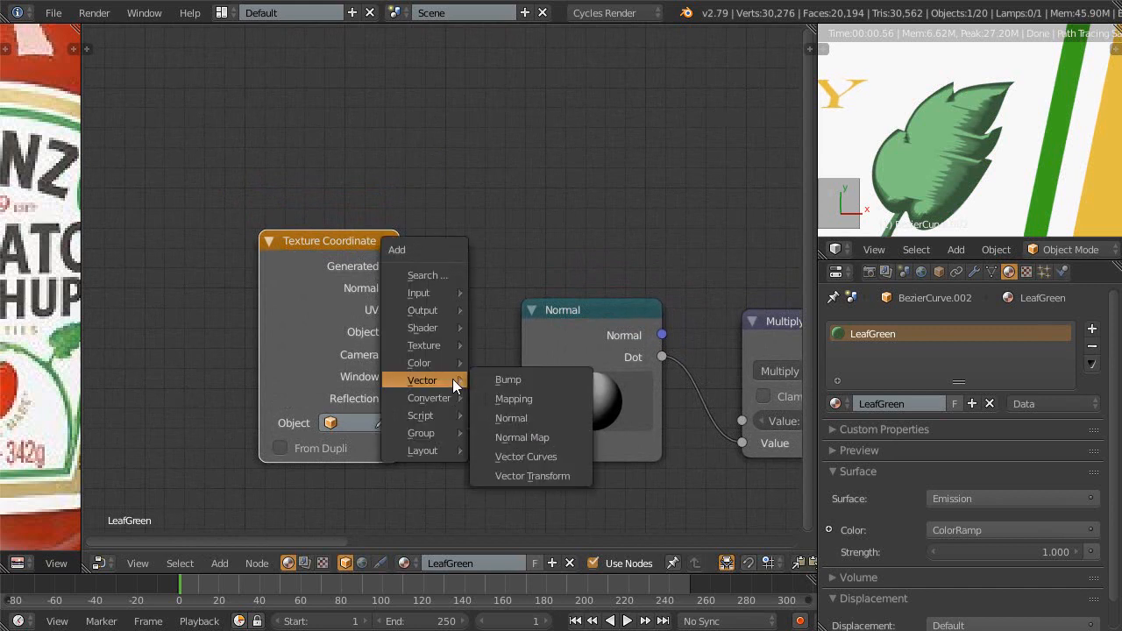
mouse_move(420, 305)
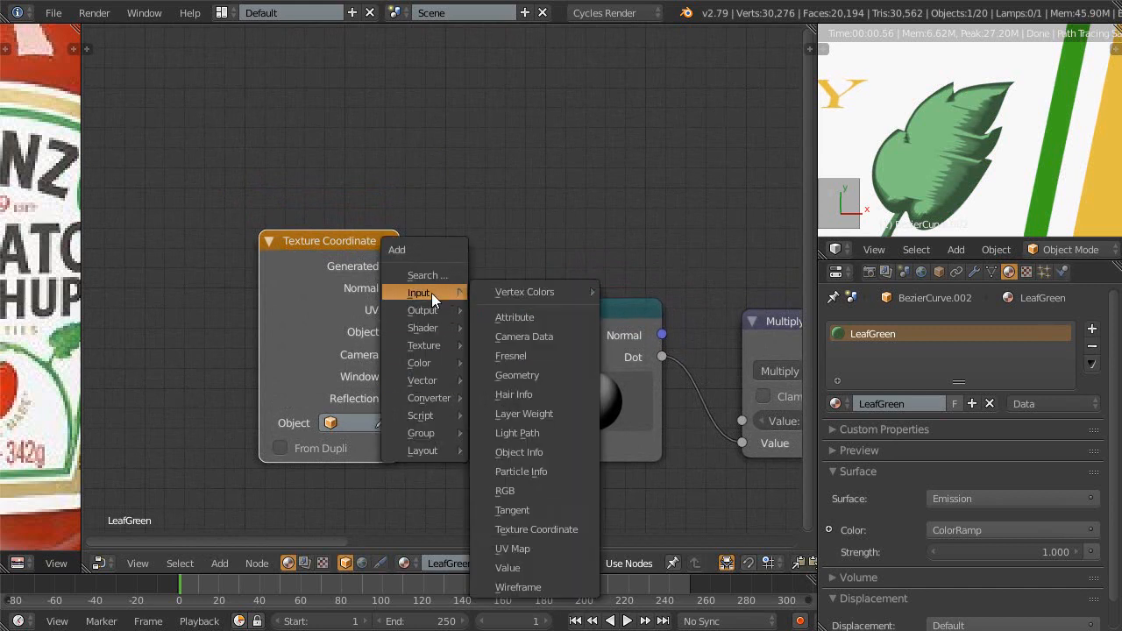
click(513, 355)
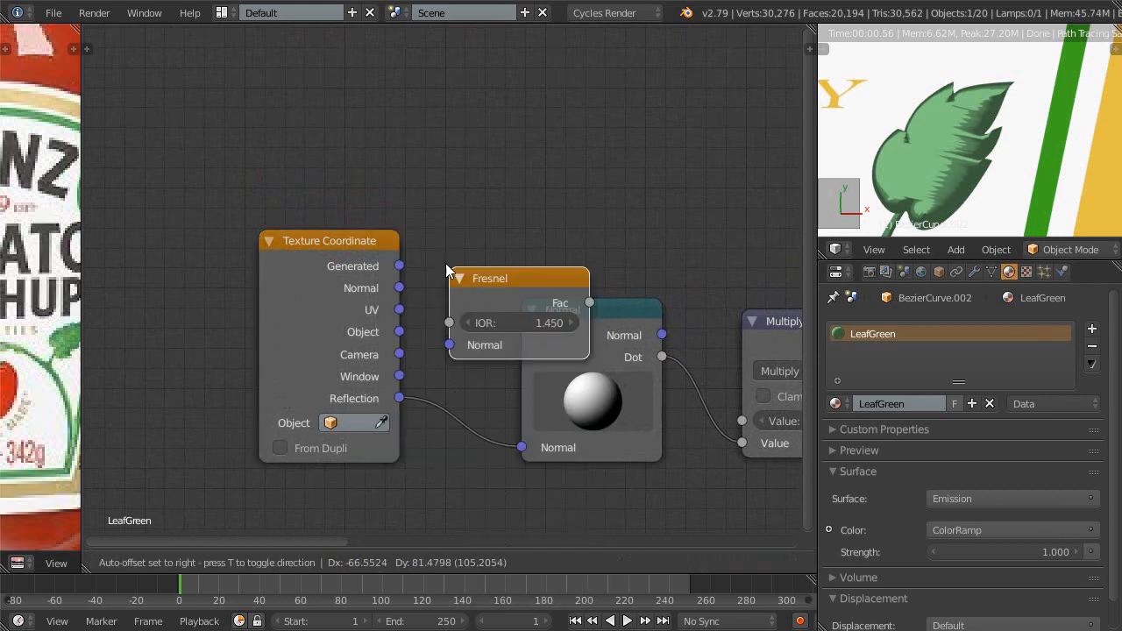
click(292, 121)
drag(423, 152, 523, 448)
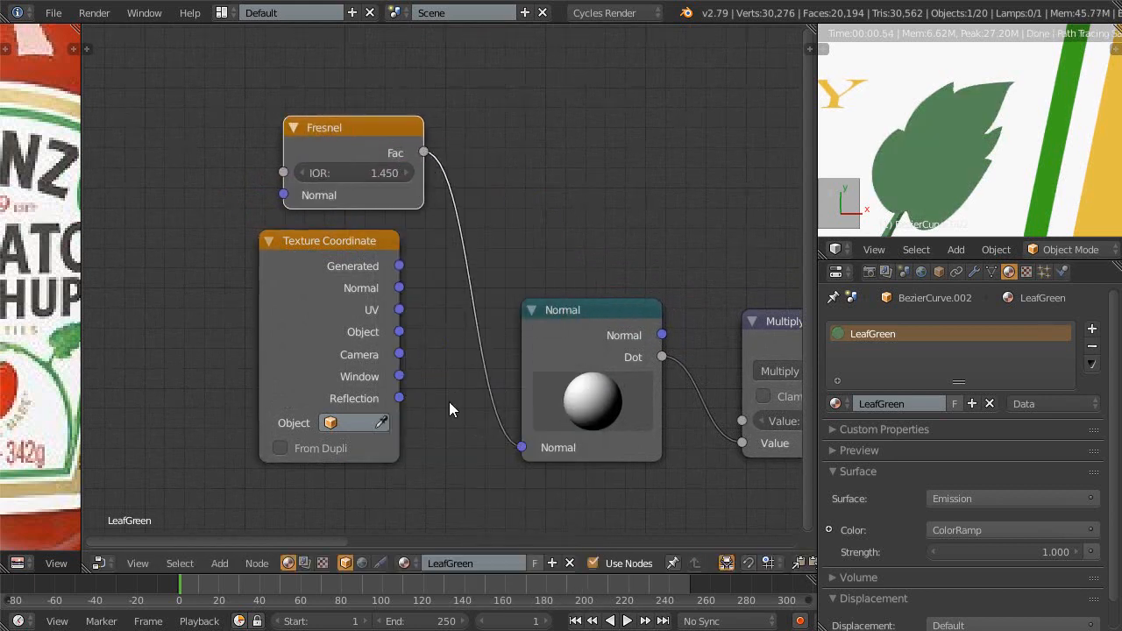
scroll(449, 409, down, 3)
mouse_move(566, 381)
mouse_down()
mouse_move(585, 328)
mouse_move(623, 379)
mouse_move(570, 375)
mouse_up()
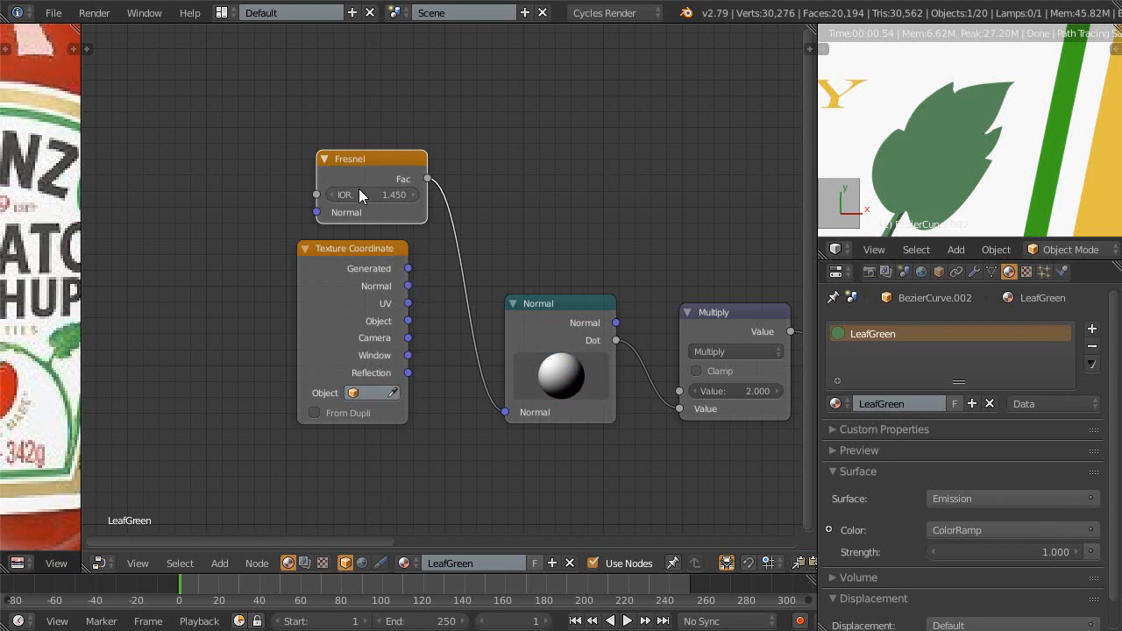
- Switch the Fresnel node to Layer Weight, feed its Facing output into the Normal node, and slightly adjust the normal direction
key(shift+s)
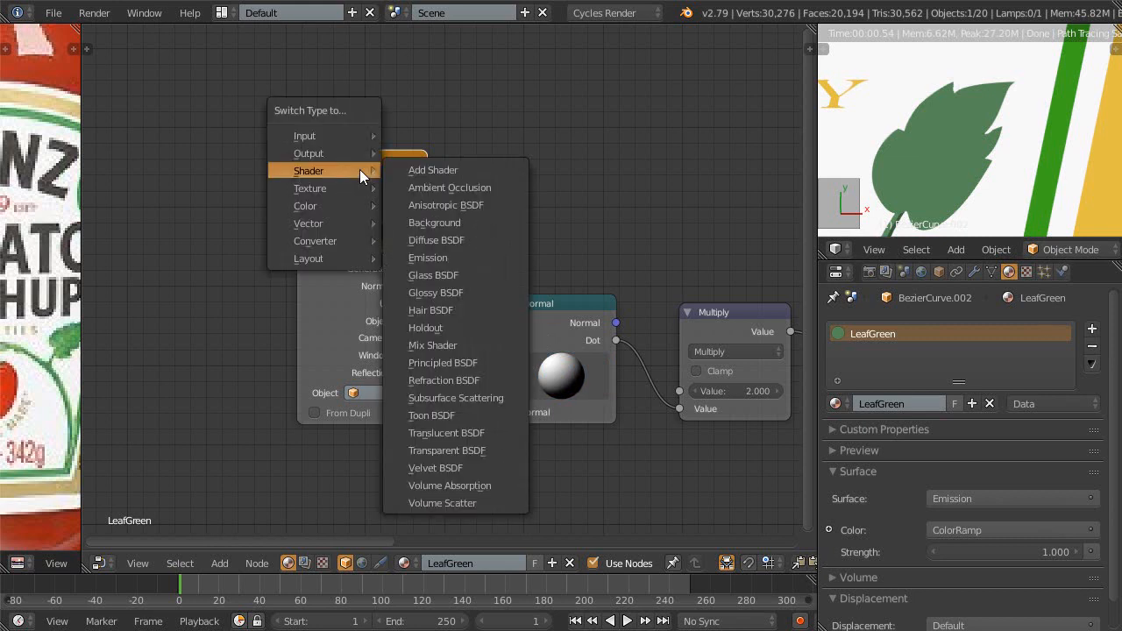
mouse_move(354, 156)
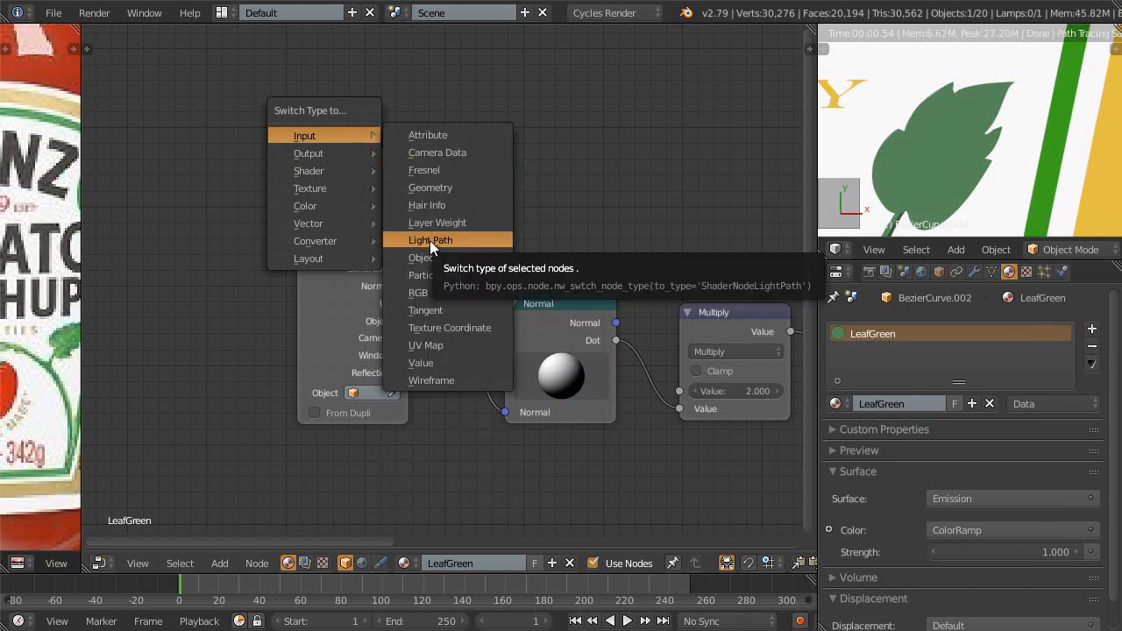
click(432, 223)
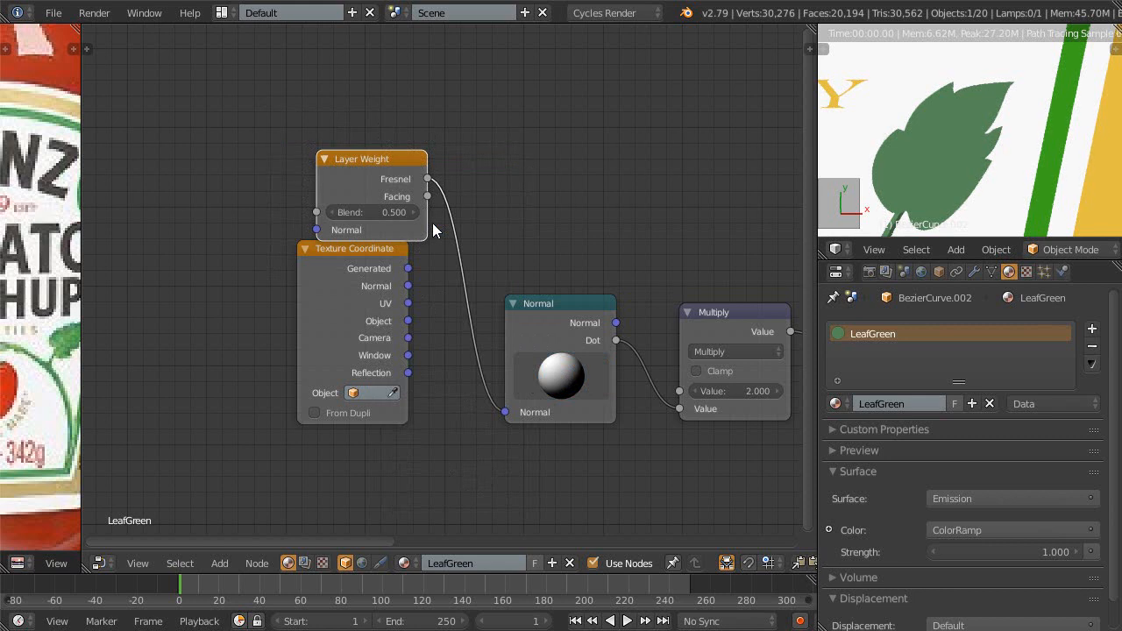
drag(387, 189, 509, 418)
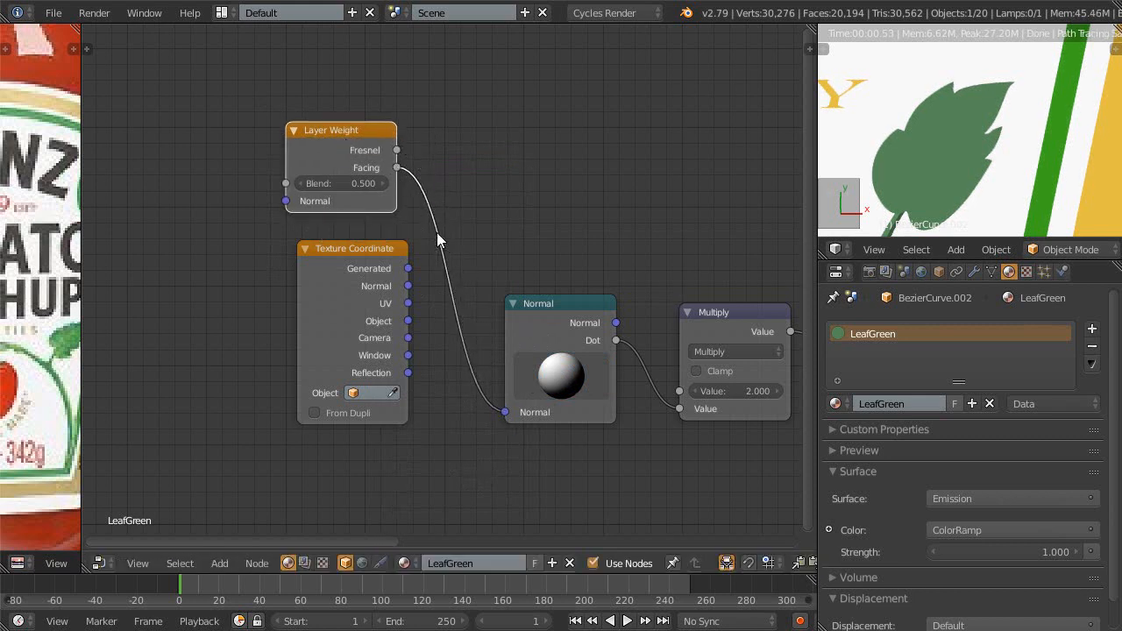
mouse_move(544, 363)
mouse_down()
mouse_move(650, 358)
mouse_move(565, 344)
mouse_move(553, 356)
mouse_up()
scroll(616, 447, down, 1)
middle_drag(617, 447, 412, 405)
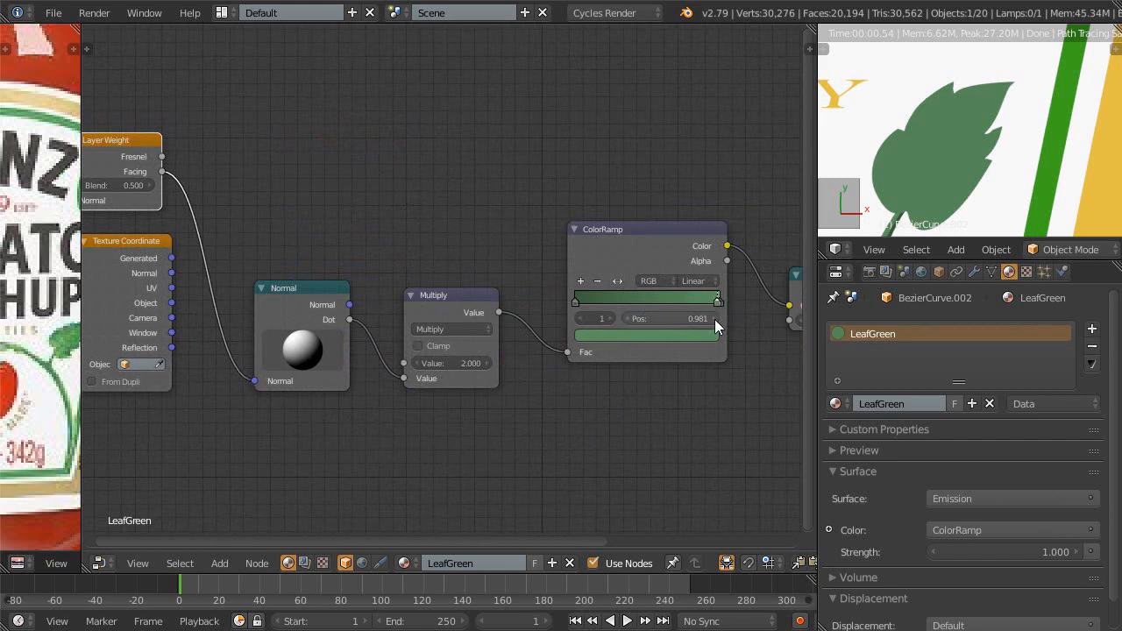
- Reconnect Texture Coordinate's Reflection output to the Normal node and rotate its direction sphere so the light falls more from the side
middle_drag(468, 442, 557, 445)
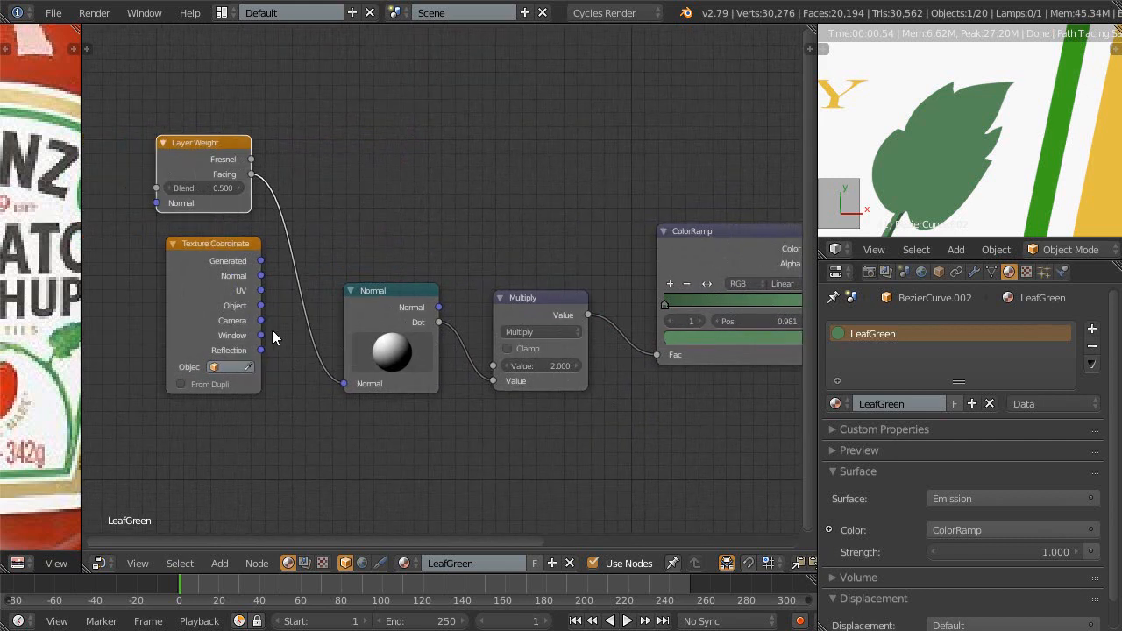
drag(260, 350, 268, 353)
drag(338, 386, 342, 386)
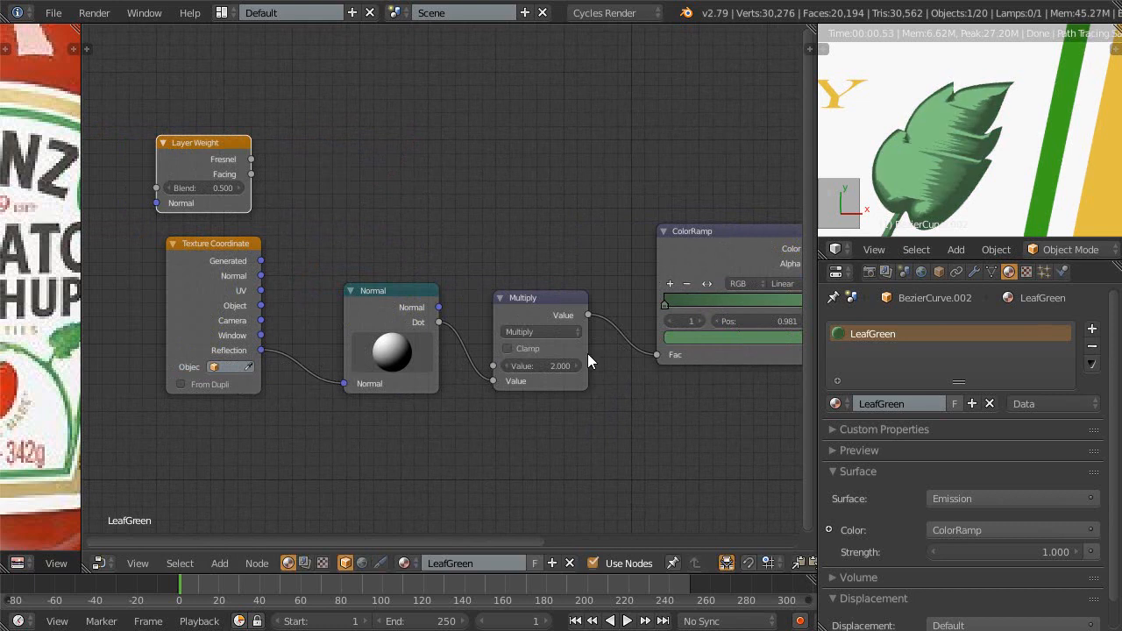
mouse_move(393, 354)
mouse_down()
mouse_move(365, 377)
mouse_move(356, 407)
mouse_move(371, 389)
mouse_up()
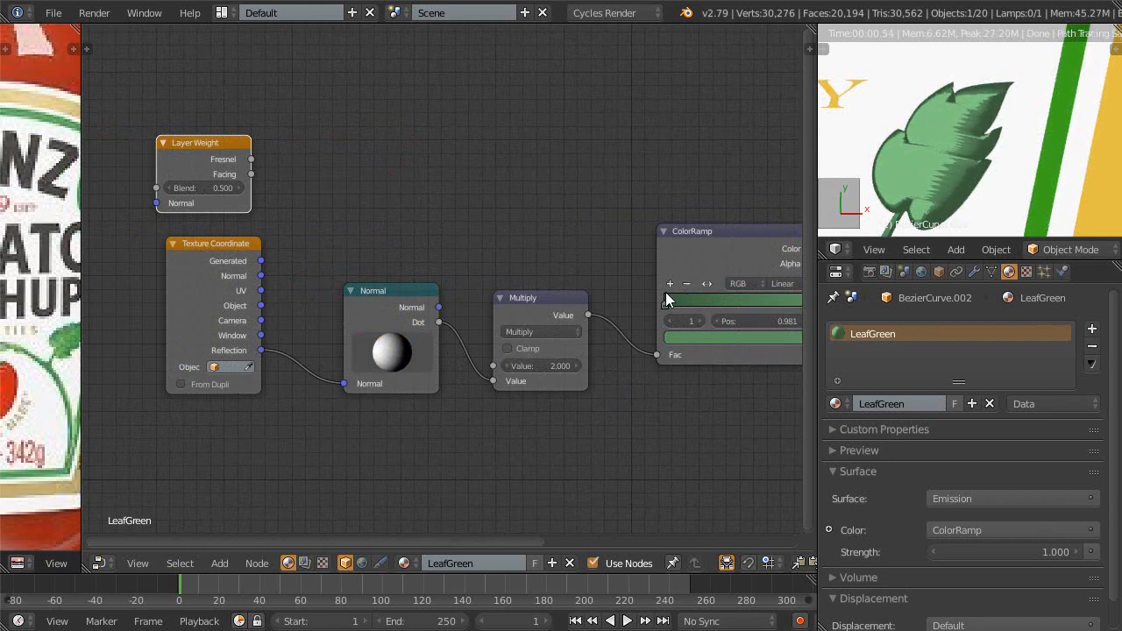
- In Edit Mode, scale the selected leaf faces down to about 0.75, judging the shading in a maximized rendered view
key(z)
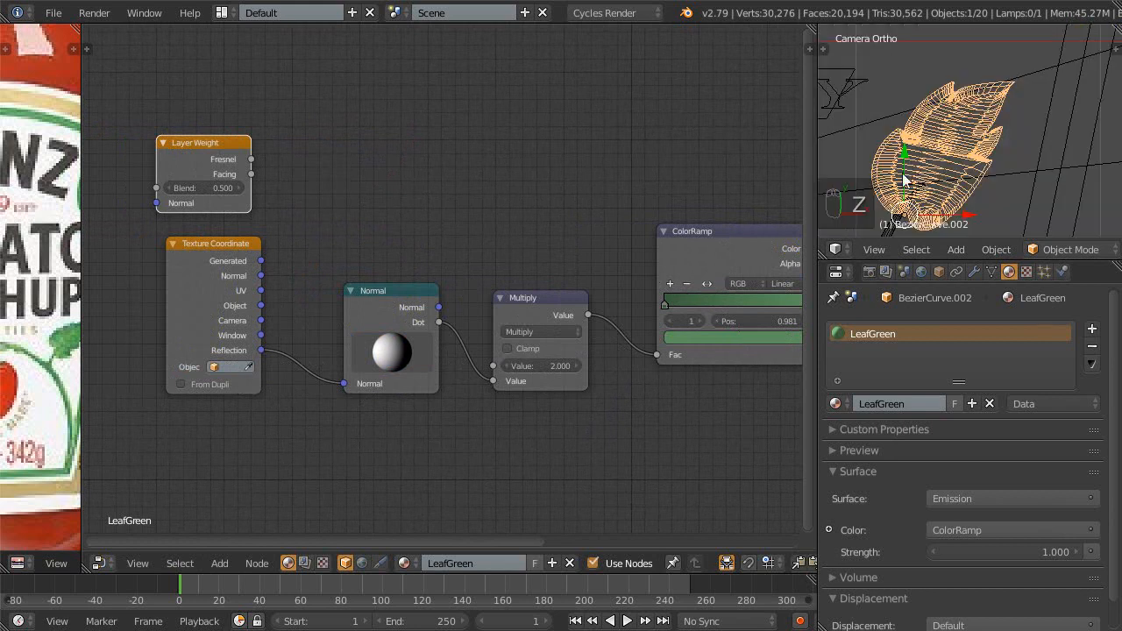
key(Tab)
shift+middle_drag(931, 187, 915, 123)
scroll(916, 144, down, 6)
key(shift+space)
scroll(569, 454, up, 10)
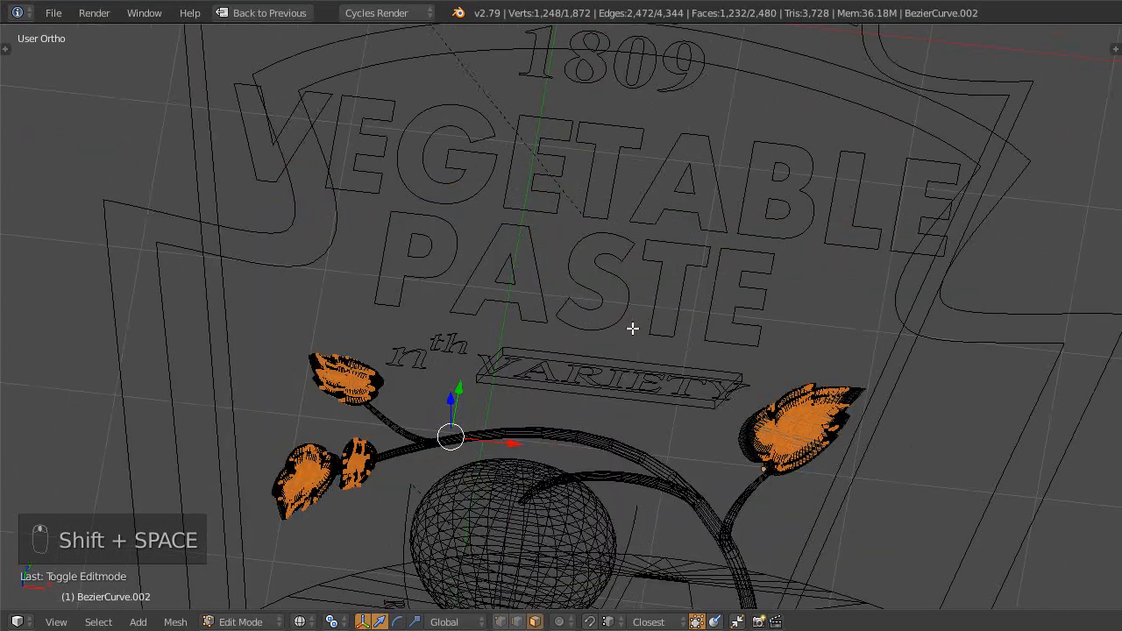
middle_drag(699, 308, 680, 321)
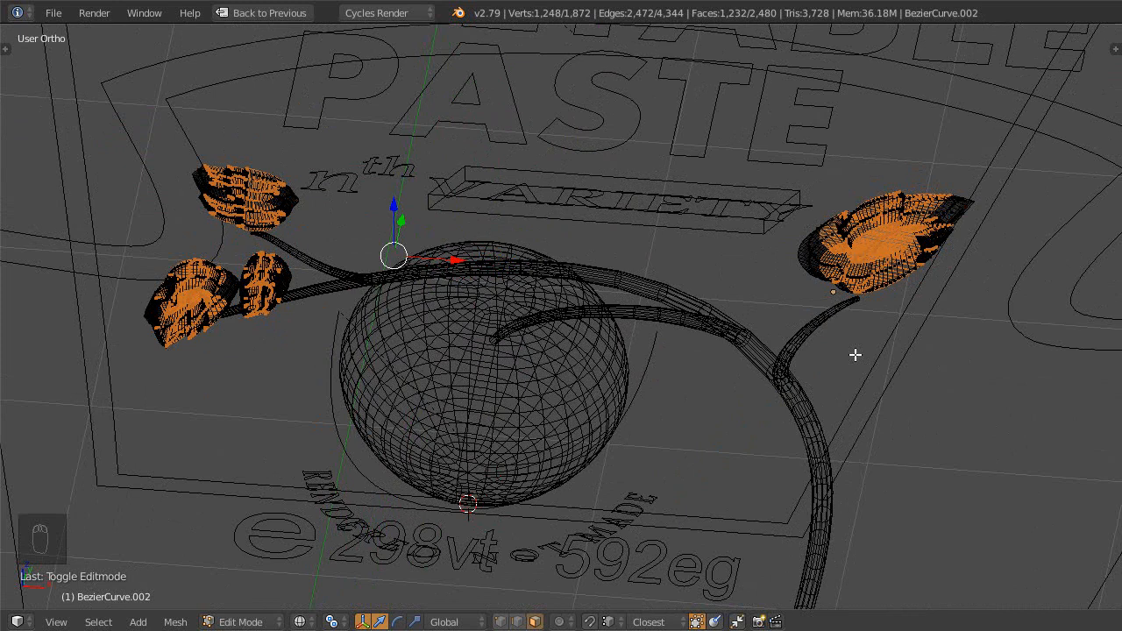
key(z)
key(shift+z)
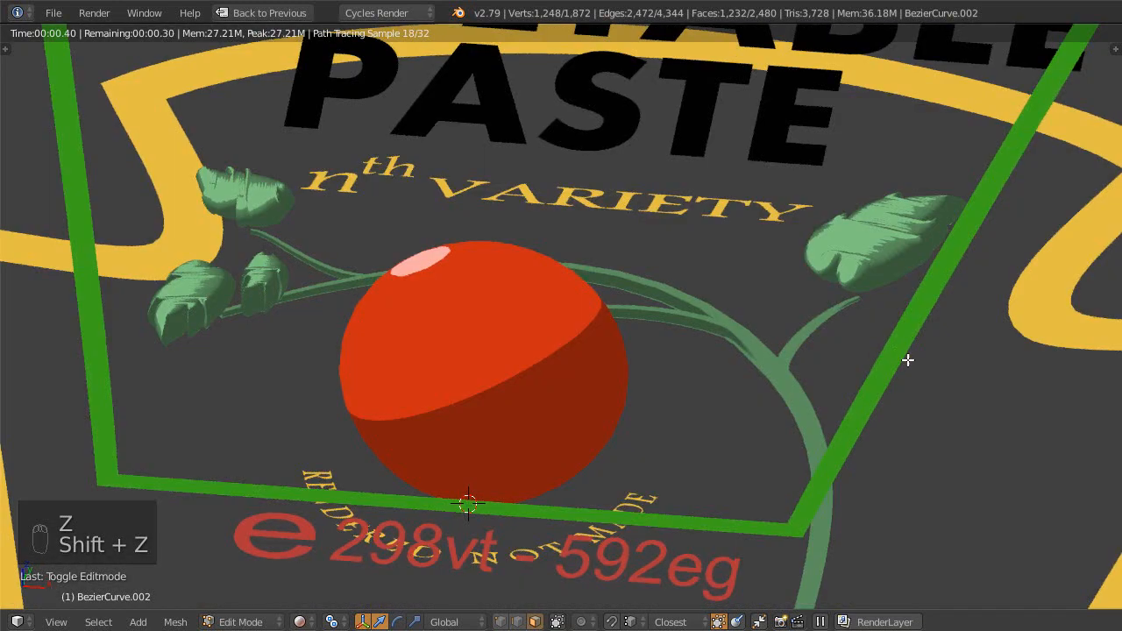
key(s)
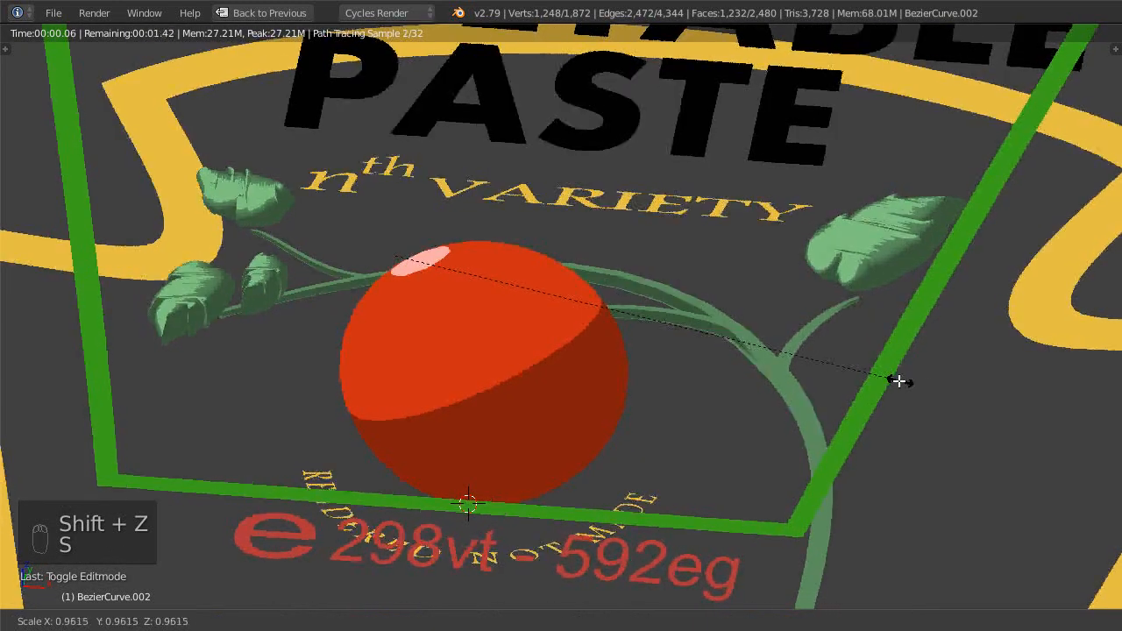
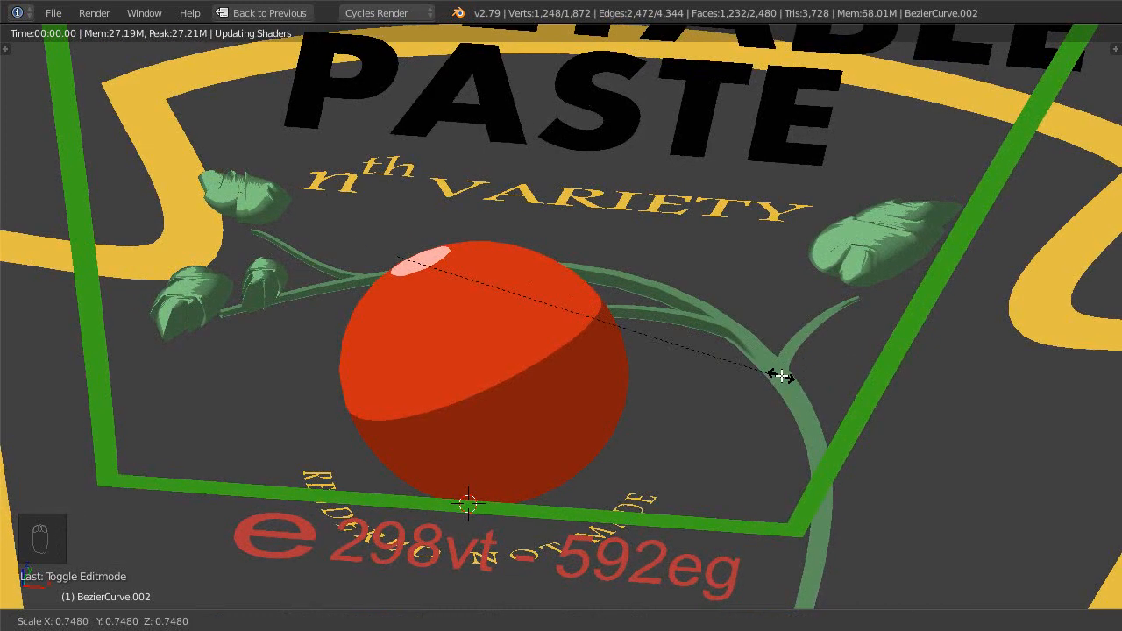
click(777, 377)
- Check the rendered label from directly above and save the Blender file over the existing one
key(KP_7)
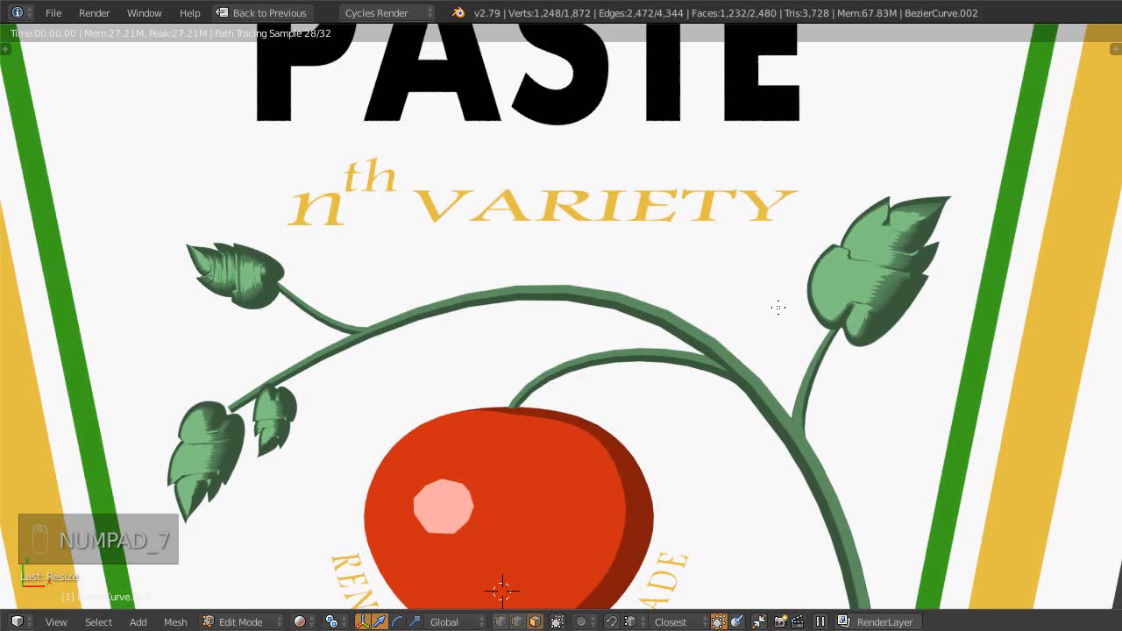
scroll(564, 240, down, 3)
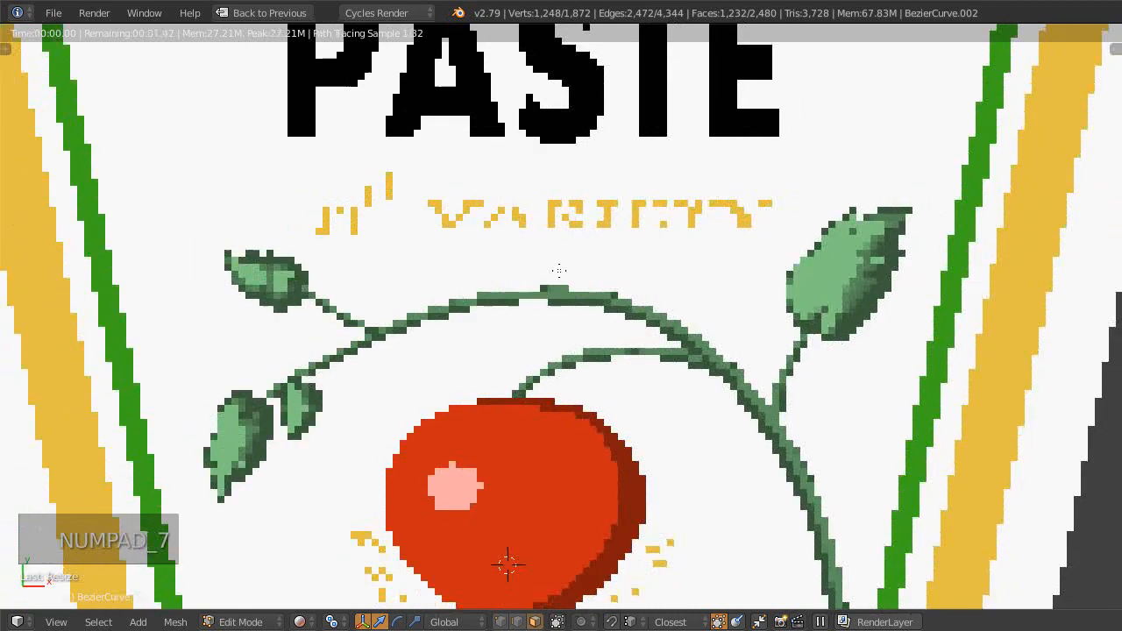
scroll(610, 354, down, 3)
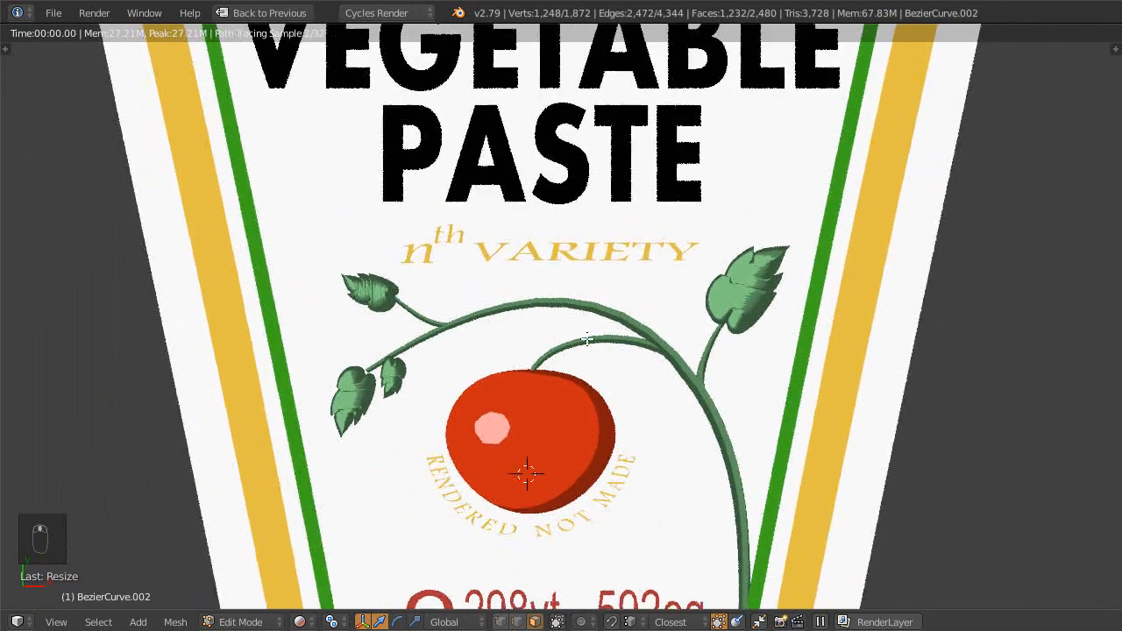
scroll(565, 329, down, 2)
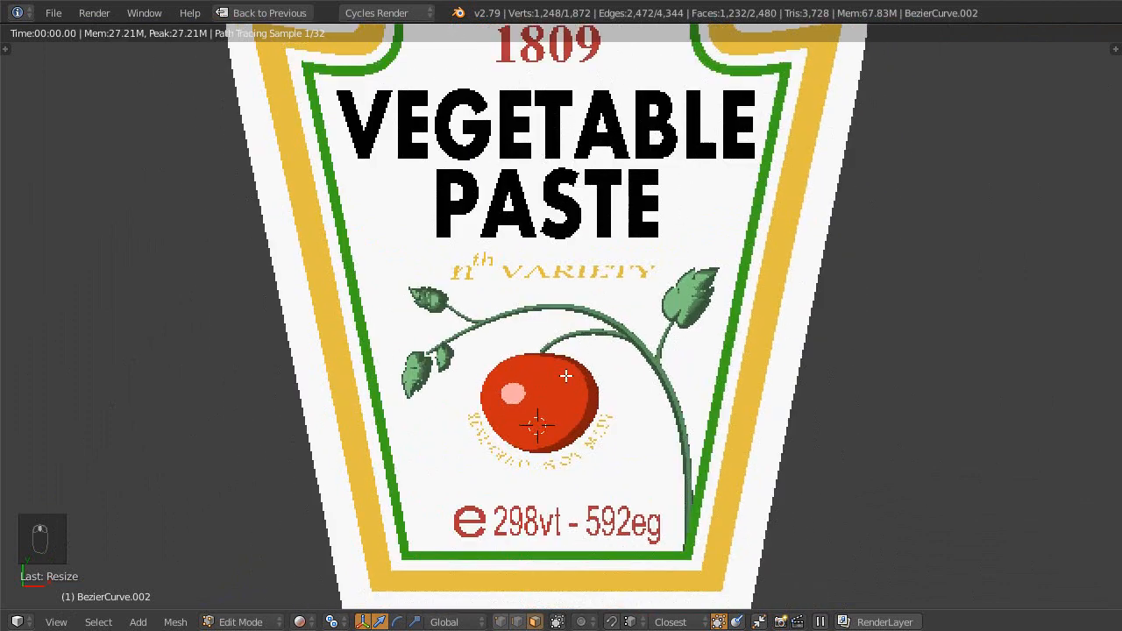
key(ctrl+s)
click(576, 375)
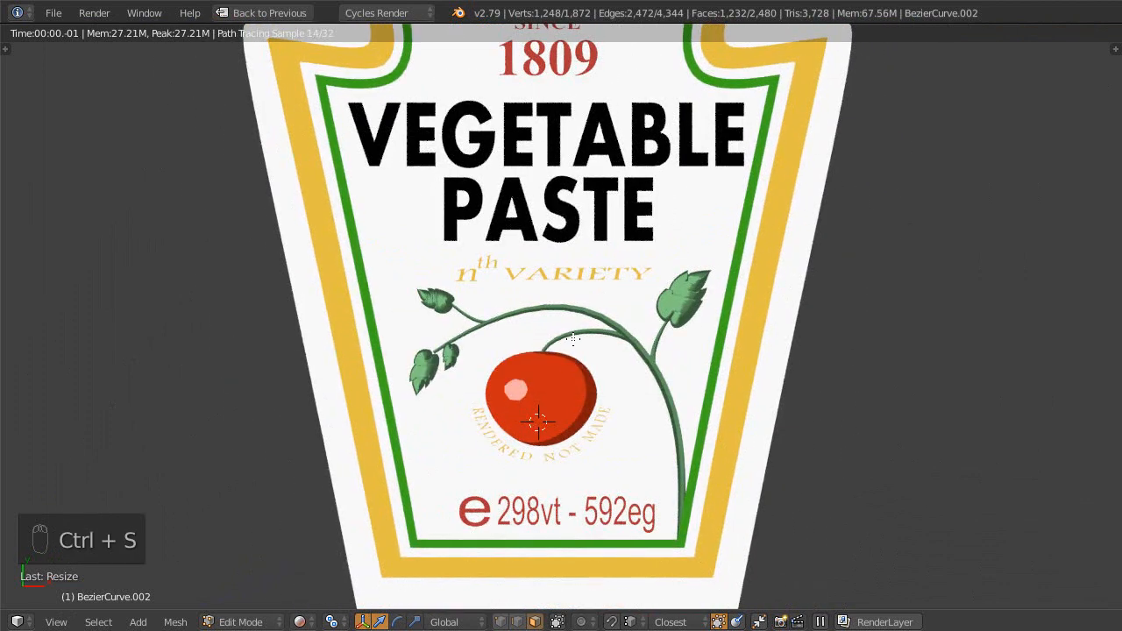
scroll(578, 386, down, 3)
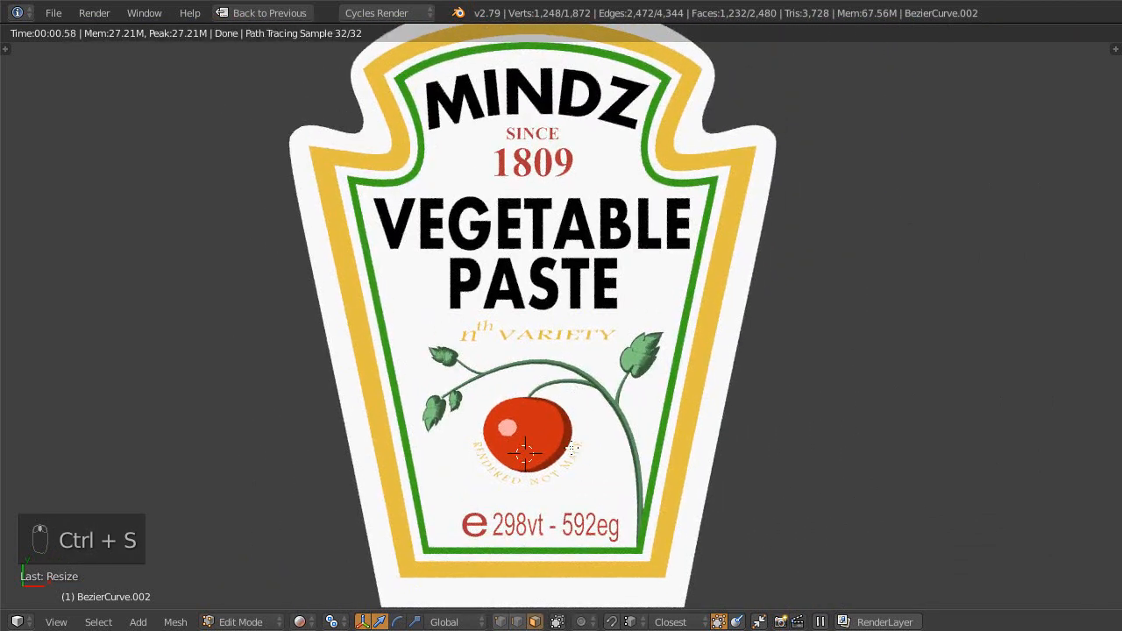
key(ctrl+s)
click(571, 449)
- Check the whole rendered label through the camera and return the viewport to solid shading
scroll(550, 519, down, 2)
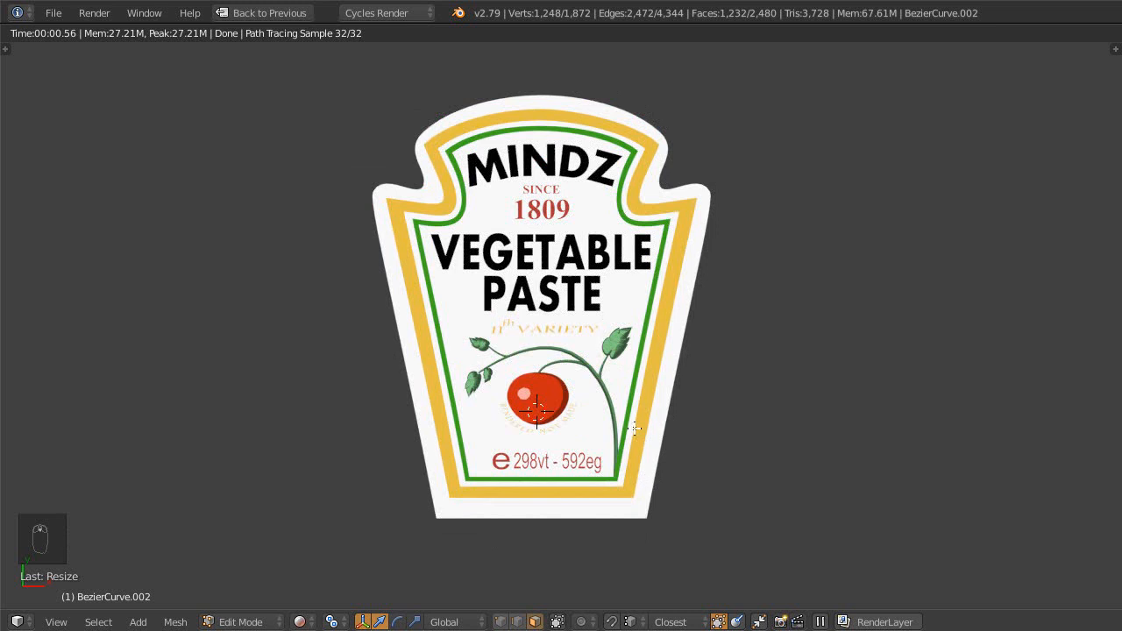
key(KP_0)
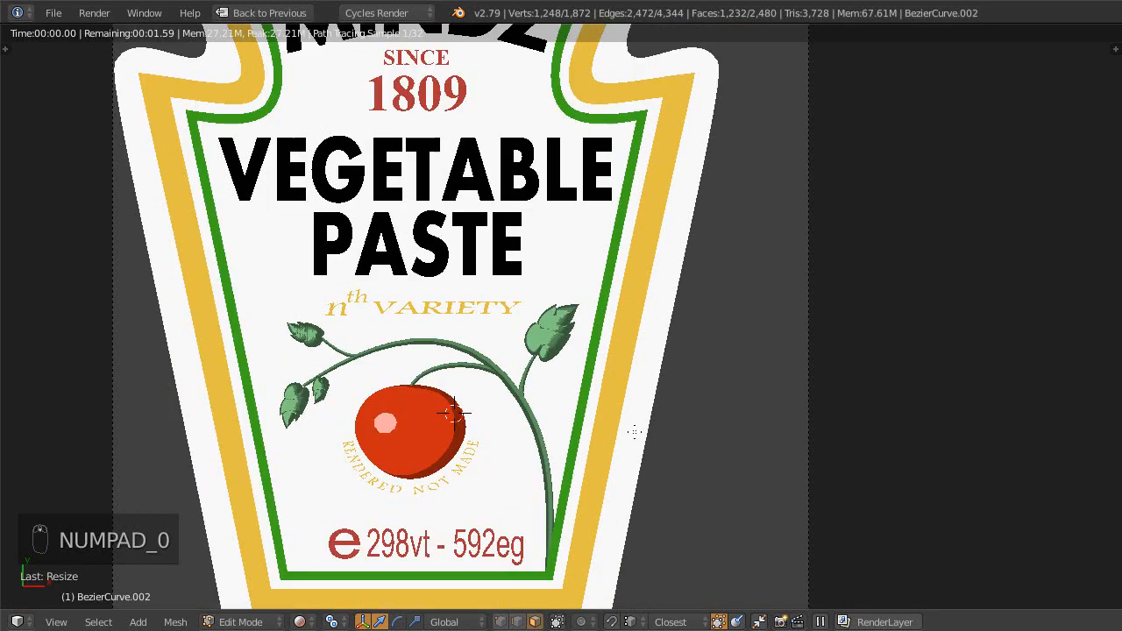
scroll(629, 421, down, 2)
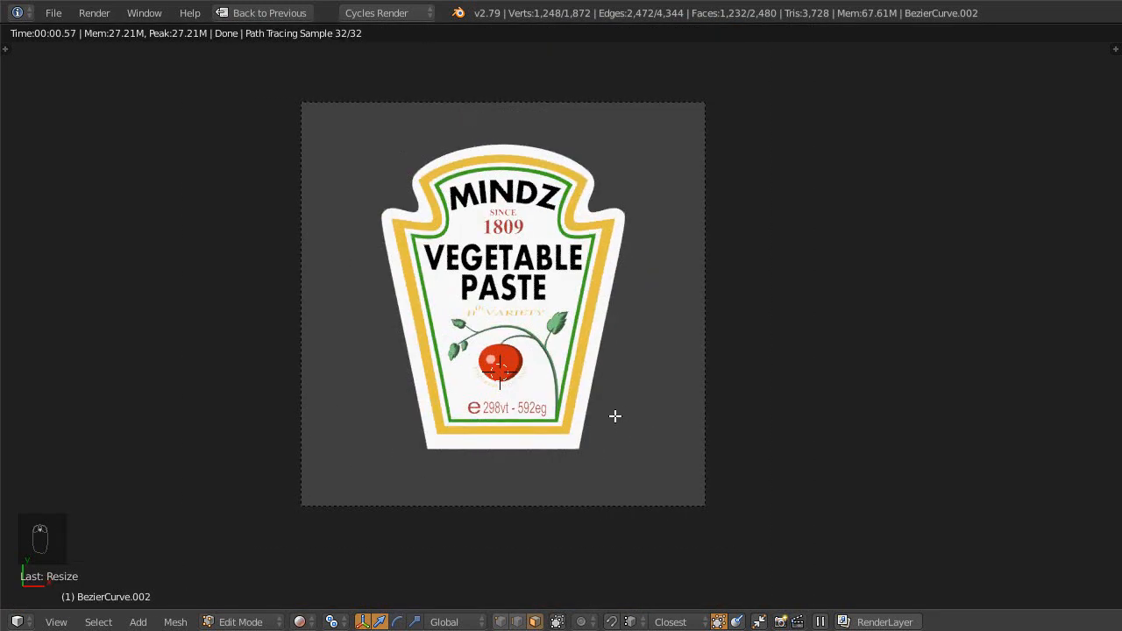
key(shift+z)
scroll(622, 412, up, 2)
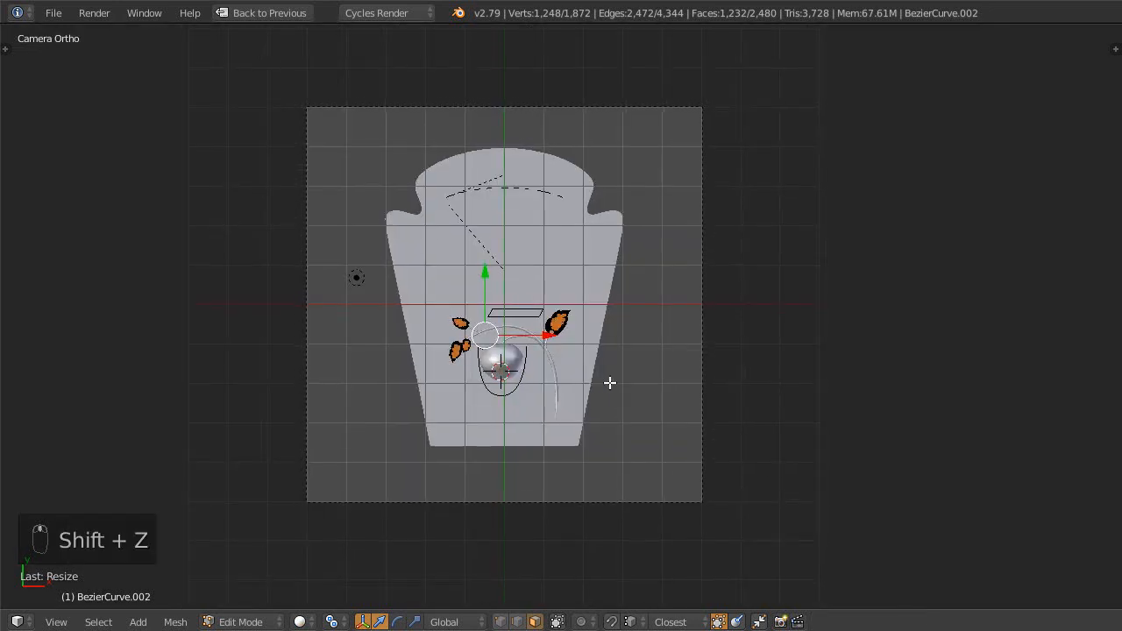
- Save the Blender file over the existing one and restore the multi-panel layout
key(ctrl+s)
click(619, 423)
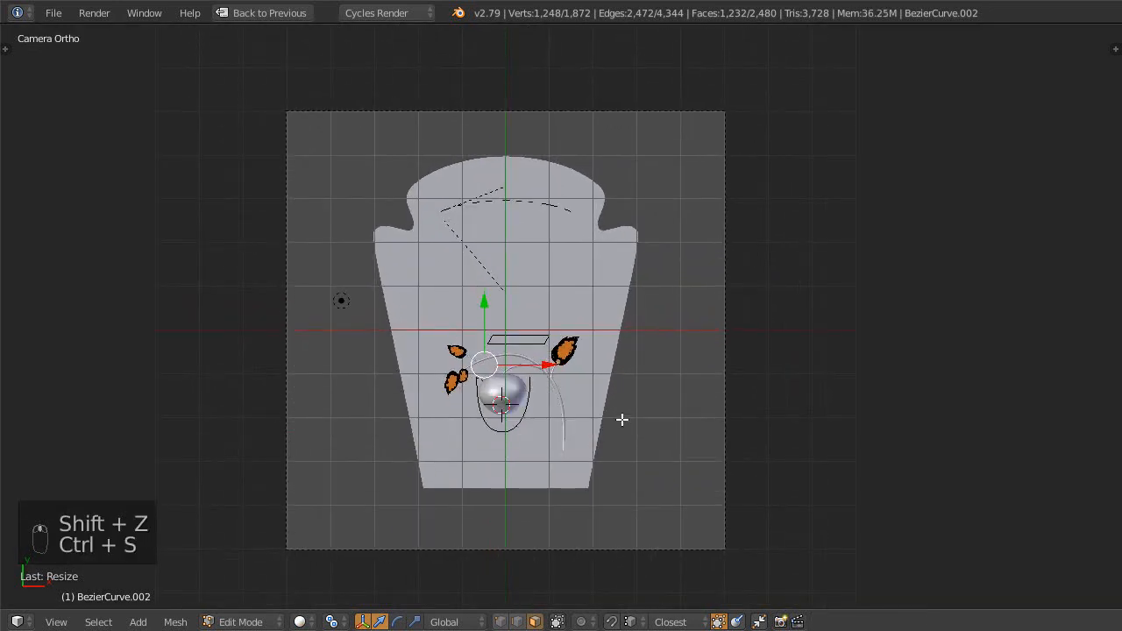
shift+scroll(621, 418, up, 1)
shift+scroll(535, 368, up, 1)
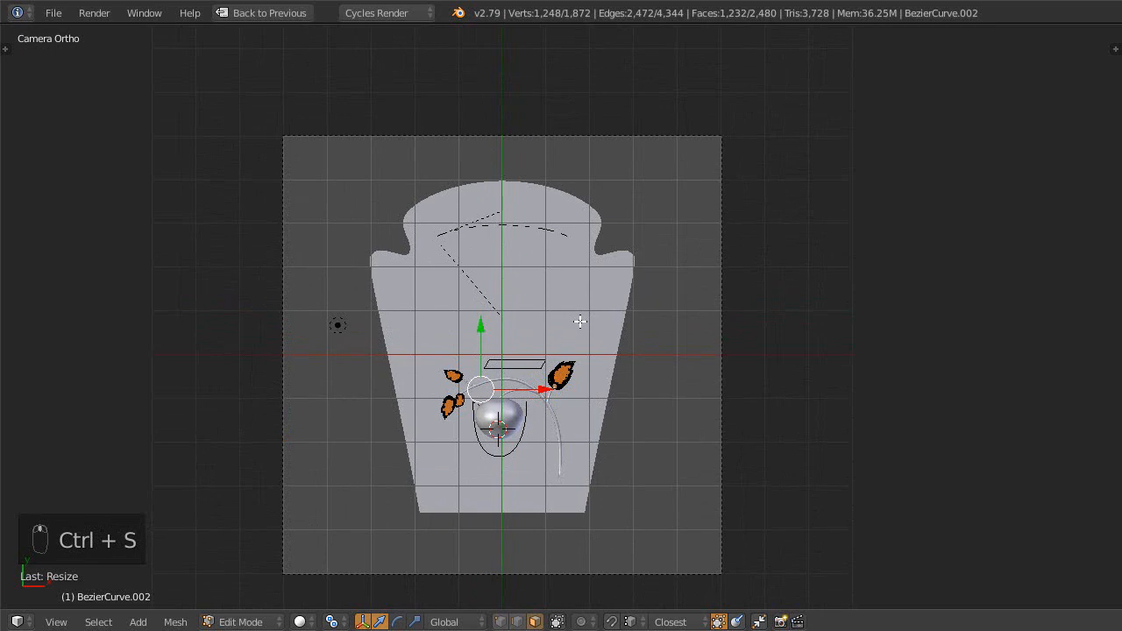
key(shift+space)
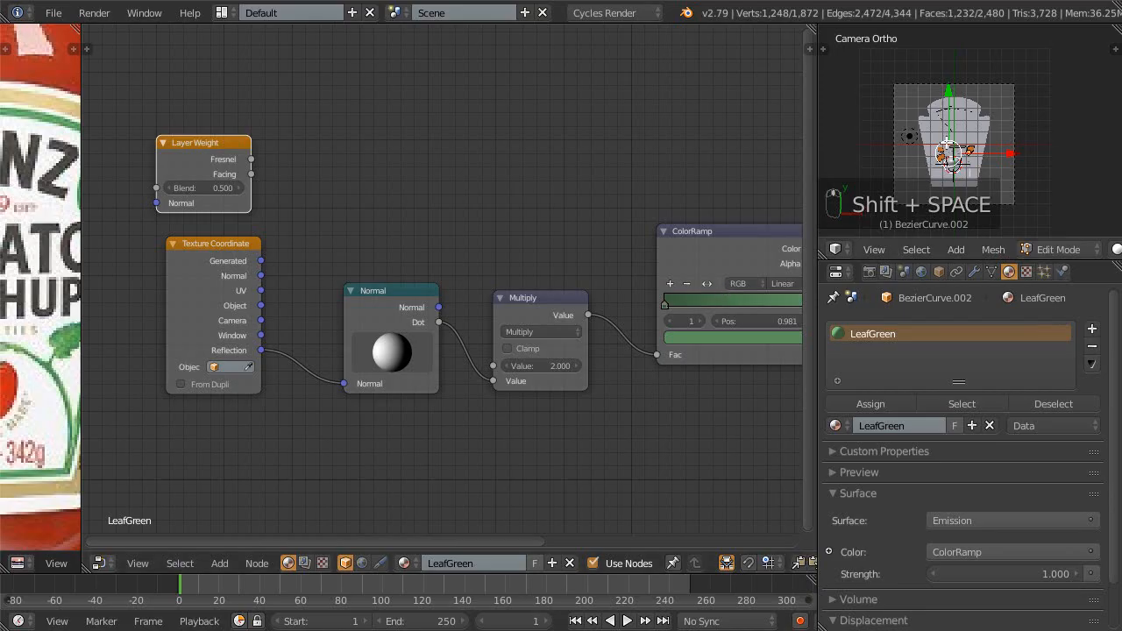
- Turn the small viewport area into an Outliner and the node editor area into a maximized 3D View
key(shift+F9)
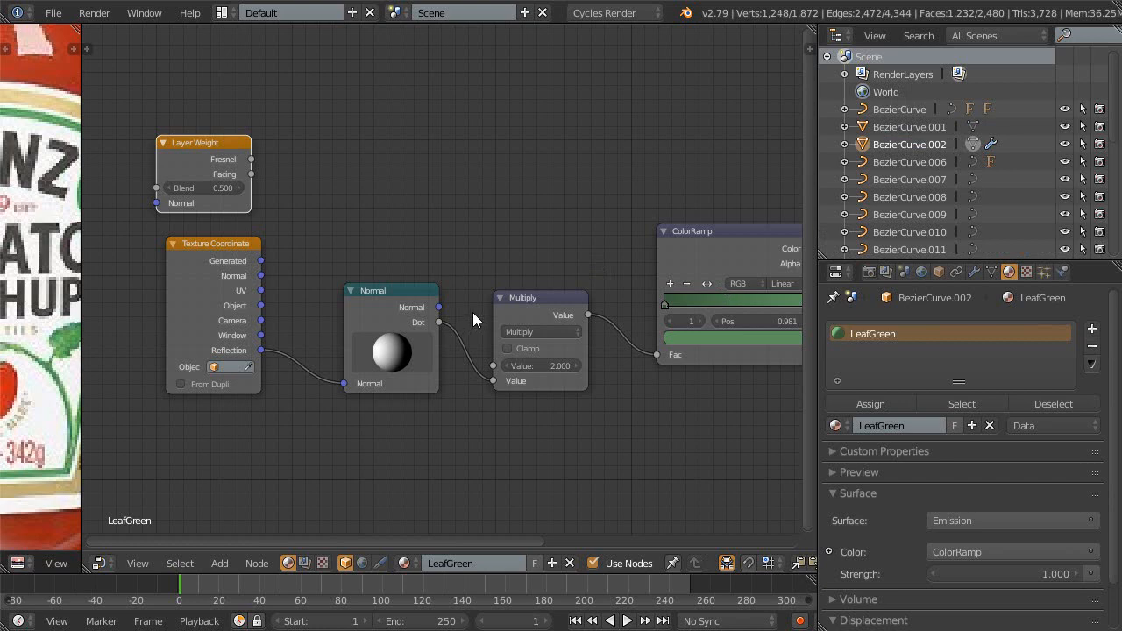
key(shift+F5)
key(shift+space)
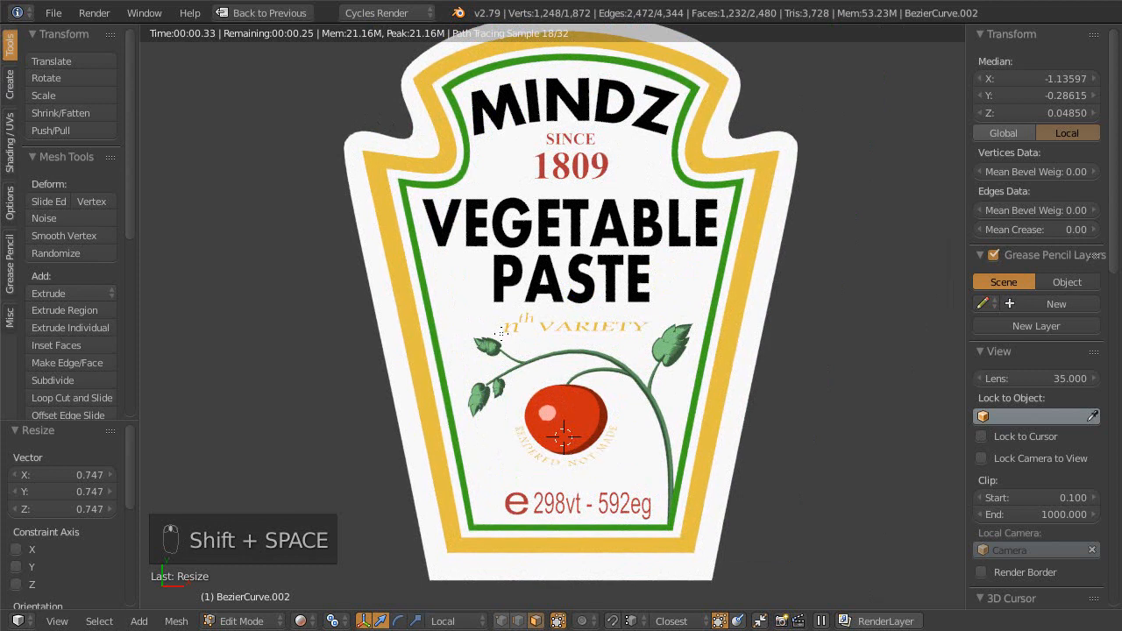
- Set the large 3D View to solid shading, look through the camera and return to the multi-panel layout
key(shift+z)
scroll(530, 263, down, 4)
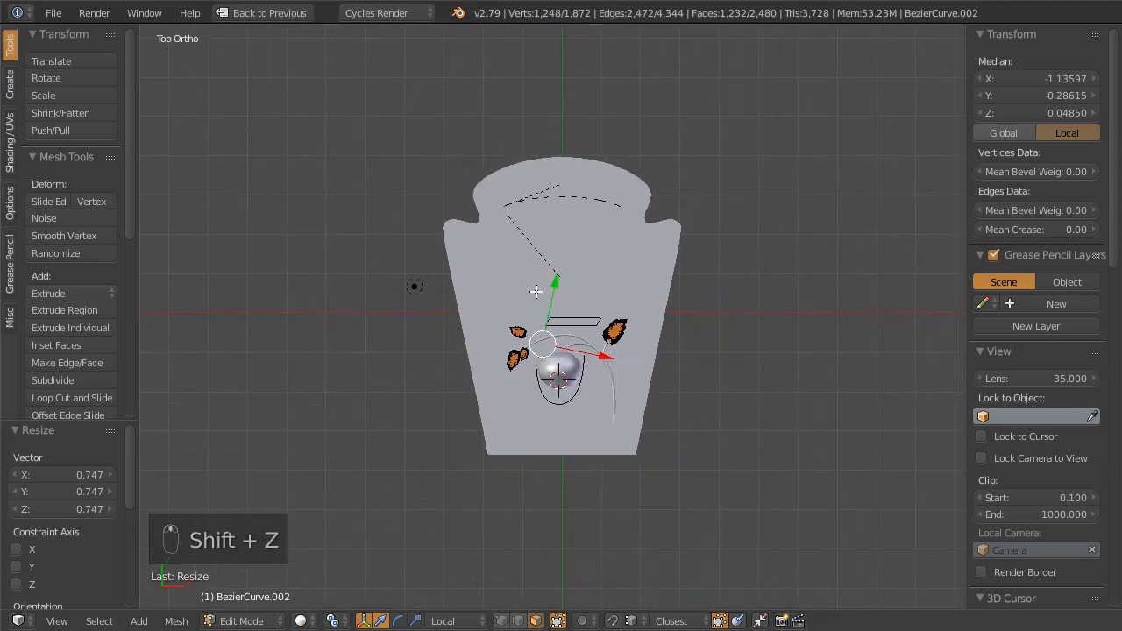
key(KP_0)
scroll(551, 312, down, 3)
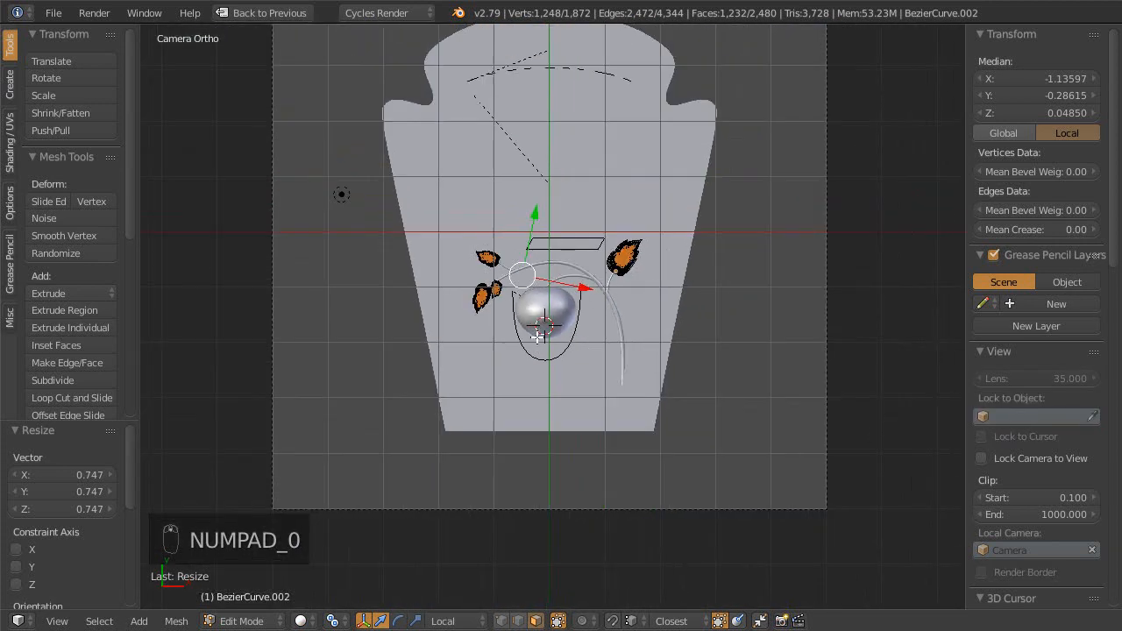
shift+middle_drag(568, 257, 554, 327)
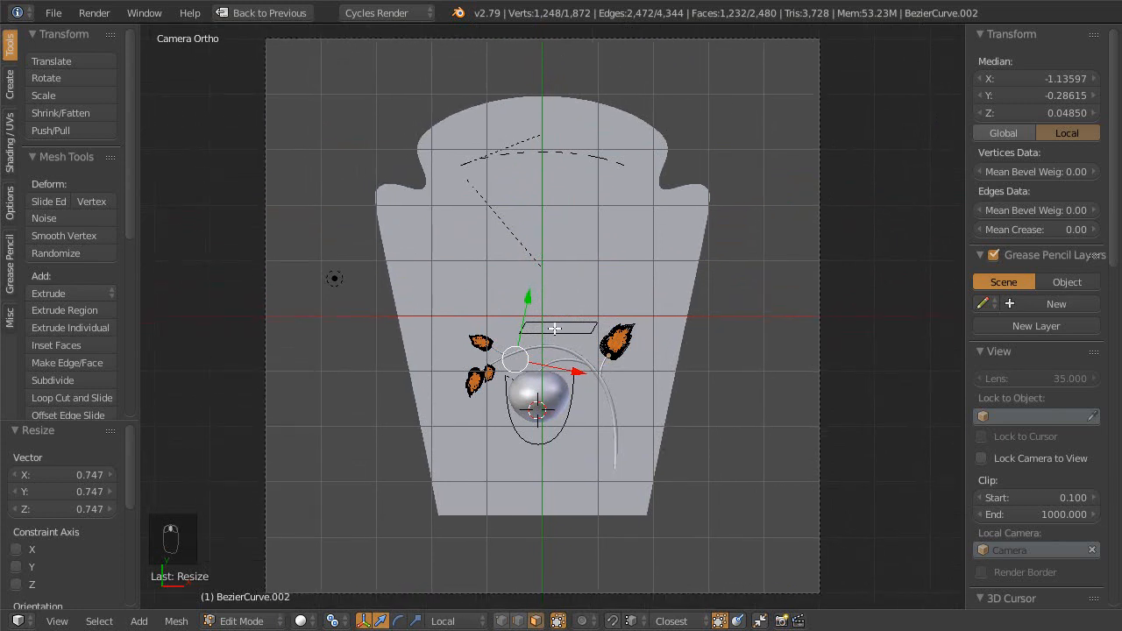
key(shift+space)
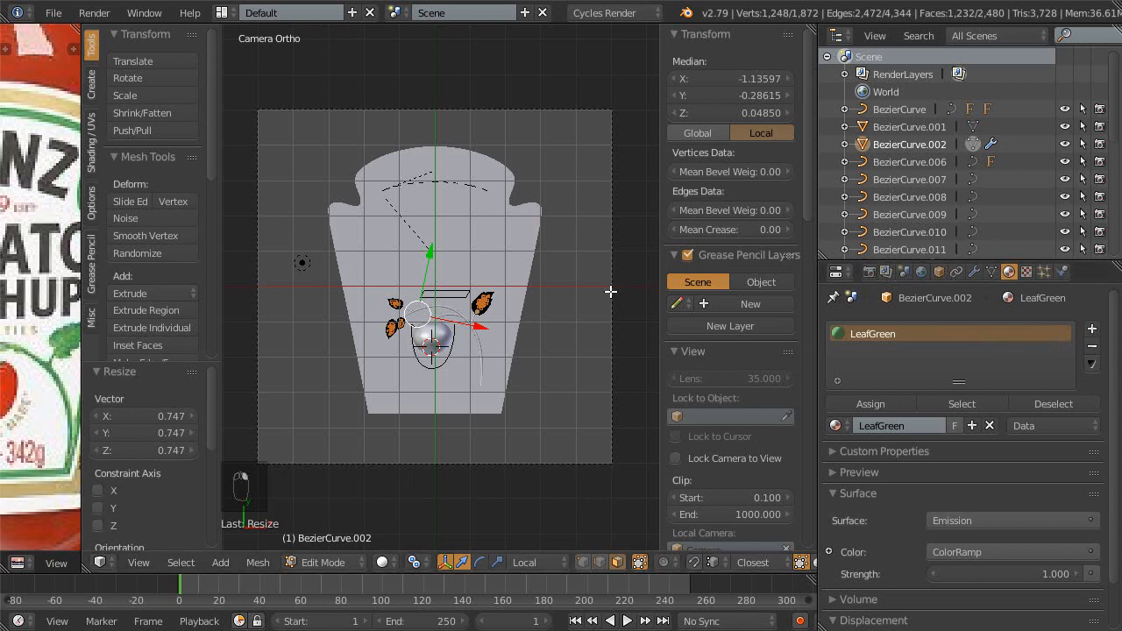
- Add layer 10 to the visible layers, leave Edit Mode and select the camera
key(shift+0)
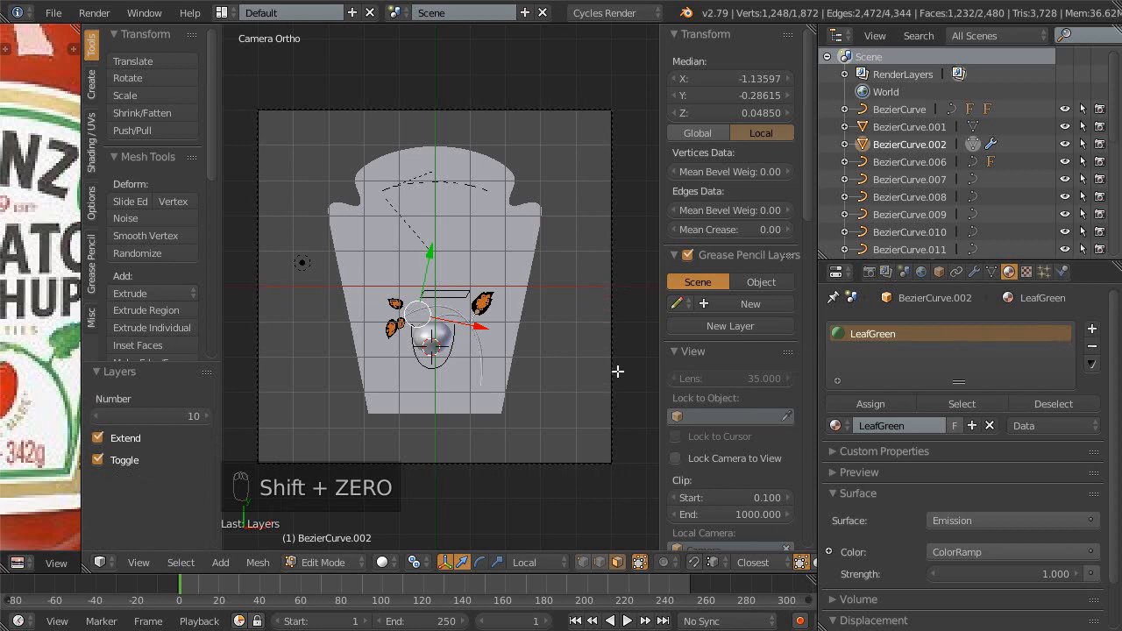
shift+middle_drag(549, 423, 523, 412)
mouse_move(561, 558)
middle_down()
mouse_move(318, 561)
mouse_move(559, 555)
middle_up()
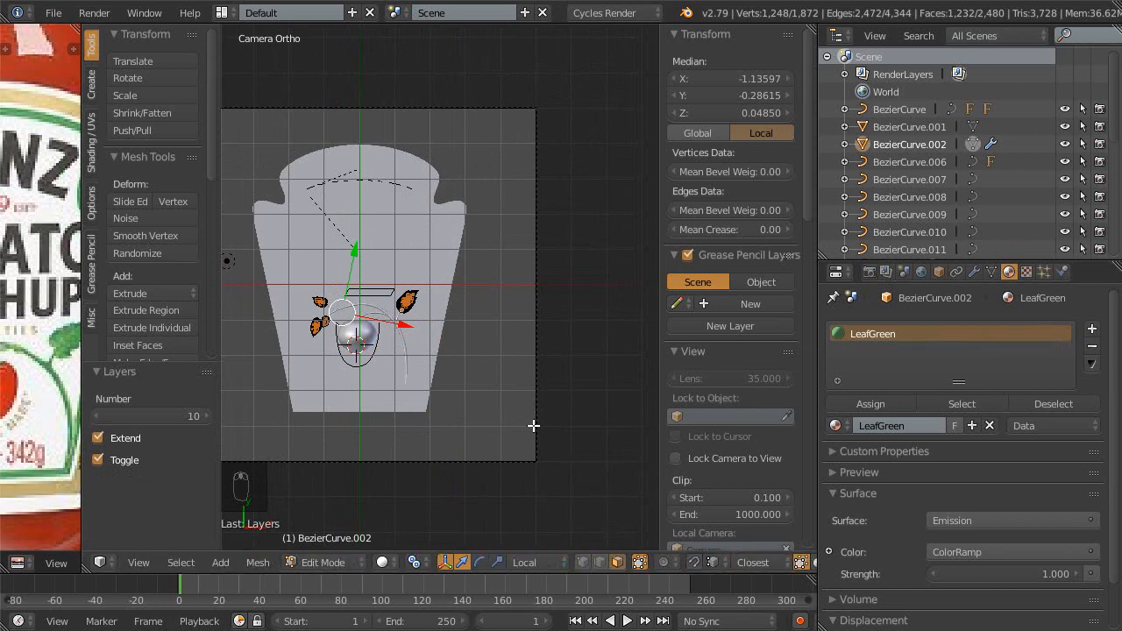
key(Tab)
shift+middle_drag(536, 418, 552, 421)
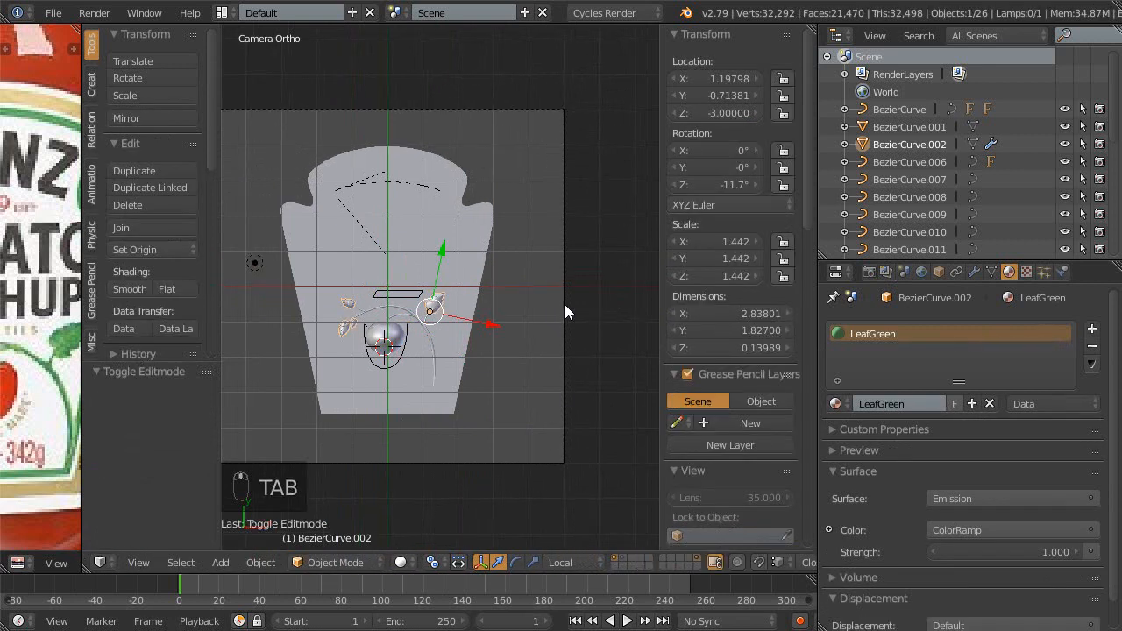
right_click(564, 306)
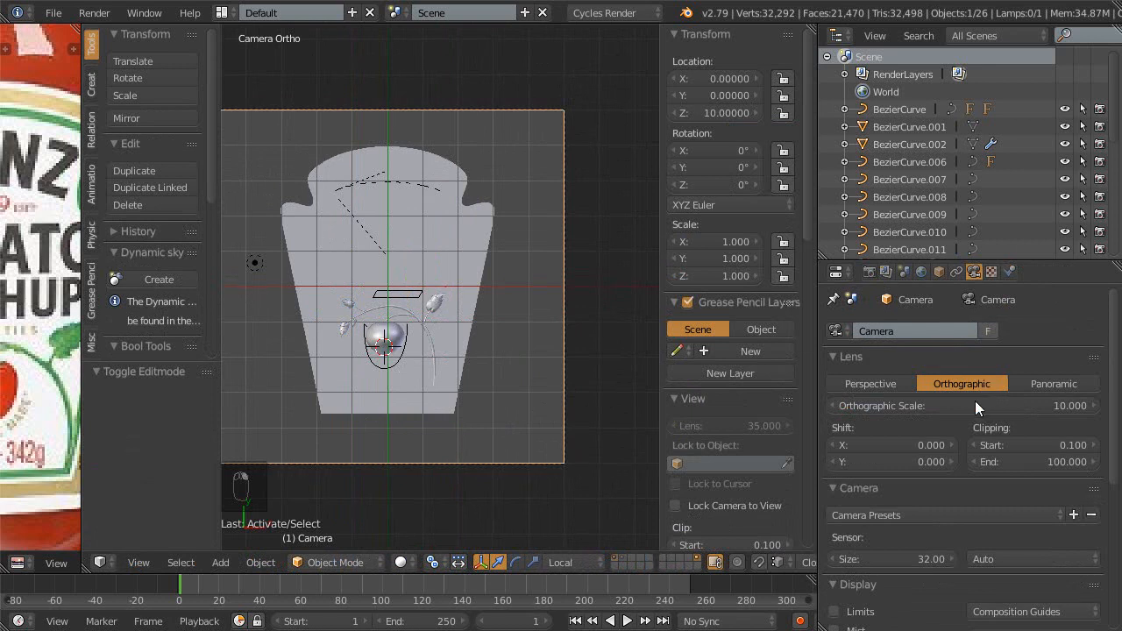
- Reduce the camera's orthographic scale to 8.160 and move the camera about 0.105 along global Y
drag(999, 404, 834, 439)
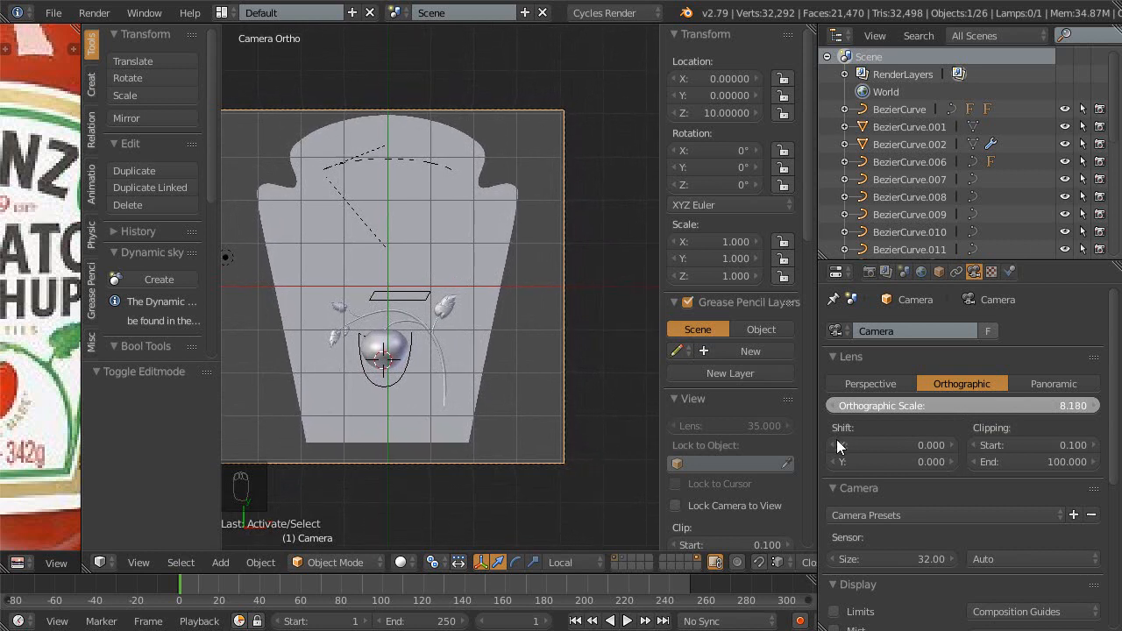
shift+middle_drag(549, 355, 565, 371)
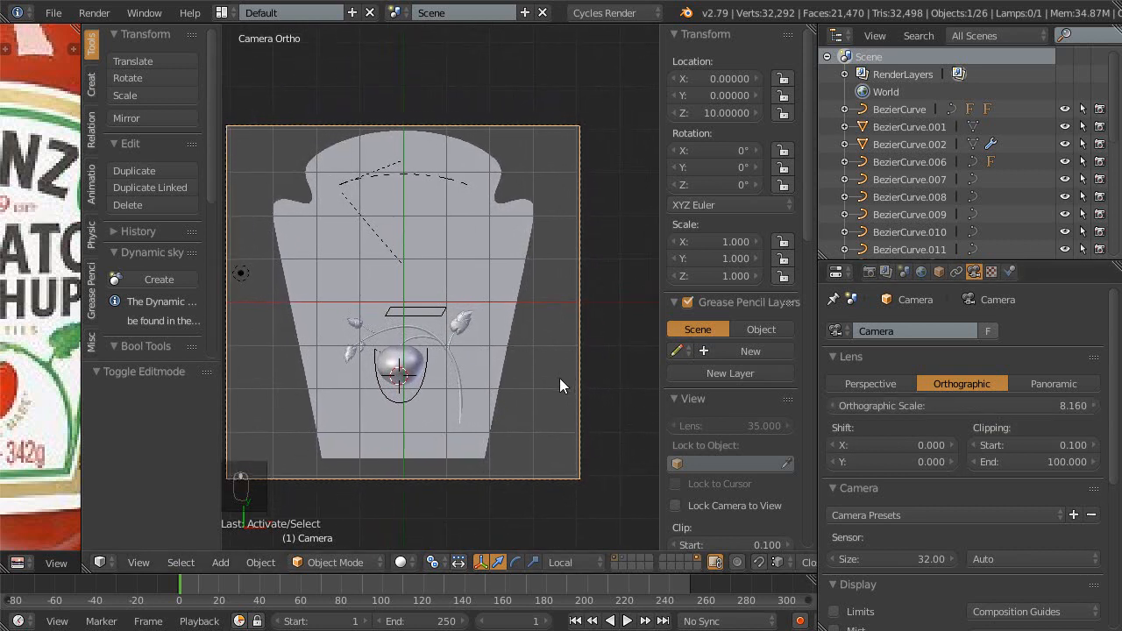
key(g)
key(y)
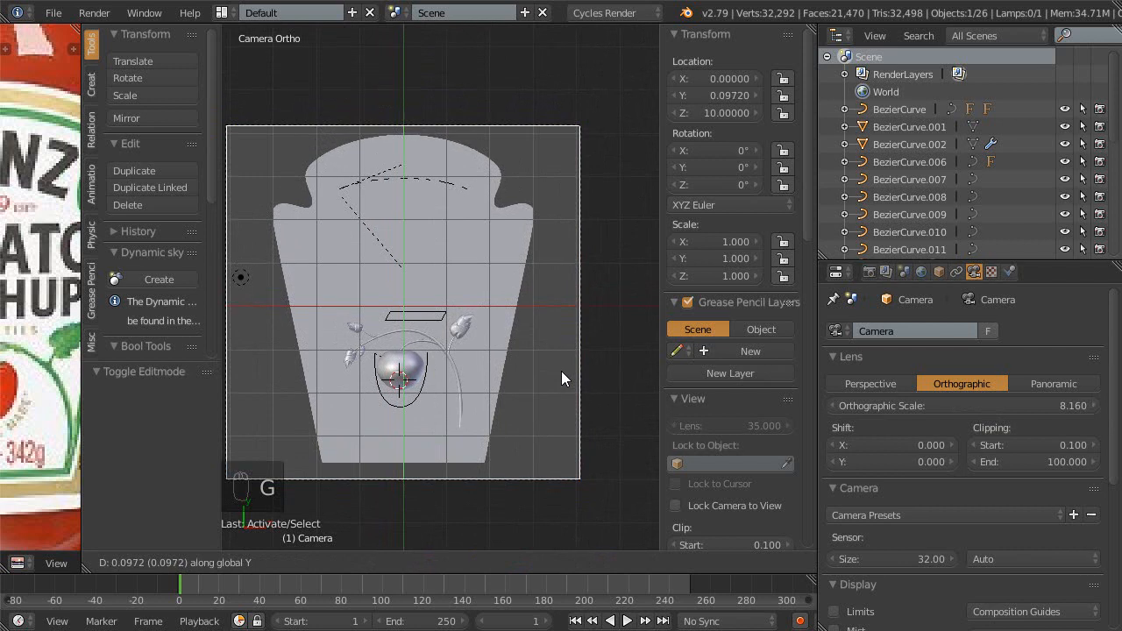
click(560, 367)
- Tighten the camera's orthographic scale to 7.960 and shift the camera along Y to 0.129 to center the label
drag(997, 408, 973, 408)
key(g)
key(y)
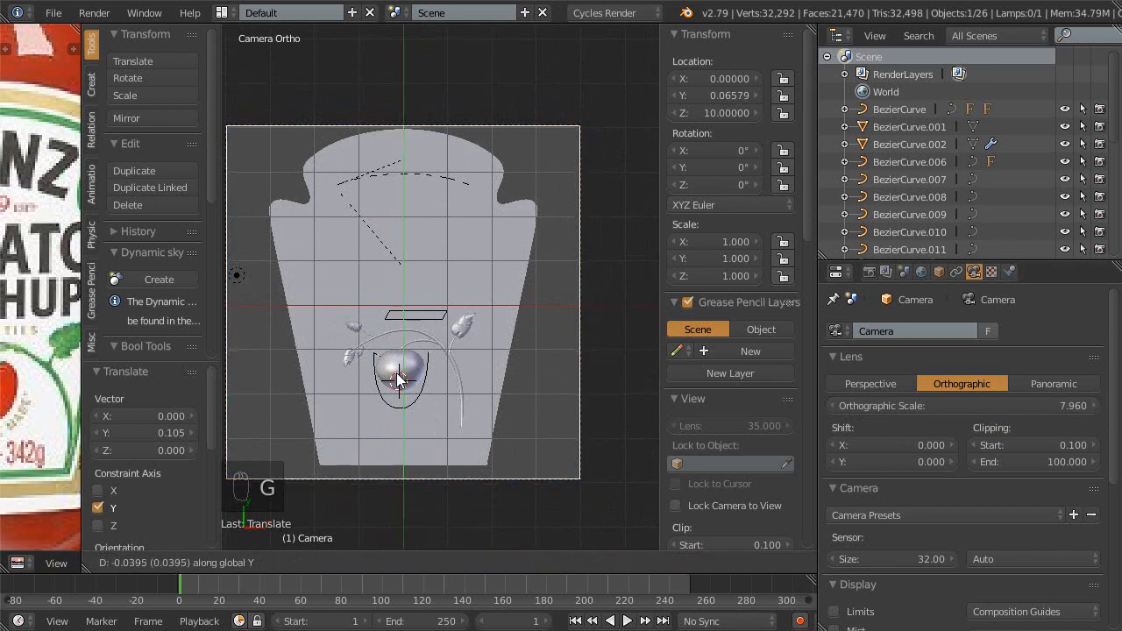
click(438, 363)
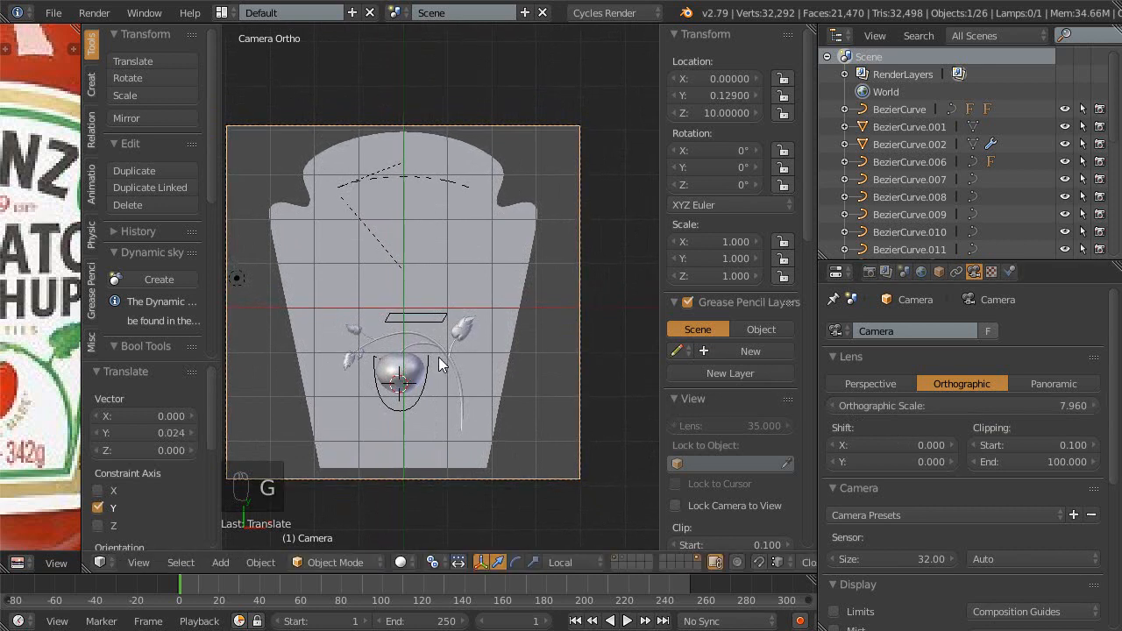
key(Home)
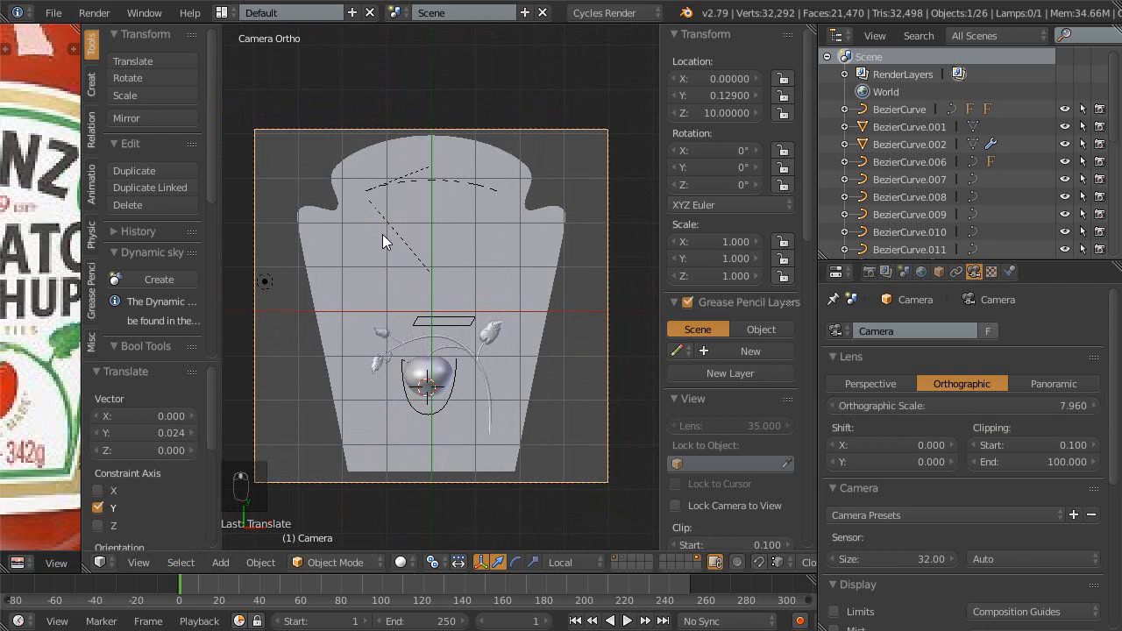
- Render the label and examine the leaves and their outlines against the rest of the design
key(F12)
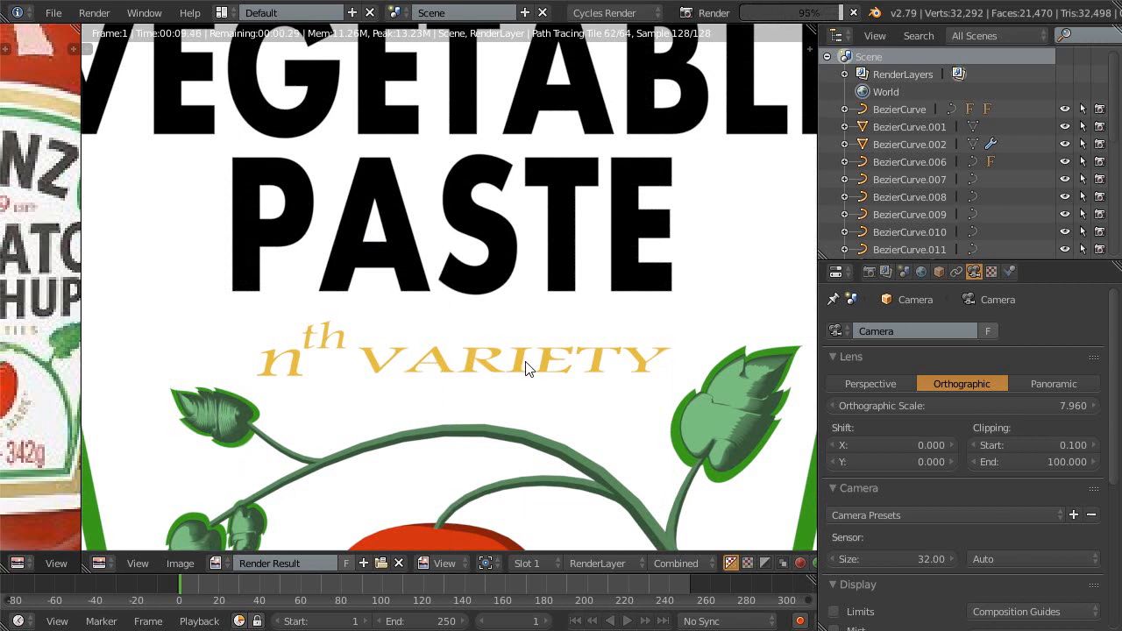
key(Home)
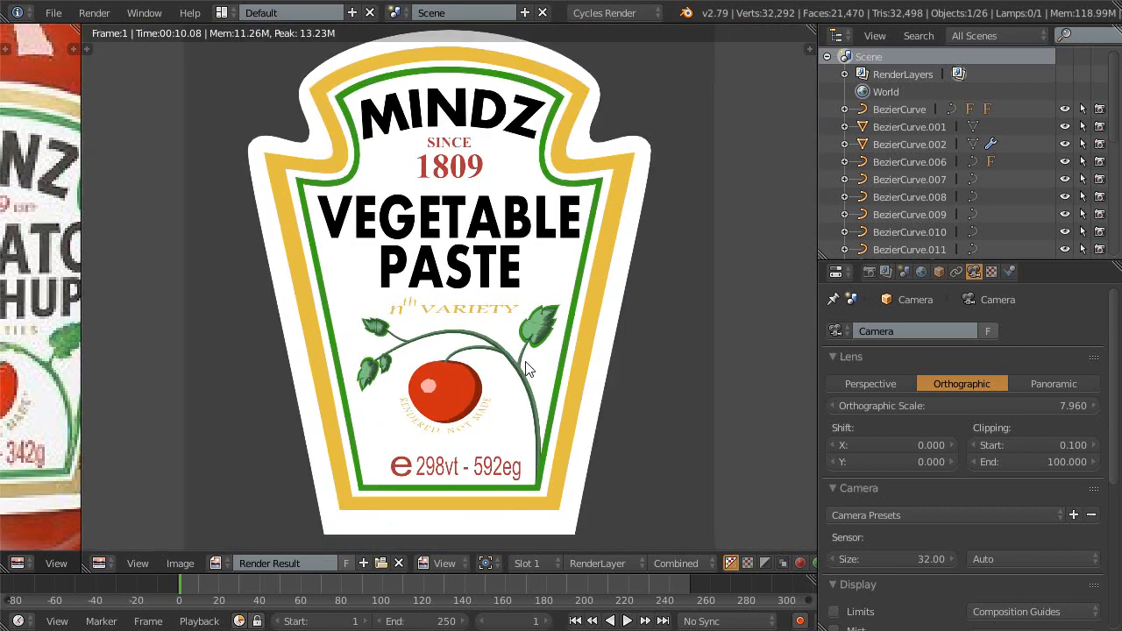
scroll(526, 368, up, 4)
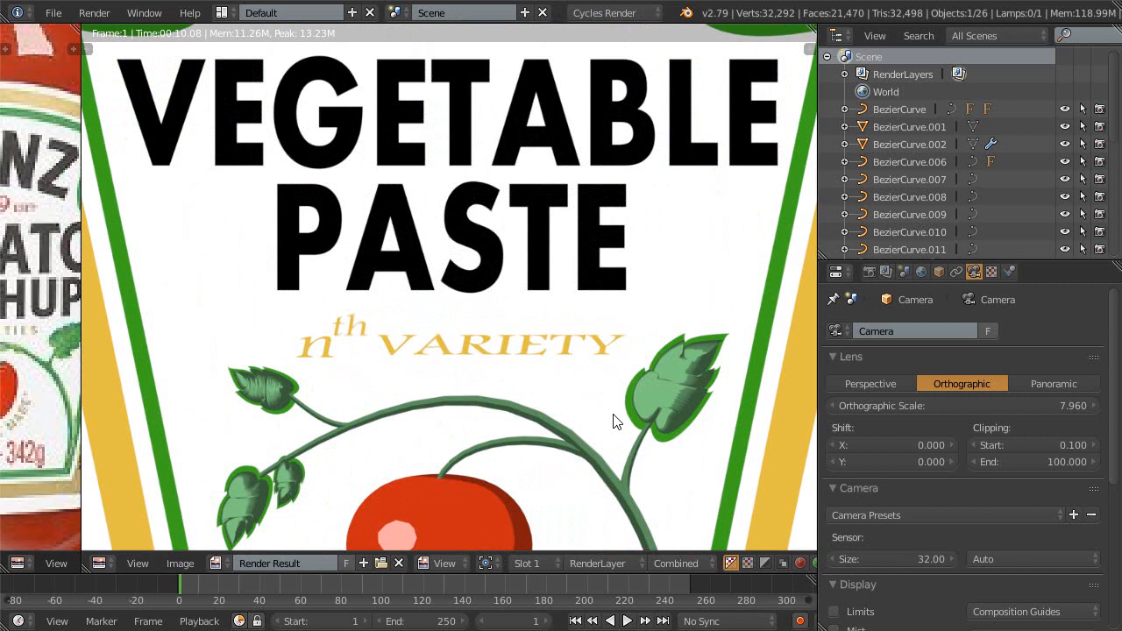
scroll(613, 418, down, 3)
scroll(565, 438, up, 1)
scroll(565, 438, up, 1)
scroll(517, 400, down, 1)
scroll(512, 414, down, 1)
scroll(513, 408, up, 1)
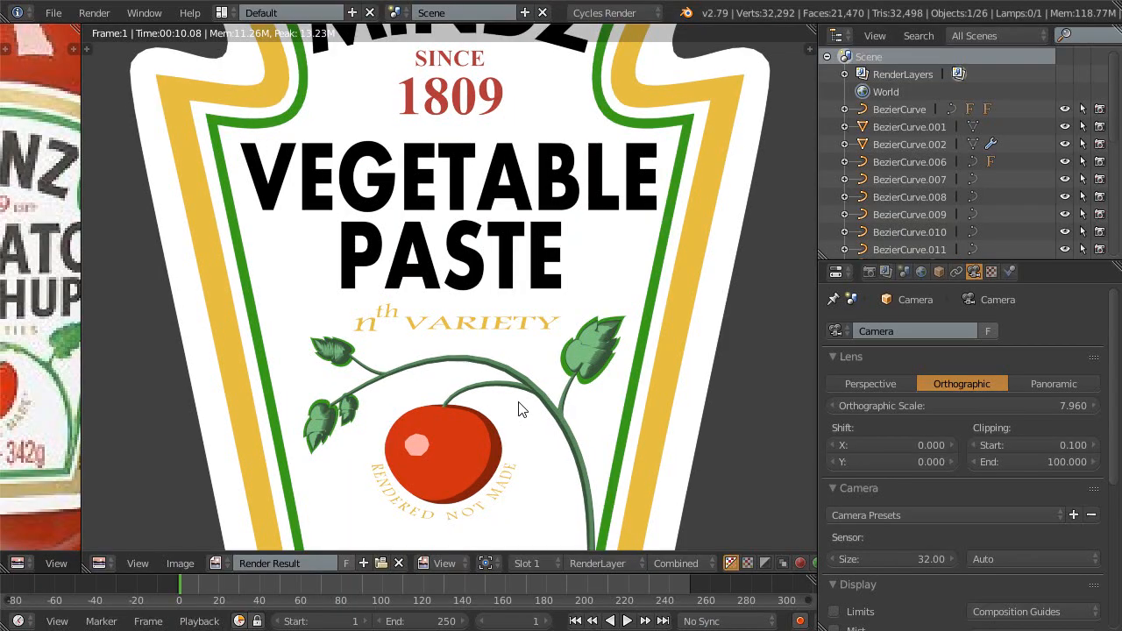
- Close the render, show only layer 10 and select the four flat leaf curves on it
key(Escape)
scroll(951, 188, down, 4)
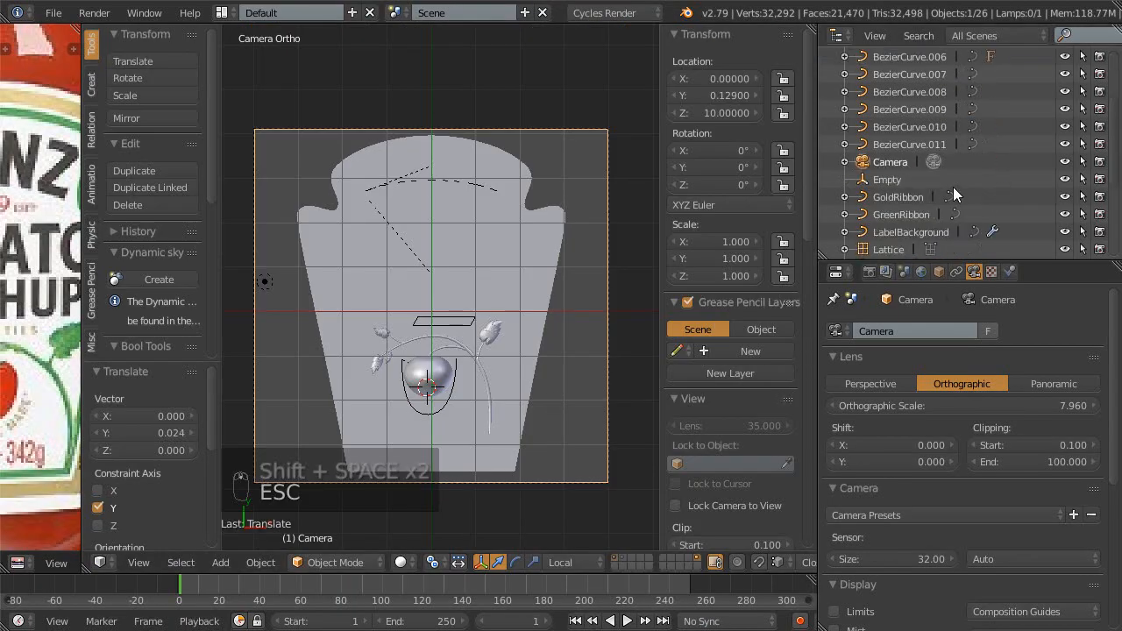
key(0)
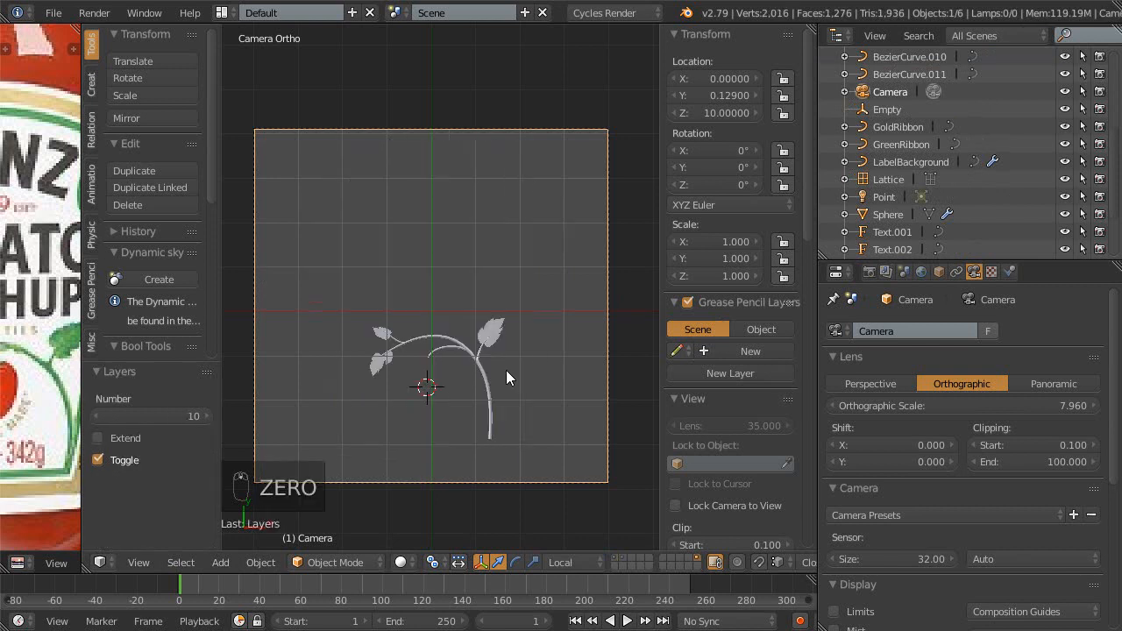
right_click(491, 326)
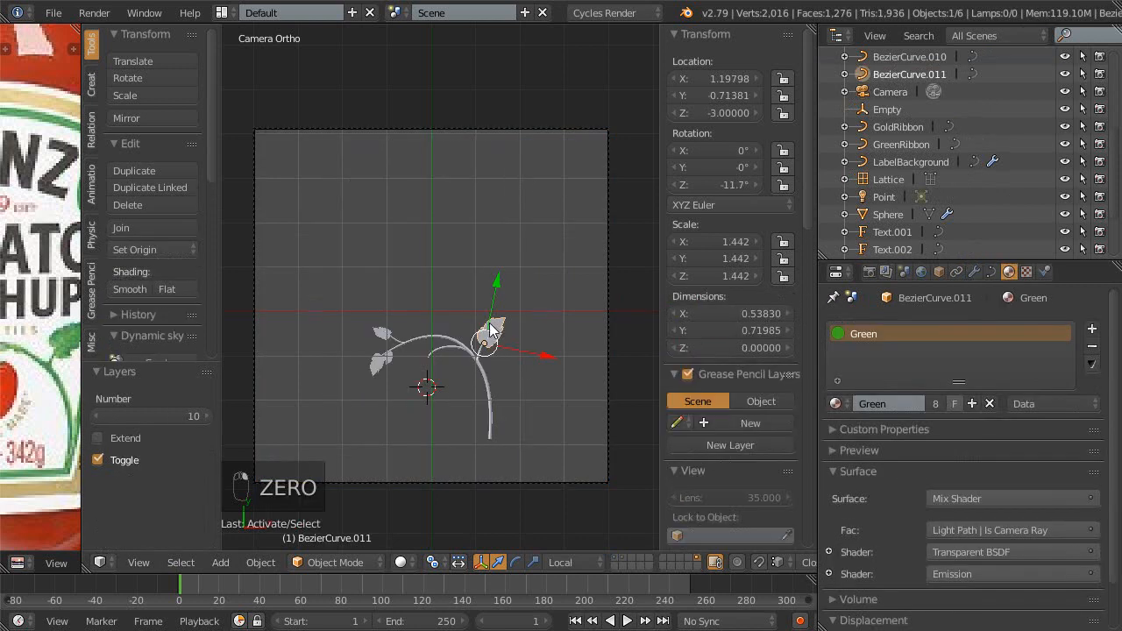
shift+right_click(372, 334)
shift+right_click(374, 369)
shift+right_click(391, 362)
scroll(420, 393, up, 1)
shift+middle_drag(430, 369, 479, 355)
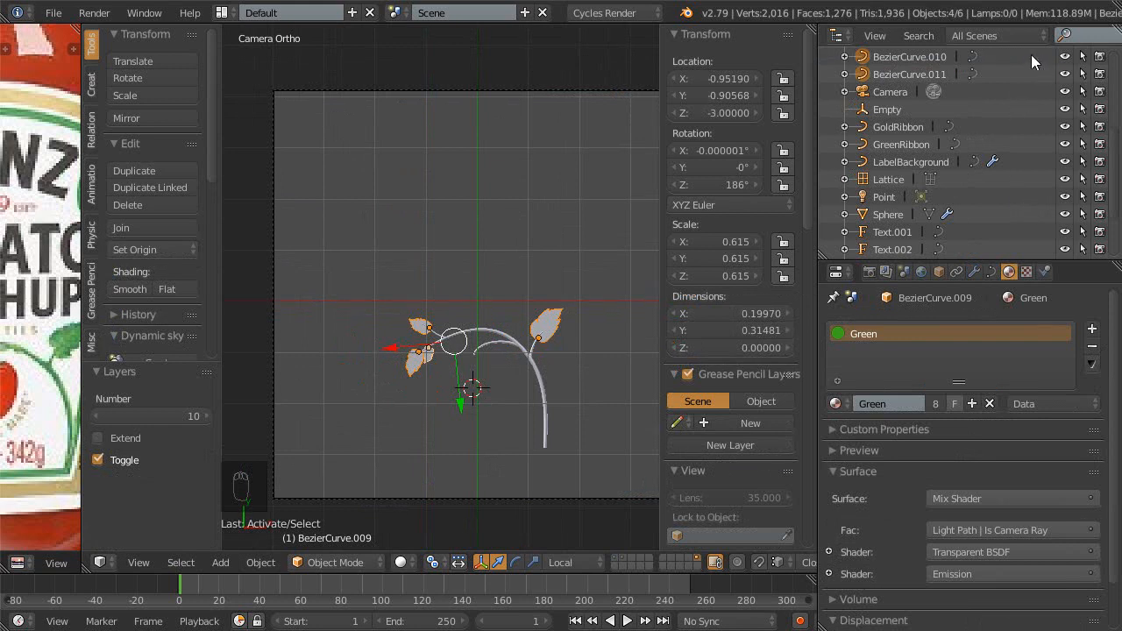
- Limit the Outliner to selected objects and exclude the four leaf curves from rendering, checking with a test render
click(990, 35)
click(961, 112)
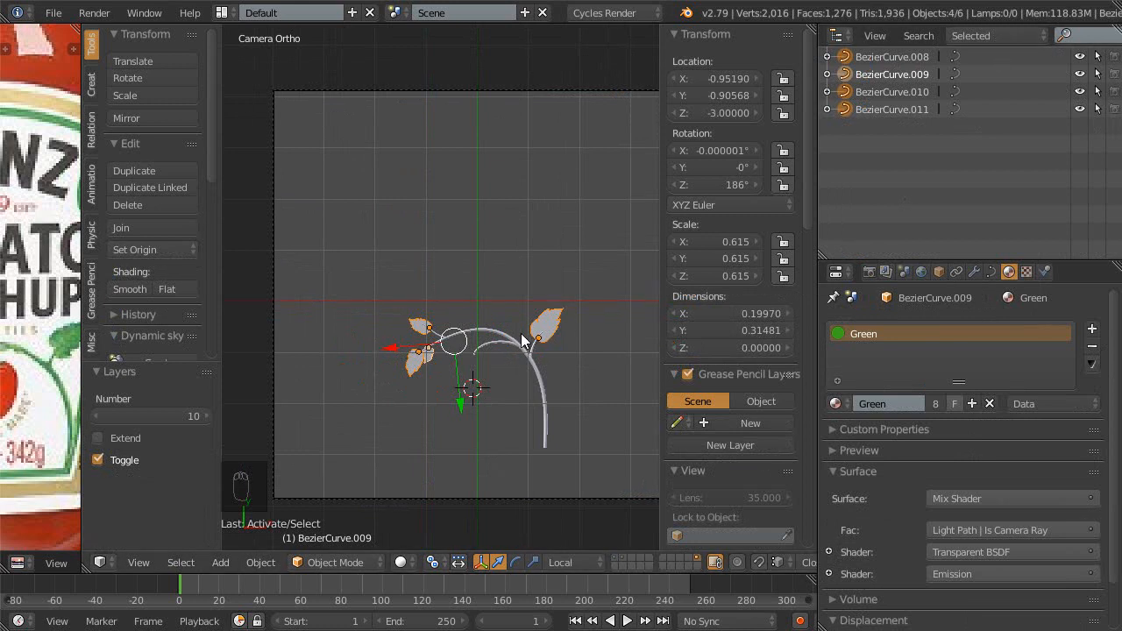
key(F12)
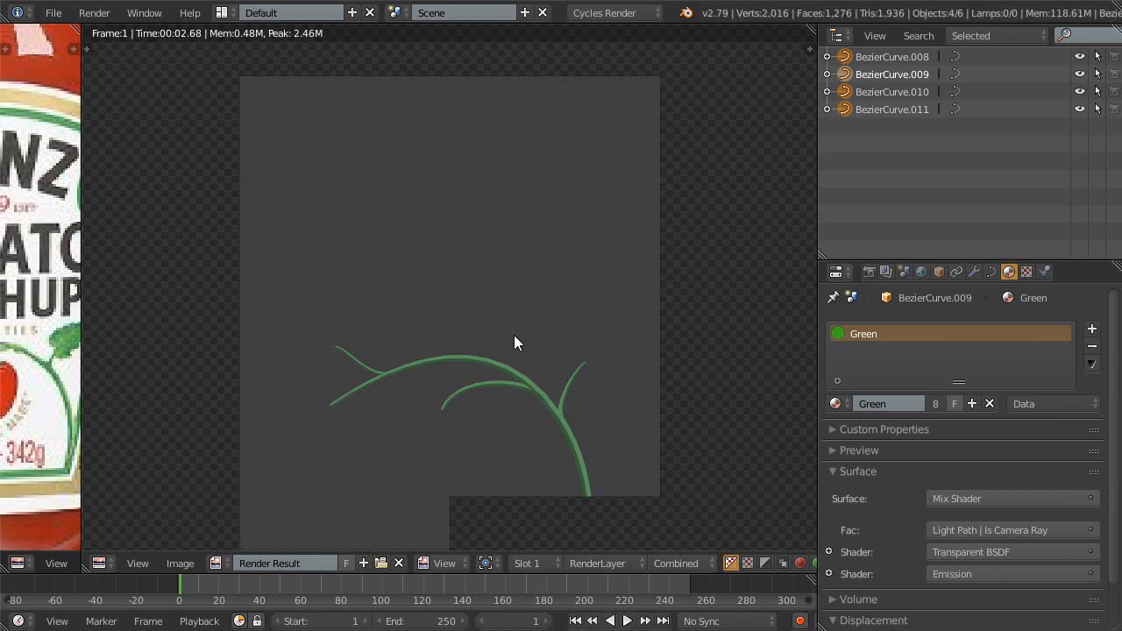
key(Escape)
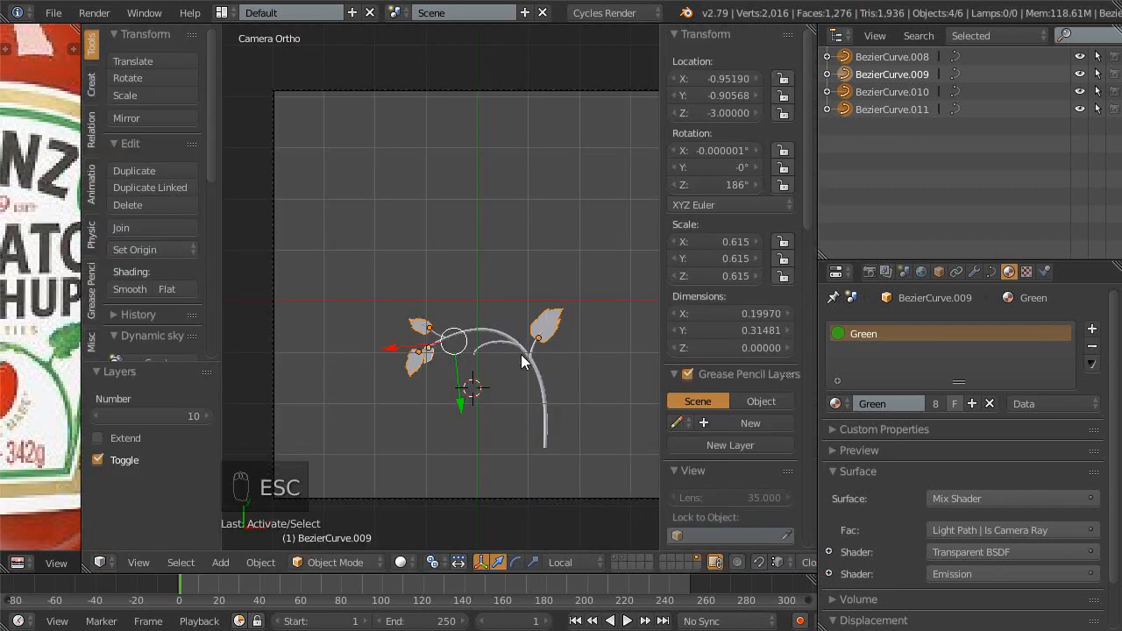
- Show layers 1 and 10 together and render the complete label again
key(1)
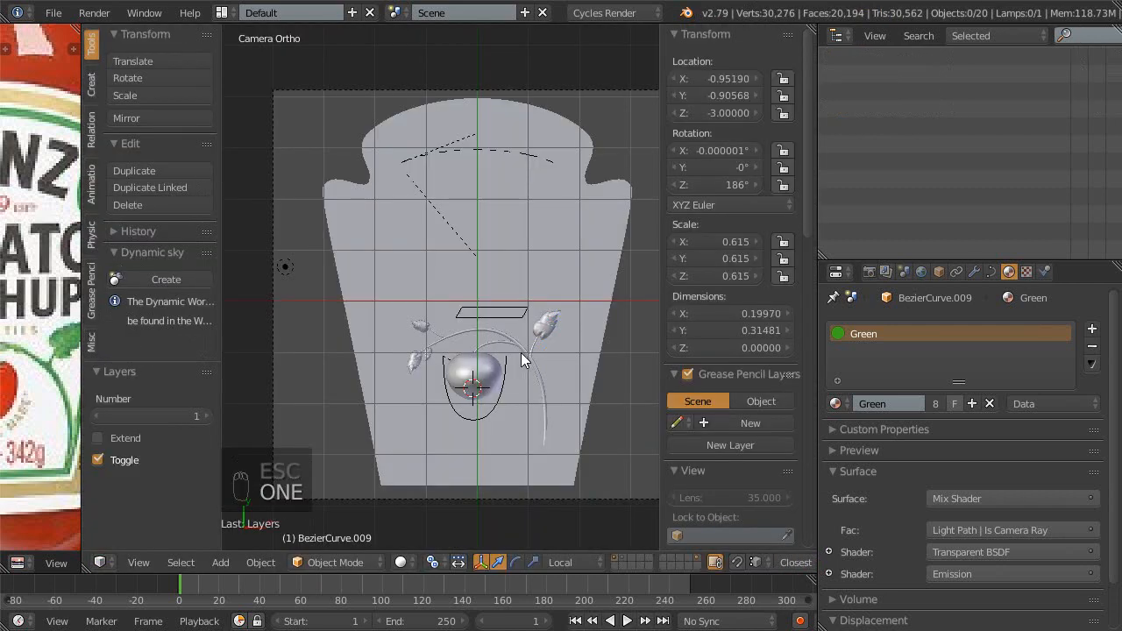
key(shift+0)
key(F12)
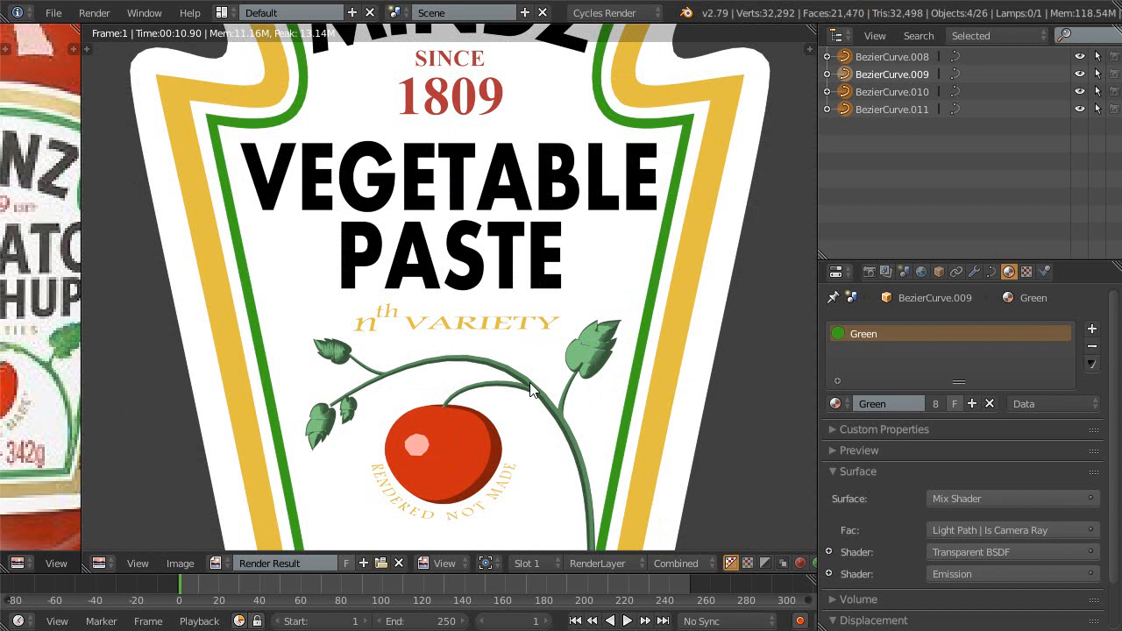
- Inspect the leaves and stems up close in the new render and save the Blender file over the existing one
ctrl+middle_drag(562, 419, 461, 268)
mouse_move(477, 326)
middle_down()
mouse_move(493, 350)
mouse_move(546, 257)
mouse_move(496, 333)
mouse_move(697, 311)
middle_up()
middle_drag(494, 290, 768, 268)
middle_drag(400, 340, 633, 248)
mouse_move(481, 433)
ctrl+middle_down()
mouse_move(528, 314)
mouse_move(517, 373)
mouse_move(507, 324)
mouse_move(468, 427)
ctrl+middle_up()
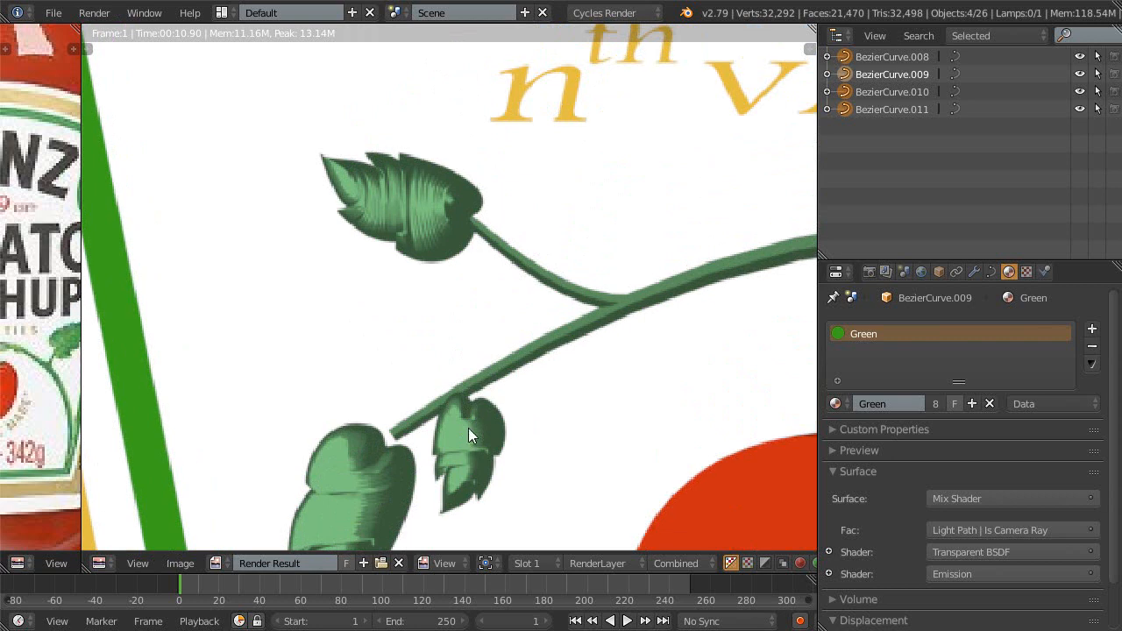
ctrl+middle_drag(455, 215, 463, 432)
middle_drag(545, 331, 430, 403)
key(ctrl+s)
click(514, 372)
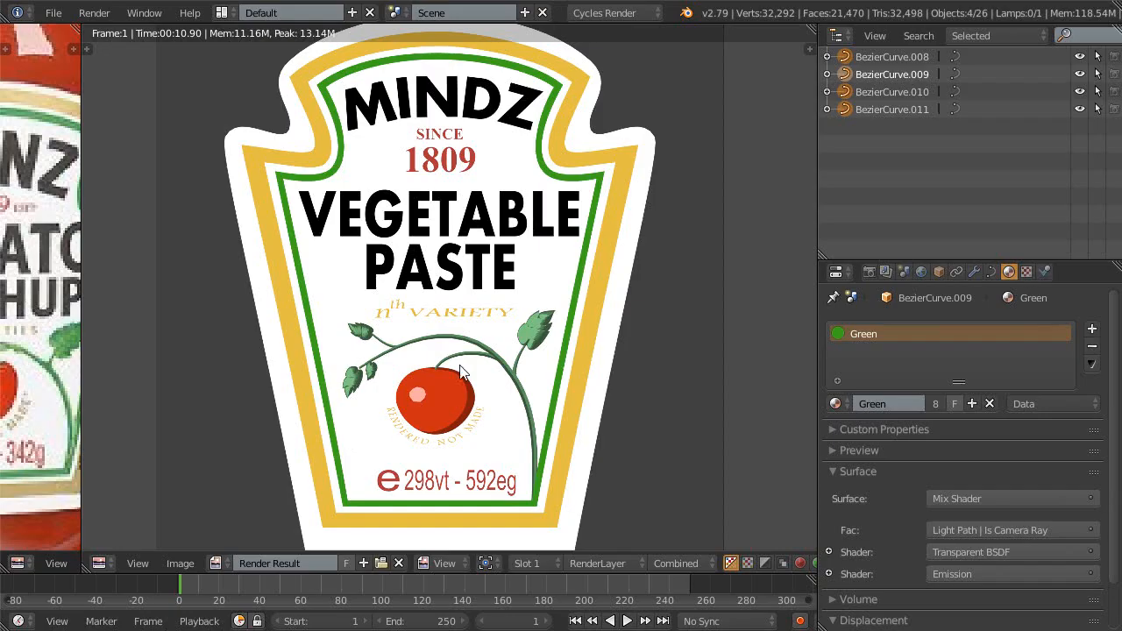
- Fit the whole label in the render view and save the Blender file once more
ctrl+middle_drag(360, 420, 368, 399)
middle_drag(368, 399, 378, 406)
ctrl+middle_drag(474, 263, 466, 321)
middle_drag(466, 321, 490, 340)
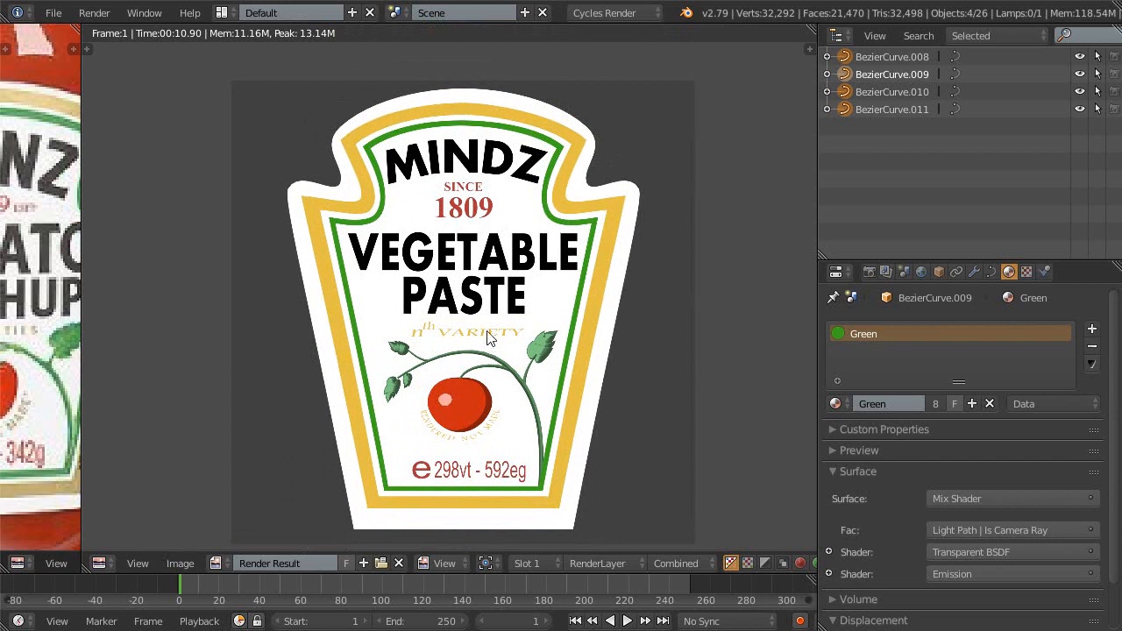
key(ctrl+s)
click(446, 407)
middle_drag(446, 386, 442, 378)
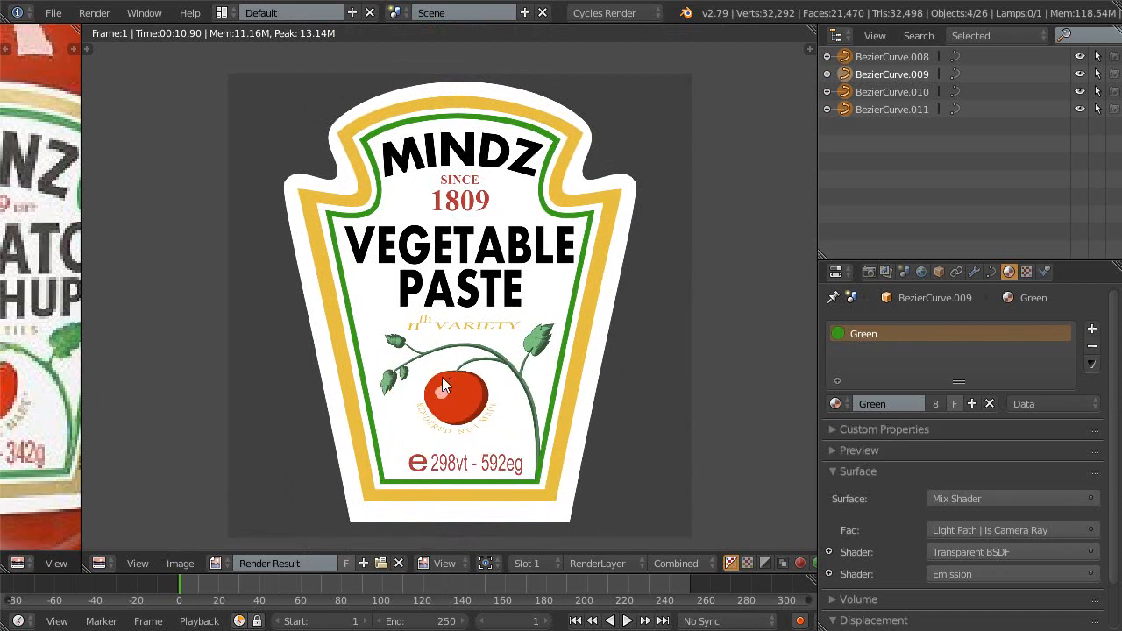
- Maximize the render view and check the finished label as a whole
key(ctrl+Up)
scroll(442, 377, up, 1)
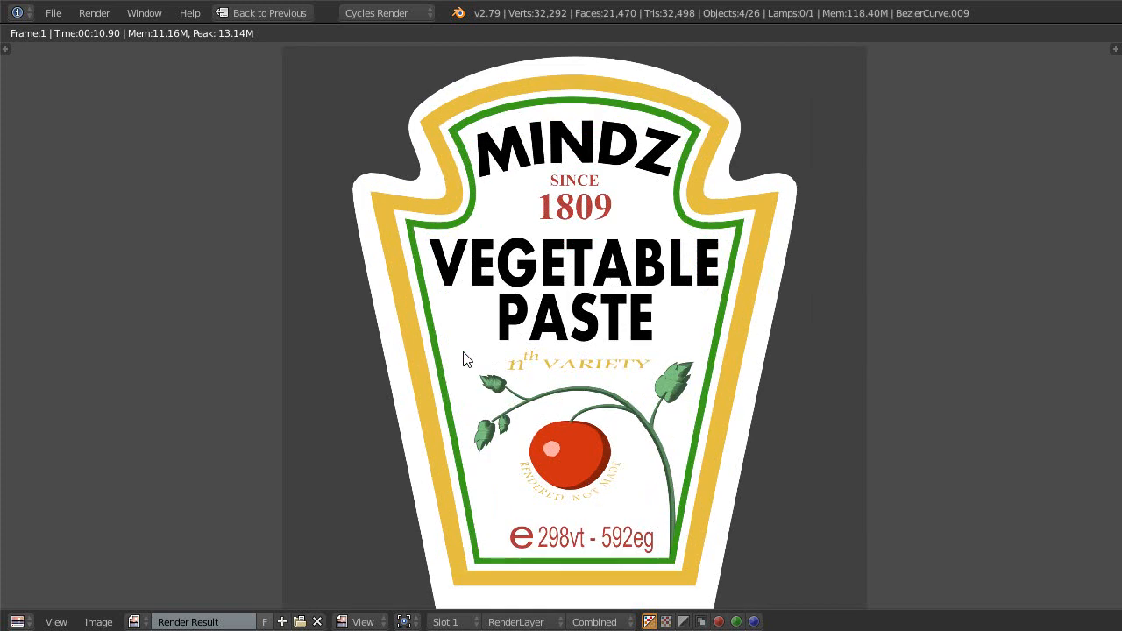
middle_drag(610, 335, 576, 343)
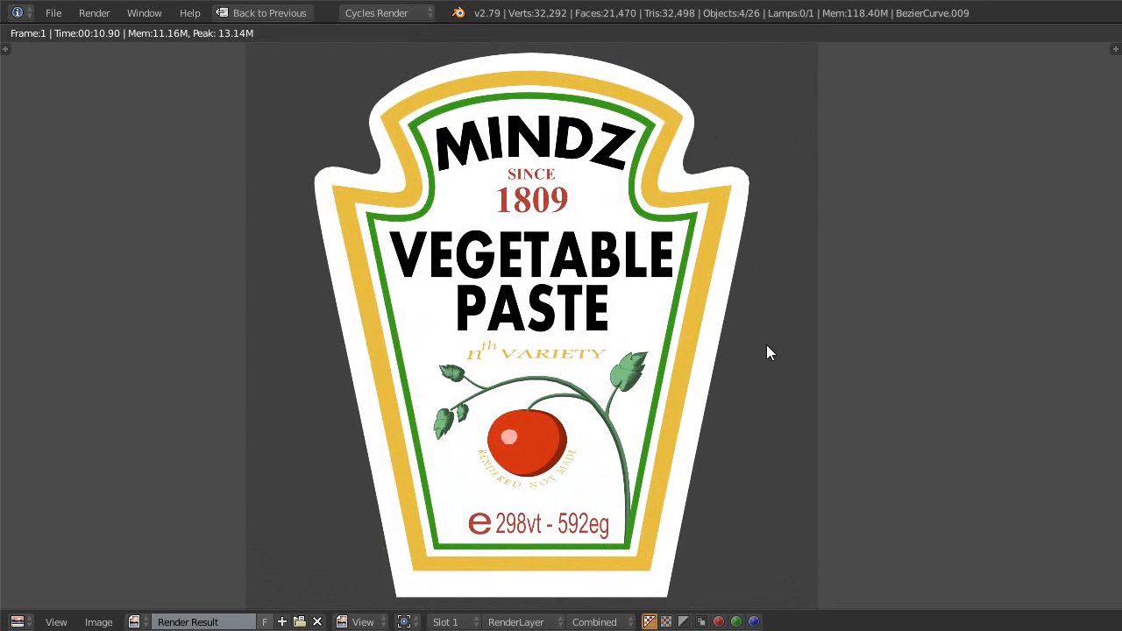
key(ctrl+shift+o)
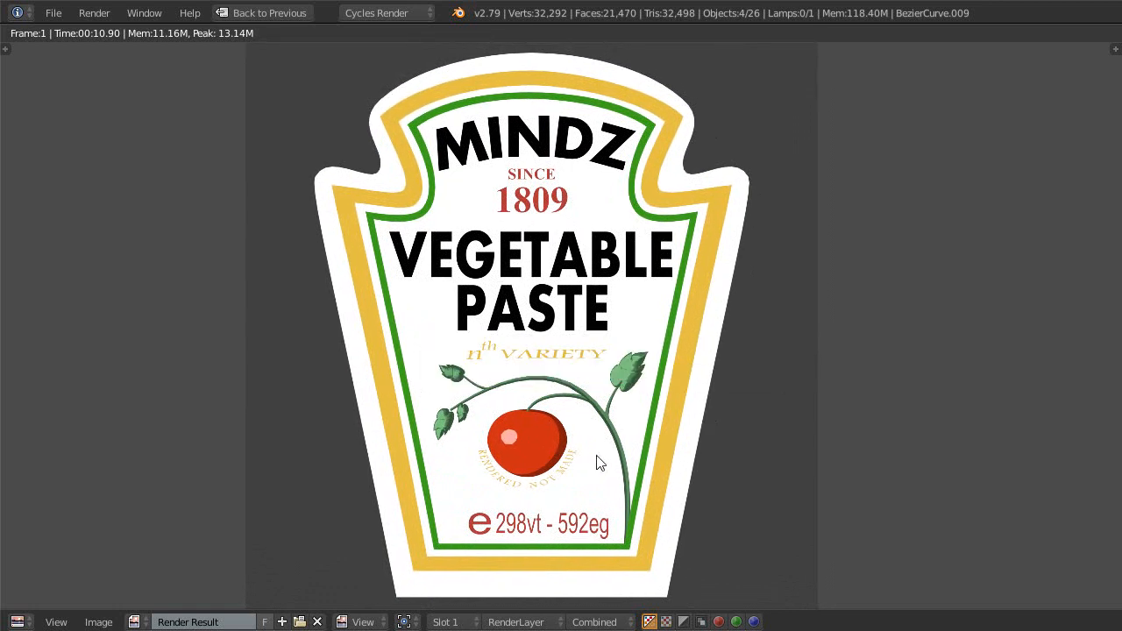